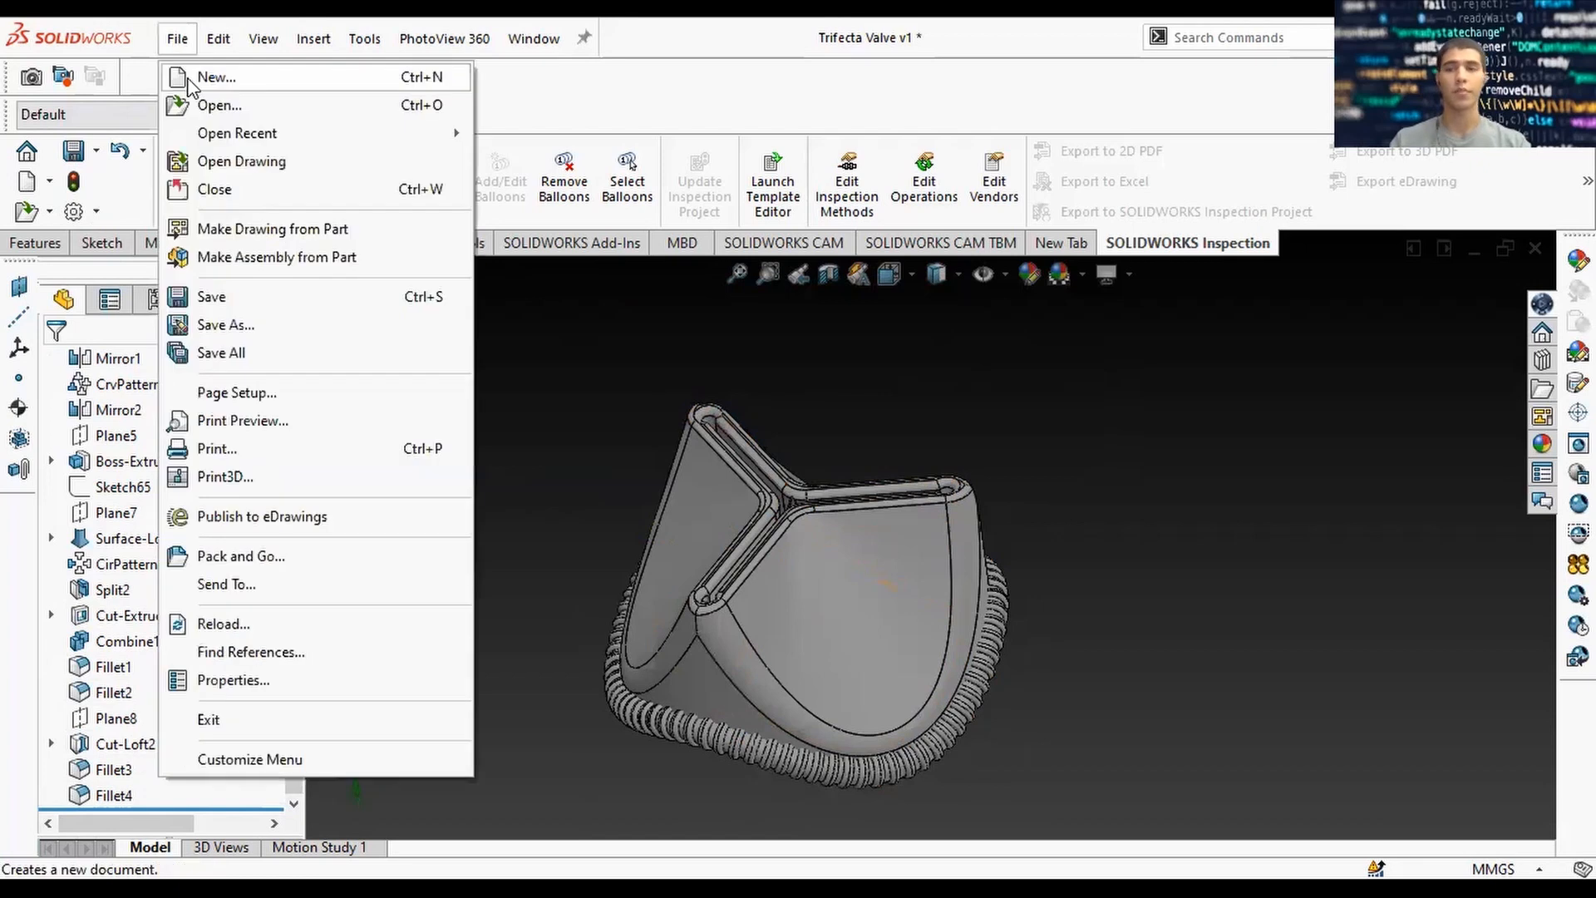
Create a new part document from the Part template and check its unit system setting.
left_click(190, 78)
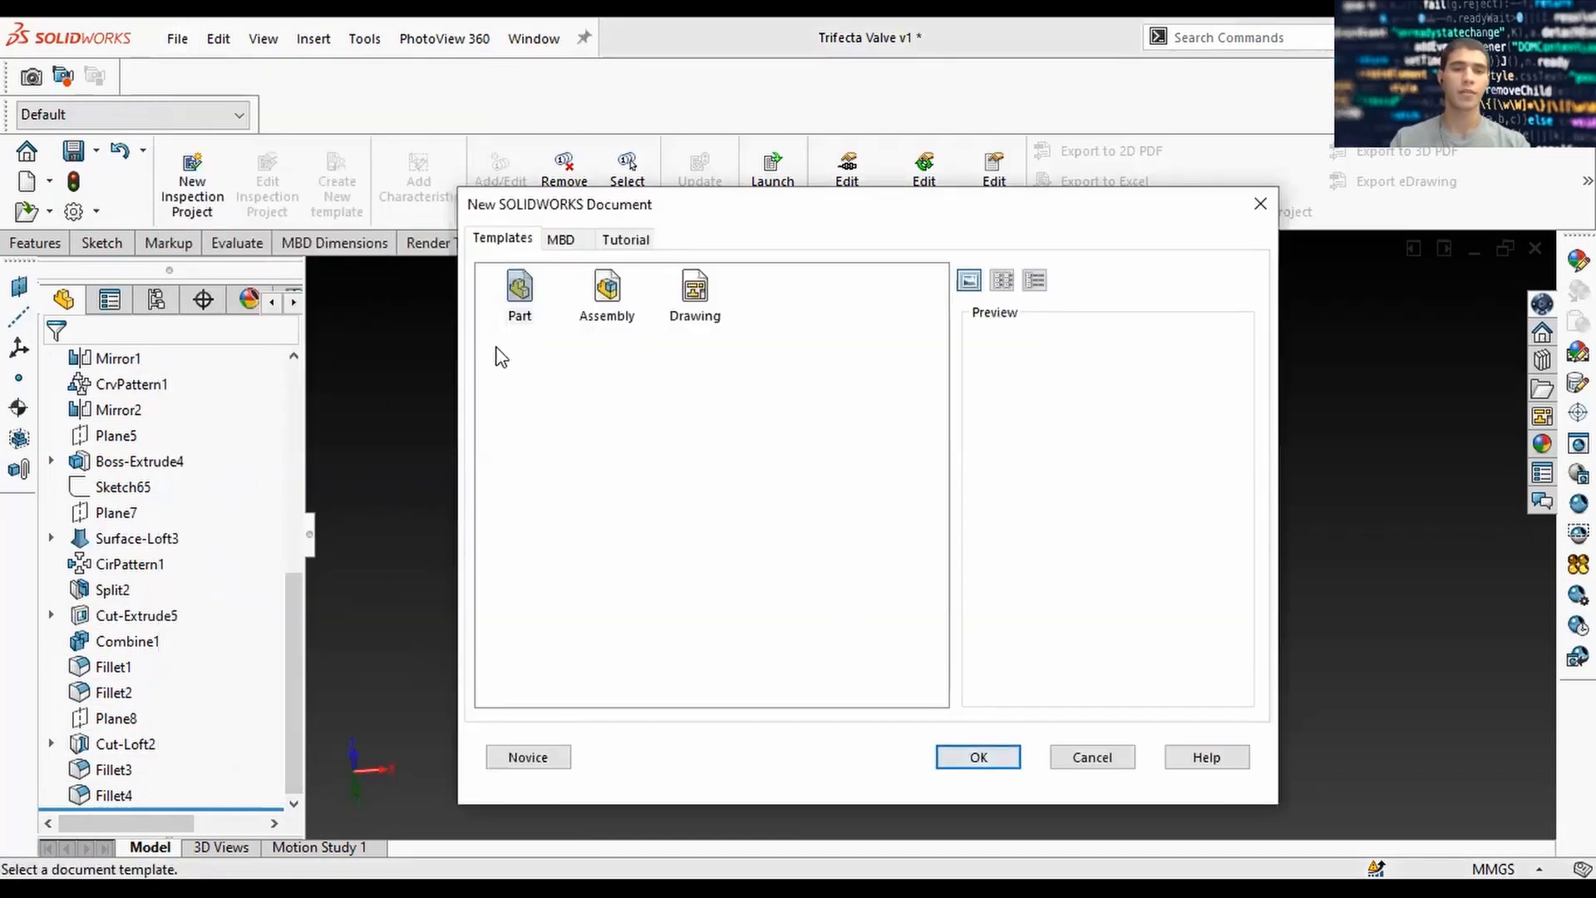
left_click(519, 309)
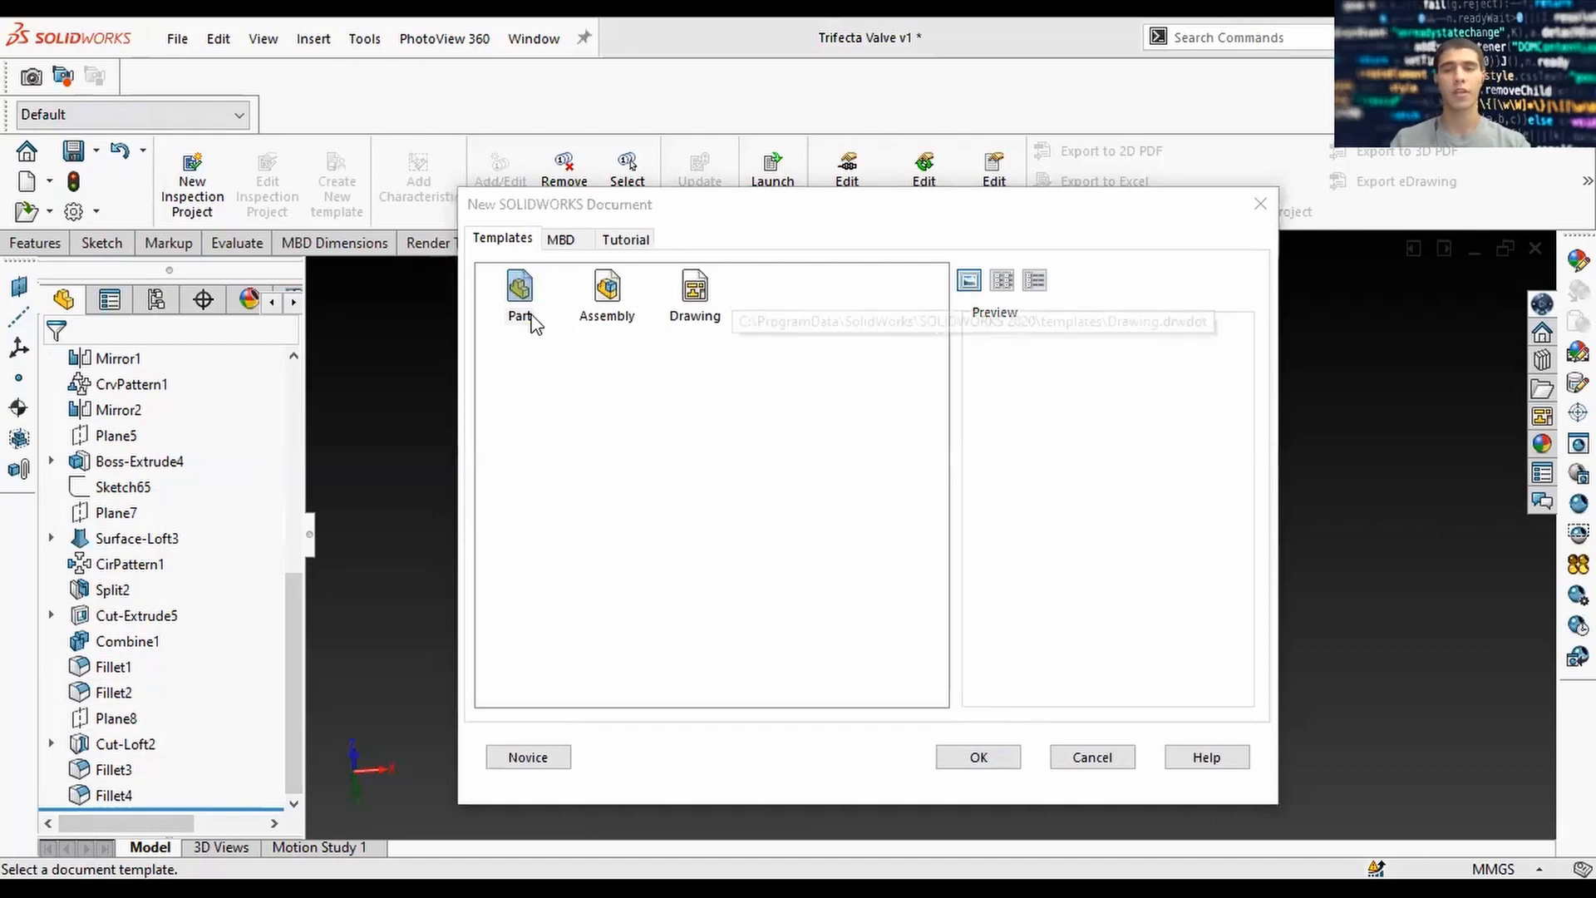
left_click(979, 756)
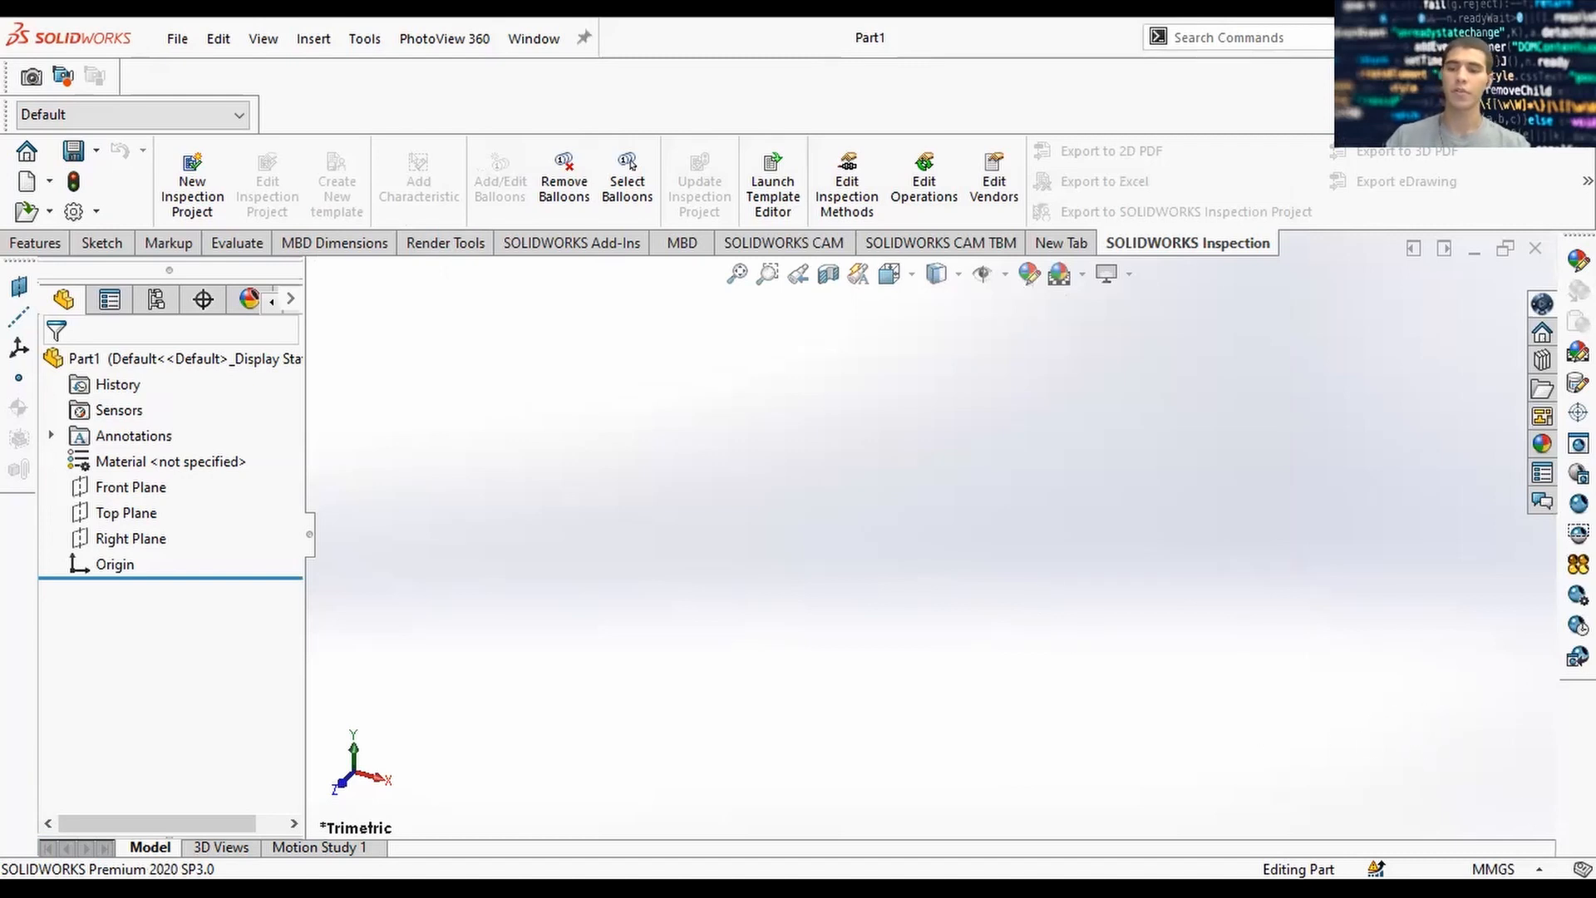
left_click(1496, 869)
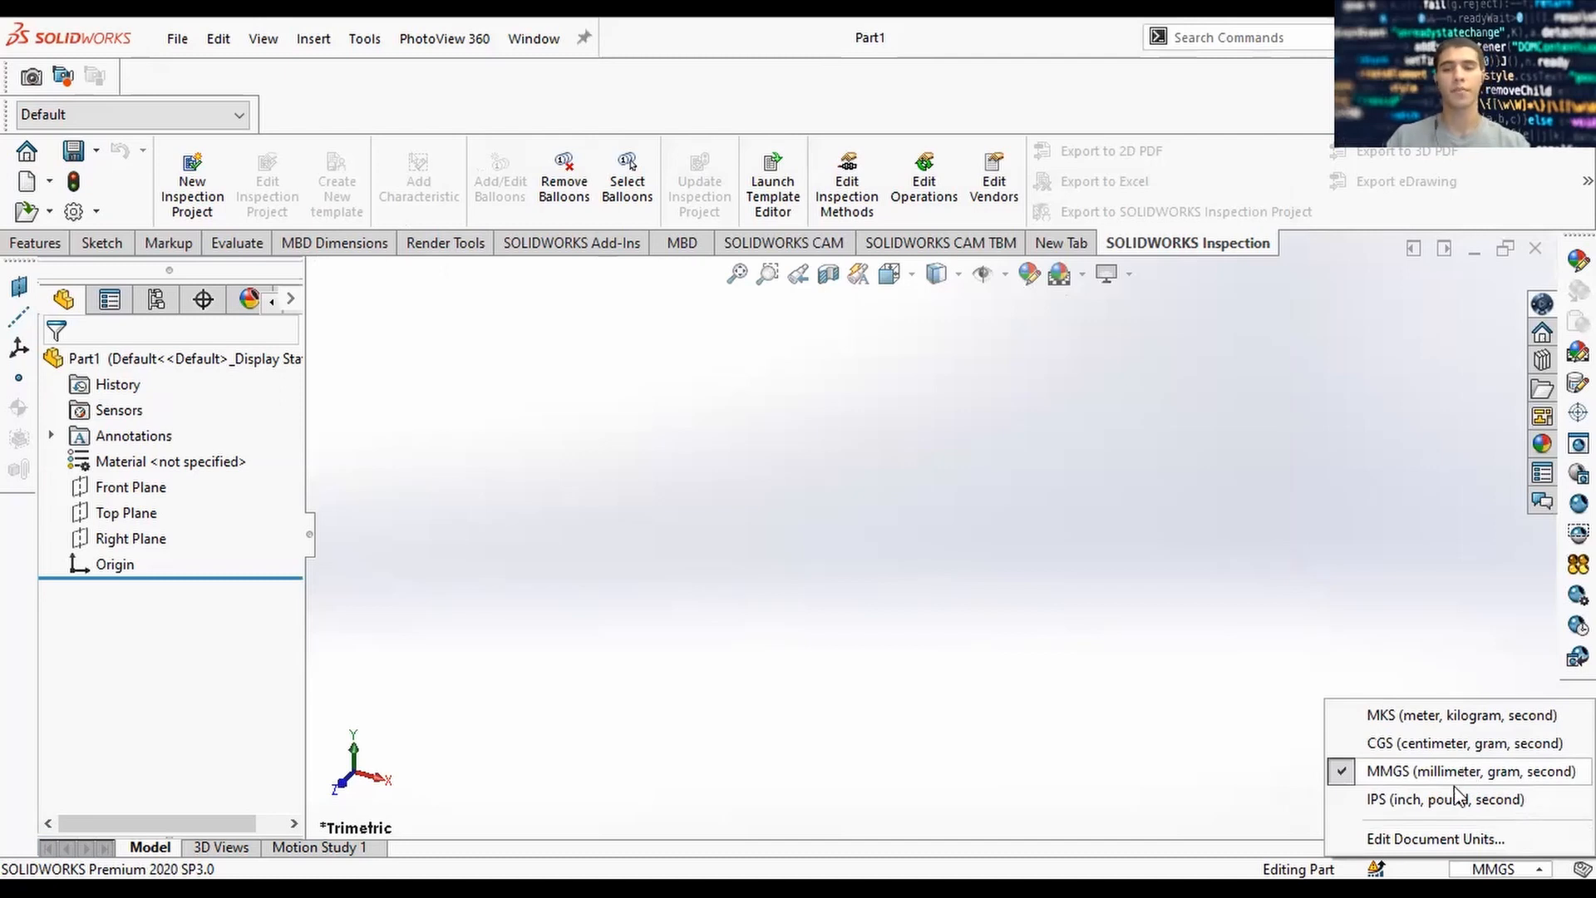
left_click(1384, 644)
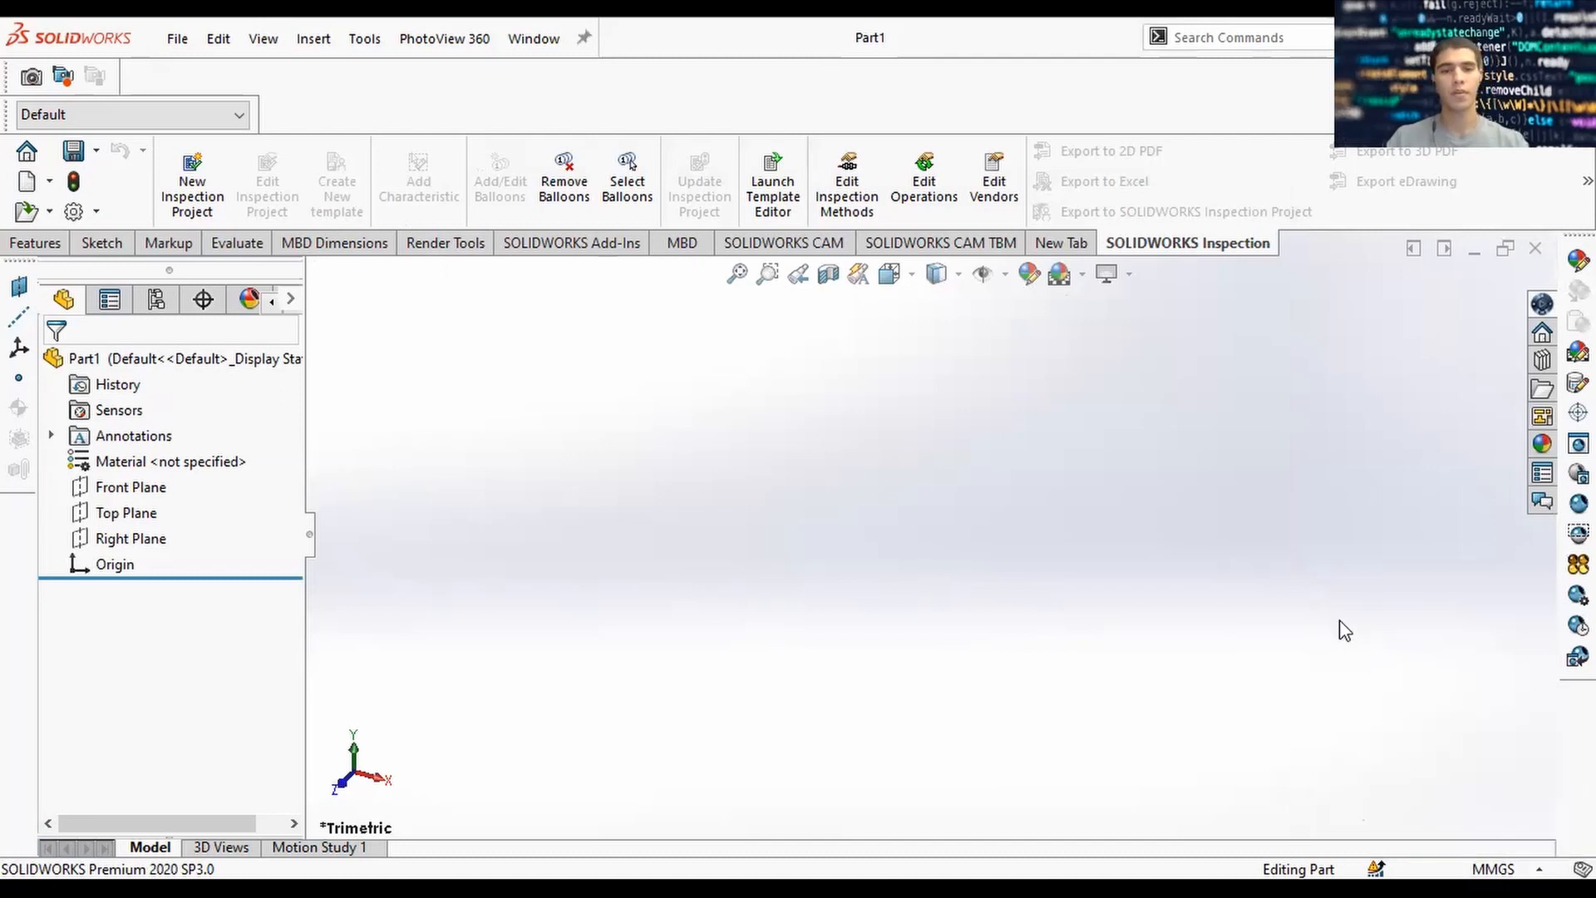
Orient the empty part to the Top view.
key("space")
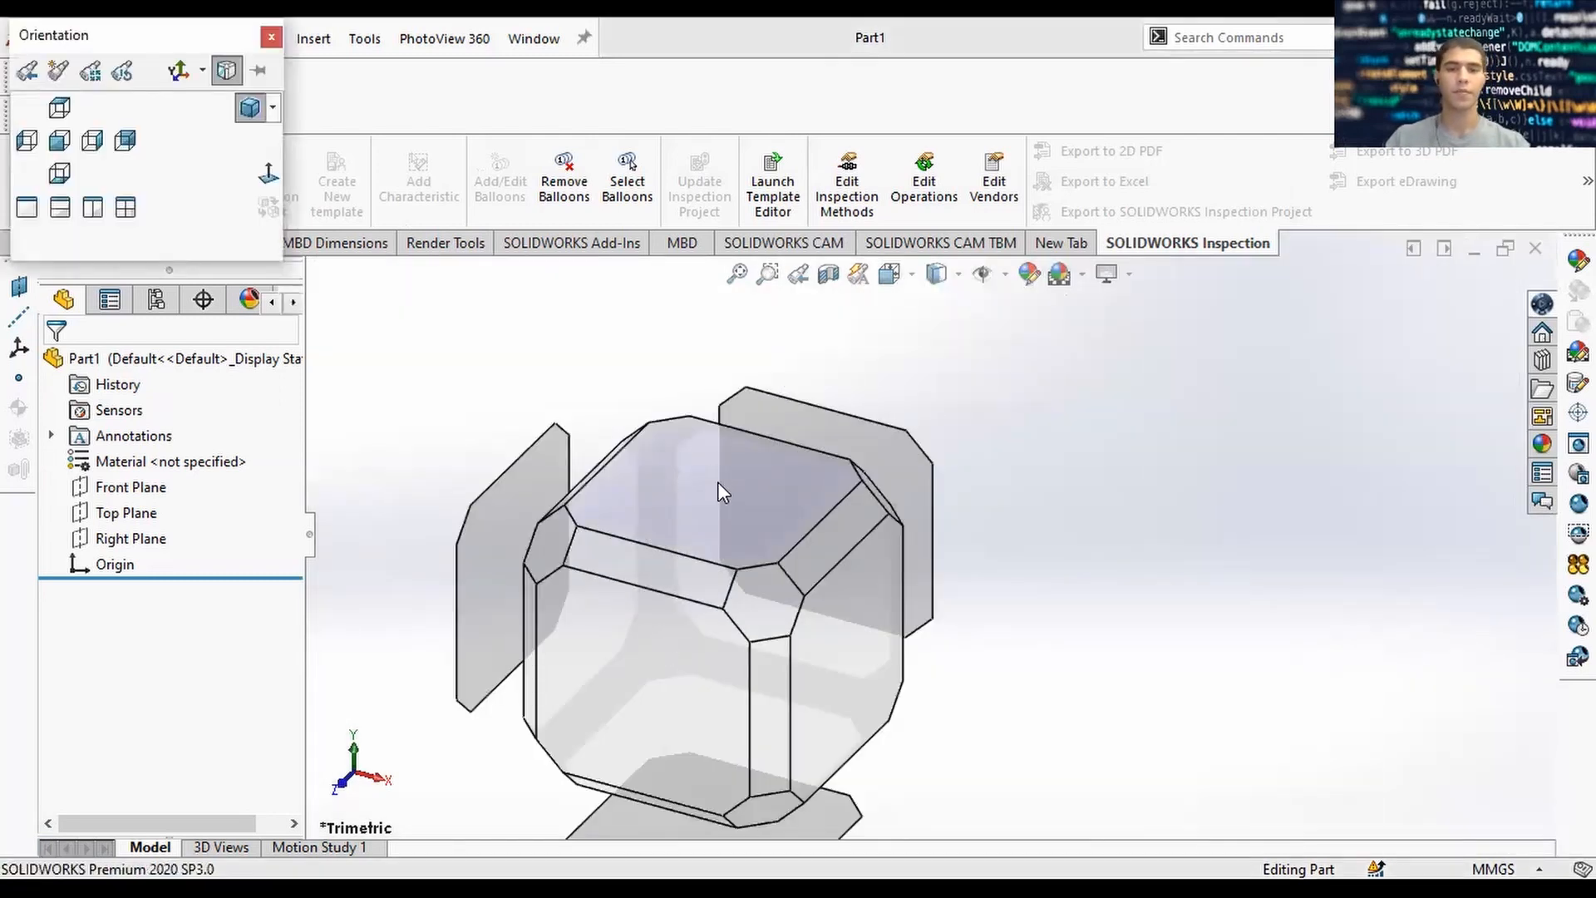
left_click(716, 481)
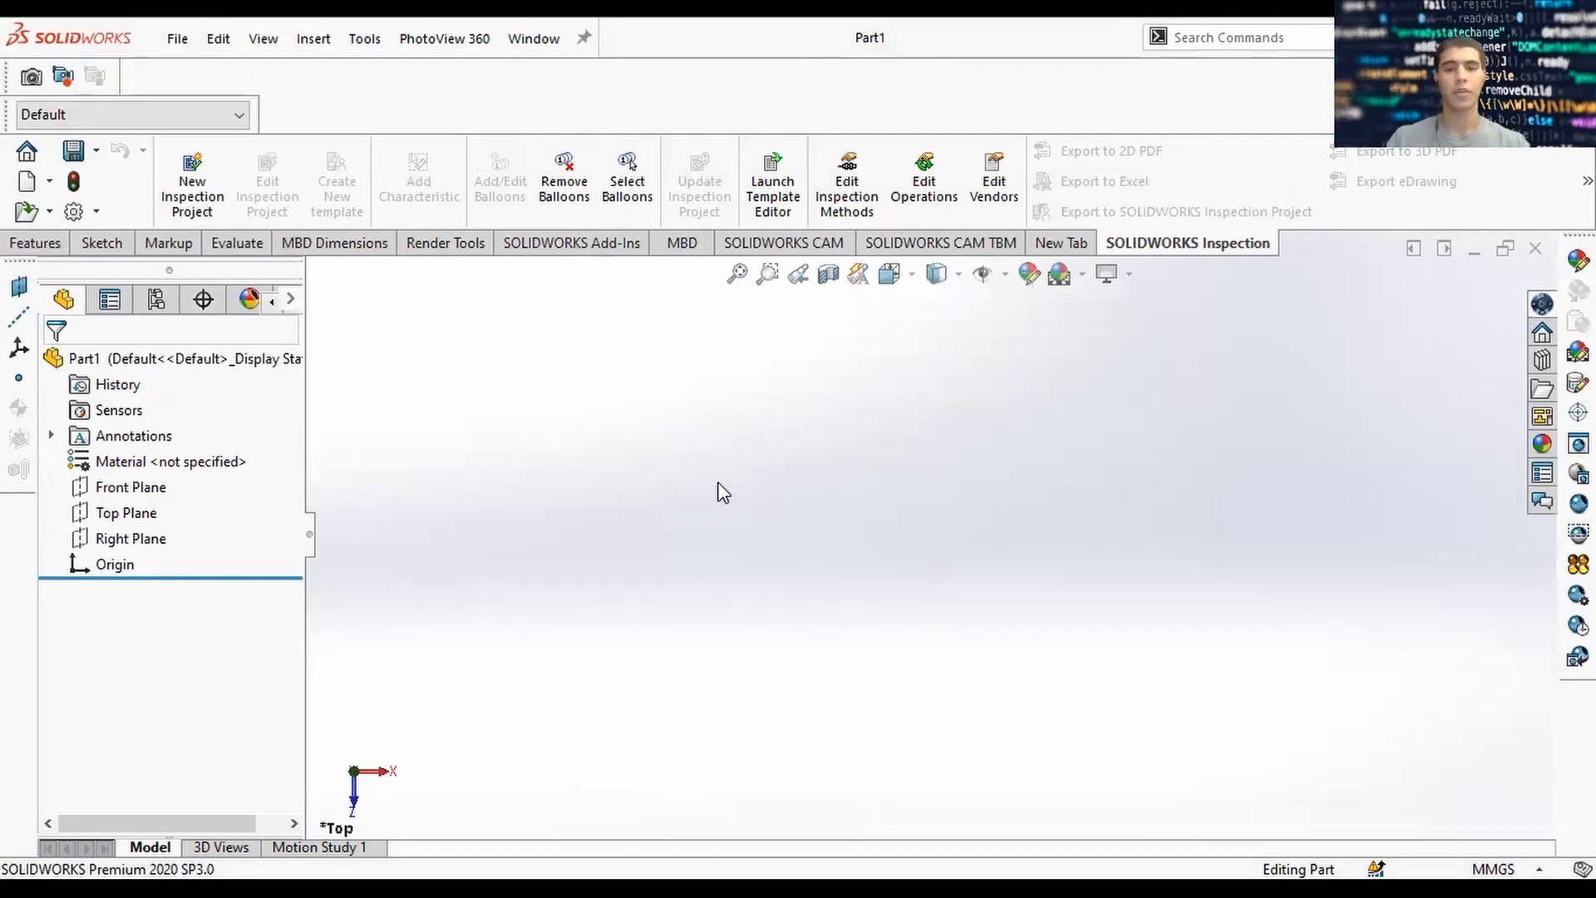
key("space")
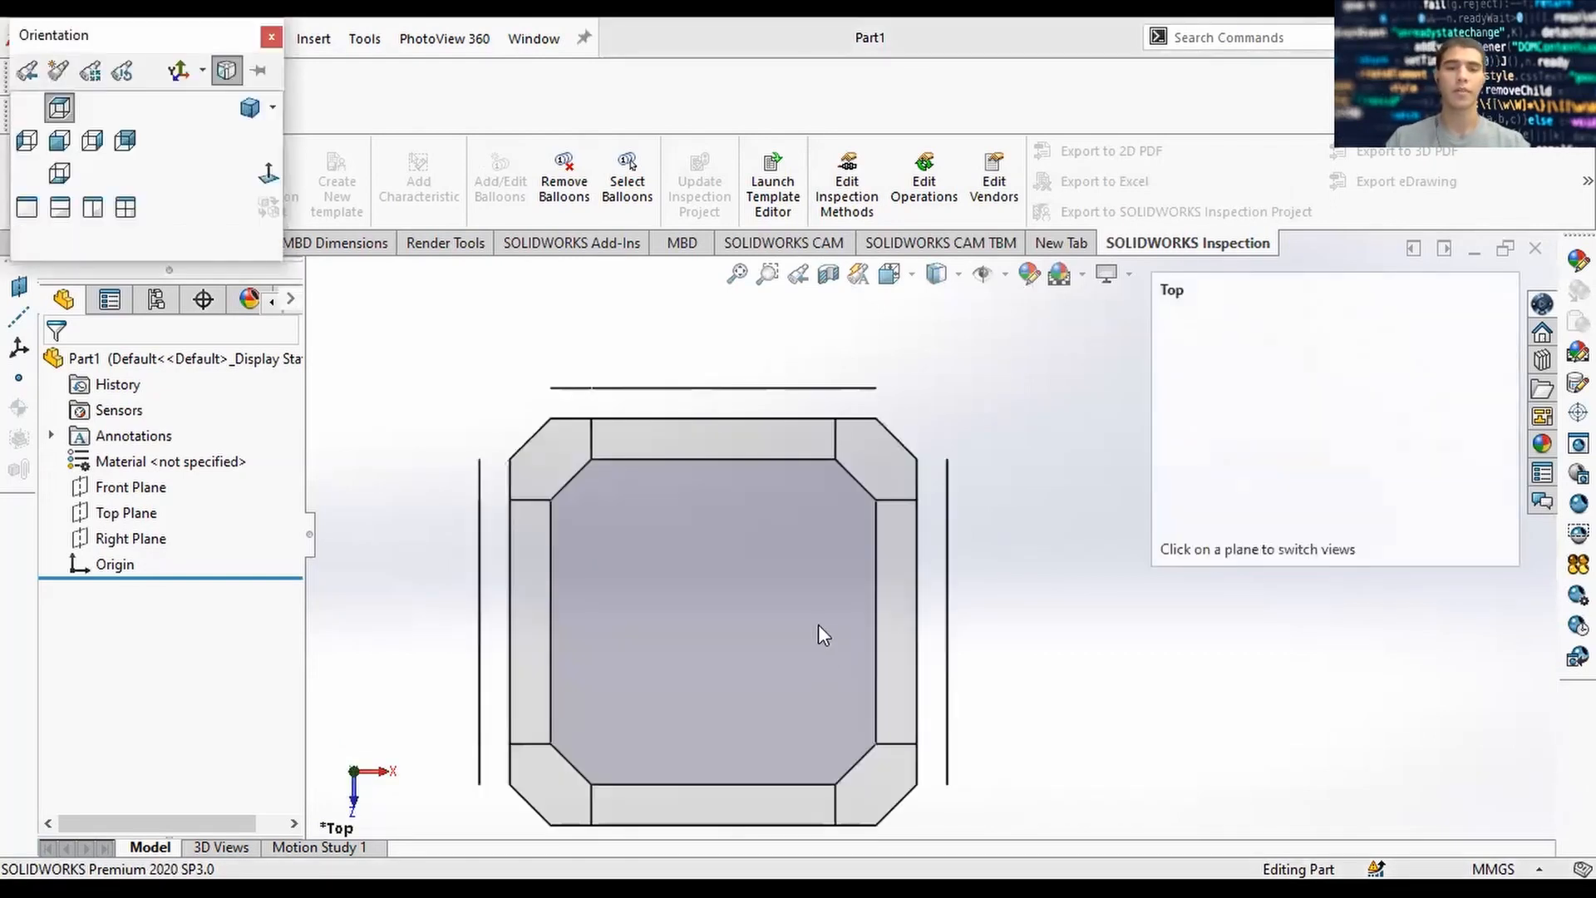
middle_click_drag(791, 670, 666, 575)
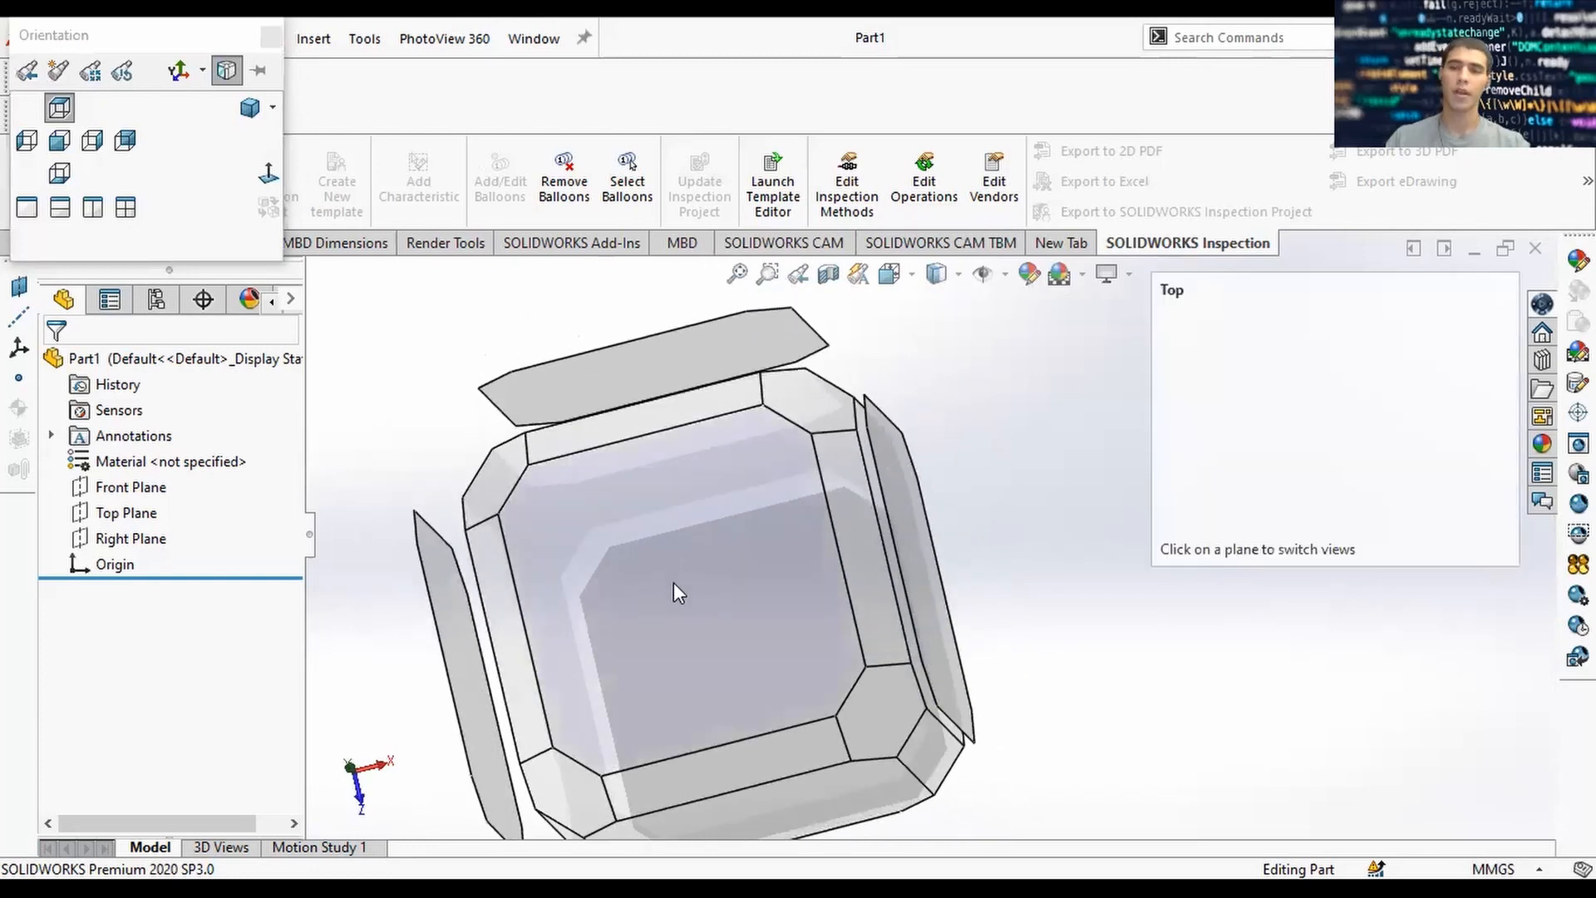
left_click(697, 580)
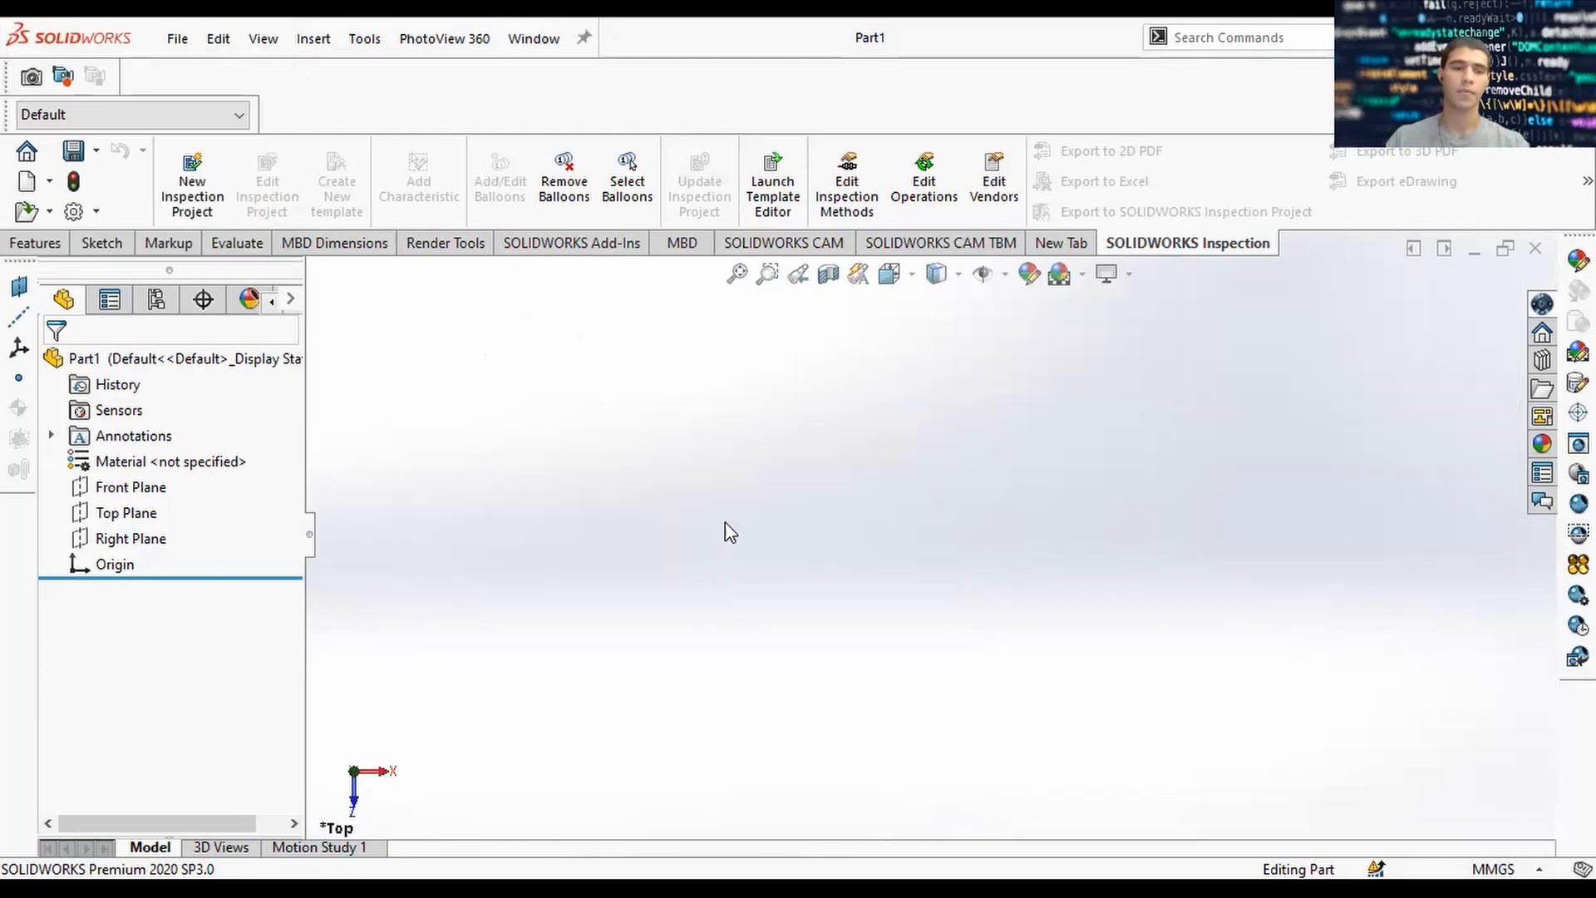
Make the Top Plane visible in the graphics area.
left_click(133, 512)
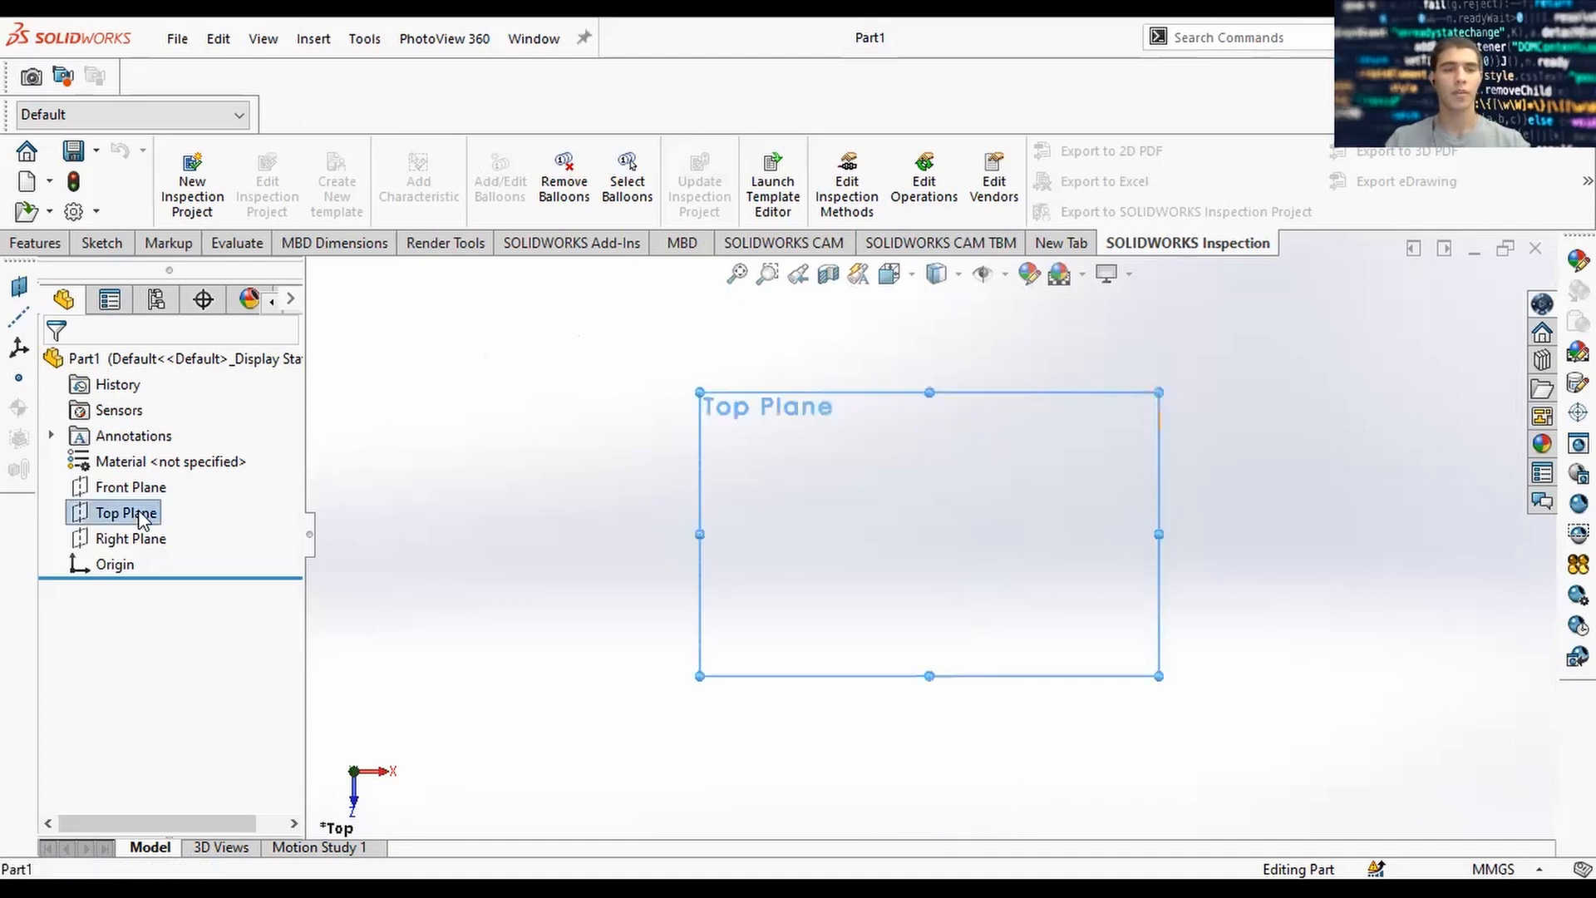
right_click(137, 512)
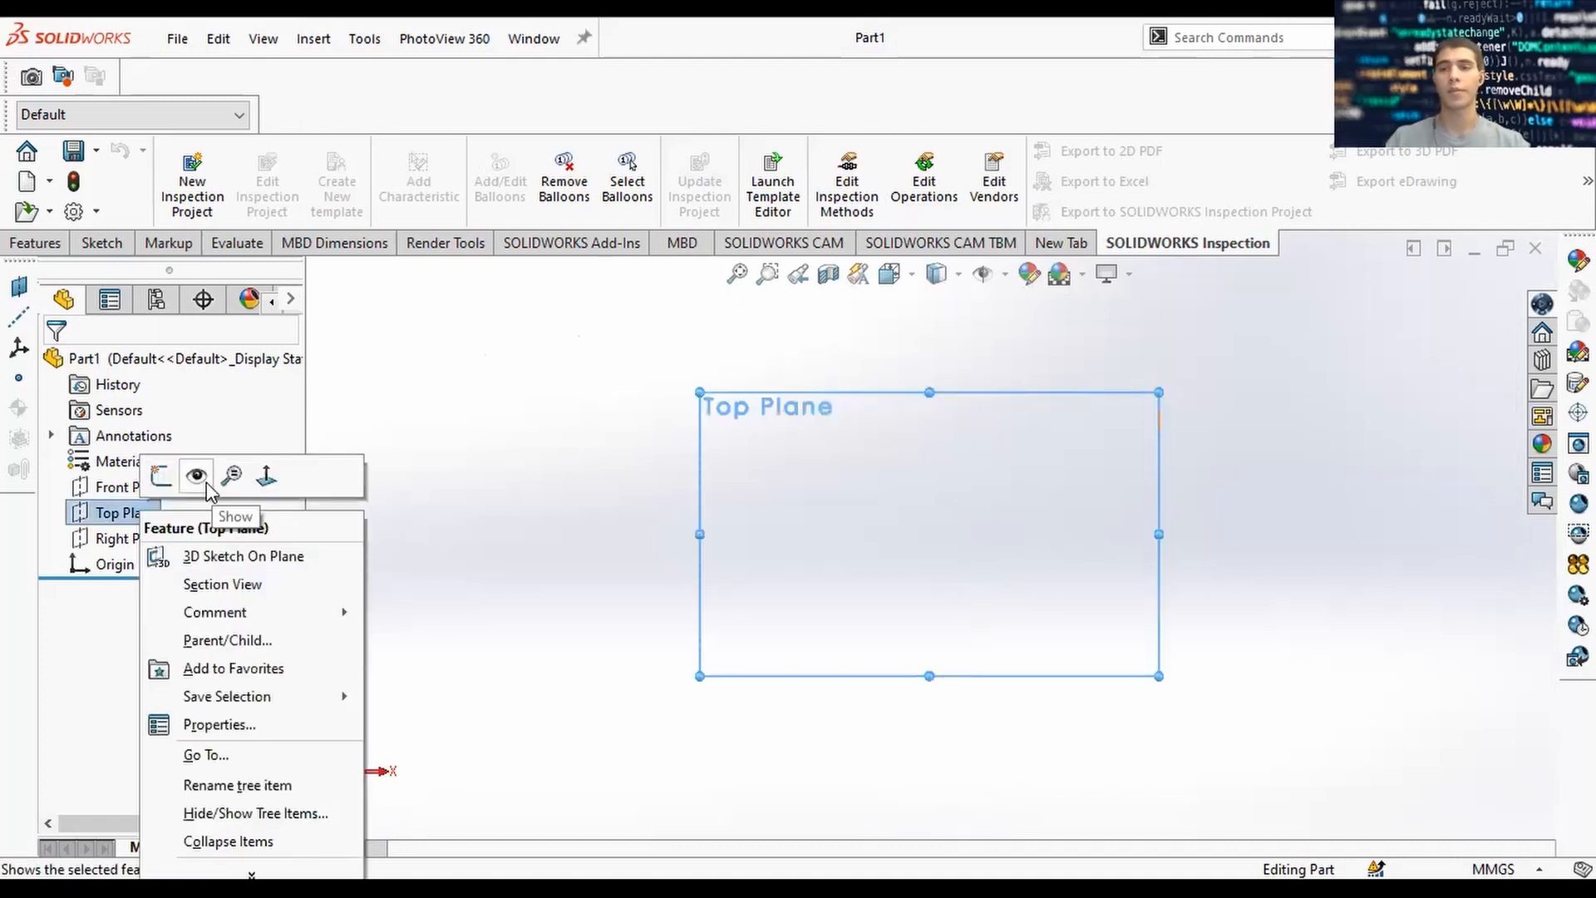
left_click(206, 485)
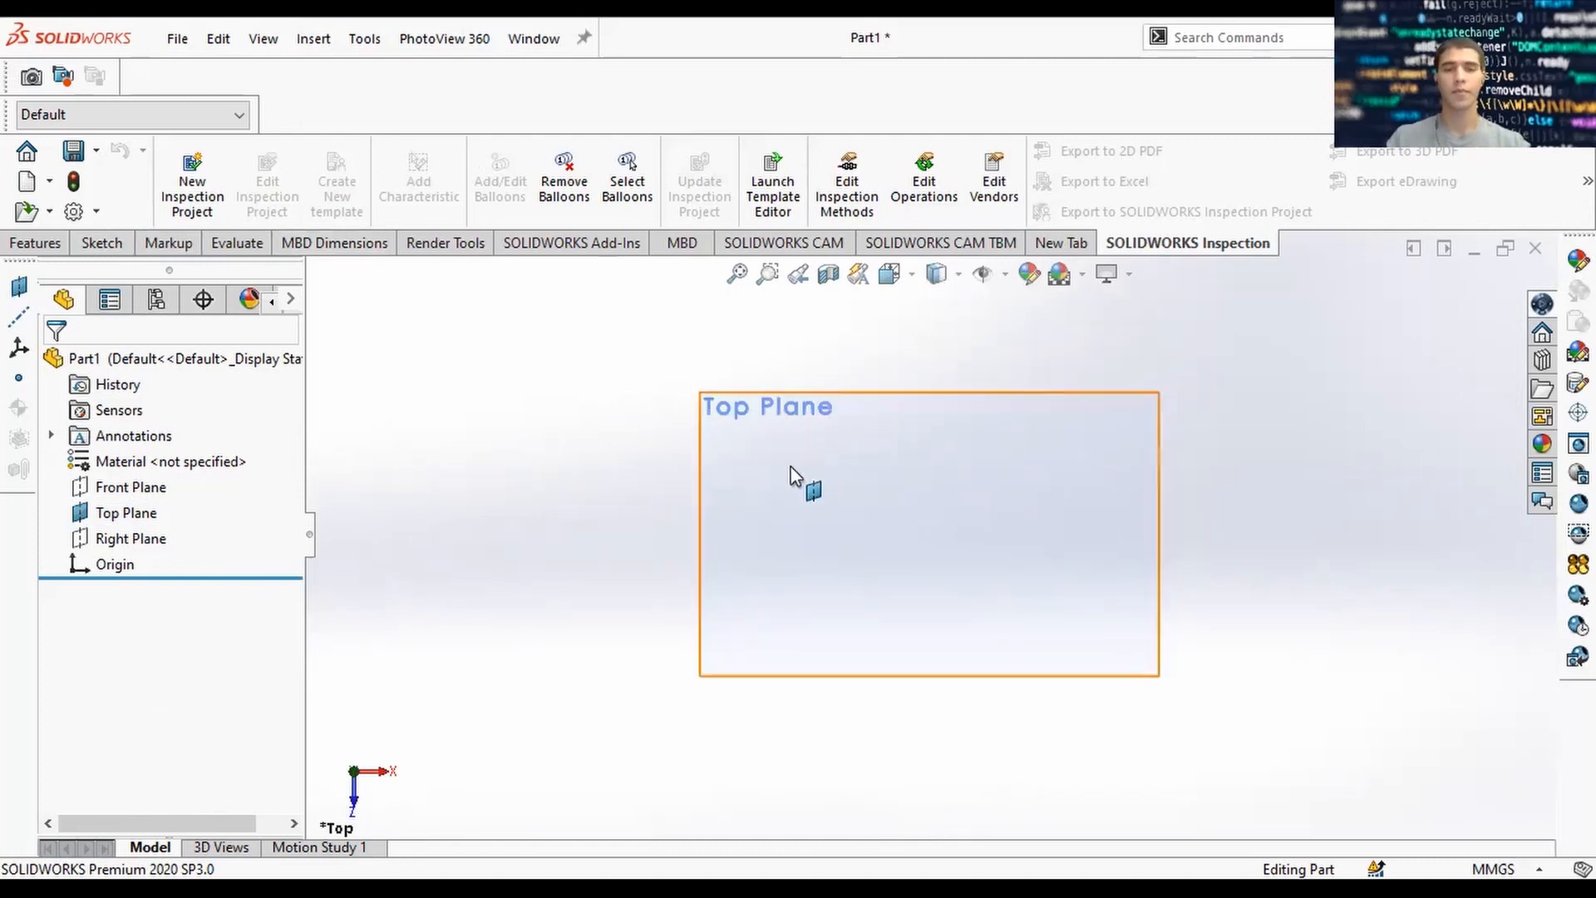
Start a sketch on the Top Plane and draw a circle about 67 mm in diameter centred on the origin.
left_click(103, 242)
left_click(184, 170)
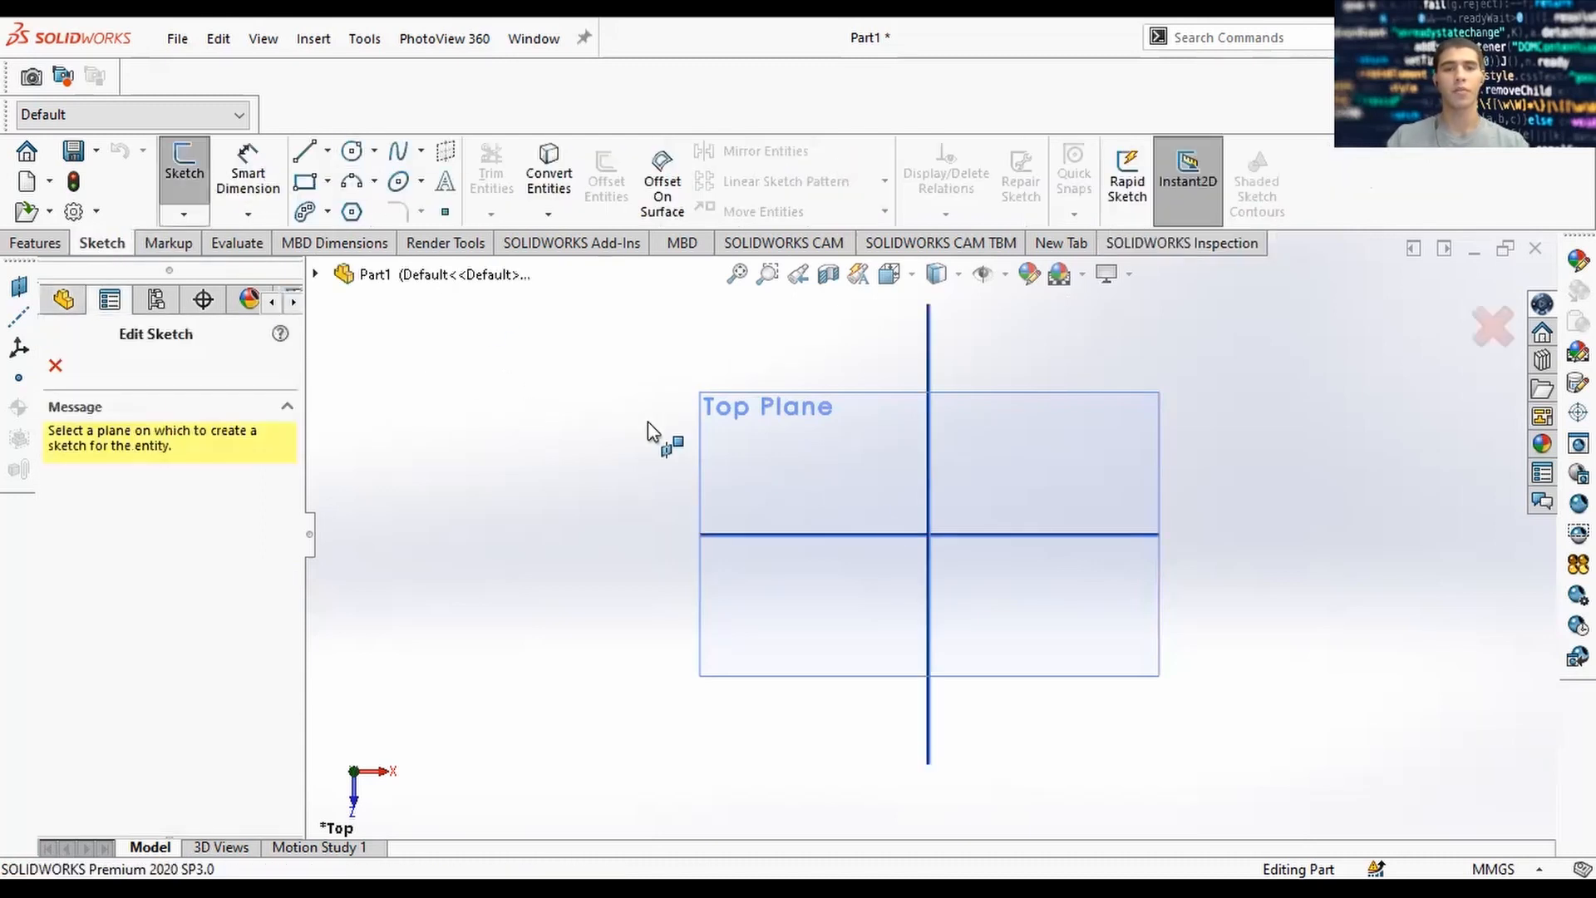
left_click(849, 491)
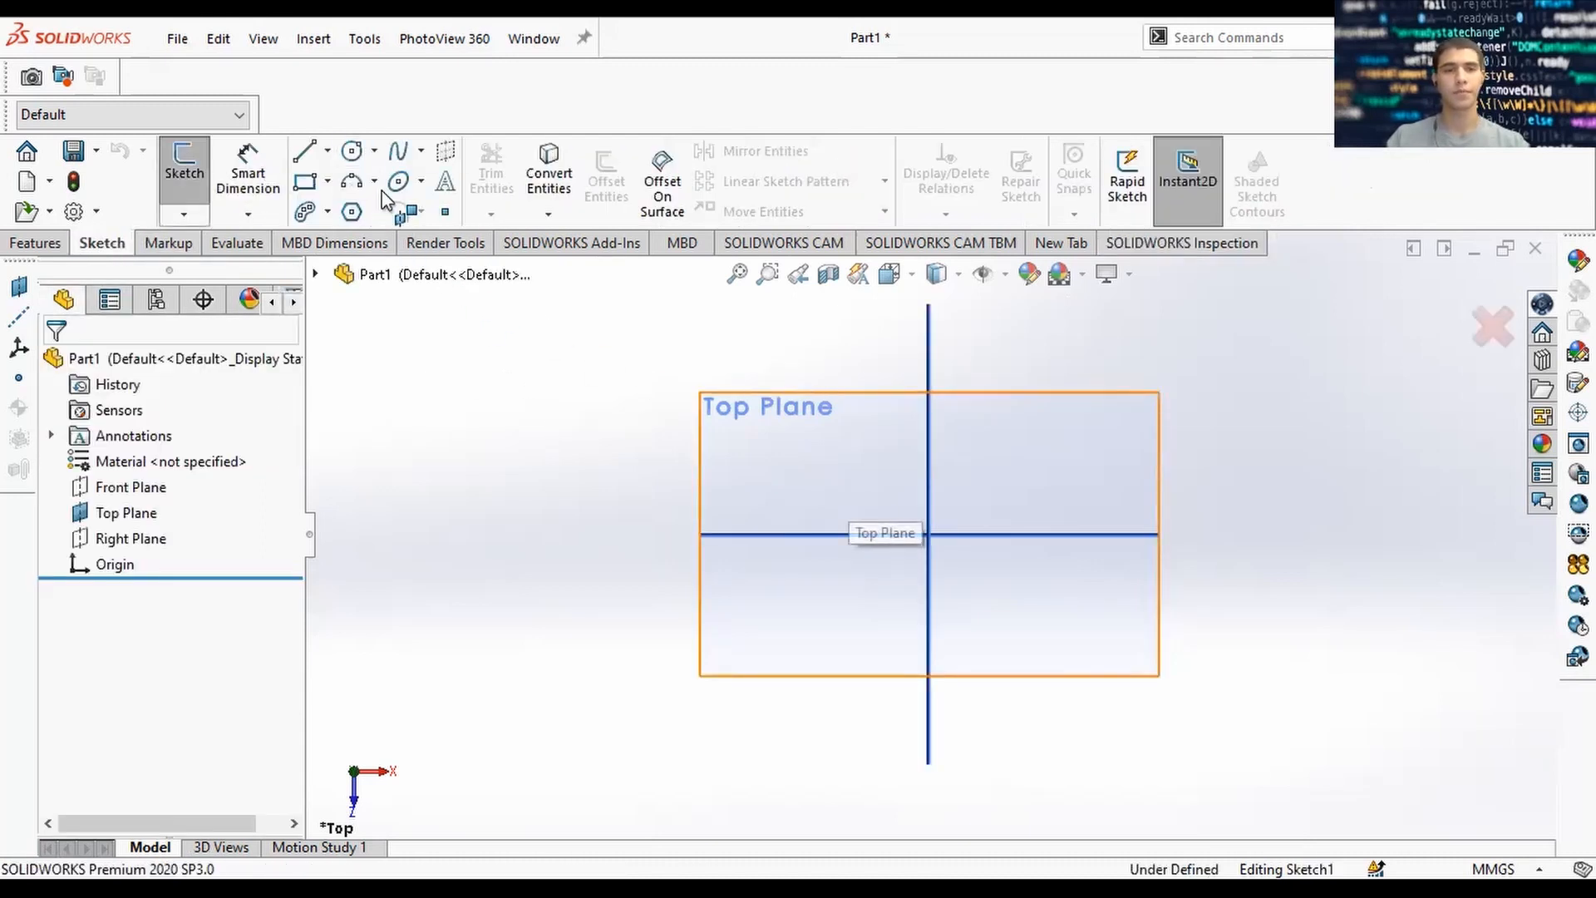
left_click(351, 151)
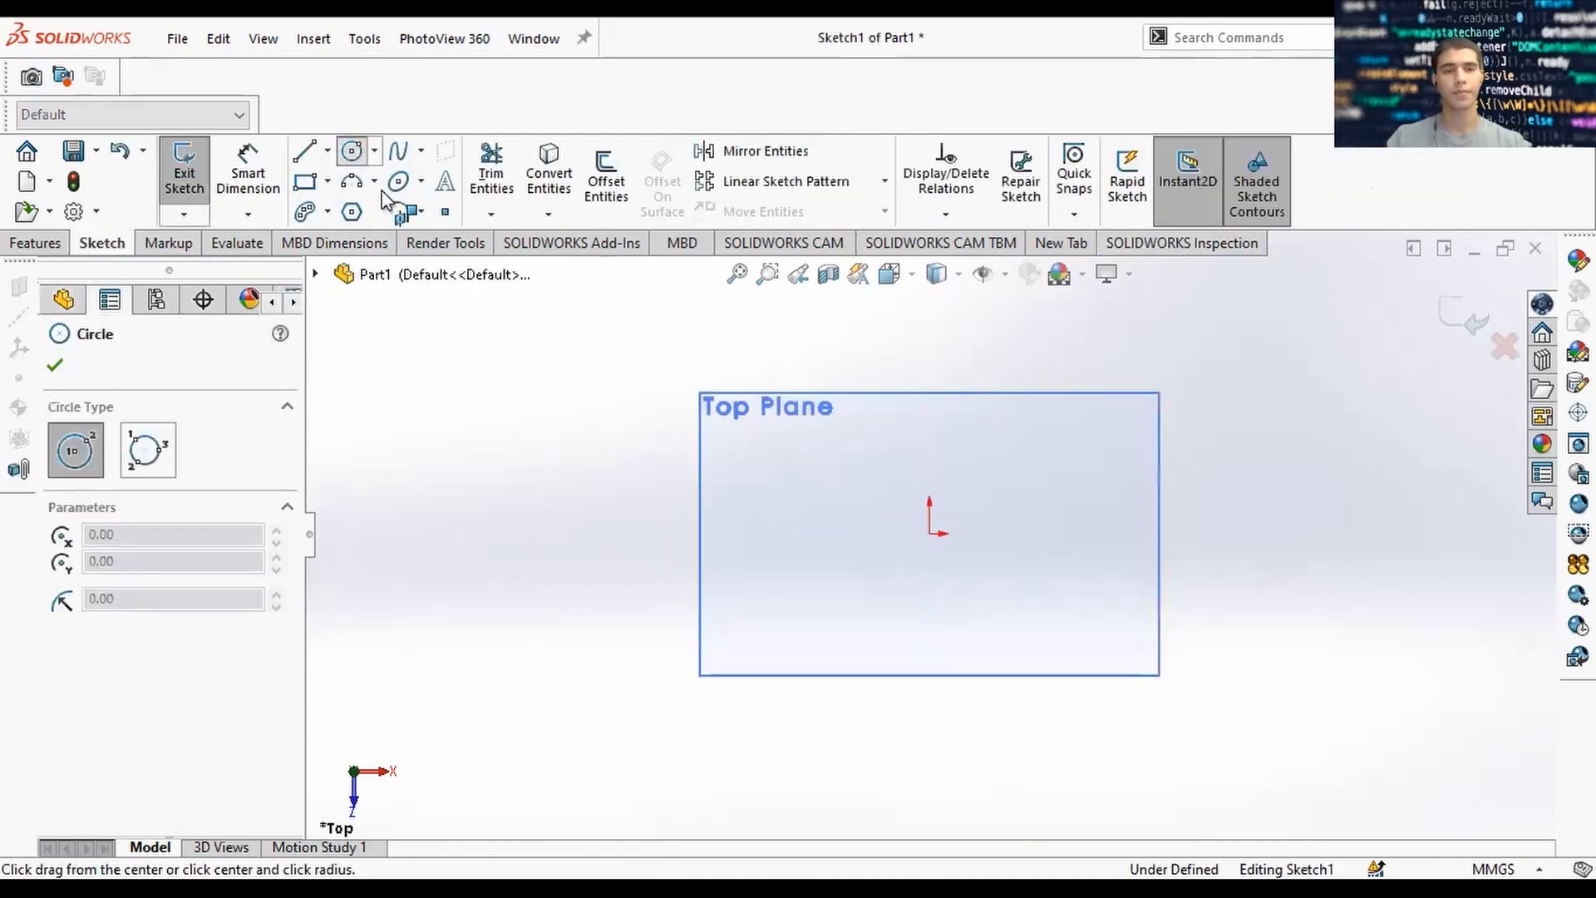
left_click(929, 532)
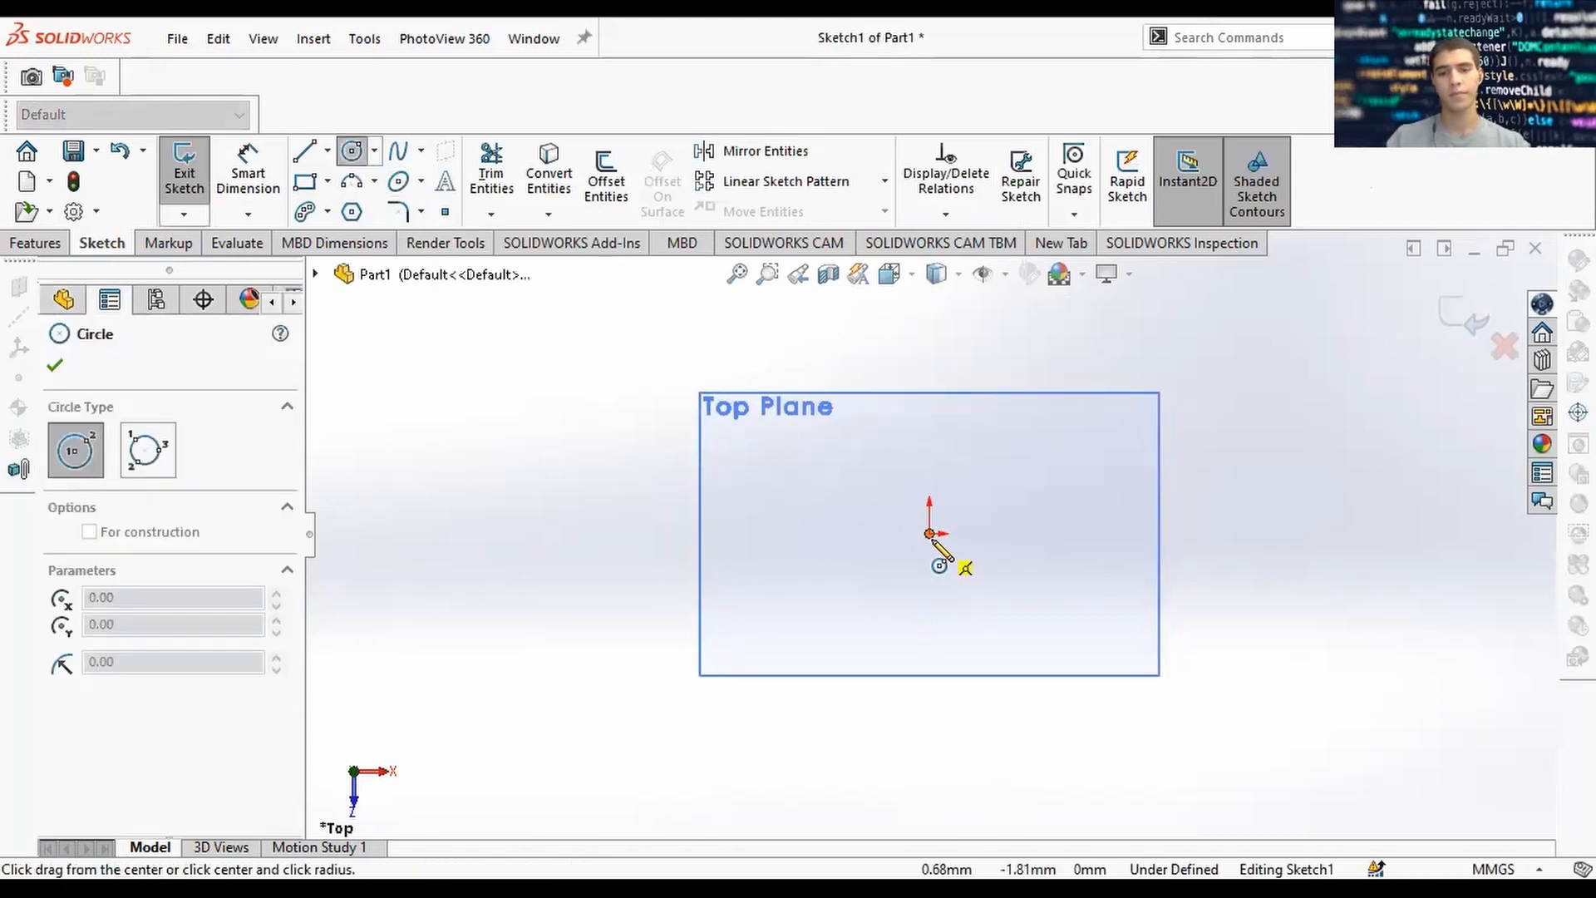
left_click(1014, 551)
key("Escape")
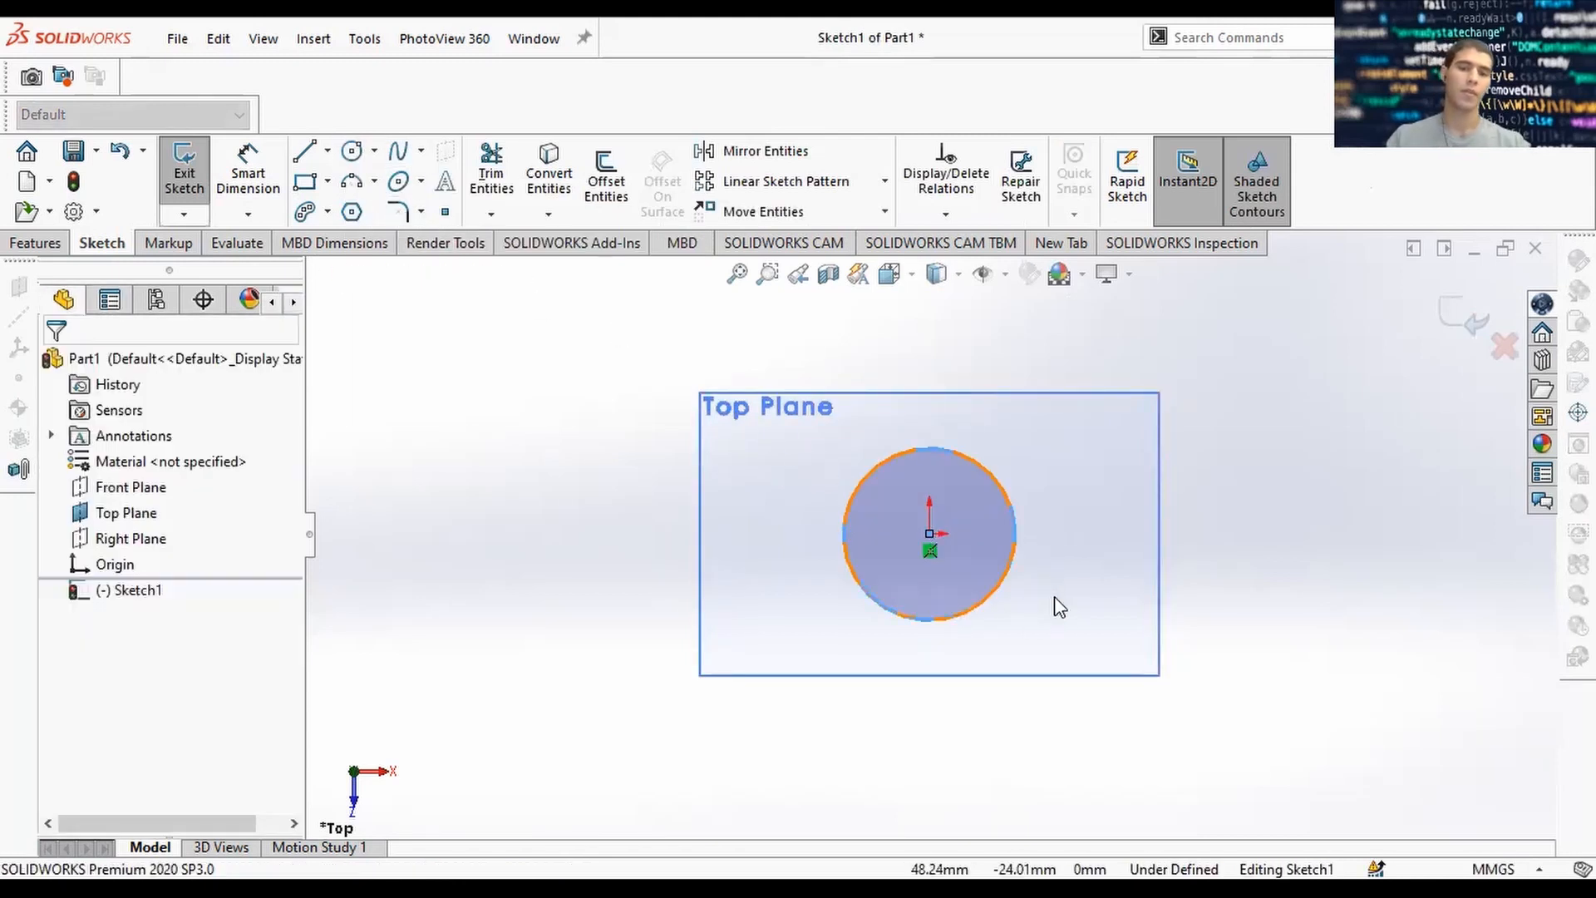
Dimension the circle's diameter and set it to 23 mm.
key("d")
left_click(991, 595)
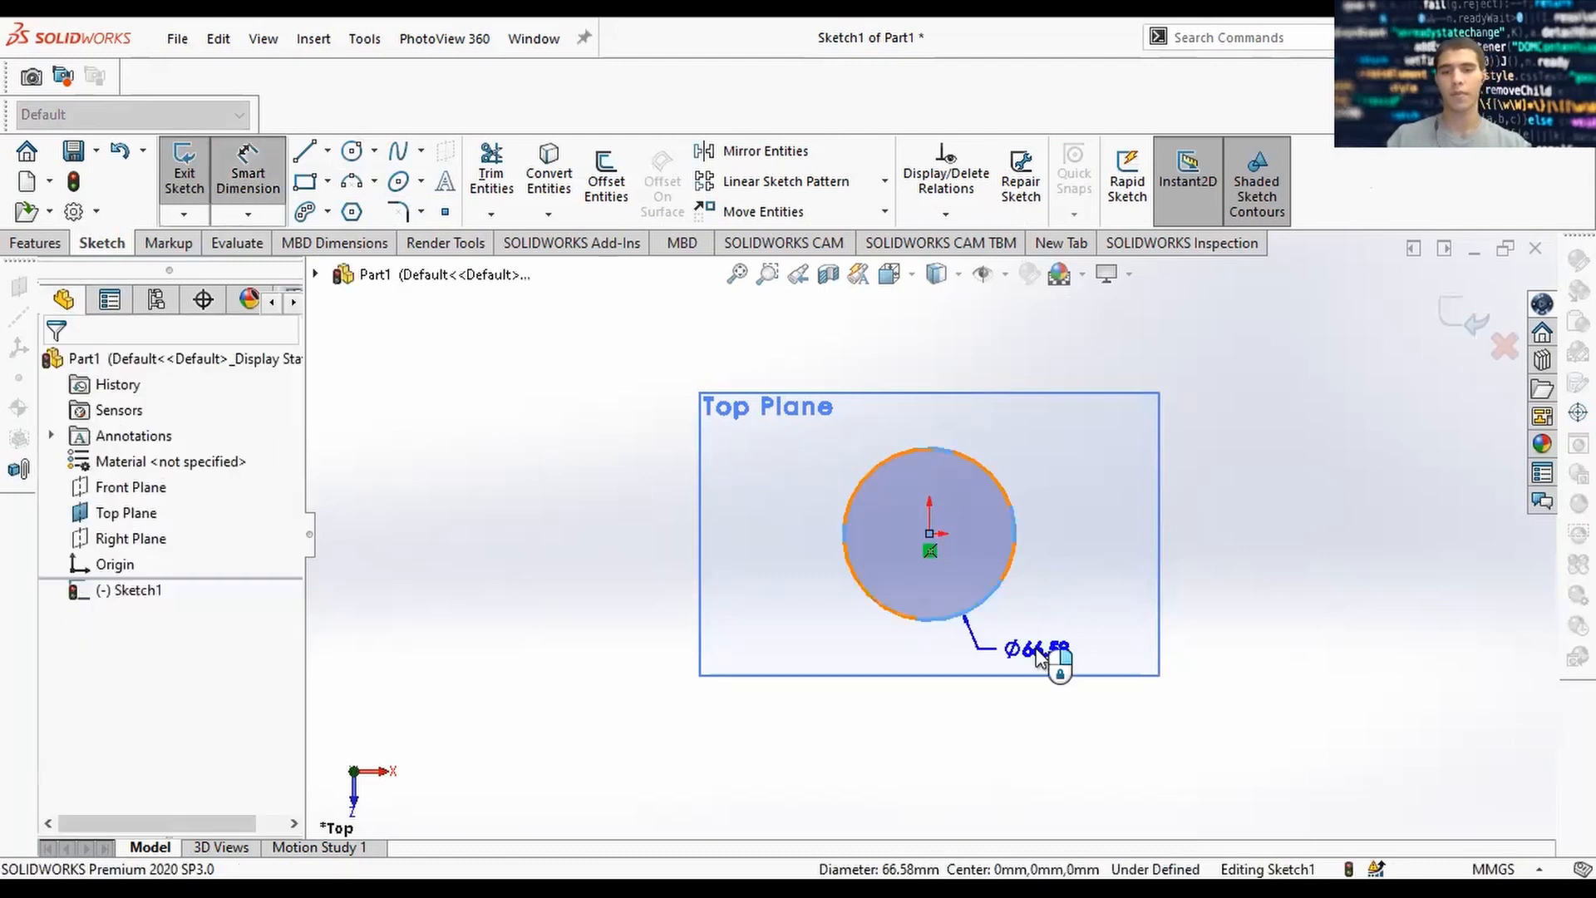
left_click(1036, 655)
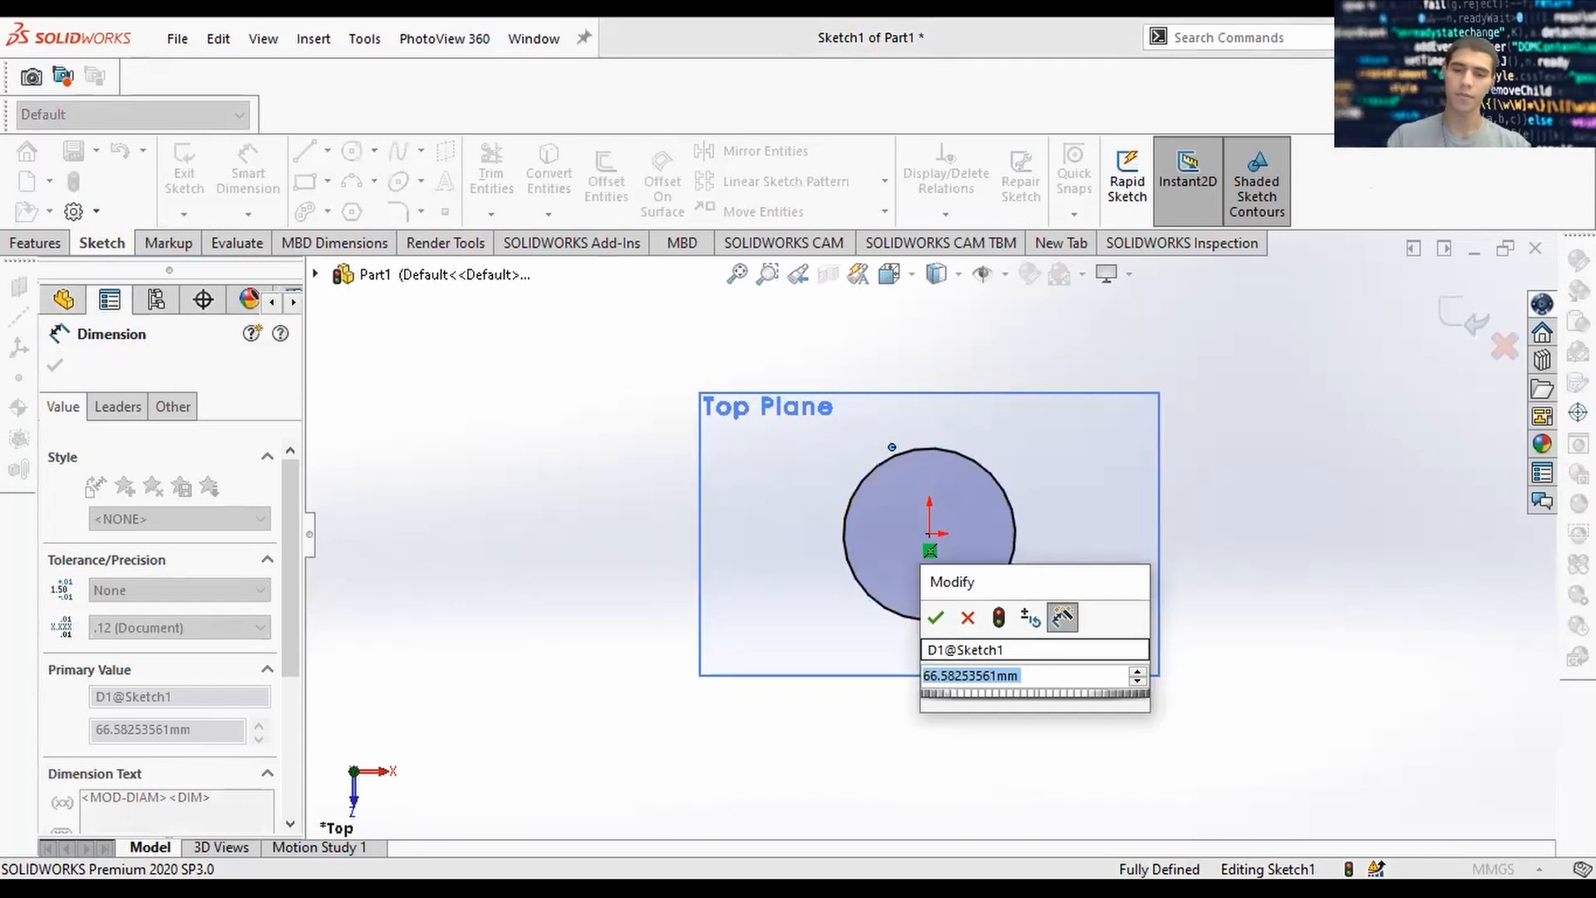
type("23")
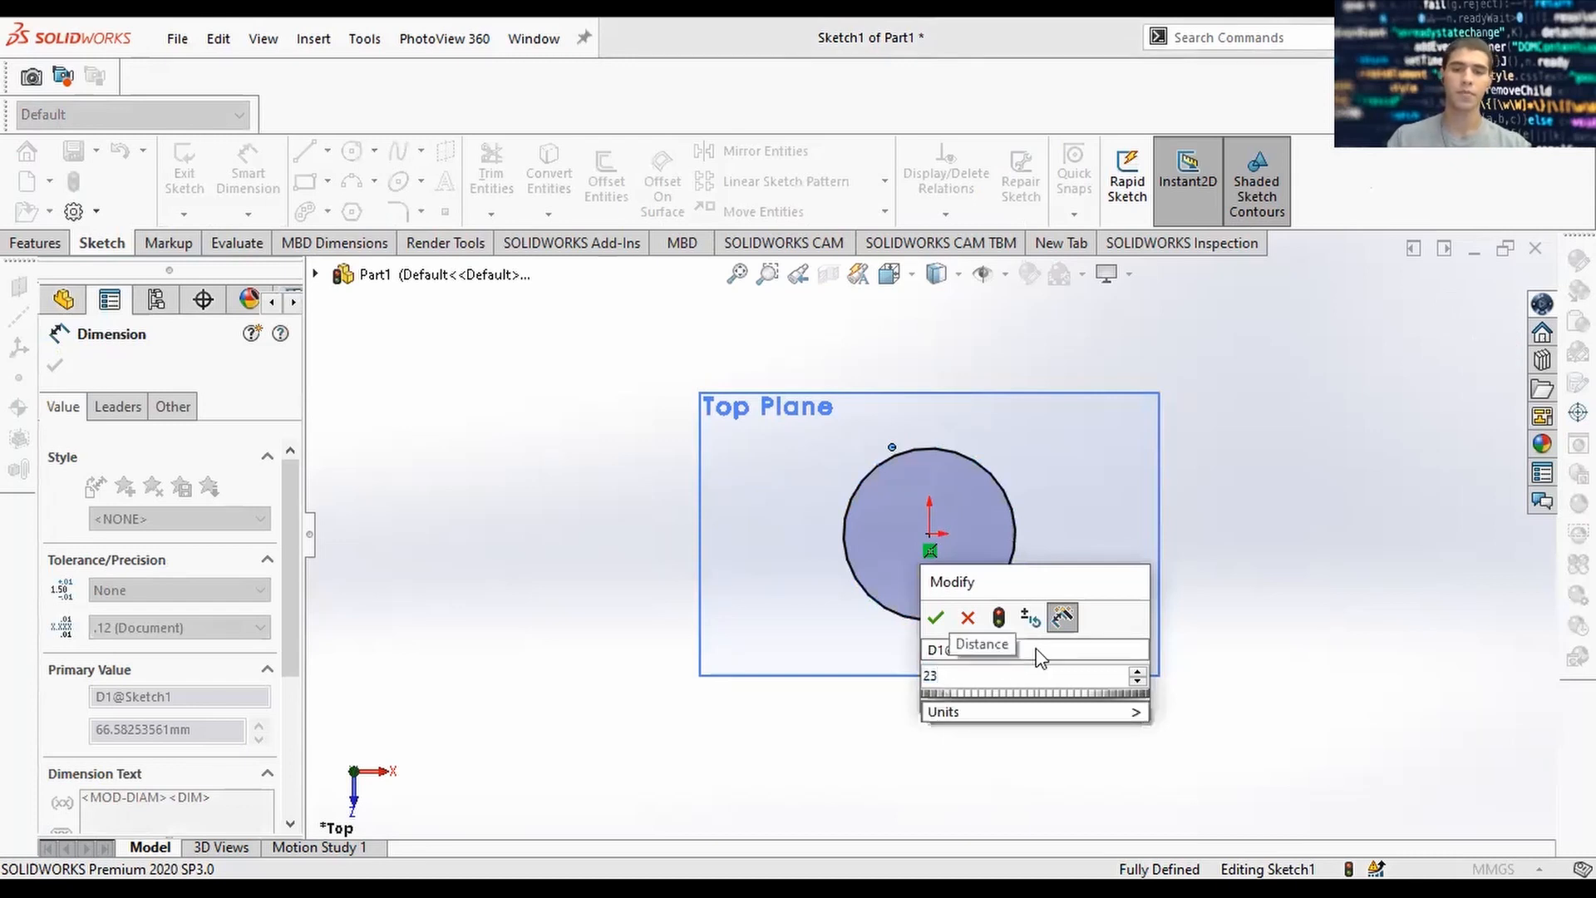
key("Return")
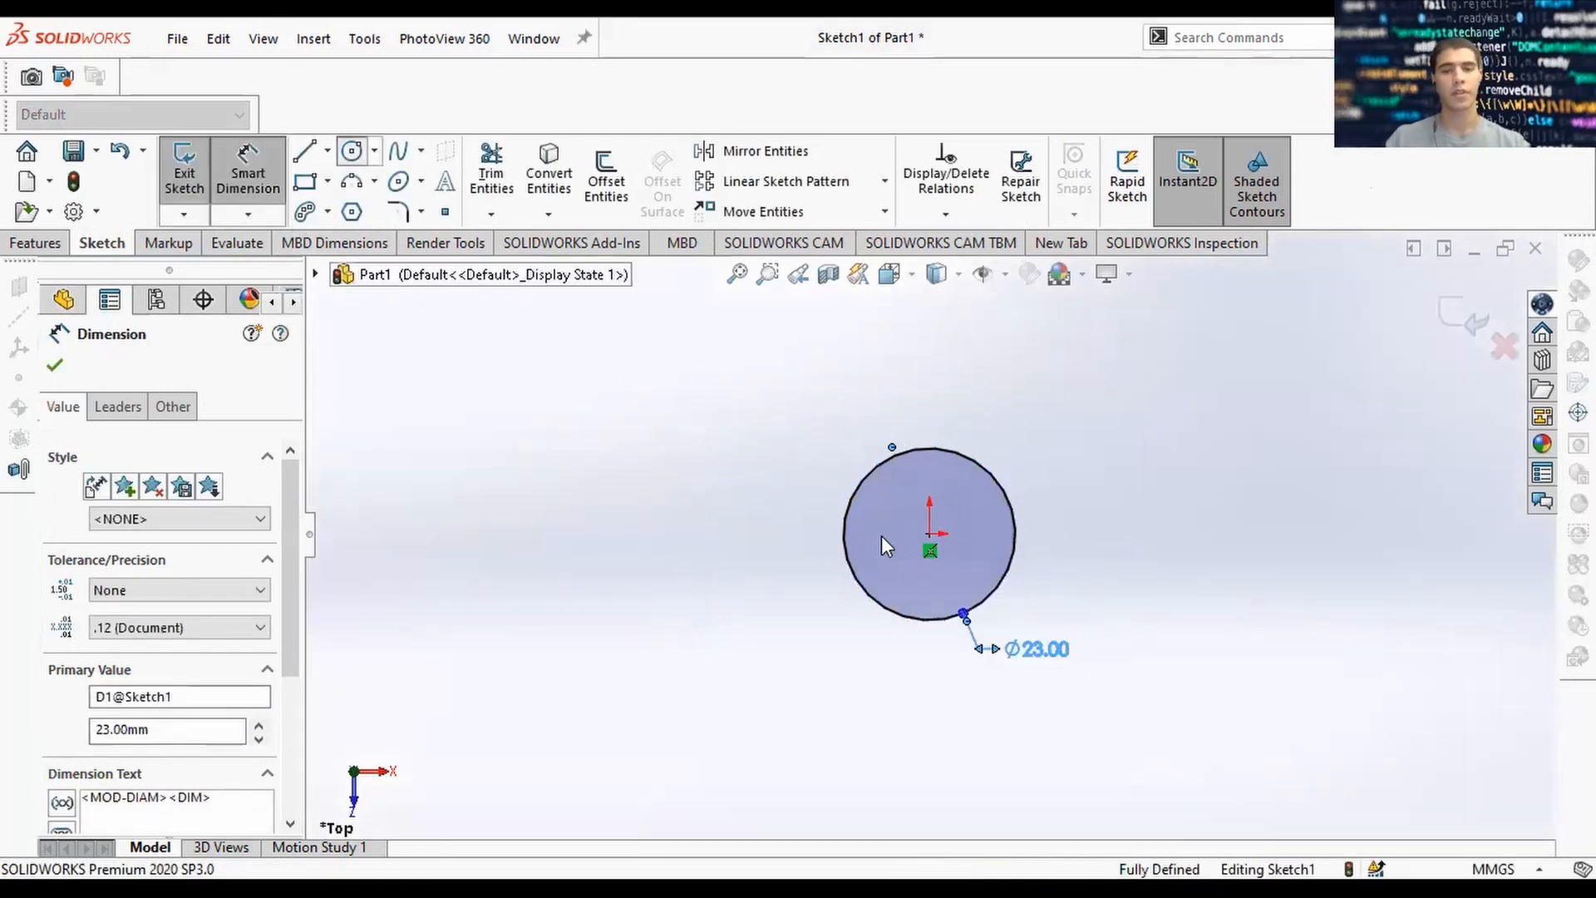
Draw a larger concentric circle about 37 mm in diameter centred on the origin.
left_click(929, 534)
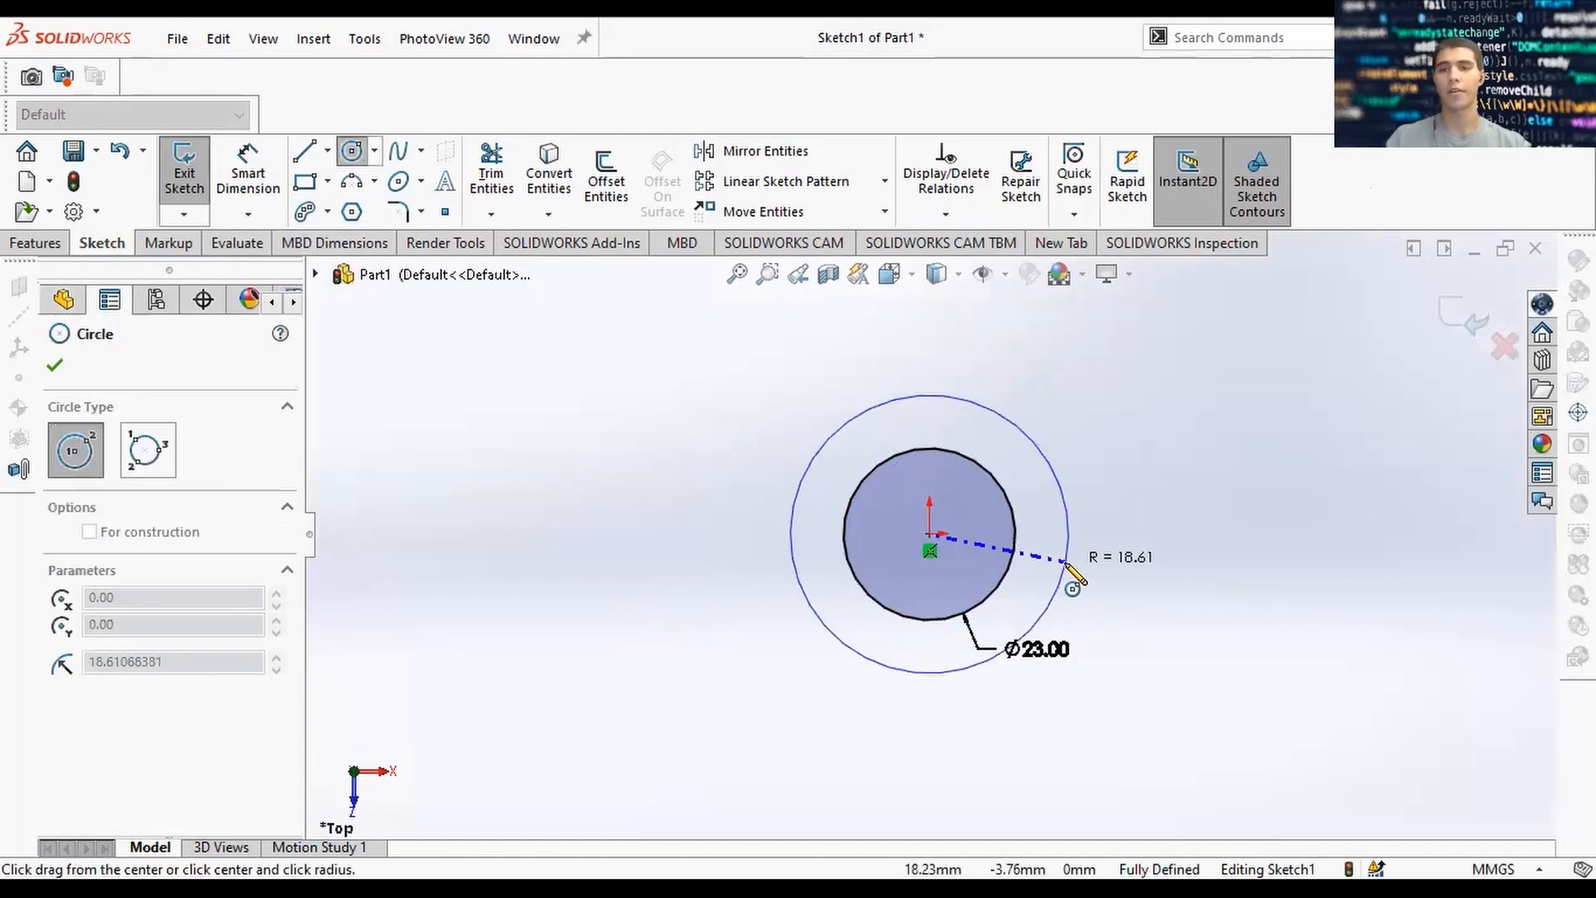
left_click(1067, 563)
key("Escape")
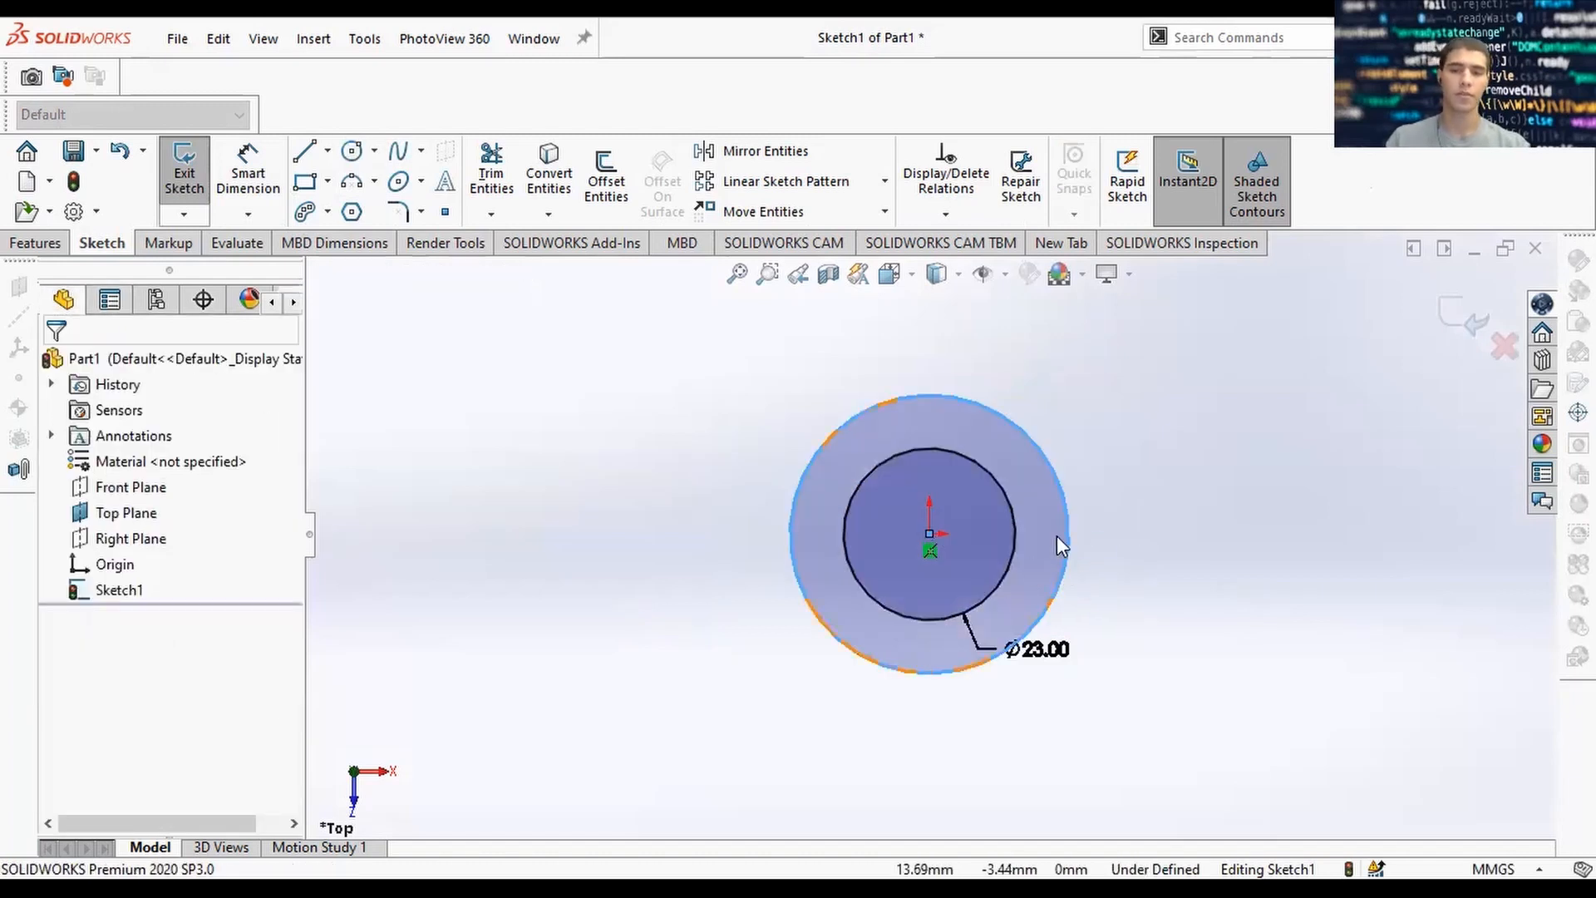
Dimension the outer circle's diameter as 28 mm and move the 23 mm dimension to just above it.
right_click_drag(1056, 535, 1096, 494)
left_click(1070, 530)
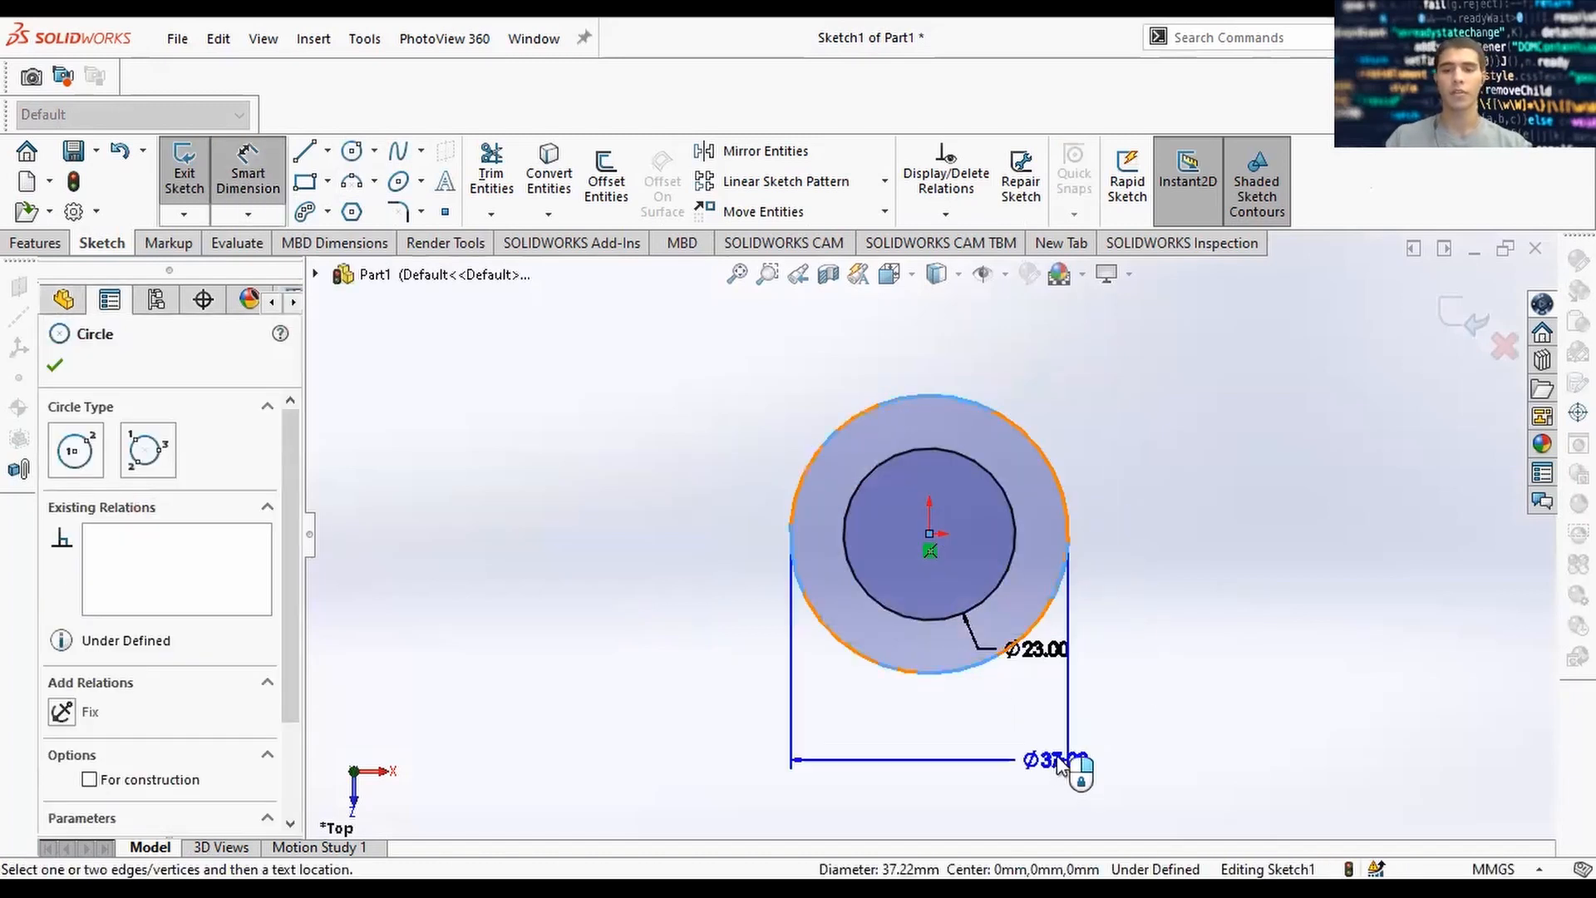
left_click(1099, 725)
key("Escape")
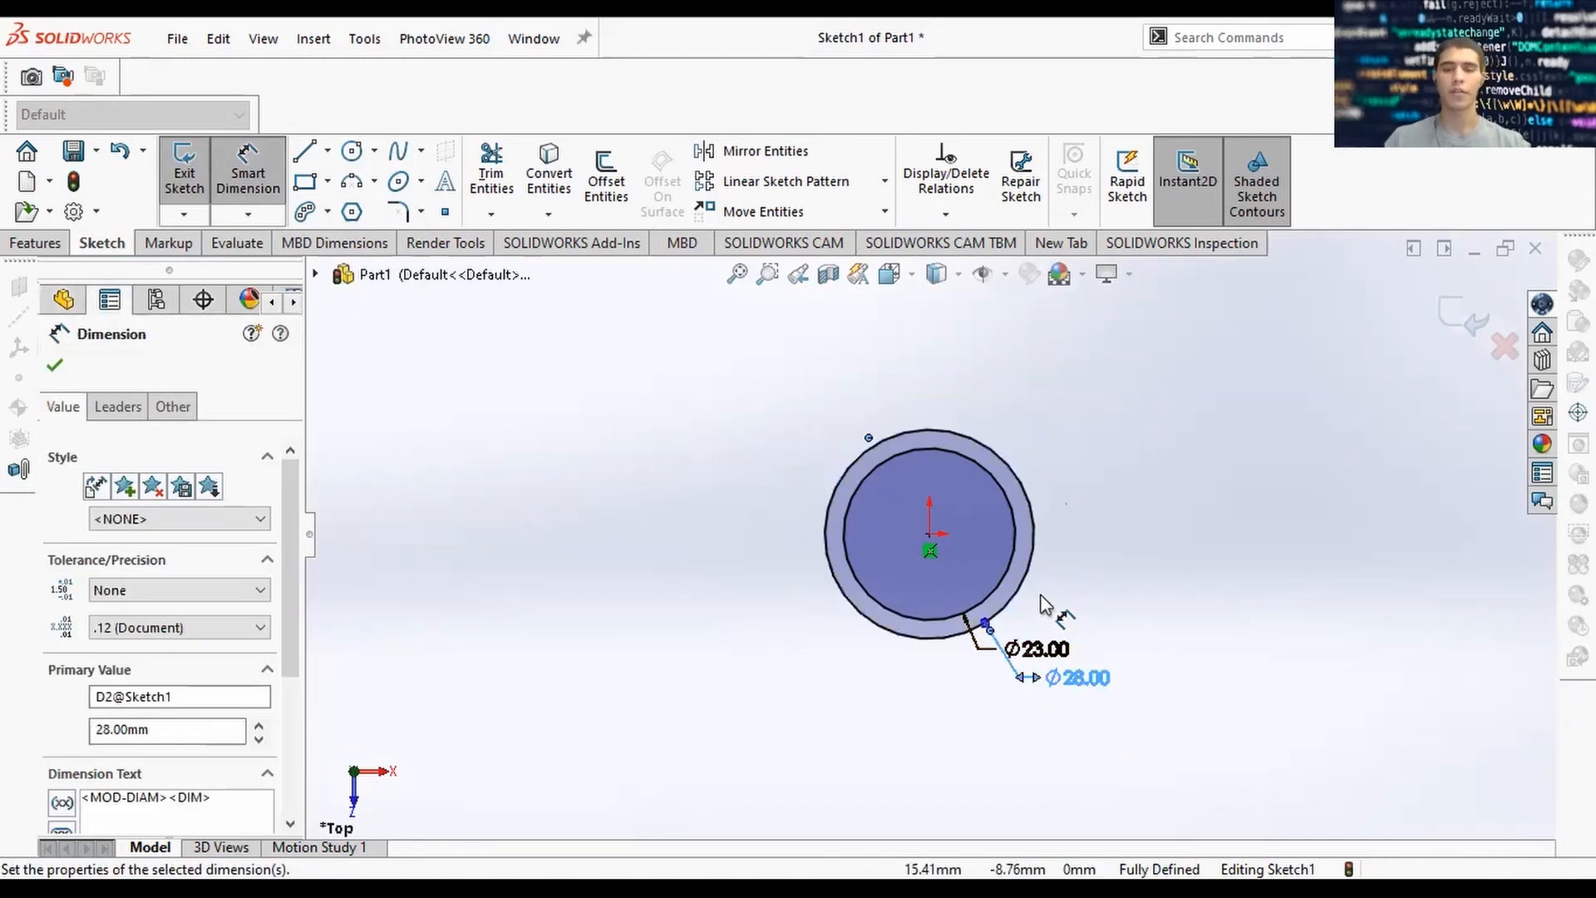
key("Escape")
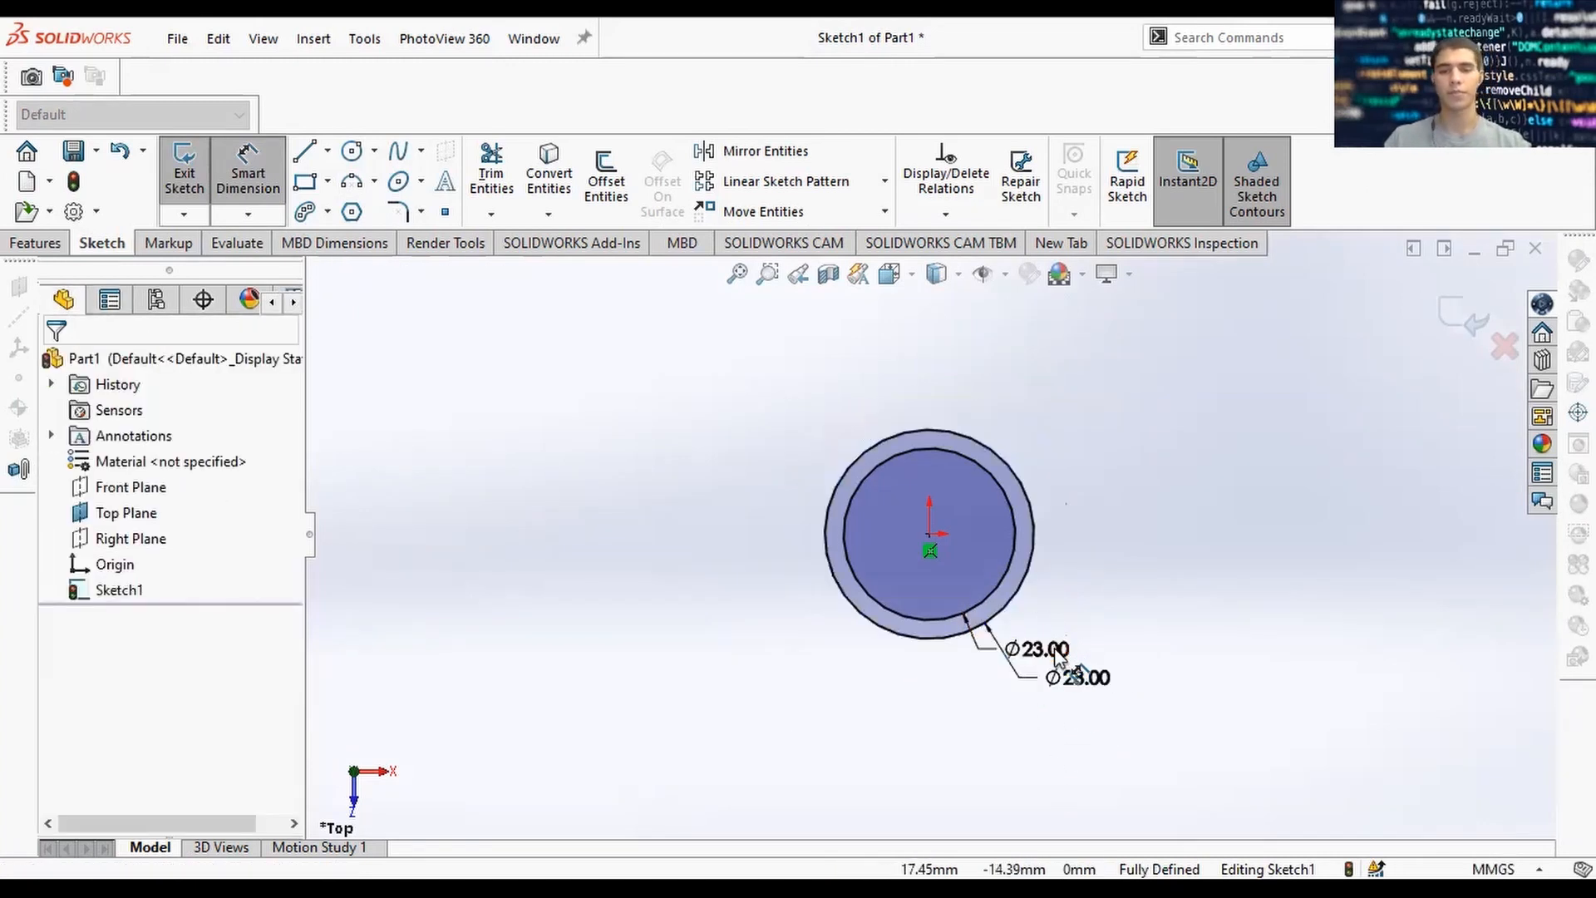
left_click_drag(1085, 651, 1103, 647)
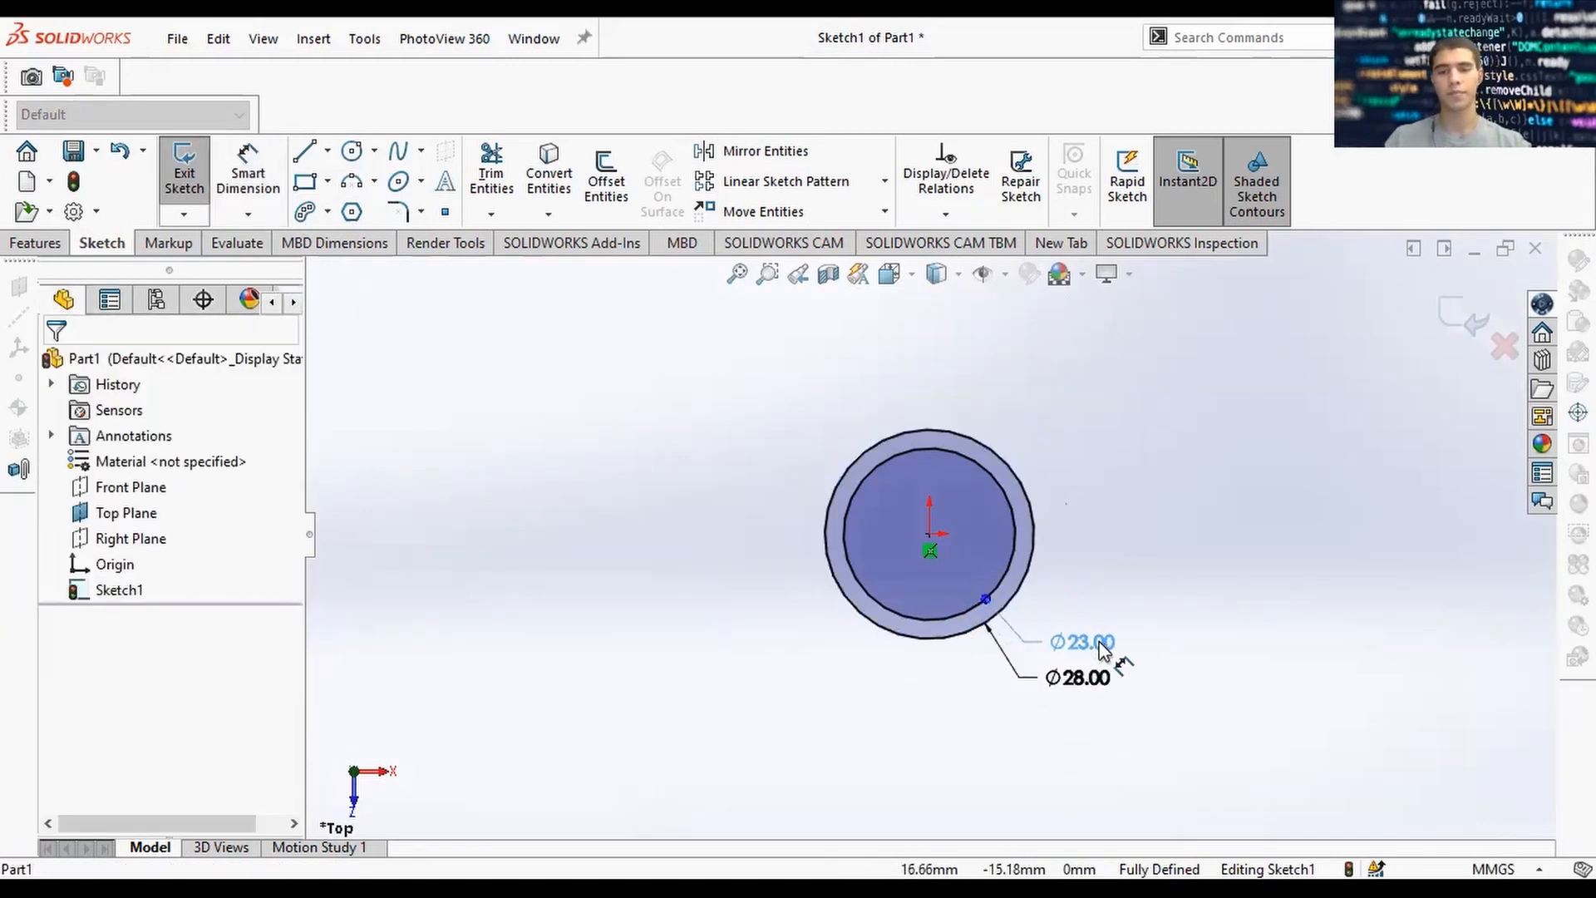
left_click(1126, 487)
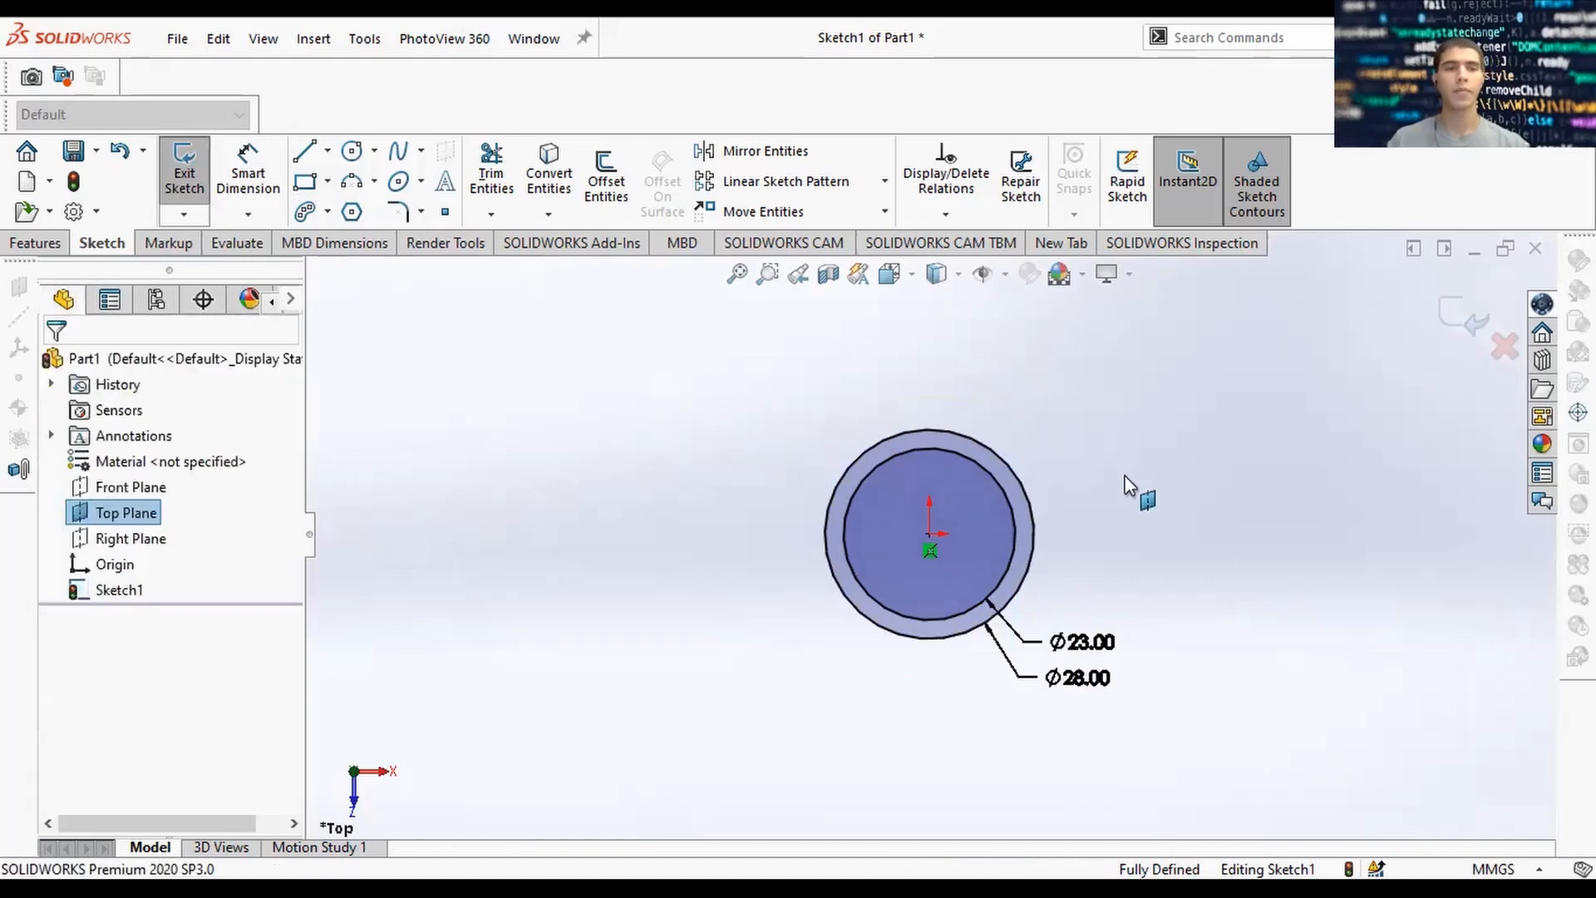
Draw a third circle centred on the origin, about 34 mm in diameter, around the two existing circles.
left_click(352, 151)
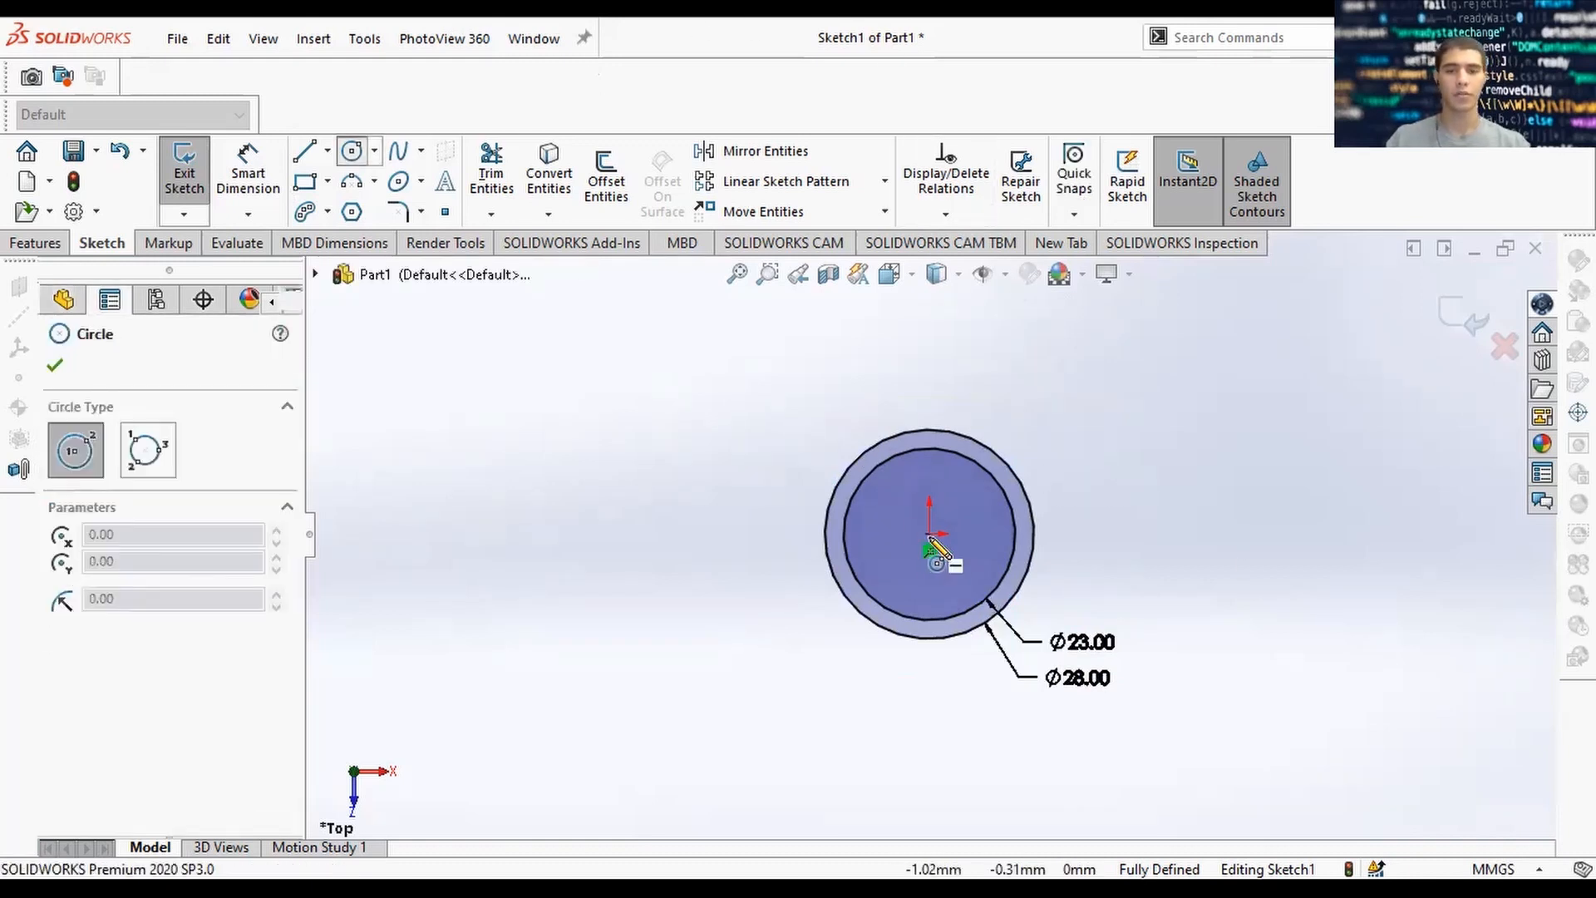
left_click(1040, 581)
key("Escape")
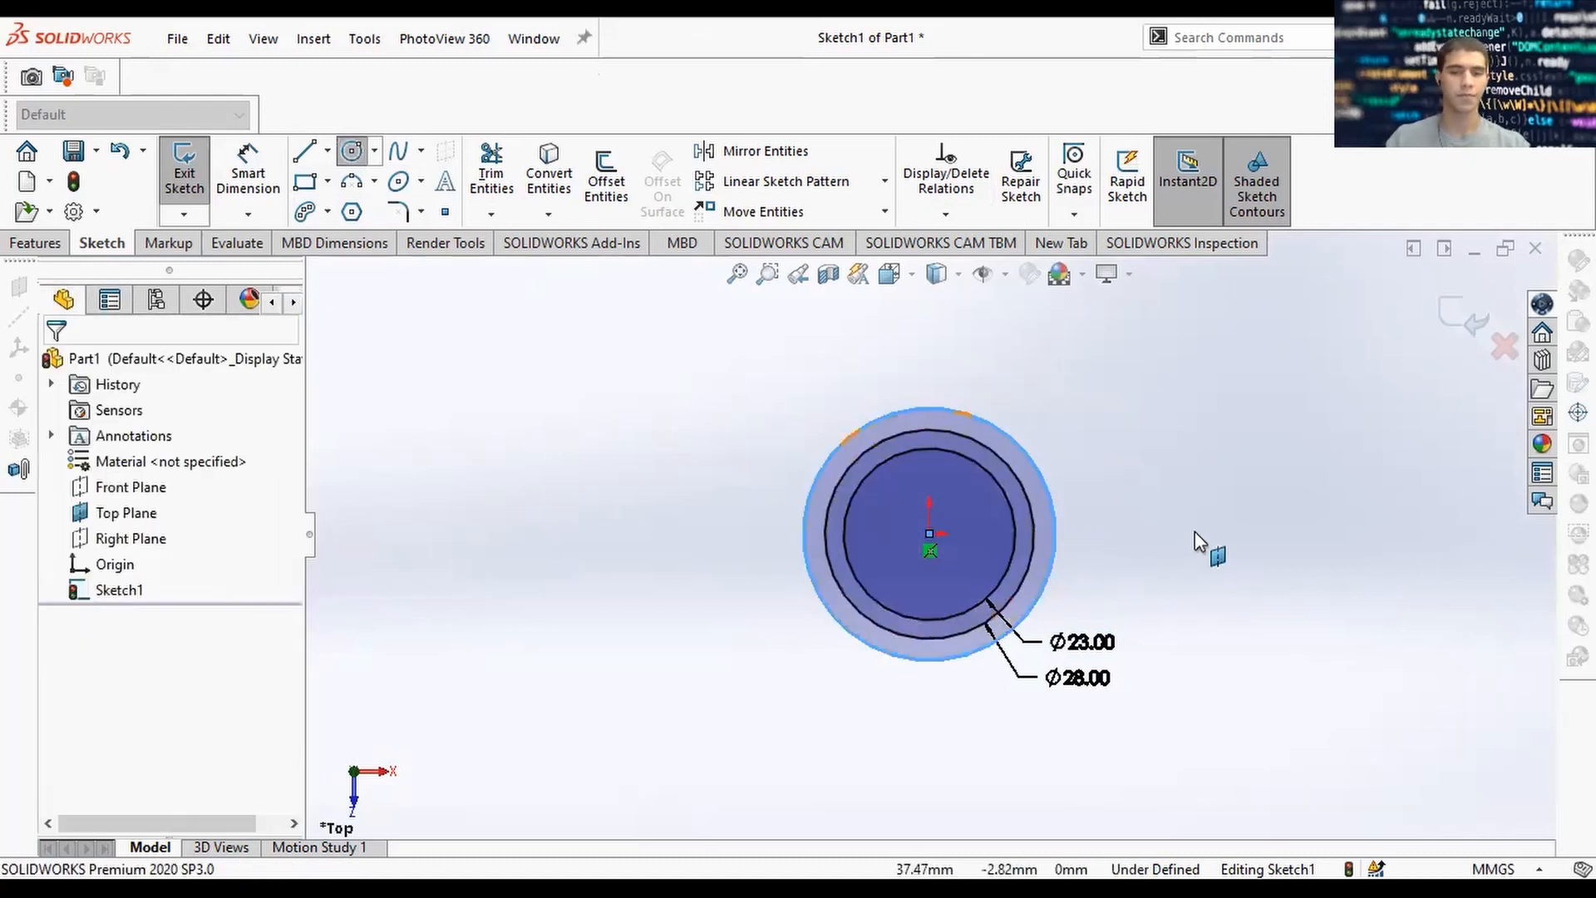
key("Escape")
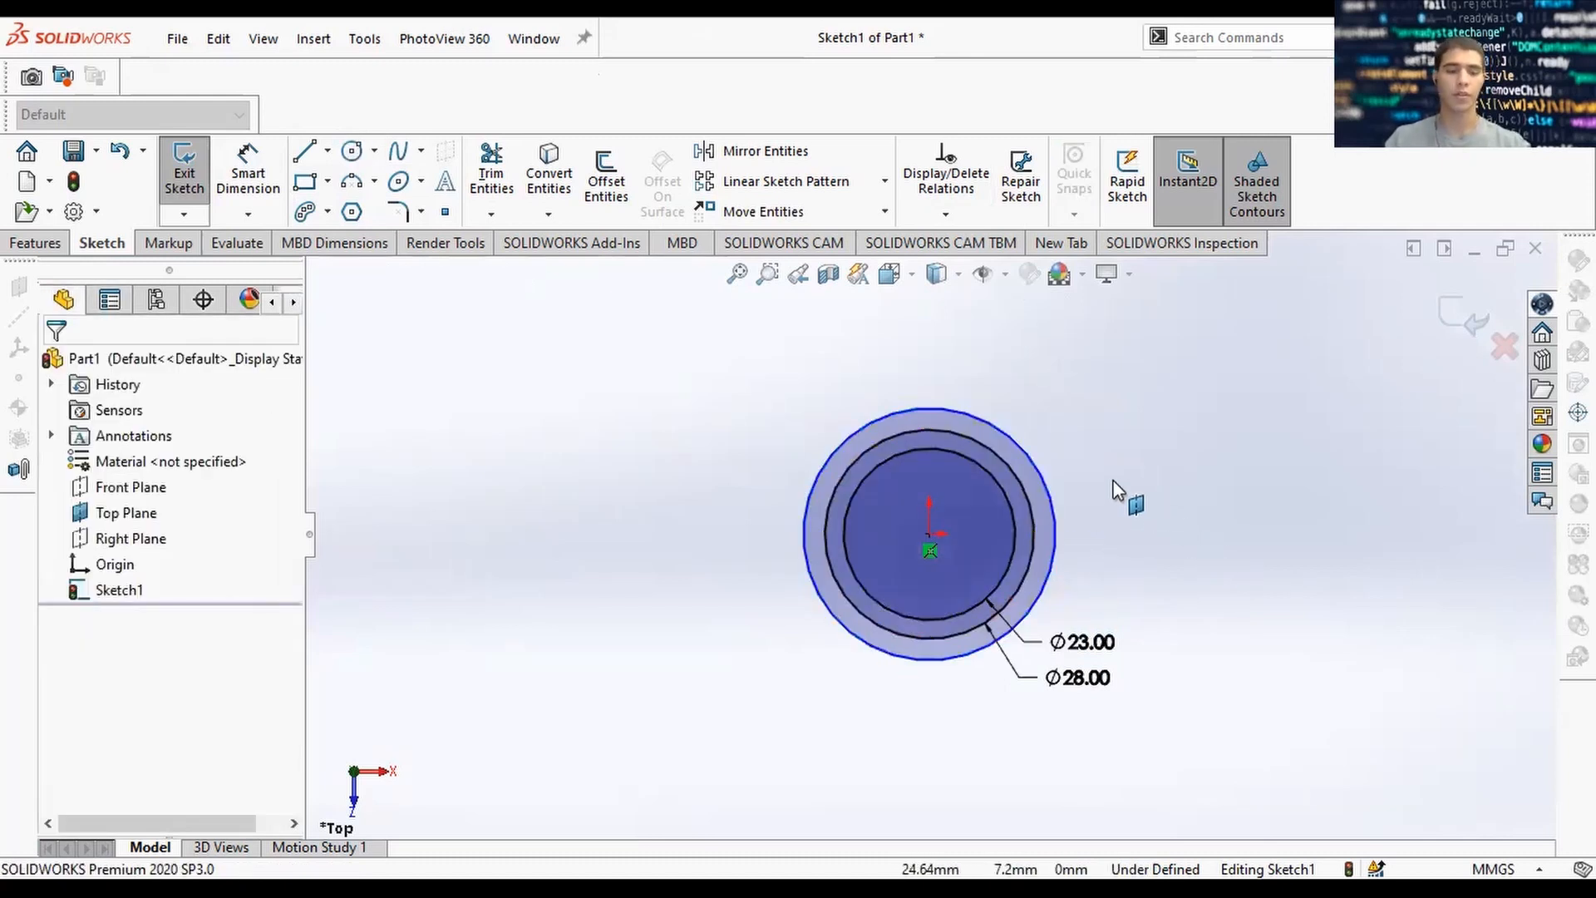
Dimension the third circle's diameter below the other dimensions and set it to 26 mm.
key("d")
left_click(1030, 607)
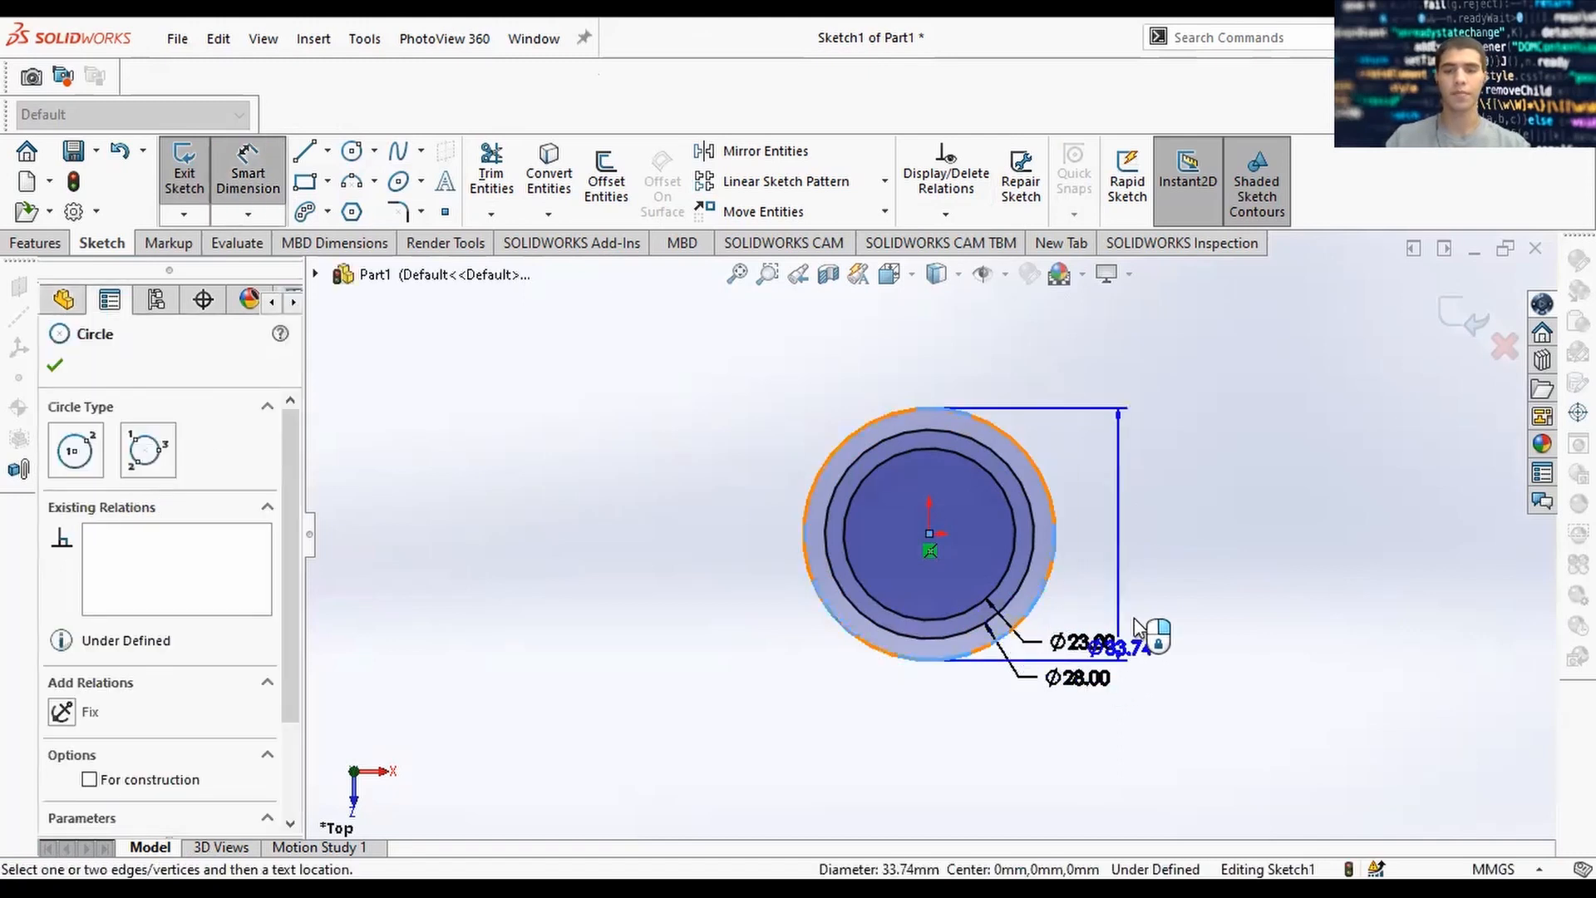
left_click(1097, 767)
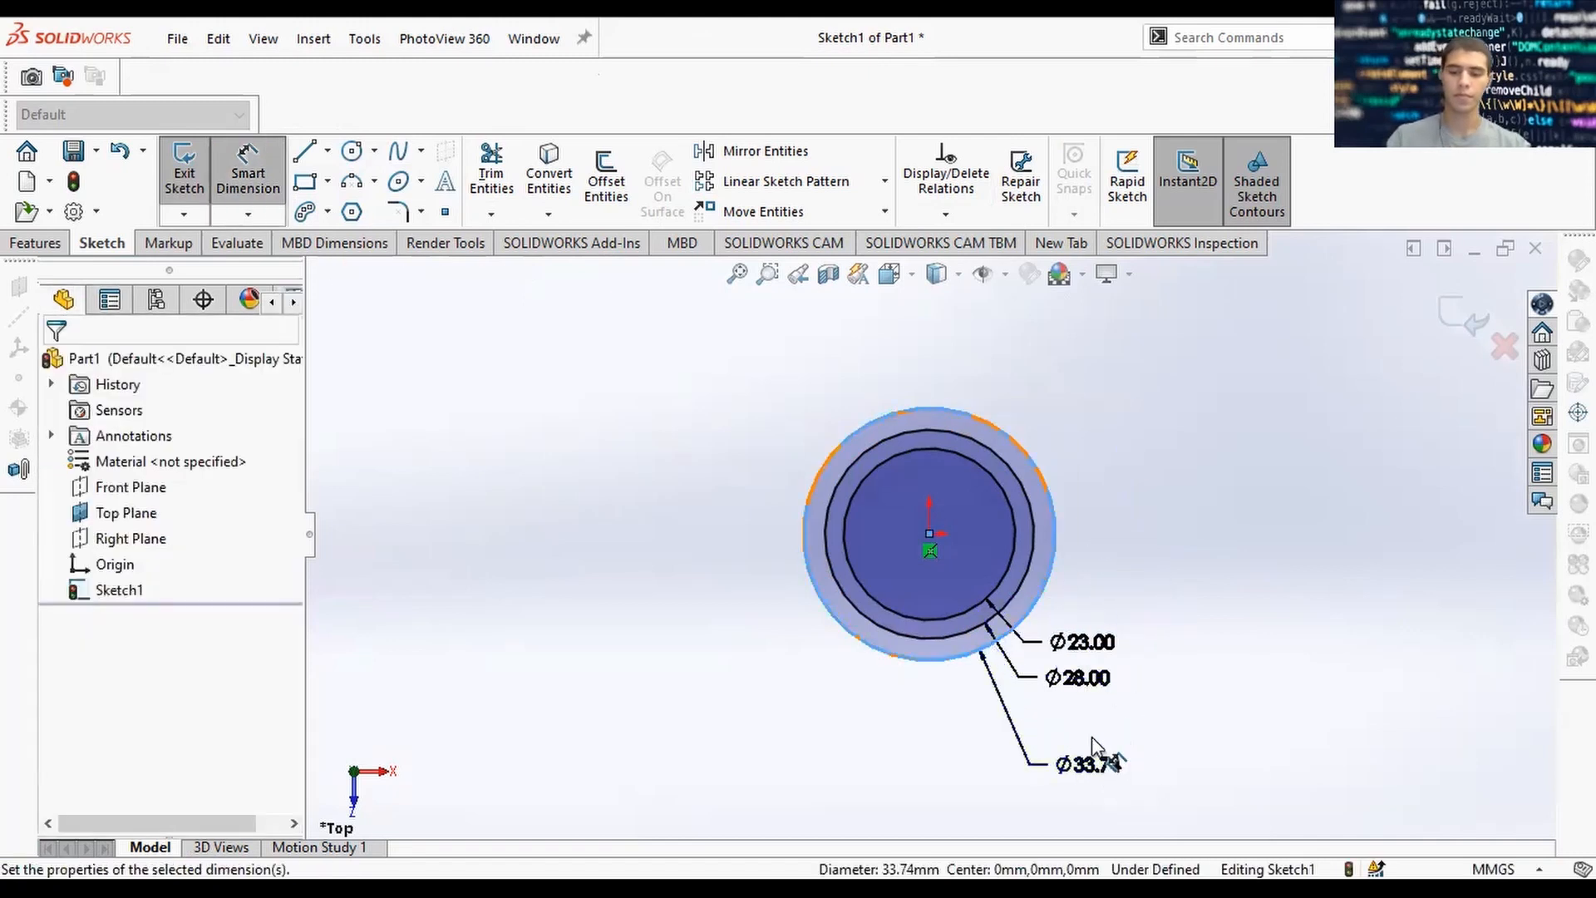
type("26")
key("Return")
key("Escape")
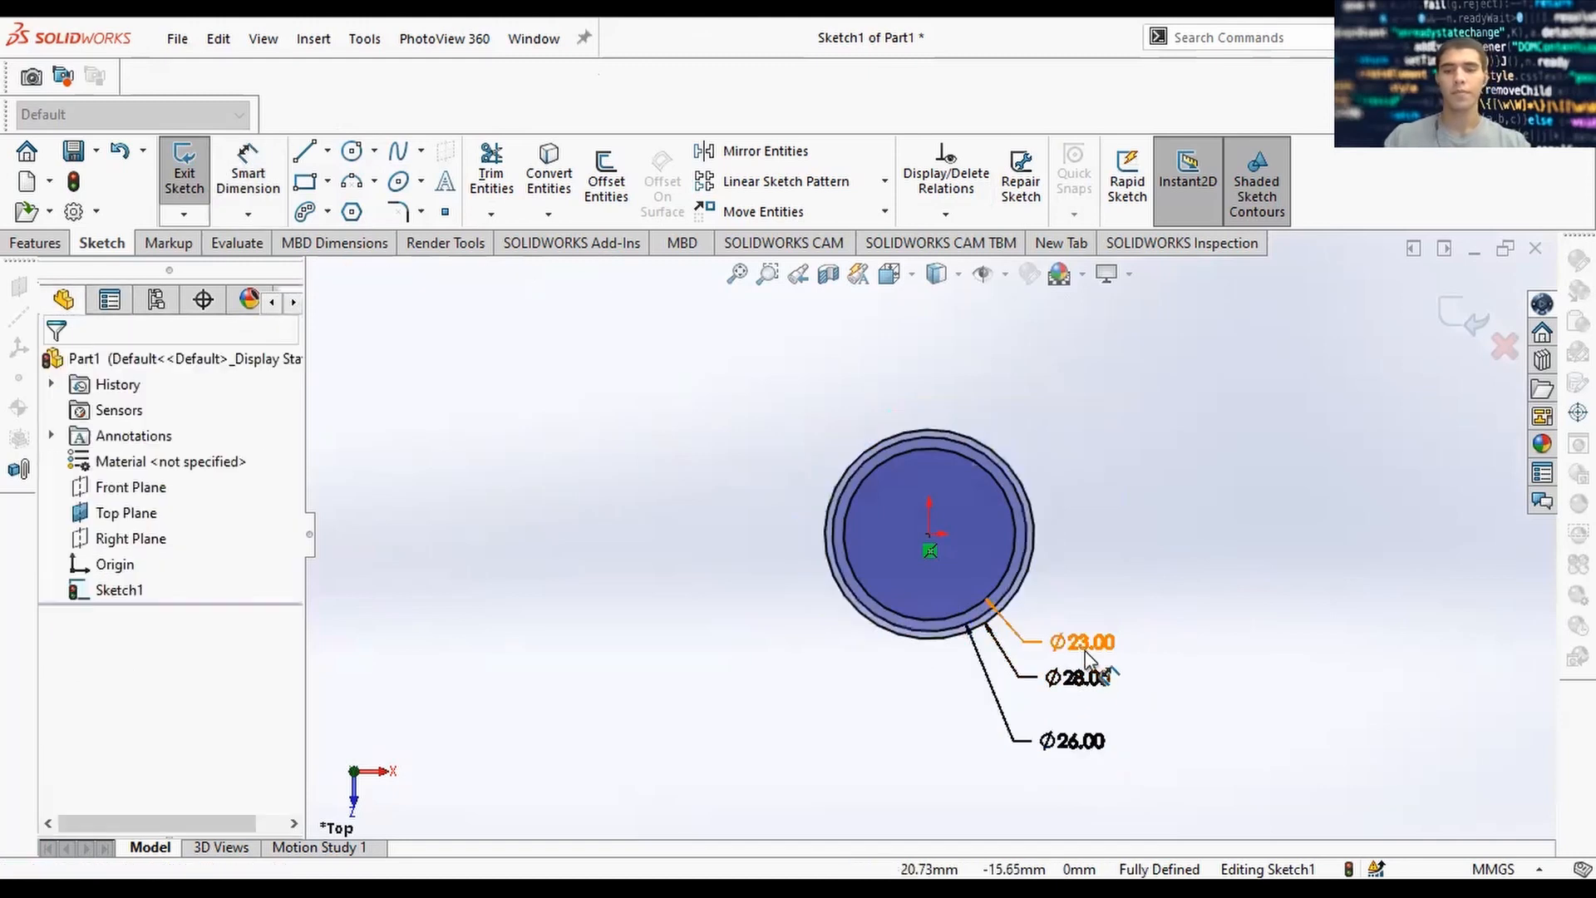
Arrange the diameter dimensions below the circles in the order 23, 26 and 28 mm, and exit the sketch.
scroll(1097, 663, "down", 3)
left_click_drag(1038, 620, 1027, 869)
left_click_drag(1043, 790, 1046, 737)
scroll(1080, 760, "up", 3)
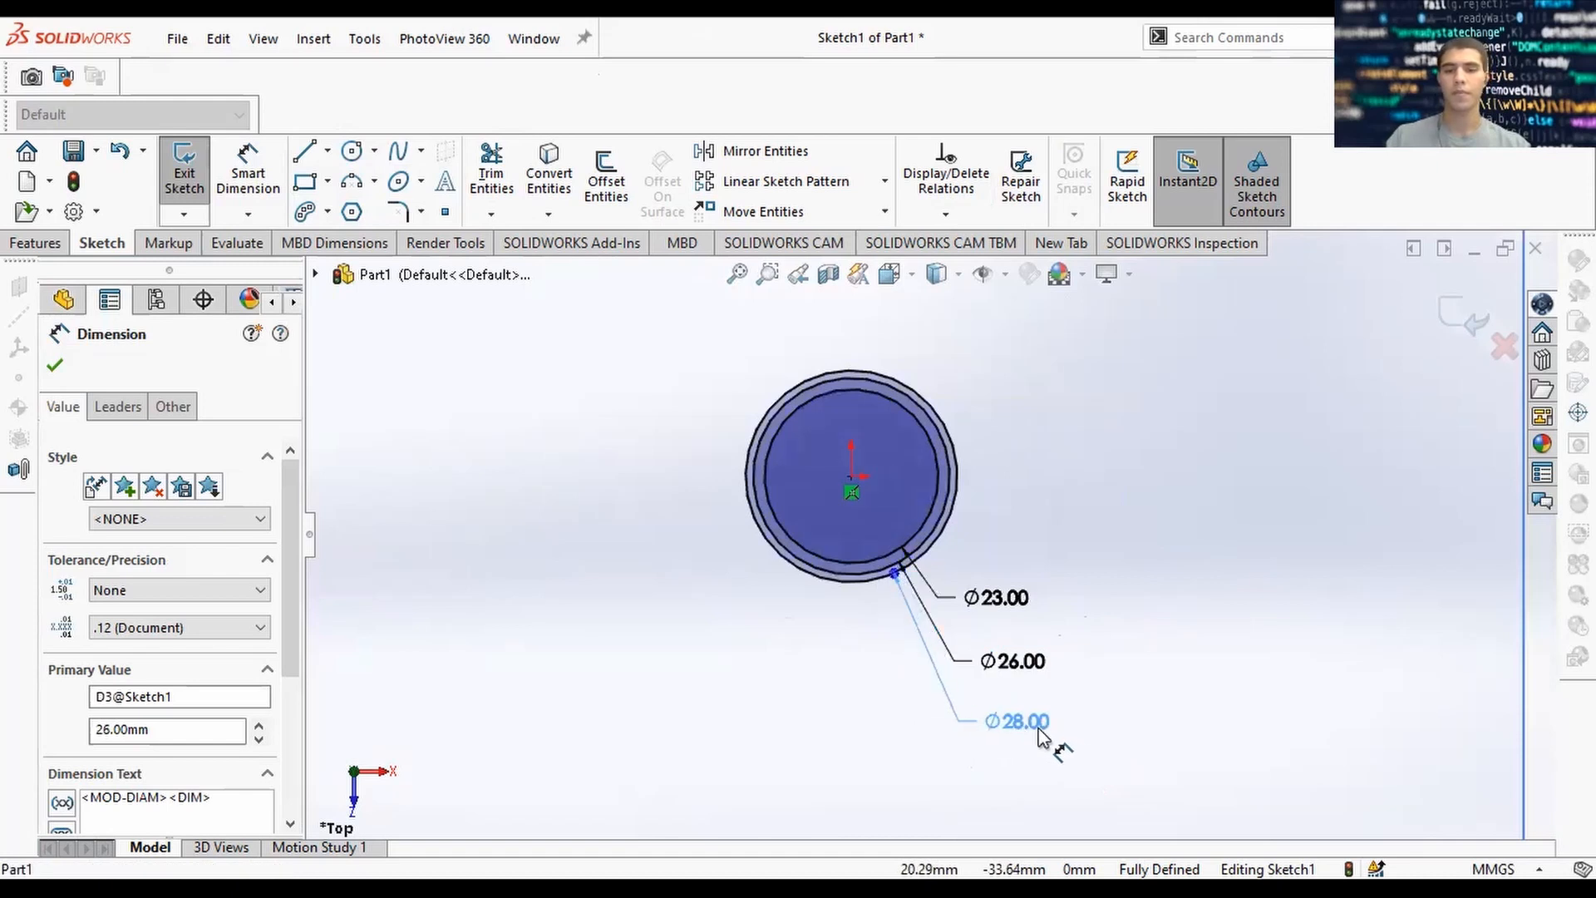
left_click(1180, 563)
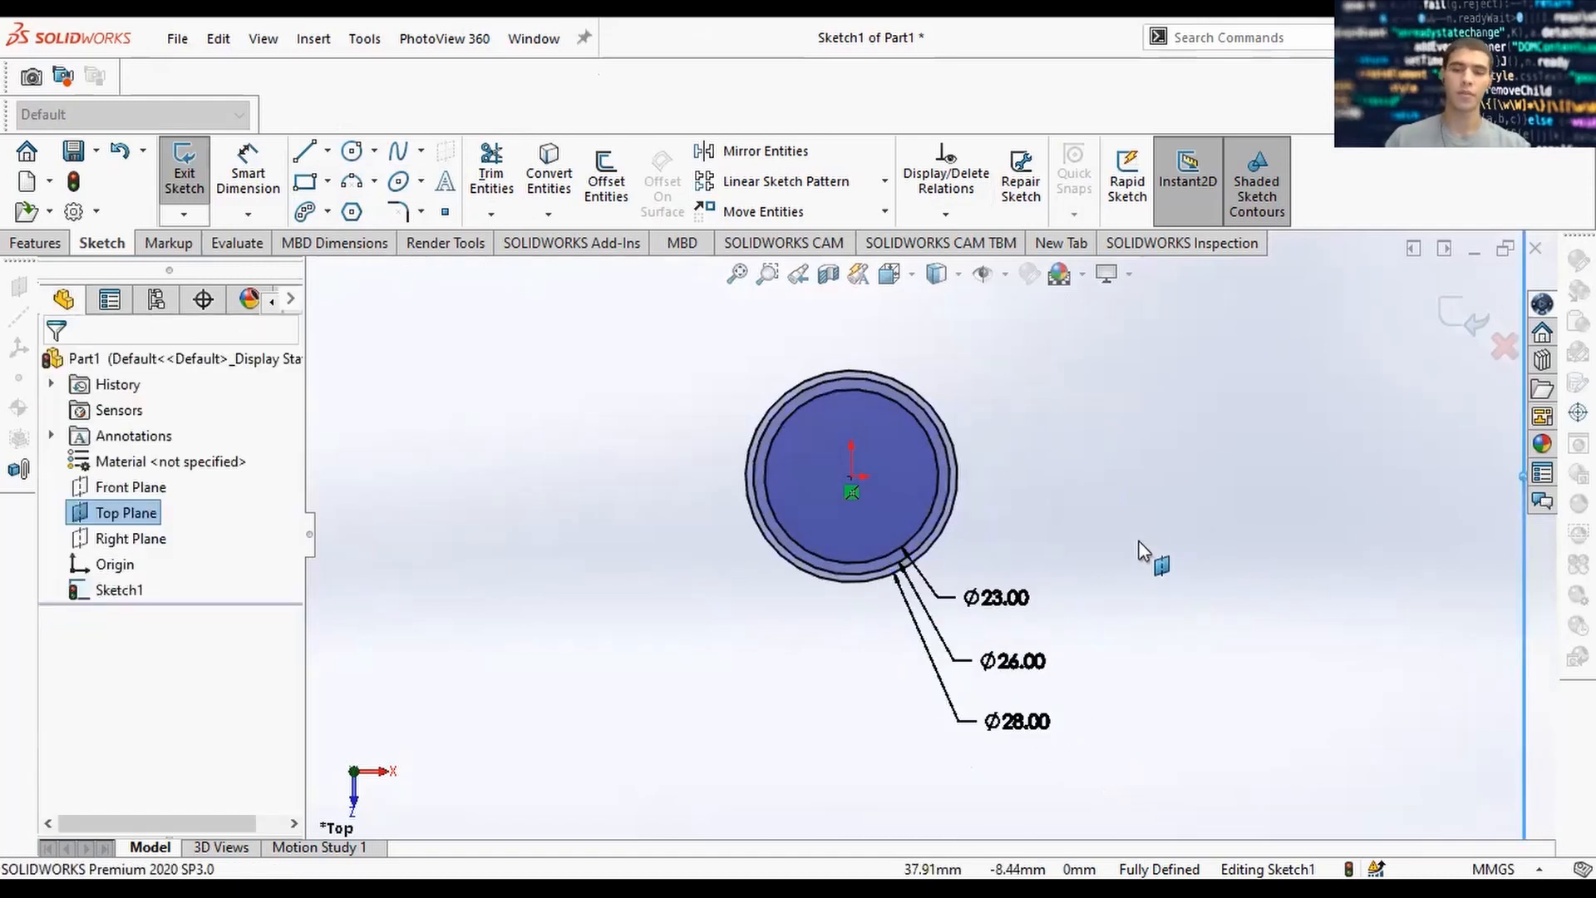
mouse_move(1162, 565)
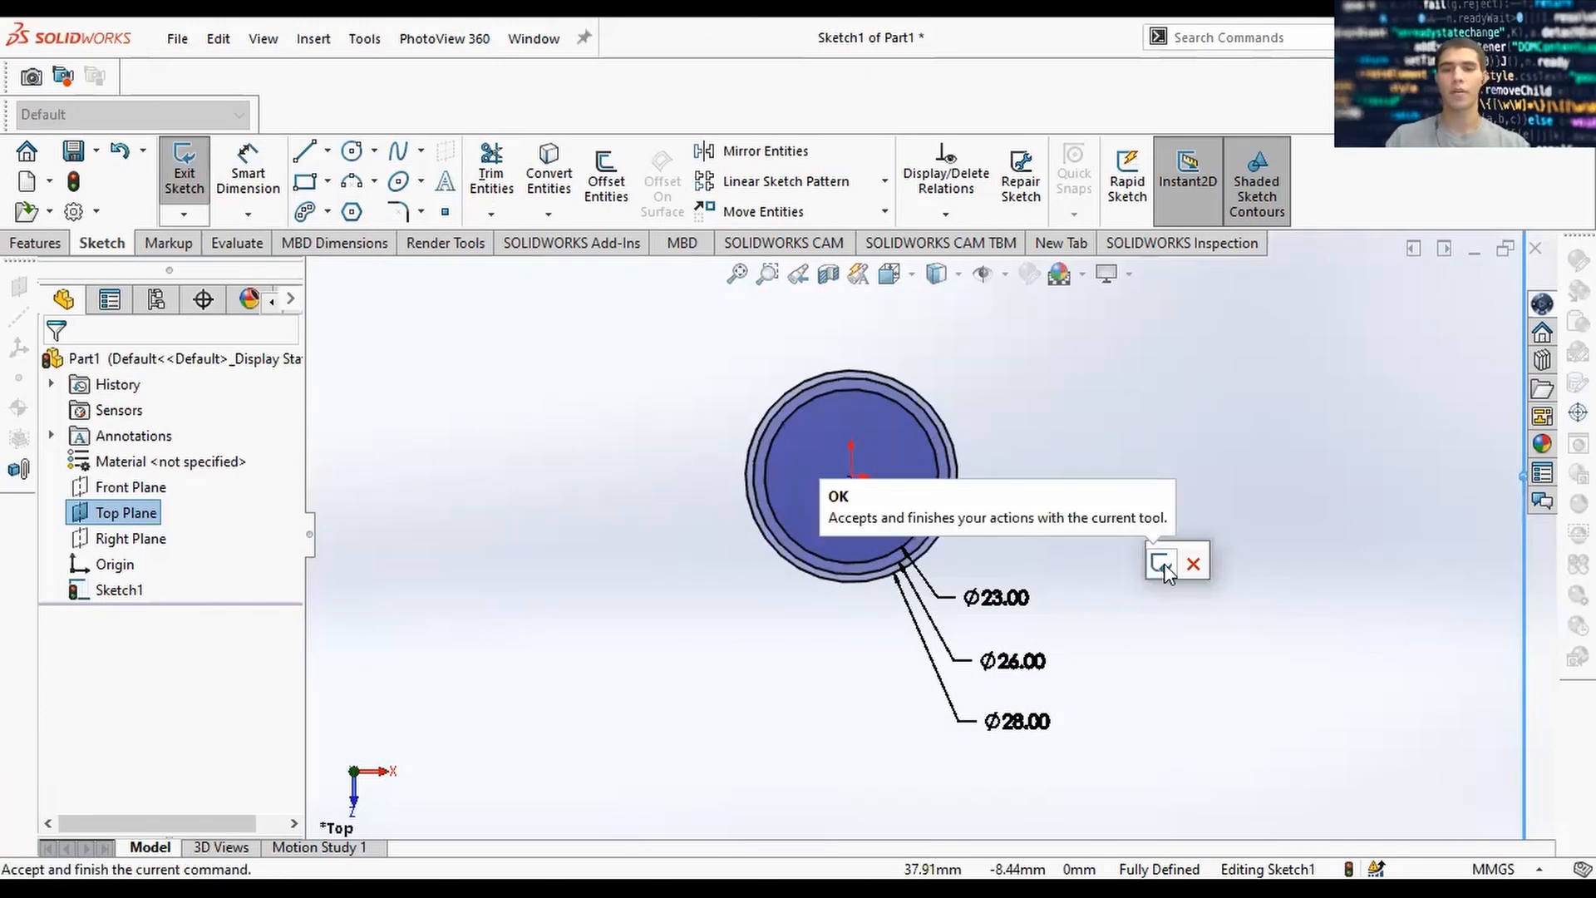
left_click(1164, 563)
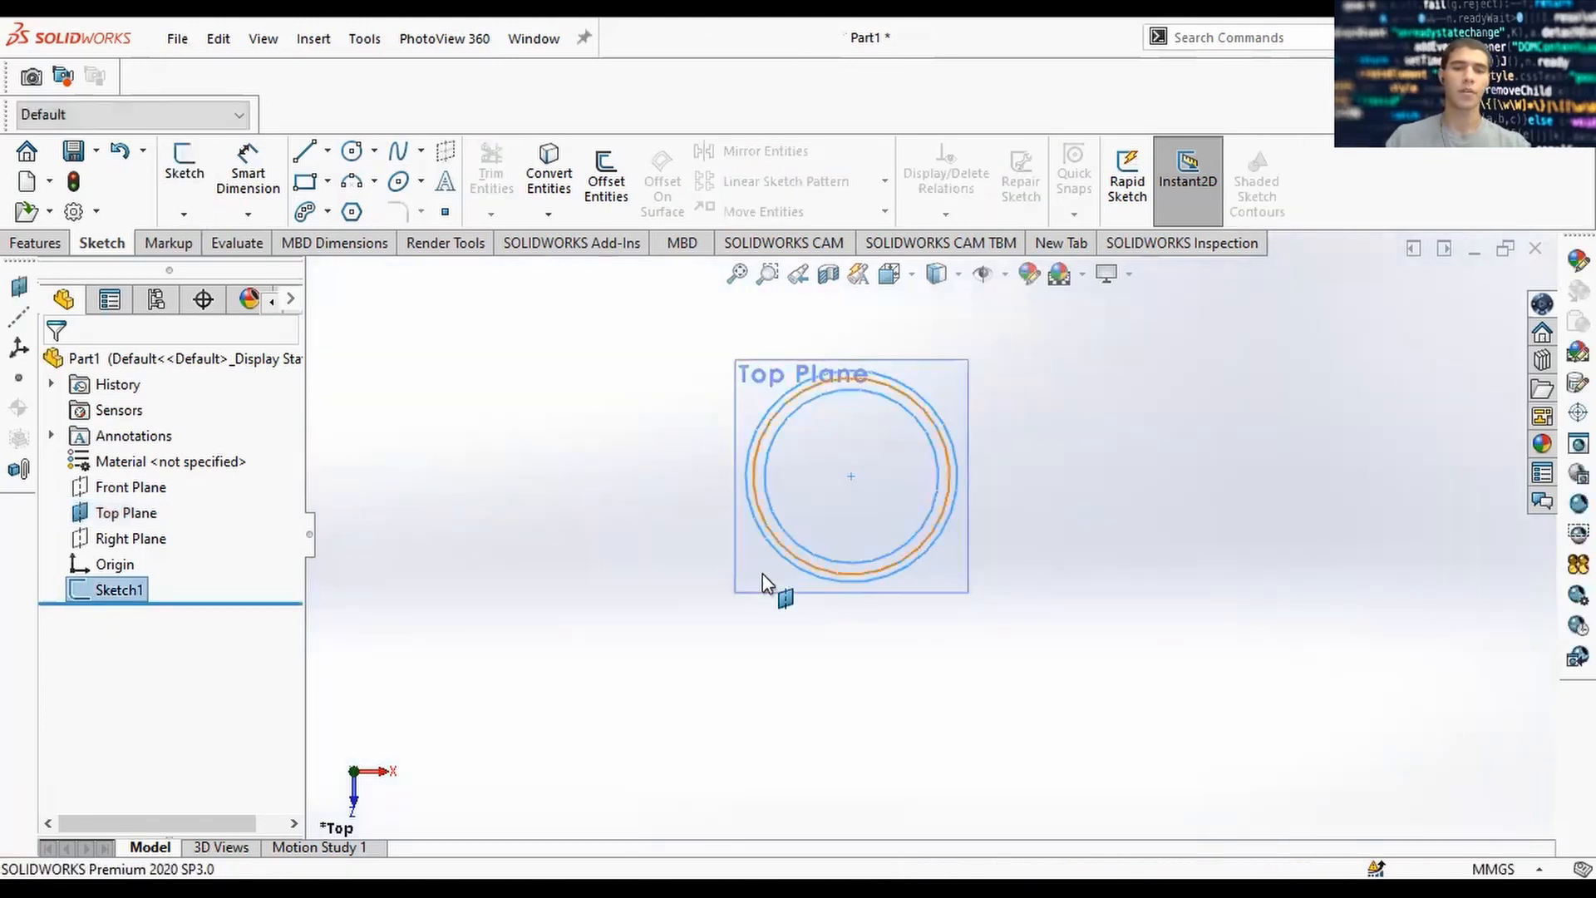
Start a Boss-Extrude of the sketch using only the region inside the innermost 23 mm circle as its contour.
key("space")
left_click(835, 510)
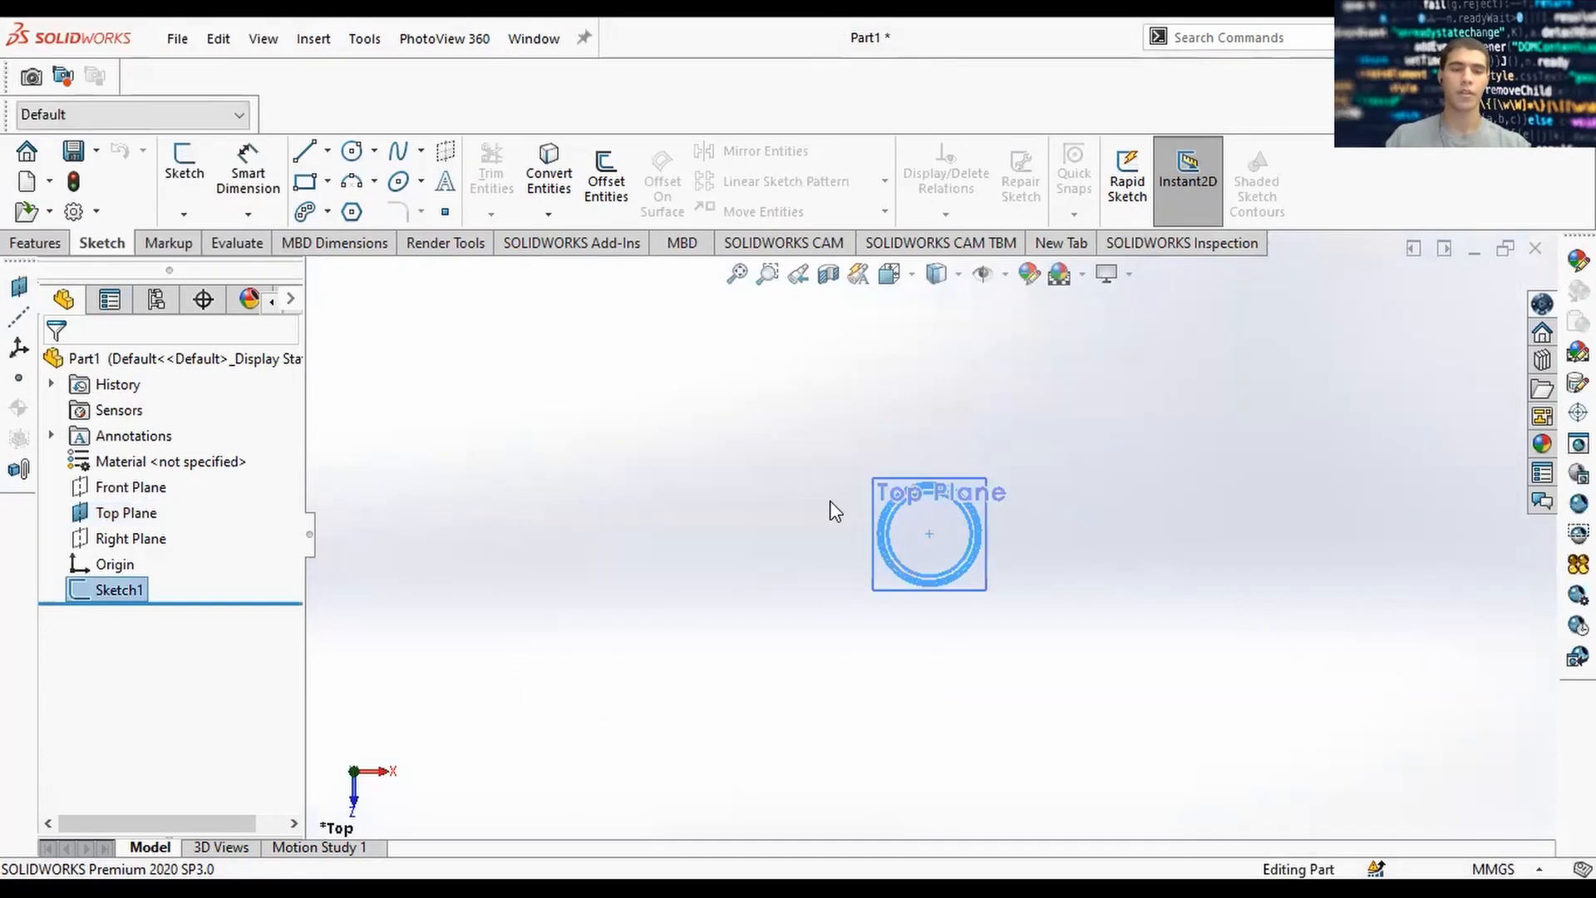
scroll(875, 523, "down", 4)
middle_click_drag(1049, 532, 1048, 527)
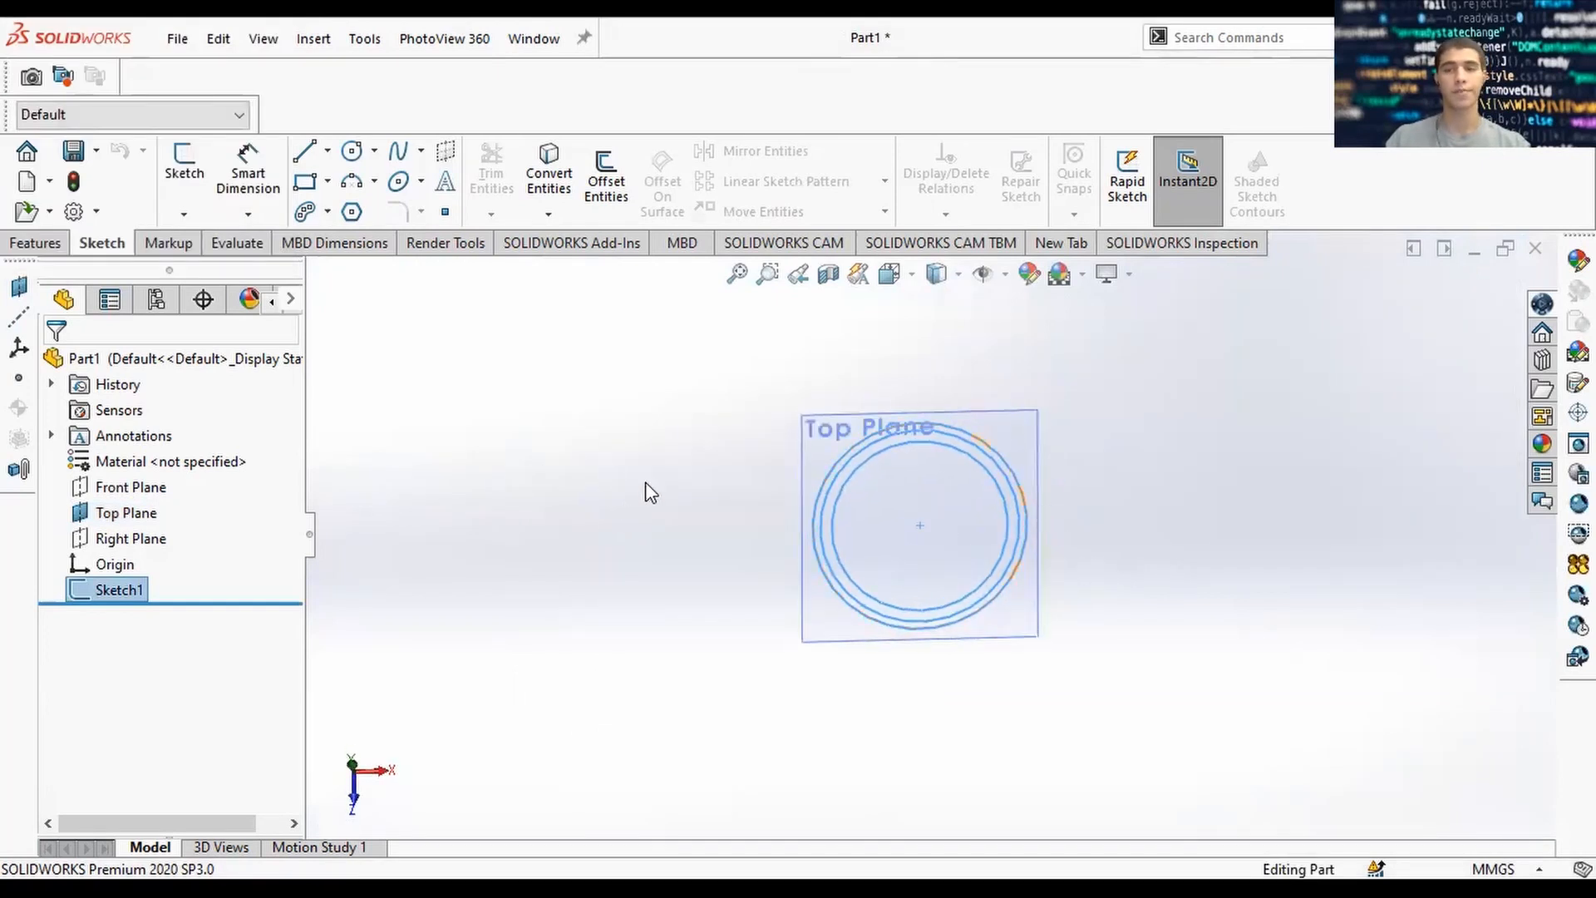
left_click(55, 242)
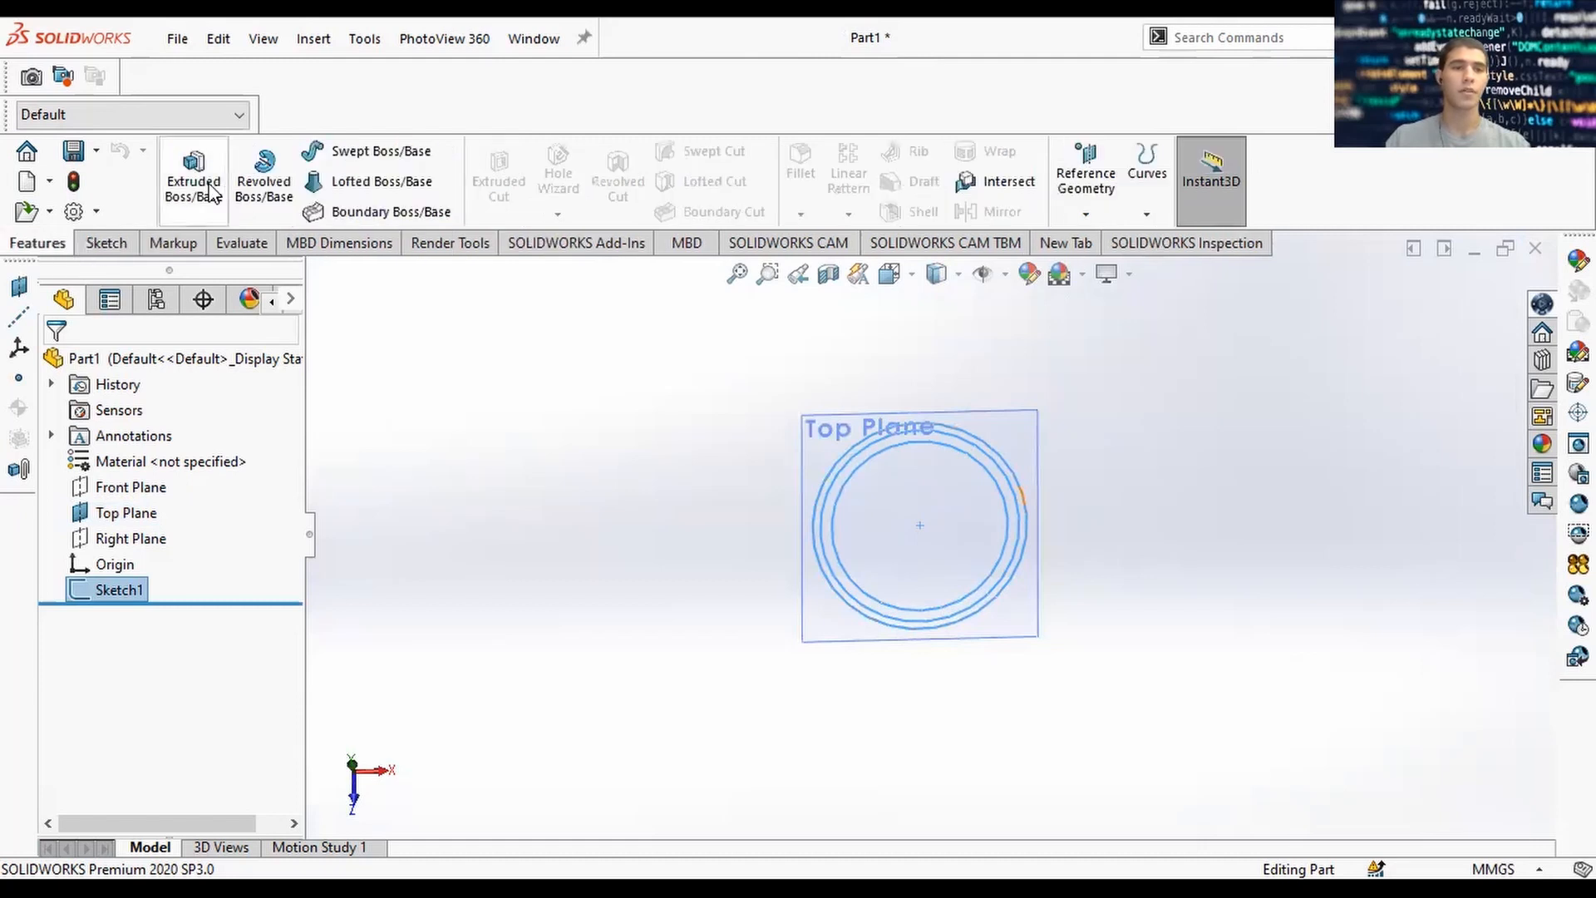
left_click(218, 189)
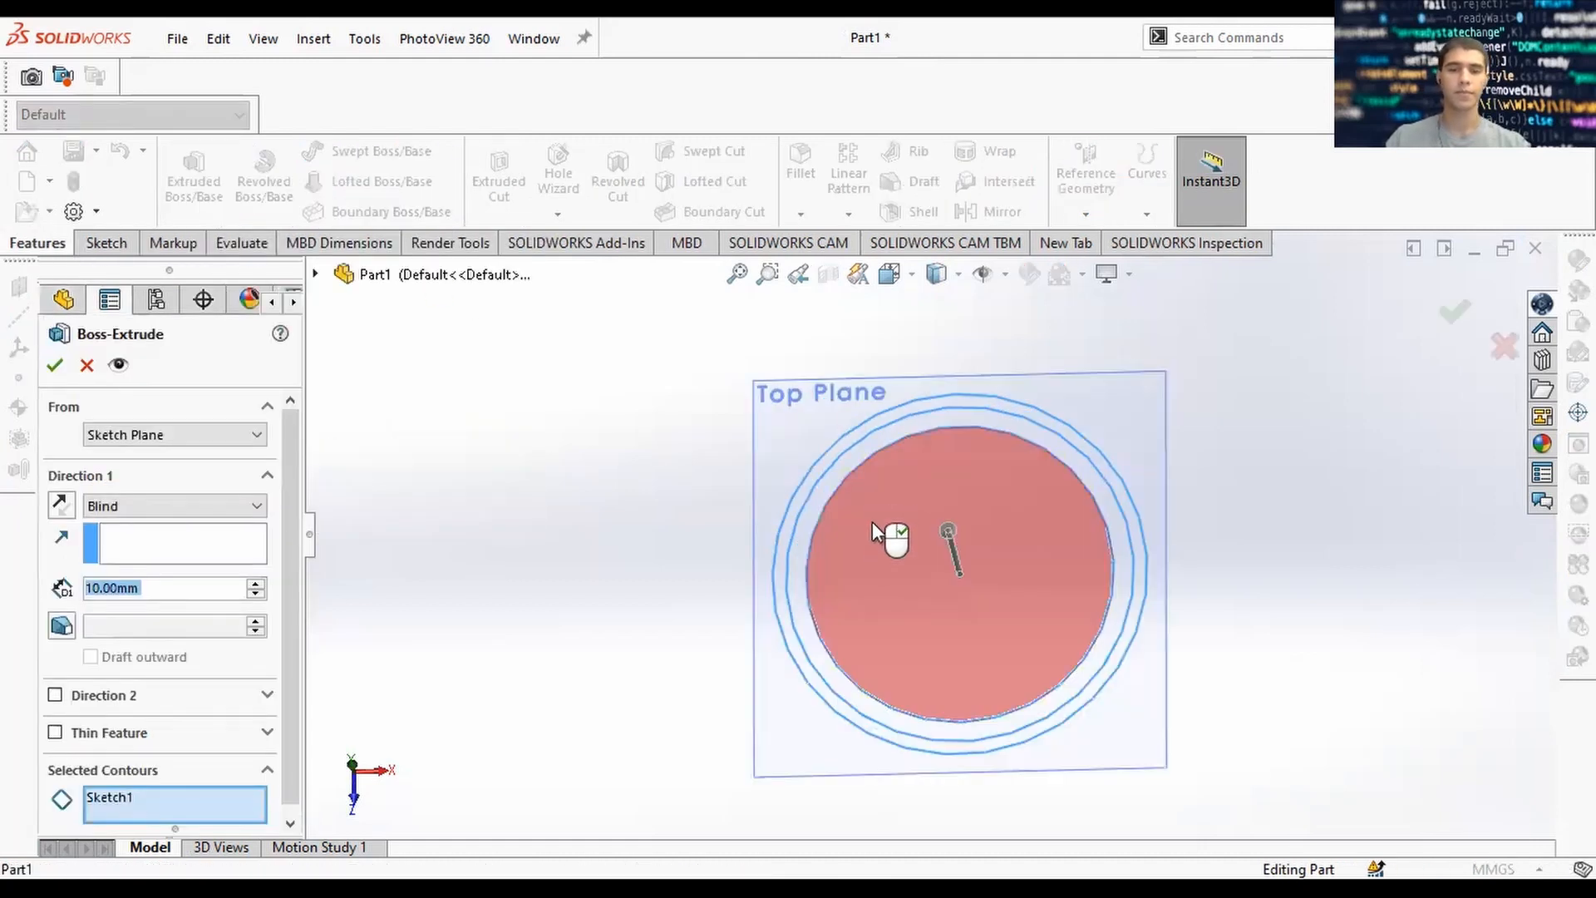
left_click(871, 521)
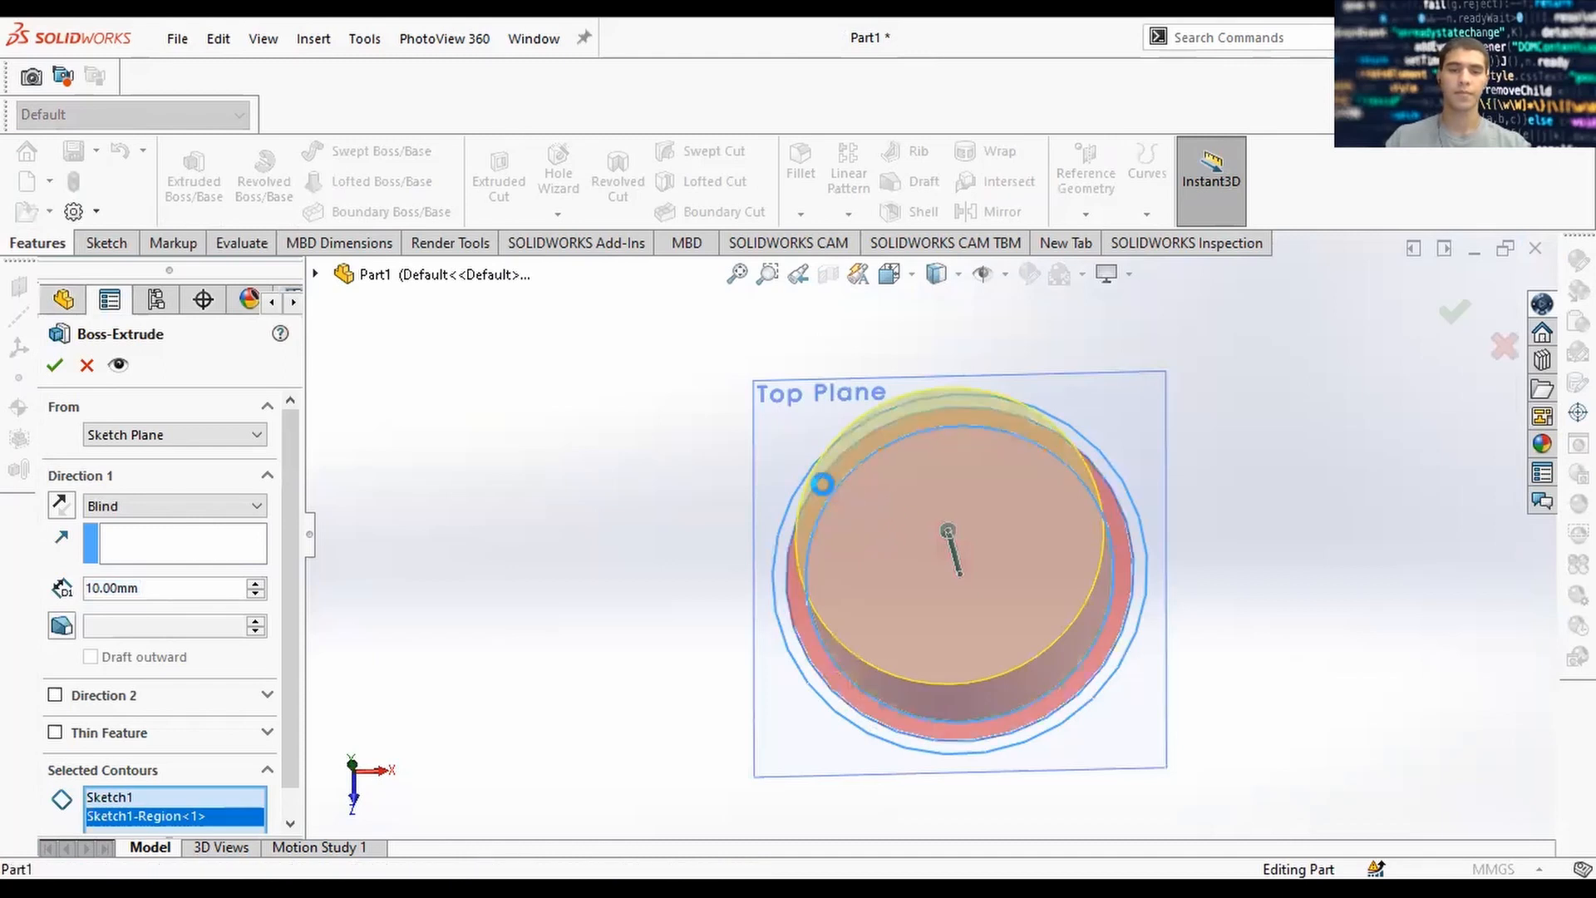
left_click(823, 484)
left_click_drag(288, 655, 291, 697)
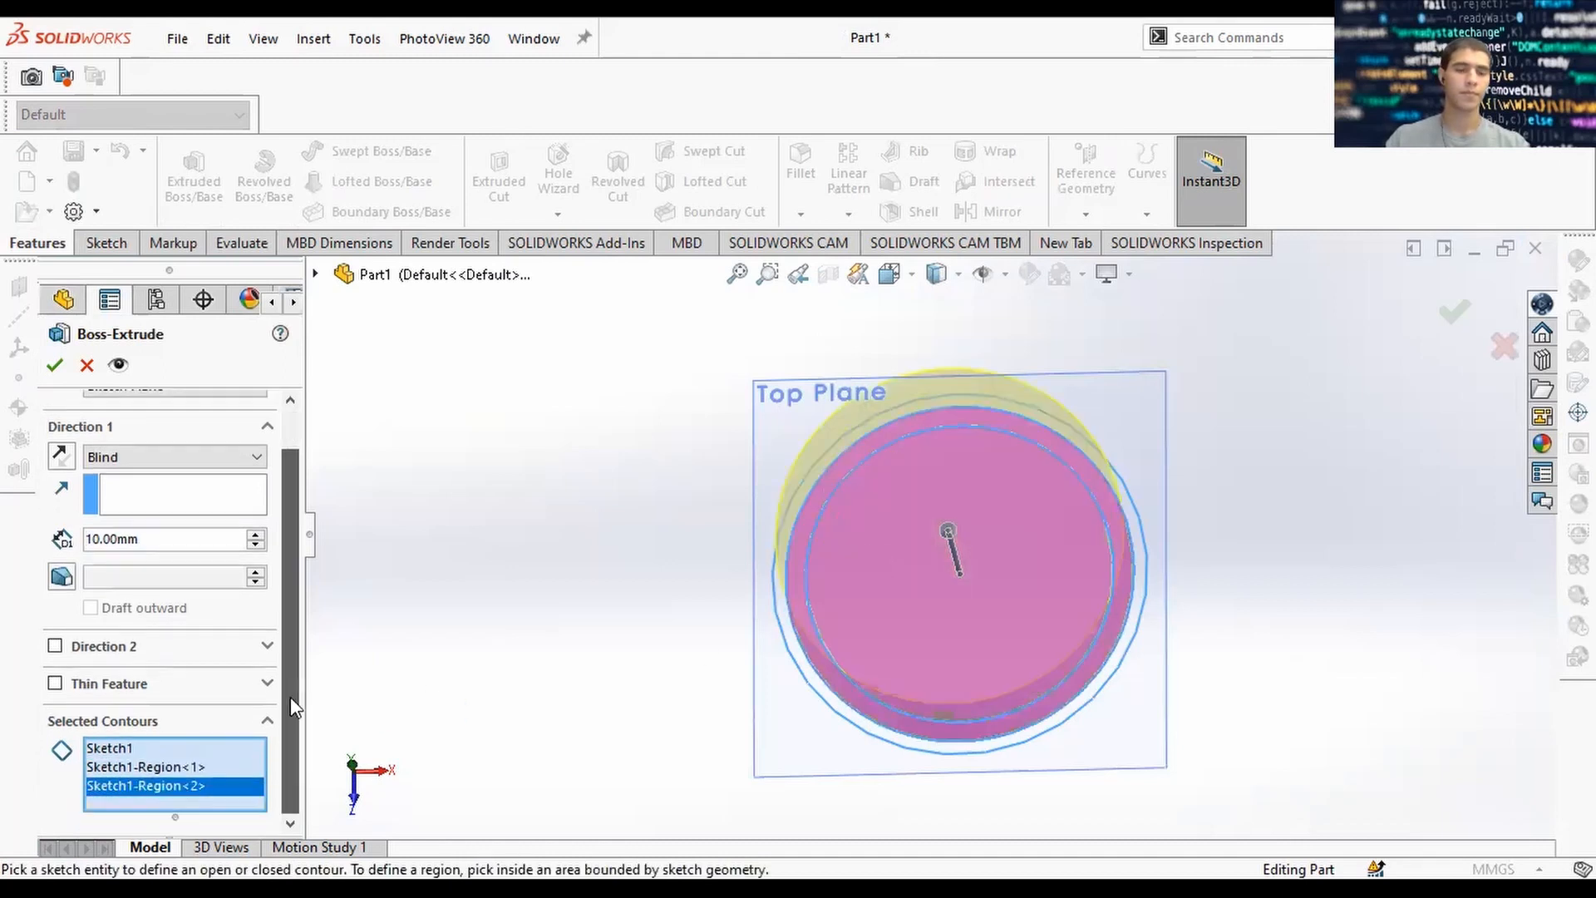
left_click(809, 521)
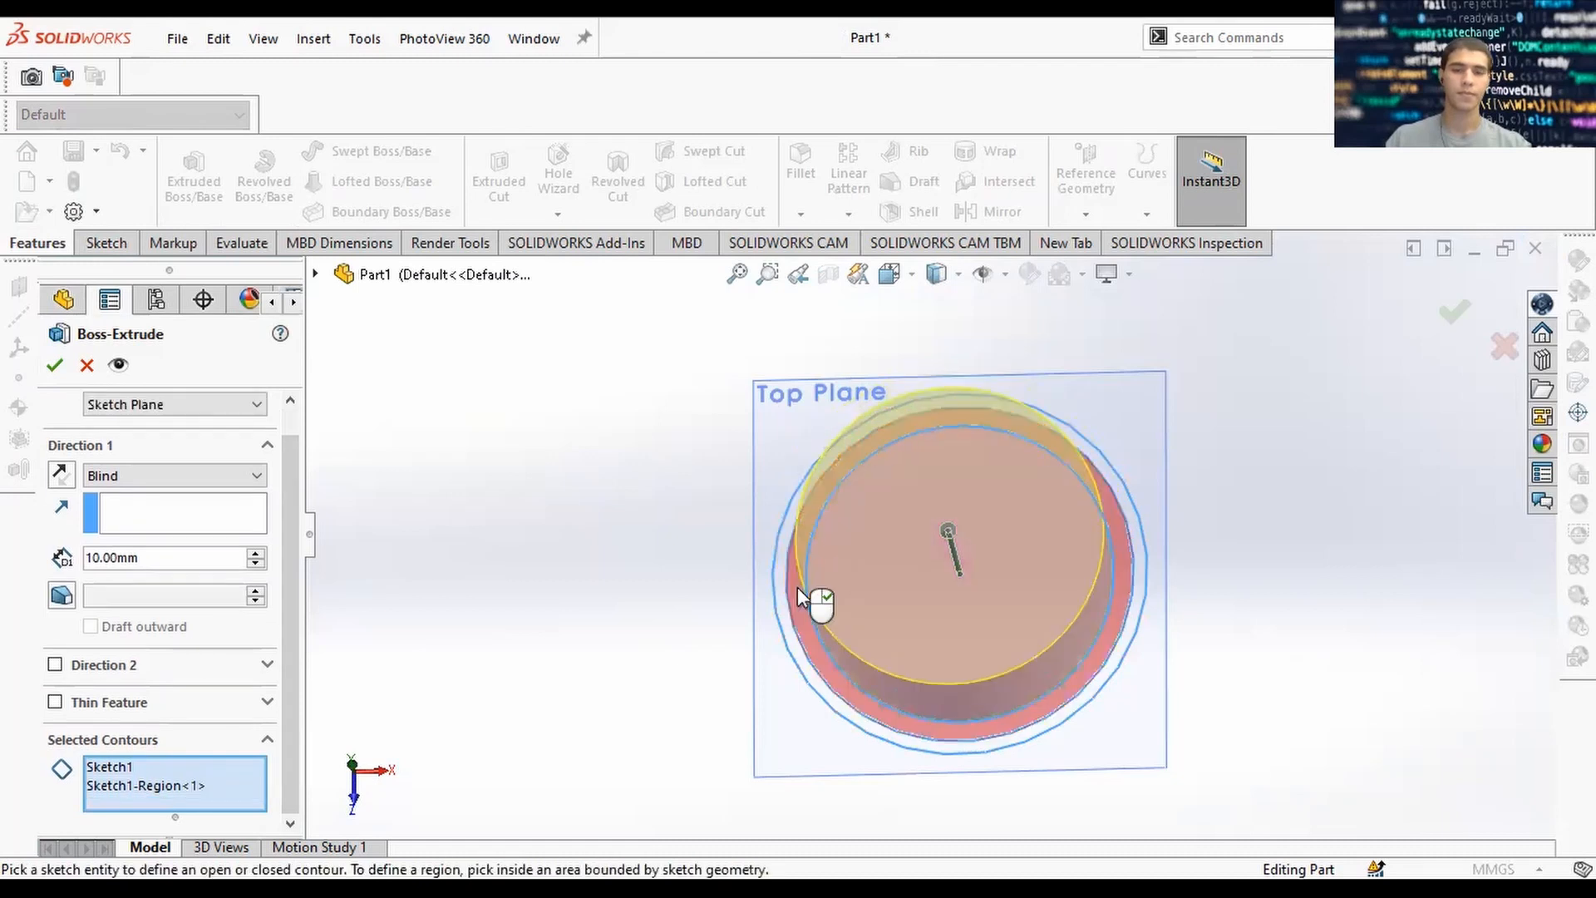
Set the extrusion's first direction to a blind depth of 13 mm above the Top Plane.
middle_click_drag(773, 538, 810, 469)
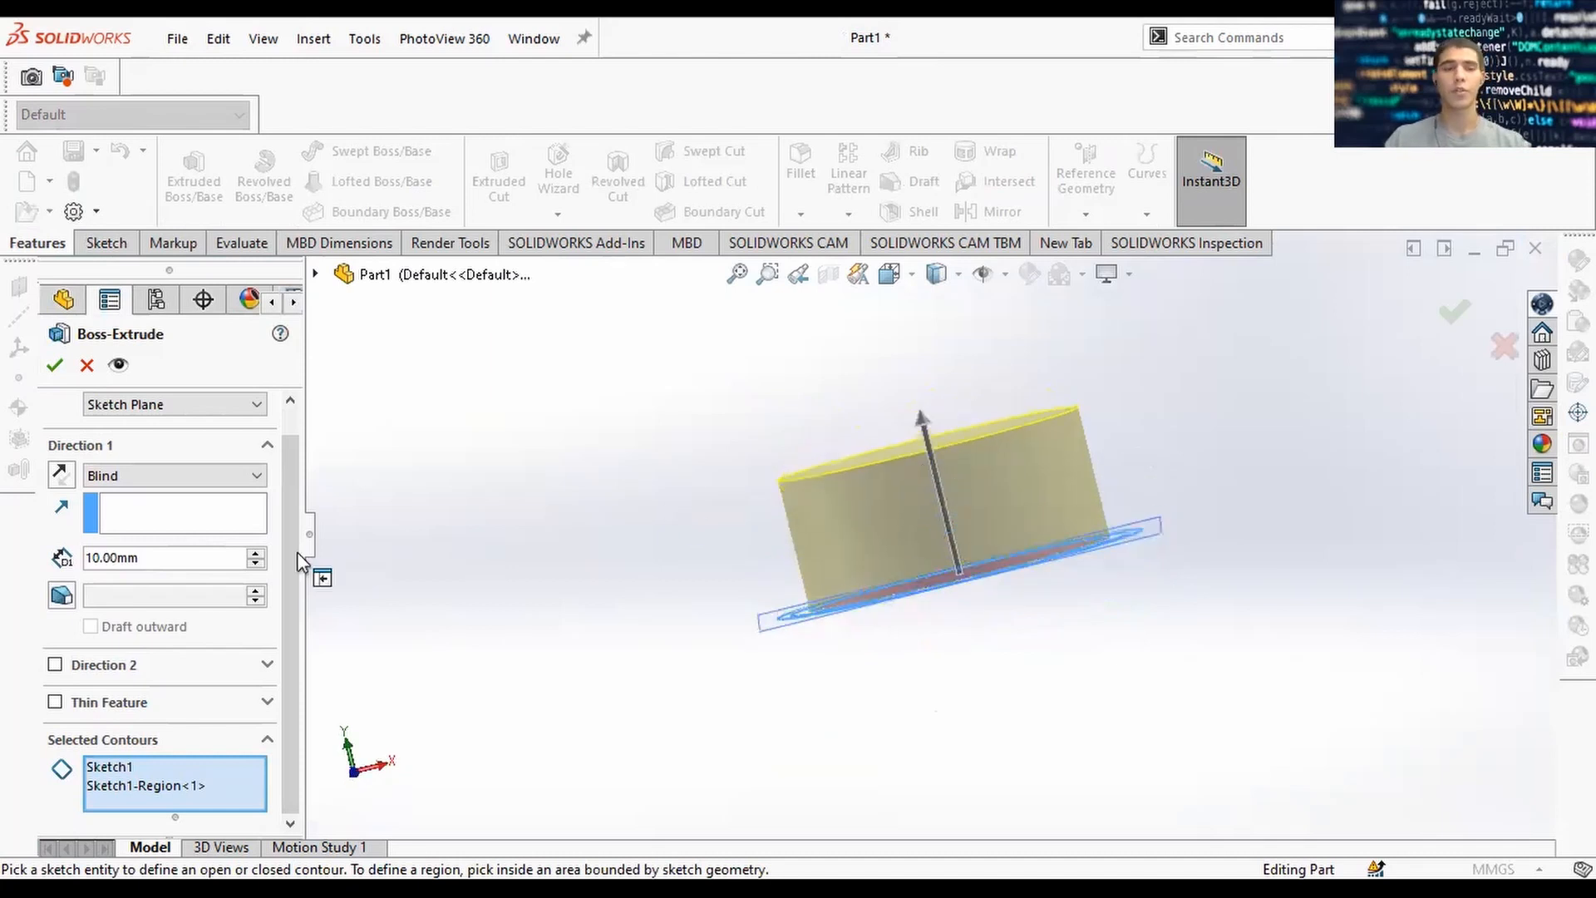
left_click(203, 470)
left_click(206, 472)
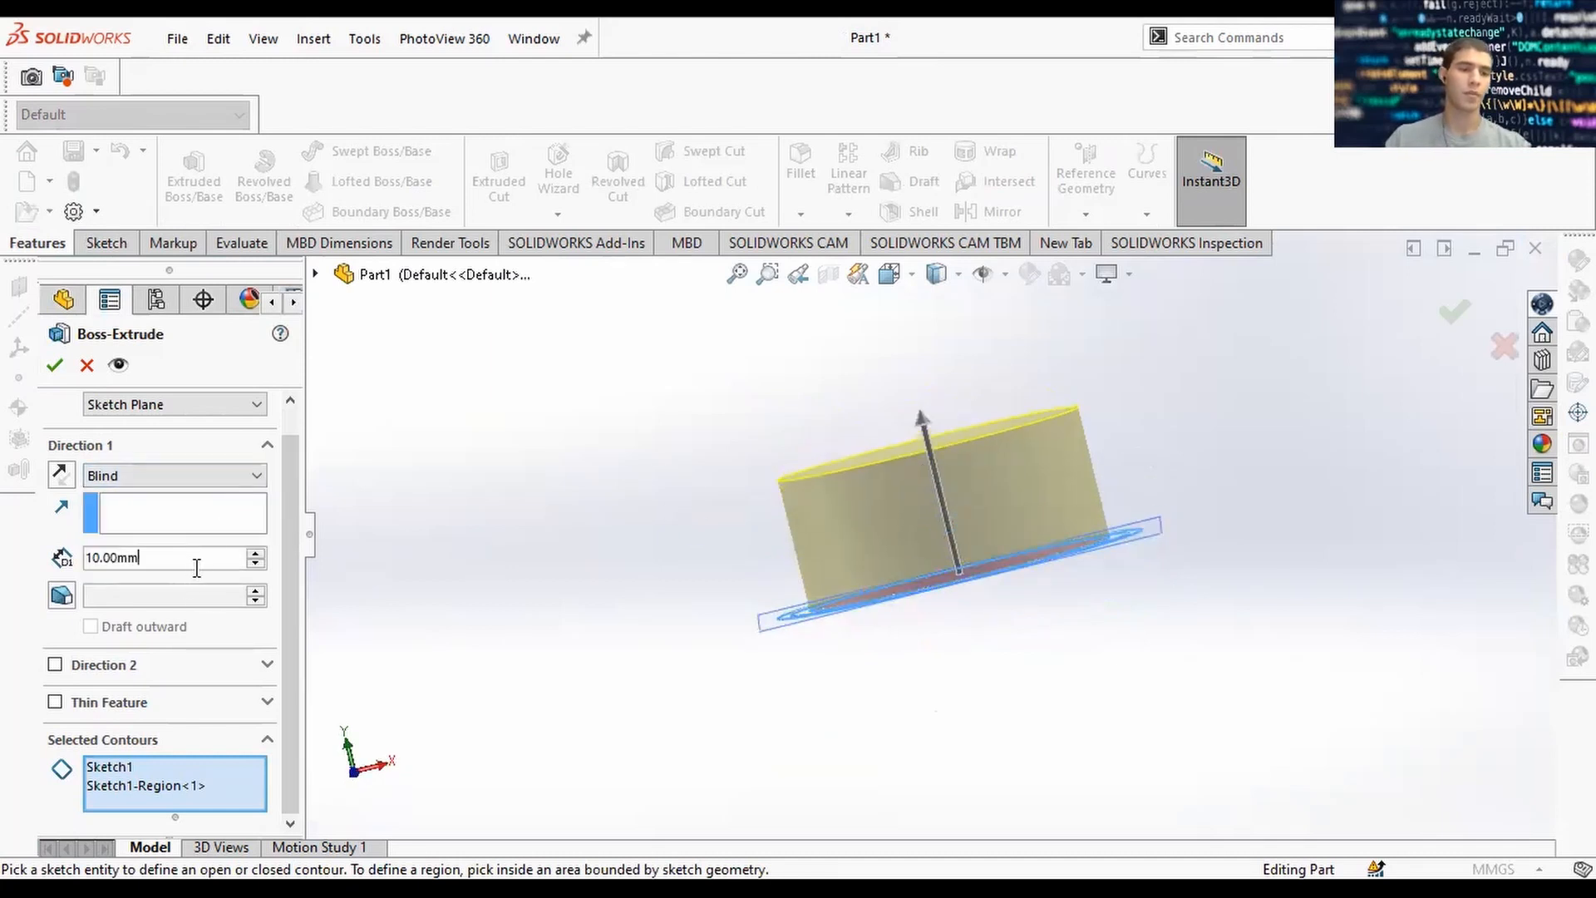
double_click(166, 557)
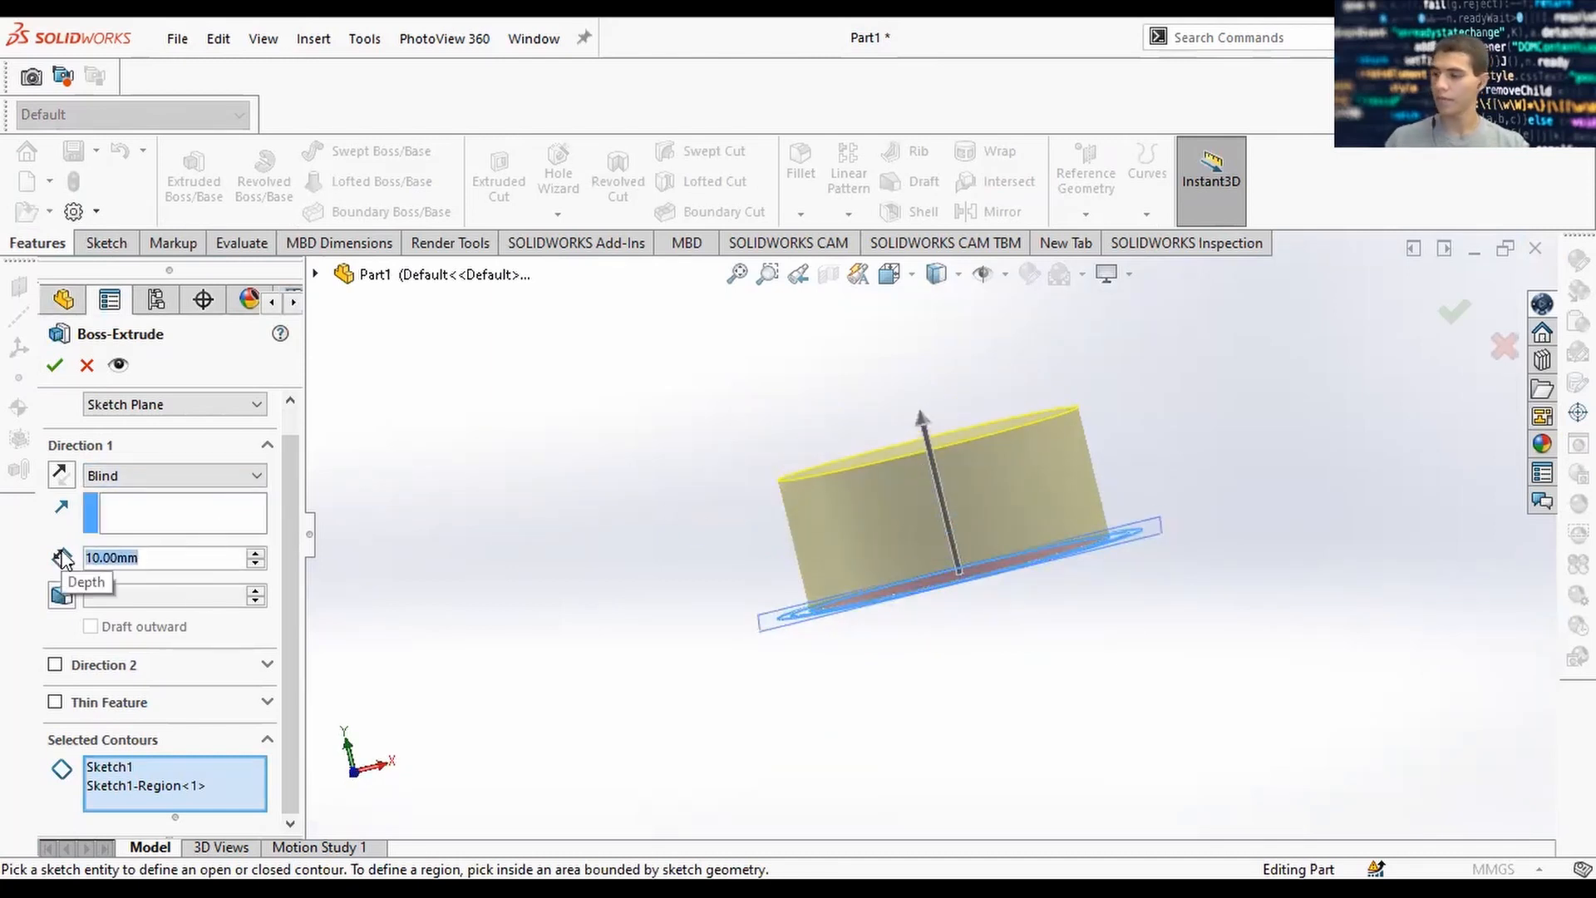
type("13")
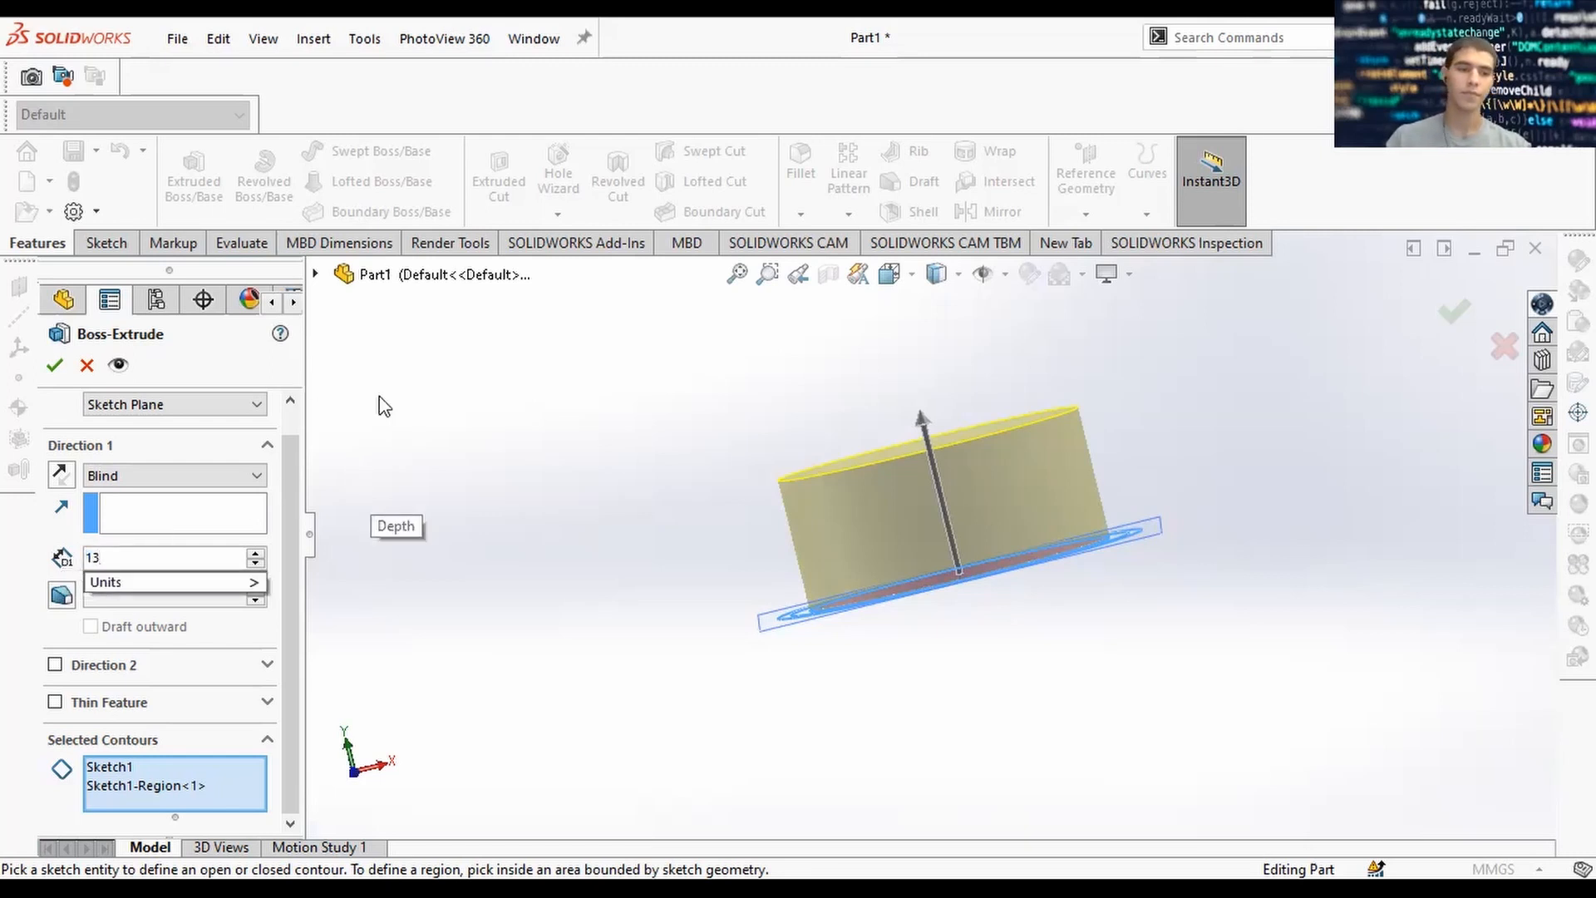
key("Return")
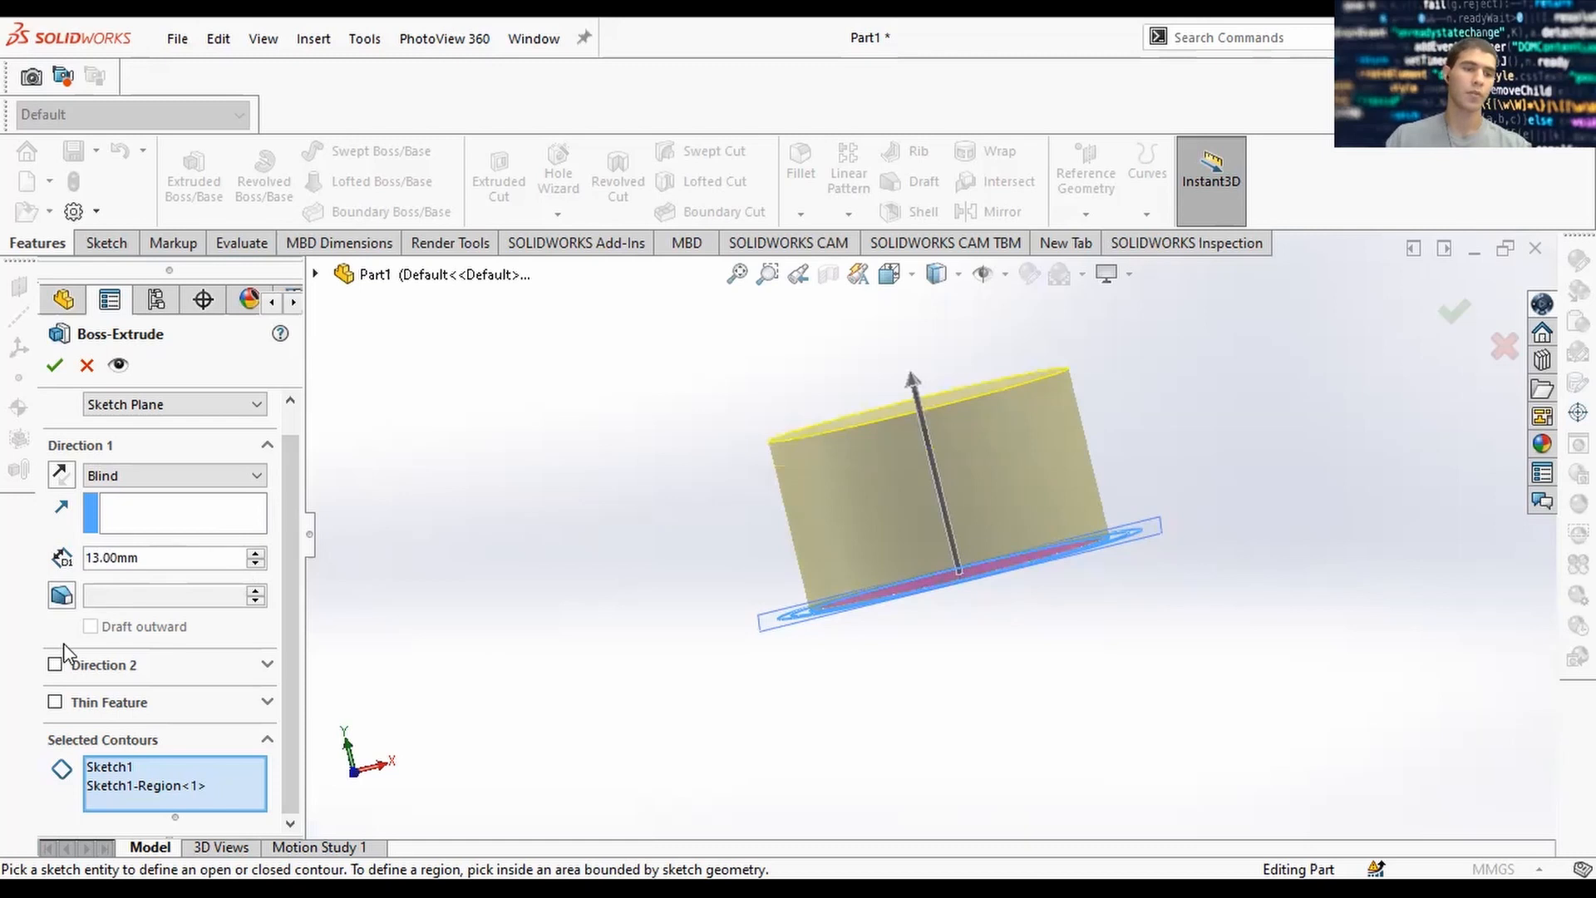
Add a second blind direction with a depth of 2.5 mm and finish the extrusion.
left_click(155, 662)
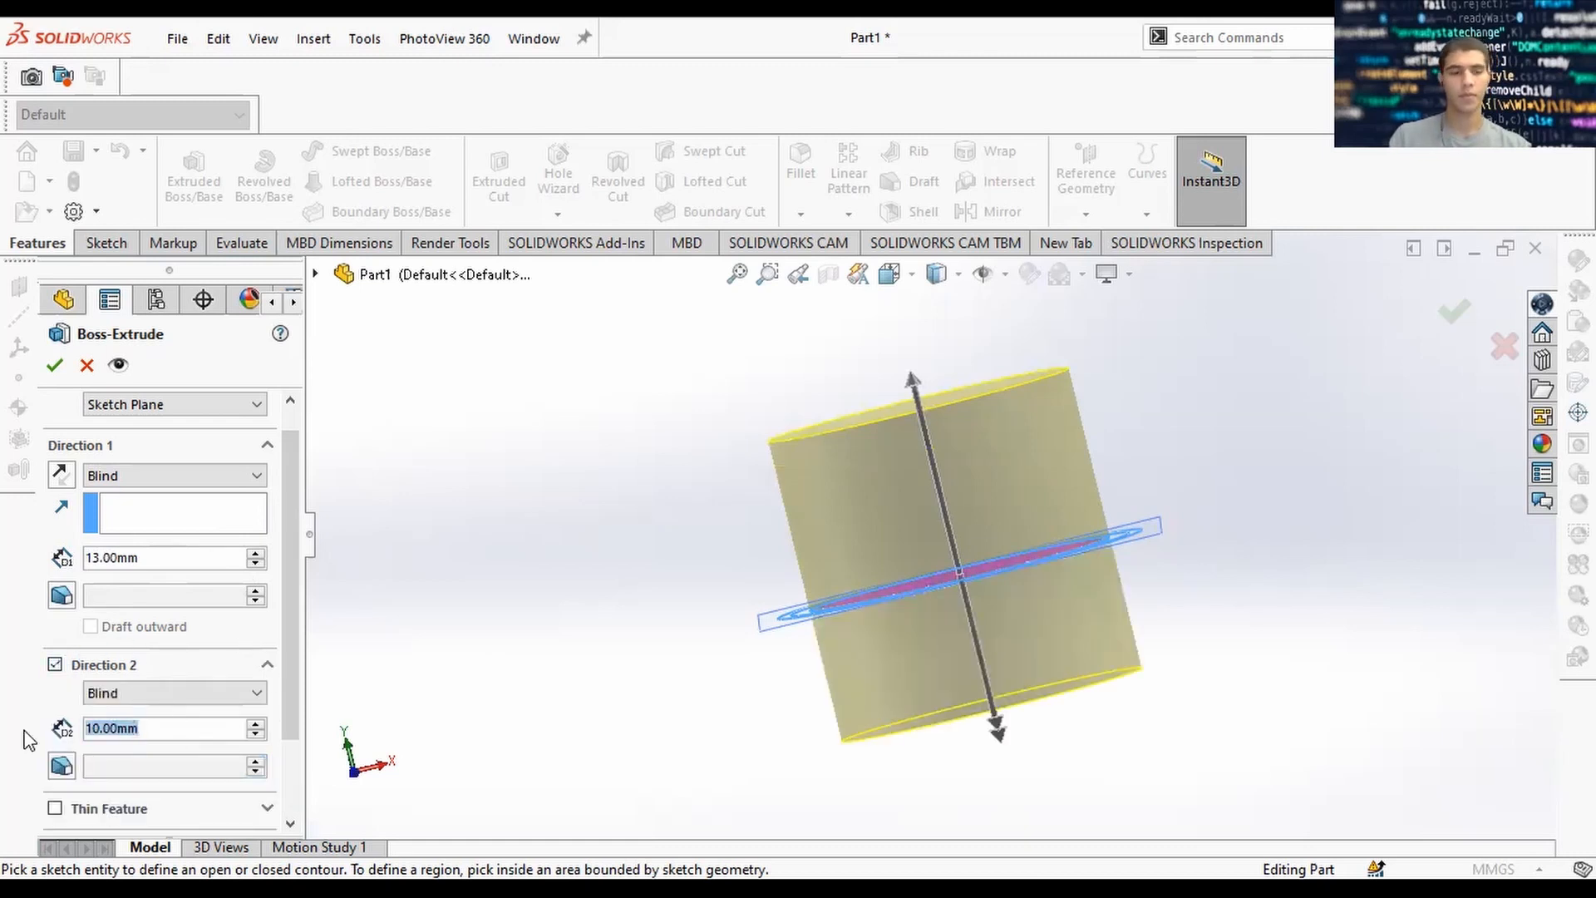
type("2.5")
key("Return")
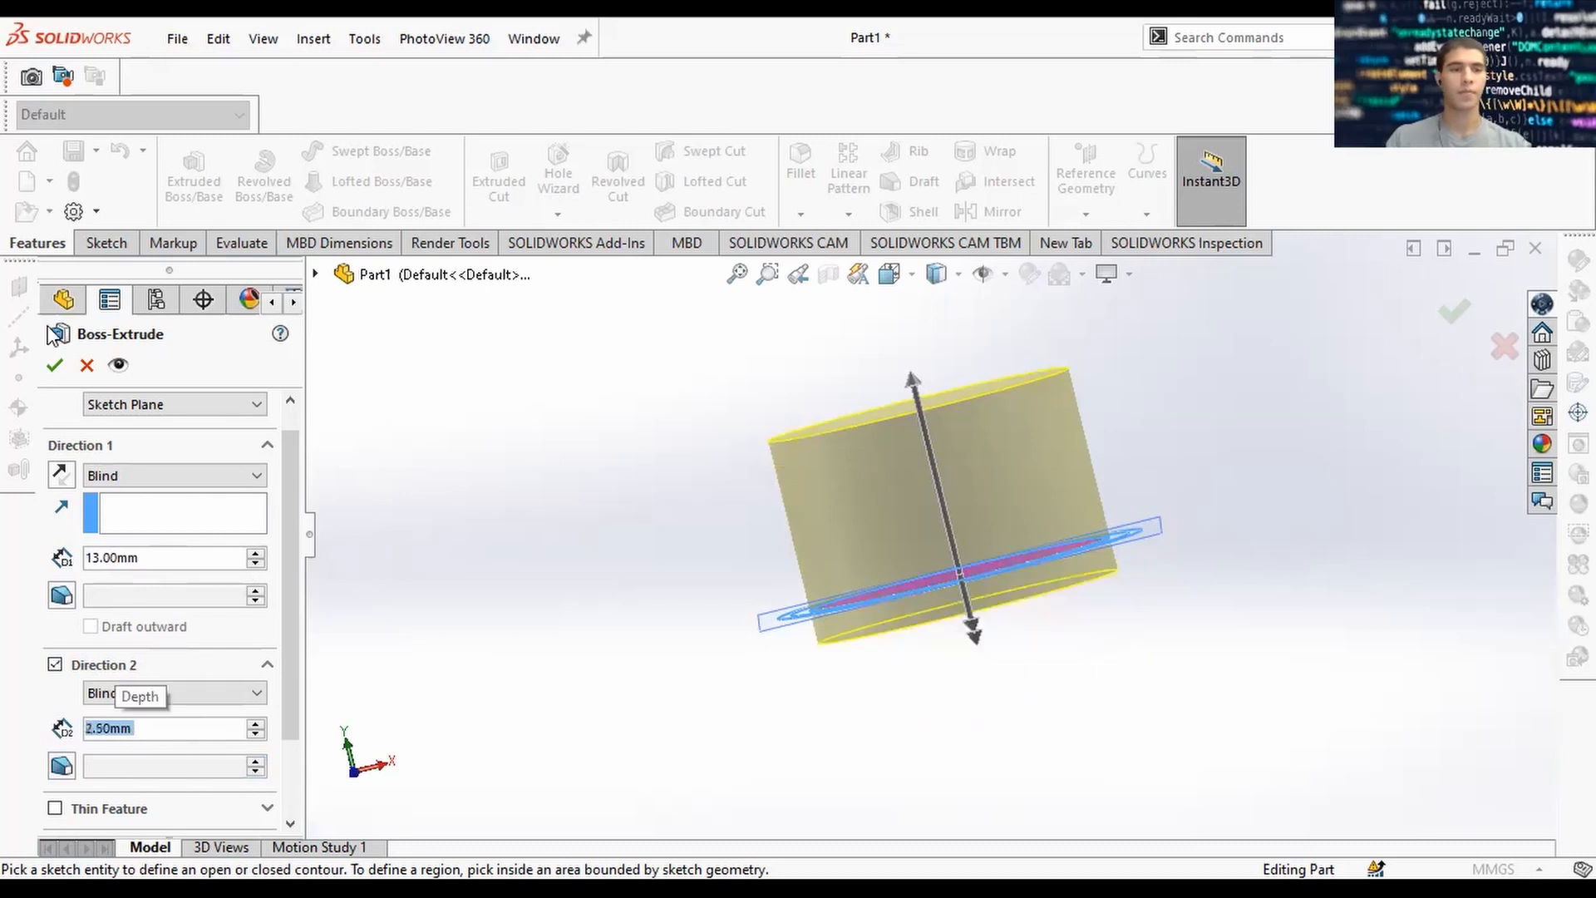
left_click(56, 366)
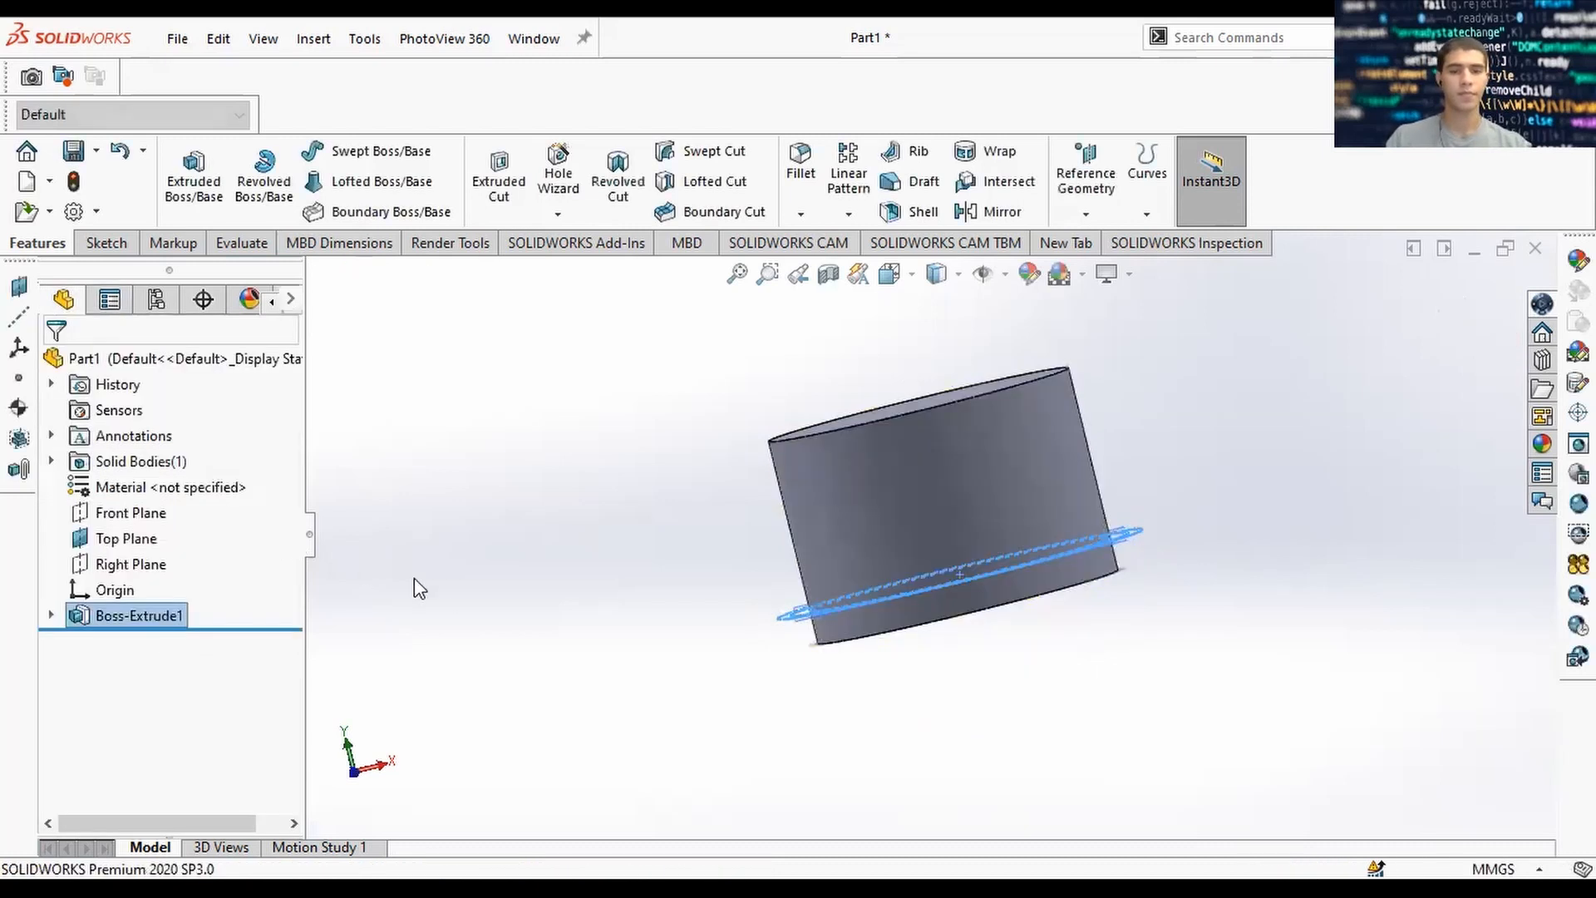
Start a 3D sketch on the part and select the Top Plane.
middle_click_drag(1161, 478, 1096, 535)
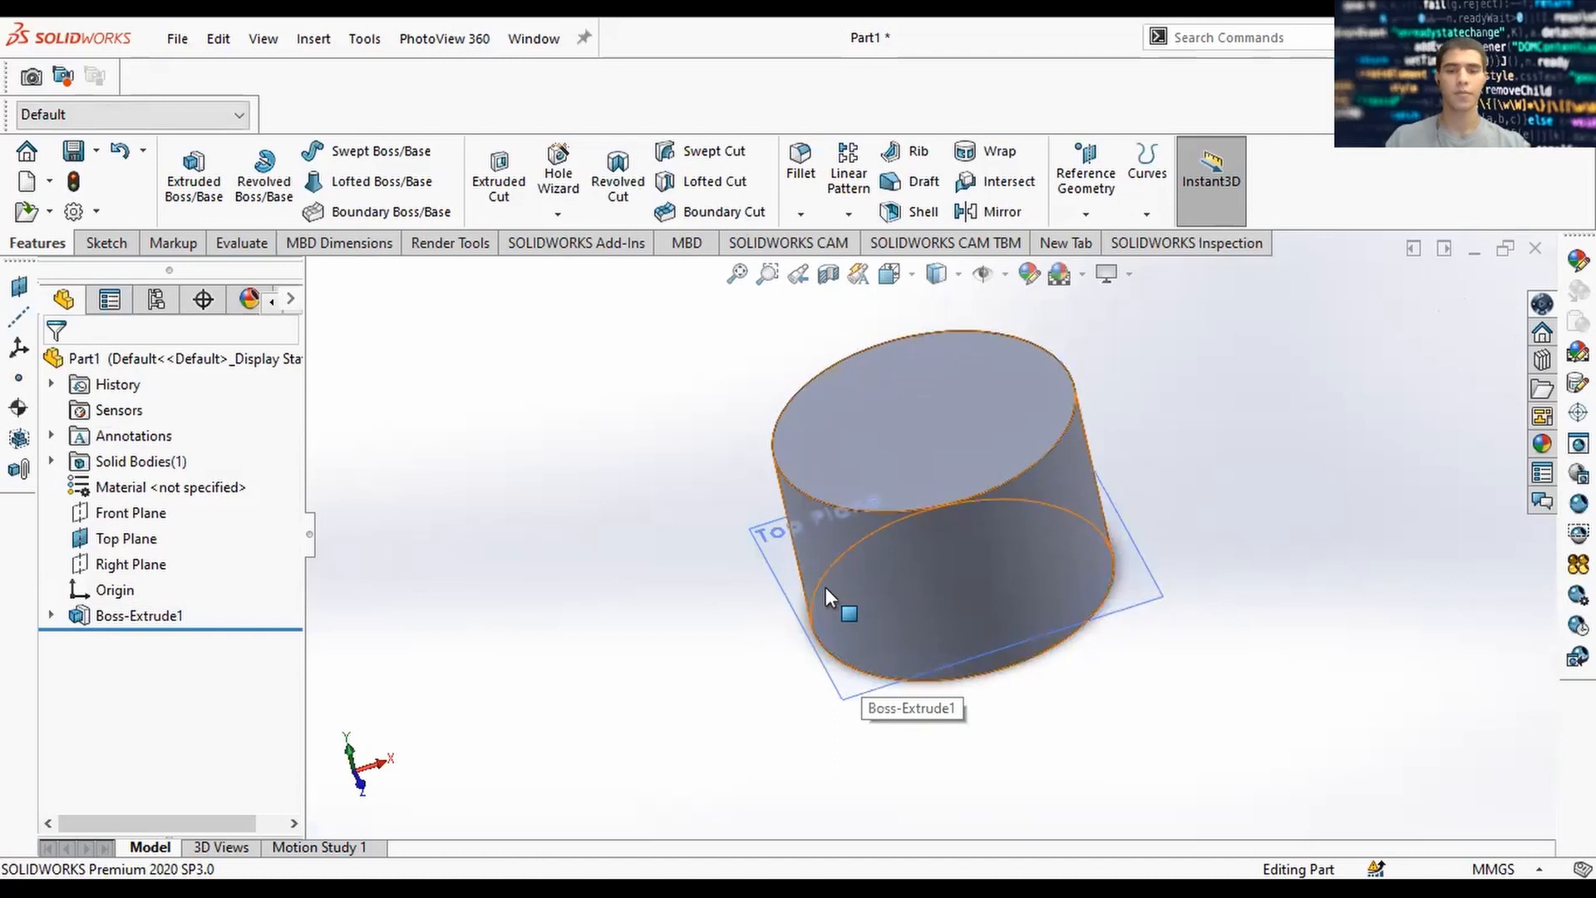
key("space")
left_click(1043, 579)
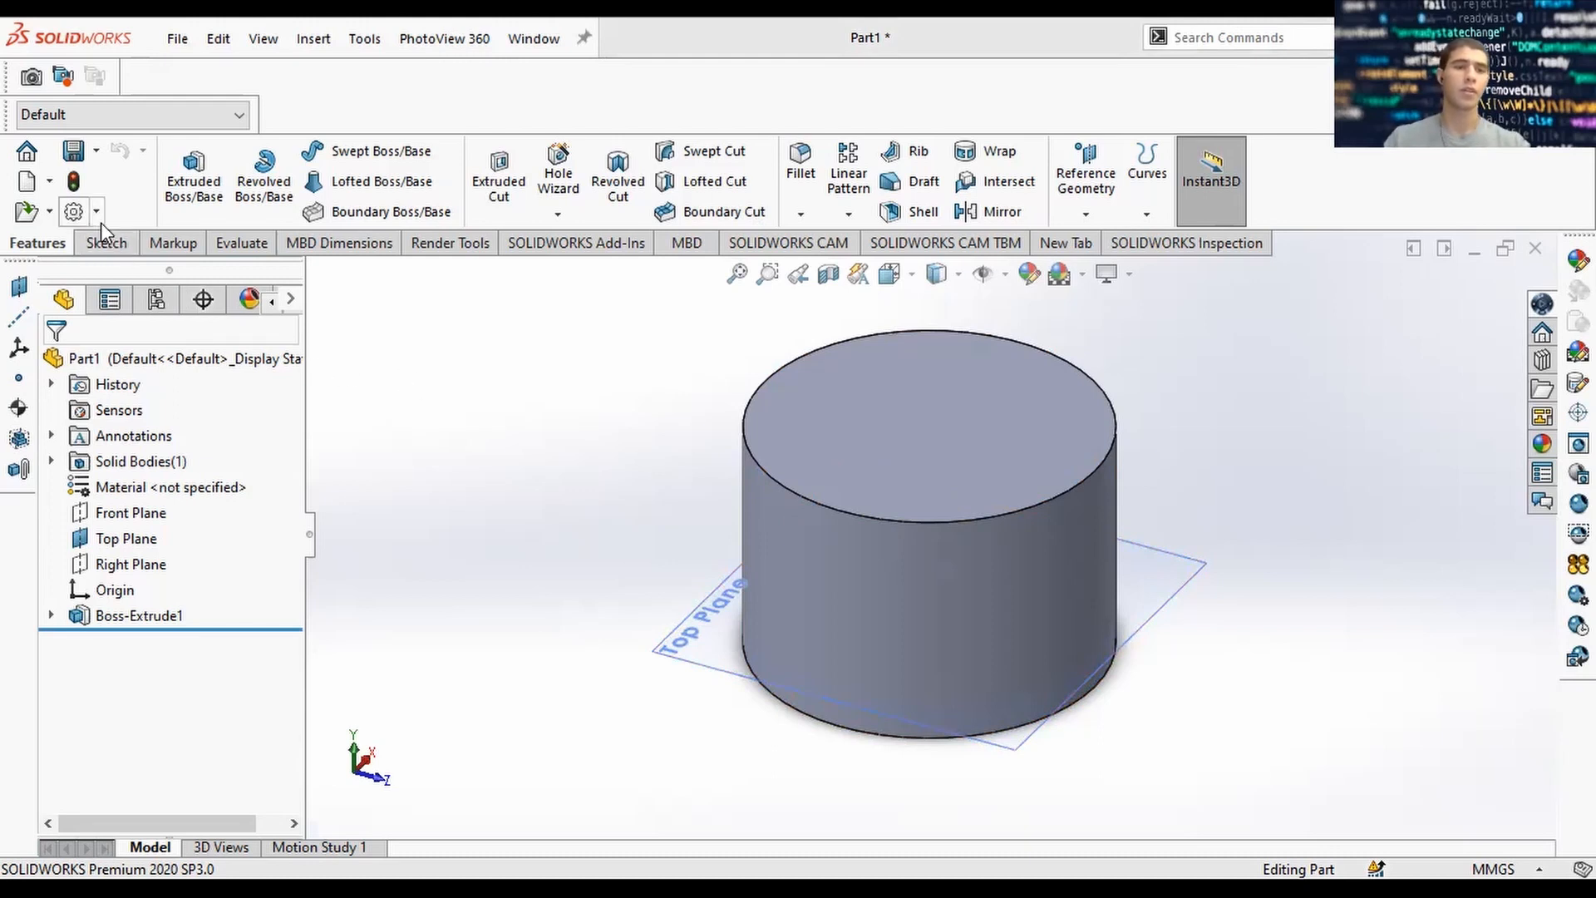
left_click(107, 243)
left_click(184, 213)
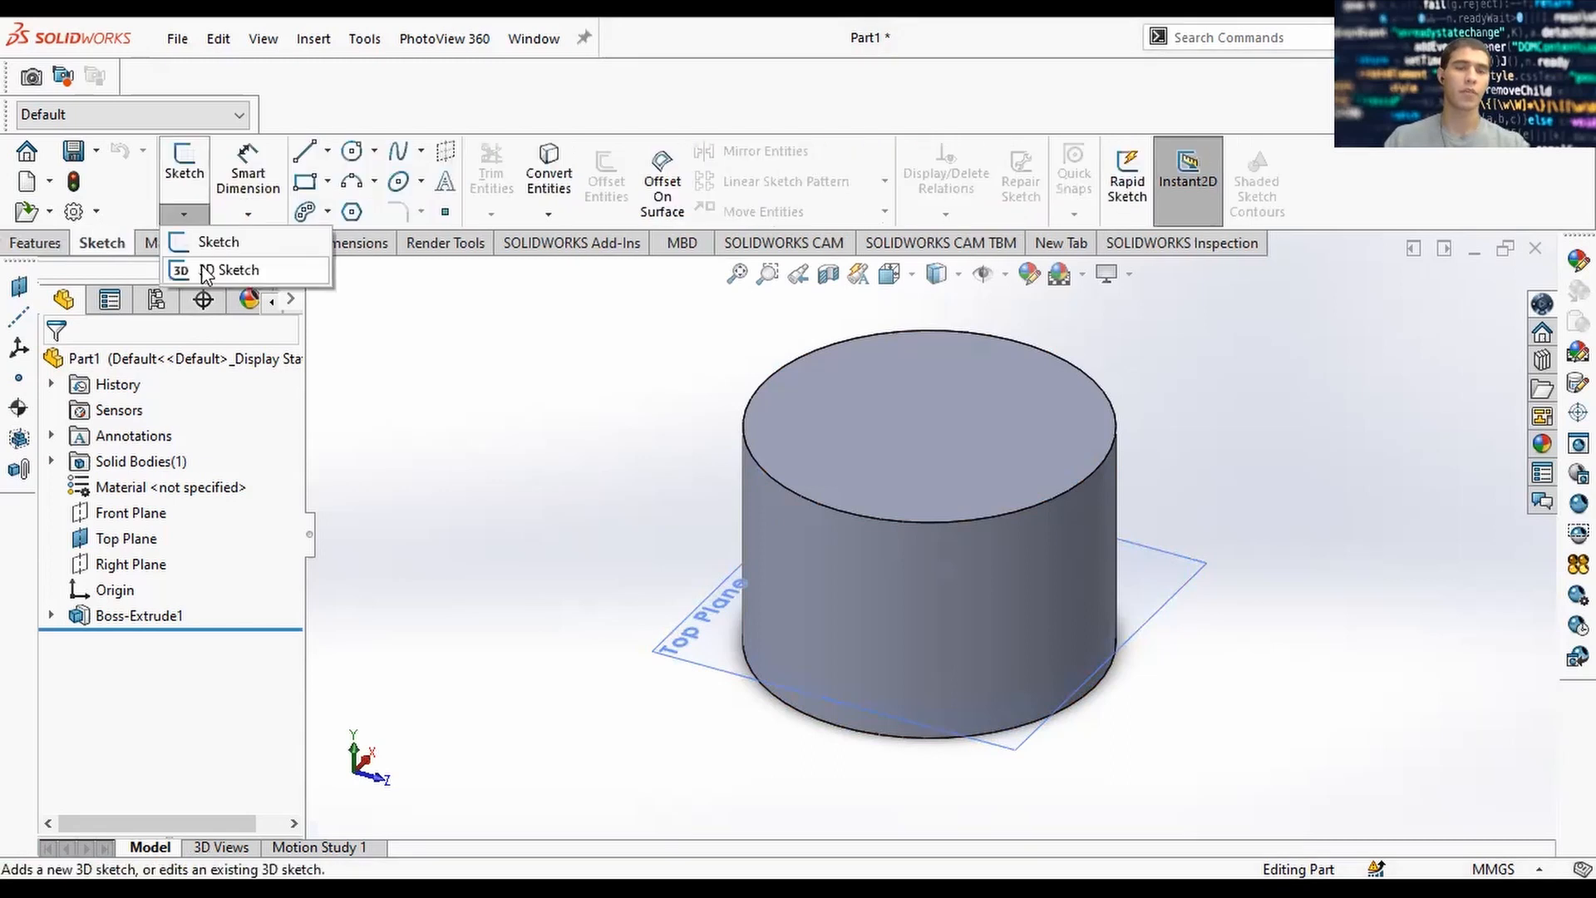
left_click(220, 270)
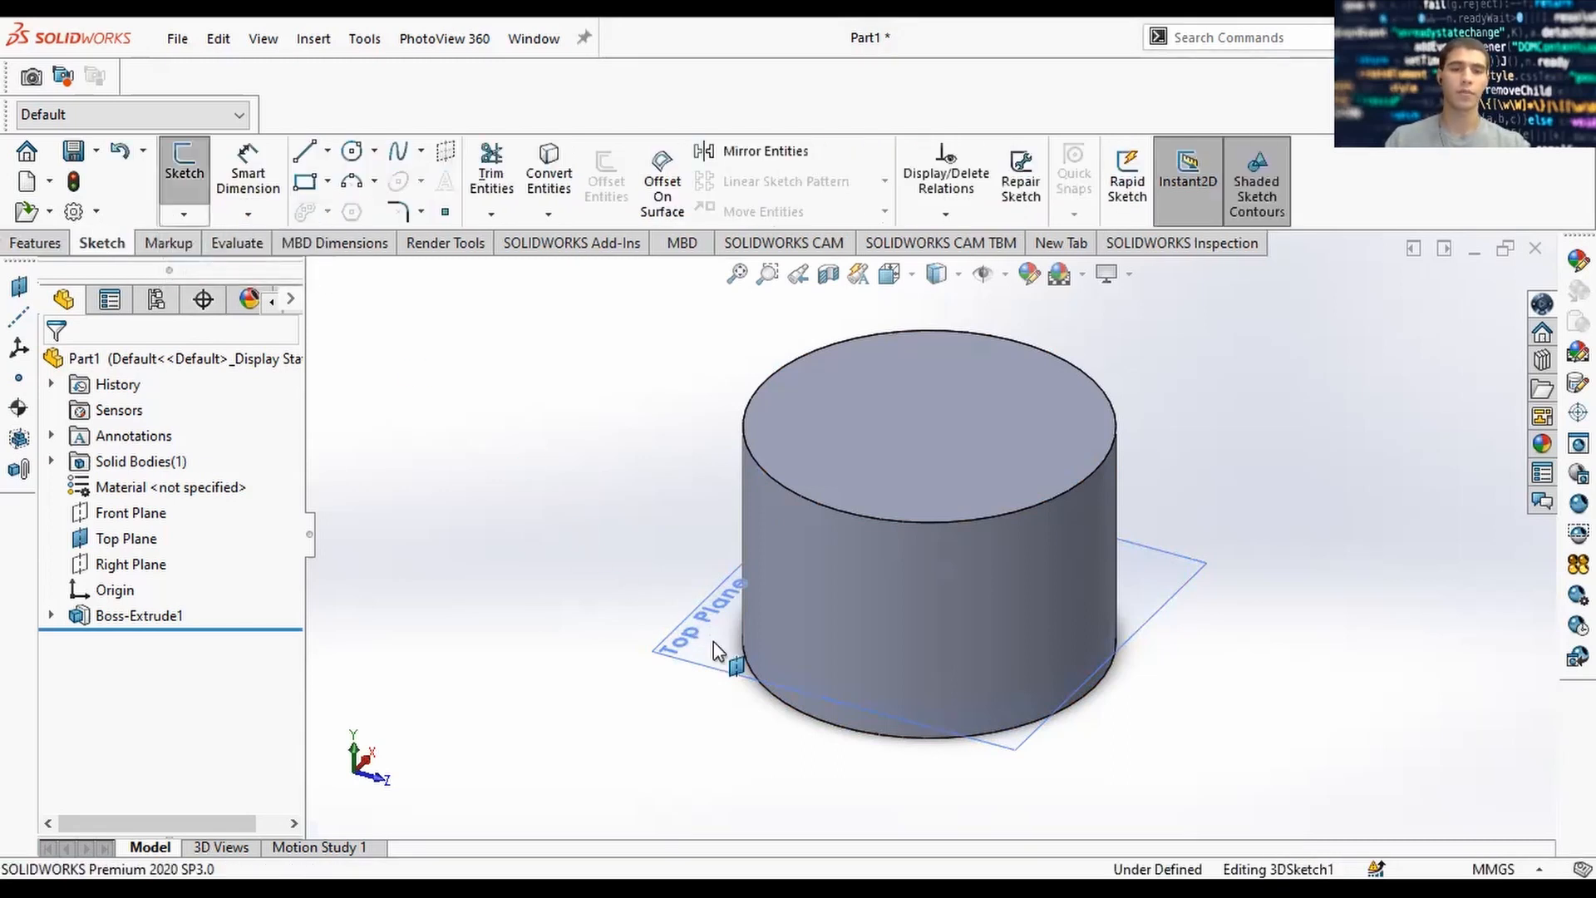
left_click(684, 654)
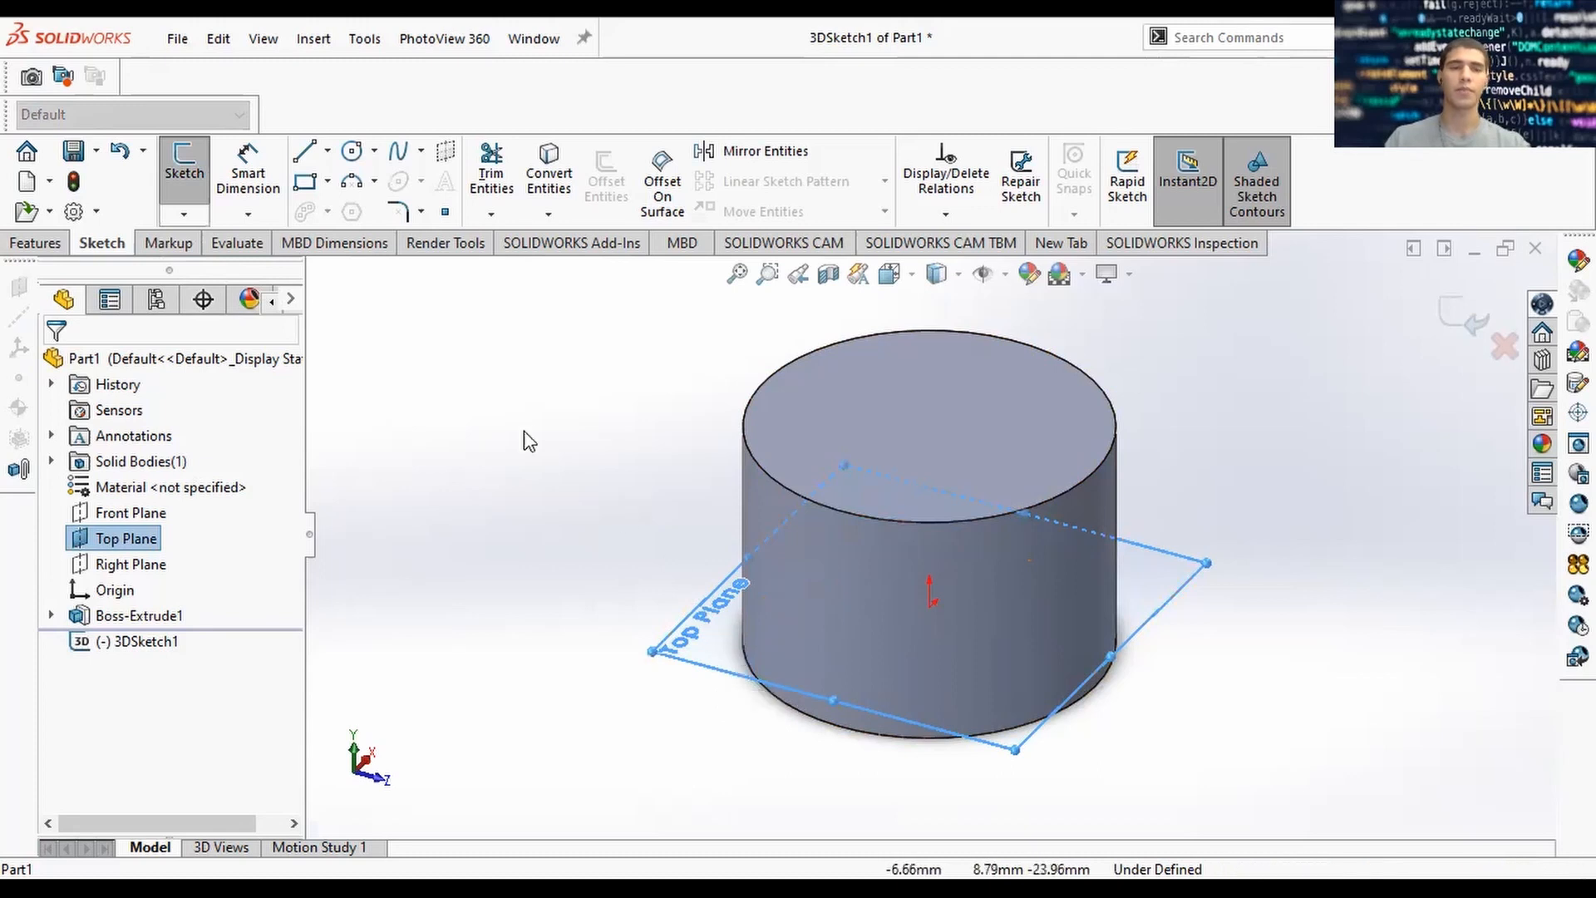
Start an Equation Driven Curve in the 3D sketch and set its x equation to 13*sin(t).
left_click(421, 150)
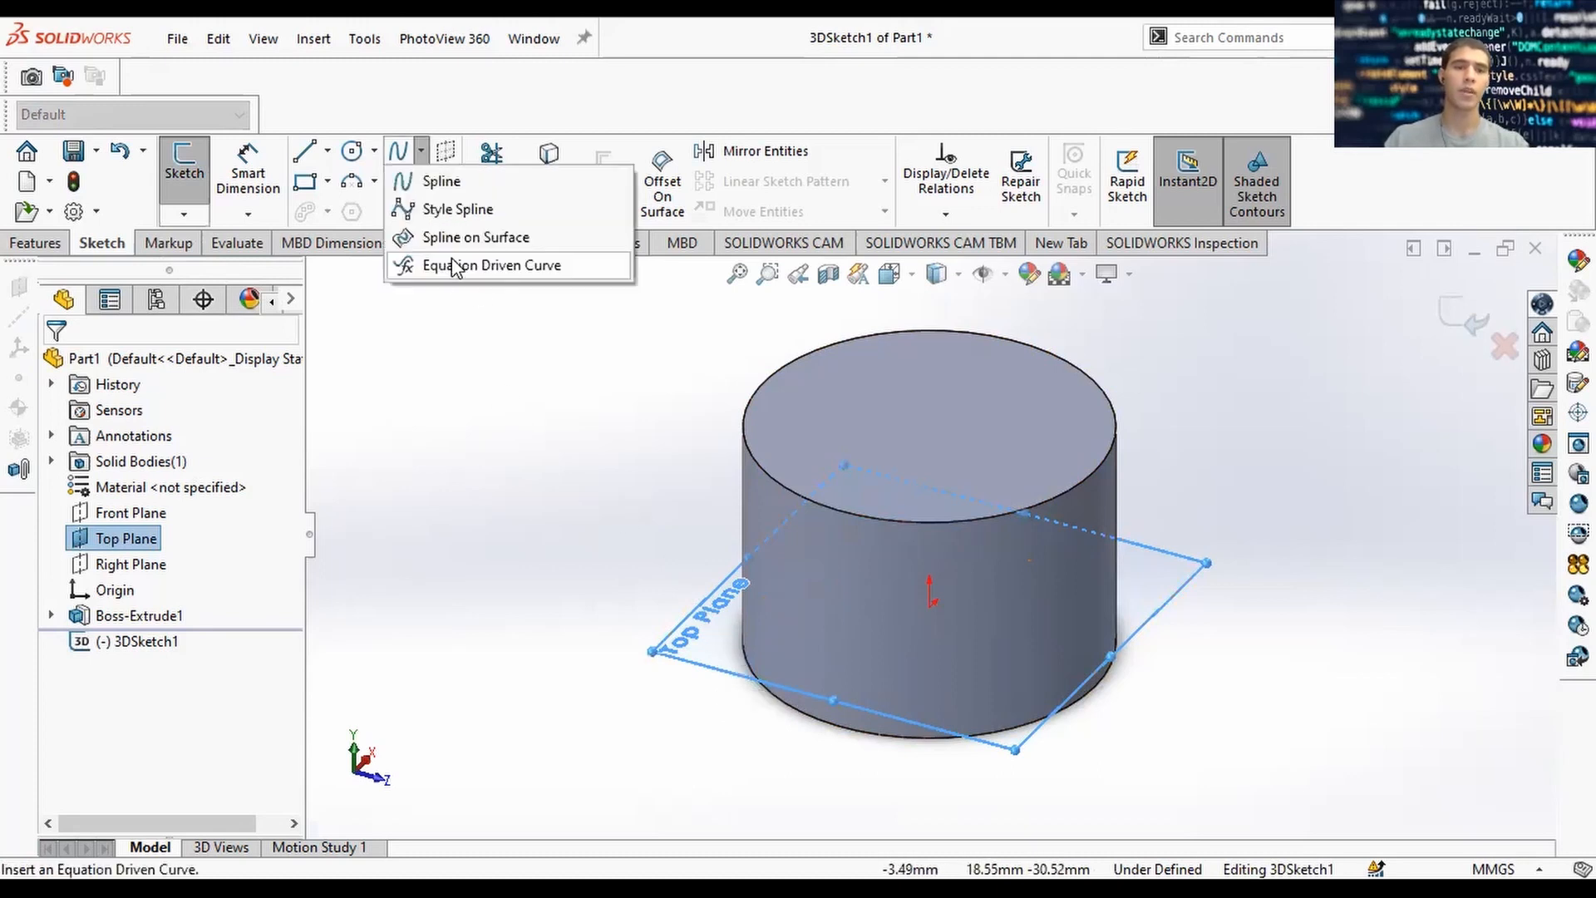
left_click(451, 268)
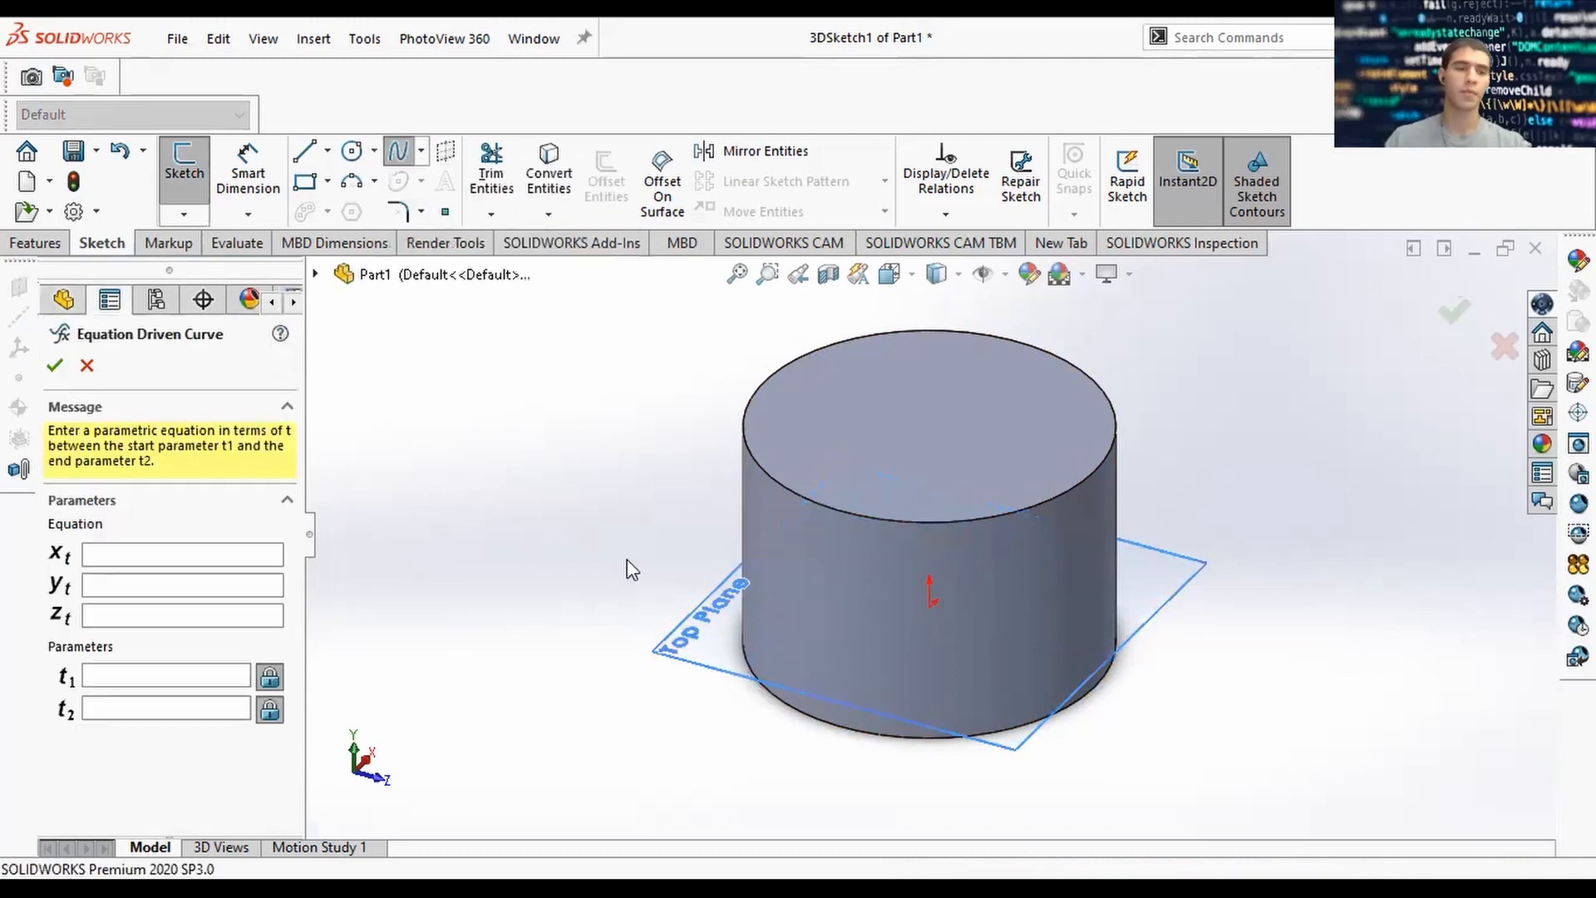
left_click(213, 556)
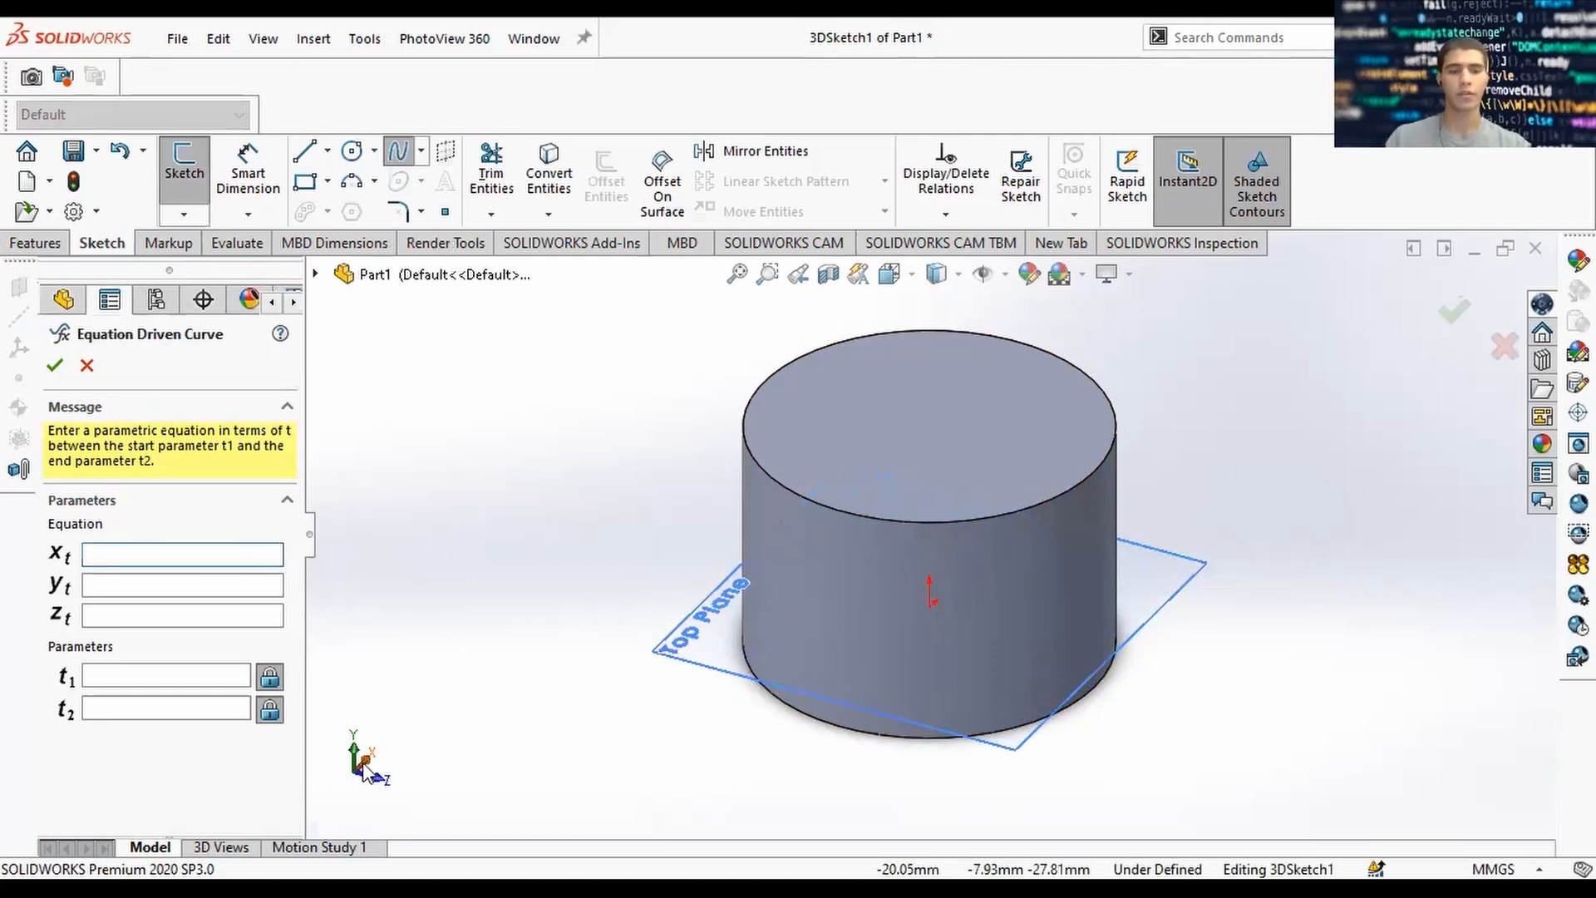
scroll(366, 769, "down", 1)
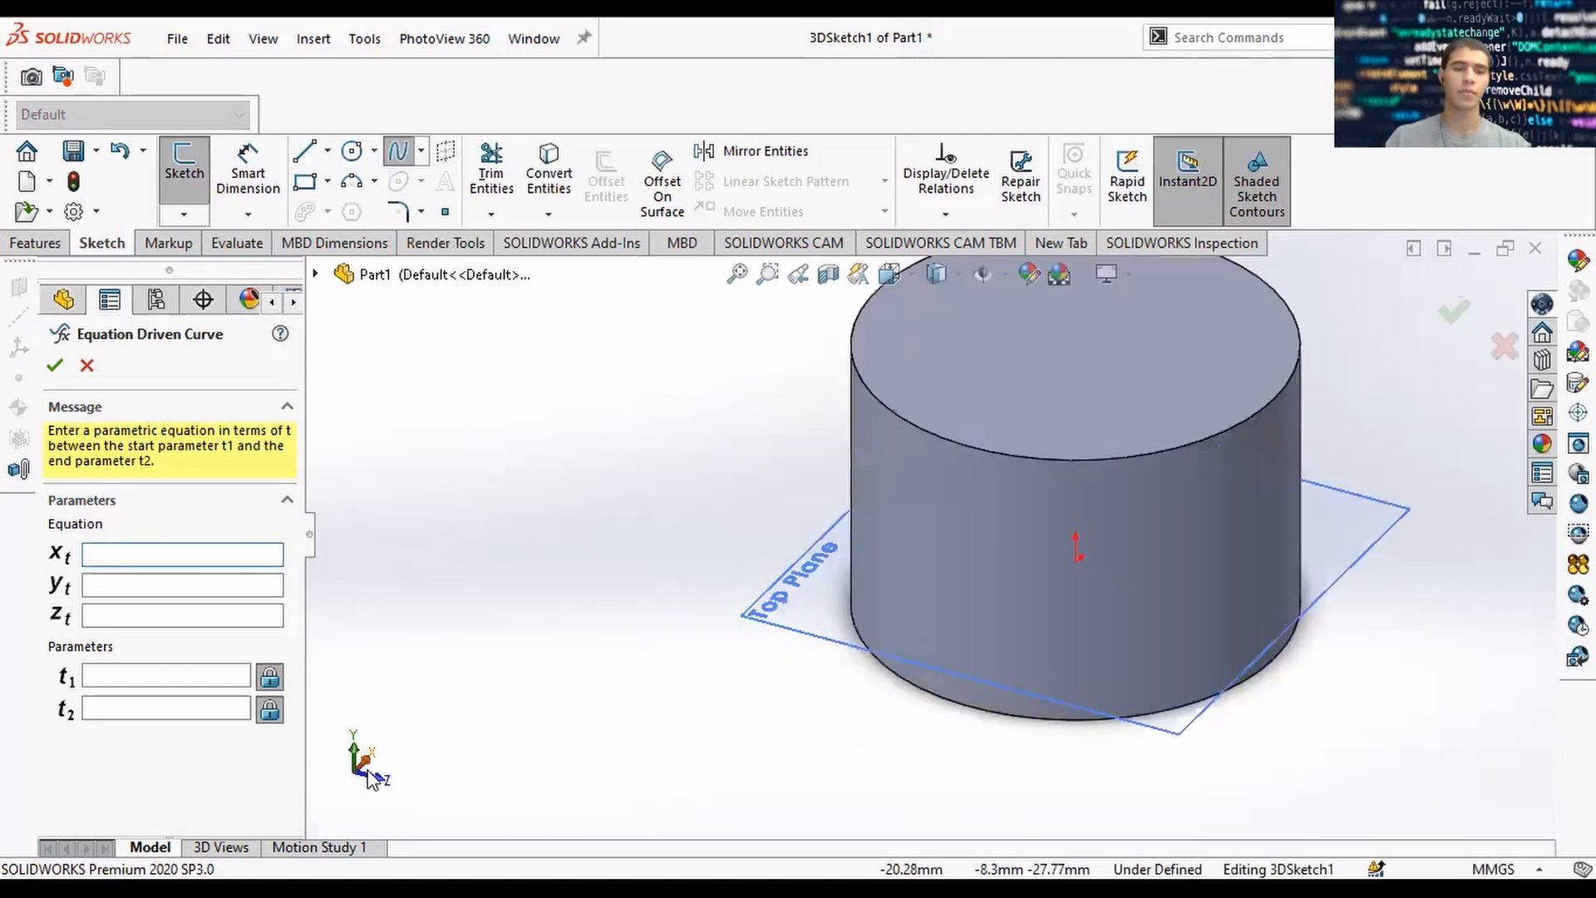
scroll(595, 639, "up", 1)
middle_click_drag(607, 609, 537, 649, "ctrl")
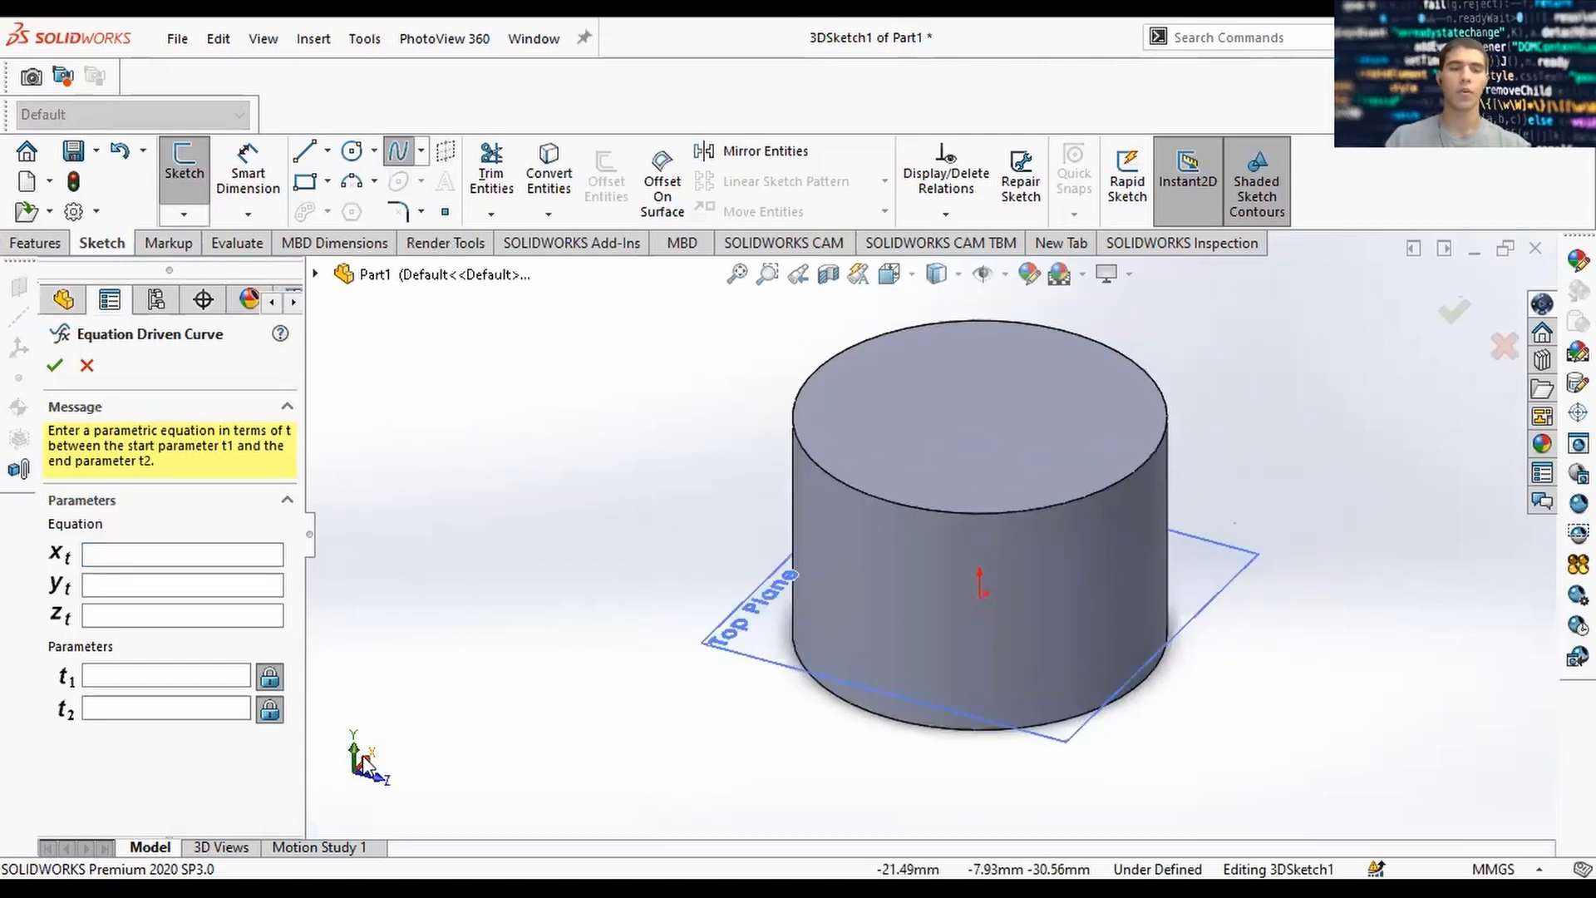
left_click(266, 557)
type("13")
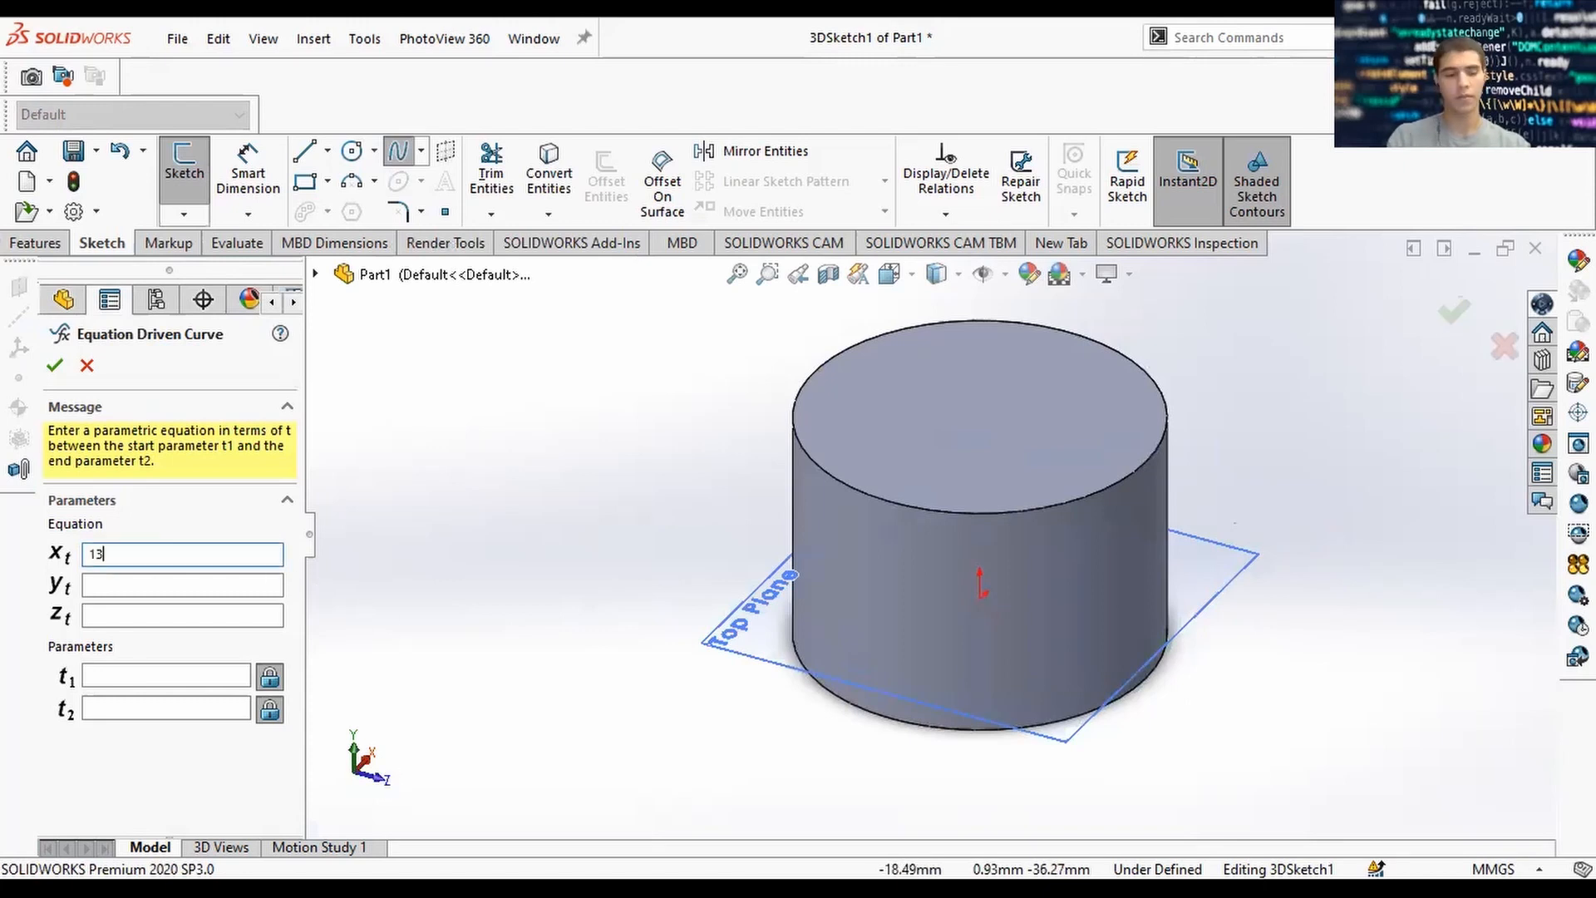
type("*sin(t")
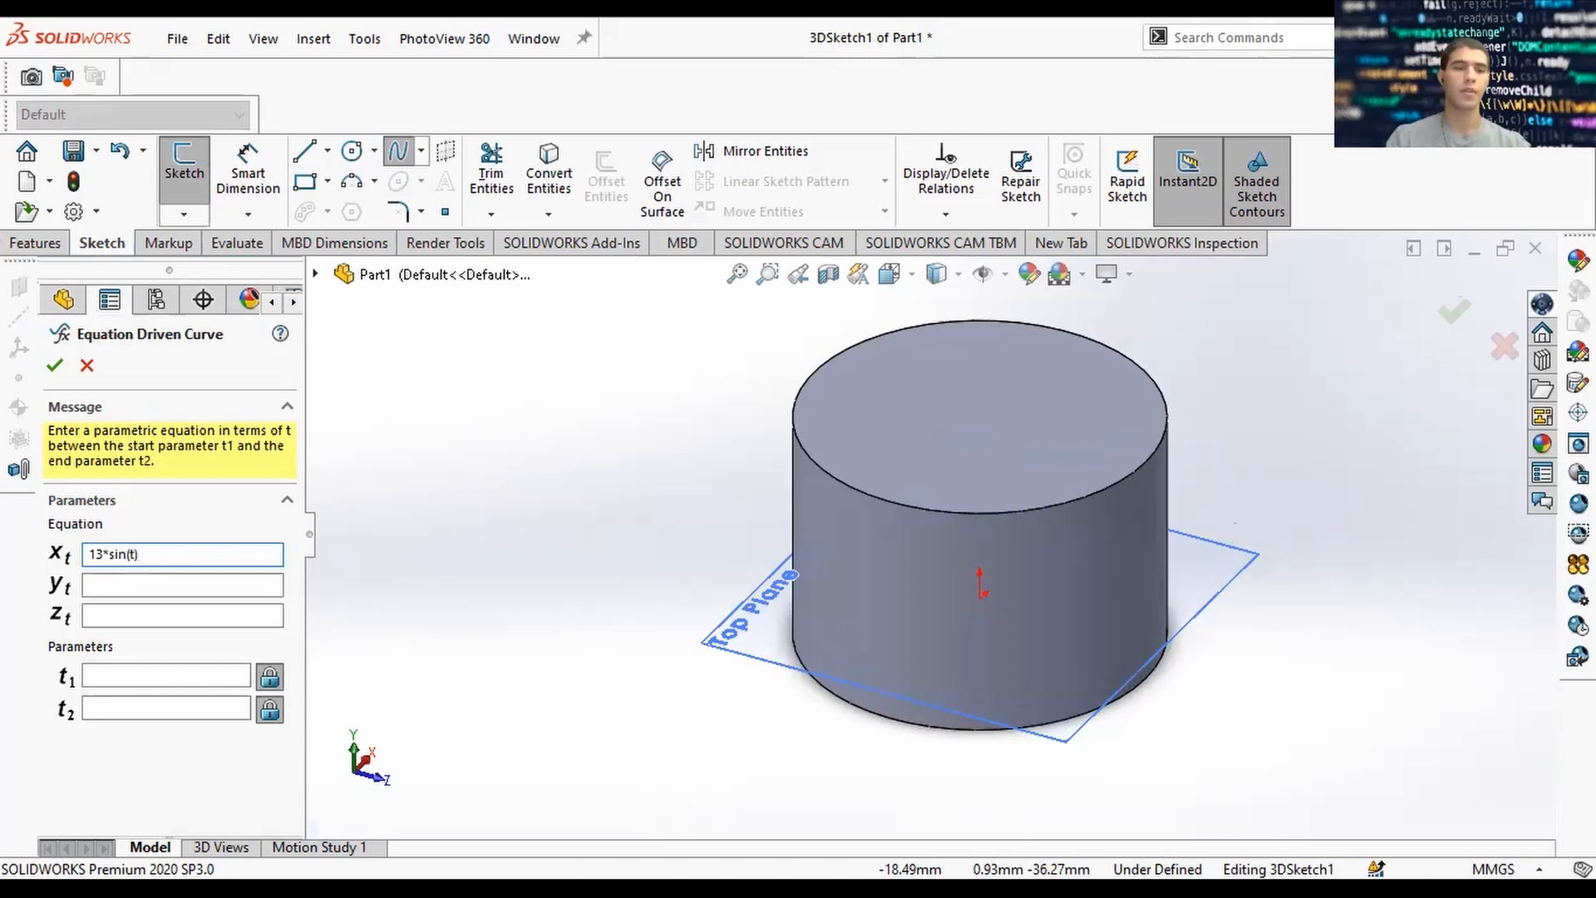
Set the curve's y equation to 2*sin(3*t) and its z equation to 13*cos(t).
left_click(256, 589)
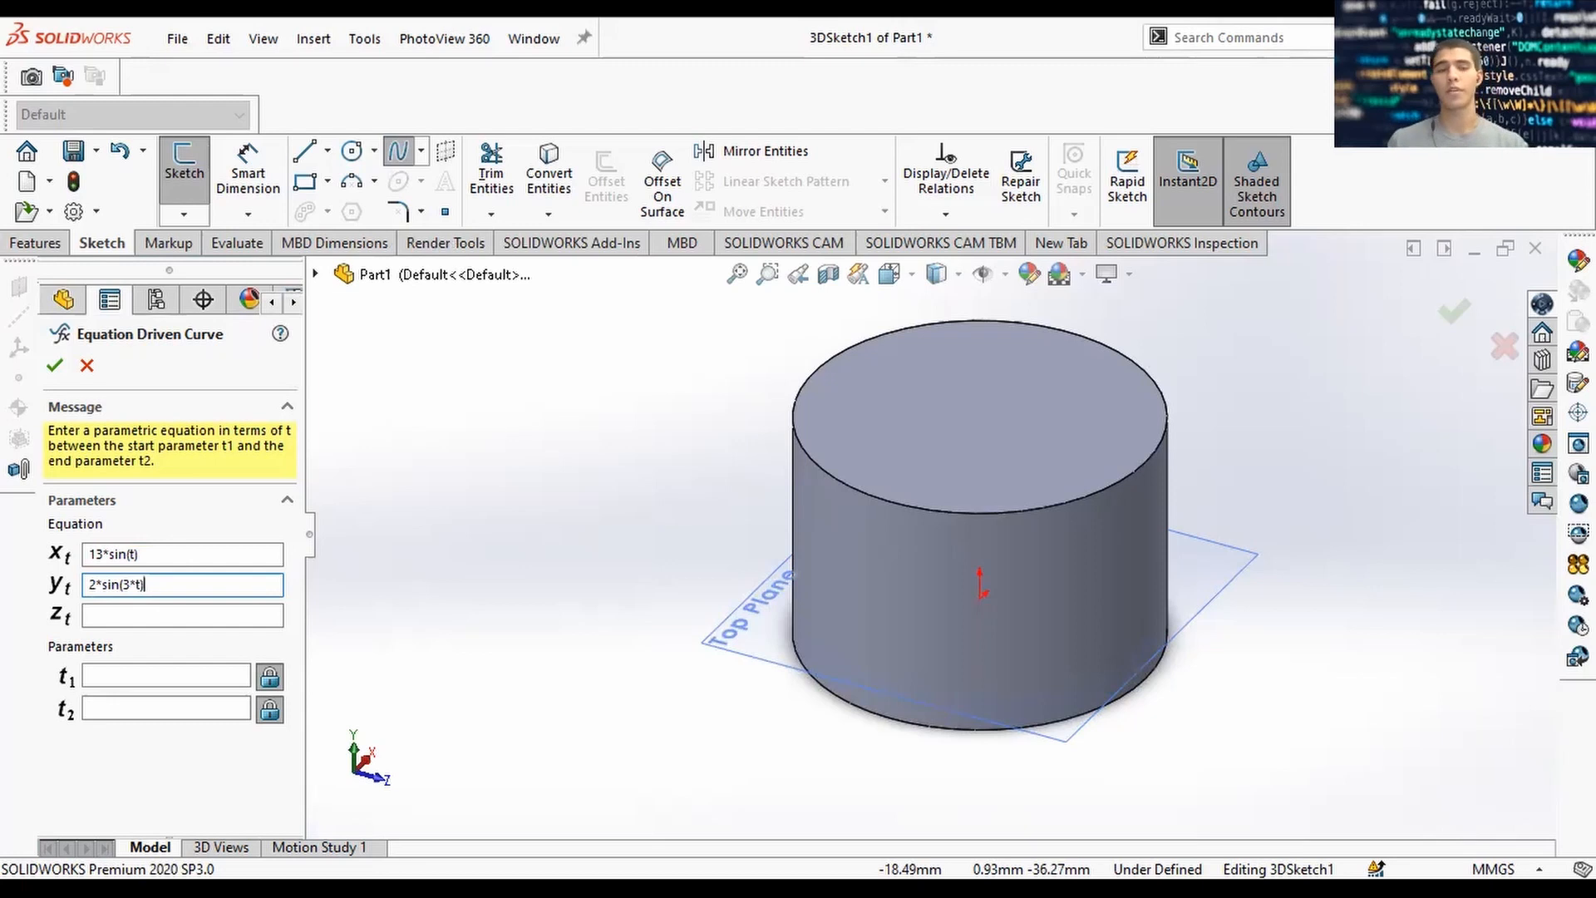
left_click(166, 616)
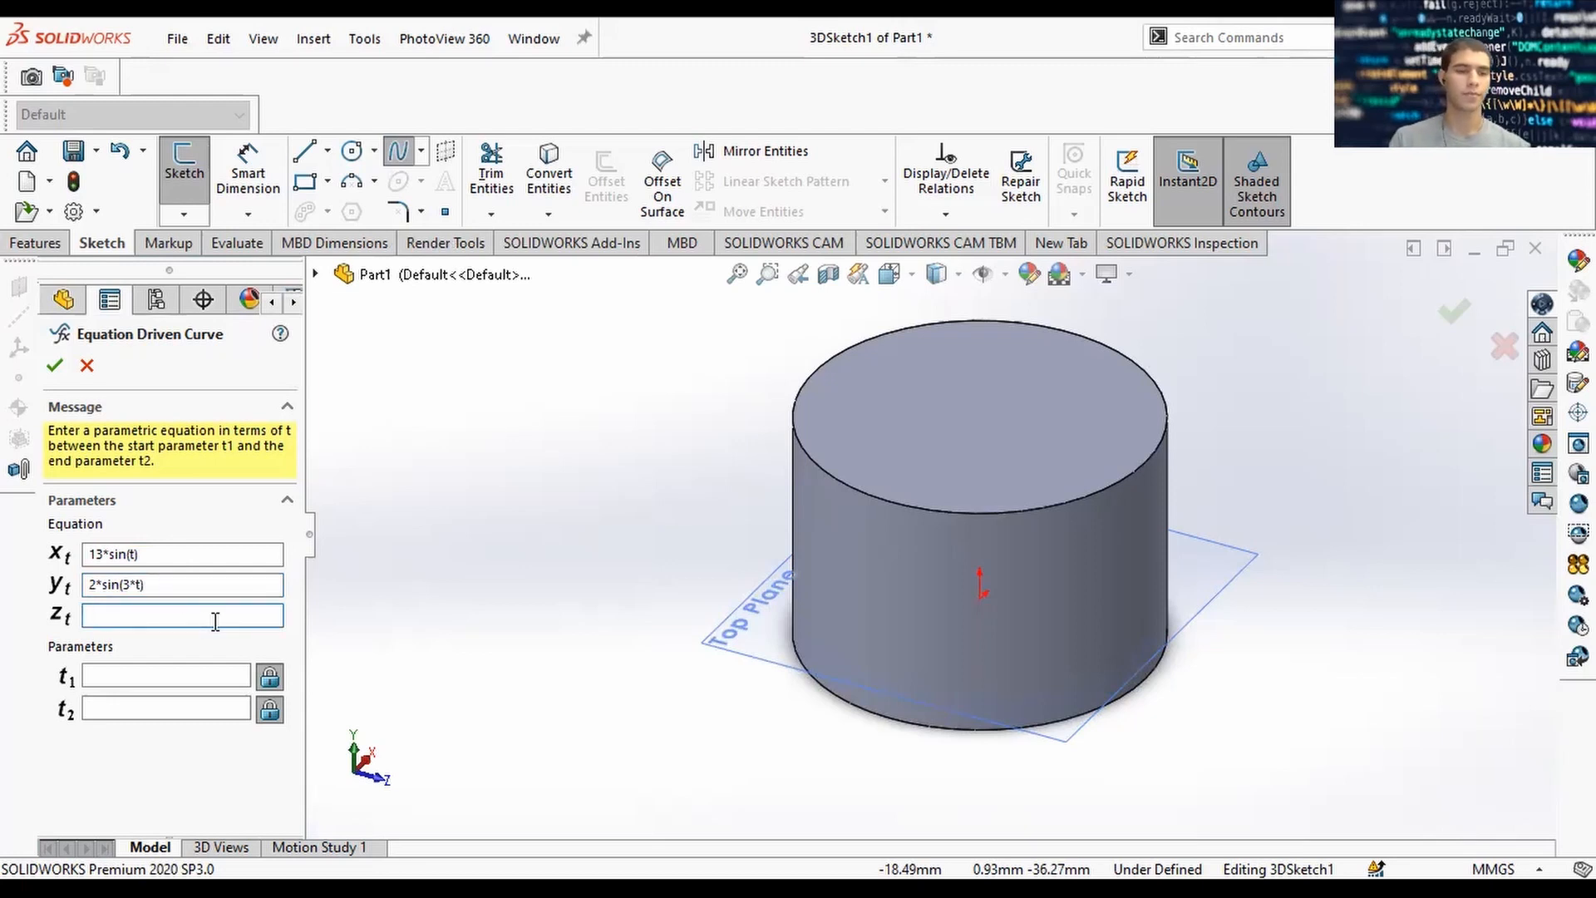
type("13*cos(t")
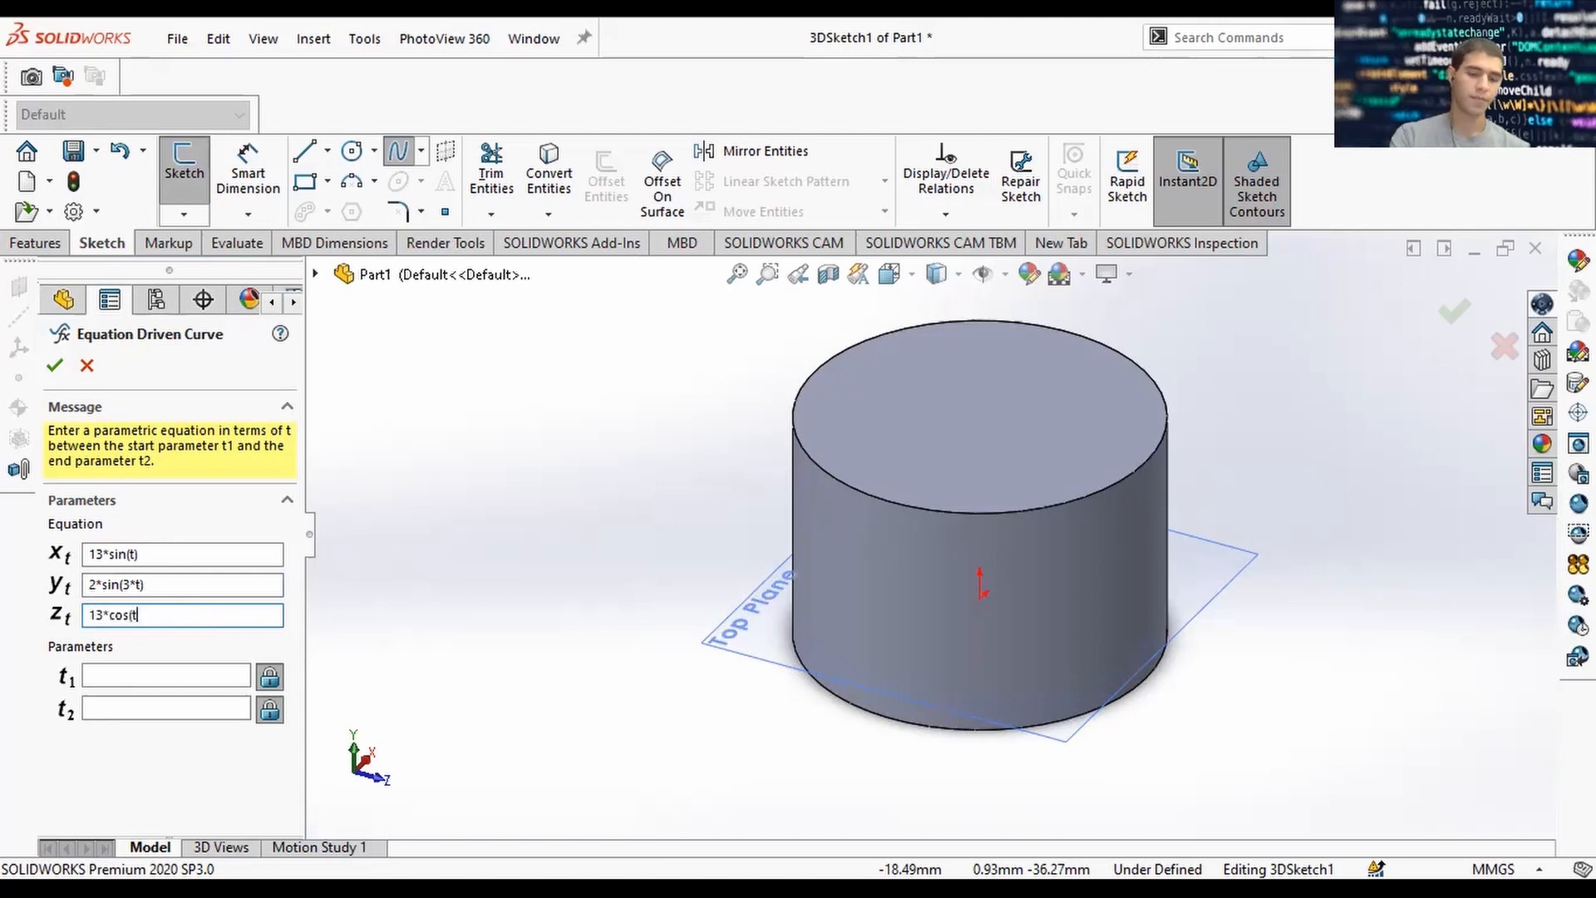
Set the curve's parameter range from t1 = 0.5*pi-0.0001 to t2 = 1.5*pi-0.0001 and finish the curve.
left_click(181, 675)
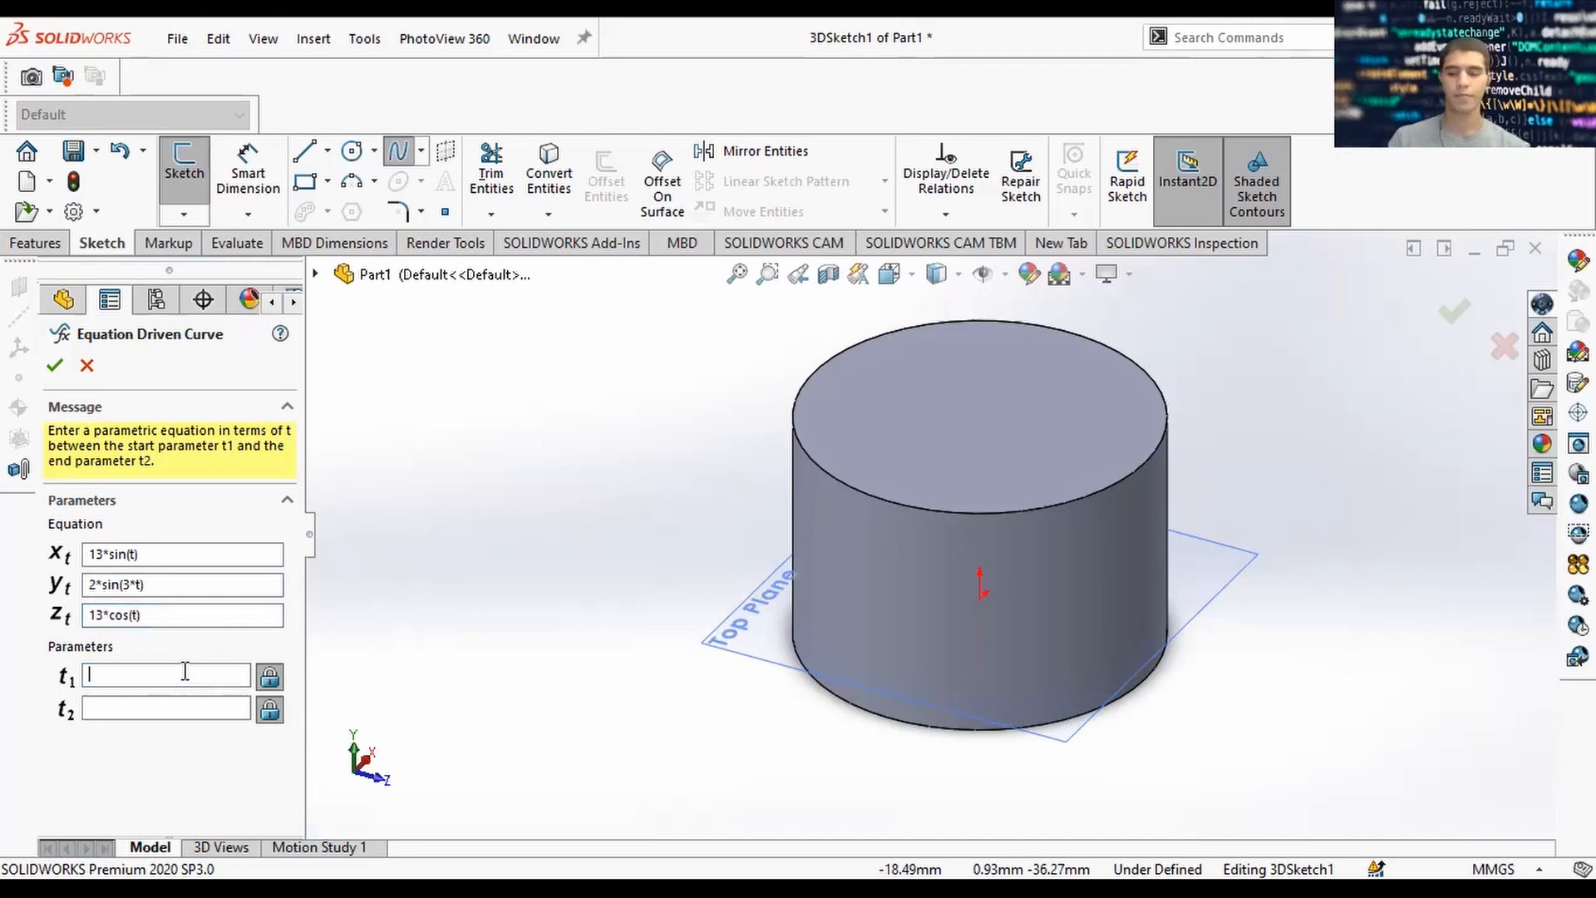
type("0.5*pi-0.0001")
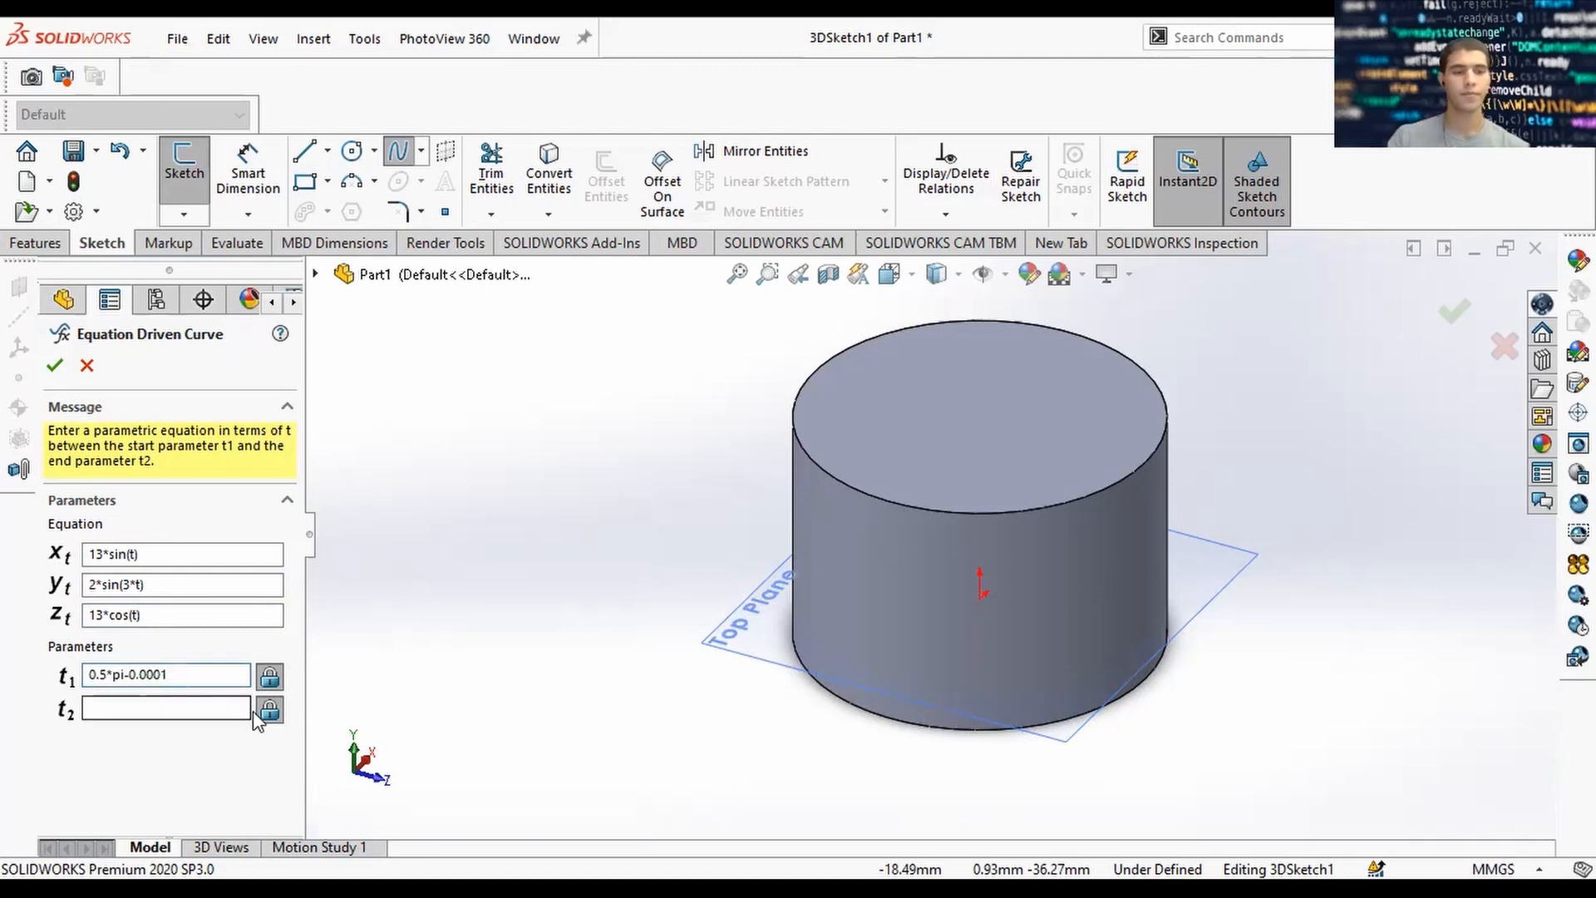
left_click(223, 711)
type("1.5*pi")
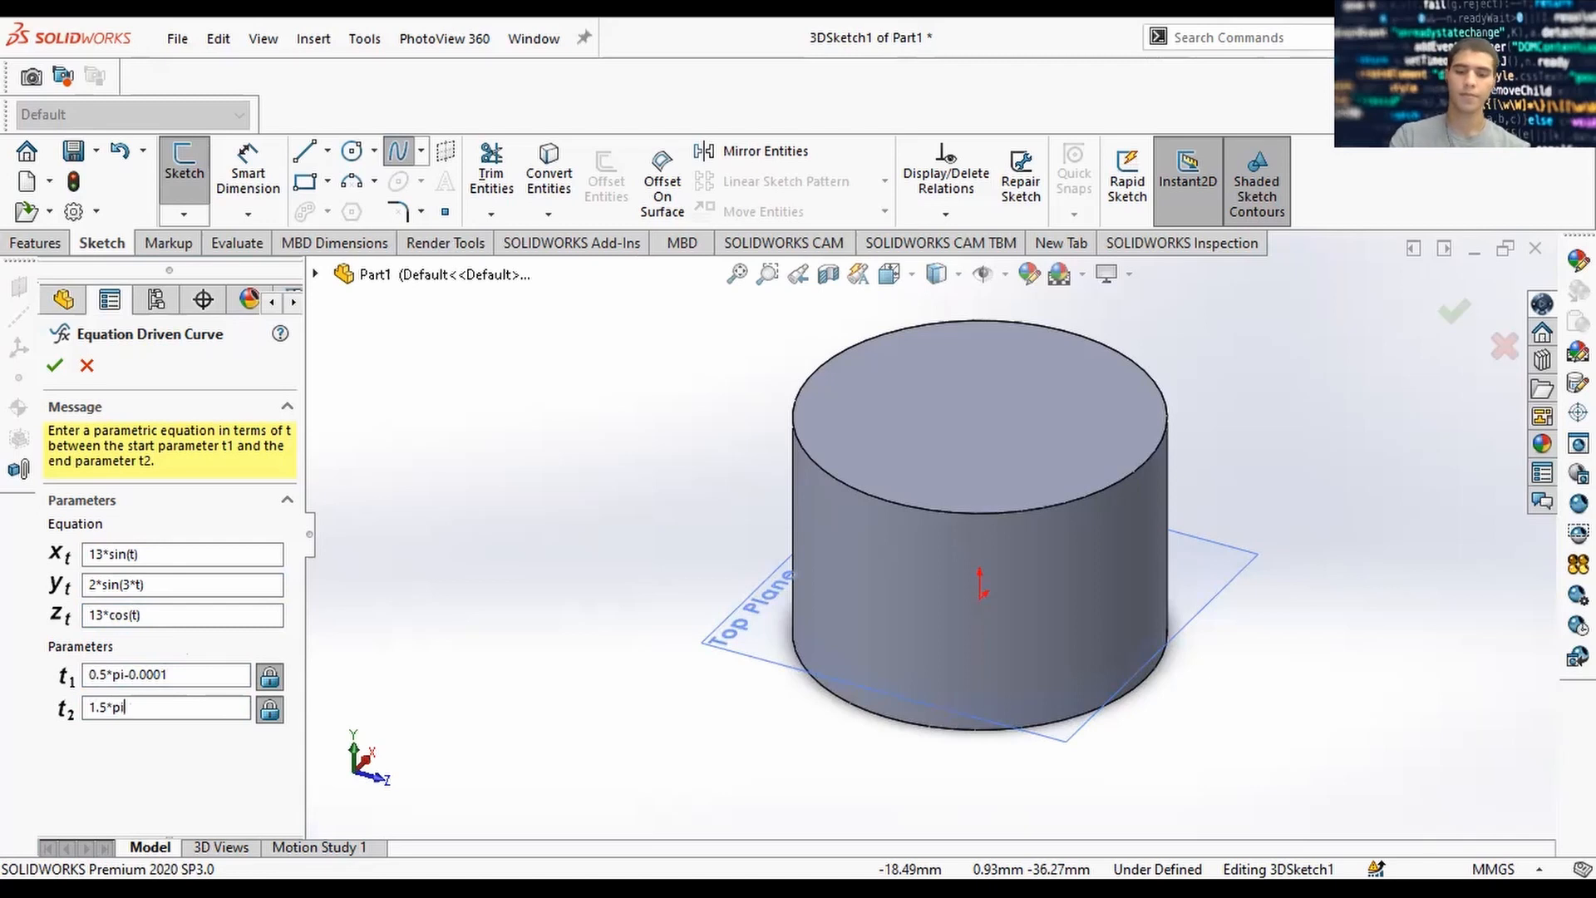
type("-0.0001")
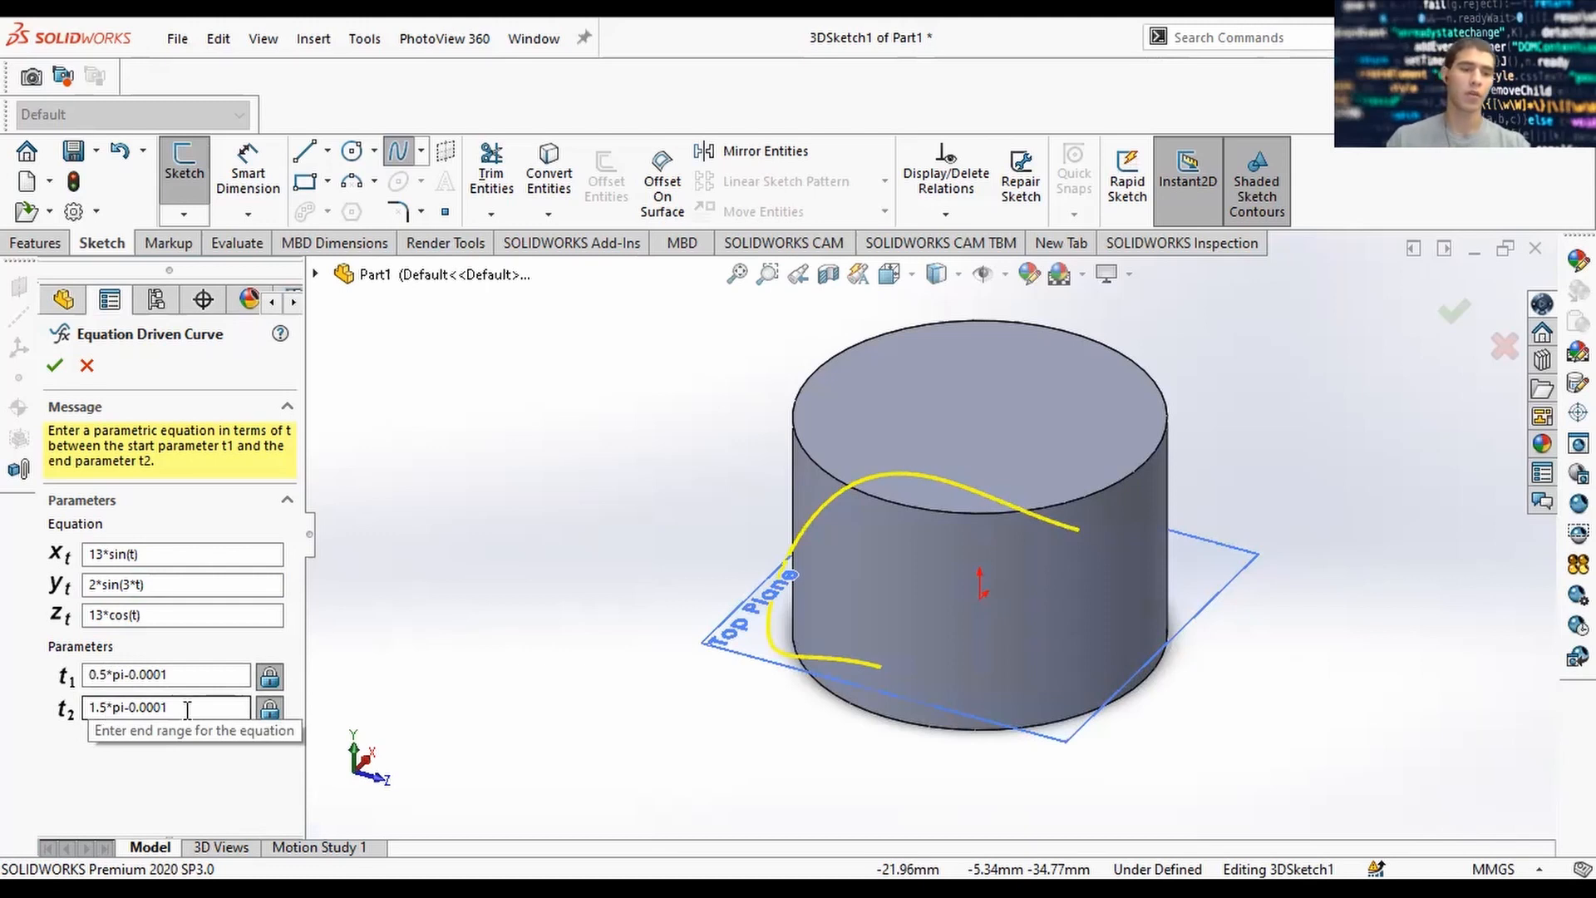
left_click_drag(187, 710, 136, 709)
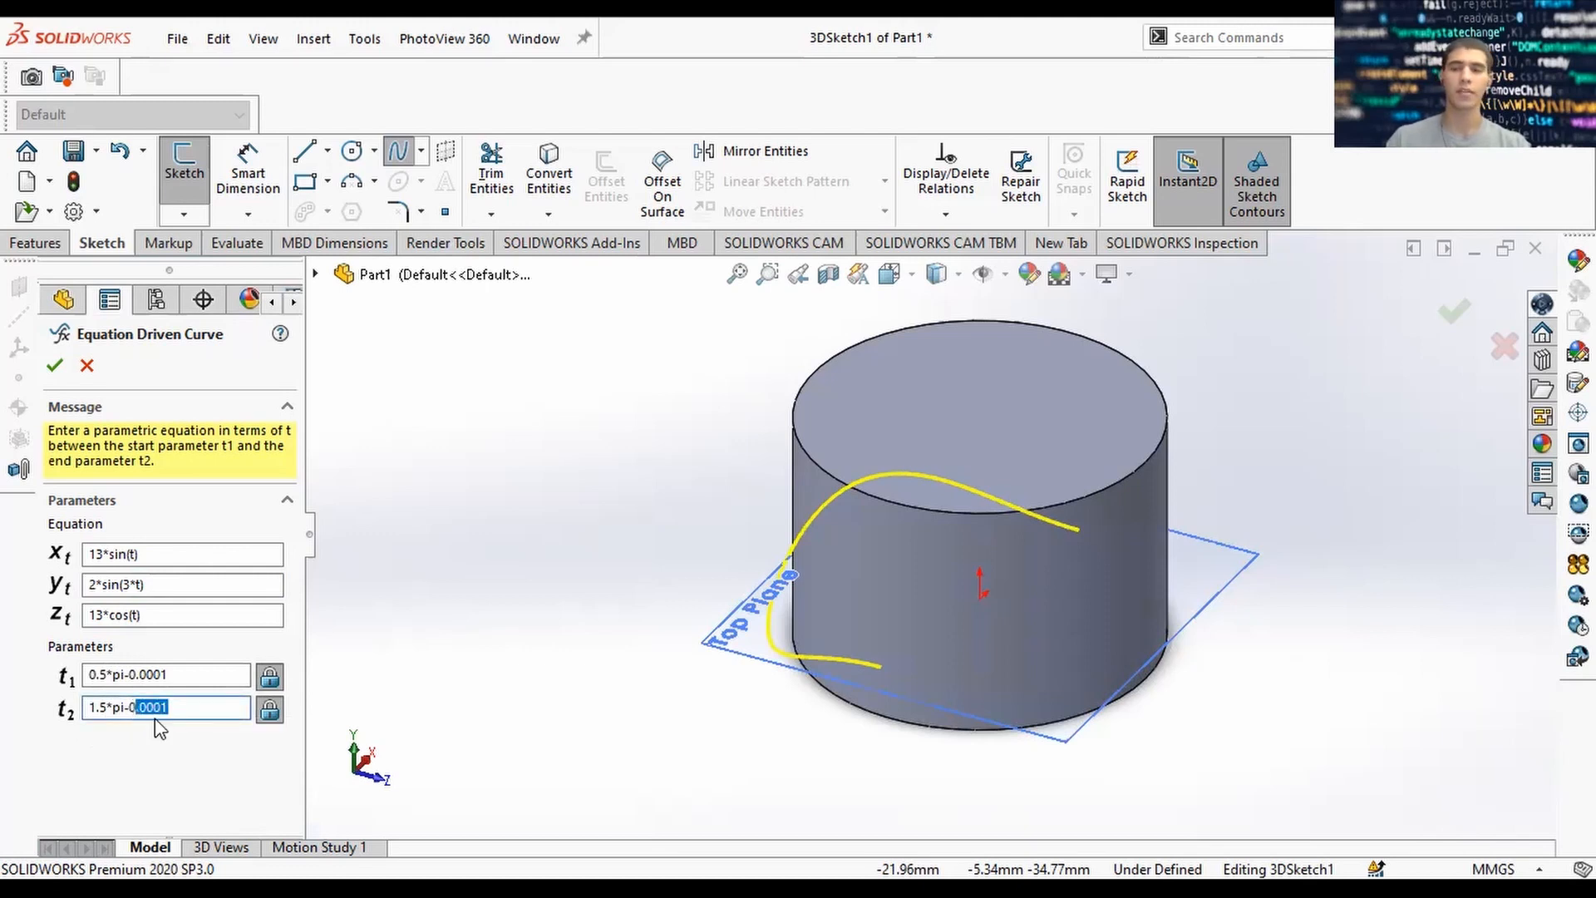
left_click(173, 710)
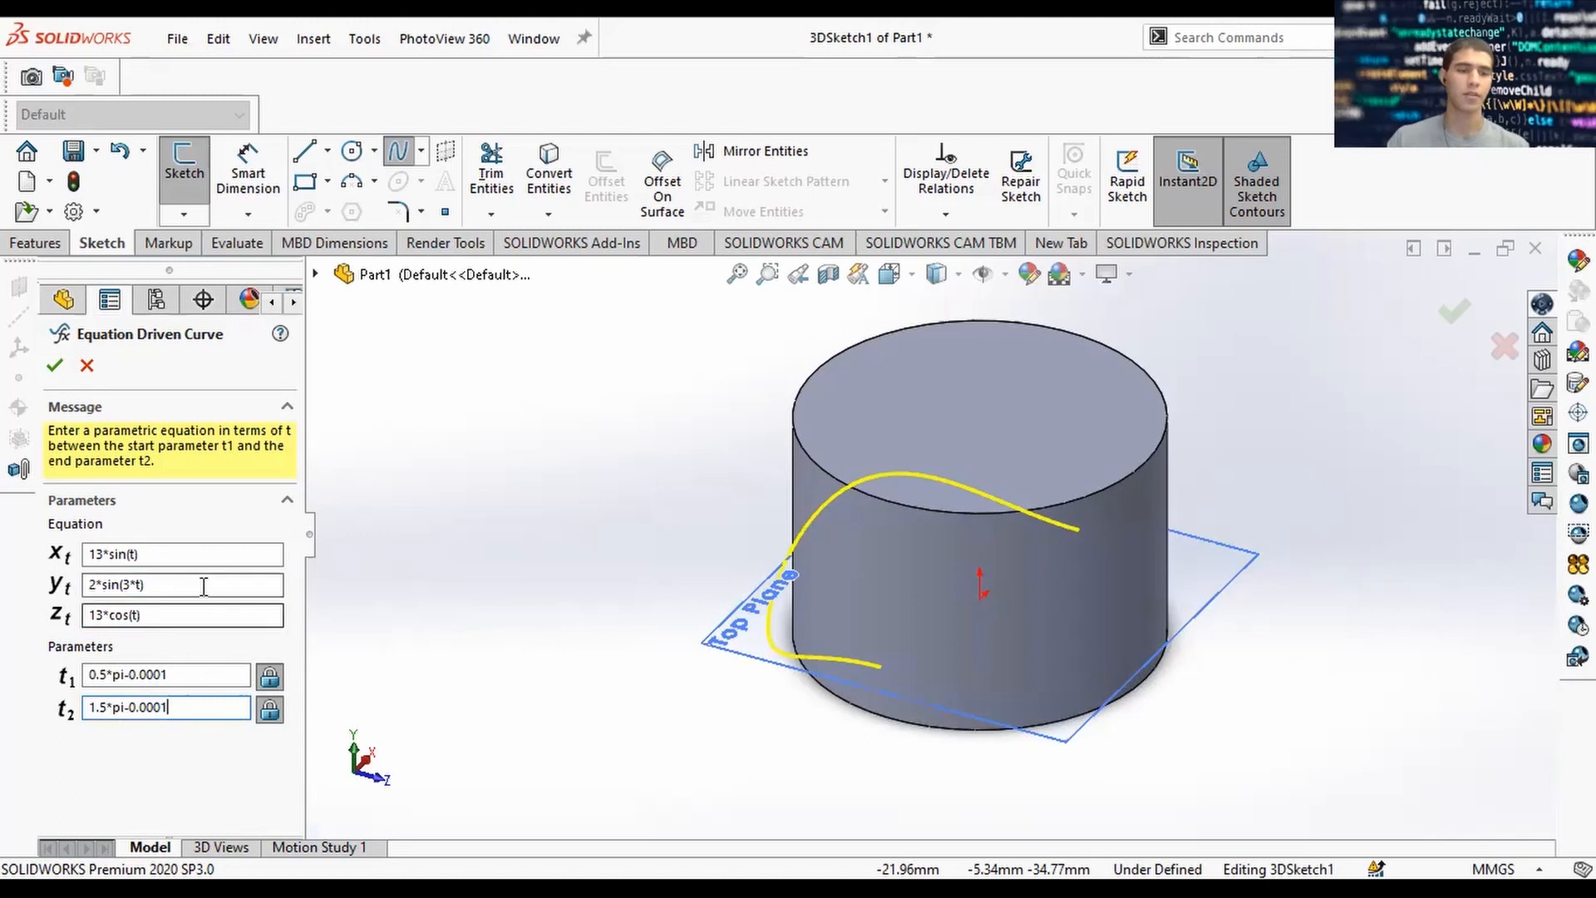
left_click(146, 554)
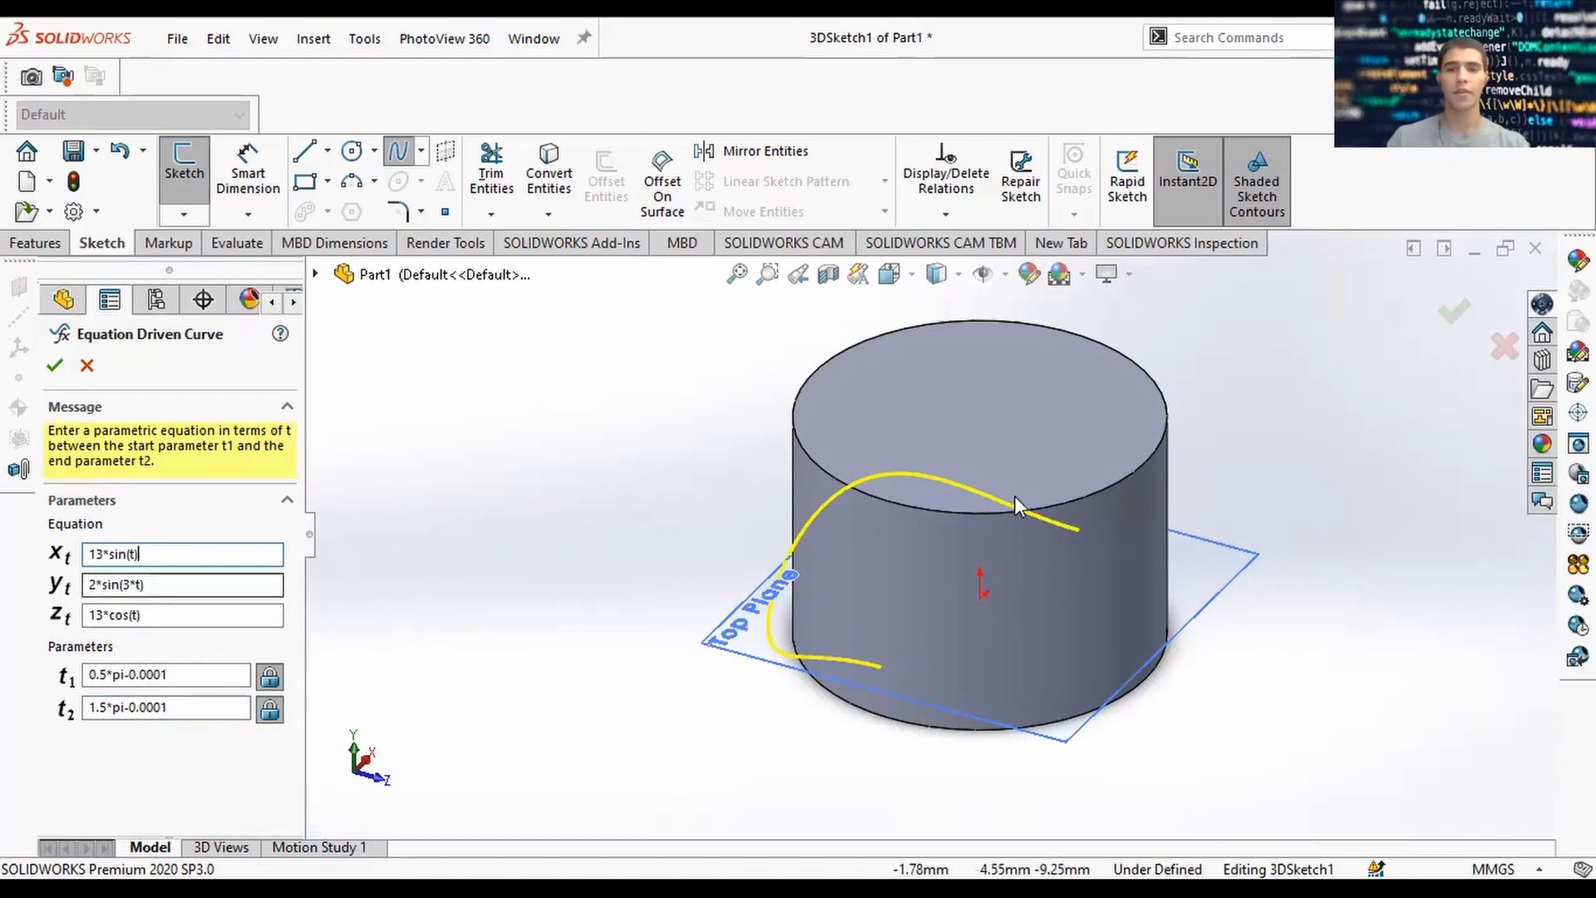
left_click(54, 365)
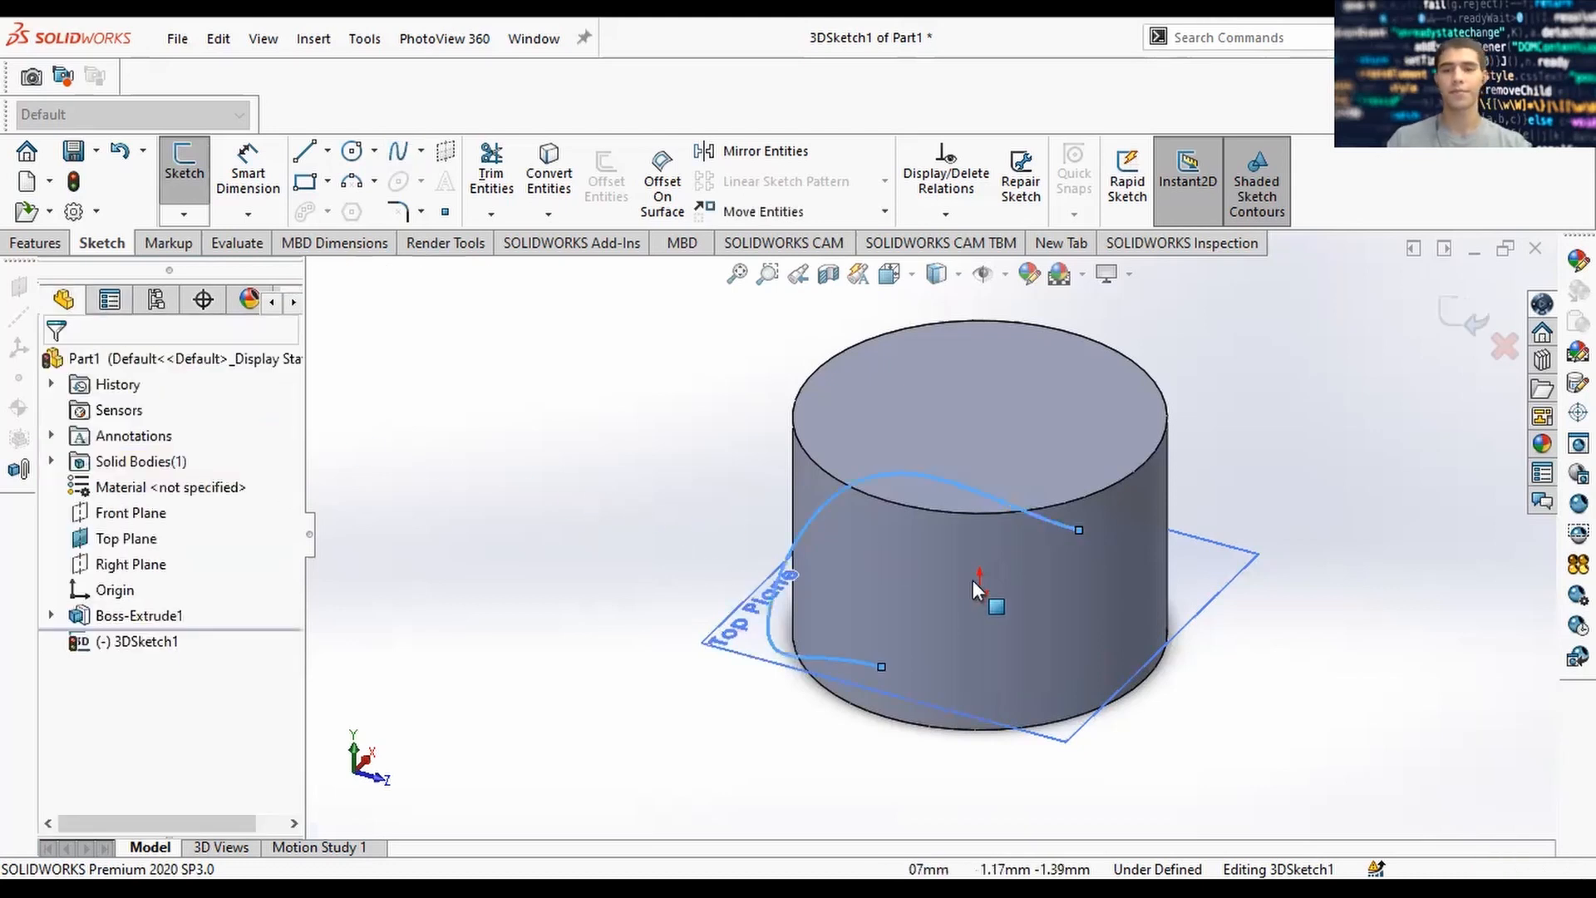
Examine the wavy curve around the cylinder from several angles.
mouse_move(983, 597)
middle_mouse_down()
mouse_move(1033, 588)
mouse_move(1046, 471)
mouse_move(1111, 435)
mouse_move(1177, 532)
mouse_move(1123, 532)
mouse_move(1030, 610)
mouse_move(1193, 535)
mouse_move(1163, 565)
mouse_move(1194, 473)
mouse_move(1052, 607)
mouse_move(1078, 536)
middle_mouse_up()
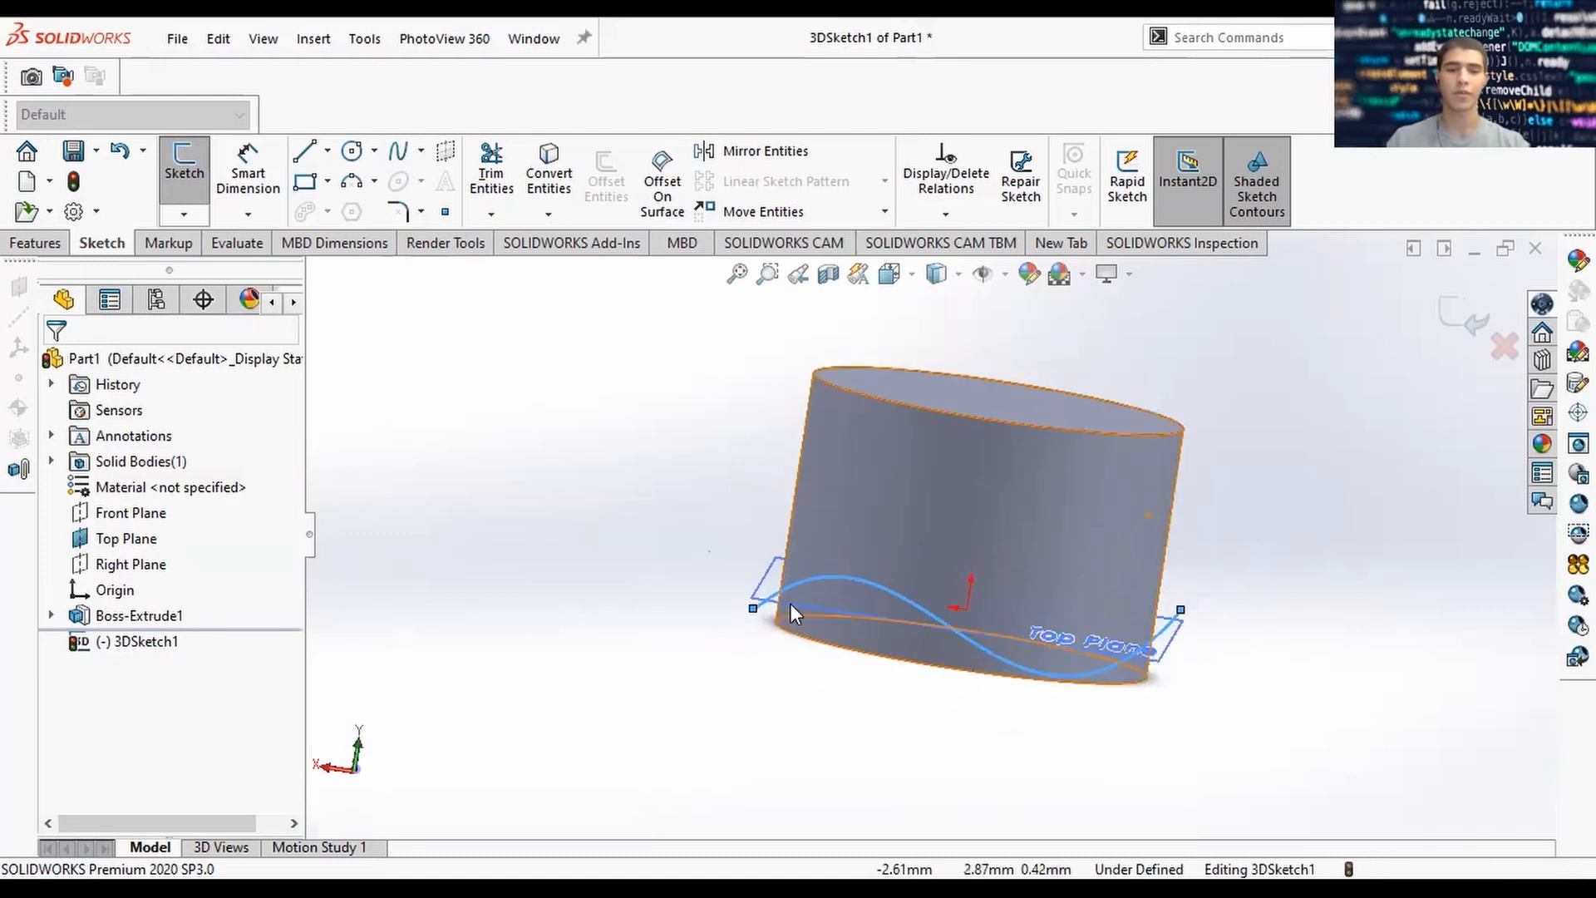
key("space")
left_click(842, 592)
middle_click_drag(1068, 480, 1051, 620)
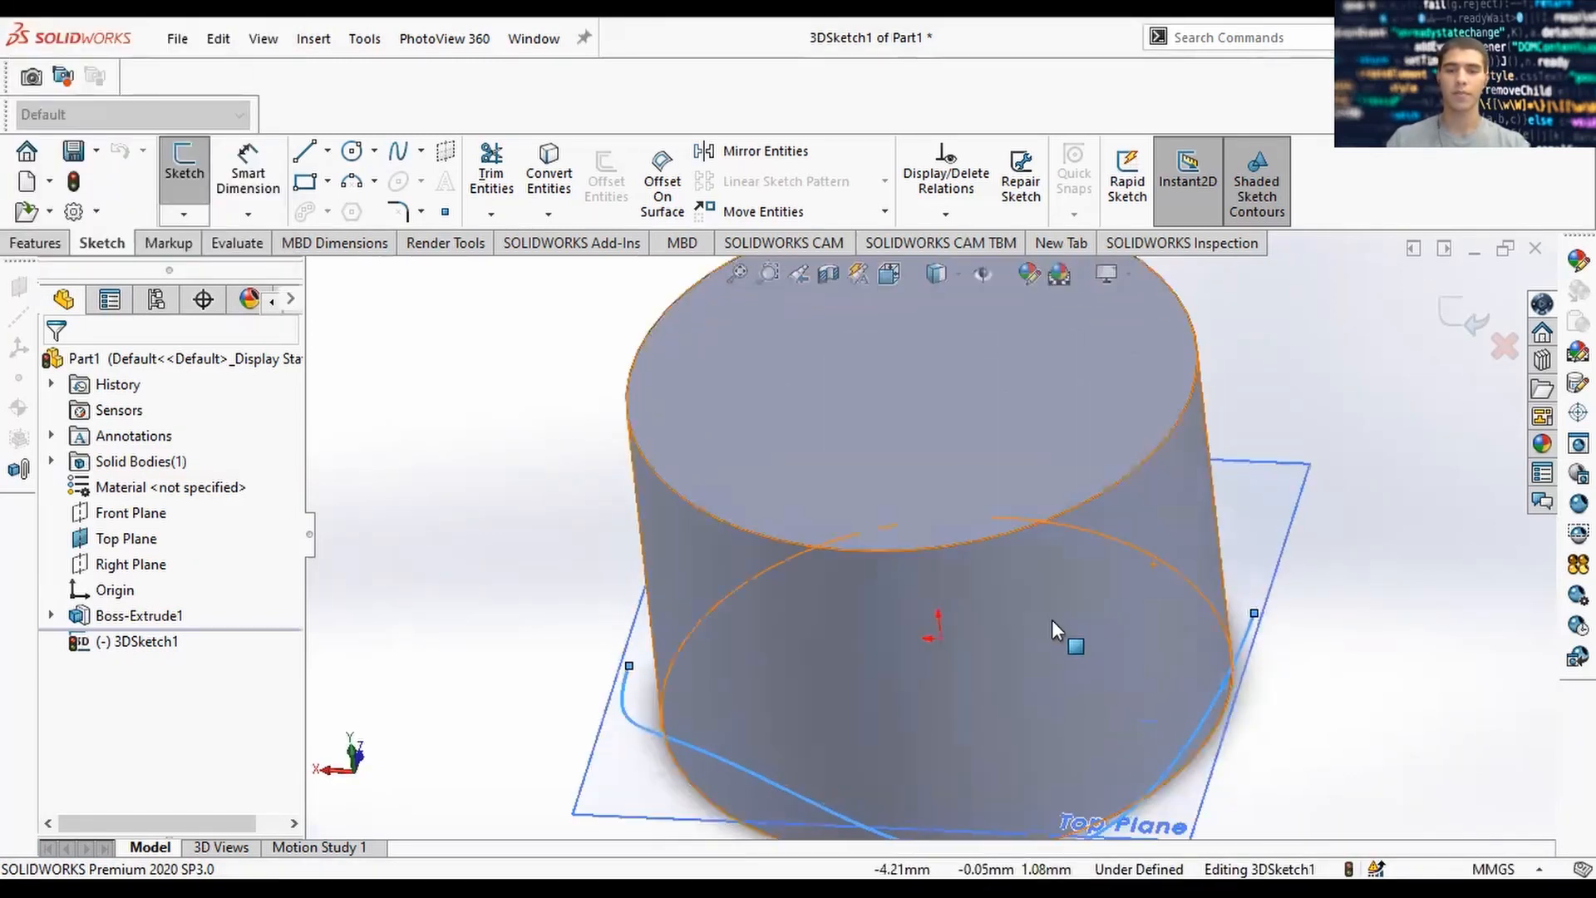
scroll(1051, 620, "up", 5)
middle_click_drag(1008, 488, 1087, 382)
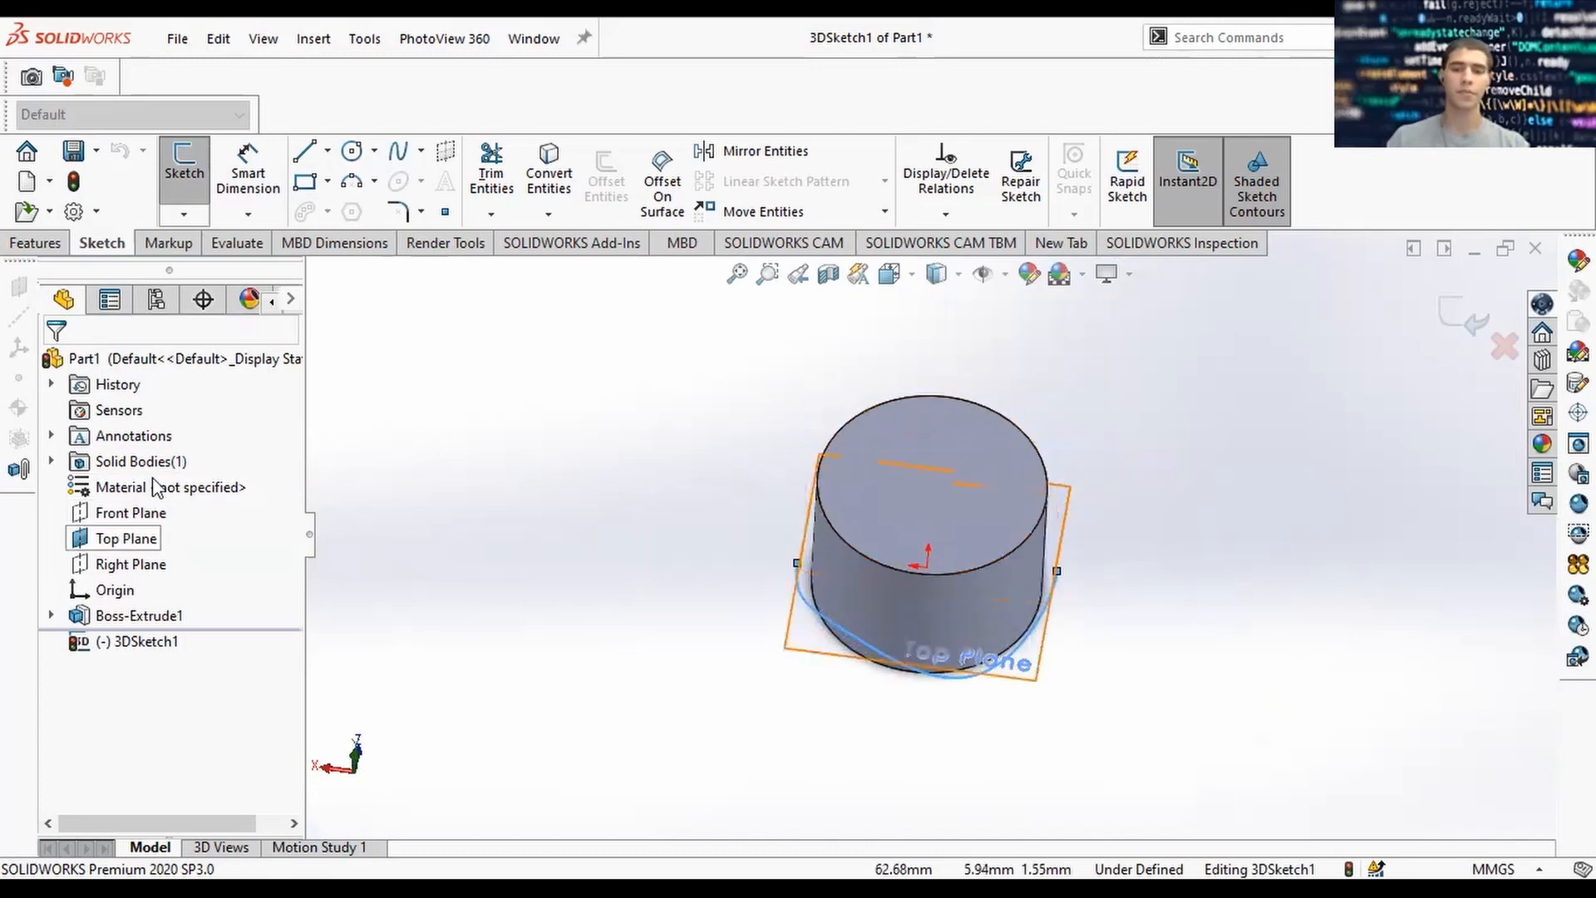
Display the Front Plane in place of the Top Plane and hide the cylinder body.
middle_click_drag(1127, 572, 1115, 510)
left_click(1114, 510)
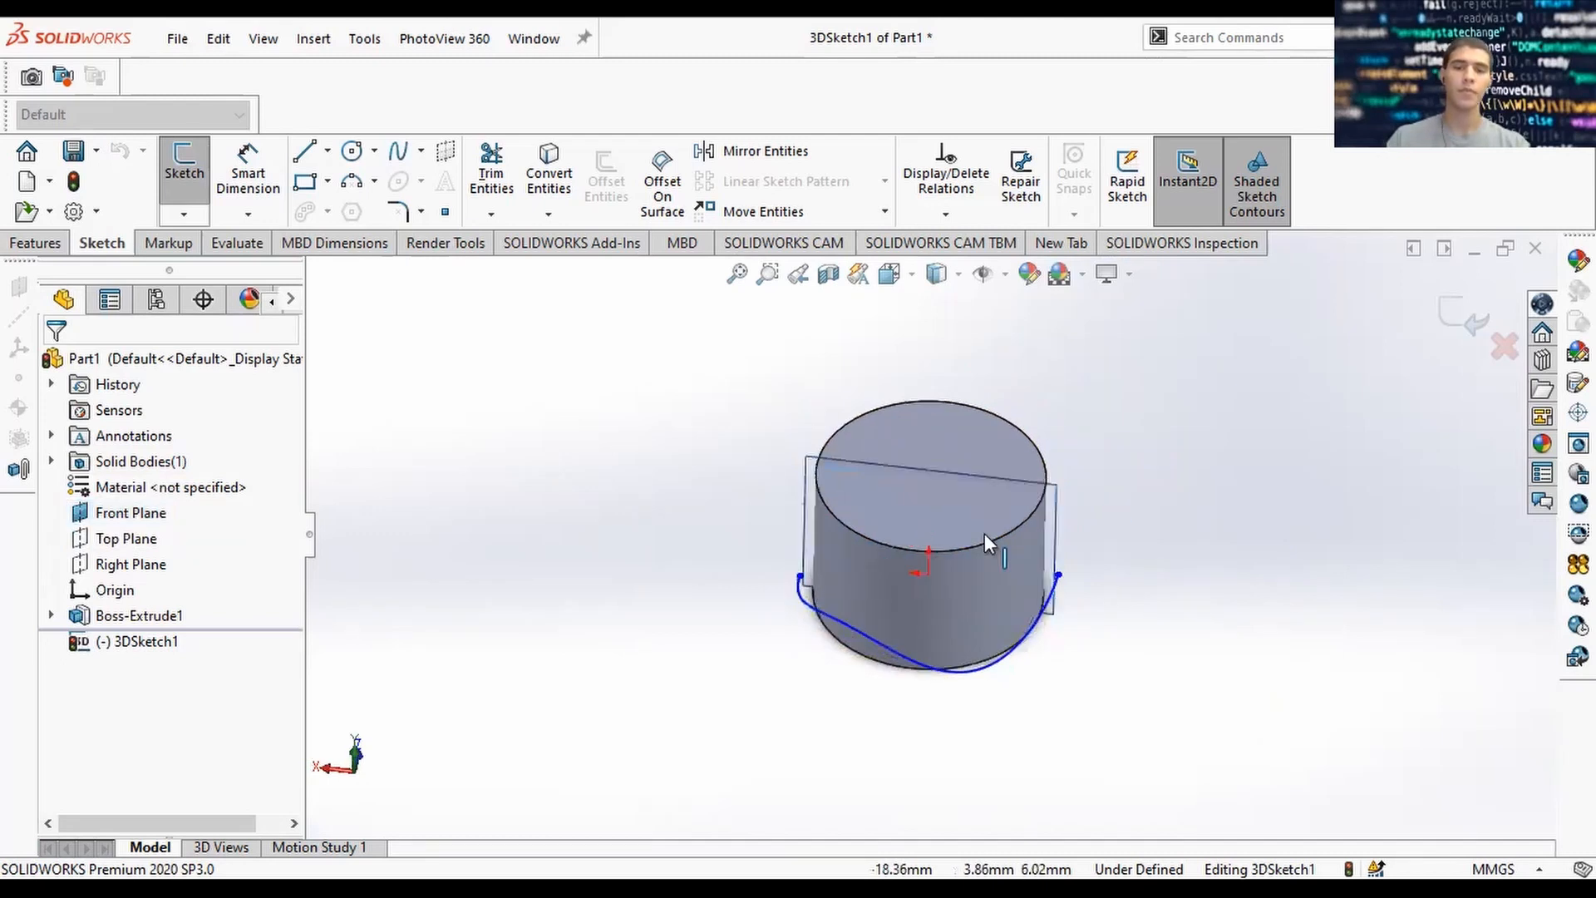
right_click(1006, 501)
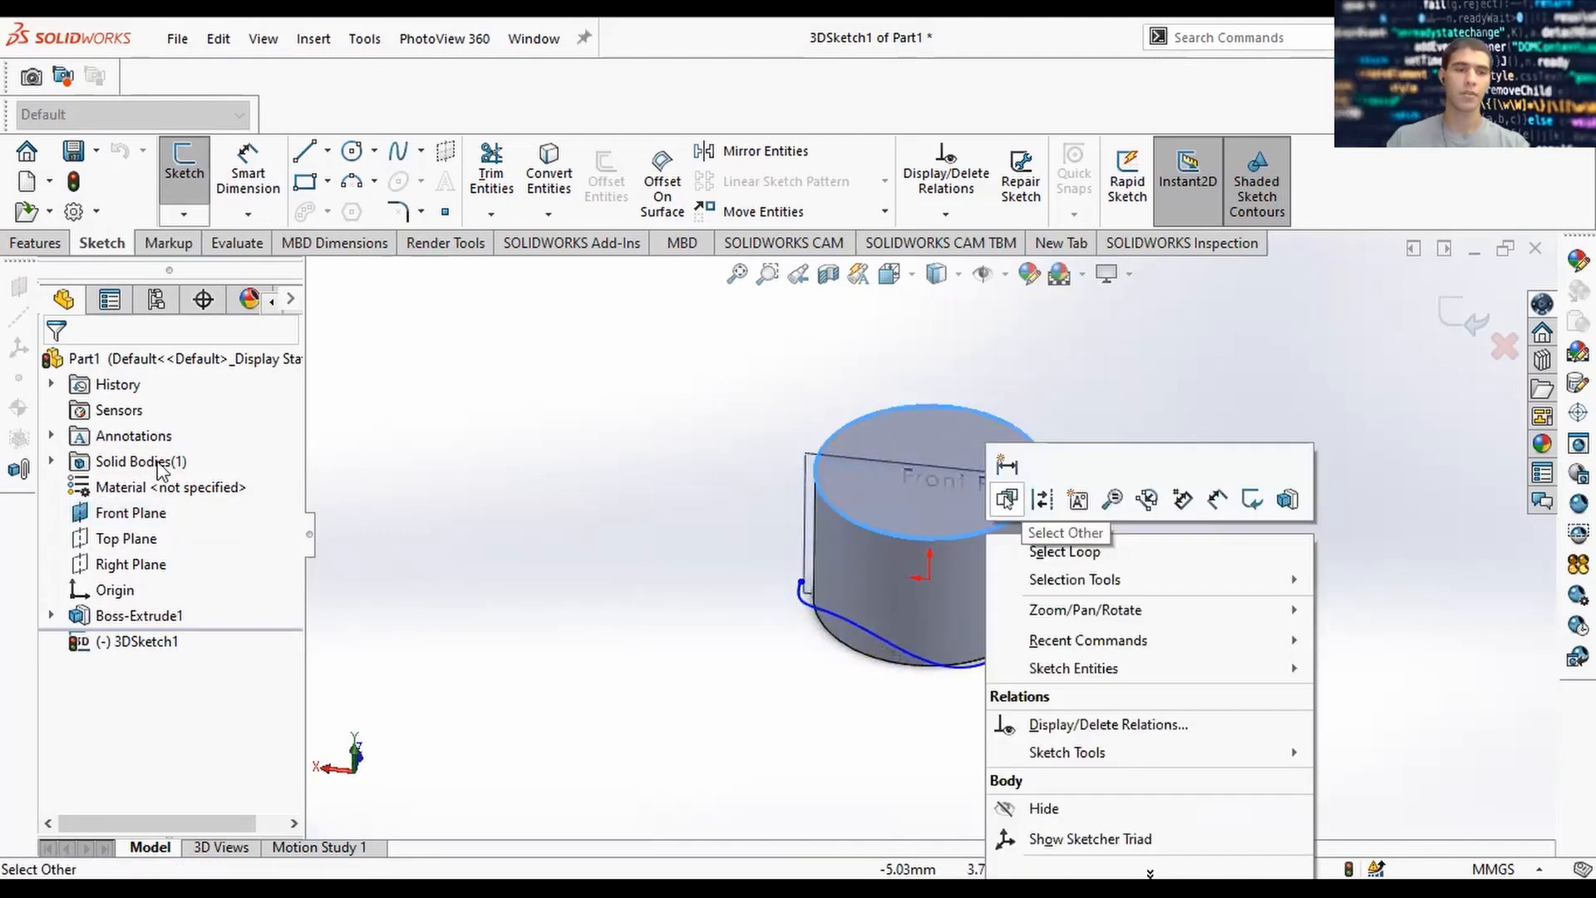
left_click(1043, 809)
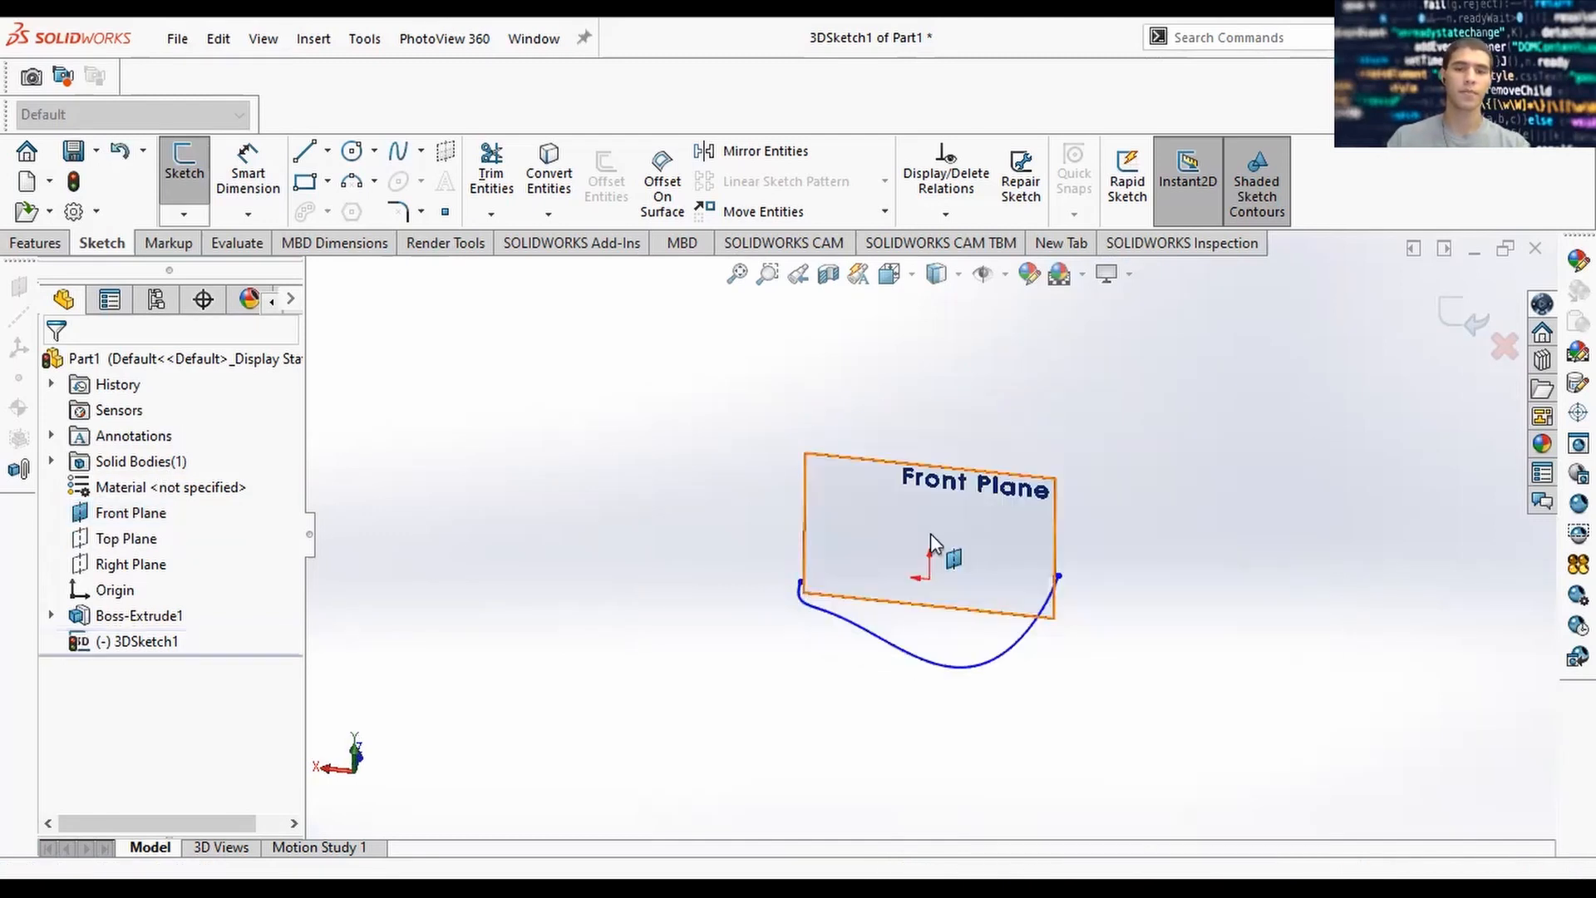
middle_click_drag(1075, 569, 1031, 458)
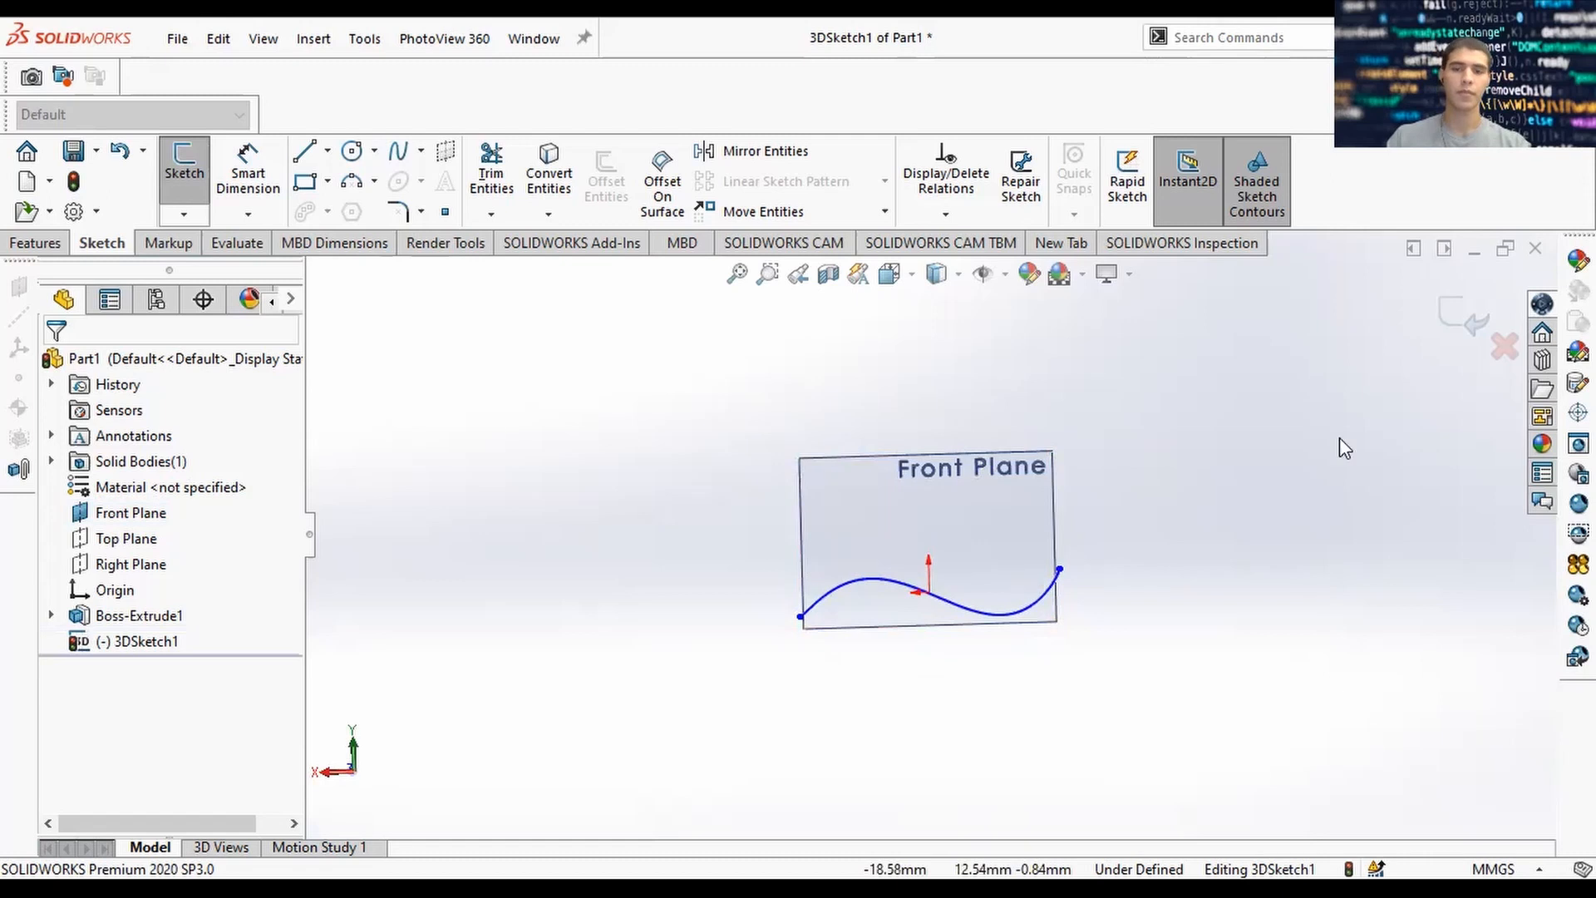
Search the commands for "pr" and discard the 3D sketch containing the equation driven curve.
left_click(1237, 45)
type("pr")
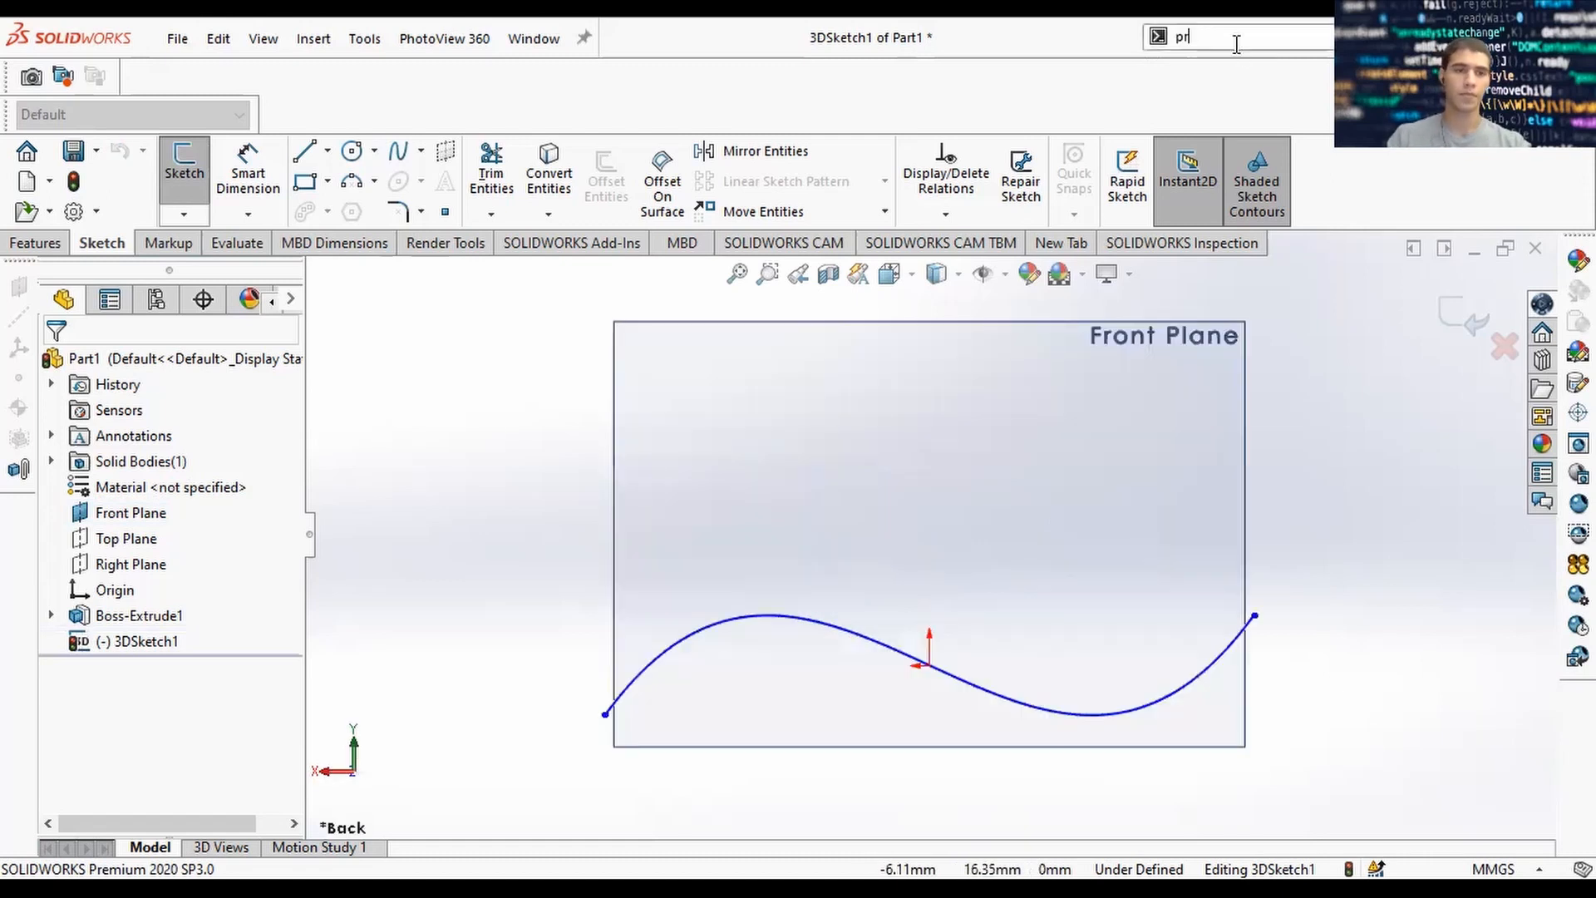
left_click(816, 373)
left_click(1503, 349)
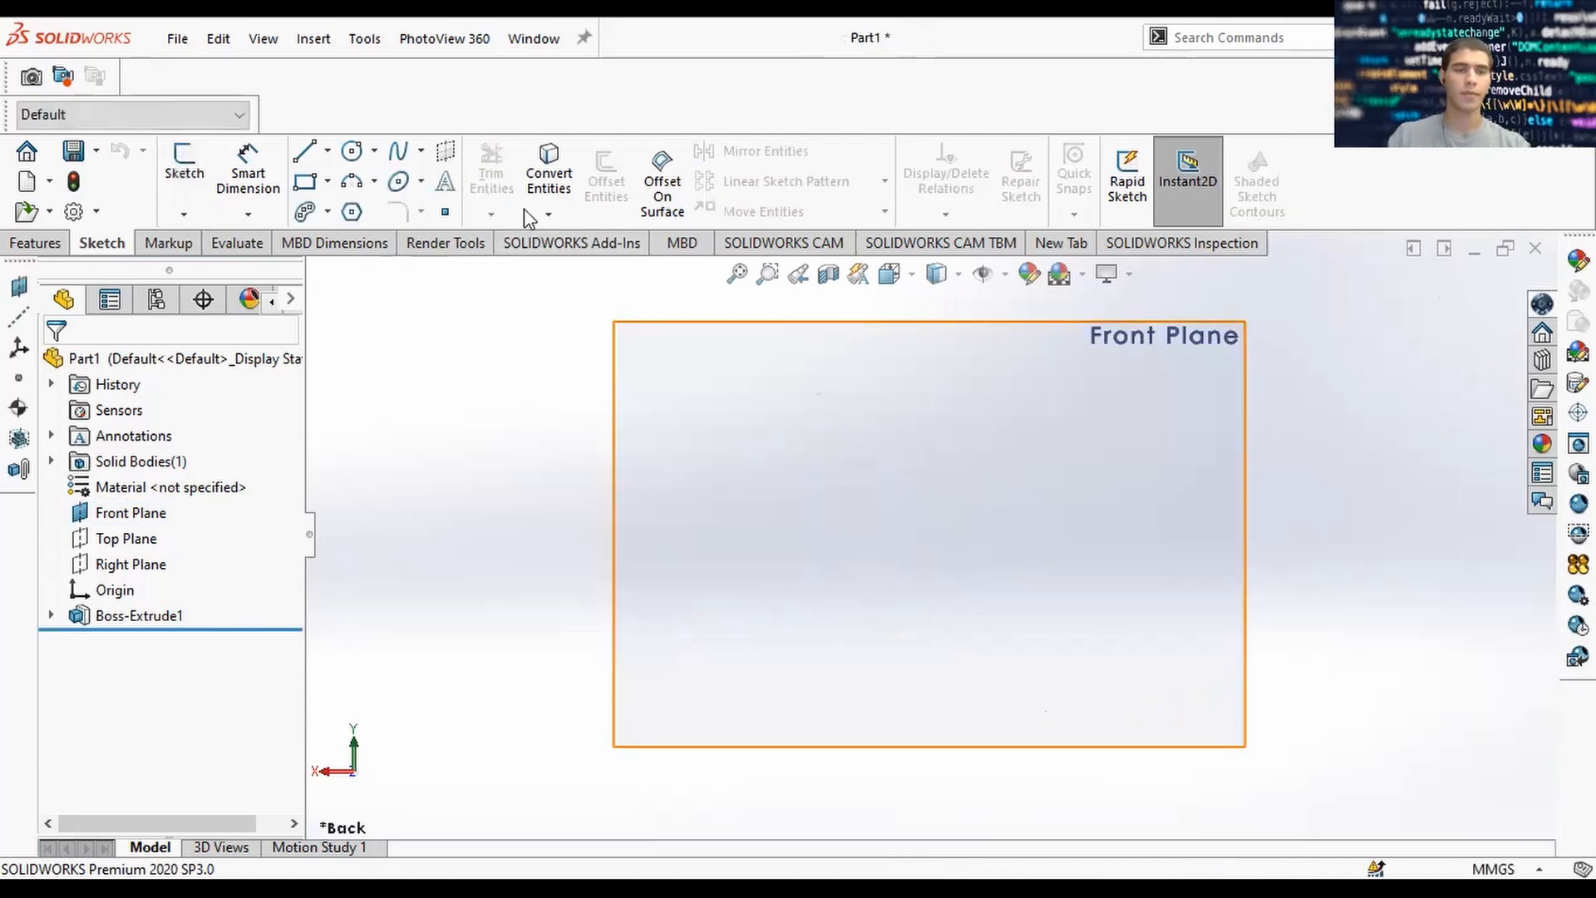
Show the hidden cylinder body again and expand its extrude feature in the tree.
middle_click_drag(1148, 394, 1139, 453)
scroll(1138, 453, "up", 3)
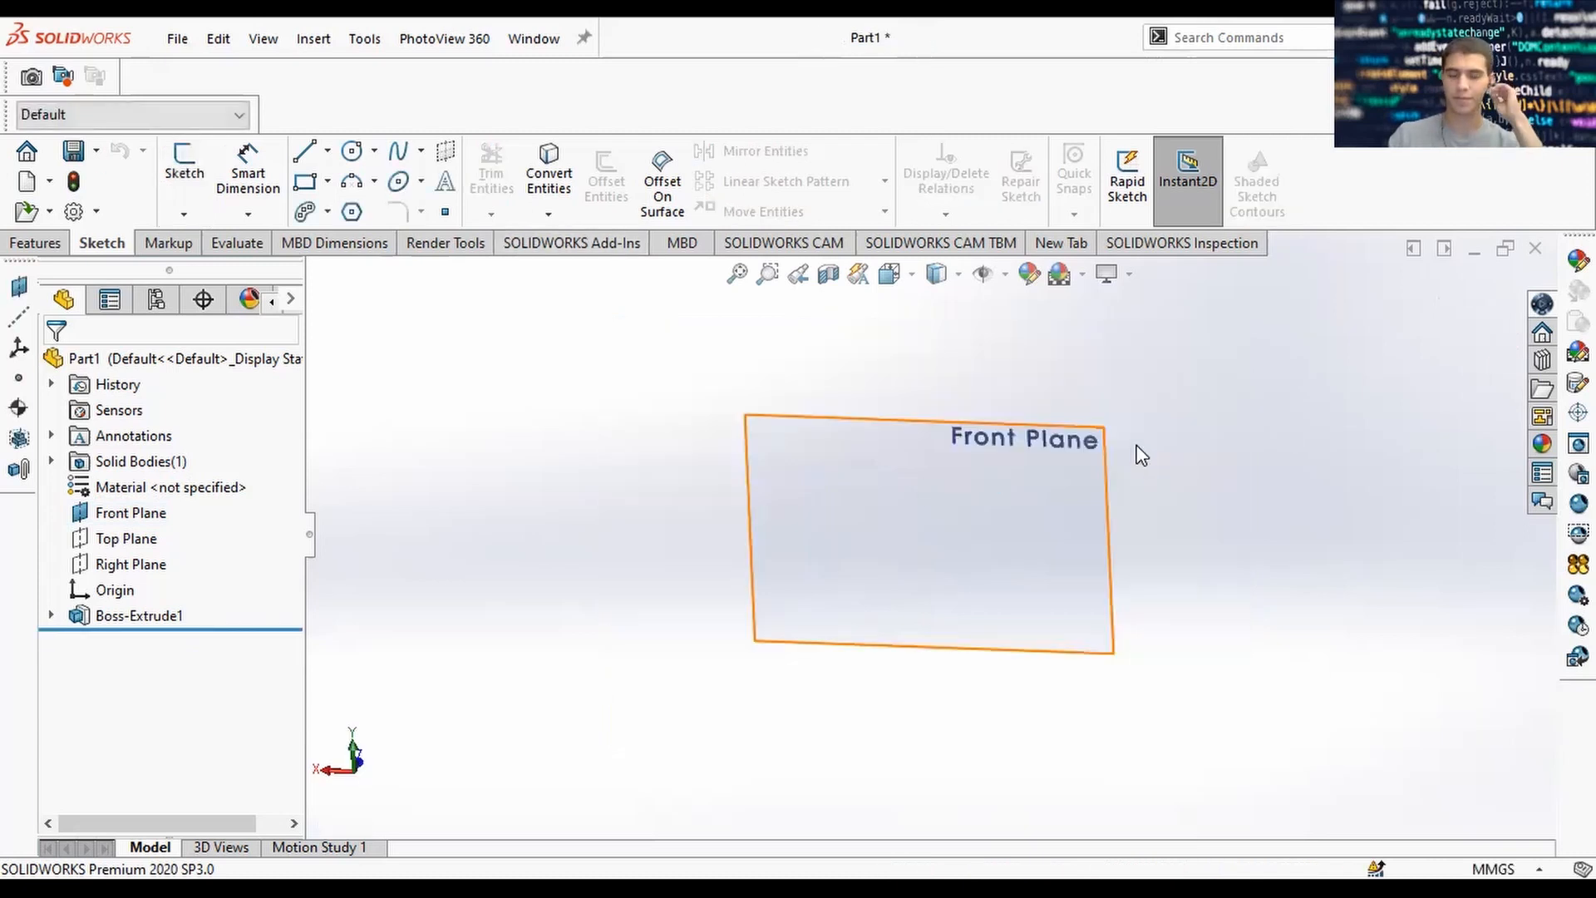
left_click(1182, 39)
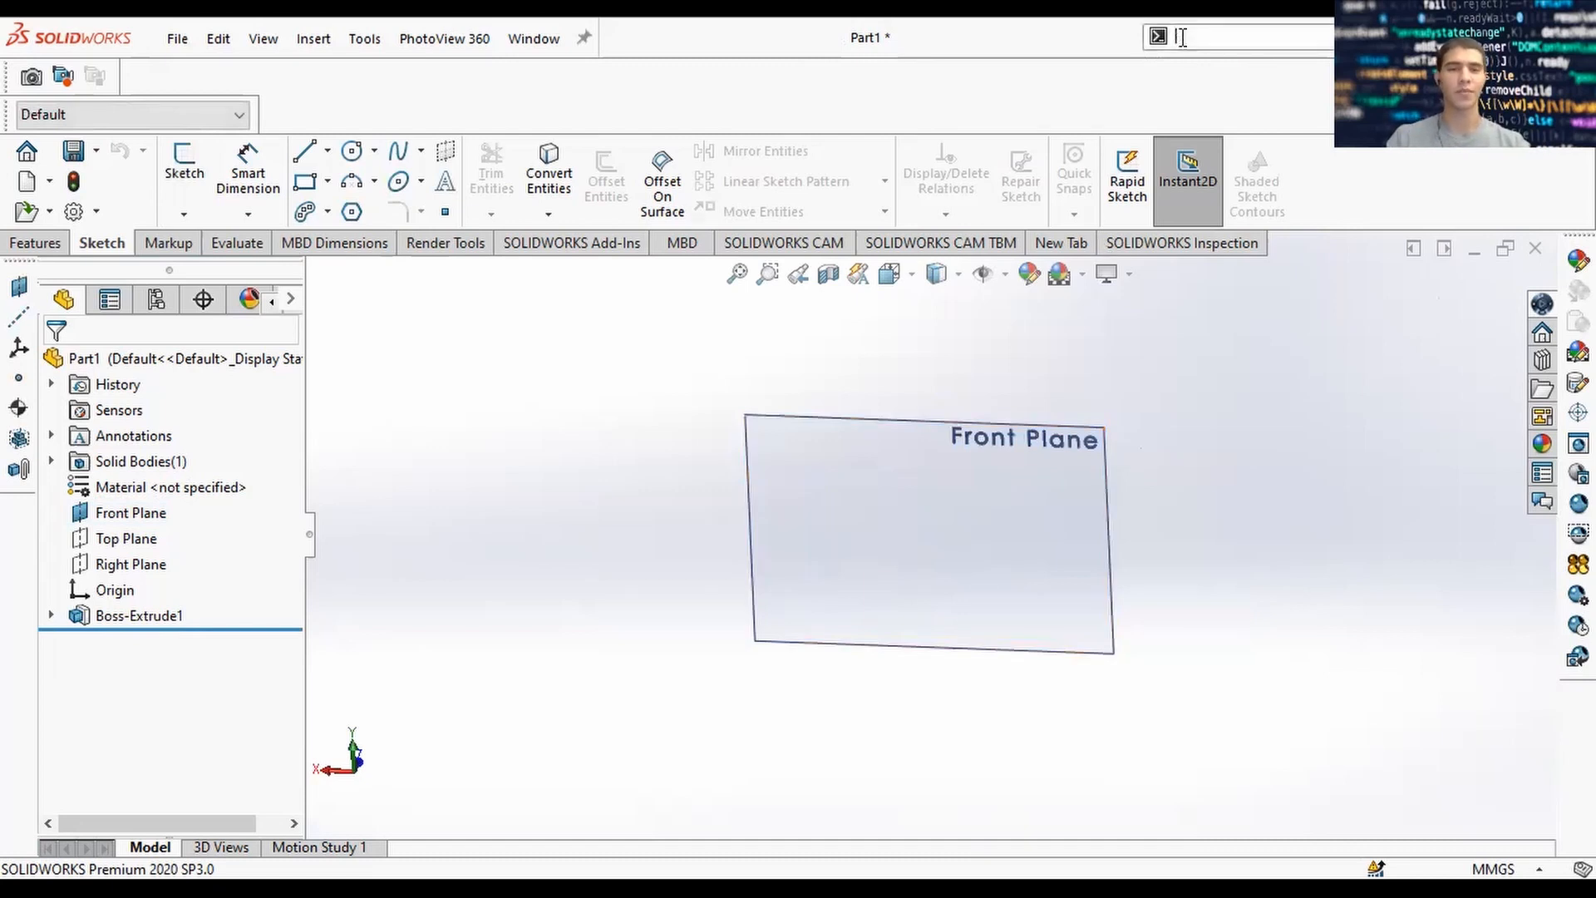
left_click(133, 461)
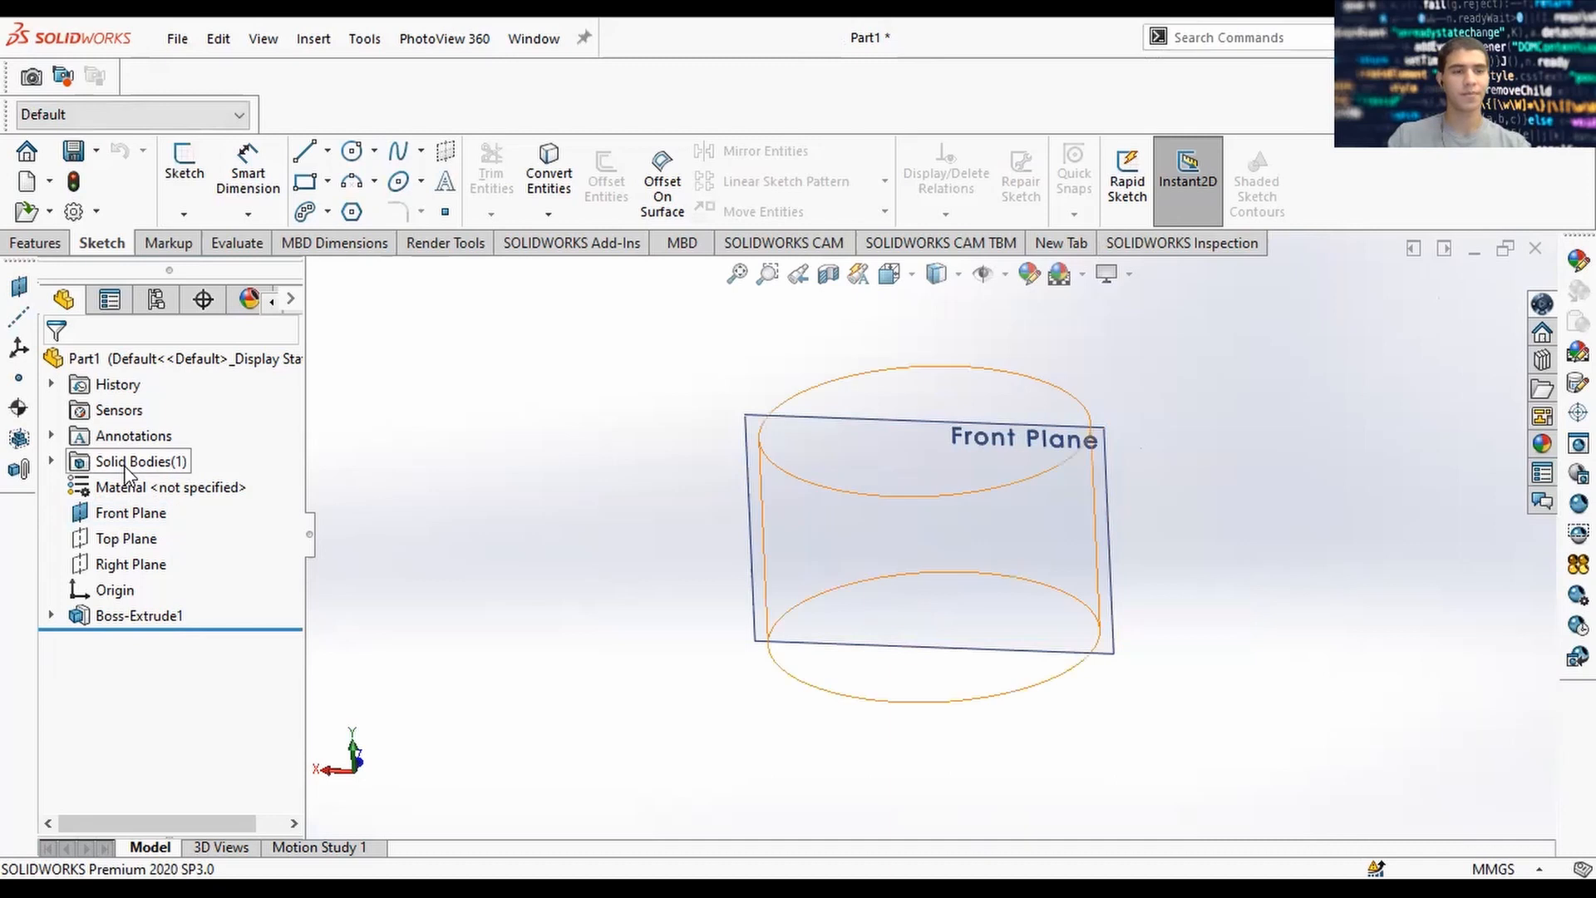
left_click(42, 617)
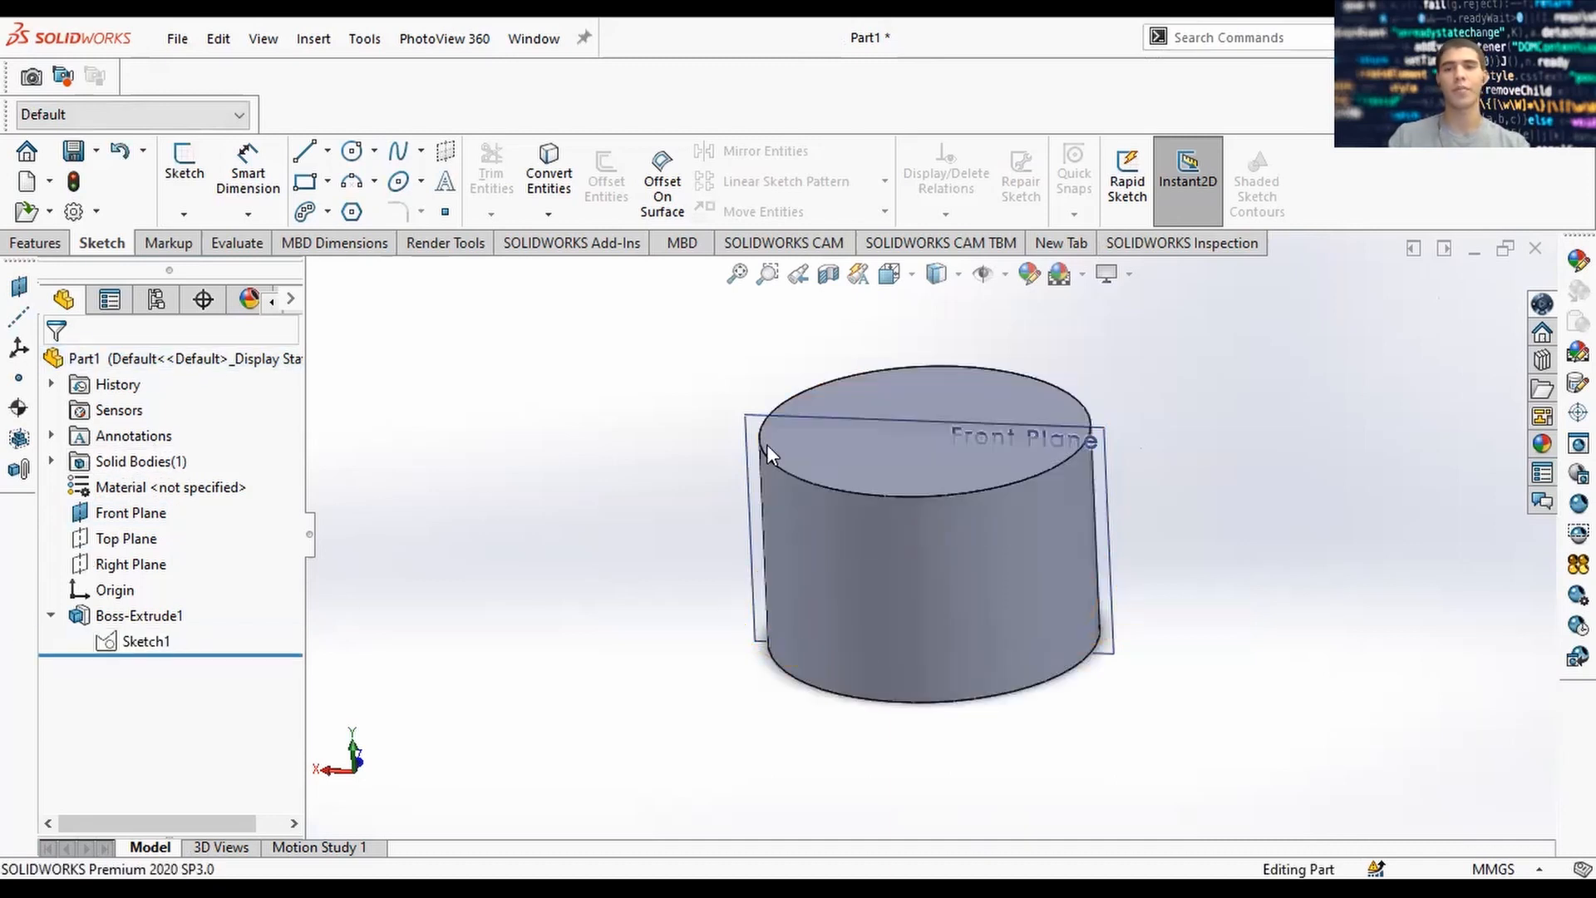
left_click(1200, 46)
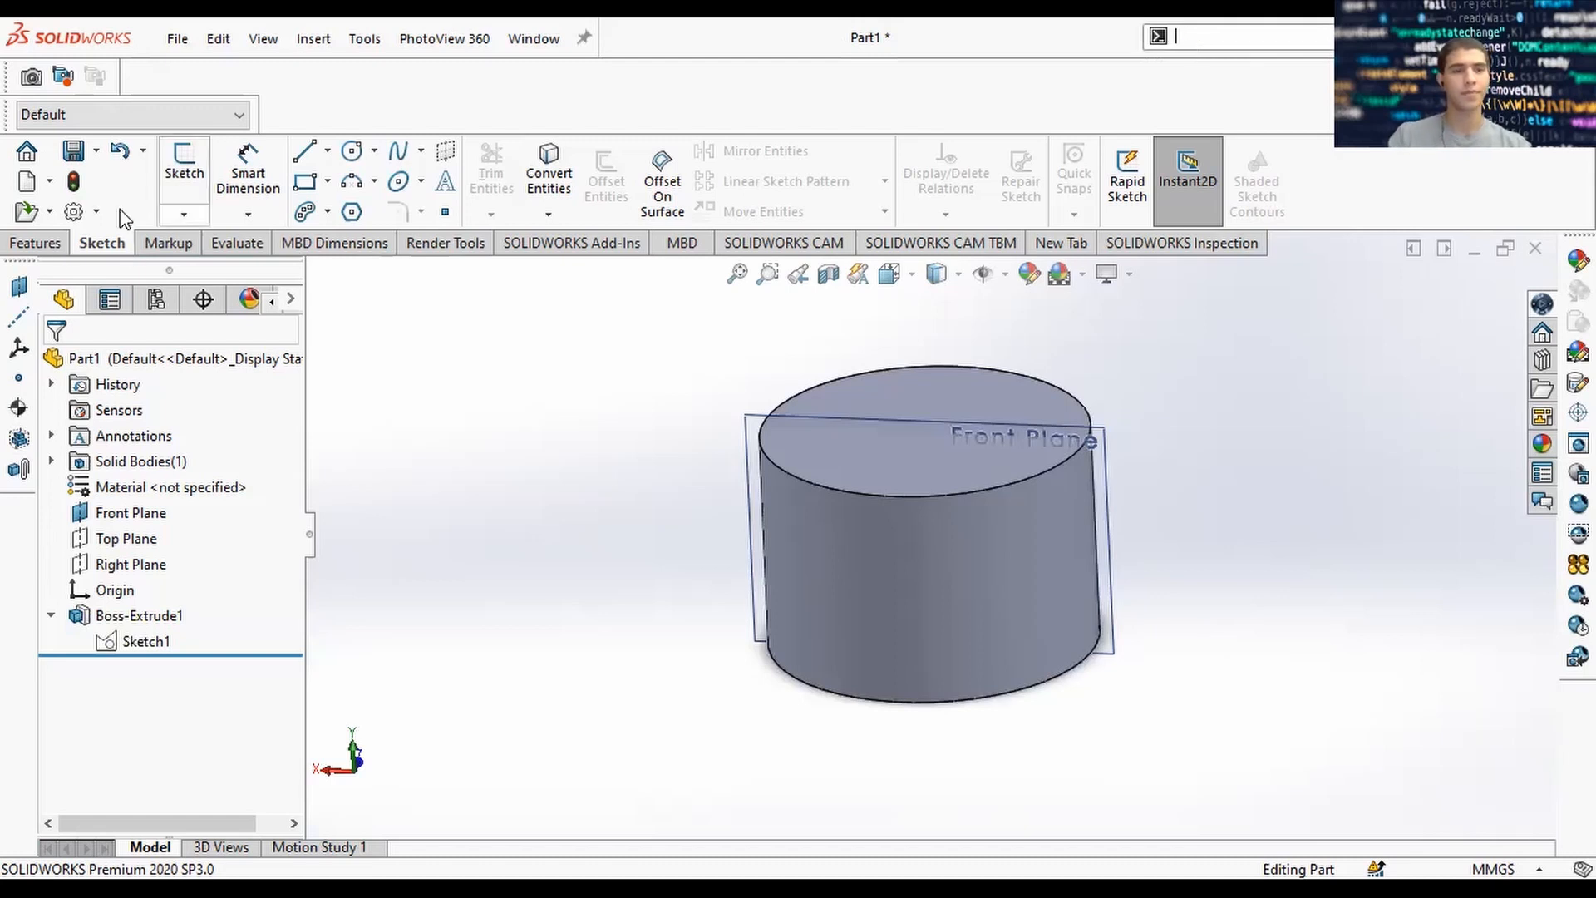
left_click(207, 251)
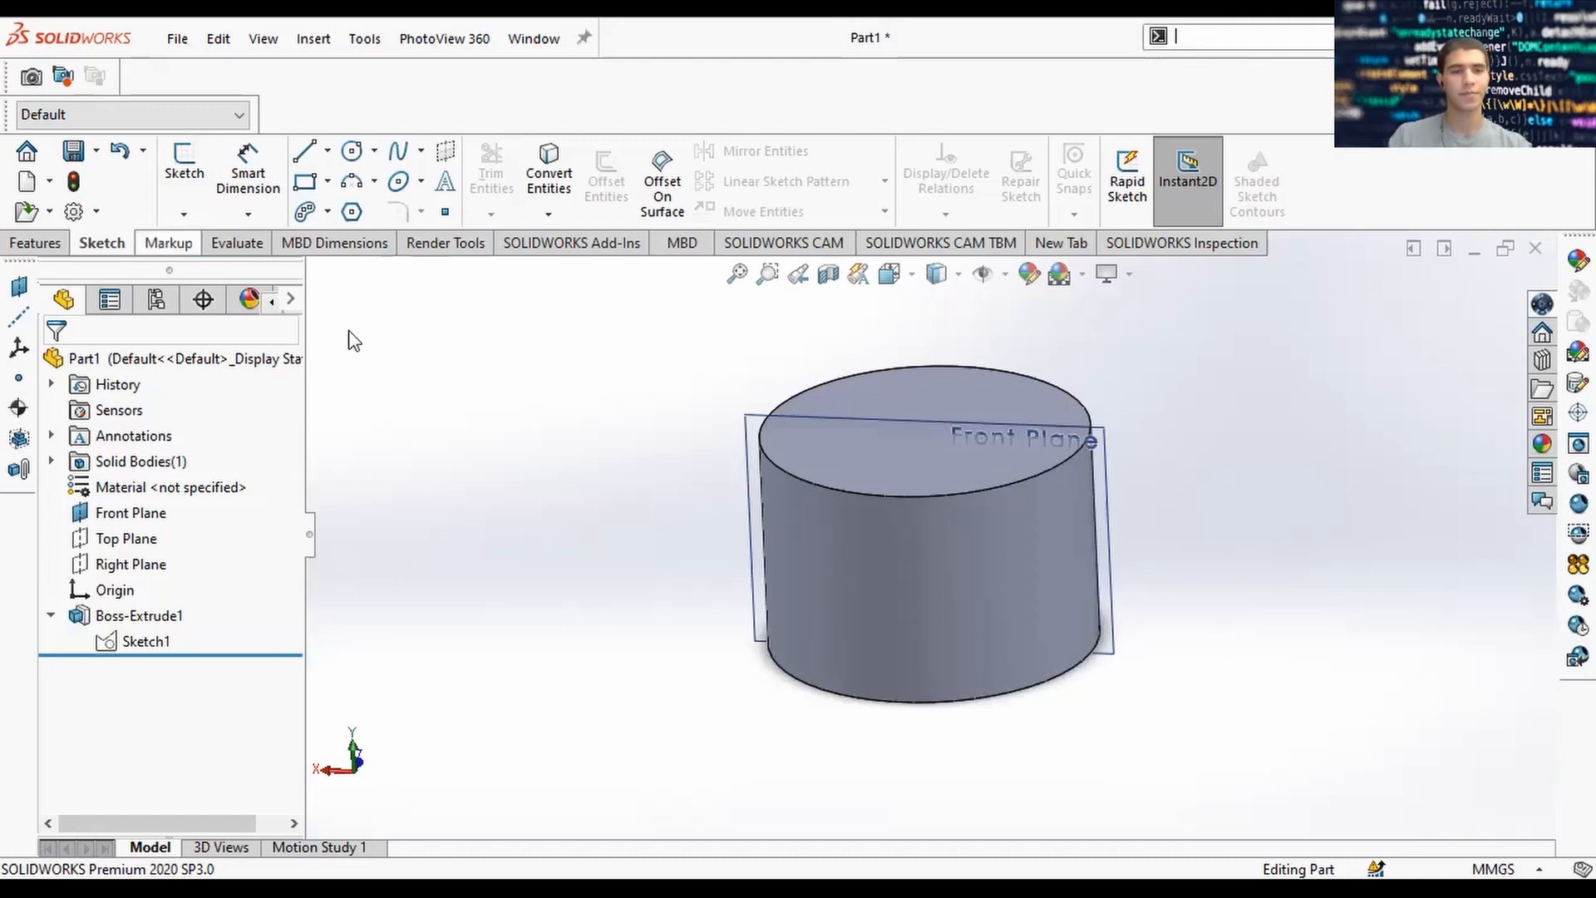
left_click(182, 665)
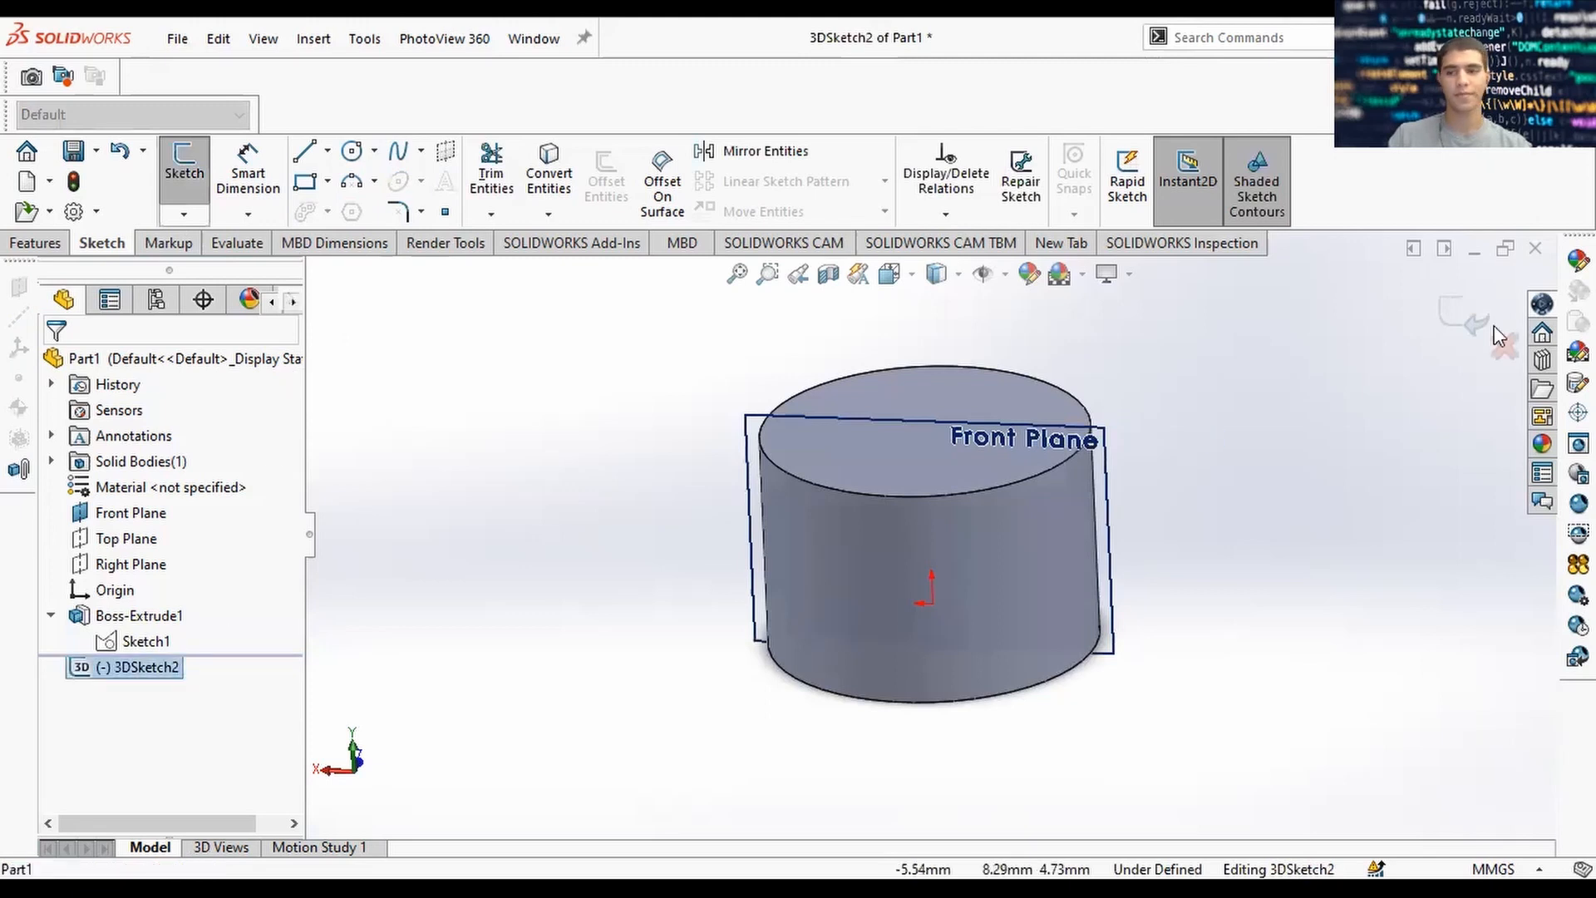
left_click(1505, 342)
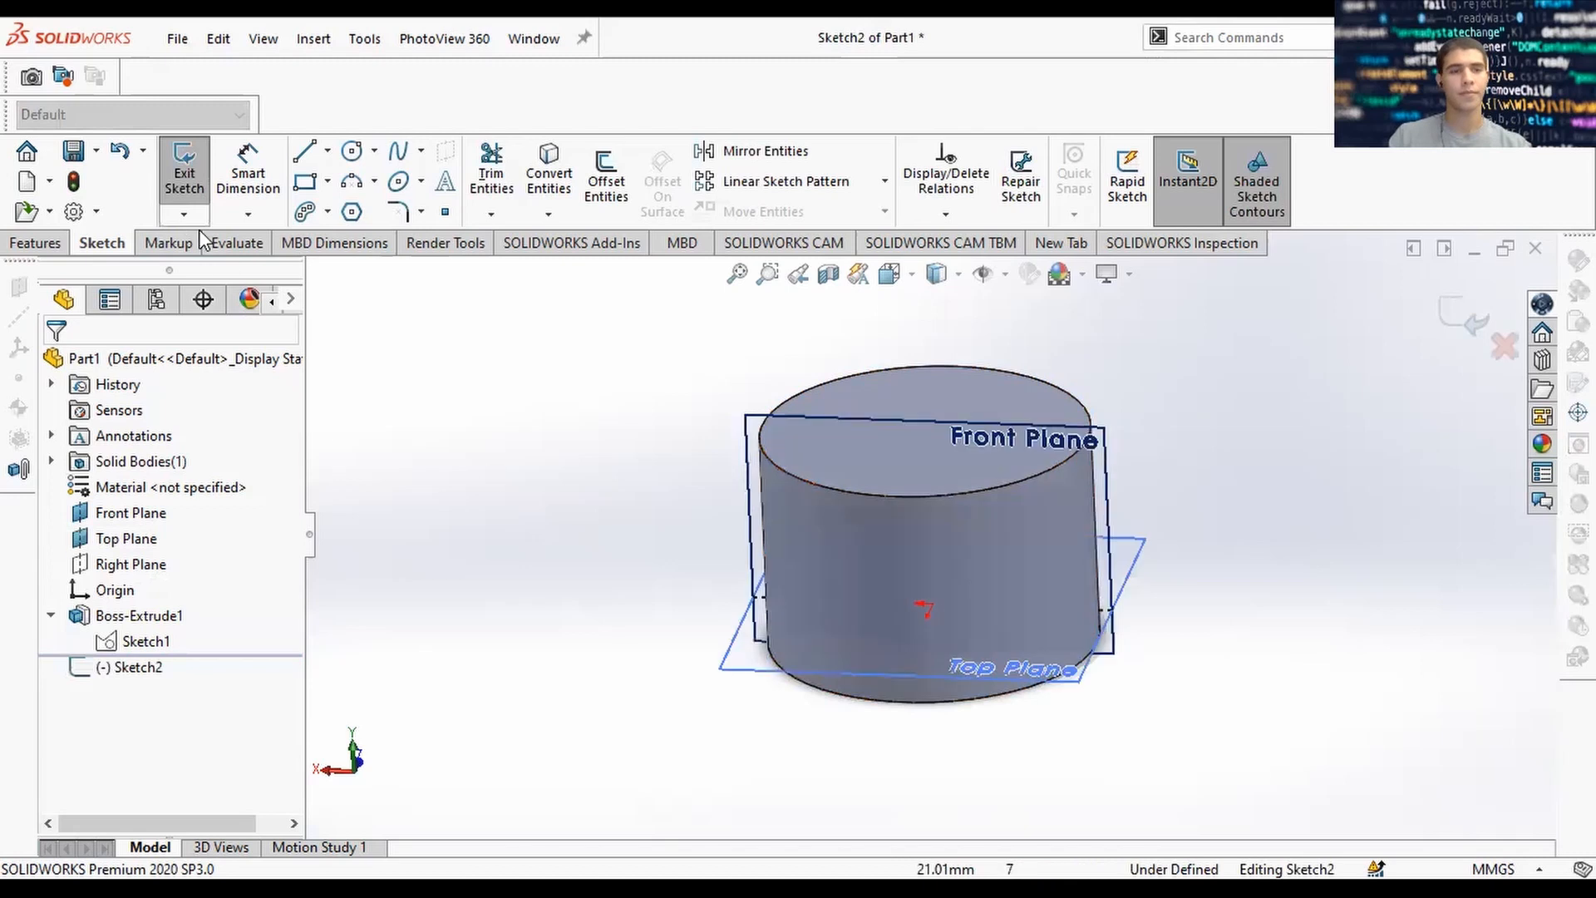
left_click(1505, 347)
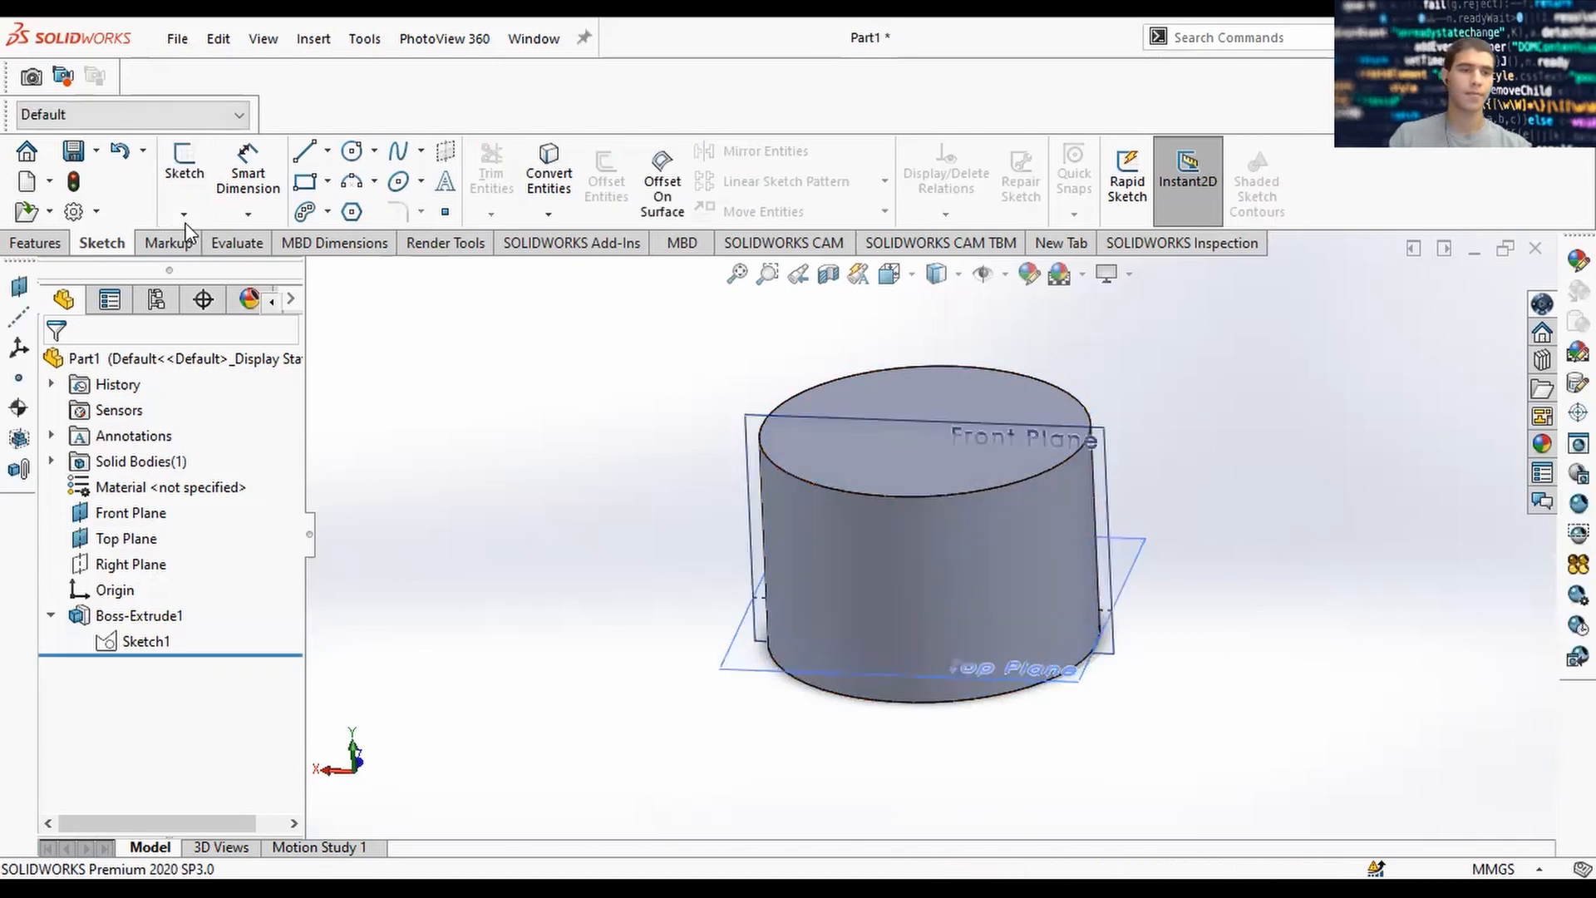
Select the Top Plane, open a new 3D sketch and start an Equation Driven Curve in it.
left_click(760, 671)
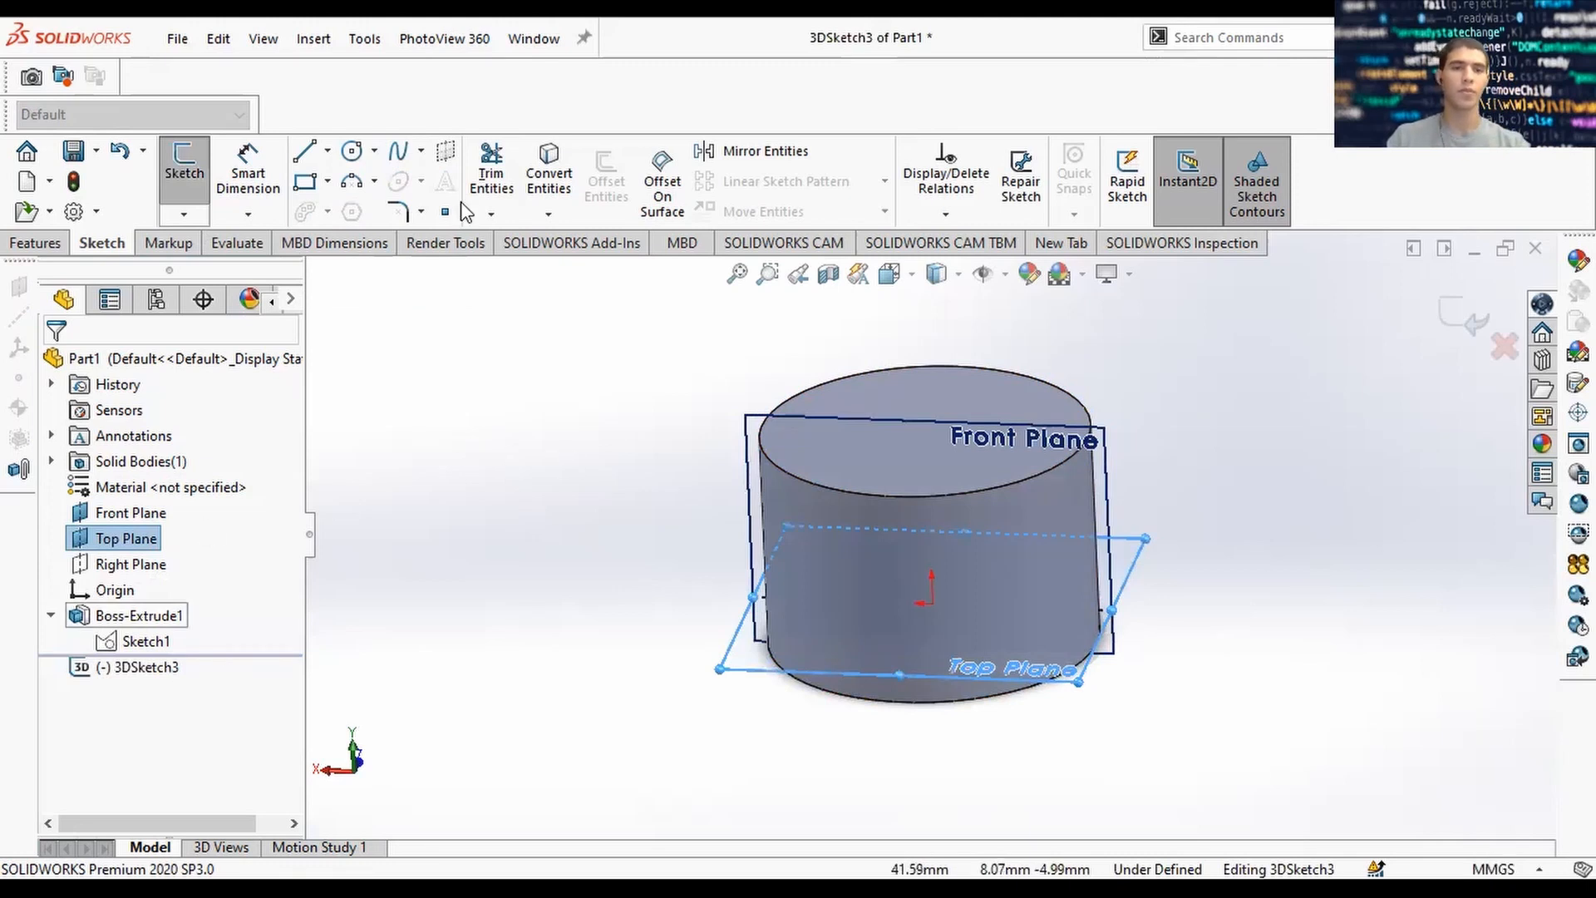
left_click(422, 150)
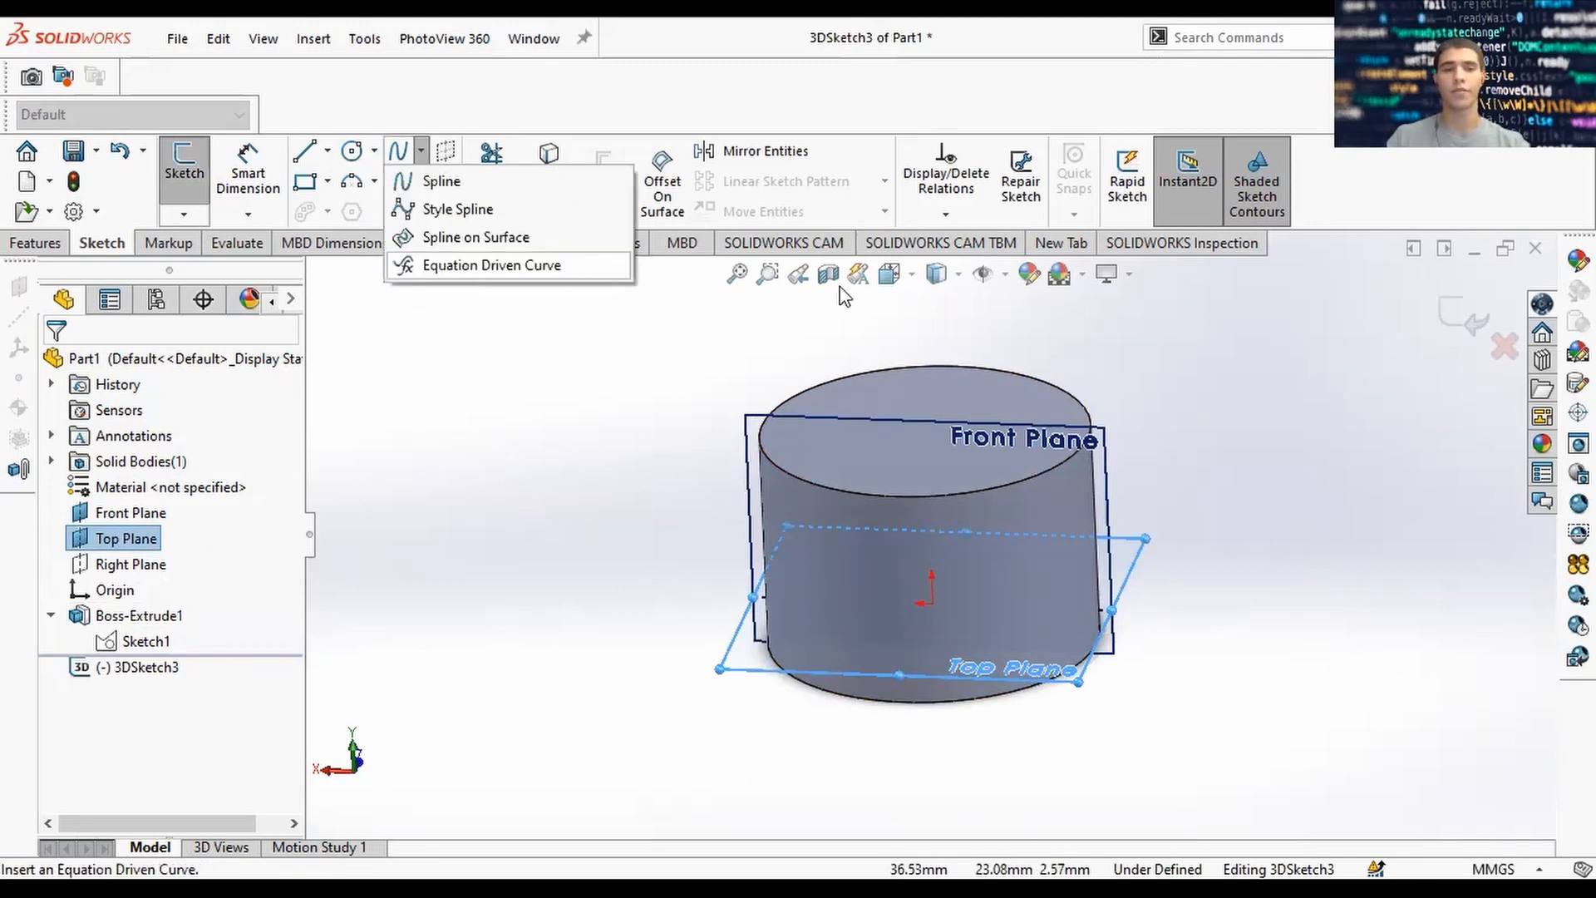
left_click(462, 264)
left_click(149, 552)
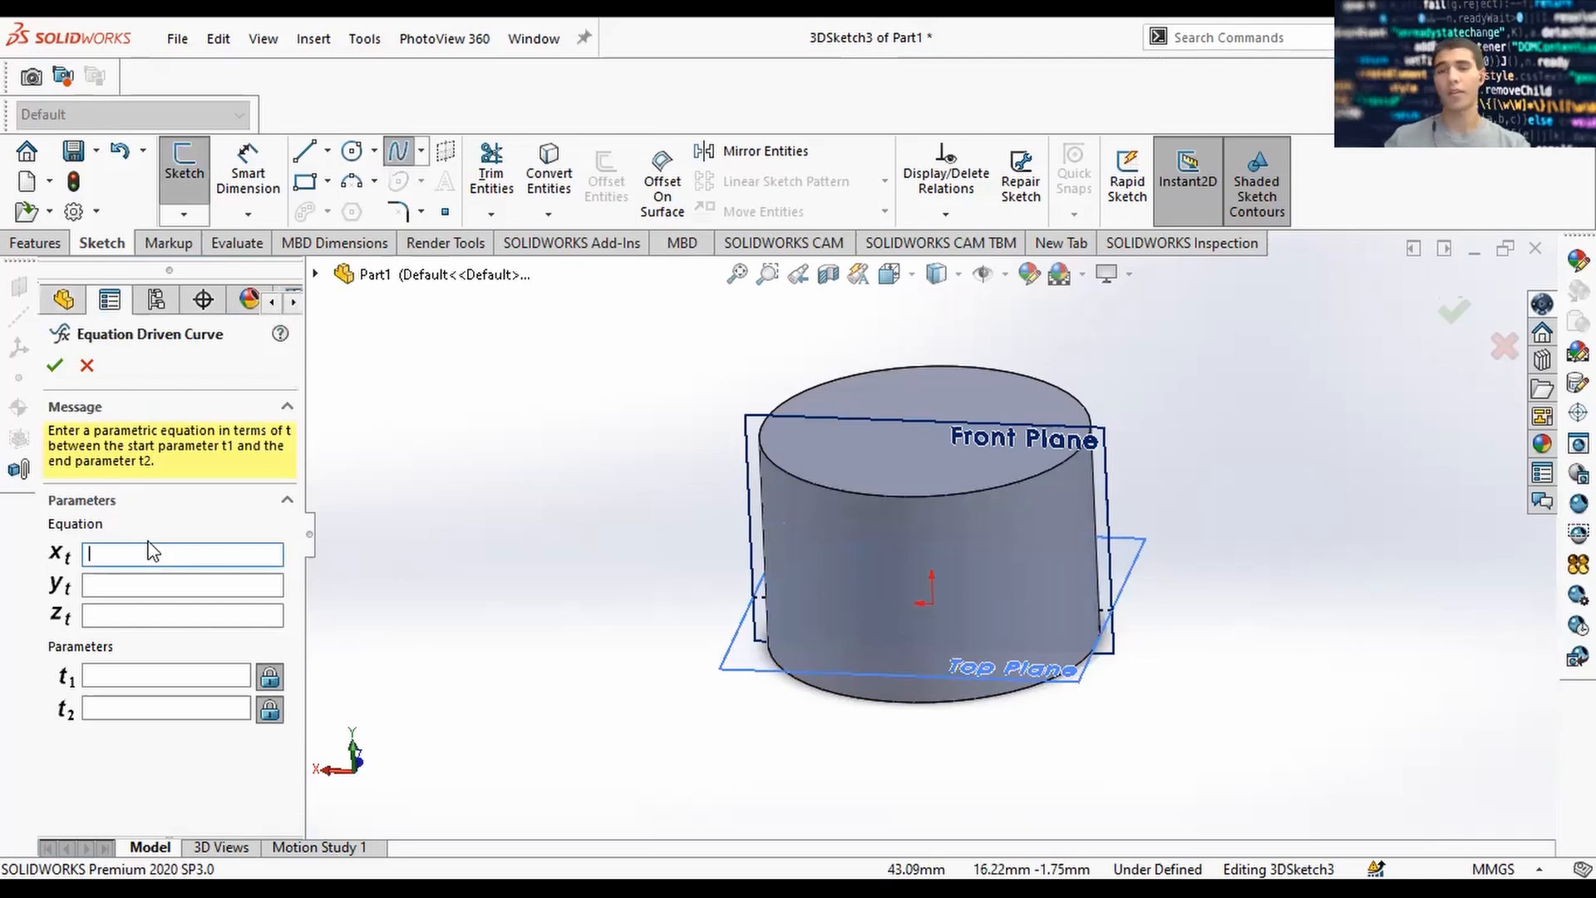
left_click(150, 551)
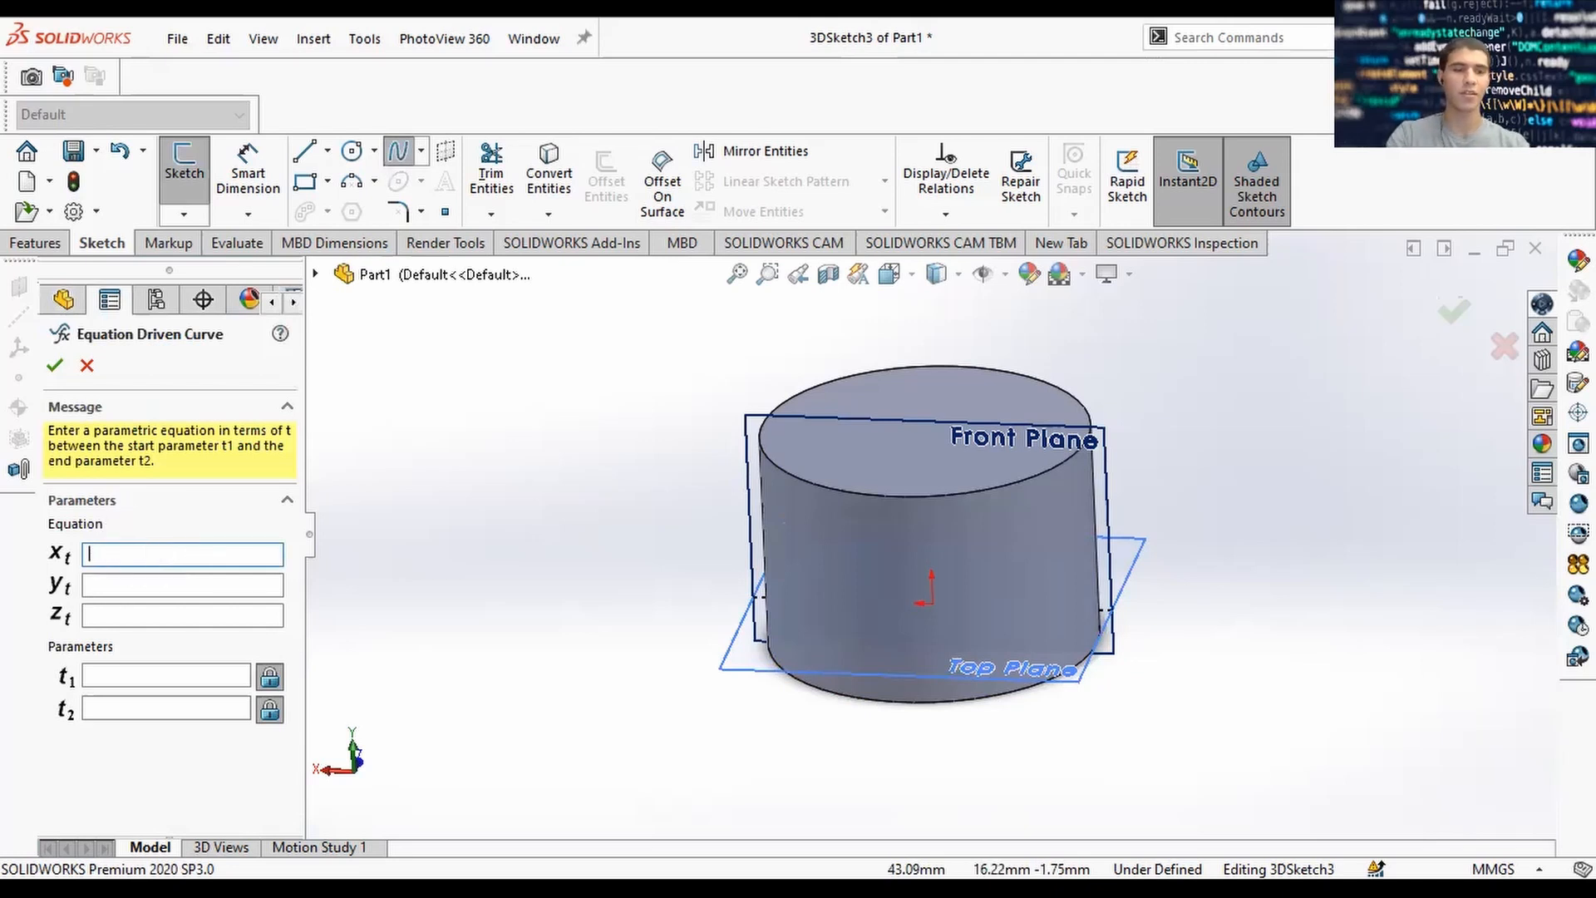
Set the curve's x equation to 13*sin(t) and its y equation to 2*sin(3*t).
type("13*")
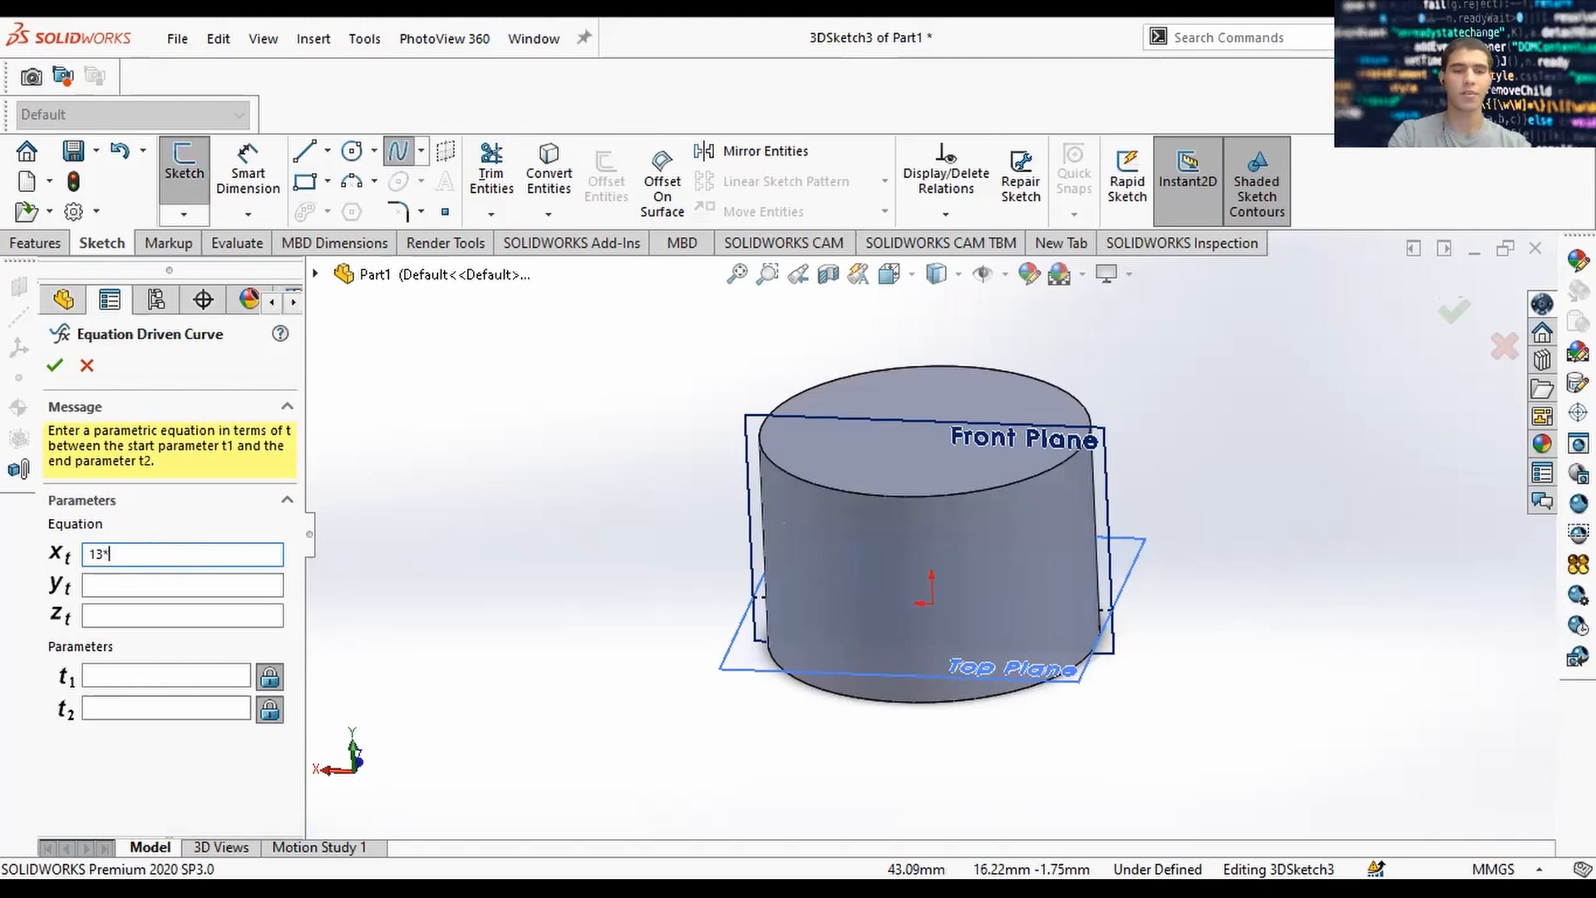
type("sin(t)")
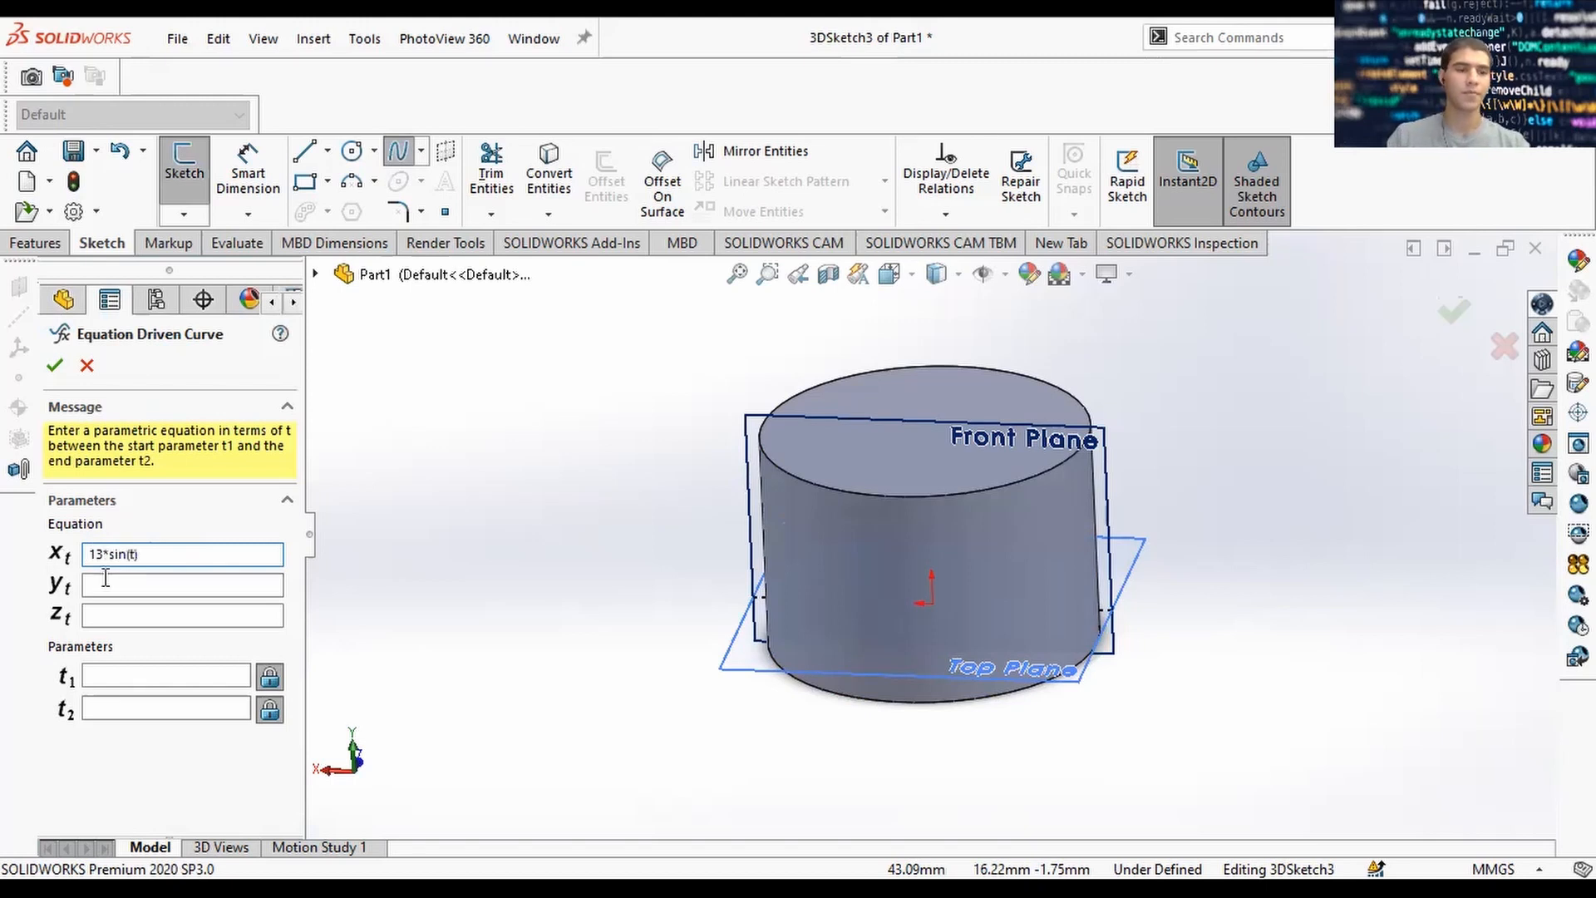
left_click(160, 587)
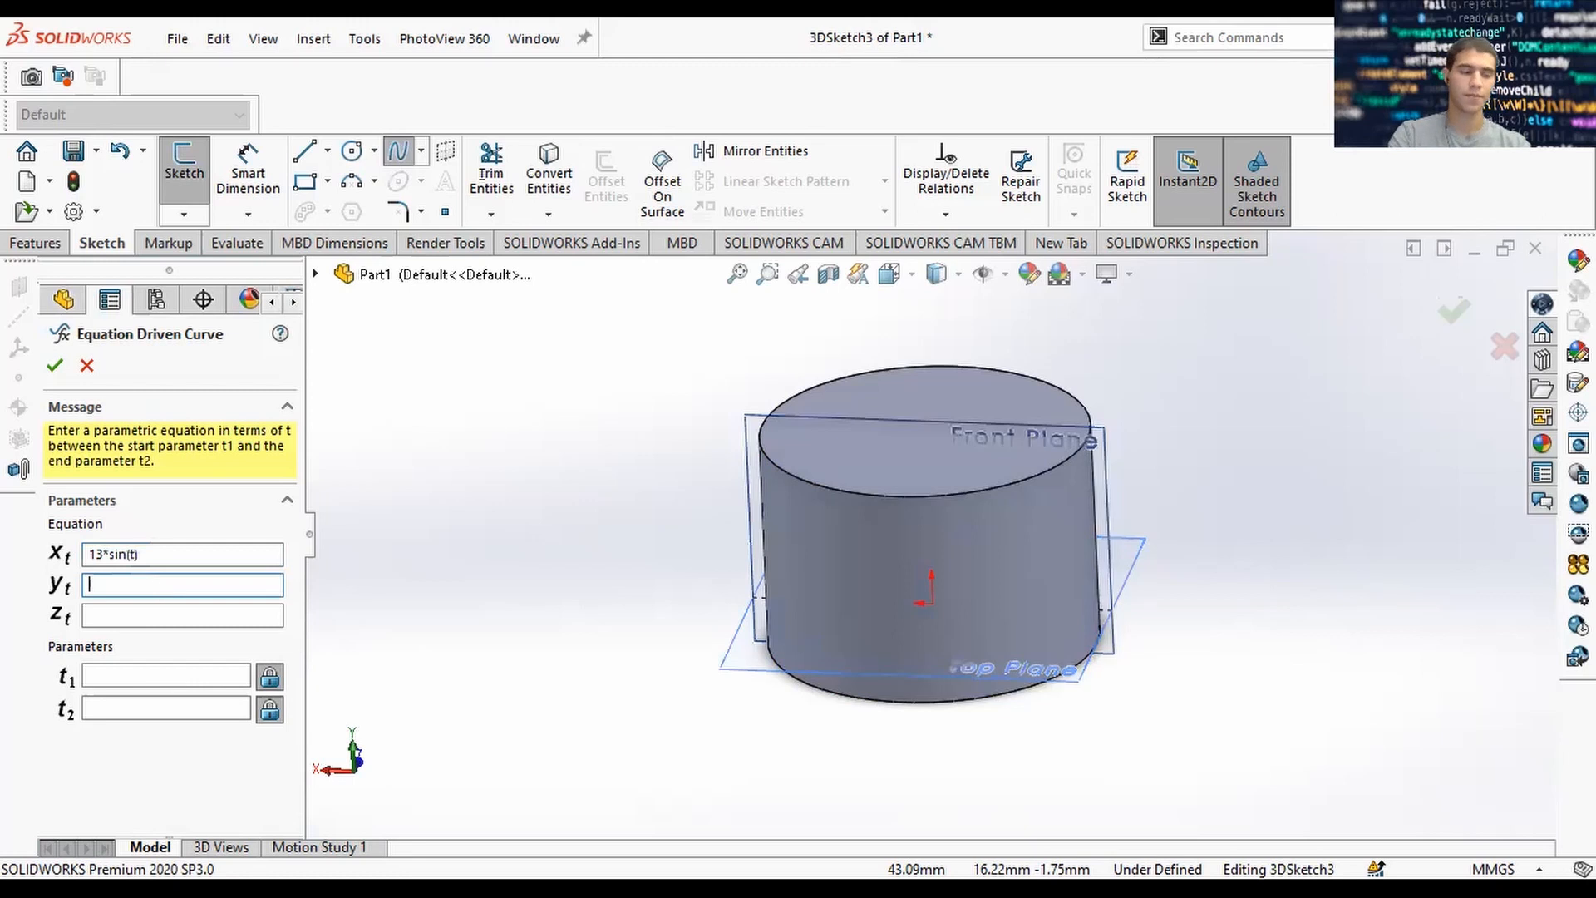
type("2*sin")
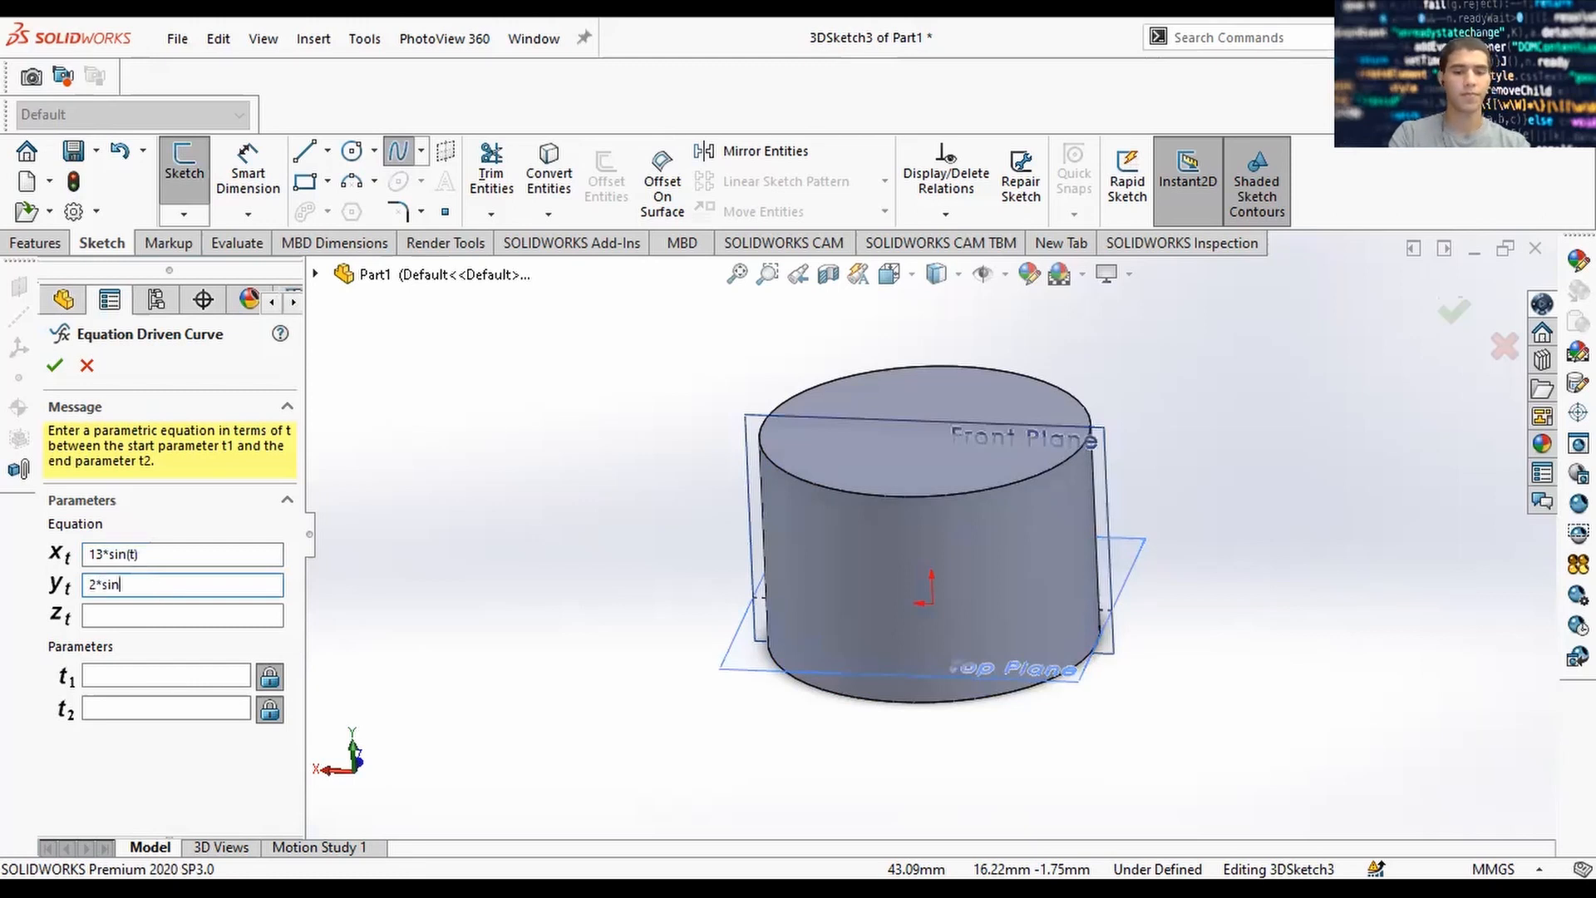
type("(3*t")
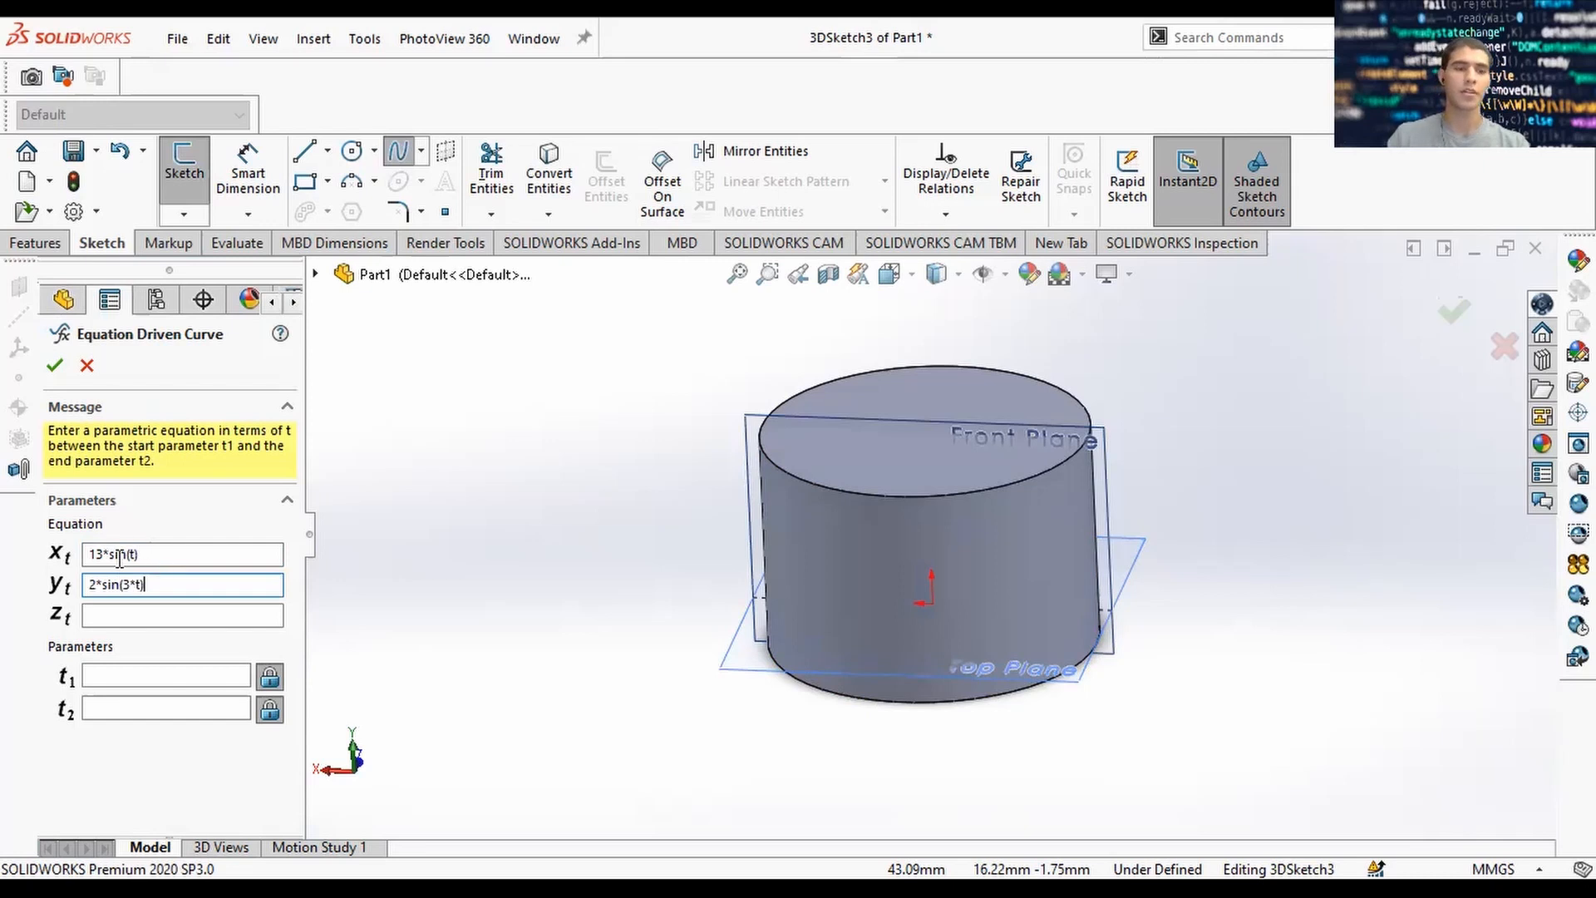
Review the curve's x and y equations and set its z equation to 13*cos(t).
left_click(119, 559)
left_click(150, 557)
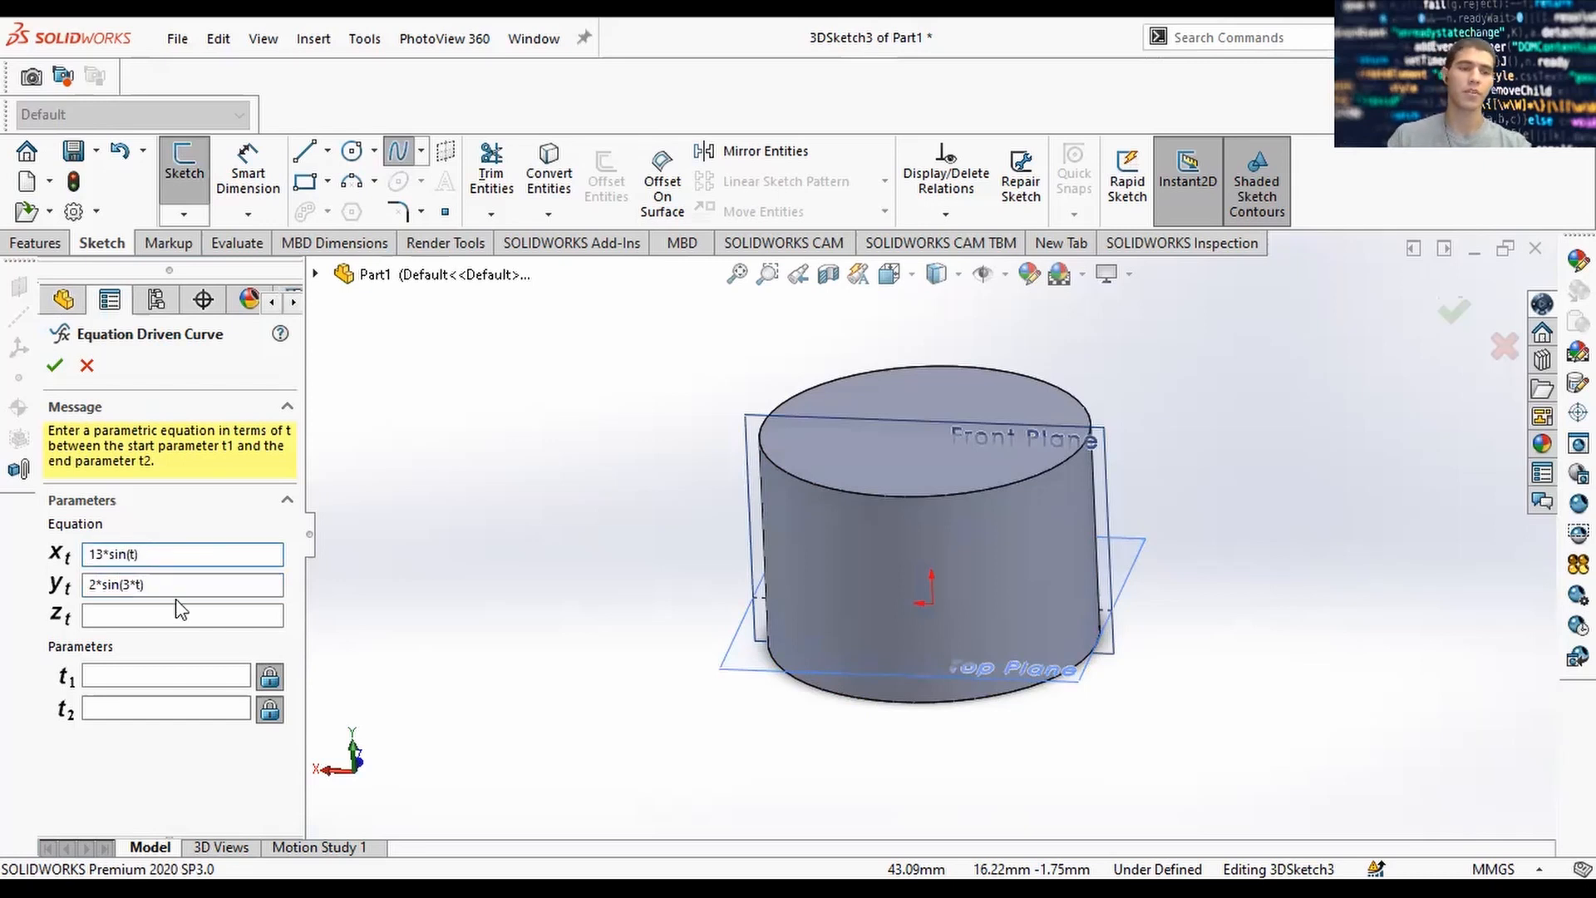
left_click(170, 587)
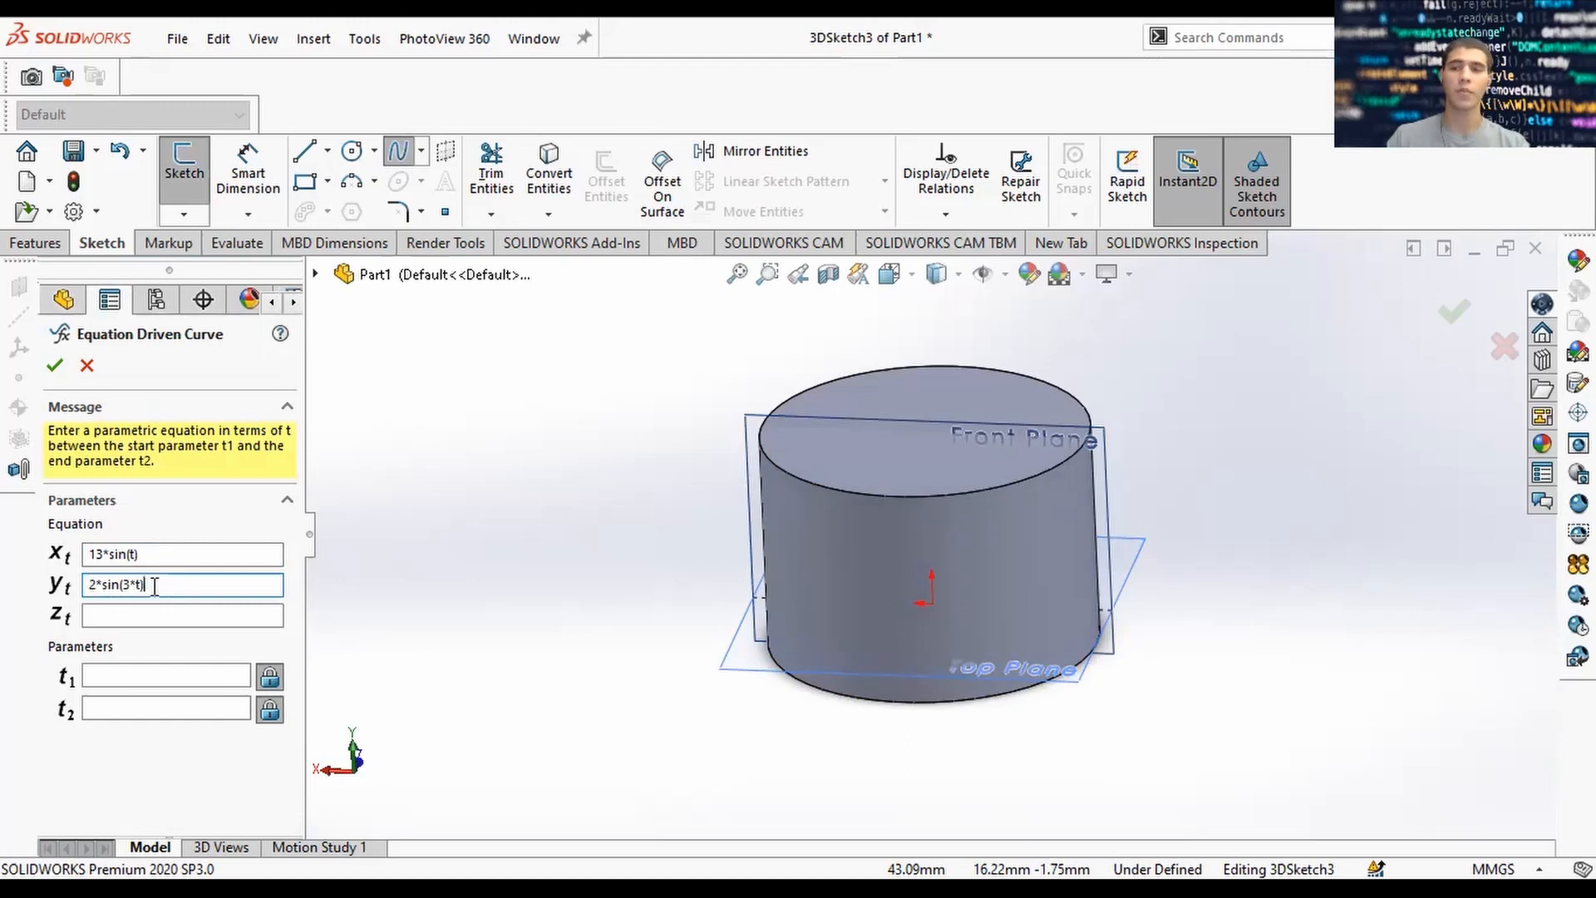
left_click(157, 614)
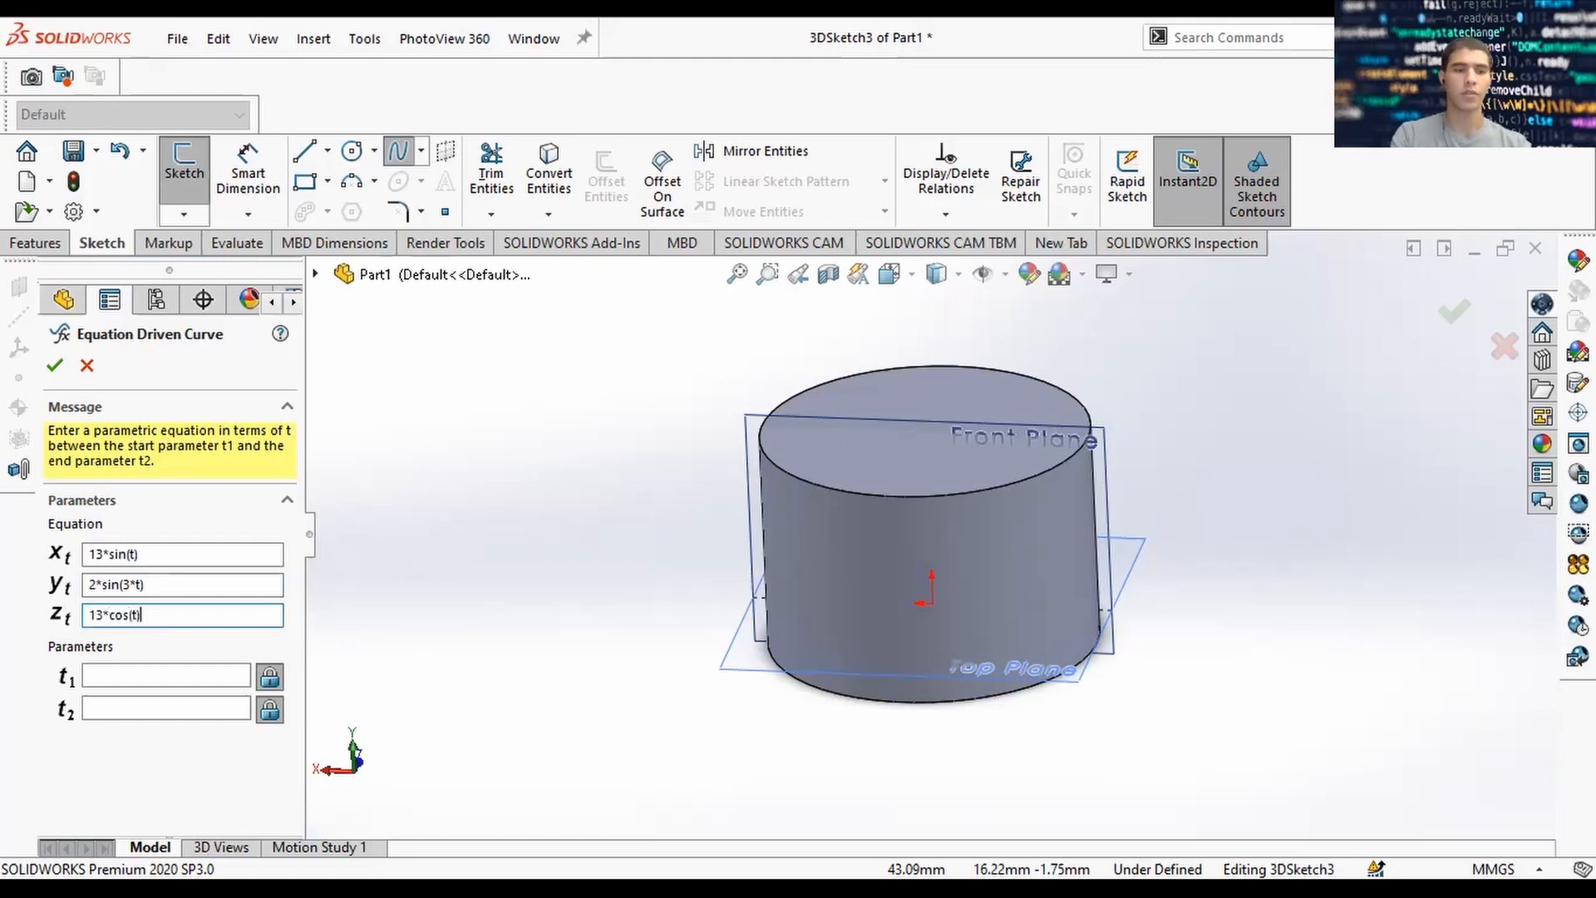
Set the curve's parameter range from t1 = 0.5*pi-0.0001 to t2 = 1.5*pi-0.0001.
left_click(207, 673)
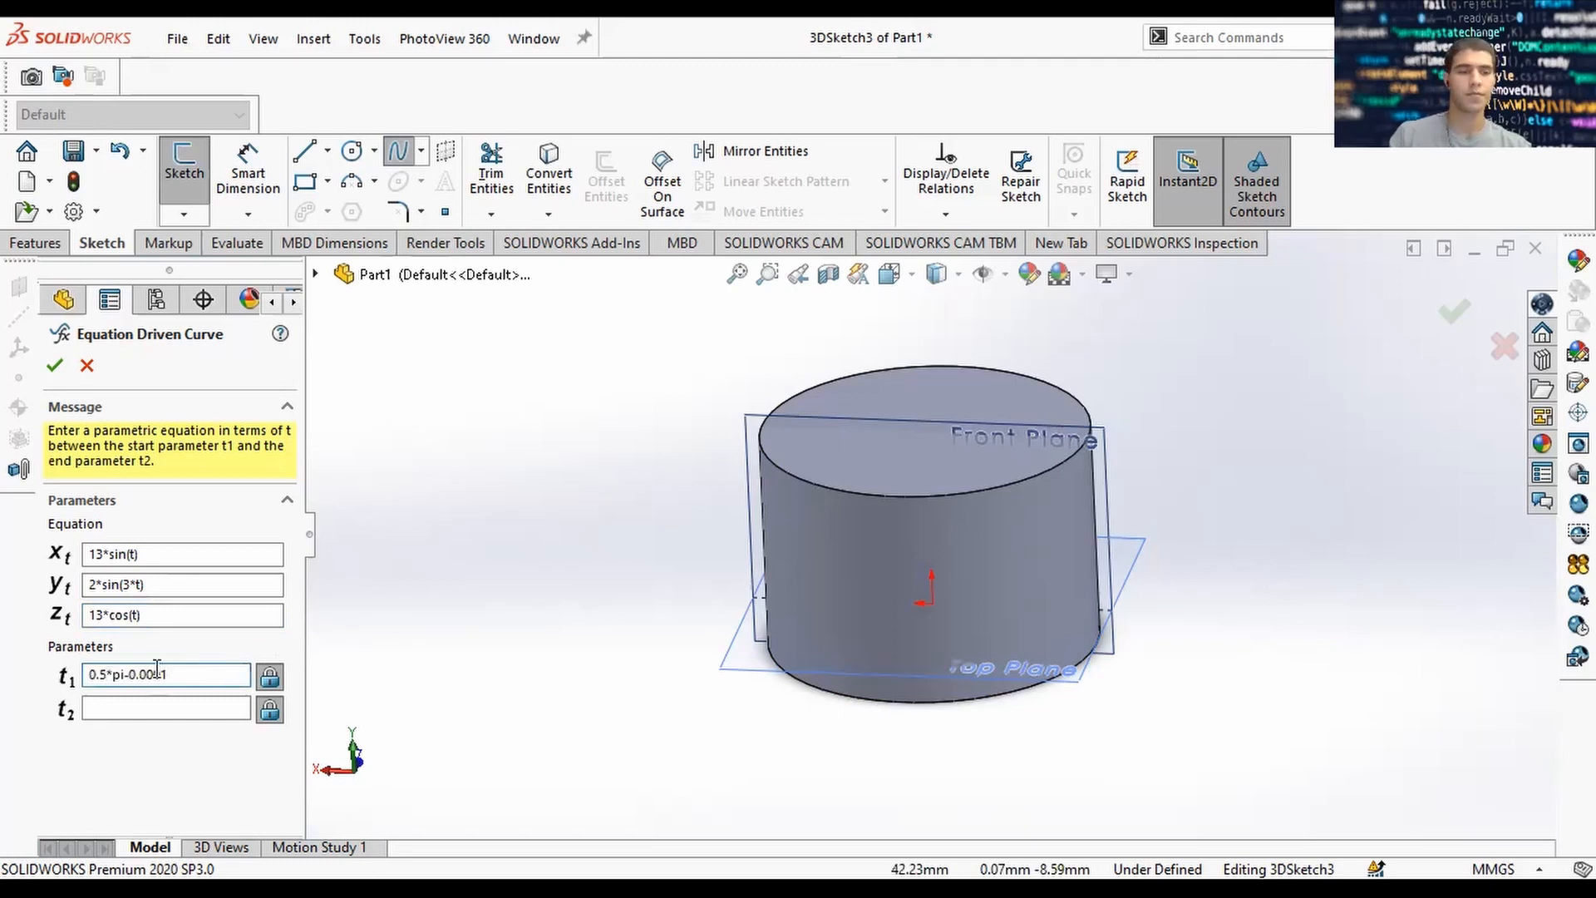
left_click(178, 706)
type("1")
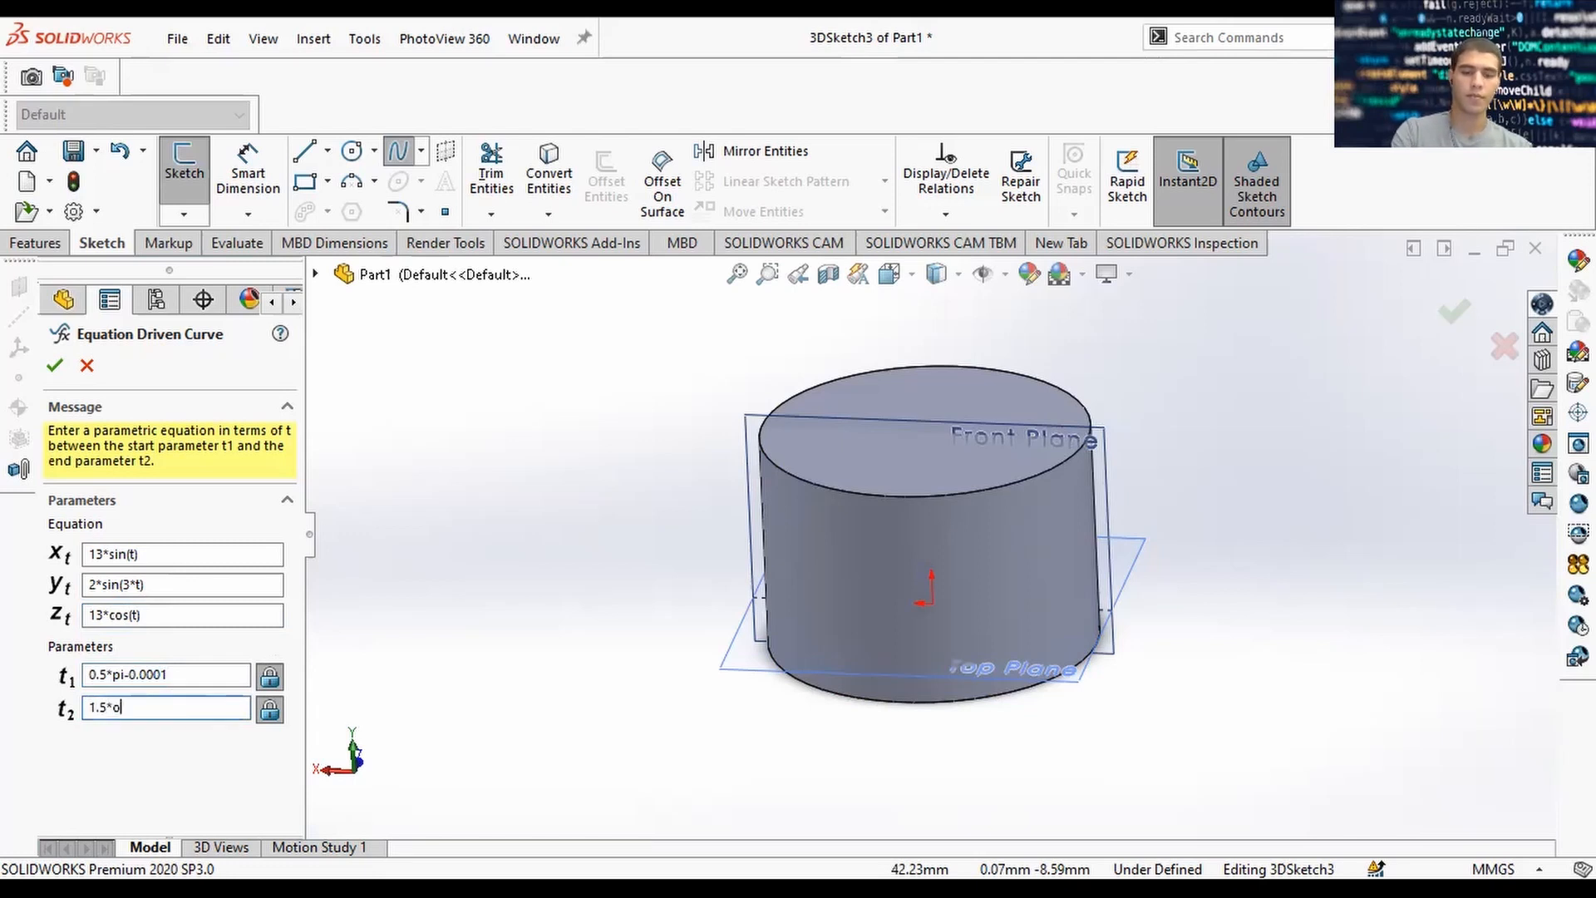
type(".5*pi-")
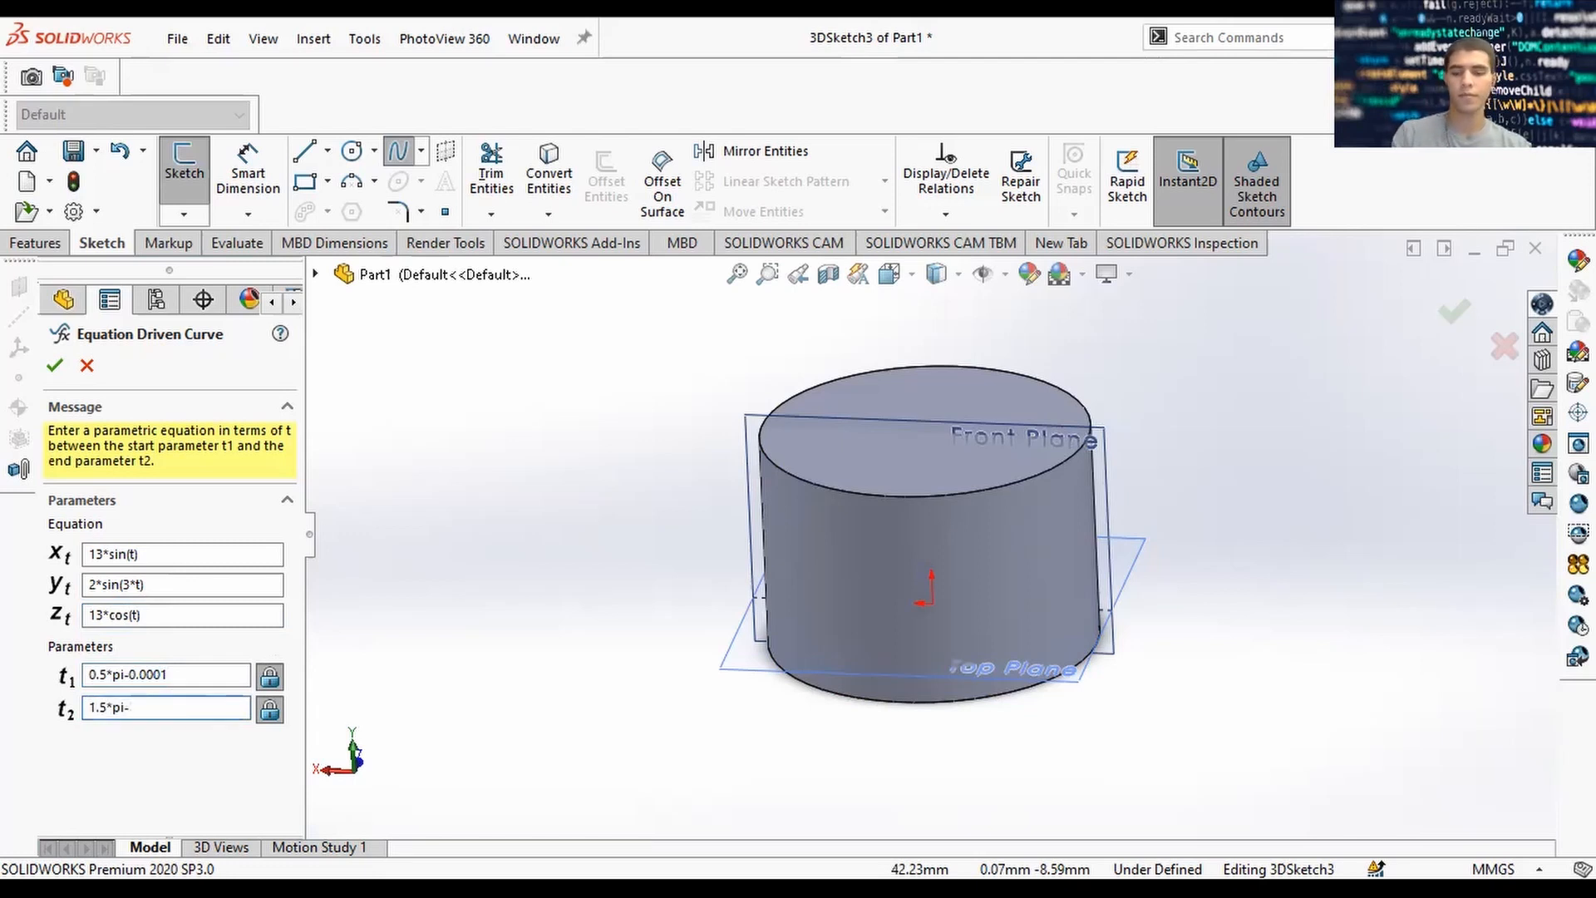
type("0.0001")
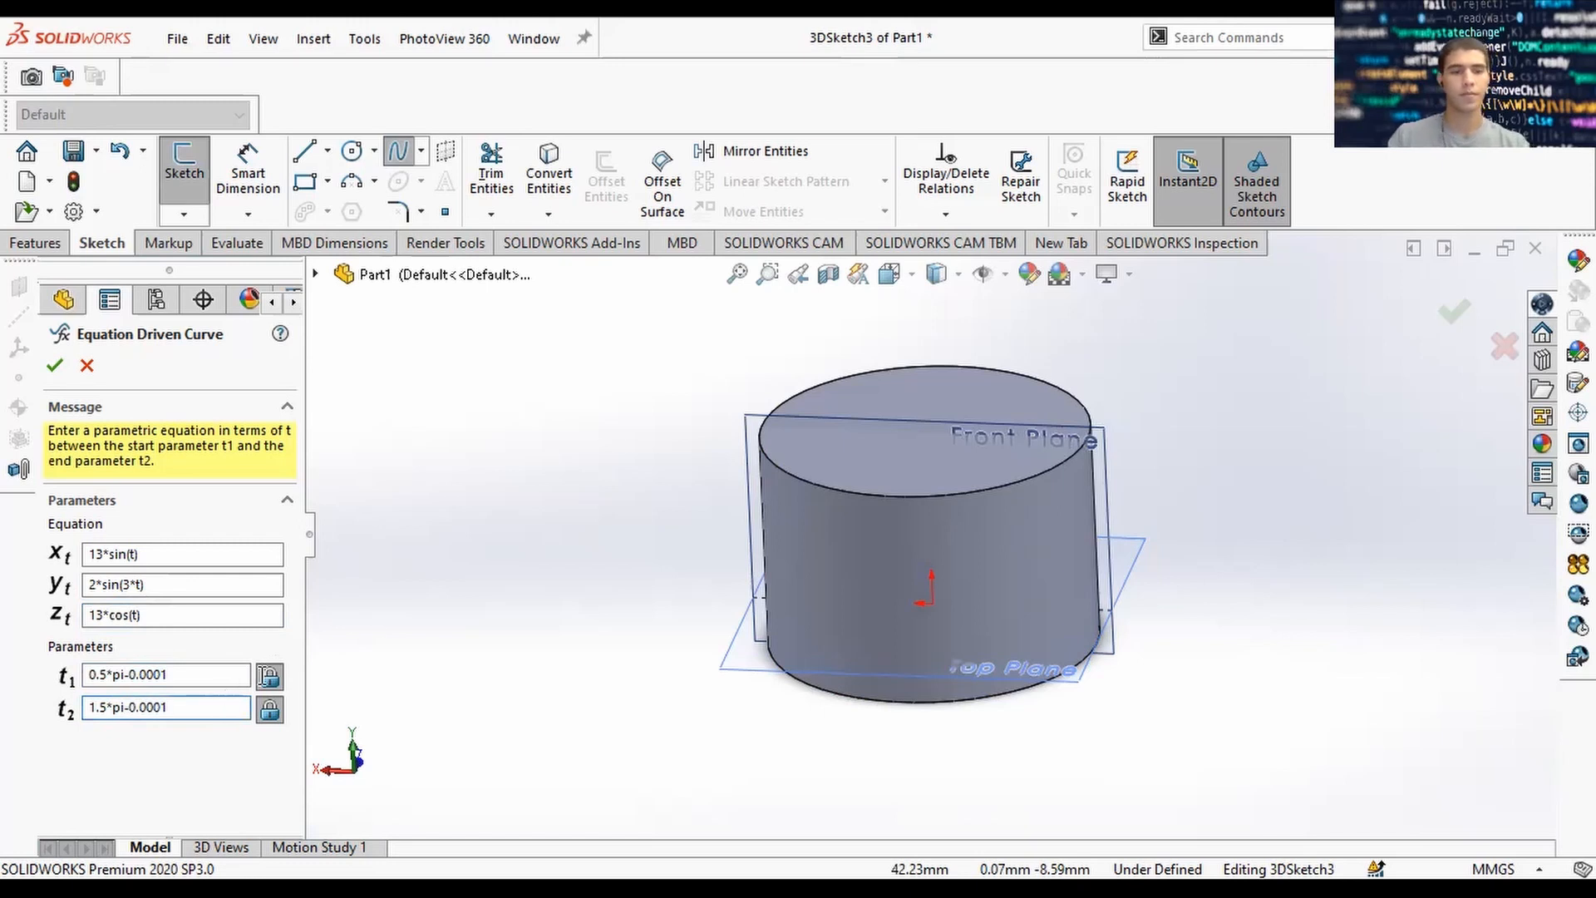
left_click(382, 625)
Check the wavy half-curve preview around the cylinder, accept the equation driven curve and exit the 3D sketch.
middle_click_drag(1023, 552, 974, 564)
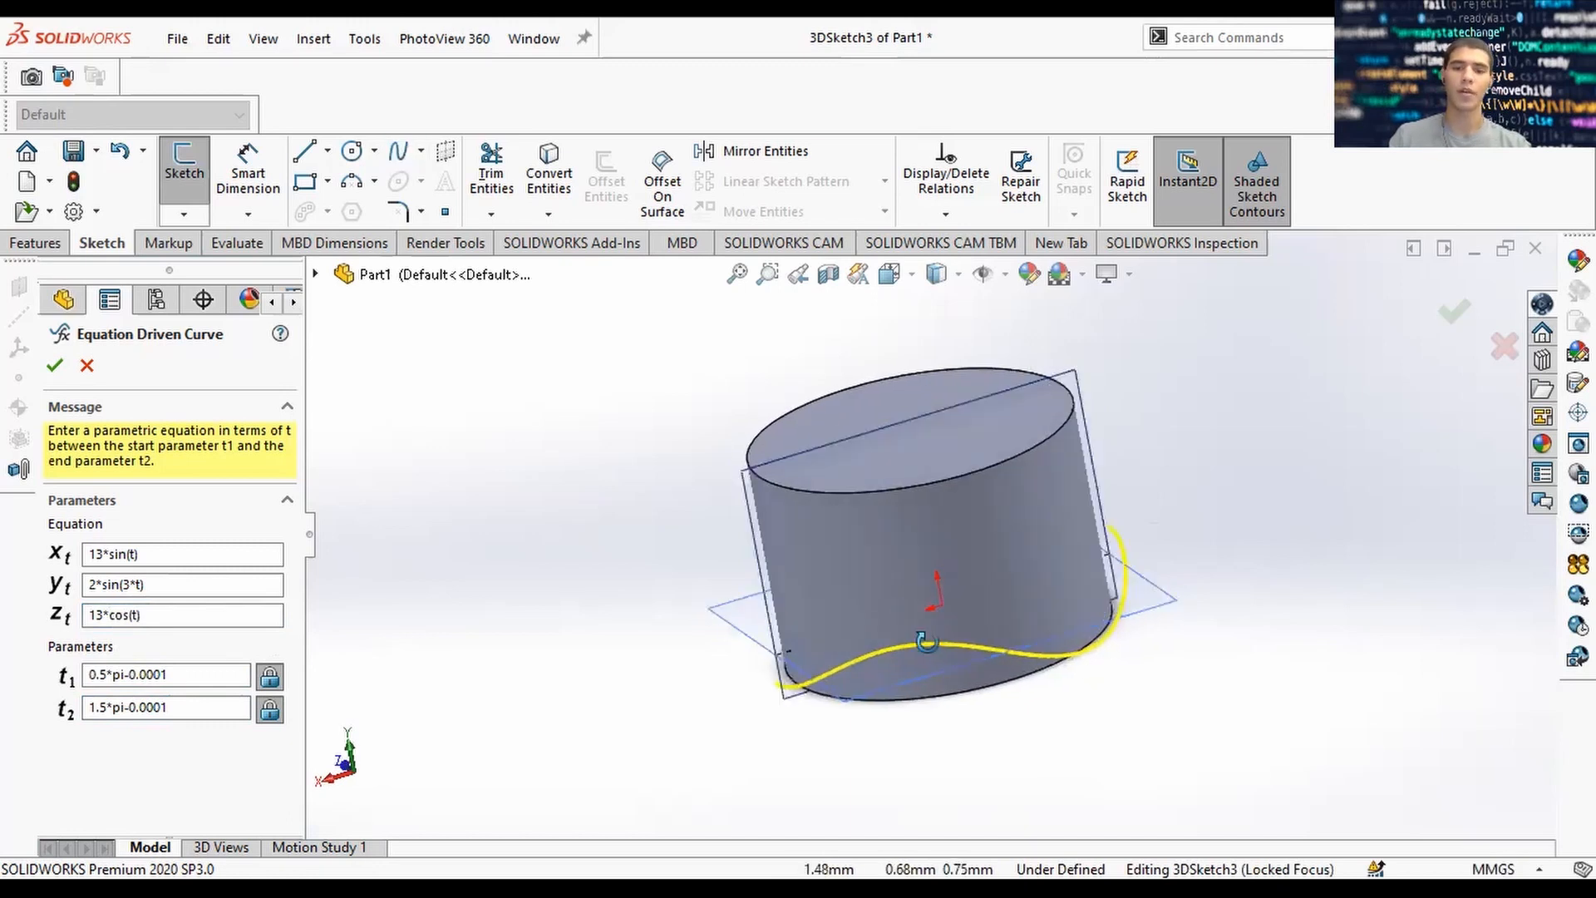
middle_click_drag(927, 642, 805, 412)
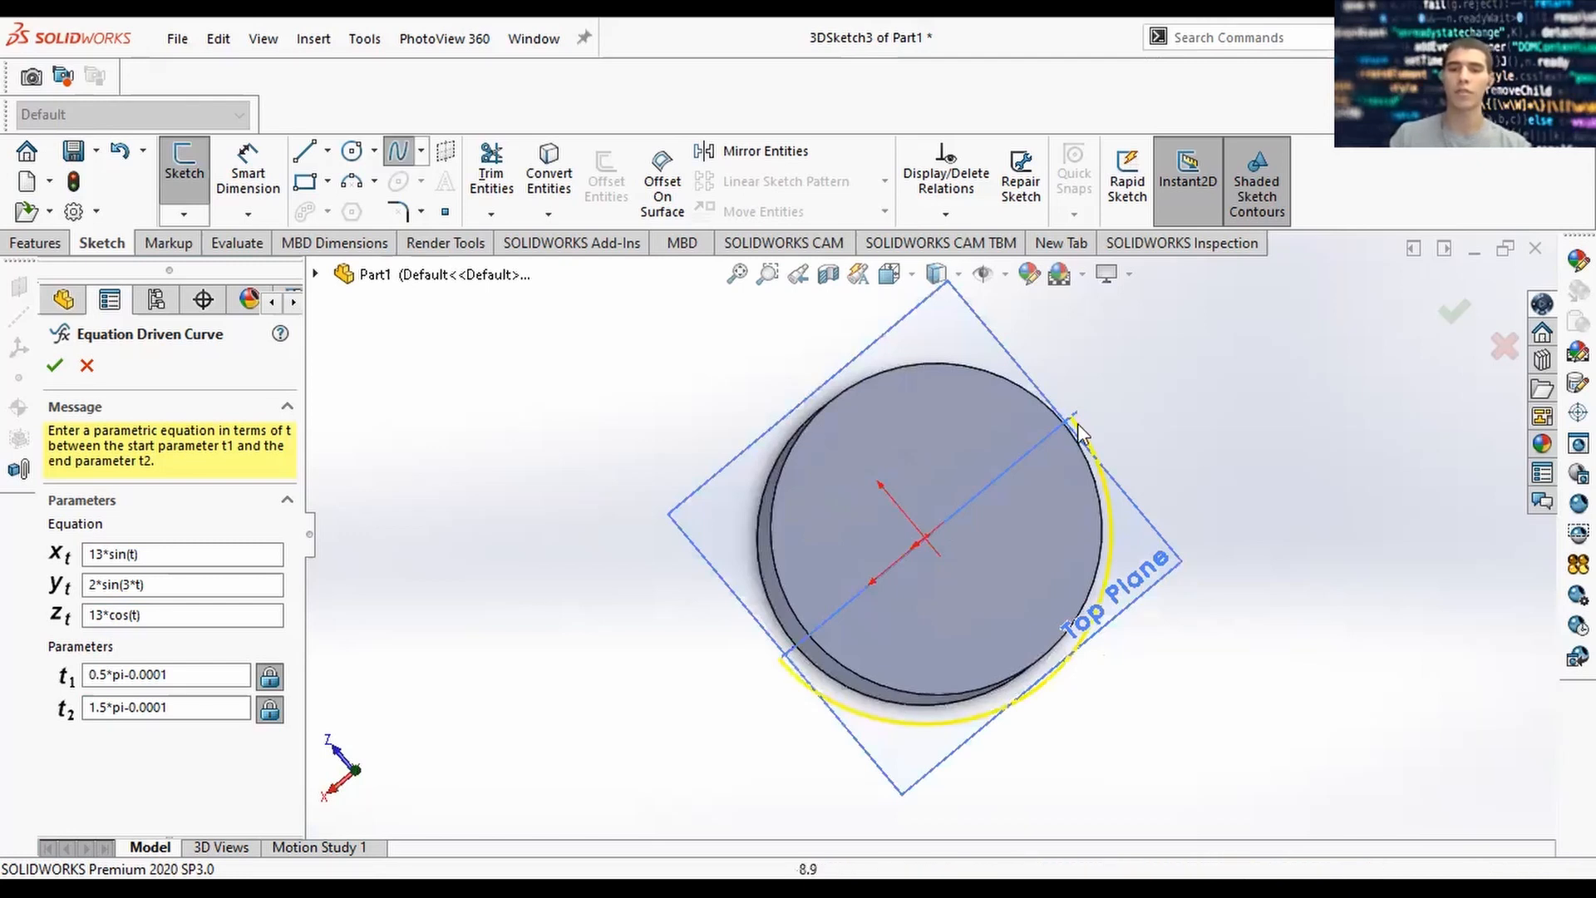
middle_click_drag(931, 586, 881, 354)
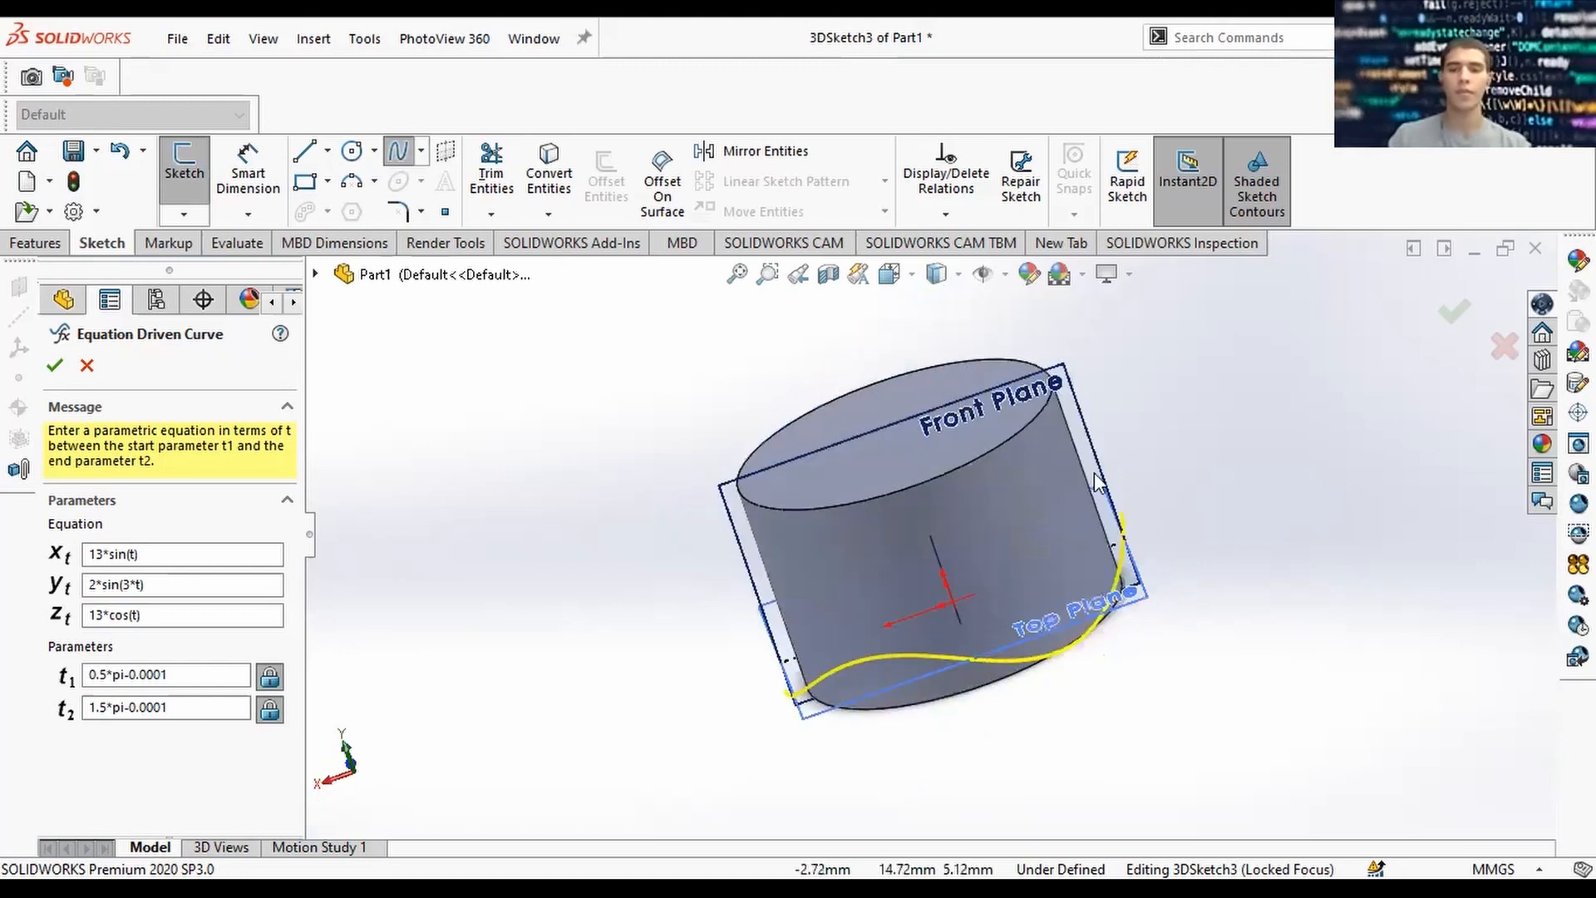
scroll(1030, 507, "up", 2)
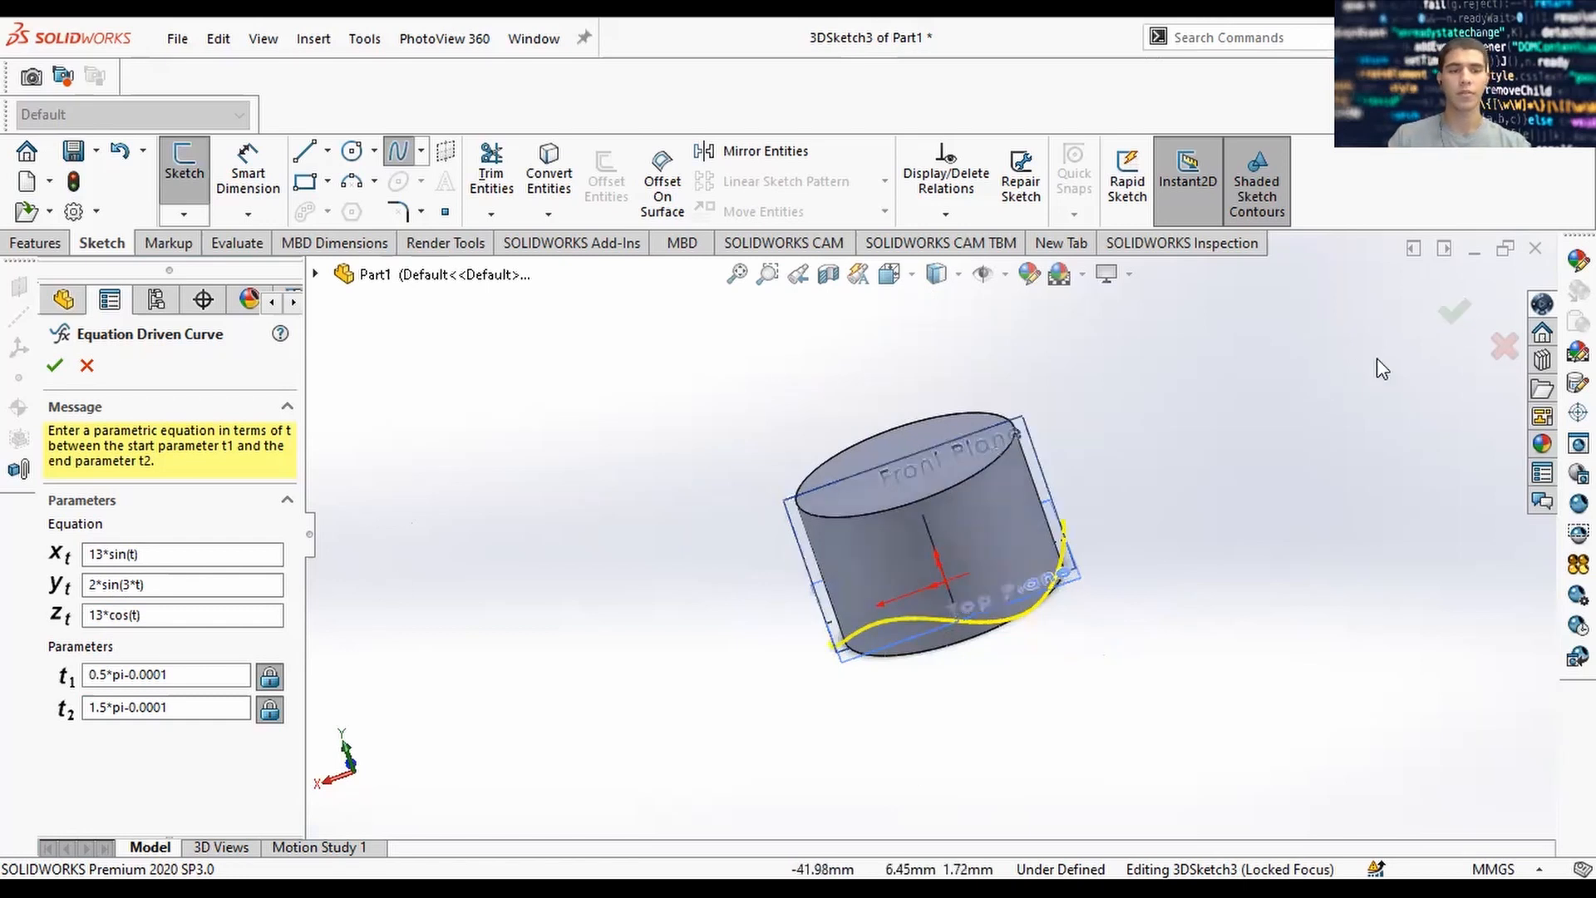
left_click(1452, 313)
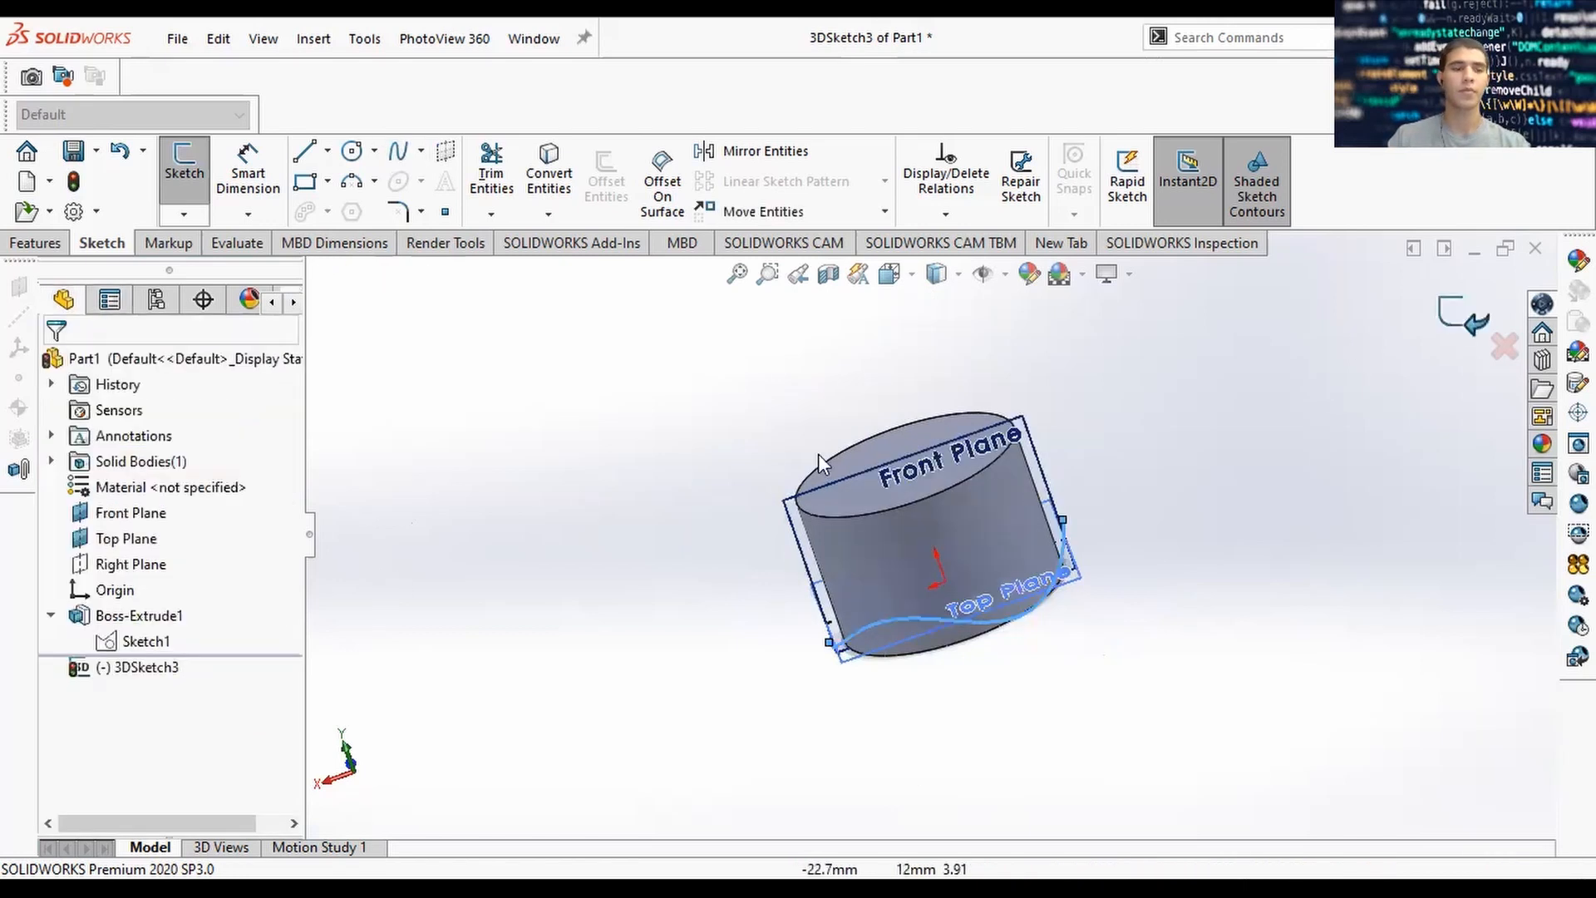
left_click(1451, 313)
Hide the Top Plane and open a new 2D sketch on the Front Plane.
middle_click_drag(1114, 457, 1144, 510)
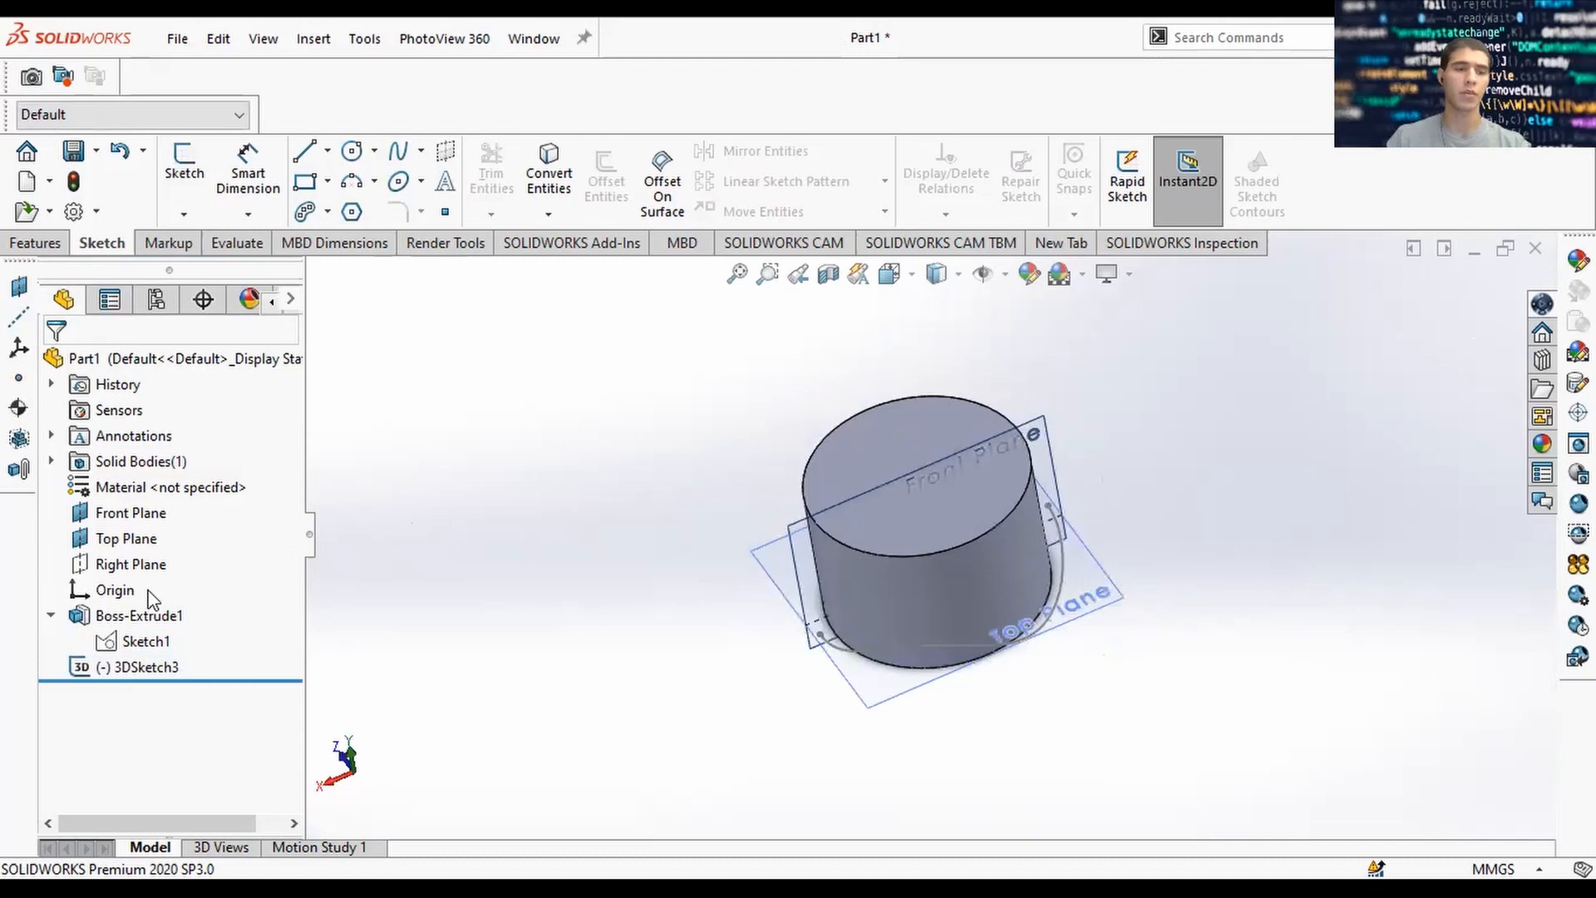
left_click(137, 538)
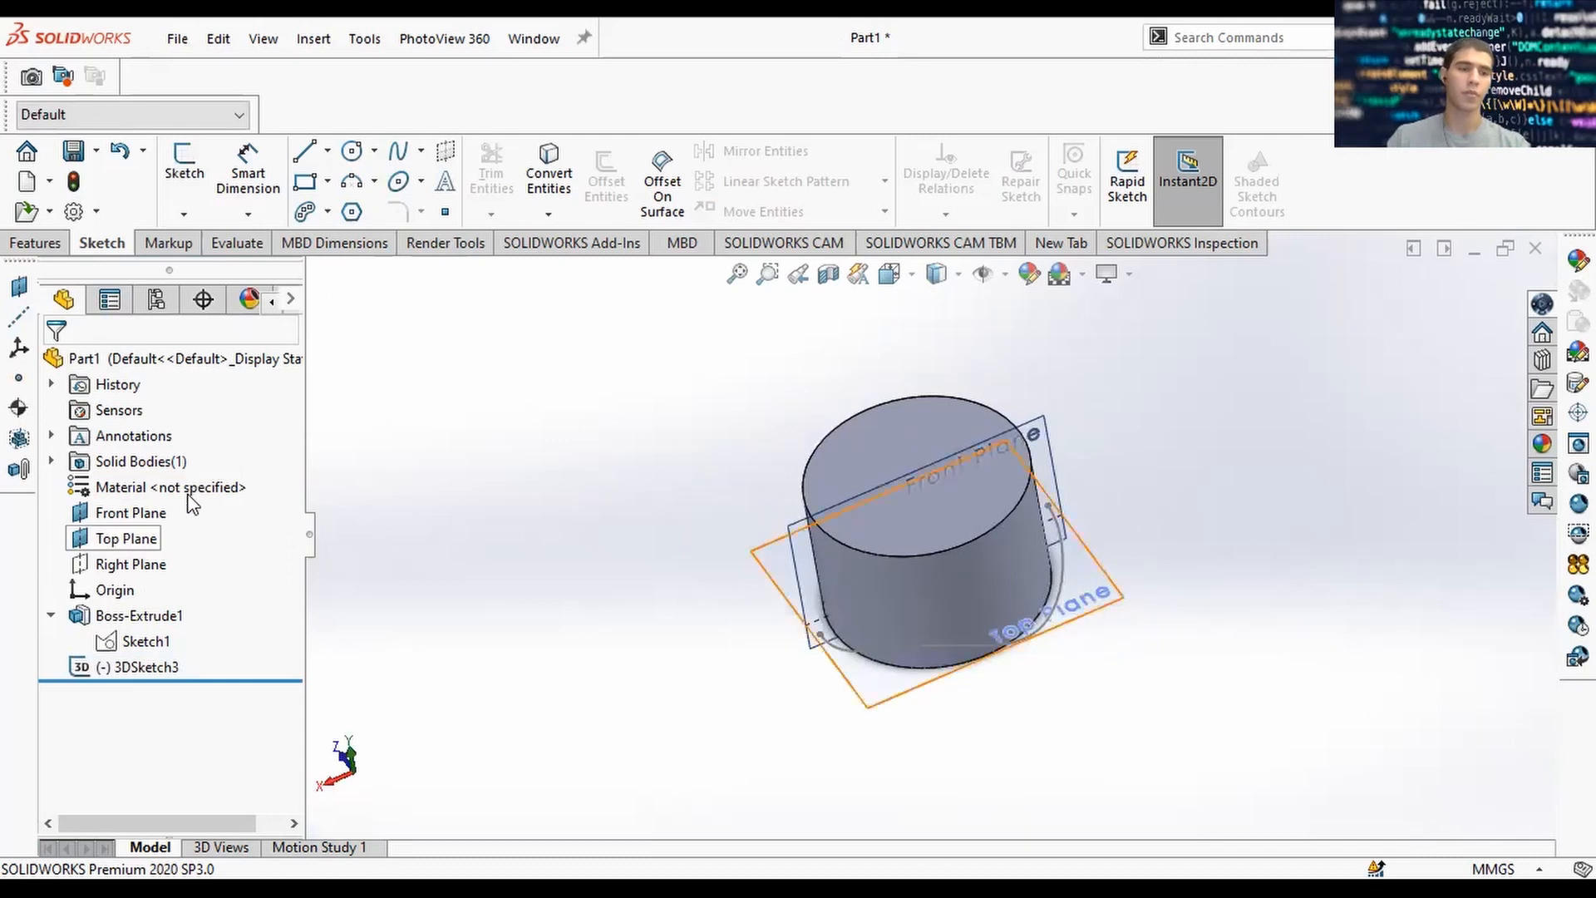
left_click(128, 512)
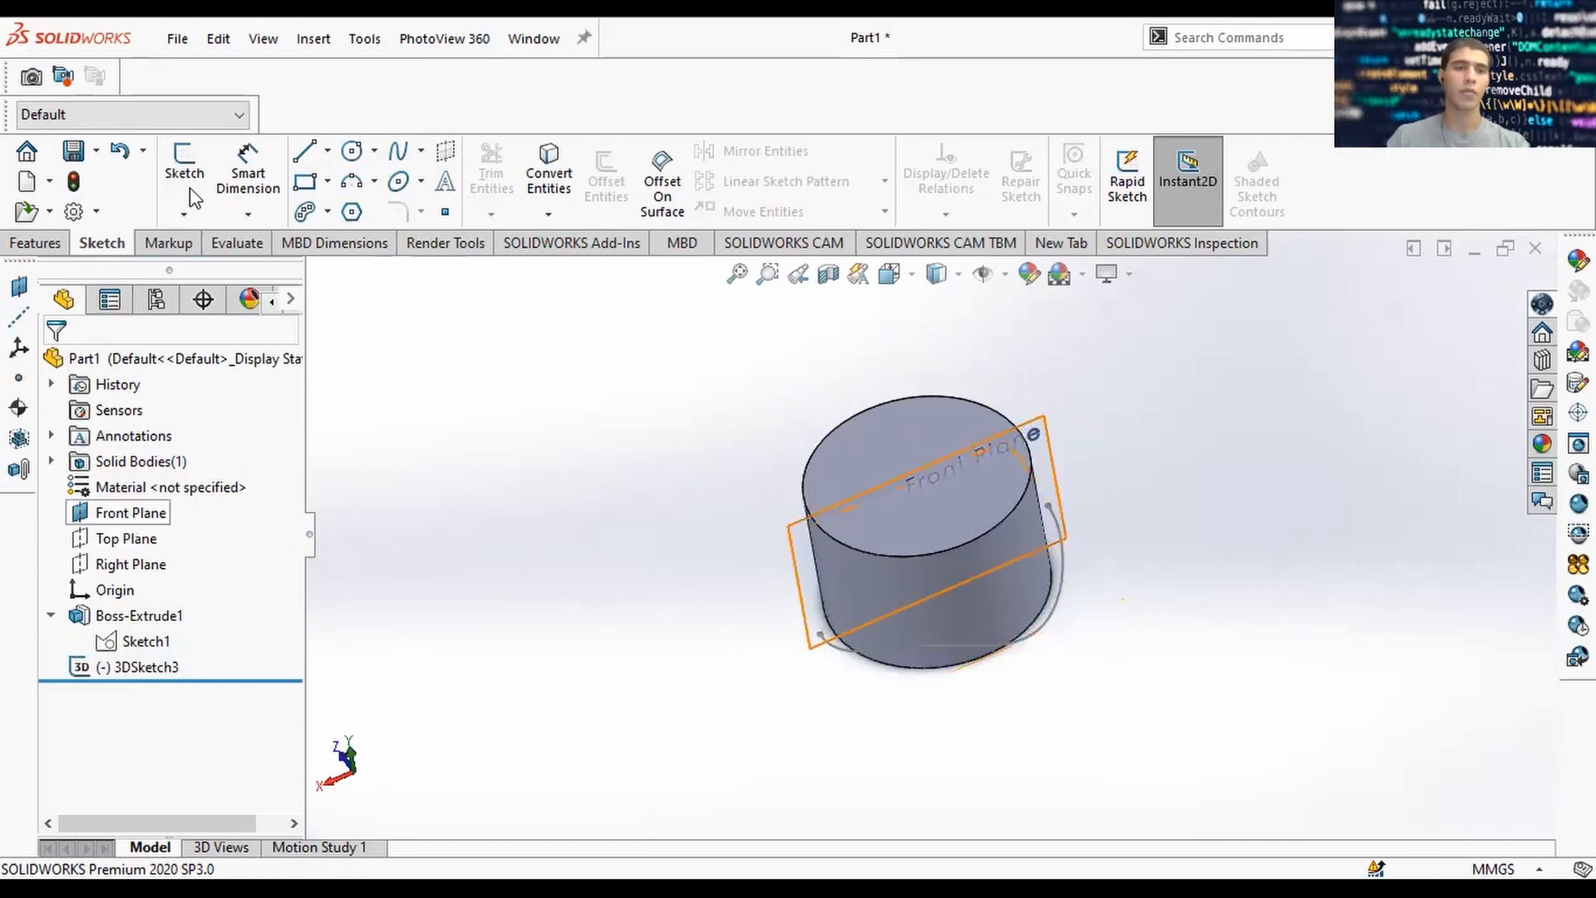
left_click(191, 193)
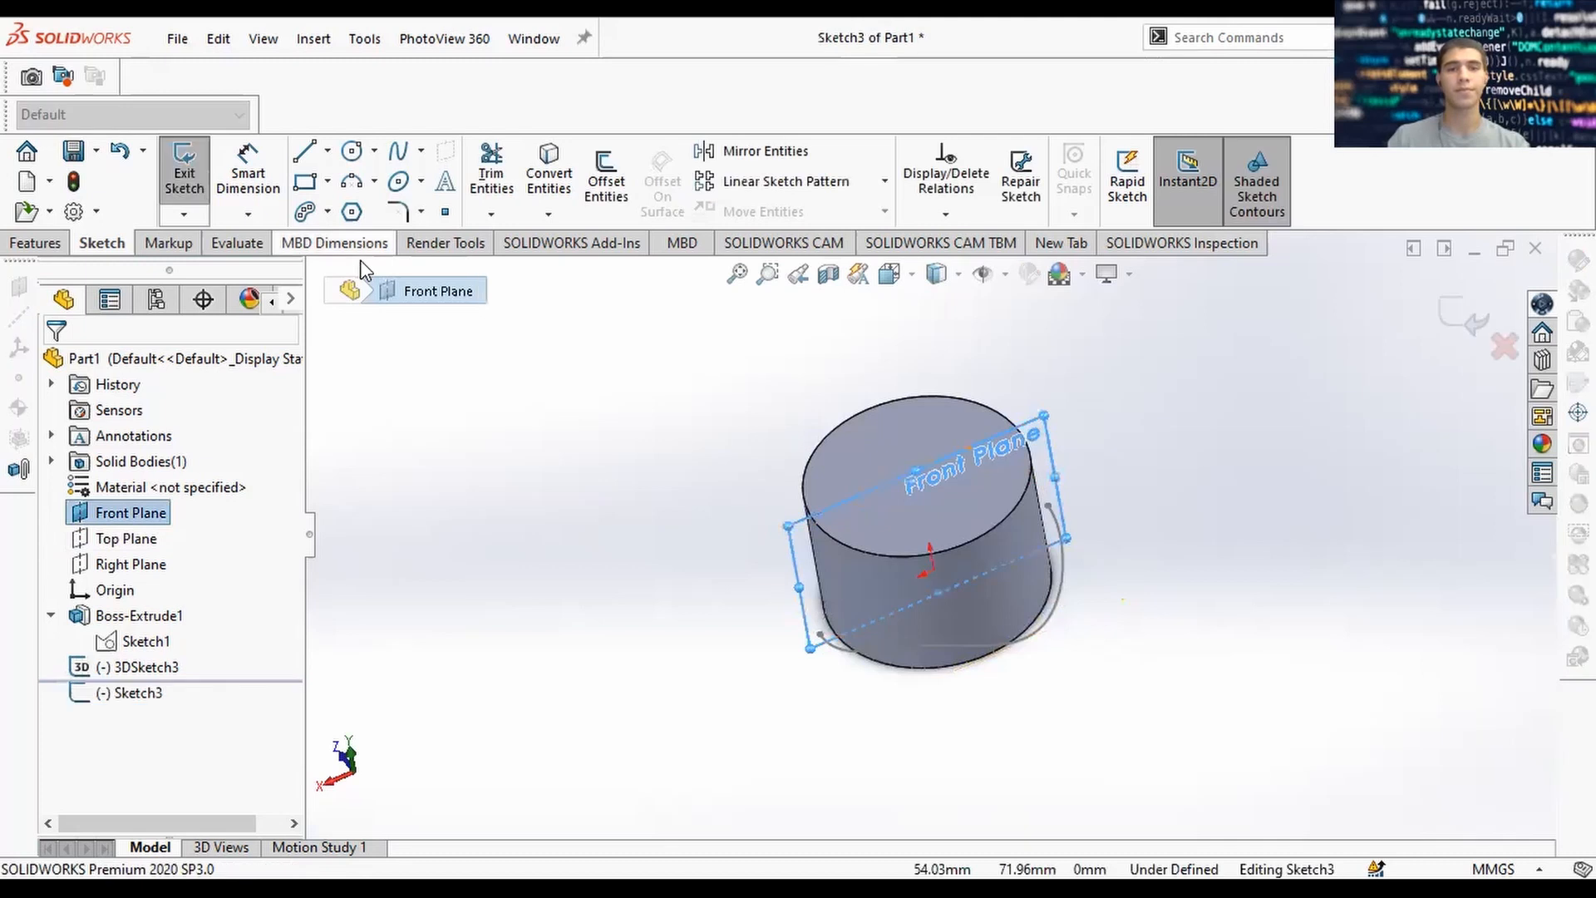
Project the wavy equation curve from the 3D sketch onto the Front Plane sketch with Convert Entities.
left_click(548, 214)
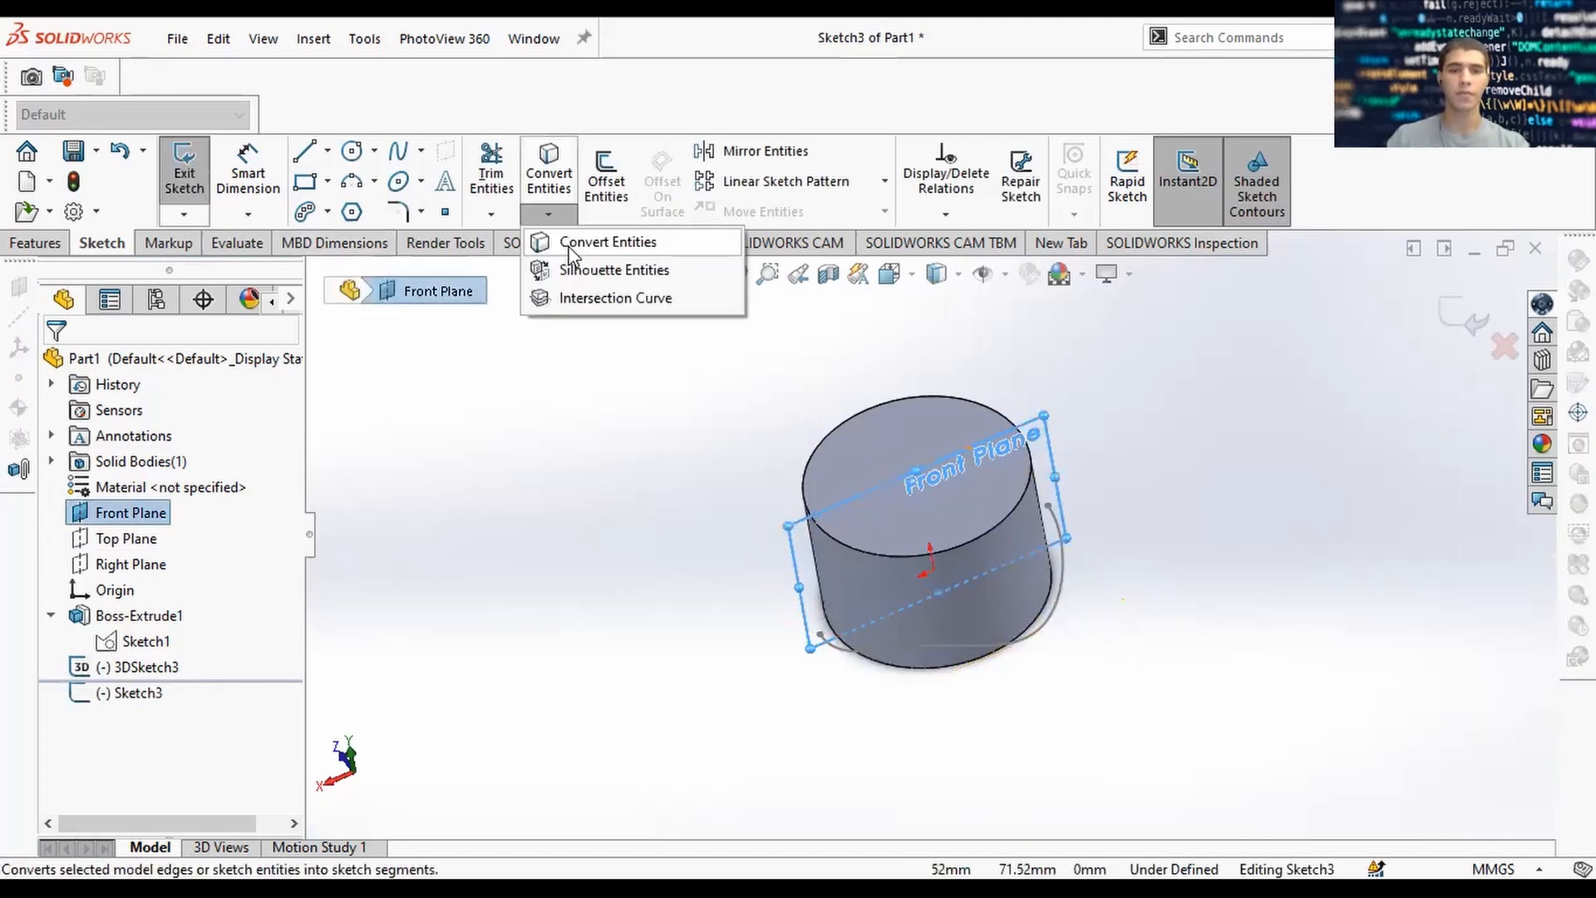
left_click(578, 241)
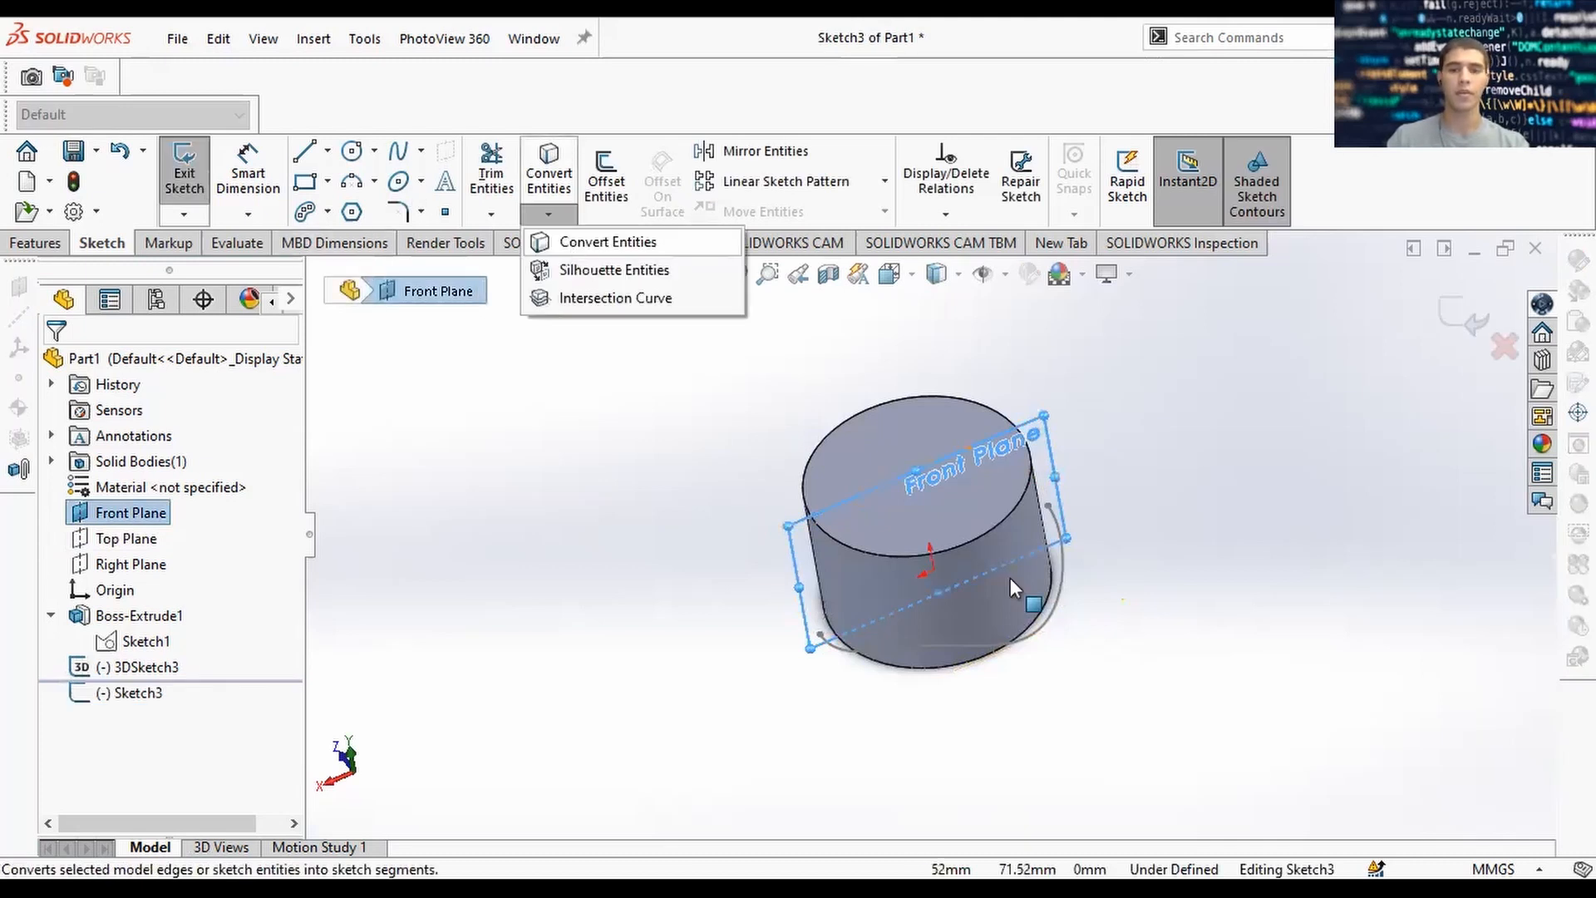
left_click(1024, 647)
middle_click_drag(1004, 551, 776, 520)
scroll(977, 591, "down", 2)
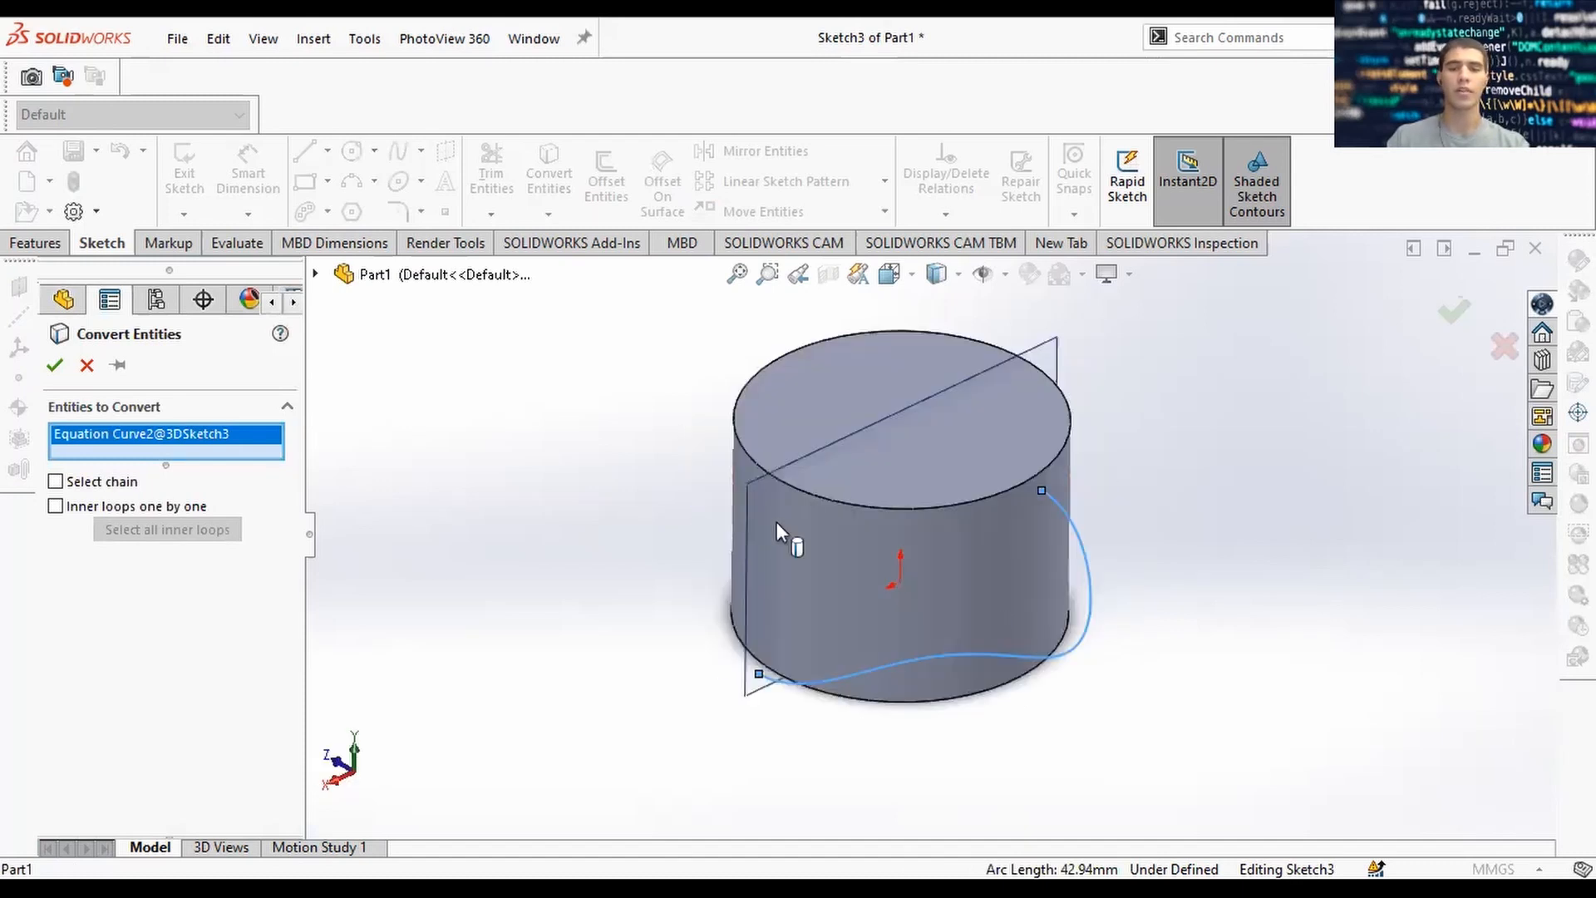
left_click(58, 366)
Project the cylinder body's external silhouette onto the Front Plane sketch with Silhouette Entities.
mouse_move(466, 564)
middle_mouse_down()
mouse_move(1028, 506)
mouse_move(1017, 481)
mouse_move(969, 495)
mouse_move(991, 556)
mouse_move(910, 538)
middle_mouse_up()
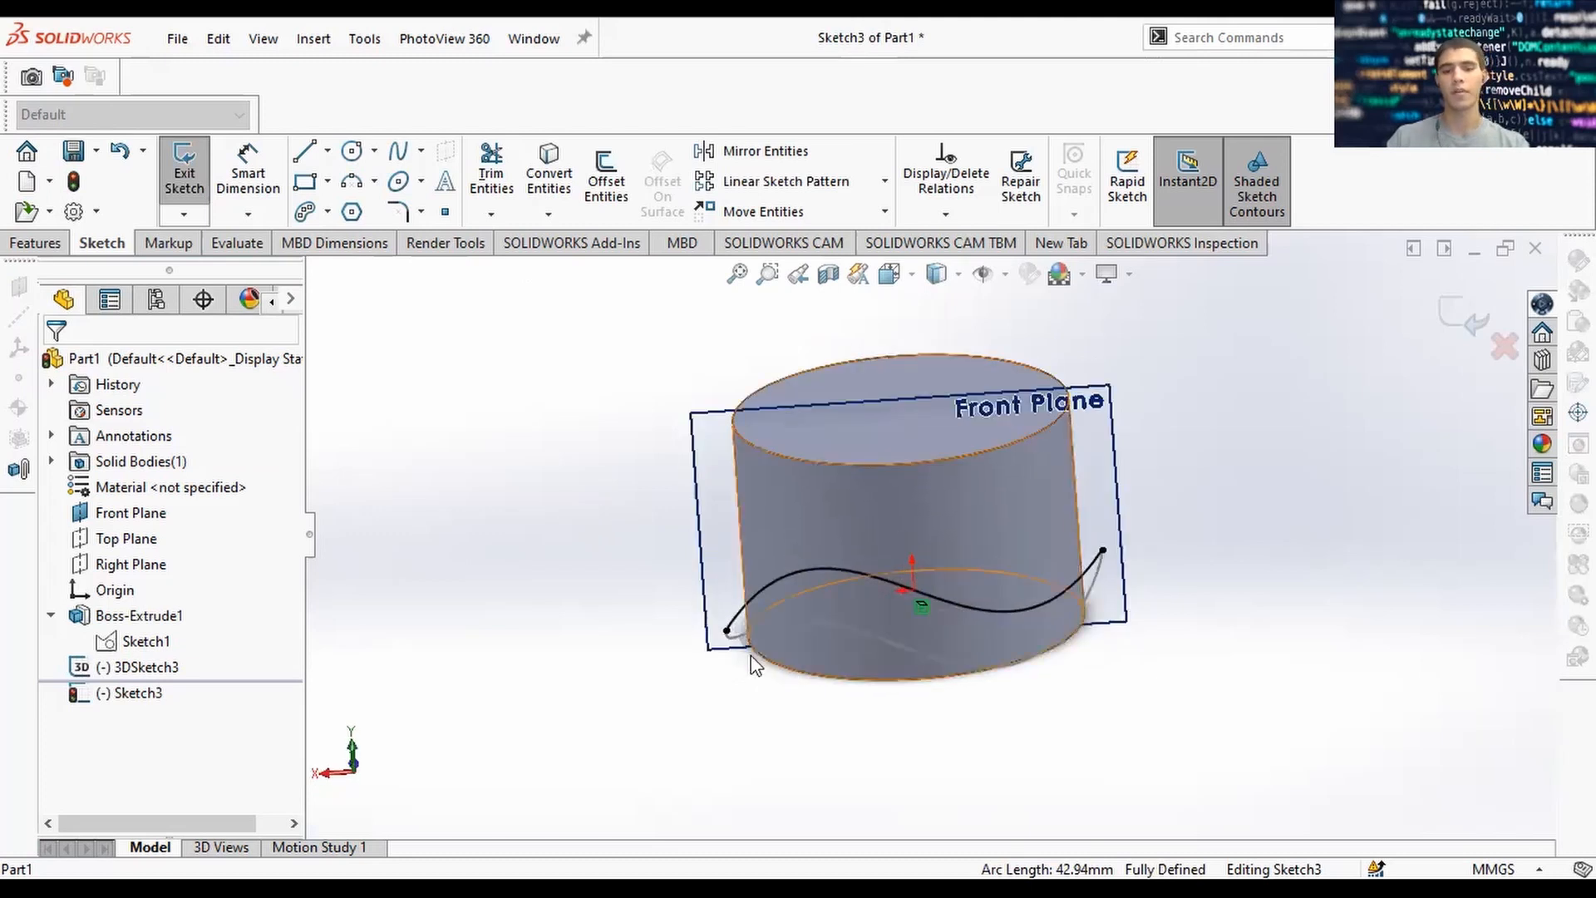
middle_click_drag(750, 655, 909, 679)
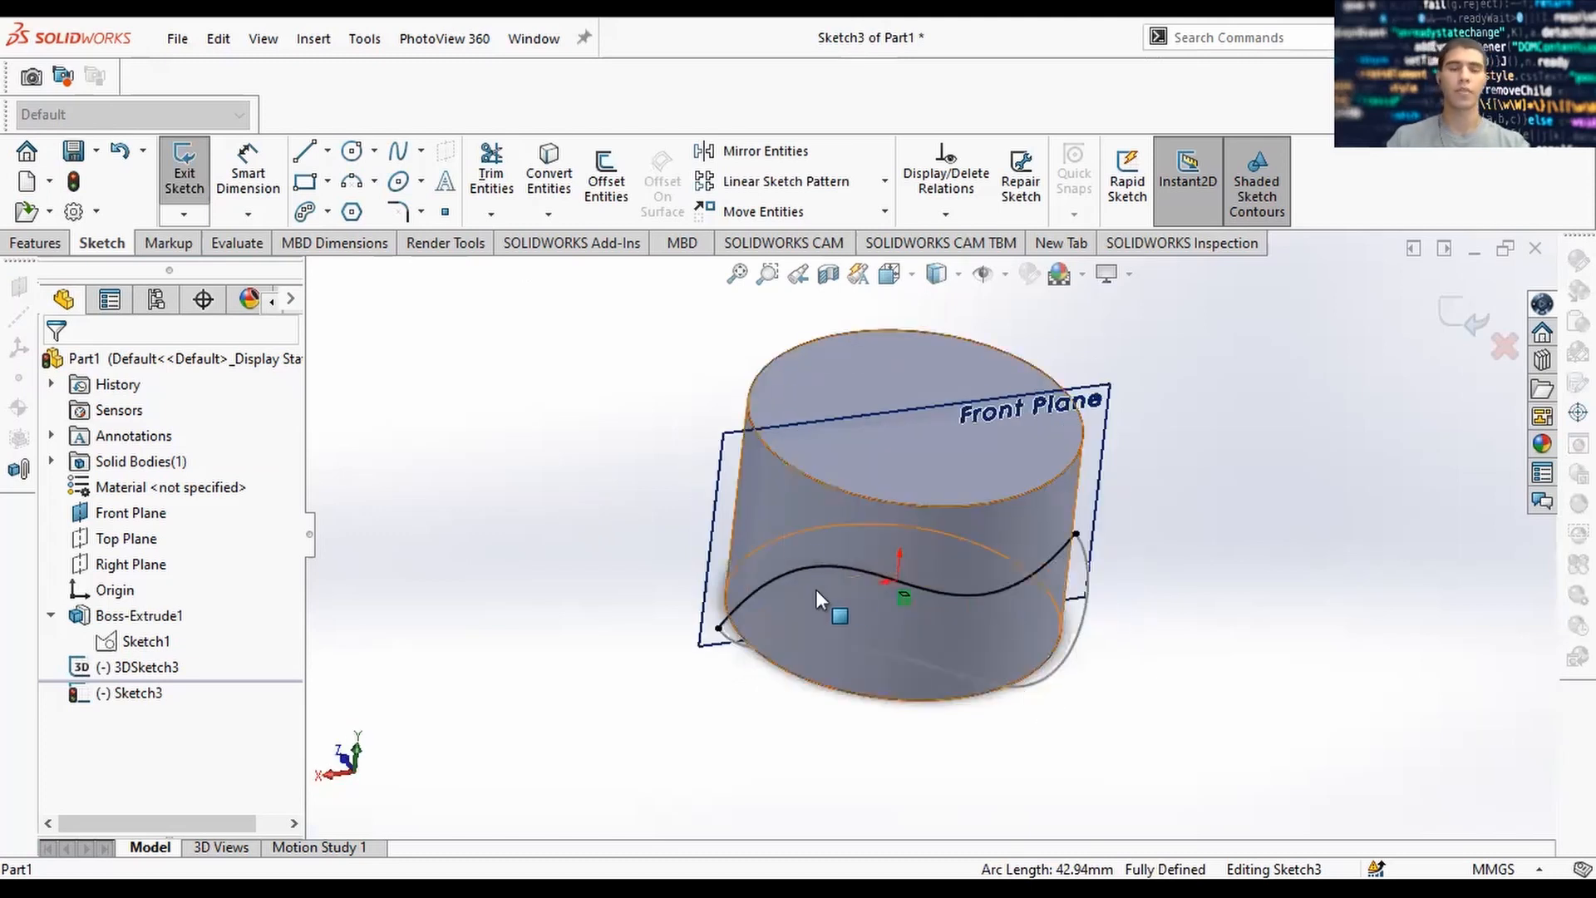
middle_click_drag(778, 521, 766, 506)
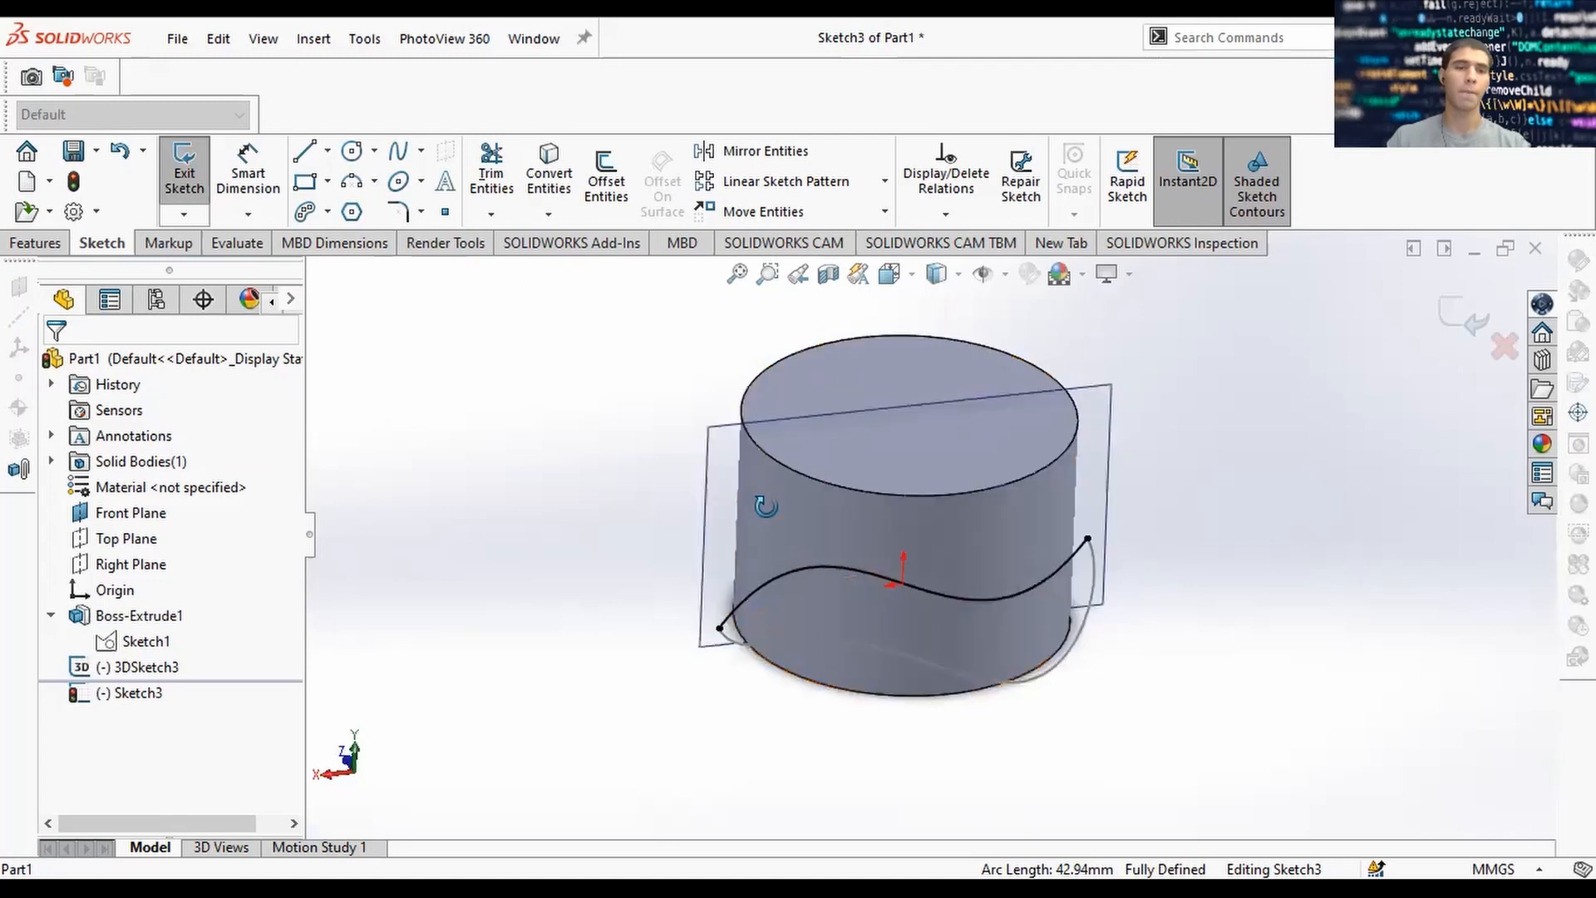
left_click(549, 214)
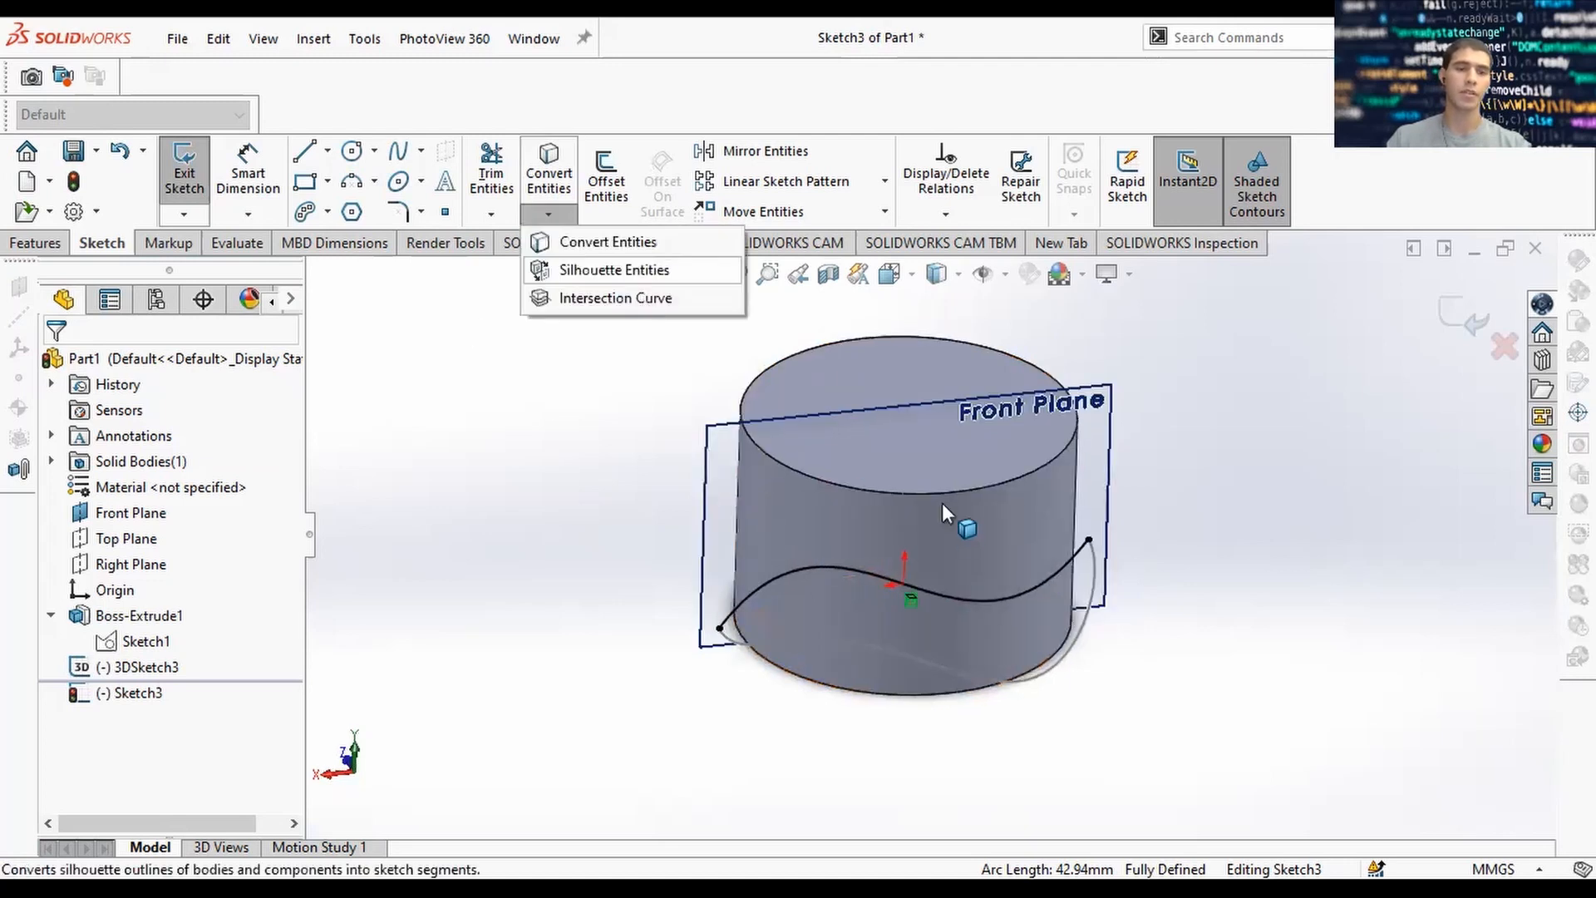
left_click(1002, 519)
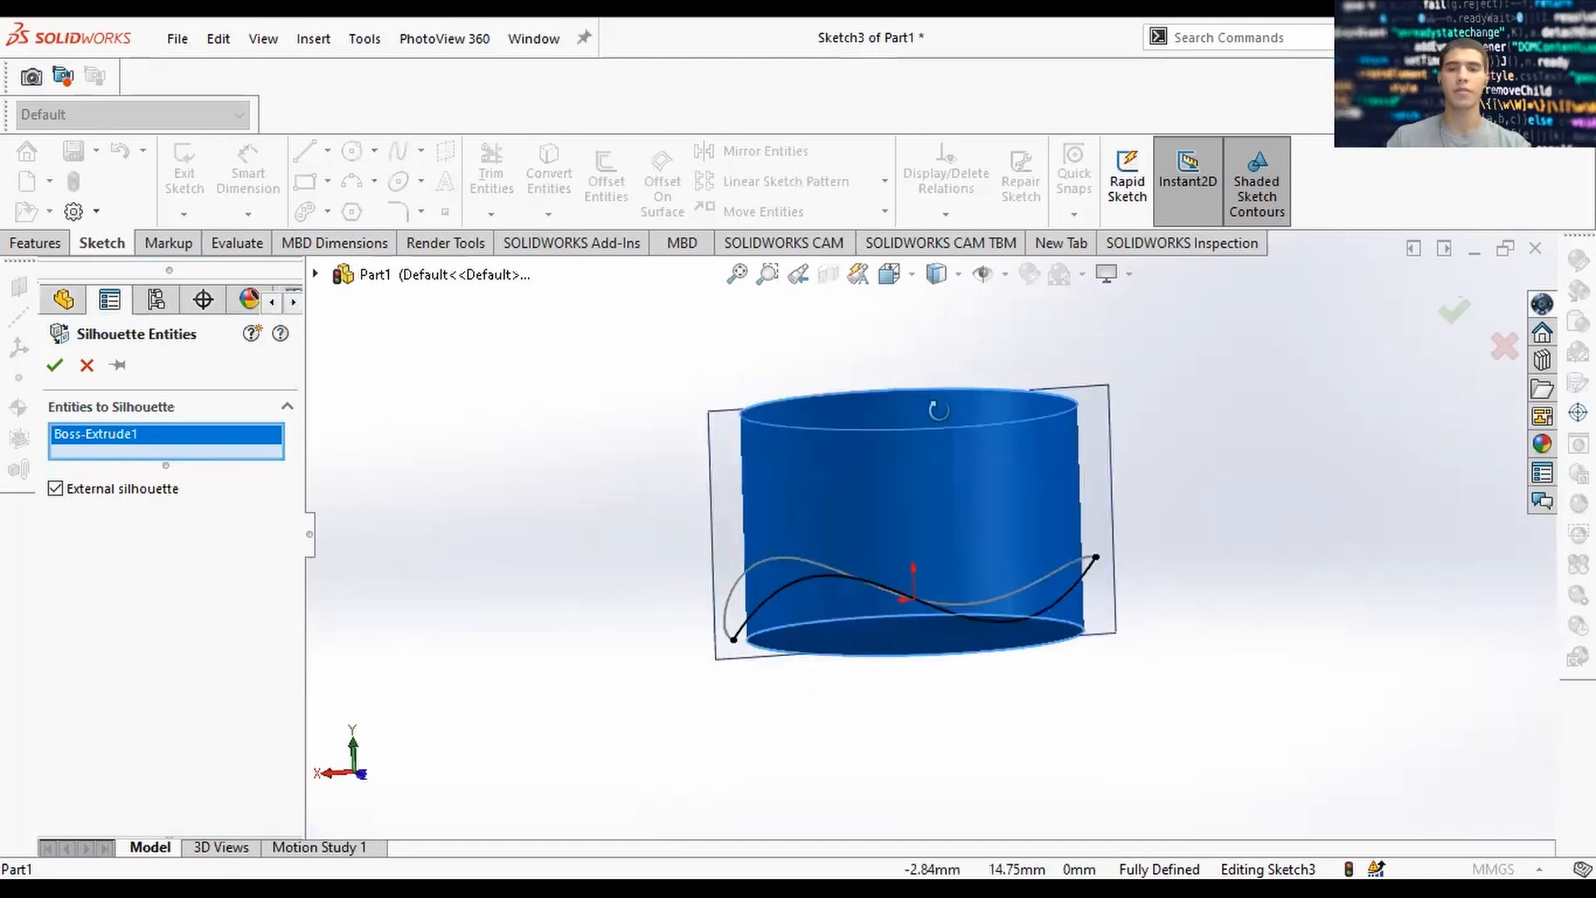
mouse_move(938, 410)
middle_mouse_down()
mouse_move(998, 438)
mouse_move(977, 459)
middle_mouse_up()
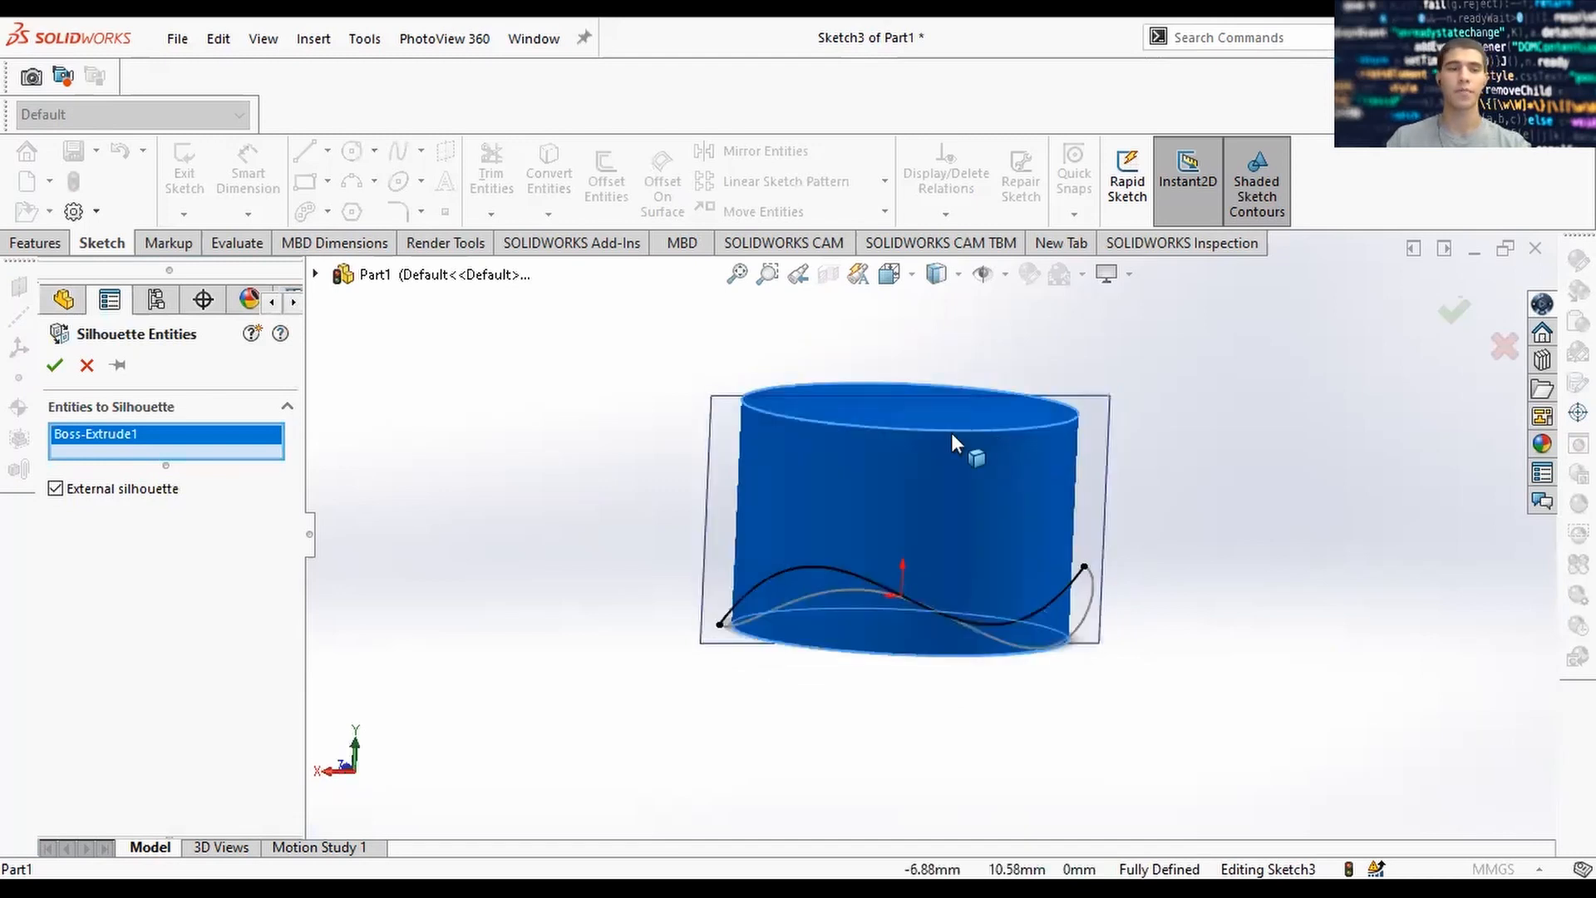
left_click(55, 368)
Hide the cylinder body so only the sketch geometry is shown.
mouse_move(1205, 486)
middle_mouse_down()
mouse_move(1178, 419)
mouse_move(1236, 495)
mouse_move(1186, 502)
mouse_move(1157, 449)
middle_mouse_up()
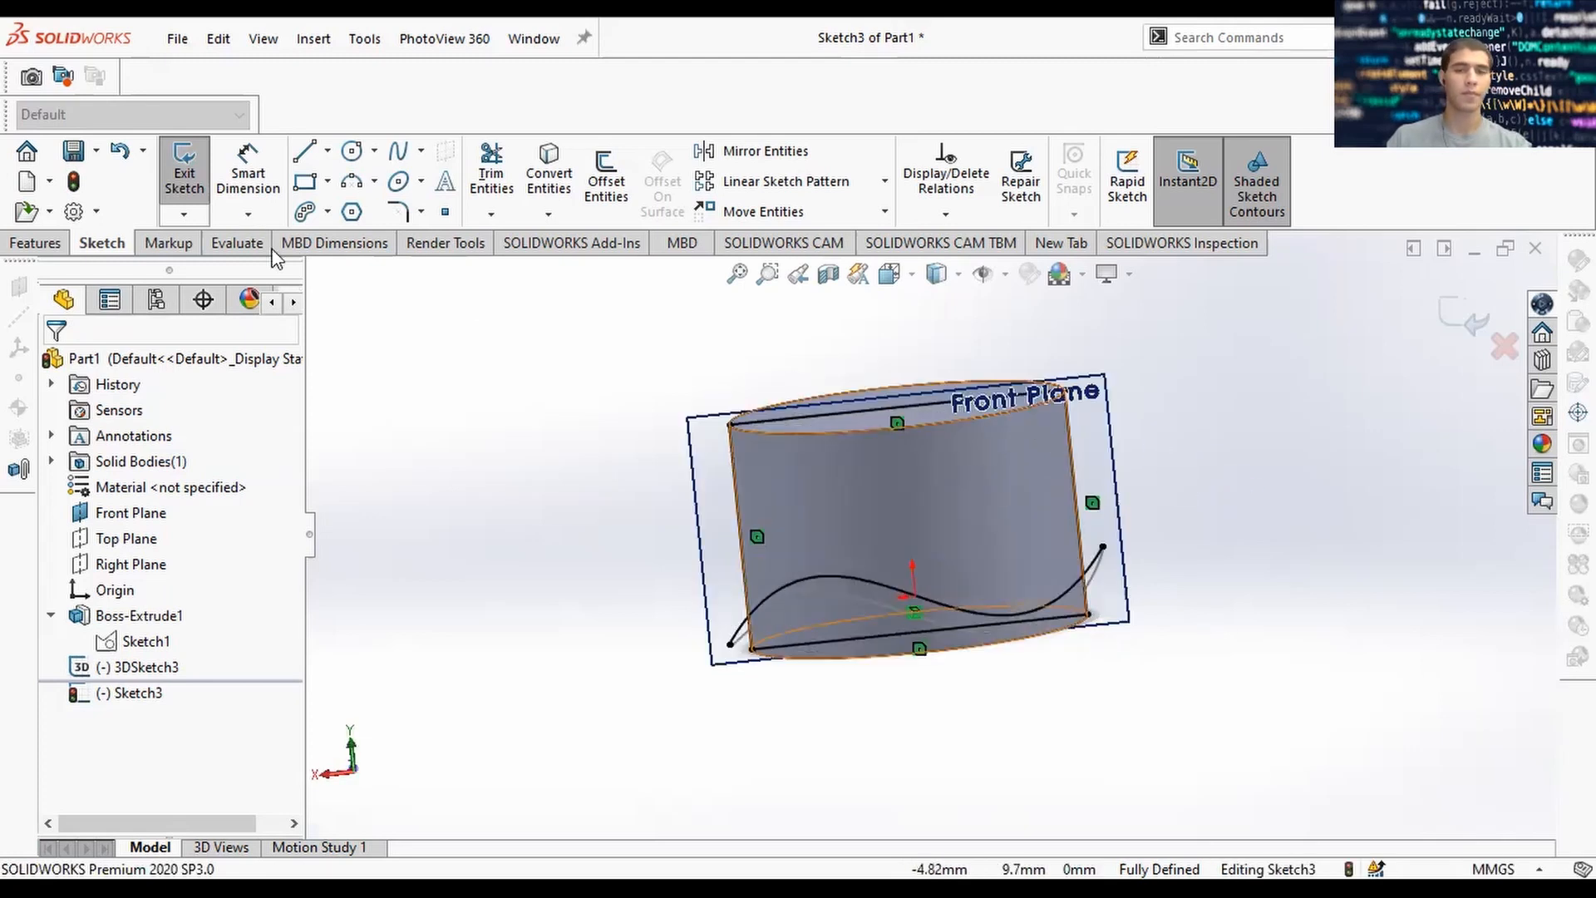
right_click(975, 447)
left_click(333, 499)
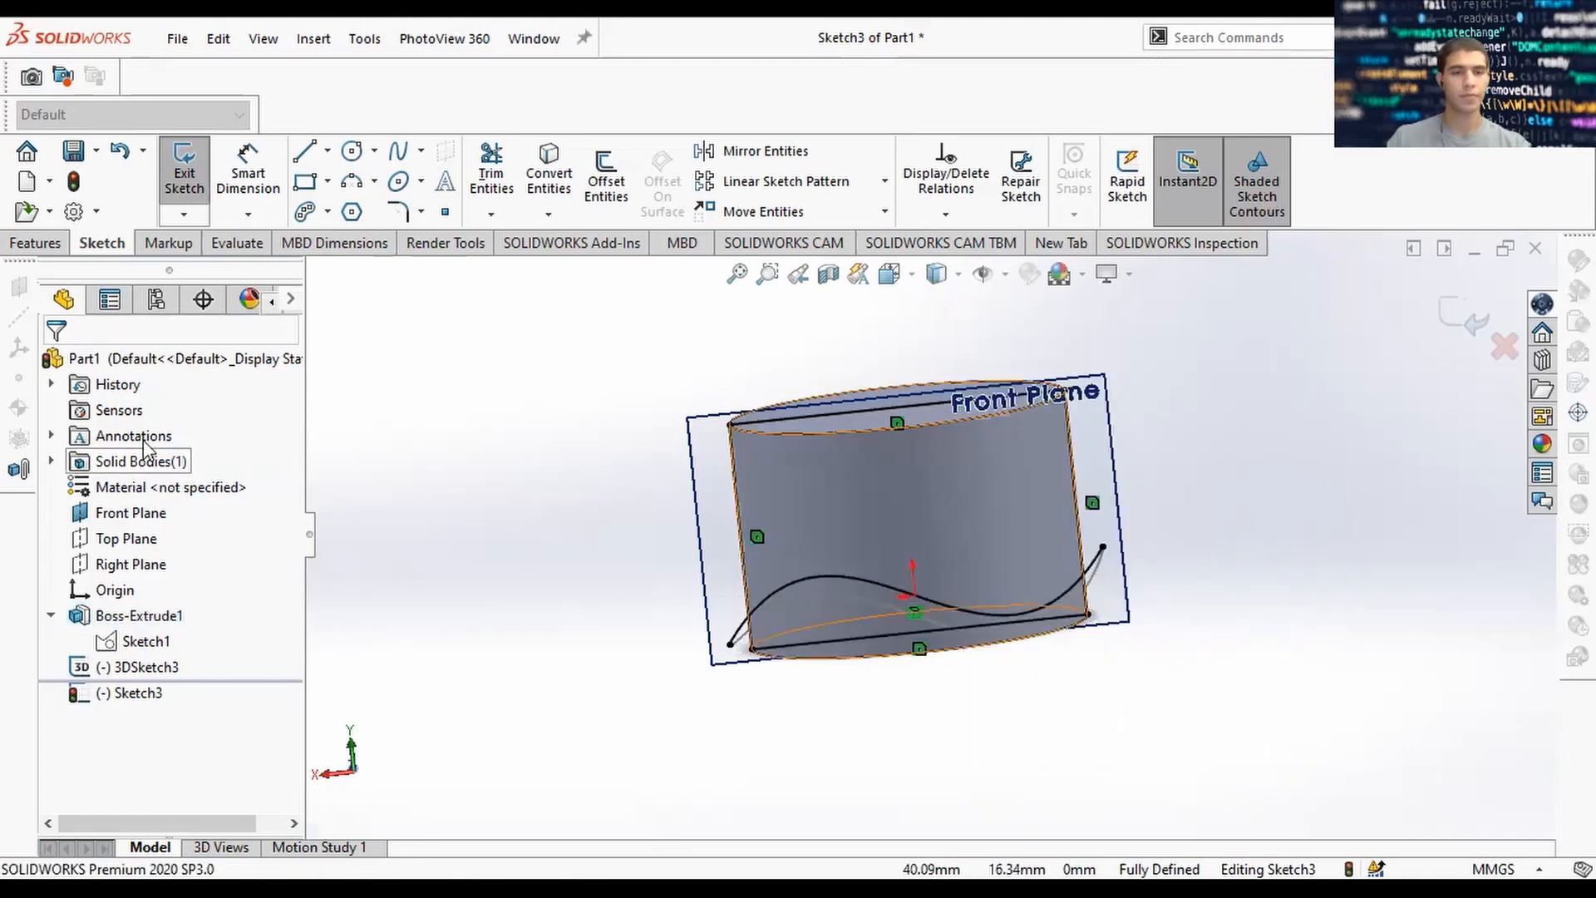
middle_click_drag(1195, 441, 1222, 556)
scroll(1122, 508, "down", 1)
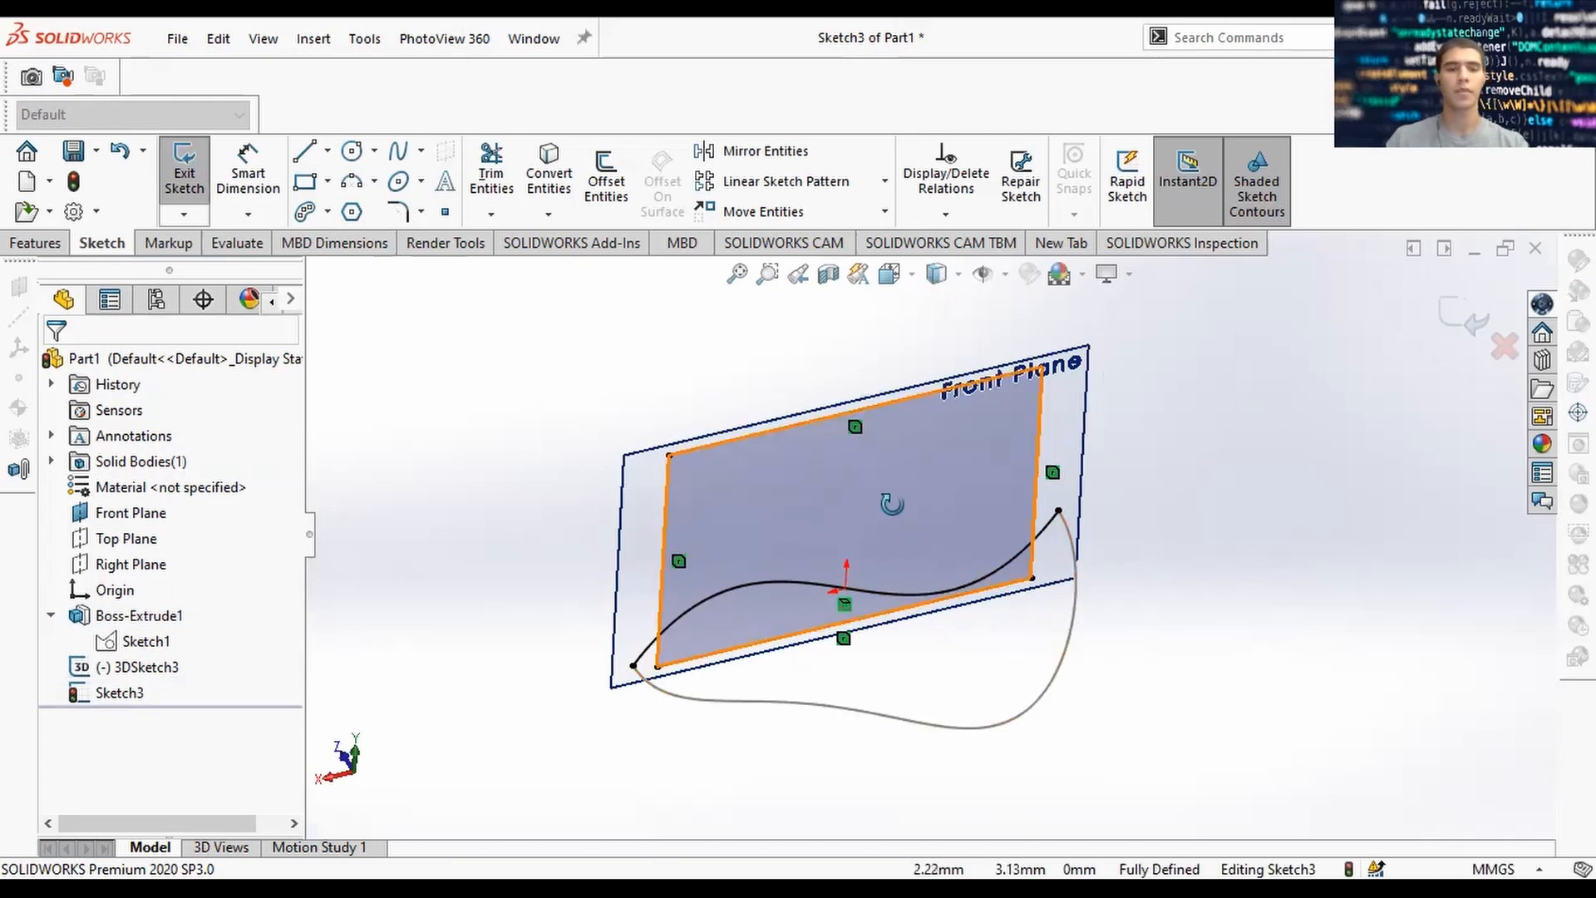
Sketch a horizontal 23 mm line between the silhouette rectangle's two vertical sides, about 5.5 mm above its bottom edge.
scroll(890, 552, "down", 1)
left_click(304, 151)
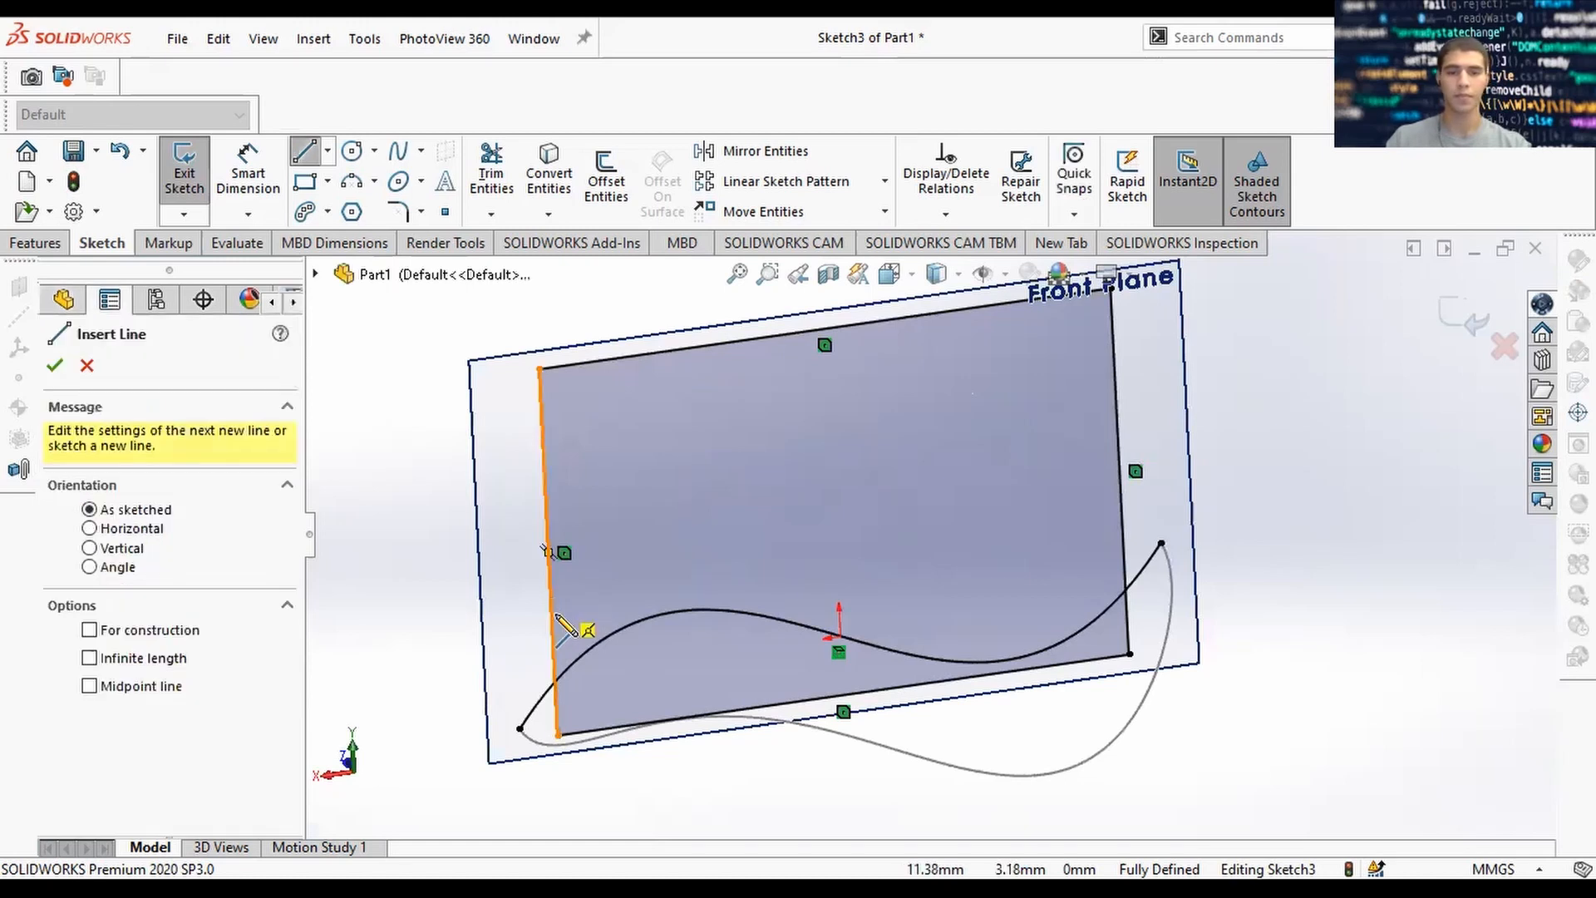
left_click(549, 551)
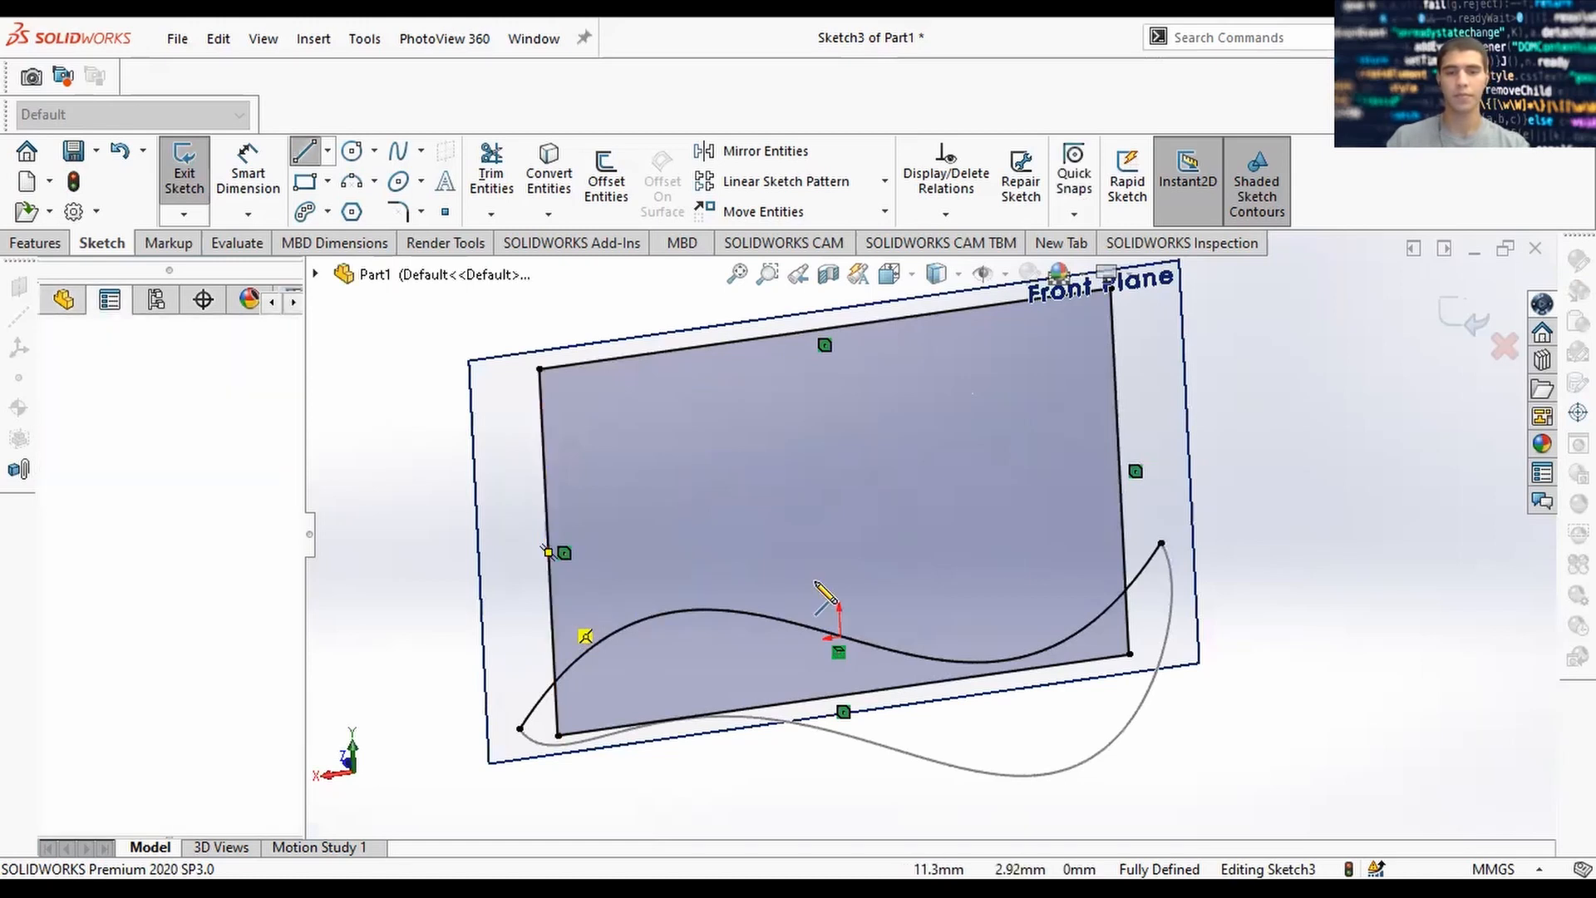
left_click(1122, 530)
key("Escape")
middle_click_drag(1136, 575, 995, 557)
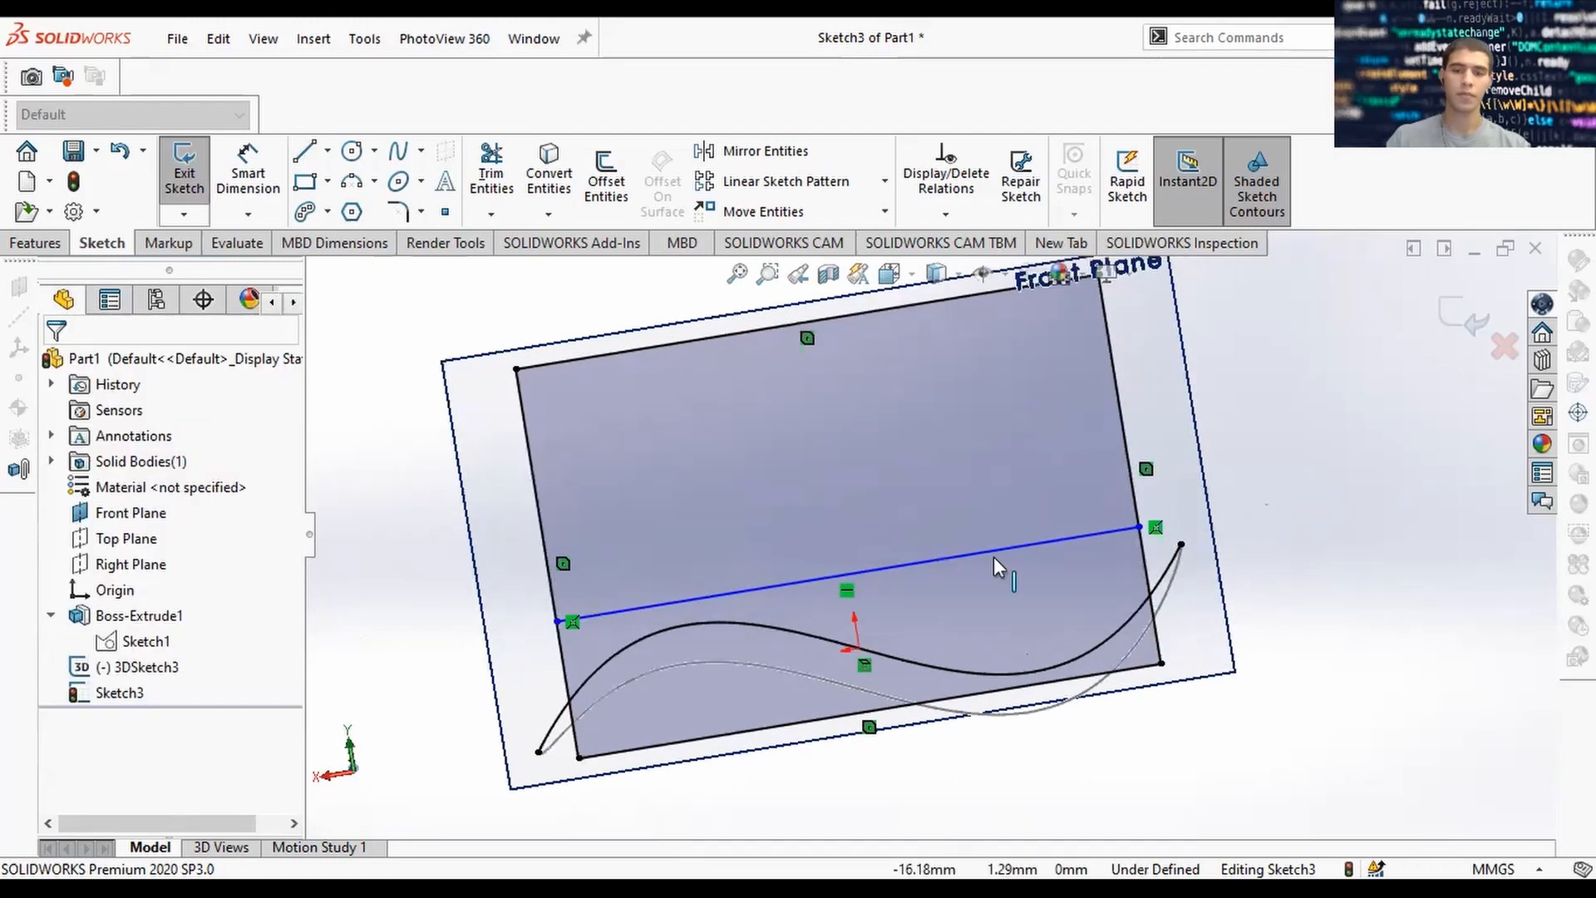
Add a parallel relation between the new horizontal line and the rectangle's bottom edge.
left_click(956, 556)
left_click(948, 698, "ctrl")
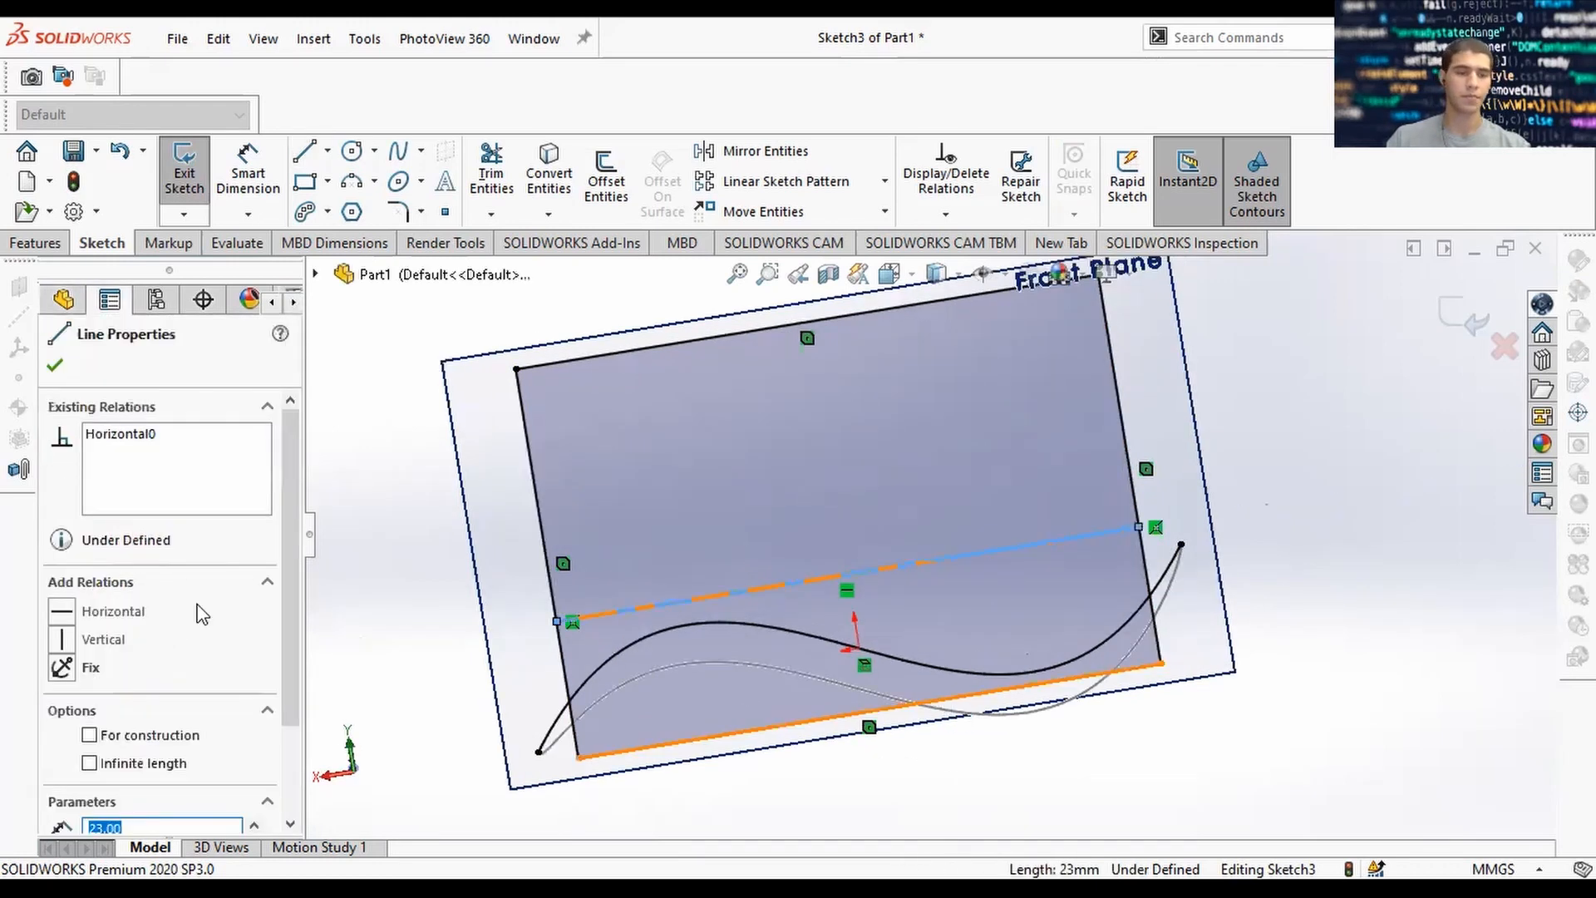
scroll(84, 654, "down", 3)
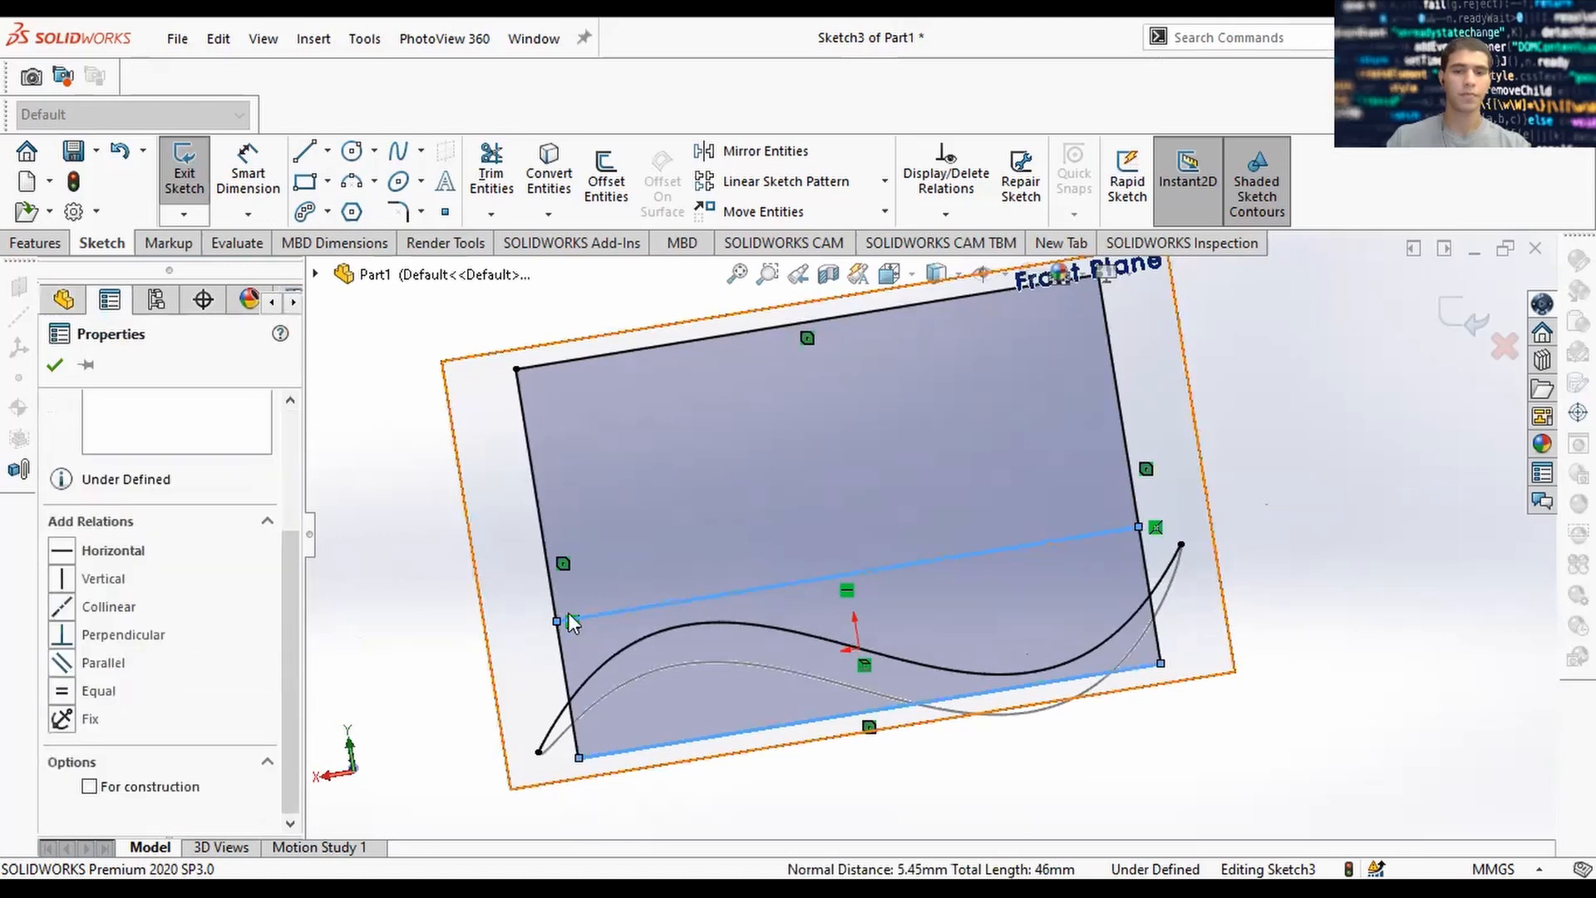
left_click(1346, 493)
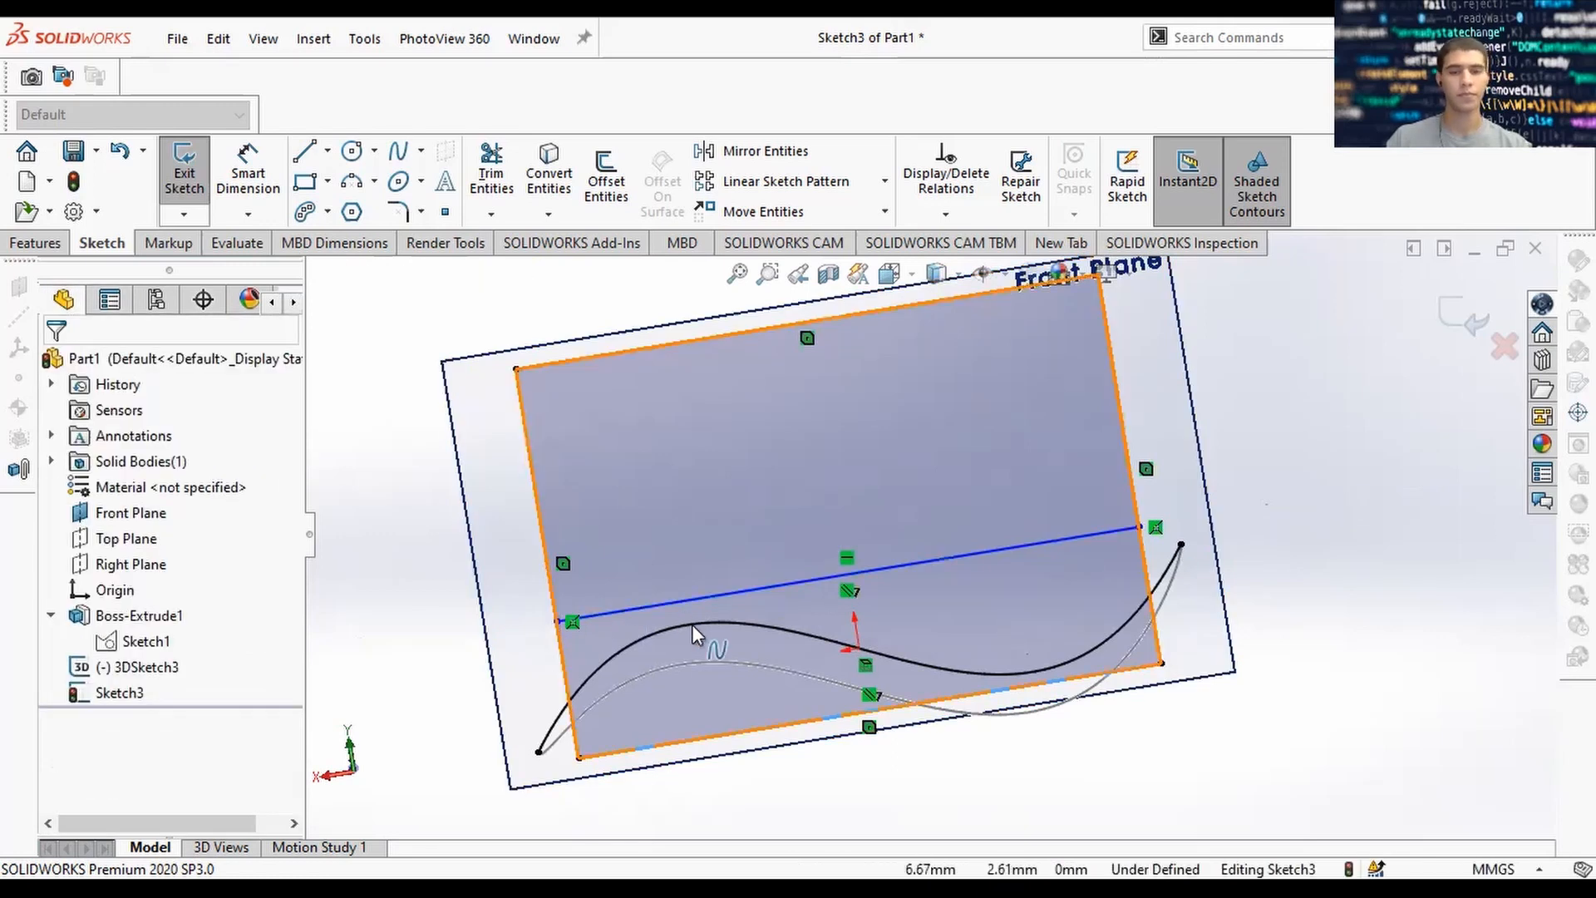
Dimension the horizontal line 5 mm above the rectangle's bottom edge, finish the sketch, and show the cylinder body again.
right_click_drag(691, 625, 711, 592)
left_click(711, 594)
left_click(758, 731)
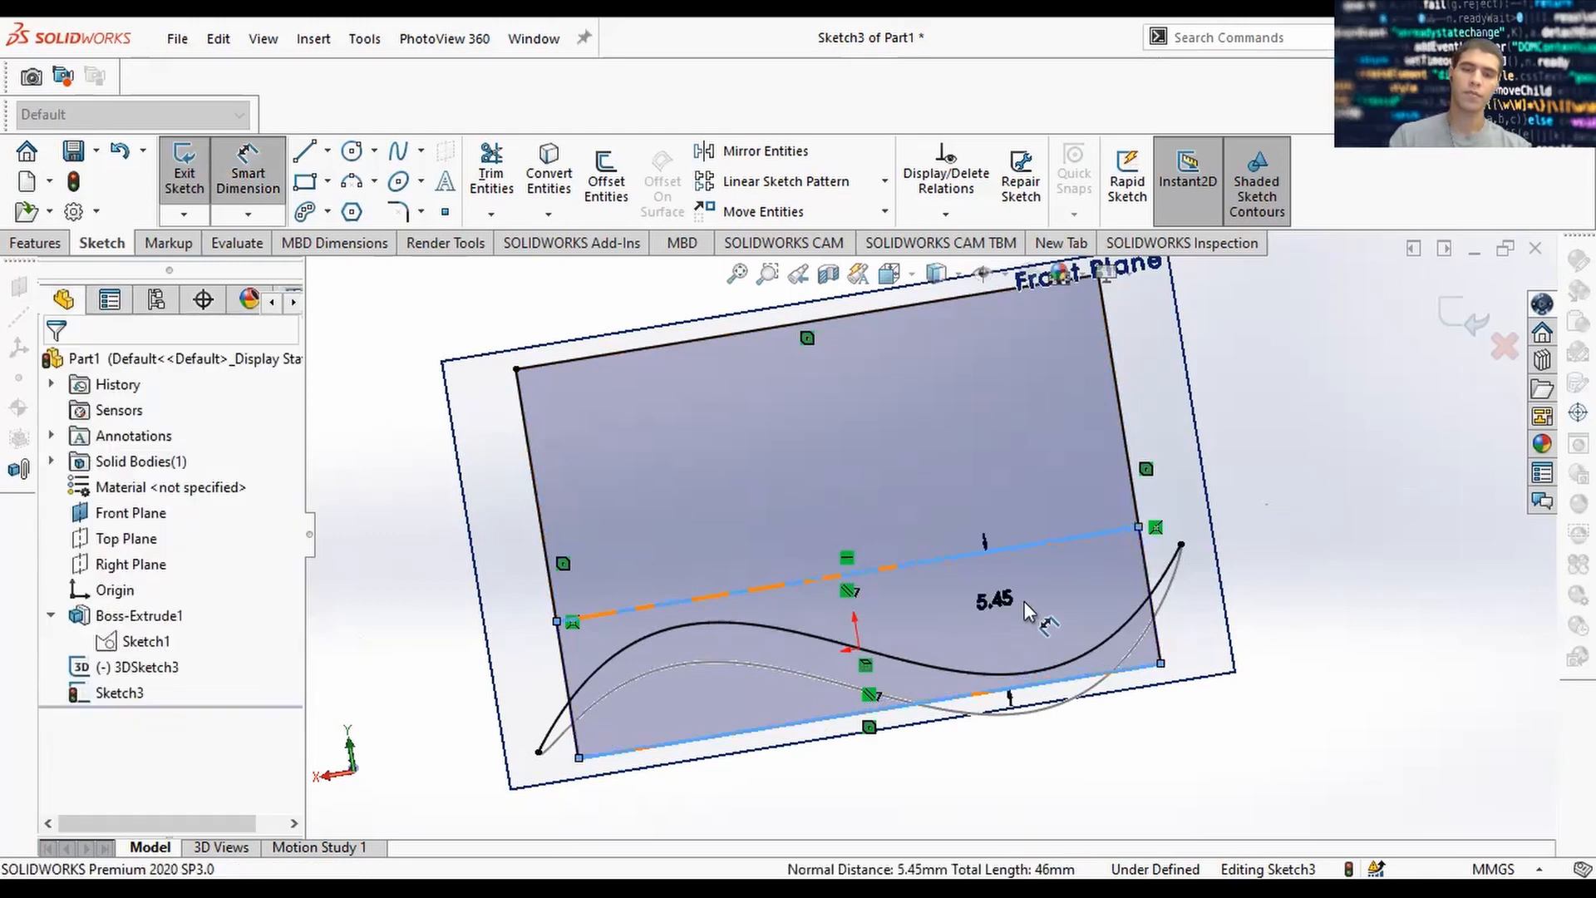
left_click(1024, 601)
type("5")
key("Return")
key("Escape")
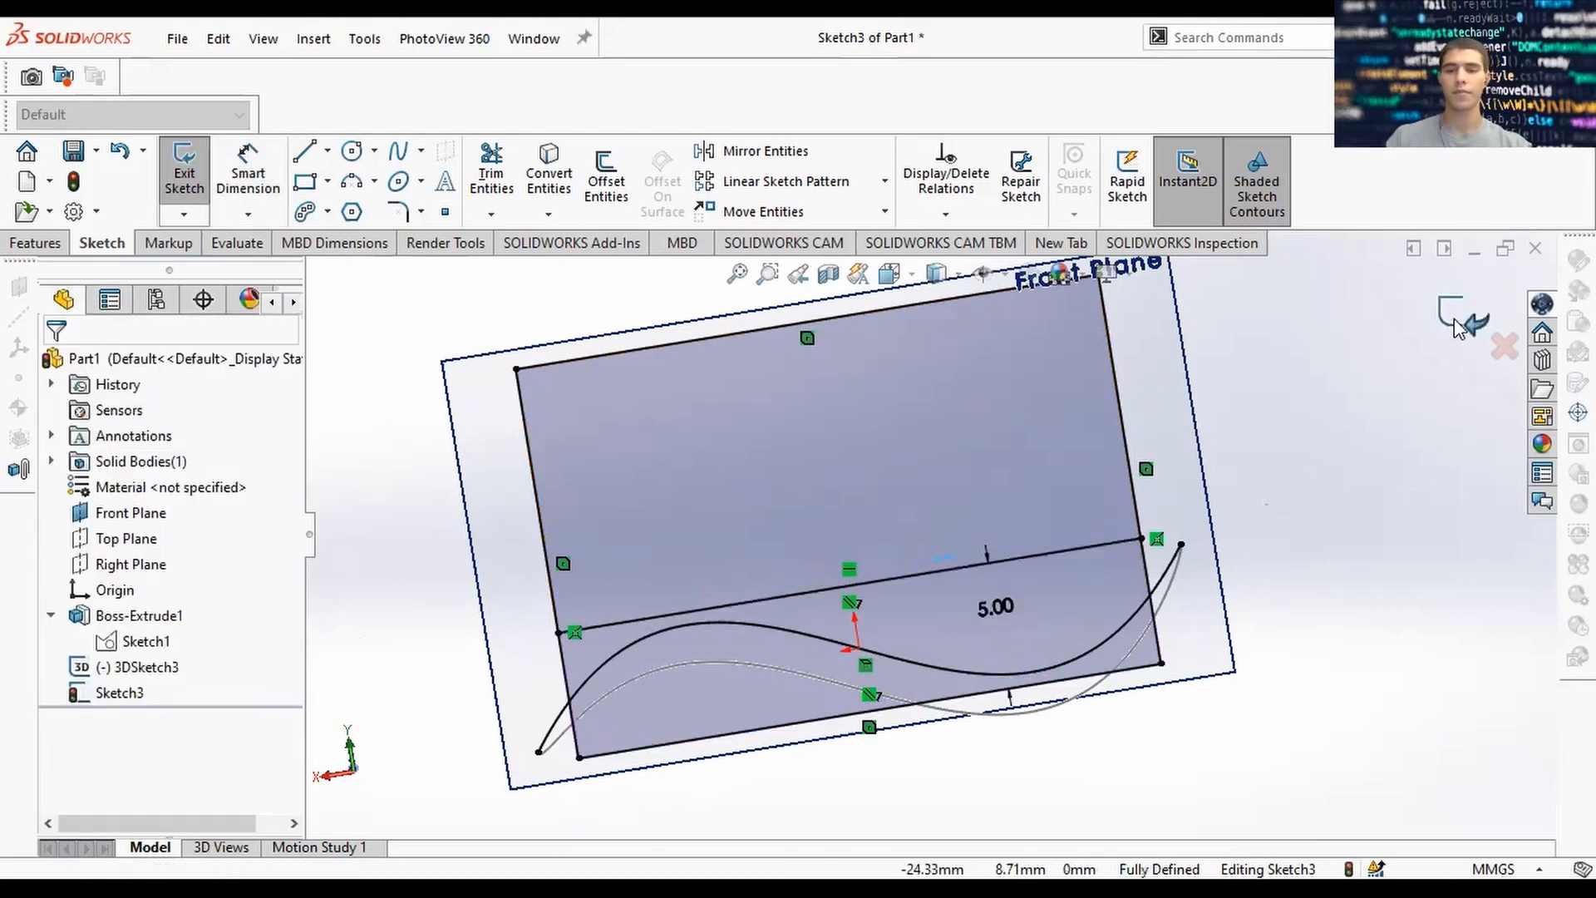
left_click(1454, 327)
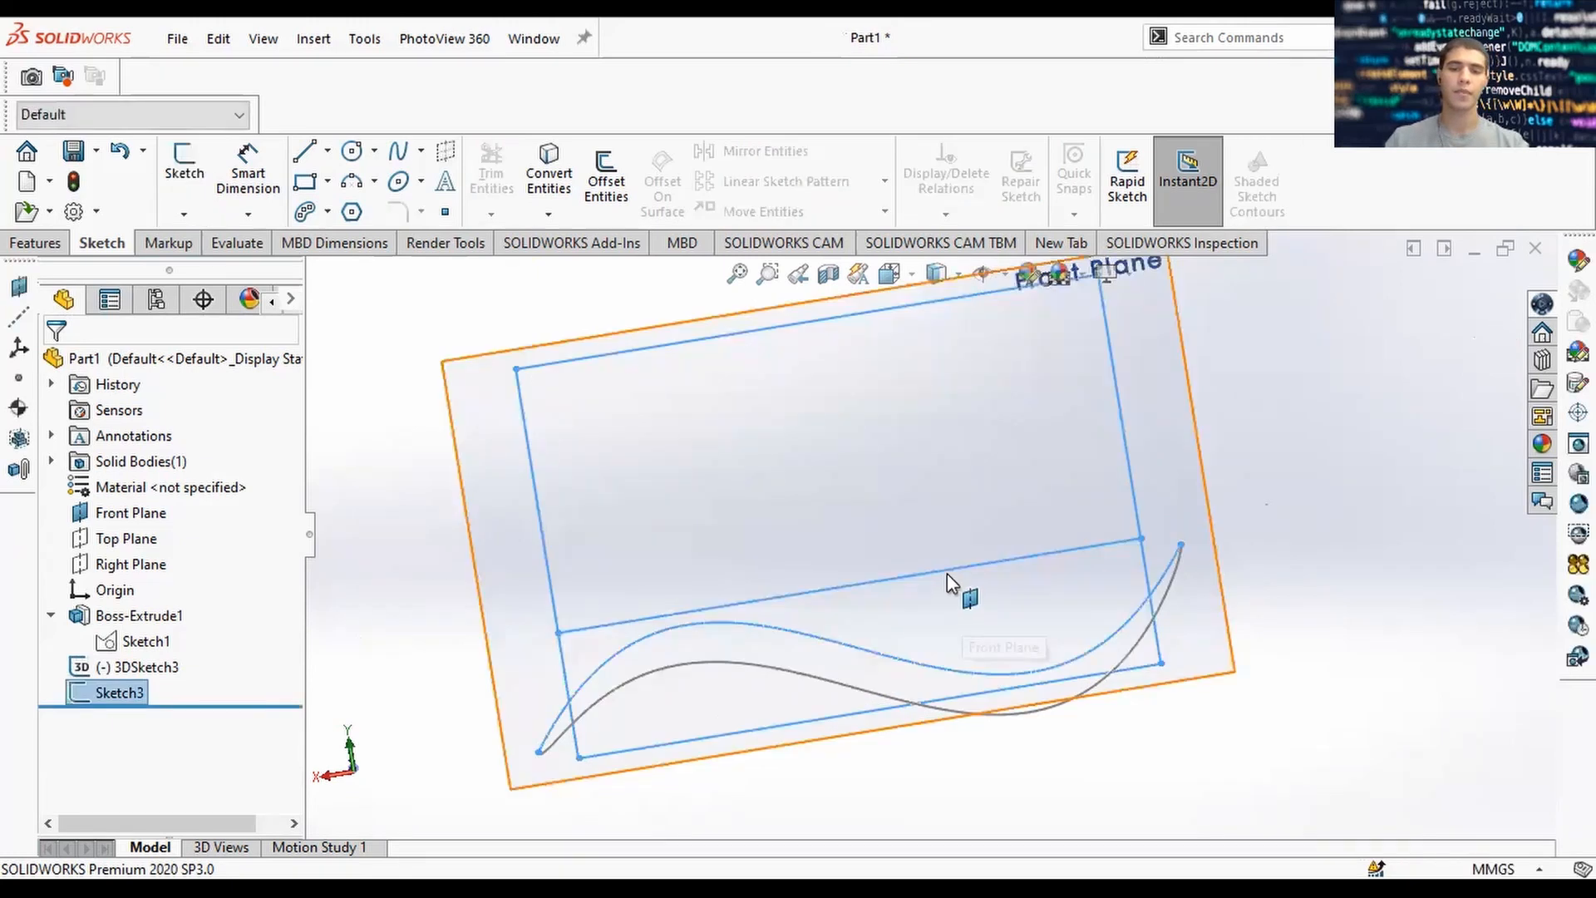
mouse_move(954, 583)
middle_mouse_down()
mouse_move(944, 516)
mouse_move(952, 574)
middle_mouse_up()
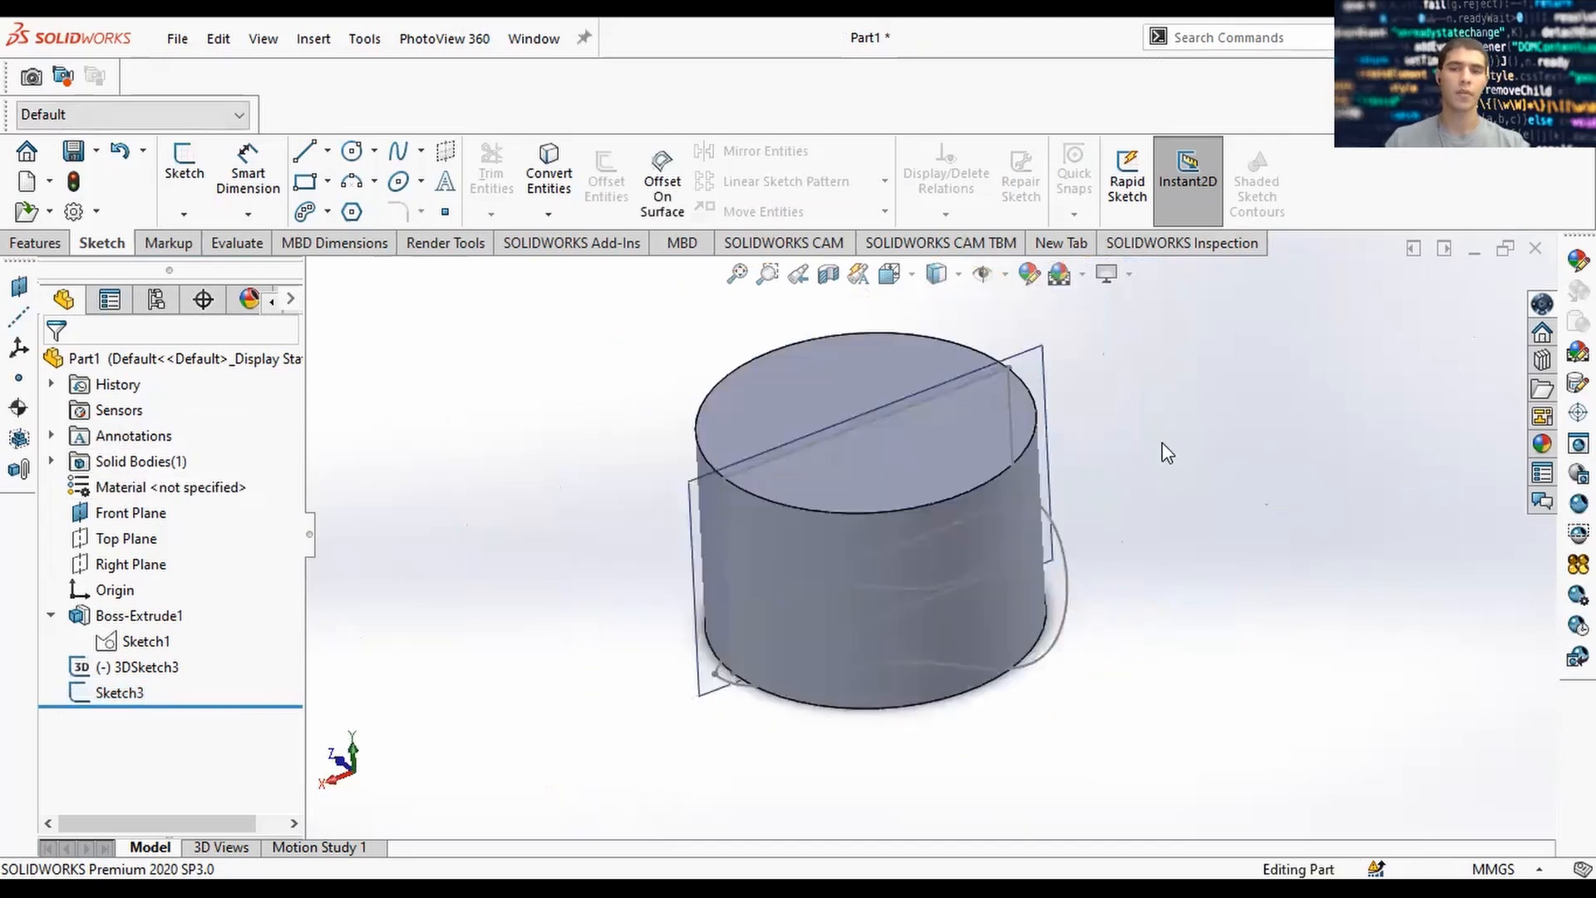
Create a reference axis at the intersection of the Right Plane and the Front Plane.
left_click(27, 249)
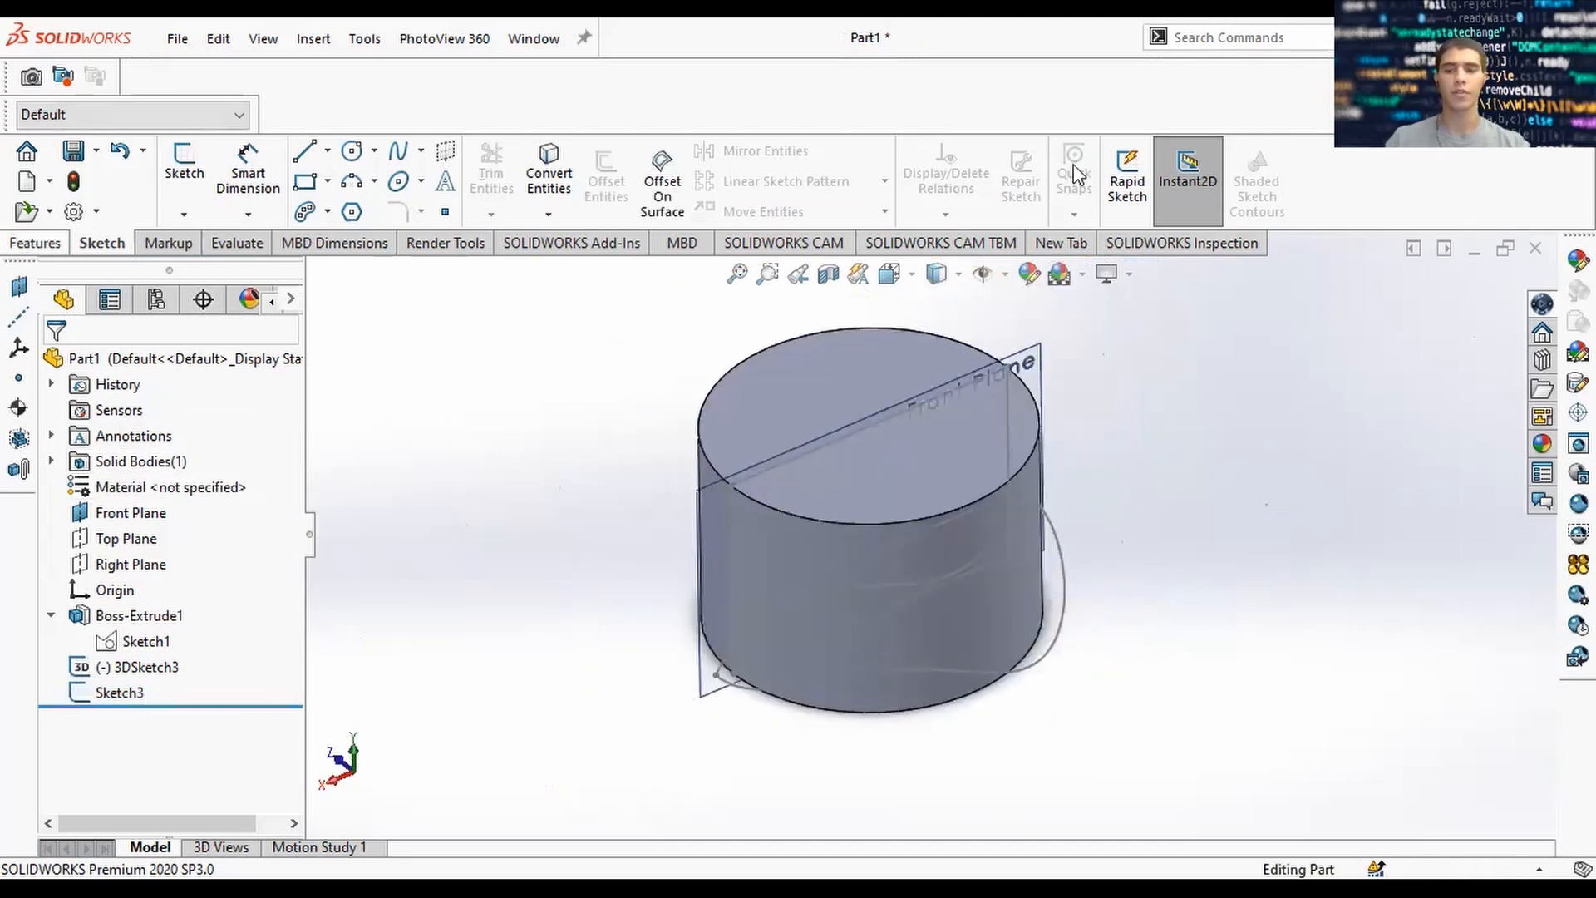
left_click(1085, 215)
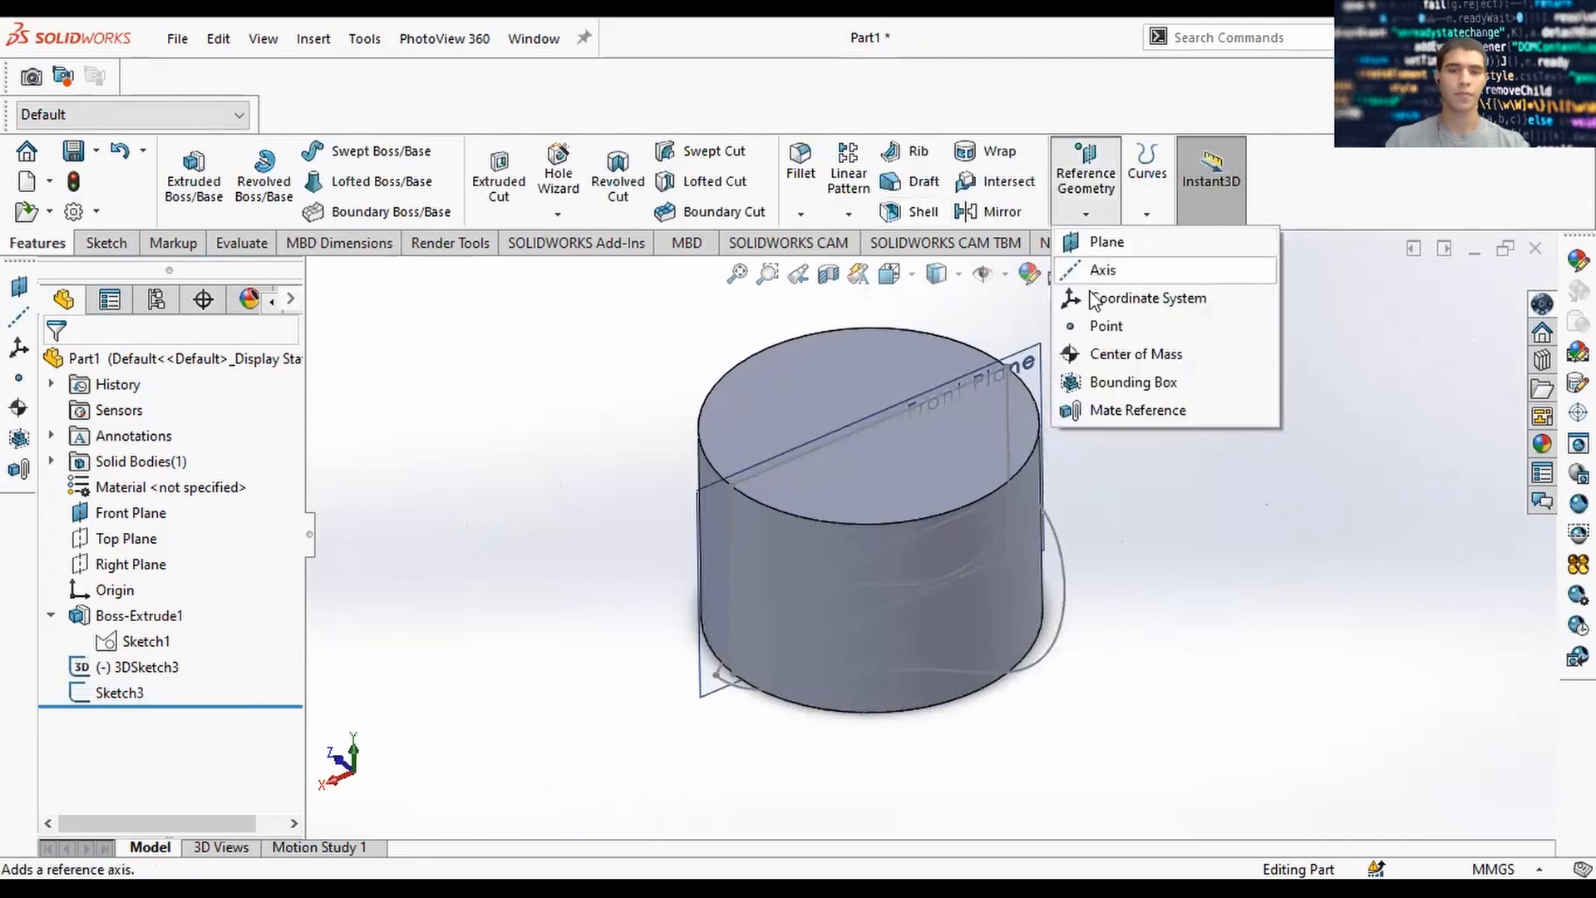
left_click(1102, 269)
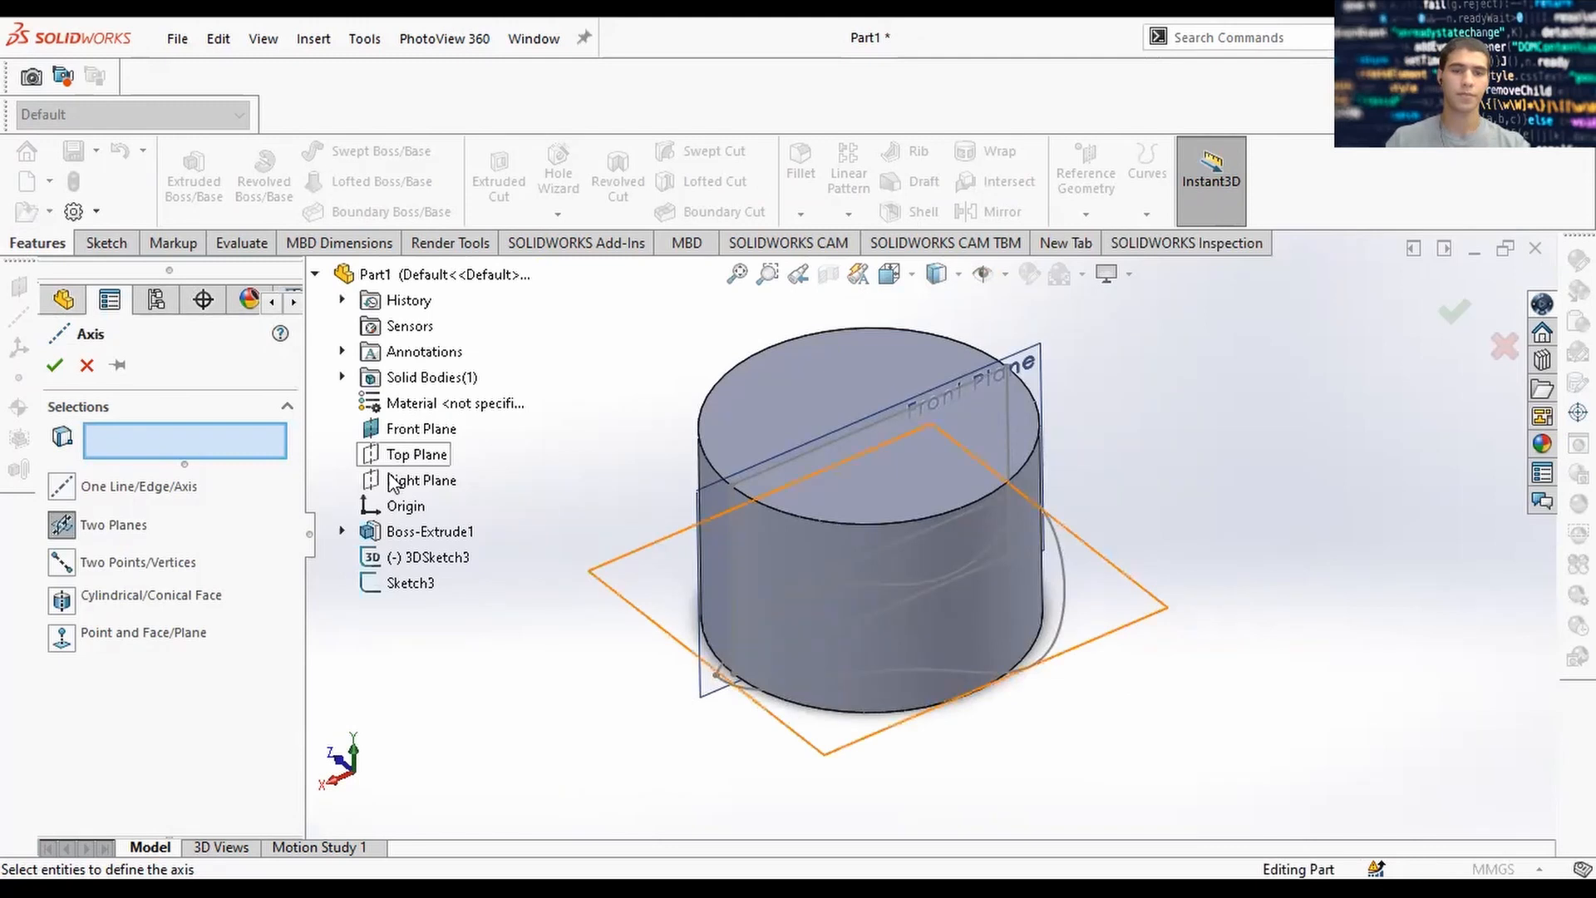
left_click(397, 480)
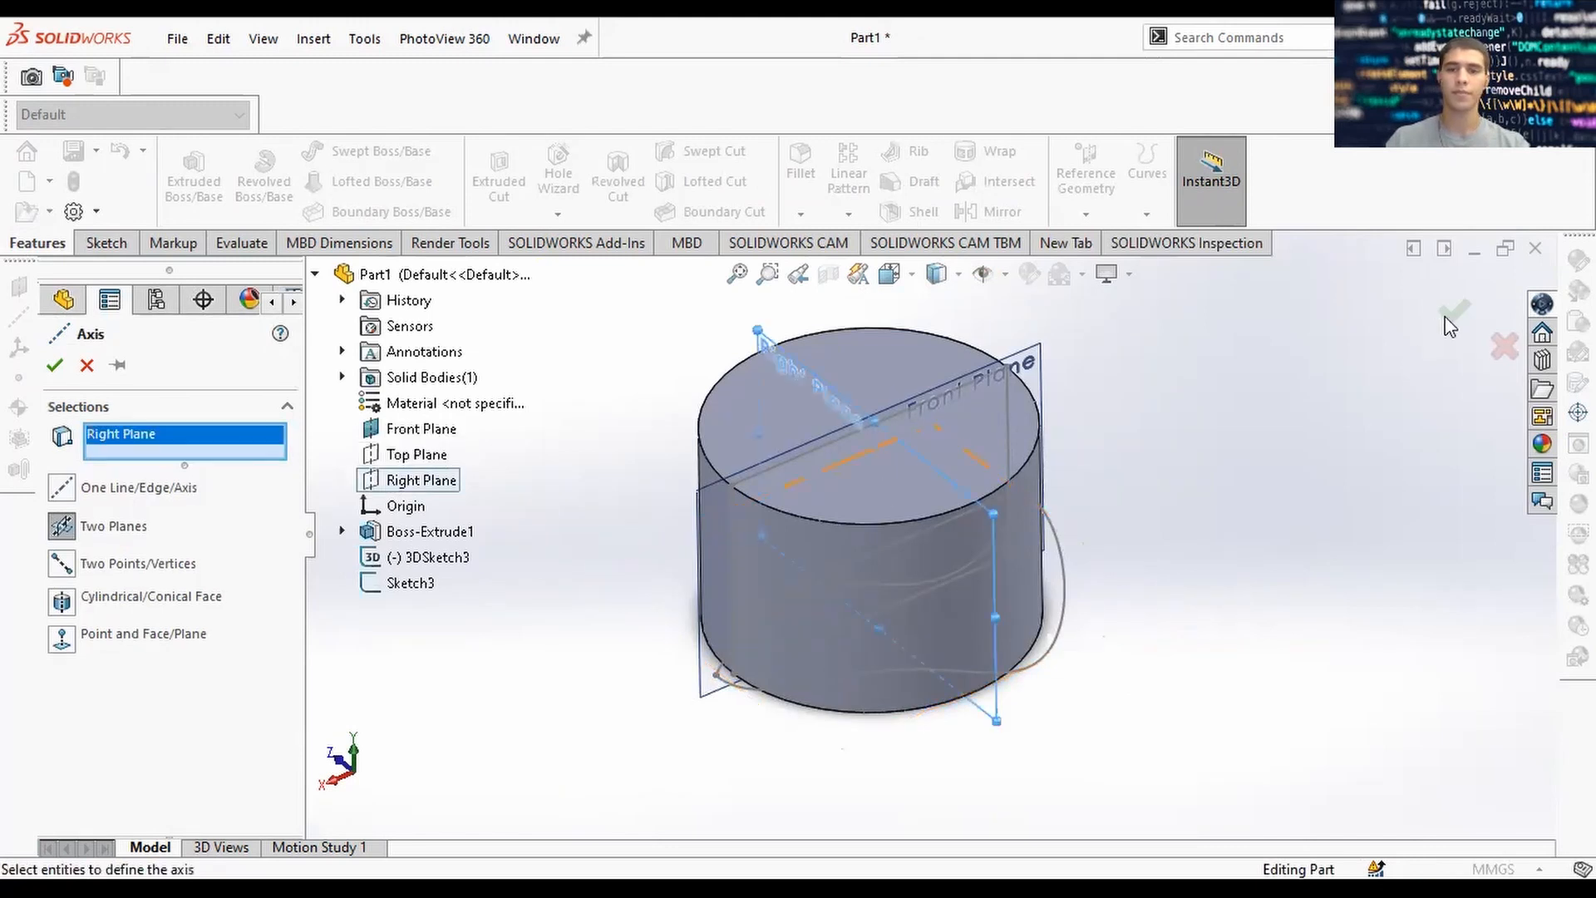
left_click(416, 430)
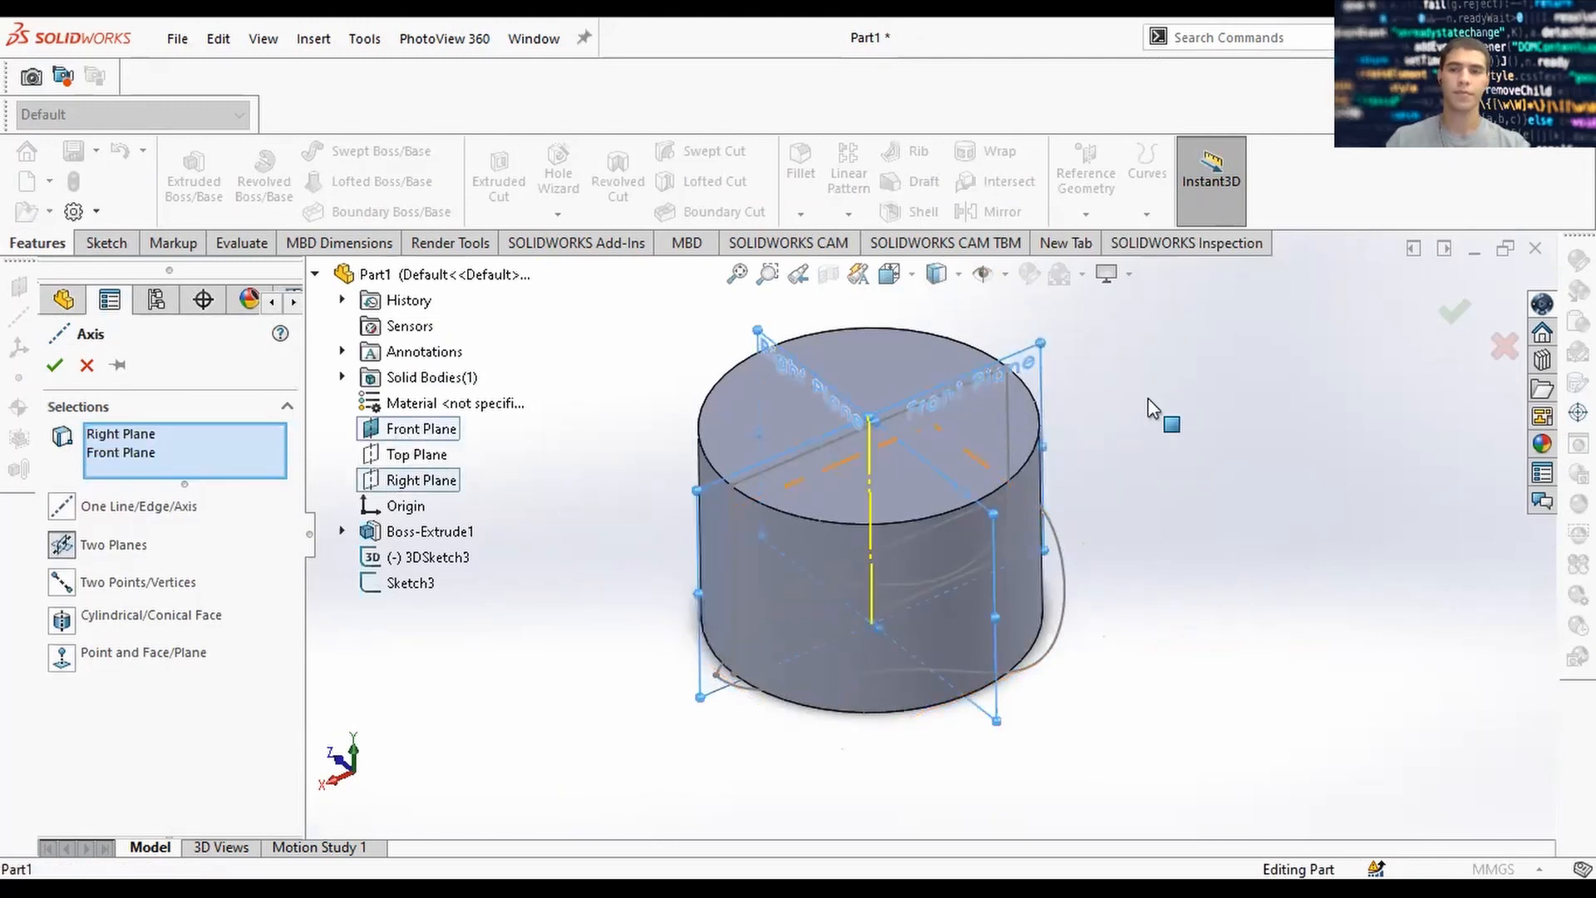
left_click(1451, 318)
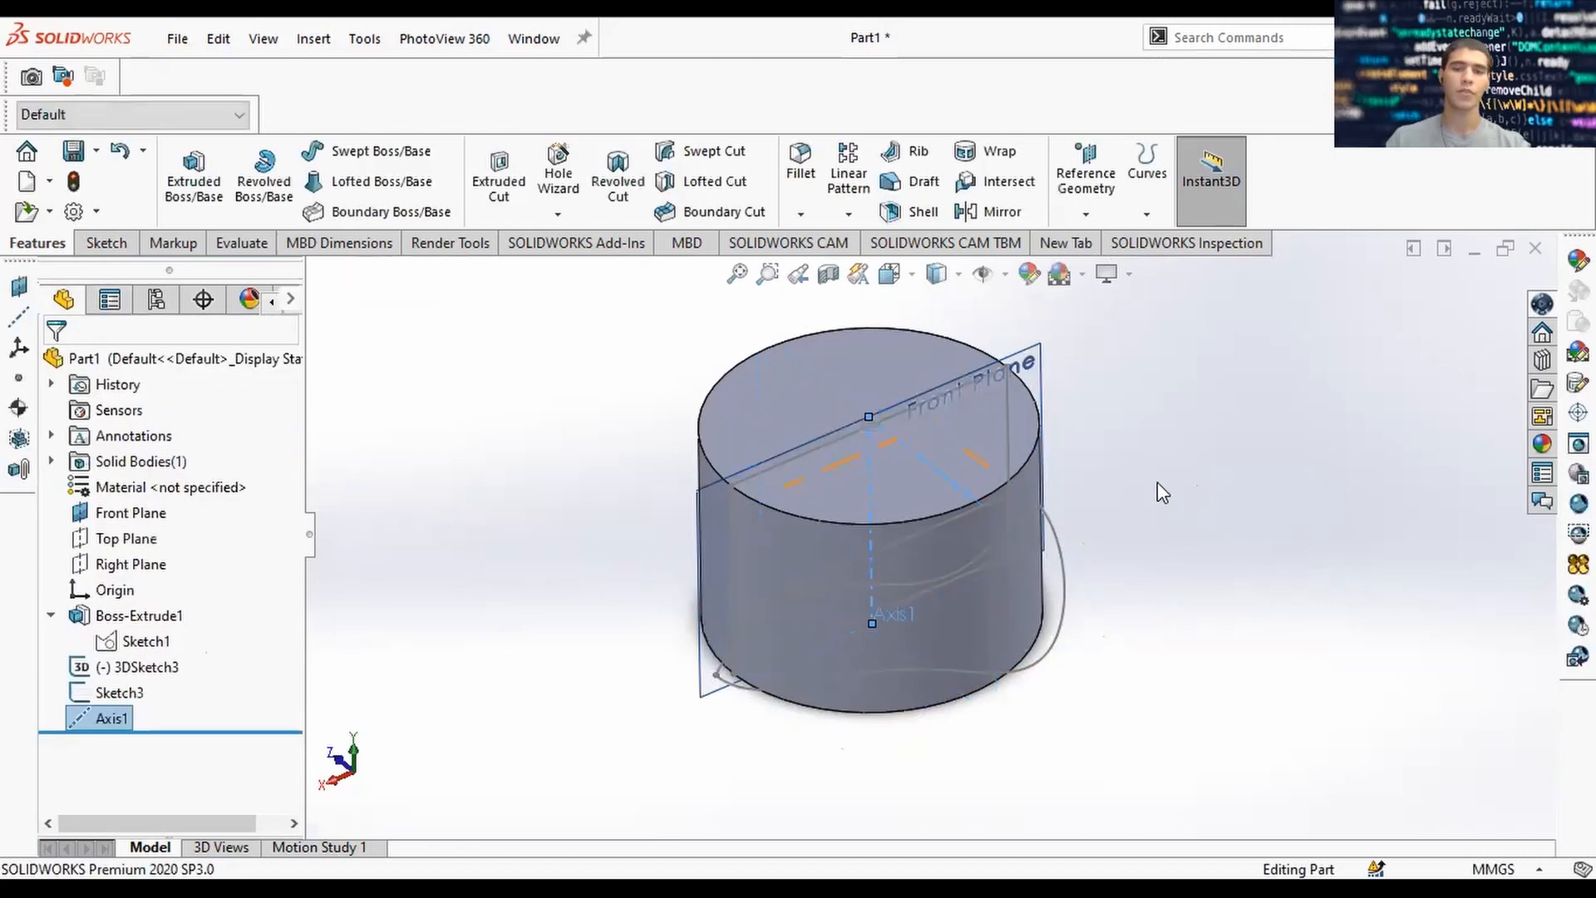
Hide the Front Plane and reorder Axis1 so it sits directly before Boss-Extrude1 in the feature tree.
right_click(1018, 397)
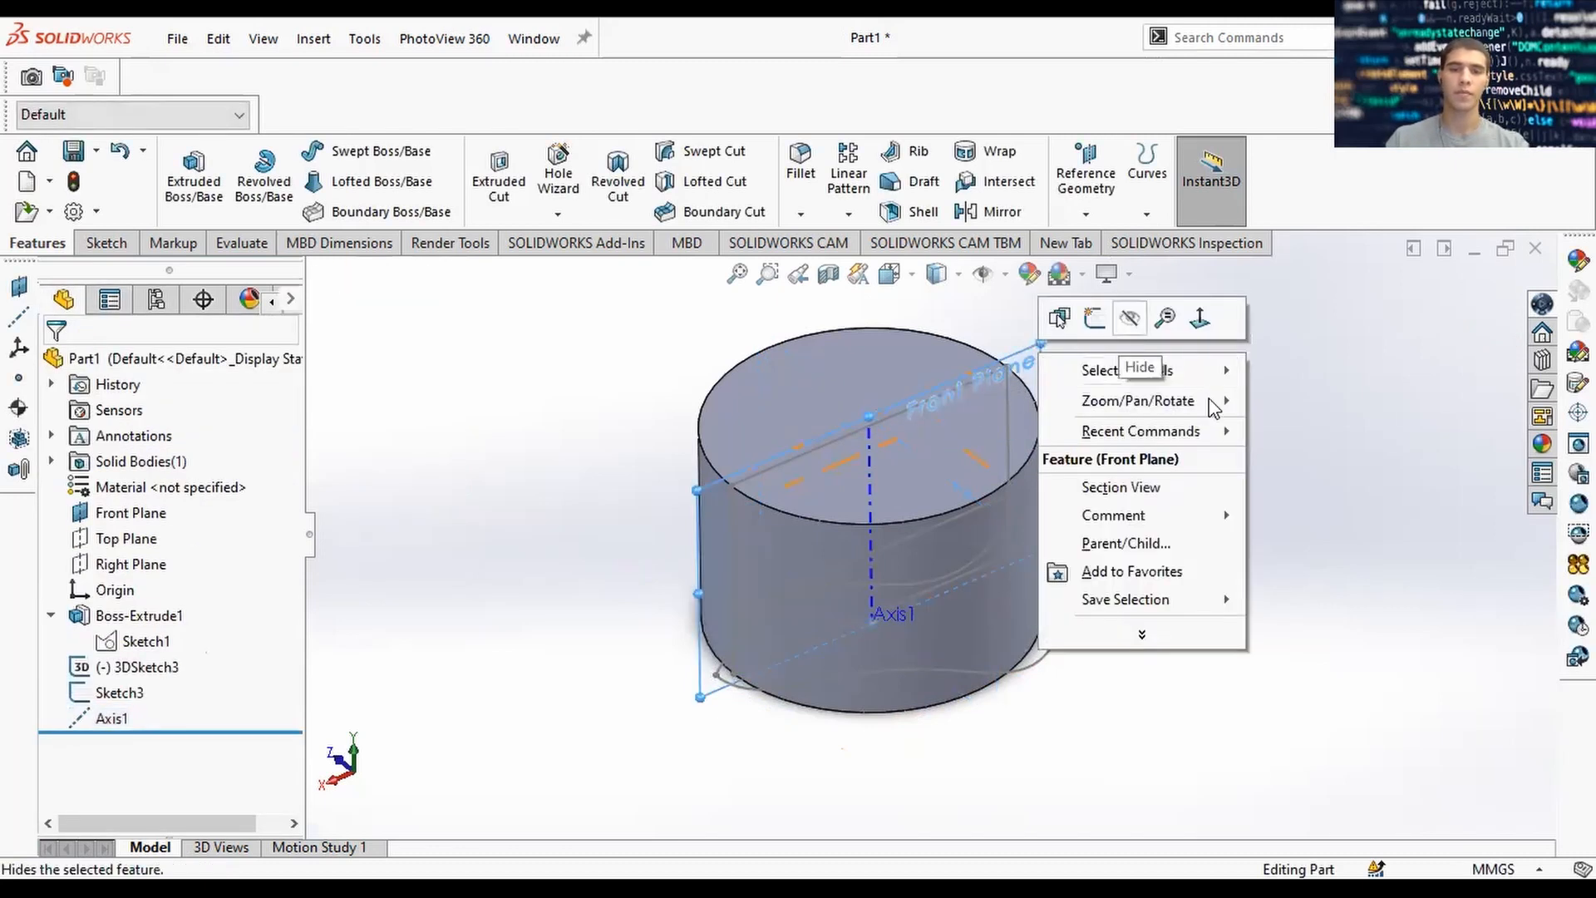
left_click(1130, 318)
left_click_drag(106, 714, 76, 596)
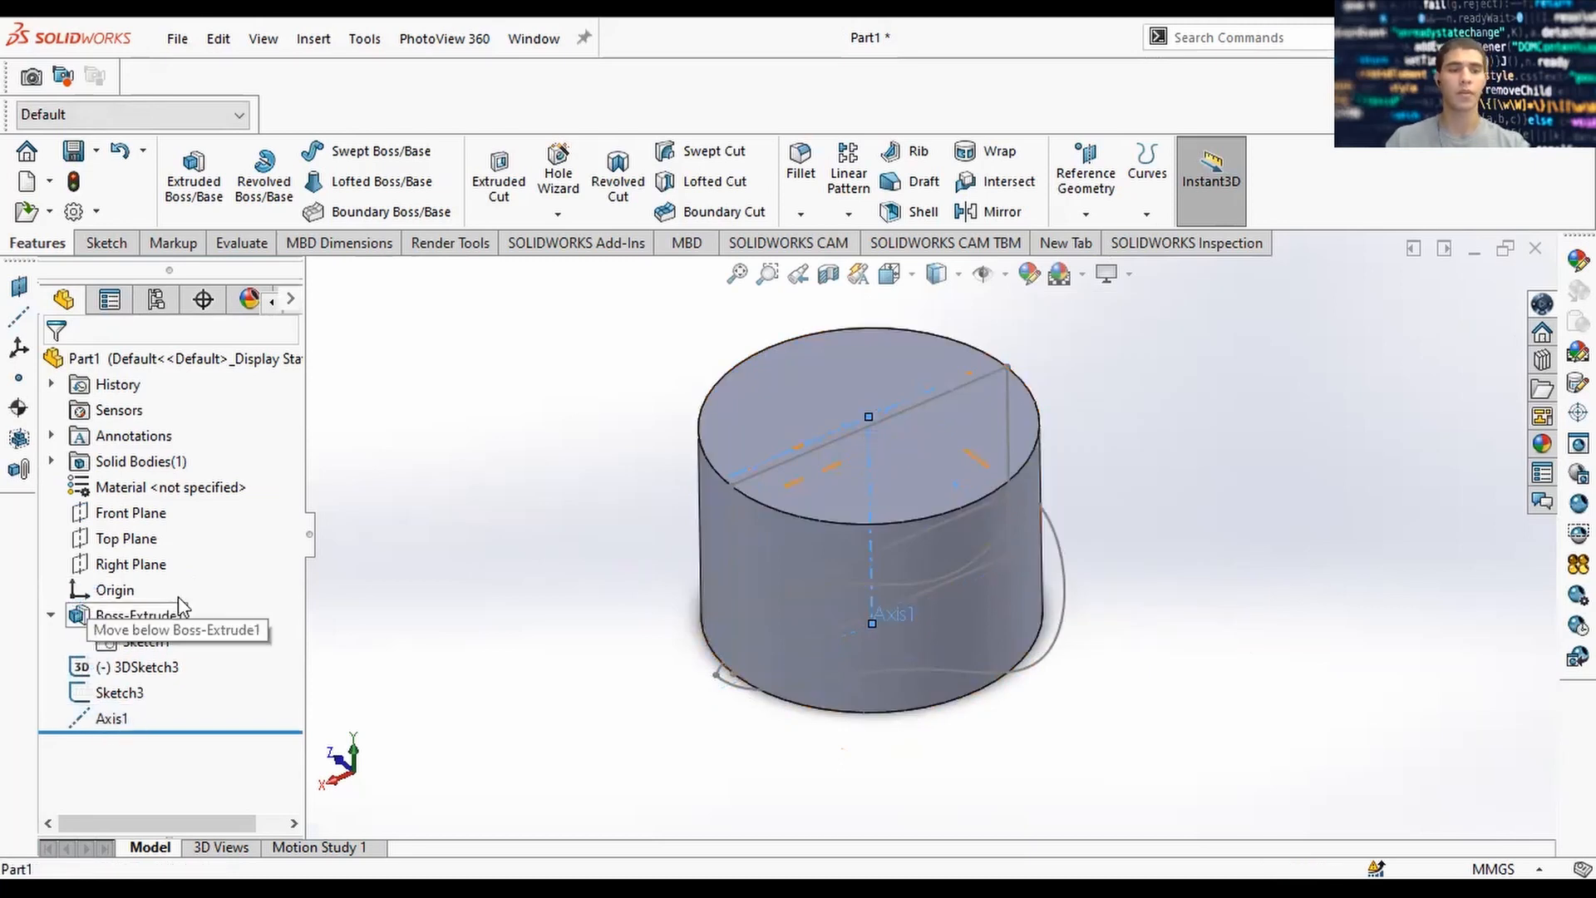
left_click_drag(179, 605, 400, 627)
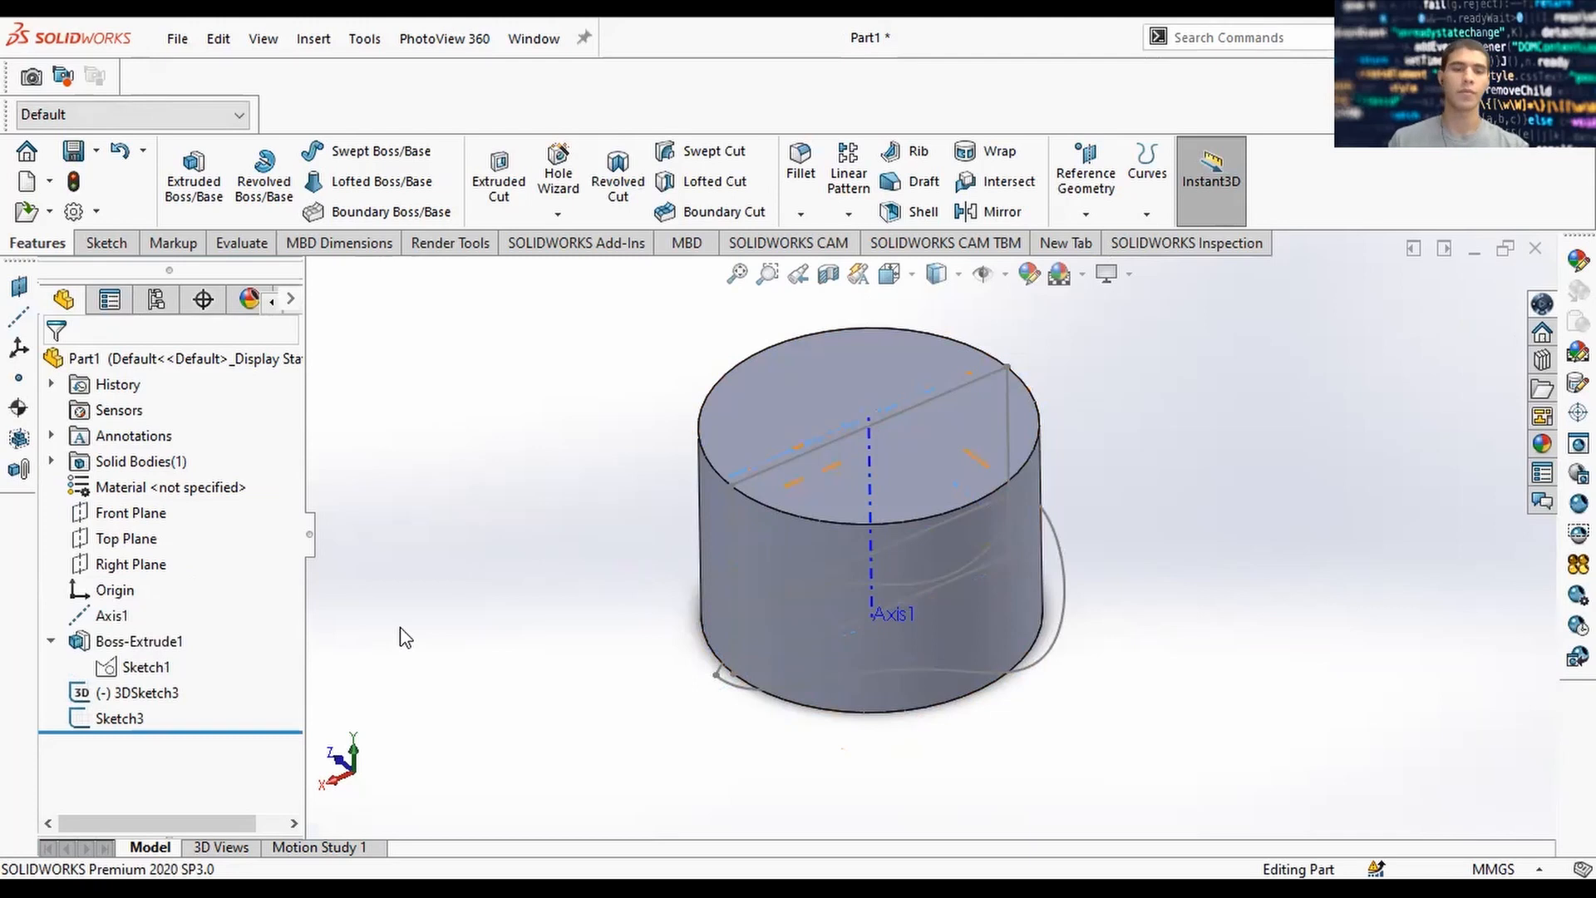
Set up a boss sweep with a circular profile that follows the wavy 3DSketch3 curve as its path.
left_click(98, 718)
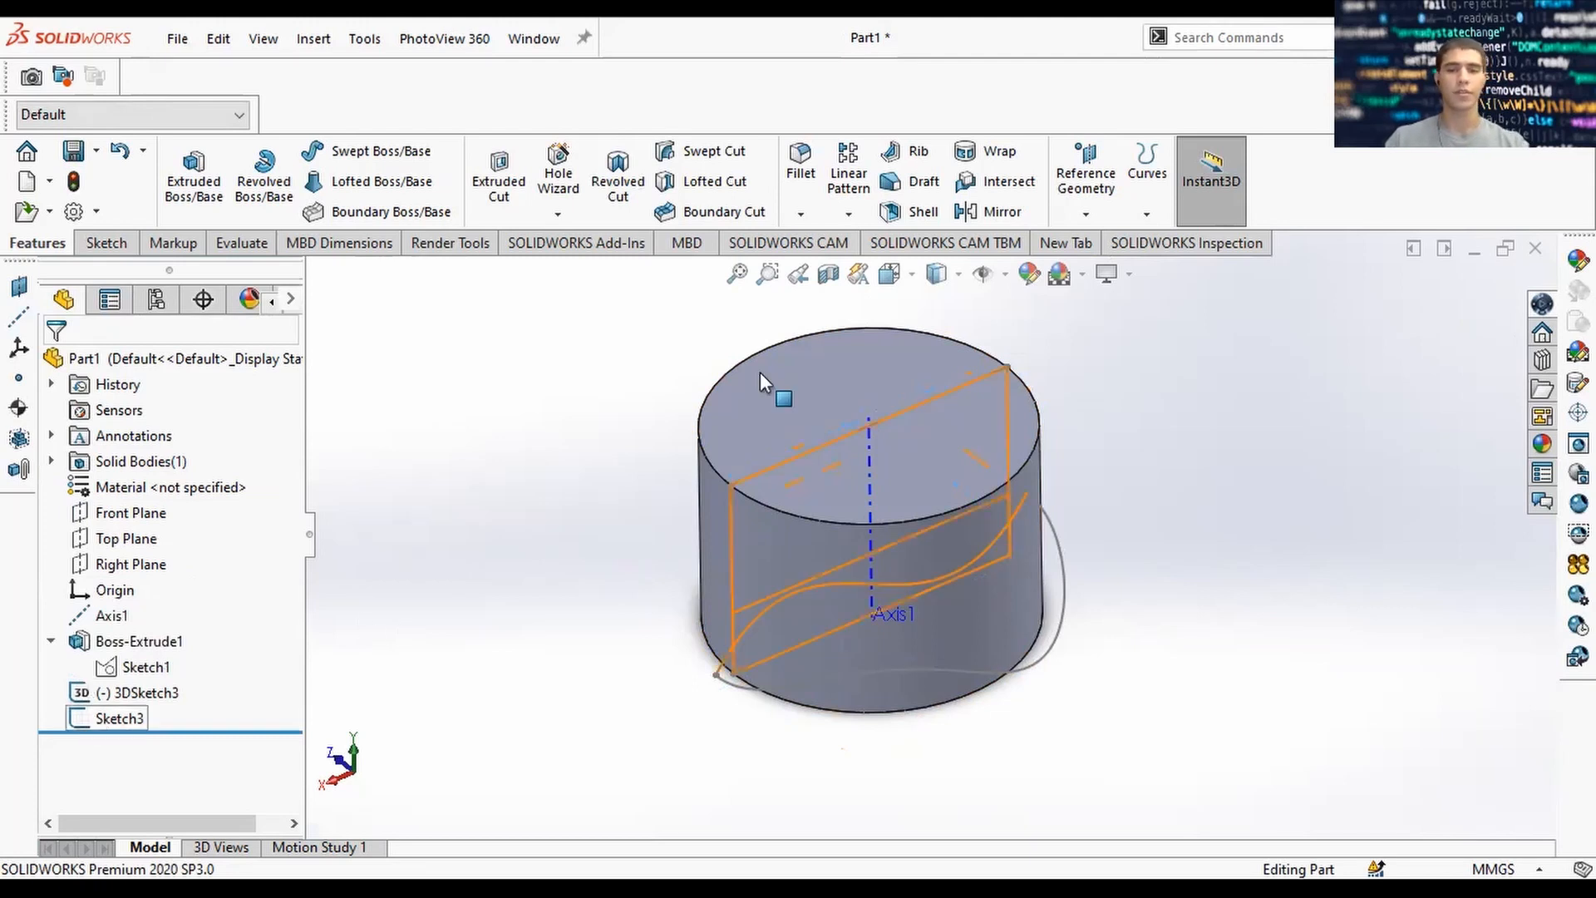
left_click(877, 421)
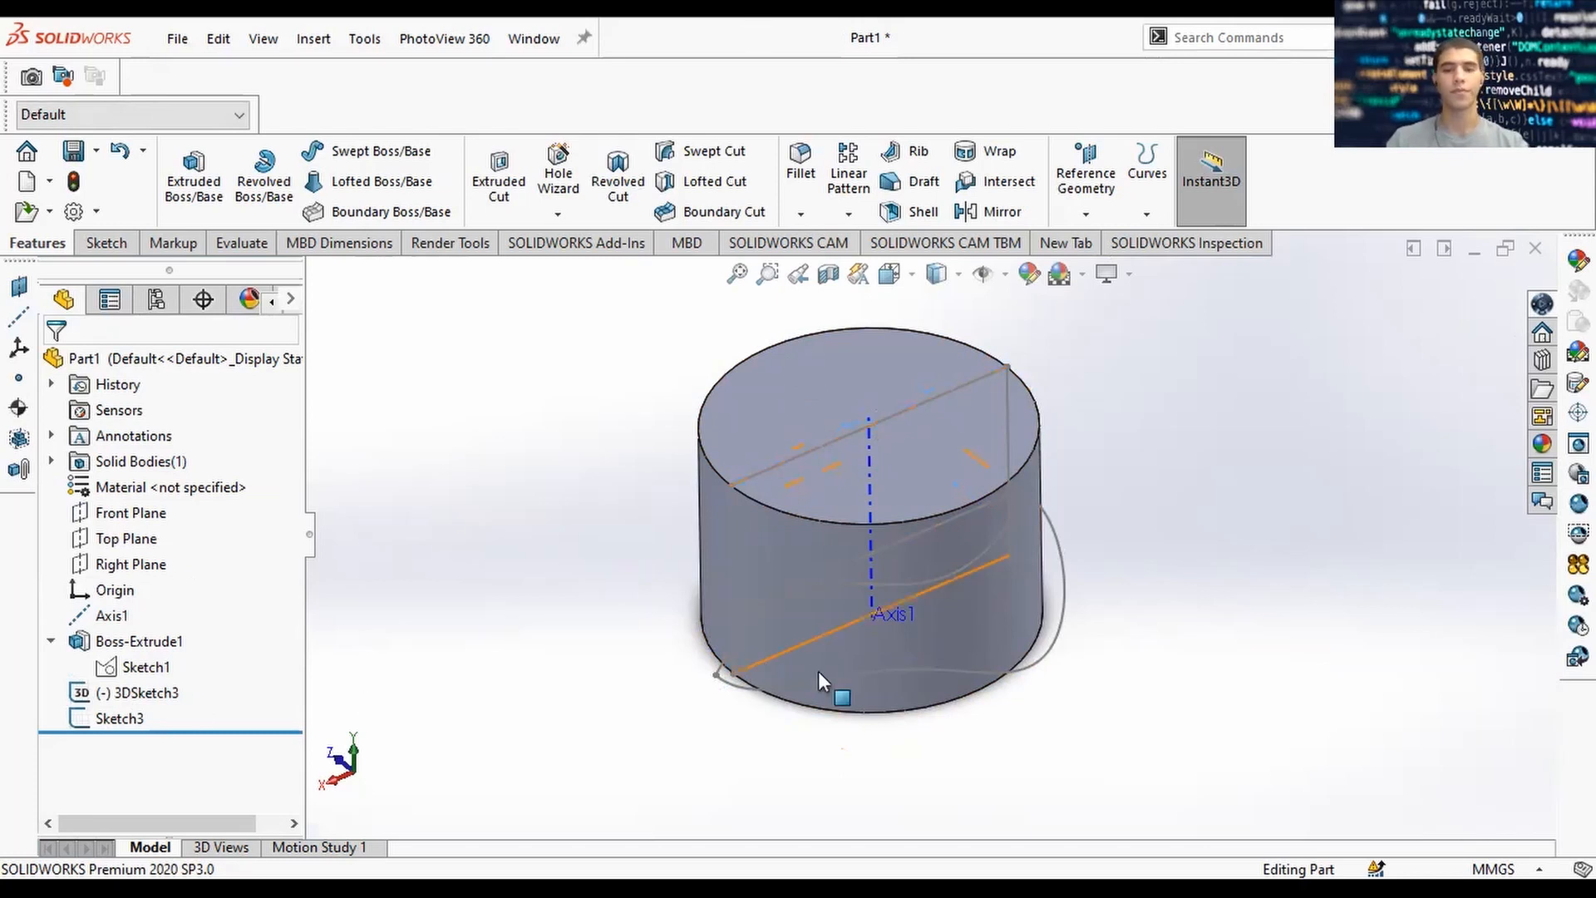
left_click(926, 671)
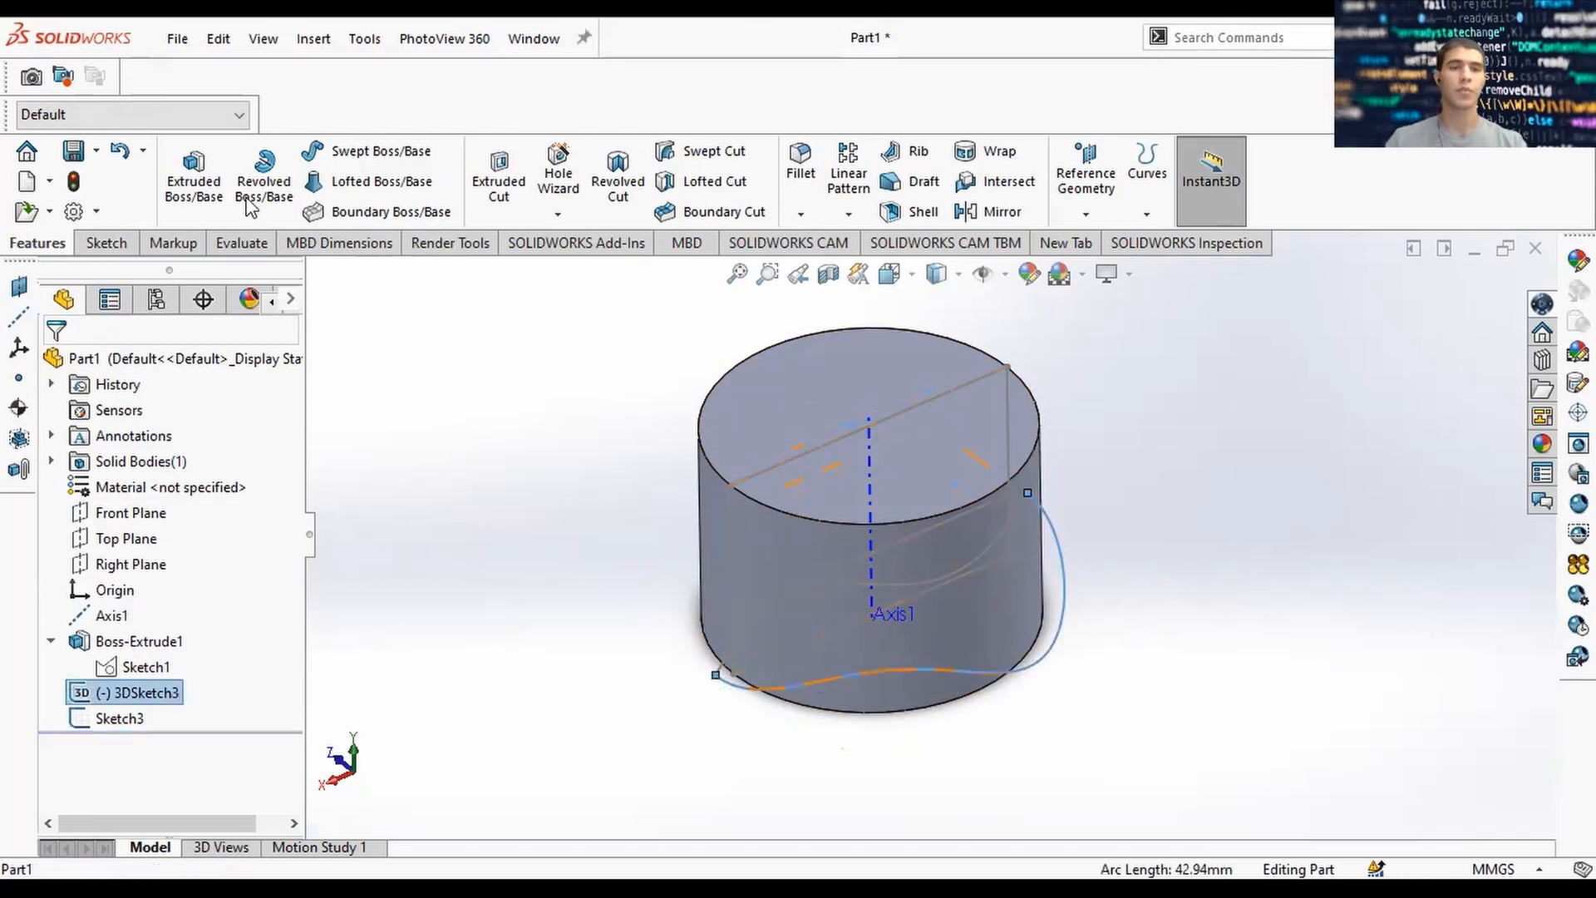
left_click(380, 150)
left_click(500, 443)
middle_click_drag(990, 481, 1065, 498)
scroll(1030, 501, "down", 5)
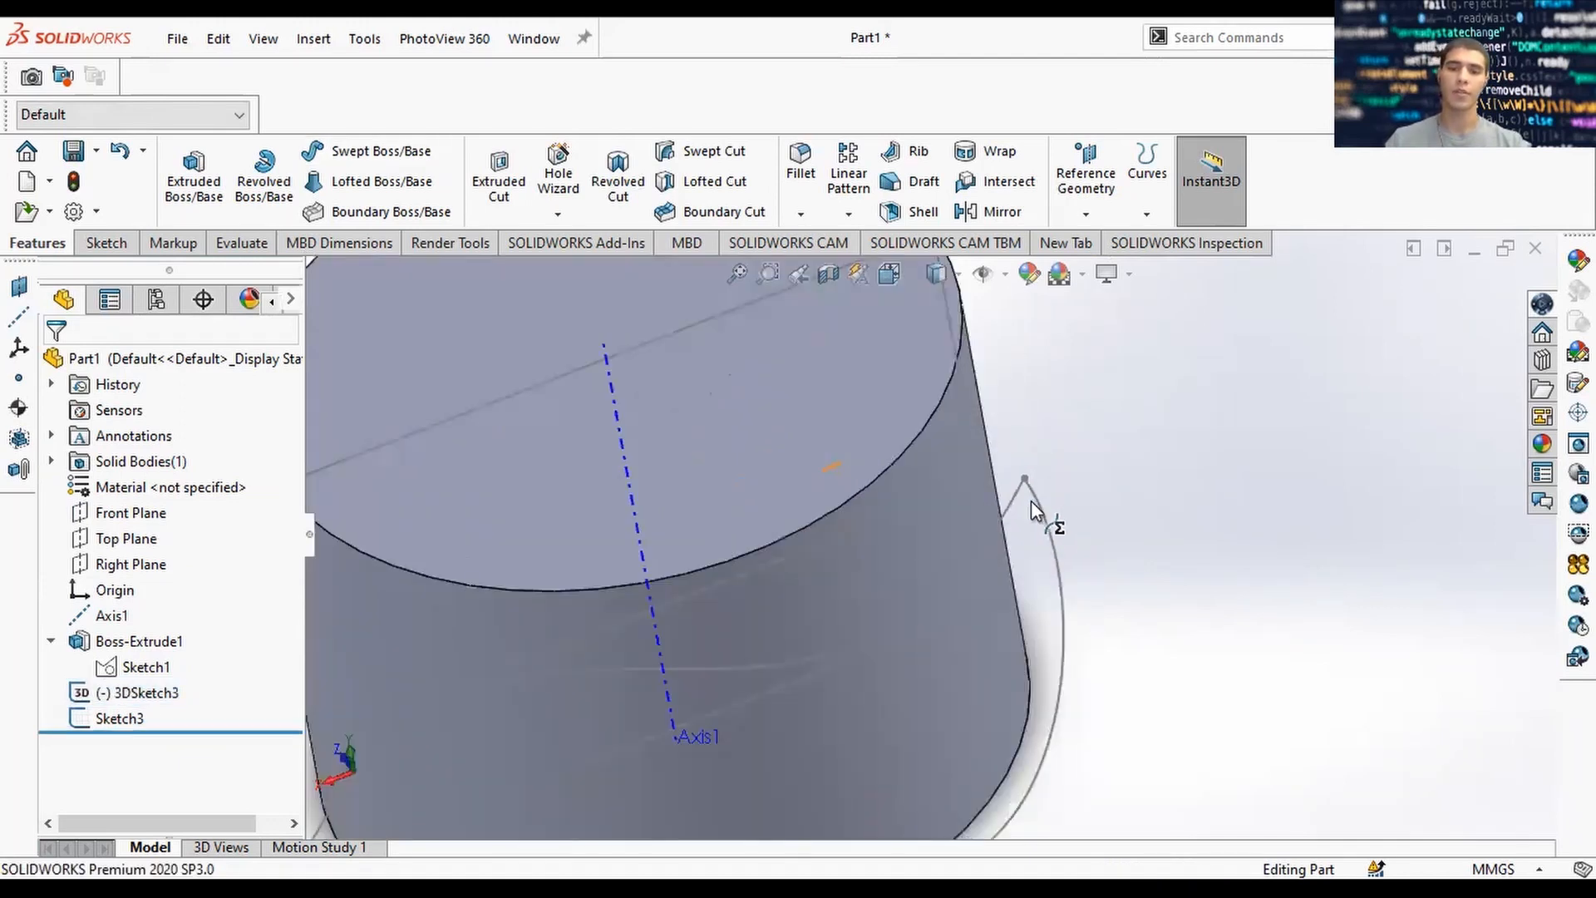
scroll(1030, 501, "up", 3)
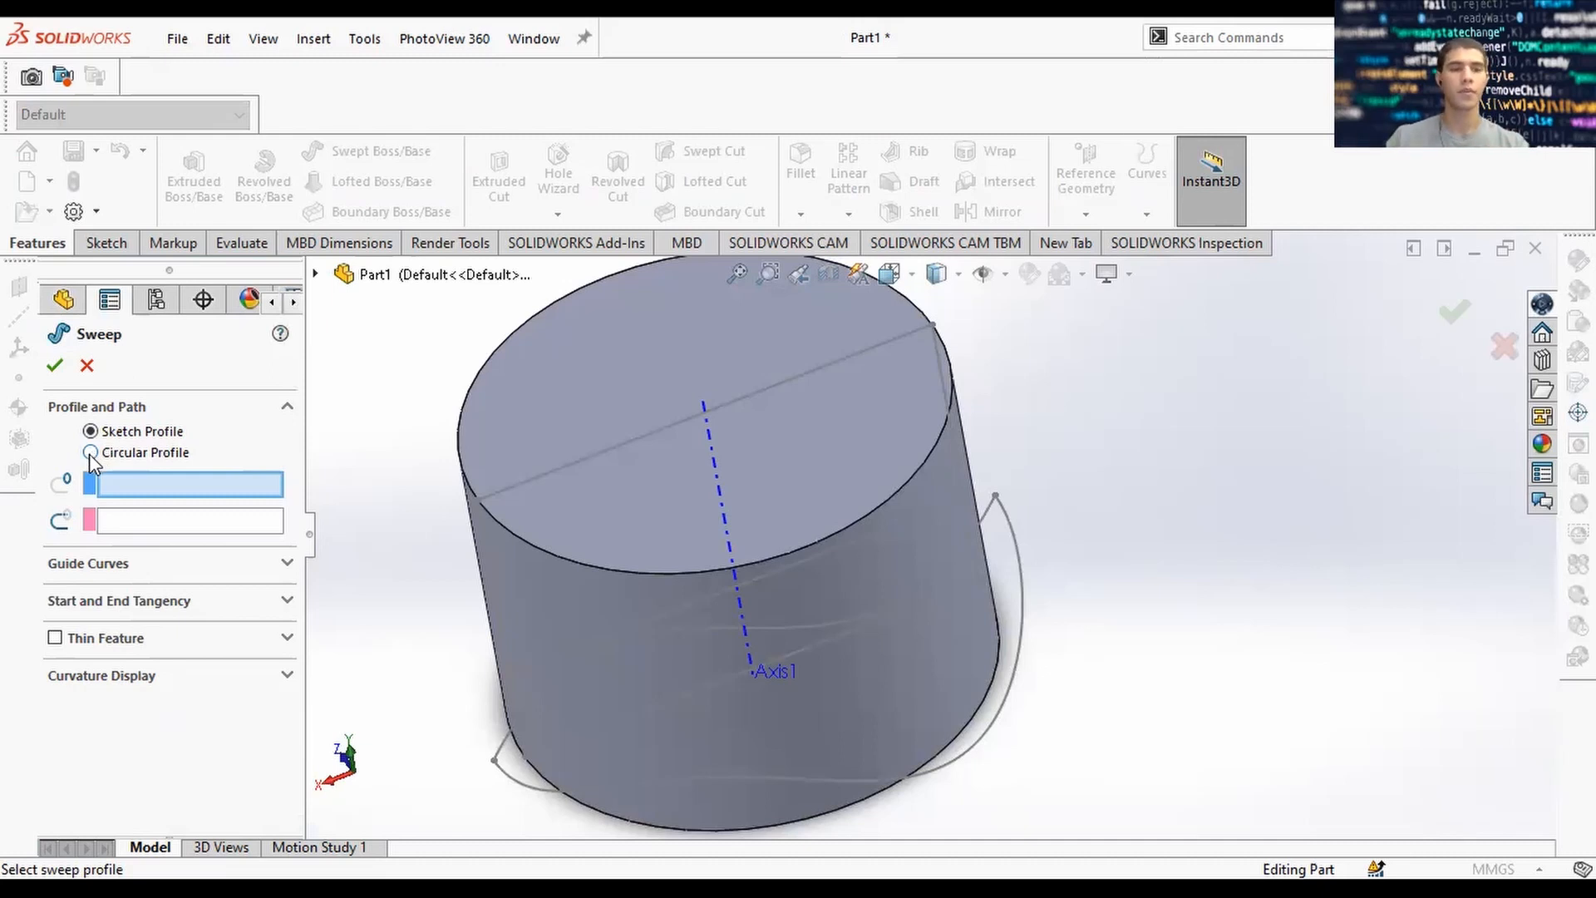
left_click(90, 452)
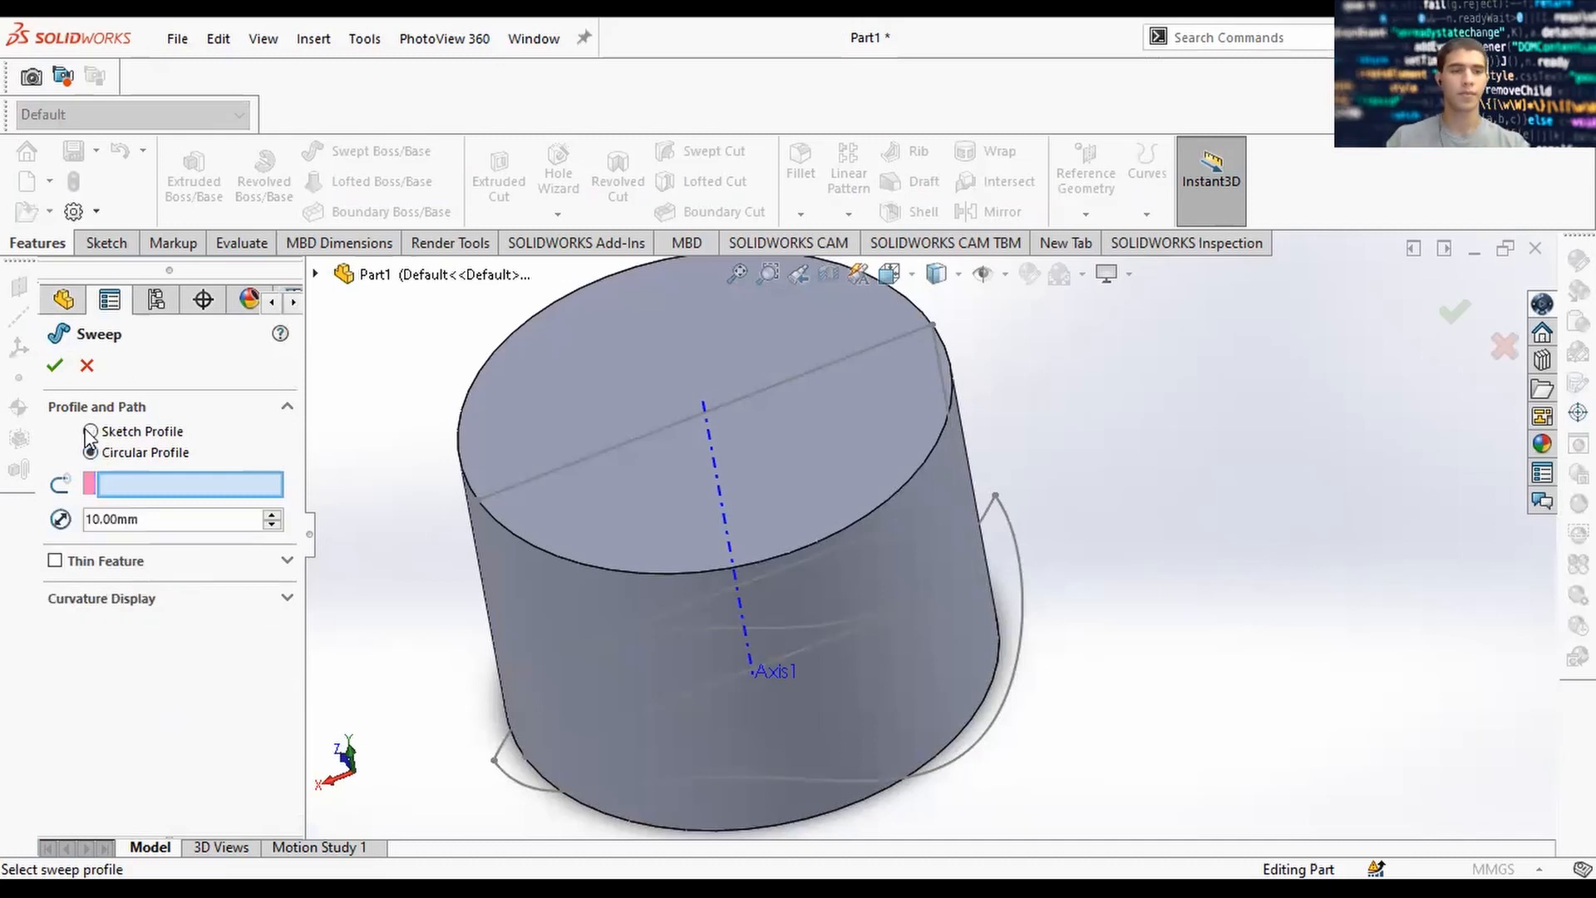
left_click(90, 431)
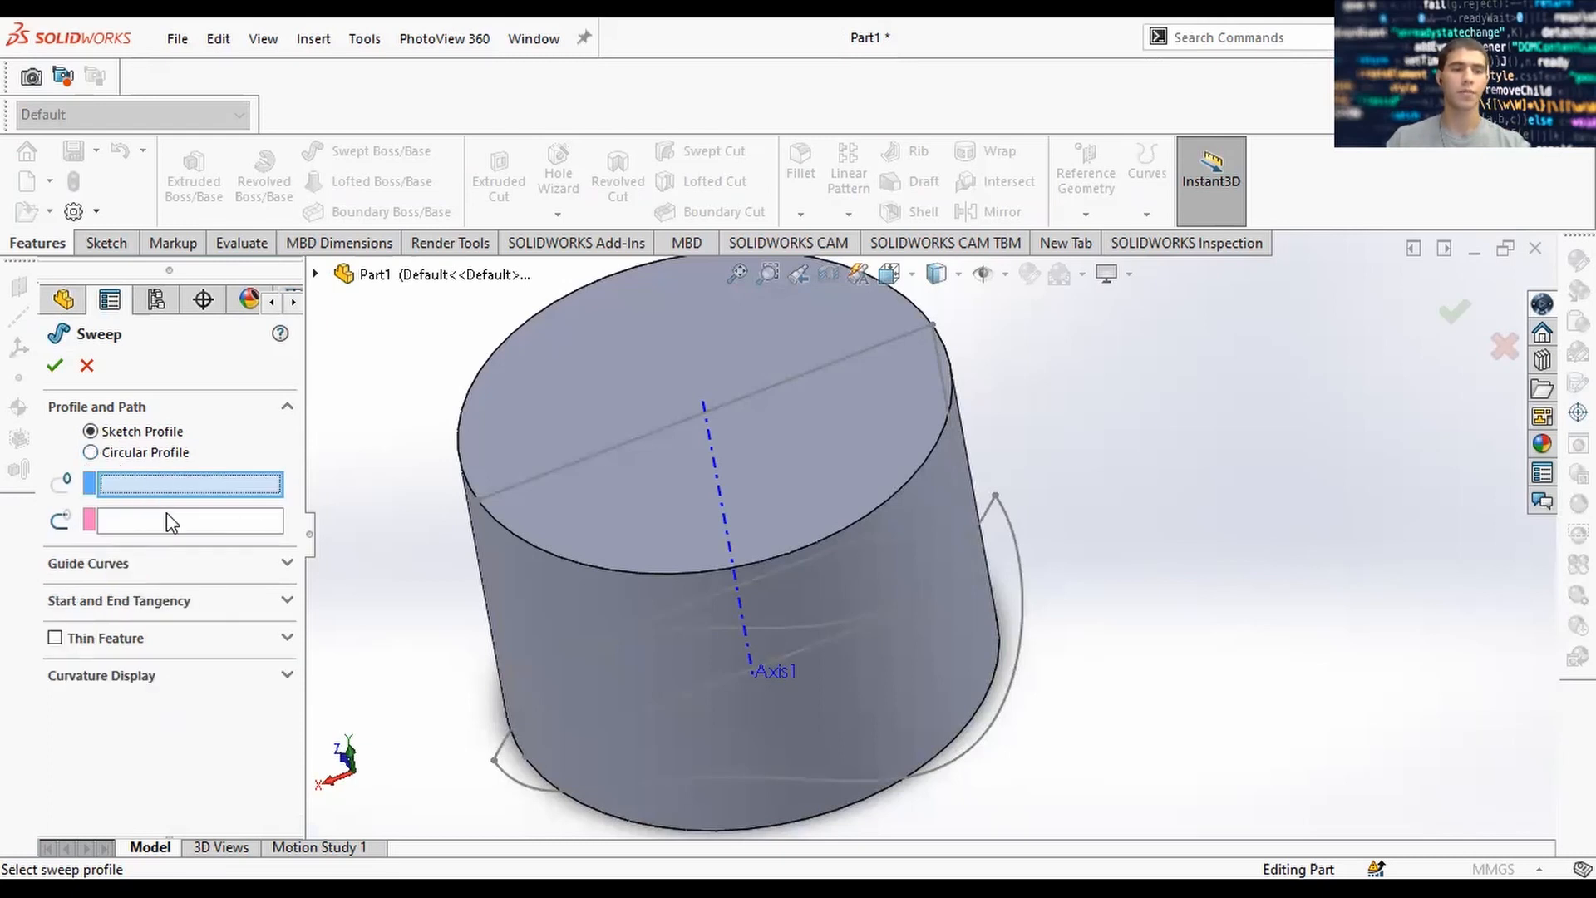
left_click(91, 452)
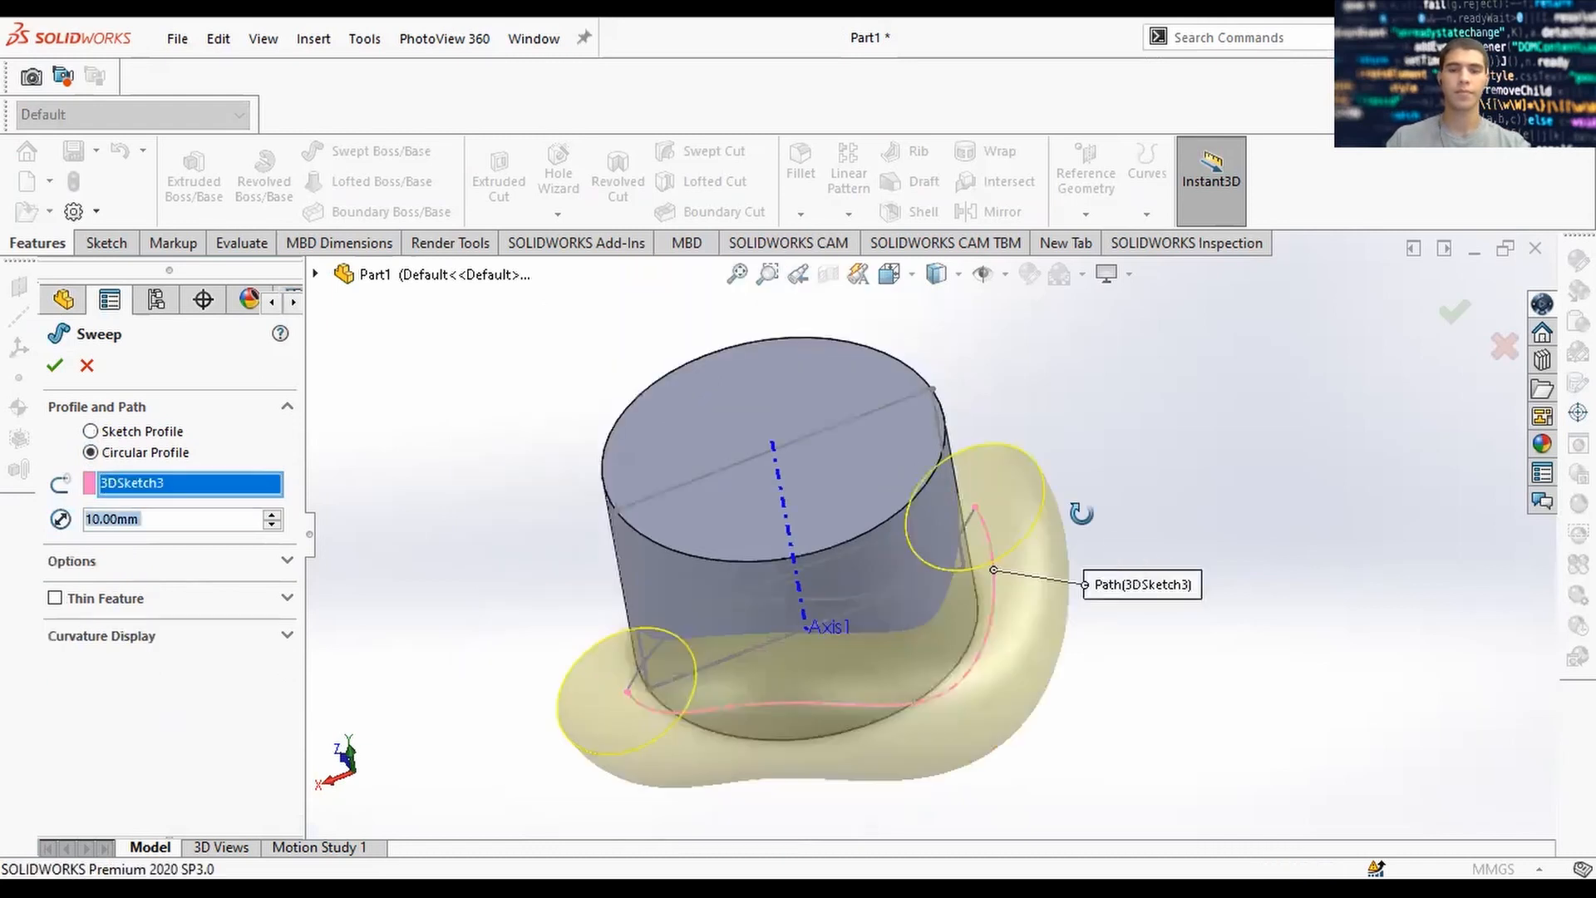
left_click(997, 569)
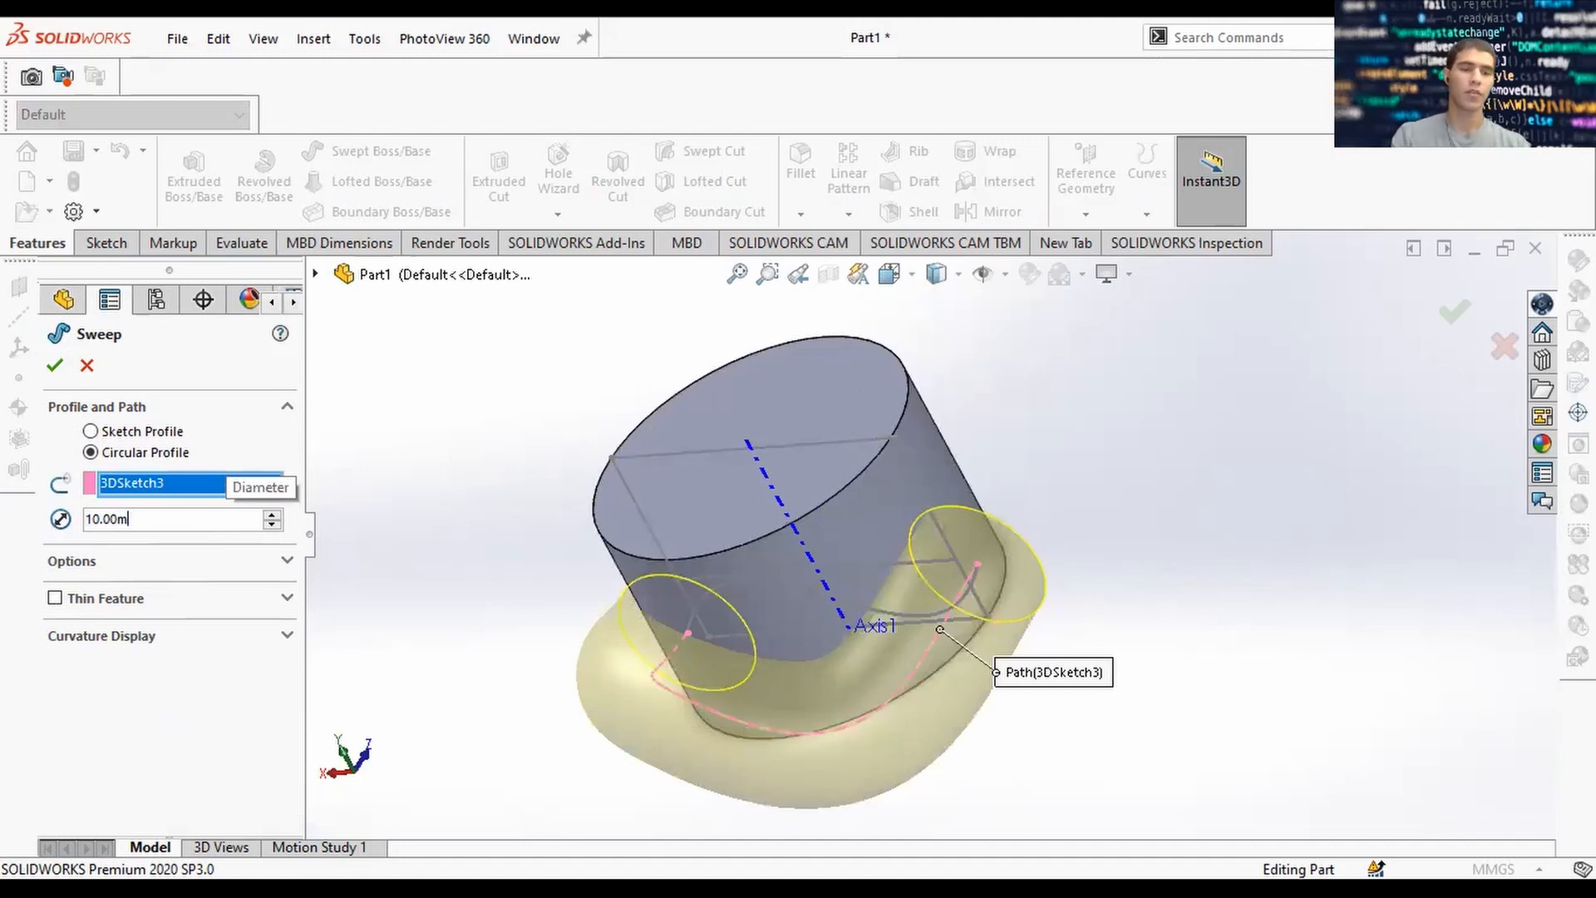
Set the sweep's circular profile diameter to 2 mm and create the sweep with Merge result enabled.
key("BackSpace")
key("BackSpace")
key("BackSpace")
key("BackSpace")
key("BackSpace")
key("BackSpace")
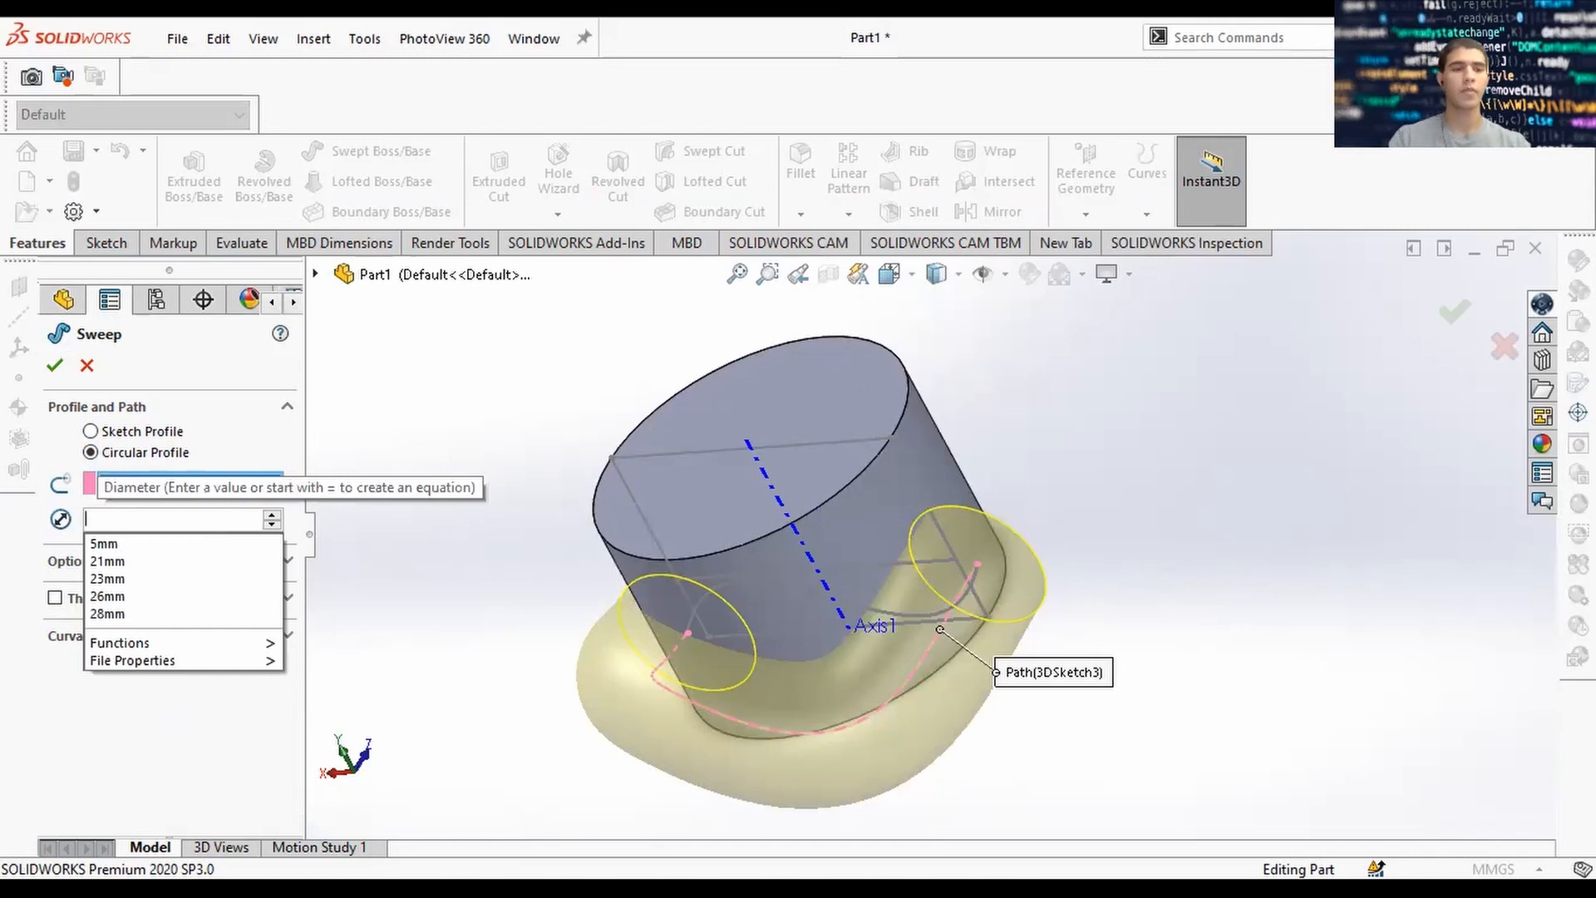
type("2")
key("Return")
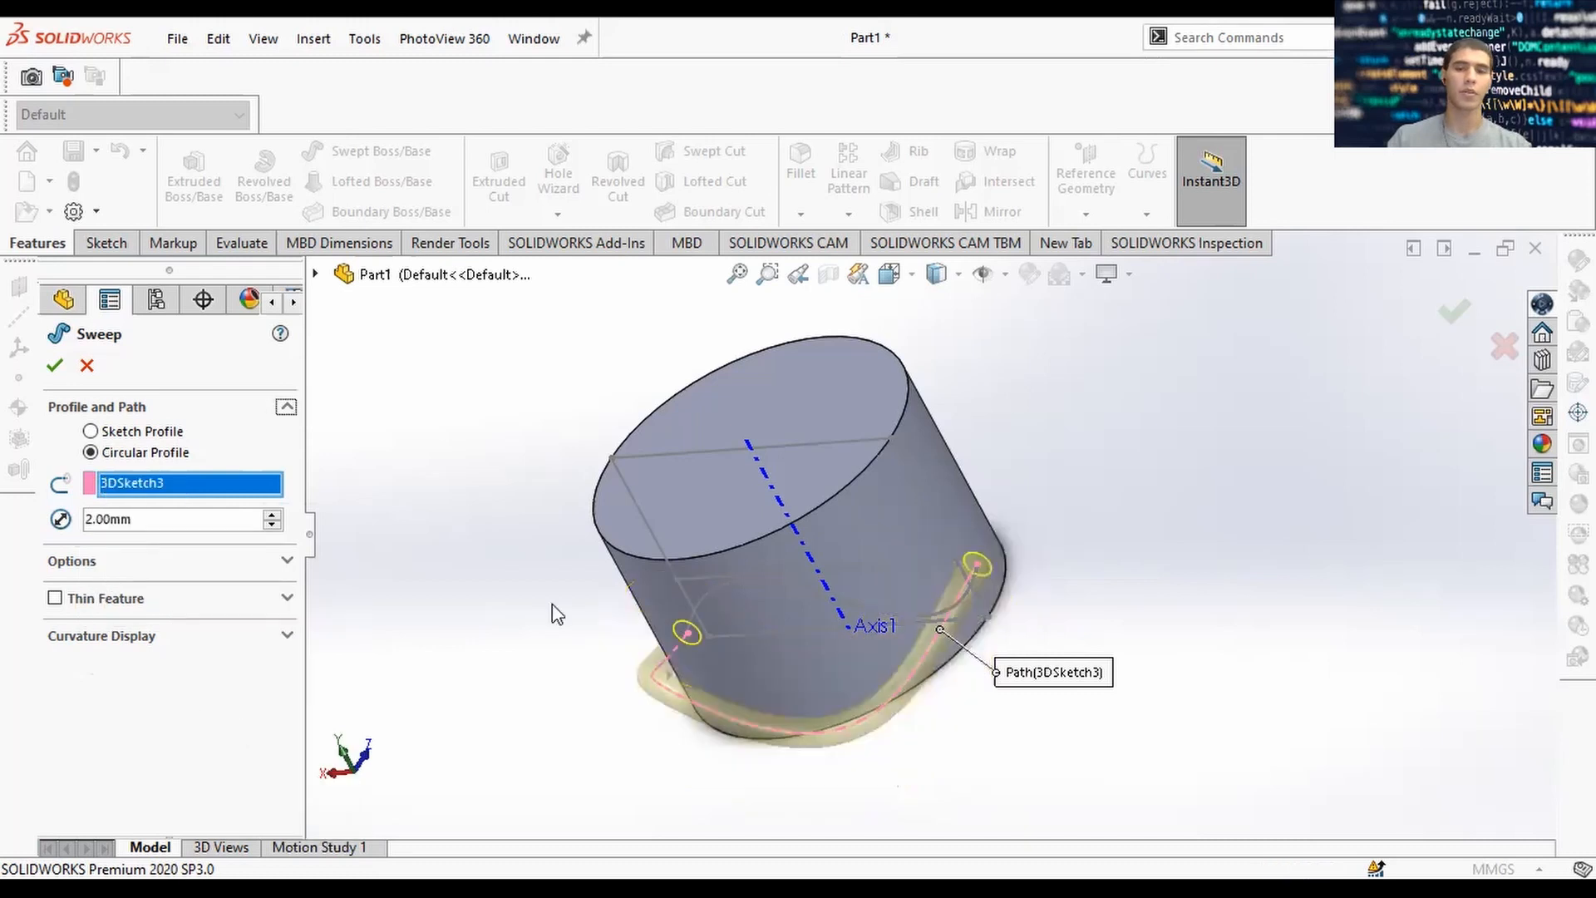
middle_click_drag(965, 615, 951, 771)
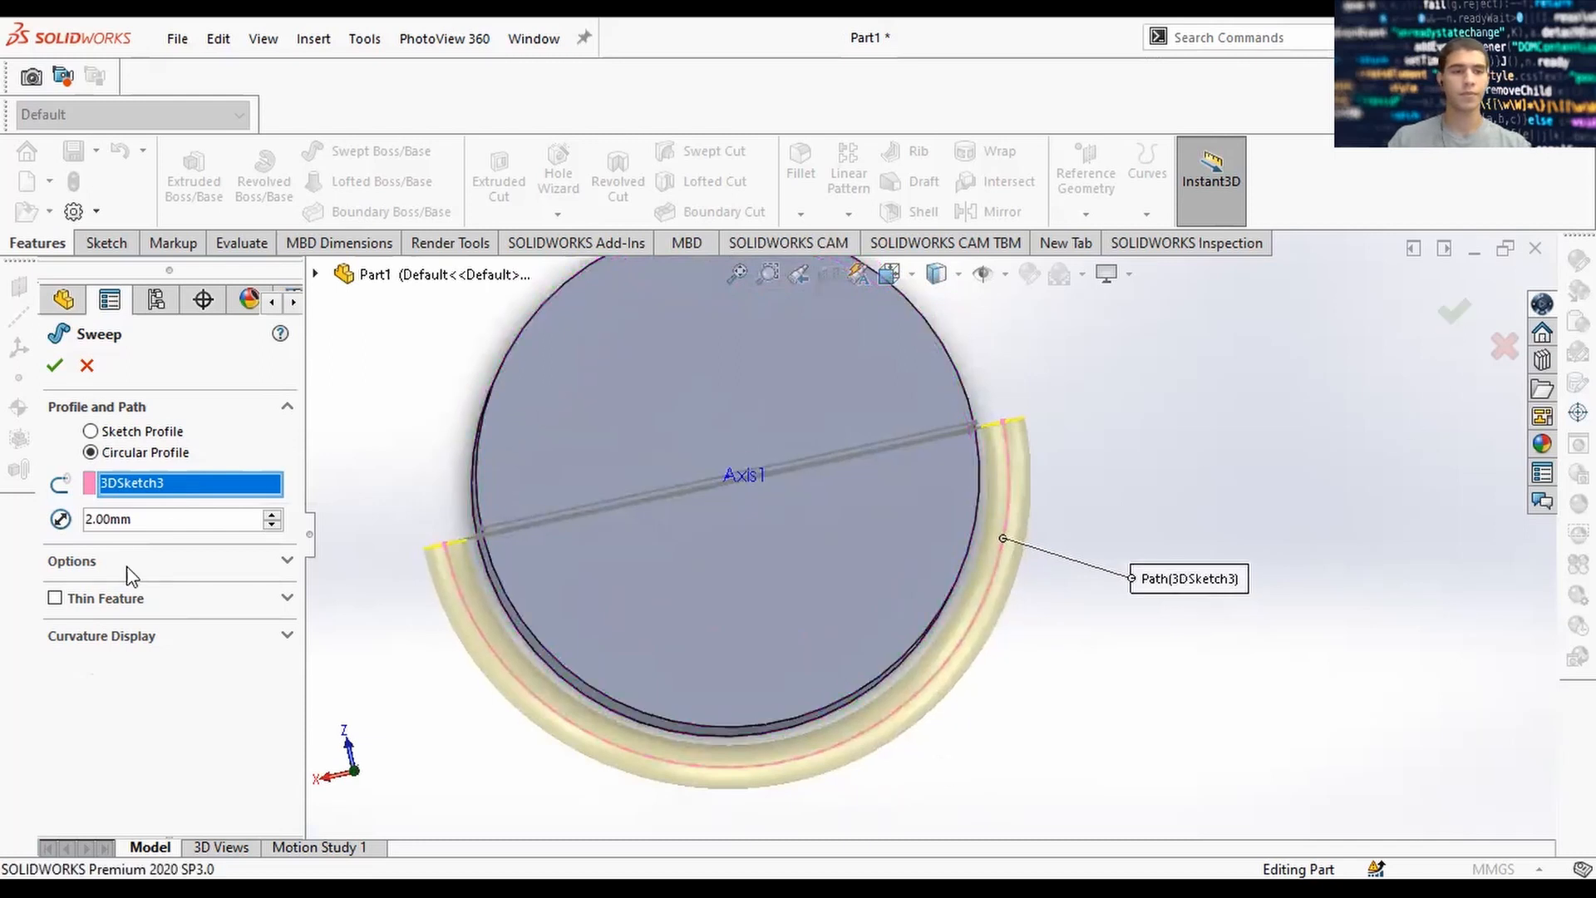
left_click(167, 561)
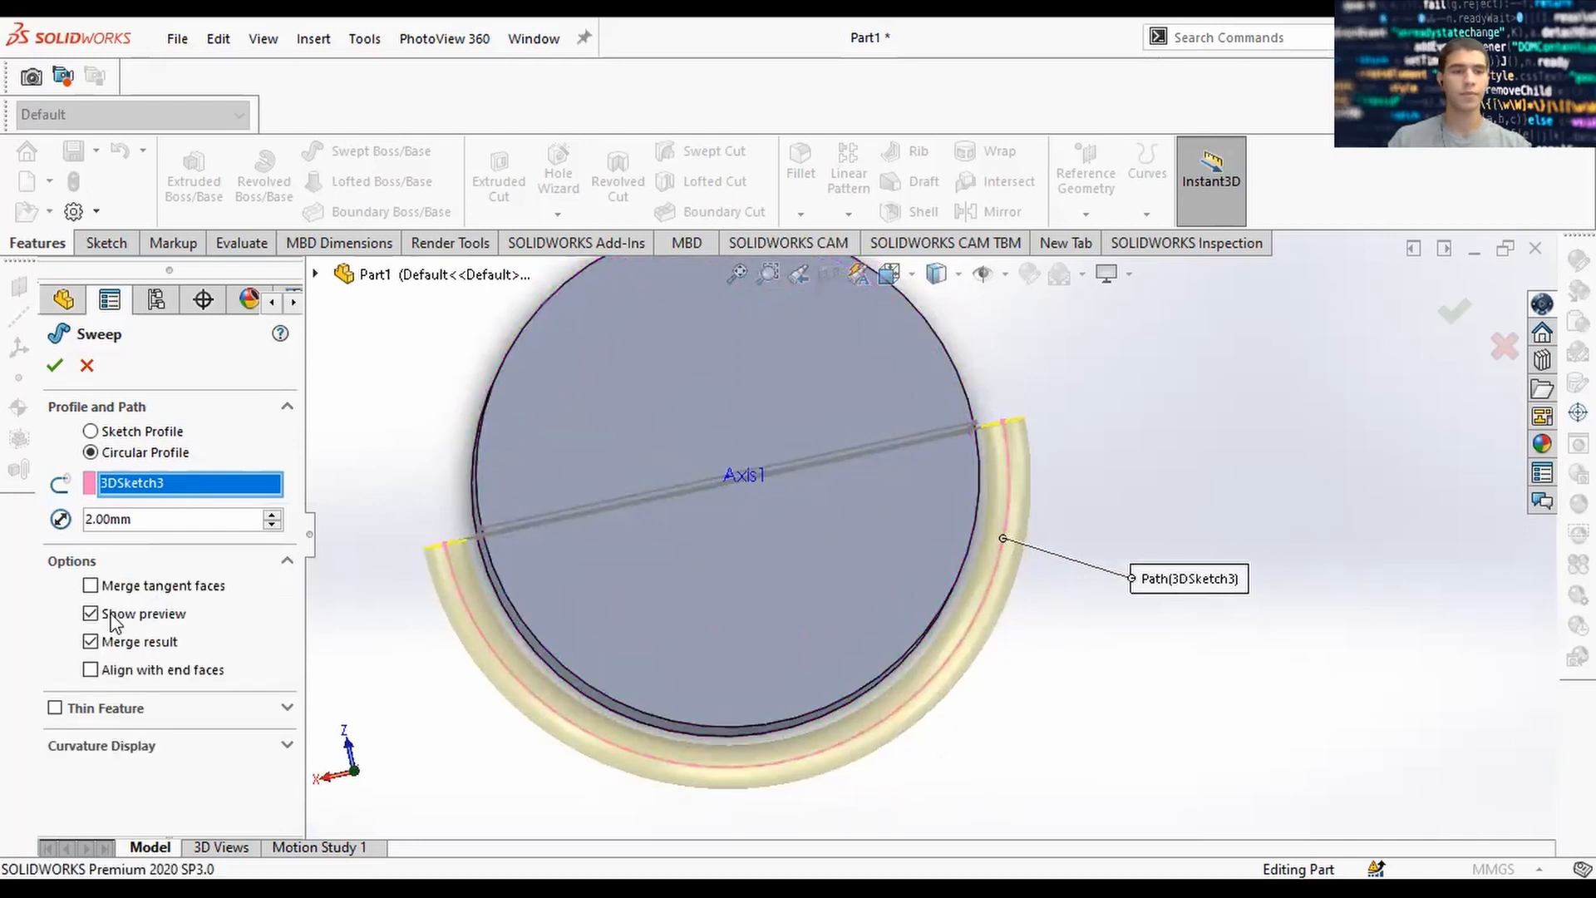
left_click(1454, 313)
middle_click_drag(1044, 684, 1021, 492)
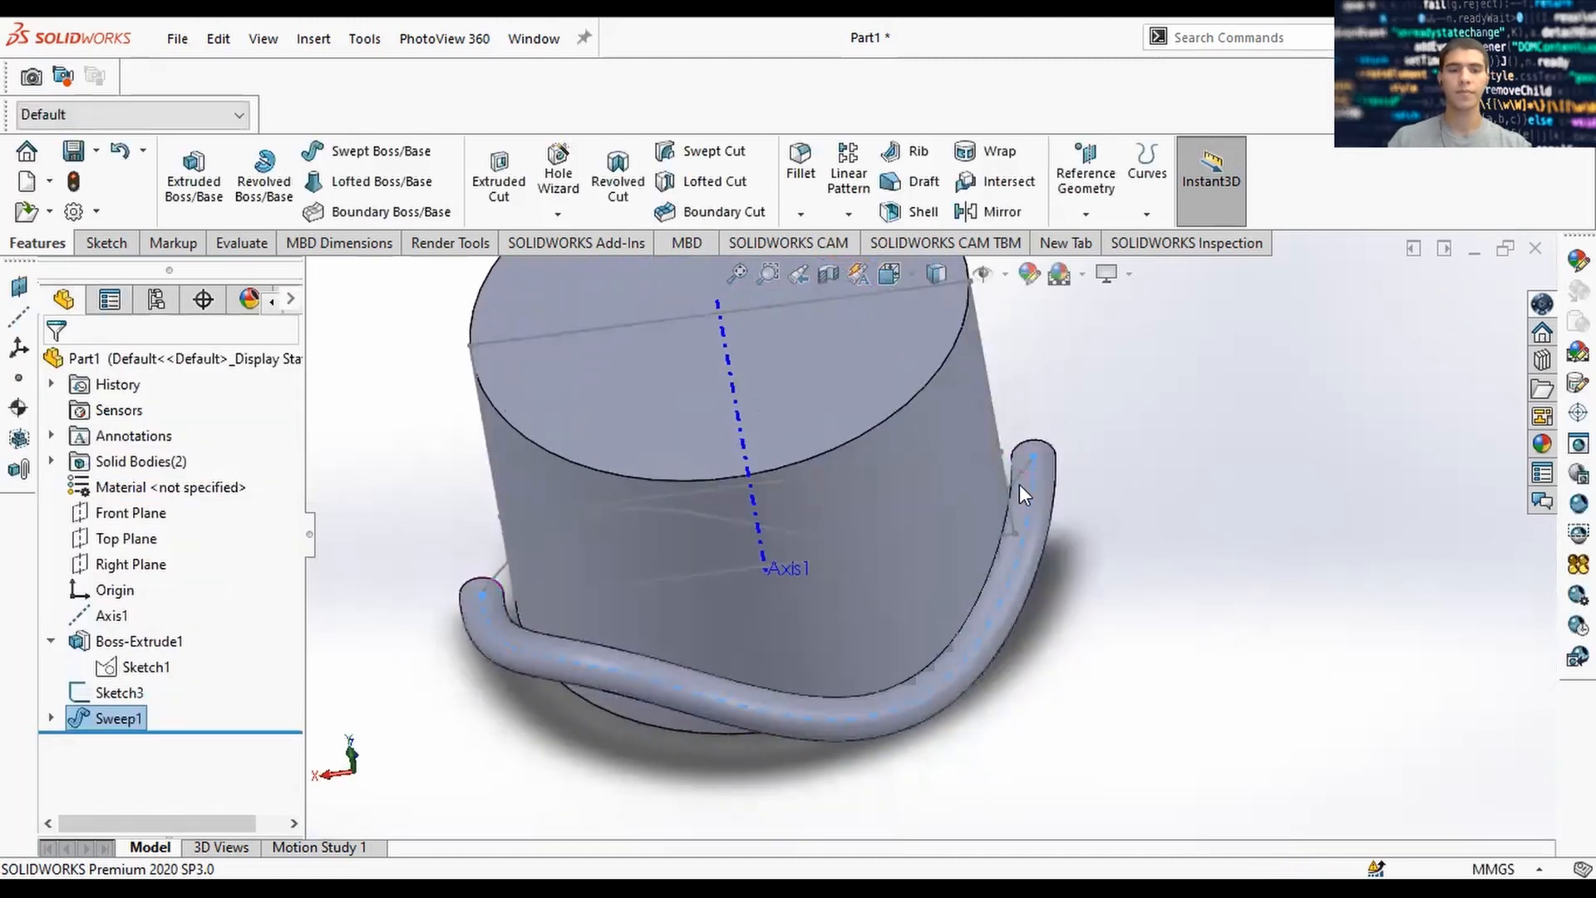
Edit the Boss-Extrude1 feature and clear its selected contour.
left_click(80, 645)
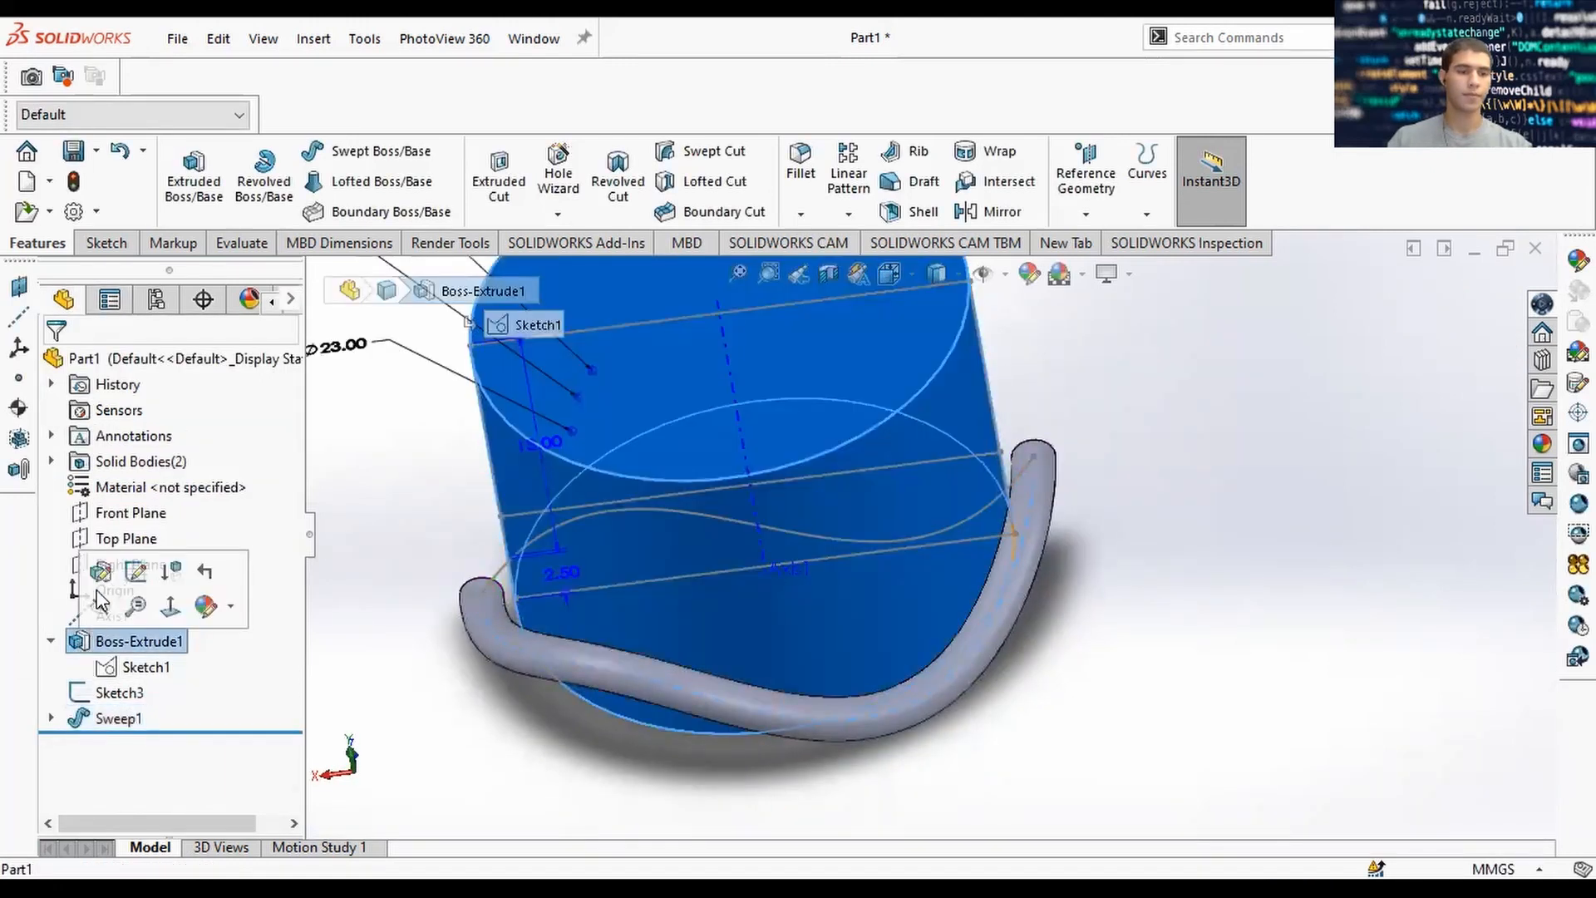
left_click(99, 573)
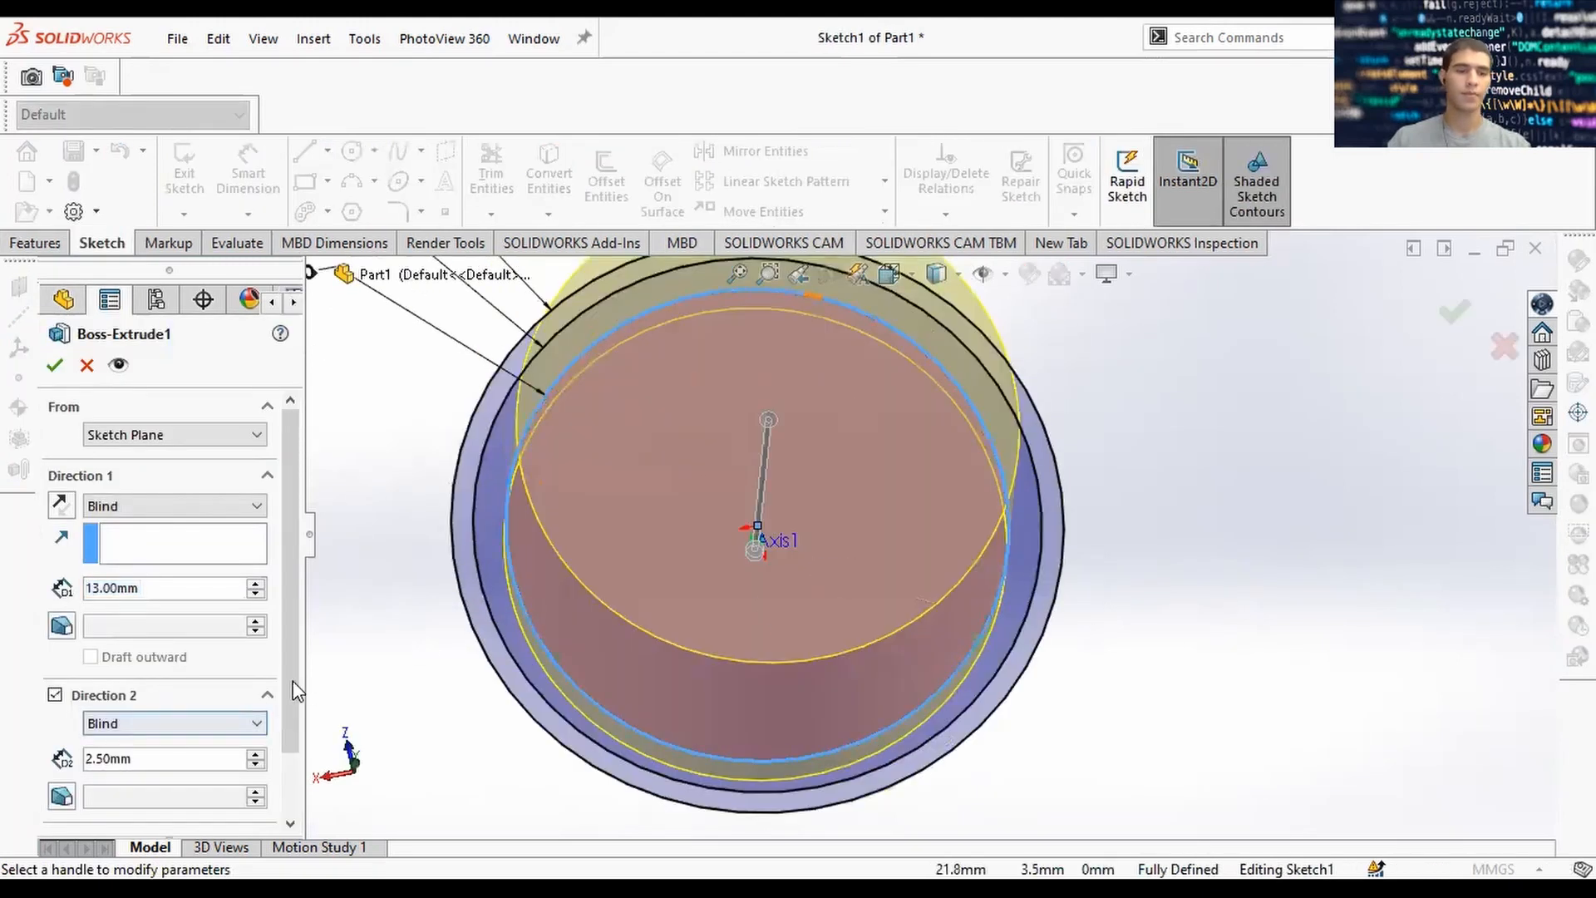
scroll(166, 756, "down", 3)
left_click(164, 794)
right_click(163, 793)
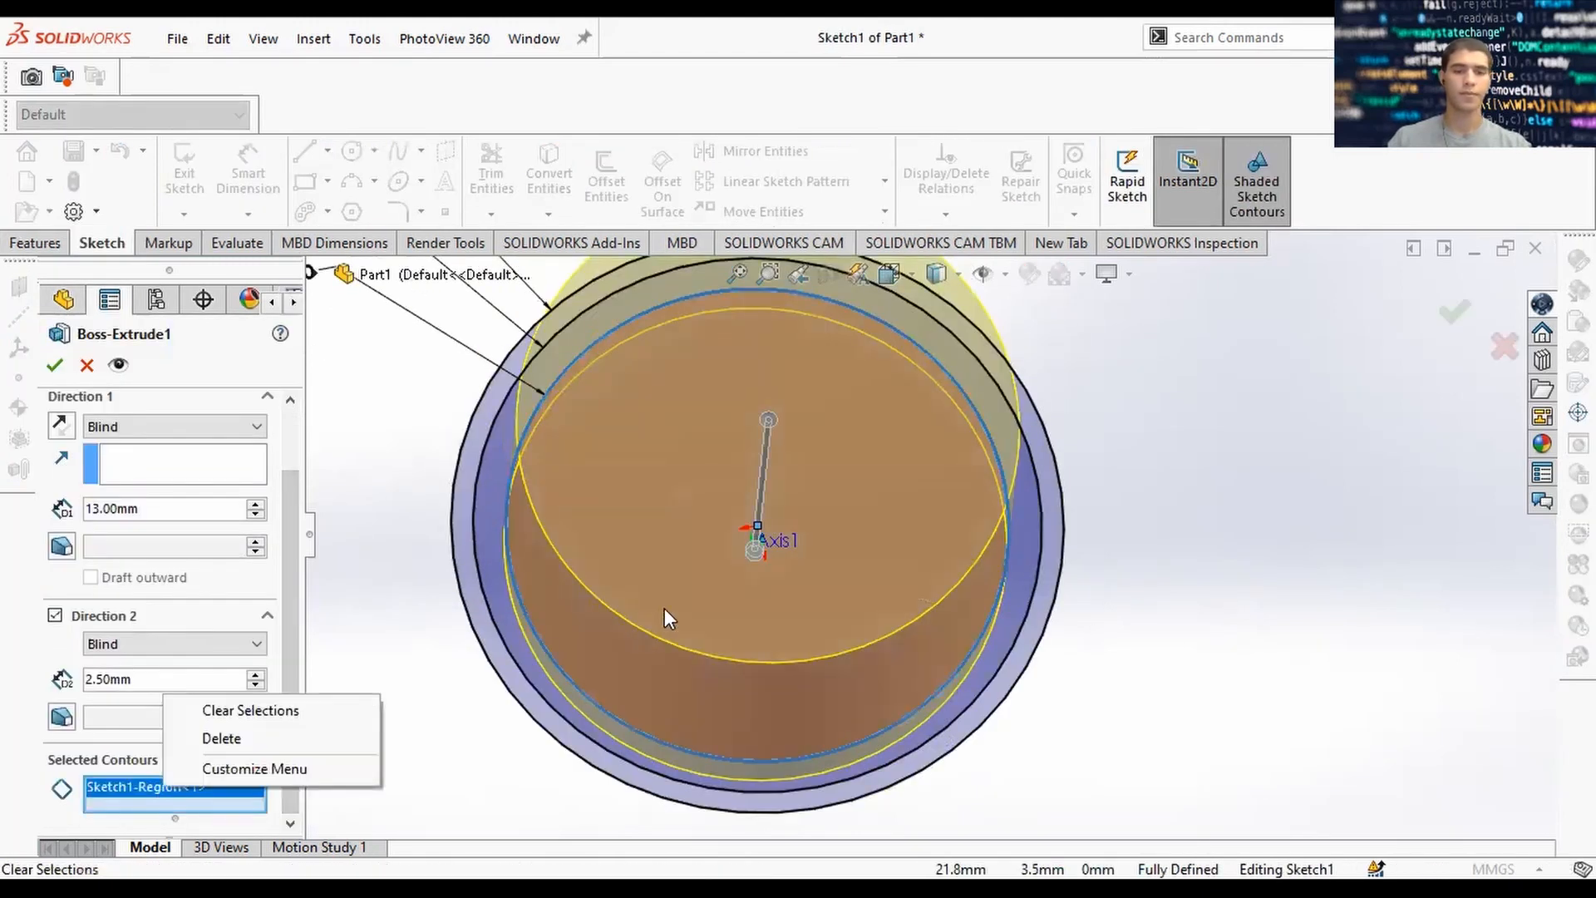
left_click(197, 713)
Use the ring between the 23 mm and 26 mm circles as the extrusion's contour and apply the change.
left_click(761, 678)
left_click(788, 660)
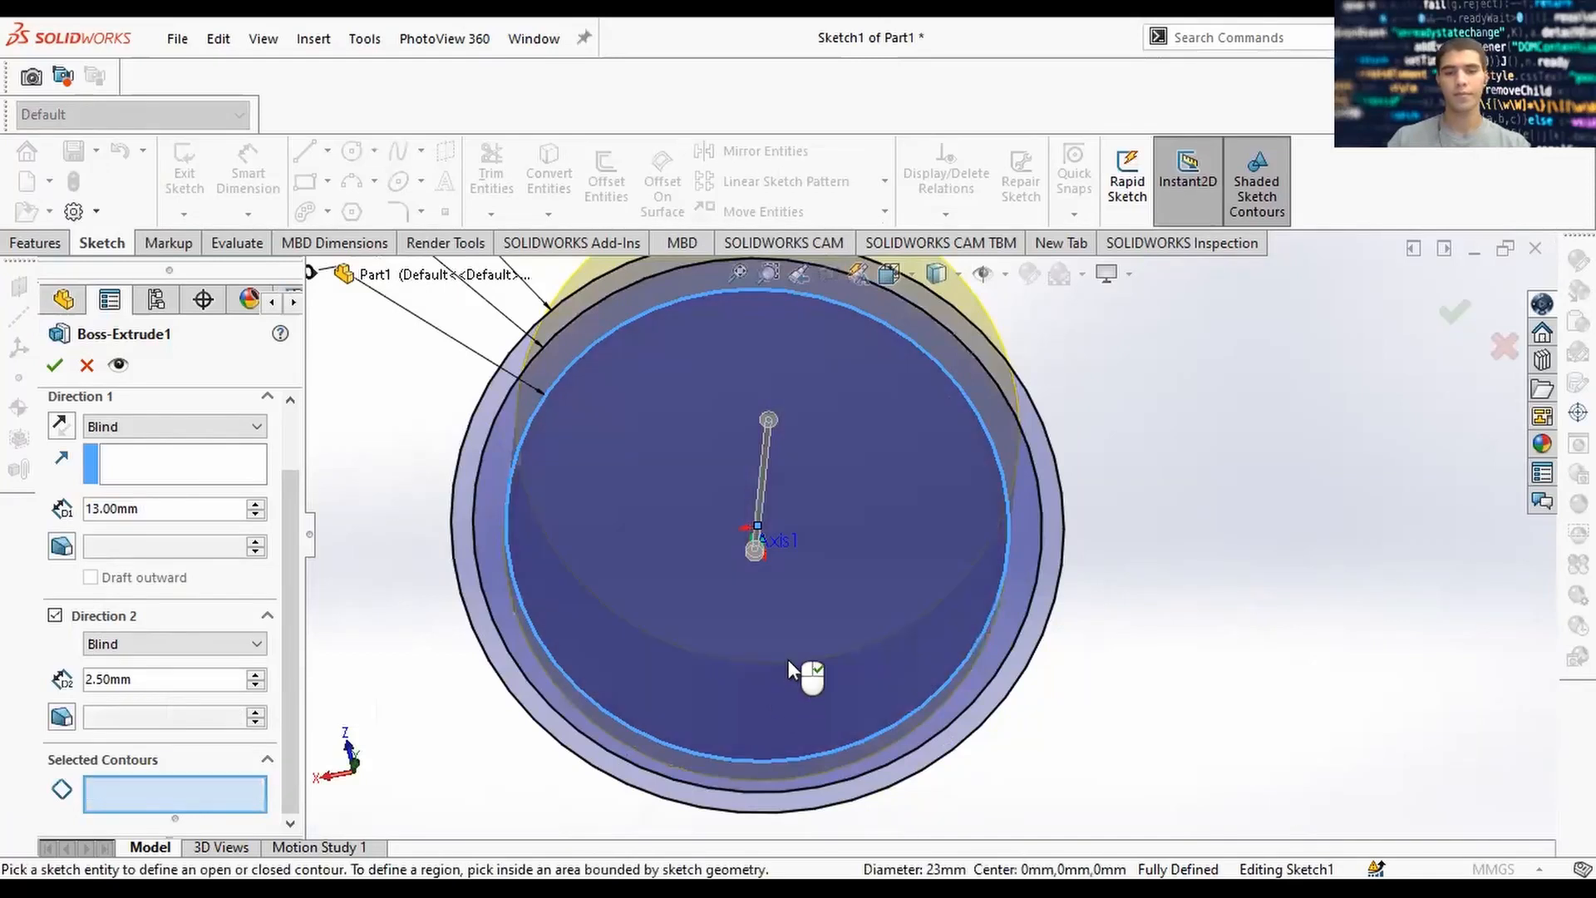
scroll(805, 624, "up", 3)
middle_click_drag(807, 620, 806, 680)
left_click(206, 791)
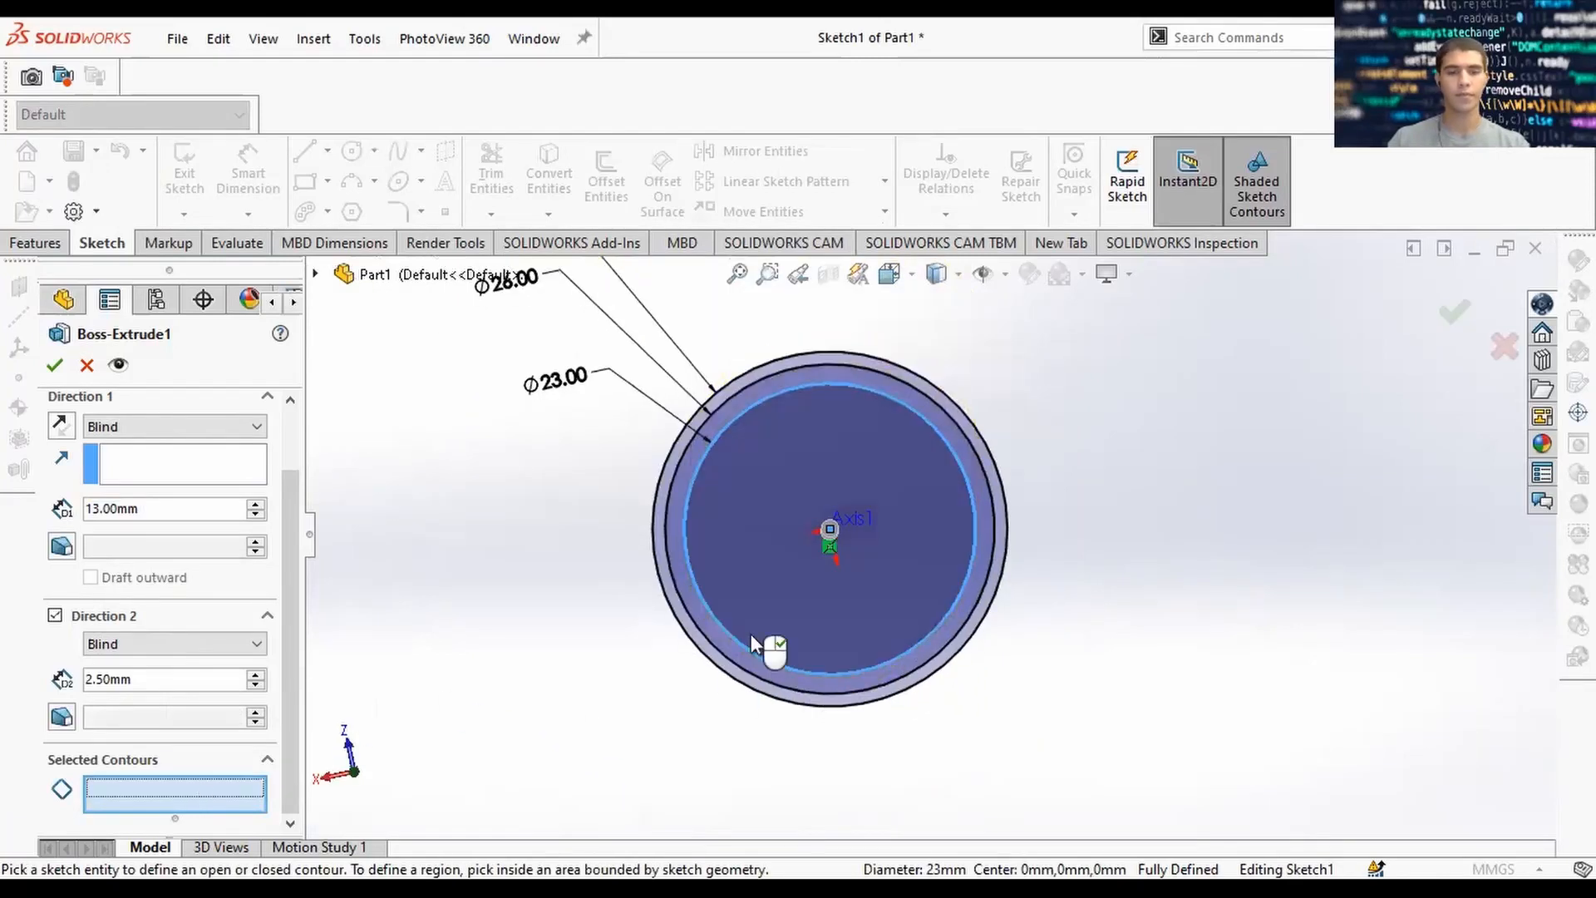
scroll(748, 641, "up", 3)
left_click(735, 620)
left_click(826, 561)
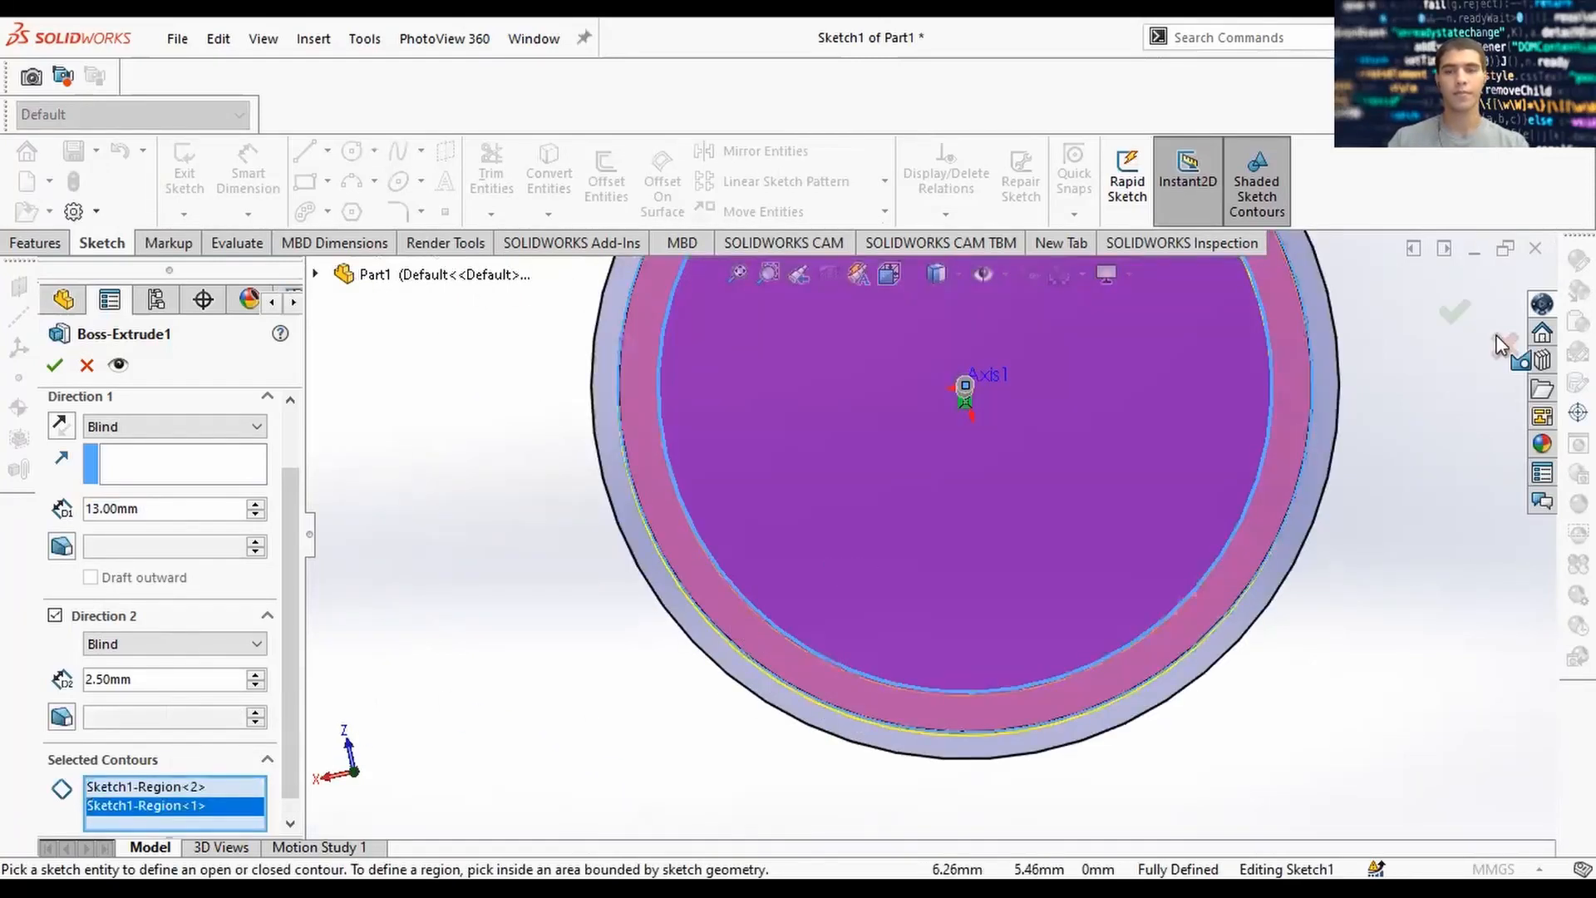
key("Escape")
scroll(1311, 545, "up", 2)
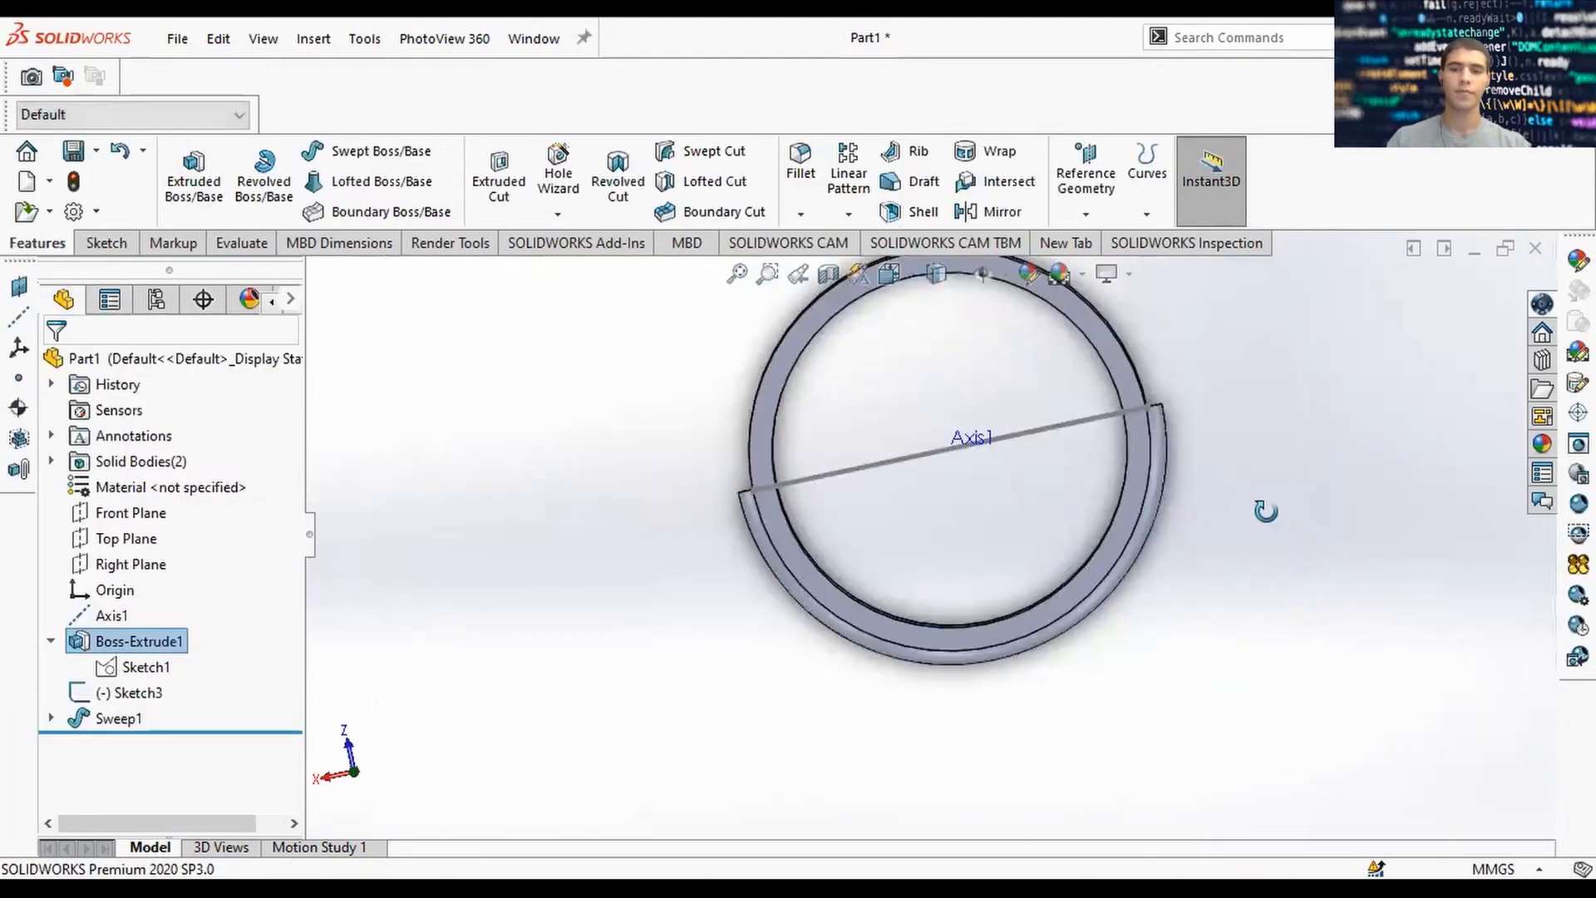
middle_click_drag(1265, 510, 1251, 424)
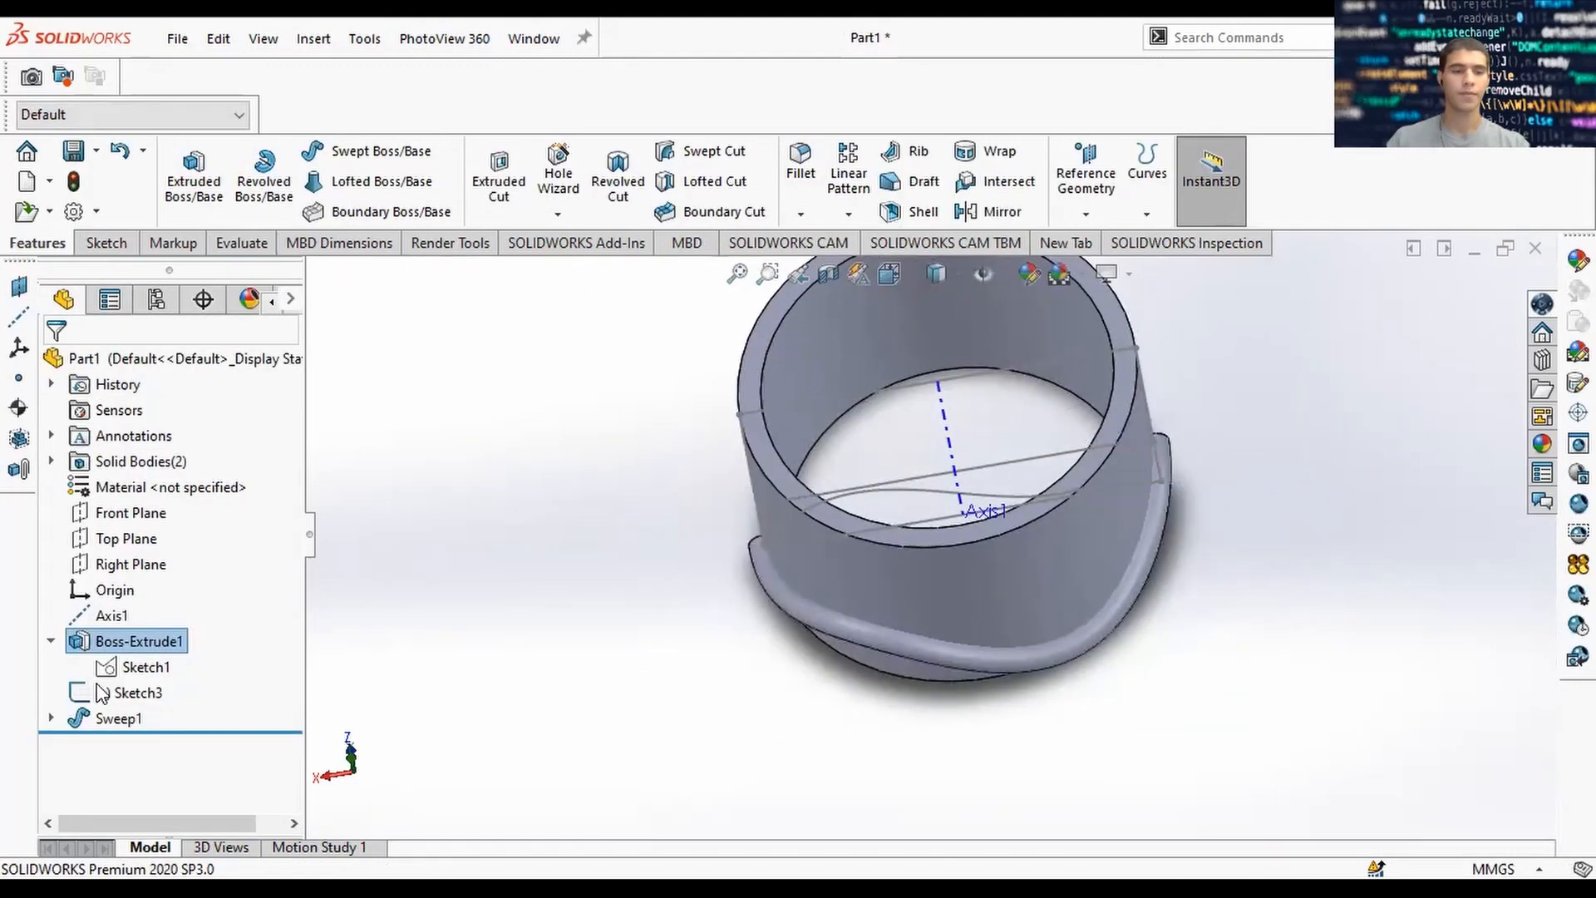
Edit Boss-Extrude1 so its contours are the inner 23 mm disc and the ring around it, making the cylinder solid.
right_click(133, 640)
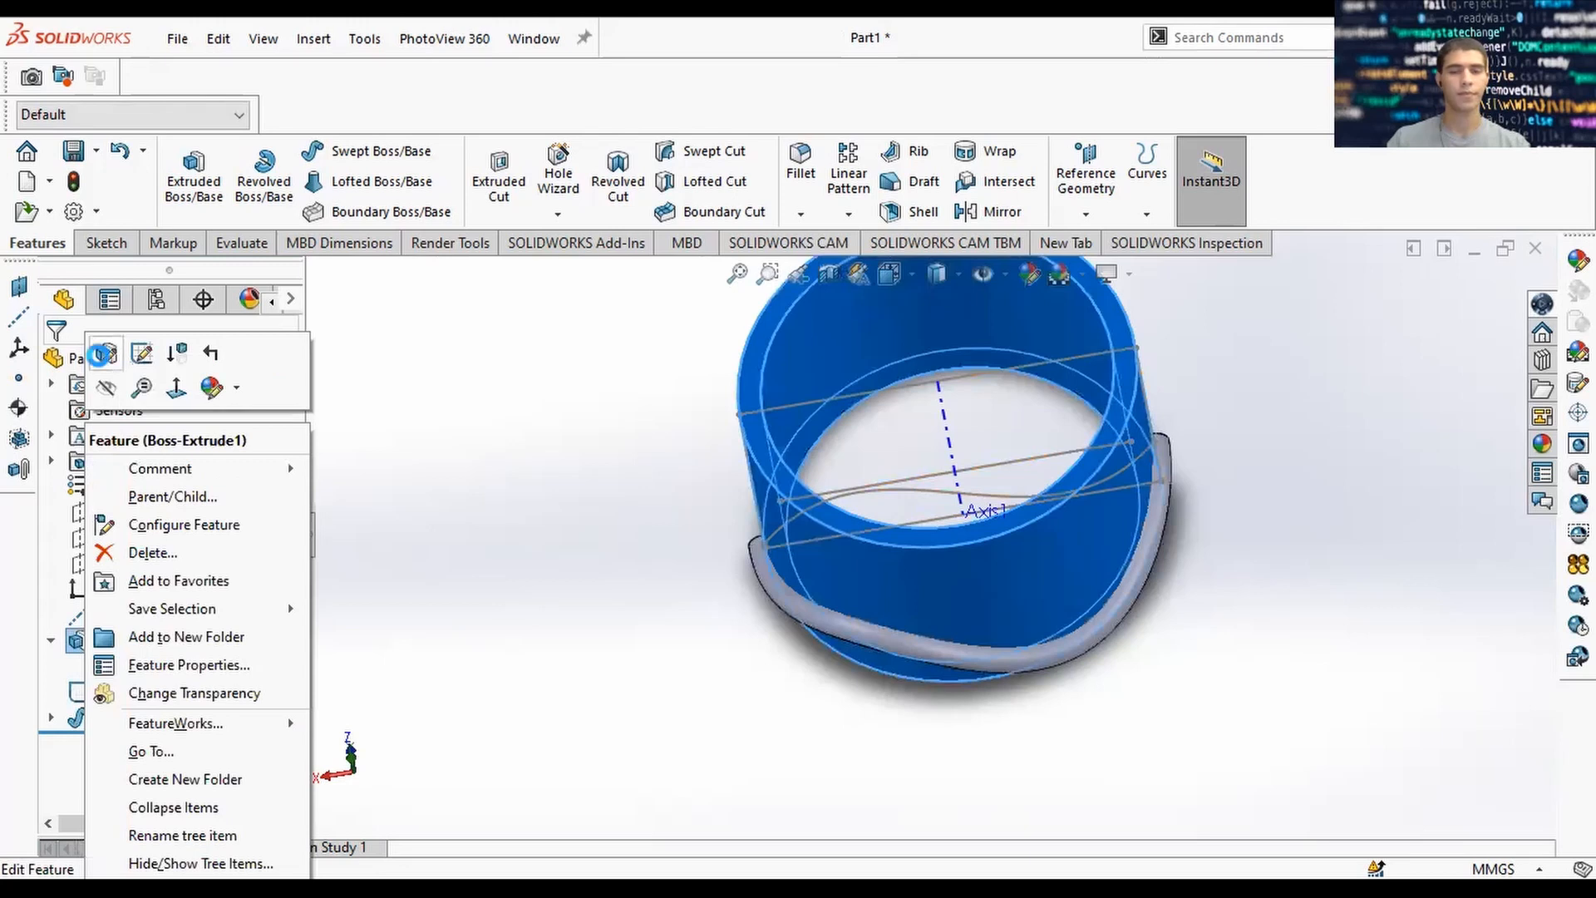
left_click(101, 354)
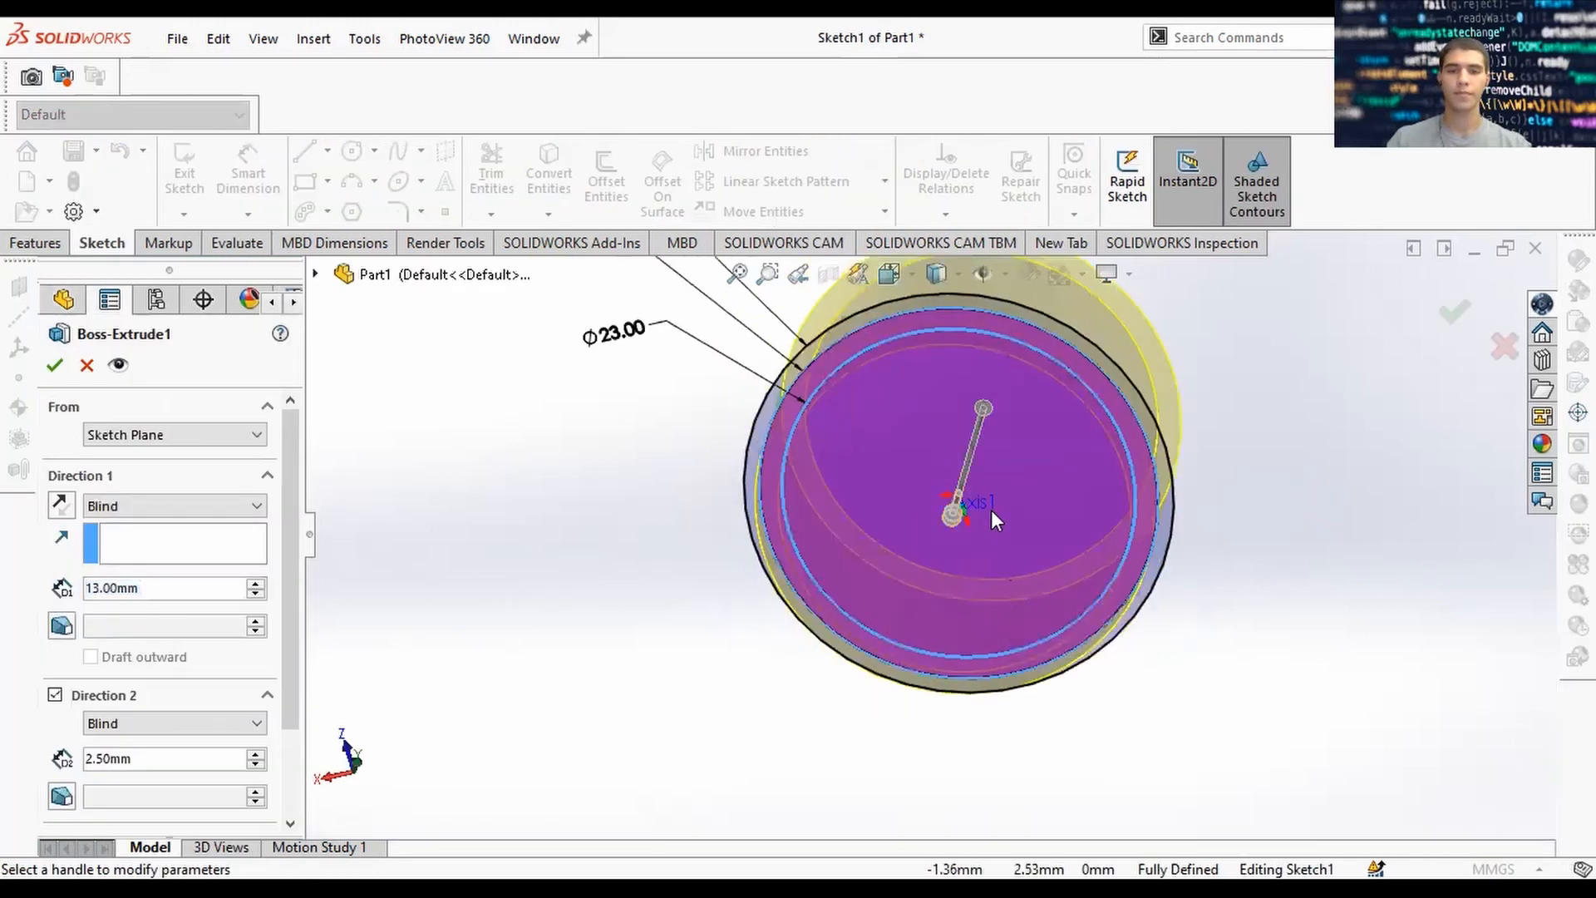
scroll(292, 712, "down", 2)
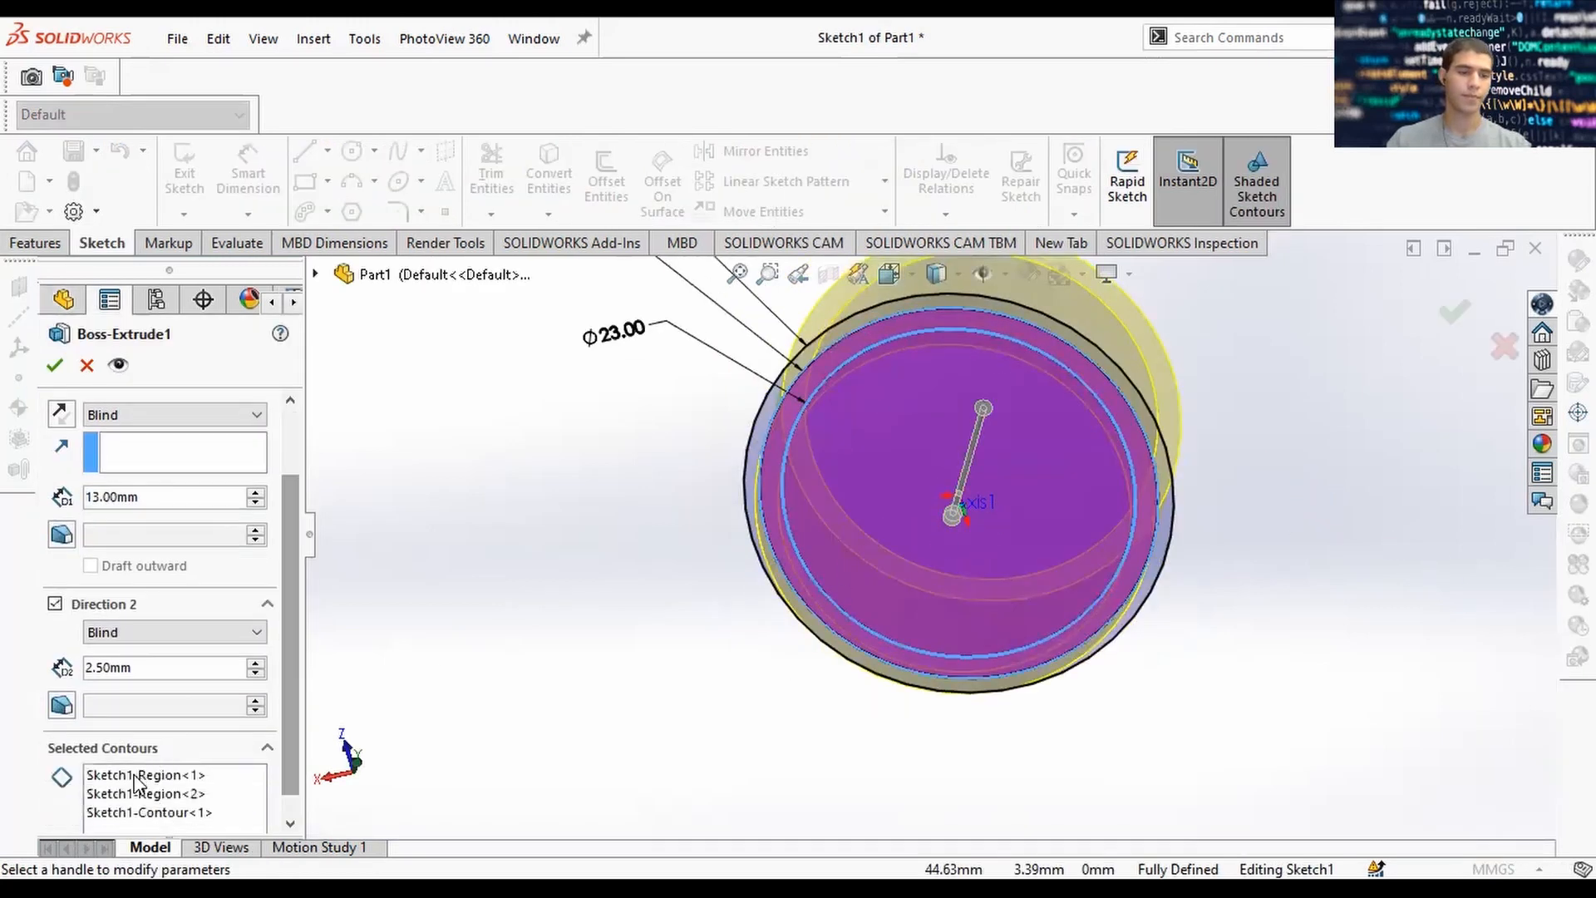
left_click(141, 775)
right_click(139, 783)
left_click(220, 794)
left_click(865, 641)
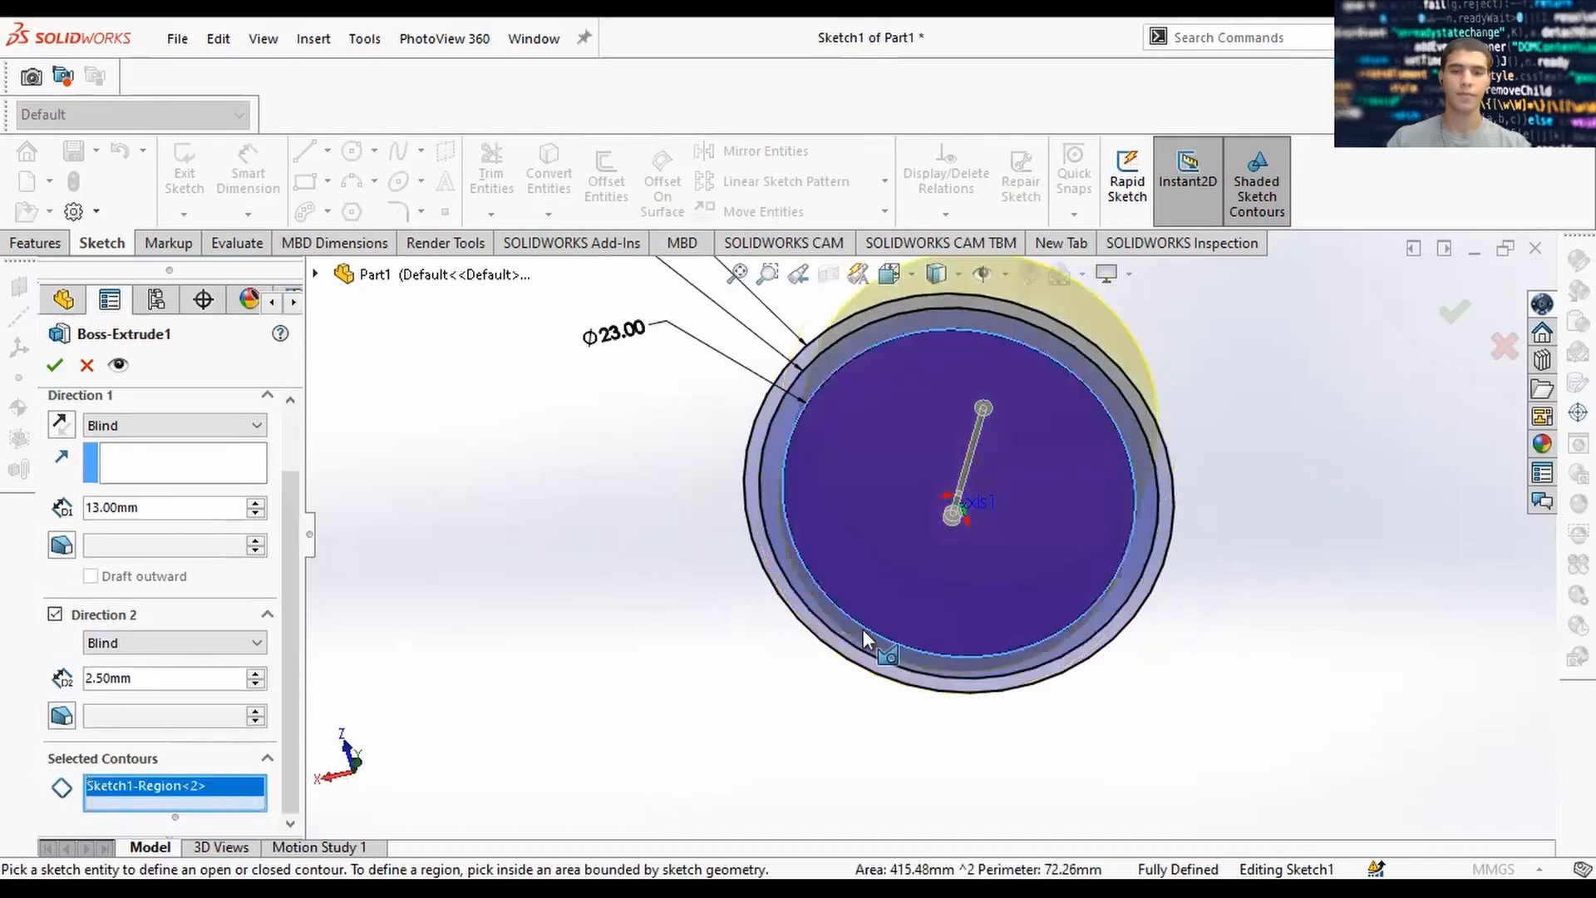
left_click(867, 652)
left_click(1456, 312)
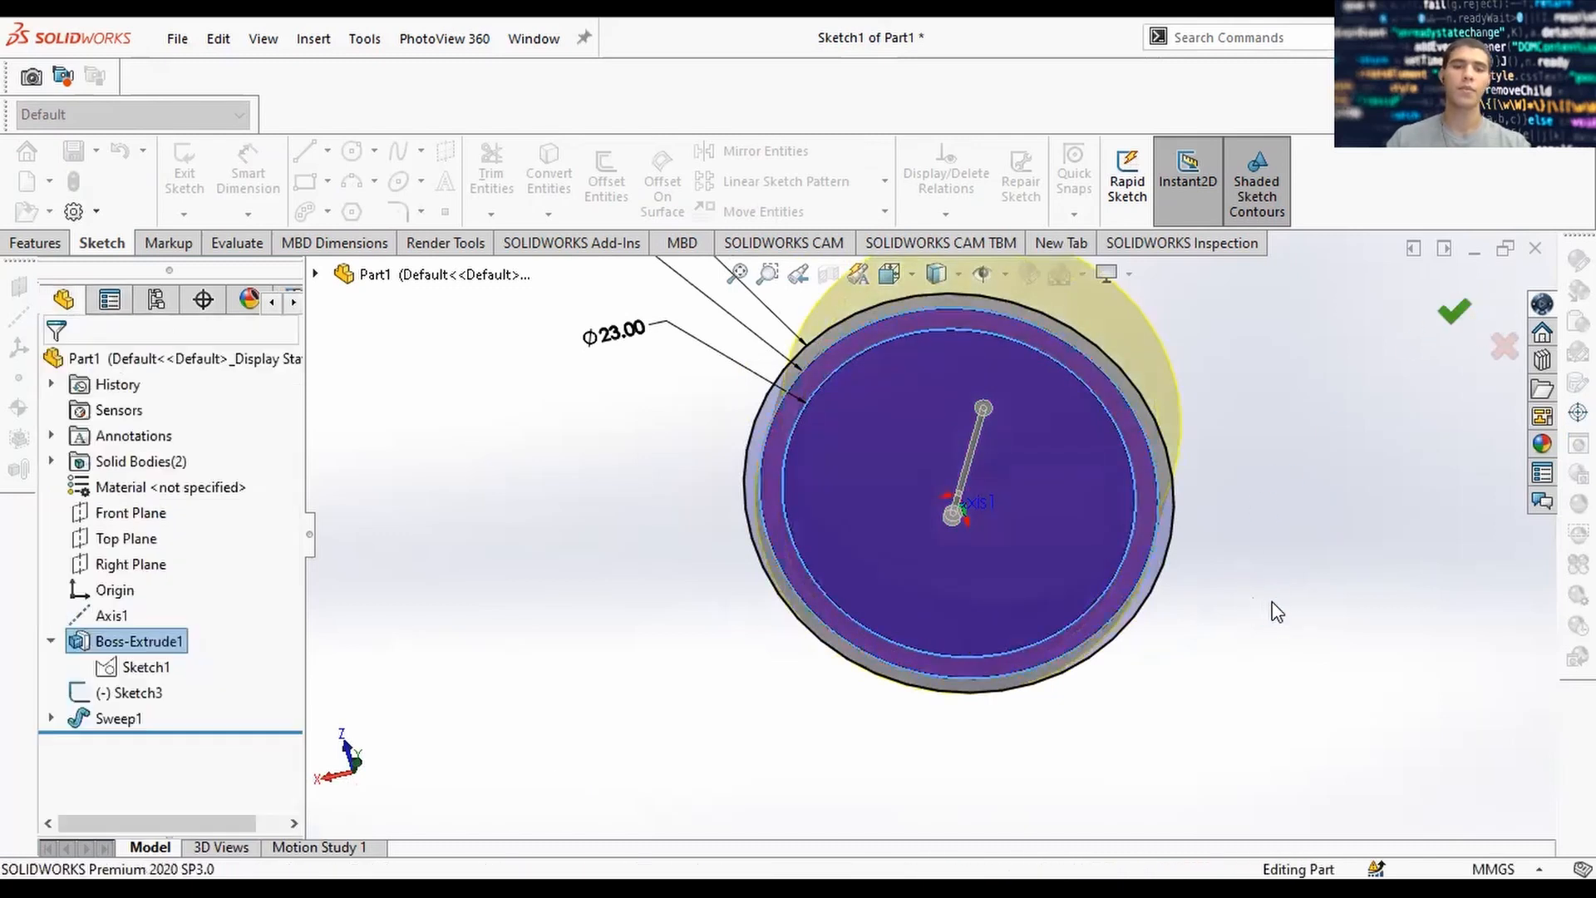
Hide both solid bodies, then show only the Boss-Extrude1 body again.
middle_click_drag(1272, 613, 1179, 524)
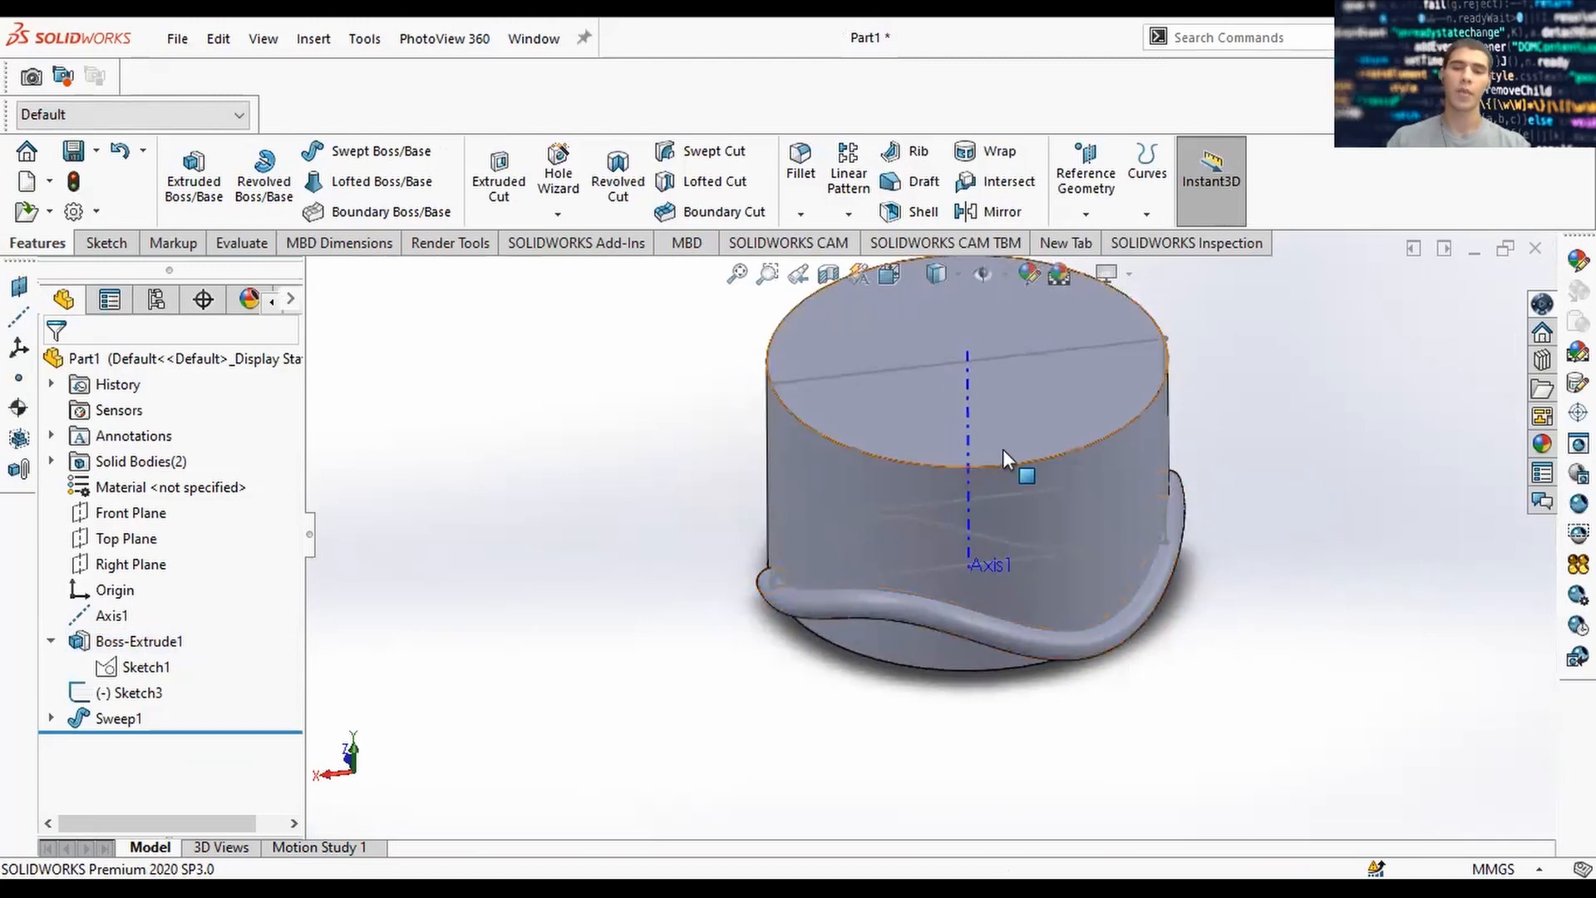
middle_click_drag(1251, 402, 1236, 358)
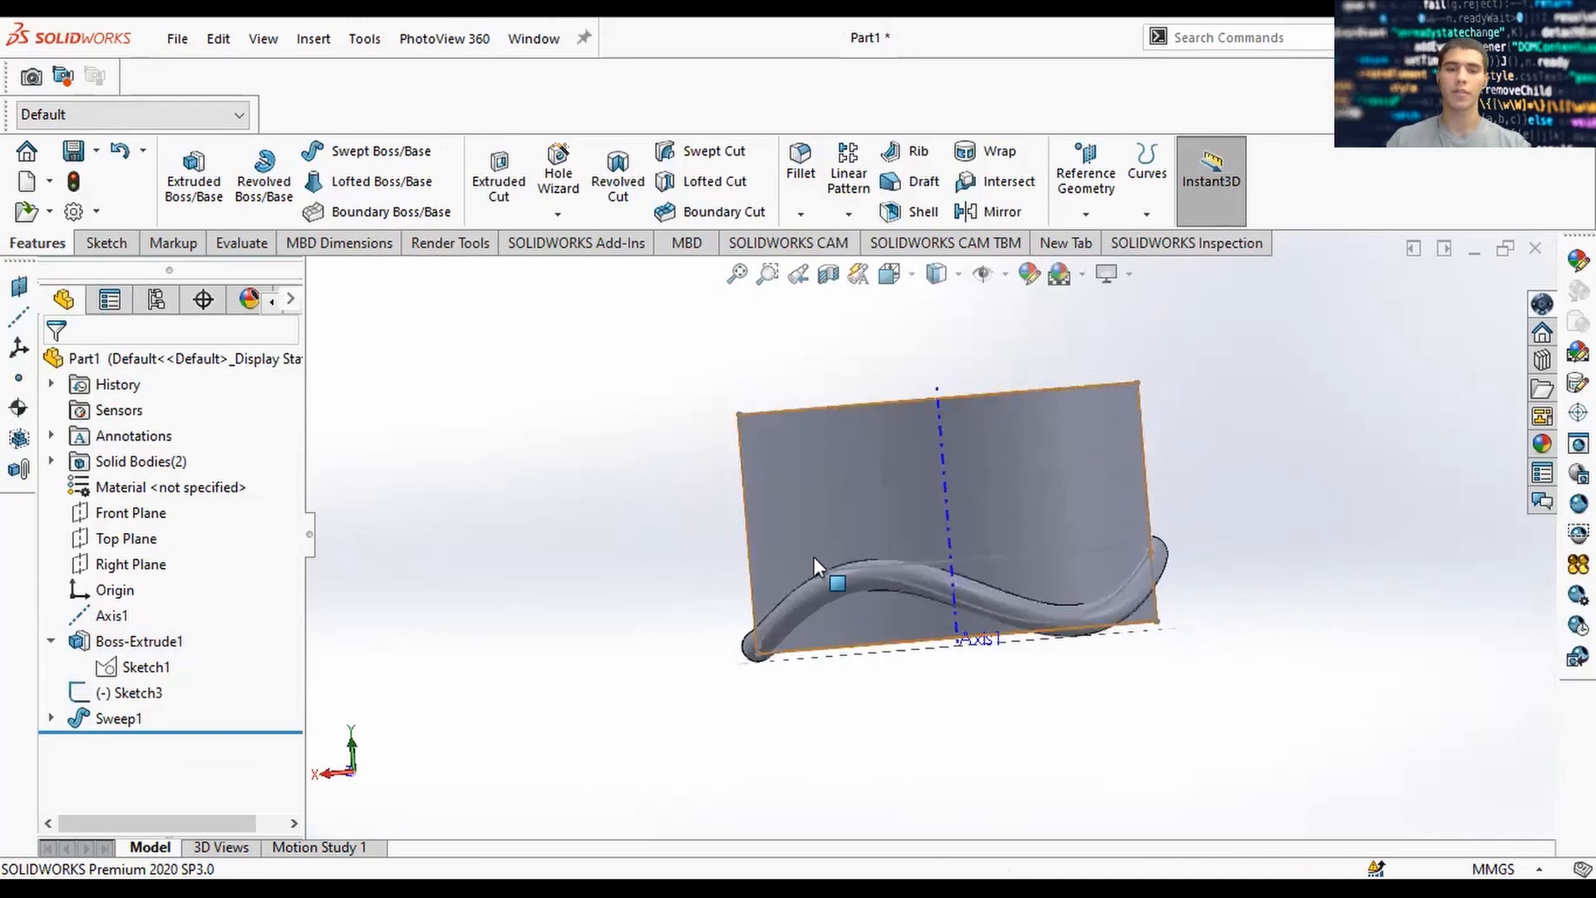
right_click(137, 462)
left_click(164, 429)
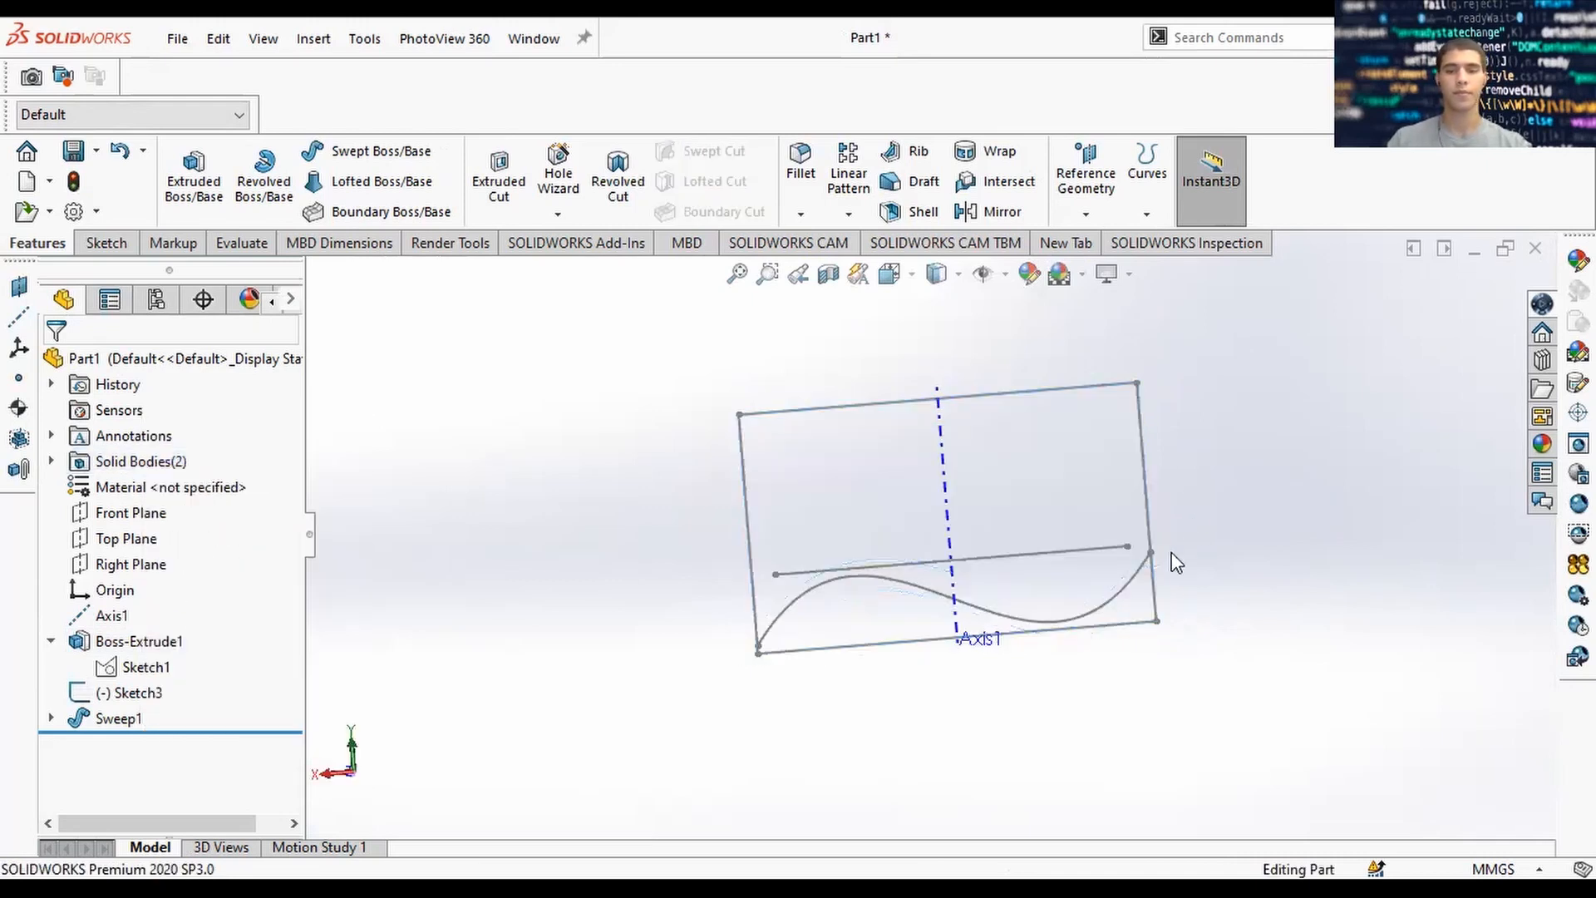
middle_click_drag(1170, 560, 1172, 615)
left_click(52, 463)
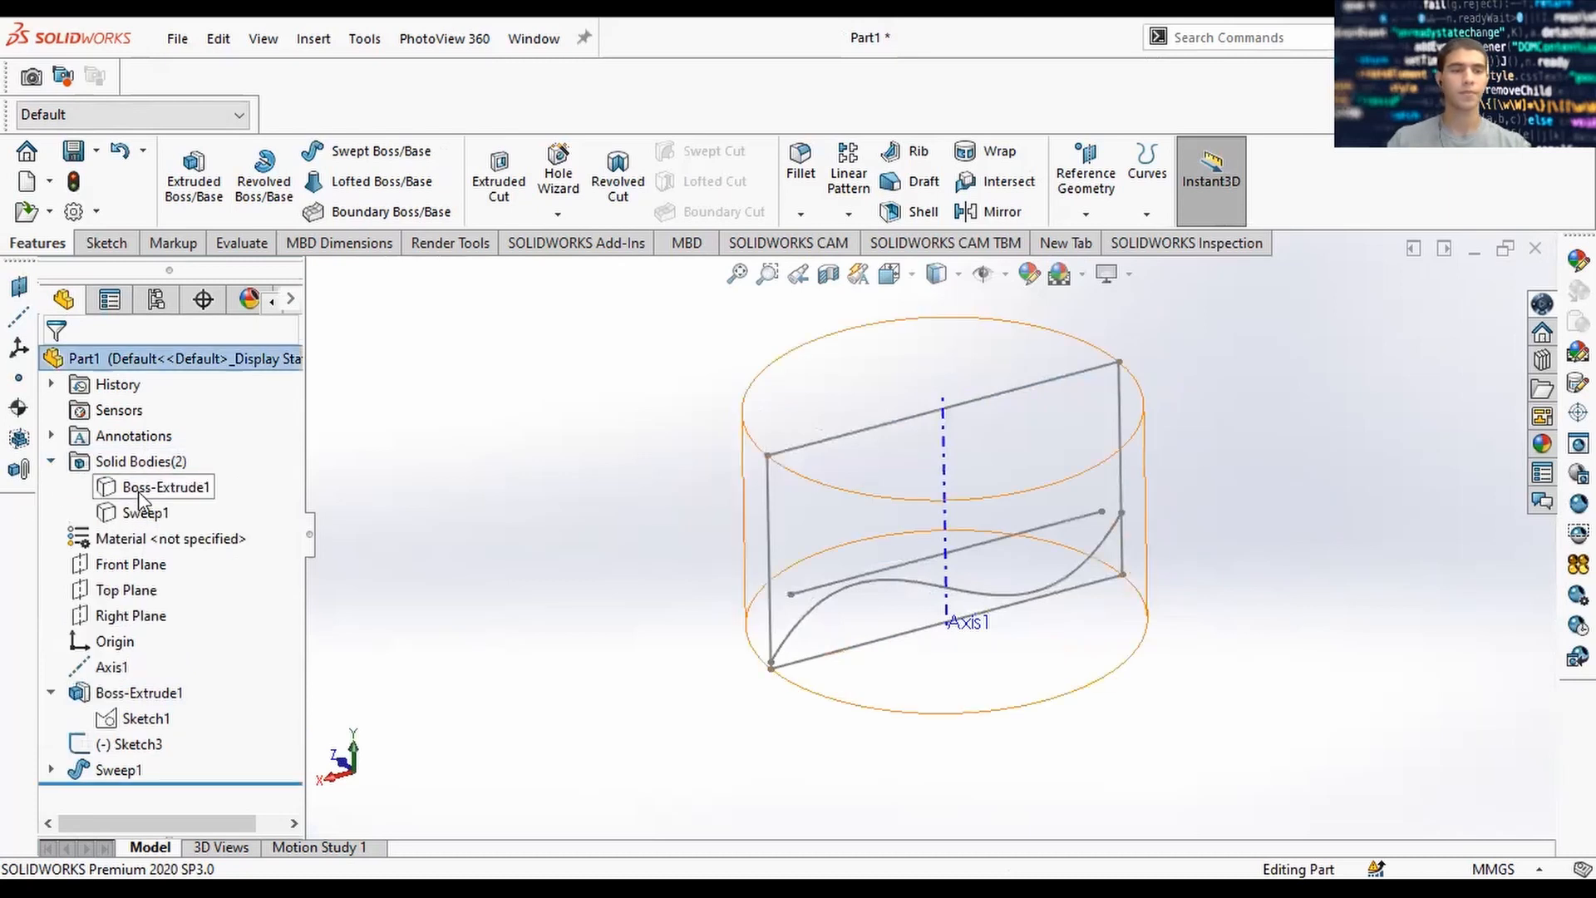
right_click(166, 487)
left_click(173, 459)
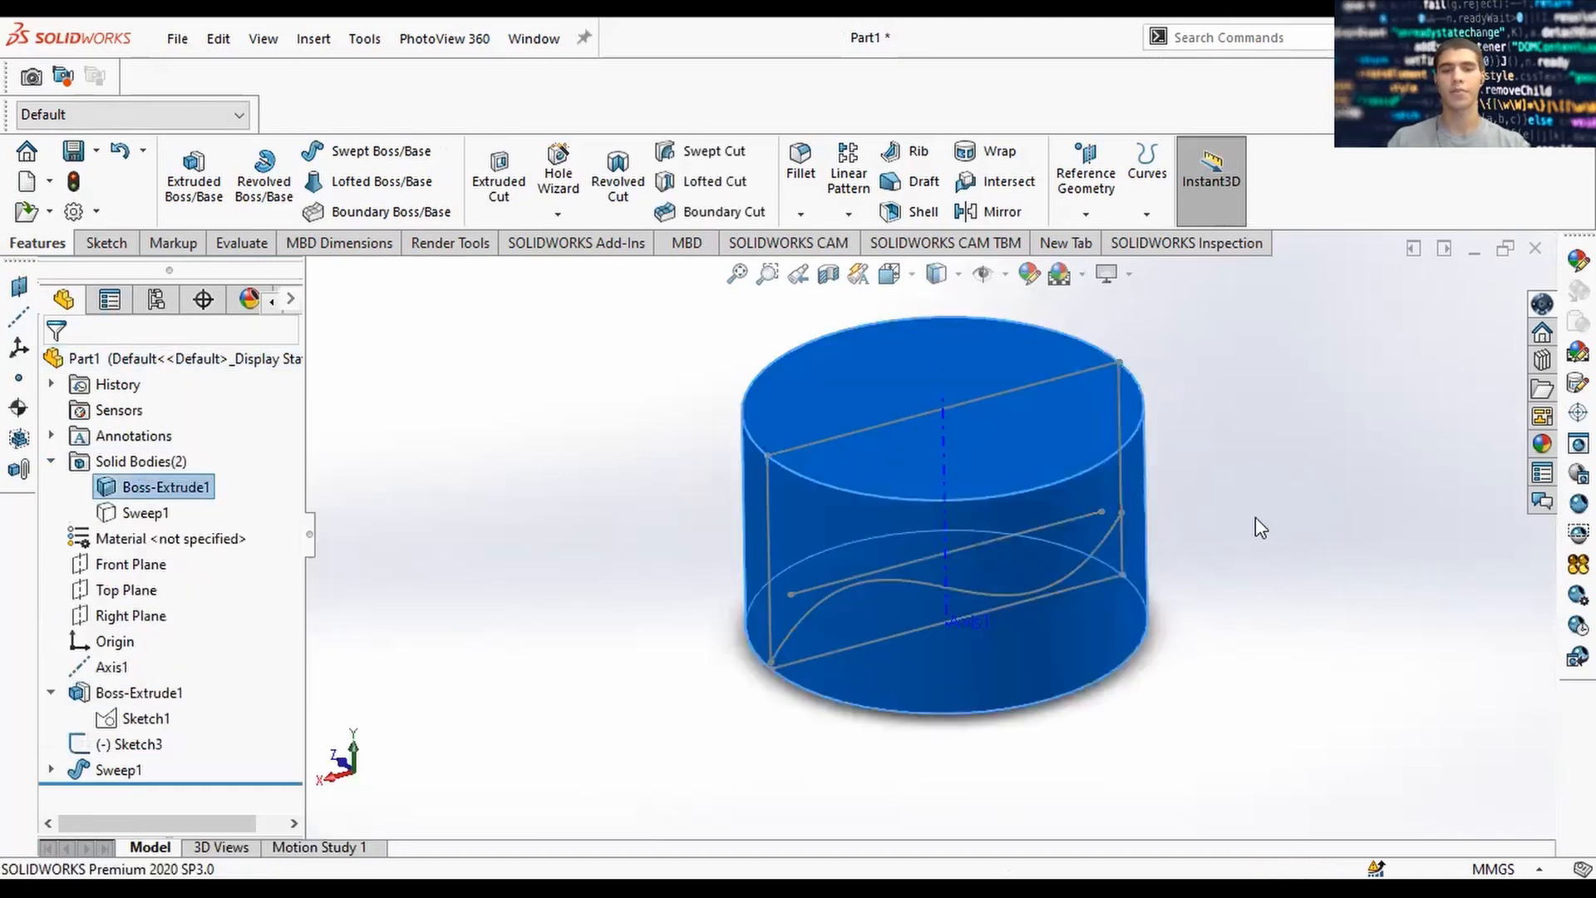
left_click(1172, 532)
middle_click_drag(1182, 607, 1168, 497)
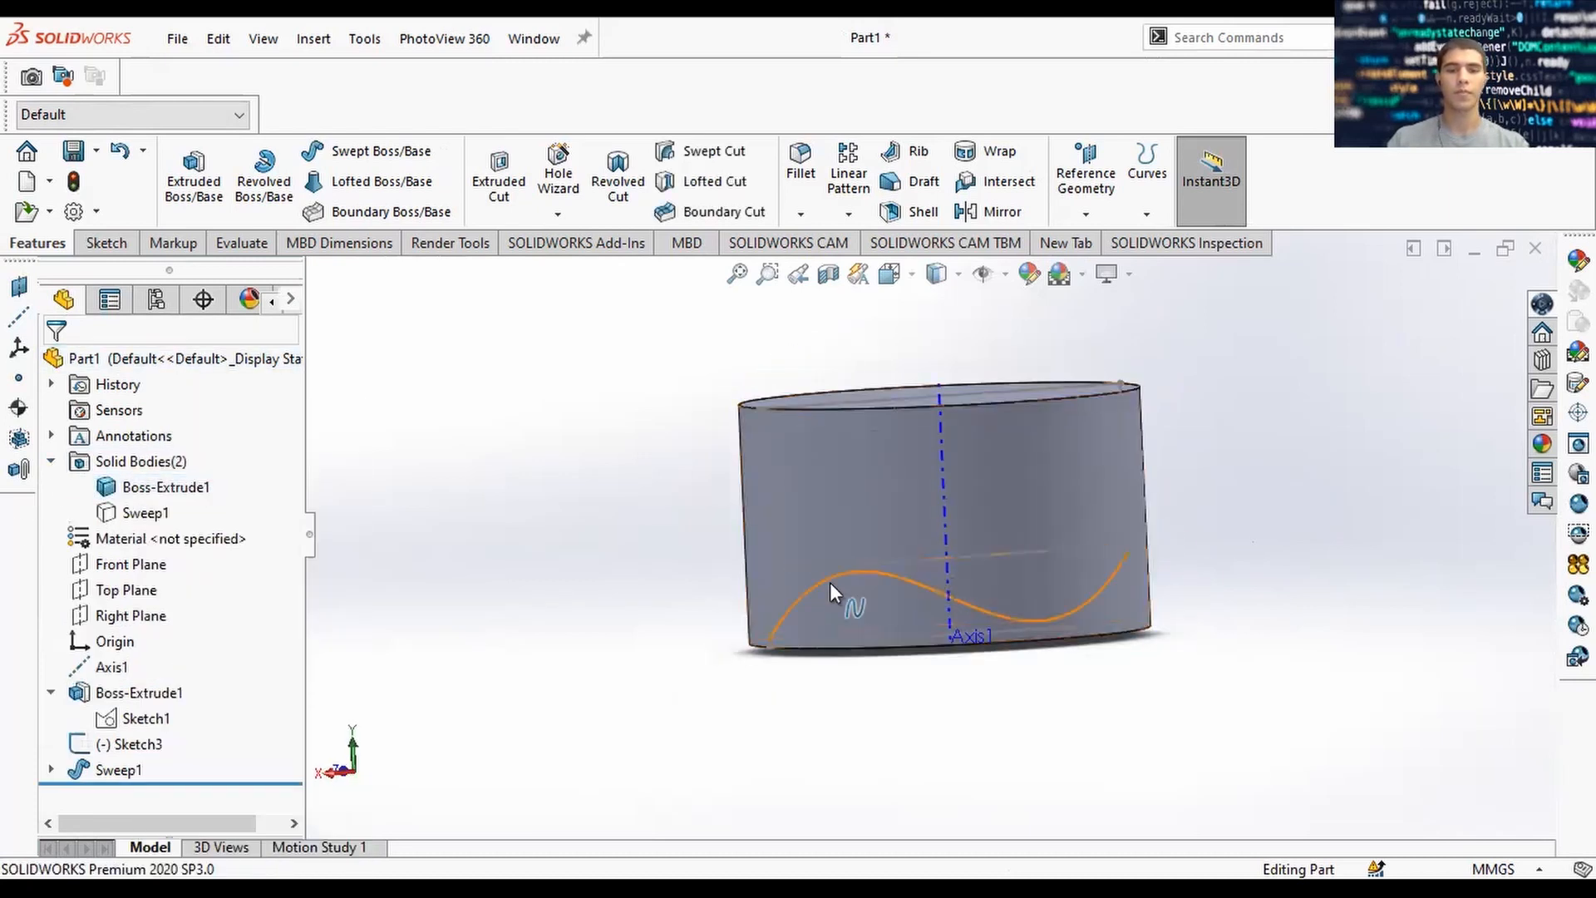
scroll(823, 580, "down", 3)
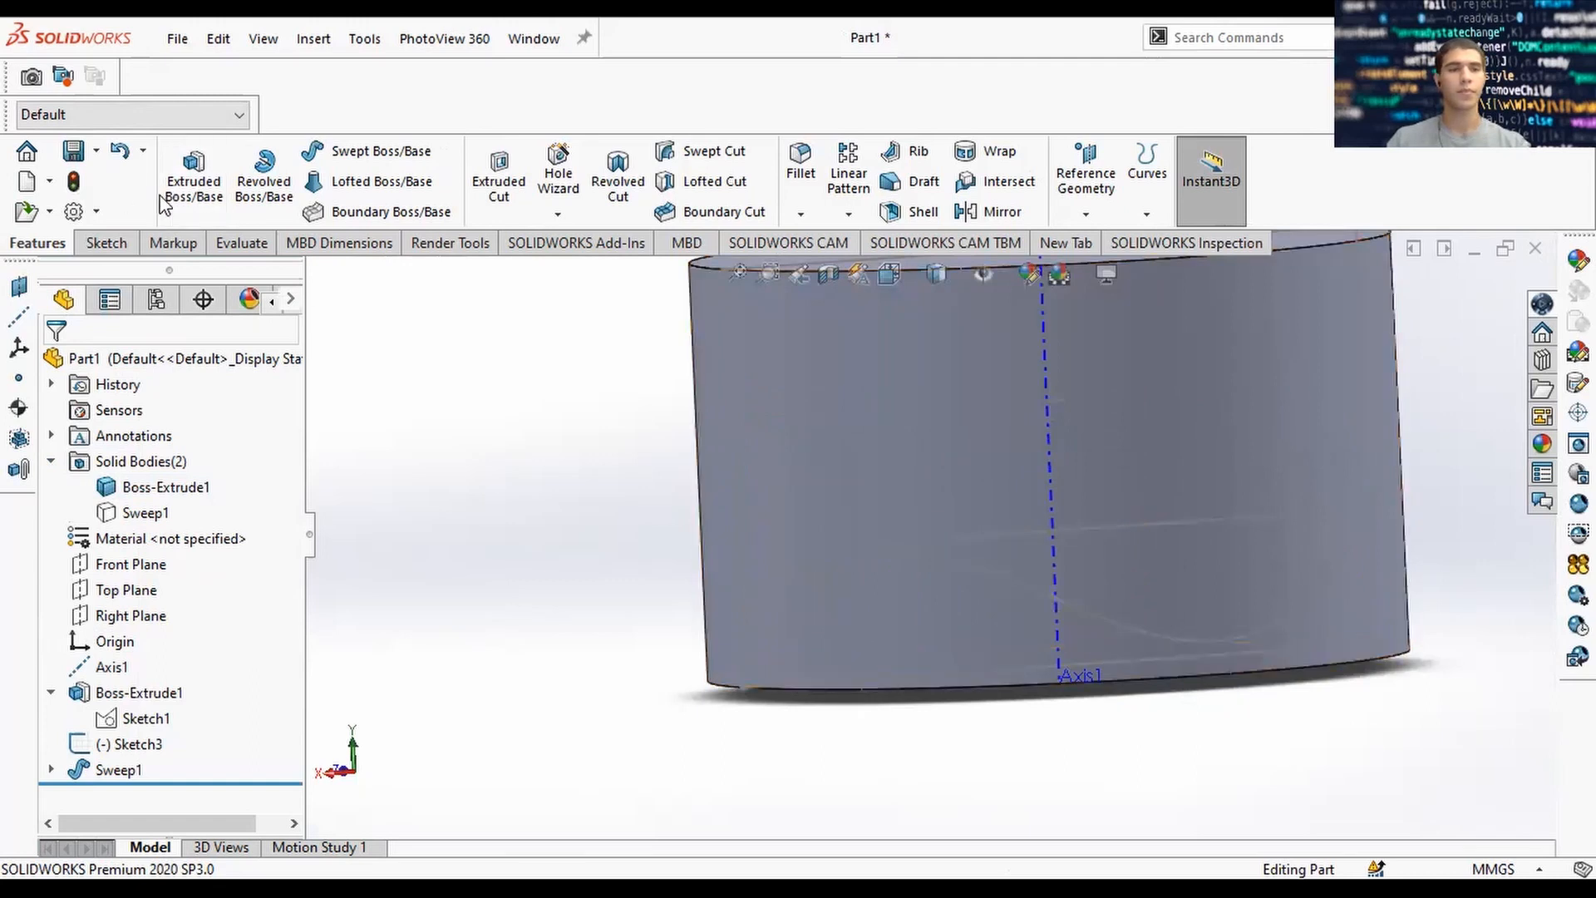
left_click(499, 179)
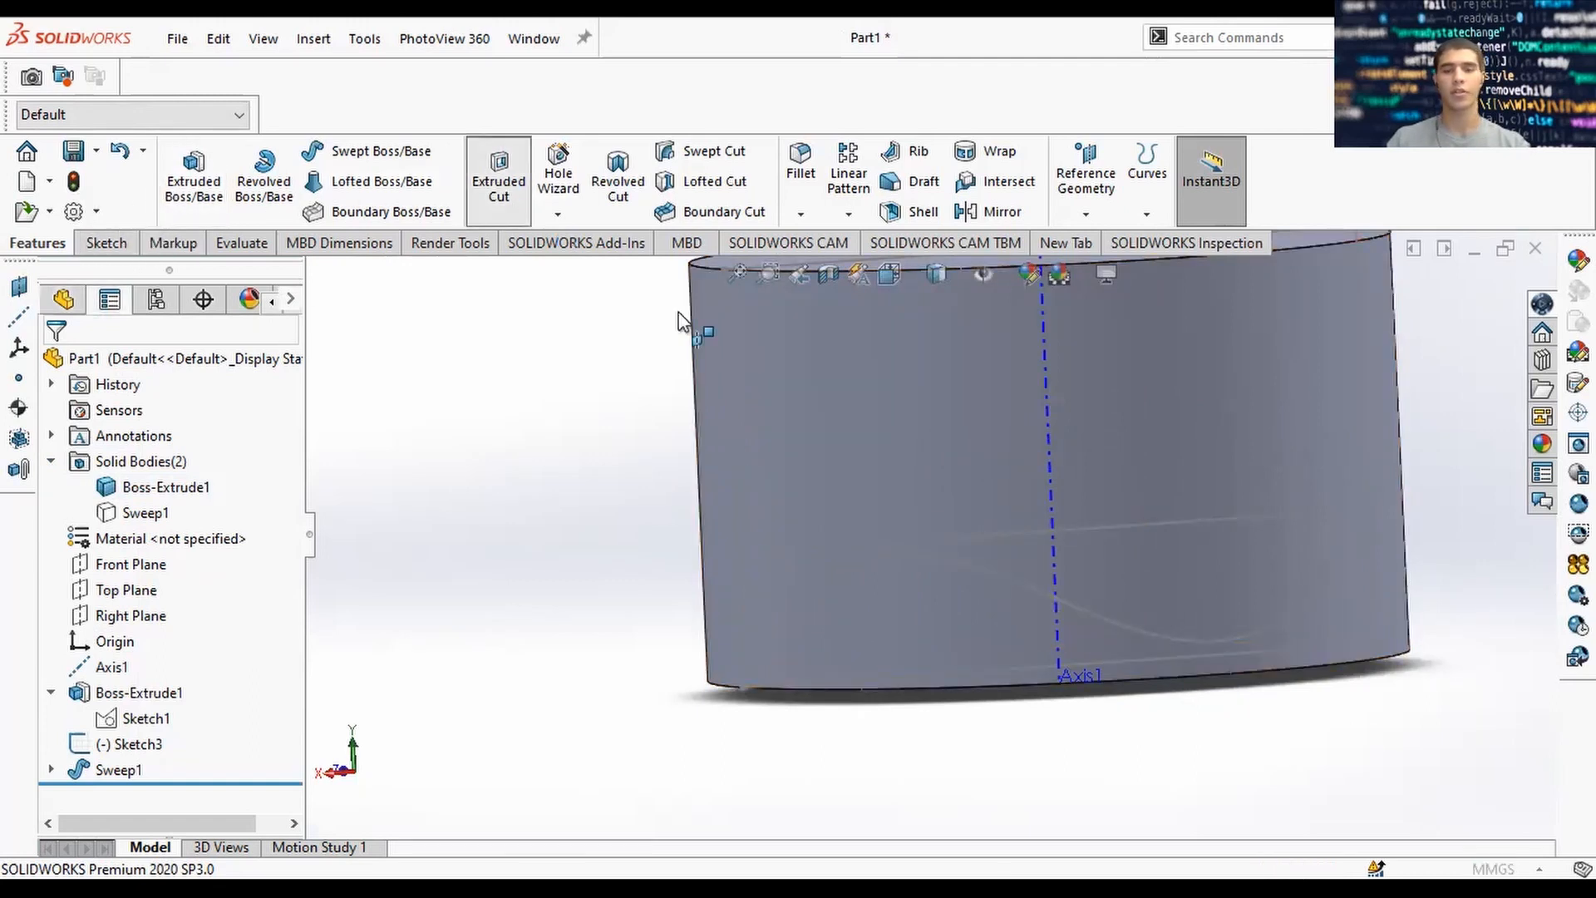
left_click(58, 359)
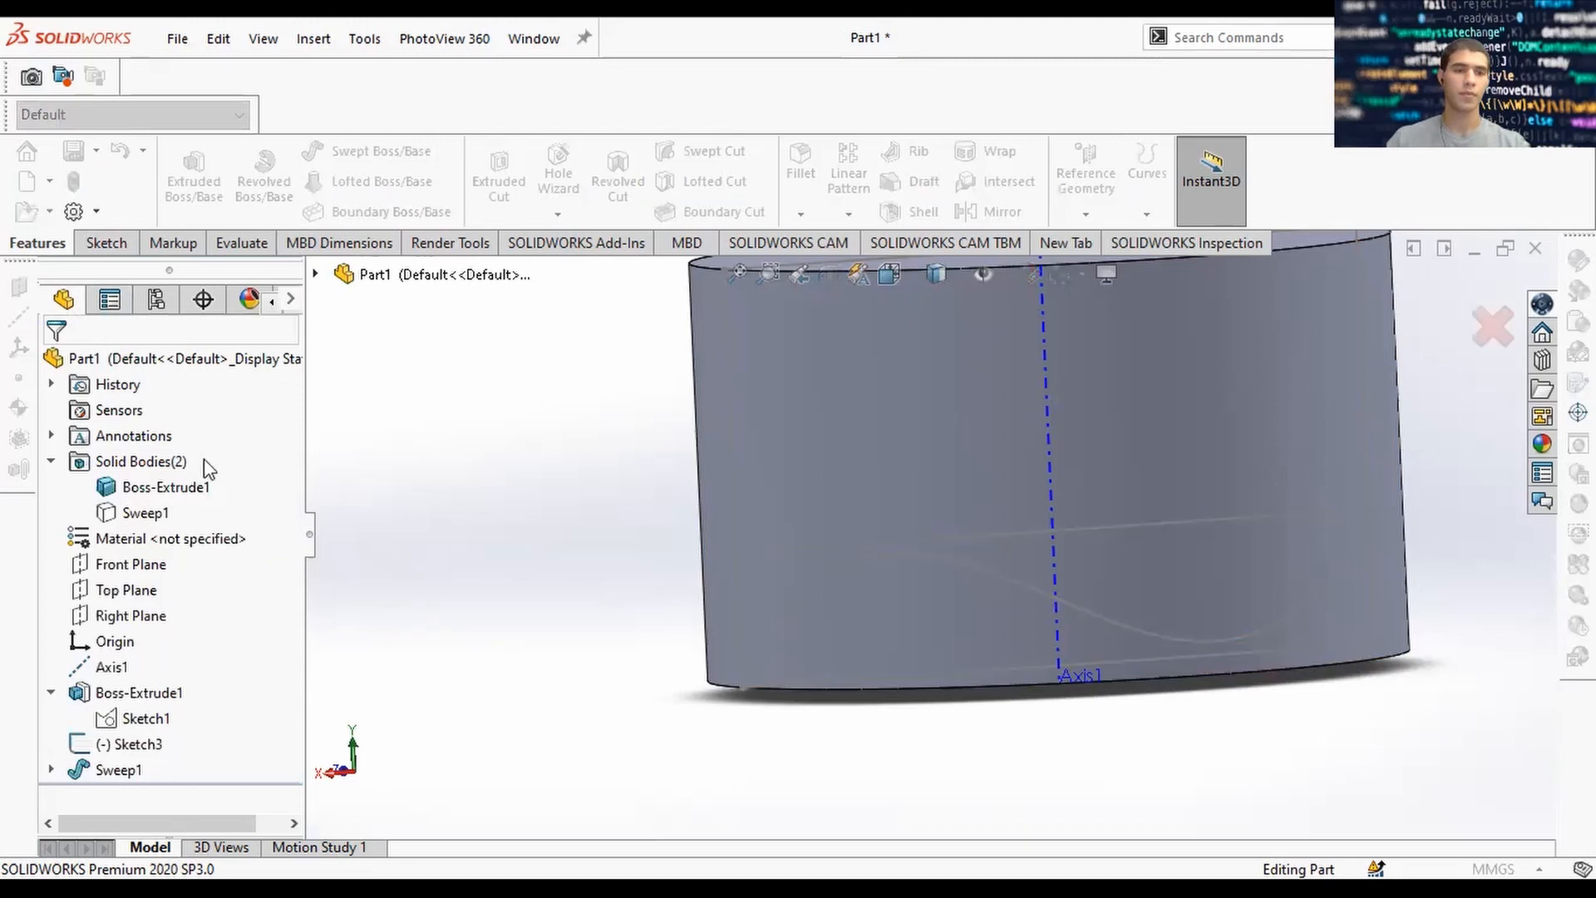
left_click(1468, 339)
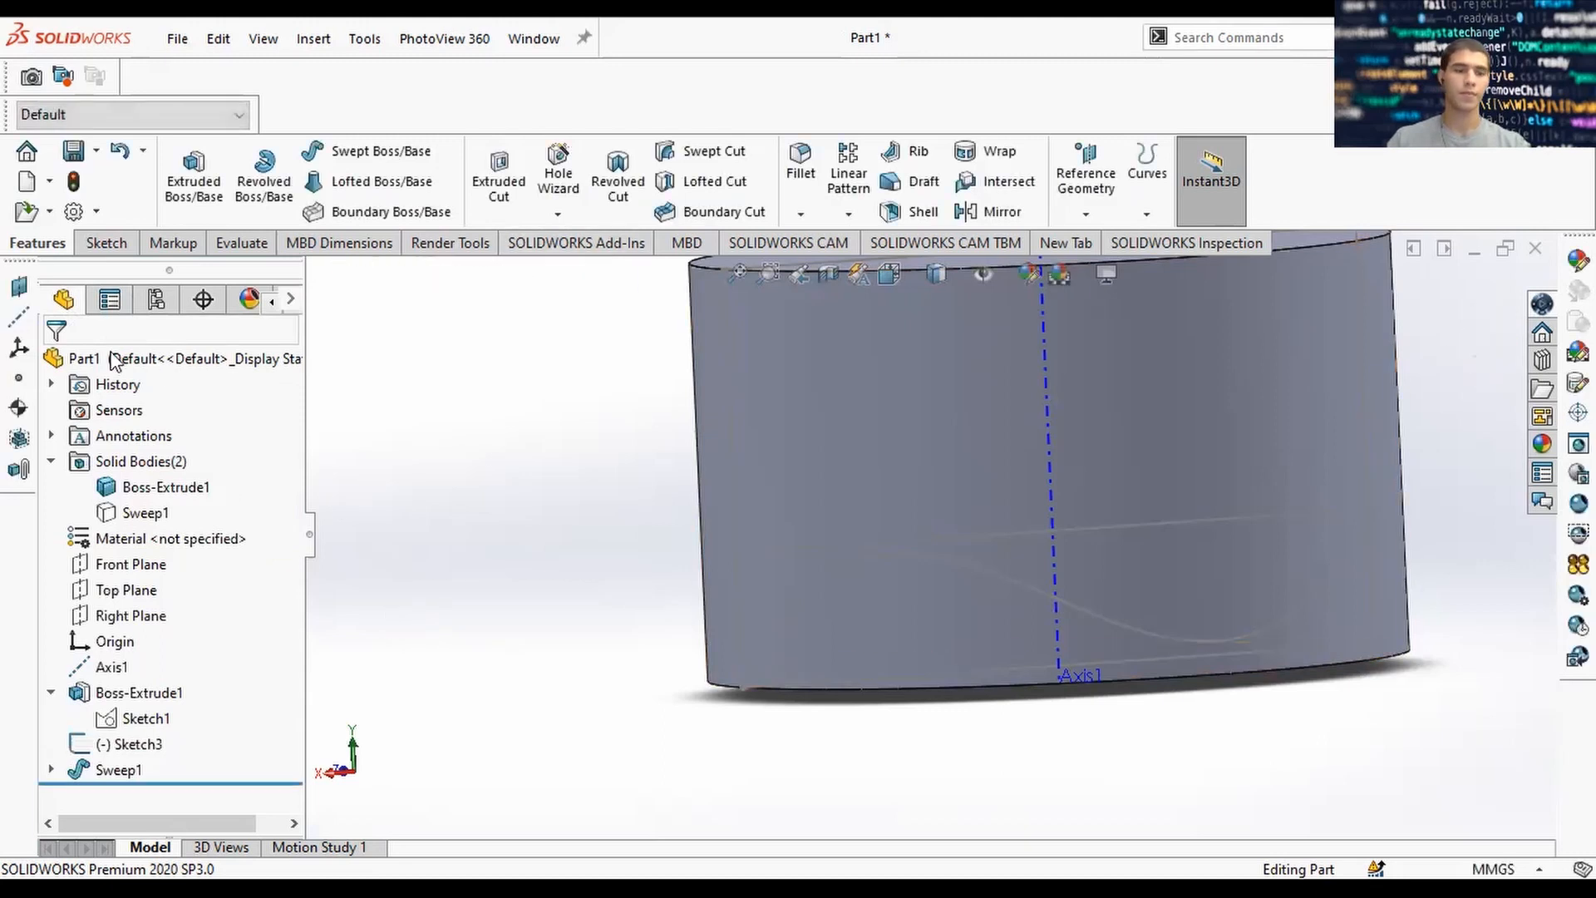
Edit Sketch3 and make both endpoints of the inner horizontal line coincident with the rectangle's vertical side lines.
left_click(118, 748)
mouse_move(664, 709)
middle_mouse_down()
mouse_move(606, 699)
mouse_move(629, 711)
middle_mouse_up()
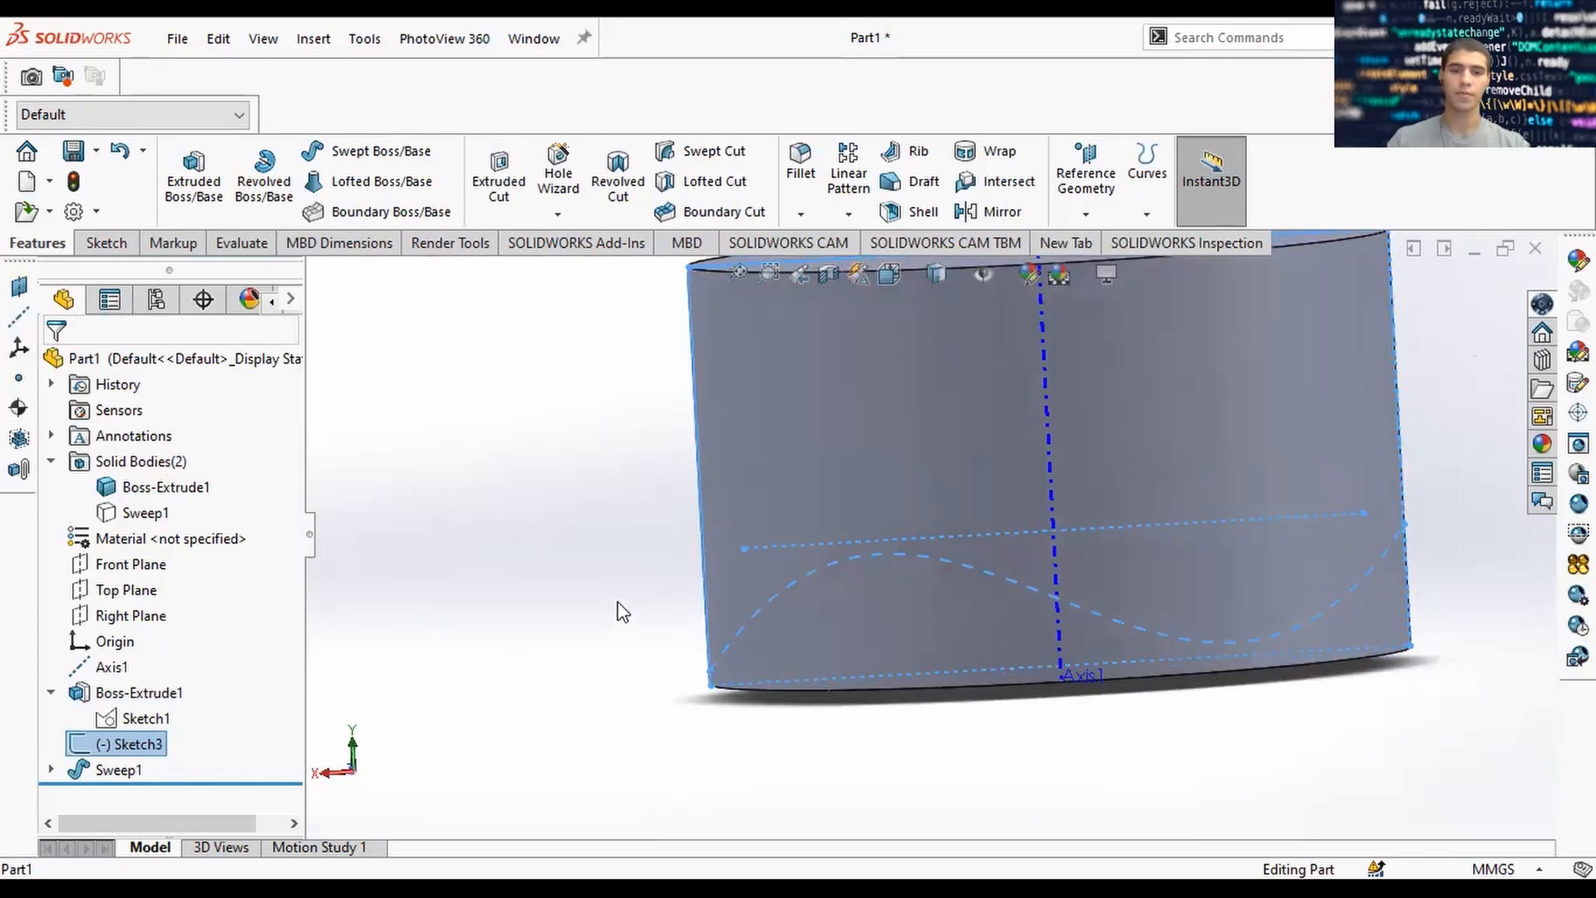
right_click(133, 752)
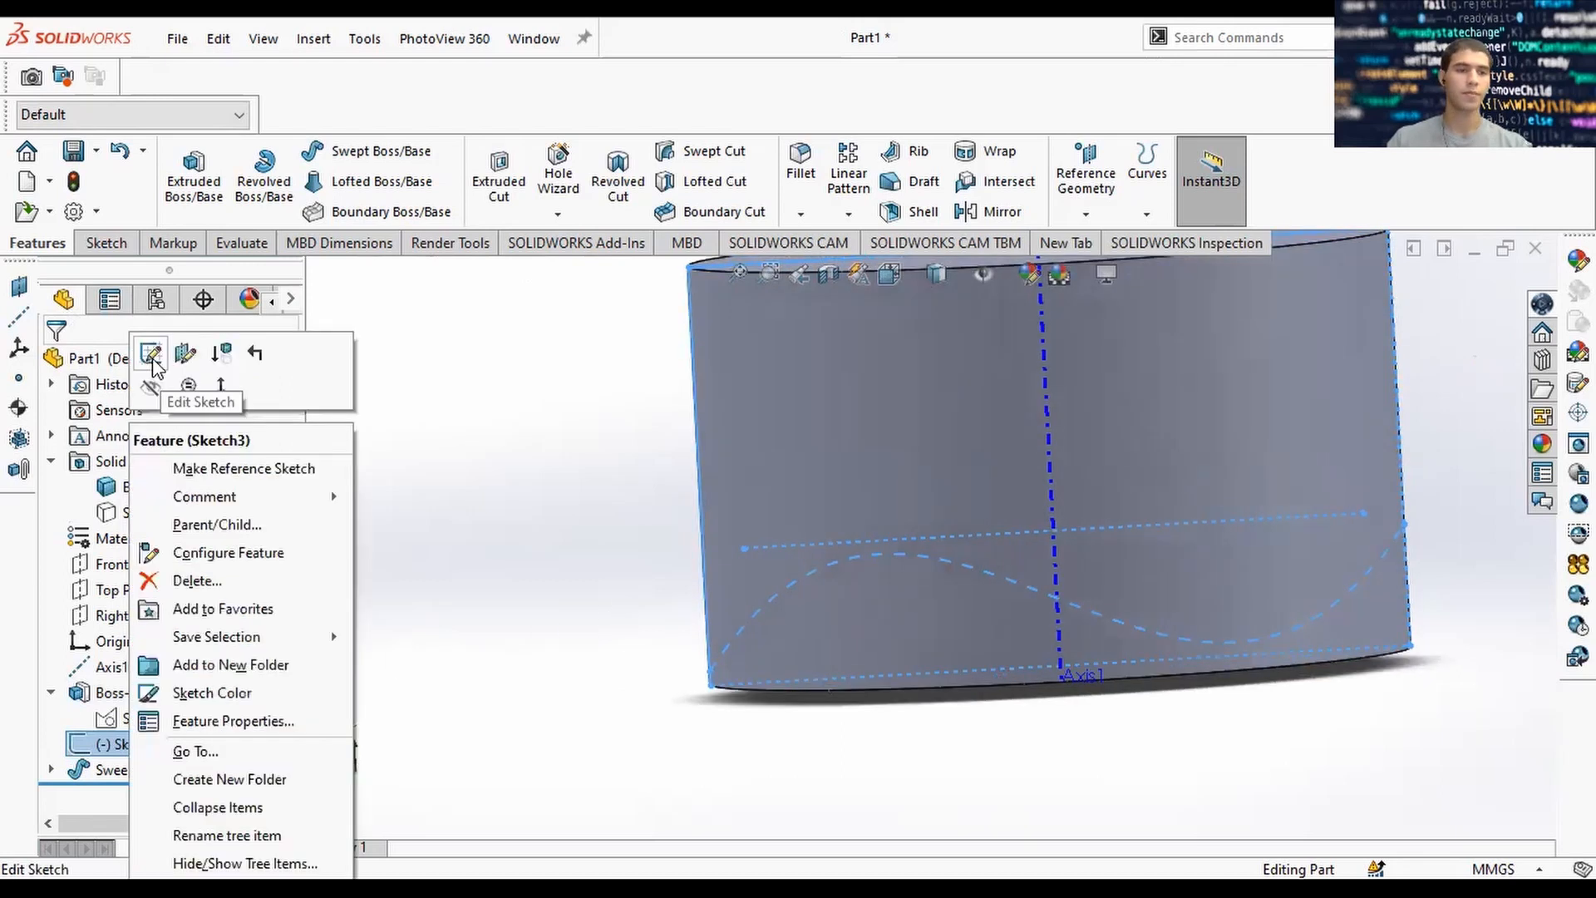
left_click(155, 356)
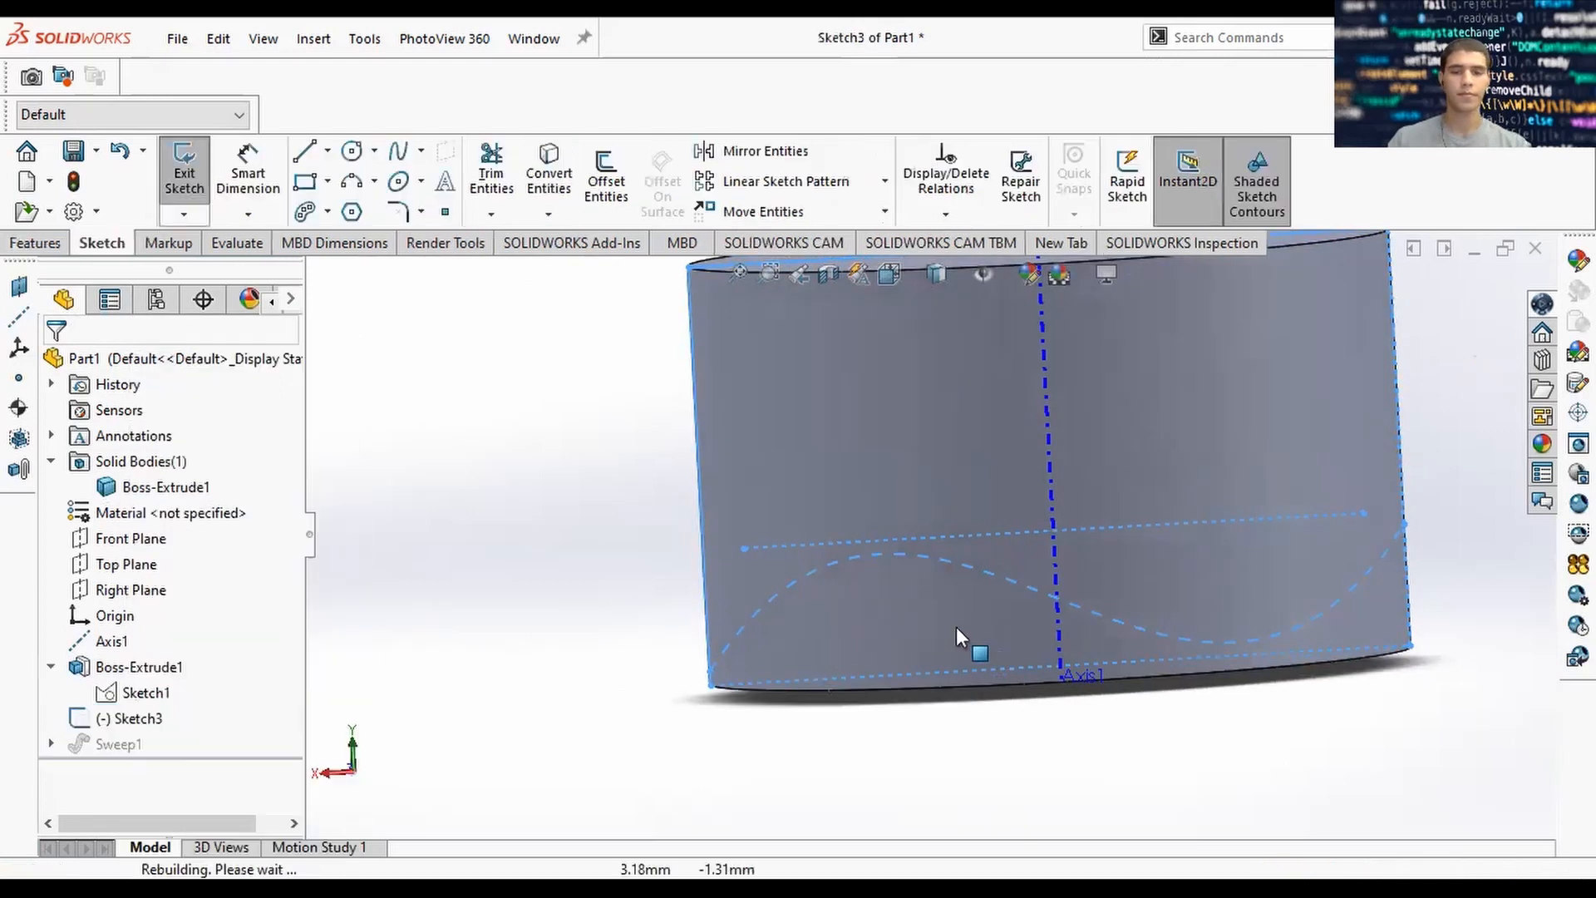
left_click(741, 547)
left_click(700, 555)
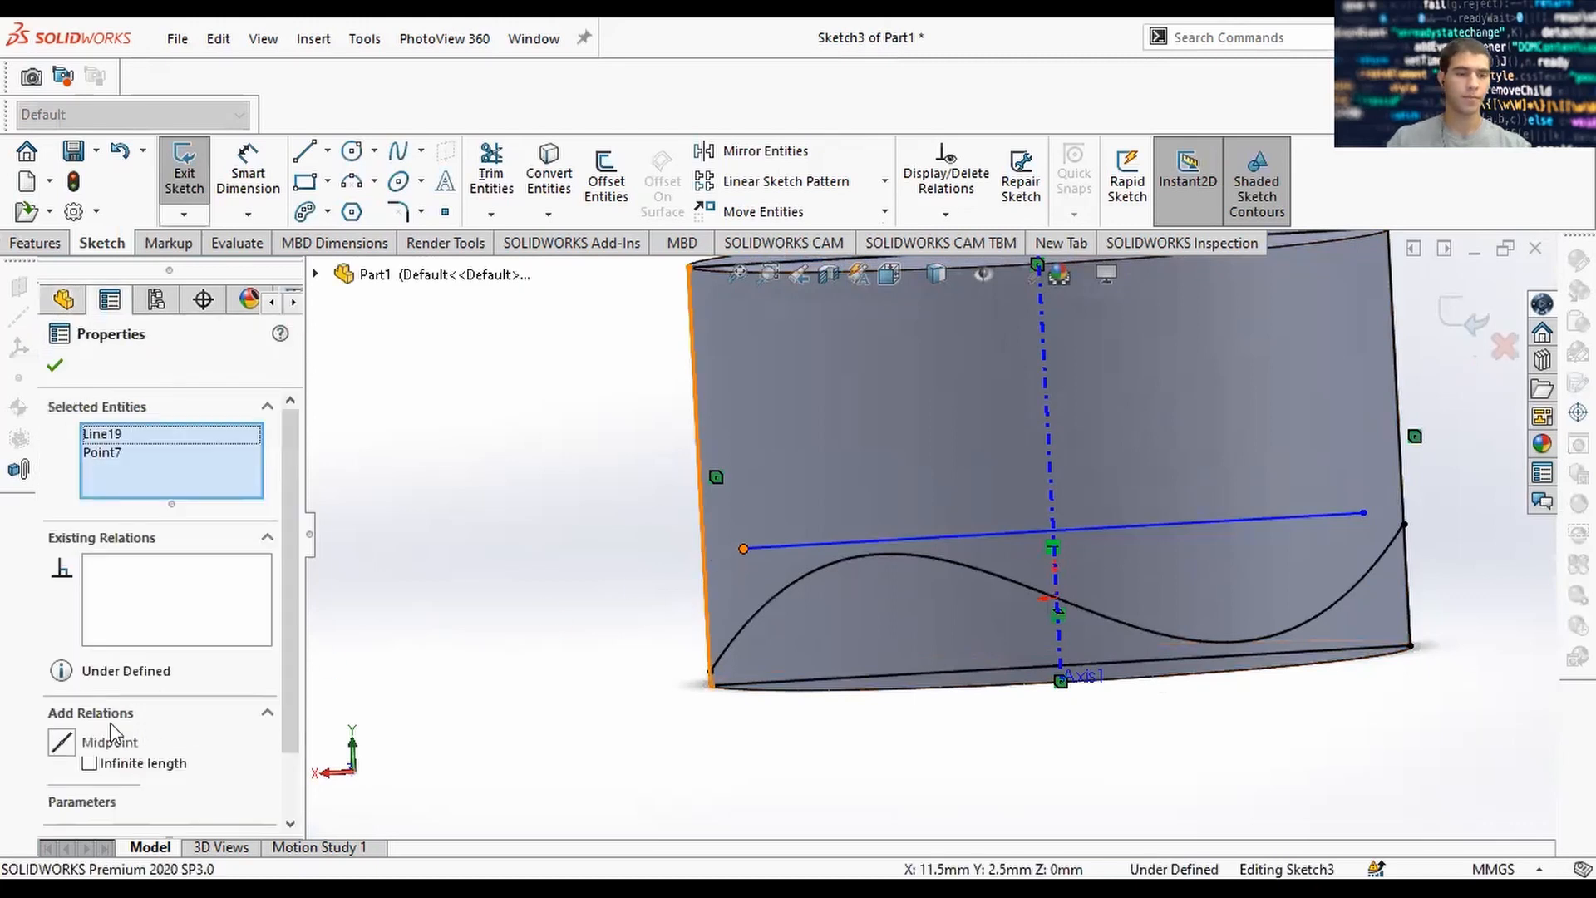
left_click(66, 691)
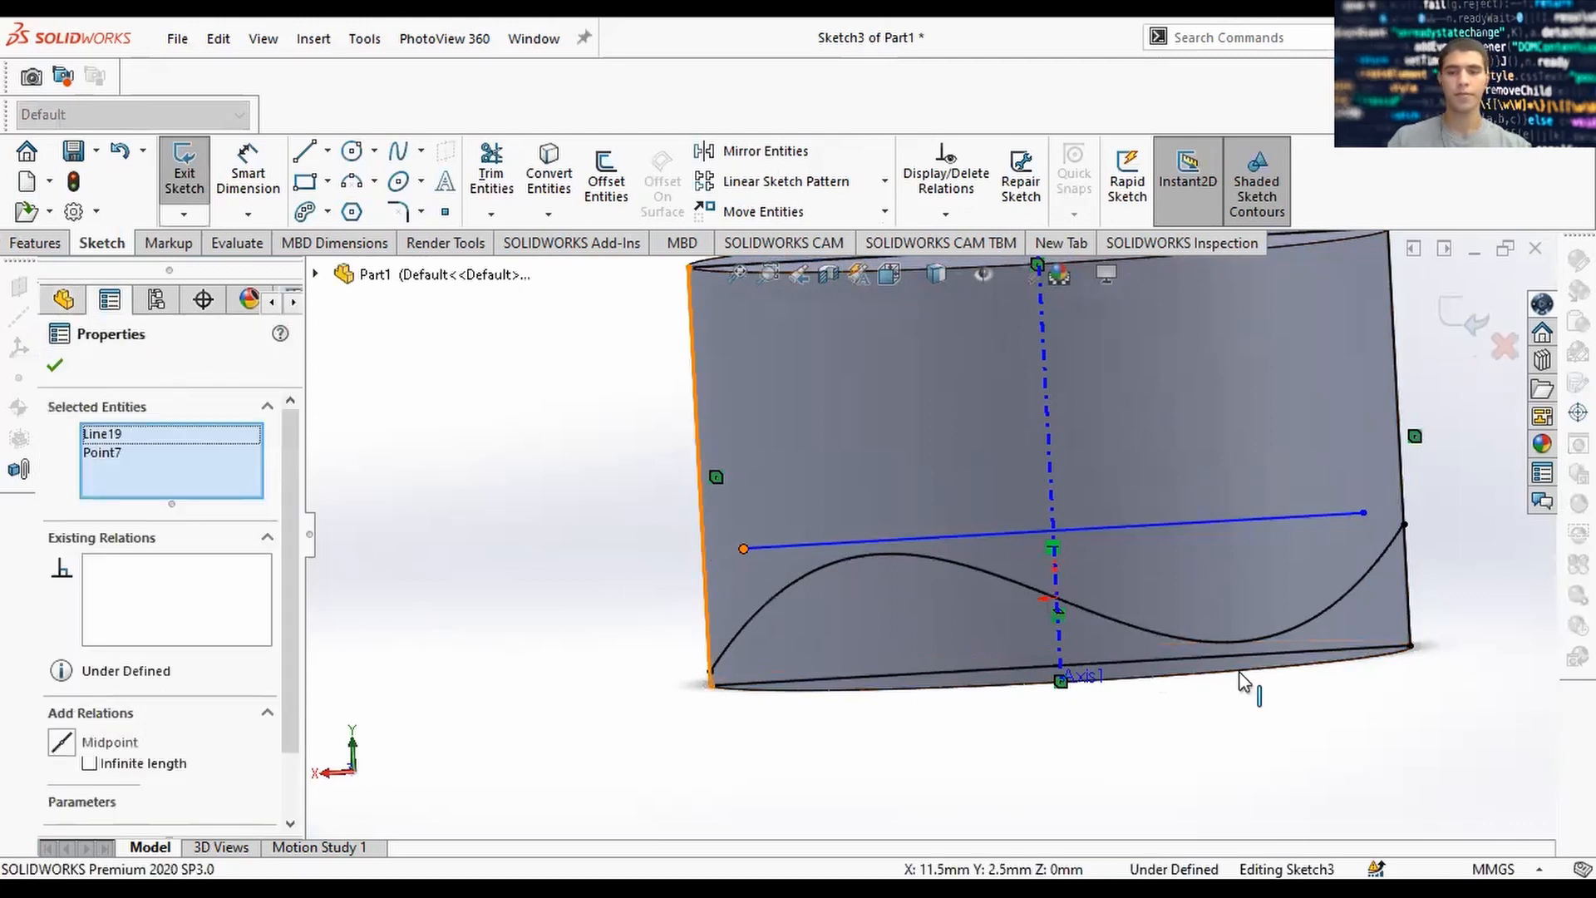
left_click(1323, 516)
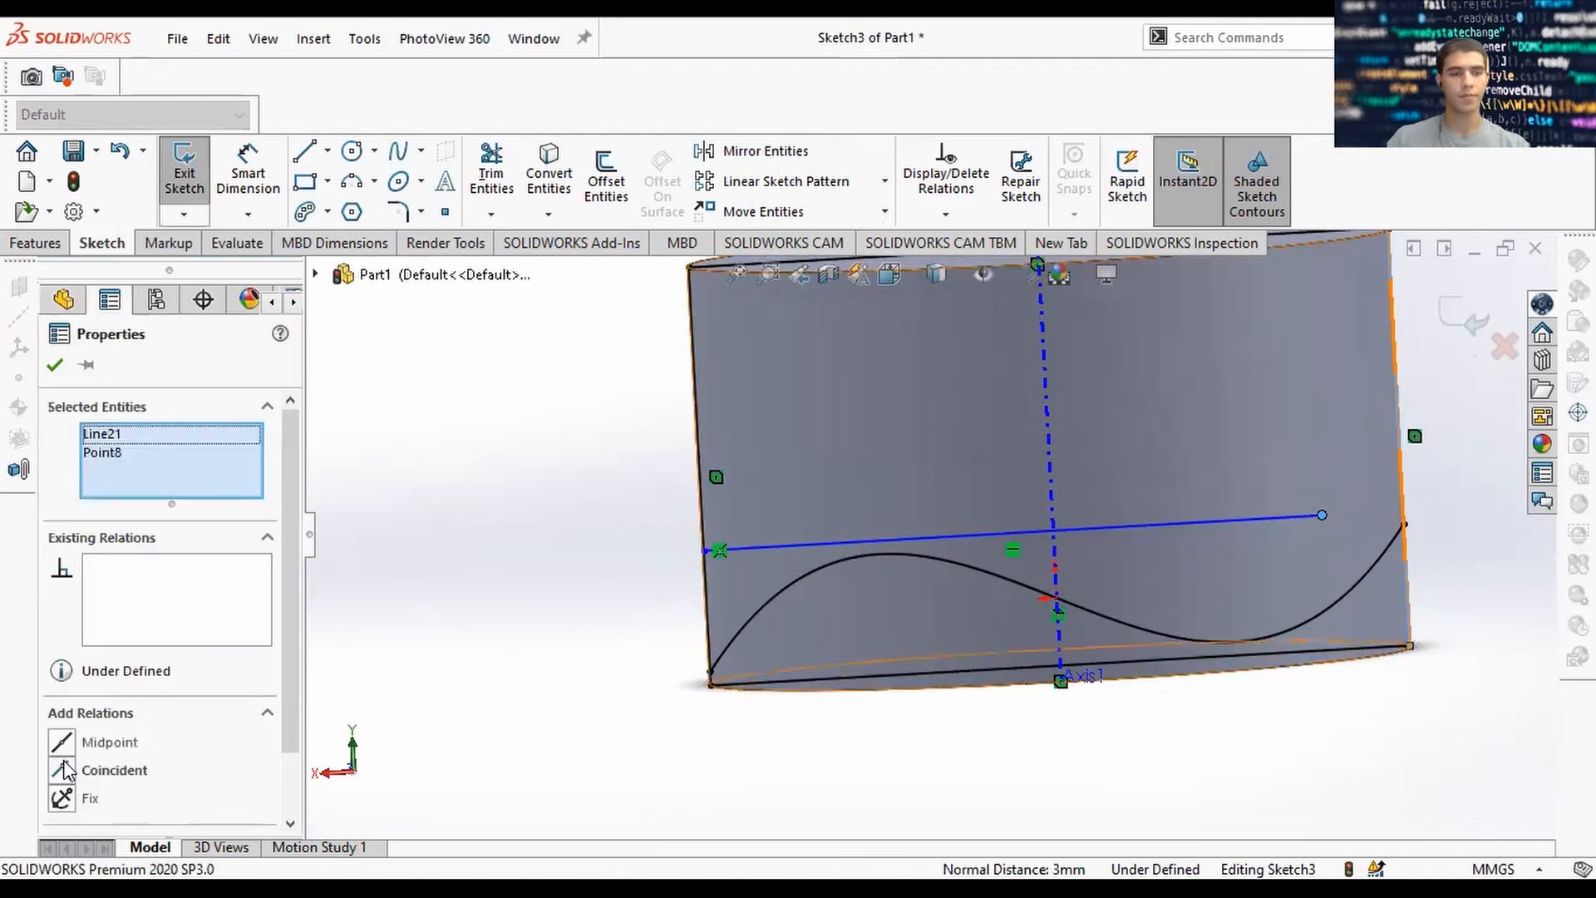
left_click(64, 771)
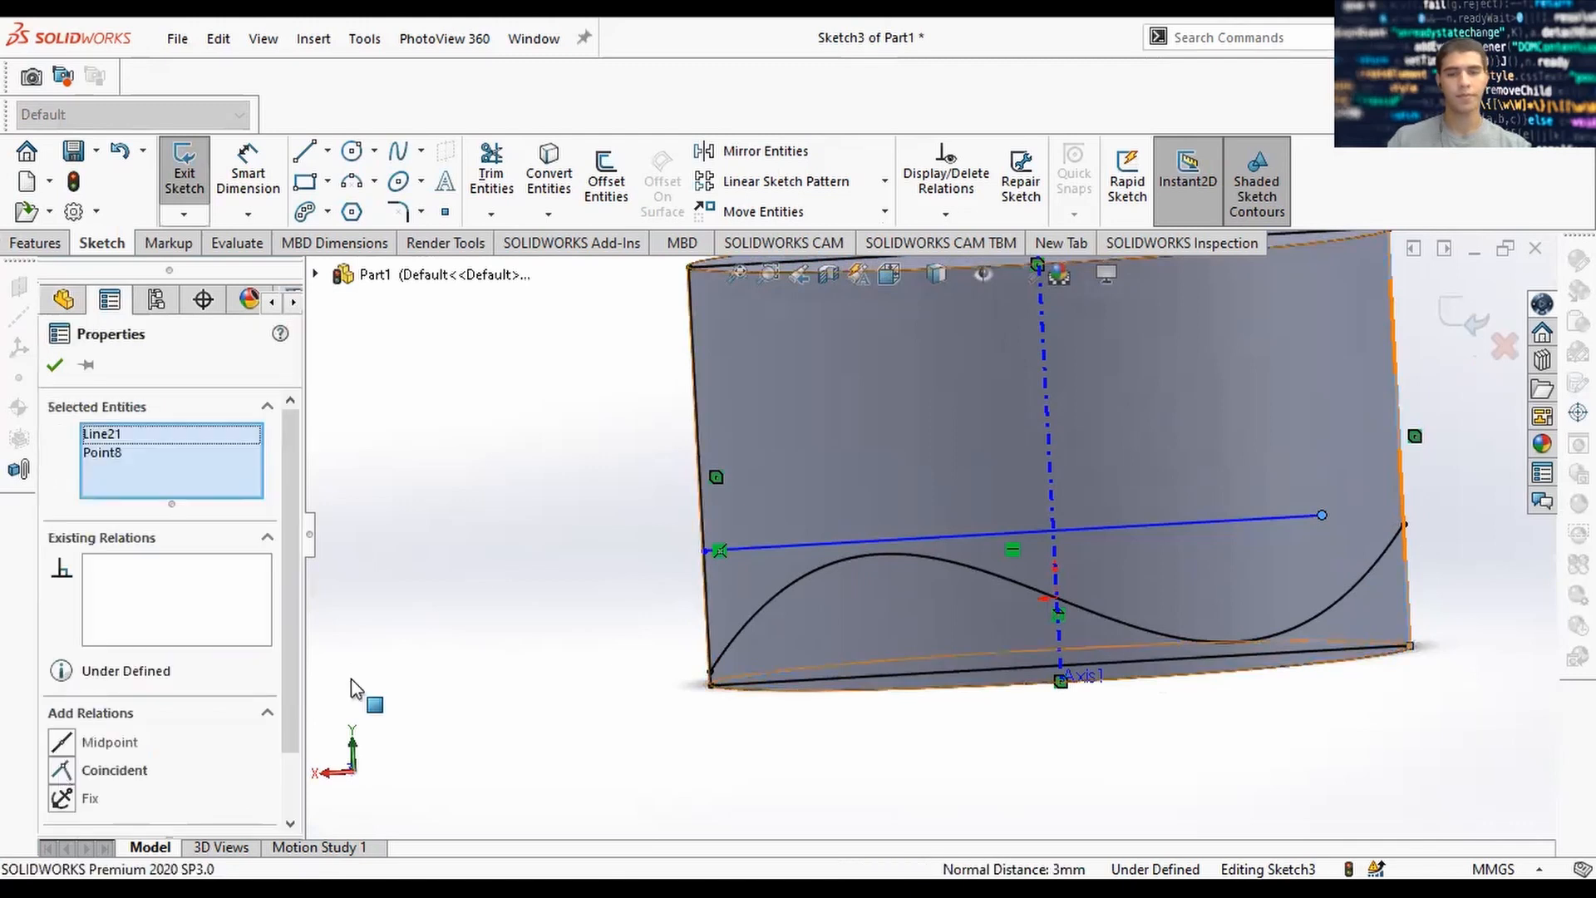
Dimension the distance between the inner horizontal line and the rectangle's bottom line at 5 mm and exit the sketch.
left_click(1019, 537)
left_click(1012, 661)
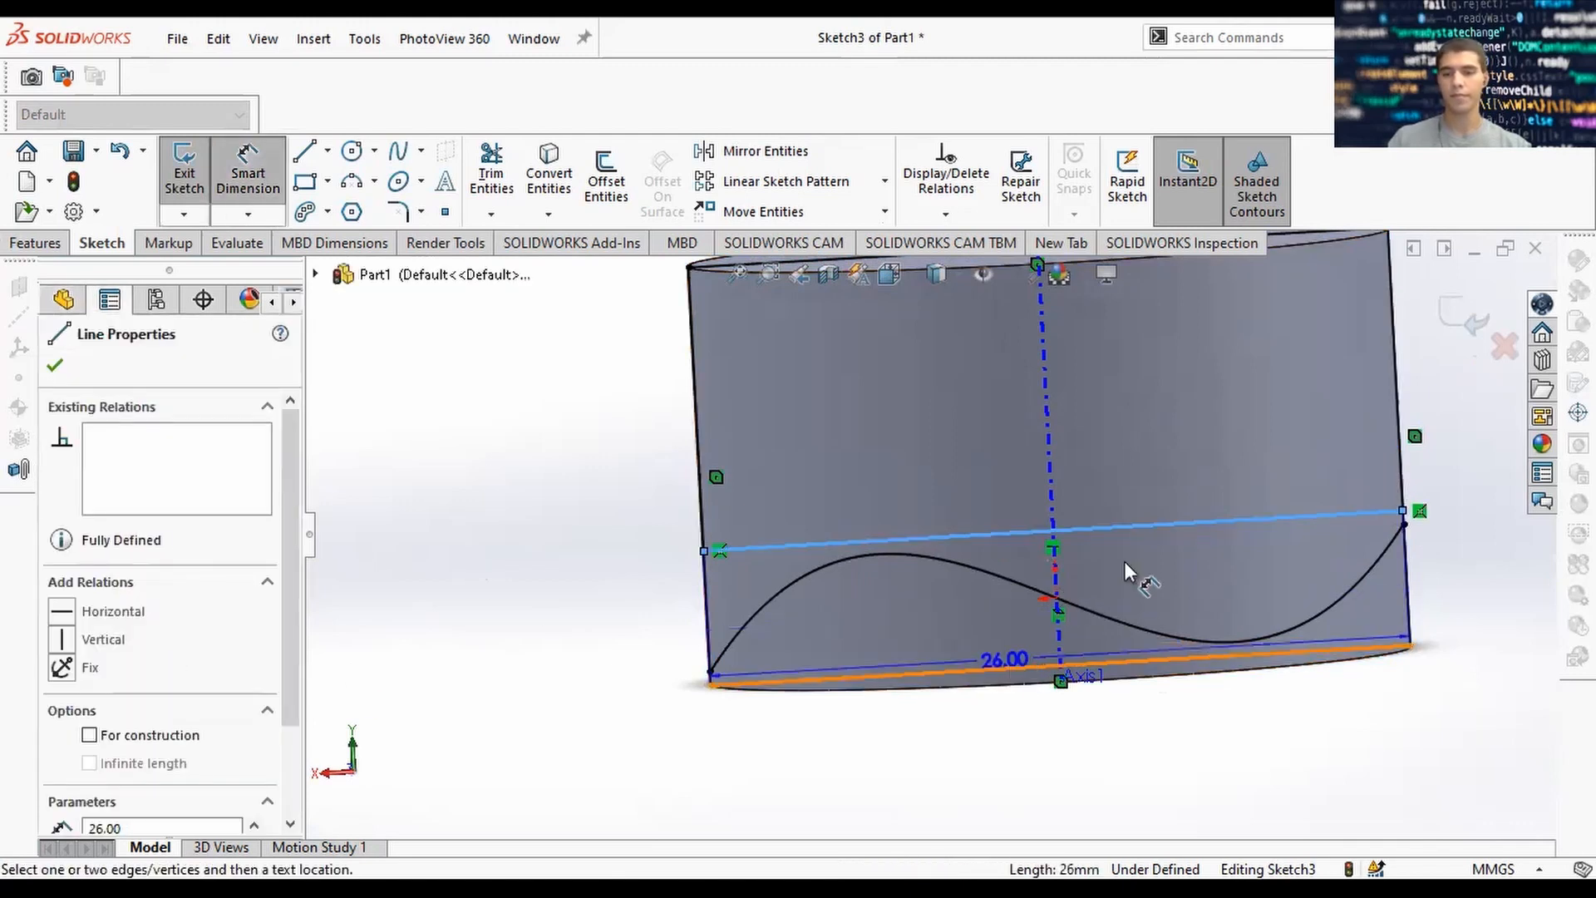
left_click(1146, 611)
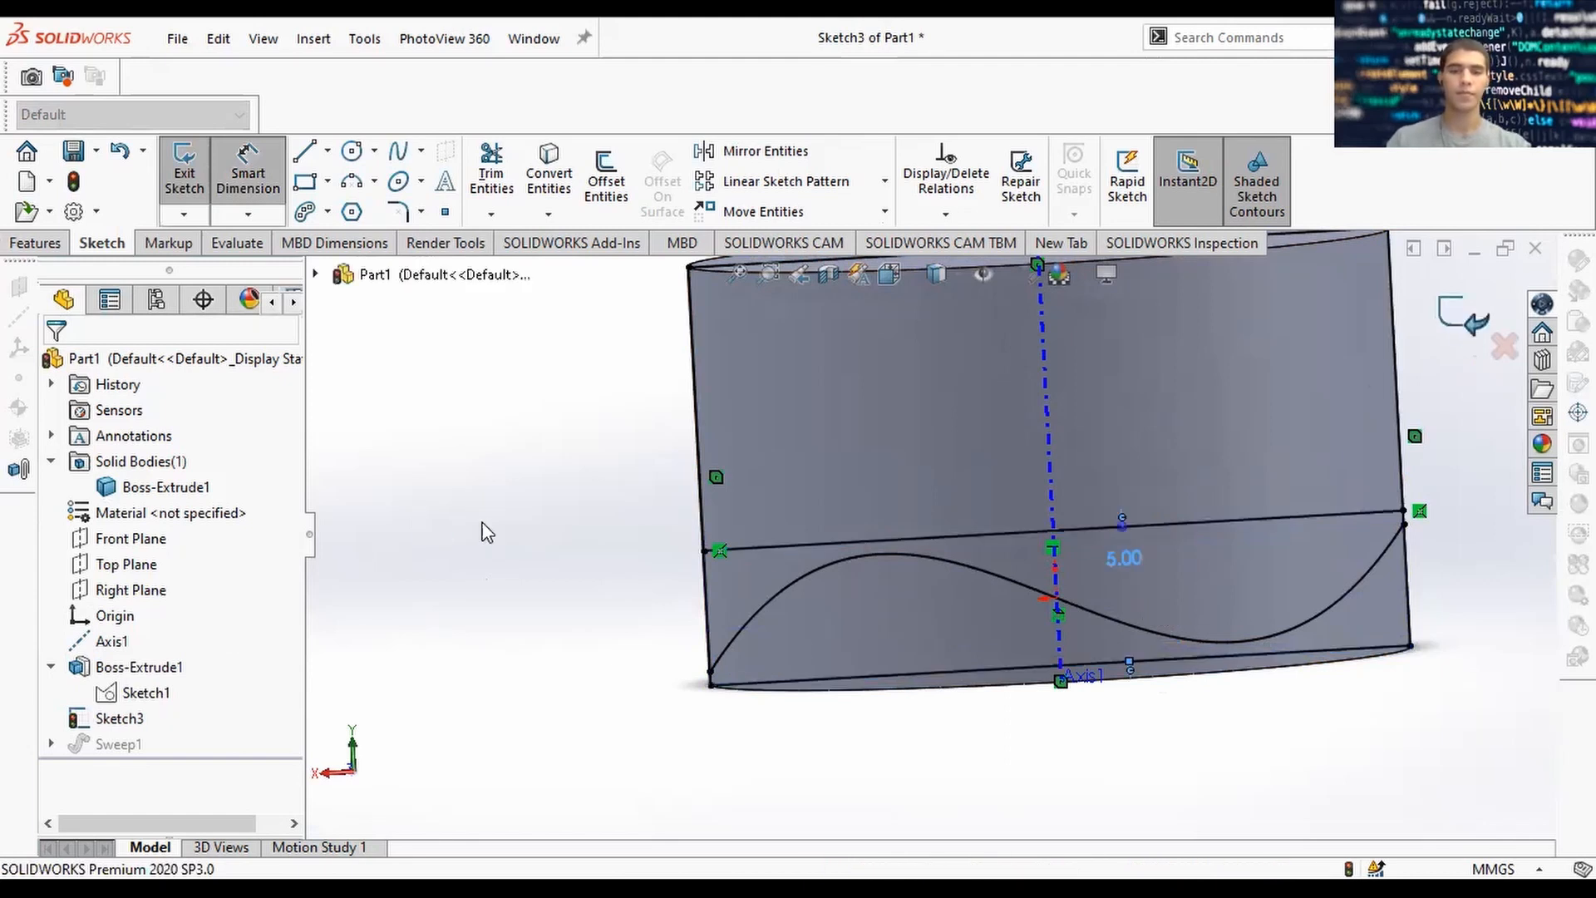
double_click(533, 544)
Start an extruded cut from Sketch3, beginning at the sketch plane, with the end condition Through All - Both.
middle_click_drag(534, 544, 535, 624)
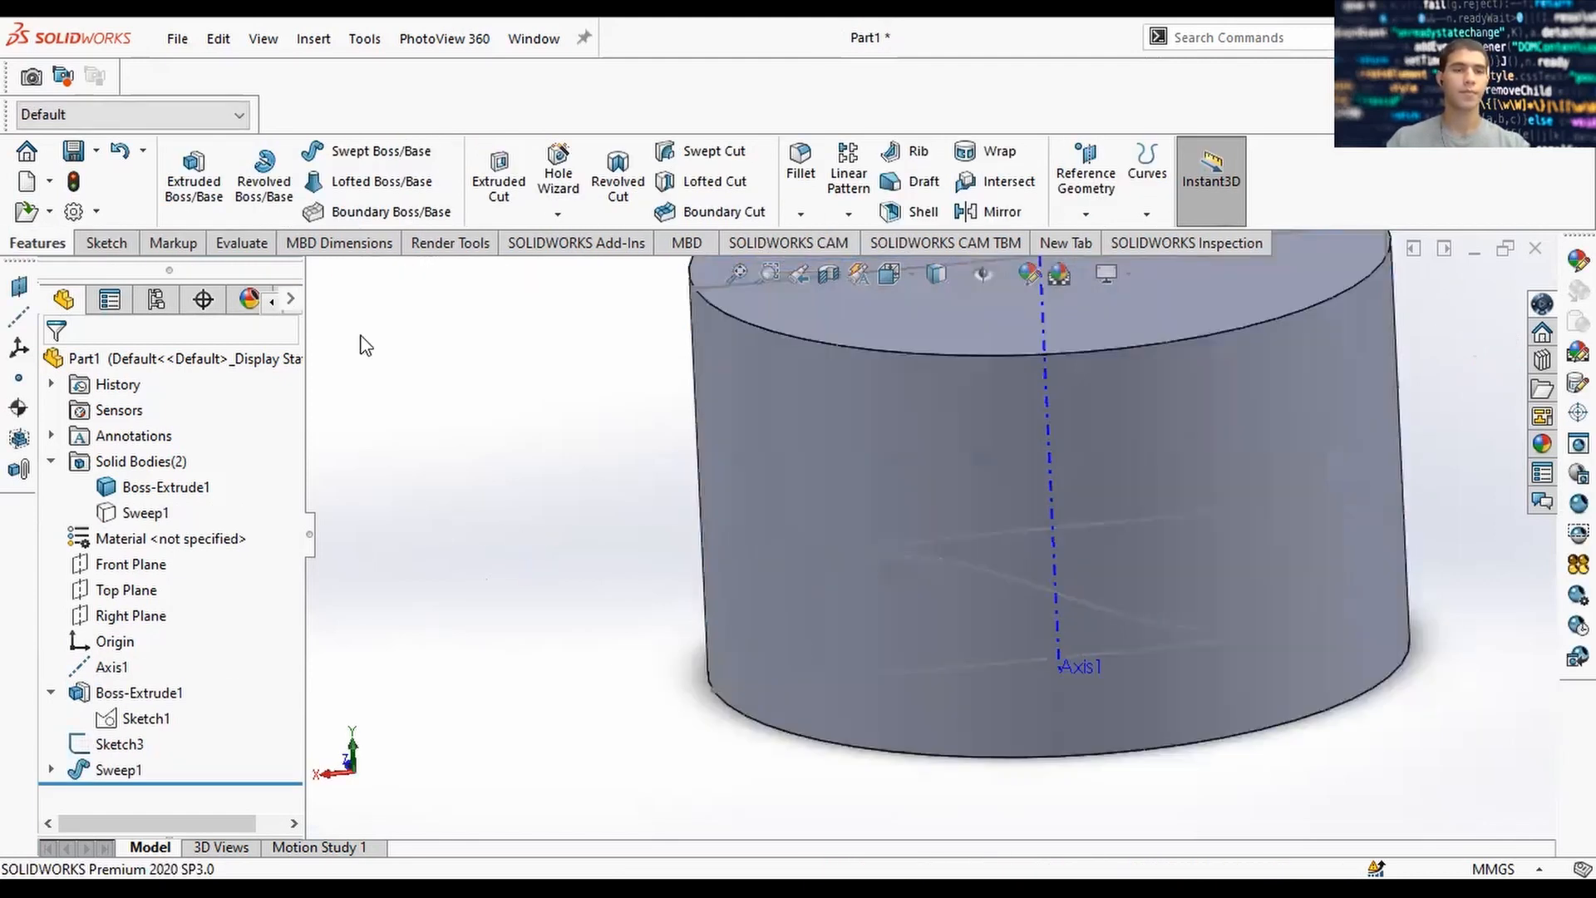
left_click(496, 187)
left_click(121, 745)
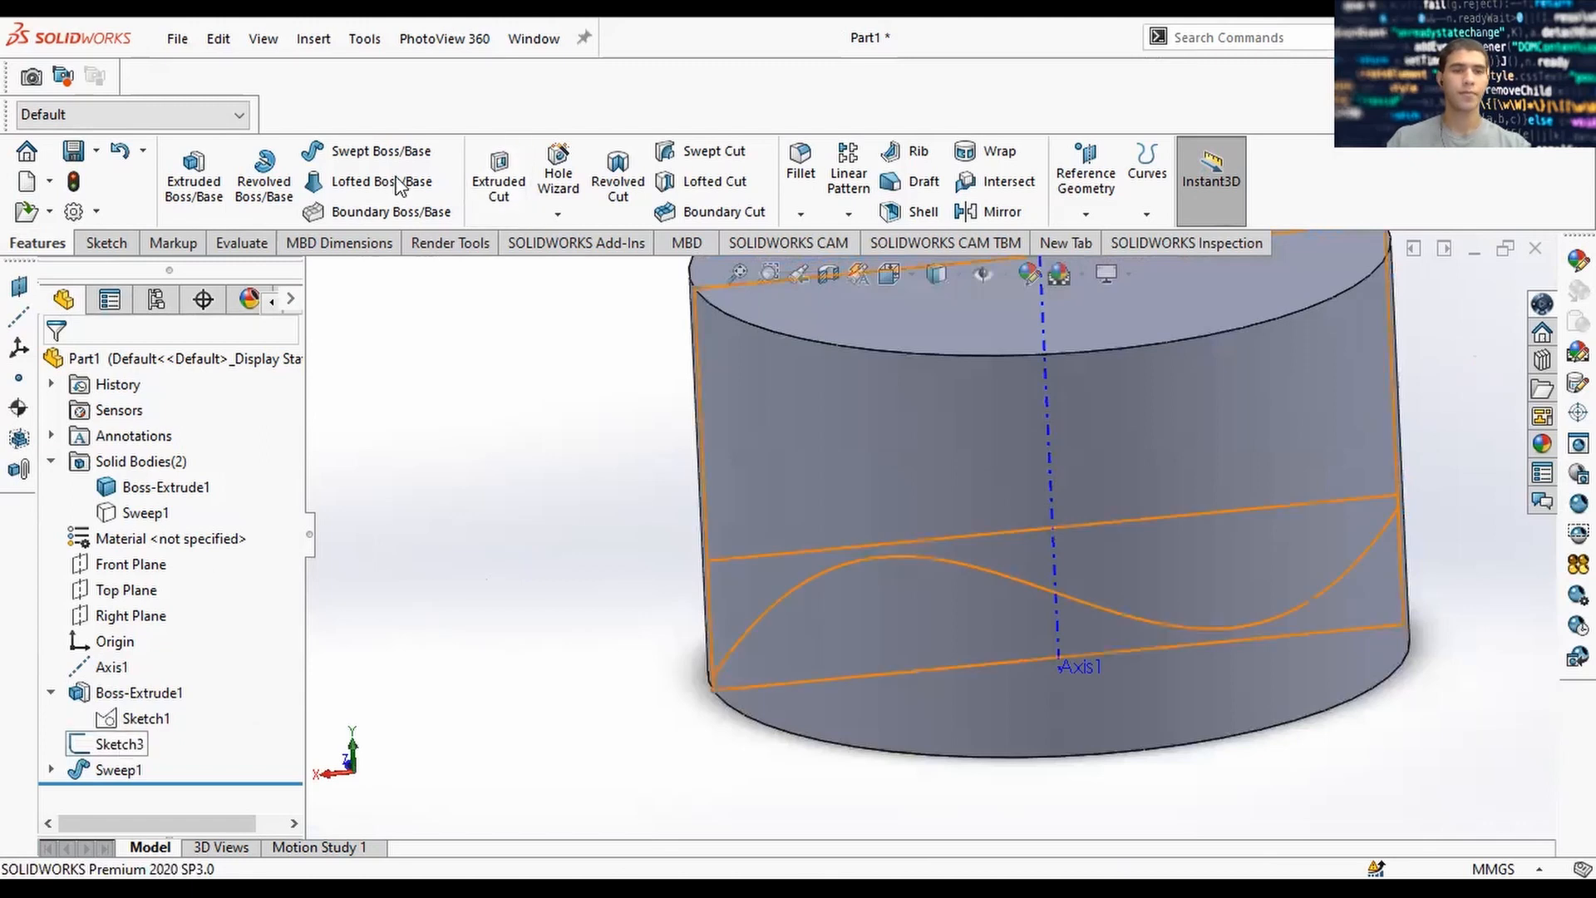
left_click(508, 178)
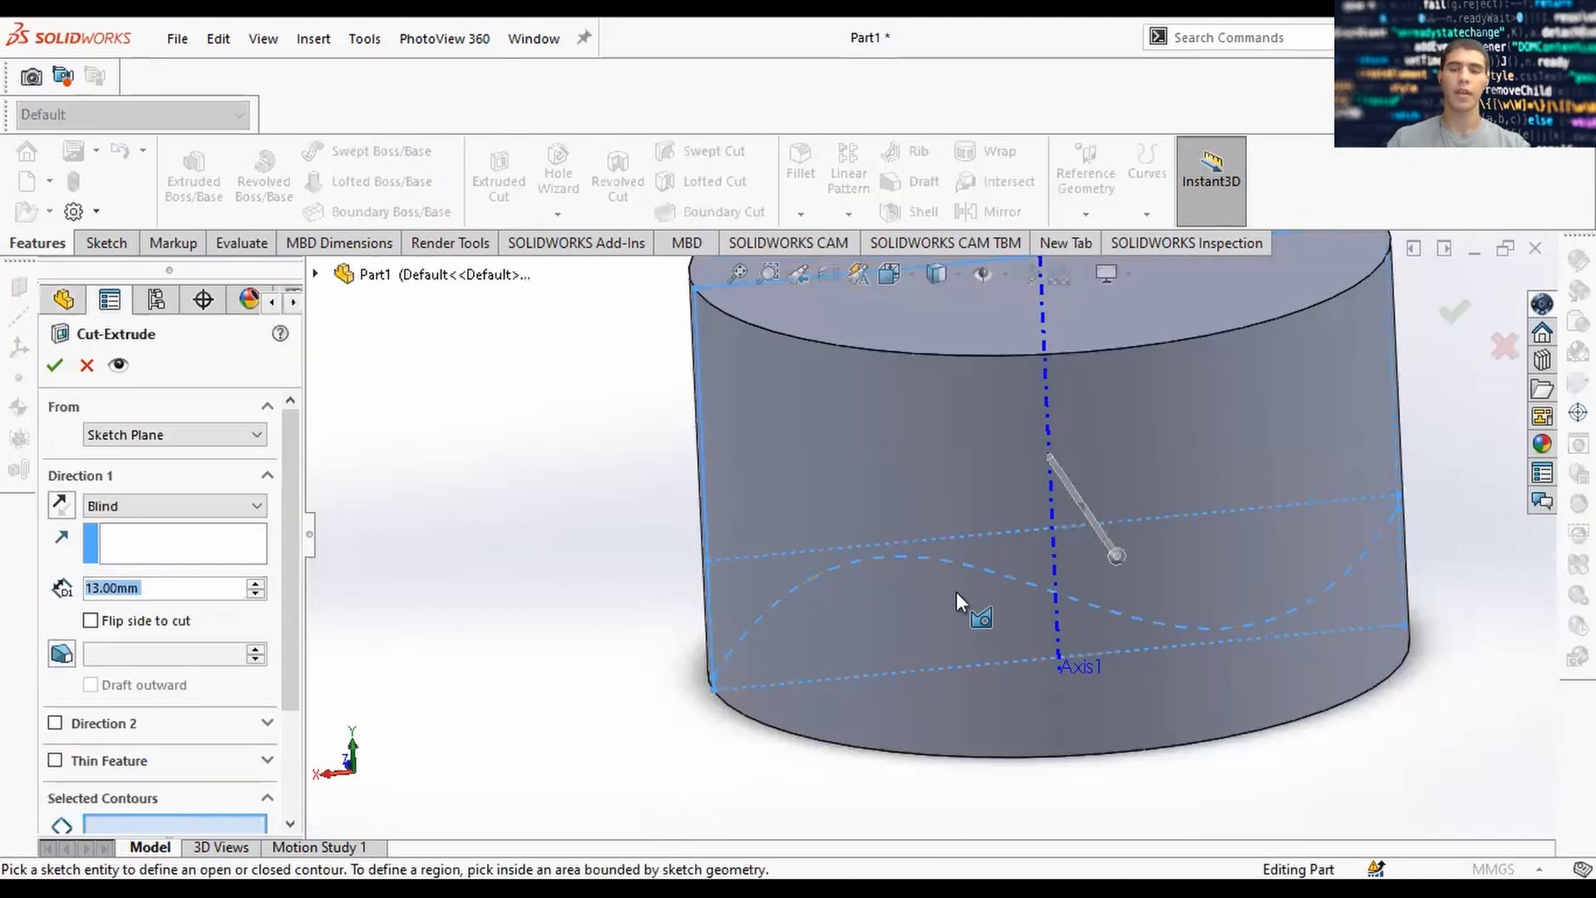
scroll(965, 577, "up", 3)
scroll(1010, 537, "up", 2)
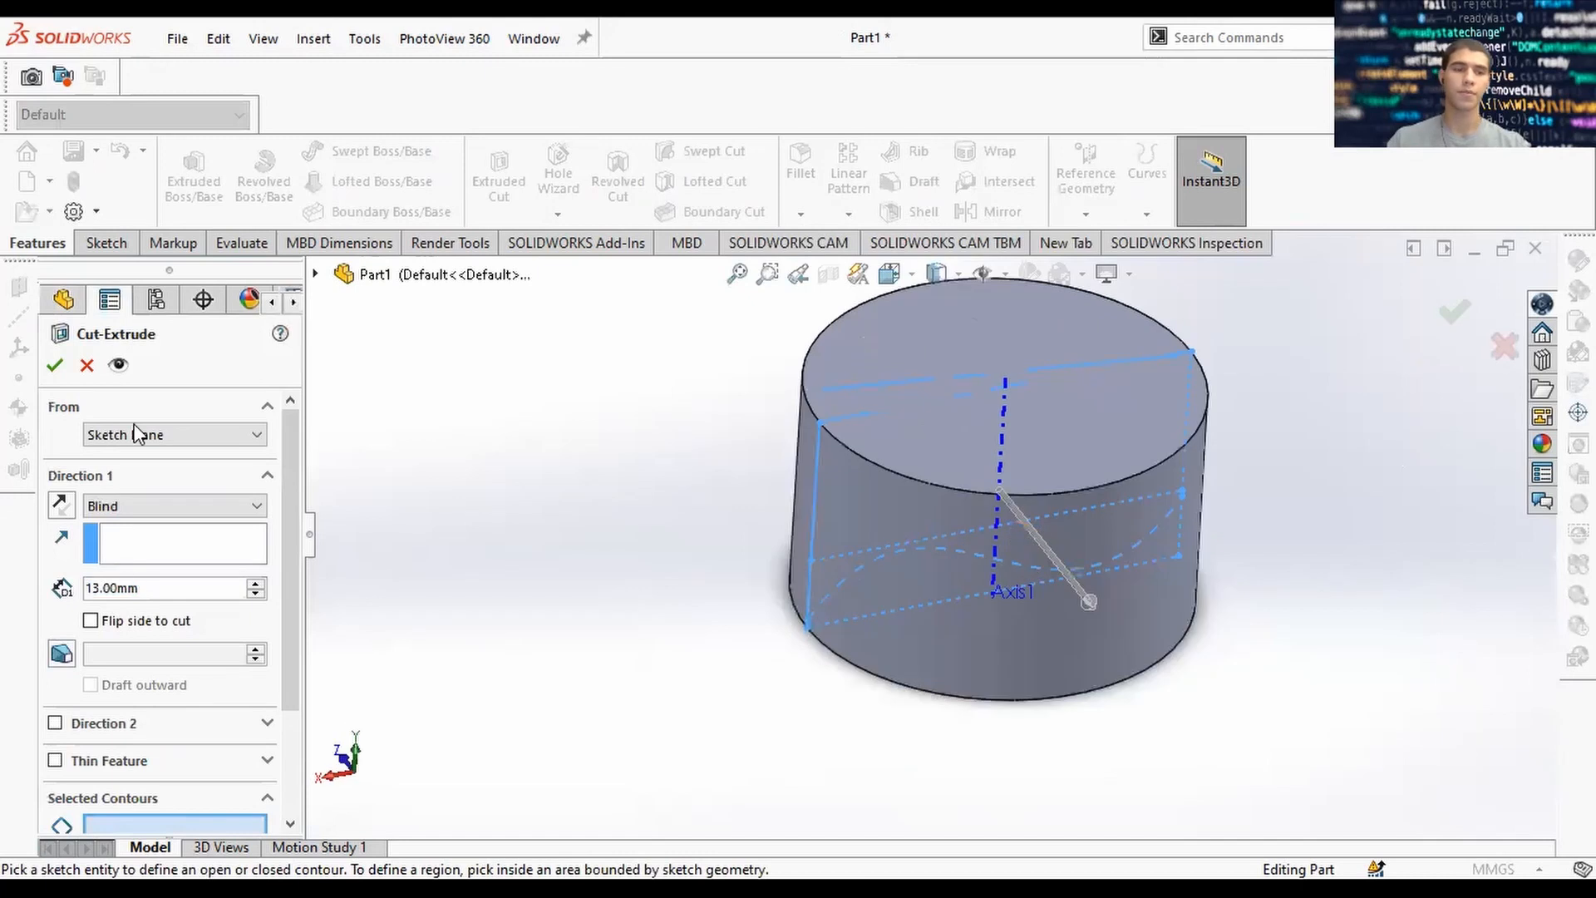
left_click(163, 441)
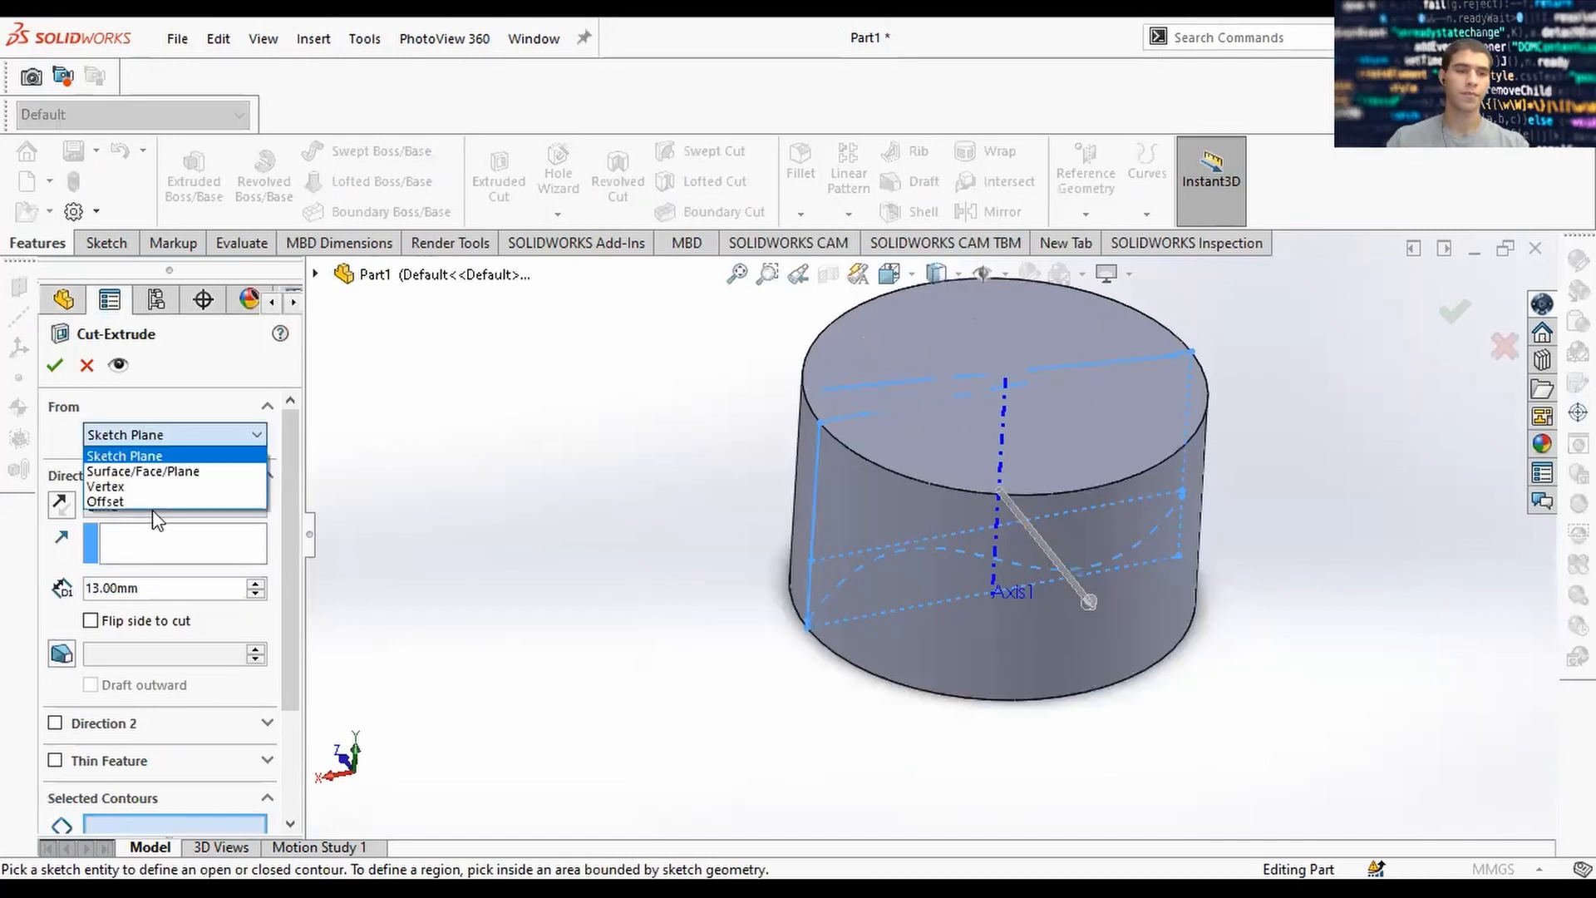
left_click(152, 507)
left_click(246, 558)
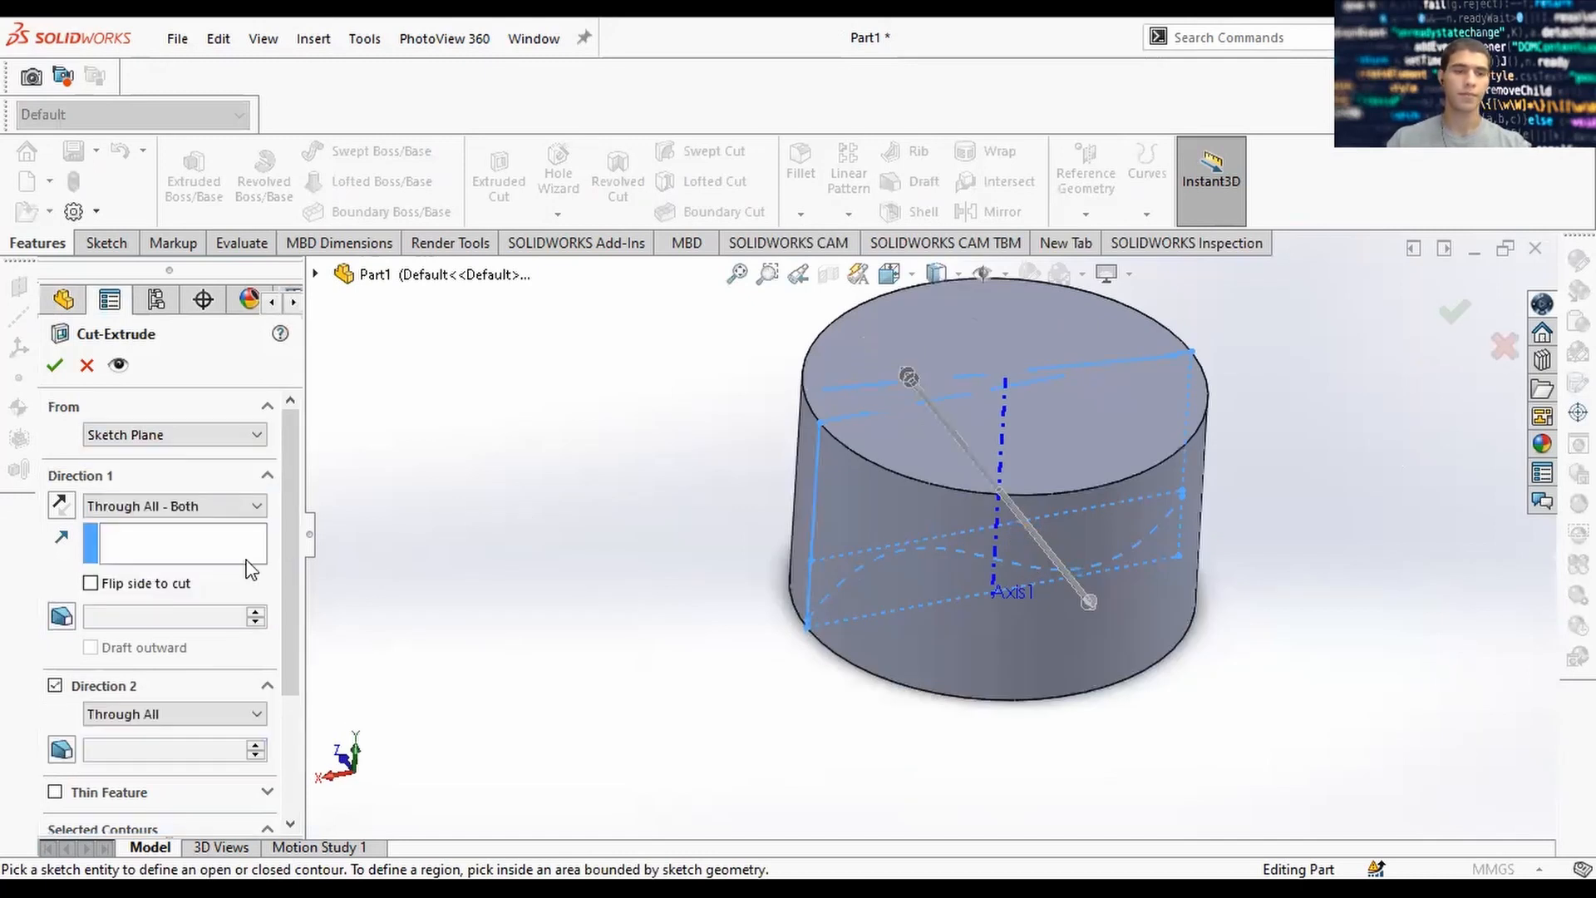
Use the region between the wavy curve and the bottom line as the cut's contour and create the cut.
scroll(150, 723, "down", 3)
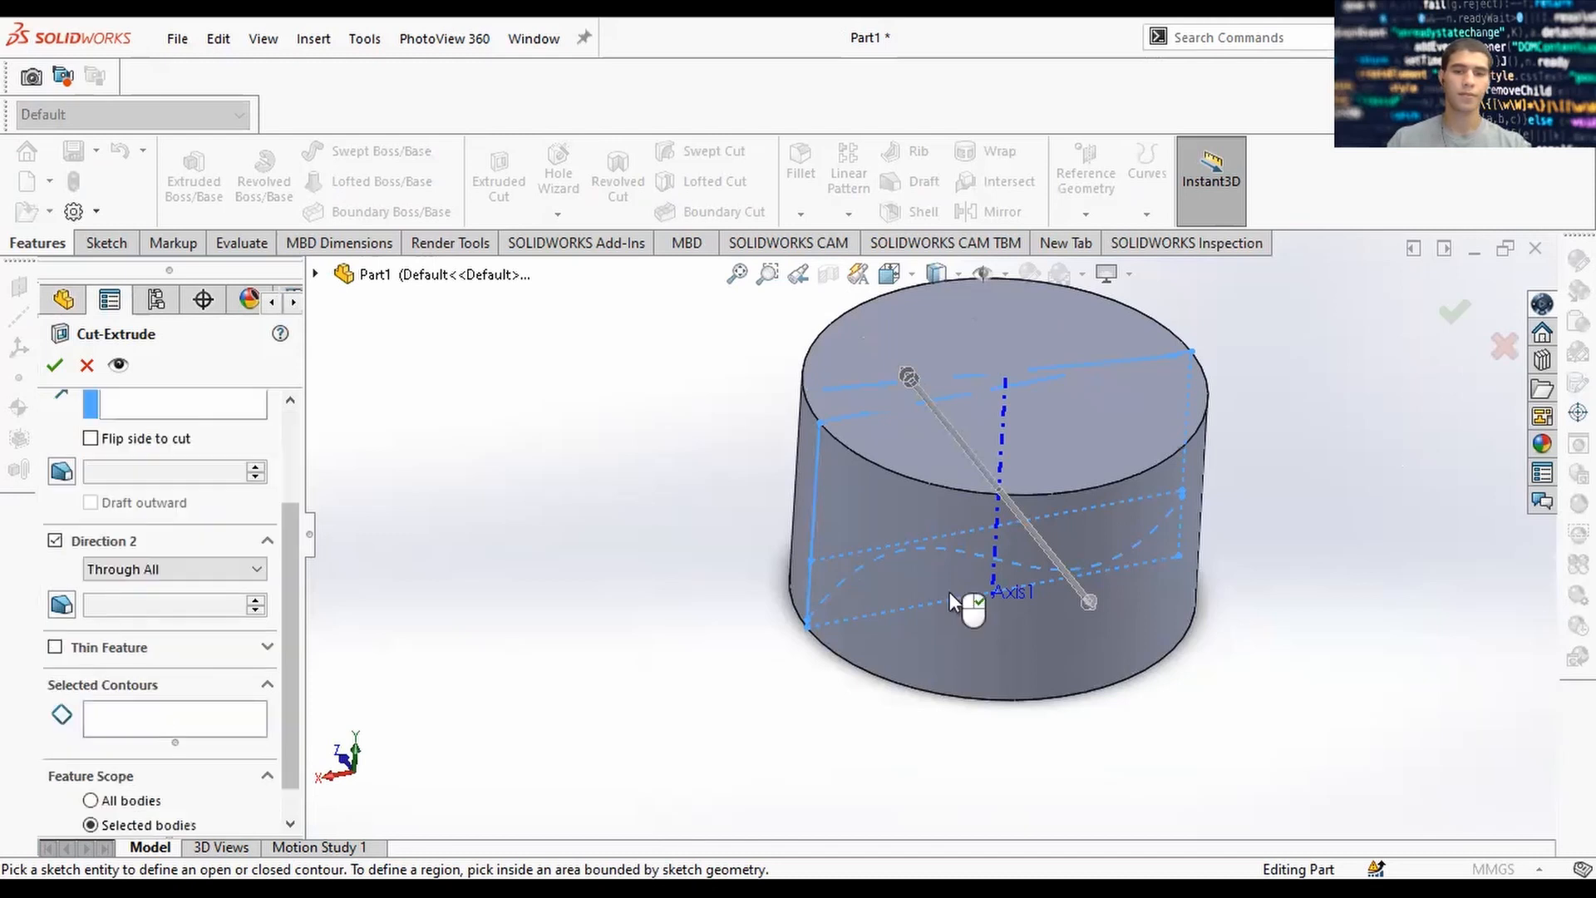
left_click(921, 581)
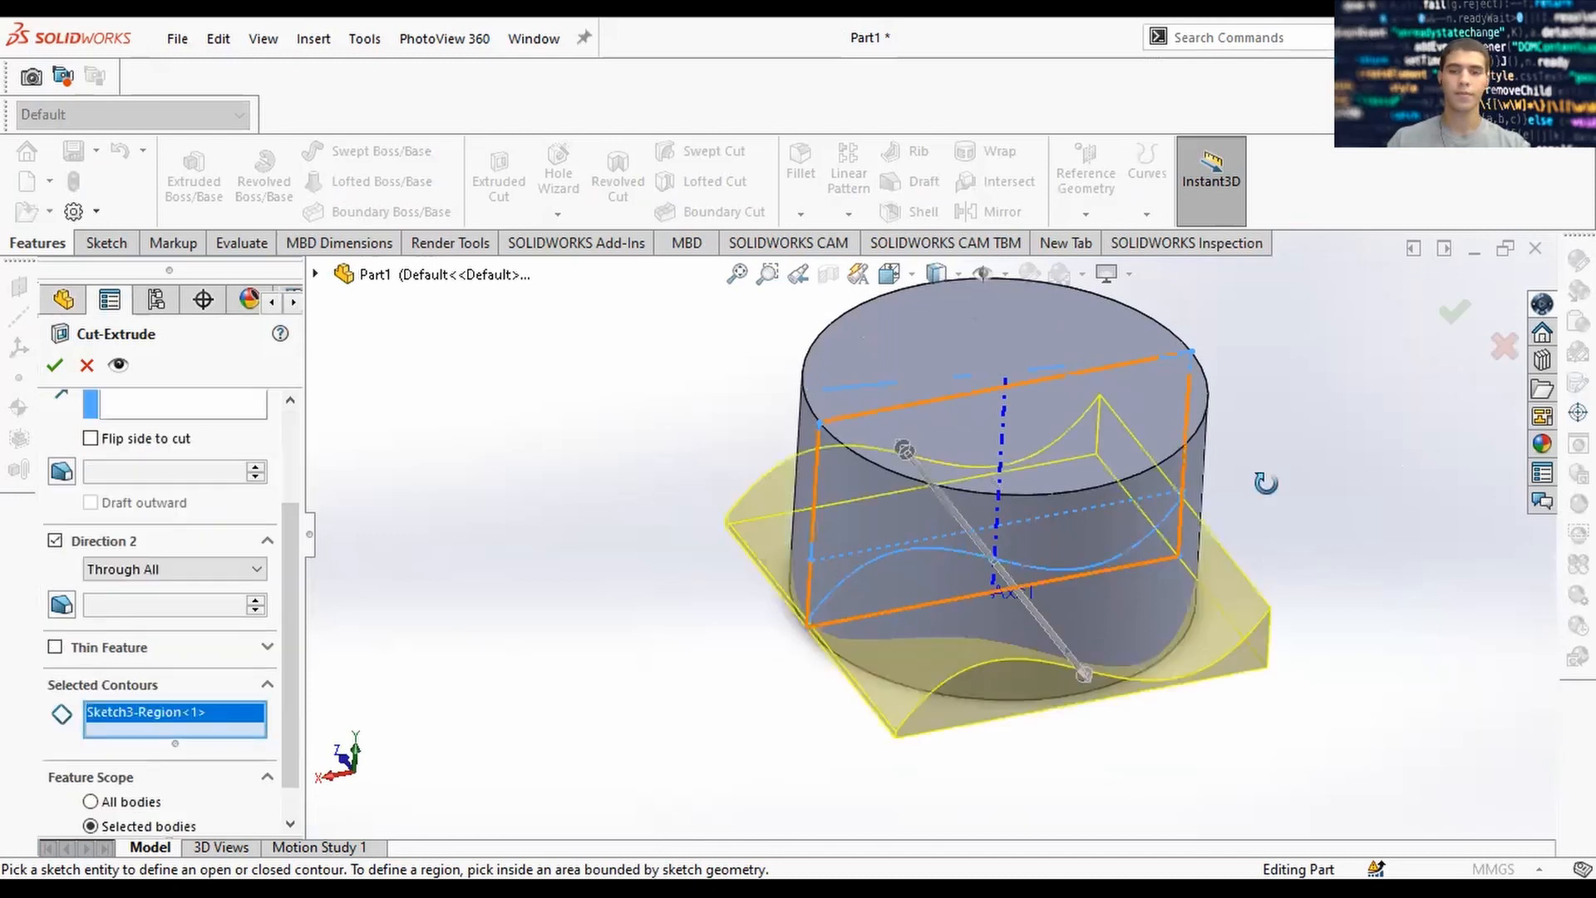
middle_click_drag(1267, 484, 1220, 413)
key("Return")
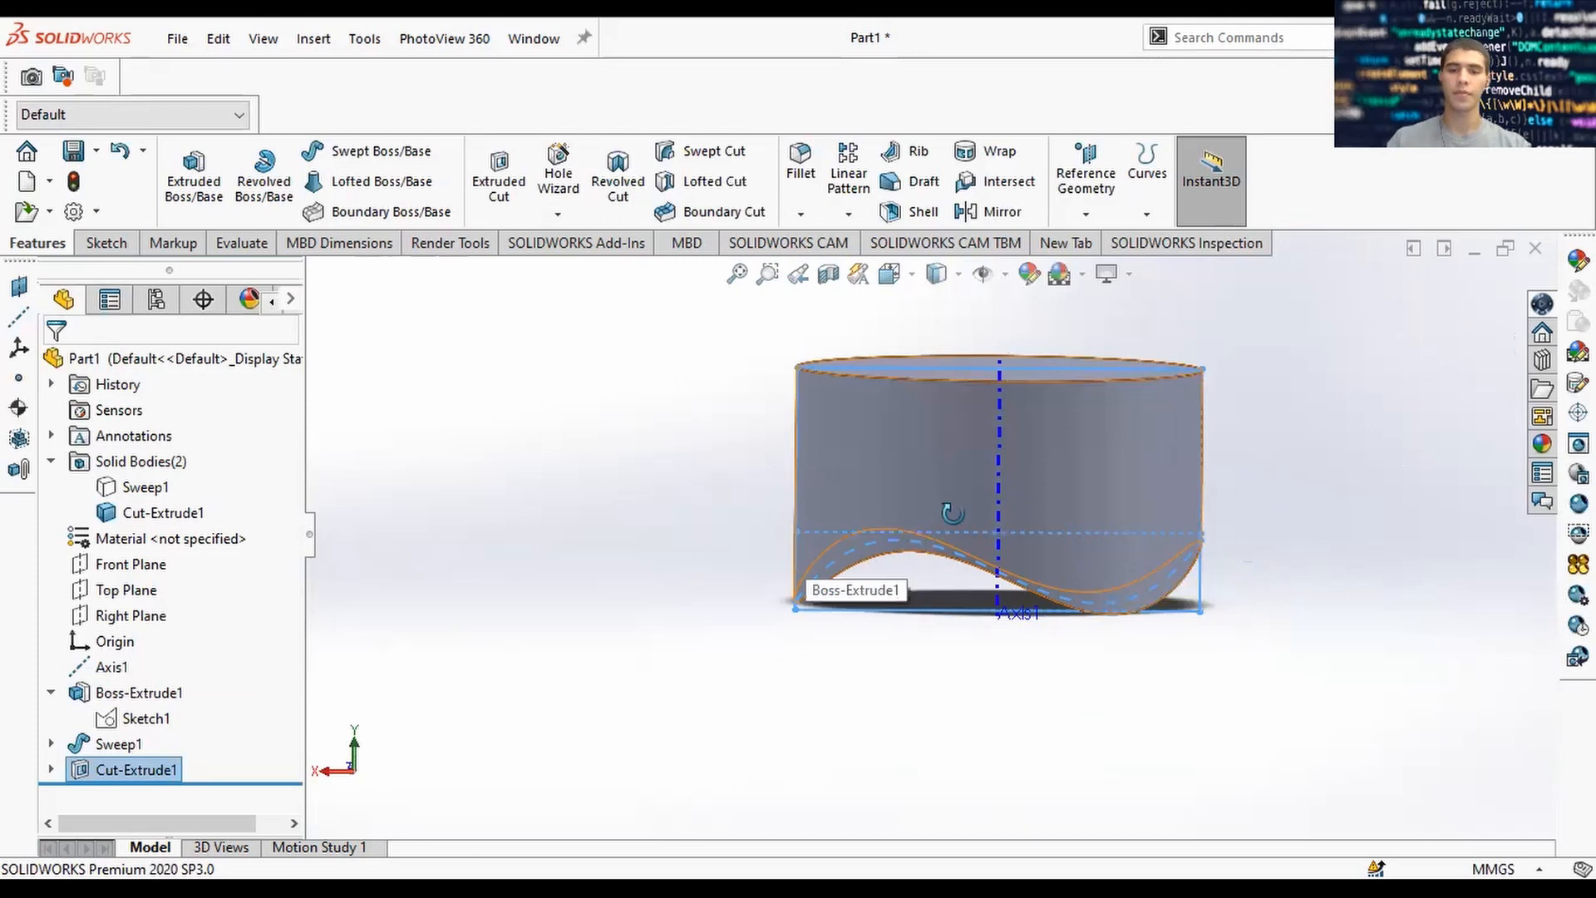
middle_click_drag(952, 514, 887, 599)
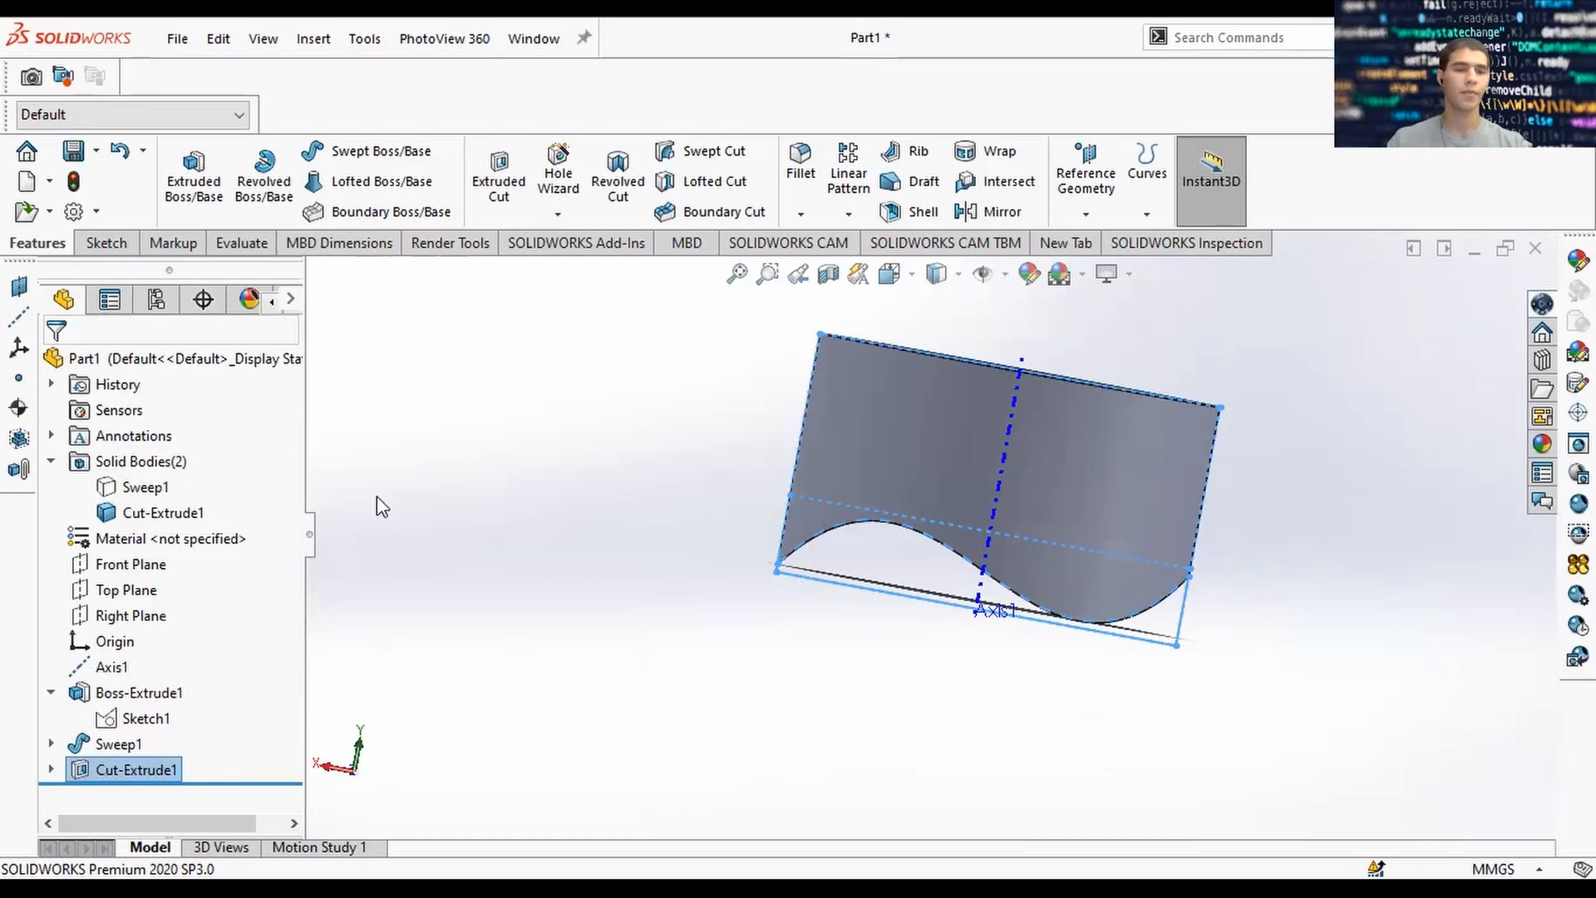
scroll(413, 467, "up", 2)
scroll(48, 742, "down", 1)
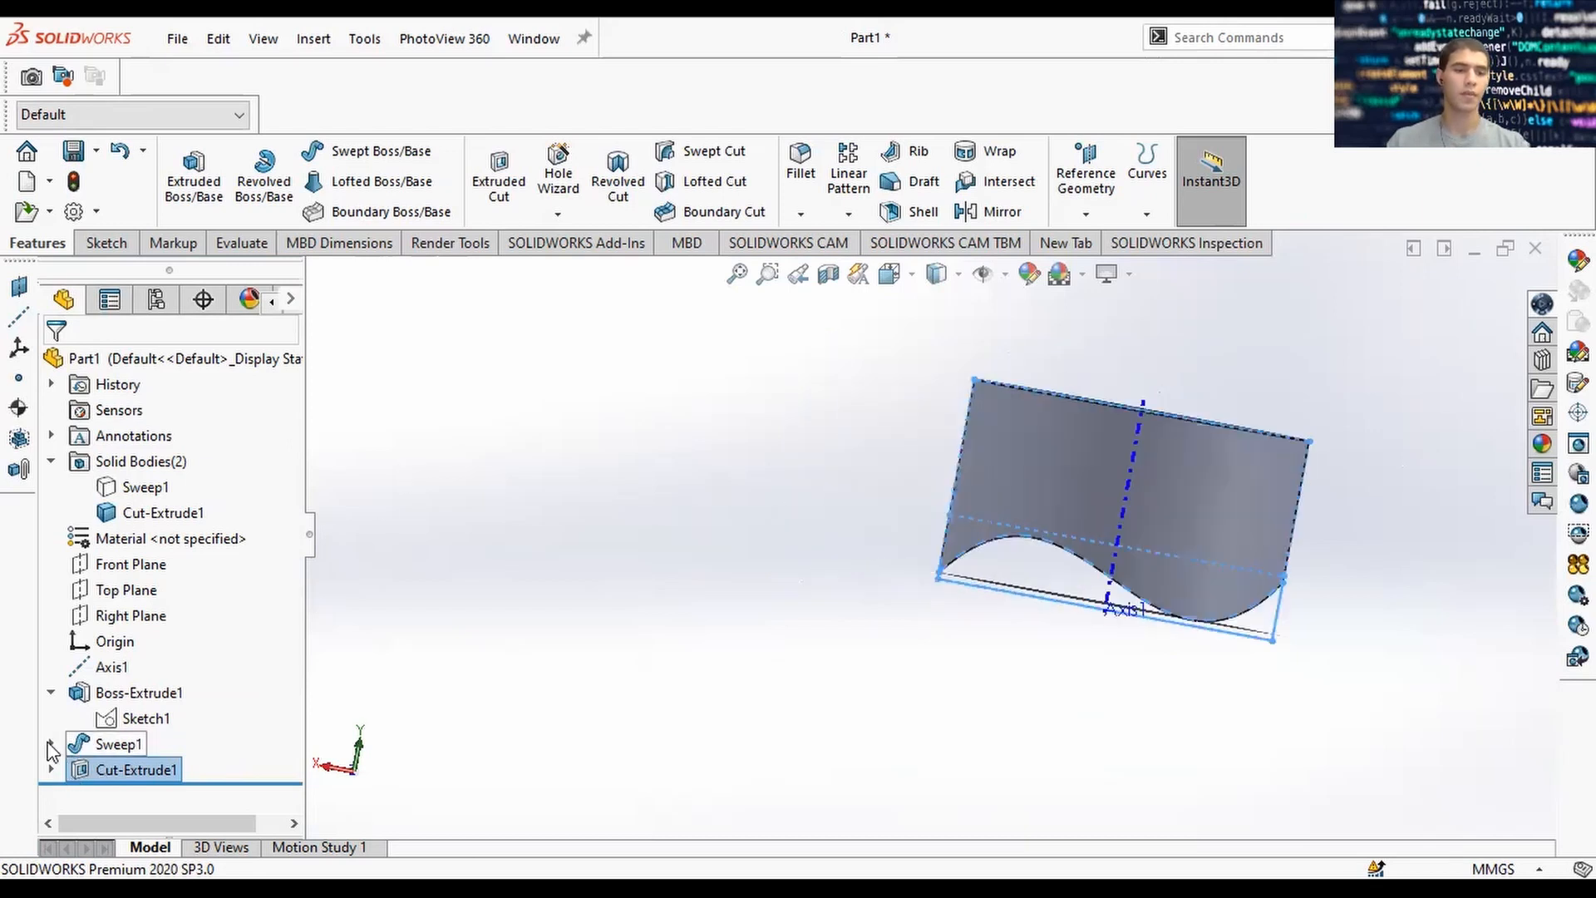
Try to define a reference plane through Axis1 and perpendicular to the Right Plane.
left_click(53, 743)
left_click(53, 743)
middle_click_drag(1089, 561, 1043, 648)
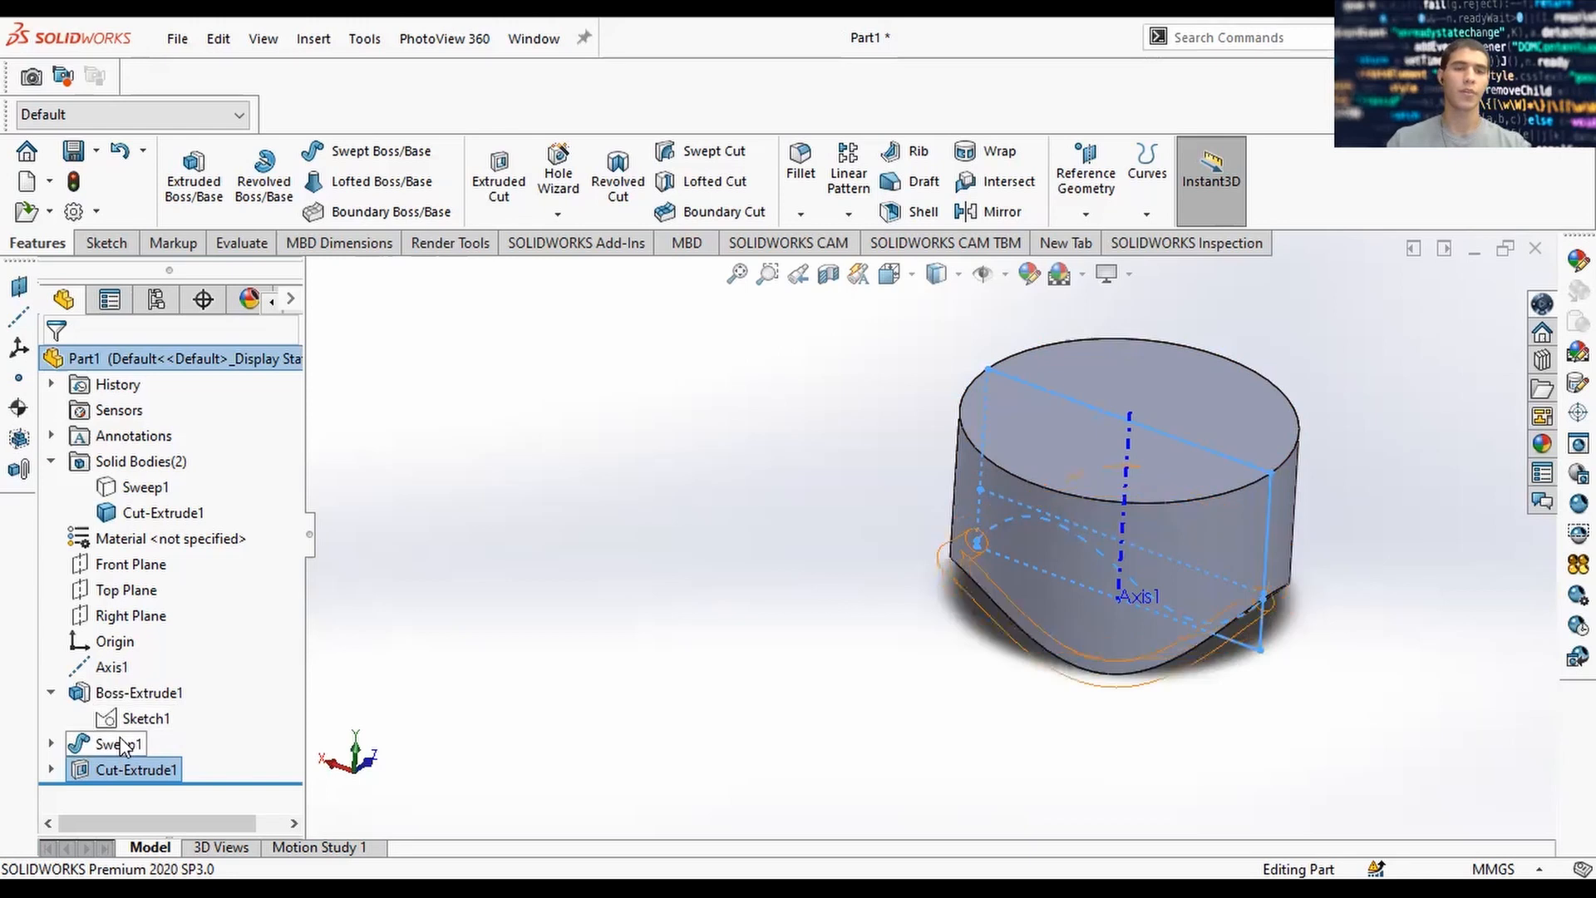
left_click(489, 532)
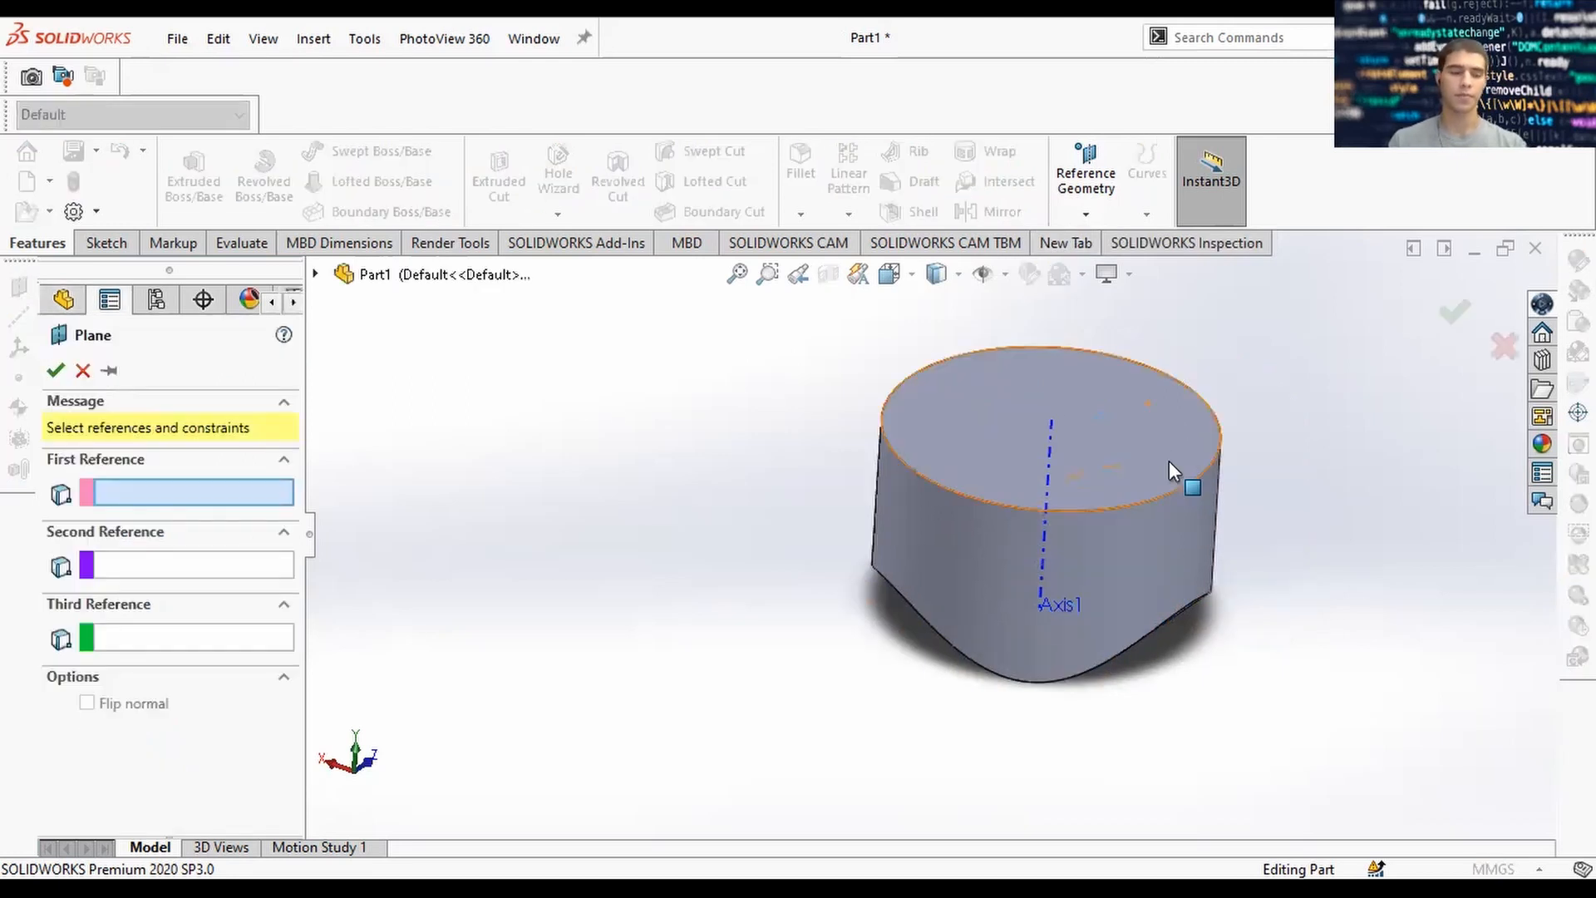
middle_click_drag(1234, 524, 1093, 555, "ctrl")
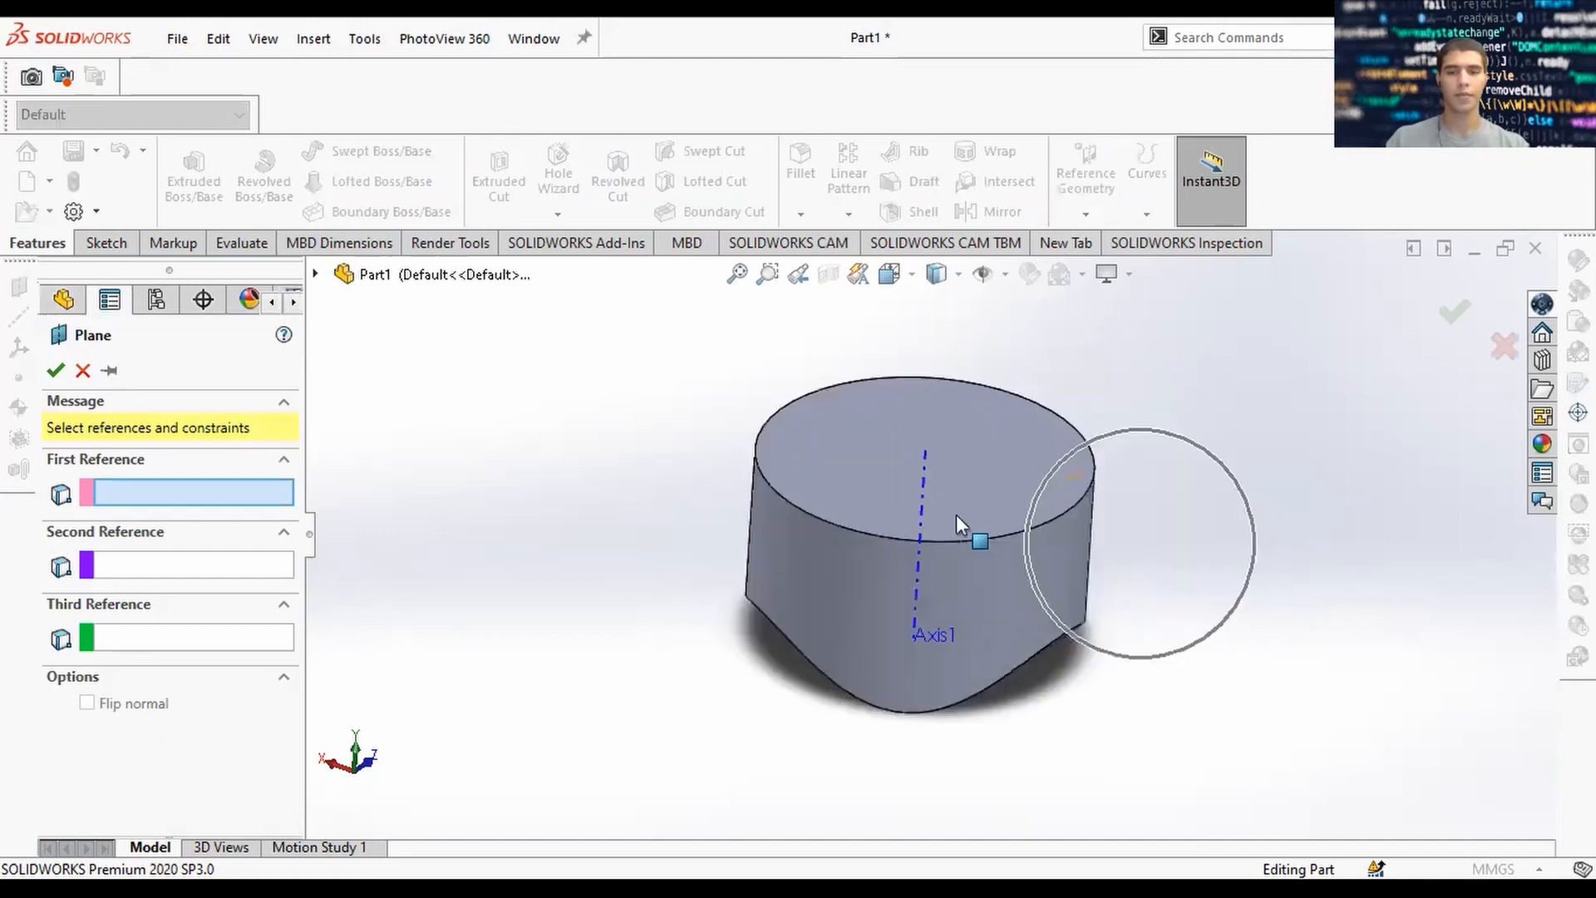
left_click(924, 465)
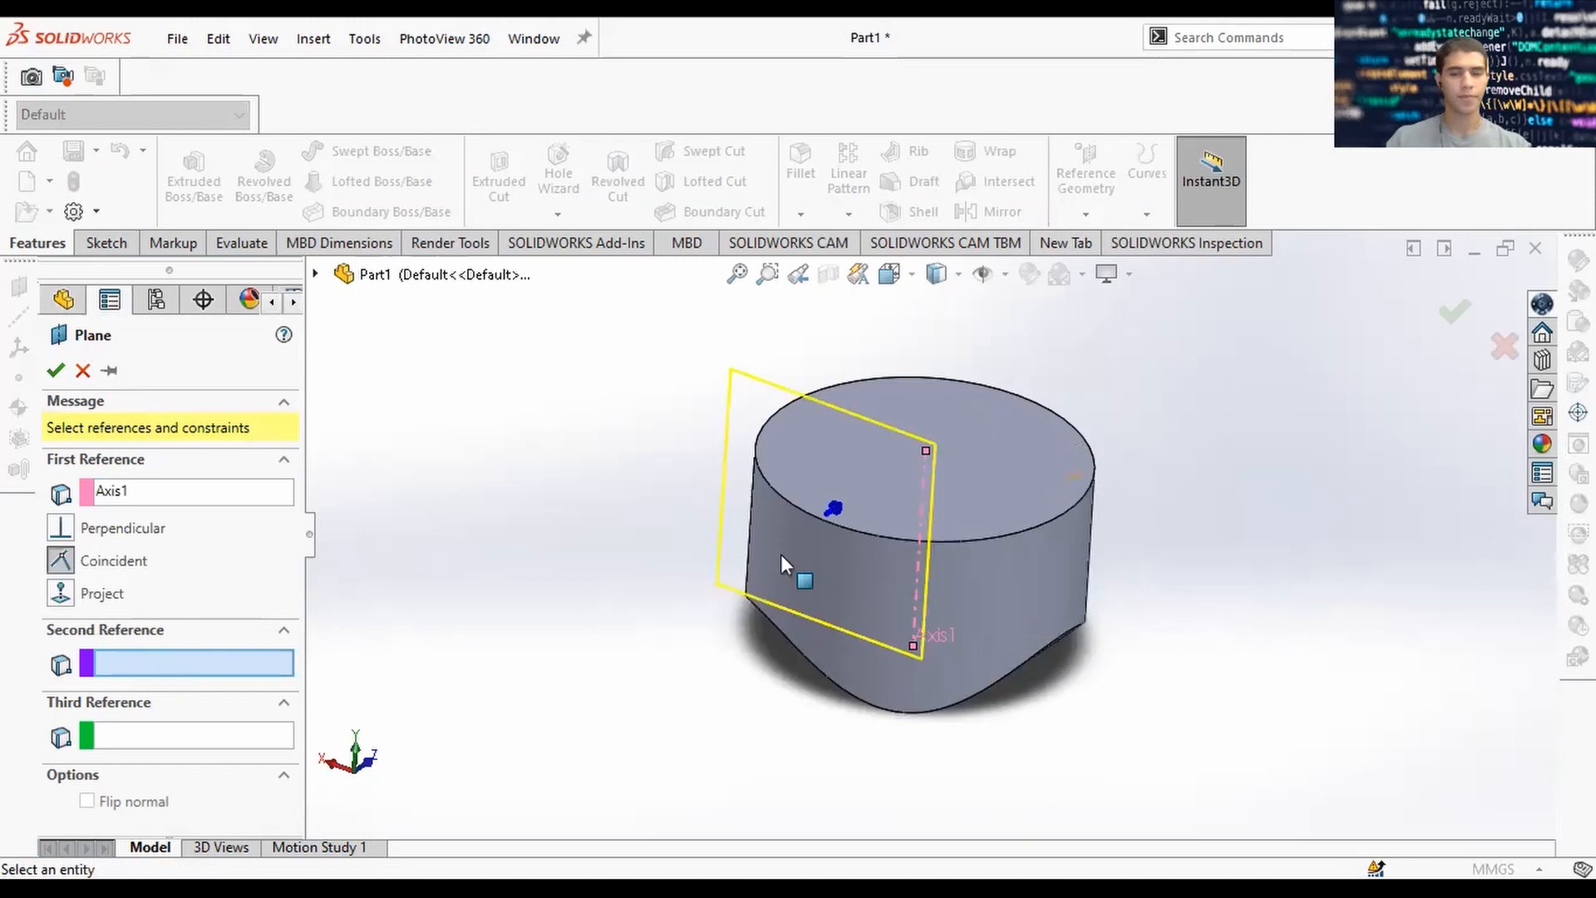
middle_click_drag(786, 557, 837, 590)
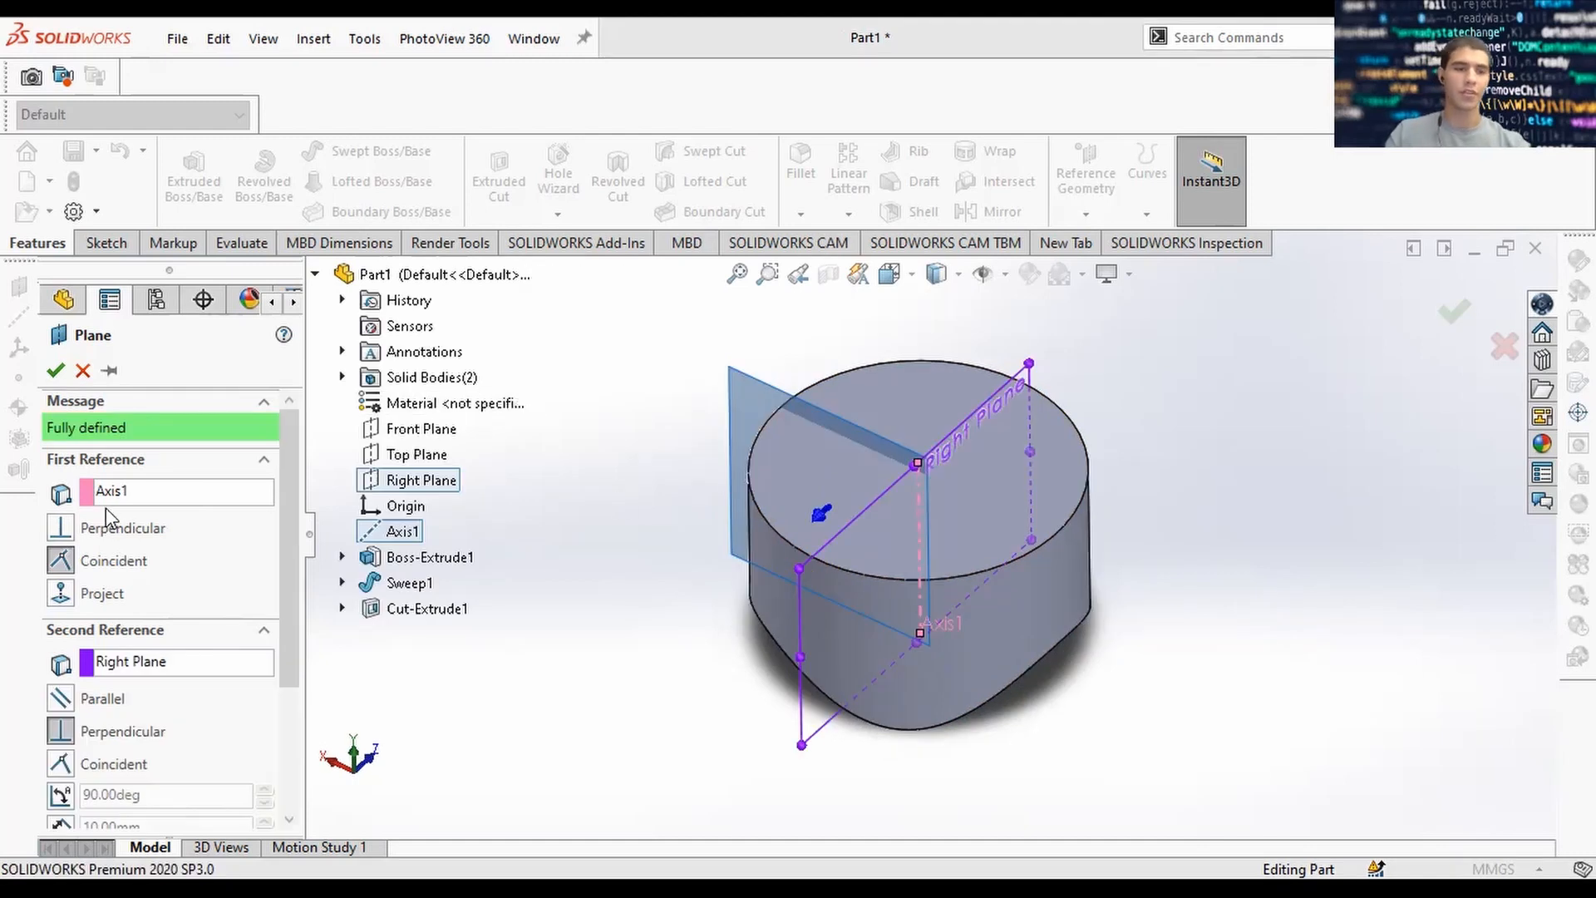
left_click_drag(282, 571, 283, 596)
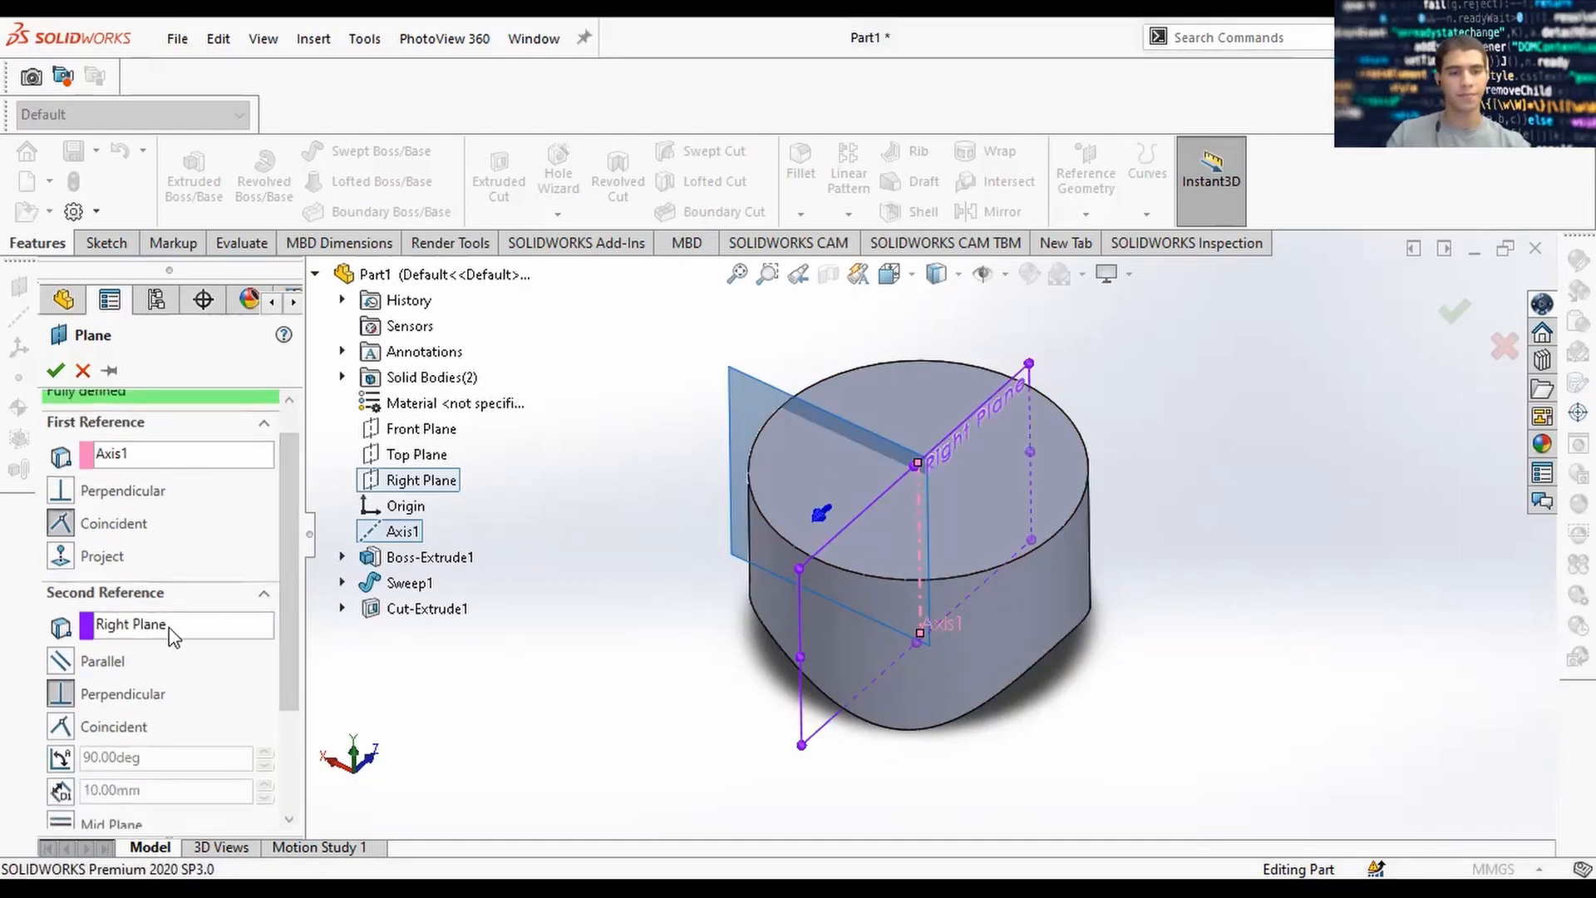
middle_click_drag(742, 595, 781, 554)
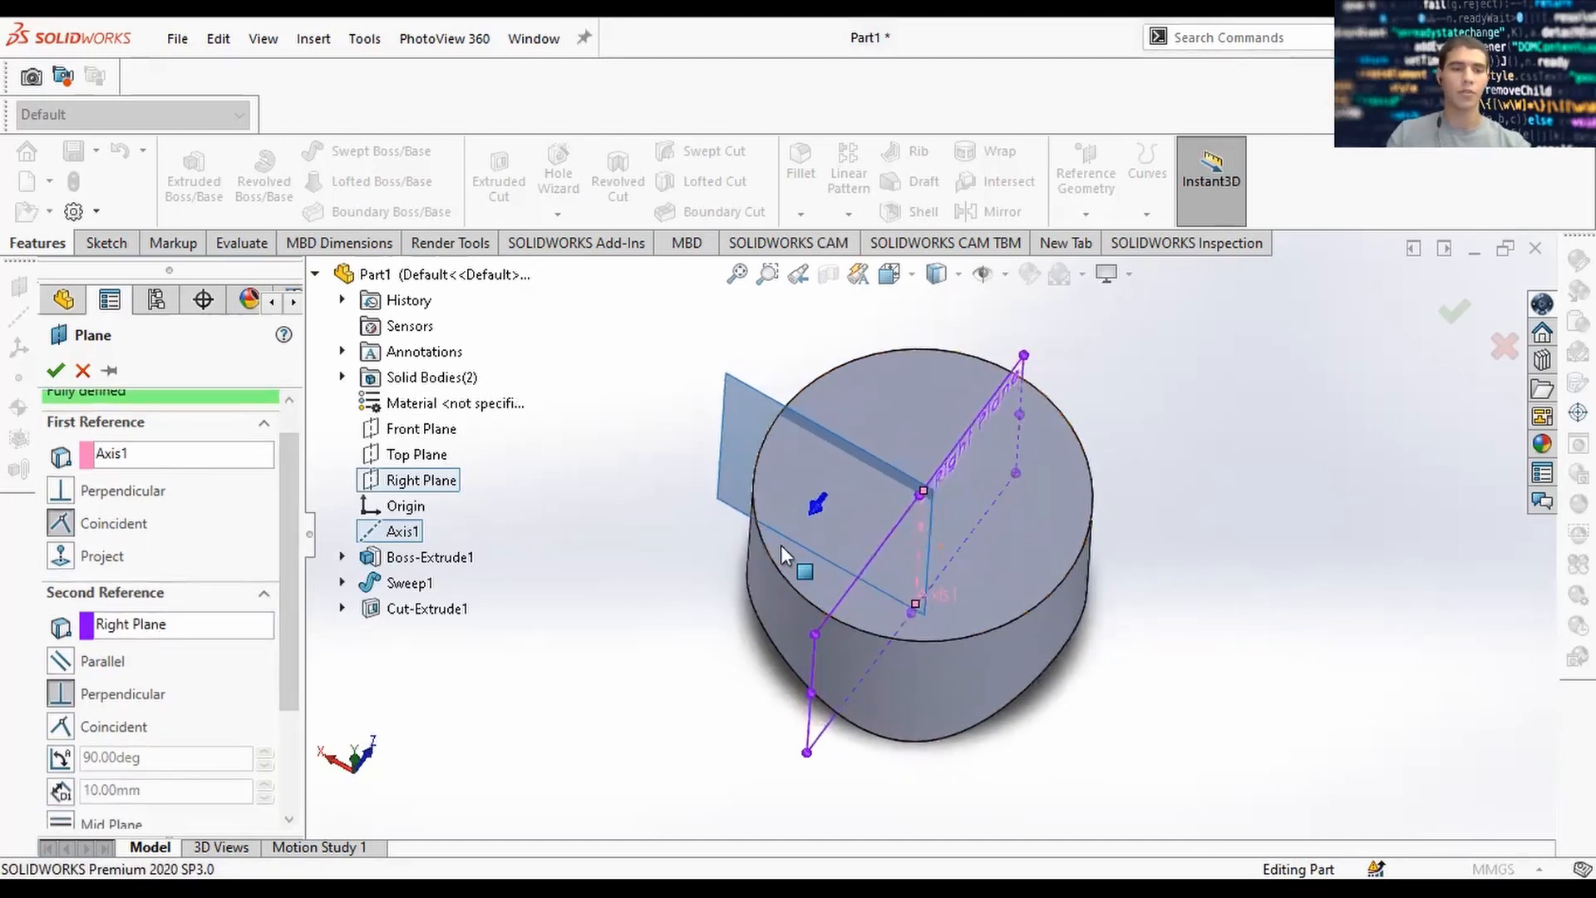
Remove Axis1 and the Right Plane from the reference plane's definition.
left_click(202, 460)
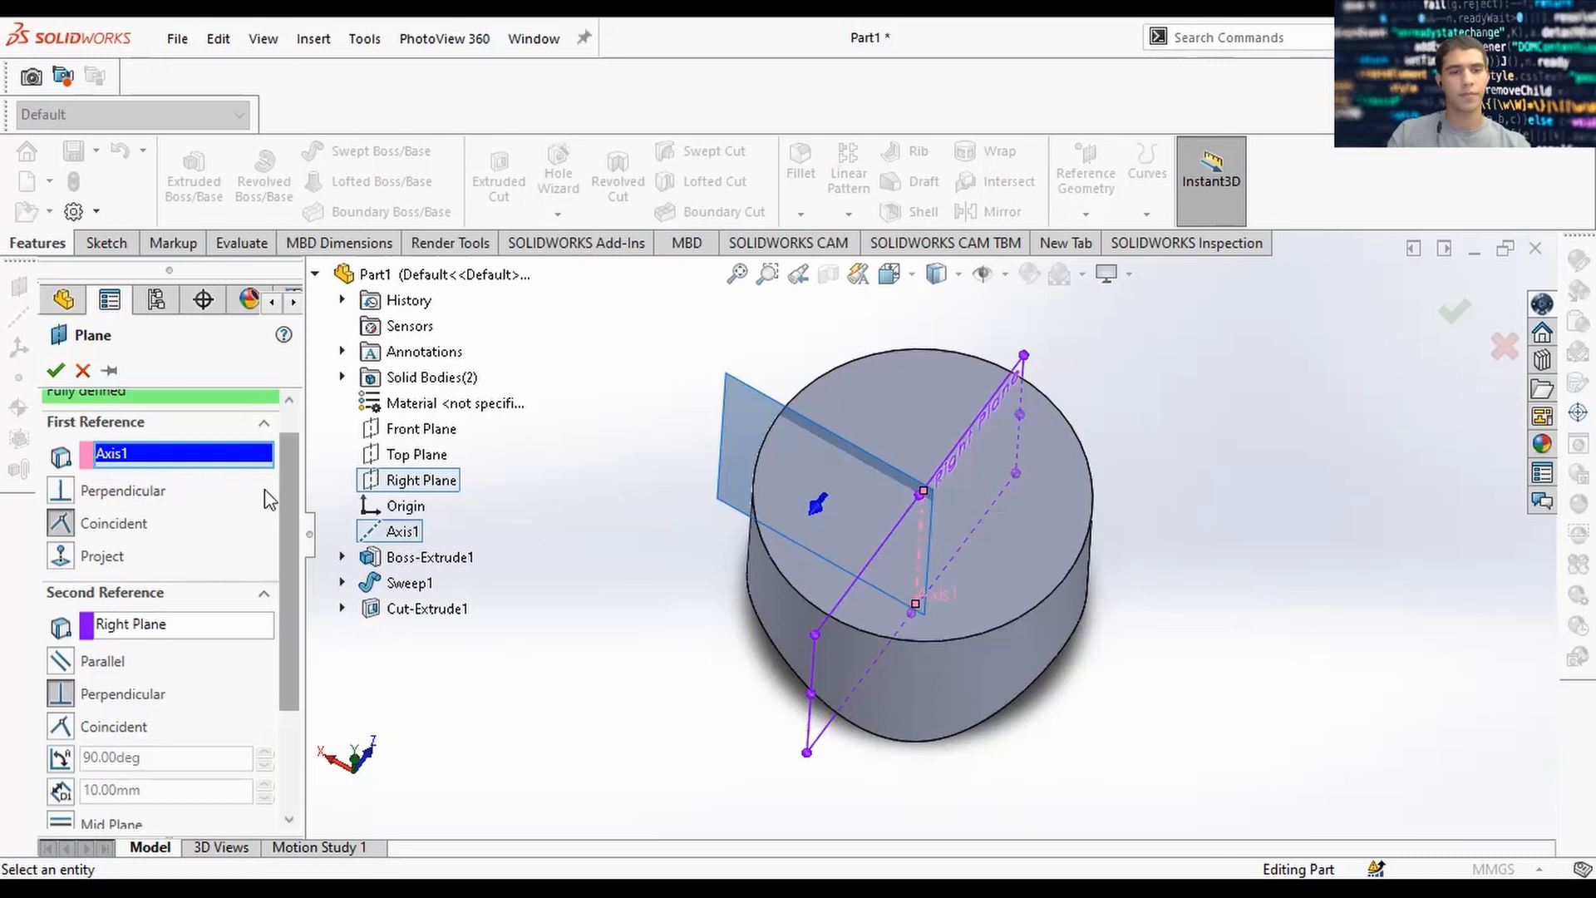
right_click(189, 456)
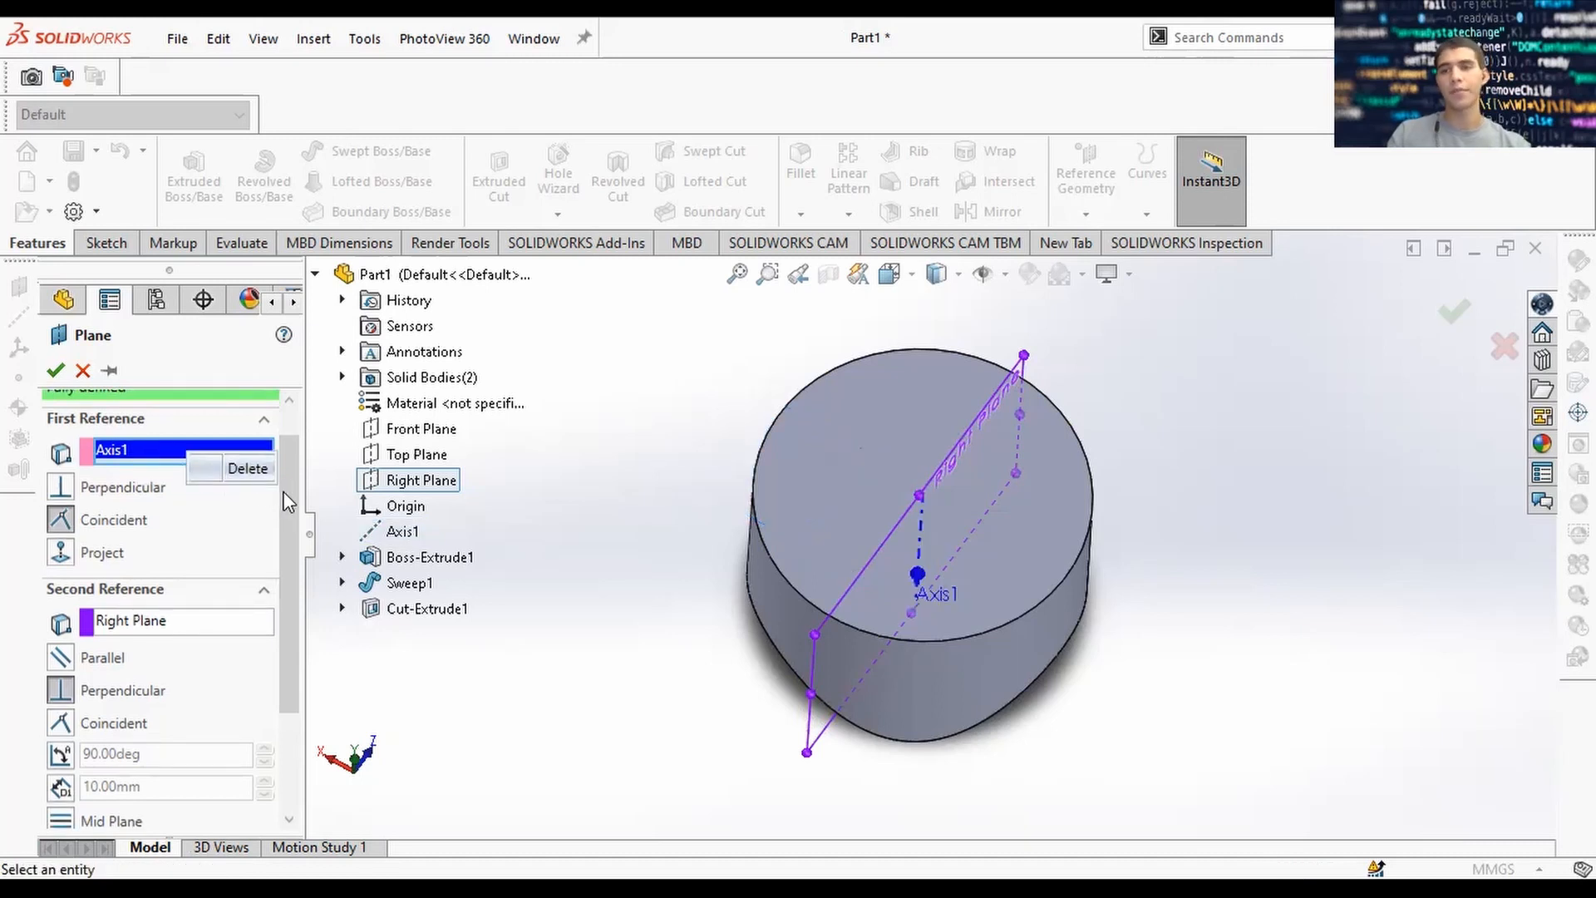
left_click(232, 468)
left_click(163, 532)
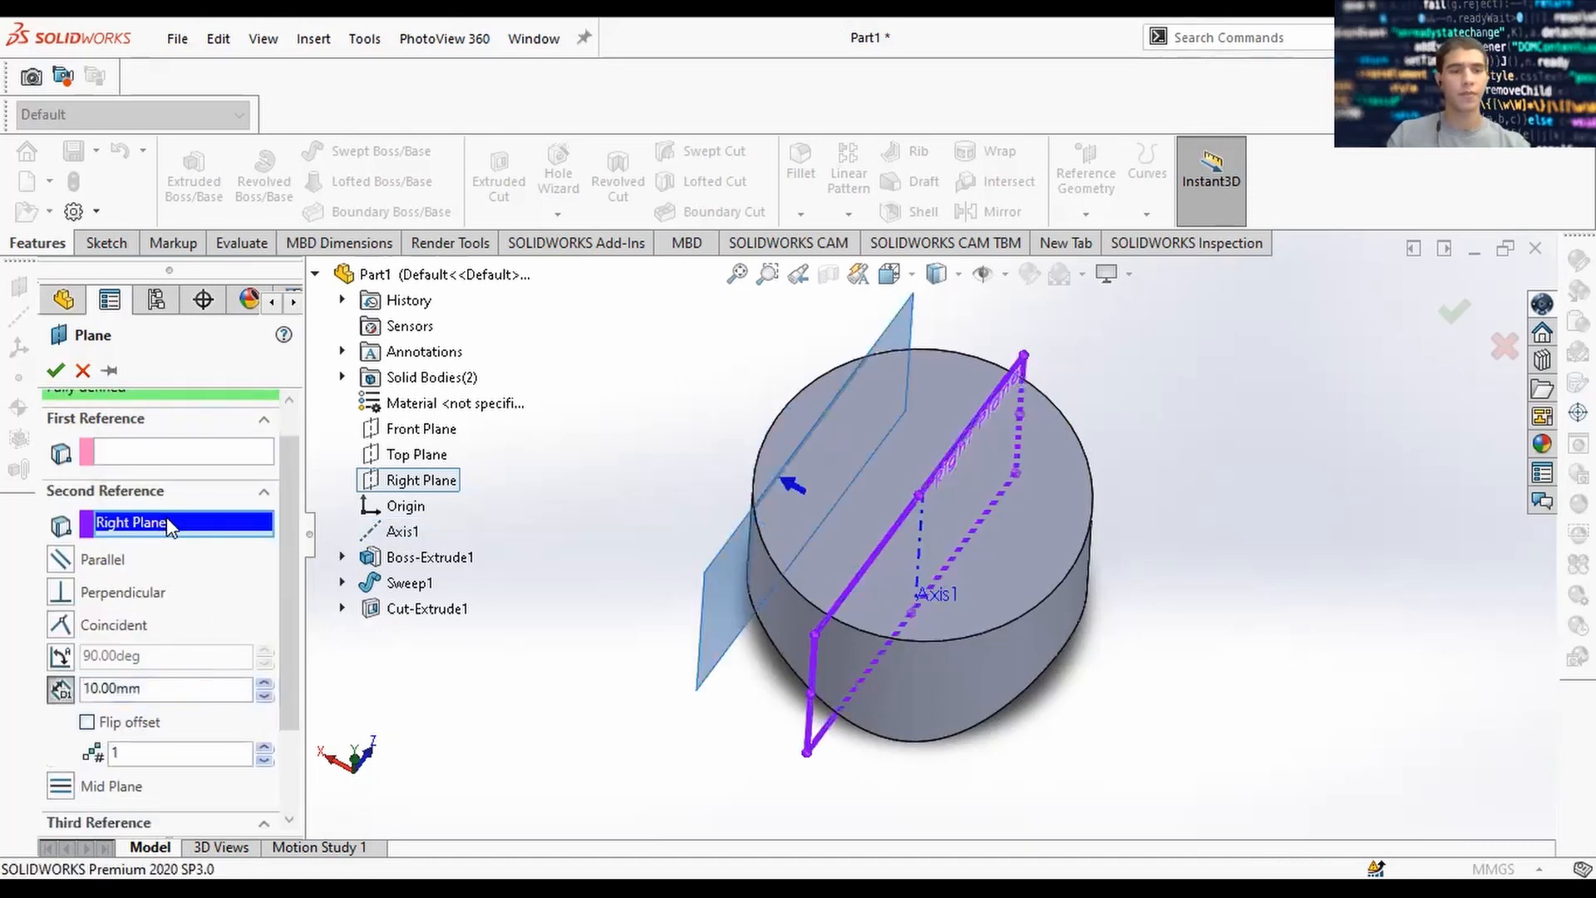
right_click(170, 523)
left_click(226, 536)
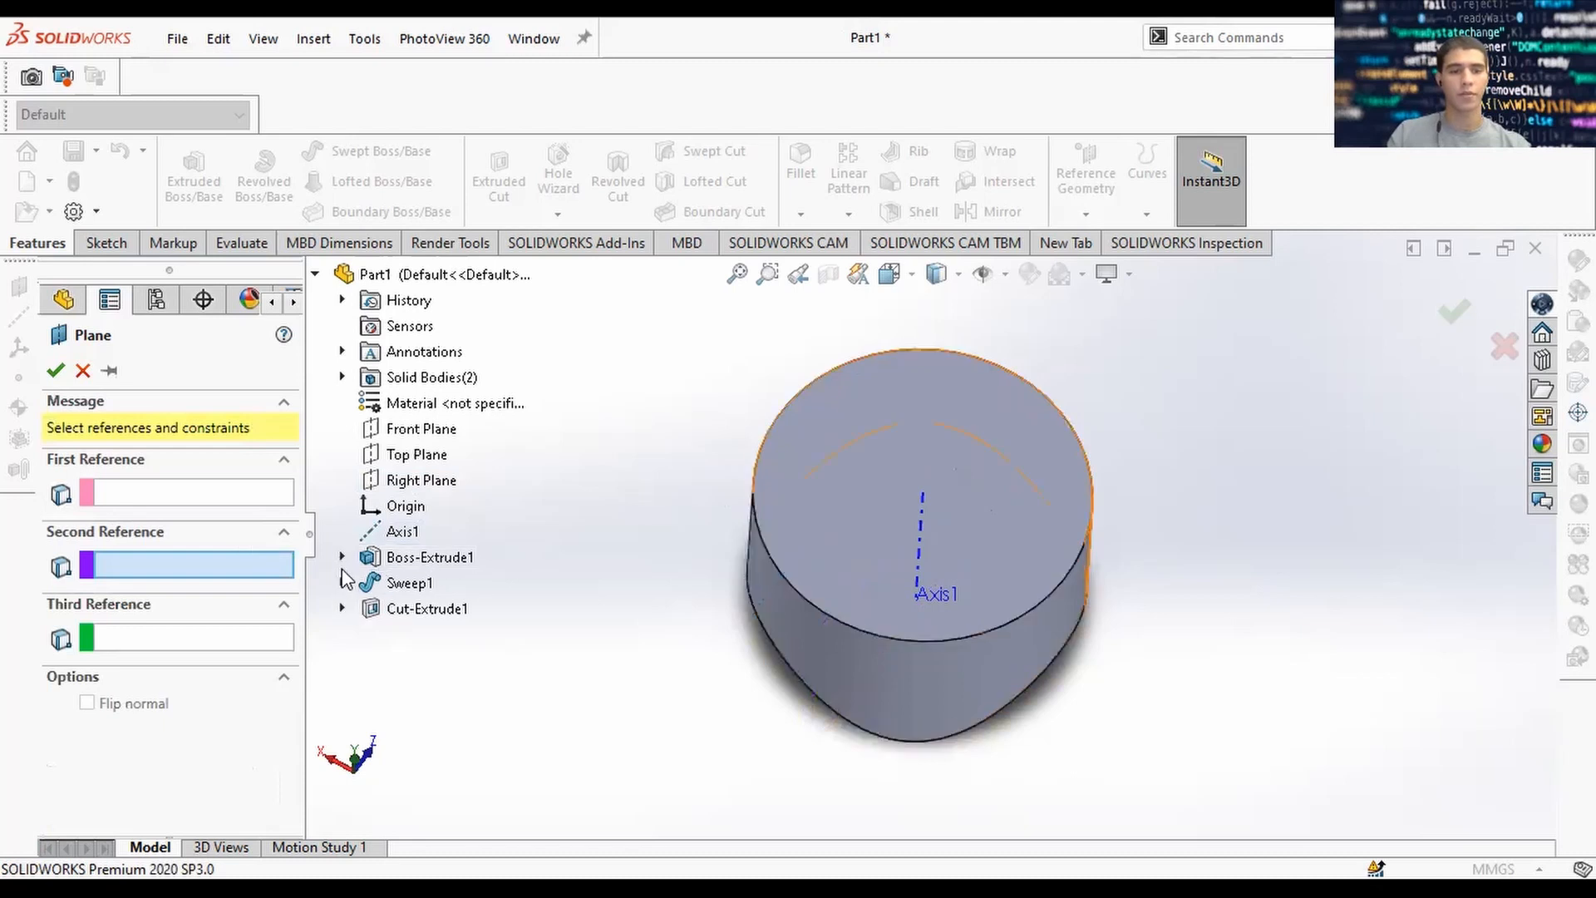
Try to use the 3D sketch point on the wavy lower edge as the plane's first reference, and cancel the plane.
middle_click_drag(1086, 545, 881, 532)
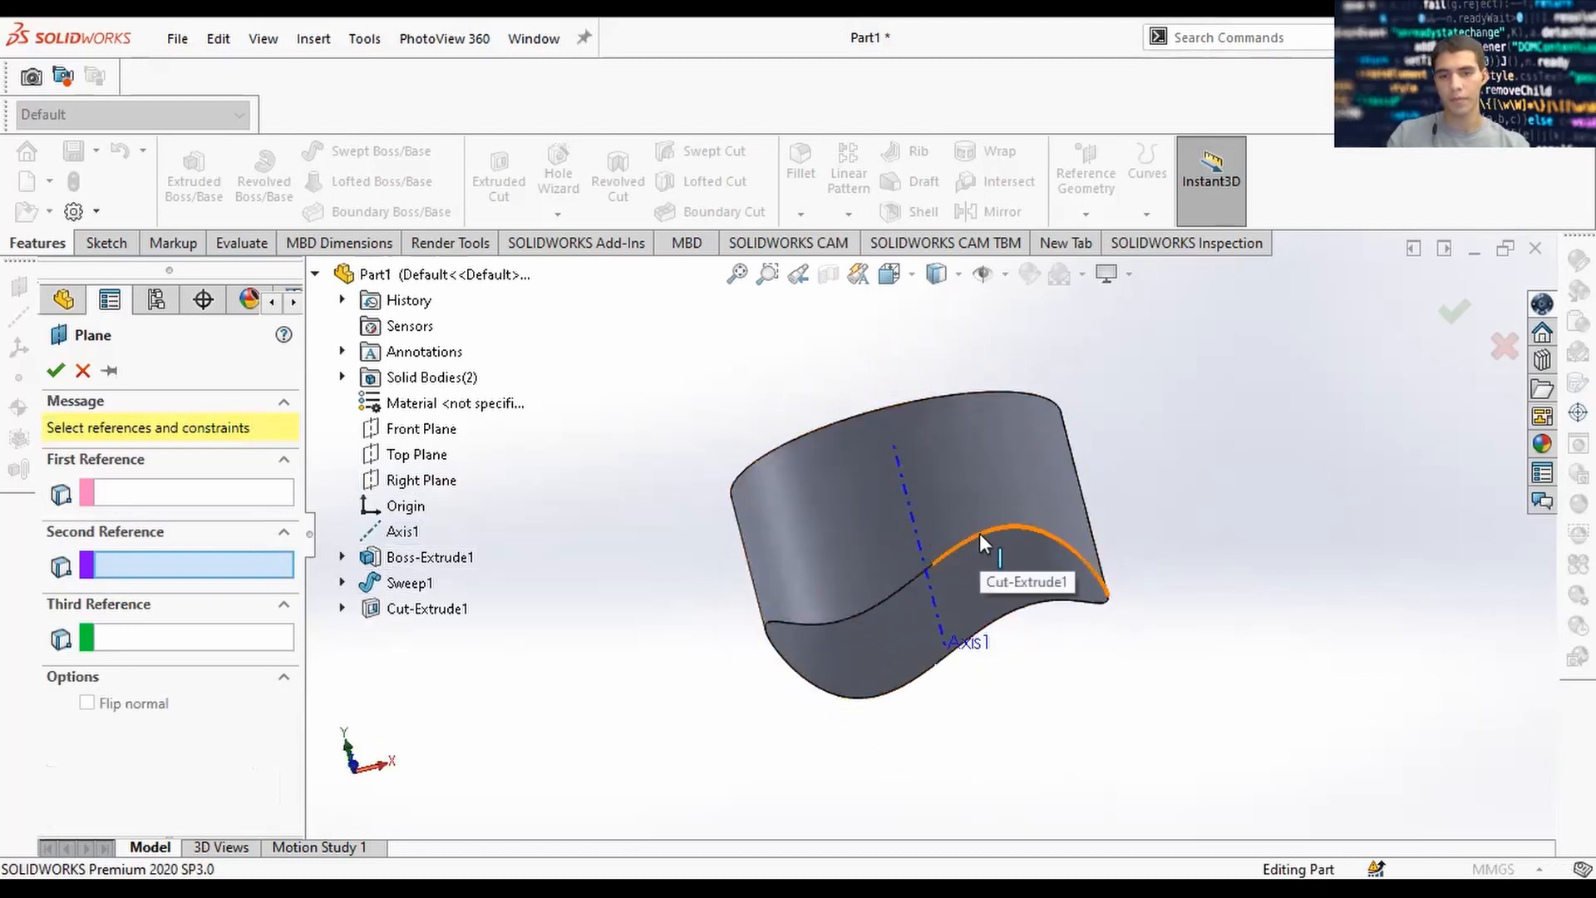
middle_click_drag(945, 563, 908, 577)
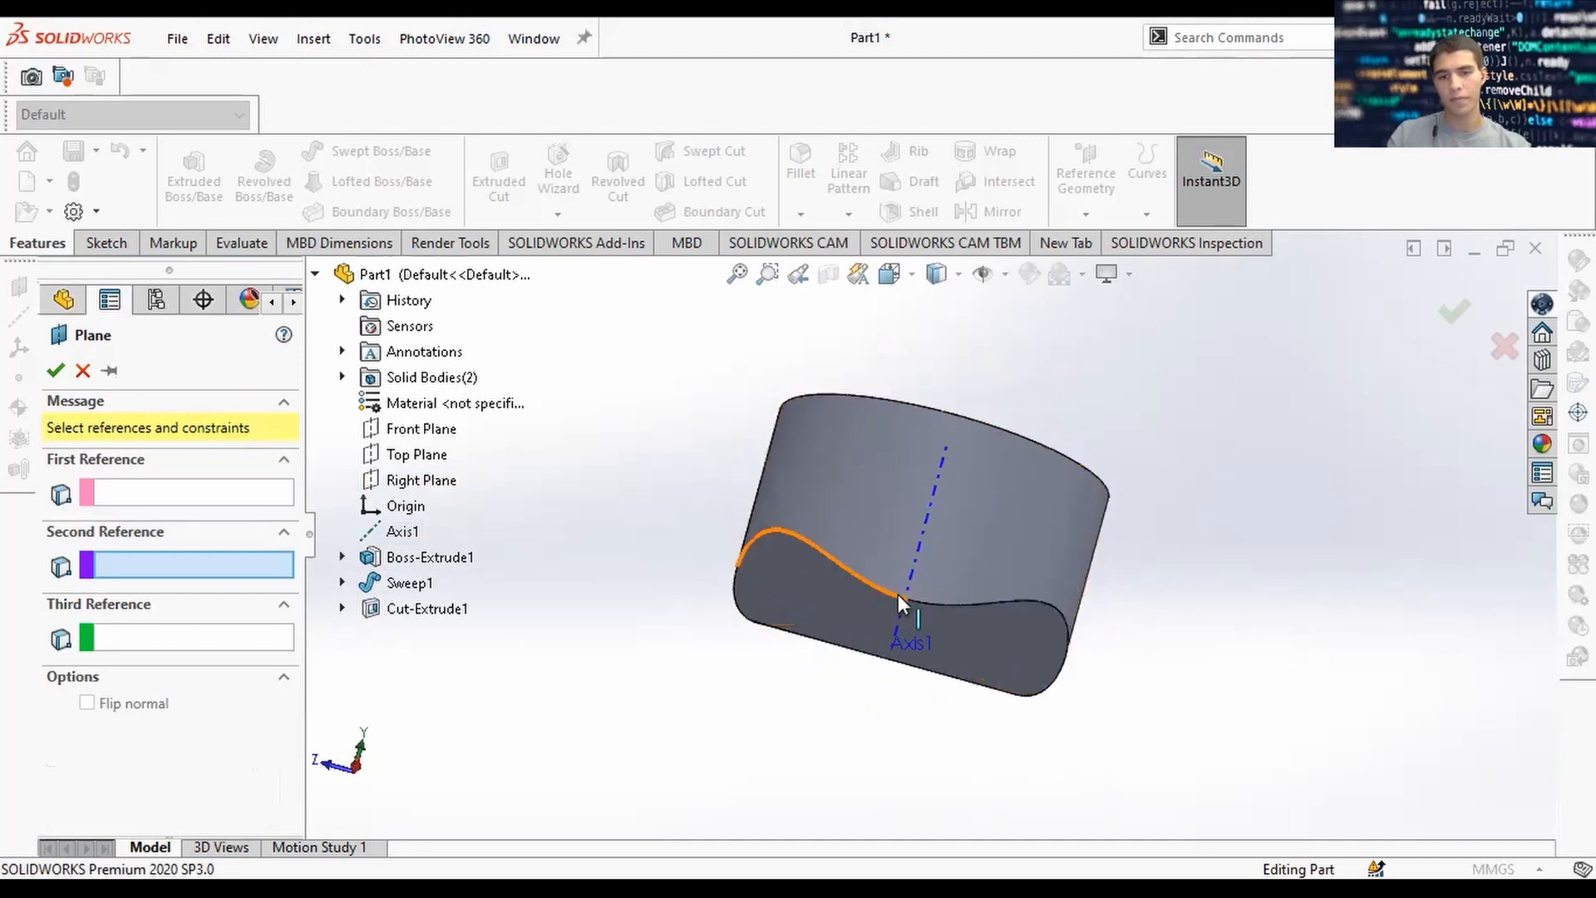
middle_click_drag(608, 468, 588, 591)
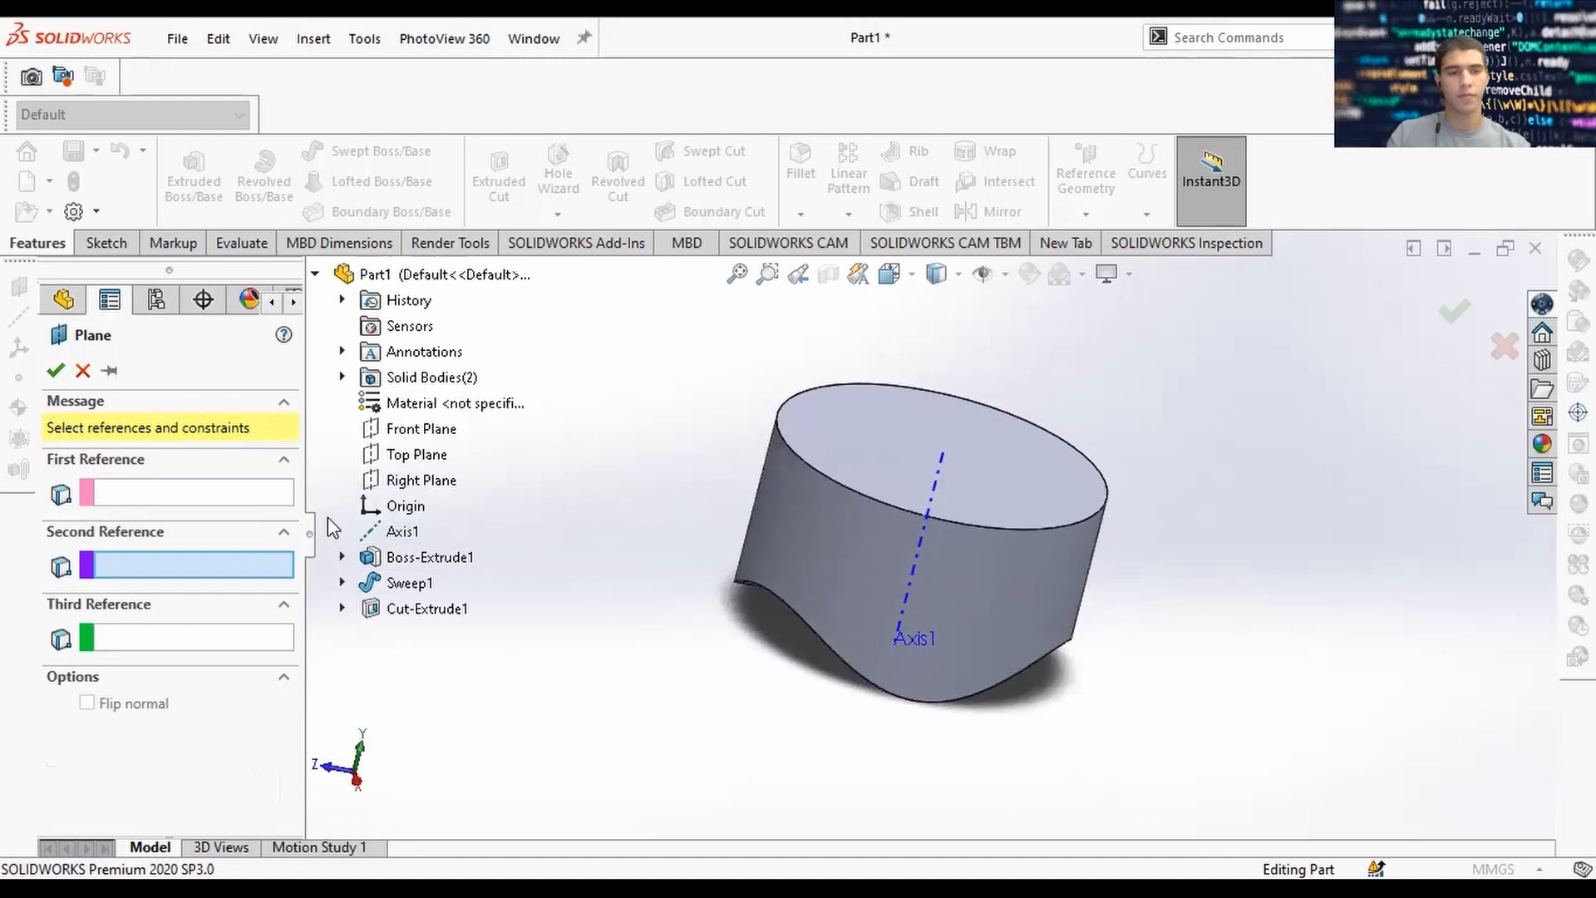
left_click(342, 558)
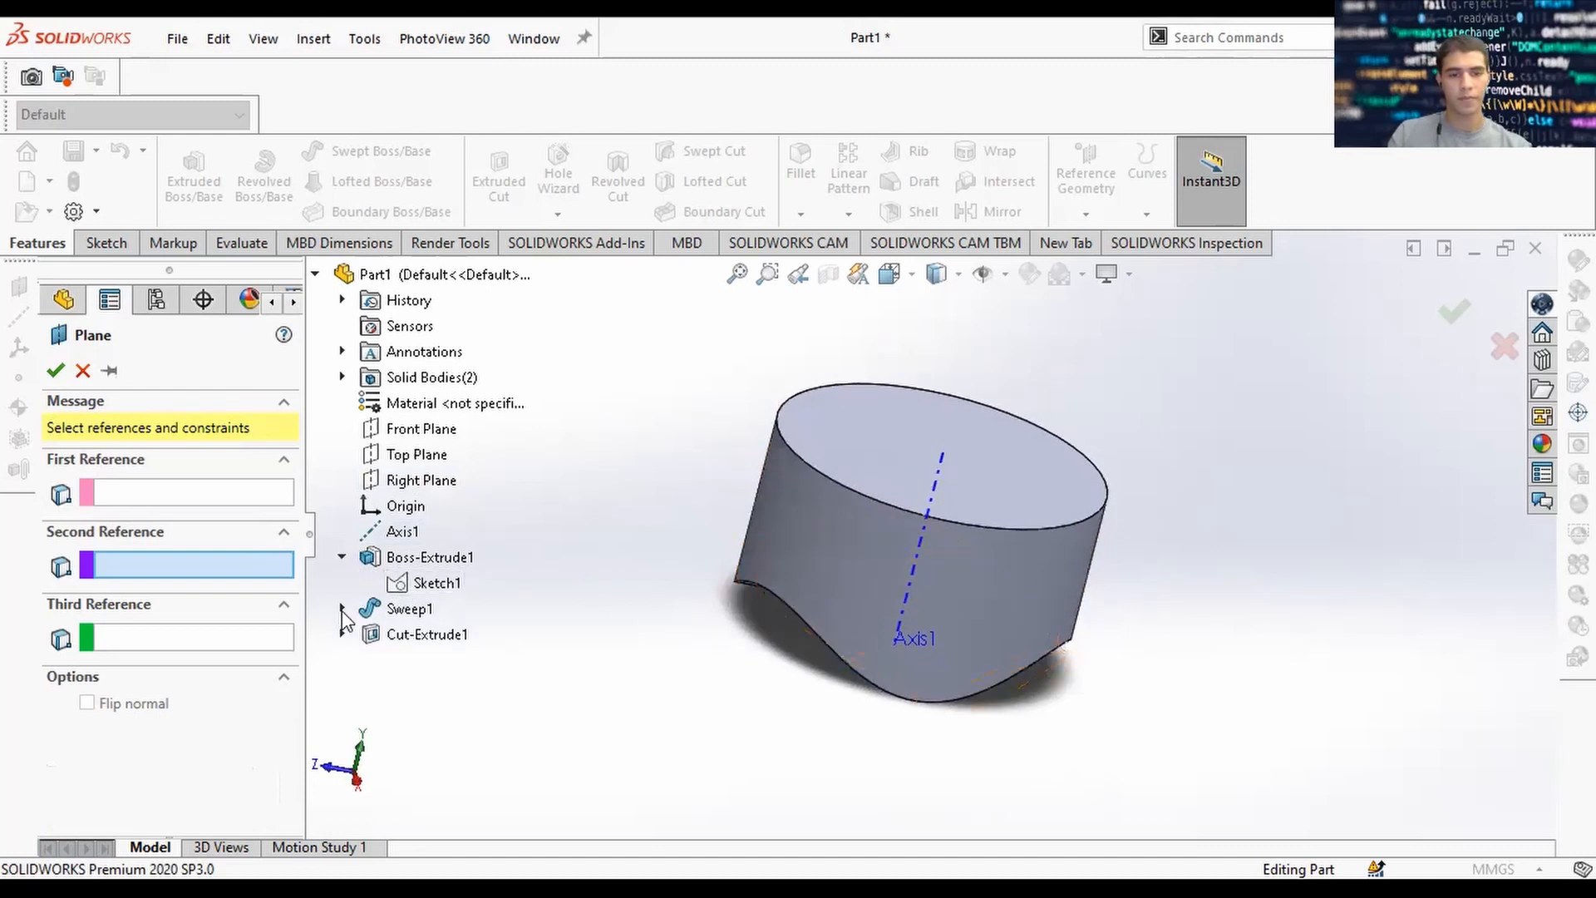
left_click(341, 609)
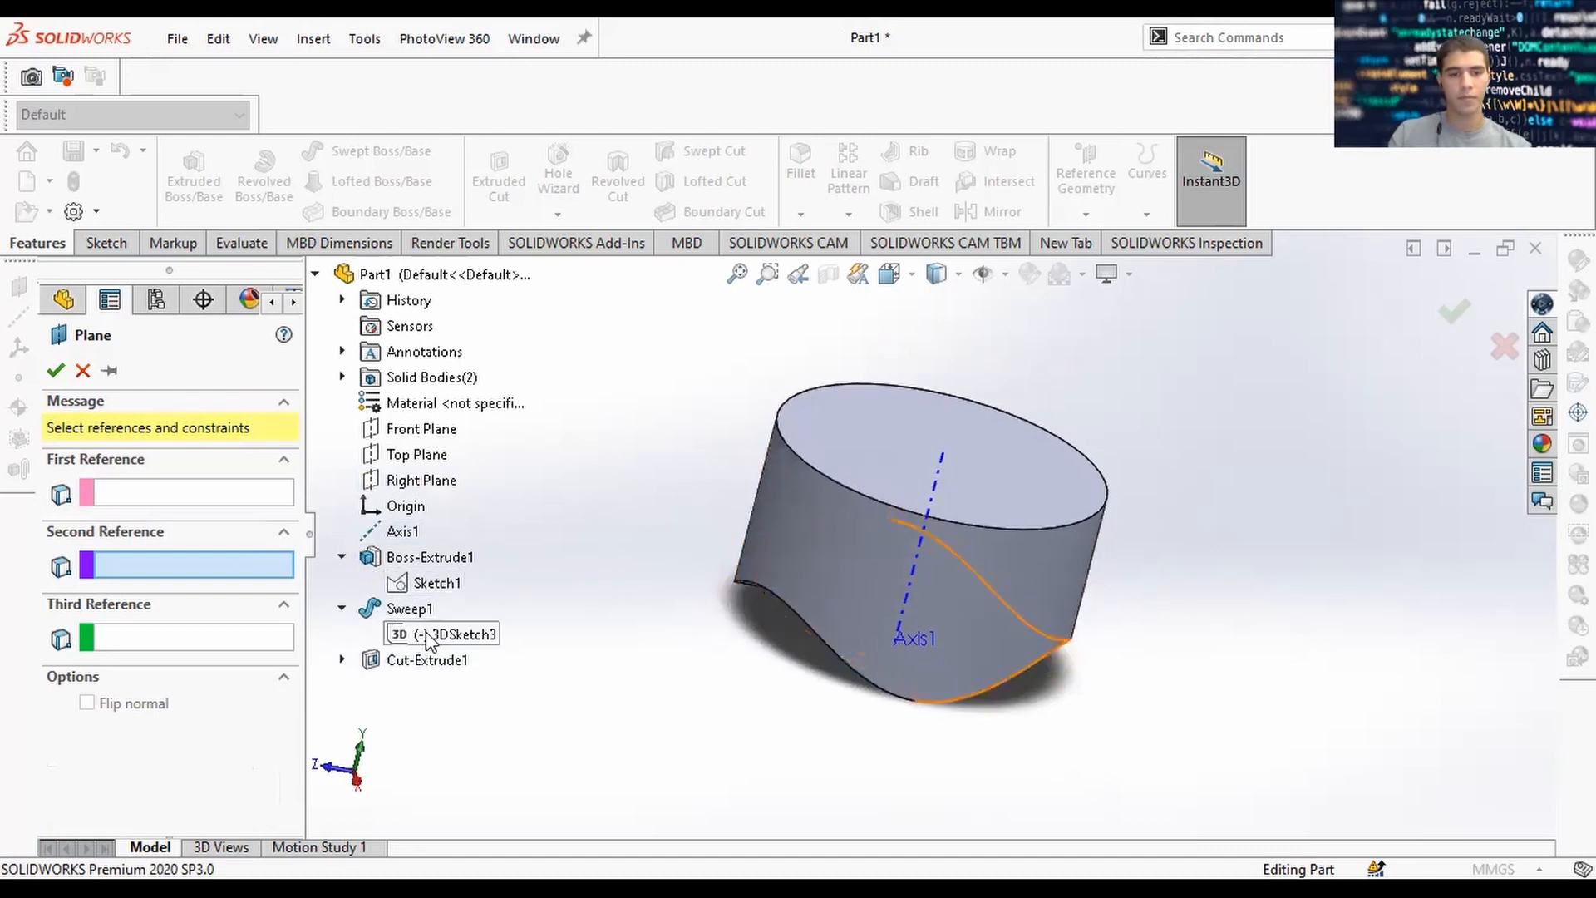
middle_click_drag(1187, 659, 1126, 630)
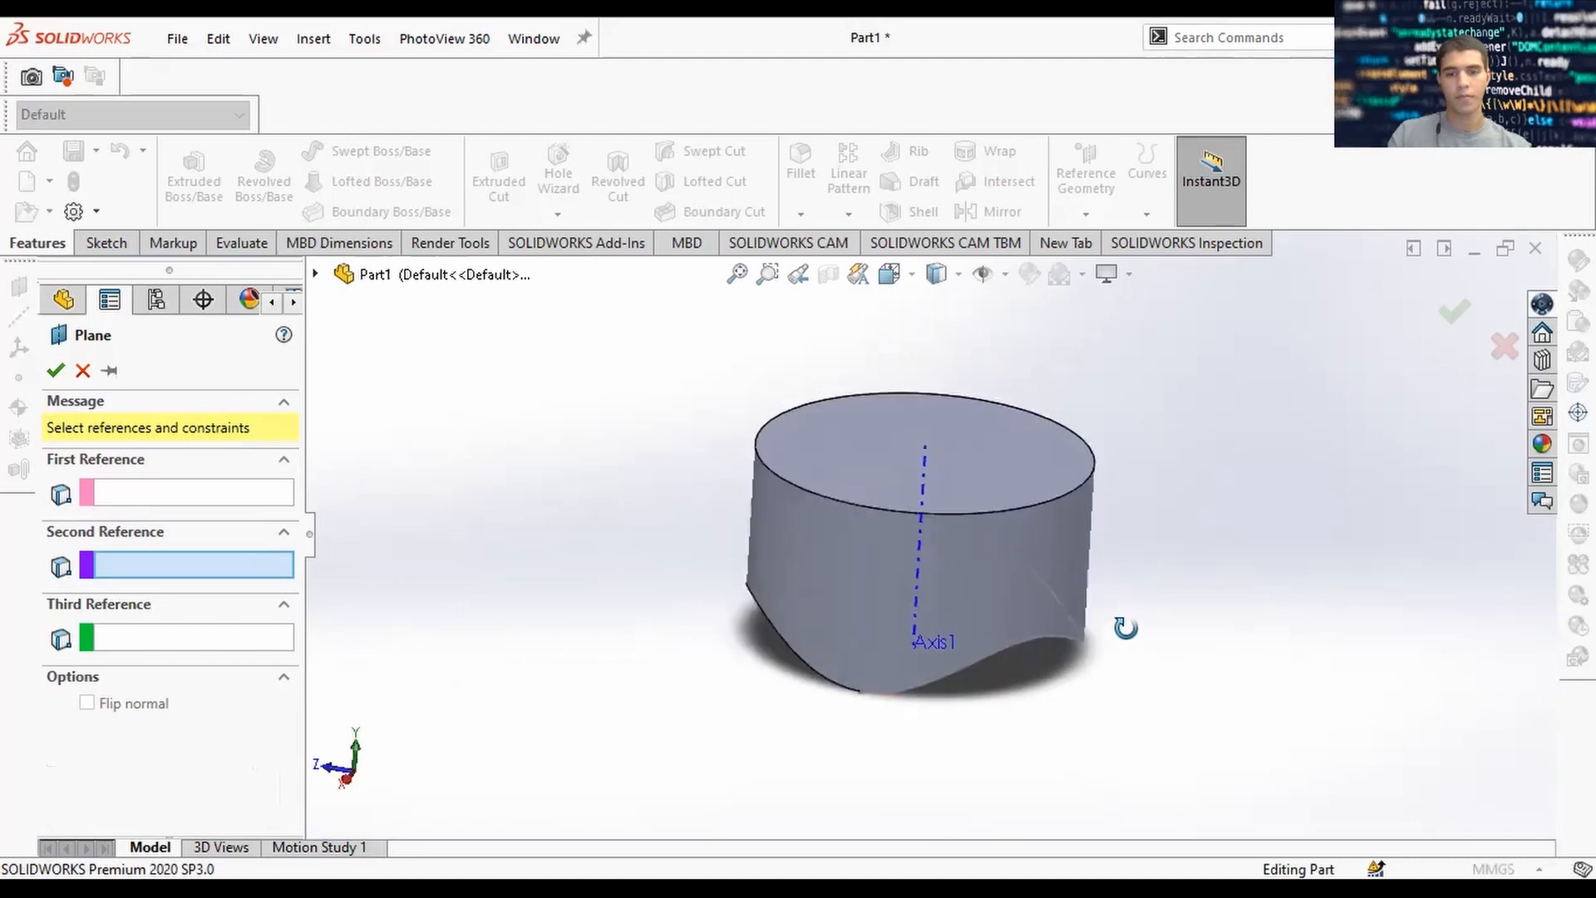
left_click(117, 497)
scroll(1029, 713, "down", 5)
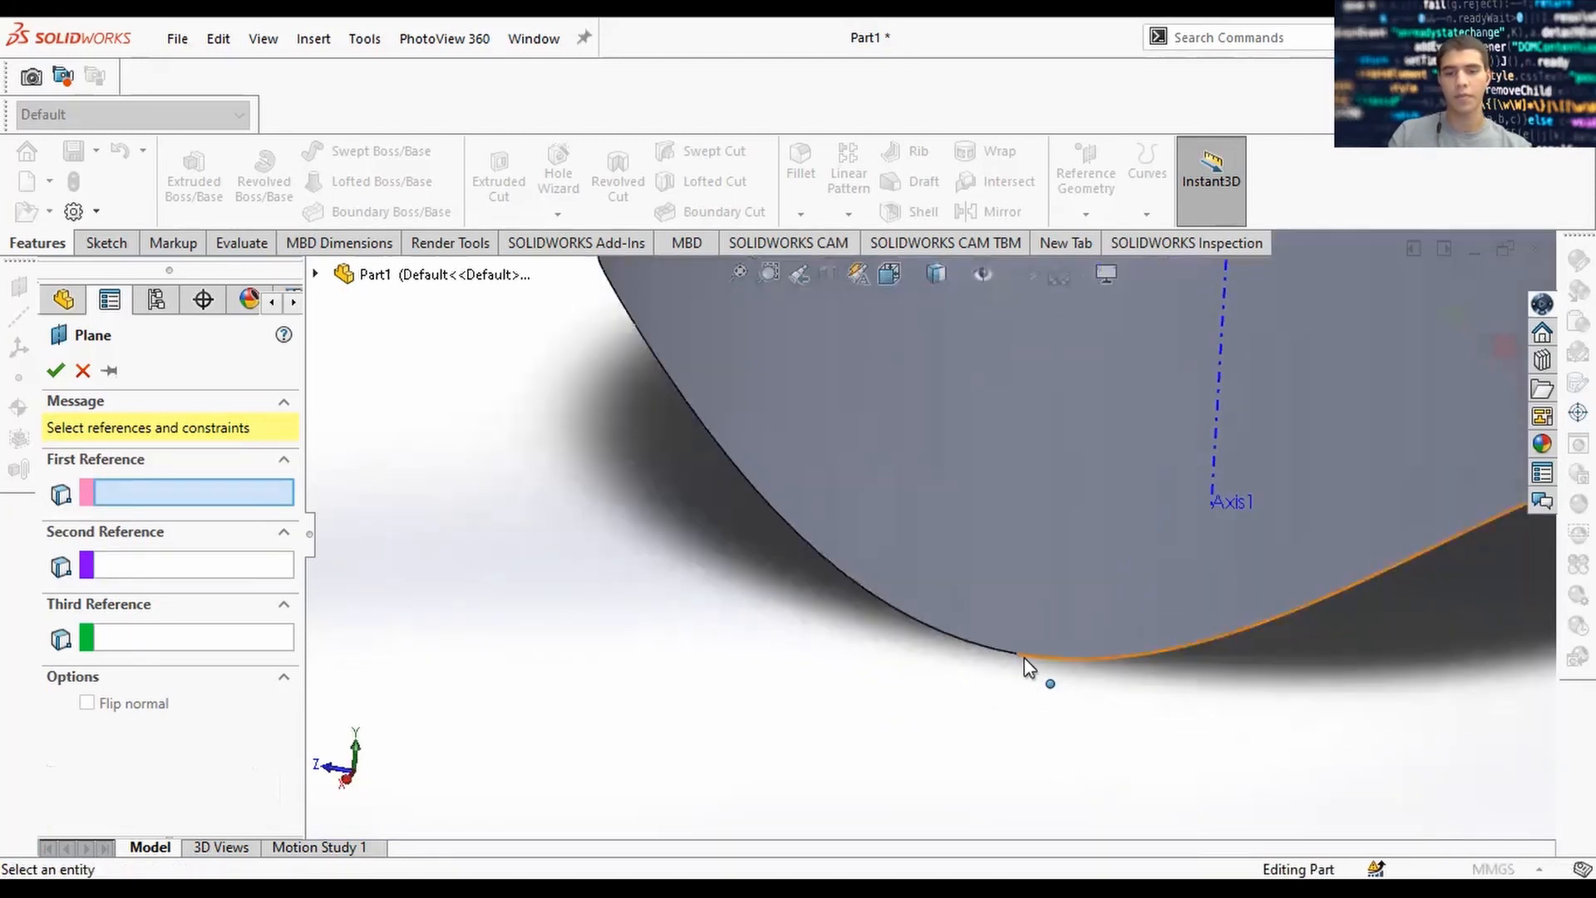
left_click(1023, 656)
scroll(959, 612, "up", 5)
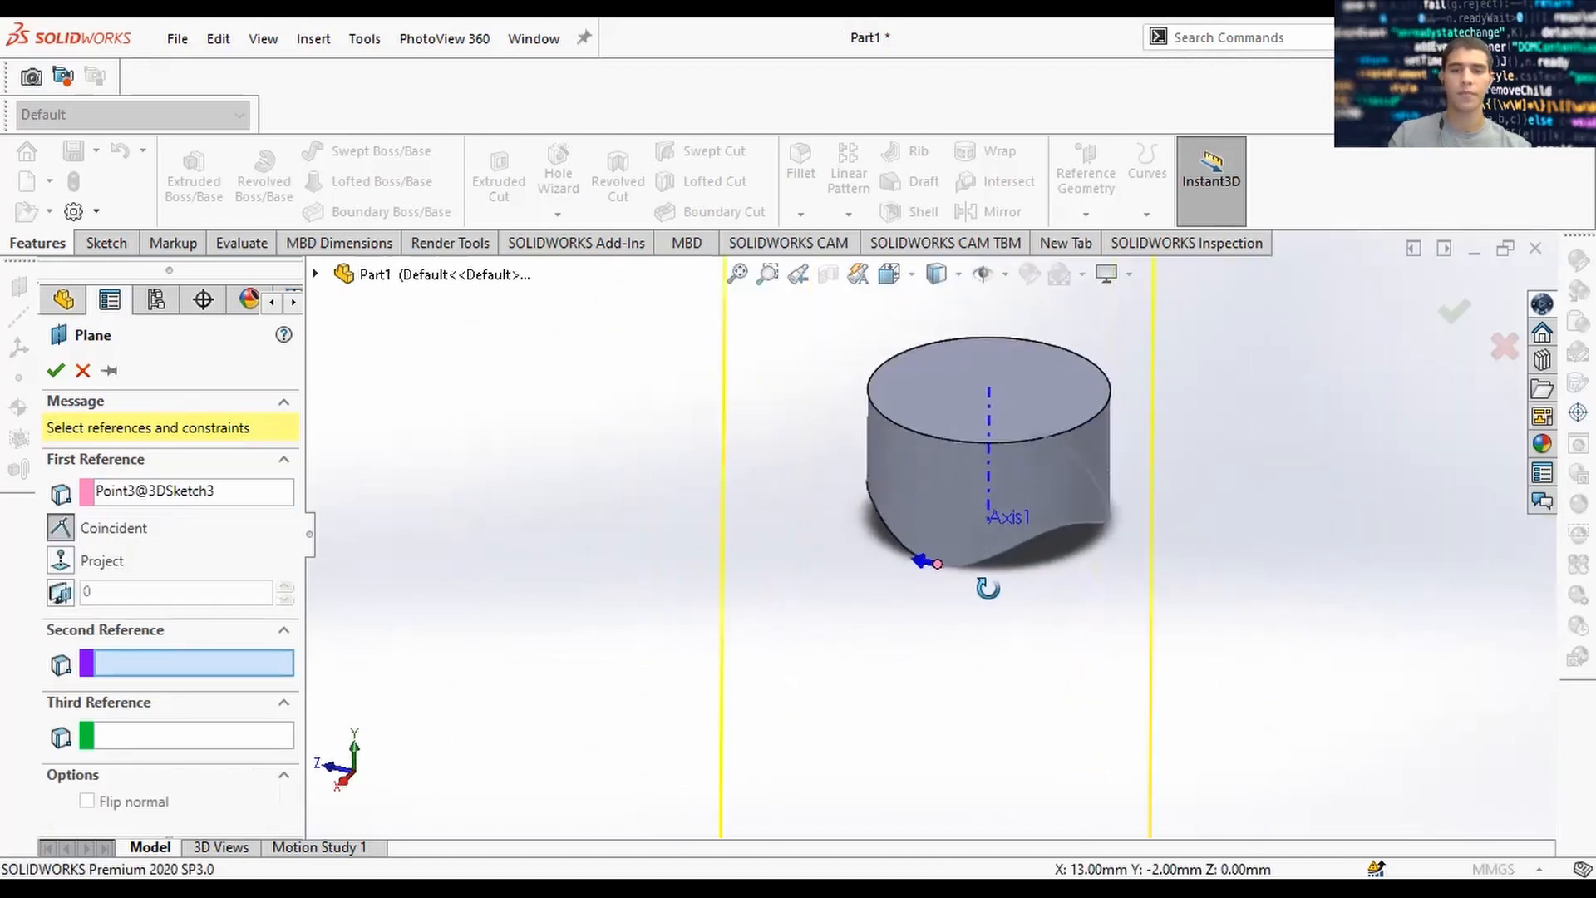
middle_click_drag(988, 588, 957, 562)
scroll(991, 573, "up", 5)
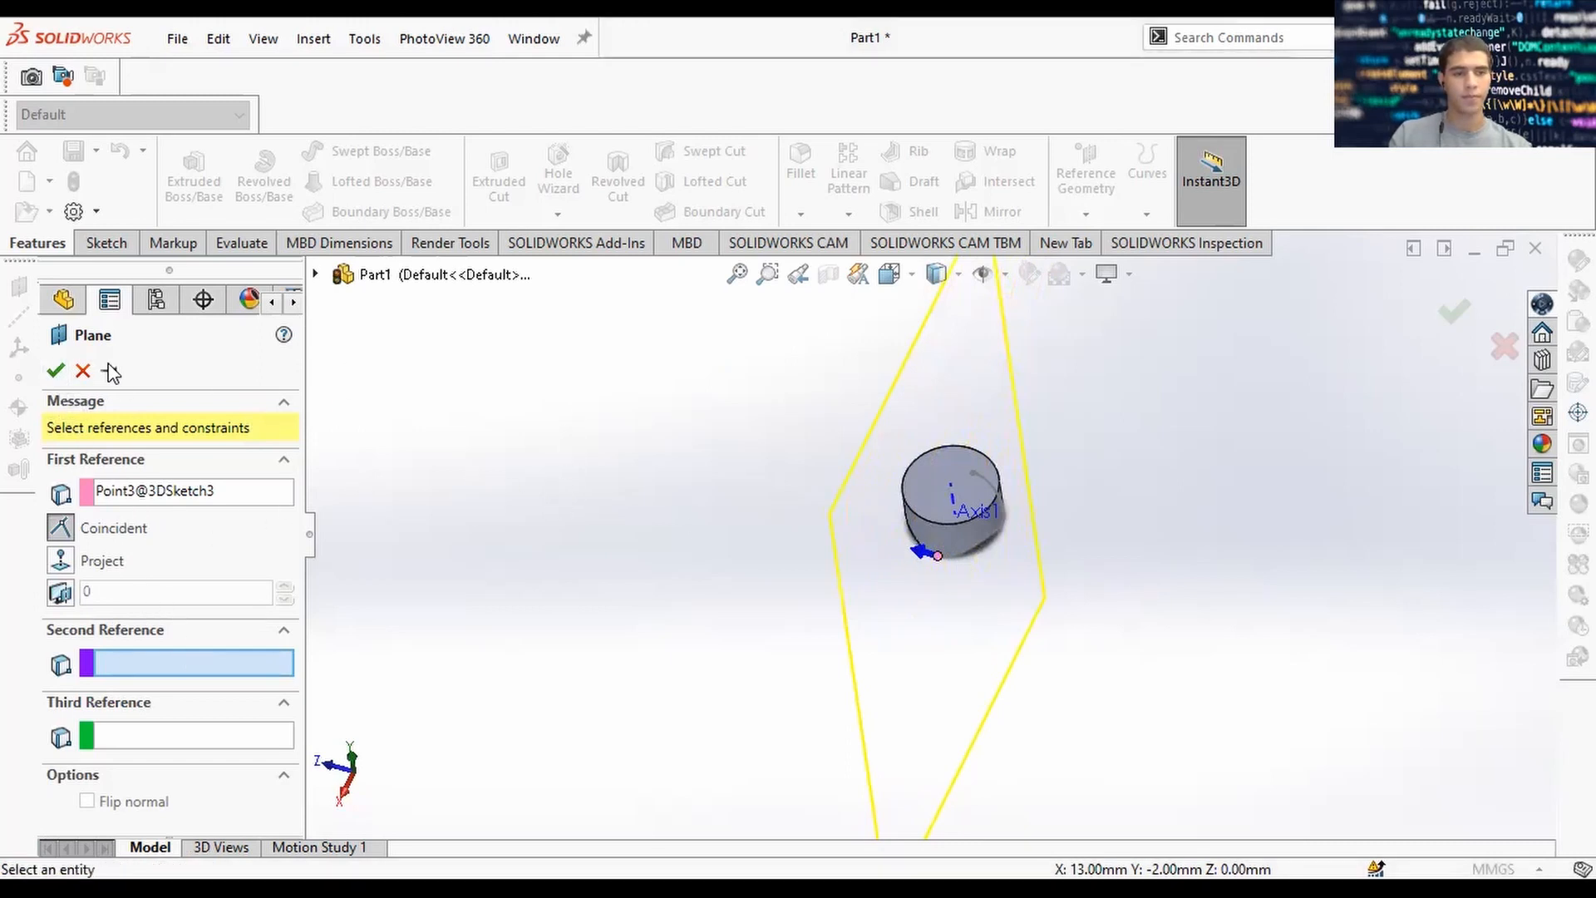
left_click(82, 370)
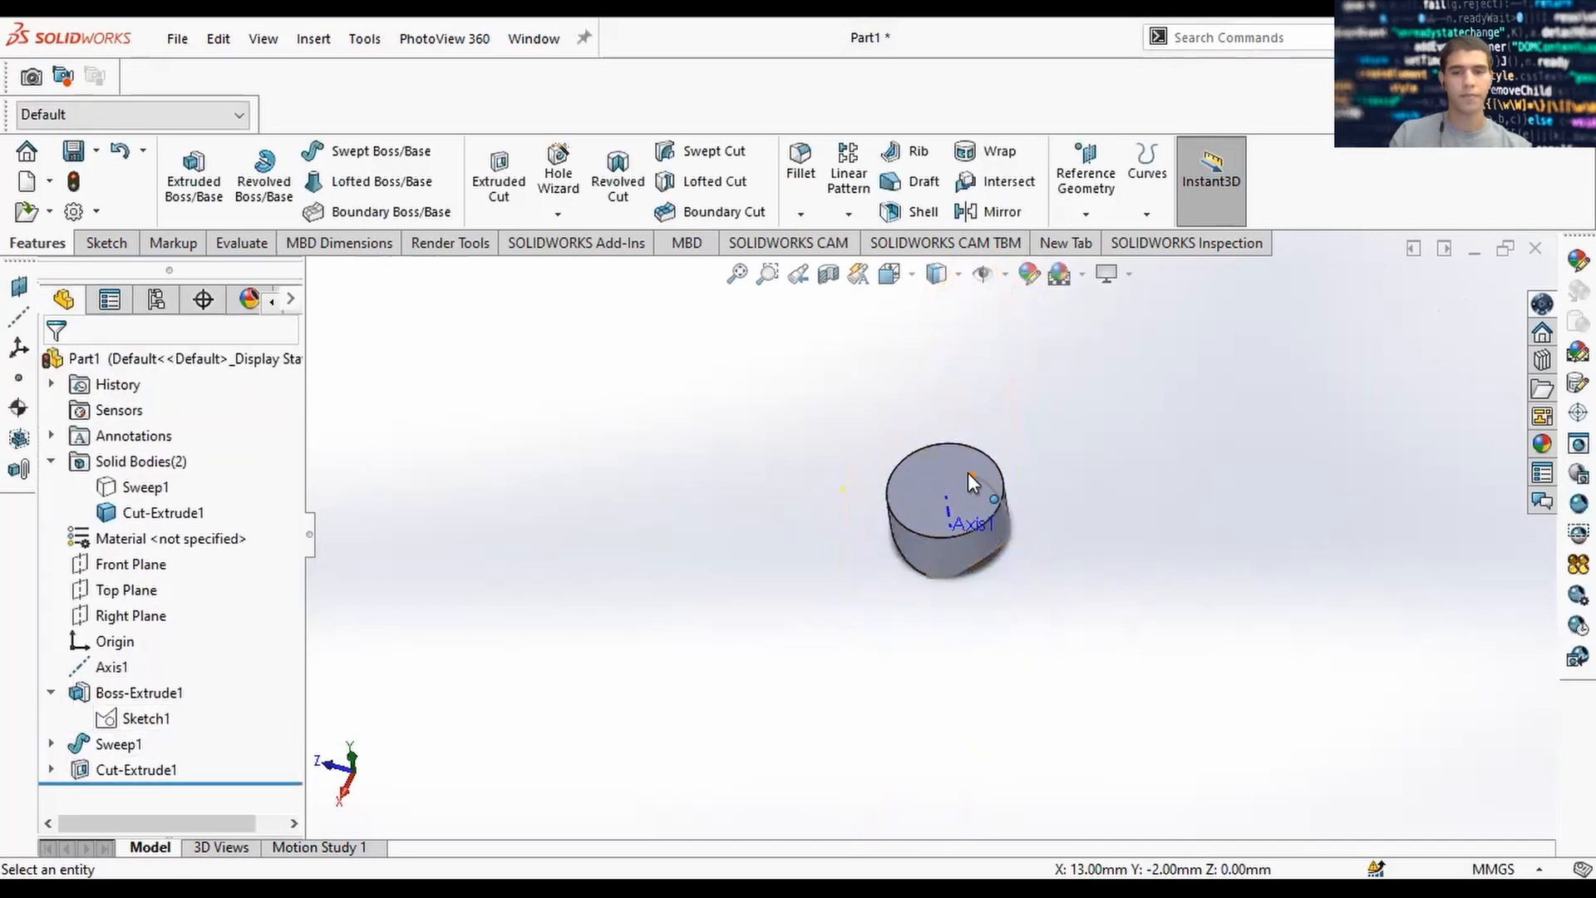
Show the Front Plane in the model.
scroll(915, 515, "down", 5)
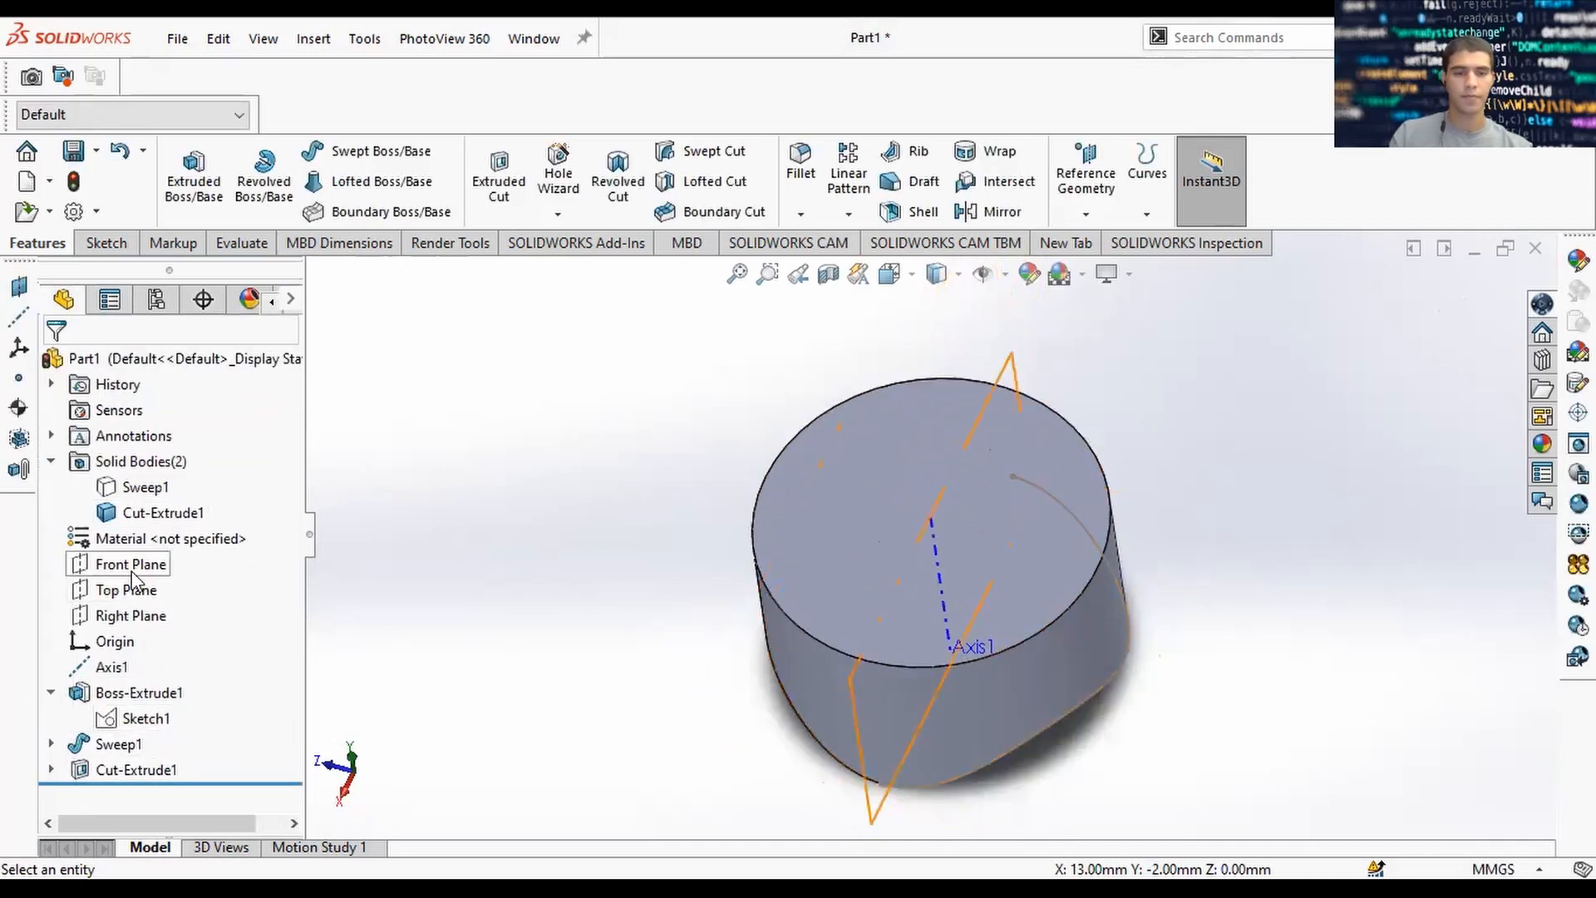
right_click(133, 571)
left_click(190, 472)
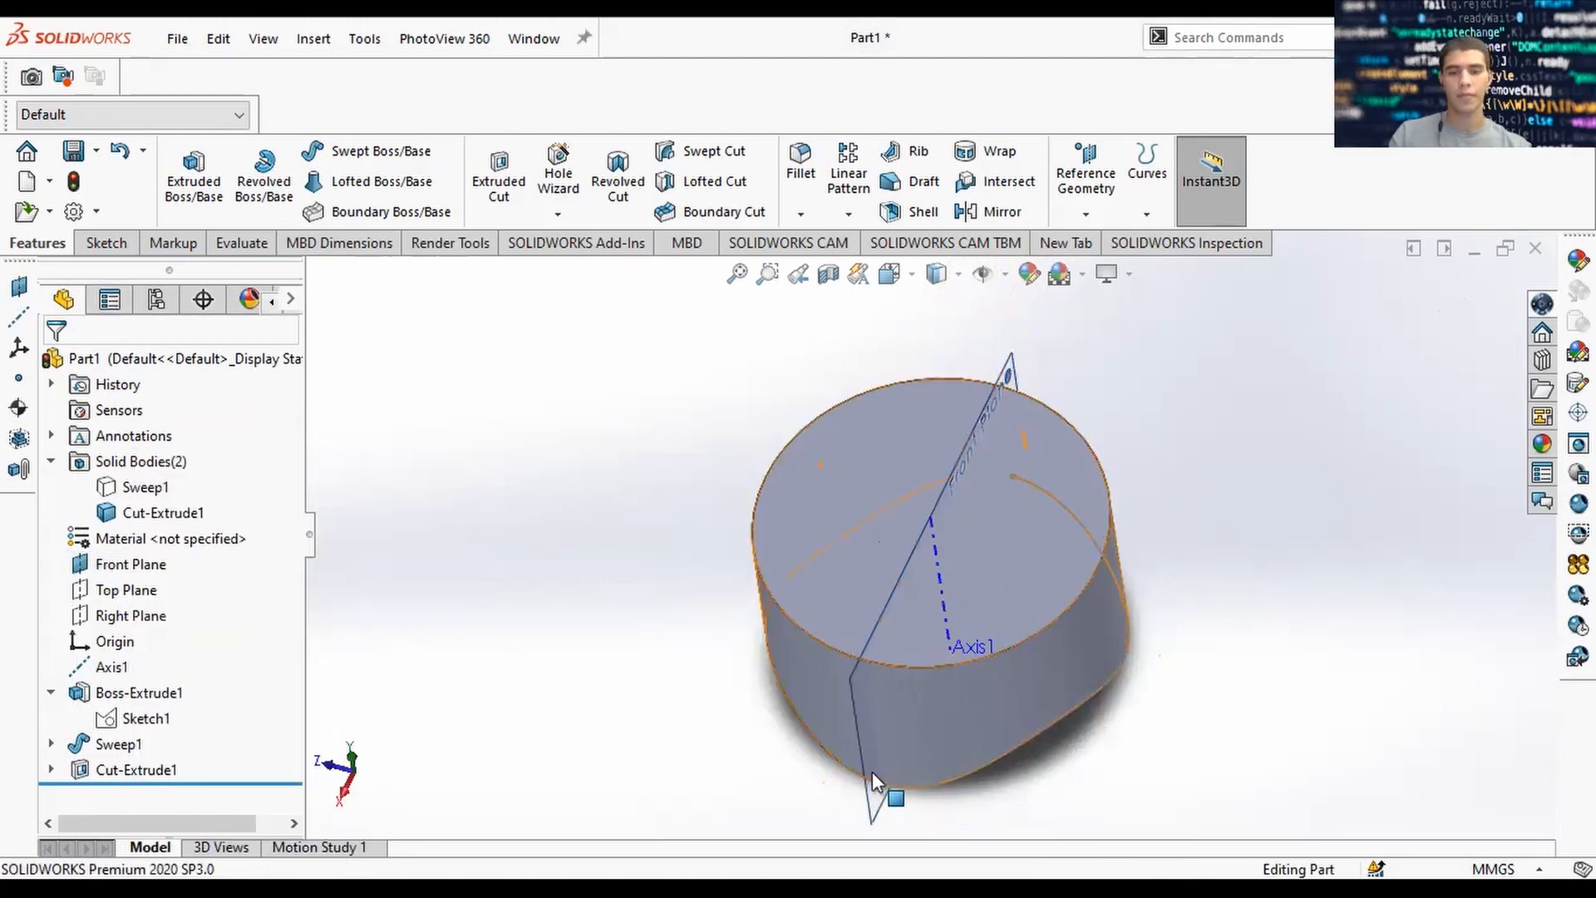
scroll(895, 680, "down", 6)
middle_click_drag(914, 683, 860, 708)
scroll(861, 711, "up", 6)
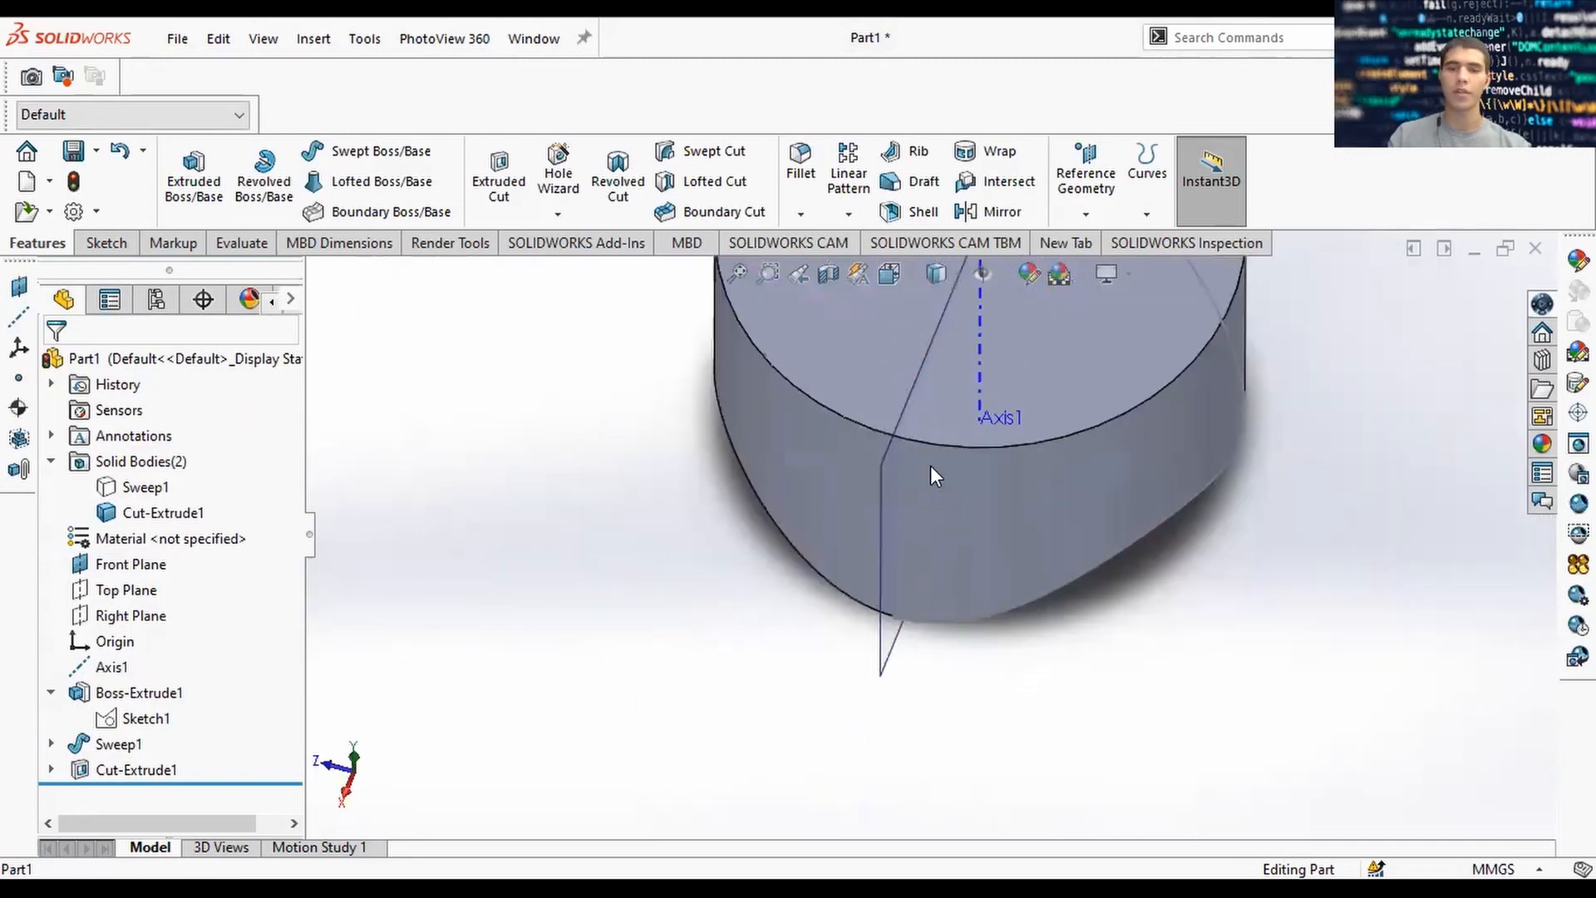
scroll(777, 563, "up", 3)
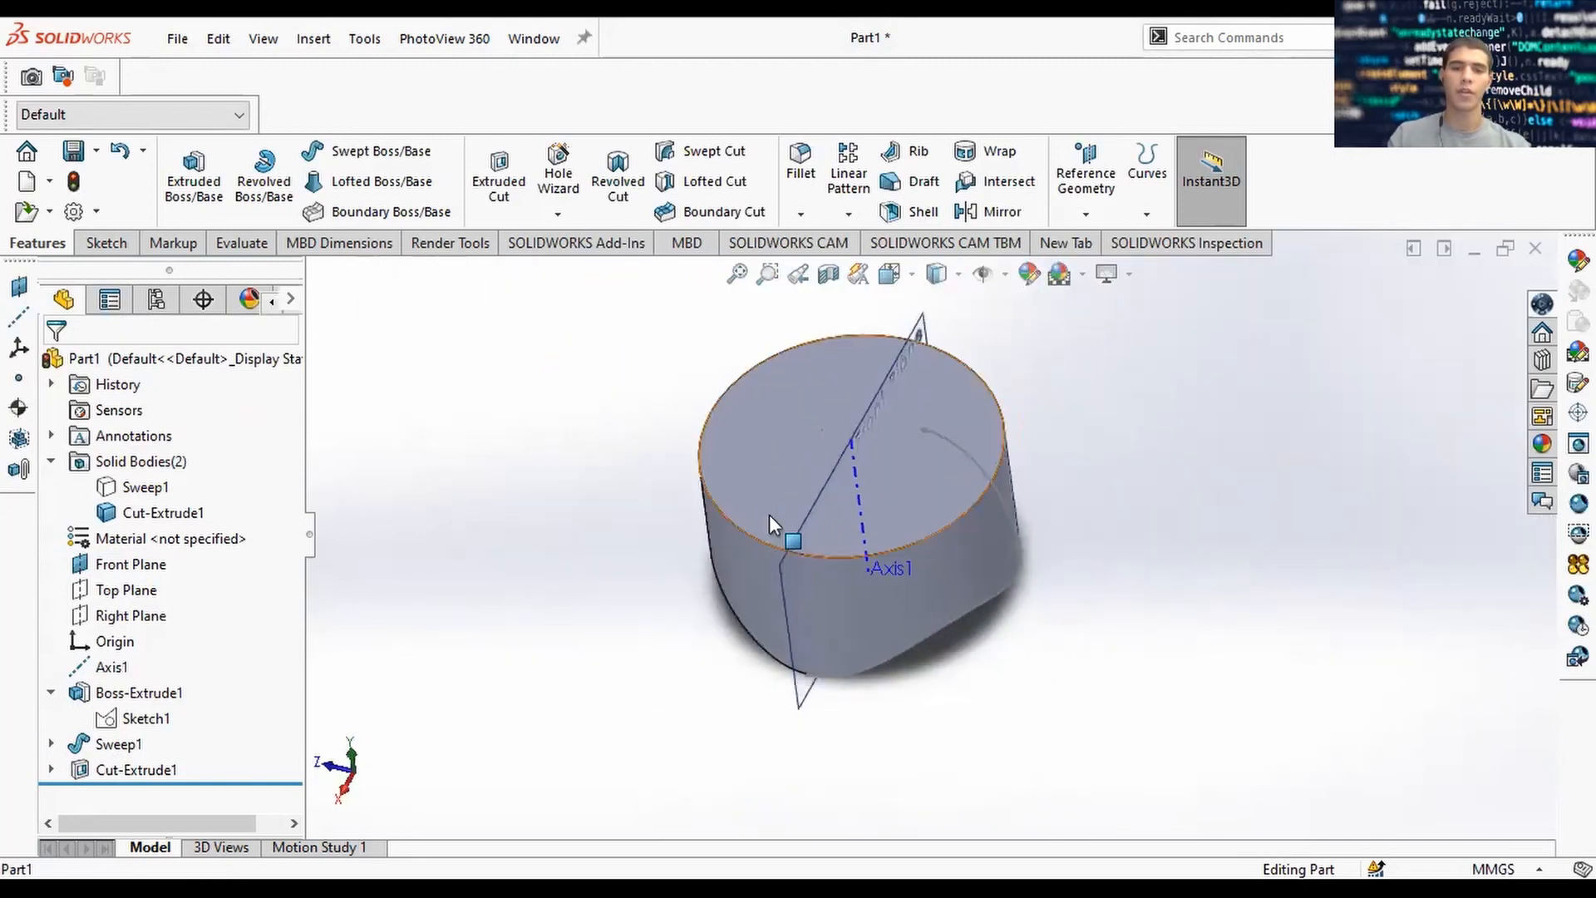
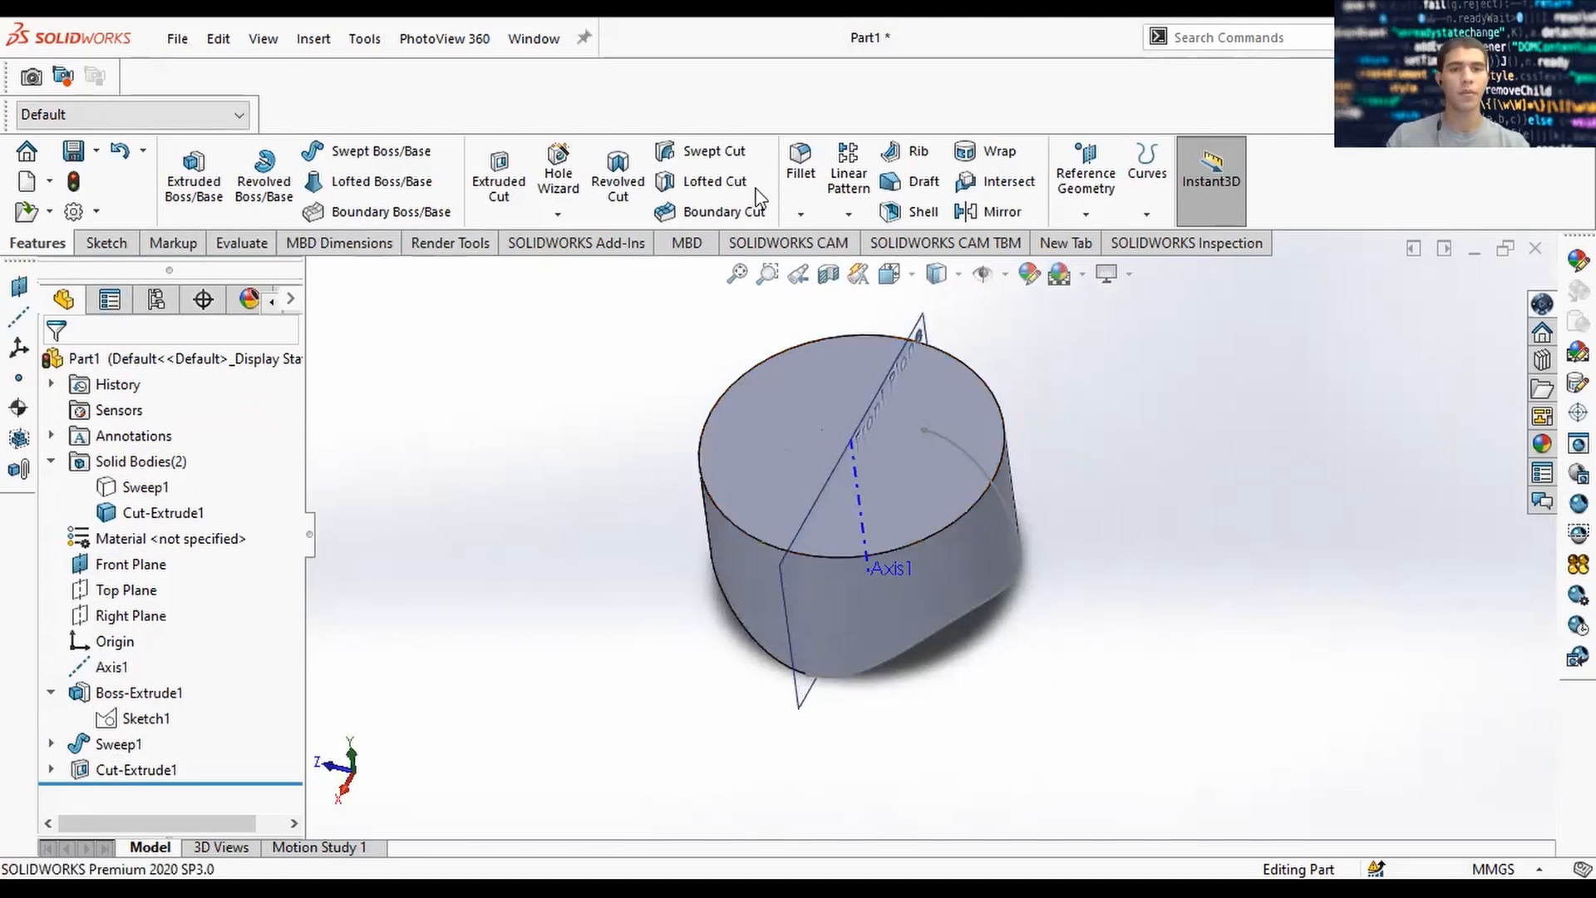
Start a reference plane with the Front Plane as first reference and Axis1 as coincident second reference.
left_click(1090, 177)
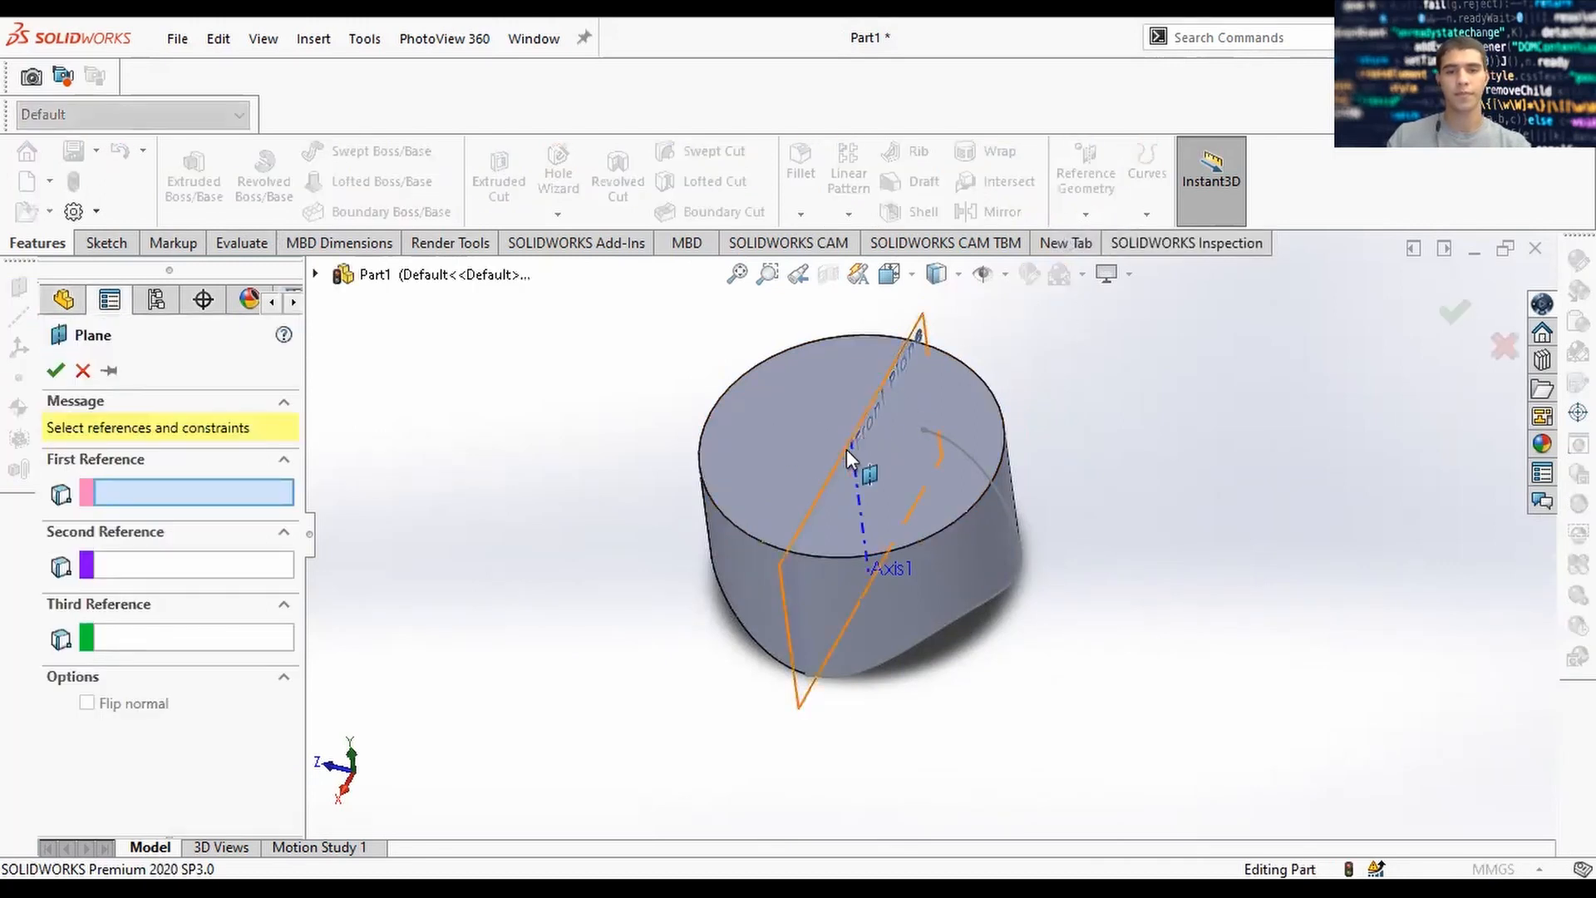
left_click(846, 449)
scroll(145, 723, "down", 3)
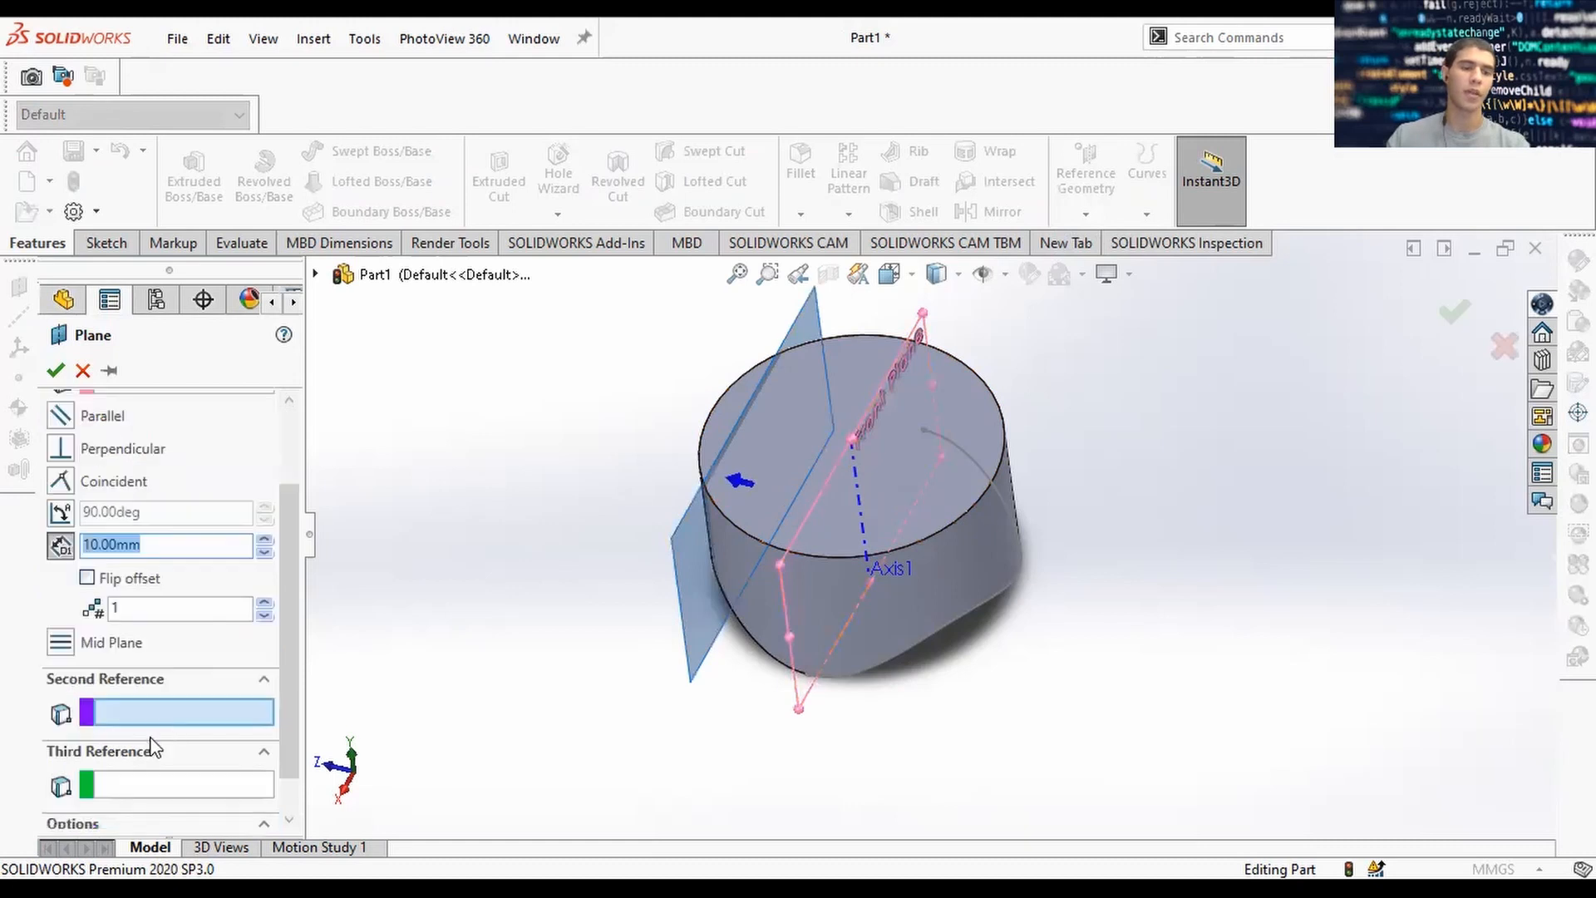
left_click(316, 275)
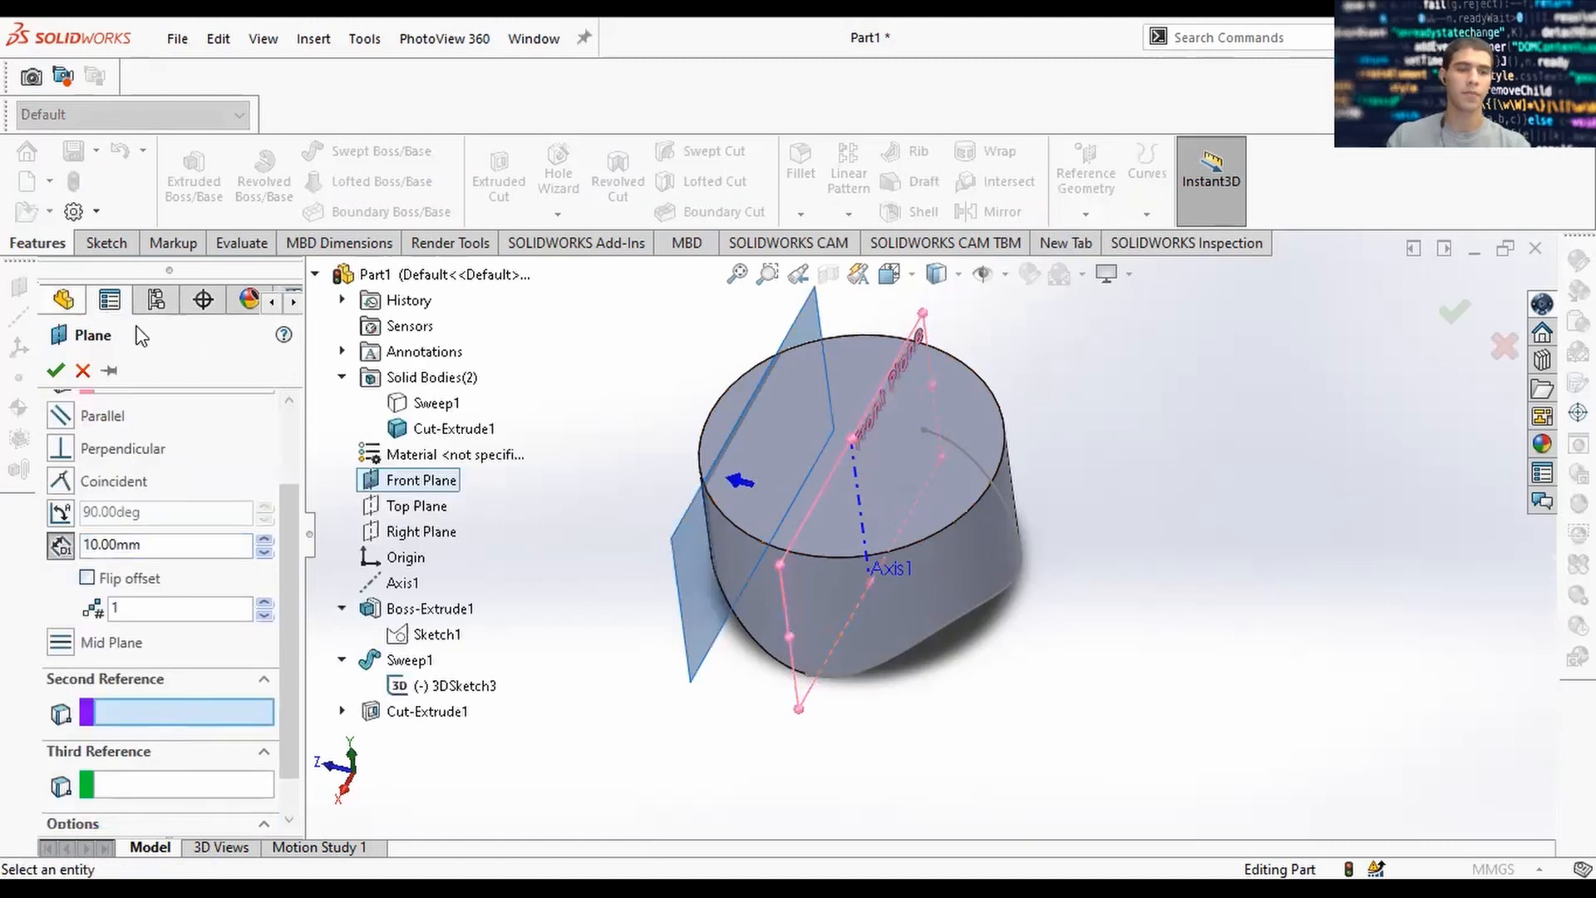
left_click(407, 584)
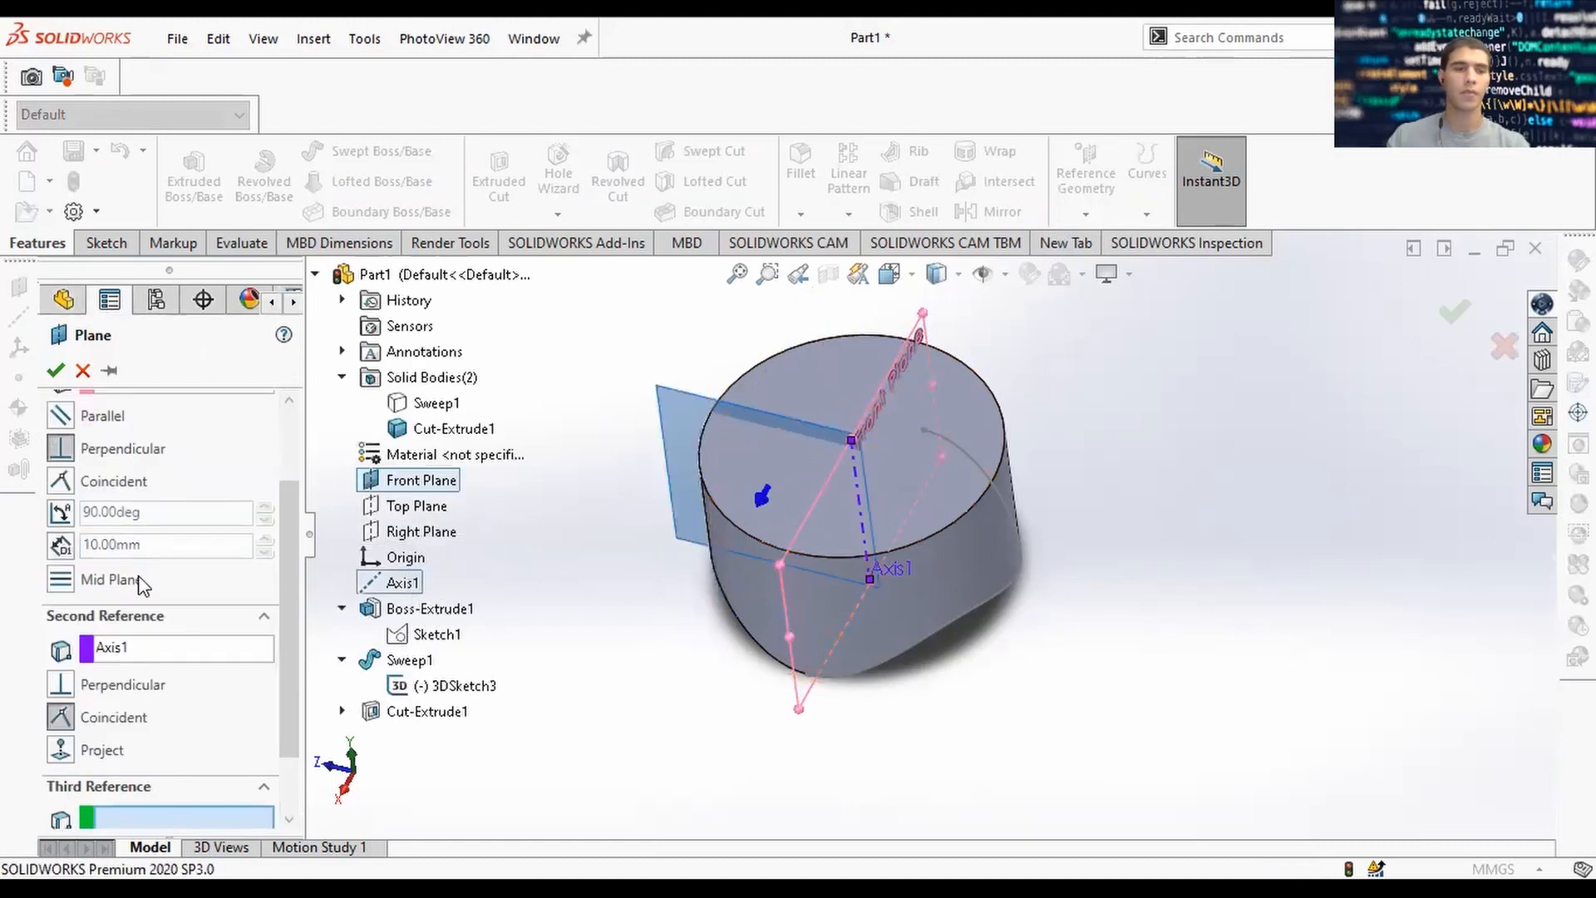
scroll(171, 613, "down", 3)
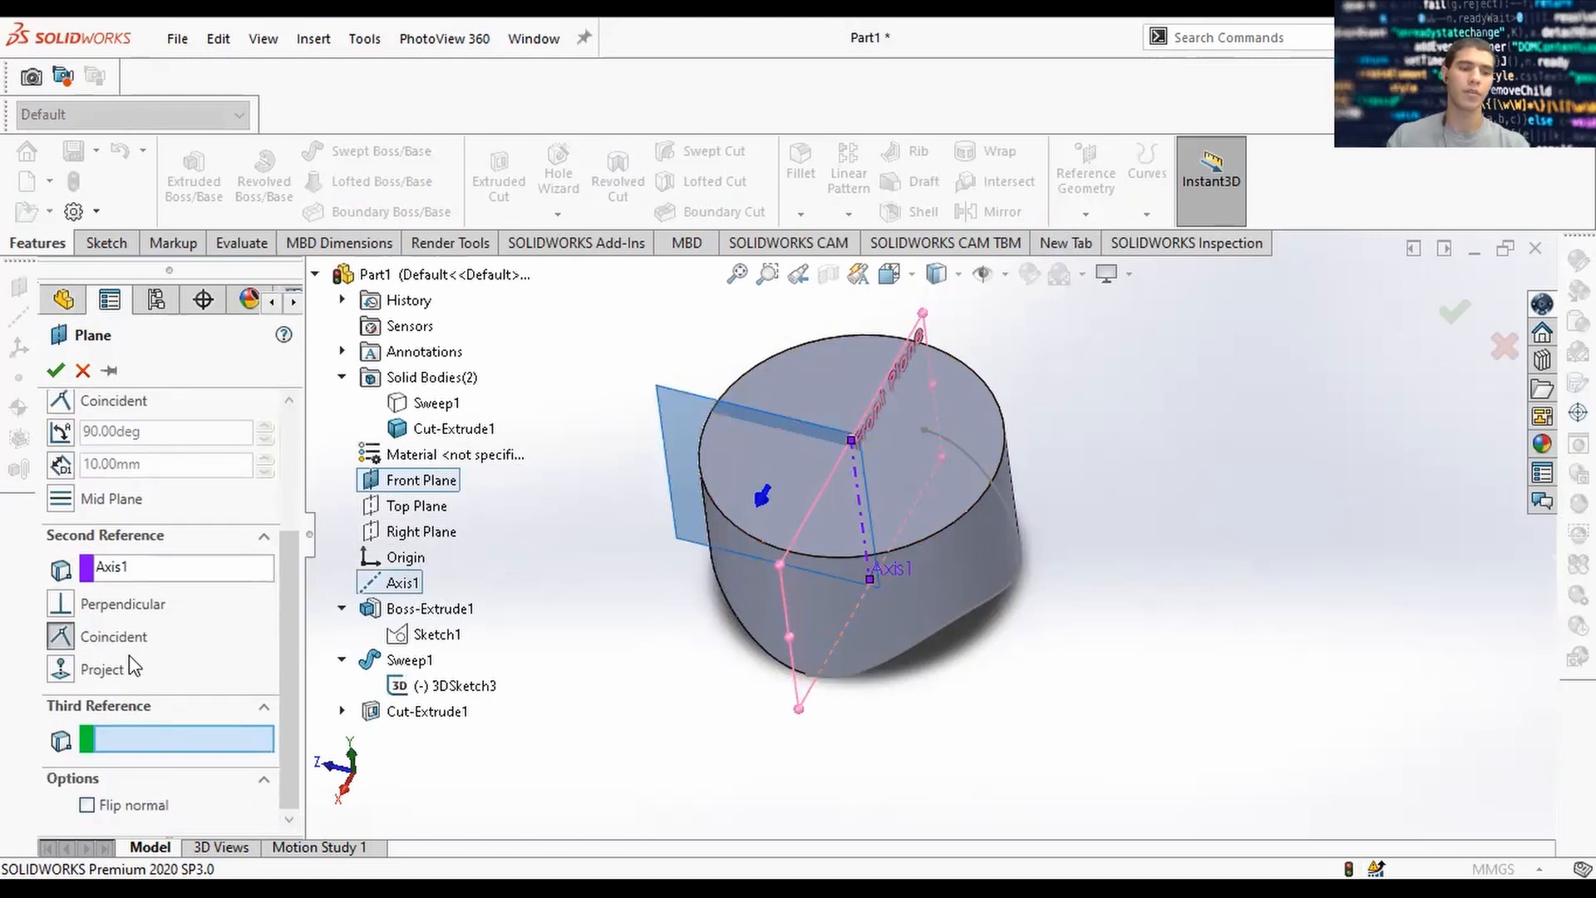
Define the new plane at an angle of 1.5 degrees to the Front Plane.
left_click(60, 433)
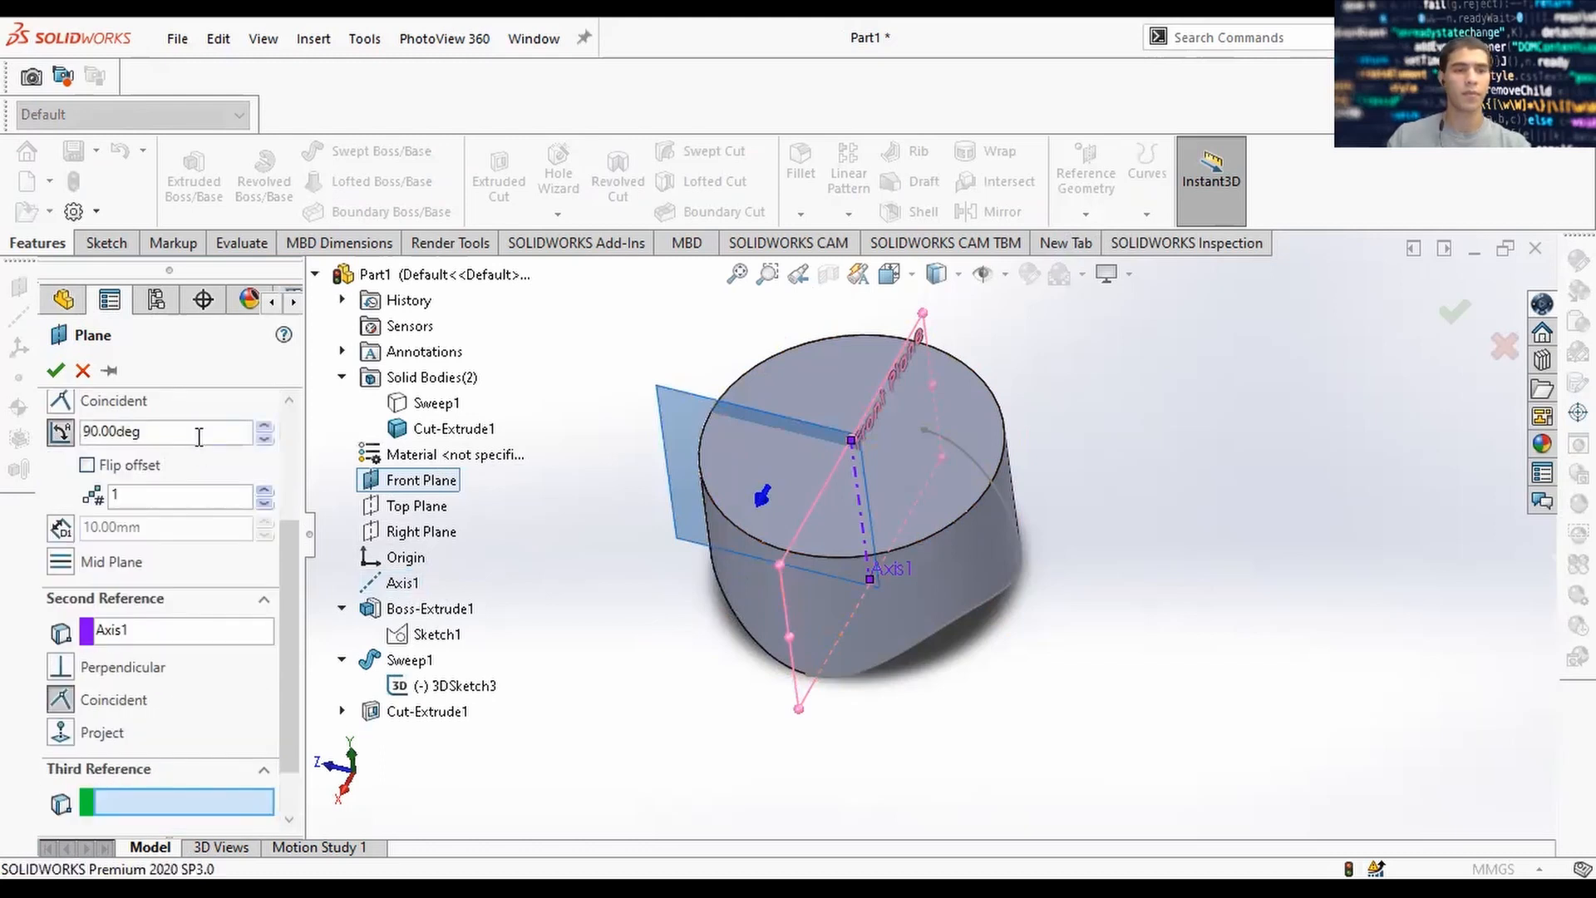
type("1")
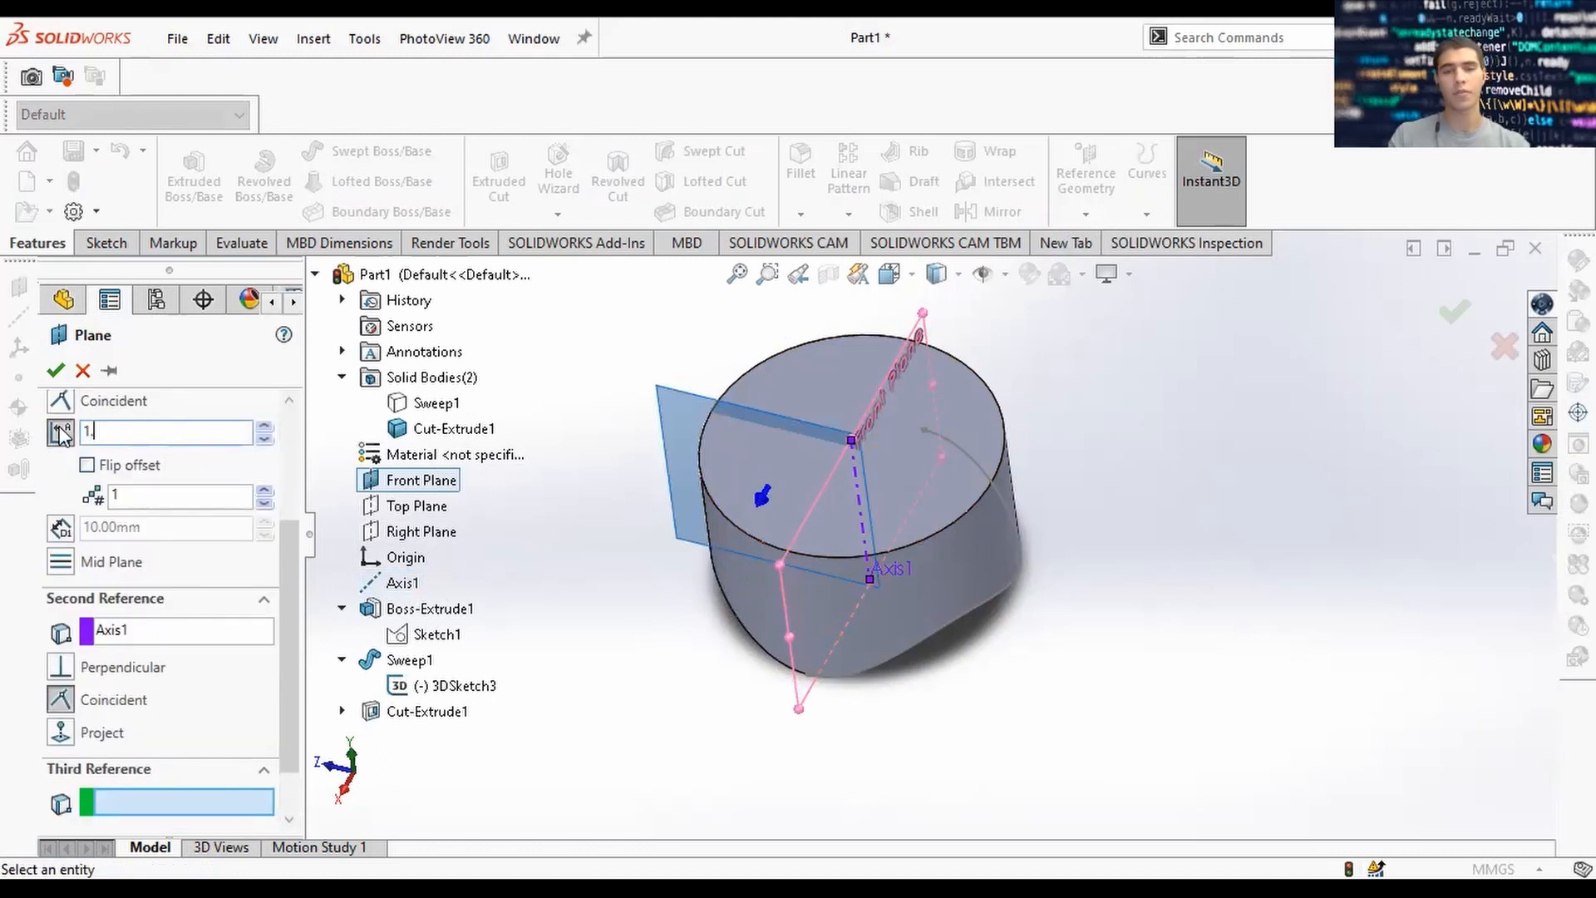
type(".5")
key("Return")
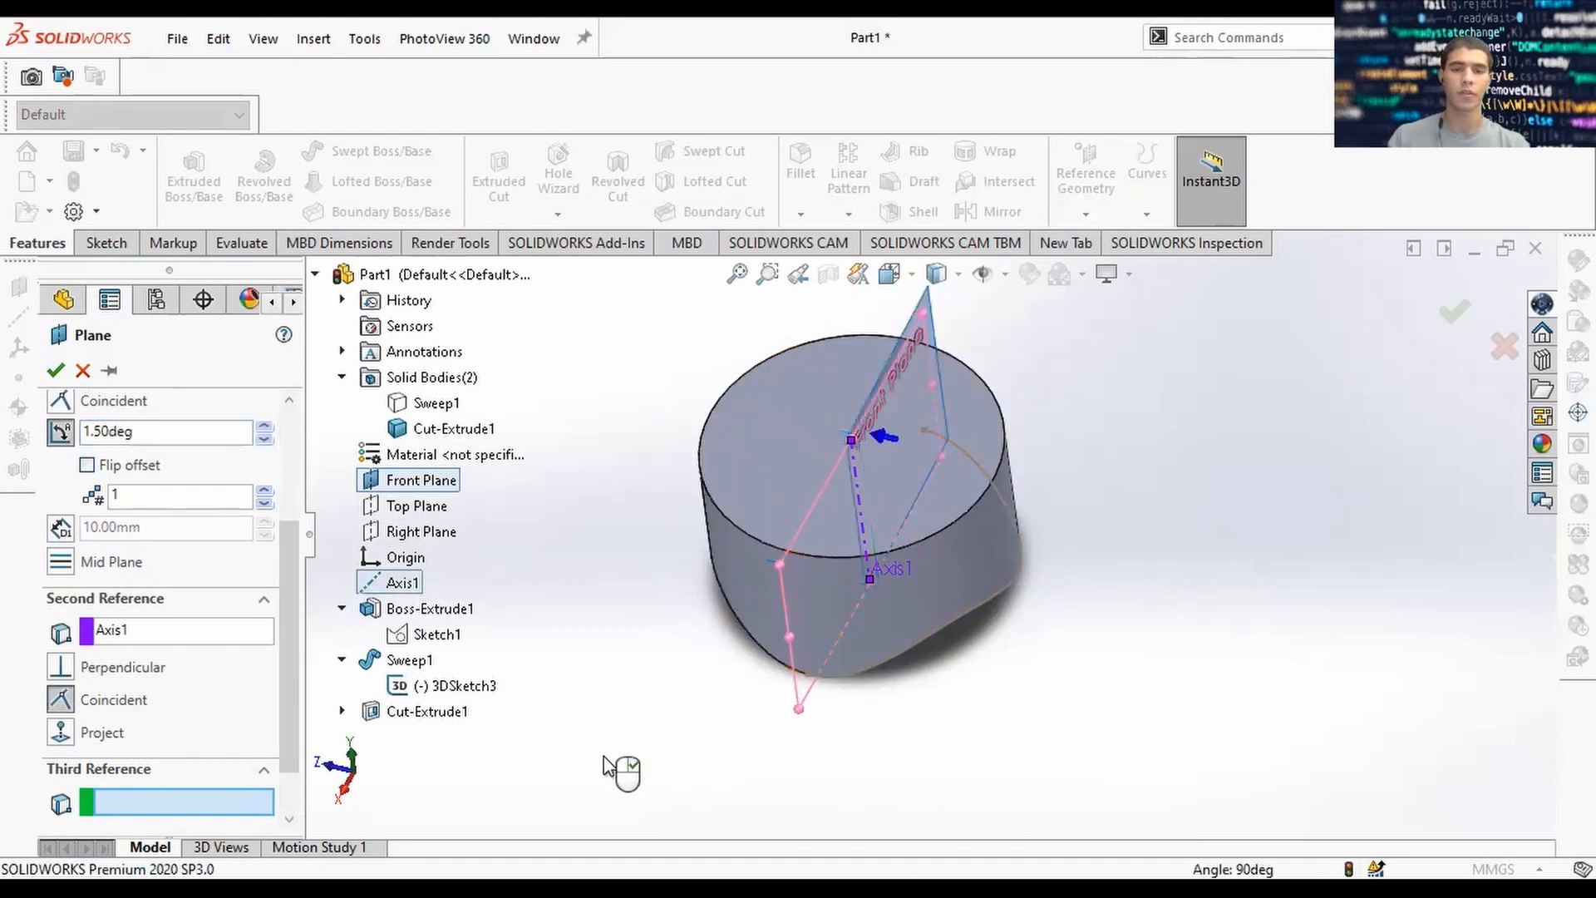
scroll(915, 361, "down", 5)
middle_click_drag(886, 366, 897, 542)
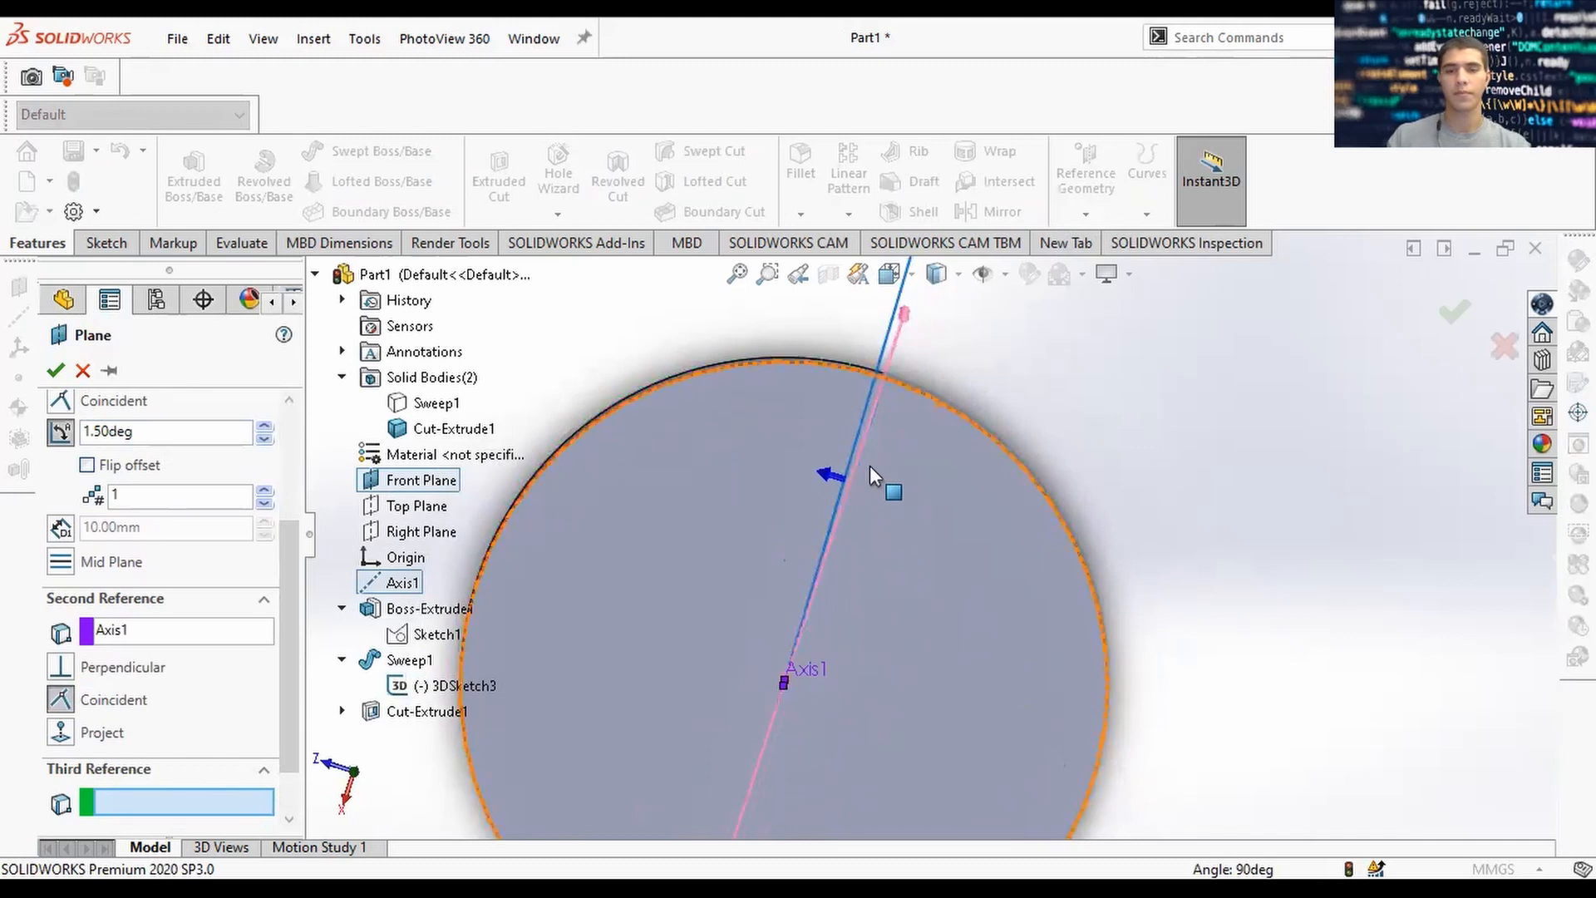
Set the plane's angle to the Front Plane to 360-1.5 (358.5 degrees) and create the plane.
left_click(63, 432)
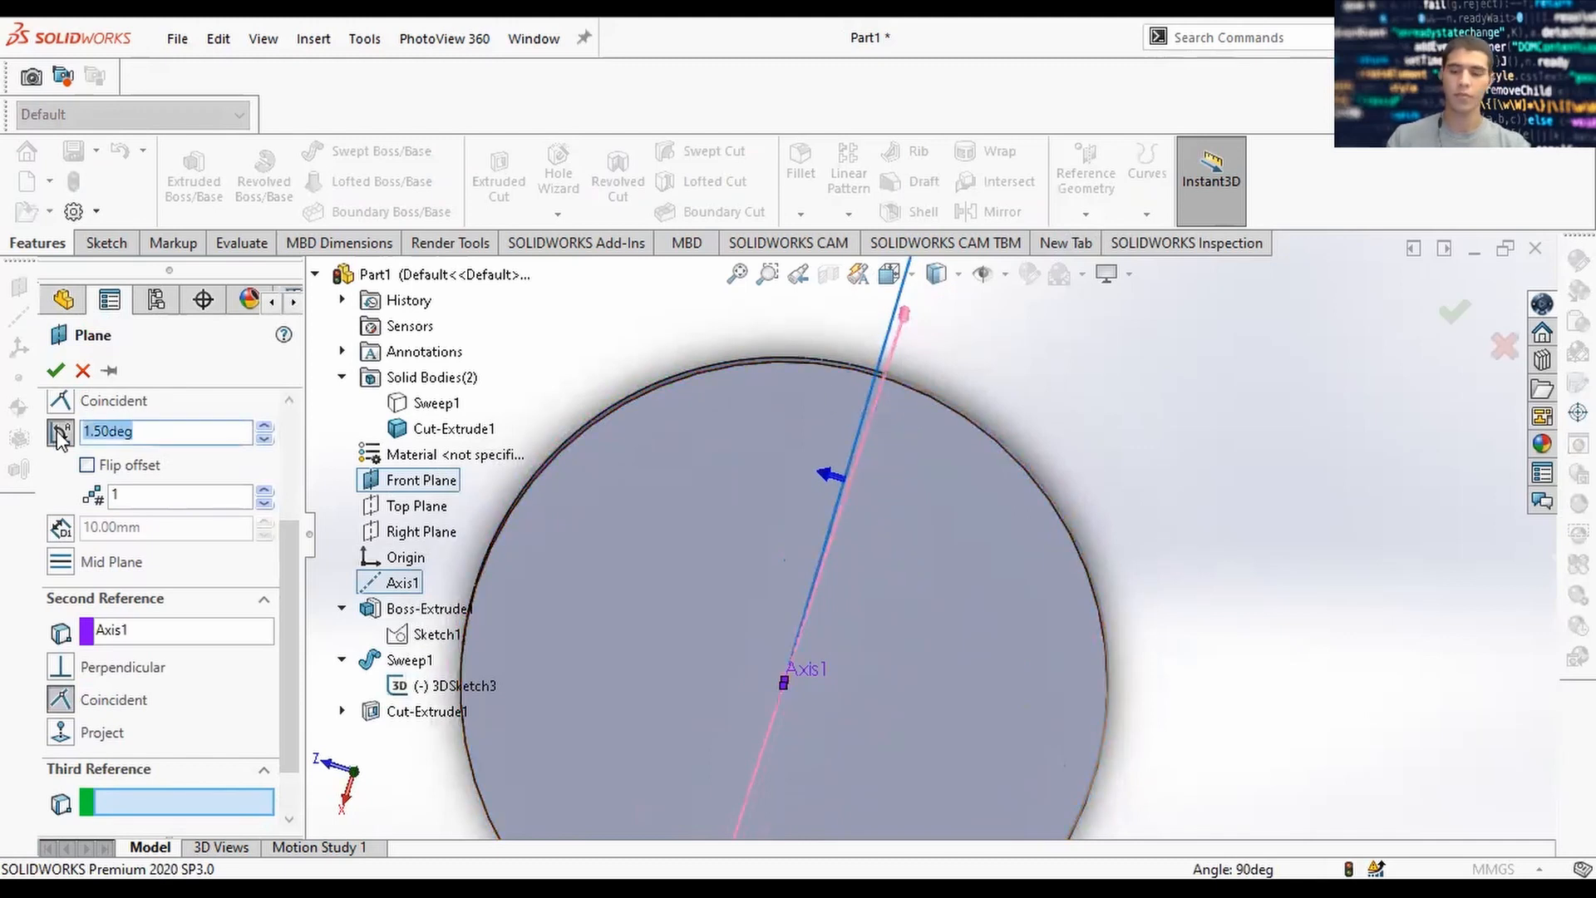
type("360-1.5")
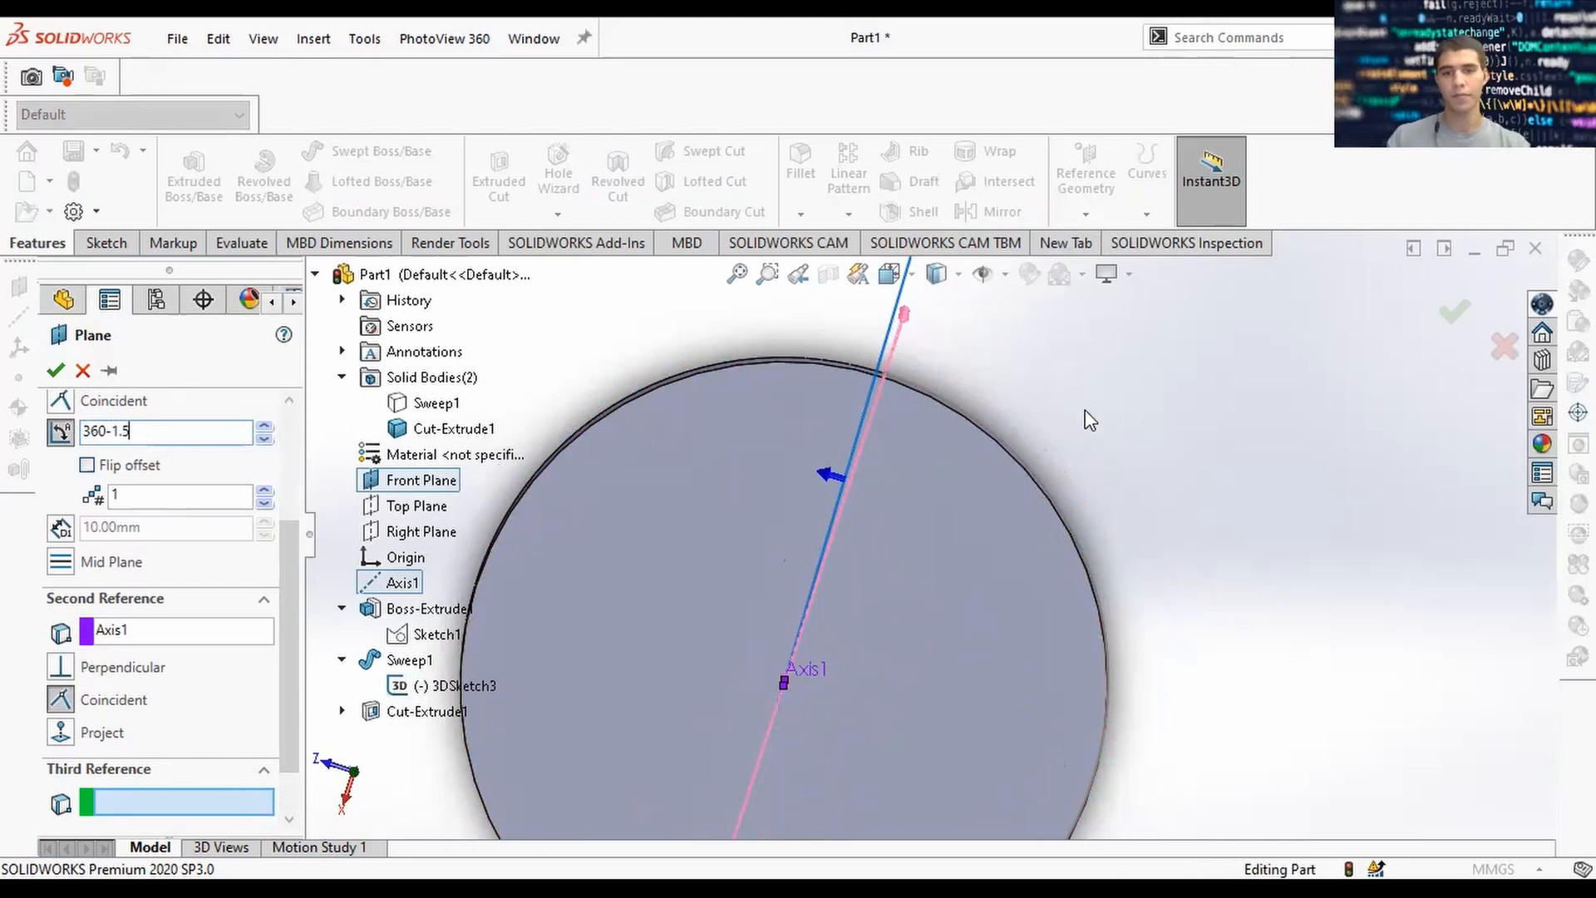
key("Return")
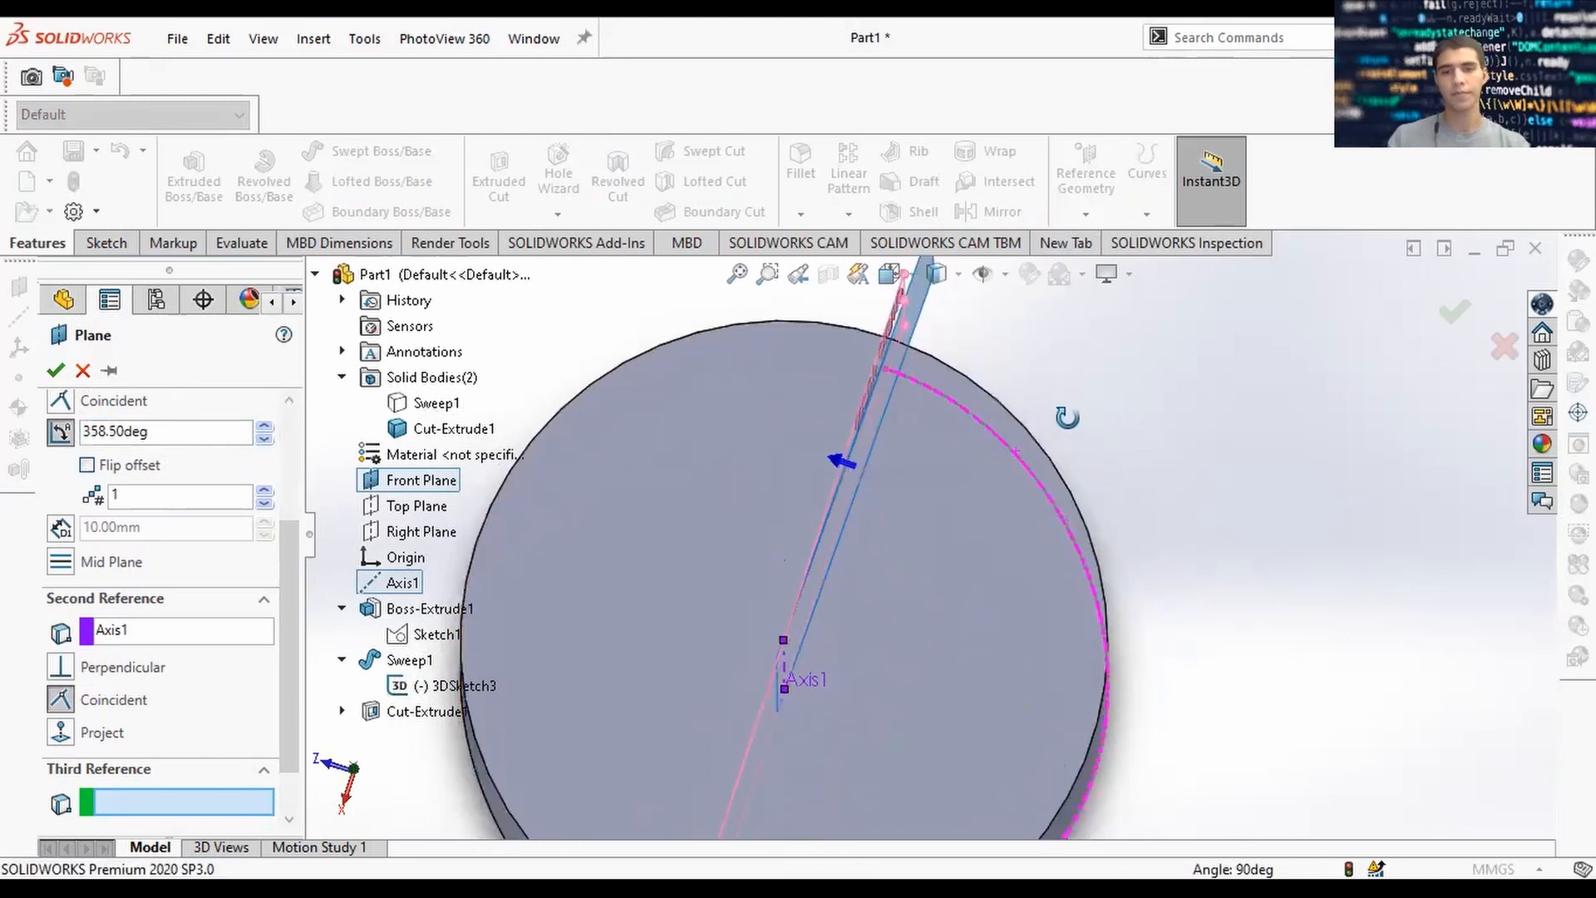
left_click(56, 371)
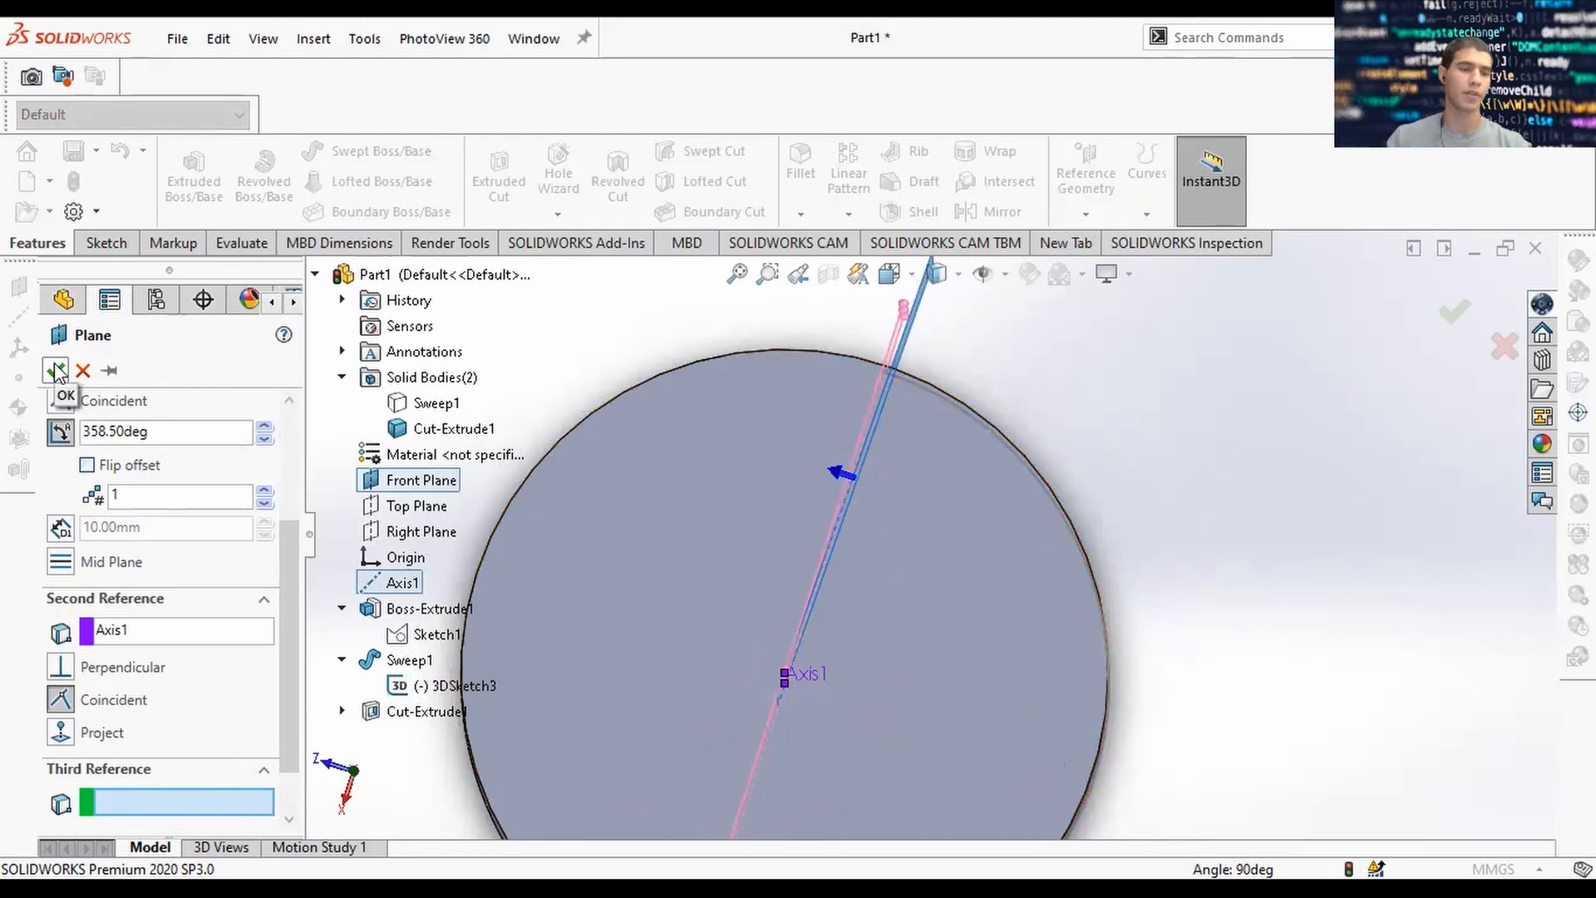
Examine the position of the new angled plane relative to the Front Plane and the cylinder's wavy lower edge.
left_click(1031, 405)
scroll(1032, 407, "up", 3)
scroll(964, 406, "down", 3)
middle_click_drag(965, 406, 961, 453)
scroll(930, 461, "down", 2)
scroll(899, 479, "up", 4)
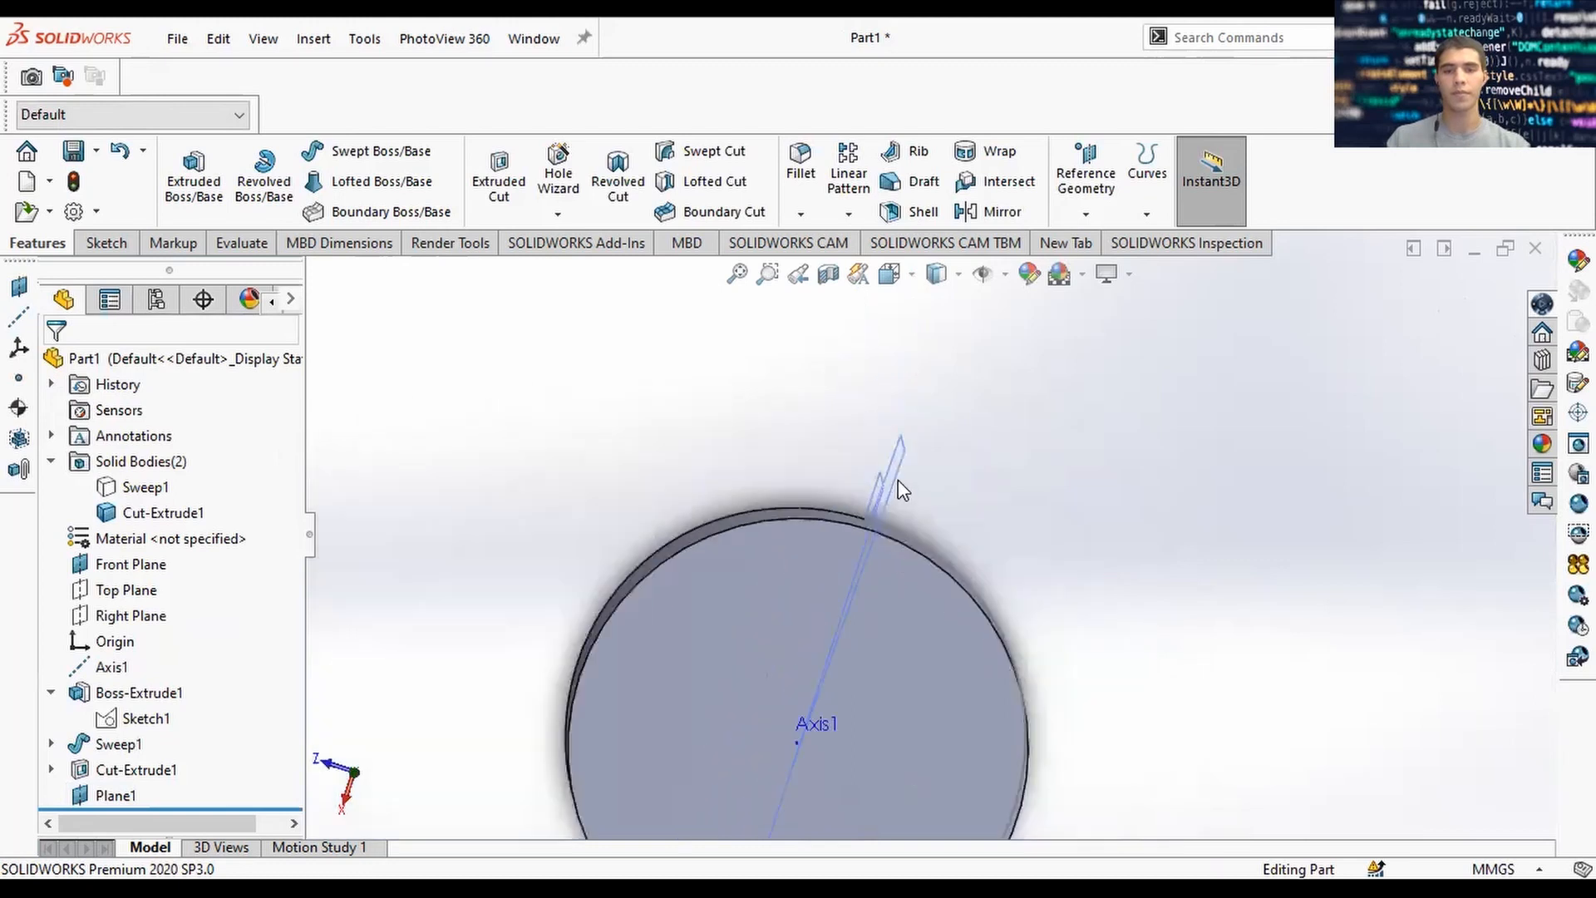
scroll(898, 481, "up", 3)
scroll(850, 620, "down", 2)
middle_click_drag(850, 619, 876, 570)
scroll(878, 572, "up", 5)
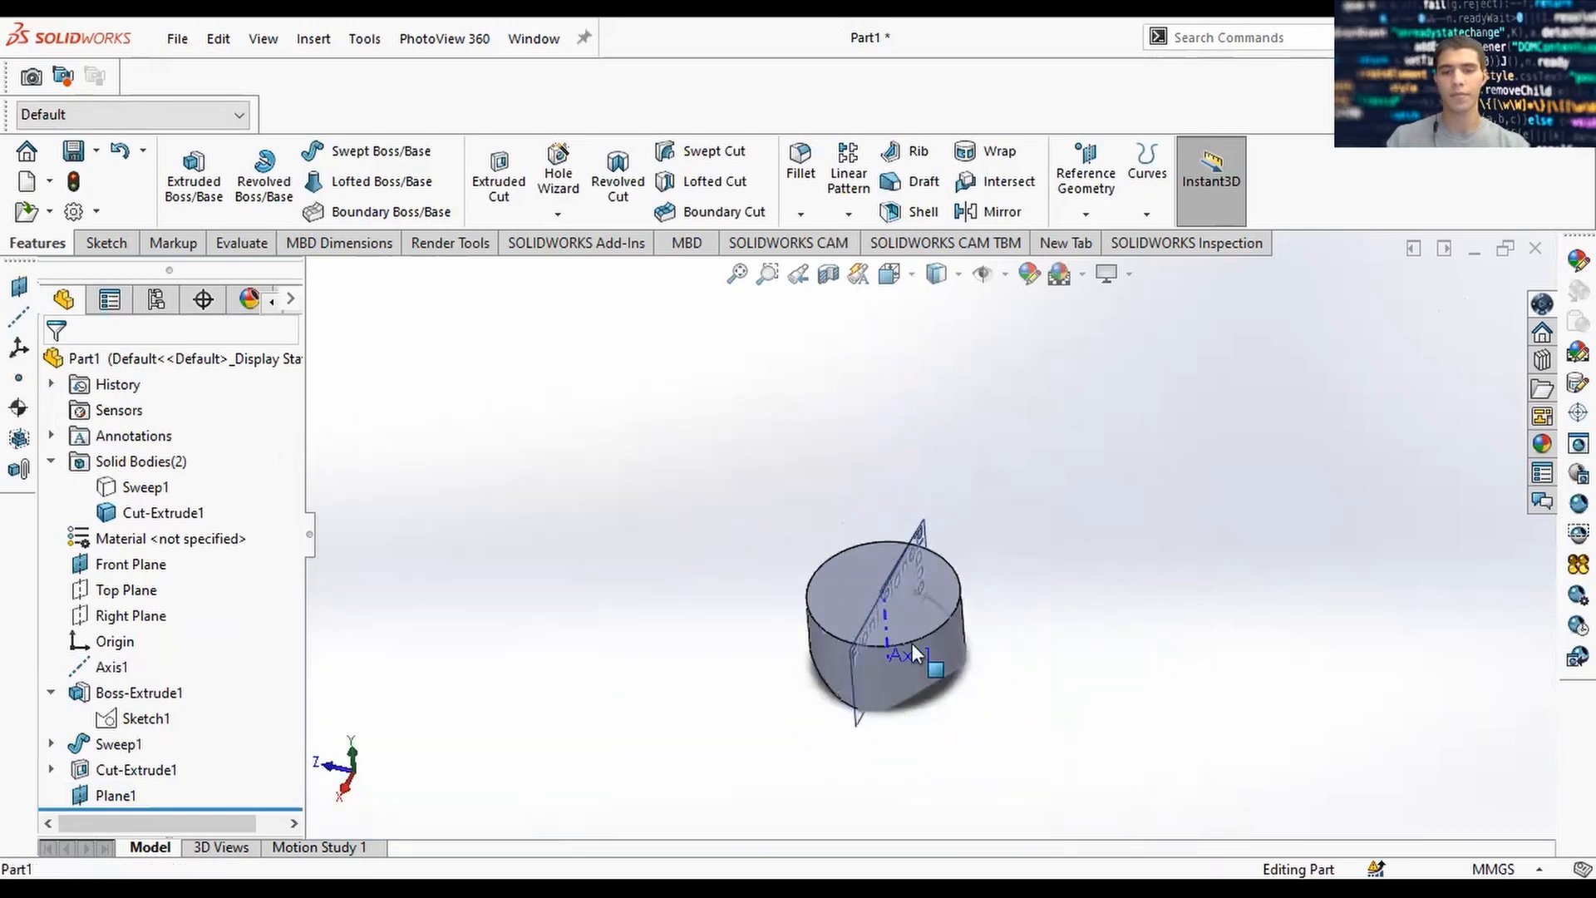
middle_click_drag(914, 654, 527, 673)
scroll(907, 630, "down", 6)
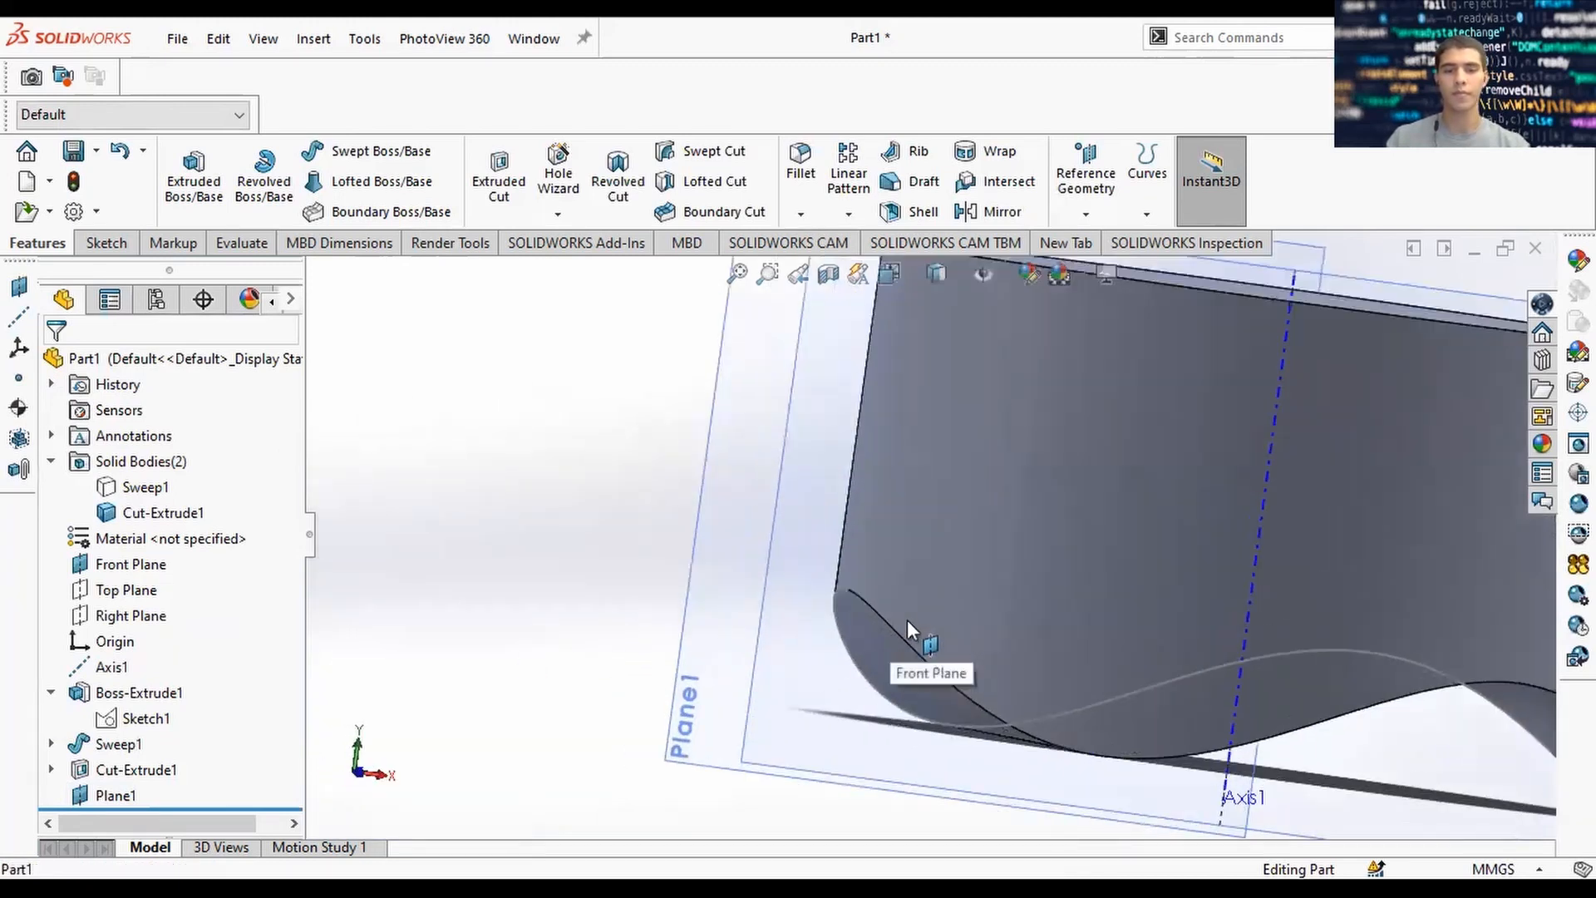
scroll(861, 595, "up", 3)
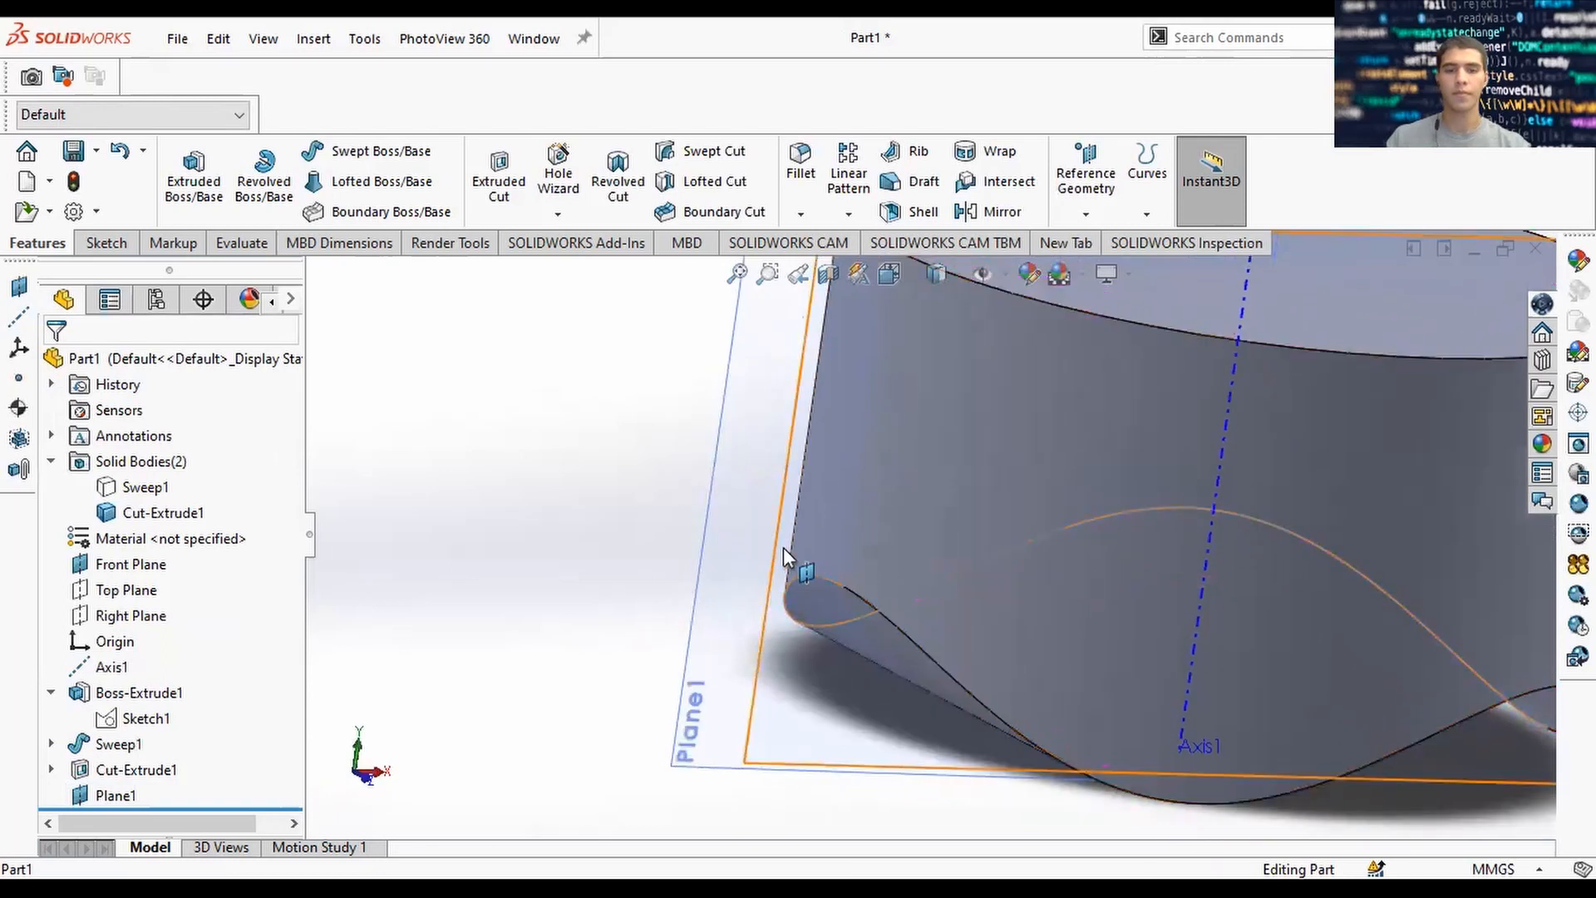
Show both solid bodies so the swept rib is displayed together with the cut cylinder.
right_click(121, 462)
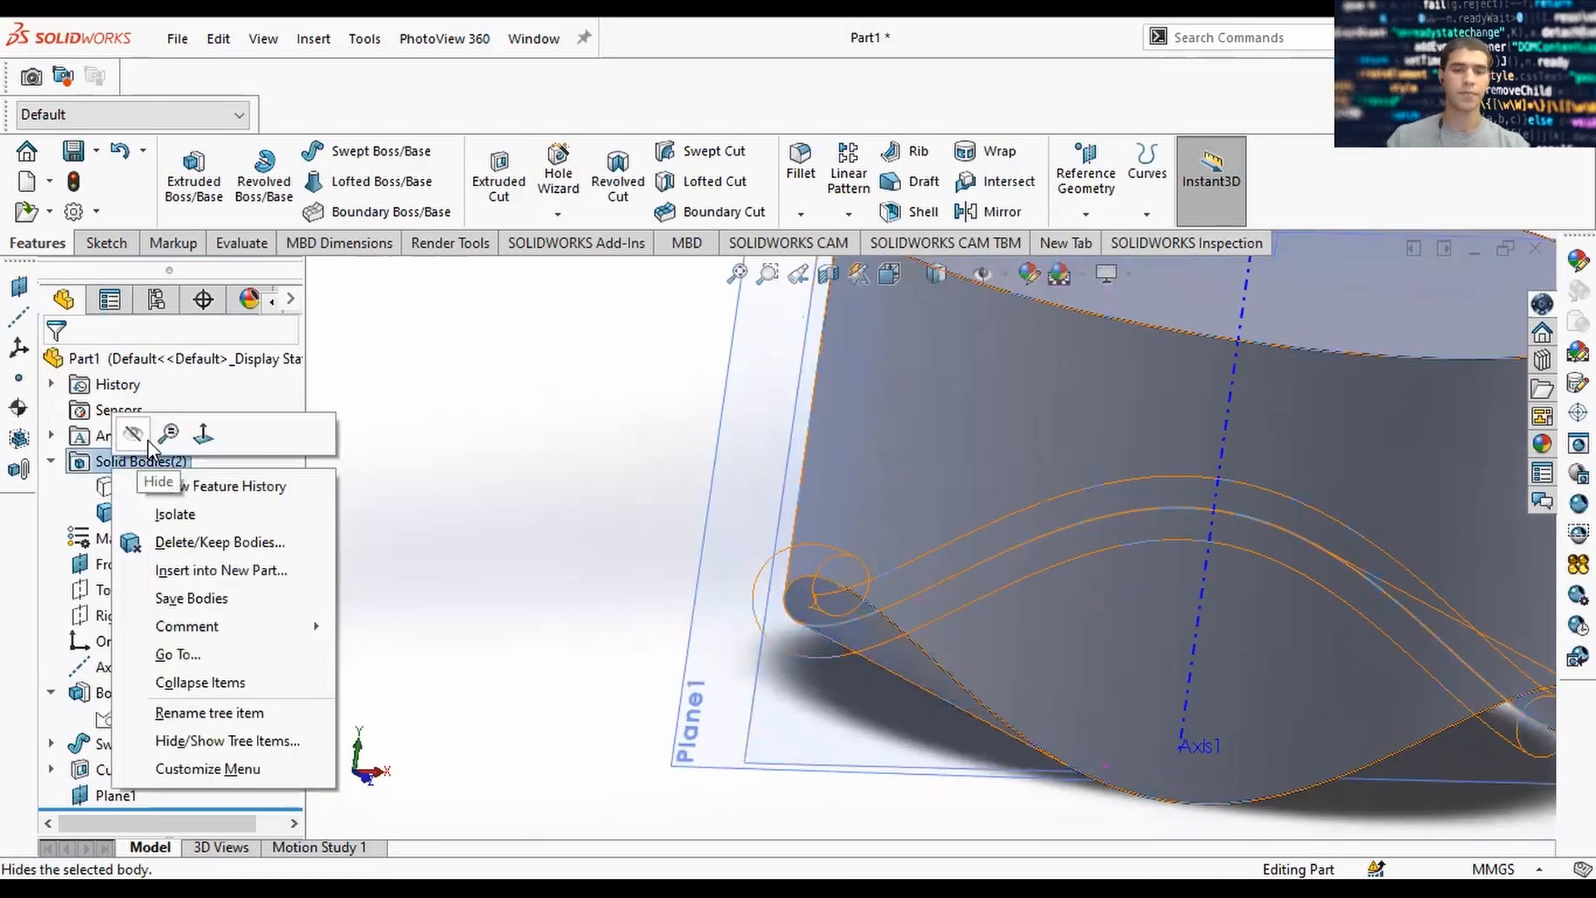
left_click(133, 434)
right_click(138, 463)
left_click(143, 434)
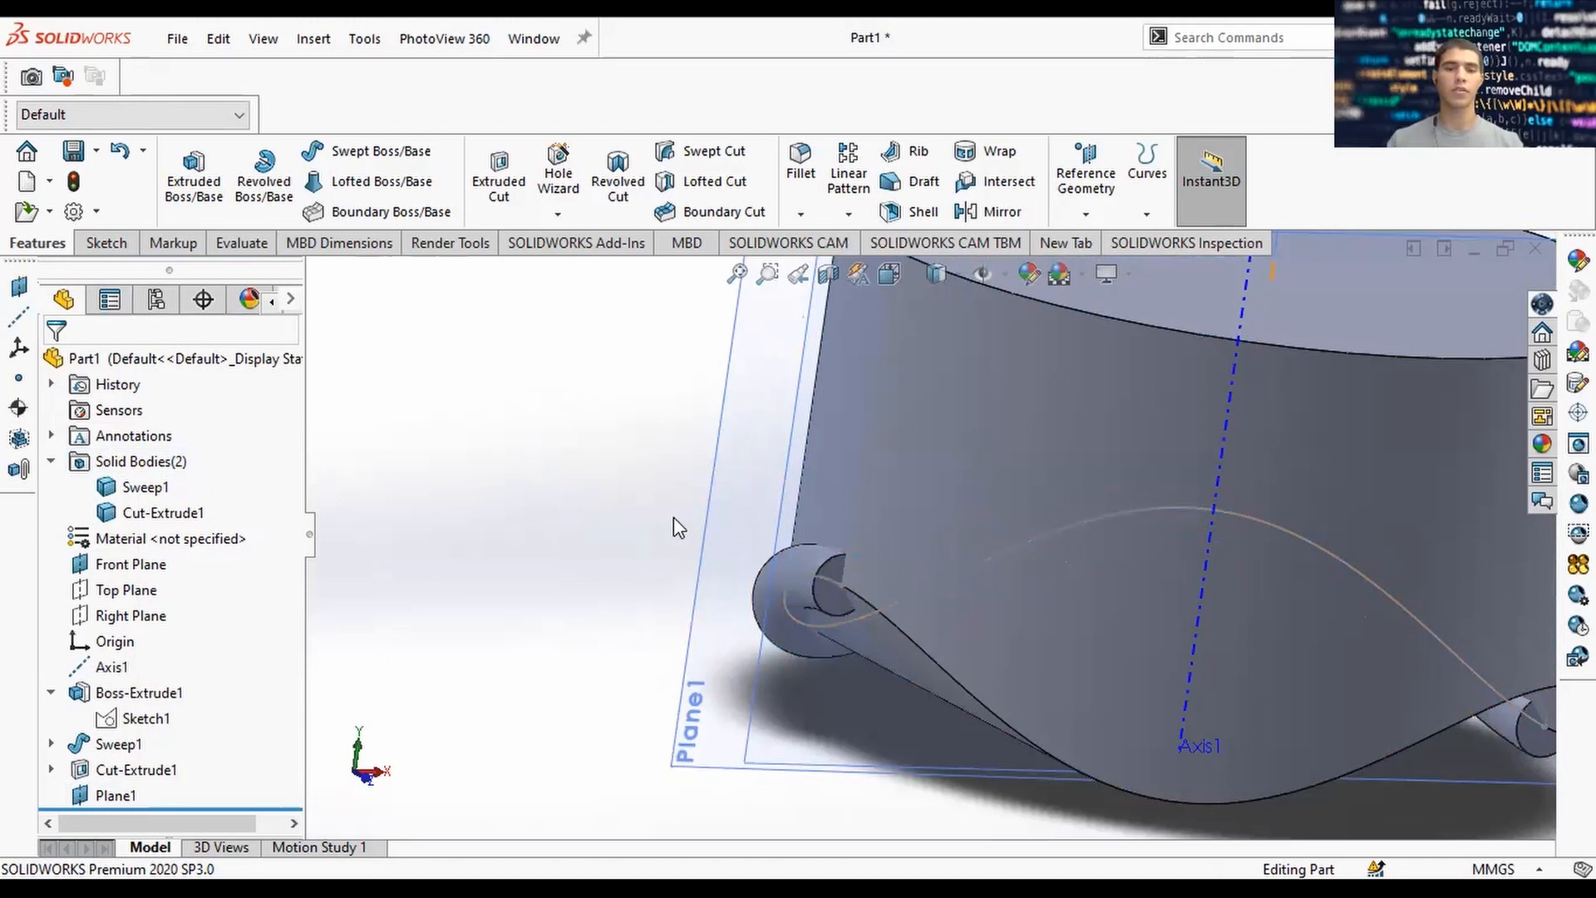
Start a sketch on the swept rib's end face and draw a circle about 2.9 mm in diameter centred on the rib's path.
left_click(104, 243)
left_click(183, 166)
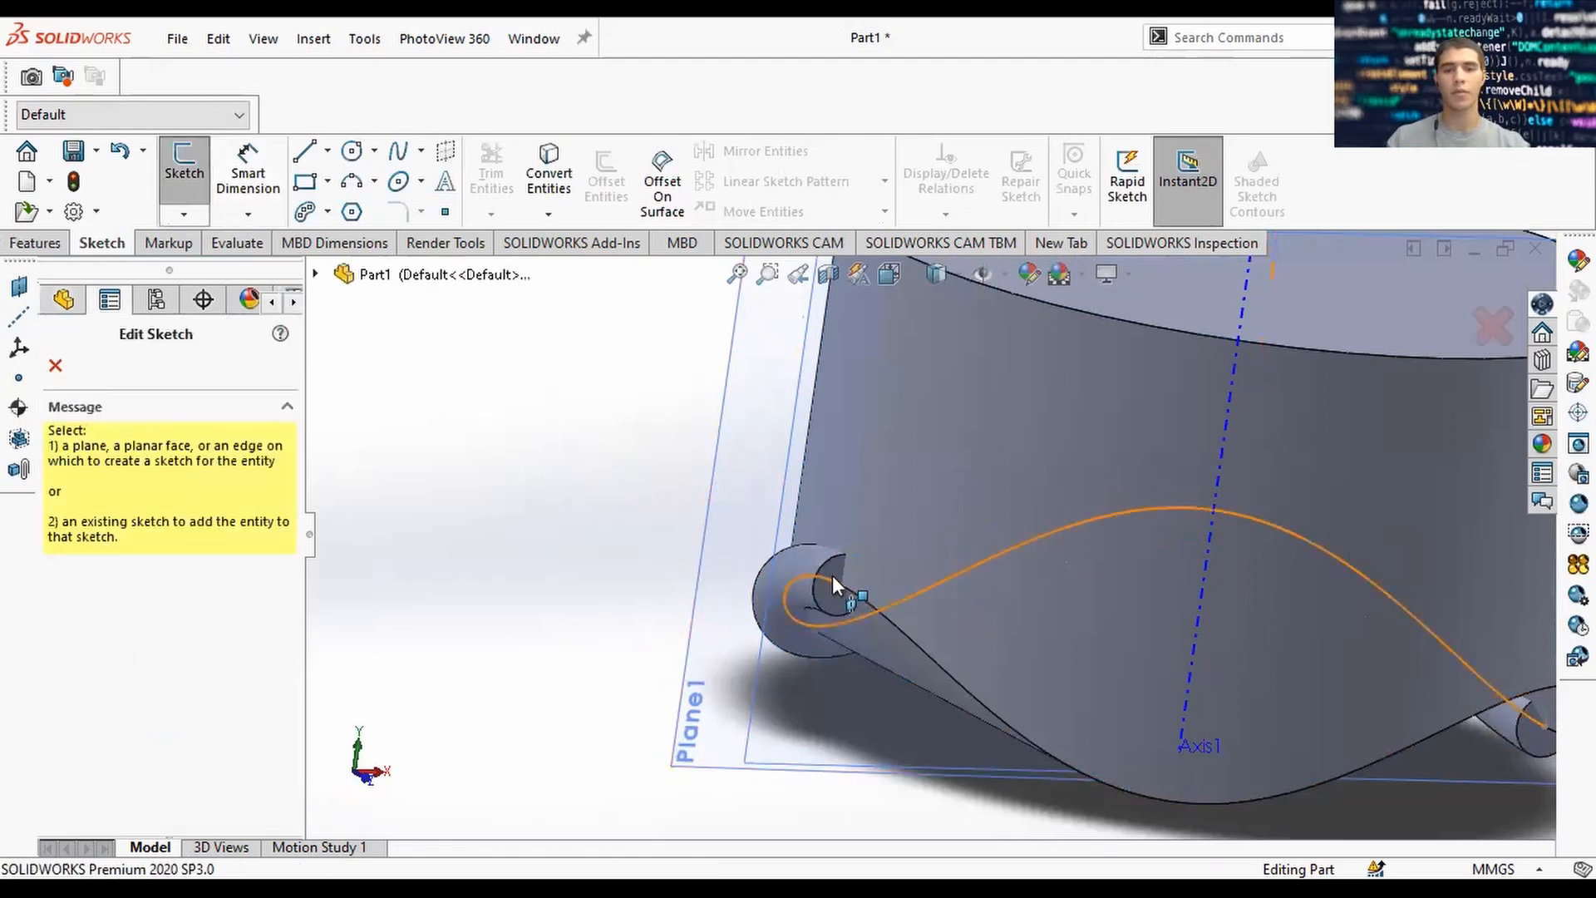
scroll(832, 575, "down", 3)
left_click(855, 557)
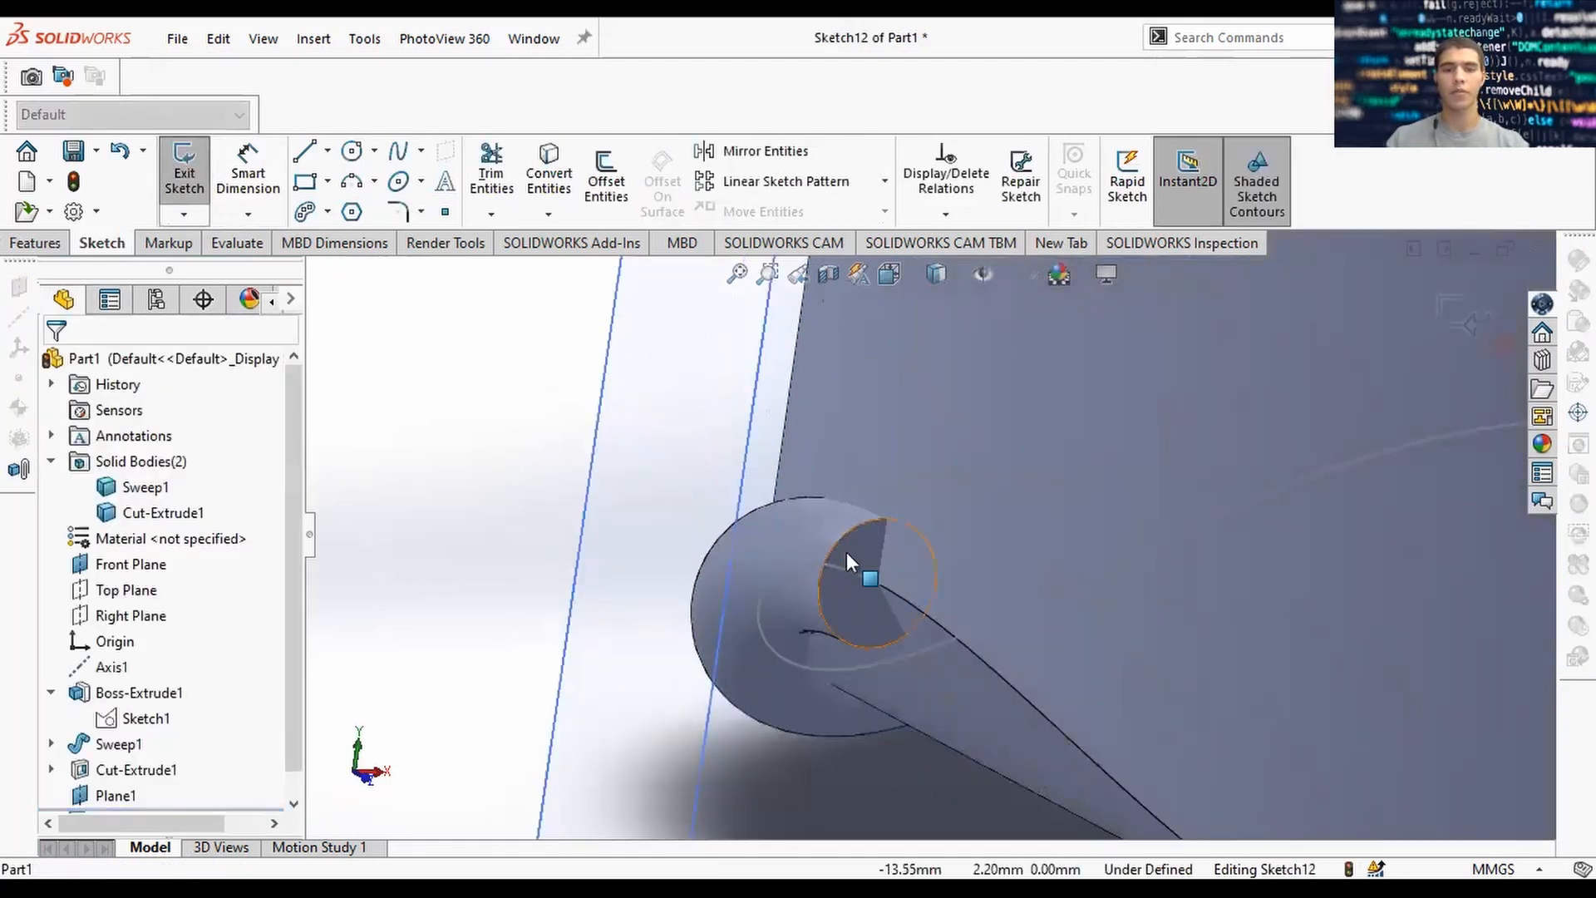
left_click(352, 150)
left_click(877, 583)
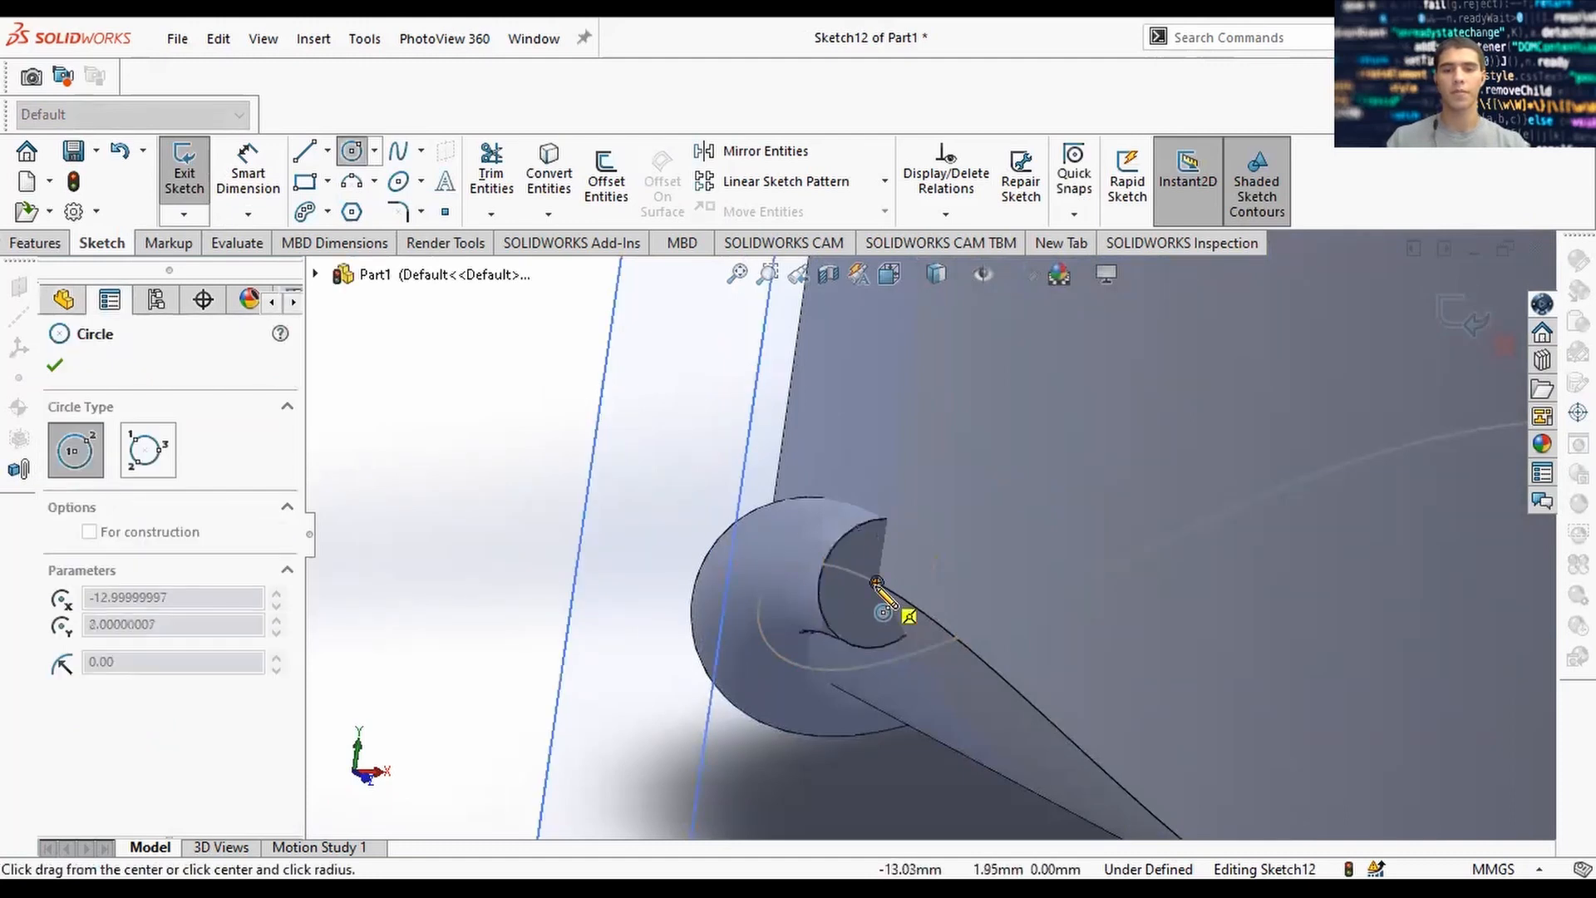
left_click(962, 567)
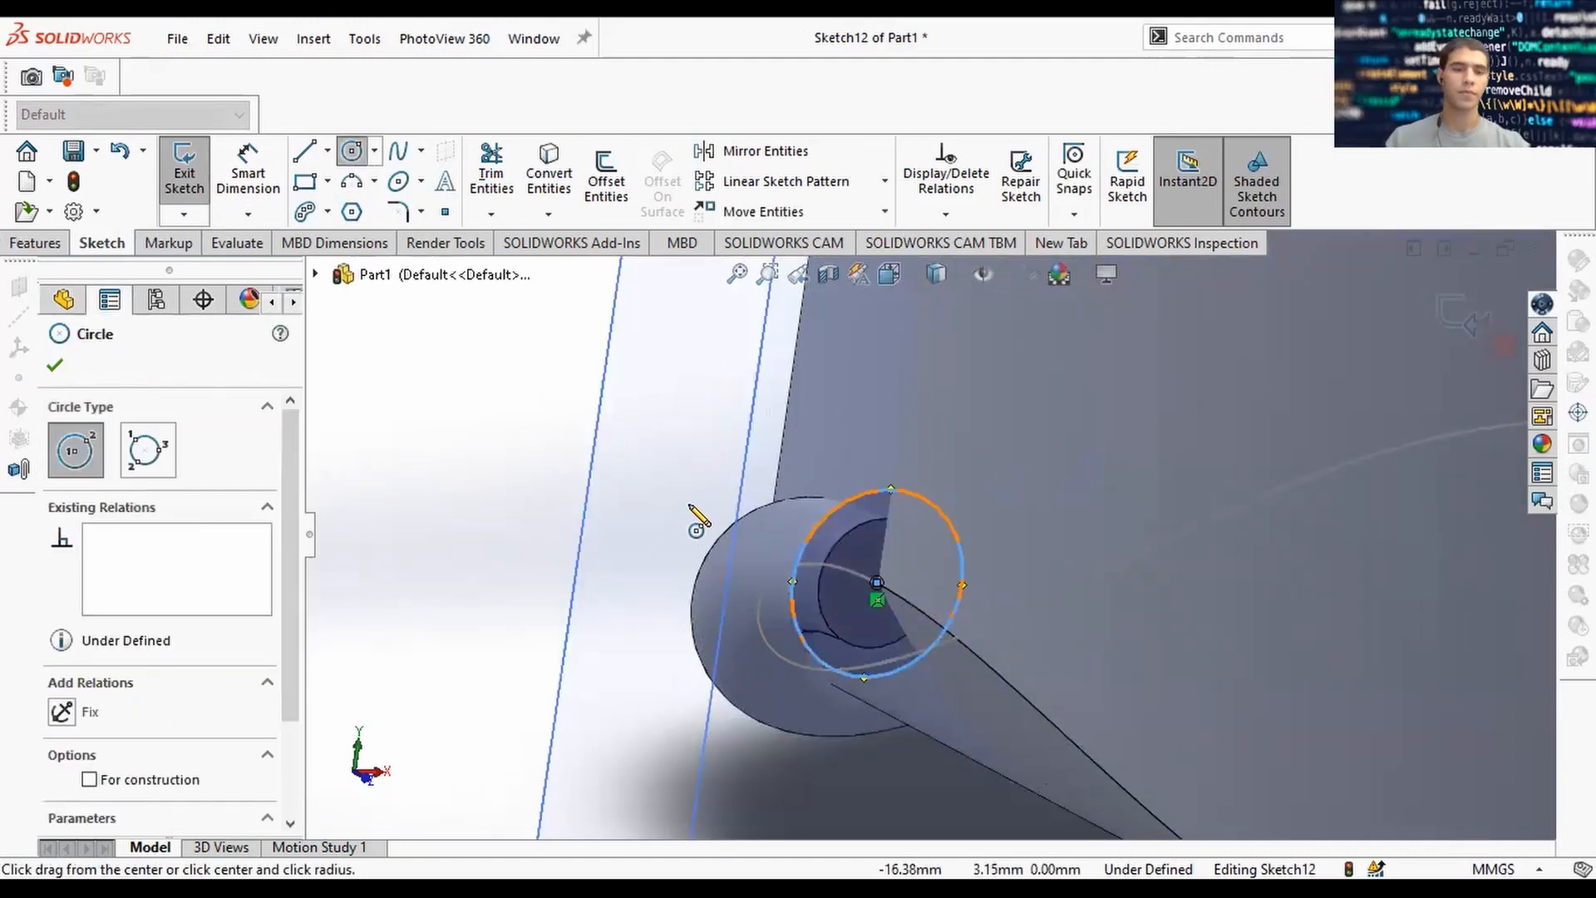
key("Escape")
Dimension the circle on the rib's end face to a 2.25 mm diameter and exit the sketch.
right_click_drag(845, 591, 811, 532)
left_click(811, 532)
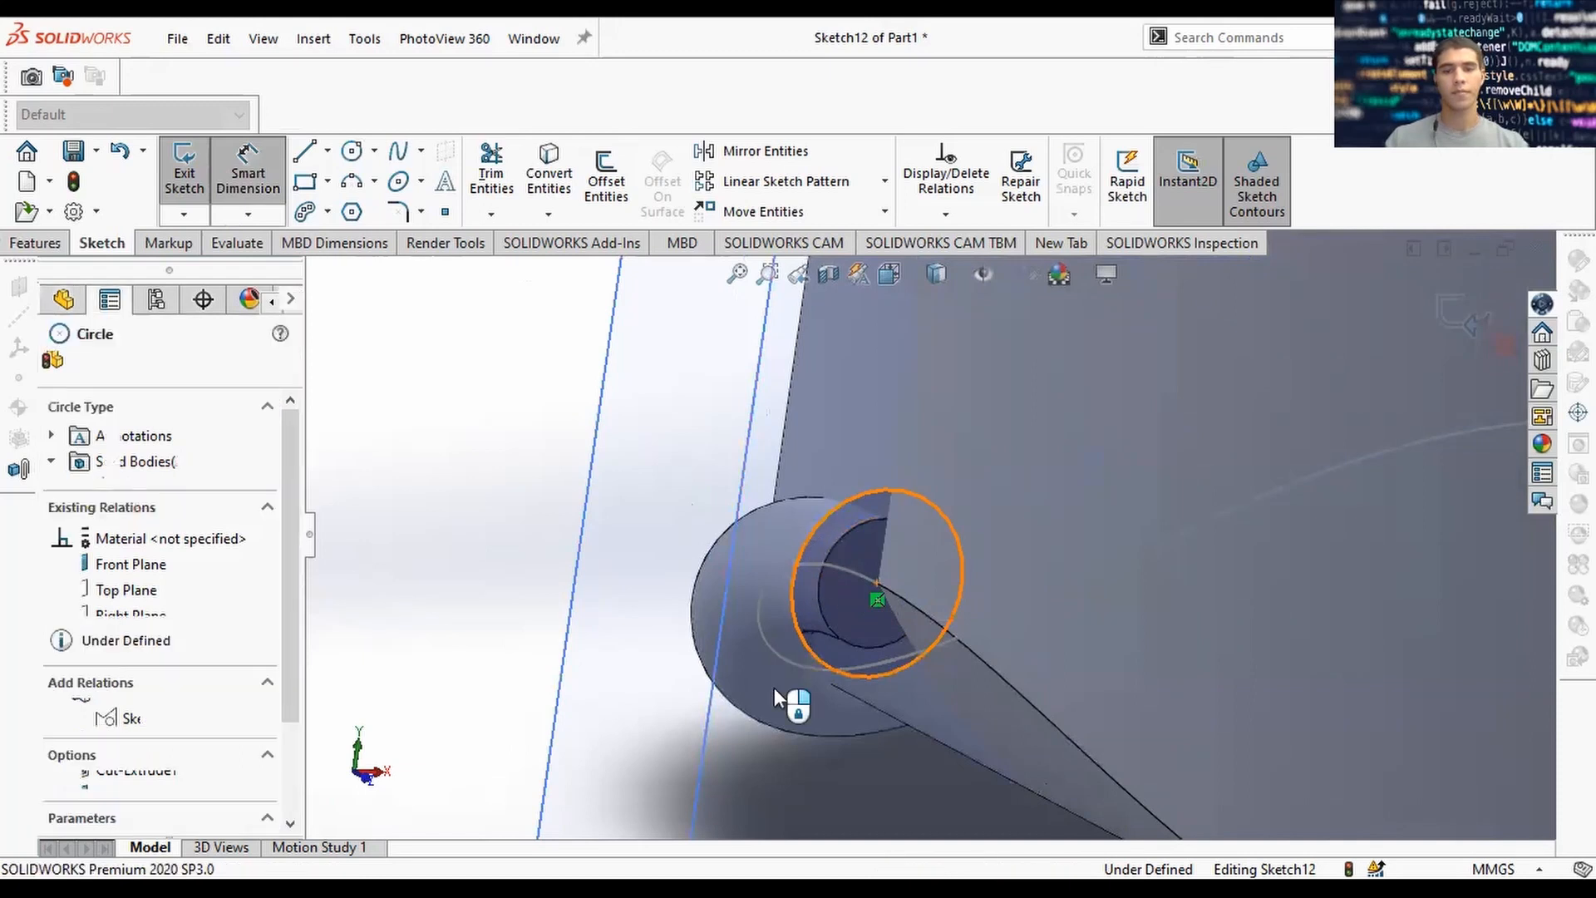
left_click(778, 717)
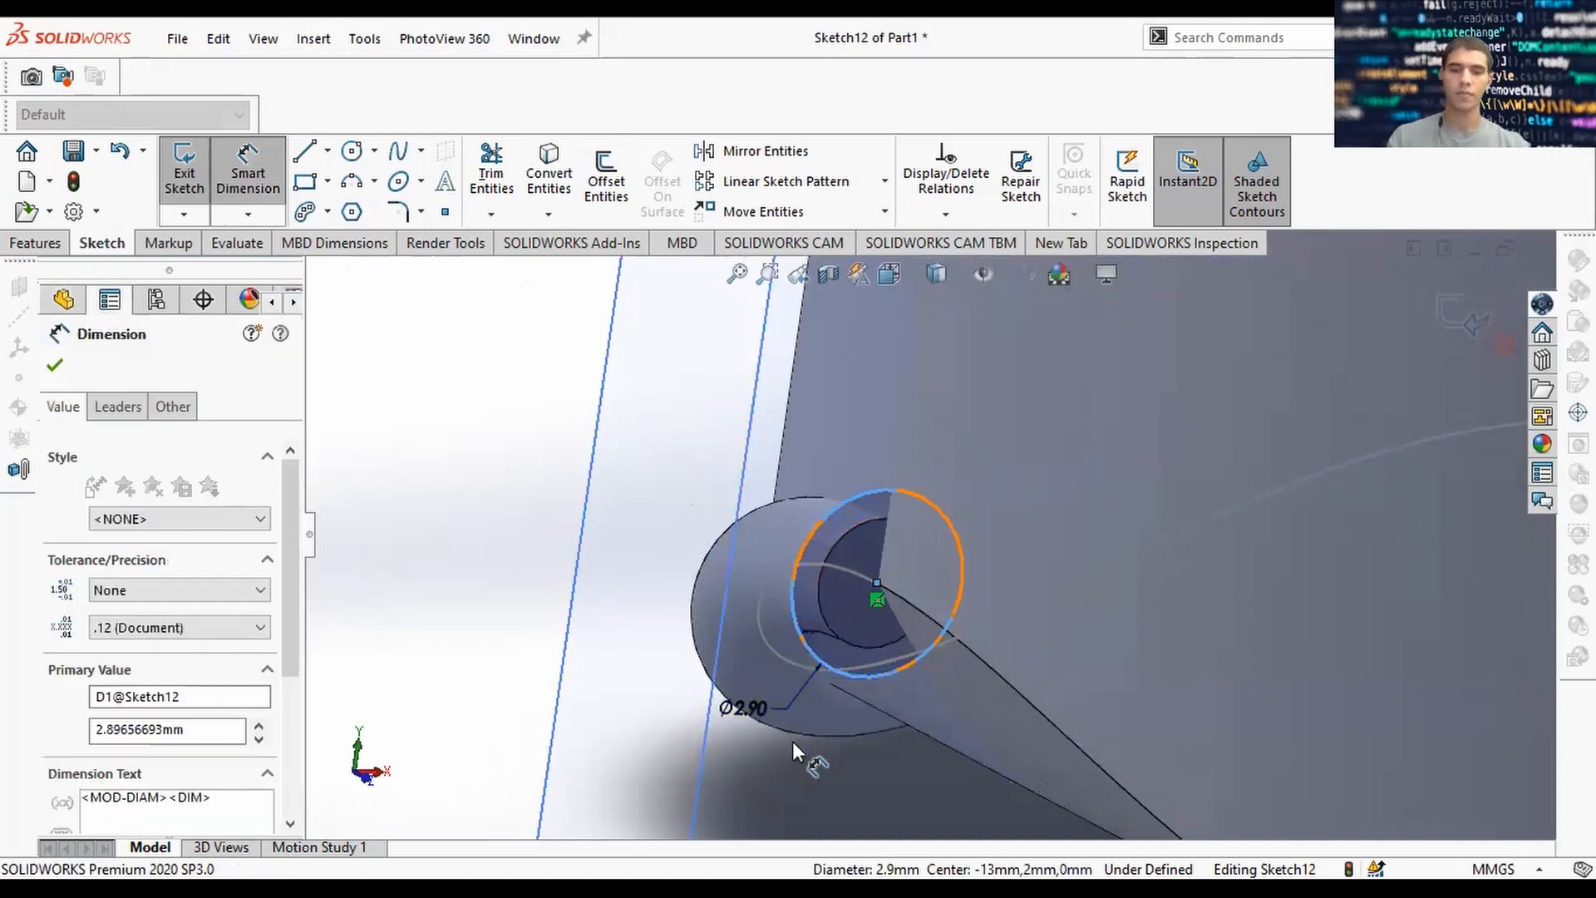
type("2.25")
key("Return")
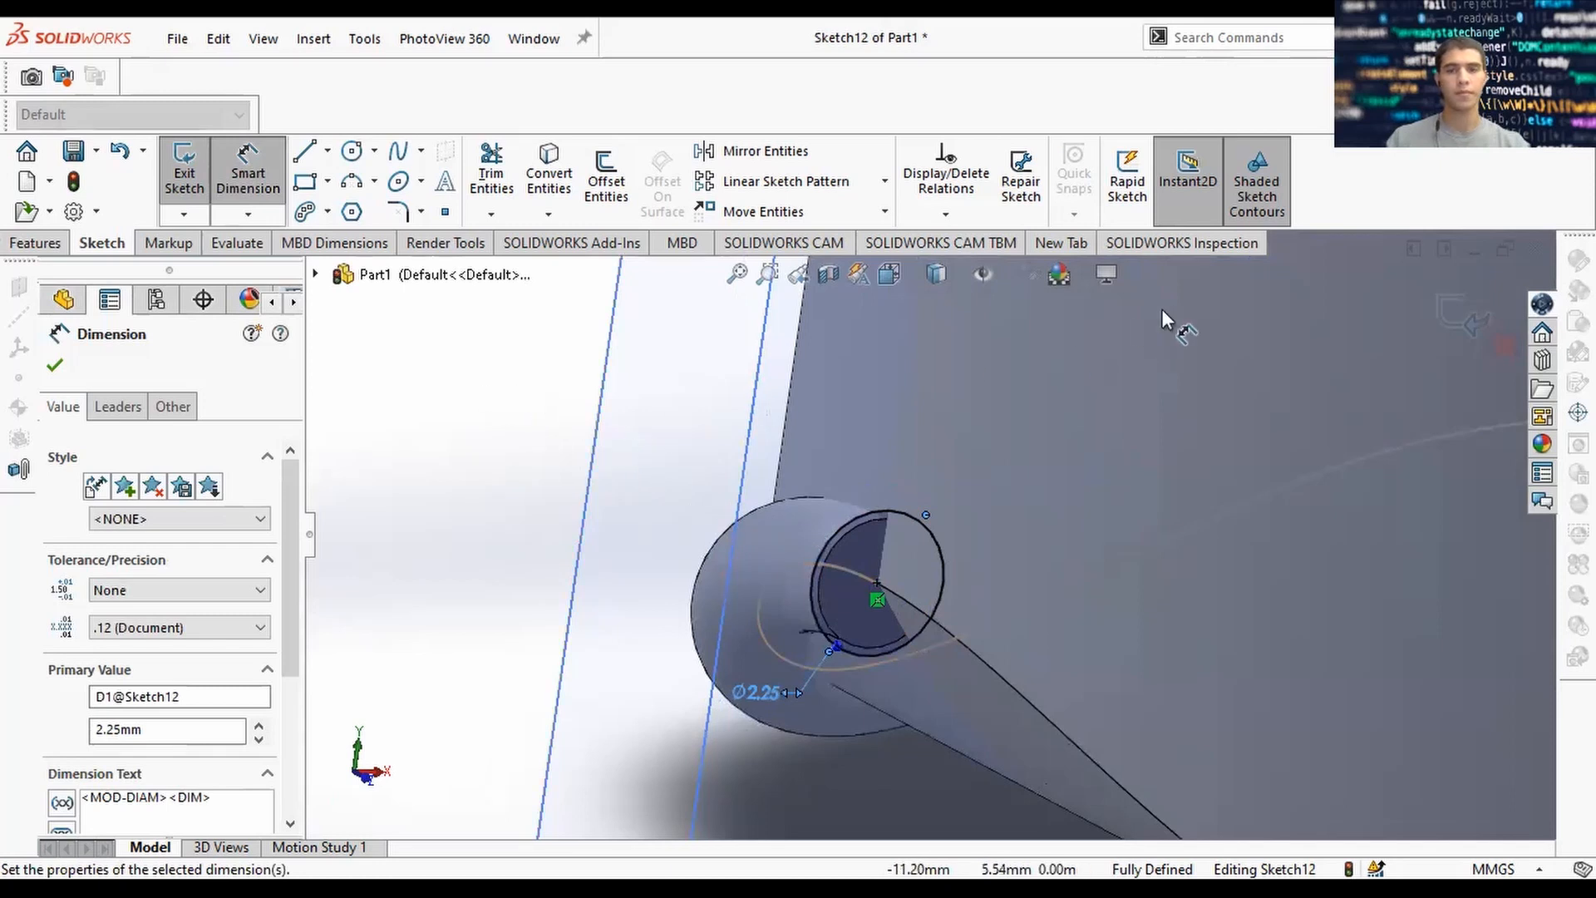
left_click(1448, 312)
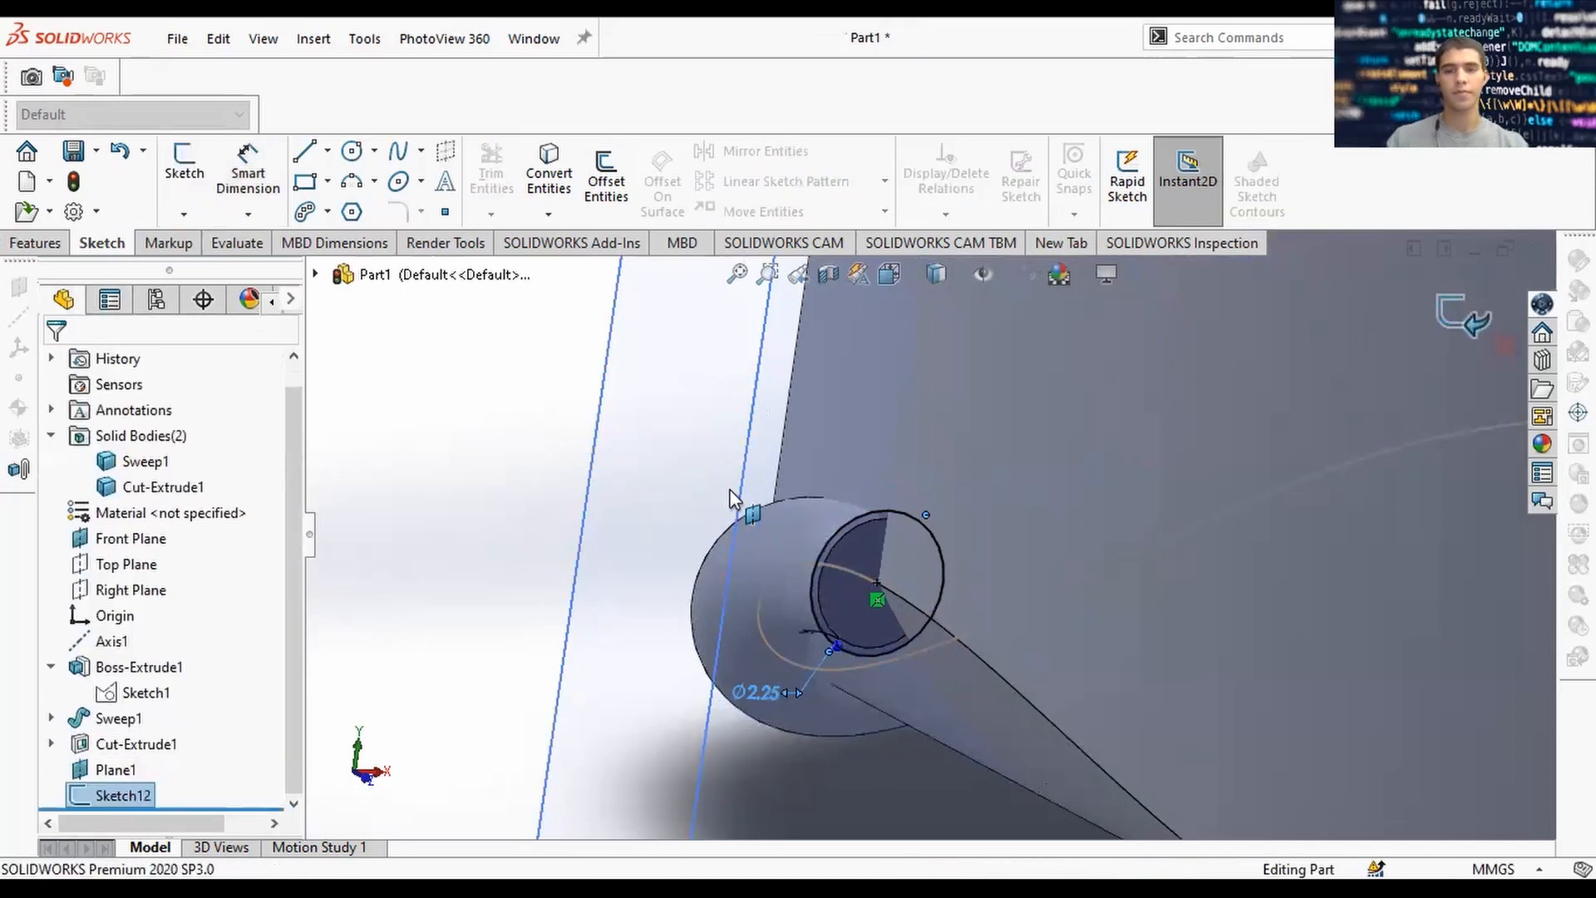
Hide the Front Plane in the model.
scroll(758, 495, "up", 2)
mouse_move(763, 496)
middle_mouse_down()
mouse_move(804, 501)
mouse_move(806, 536)
middle_mouse_up()
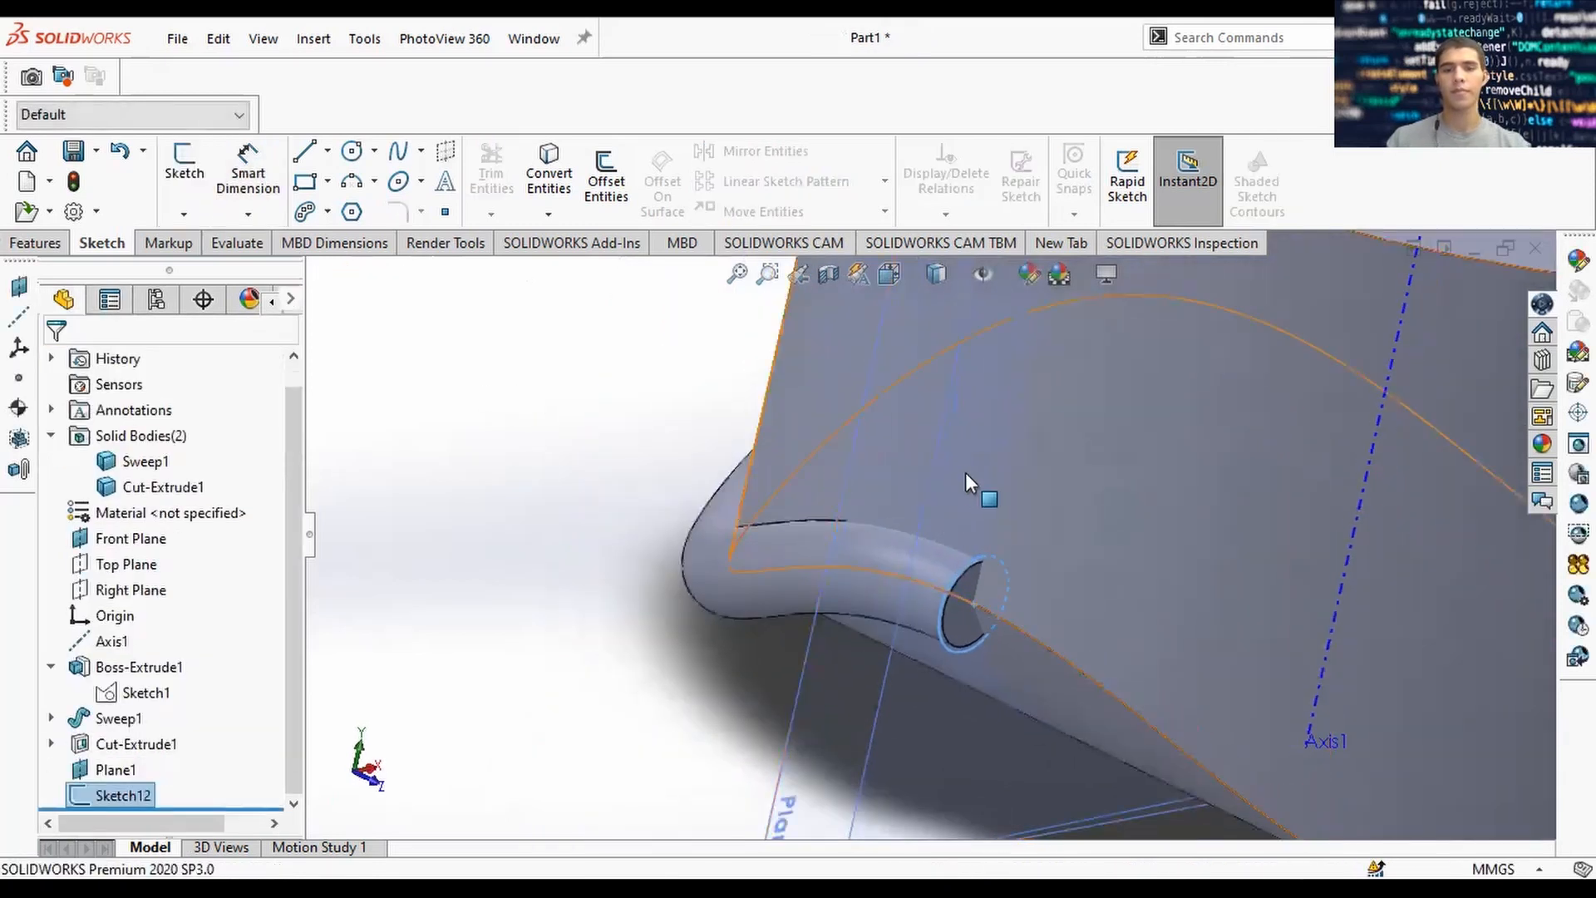
scroll(969, 465, "up", 4)
left_click(985, 366)
right_click(984, 366)
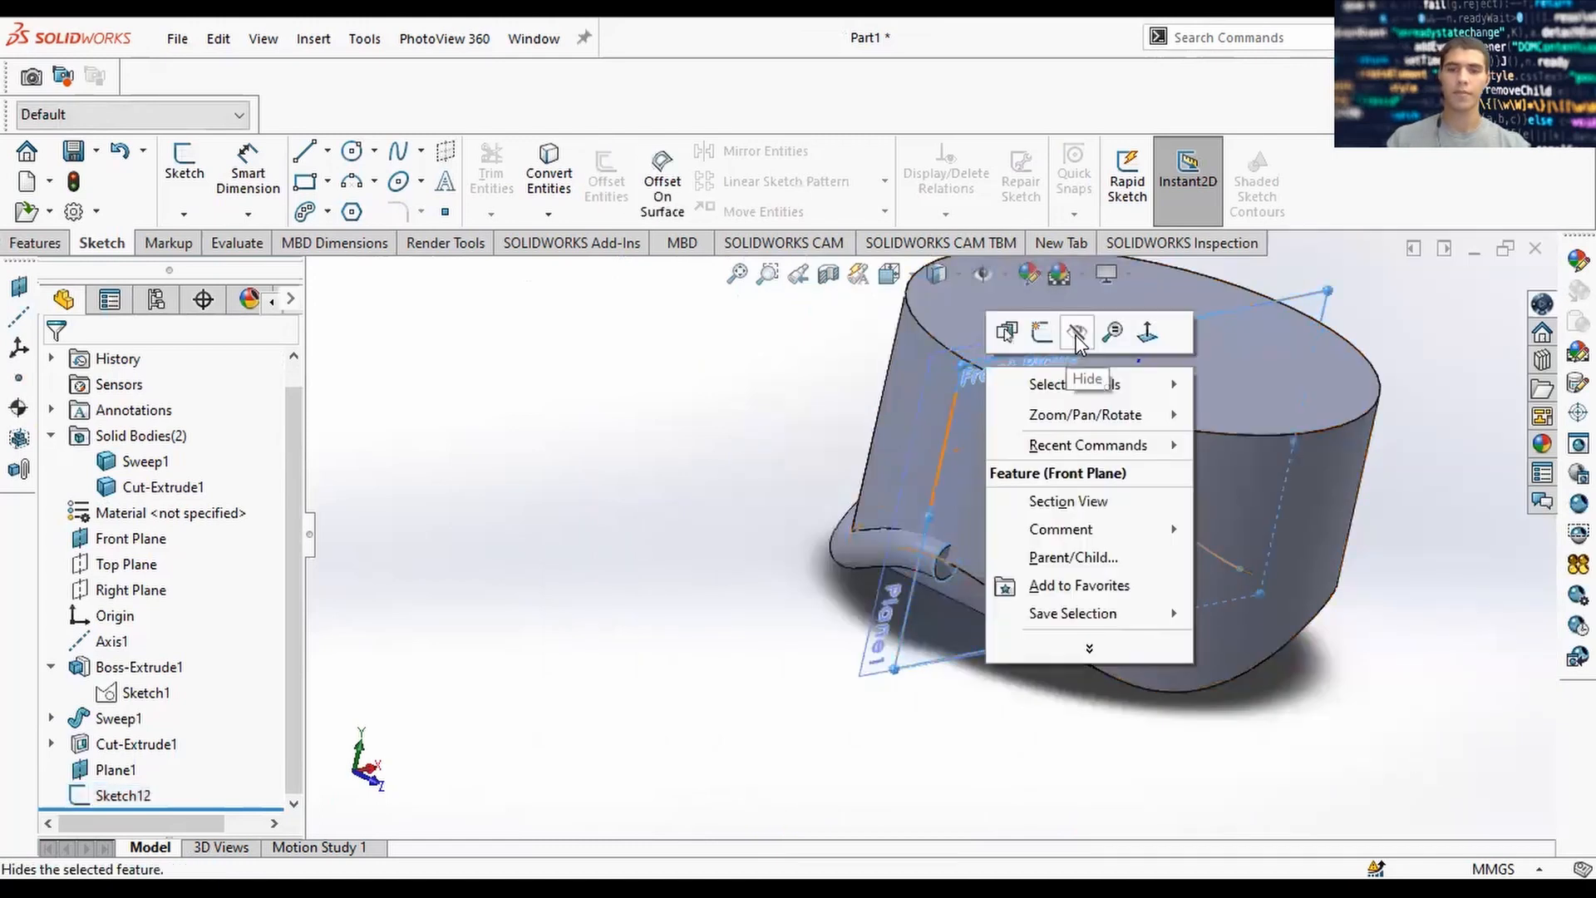
left_click(1080, 323)
scroll(941, 555, "down", 3)
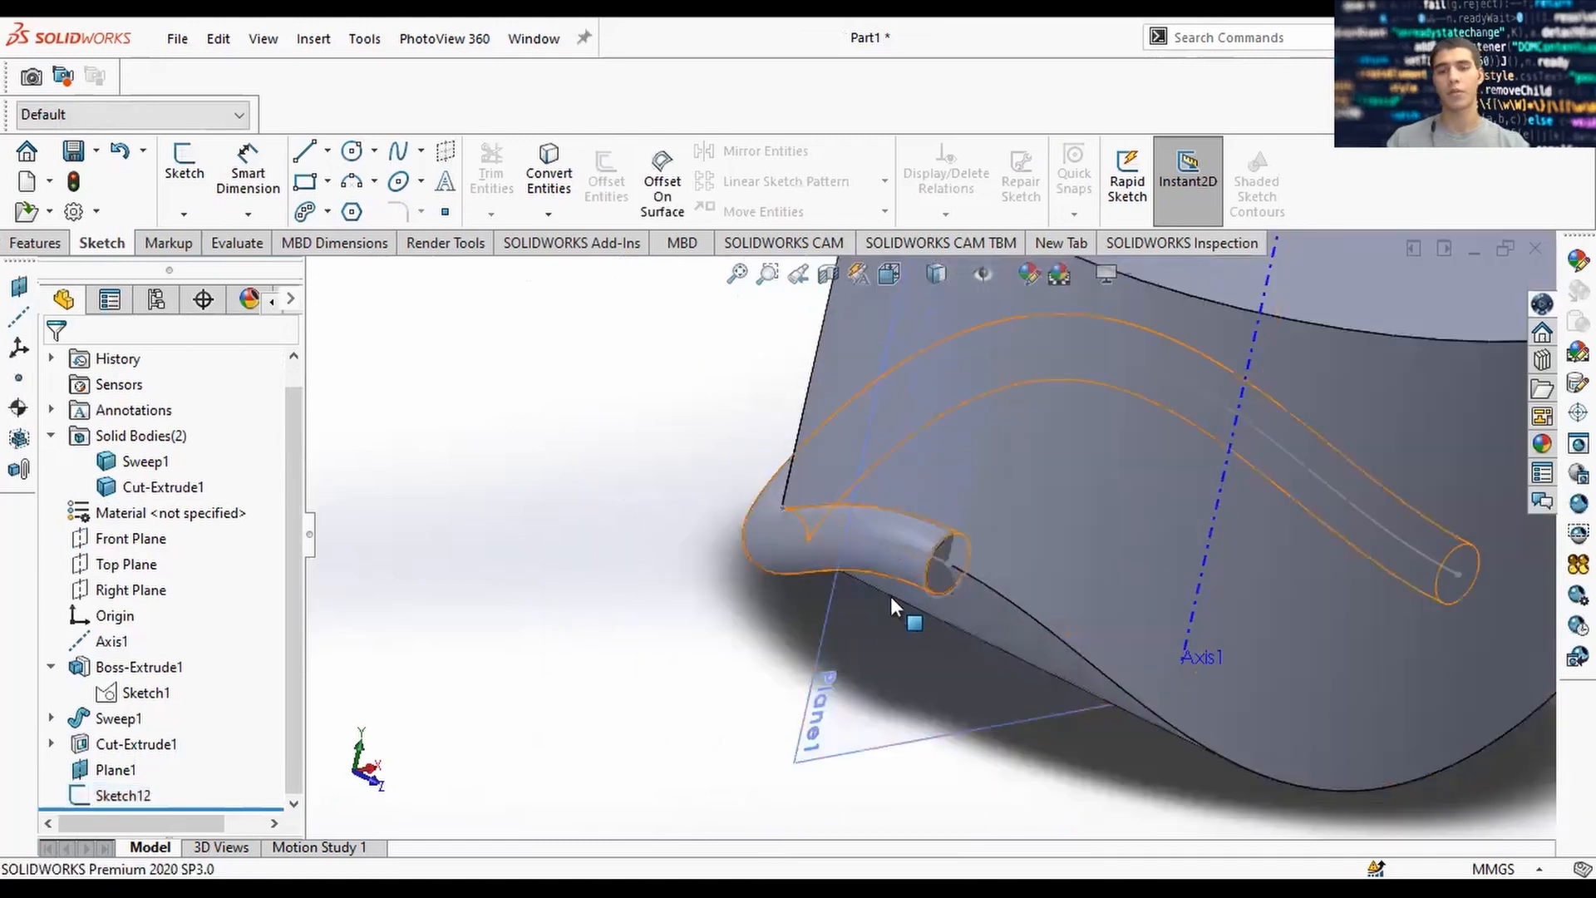
scroll(938, 539, "down", 1)
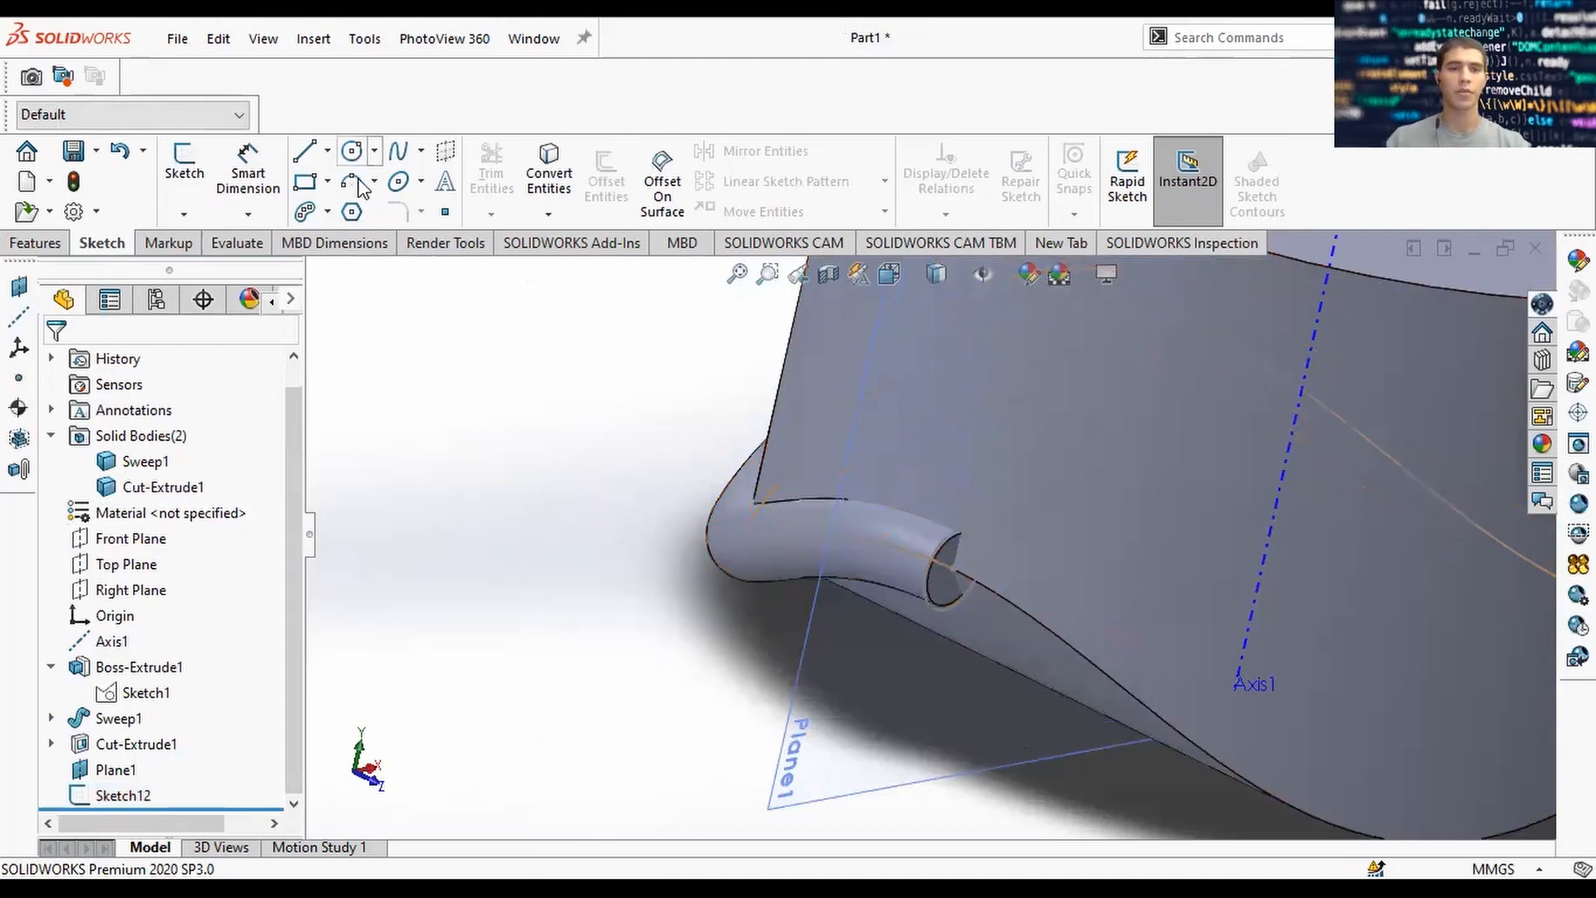
Start a sketch on Plane1 and draw a circle about 2.29 mm in diameter centred on the rib's path near its end.
right_click(834, 539)
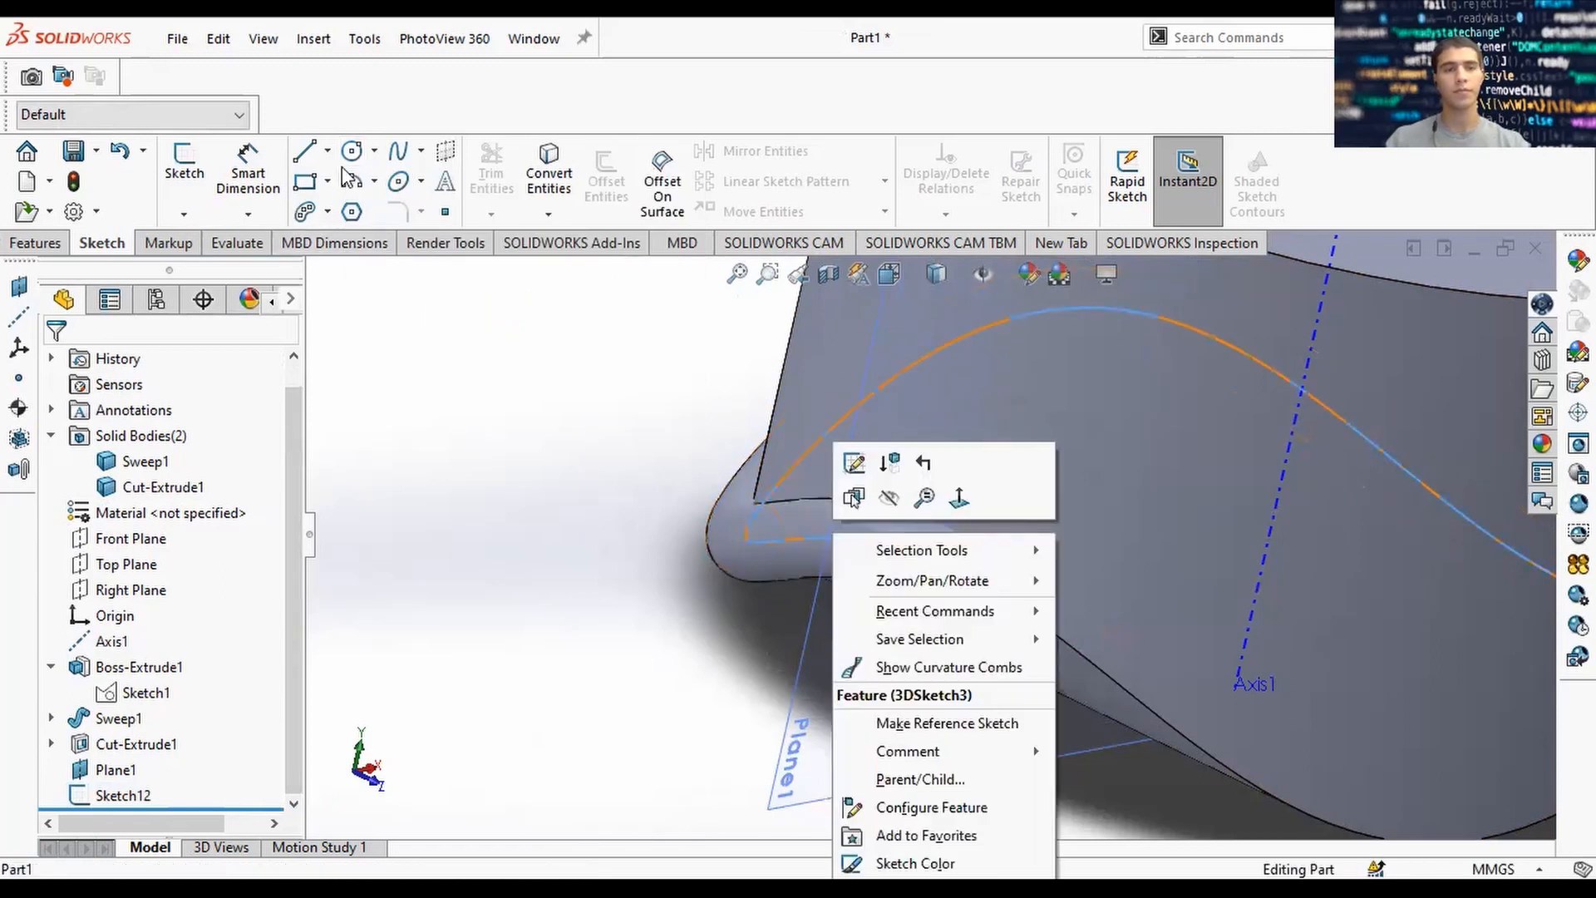
left_click(194, 175)
left_click(835, 510)
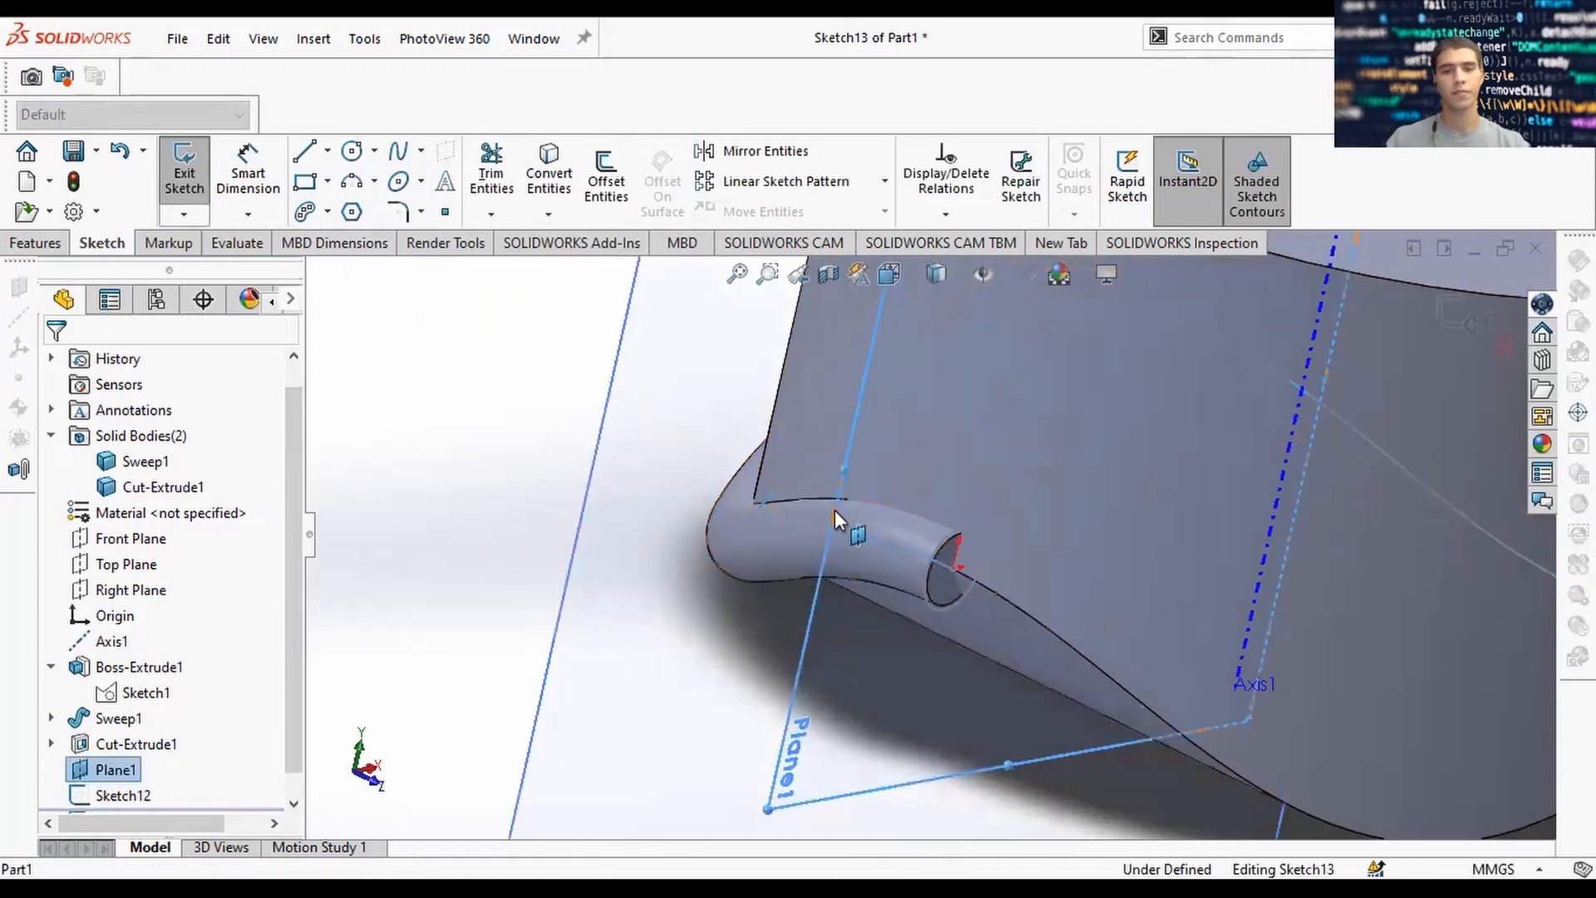
left_click(351, 150)
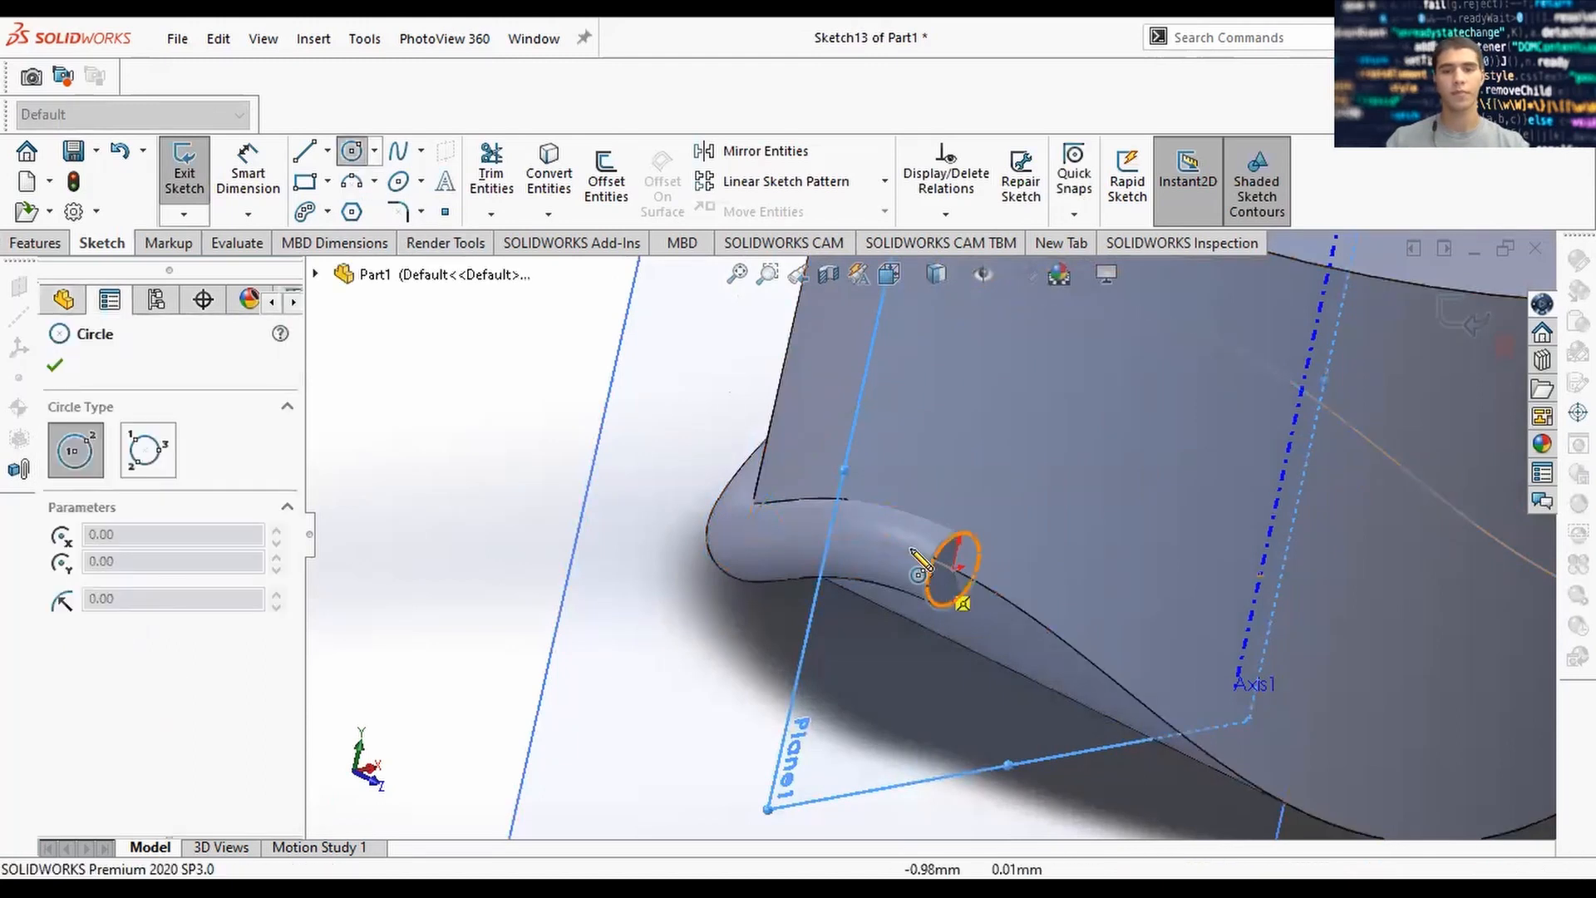
scroll(915, 565, "down", 3)
left_click_drag(907, 545, 992, 540)
Dimension the Plane1 circle's diameter as 2 mm and change the value to 2.15 mm.
key("Escape")
key("d")
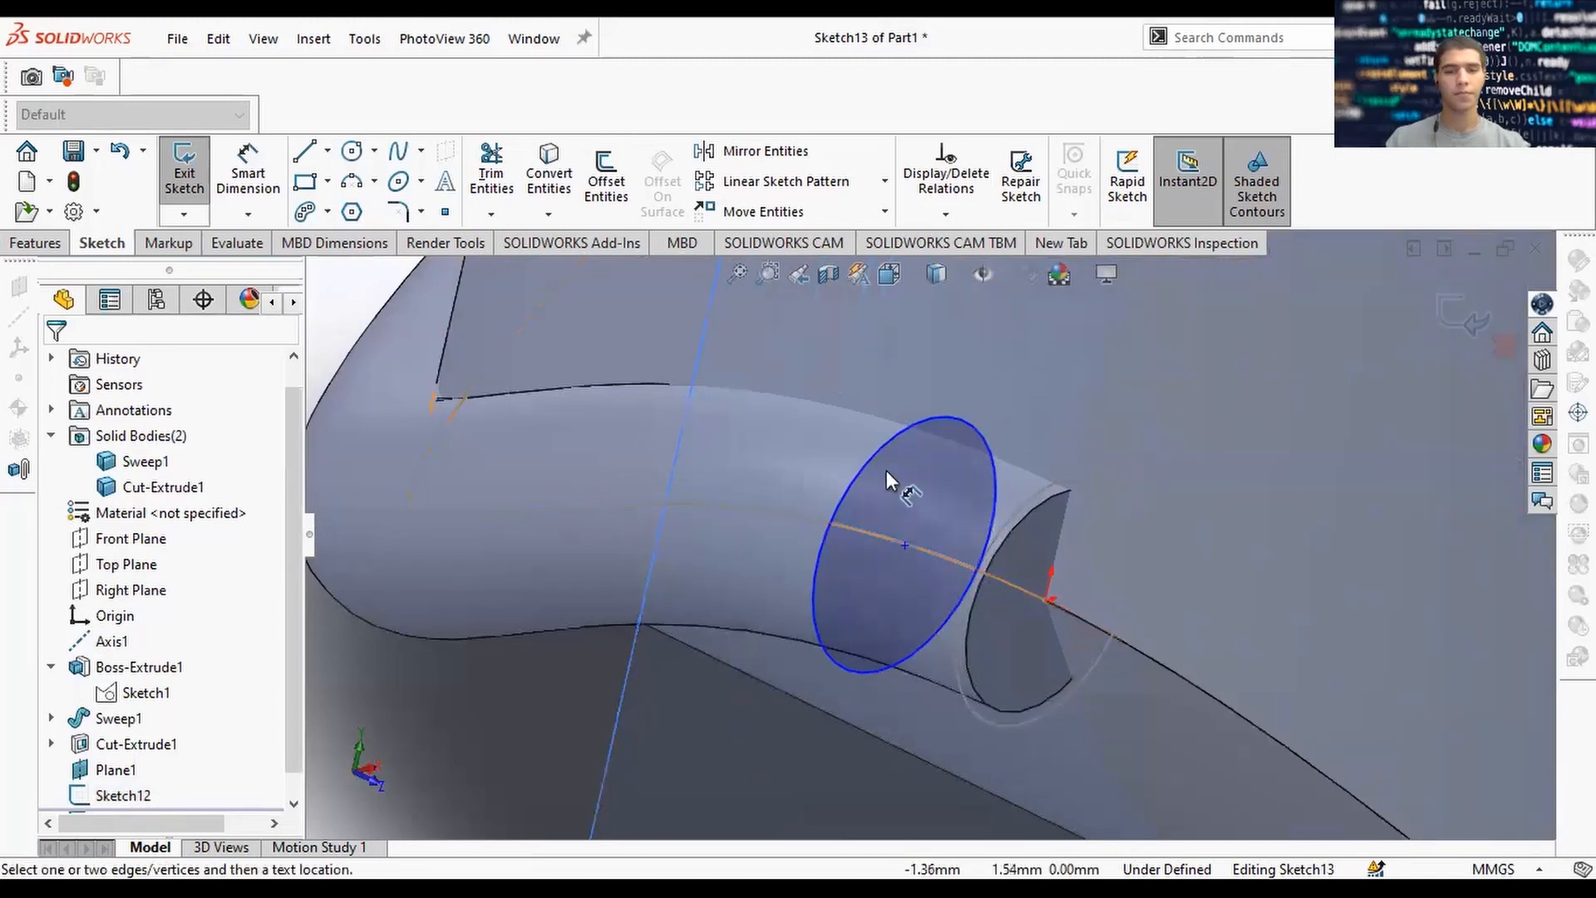
left_click(860, 472)
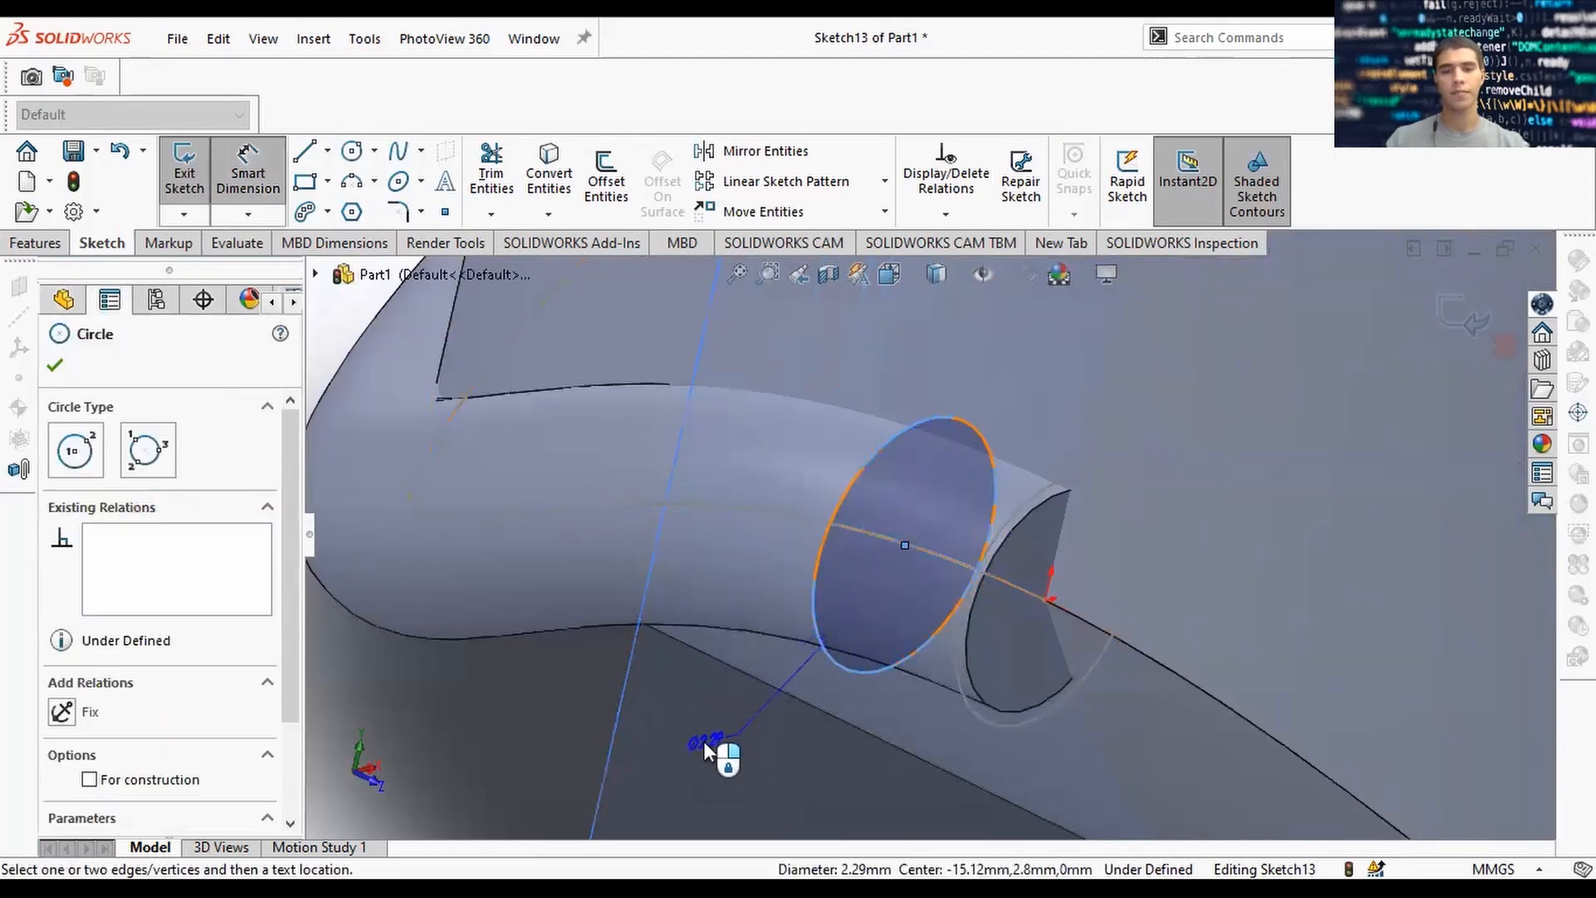
left_click(704, 741)
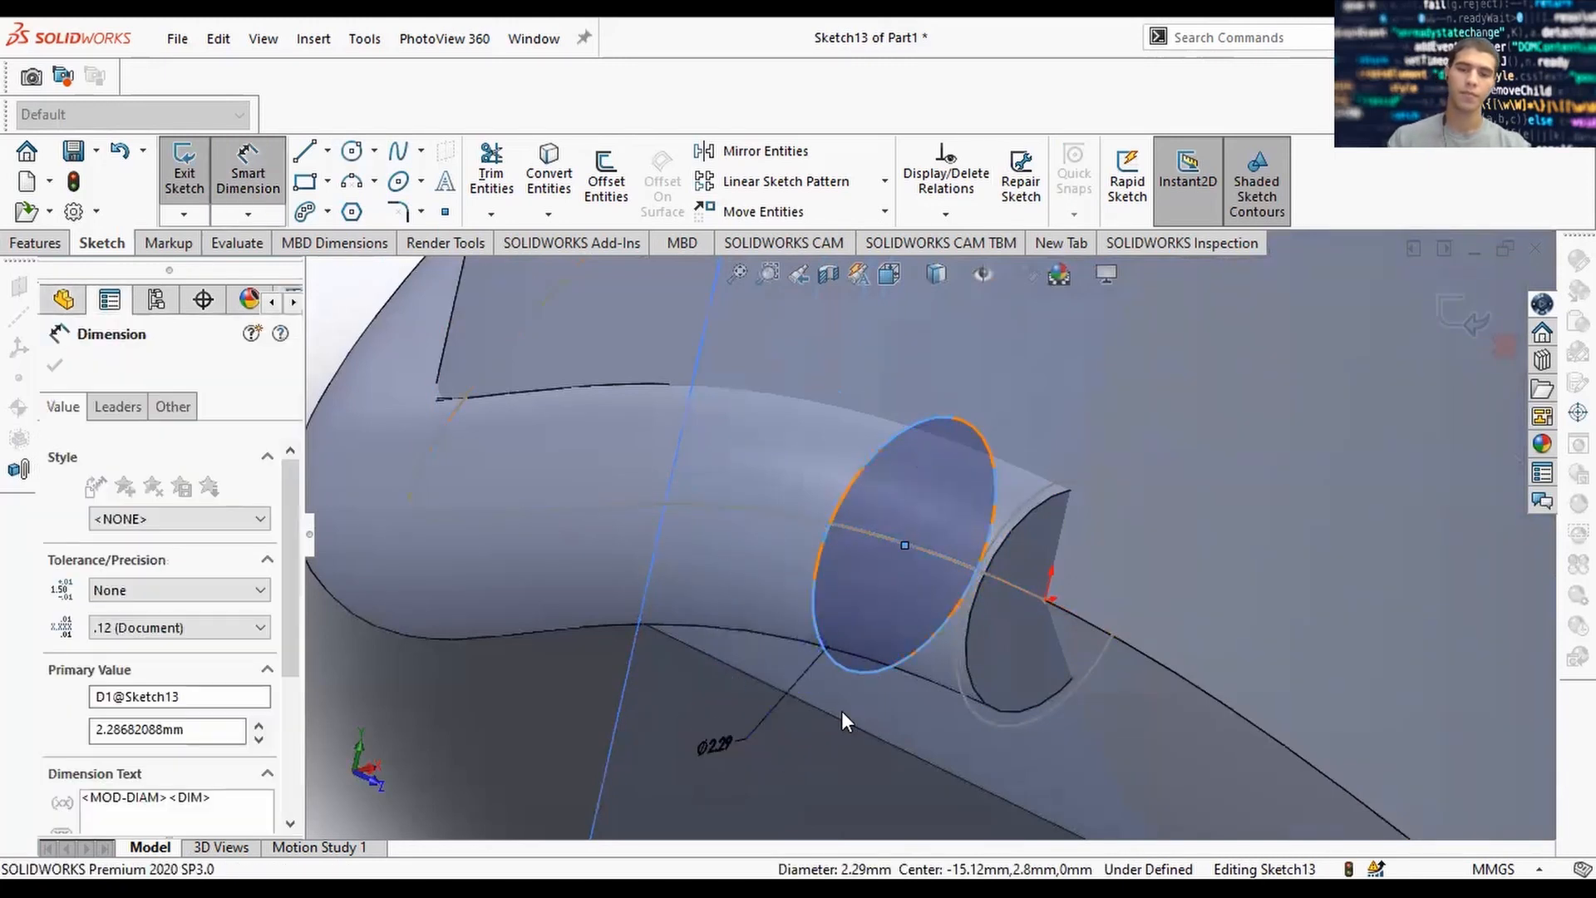
type("2")
key("Return")
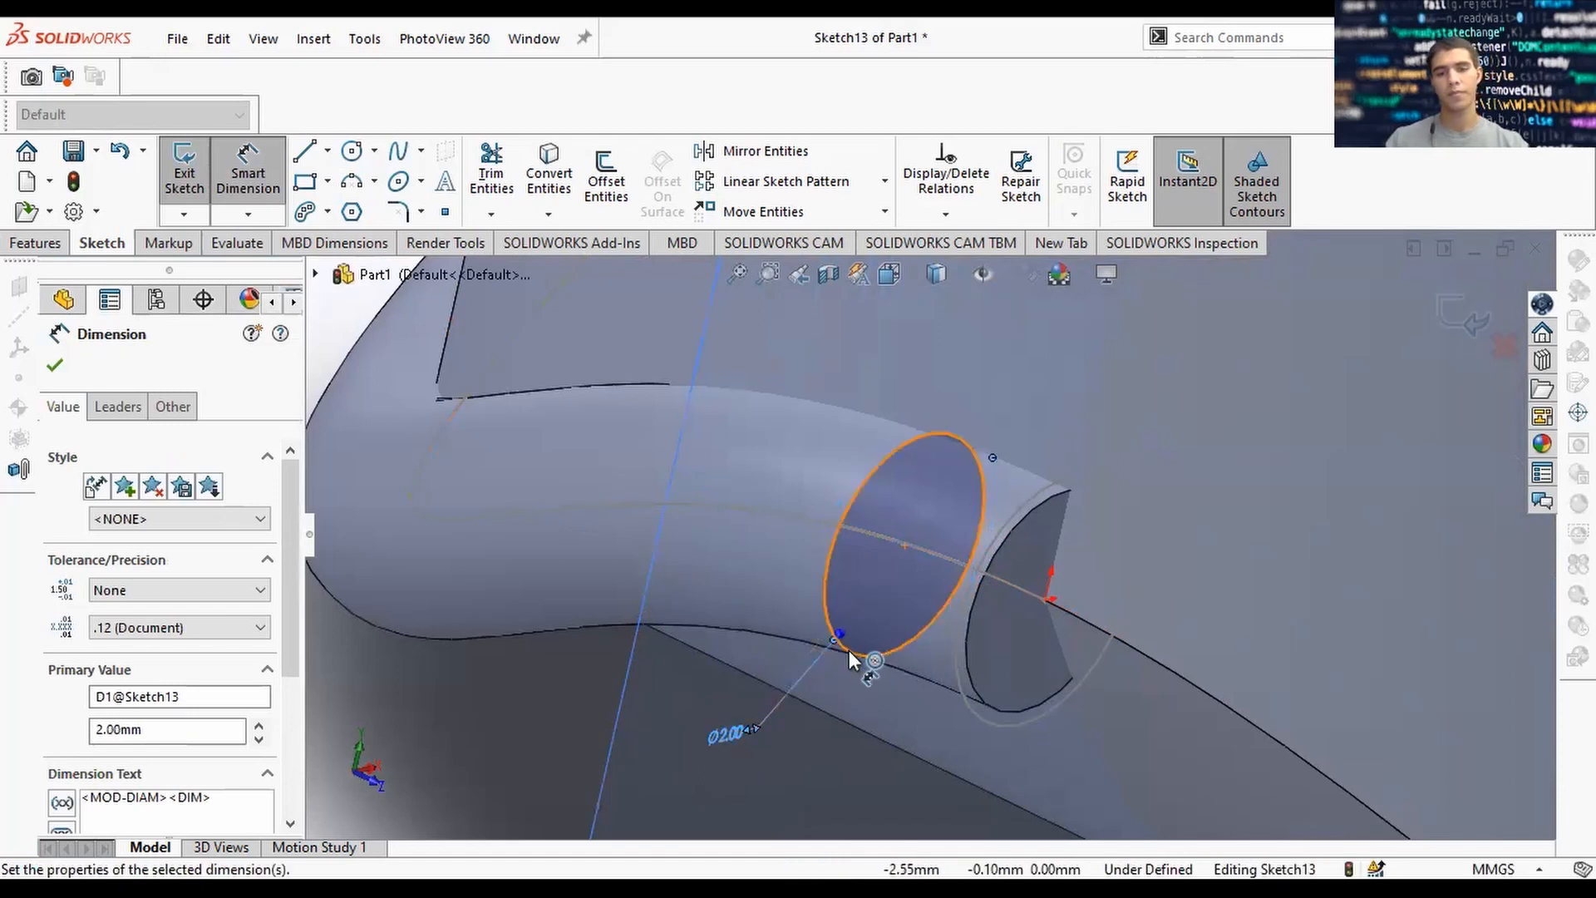
double_click(728, 735)
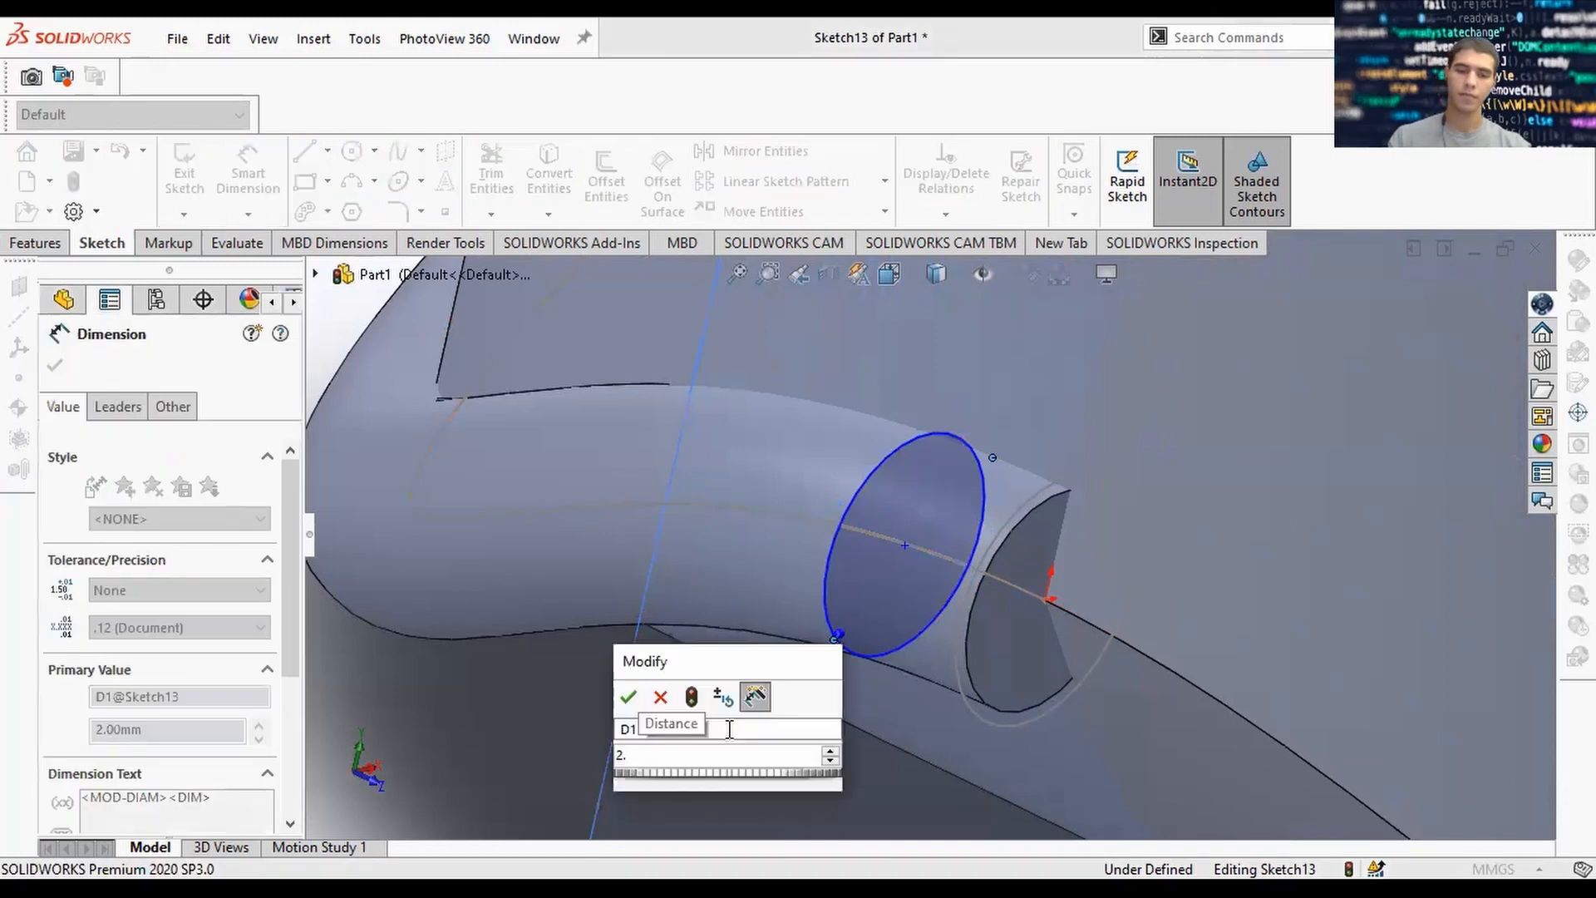
type("2.15")
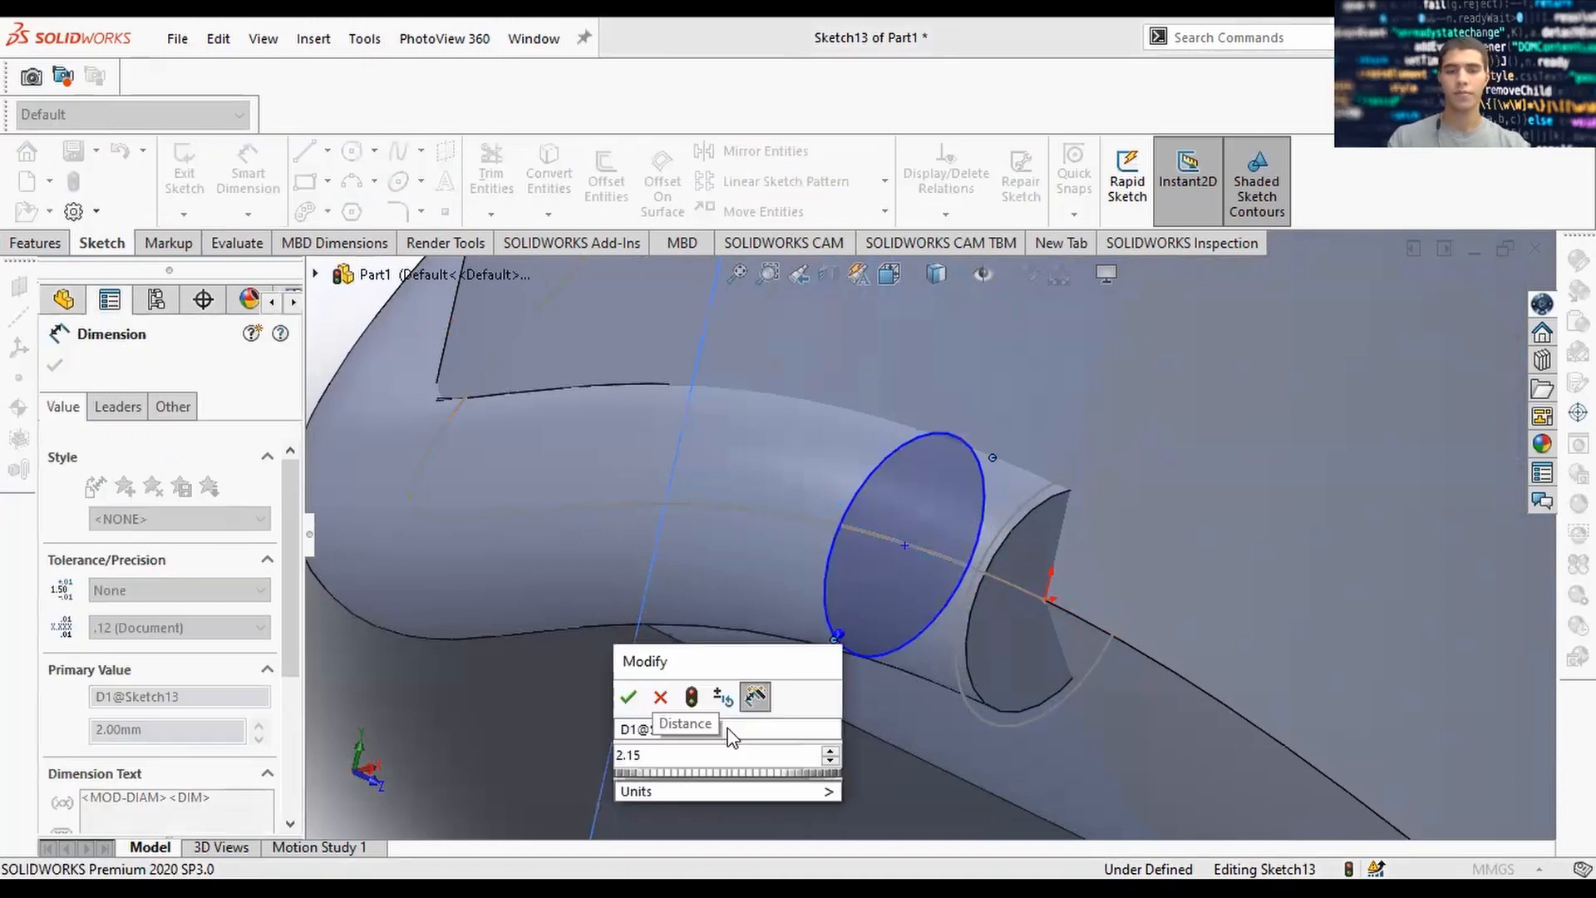
Set the sketched circle's diameter to 2.15 mm.
key("Return")
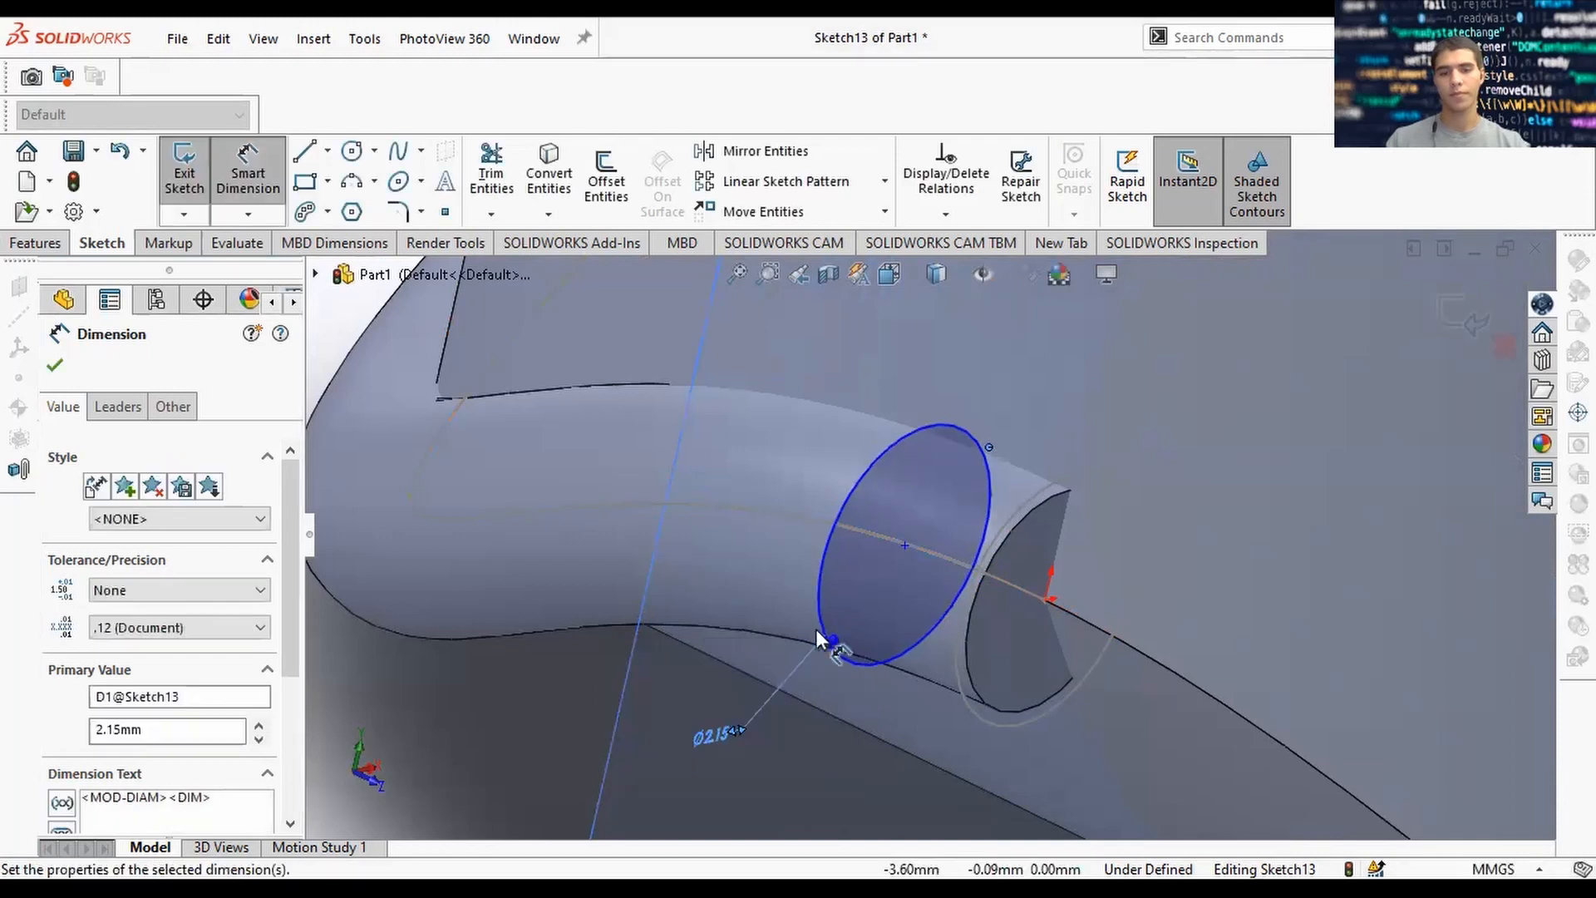
scroll(960, 547, "up", 2)
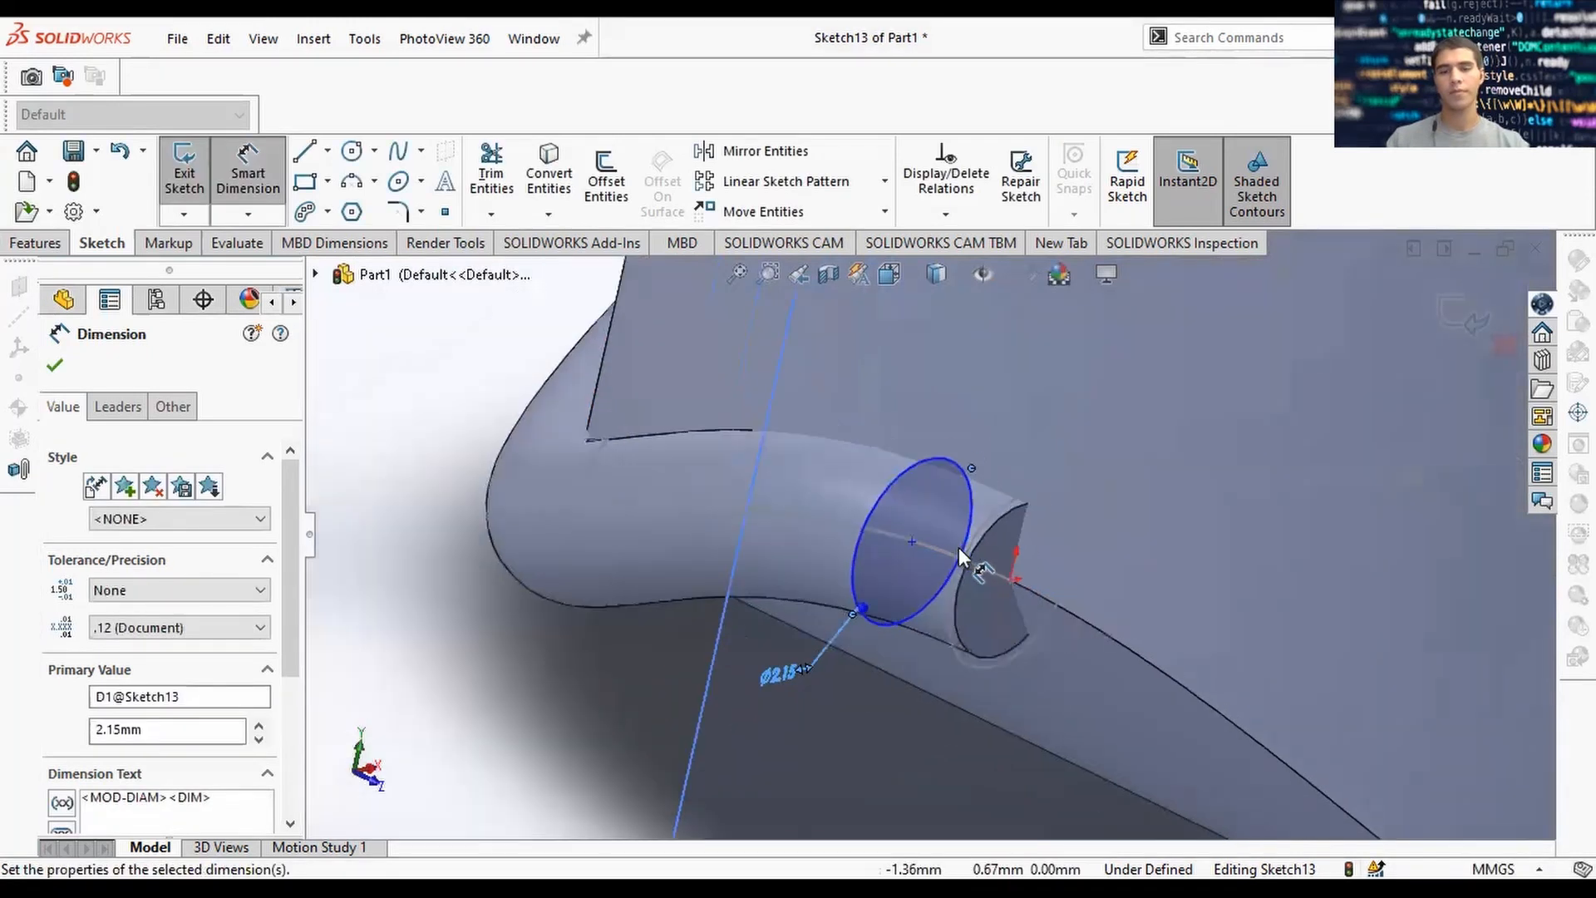
left_click(863, 531)
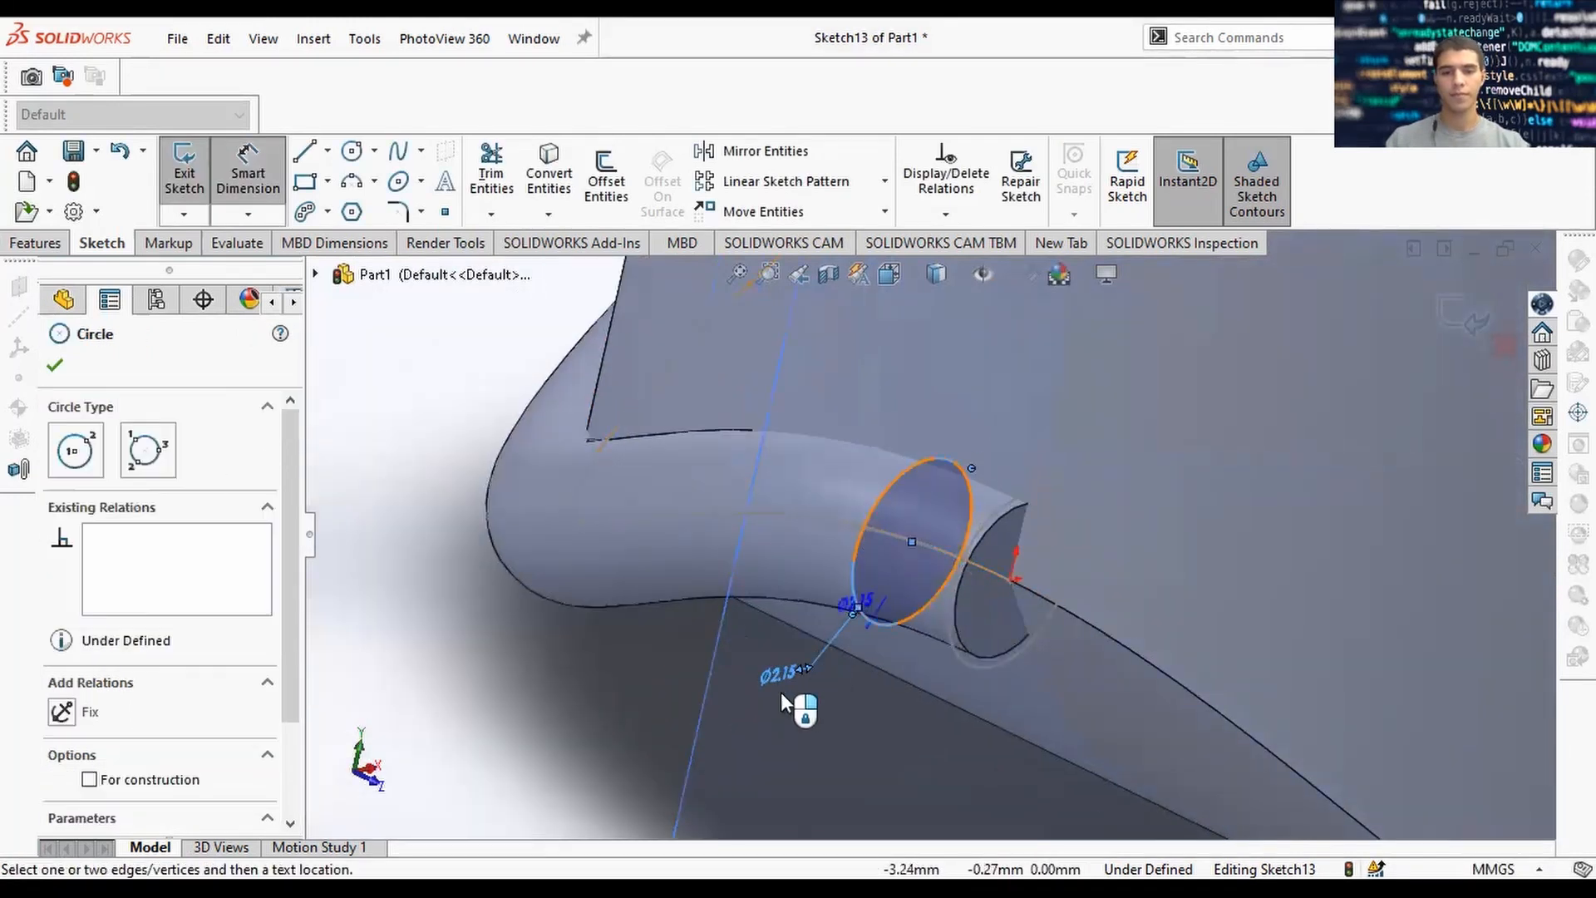
key("Escape")
Set the circle's diameter dimension to 2 mm.
double_click(778, 676)
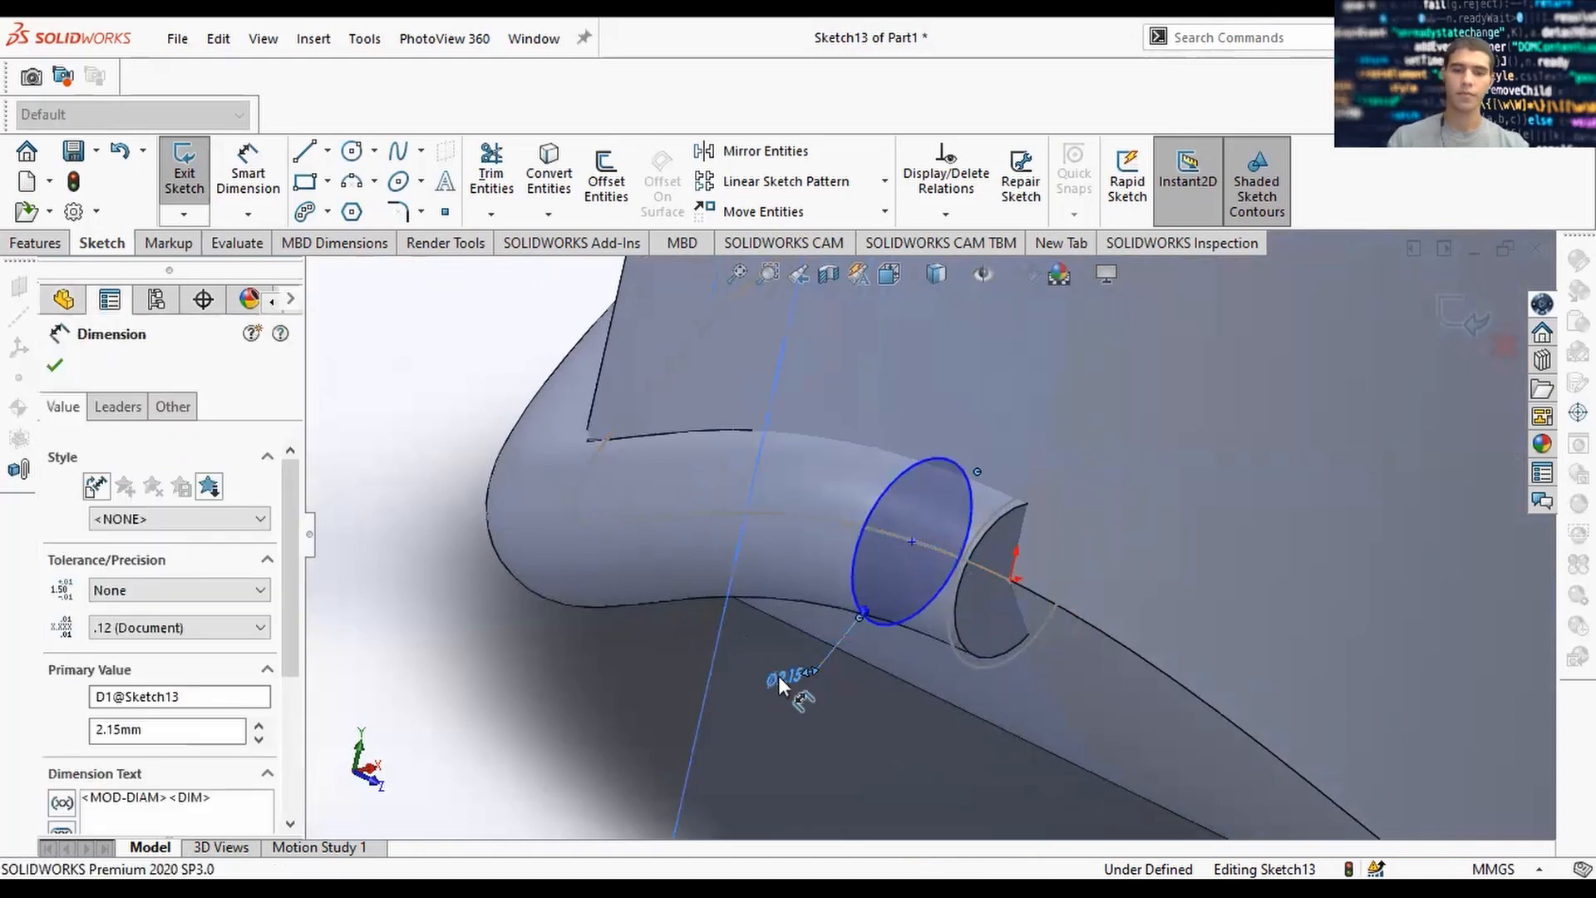
type("2")
key("Return")
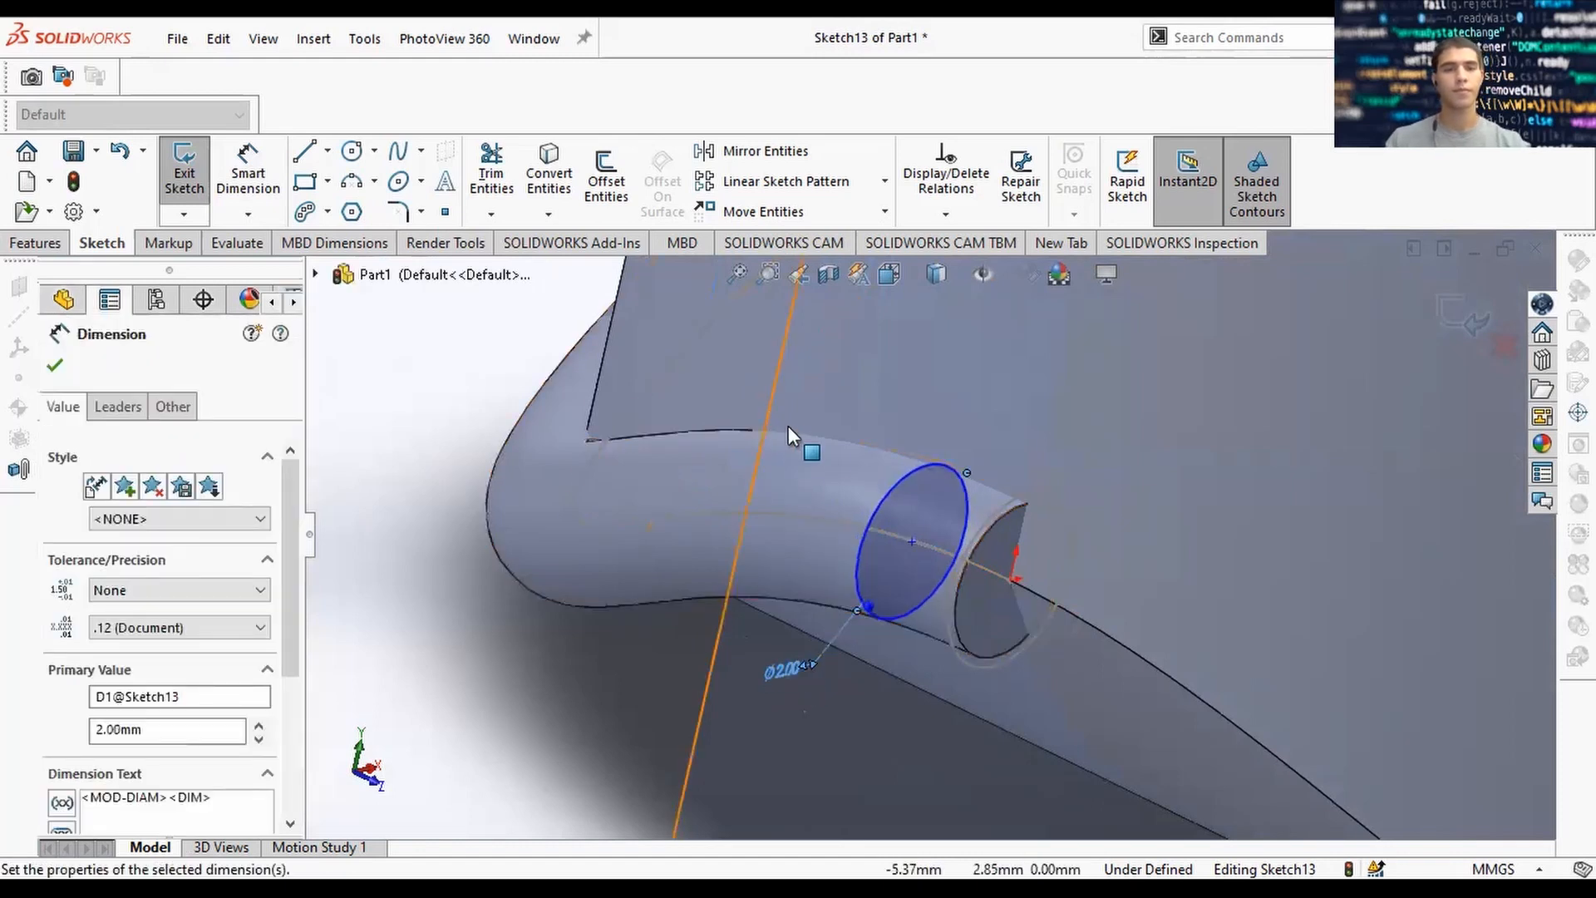
key("Escape")
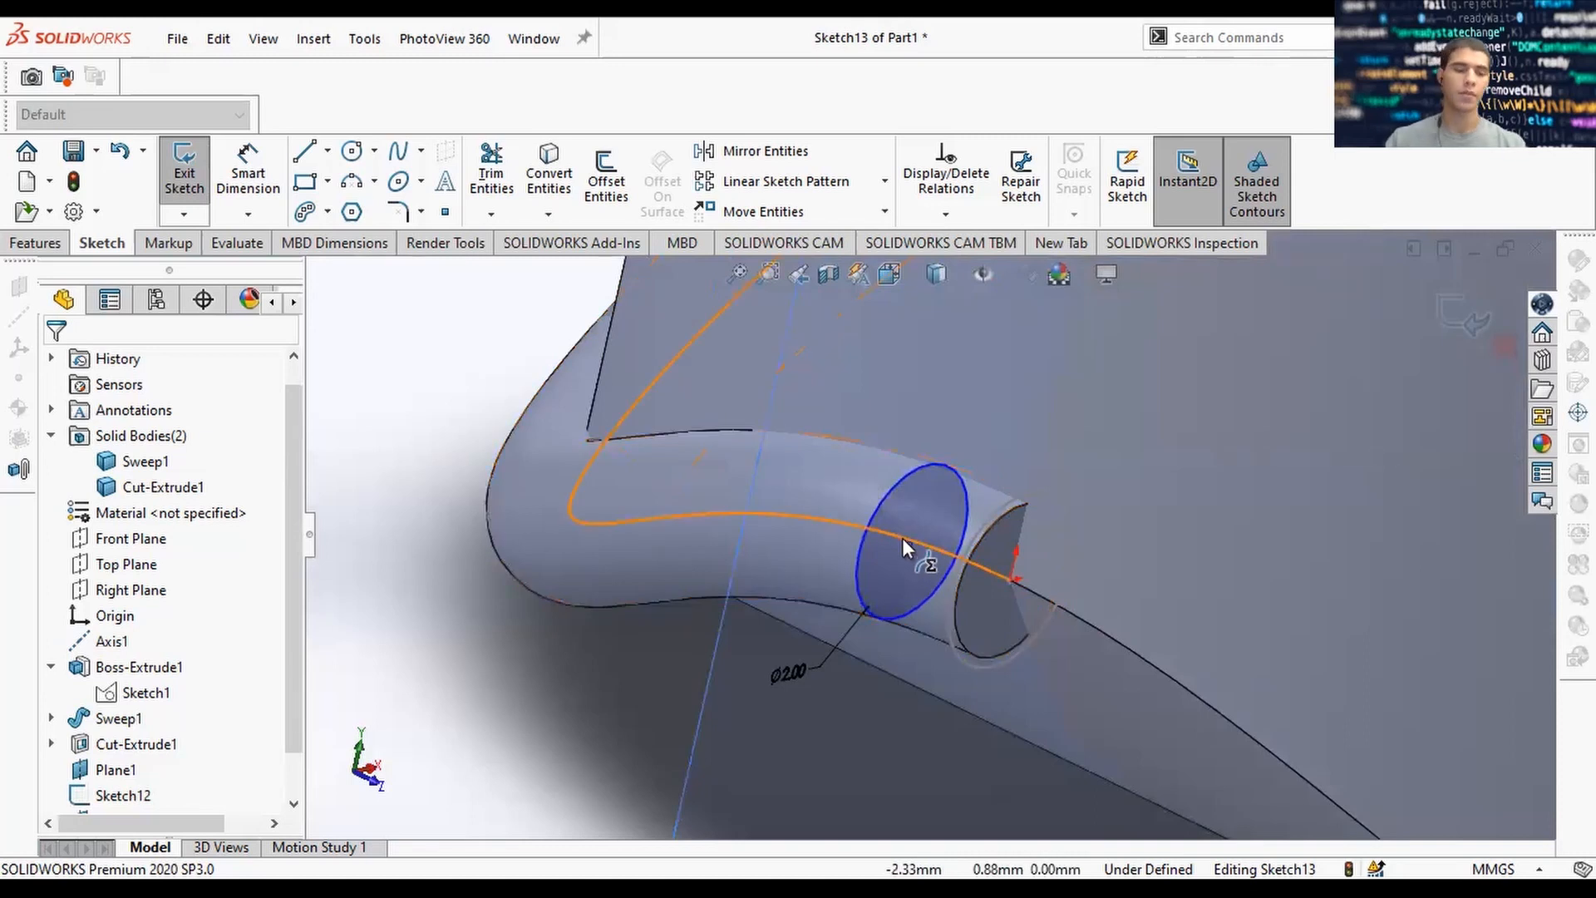
Add a Pierce relation between the circle's center point and the sweep's equation curve.
scroll(906, 542, "down", 2)
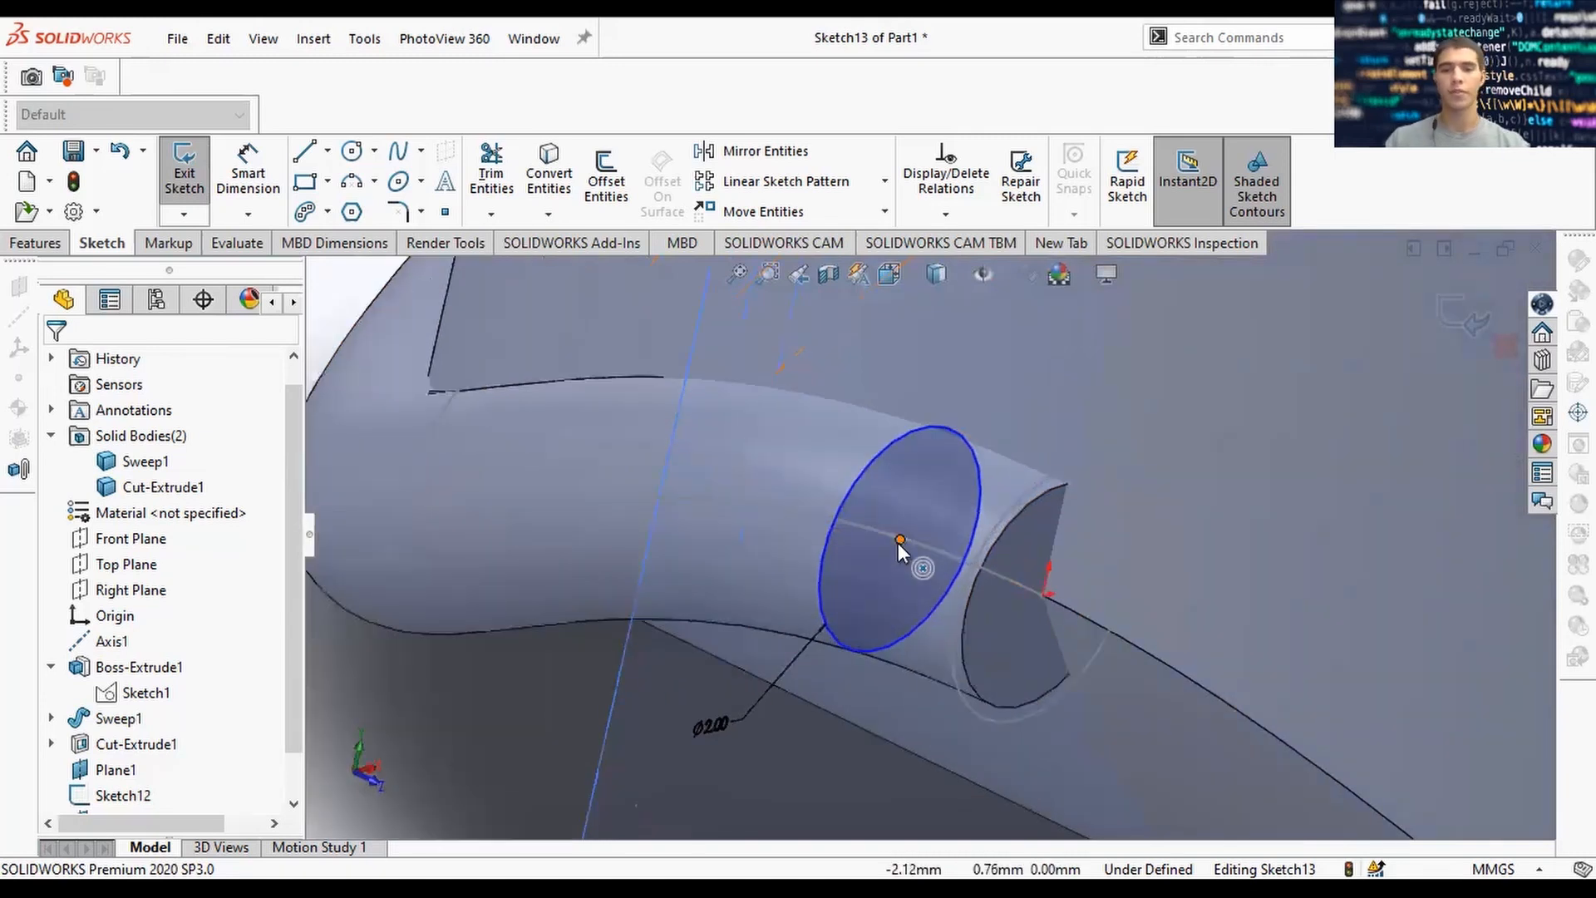
left_click(899, 540)
left_click(936, 555, "ctrl")
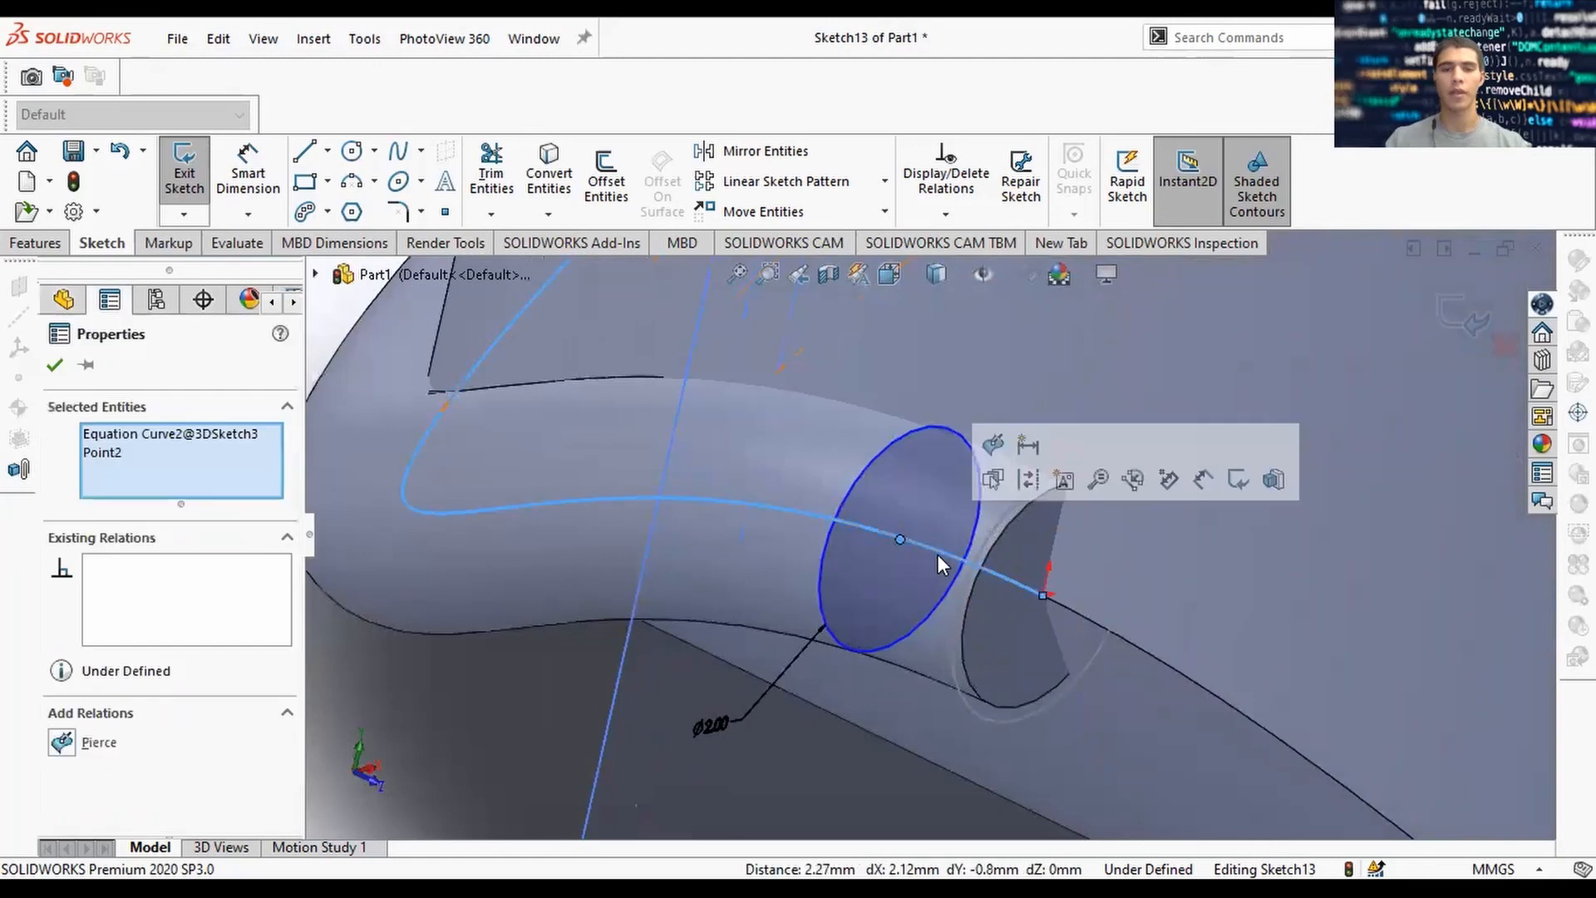
left_click(64, 746)
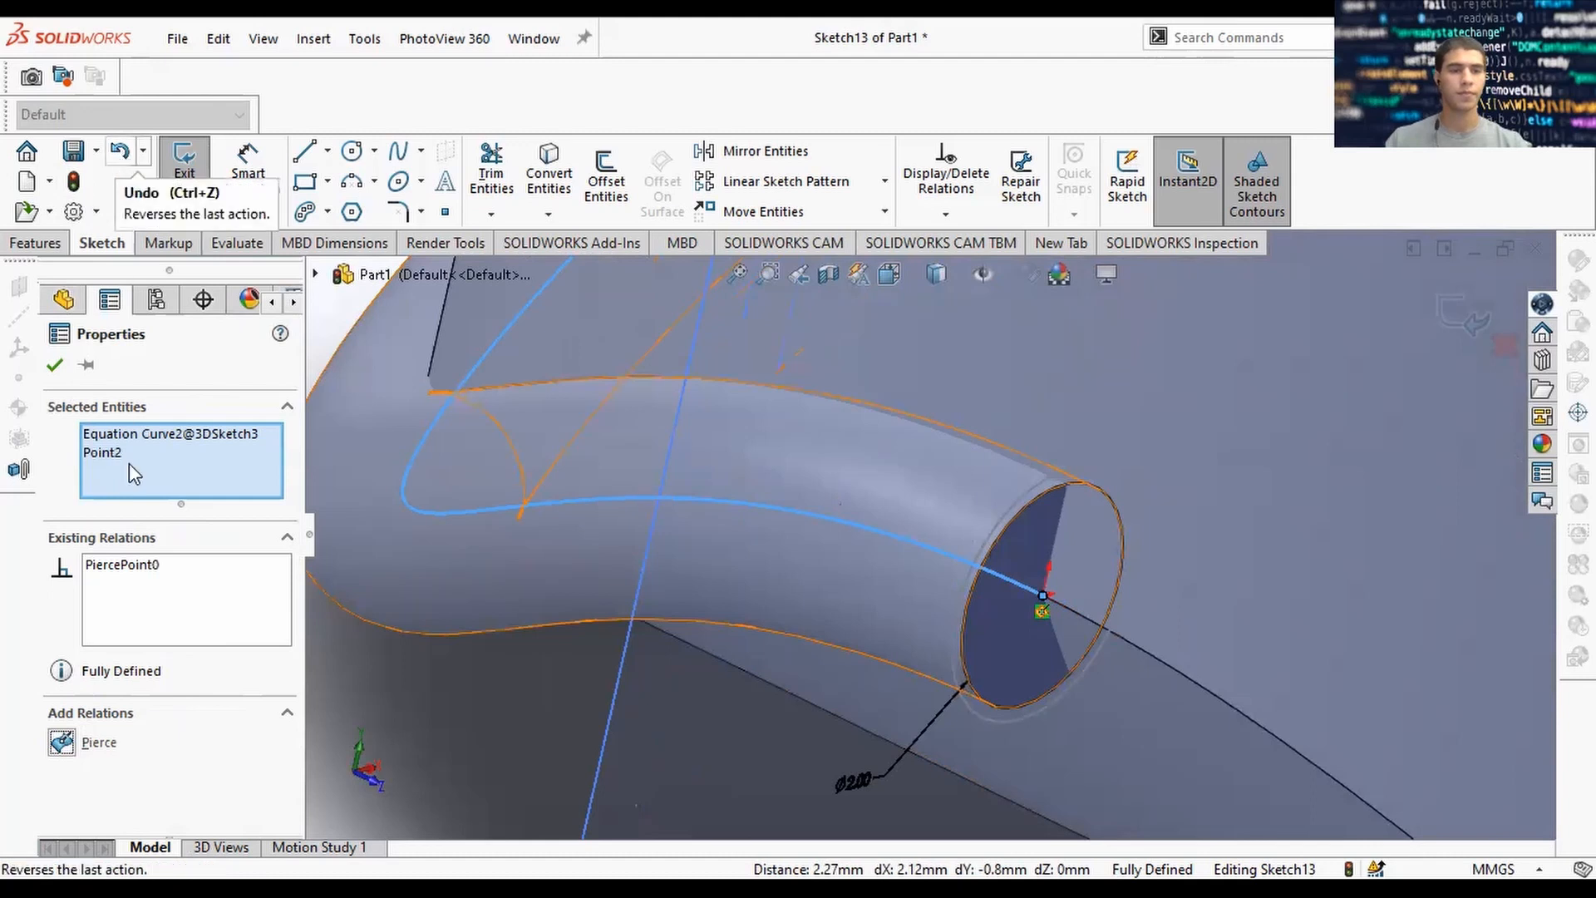
Delete the Pierce relation between the circle's center and the equation curve.
left_click(174, 566)
key("Delete")
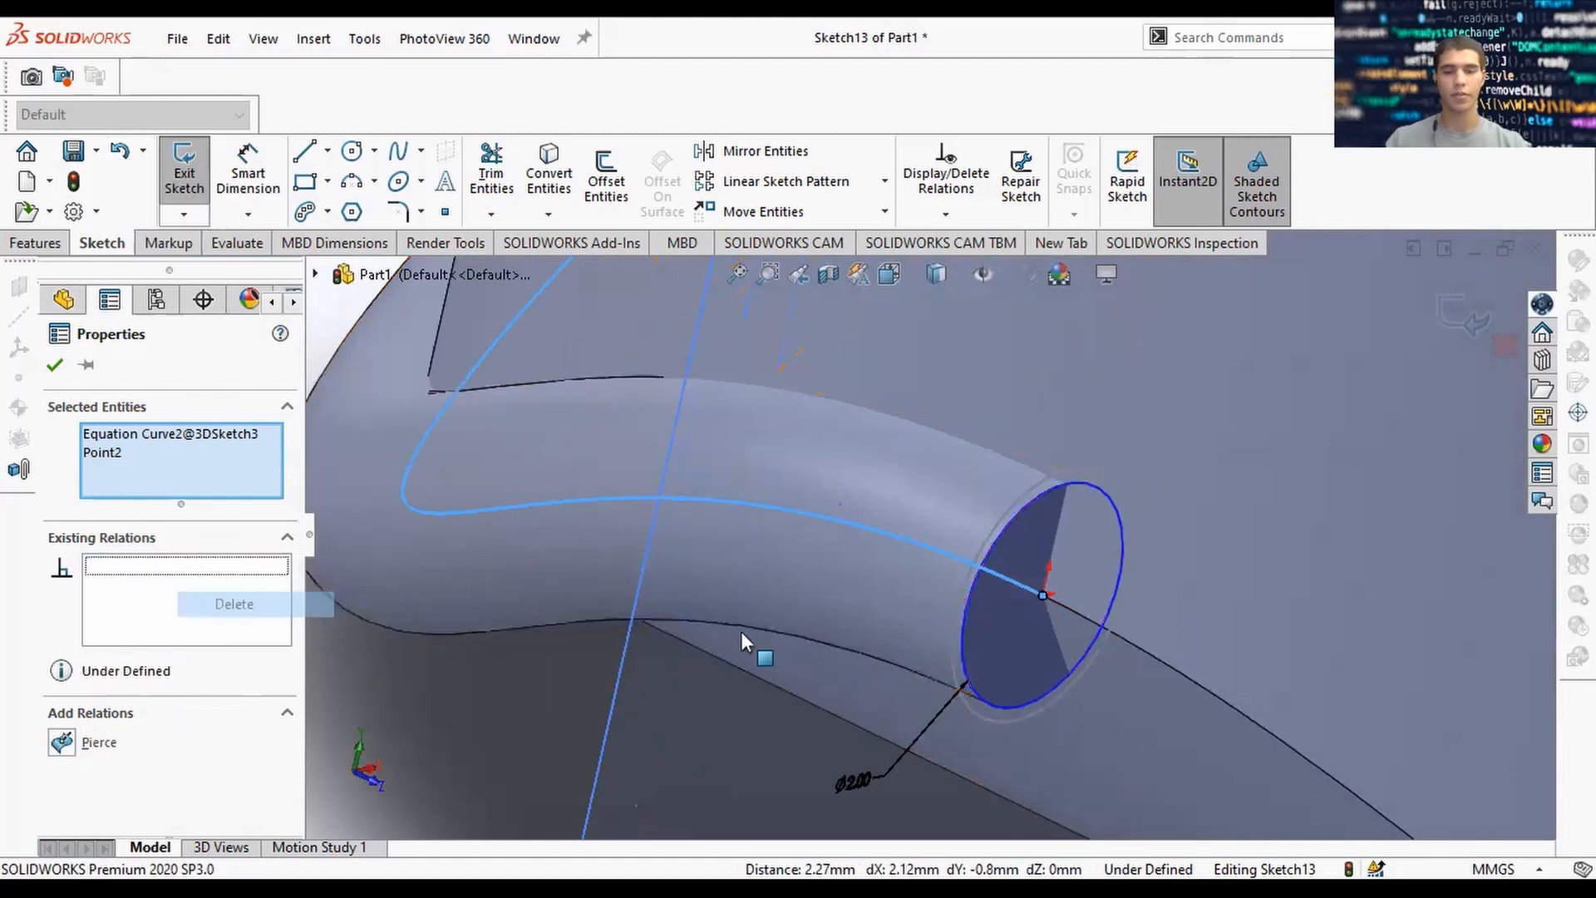
middle_click_drag(1043, 601, 831, 582)
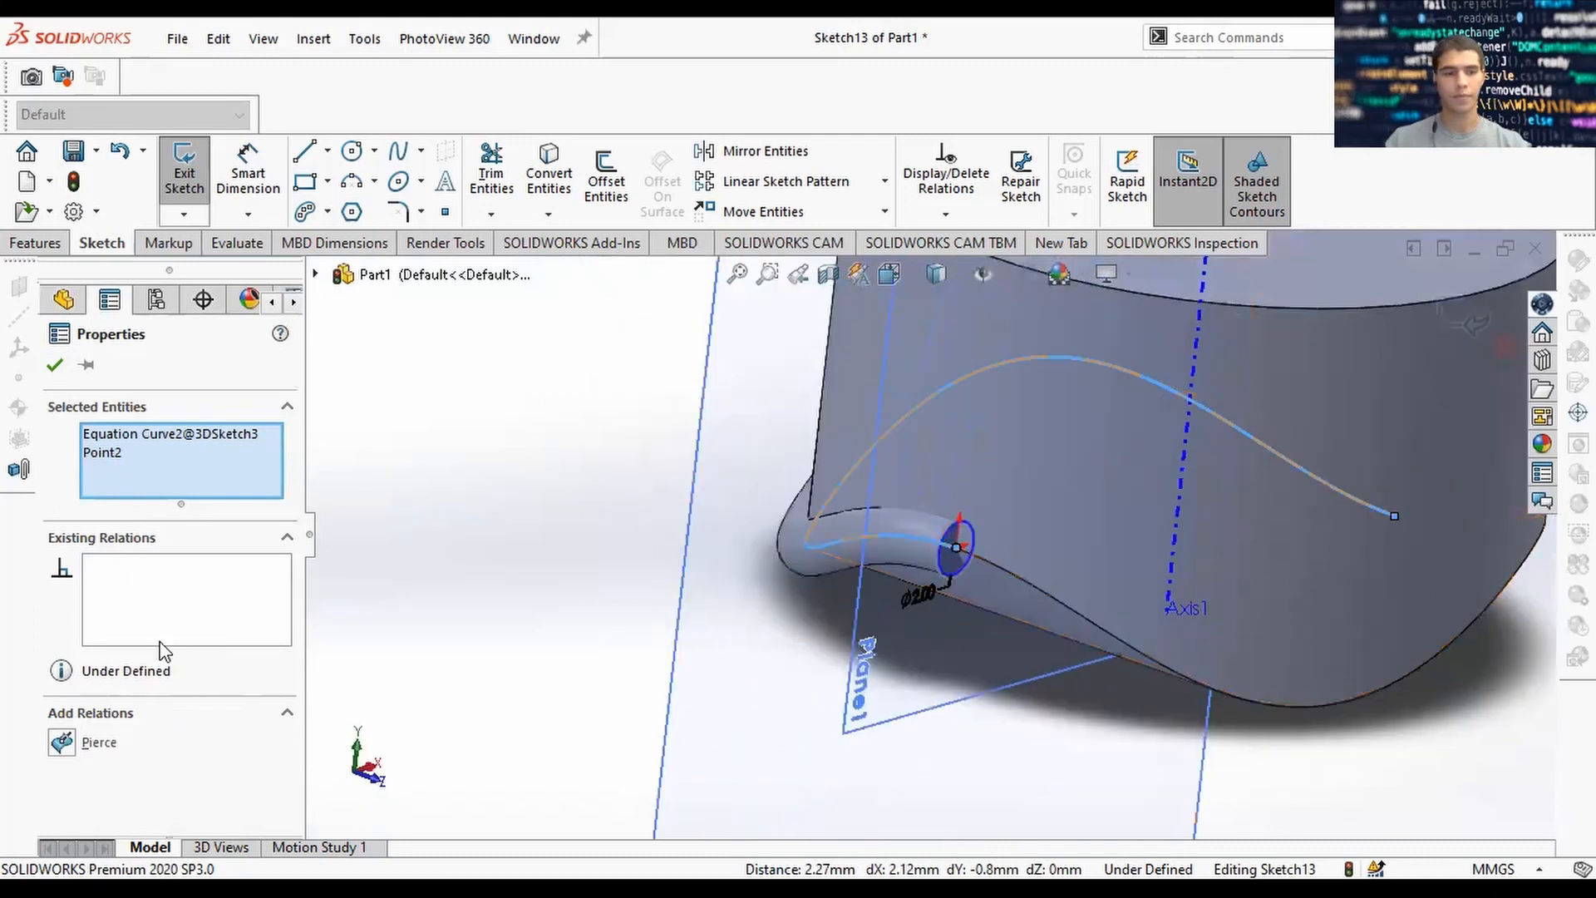
key("Escape")
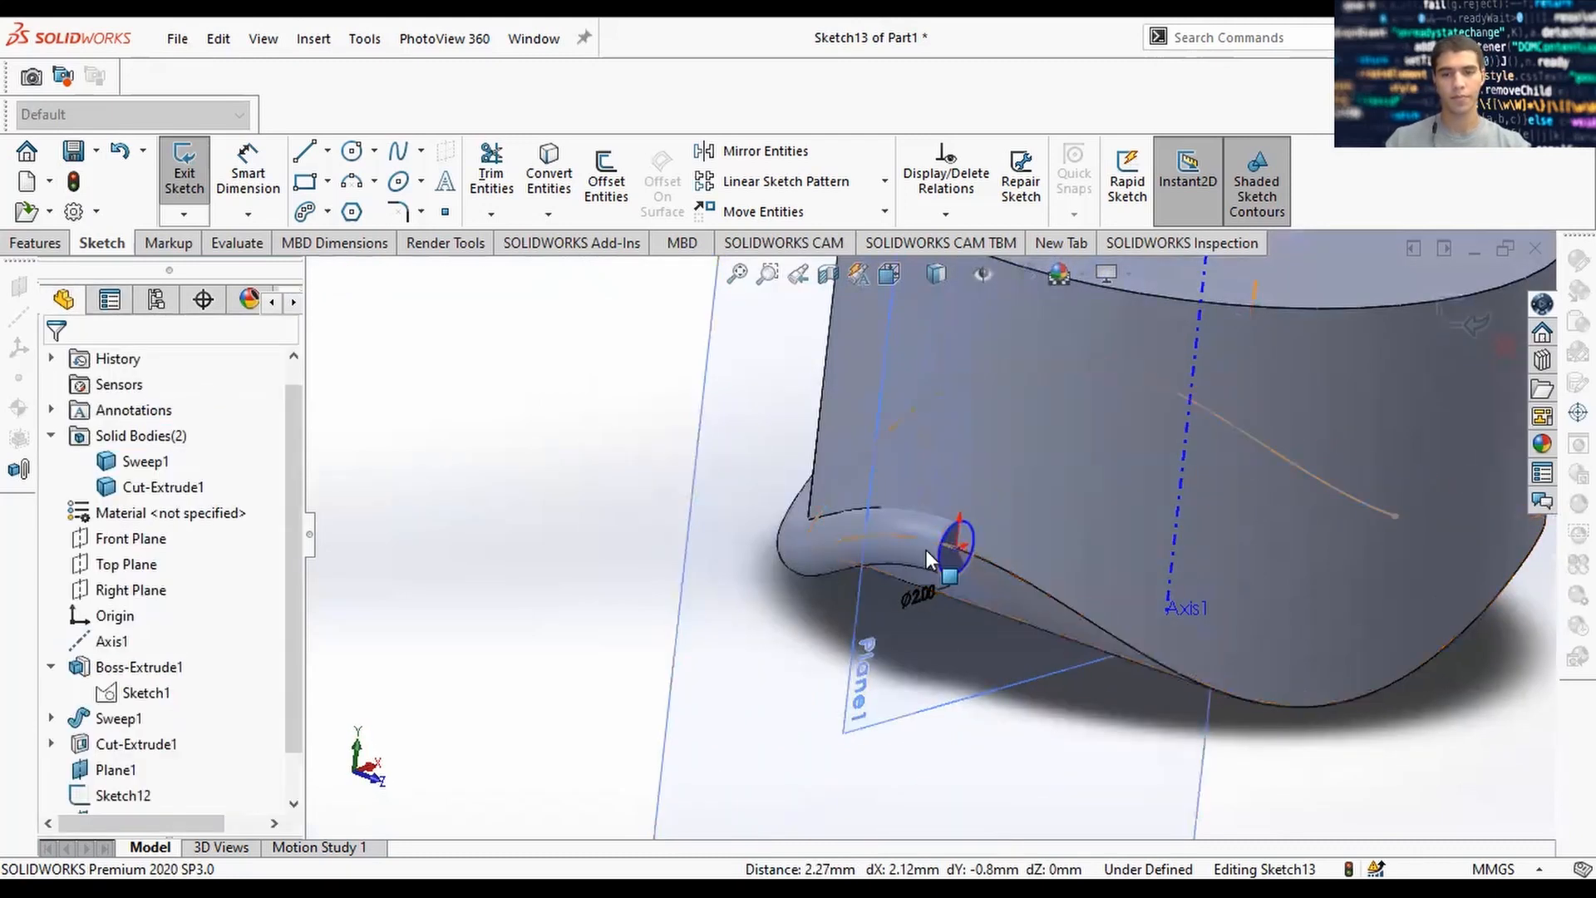
scroll(947, 545, "down", 3)
Undo the relation deletion and exit the circle sketch, discarding its changes.
left_click(120, 155)
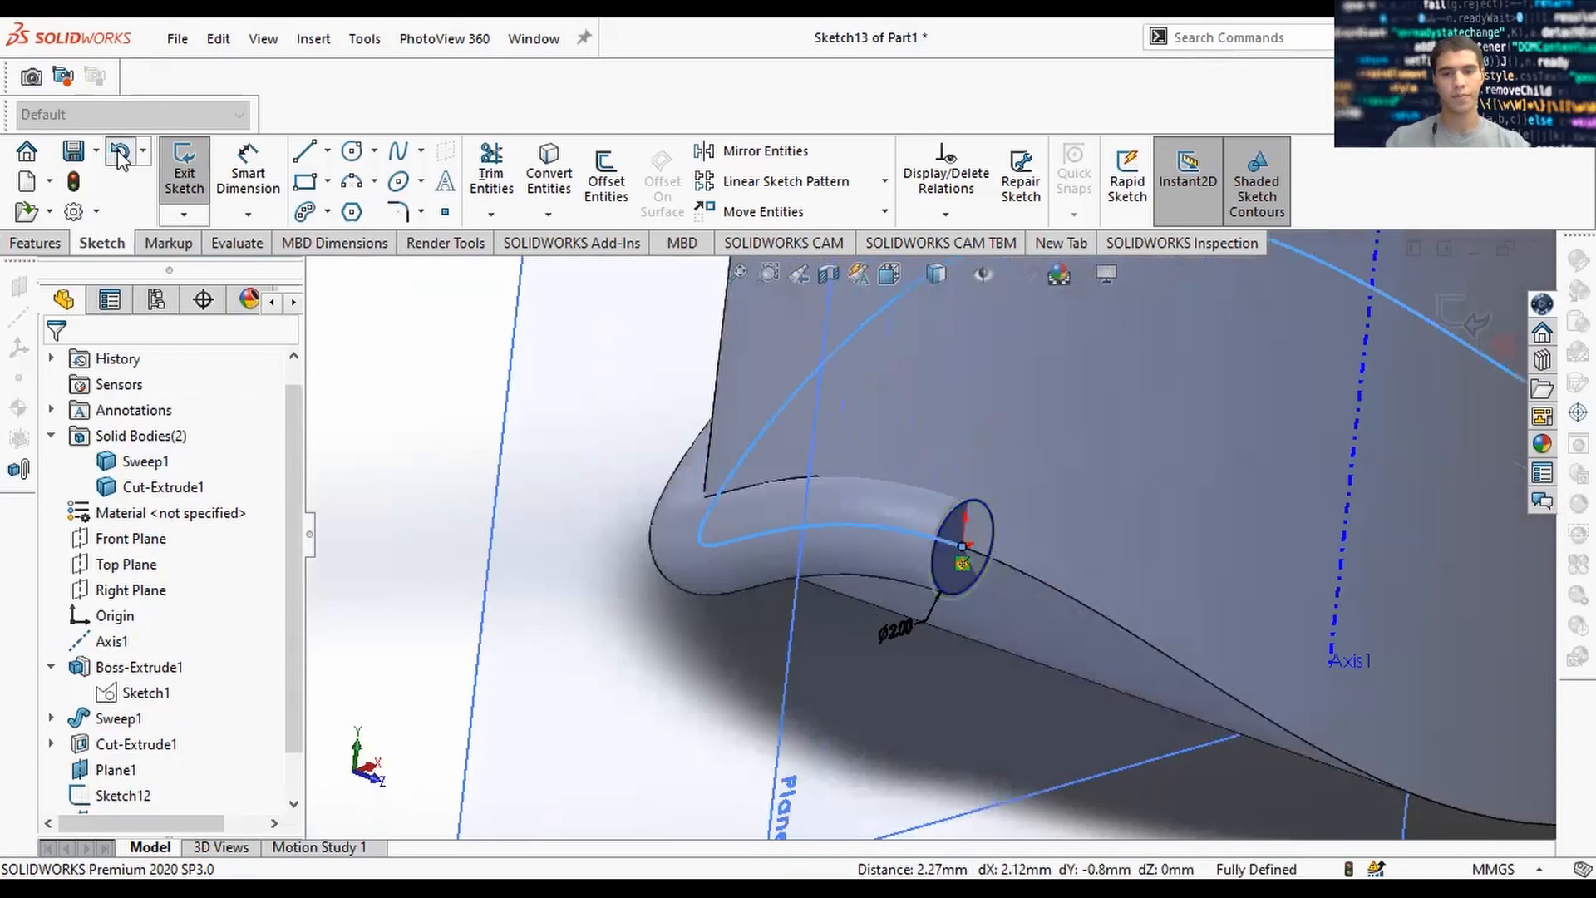
scroll(936, 536, "up", 3)
middle_click_drag(860, 701, 946, 641)
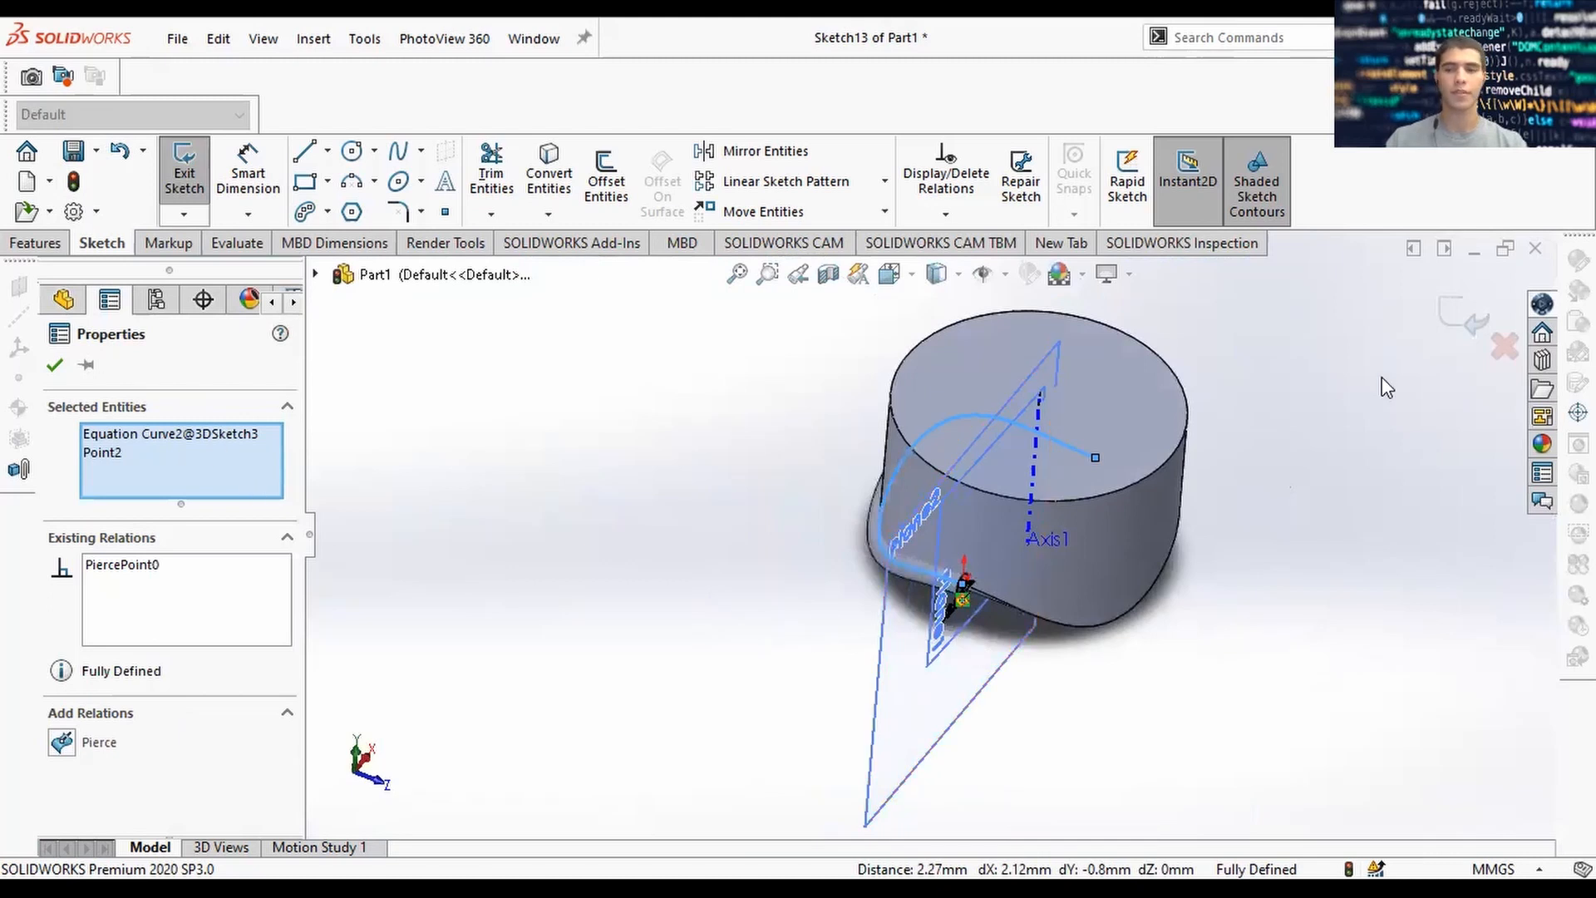
left_click(1490, 352)
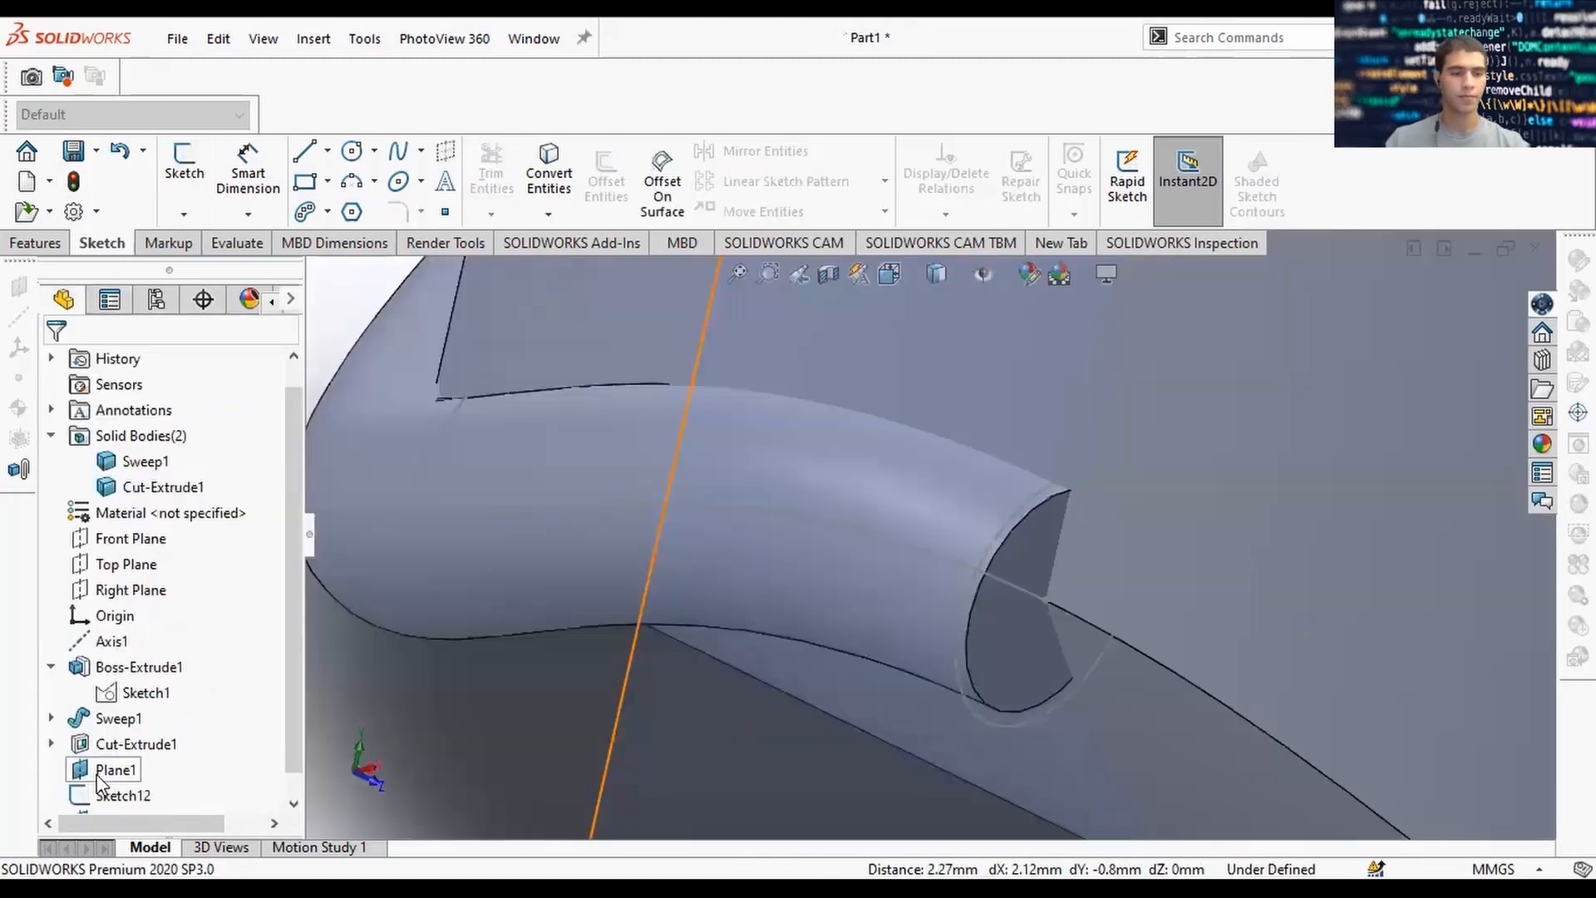
Hide Plane1 in the model view.
left_click(99, 773)
middle_click_drag(474, 706, 798, 638)
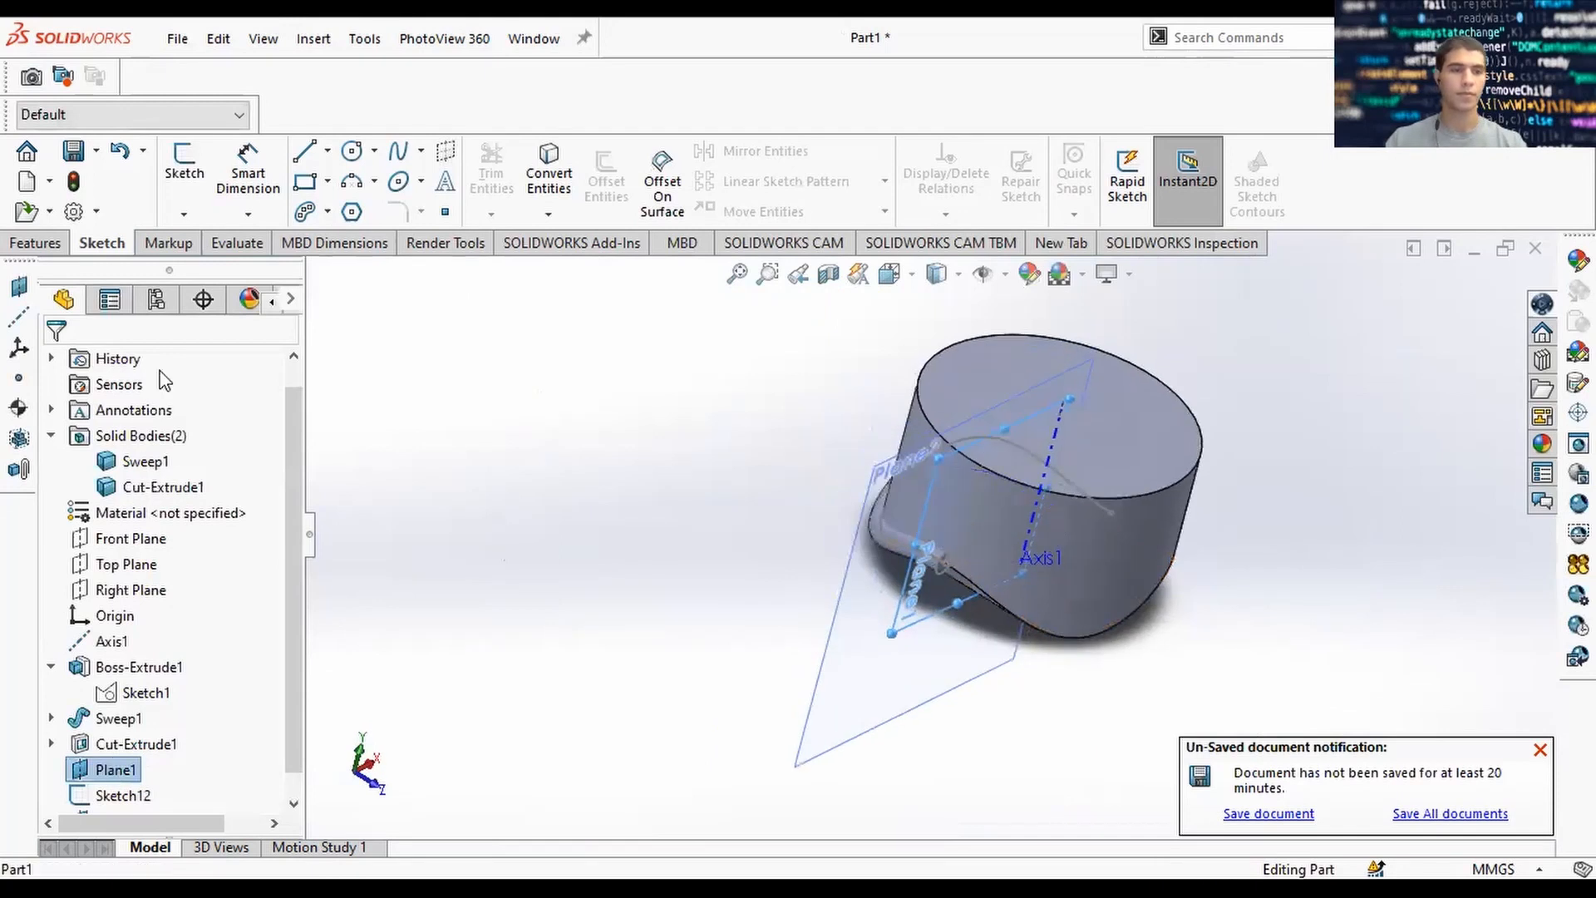
right_click(121, 771)
left_click(162, 361)
Examine Plane2's orientation from above and review its defining references without changing them.
scroll(932, 536, "up", 1)
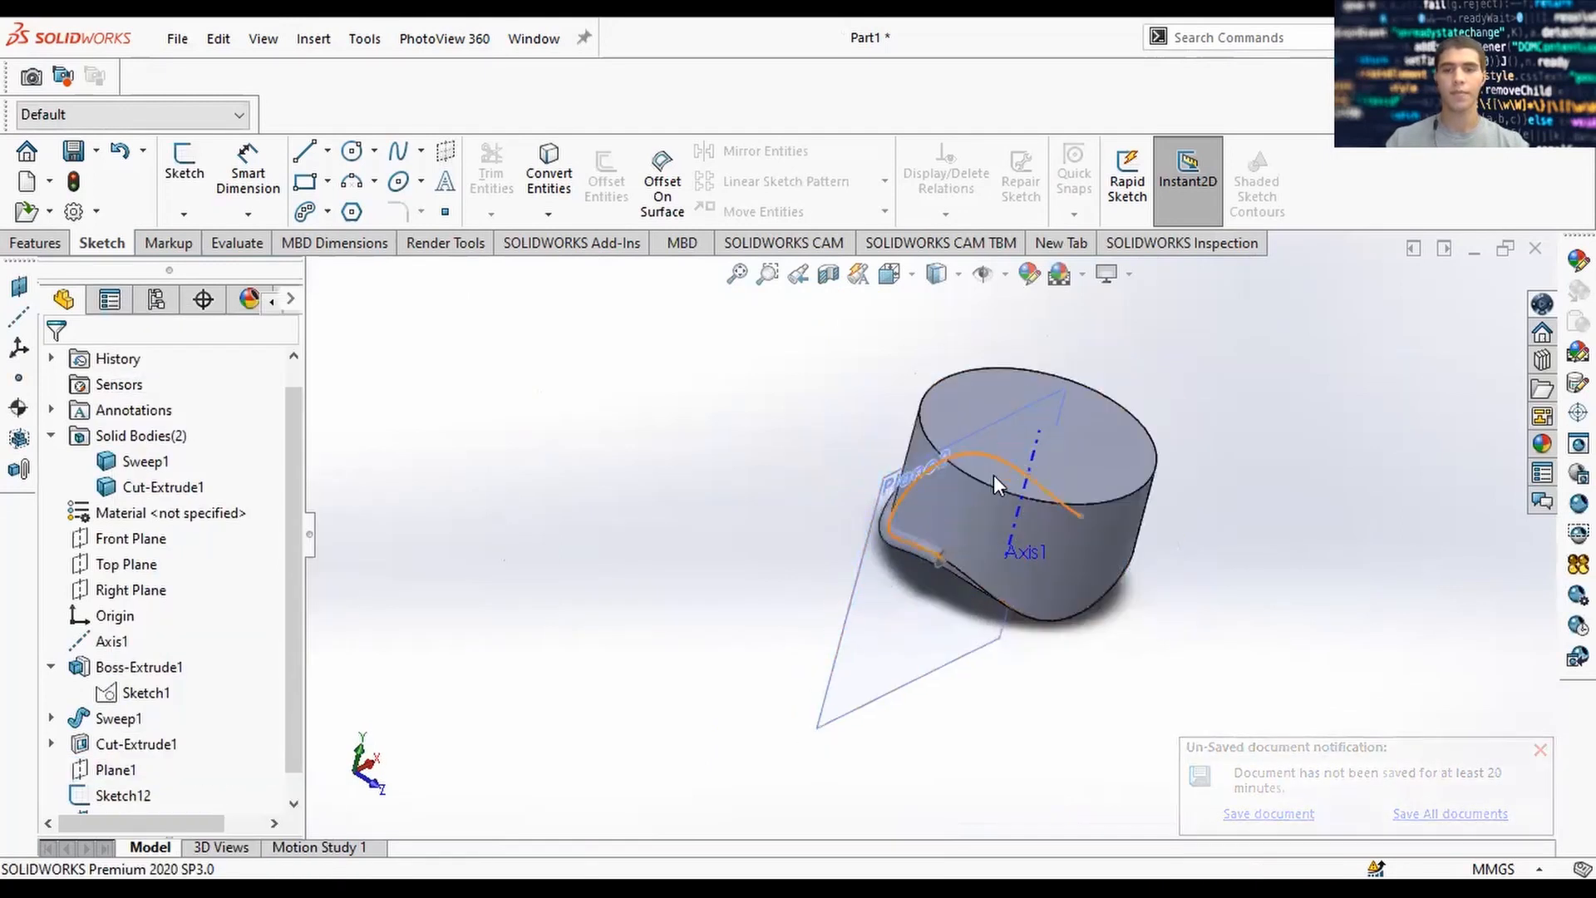
middle_click_drag(996, 485, 962, 559)
scroll(966, 542, "down", 3)
scroll(962, 559, "down", 3)
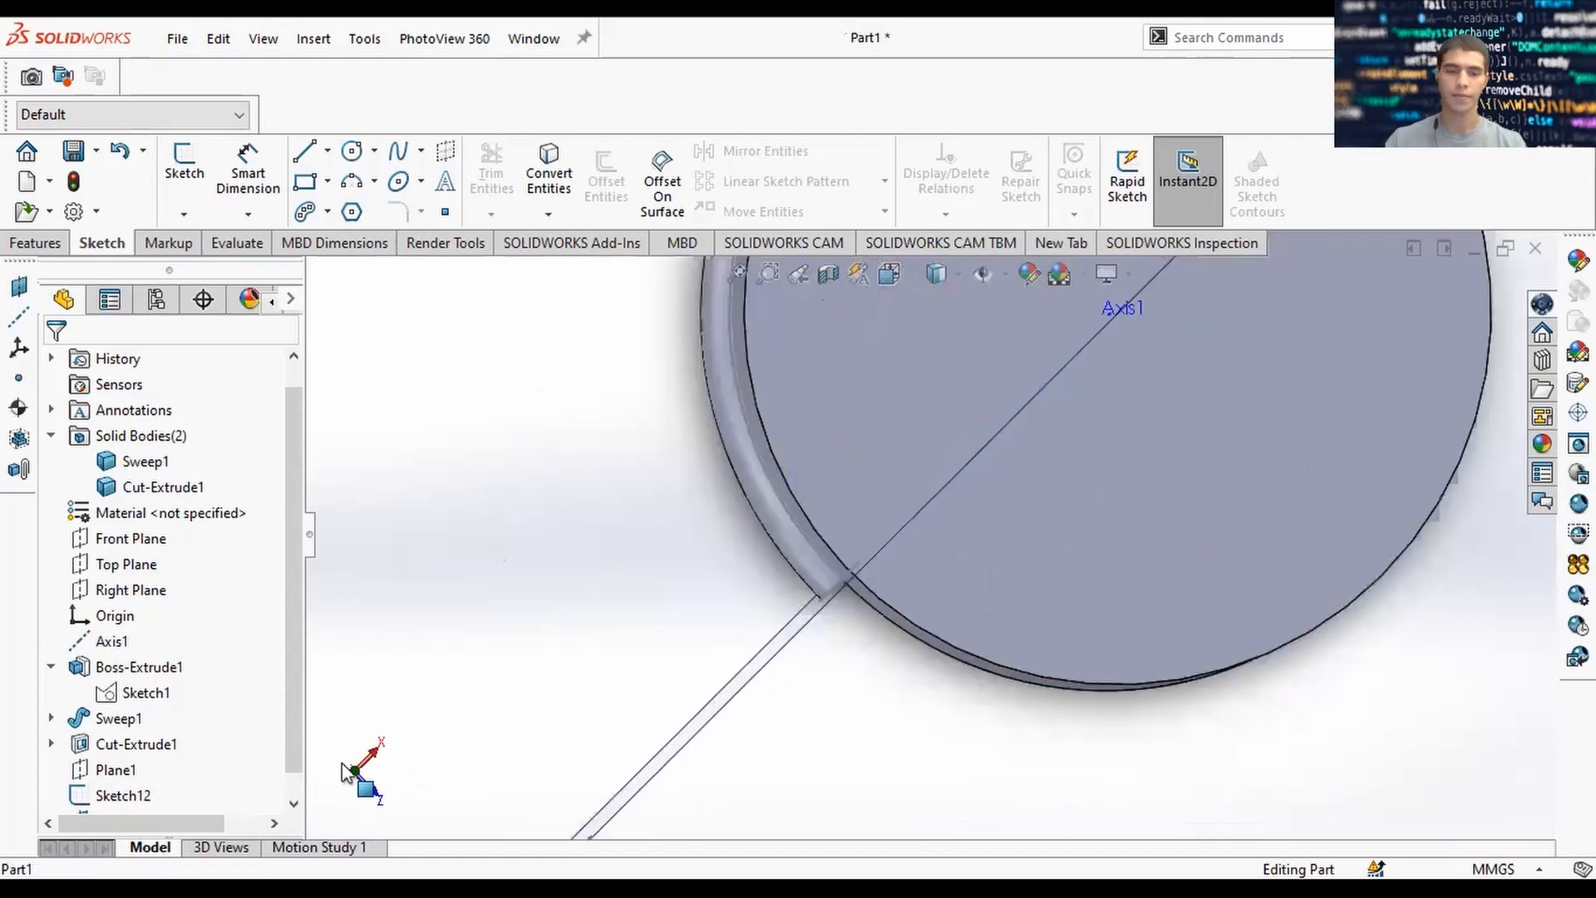
left_click_drag(287, 733, 287, 753)
left_click(124, 797)
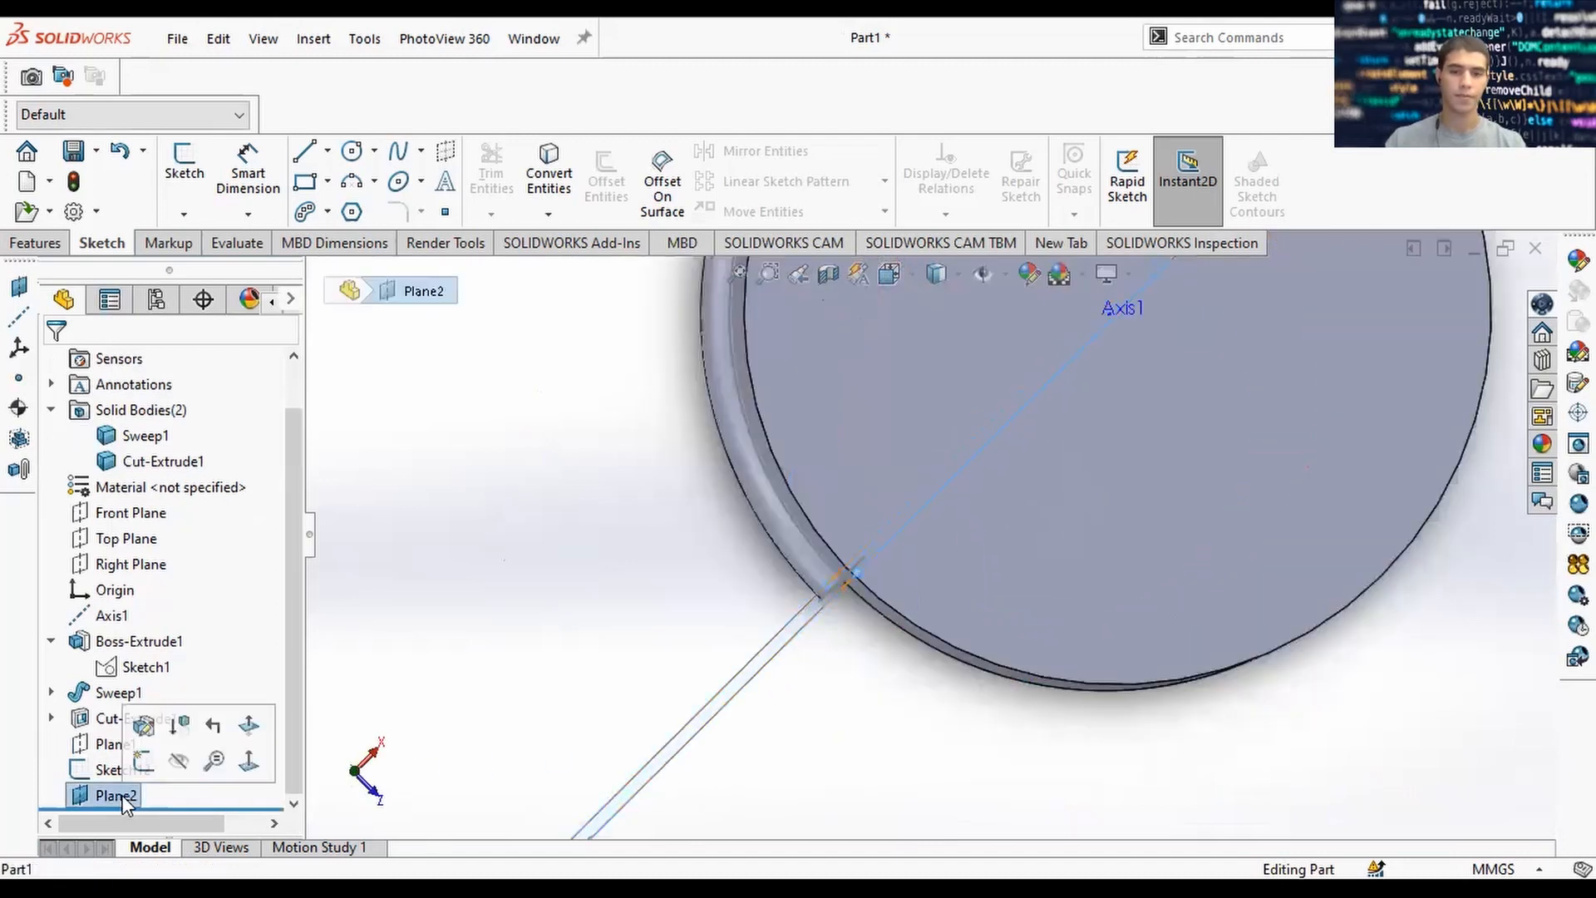
left_click(143, 727)
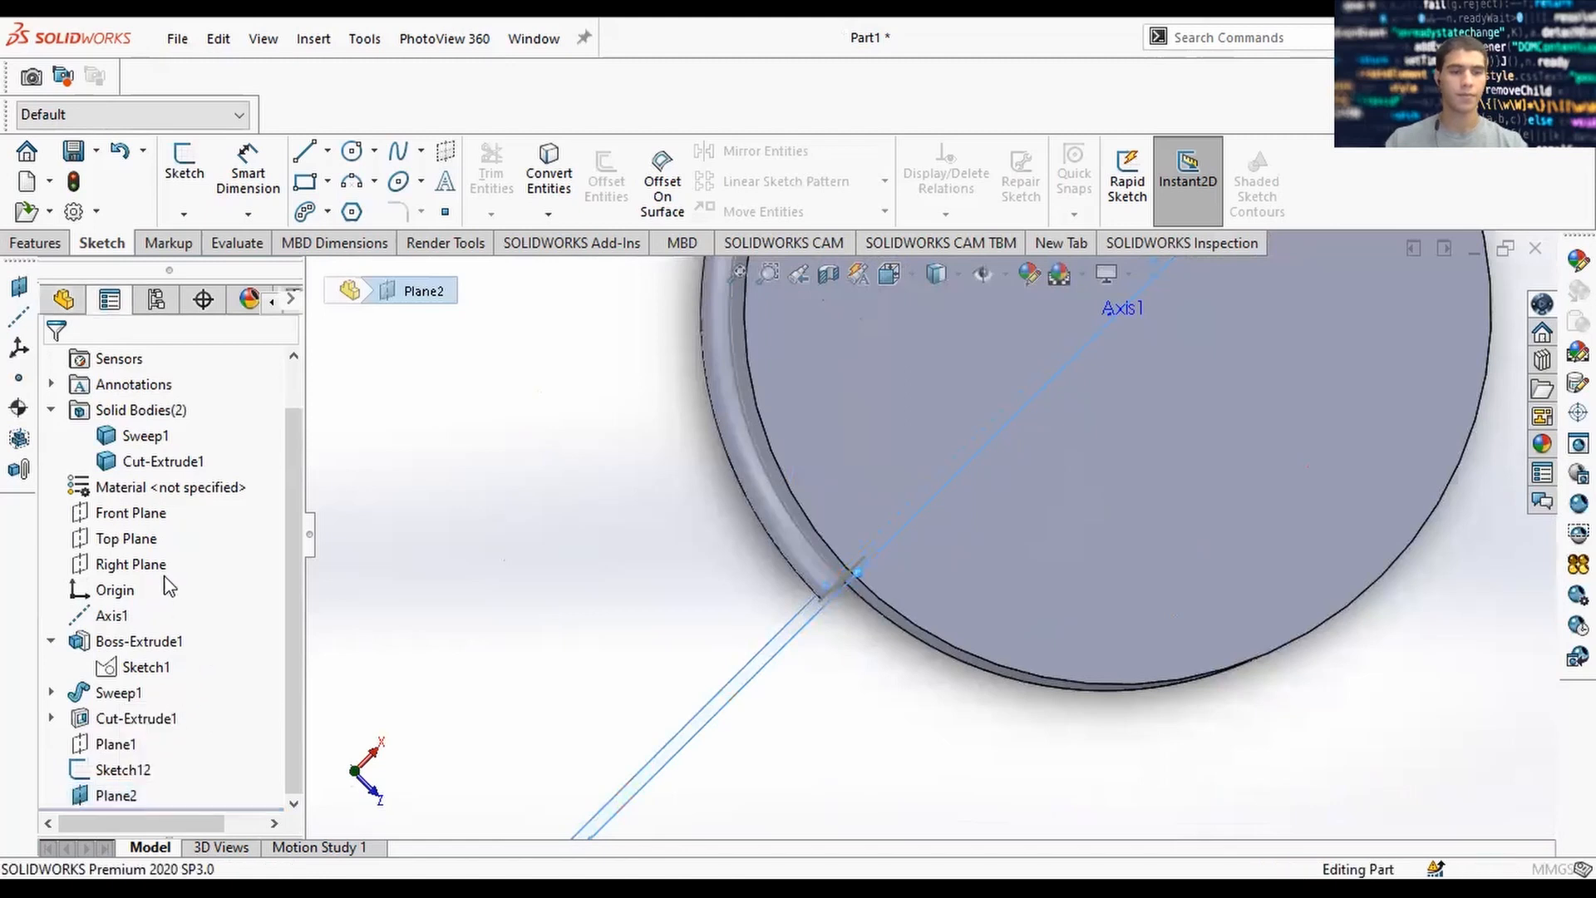
scroll(250, 598, "down", 2)
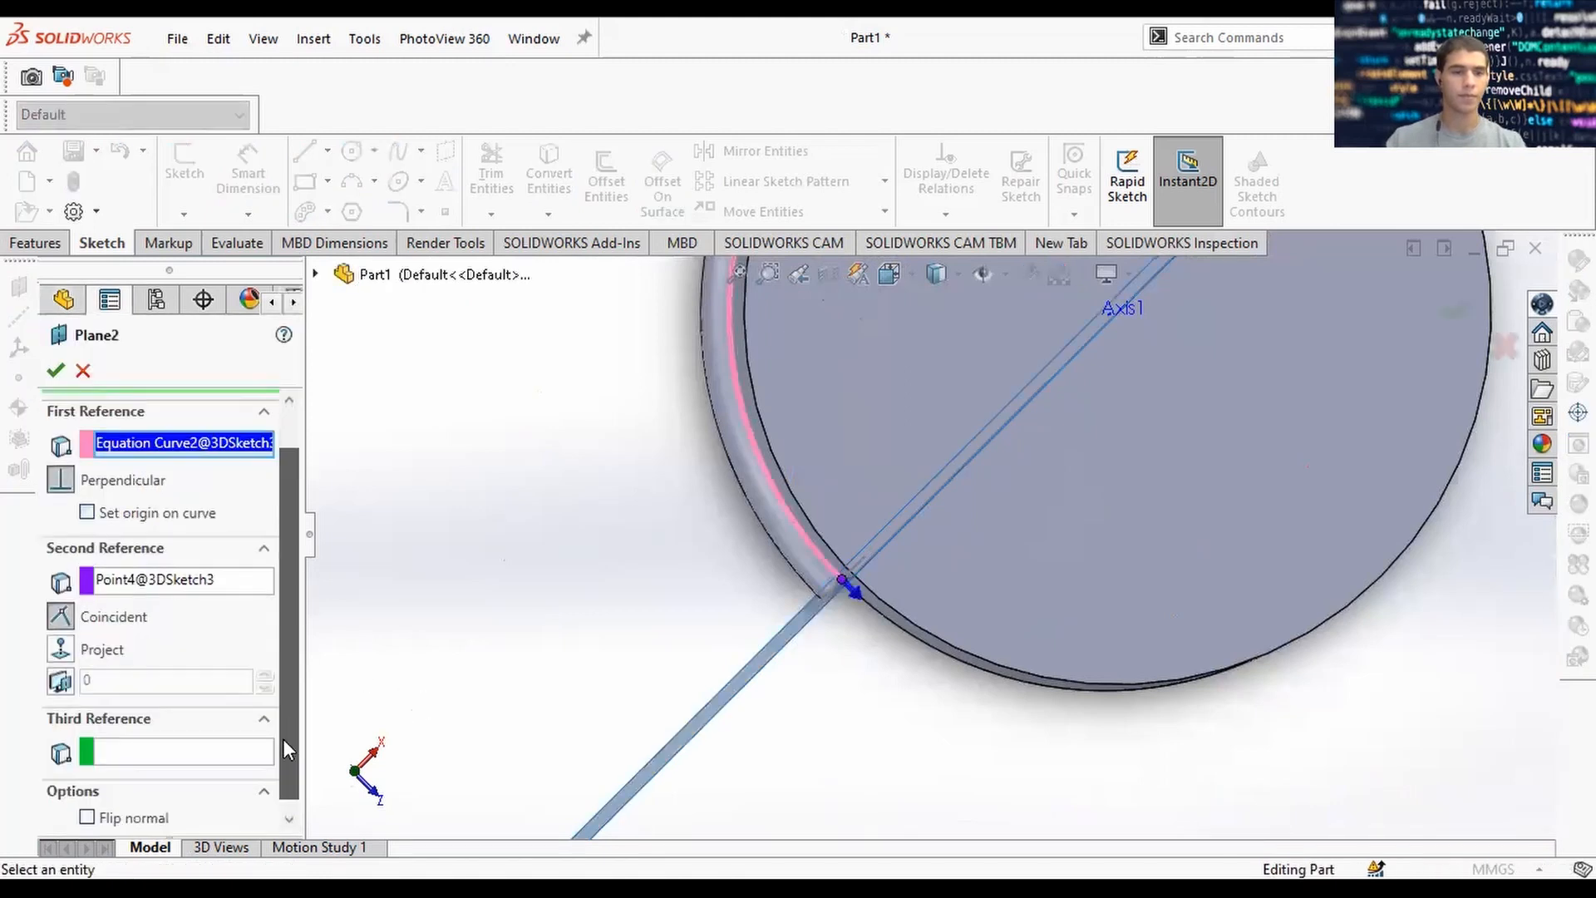
scroll(278, 527, "up", 2)
left_click(81, 372)
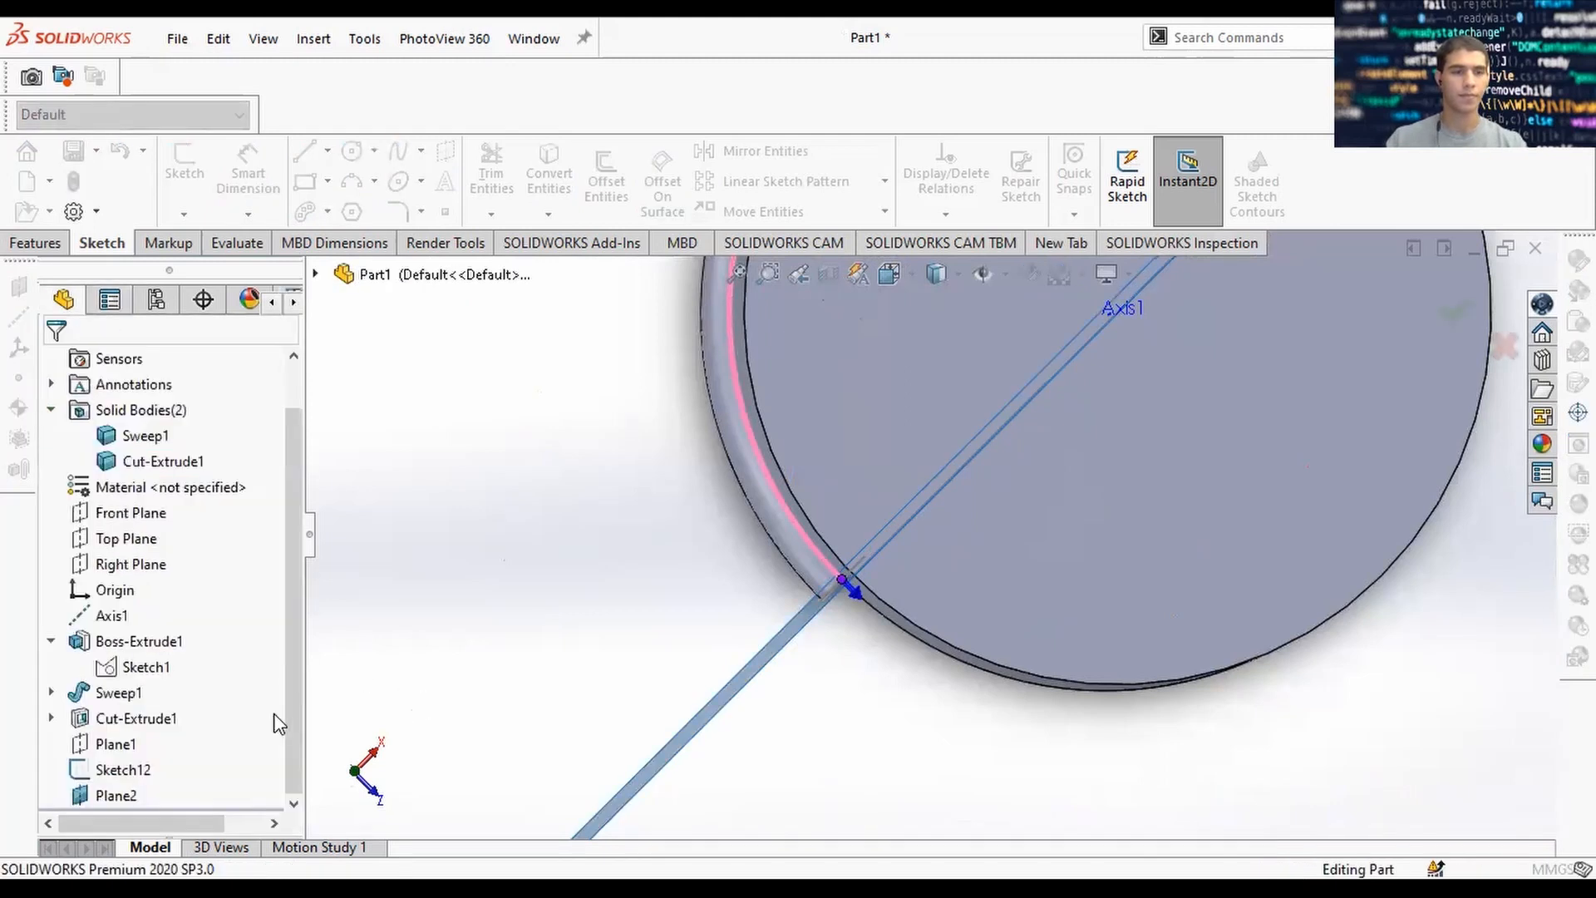
Edit Plane2 and clear its equation curve and endpoint references.
left_click(115, 795)
left_click(114, 726)
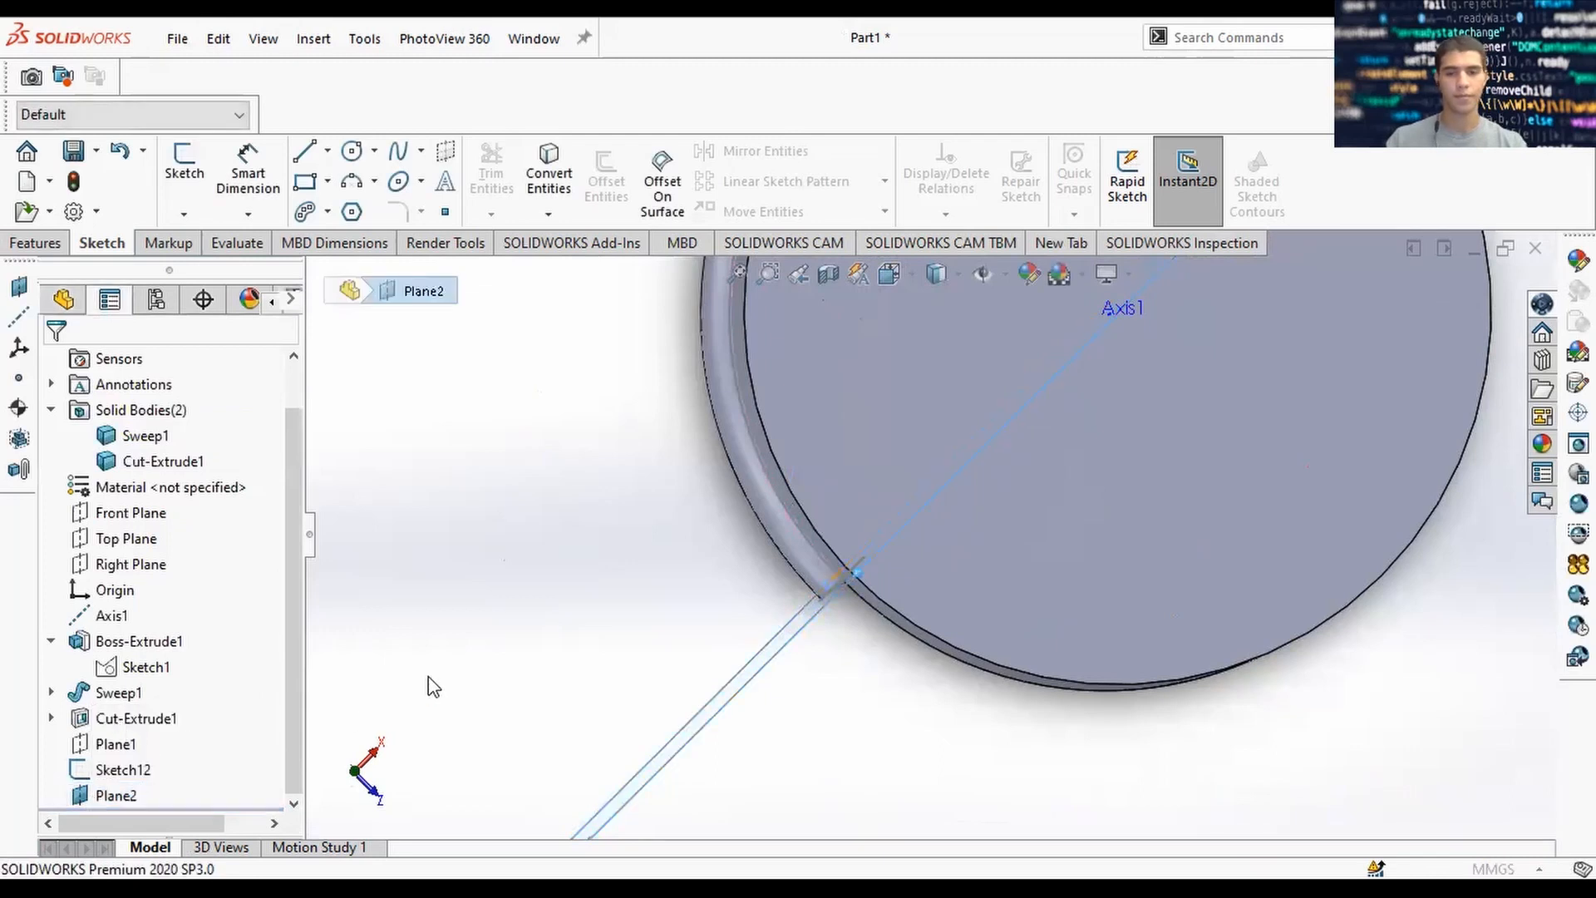
left_click(177, 628)
right_click(229, 637)
left_click(232, 645)
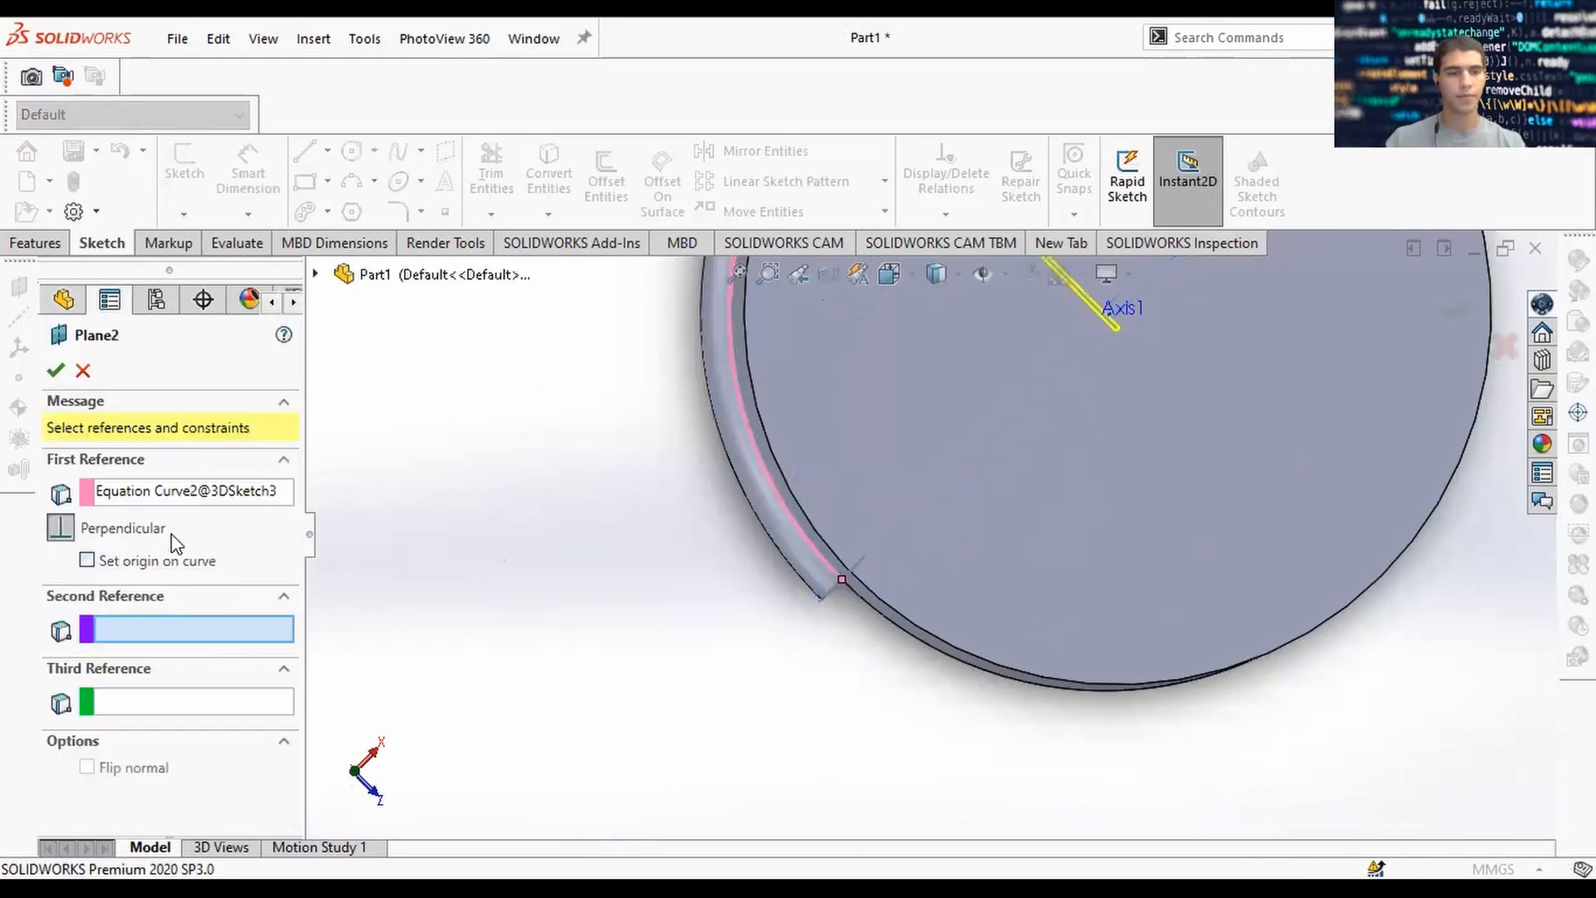
right_click(187, 495)
left_click(212, 508)
scroll(961, 457, "up", 5)
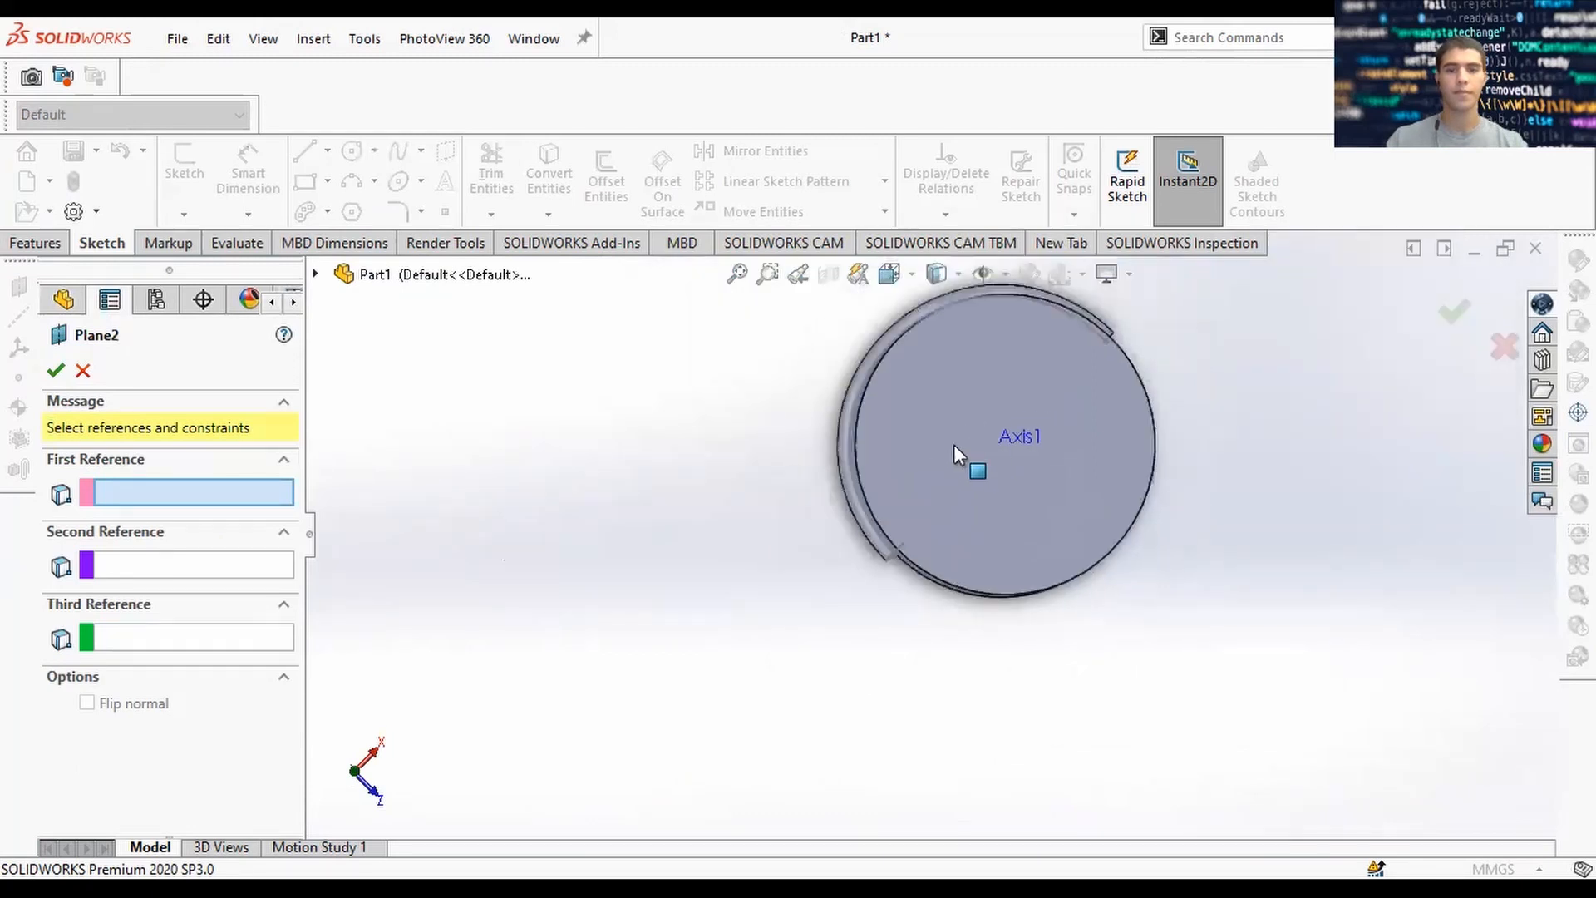
Redefine Plane2 using the Front Plane as its first reference.
middle_click_drag(962, 457, 829, 537)
scroll(902, 532, "down", 3)
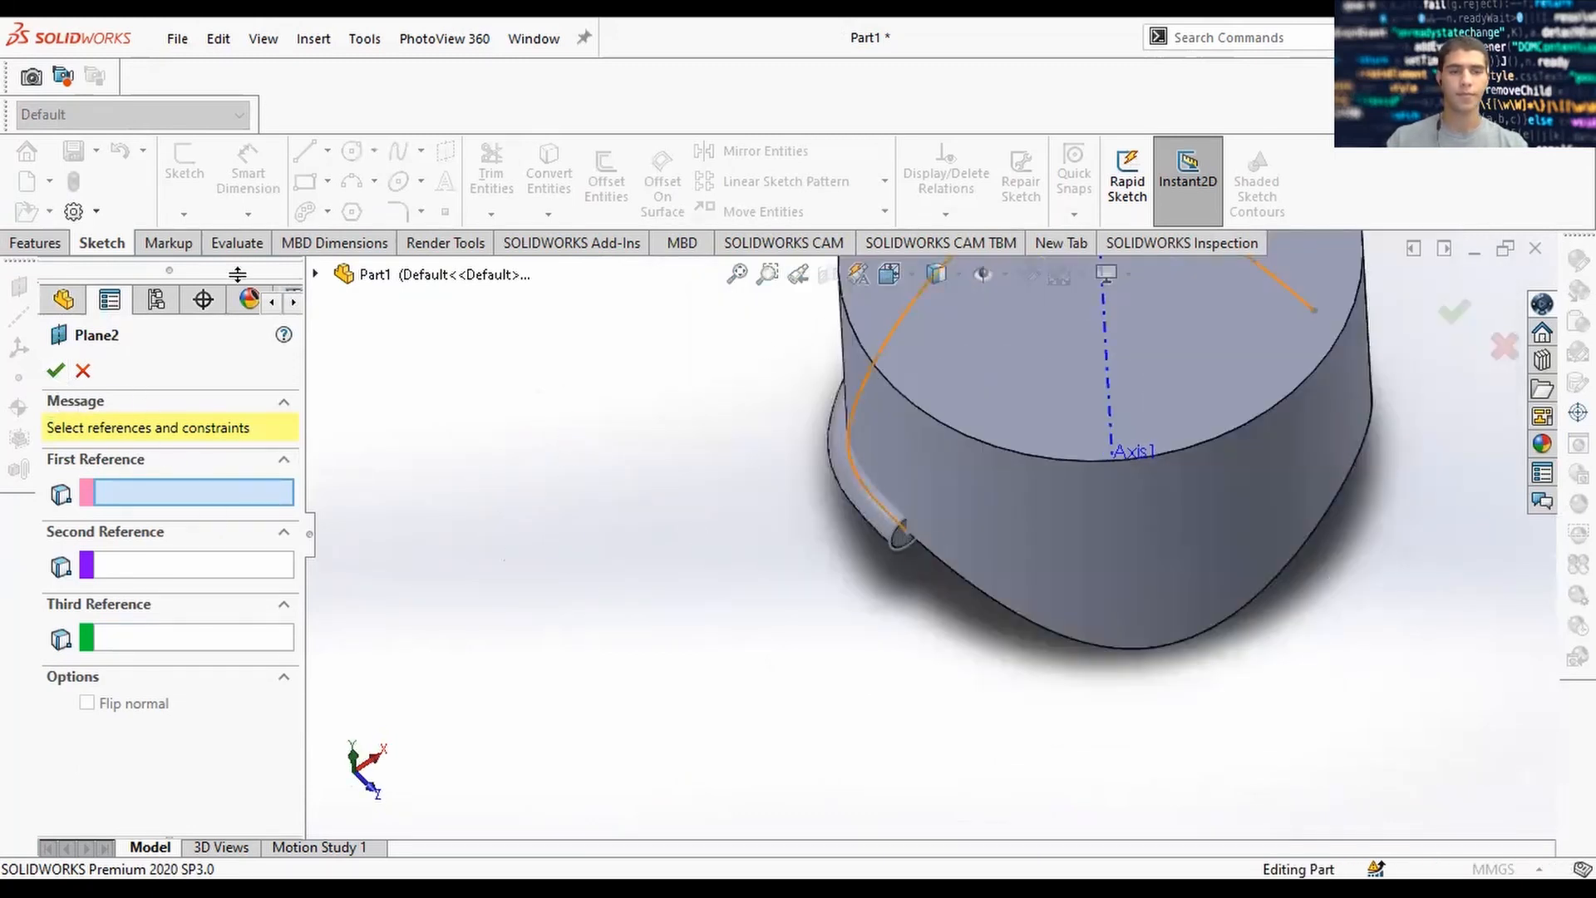
left_click(65, 302)
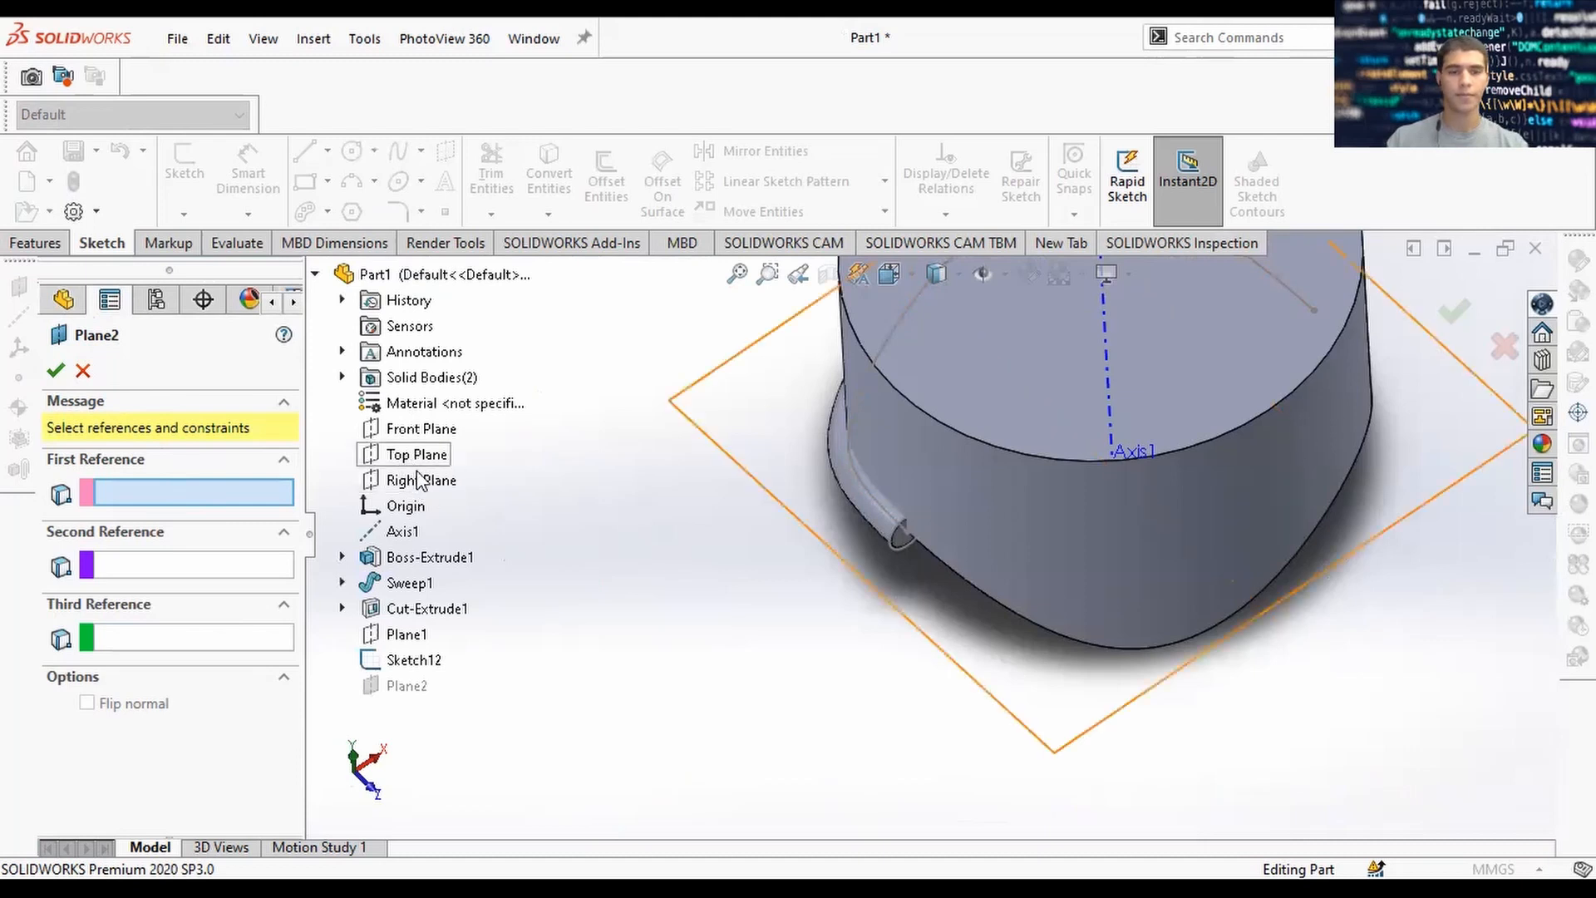
right_click(407, 434)
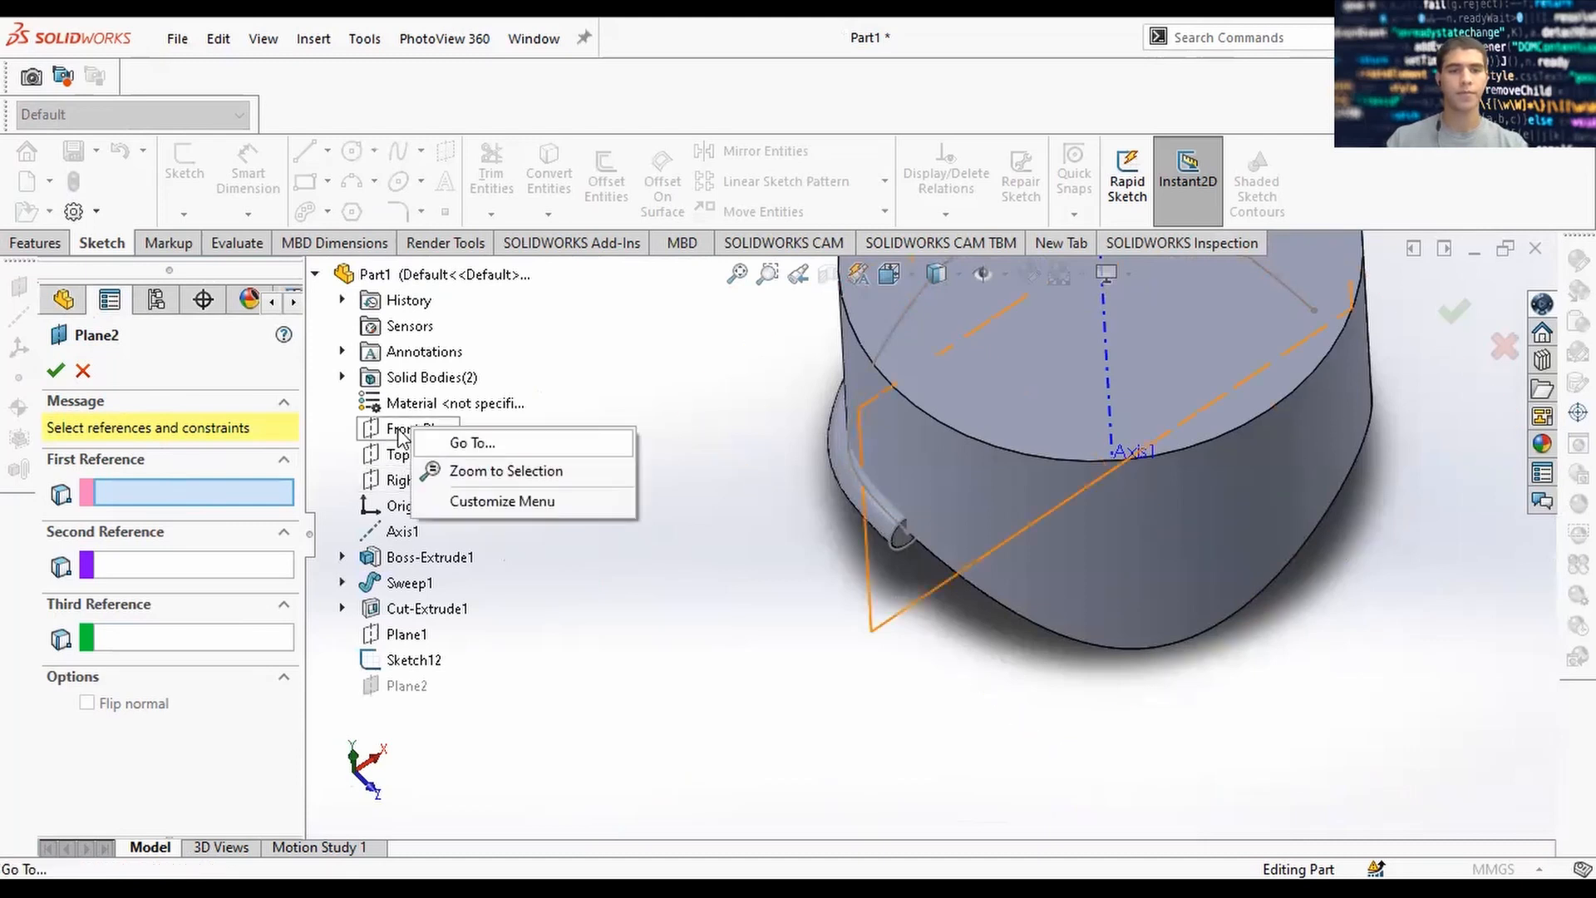
left_click(410, 431)
key("Return")
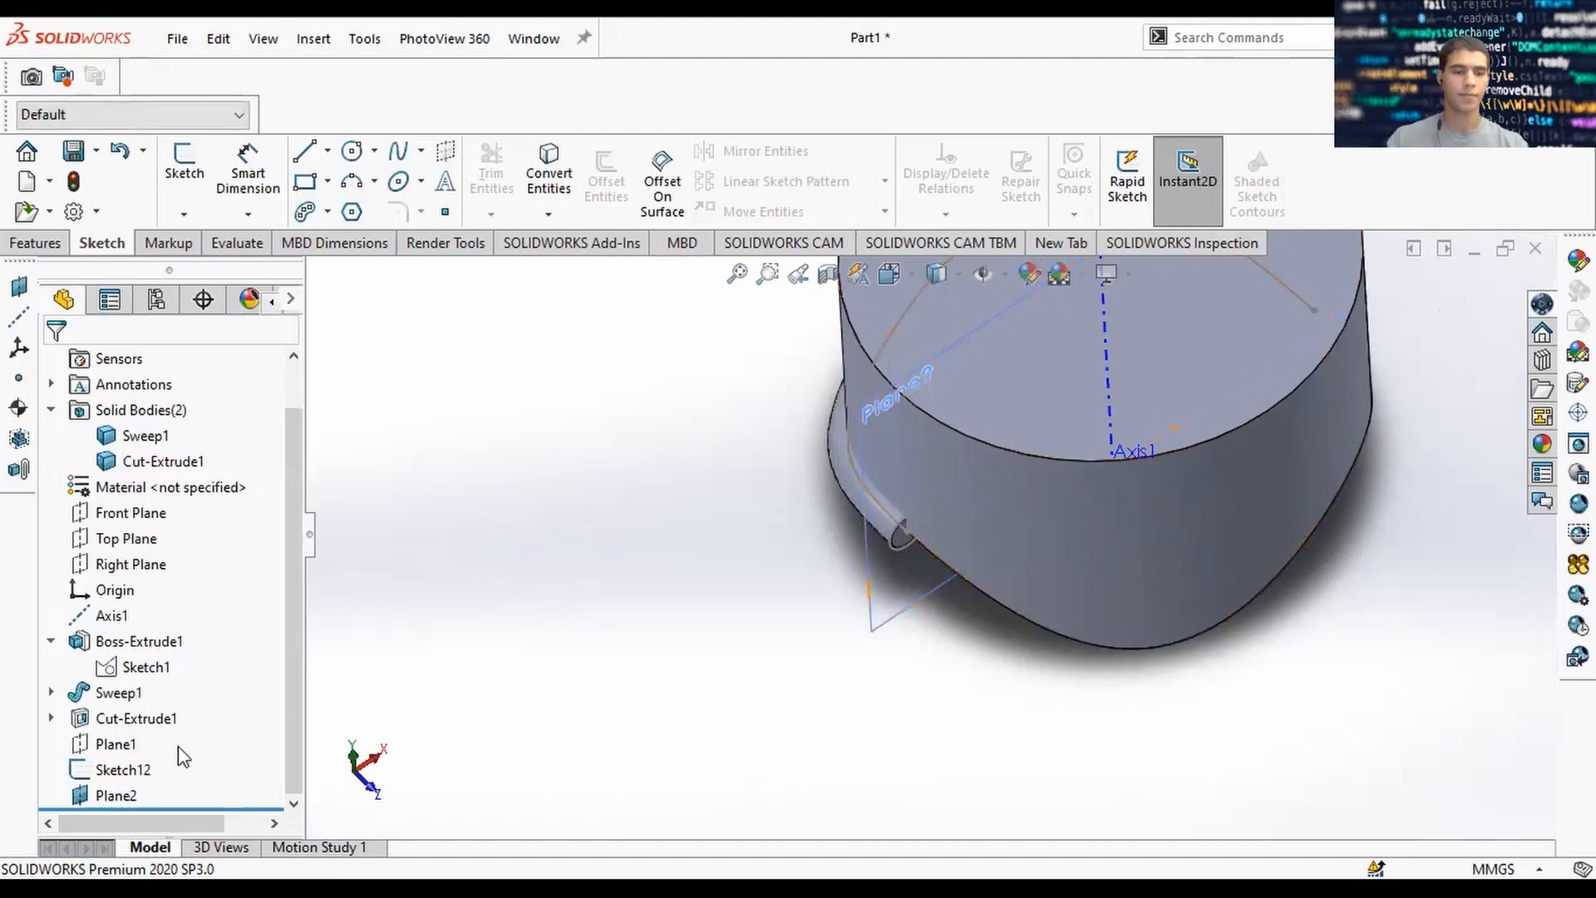
Delete Plane2 from the part.
left_click(133, 795)
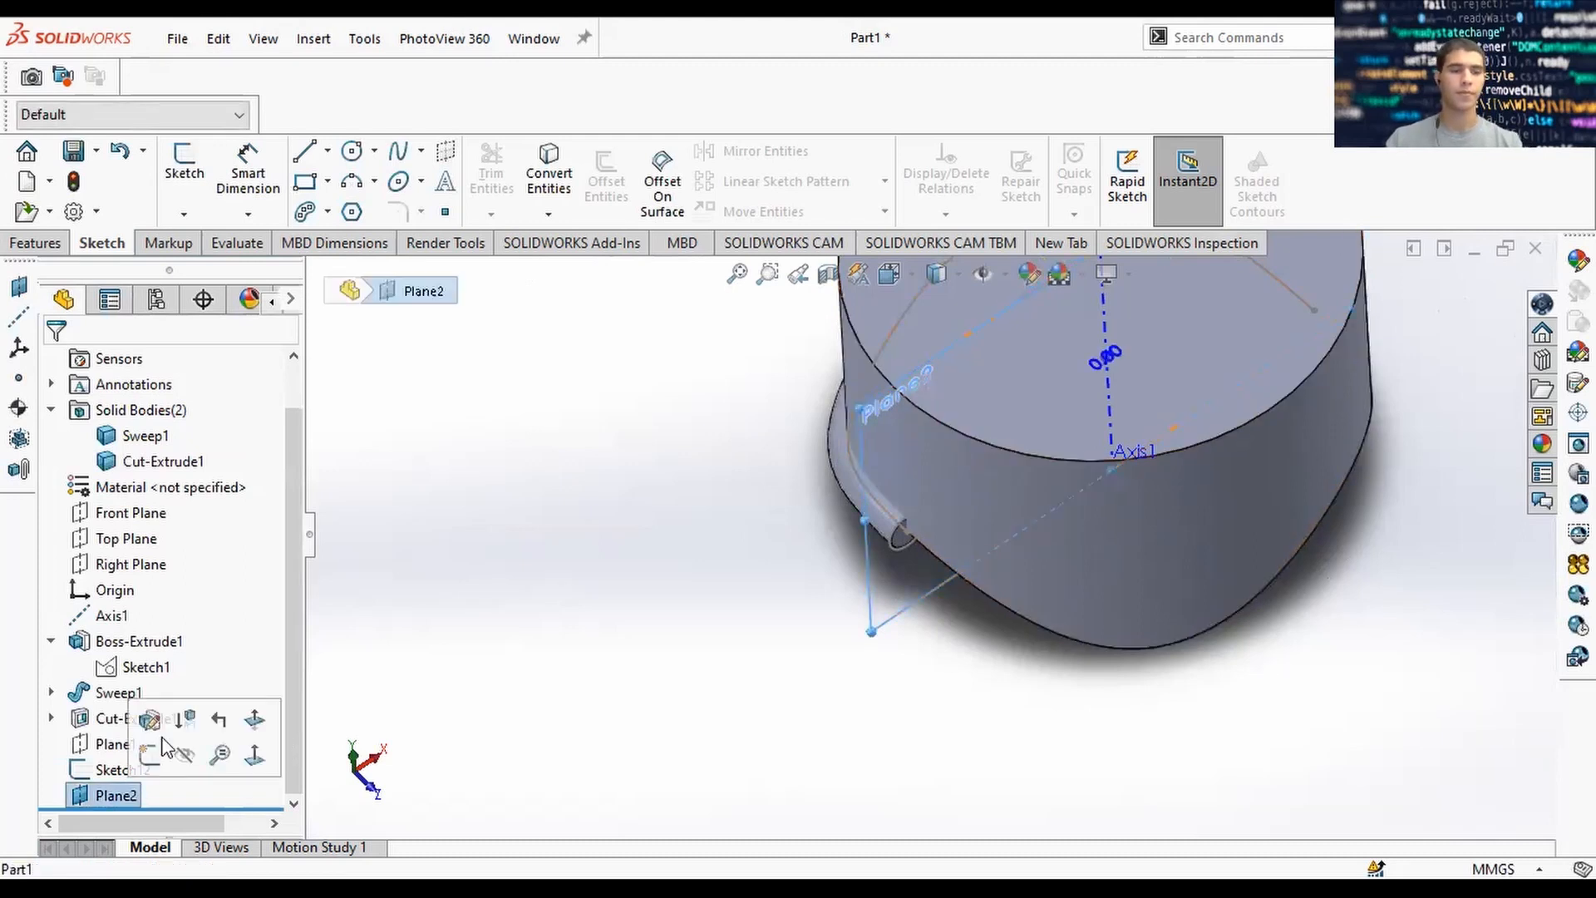
key("Delete")
left_click(938, 347)
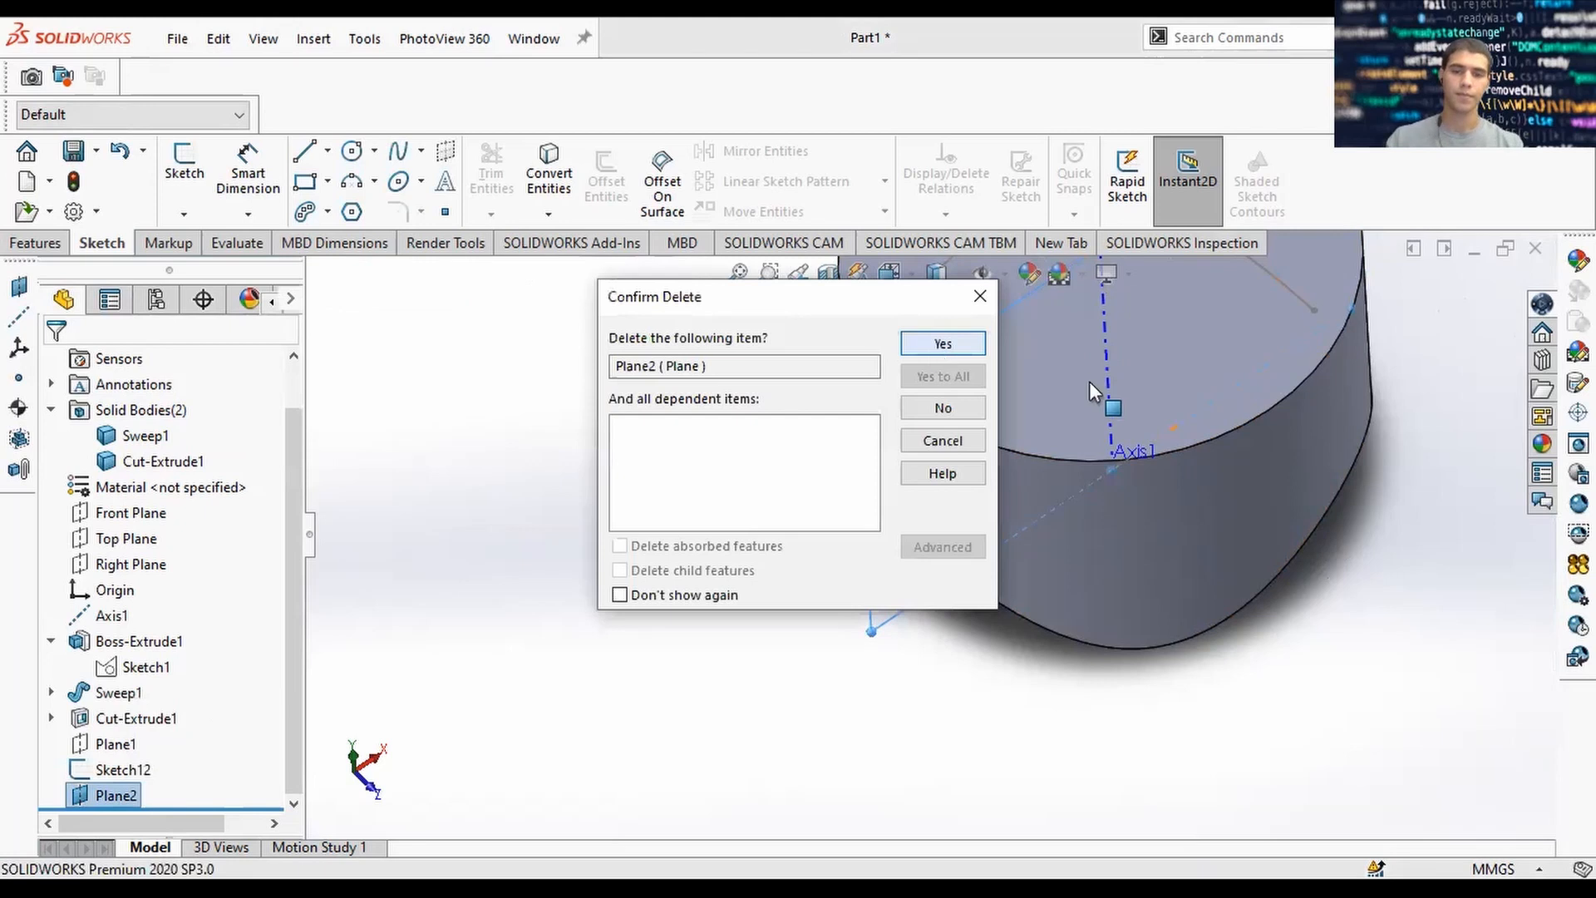
Start a new reference plane through Axis1, using the Front Plane as its second reference.
middle_click_drag(1088, 380, 1096, 483)
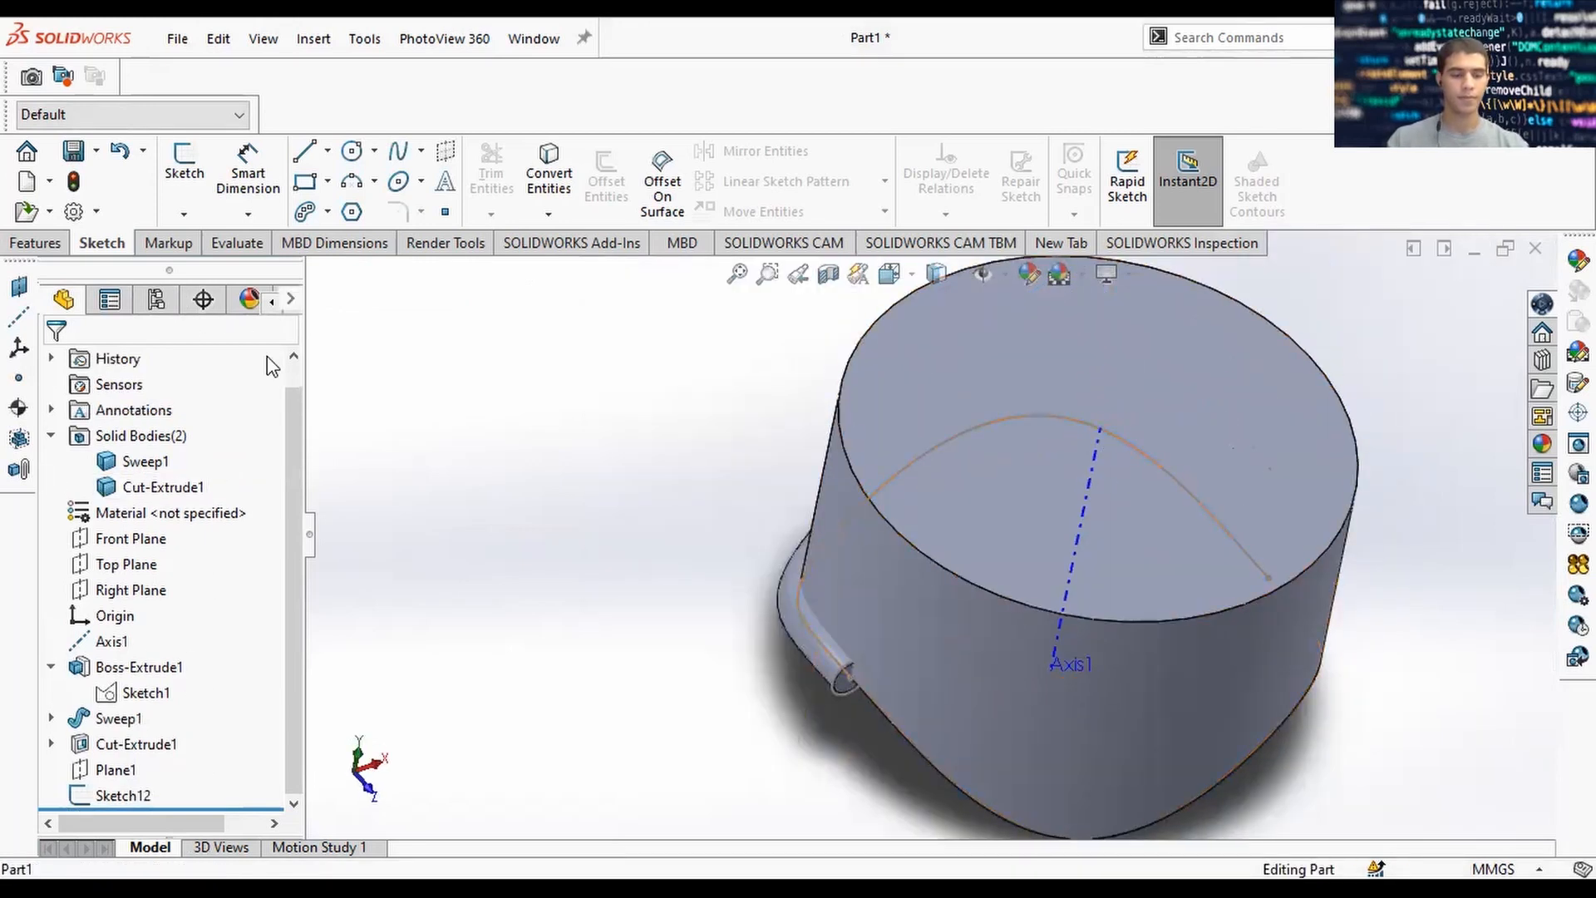
key("s")
left_click(494, 368)
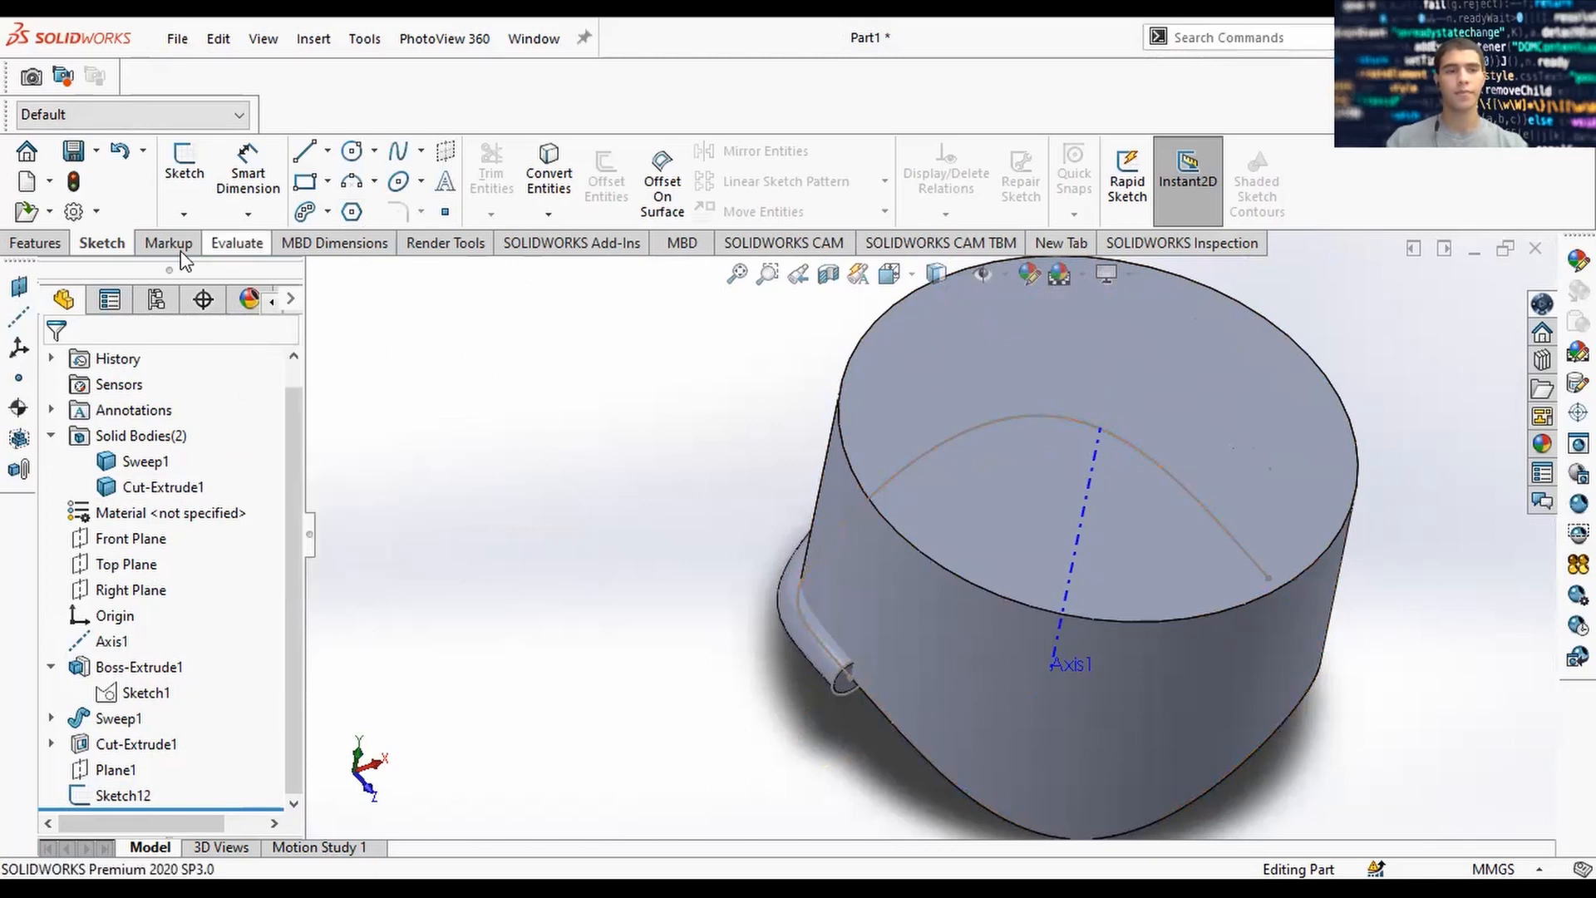
left_click(52, 246)
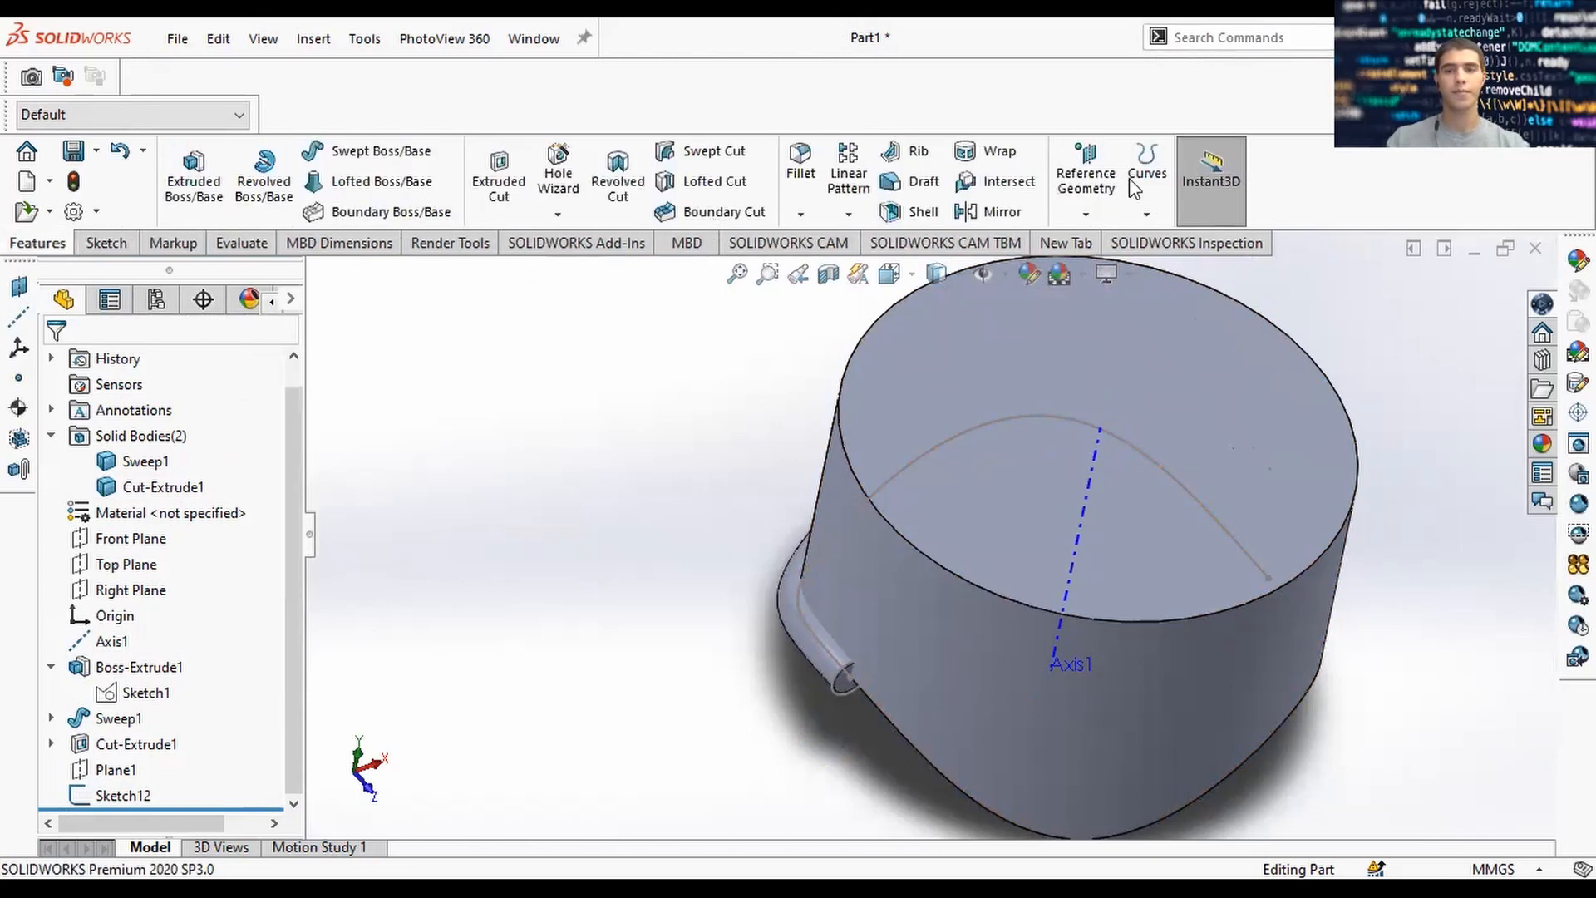
left_click(1085, 174)
left_click(1104, 242)
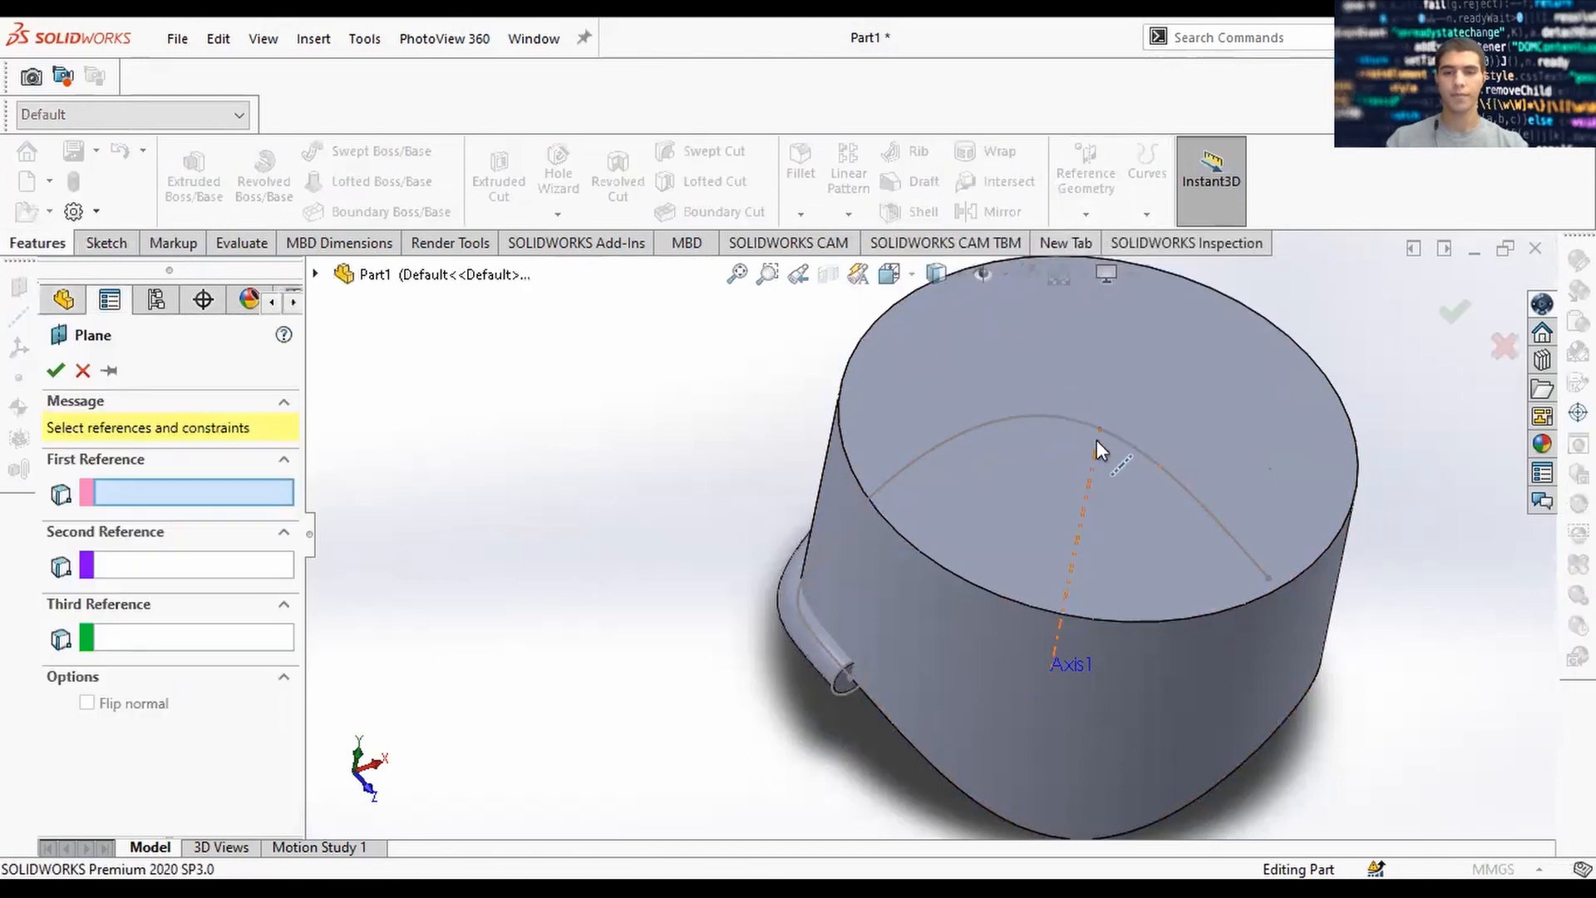
left_click(1096, 440)
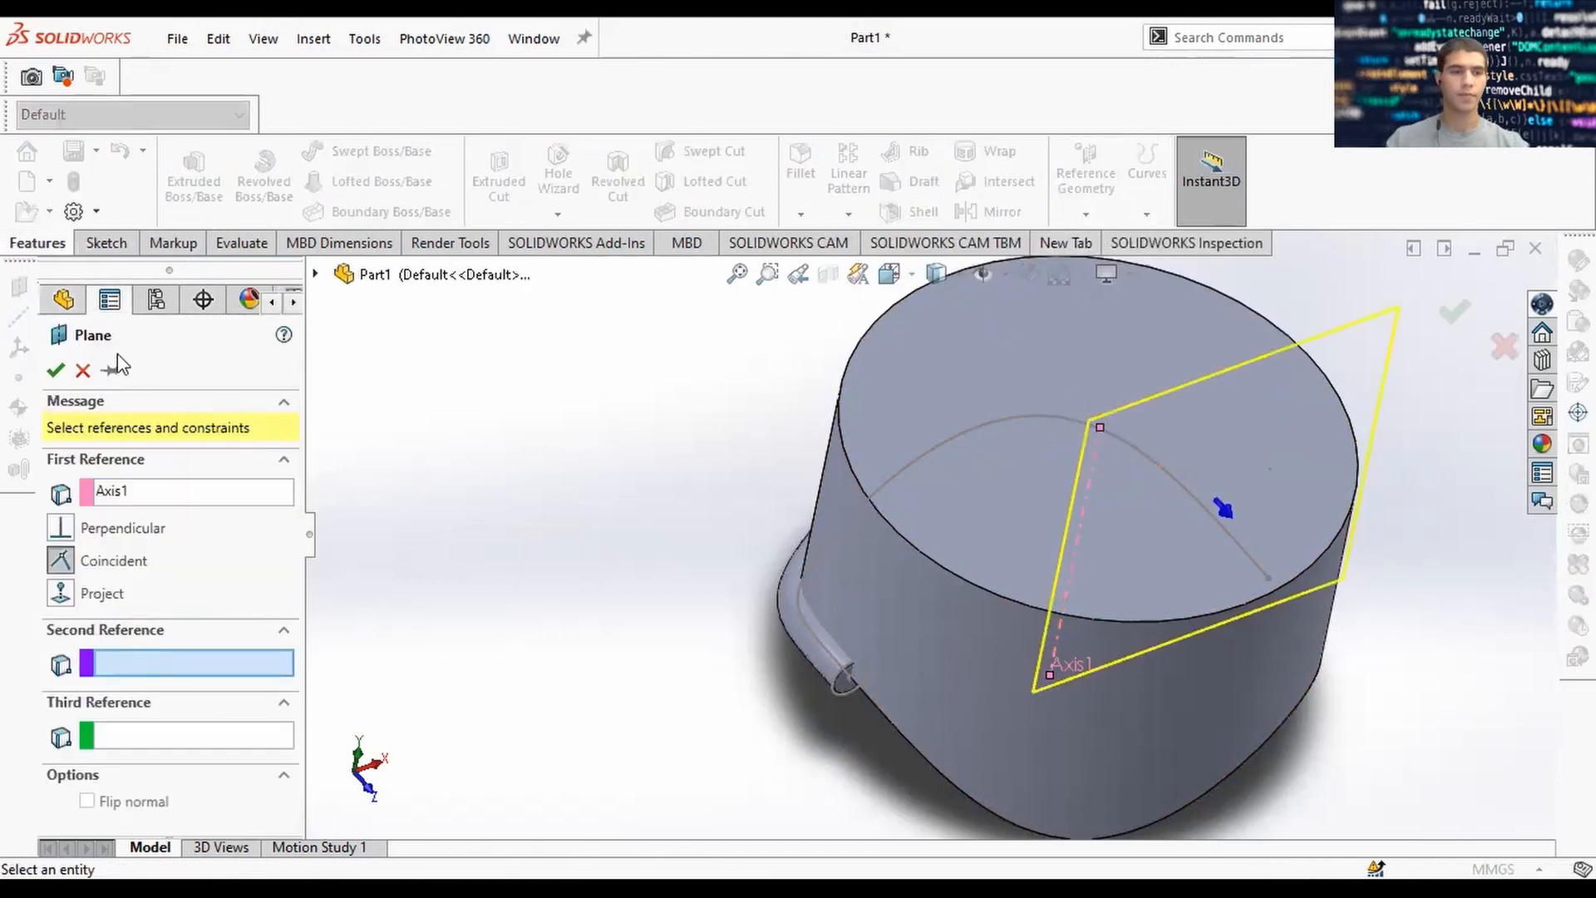
key("c")
left_click(421, 428)
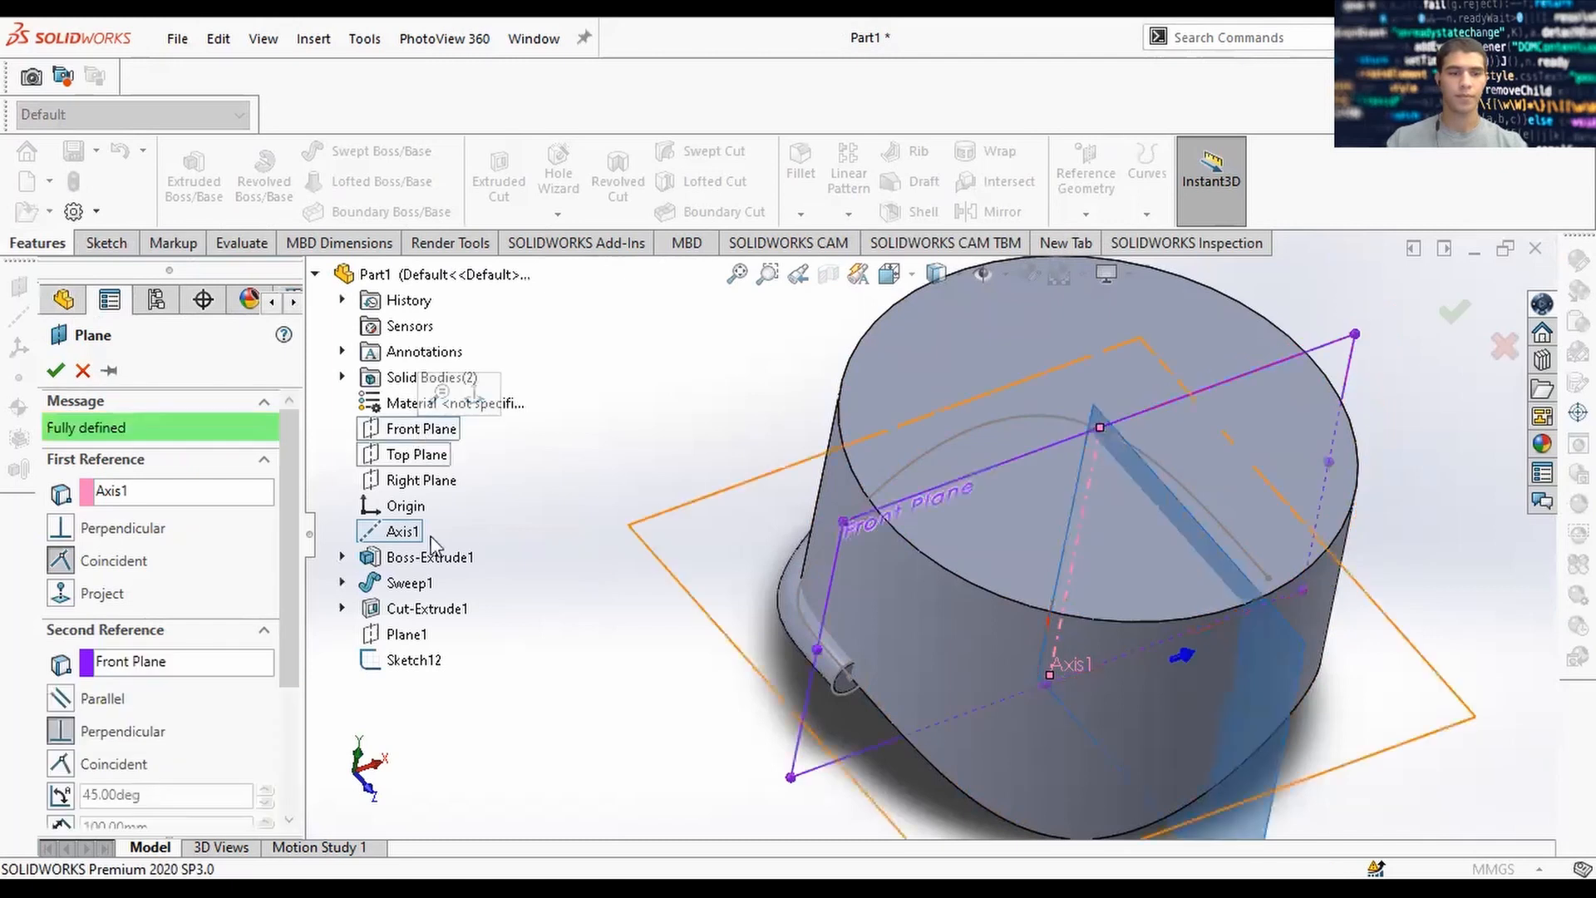
Set the new plane's angle from the Front Plane to 1.5 degrees with the offset flipped, and create it.
scroll(286, 622, "down", 2)
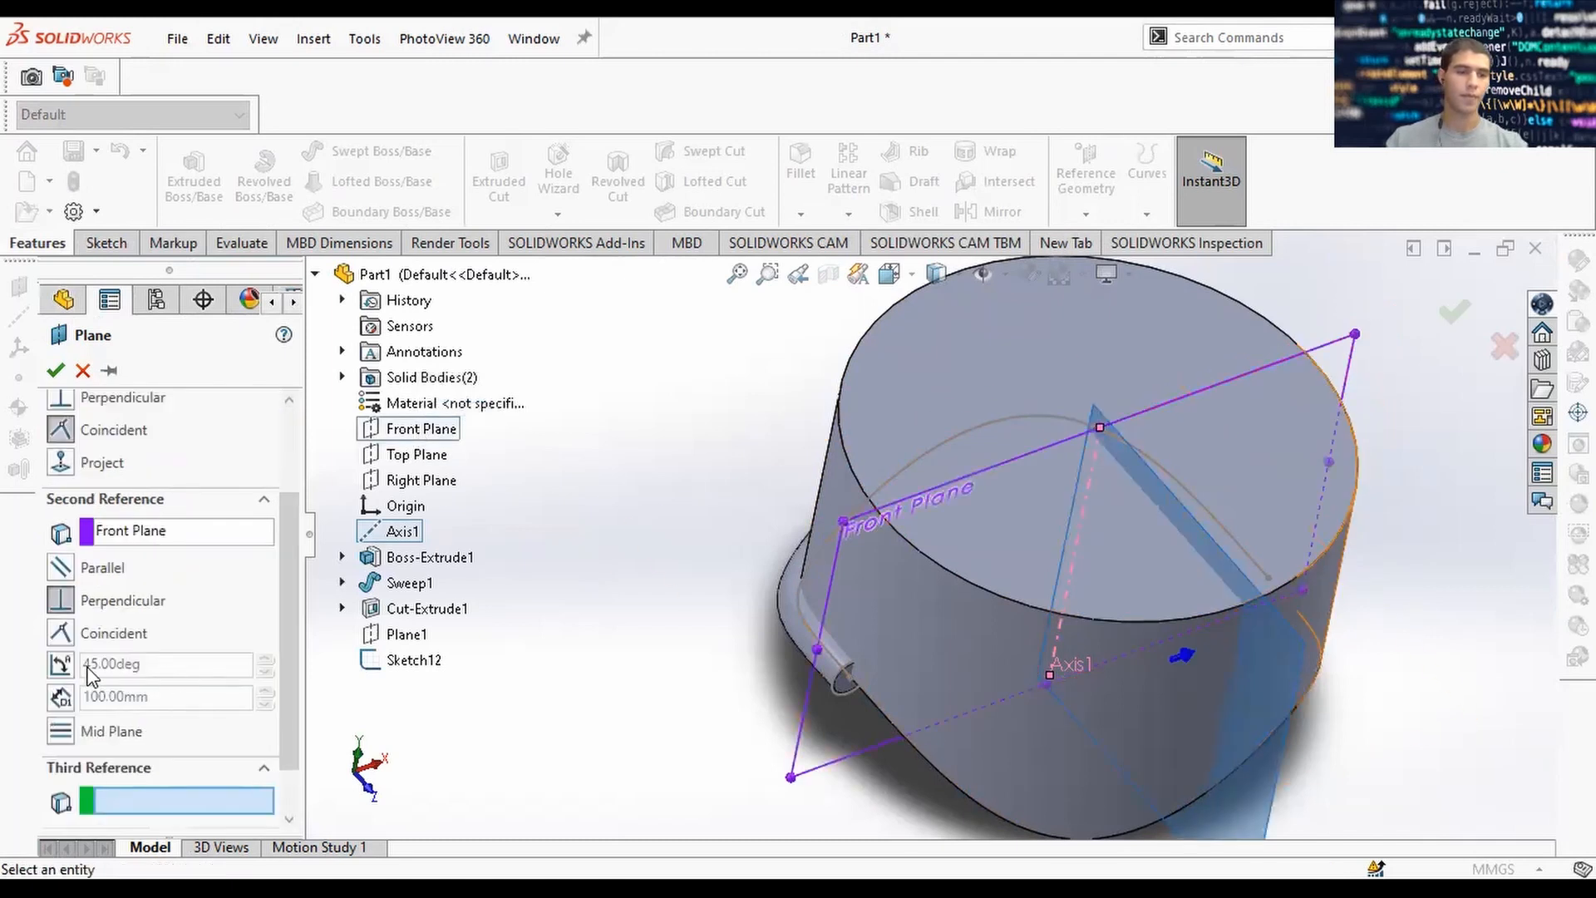
left_click(61, 663)
left_click(178, 665)
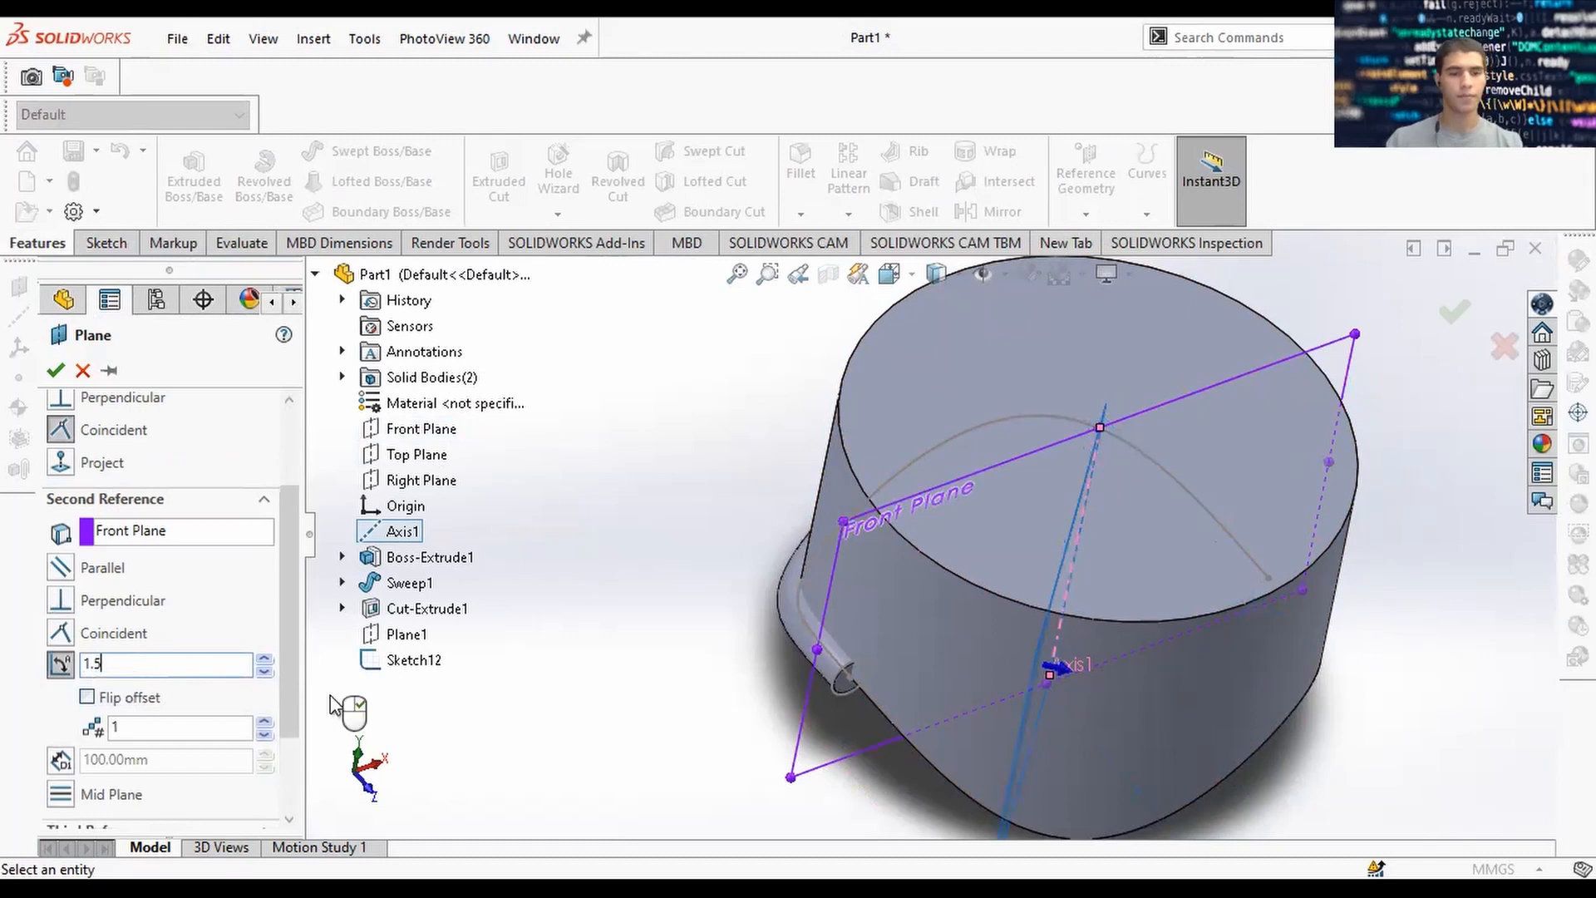
key("Return")
middle_click_drag(606, 577, 620, 673)
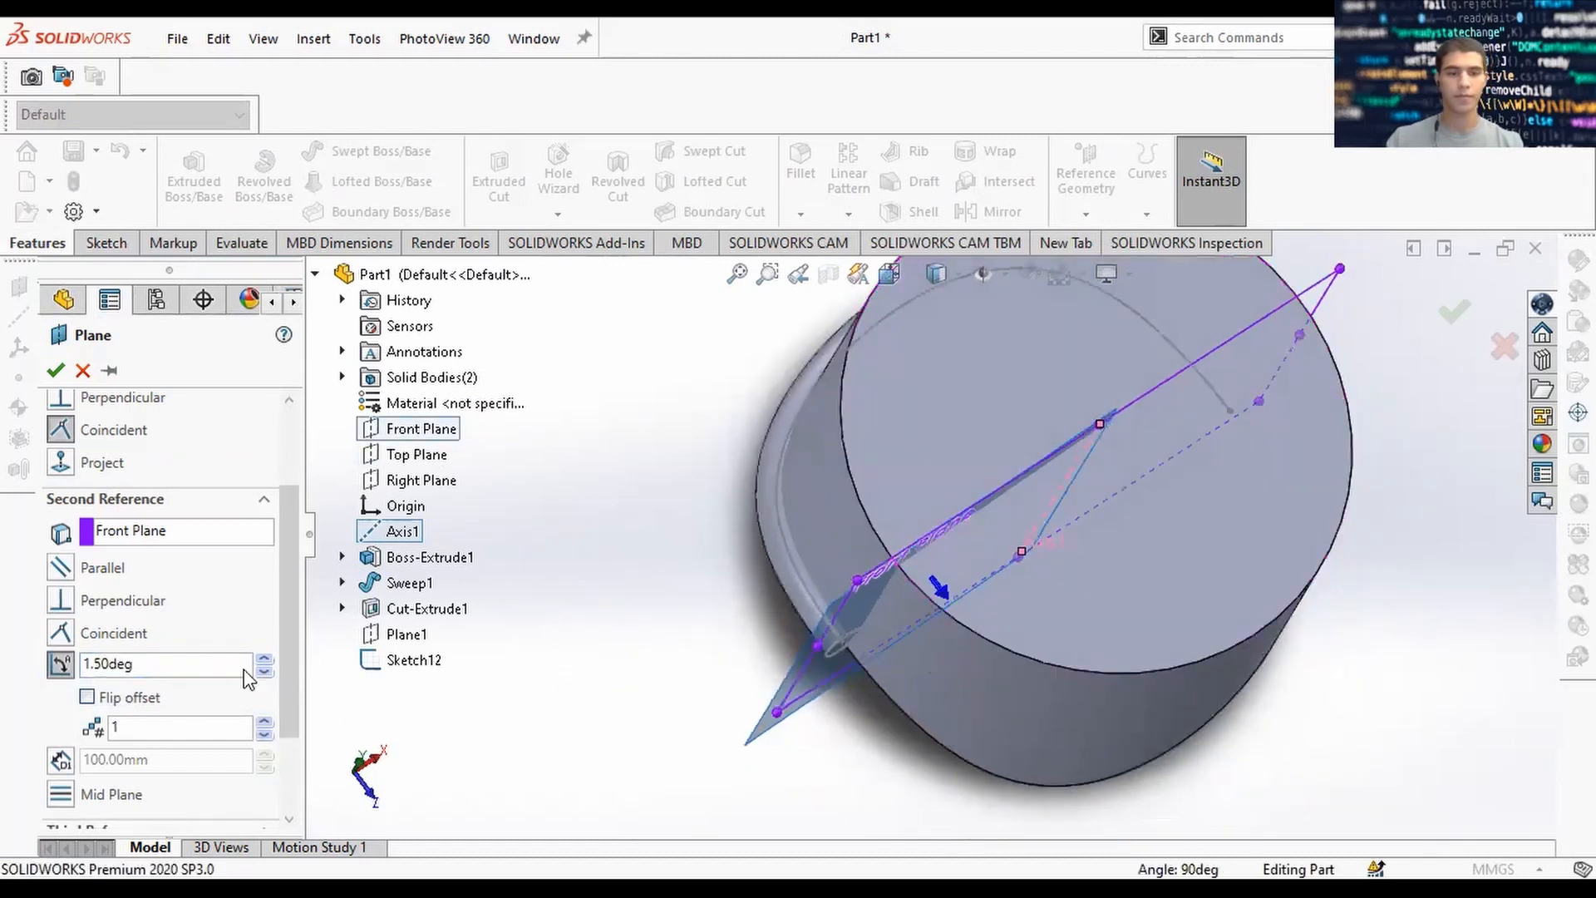
left_click(87, 698)
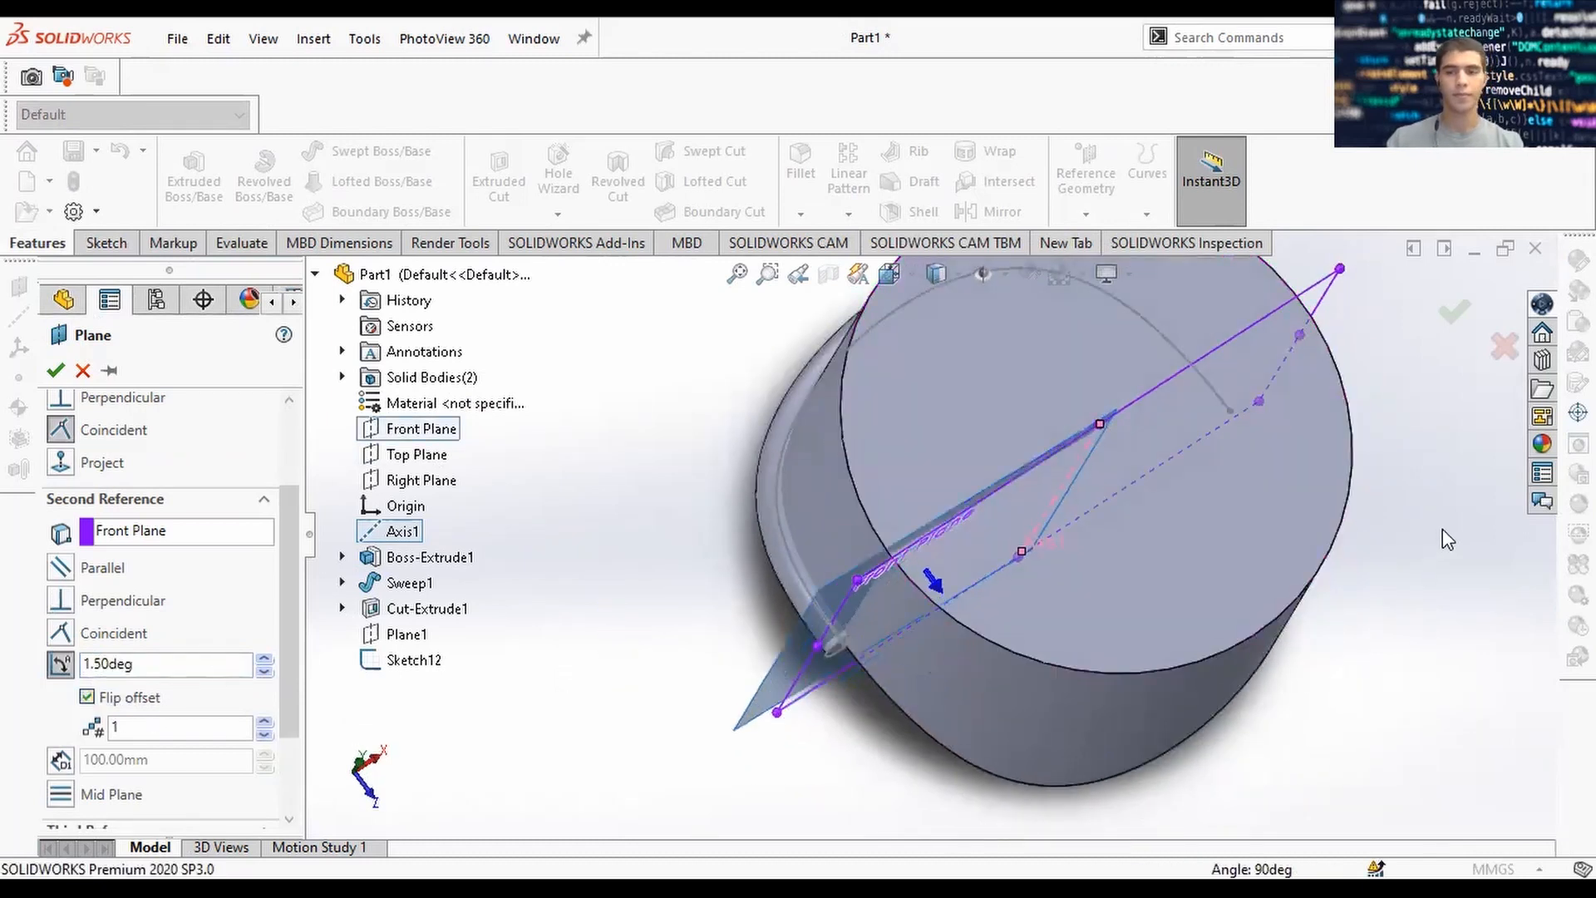
left_click(1454, 314)
middle_click_drag(863, 667, 848, 533)
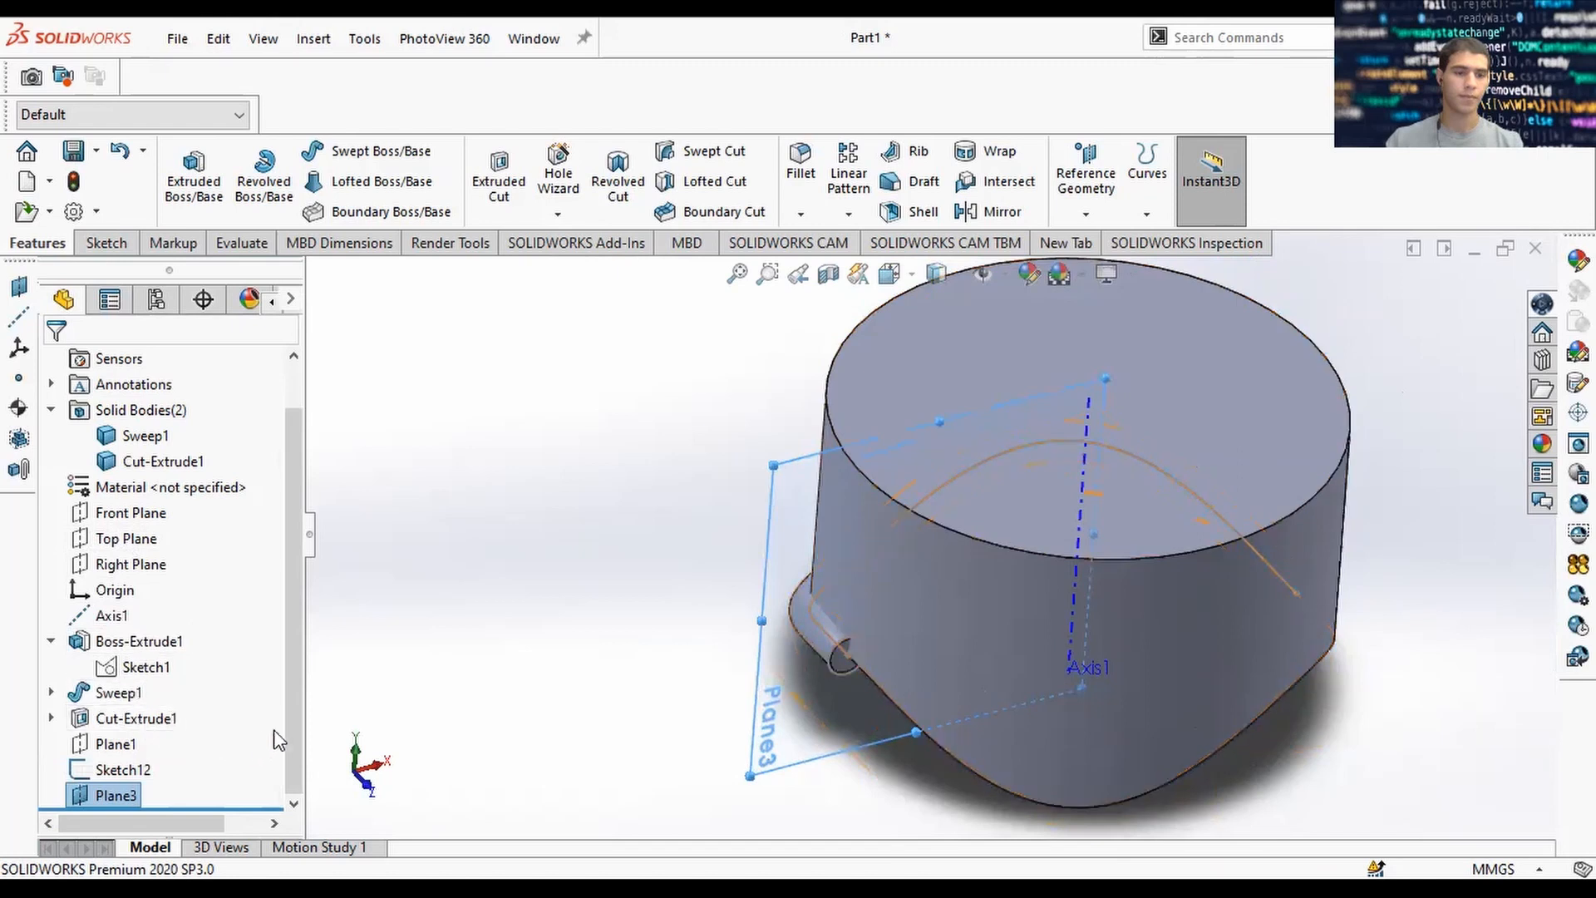
Sketch a circle about 2.1 mm in diameter on the new angled plane, near the open end of the curved tube.
left_click(459, 670)
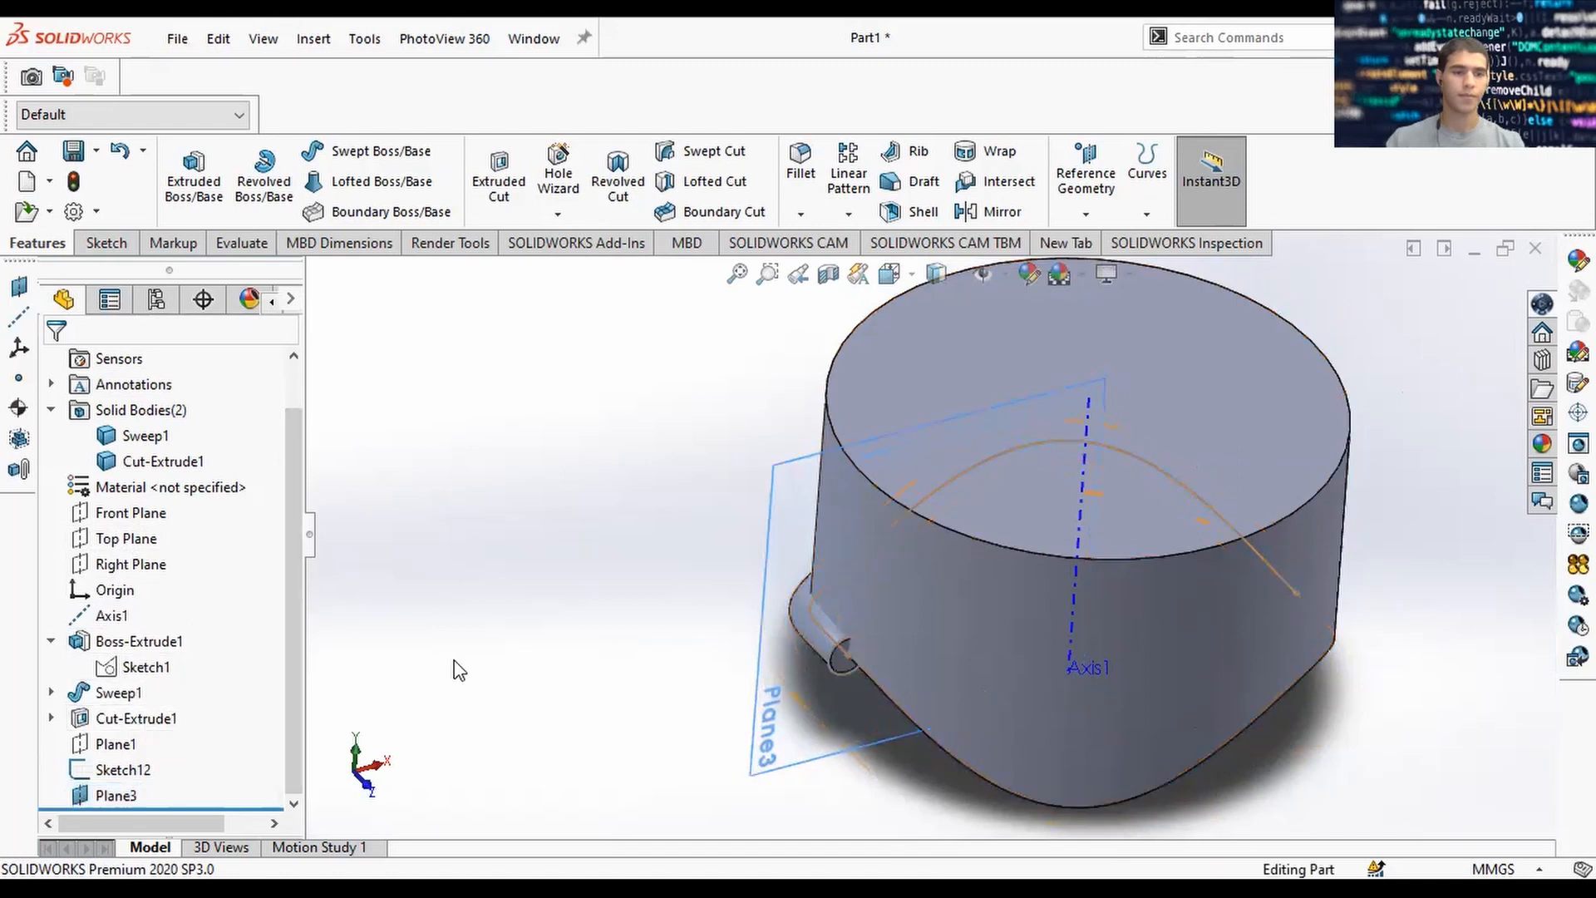
left_click(778, 722)
left_click(103, 242)
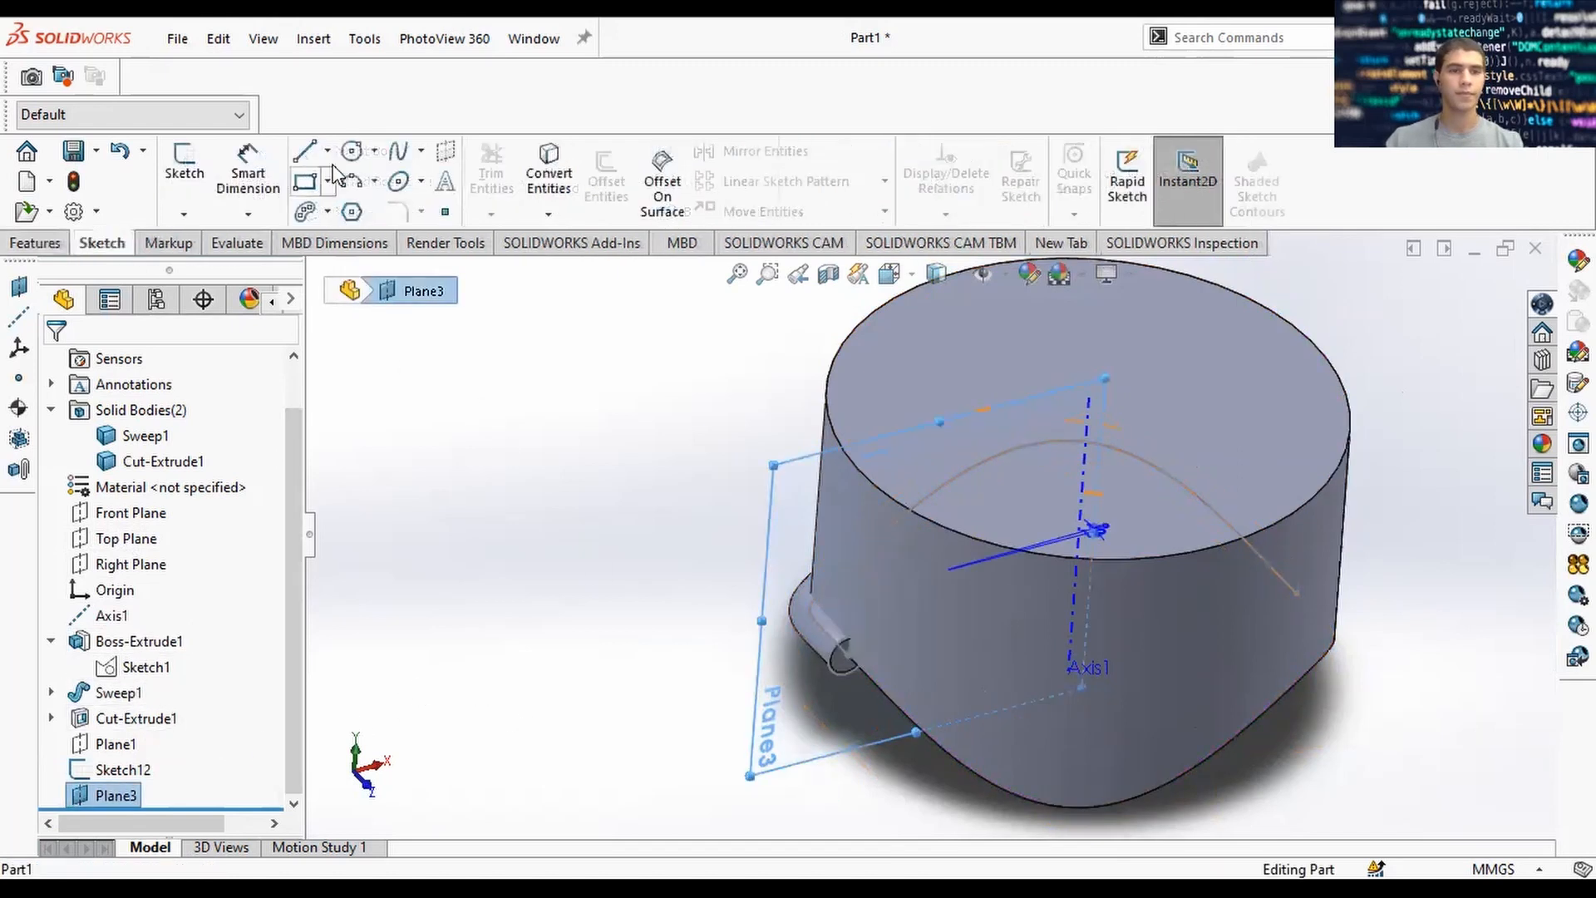
left_click(352, 151)
scroll(881, 623, "down", 5)
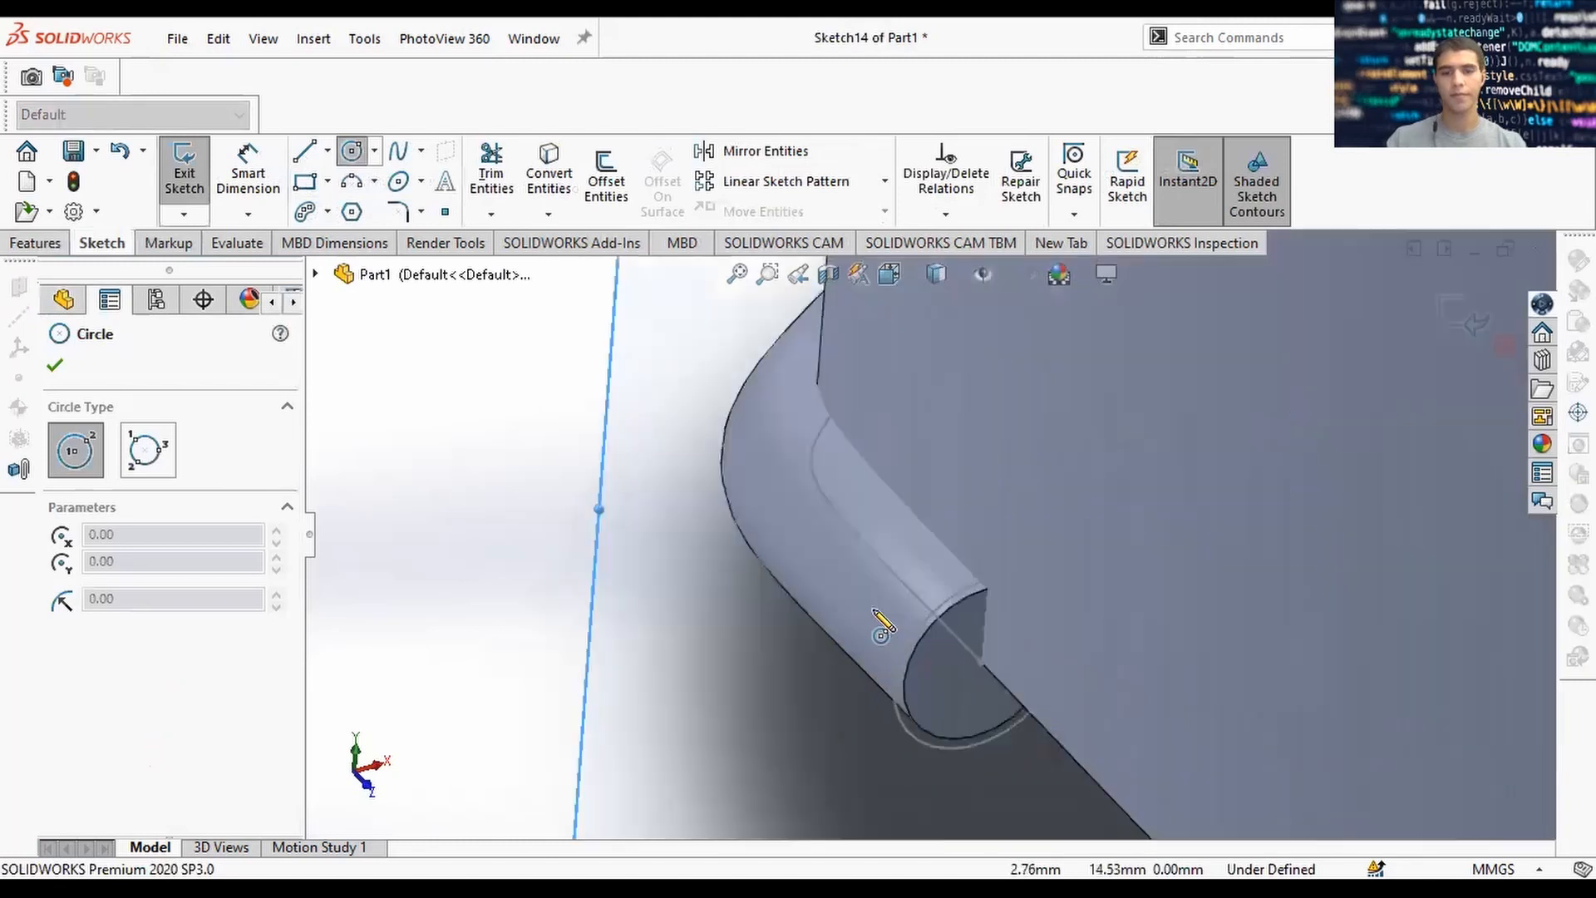
left_click(882, 564)
left_click(937, 614)
key("Escape")
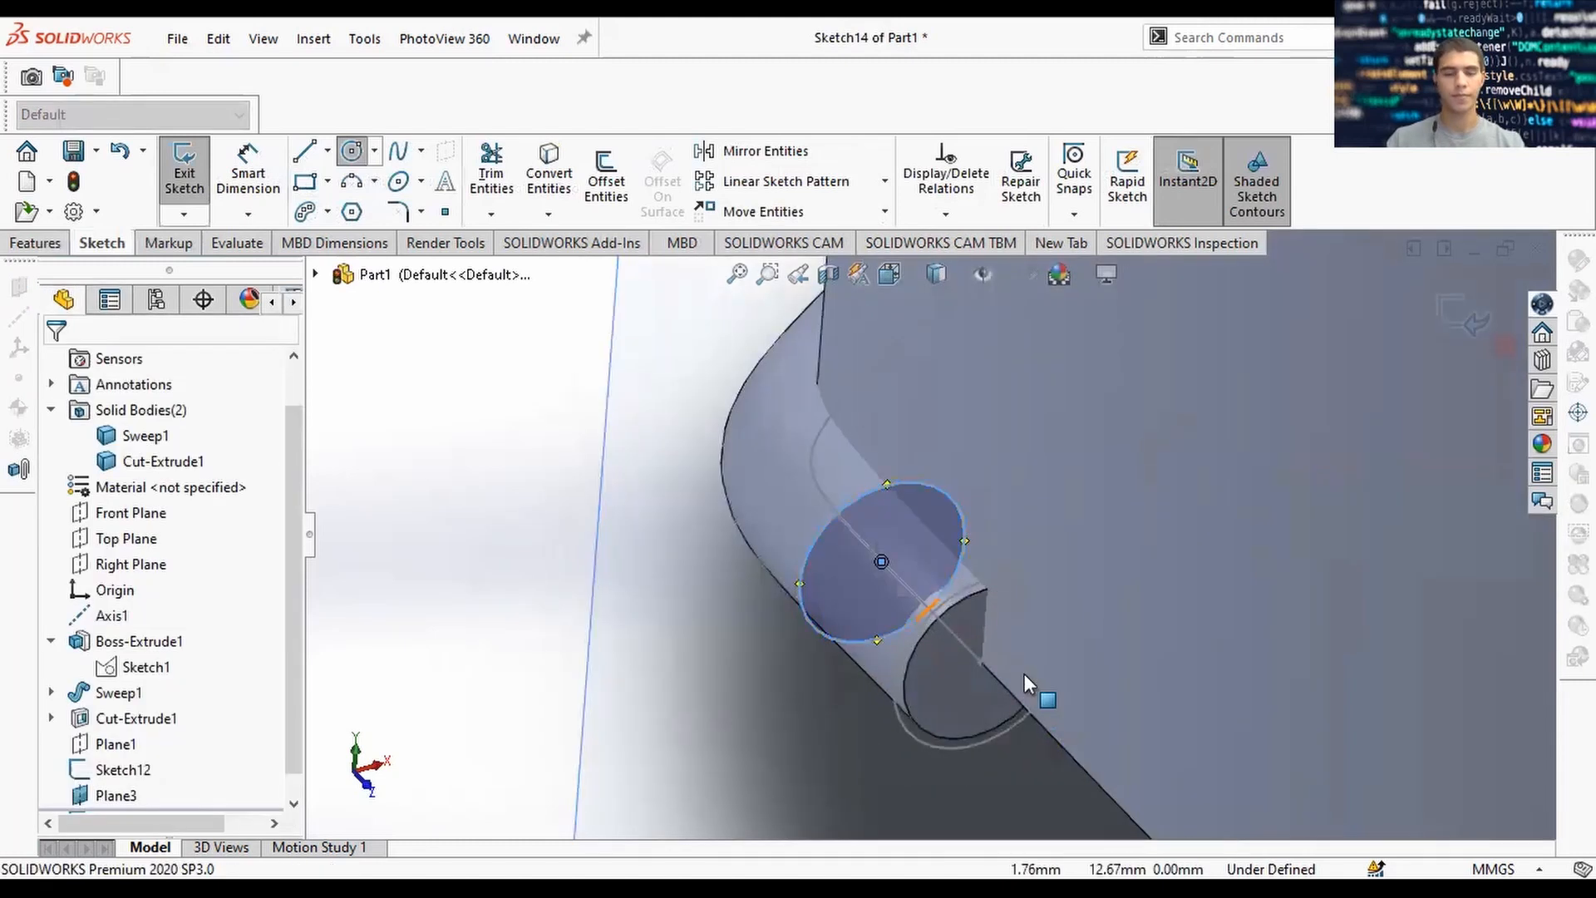
Set the circle's diameter to 2 mm.
key("d")
left_click(800, 581)
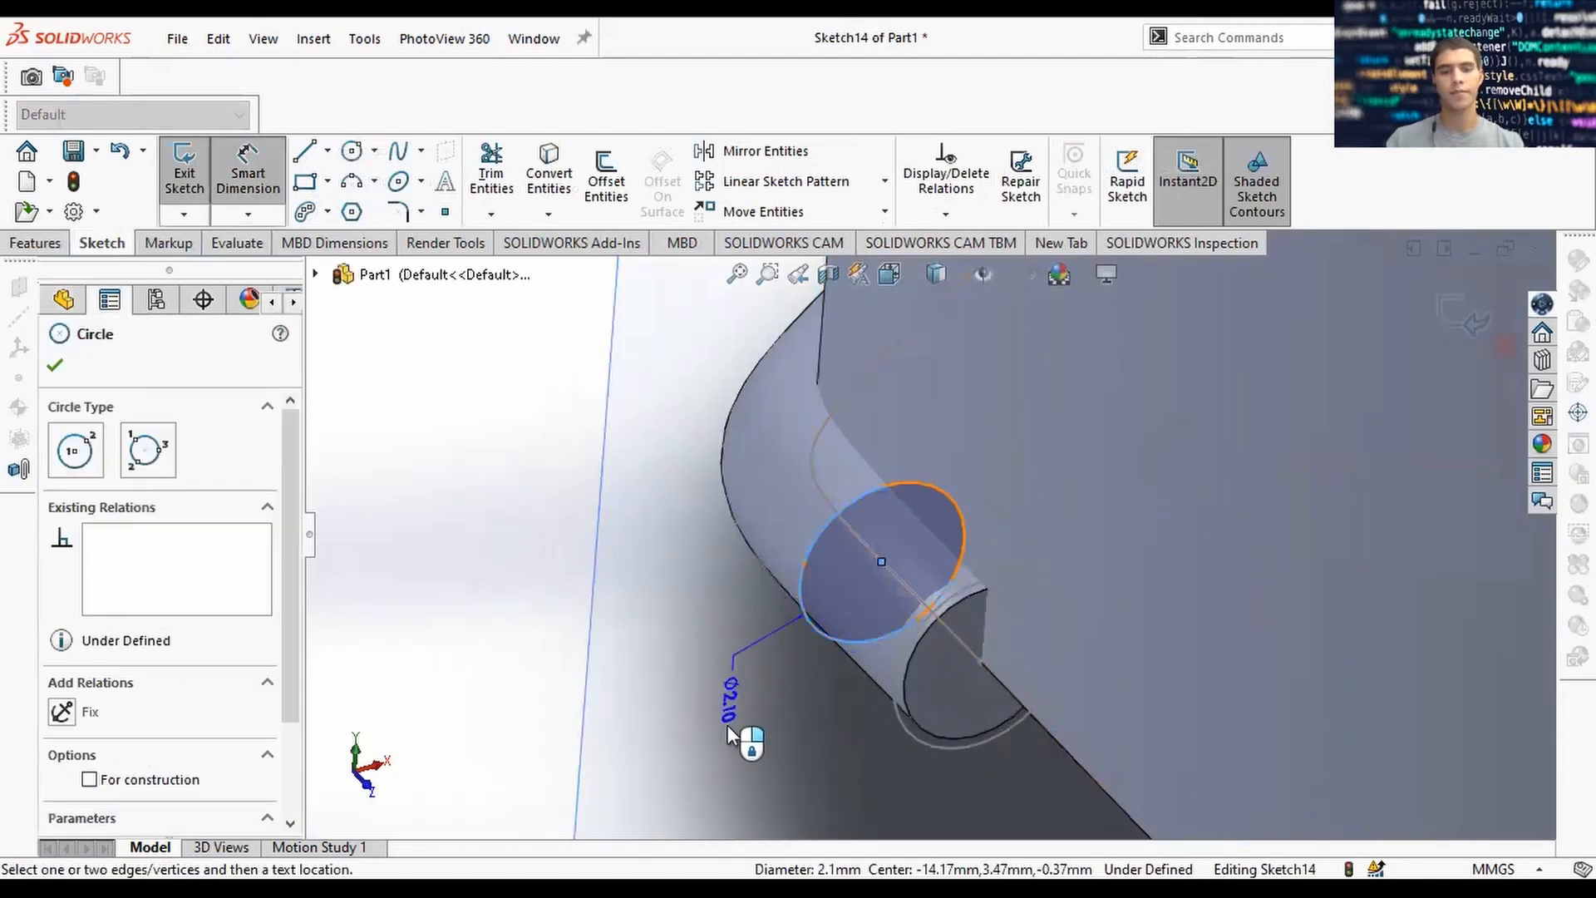
left_click(728, 730)
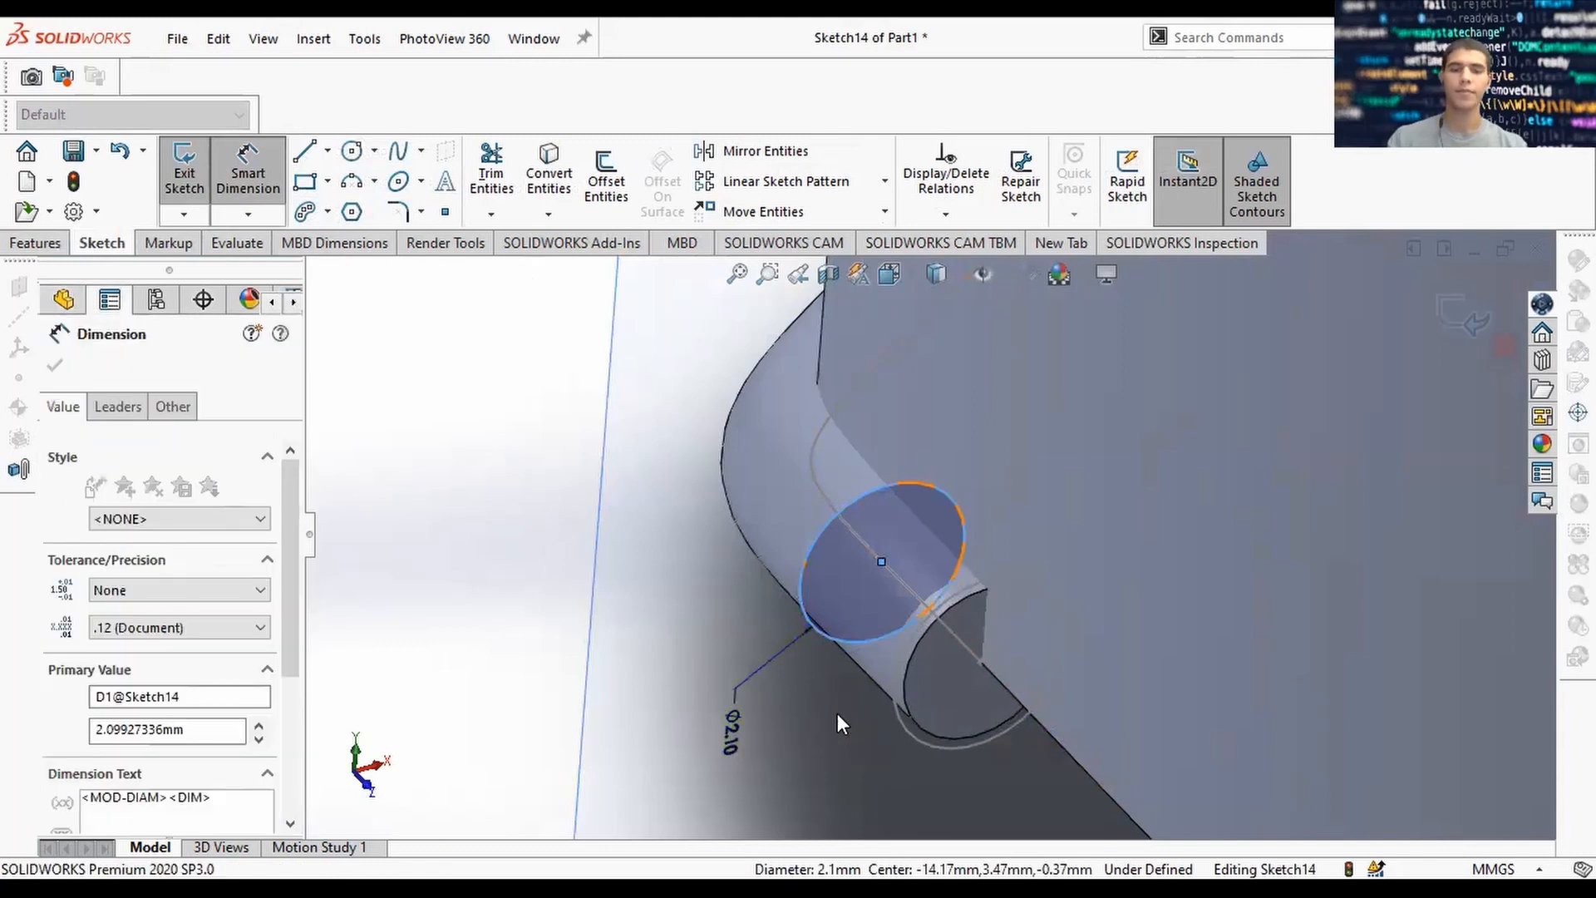
type("2")
key("Return")
key("Escape")
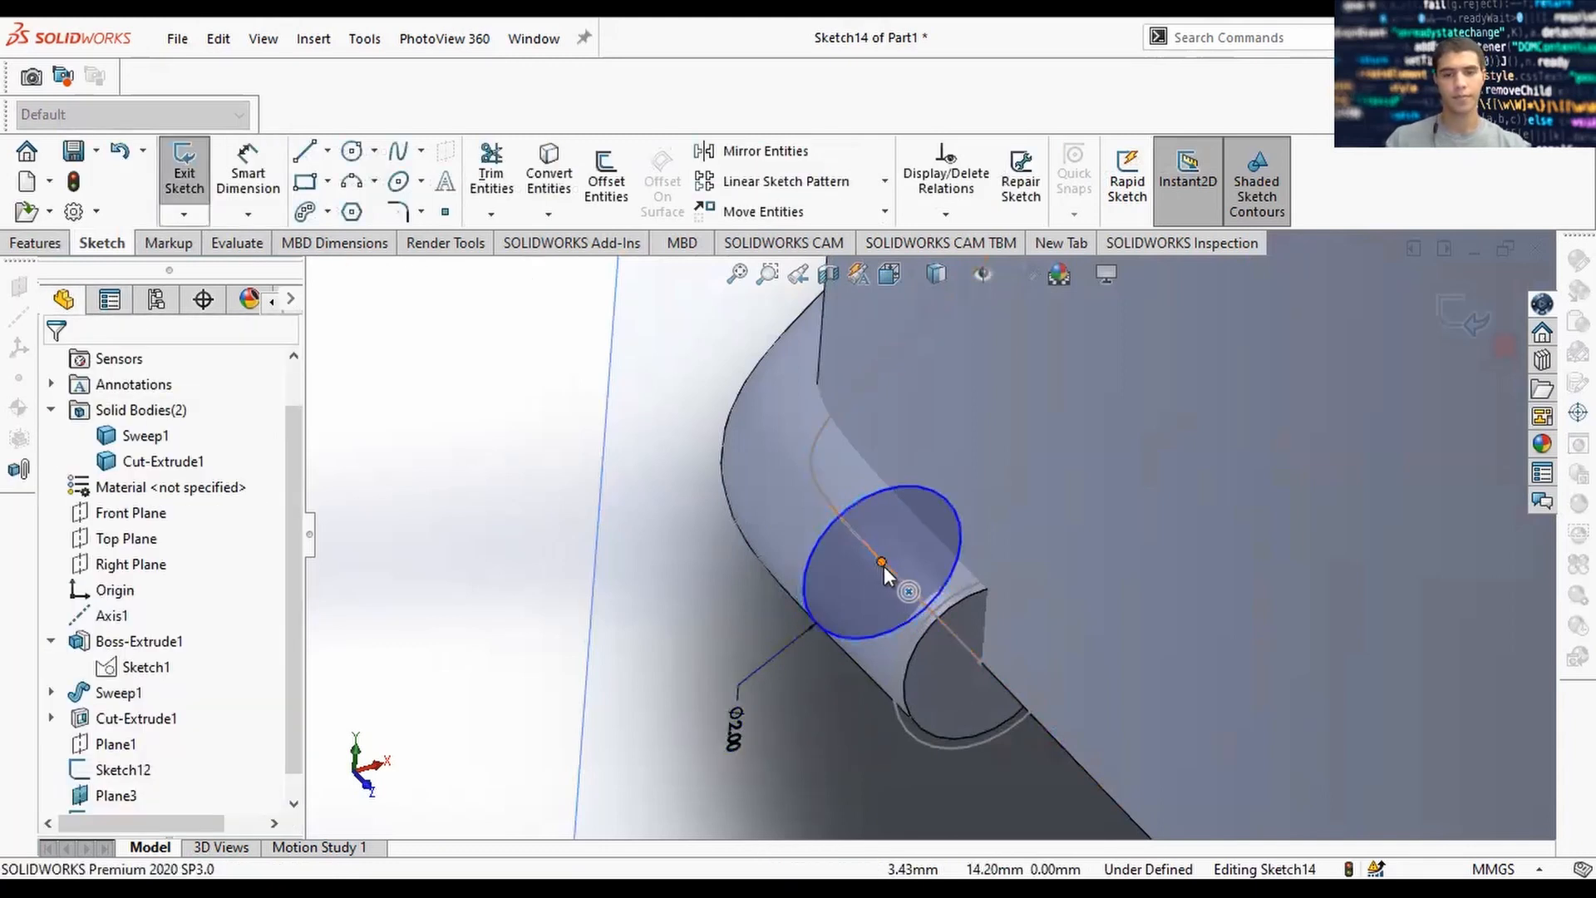
Make the circle's center coincident with the equation curve of the sweep path.
left_click(882, 562)
left_click(893, 572, "ctrl")
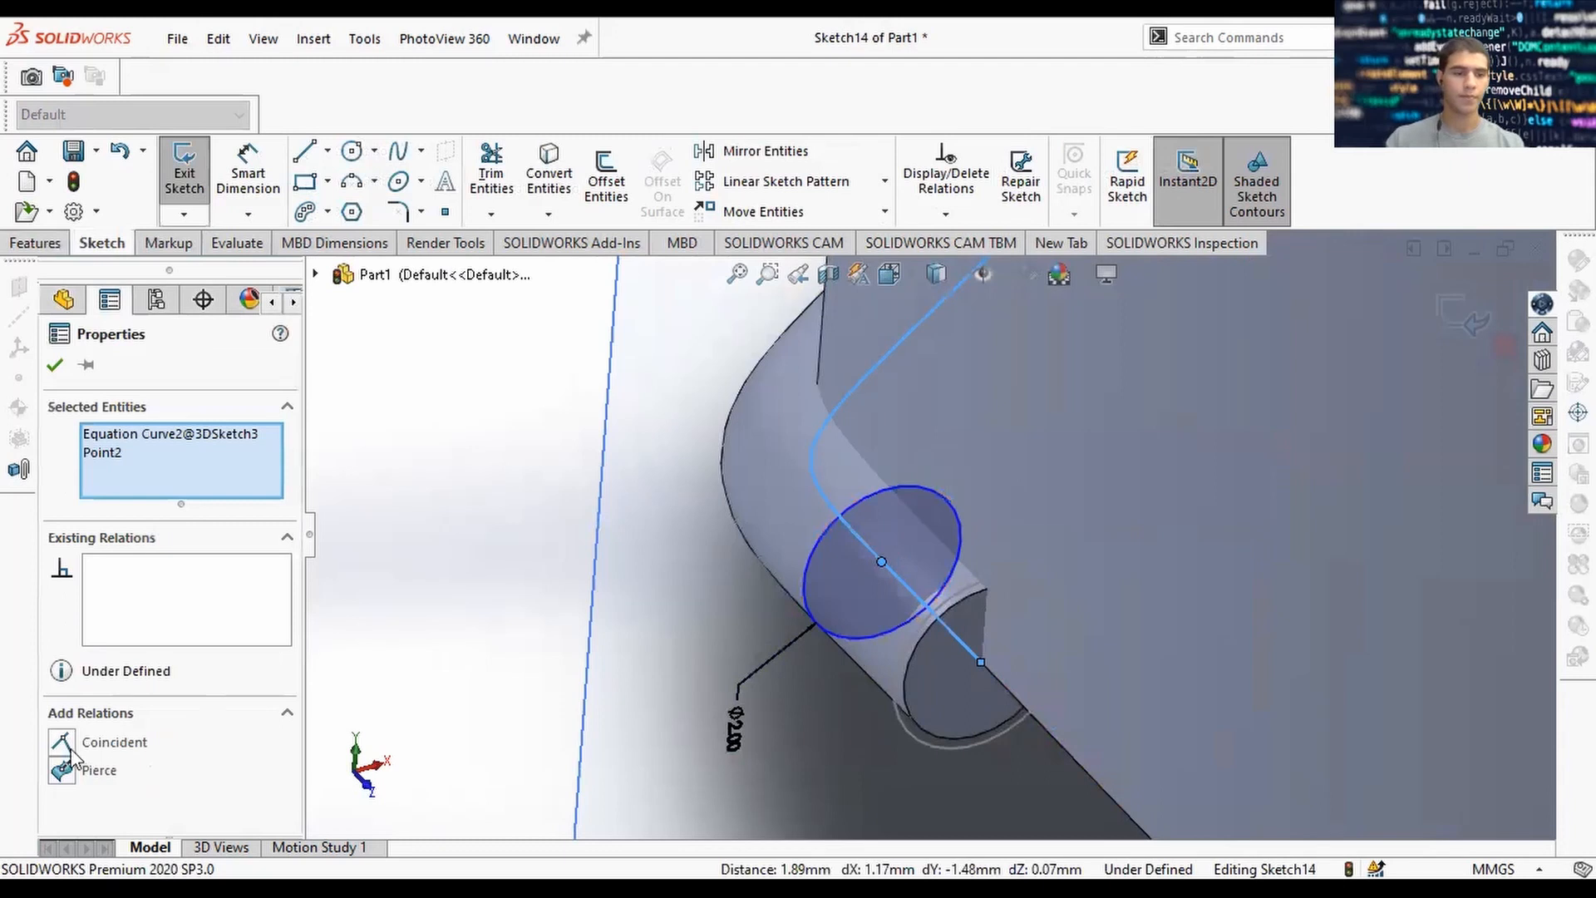
left_click(65, 743)
Examine the circle's position and orientation relative to the tube end and the path curve from several angles.
scroll(877, 569, "up", 5)
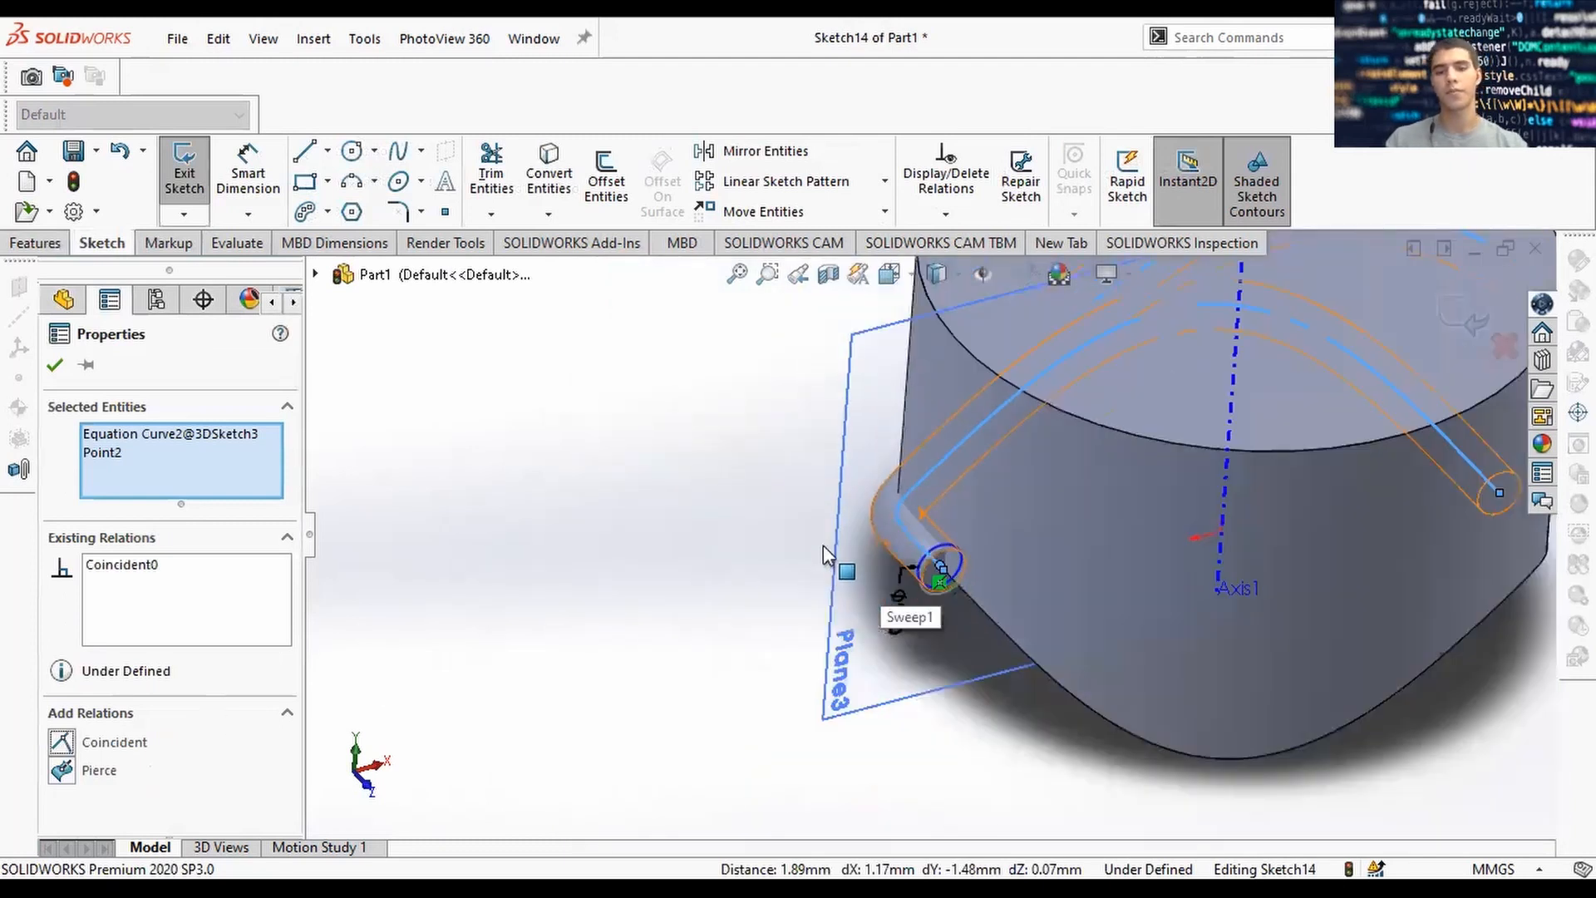
scroll(823, 546, "down", 3)
middle_click_drag(823, 546, 892, 572)
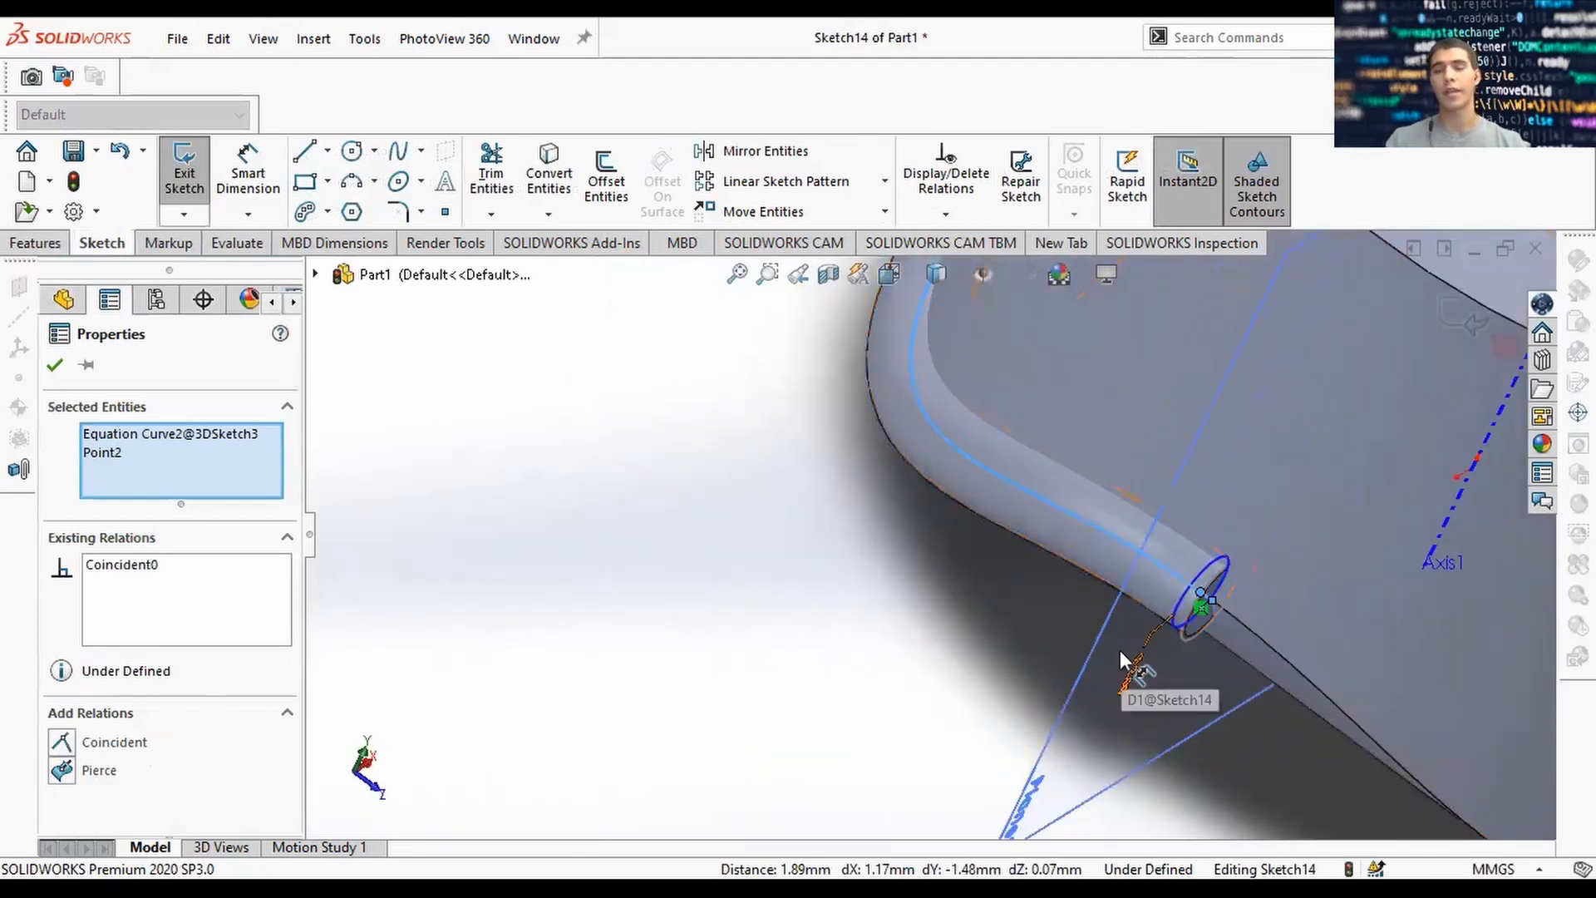
scroll(1139, 647, "up", 2)
scroll(1189, 628, "down", 3)
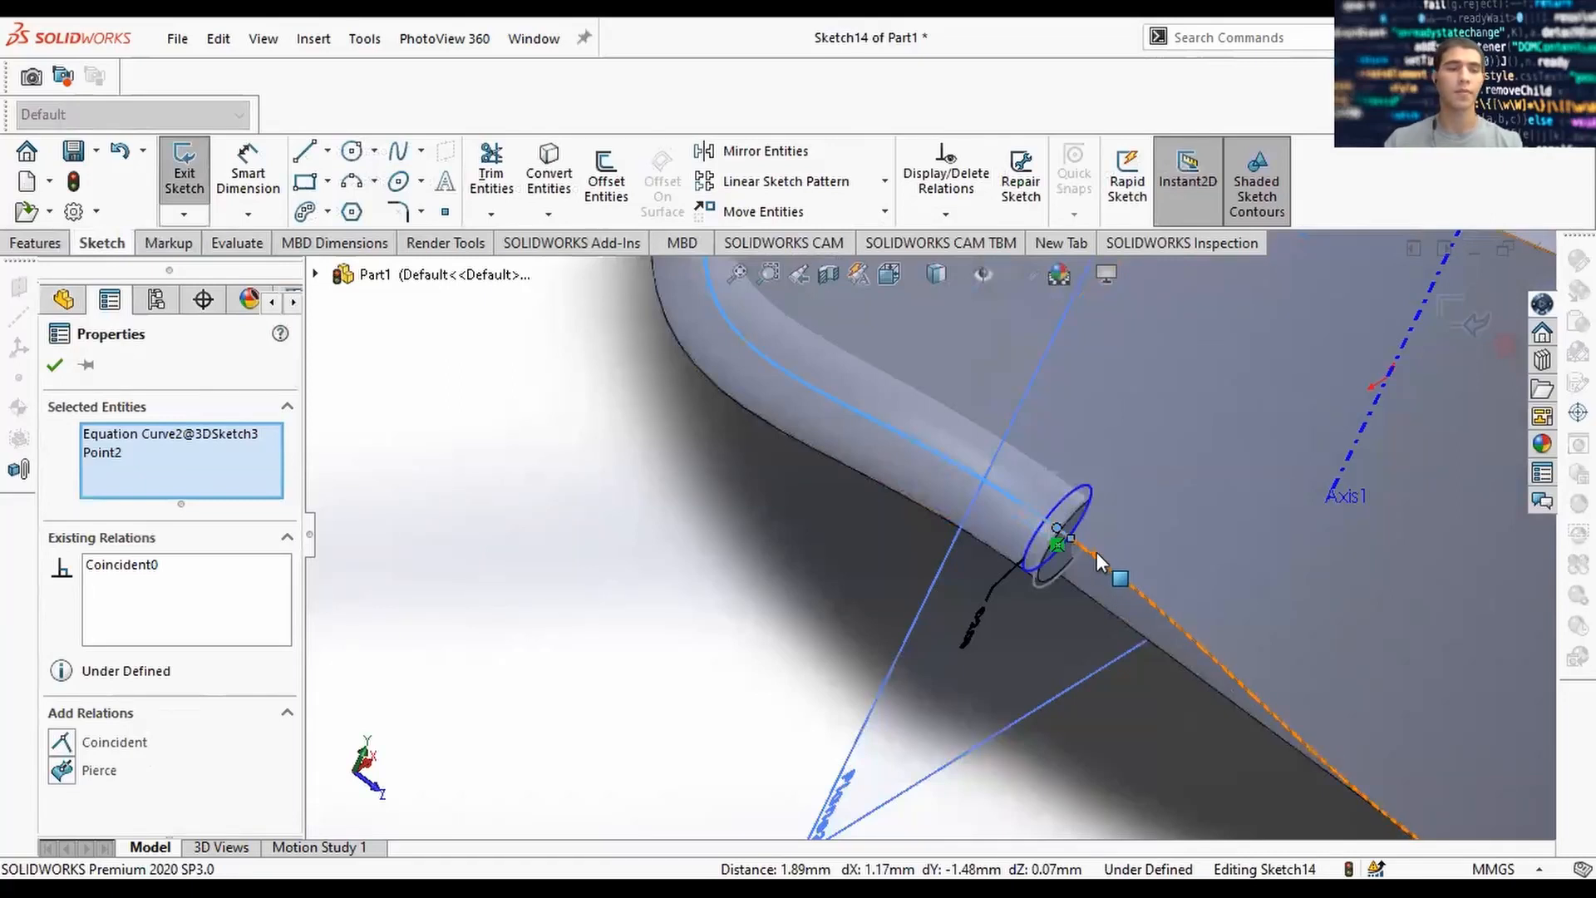
middle_click_drag(1097, 559, 989, 542)
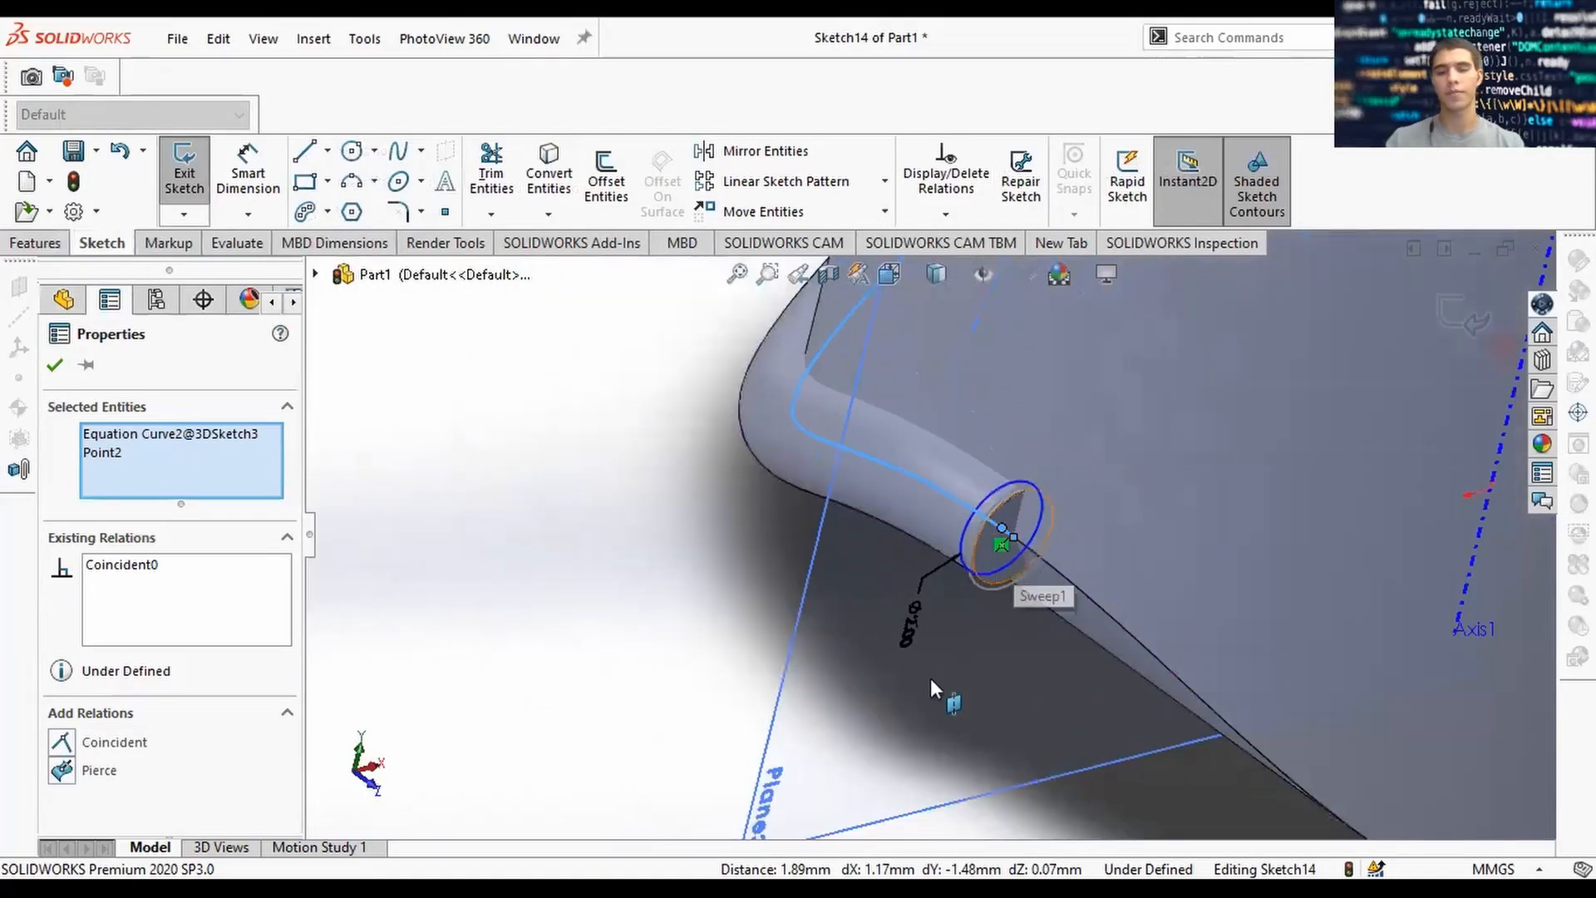
scroll(810, 742, "up", 2)
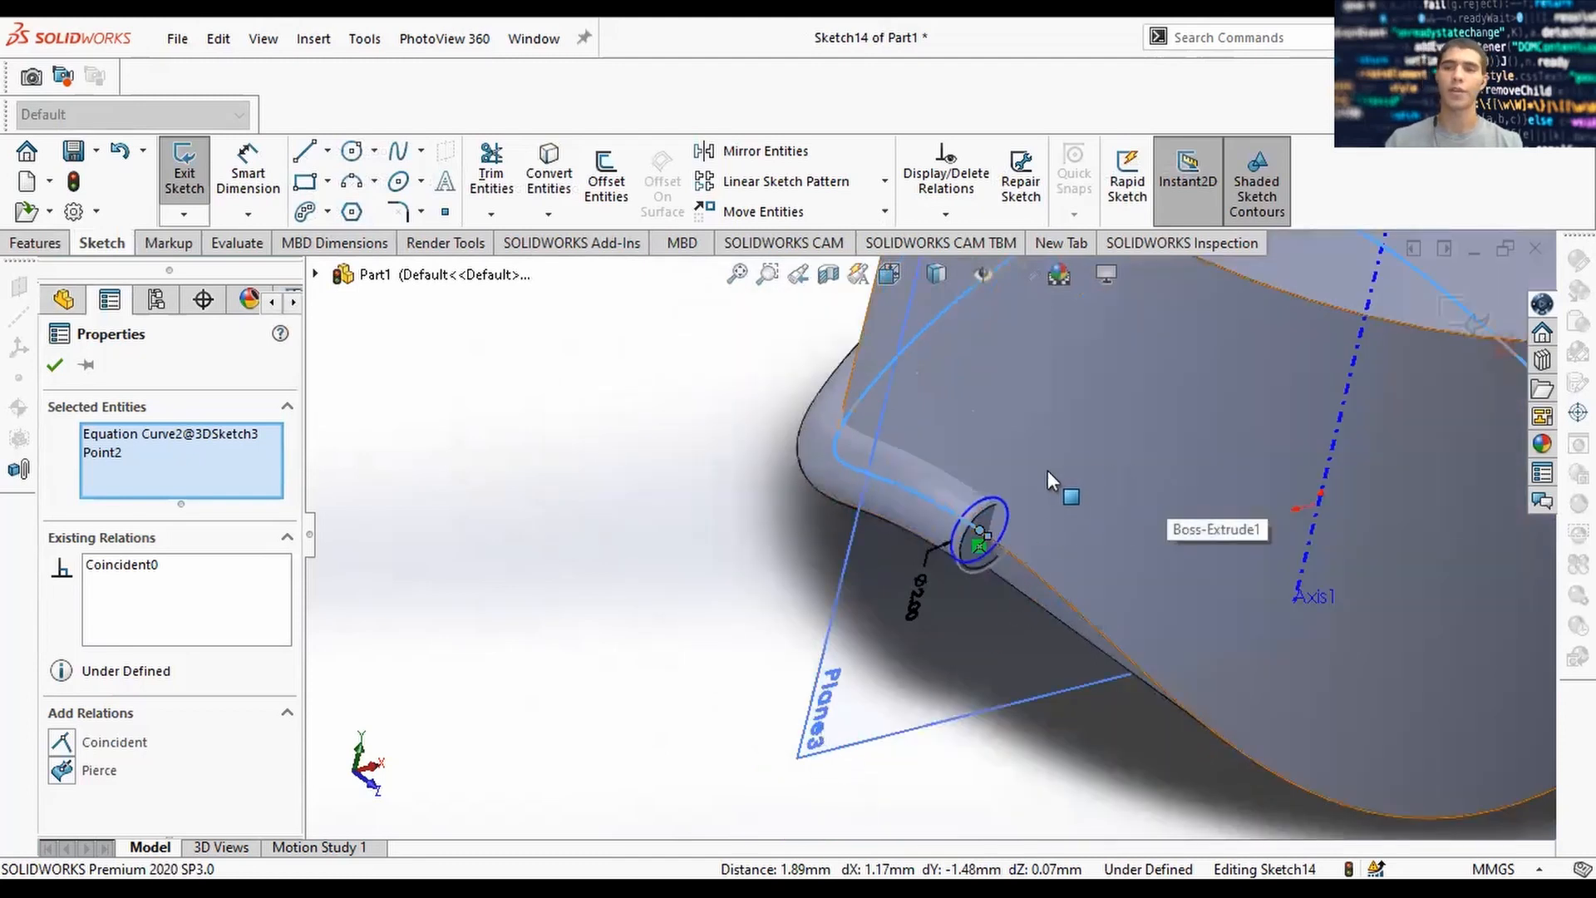
scroll(1023, 488, "down", 2)
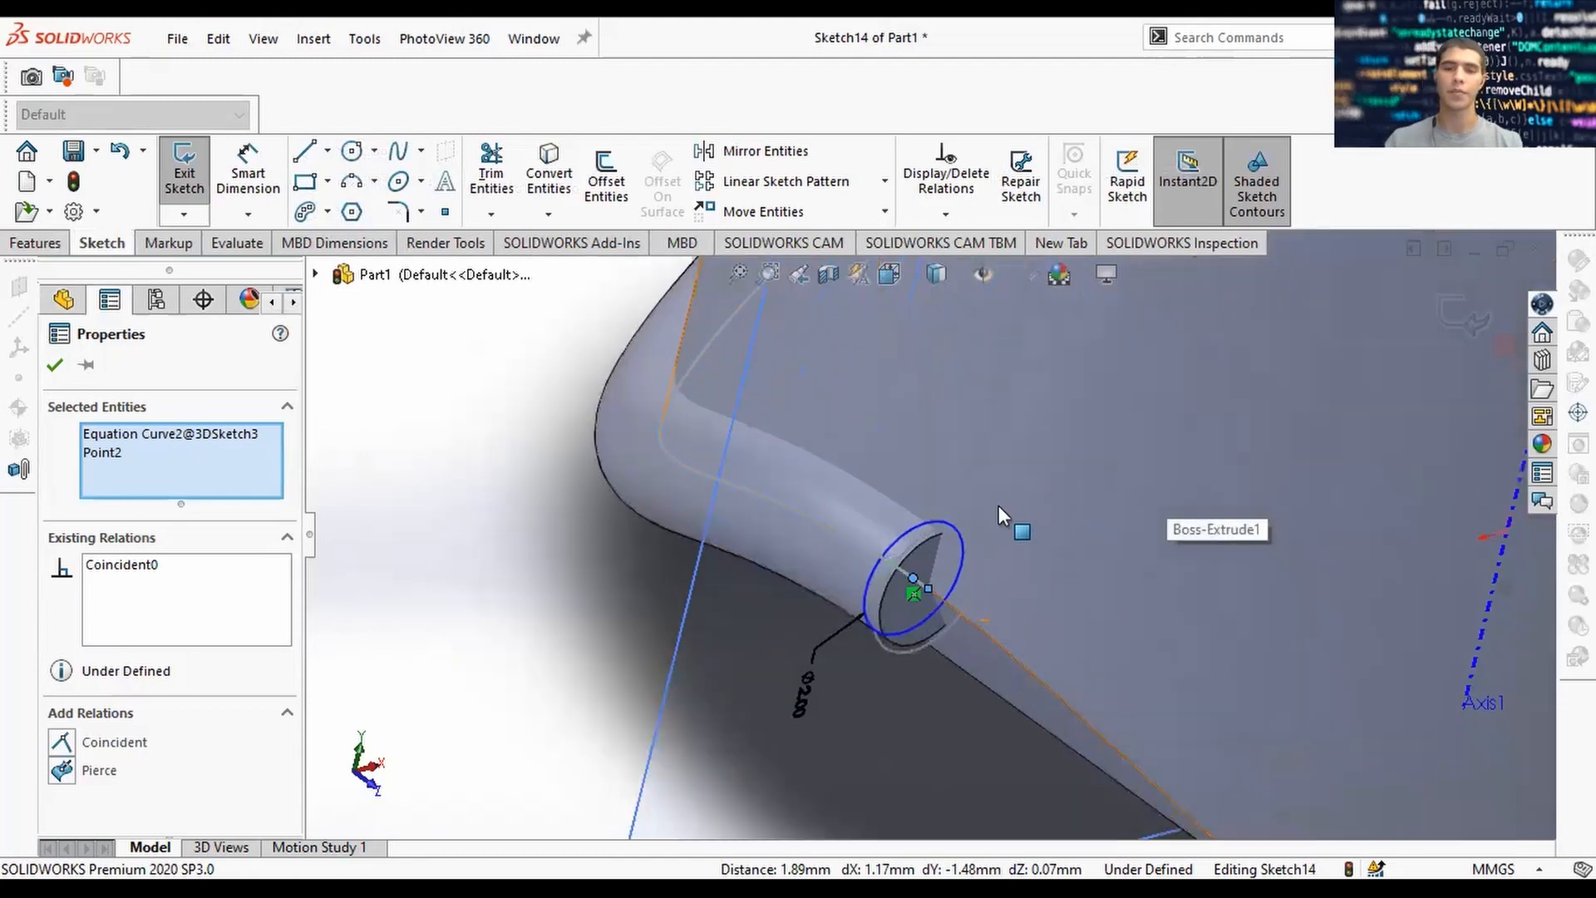
left_click(56, 369)
middle_click_drag(910, 586, 978, 623)
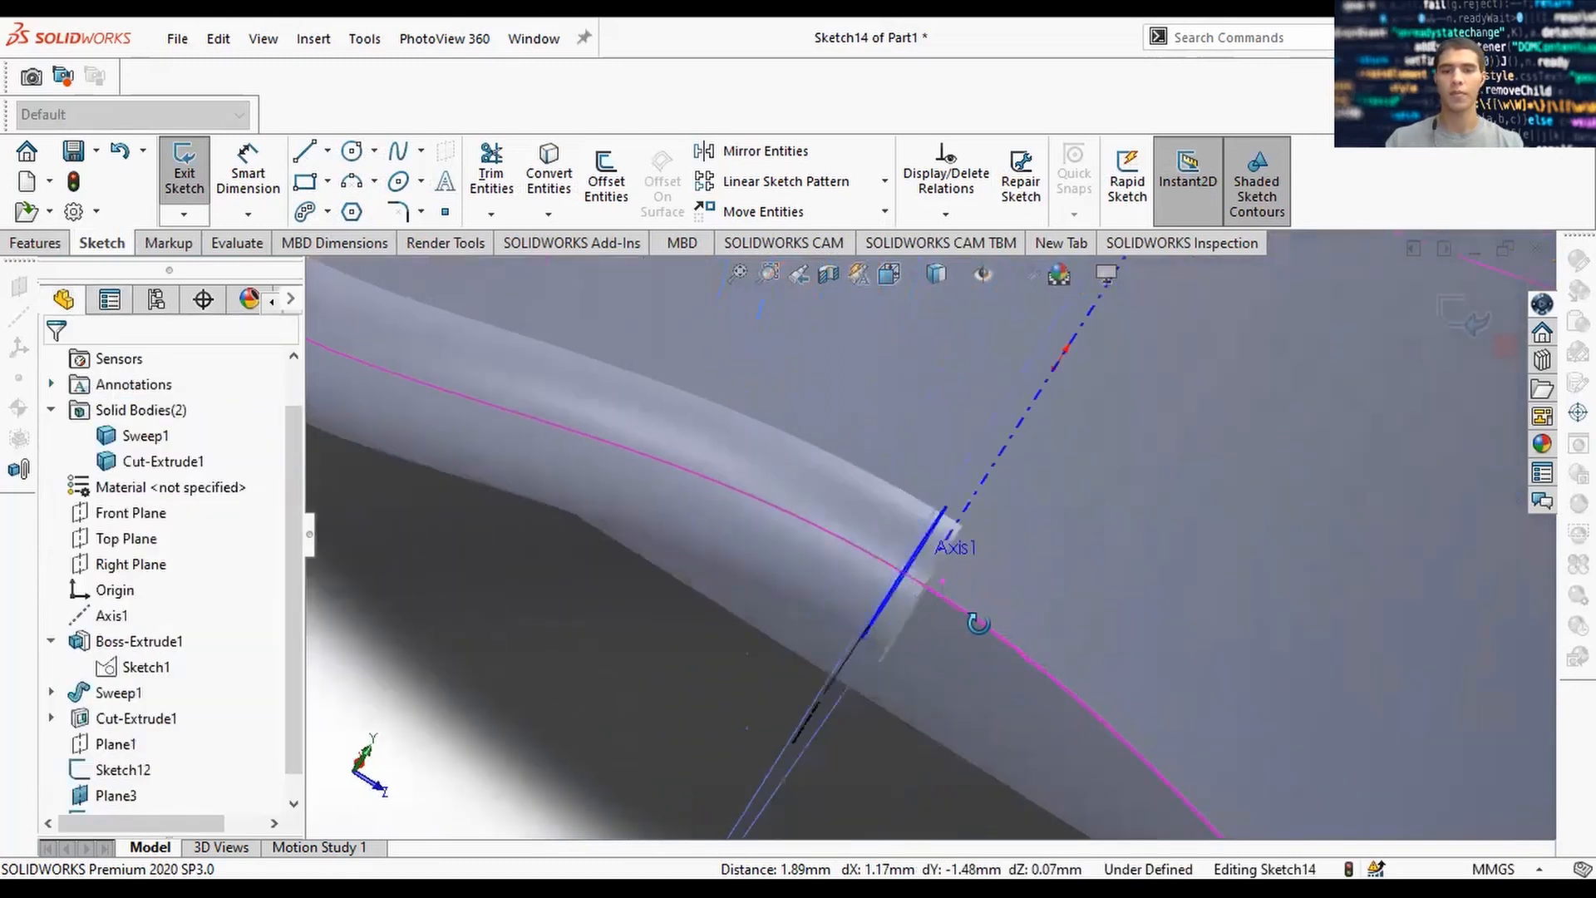
left_click(906, 567)
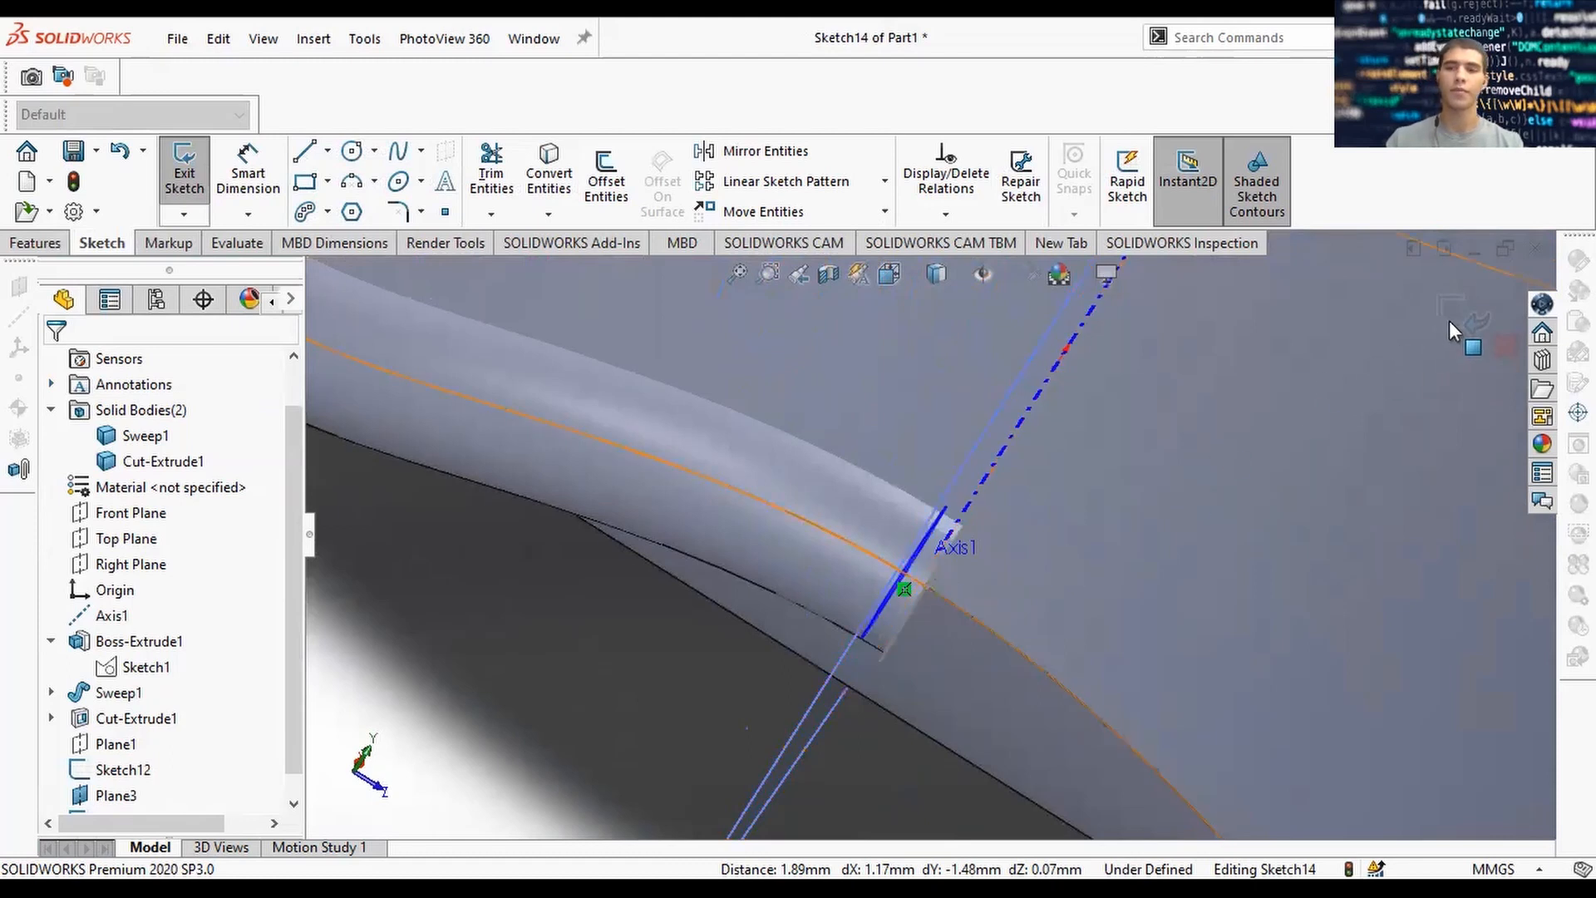
Exit the circle sketch and hide Plane3.
left_click(1472, 324)
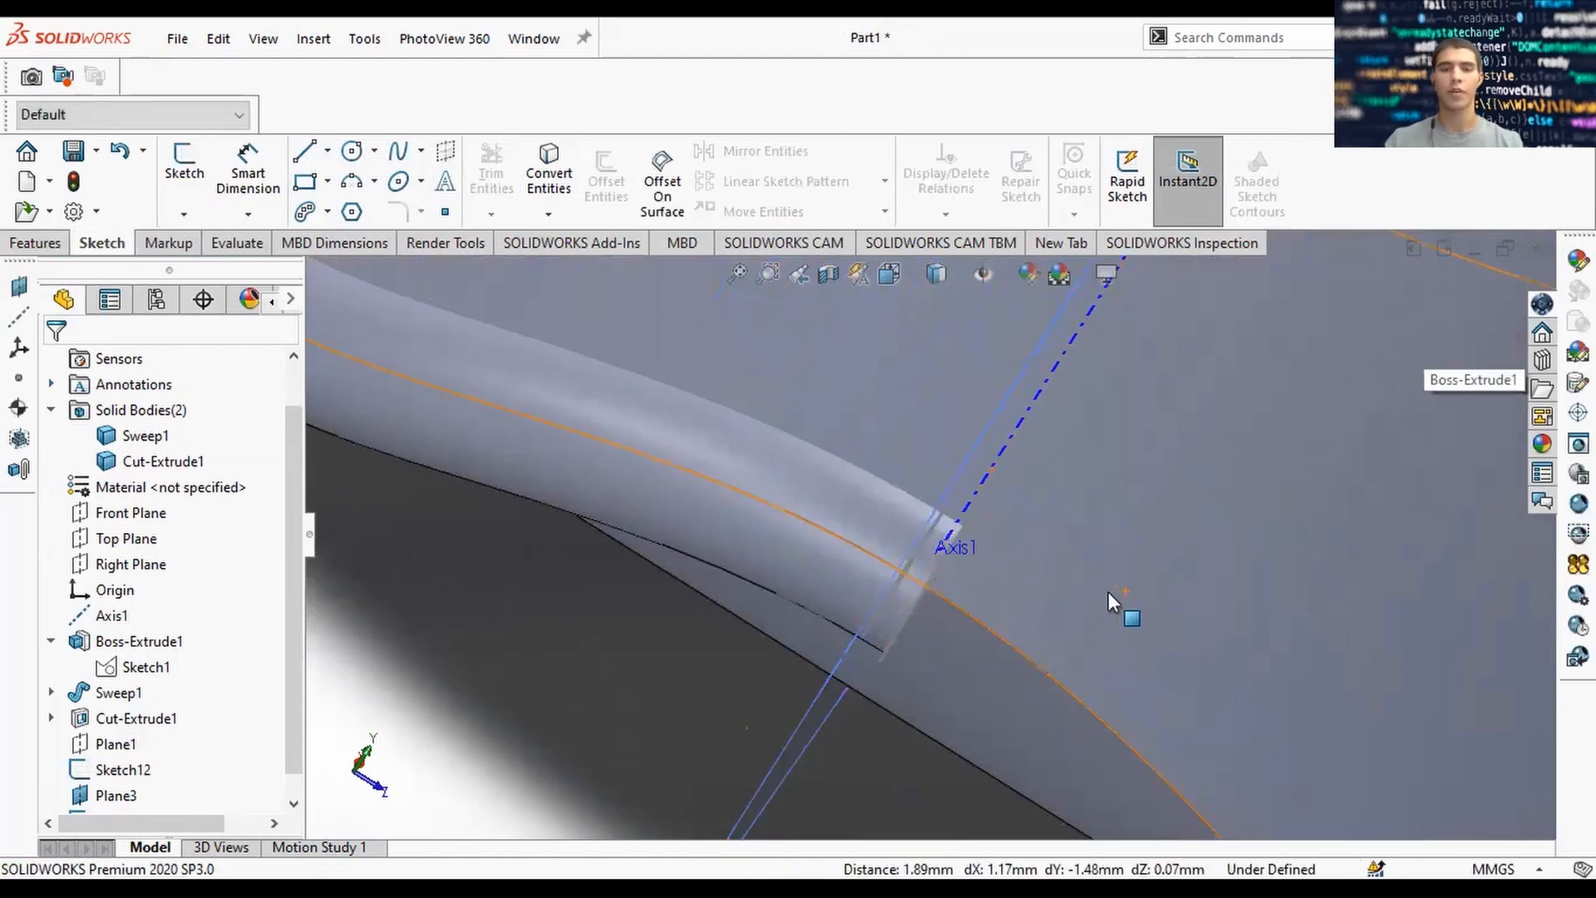
scroll(1112, 600, "up", 5)
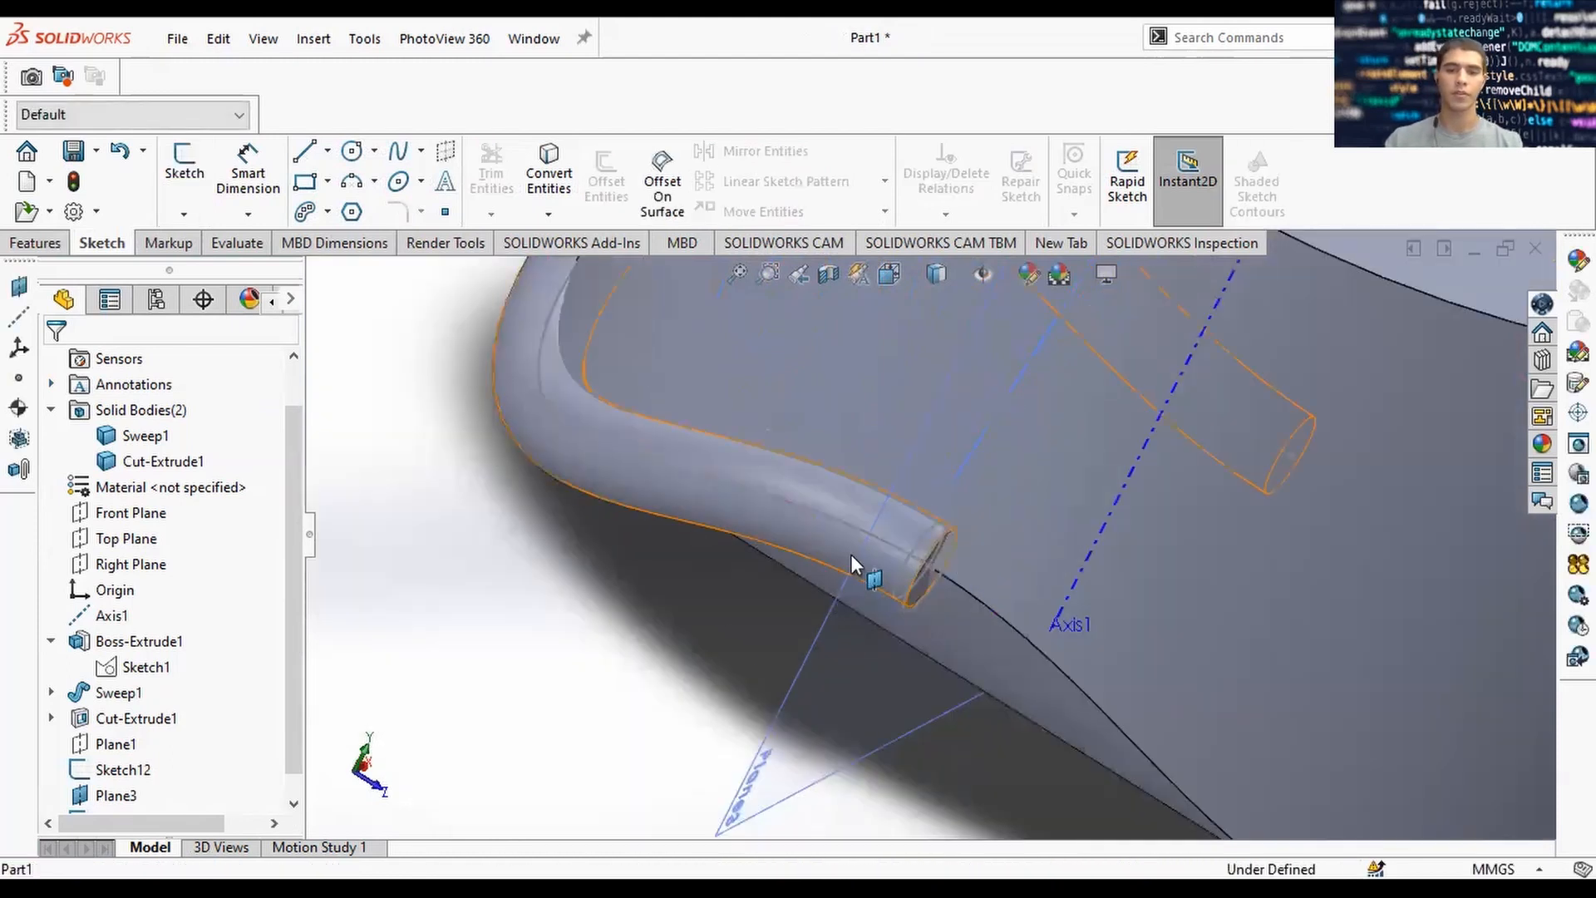
right_click(853, 556)
left_click(949, 518)
Start a Lofted Boss/Base between the two circular profiles, Sketch12 and Sketch14, at the tube end.
scroll(950, 520, "down", 5)
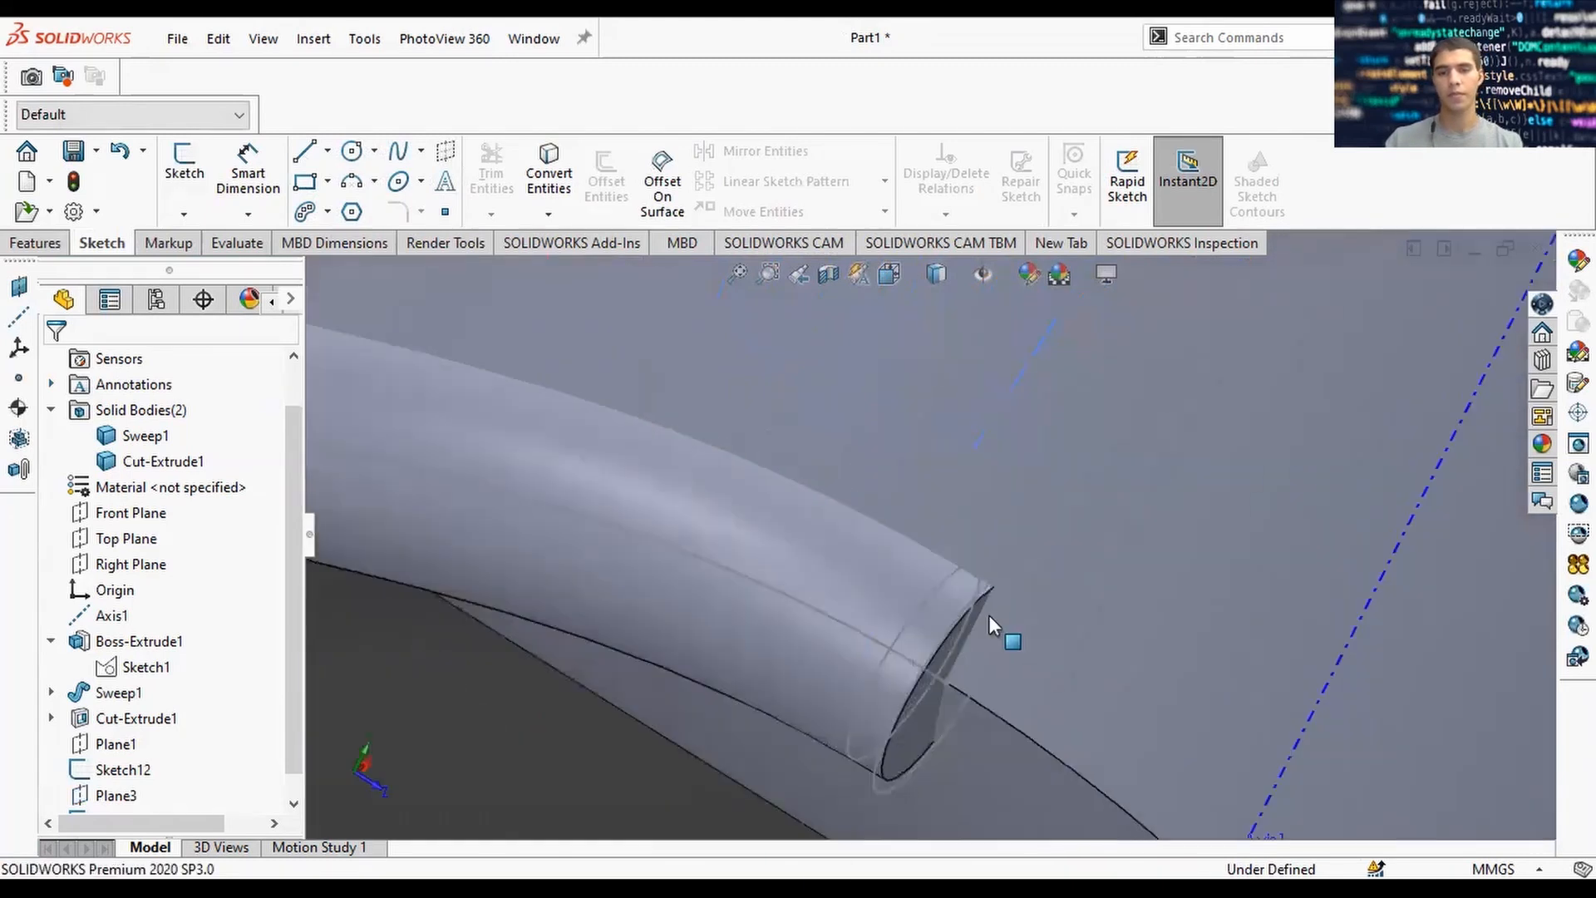
left_click(164, 247)
left_click(100, 243)
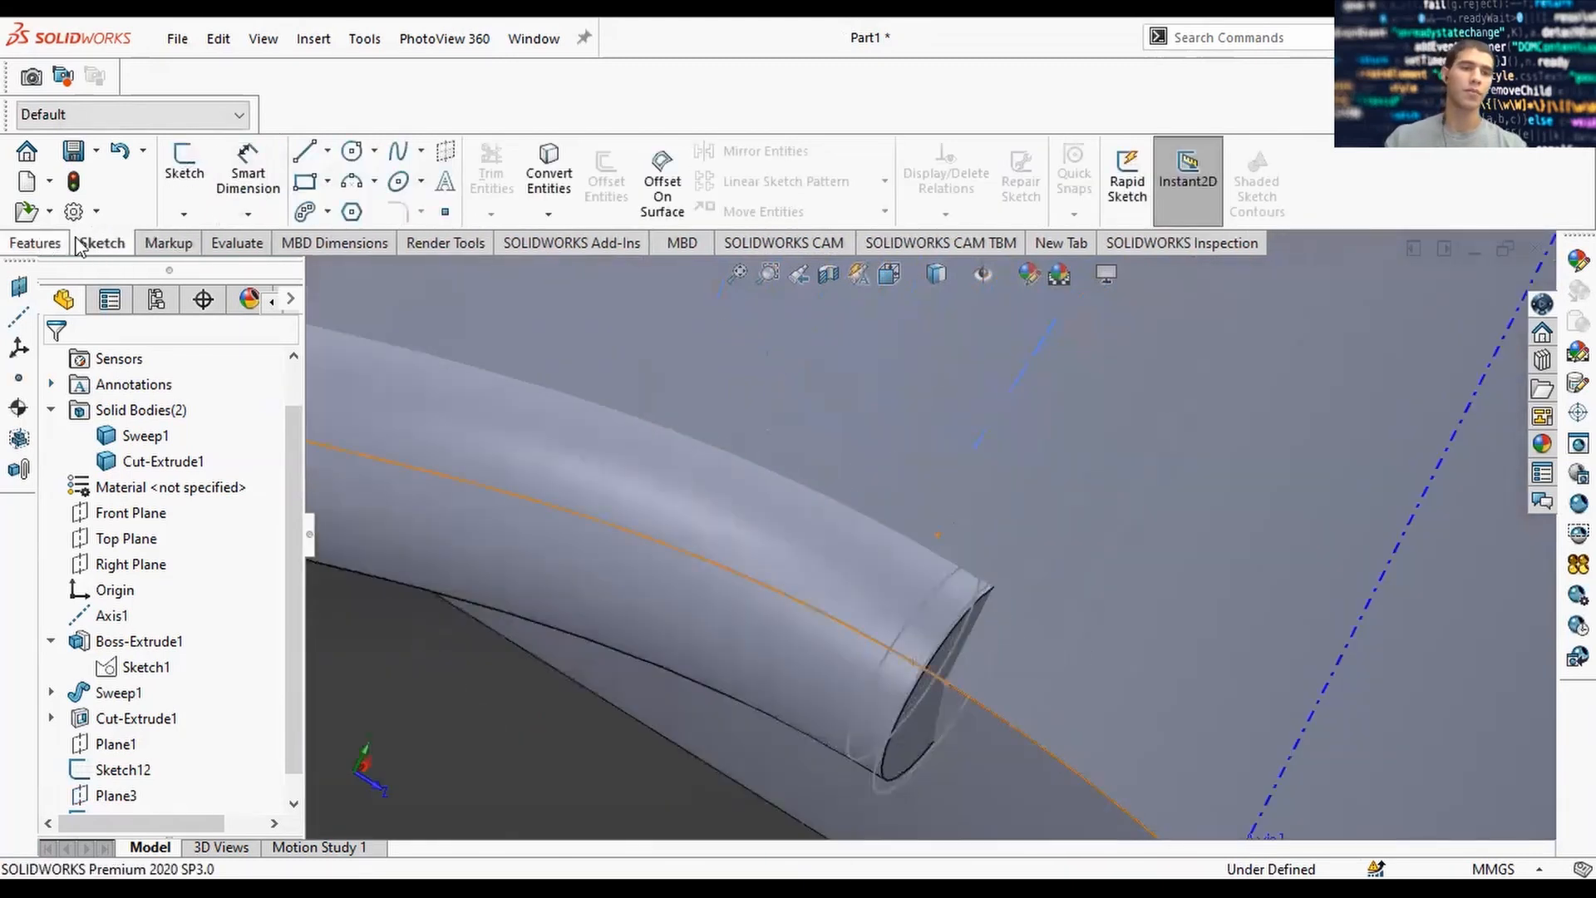
left_click(77, 244)
left_click(380, 194)
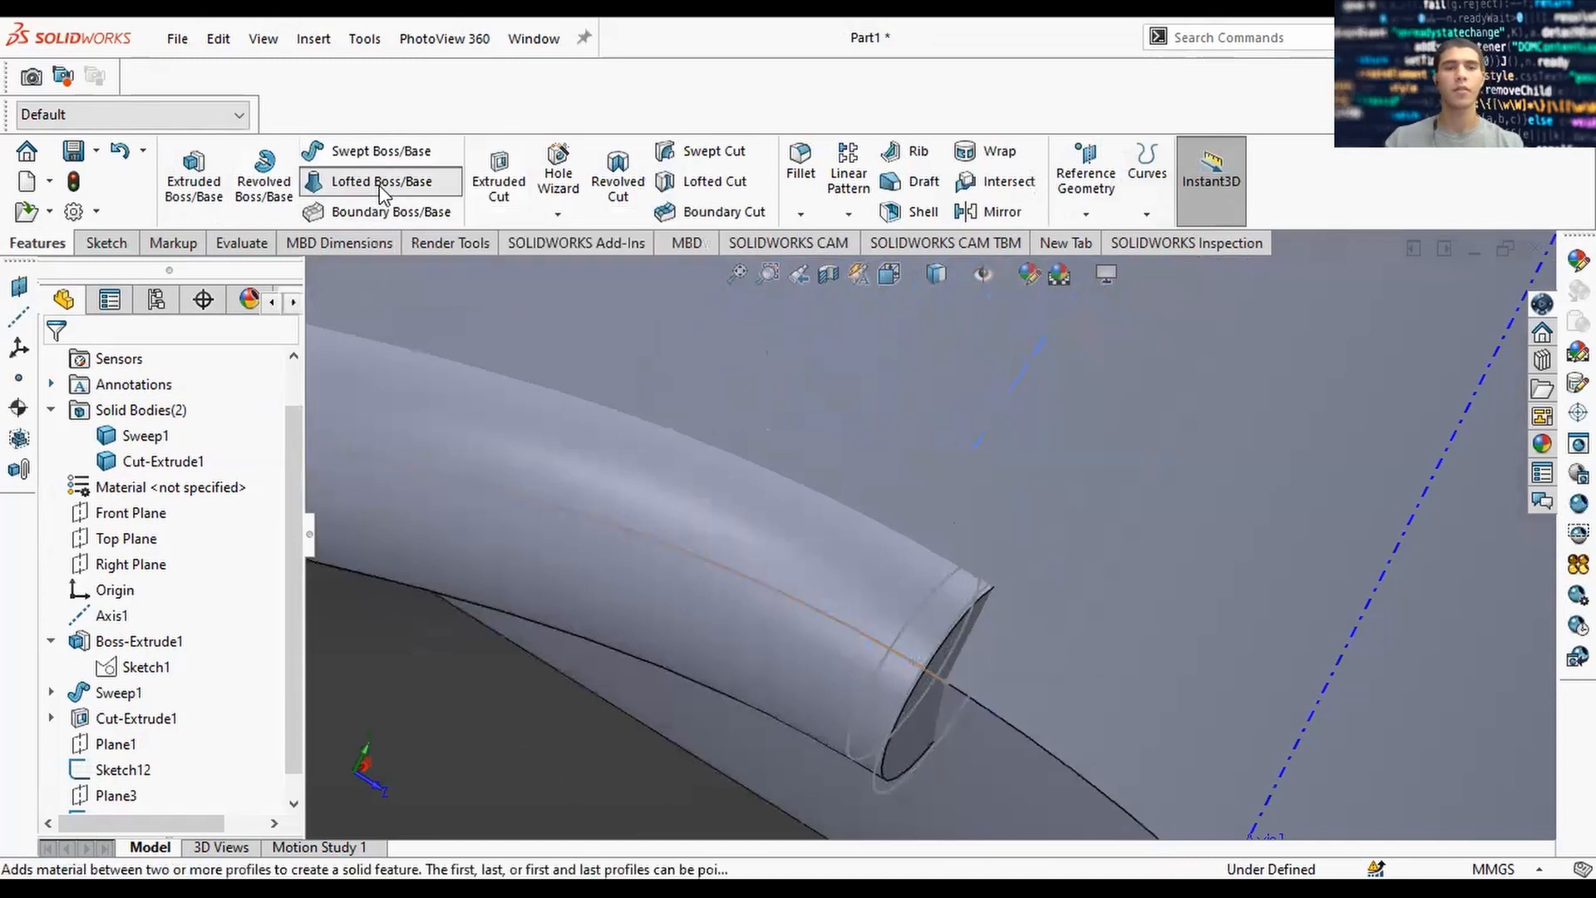
left_click(1001, 577)
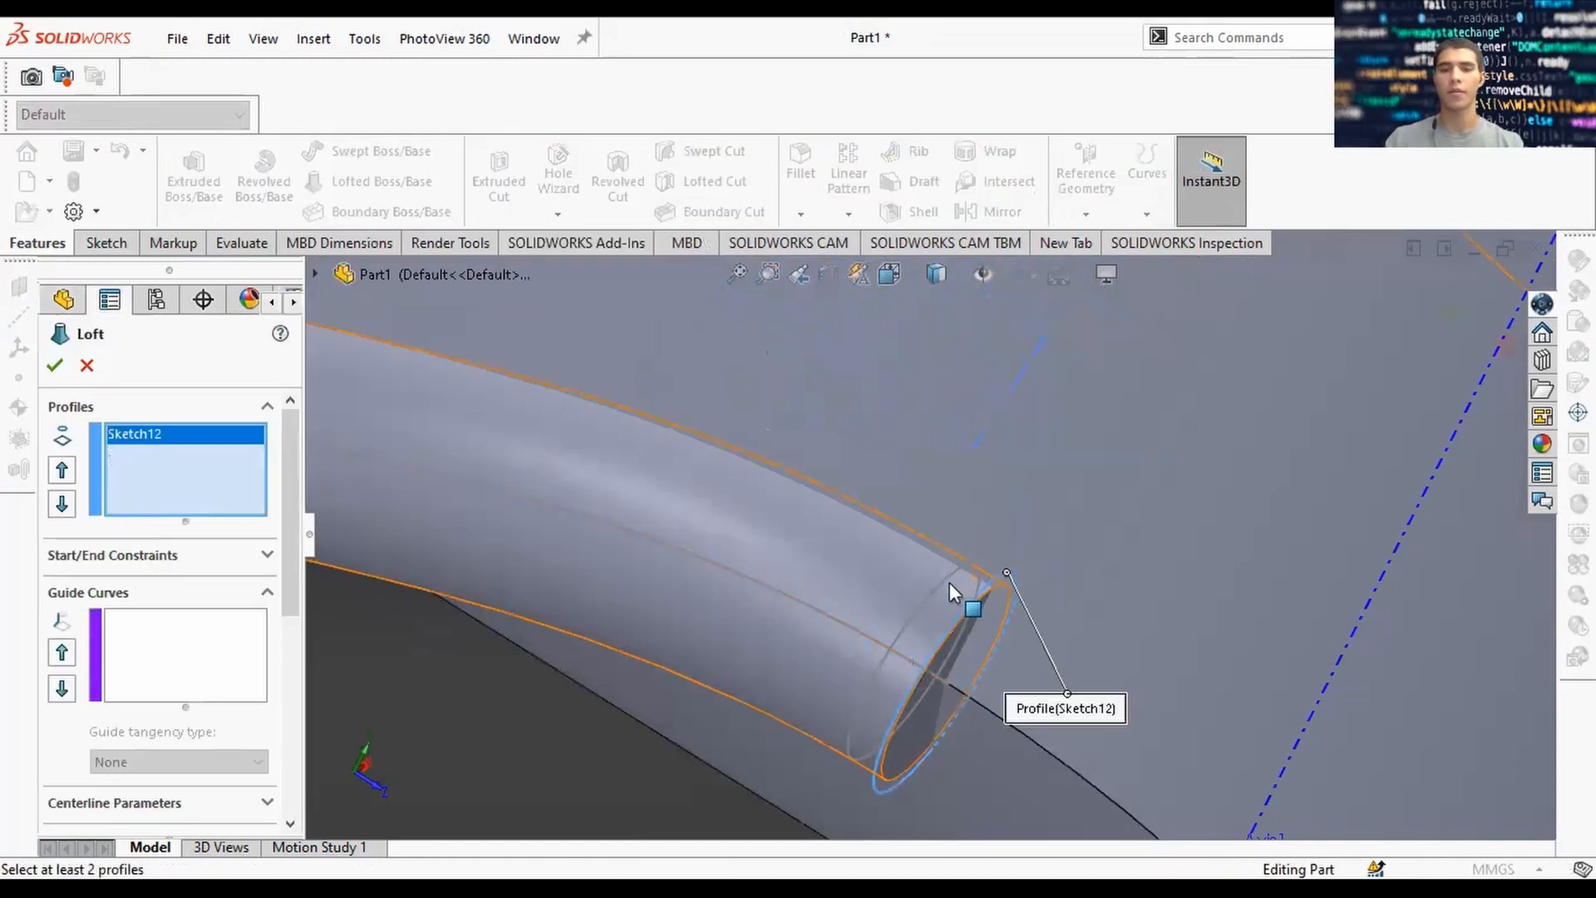
left_click(1008, 585)
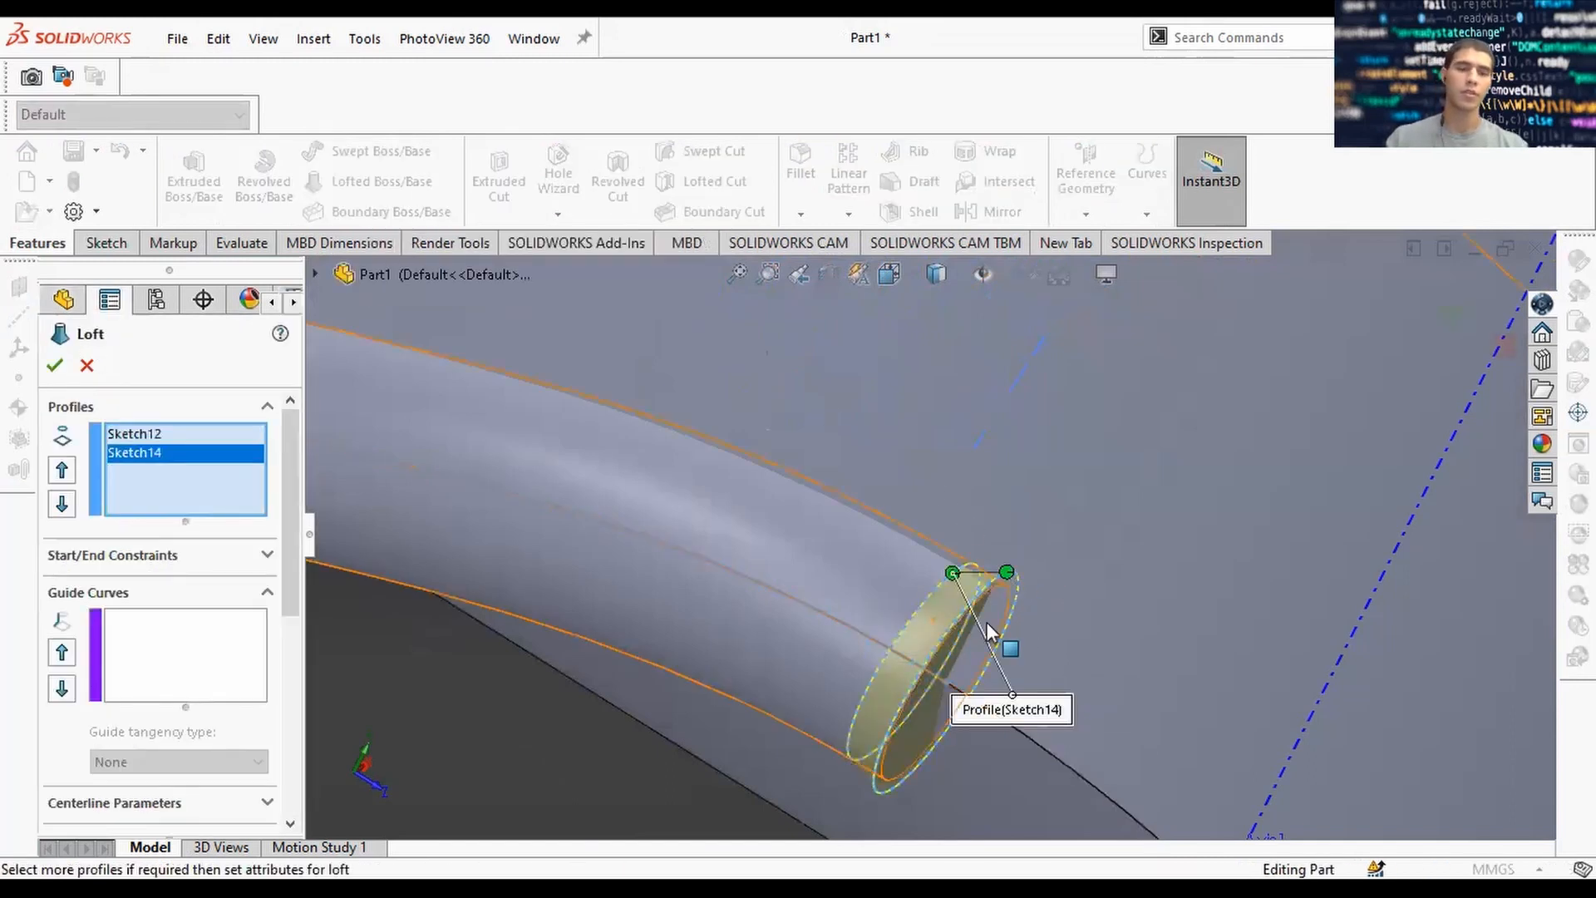
mouse_move(1018, 620)
middle_mouse_down()
mouse_move(970, 564)
mouse_move(991, 542)
middle_mouse_up()
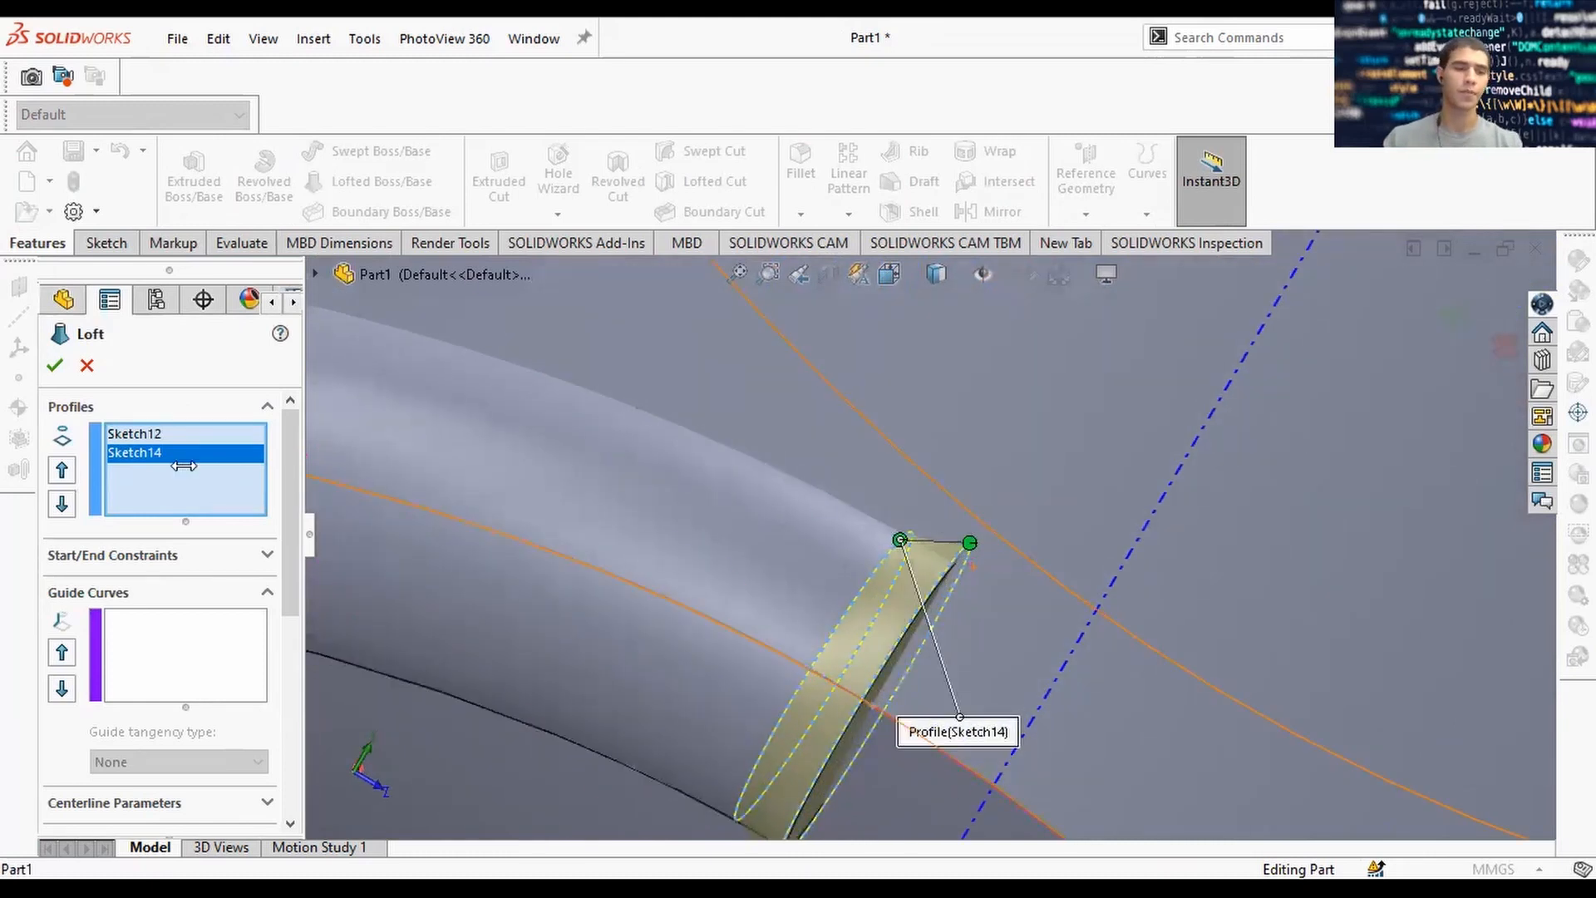
Set the loft's start constraint to Normal To Profile.
left_click(167, 555)
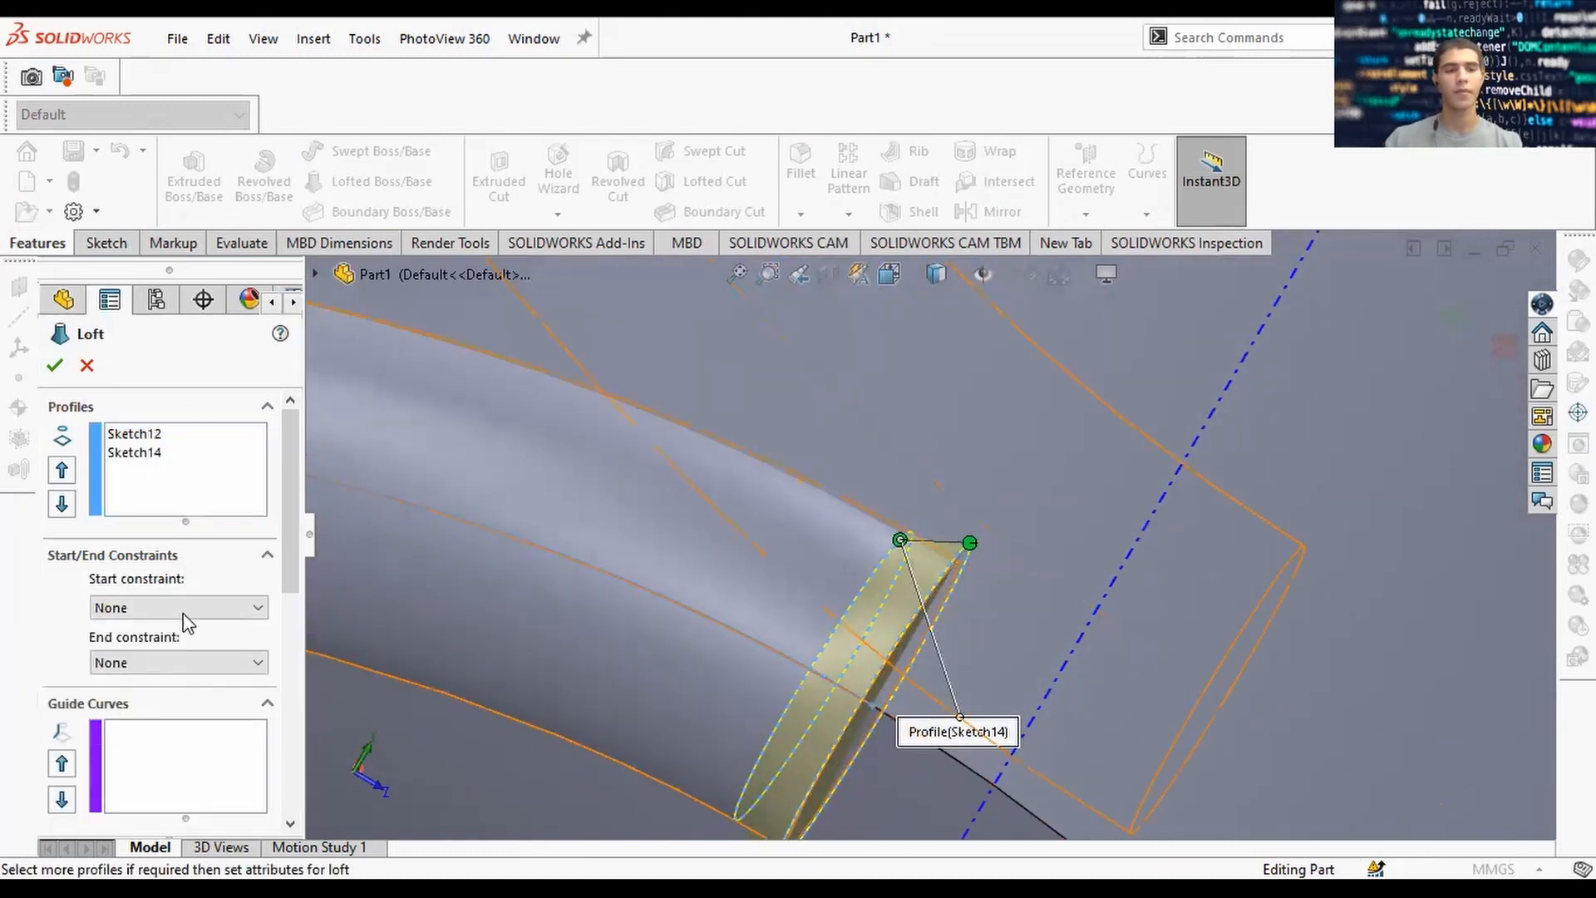
left_click(181, 612)
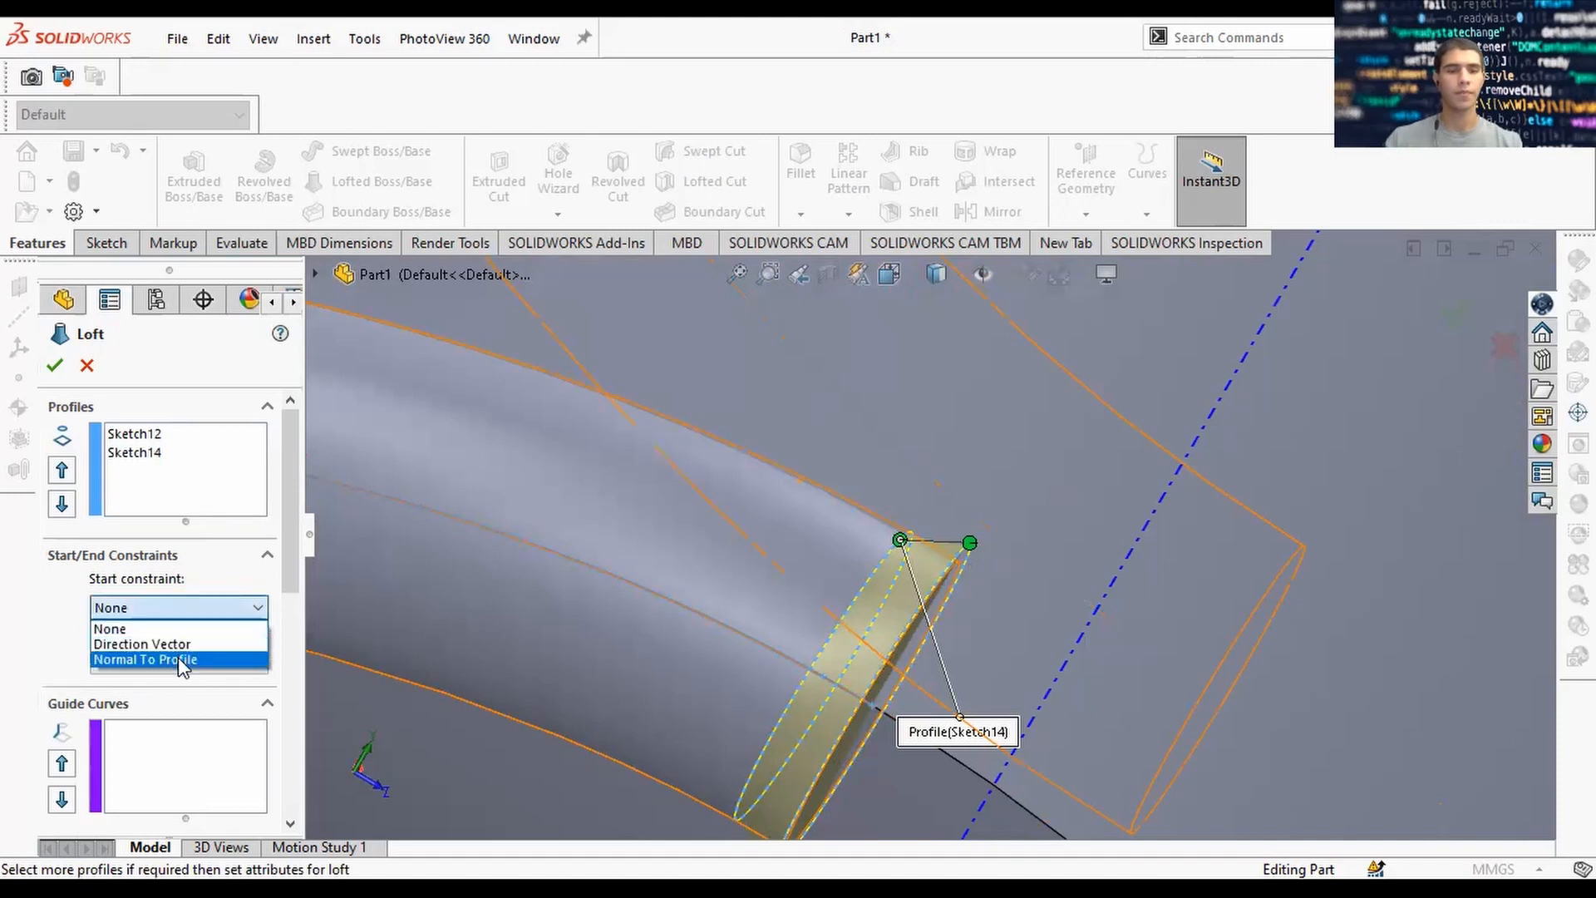
left_click(216, 607)
left_click(186, 609)
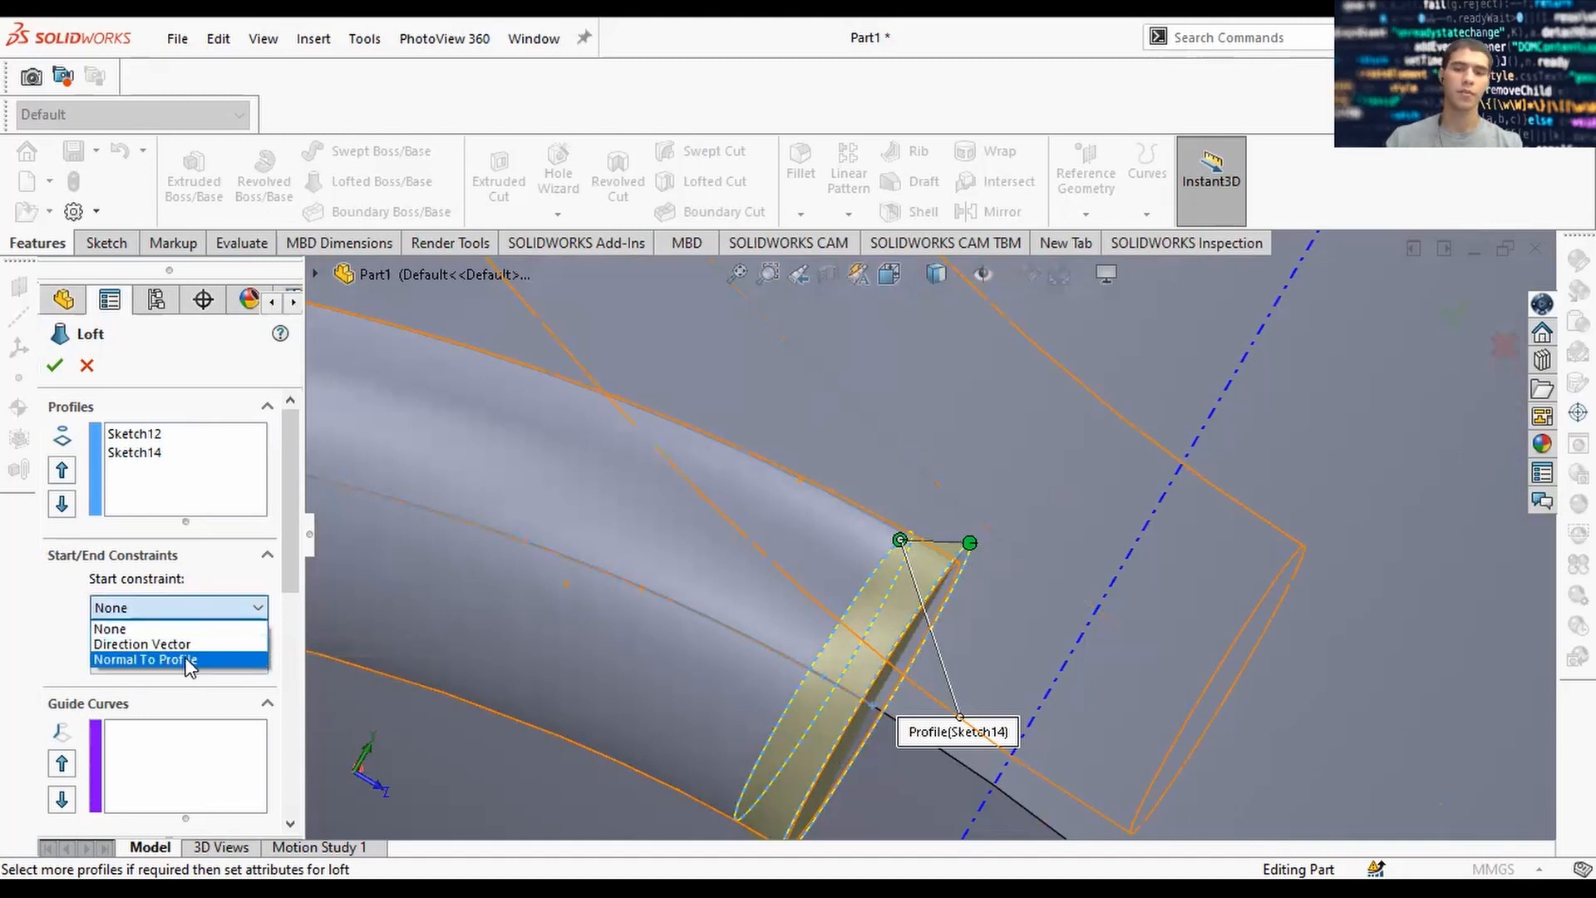
left_click(146, 660)
scroll(998, 540, "down", 5)
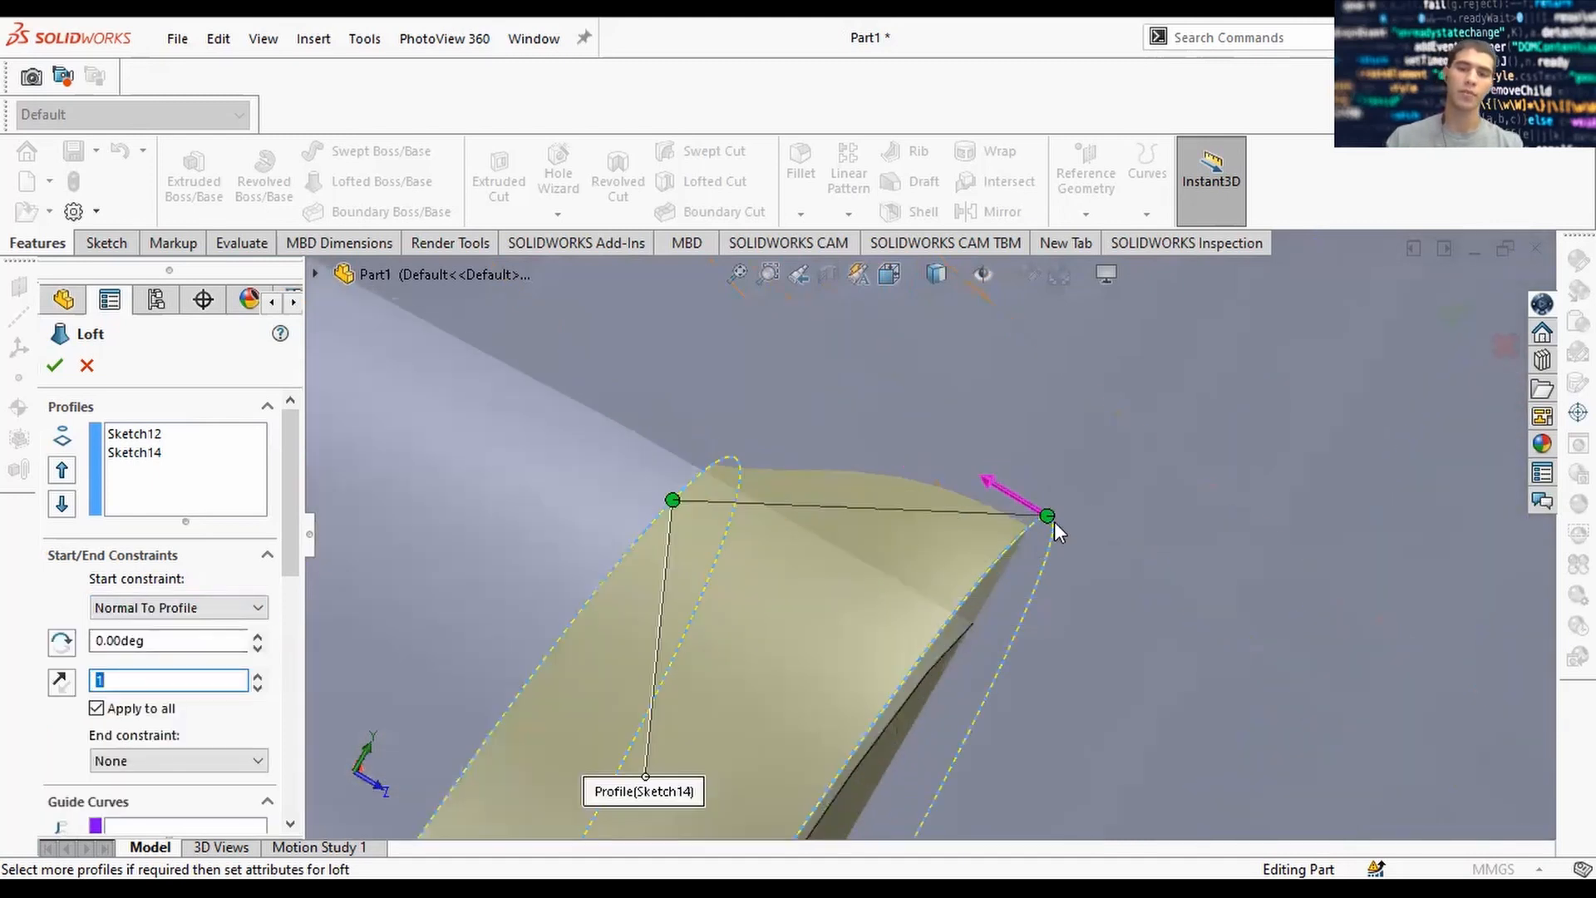
Set the draft angle of the loft's start constraint to 15 degrees.
left_click(258, 637)
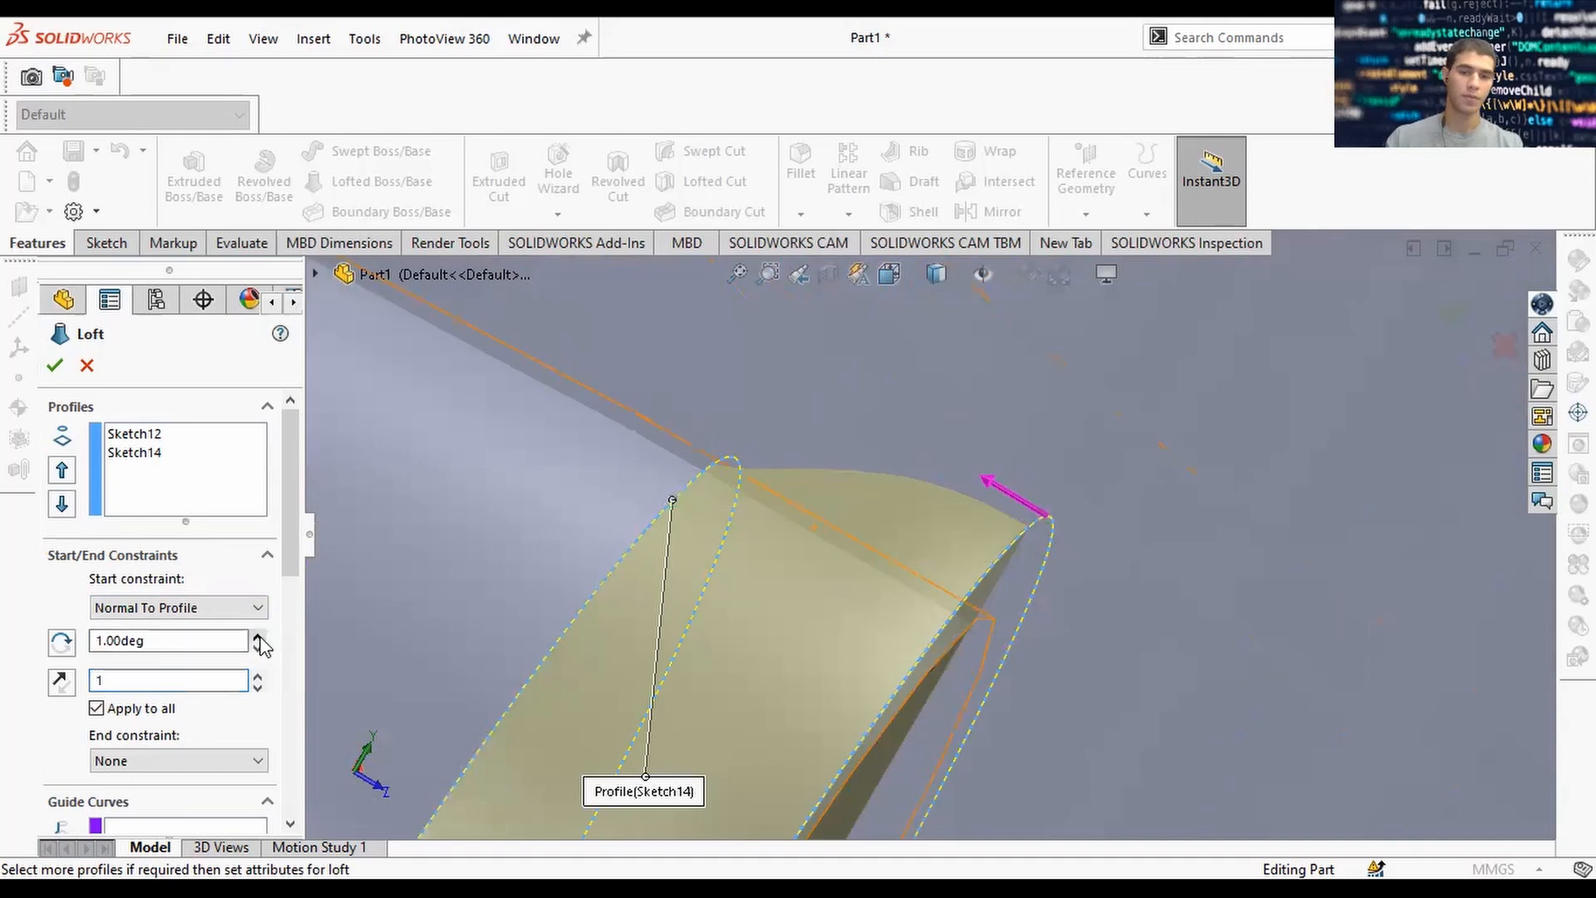
left_click(258, 638)
left_click(259, 638)
left_click(258, 637)
left_click(259, 638)
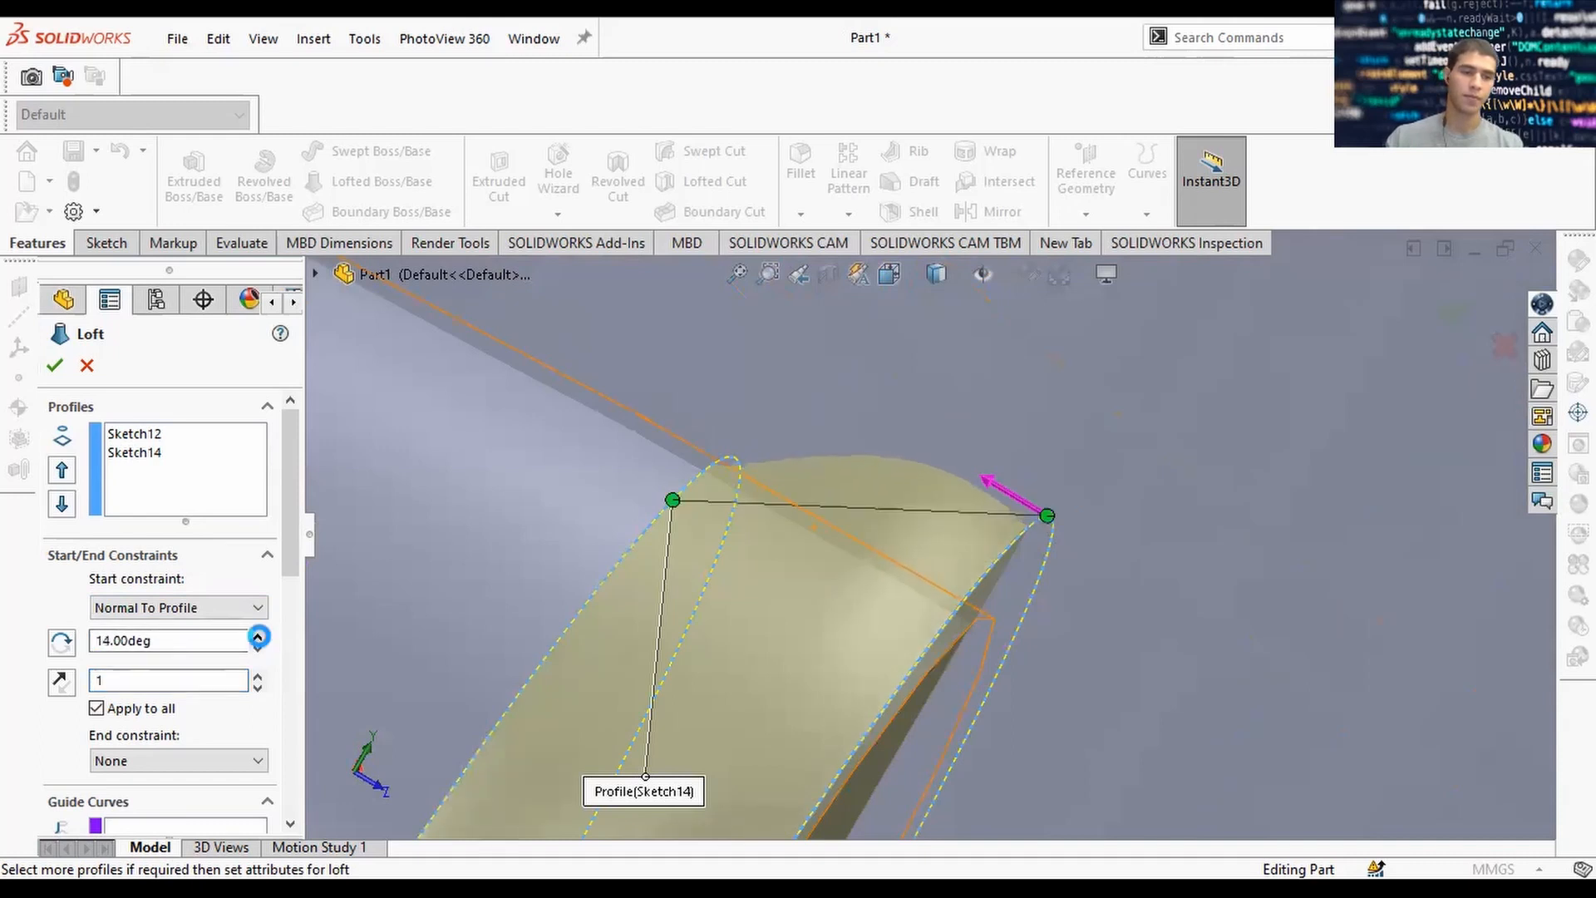
left_click(259, 638)
left_click(259, 637)
scroll(677, 613, "up", 8)
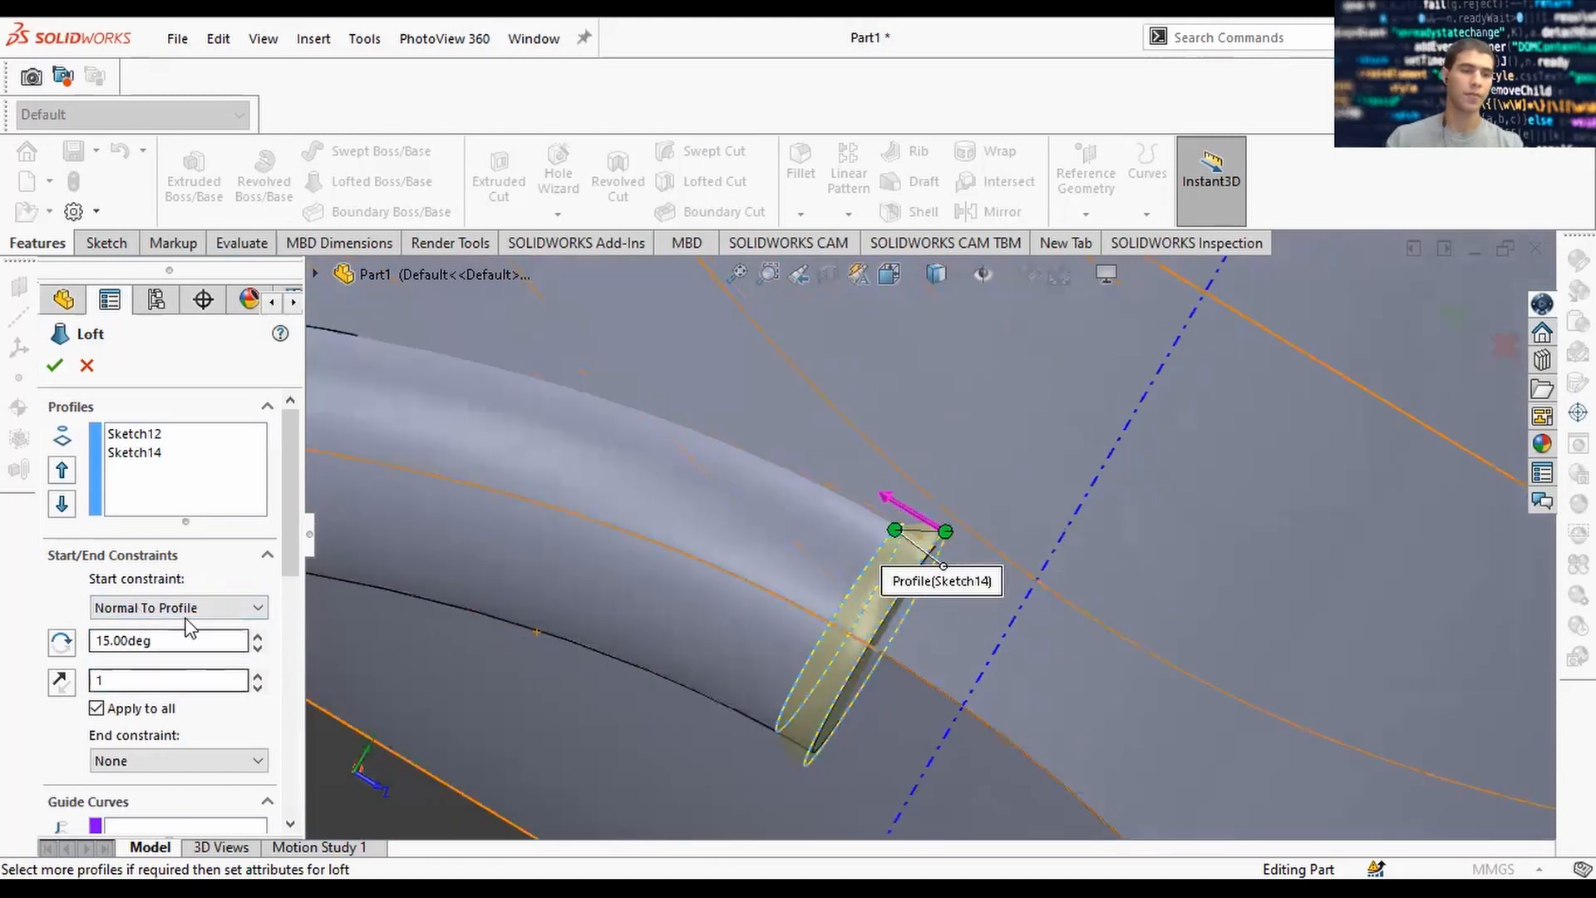
Try a Normal To Profile end constraint with a 1-degree draft angle on the loft, and return it to None.
left_click(178, 760)
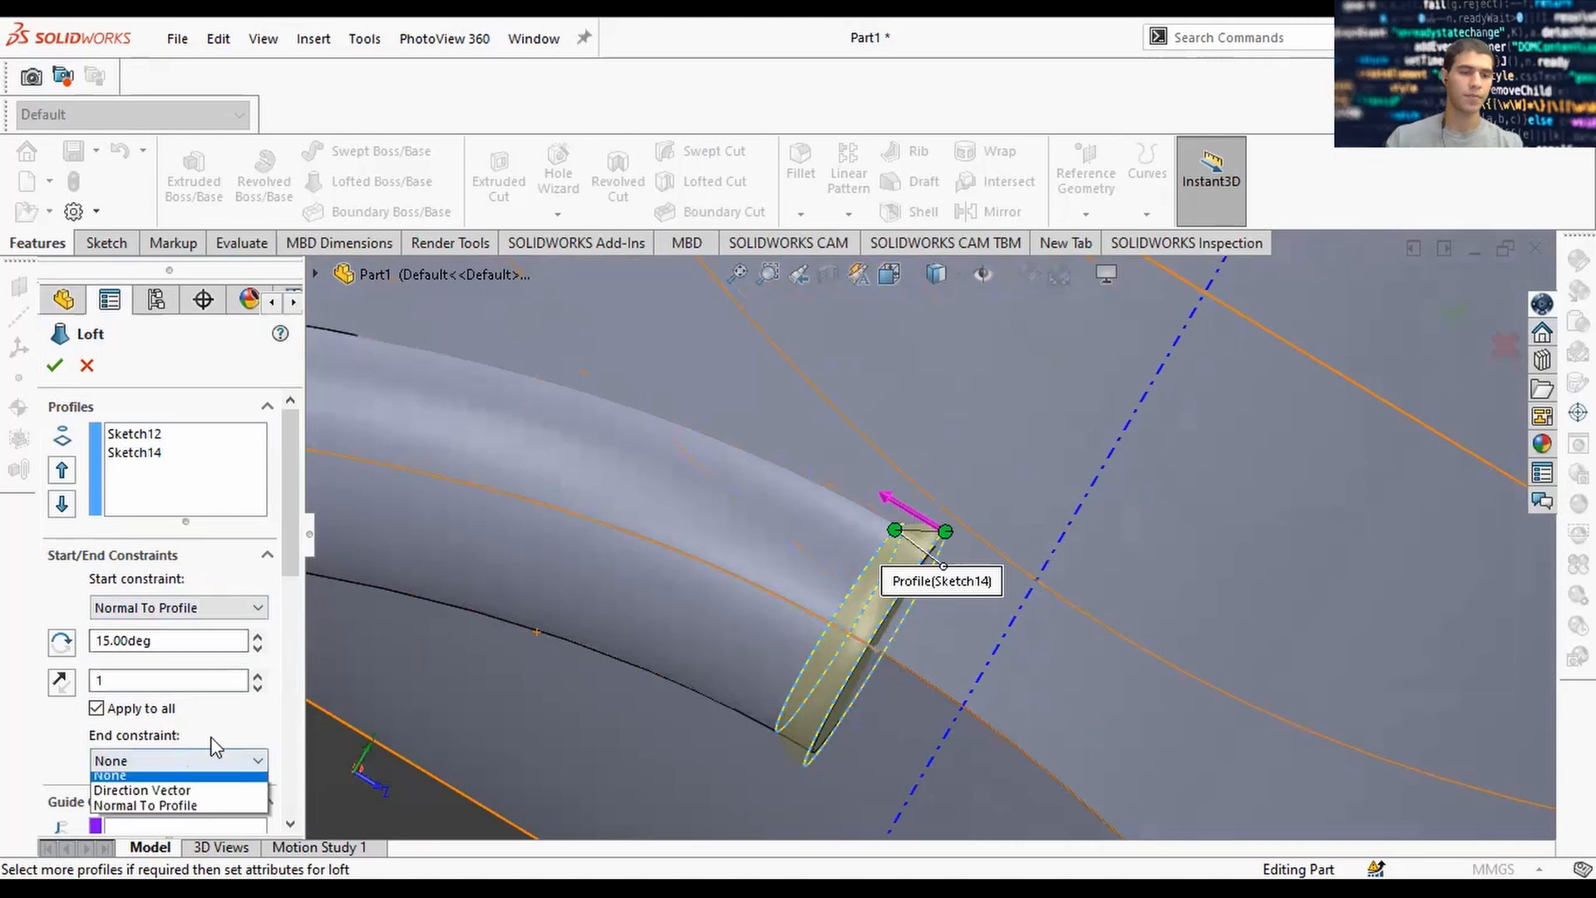
scroll(177, 641, "down", 3)
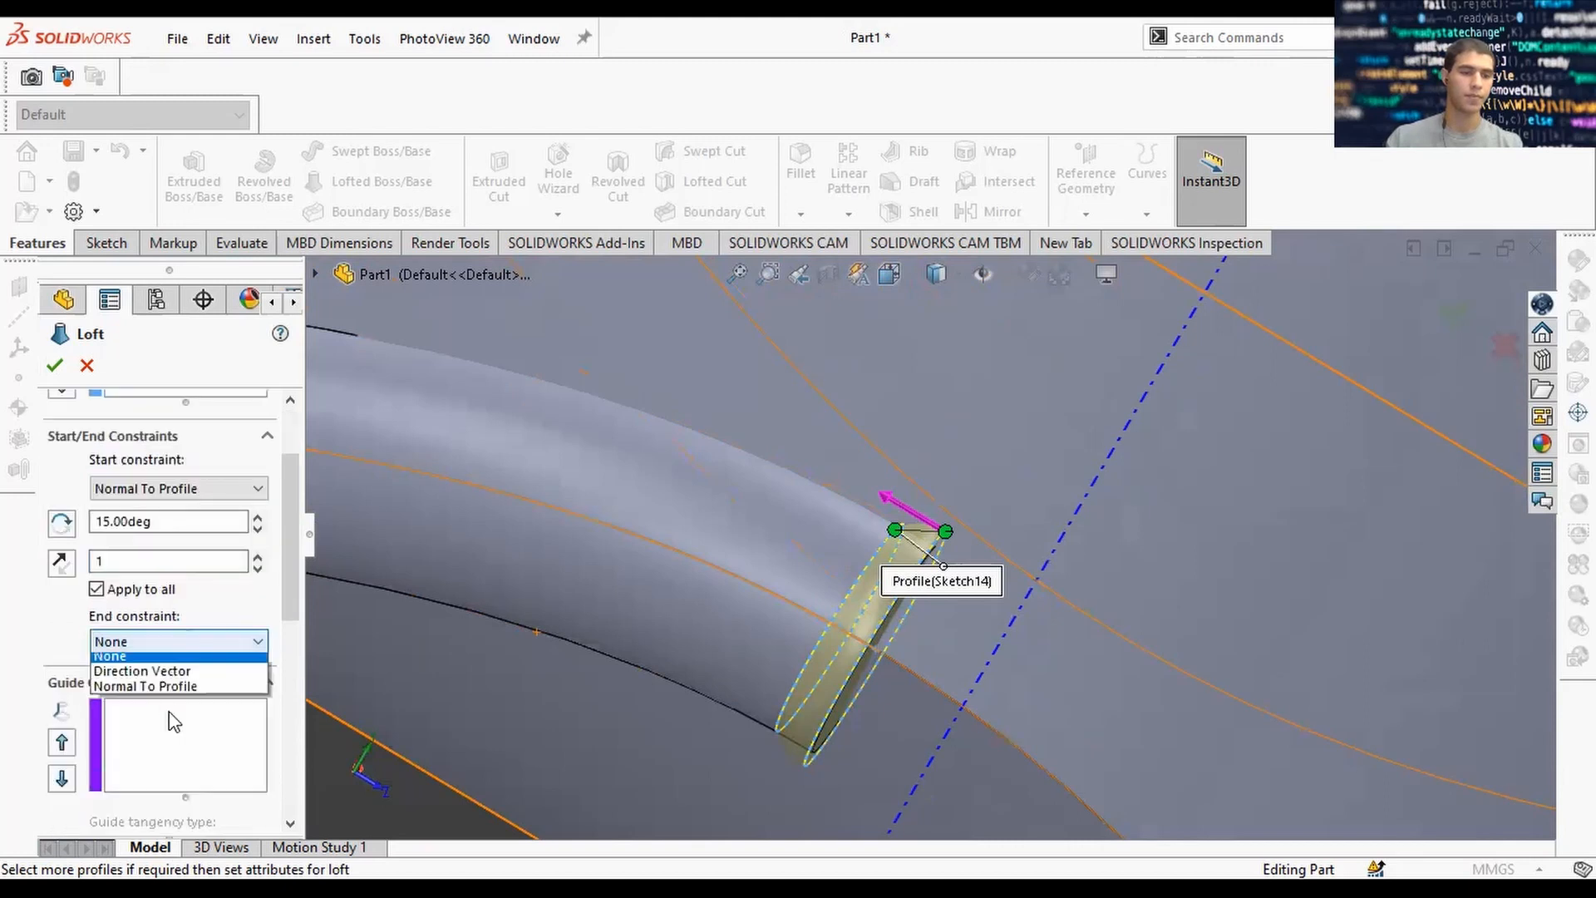
left_click(171, 695)
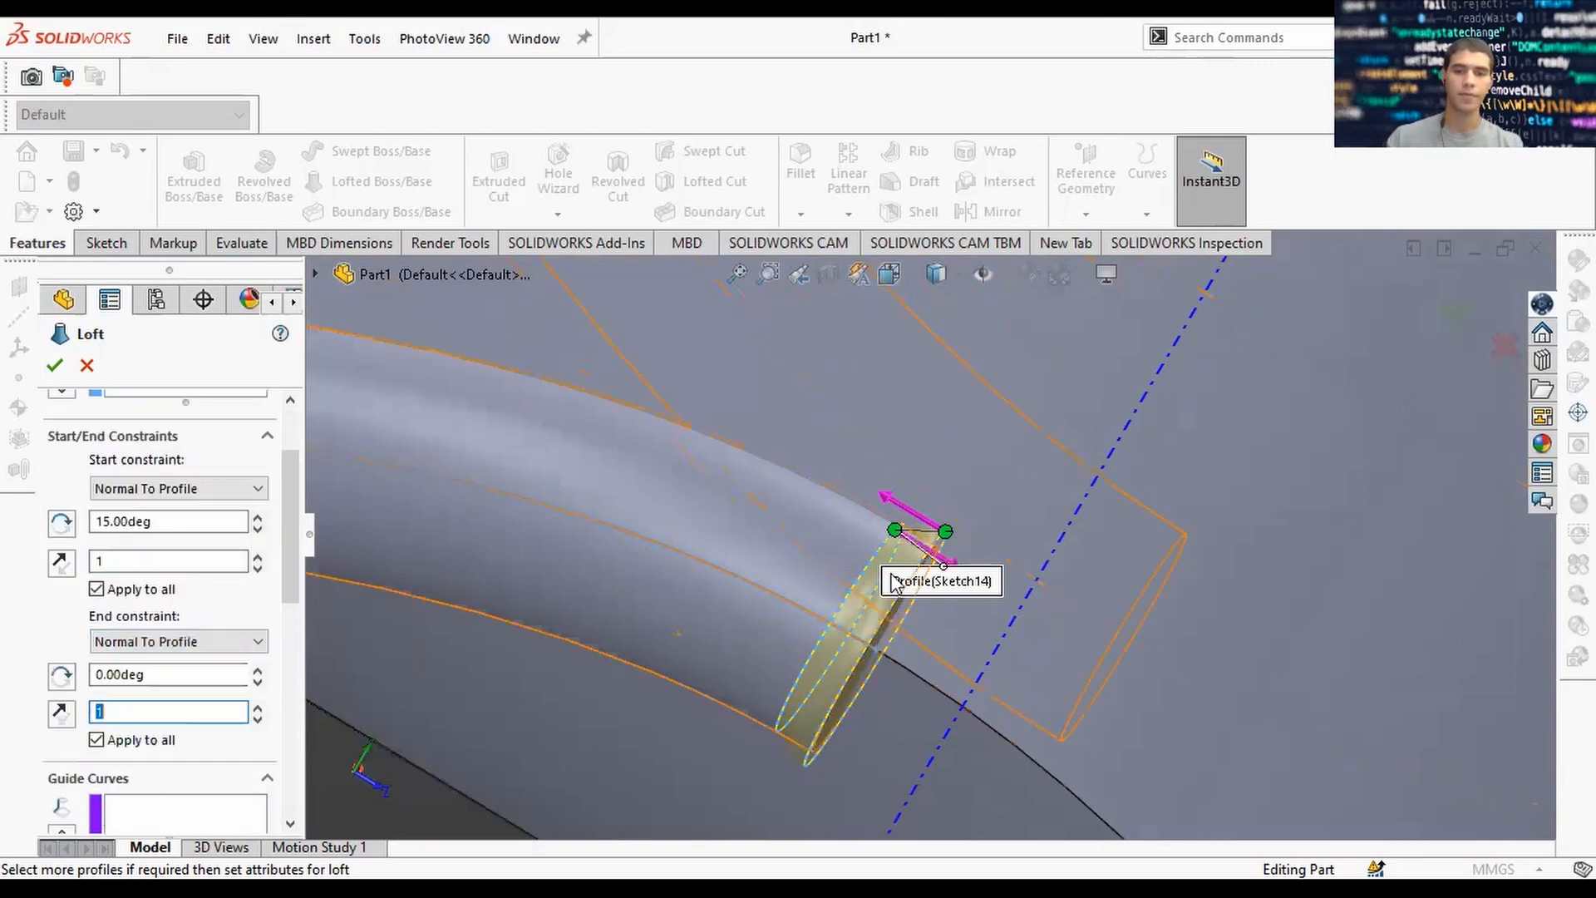
scroll(894, 582, "down", 5)
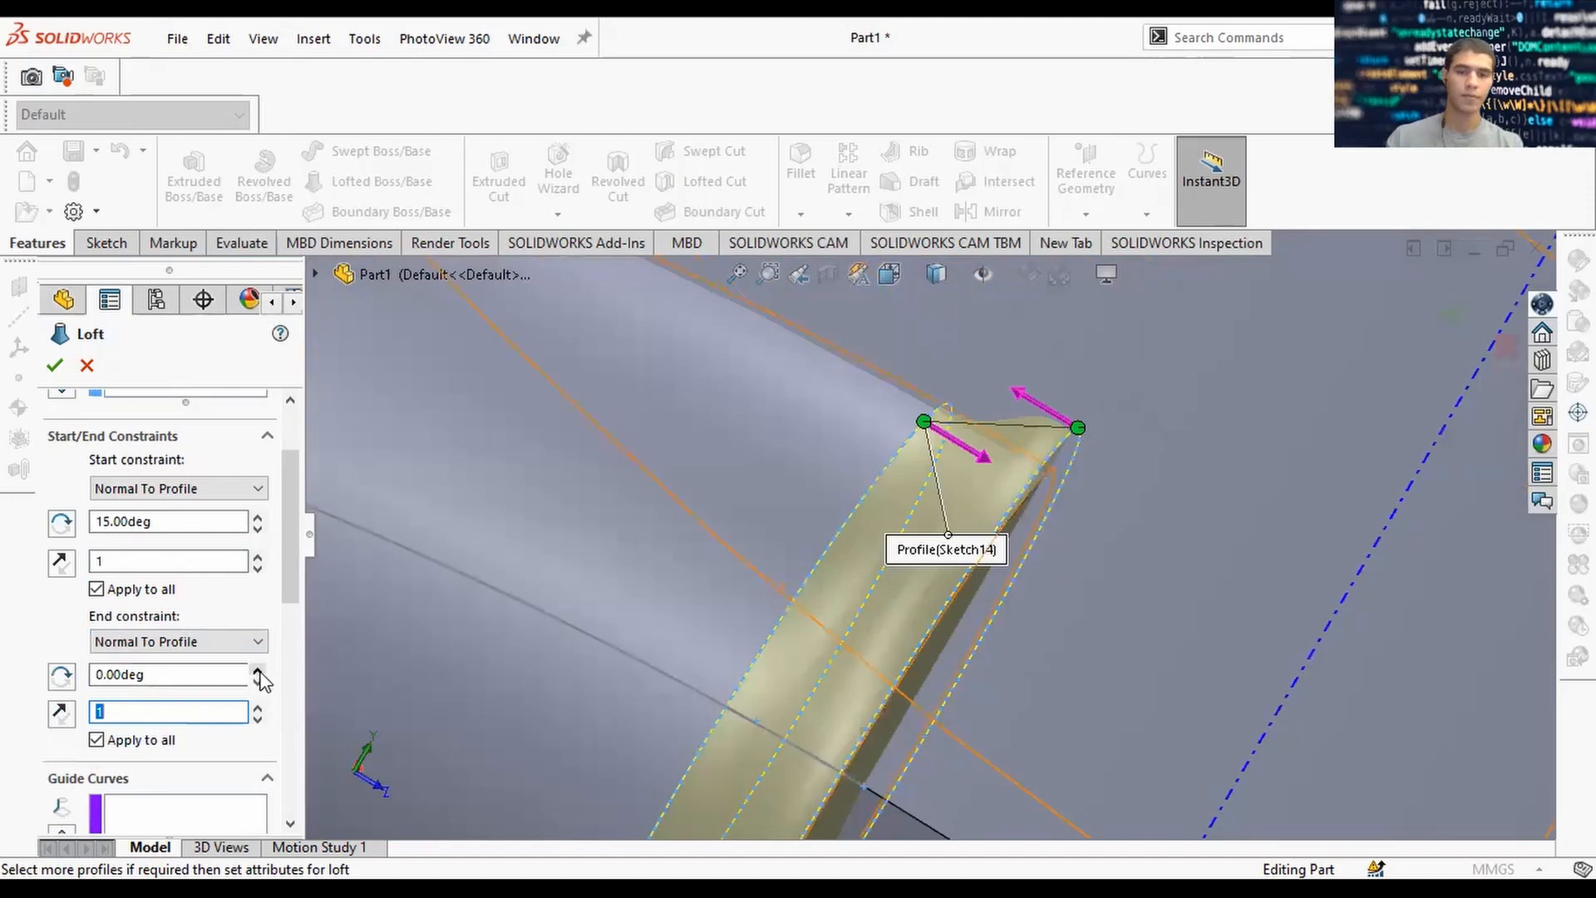
left_click(258, 671)
left_click(146, 646)
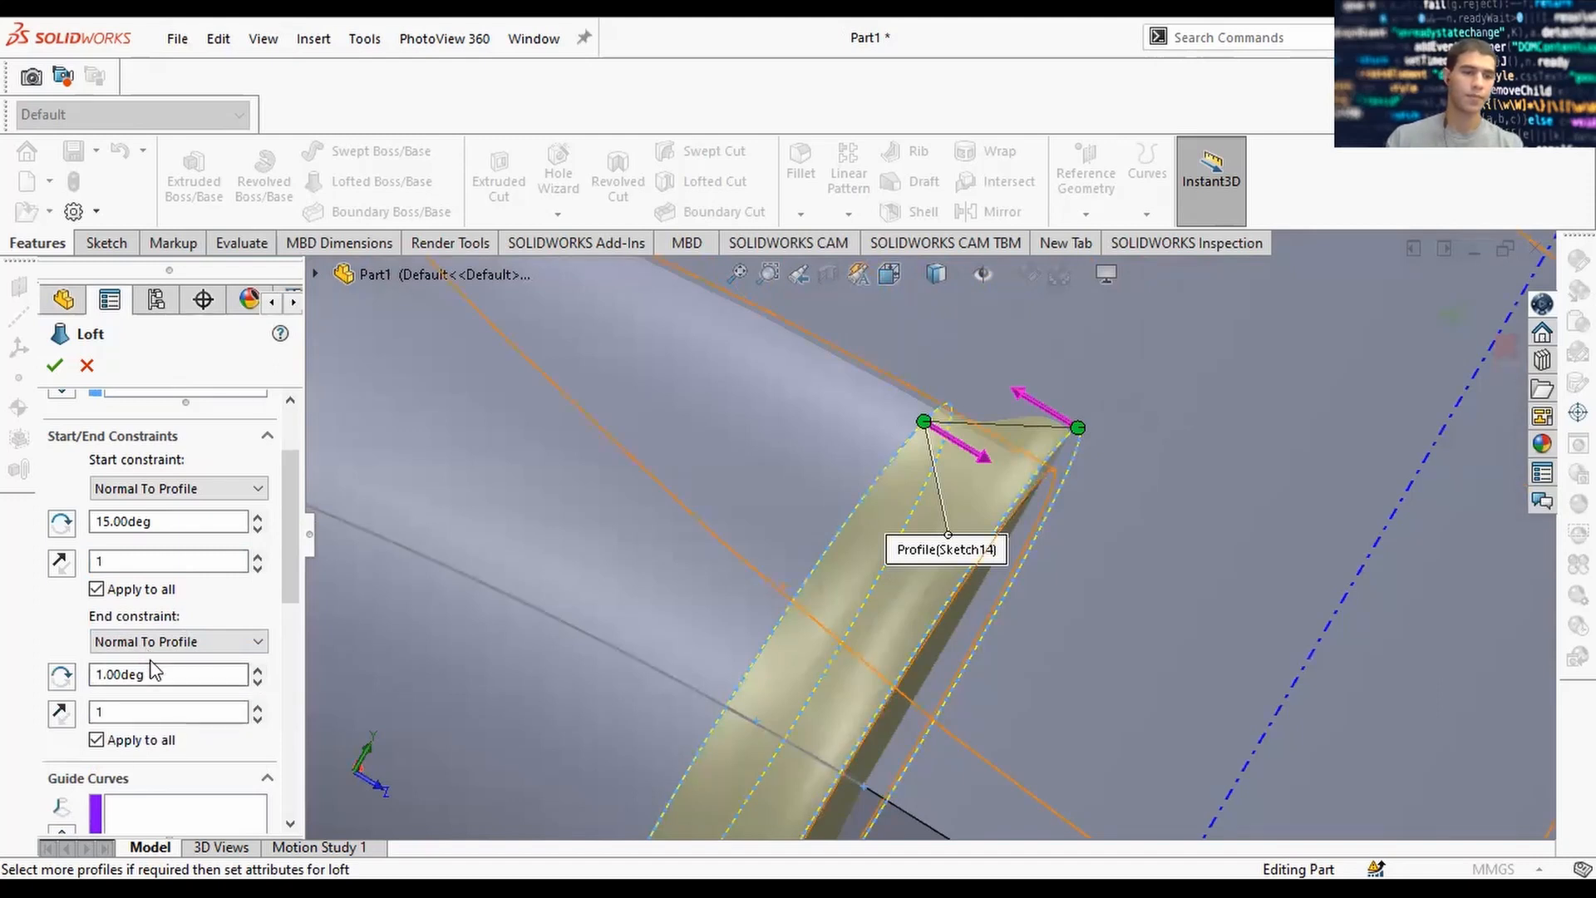
left_click(168, 668)
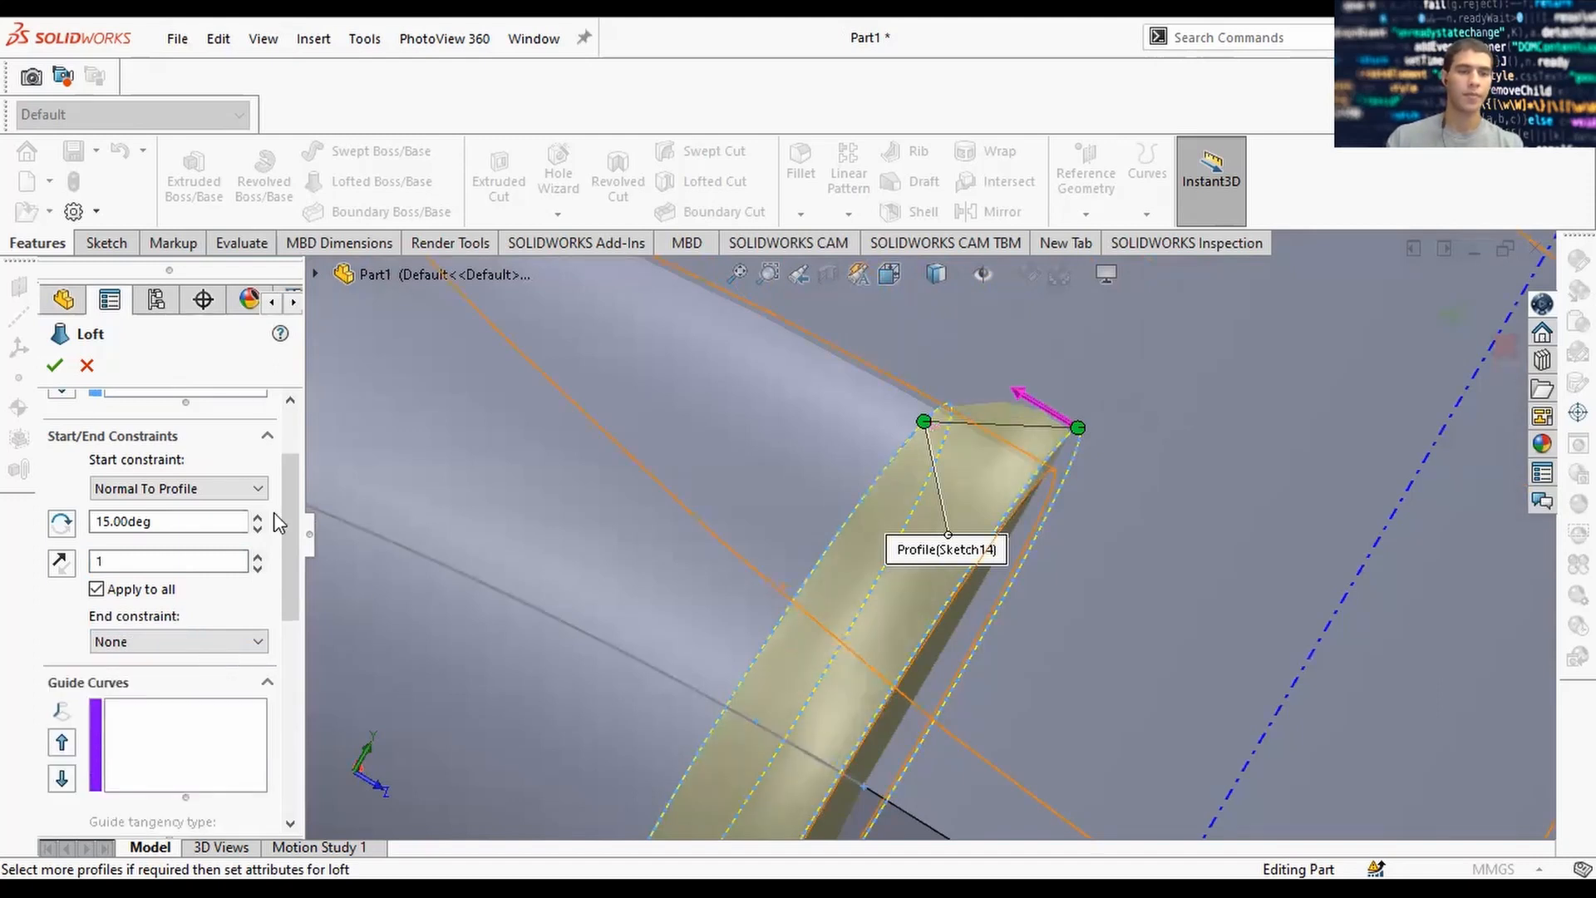
Turn off Merge result for the loft and create it as a separate body.
scroll(287, 582, "down", 3)
scroll(104, 690, "down", 3)
left_click(57, 721)
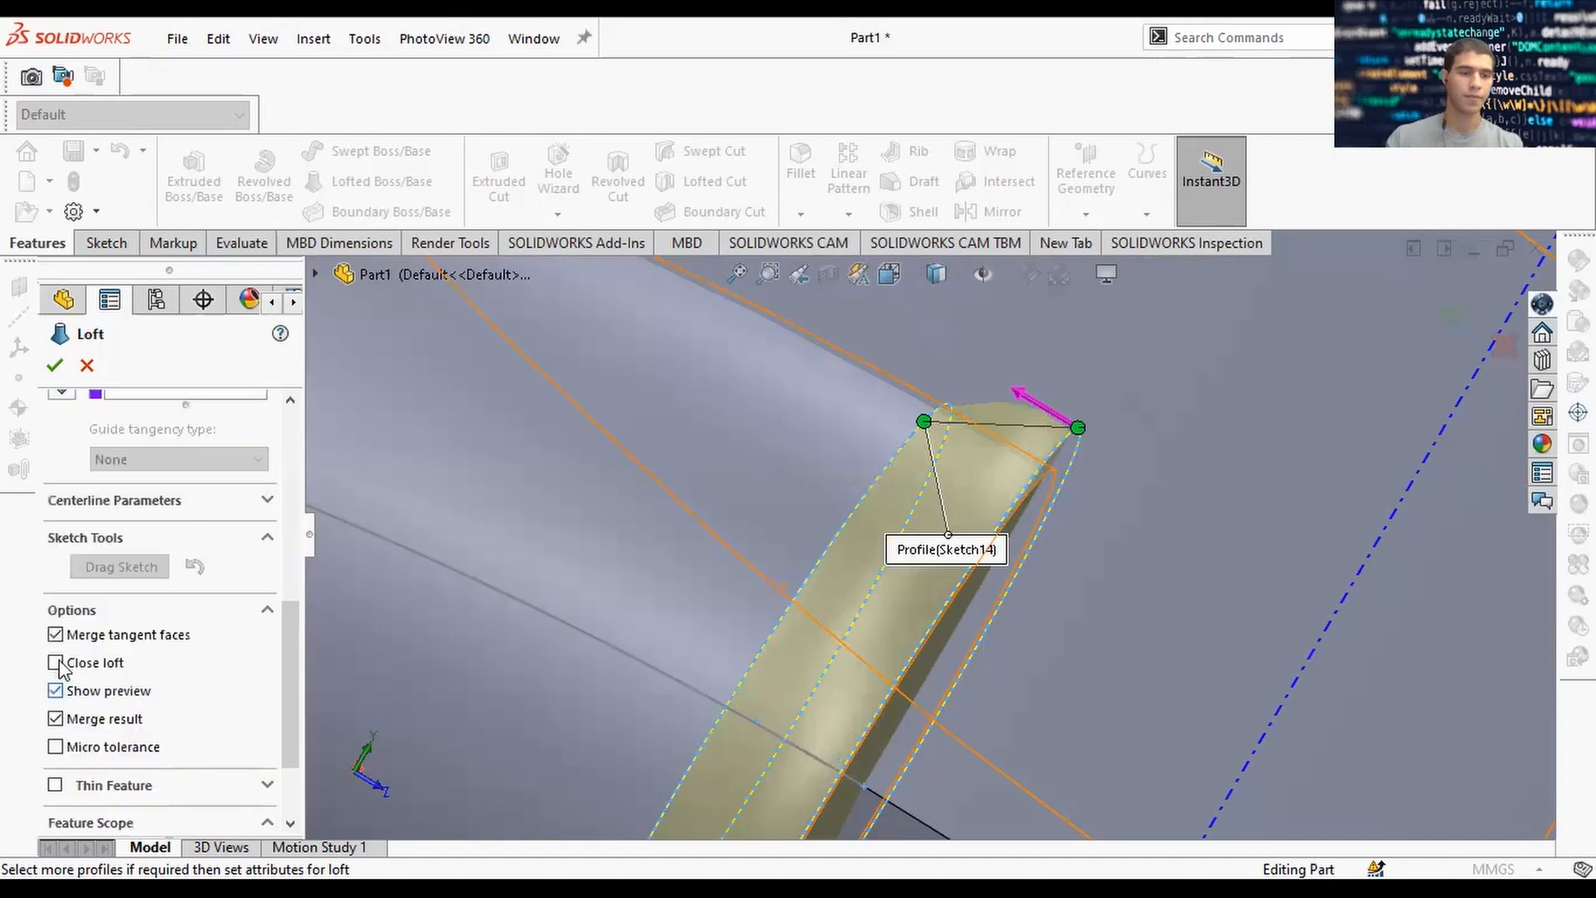
left_click(55, 365)
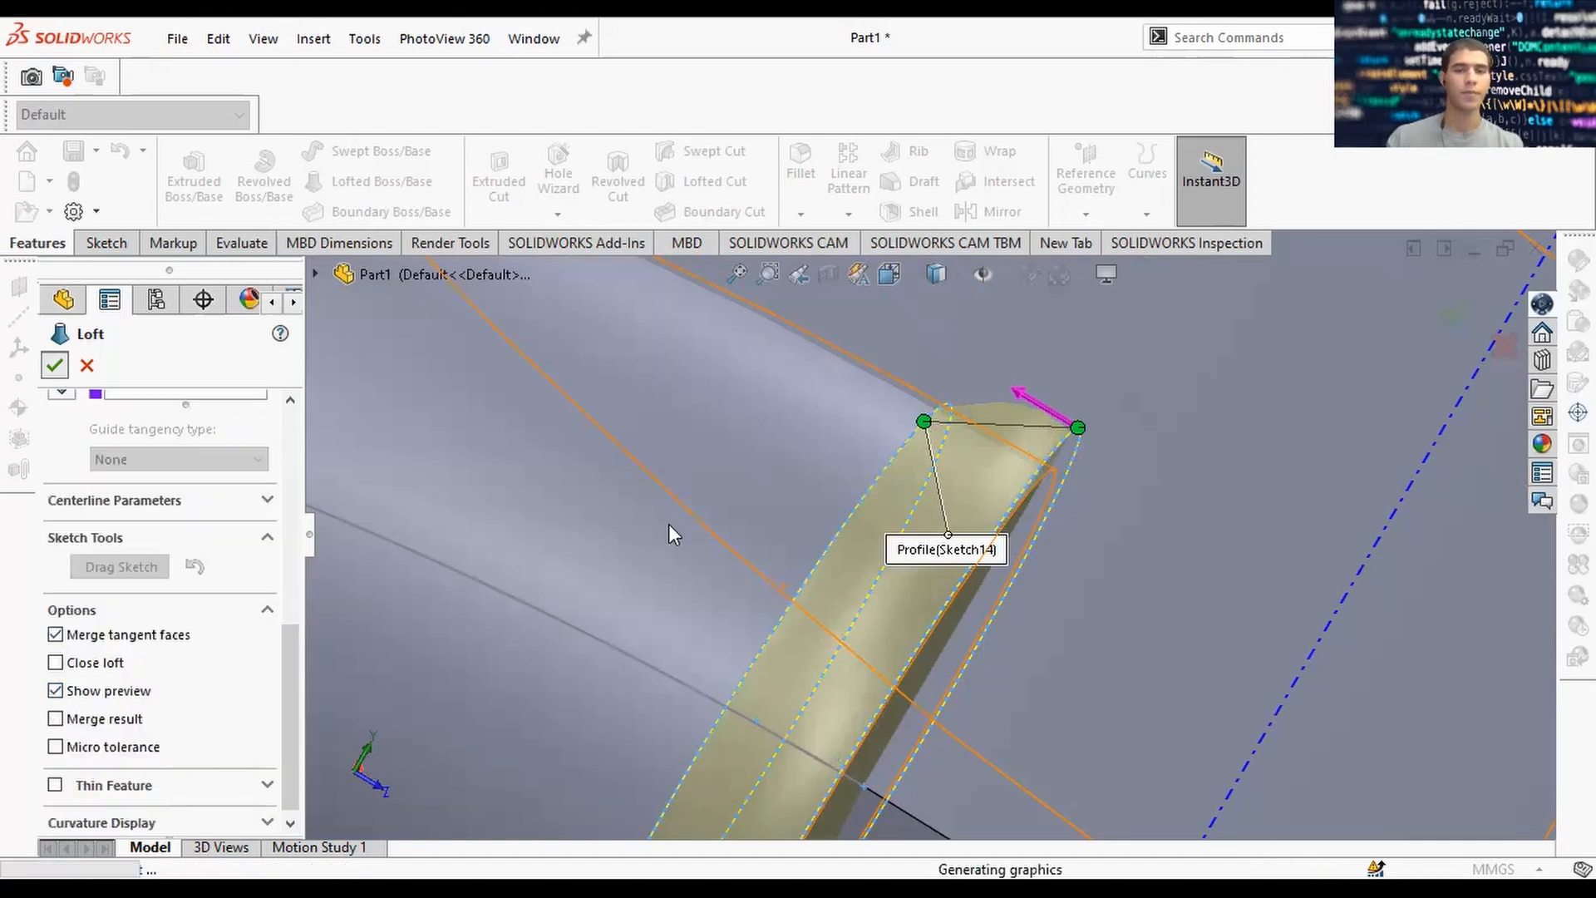
Examine the lofted collar's shape and its fit against the tube end from several angles.
scroll(960, 586, "up", 9)
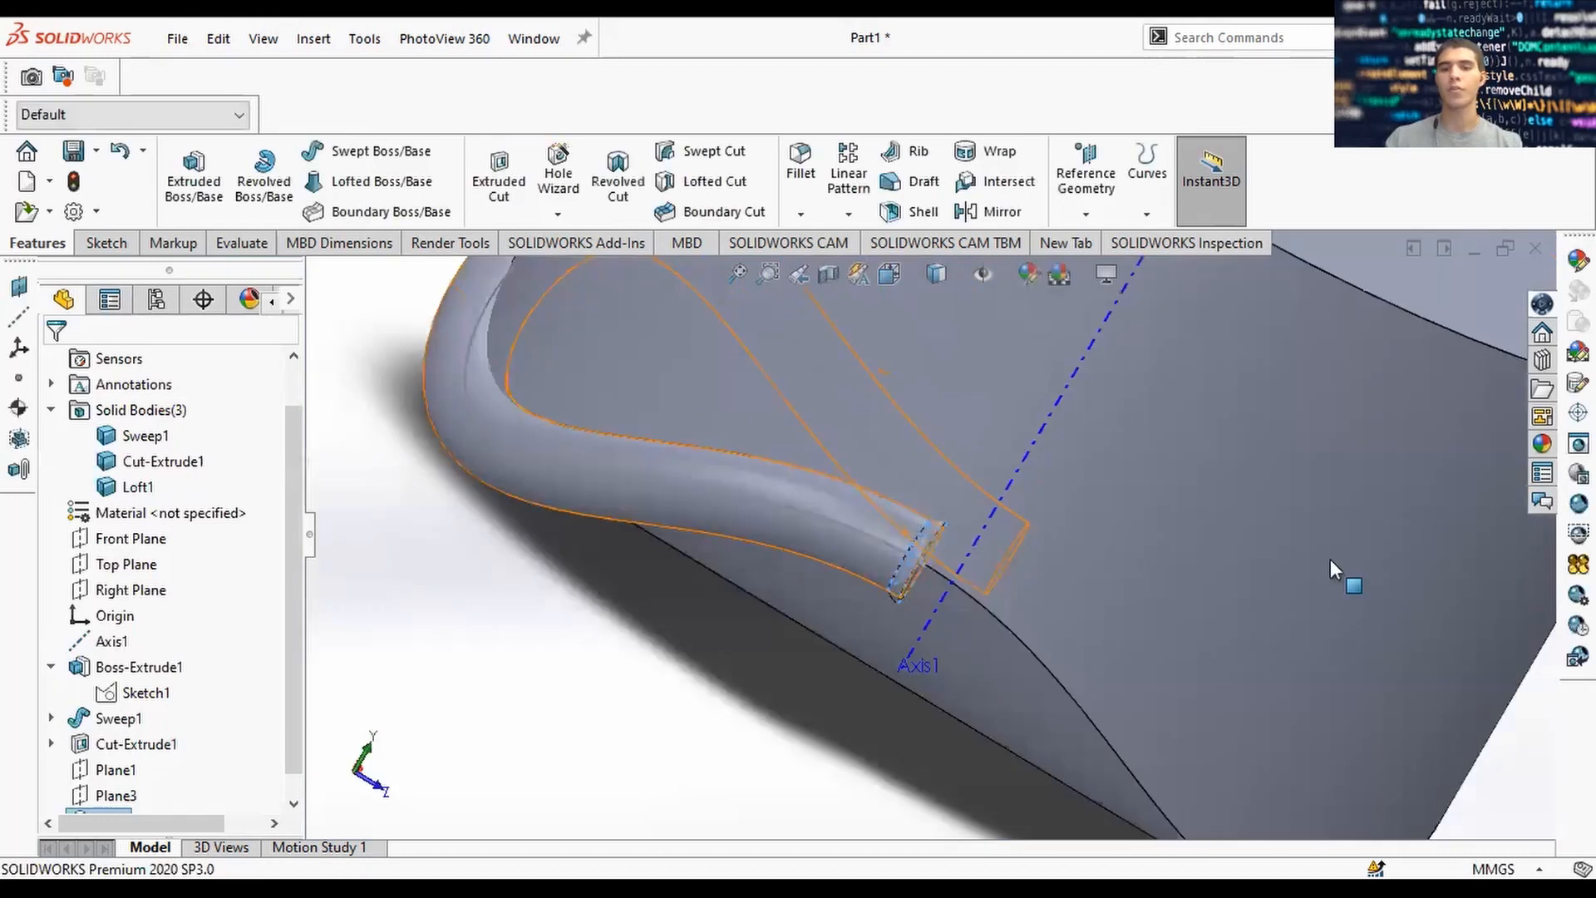
scroll(1330, 559, "up", 4)
left_click(1330, 558)
scroll(956, 531, "down", 4)
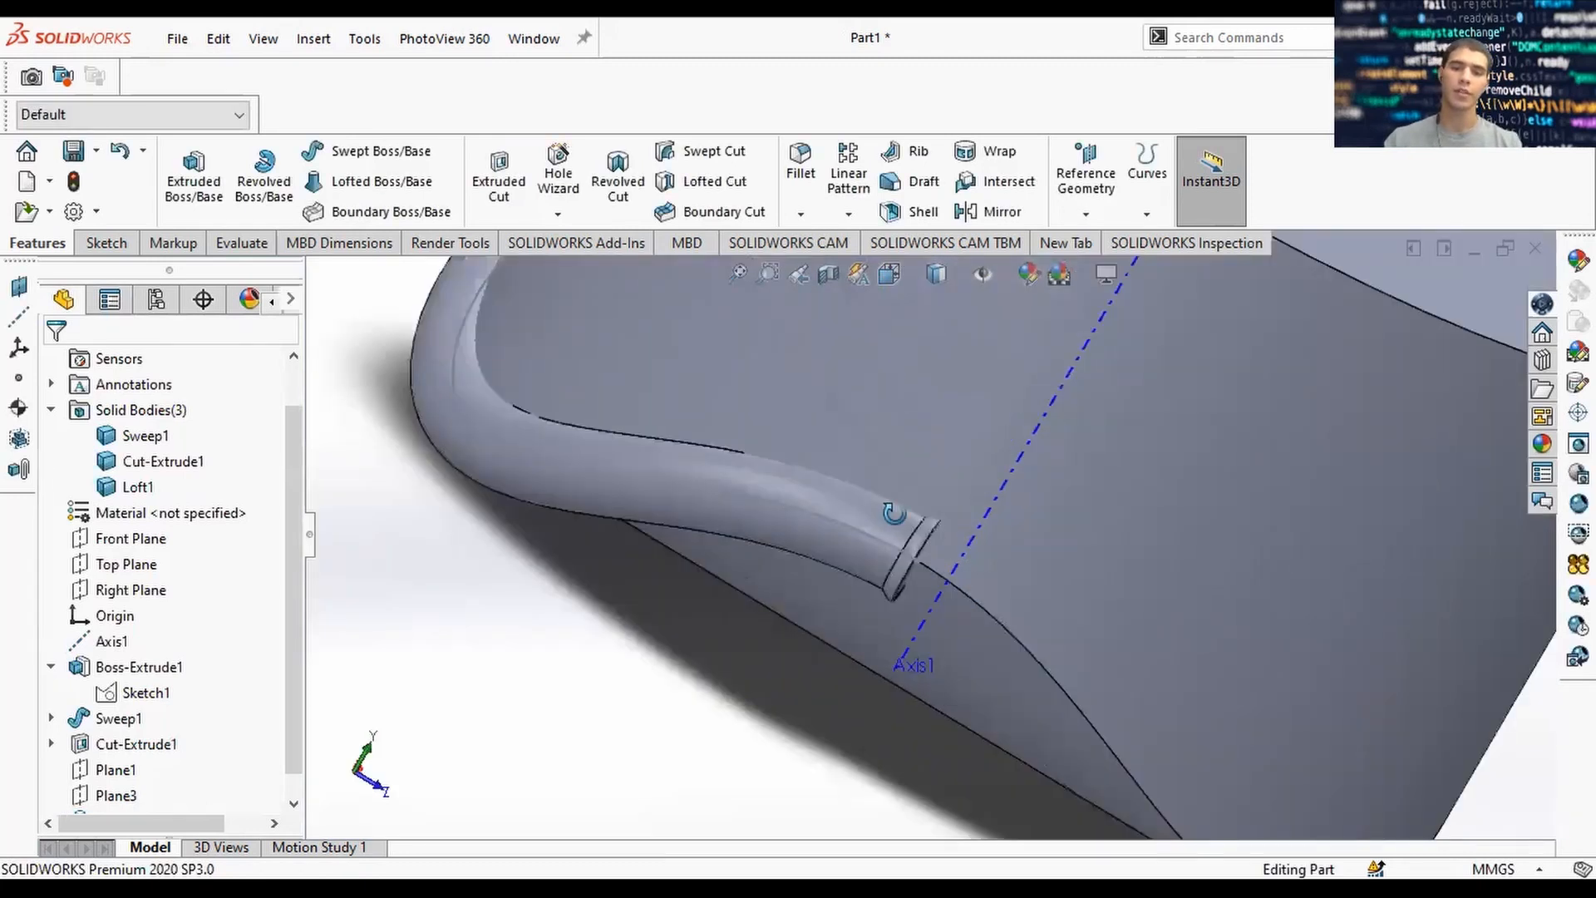
scroll(894, 513, "down", 4)
middle_click_drag(916, 580, 901, 526)
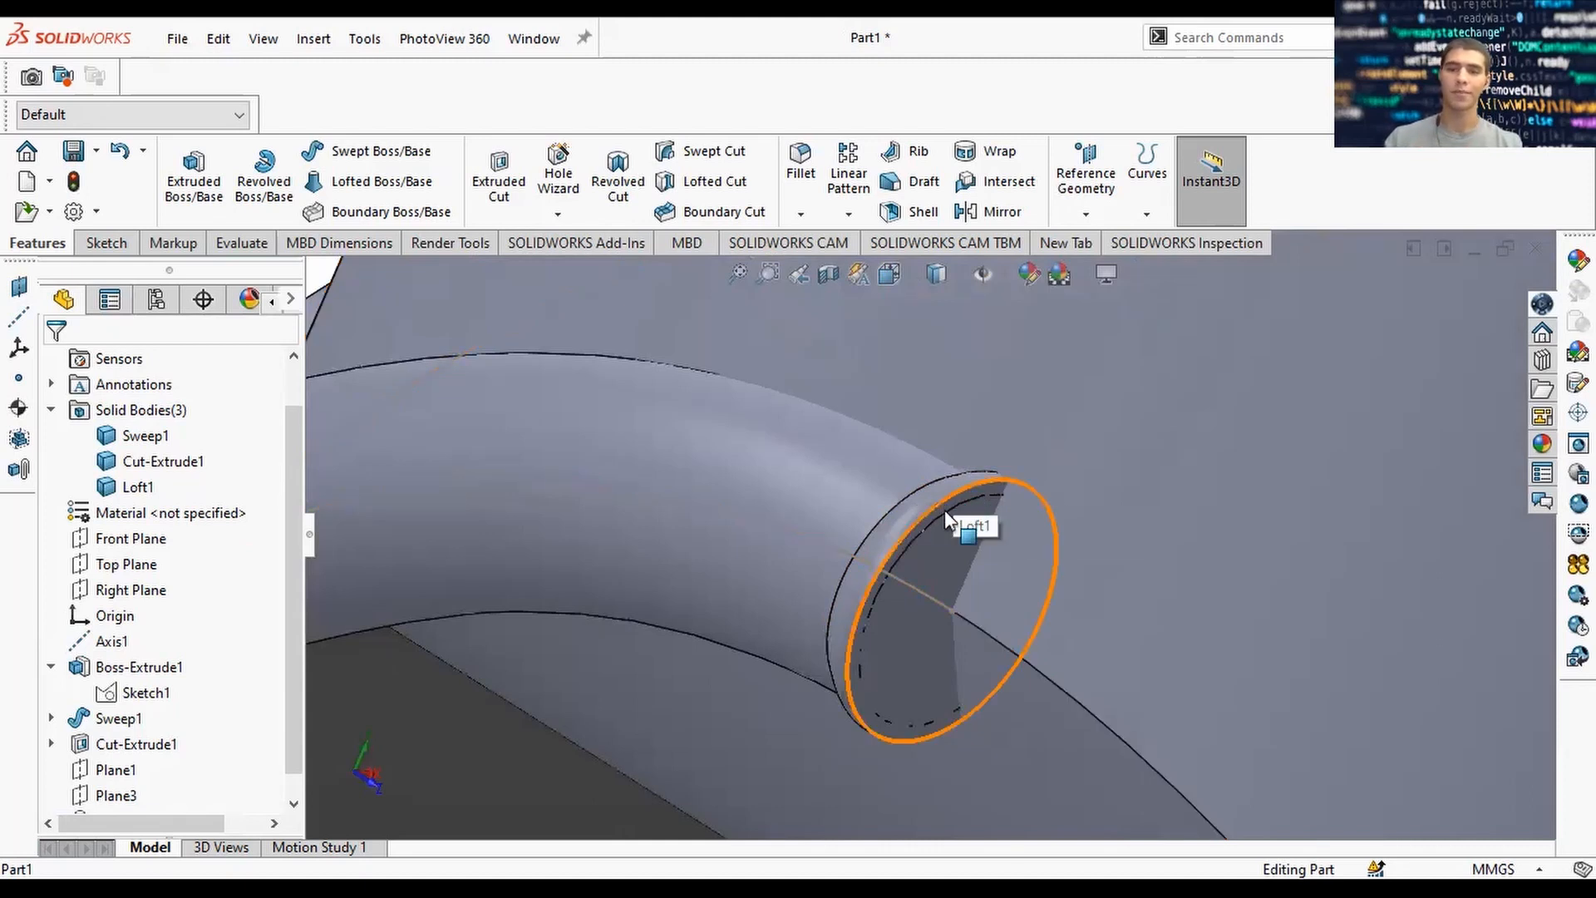
scroll(945, 511, "down", 3)
middle_click_drag(986, 493, 865, 550)
scroll(877, 538, "up", 1)
scroll(898, 529, "up", 1)
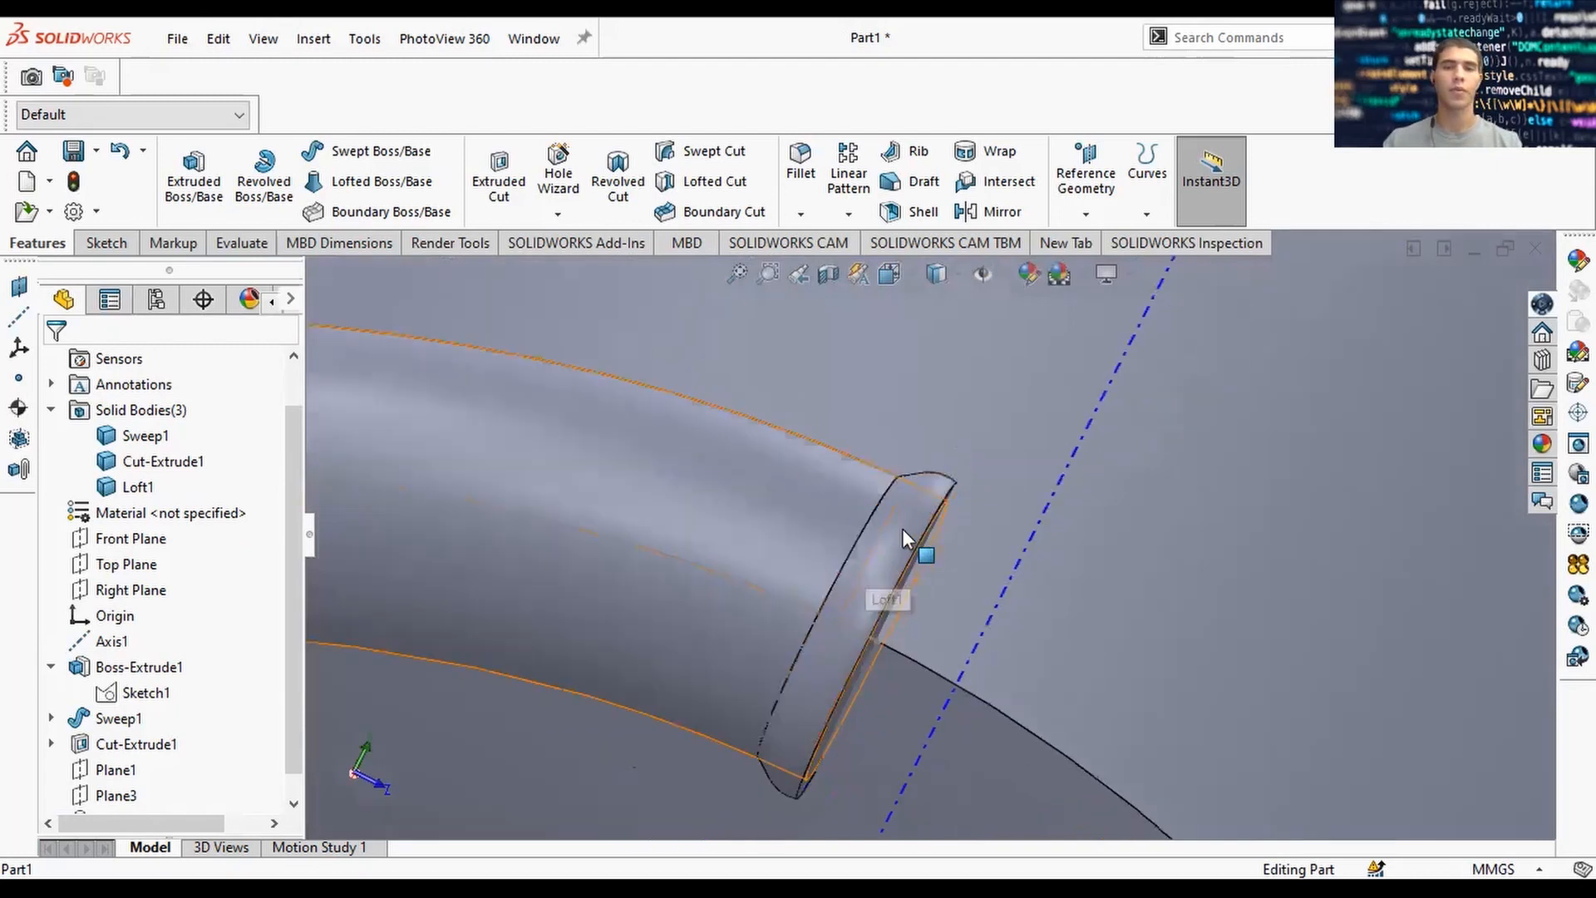
Mirror the Loft1 body about its flat outer end face, without merging solids.
left_click(993, 213)
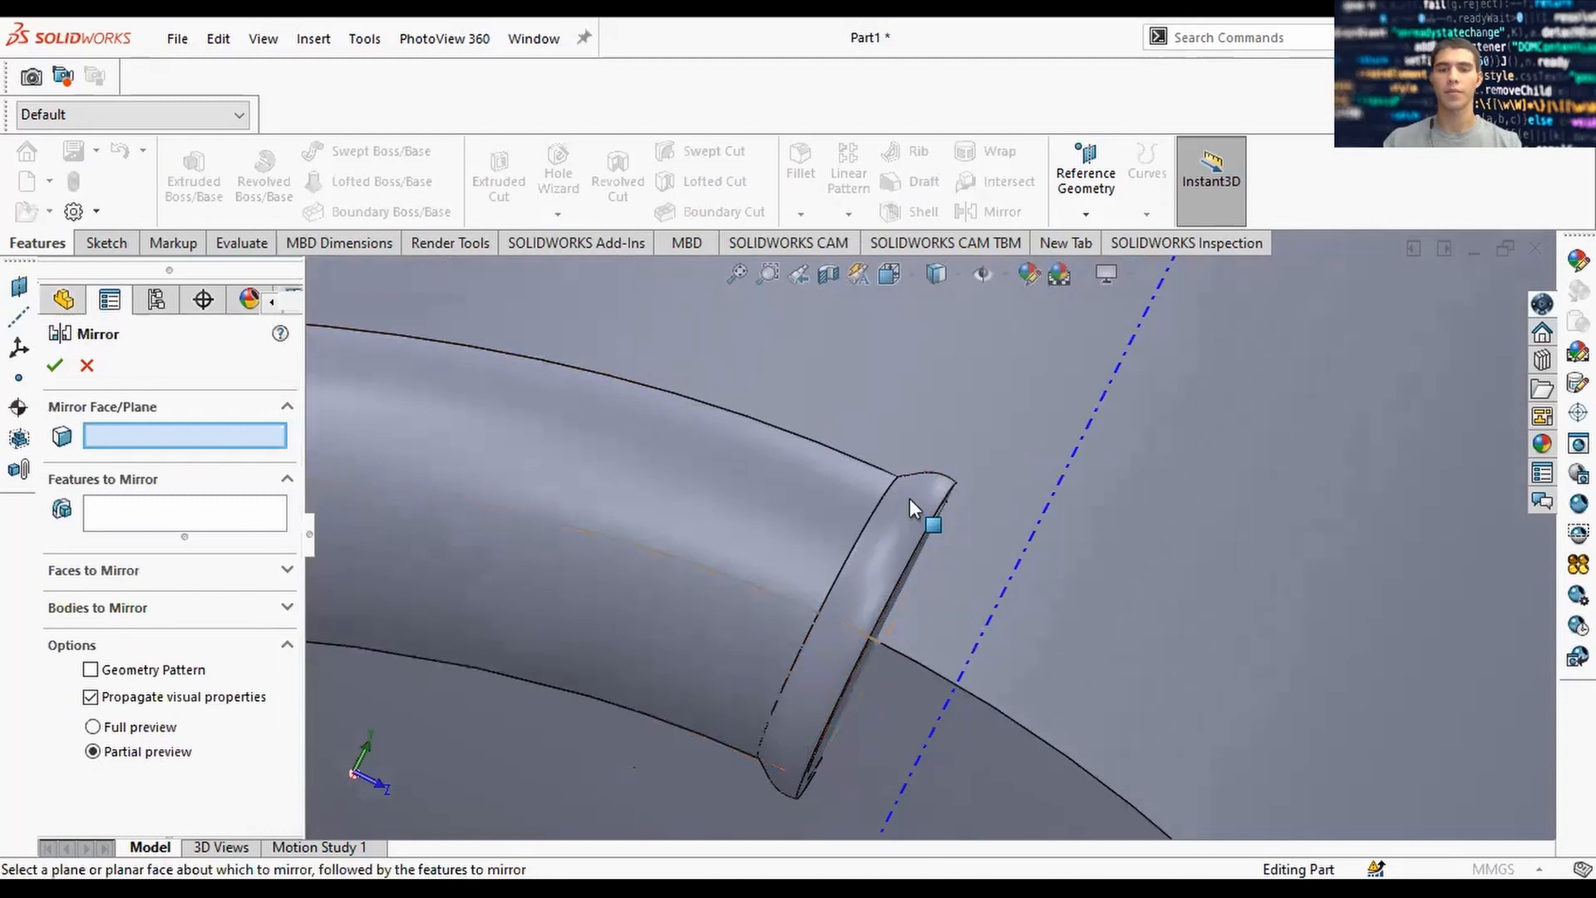
middle_click_drag(909, 497, 899, 545)
left_click(900, 545)
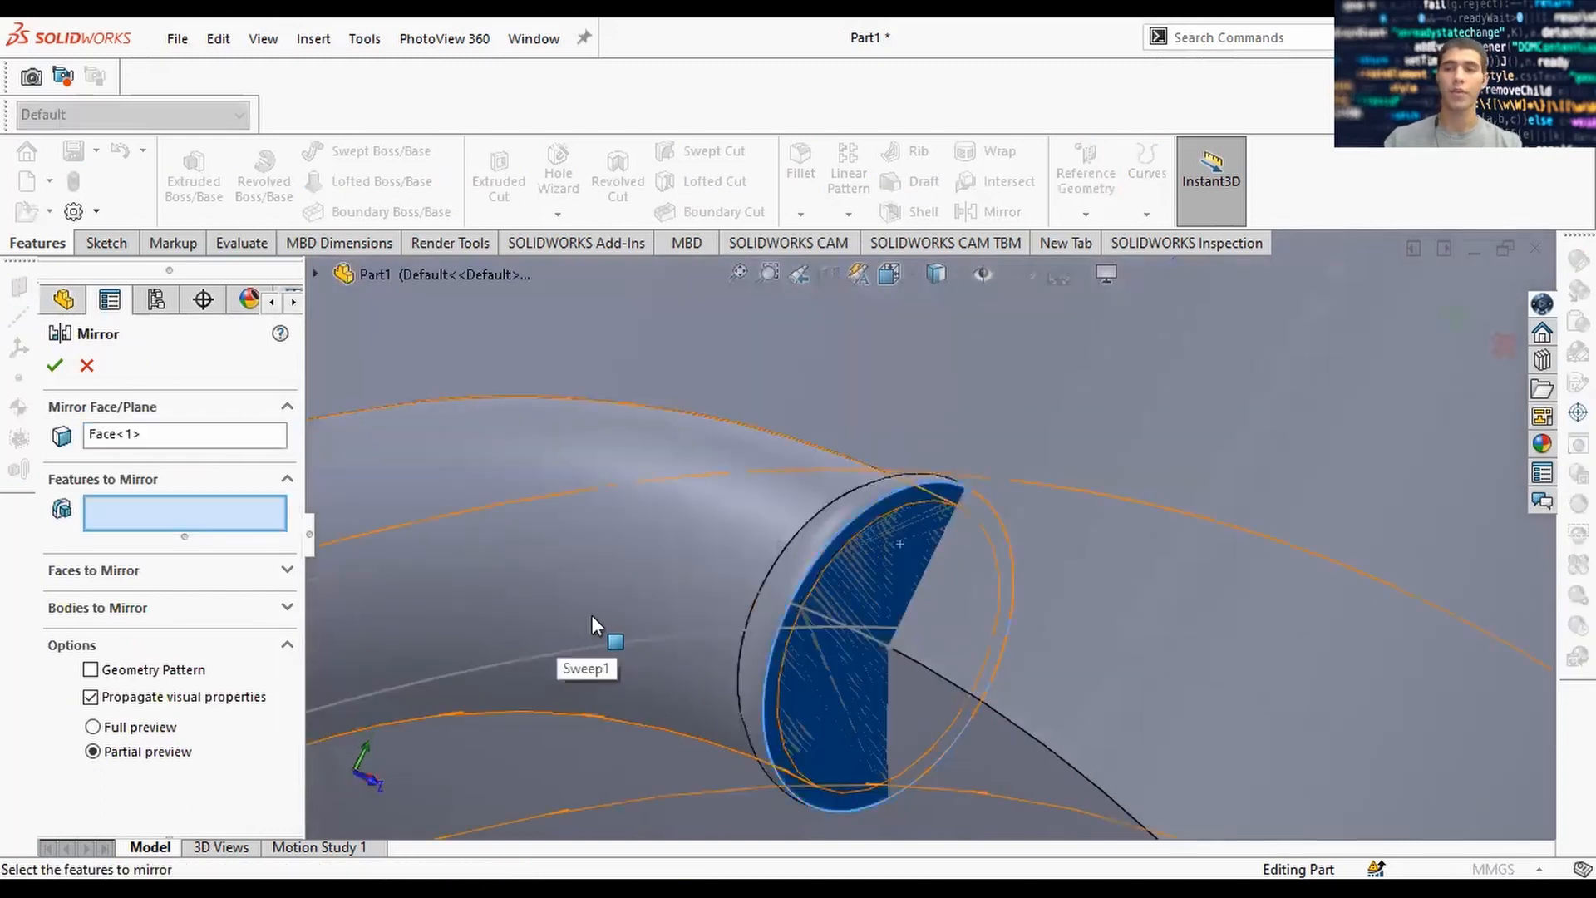
left_click(125, 608)
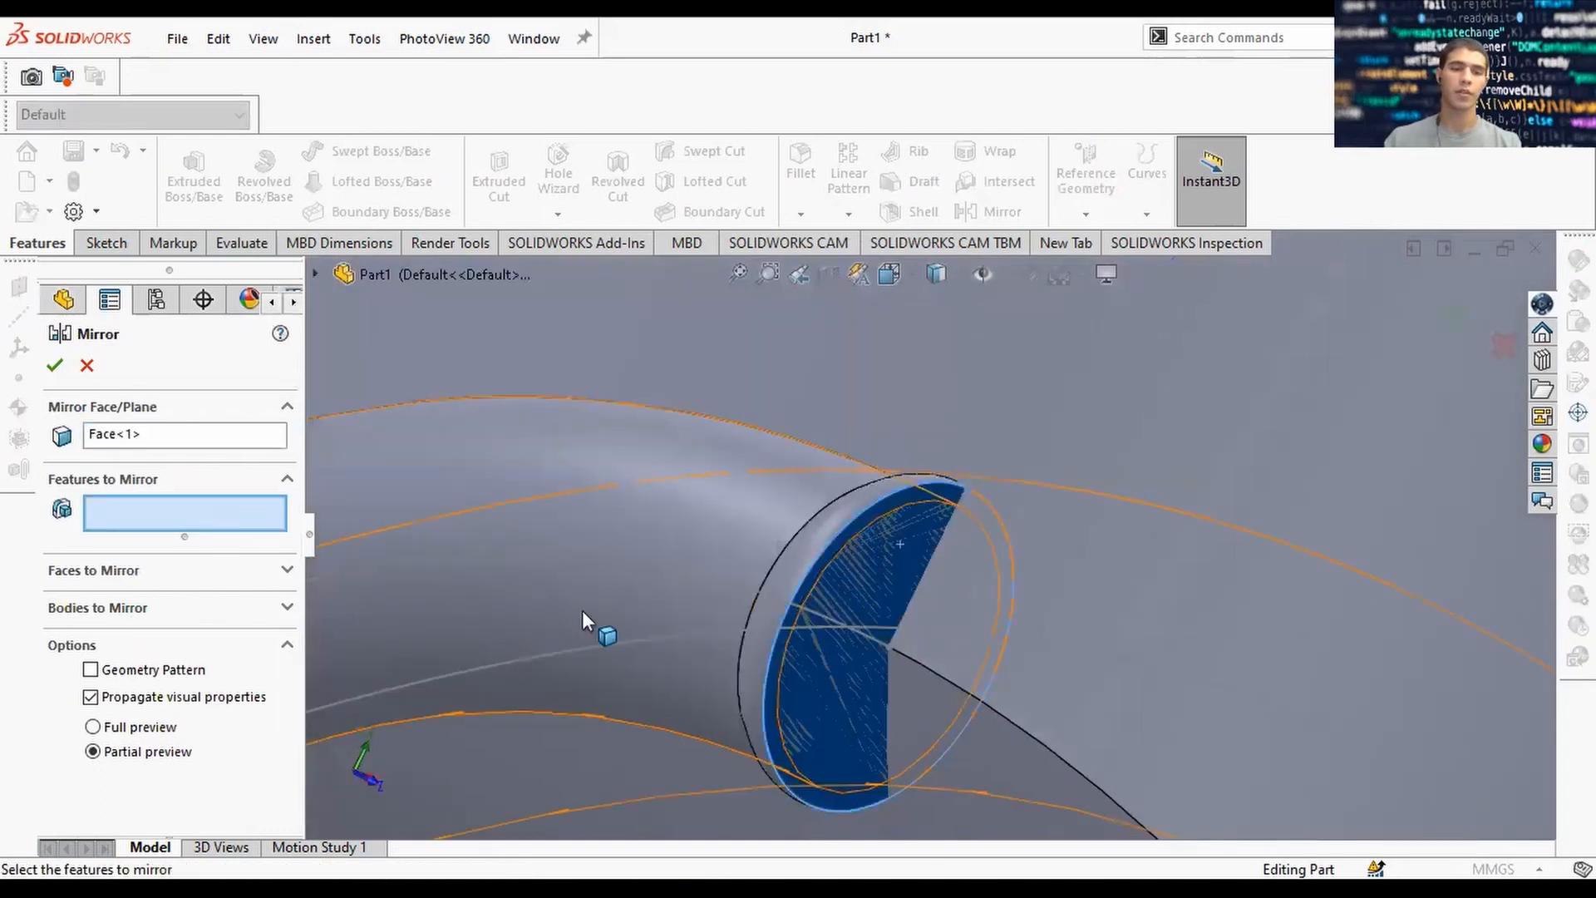
left_click(865, 545)
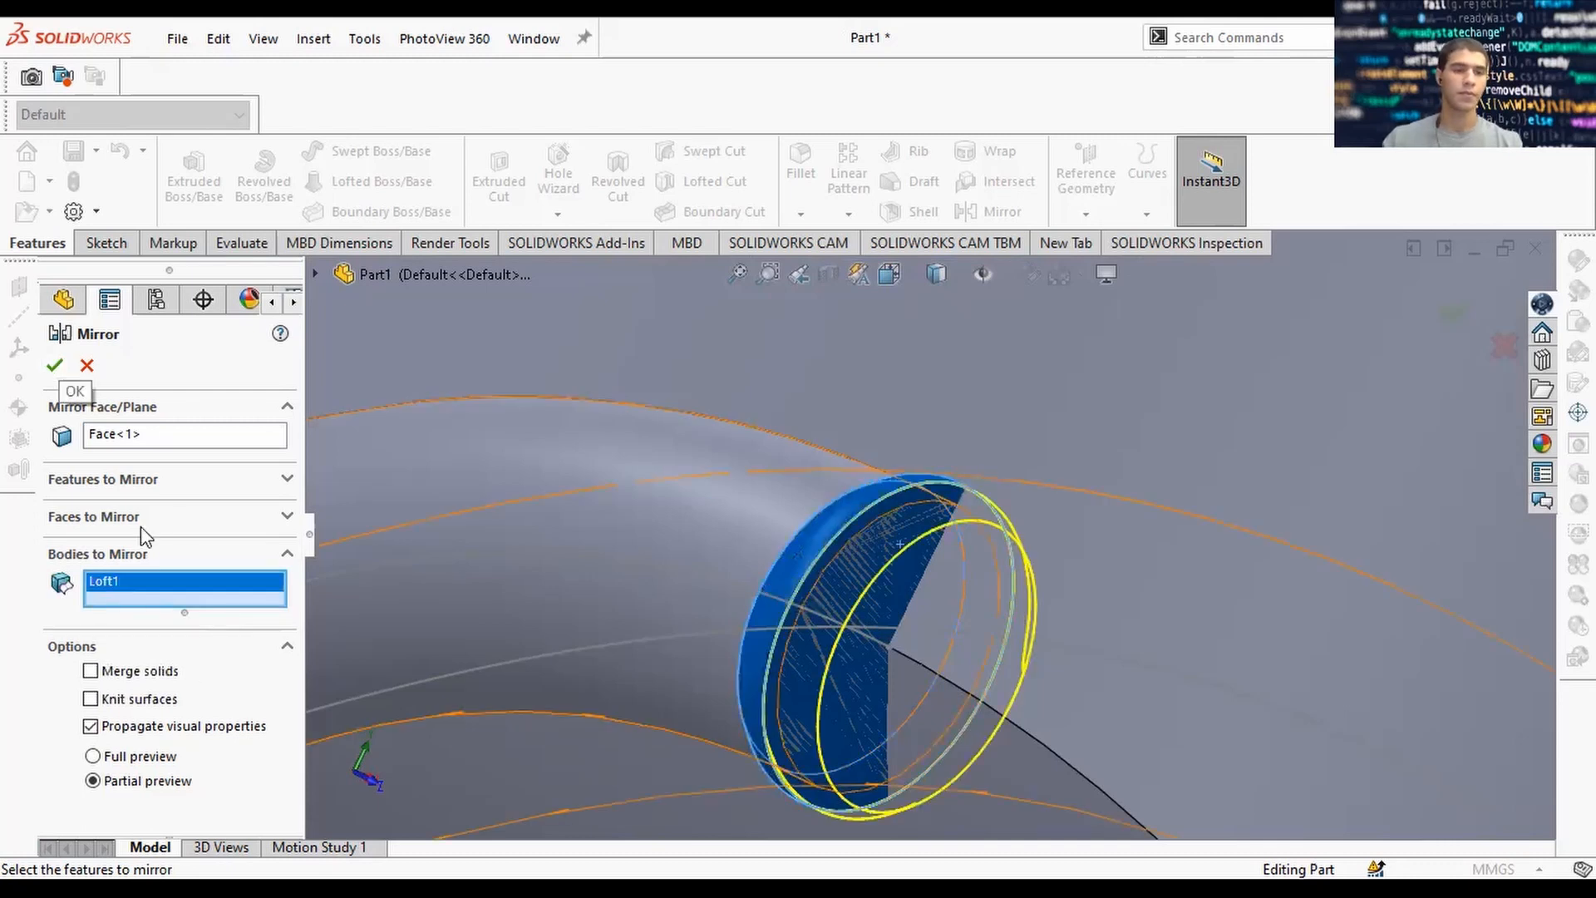
left_click(56, 365)
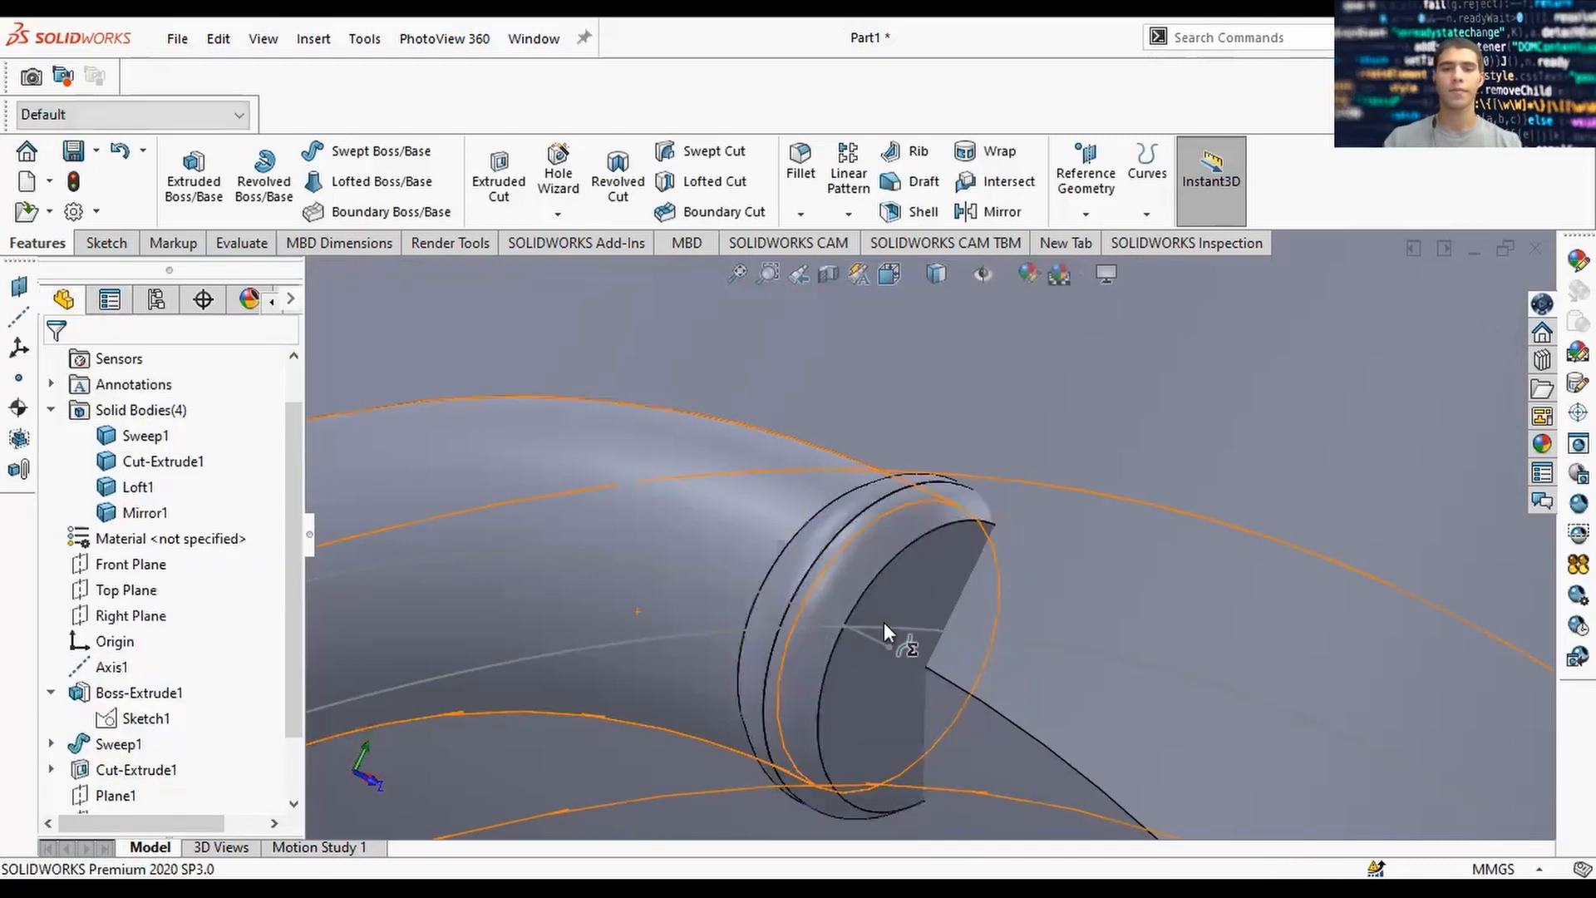
Examine the mirrored collar at the tube end and its position on the cylinder, up close and from farther away.
middle_click_drag(884, 622, 1054, 559)
scroll(1187, 453, "down", 3)
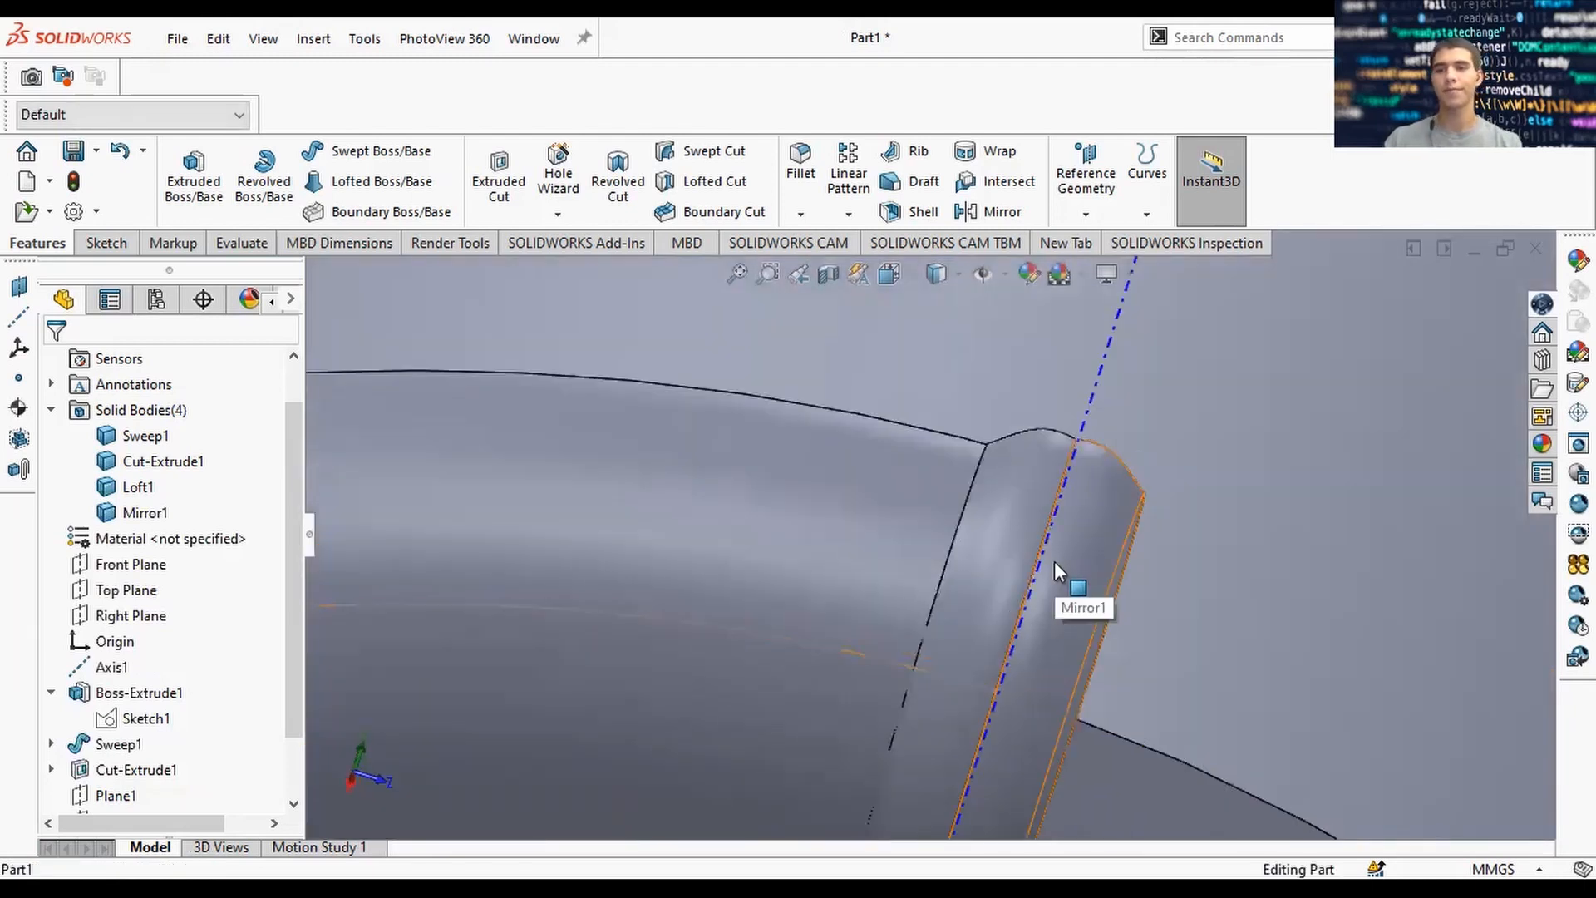
scroll(1050, 531, "up", 3)
scroll(981, 535, "up", 2)
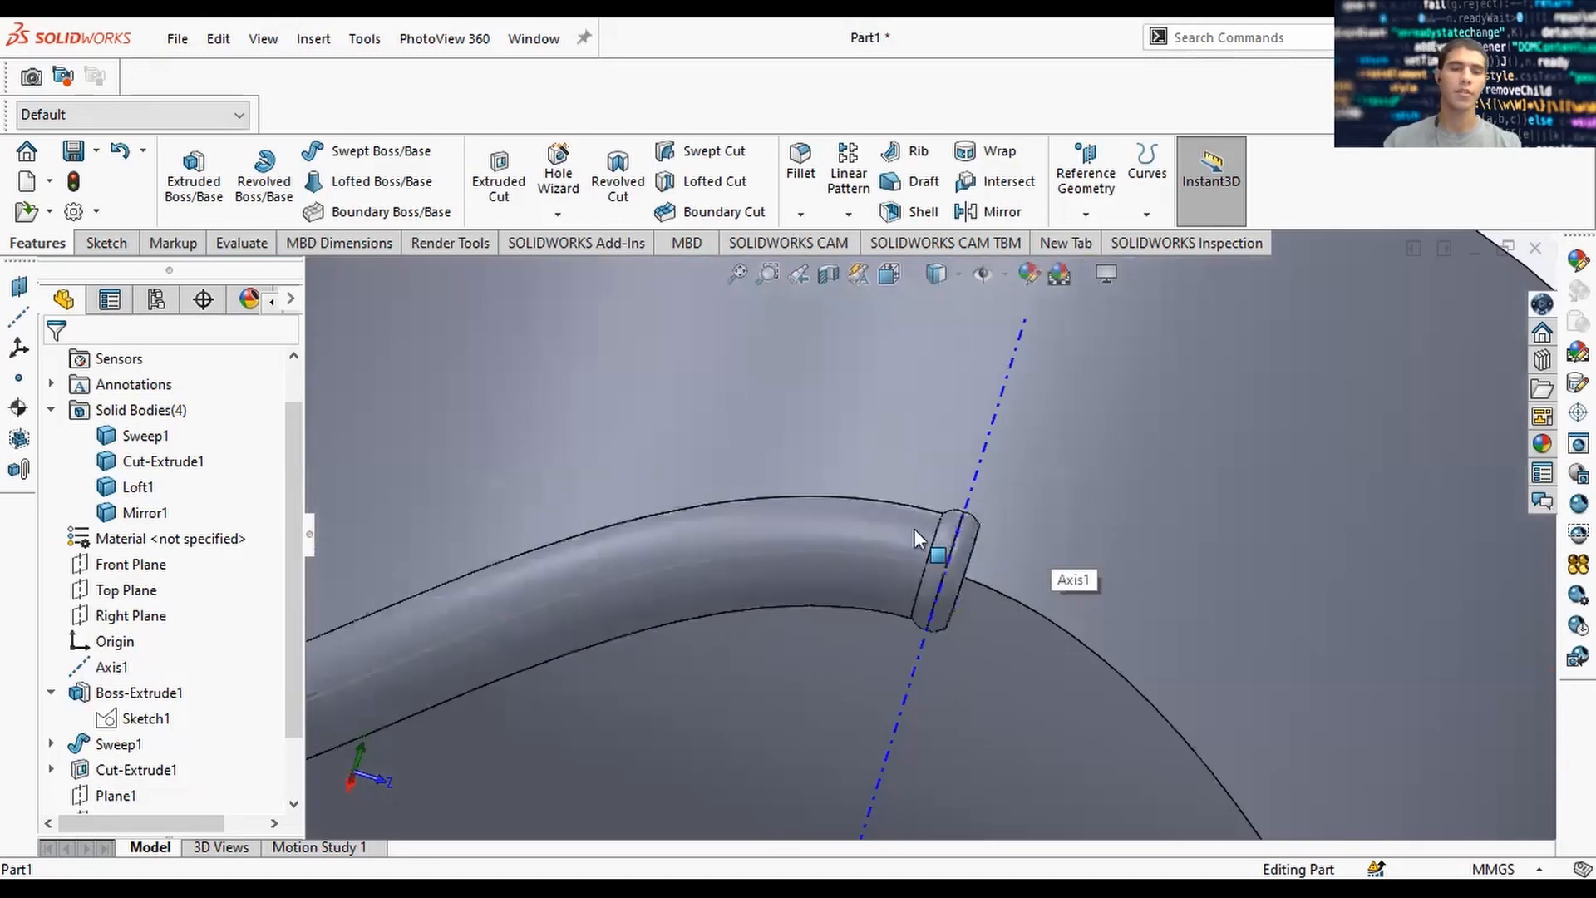
scroll(916, 531, "up", 3)
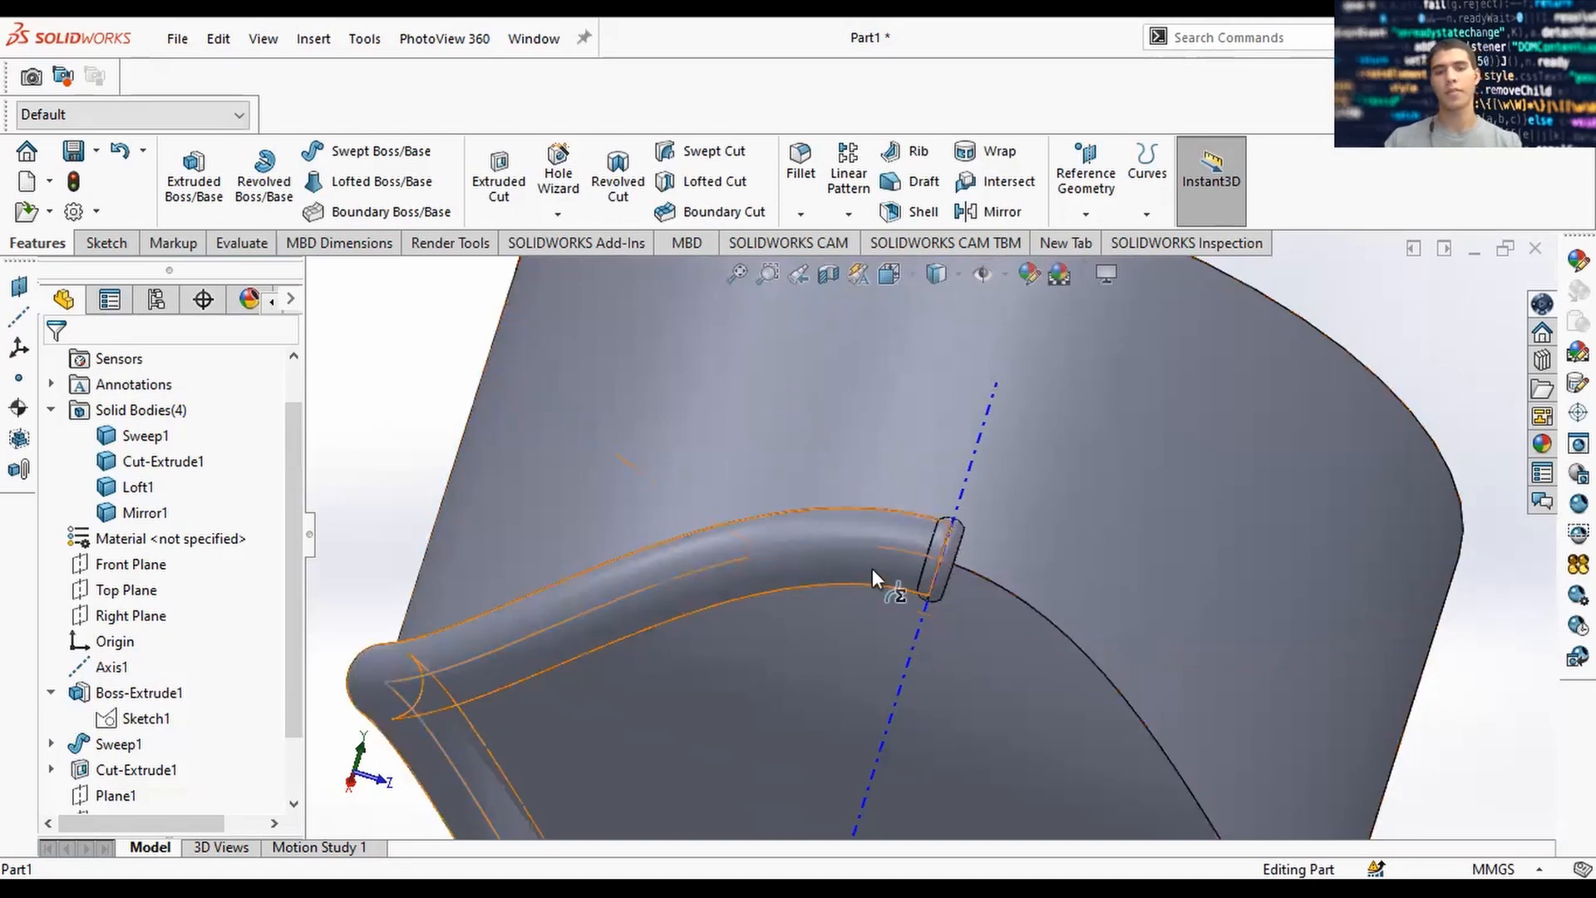
scroll(871, 569, "up", 2)
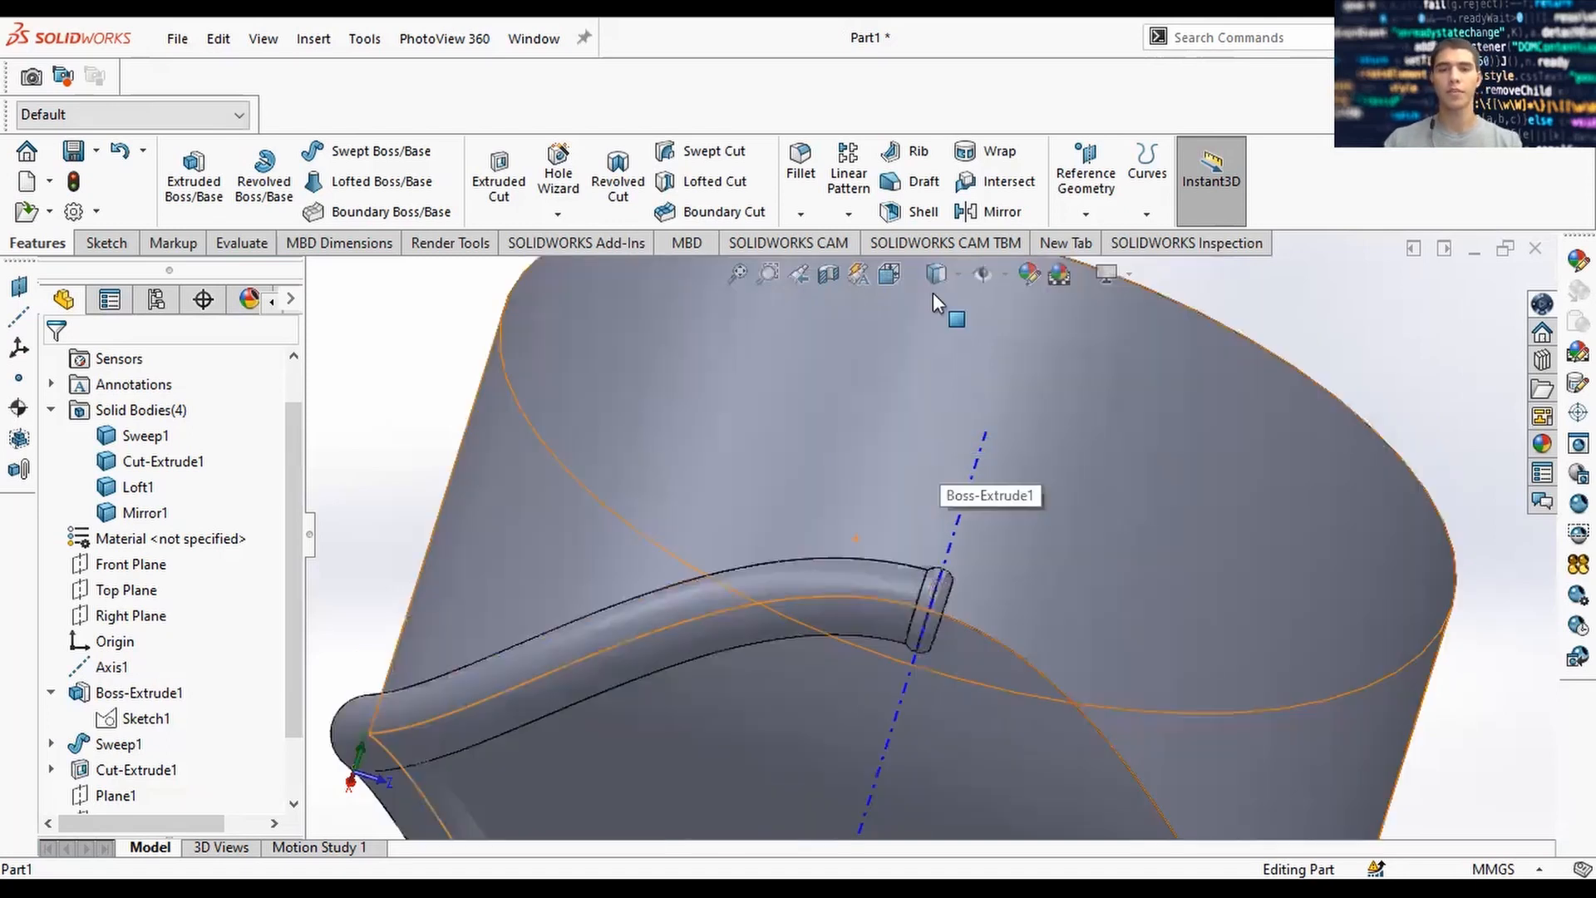
scroll(946, 419, "down", 3)
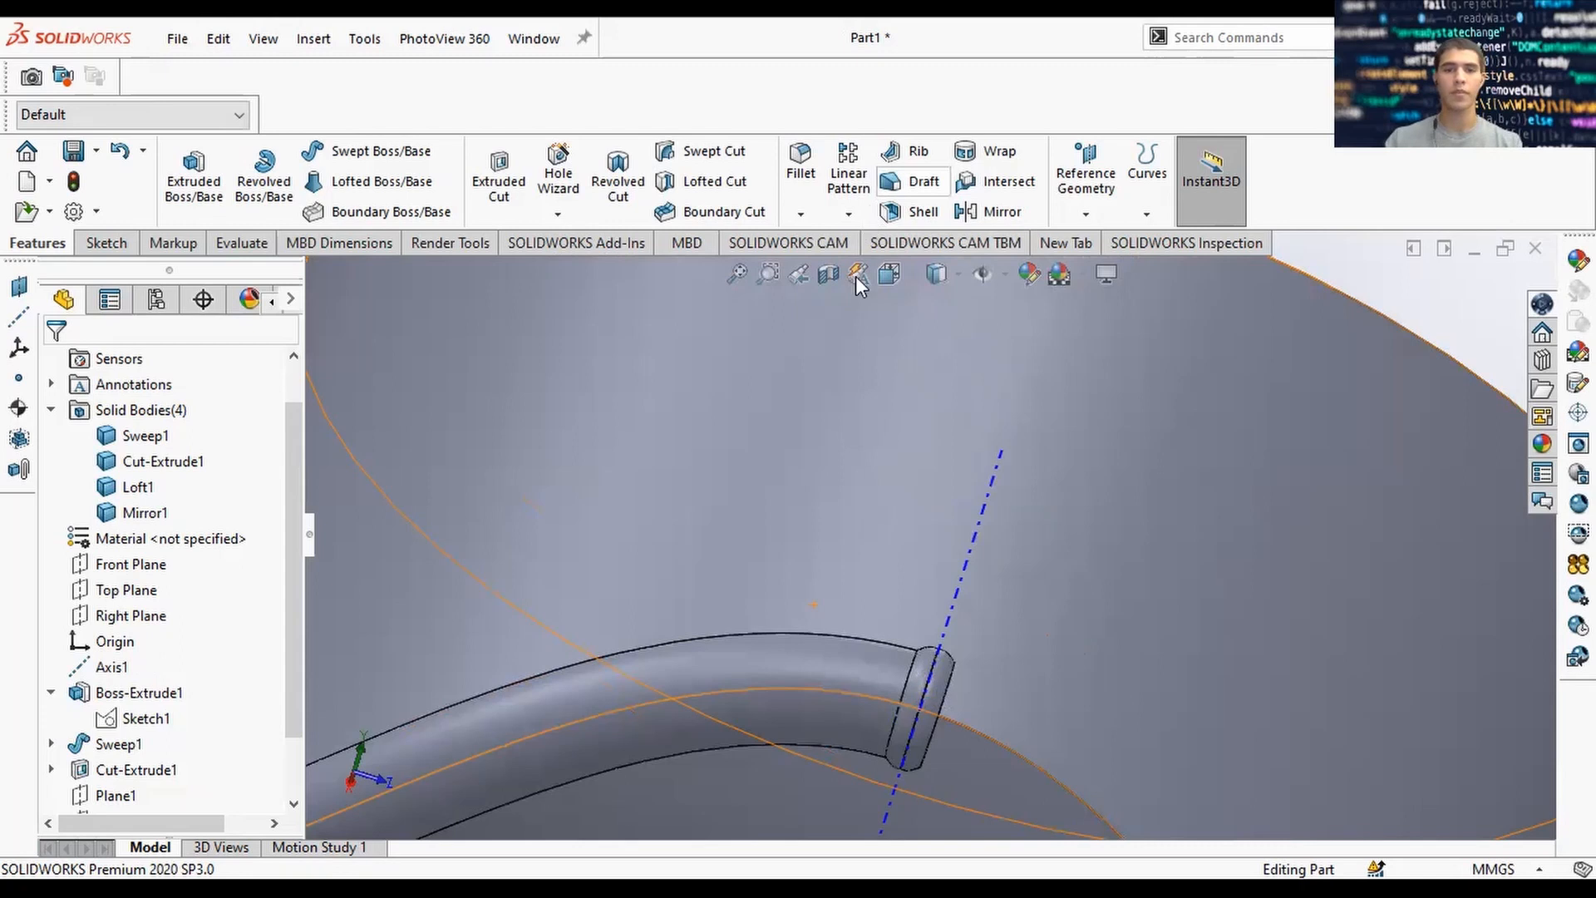
Set up a curve-driven pattern of the Loft3 and Mirror2 bodies along the 3D sketch curve, with 40 equally spaced instances.
left_click(906, 332)
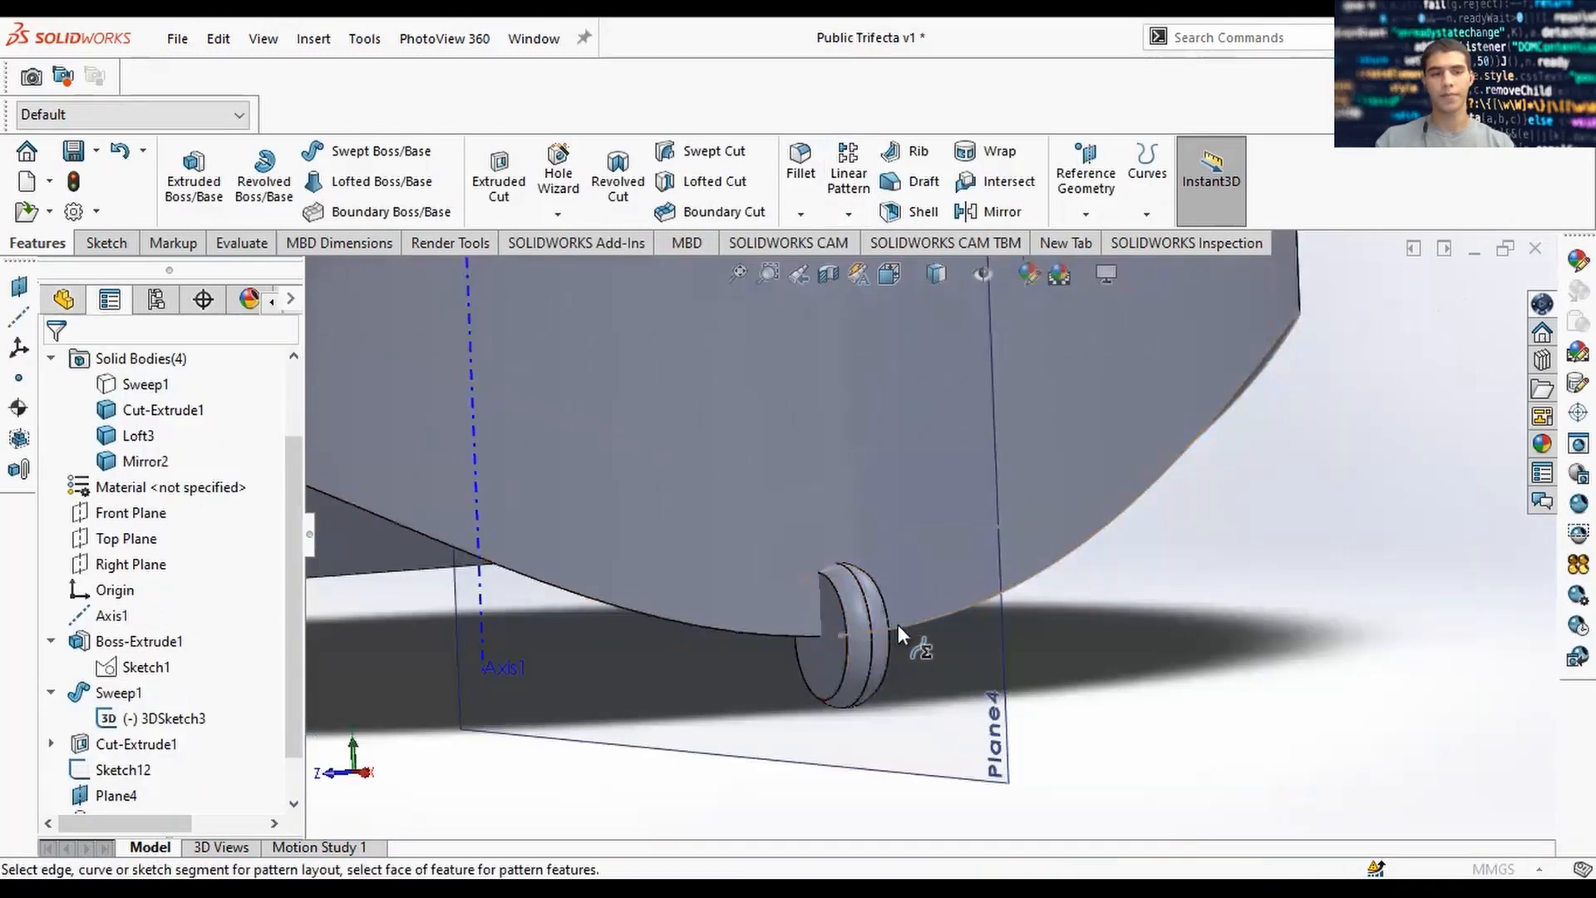
left_click(899, 628)
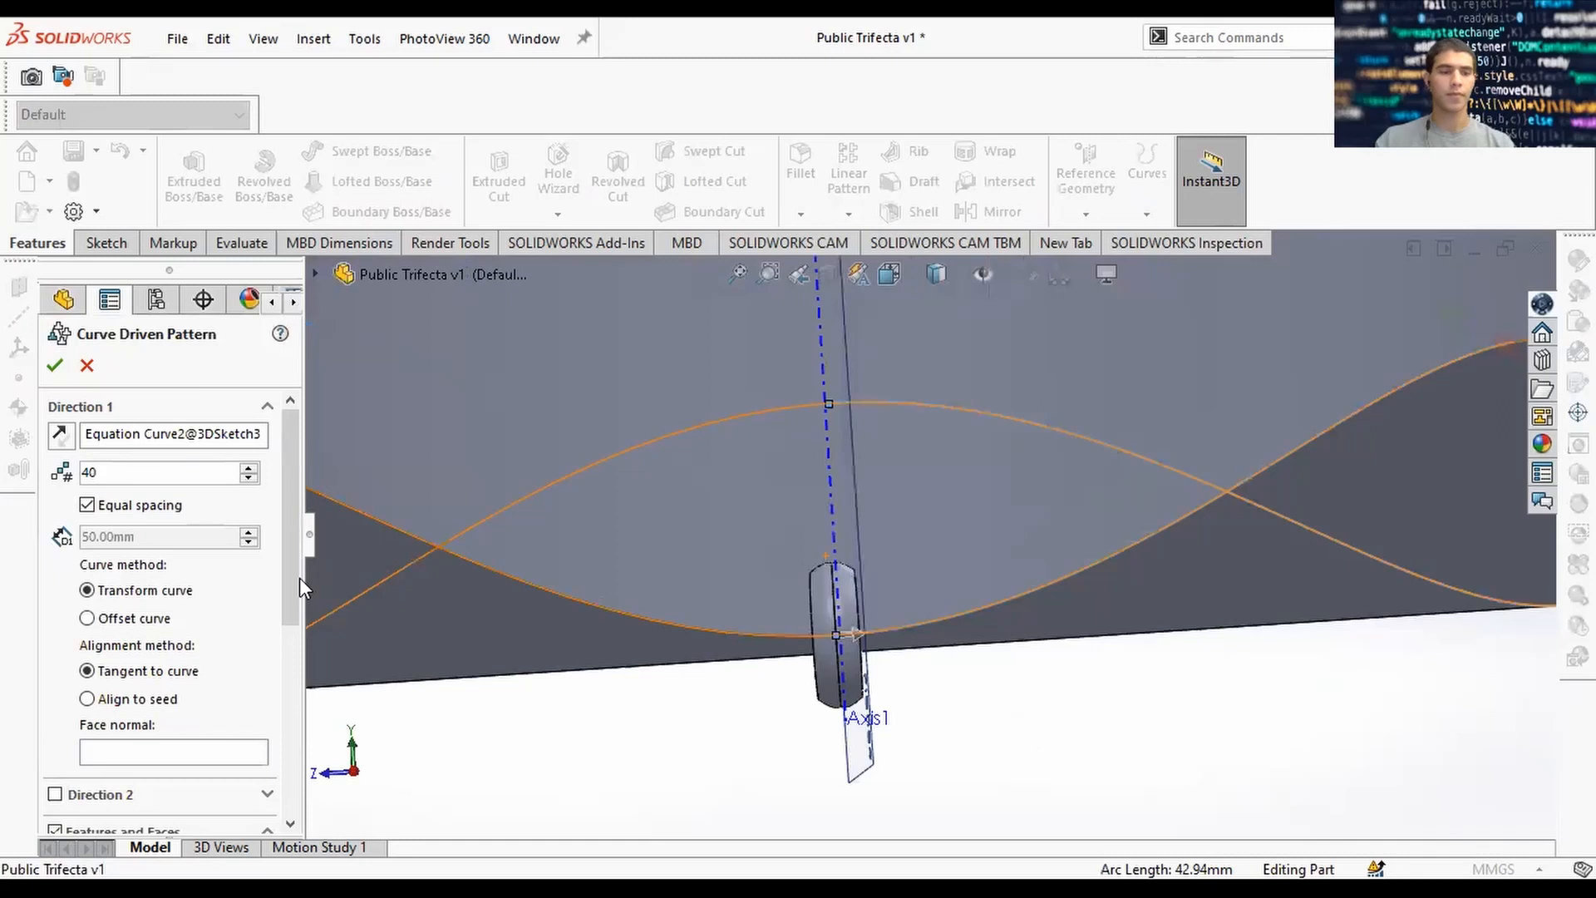
scroll(250, 587, "down", 5)
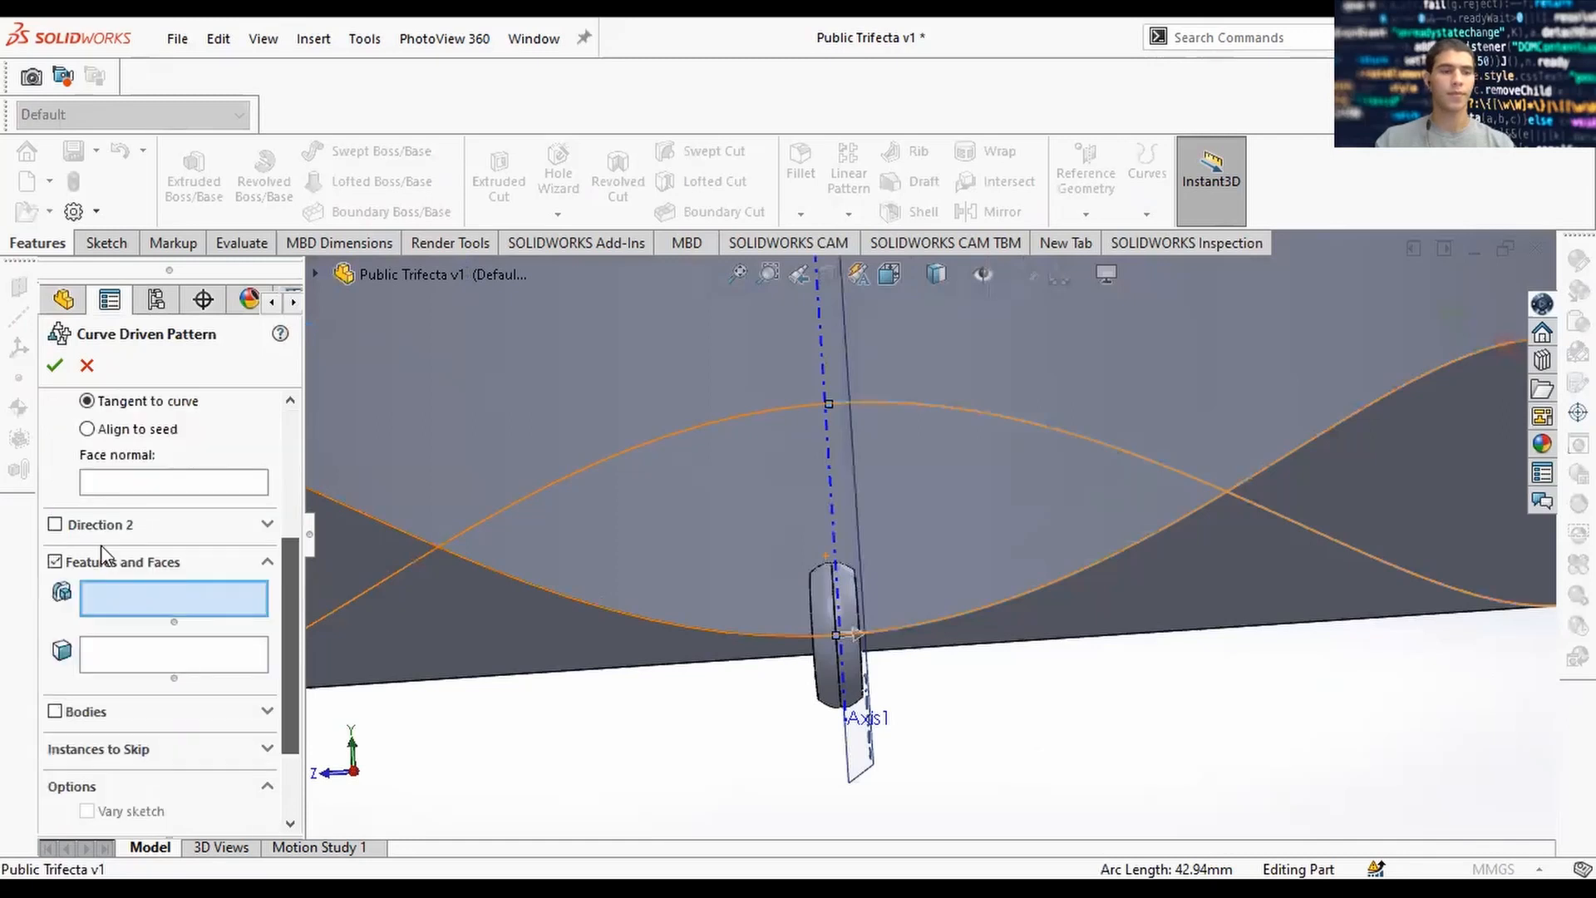
scroll(104, 555, "down", 1)
left_click(55, 526)
left_click(54, 592)
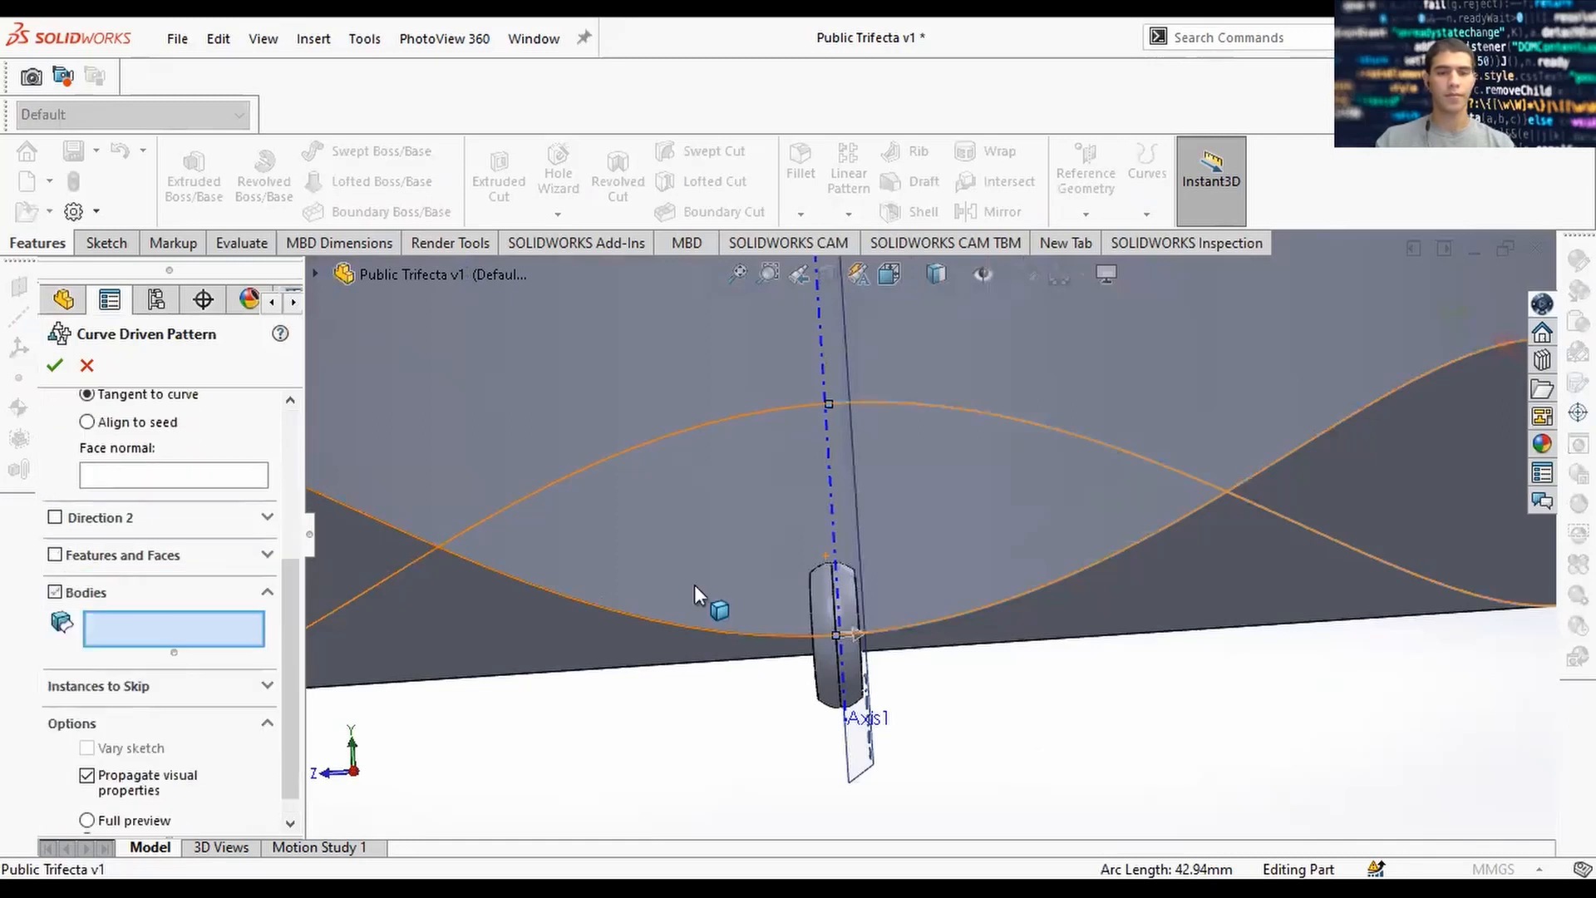
scroll(923, 723, "down", 3)
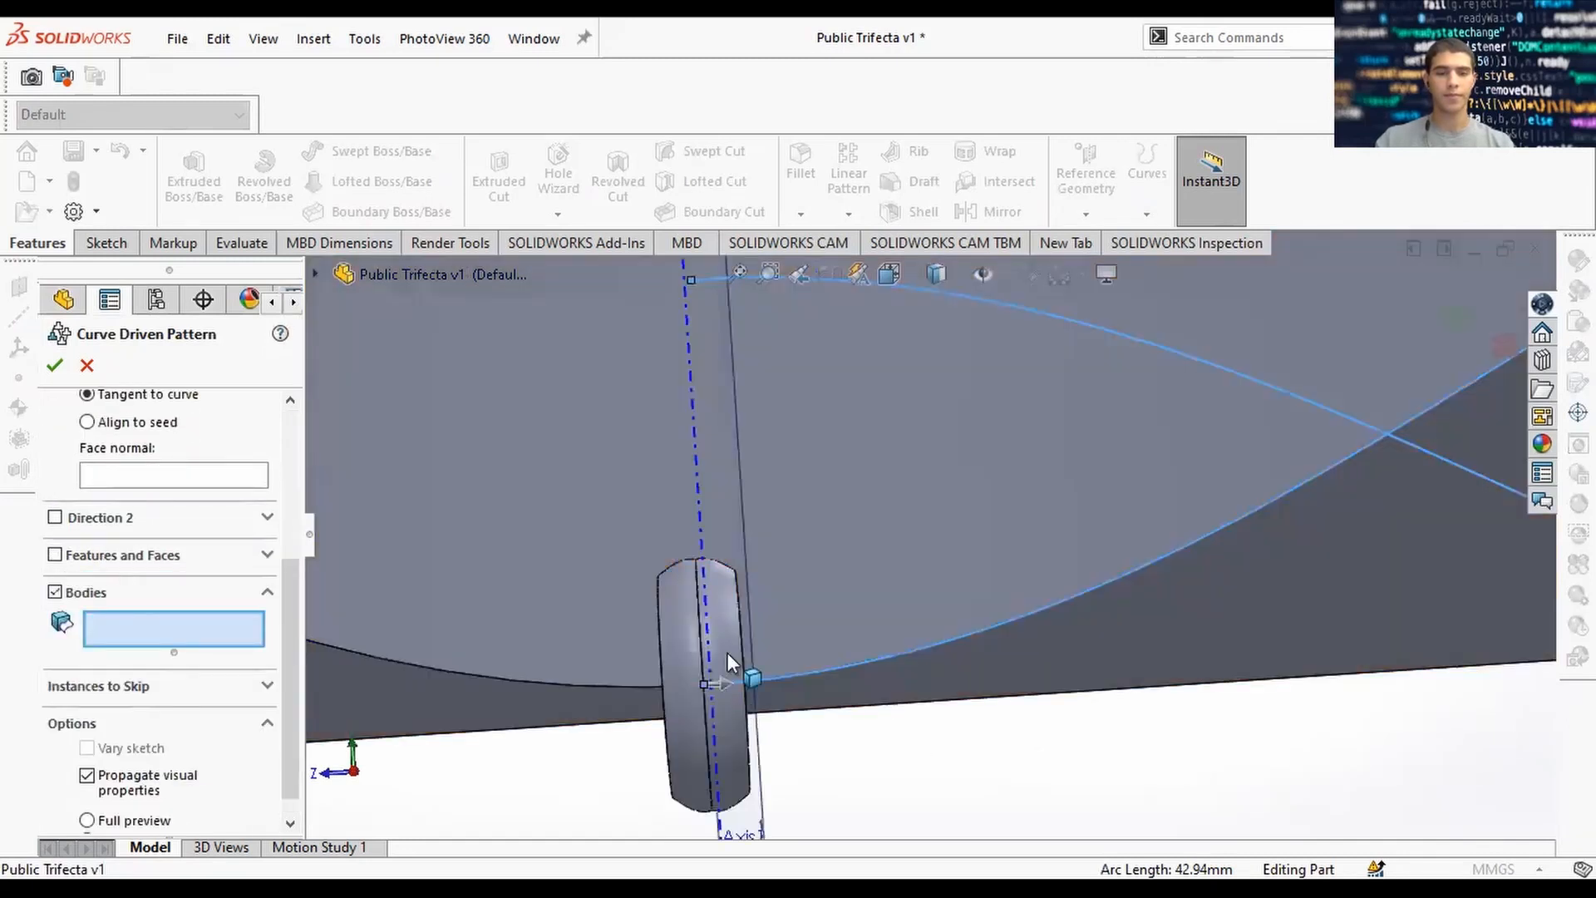
left_click(700, 647)
left_click(681, 641)
scroll(922, 532, "up", 3)
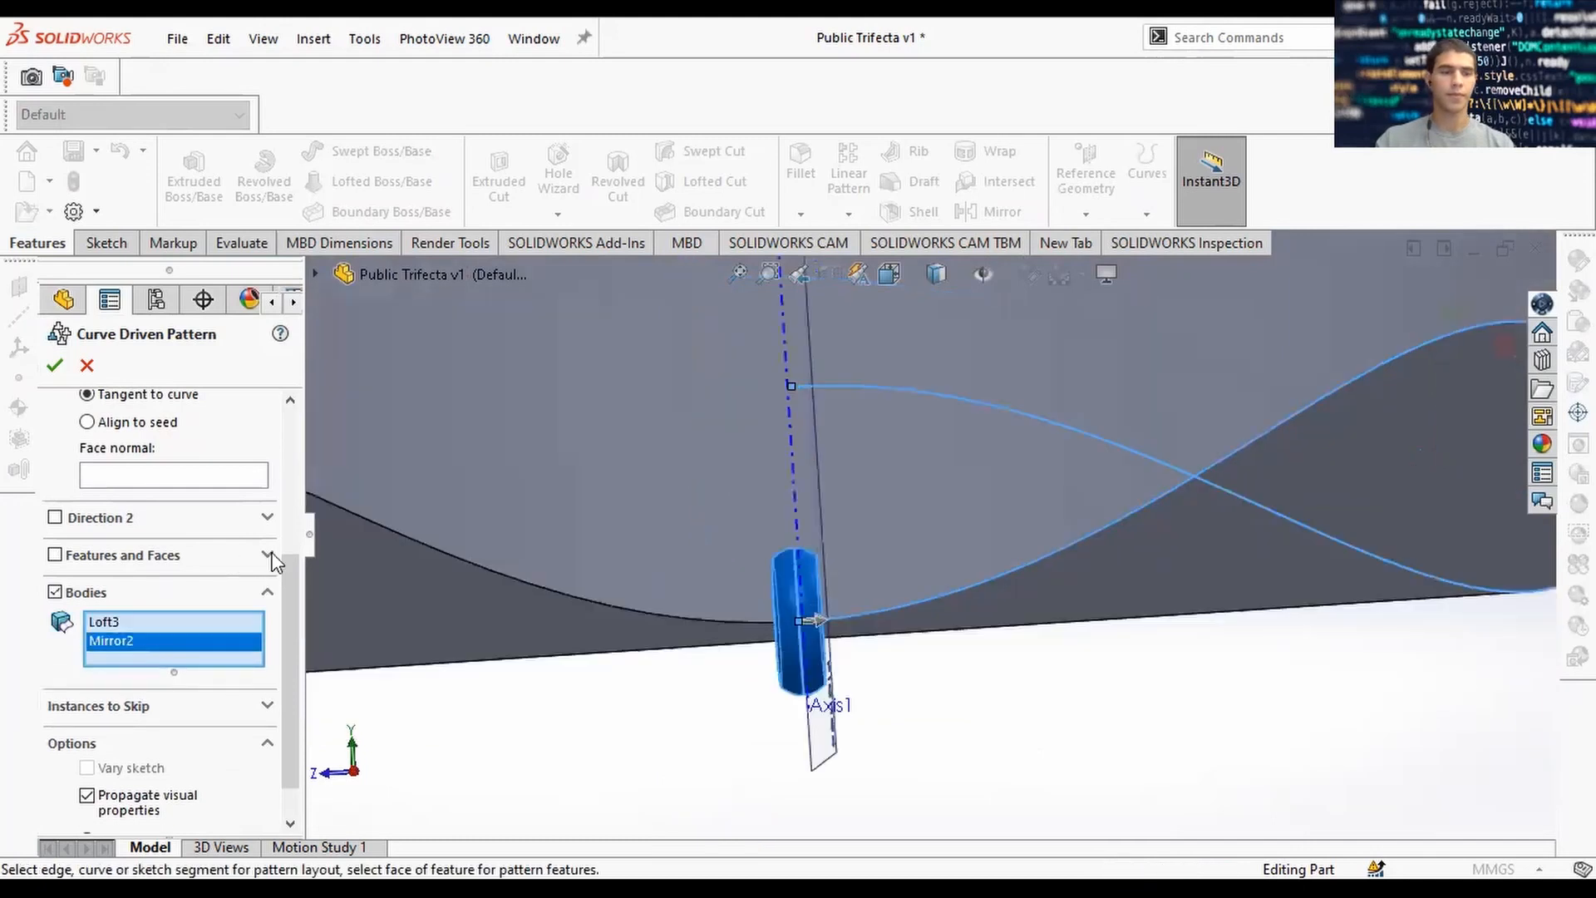
Use the cylinder's outer face as the pattern's face normal and create the curve-driven pattern.
scroll(292, 558, "up", 5)
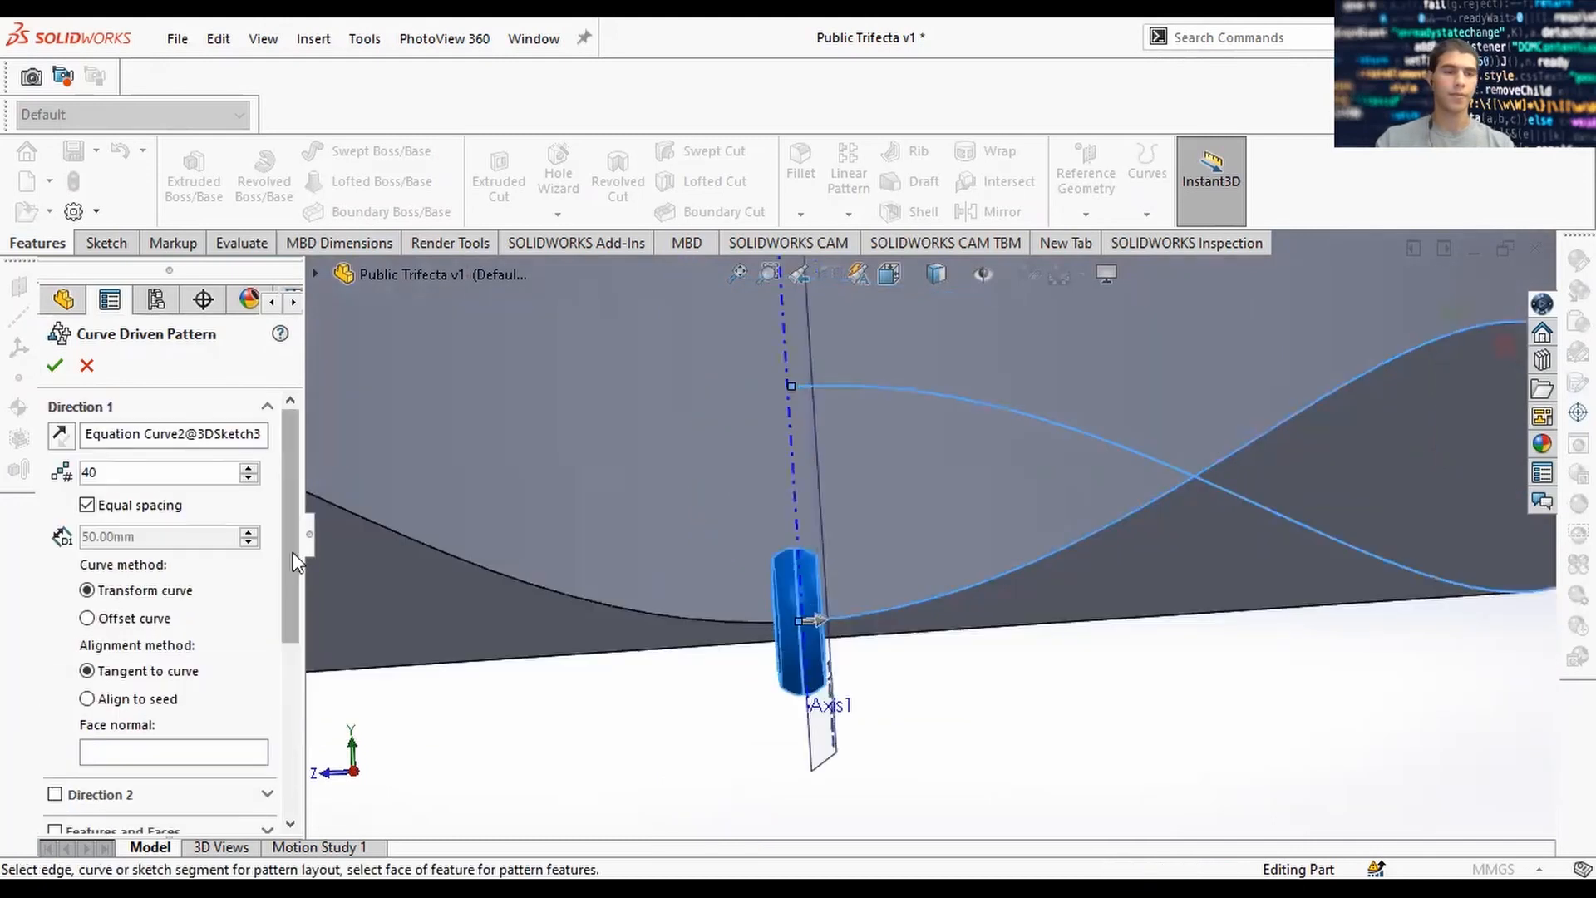
scroll(150, 679, "down", 1)
left_click(141, 695)
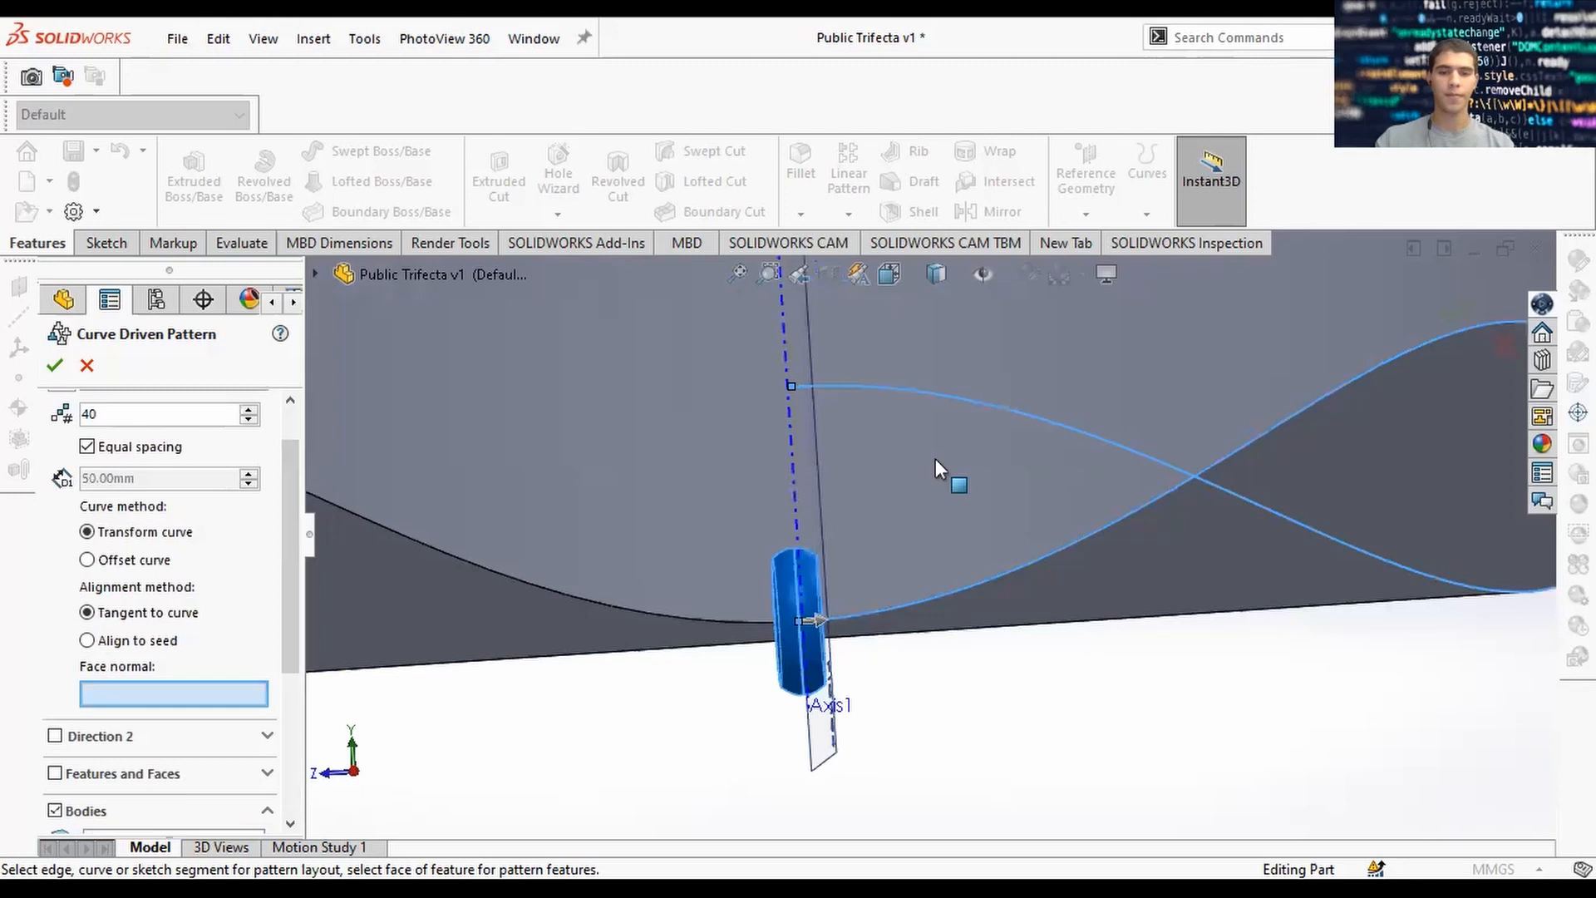
left_click(989, 512)
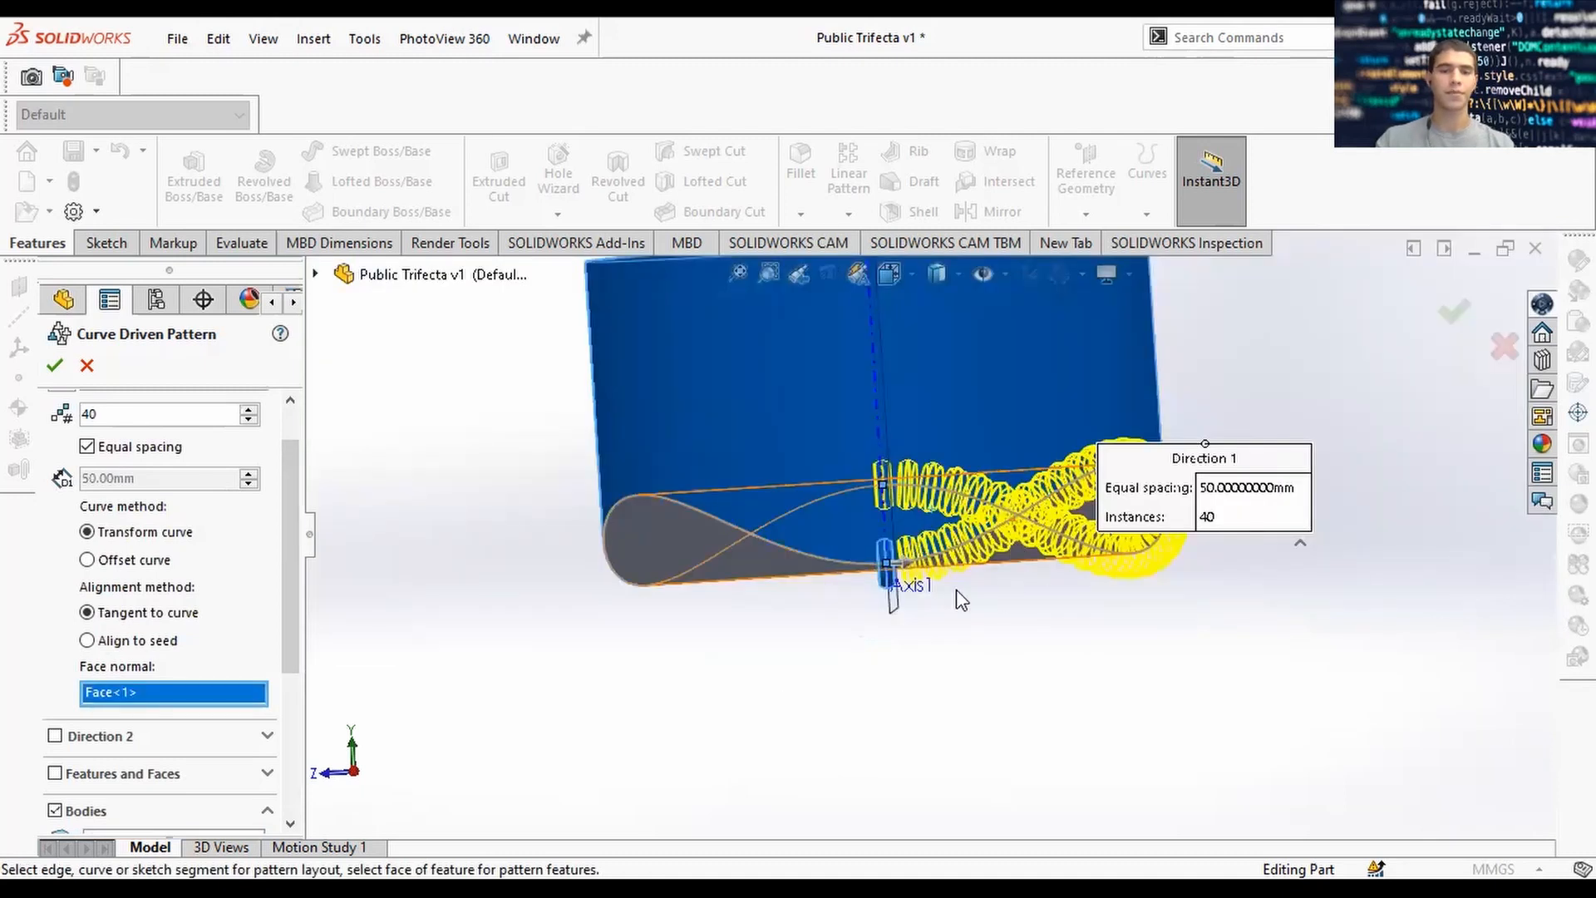
middle_click_drag(970, 594, 961, 677, "ctrl")
middle_click_drag(1118, 504, 1151, 568)
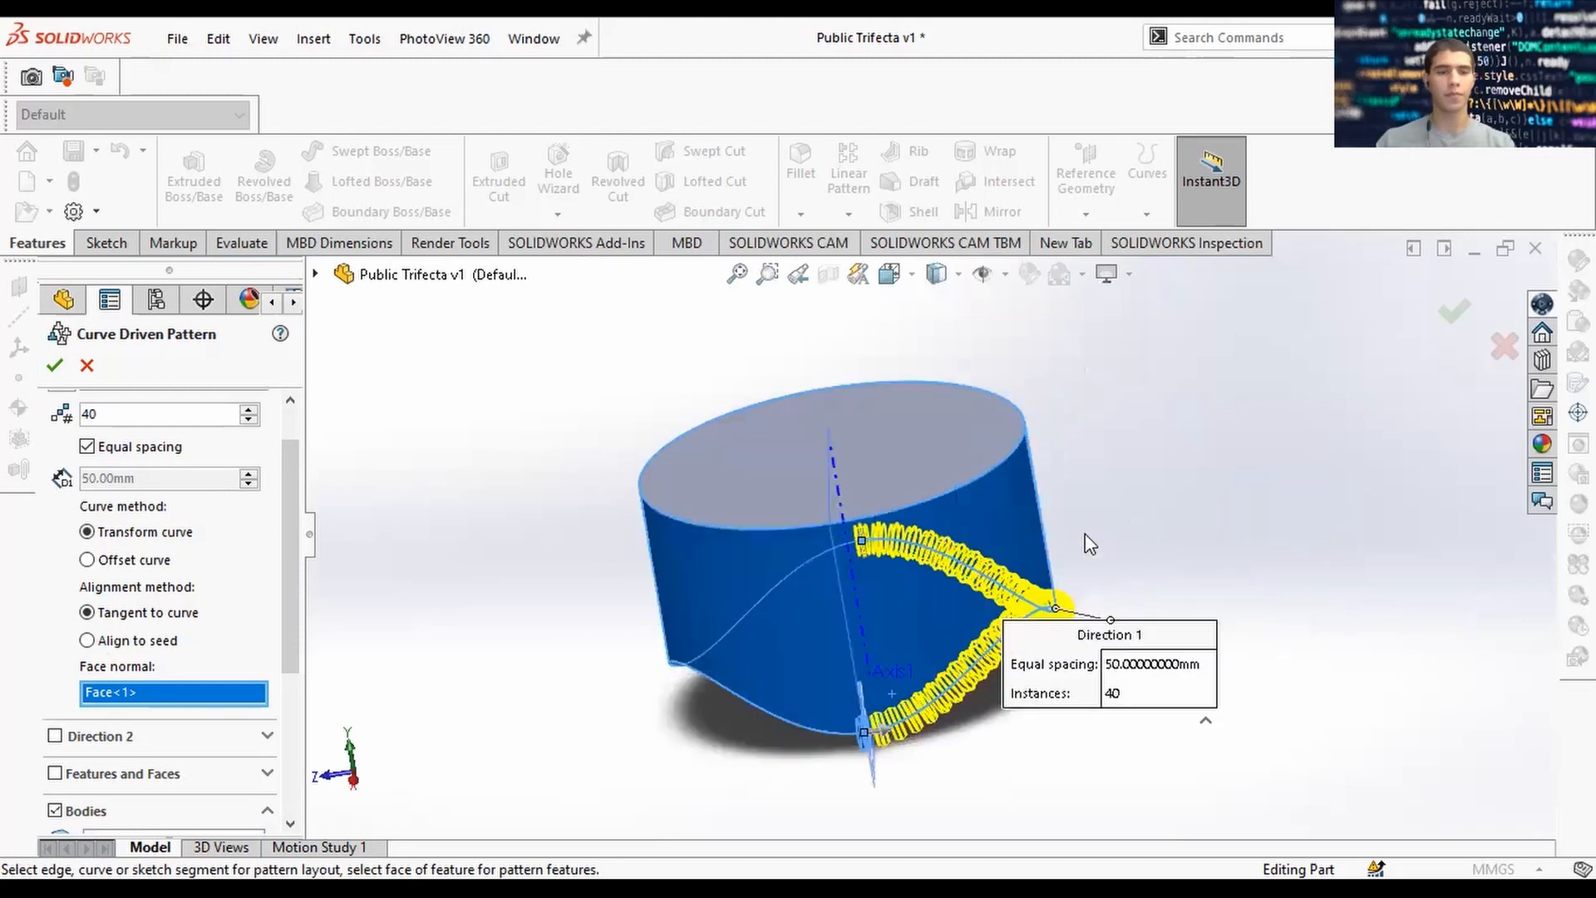
scroll(287, 669, "down", 3)
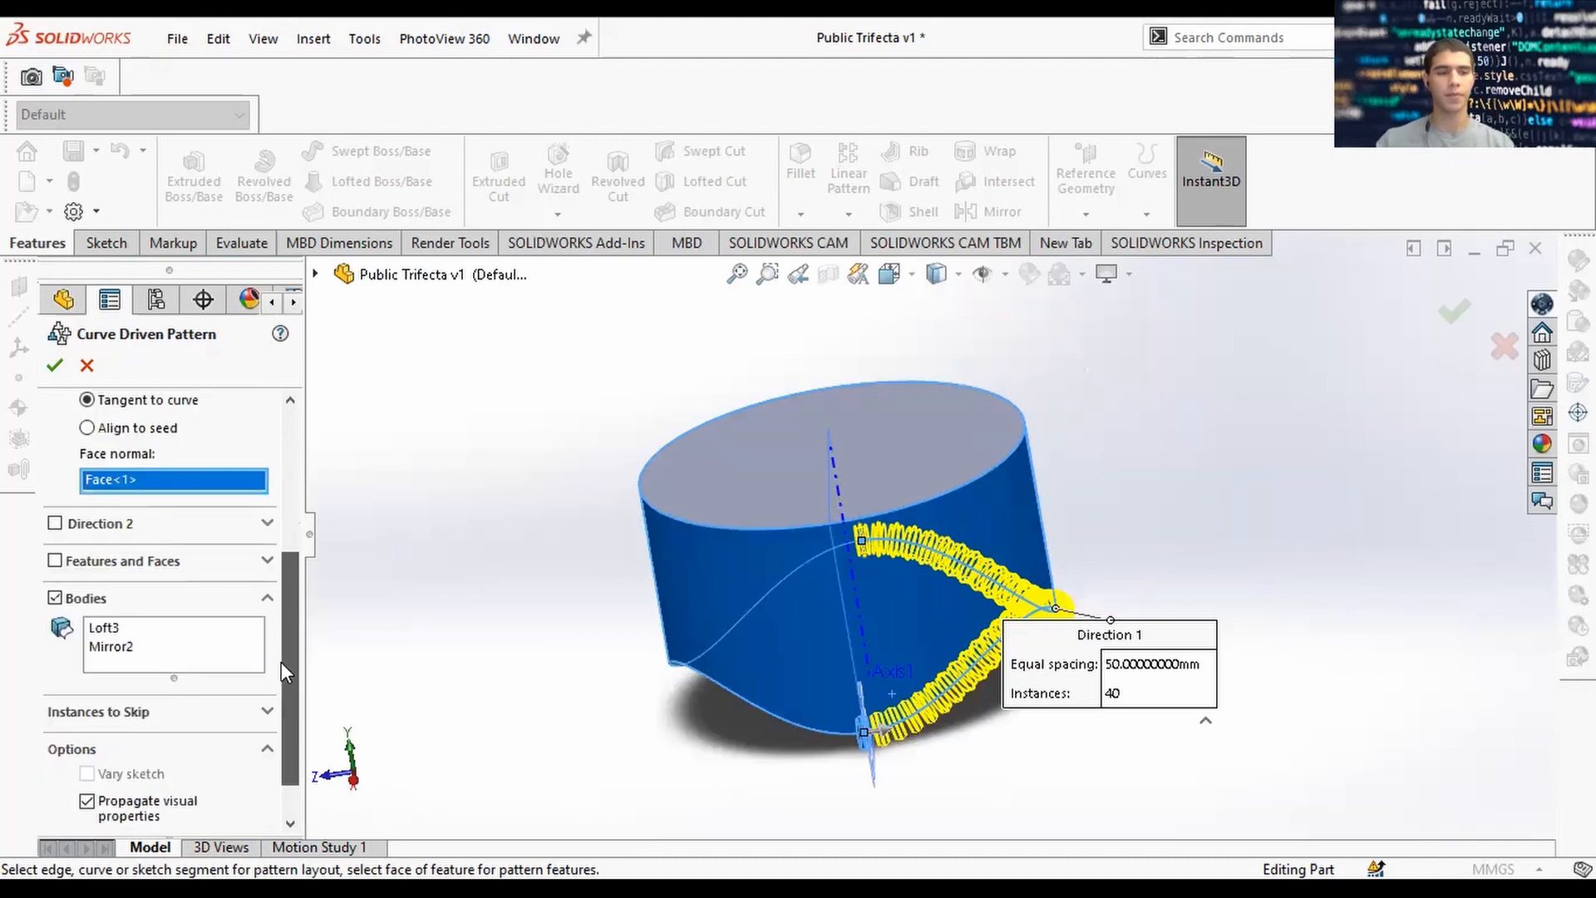
scroll(277, 540, "up", 3)
scroll(239, 460, "up", 2)
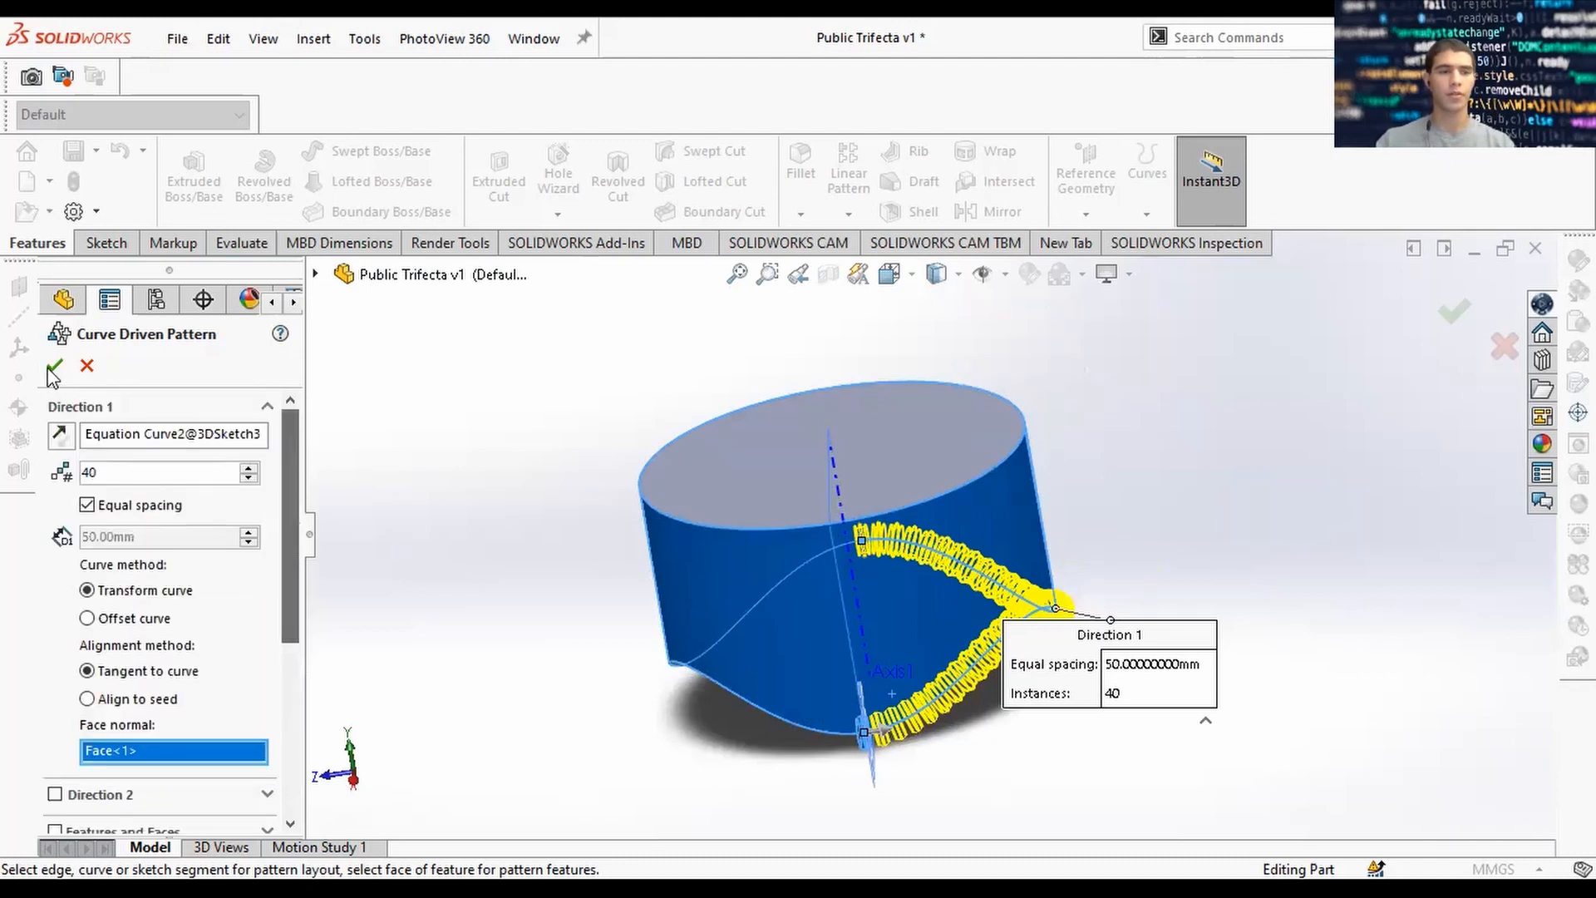
left_click(55, 365)
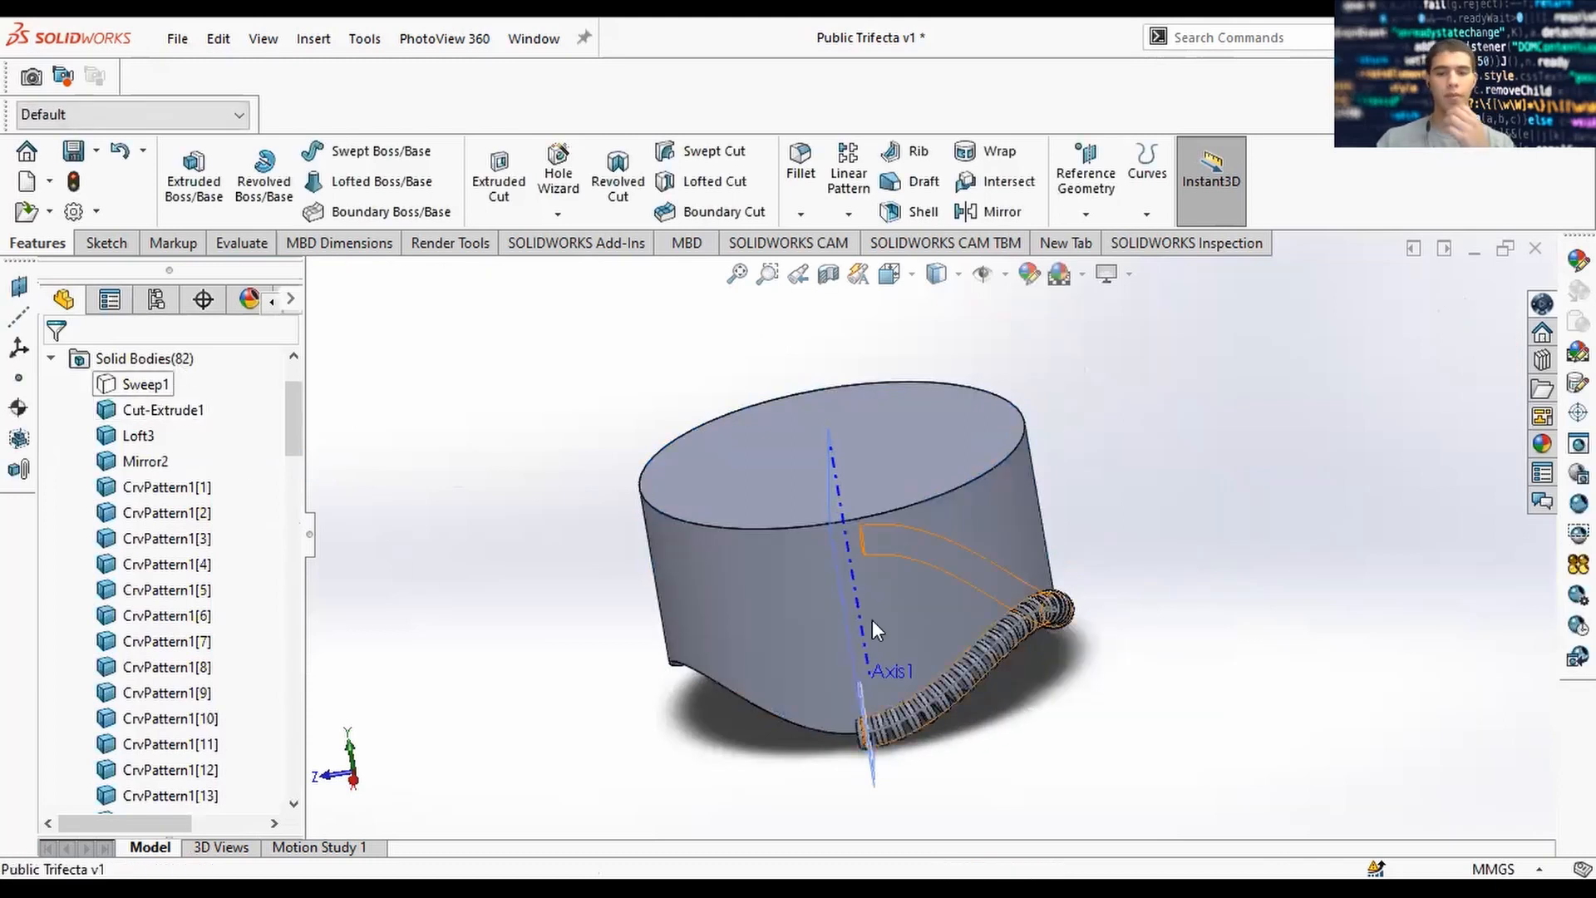
Edit Loft3 and raise its start constraint draft angle to about 30 degrees.
scroll(898, 713, "down", 3)
scroll(770, 526, "down", 2)
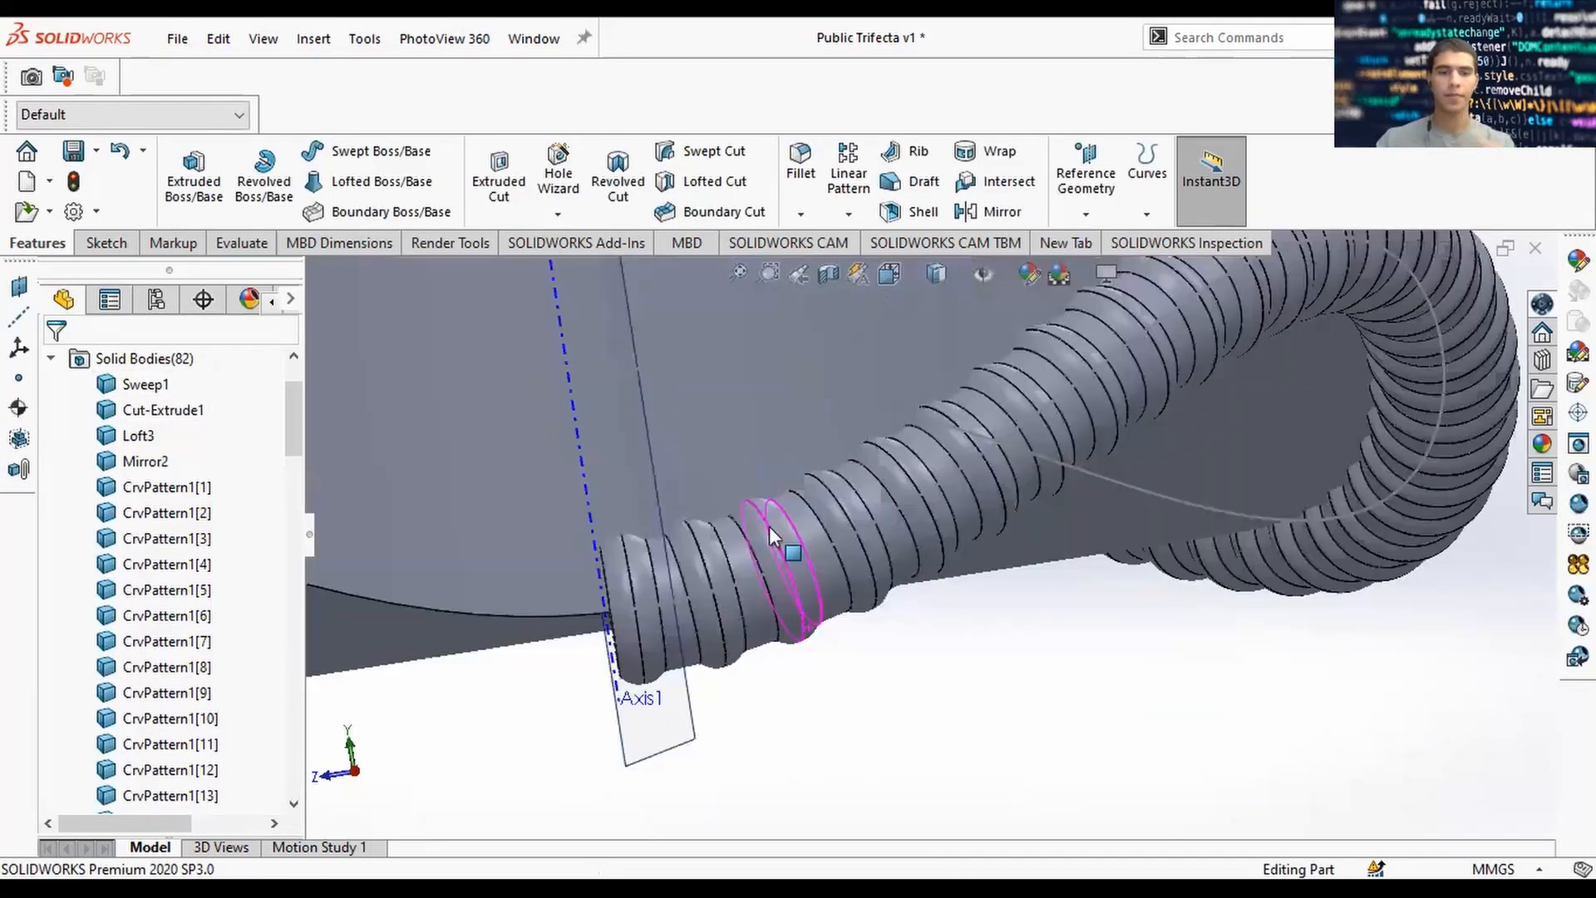
scroll(702, 540, "down", 3)
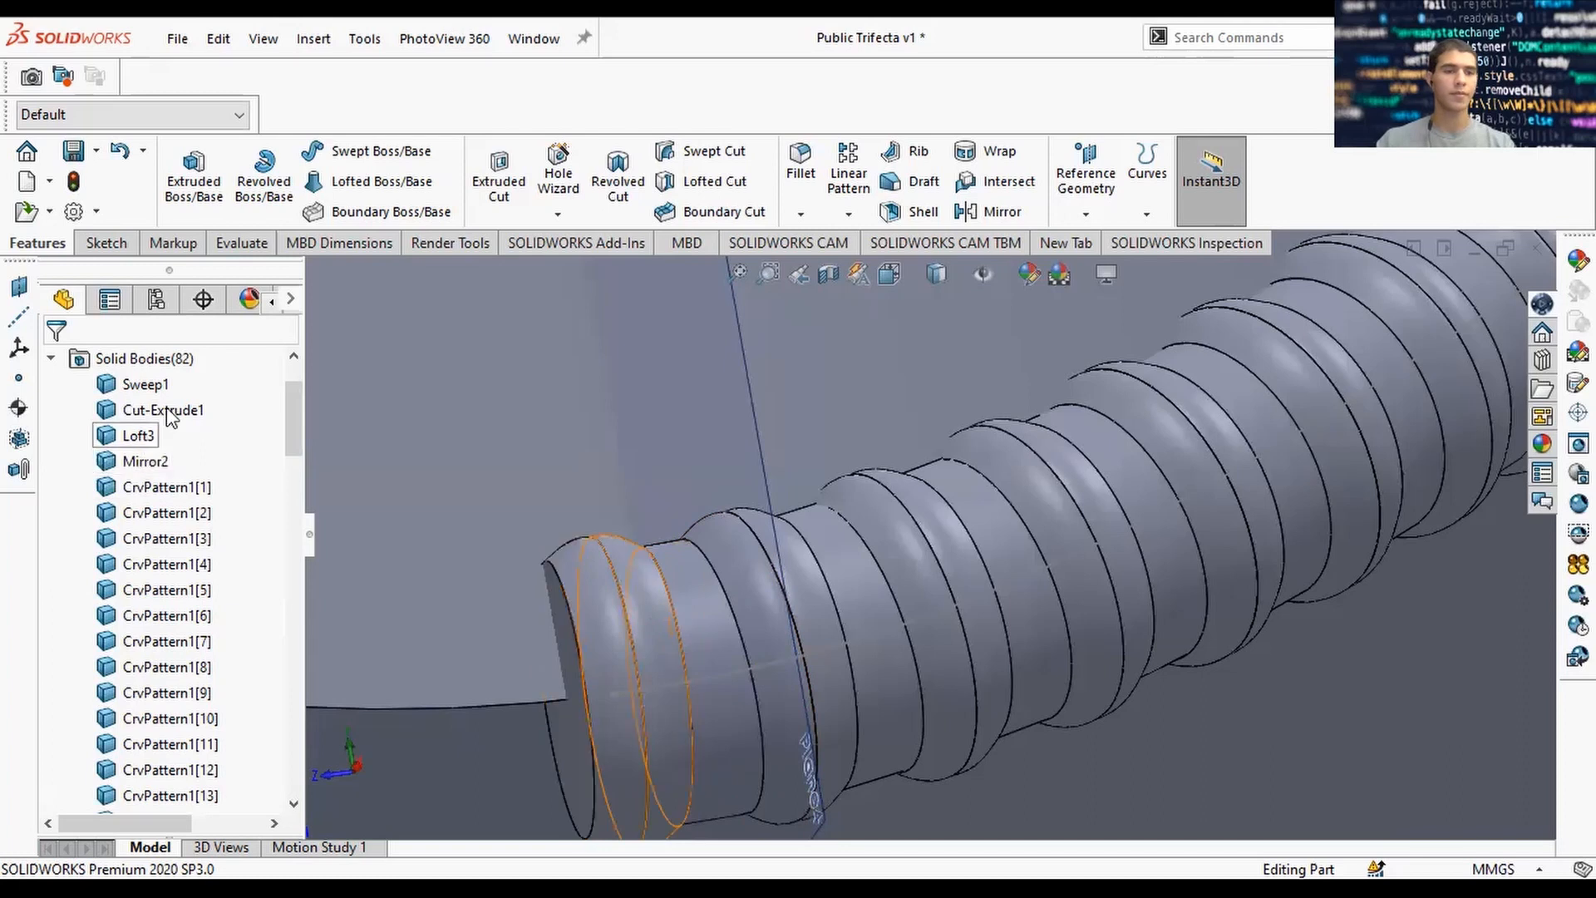
right_click(141, 436)
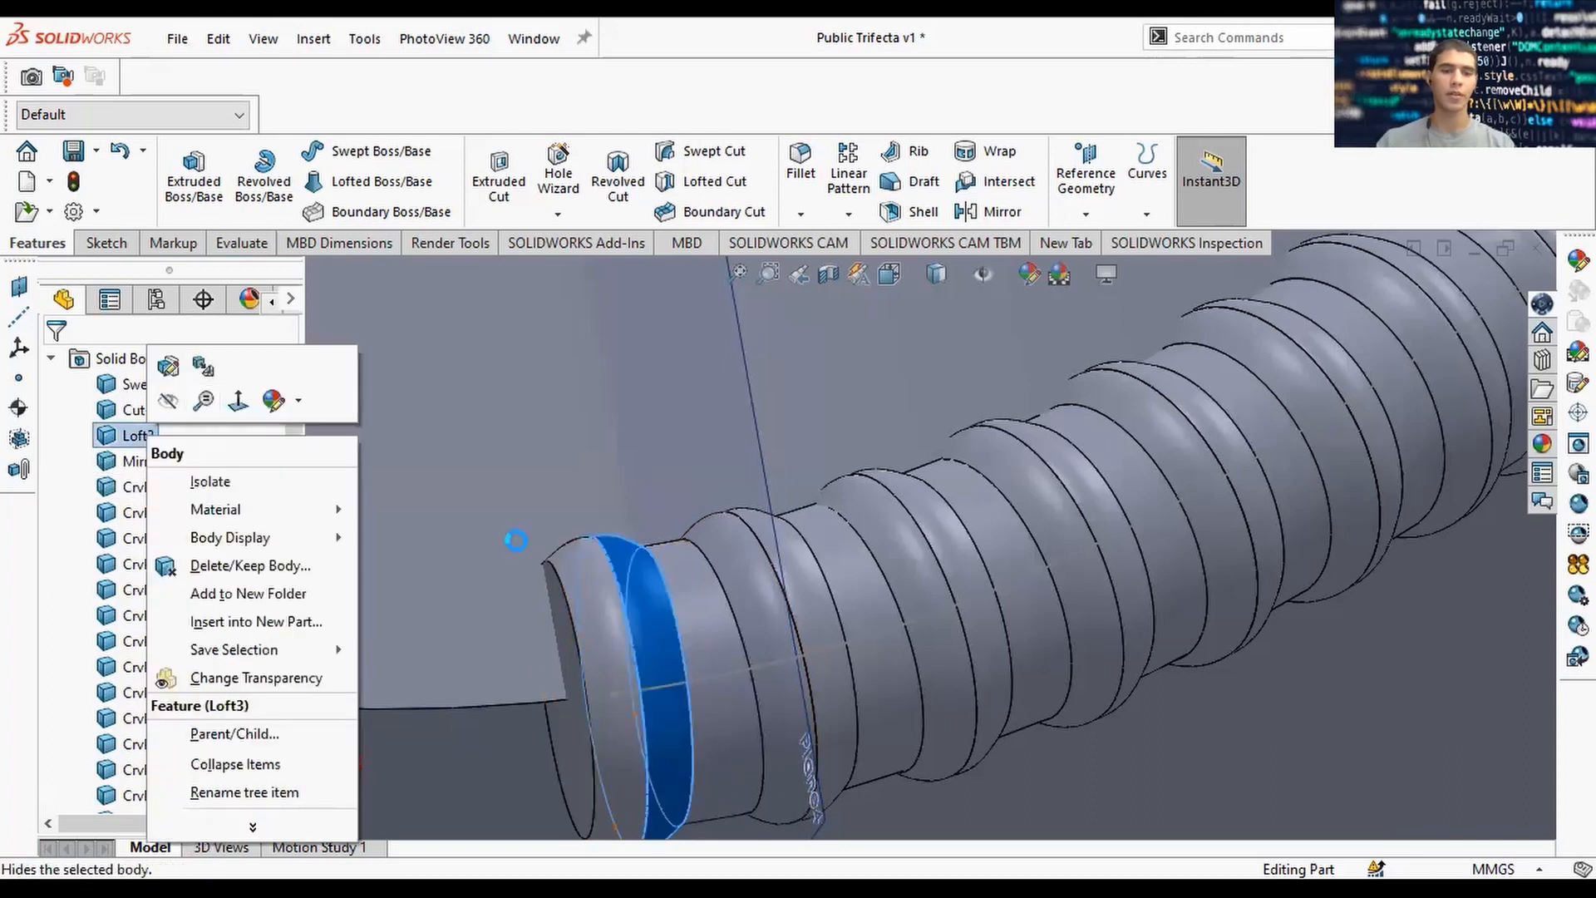
left_click(168, 368)
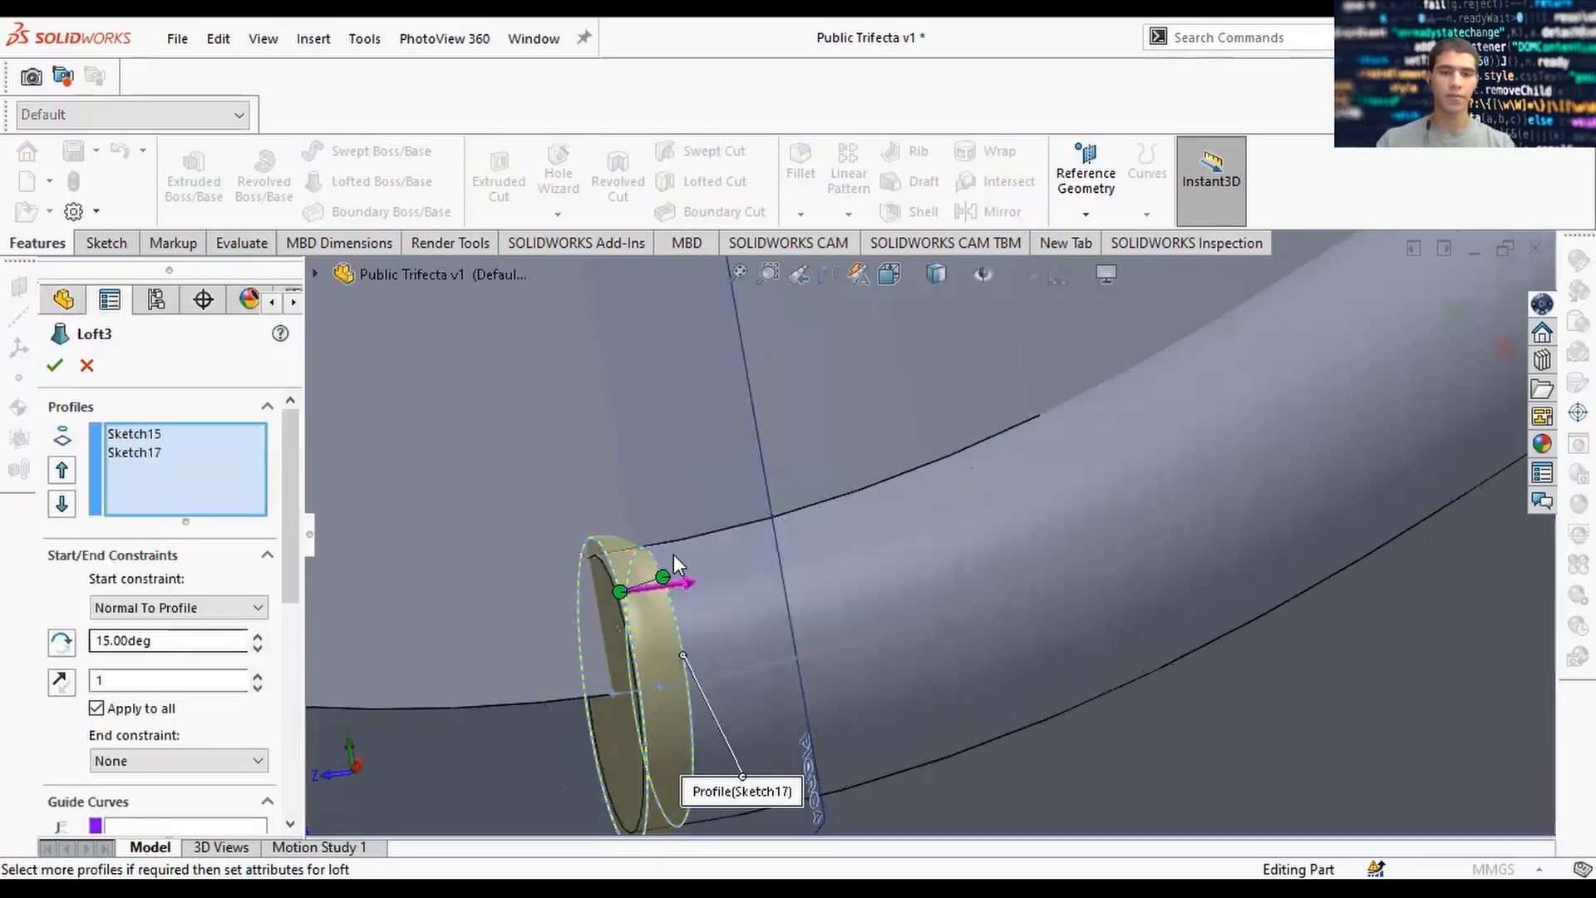
scroll(673, 555, "down", 3)
left_click(258, 636)
left_click(258, 636)
left_click(258, 636)
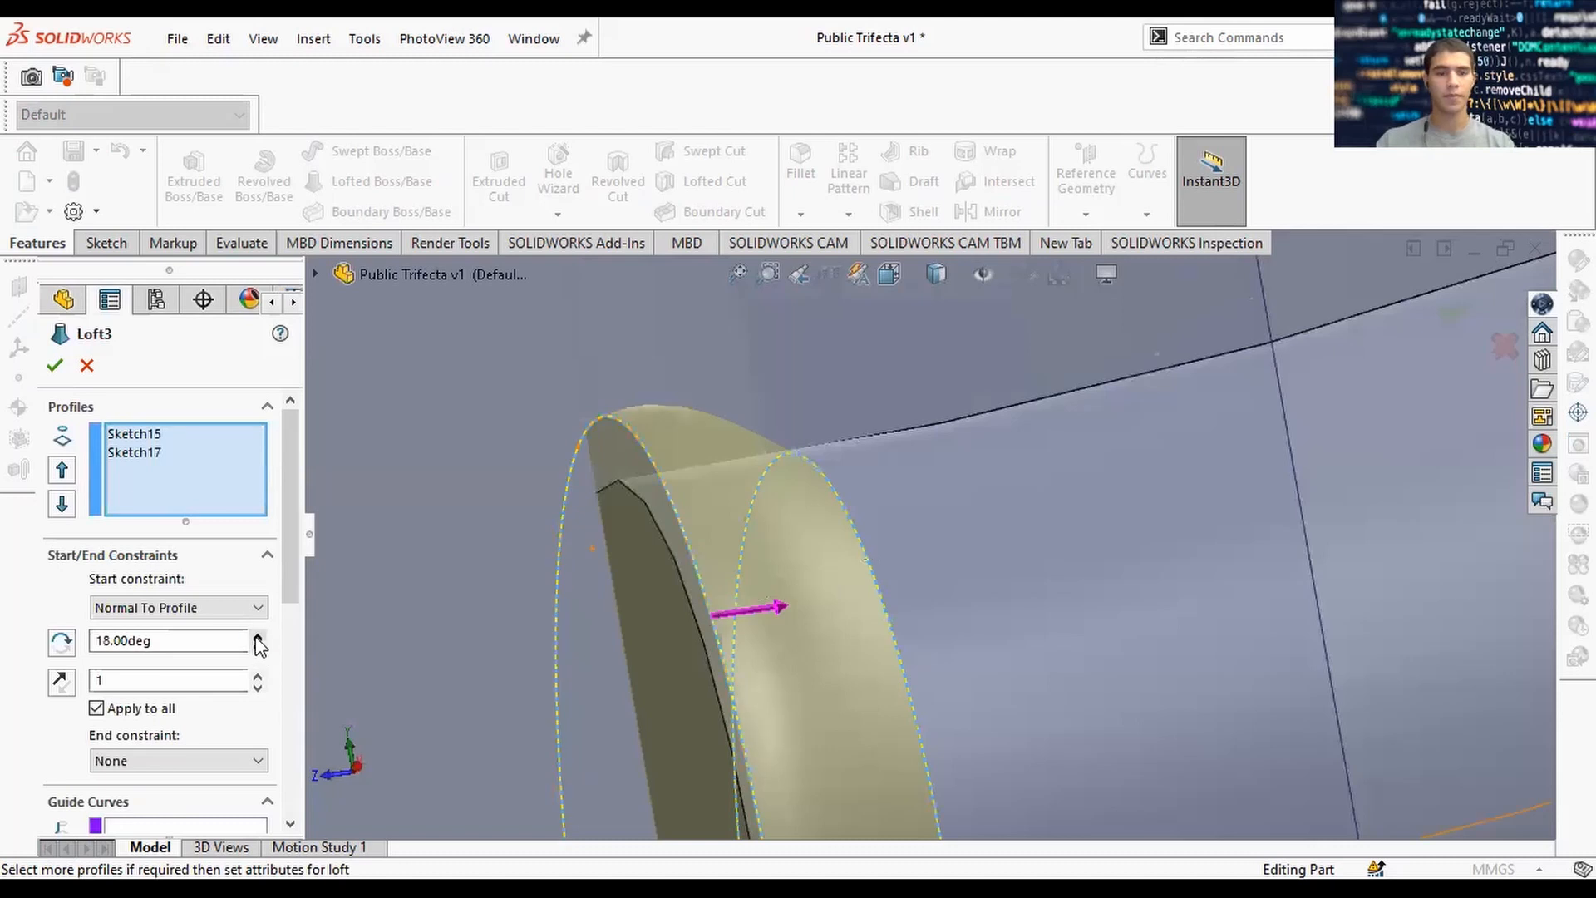
left_click(258, 637)
left_click(258, 637)
left_click(258, 637)
left_click(258, 637)
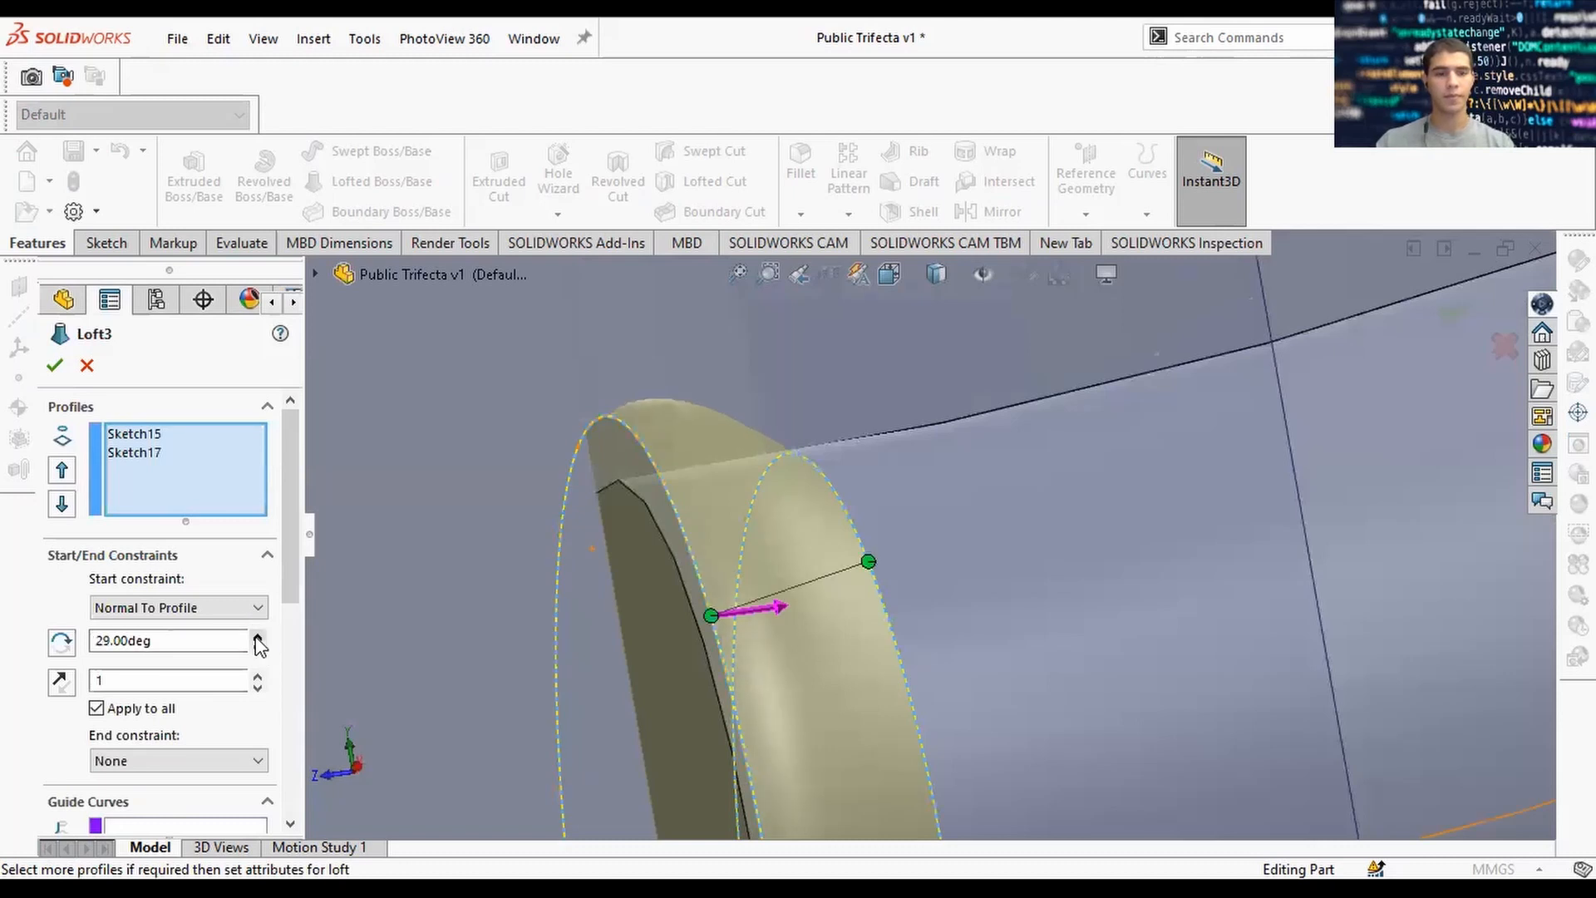
left_click(257, 637)
left_click(54, 366)
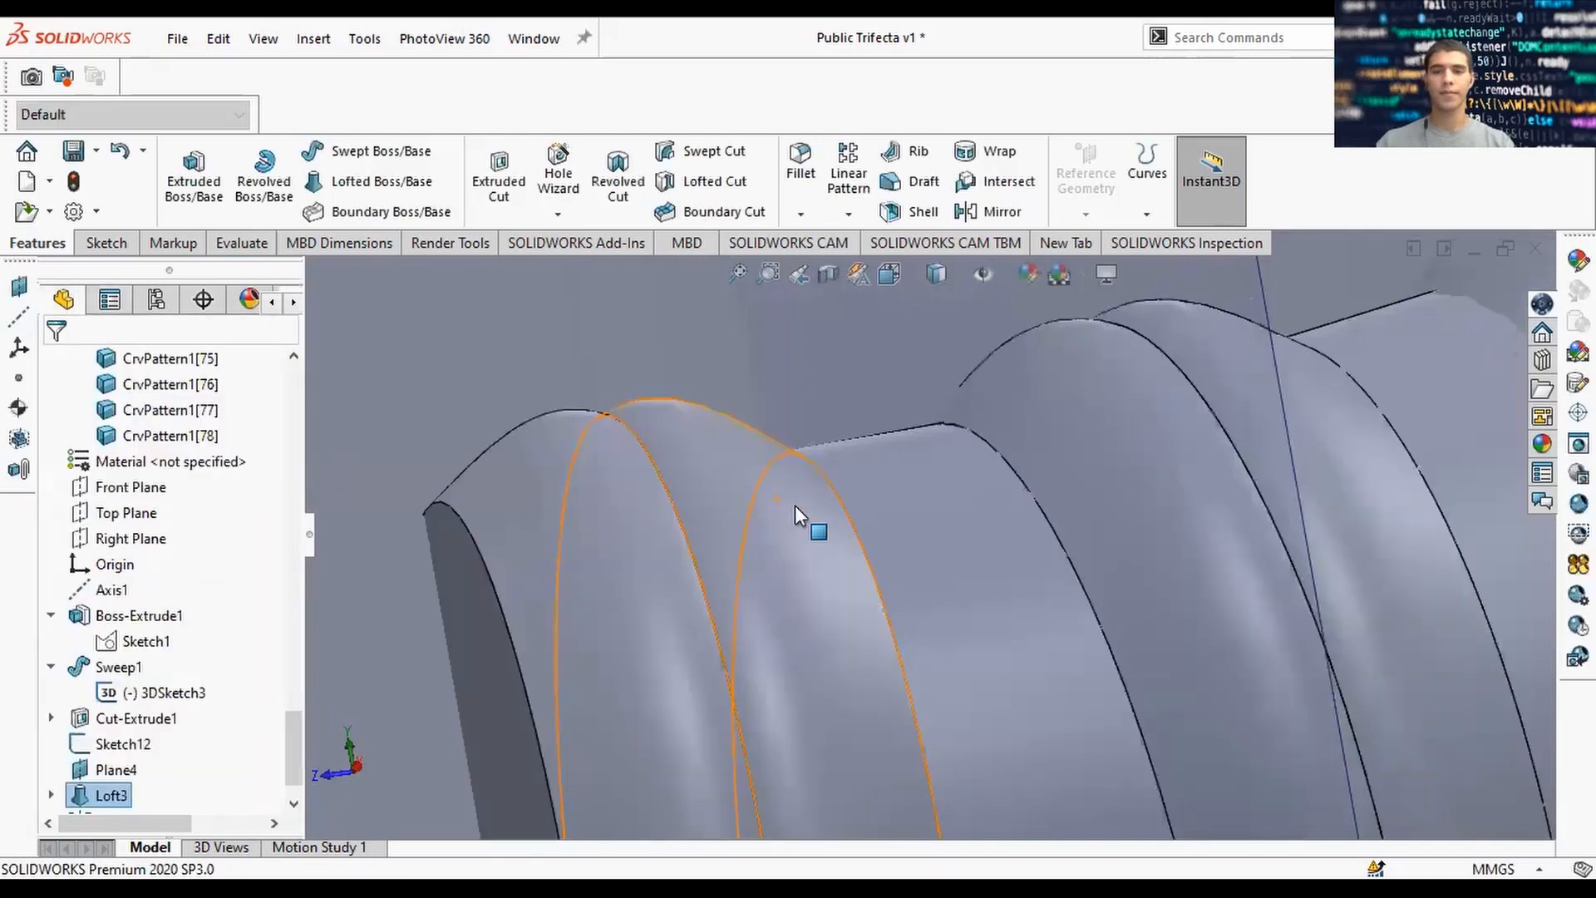
Start a Mirror feature using the flat end face at the ribbed tube's end as the mirror face.
scroll(925, 529, "up", 6)
scroll(1376, 532, "up", 8)
middle_click_drag(1252, 409, 911, 499)
left_click(1262, 523)
scroll(1147, 446, "up", 5)
scroll(965, 504, "down", 8)
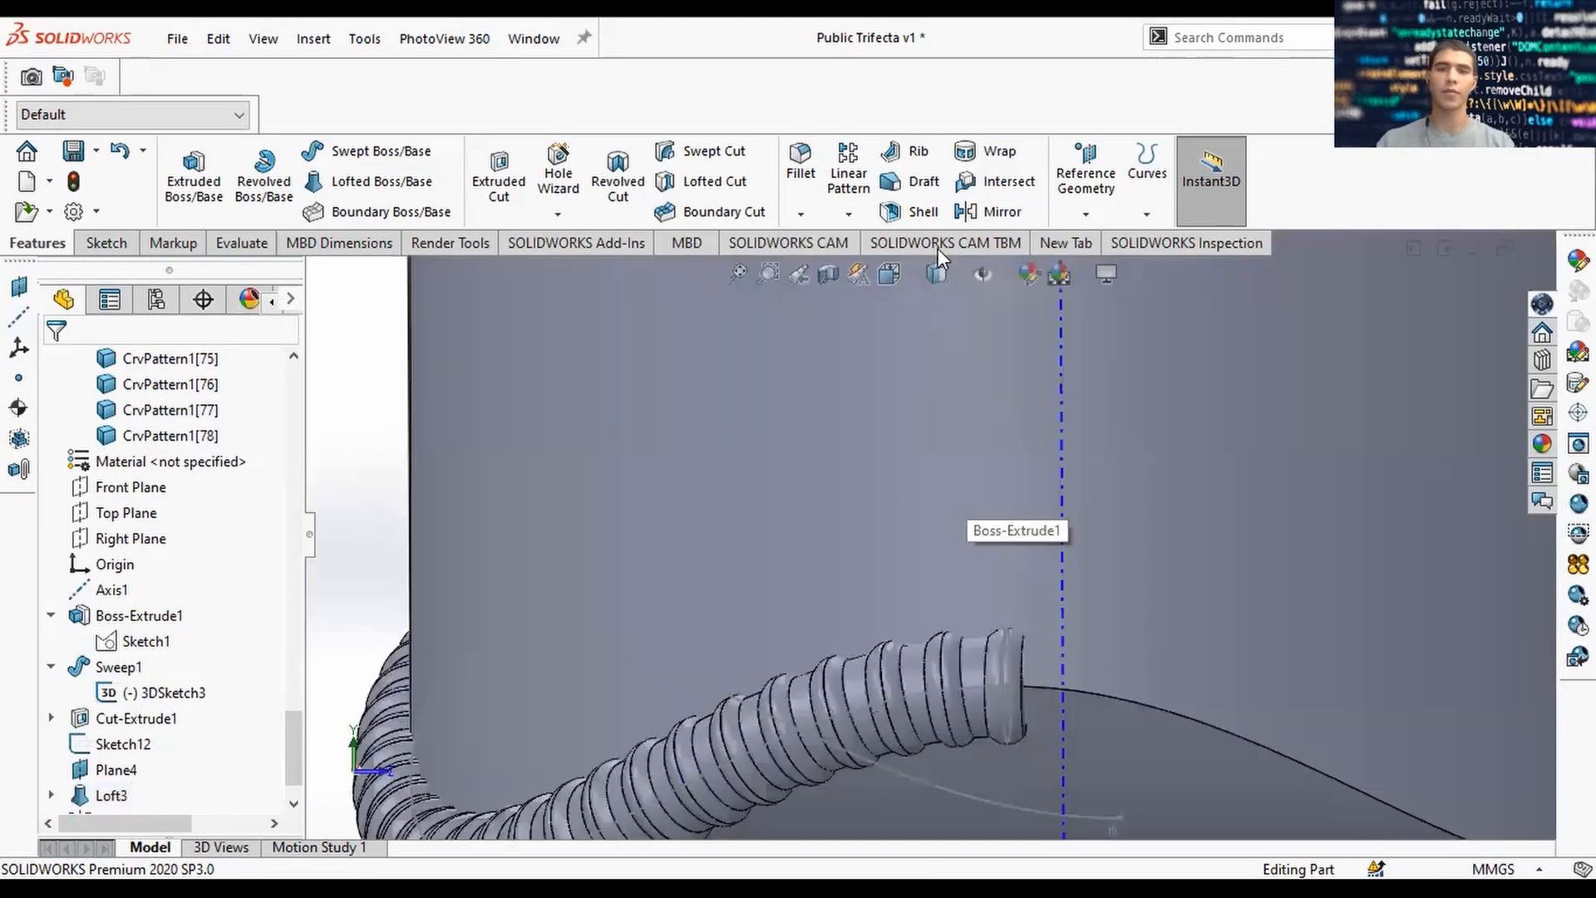
left_click(984, 213)
left_click(1057, 665)
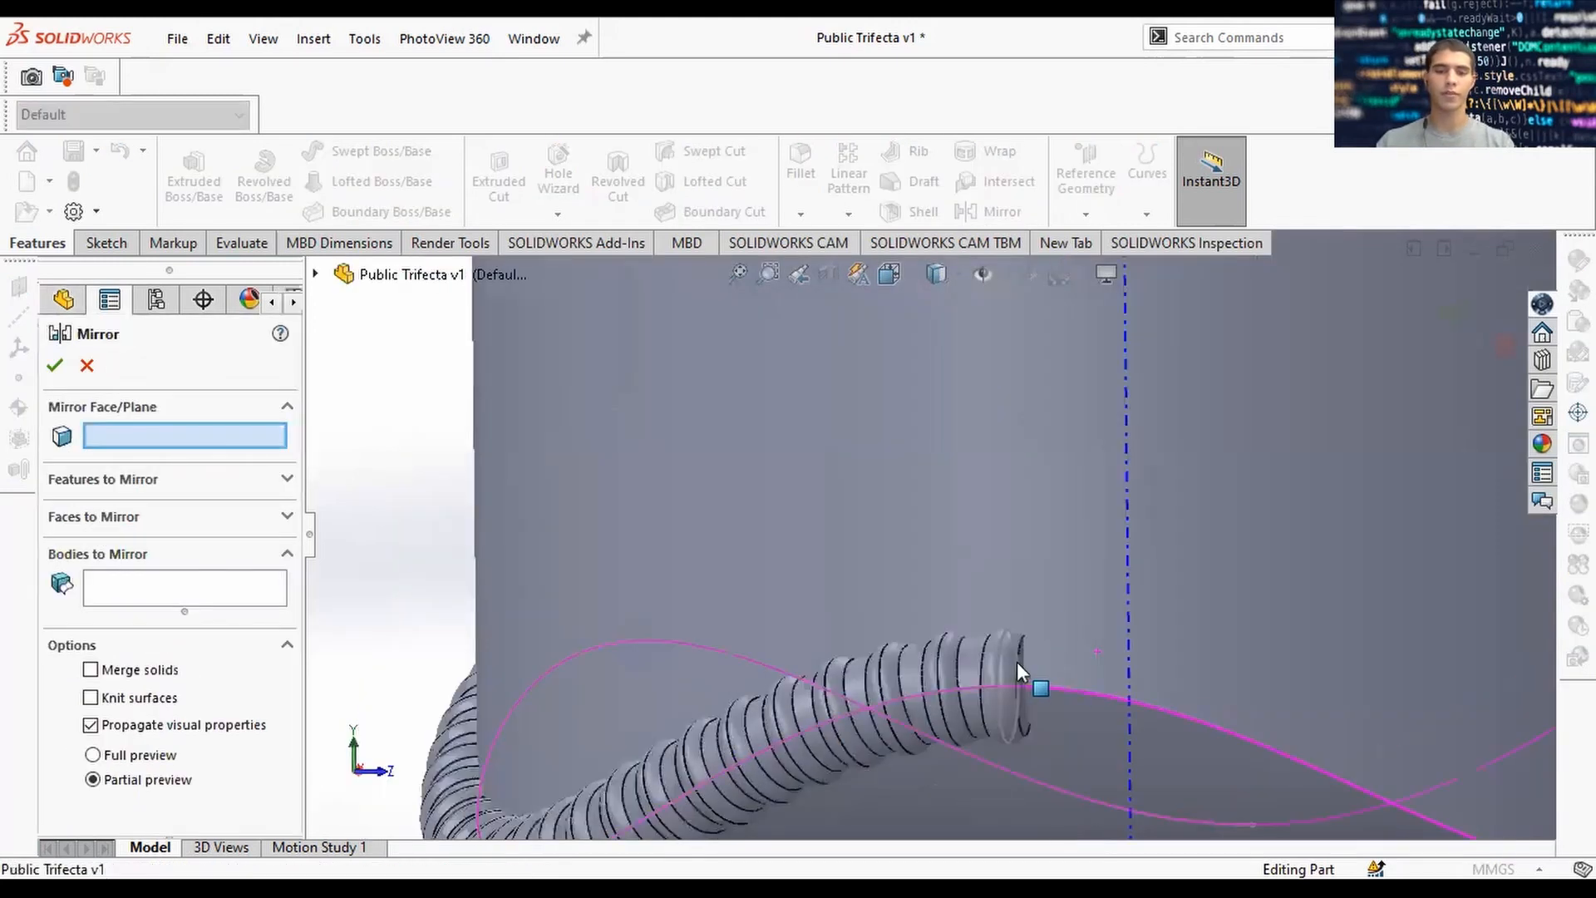
left_click(1017, 662)
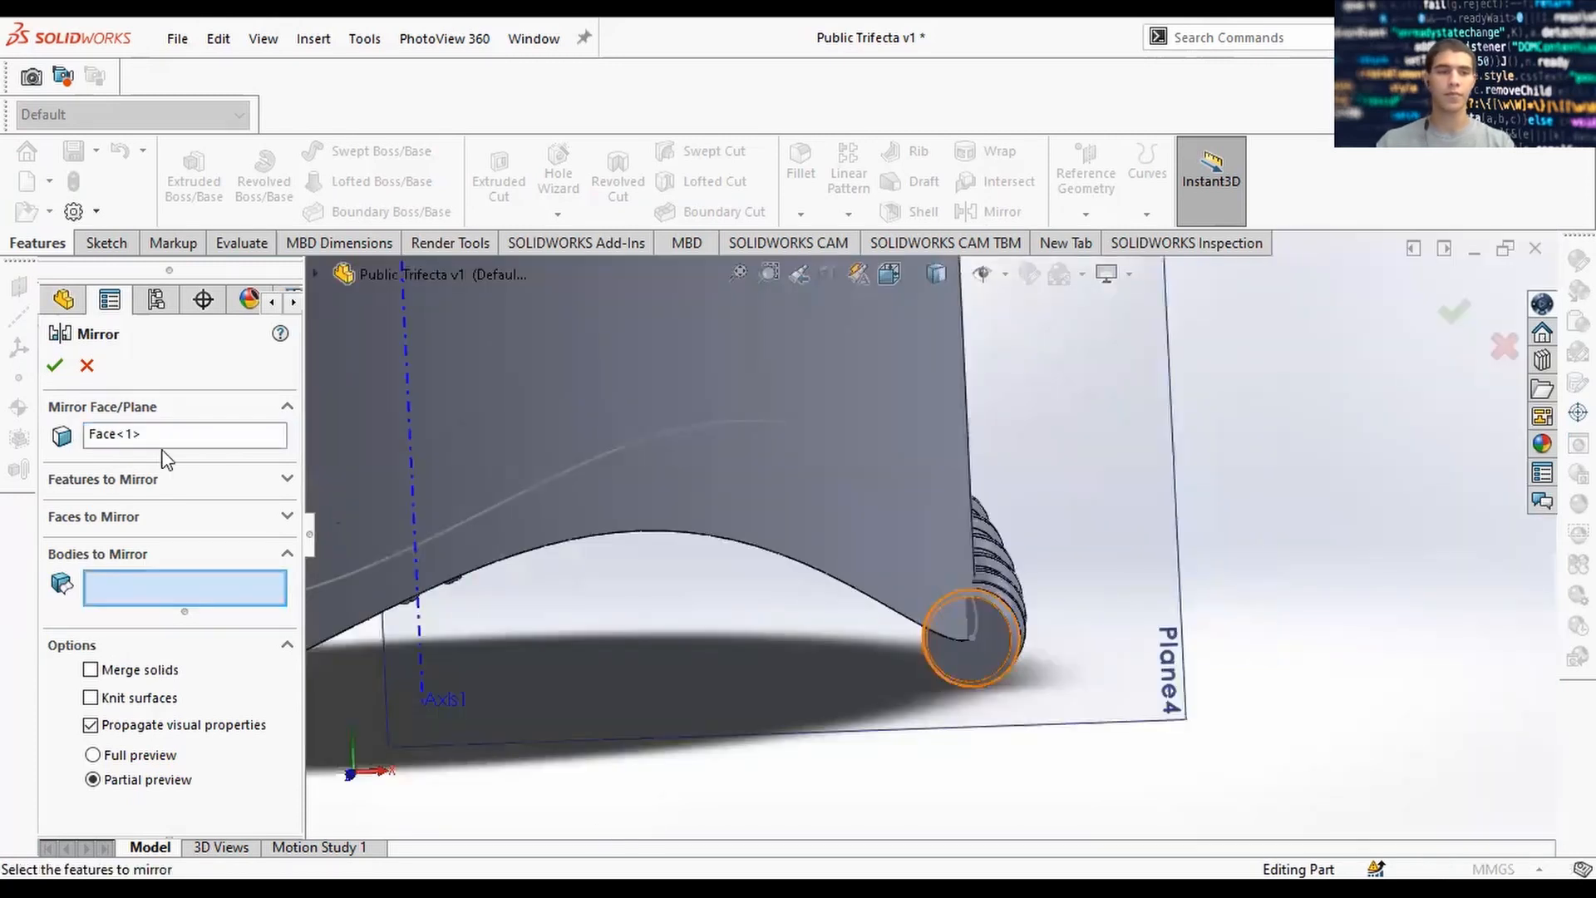
left_click(152, 437)
key("Delete")
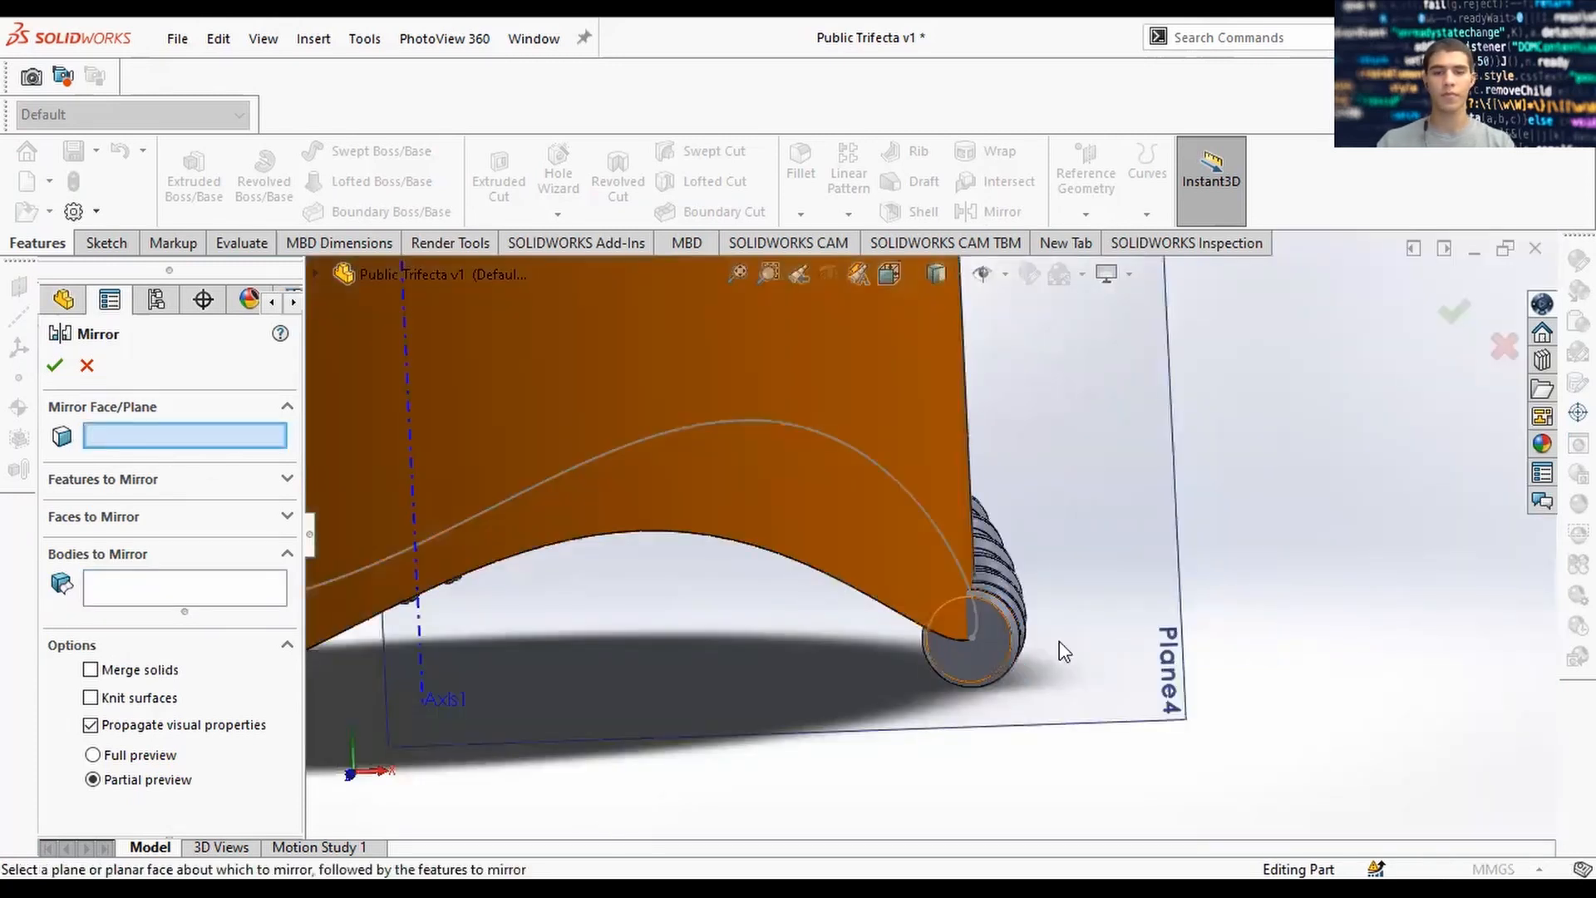
left_click(991, 646)
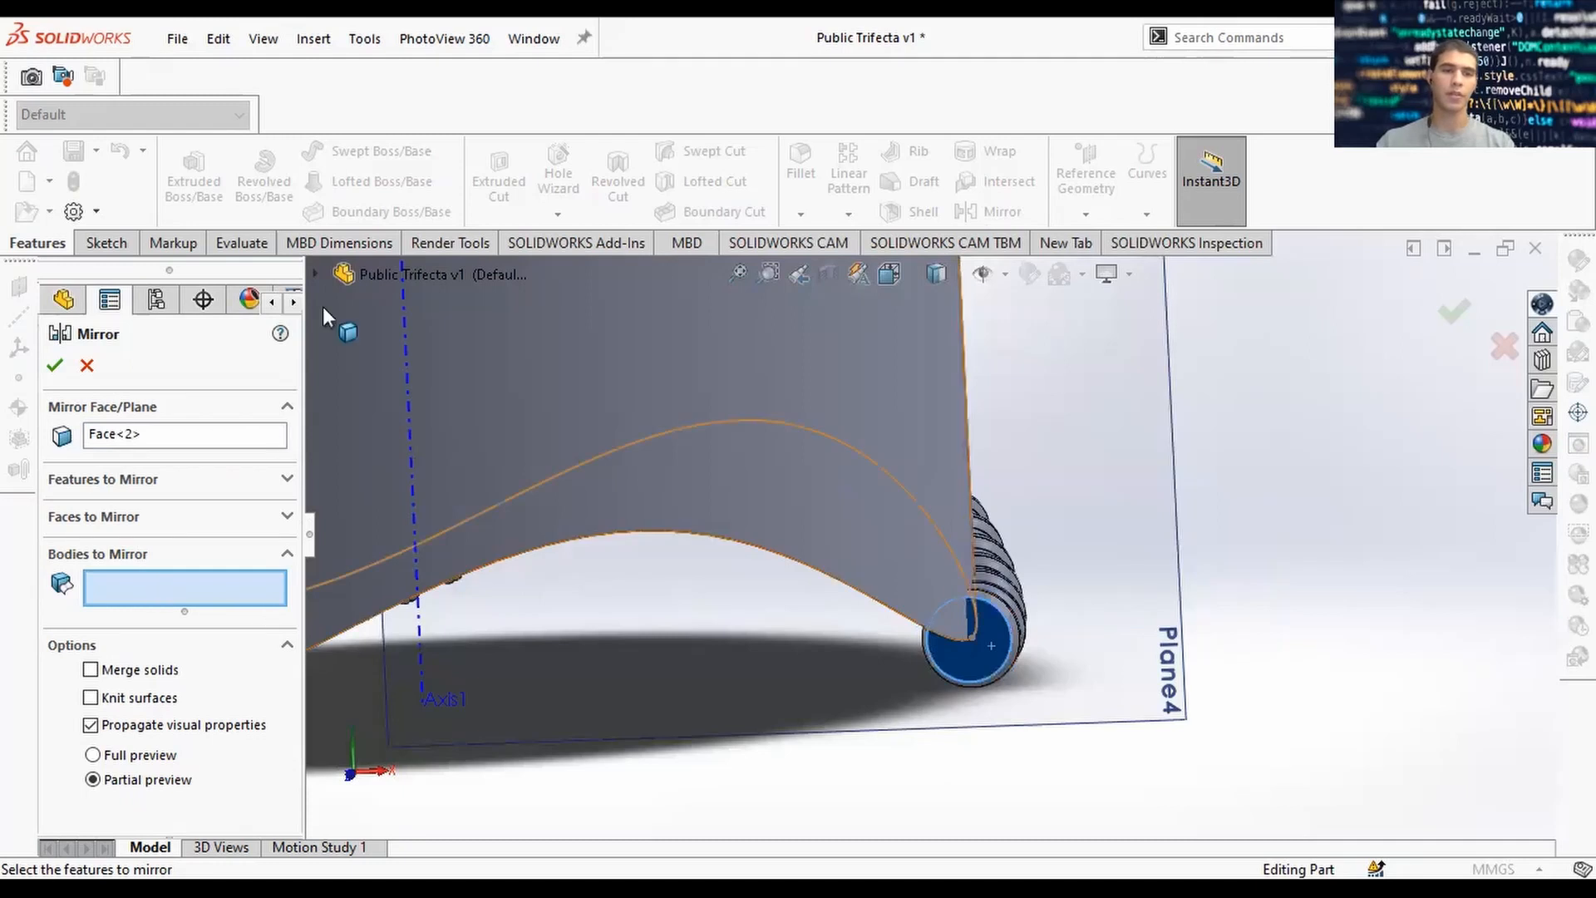
Replace the mirror face with the Front Plane.
left_click(68, 301)
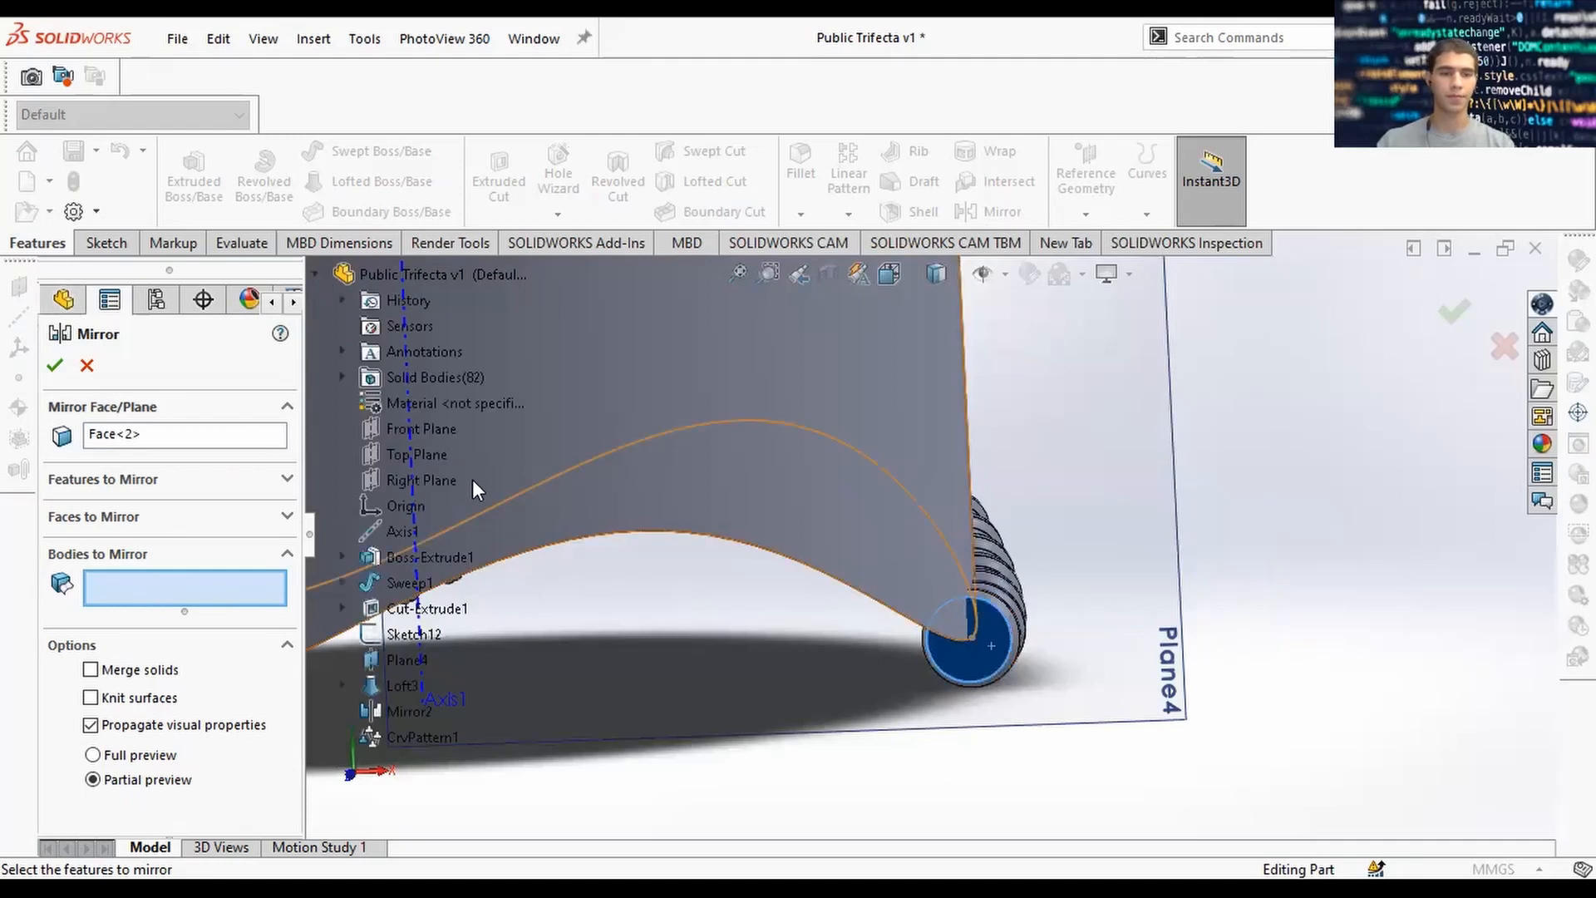
left_click(343, 378)
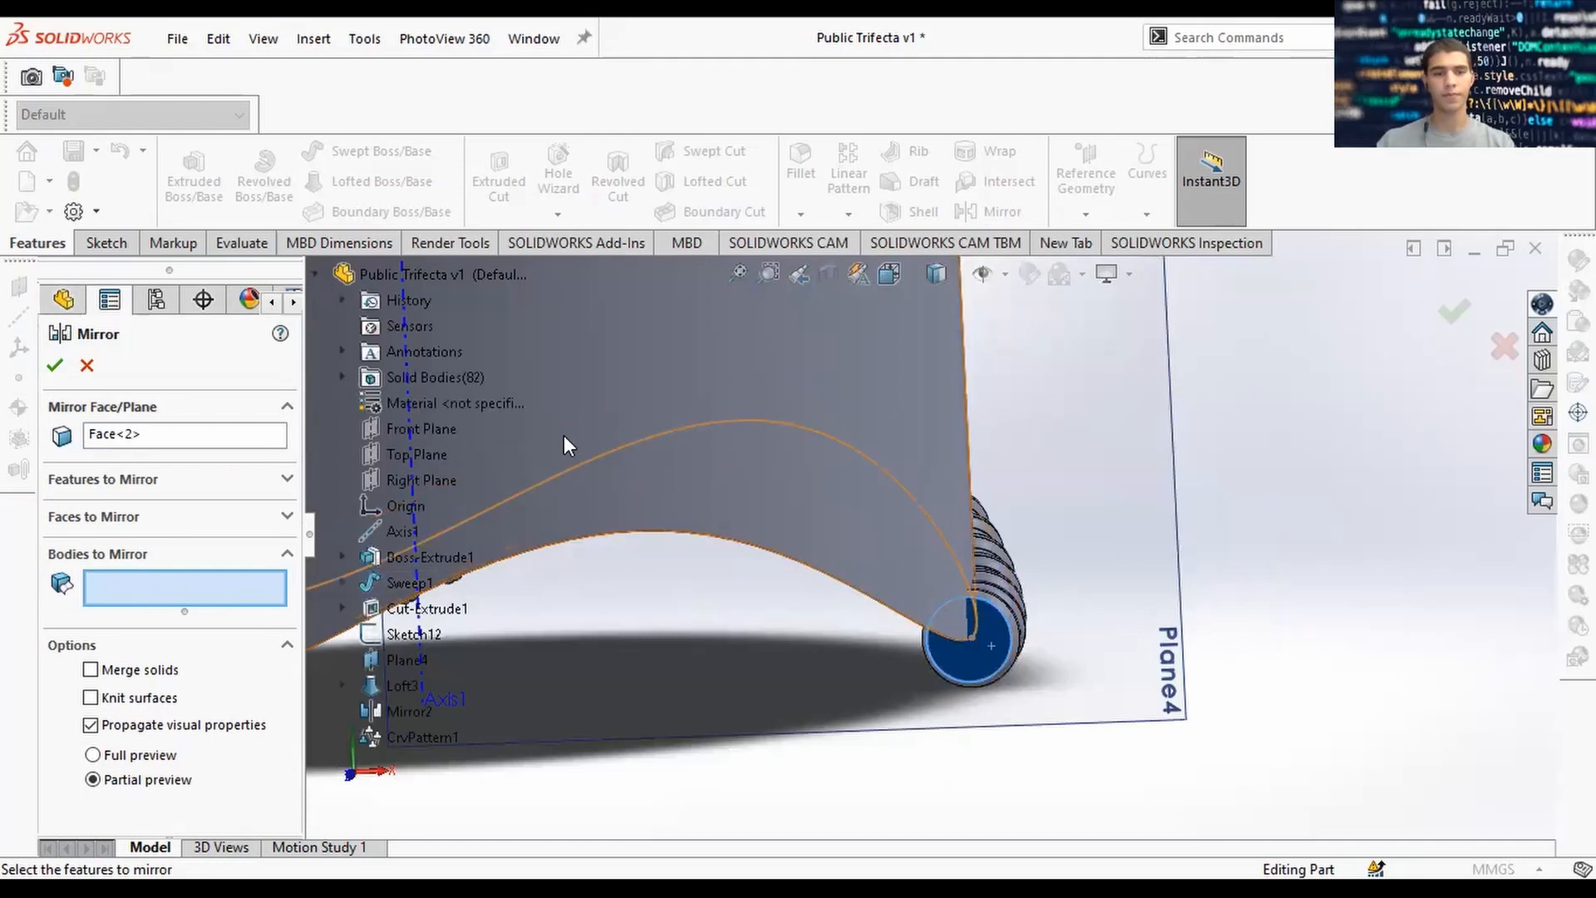
middle_click_drag(1153, 556, 1053, 551)
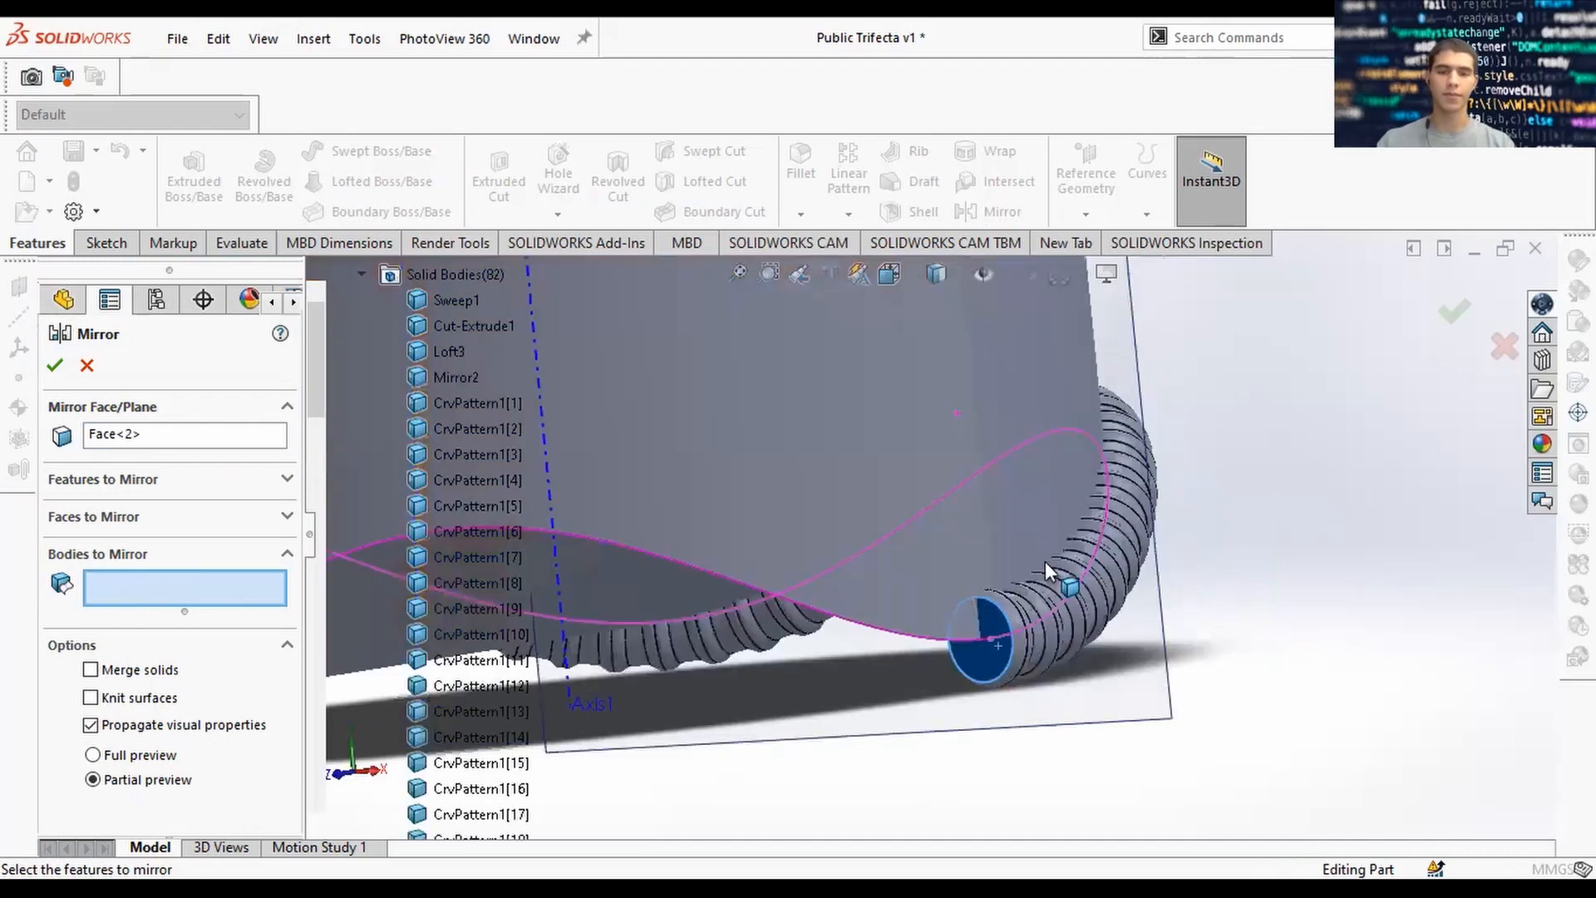
scroll(1050, 572, "down", 3)
scroll(1049, 582, "down", 2)
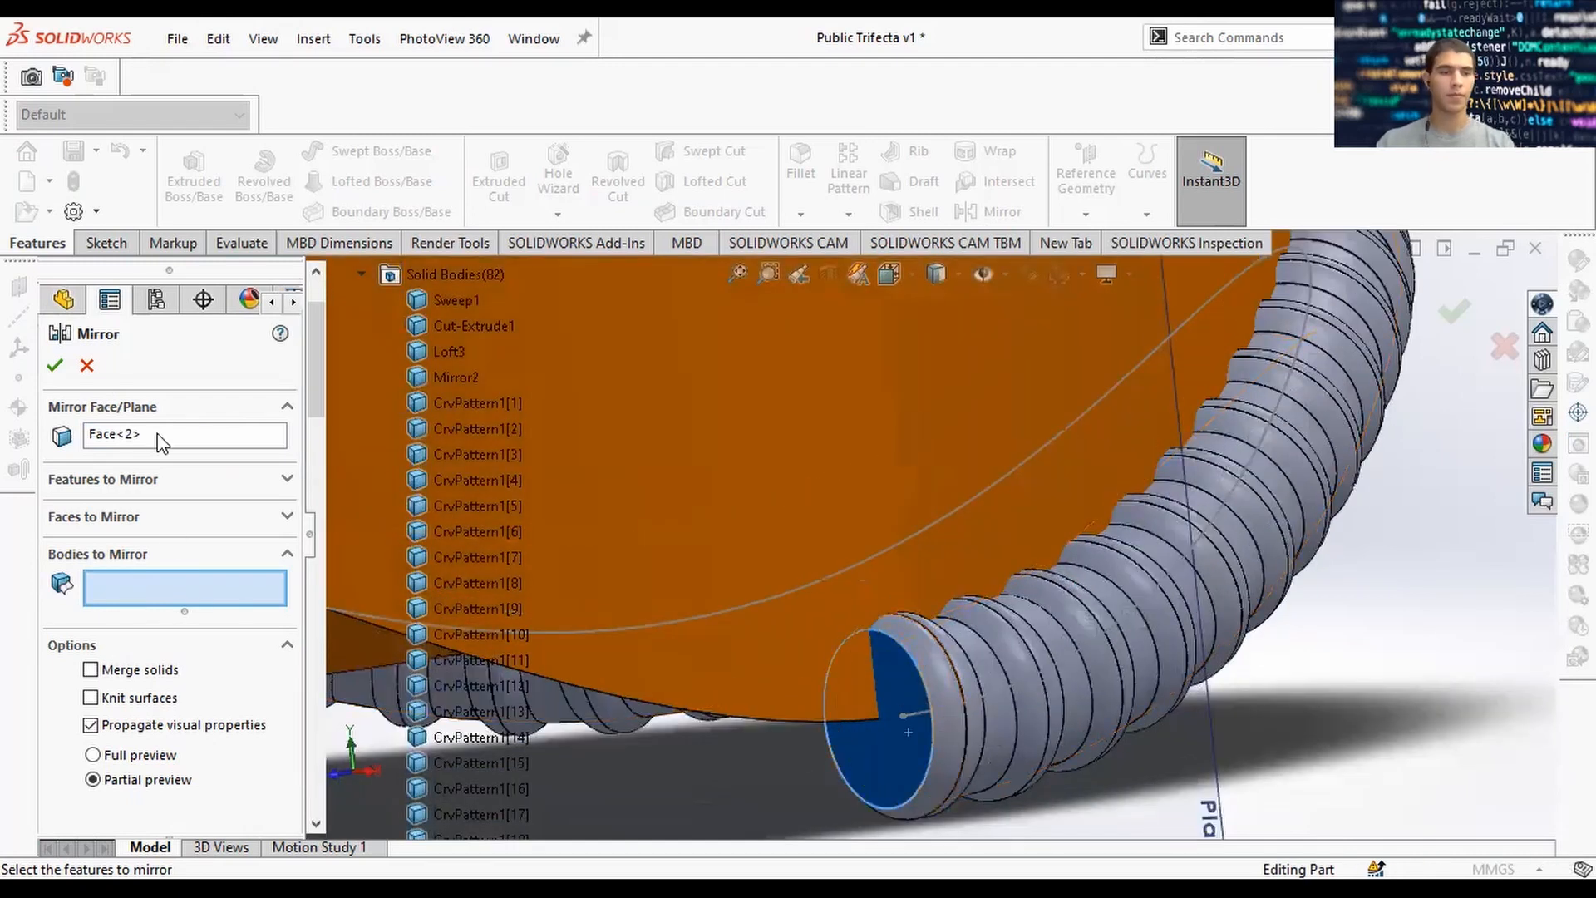
left_click(158, 434)
left_click(410, 429)
key("f")
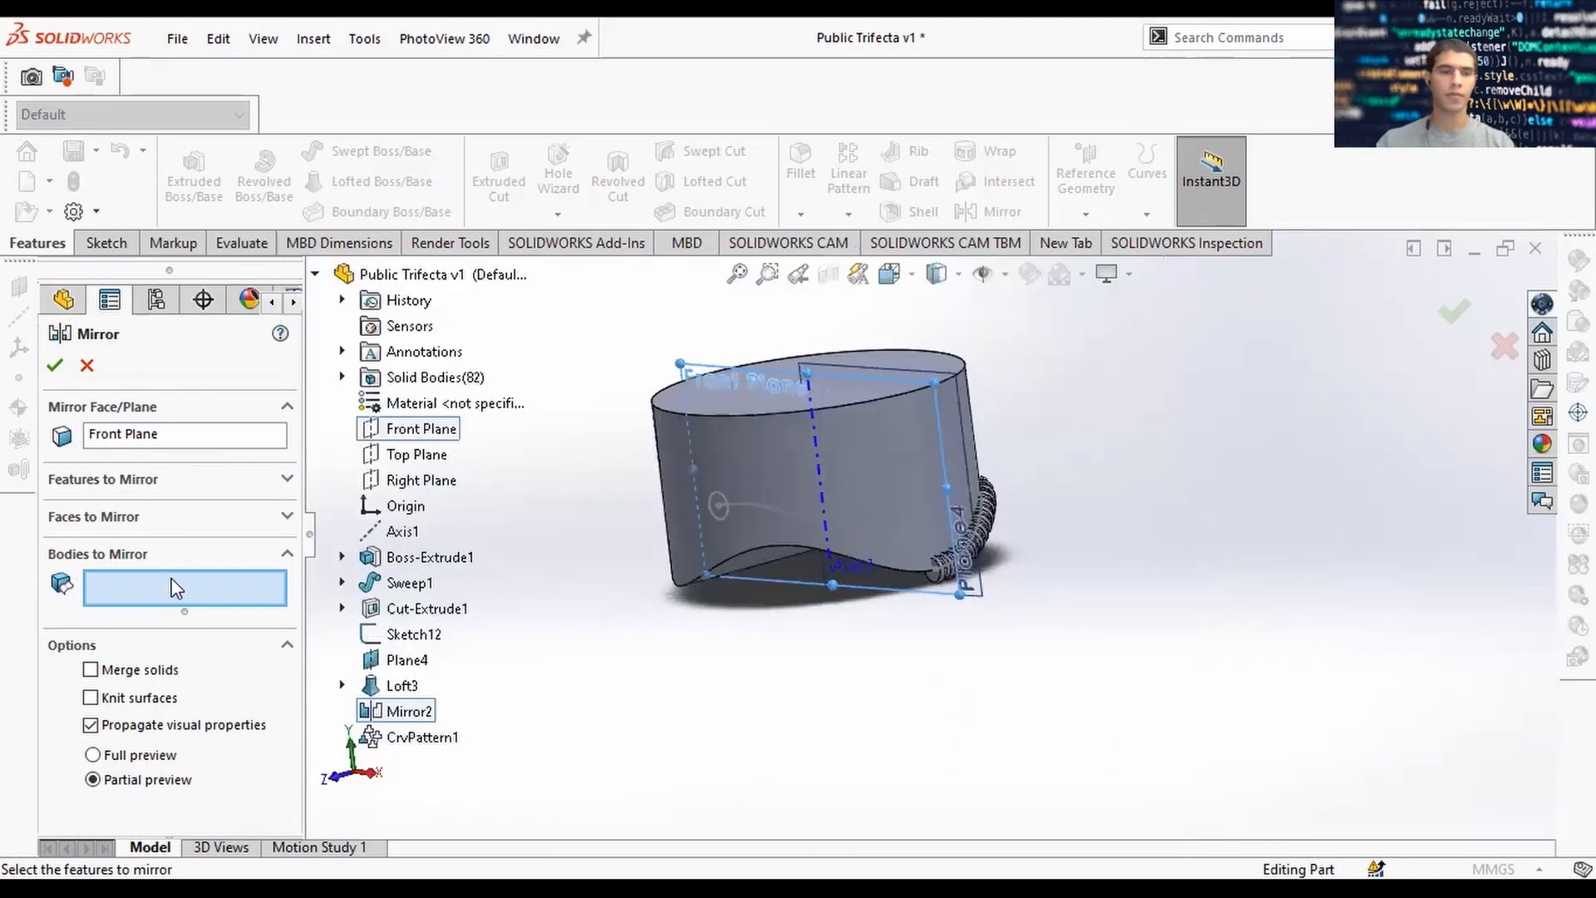
Select the curve-patterned bodies CrvPattern1[1] through CrvPattern1[78] as the bodies to mirror.
left_click(343, 378)
scroll(920, 565, "down", 5)
left_click(462, 404)
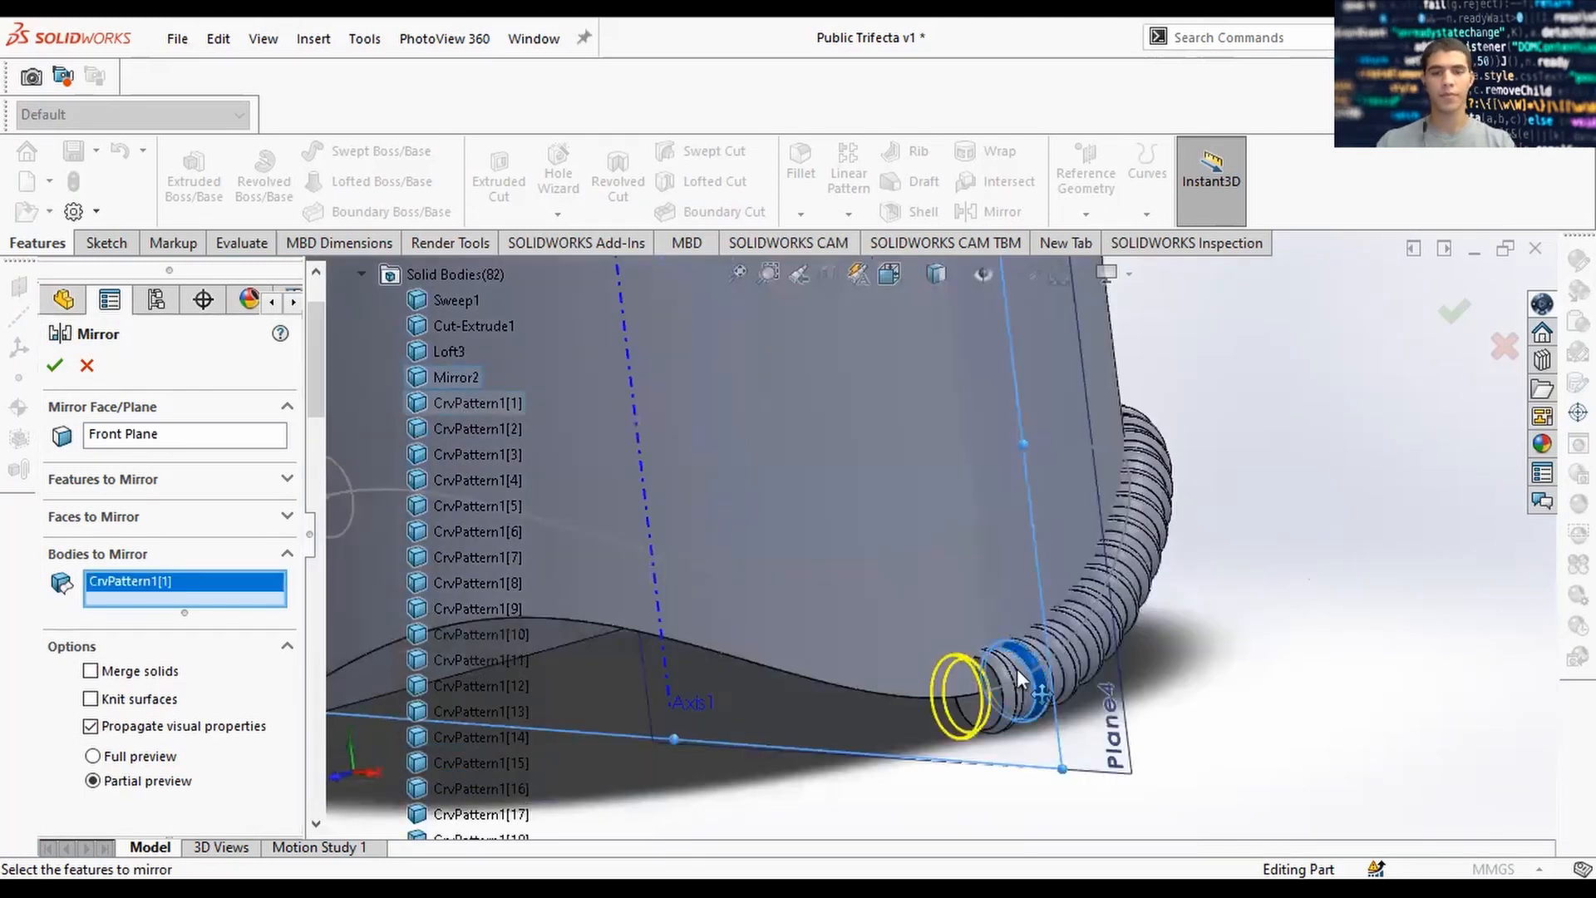
scroll(1033, 686, "down", 3)
left_click(480, 431)
left_click(488, 459)
left_click(483, 485)
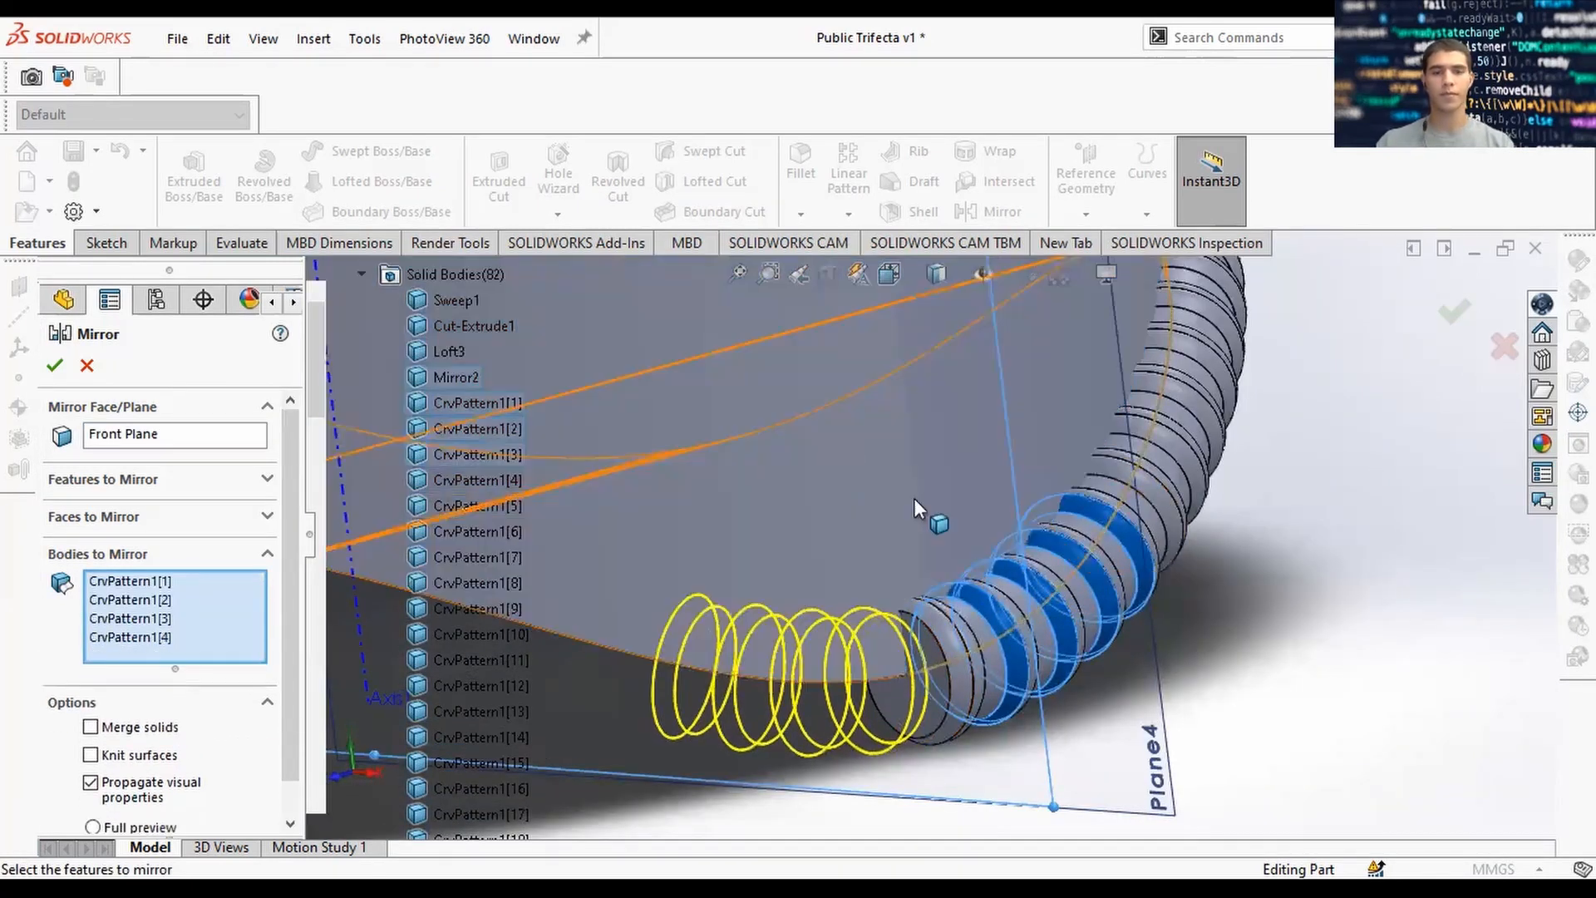
scroll(854, 497, "up", 2)
scroll(853, 492, "up", 5)
left_click(484, 508)
left_click(486, 534)
left_click(489, 559)
left_click(494, 584)
left_click(500, 609)
scroll(500, 611, "down", 2)
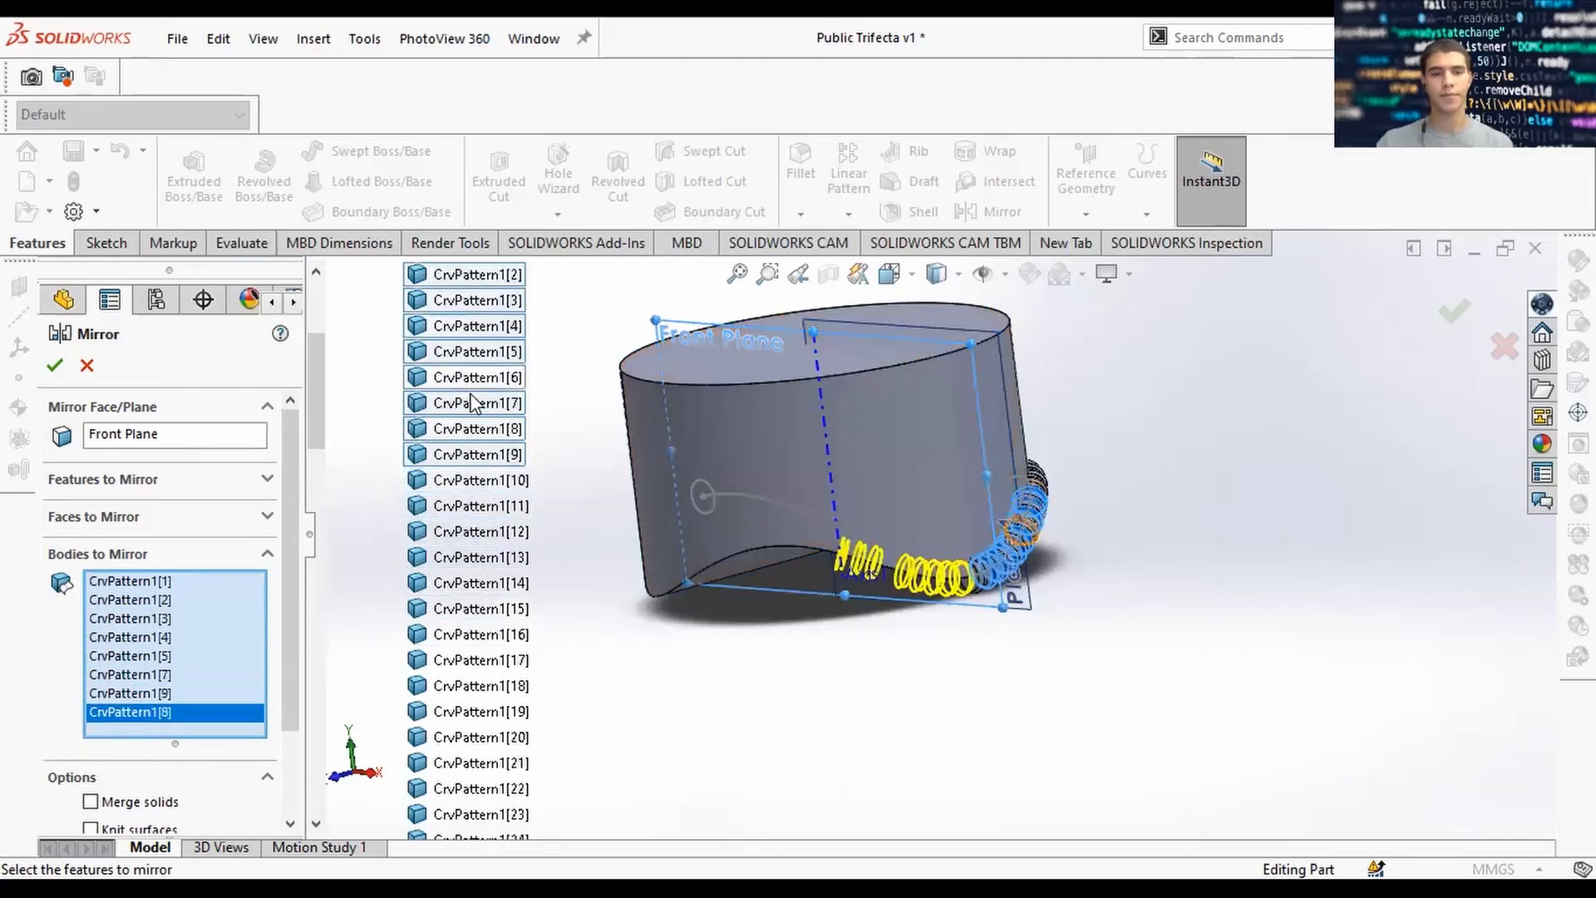
left_click(469, 482)
left_click(467, 510)
left_click(469, 534)
left_click(471, 560)
left_click(482, 584)
left_click(490, 609)
left_click(484, 635)
left_click(476, 662)
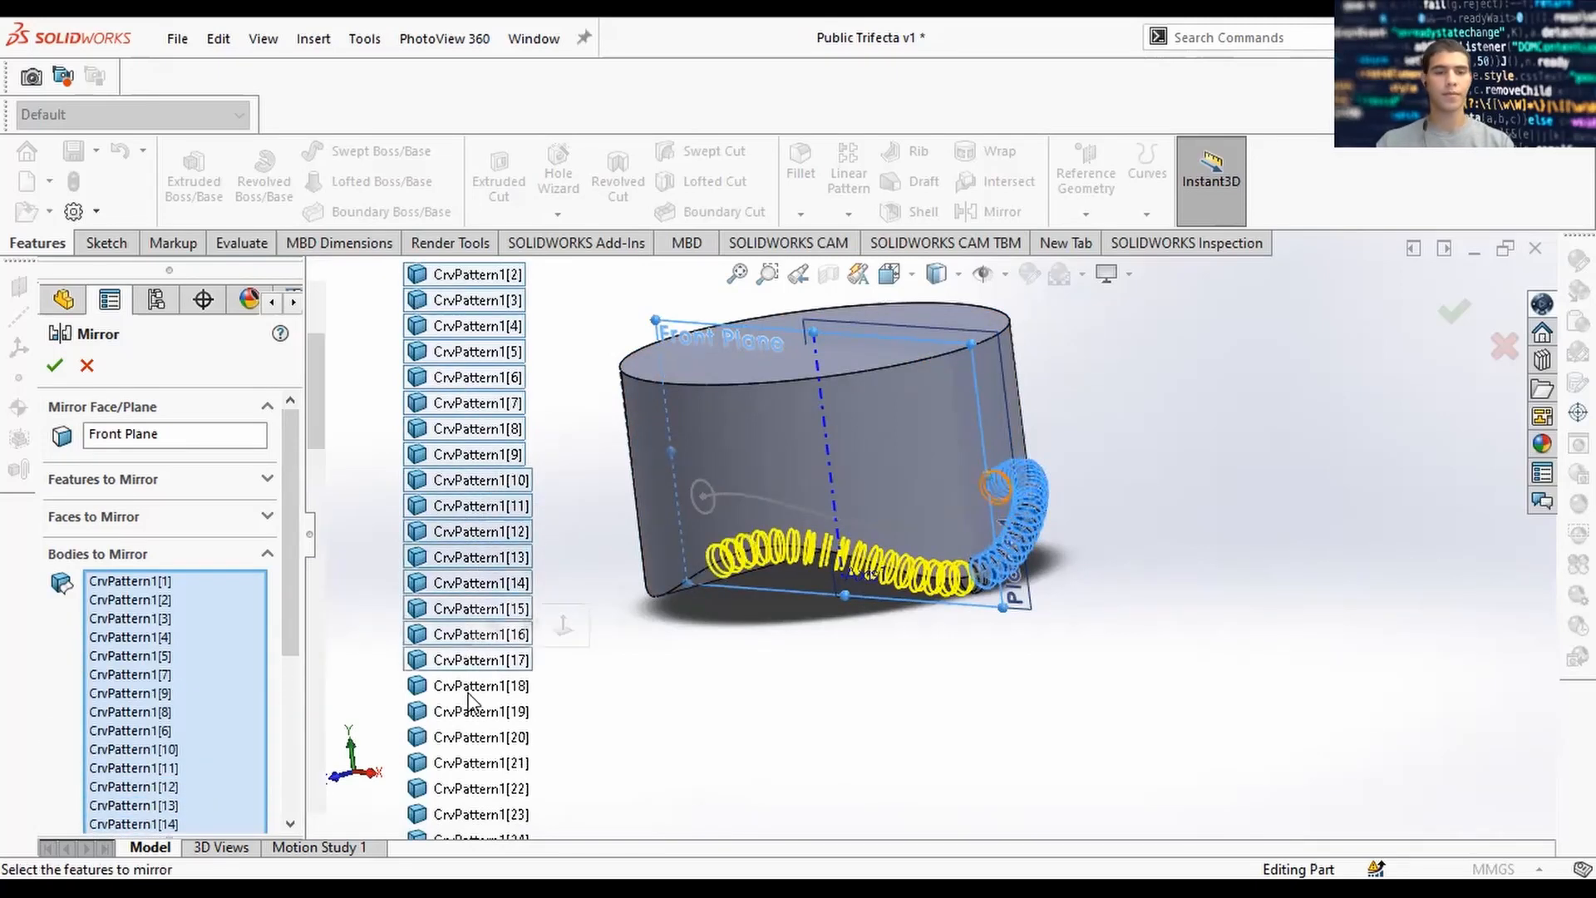
left_click(472, 689)
scroll(479, 731, "down", 3)
left_click(480, 556)
left_click(482, 584)
left_click(484, 612)
left_click(483, 683)
scroll(484, 703, "down", 3)
left_click(476, 524)
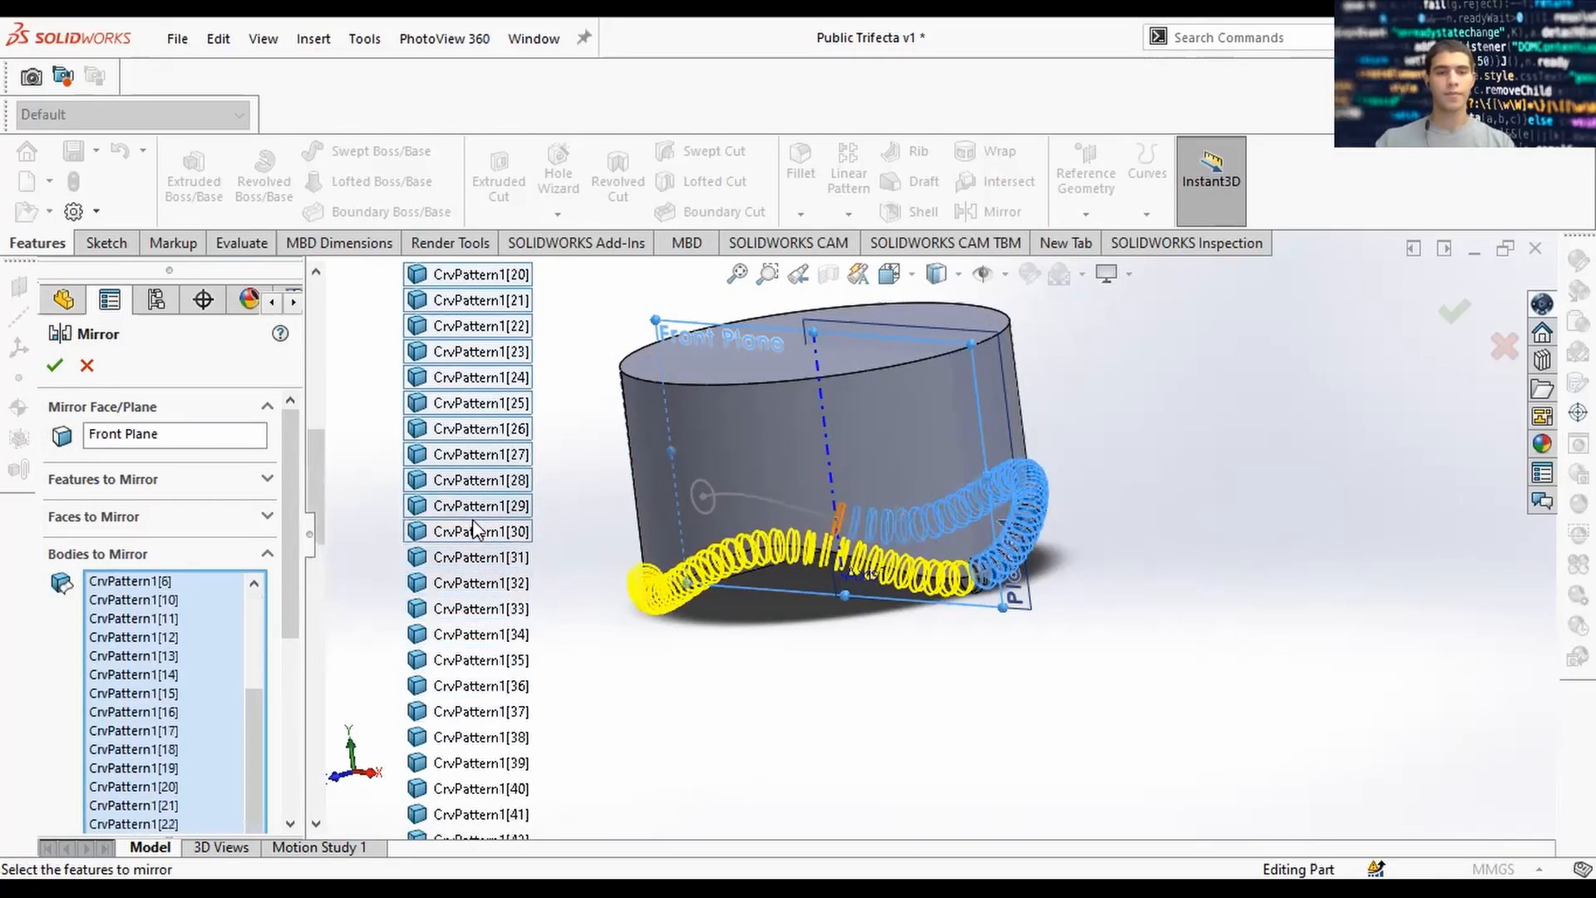
left_click(484, 556)
left_click(496, 611)
left_click(492, 637)
left_click(488, 689)
scroll(487, 715, "down", 3)
left_click(492, 536)
left_click(489, 586)
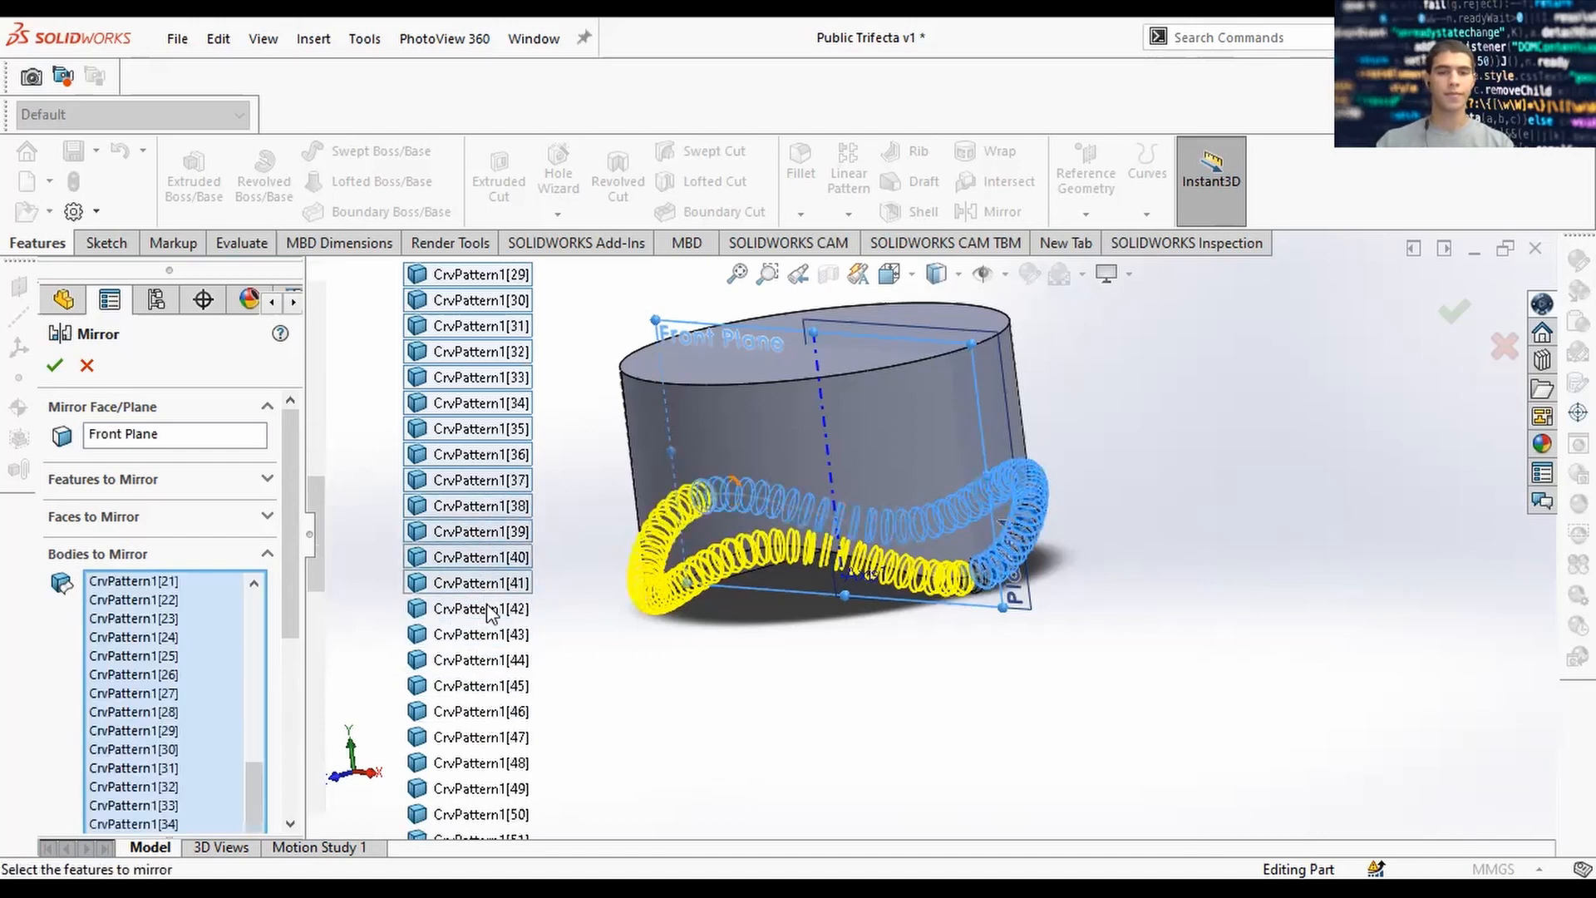
left_click(487, 636)
left_click(486, 662)
left_click(488, 688)
left_click(486, 713)
scroll(486, 715, "down", 3)
left_click(468, 511)
left_click(484, 561)
left_click(488, 611)
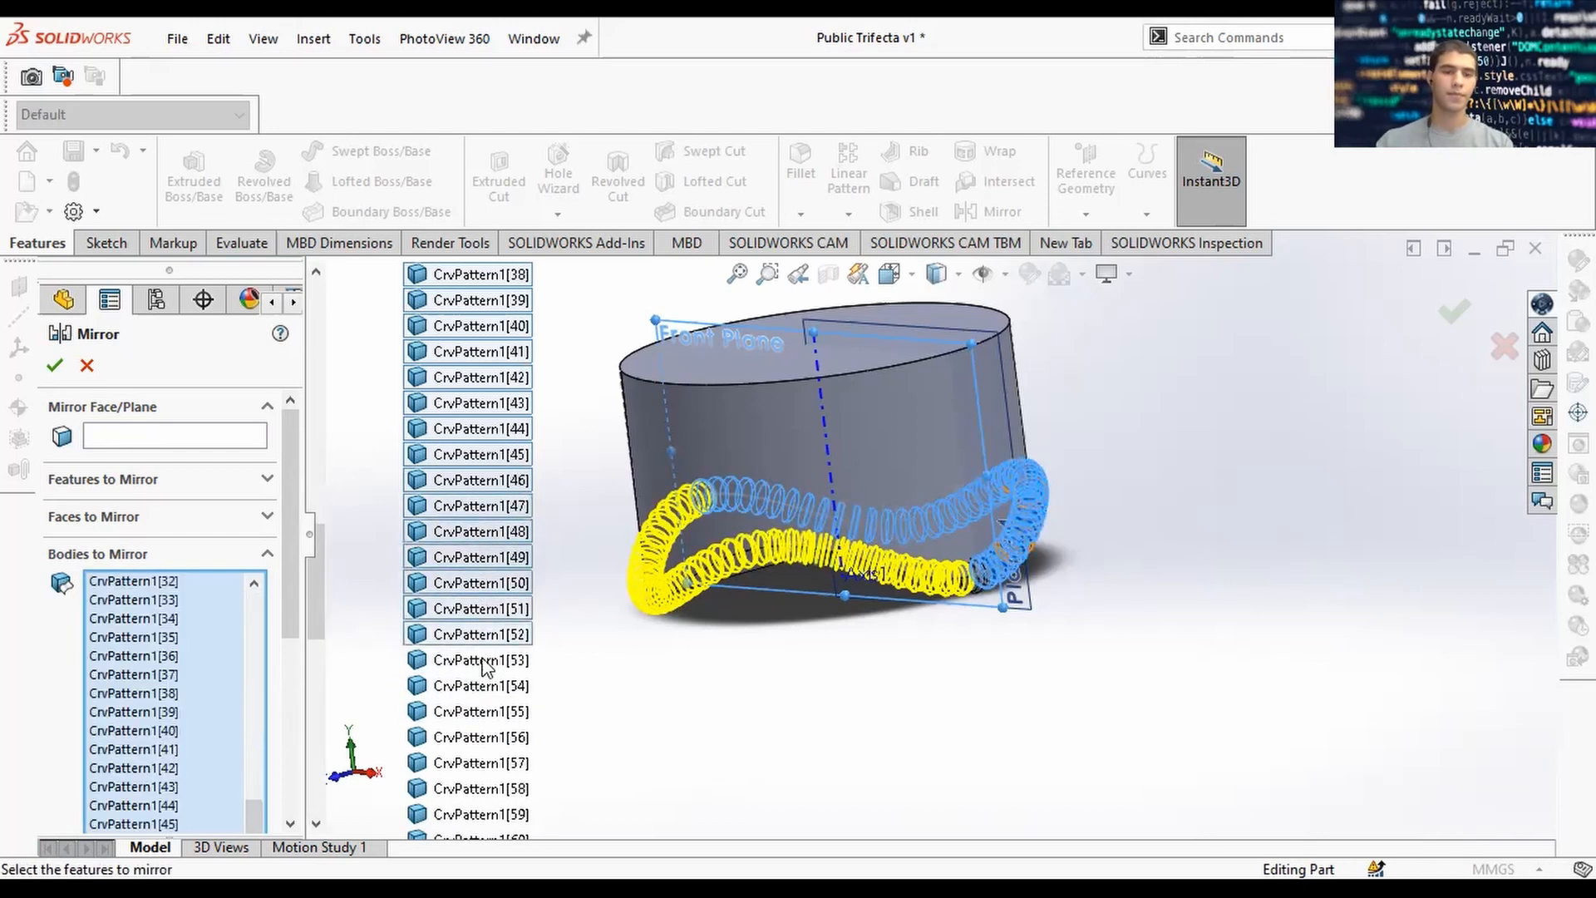
left_click(487, 688)
scroll(487, 692, "down", 3)
left_click(471, 479)
left_click(473, 532)
left_click(478, 583)
left_click(481, 608)
scroll(482, 632, "down", 3)
left_click(482, 404)
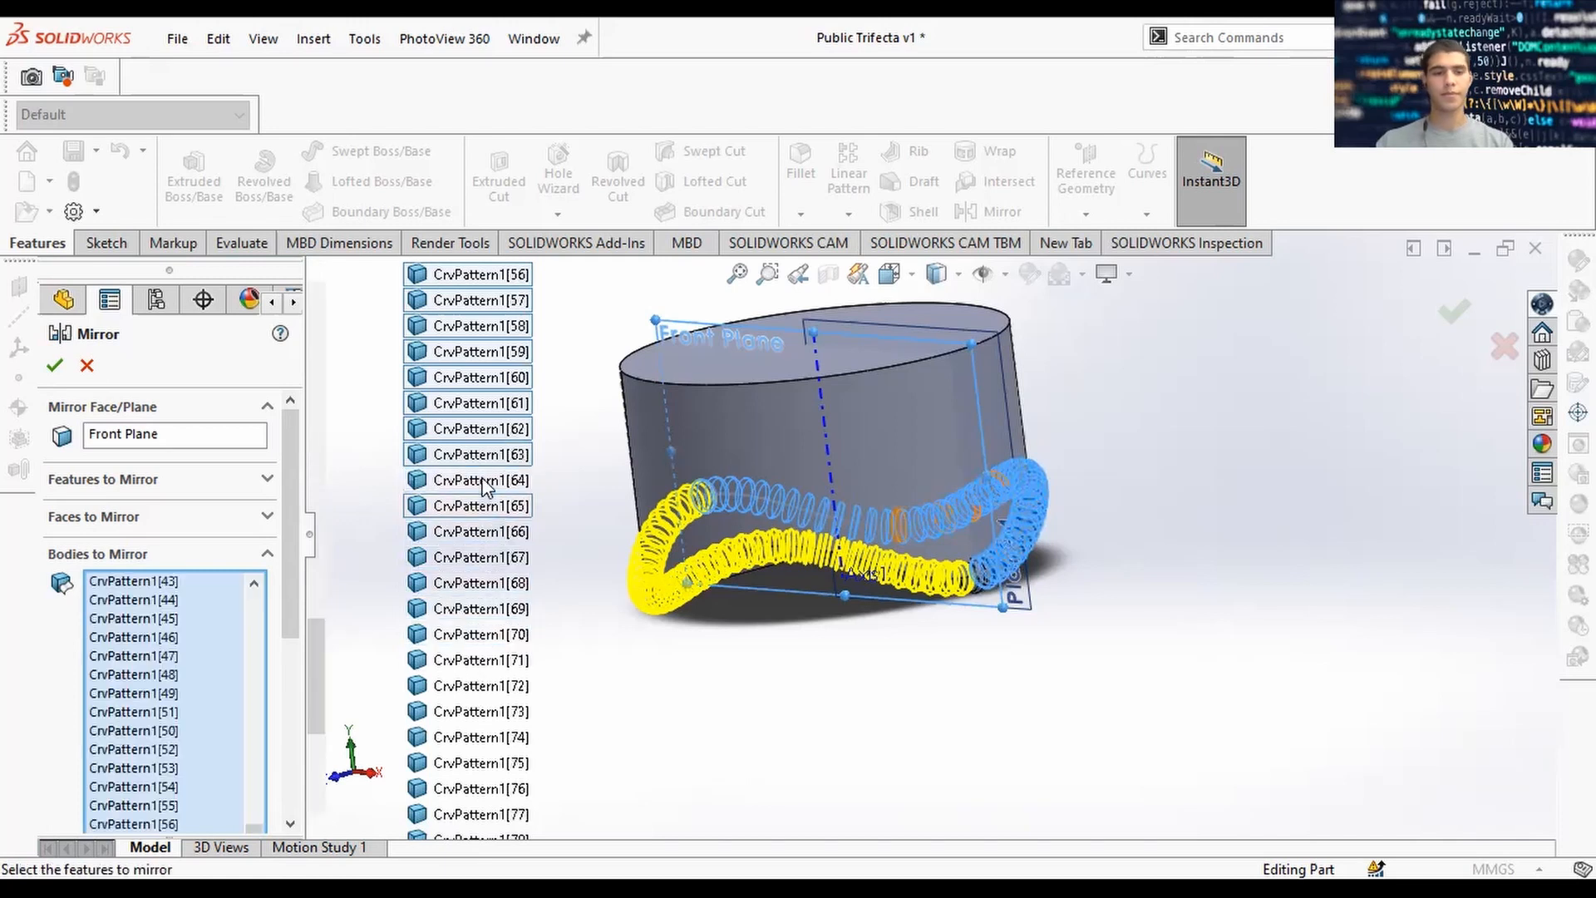
left_click(482, 480)
left_click(484, 531)
left_click(482, 565)
left_click(482, 613)
left_click(482, 636)
scroll(482, 640, "down", 4)
left_click(482, 380)
left_click(482, 406)
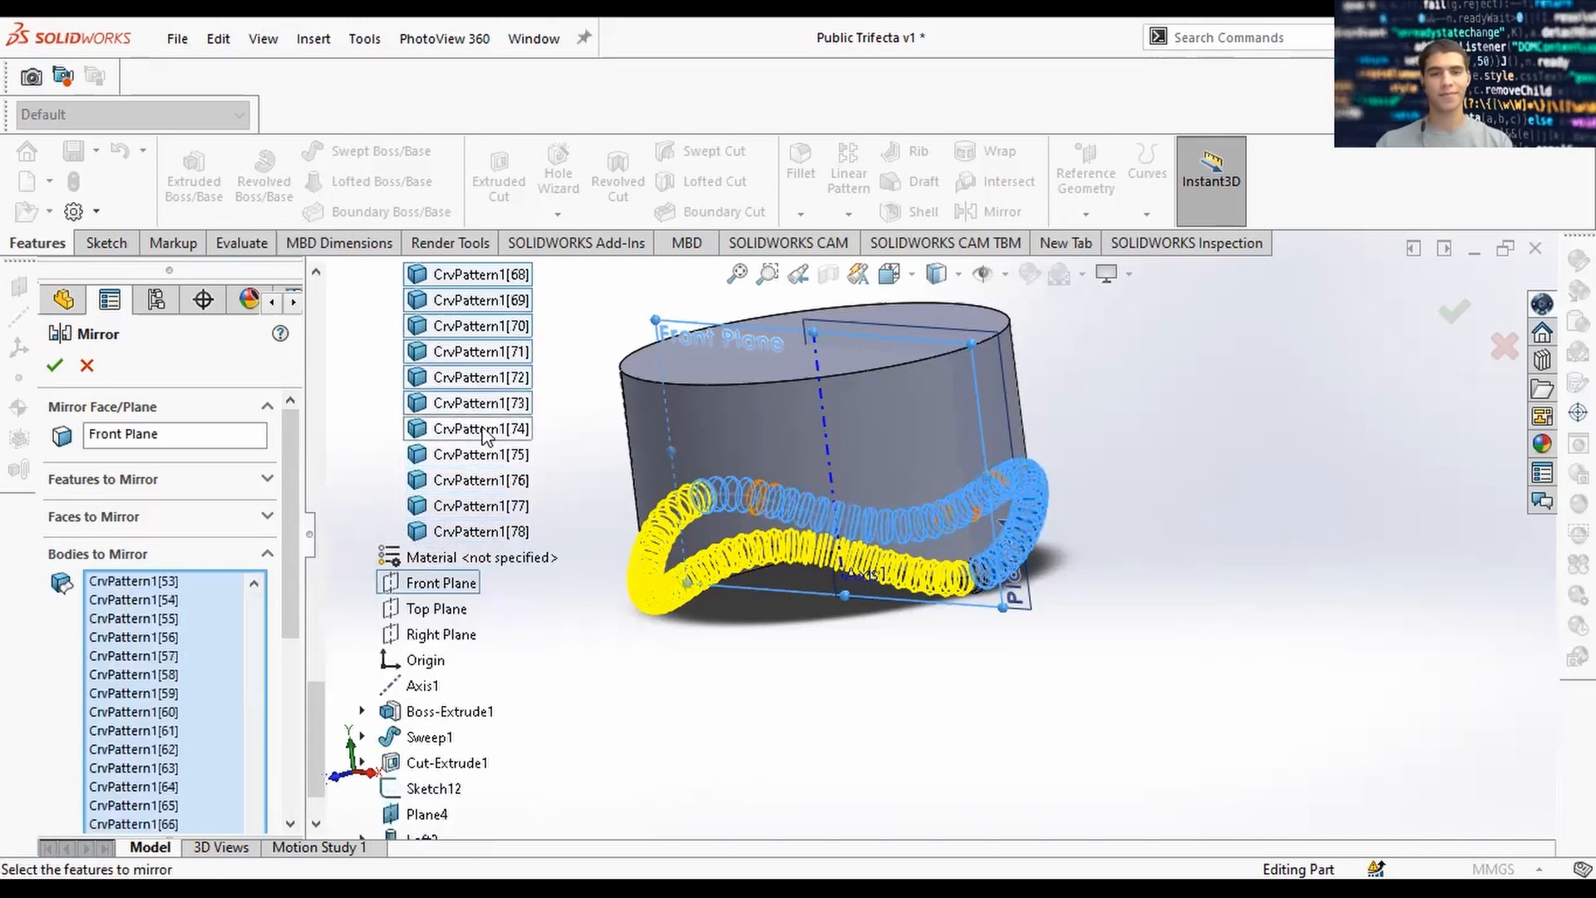
left_click(484, 430)
left_click(483, 457)
left_click(483, 482)
left_click(483, 505)
left_click(483, 531)
Add the Sweep1 body to the bodies to mirror and create the mirror about the Front Plane.
scroll(487, 449, "up", 15)
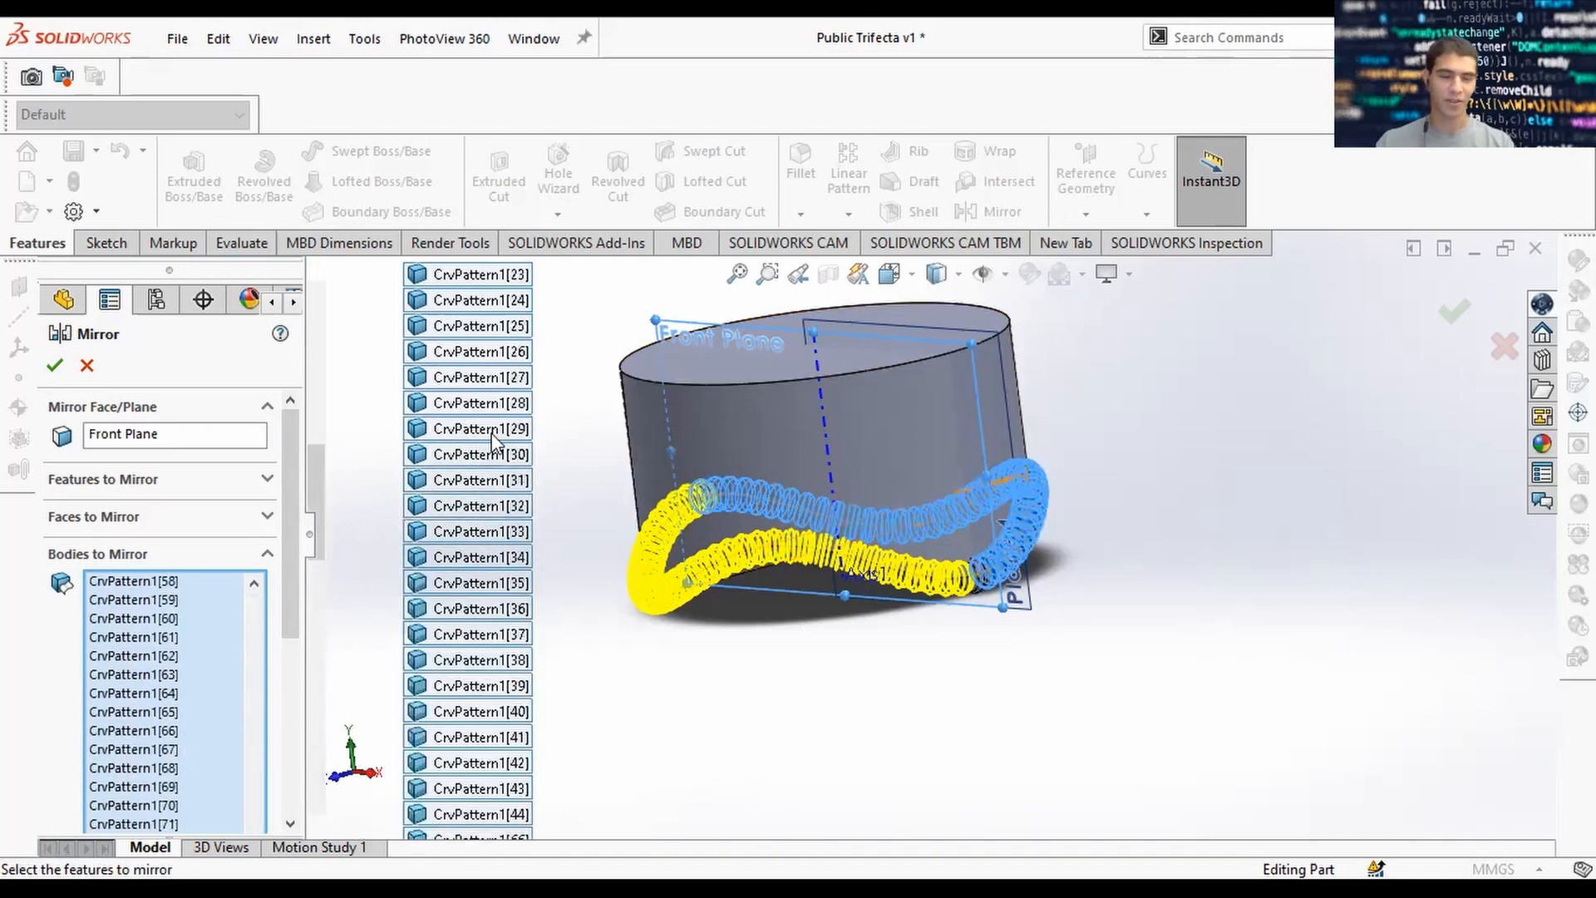
scroll(493, 446, "up", 10)
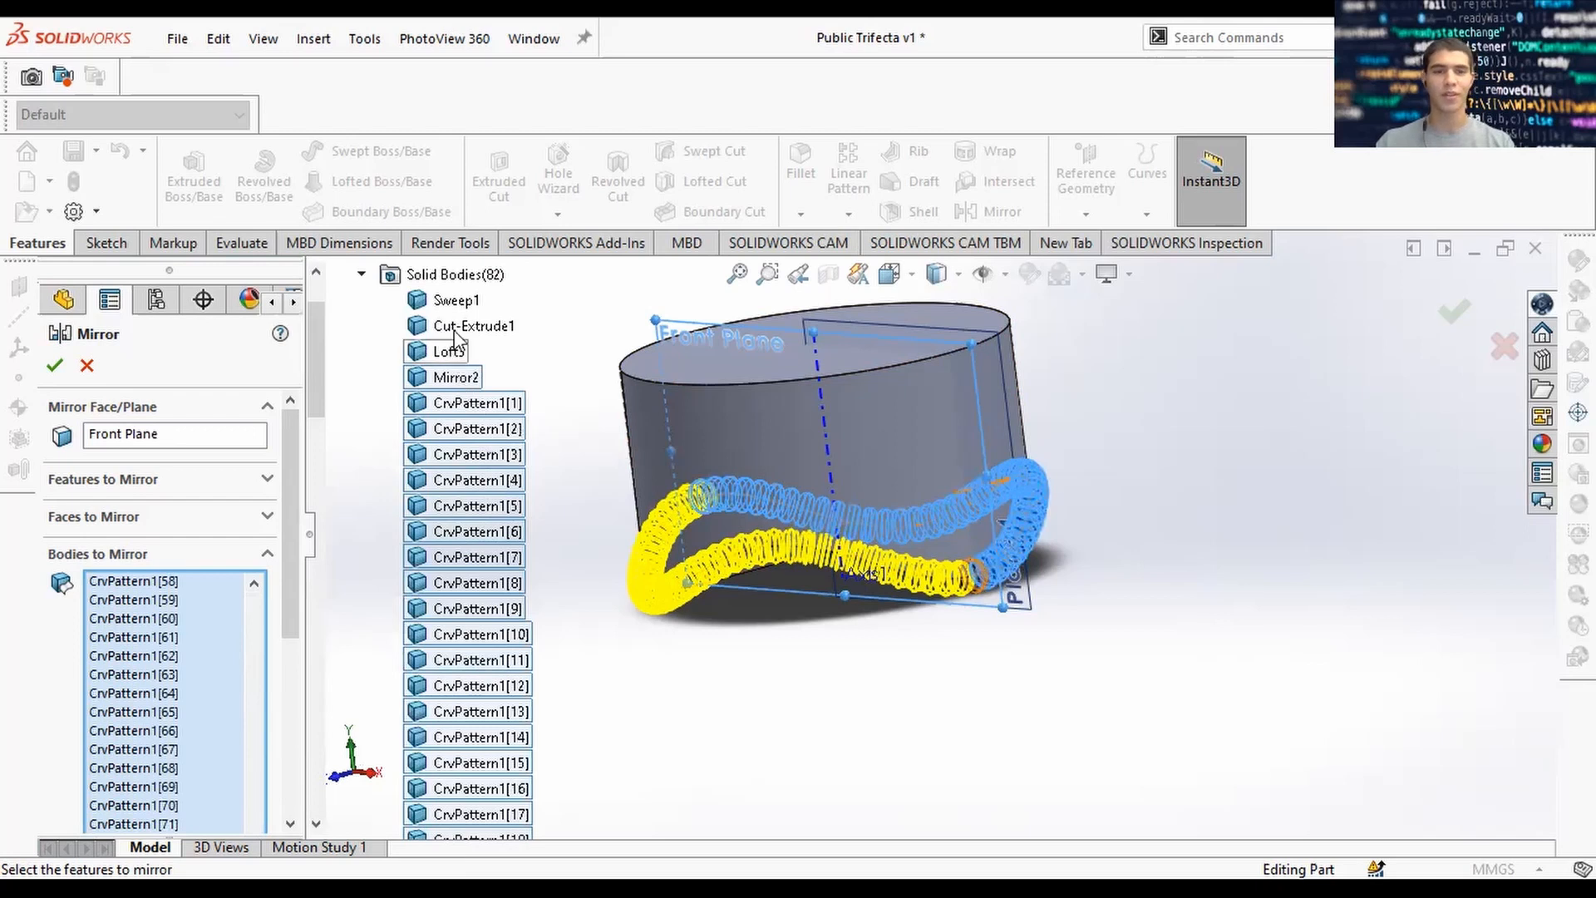
left_click(449, 306)
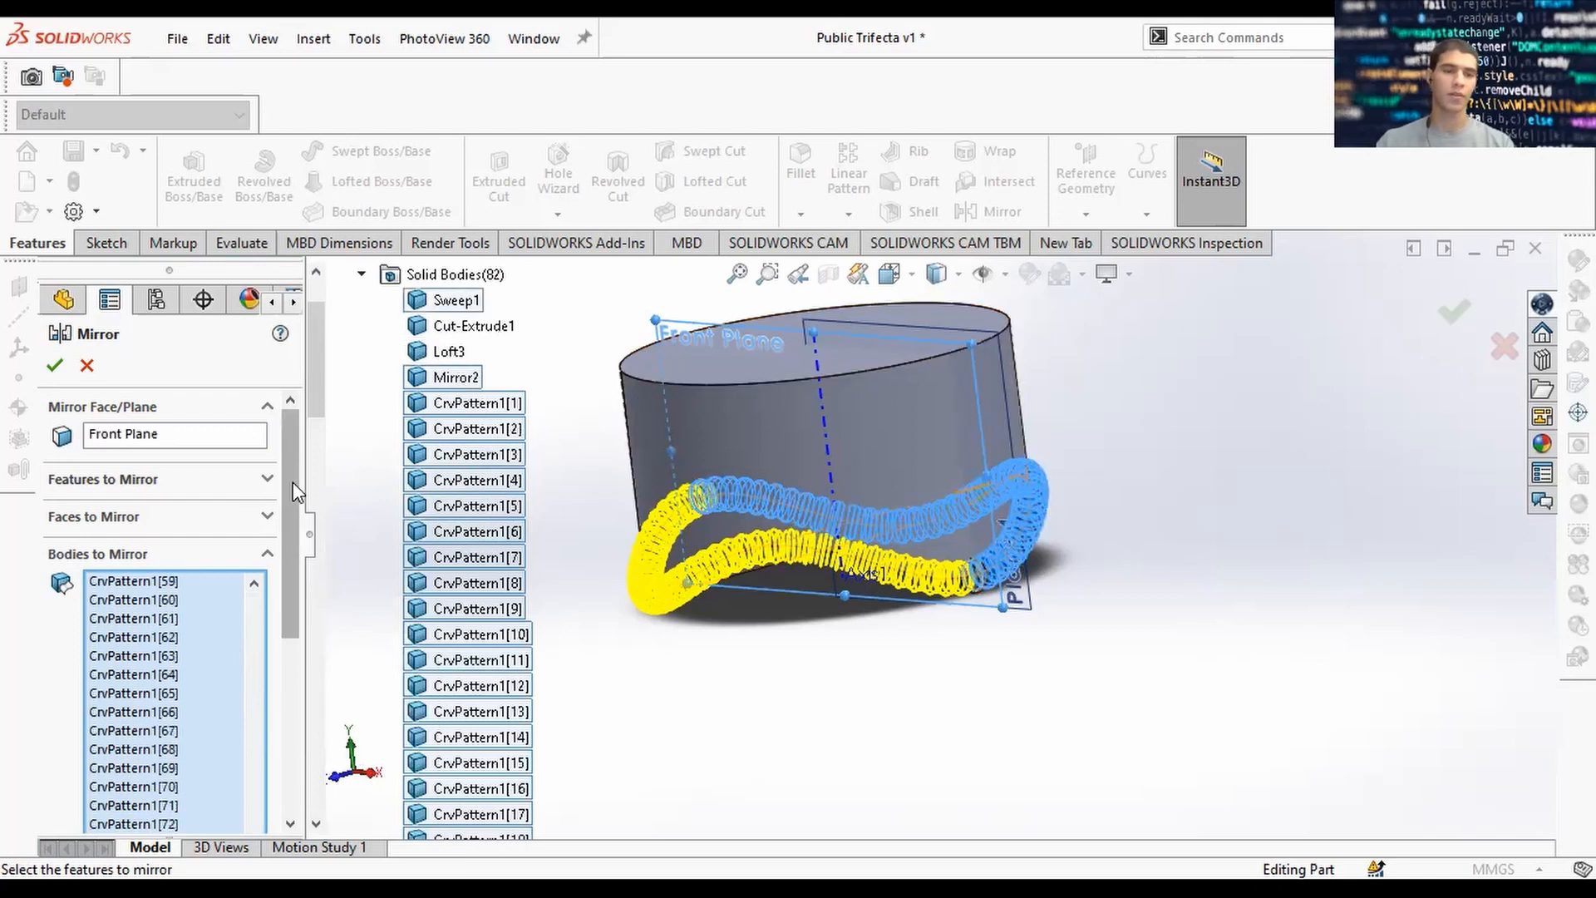
left_click(288, 687)
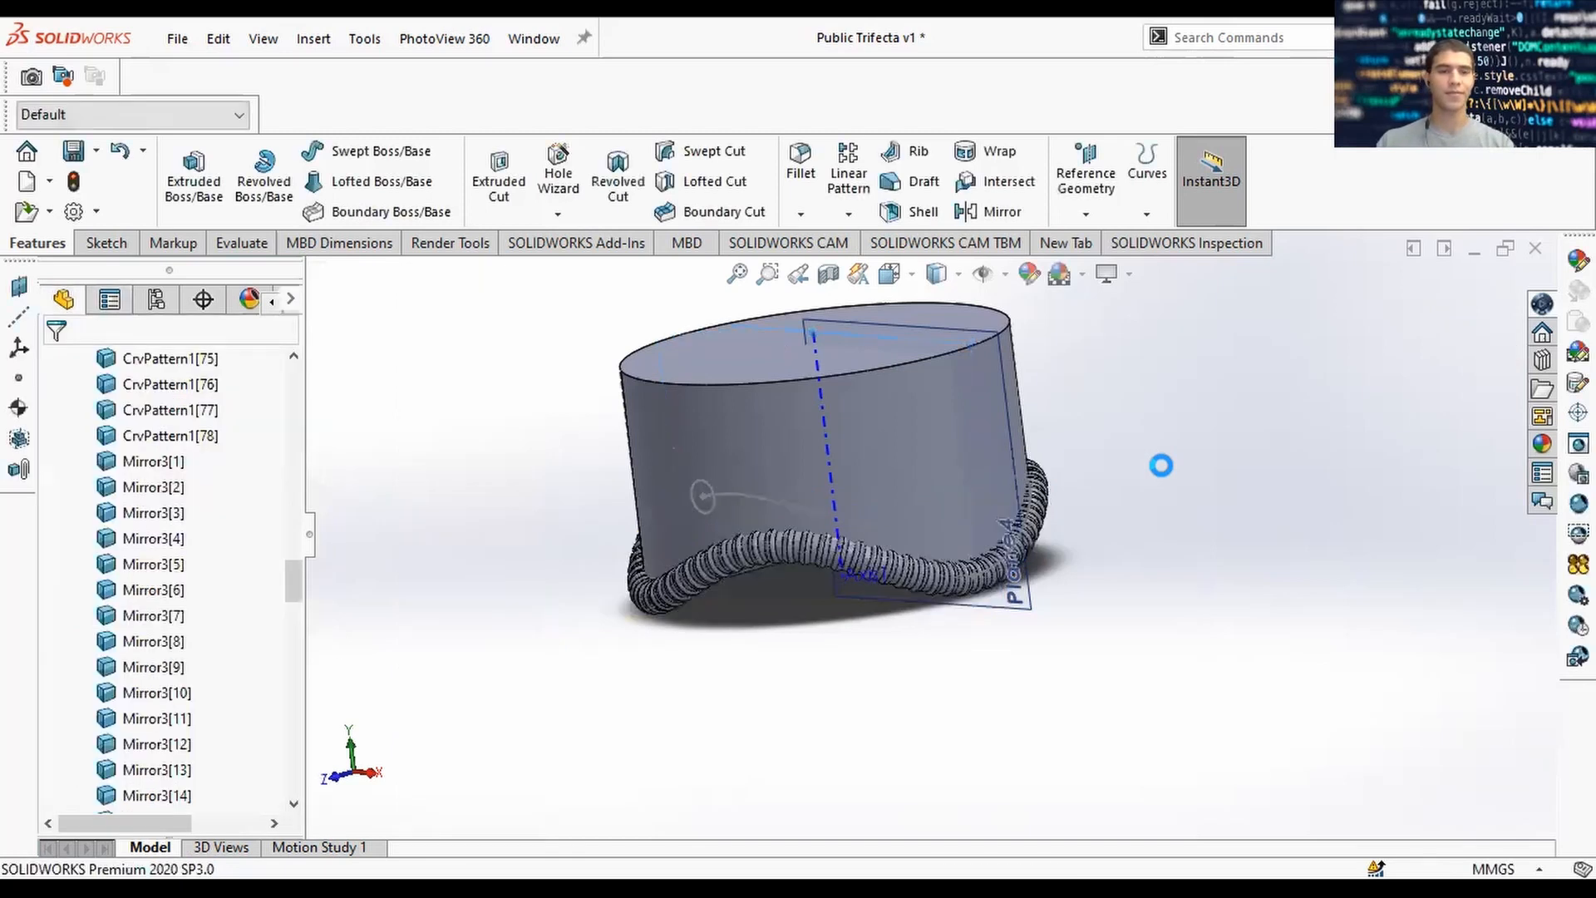
Save the part with the mirrored ribbed tube.
middle_click_drag(1153, 557, 825, 540)
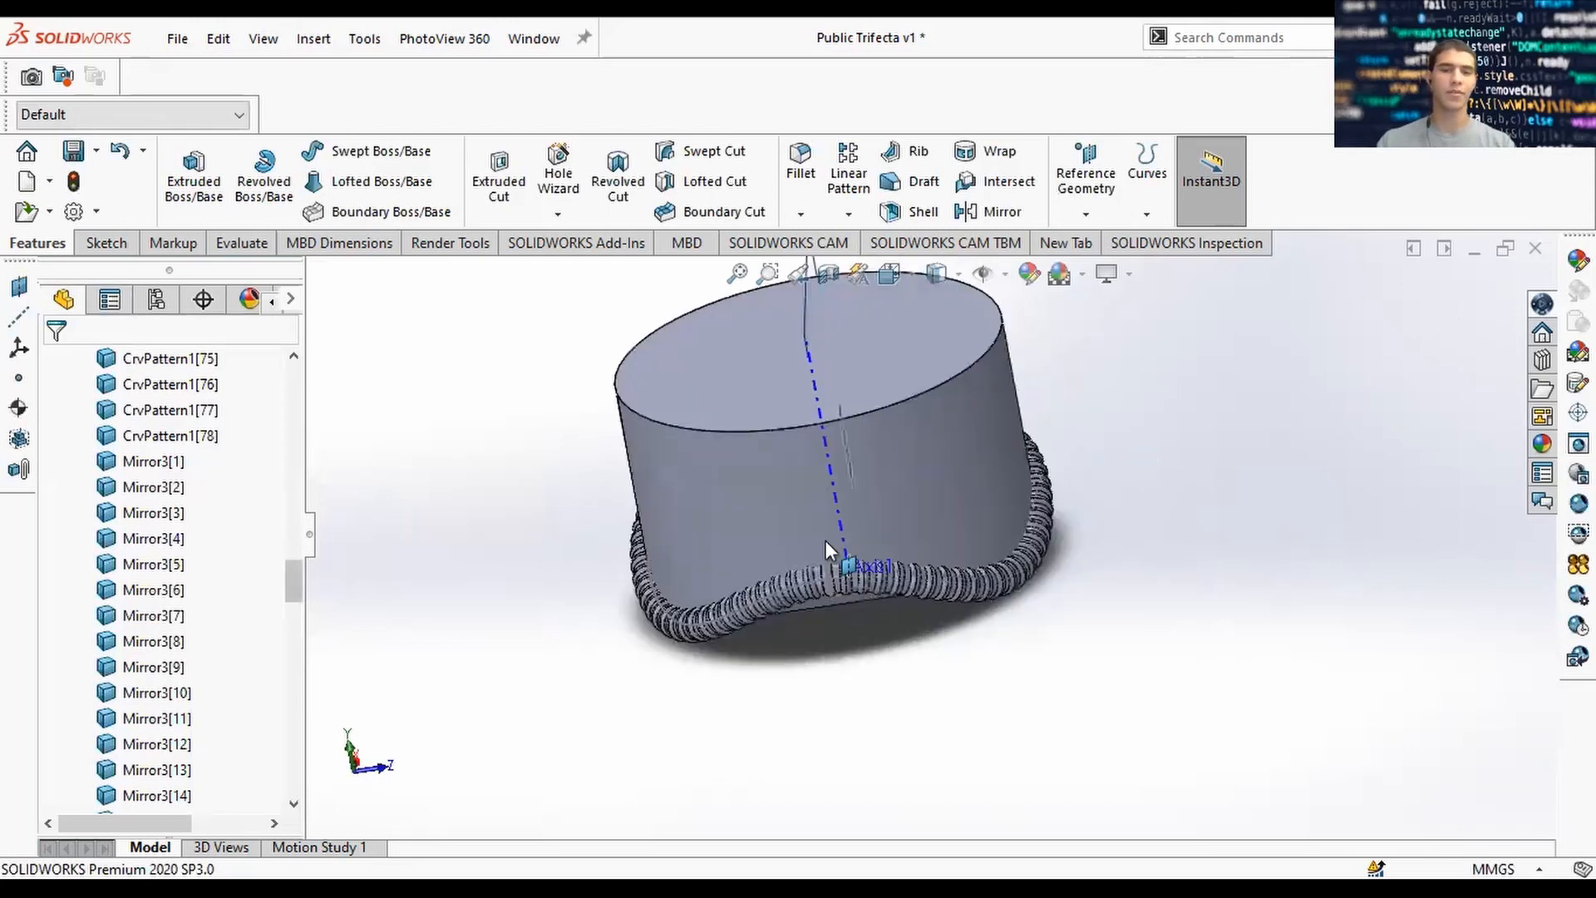
scroll(831, 564, "down", 5)
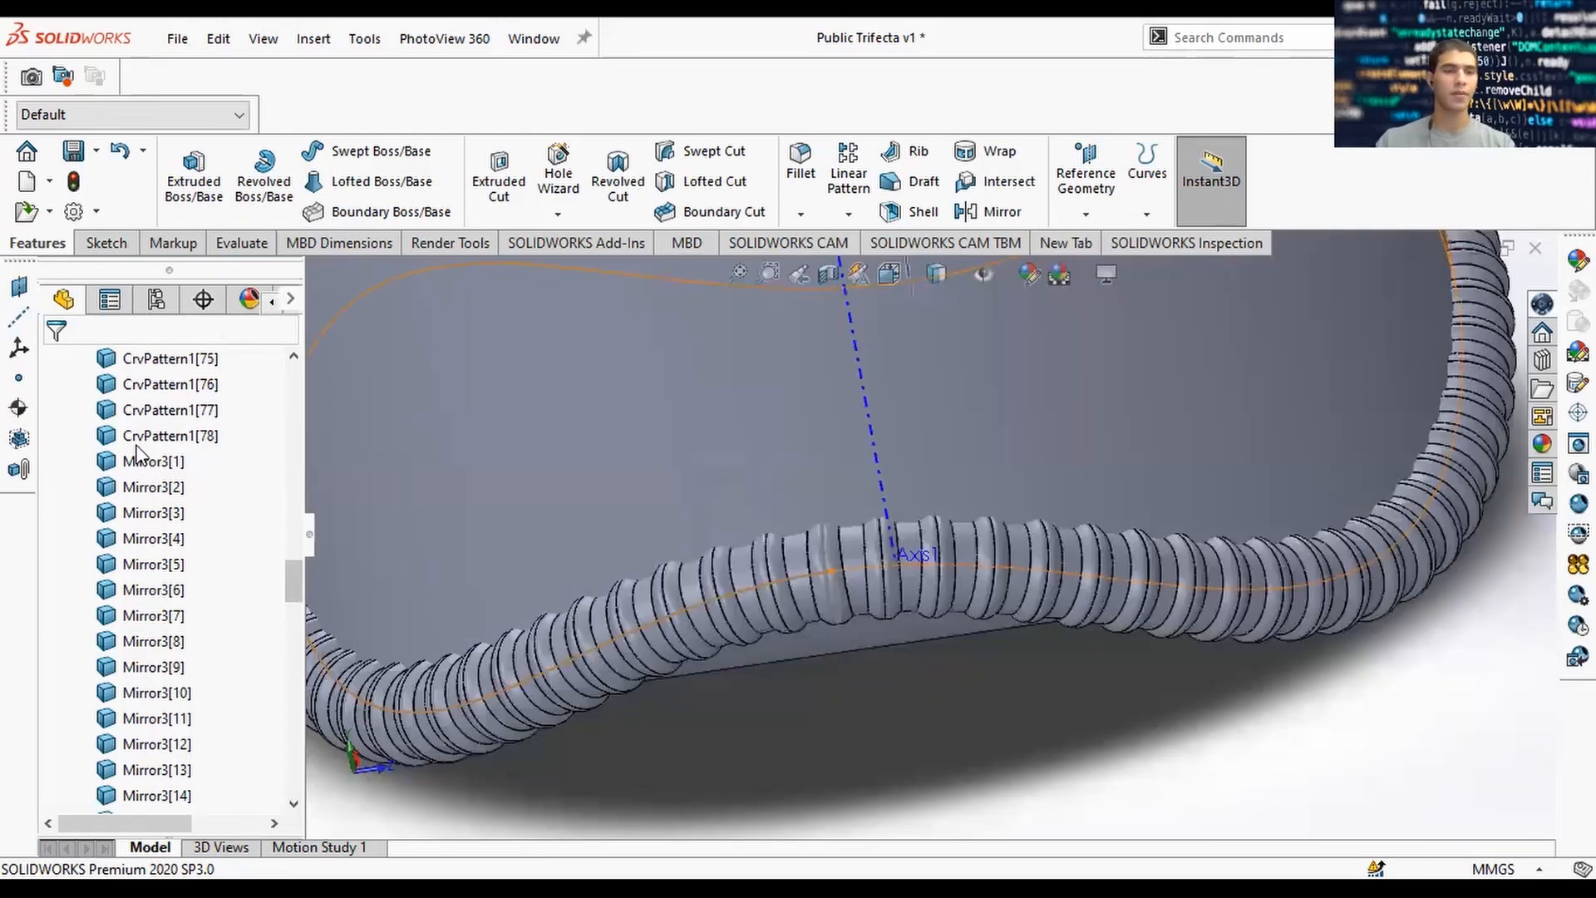
scroll(139, 456, "up", 9)
scroll(139, 456, "up", 19)
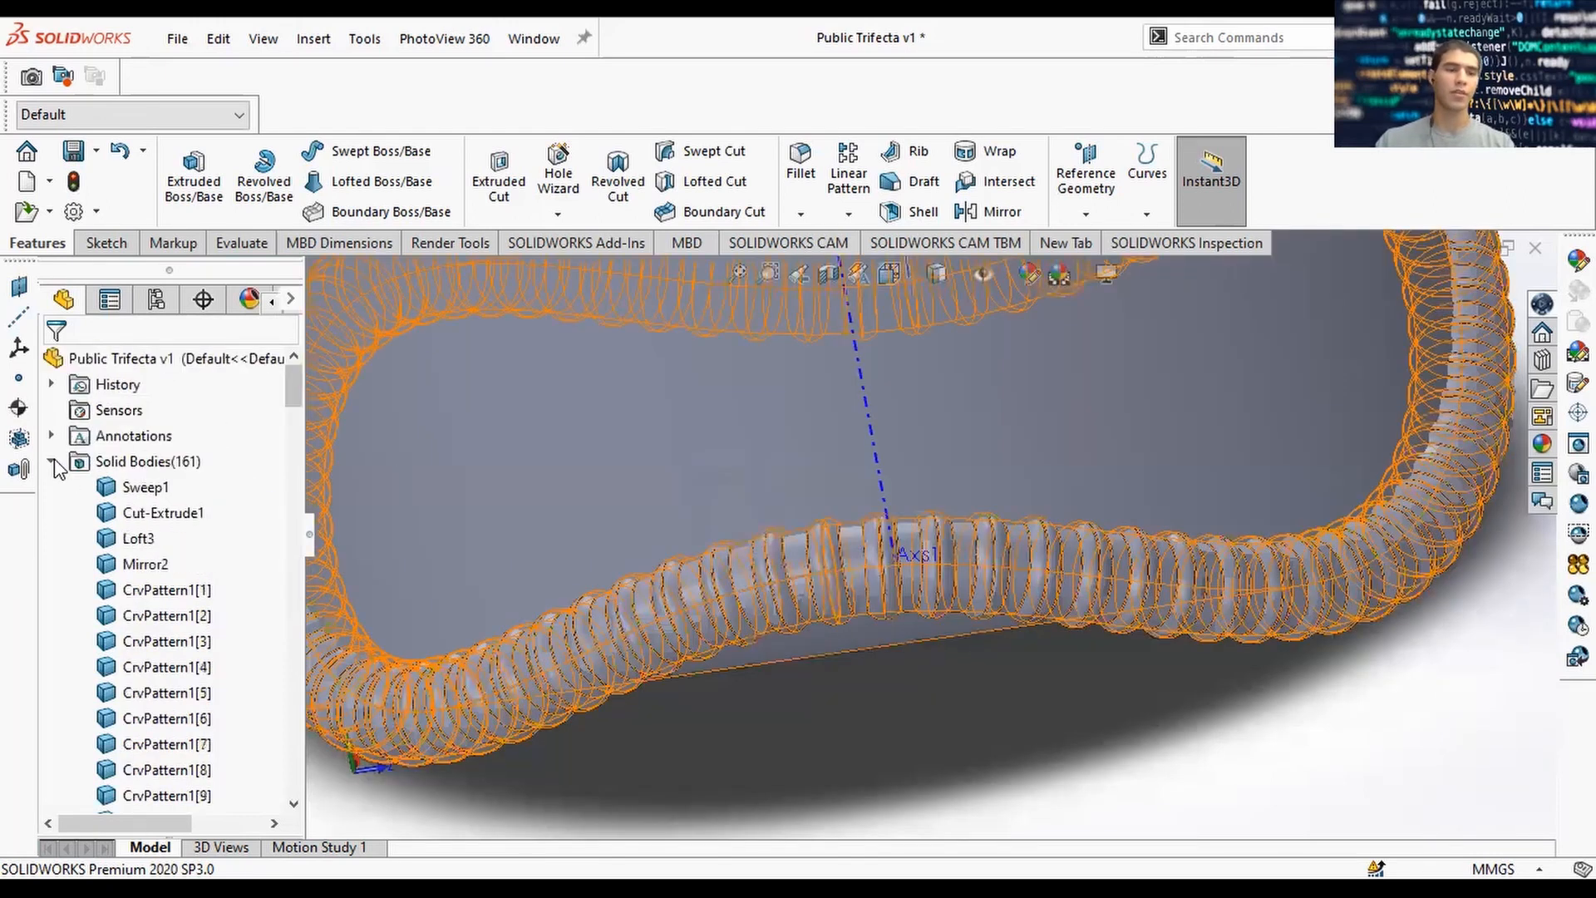
scroll(228, 512, "down", 1)
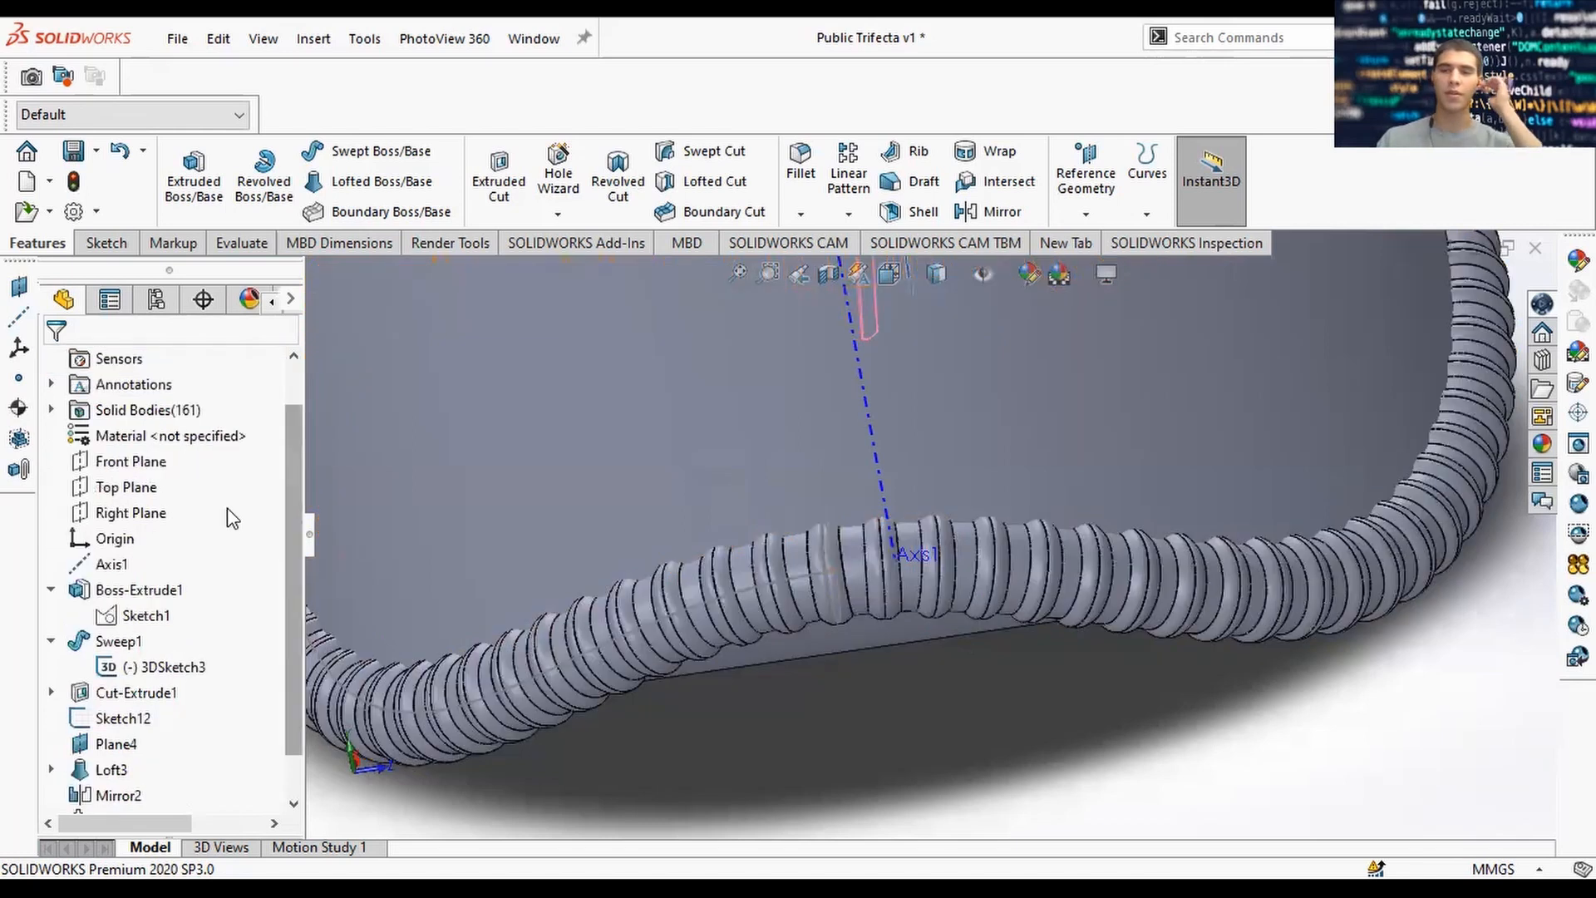
scroll(287, 537, "down", 1)
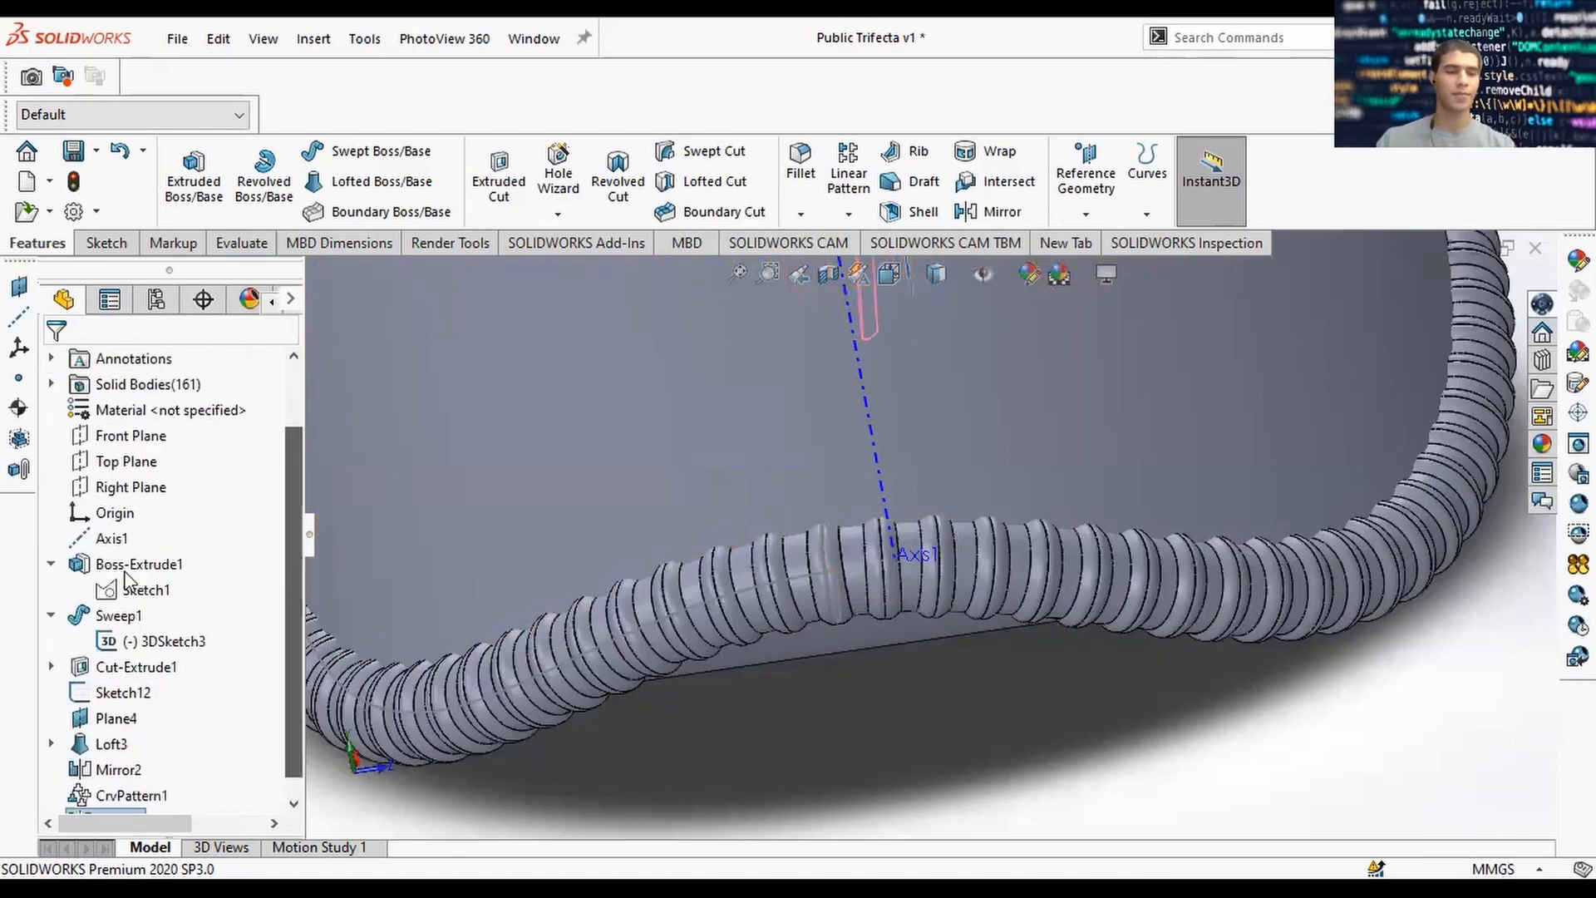
left_click(73, 151)
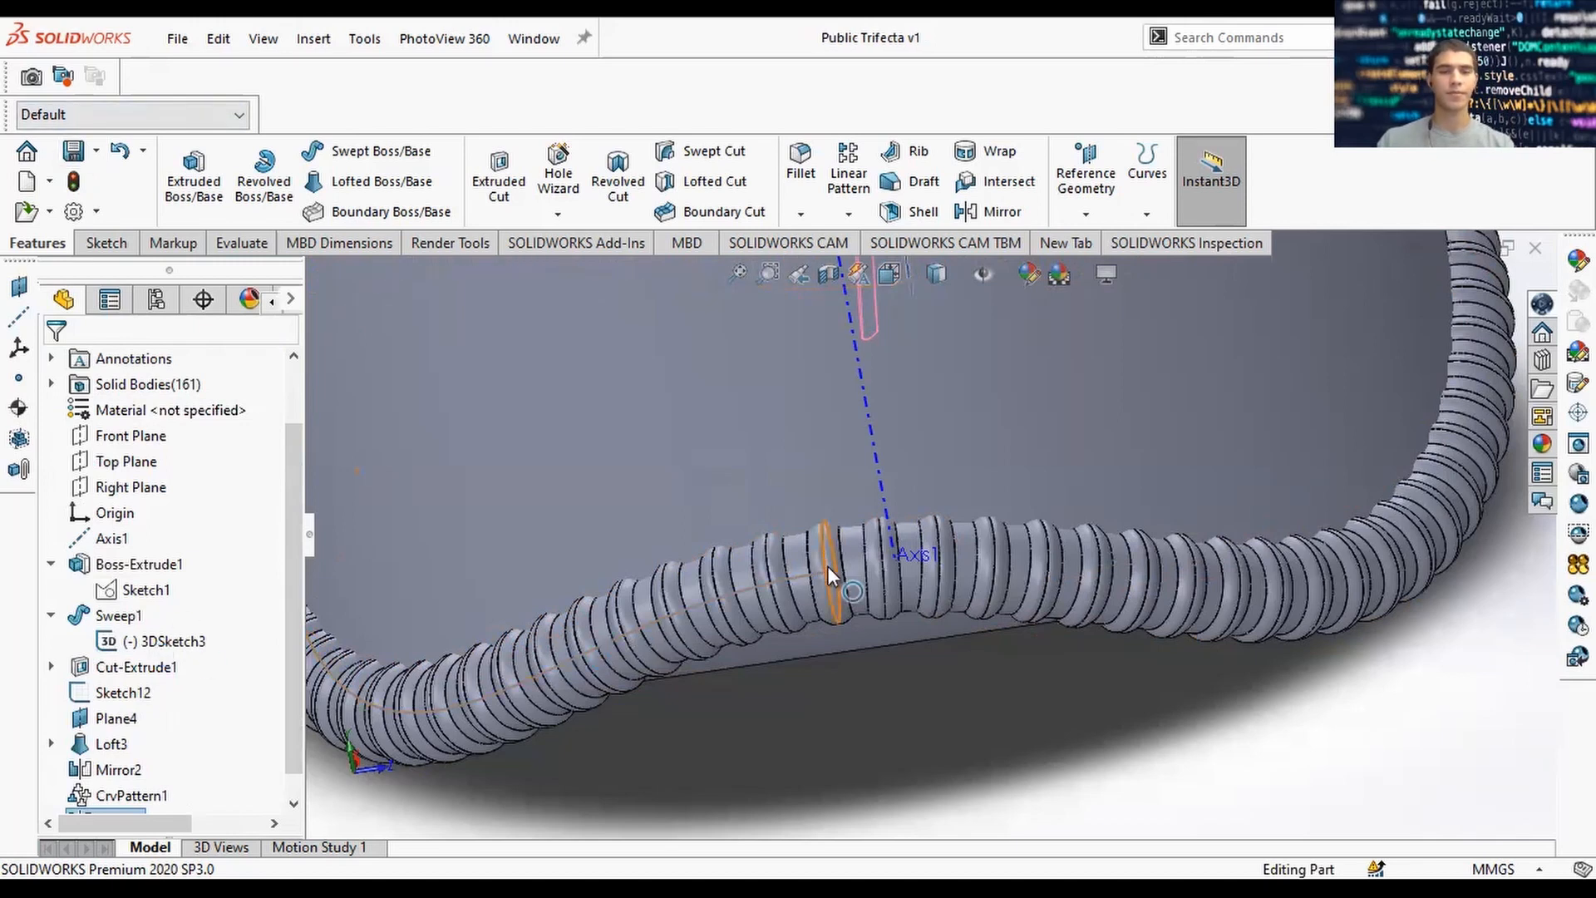
Examine the ribbed tube around the cylinder from several angles and up close.
key("f")
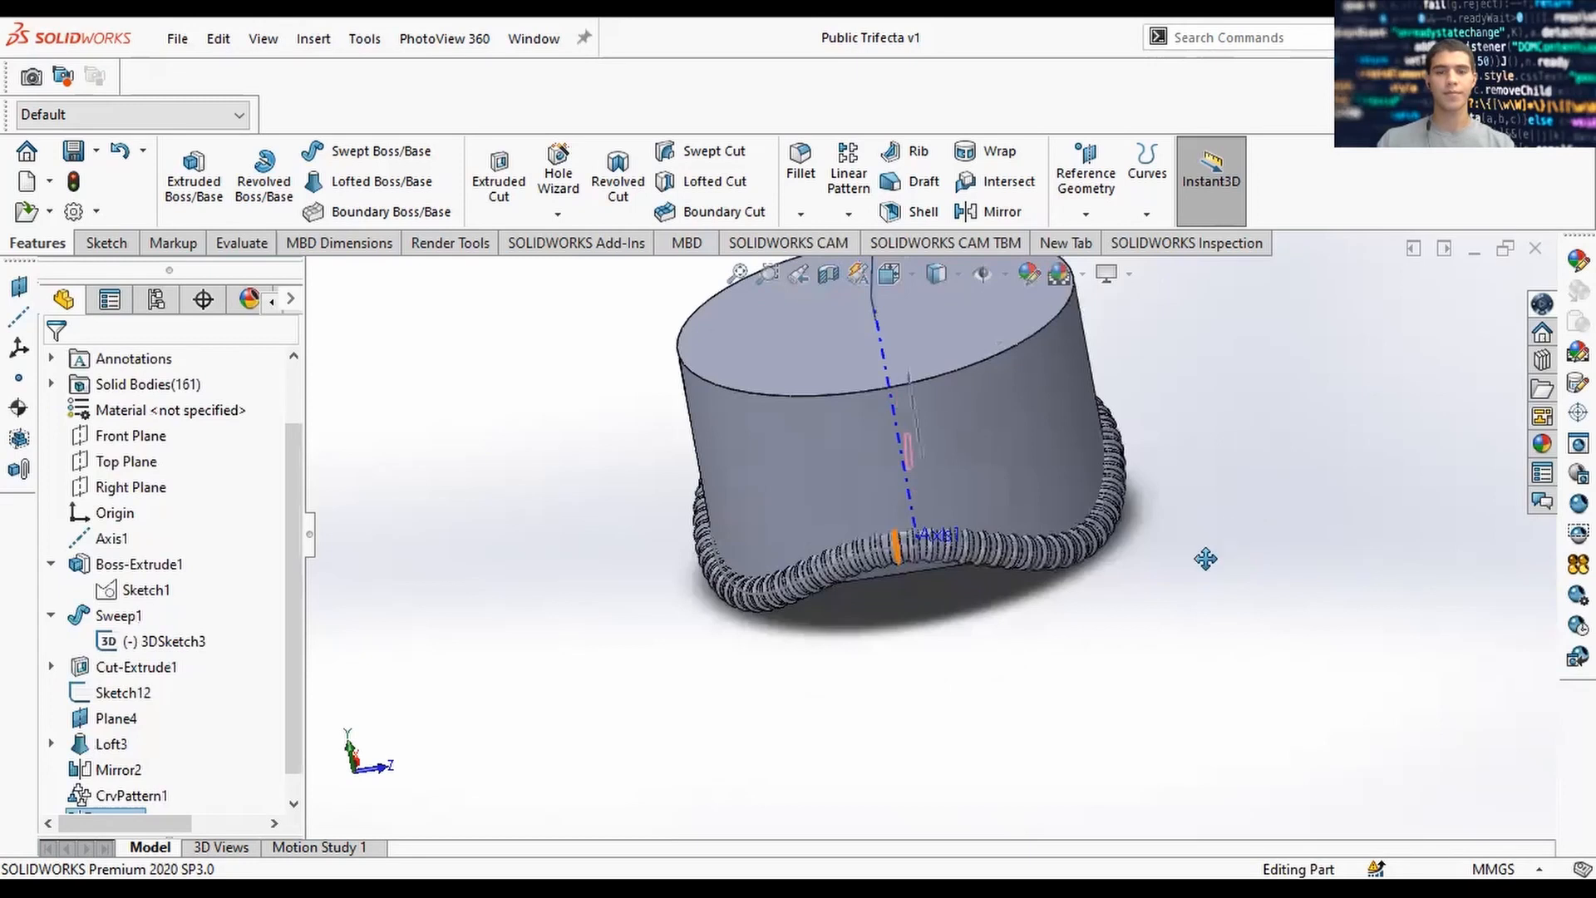
middle_click_drag(1206, 559, 1186, 488)
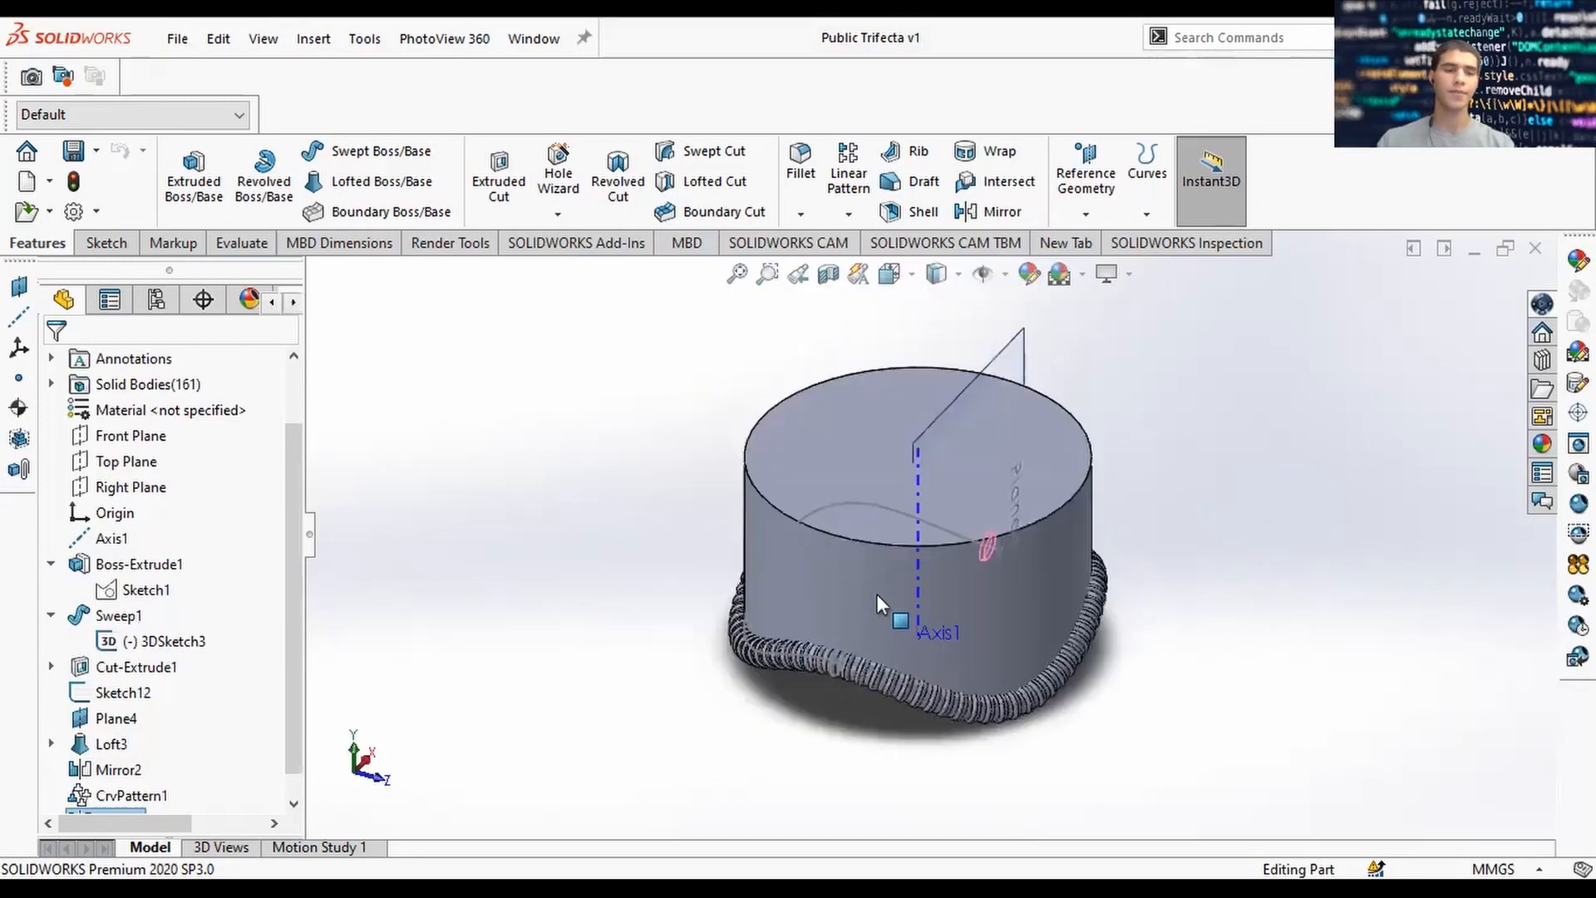
left_click(1214, 529)
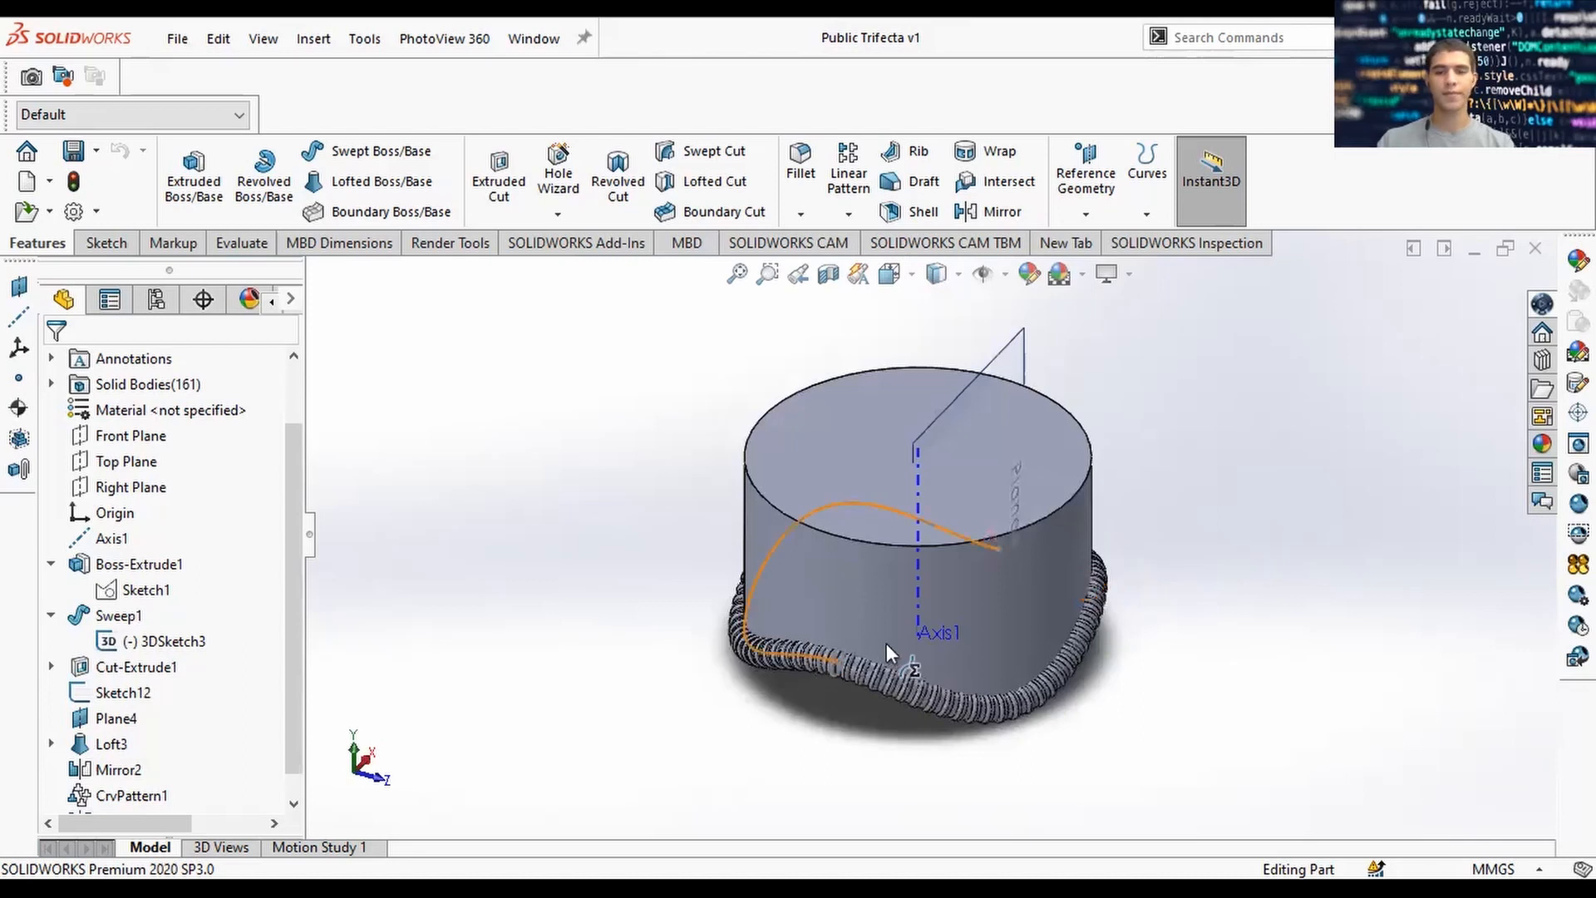
scroll(886, 643, "down", 3)
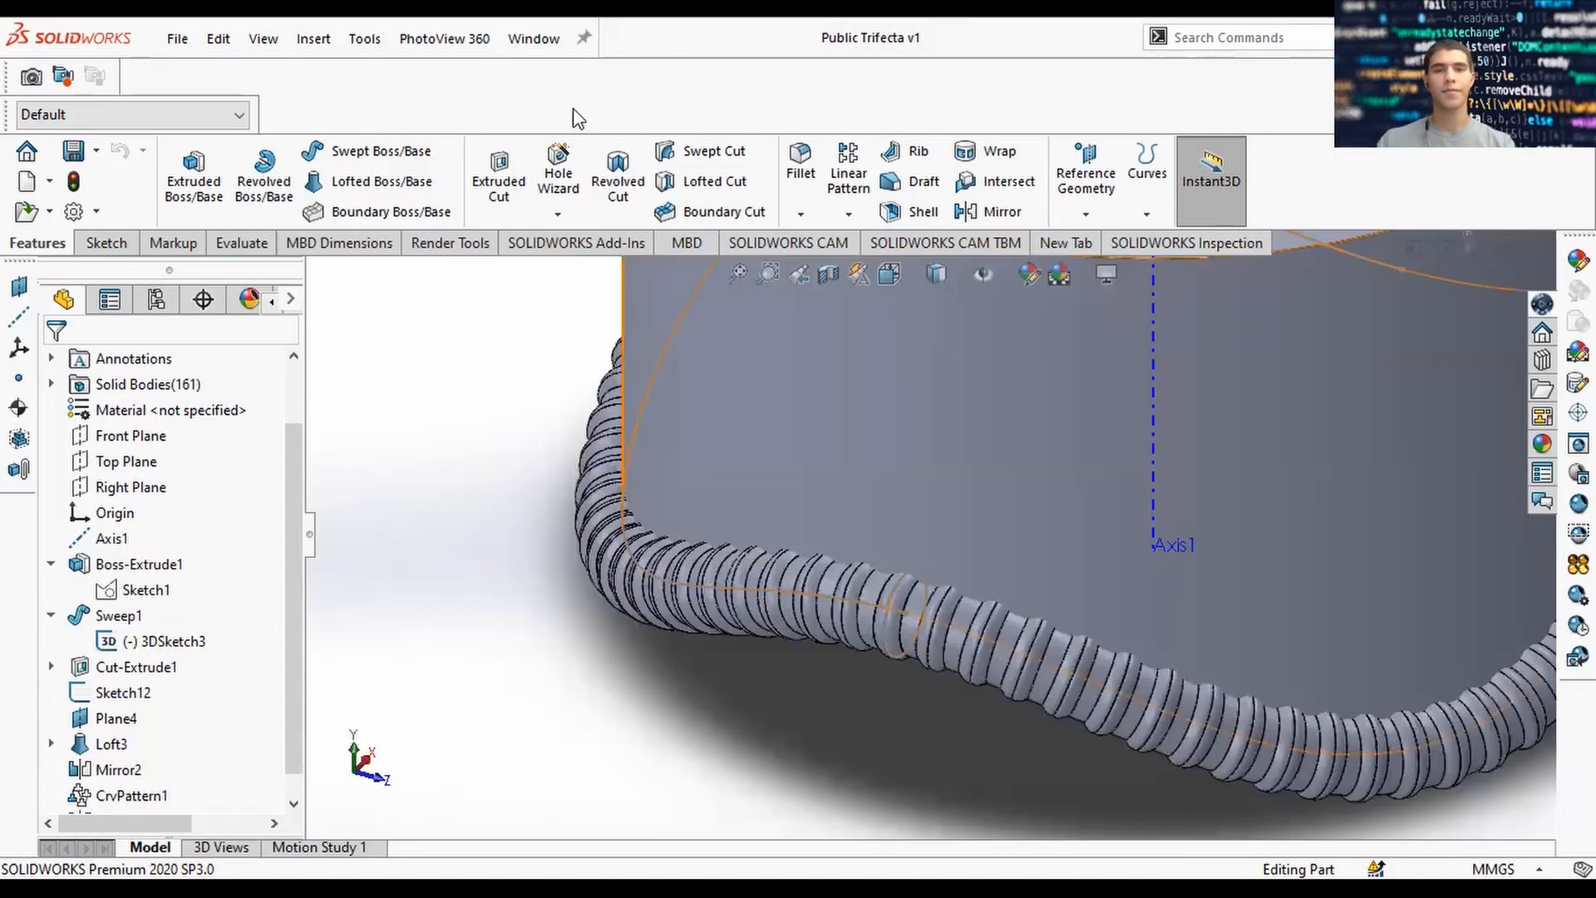
scroll(461, 449, "up", 3)
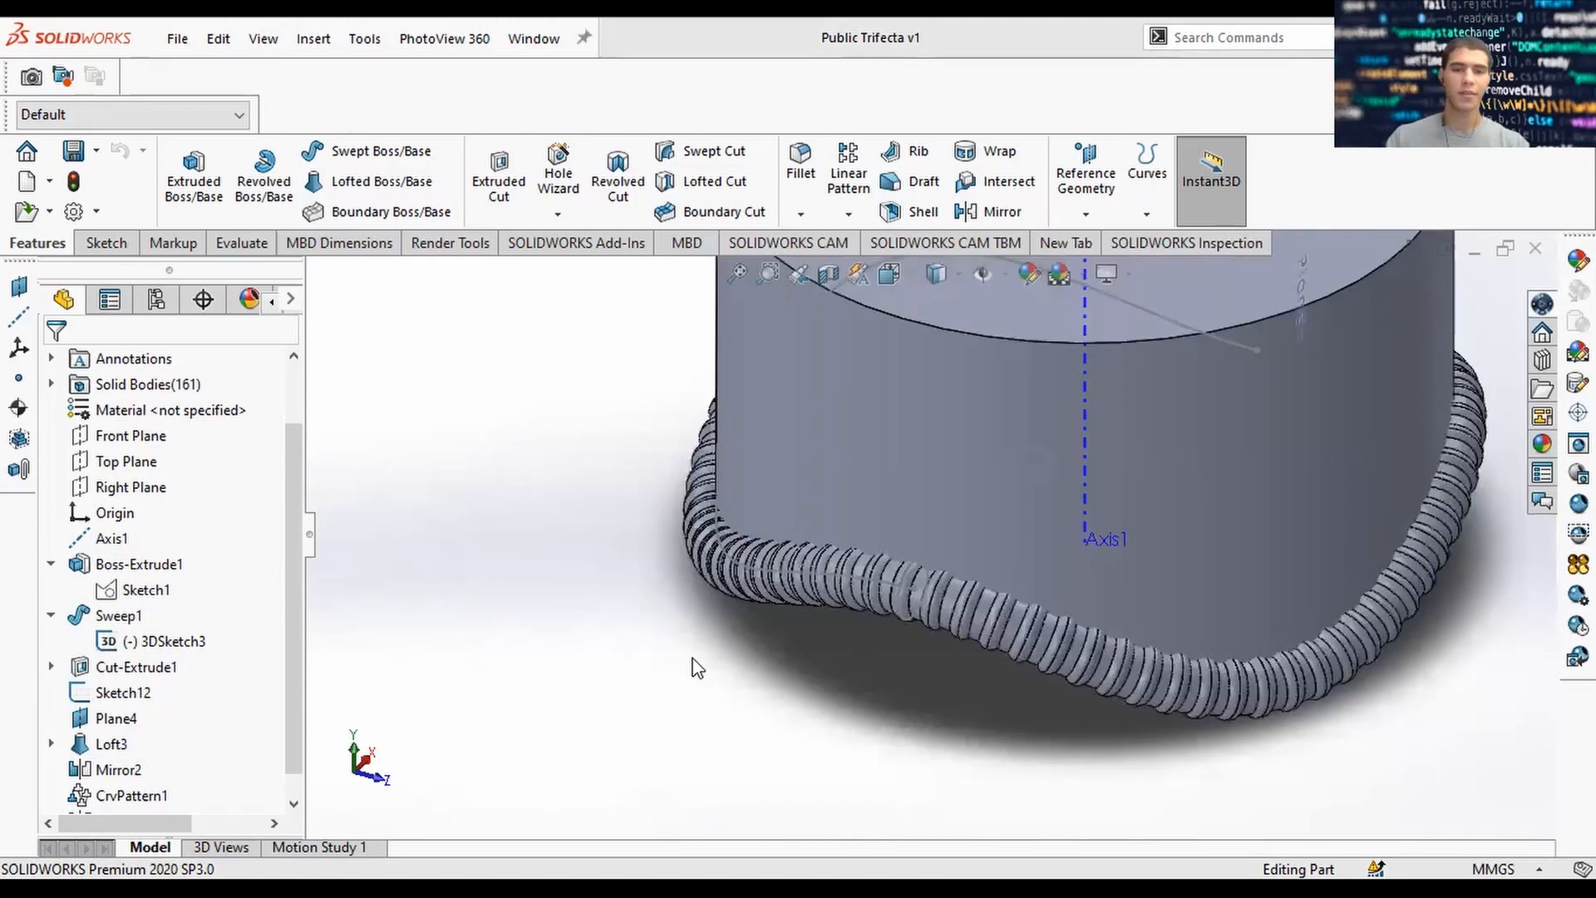
scroll(786, 465, "up", 2)
middle_click_drag(786, 466, 539, 562, "ctrl")
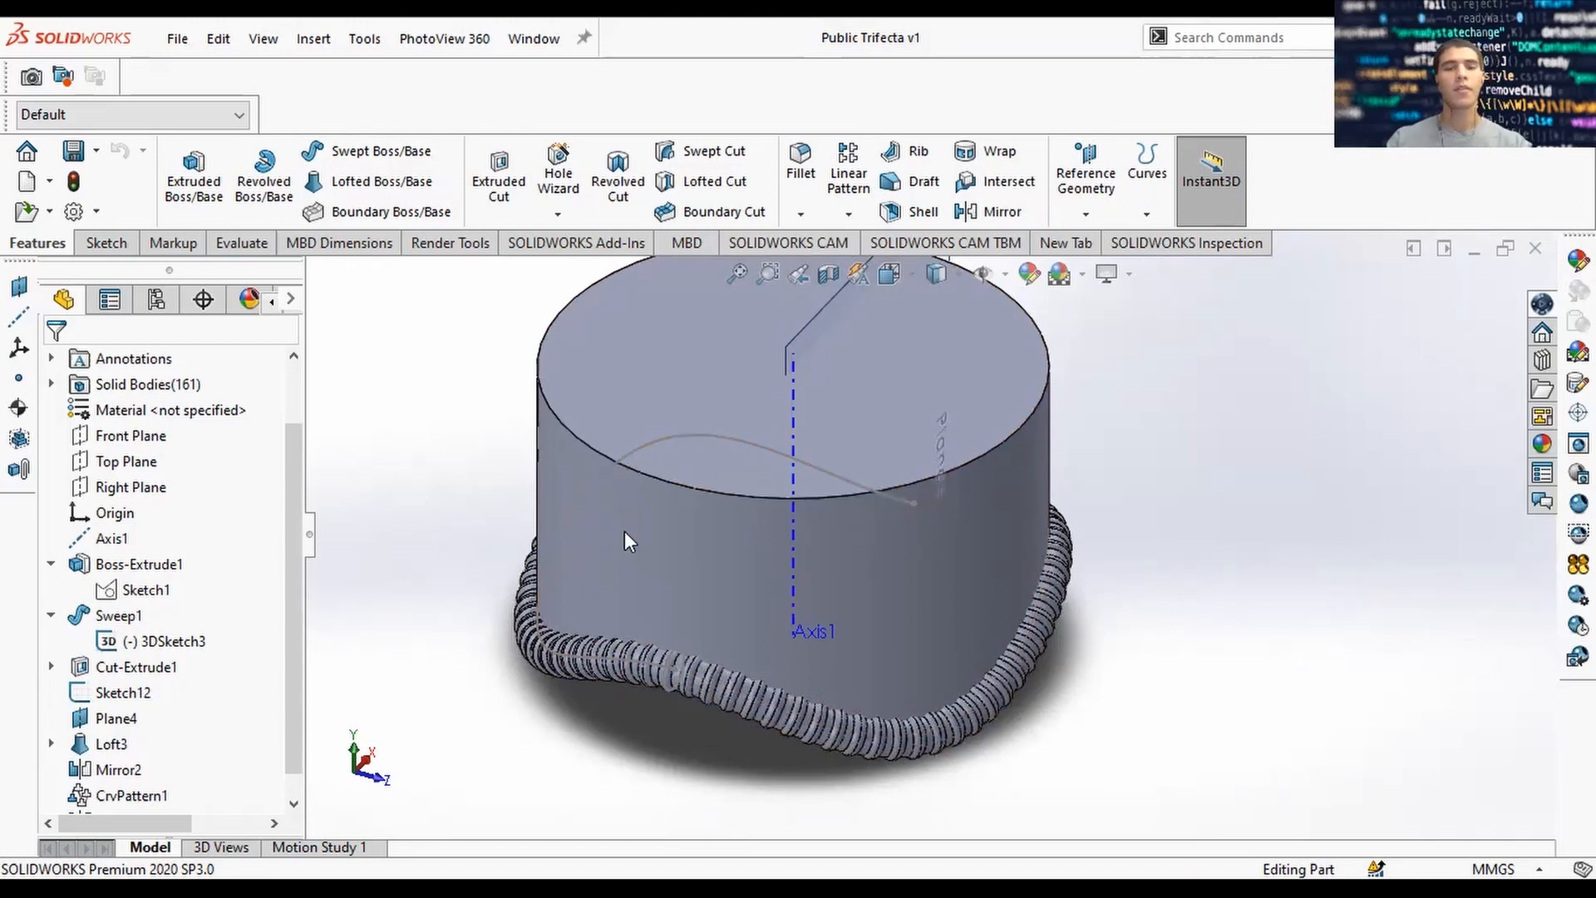
left_click(792, 357)
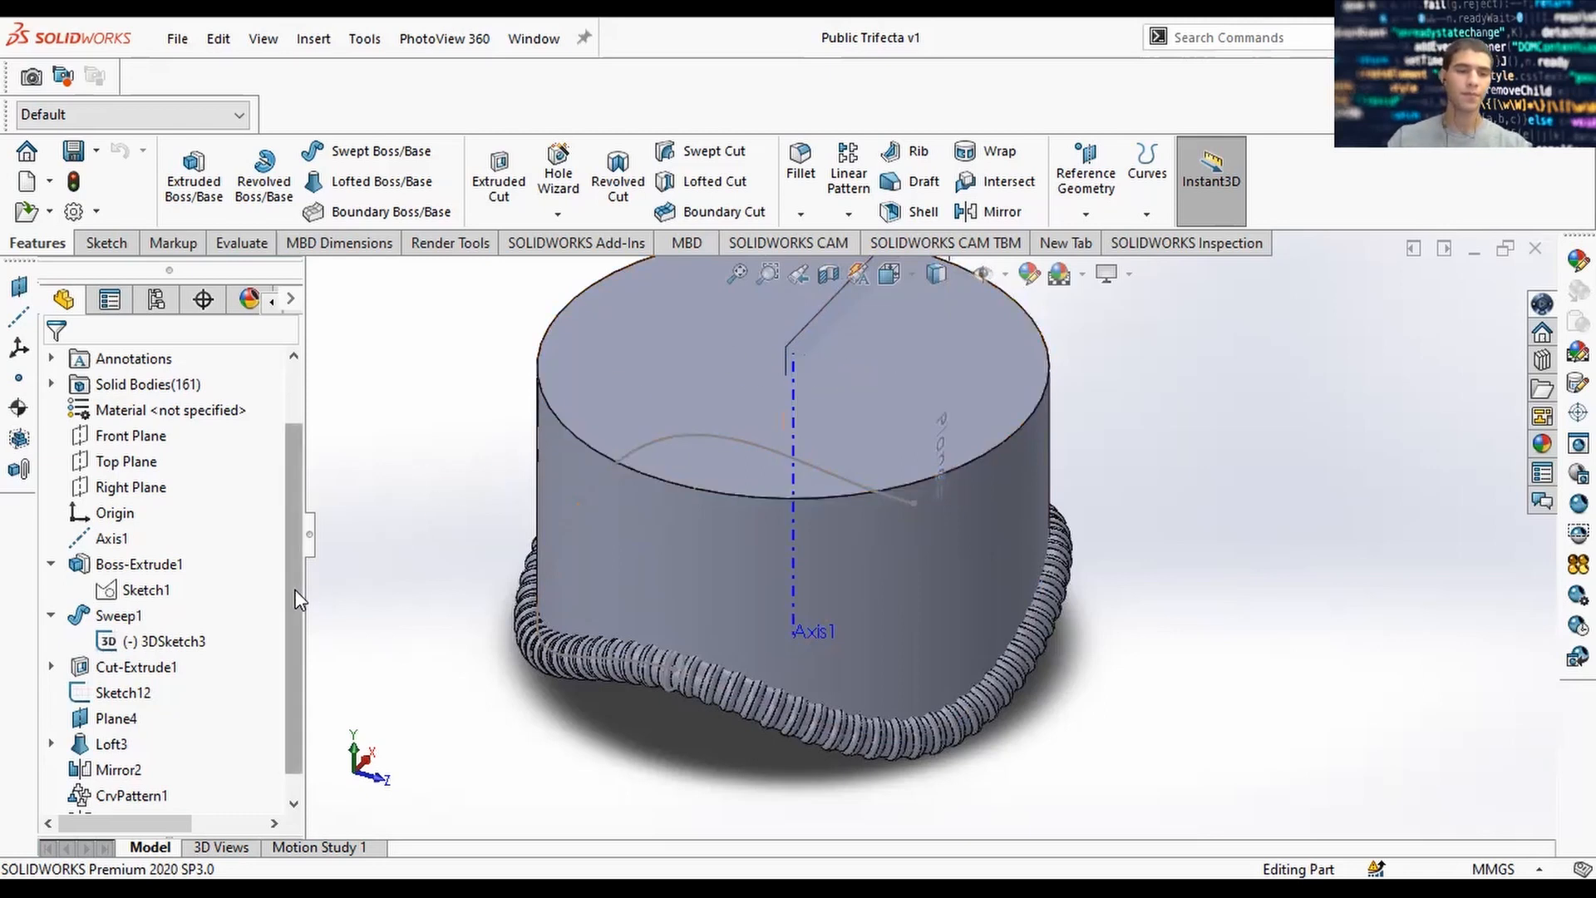
Collapse the Sweep1 and Boss-Extrude1 features and hide Sketch12.
scroll(276, 656, "down", 1)
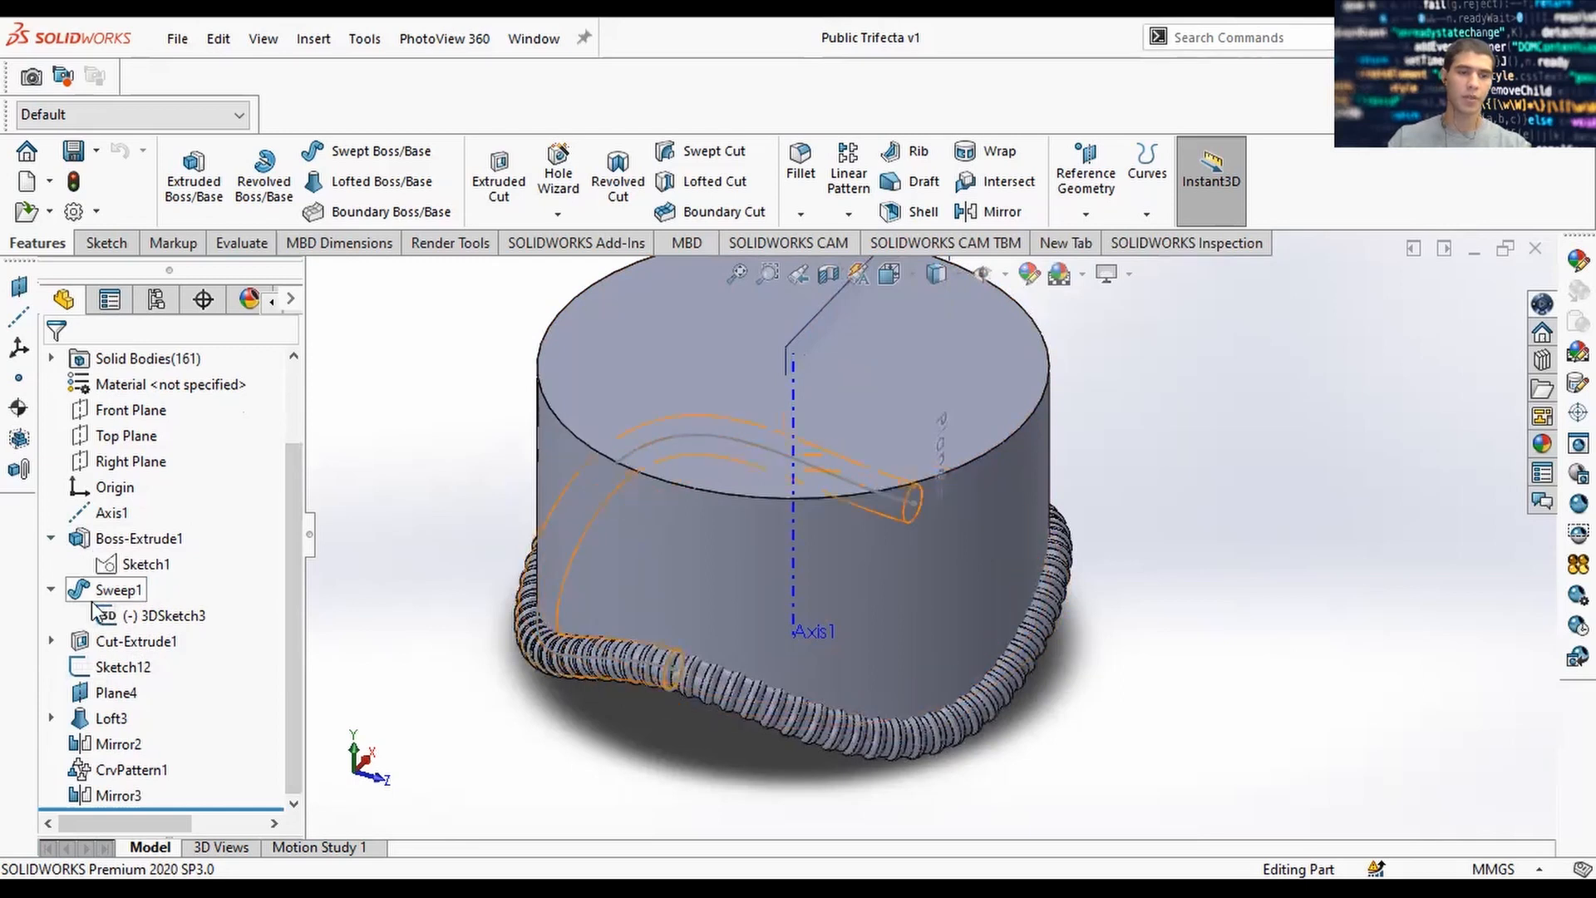
left_click(52, 590)
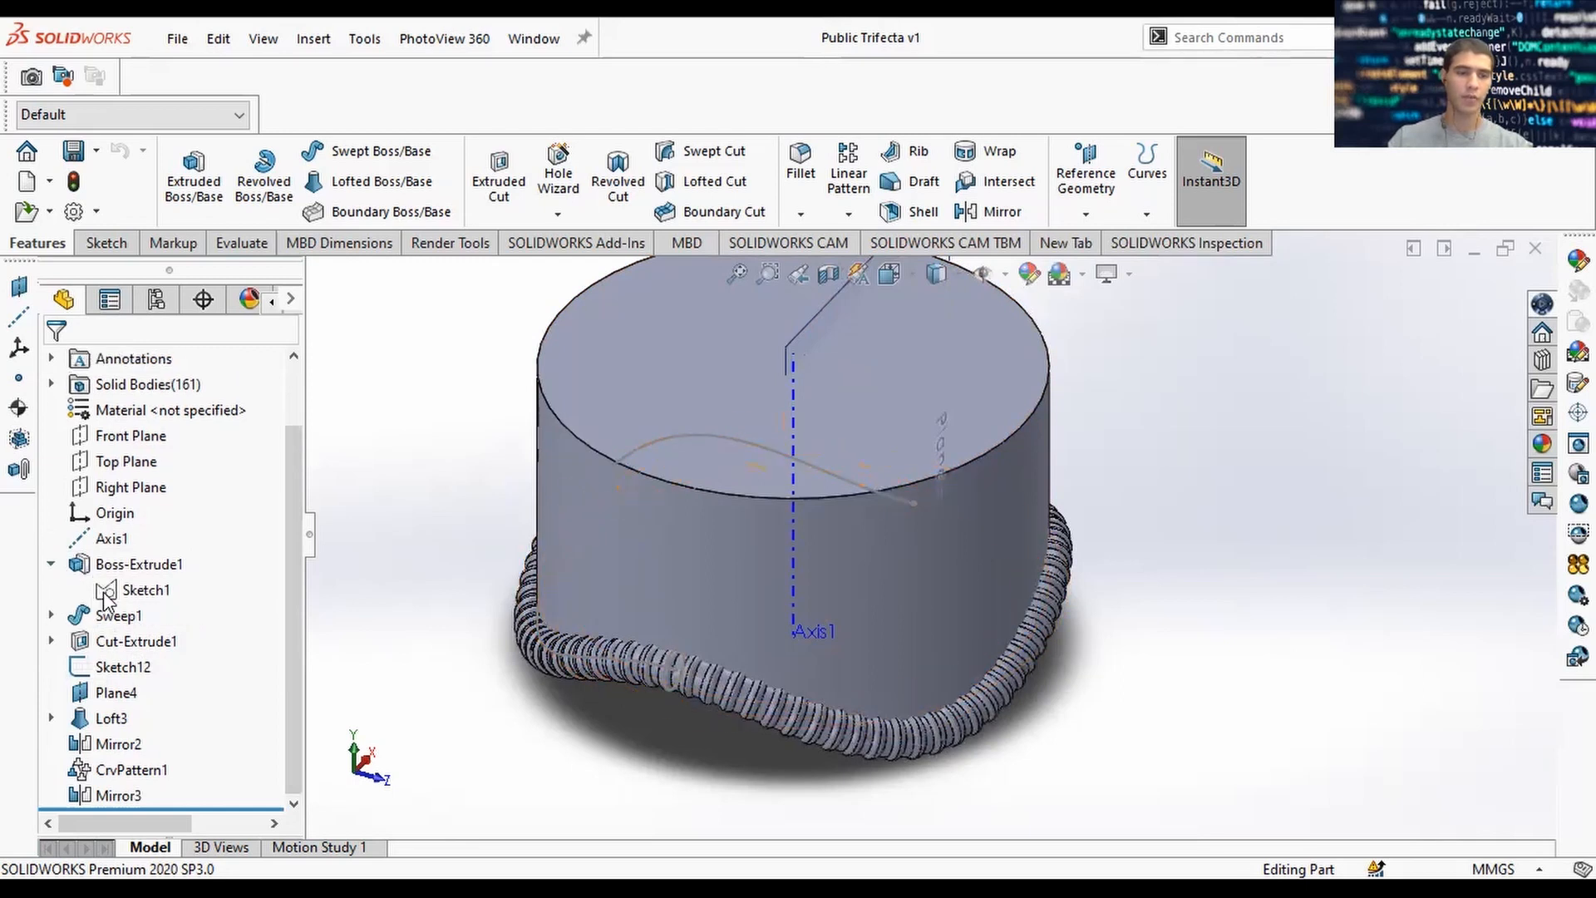
left_click(52, 564)
right_click(108, 667)
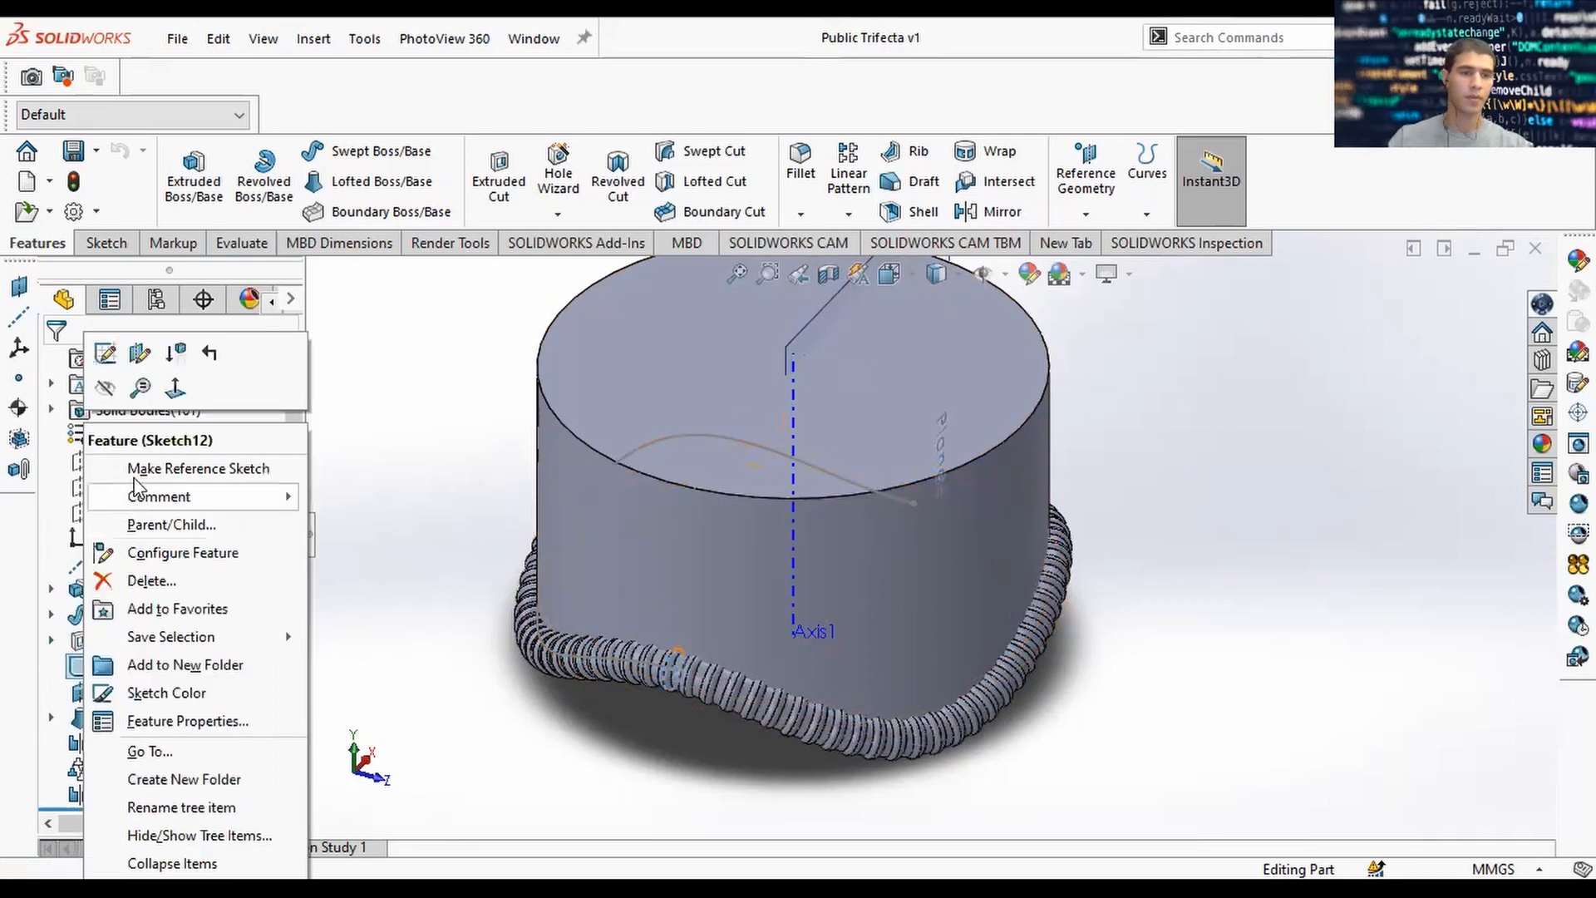
left_click(107, 394)
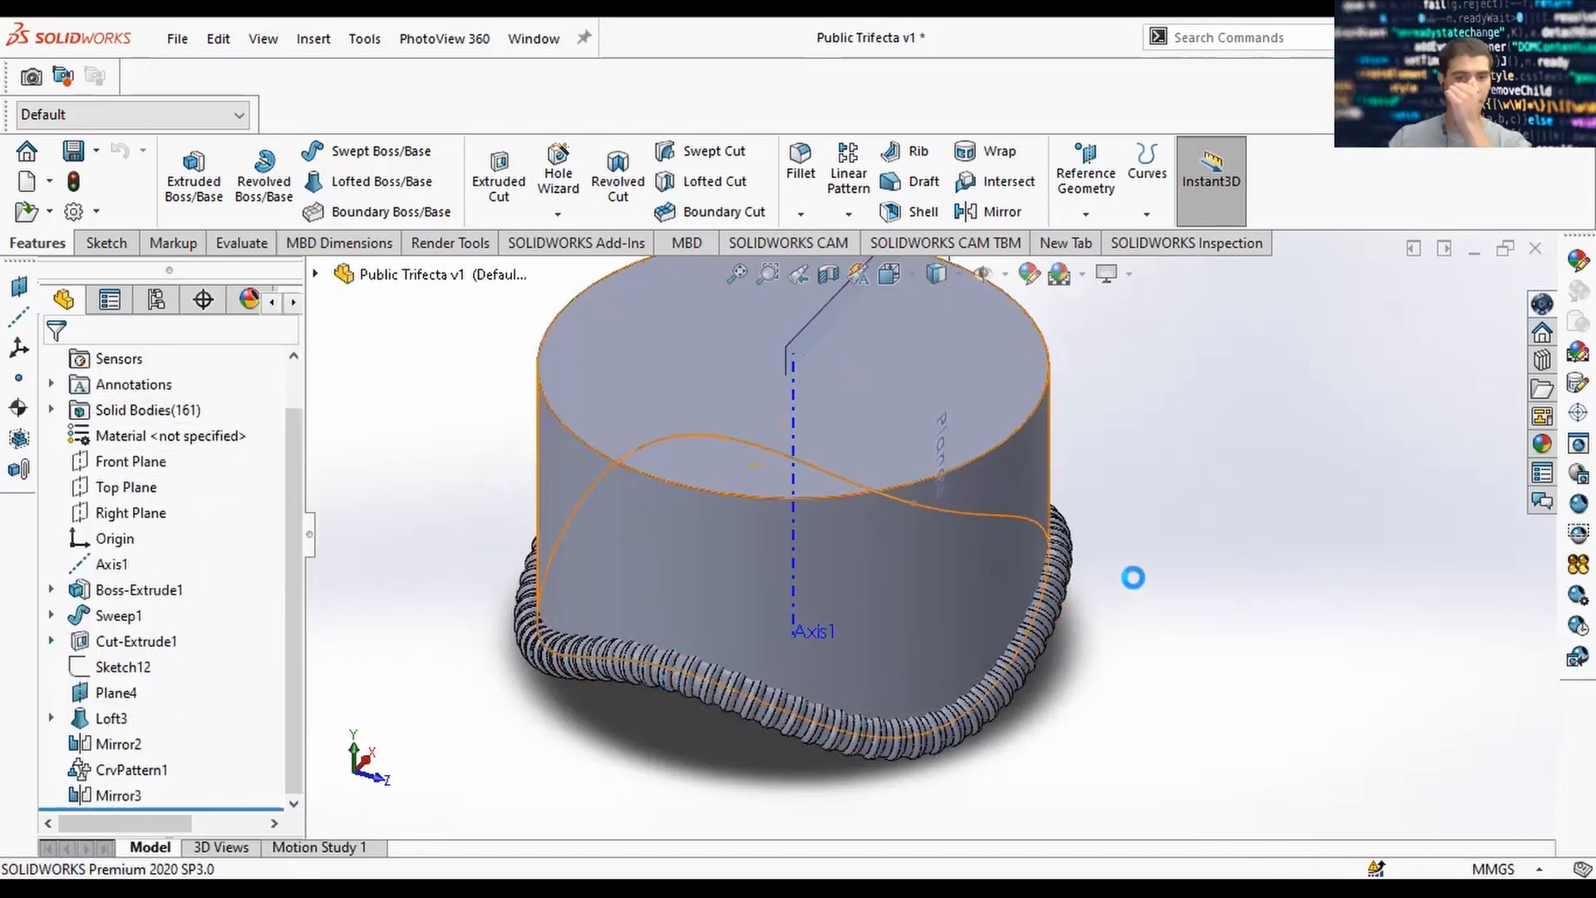
Hide the reference plane Plane4.
left_click(52, 720)
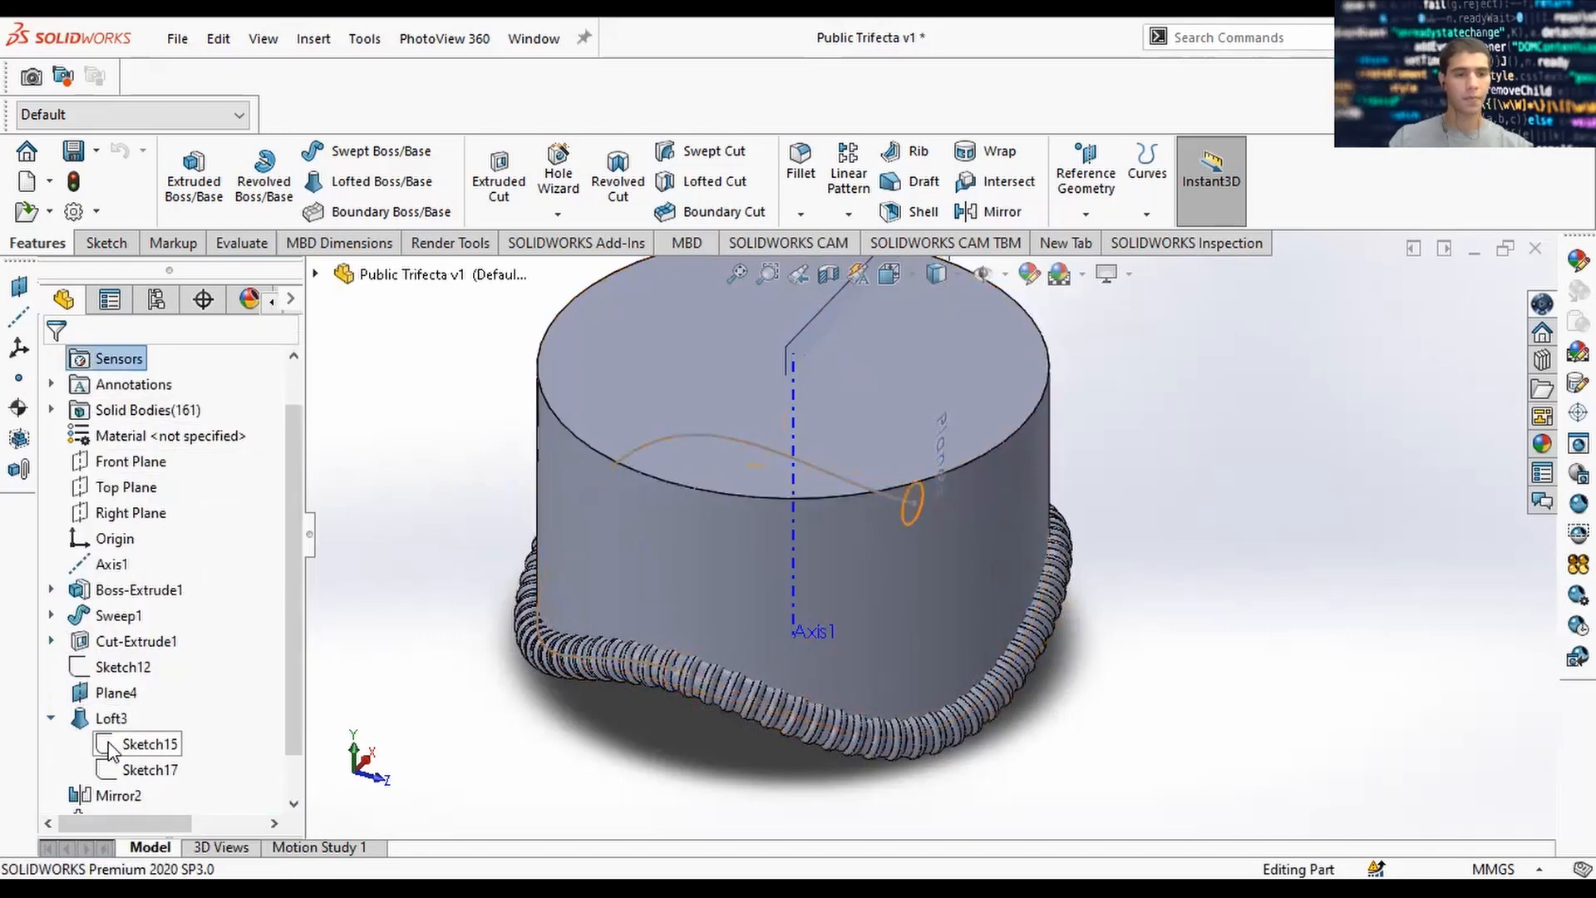
left_click(52, 720)
left_click(100, 694)
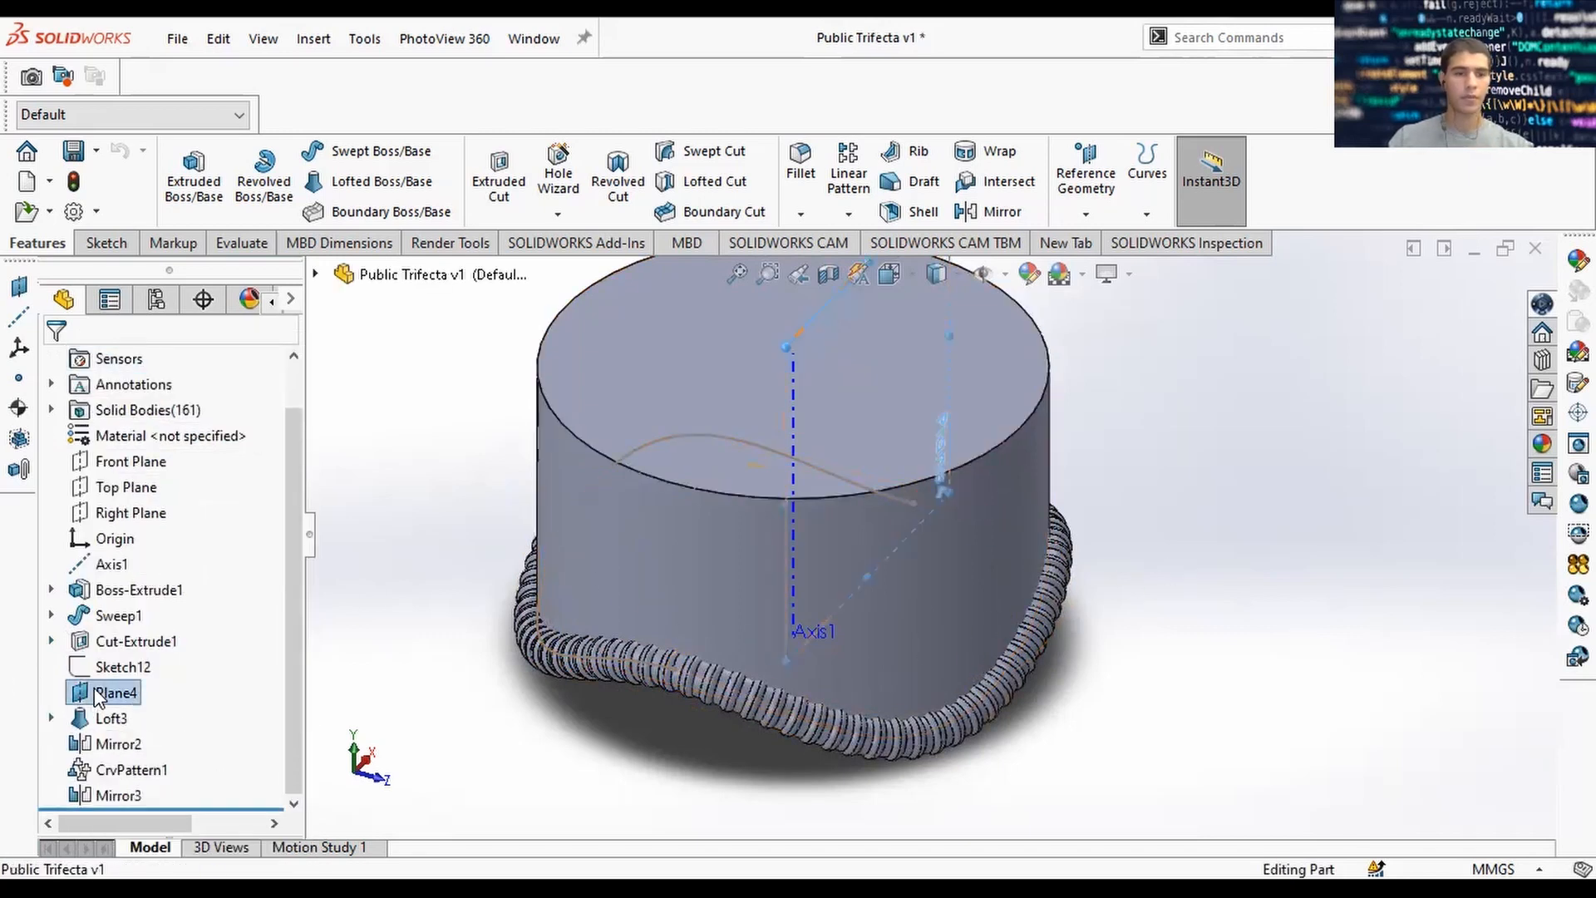
right_click(98, 694)
left_click(152, 359)
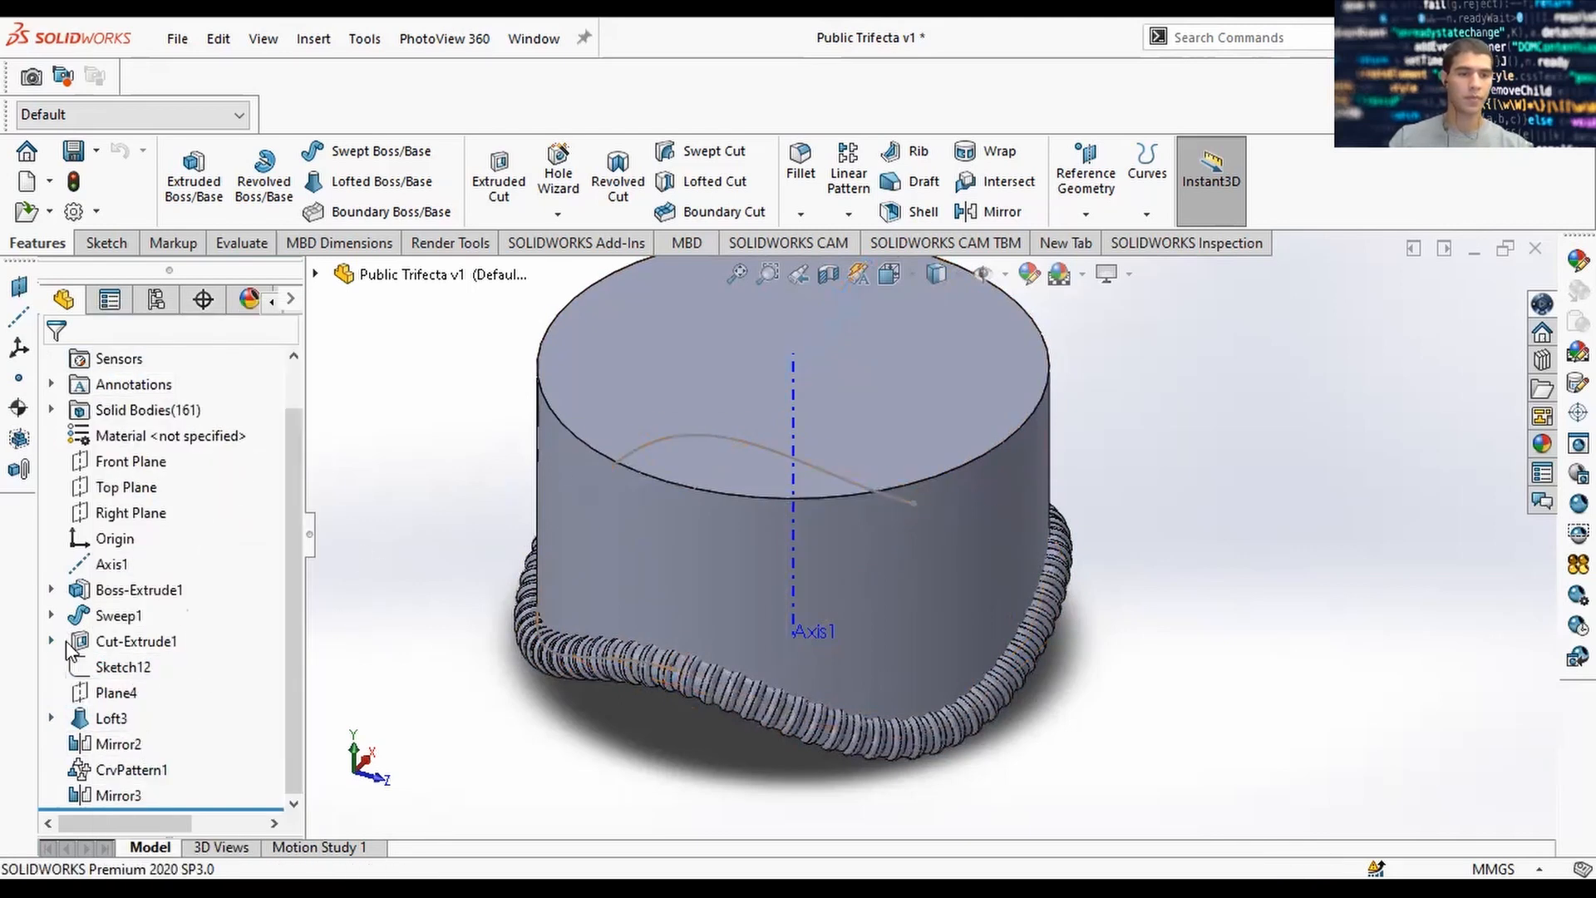
Hide the 3DSketch3 path sketch under Sweep1 and the reference axis Axis1.
left_click(53, 615)
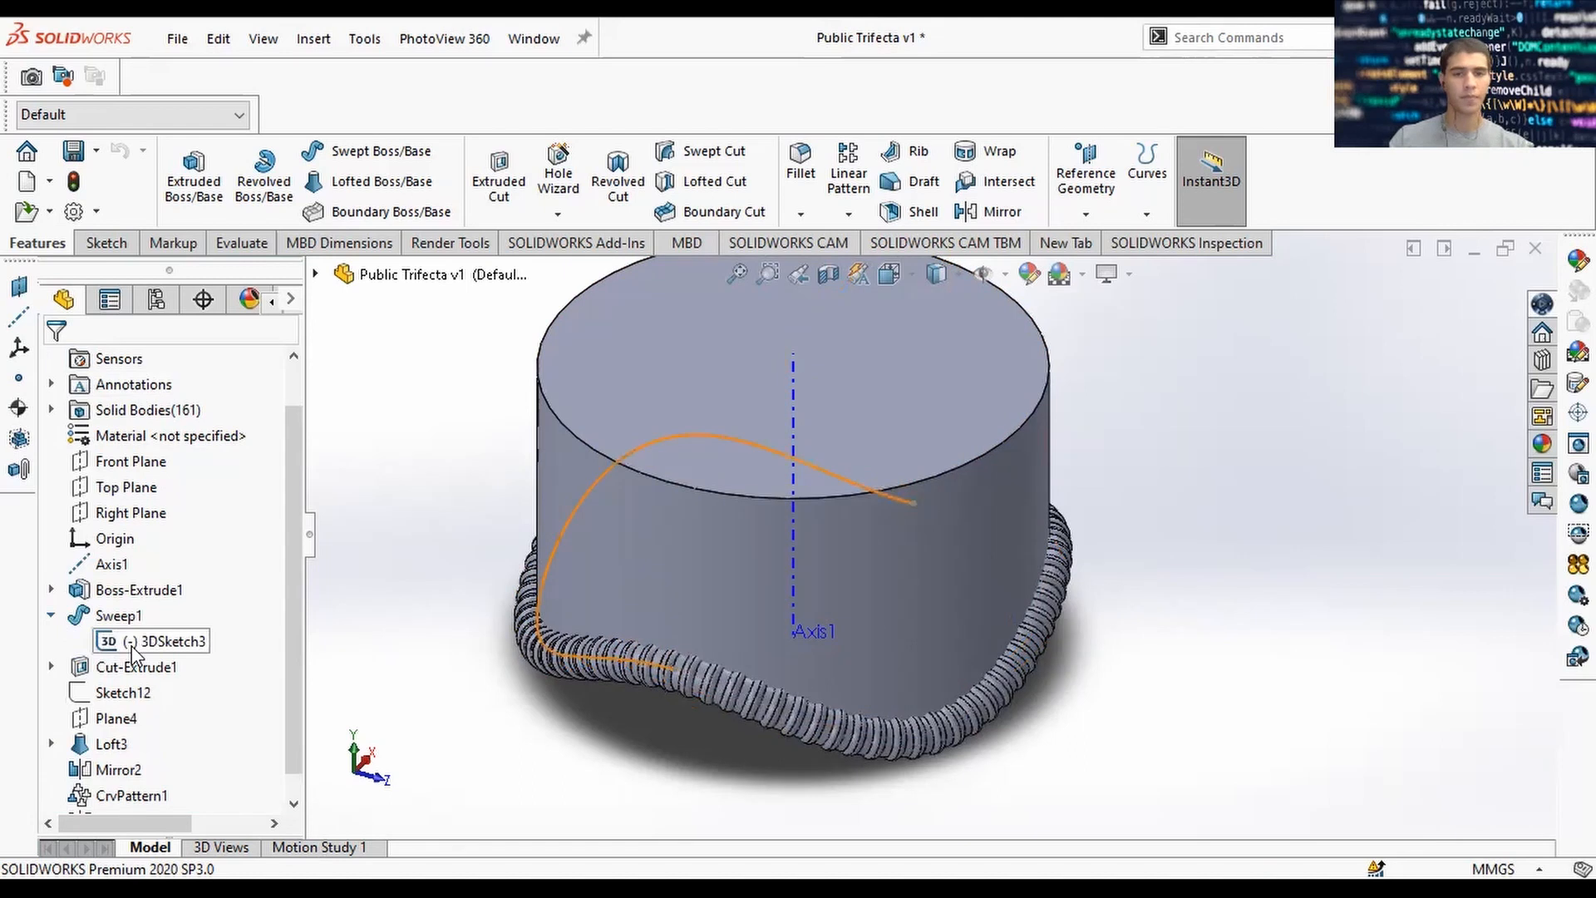
right_click(132, 645)
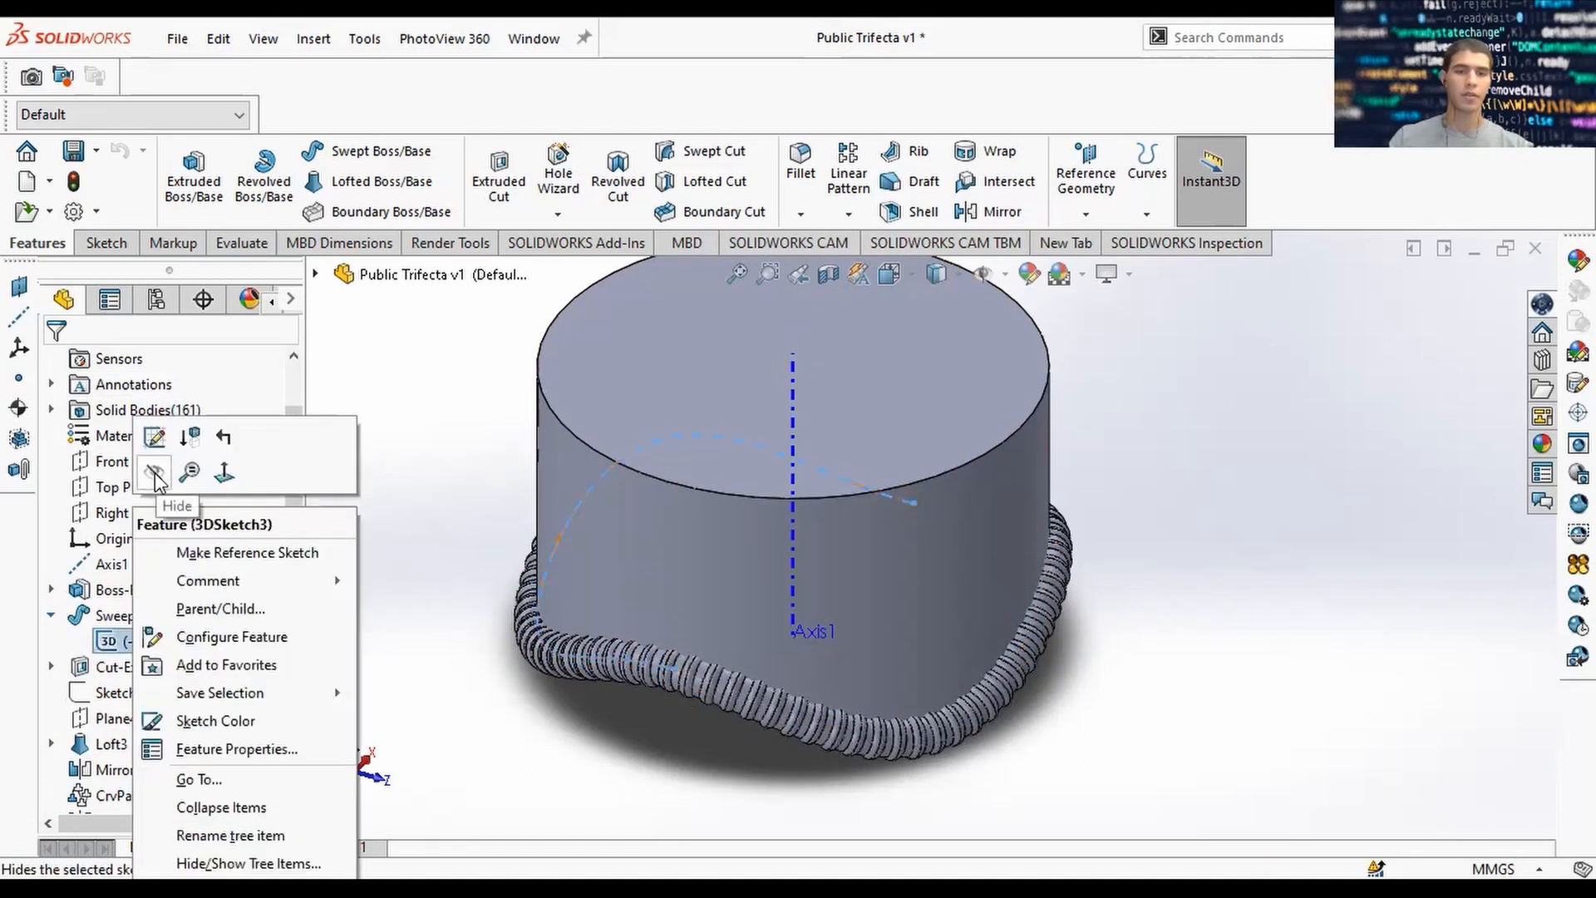
left_click(155, 476)
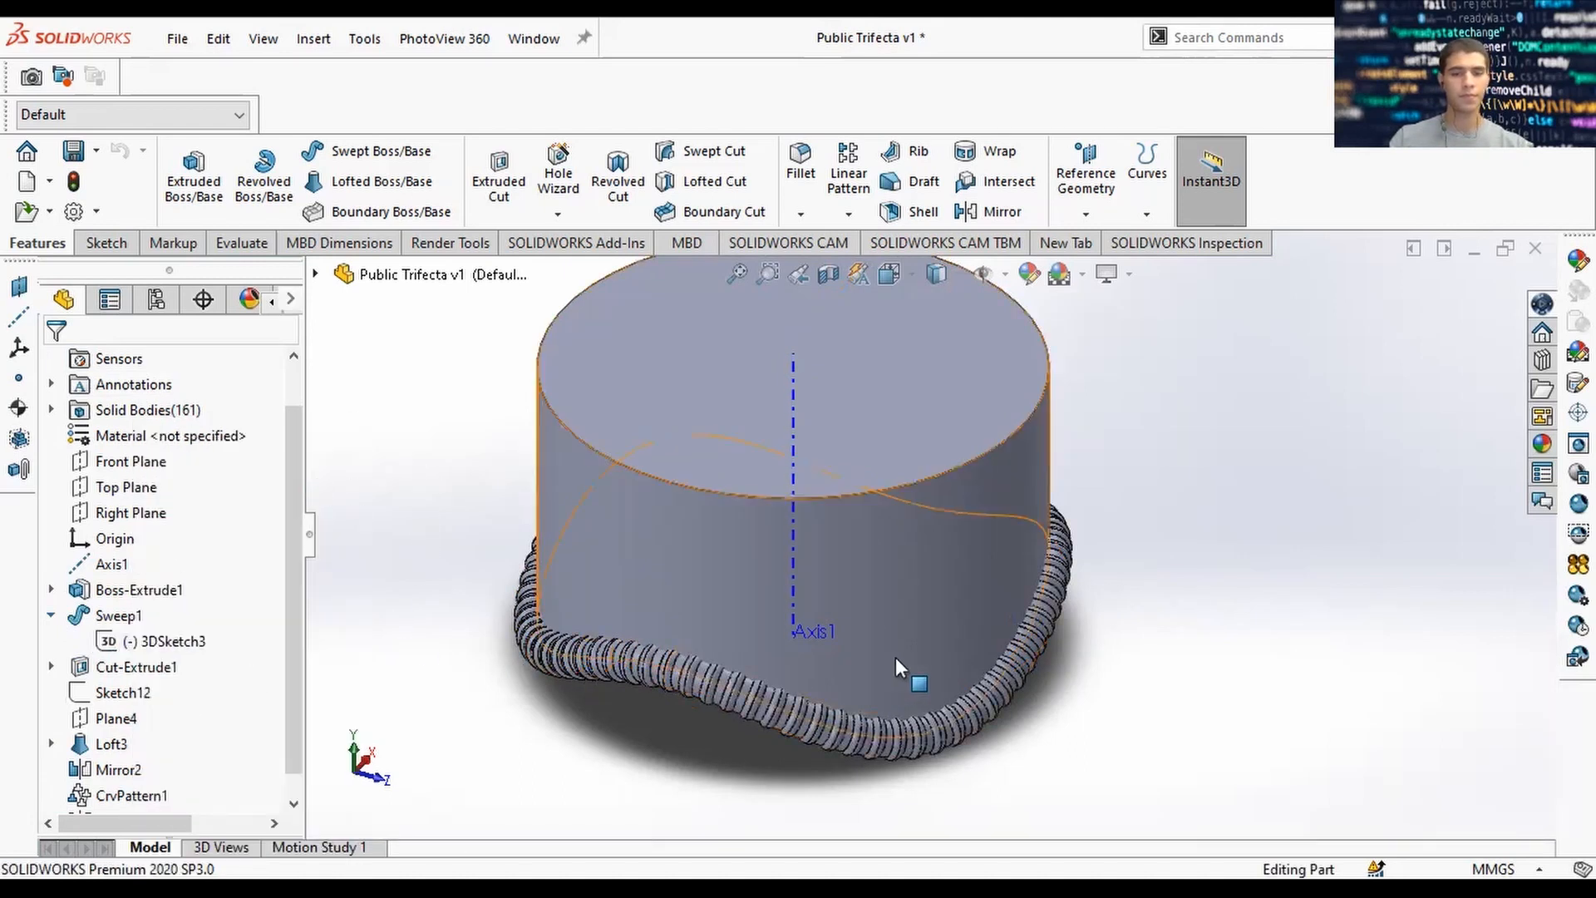
left_click(111, 564)
right_click(79, 566)
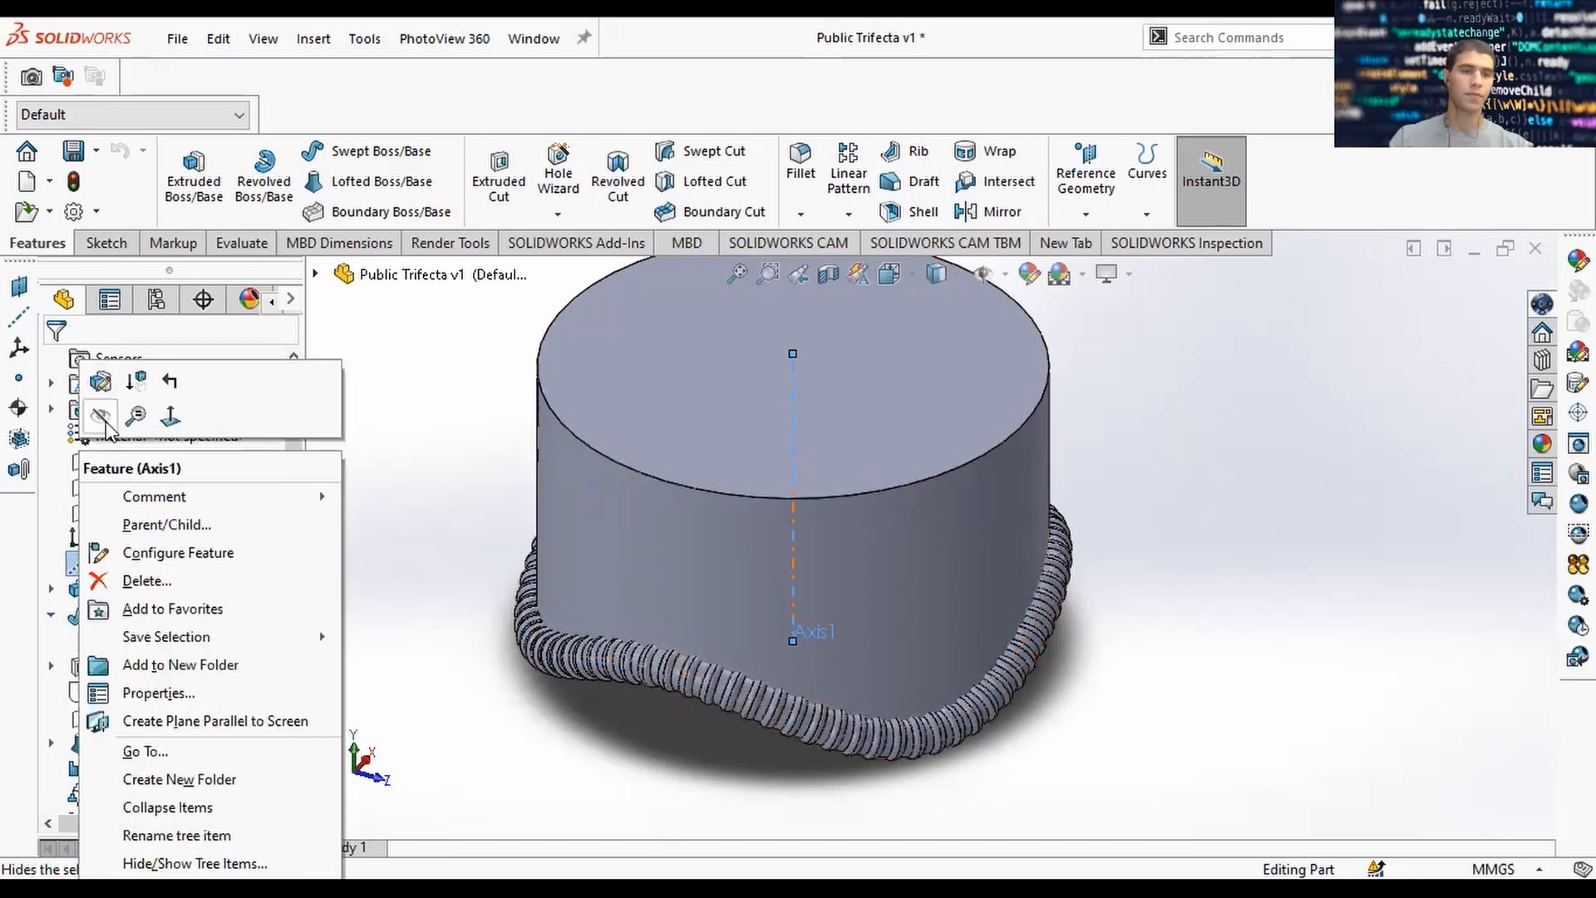
left_click(103, 422)
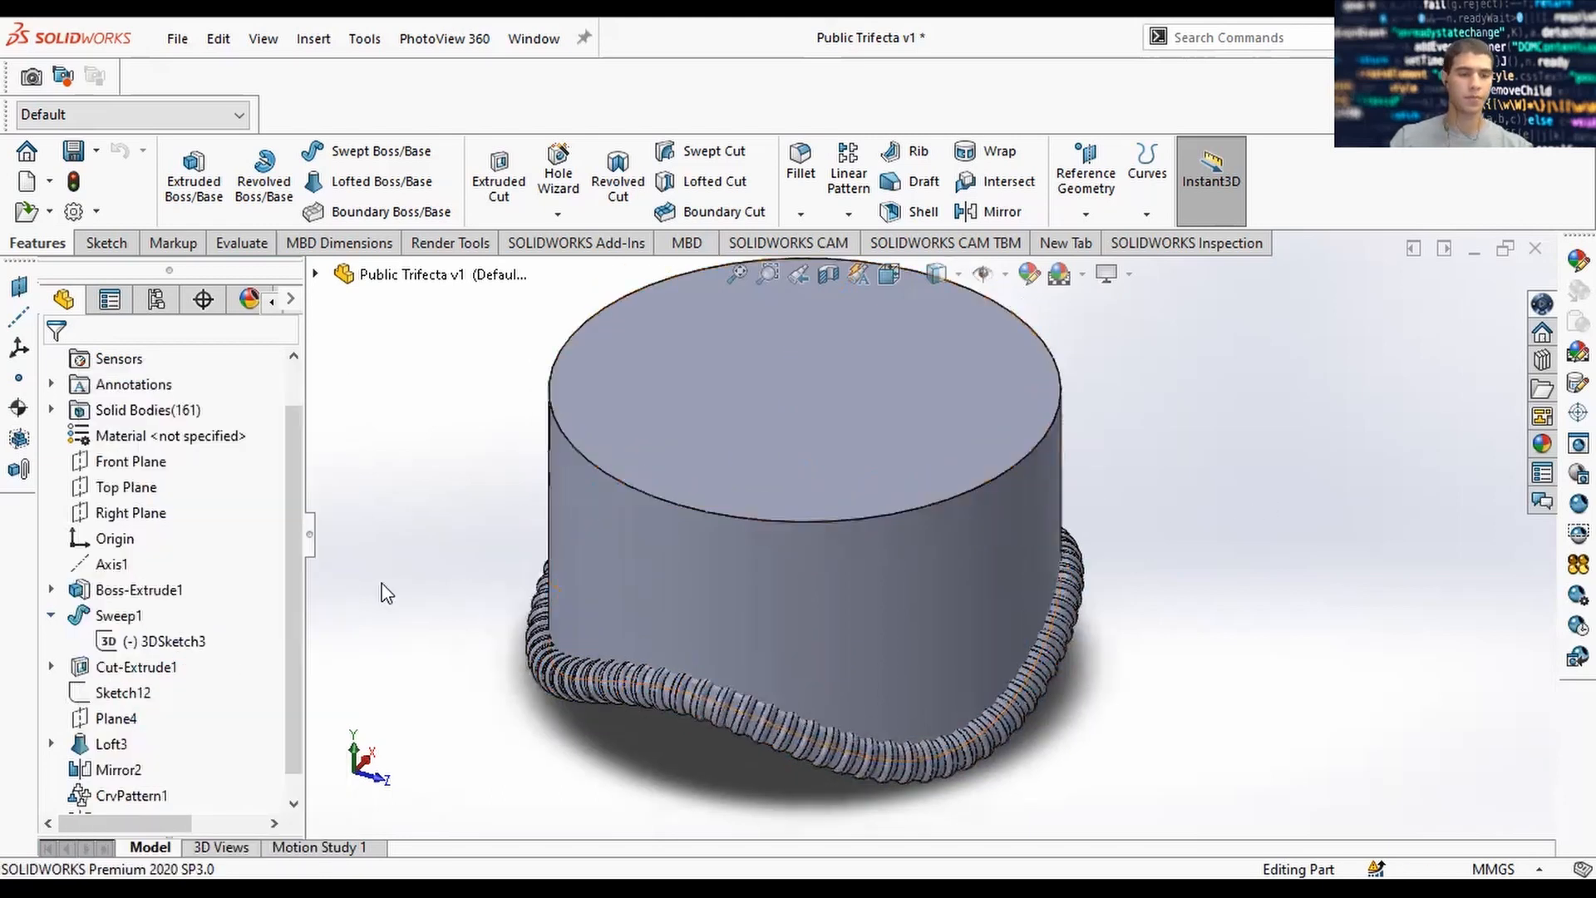
left_click(51, 590)
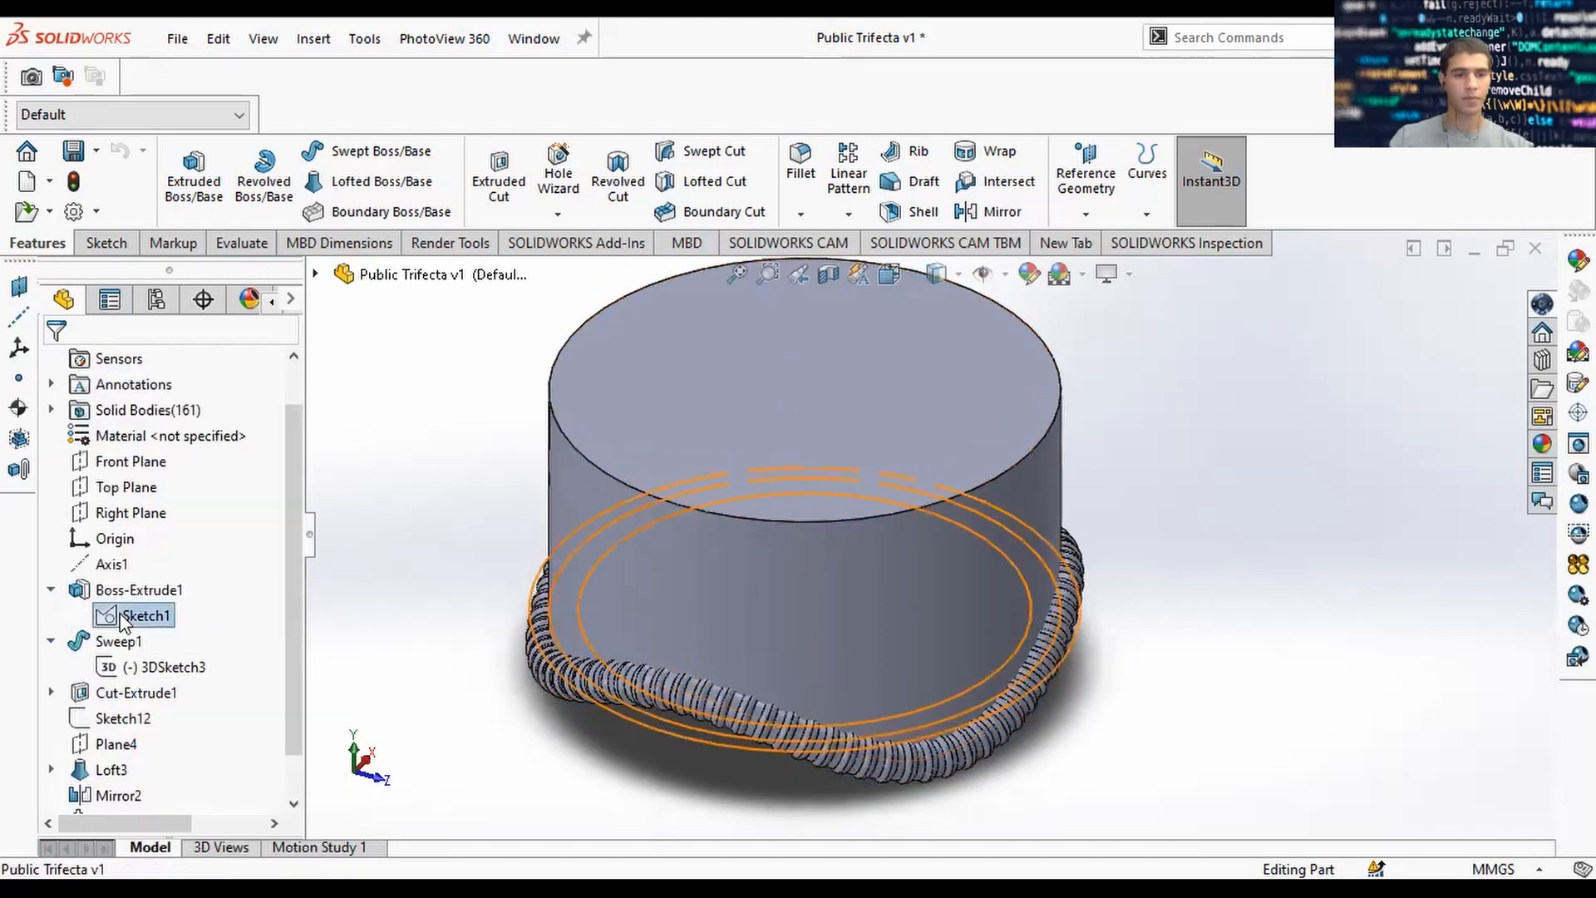
right_click(133, 616)
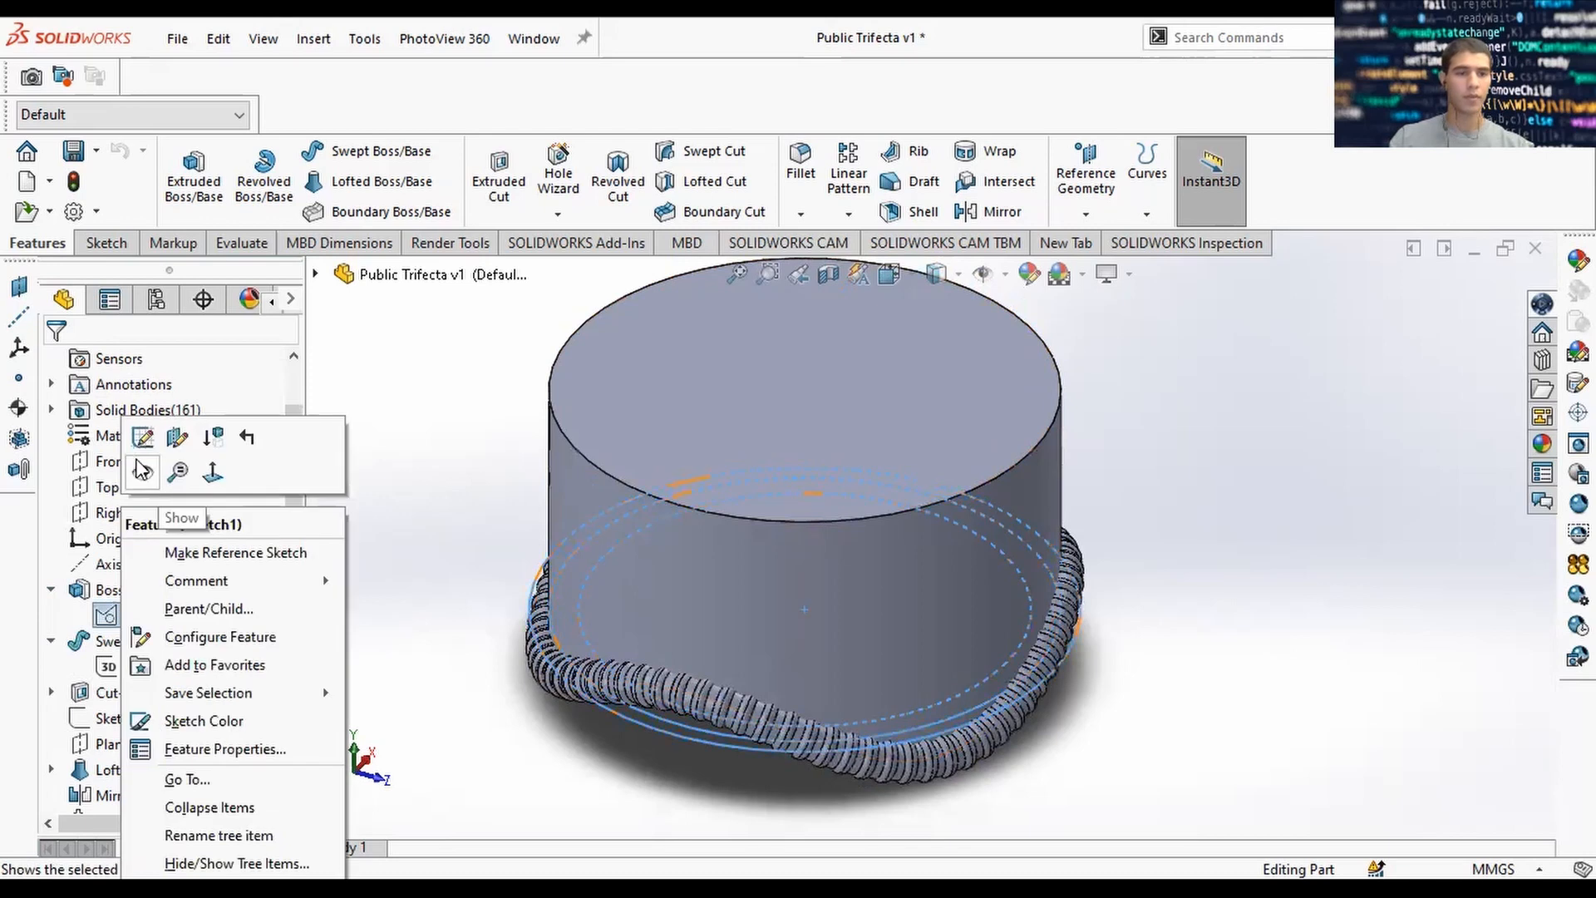
left_click(375, 428)
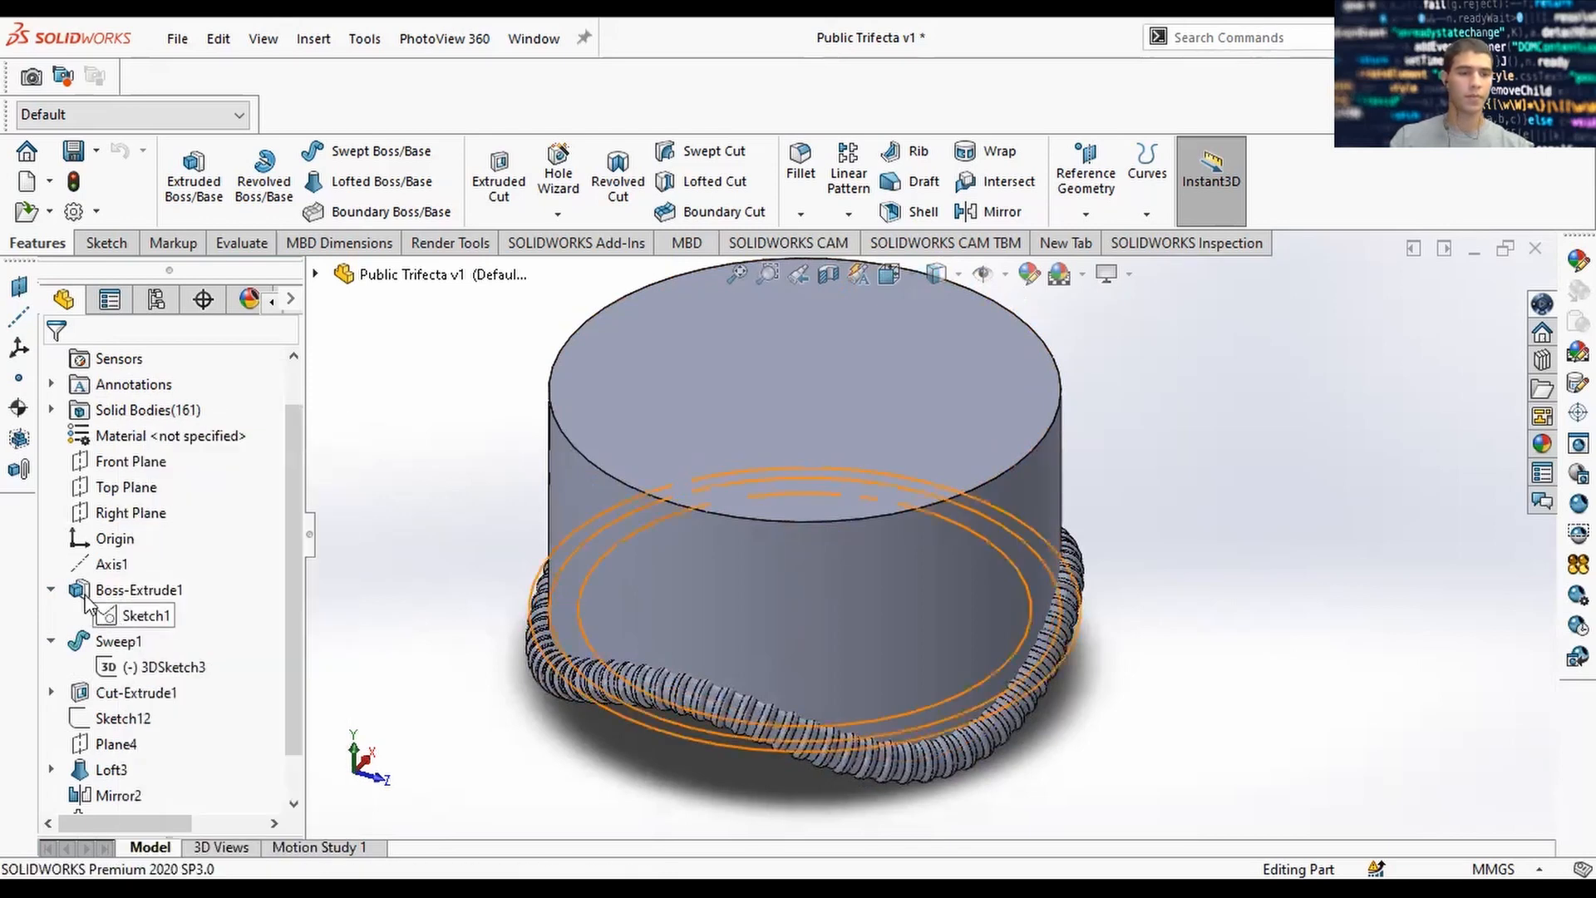
left_click(93, 467)
right_click(91, 464)
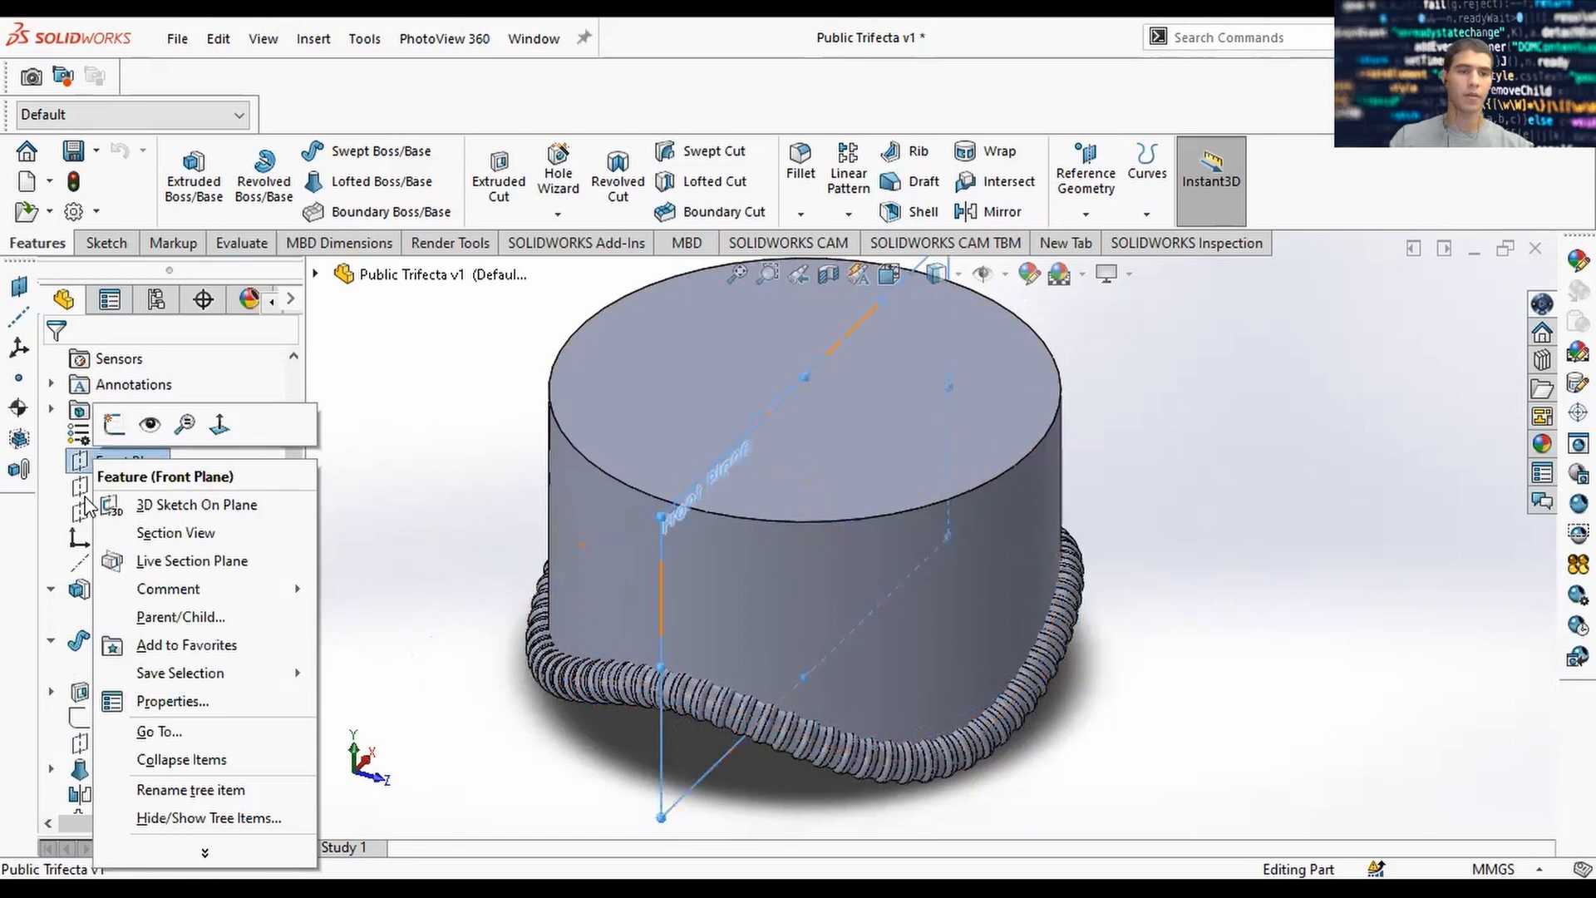
Start a new sketch on the Top Plane and make that plane visible.
left_click(95, 488)
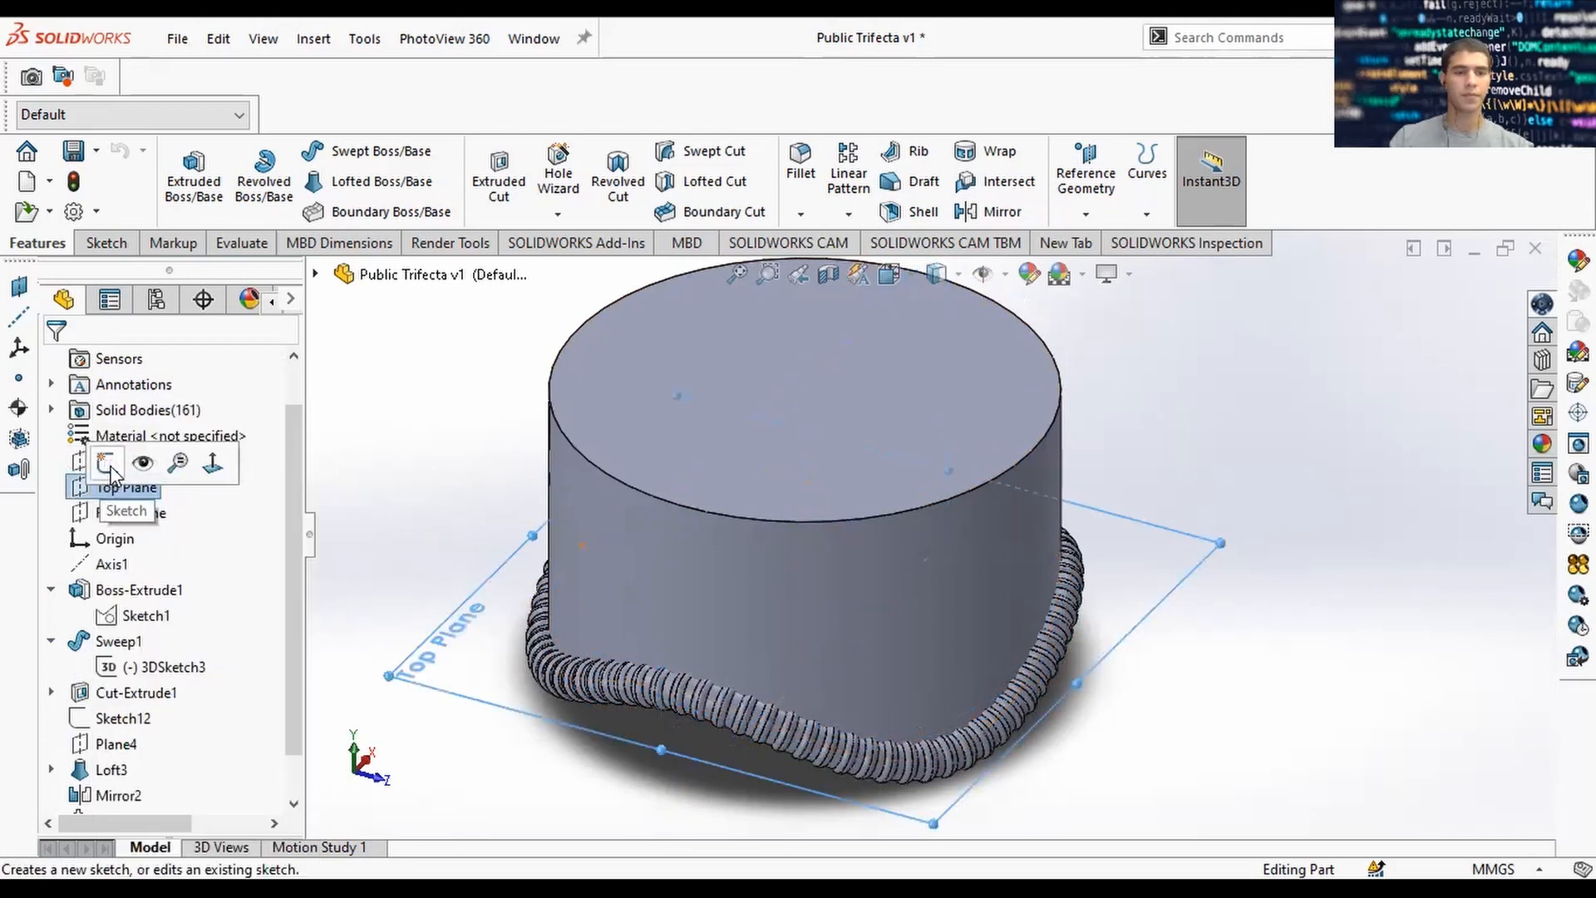
left_click(106, 465)
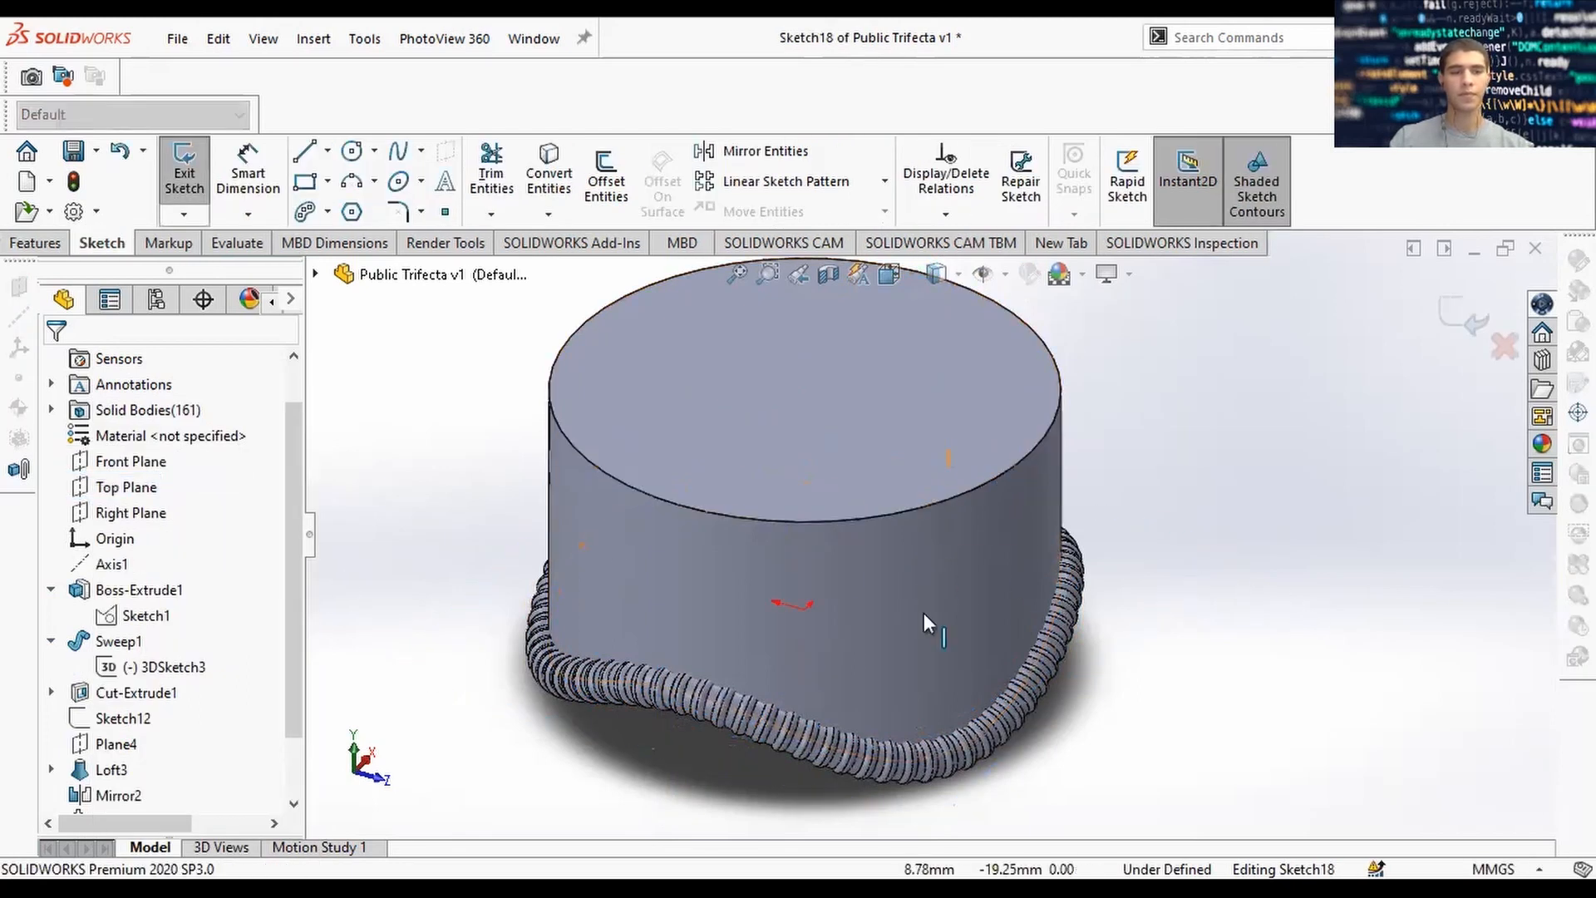
right_click(125, 488)
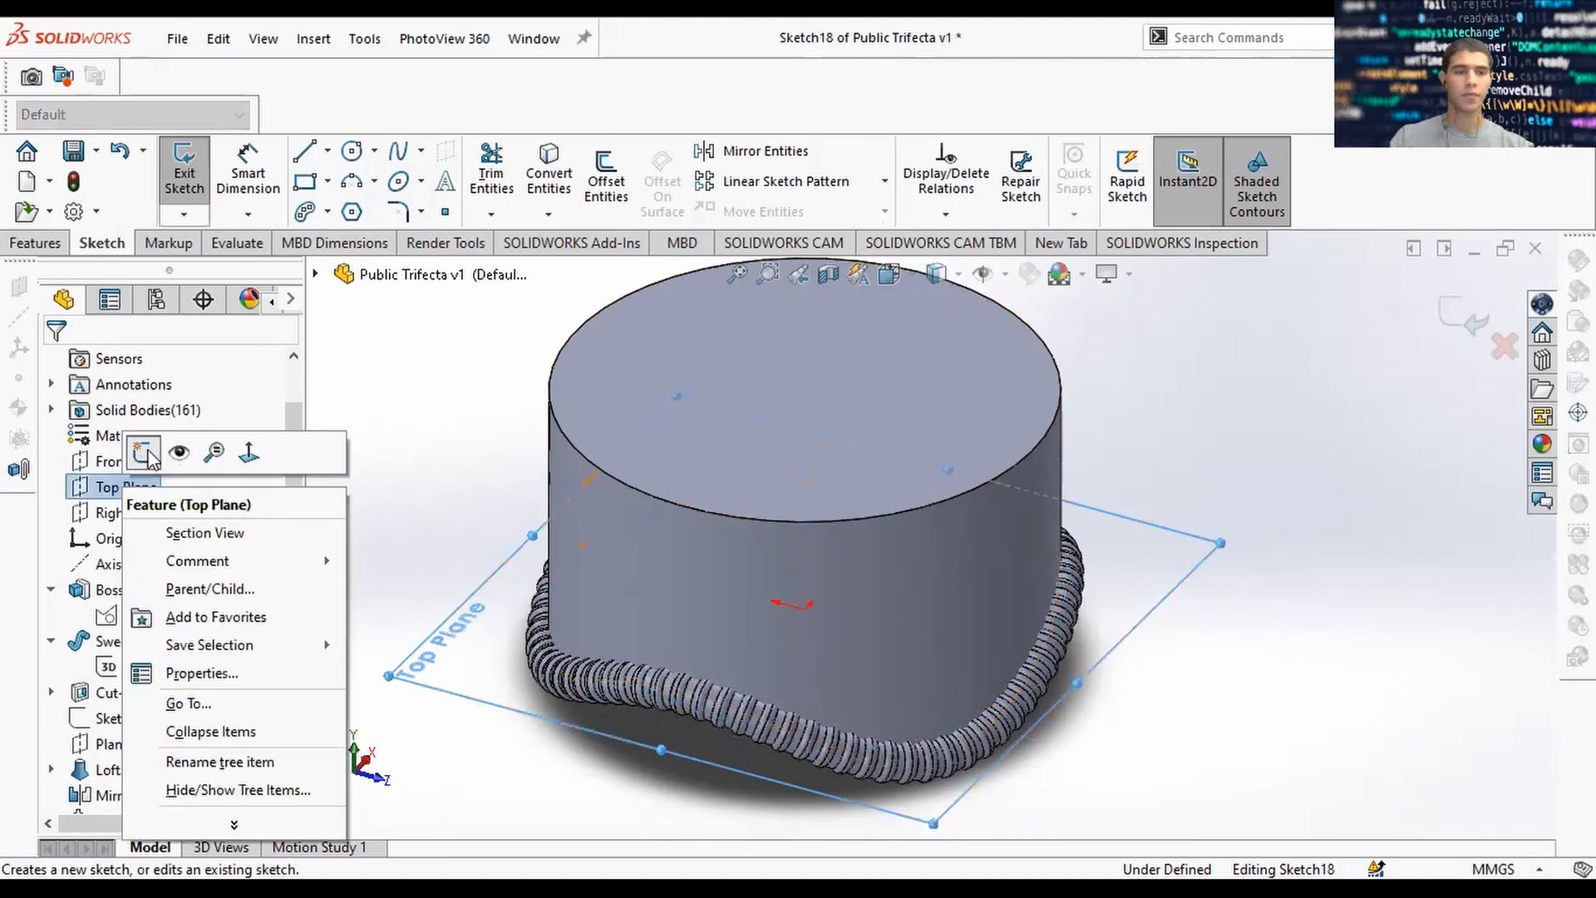
left_click(376, 426)
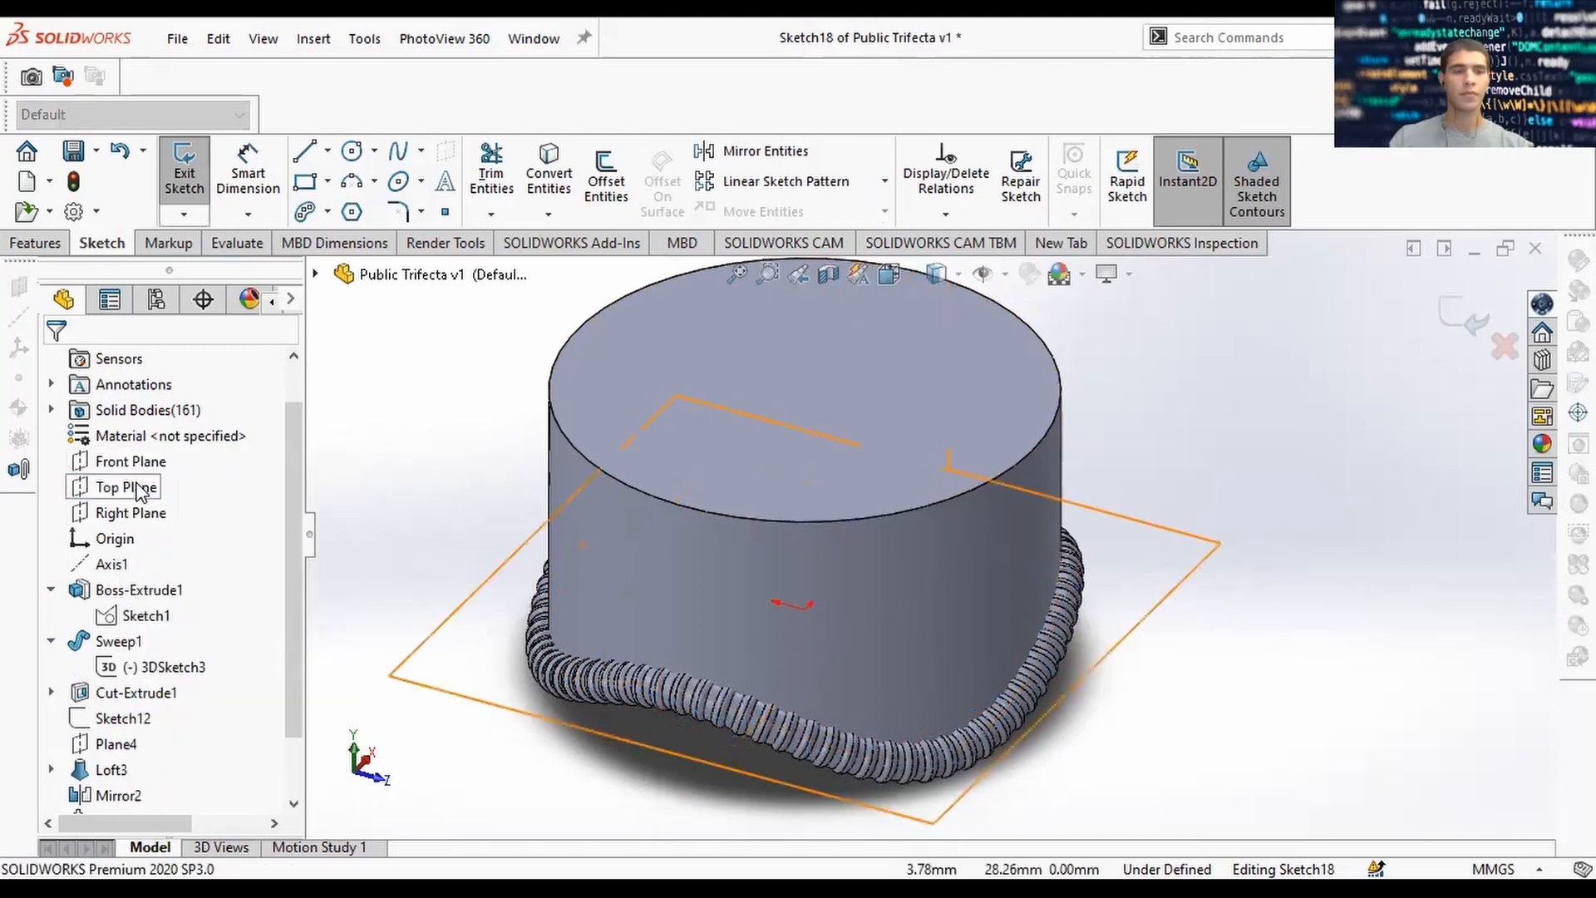
right_click(140, 487)
left_click(200, 454)
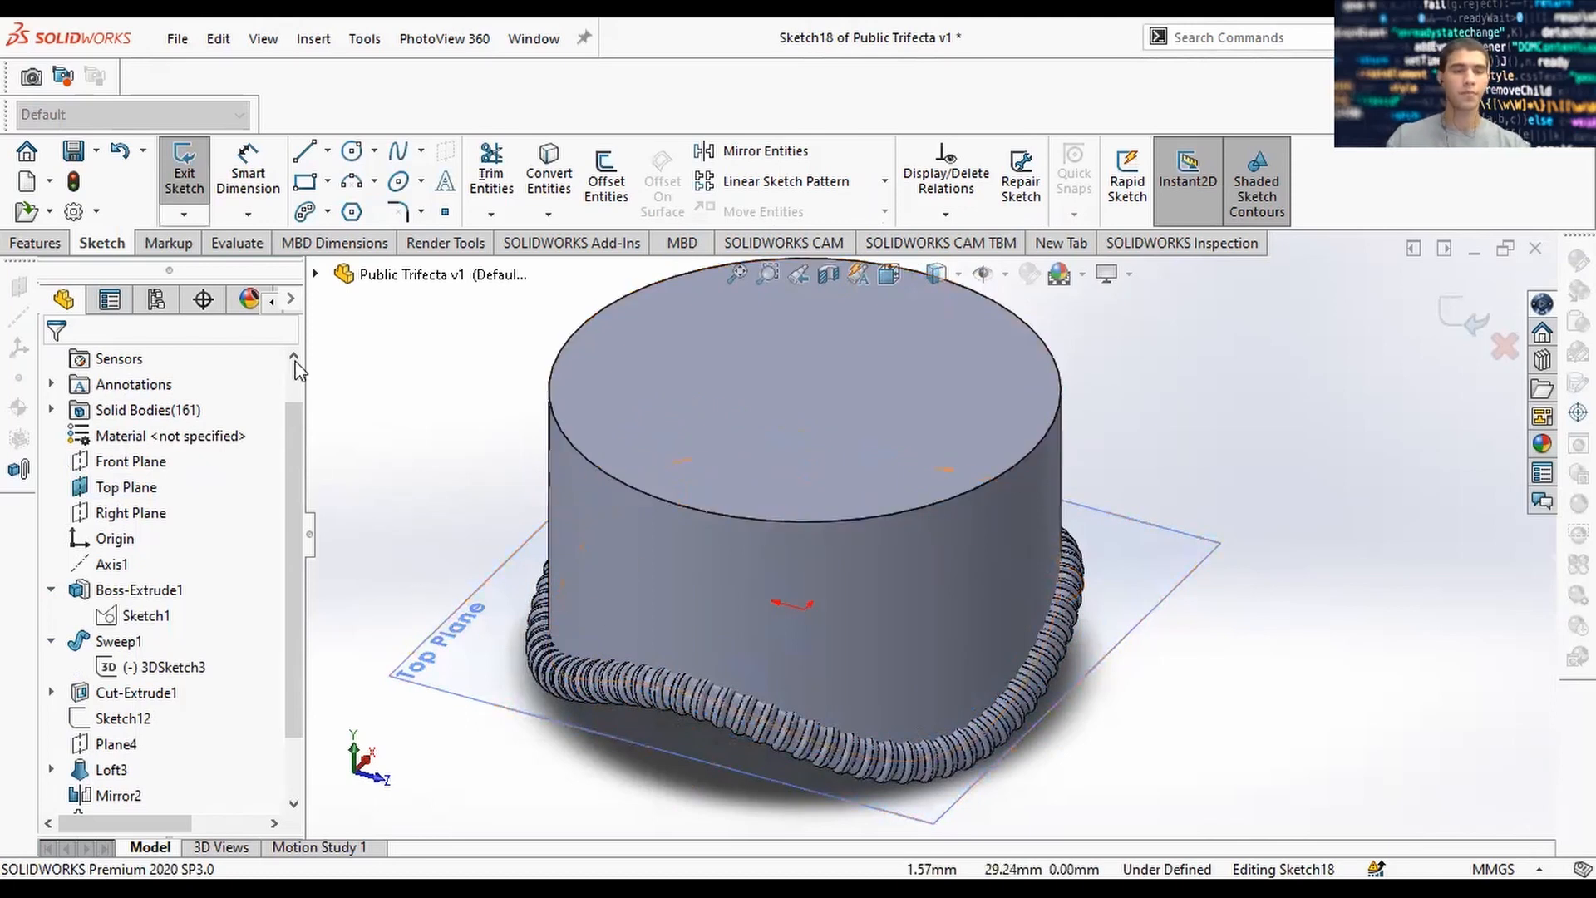
Sketch a circle centred on the origin and dimension its diameter to 26 mm.
left_click(352, 151)
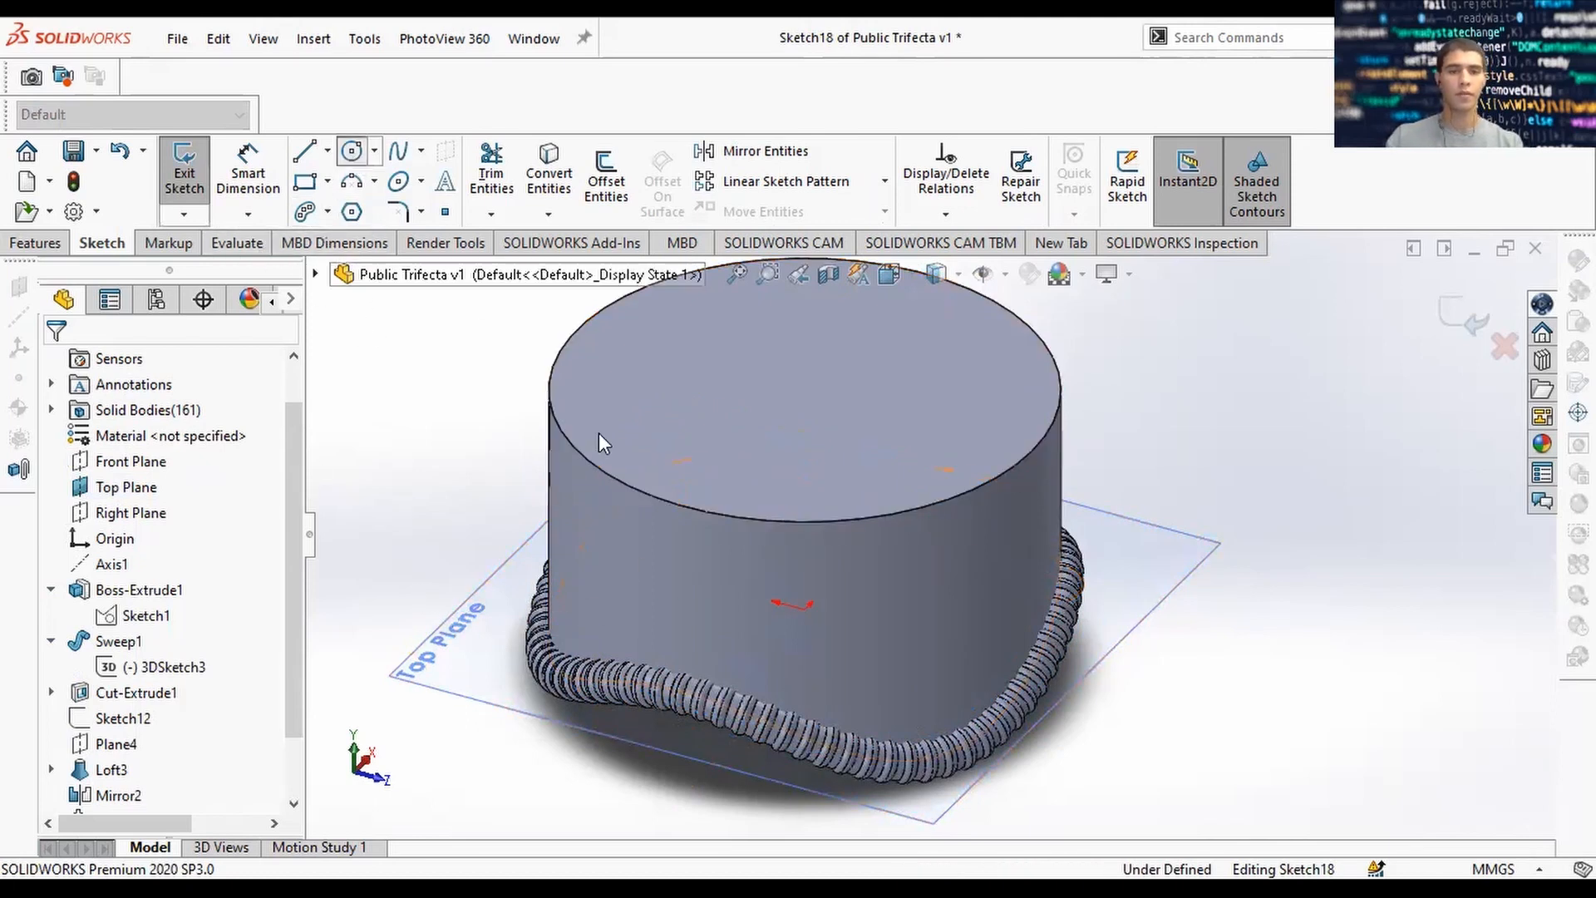
left_click(803, 608)
left_click(1075, 692)
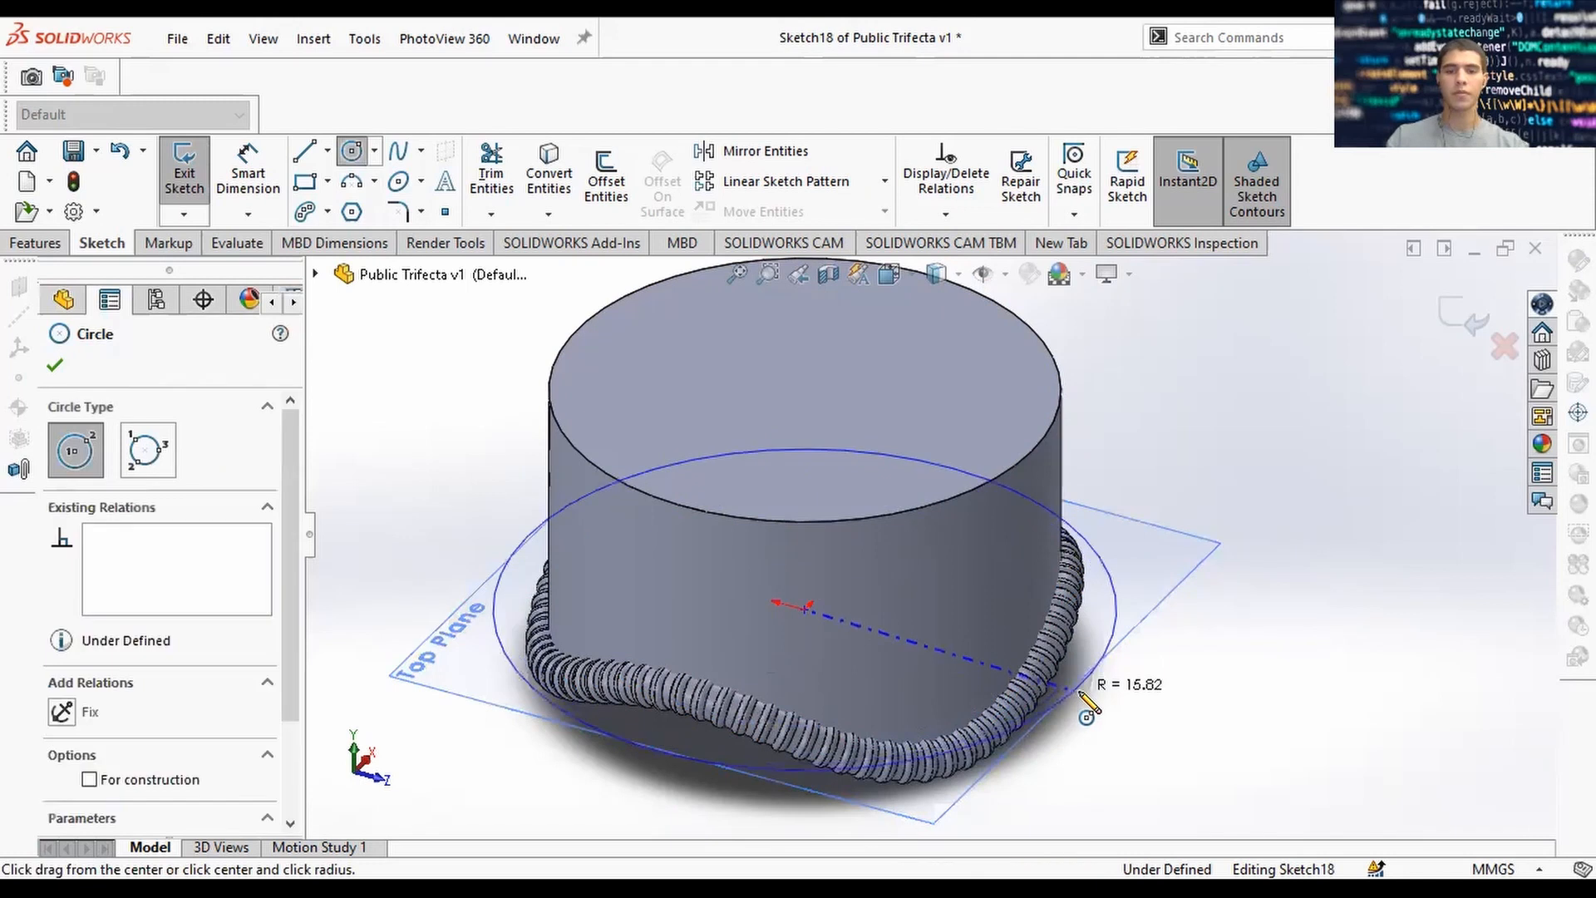
key("Escape")
key("d")
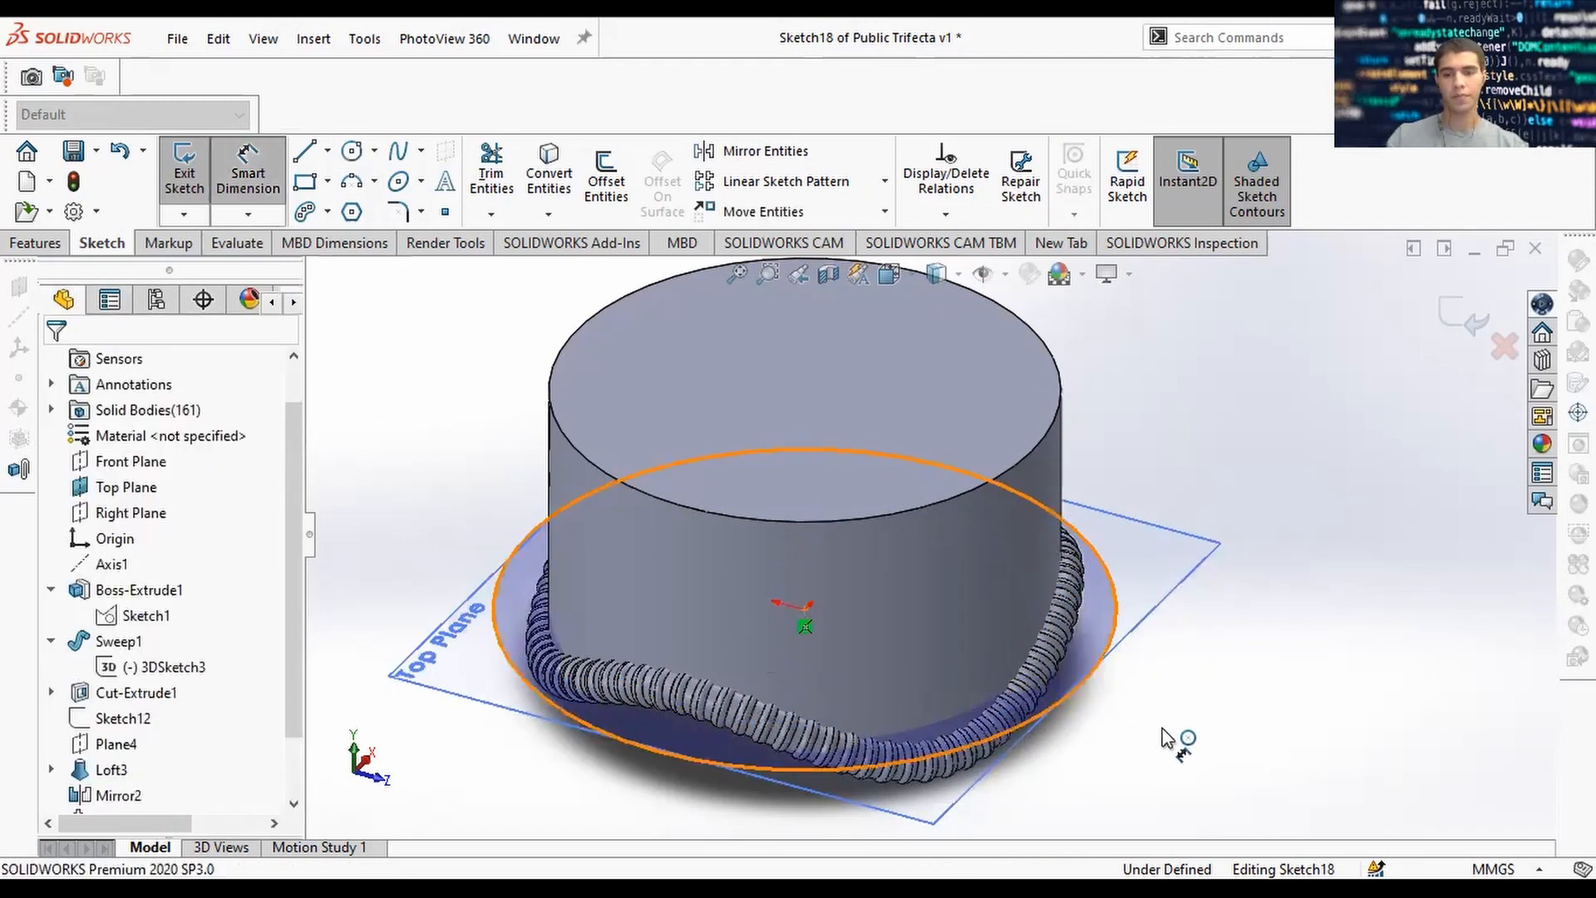
left_click(1094, 689)
left_click(1341, 532)
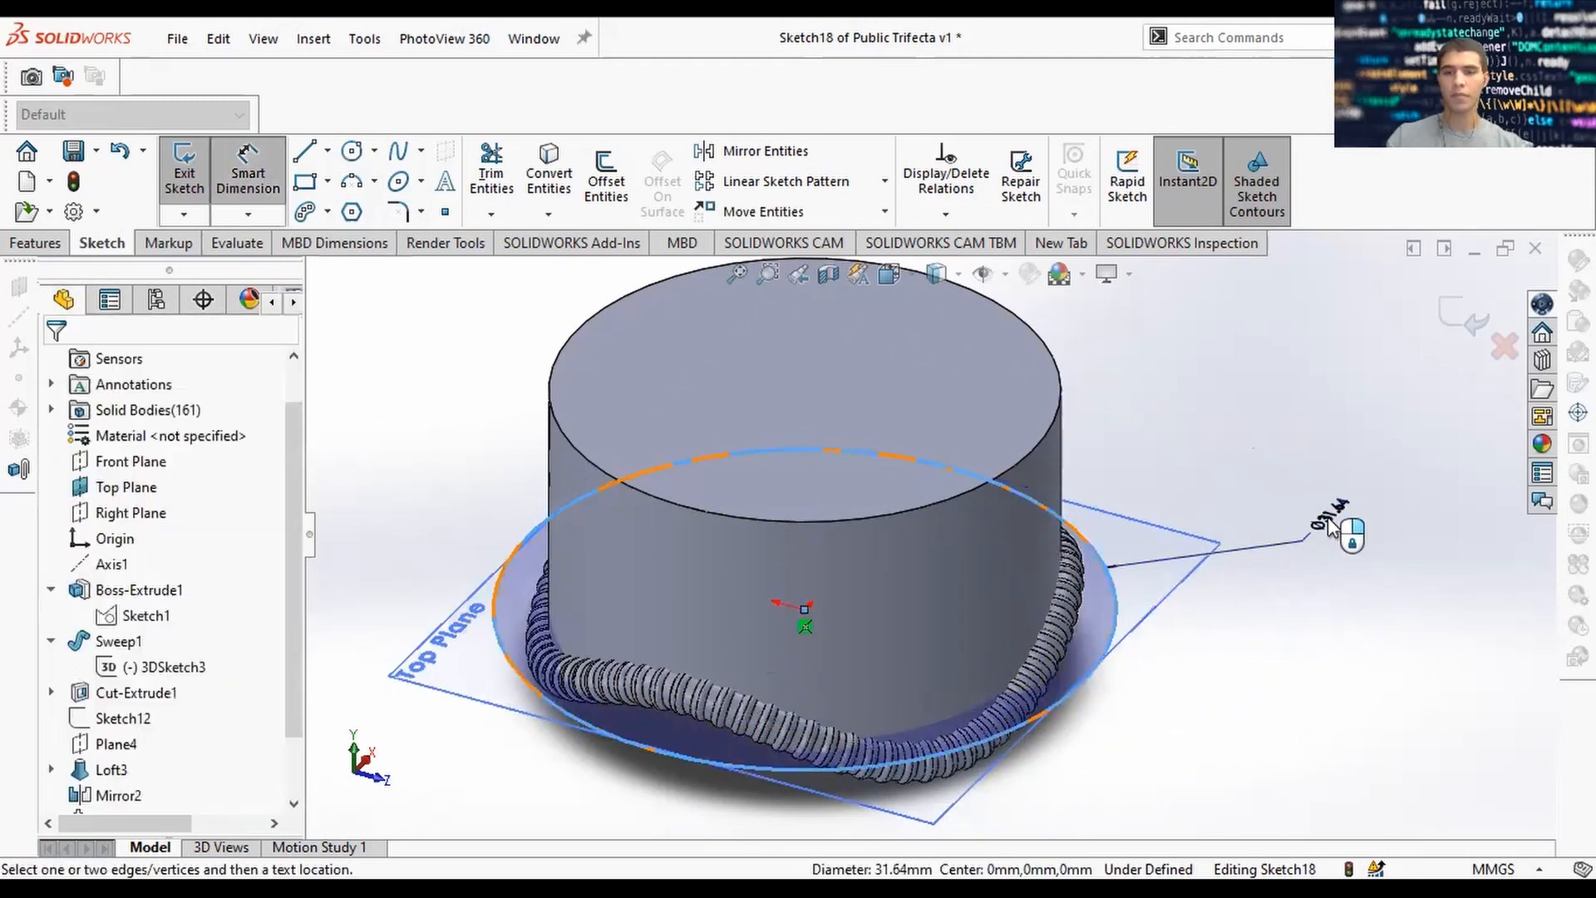
type("26")
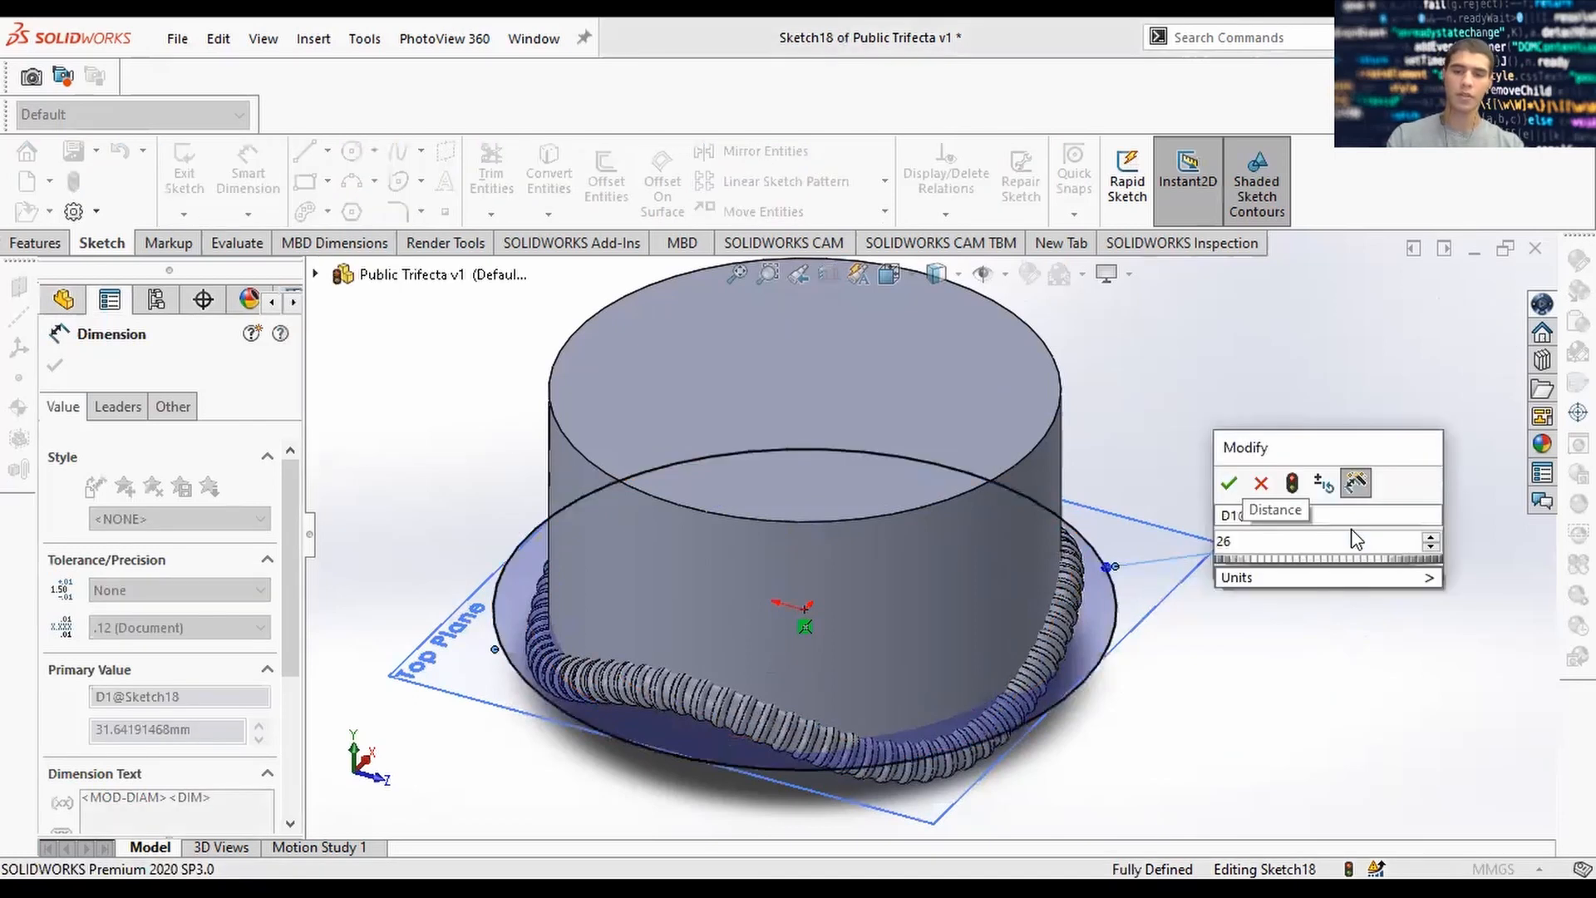
key("Return")
key("Escape")
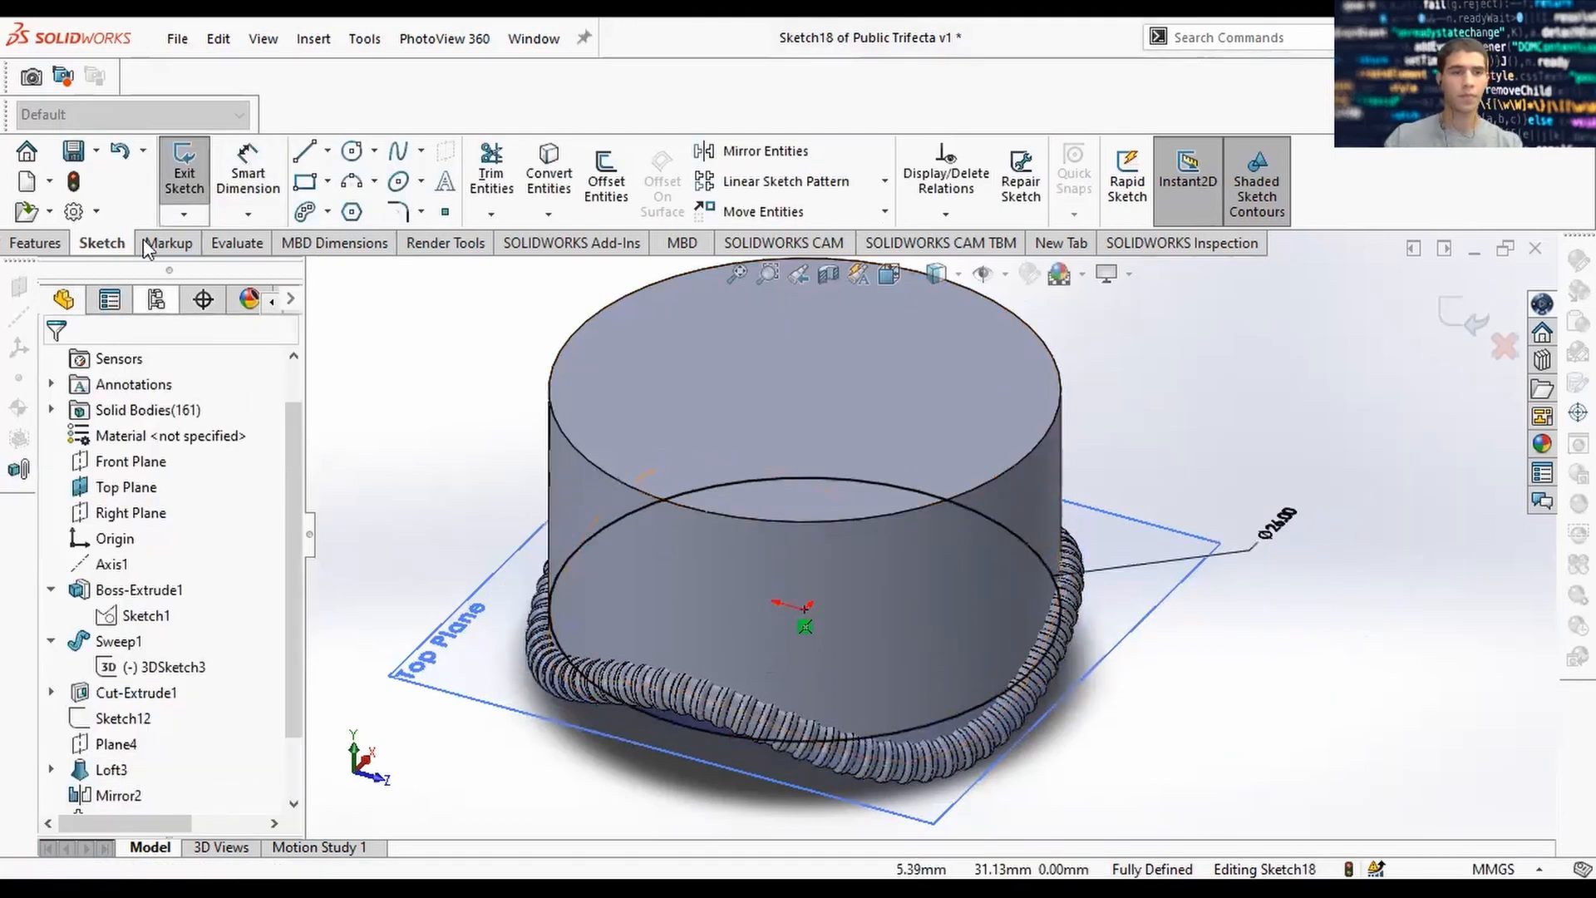
View the sketch face-on and draw a construction line along the X axis from the origin to the circle.
scroll(915, 499, "up", 2)
middle_click_drag(913, 490, 933, 665)
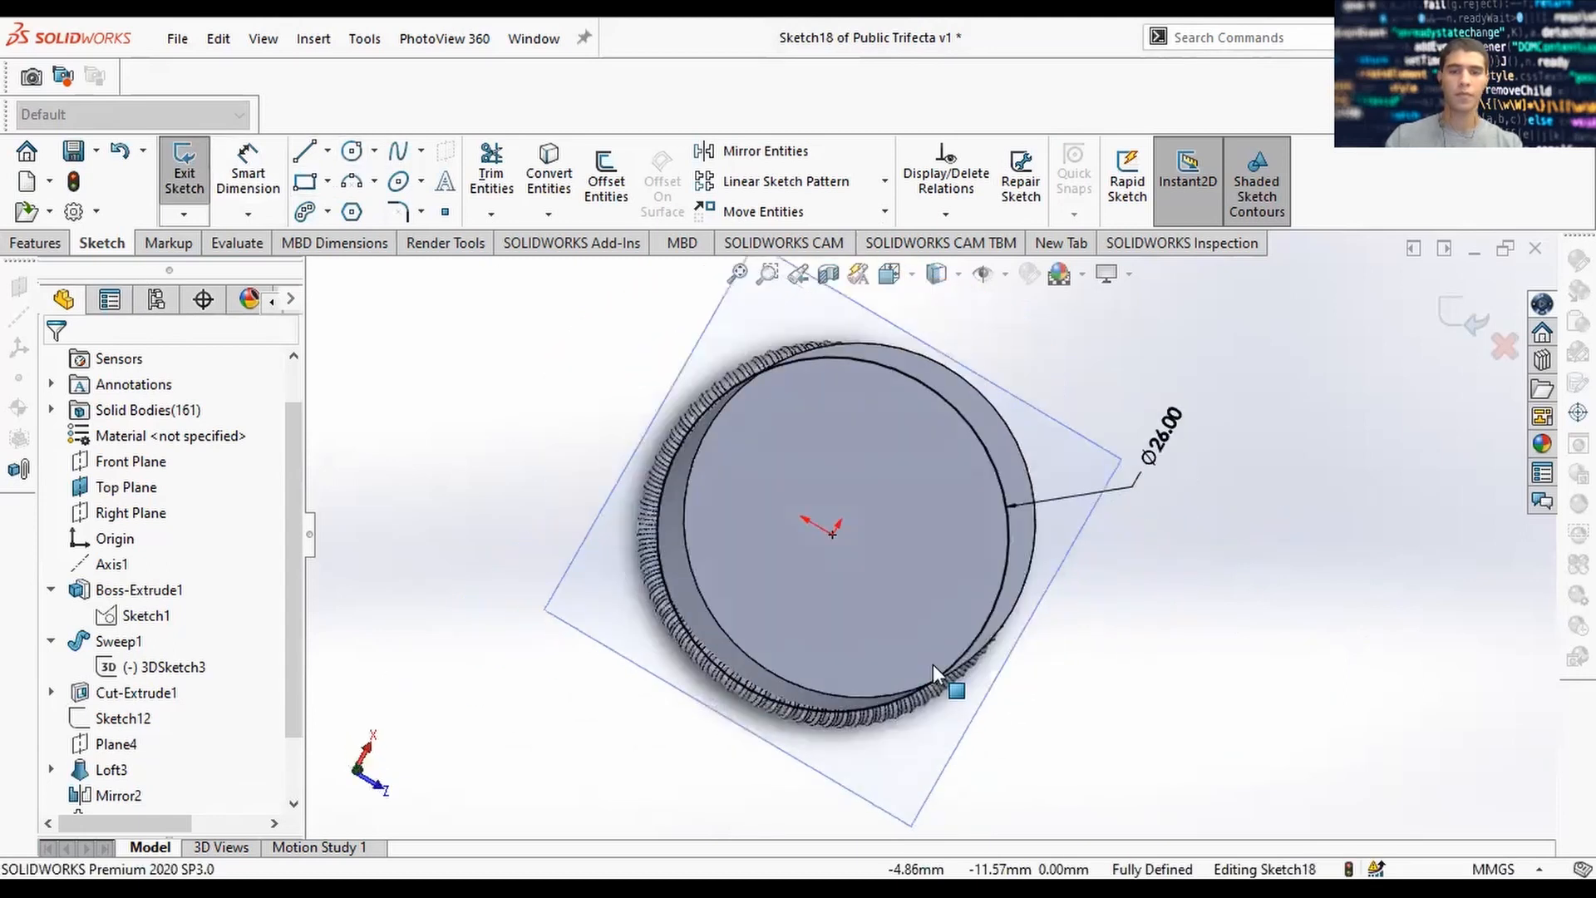
key("space")
left_click(758, 592)
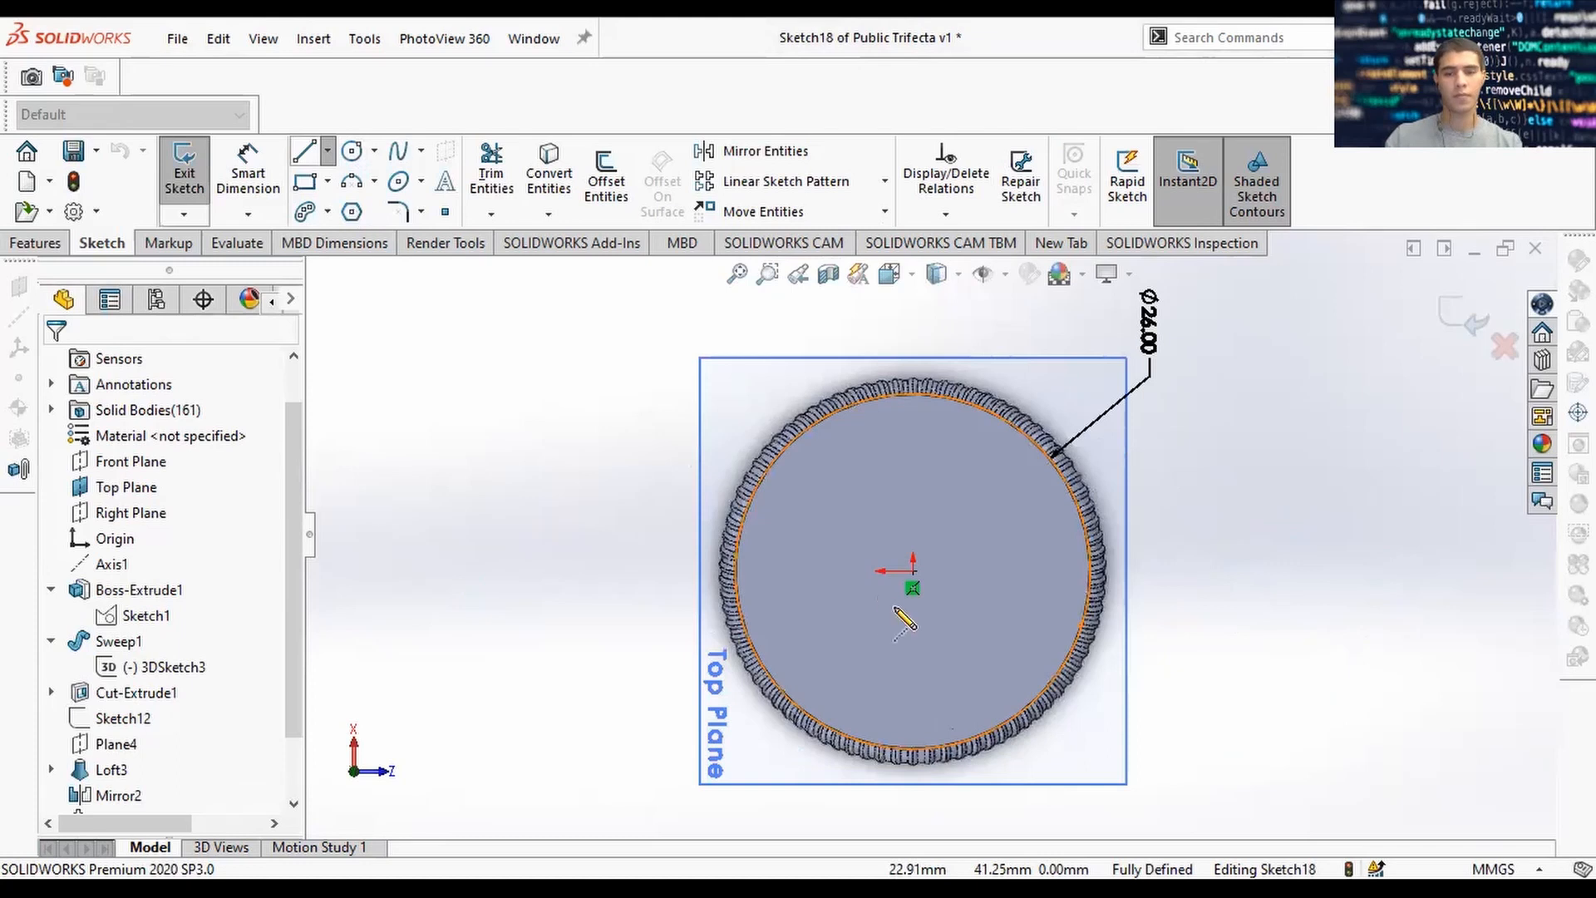
key("l")
left_click(913, 571)
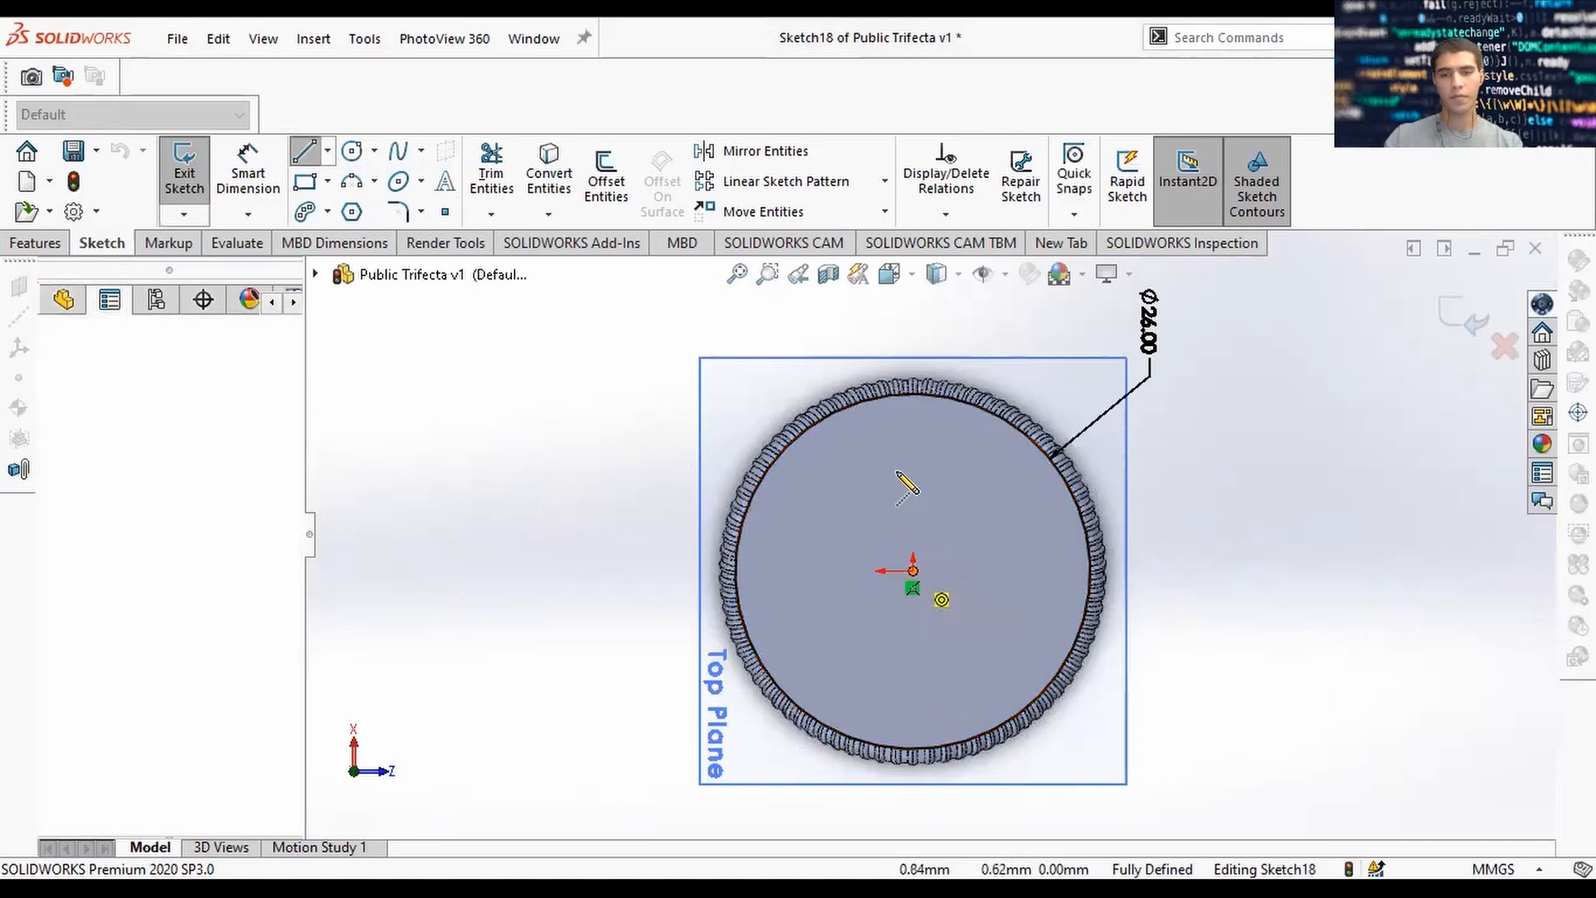
left_click(912, 392)
key("Escape")
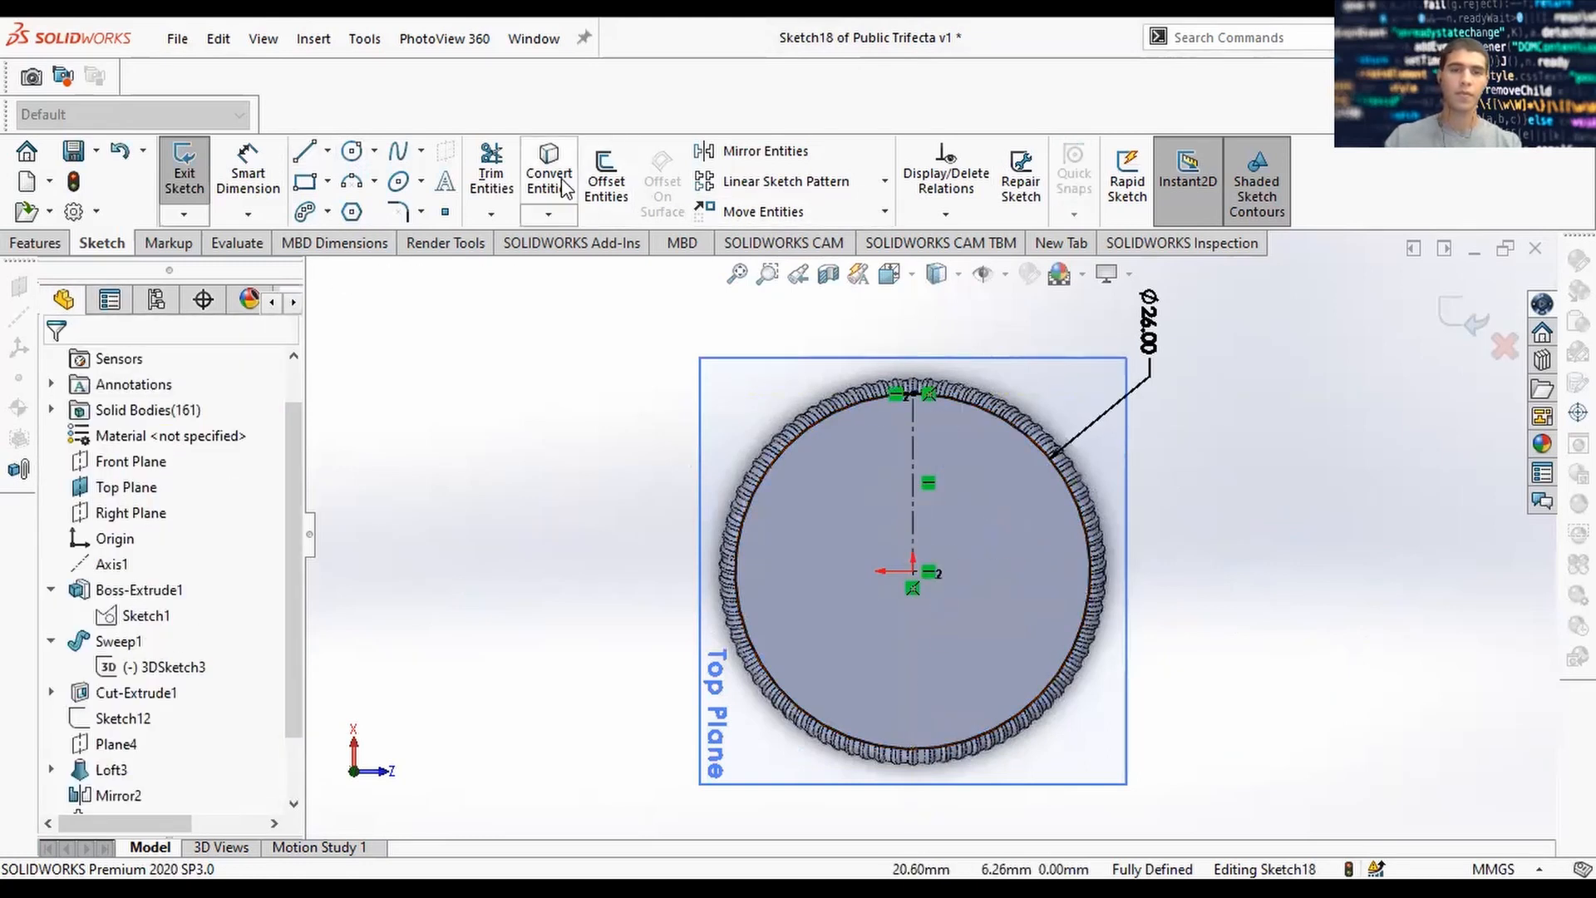
Circular-pattern the construction line around the origin with 6 equally spaced instances over 360 degrees, and exit the sketch.
left_click(885, 181)
left_click(790, 238)
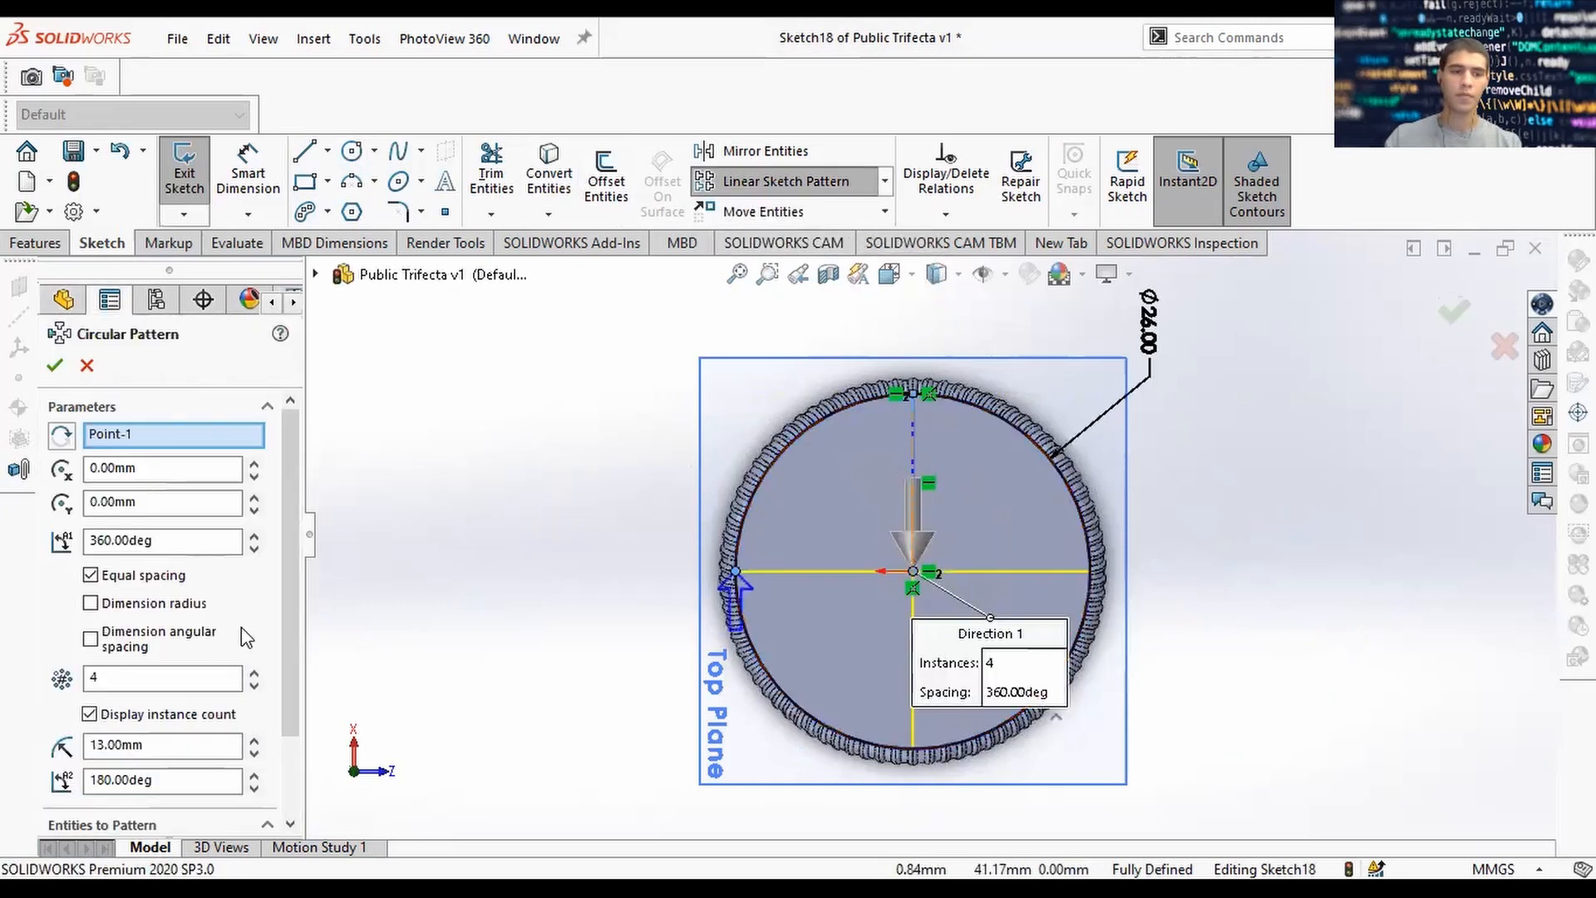
left_click(255, 672)
left_click(255, 671)
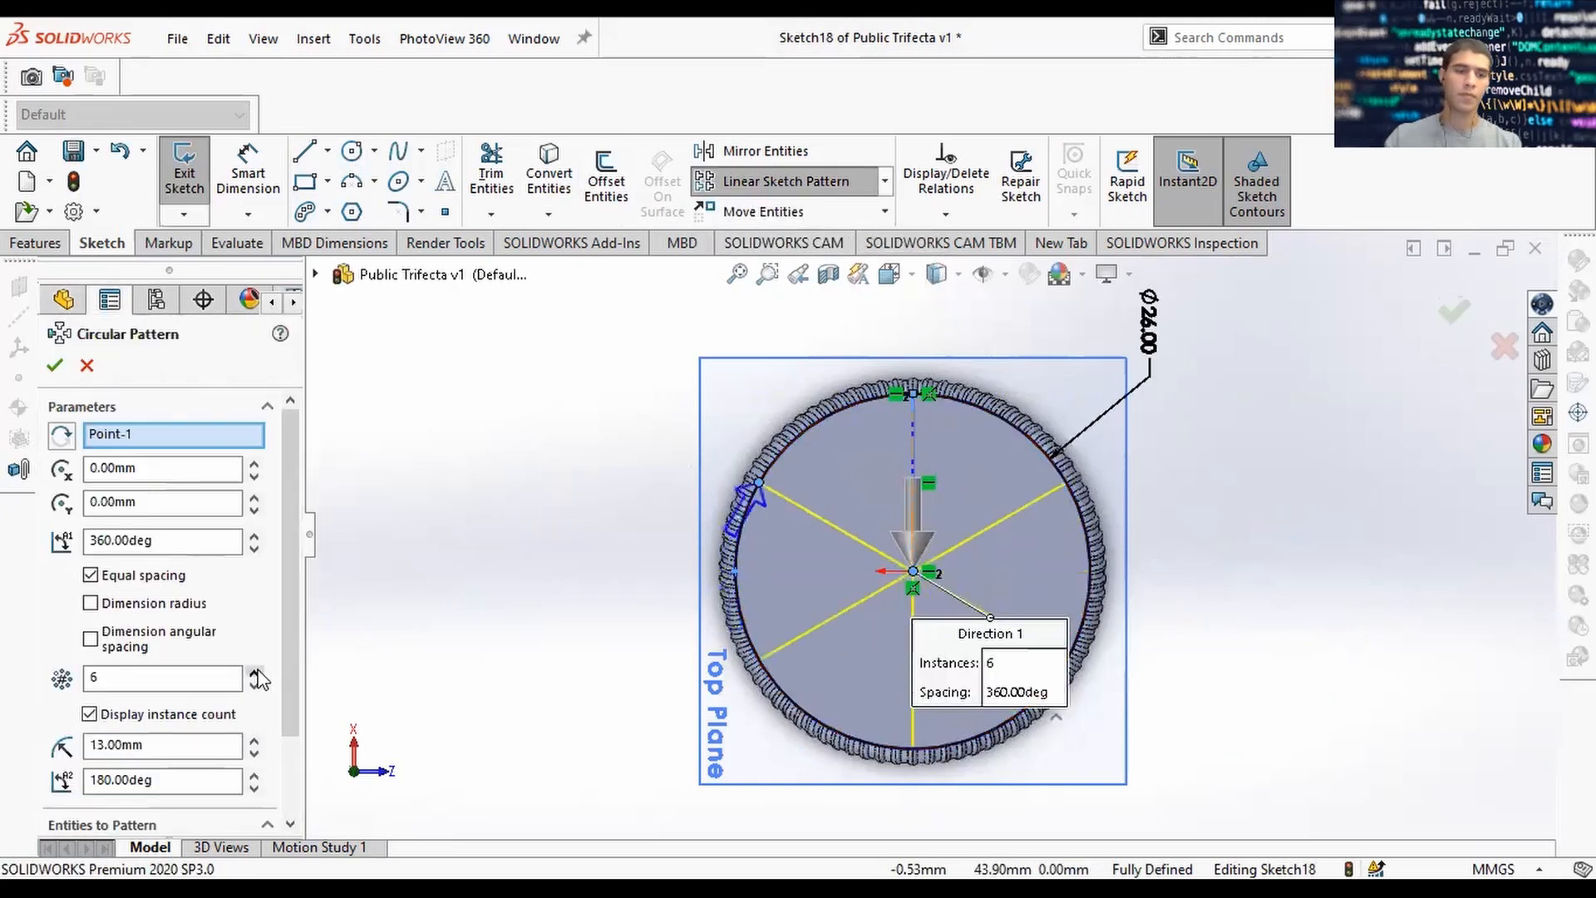
left_click(54, 365)
left_click(1465, 326)
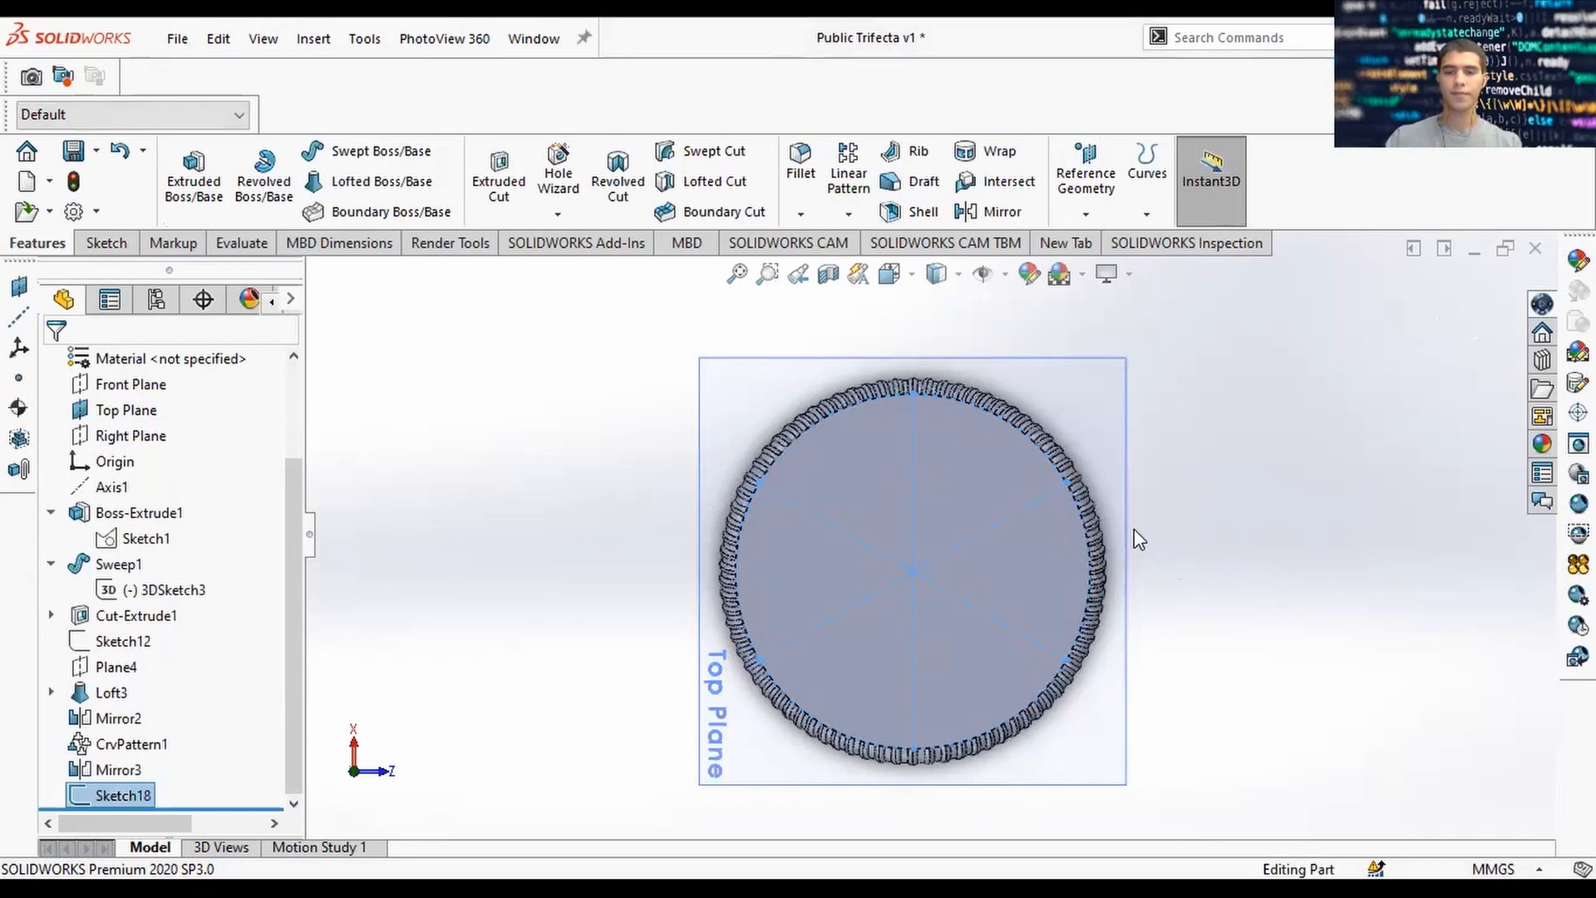
Start a new sketch on the cylinder's top face and orient the view to Top.
middle_click_drag(1164, 498, 1088, 636)
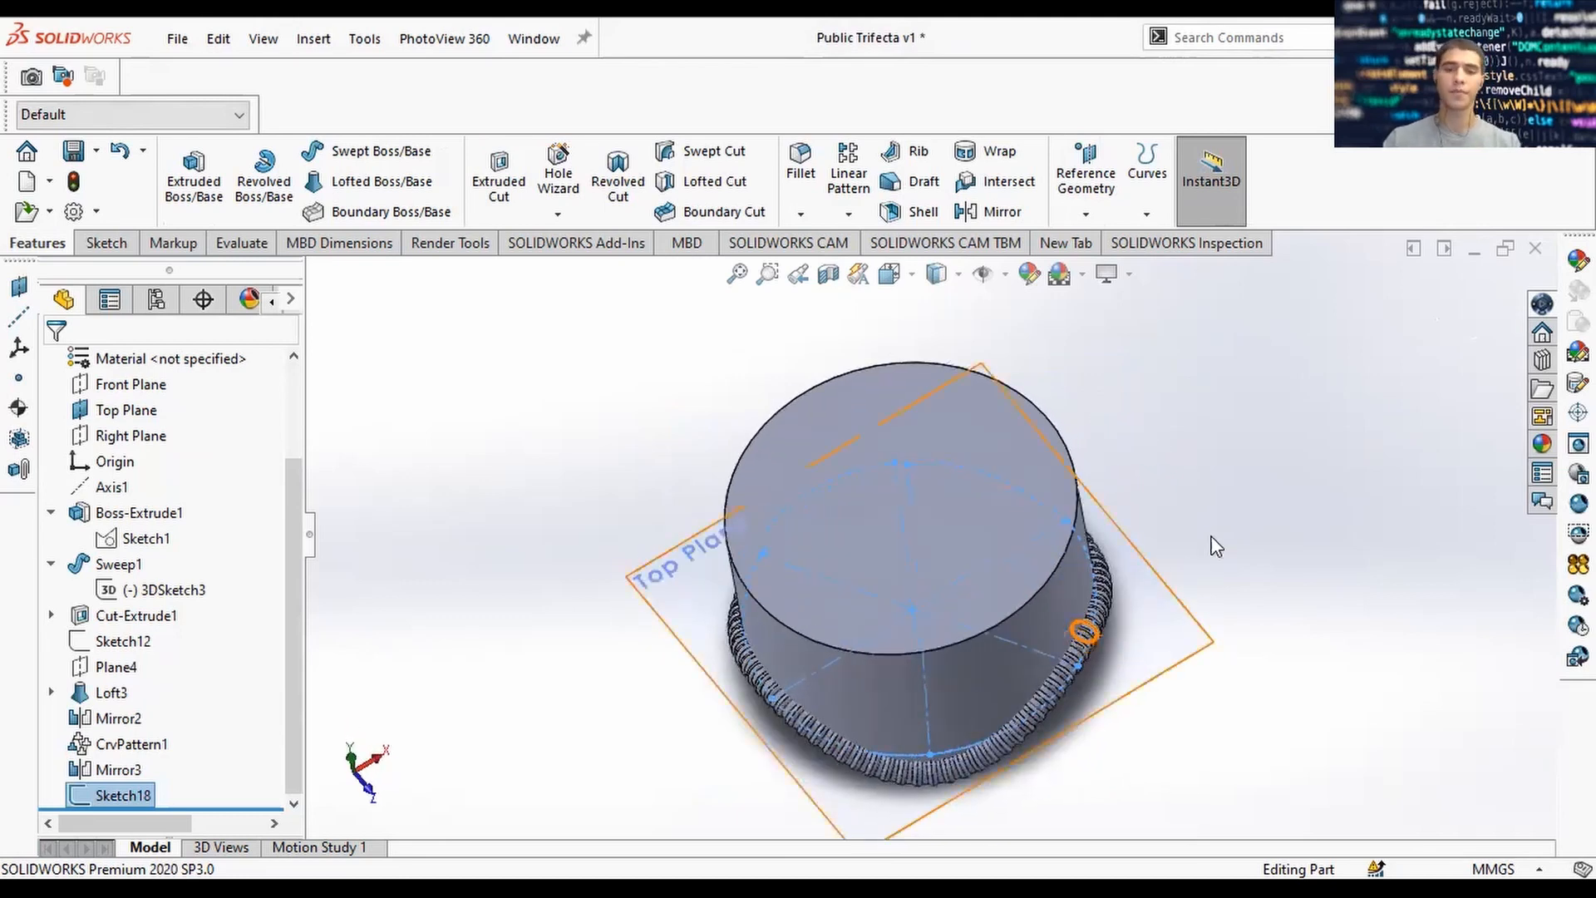
left_click(1201, 512)
mouse_move(1200, 512)
middle_mouse_down()
mouse_move(990, 535)
mouse_move(976, 470)
mouse_move(886, 433)
middle_mouse_up()
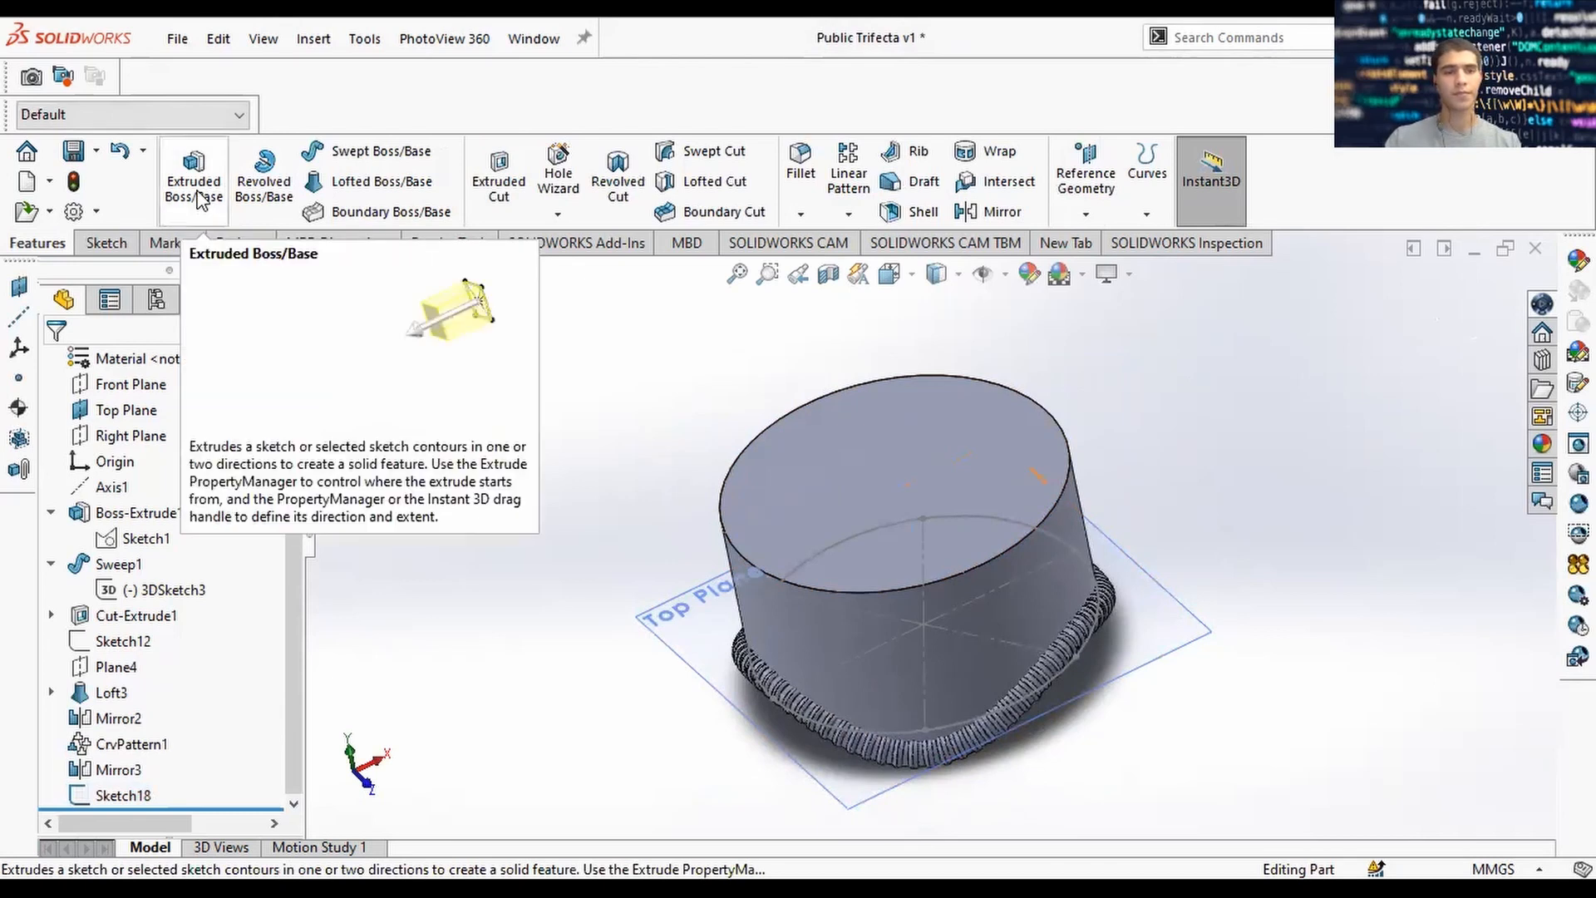
left_click(105, 243)
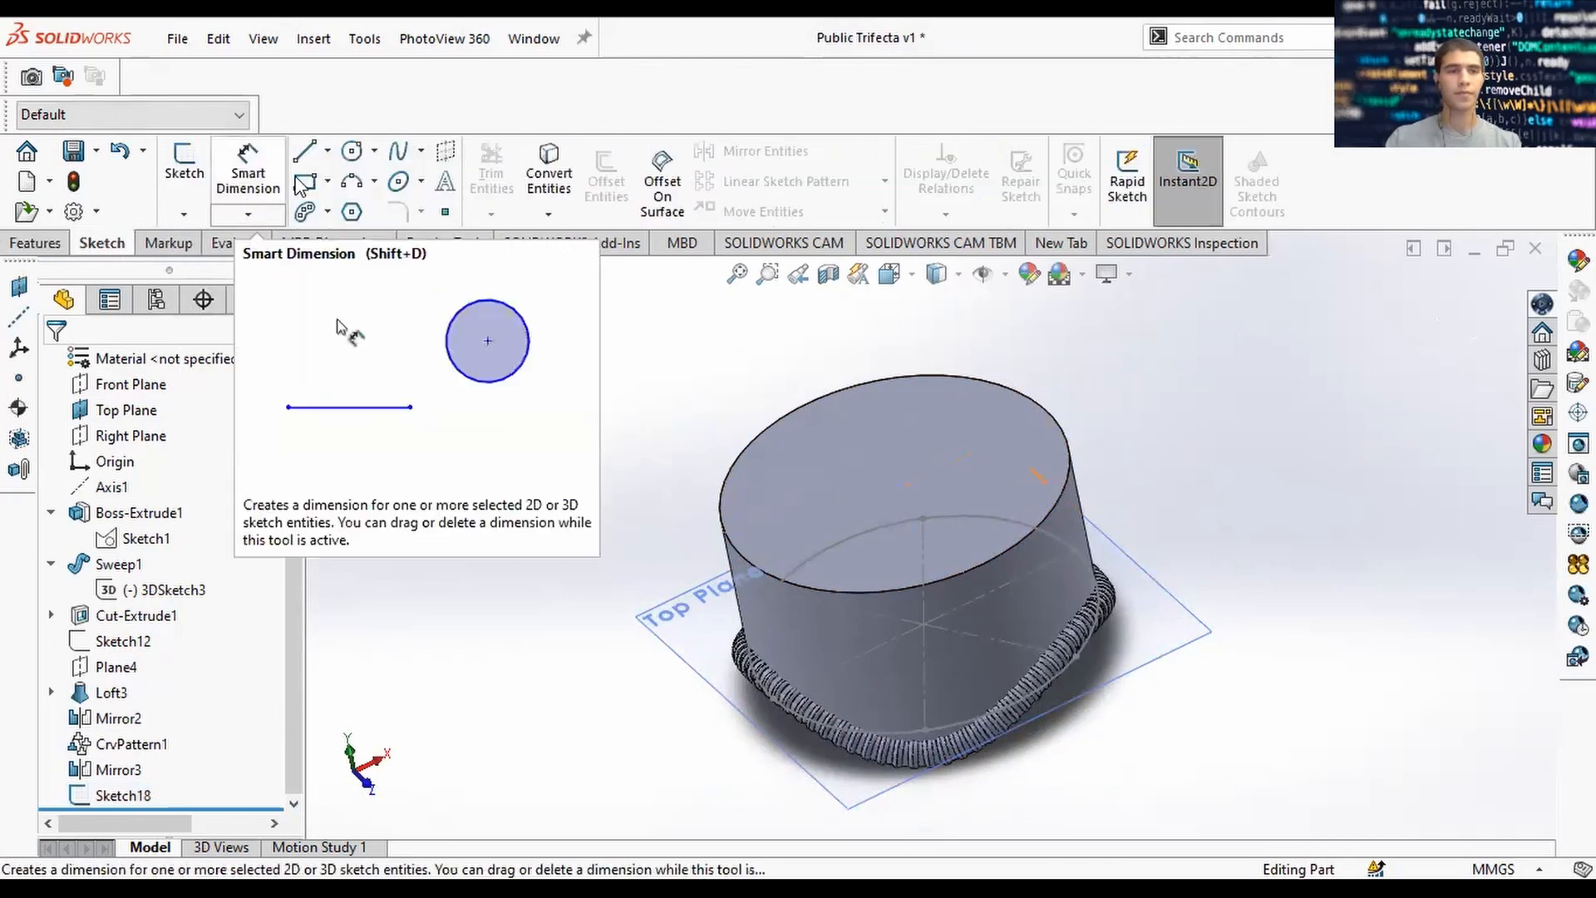
left_click(354, 155)
left_click(185, 169)
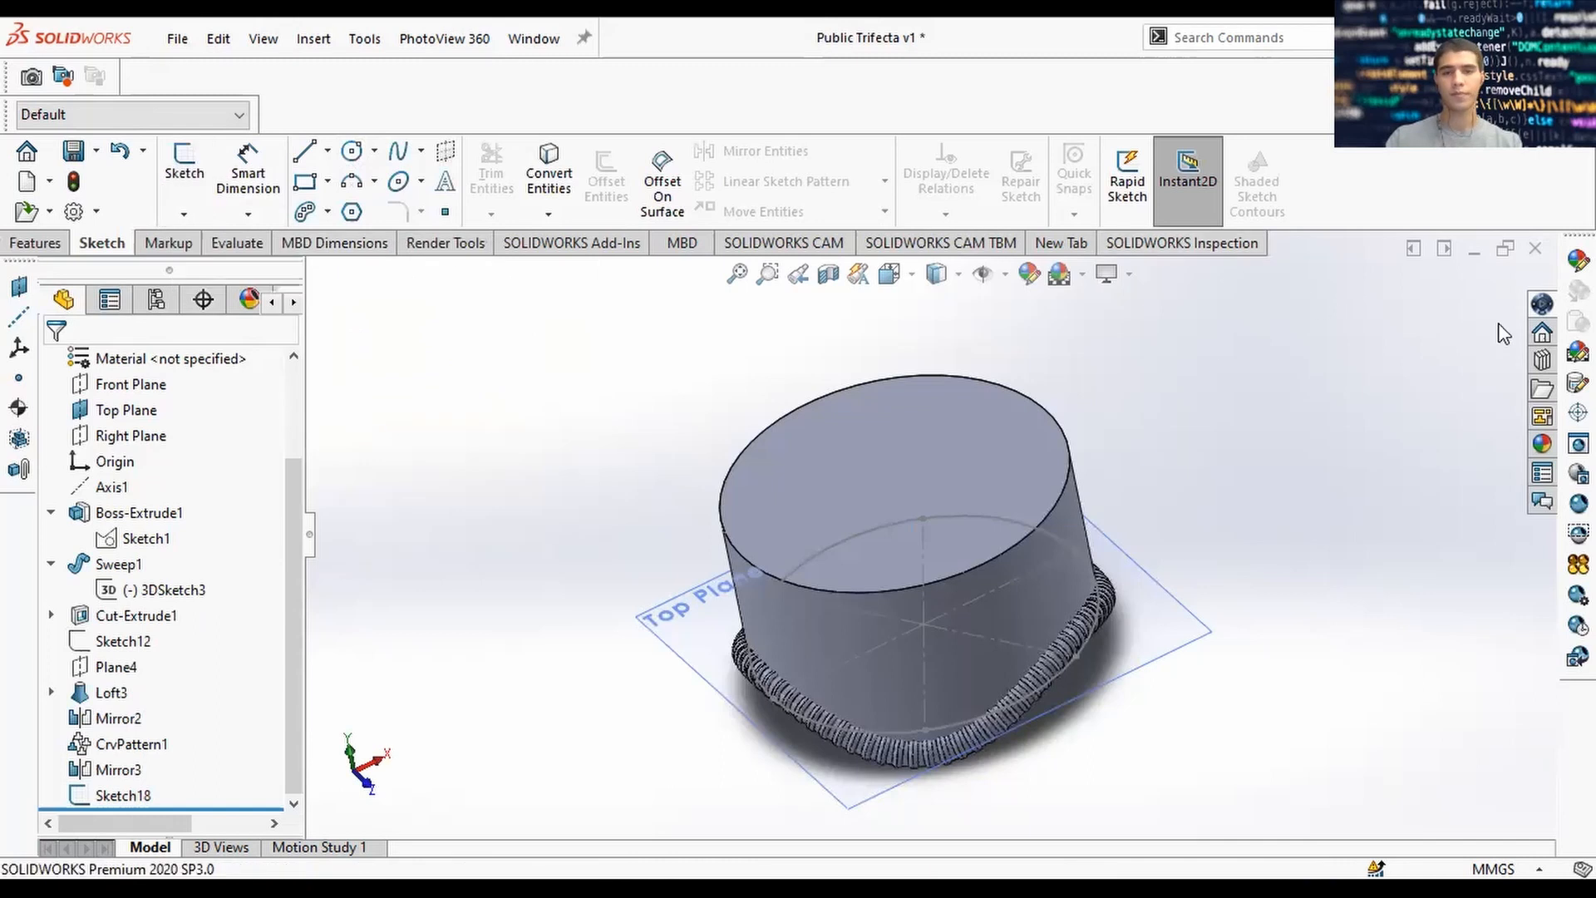
left_click(829, 524)
left_click(807, 452)
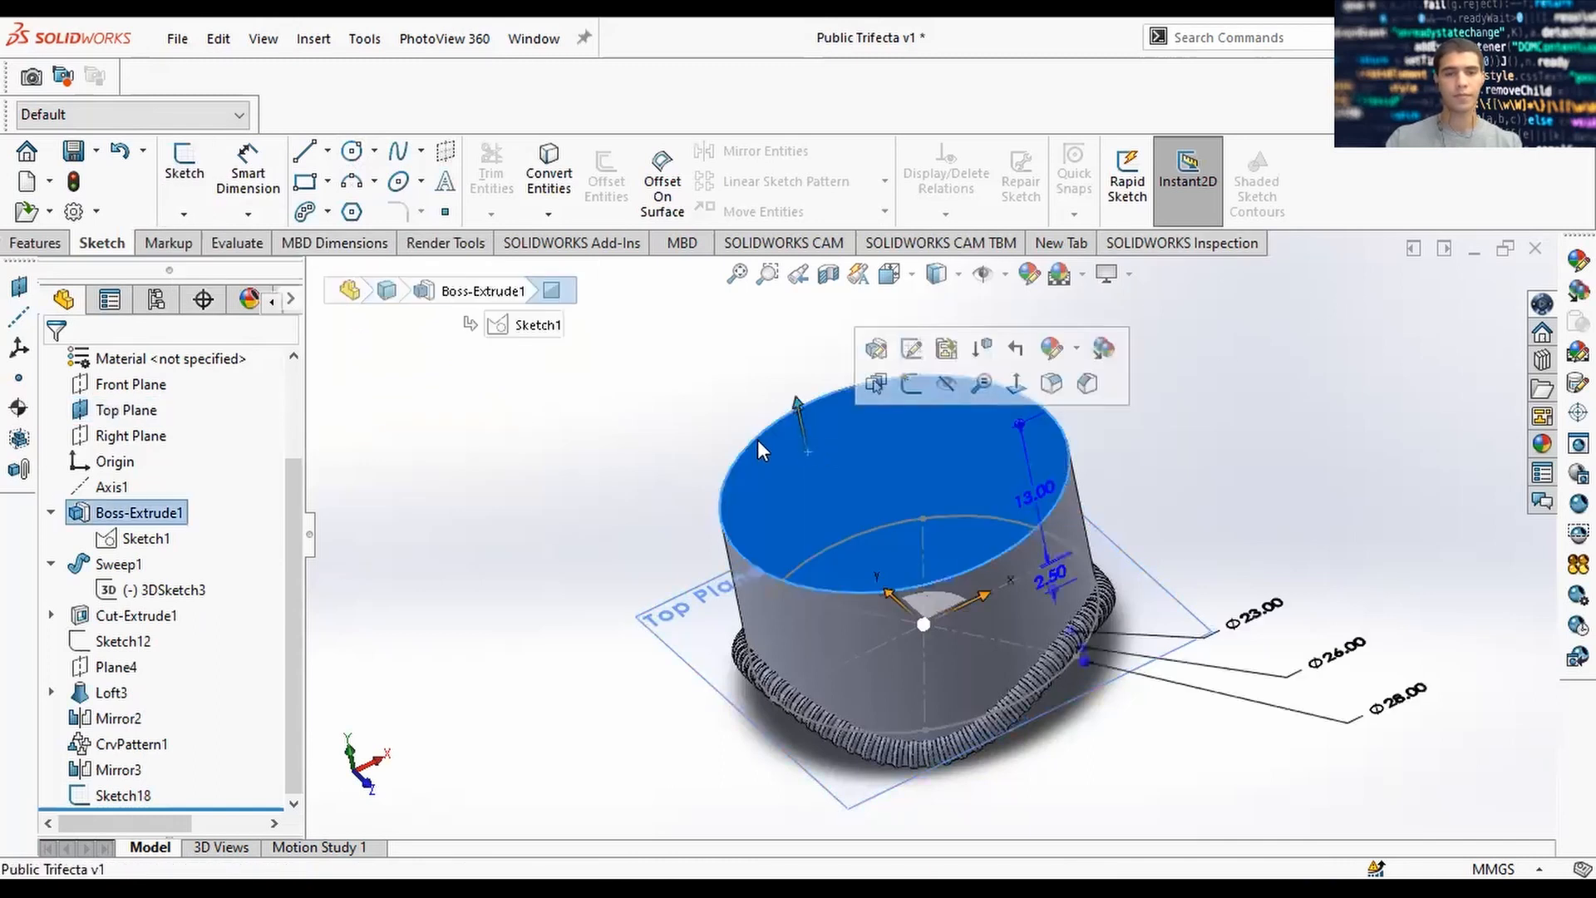
left_click(187, 170)
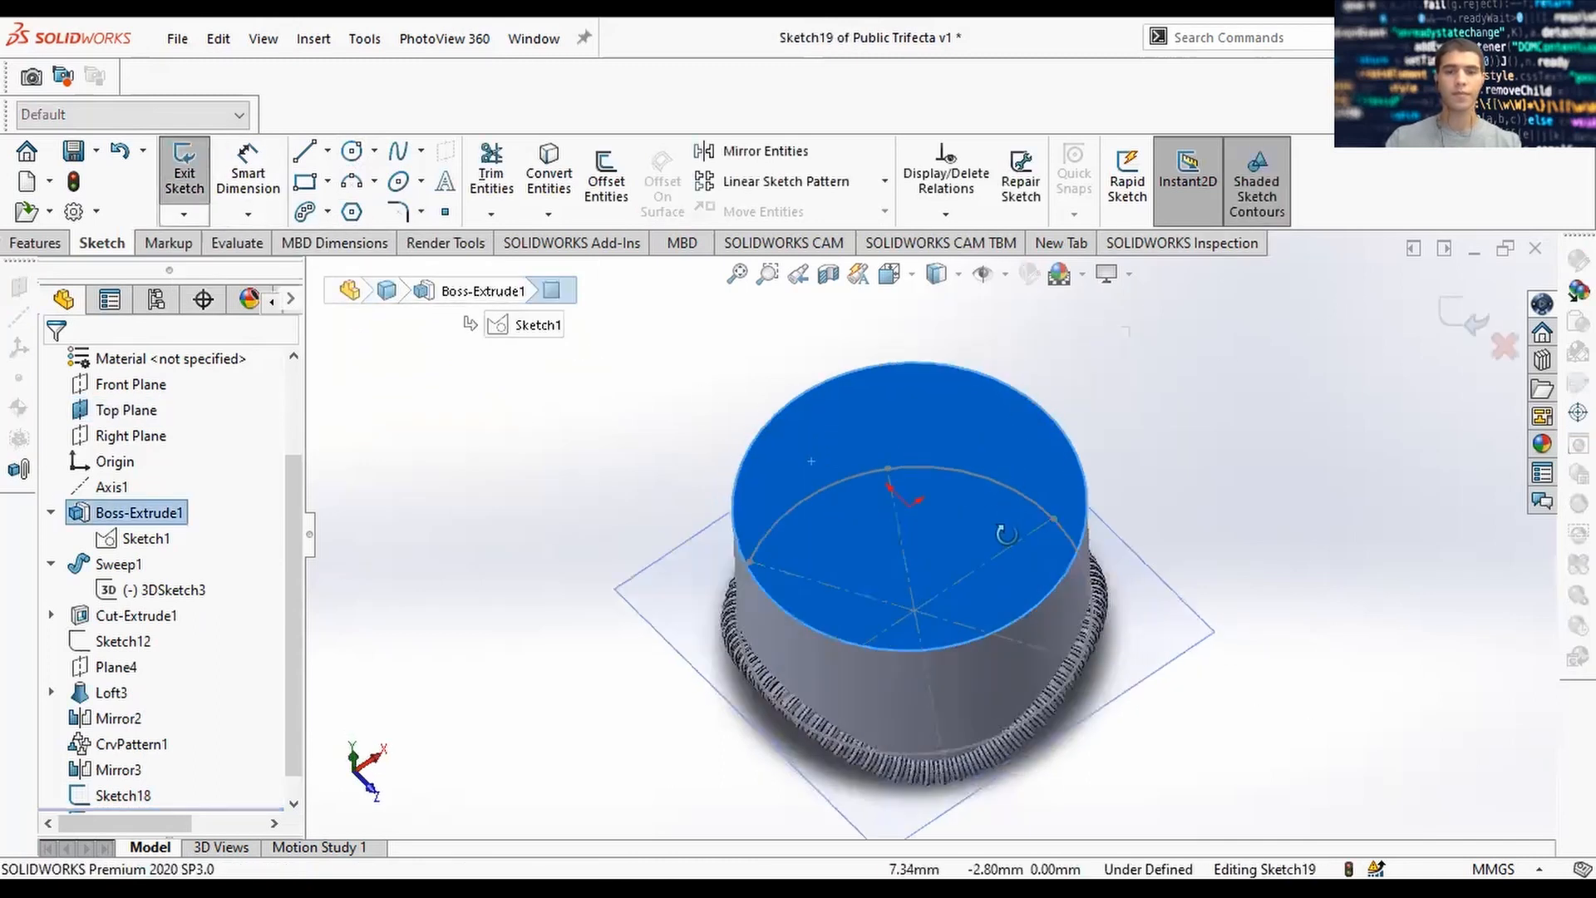
key("space")
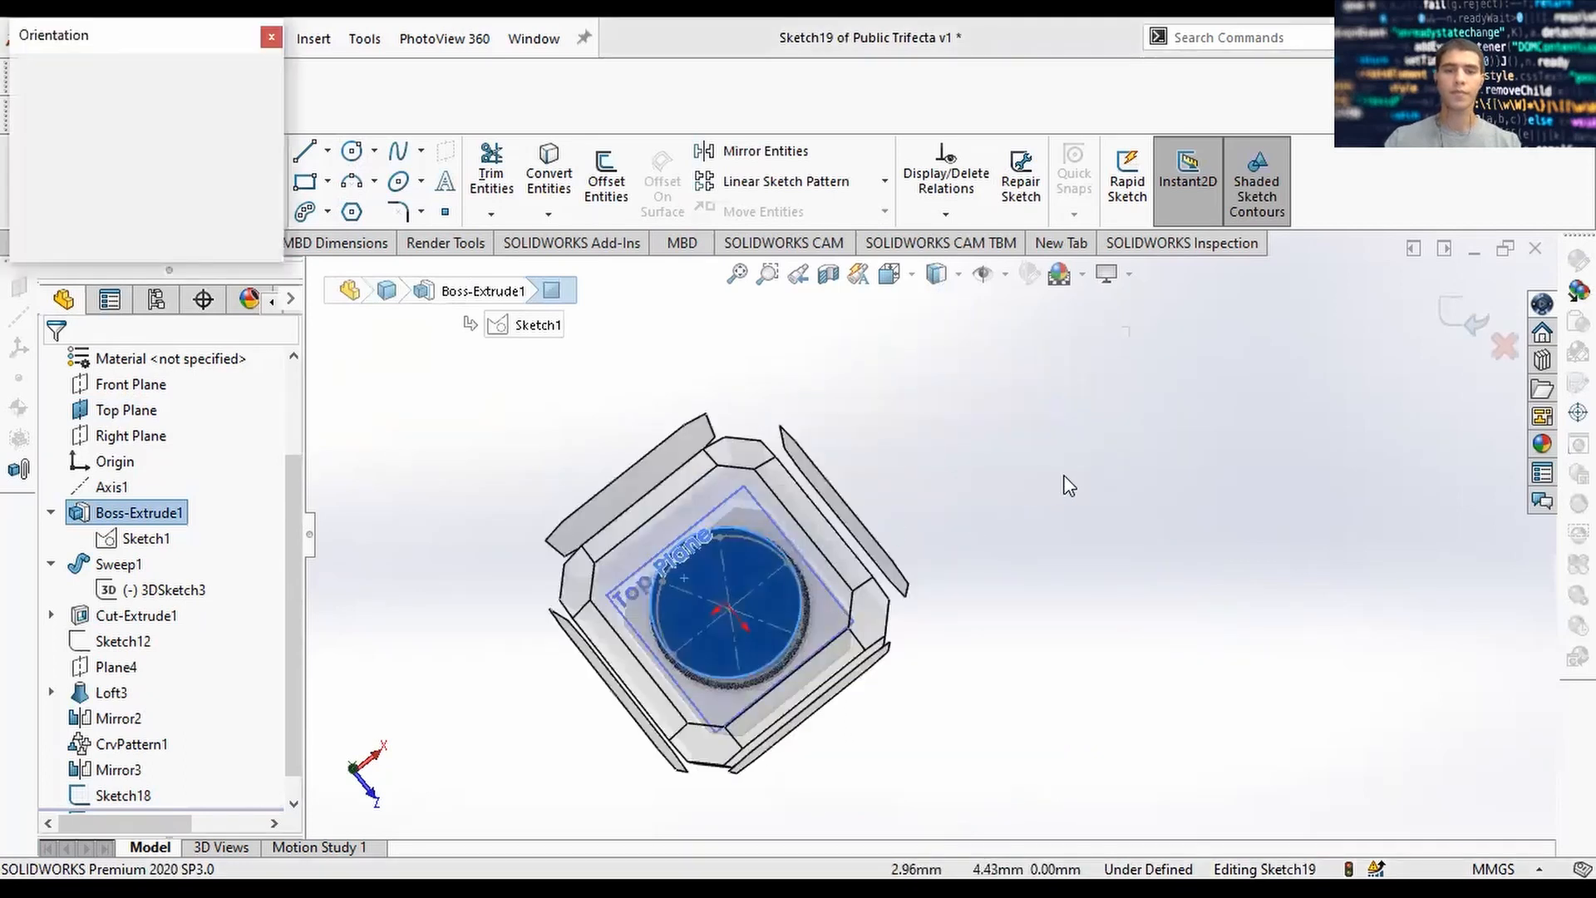
left_click(1079, 472)
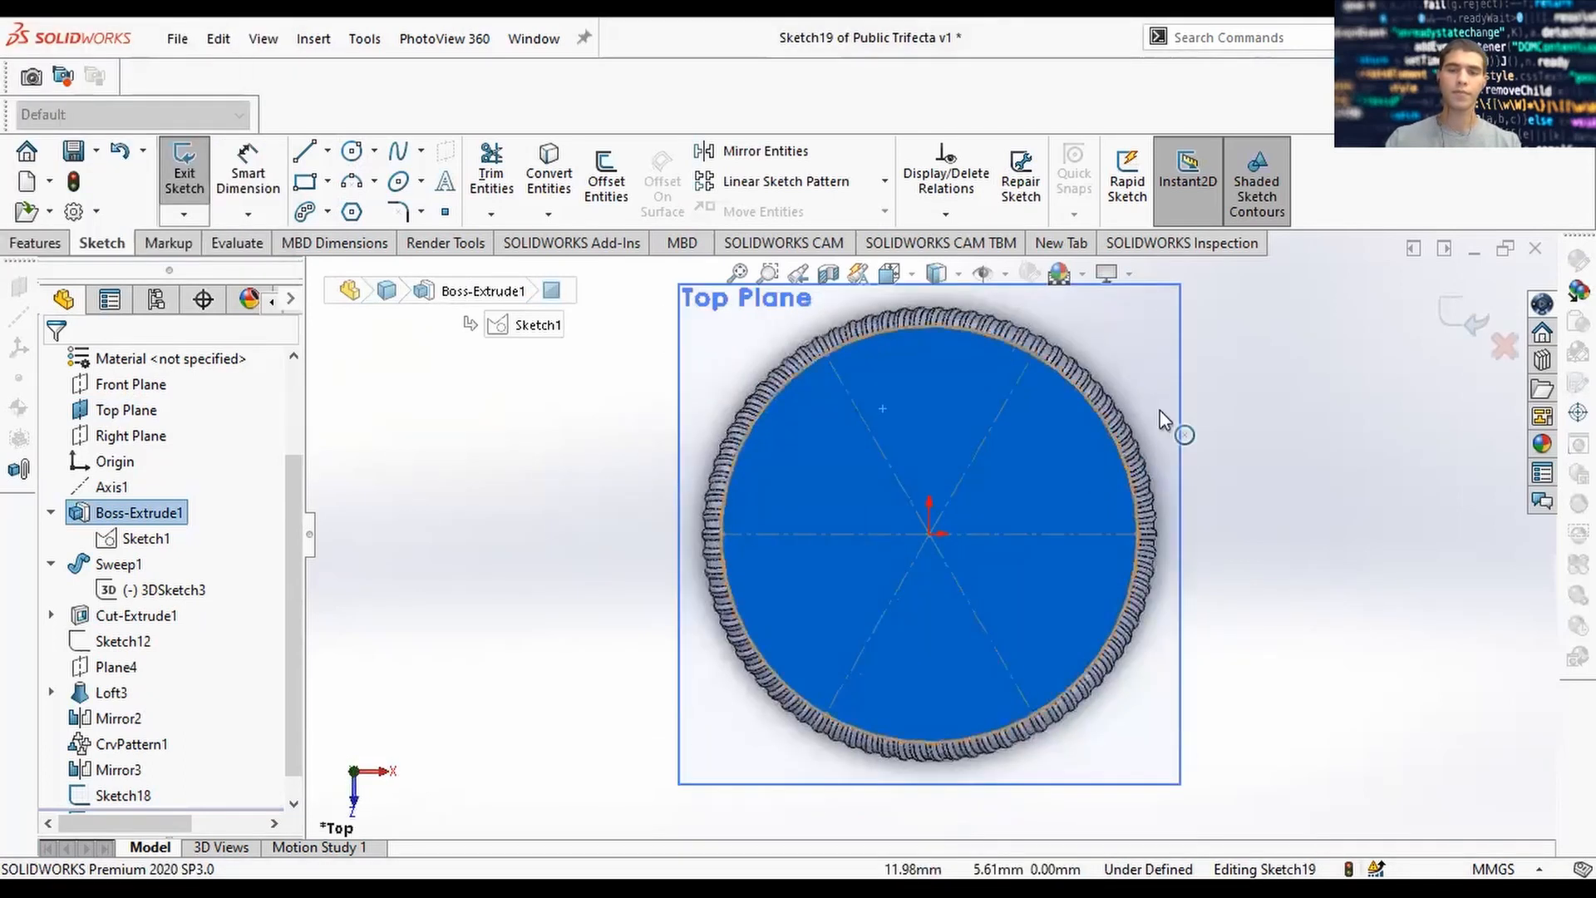
Sketch a circle of 13 mm radius centred on the origin, reaching the cylinder's outer edge.
left_click(352, 150)
left_click(929, 532)
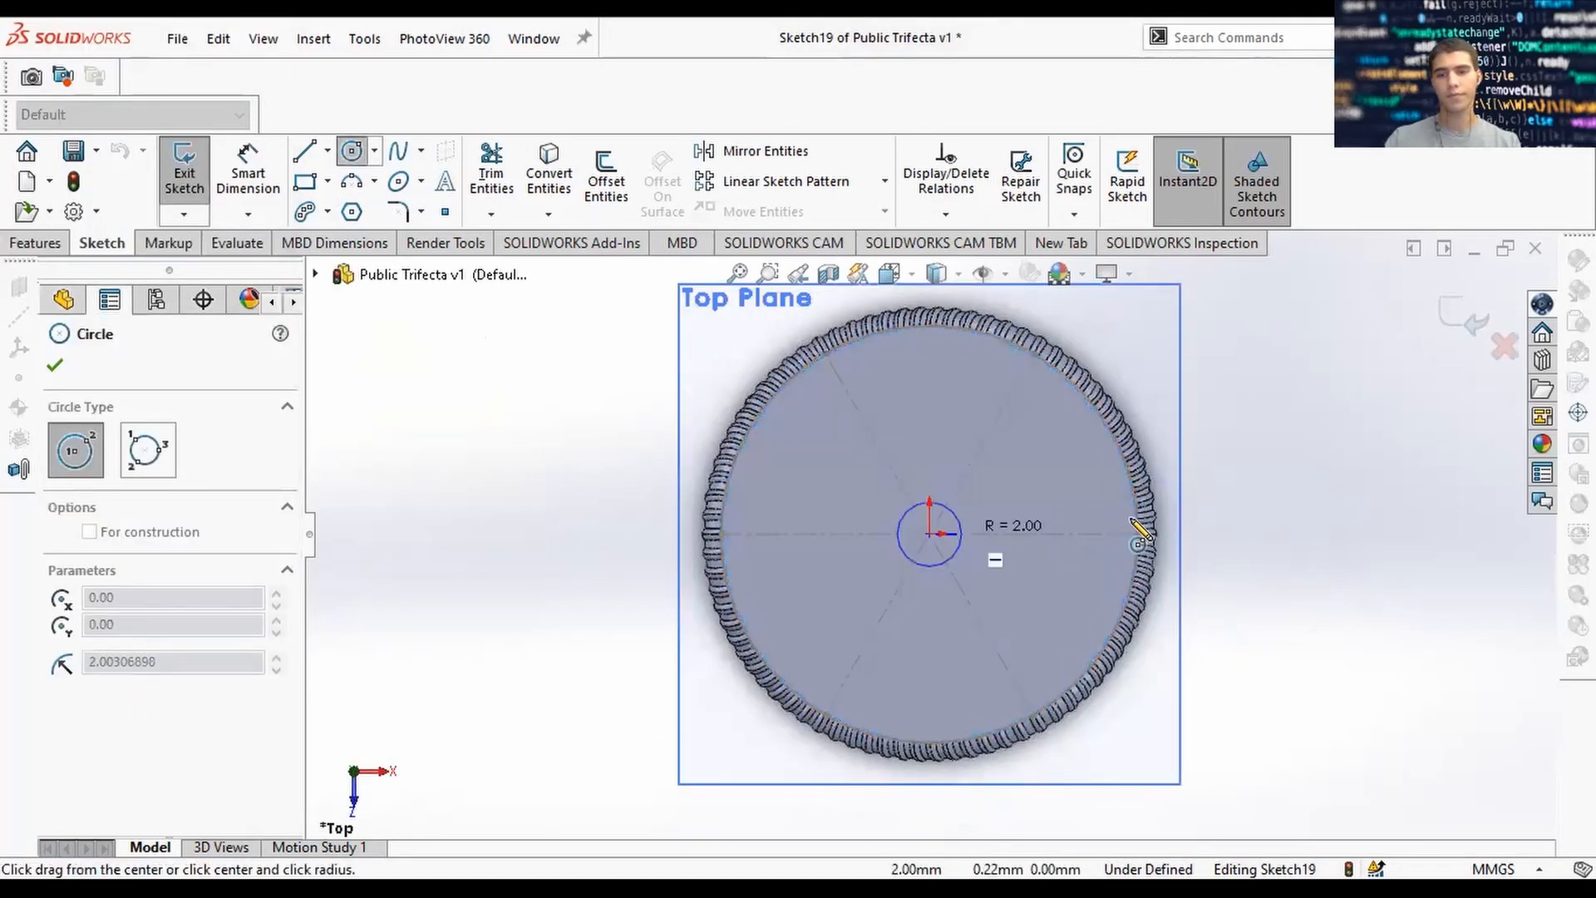
left_click(1138, 533)
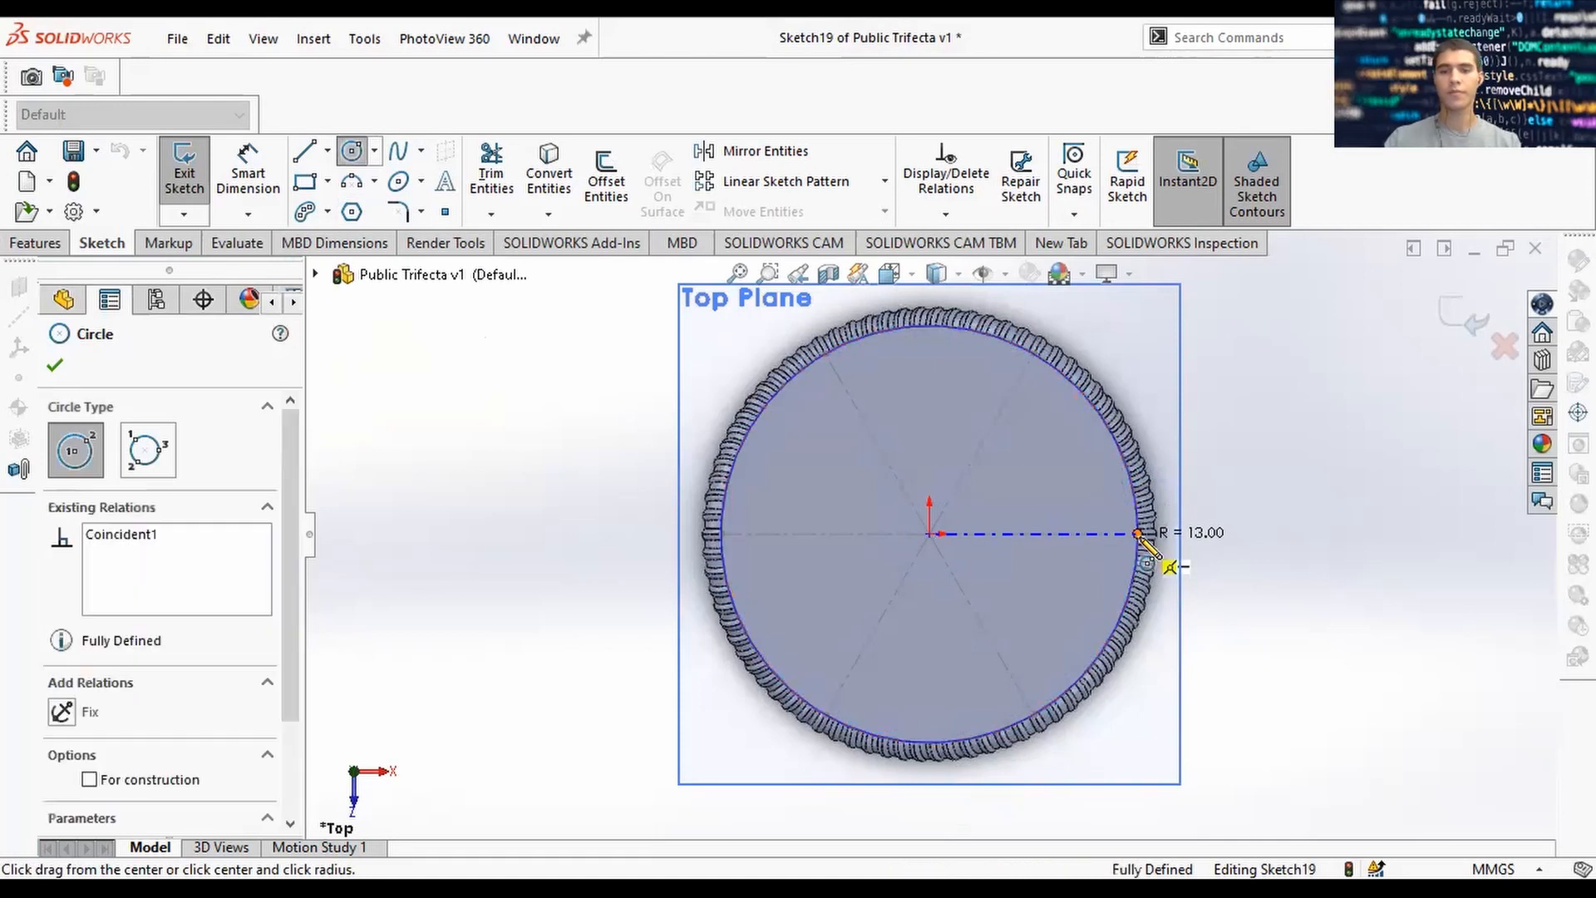
key("Escape")
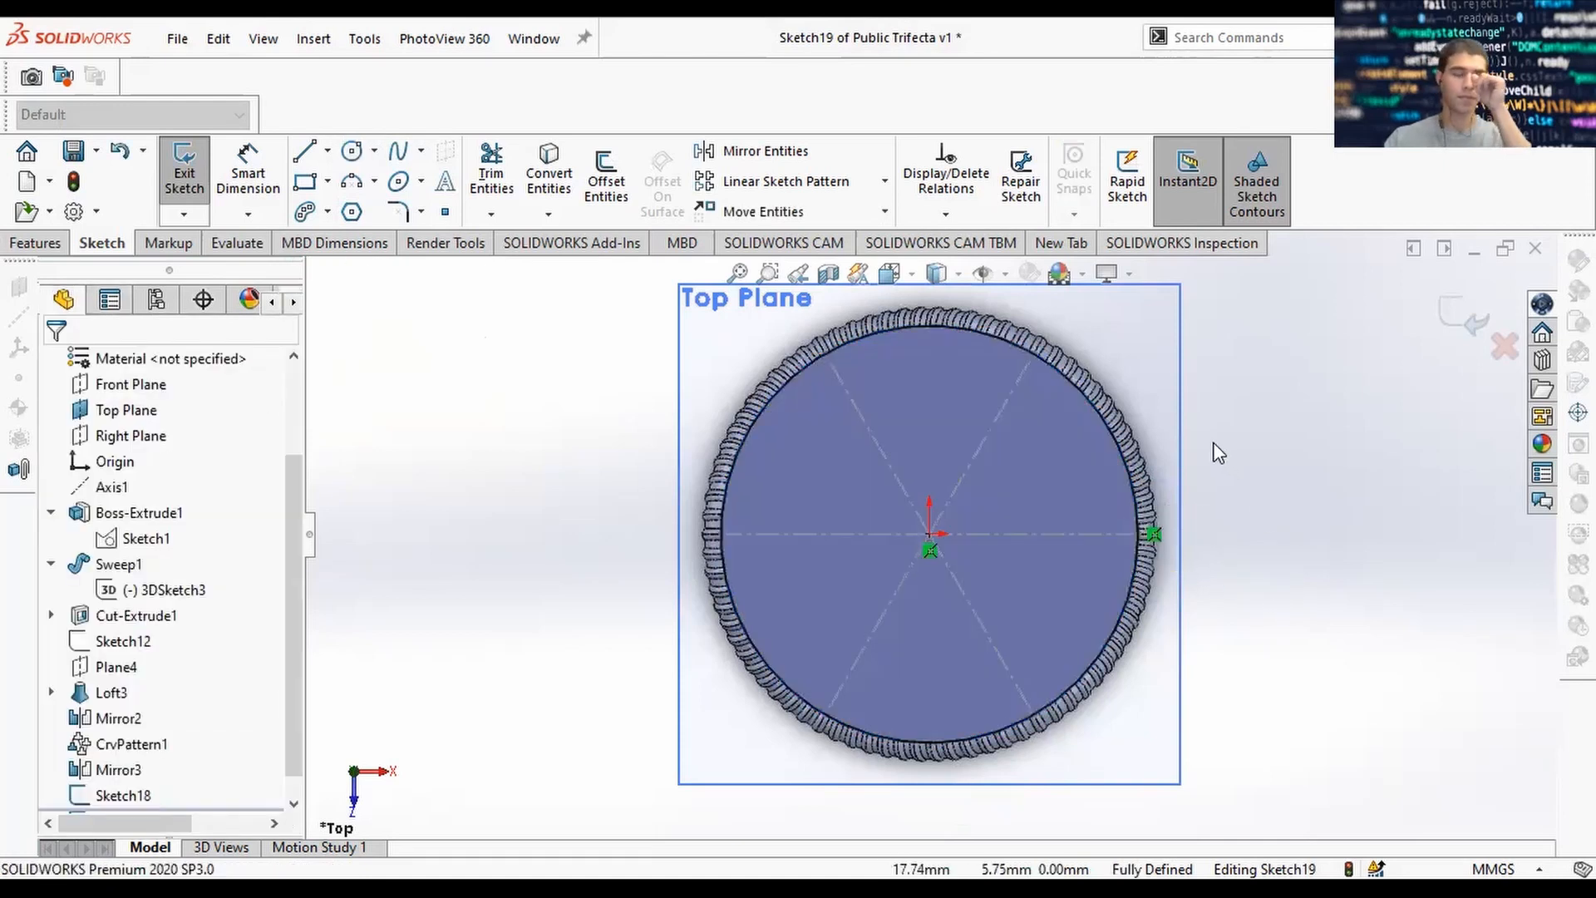
left_click(329, 154)
left_click(359, 203)
middle_click_drag(996, 624, 997, 579)
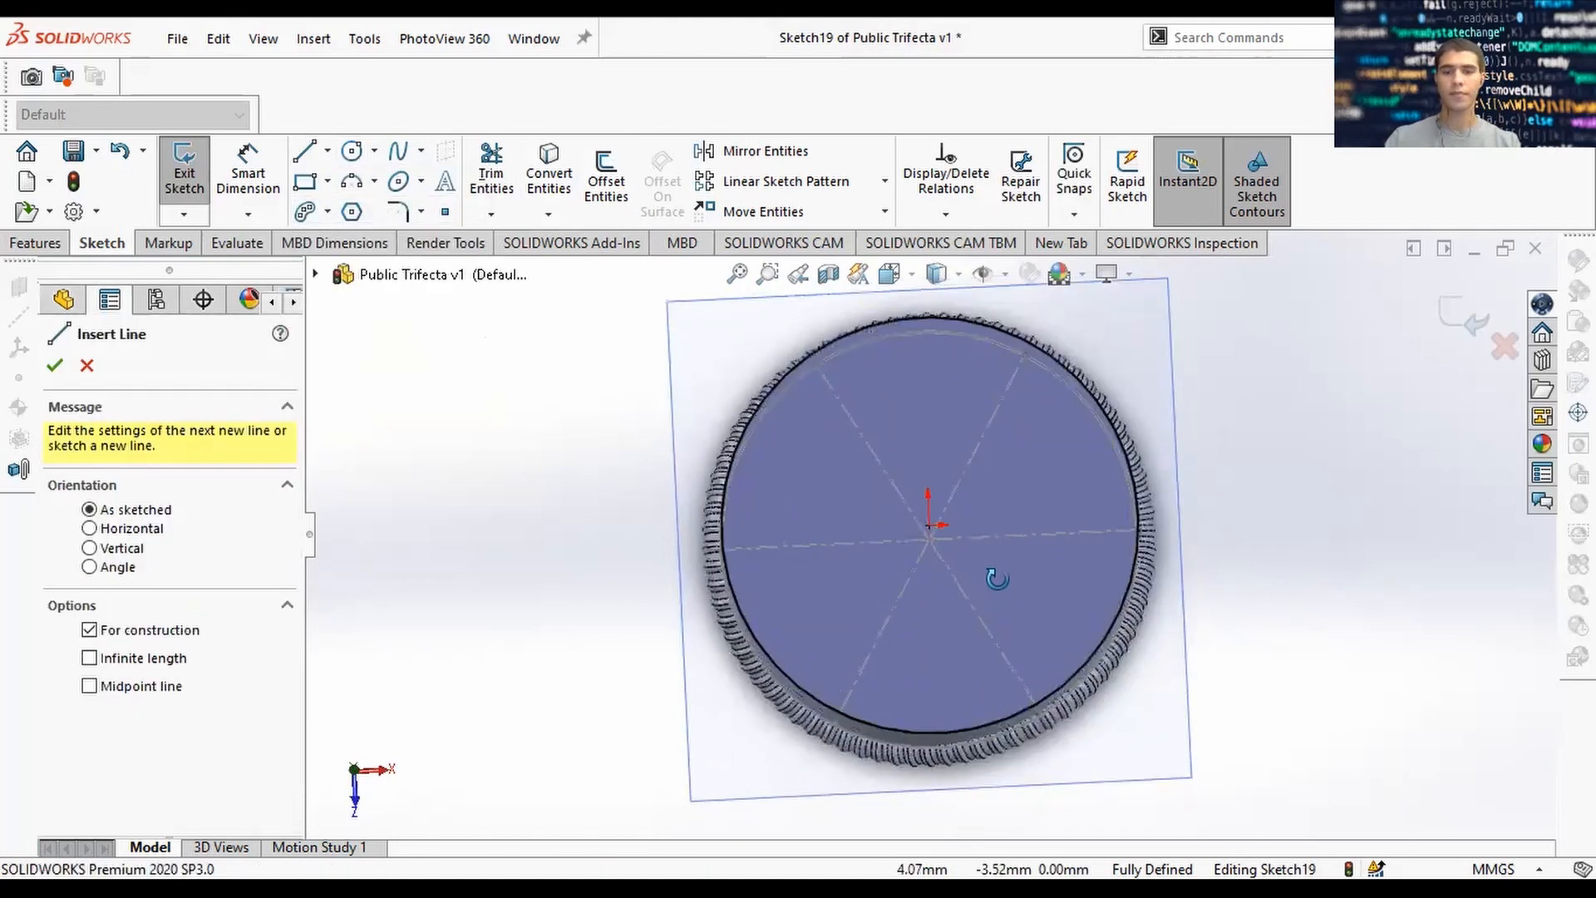
left_click(929, 525)
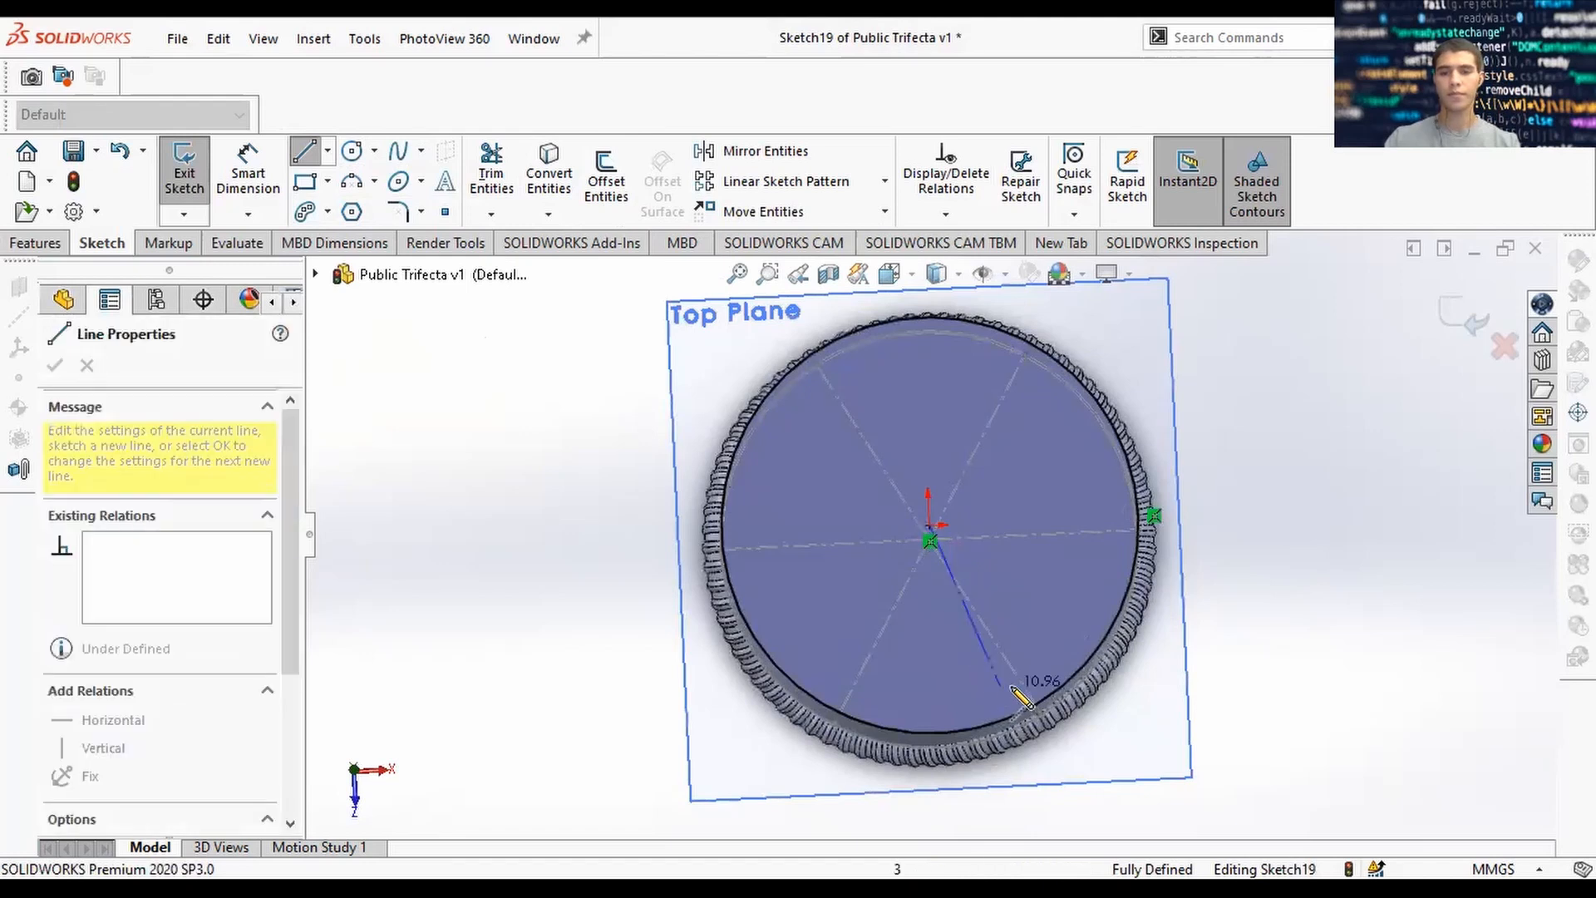
key("Escape")
key("Escape")
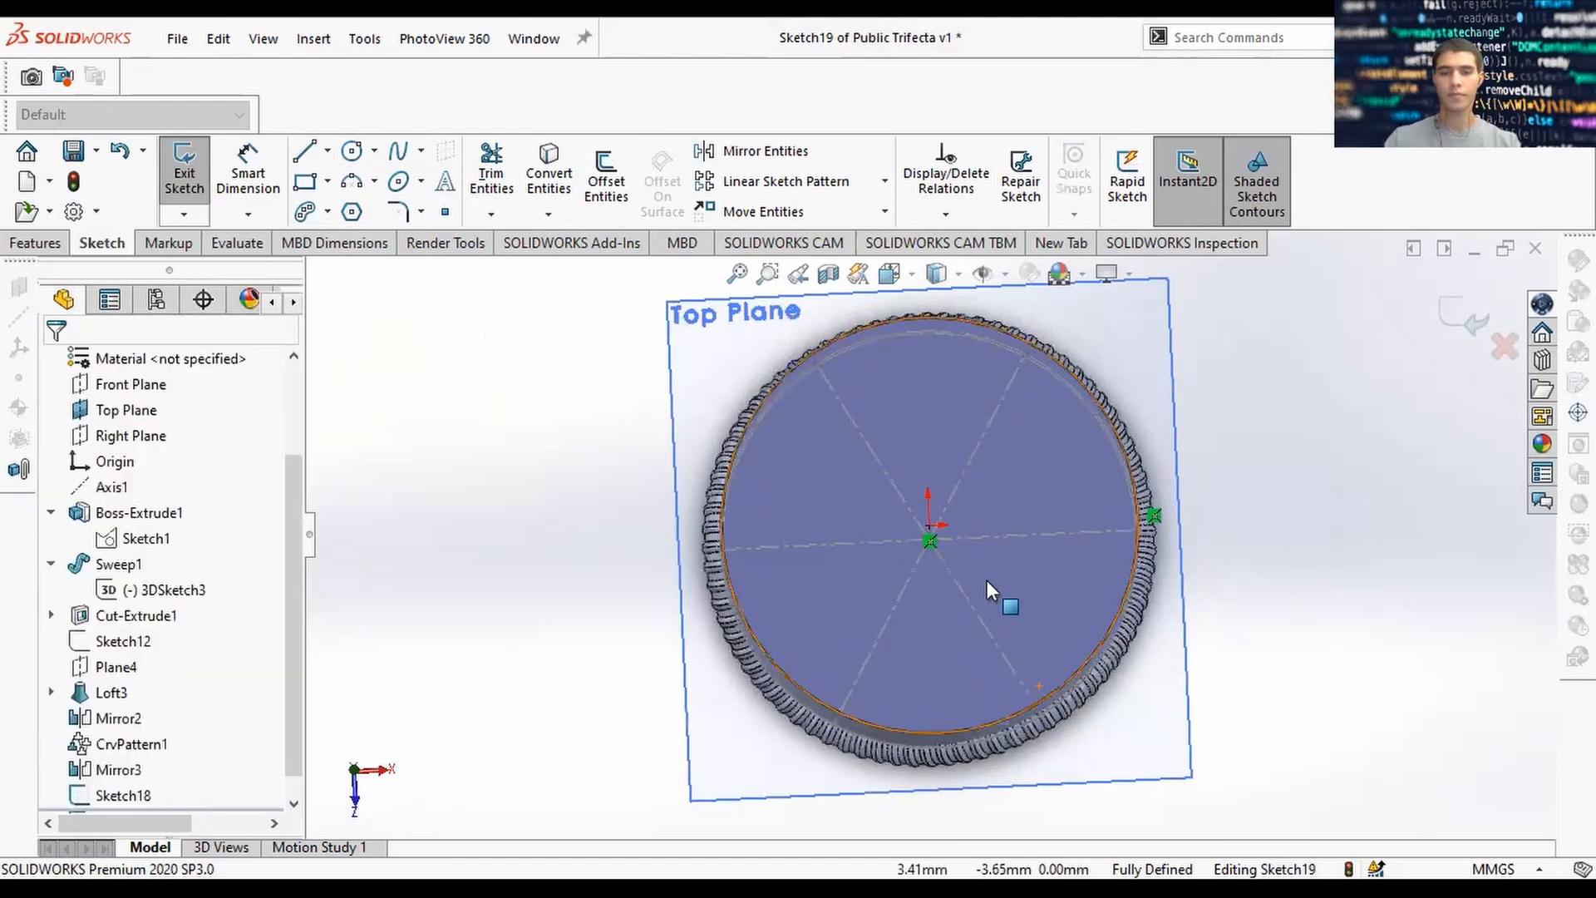
Orient the view to Top and draw a horizontal construction line from the origin in the negative X direction, past the ribbed tube.
key("space")
left_click(816, 580)
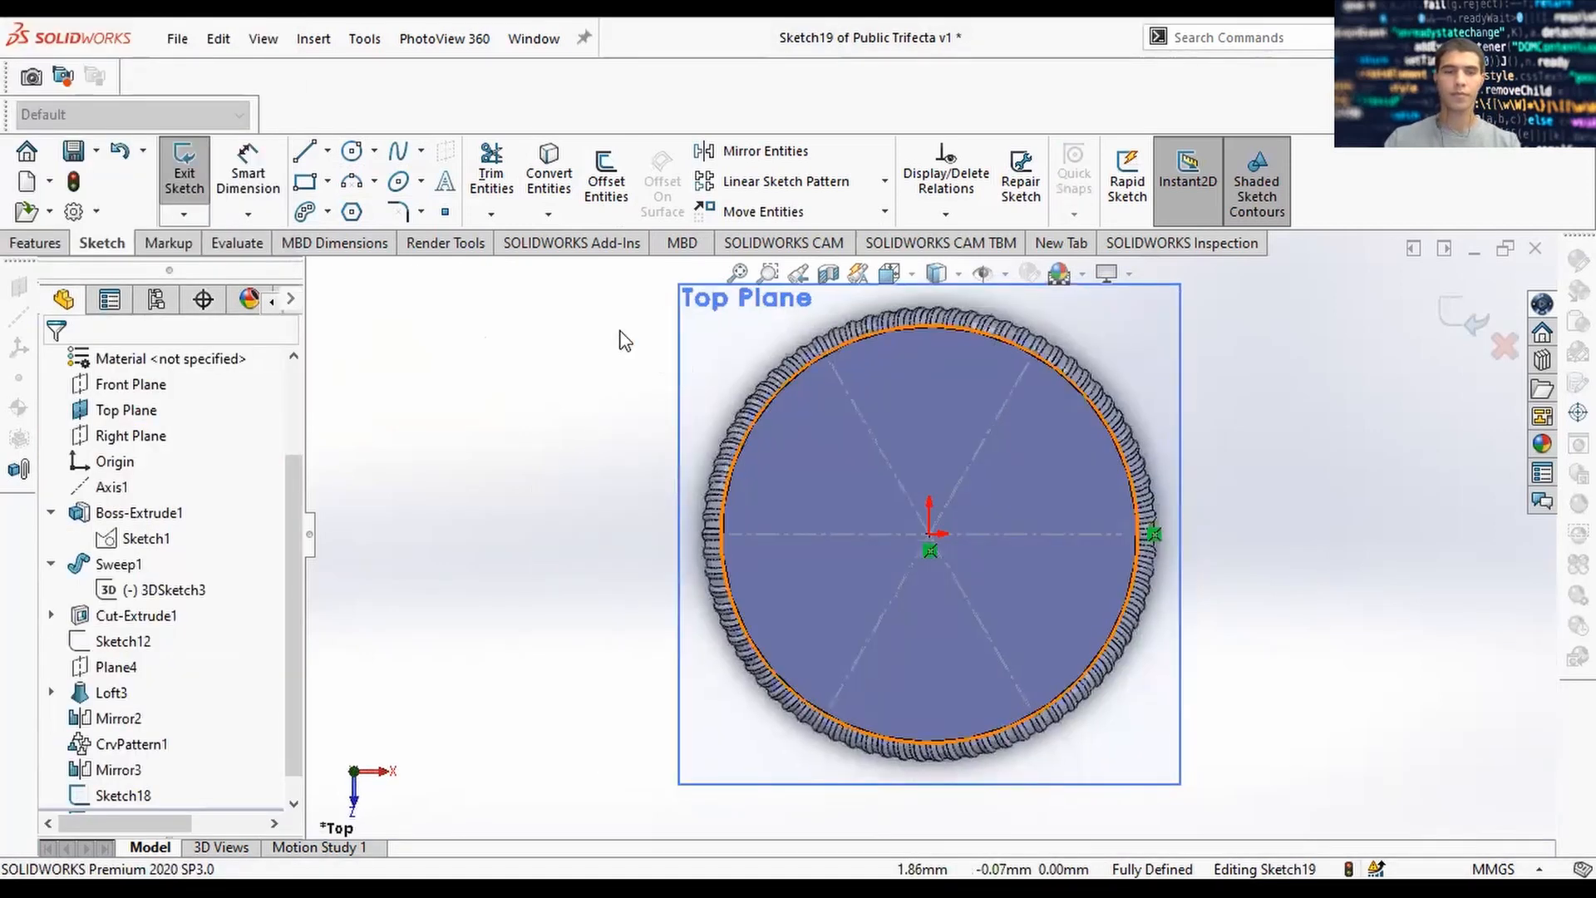
left_click(329, 153)
left_click(369, 220)
left_click(932, 548)
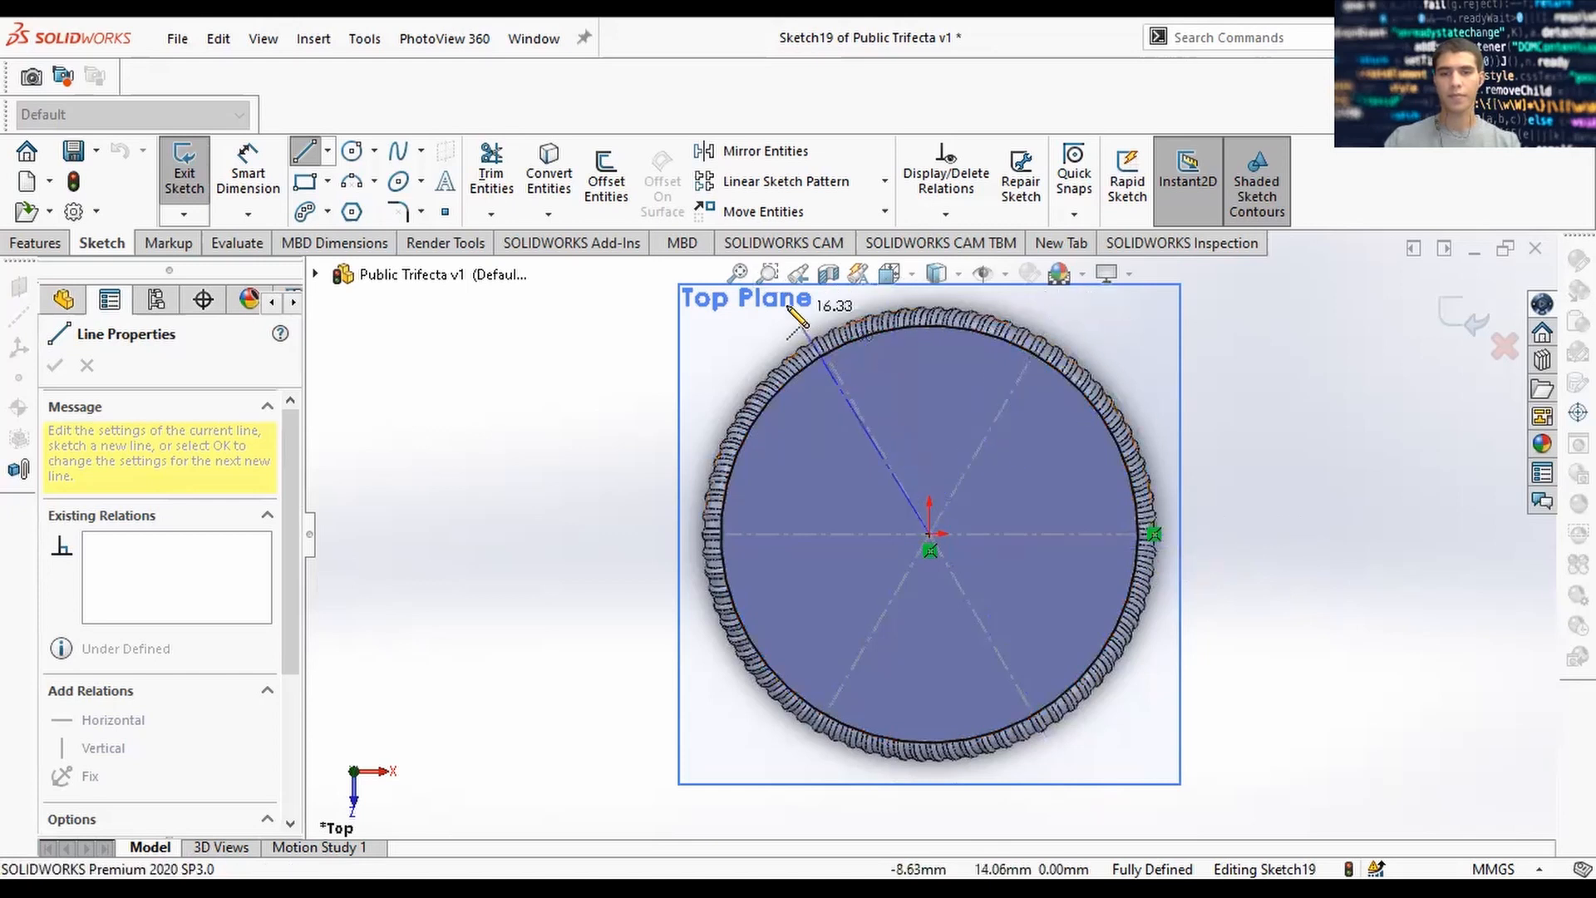
mouse_move(840, 337)
middle_mouse_down()
mouse_move(939, 378)
mouse_move(868, 387)
mouse_move(855, 412)
middle_mouse_up()
key("ctrl+8")
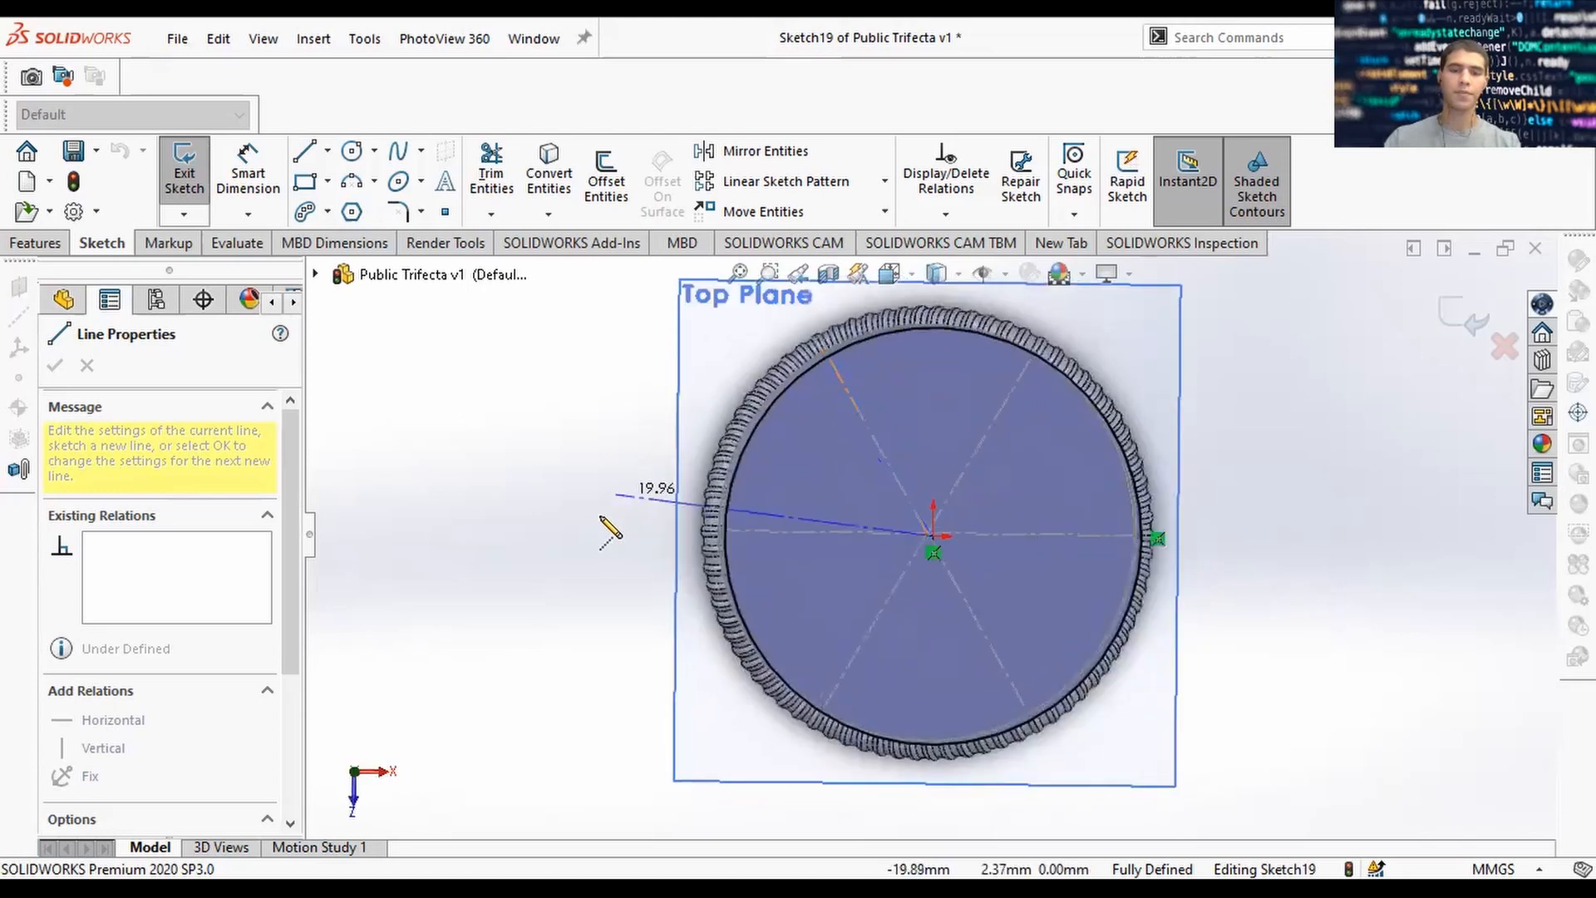
left_click(587, 532)
End the line chain and delete the extra slanted construction line attached to the horizontal one's outer end.
left_click(701, 589)
key("space")
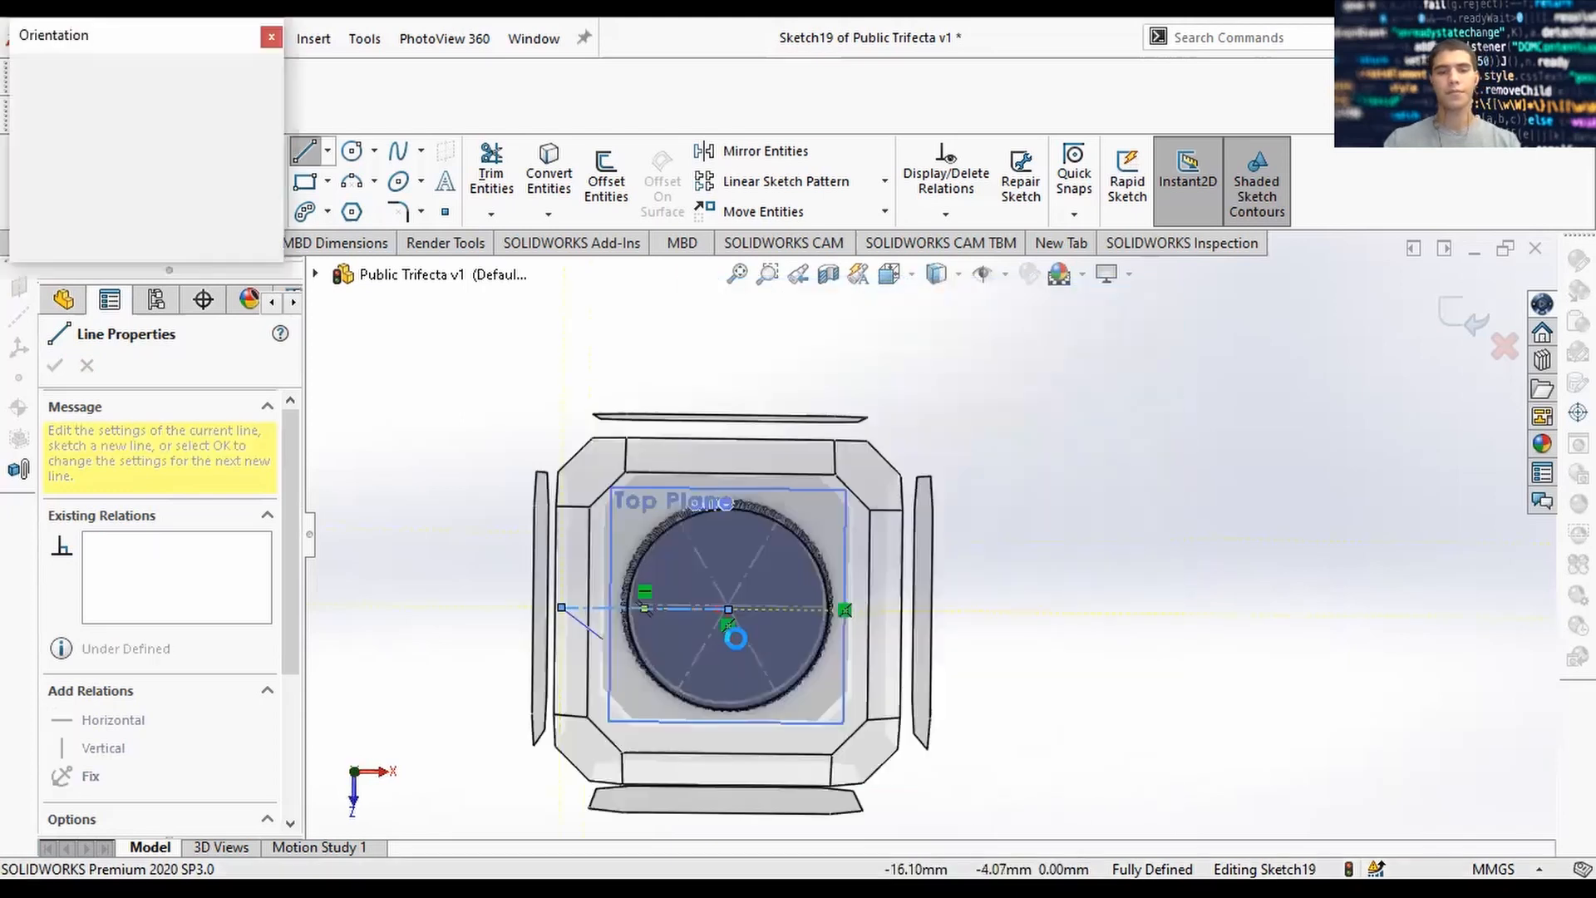
left_click(745, 587)
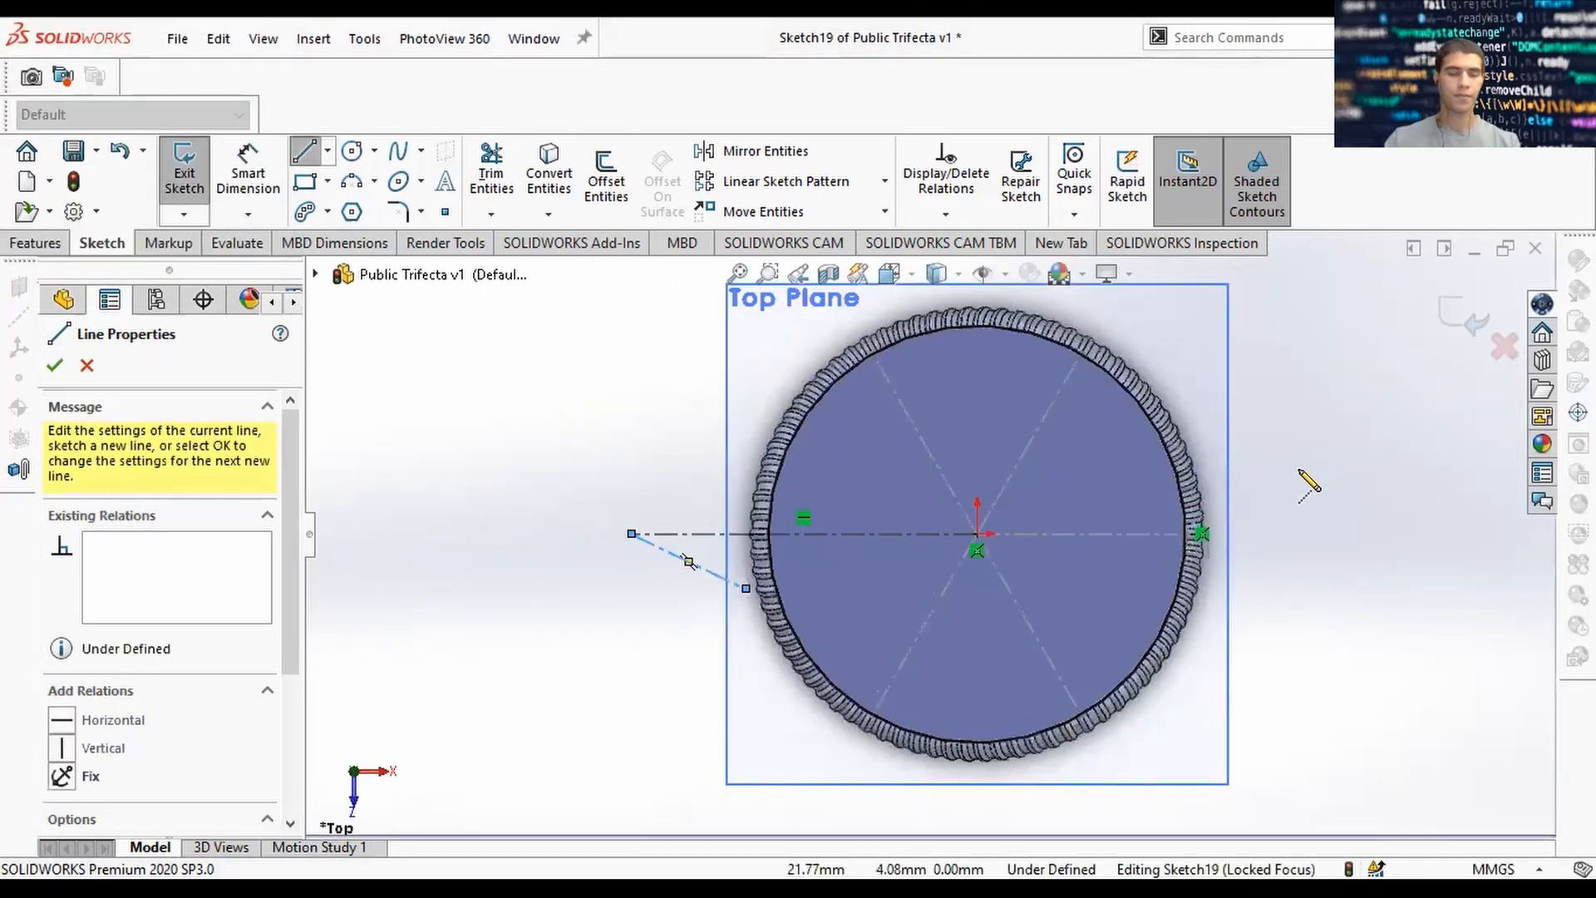
scroll(481, 470, "up", 2)
middle_click_drag(481, 470, 427, 456, "ctrl")
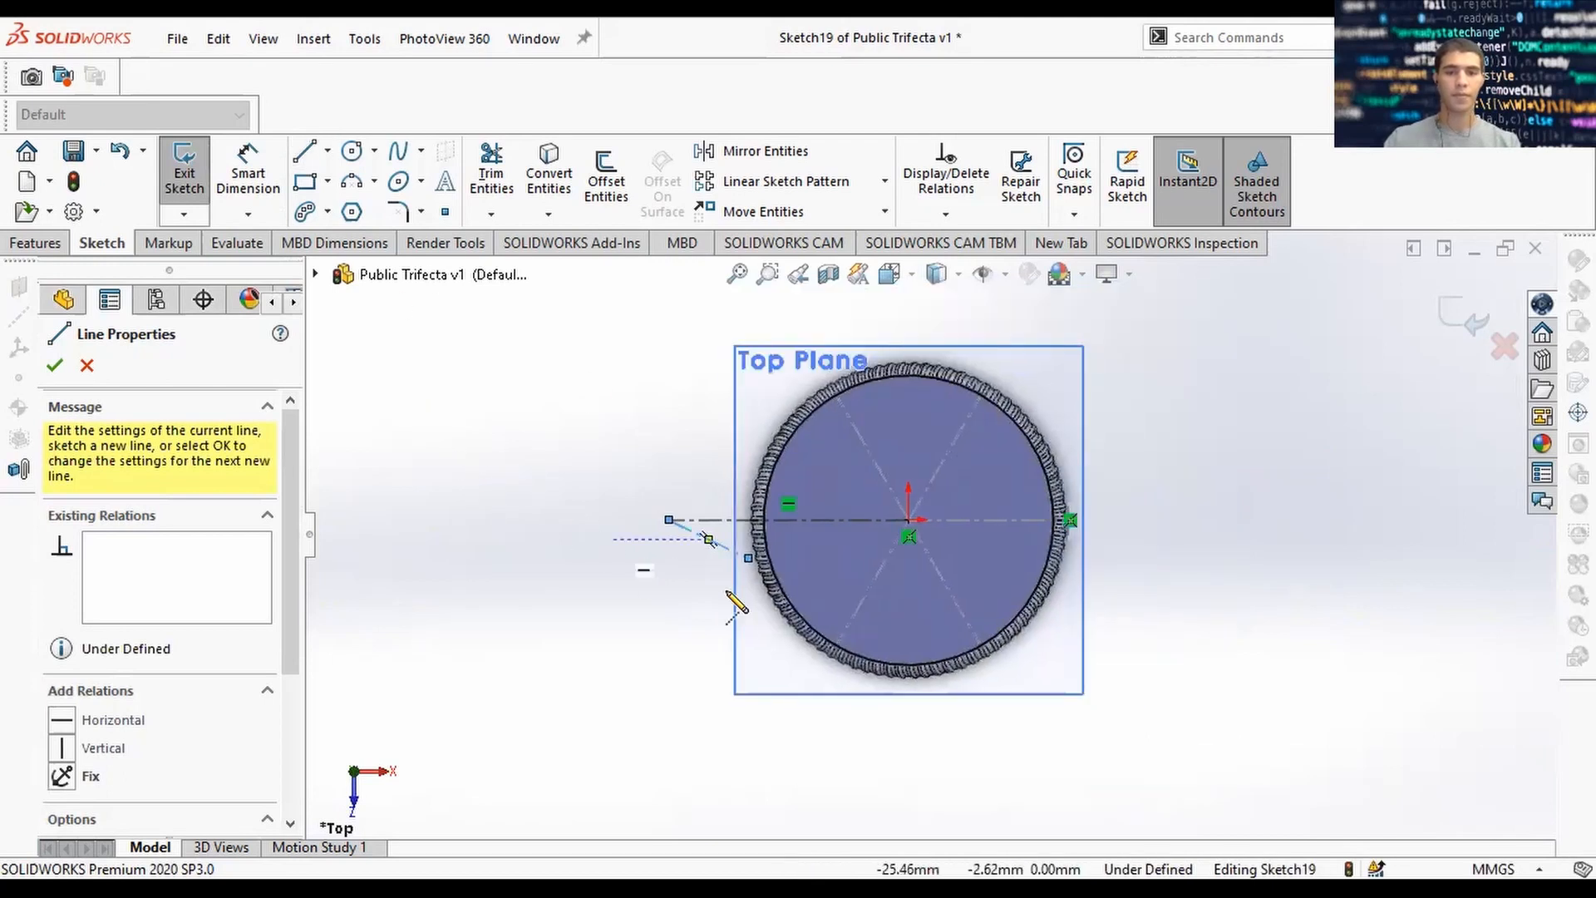
key("Escape")
left_click(714, 550)
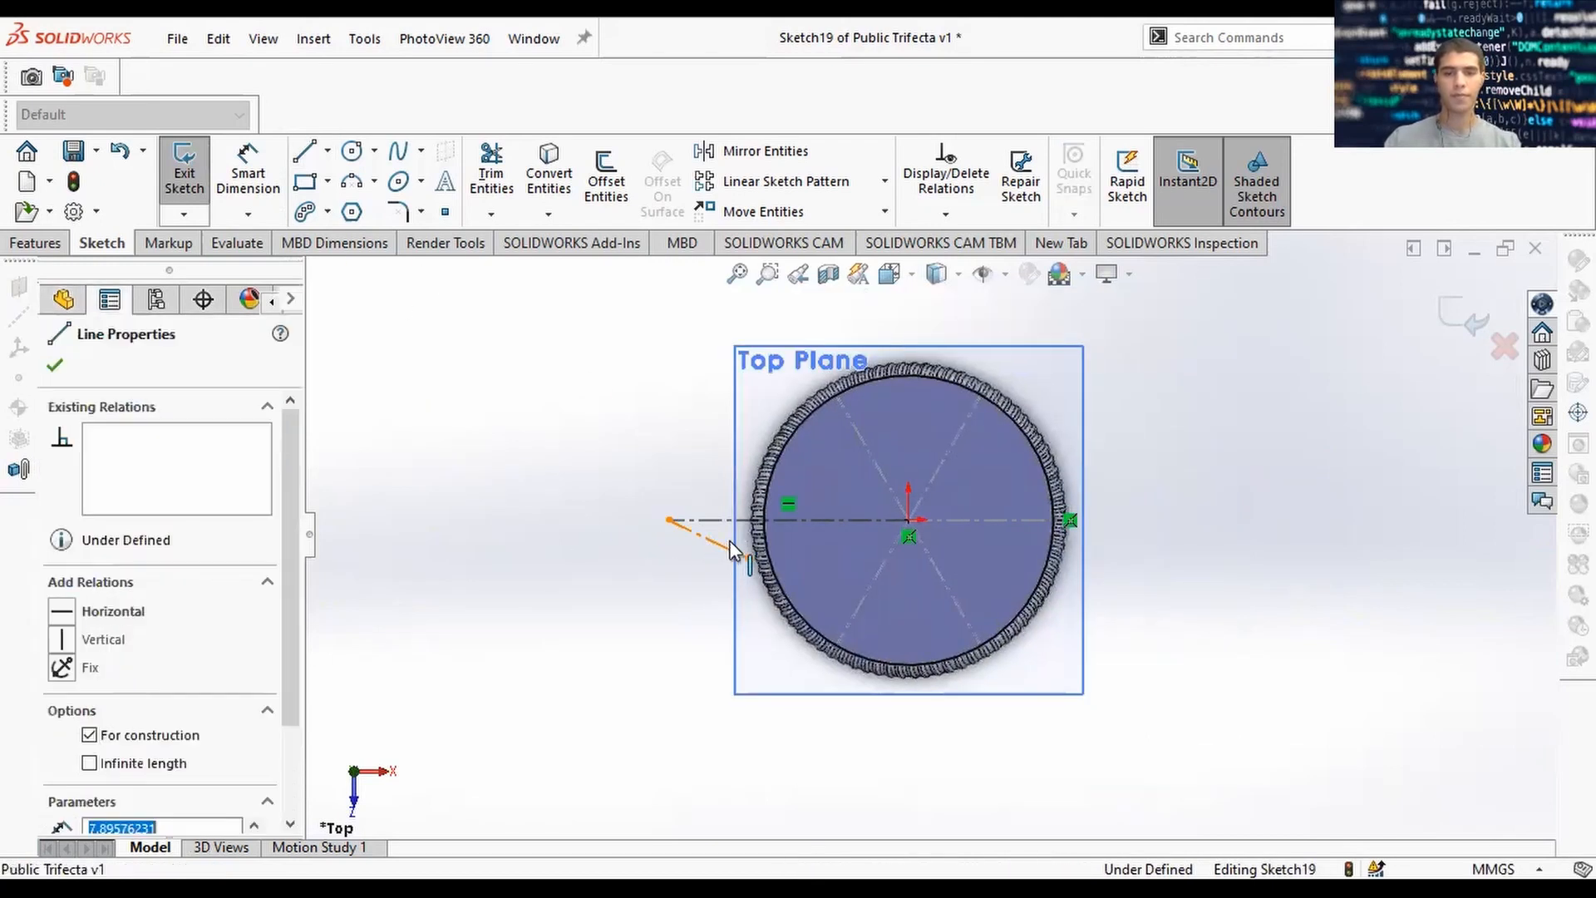
right_click(713, 550)
left_click(771, 810)
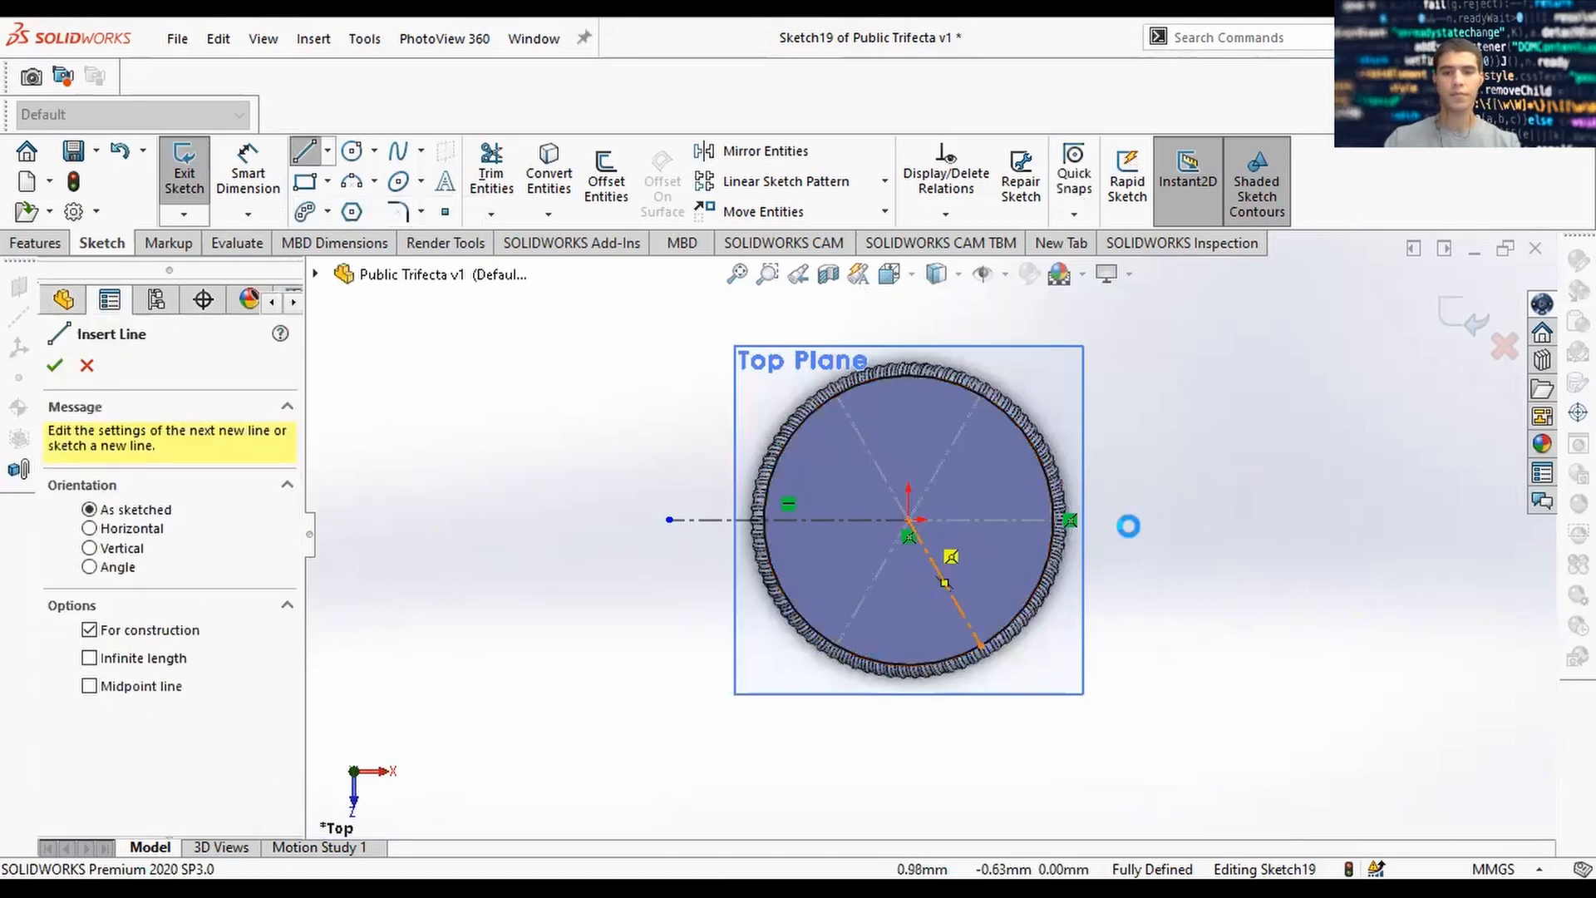
key("Escape")
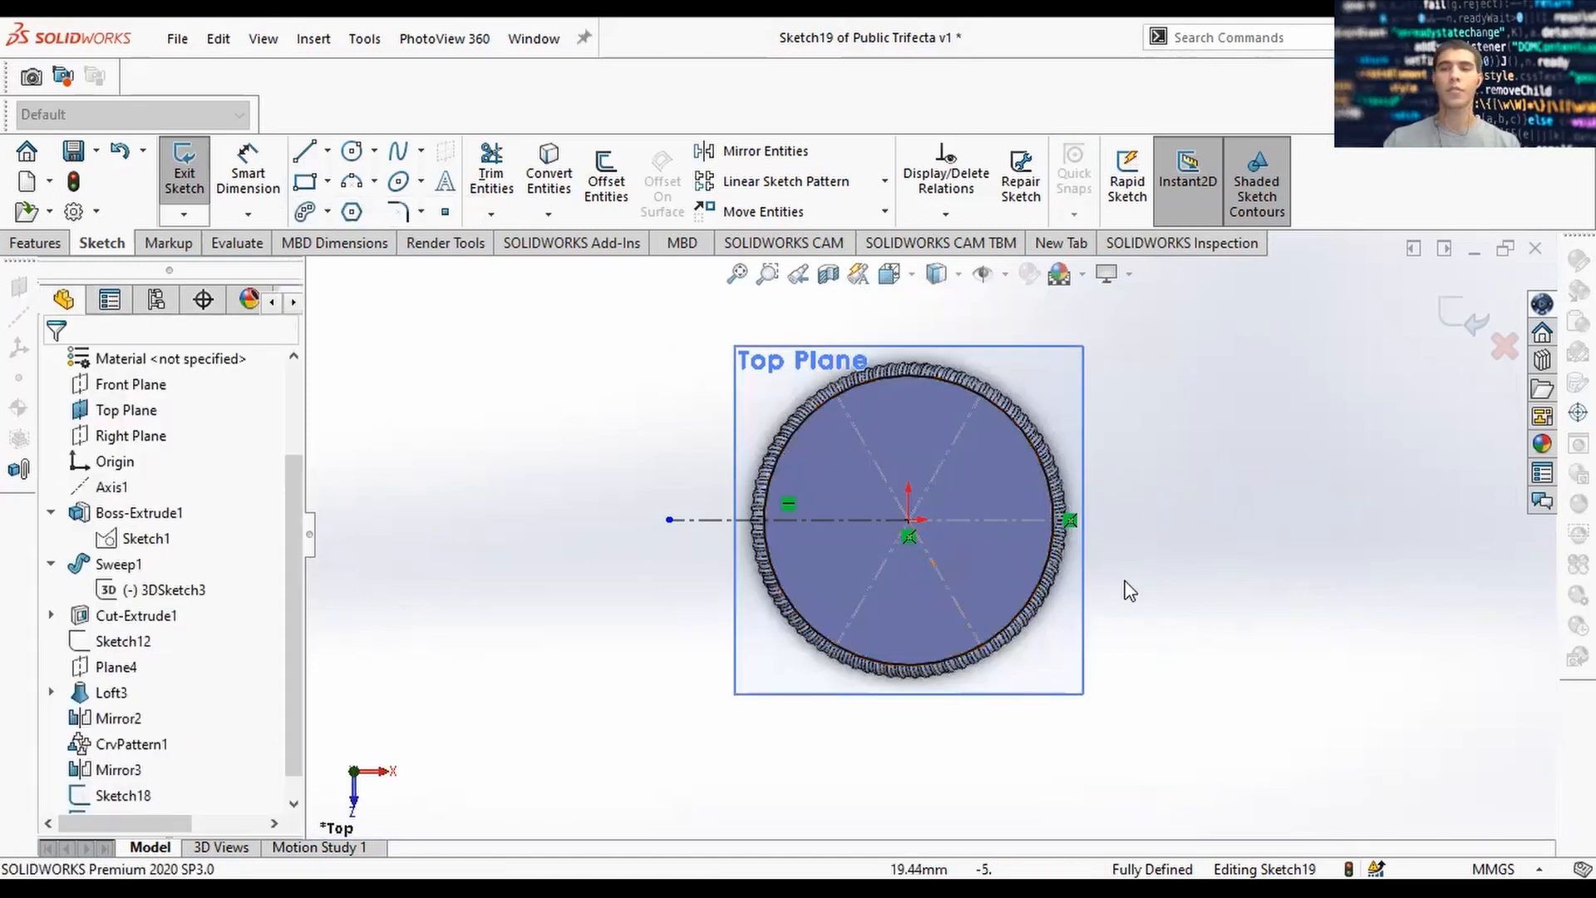
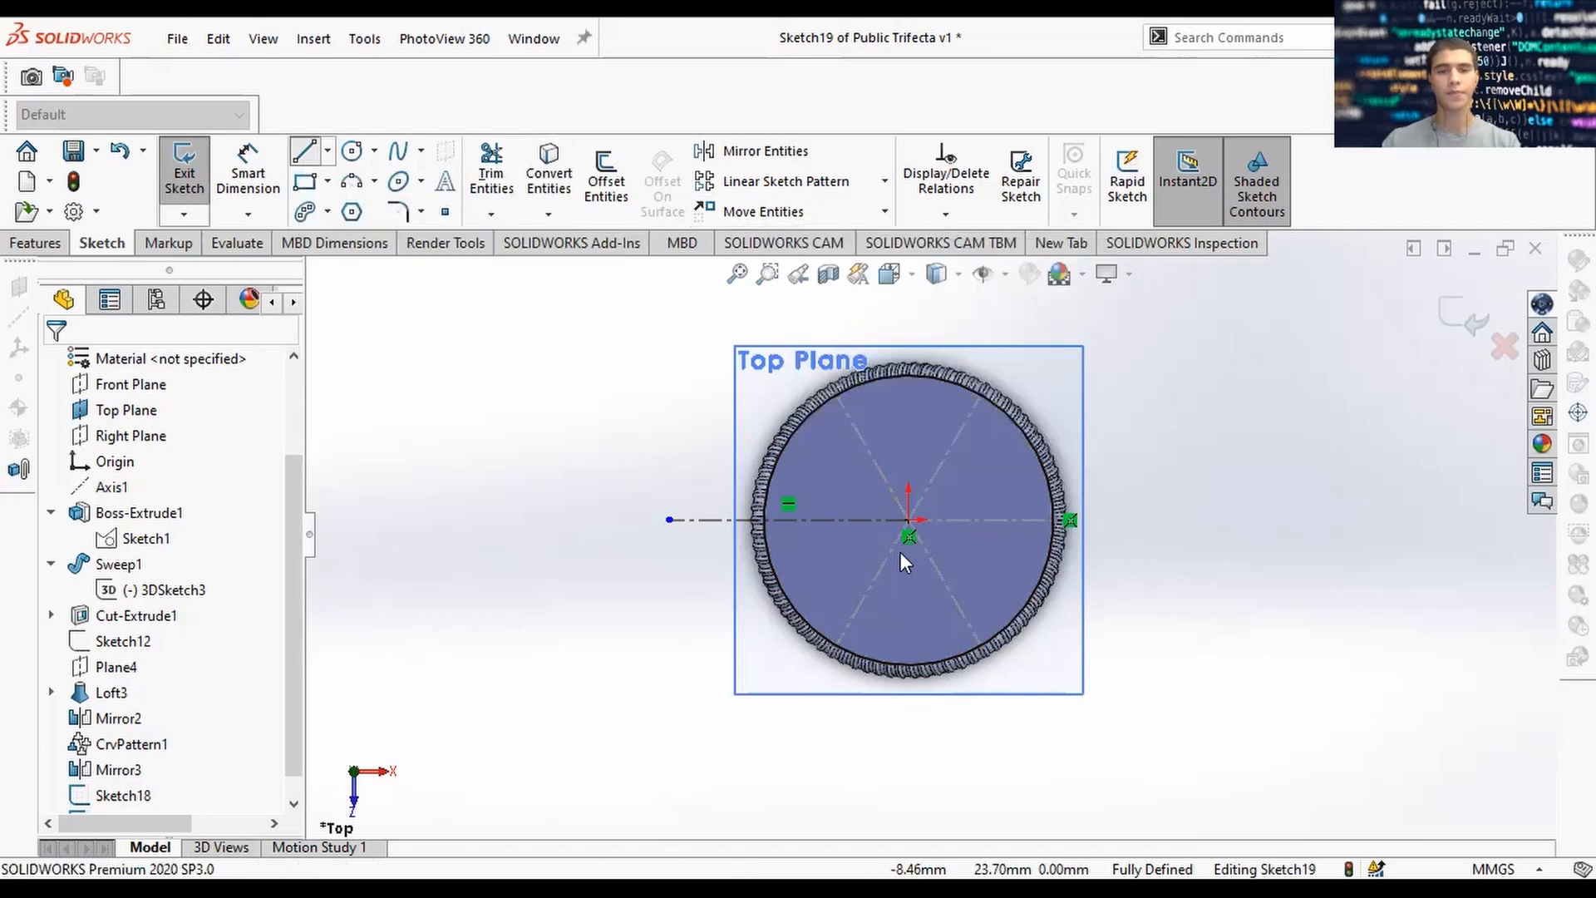
Draw a solid 13 mm horizontal line from the origin to the circle, over the long construction line.
key("l")
left_click(908, 519)
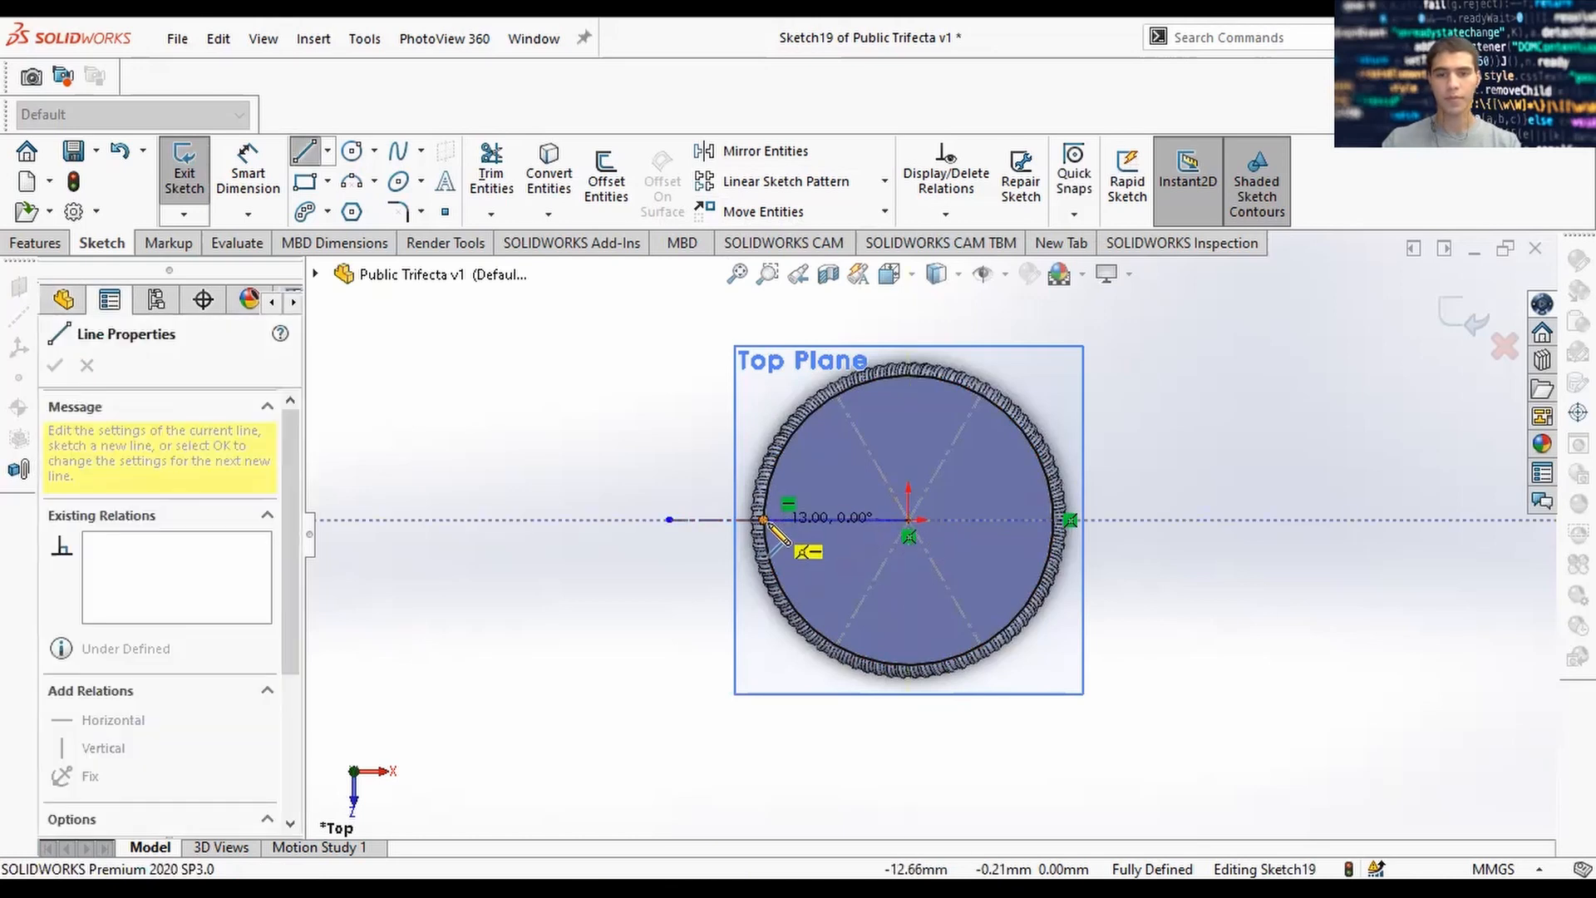
left_click(763, 521)
key("Escape")
key("Escape")
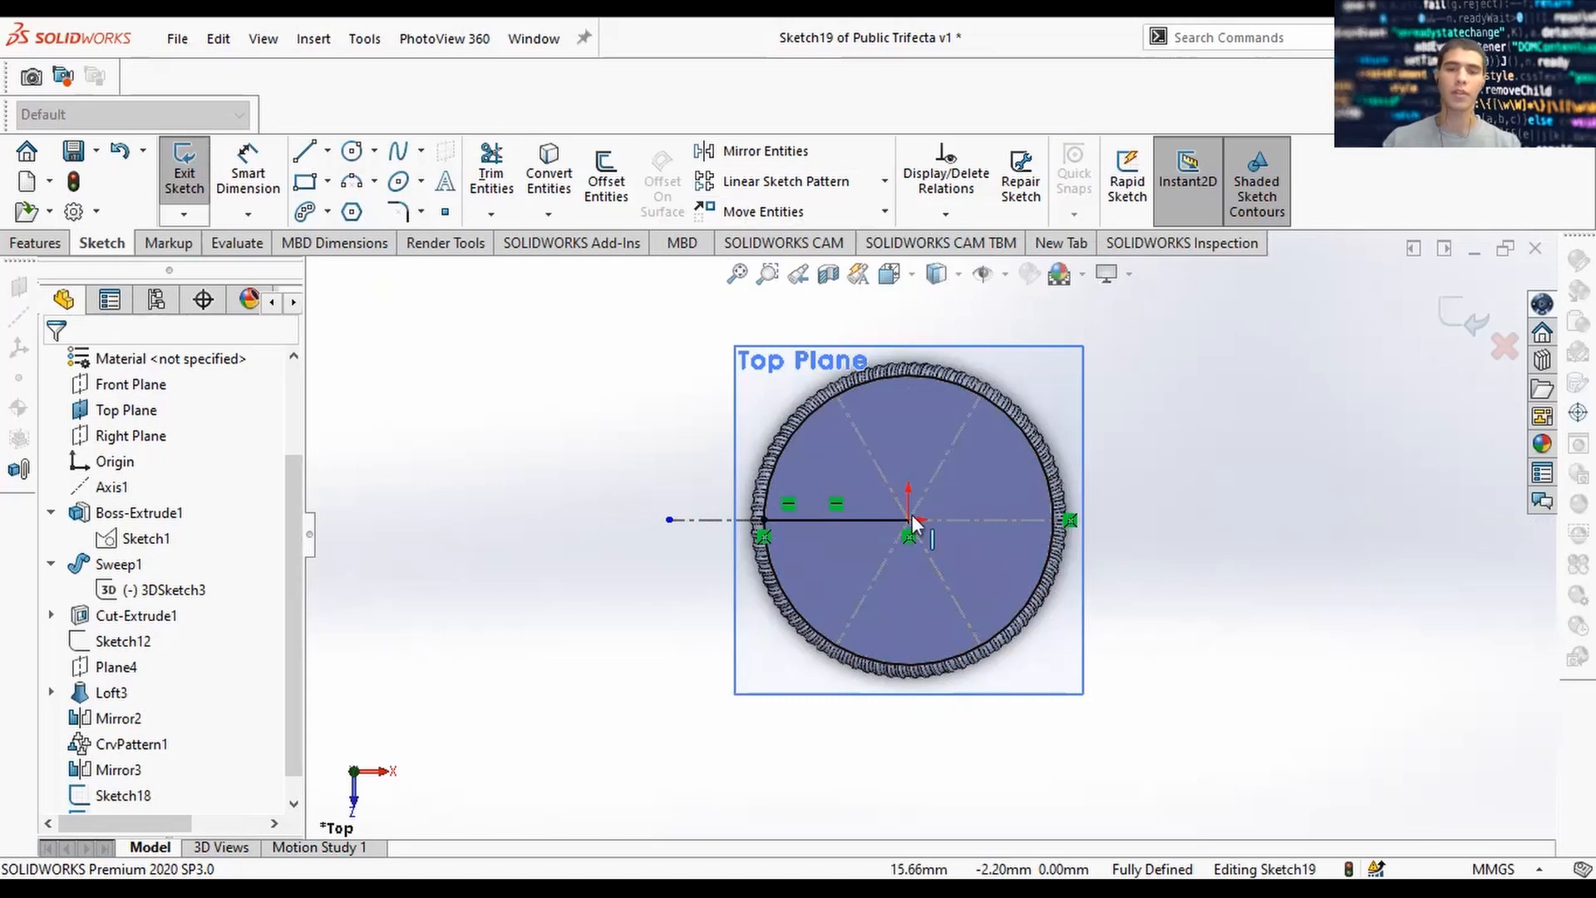
Try a one-sided 1.5 mm offset of the solid horizontal line, and undo it.
scroll(870, 493, "down", 3)
middle_click_drag(965, 437, 841, 451, "ctrl")
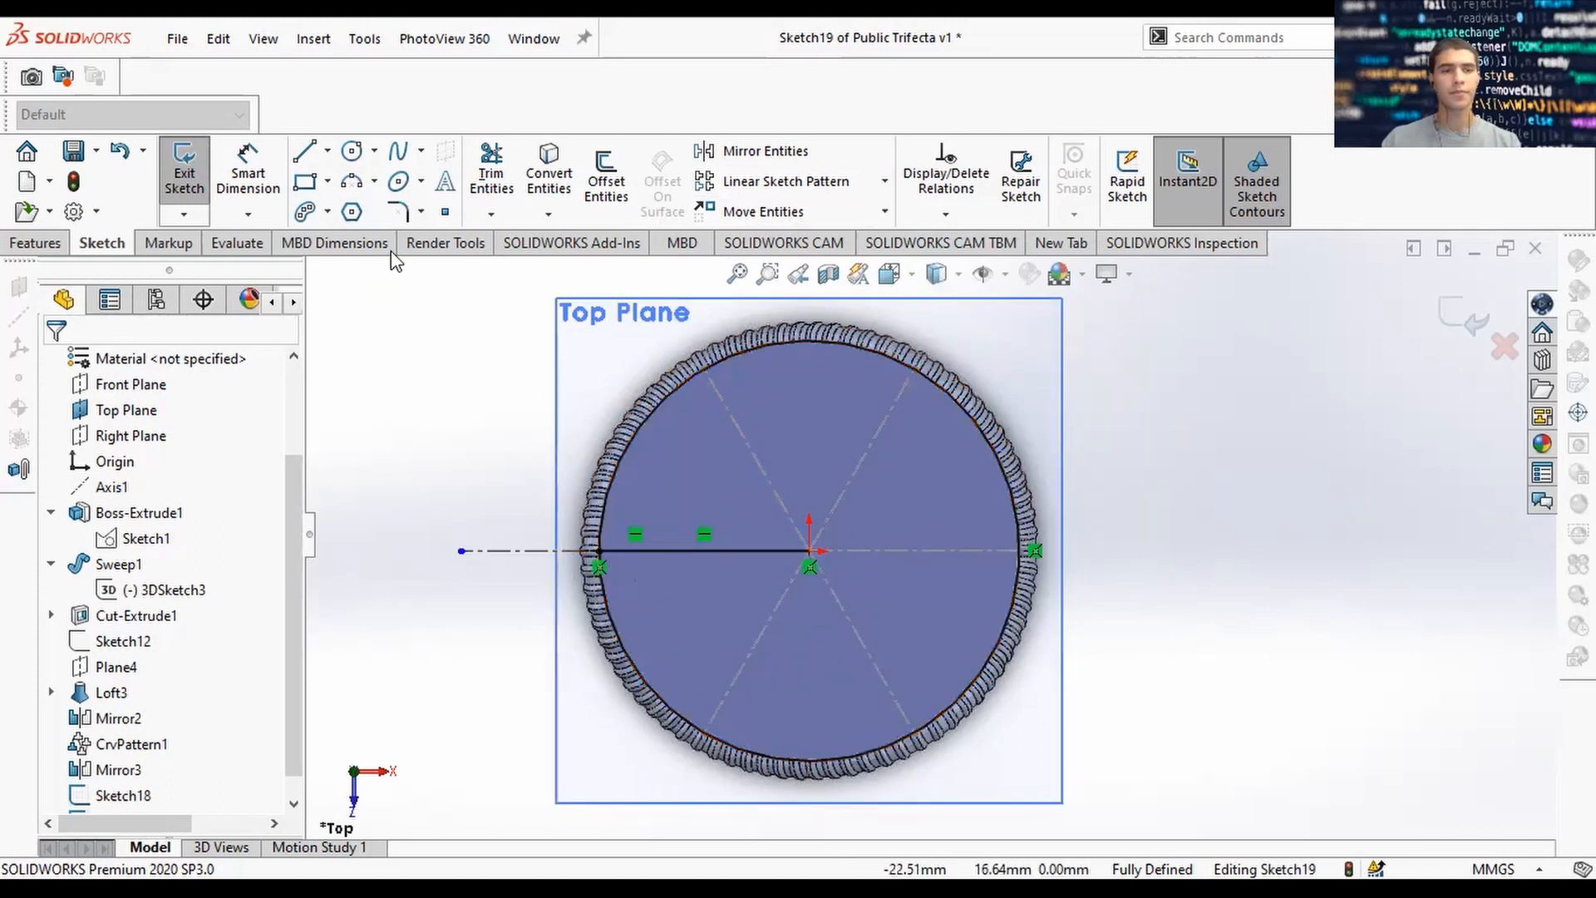
left_click(606, 179)
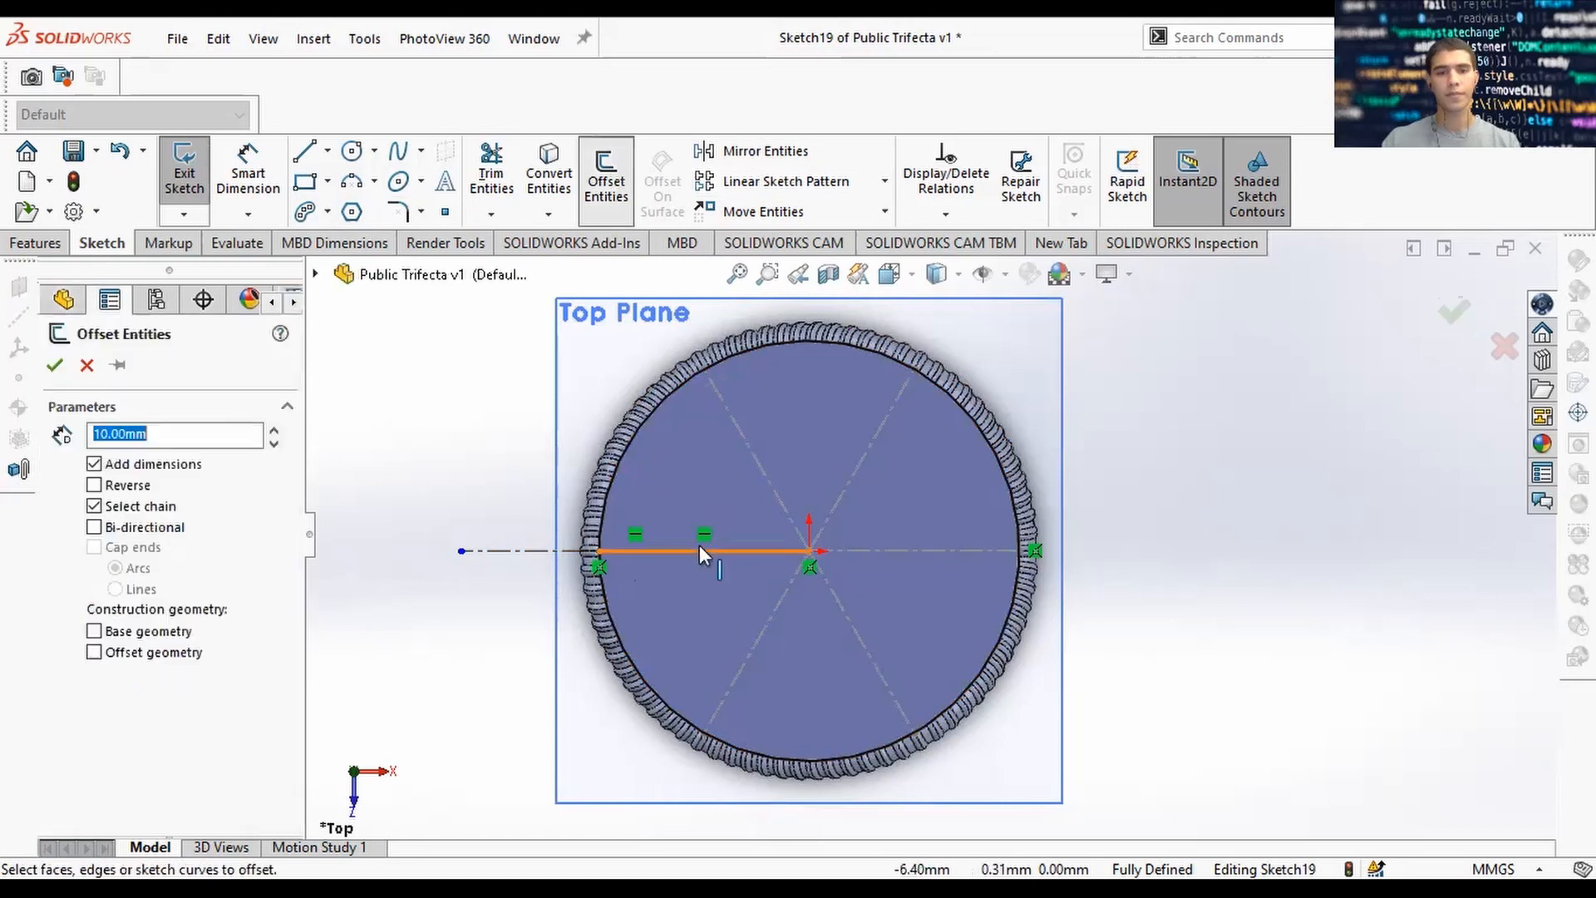
left_click(700, 545)
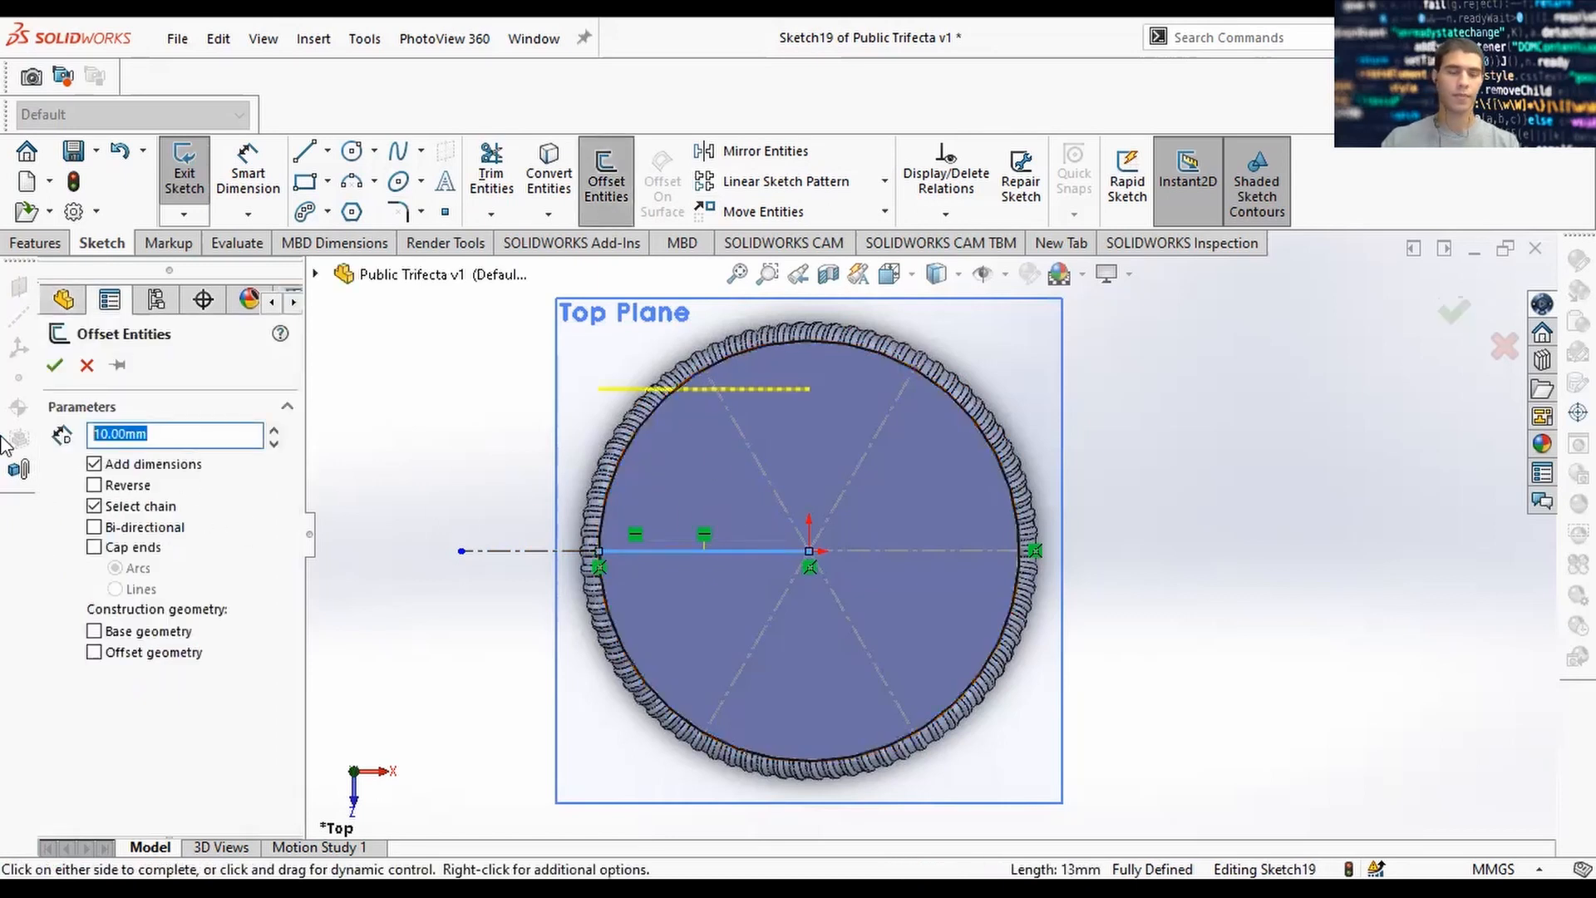
type("15")
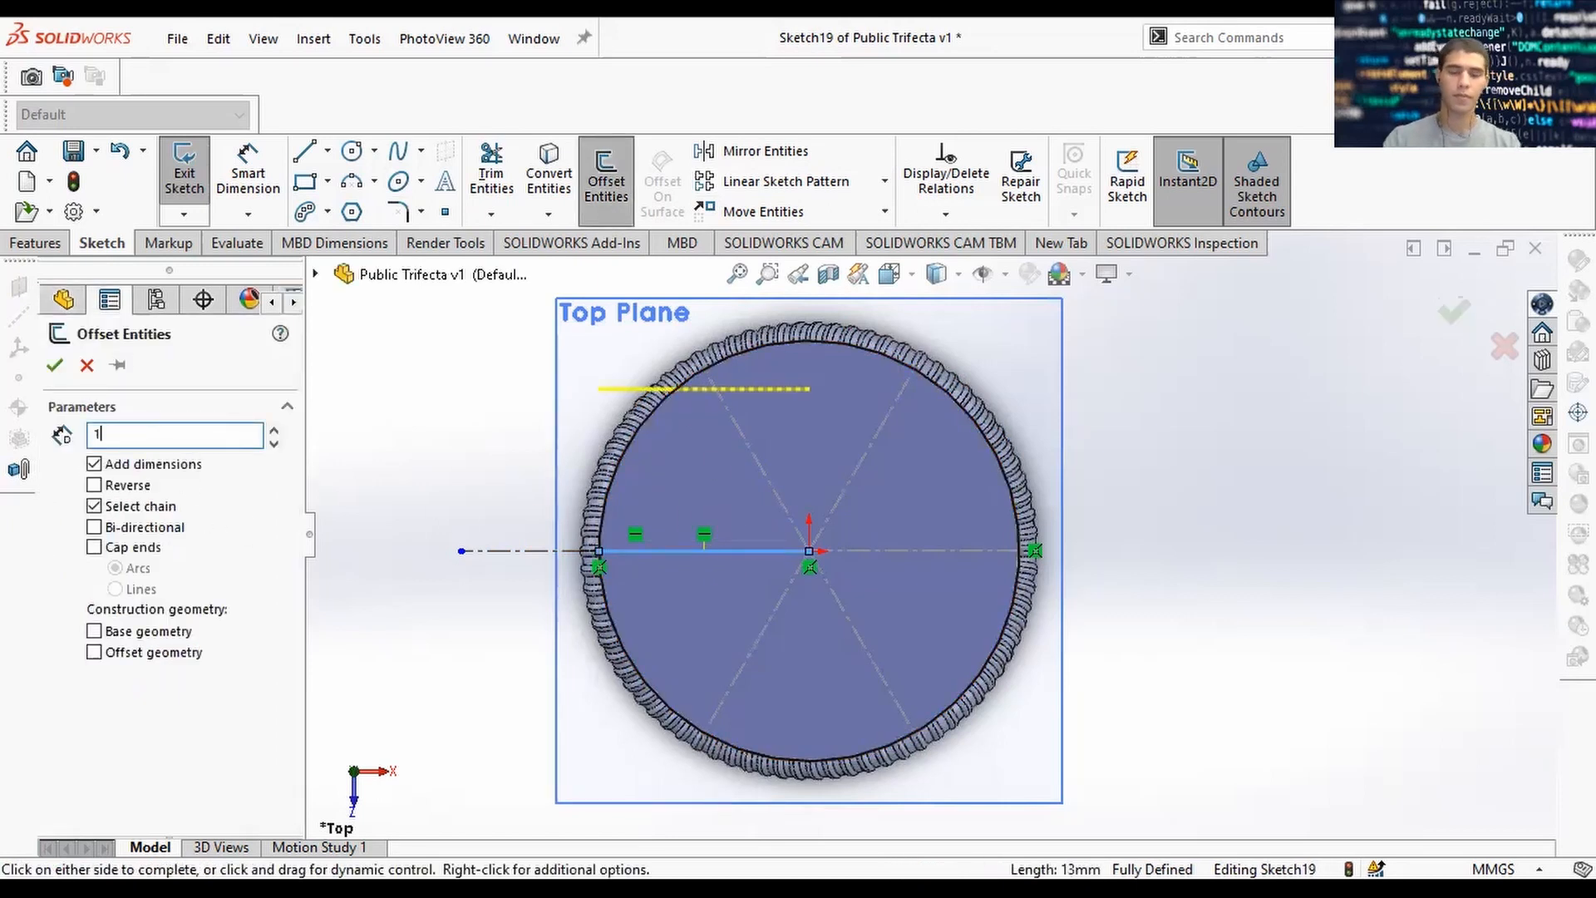
key("Return")
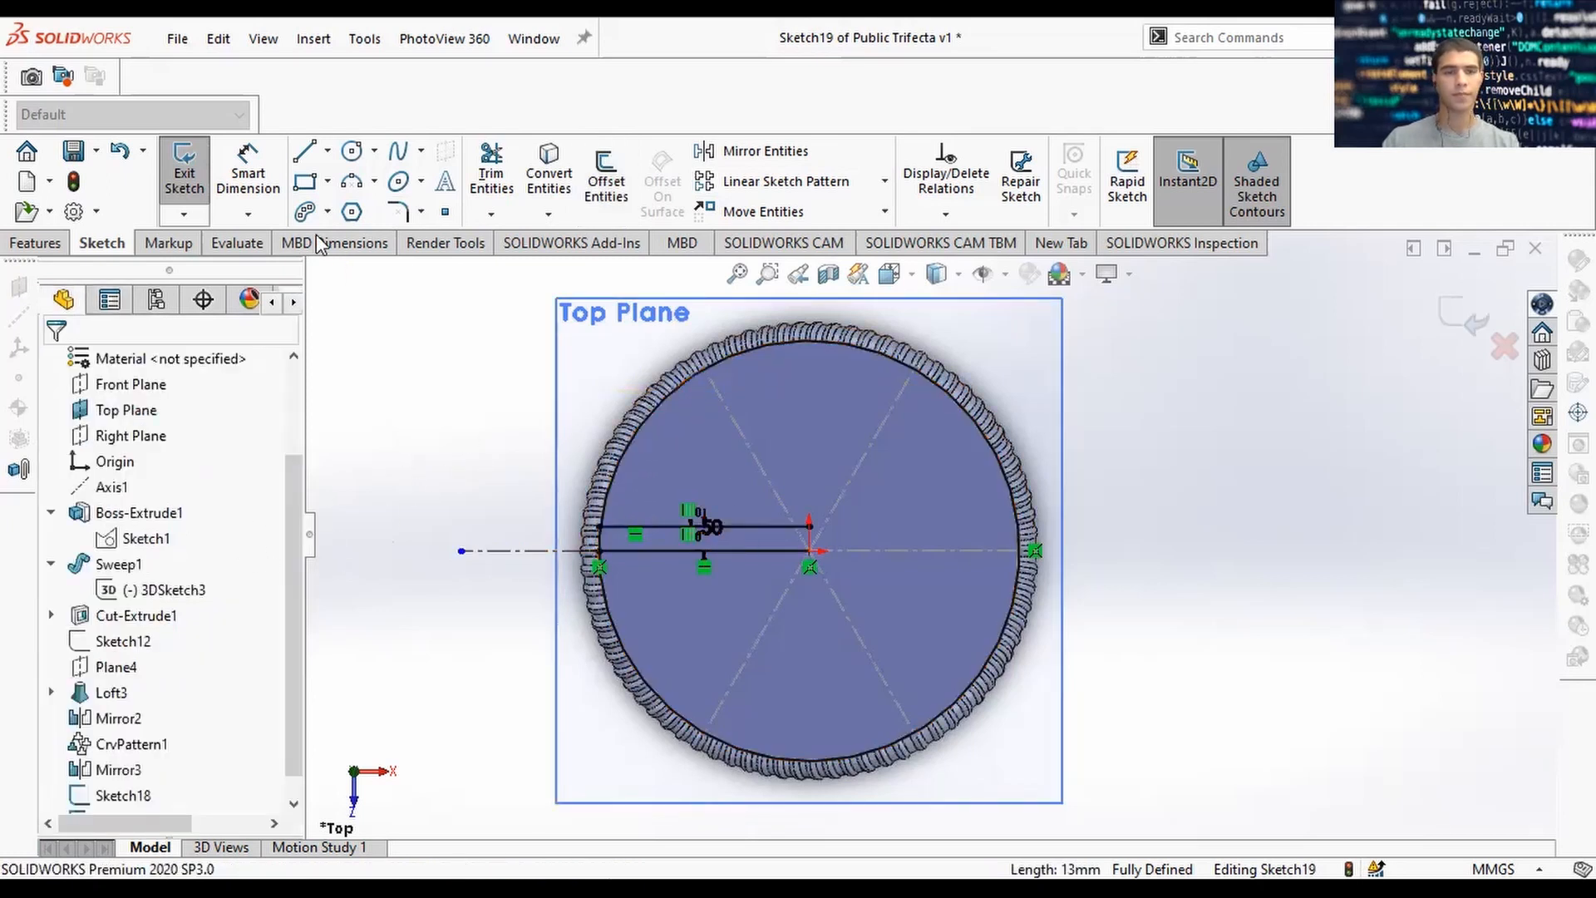
left_click(120, 151)
Offset the solid horizontal line bi-directionally by 1.25 mm, keeping dimensions added.
left_click(605, 179)
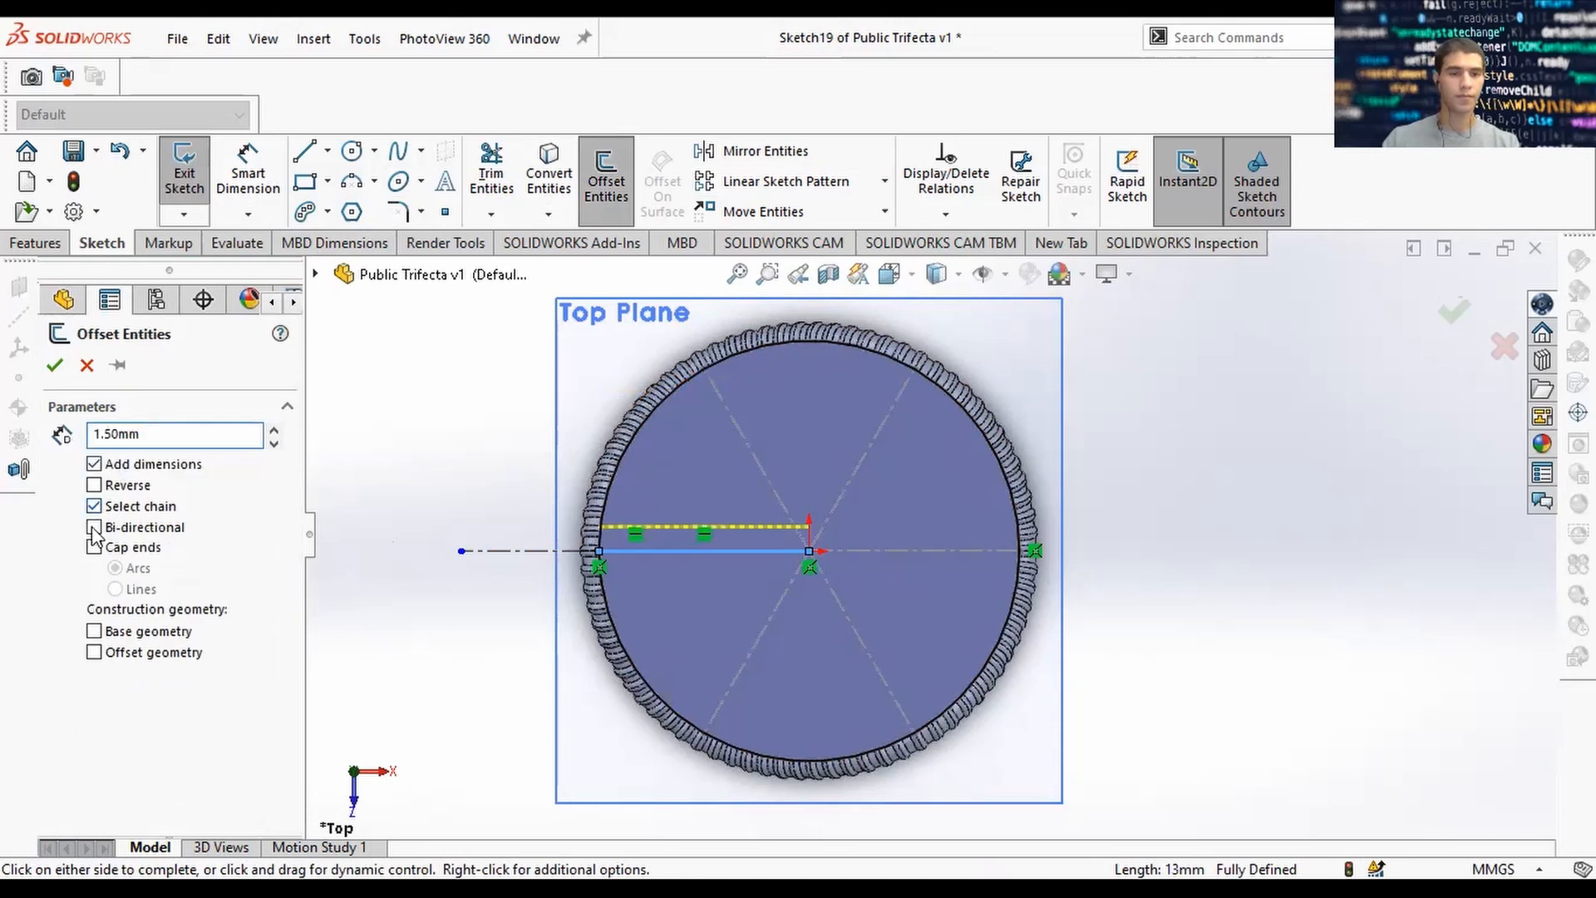
left_click(94, 527)
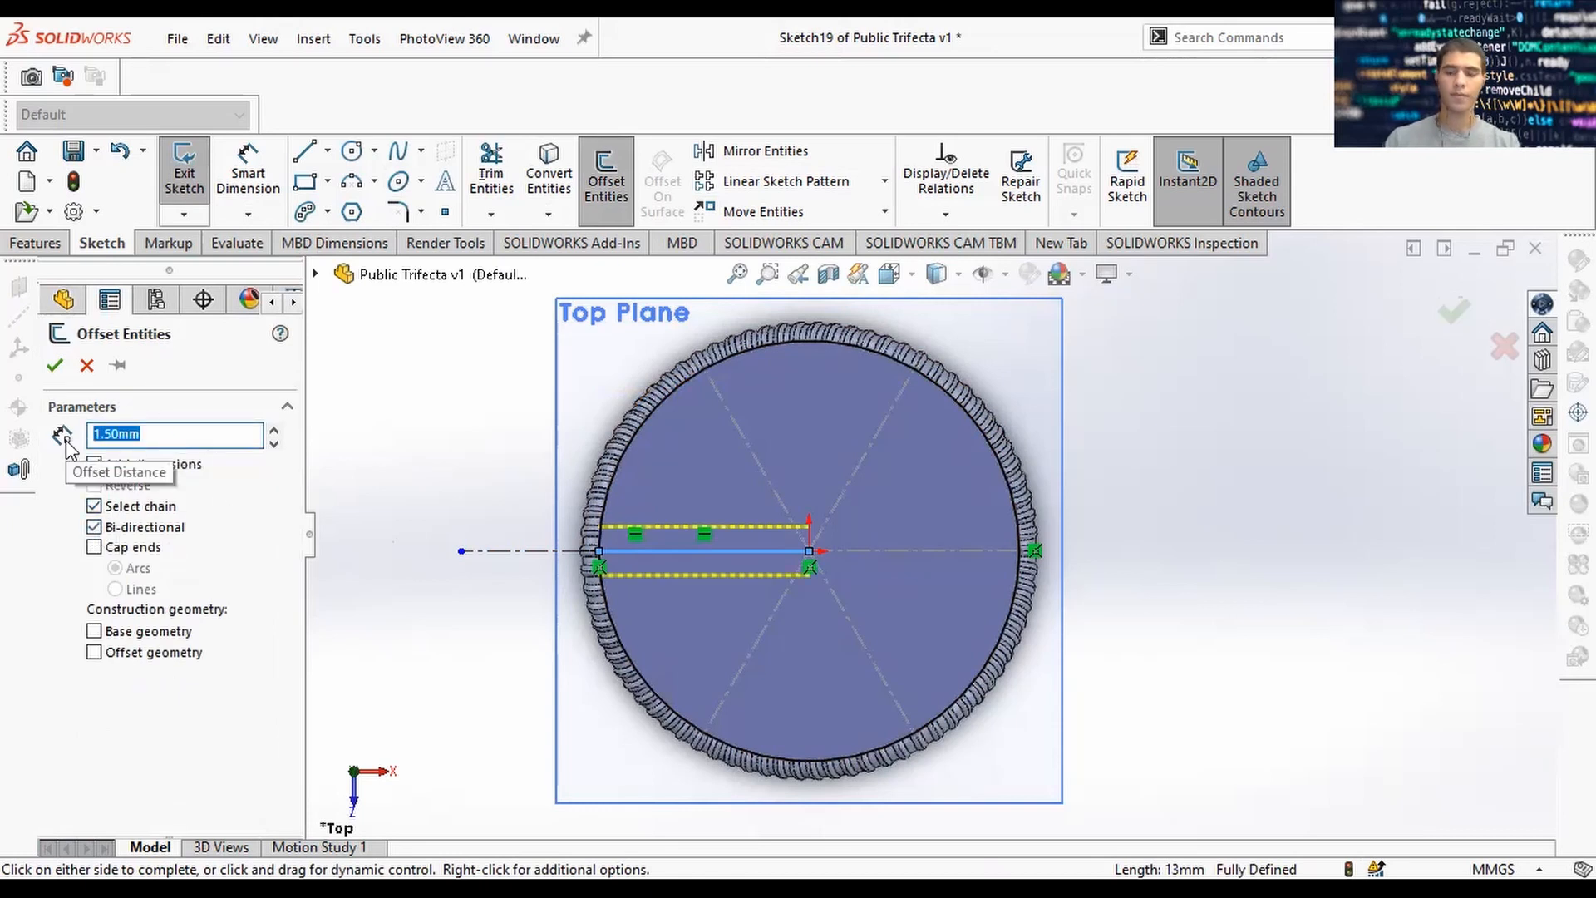
type("1")
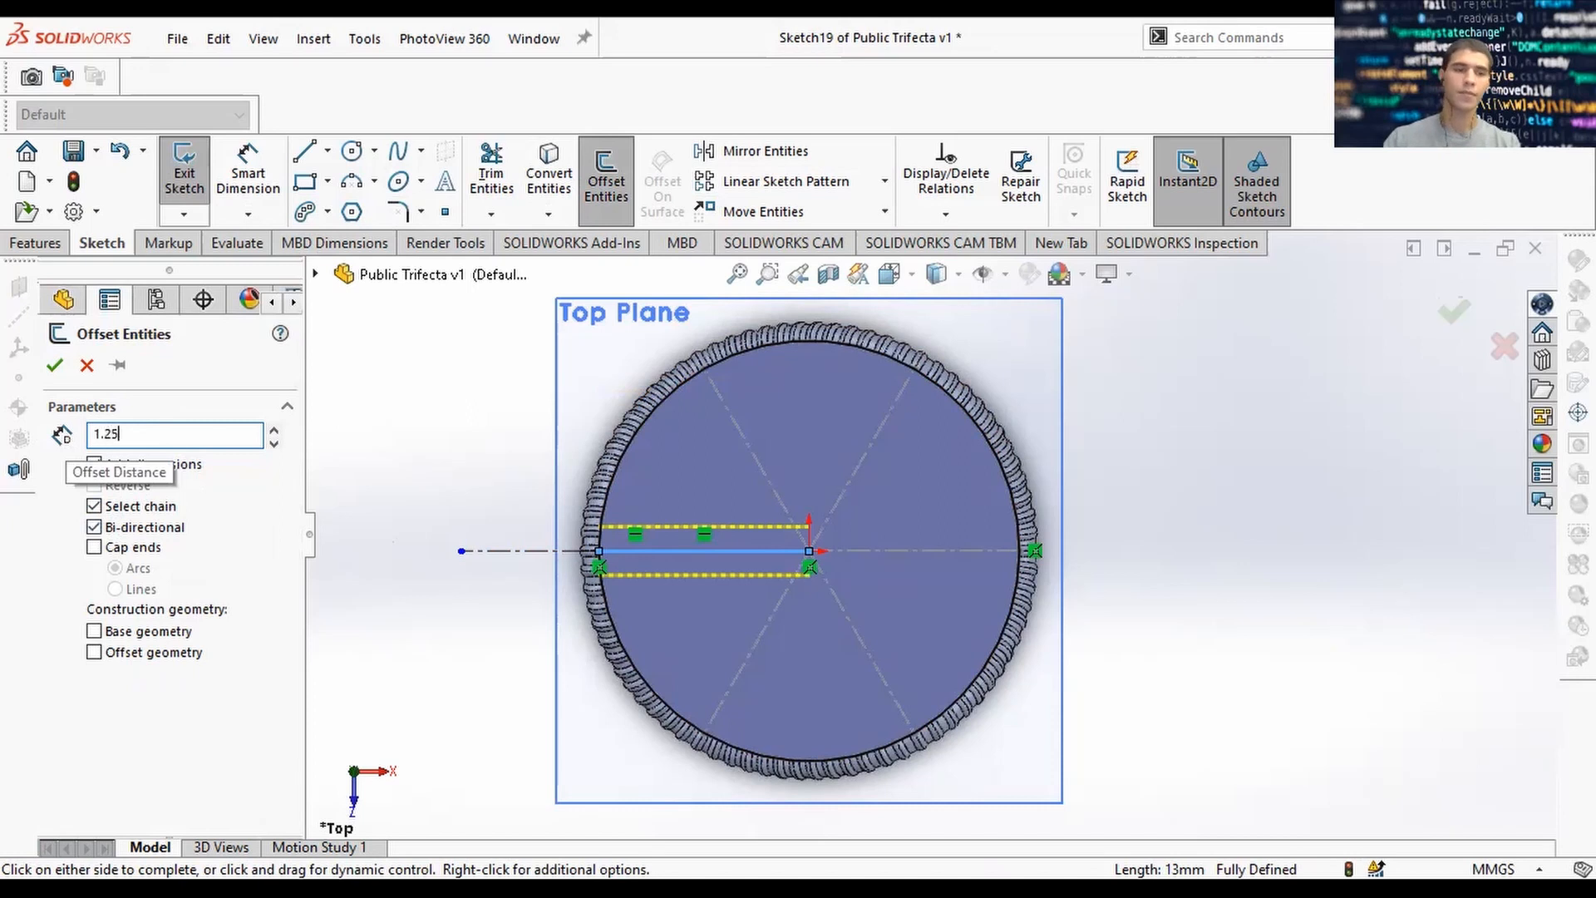
key("Return")
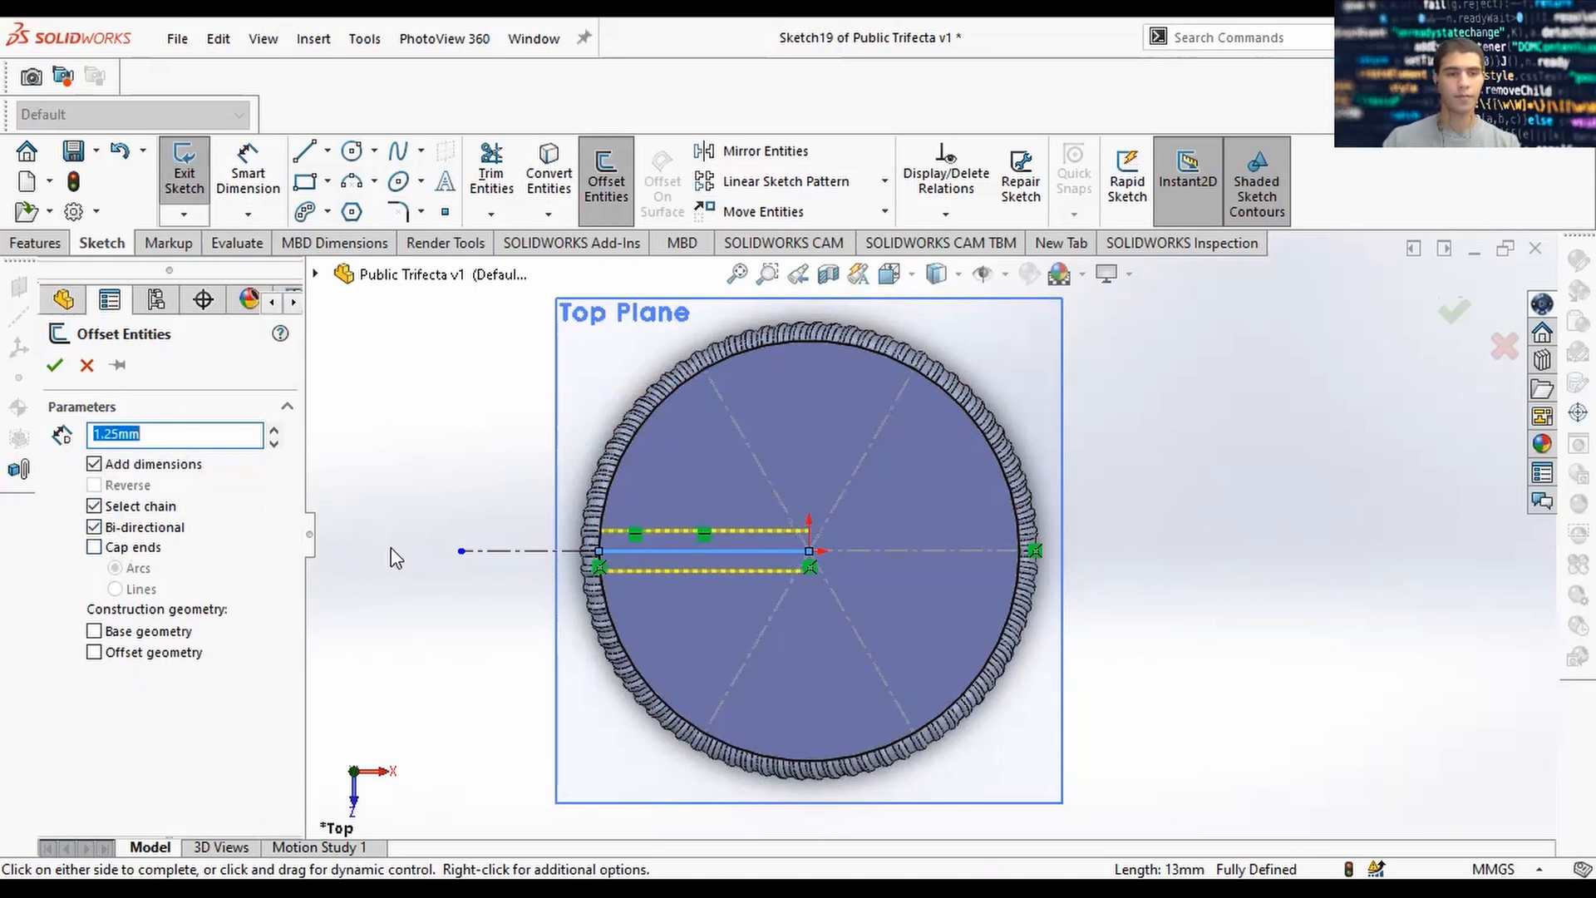
left_click(386, 524)
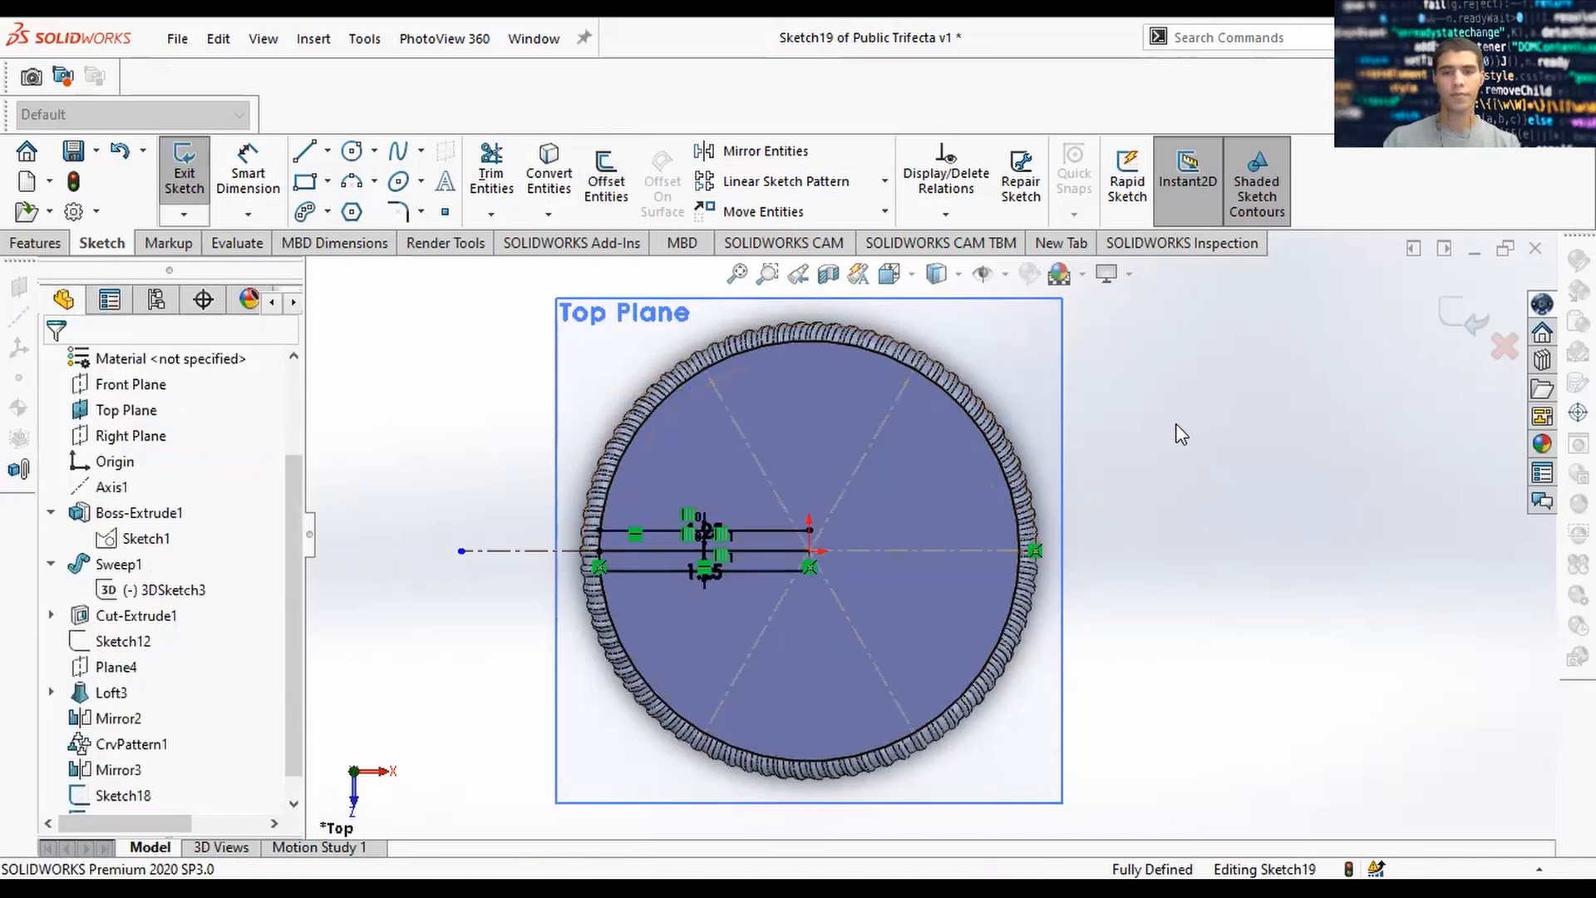
Circular-pattern the two offset lines around the origin with 3 equally spaced instances over 360 degrees.
scroll(822, 512, "down", 2)
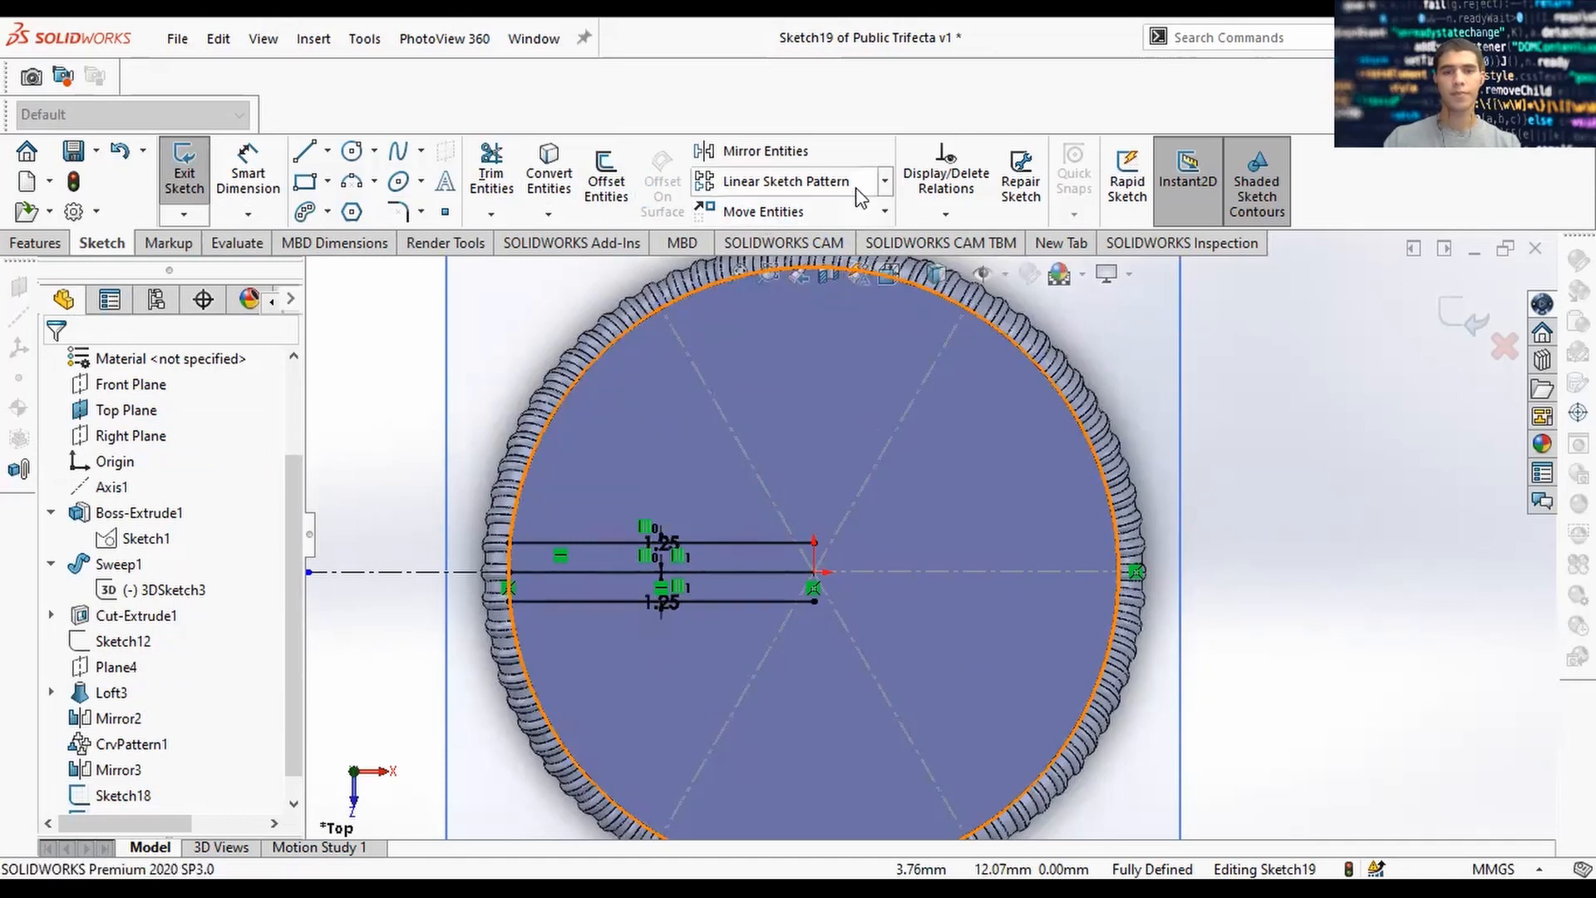
left_click(885, 182)
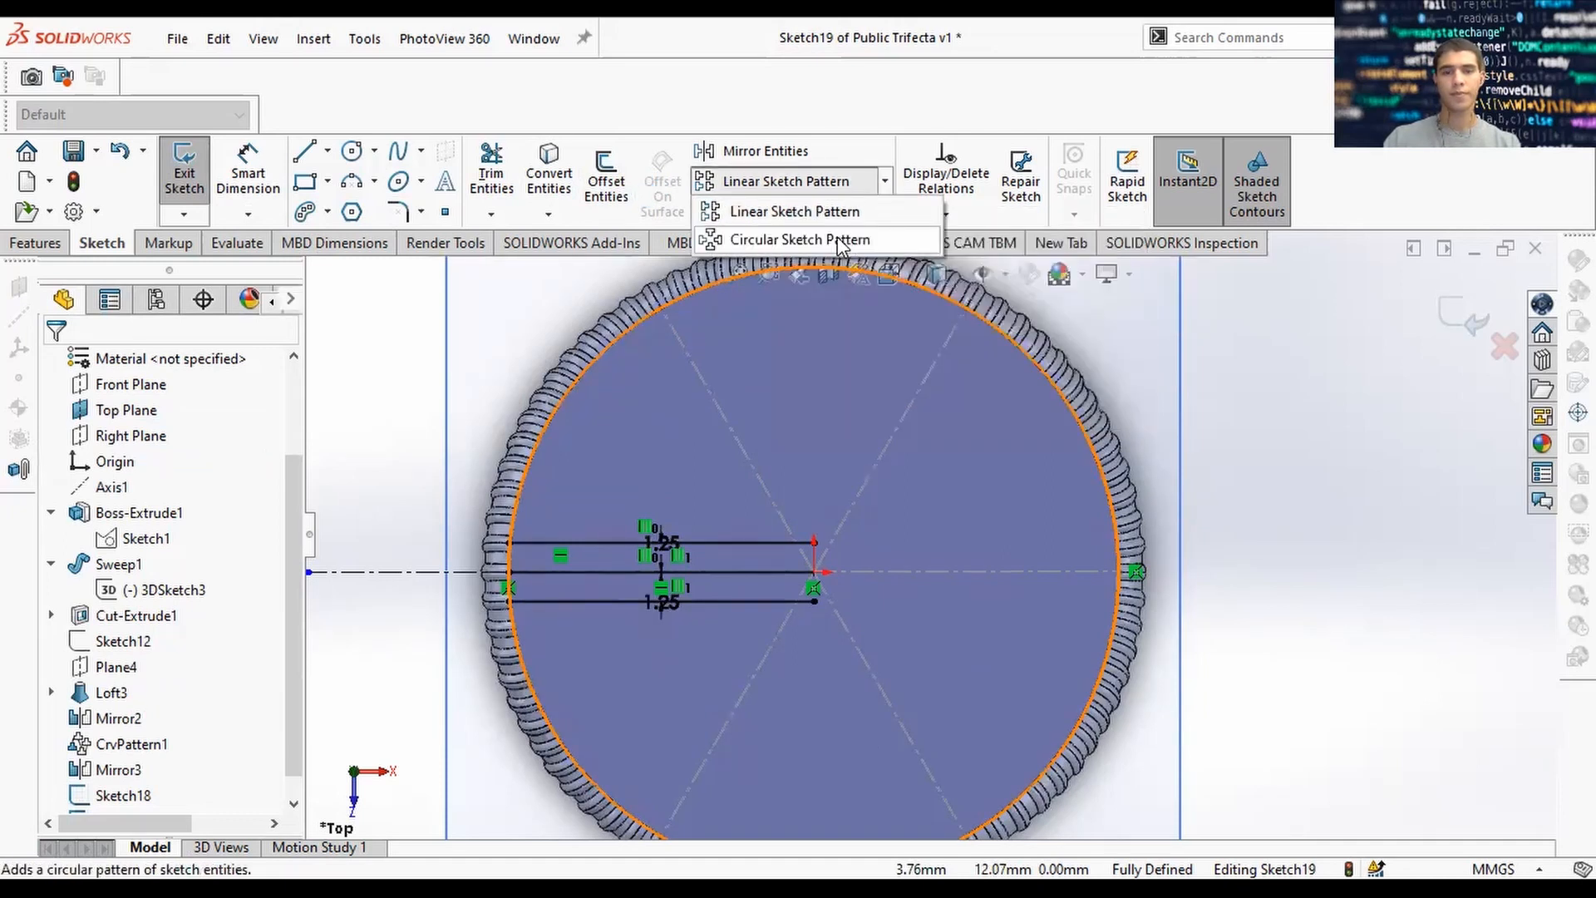
left_click(789, 239)
left_click(542, 542)
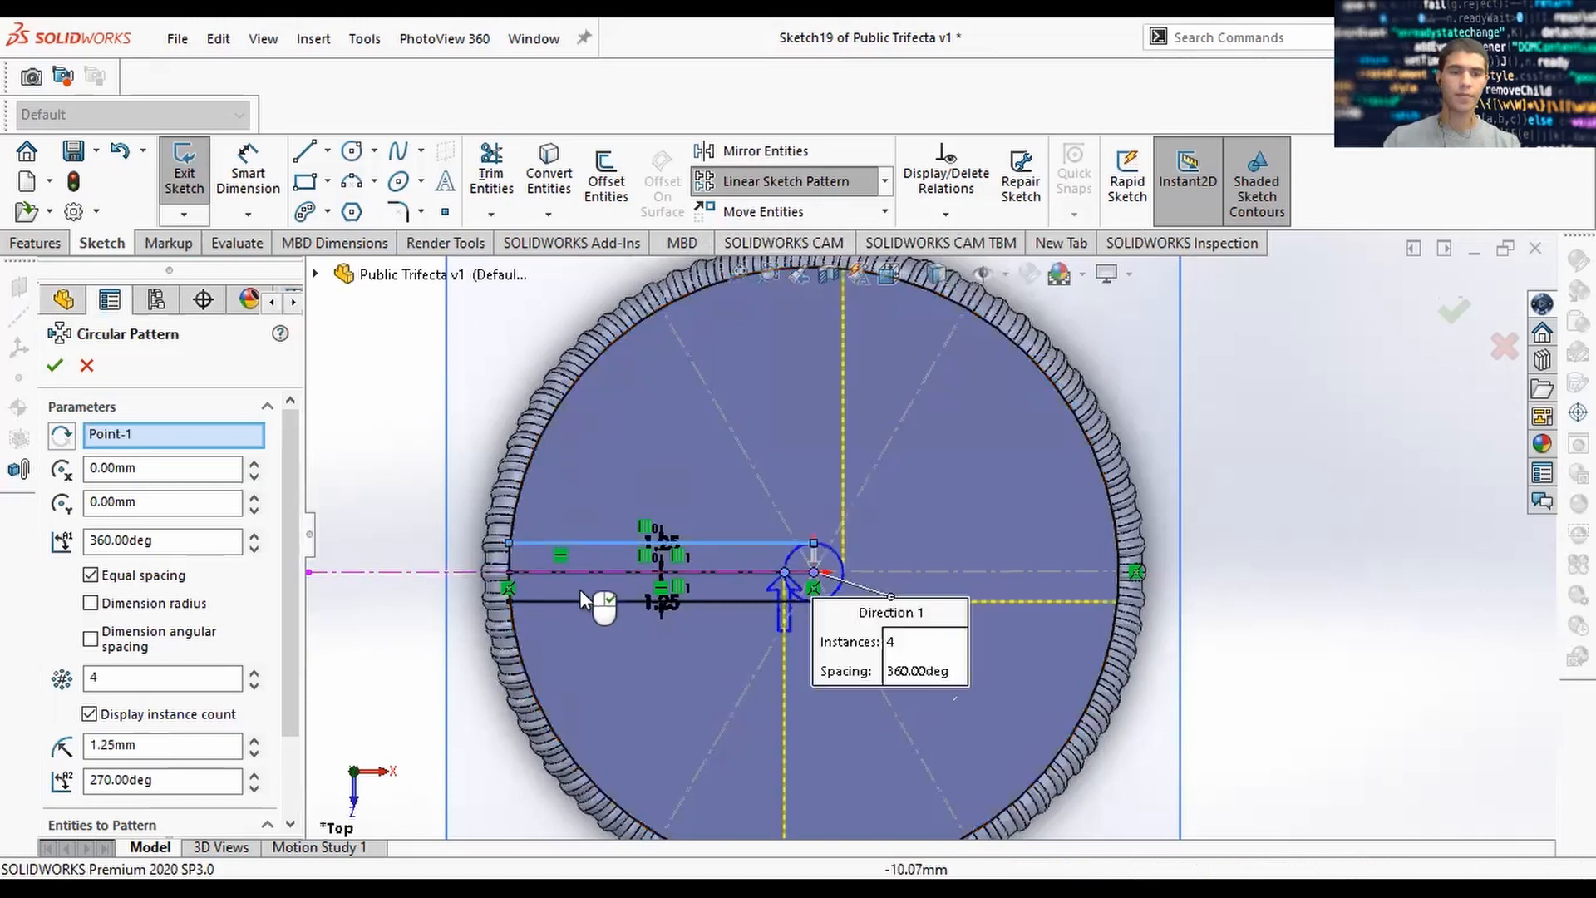
left_click(255, 686)
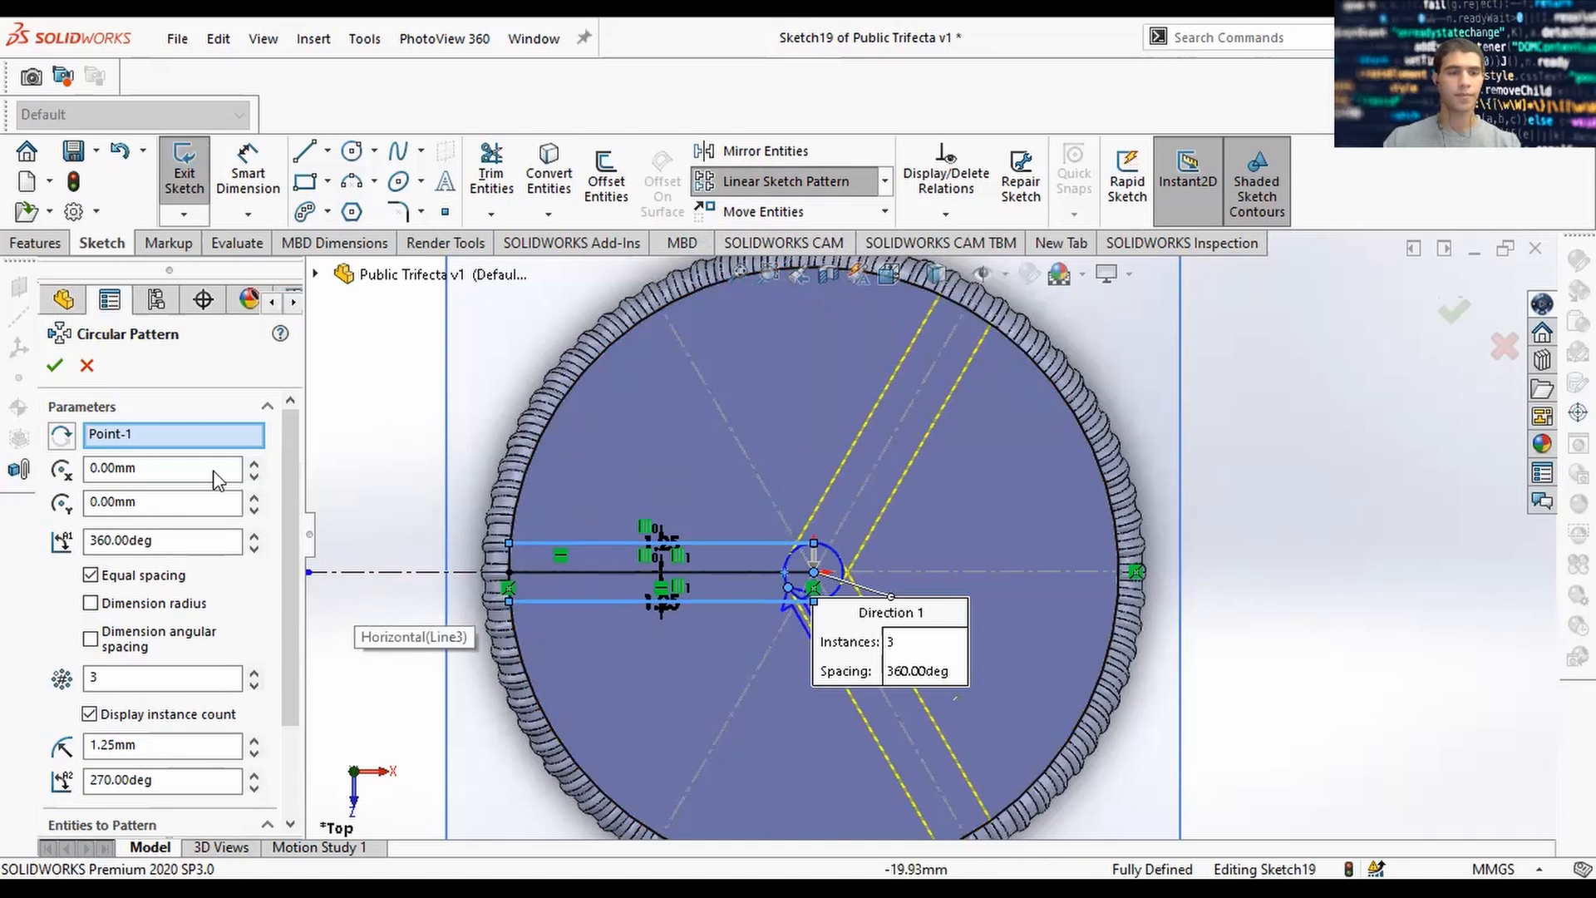
left_click(55, 369)
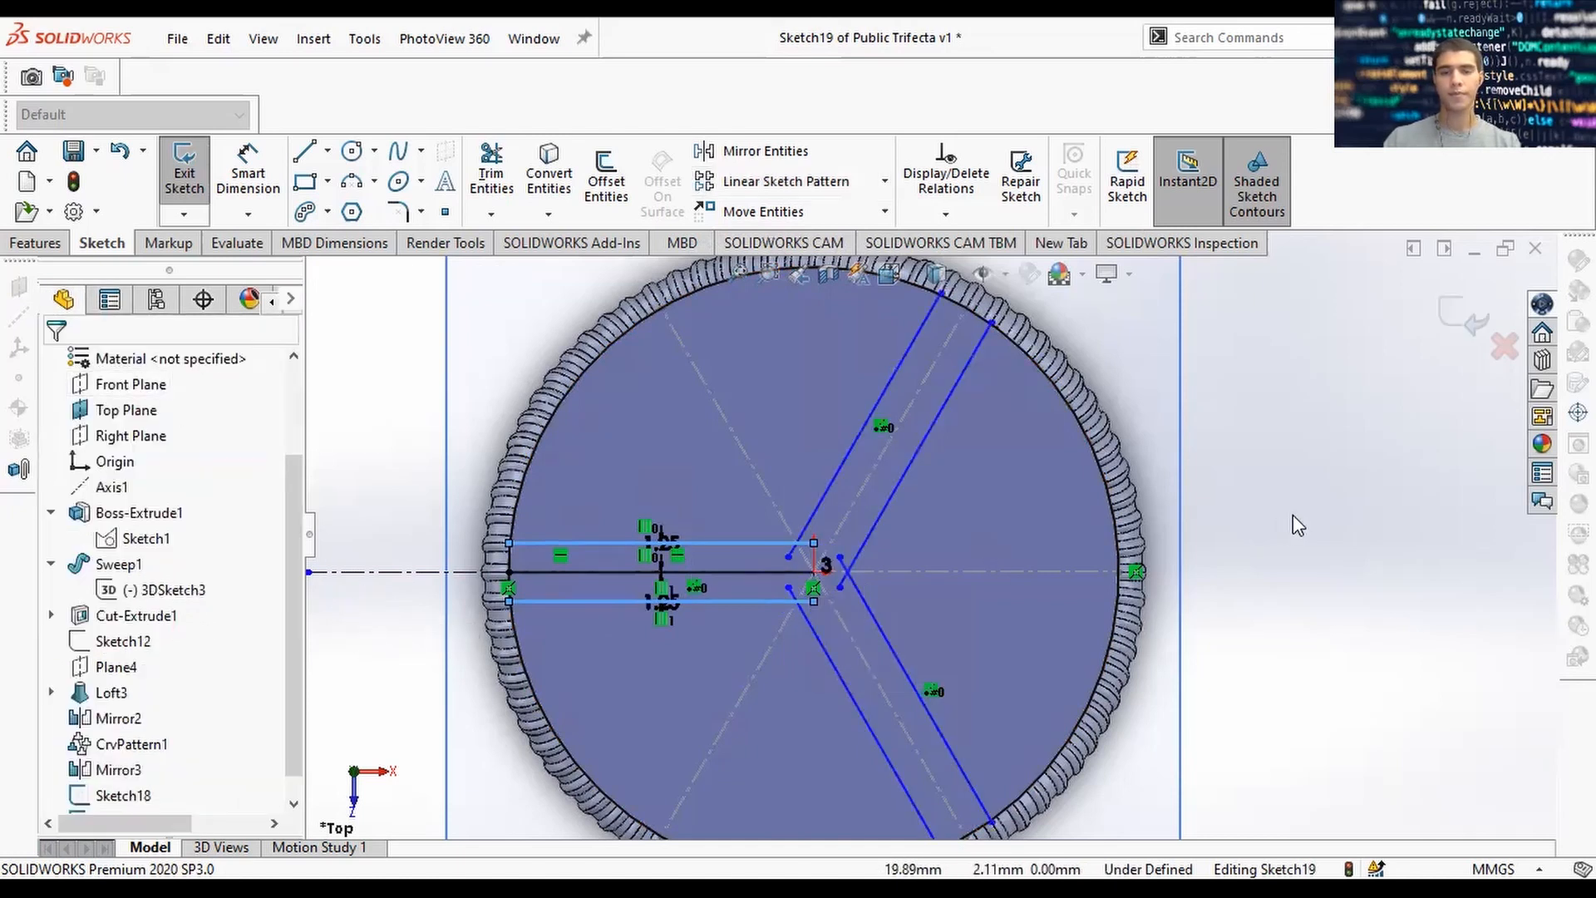
double_click(1294, 514)
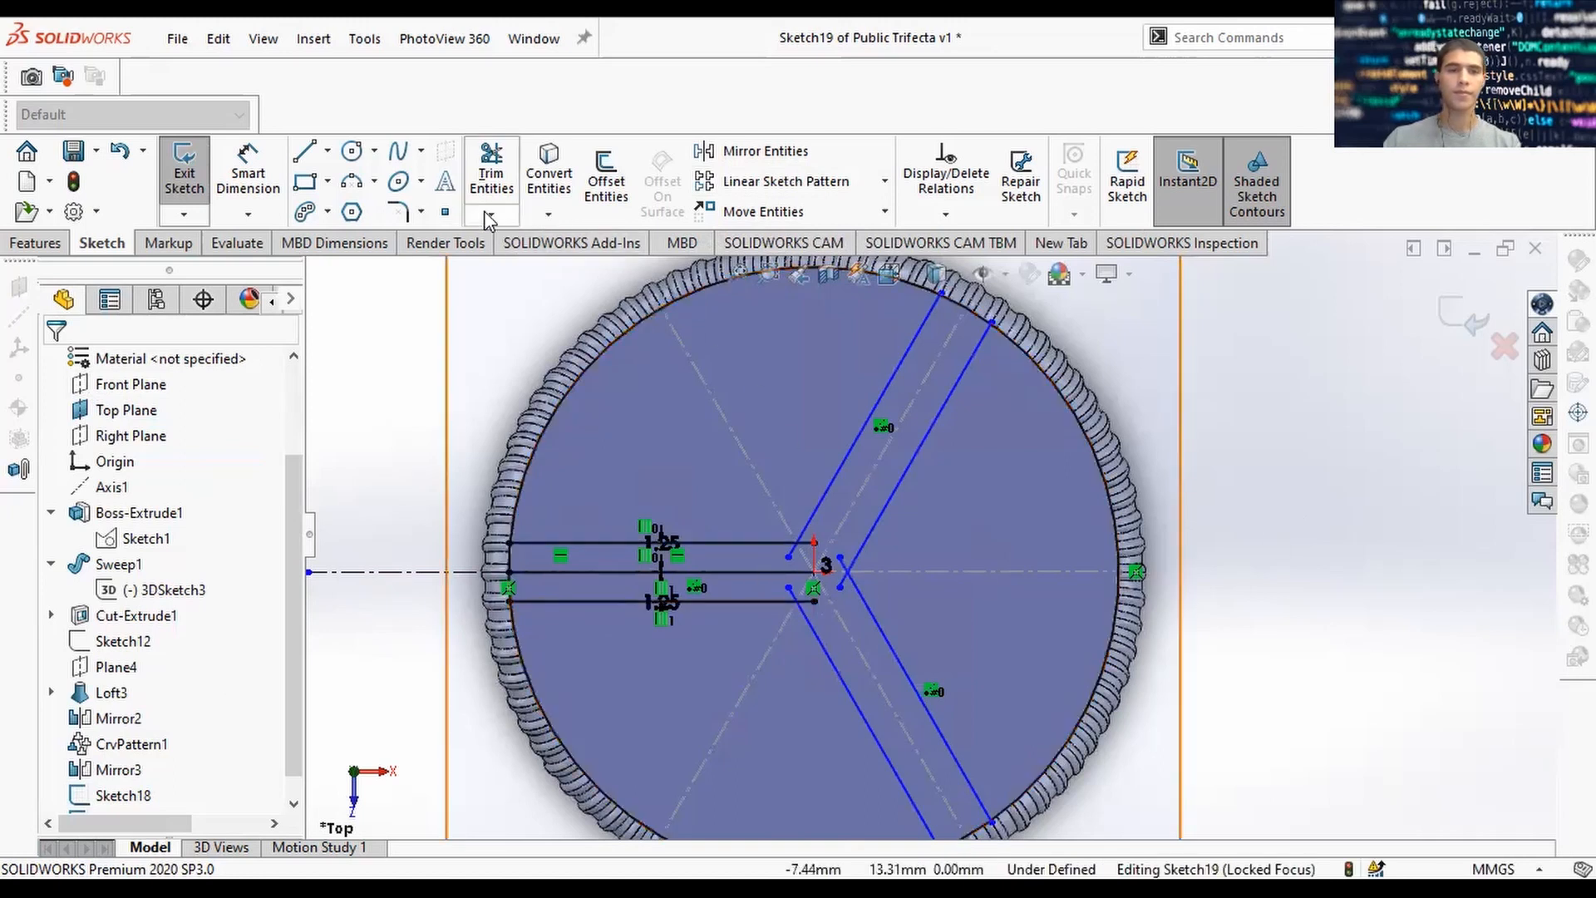
Fillet the three inner corners between neighbouring spoke arms with a 2 mm radius, keeping constrained corners.
left_click(399, 211)
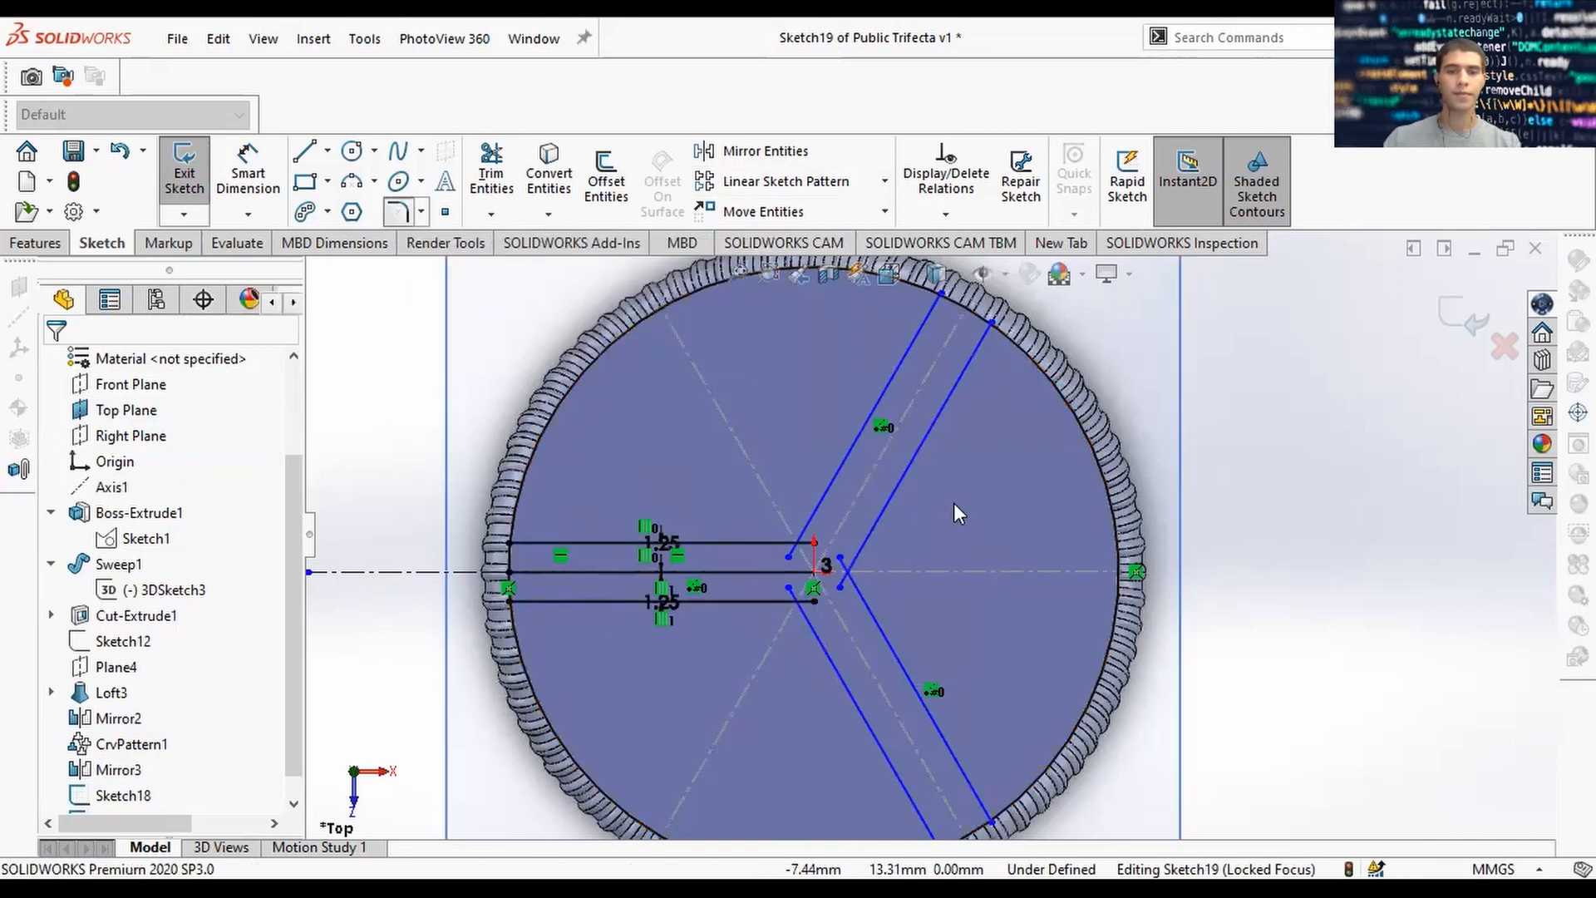
left_click(812, 507)
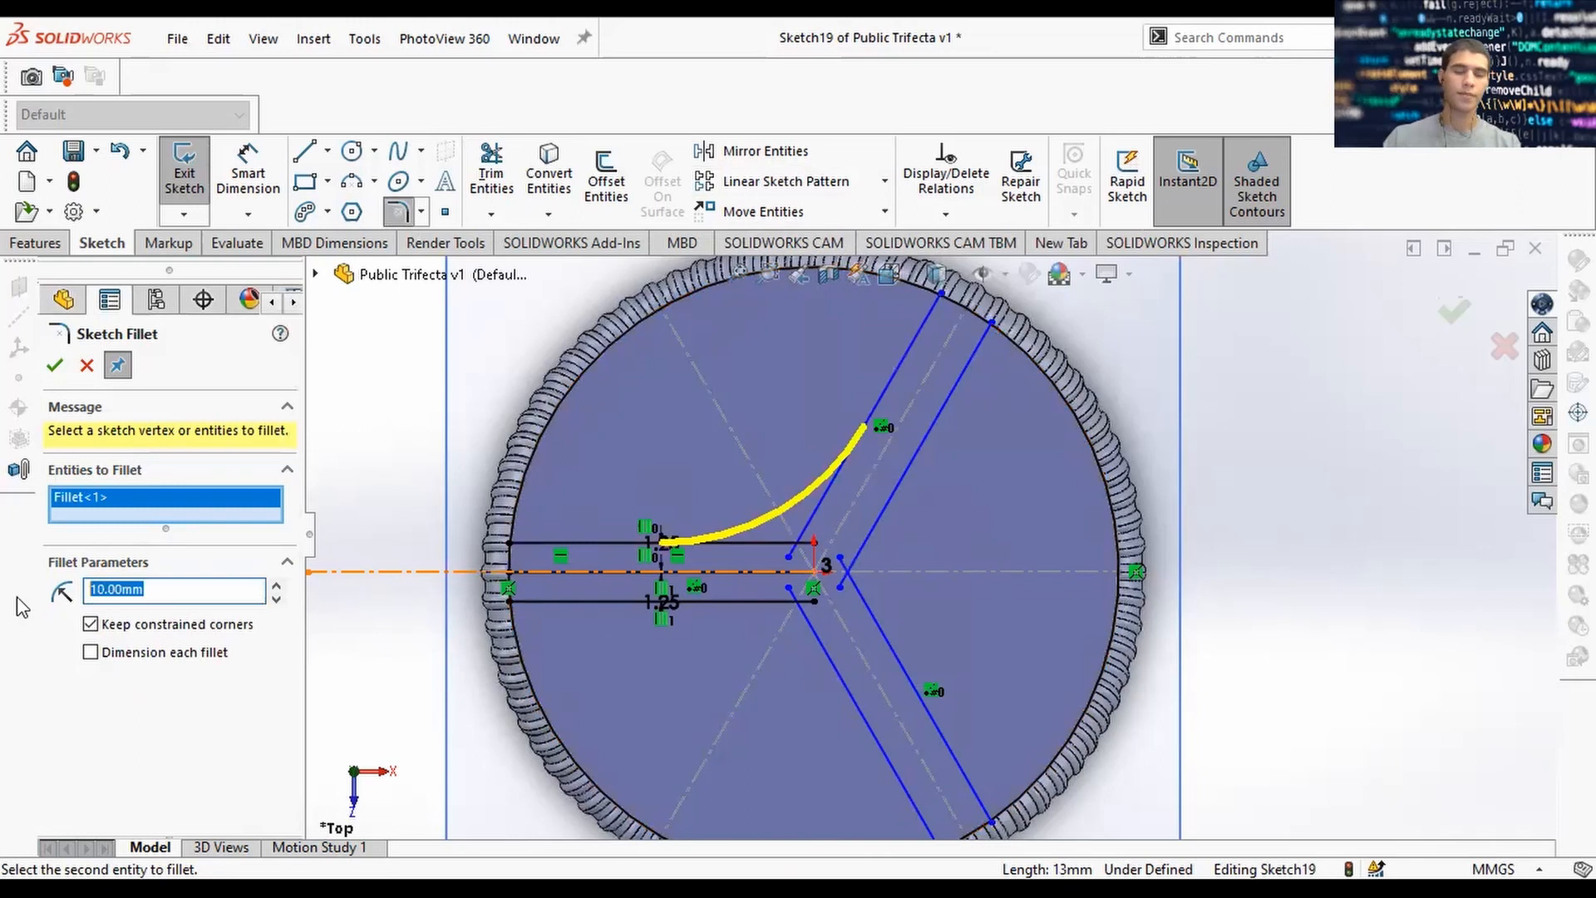
type("2")
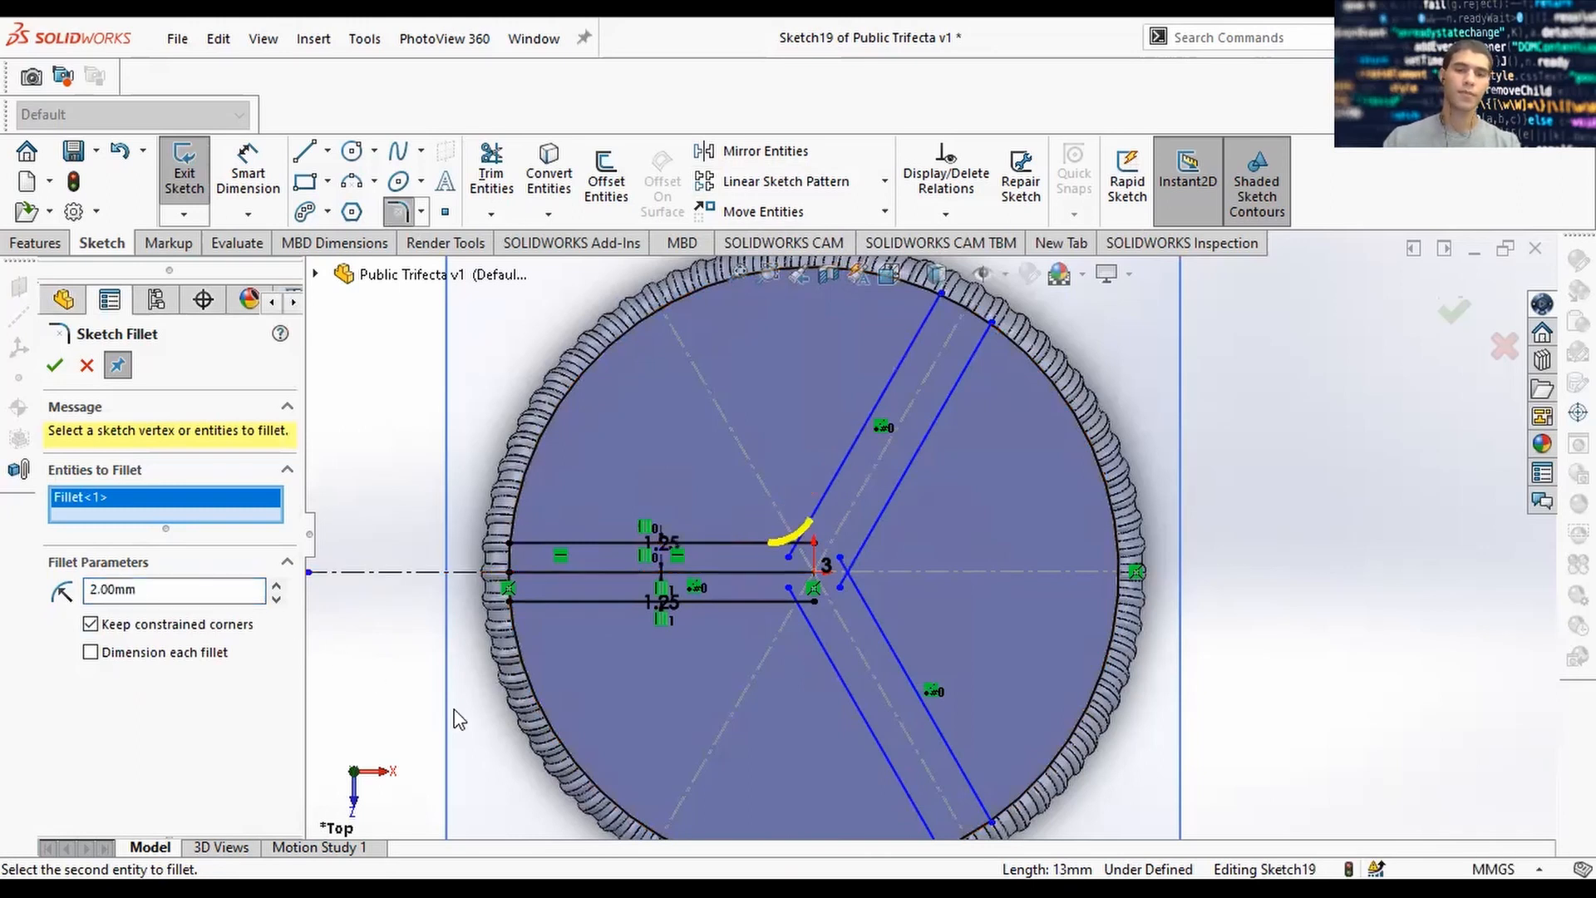
left_click(789, 601)
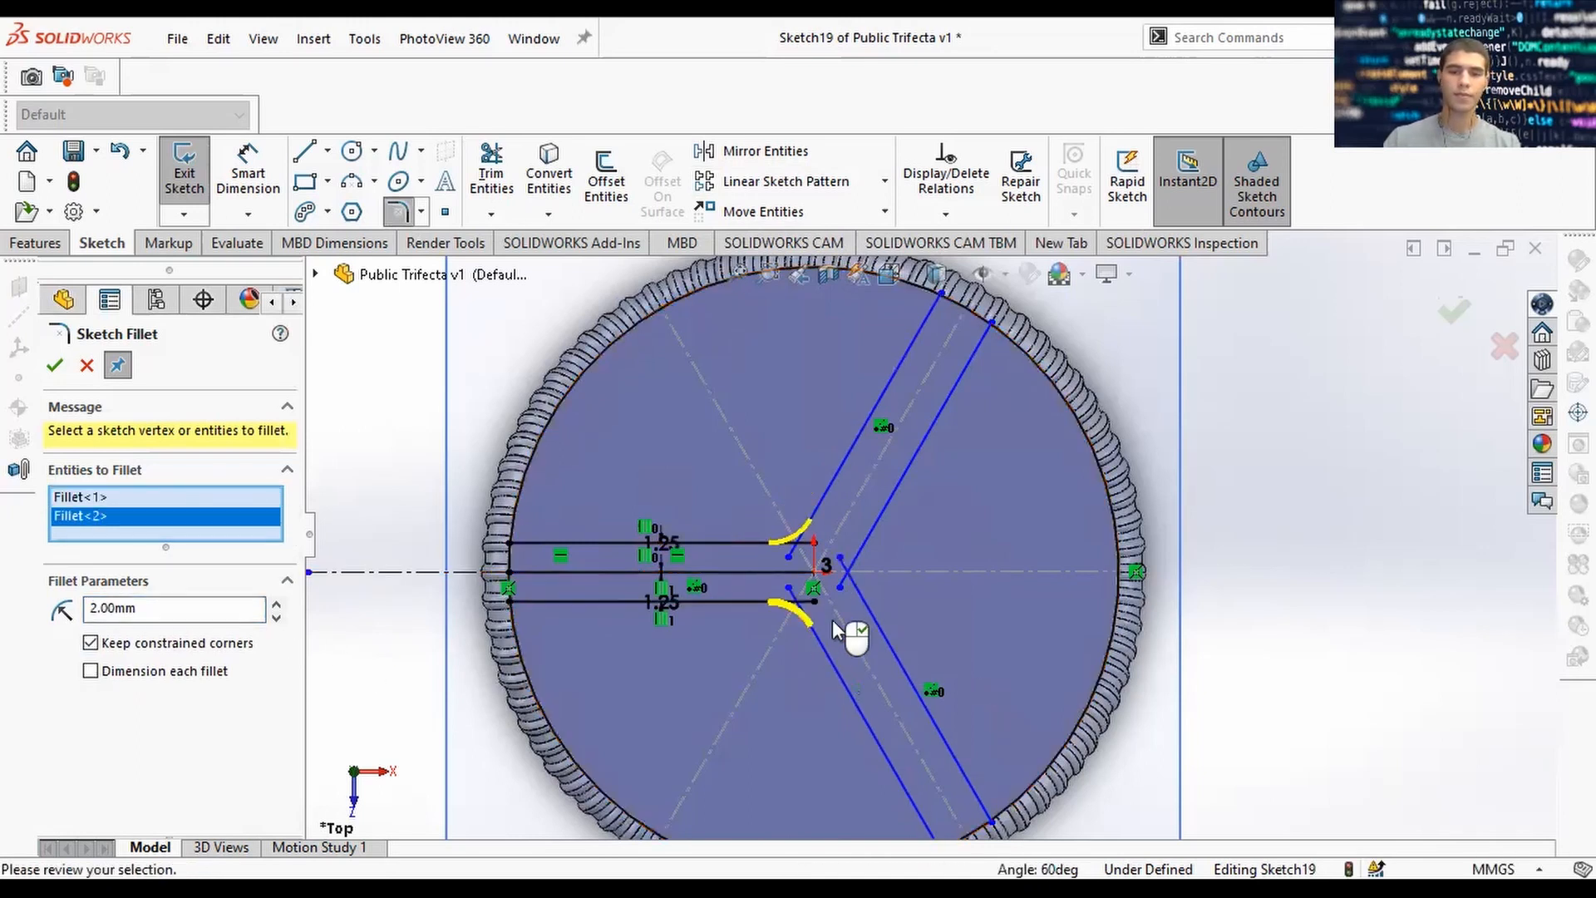
left_click(852, 552)
left_click(848, 592)
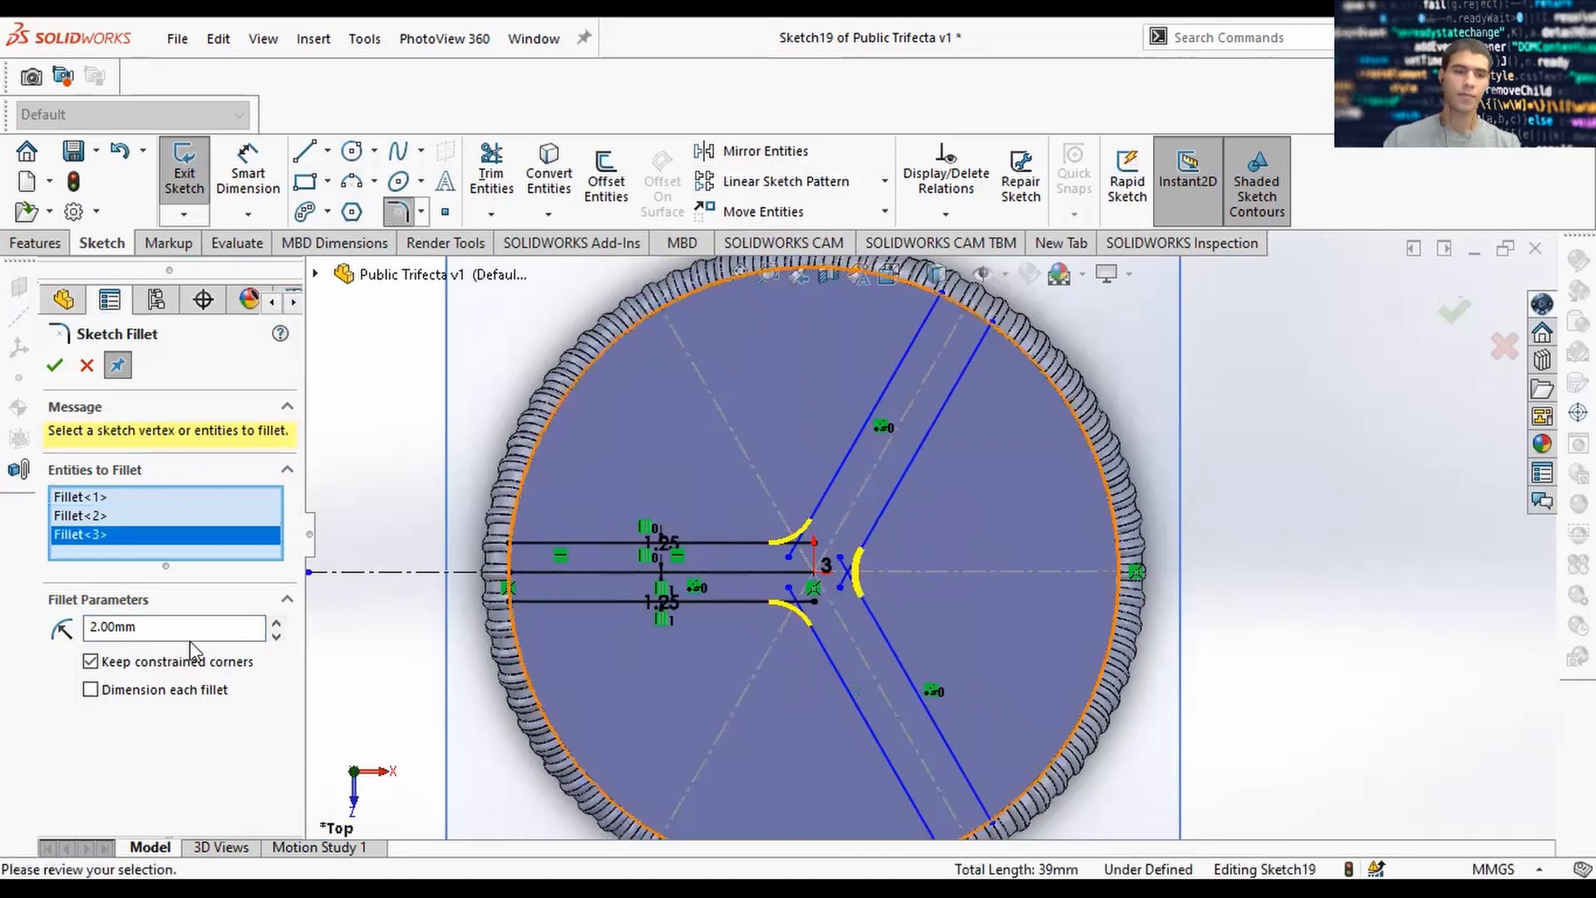
left_click(55, 364)
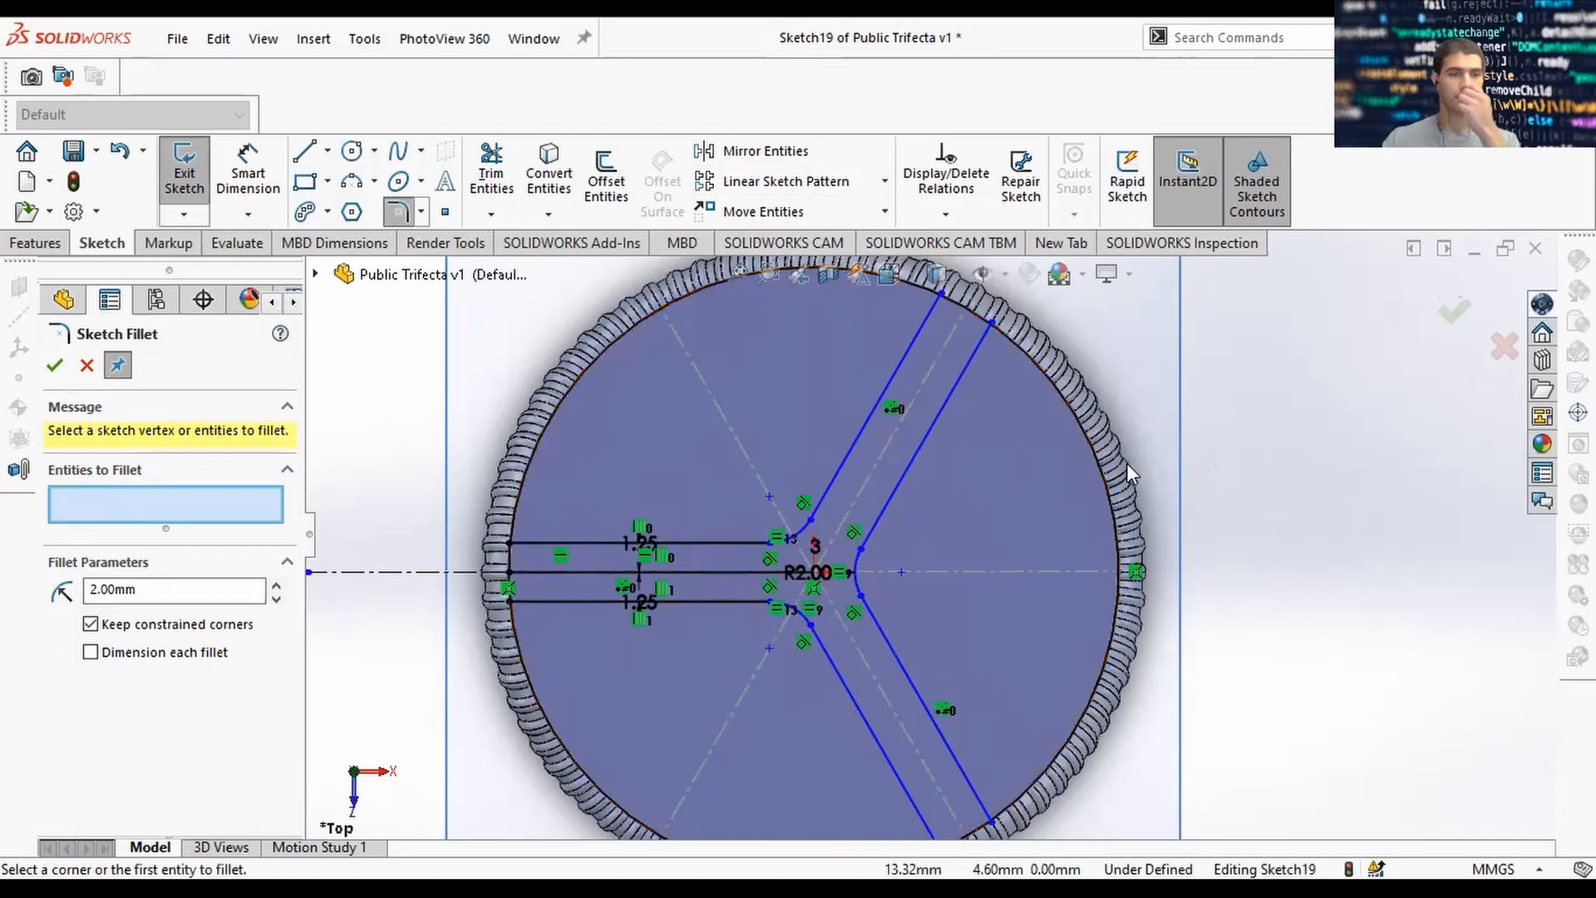
left_click(52, 366)
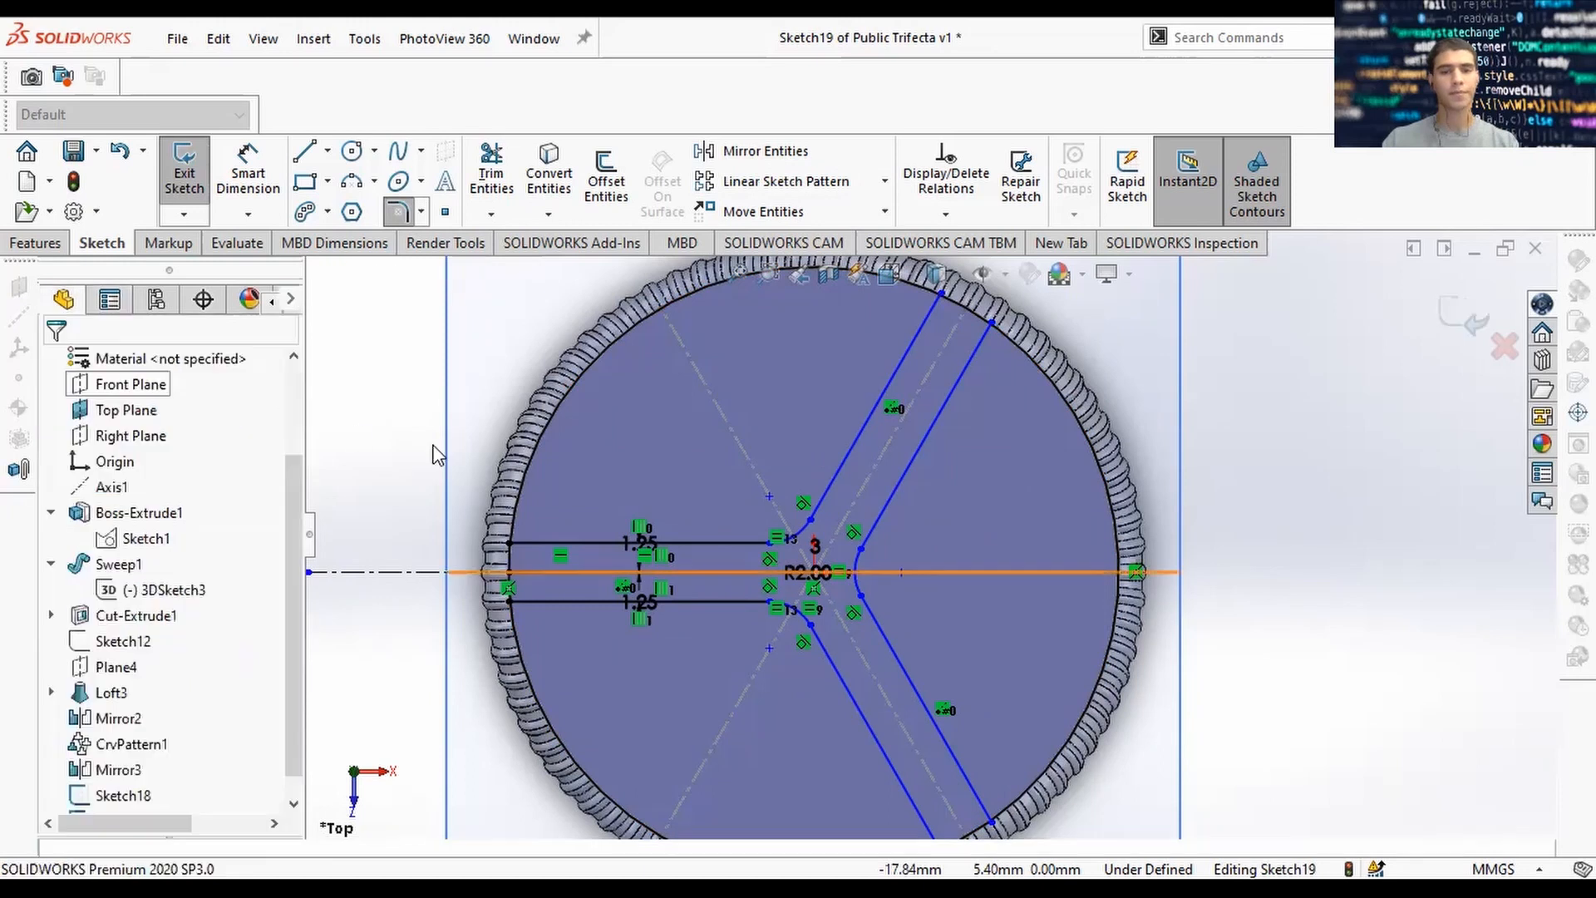
Offset the filleted chain between the horizontal and upper arms 0.75 mm toward the arm centre lines, one-sided, with dimensions added.
left_click(596, 167)
left_click(606, 540)
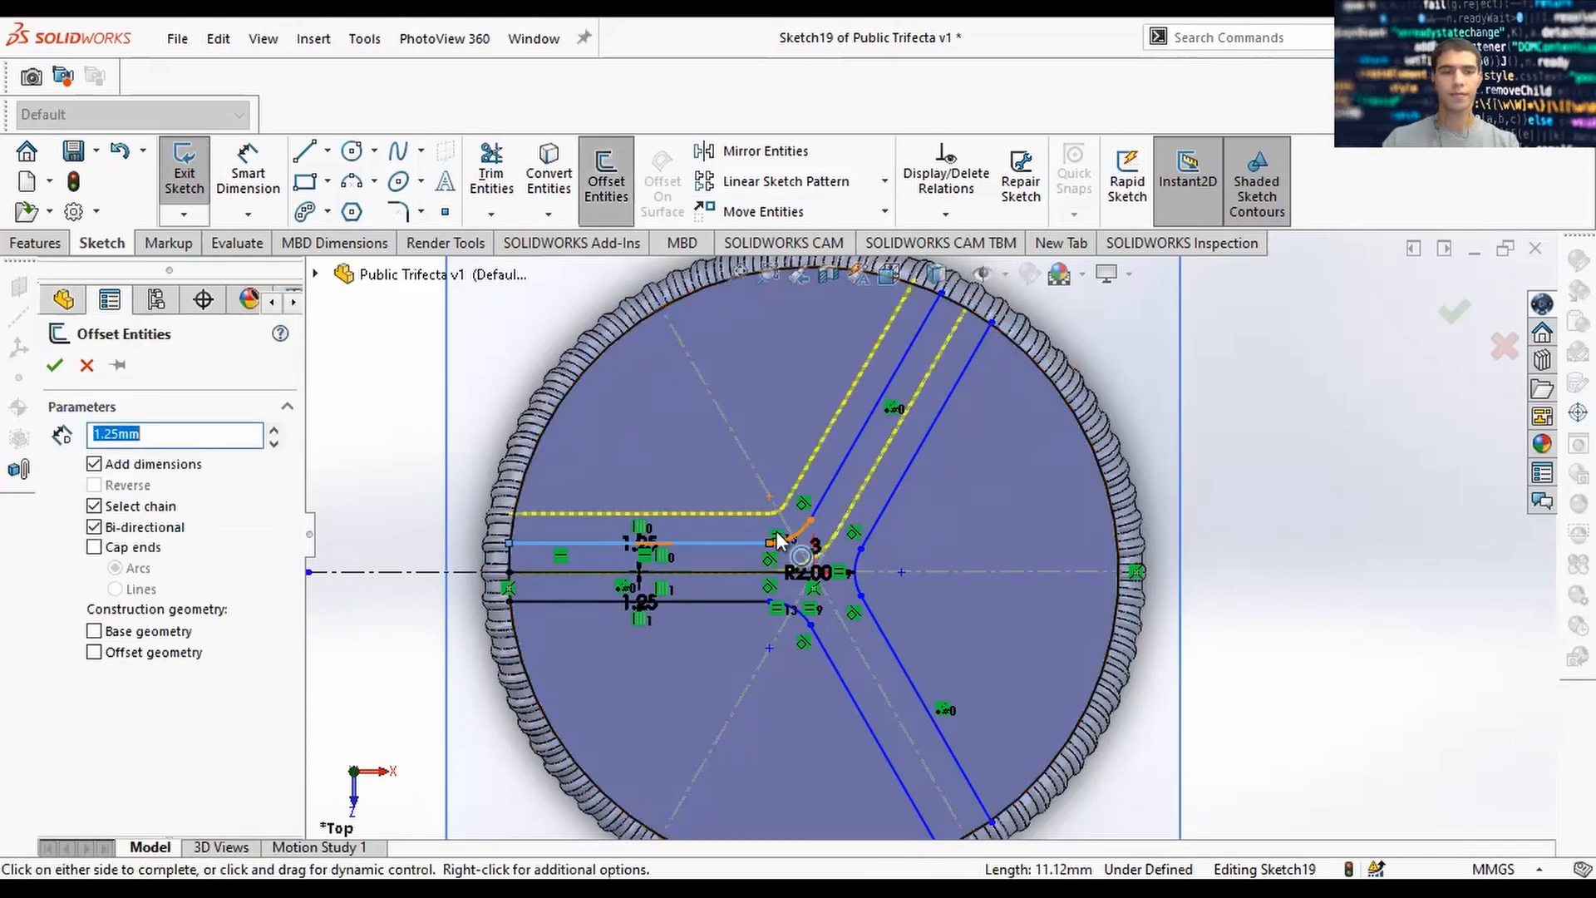
left_click(94, 527)
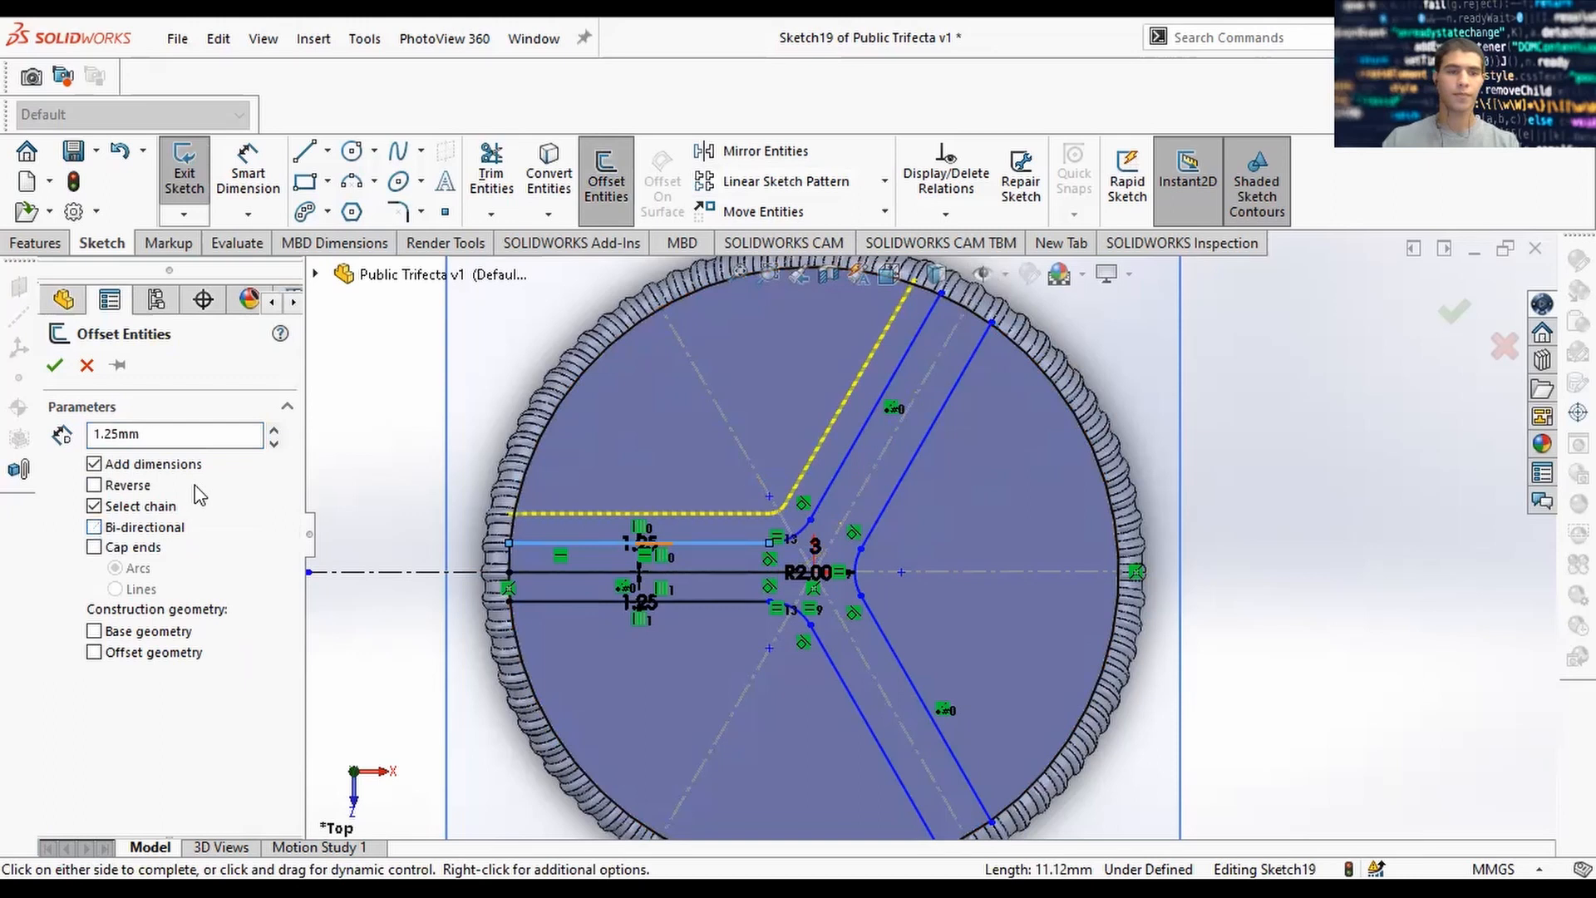
double_click(189, 436)
type(".75")
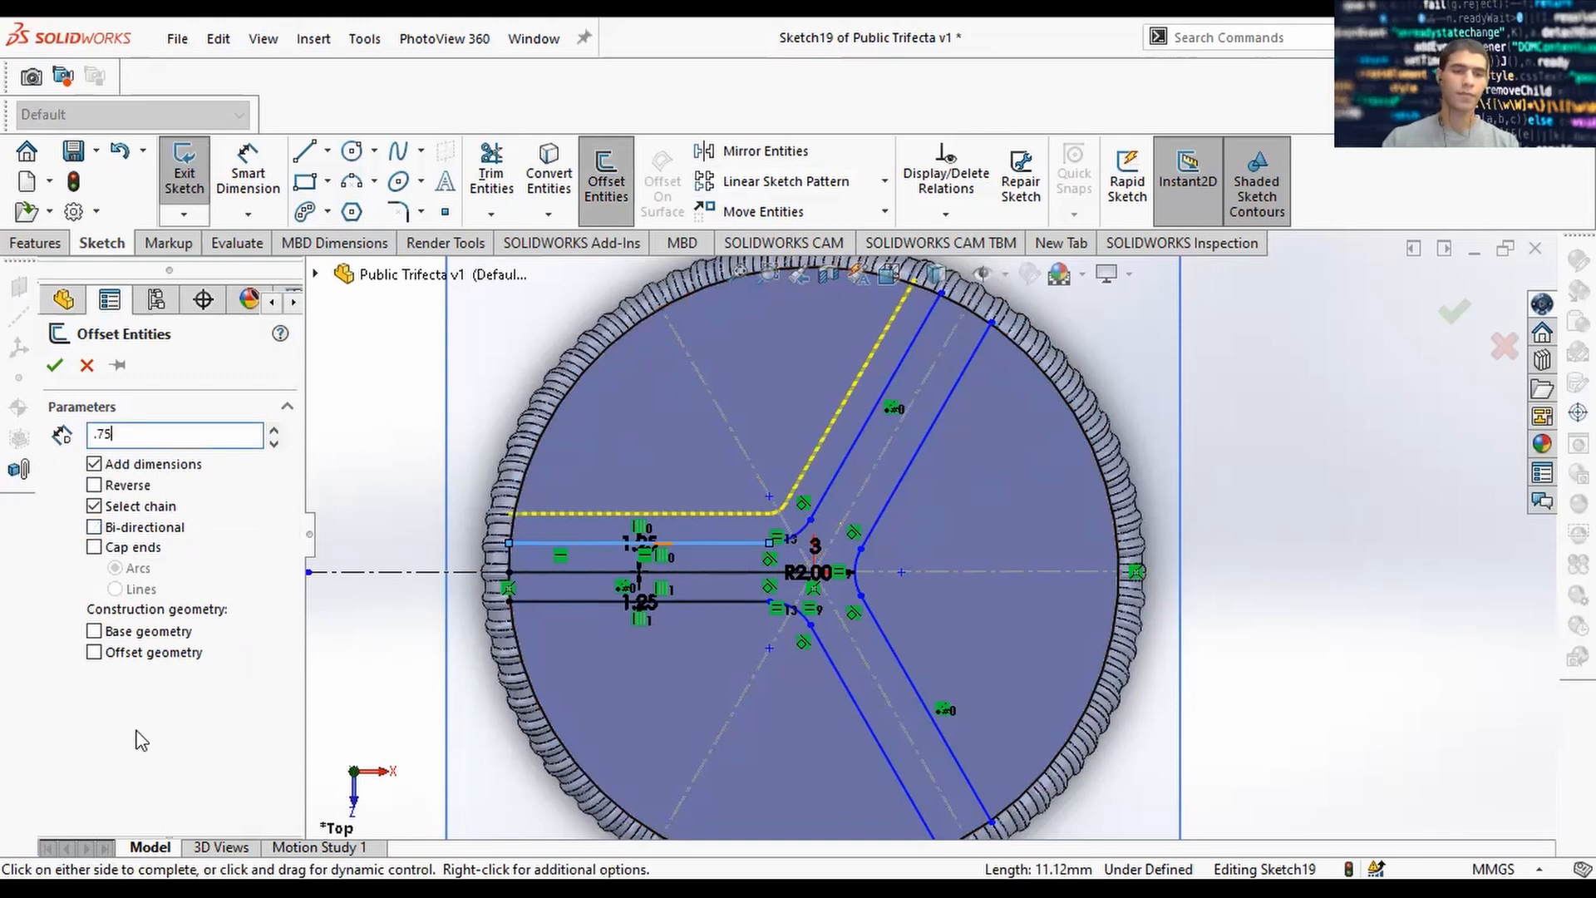
key("Return")
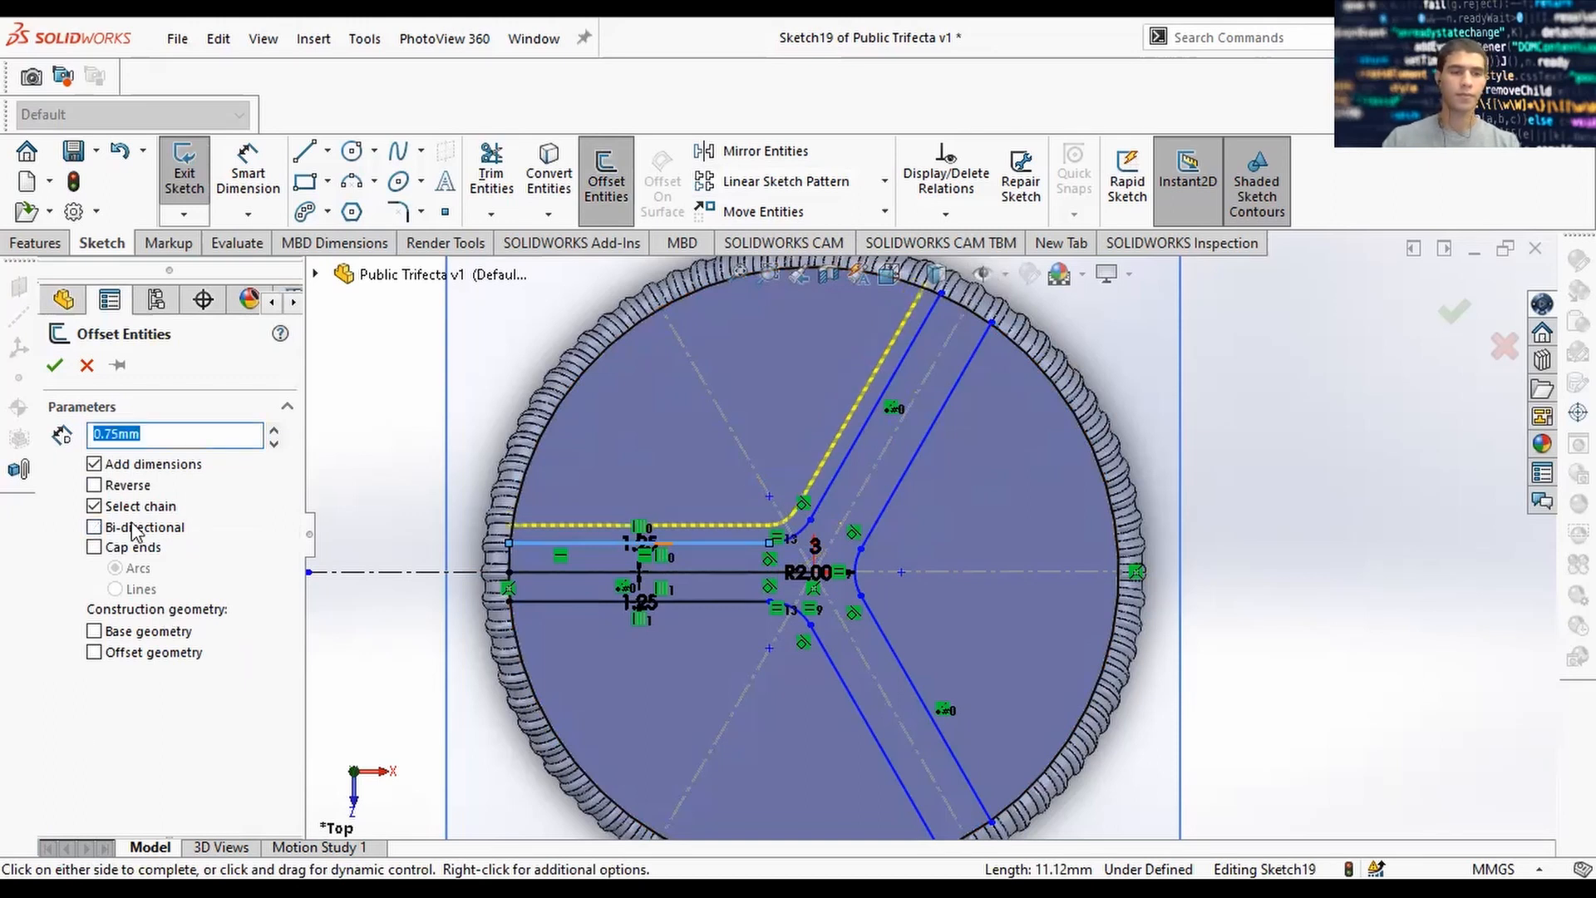
left_click(94, 485)
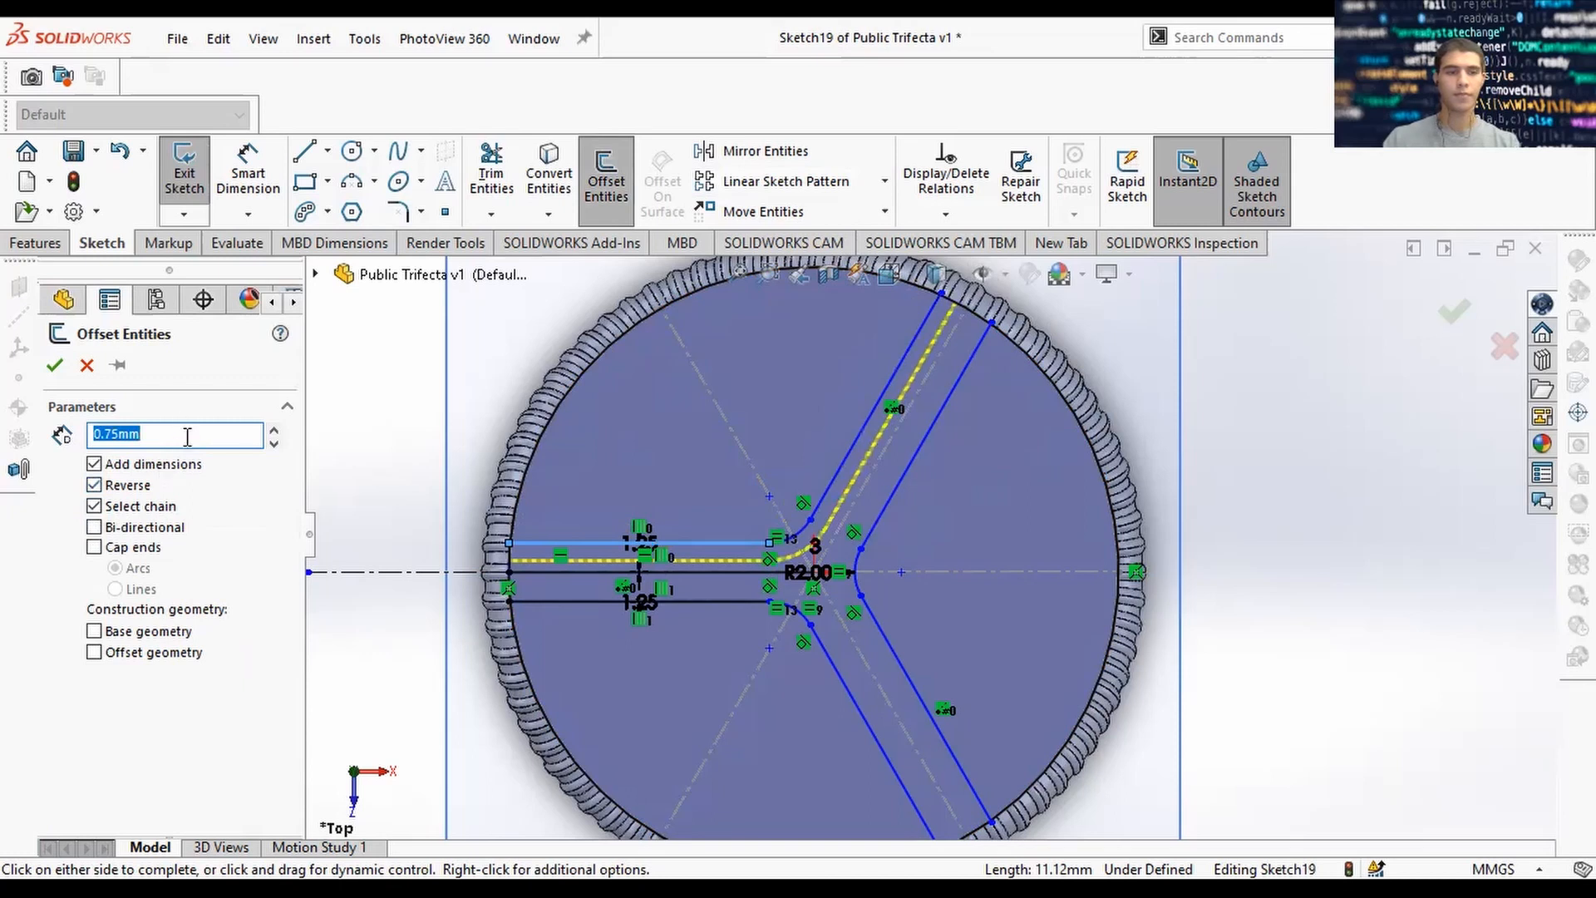
type("1")
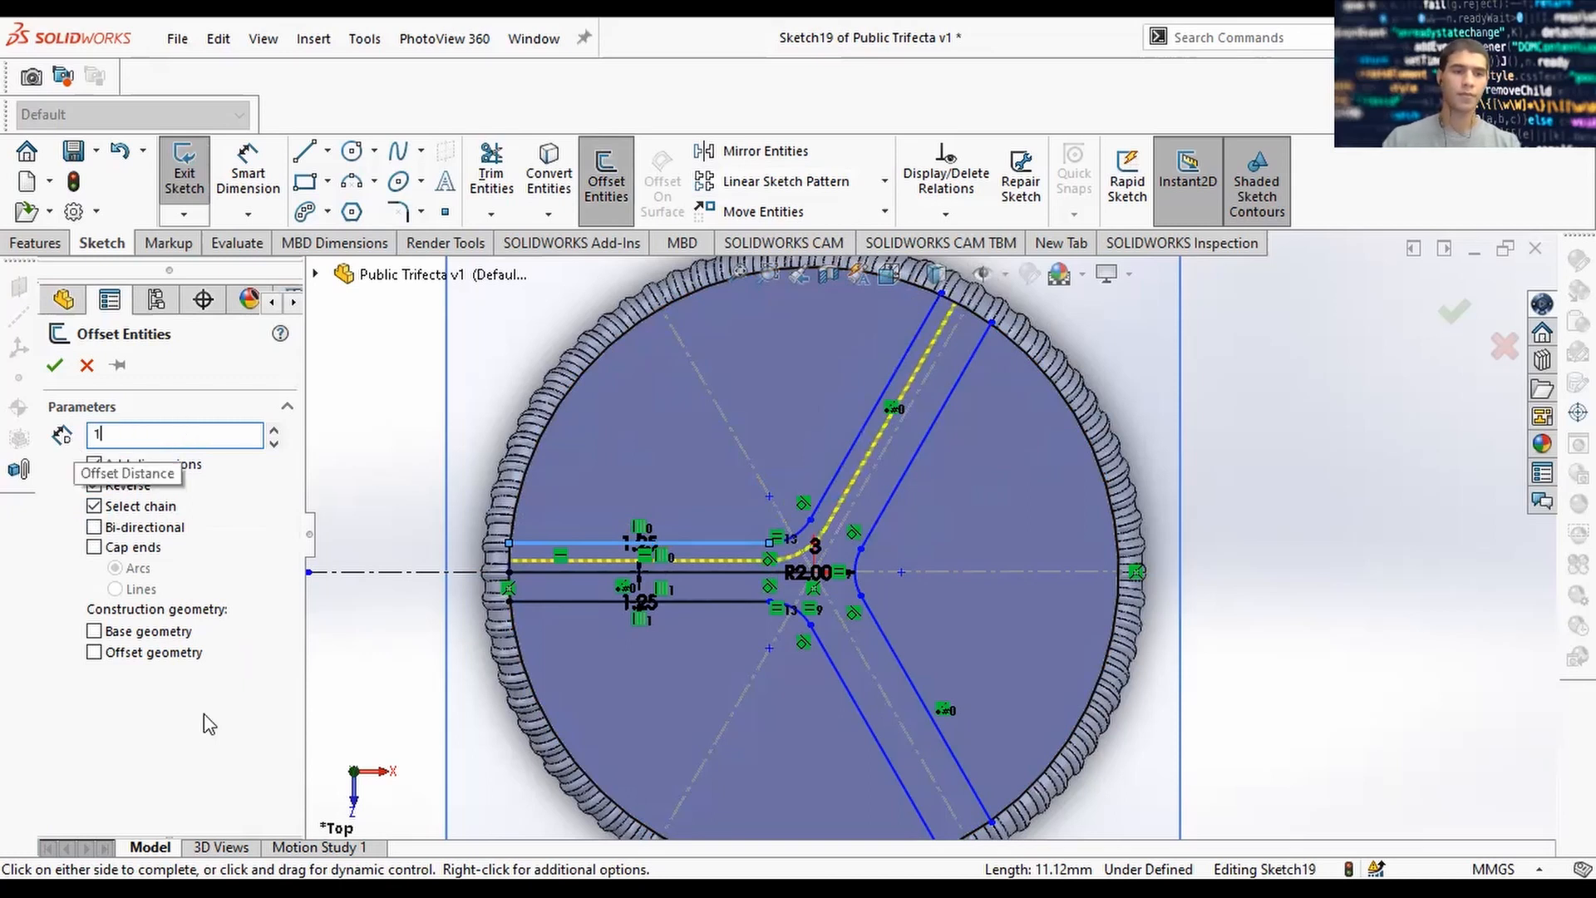
key("Return")
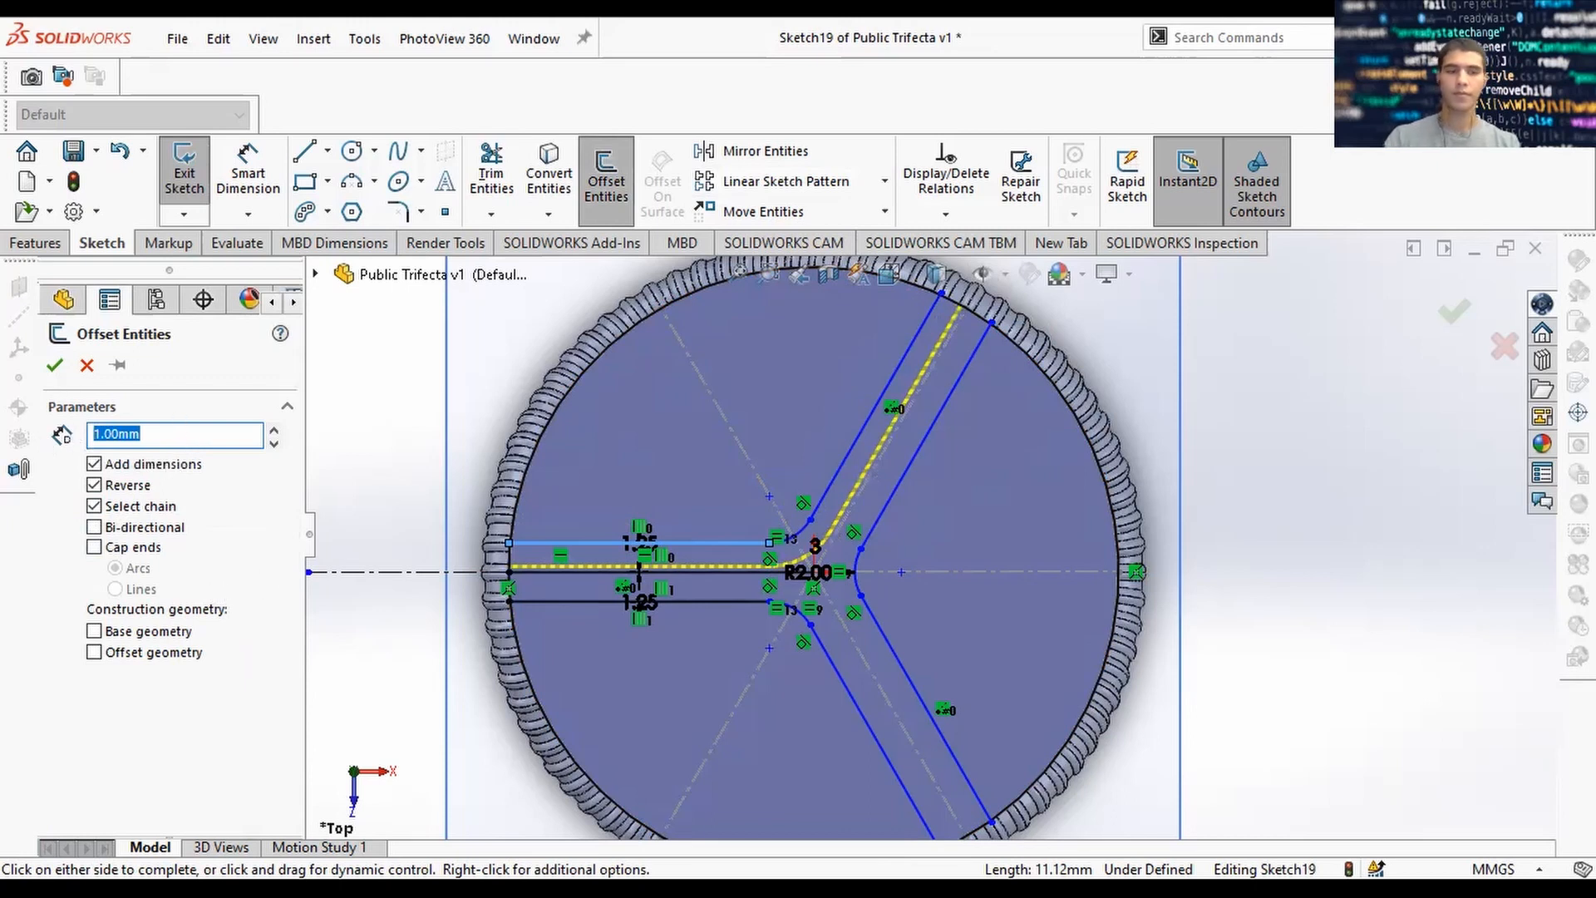
type(".75")
key("Return")
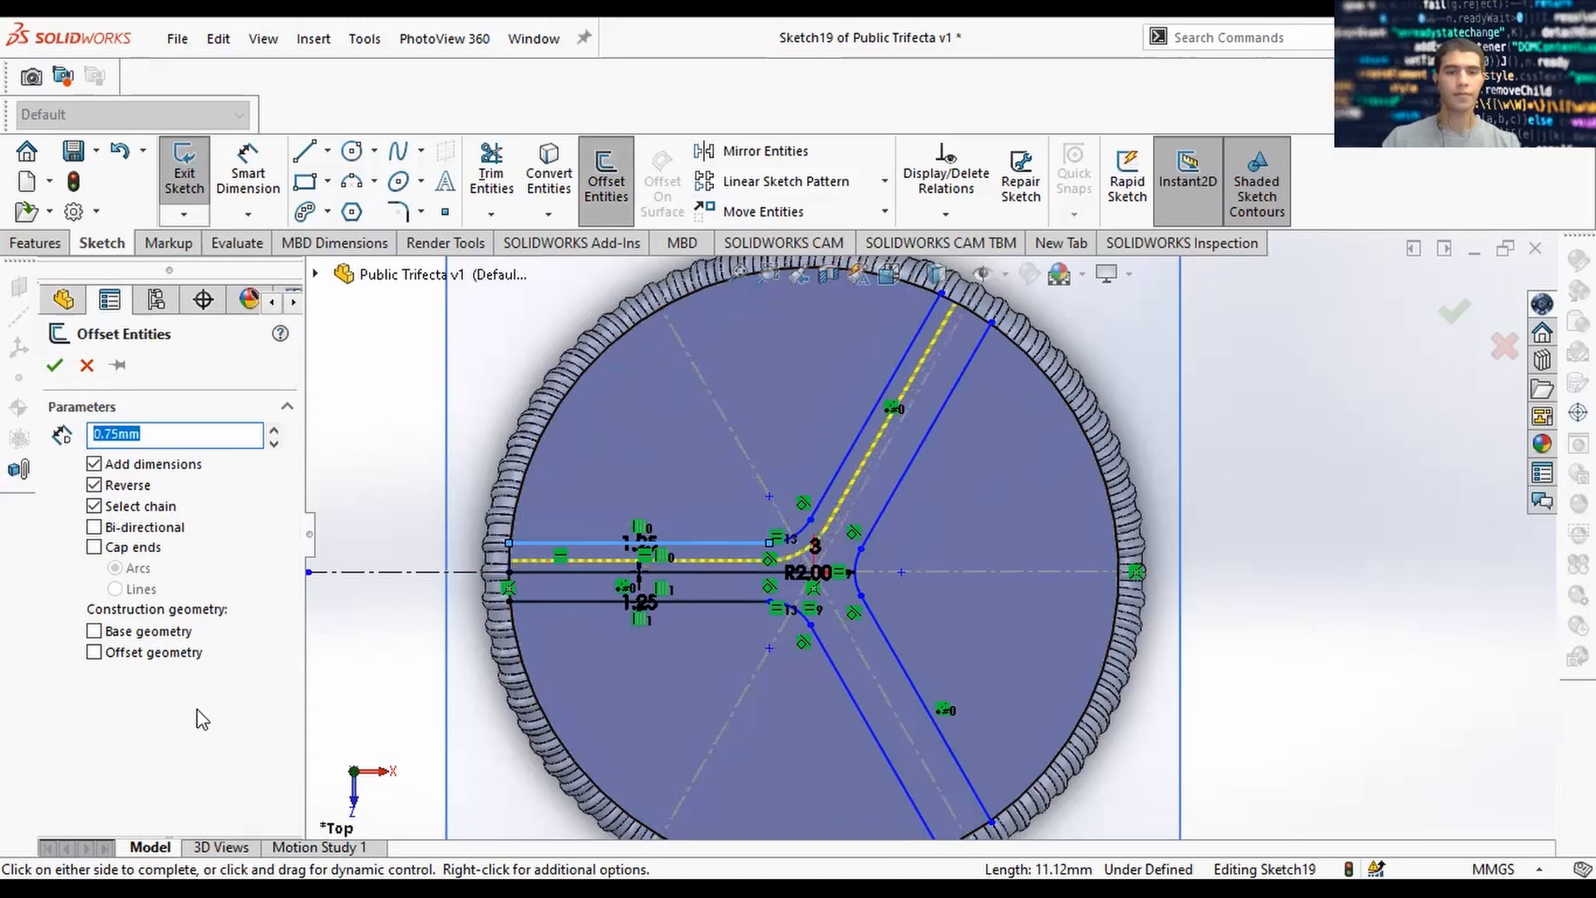
left_click(55, 370)
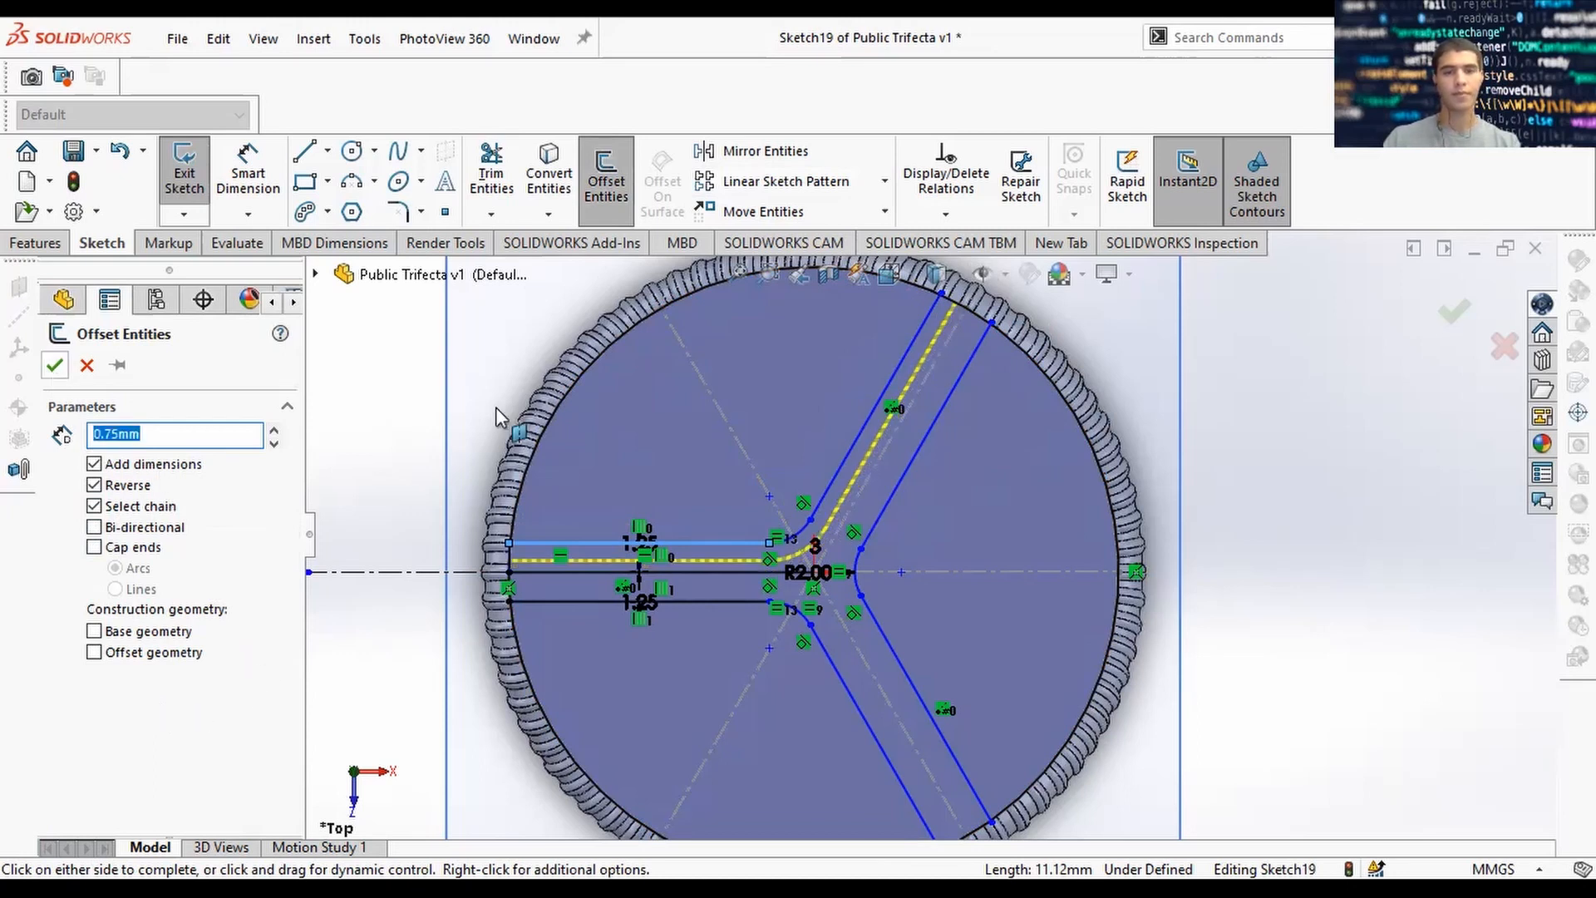
Offset the other two filleted chains of the spoke profile 0.75 mm inward, toward the arm centre lines.
left_click(762, 606)
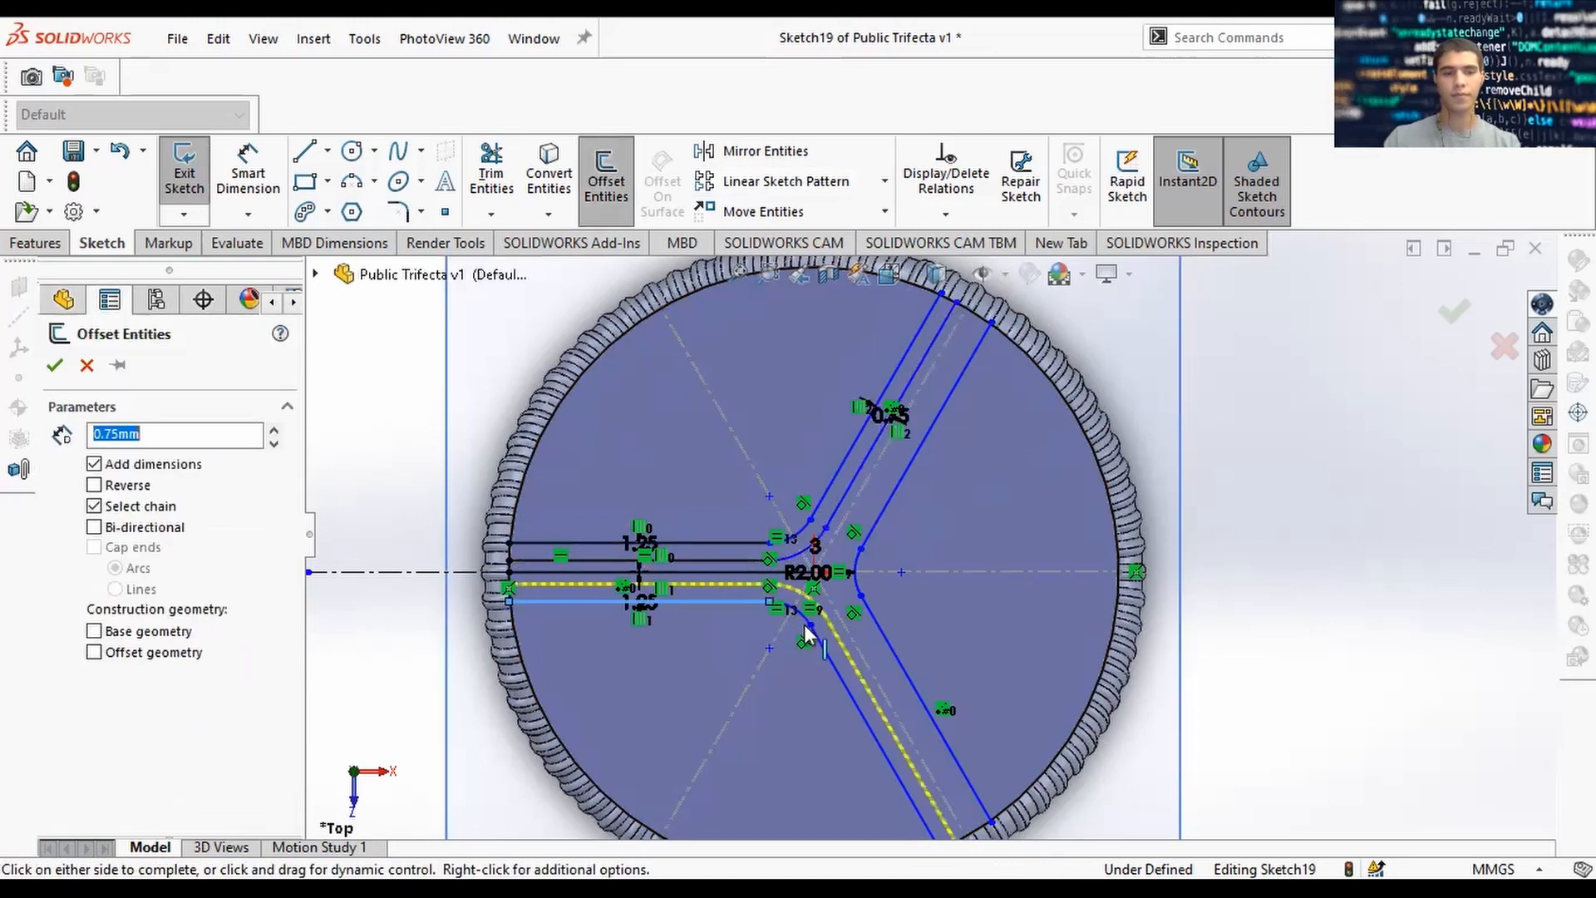
left_click(892, 506)
left_click(896, 496)
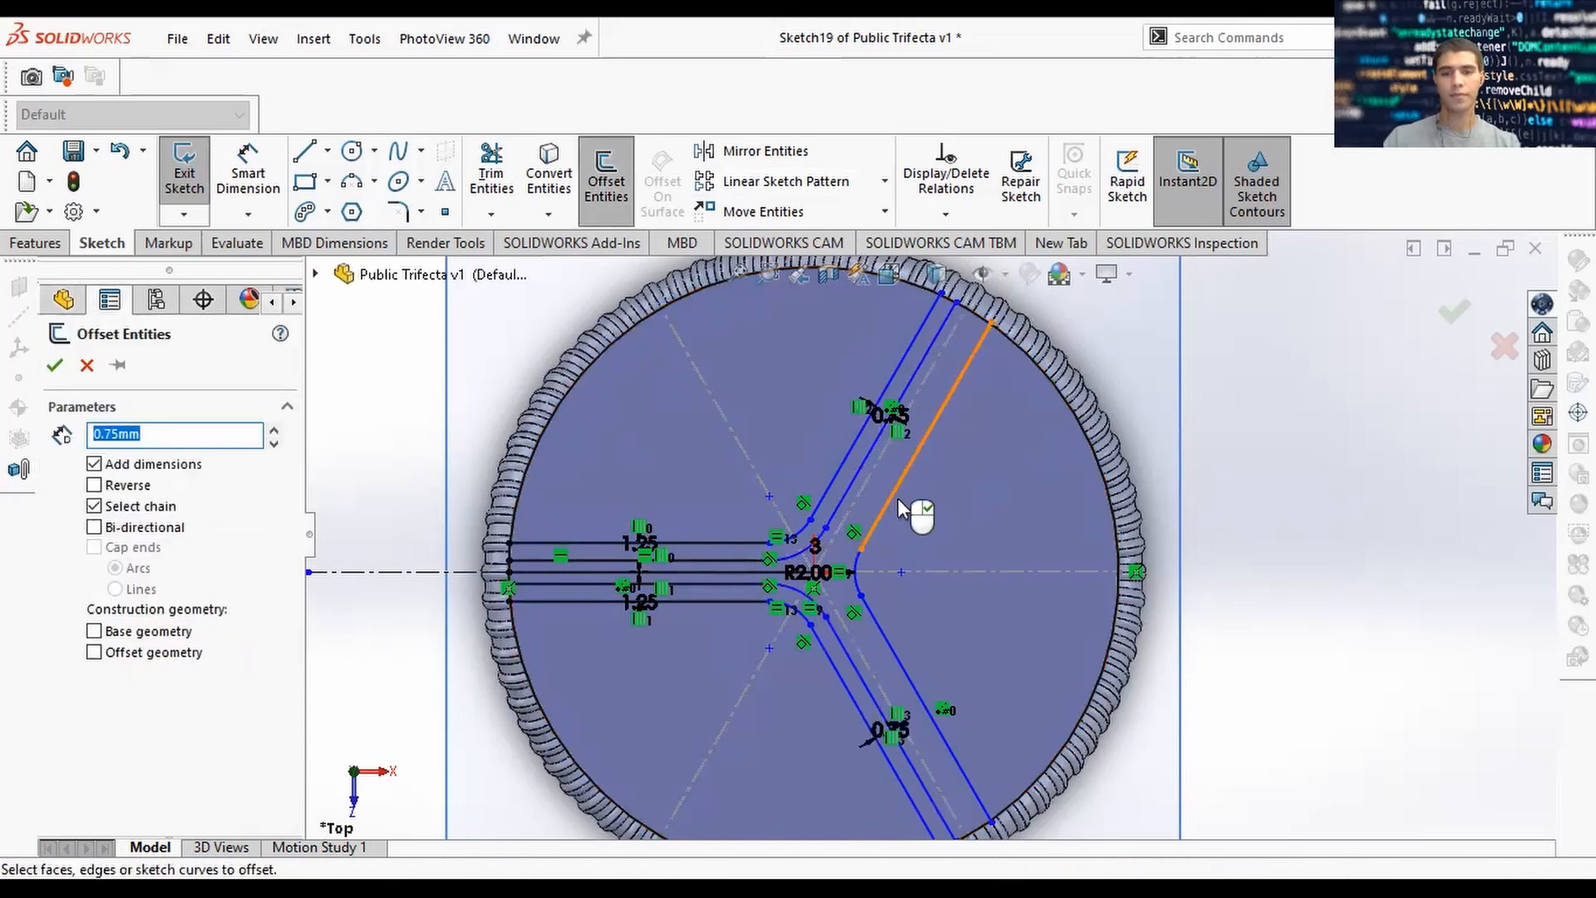
left_click(100, 488)
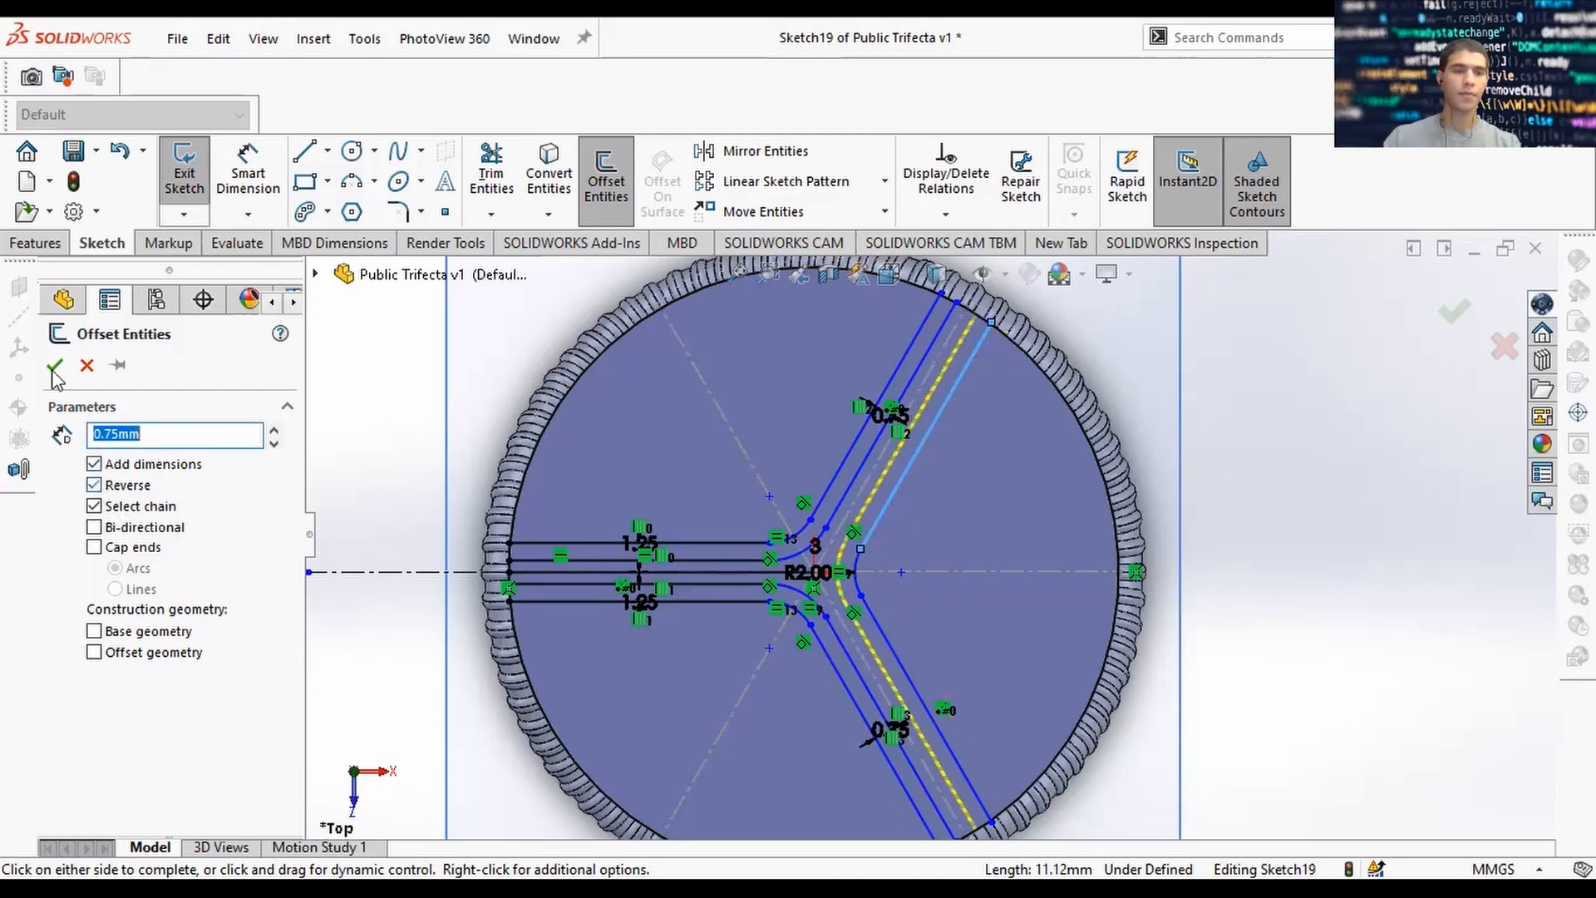
key("Return")
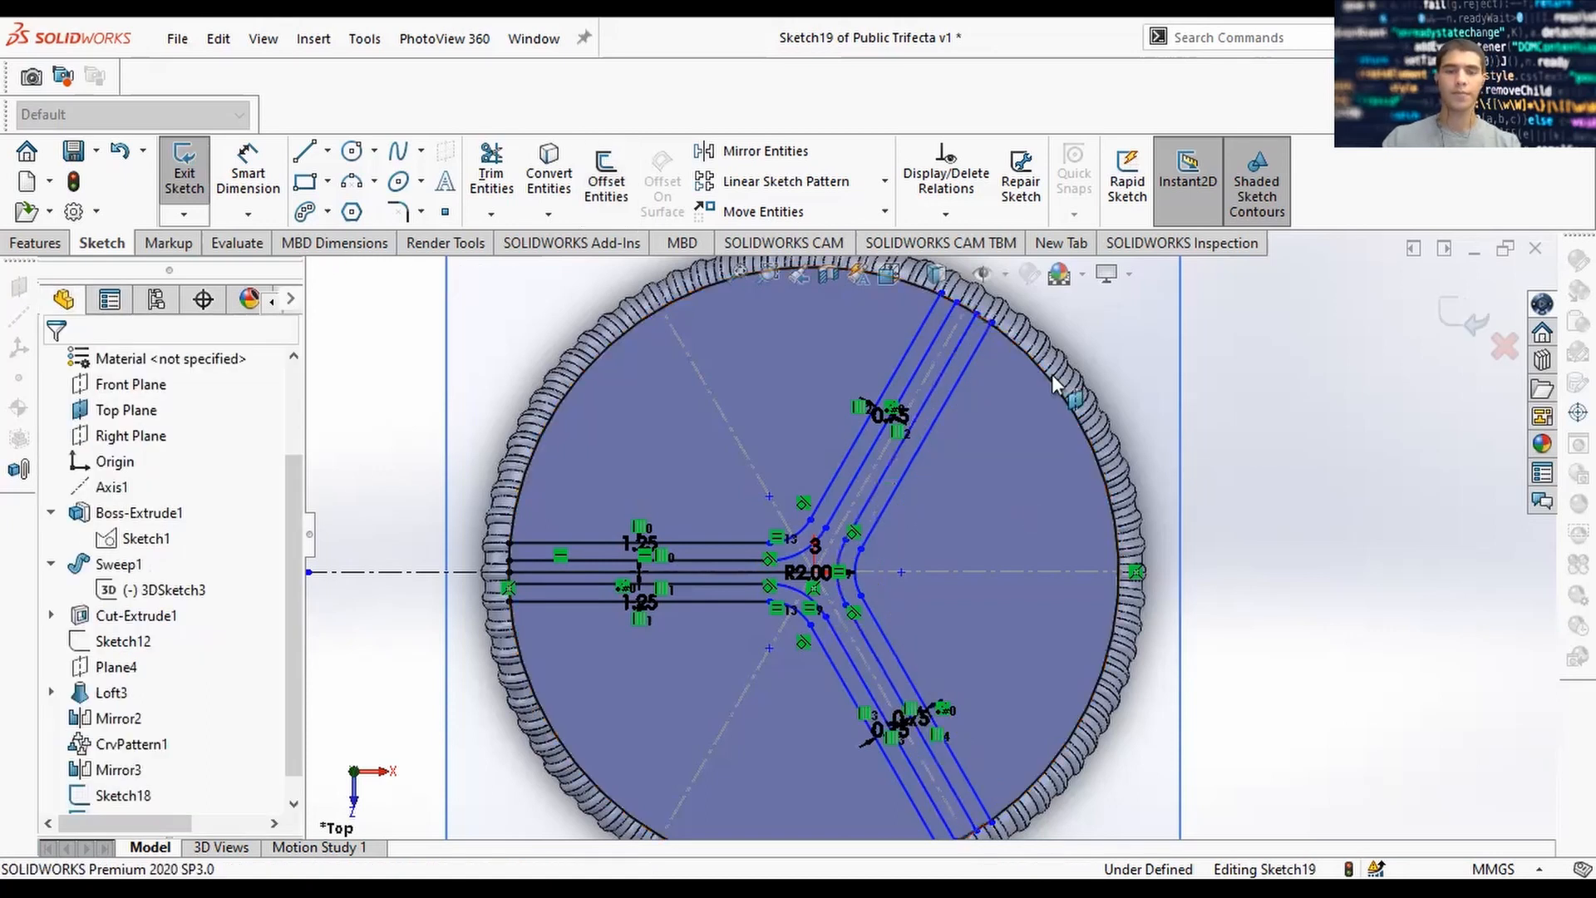
Draw a circle on the horizontal arm's centre line near its outer end and set its diameter to 1.5 mm.
left_click(353, 150)
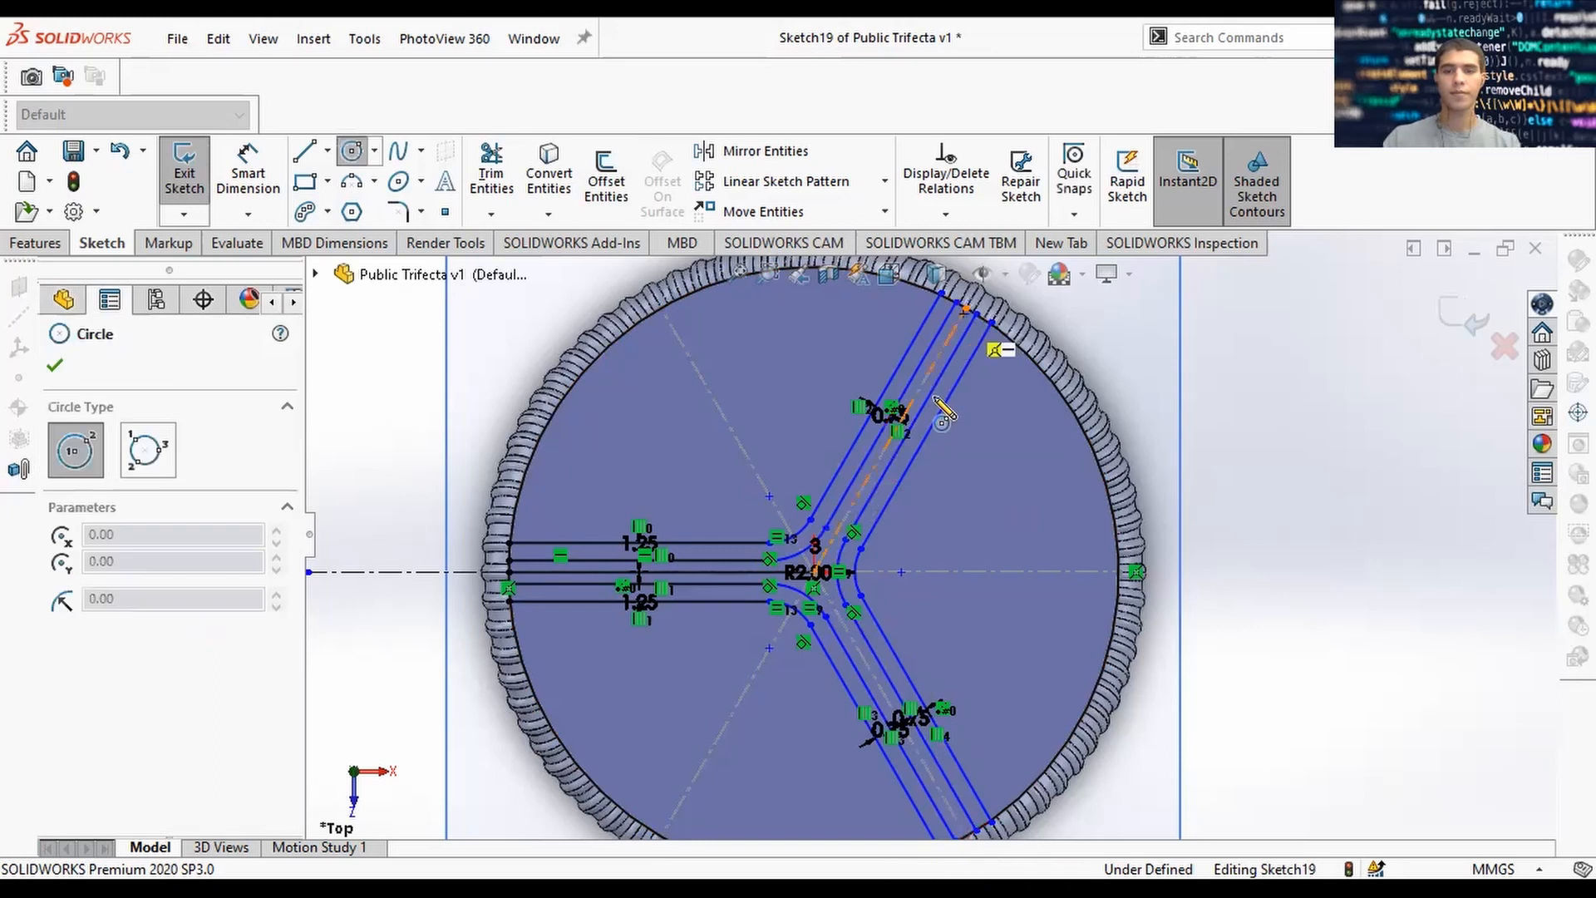
scroll(680, 686, "down", 3)
scroll(469, 644, "up", 2)
scroll(449, 623, "down", 4)
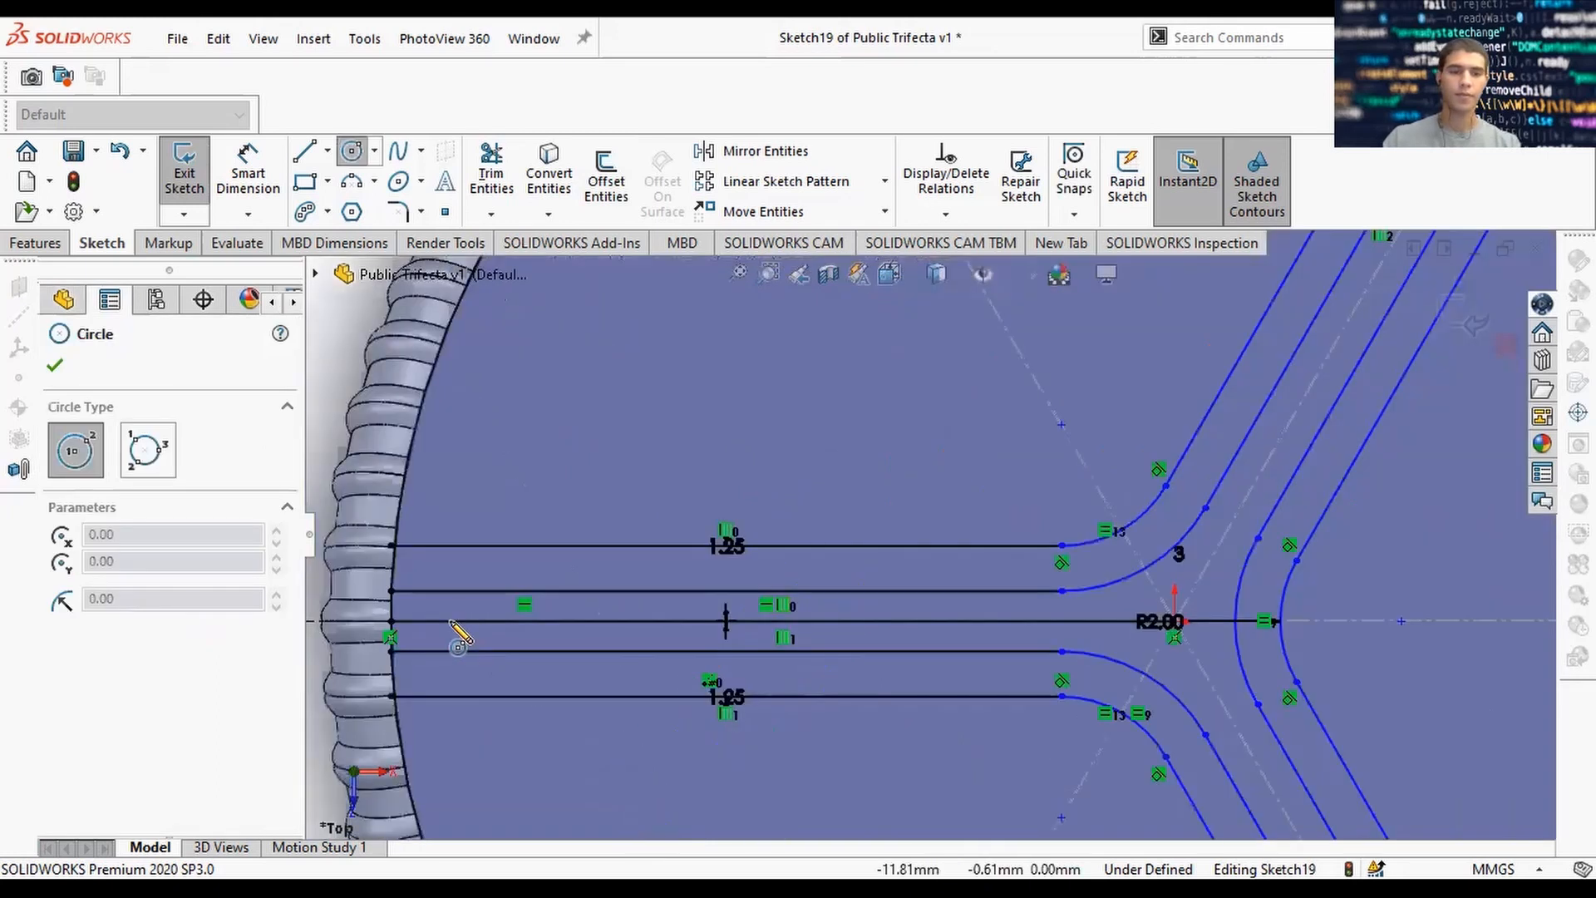
scroll(489, 607, "down", 1)
left_click(491, 604)
left_click(553, 628)
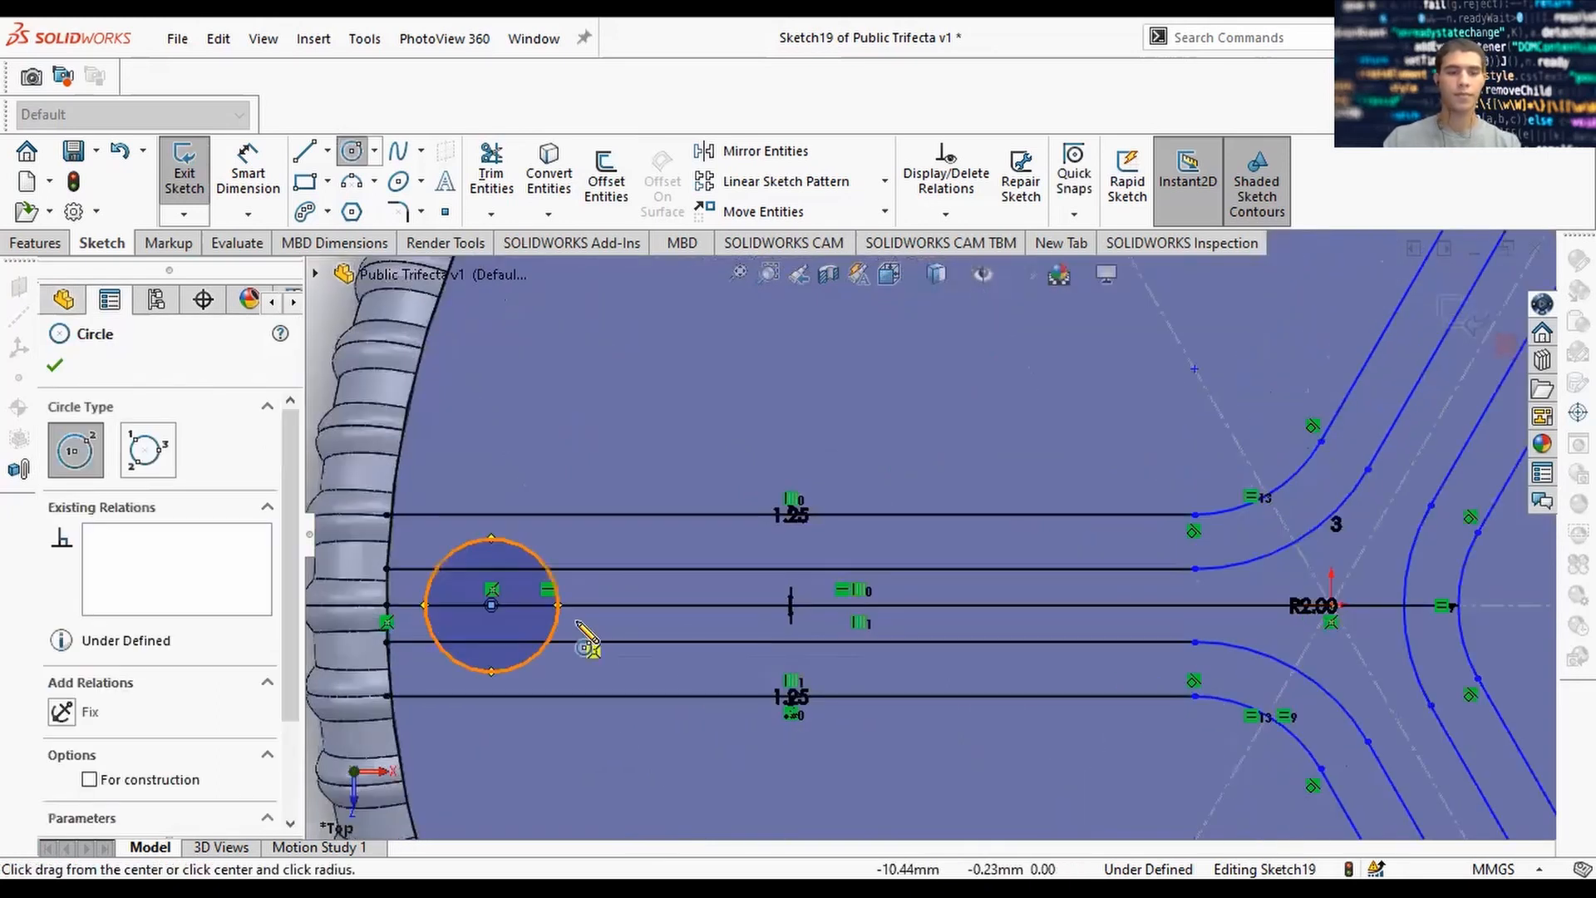
key("d")
left_click(534, 553)
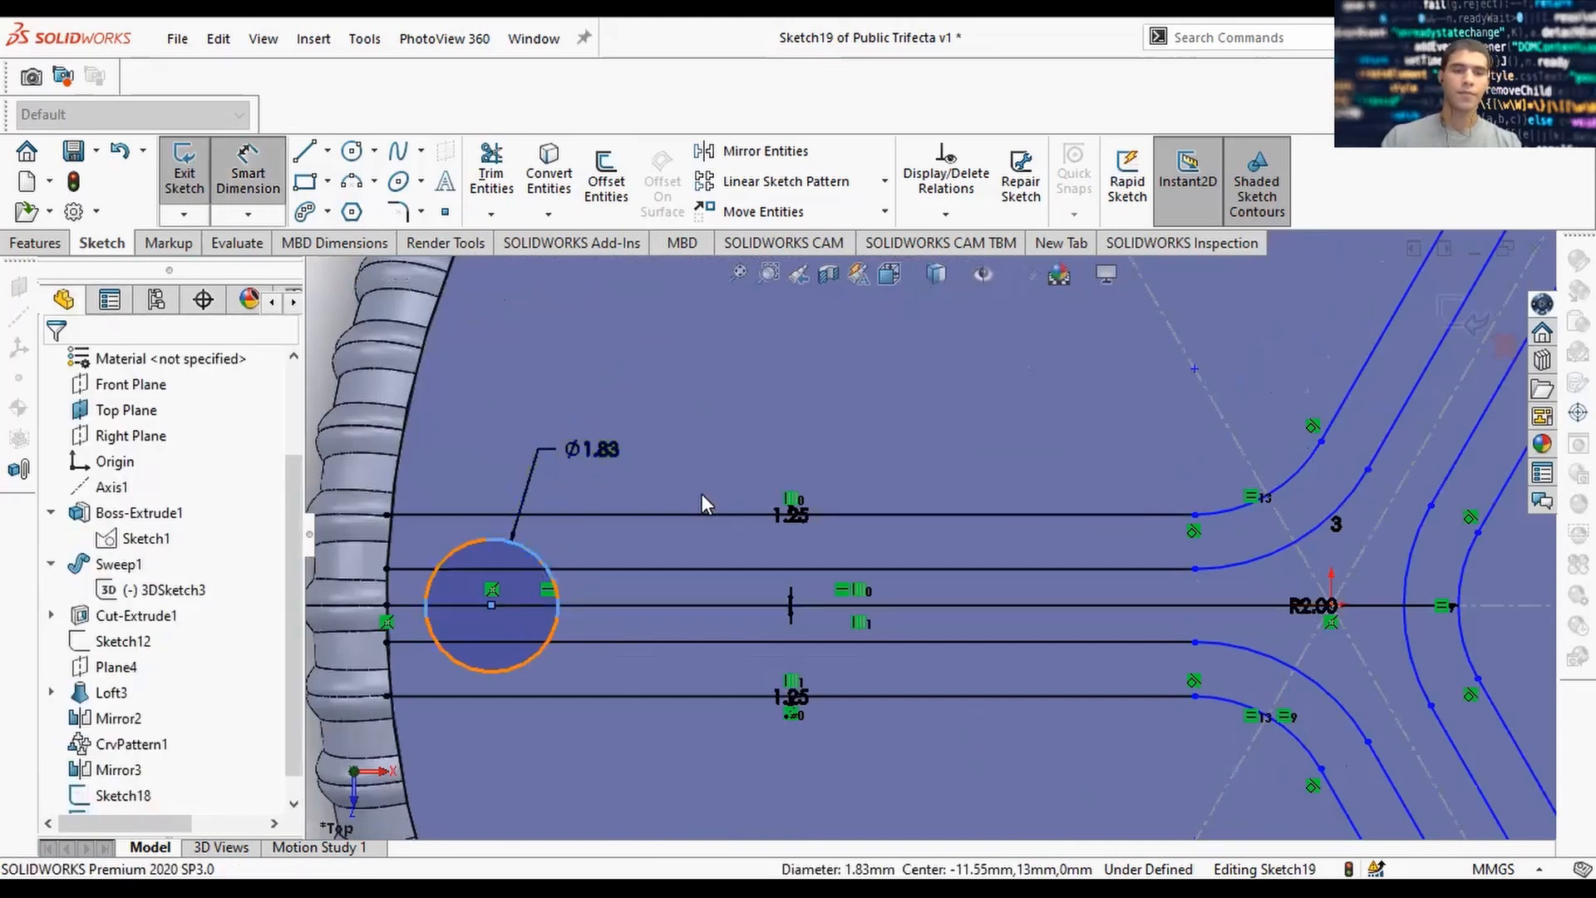
type("1.5")
key("Return")
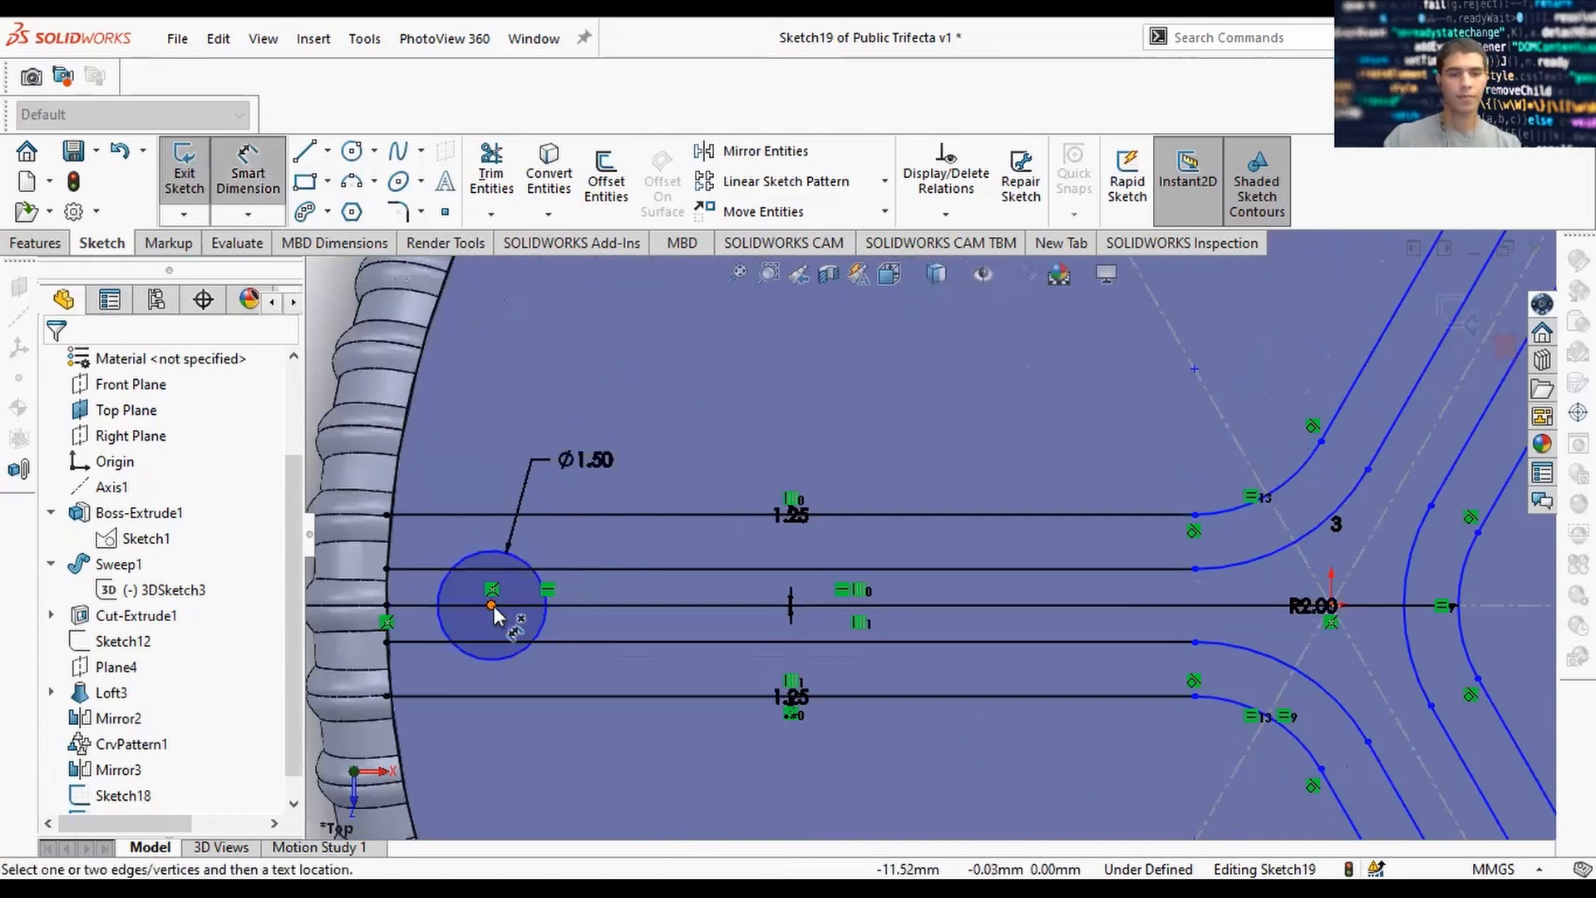
Dimension the small circle's centre 1.5 mm from the outer endpoint of the horizontal arm's centre line.
left_click(492, 605)
left_click(386, 606)
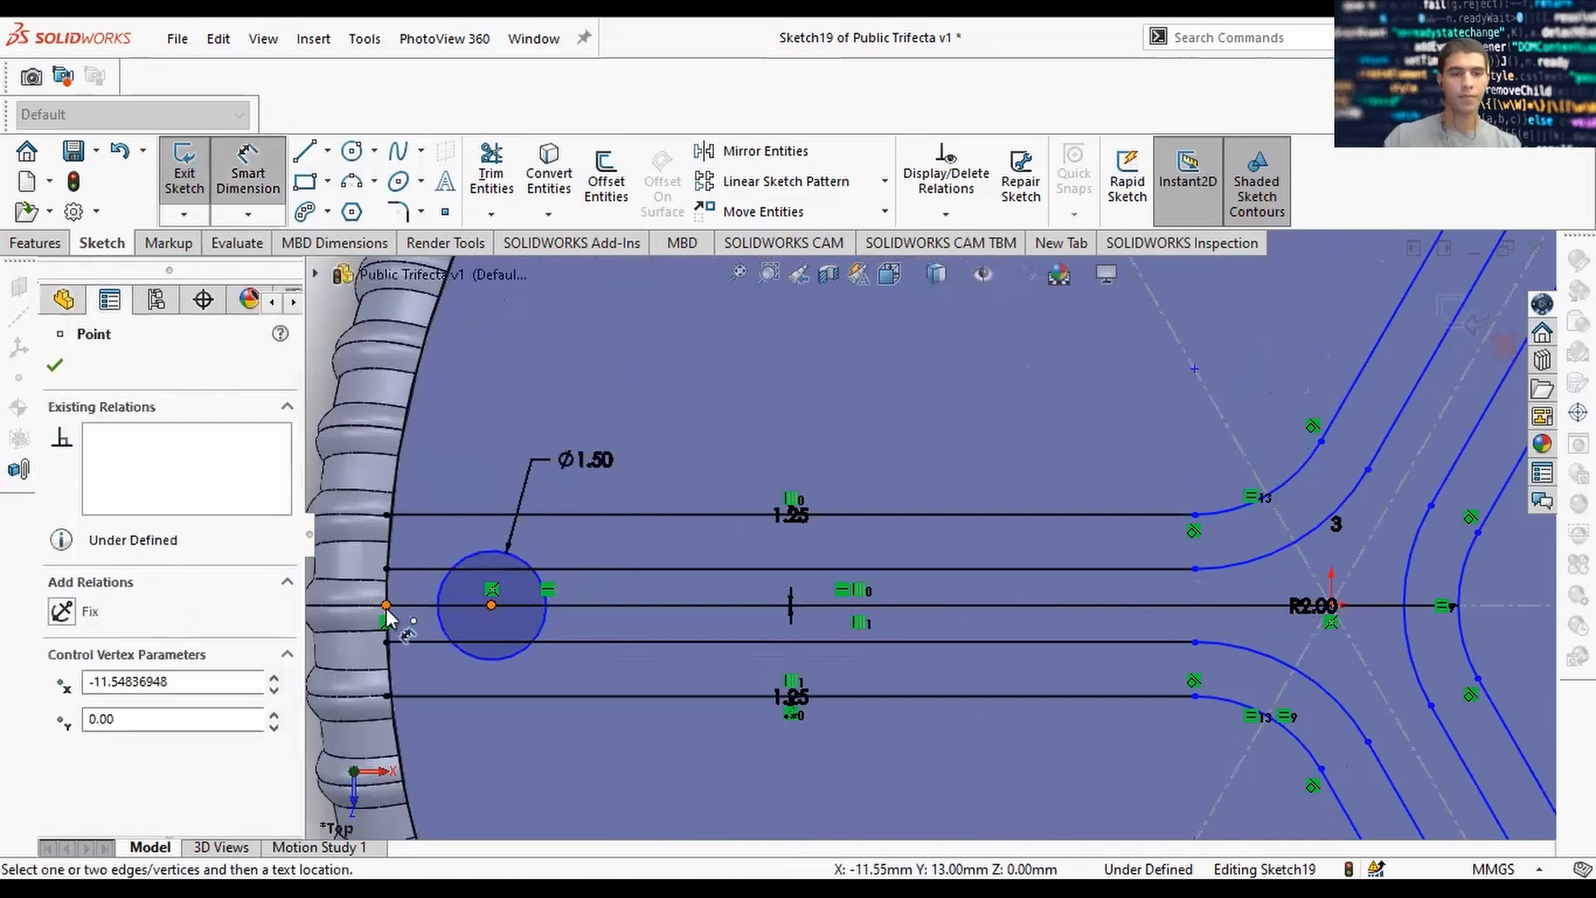
left_click(567, 708)
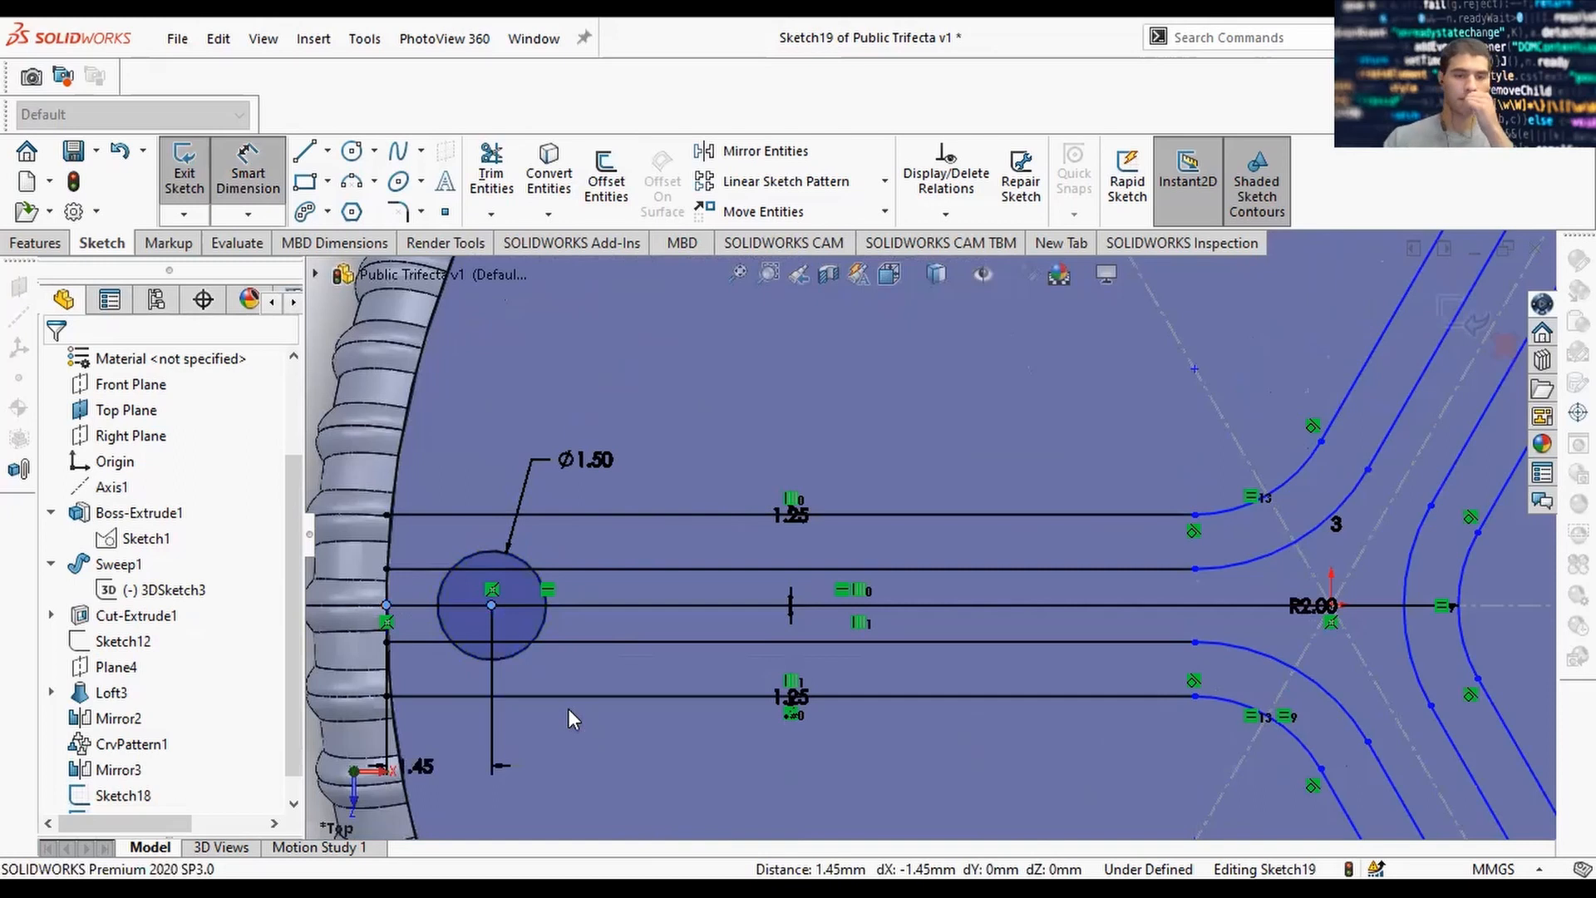
key("f")
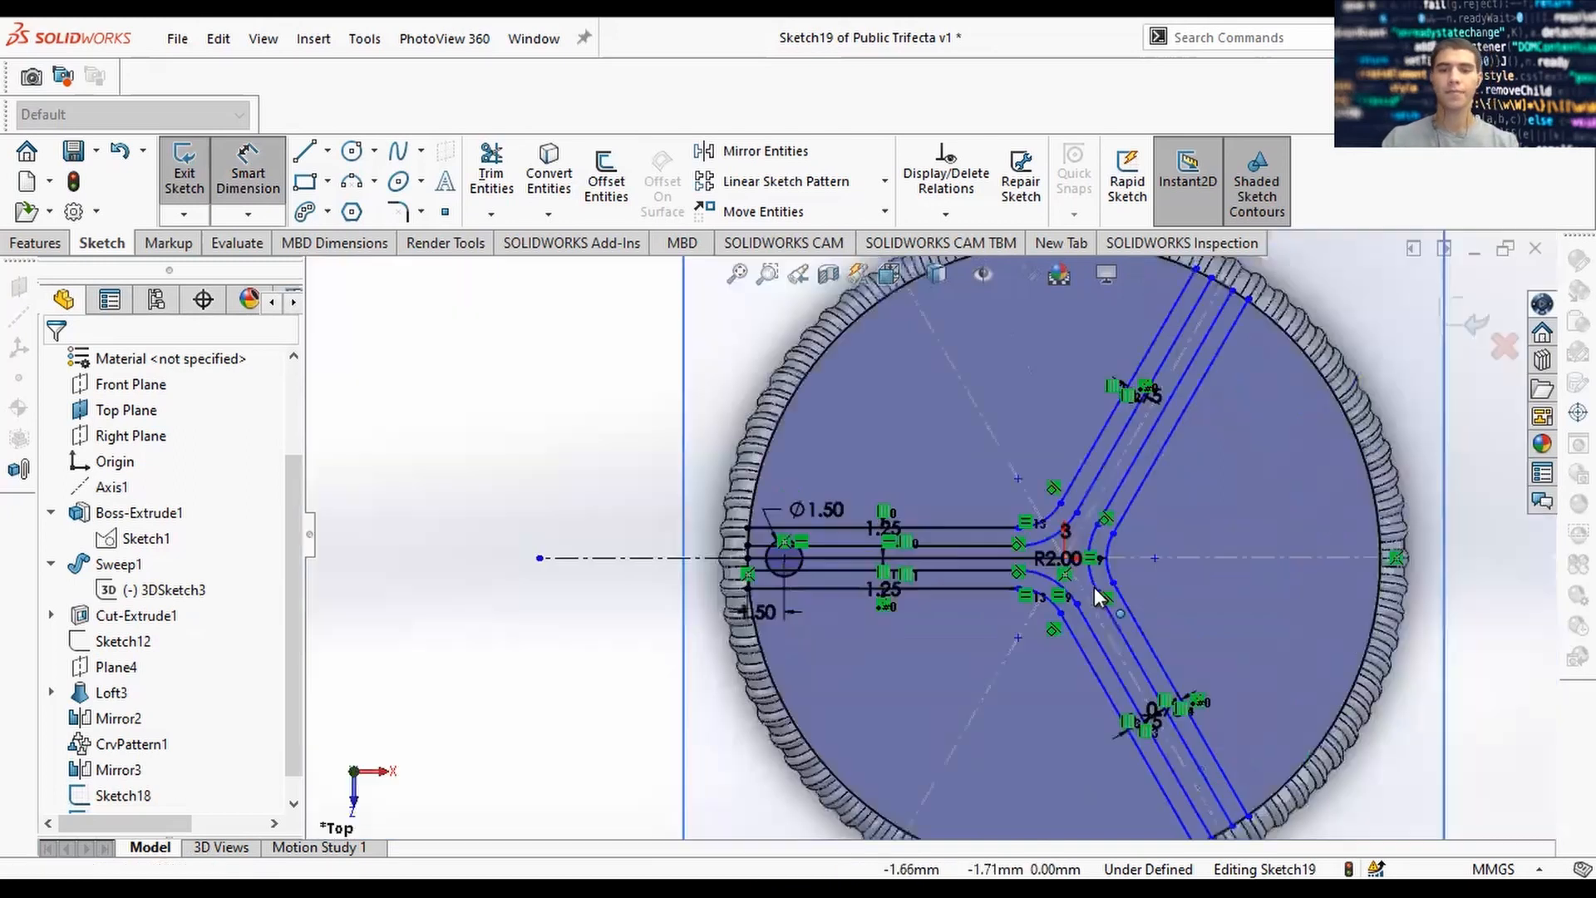
key("Escape")
Circular-pattern the small circle around the origin with 3 equally spaced instances over 360 degrees, and exit the sketch.
middle_click_drag(342, 277, 202, 276, "ctrl")
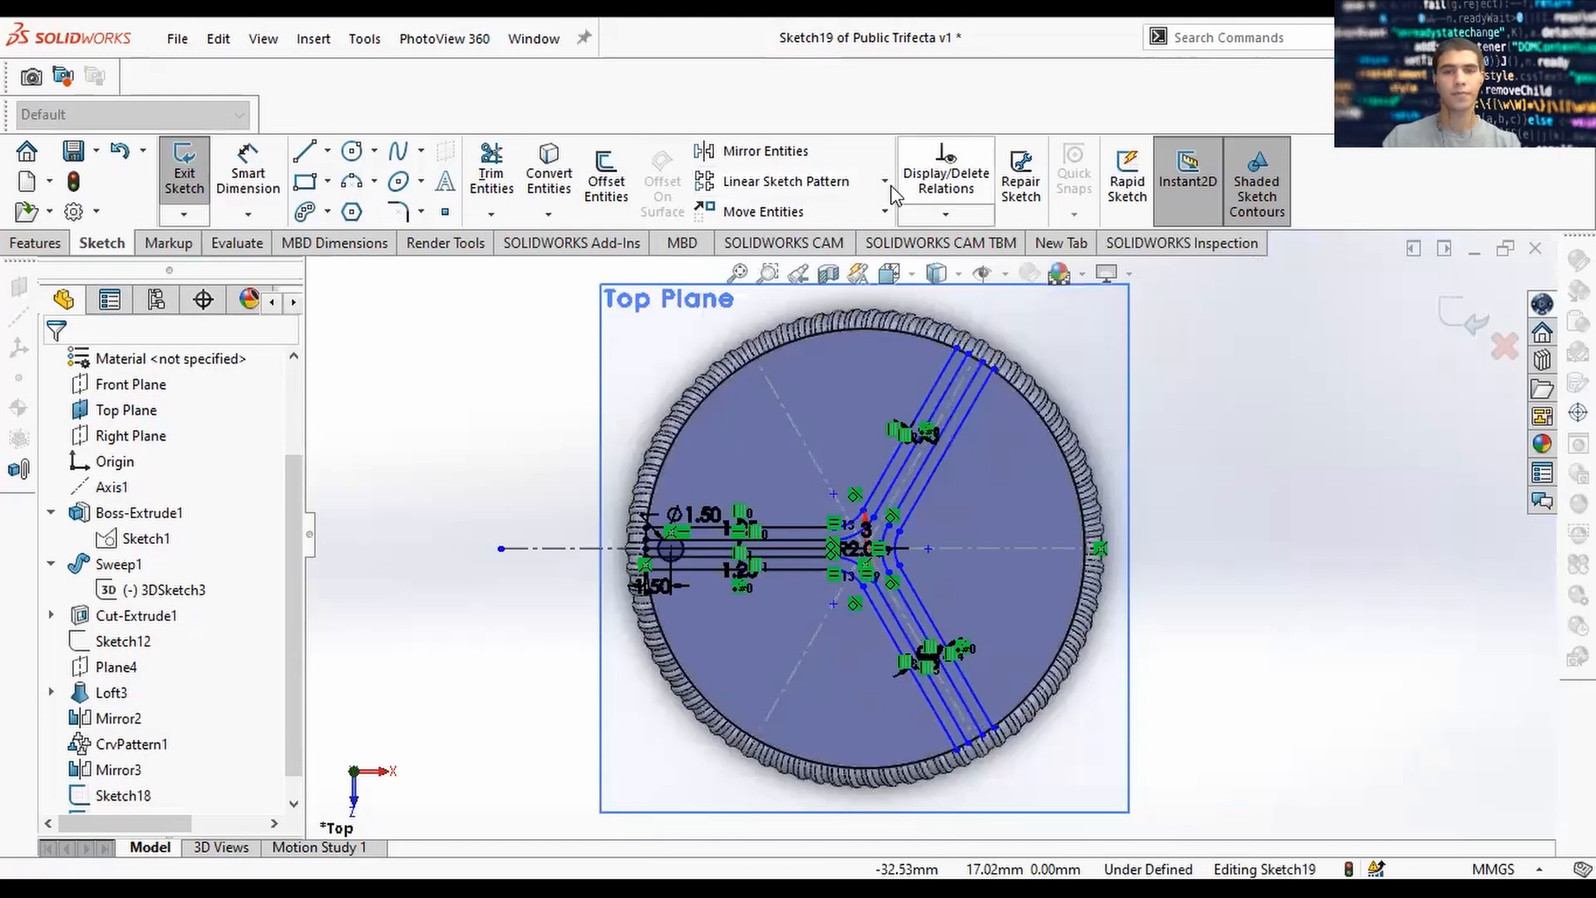
scroll(700, 535, "down", 5)
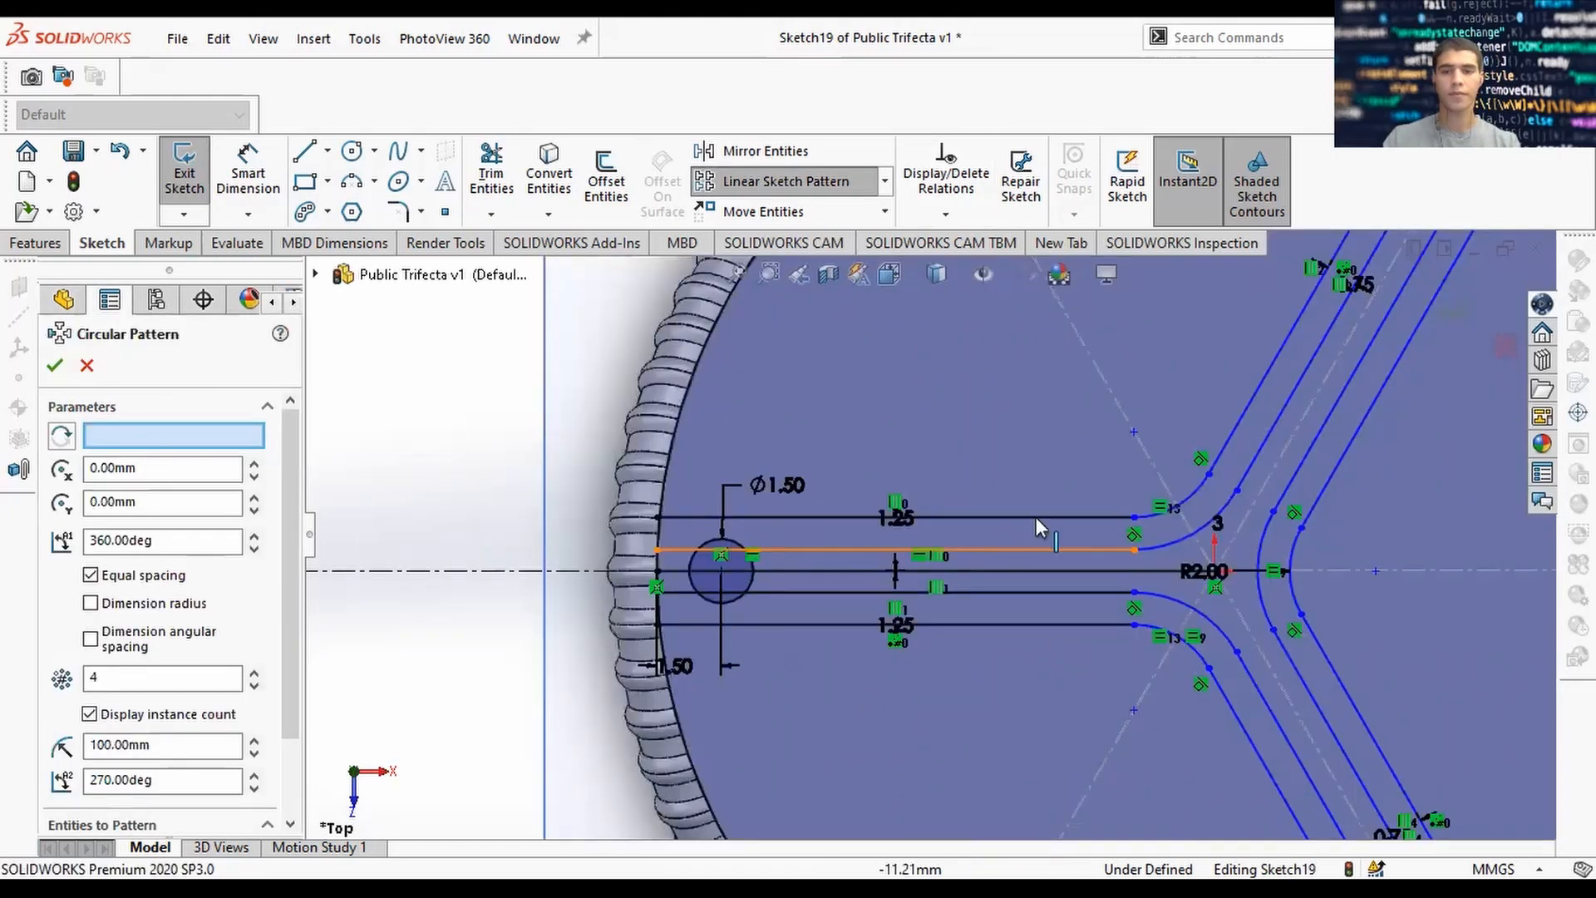
scroll(1036, 517, "up", 4)
left_click(1011, 566)
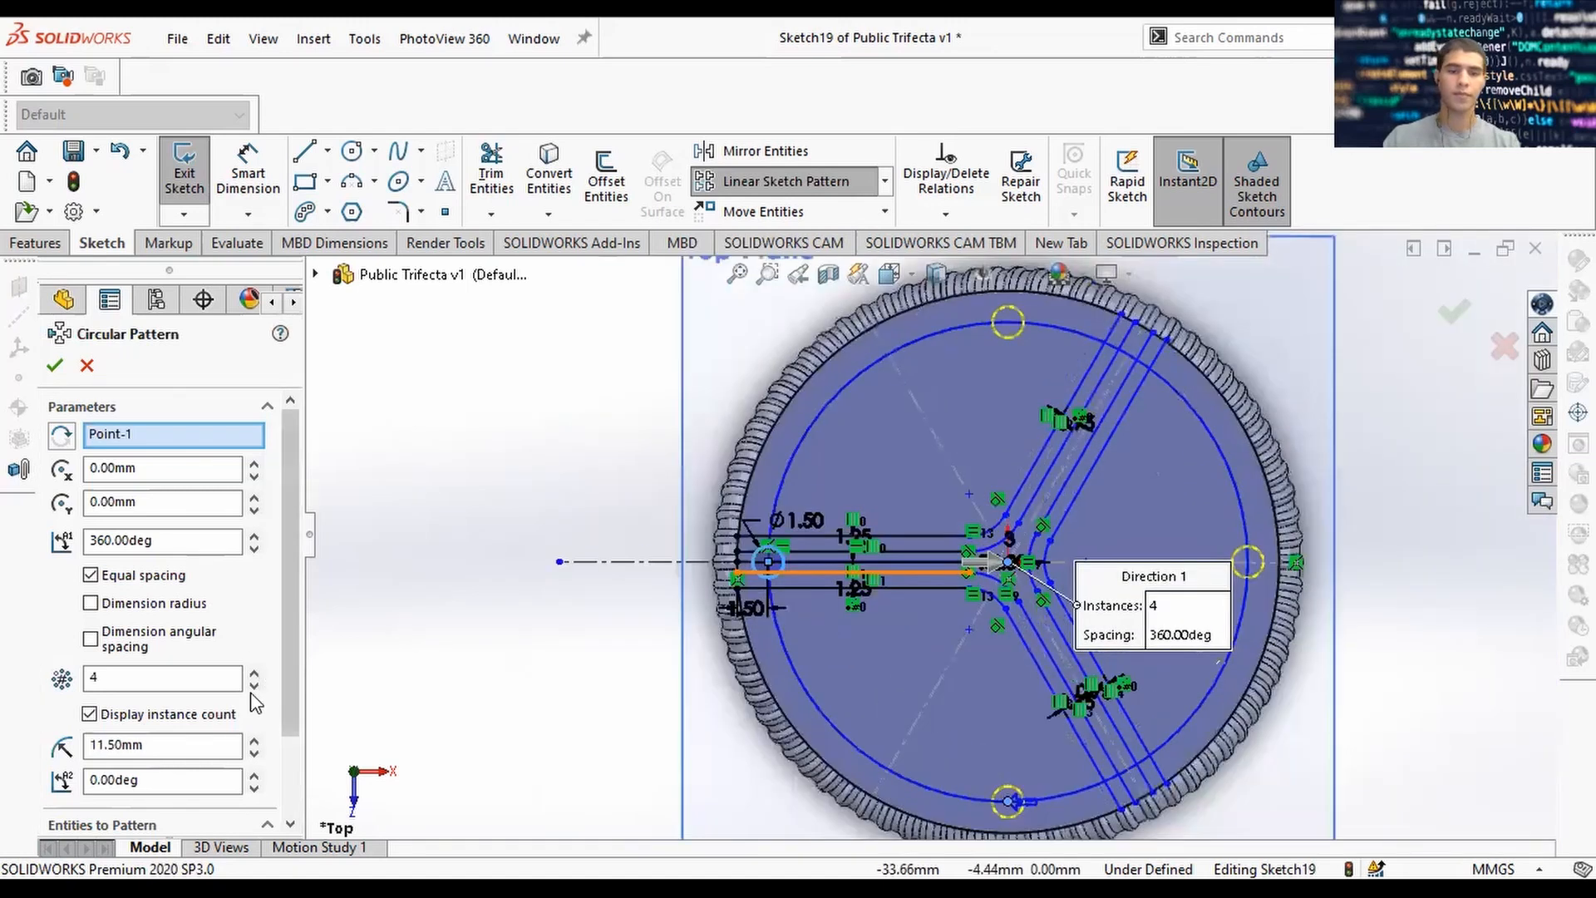
left_click(253, 686)
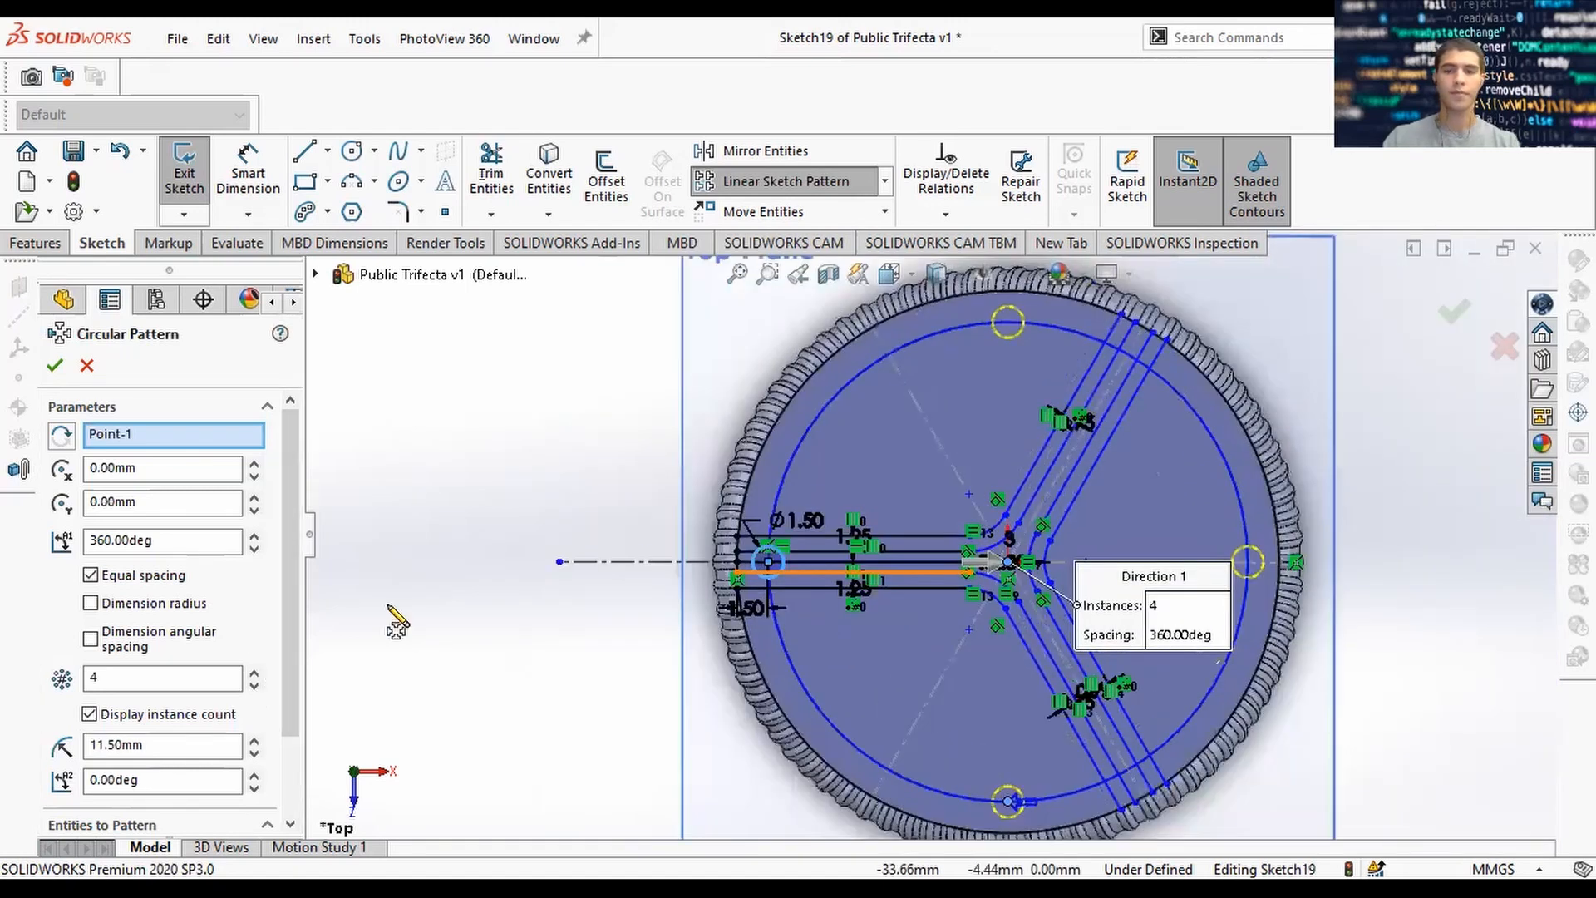
left_click(54, 365)
left_click(1454, 318)
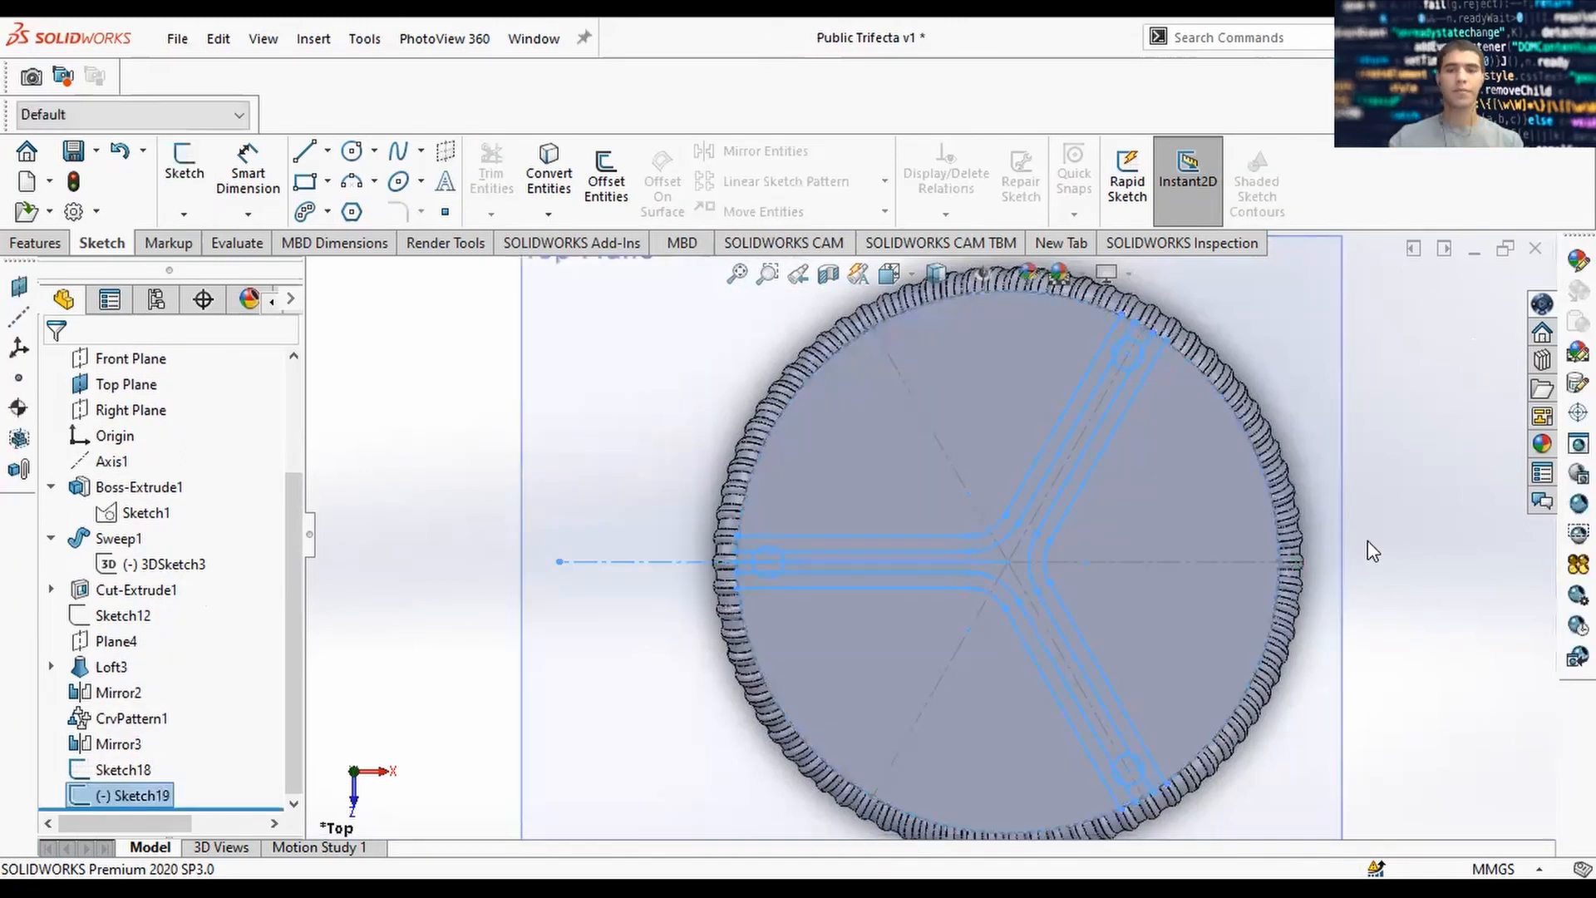
middle_click_drag(1235, 572, 1131, 411)
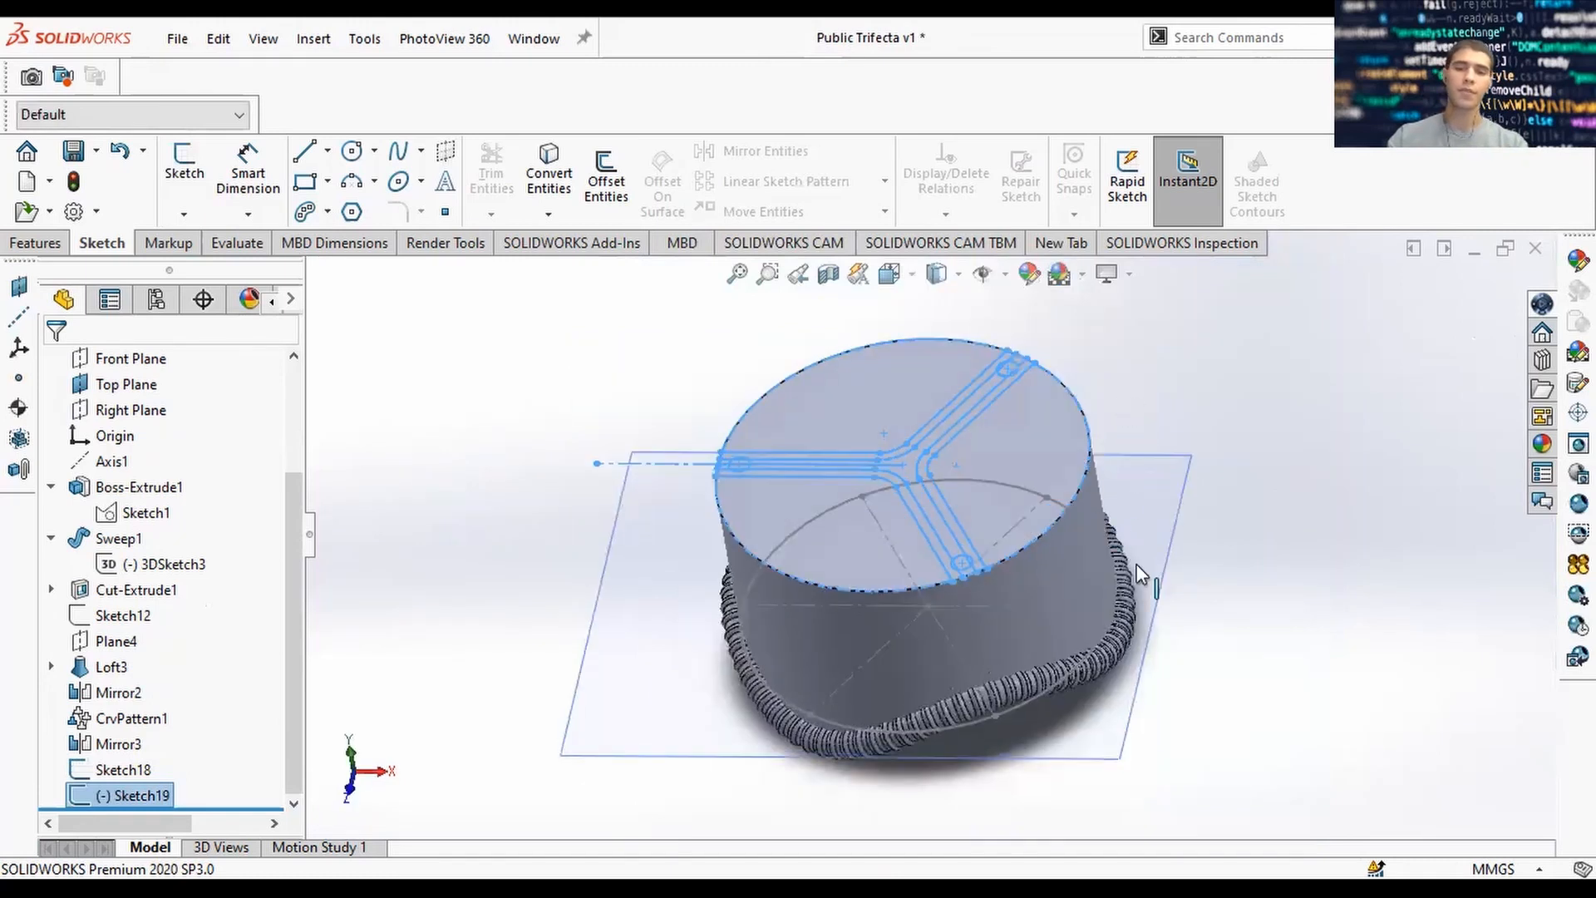
middle_click_drag(1143, 575, 1125, 568)
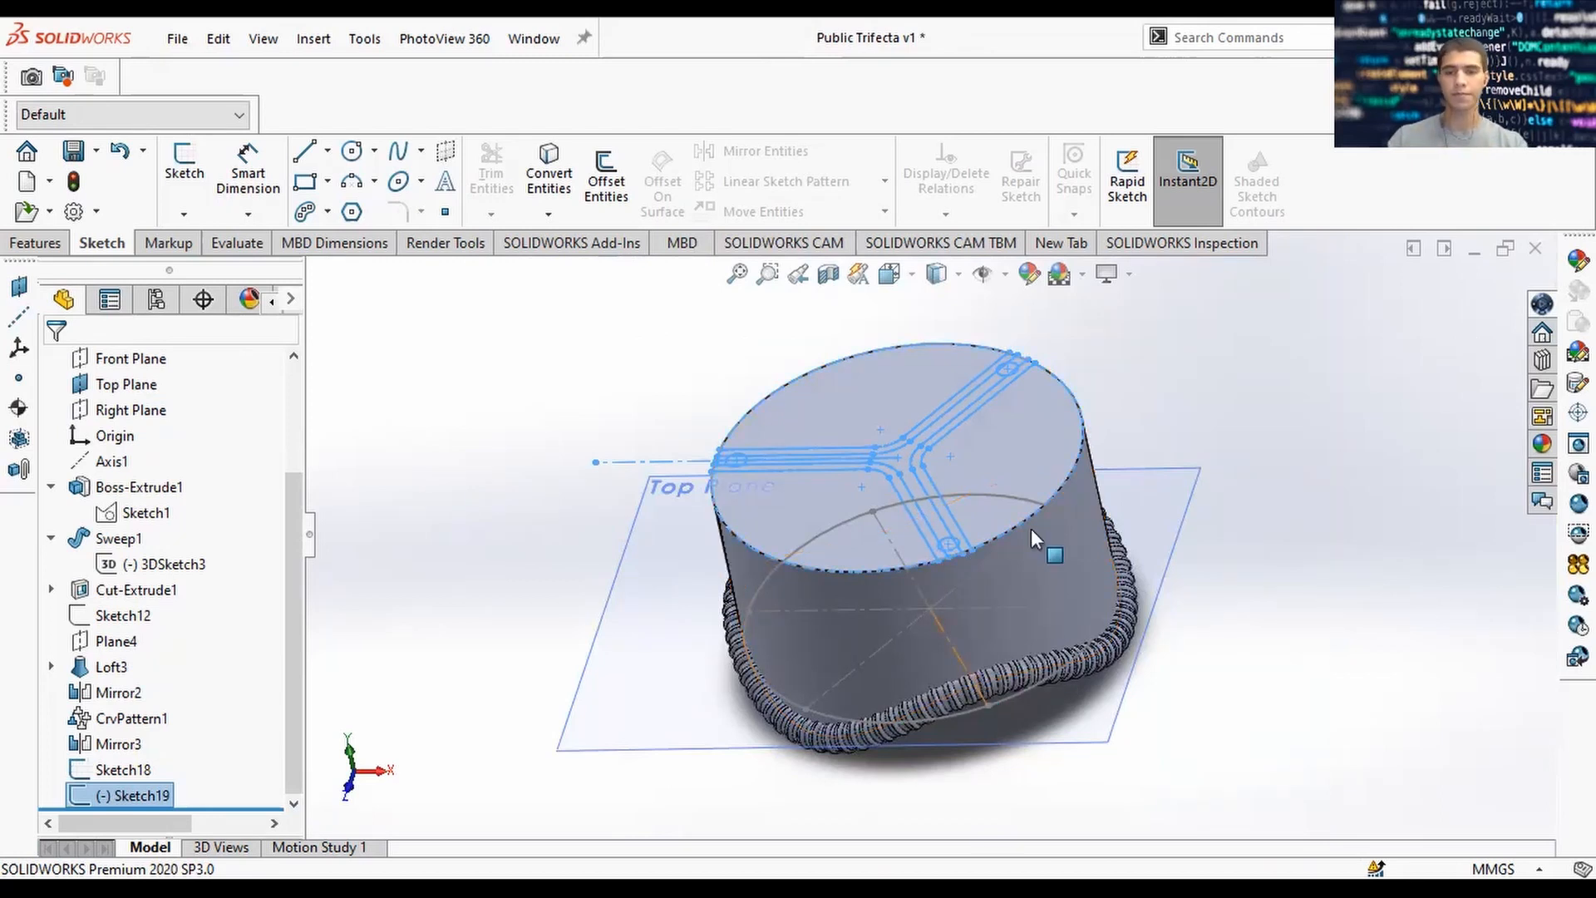
middle_click_drag(921, 398, 776, 524)
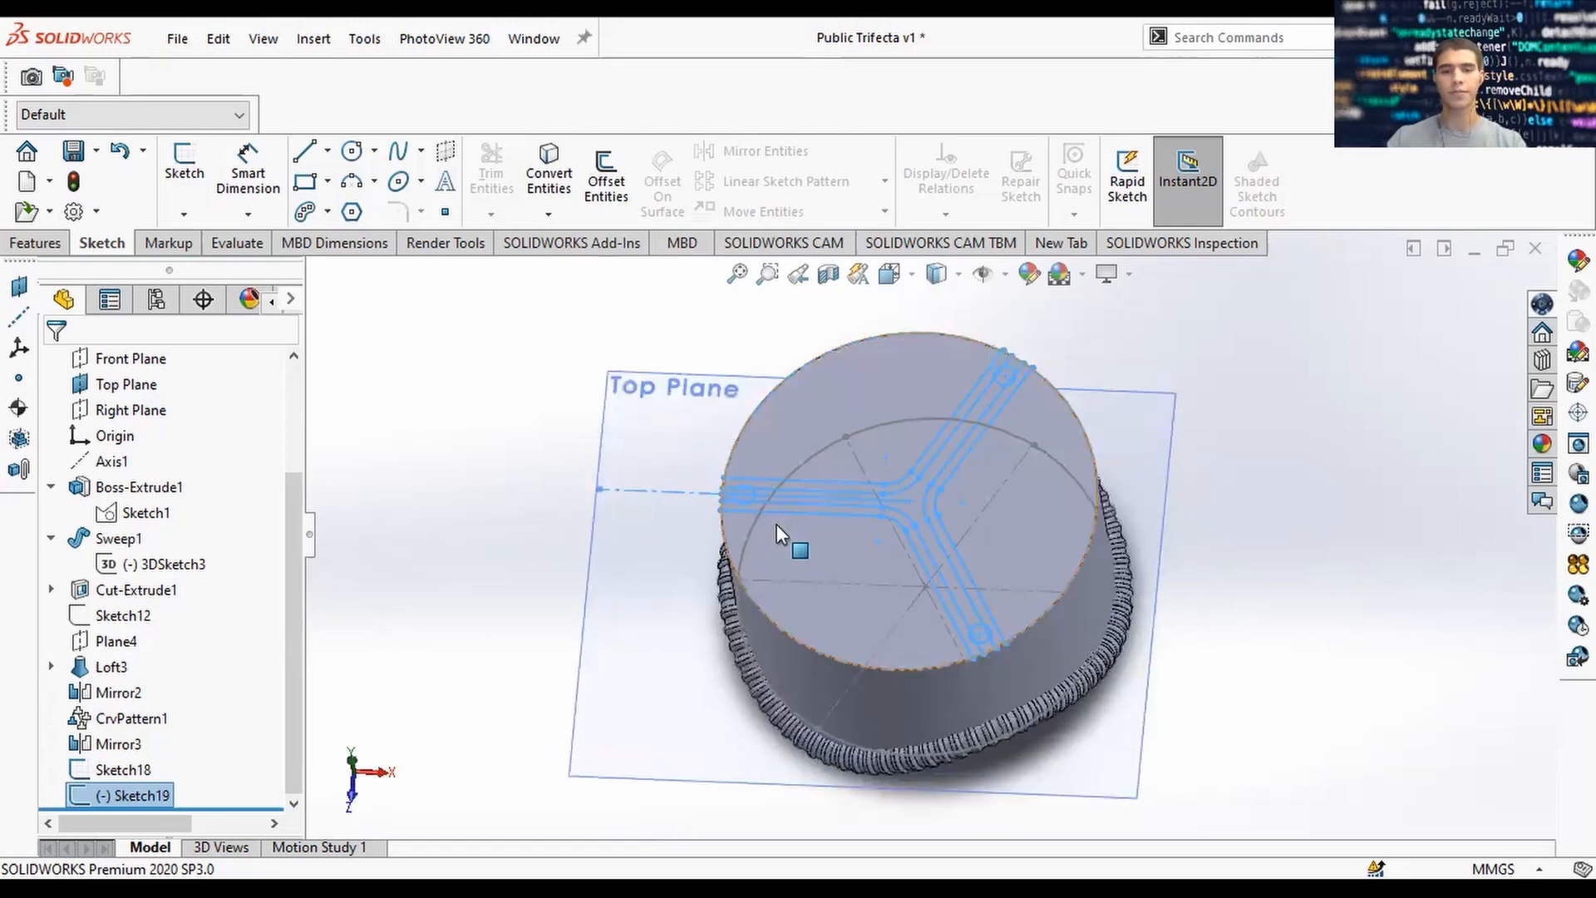
right_click_drag(1245, 417, 1122, 372)
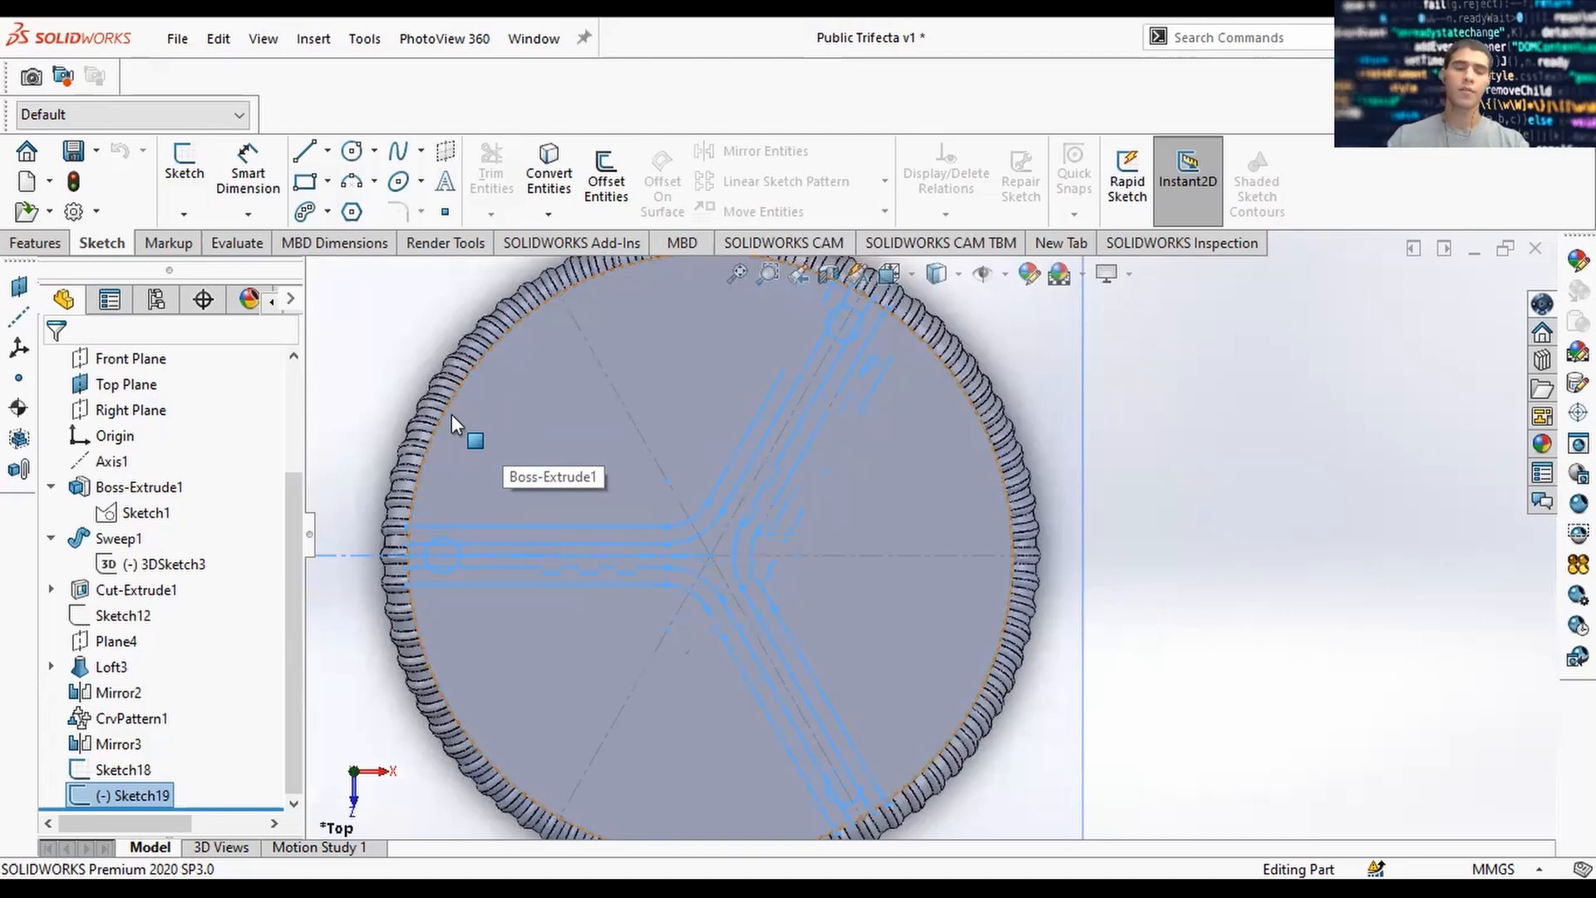
type("wlo")
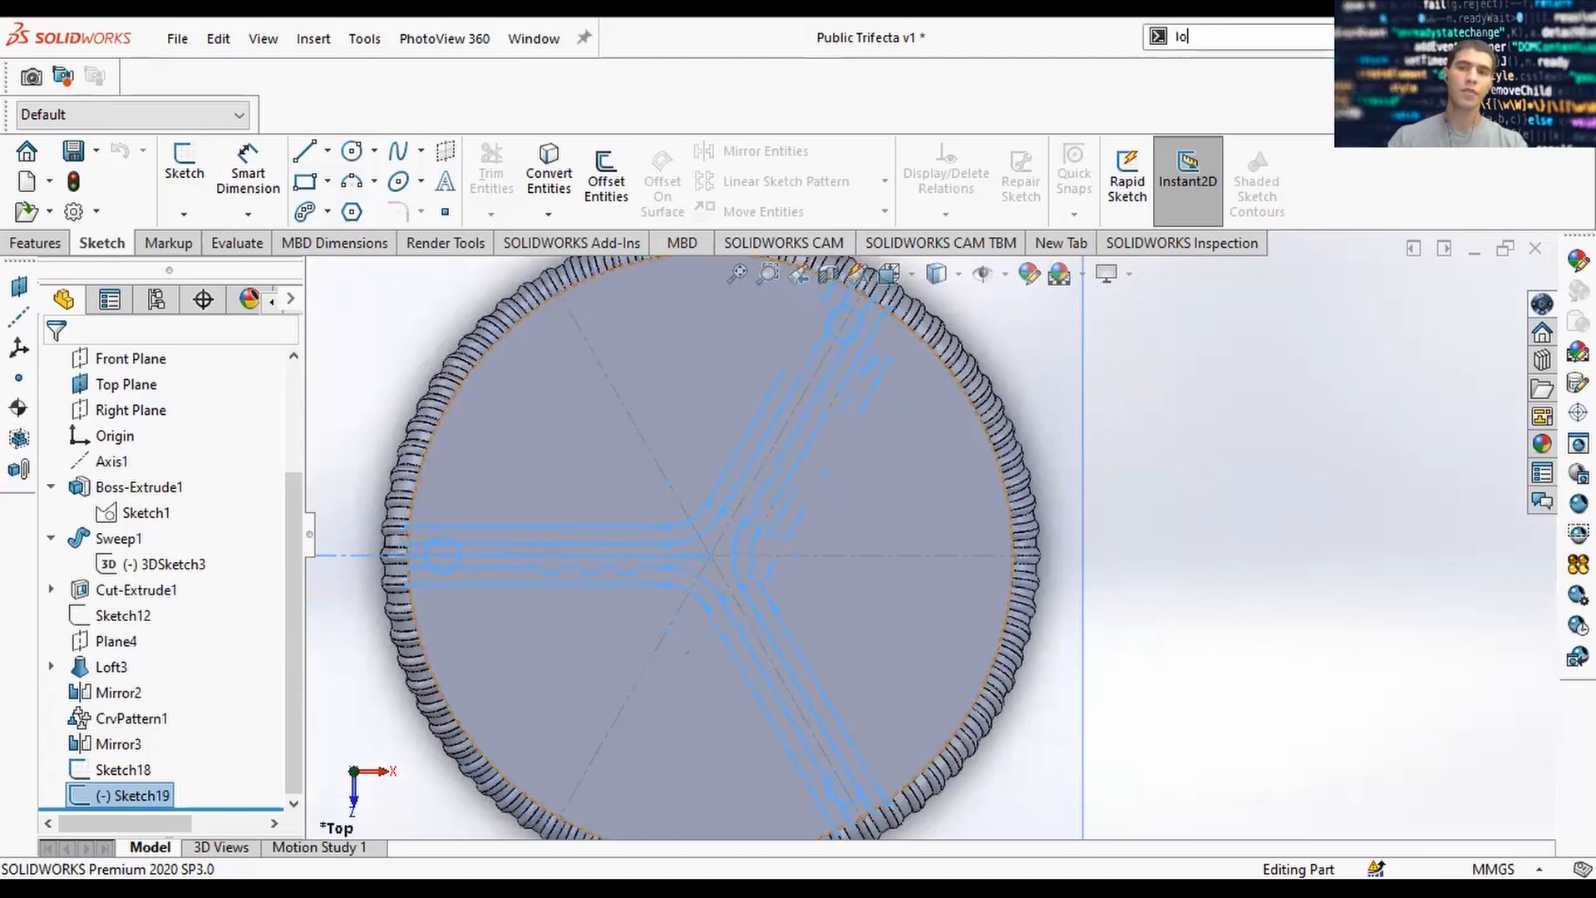
key("BackSpace")
key("BackSpace")
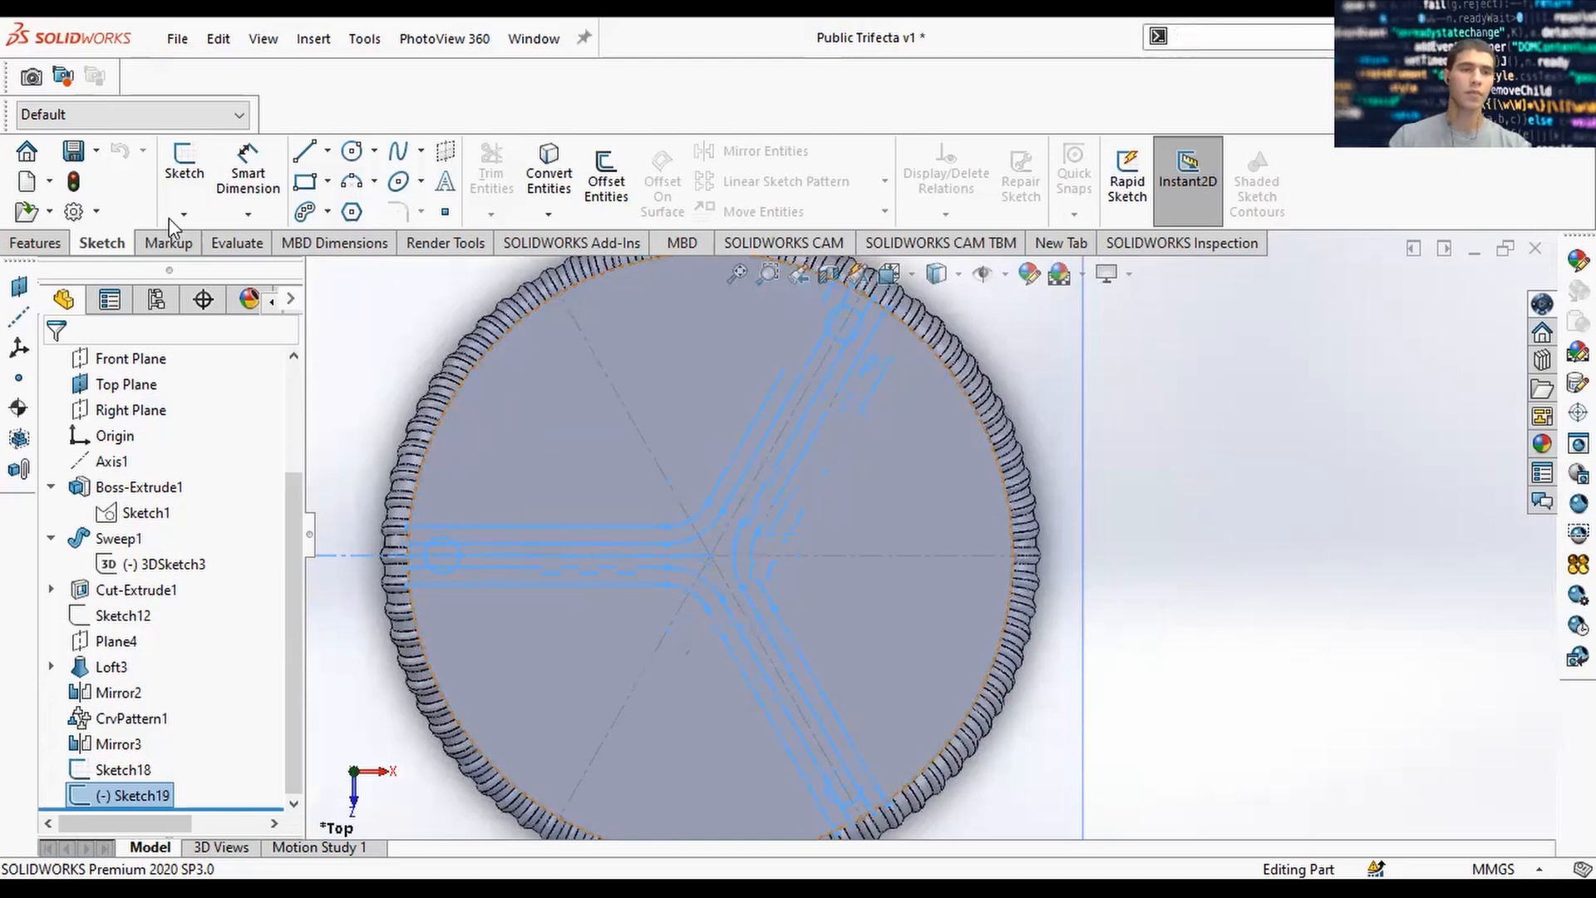
Create a reference plane through the facing outer edge endpoints of two adjacent spoke arms and the construction-line endpoint between them on the lower sketch circle.
left_click(39, 244)
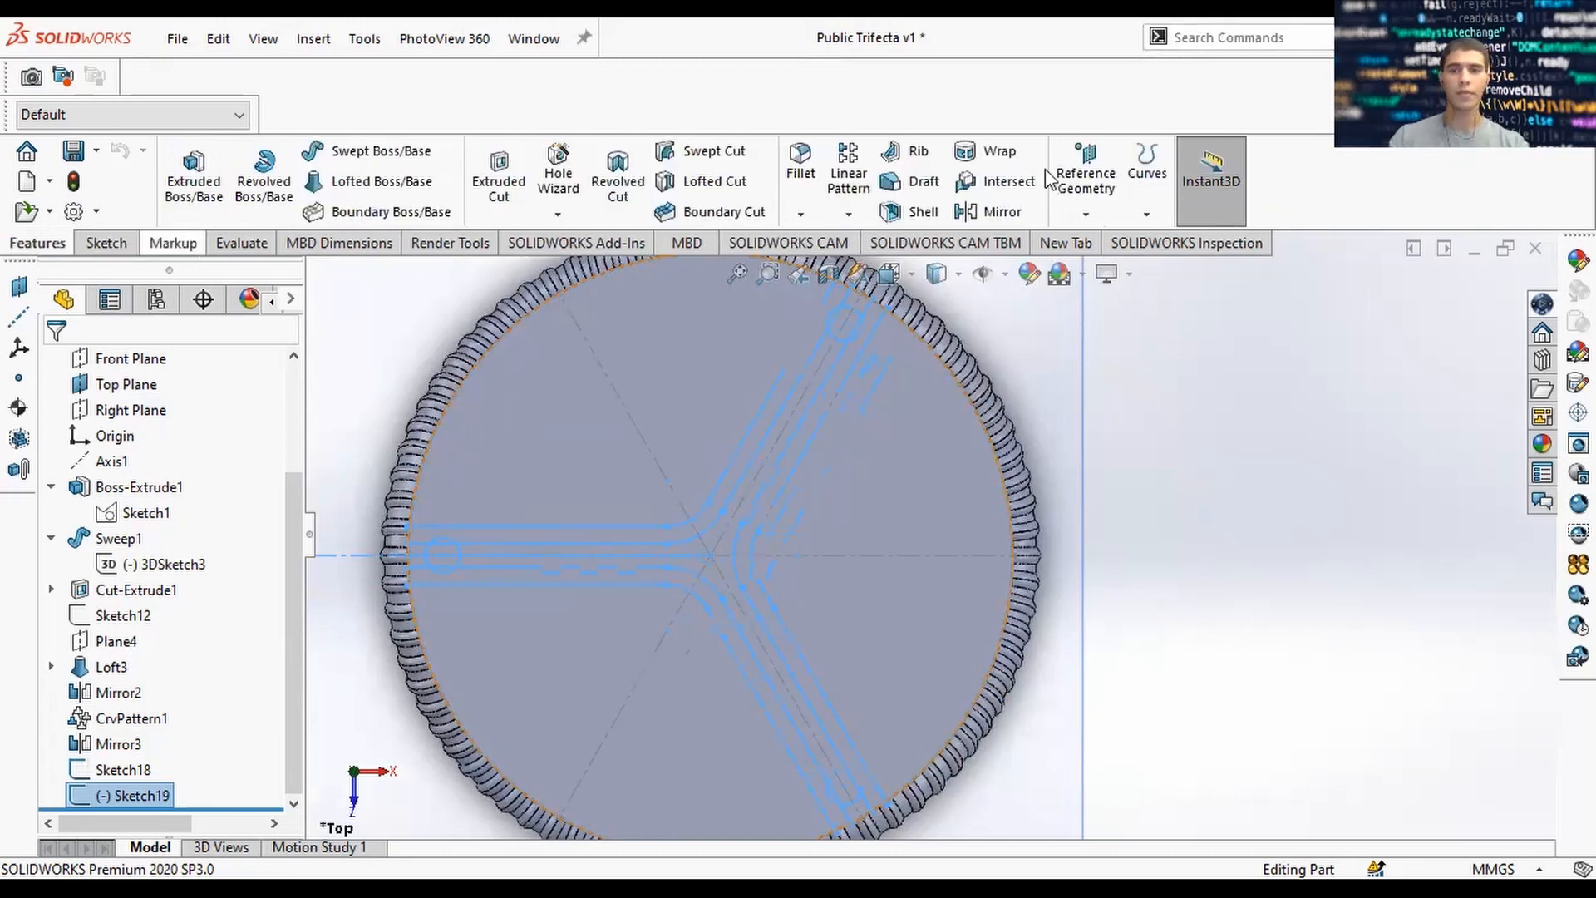
left_click(1088, 207)
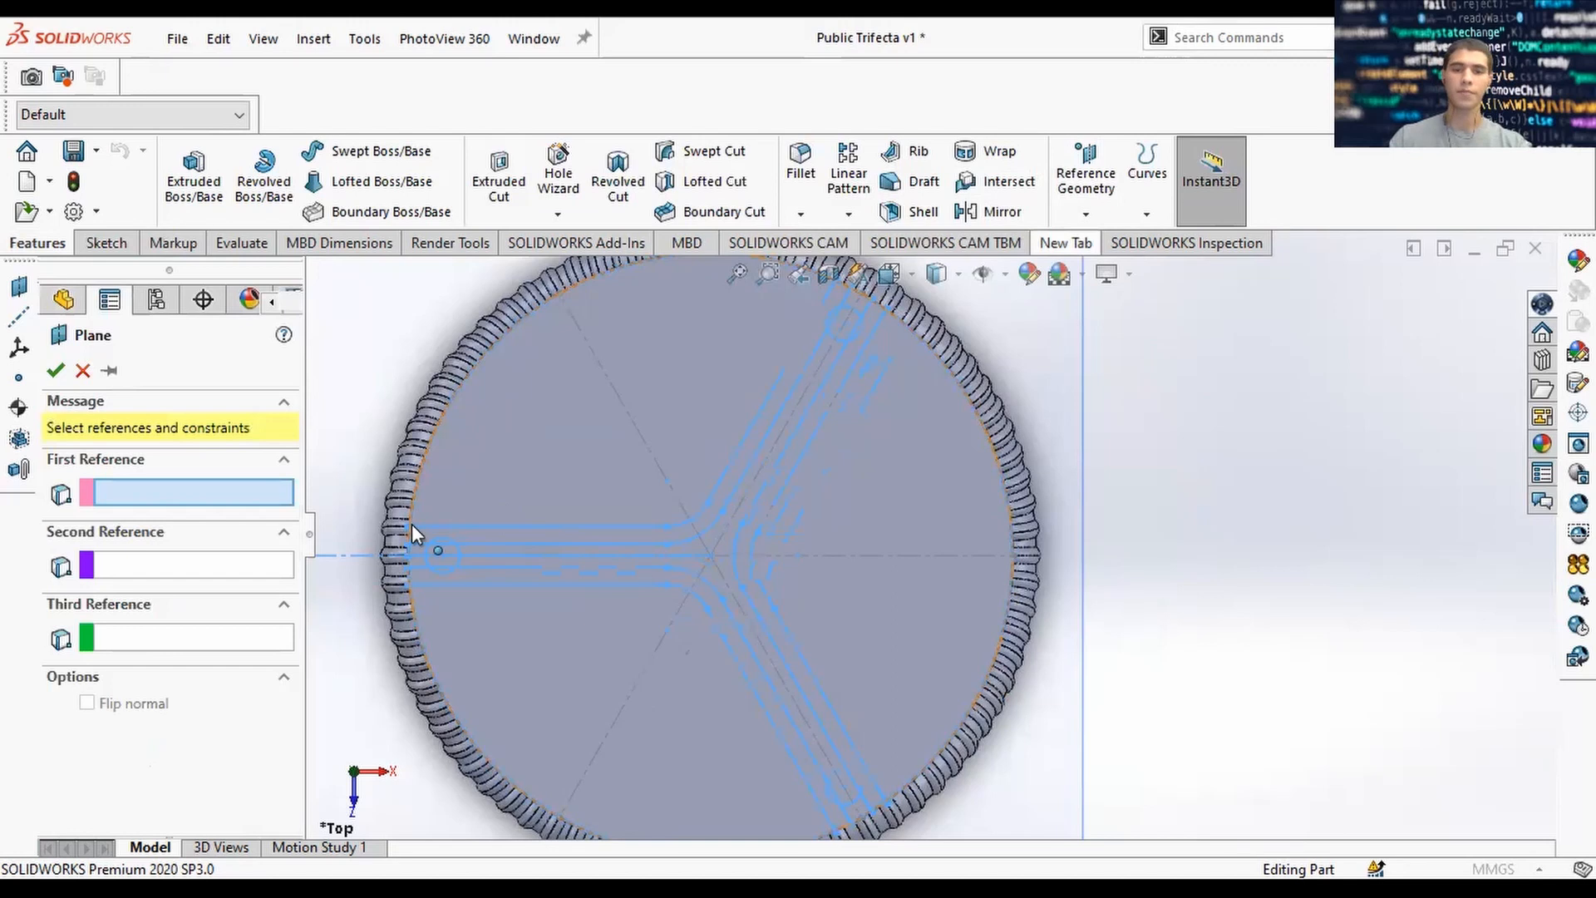
scroll(412, 523, "up", 3)
middle_click_drag(411, 524, 693, 472)
scroll(935, 372, "down", 4)
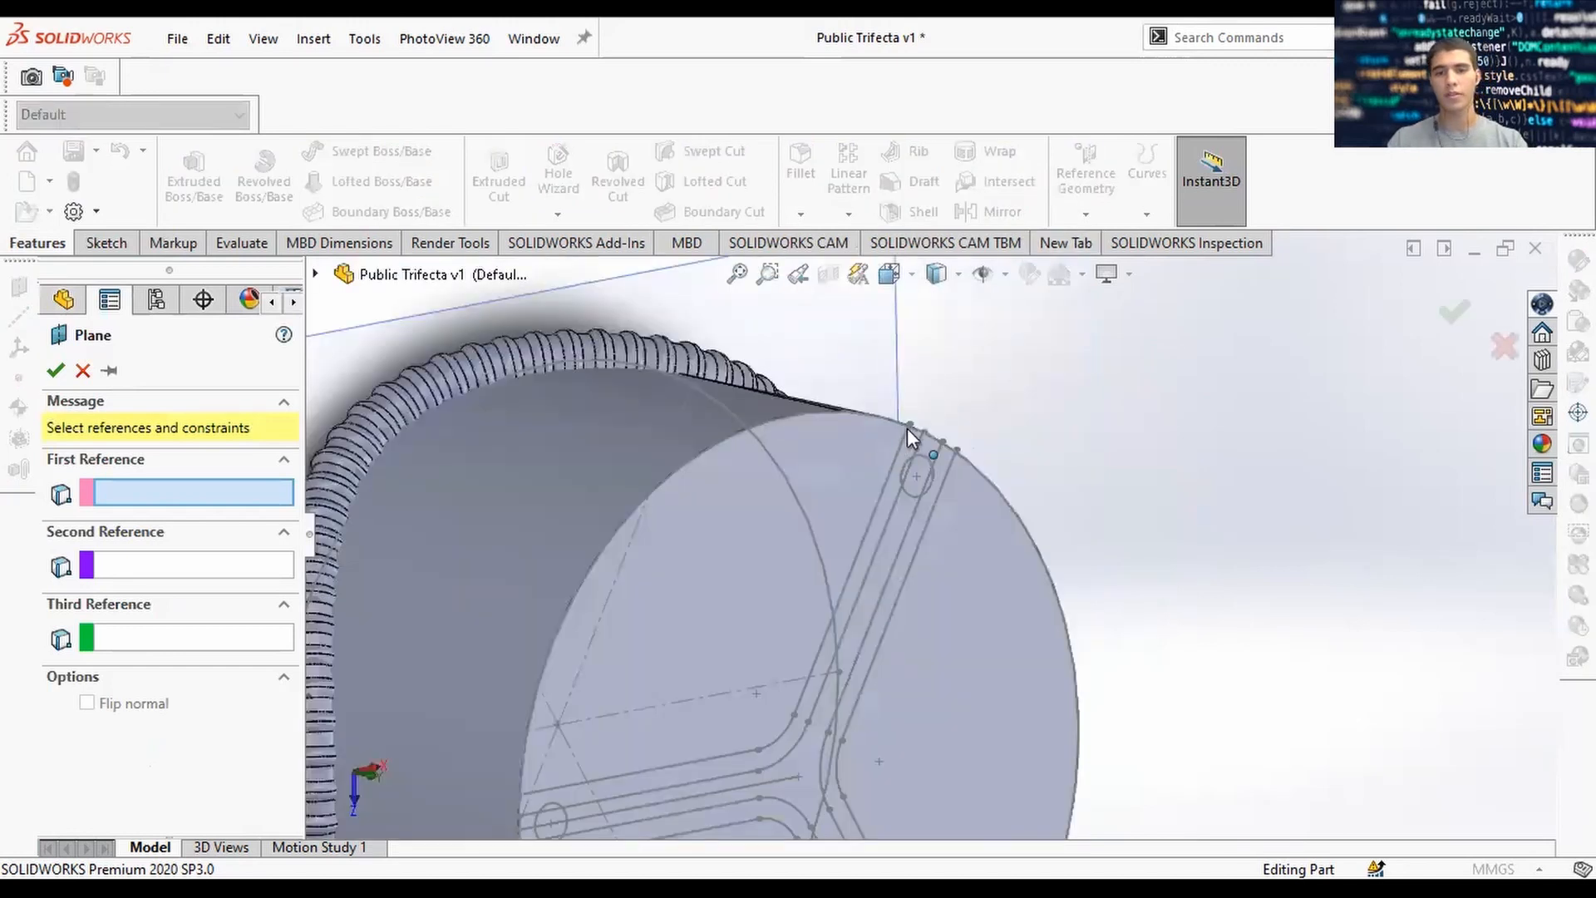
left_click(517, 795)
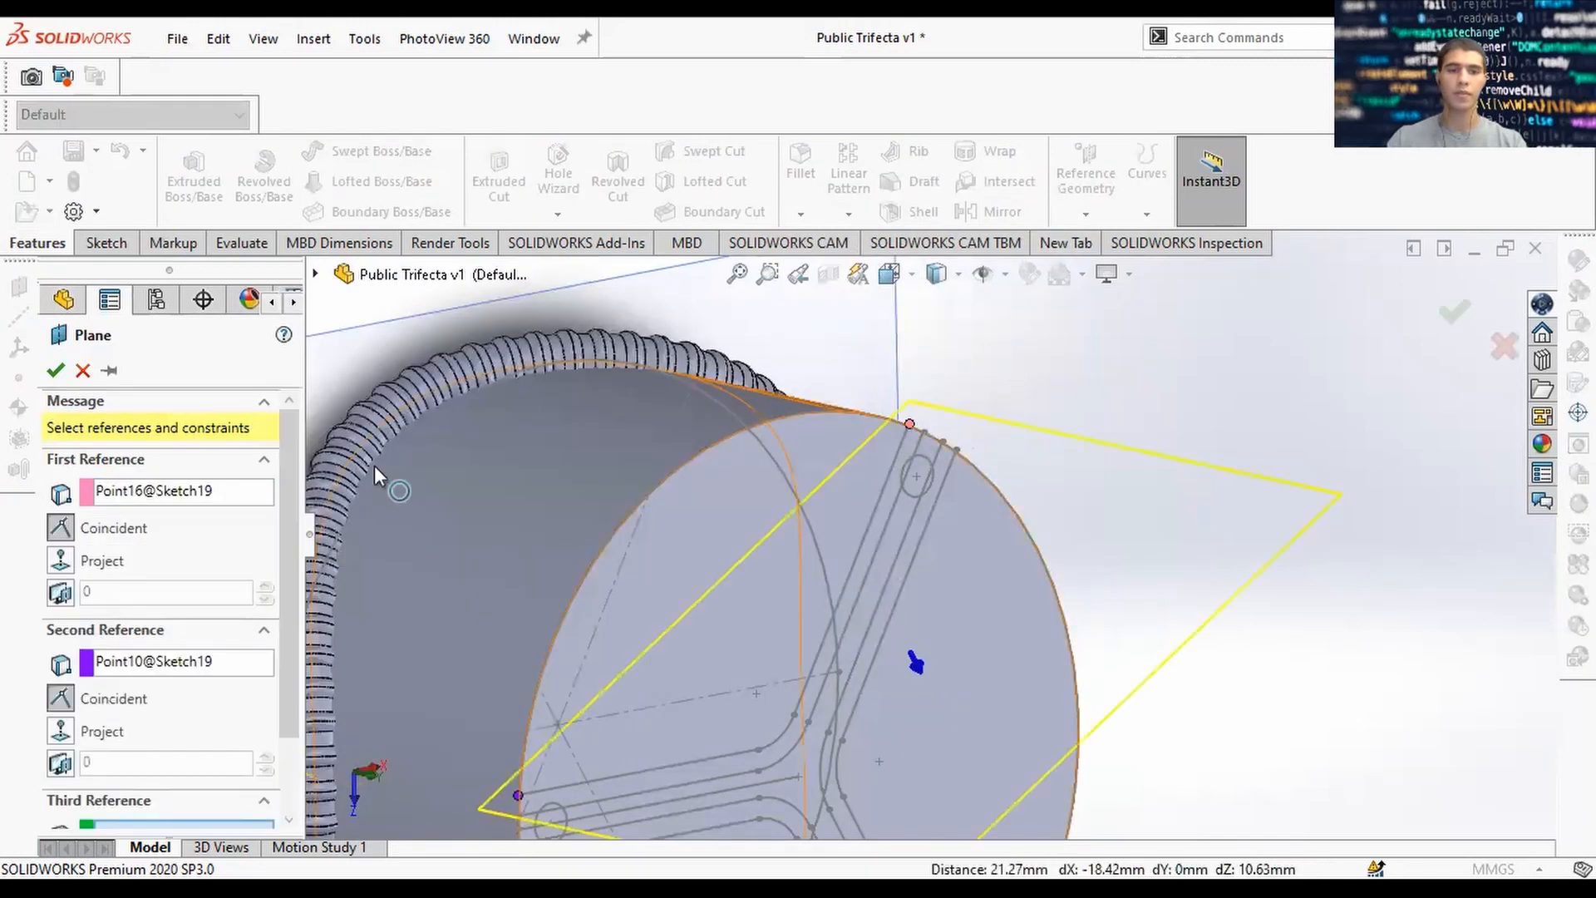
middle_click_drag(420, 464, 408, 429)
left_click(406, 426)
scroll(755, 555, "up", 4)
middle_click_drag(756, 554, 760, 427)
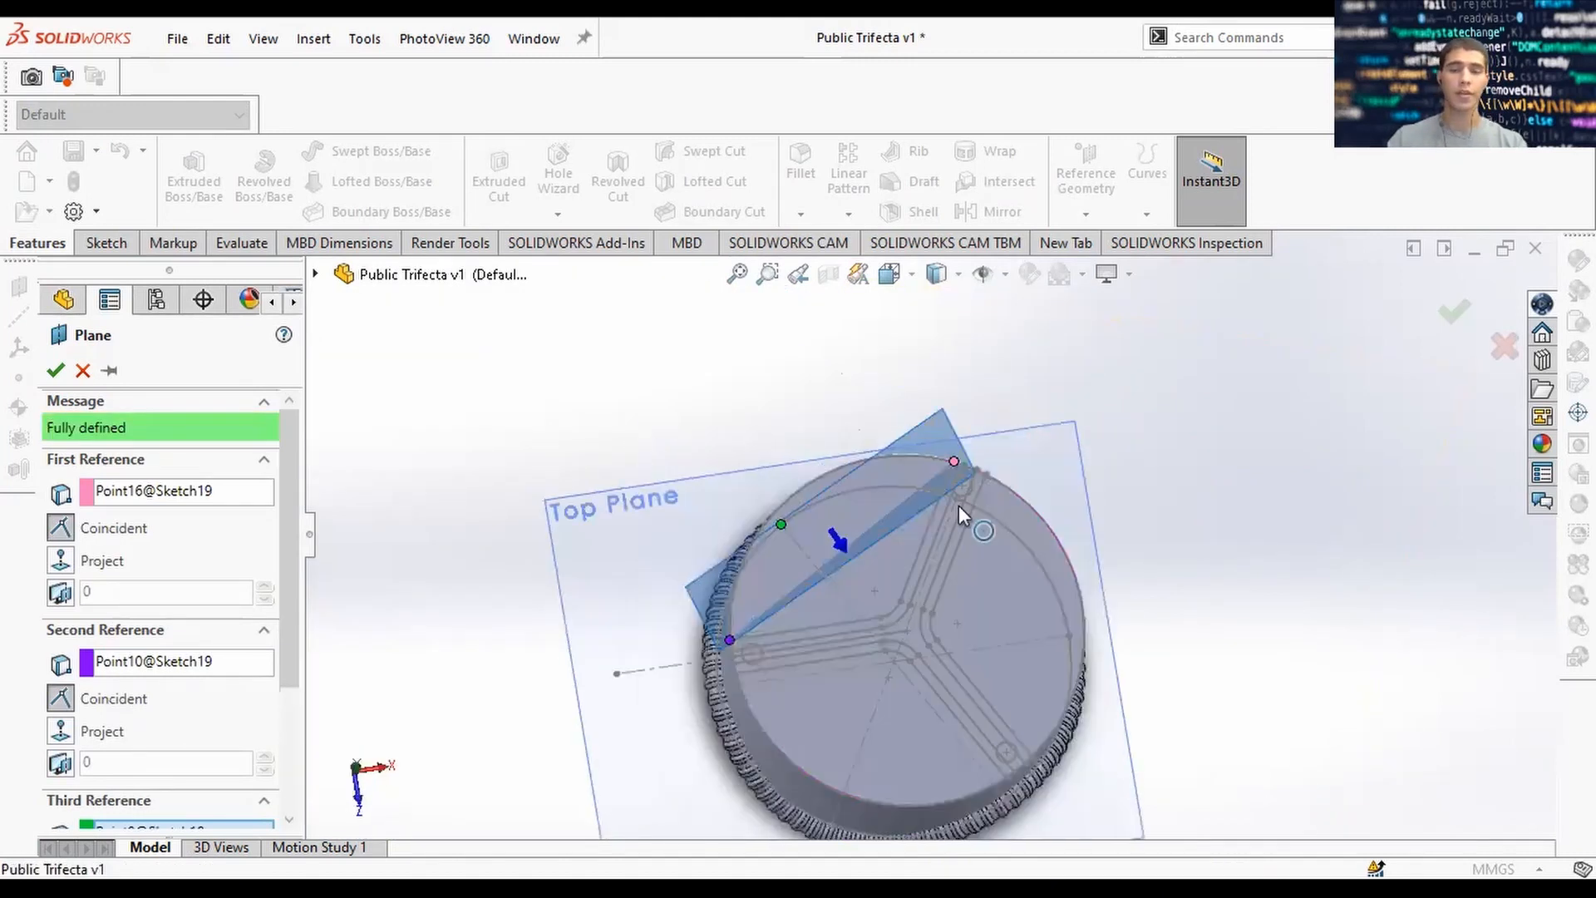
middle_click_drag(971, 534, 904, 524)
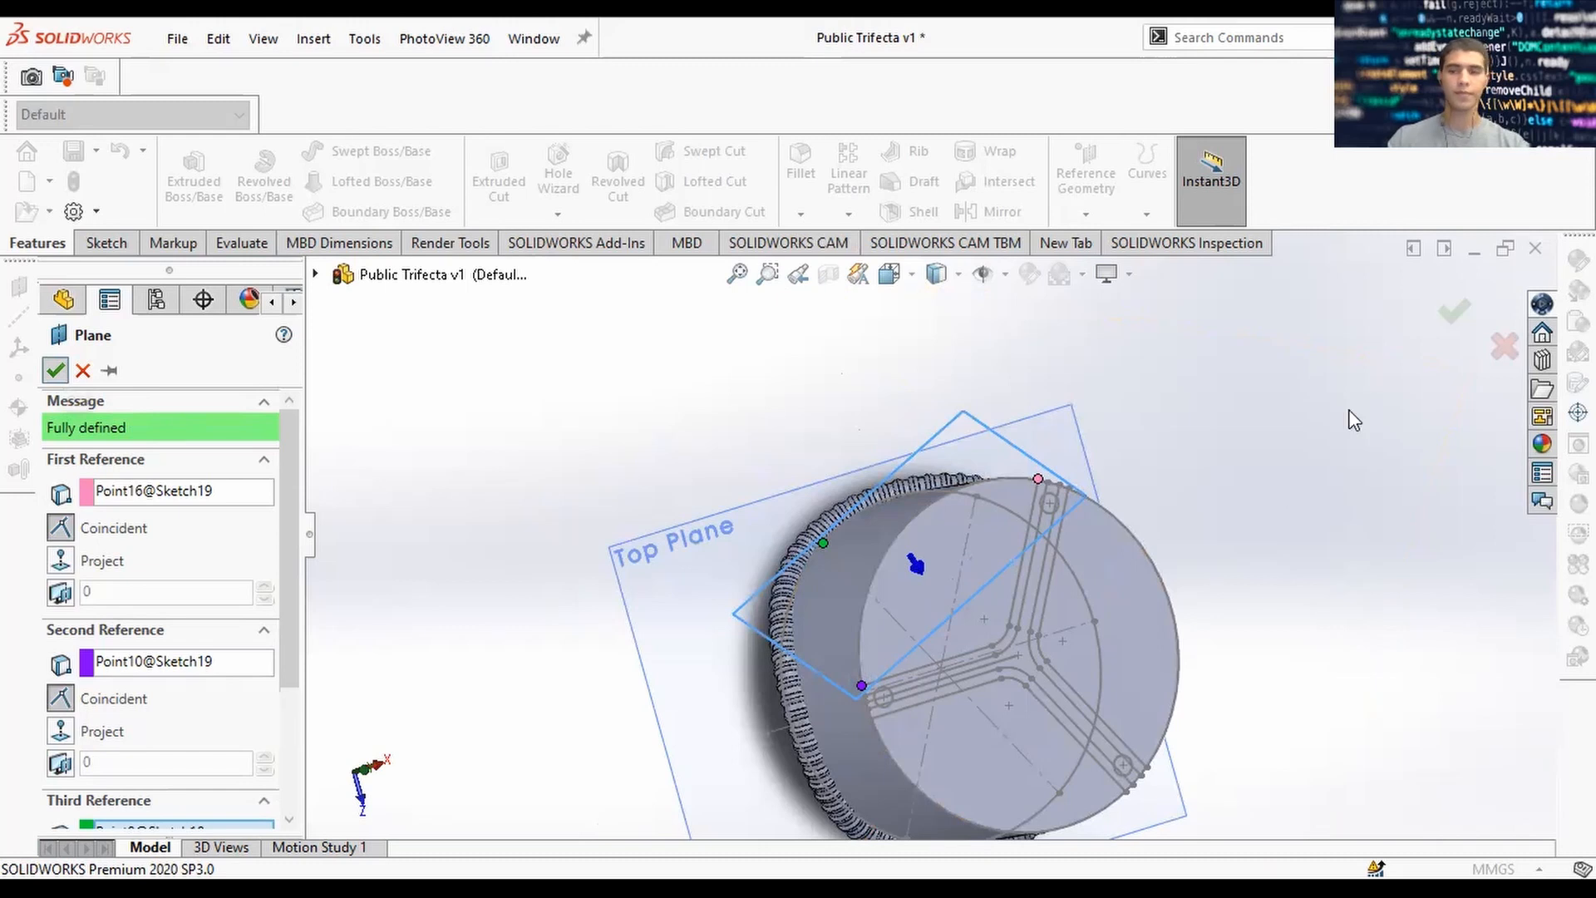
left_click(1455, 312)
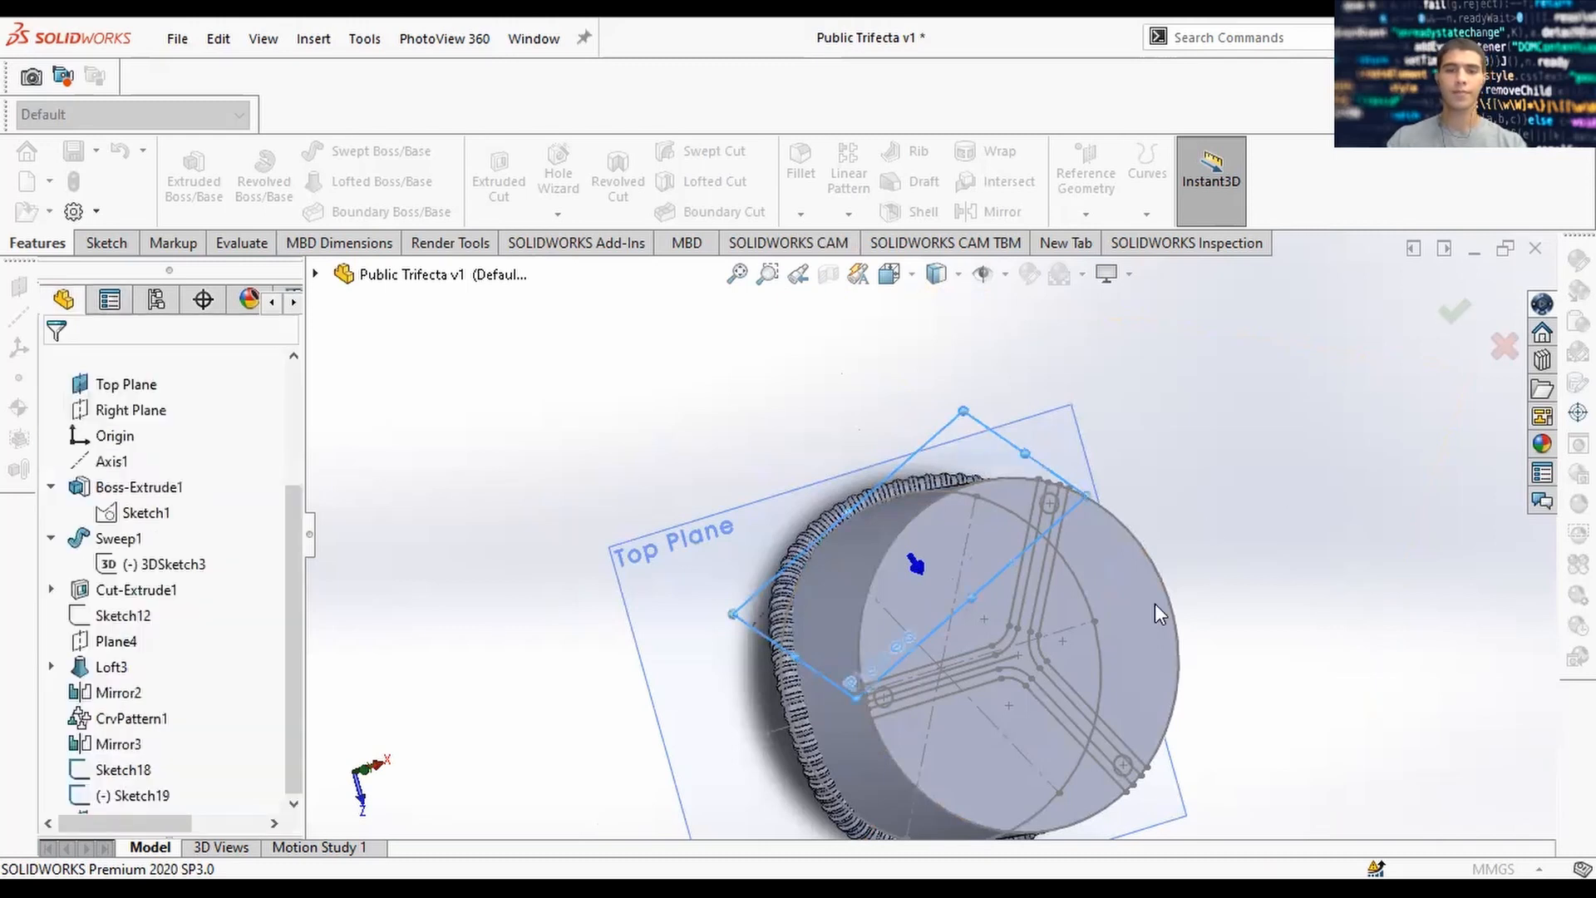
Start a new 3D sketch with Plane5 selected.
middle_click_drag(1179, 659, 820, 461)
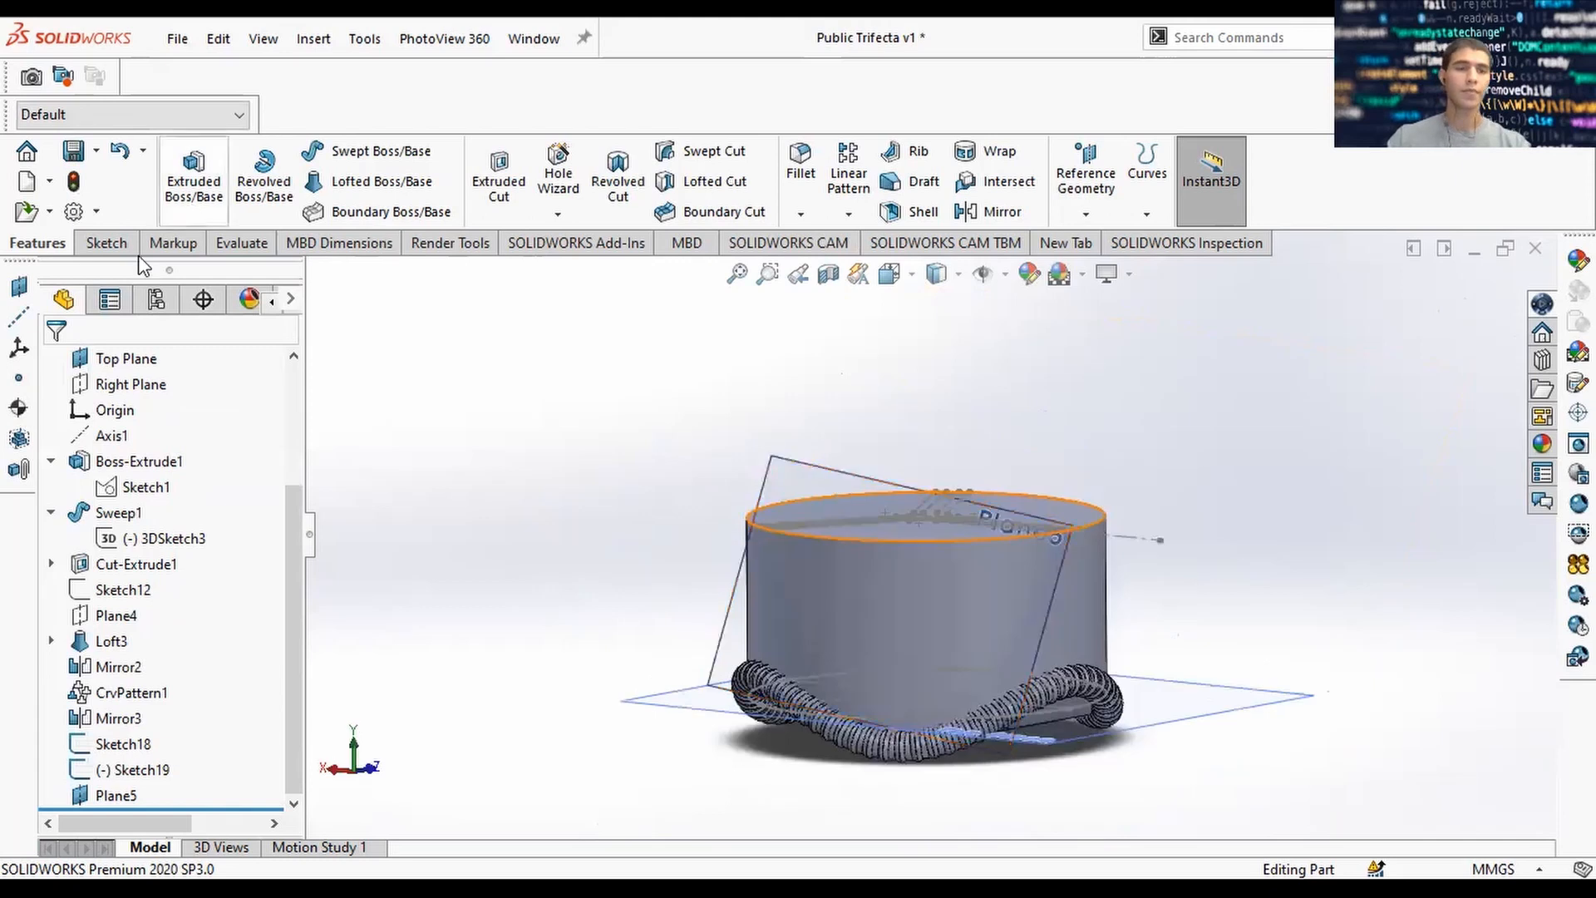
left_click(37, 241)
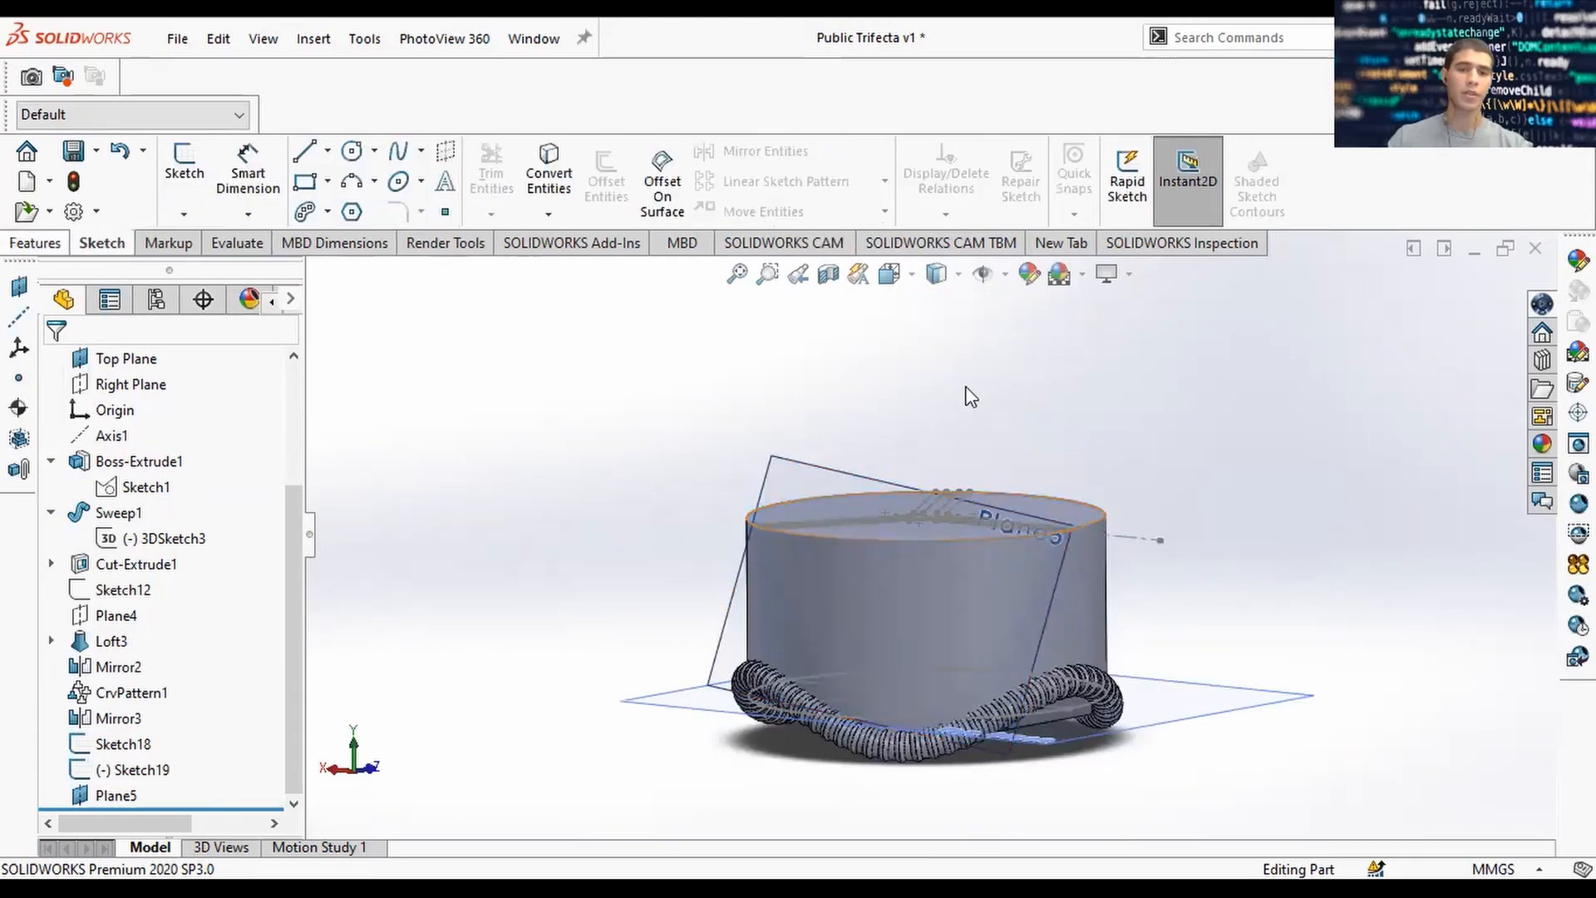
left_click(785, 475)
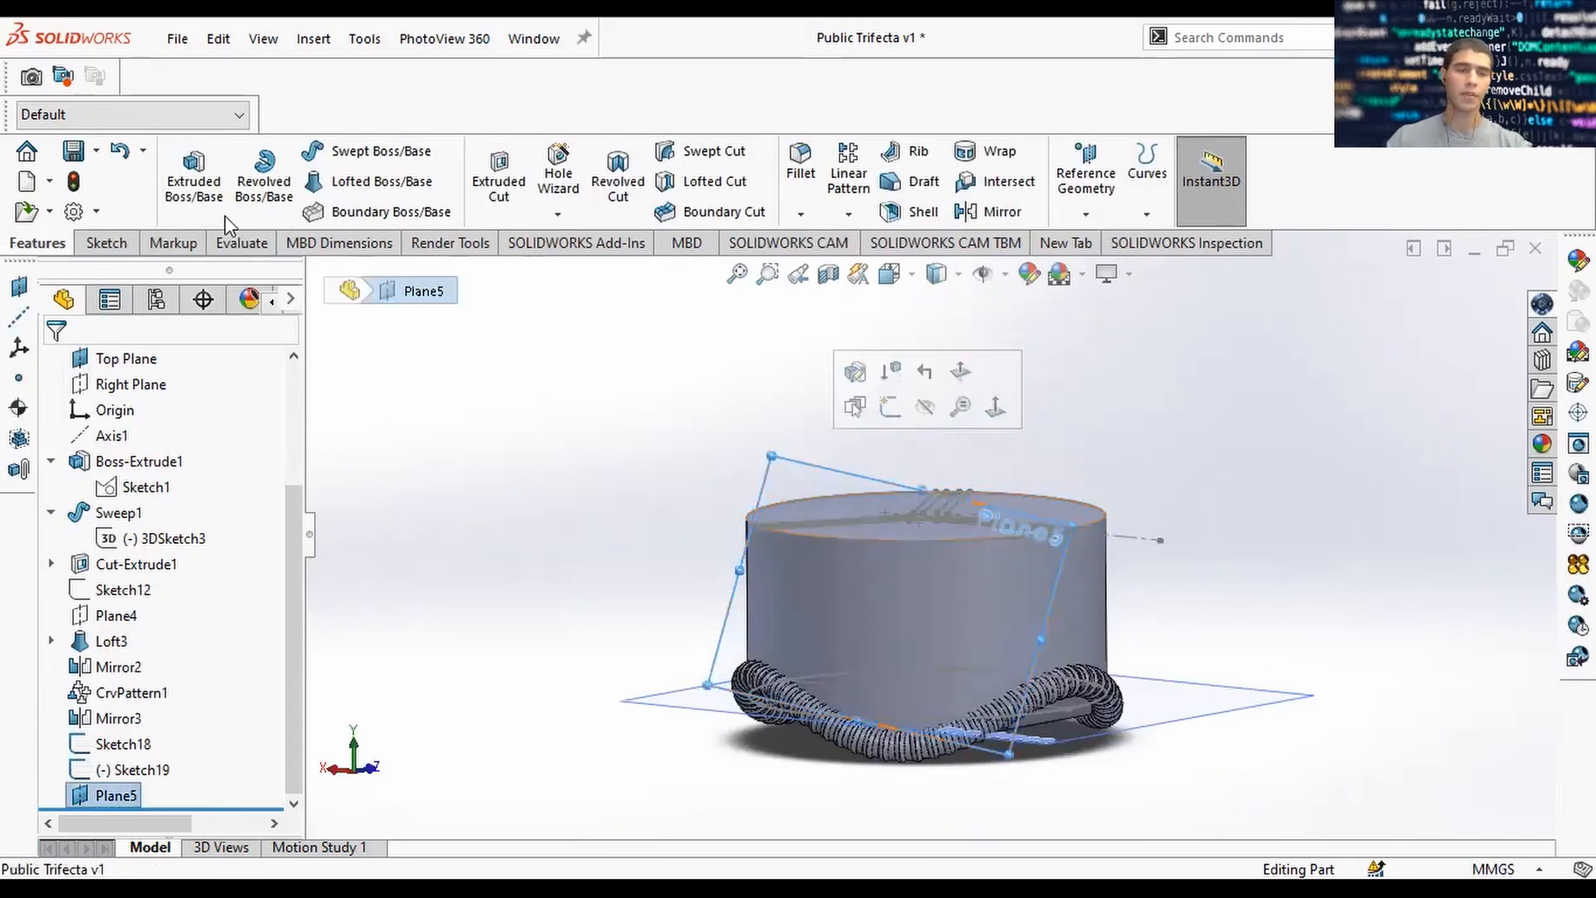
left_click(108, 242)
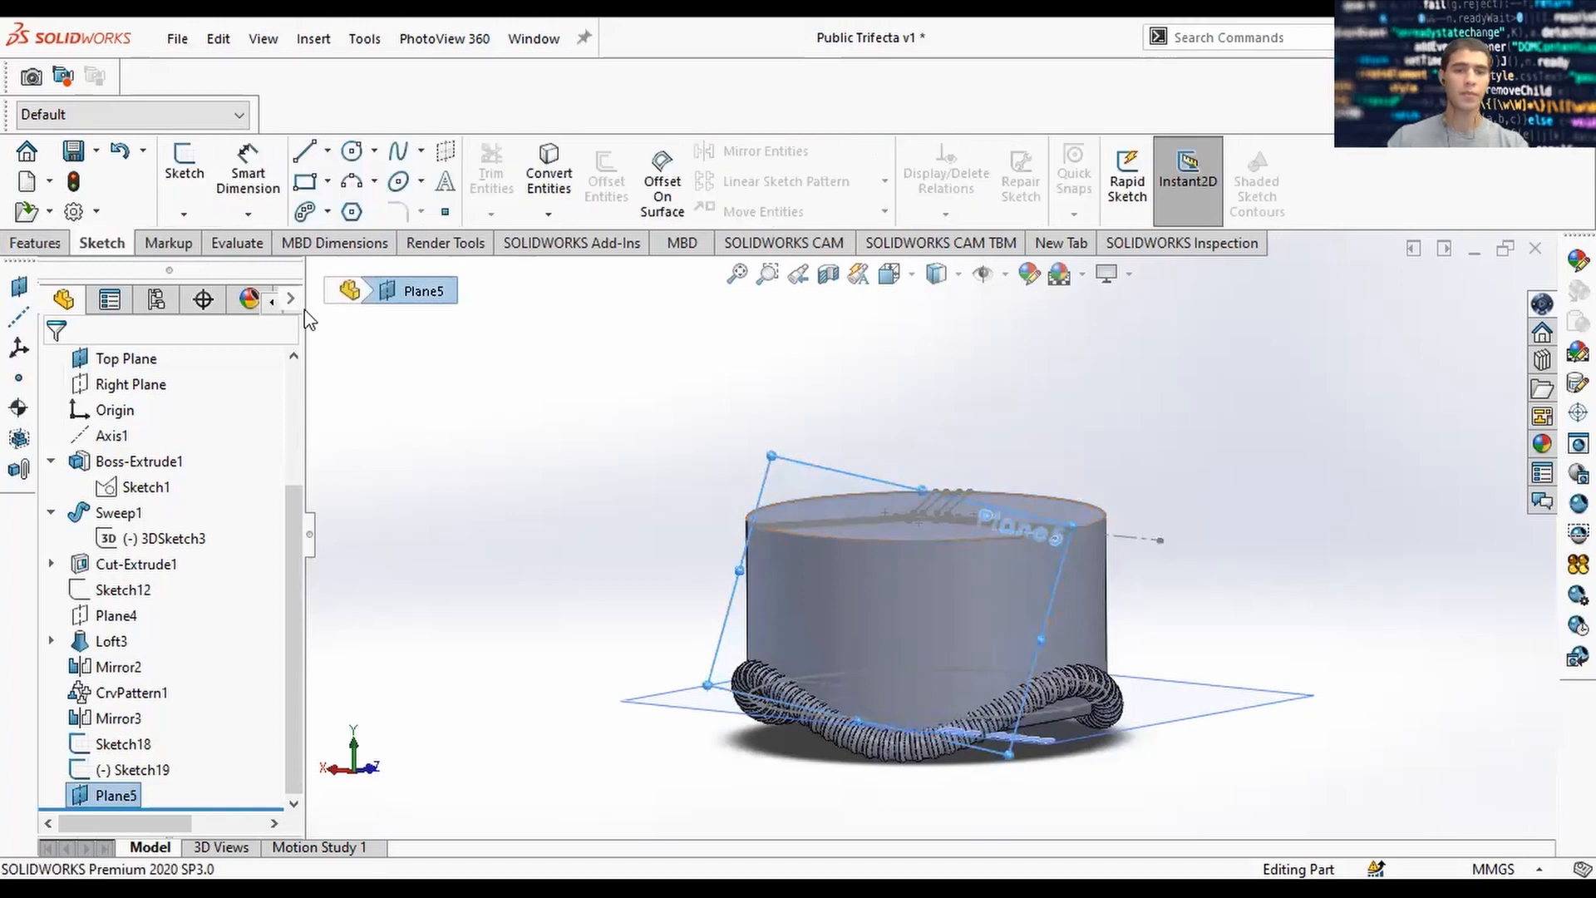
left_click(184, 164)
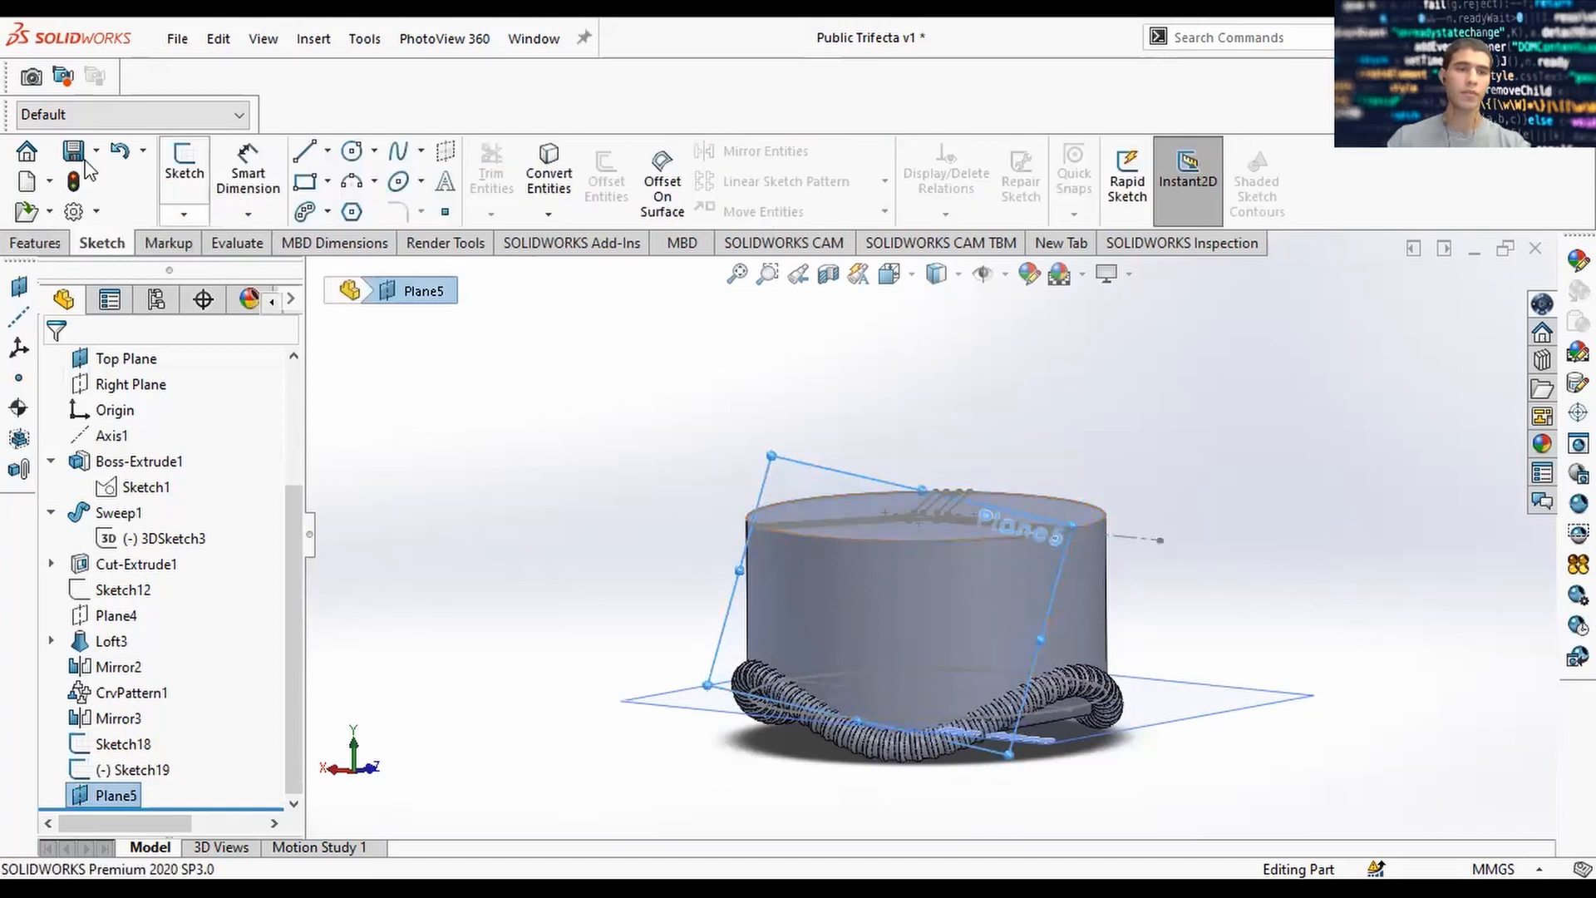
left_click(183, 214)
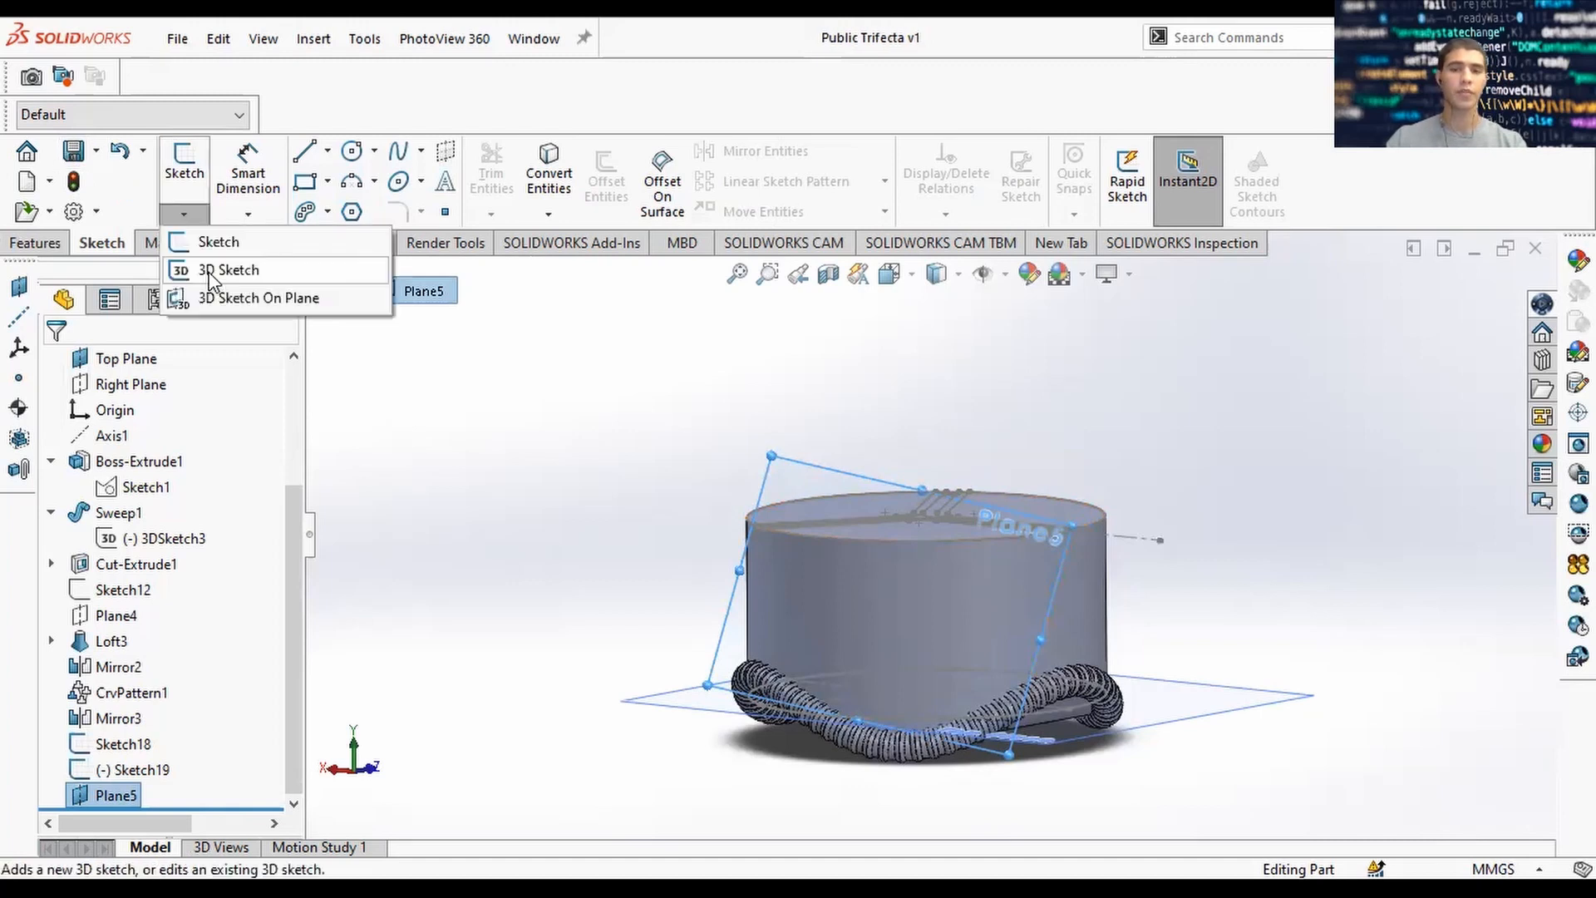
left_click(220, 272)
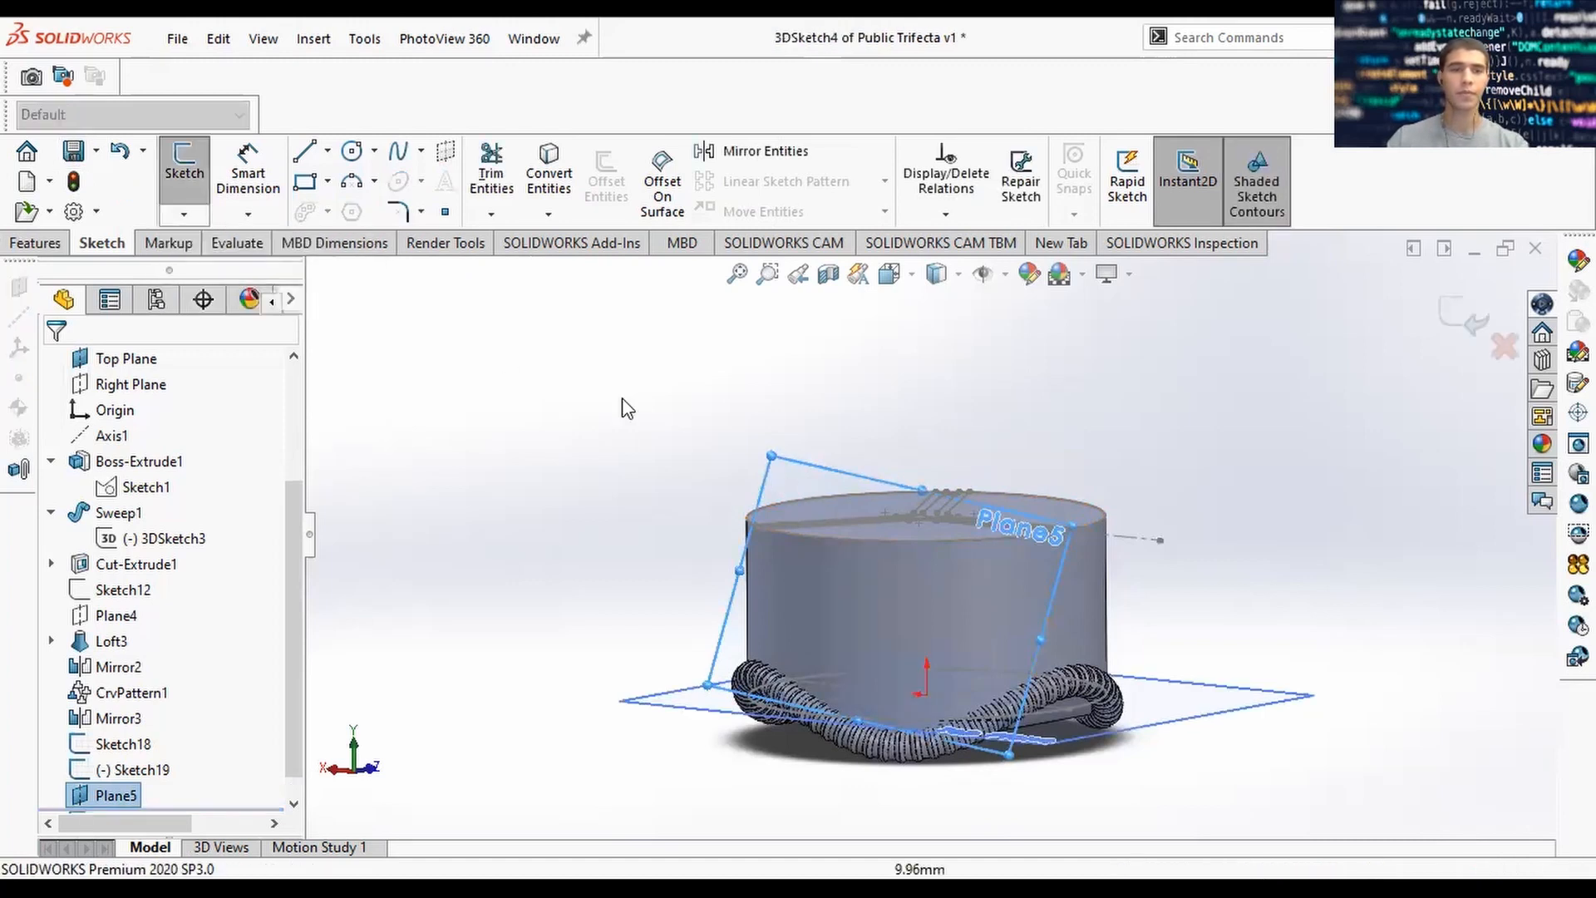
Draw a three-point spline from one groove's corner on the cylinder's upper rim, through the lower circular edge, to the neighbouring groove's corner.
left_click(423, 152)
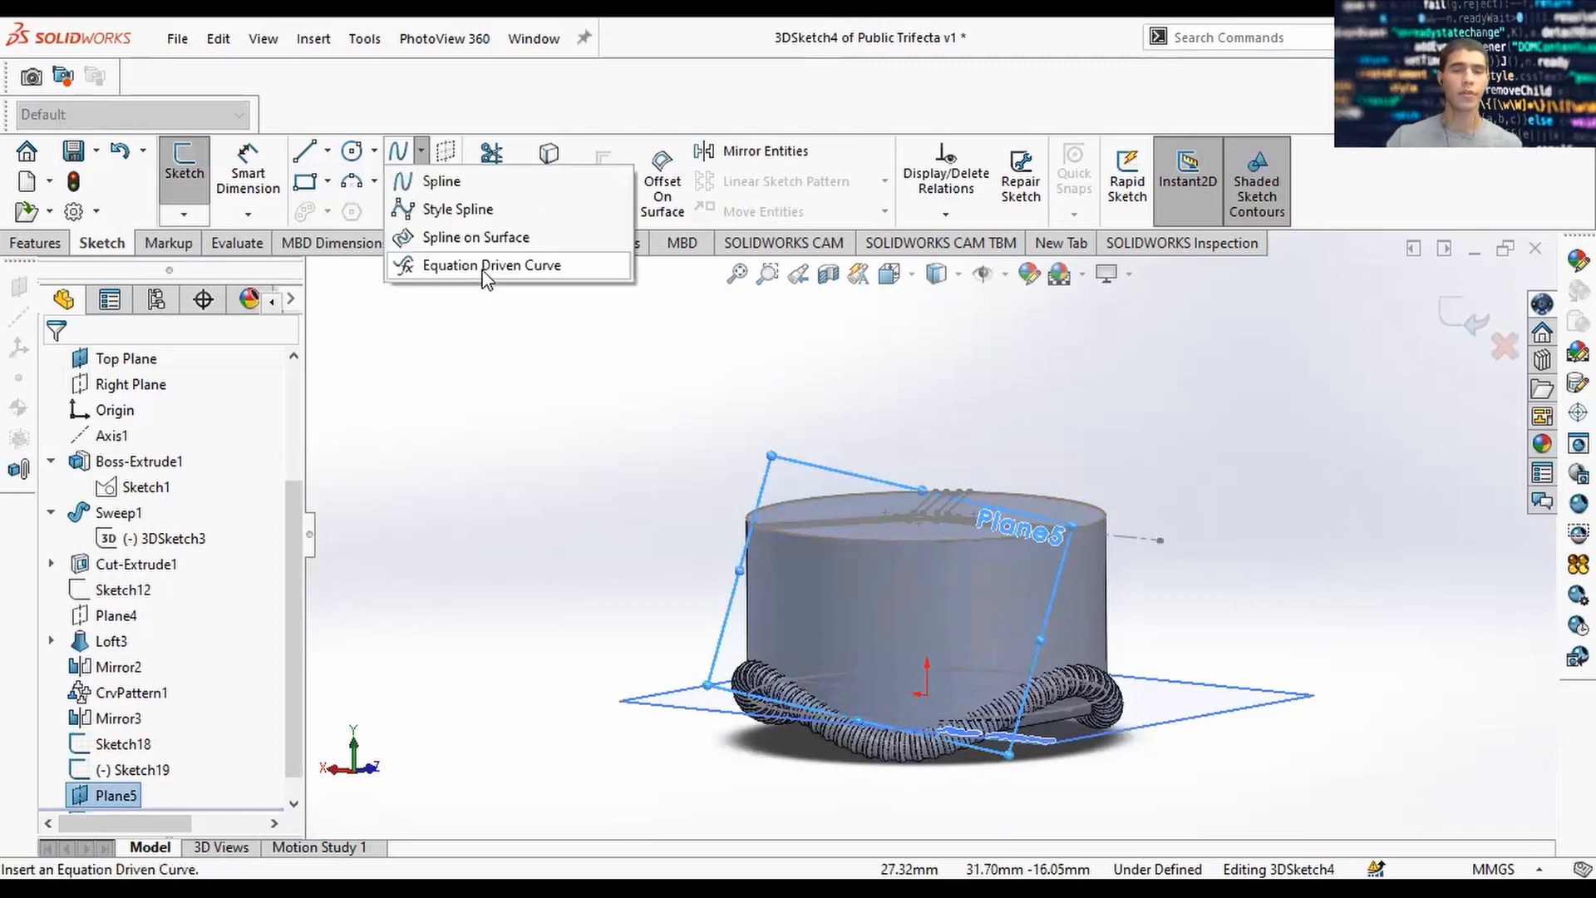
left_click(435, 183)
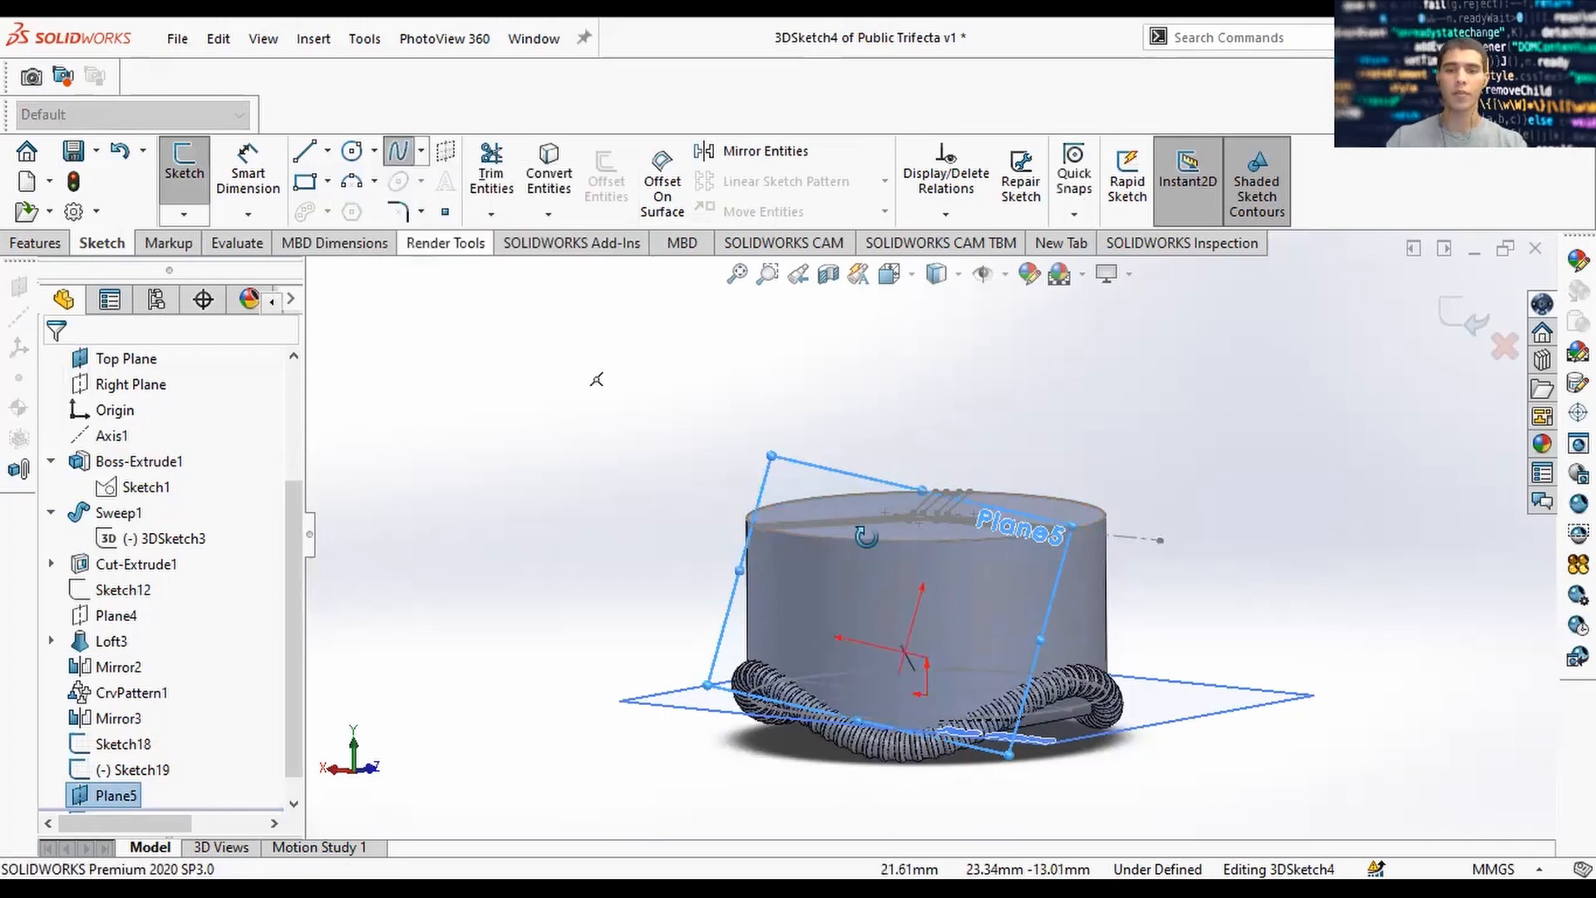
scroll(819, 574, "down", 5)
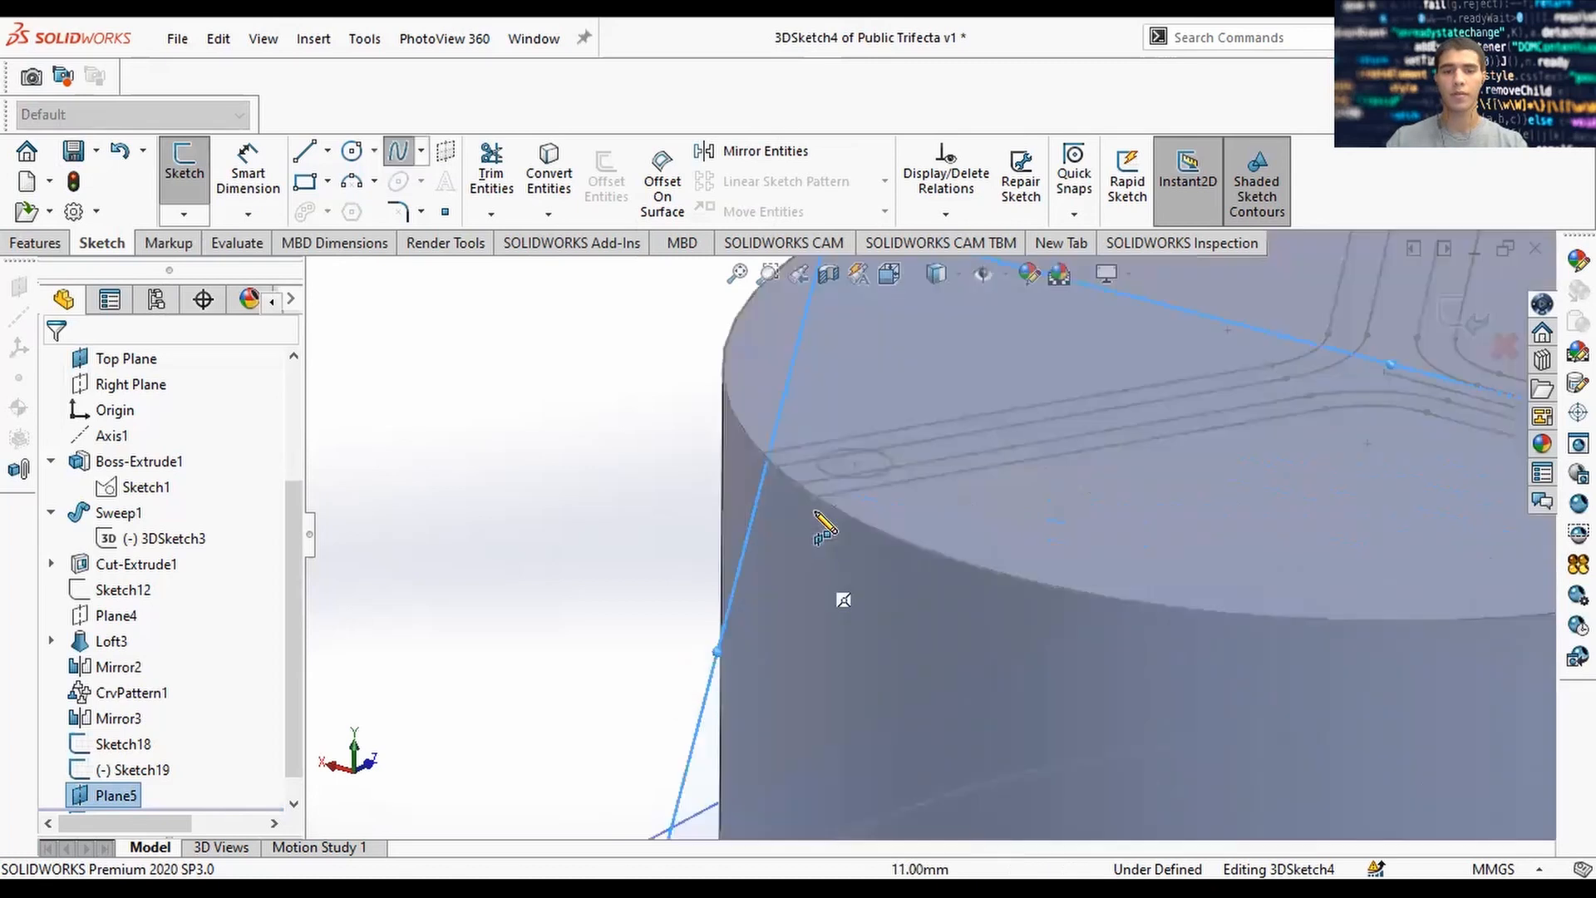
left_click(807, 499)
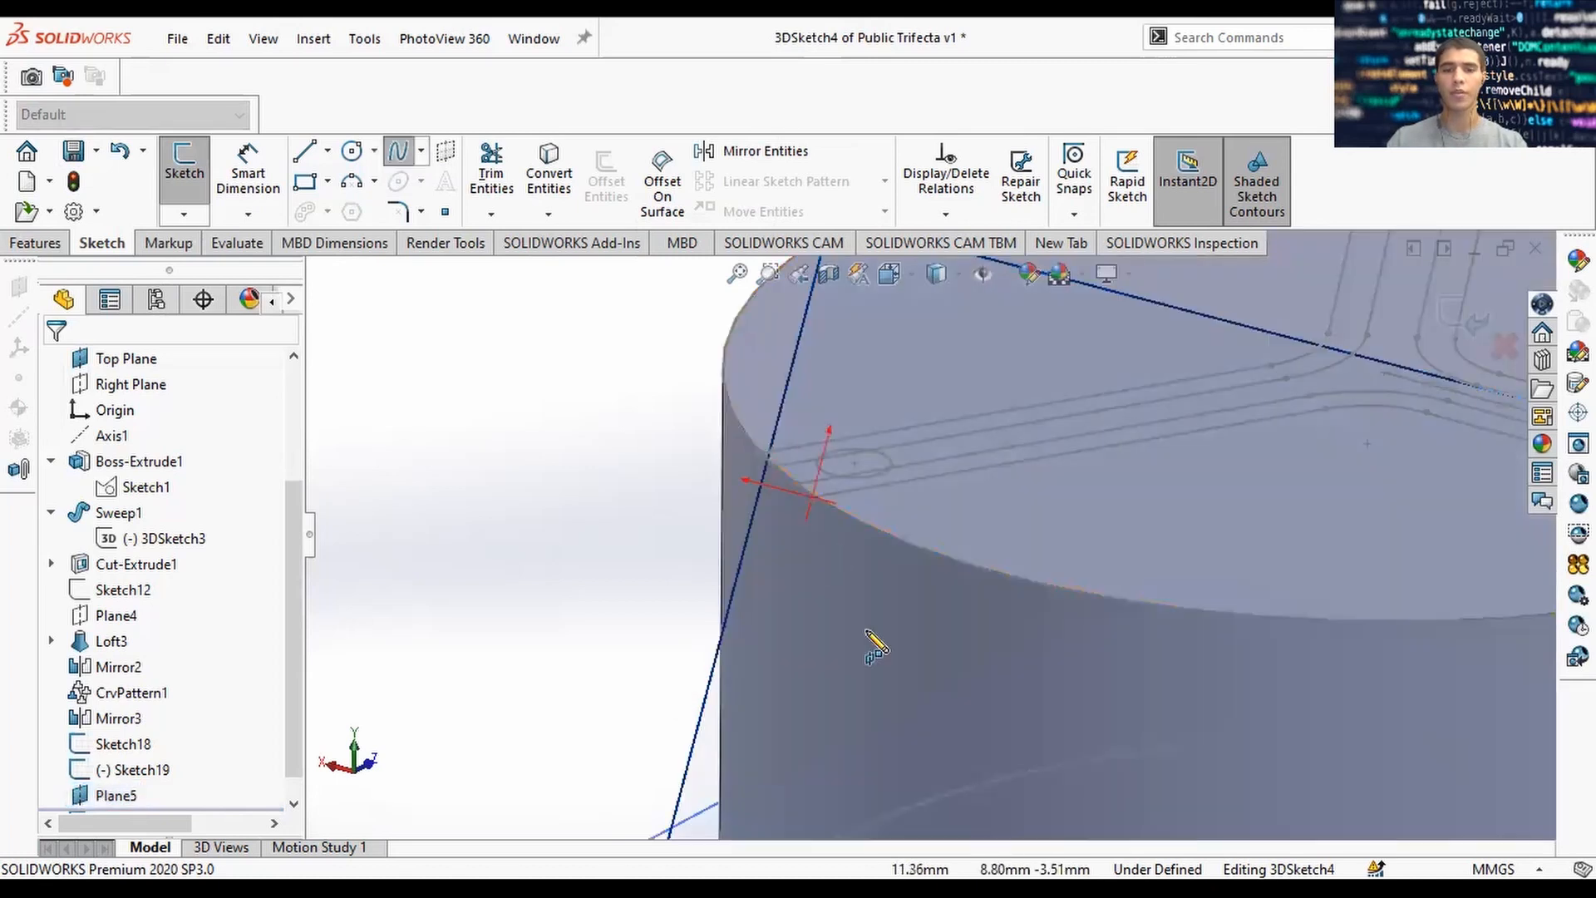
scroll(932, 648, "up", 5)
scroll(1104, 751, "down", 1)
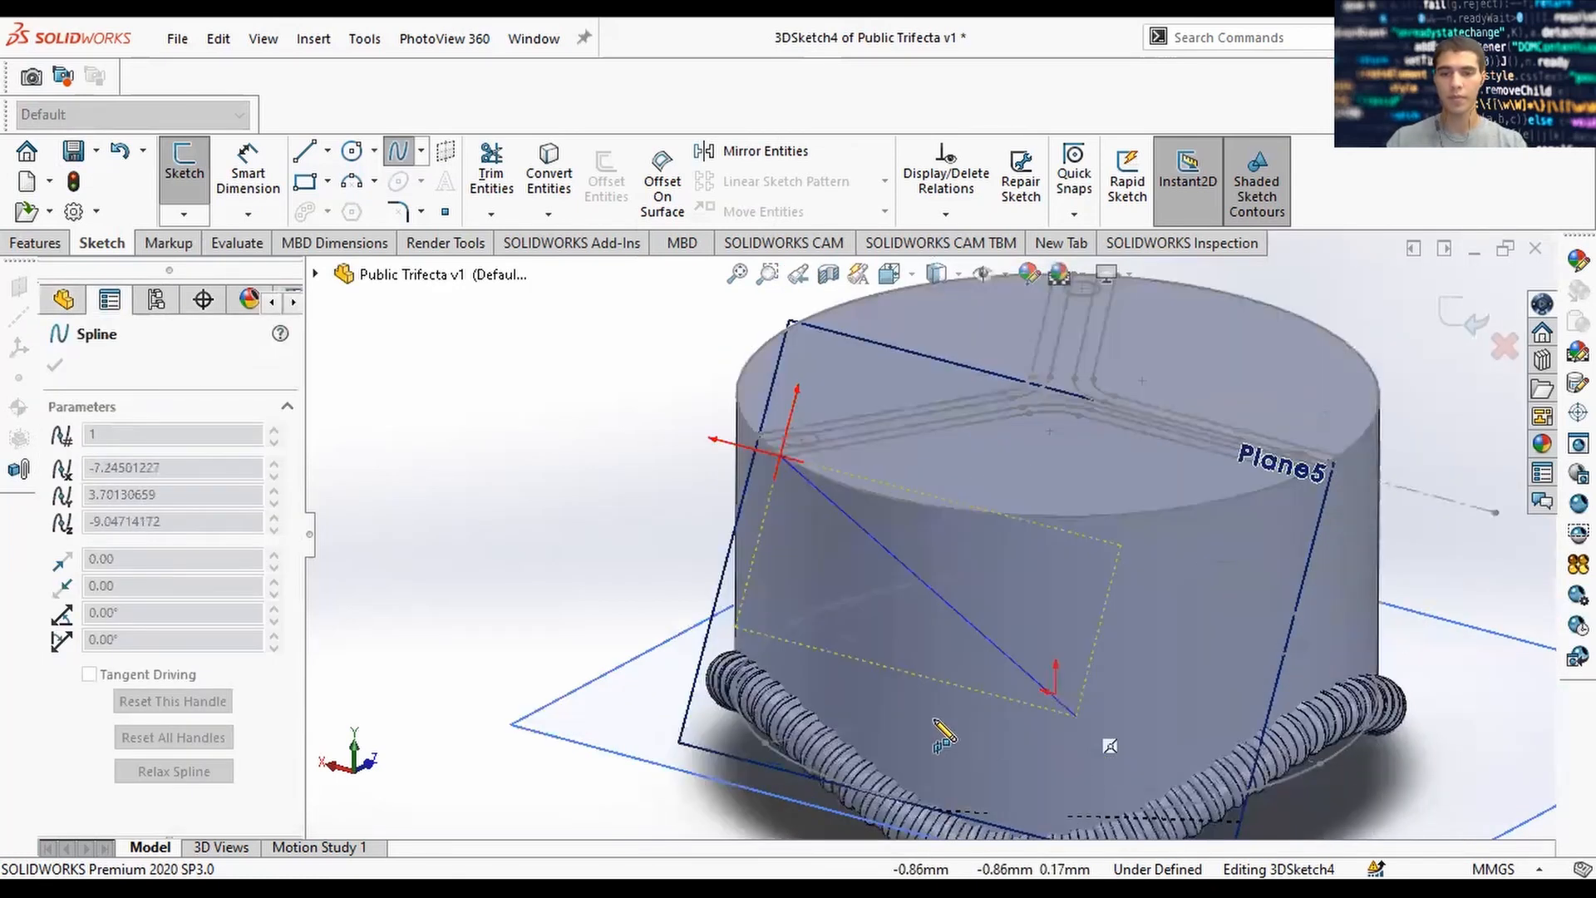
scroll(952, 732, "down", 4)
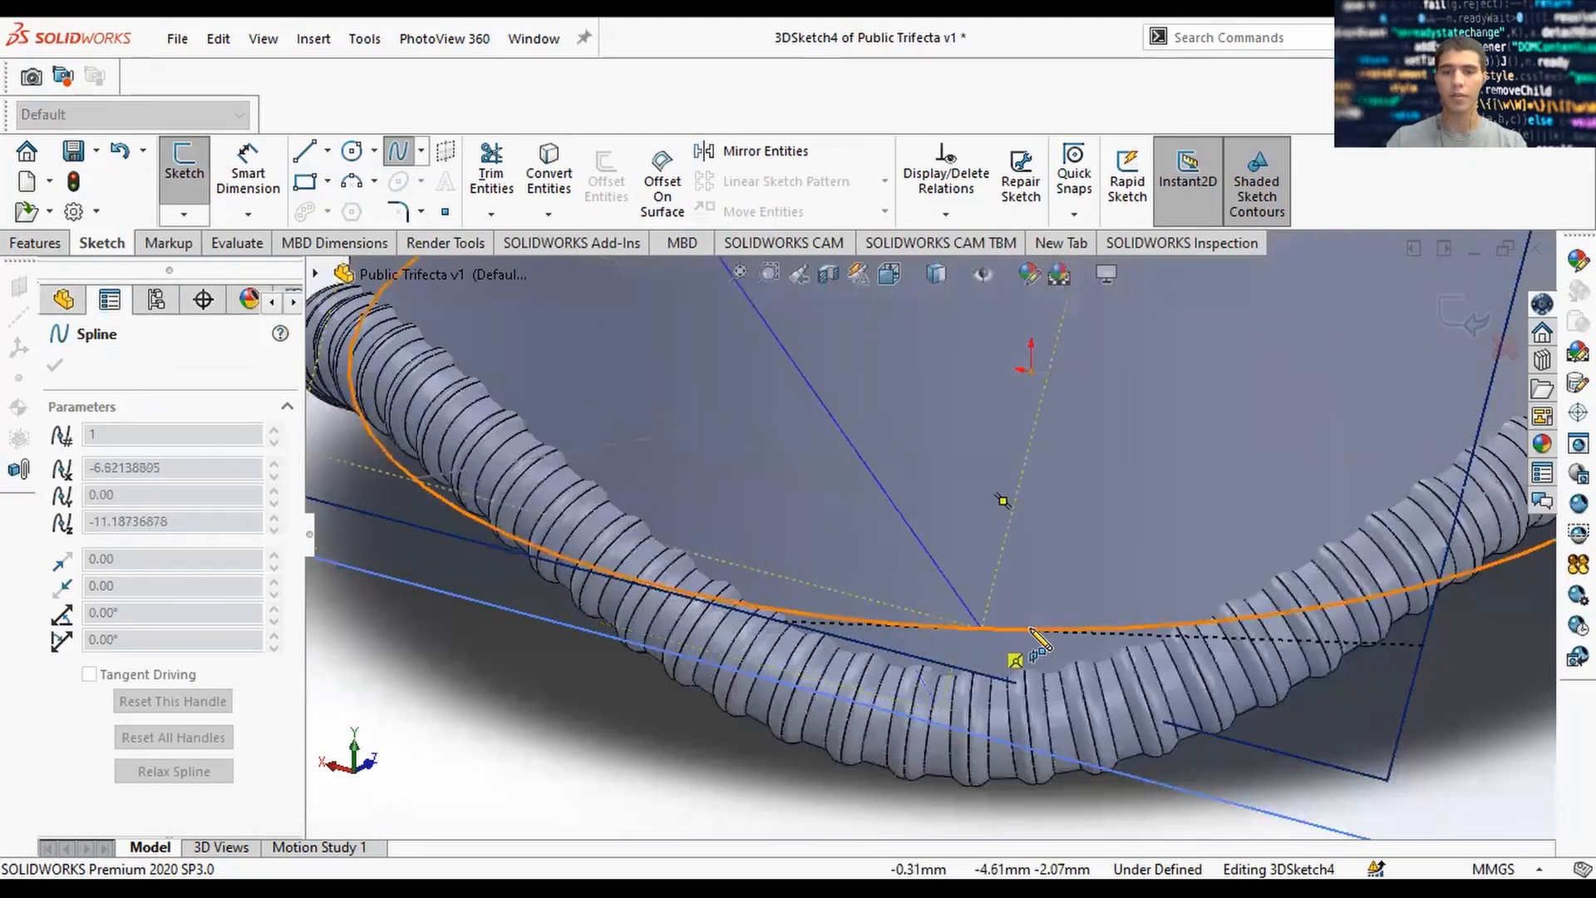
left_click(1015, 660)
scroll(1180, 482, "up", 5)
scroll(1114, 433, "down", 3)
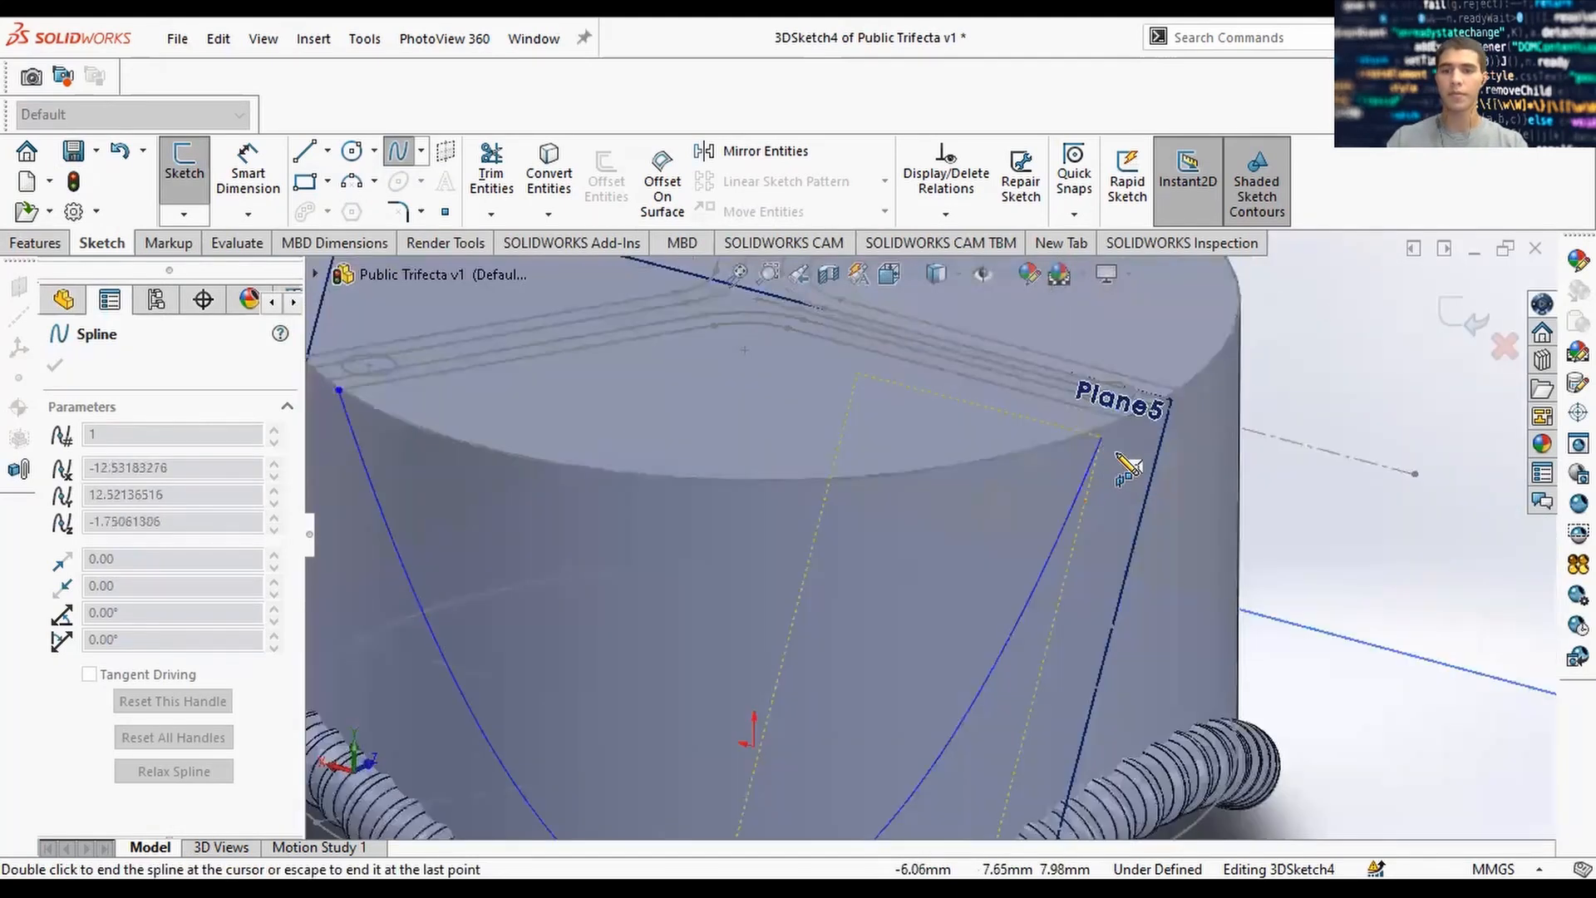
scroll(1138, 428, "down", 3)
left_click(1122, 431)
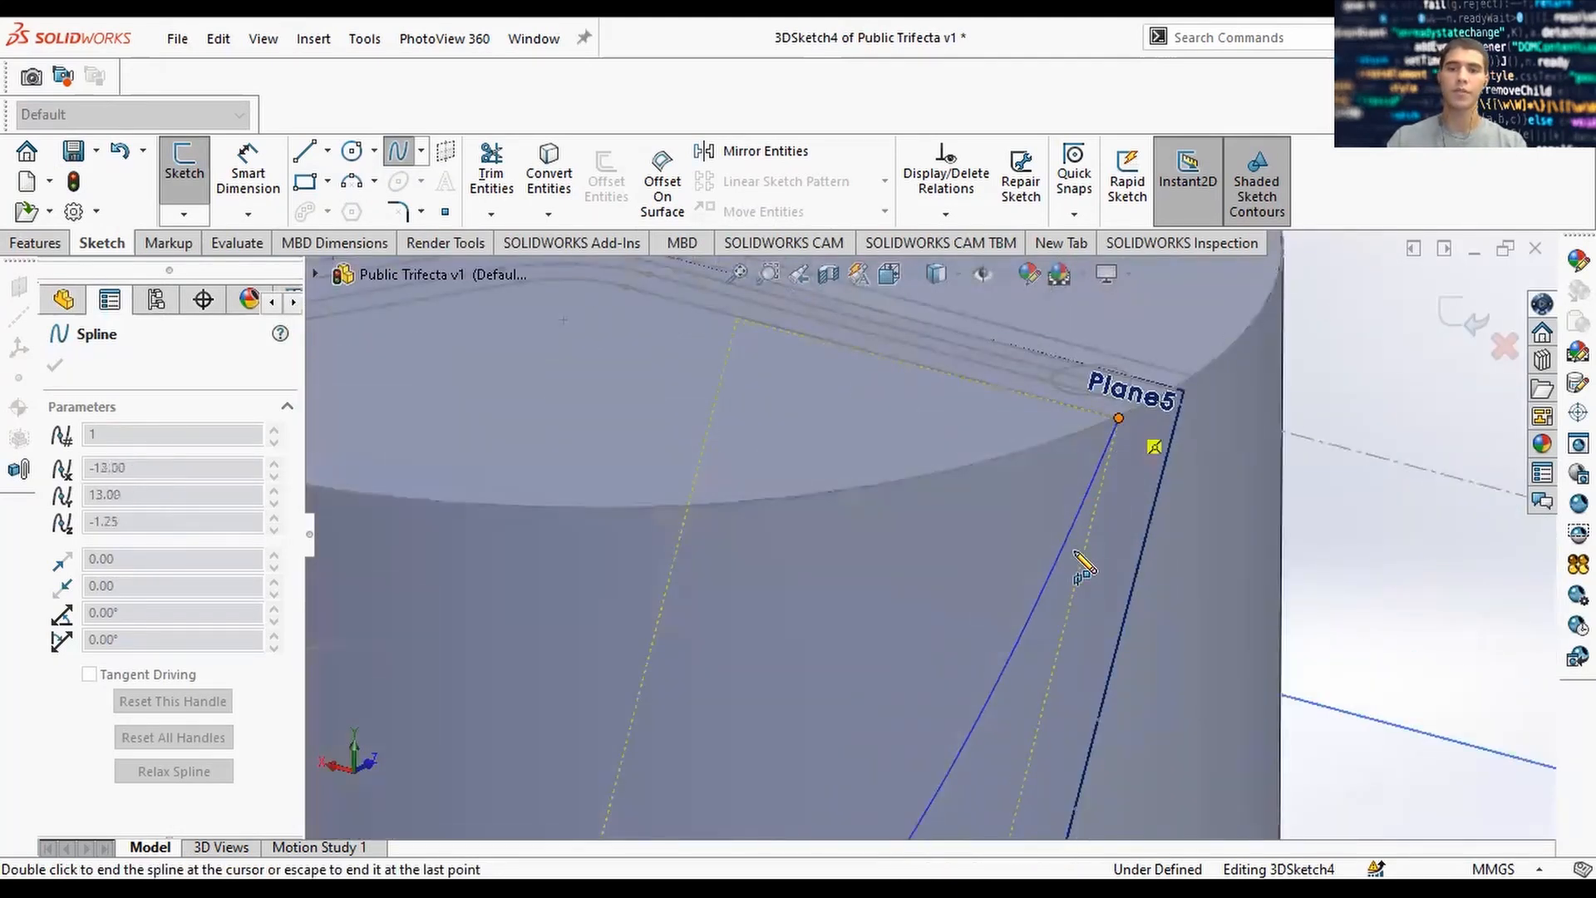
scroll(1089, 559, "up", 3)
scroll(1089, 556, "up", 3)
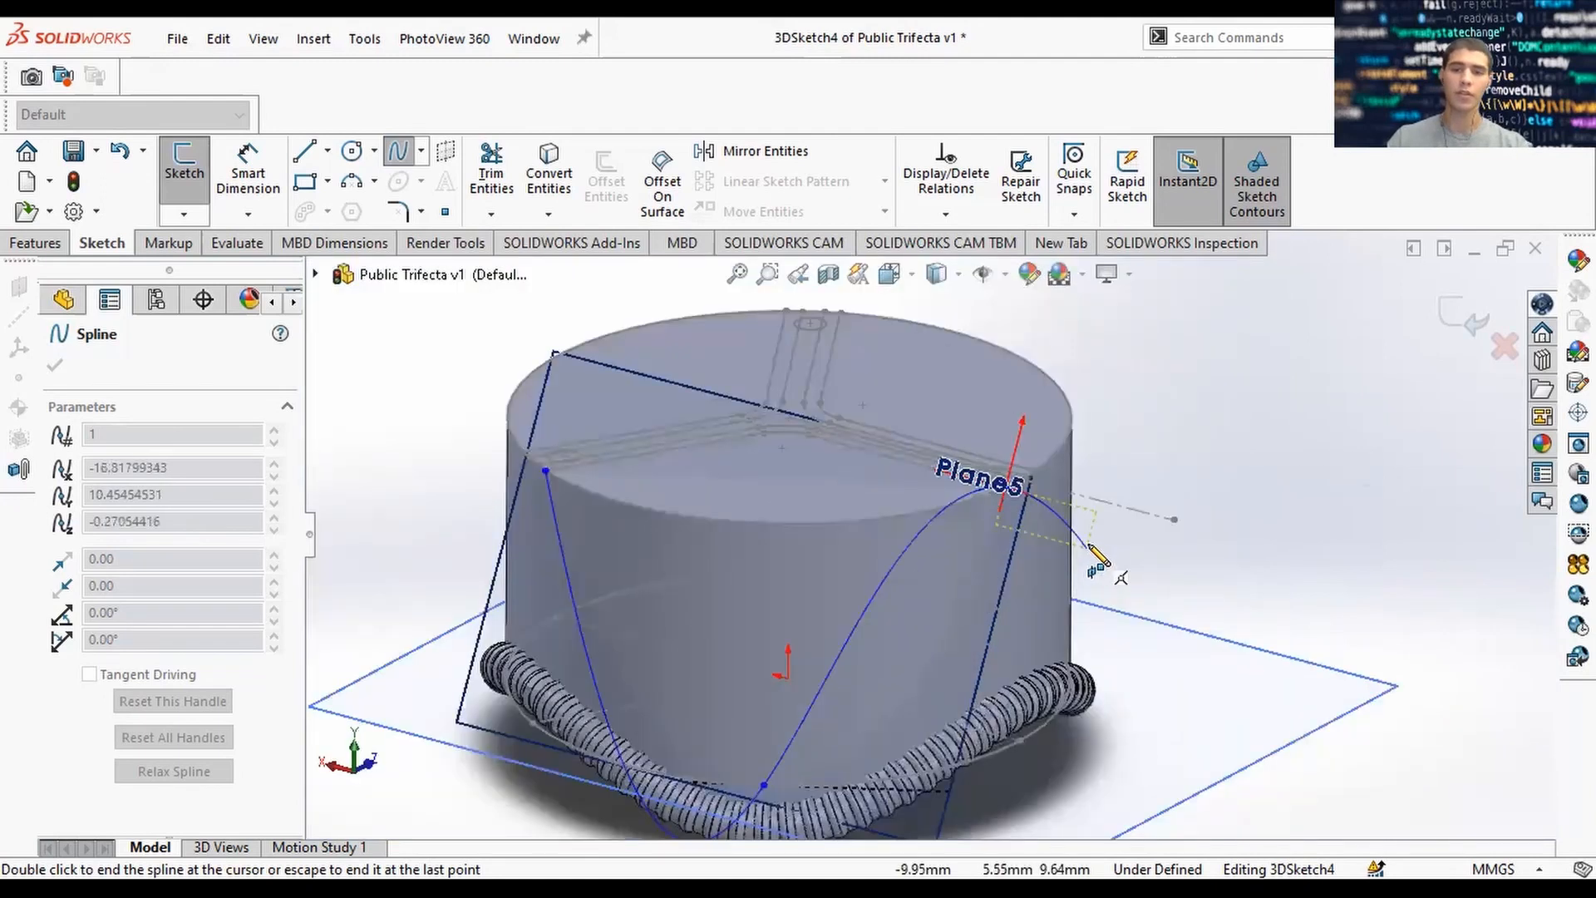
key("Escape")
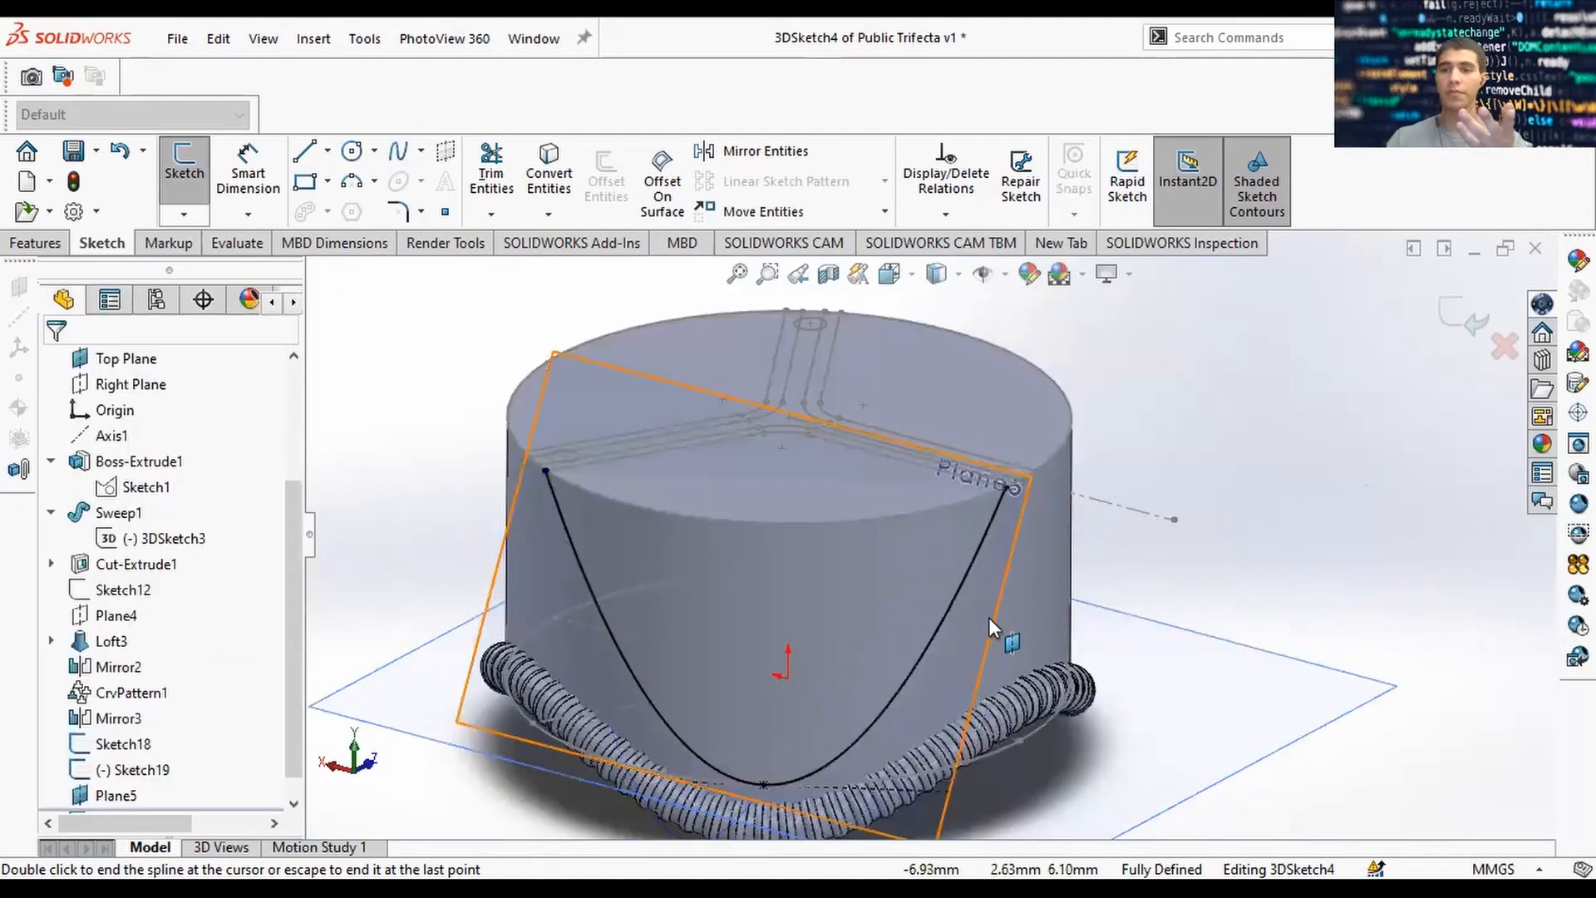
scroll(878, 614, "up", 1)
middle_click_drag(881, 600, 1001, 645)
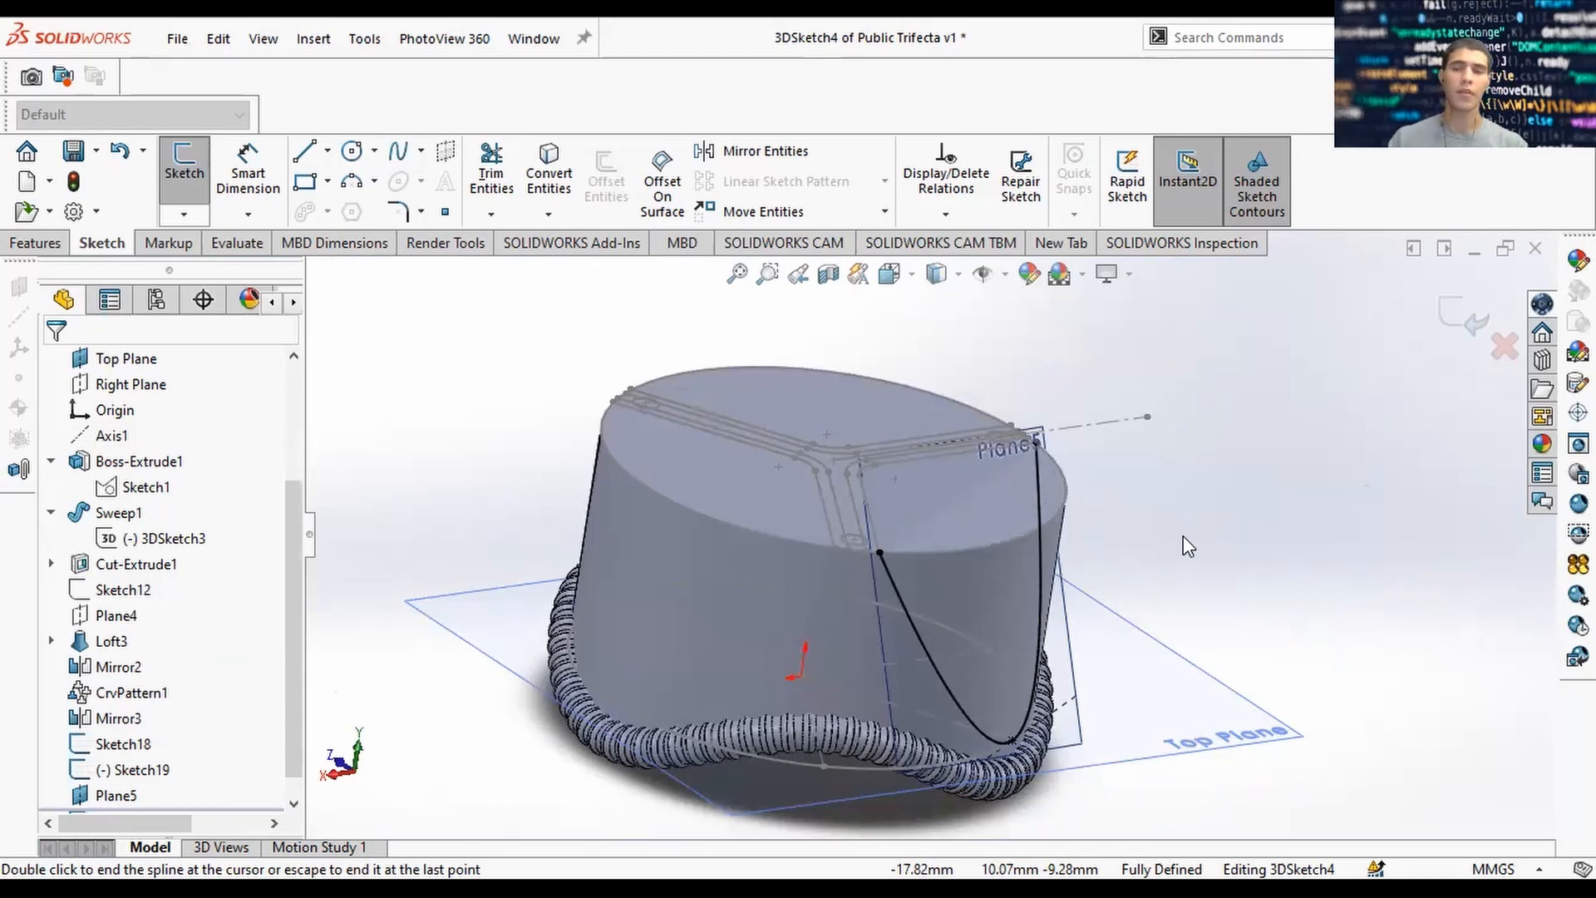
left_click(351, 181)
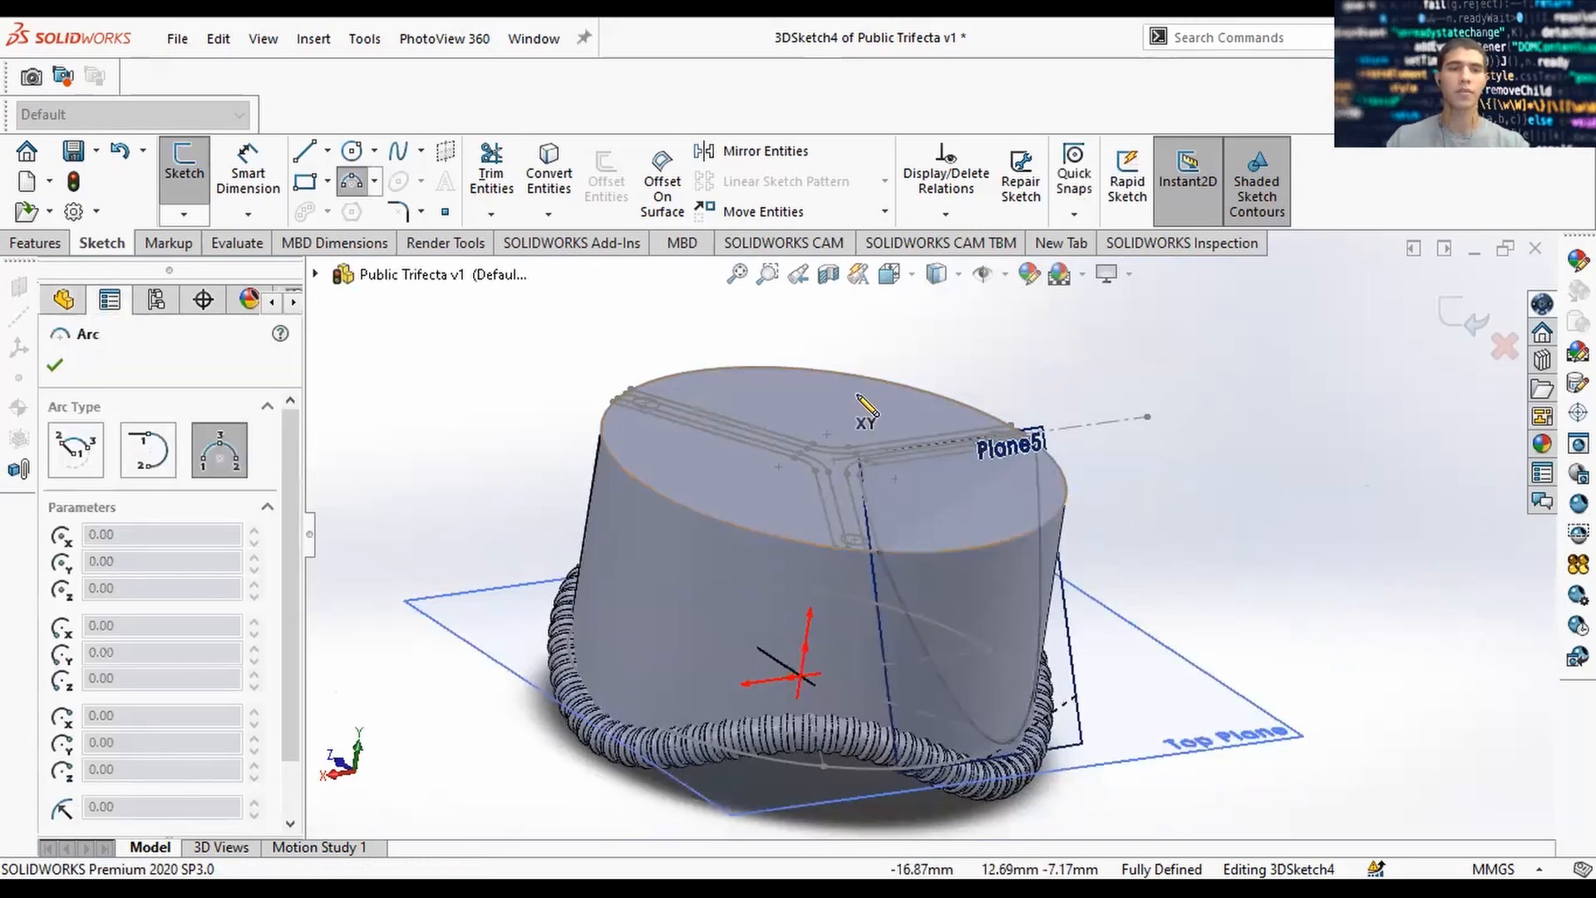
left_click(352, 179)
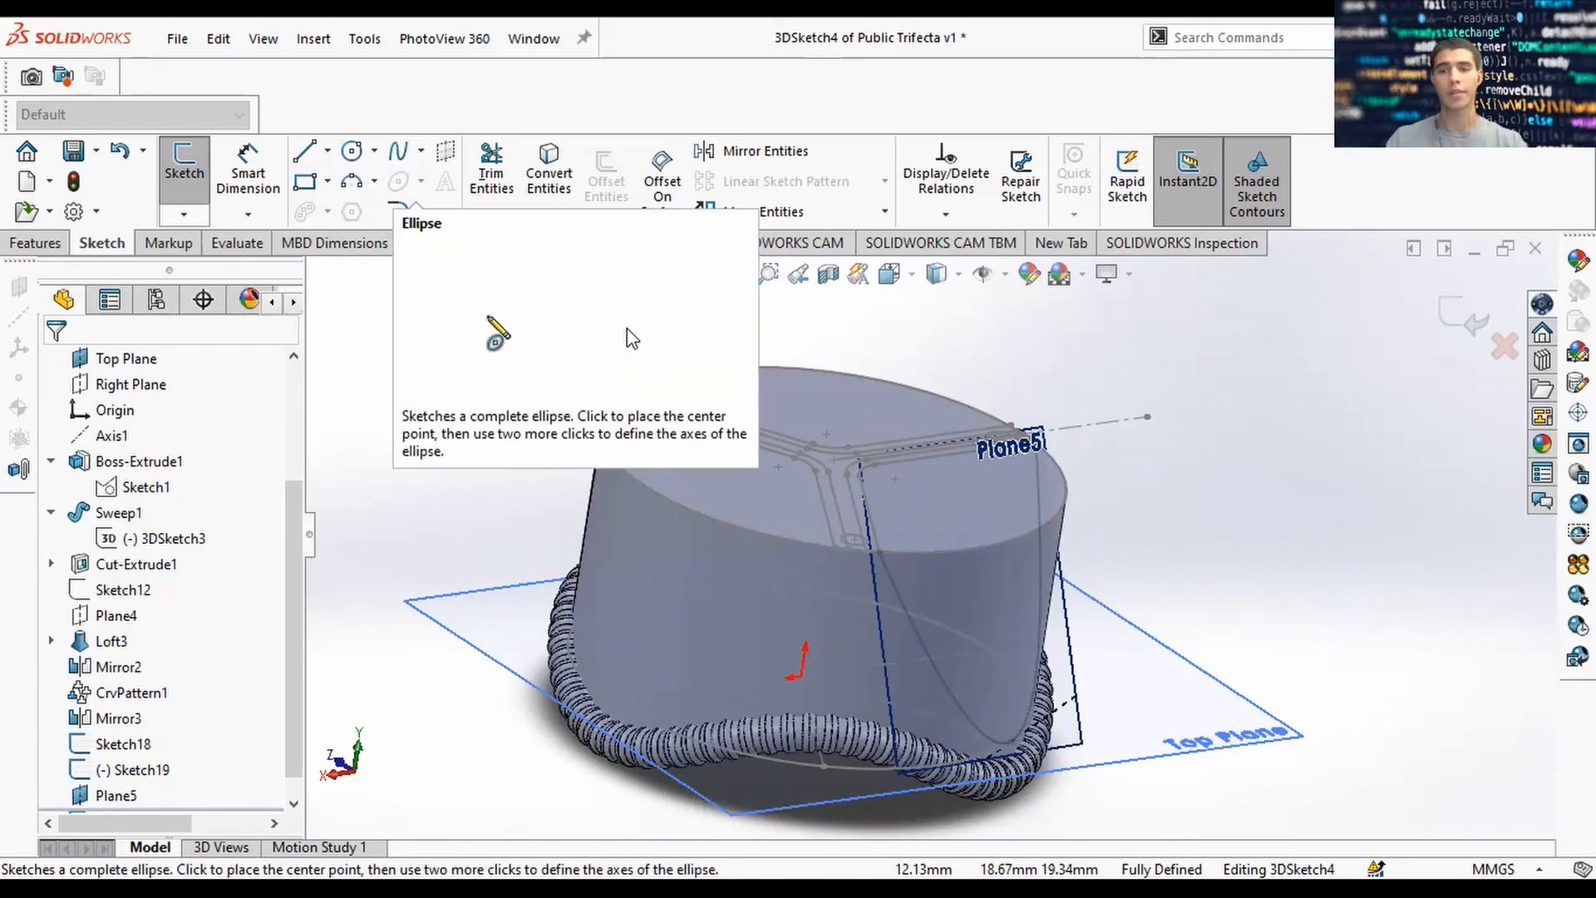
middle_click_drag(1237, 452, 1185, 417)
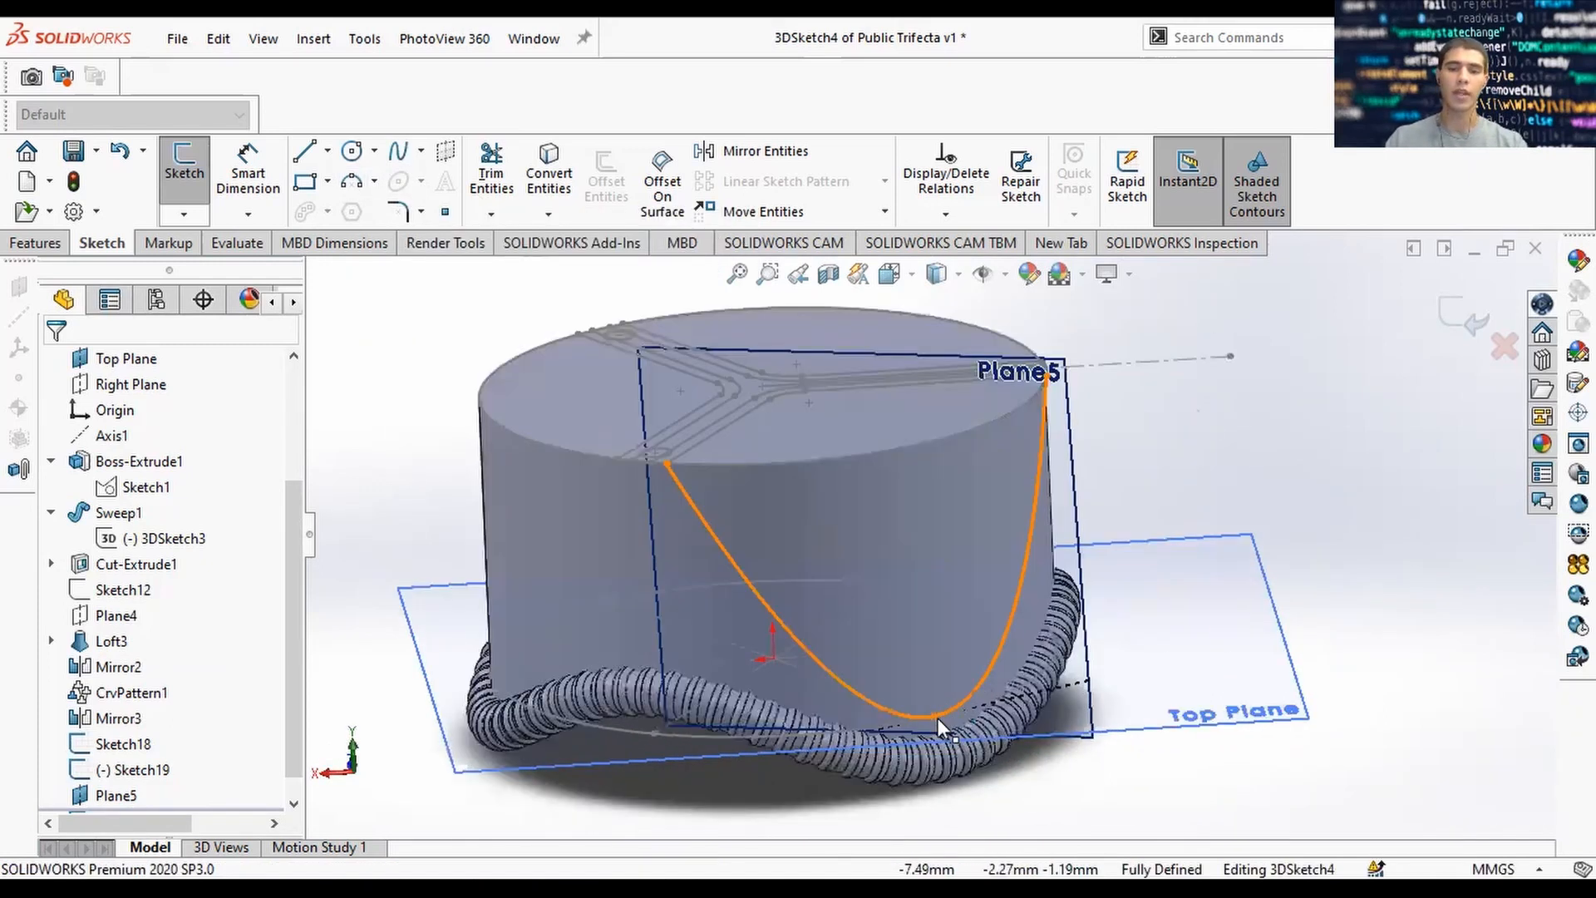
scroll(937, 718, "down", 4)
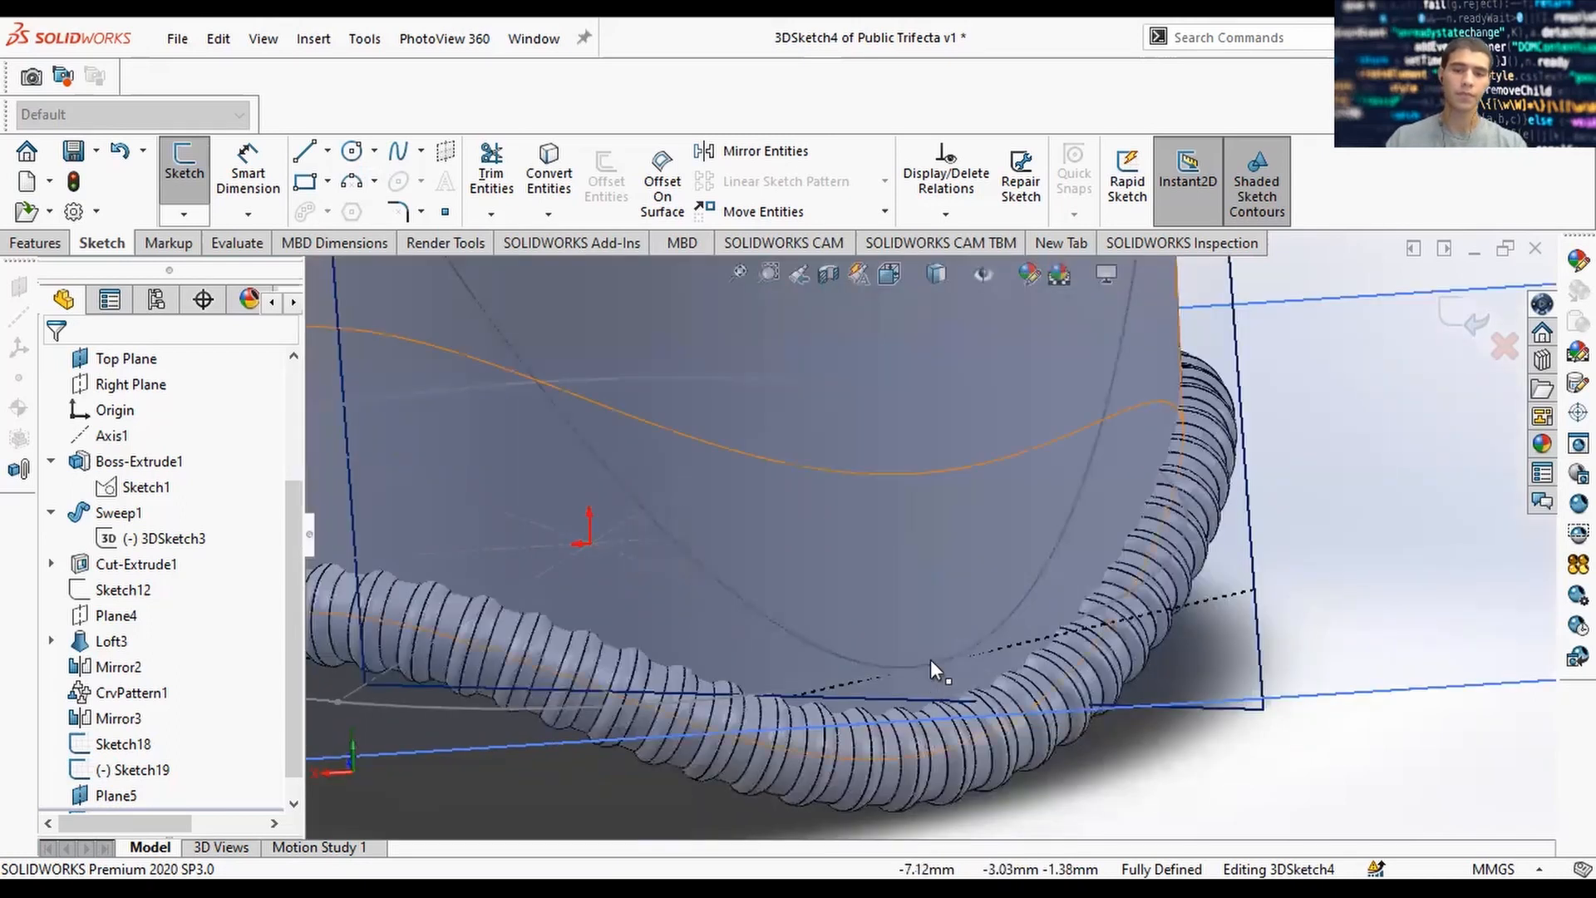
left_click(931, 662)
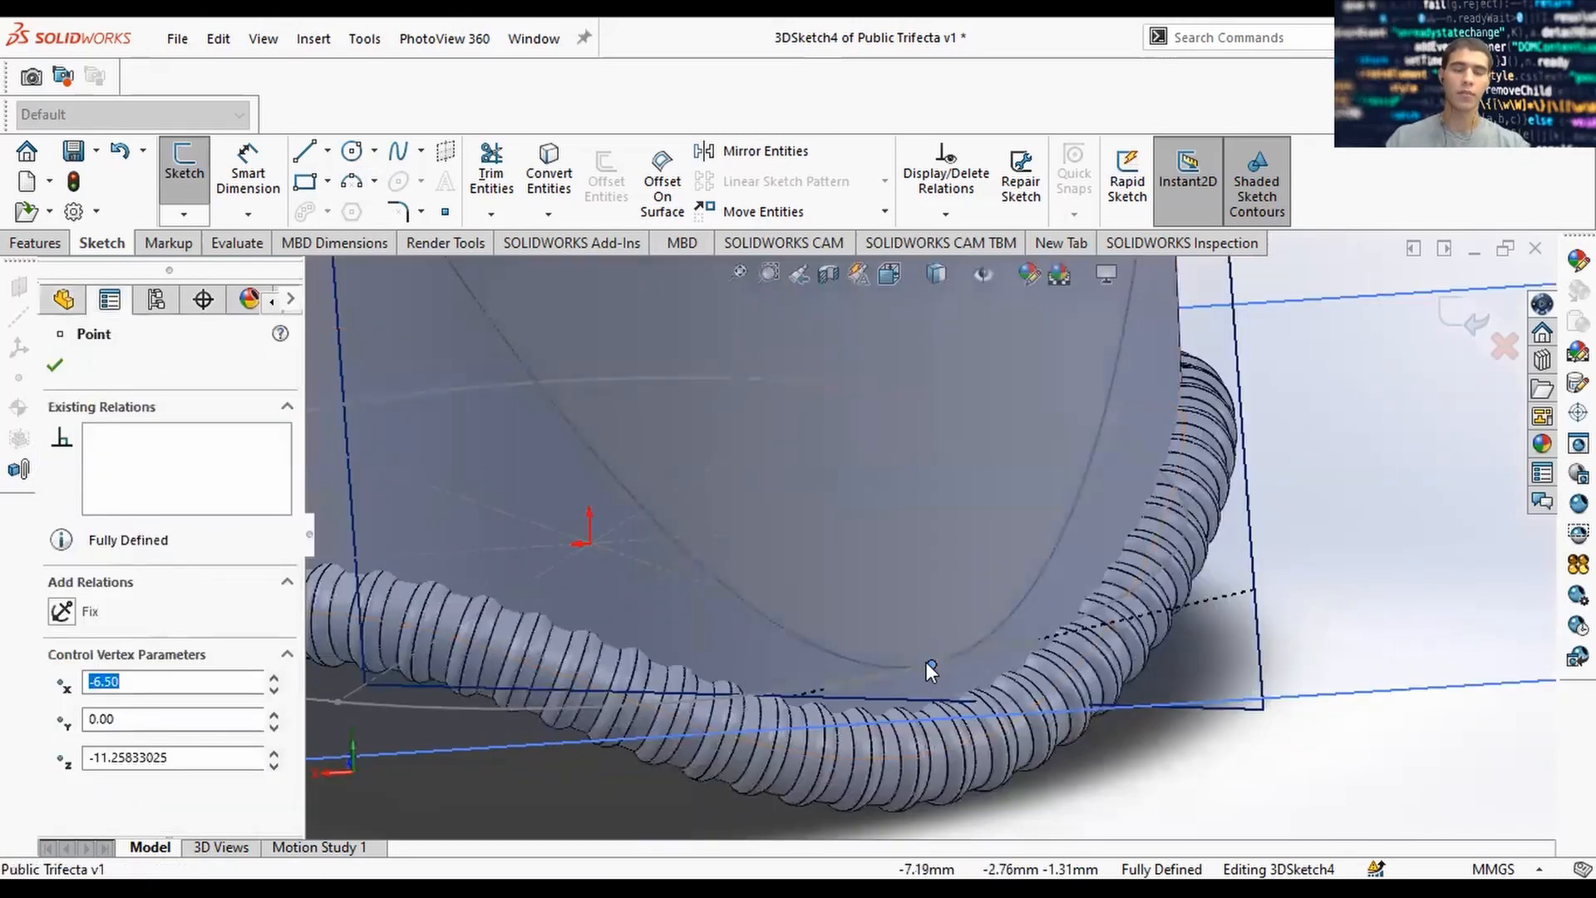
right_click(926, 661)
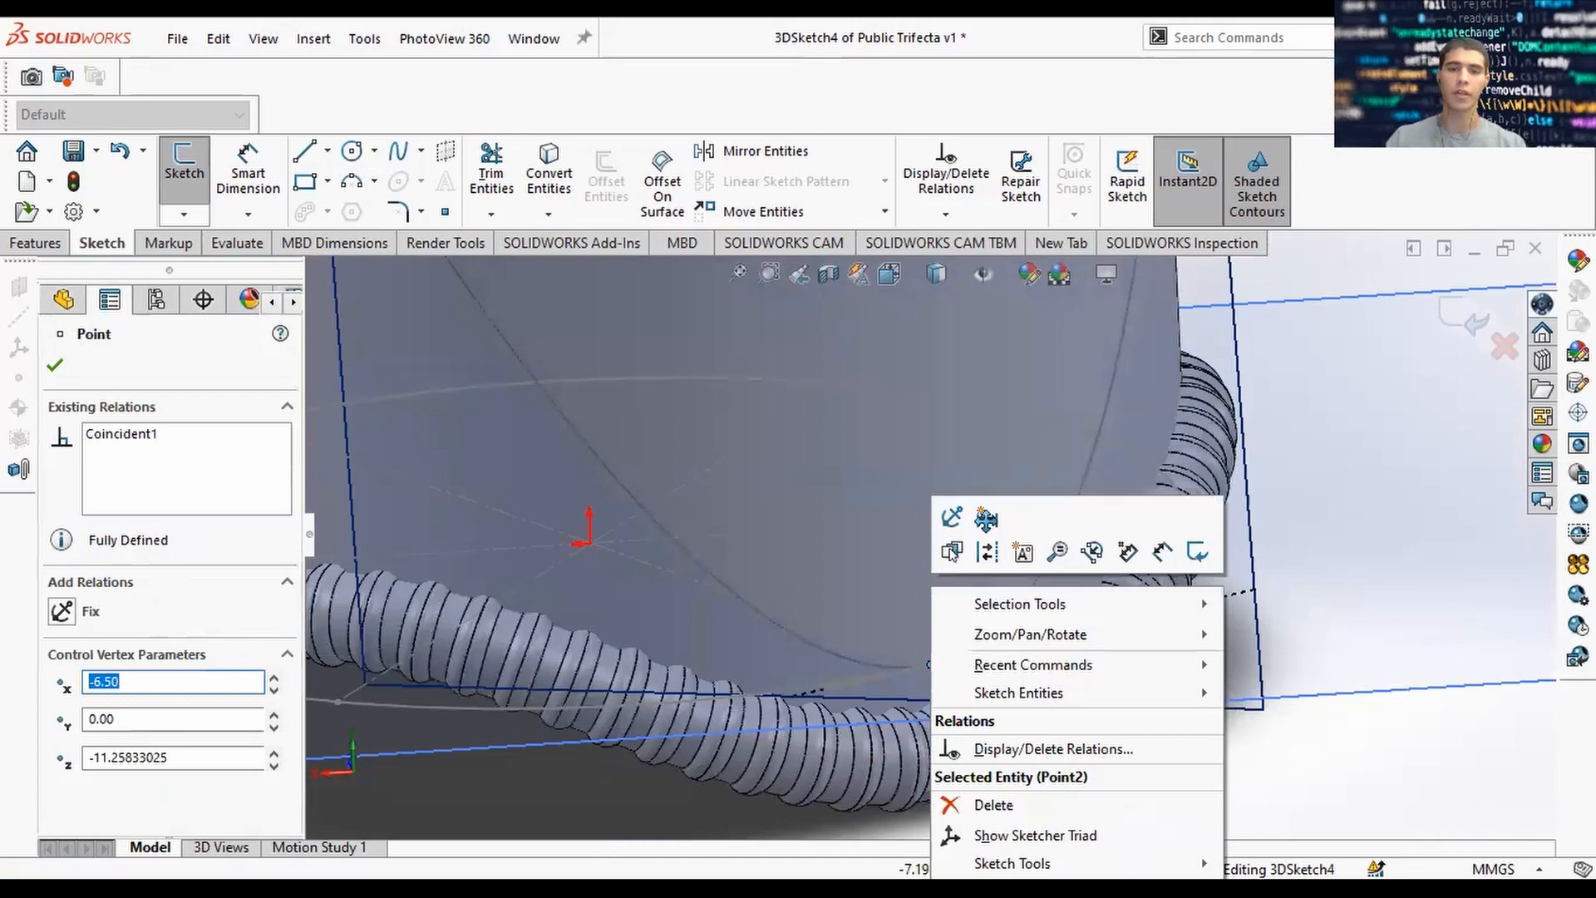
left_click(987, 551)
left_click(1354, 371)
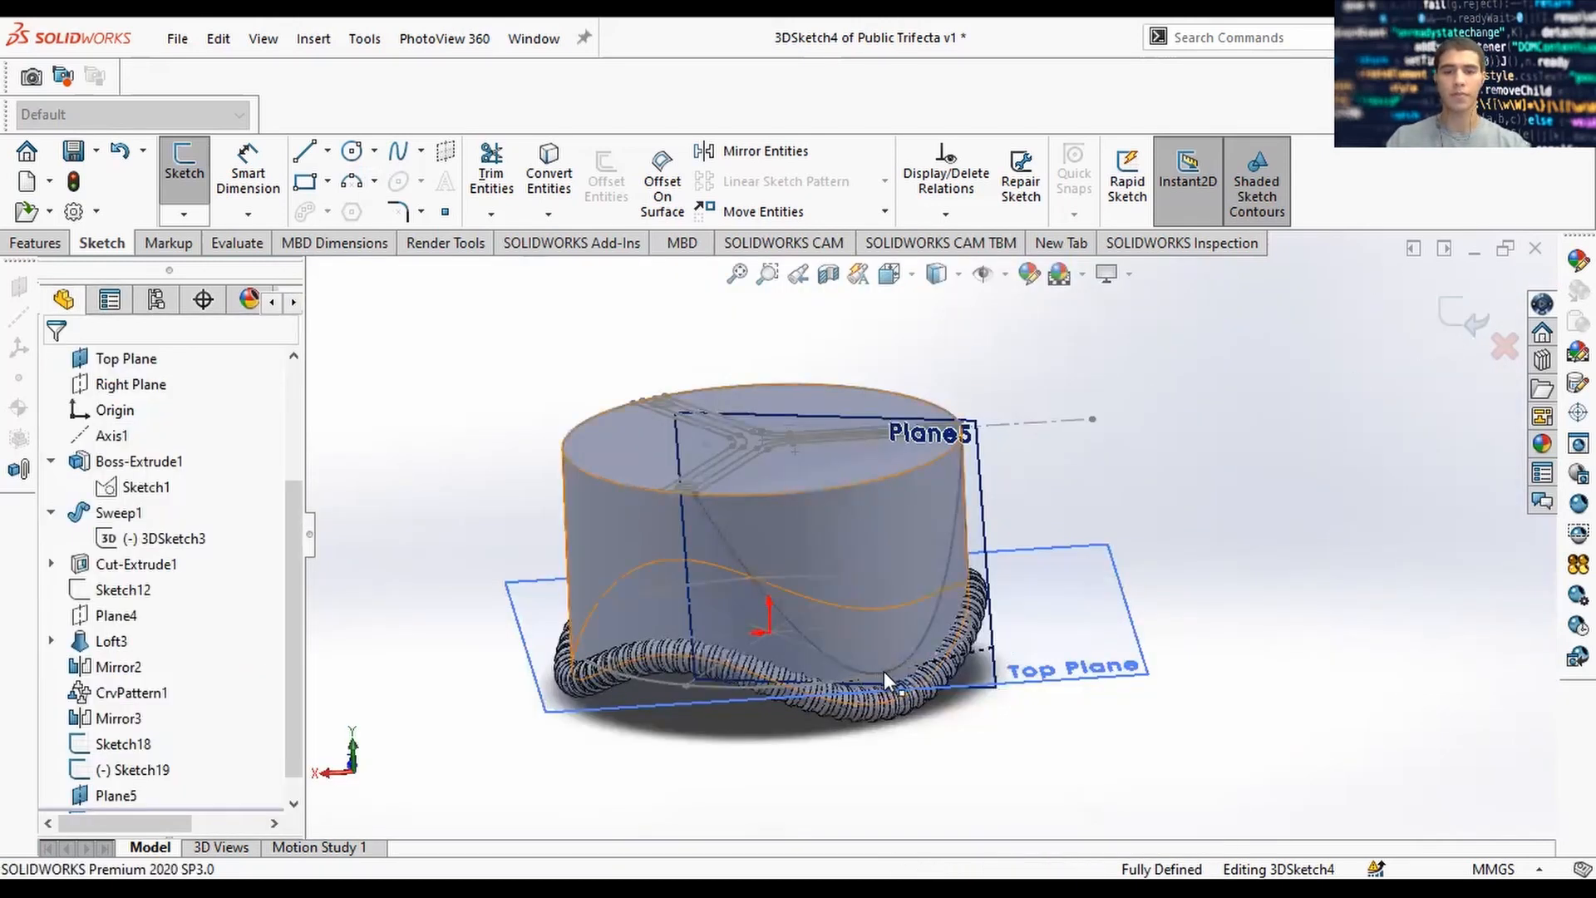
Split the 3DSketch4 spline at its lowest point with Split Entities, accepting deletion of the associated constraints.
scroll(291, 748, "down", 1)
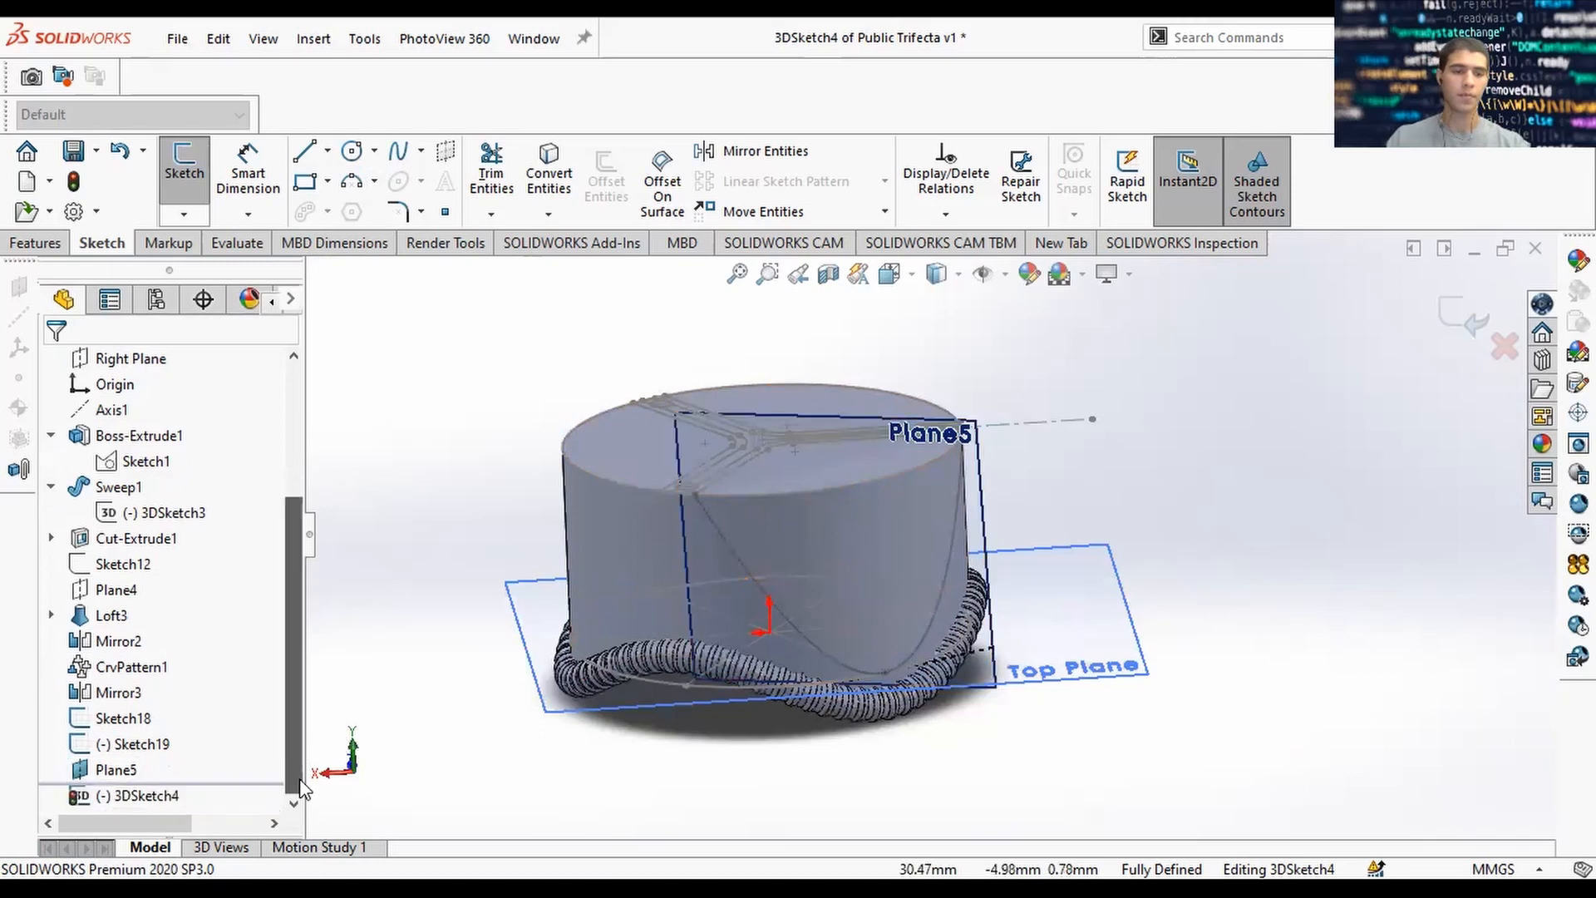
left_click(129, 798)
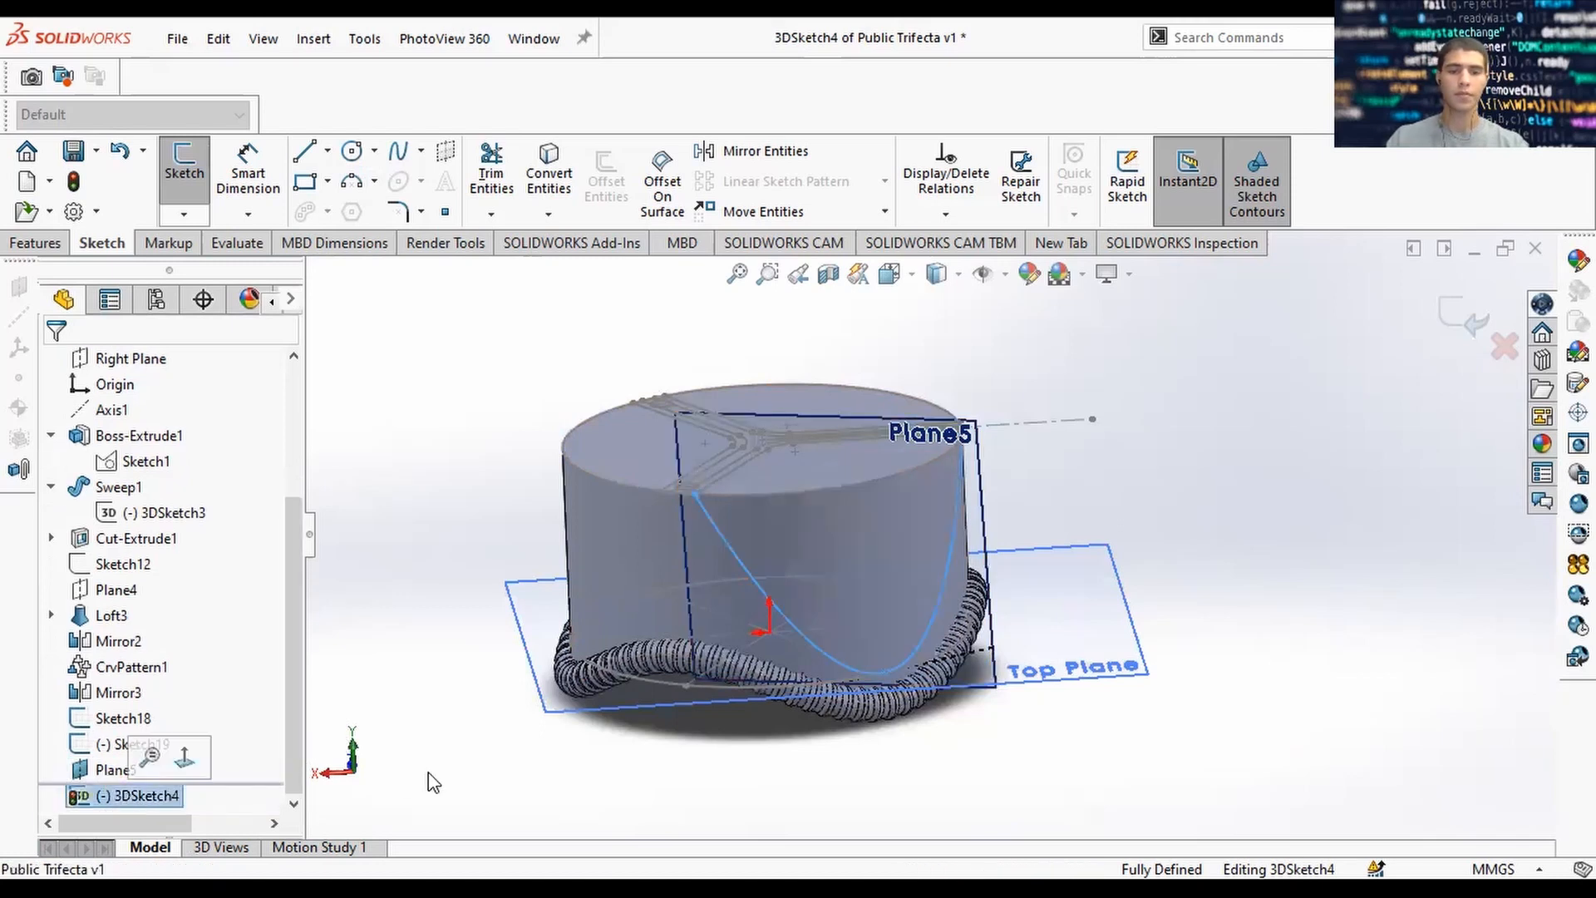
left_click(882, 672)
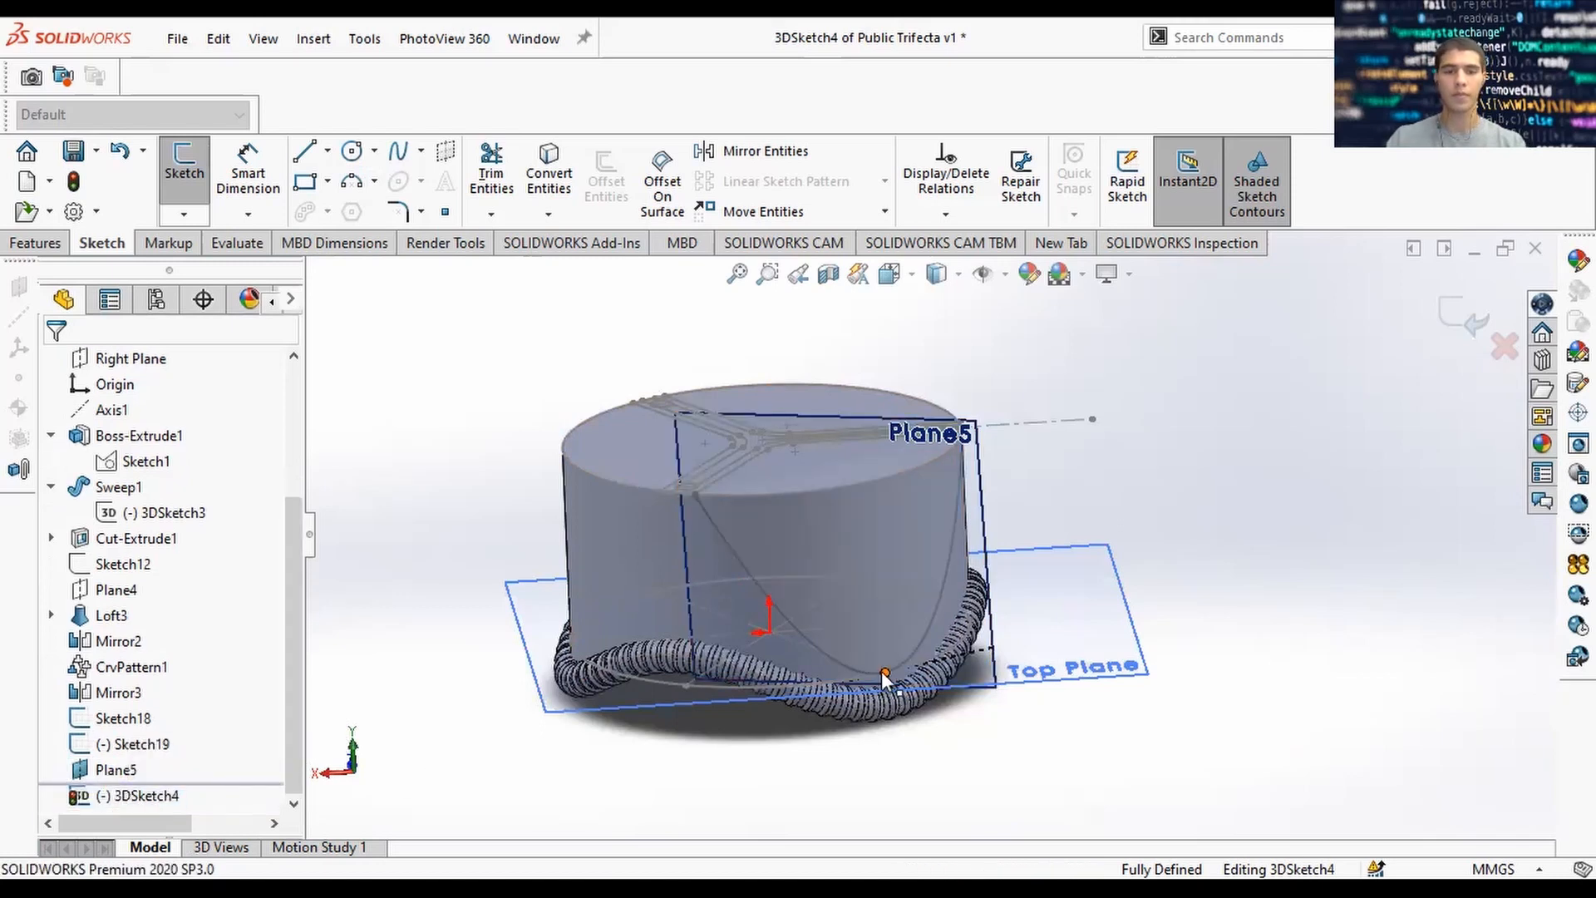
left_click(881, 670)
scroll(881, 656, "down", 3)
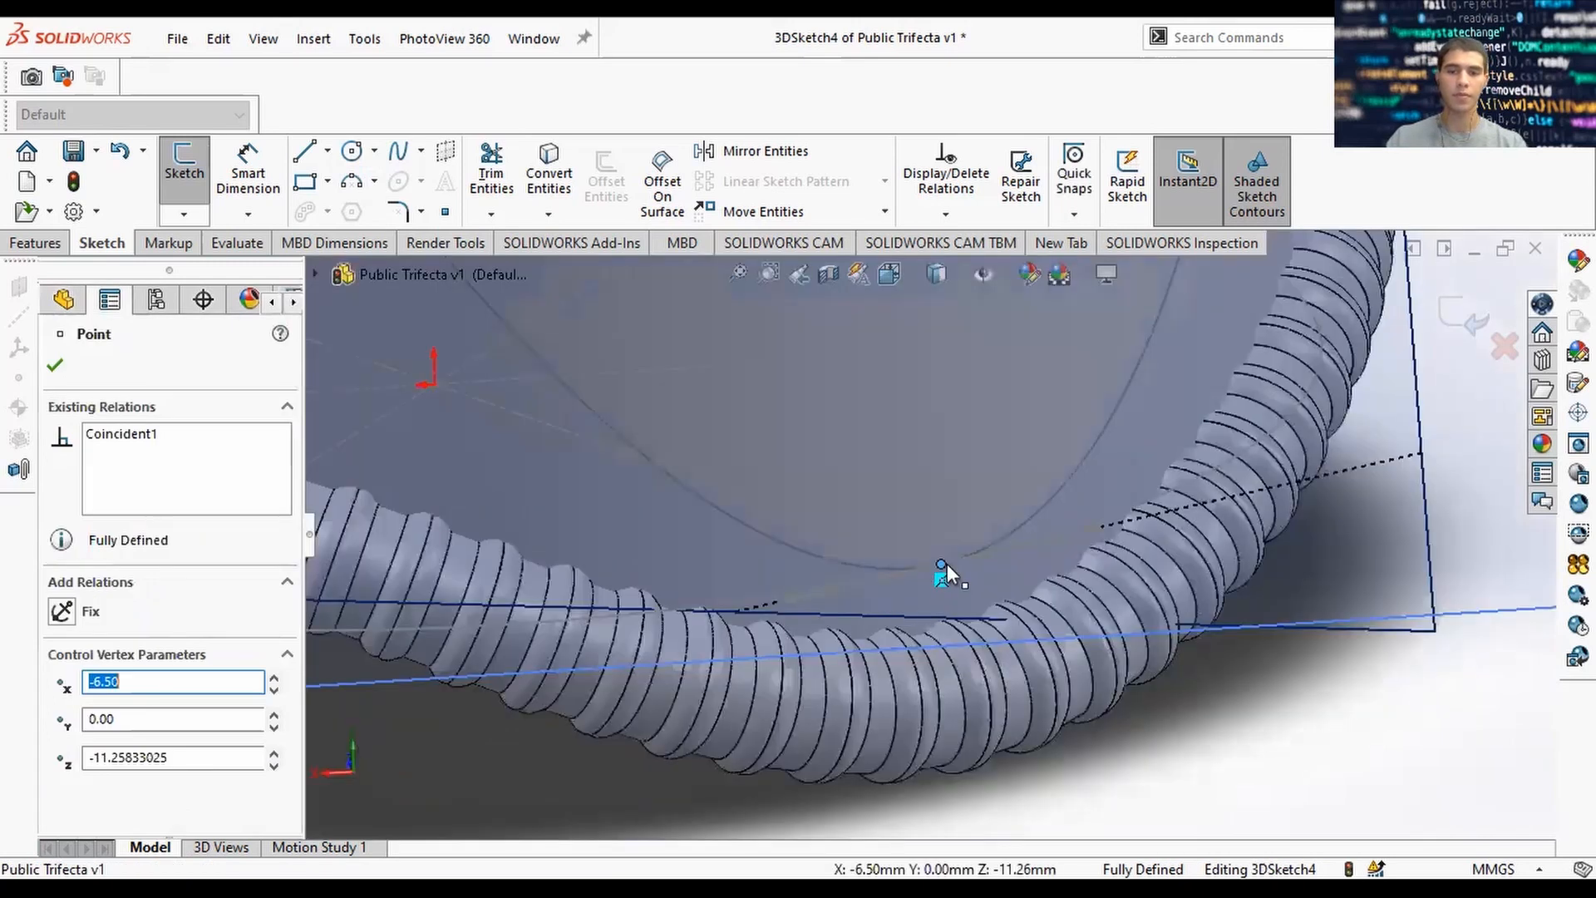
left_click(1232, 38)
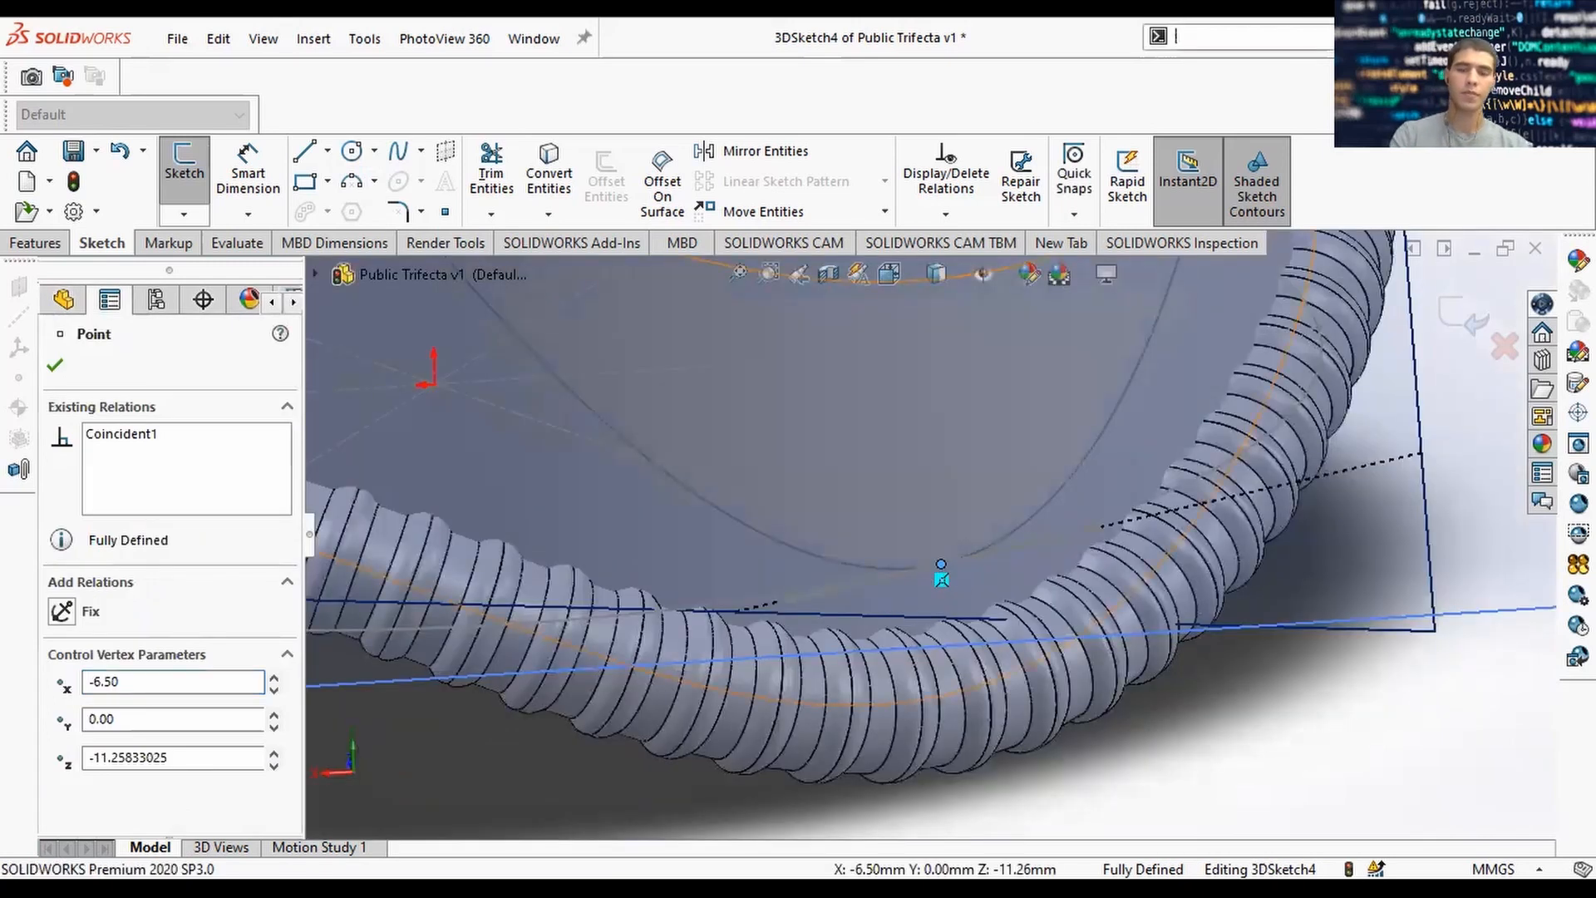
type("split")
left_click(1234, 99)
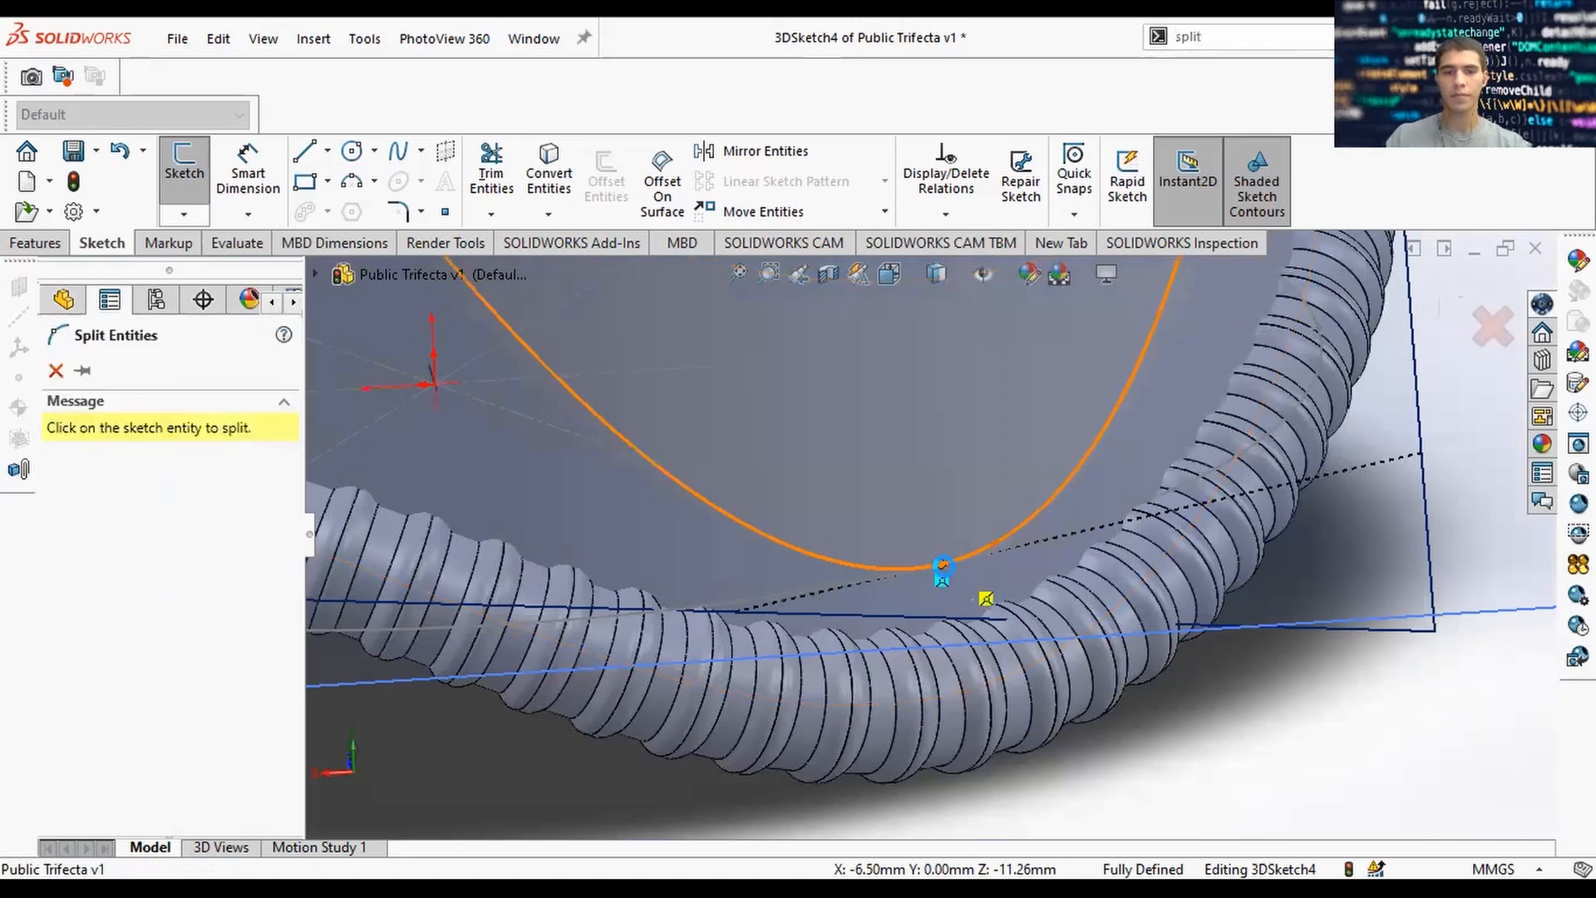
left_click(941, 565)
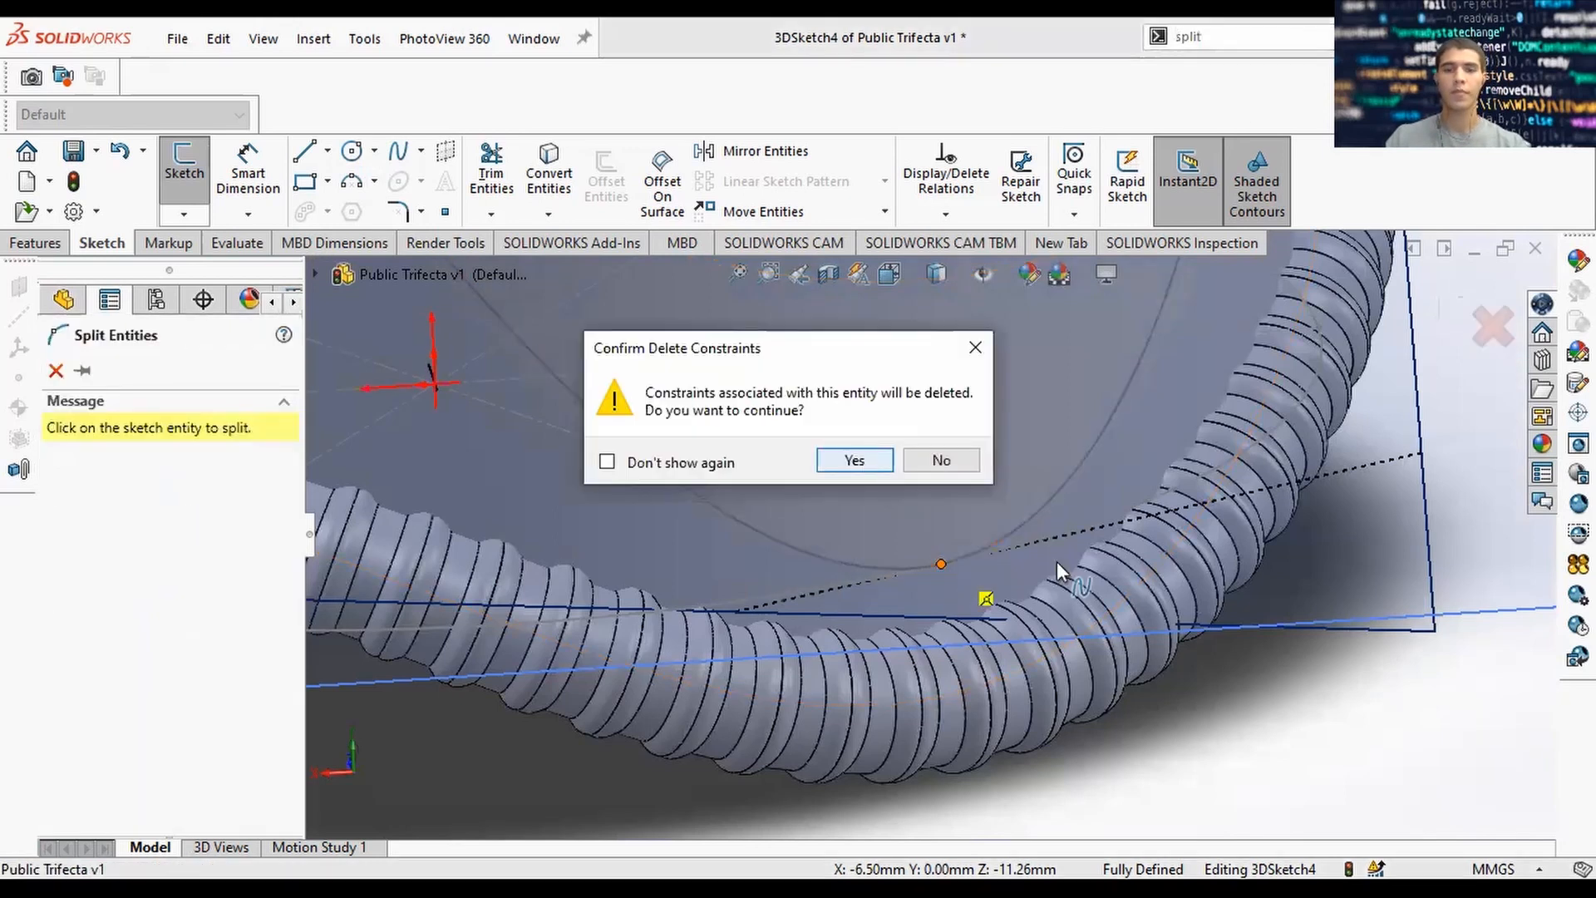
scroll(1075, 409, "up", 8)
middle_click_drag(1072, 411, 944, 481, "ctrl")
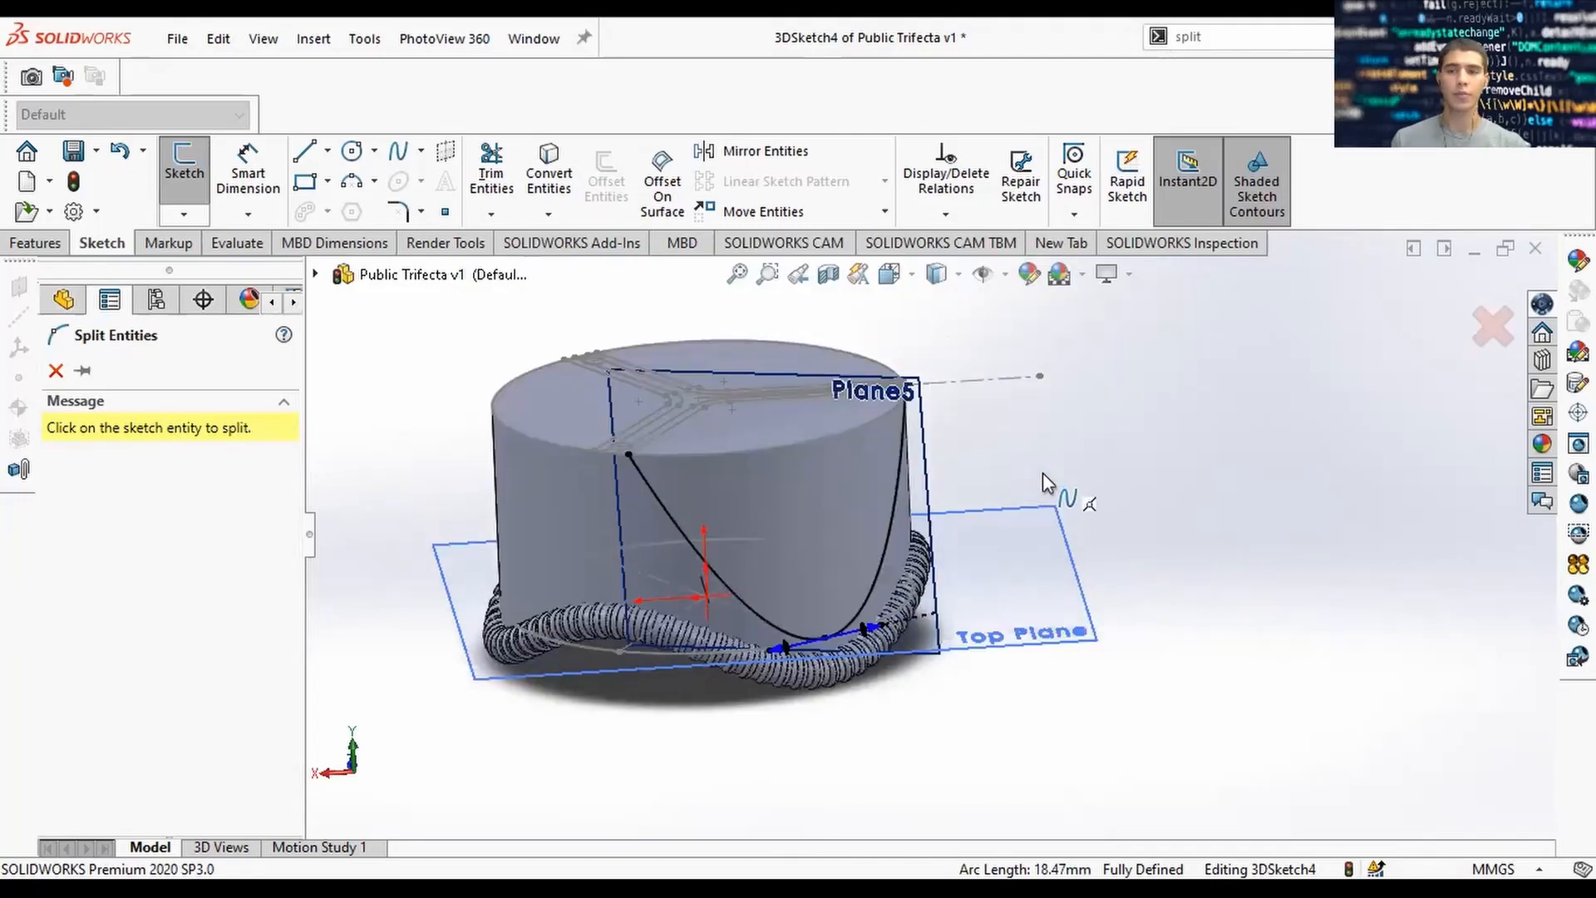
Lengthen the tangent handles at the lowest point of the 3DSketch4 spline to widen the curve, and finish the sketch.
scroll(846, 646, "down", 4)
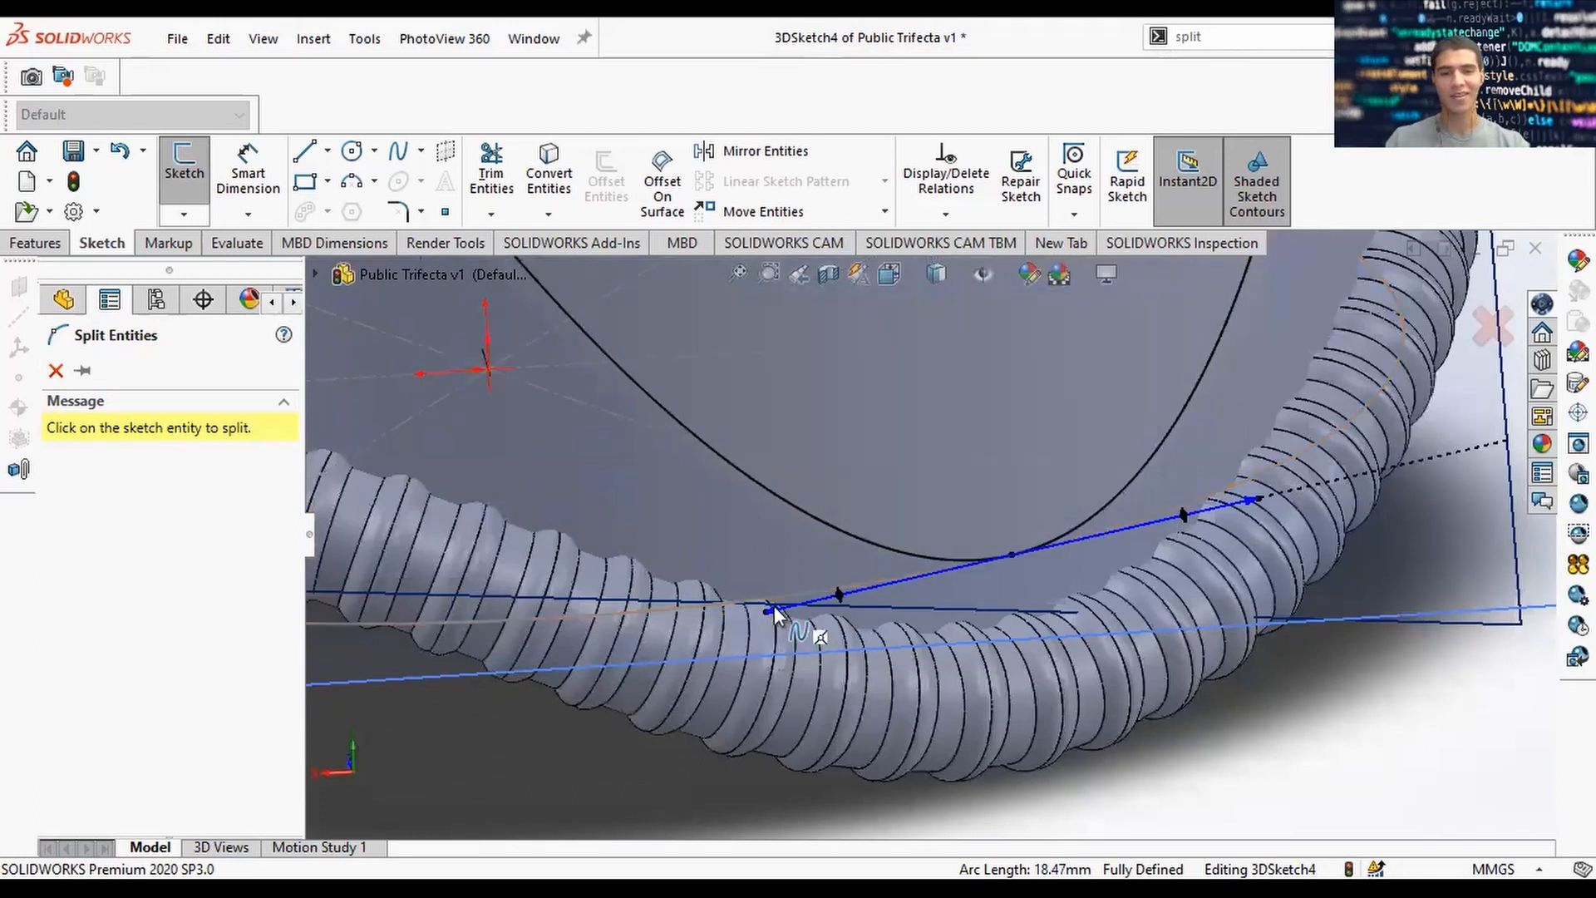
left_click(775, 606)
middle_click_drag(774, 606, 786, 615)
key("Escape")
left_click(752, 608)
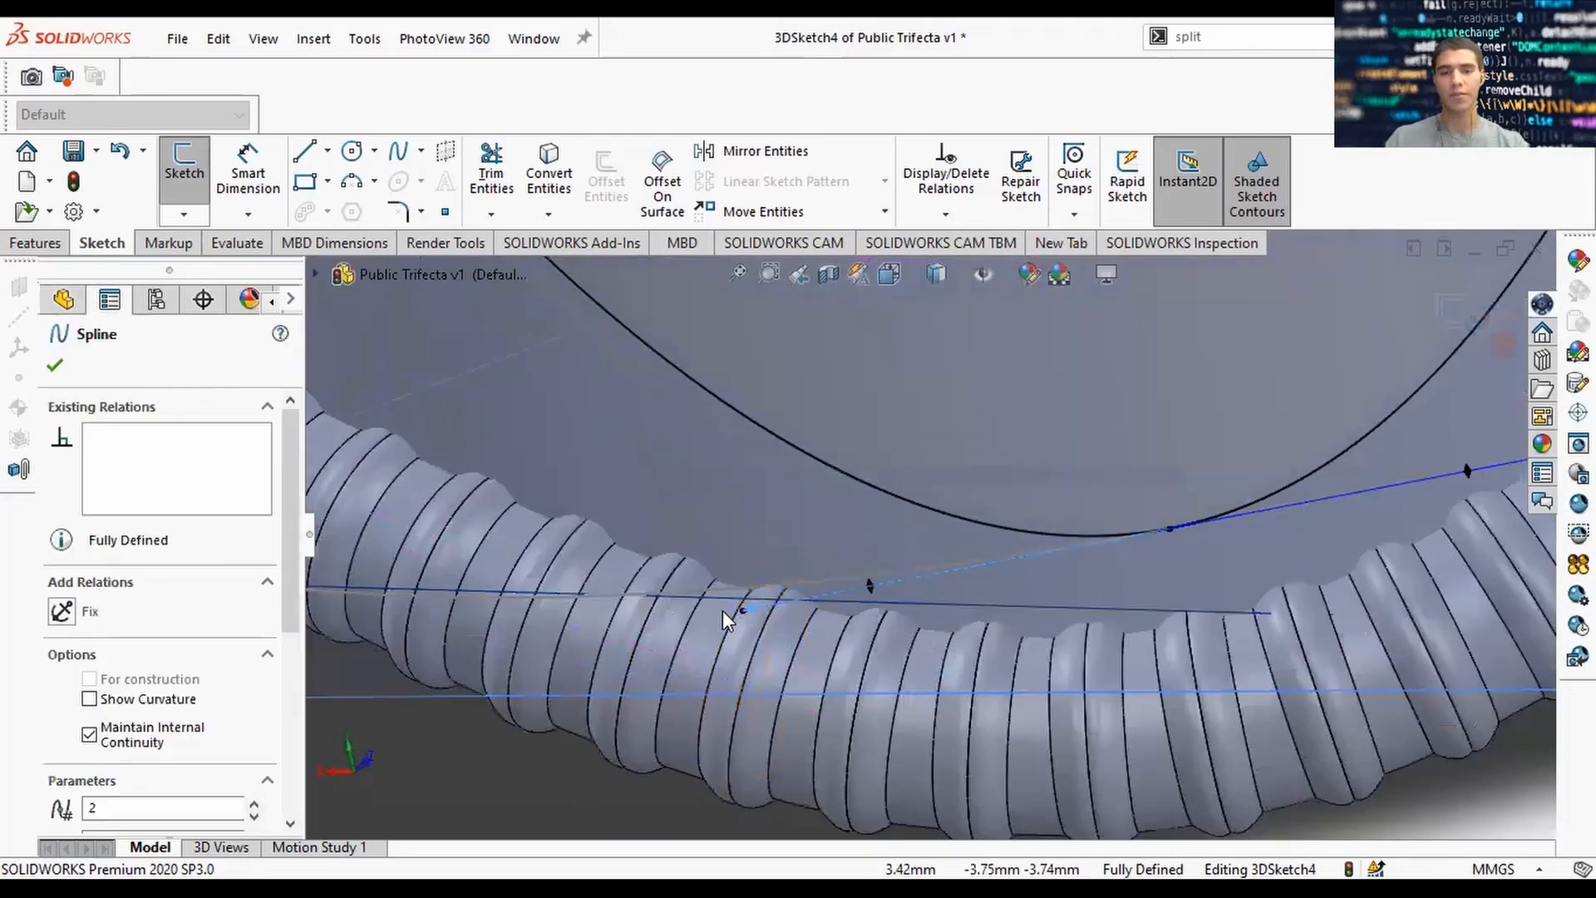
left_click_drag(665, 615, 503, 627)
scroll(660, 582, "up", 8)
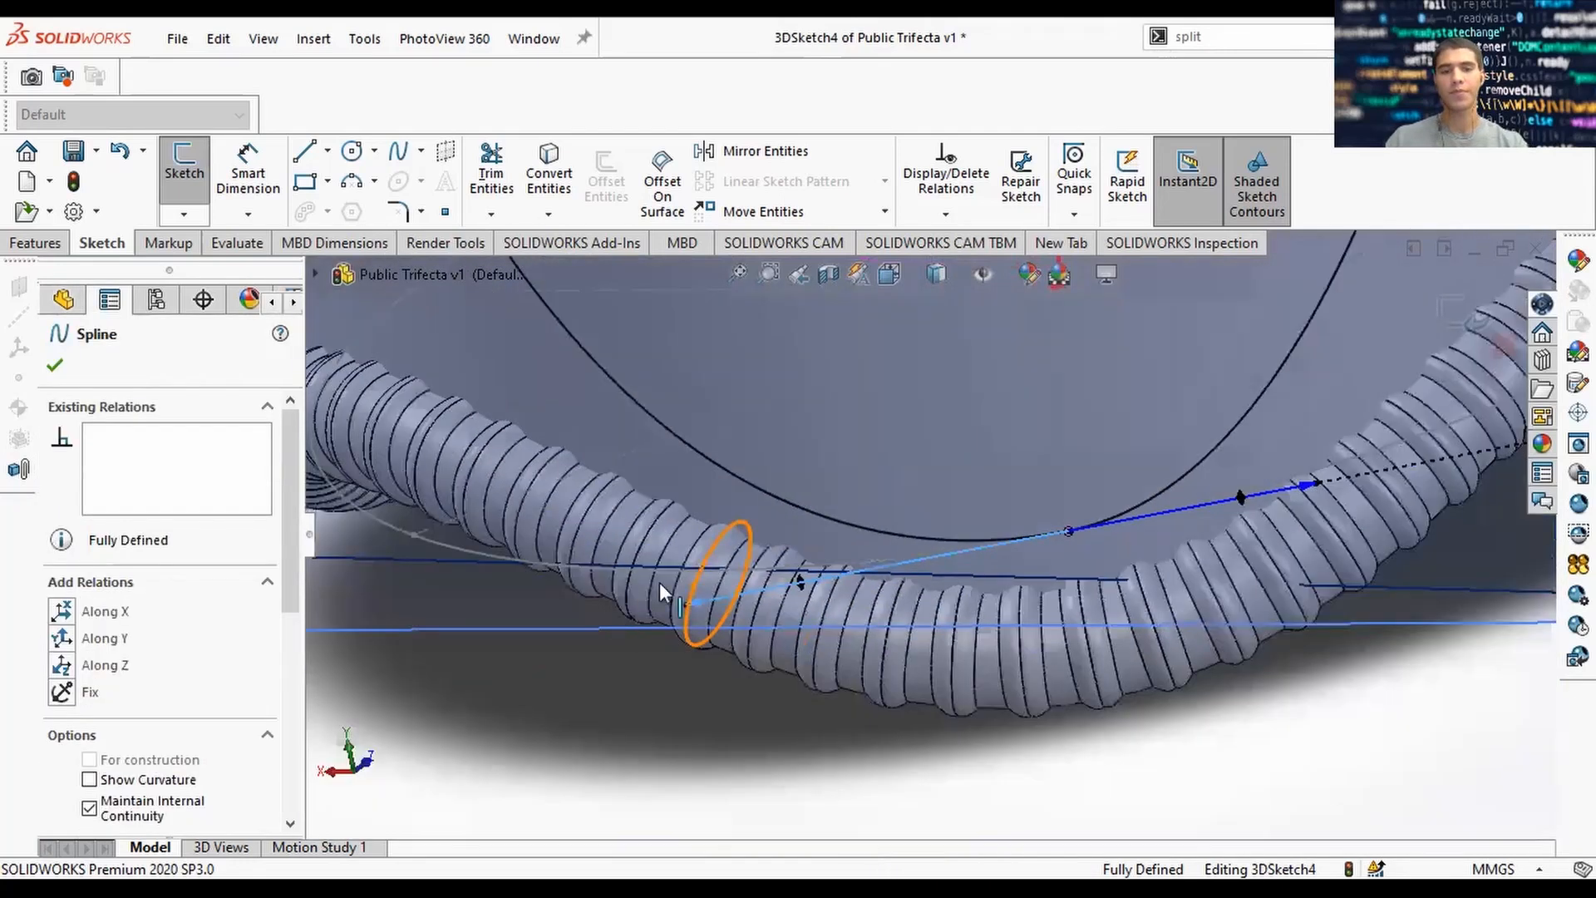
left_click_drag(1053, 519, 1124, 507)
left_click(1339, 558)
middle_click_drag(1267, 557, 1024, 728, "ctrl")
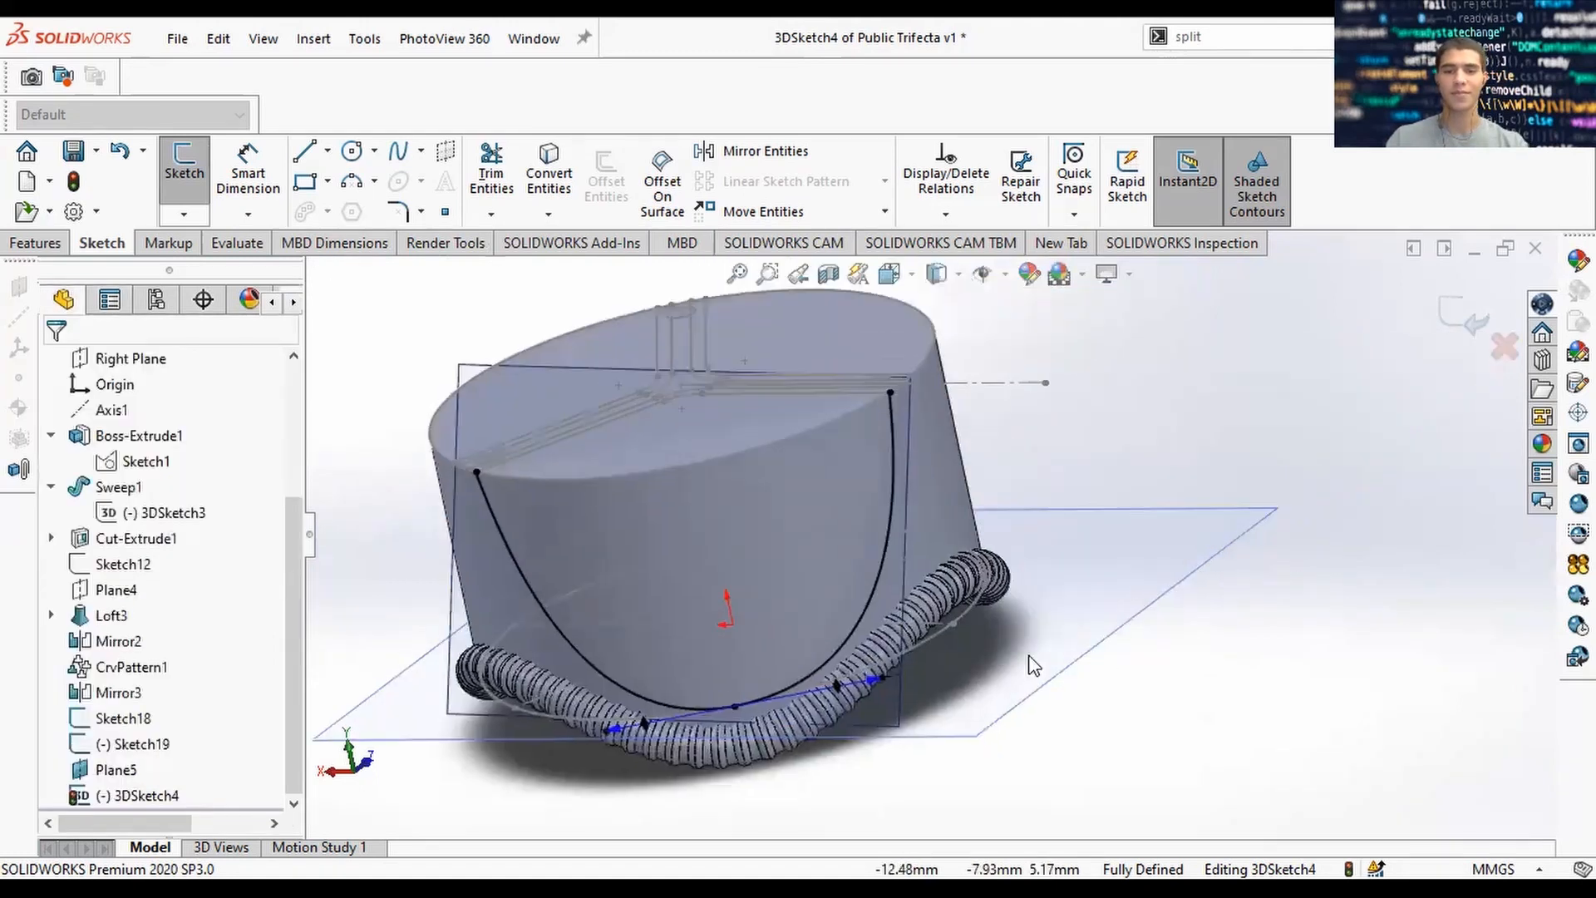
middle_click_drag(1083, 455, 1354, 382)
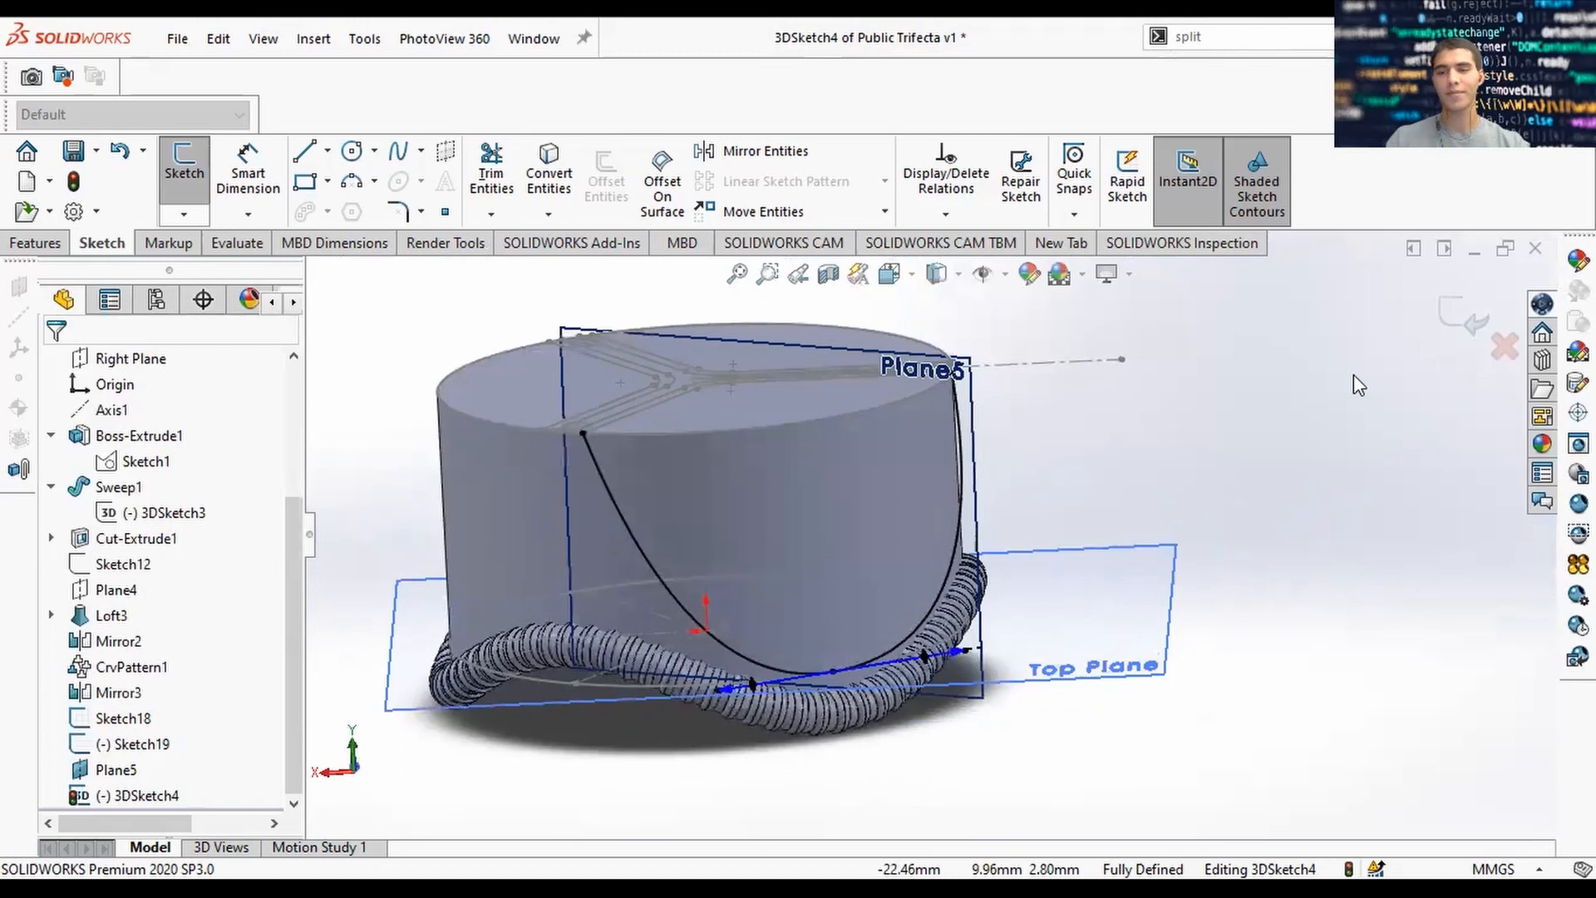
left_click(1451, 331)
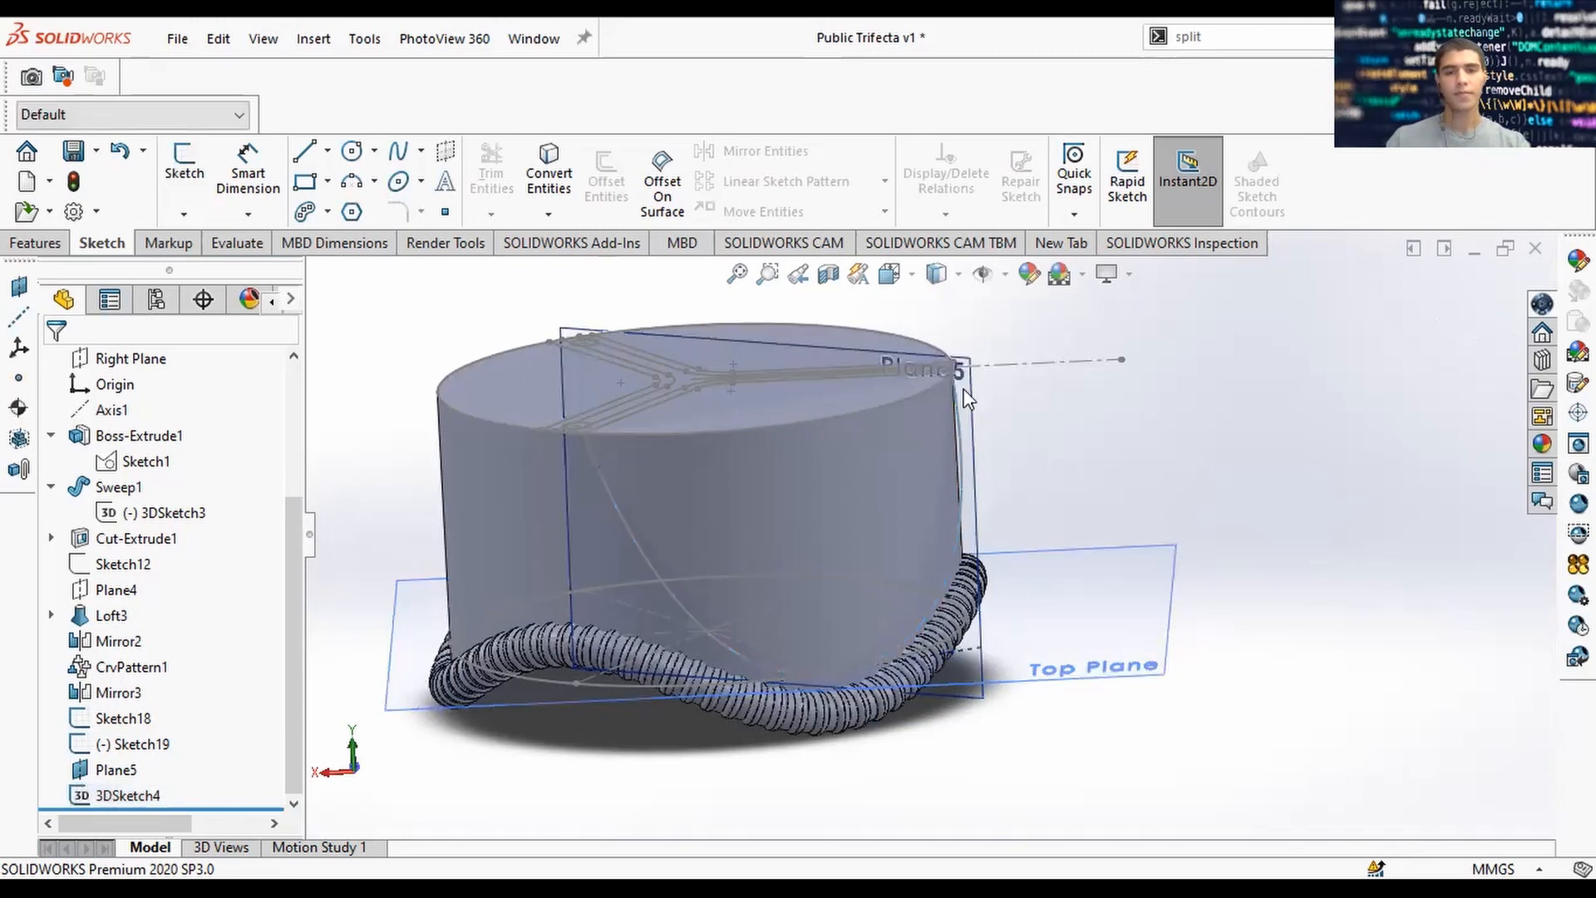
Hide Plane5 in the model.
left_click(847, 346)
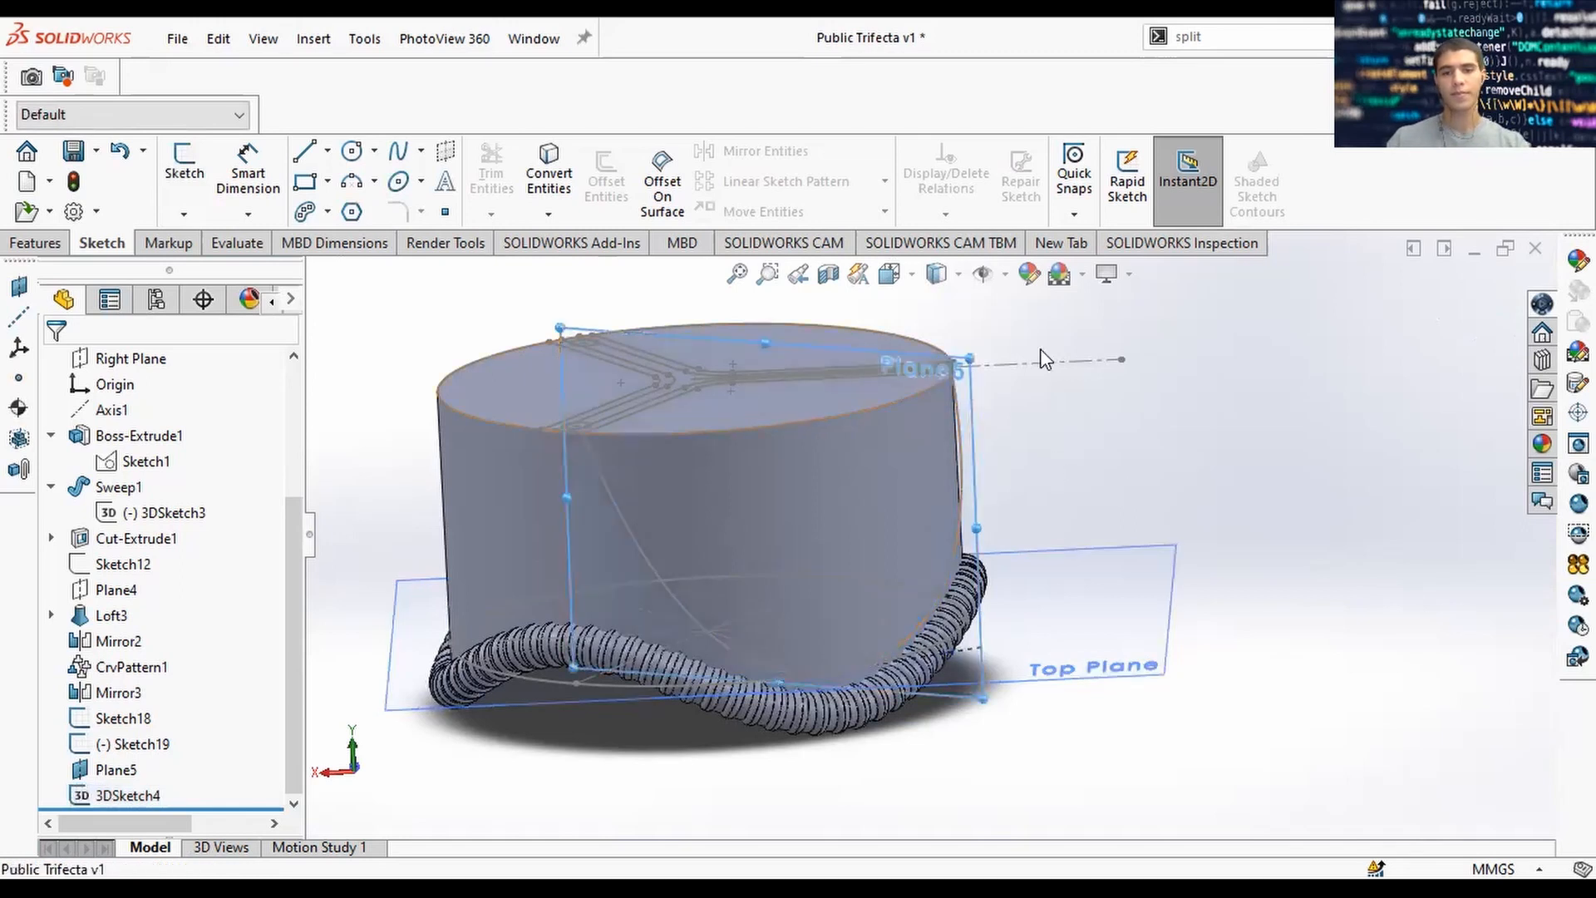
left_click(1160, 442)
middle_click_drag(1160, 442, 1160, 479)
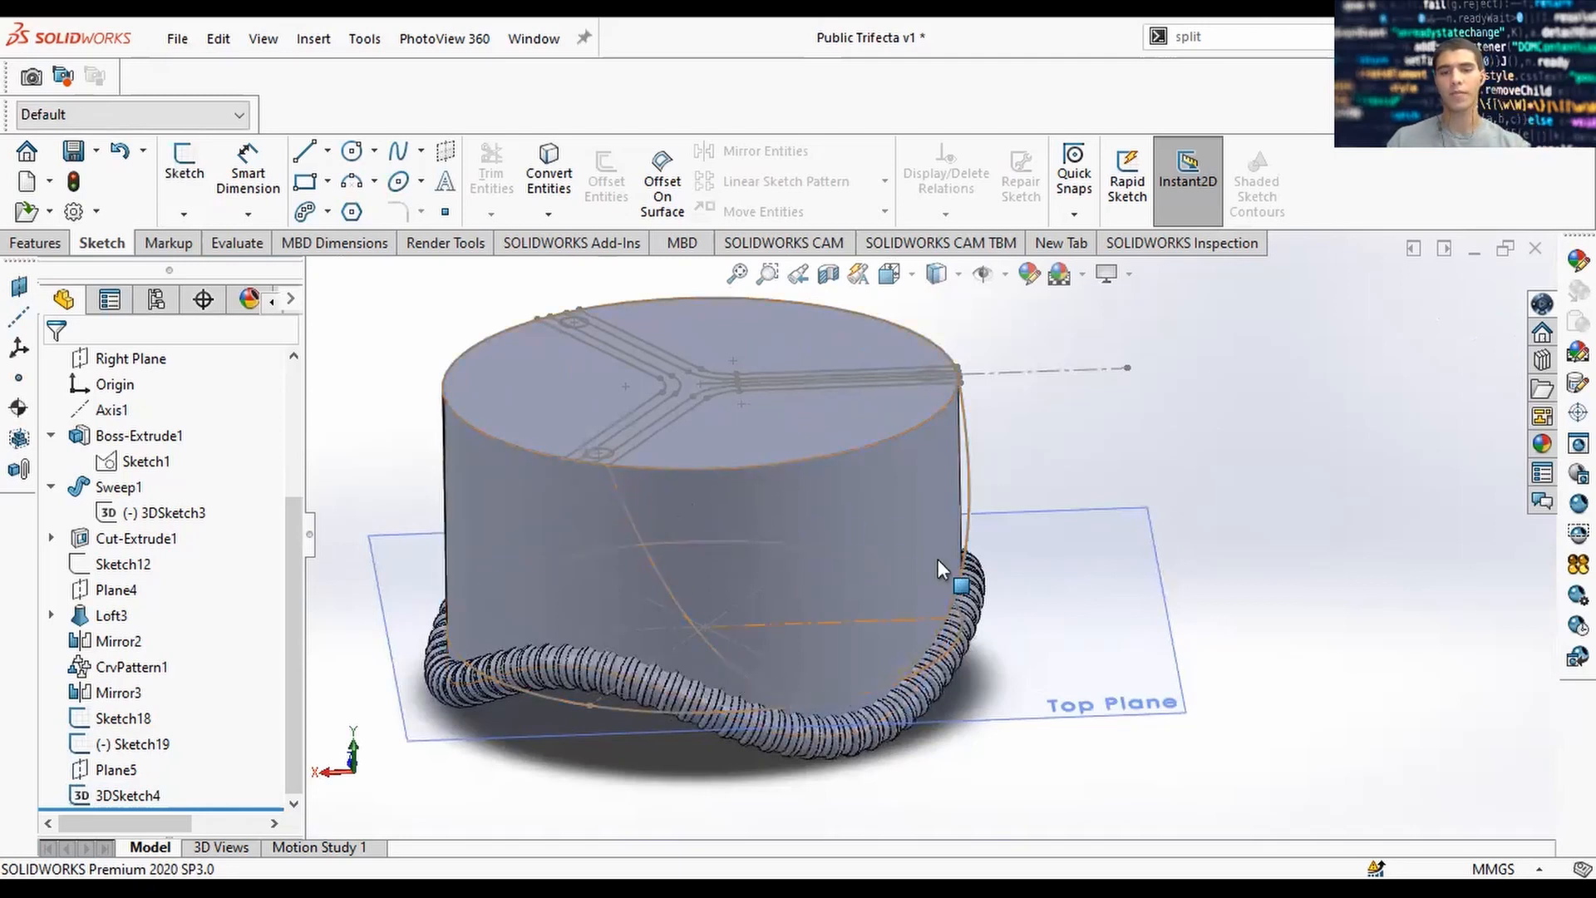
middle_click_drag(985, 515, 981, 553)
left_click(1205, 36)
key("ctrl+a")
type("loft")
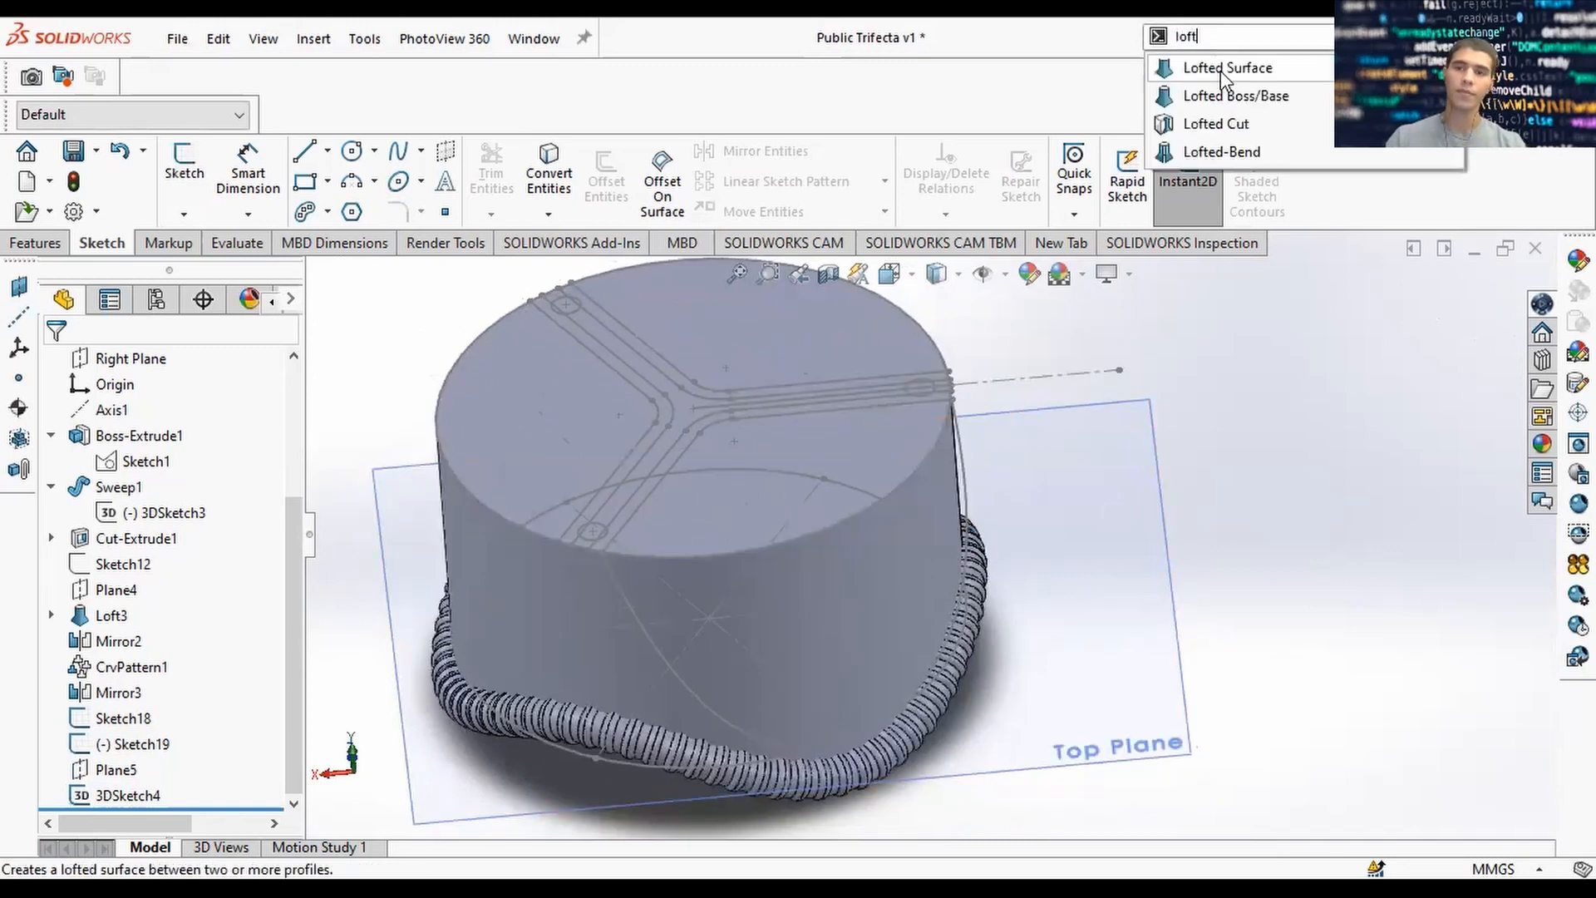
left_click(1220, 71)
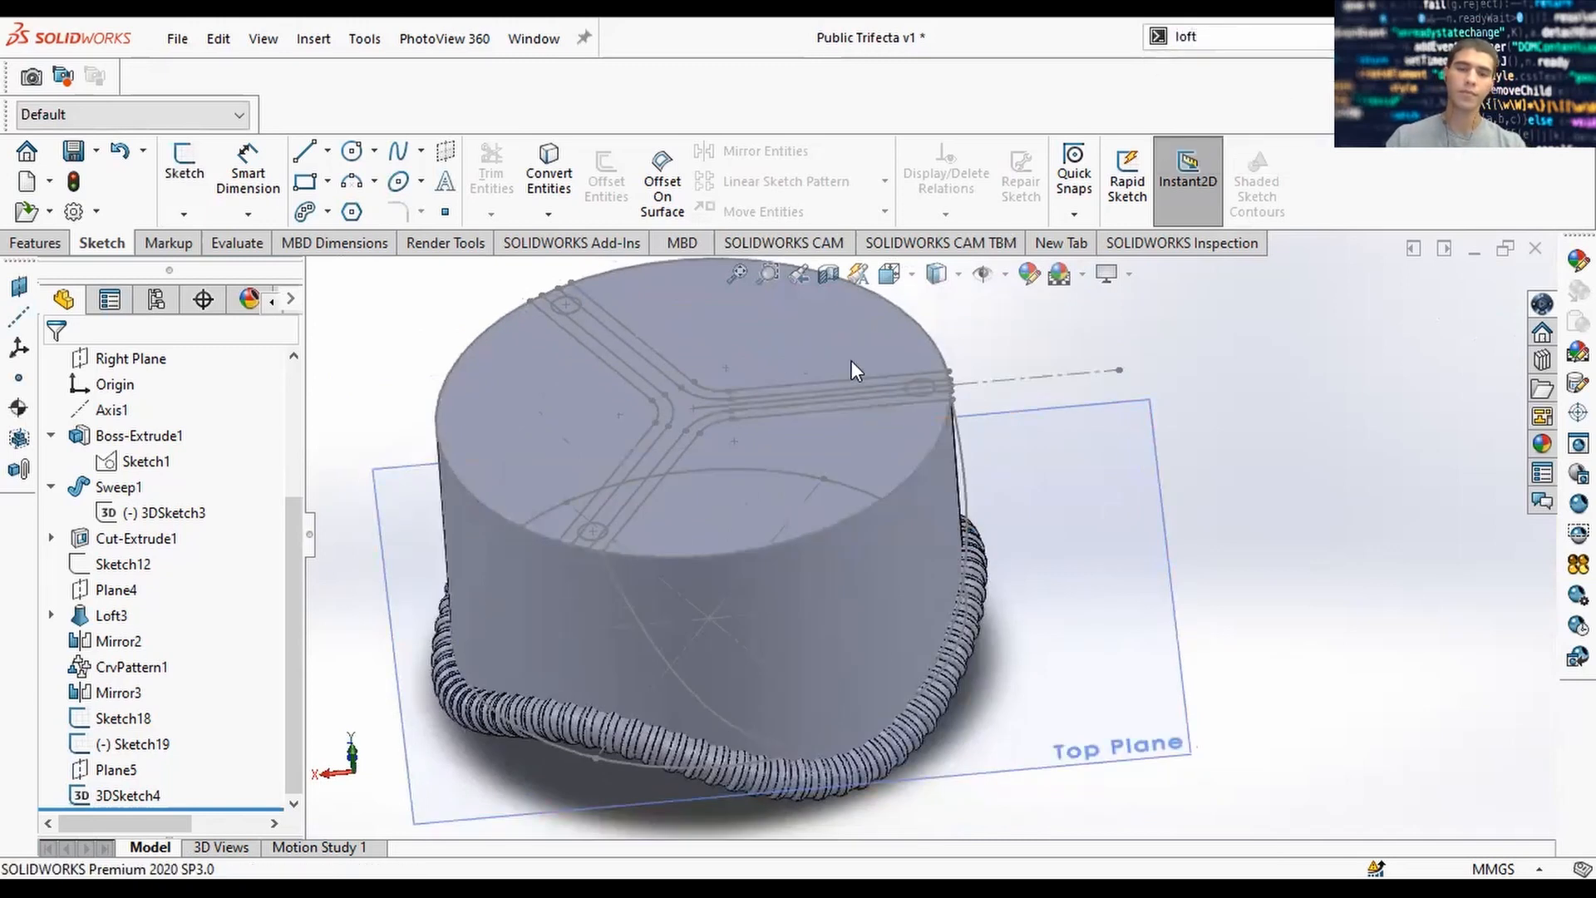
left_click(714, 421)
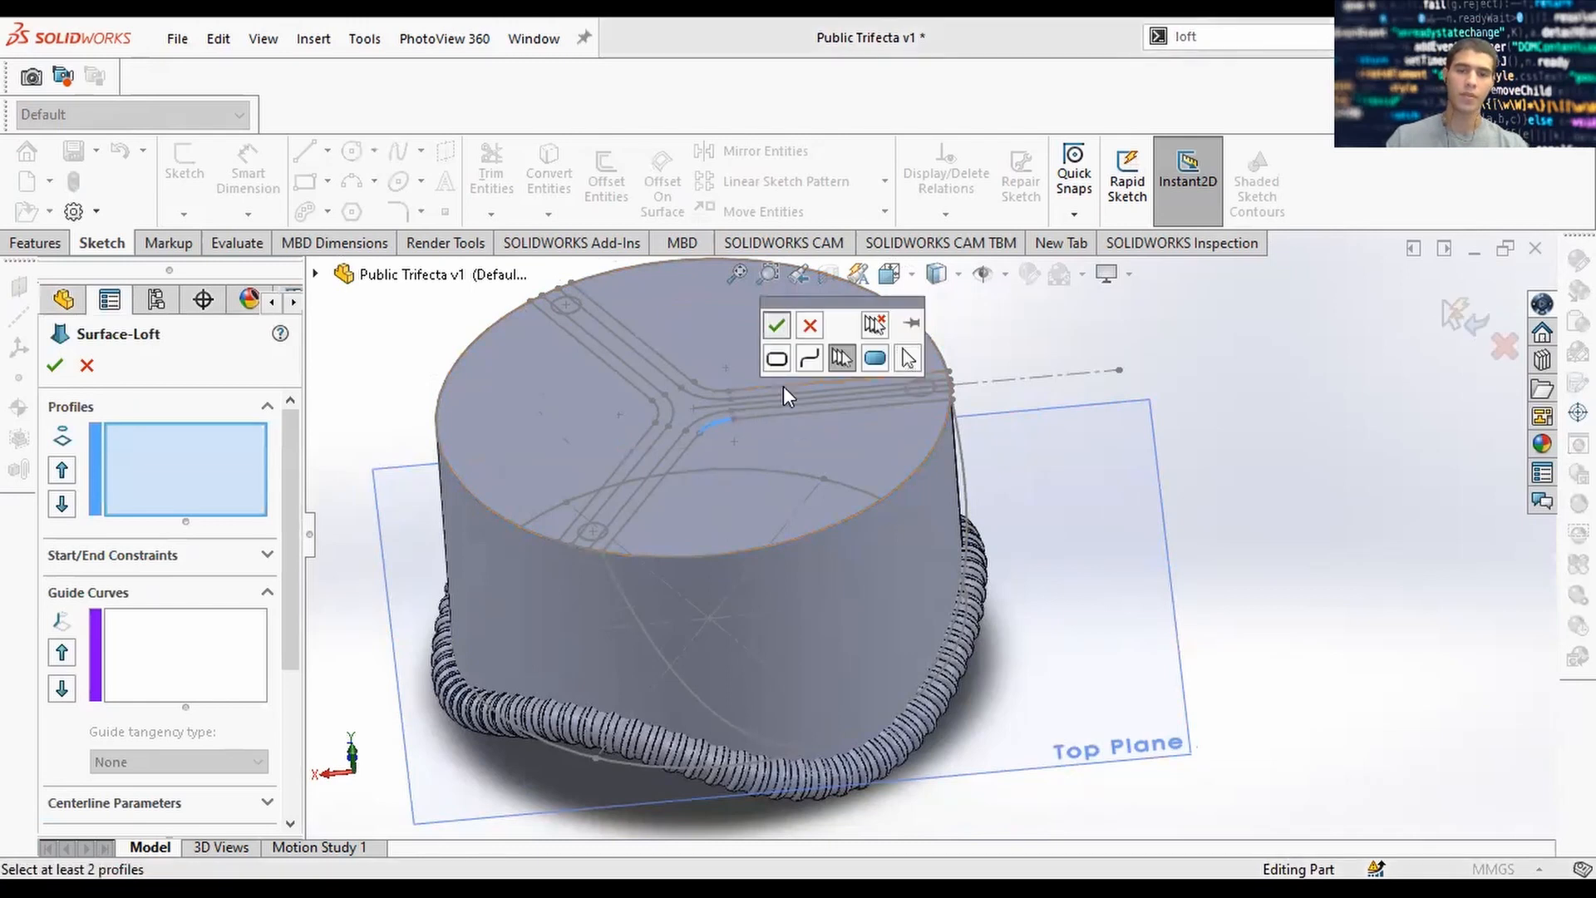
left_click(777, 326)
left_click(631, 605)
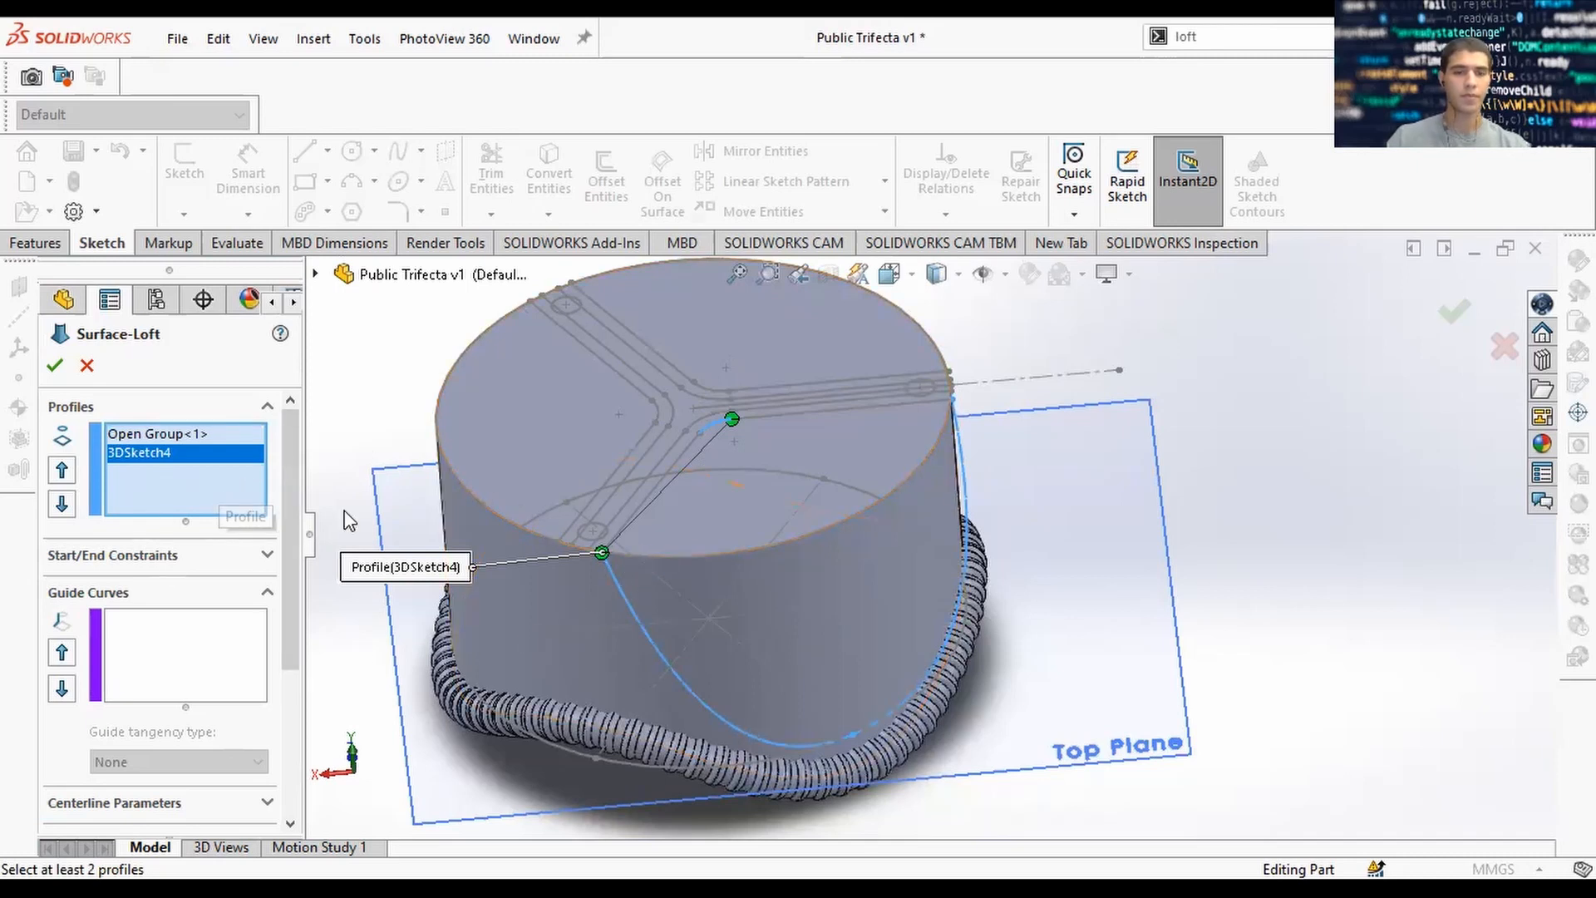
left_click(87, 365)
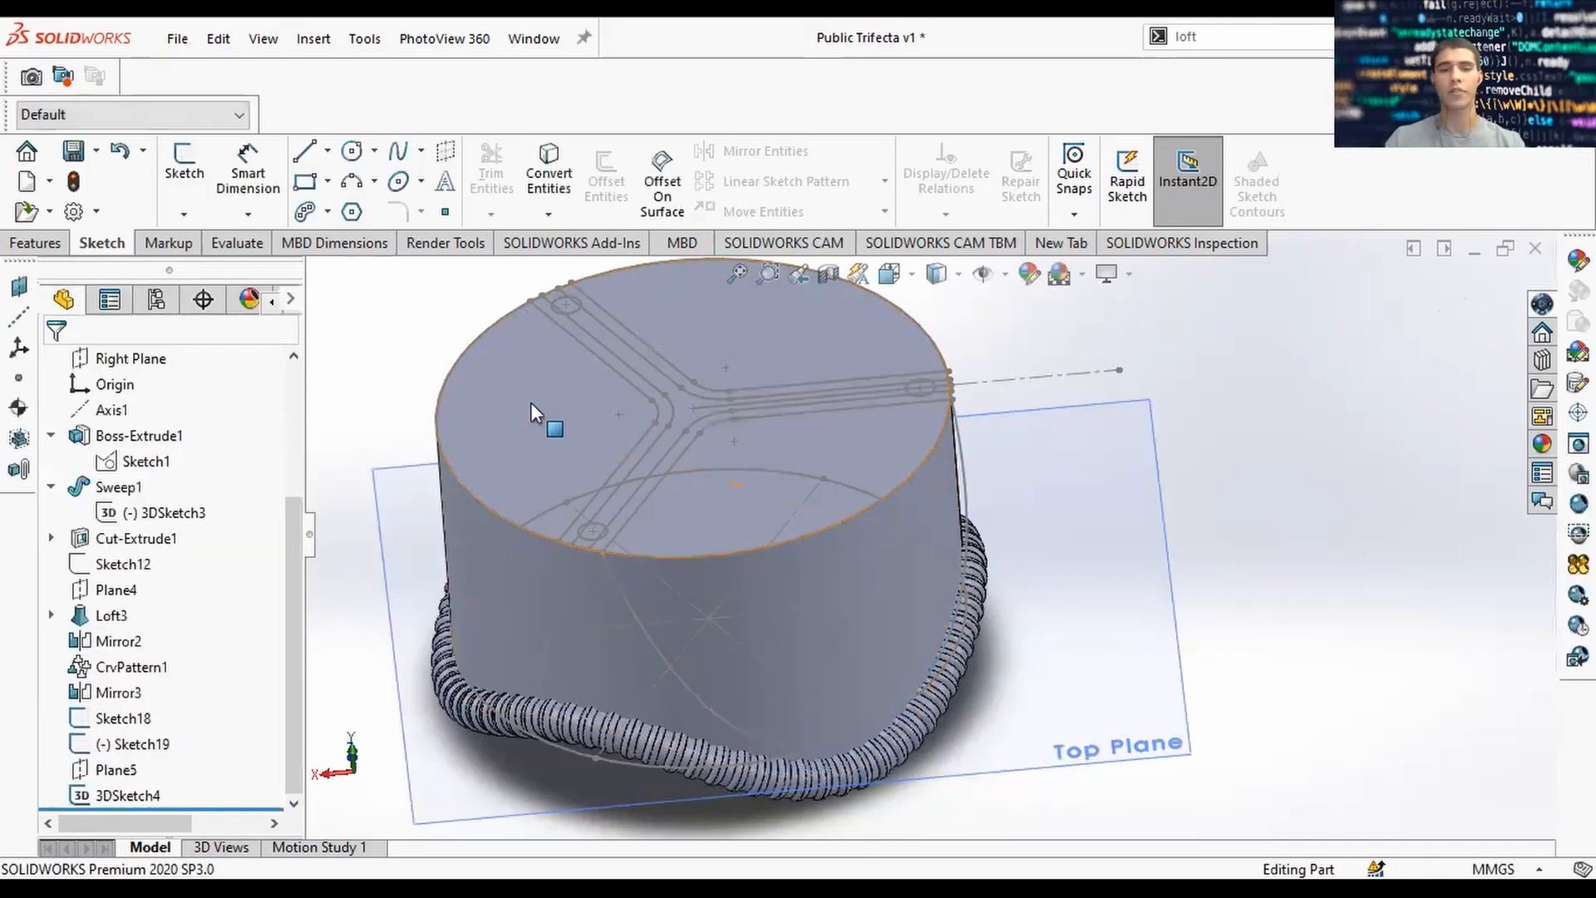
Hide the solid cylinder body so that the sketches on it can be reached.
right_click(532, 413)
left_click(623, 328)
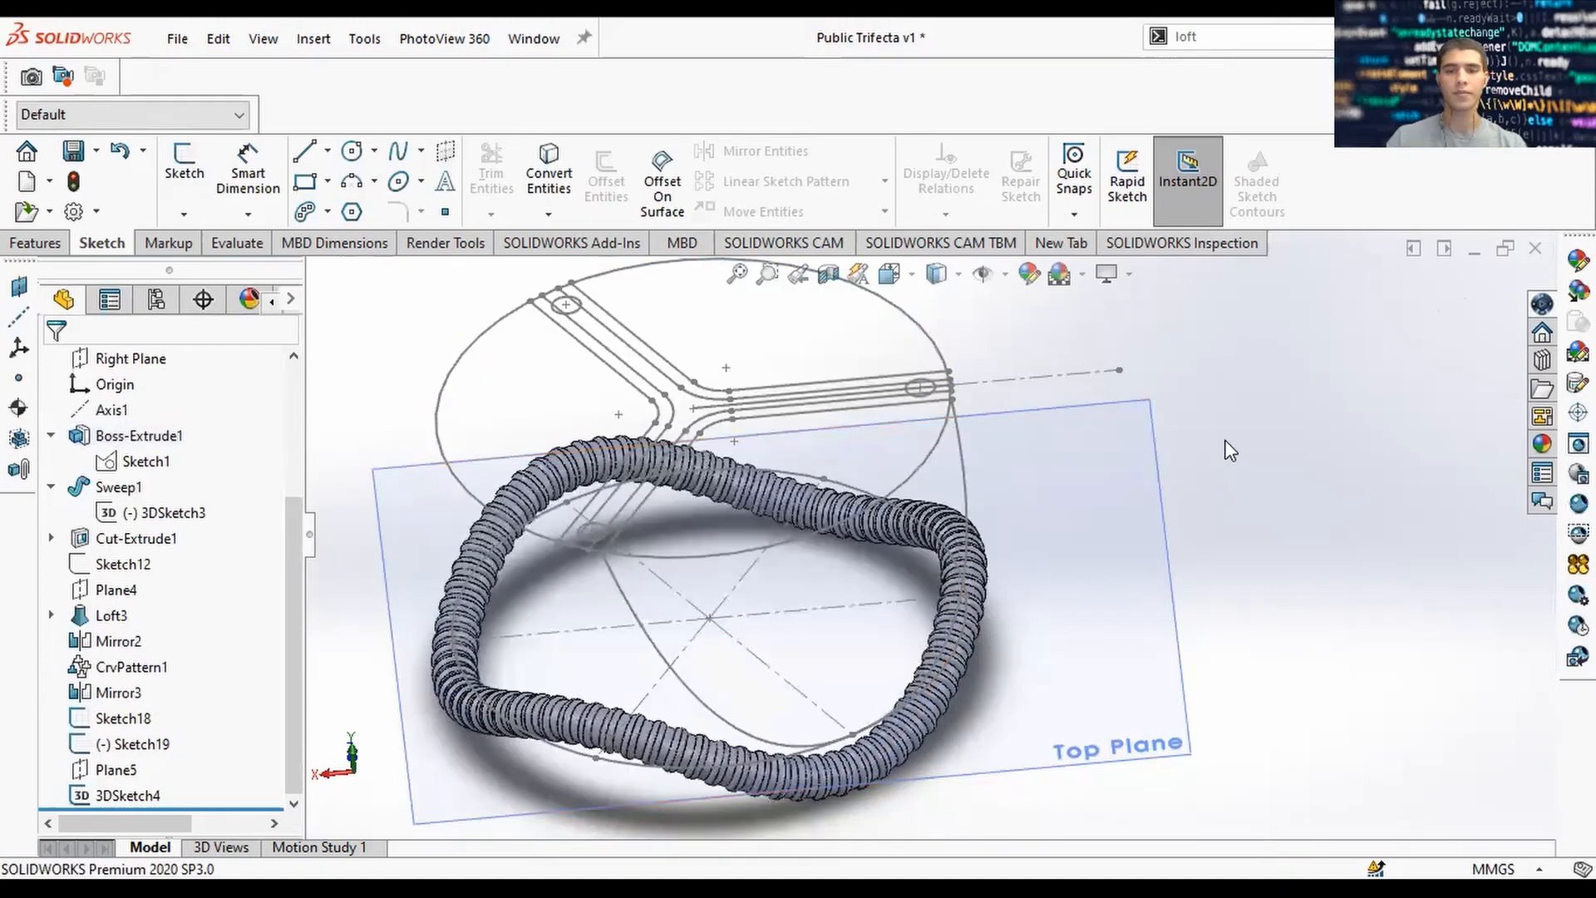
mouse_move(1195, 474)
middle_mouse_down()
mouse_move(1254, 403)
mouse_move(1190, 410)
mouse_move(1236, 424)
mouse_move(1198, 466)
middle_mouse_up()
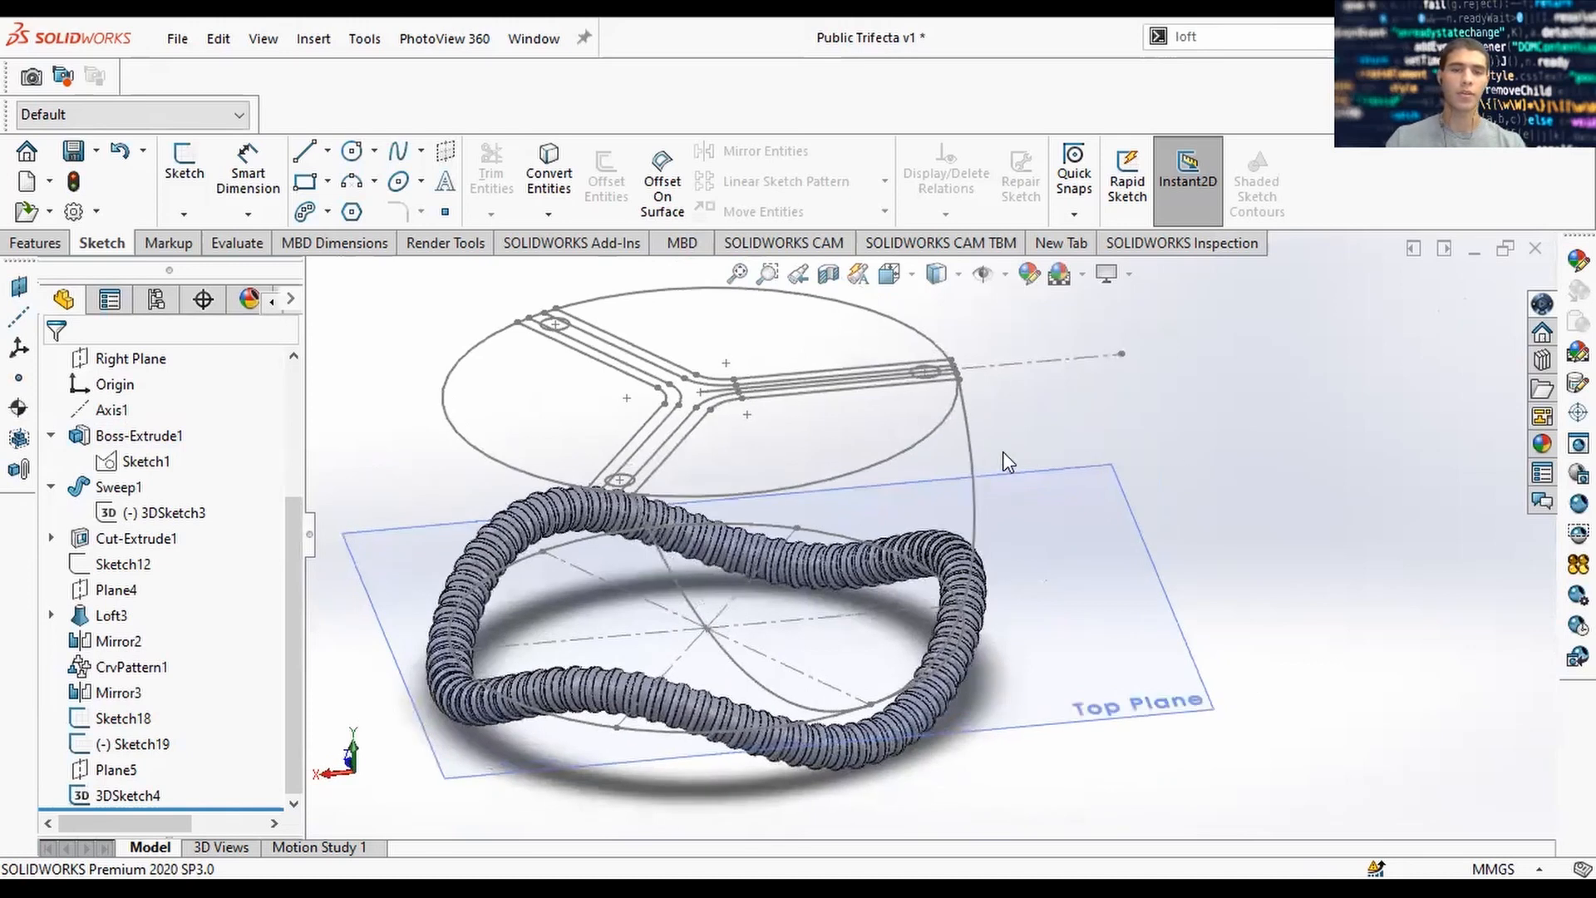
Start a Lofted Surface with the rounded corner arc between the two groove arms and 3DSketch4 as profiles.
key("w")
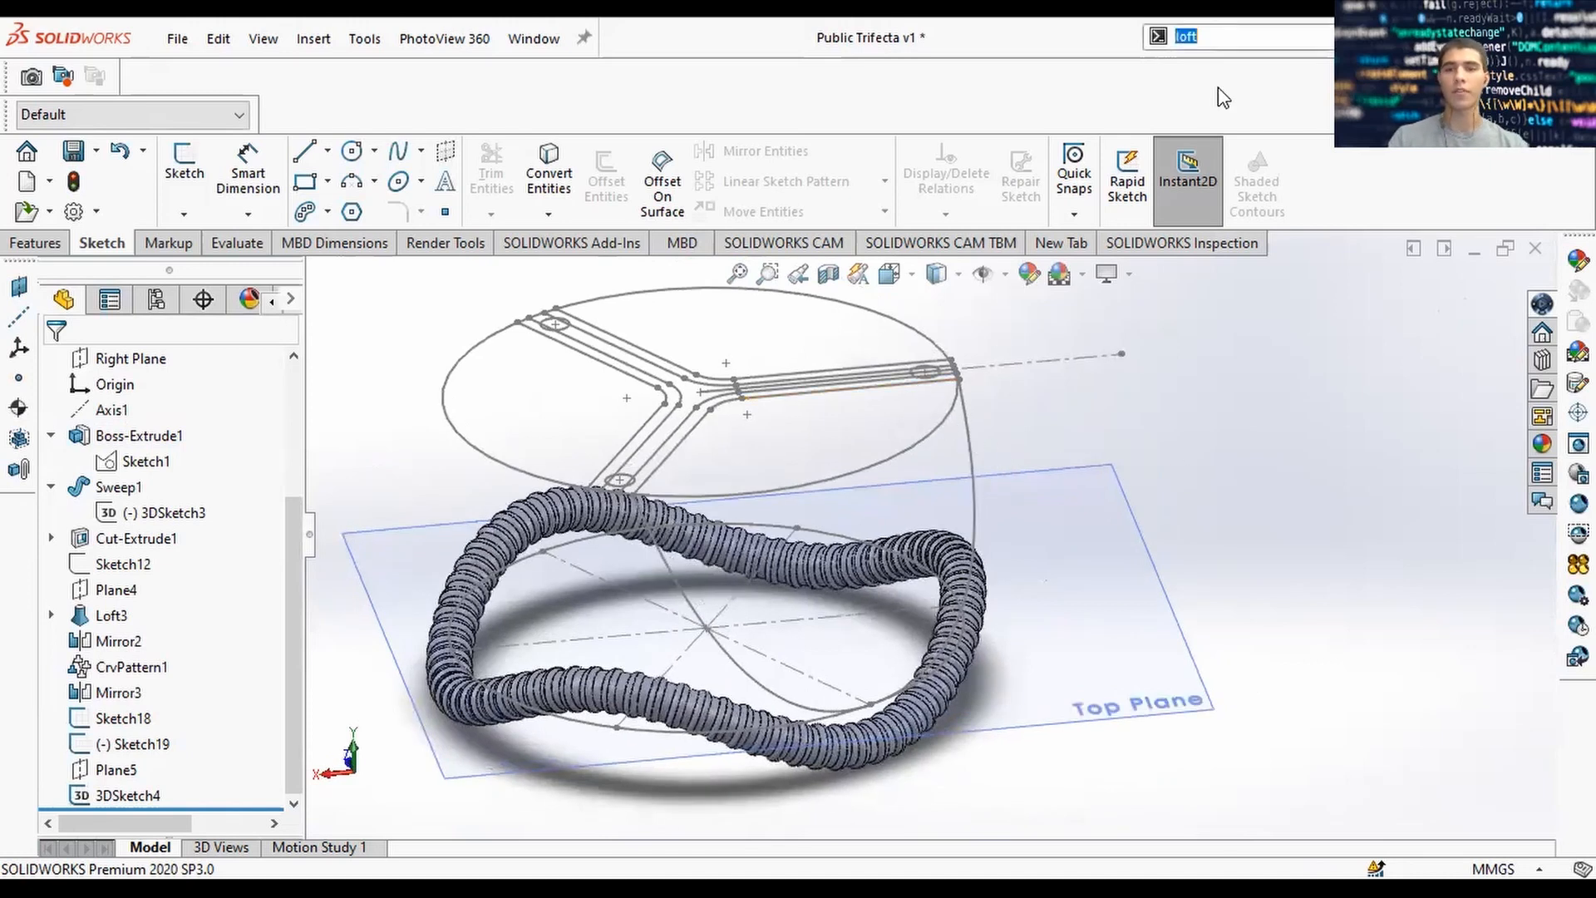
key("Return")
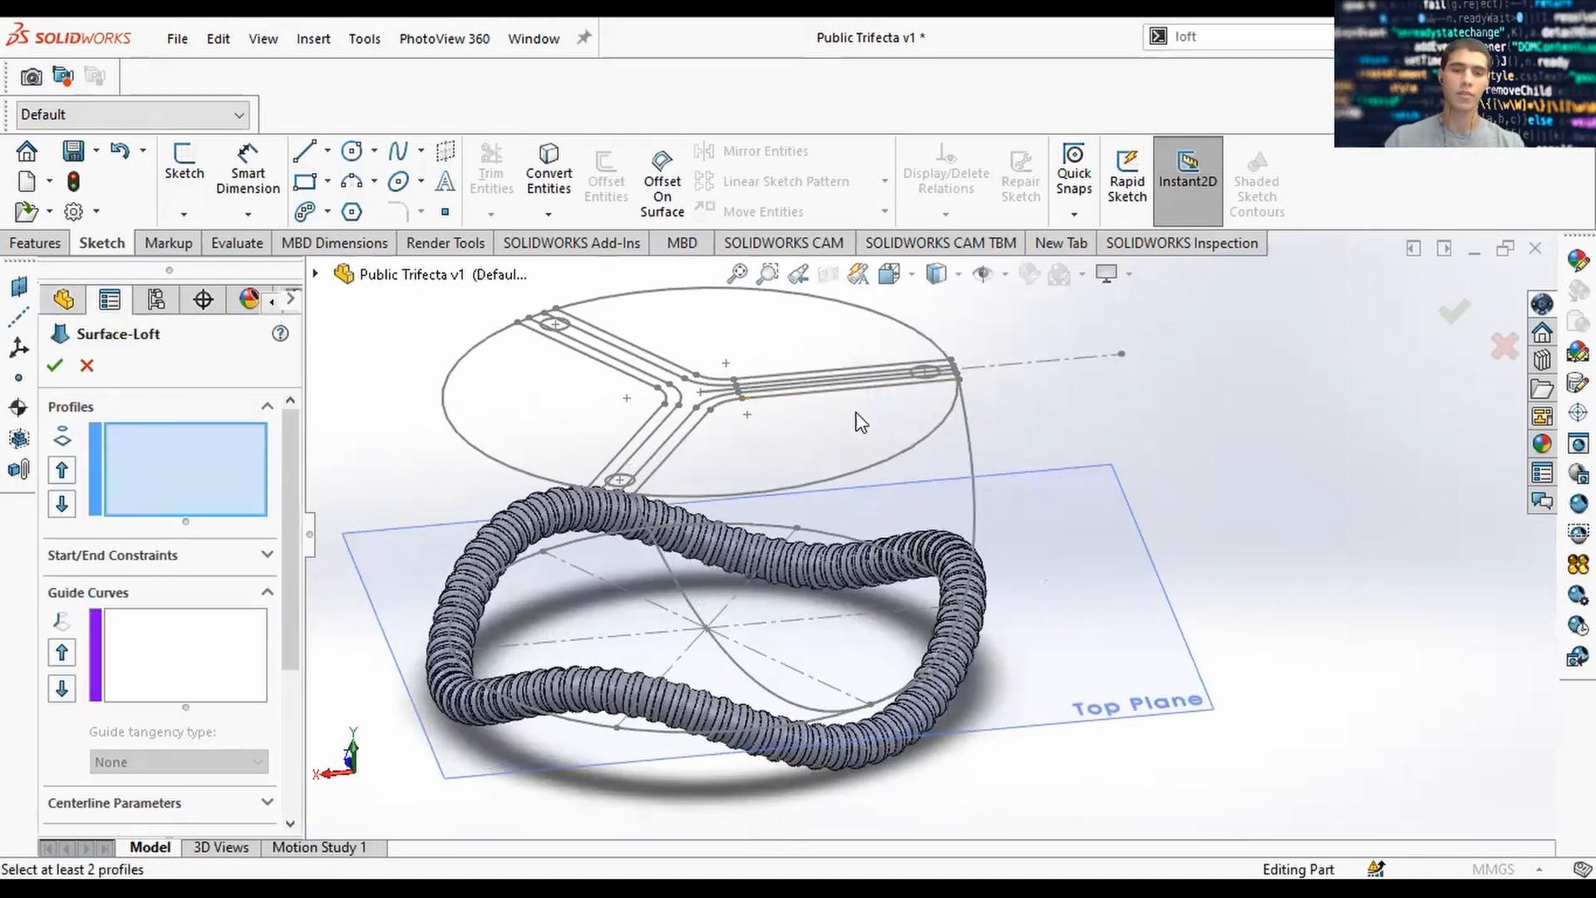
left_click(732, 407)
left_click(784, 308)
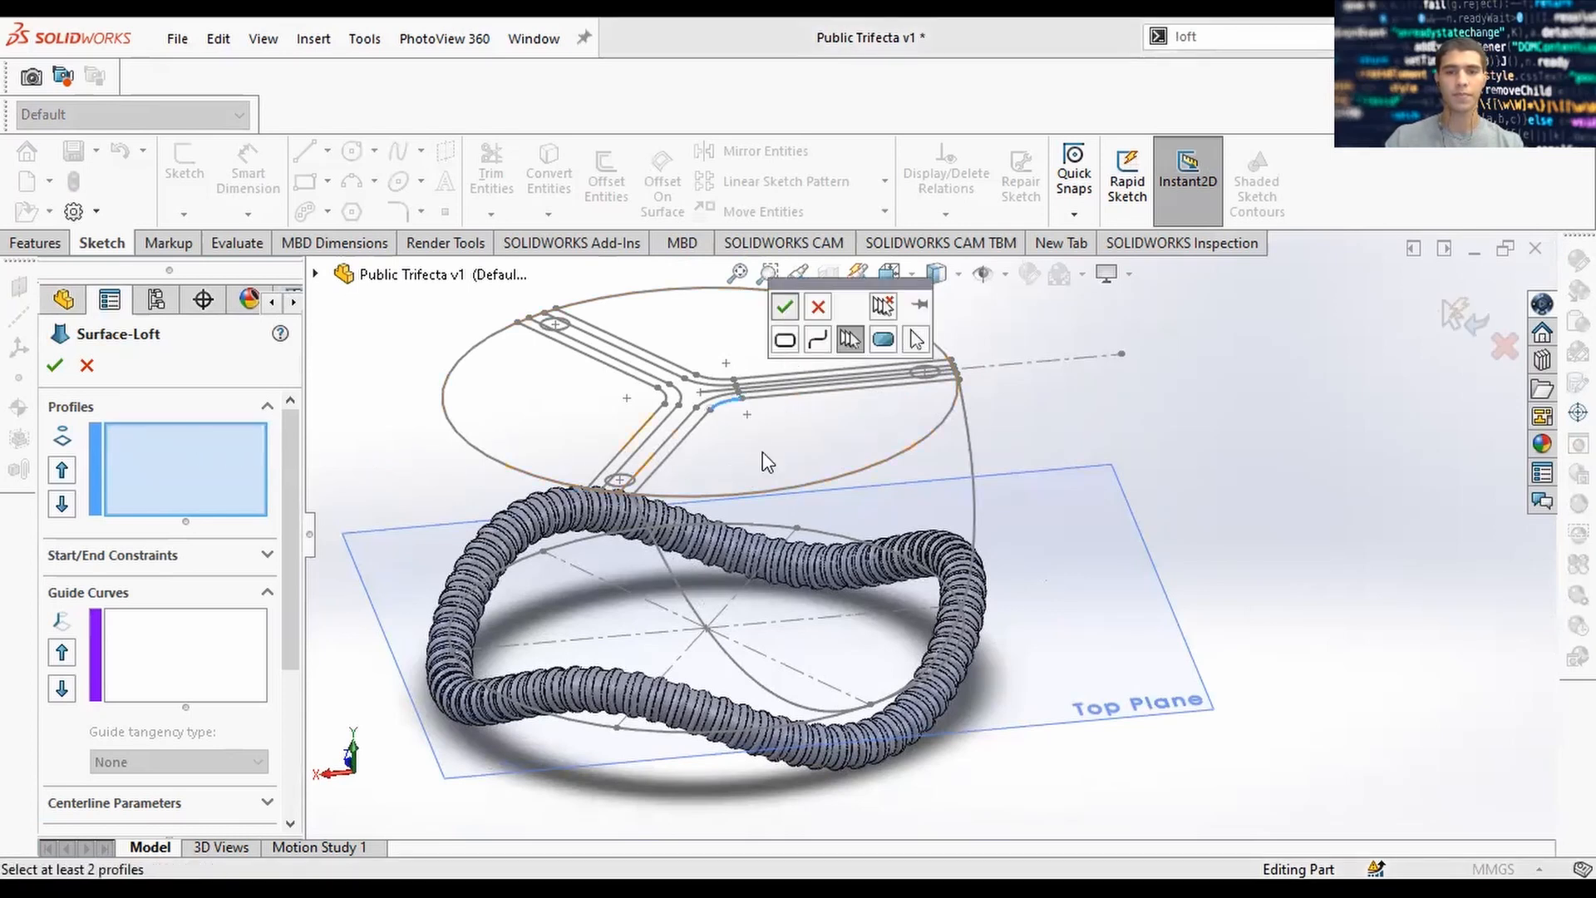
left_click(697, 618)
mouse_move(944, 485)
middle_mouse_down()
mouse_move(1014, 378)
mouse_move(1044, 382)
mouse_move(980, 403)
mouse_move(940, 467)
middle_mouse_up()
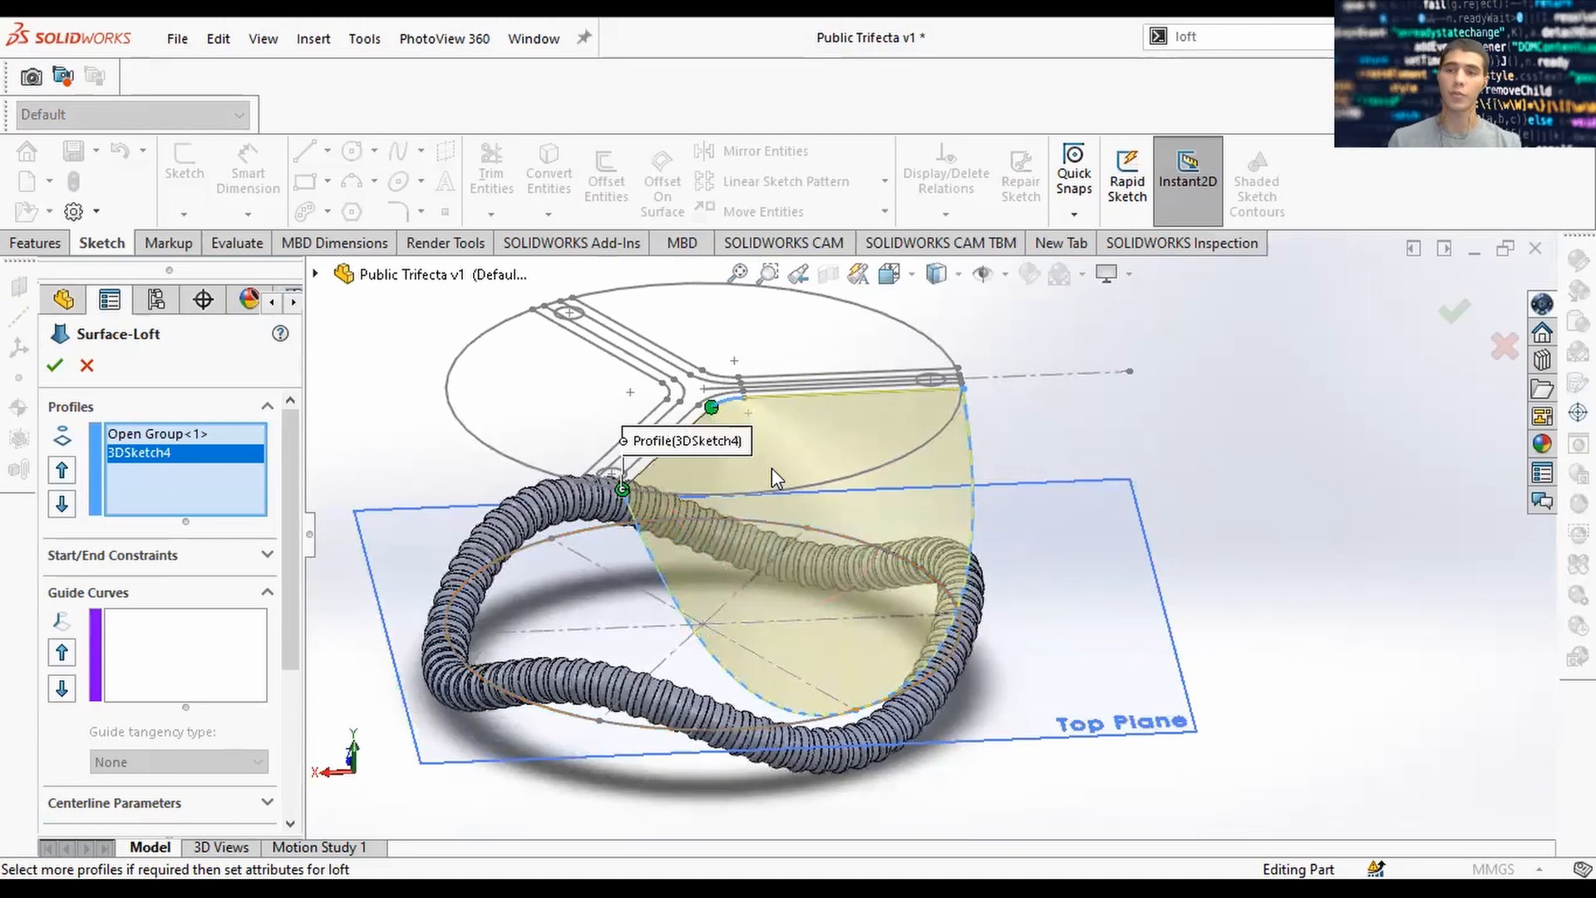
Try the Normal To Profile start constraint on the lofted surface.
scroll(751, 415, "down", 5)
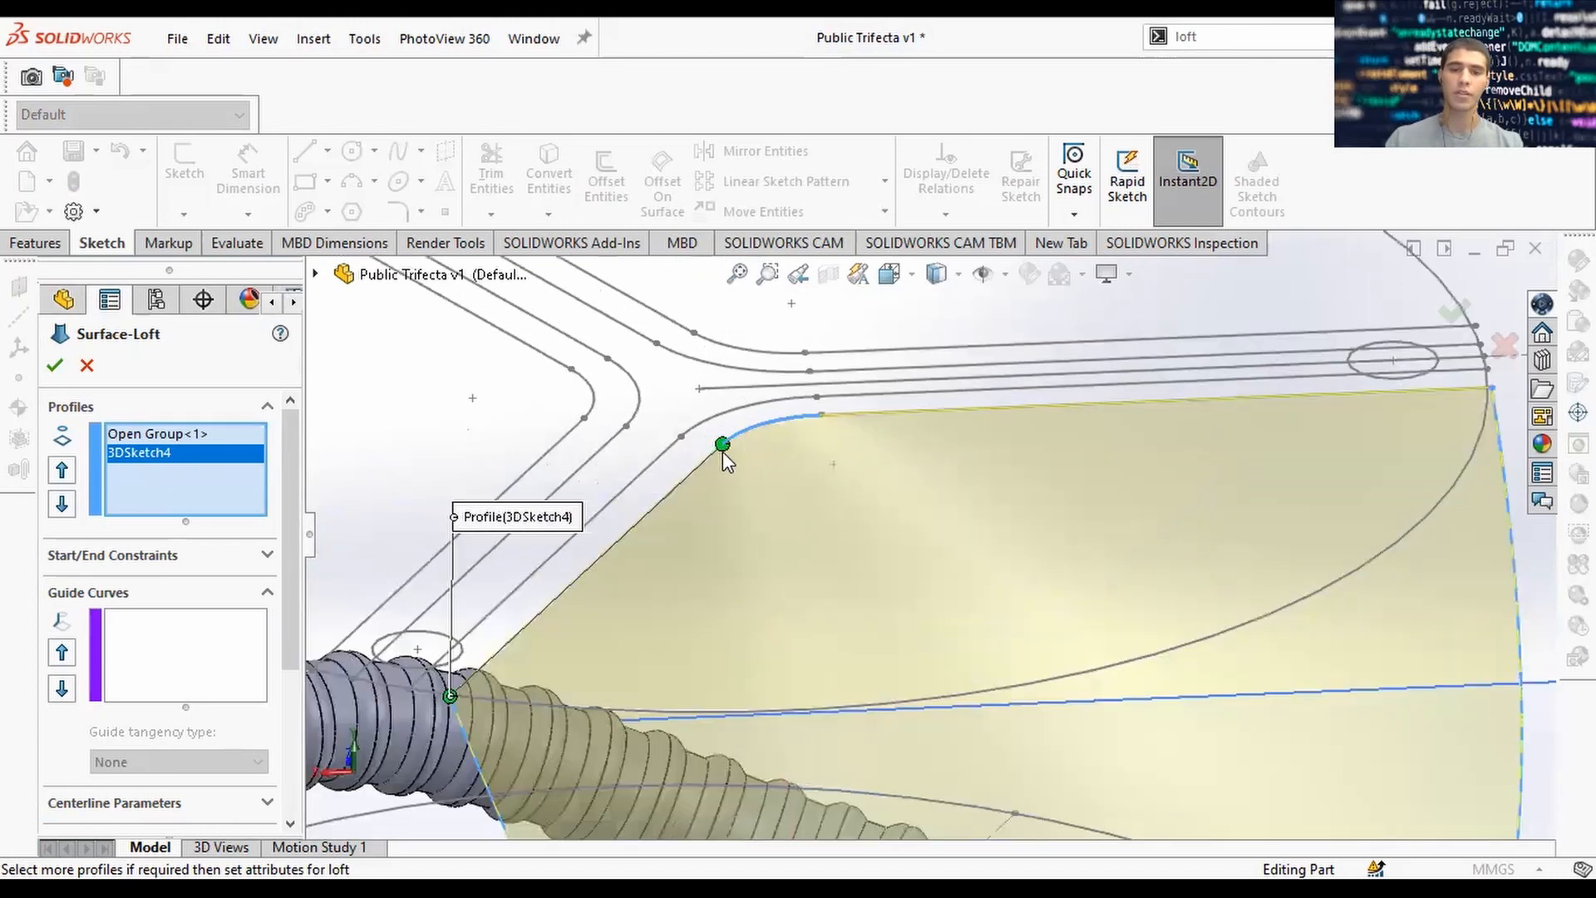
scroll(981, 528, "up", 5)
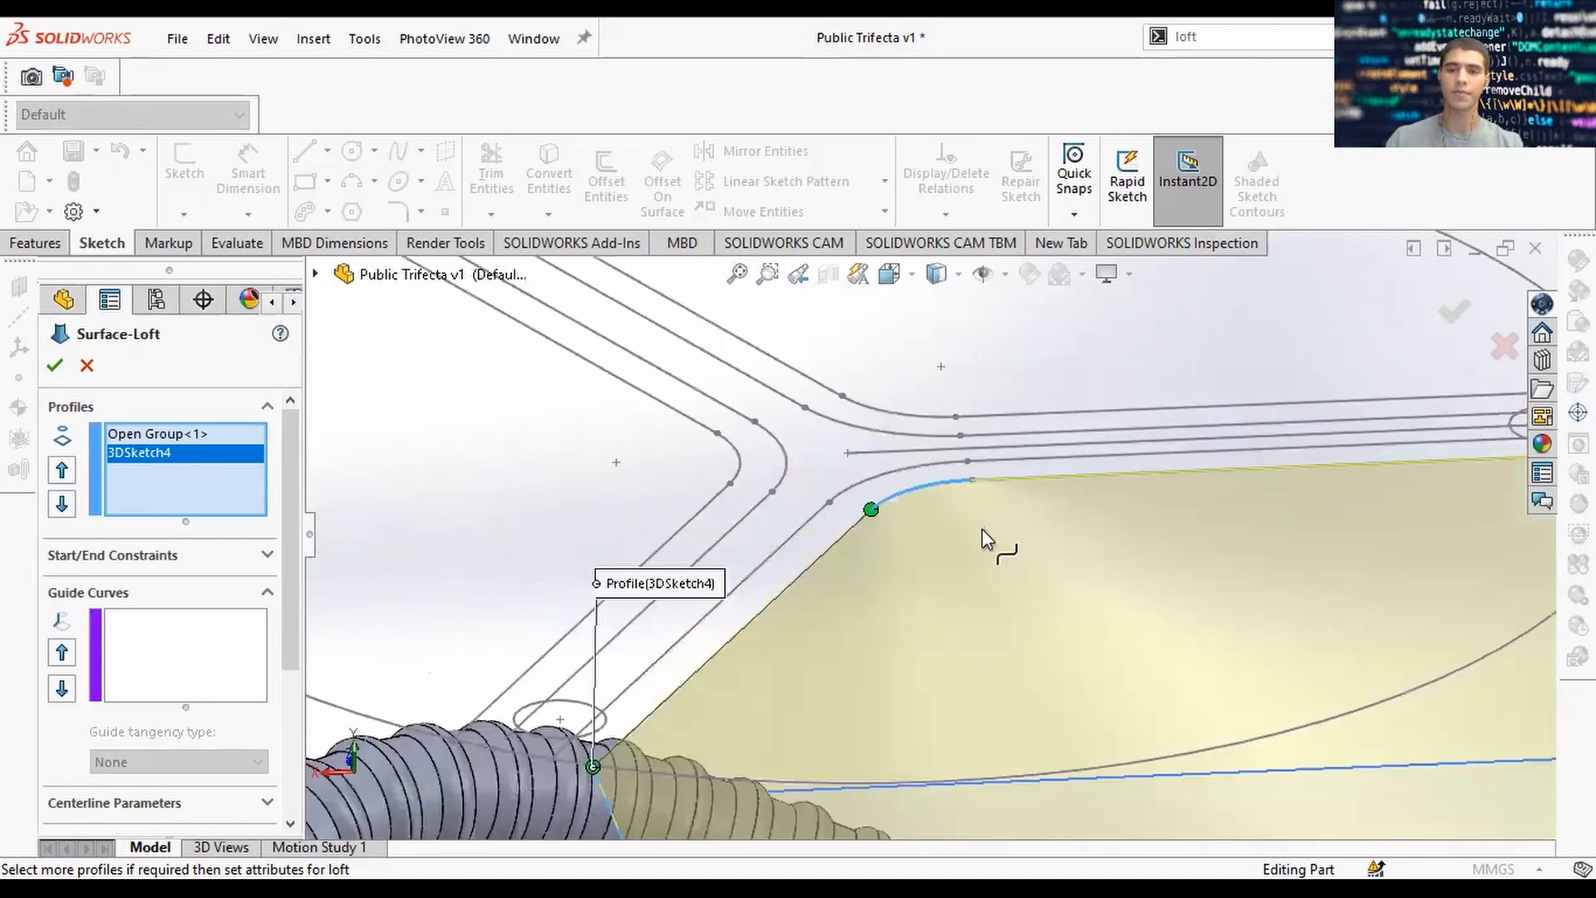
middle_click_drag(1094, 595, 1181, 563)
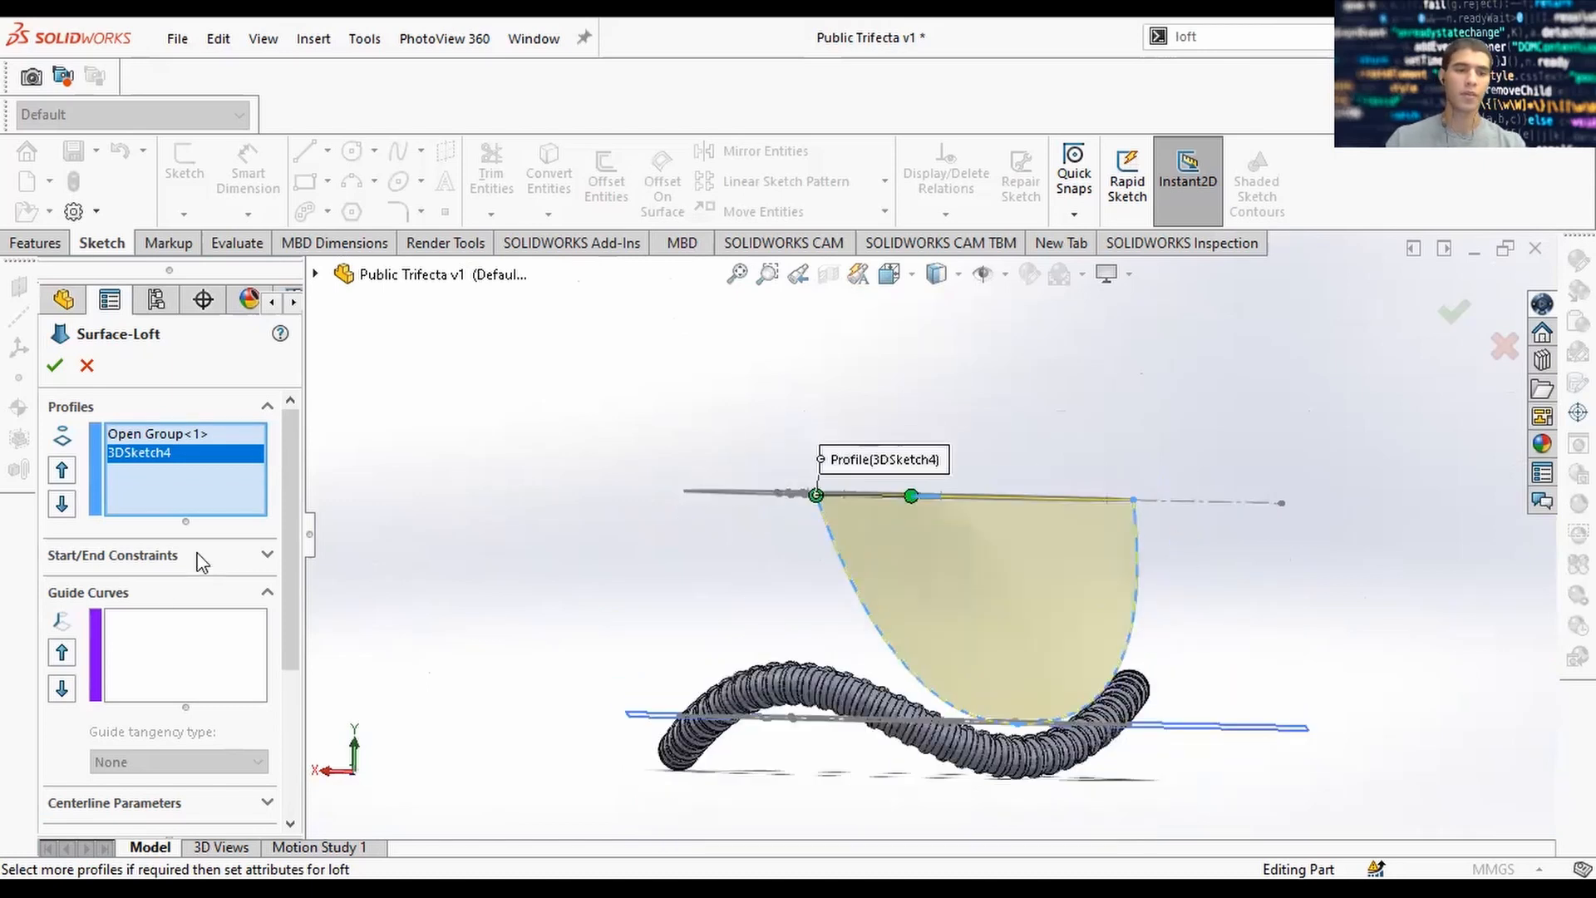
scroll(1005, 556, "down", 3)
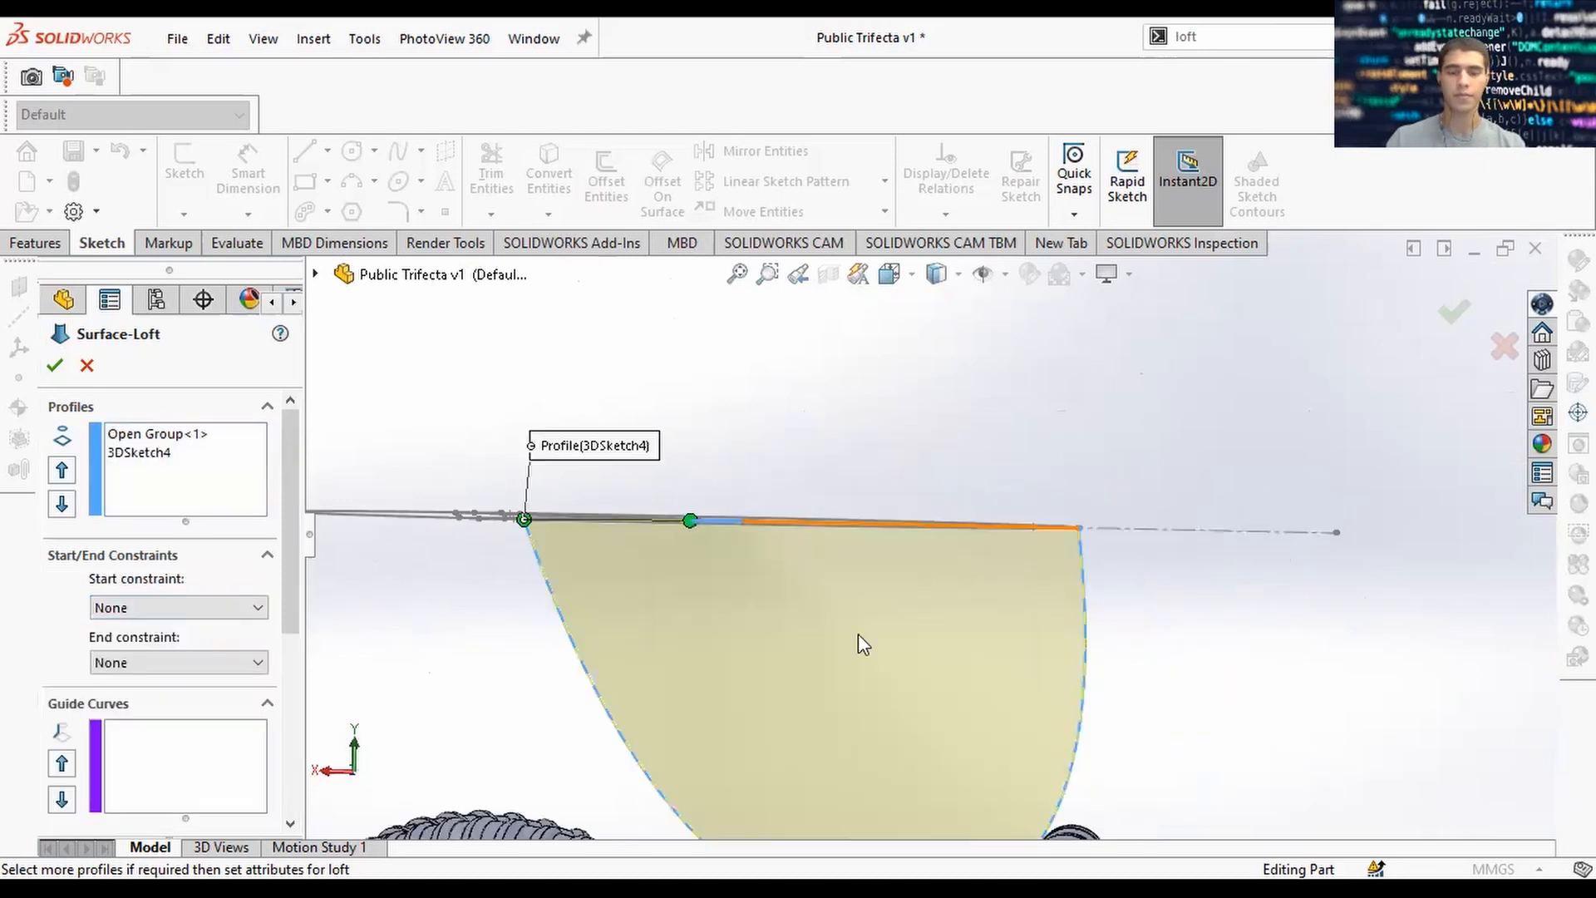
middle_click_drag(707, 693, 639, 710)
scroll(639, 711, "down", 3)
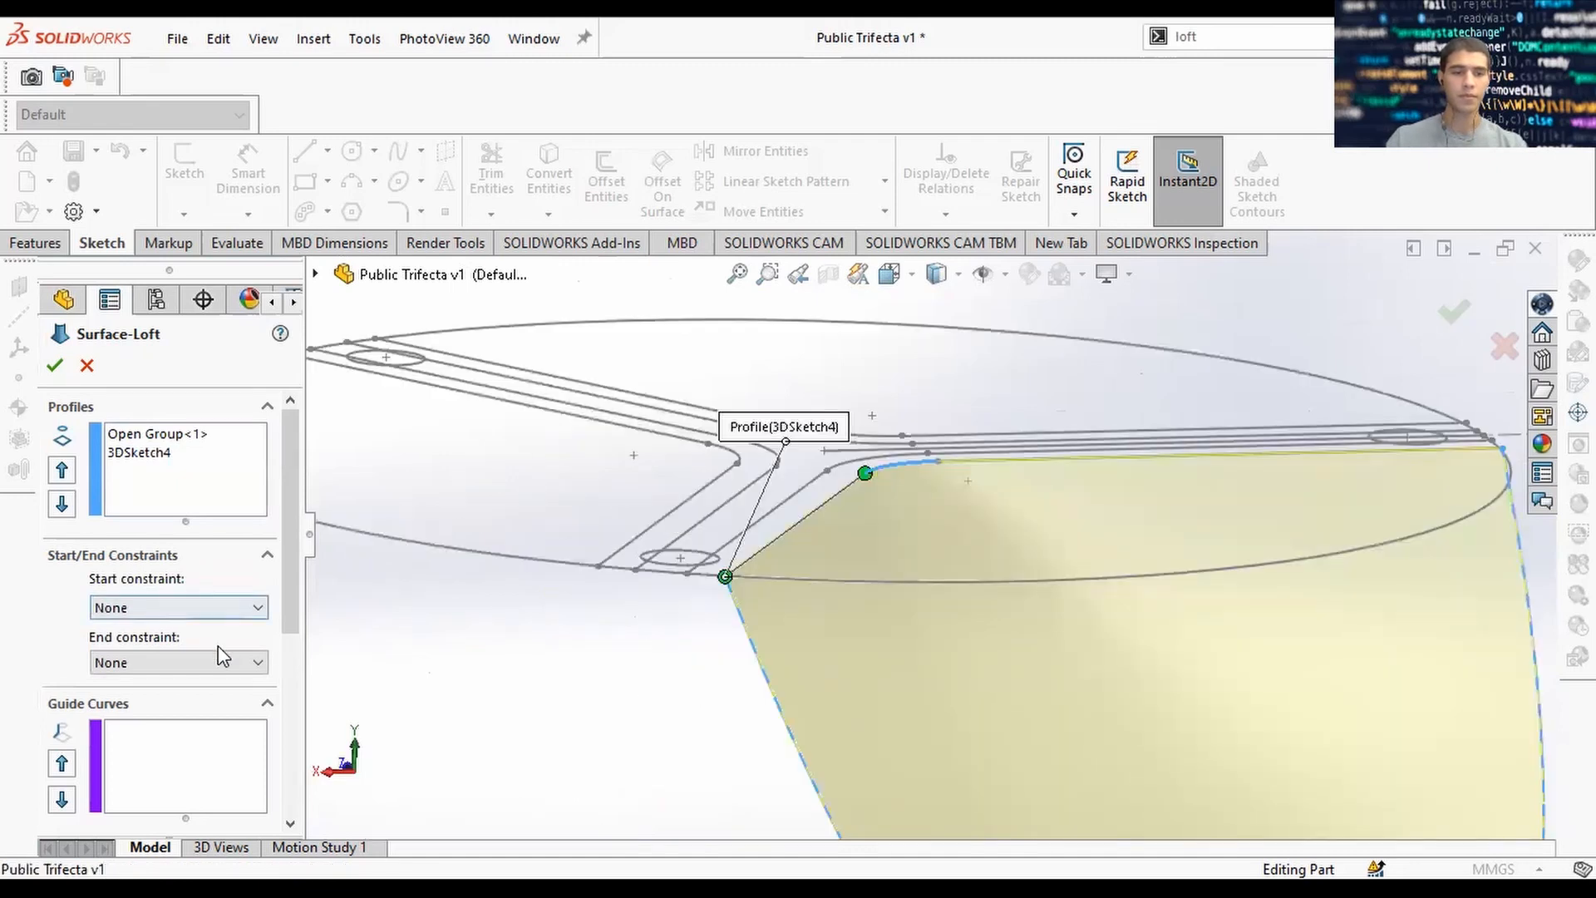
left_click(220, 608)
left_click(243, 661)
left_click(246, 682)
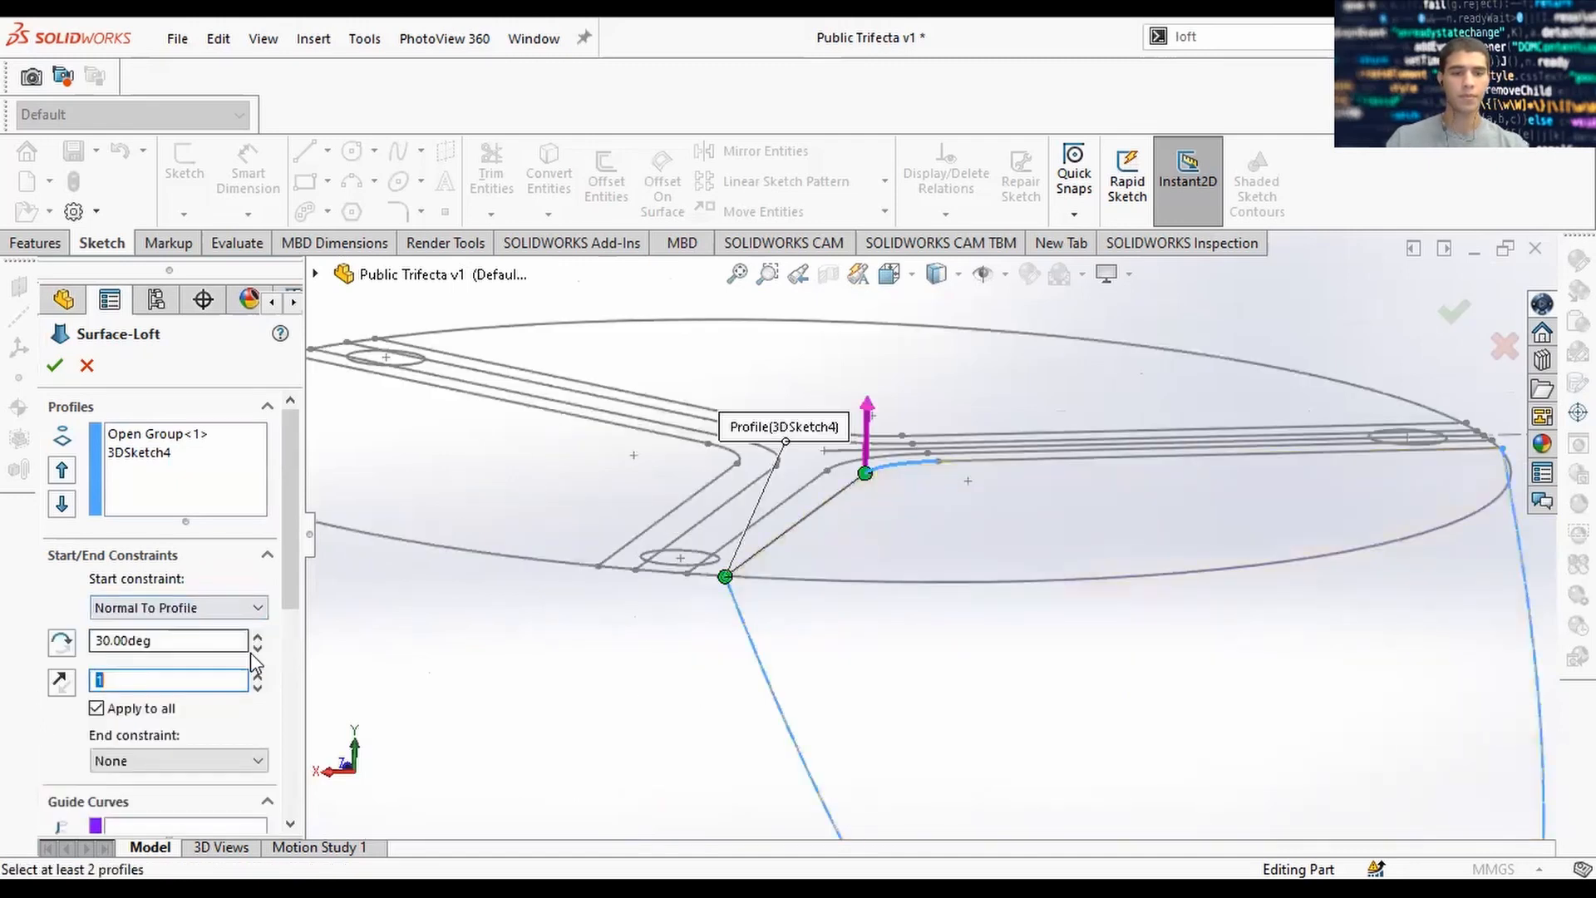
Reduce the draft angle of the loft's start constraint to 0 degrees.
left_click(257, 646)
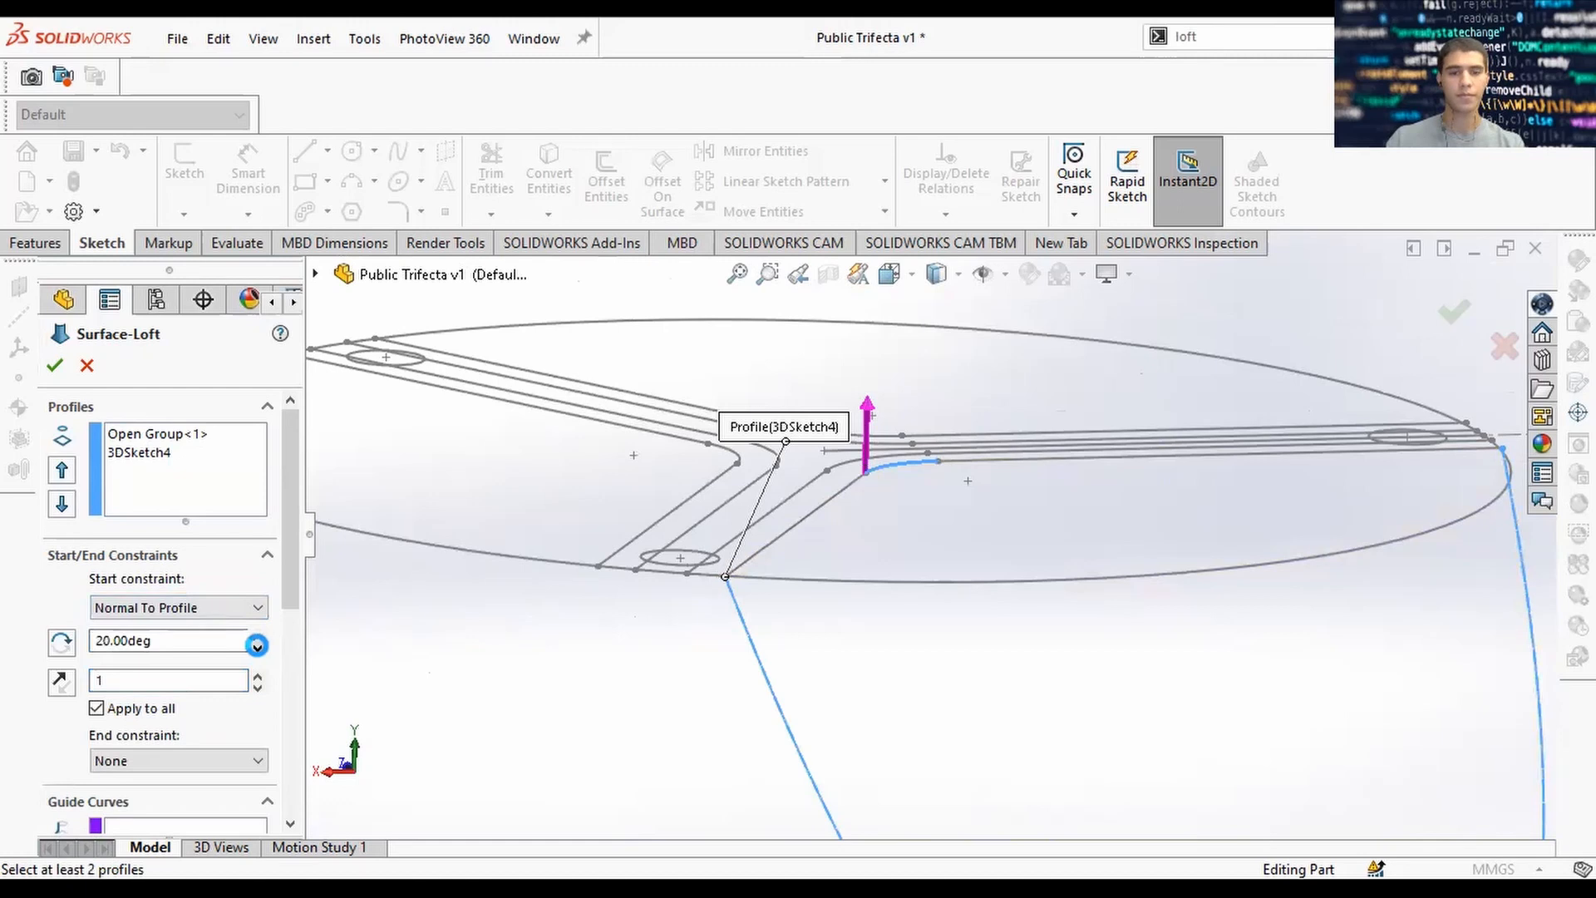
left_click(257, 650)
left_click(258, 651)
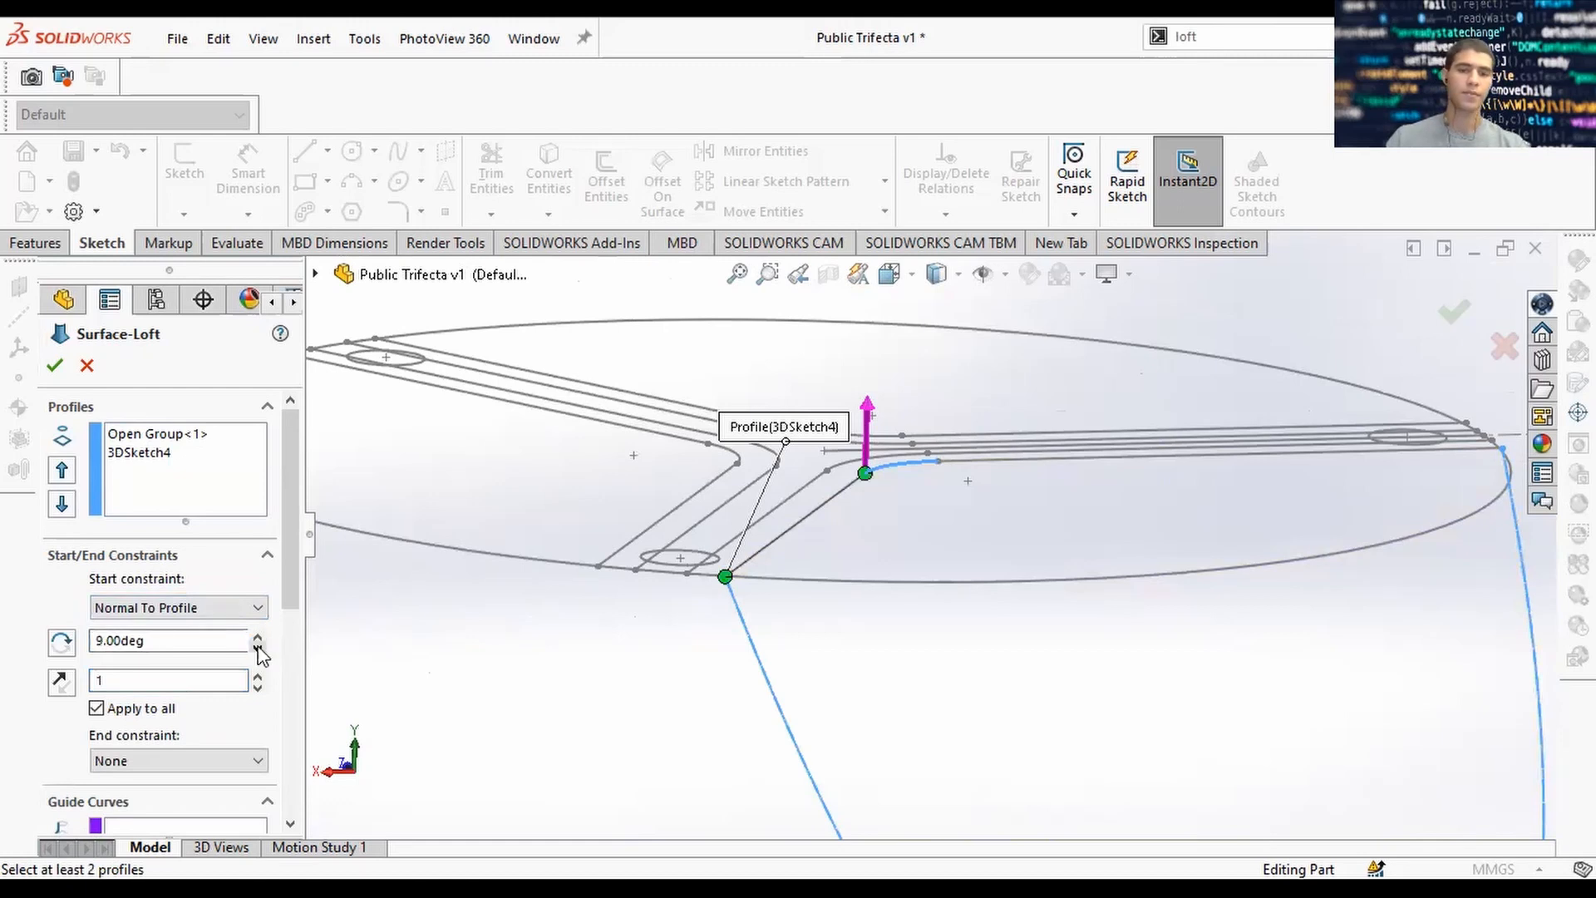
left_click(257, 652)
middle_click_drag(835, 532, 925, 551)
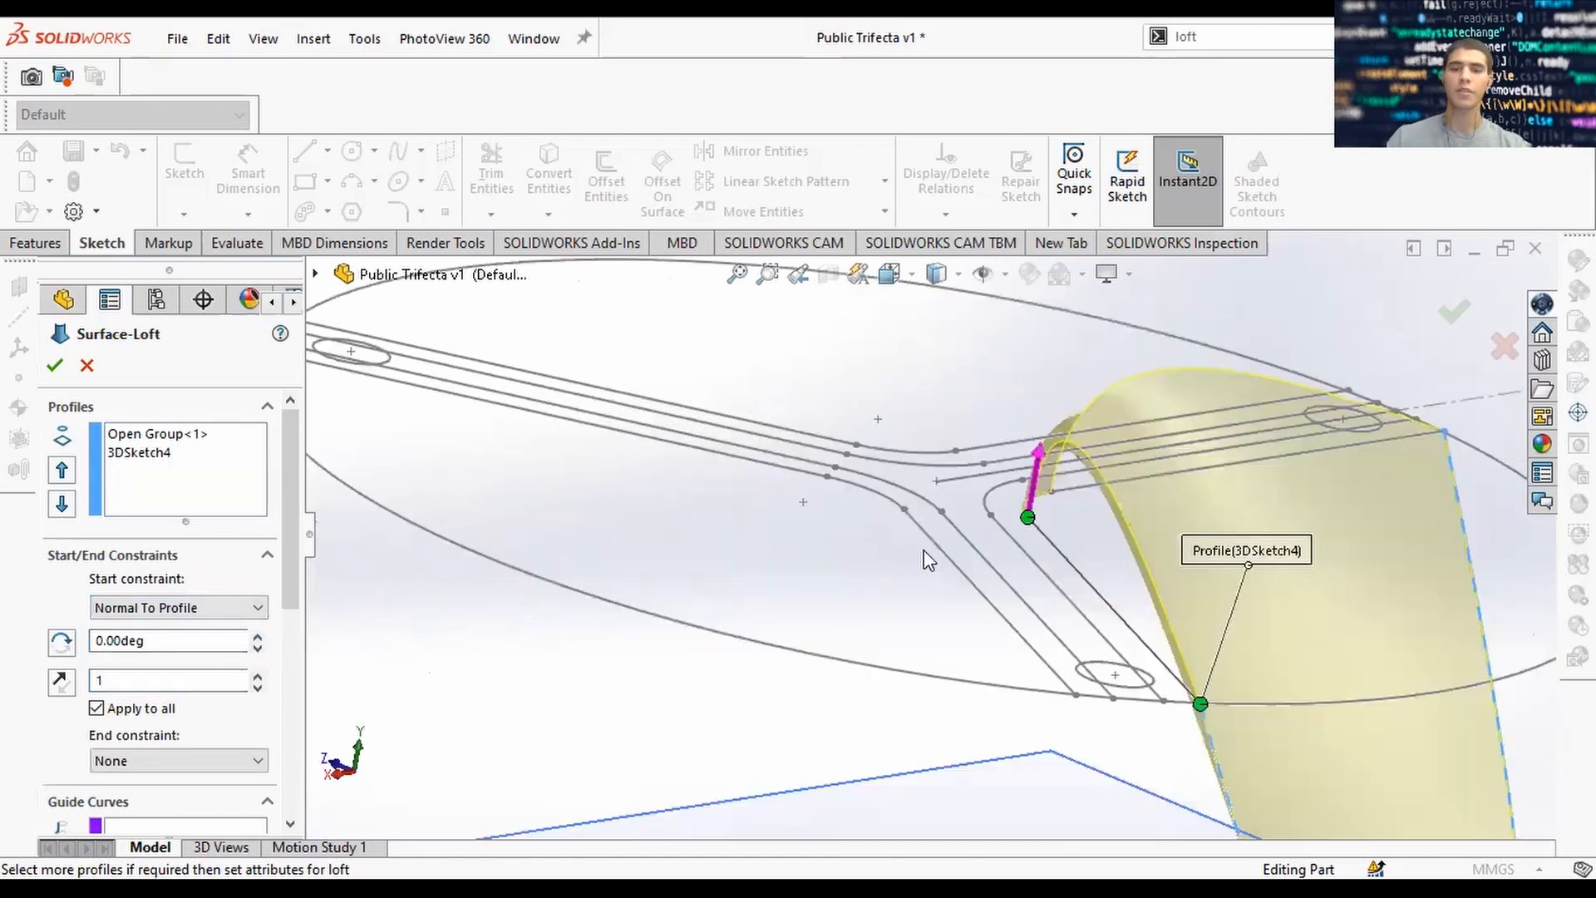
scroll(1140, 536, "up", 3)
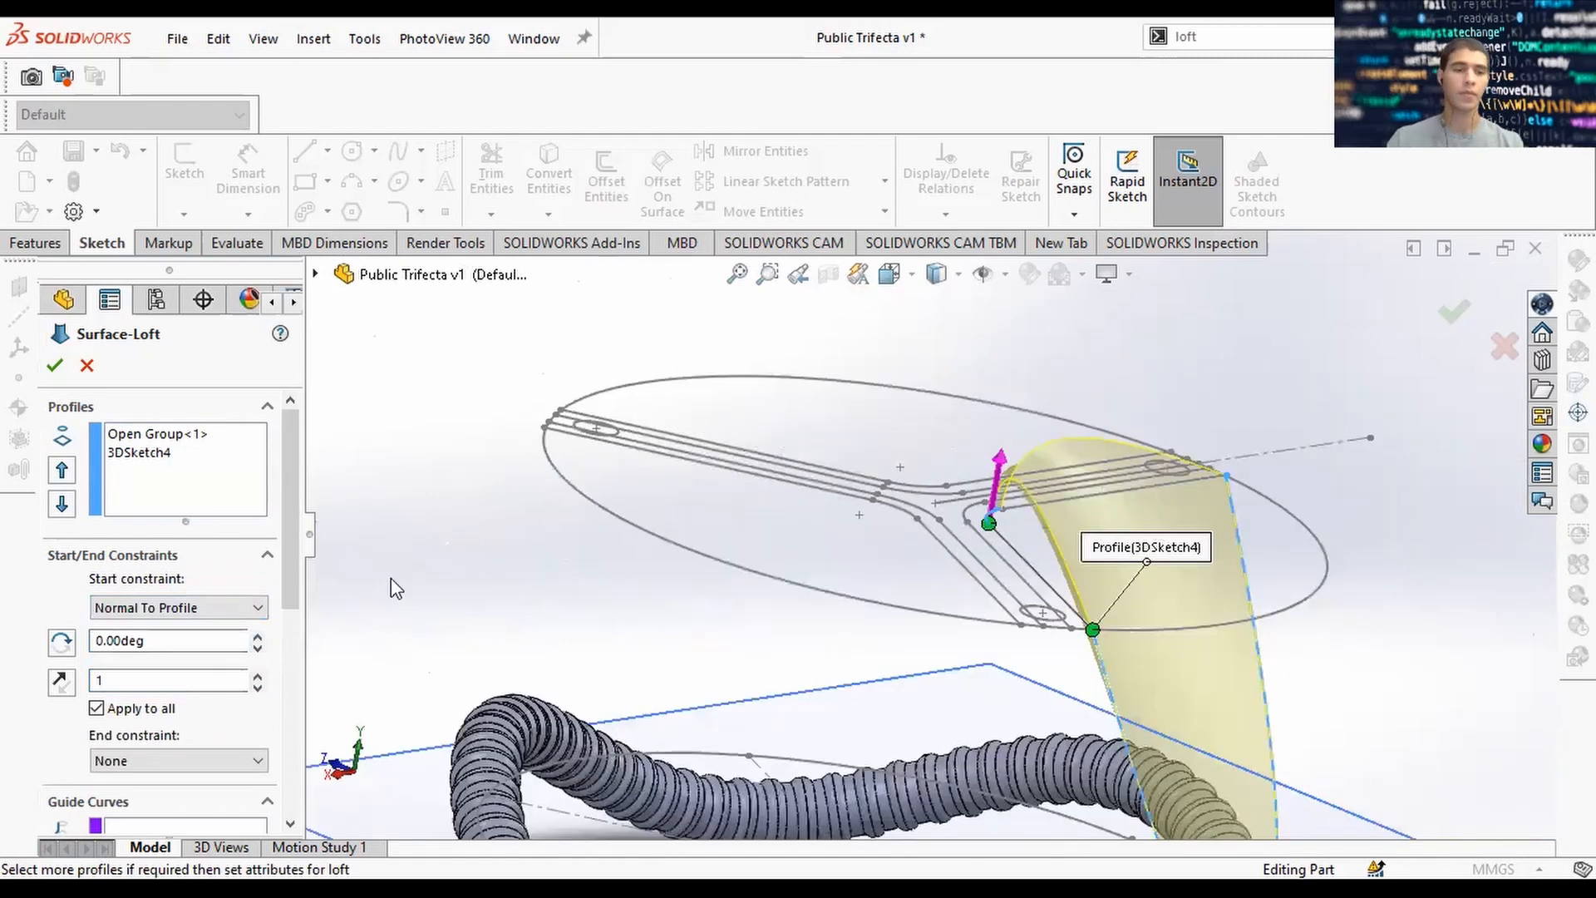
Set the loft's start constraint back to None and create the lofted surface.
left_click(236, 607)
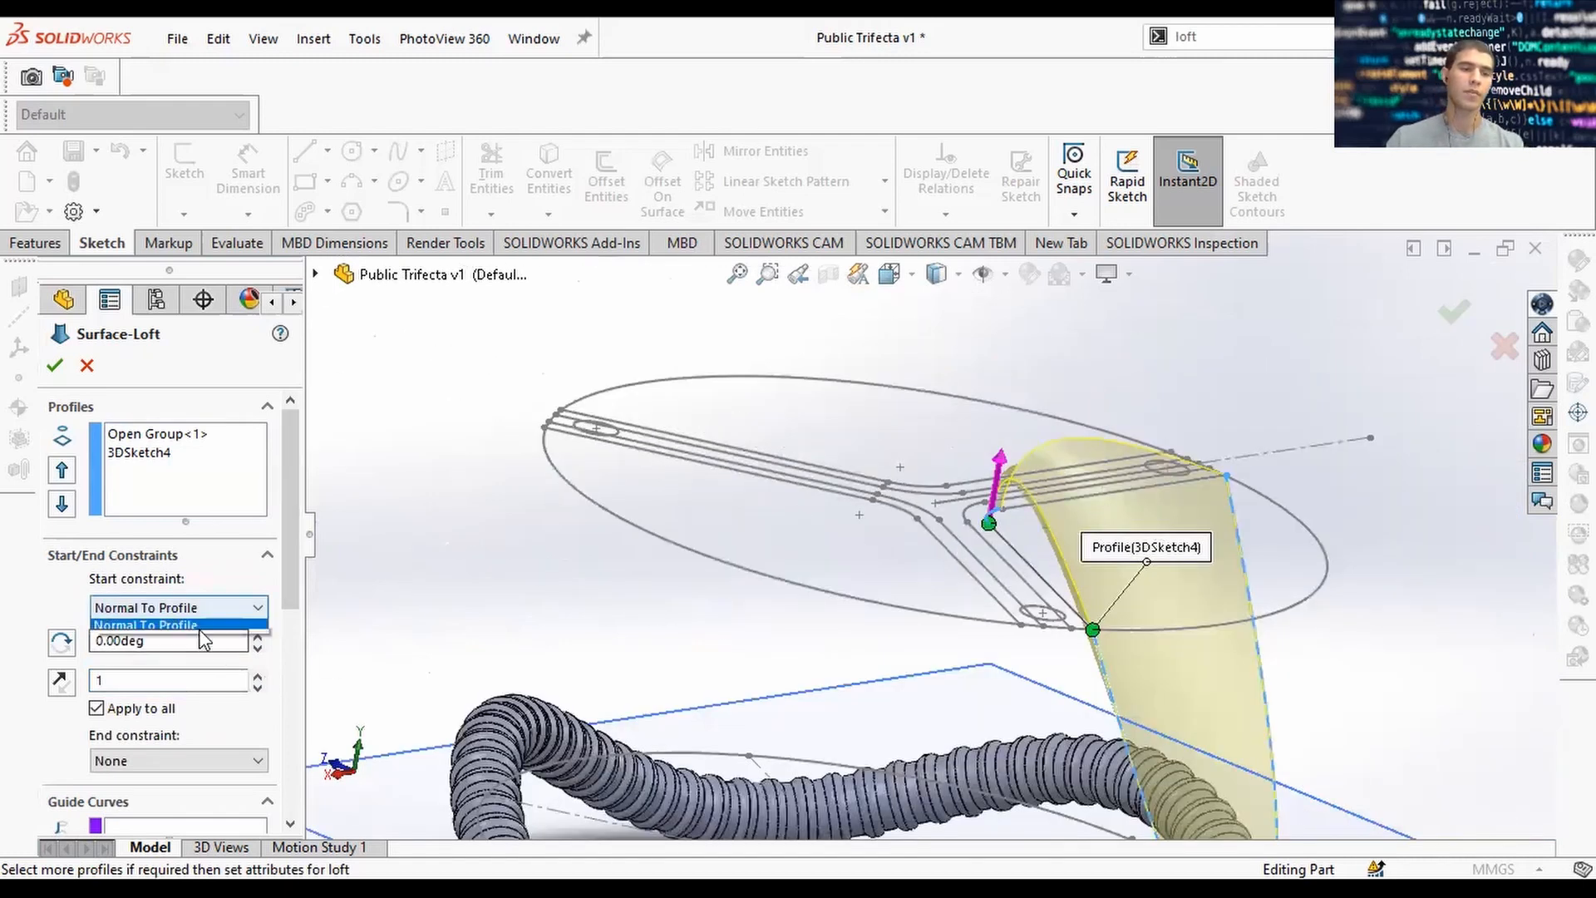
left_click(231, 640)
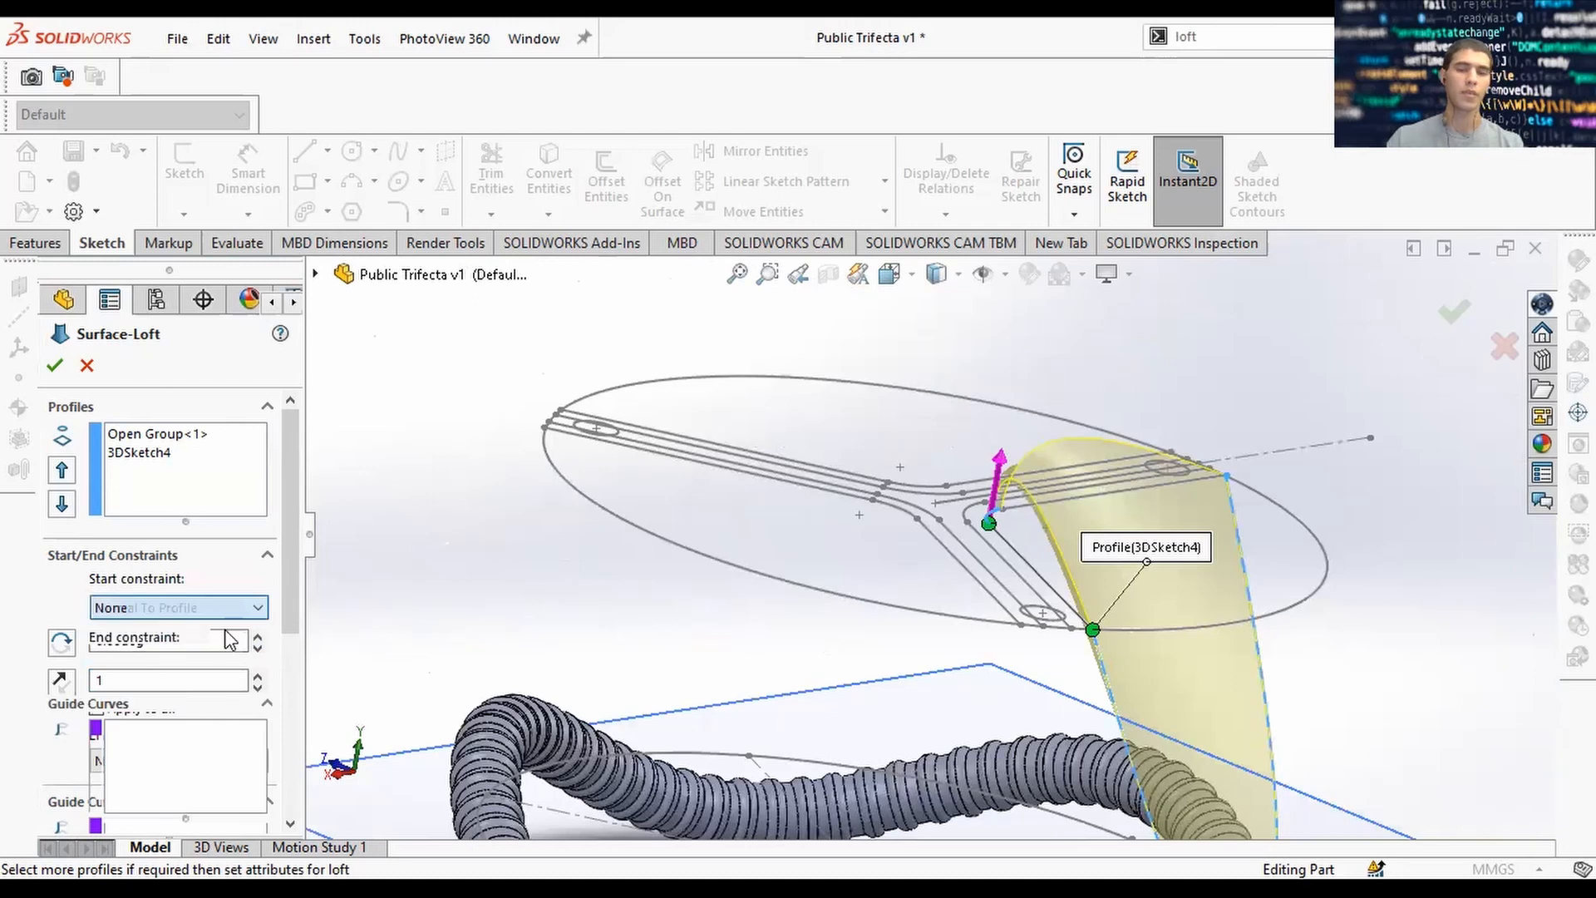
left_click(1454, 313)
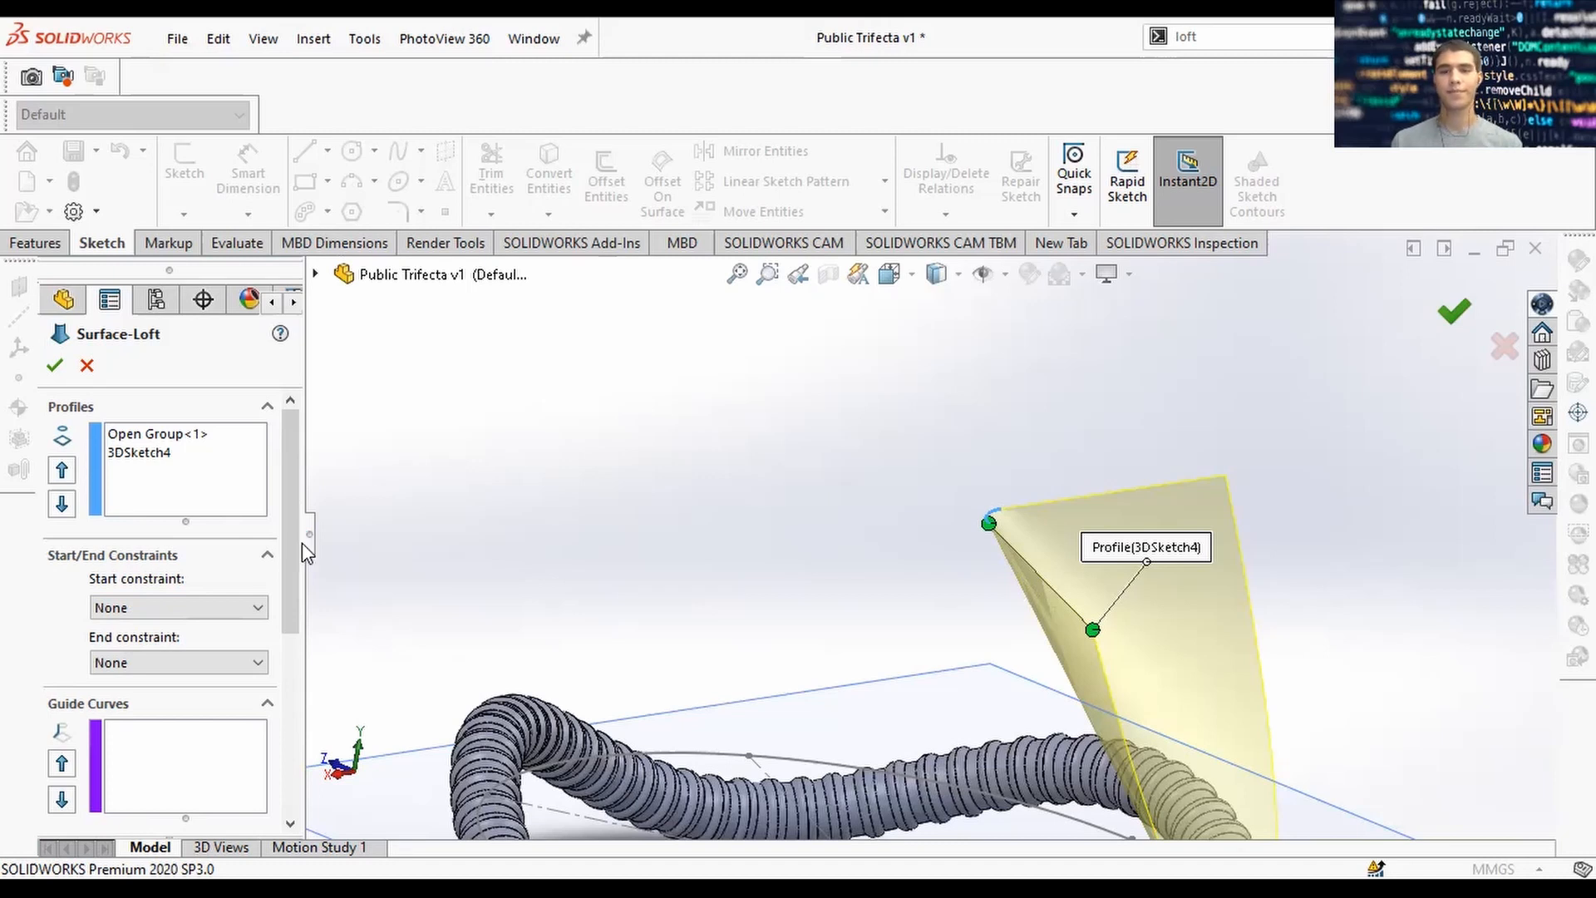
Show the hidden Cut-Extrude1 solid body together with the lofted surface.
scroll(997, 602, "up", 1)
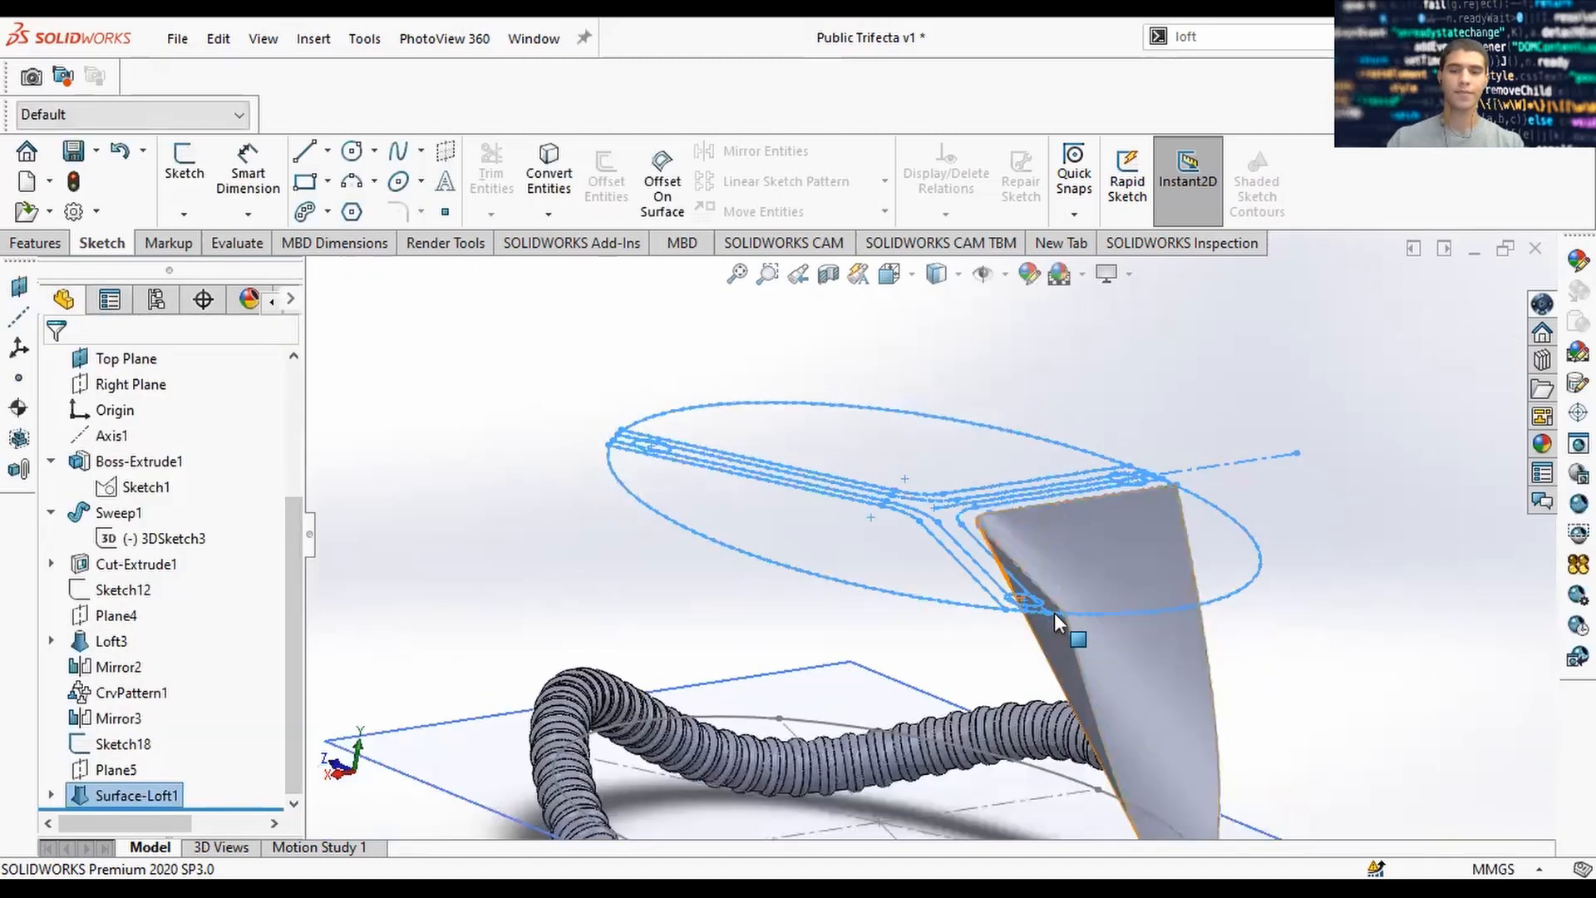
scroll(191, 510, "up", 1)
scroll(87, 481, "up", 2)
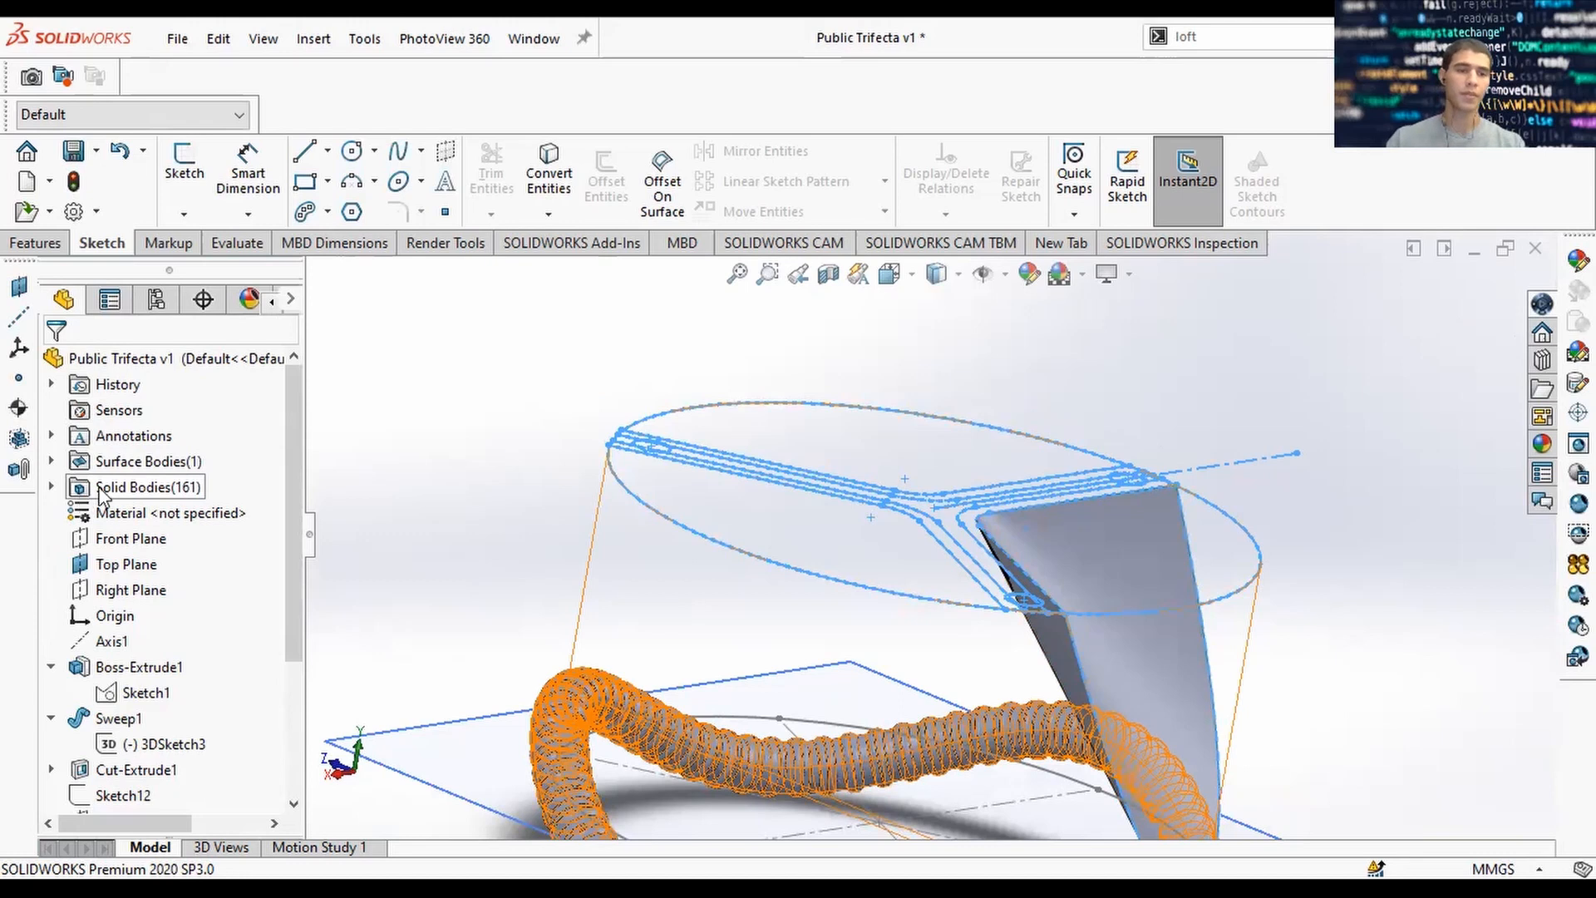
left_click(51, 488)
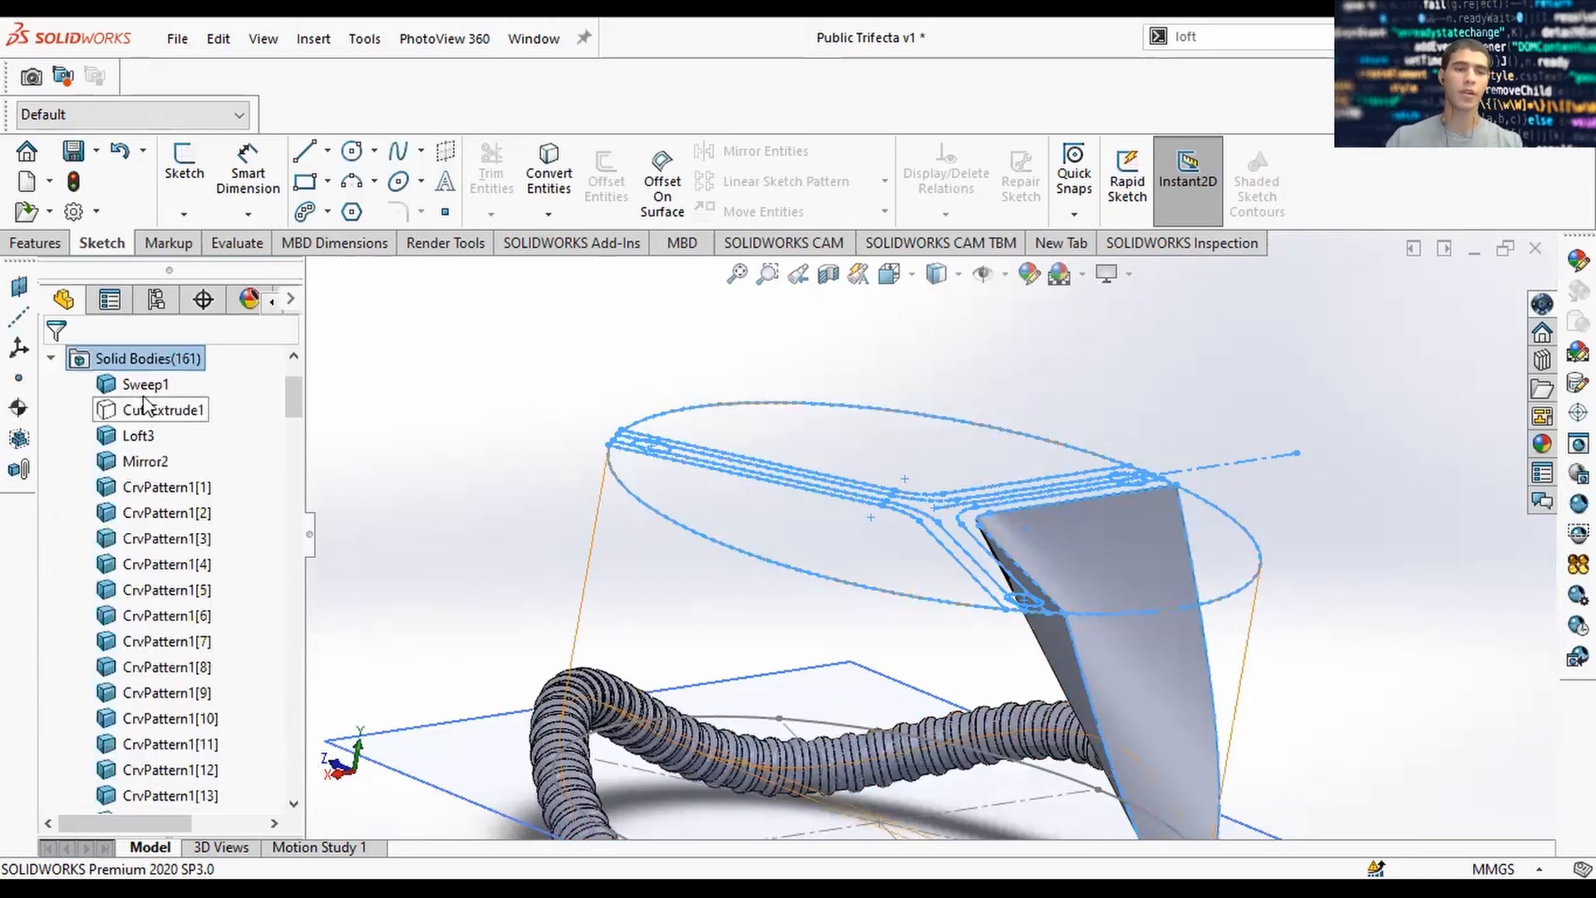
right_click(154, 409)
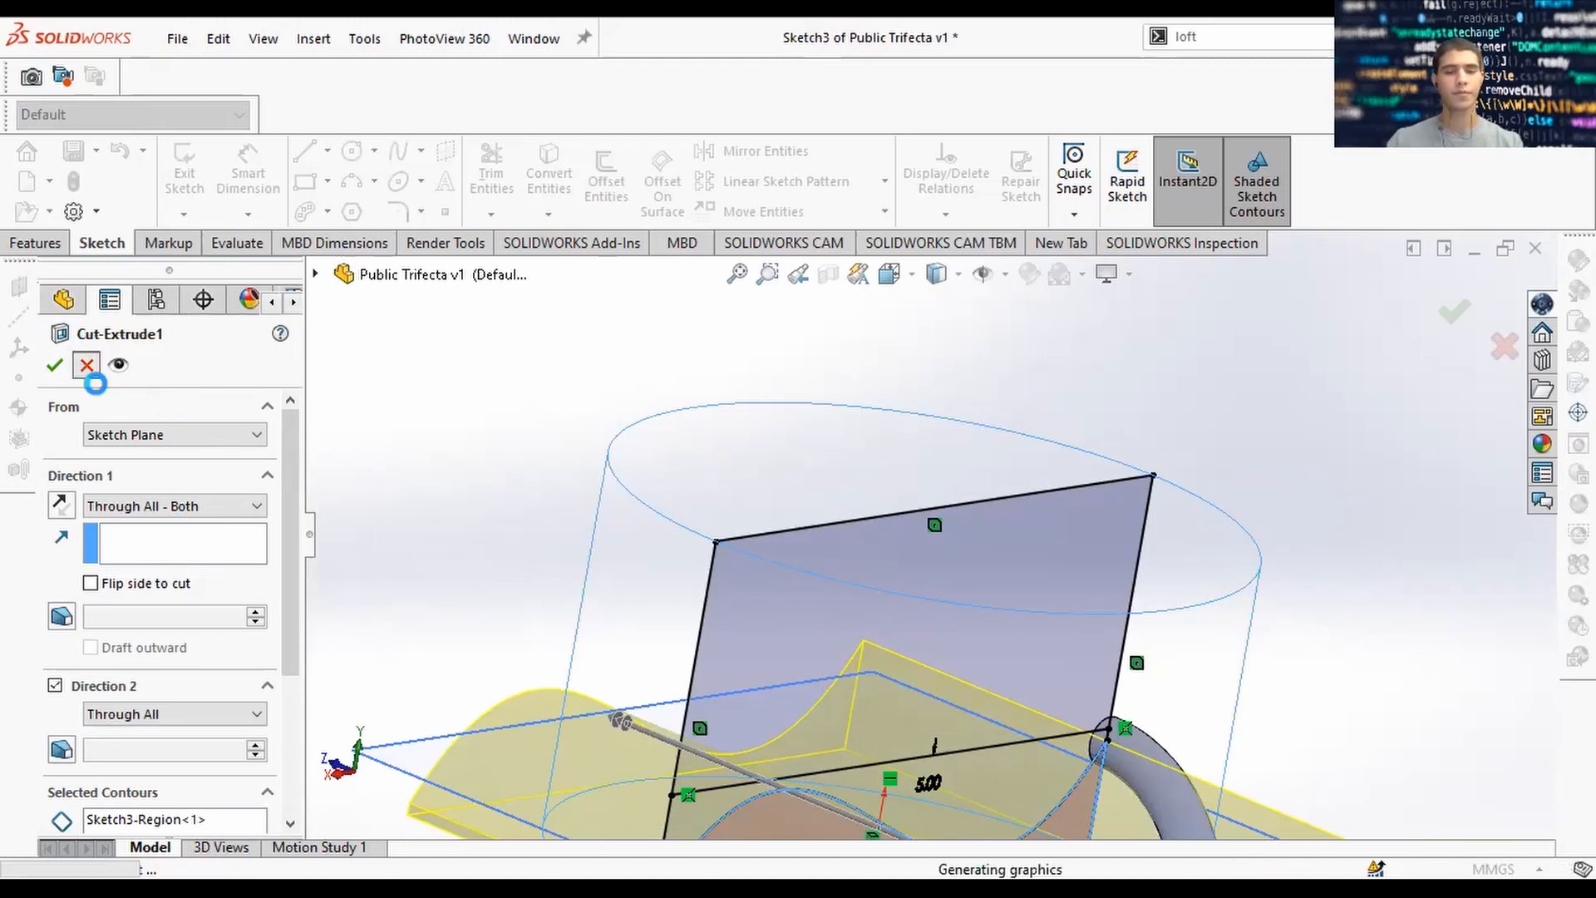
left_click(86, 366)
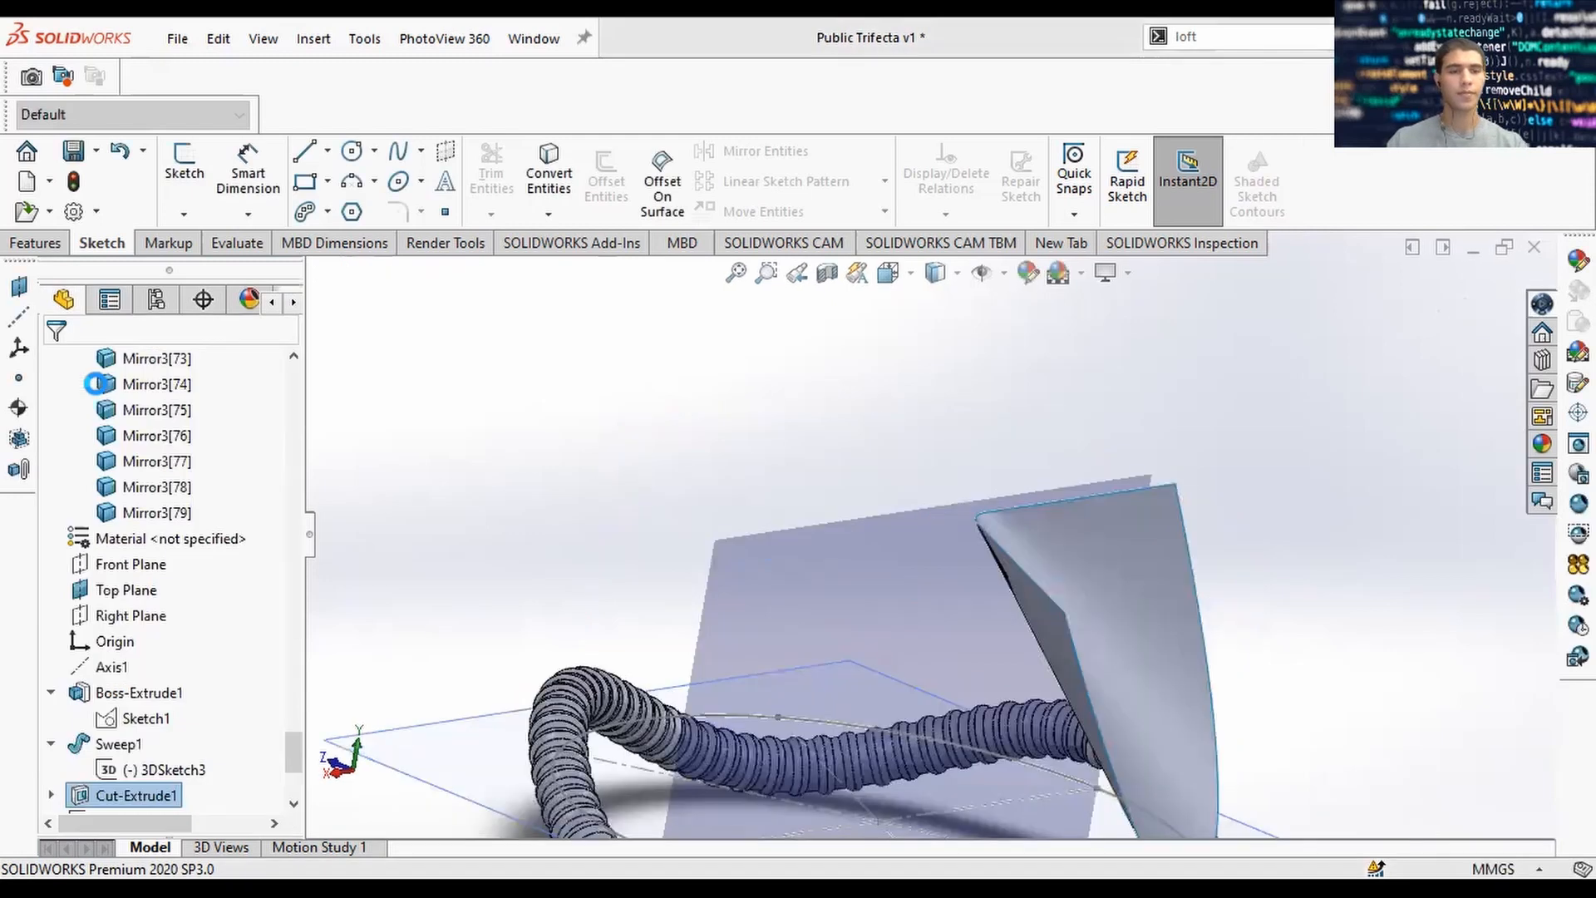
scroll(217, 453, "up", 9)
scroll(300, 668, "up", 5)
left_click_drag(300, 667, 291, 379)
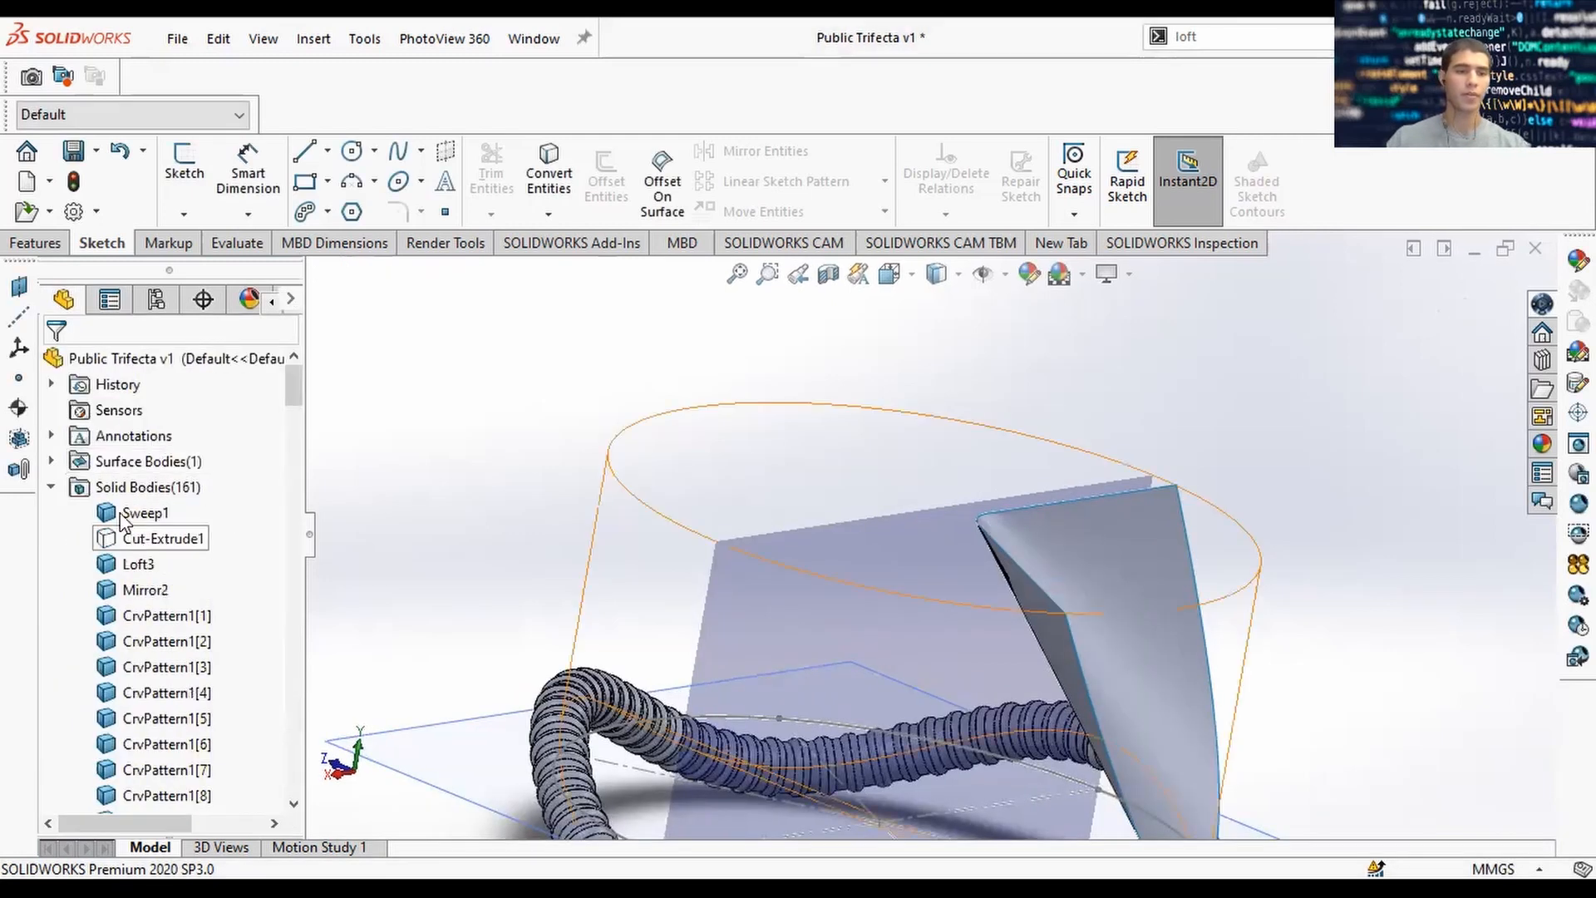
right_click(125, 541)
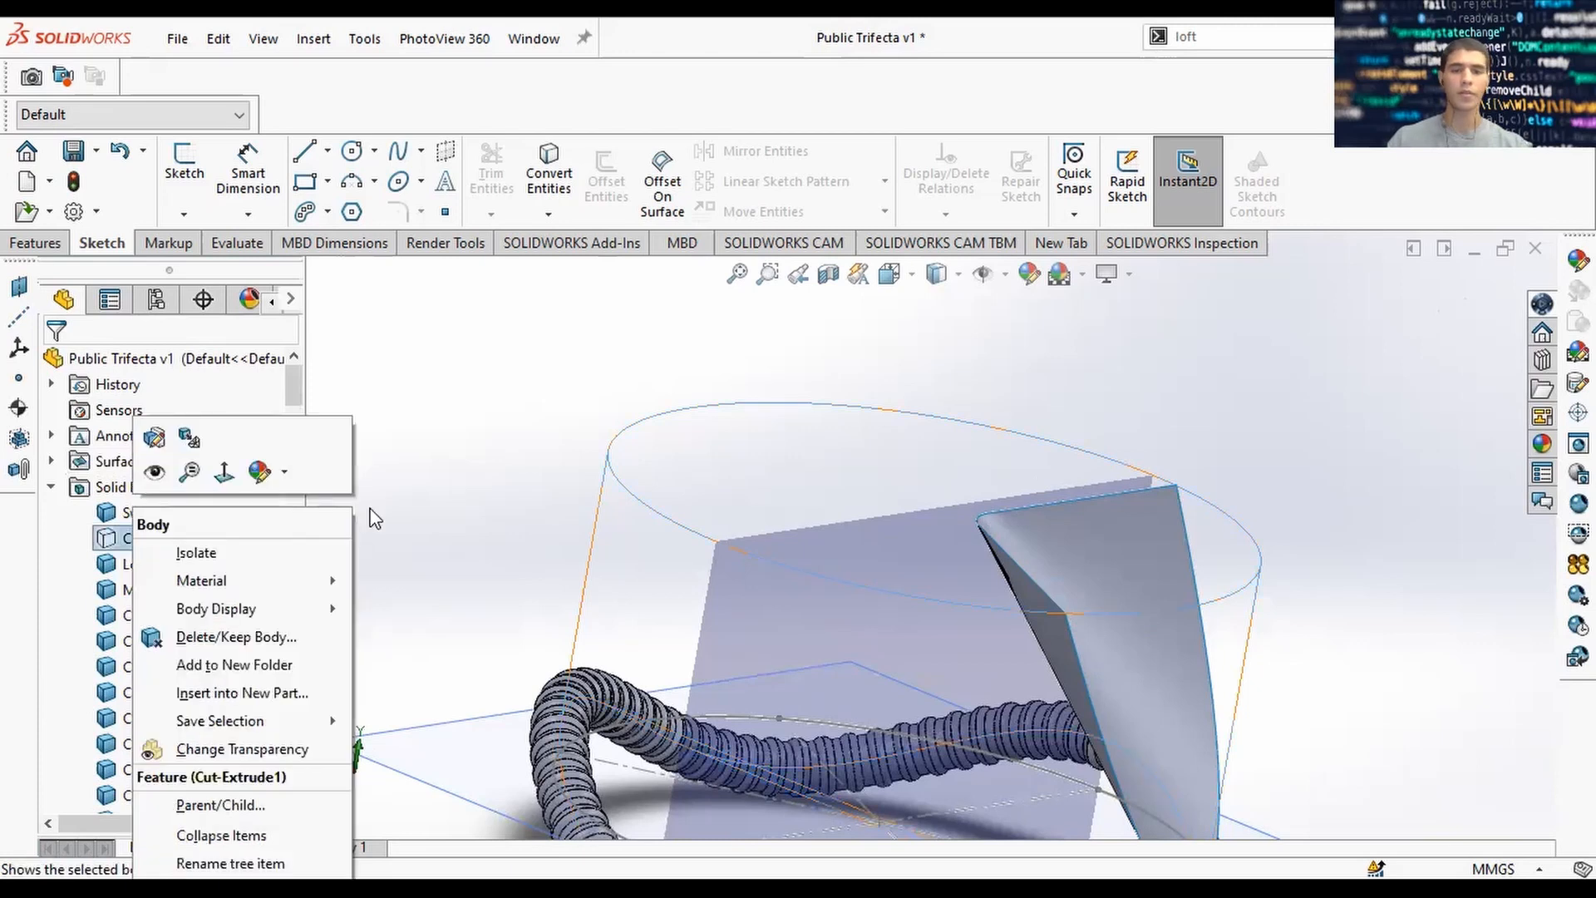
middle_click_drag(1266, 601, 1198, 607)
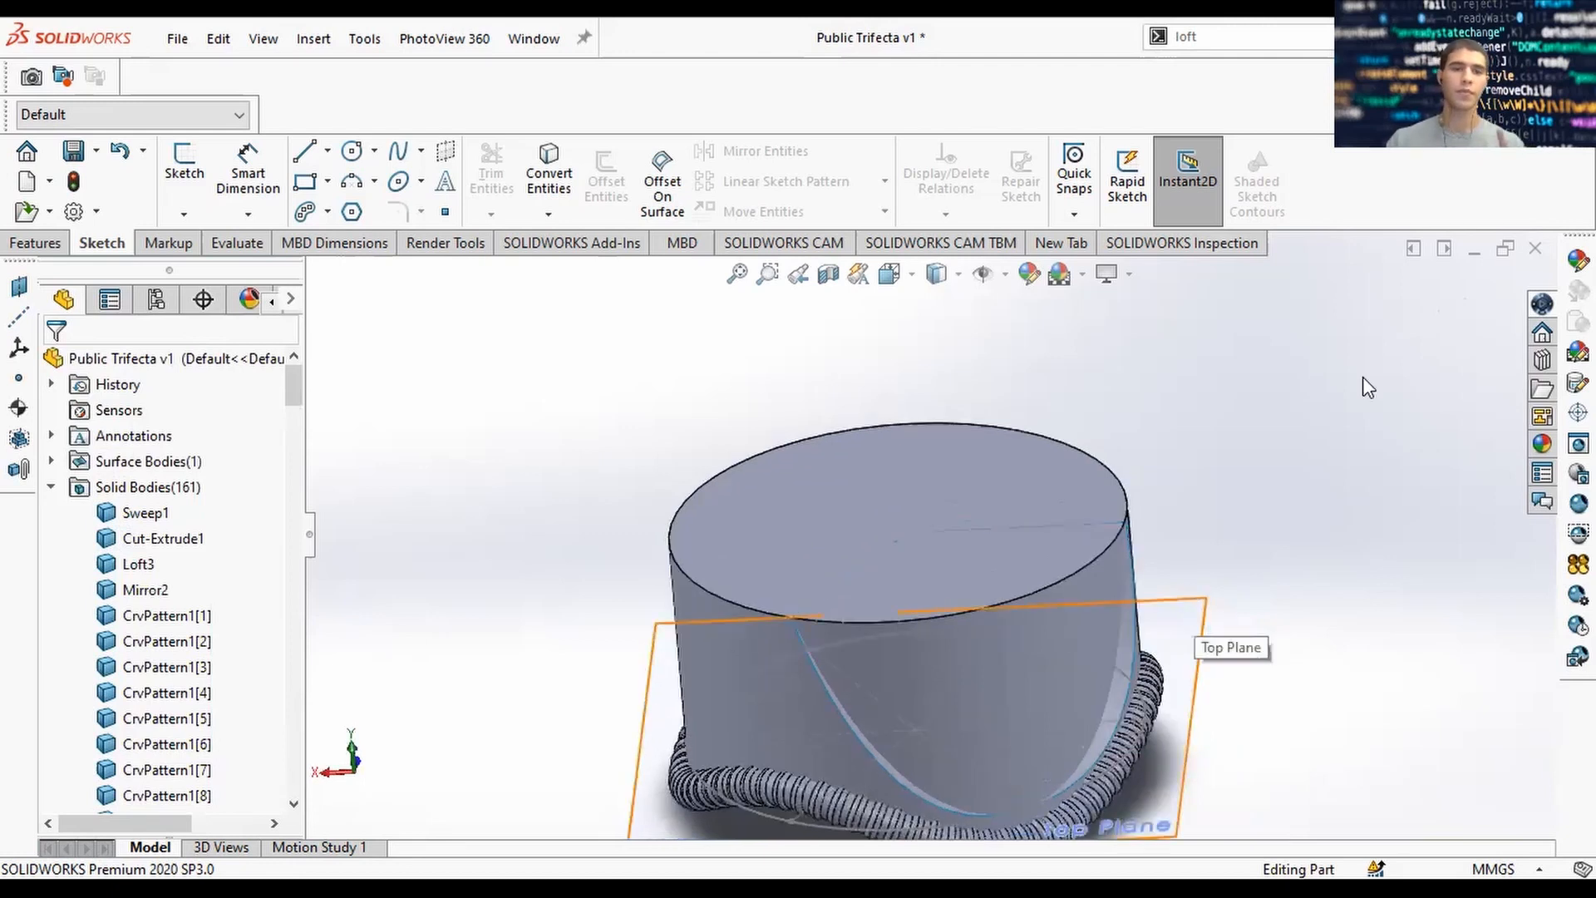
Start a circular pattern around the cylinder's upper circular edge with 3 equally spaced instances over 360 degrees.
left_click(163, 243)
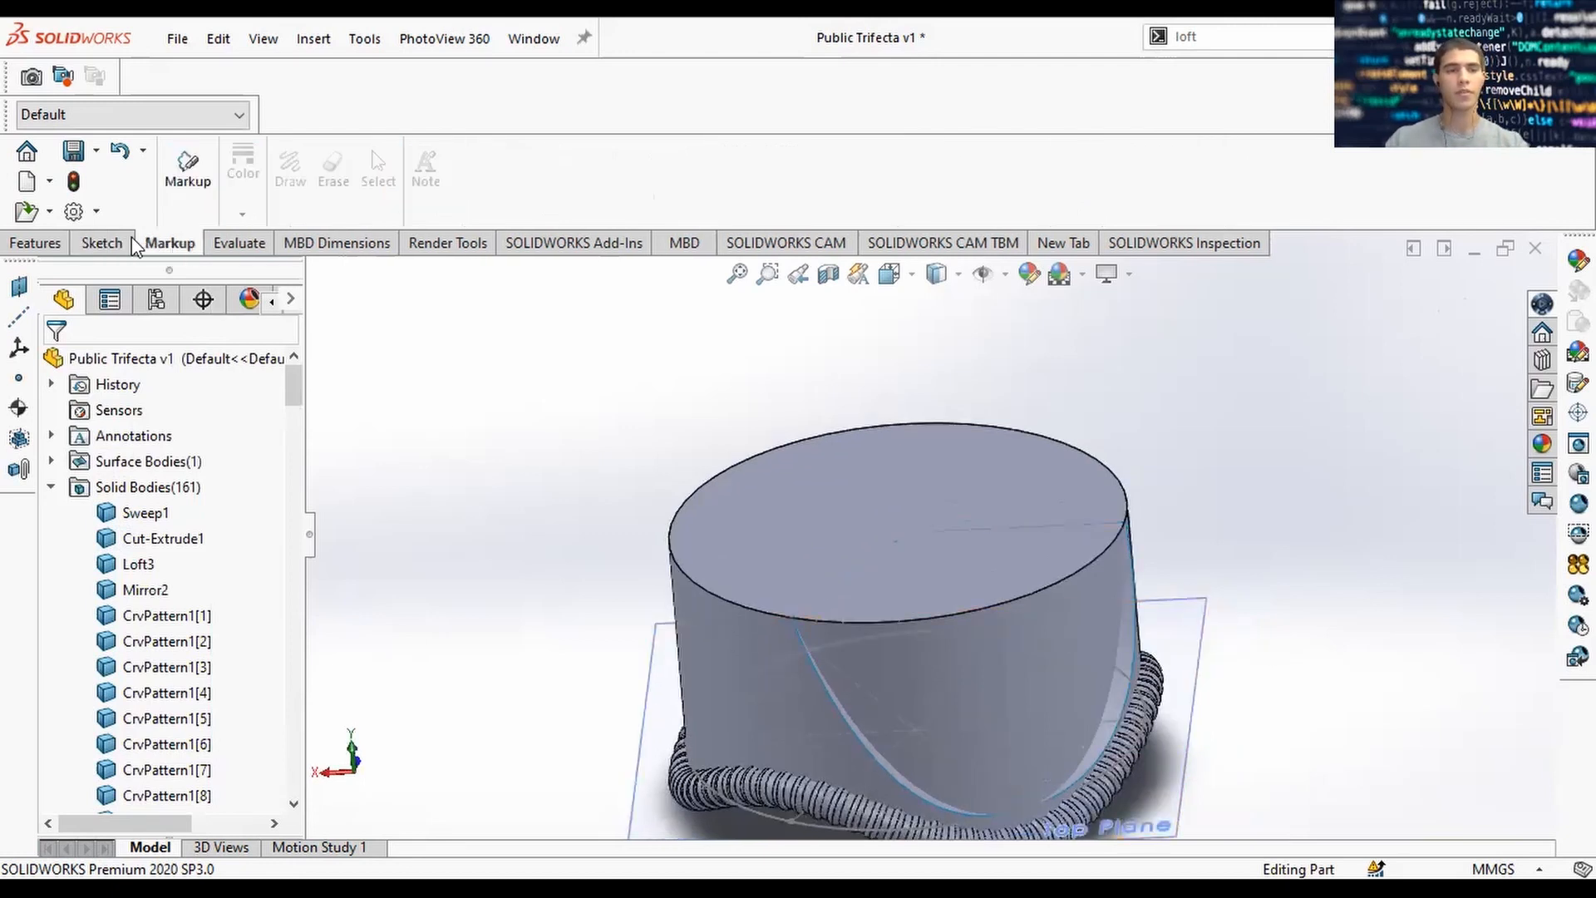
left_click(104, 243)
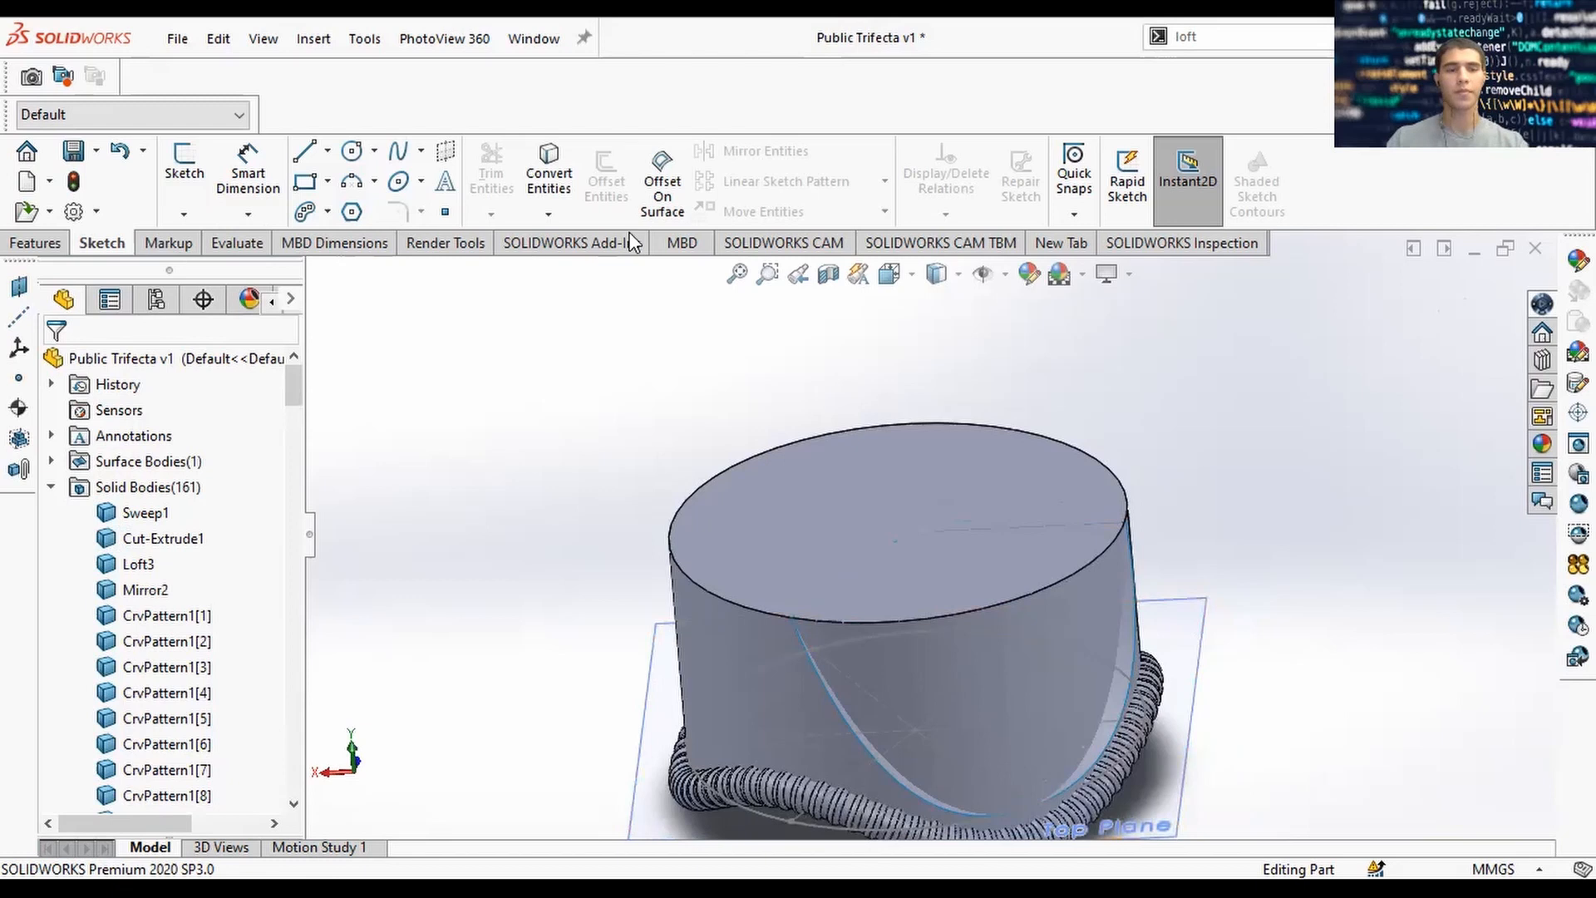
left_click(49, 243)
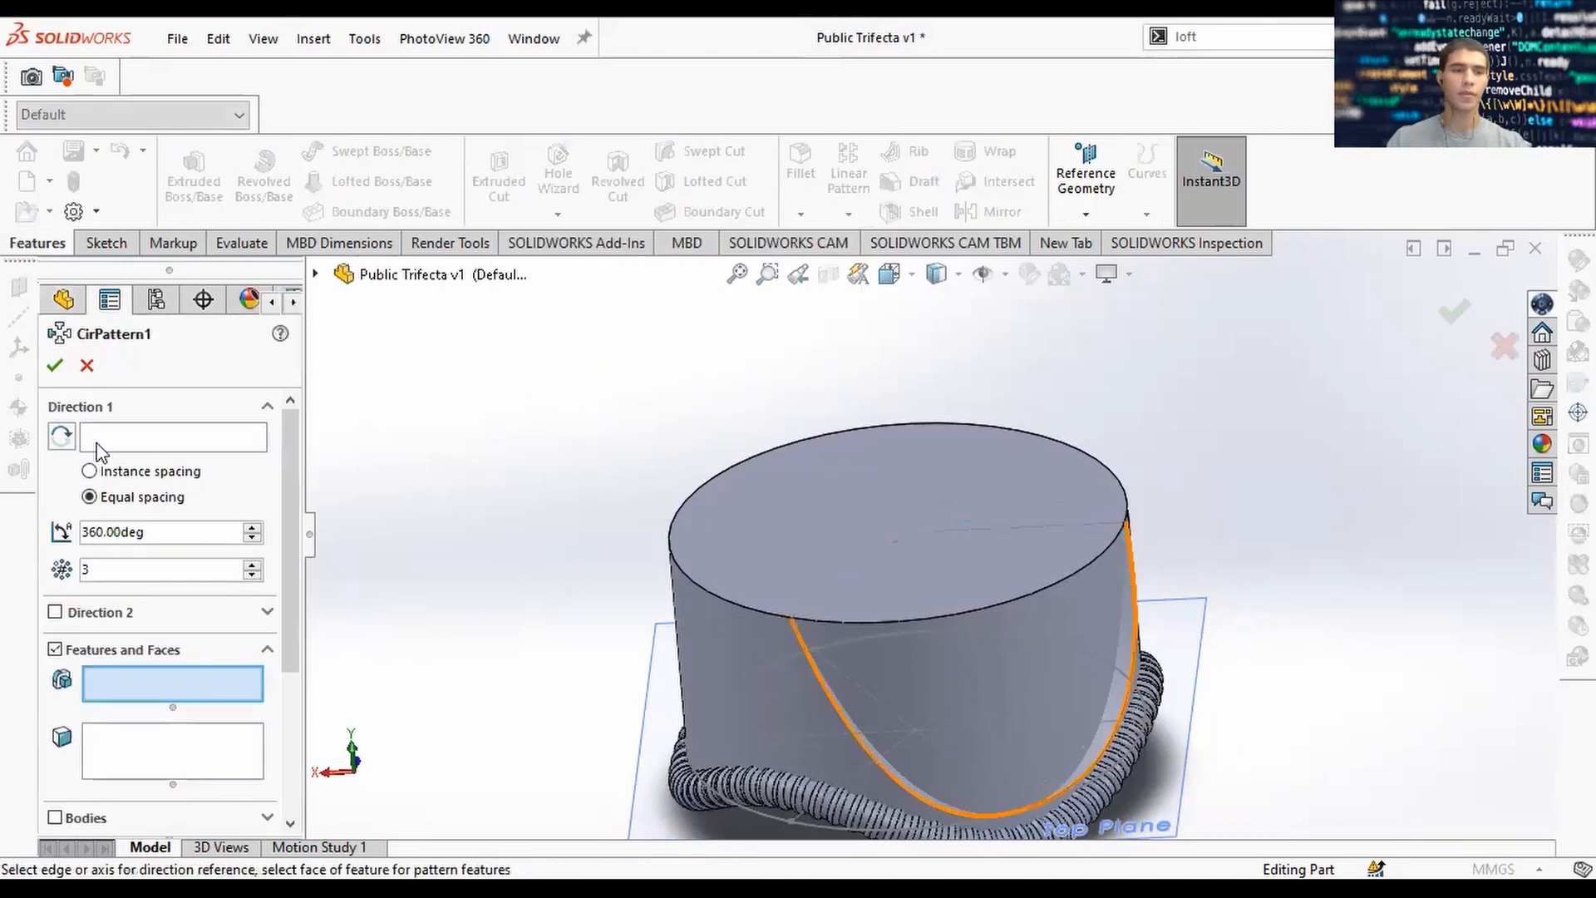
left_click(98, 443)
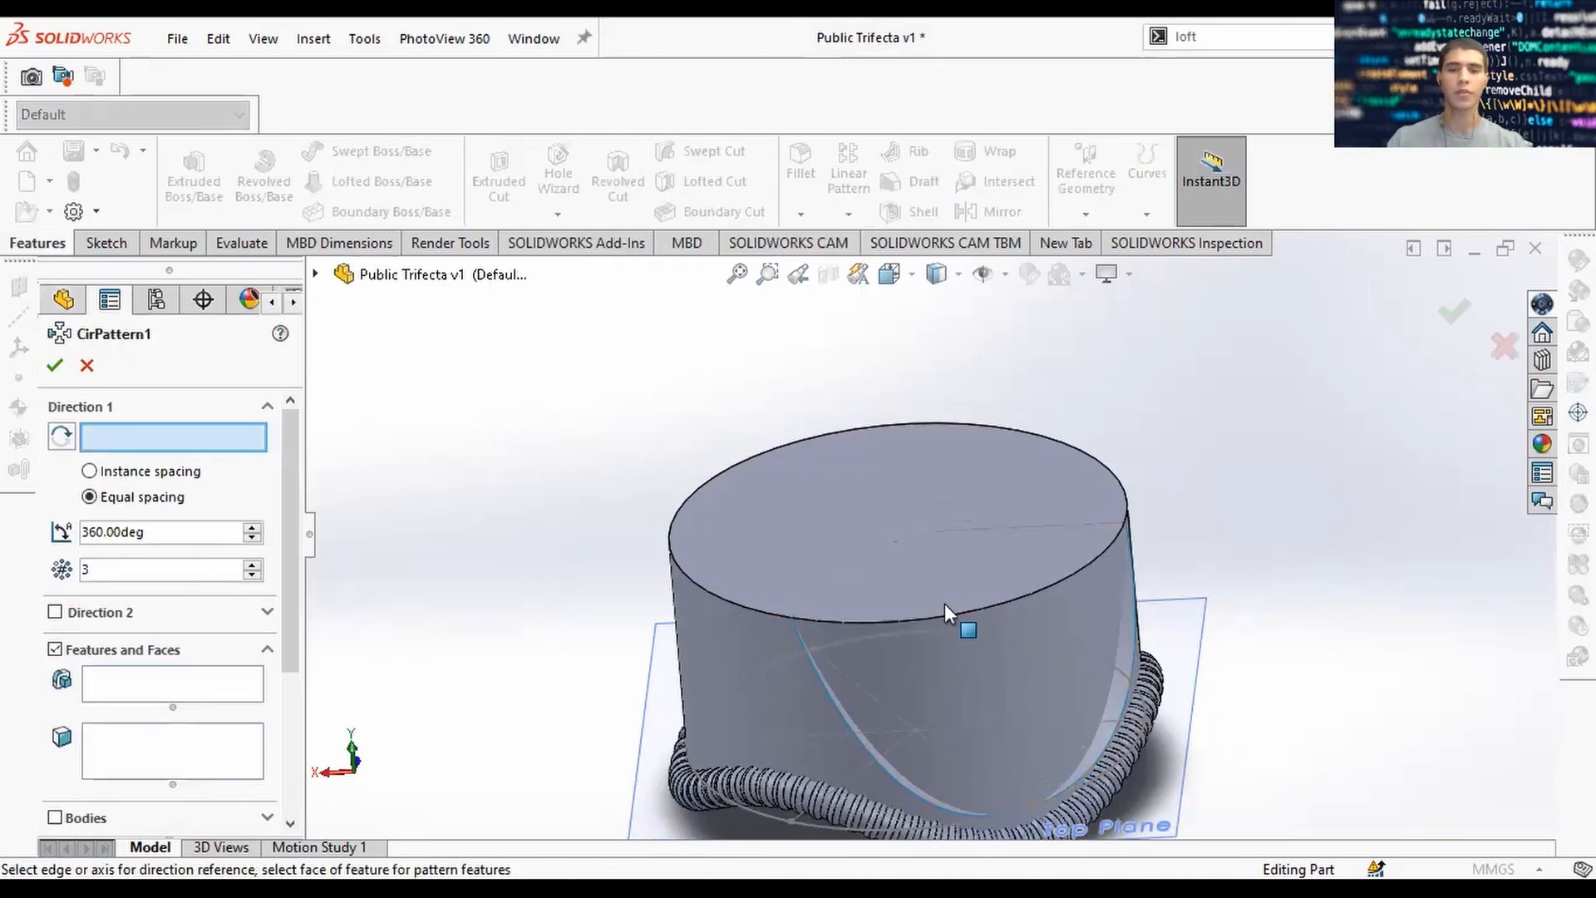
left_click(973, 608)
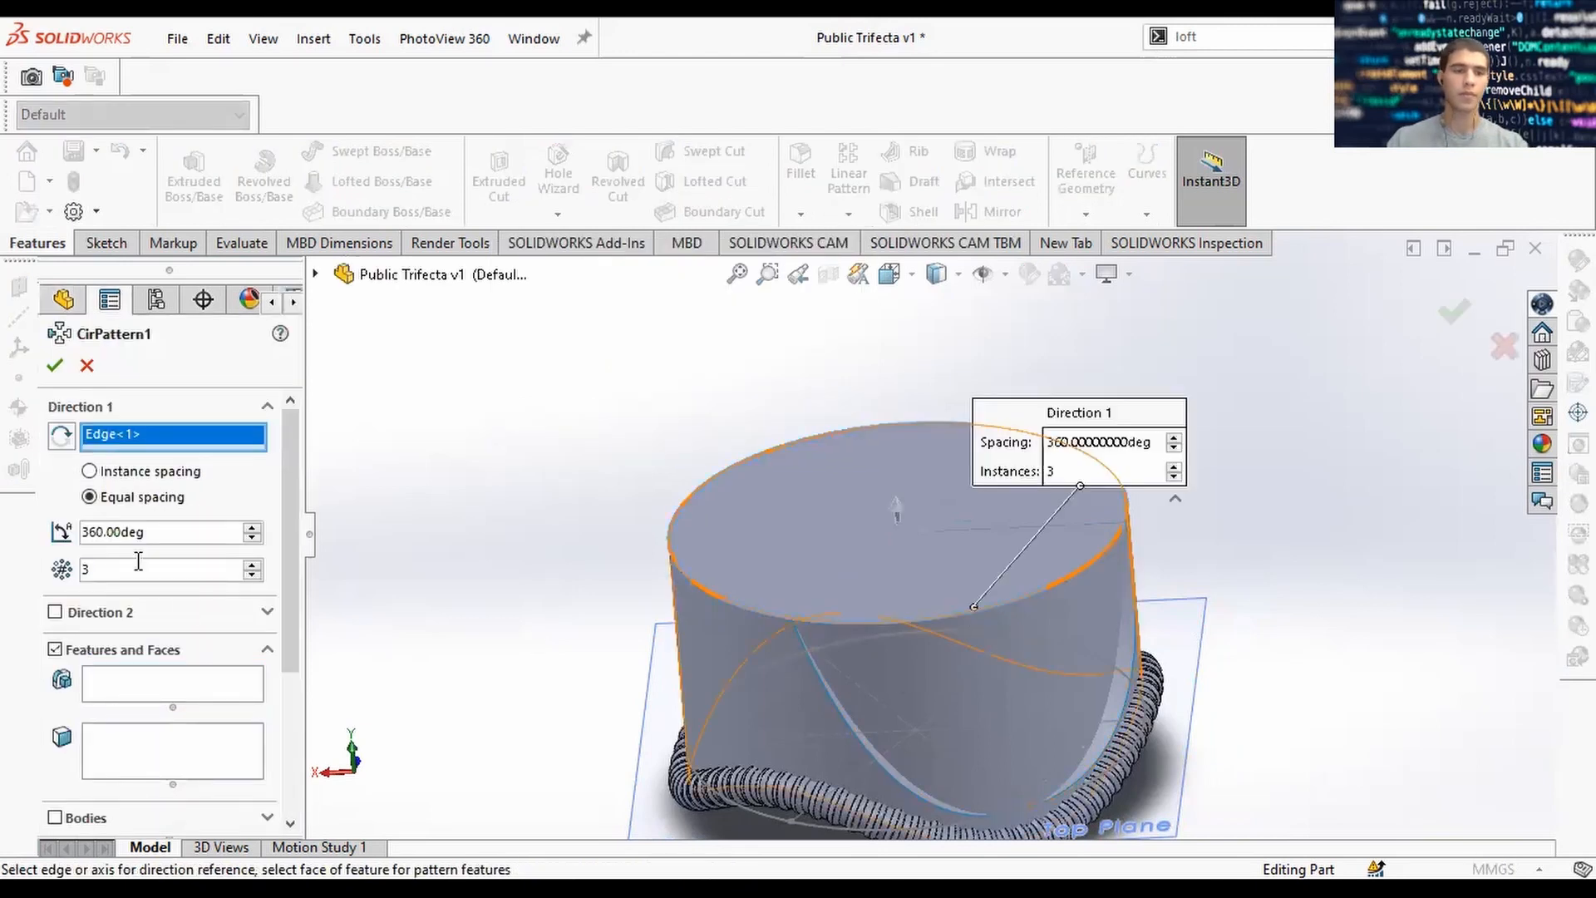
scroll(69, 534, "down", 3)
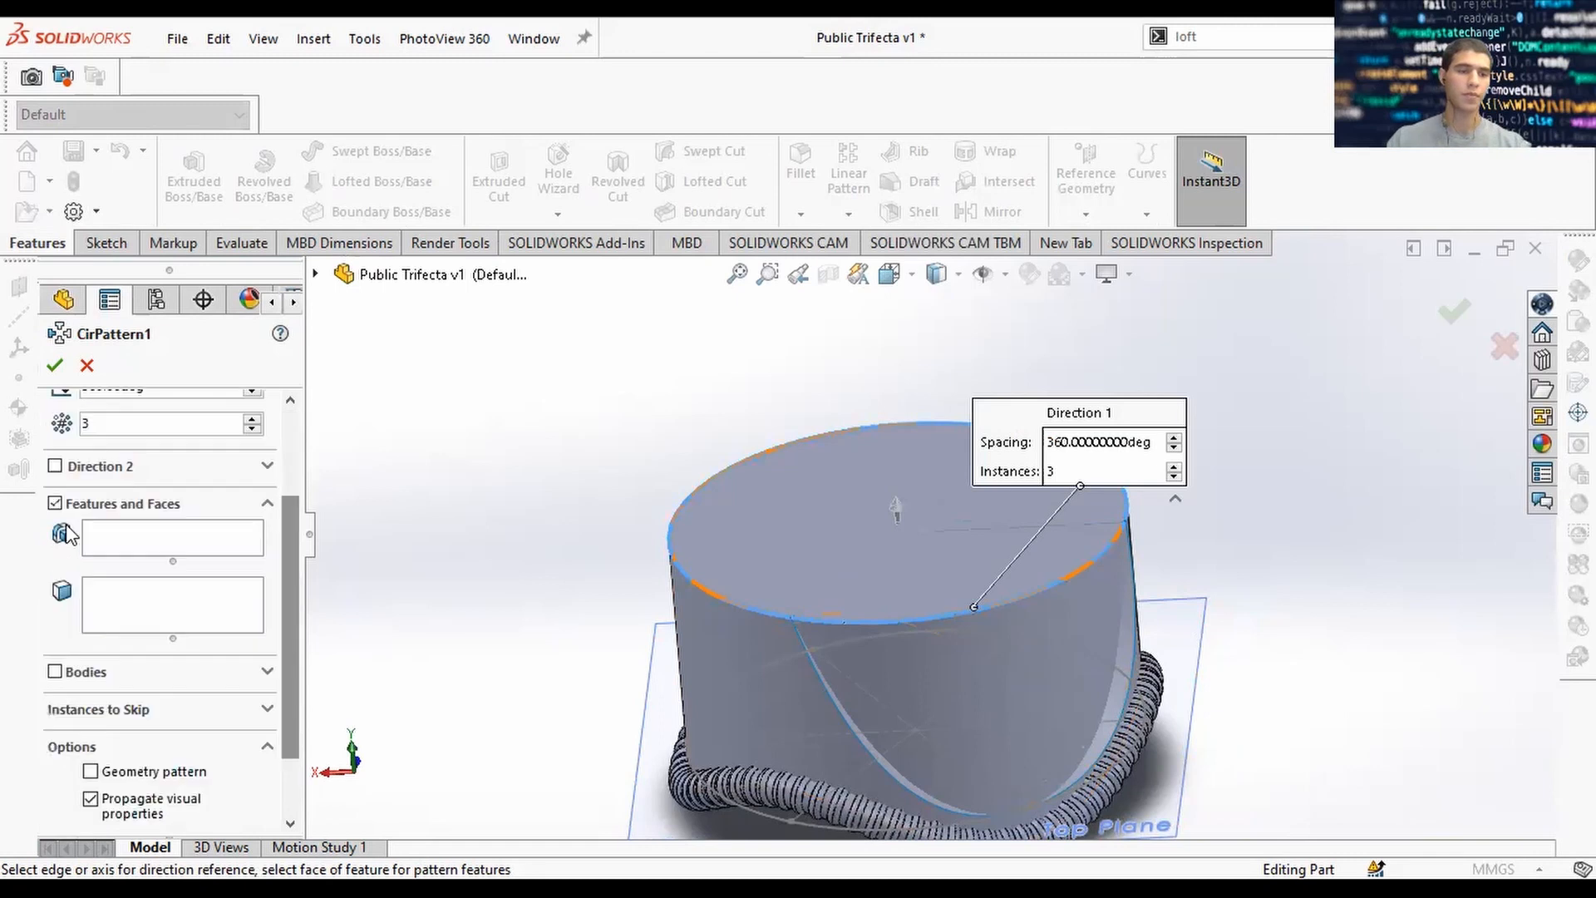
Pattern bodies instead of features, choose the Surface-Loft1 body and create the circular pattern.
left_click(55, 502)
left_click(83, 580)
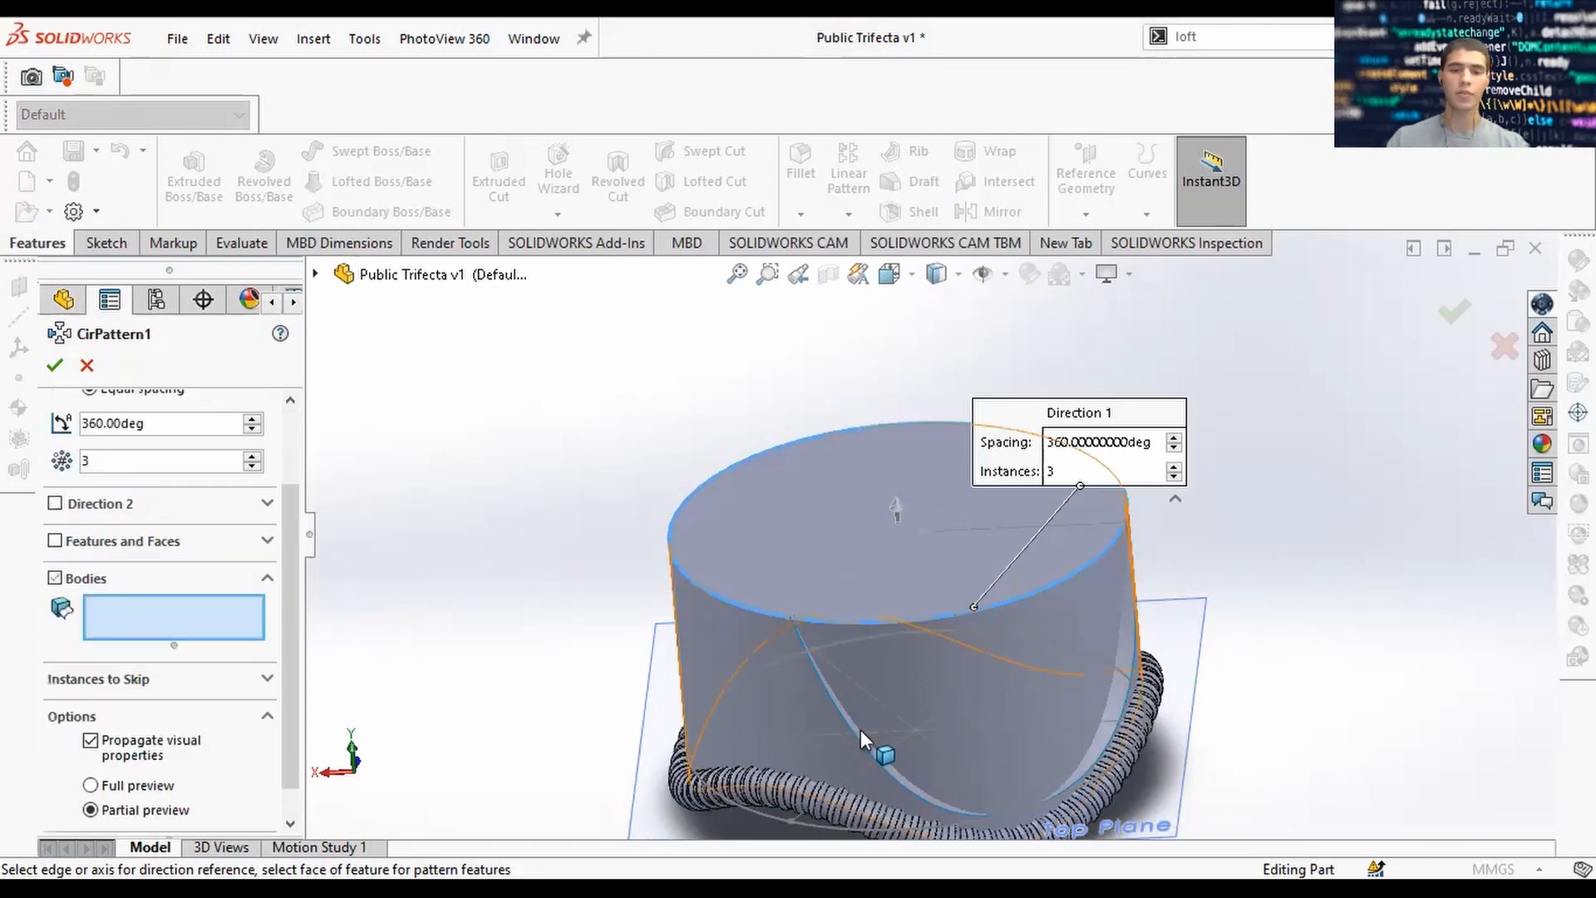
scroll(862, 733, "down", 2)
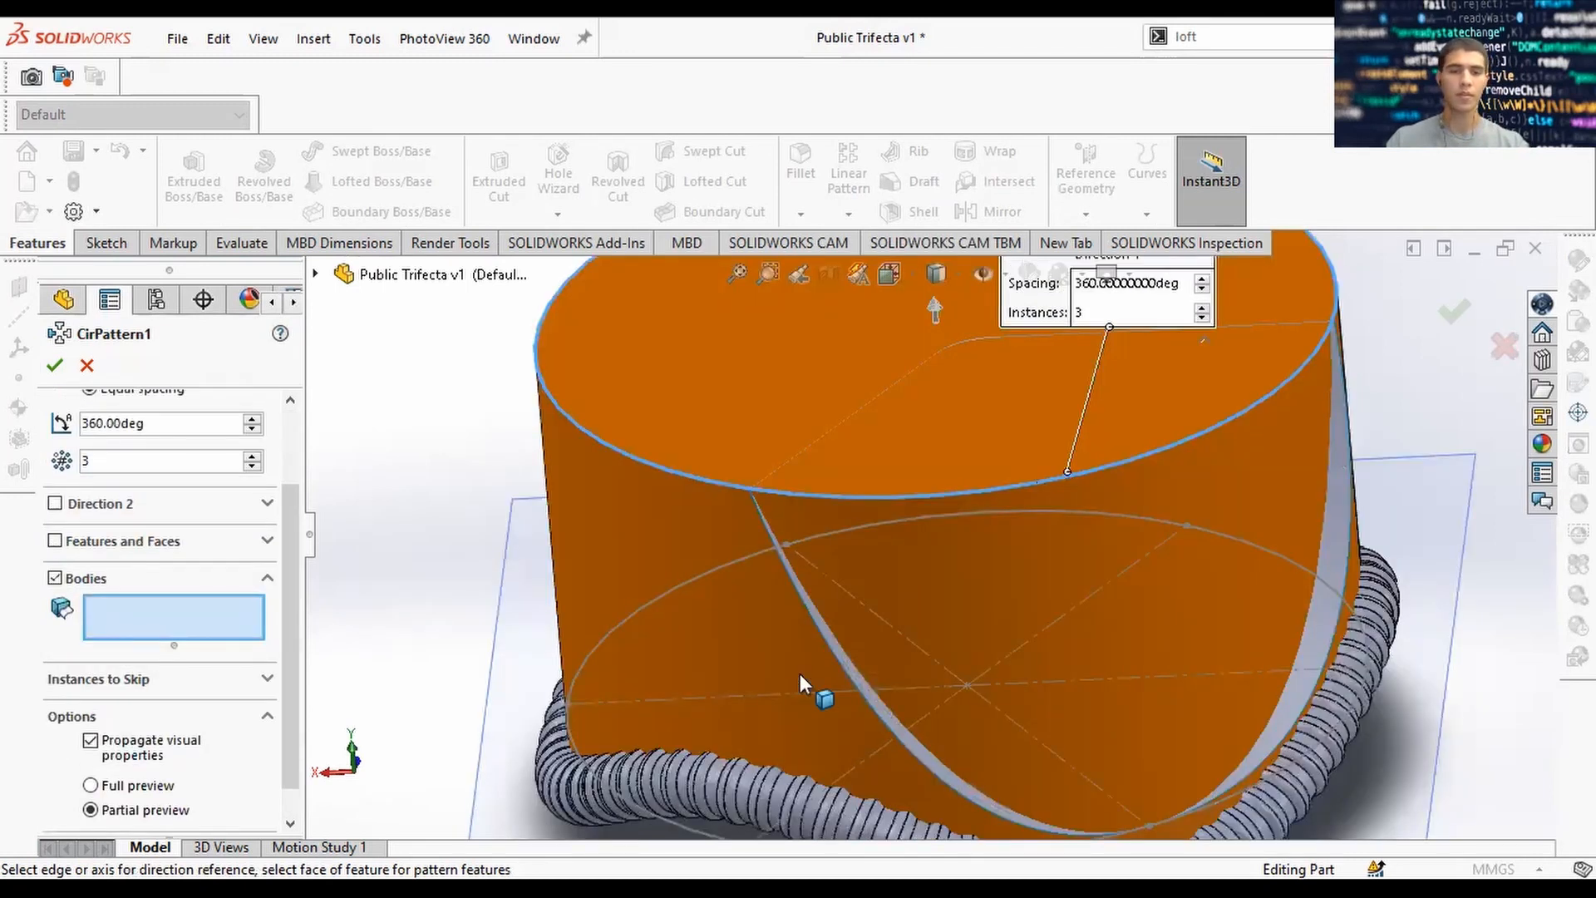
left_click(865, 685)
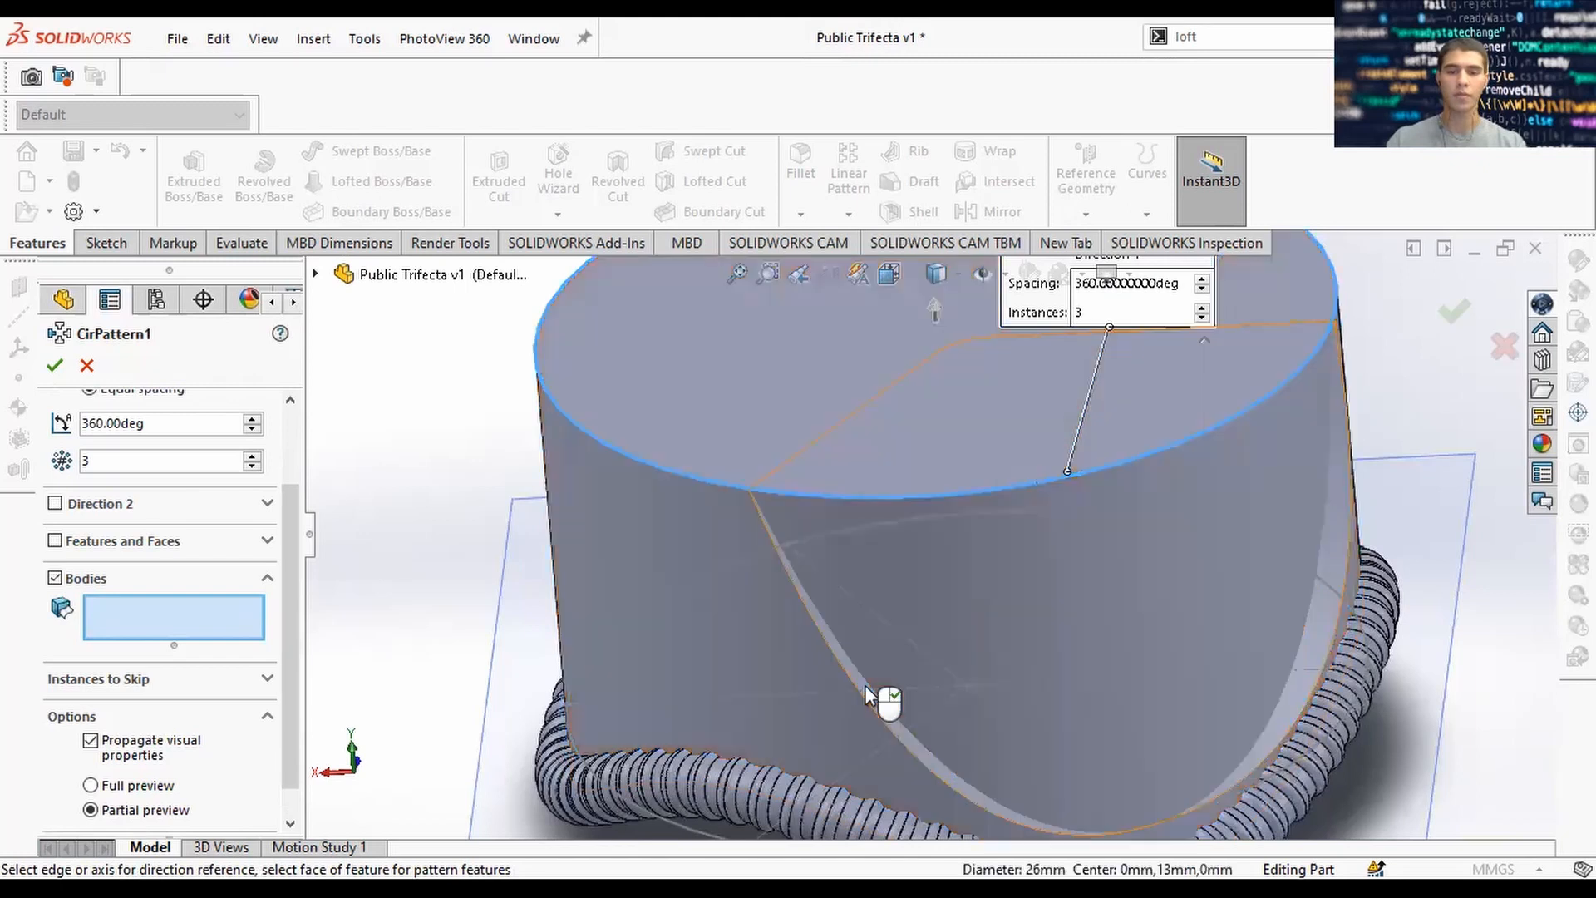
scroll(832, 556, "up", 3)
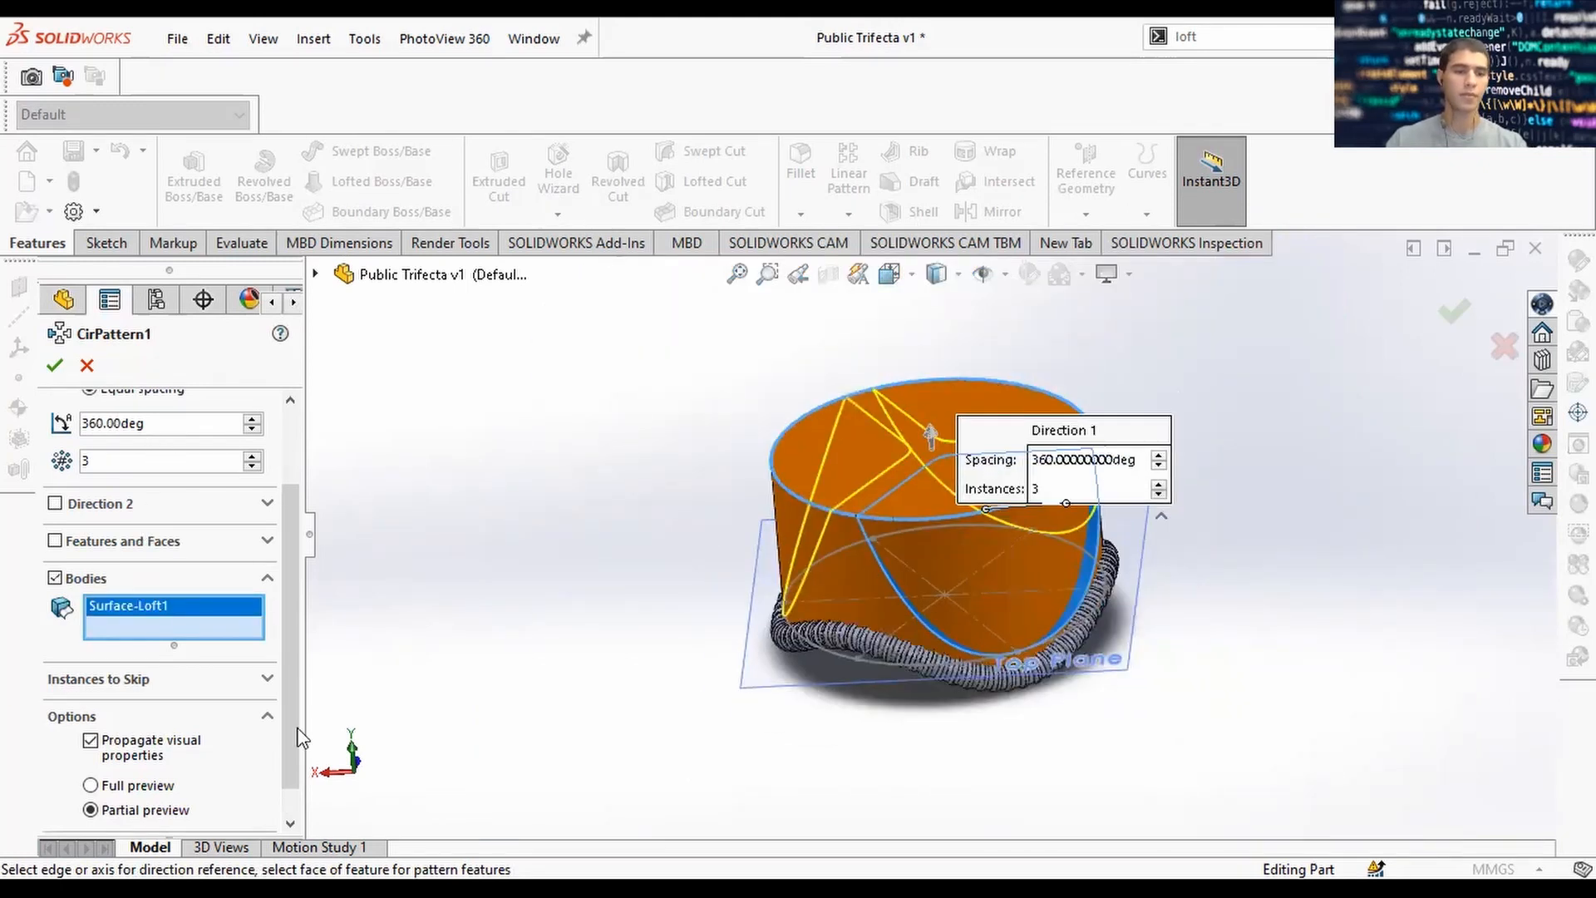
scroll(206, 743, "down", 1)
key("Return")
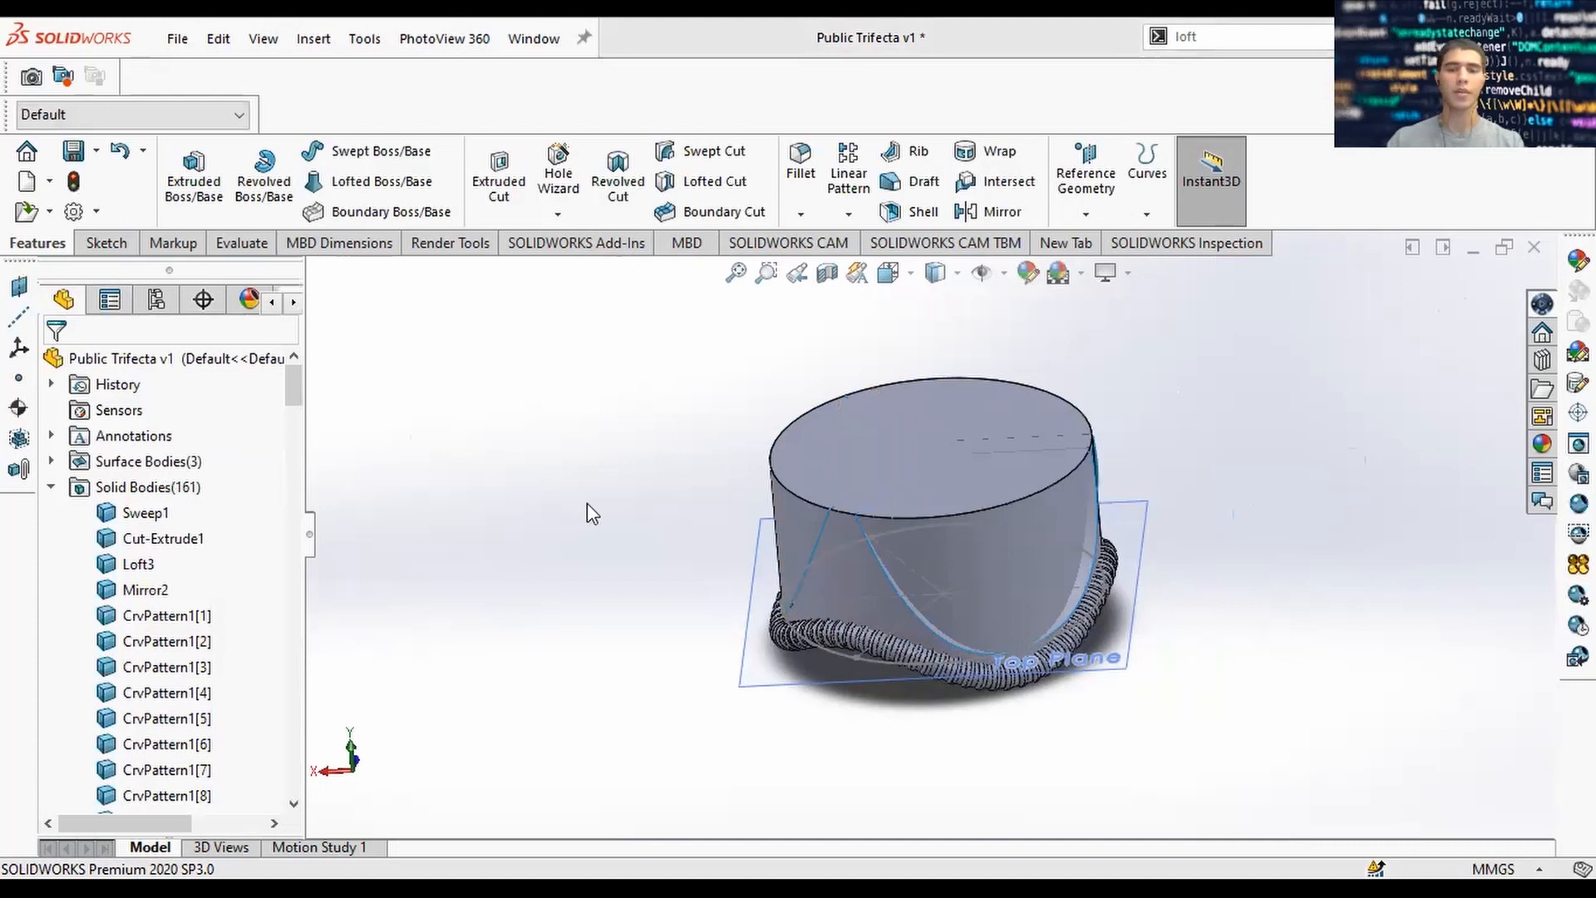
Hide the Cut-Extrude1 body to inspect the patterned surfaces from the side, and save the part.
middle_click_drag(1274, 506, 939, 690)
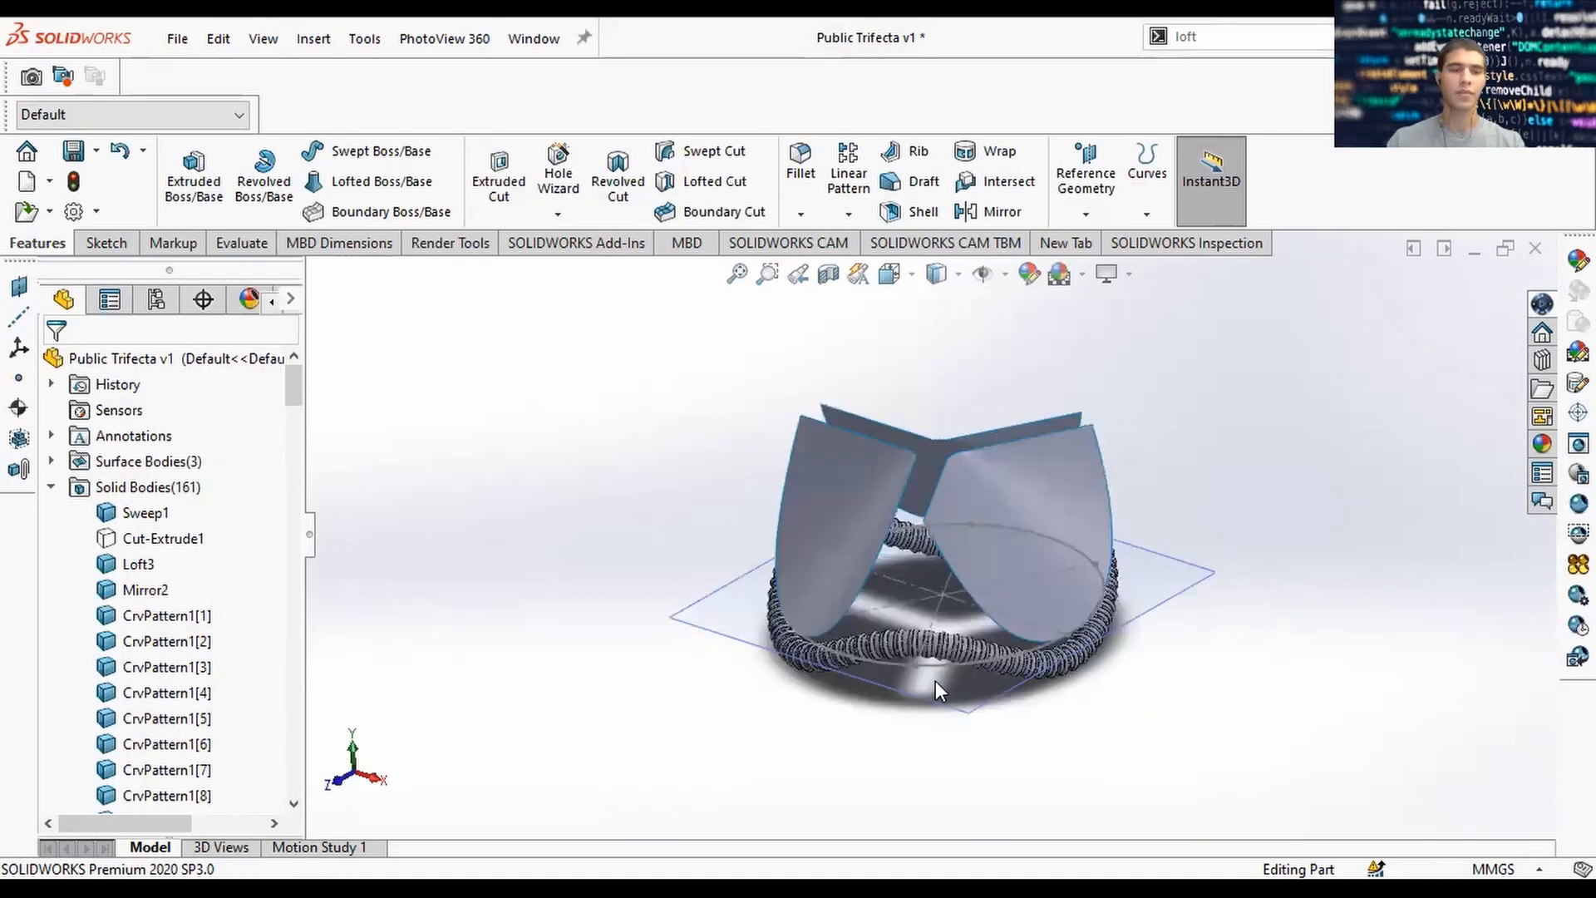
left_click(73, 151)
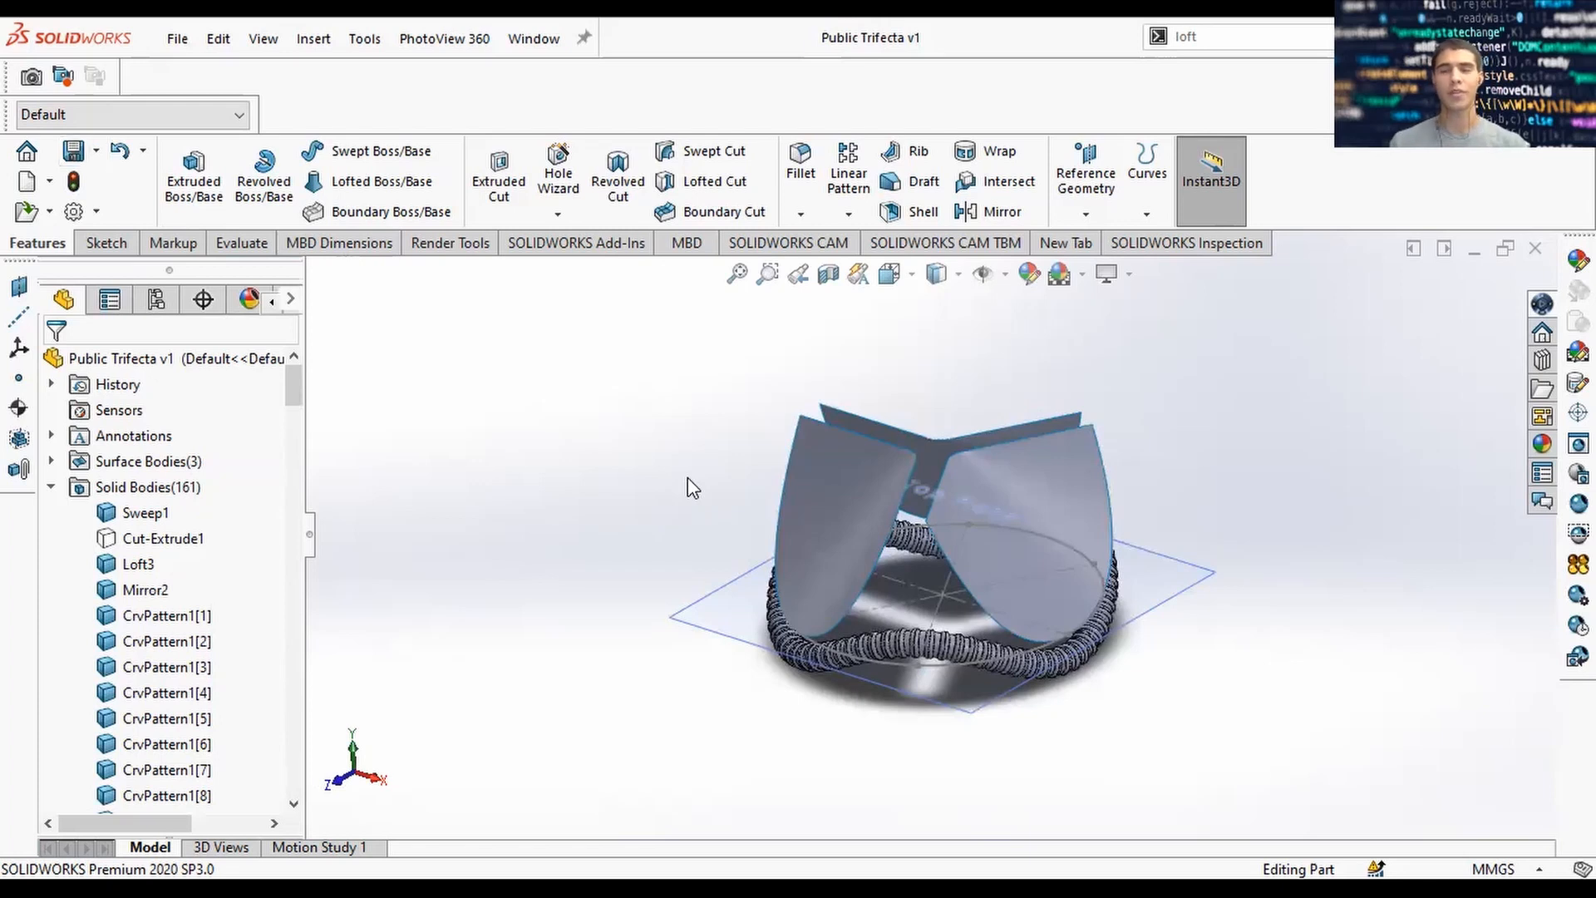
Show the Cut-Extrude1 solid body again.
left_click(189, 539)
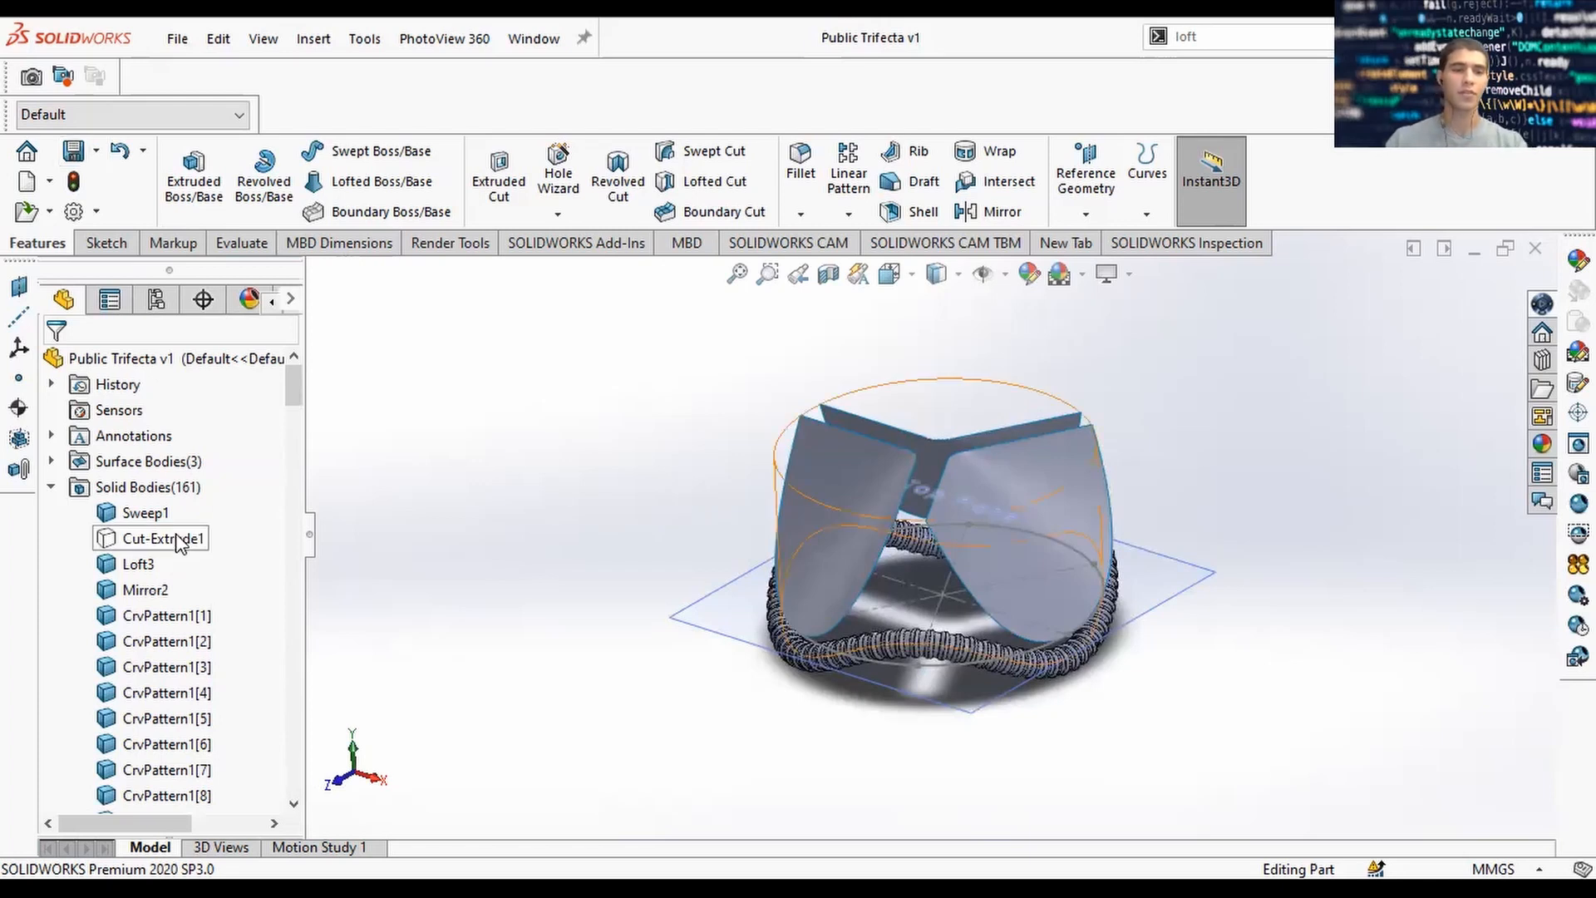
right_click(179, 536)
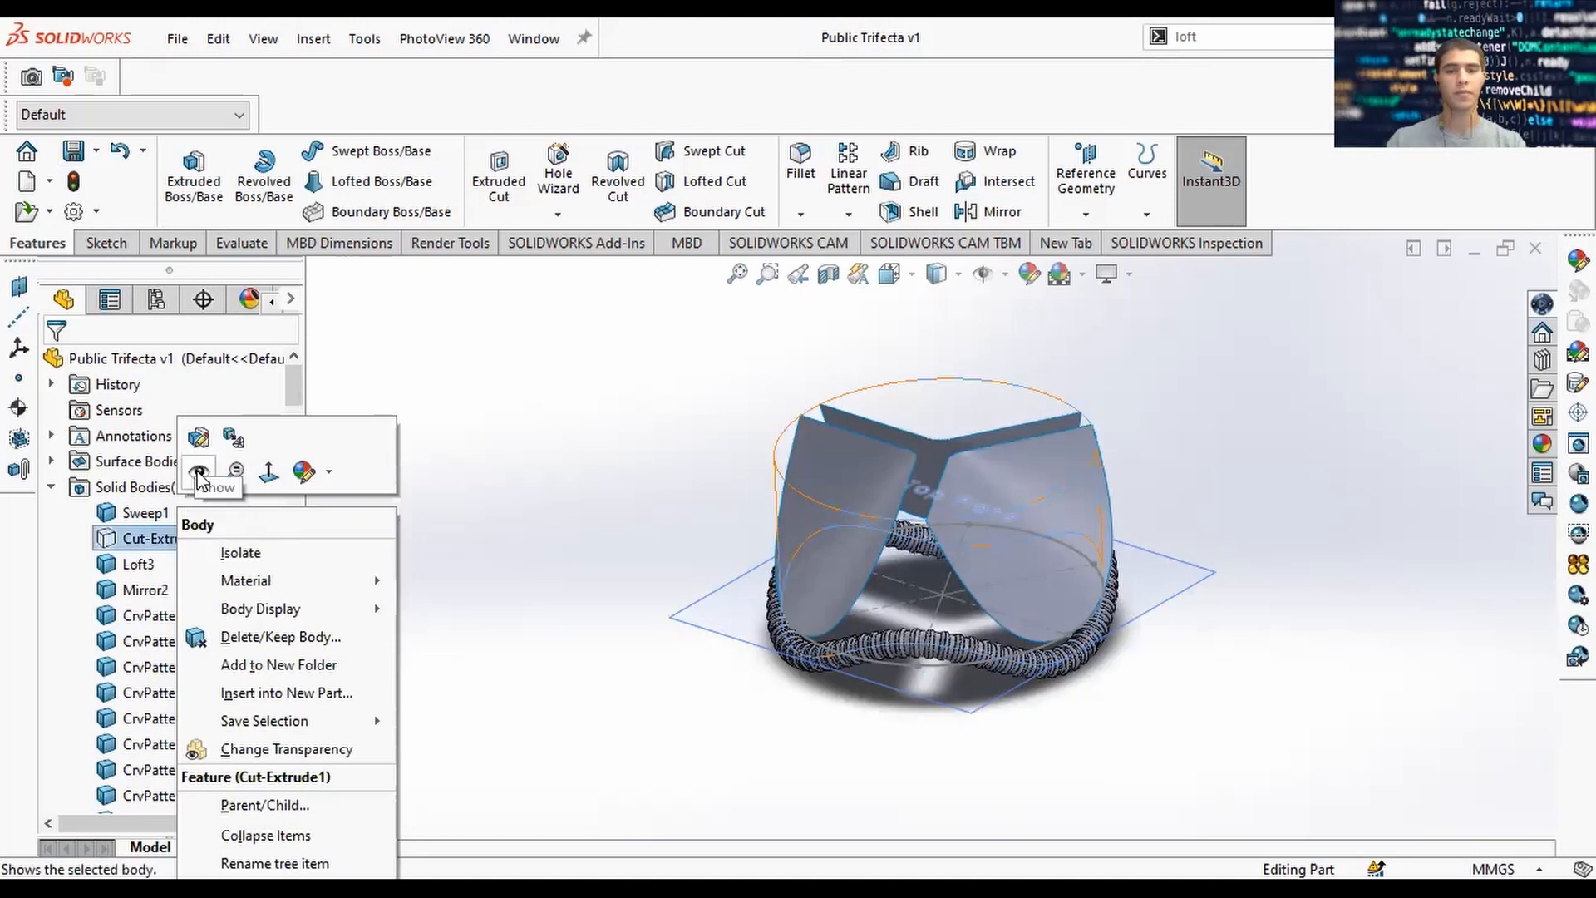
left_click(198, 473)
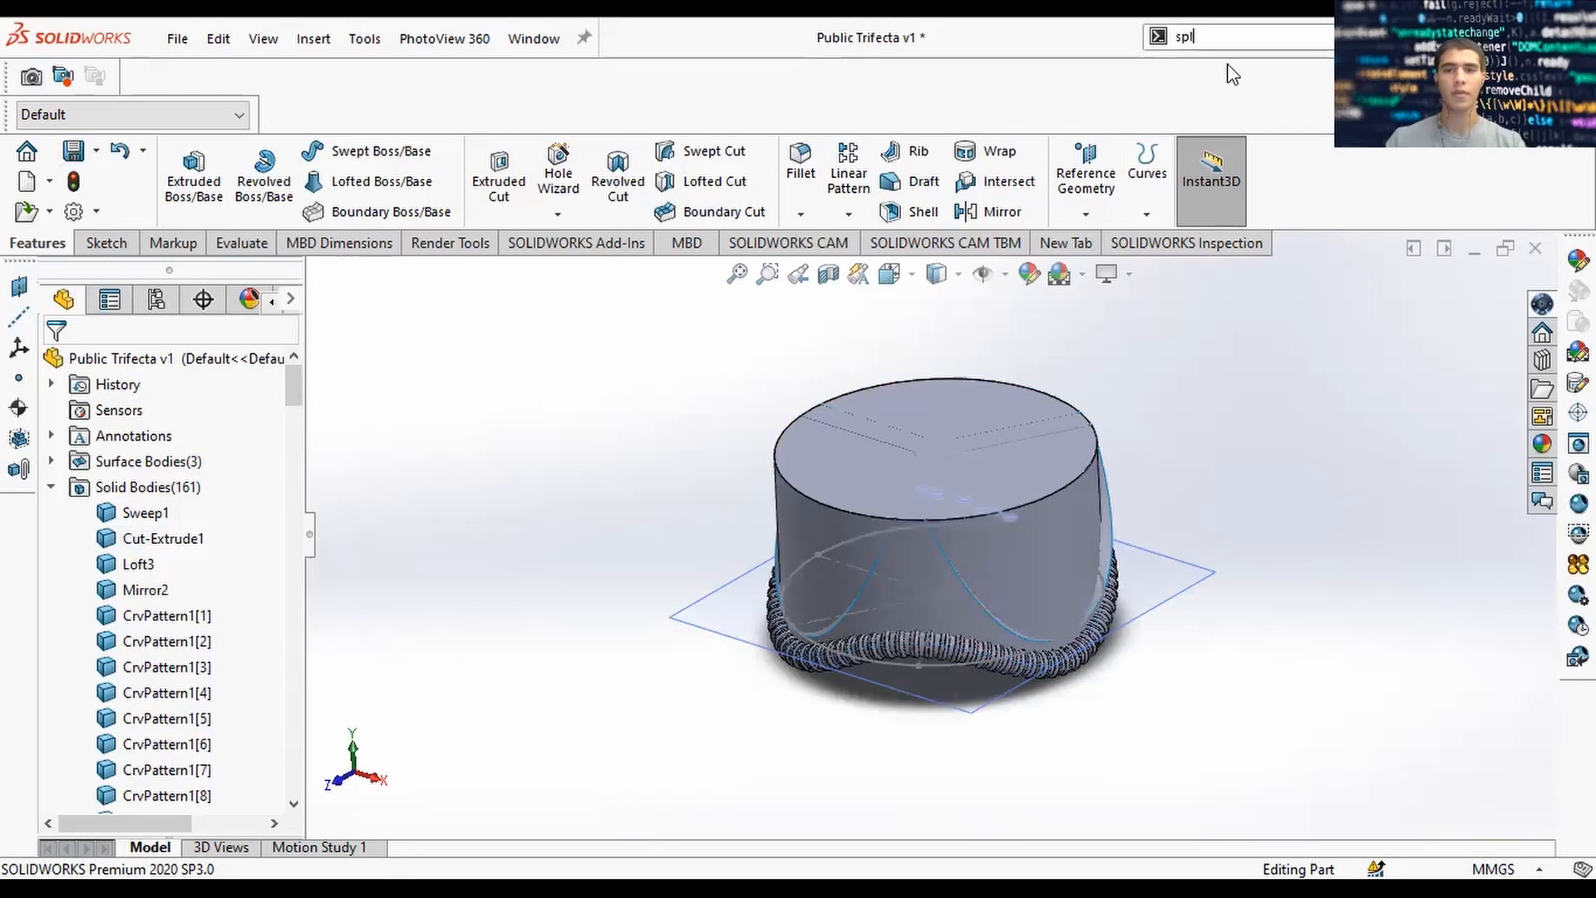
Start a Split with Surface-Loft1 and its two CirPattern1 copies as the trim tools.
type("split")
key("Return")
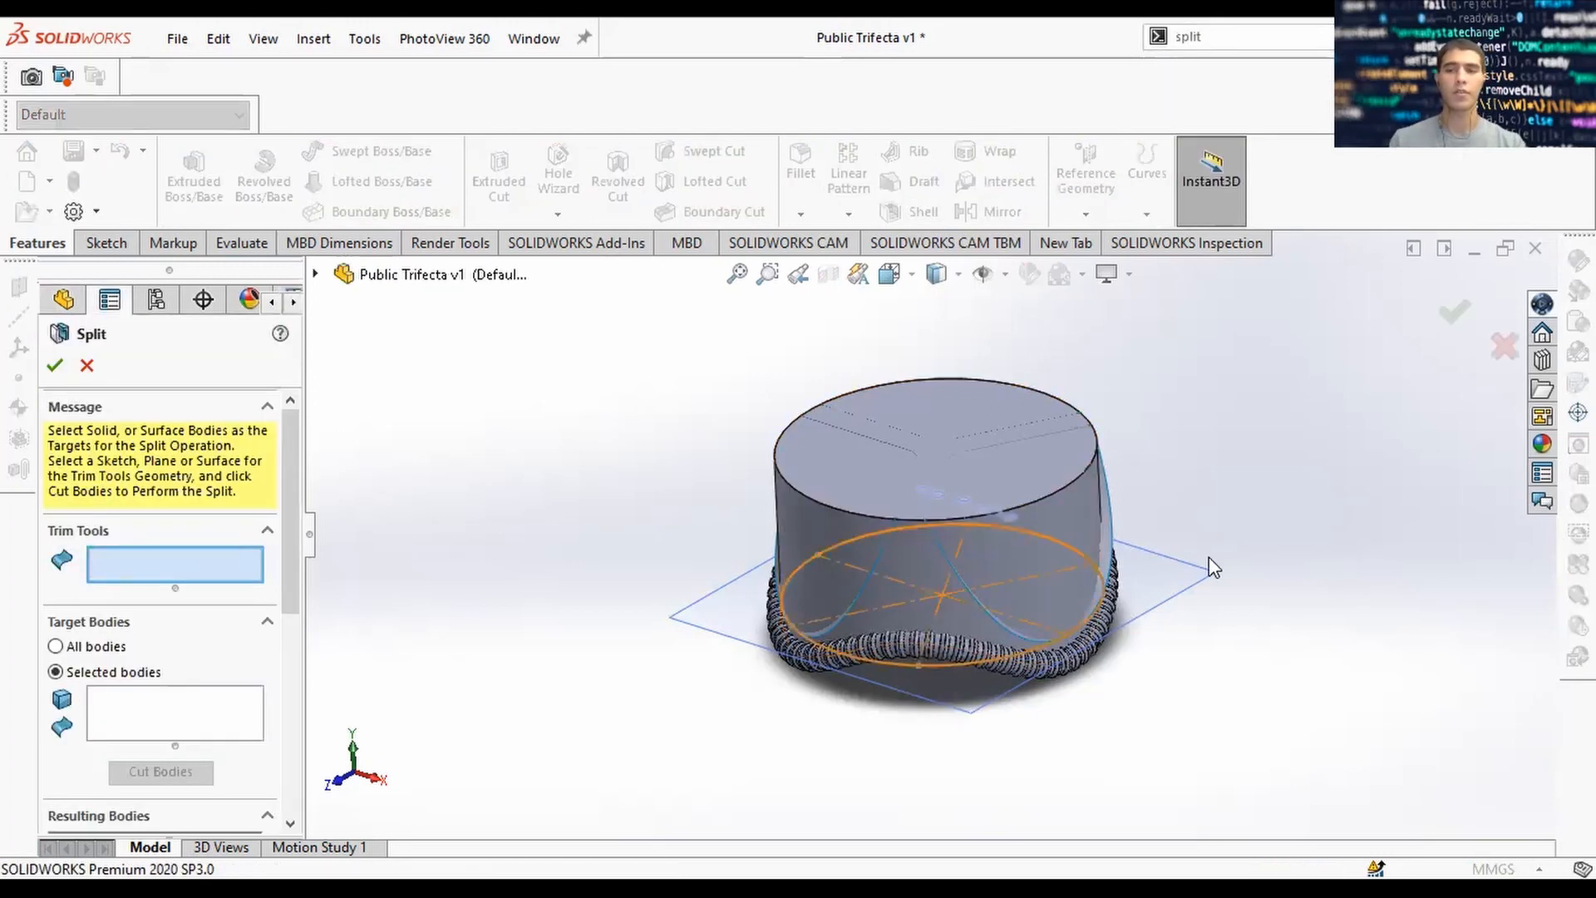
scroll(985, 645, "down", 2)
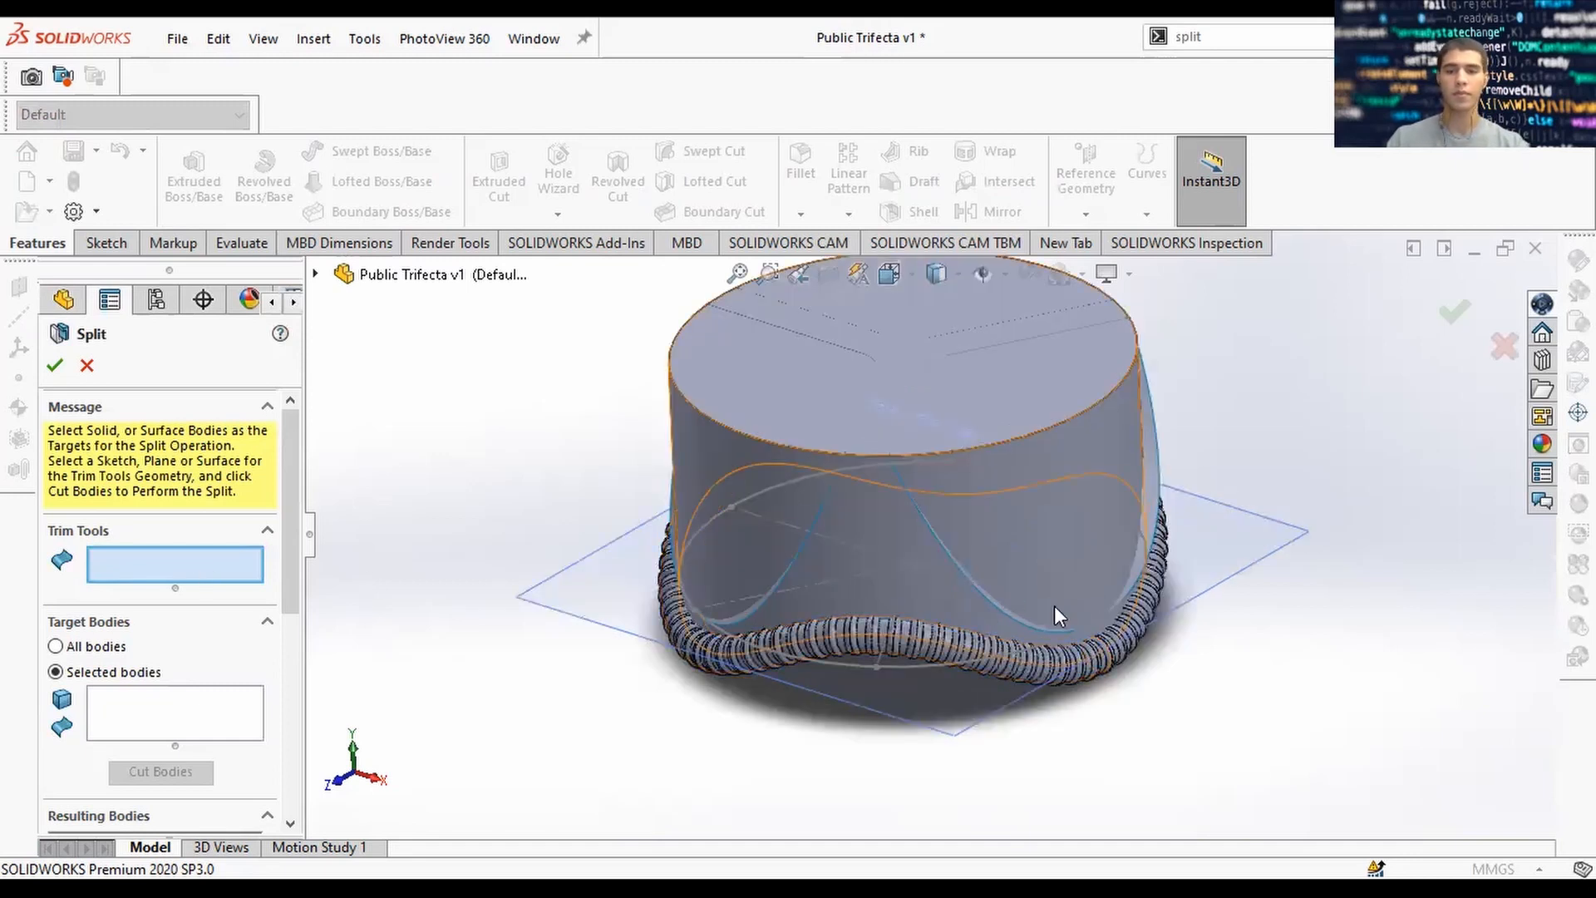
scroll(1054, 607, "down", 4)
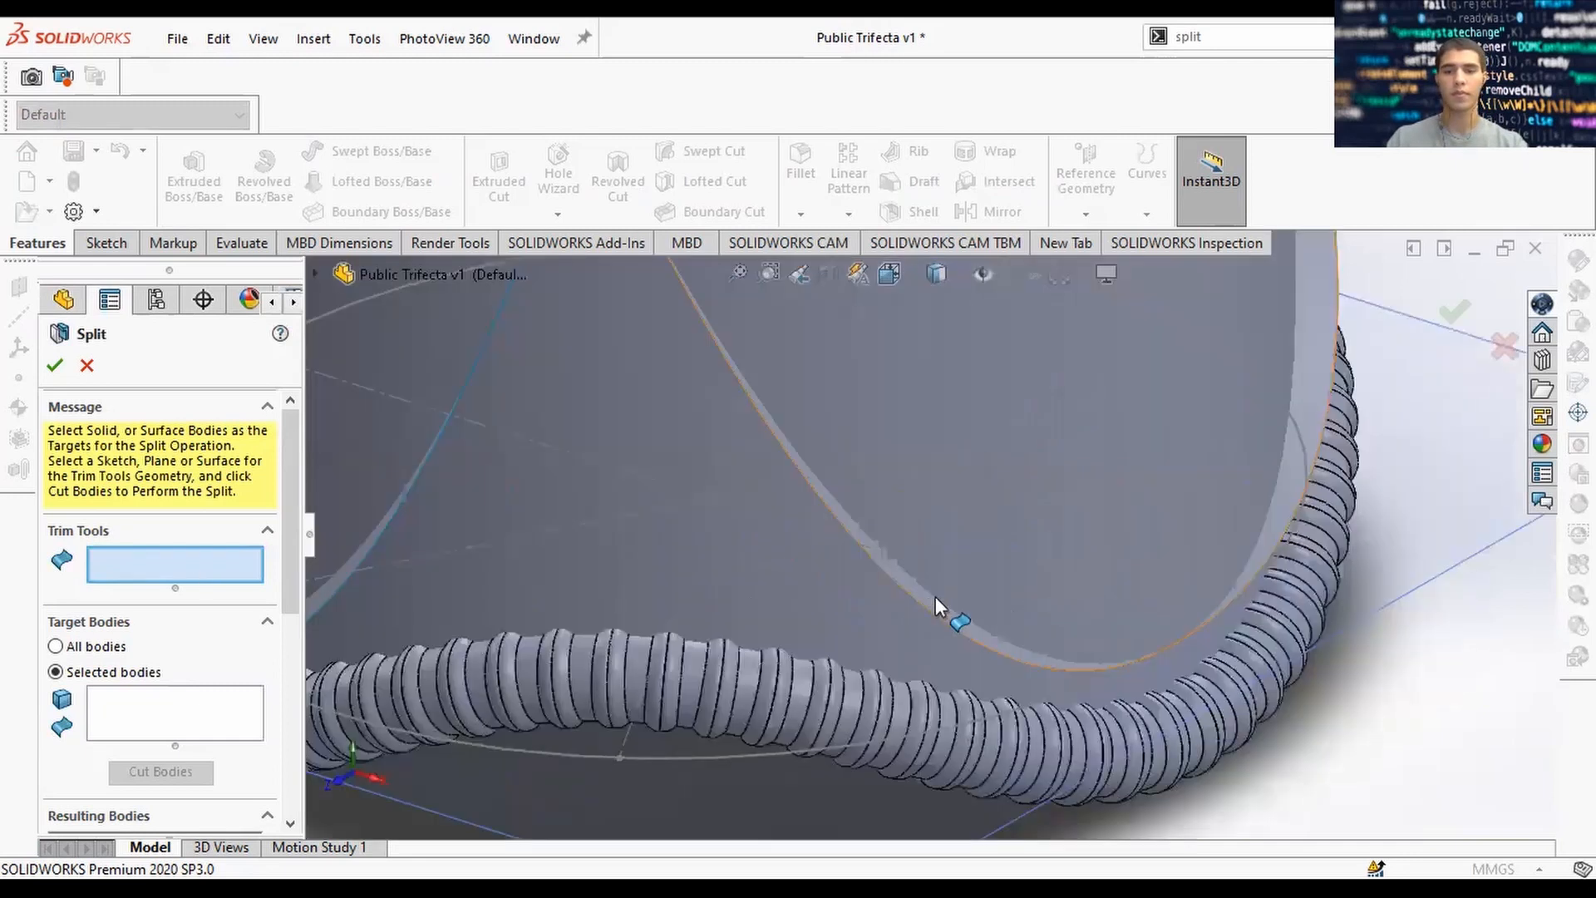
left_click(405, 545)
scroll(466, 557, "up", 5)
scroll(615, 586, "down", 5)
left_click(680, 566)
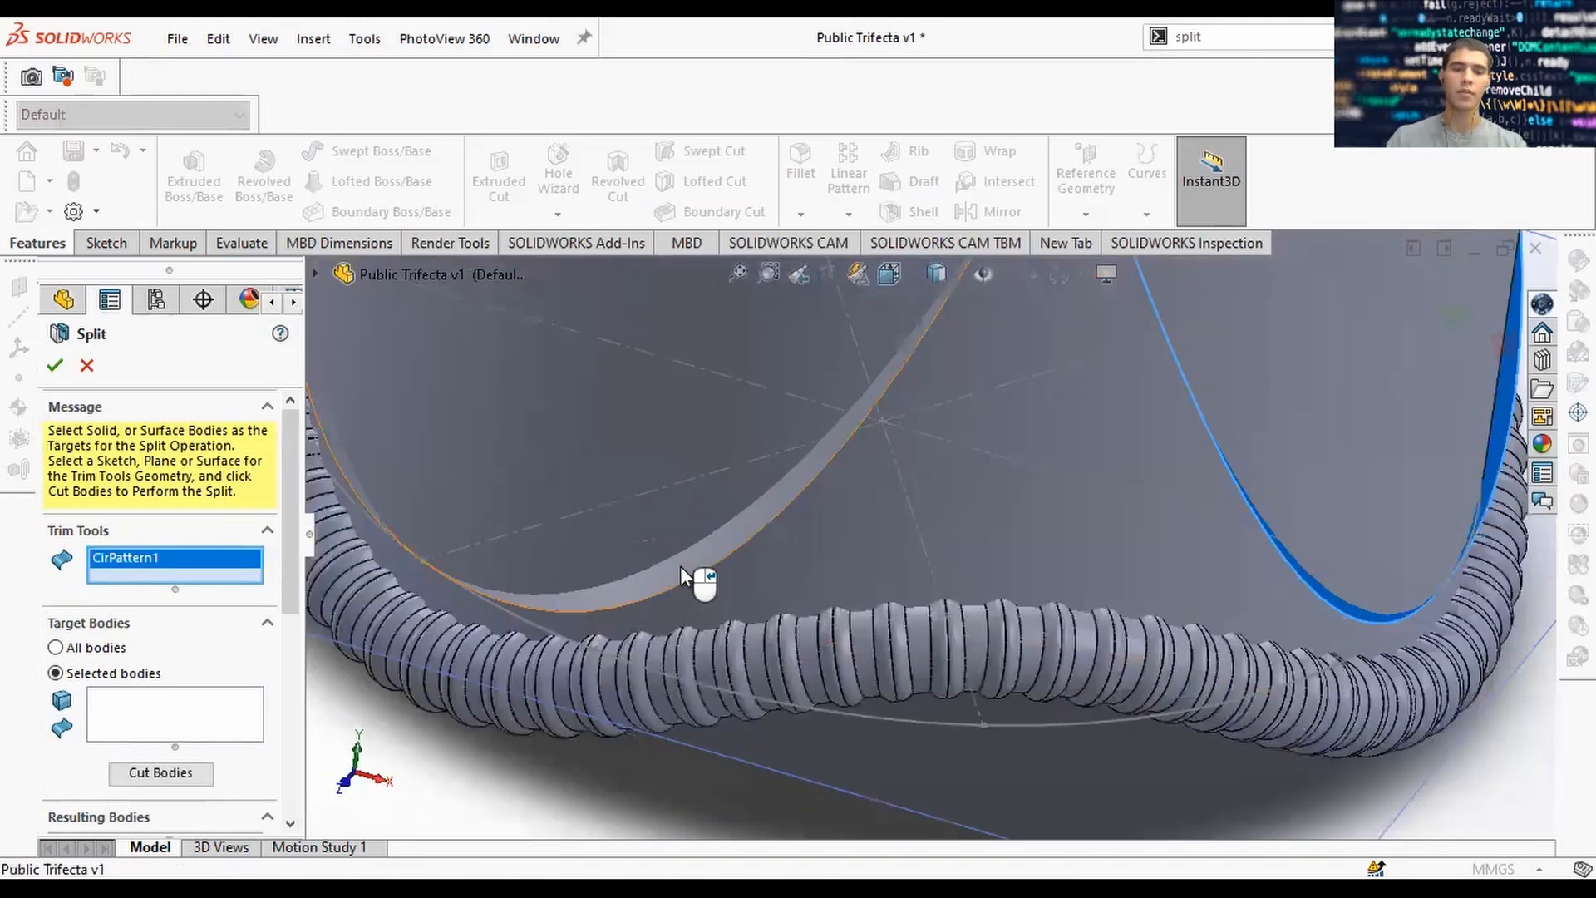
scroll(746, 500, "up", 5)
scroll(869, 425, "up", 3)
middle_click_drag(870, 426, 847, 426)
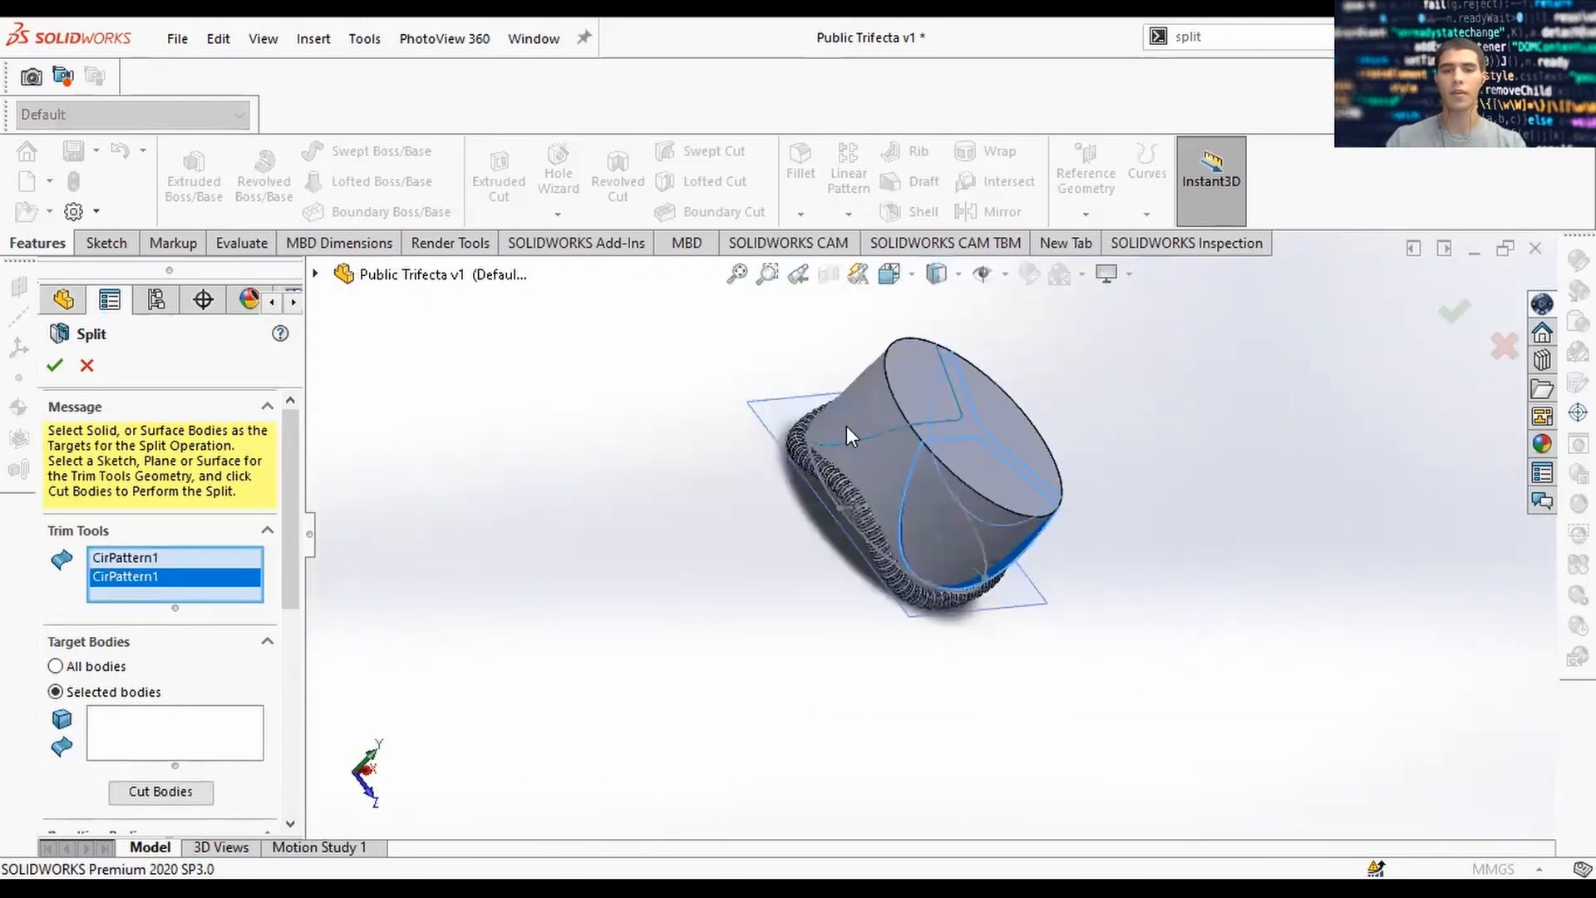
scroll(847, 425, "down", 6)
left_click(871, 620)
middle_click_drag(871, 620, 836, 446)
scroll(1178, 566, "up", 5)
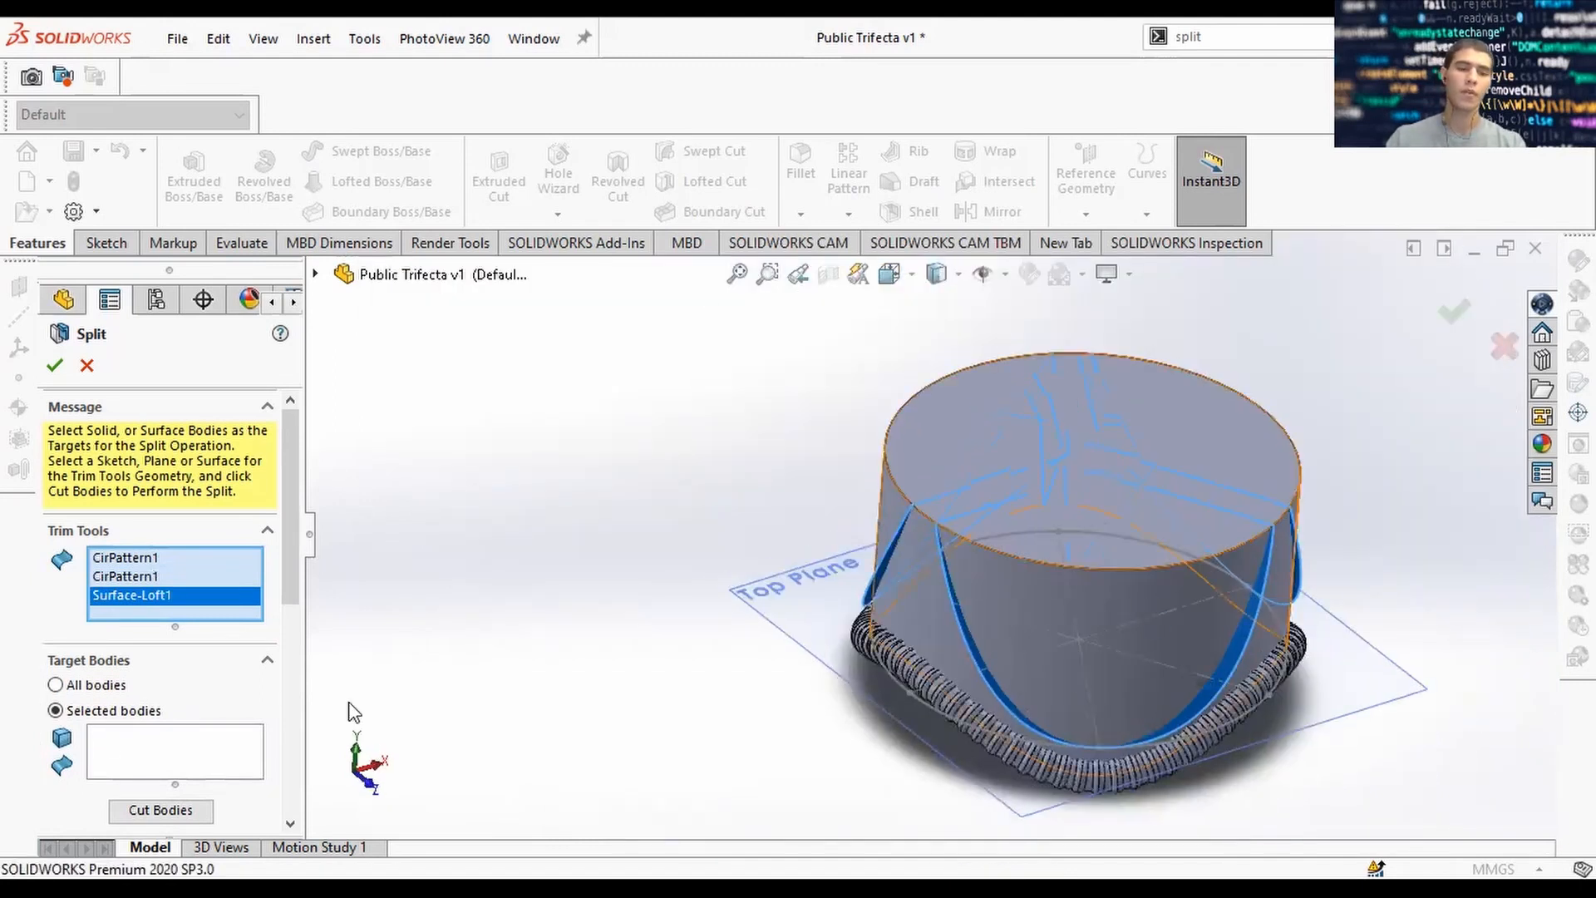
Set Cut-Extrude1 as the target body of the split and cut it with the trim surfaces.
left_click(135, 738)
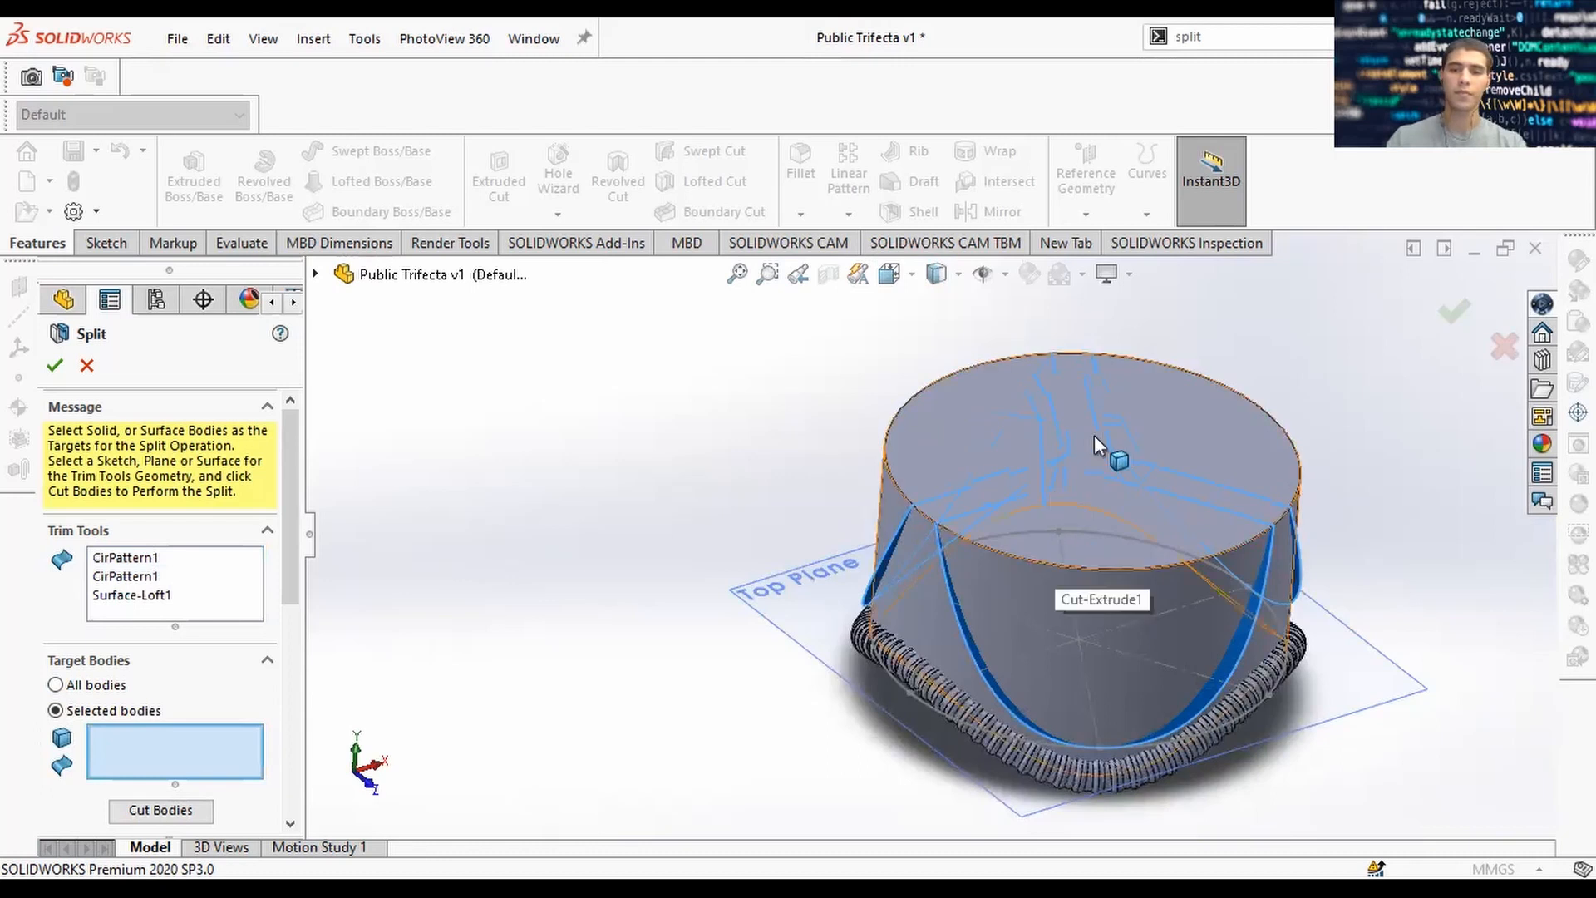
left_click(1071, 552)
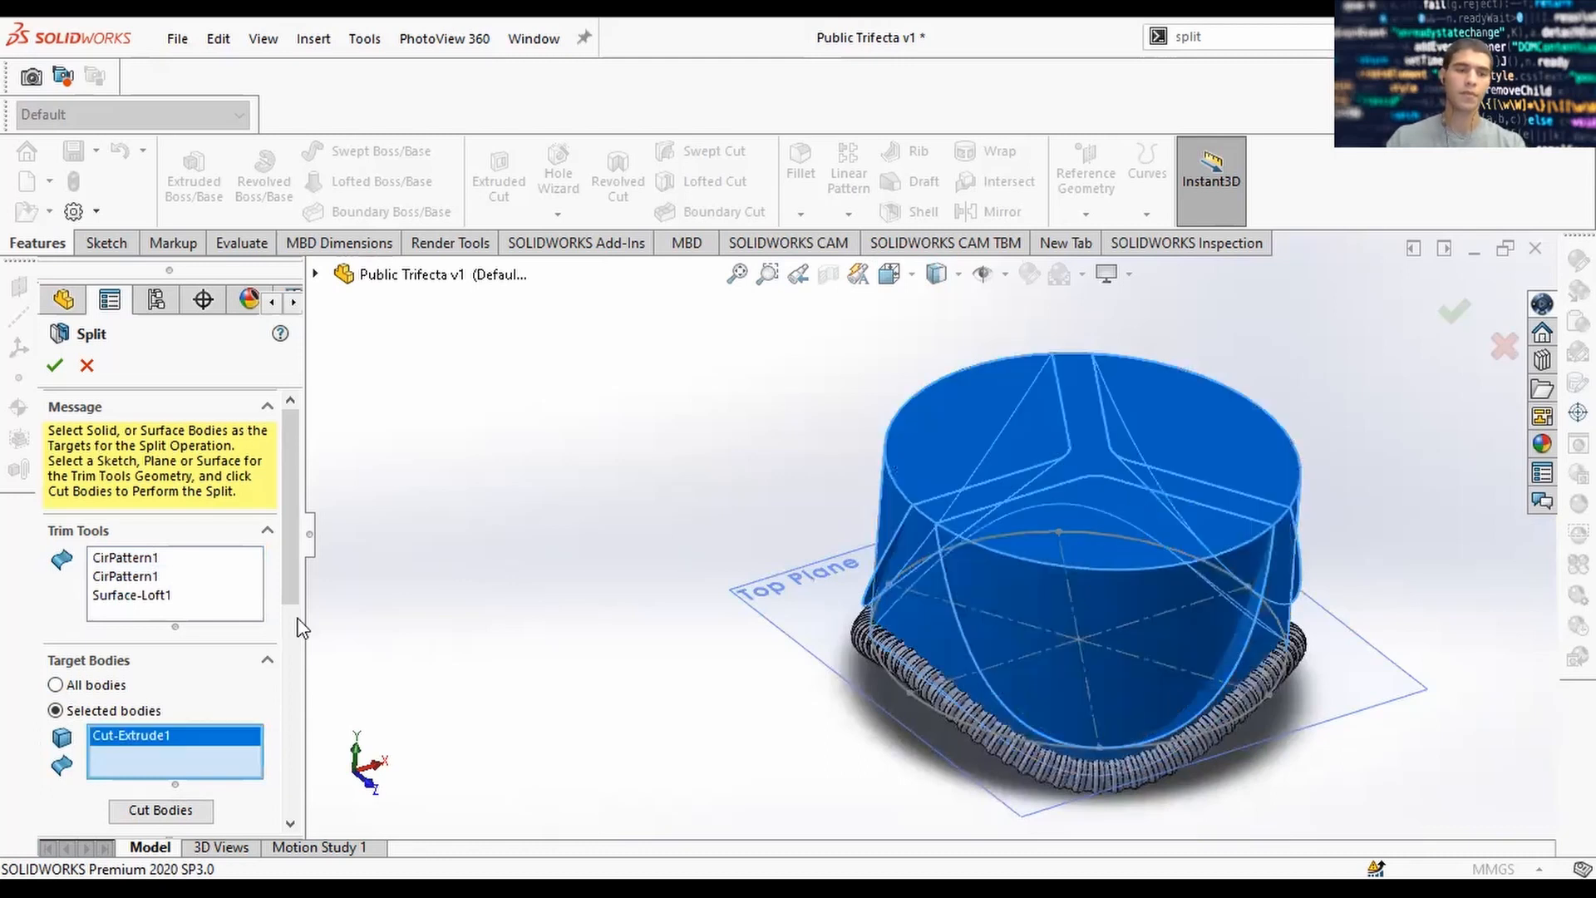
scroll(192, 616, "down", 3)
left_click(191, 617)
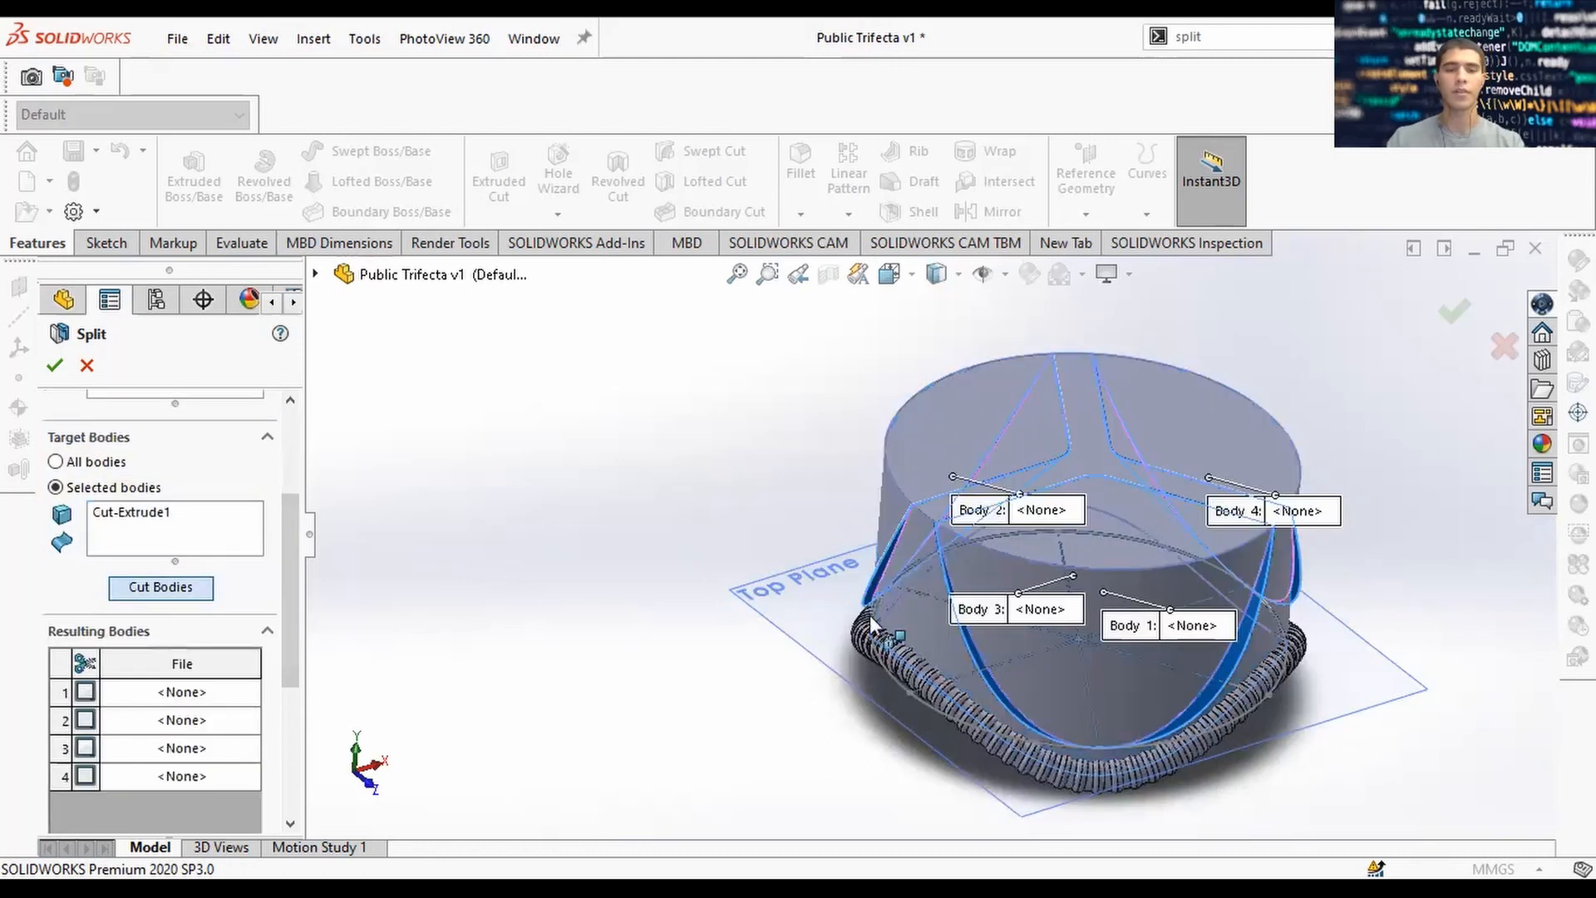
Mark the three outer pieces, bodies 1, 2 and 4, as resulting bodies, leaving out the central three-armed body 3.
left_click(1092, 552)
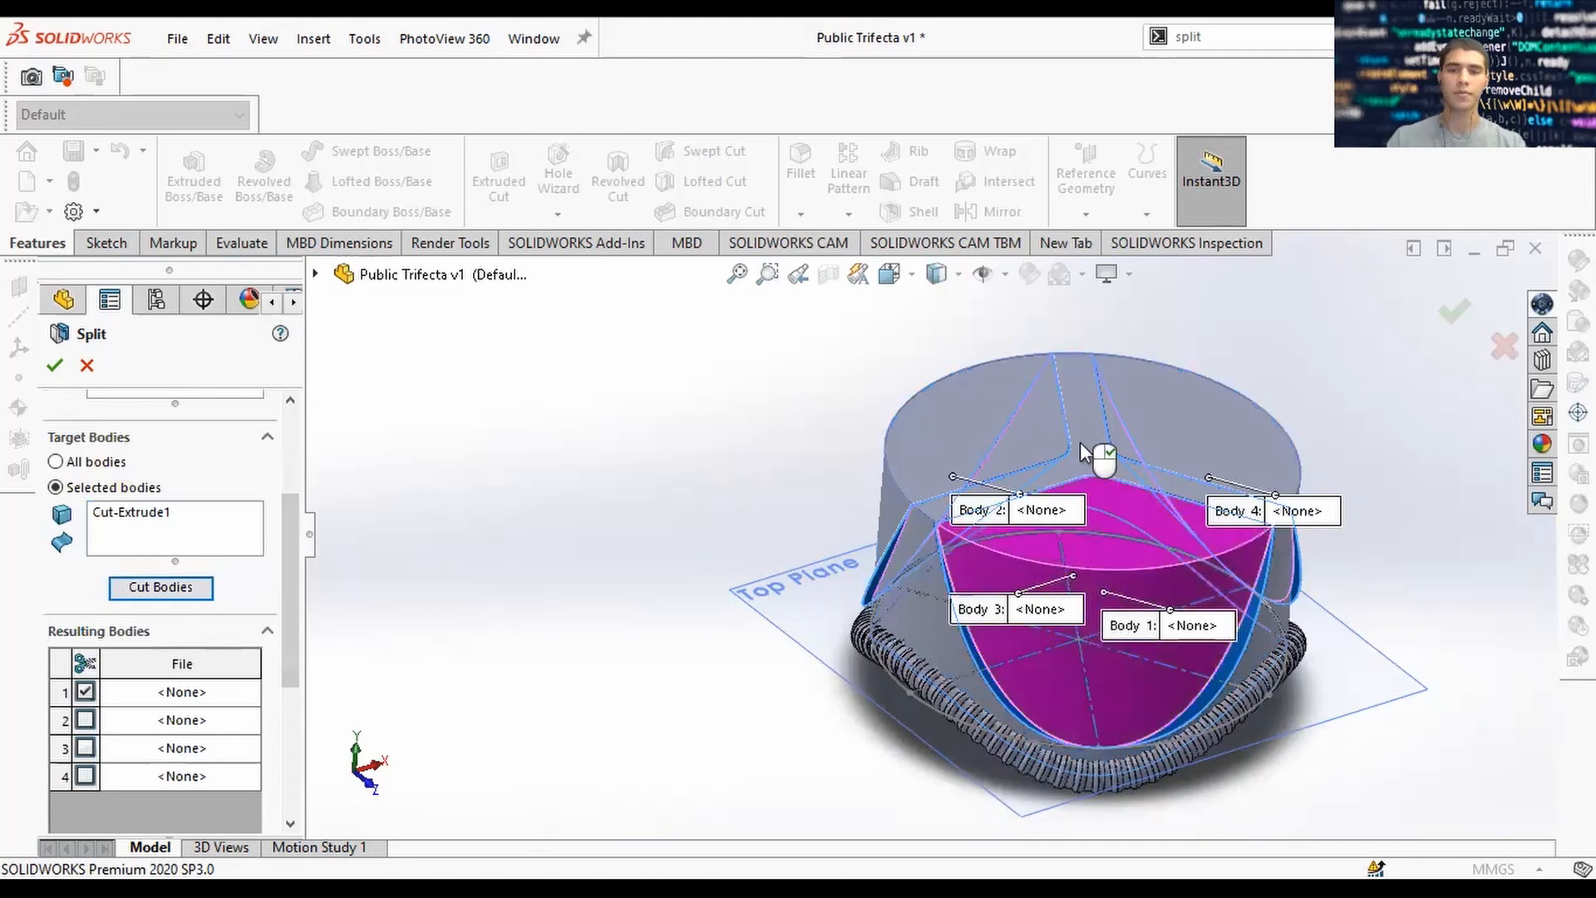
left_click(1184, 443)
left_click(961, 442)
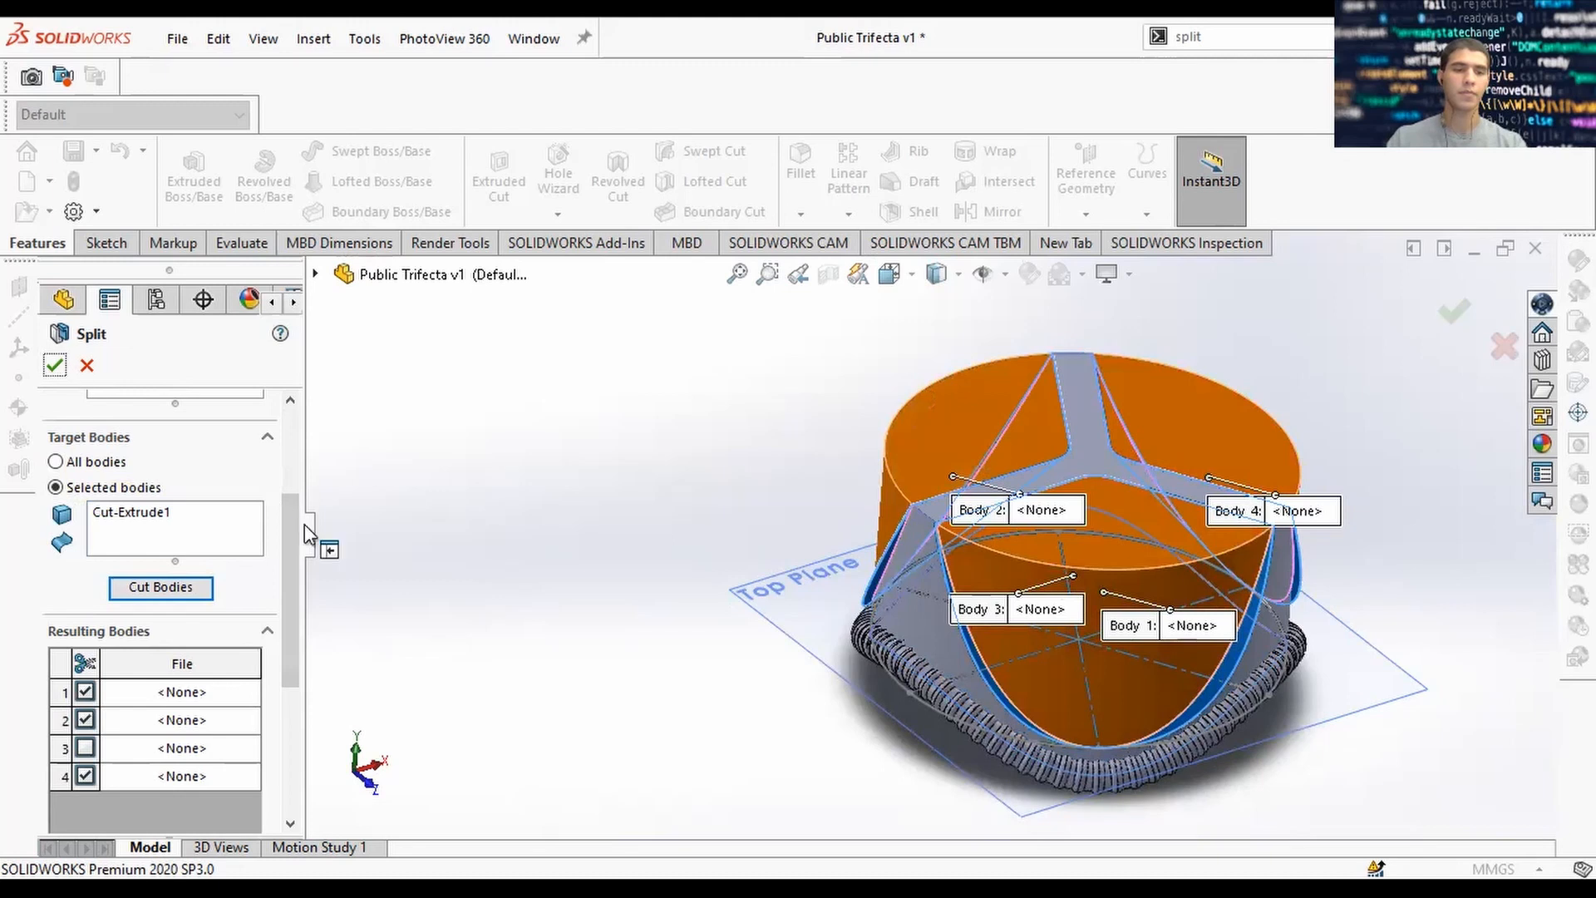
Complete the split and hide its three outer pieces, solid bodies Split1[1], Split1[2] and Split1[3].
left_click_drag(295, 532, 318, 686)
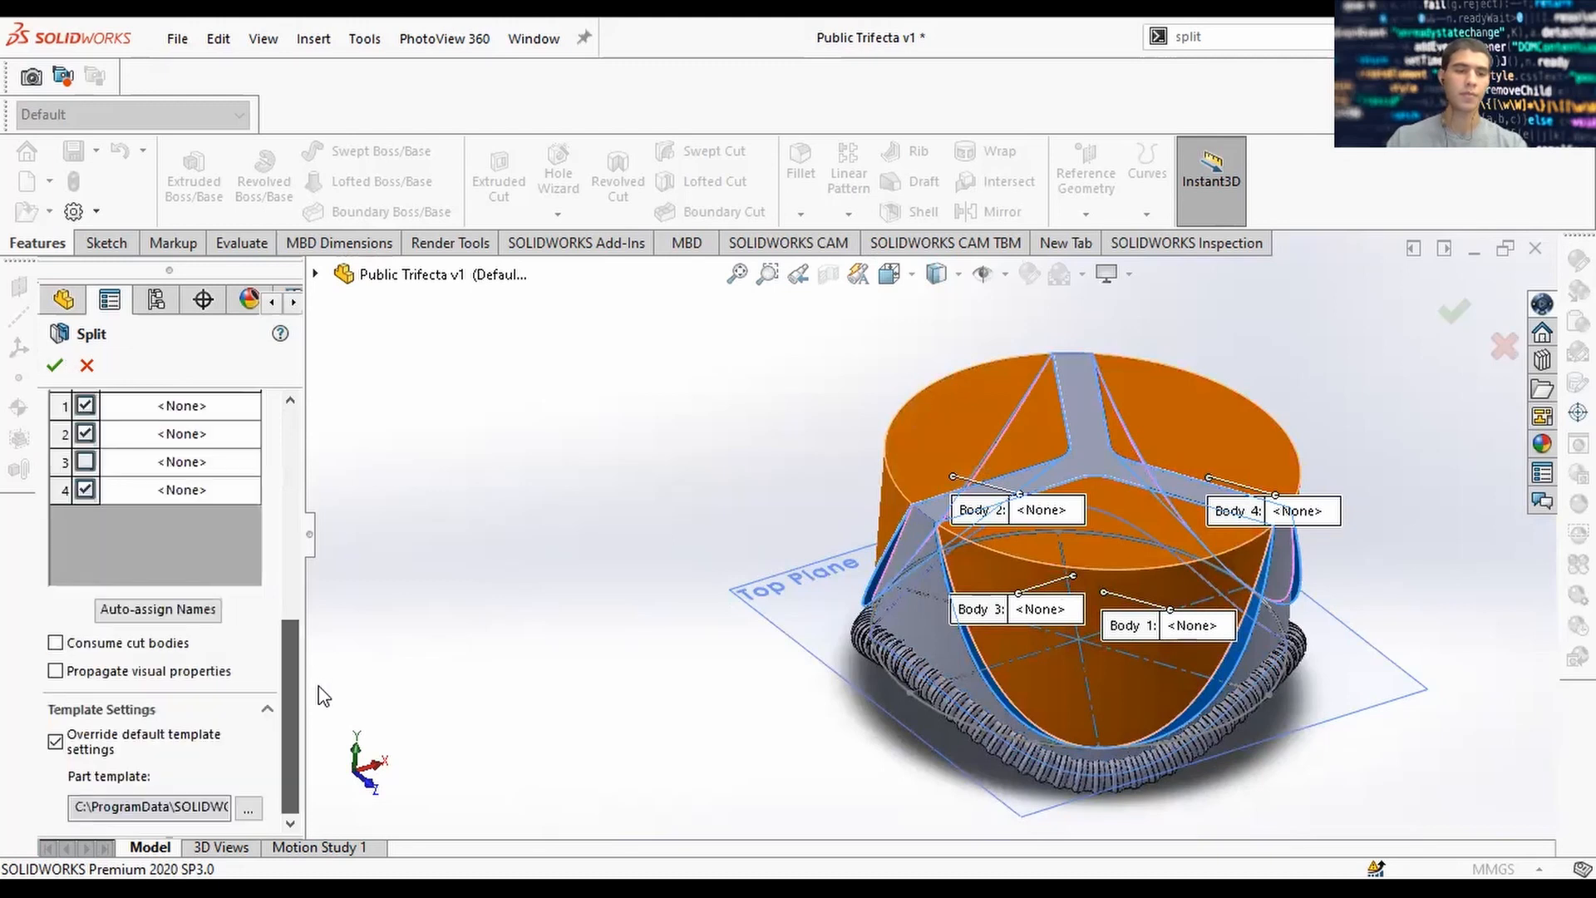
left_click(54, 365)
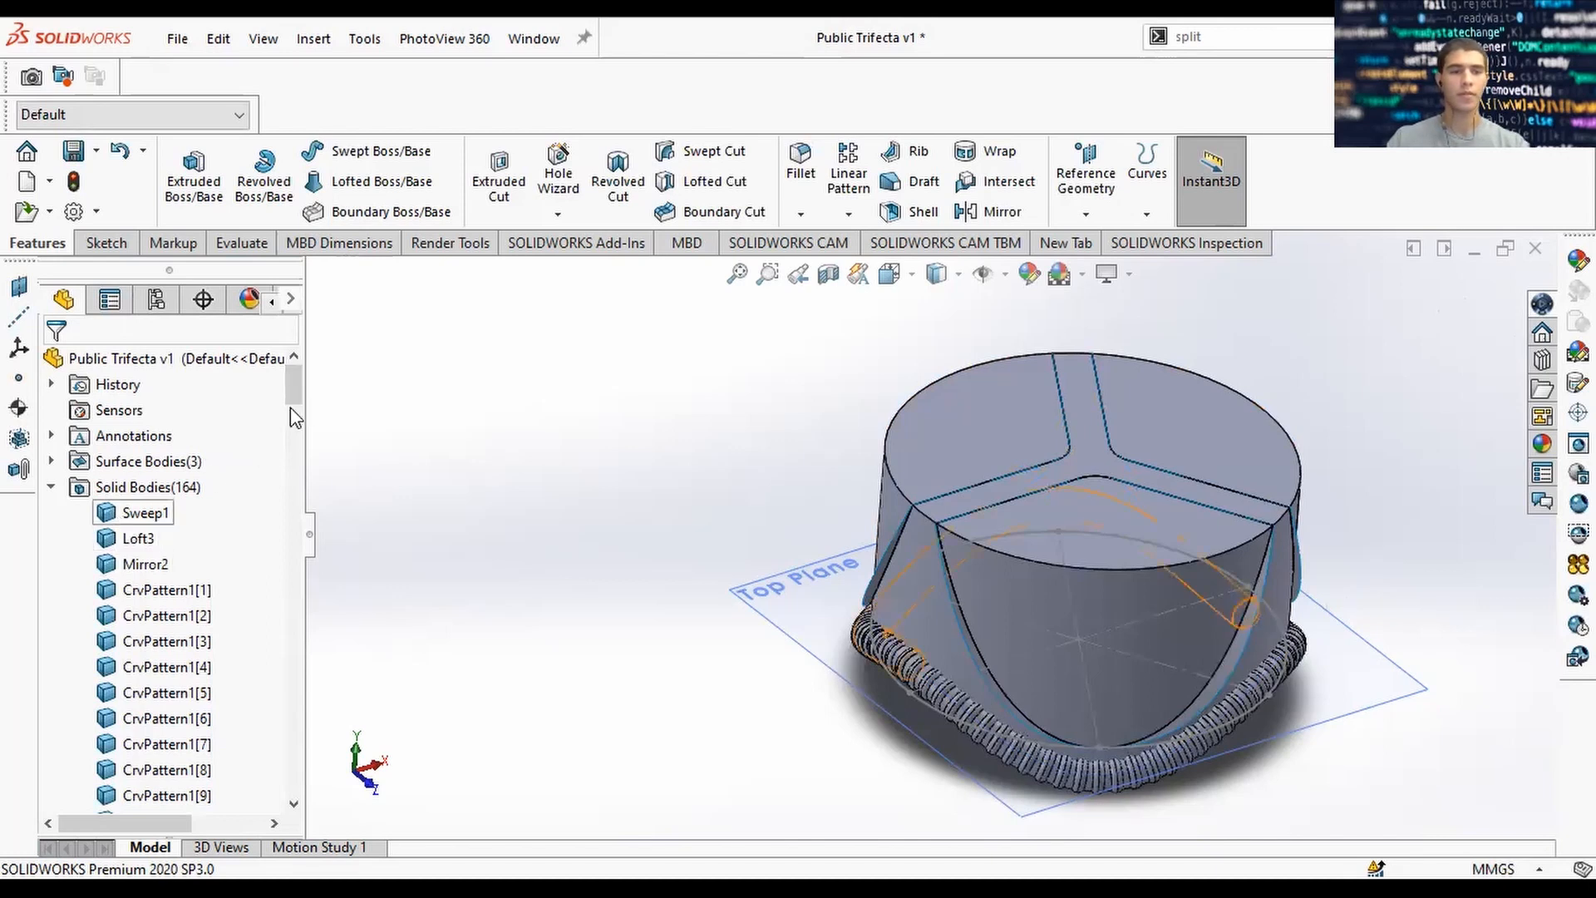
scroll(276, 620, "down", 3)
scroll(276, 620, "down", 20)
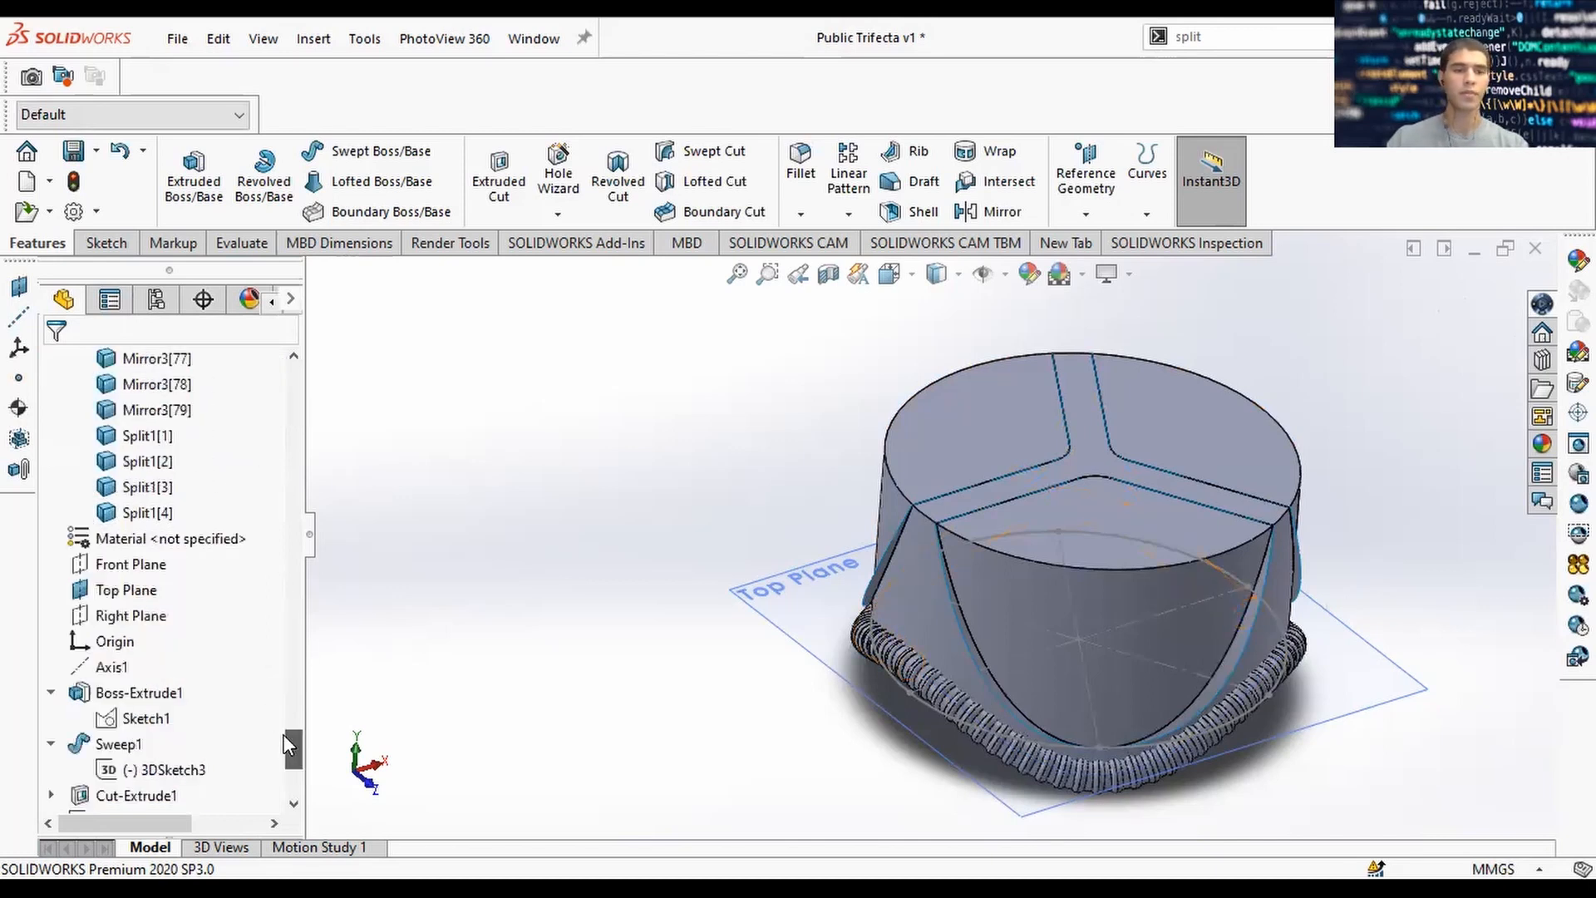
scroll(112, 624, "up", 3)
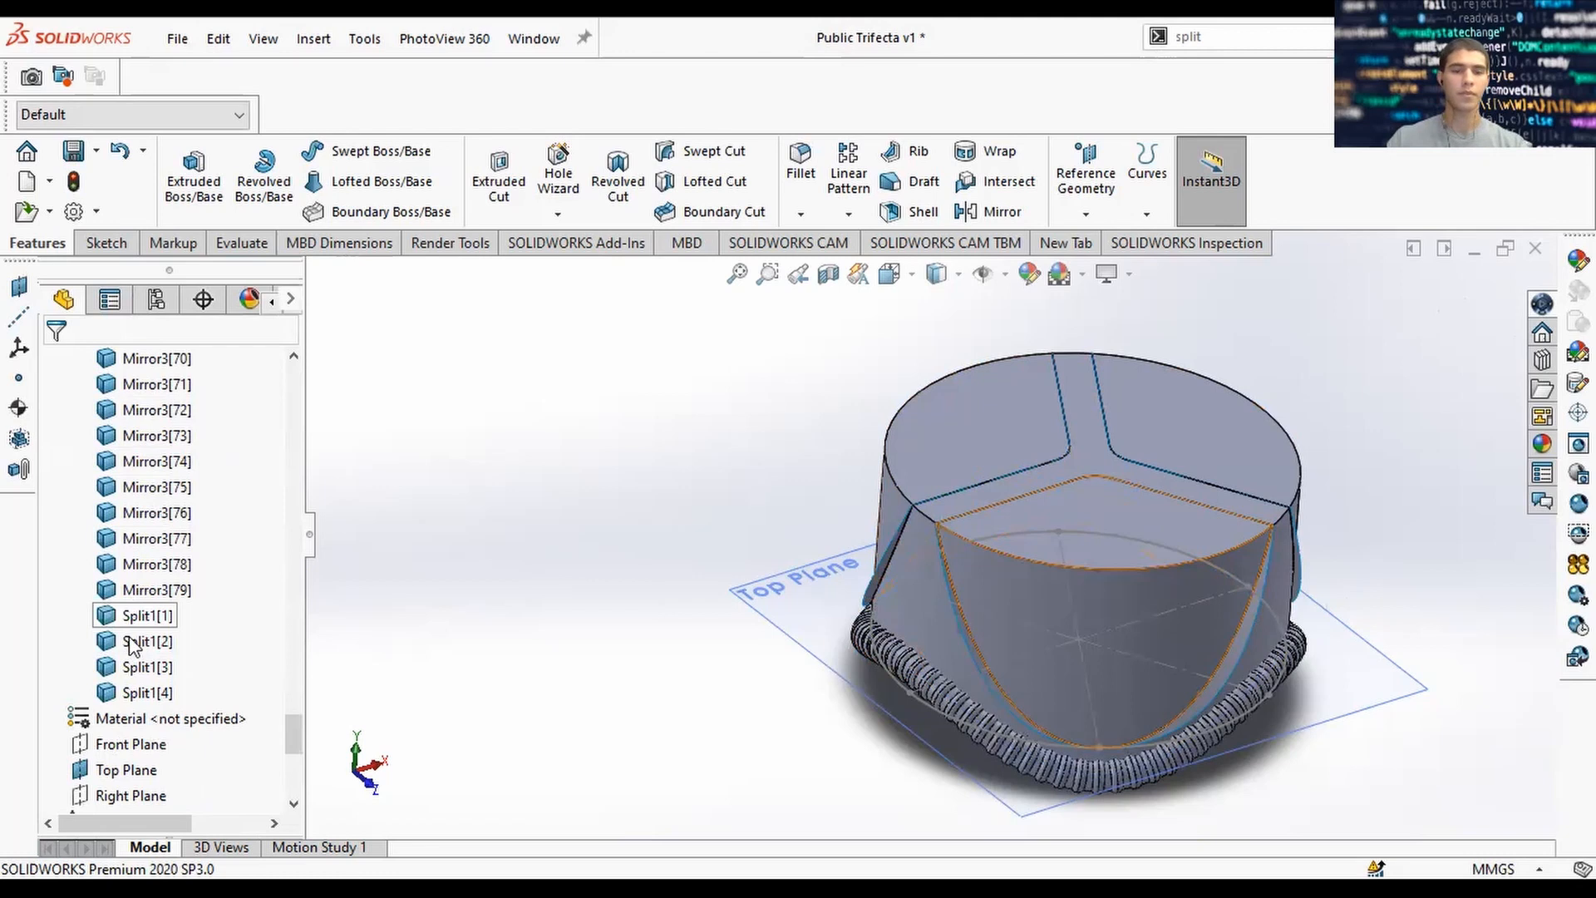
left_click(131, 641)
right_click(152, 490)
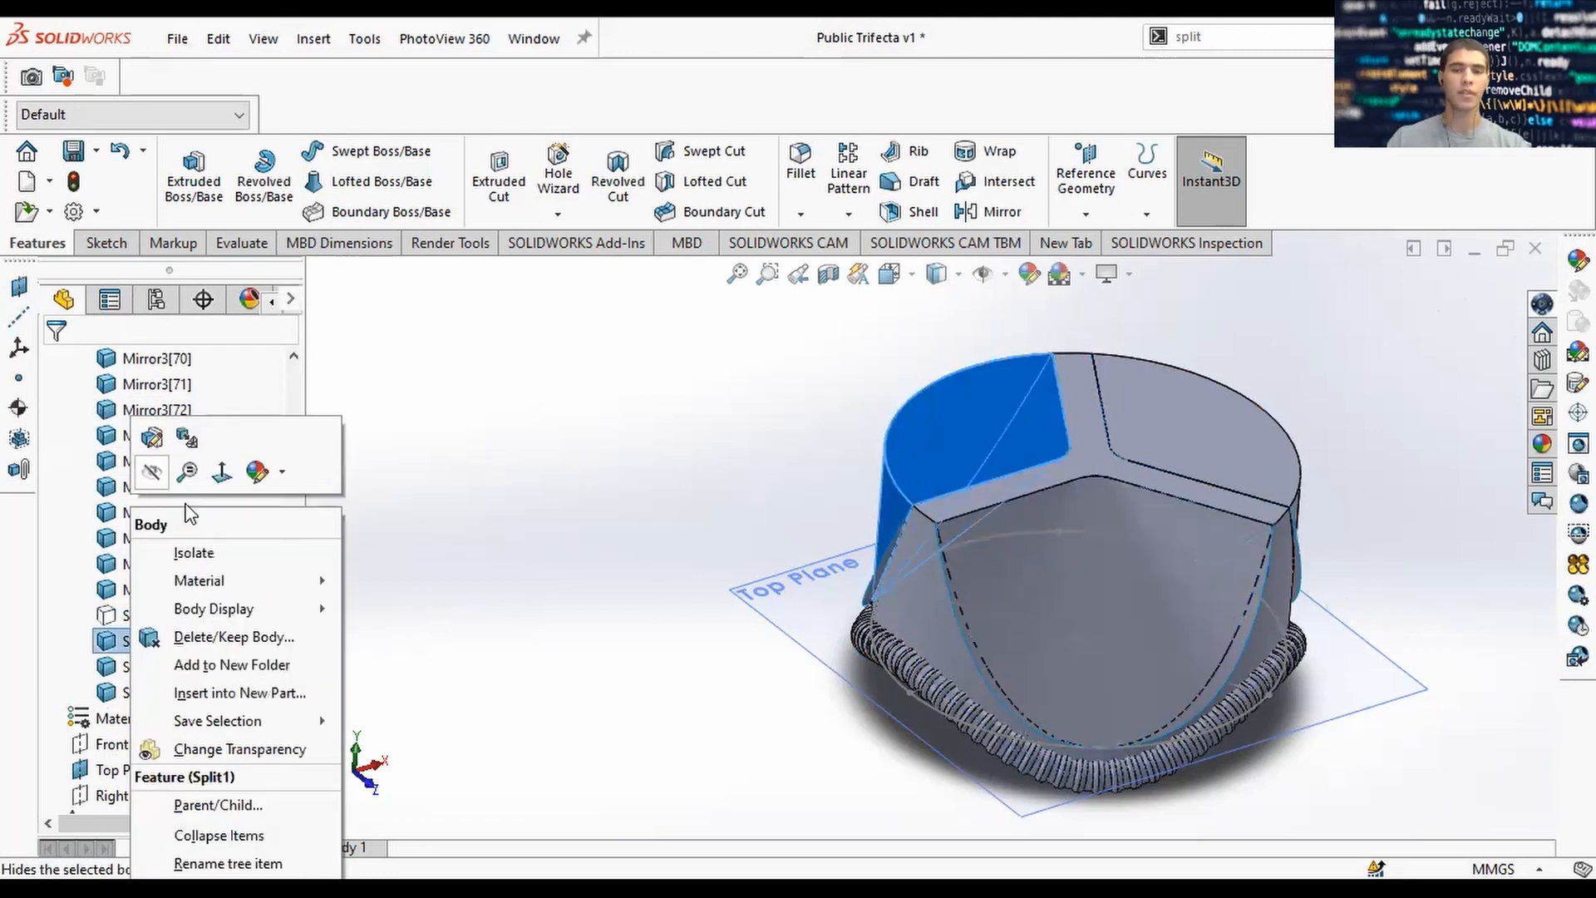
left_click(135, 672)
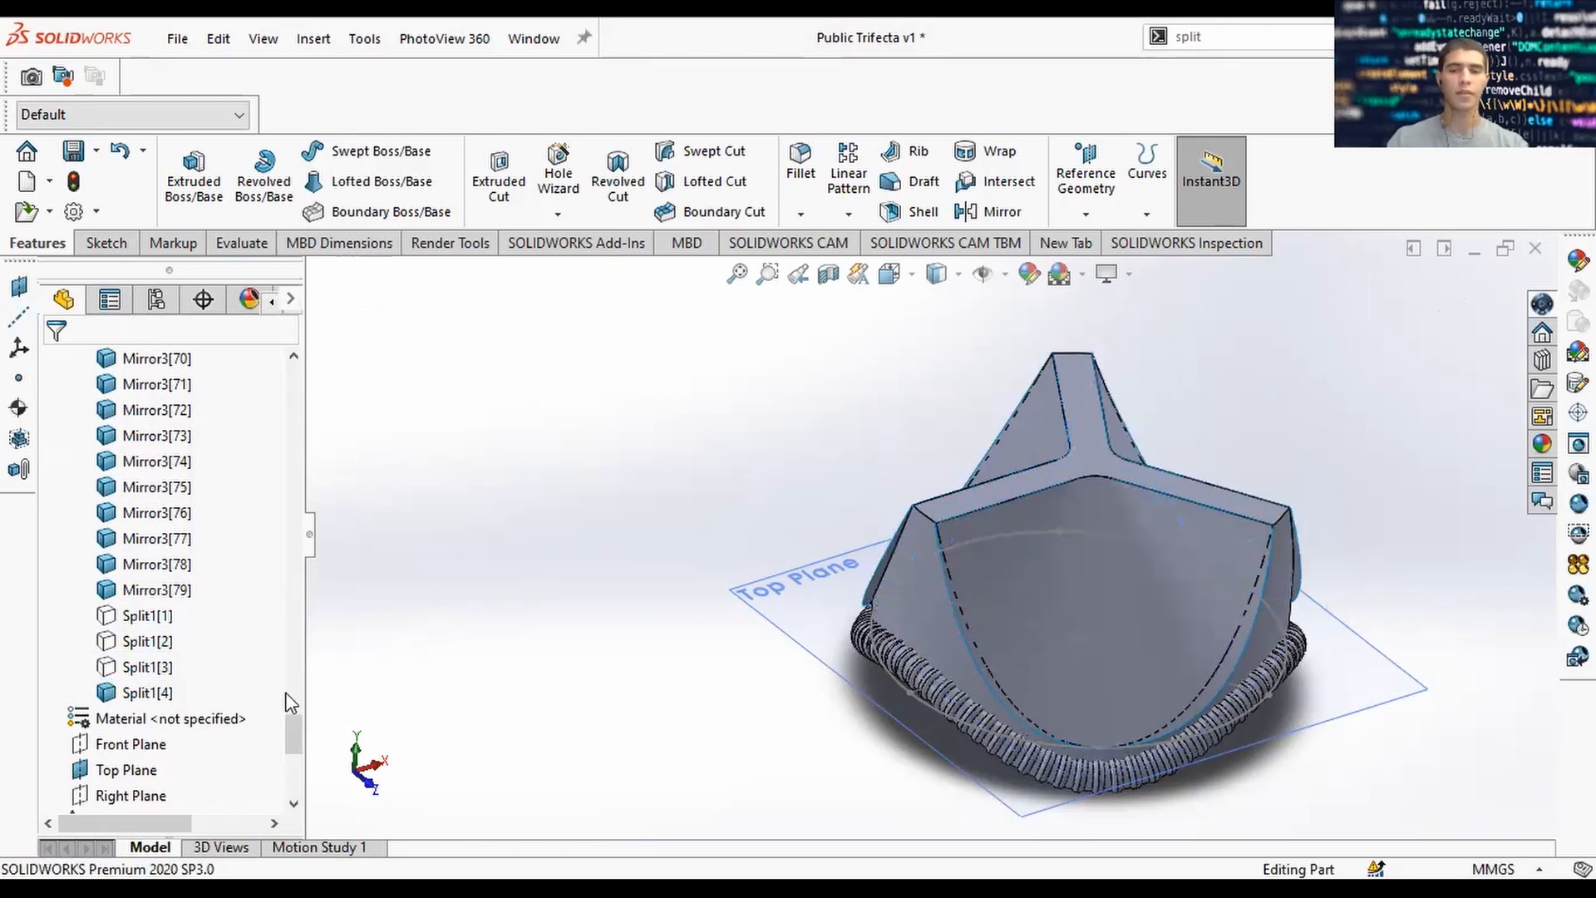
Hide the three surface bodies, Surface-Loft1 and its two CirPattern1 copies, used to trim the cylinder.
middle_click_drag(1092, 536, 901, 733)
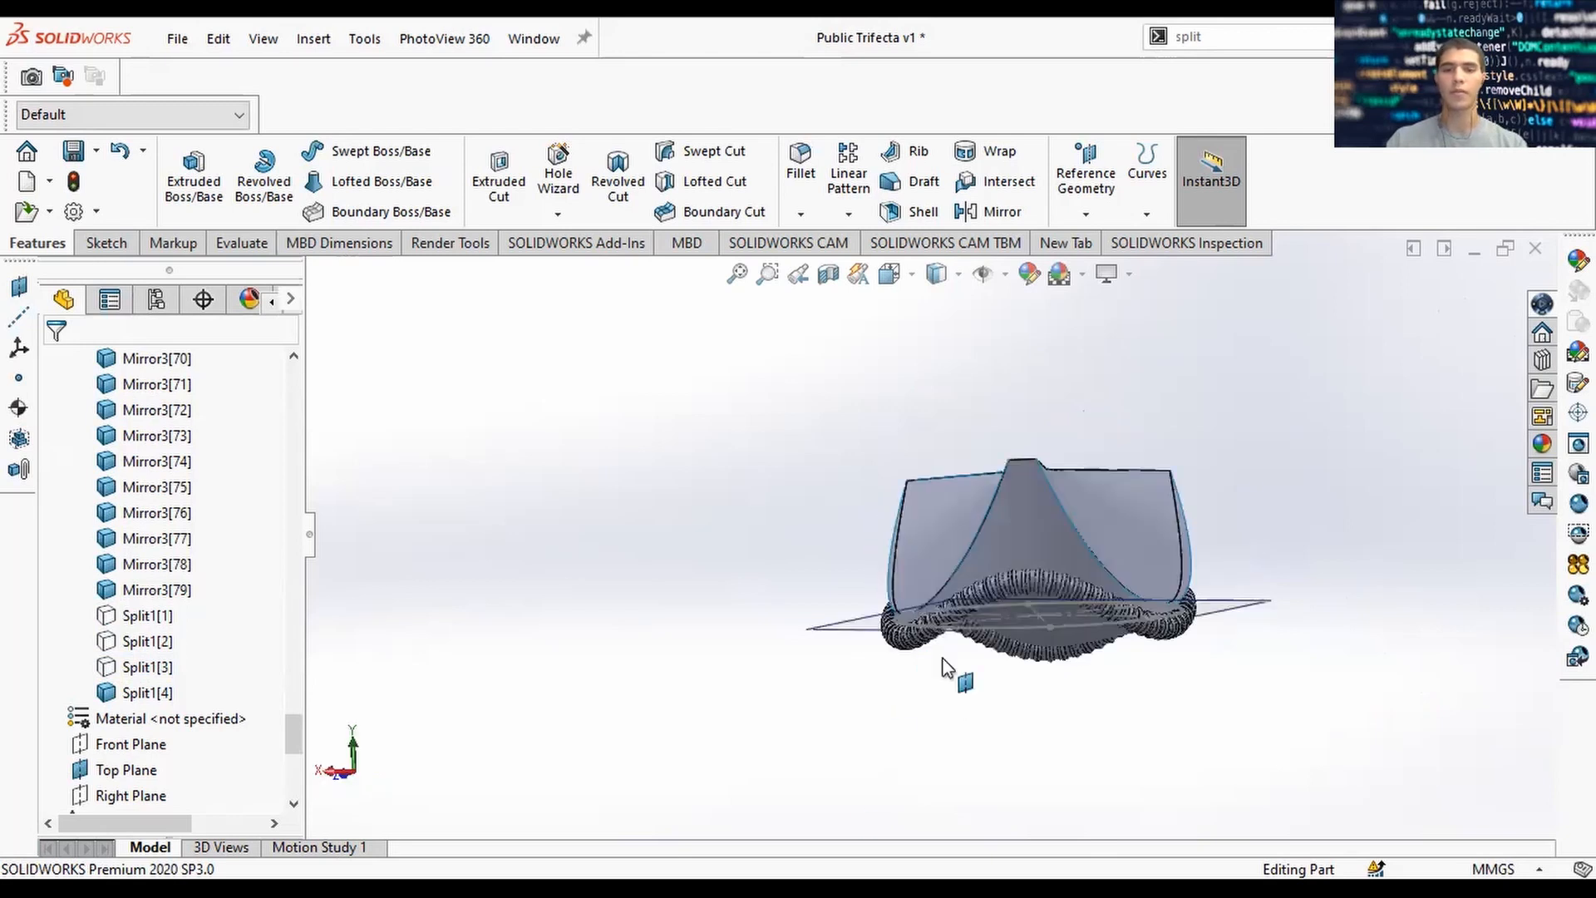
middle_click_drag(944, 670, 1036, 467)
scroll(1031, 517, "down", 3)
scroll(1030, 518, "up", 1)
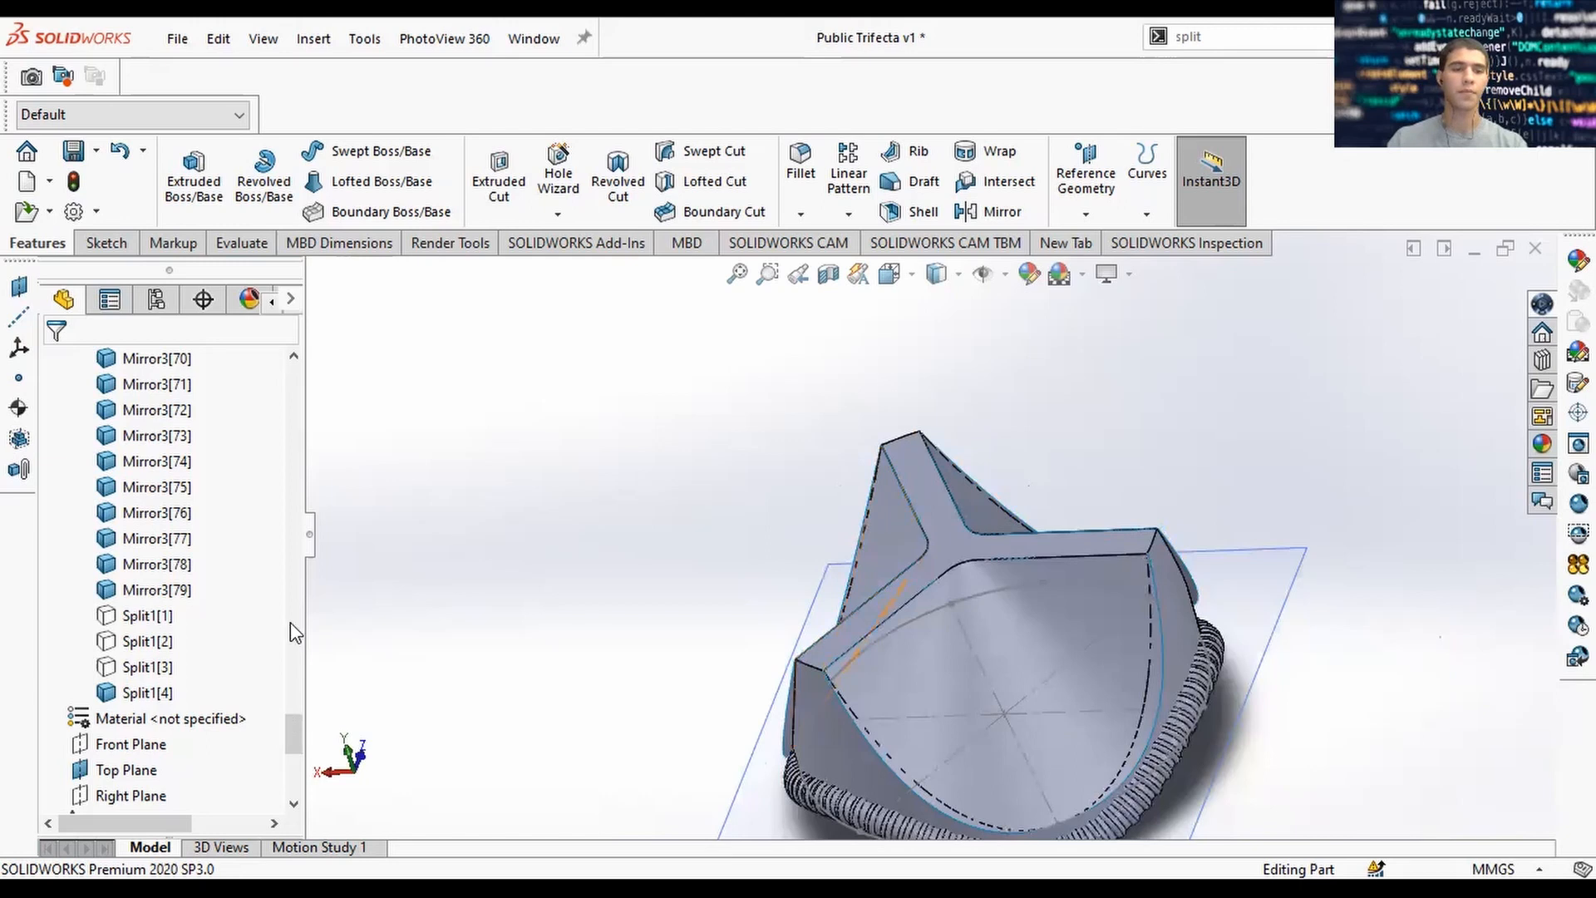
scroll(228, 399, "up", 20)
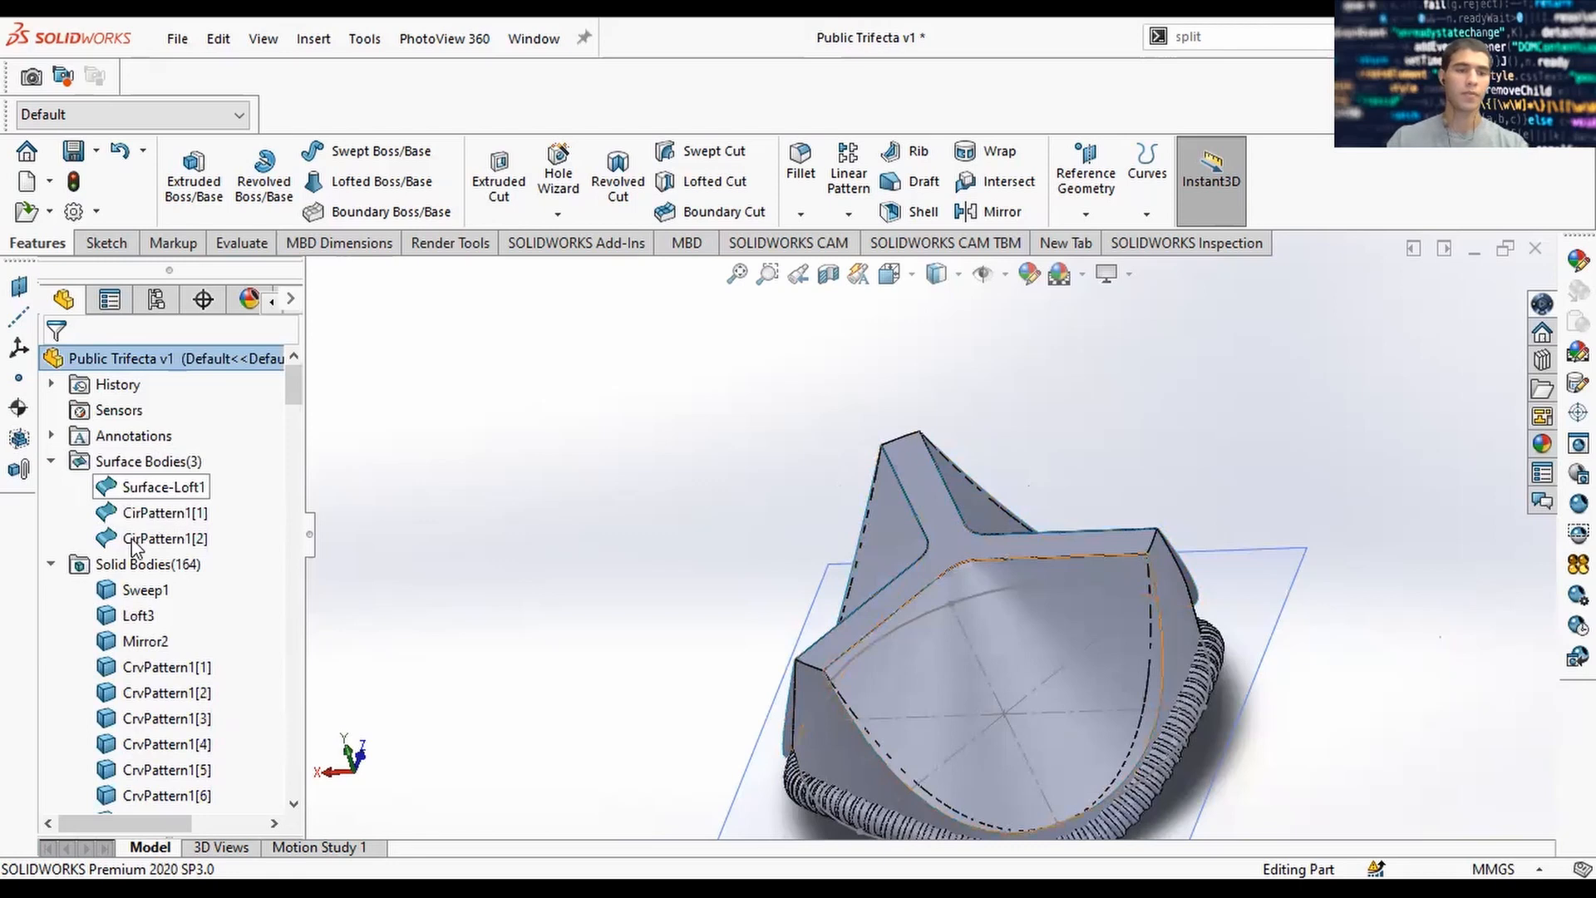
left_click(50, 461)
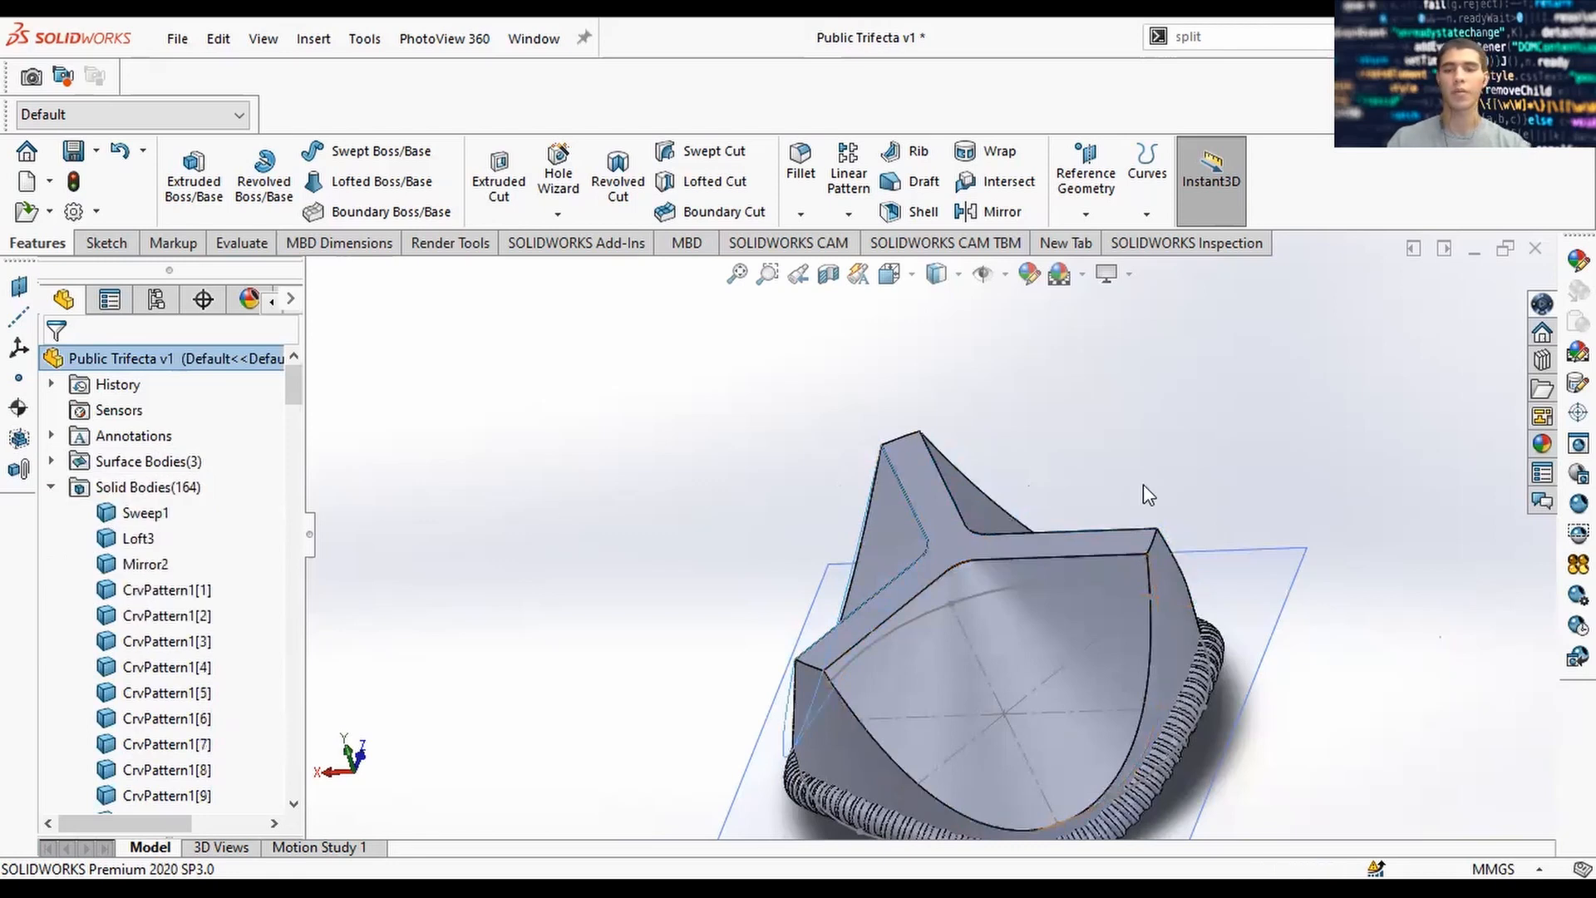
Hide Sketch18 and the Top Plane, and save the part.
left_click(119, 719)
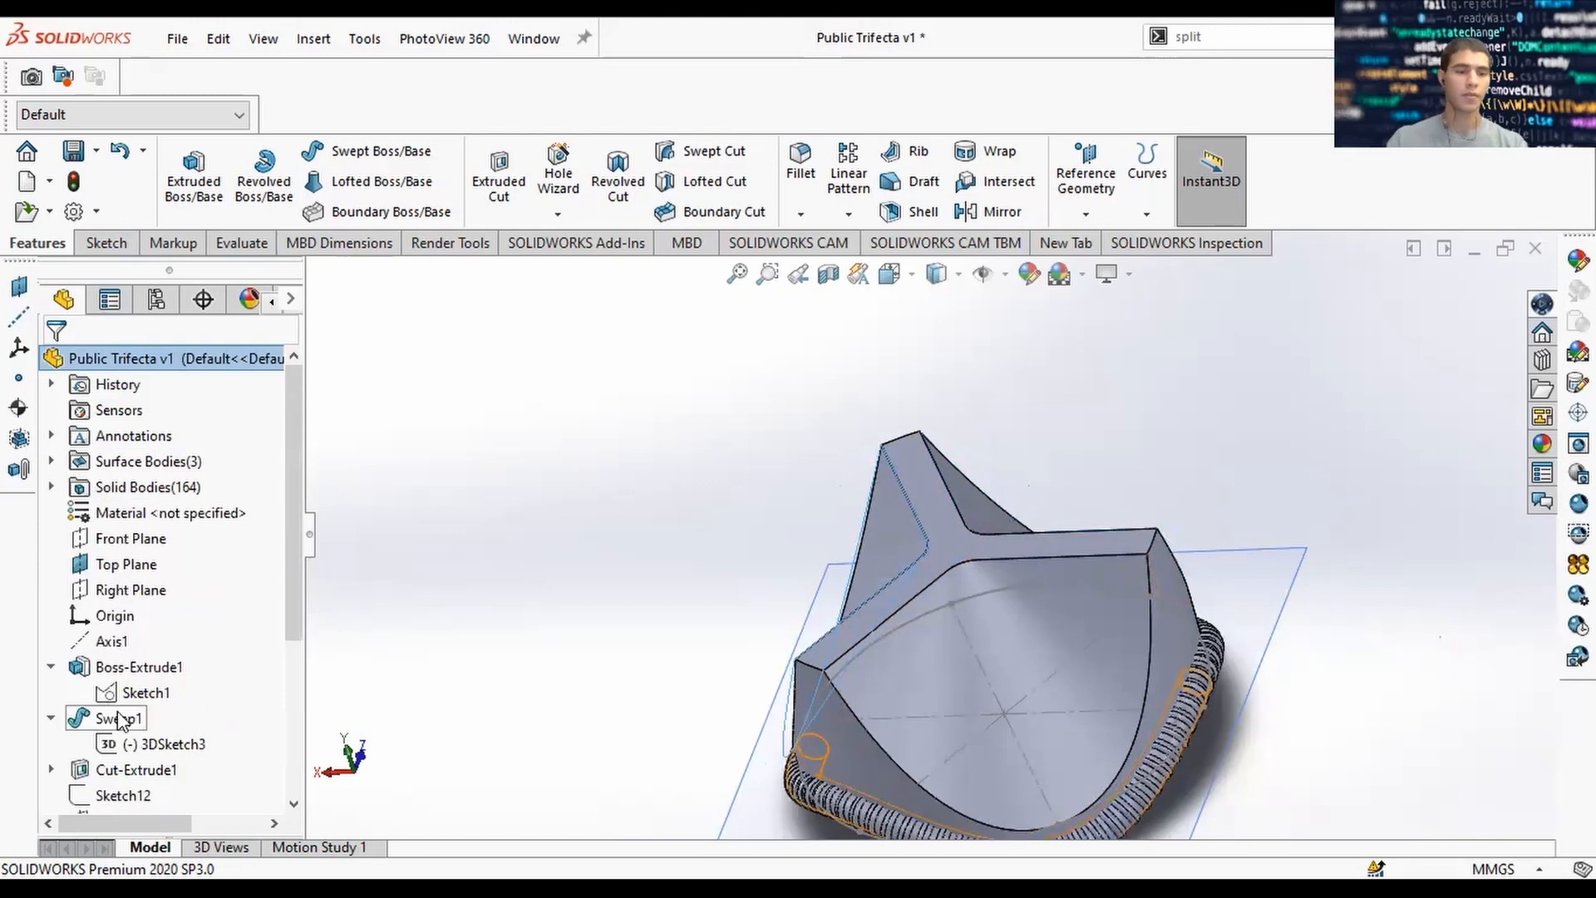
scroll(119, 719, "down", 3)
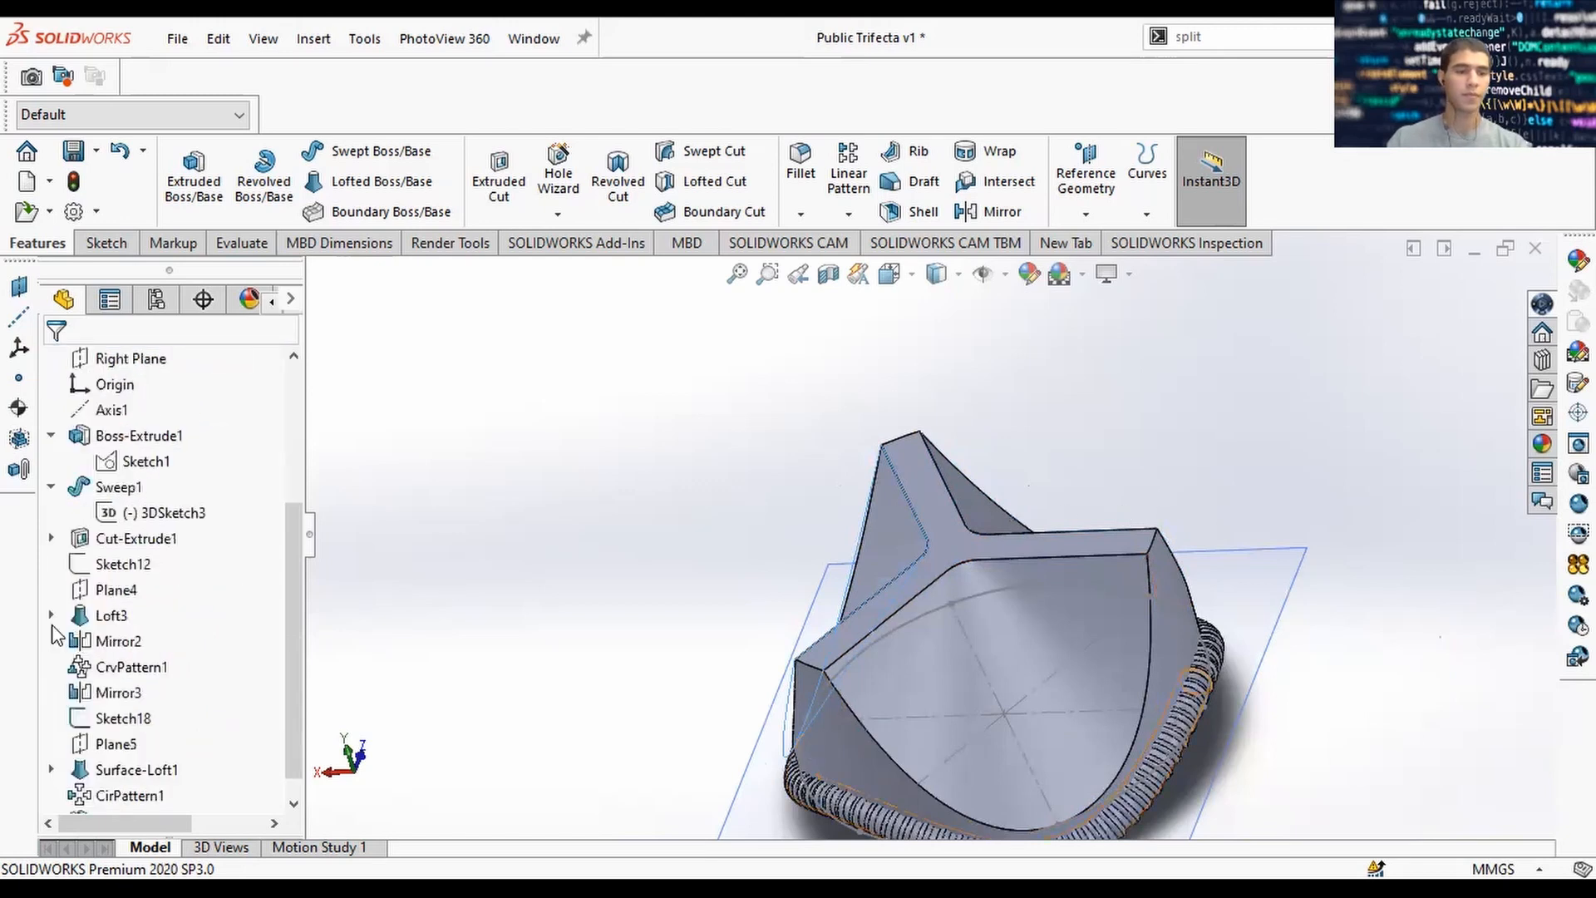
scroll(96, 686, "down", 1)
right_click(108, 693)
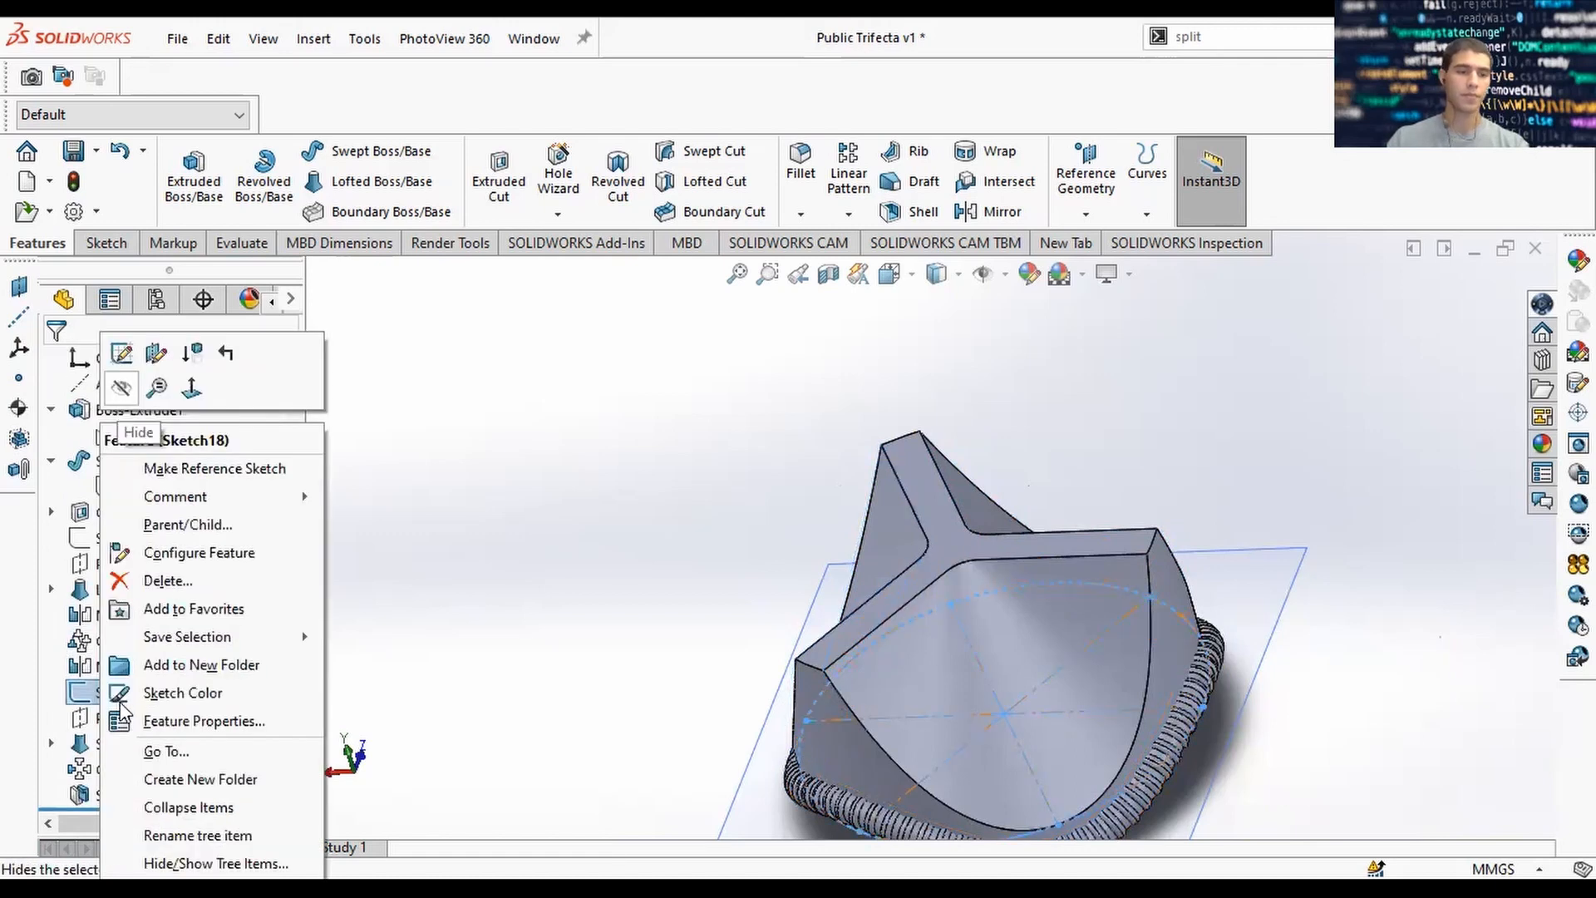
left_click(54, 744)
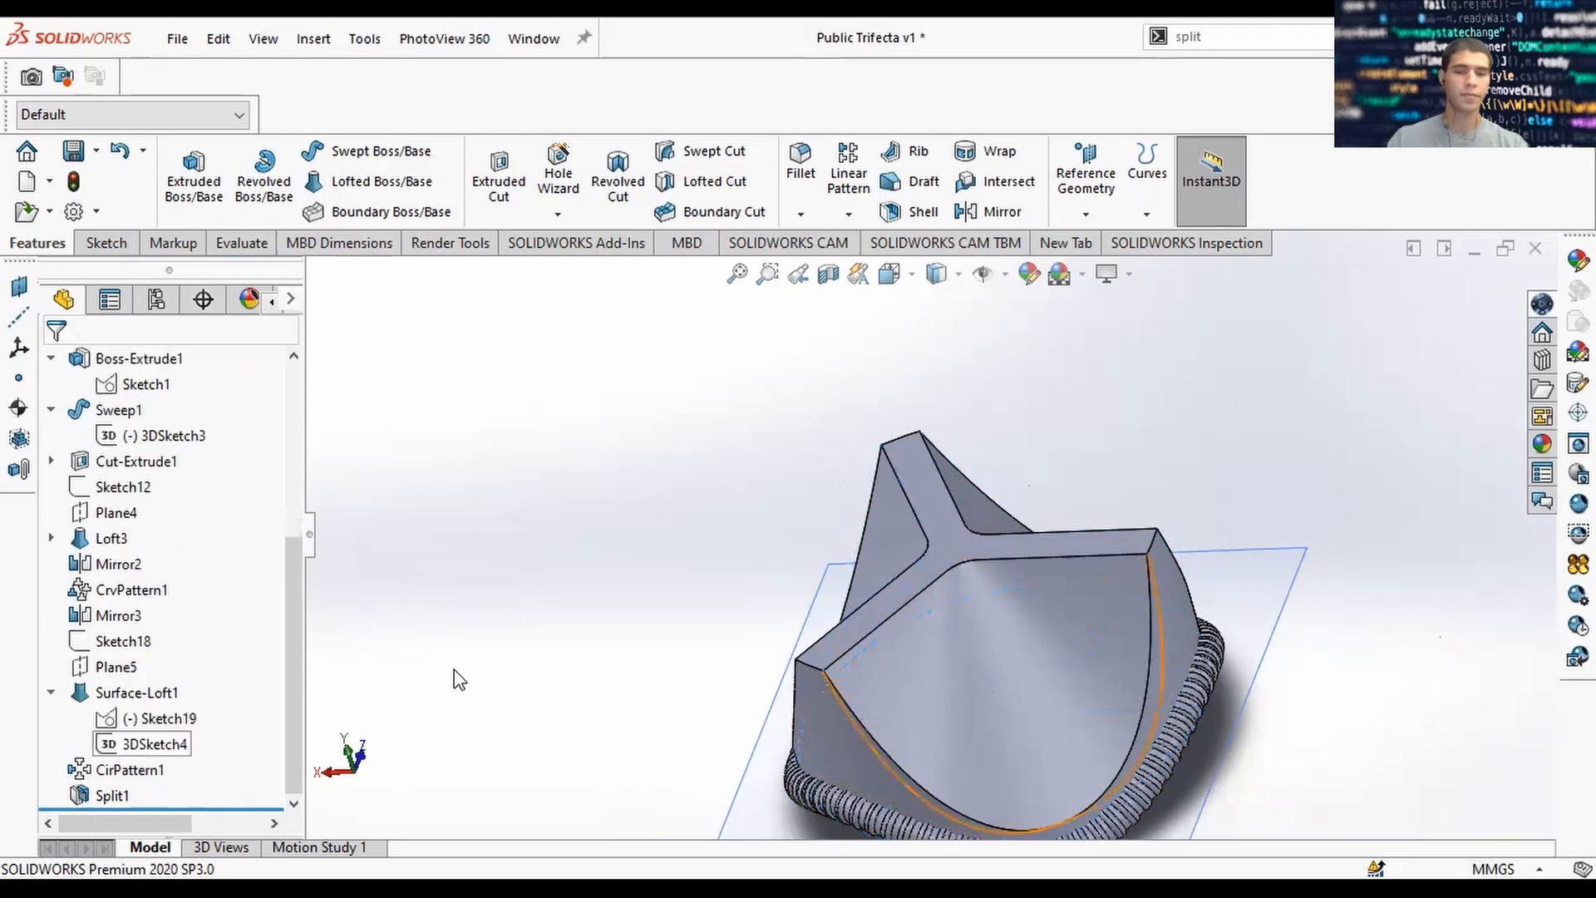
middle_click_drag(1143, 503, 1061, 713)
right_click(1170, 552)
left_click(1230, 524)
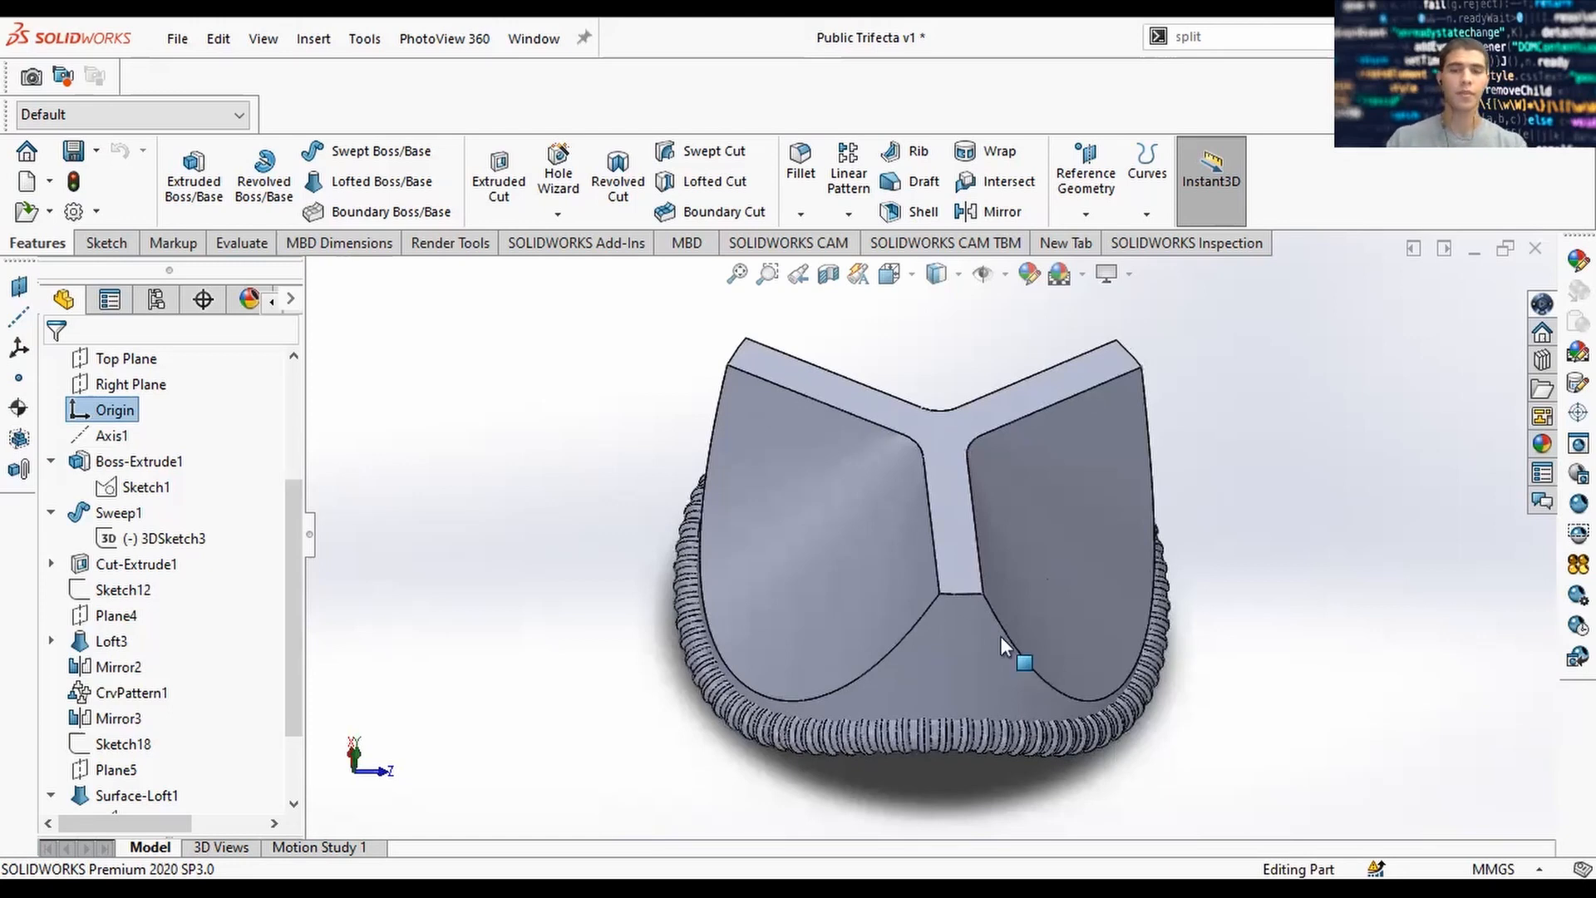
scroll(275, 362, "up", 3)
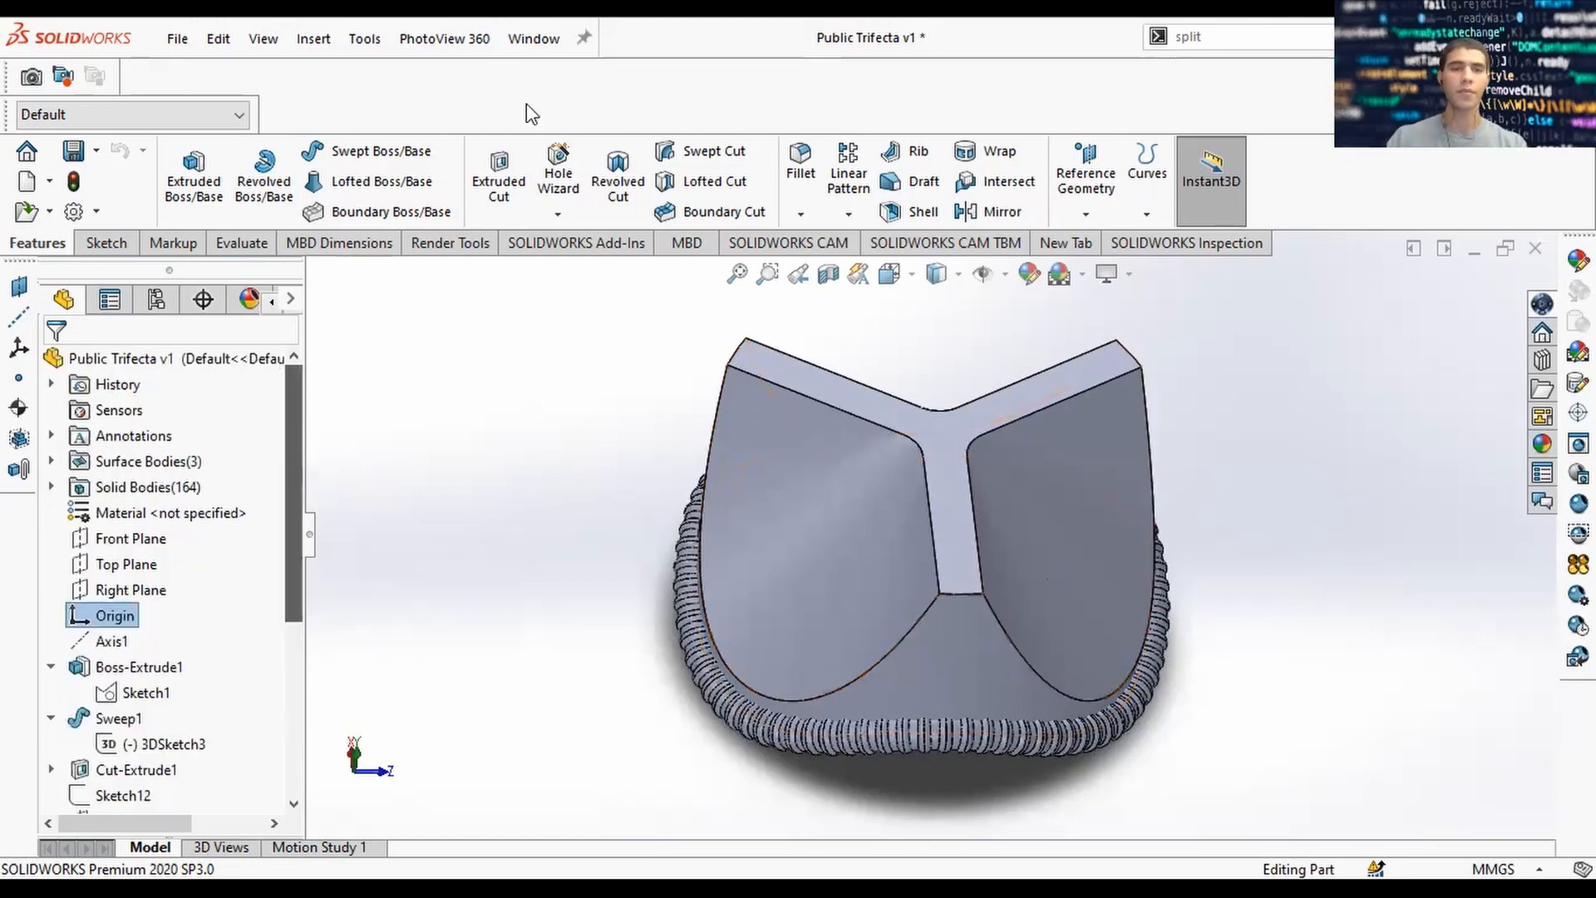
left_click(73, 151)
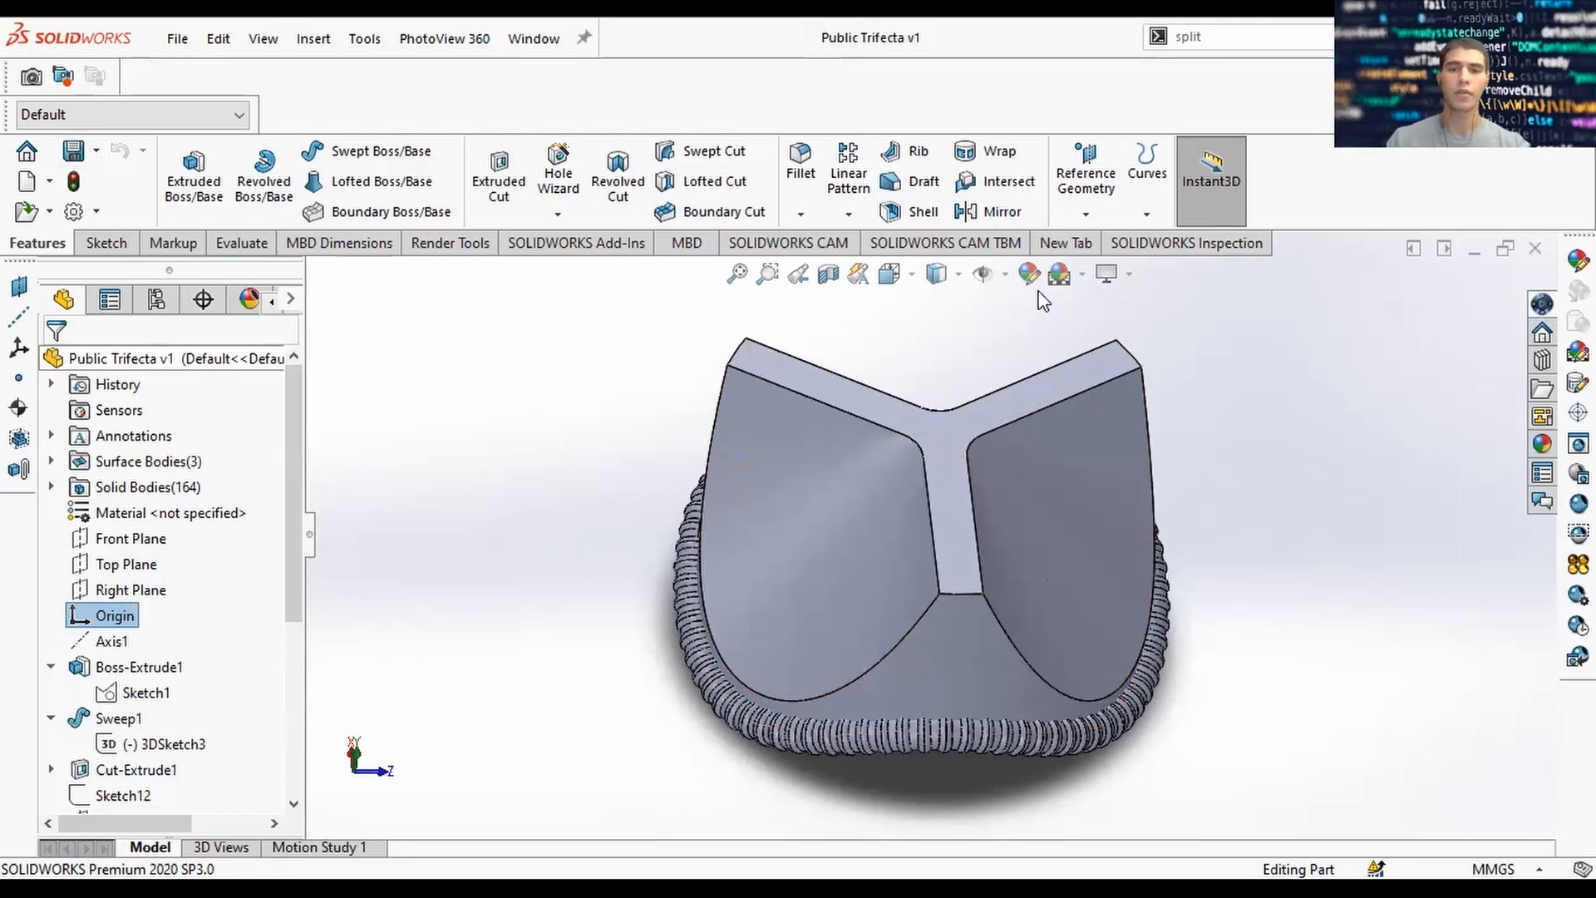
Try to shell the three-armed body with 1 mm walls, removing its three-armed top face and its underside face.
left_click(920, 220)
left_click(940, 439)
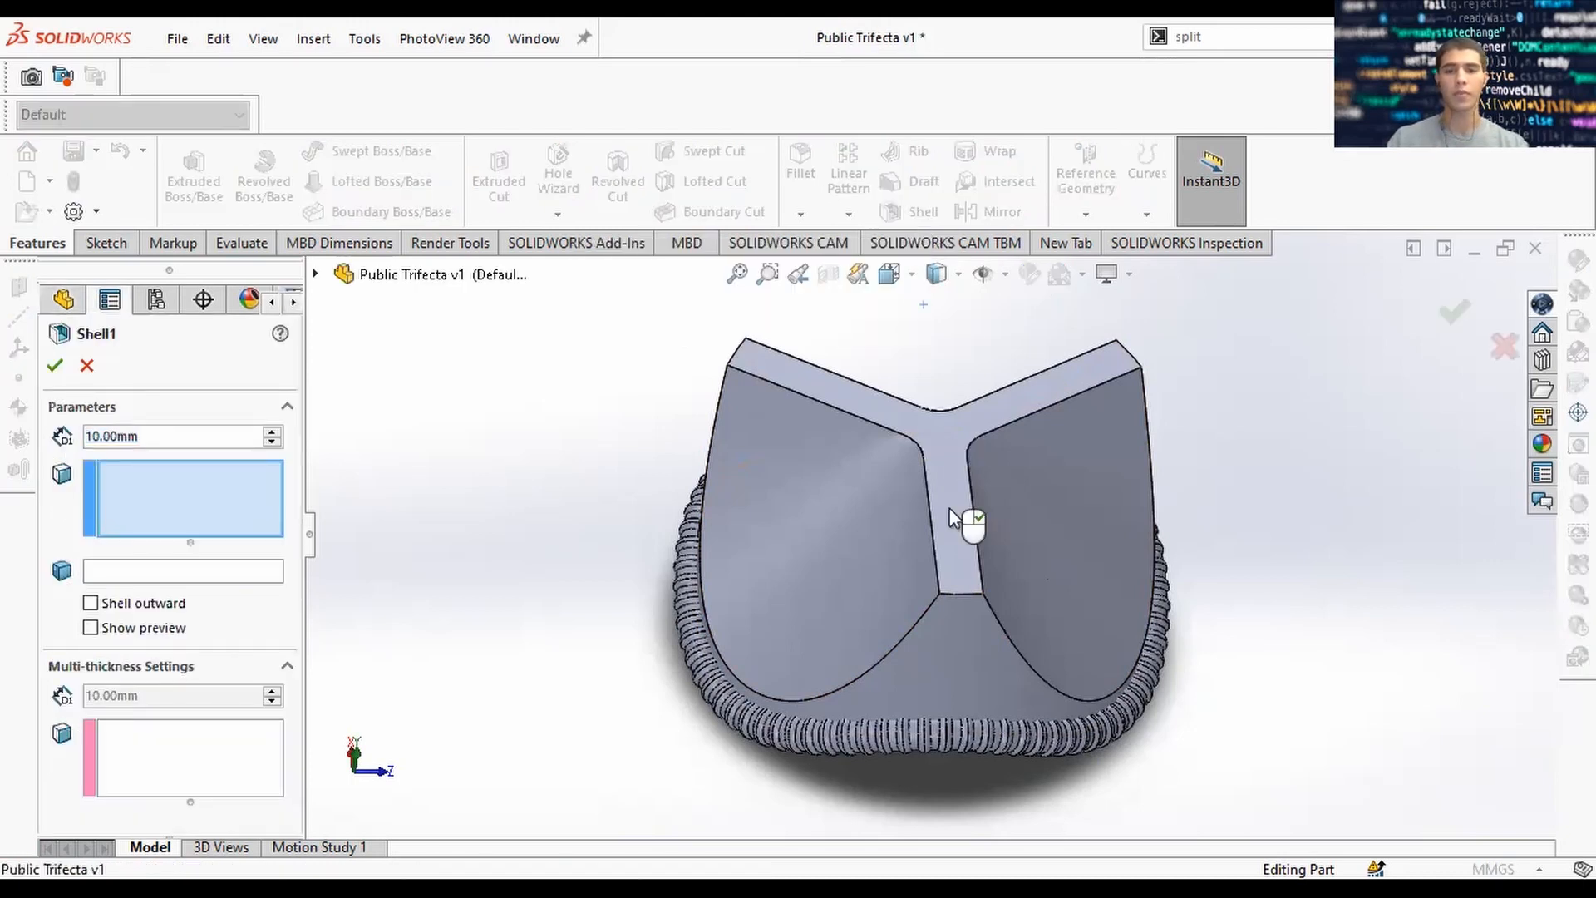
middle_click_drag(954, 549, 927, 352)
left_click(948, 604)
middle_click_drag(789, 486, 855, 750)
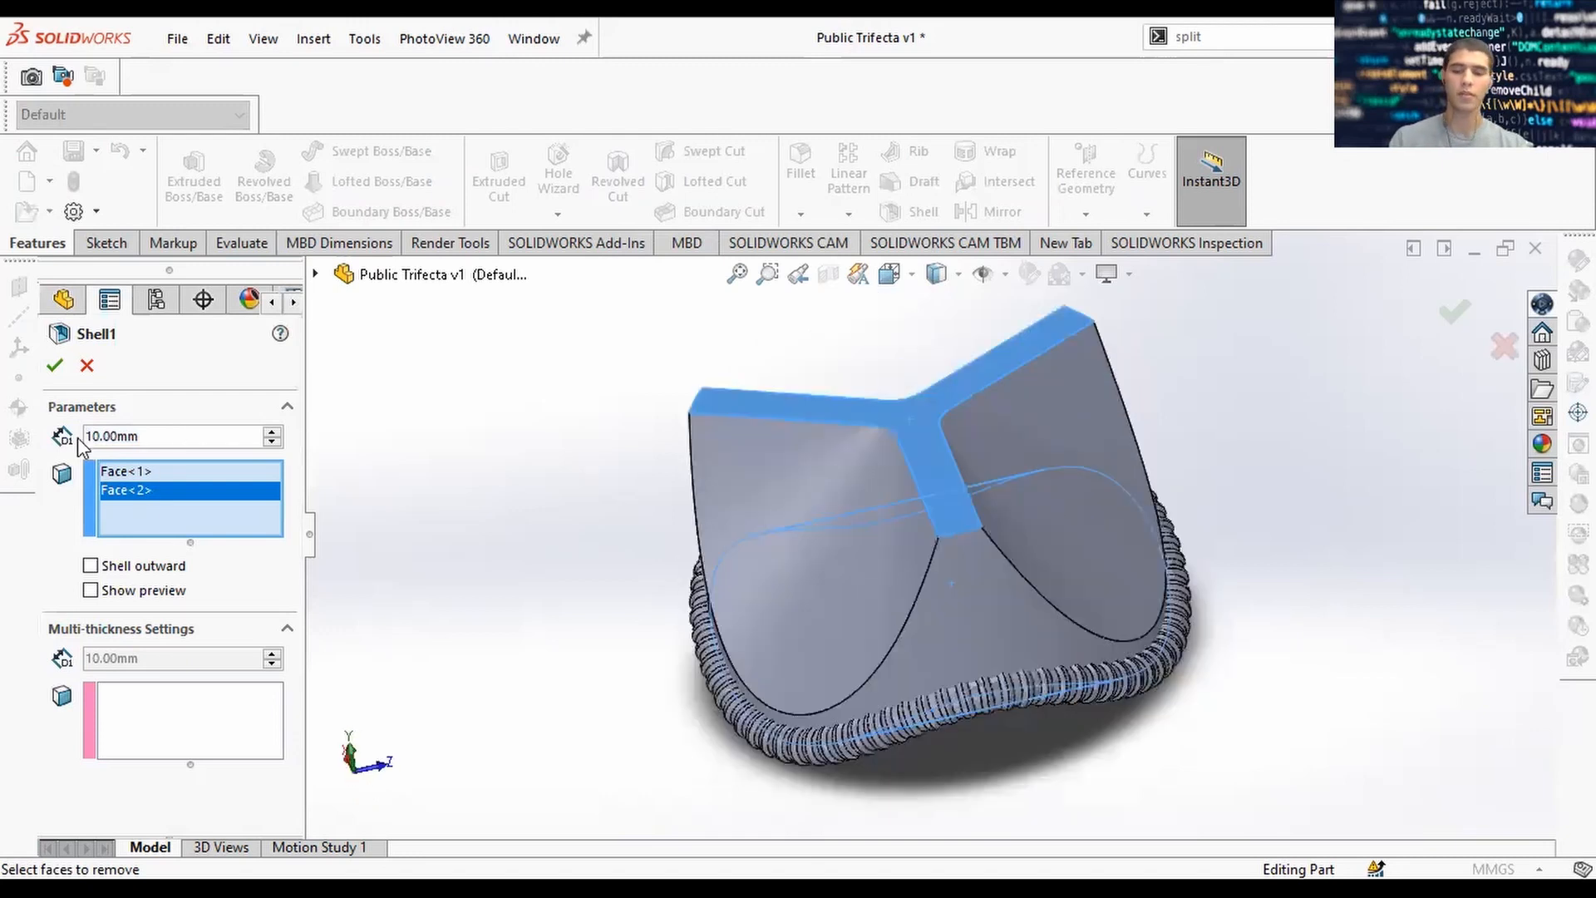
left_click(78, 439)
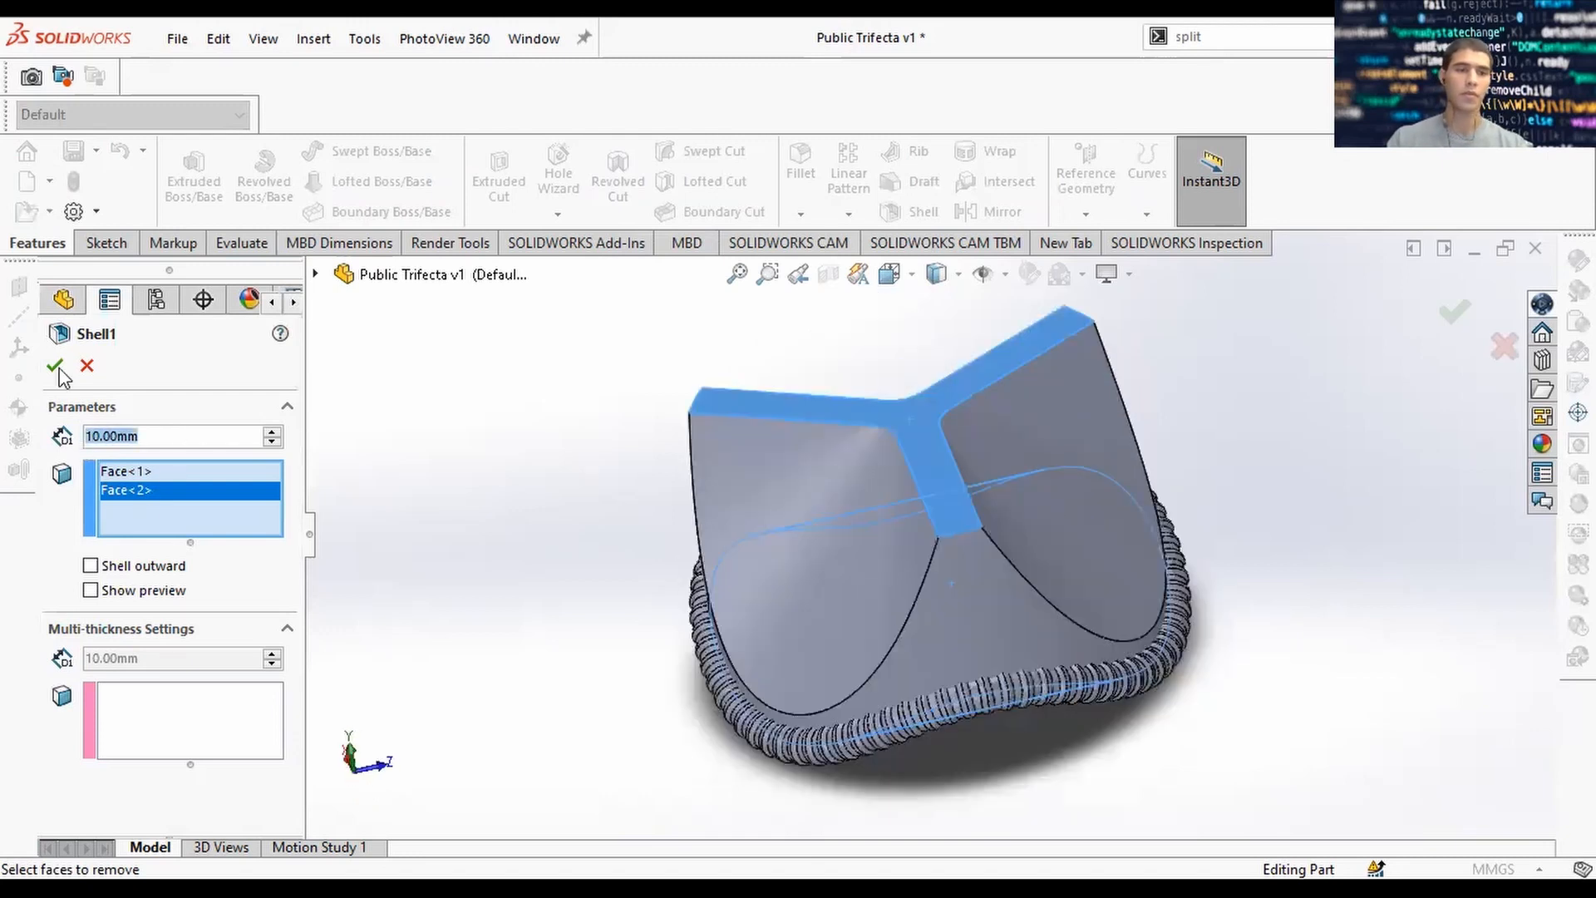
type("1")
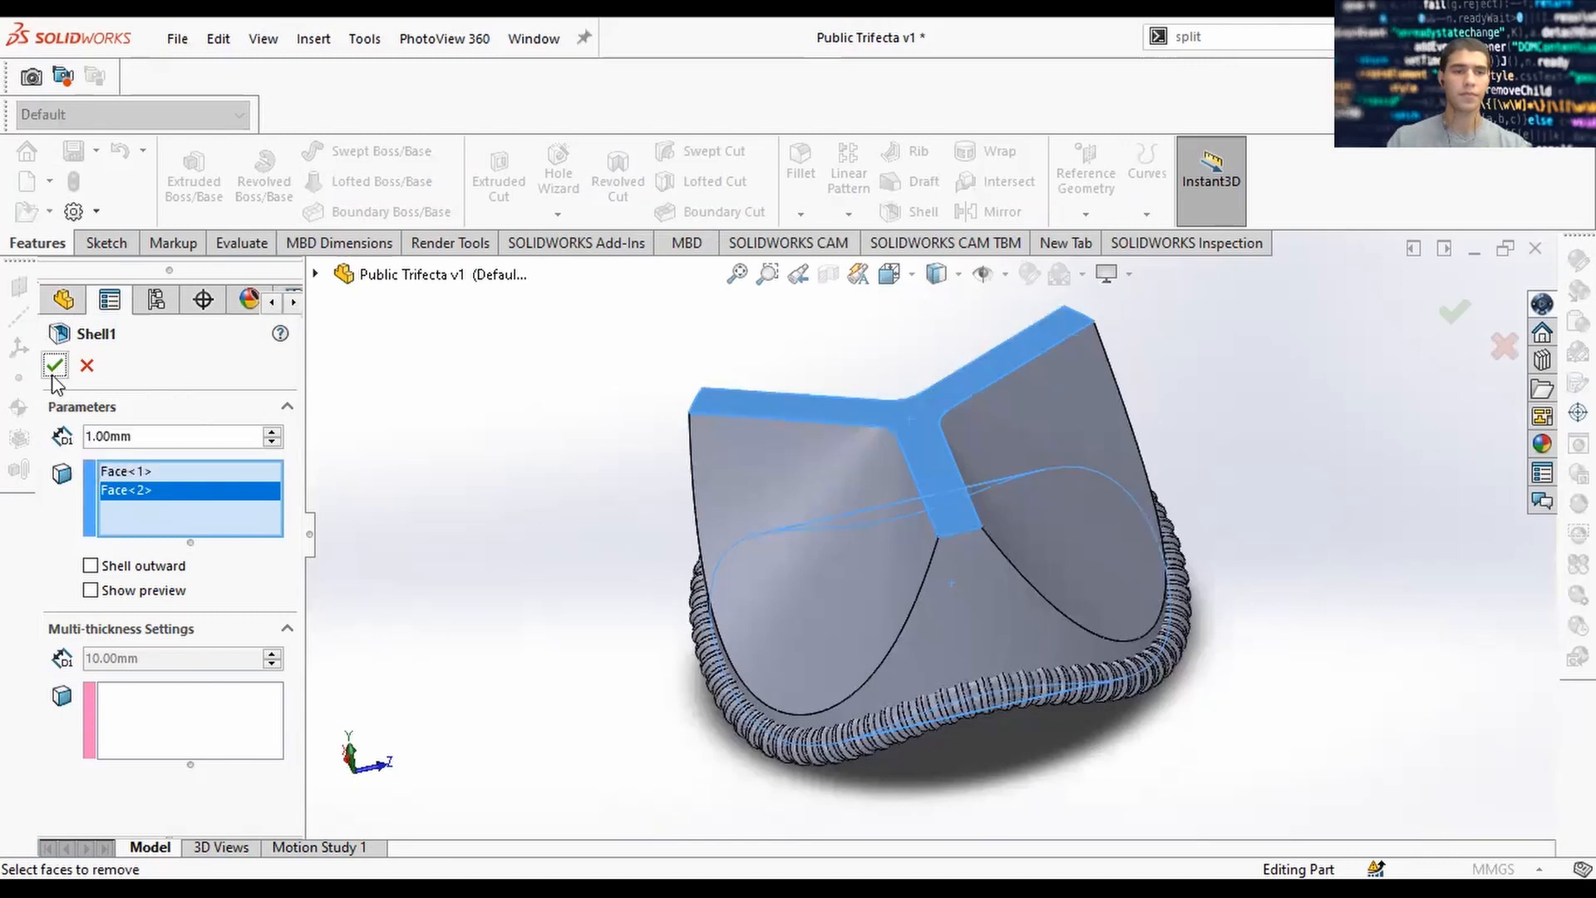
left_click(54, 368)
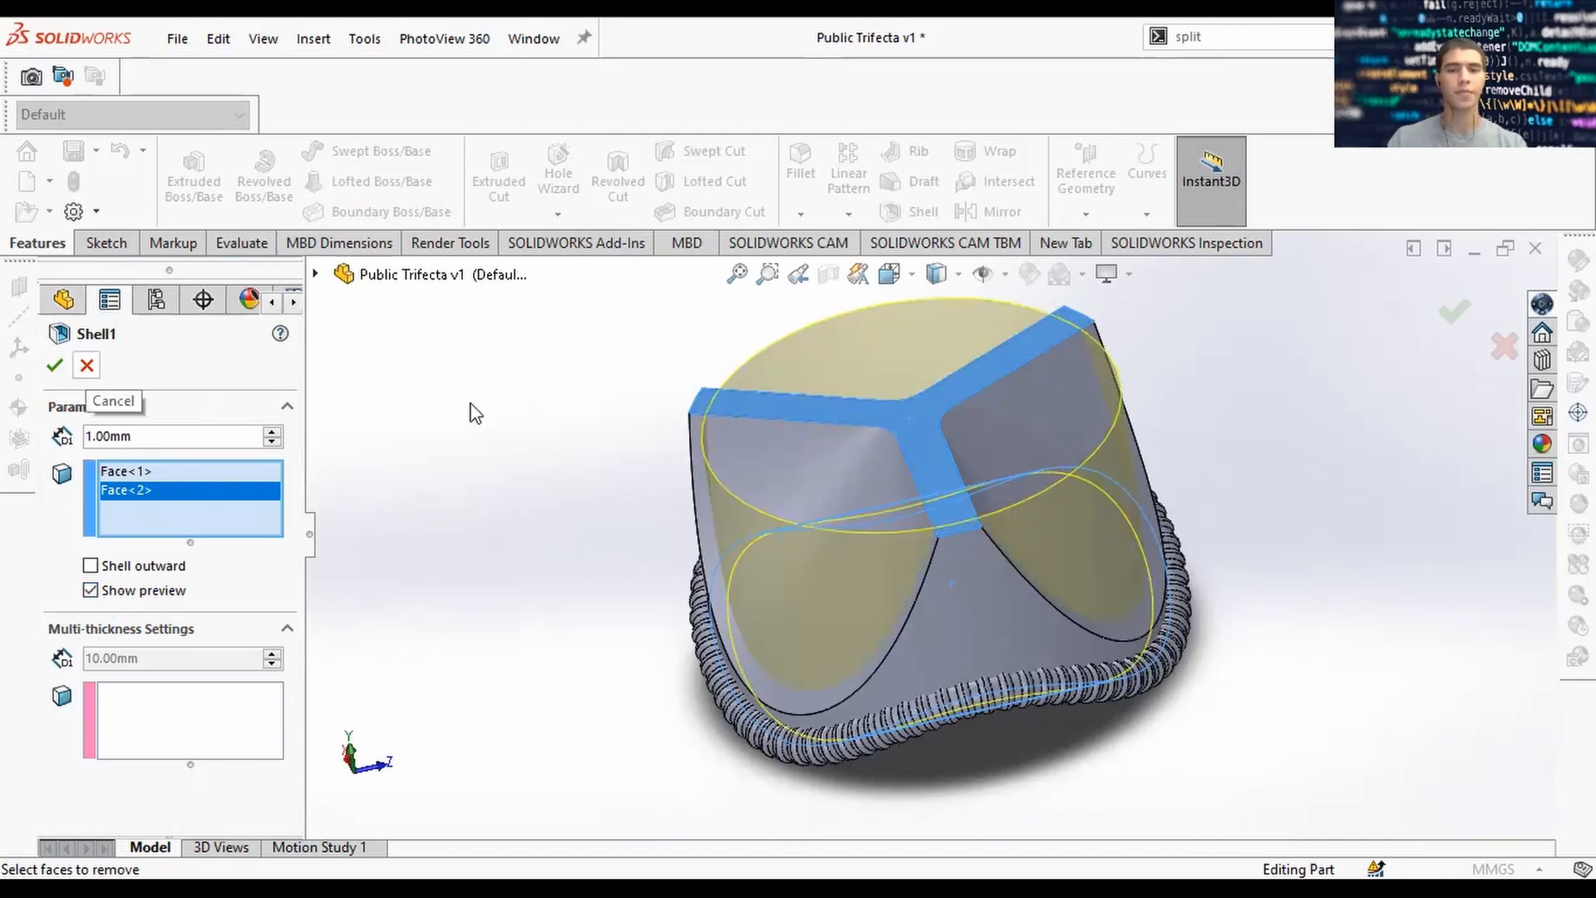
scroll(915, 476, "up", 2)
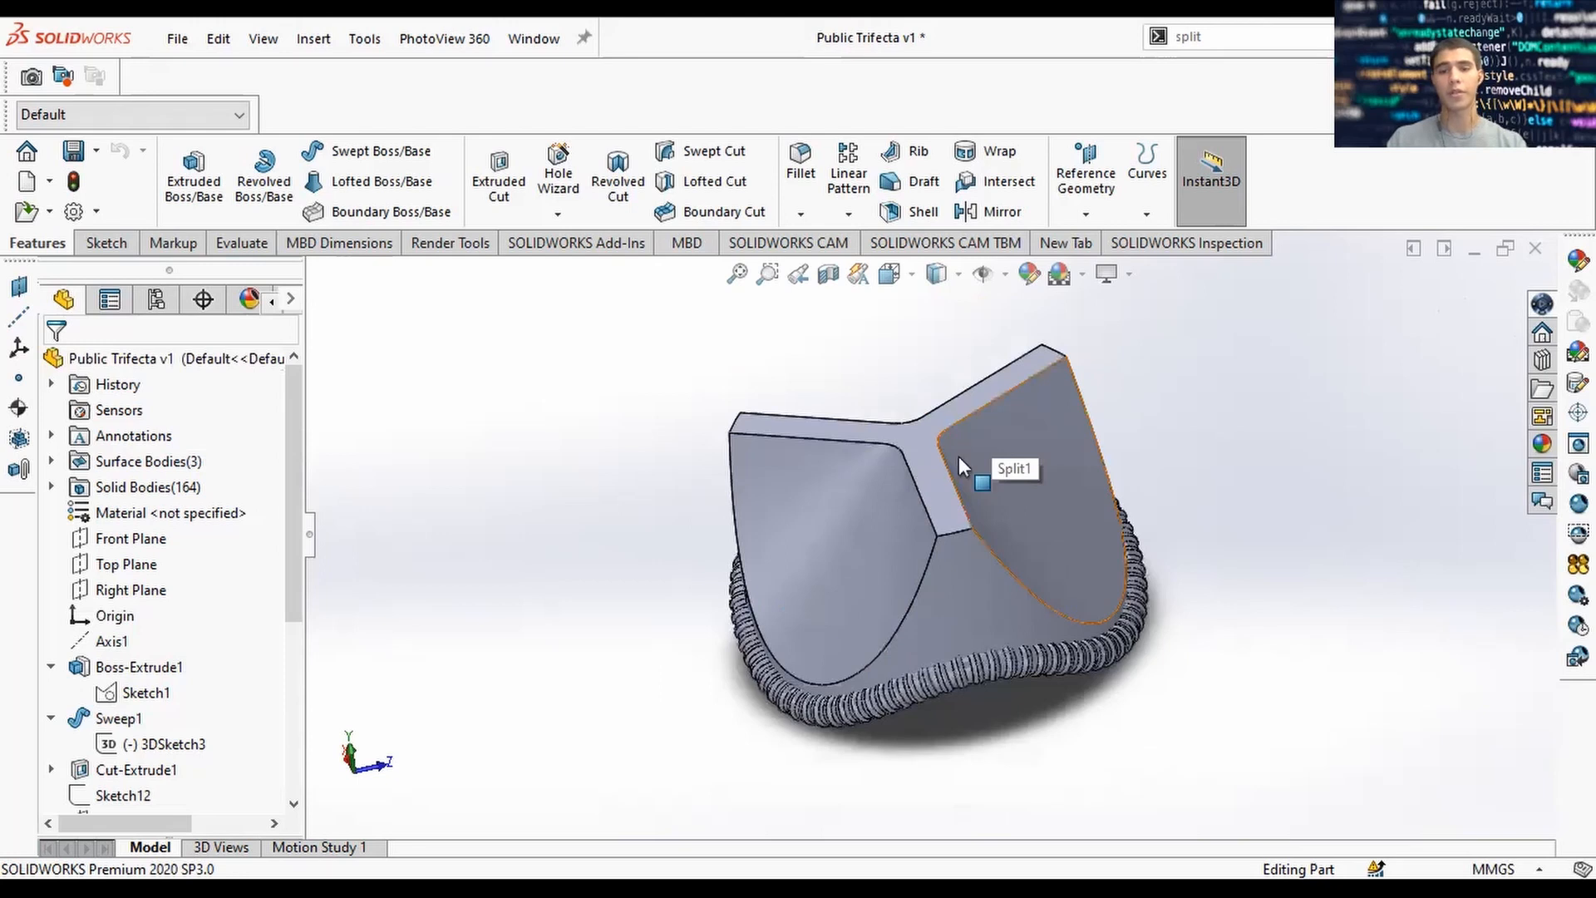
Start an extruded cut from Sketch19, using the inner Y-shaped slot region as the selected contour.
middle_click_drag(951, 486, 943, 412)
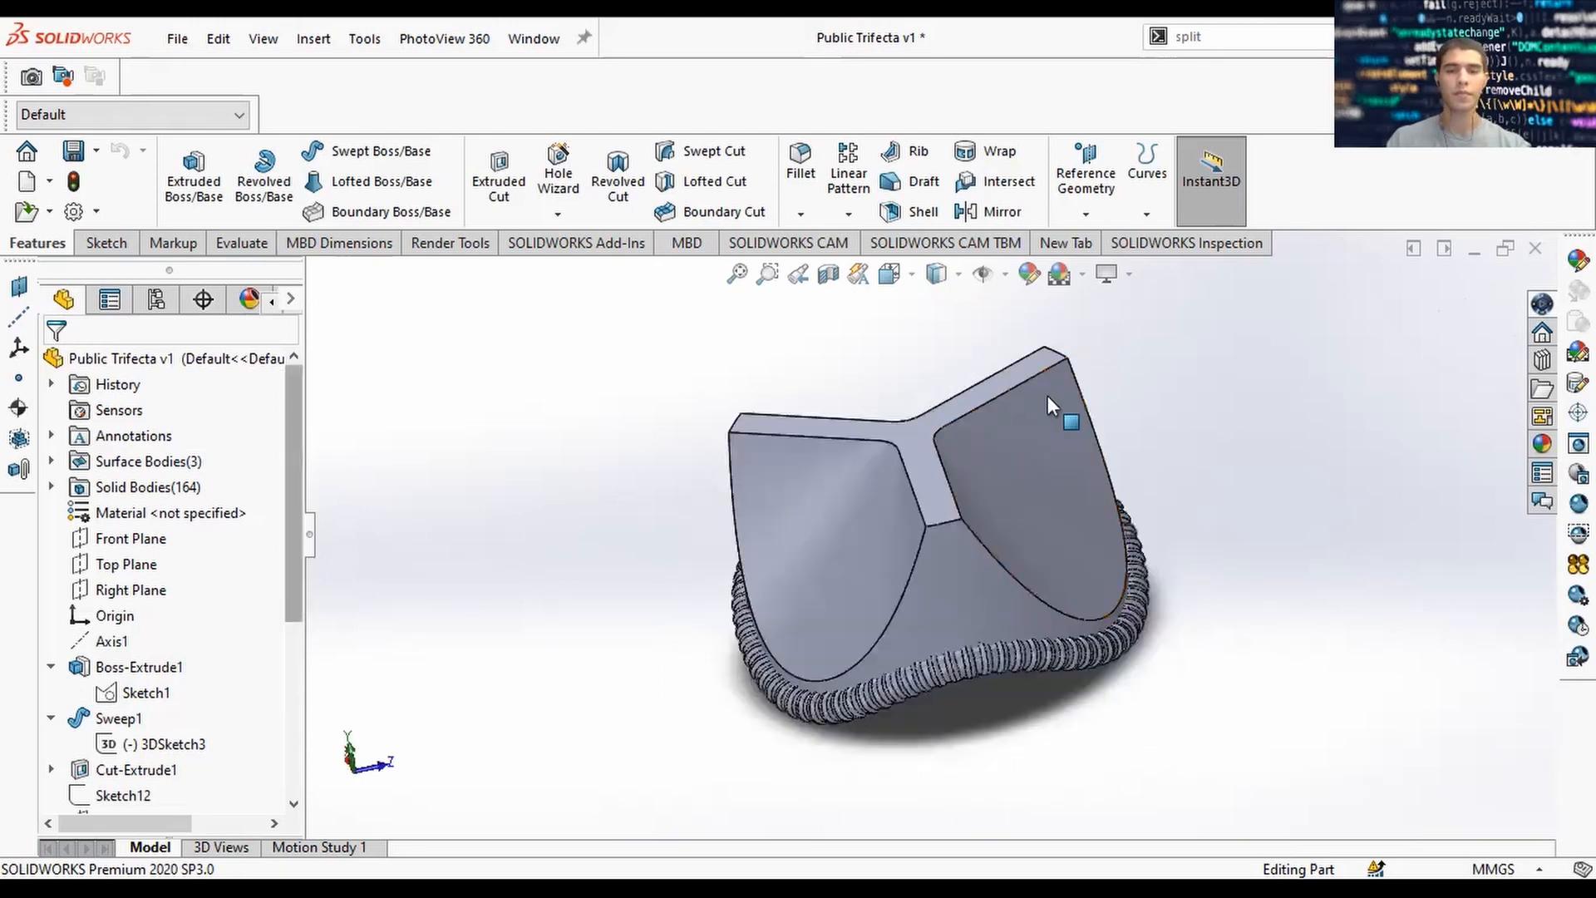
middle_click_drag(1047, 404, 788, 539, "ctrl")
middle_click_drag(711, 668, 800, 541, "ctrl")
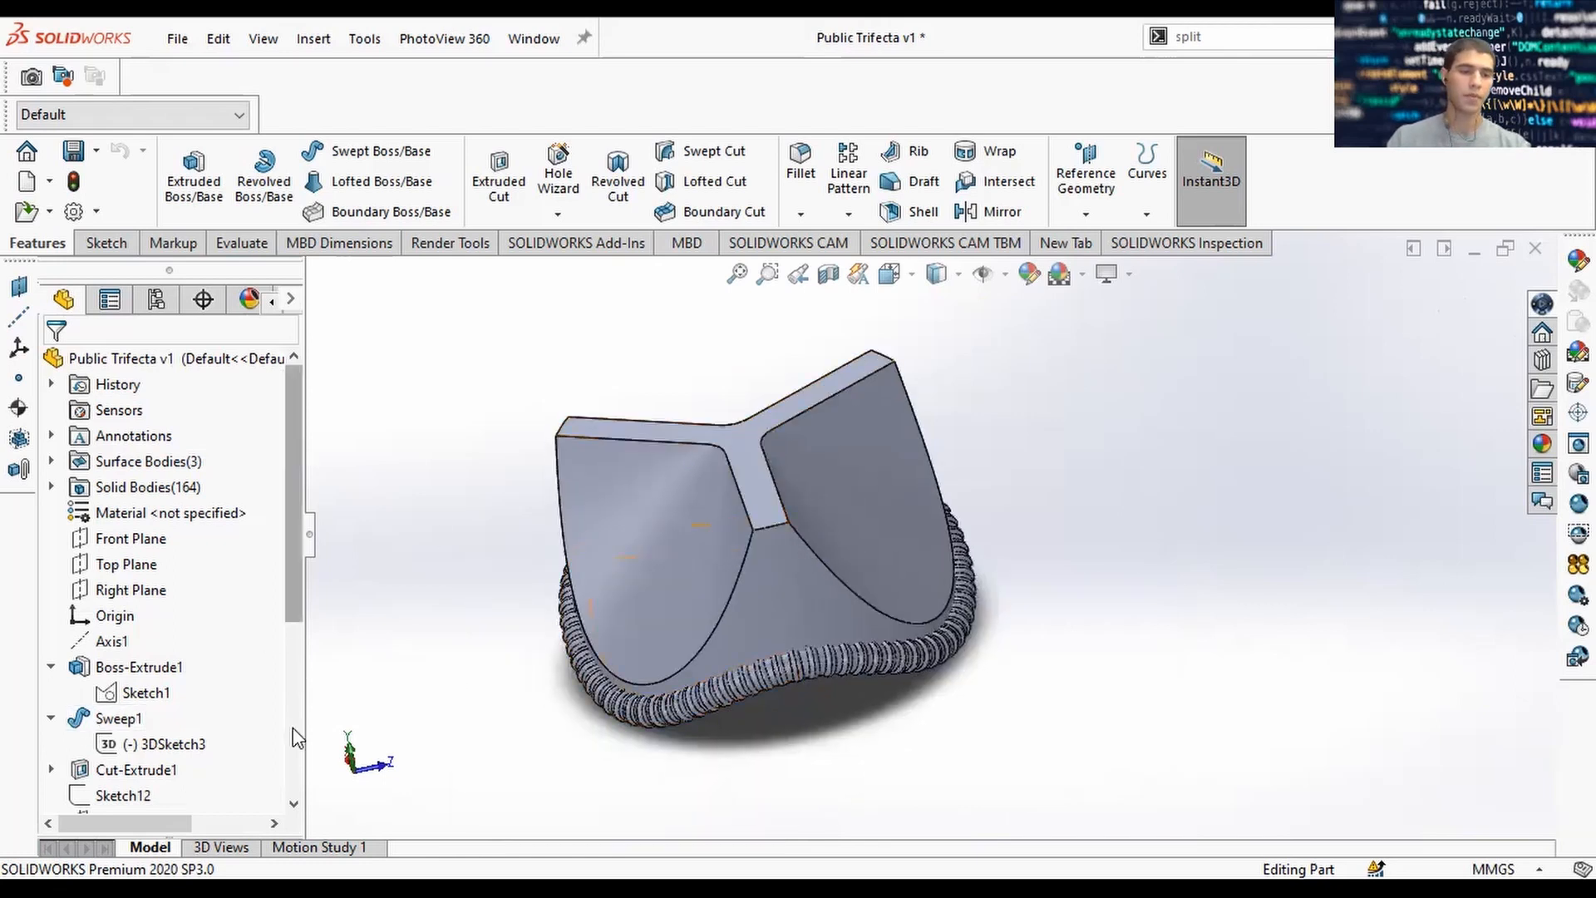
scroll(292, 752, "down", 3)
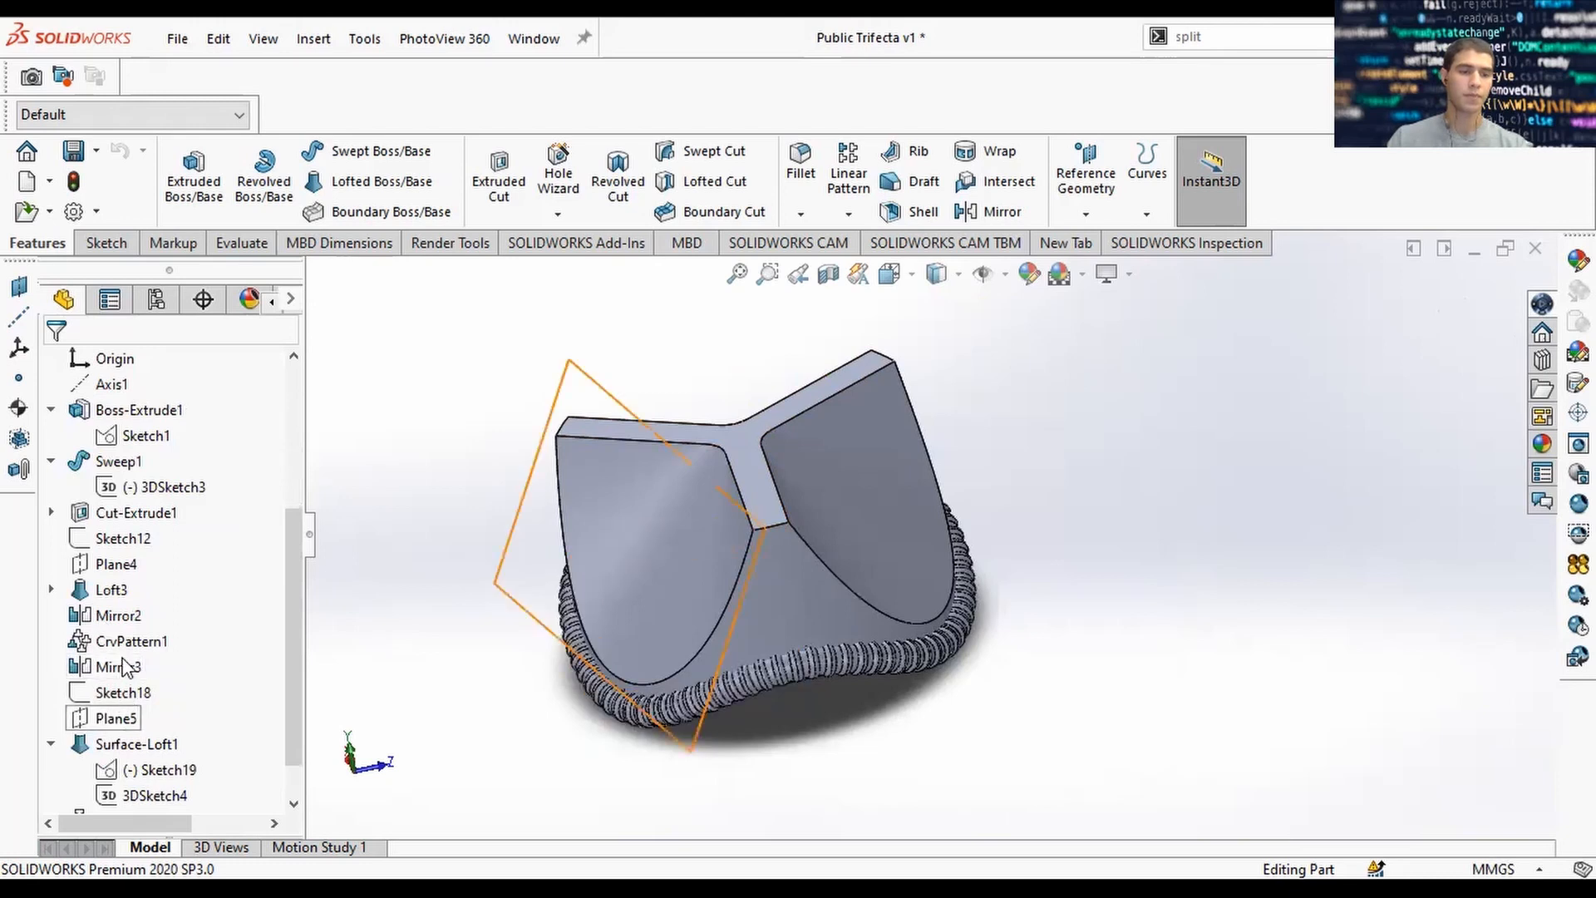
scroll(126, 694, "down", 1)
left_click(131, 719)
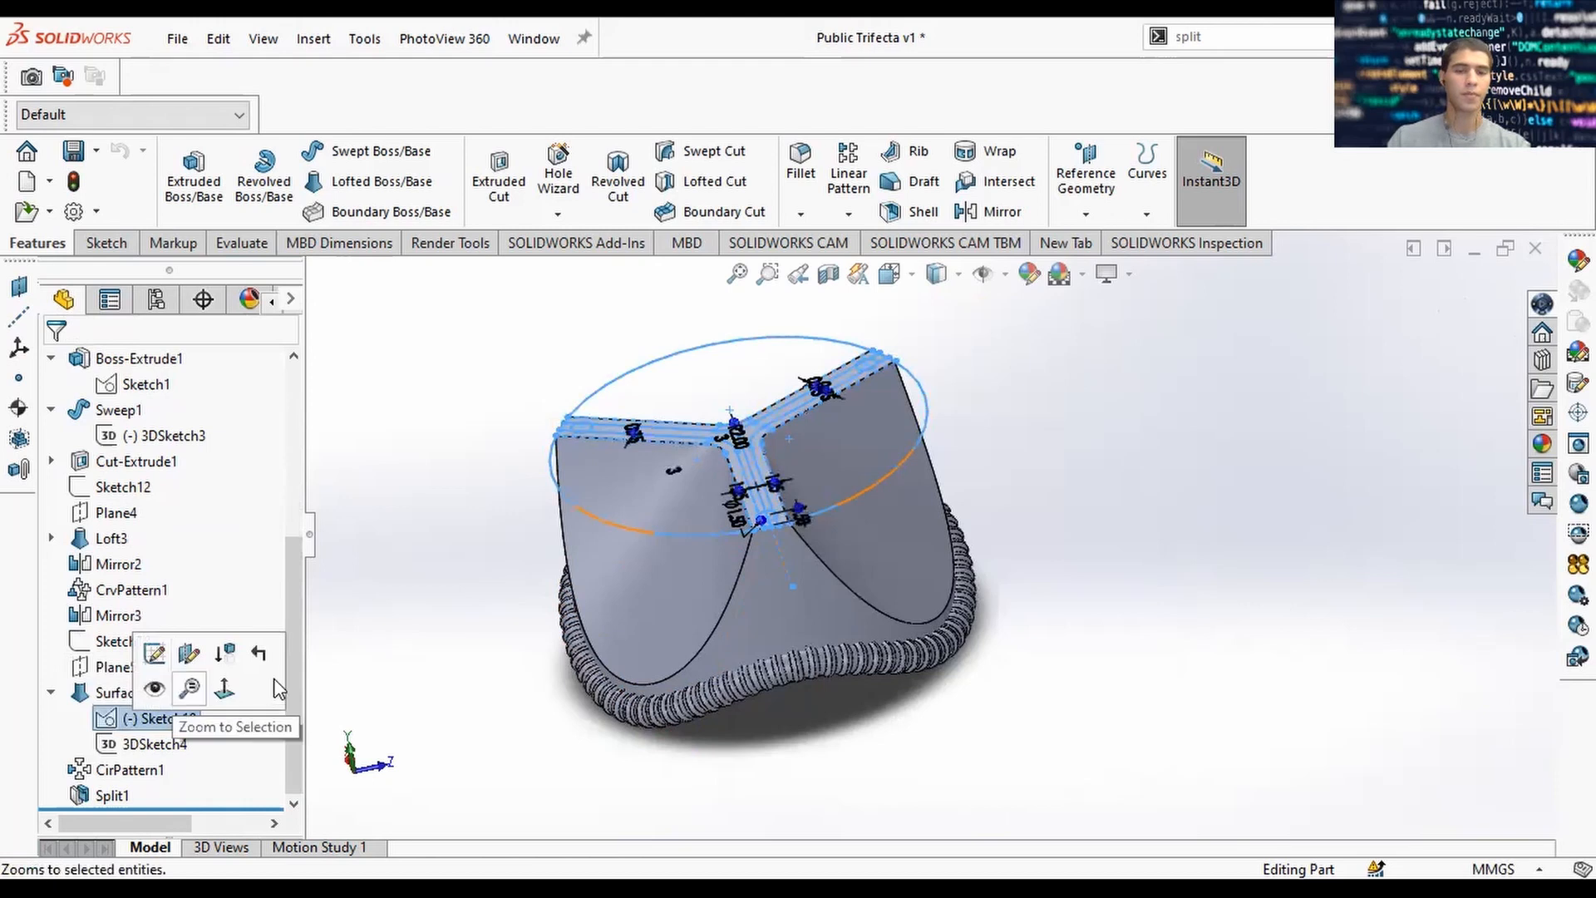
left_click(224, 686)
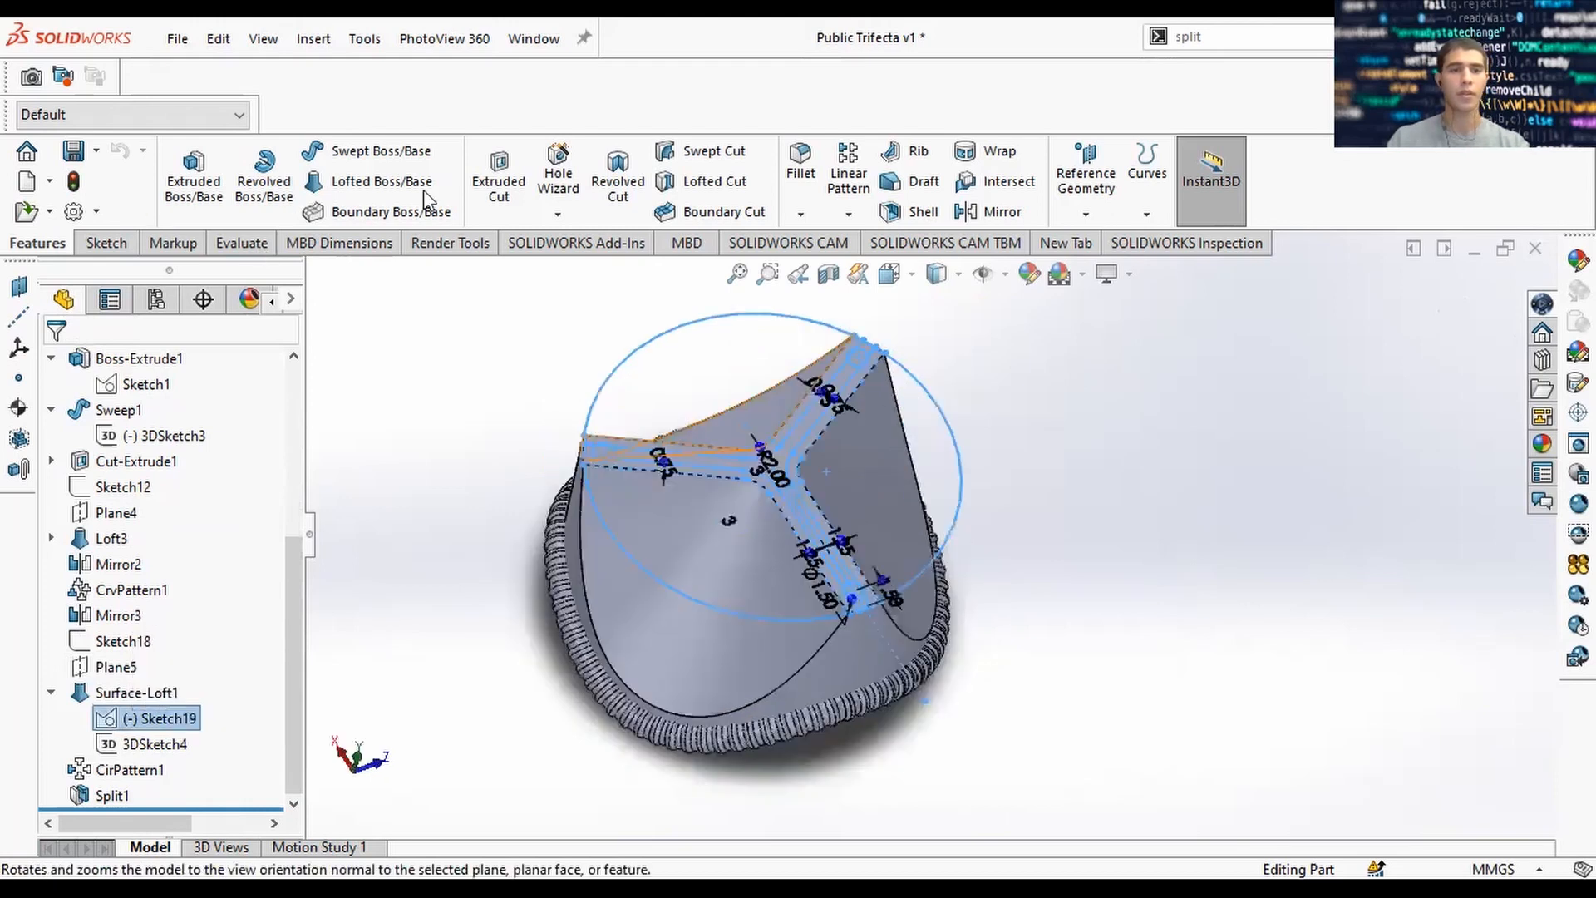
left_click(501, 179)
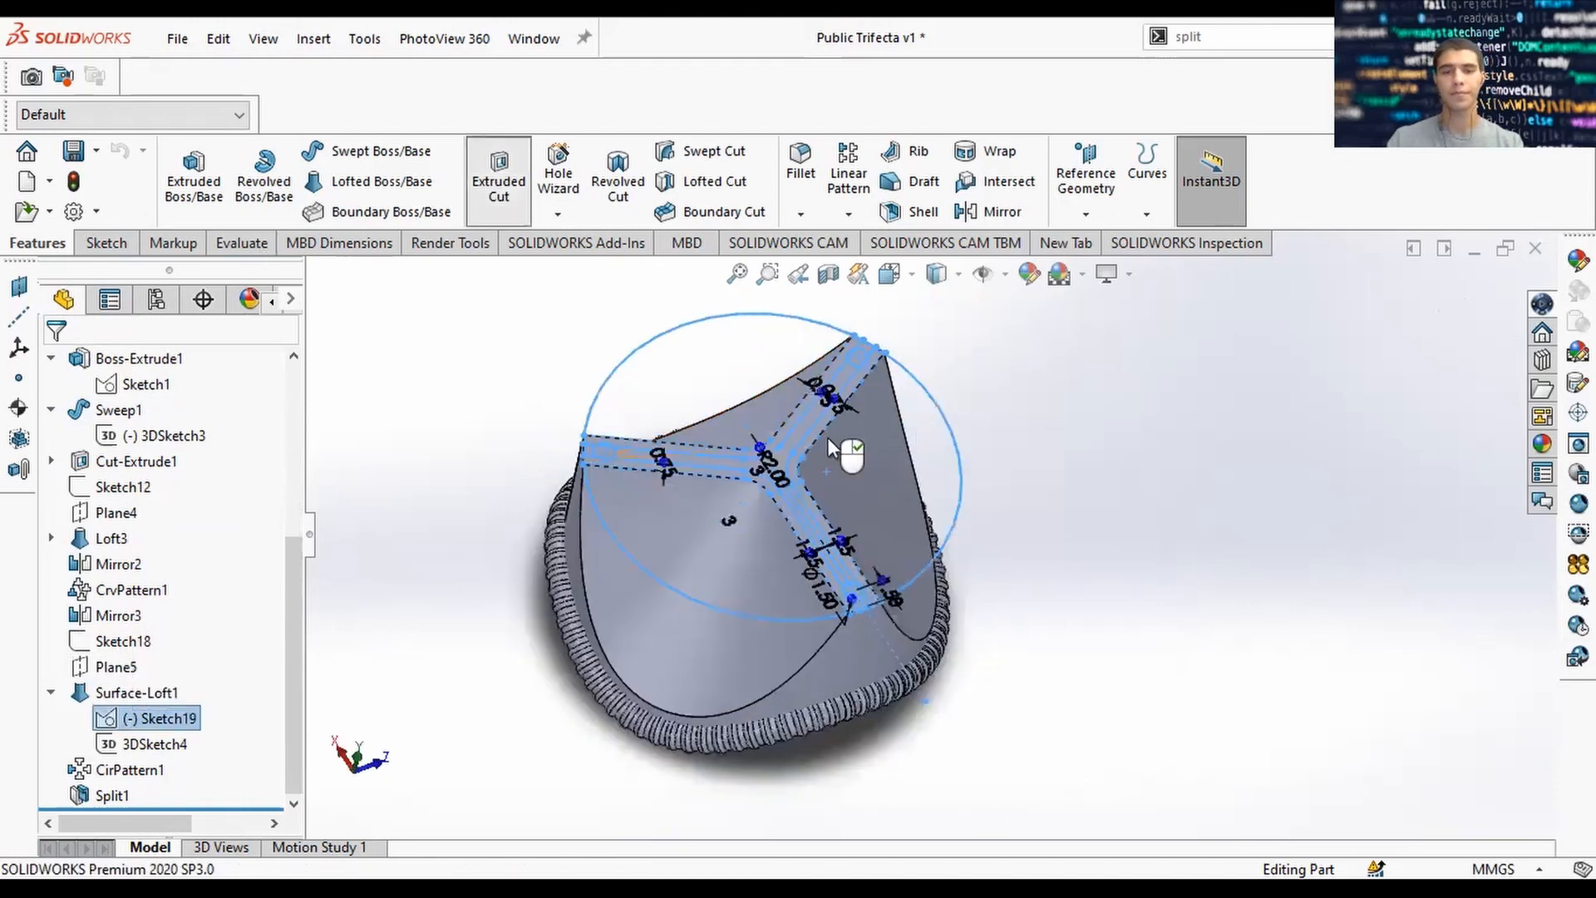
scroll(803, 494, "down", 10)
left_click(823, 520)
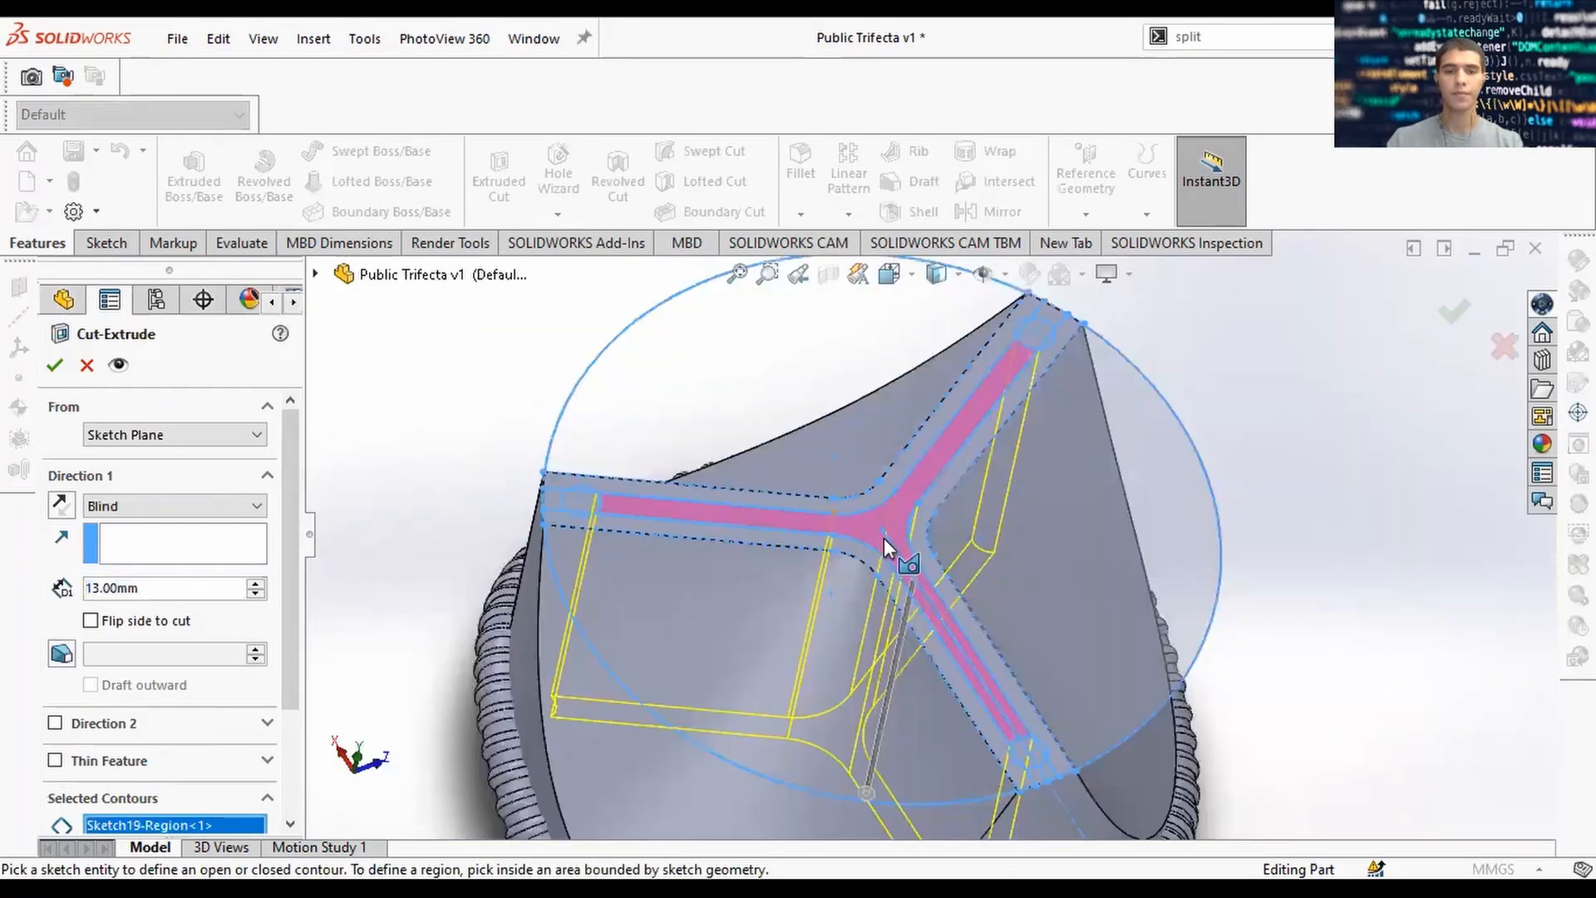
Add the circular end regions of all three arms in Sketch19 to the cut's selected contours.
scroll(832, 586, "down", 8)
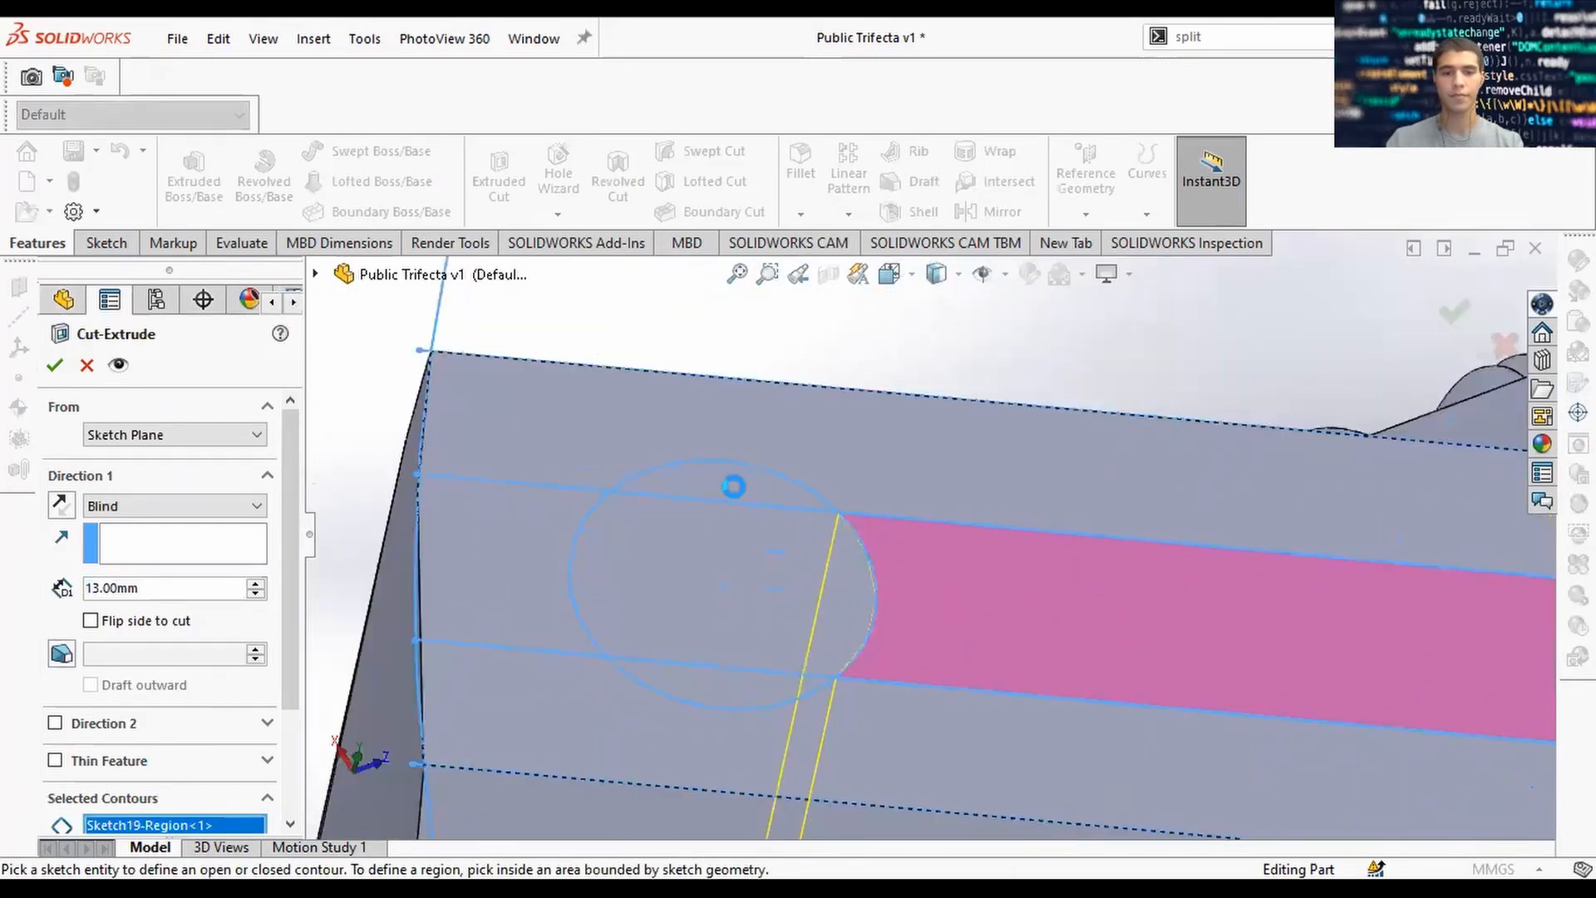
scroll(1347, 491, "up", 6)
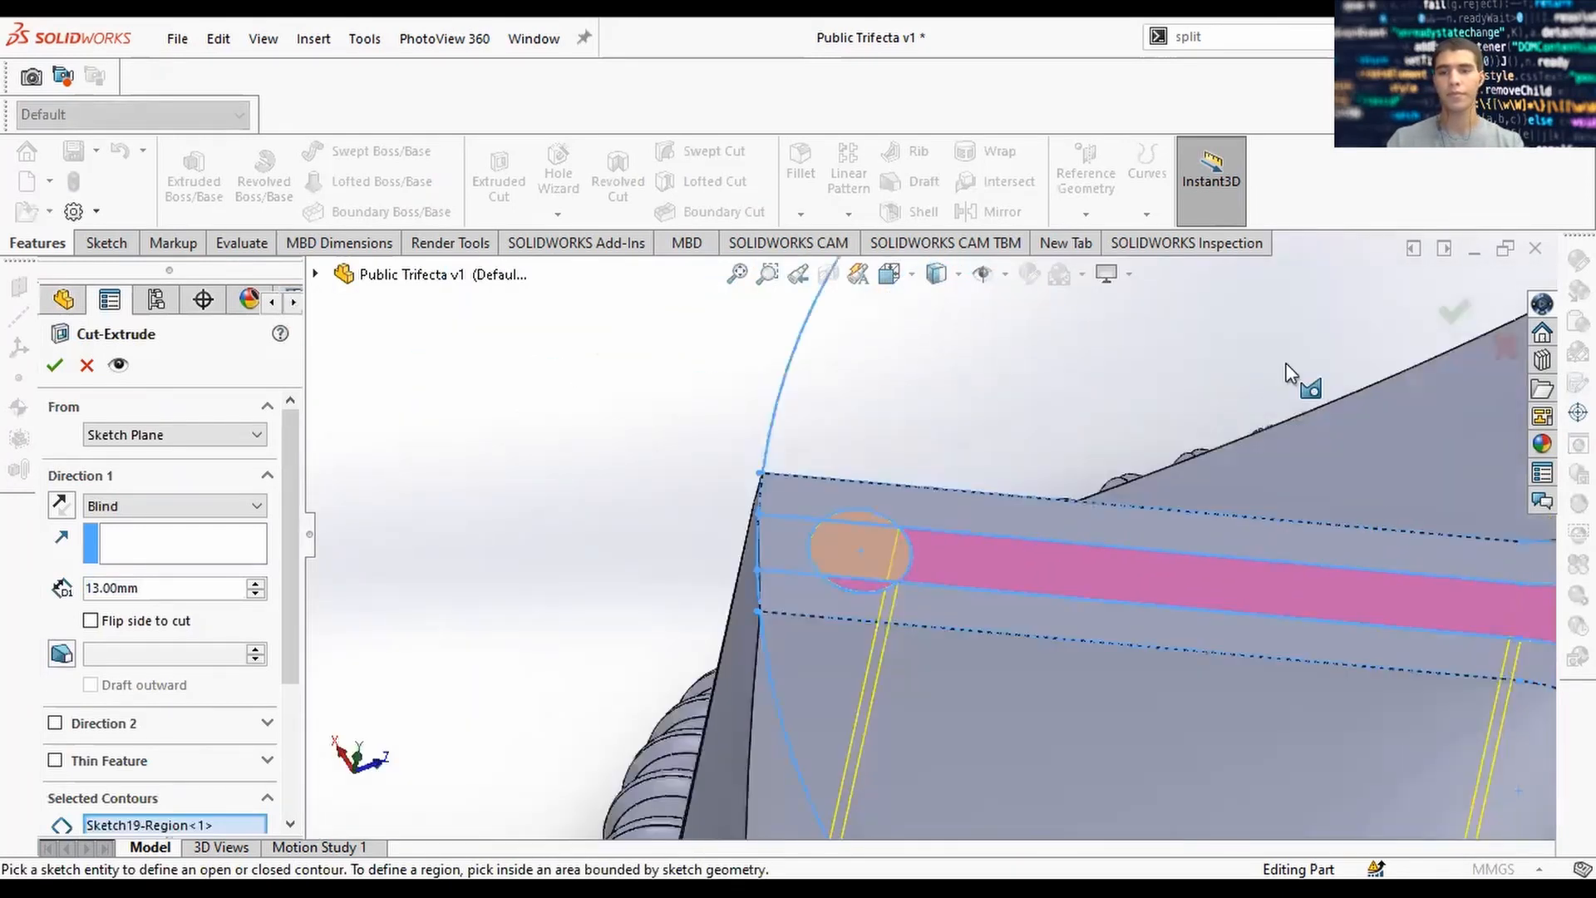
scroll(1221, 451, "up", 3)
scroll(1220, 451, "down", 5)
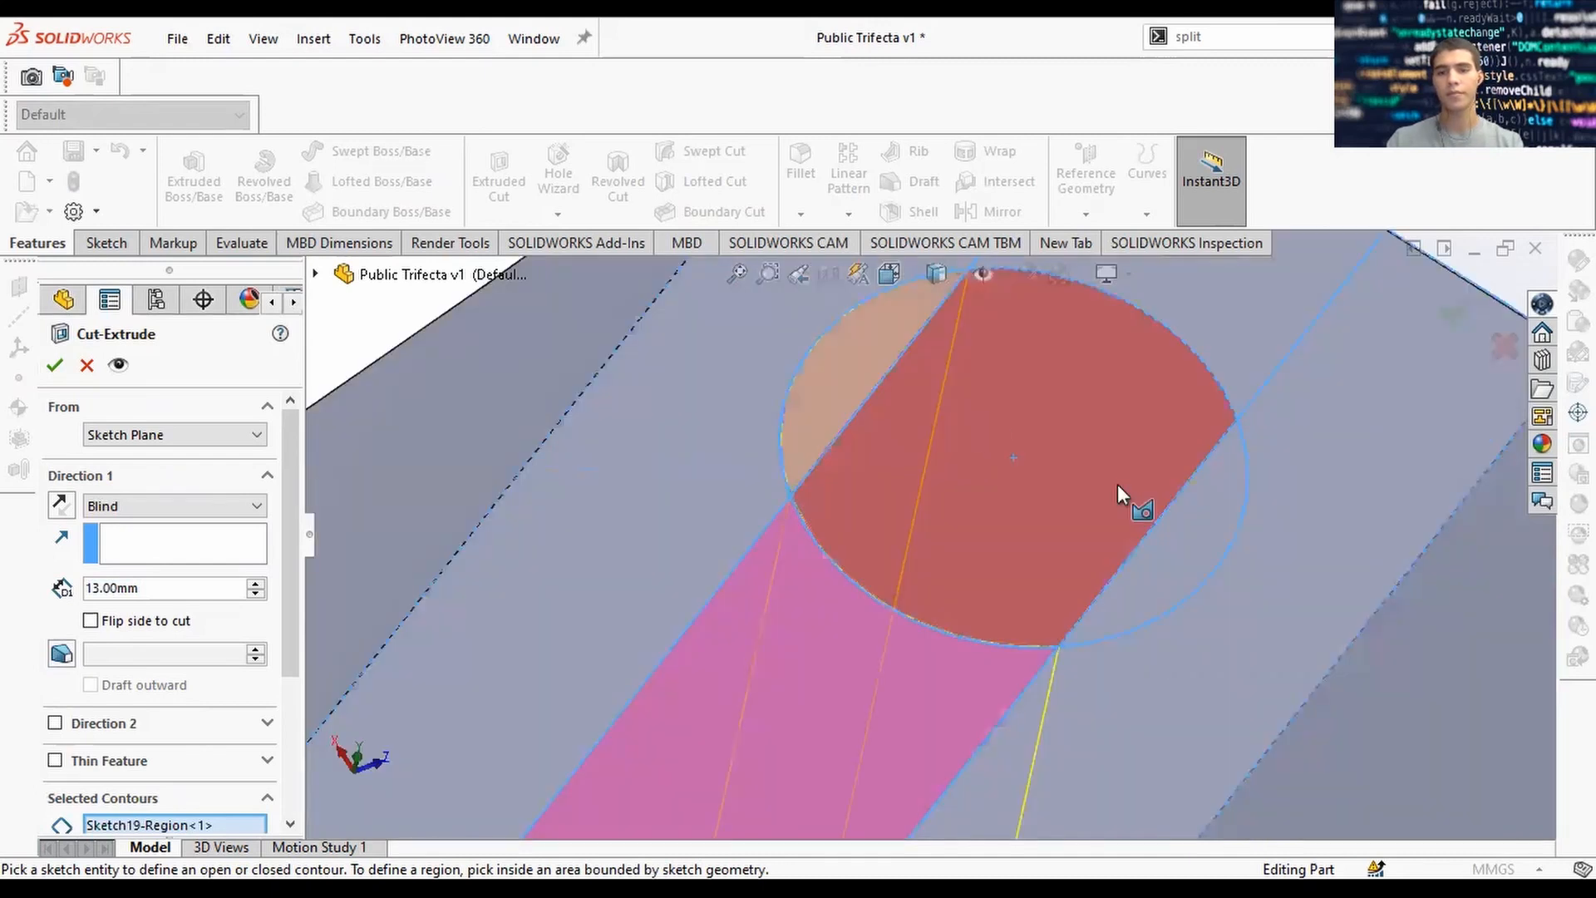
left_click(1172, 532)
scroll(939, 650, "up", 8)
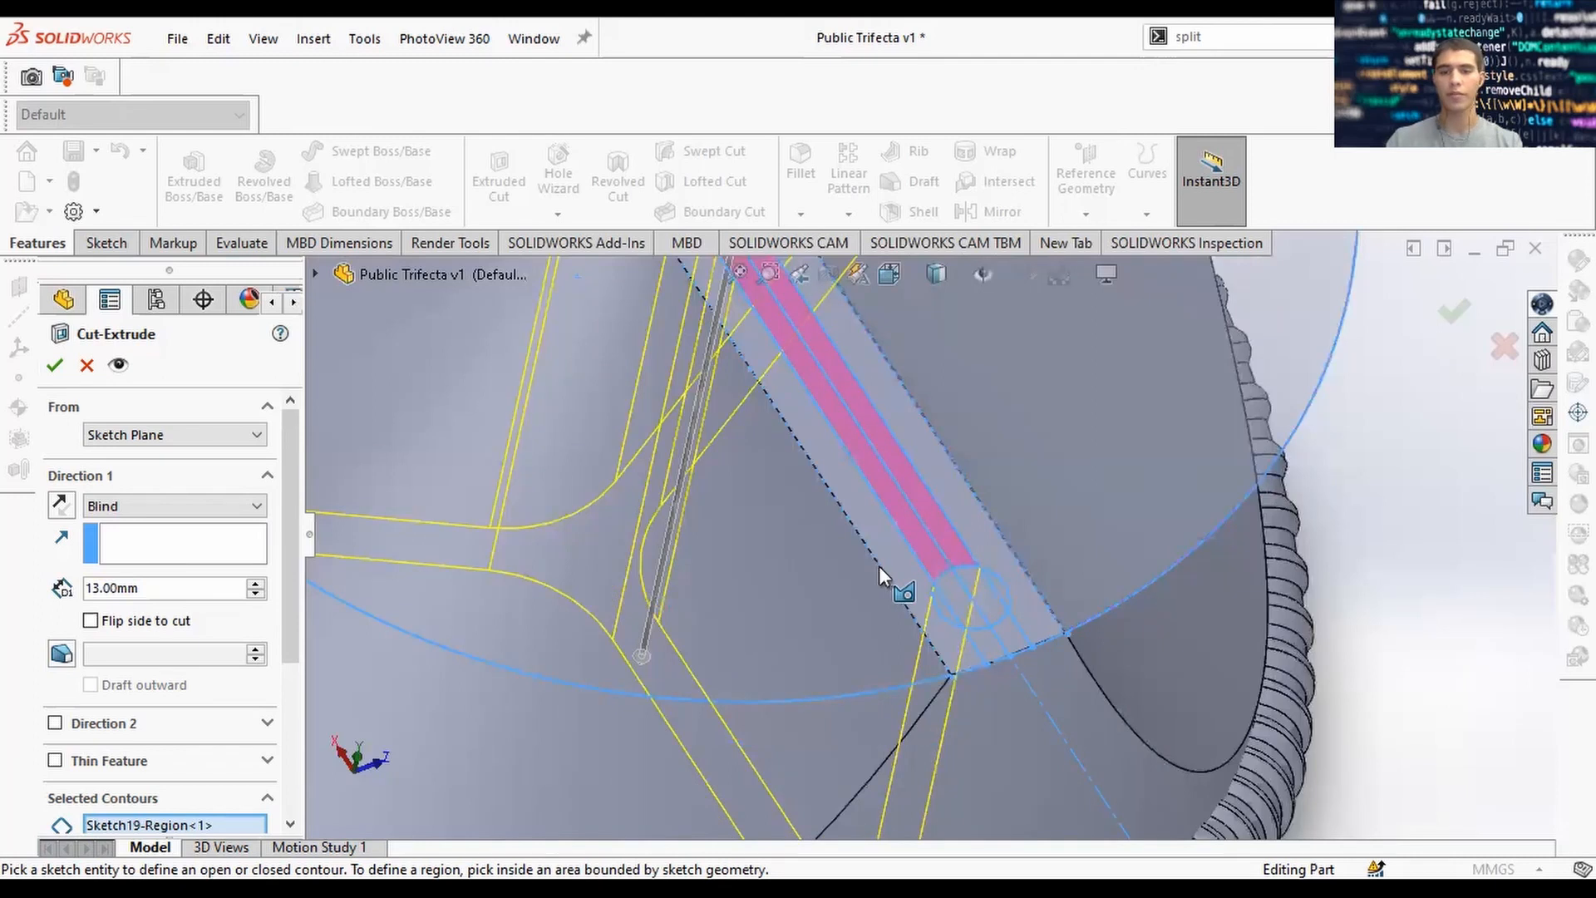
scroll(881, 570, "down", 5)
left_click(1175, 453)
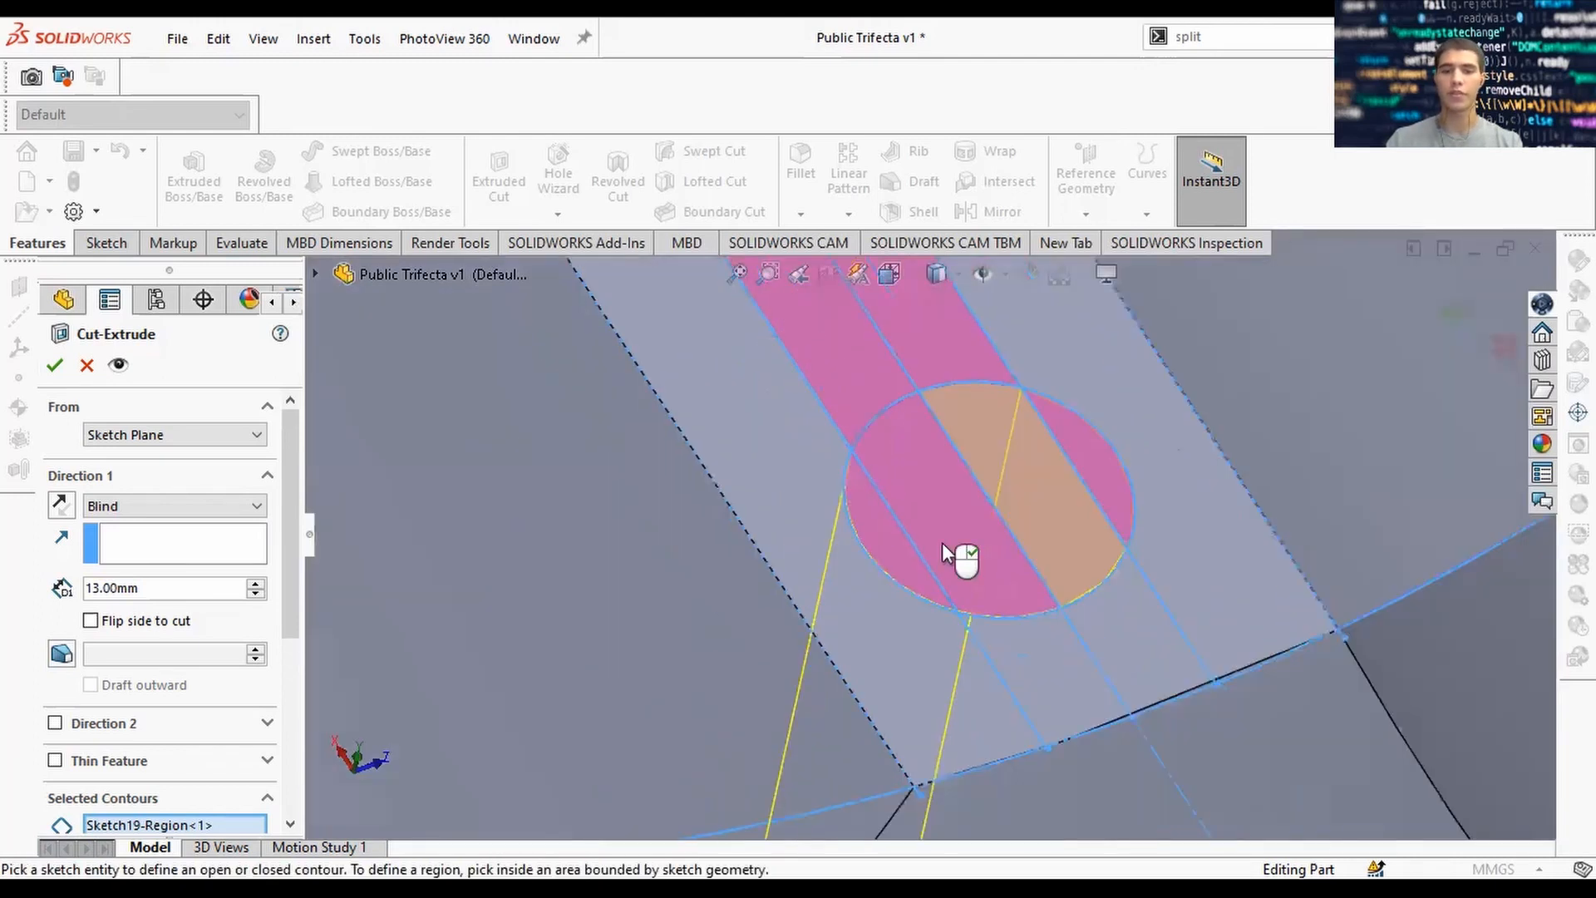
scroll(1123, 559, "up", 6)
scroll(1129, 444, "up", 1)
Set the cut's end condition to Through All so it passes through the whole three-armed body.
middle_click_drag(1129, 444, 1098, 532, "ctrl")
right_click_drag(1097, 532, 1129, 521)
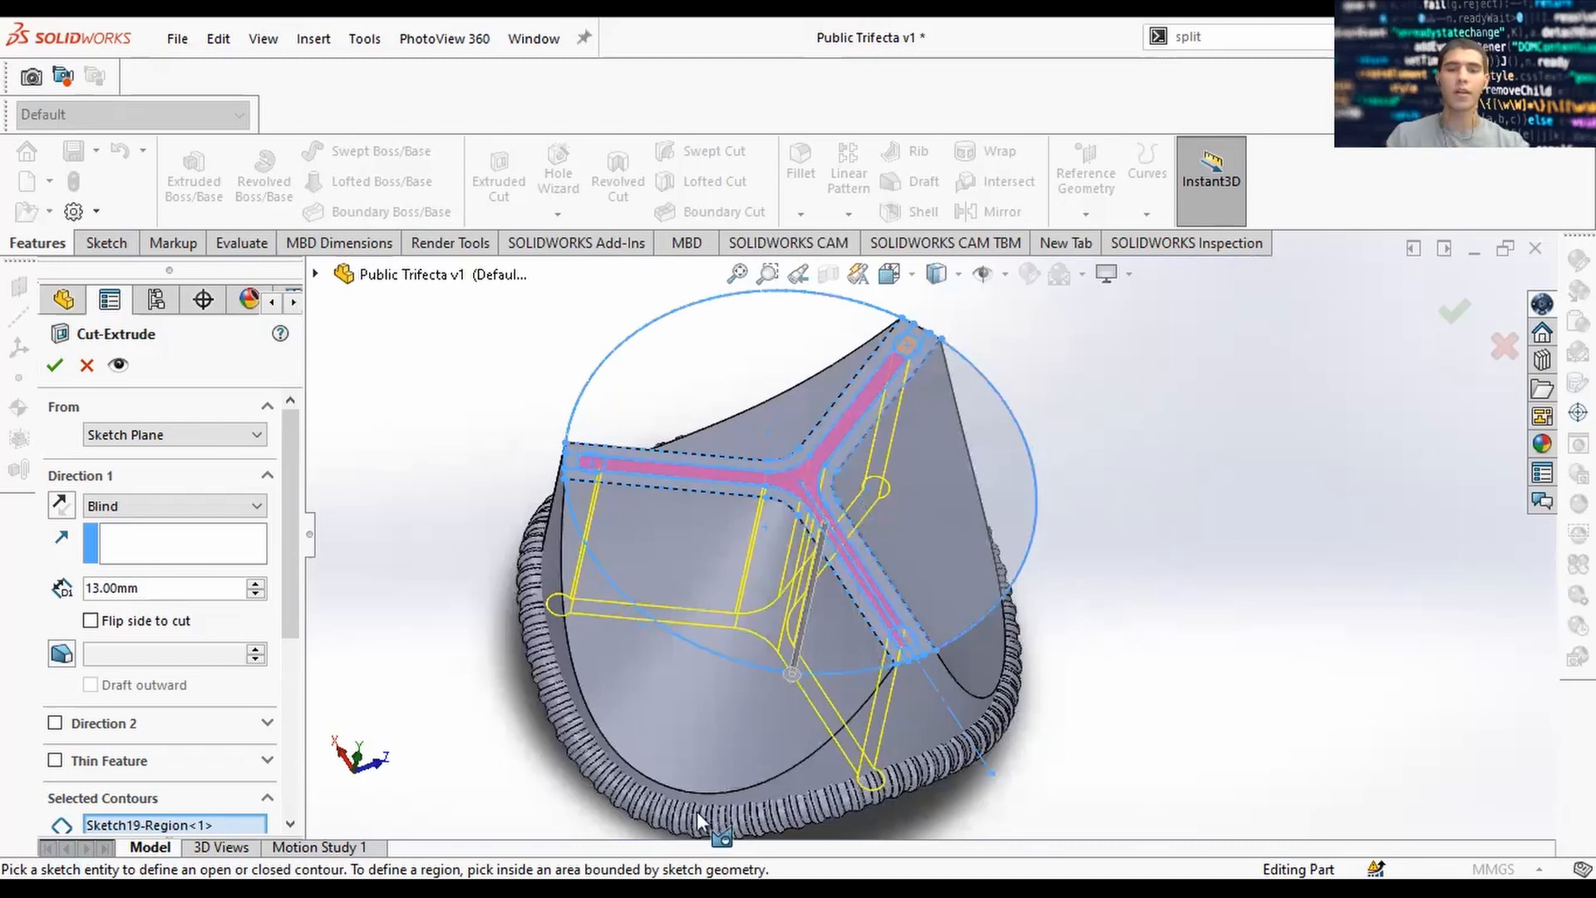
middle_click_drag(1010, 548, 1021, 515)
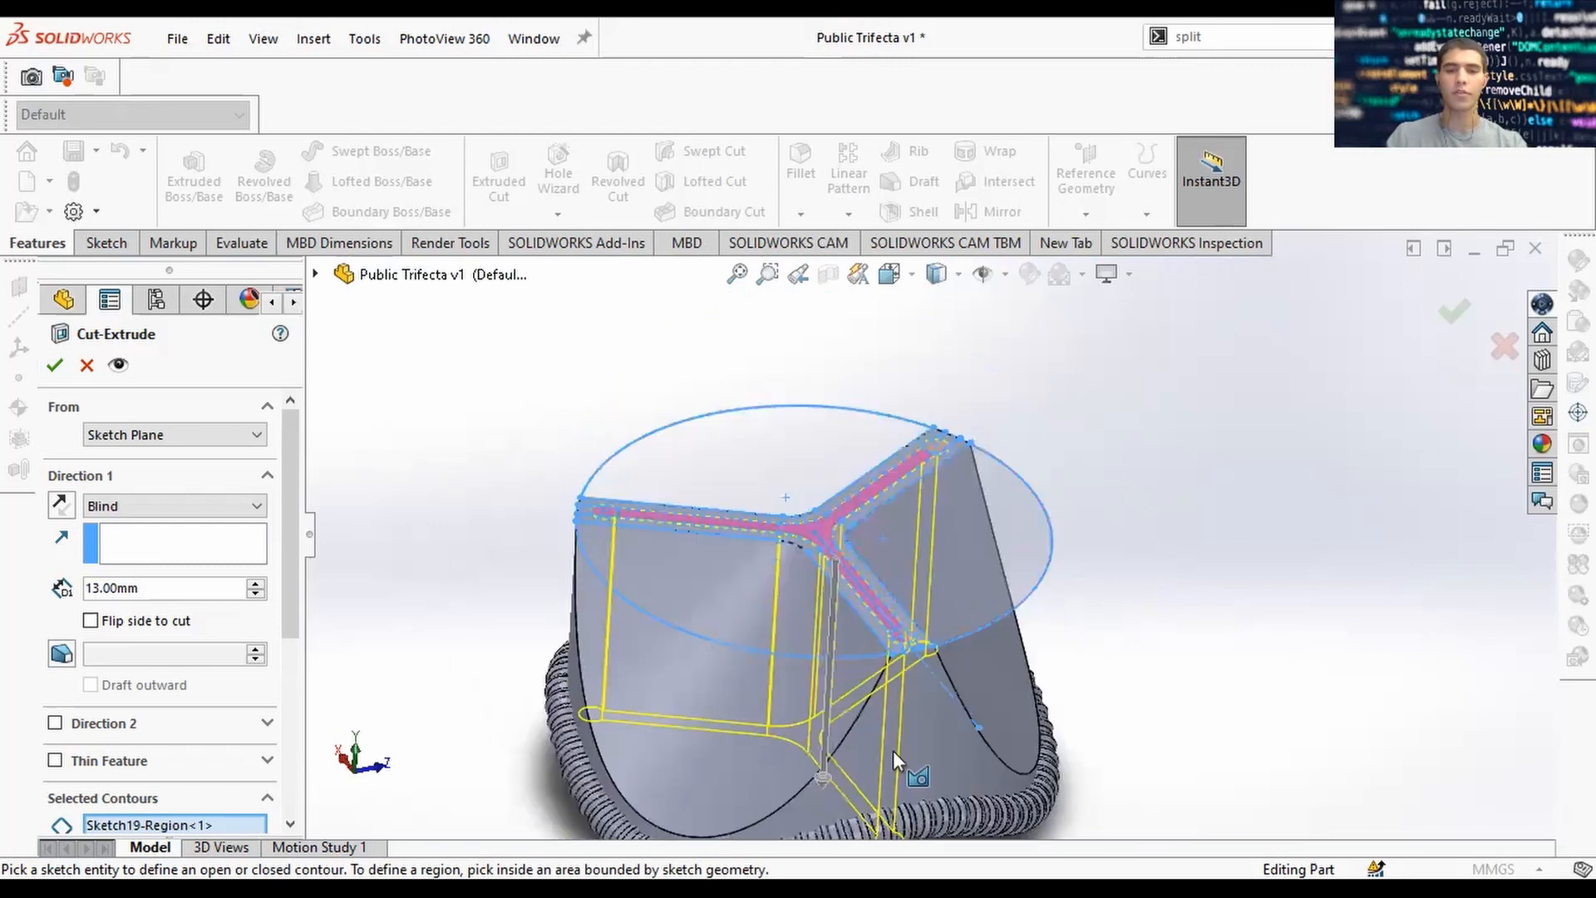
scroll(893, 752, "up", 3)
middle_click_drag(894, 752, 908, 468)
middle_click_drag(881, 697, 855, 509)
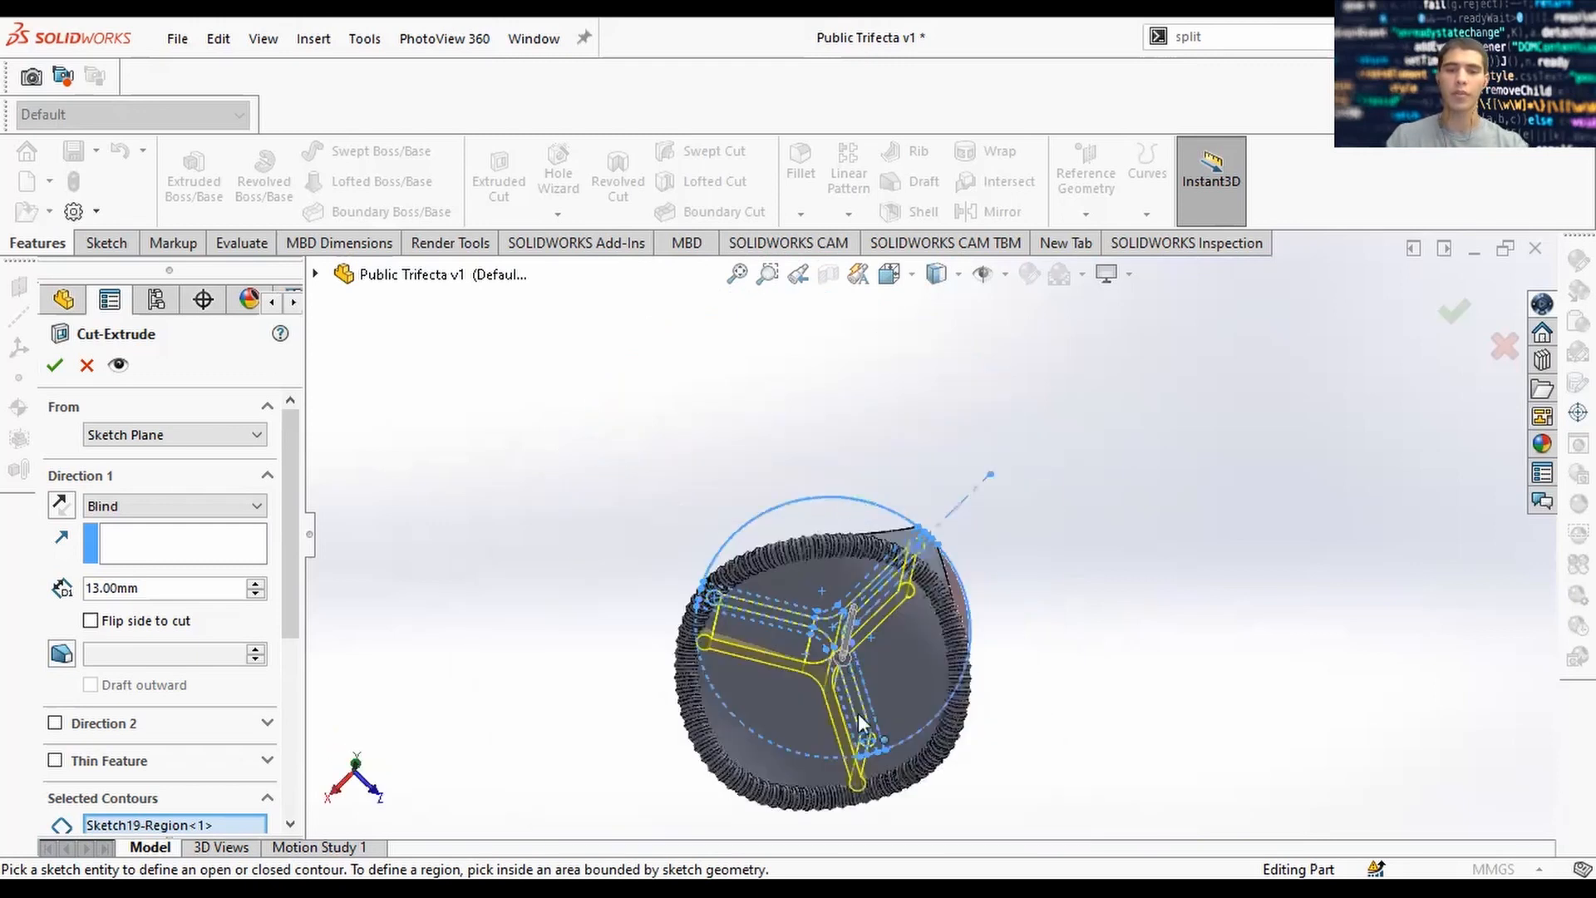
scroll(870, 661, "down", 5)
middle_click_drag(862, 724, 891, 636)
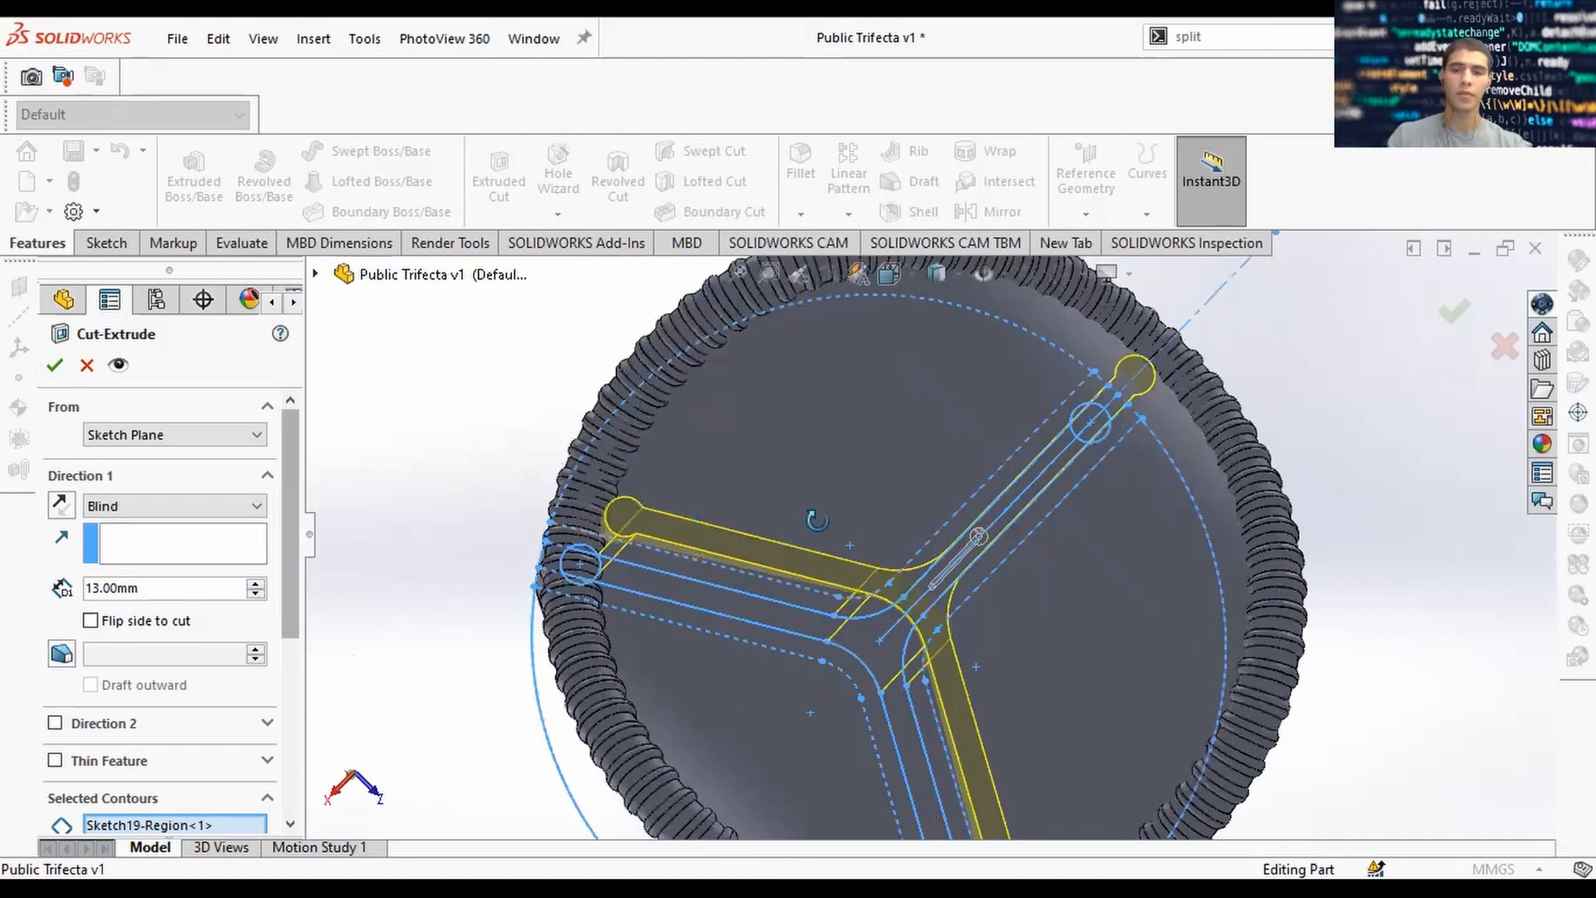
middle_click_drag(817, 520, 568, 542)
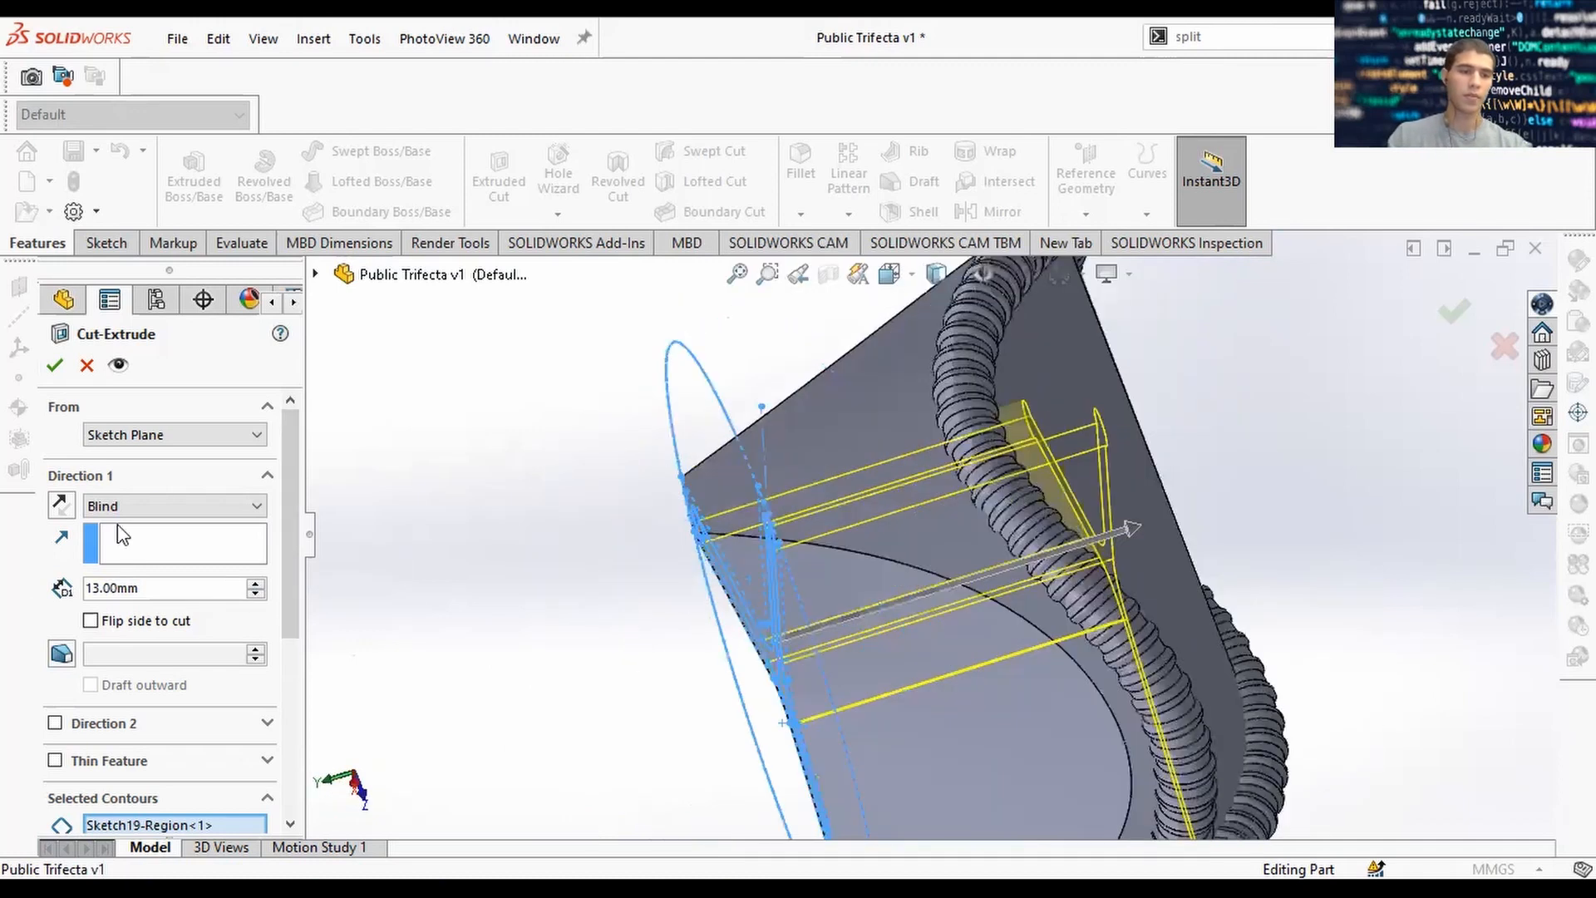
left_click(175, 506)
left_click(125, 539)
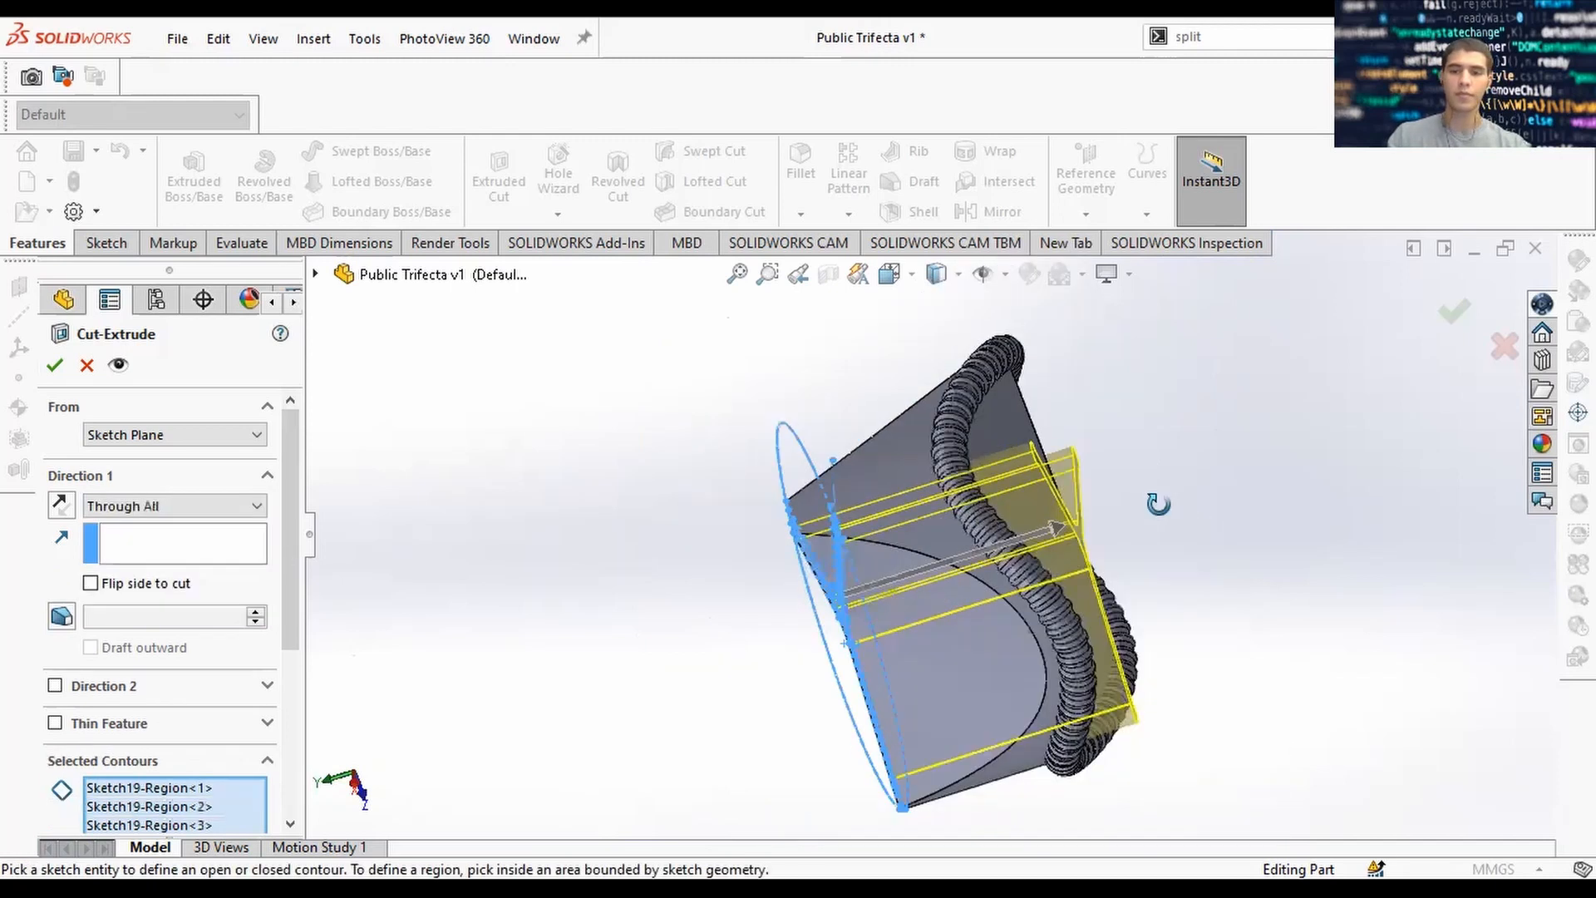
Turn on a 1-degree draft for the Y-shaped cut and try it with the outward option.
middle_click_drag(1159, 504, 1092, 441)
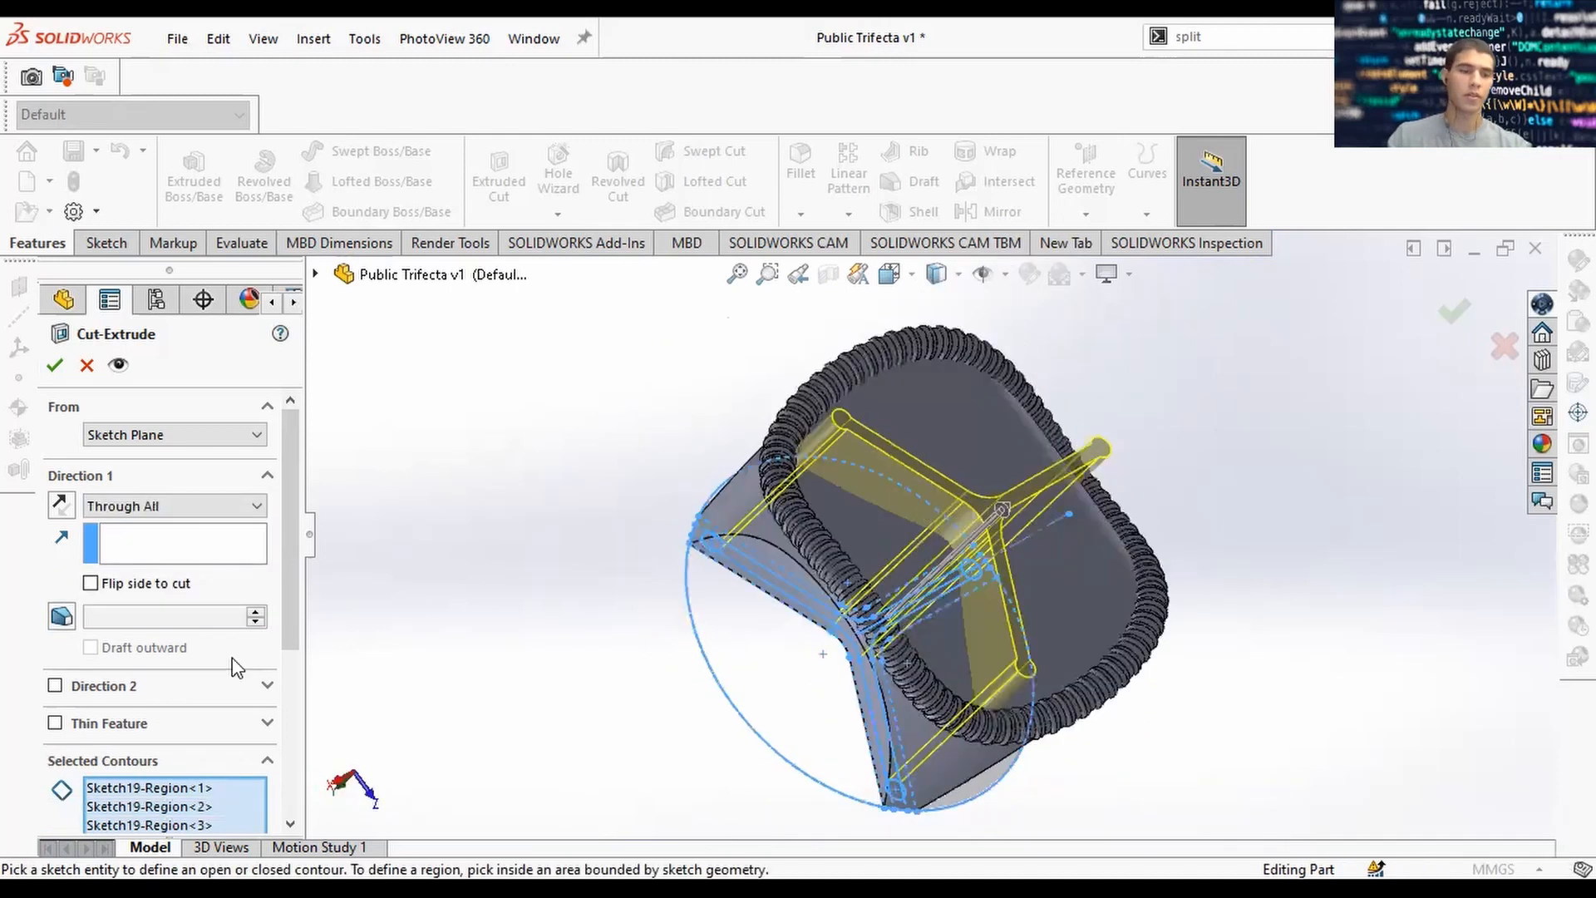
left_click(61, 616)
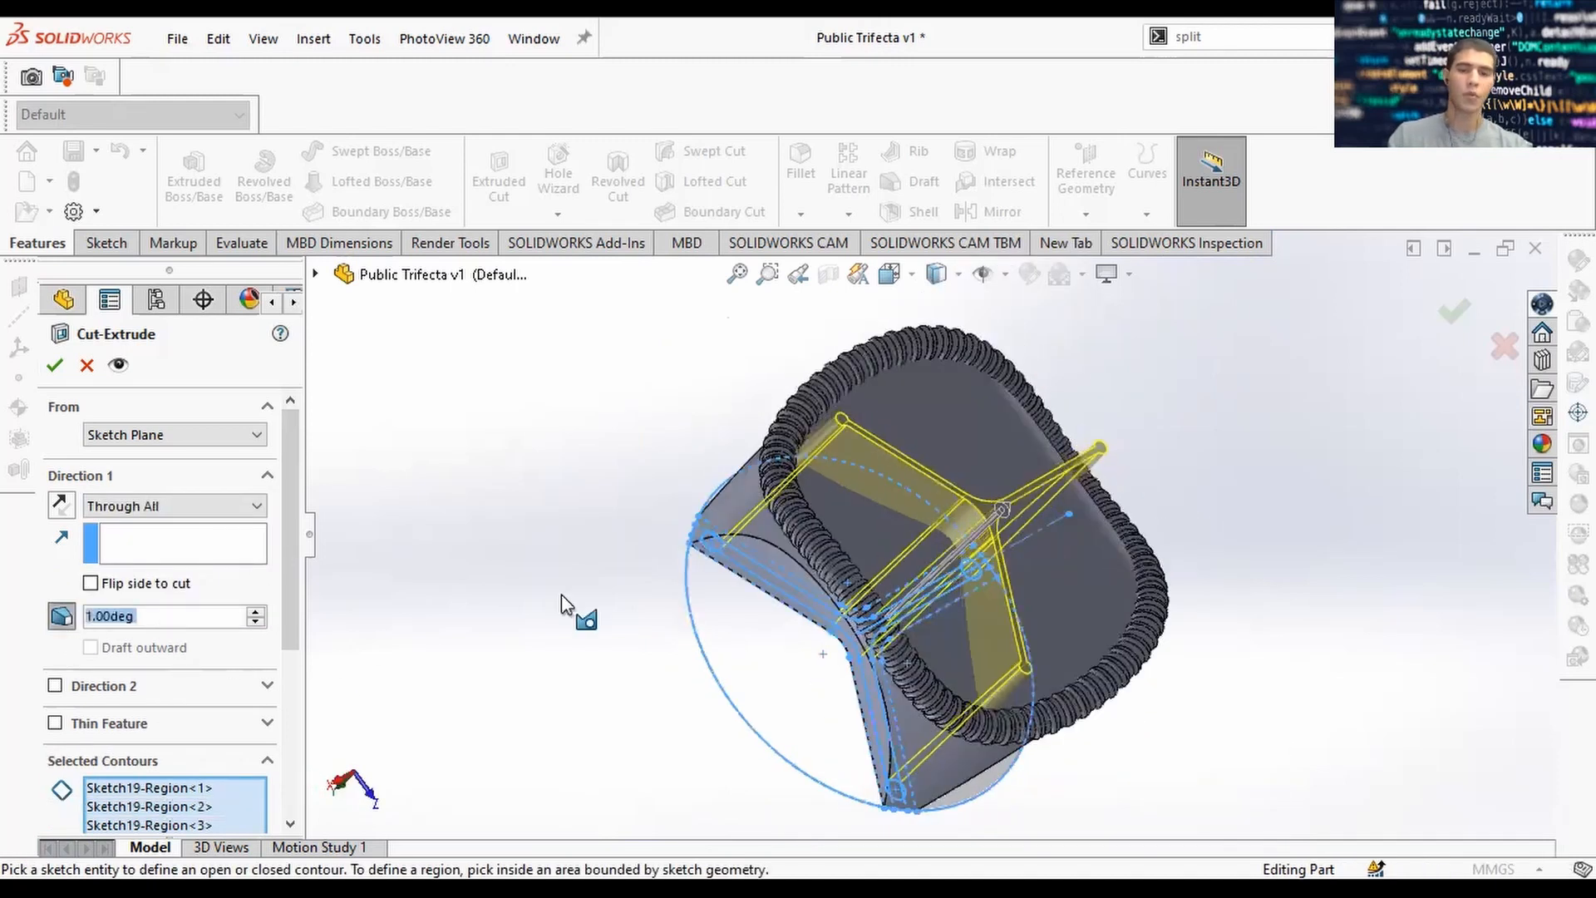
middle_click_drag(1022, 419, 998, 516)
left_click(91, 647)
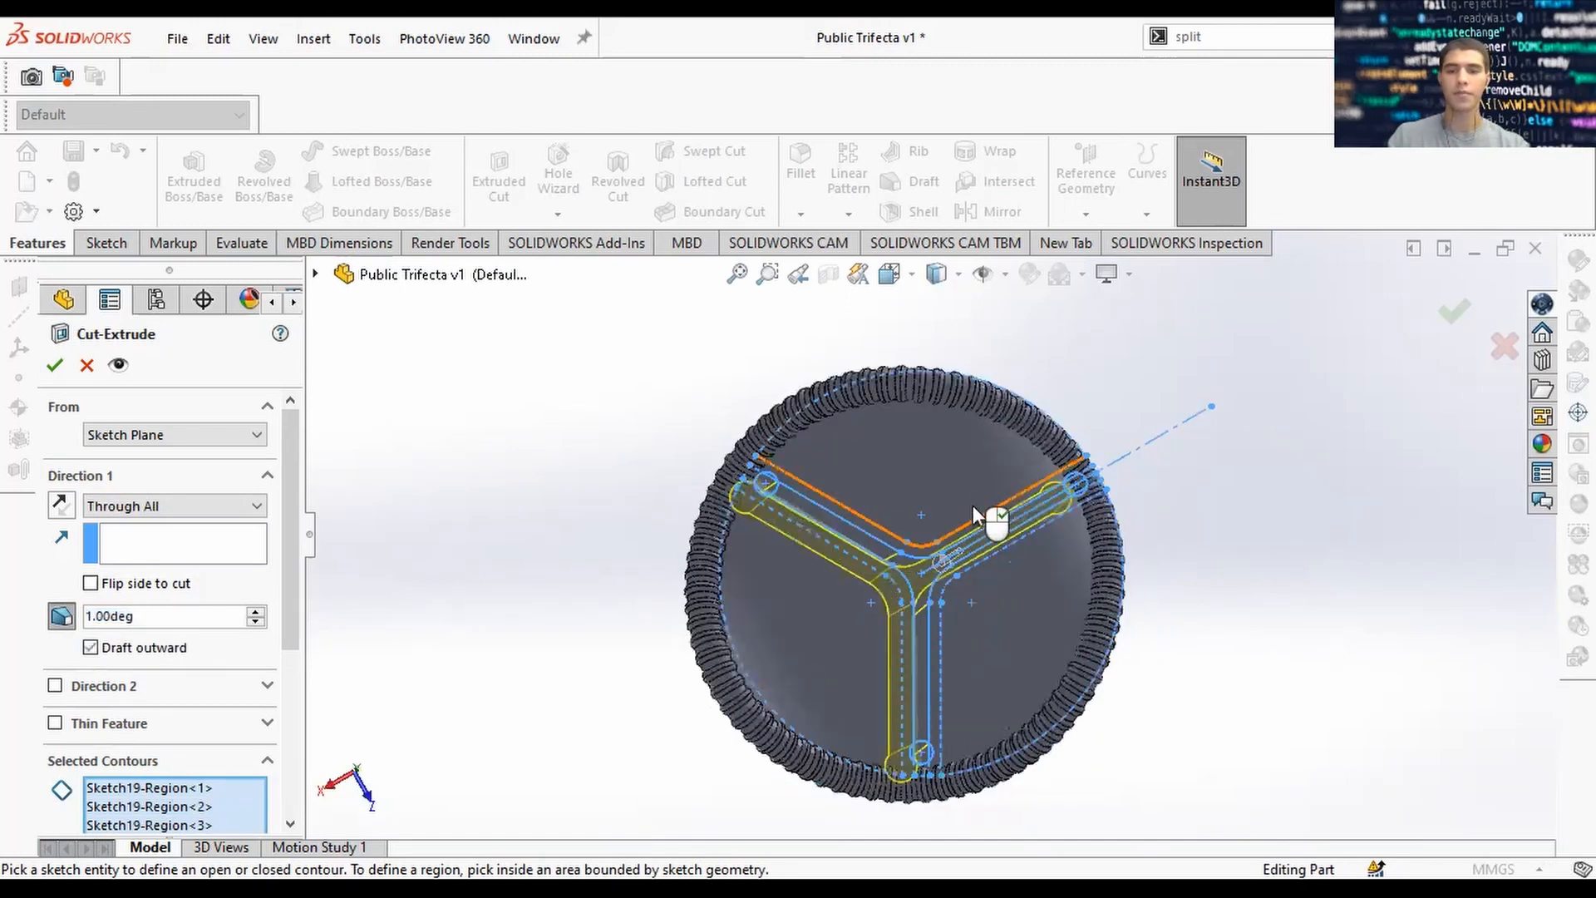
scroll(737, 509, "down", 5)
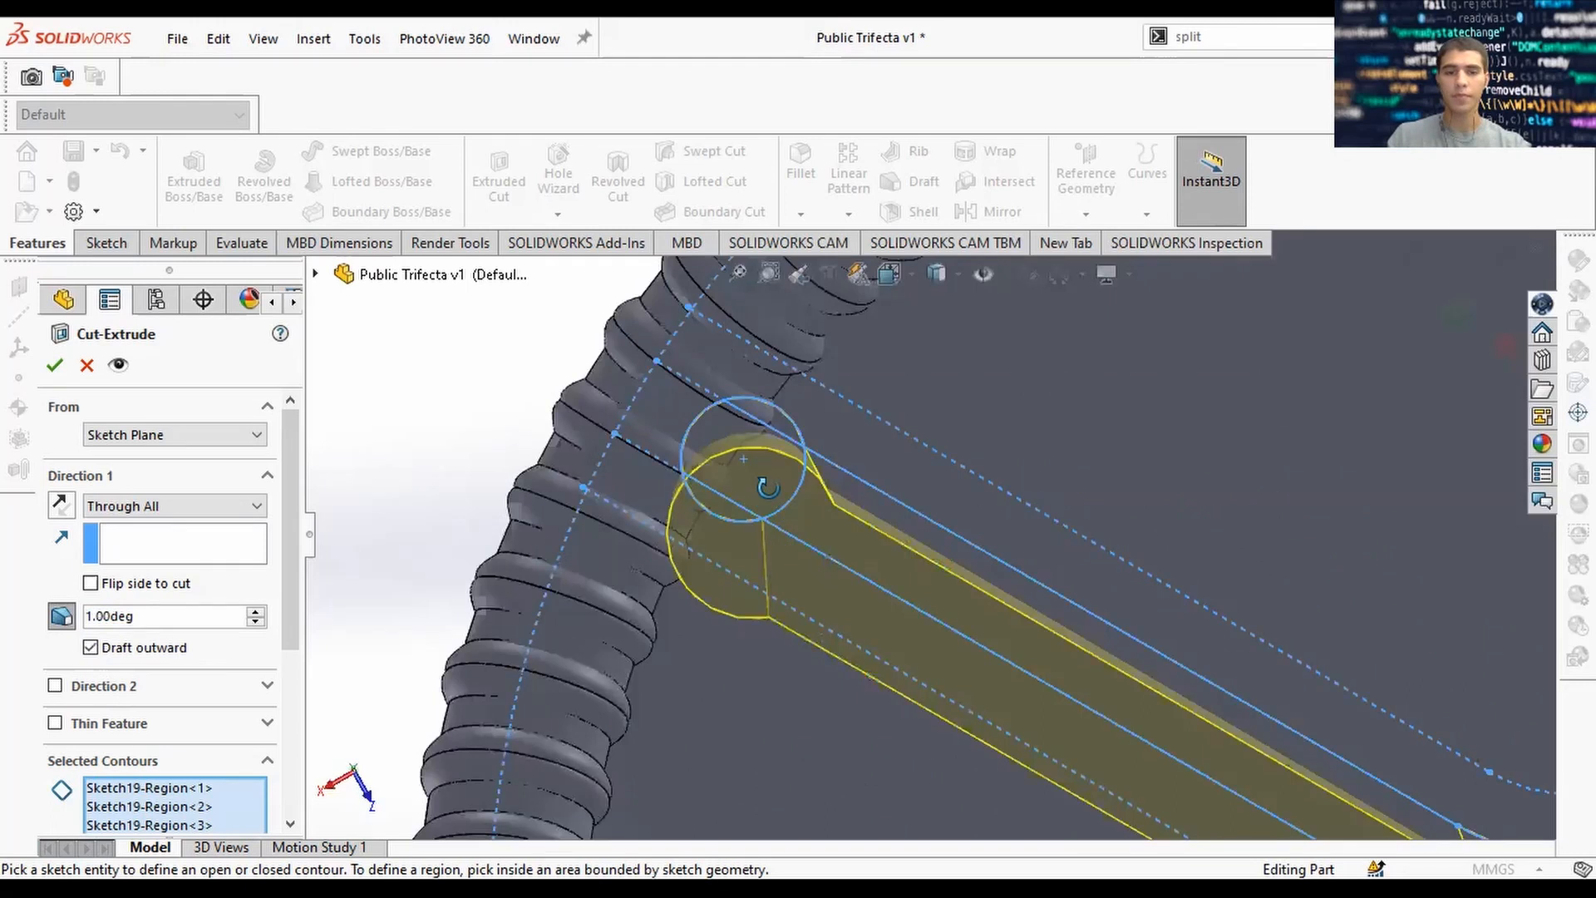
Compare the cut with and without draft, keep the 1-degree draft with Draft outward off, and finish the cut.
left_click(63, 622)
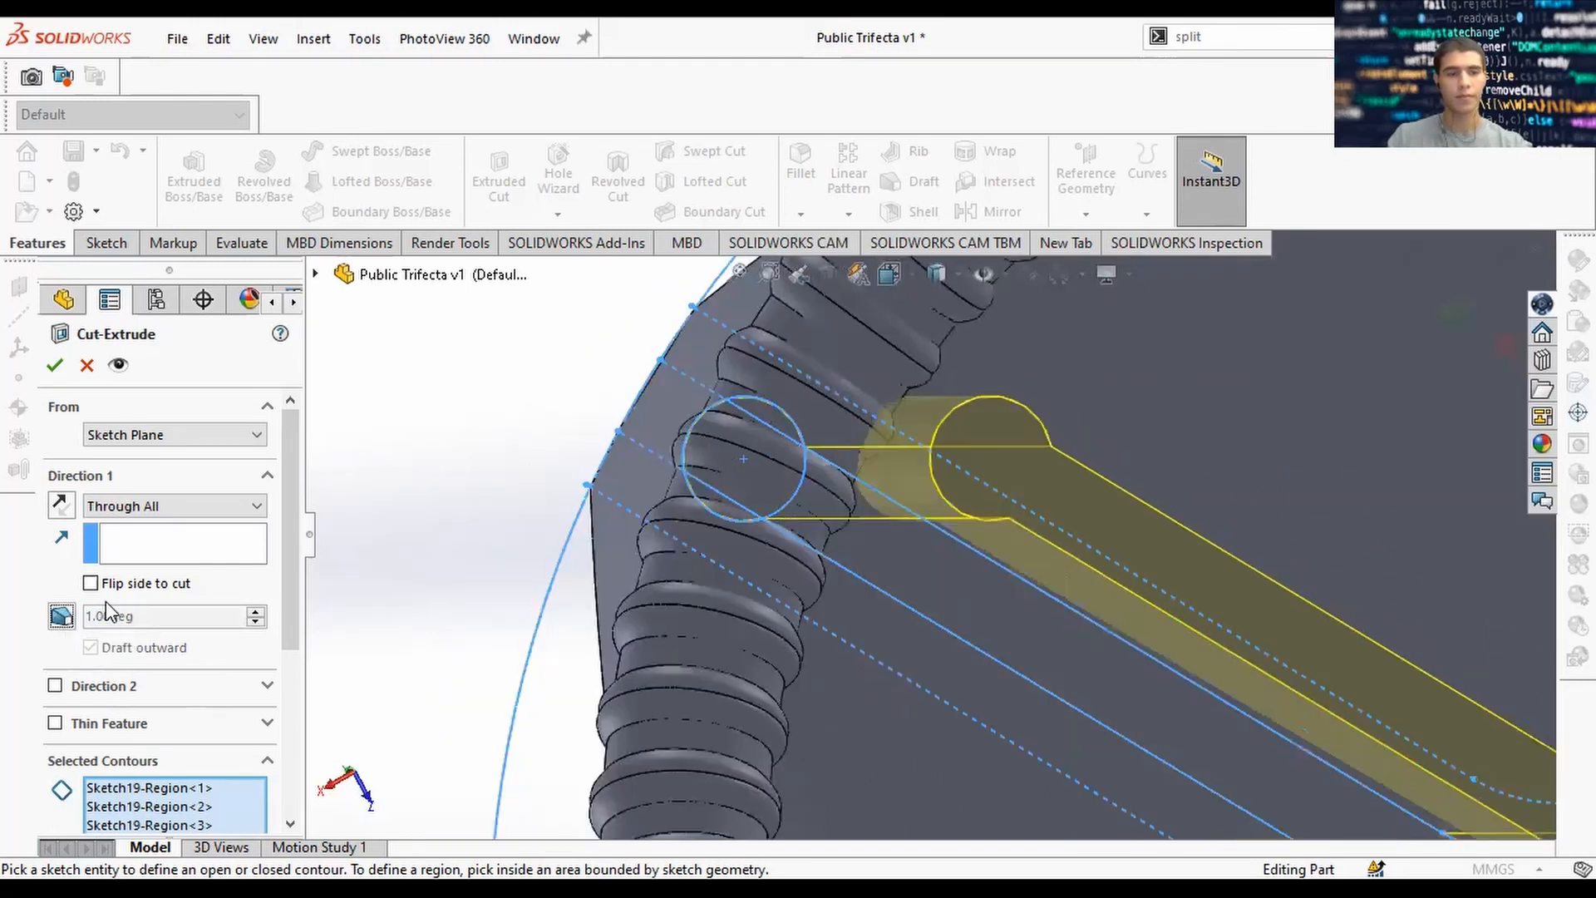
left_click(61, 616)
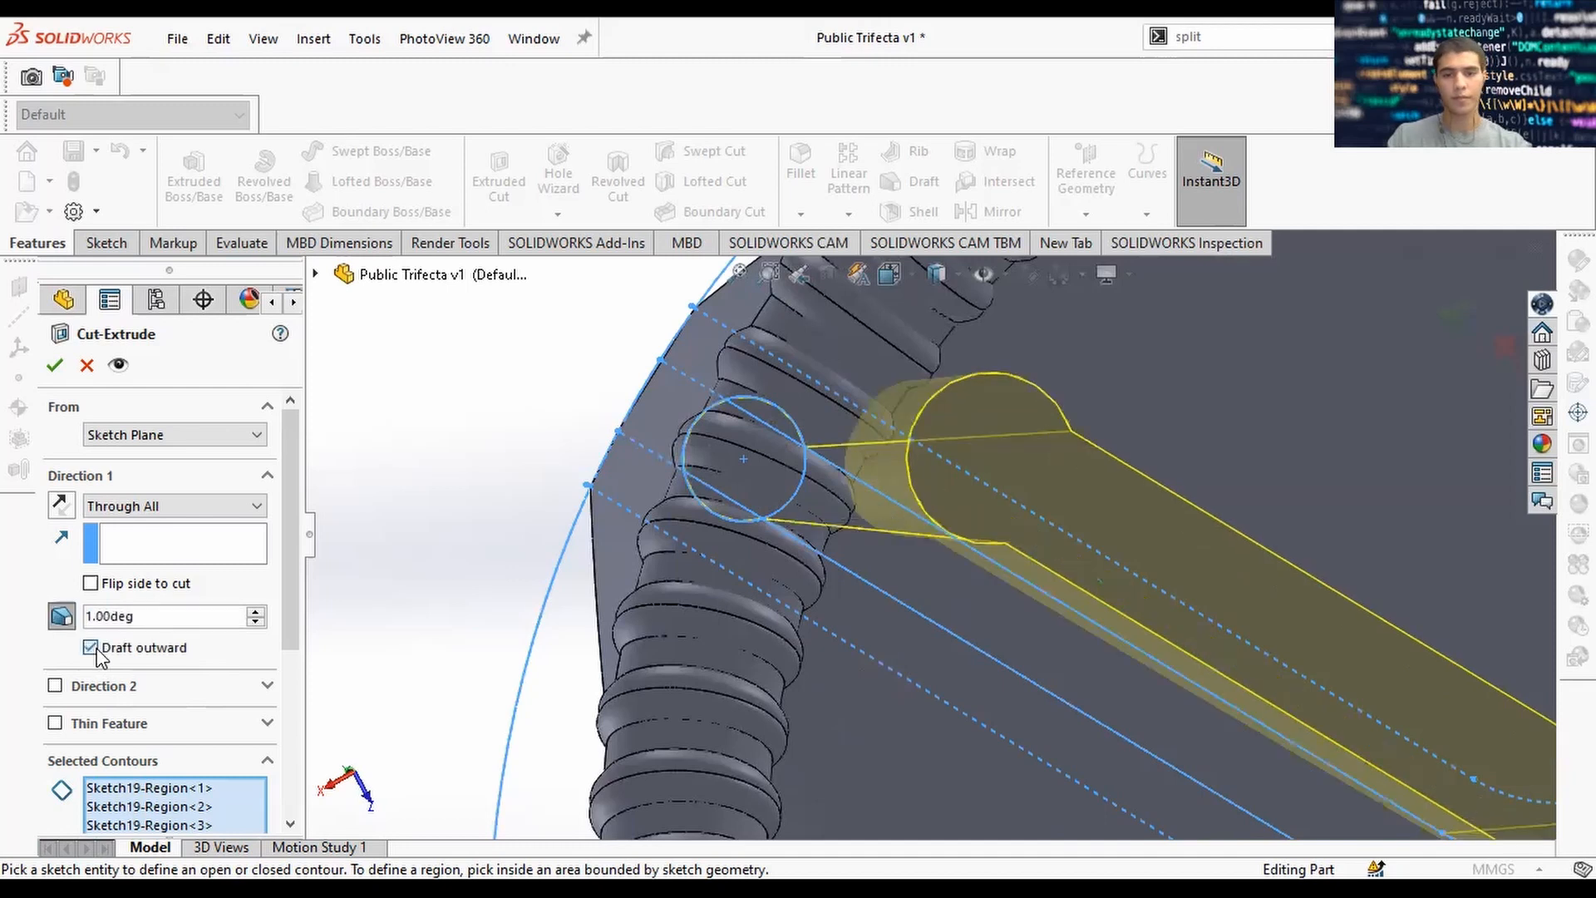
left_click(91, 648)
scroll(190, 582, "up", 3)
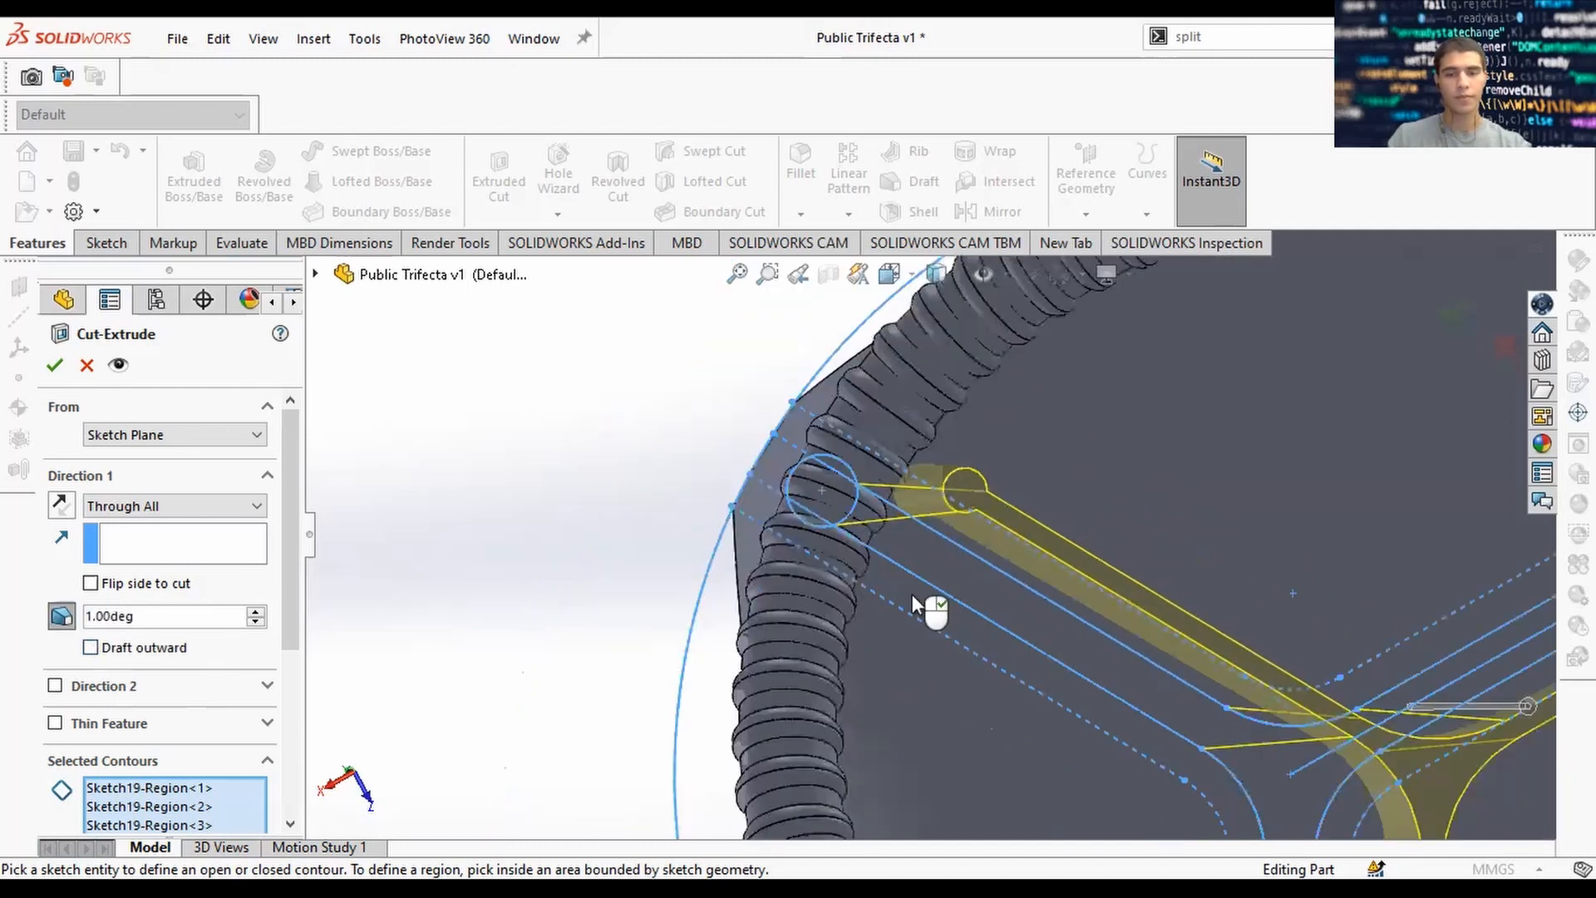
mouse_move(922, 605)
middle_mouse_down()
mouse_move(900, 553)
mouse_move(933, 575)
middle_mouse_up()
scroll(1003, 580, "up", 5)
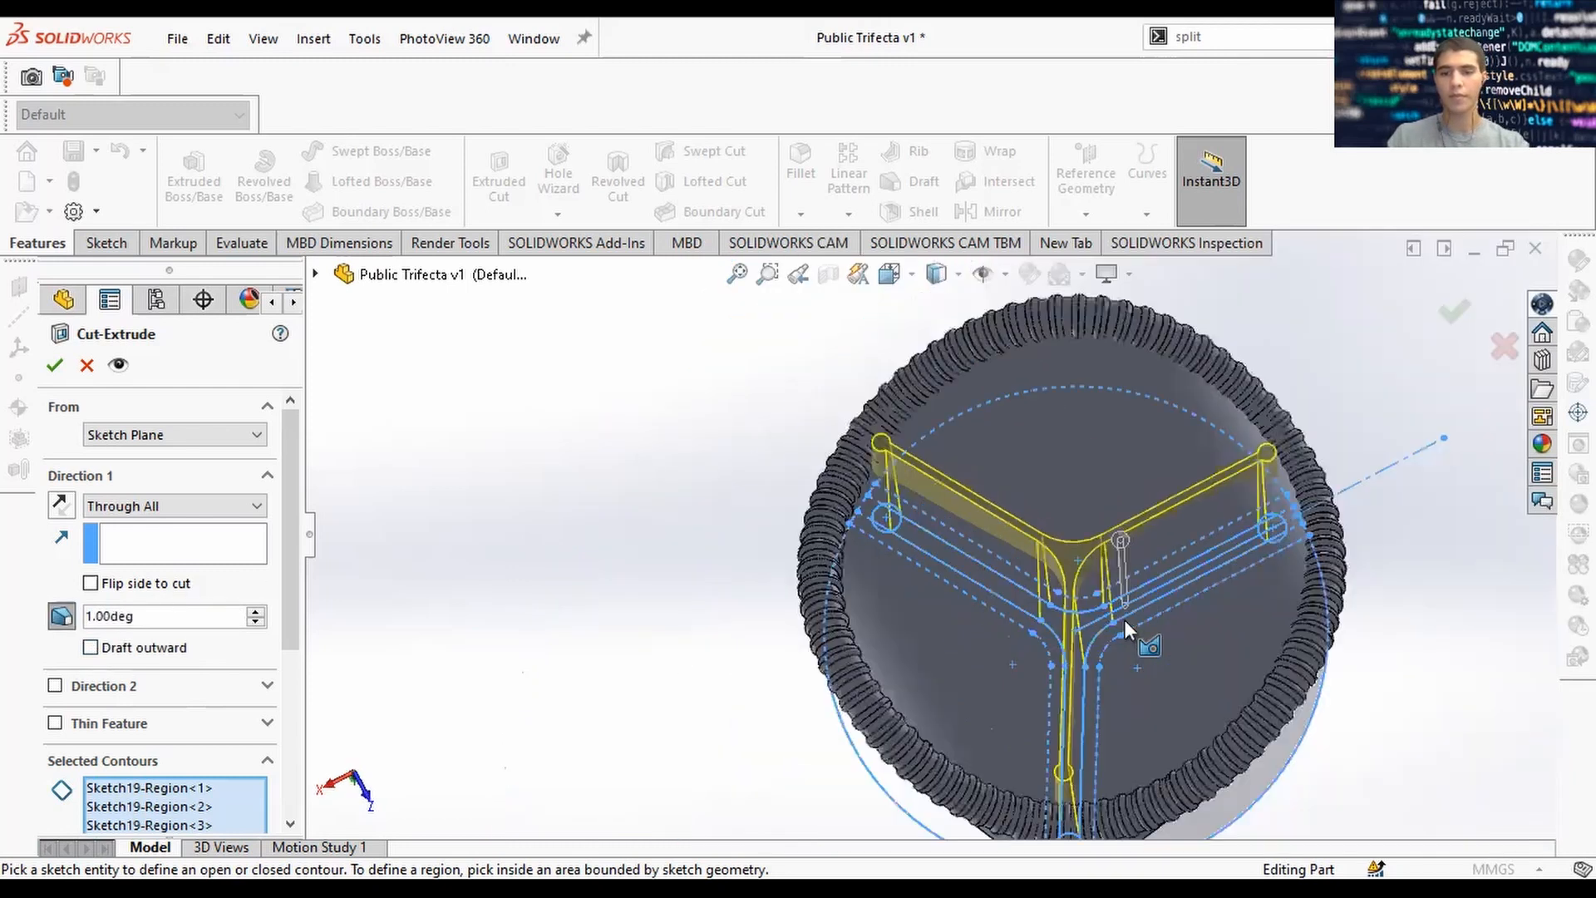
scroll(1272, 438, "down", 1)
left_click(1441, 308)
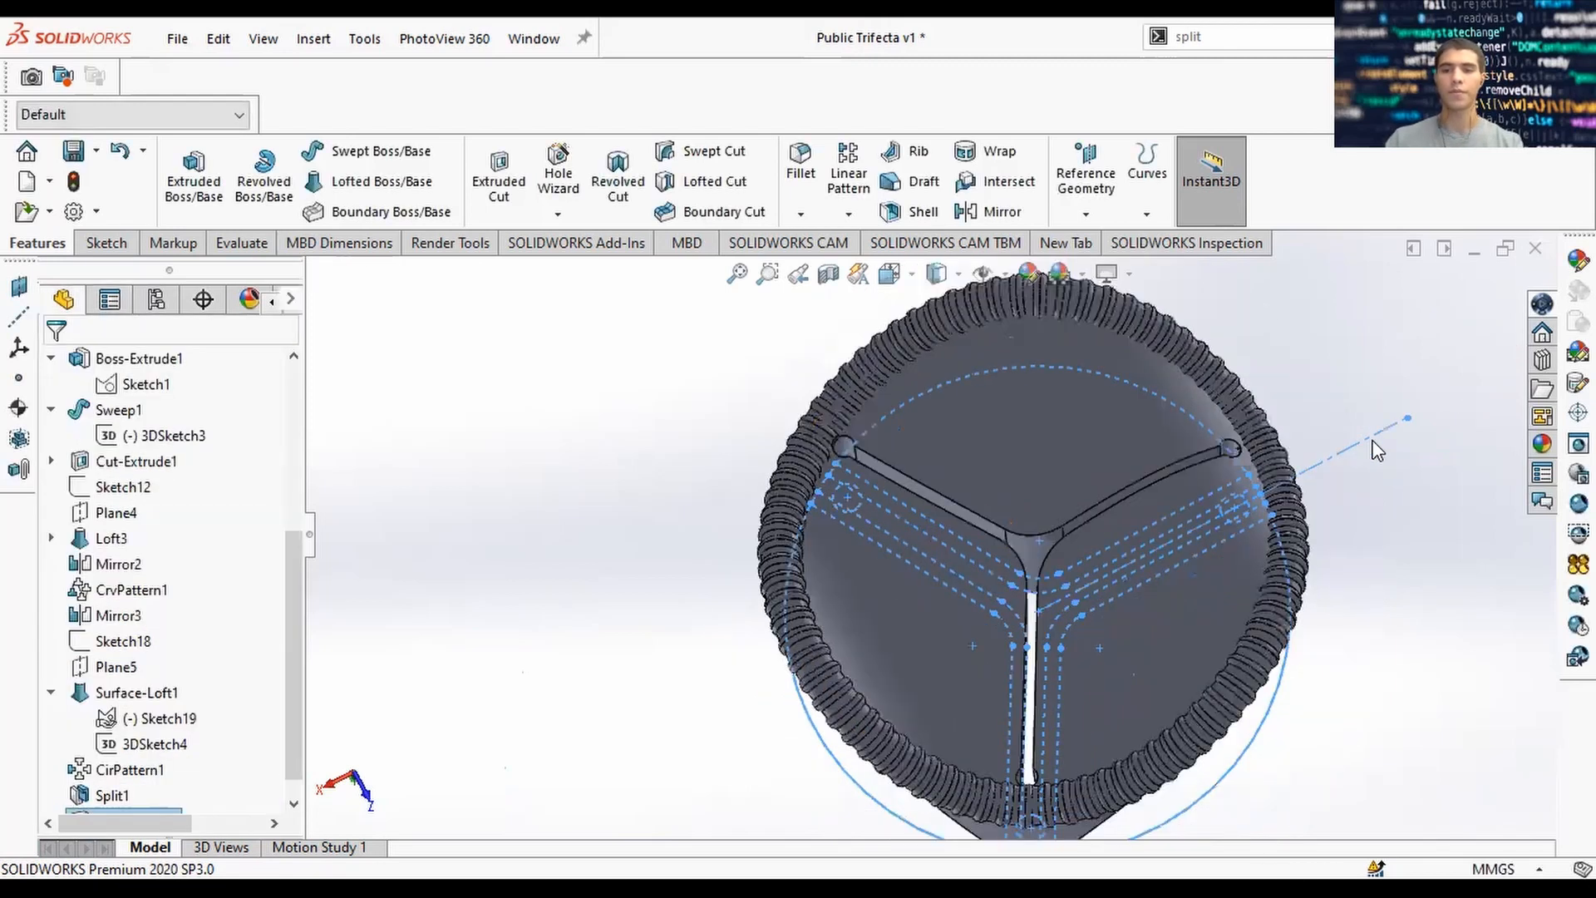
Check the tapered Y-shaped slot through the three arms from several angles and save the part.
scroll(1387, 472, "up", 5)
middle_click_drag(1325, 491, 1046, 393)
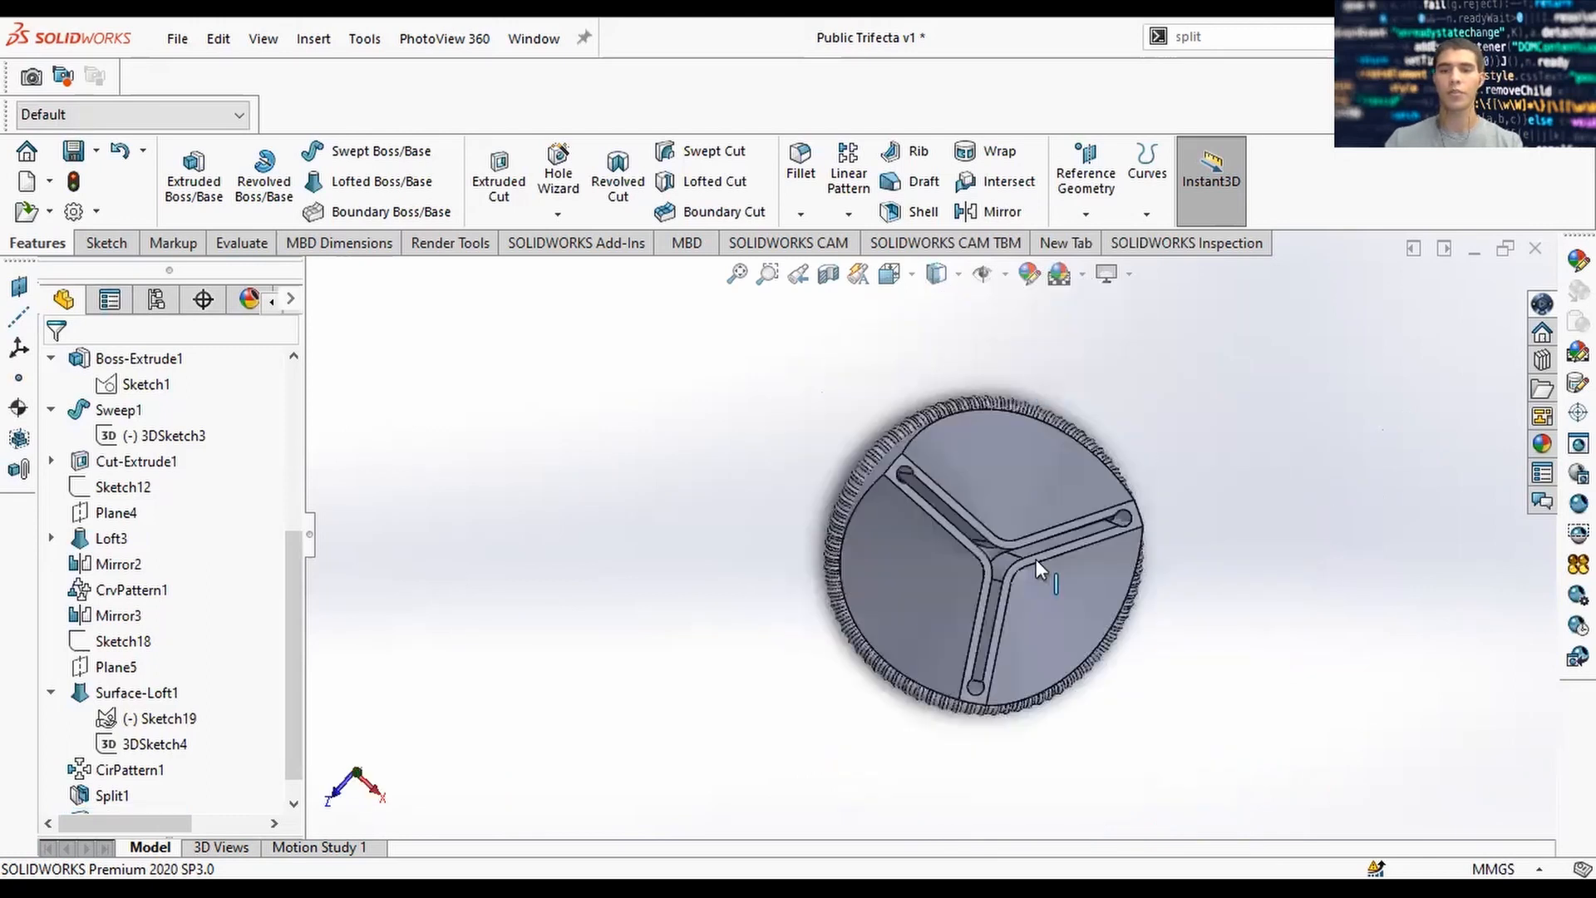
scroll(1036, 558, "down", 2)
middle_click_drag(1036, 558, 1029, 541)
scroll(1034, 545, "down", 2)
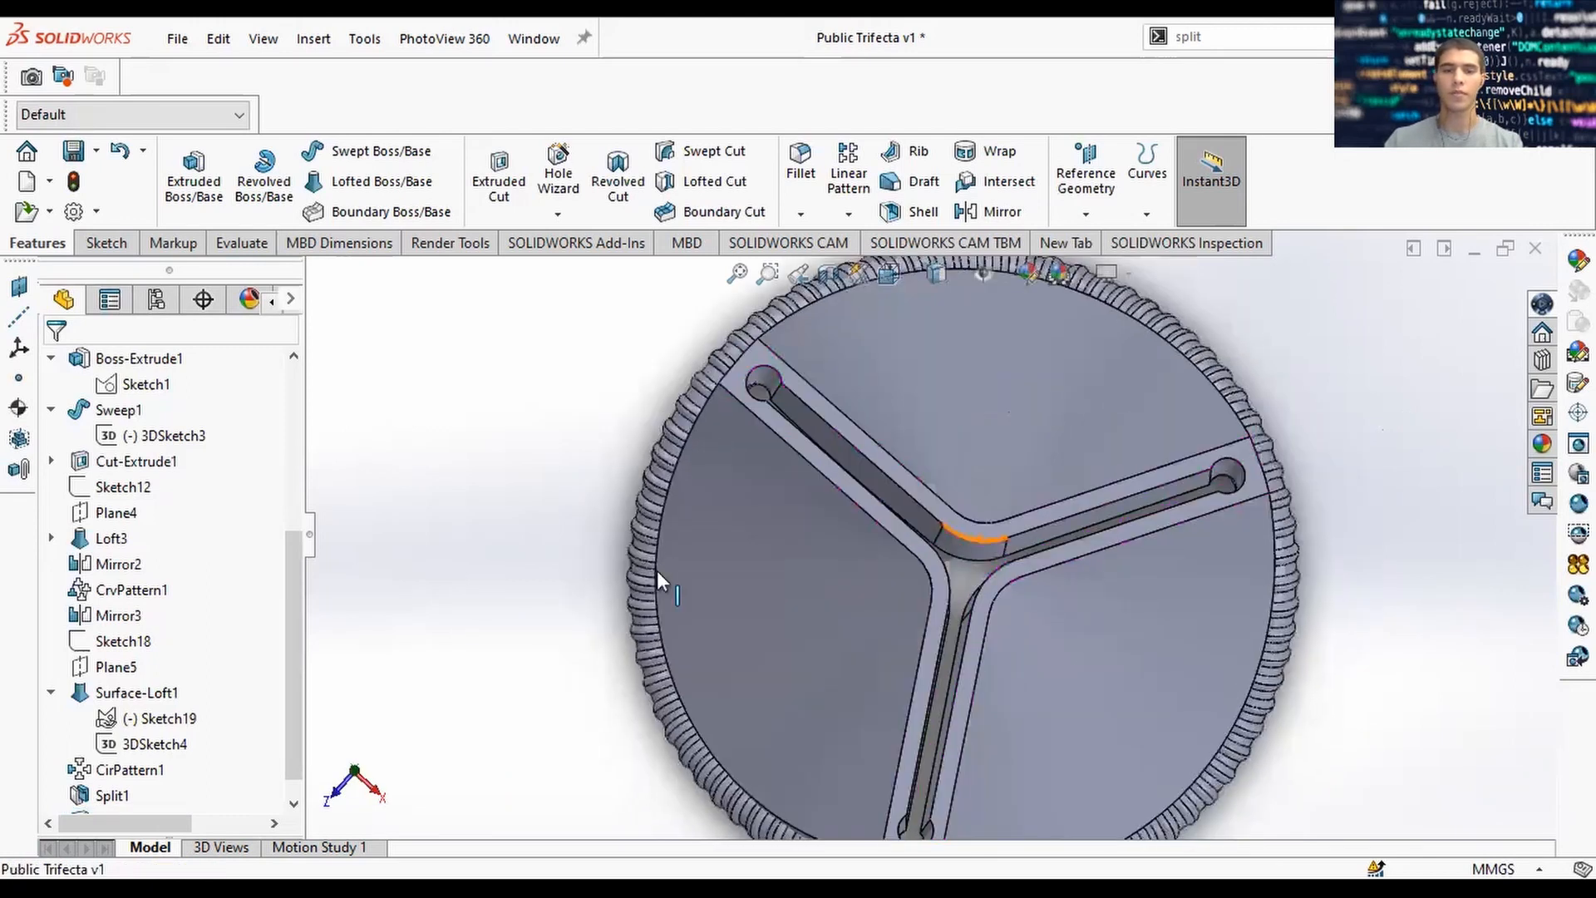
middle_click_drag(1082, 639, 1064, 473)
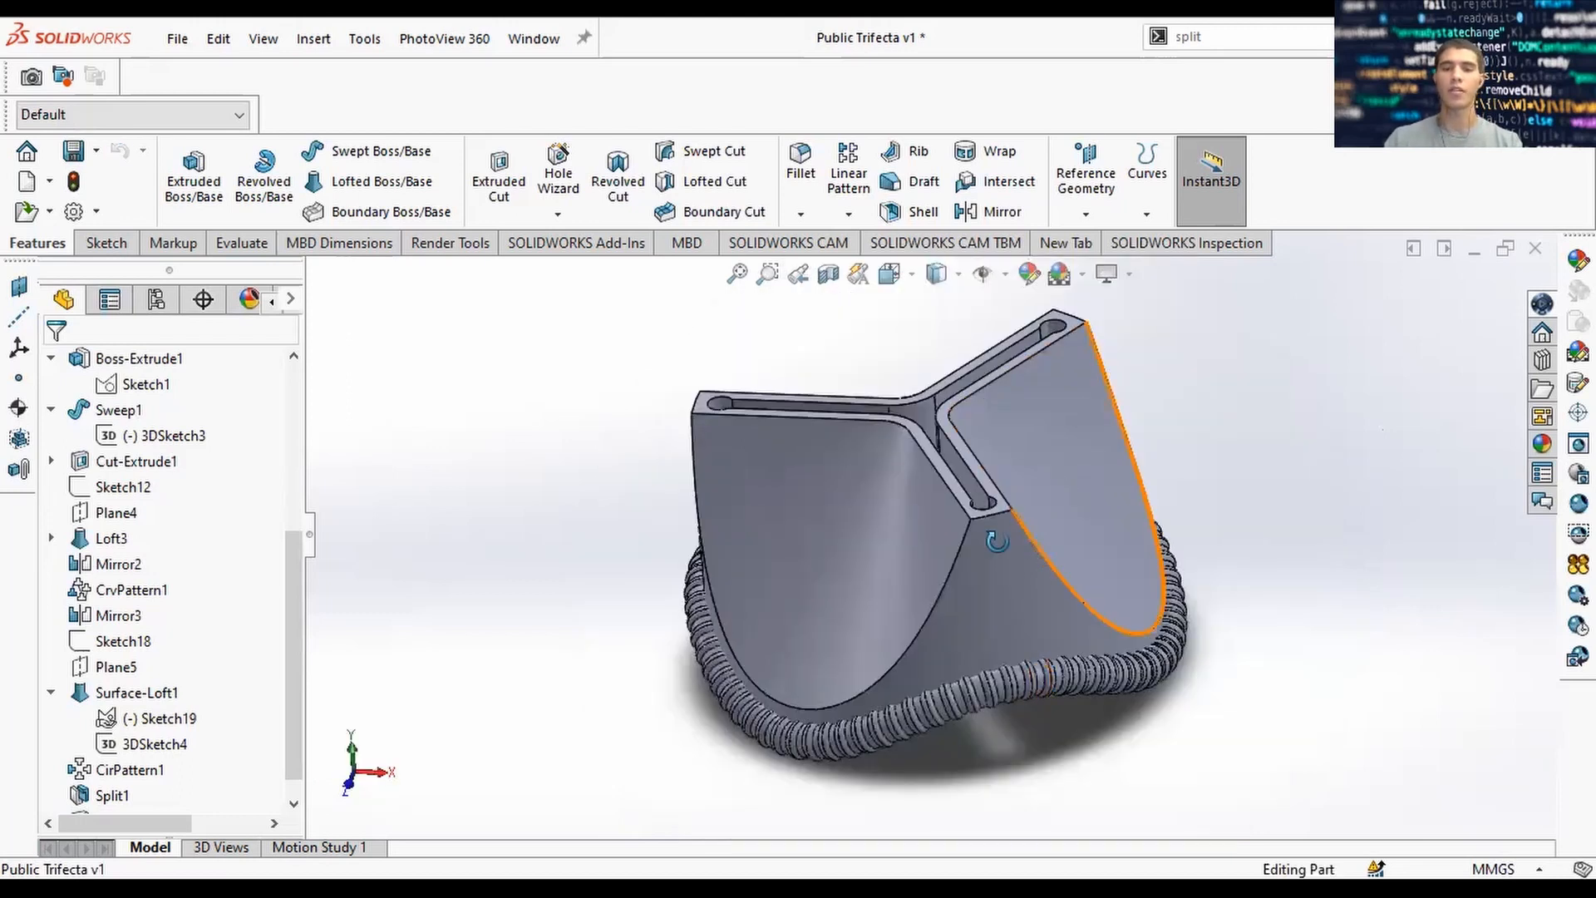
middle_click_drag(997, 541, 1059, 536)
left_click(73, 184)
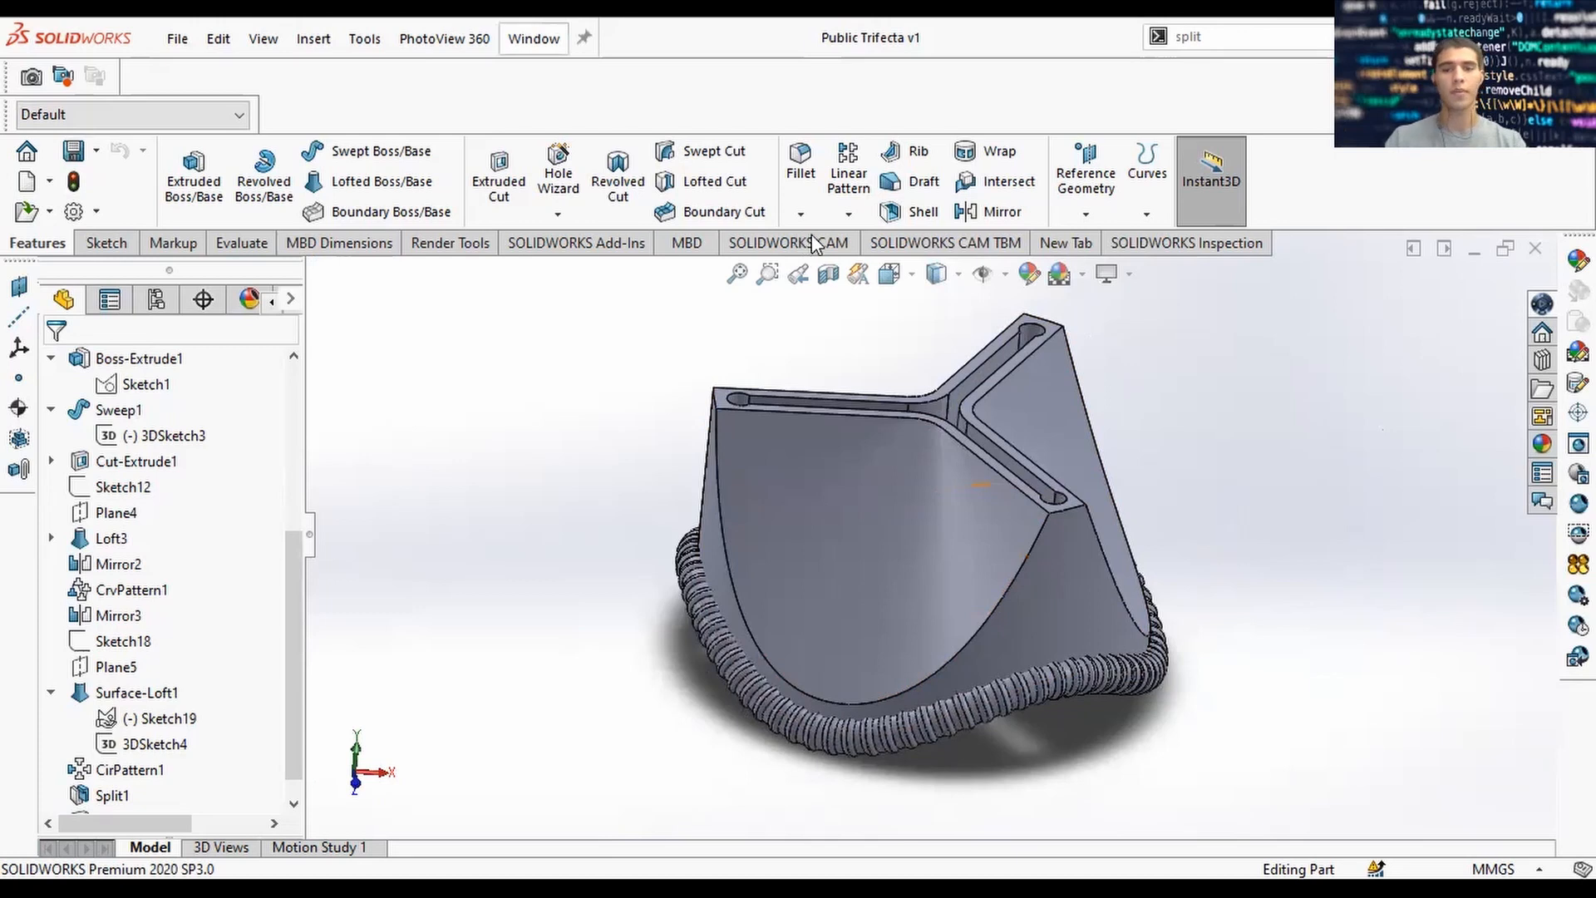
Fillet the three curved edges bordering the scooped faces between the arms with a symmetric 2 mm radius.
middle_click_drag(1196, 504, 1120, 554, "ctrl")
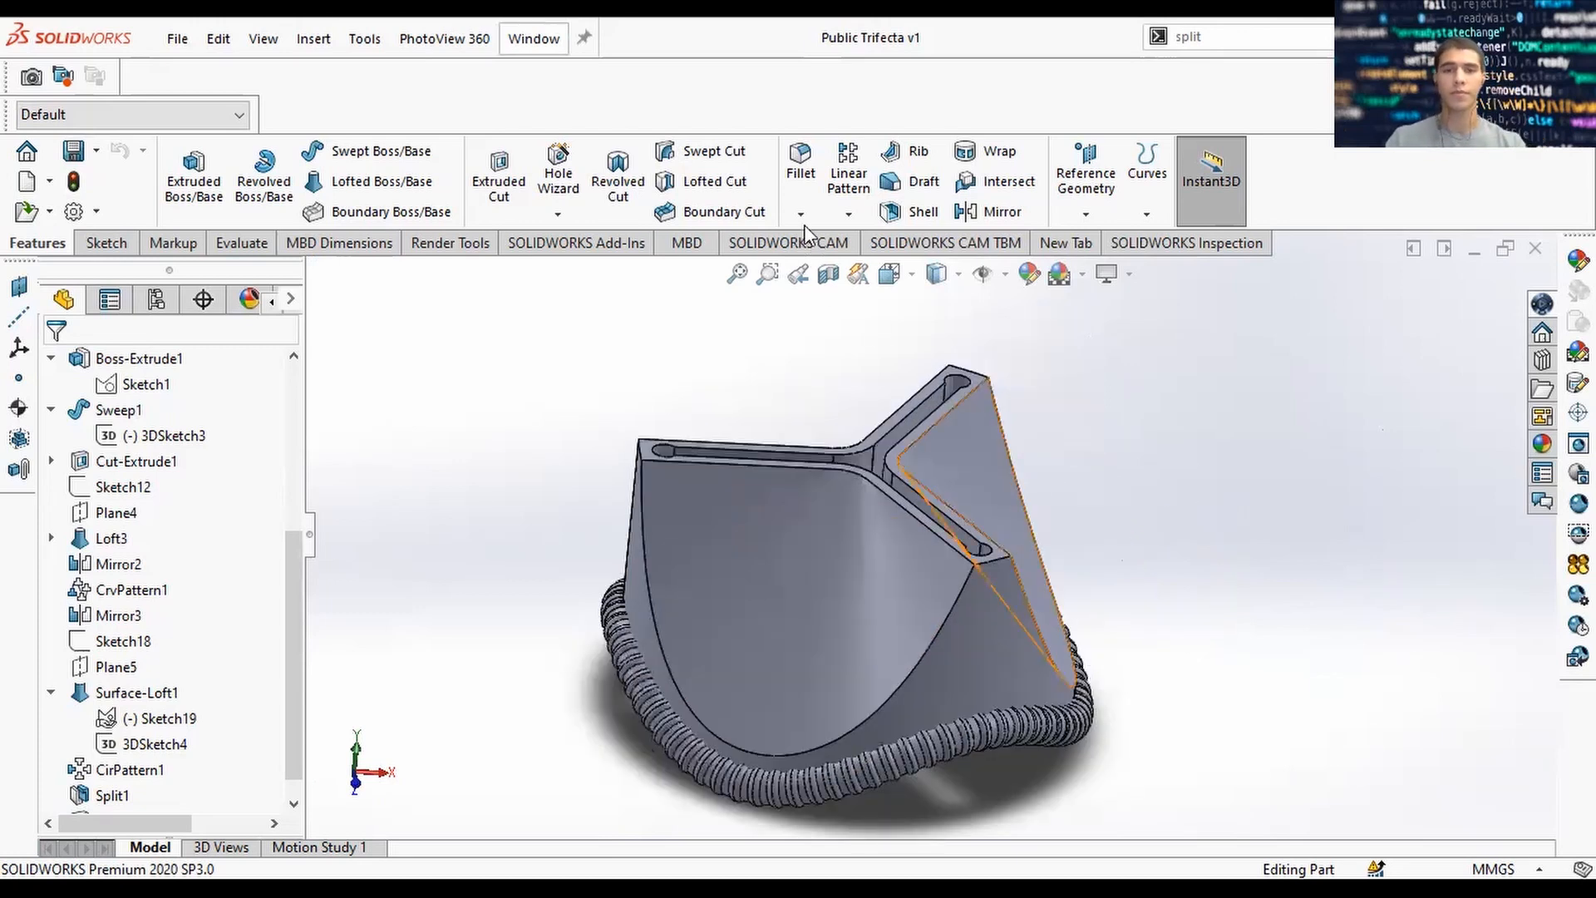
left_click(1048, 655)
left_click(939, 636)
middle_click_drag(804, 659, 939, 740)
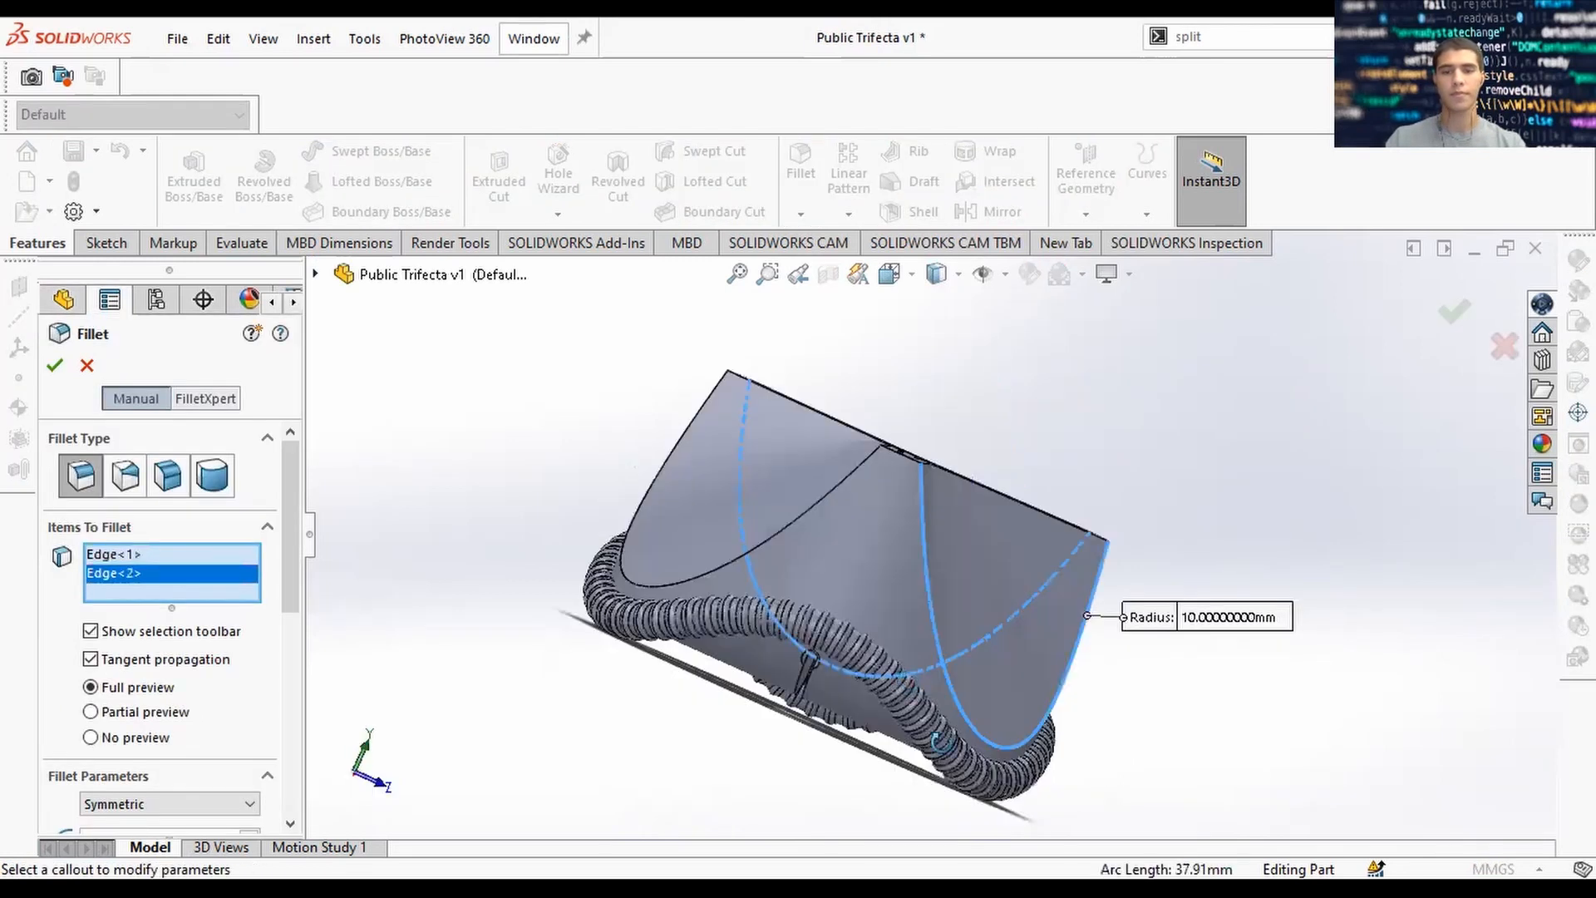
middle_click_drag(902, 632, 909, 616)
left_click(898, 607)
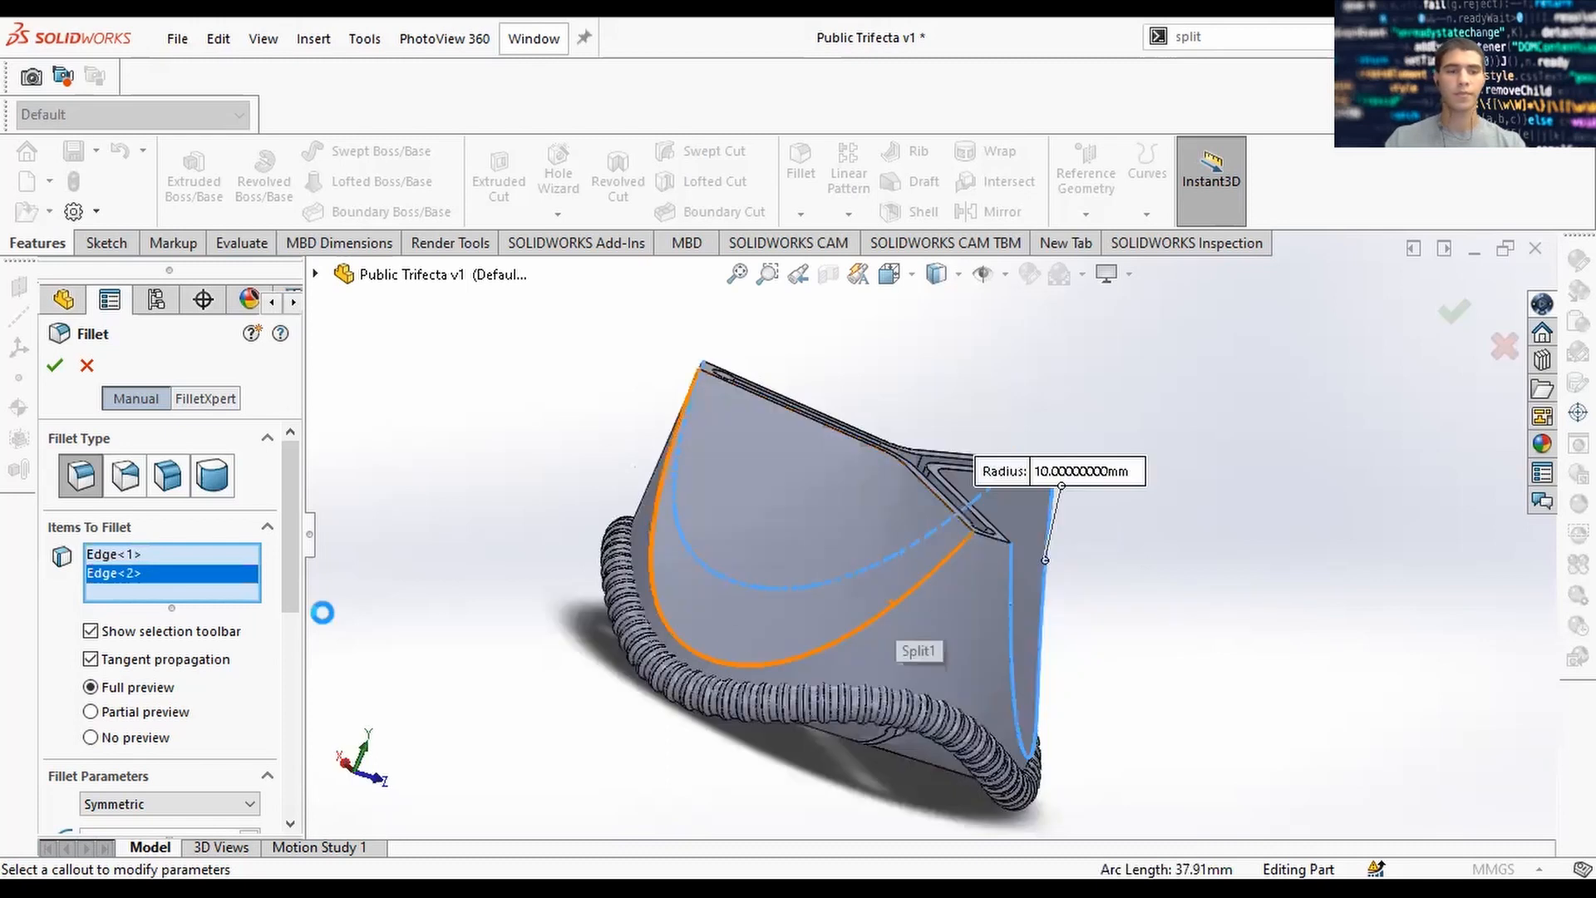
scroll(291, 639, "down", 3)
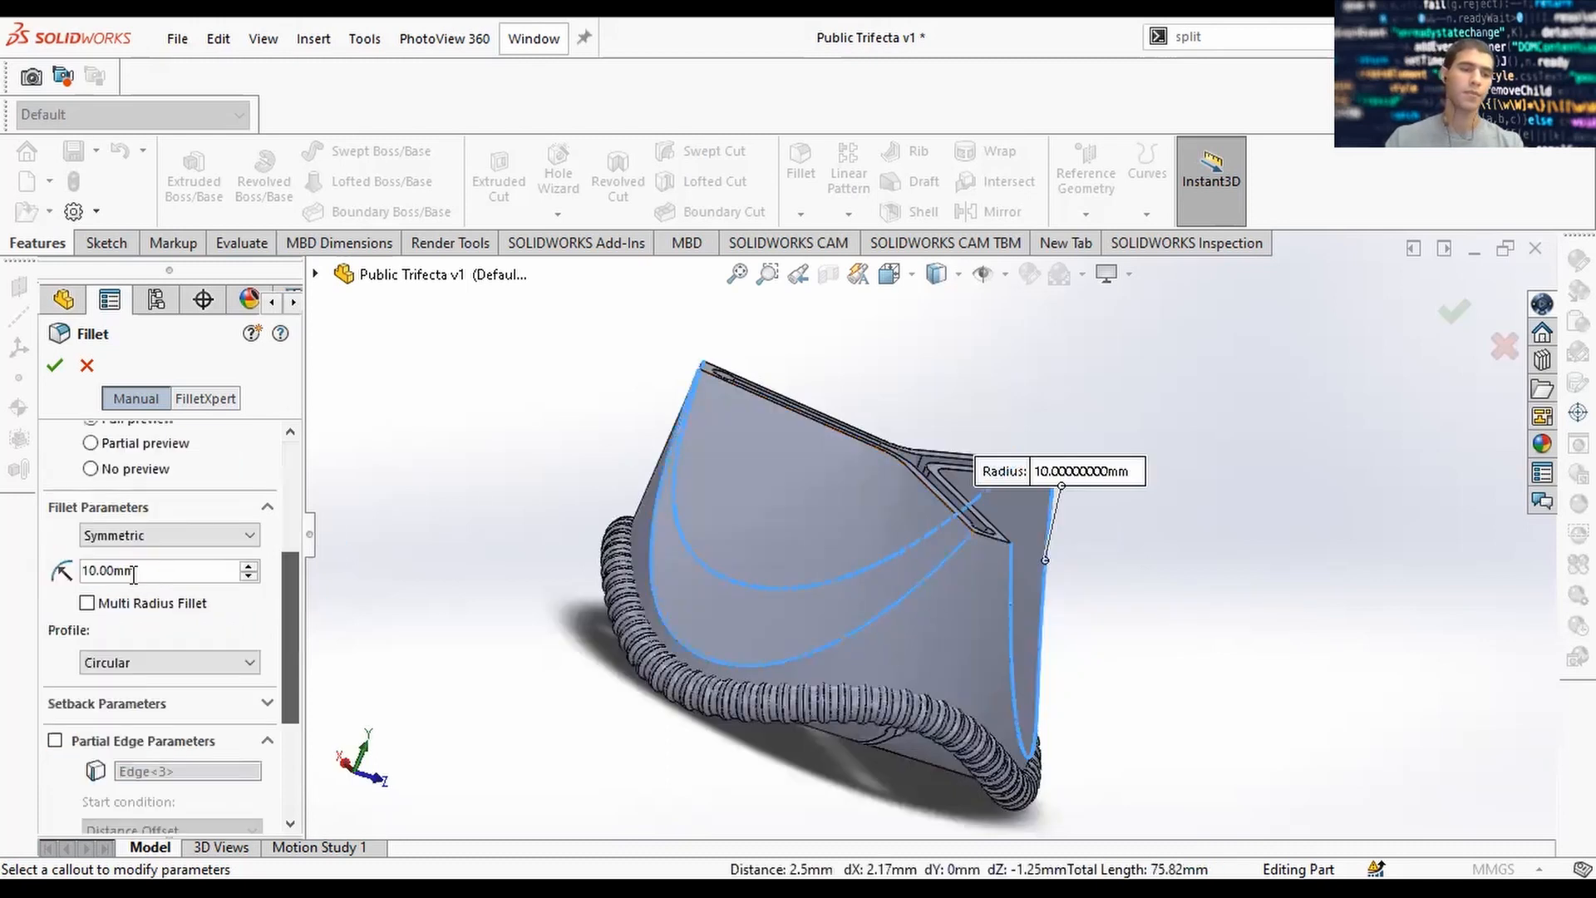
double_click(104, 570)
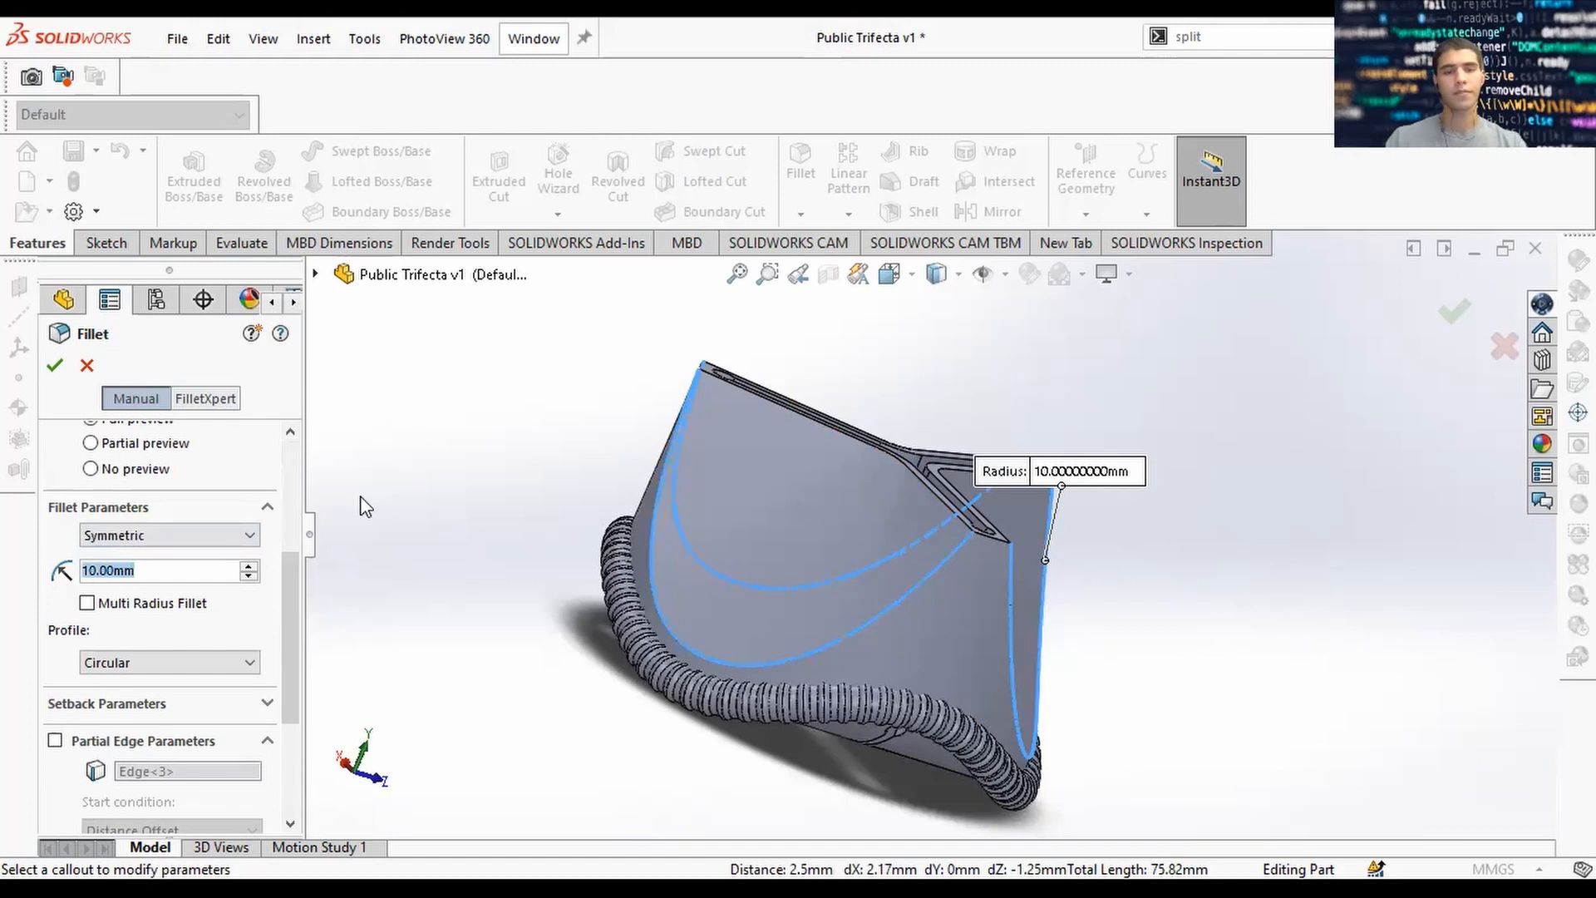
type("2")
key("Return")
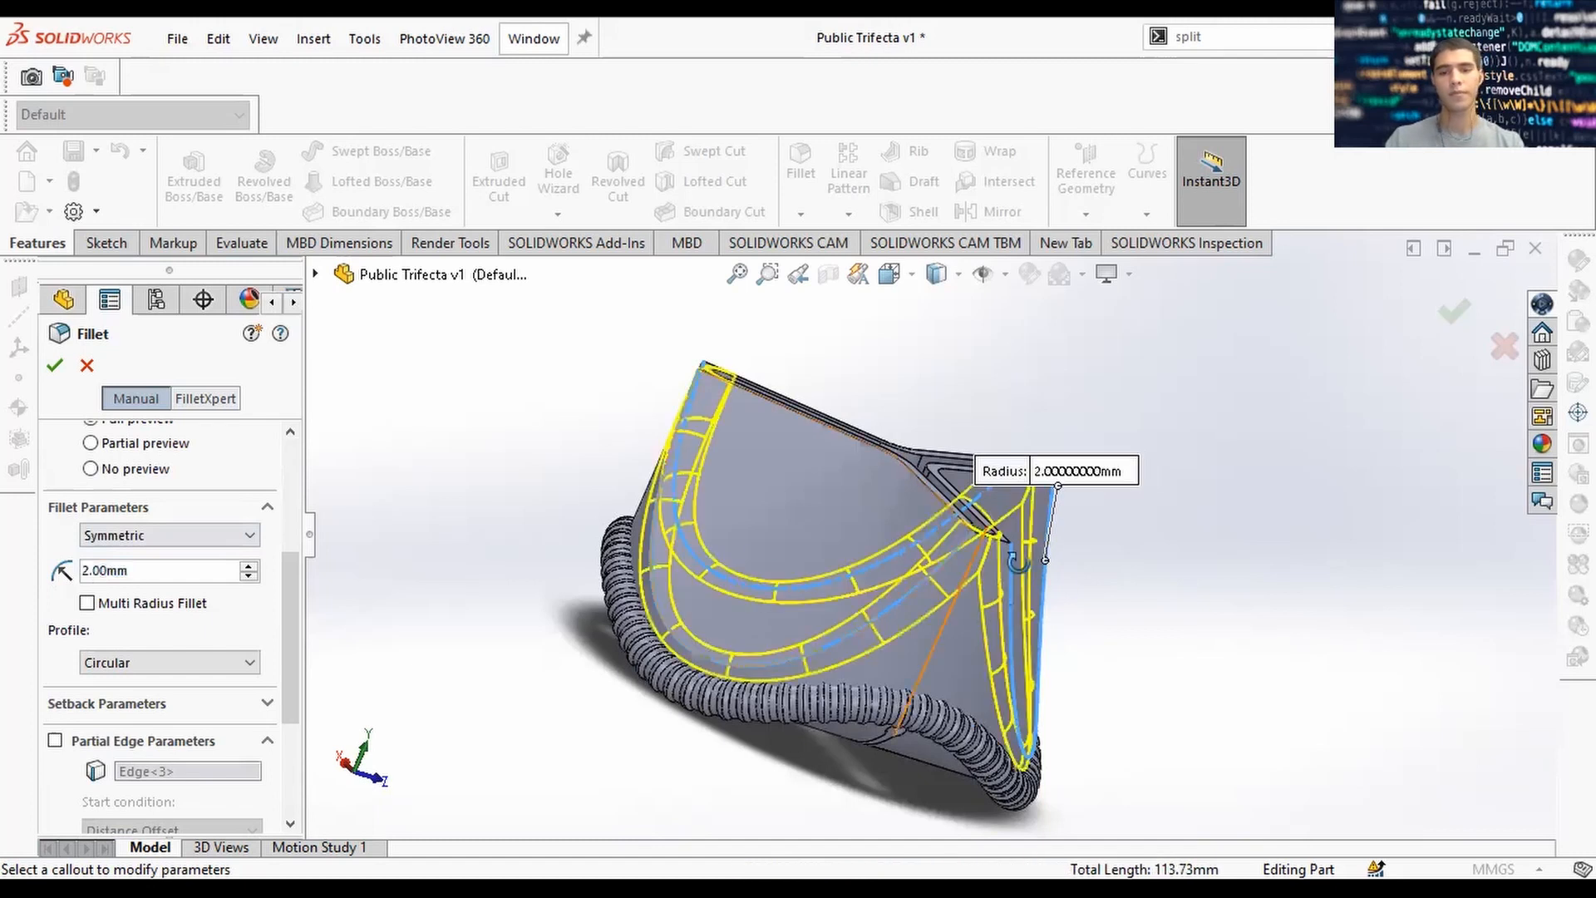
middle_click_drag(1019, 563, 926, 562)
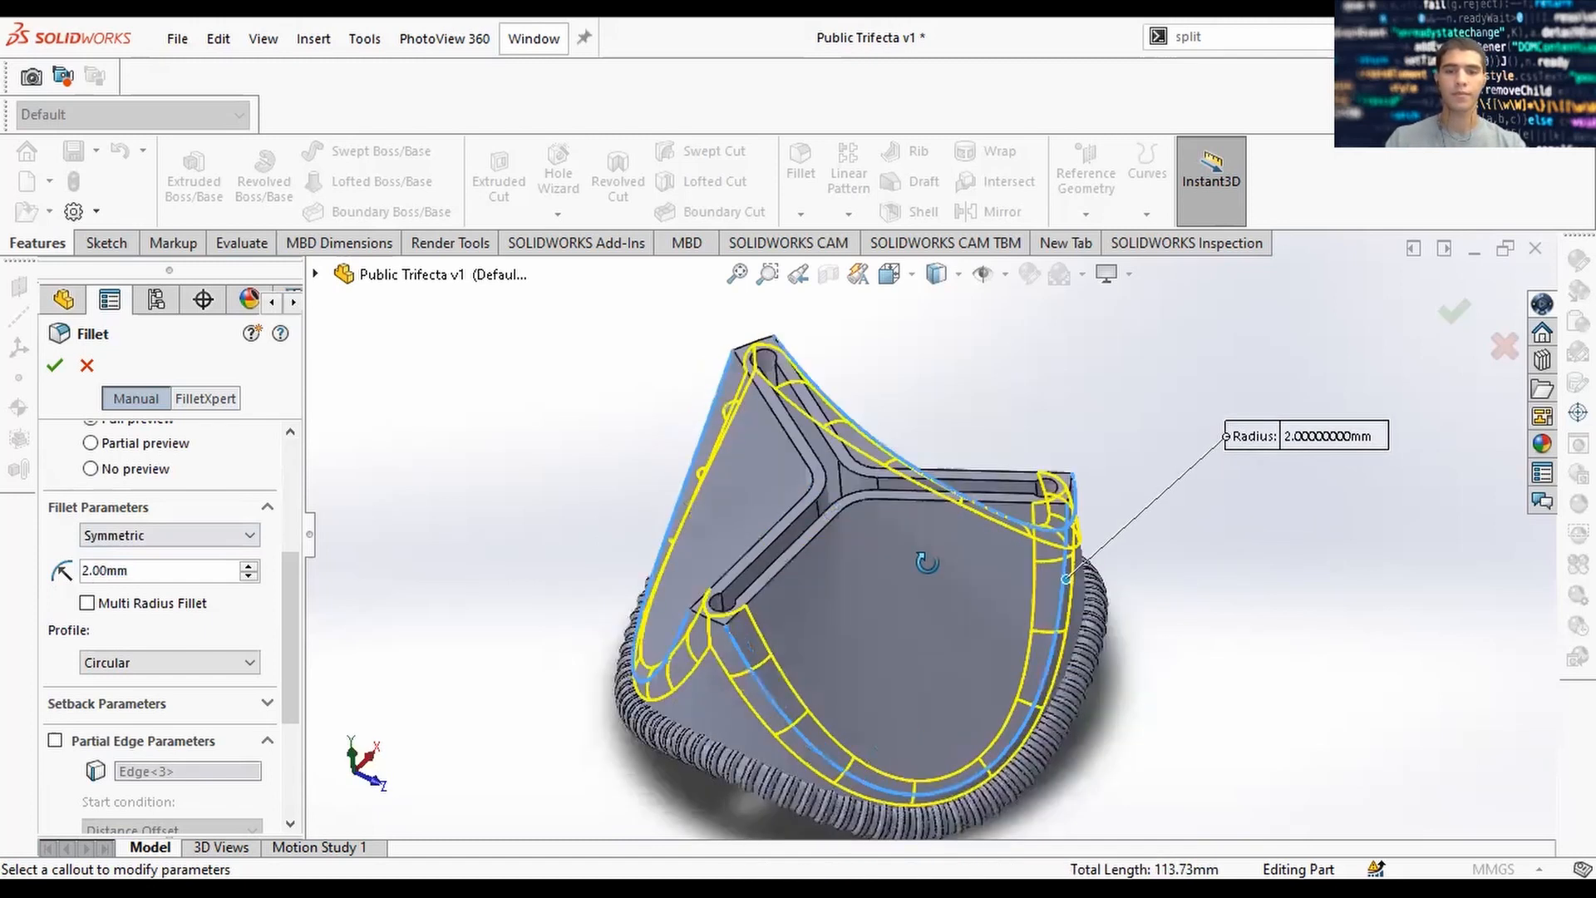
left_click(55, 365)
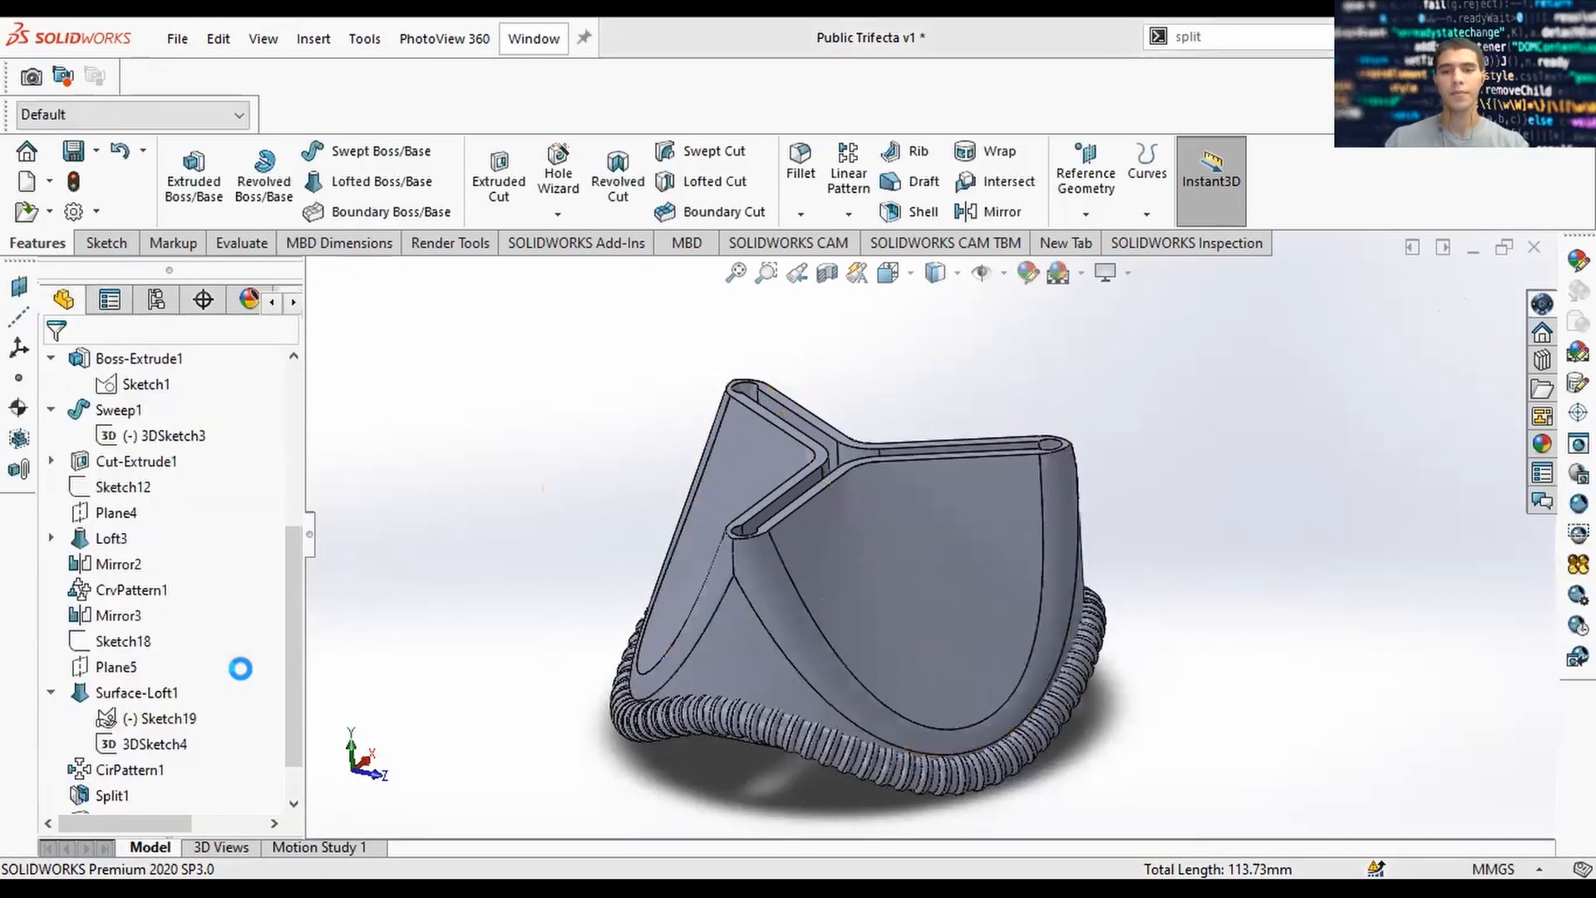
Start a fillet on the Y-shaped end face surrounding the slot and try a 0.5 mm radius.
middle_click_drag(1117, 502, 839, 509)
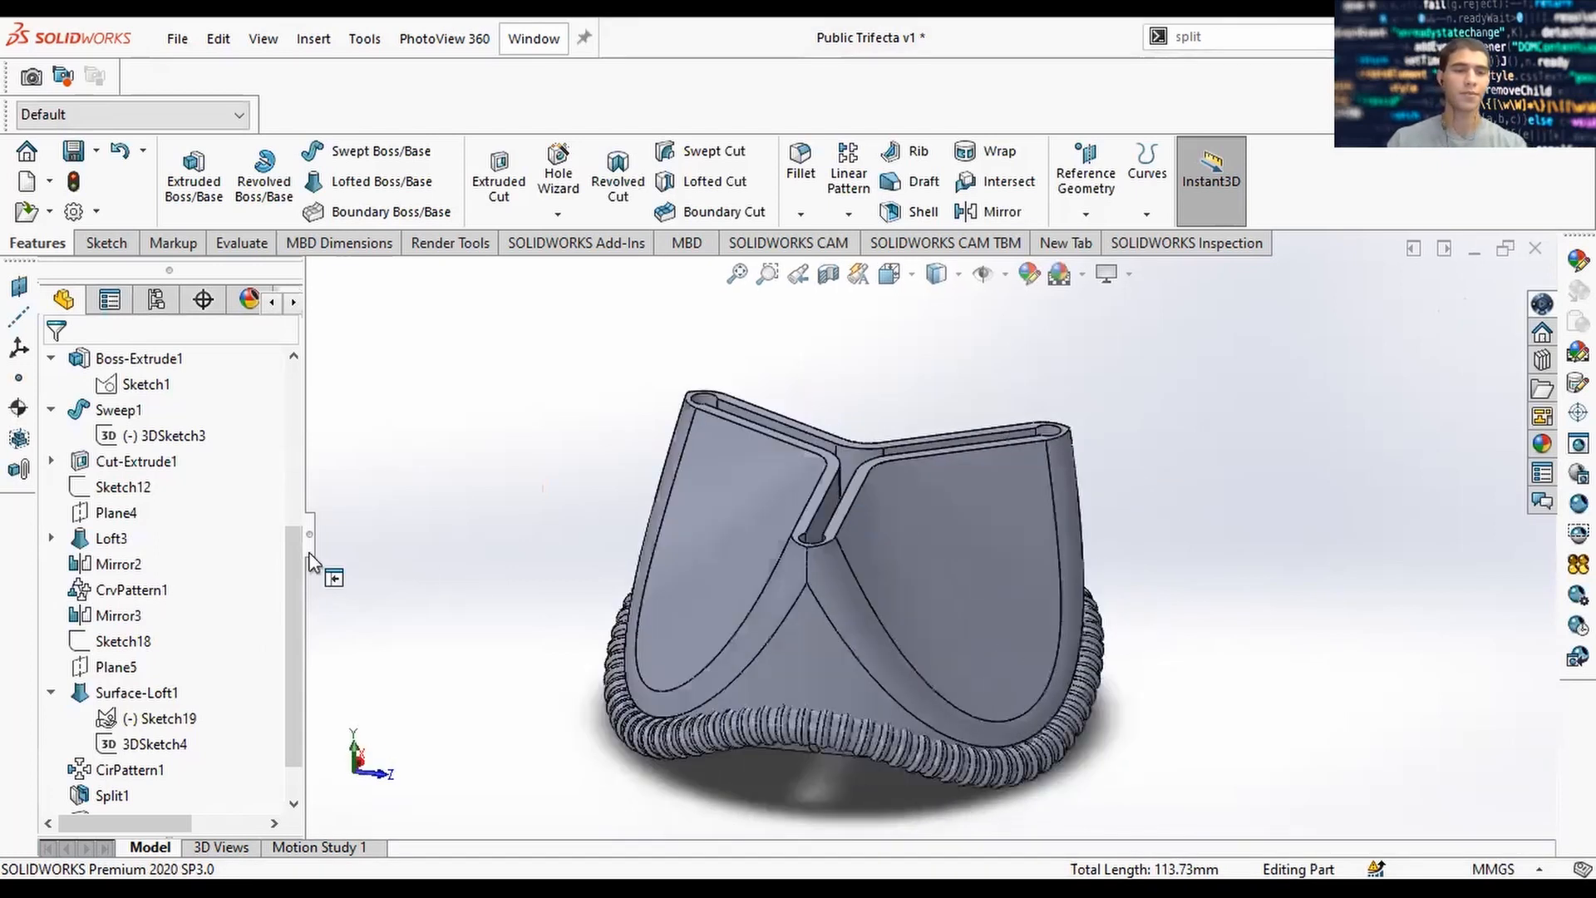
scroll(297, 647, "down", 1)
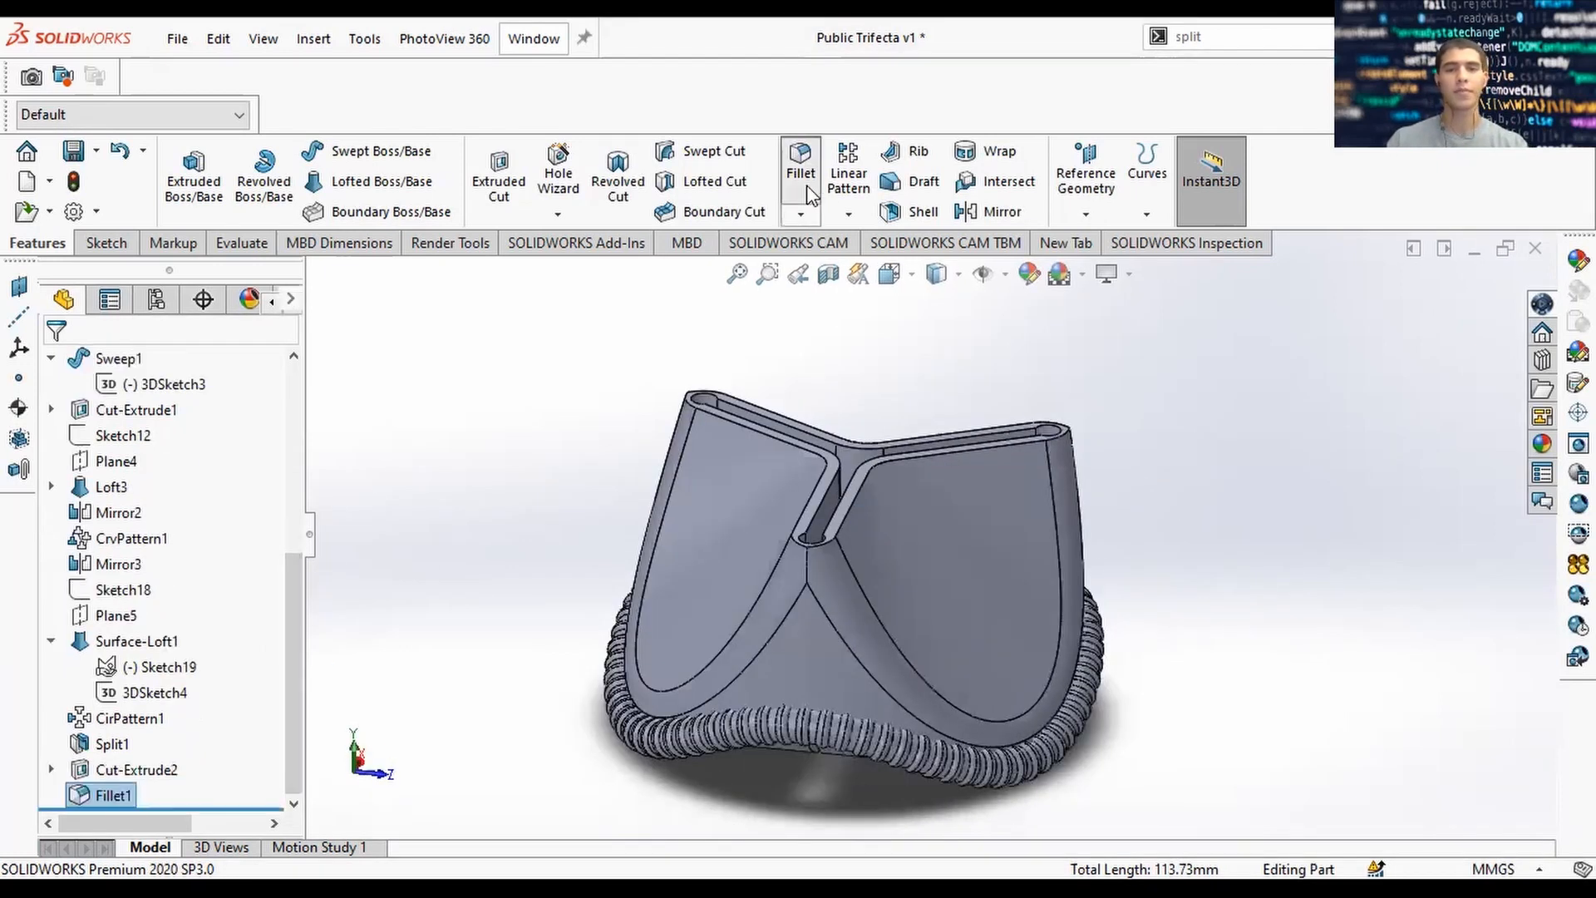
scroll(851, 502, "down", 4)
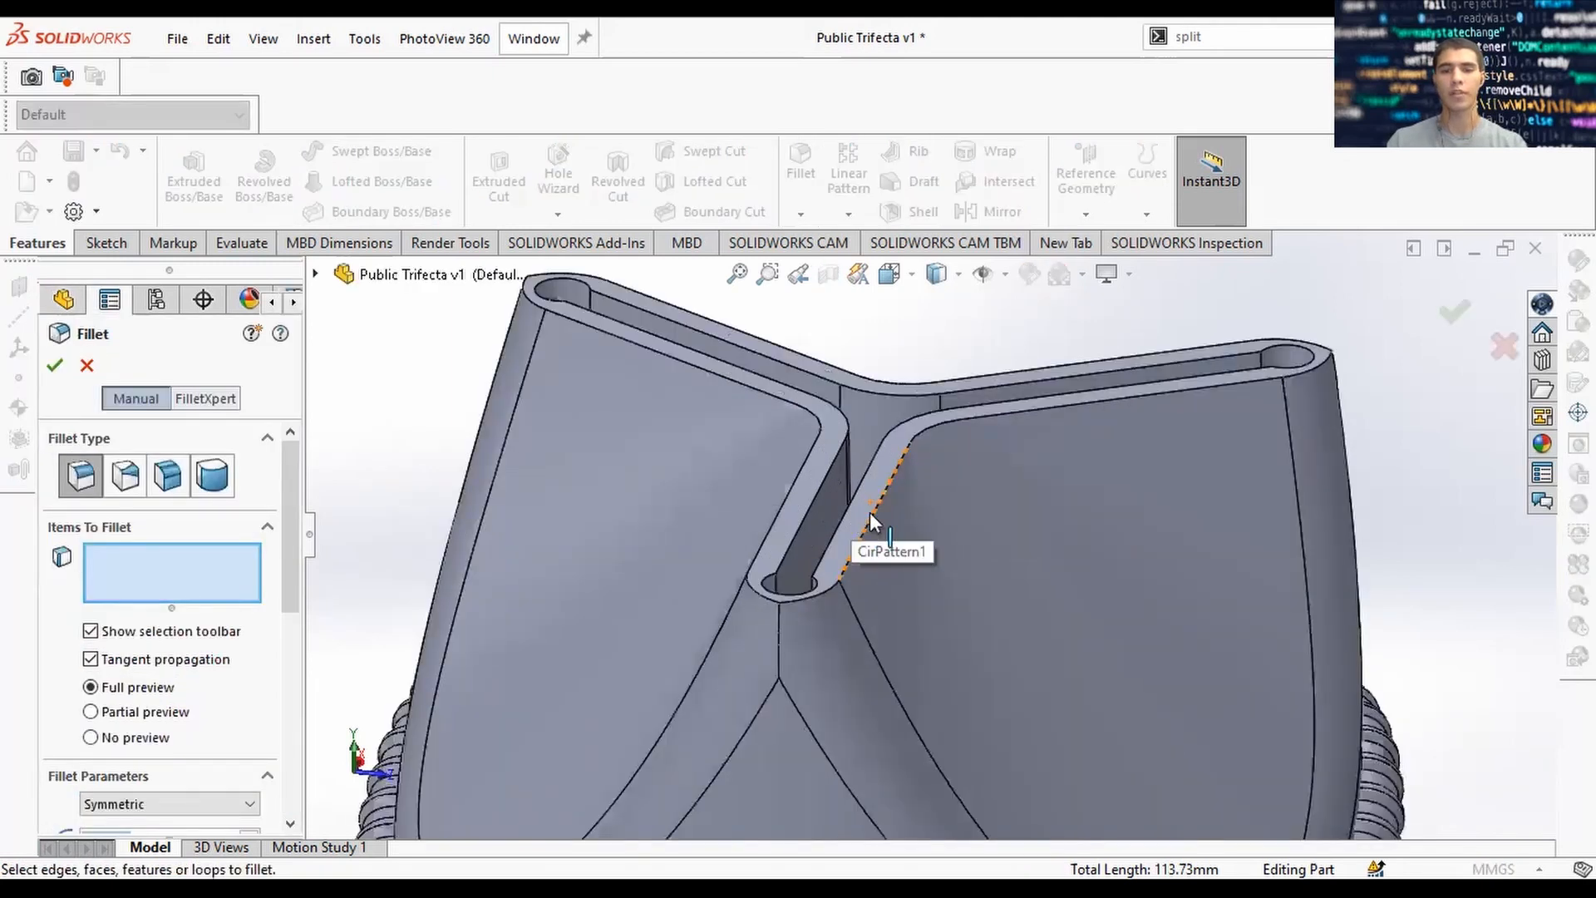
middle_click_drag(858, 512, 866, 530)
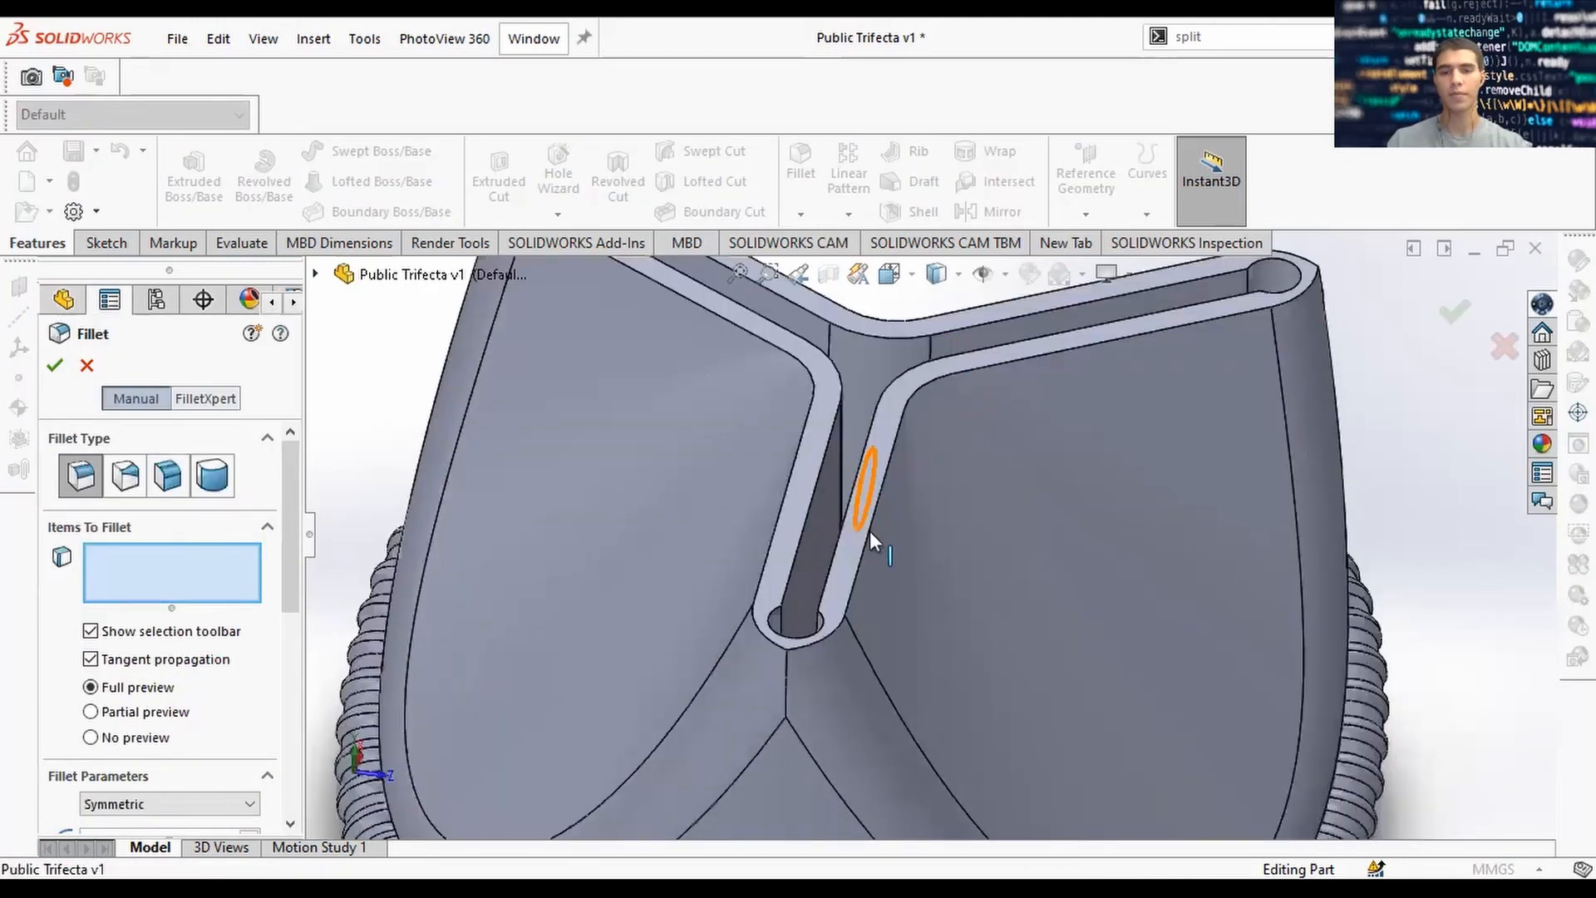
left_click(856, 530)
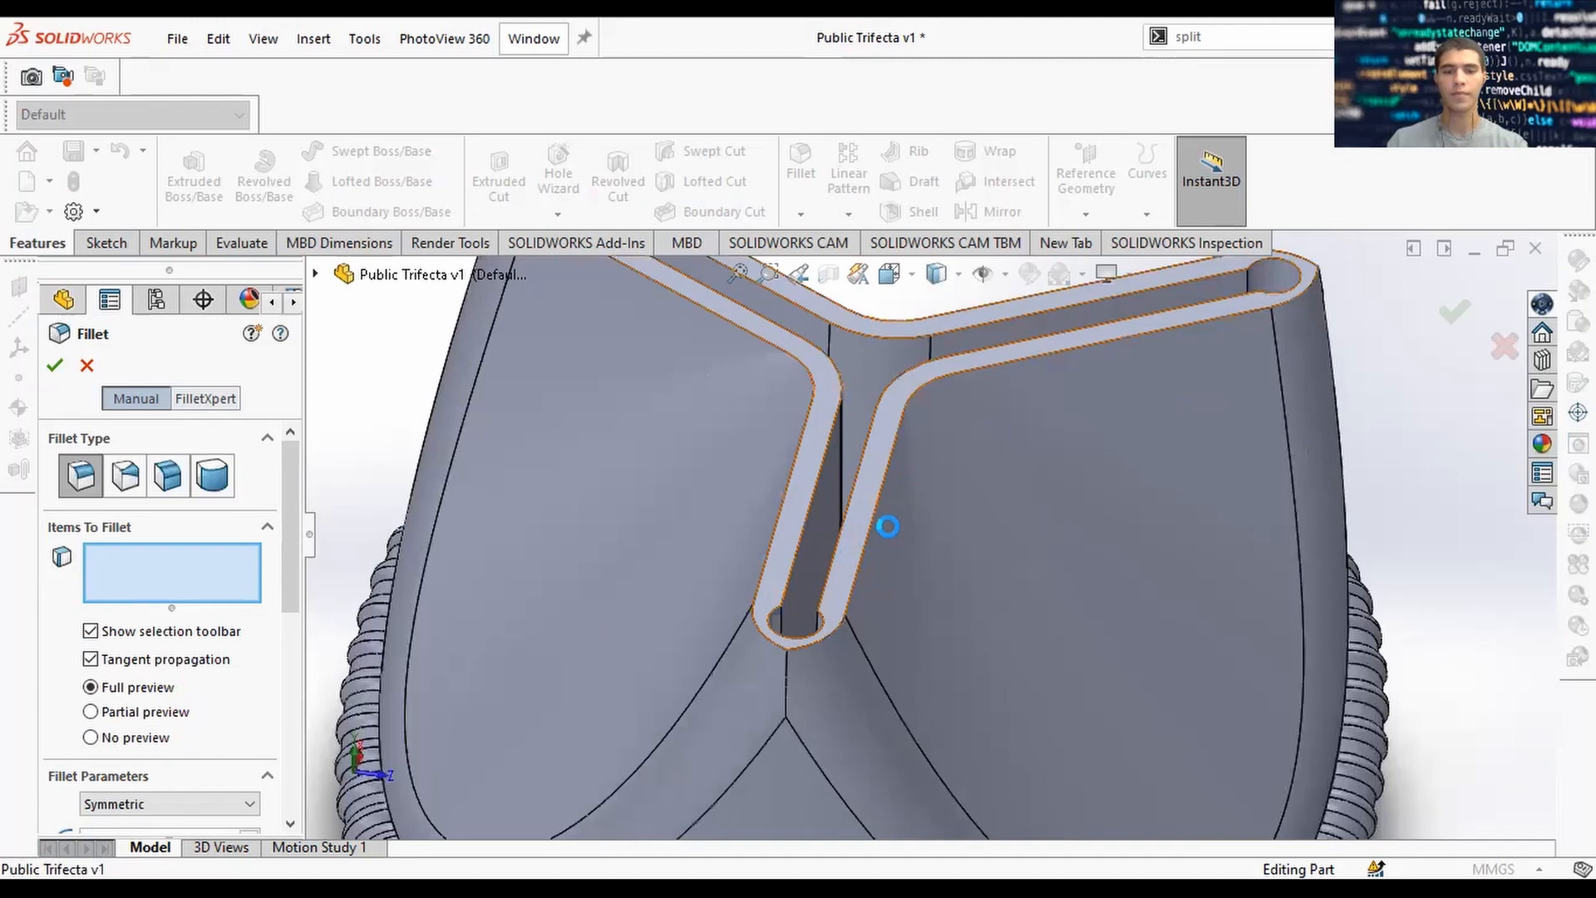
scroll(178, 572, "down", 3)
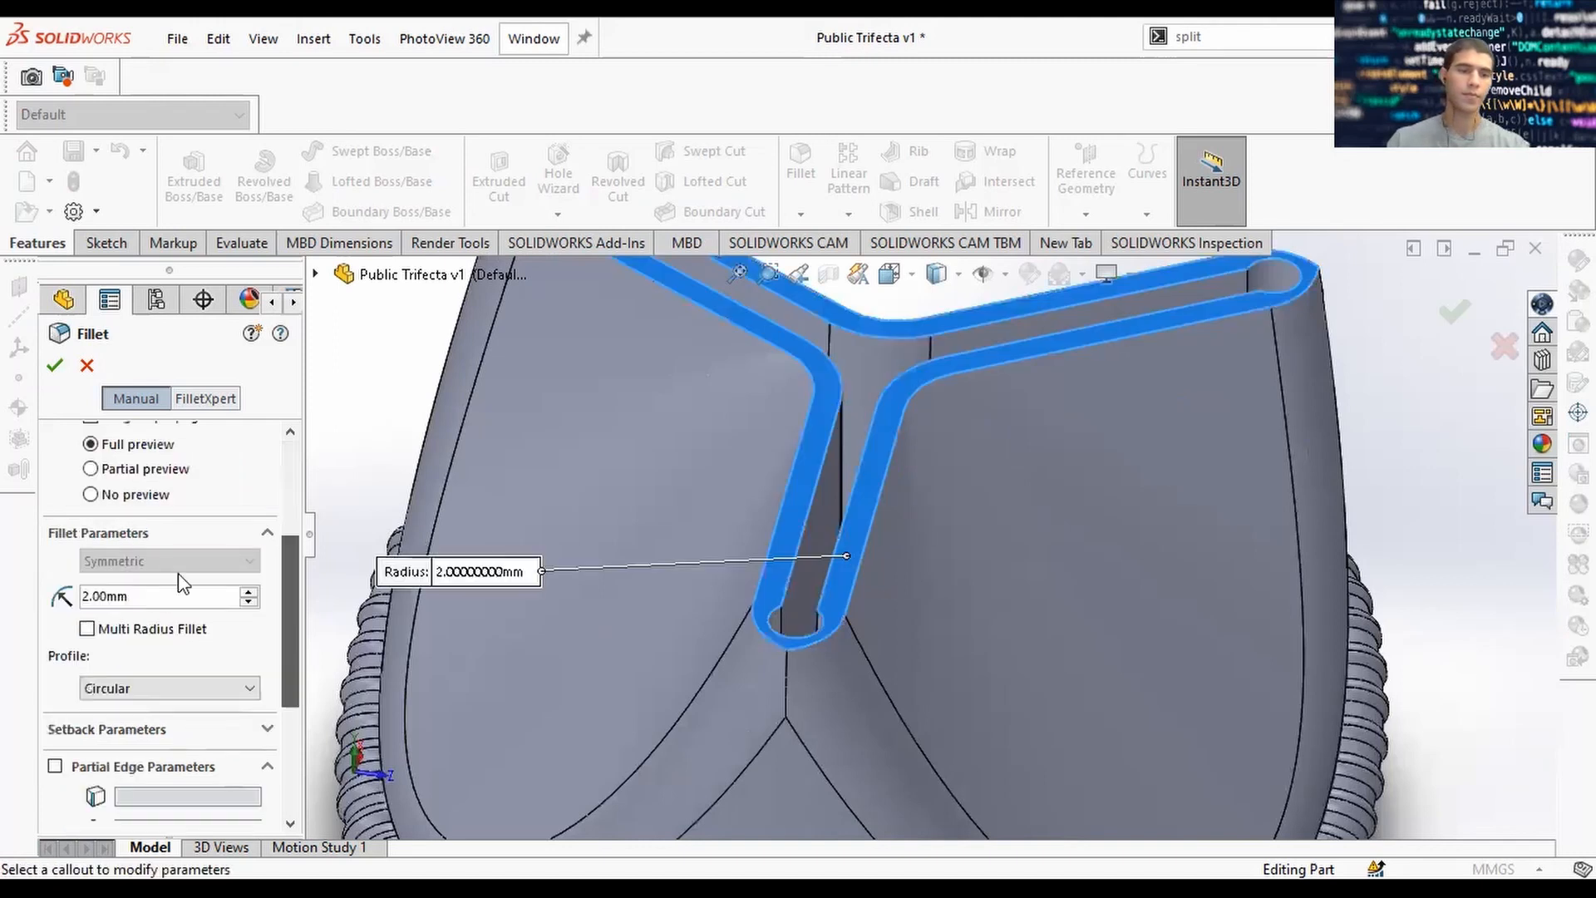
scroll(167, 502, "down", 2)
double_click(93, 488)
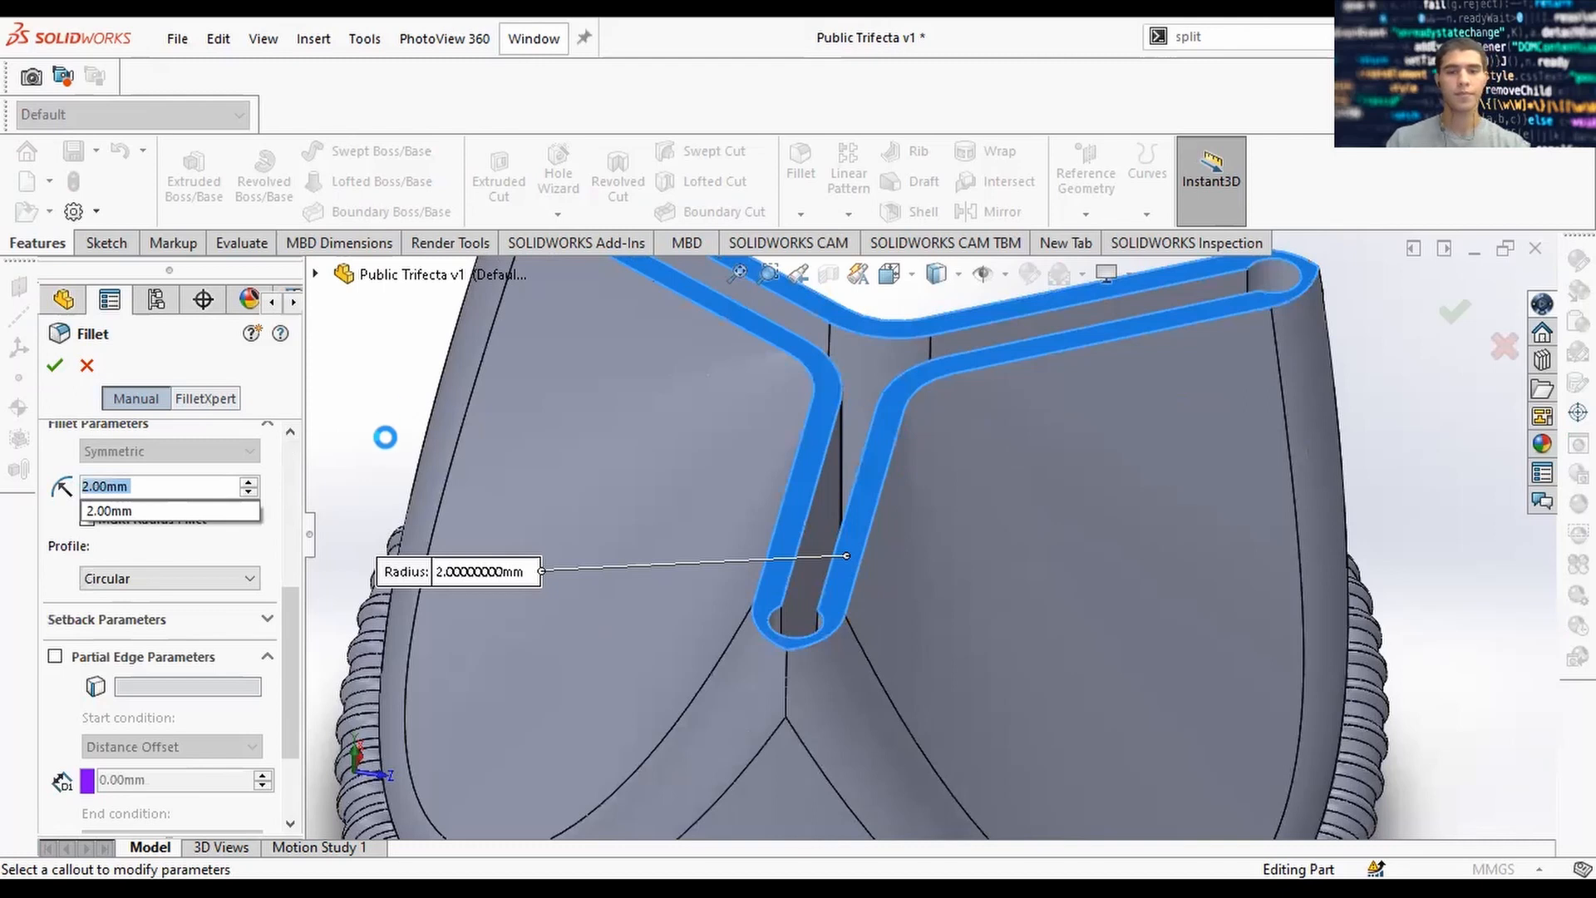
type("0.5")
key("Return")
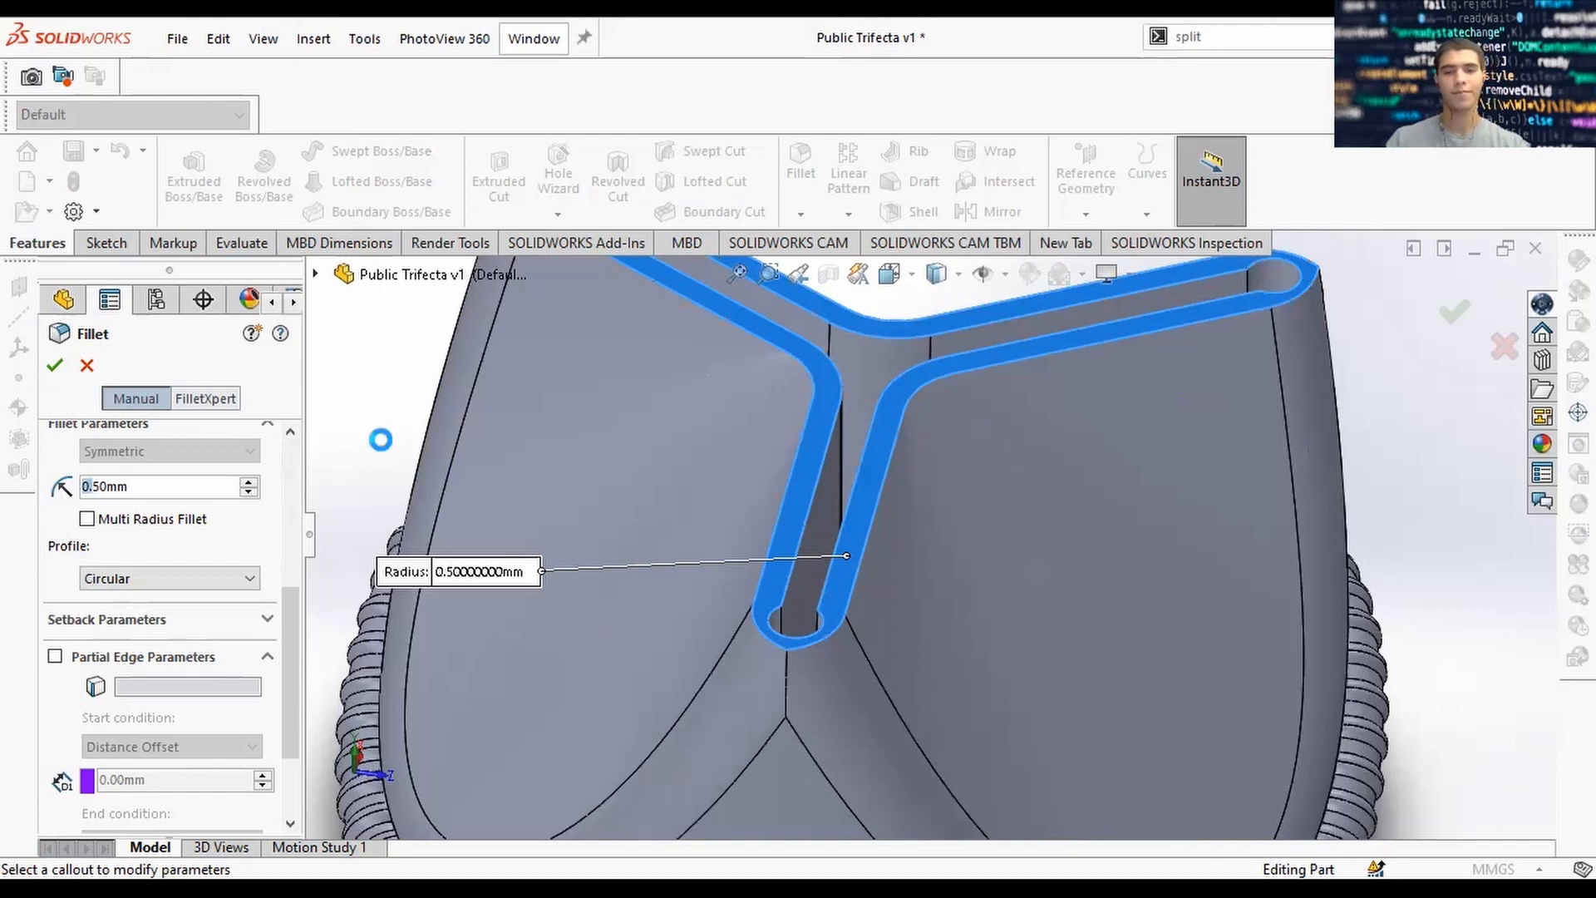
Reduce the fillet radius on the Y-shaped end face to 0.25 mm and finish the fillet.
type("0.25")
key("Return")
scroll(919, 453, "up", 4)
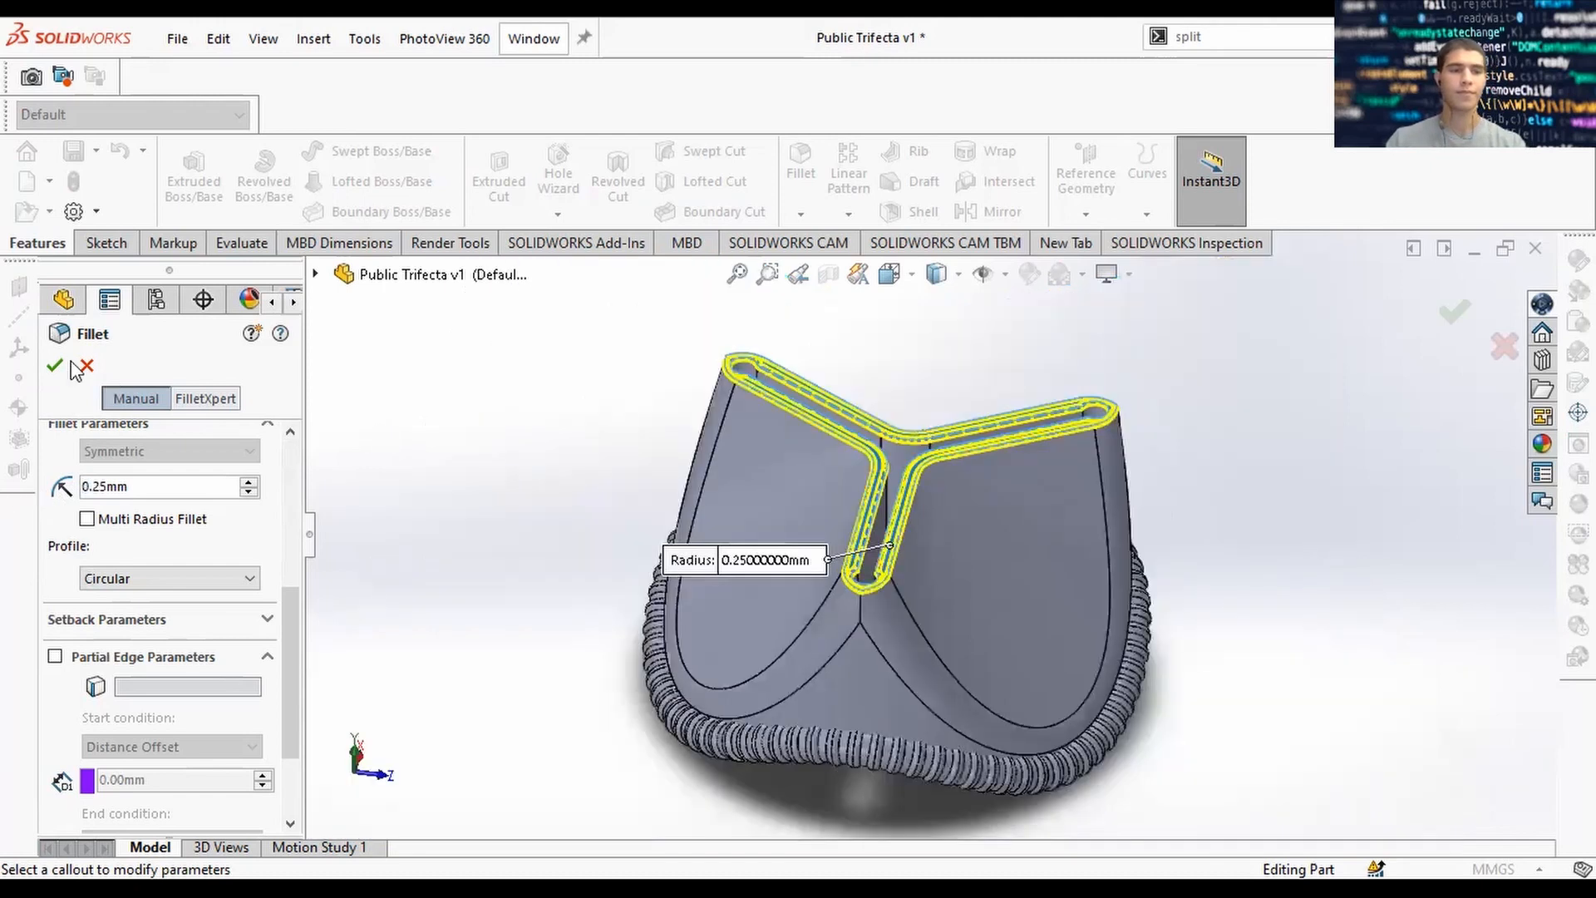
left_click(55, 365)
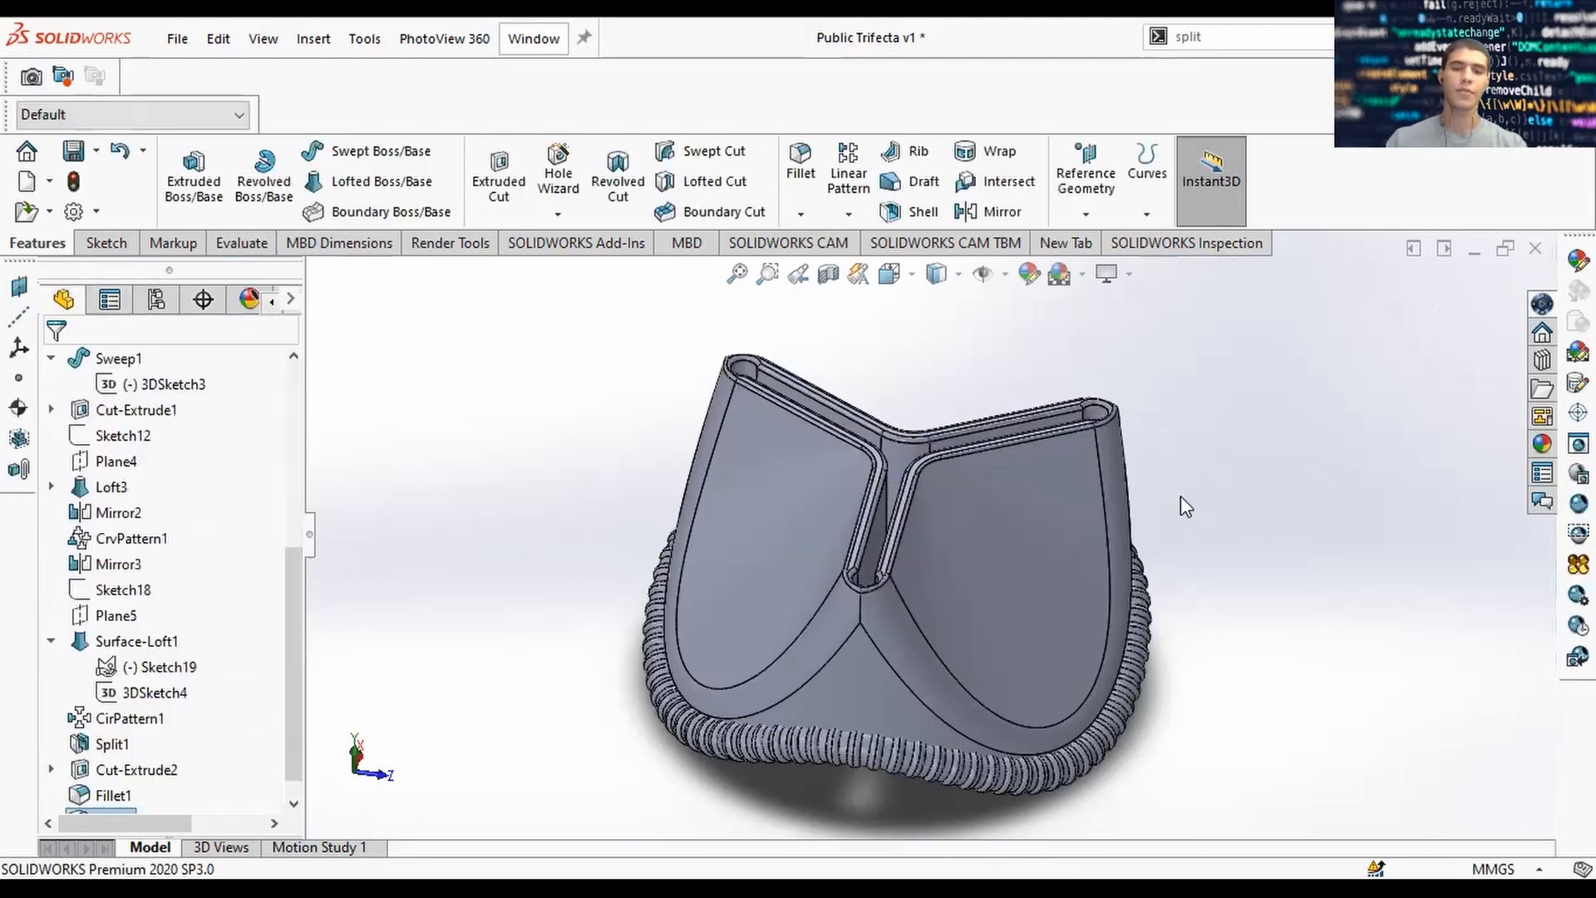
Examine the Y-shaped slot opening on the underside of the part, inside the coiled ring, from several angles.
middle_click_drag(1183, 663, 1129, 406)
left_click(1010, 564)
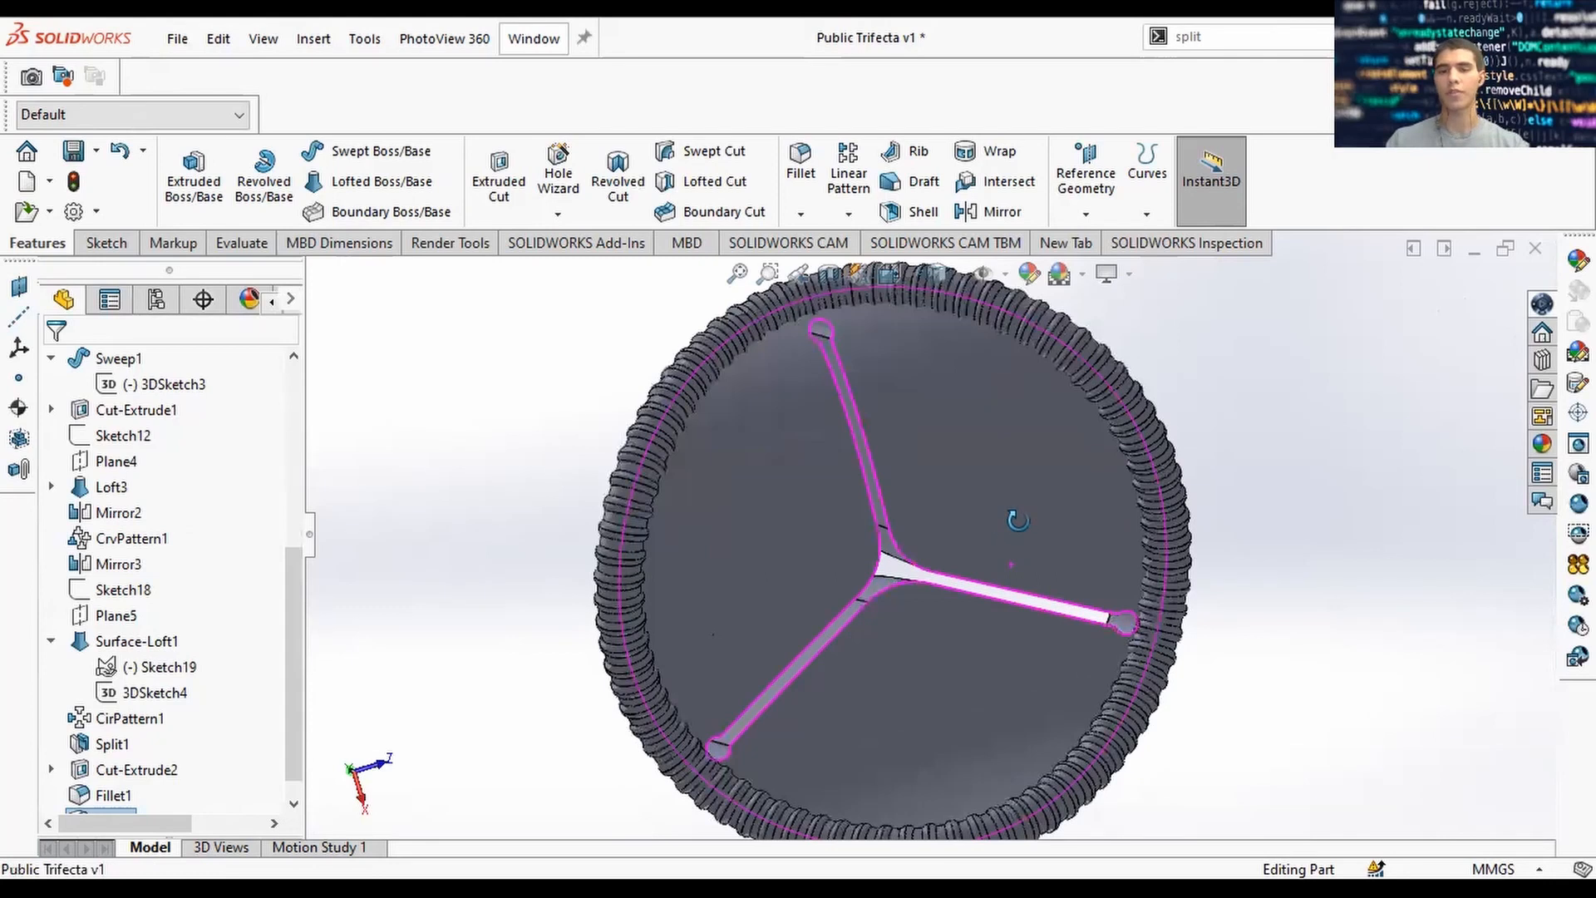
mouse_move(1007, 528)
middle_mouse_down()
mouse_move(1047, 557)
mouse_move(1008, 466)
mouse_move(998, 499)
middle_mouse_up()
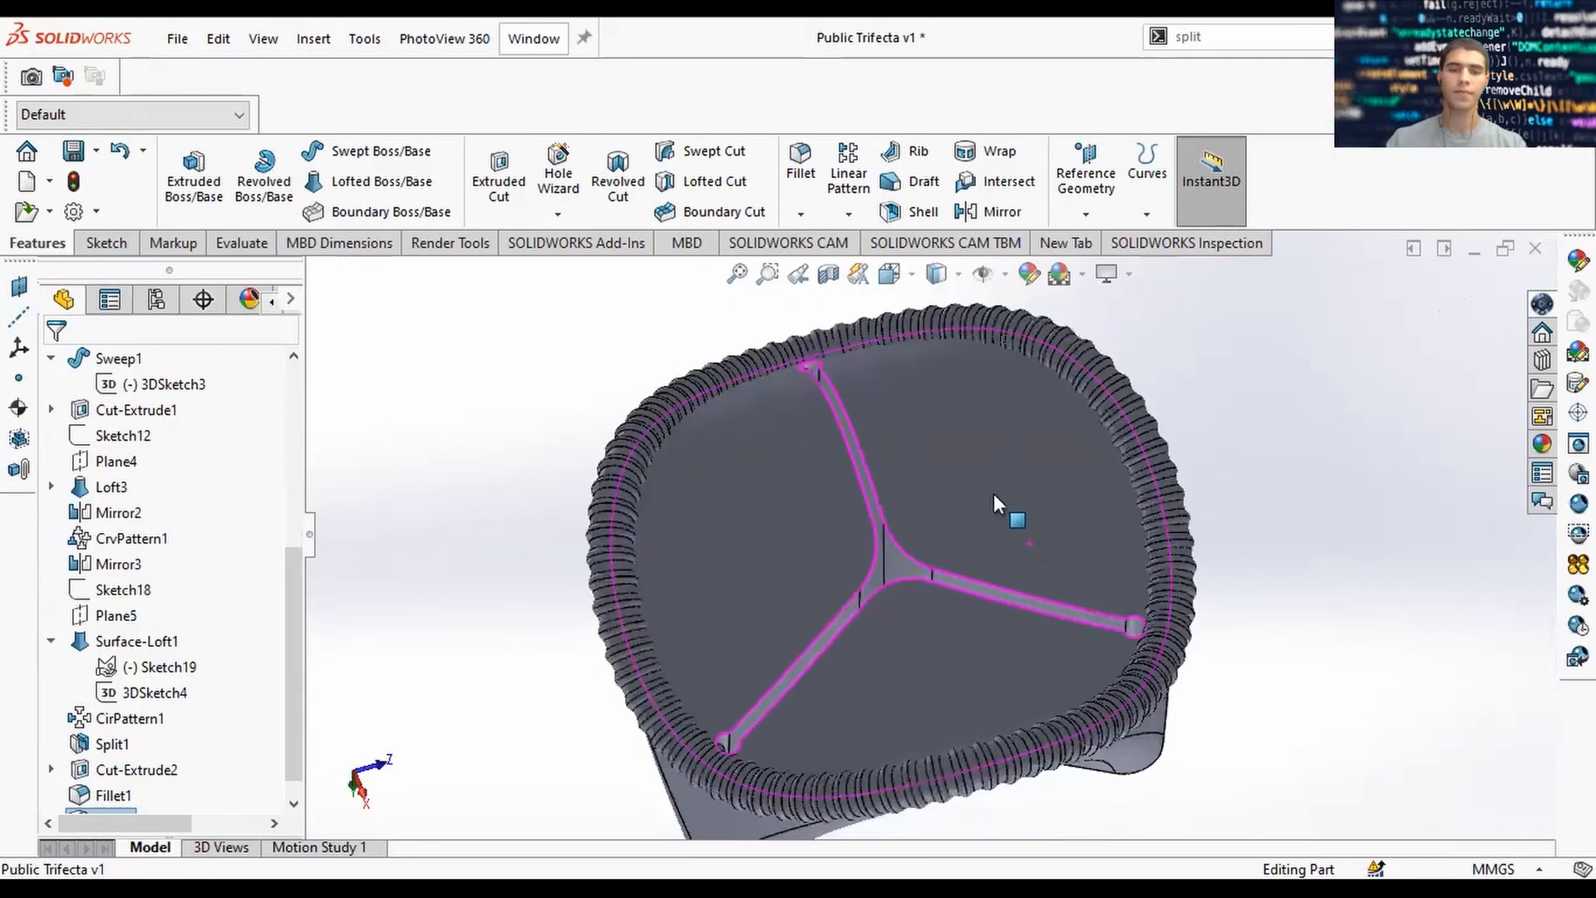
middle_click_drag(991, 345, 1024, 562)
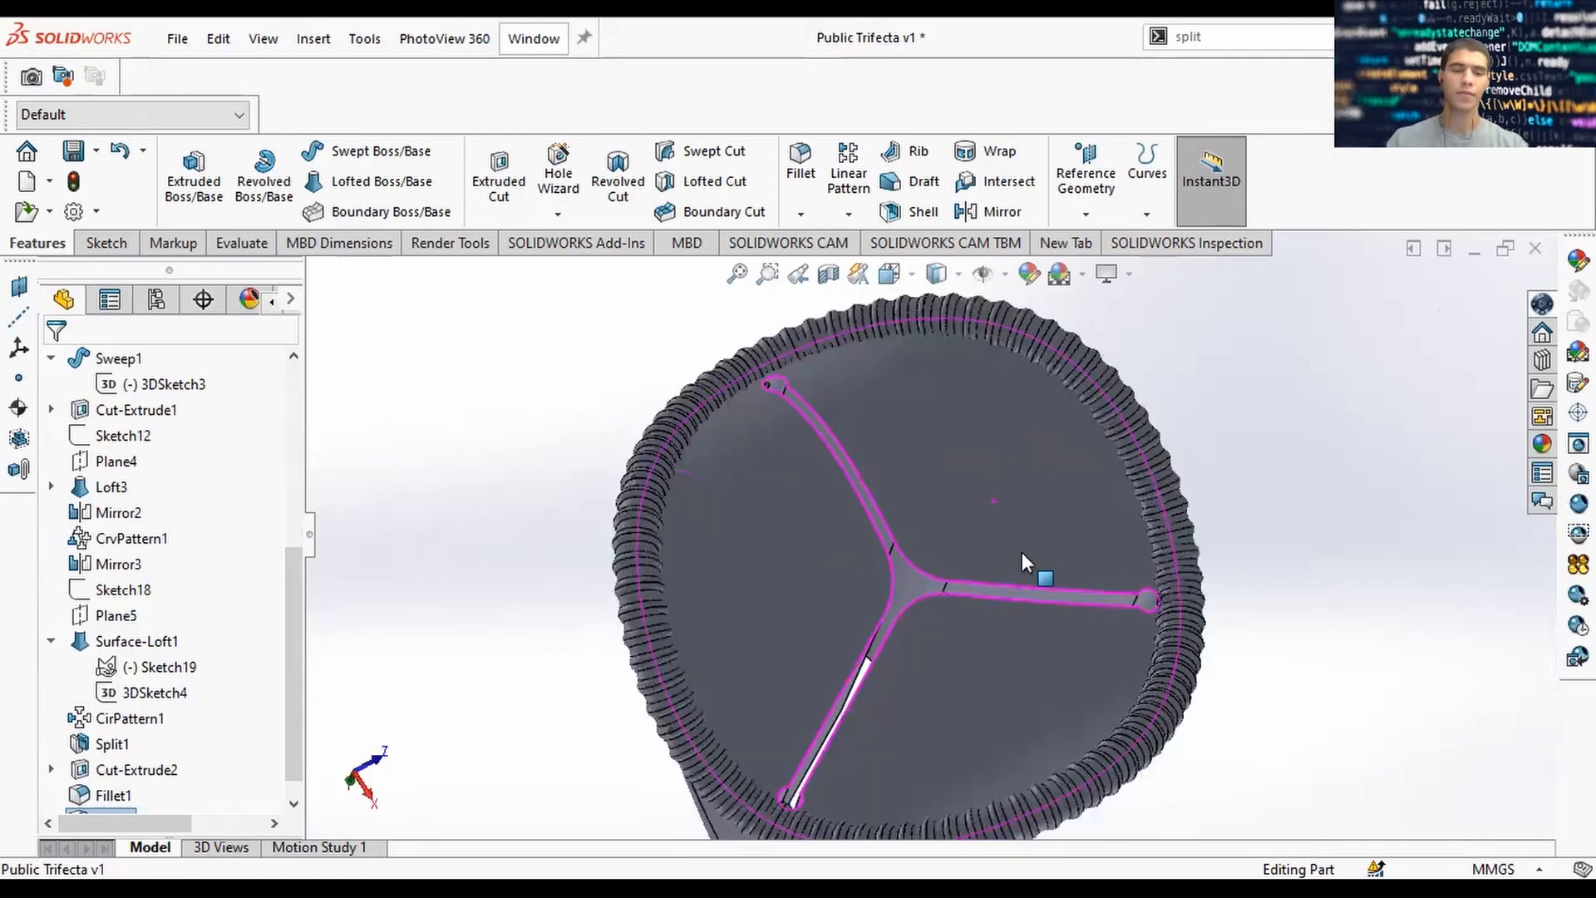
left_click(420, 586)
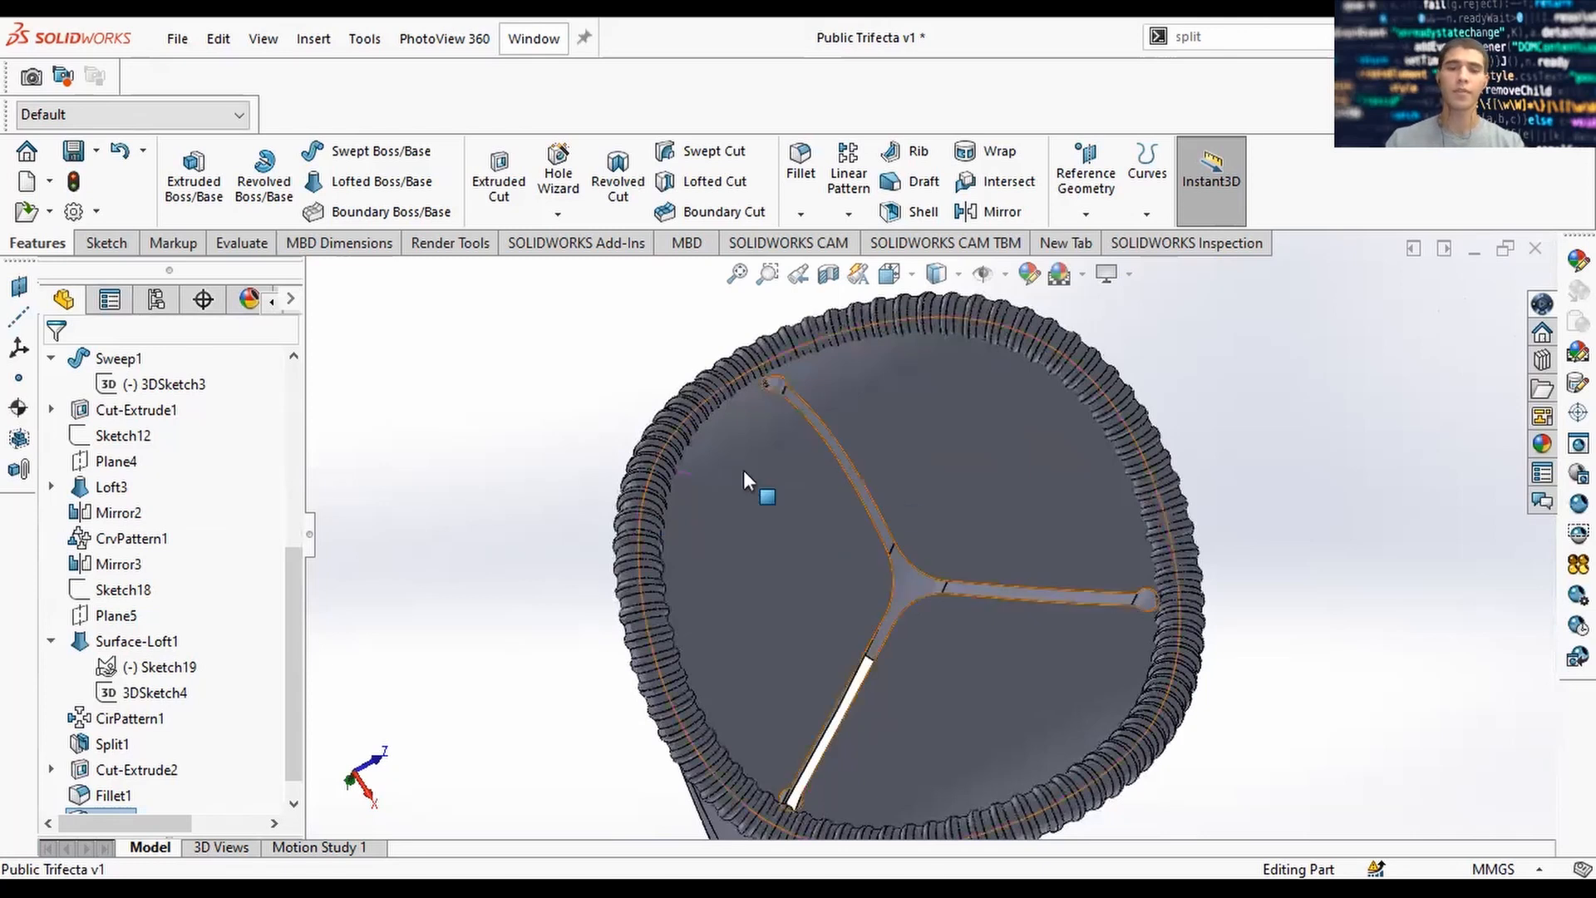
left_click(890, 491)
middle_click_drag(890, 490, 894, 537)
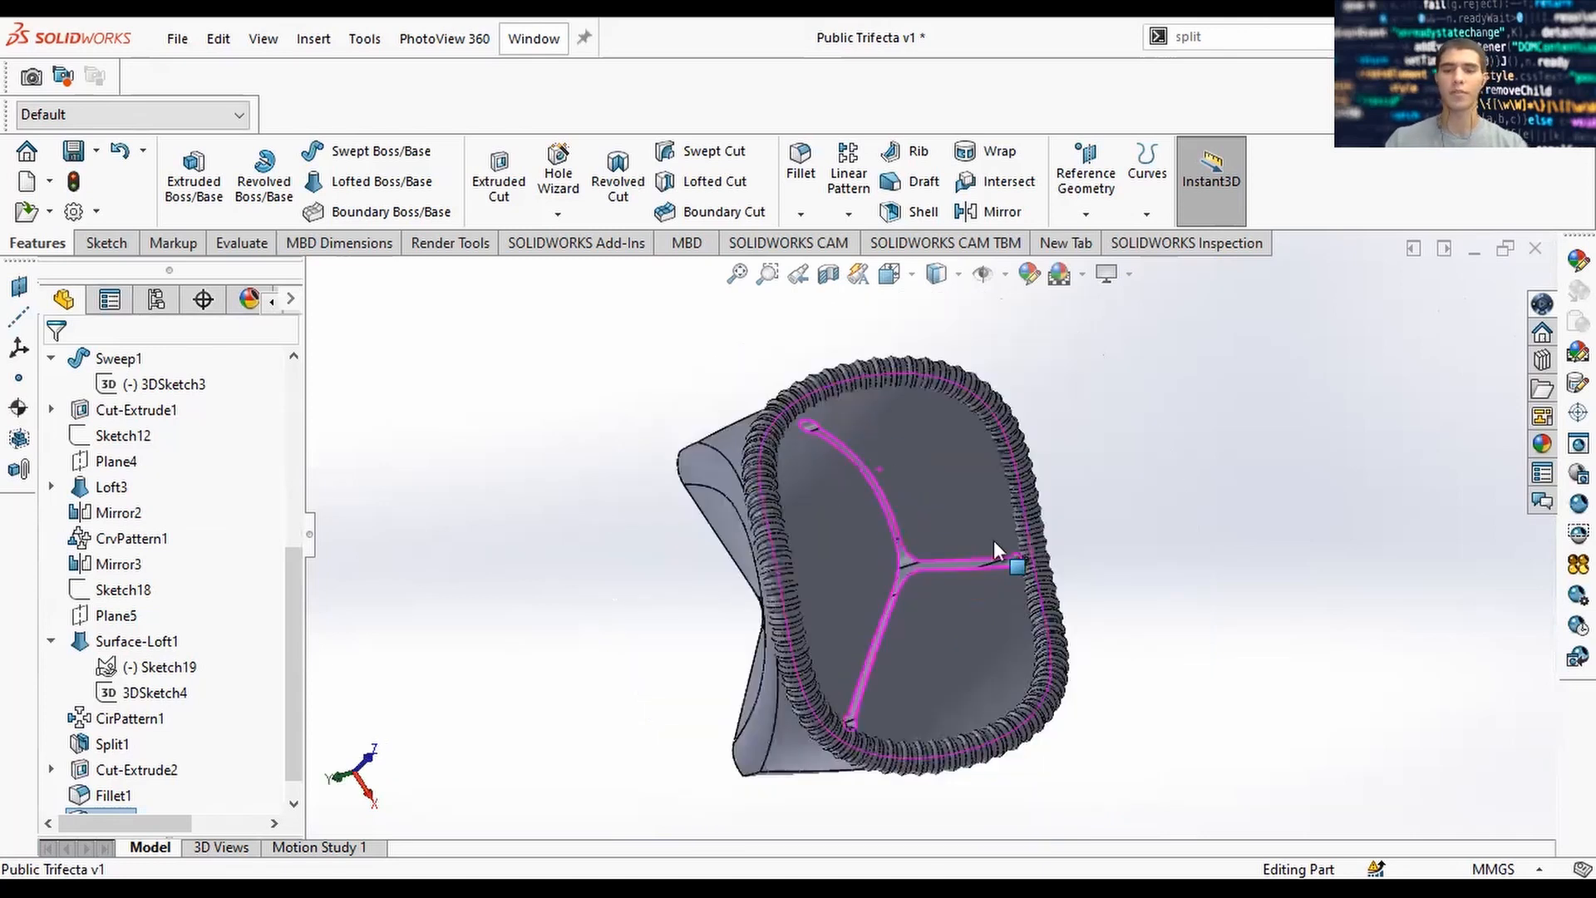
middle_click_drag(994, 540, 884, 531)
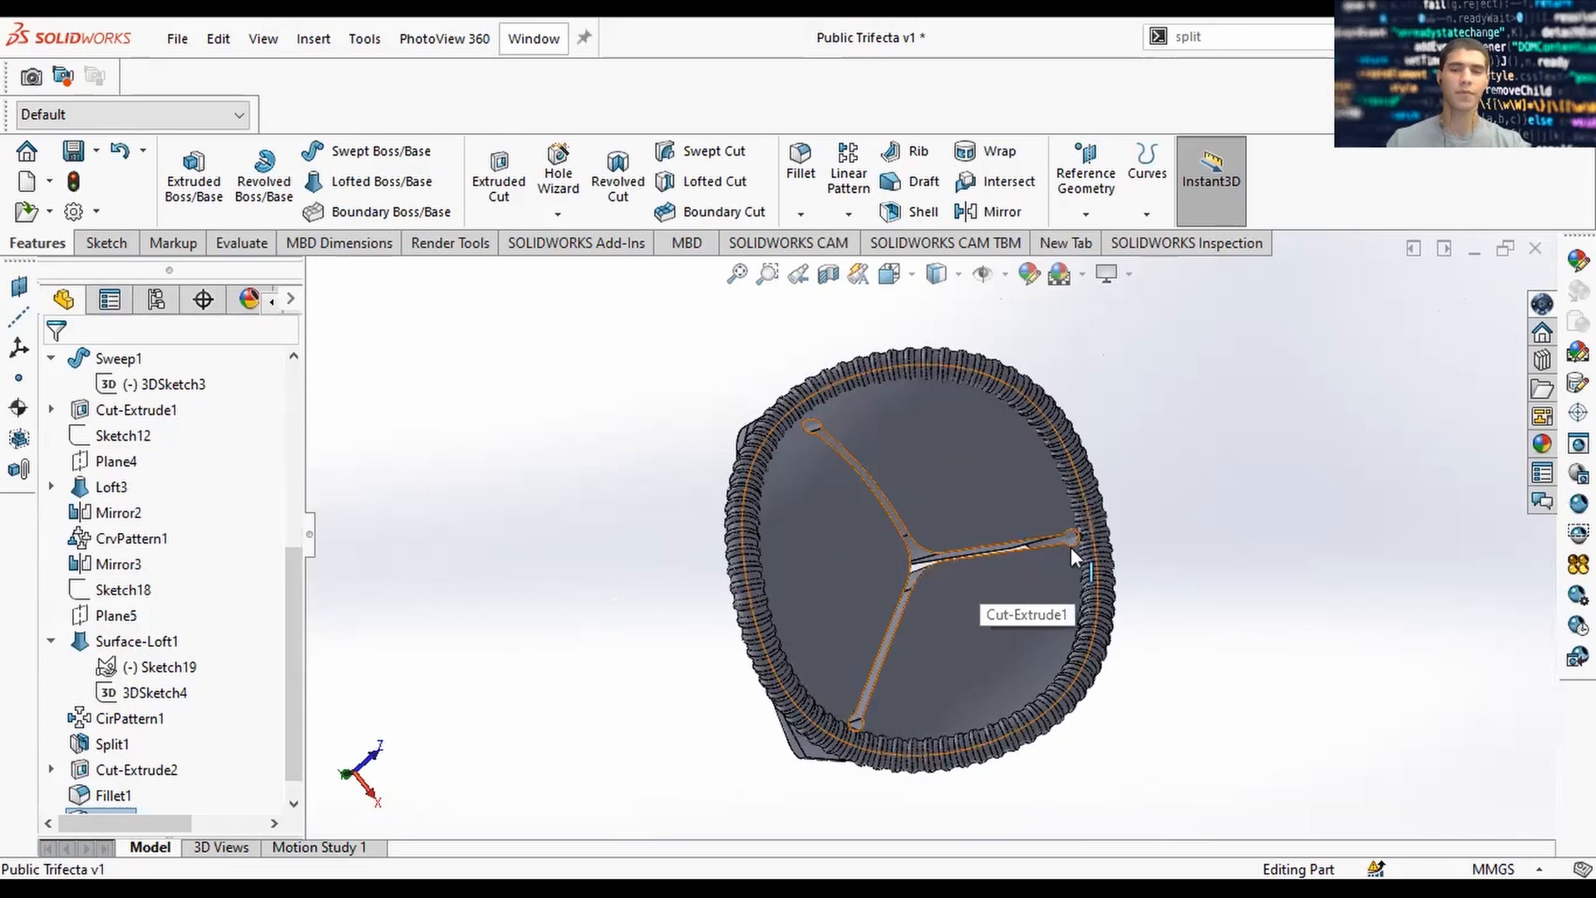
middle_click_drag(1139, 496, 1121, 488)
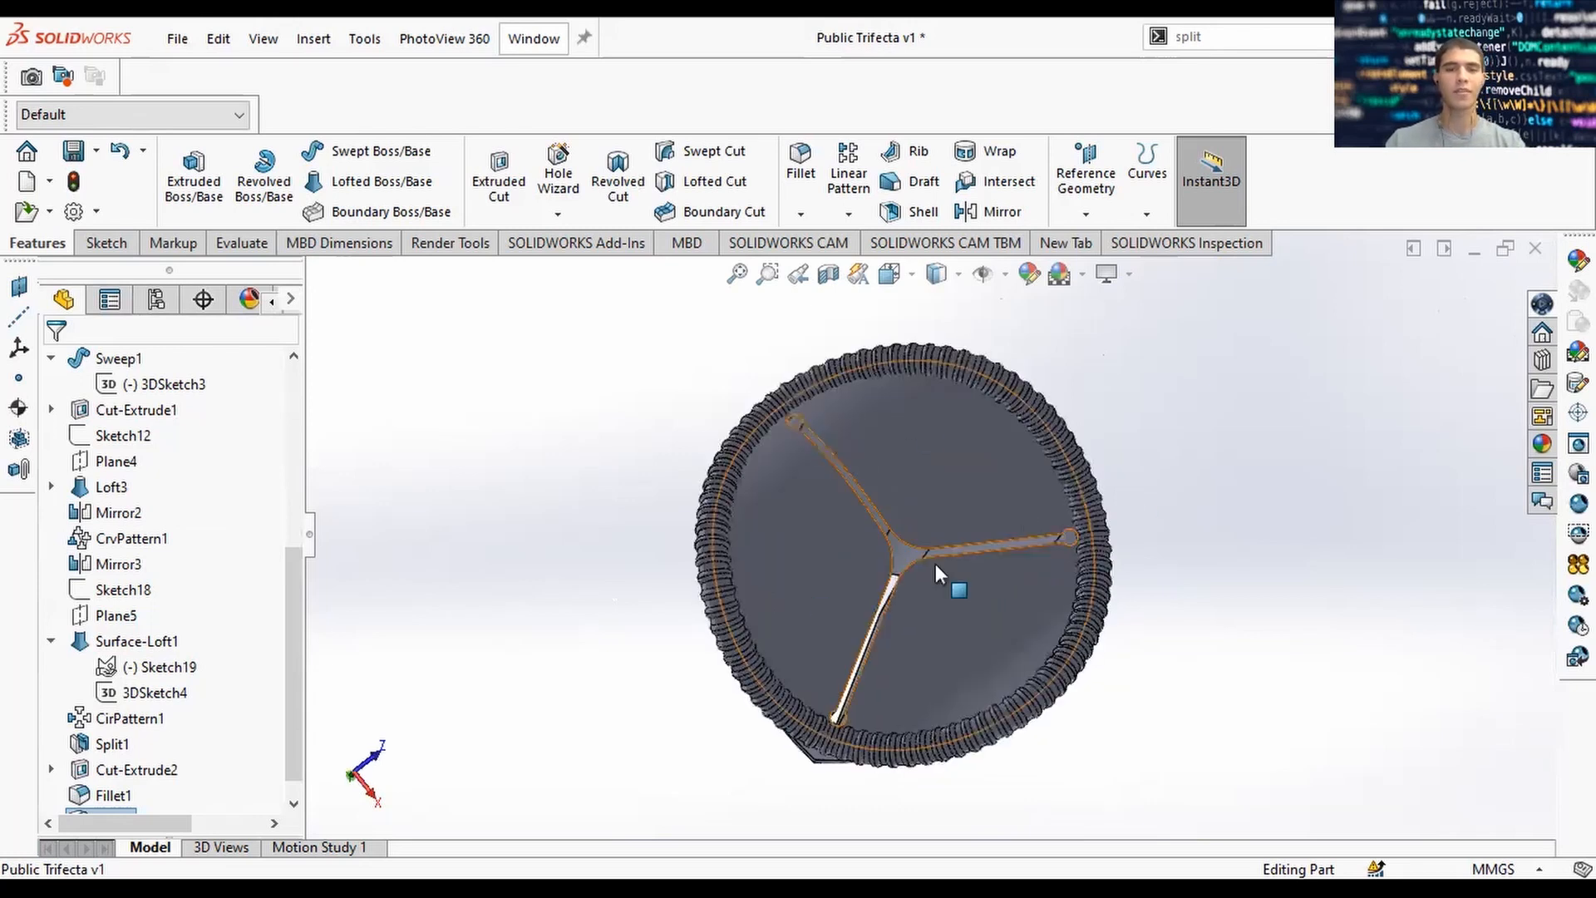
left_click(497, 180)
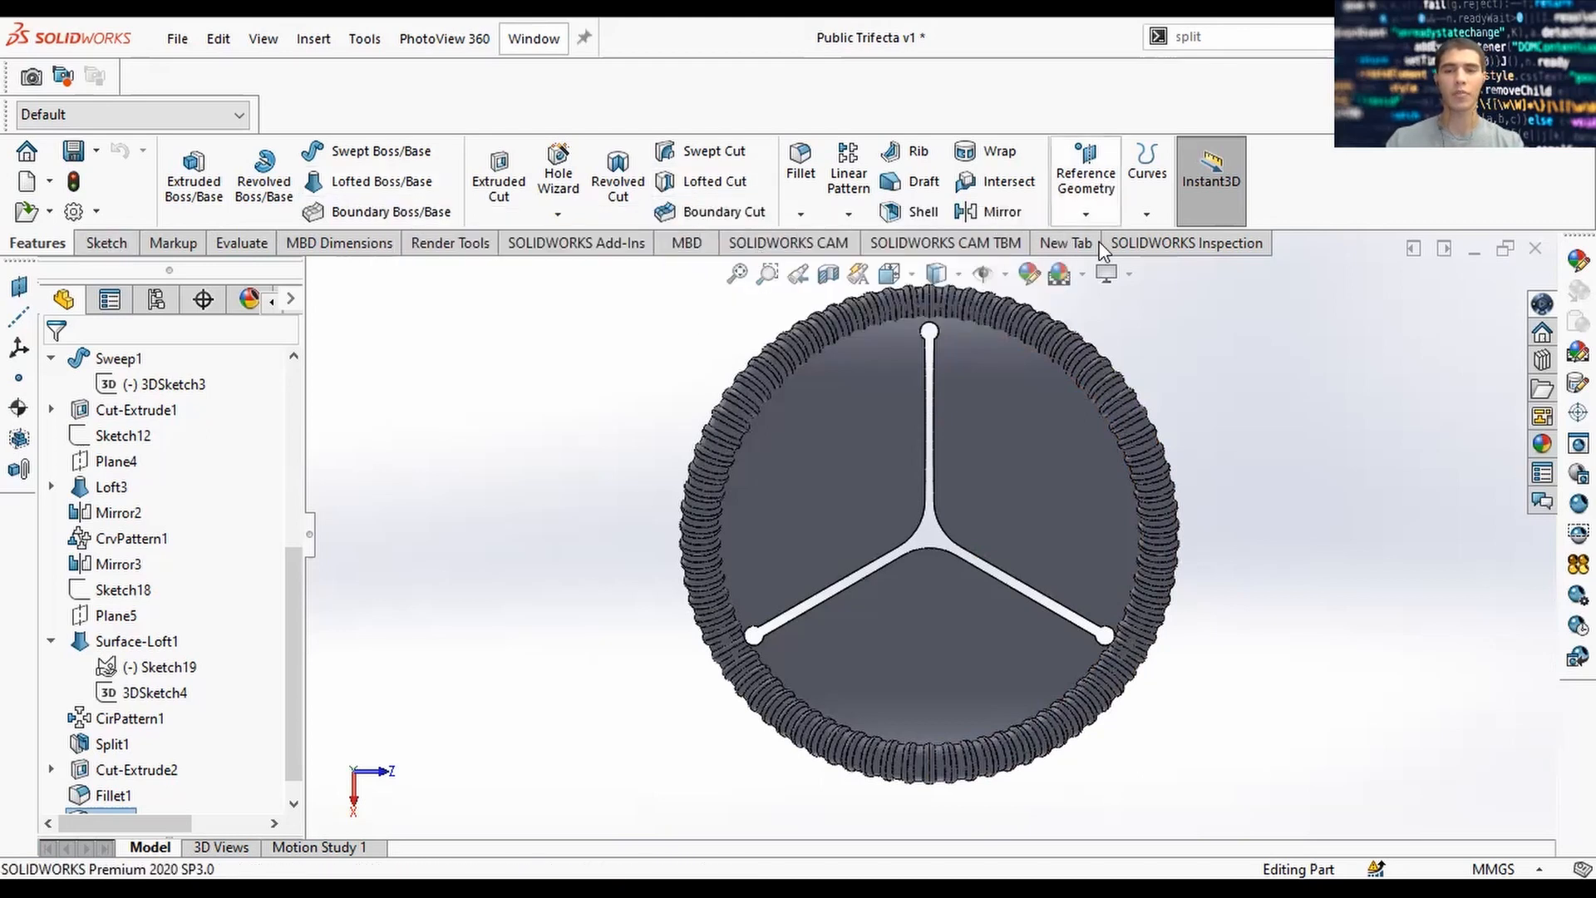
Create a reference plane offset 20 mm from the Top Plane with the offset flipped toward the ring side.
middle_click_drag(951, 481, 1075, 533)
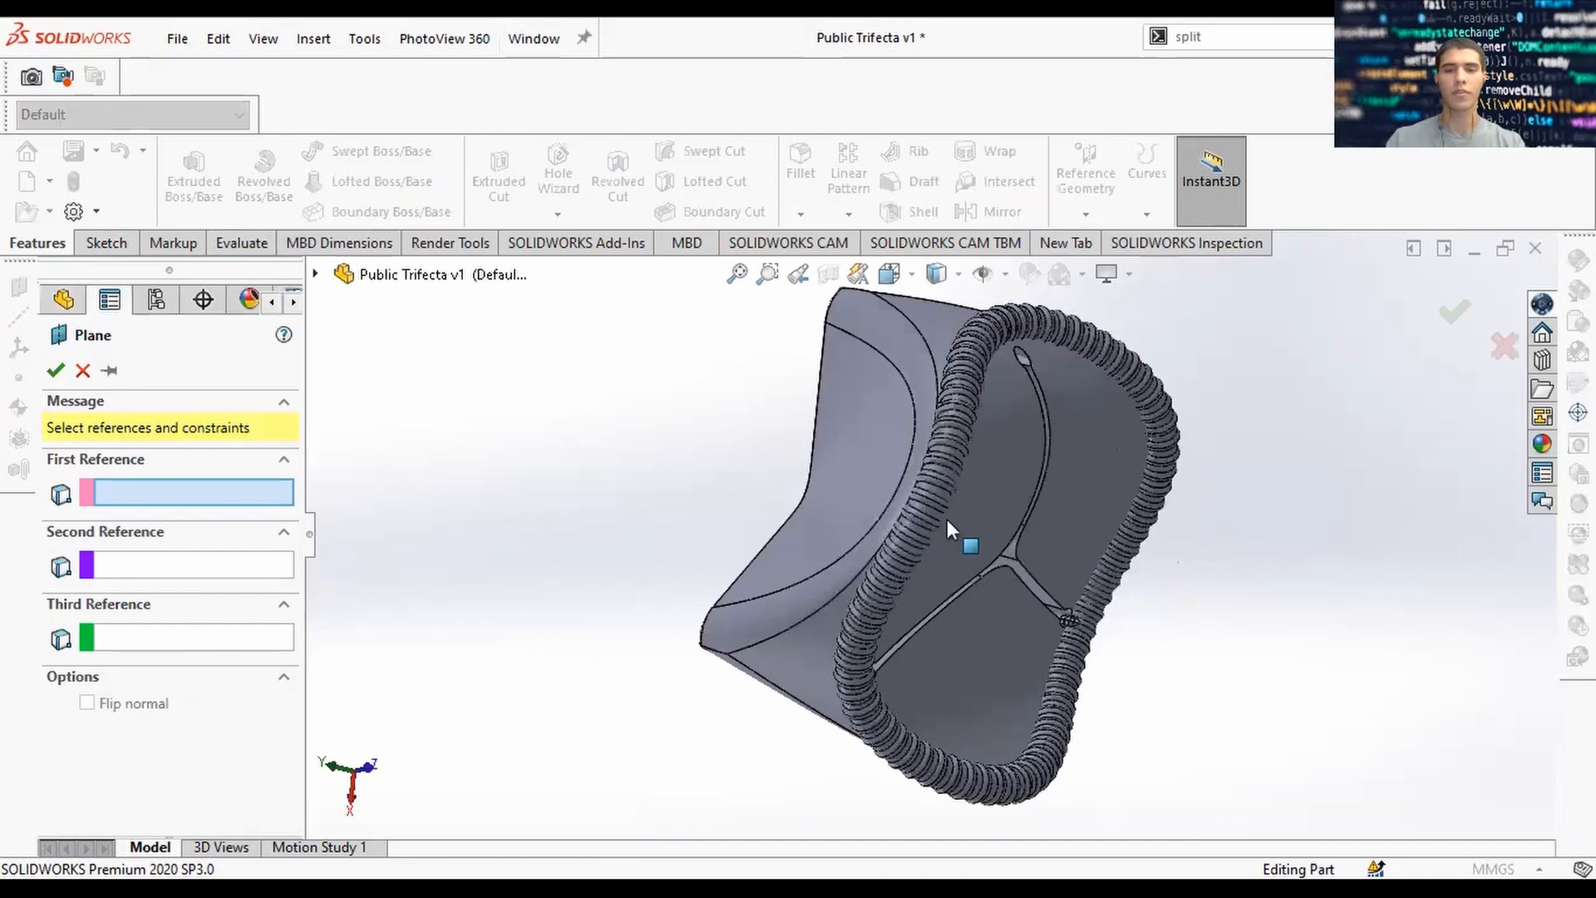
middle_click_drag(946, 522, 1029, 536)
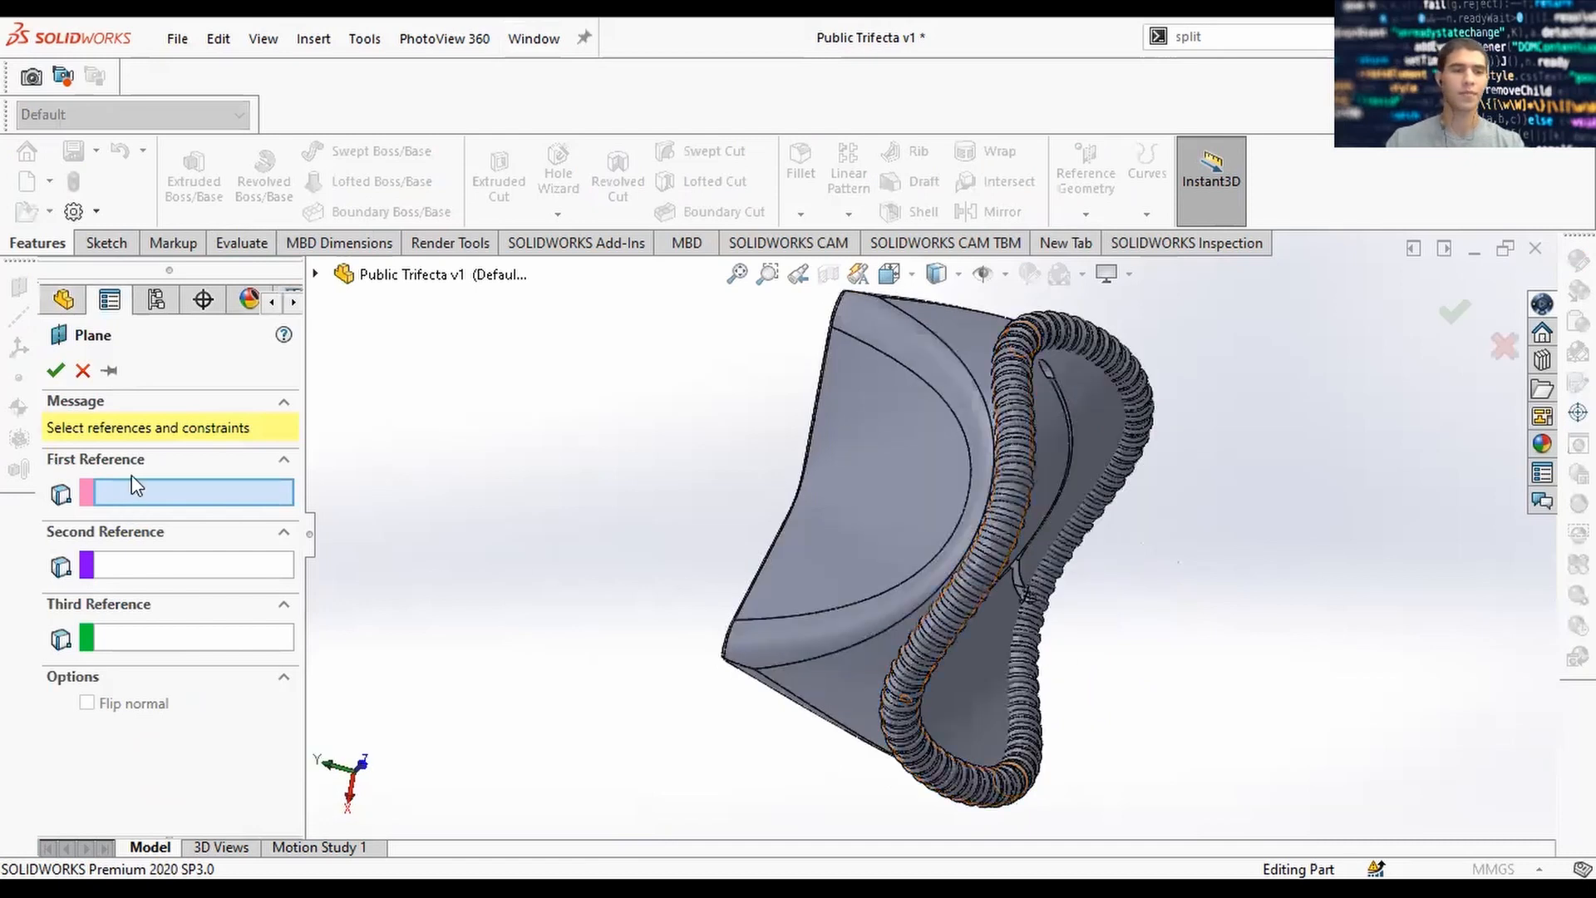
key("c")
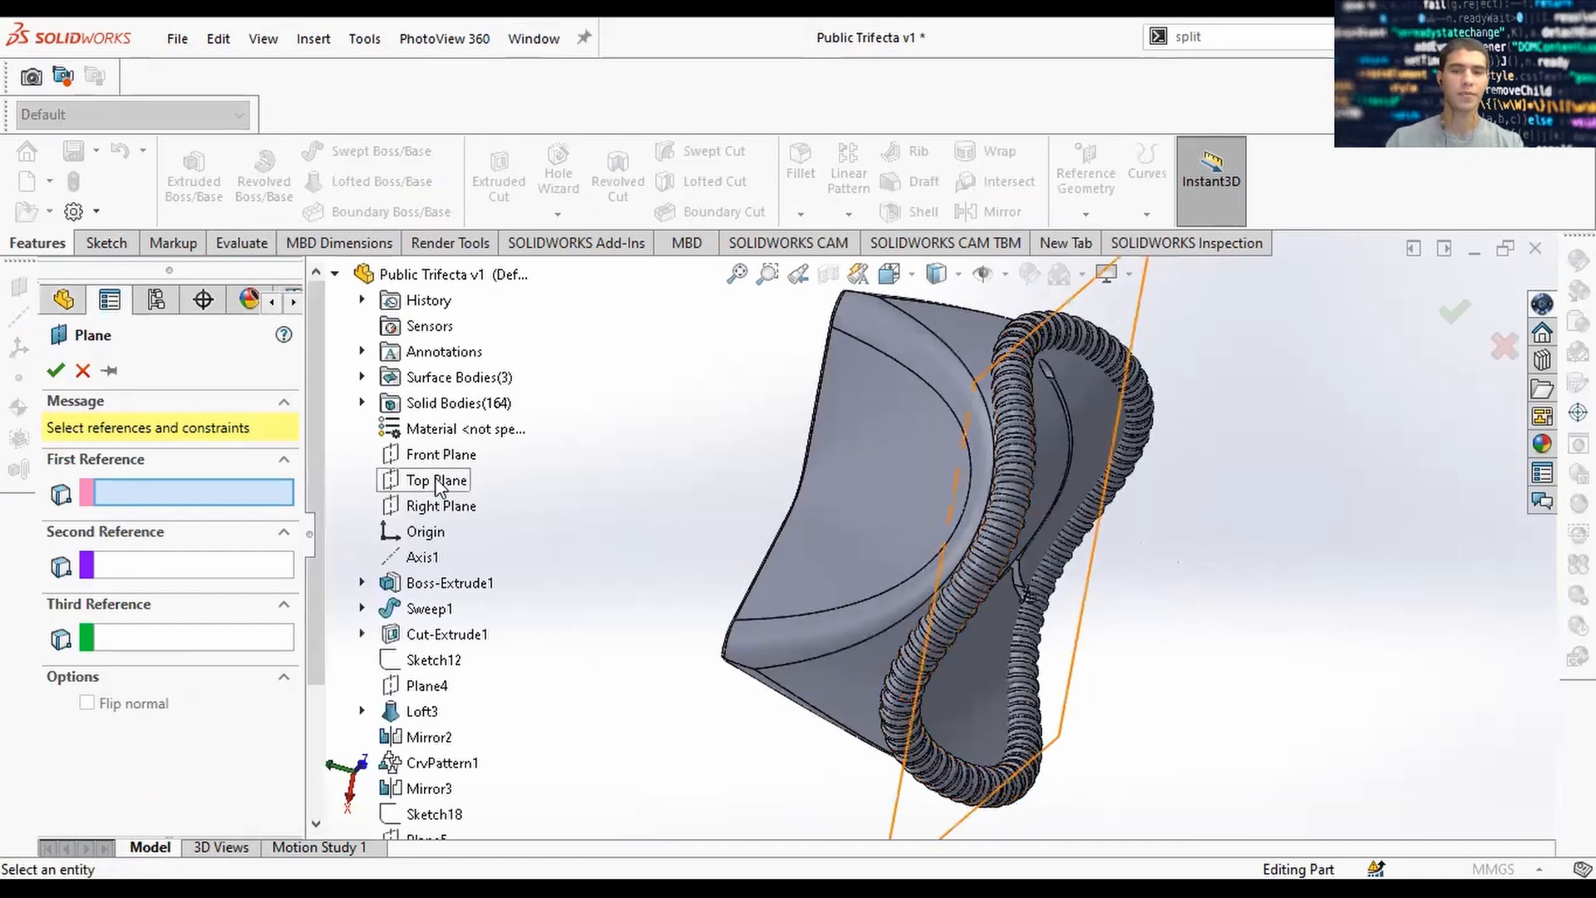
left_click(445, 491)
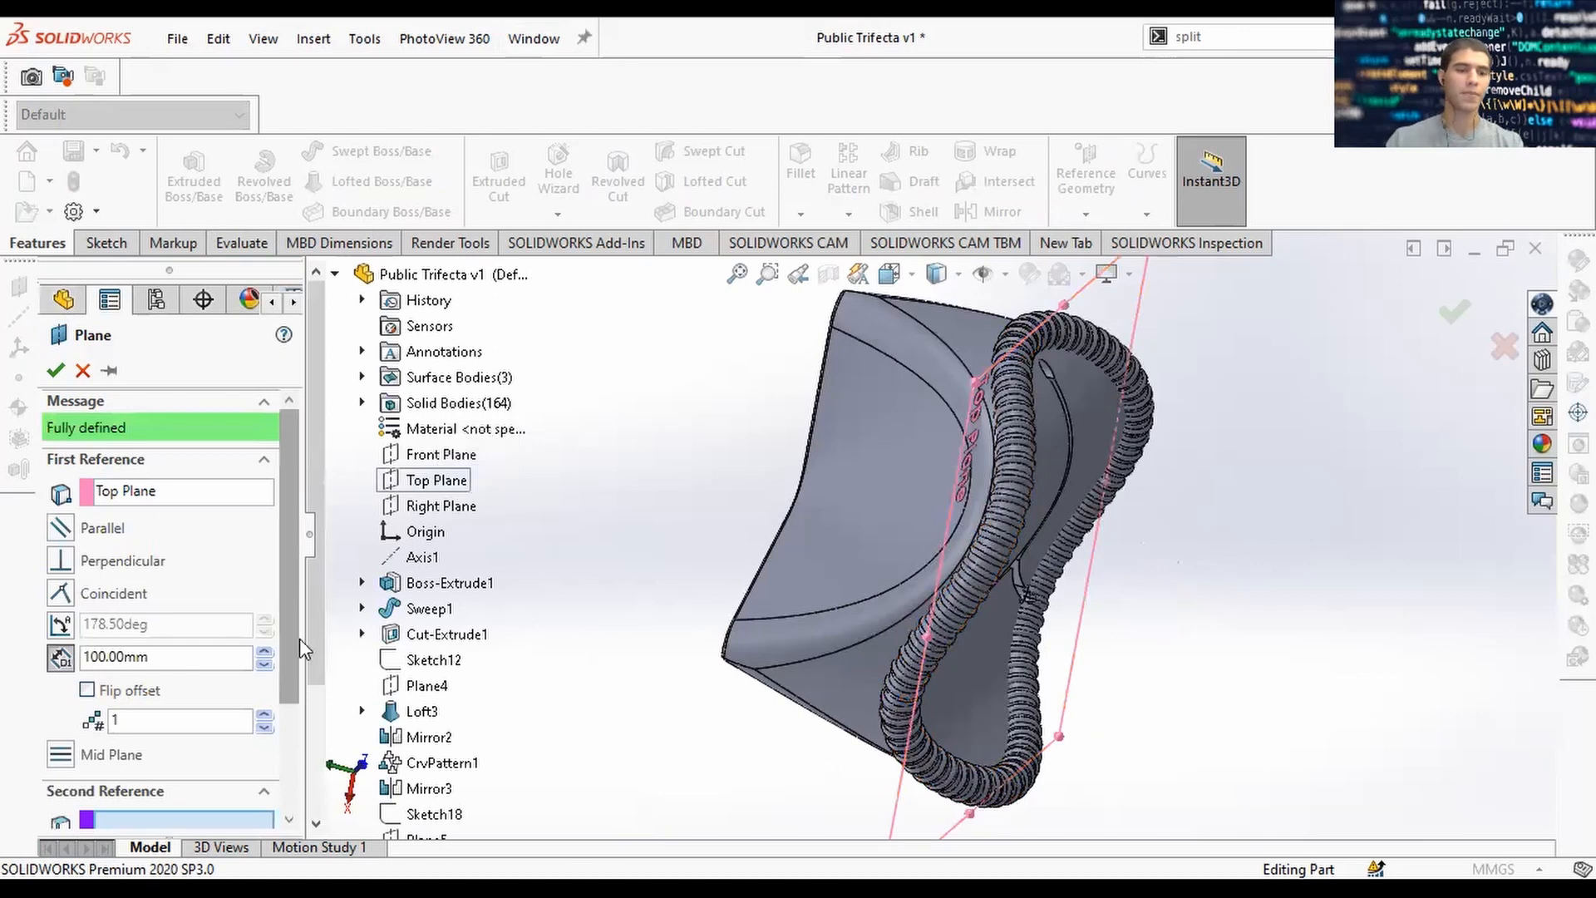
scroll(300, 638, "down", 3)
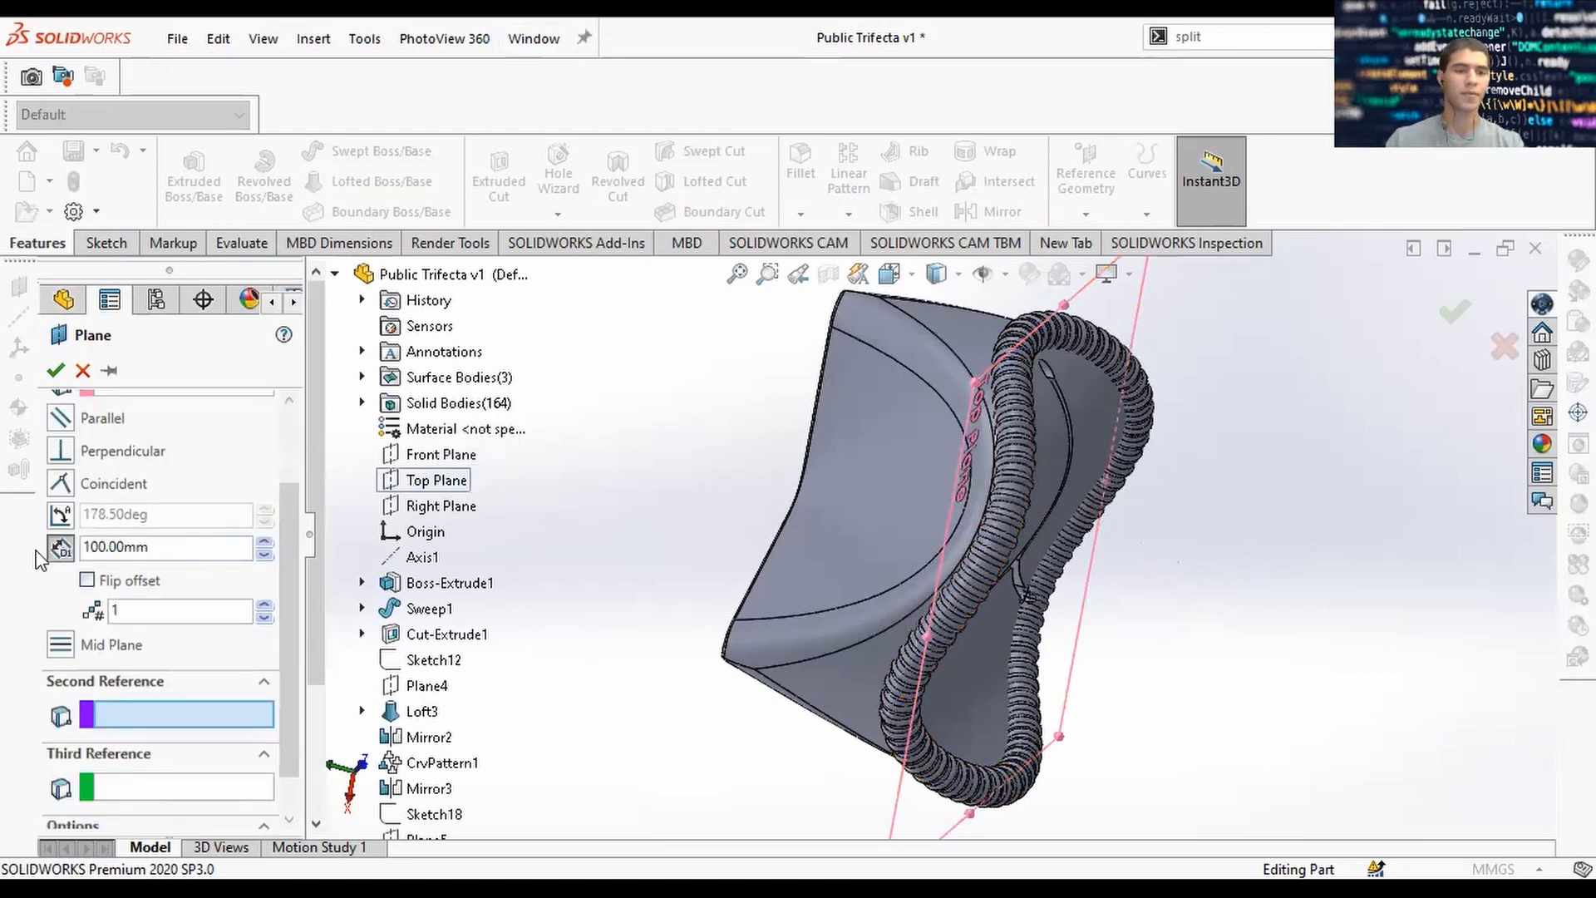
double_click(81, 548)
type("20")
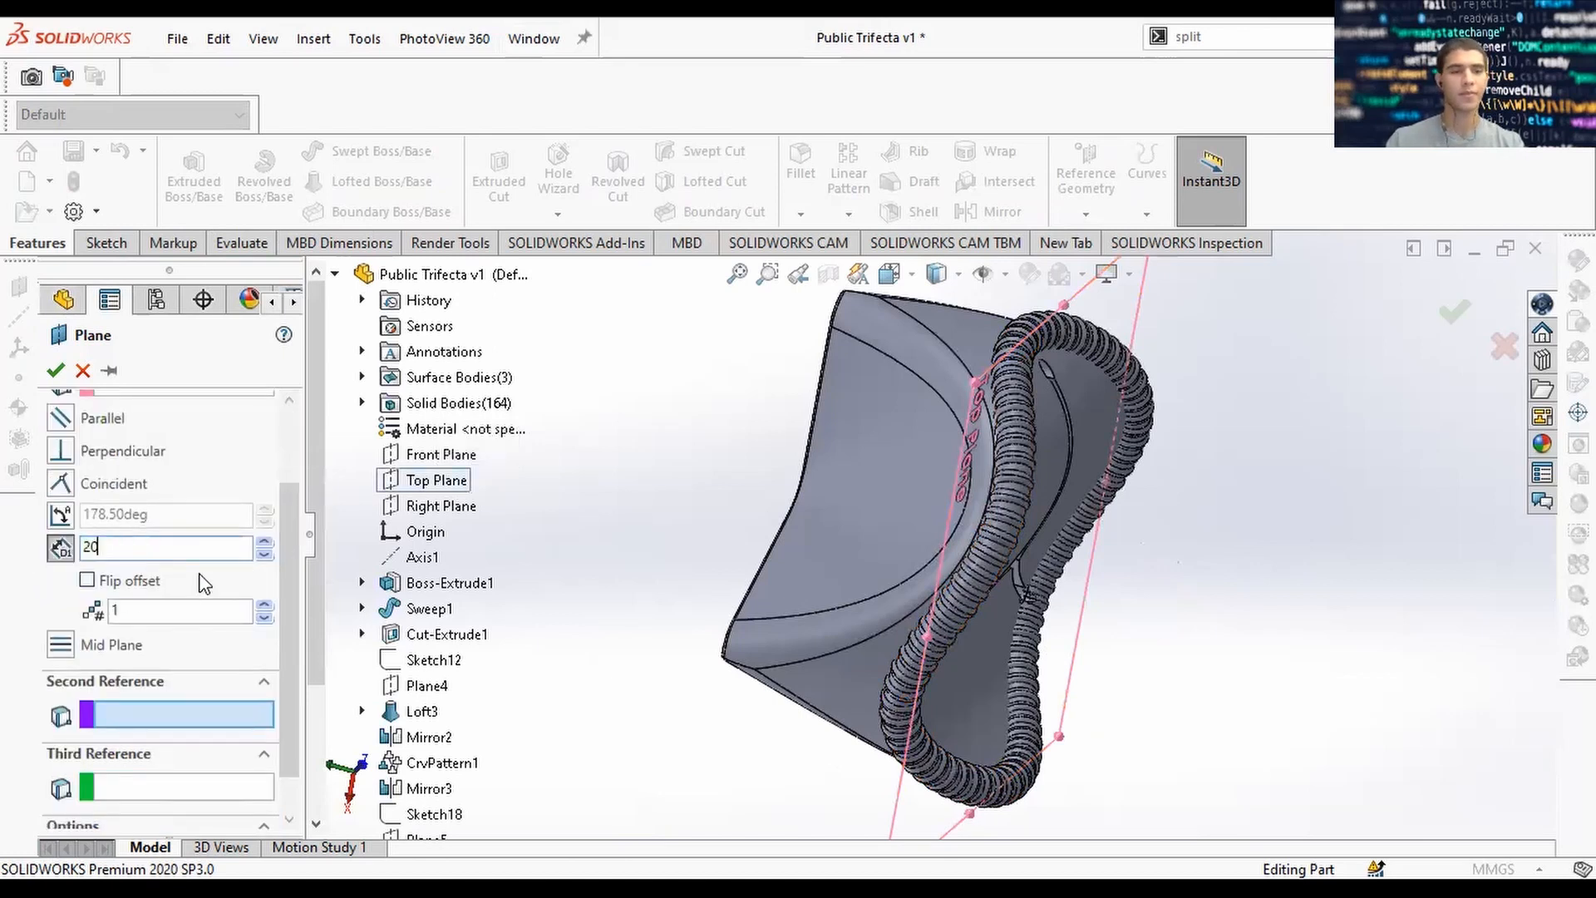
key("Return")
left_click(87, 581)
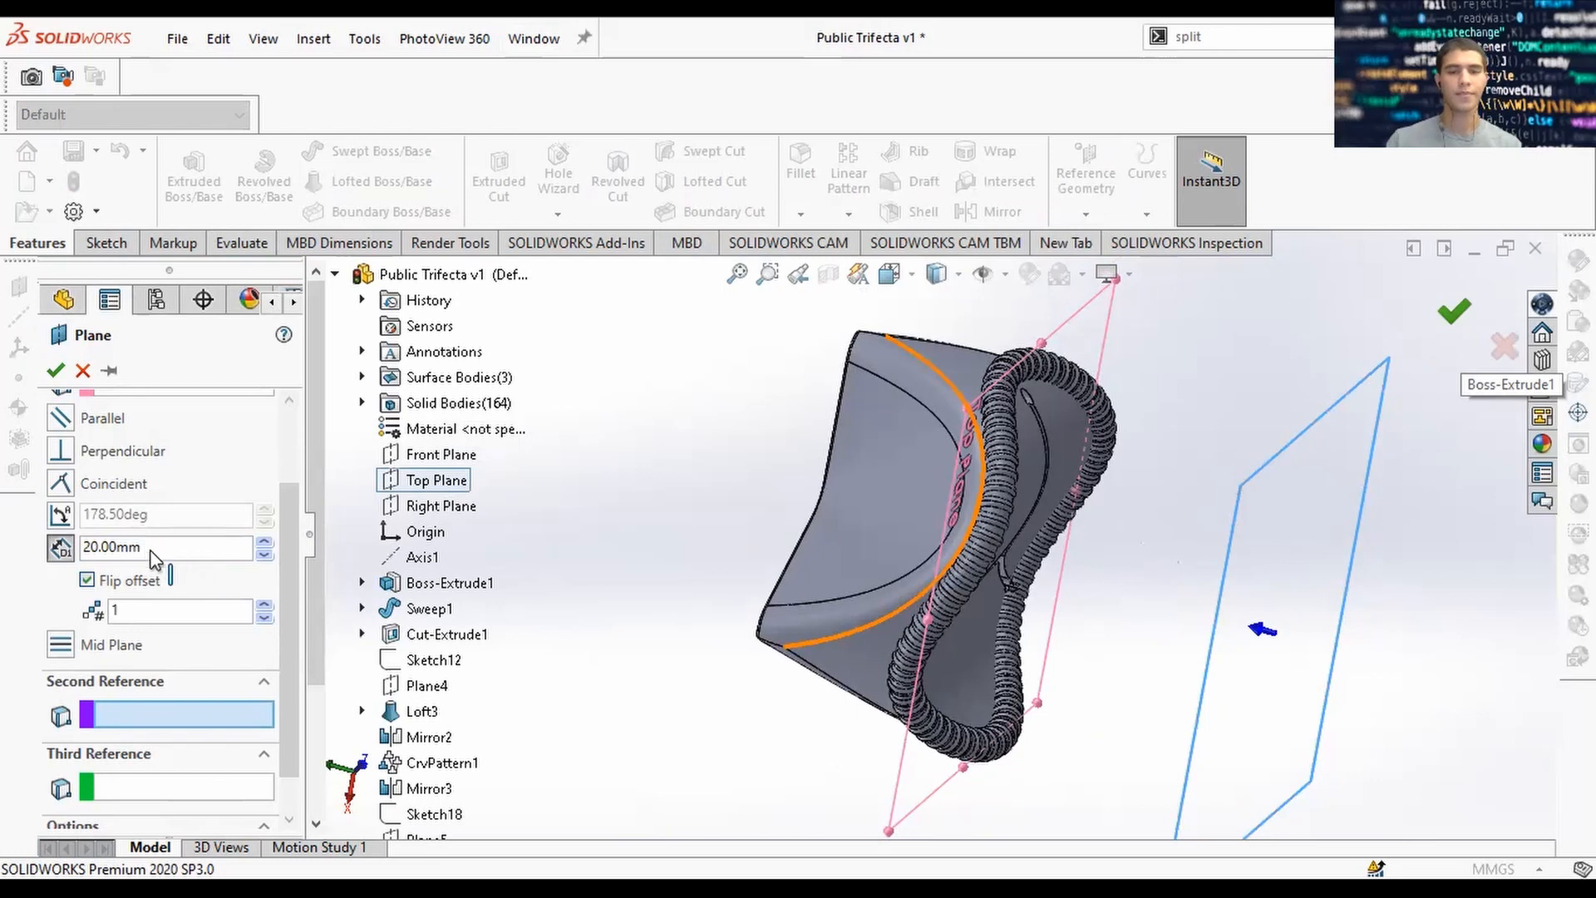
left_click(1455, 317)
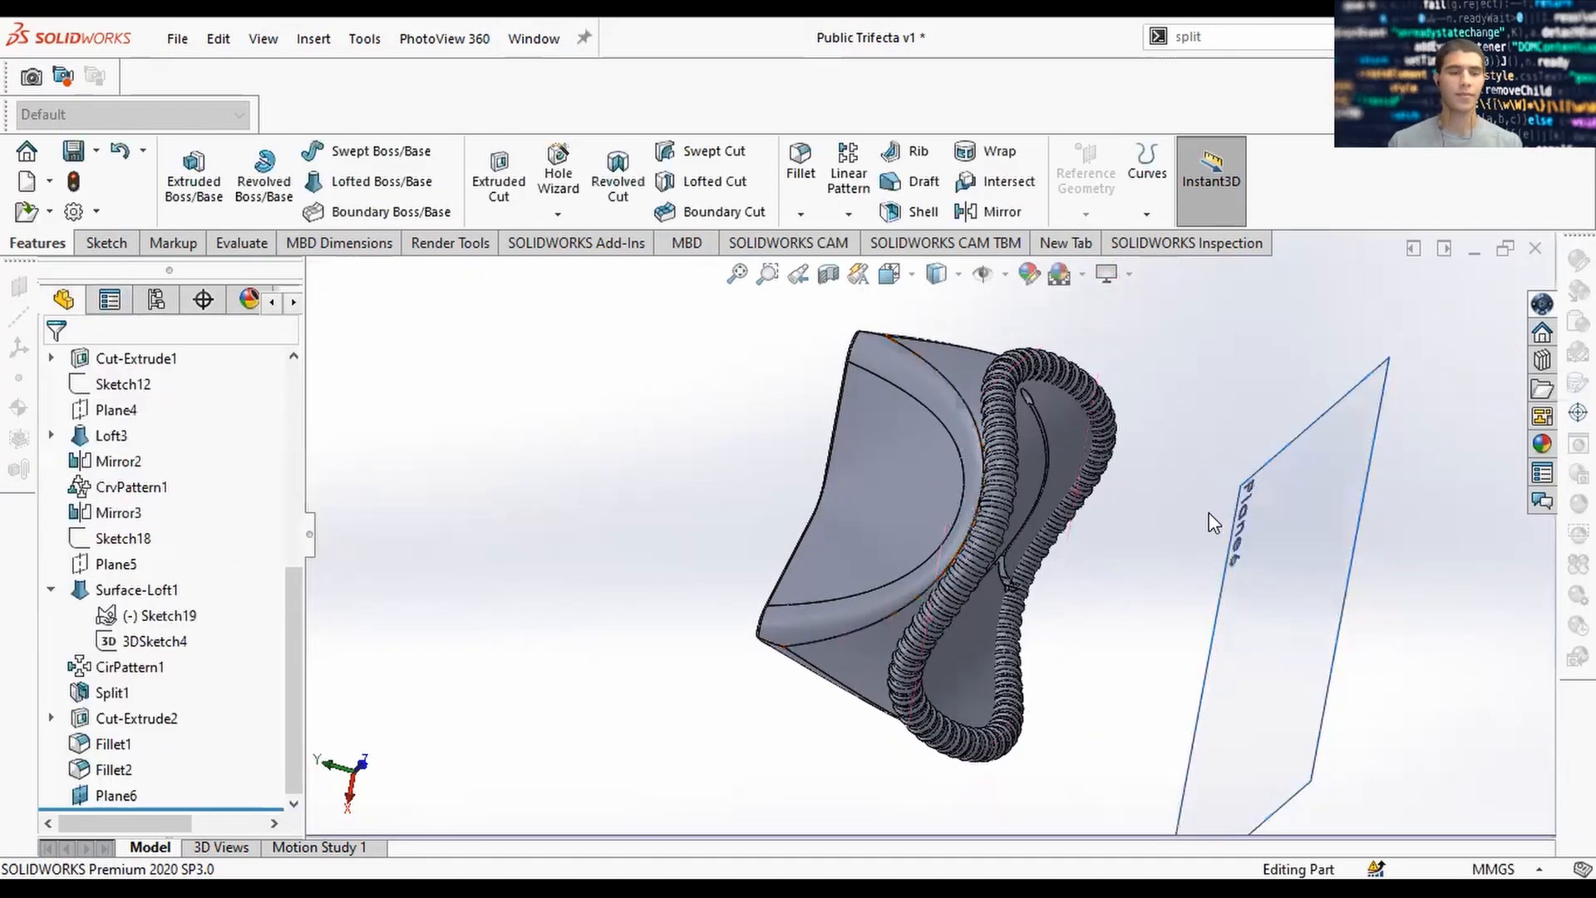
Edit the new reference plane and set its offset from the Top Plane to 3 mm.
right_click(112, 798)
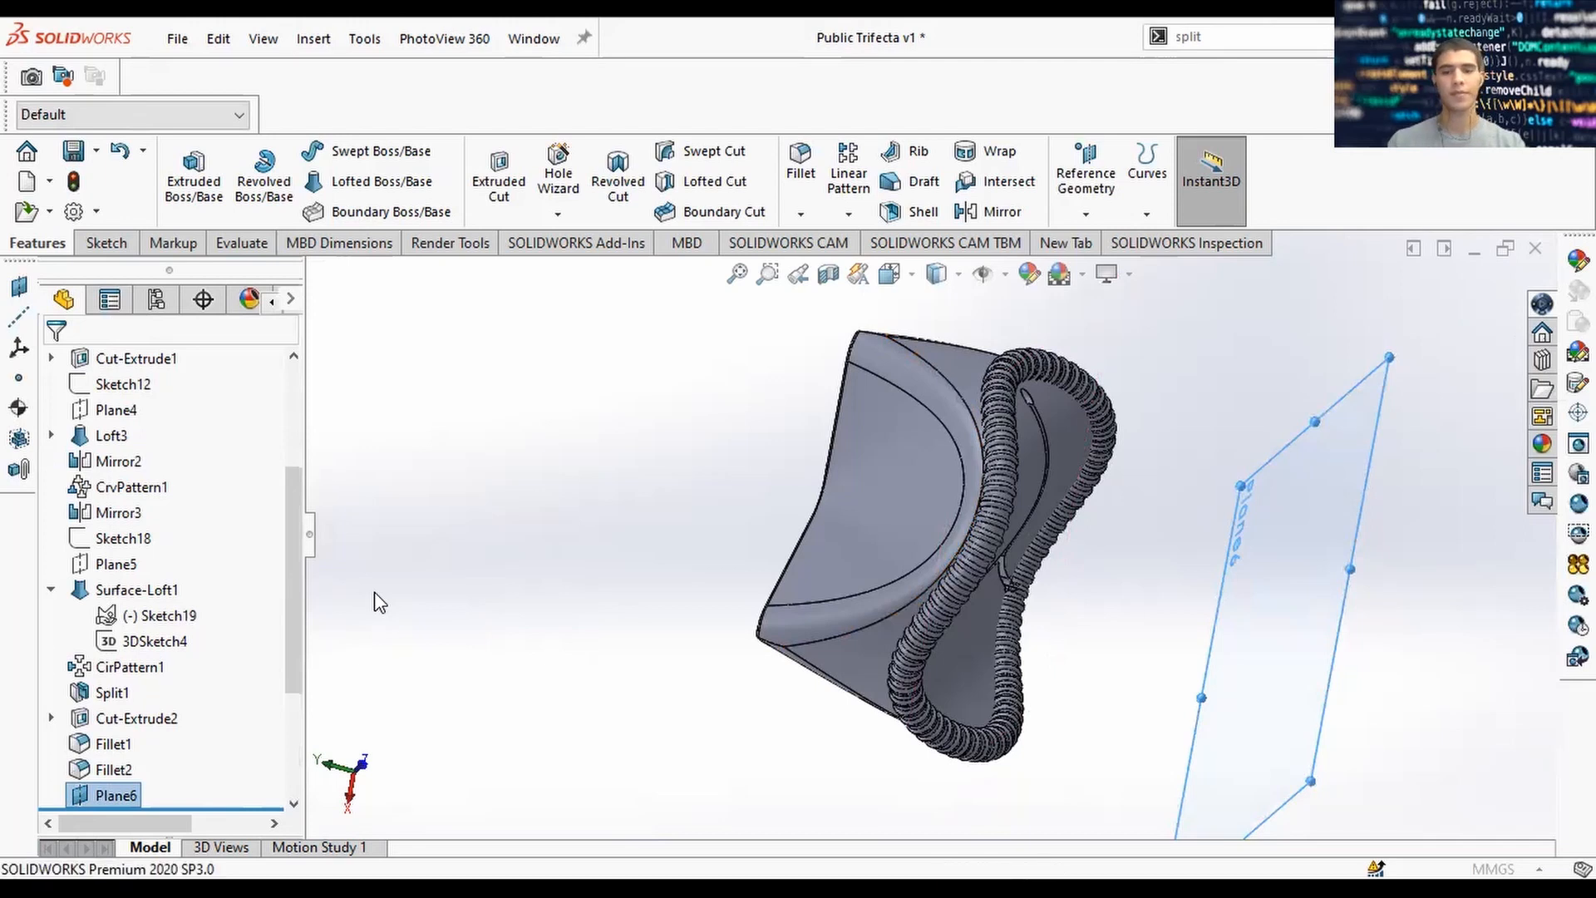
left_click_drag(290, 599, 293, 621)
left_click(159, 562)
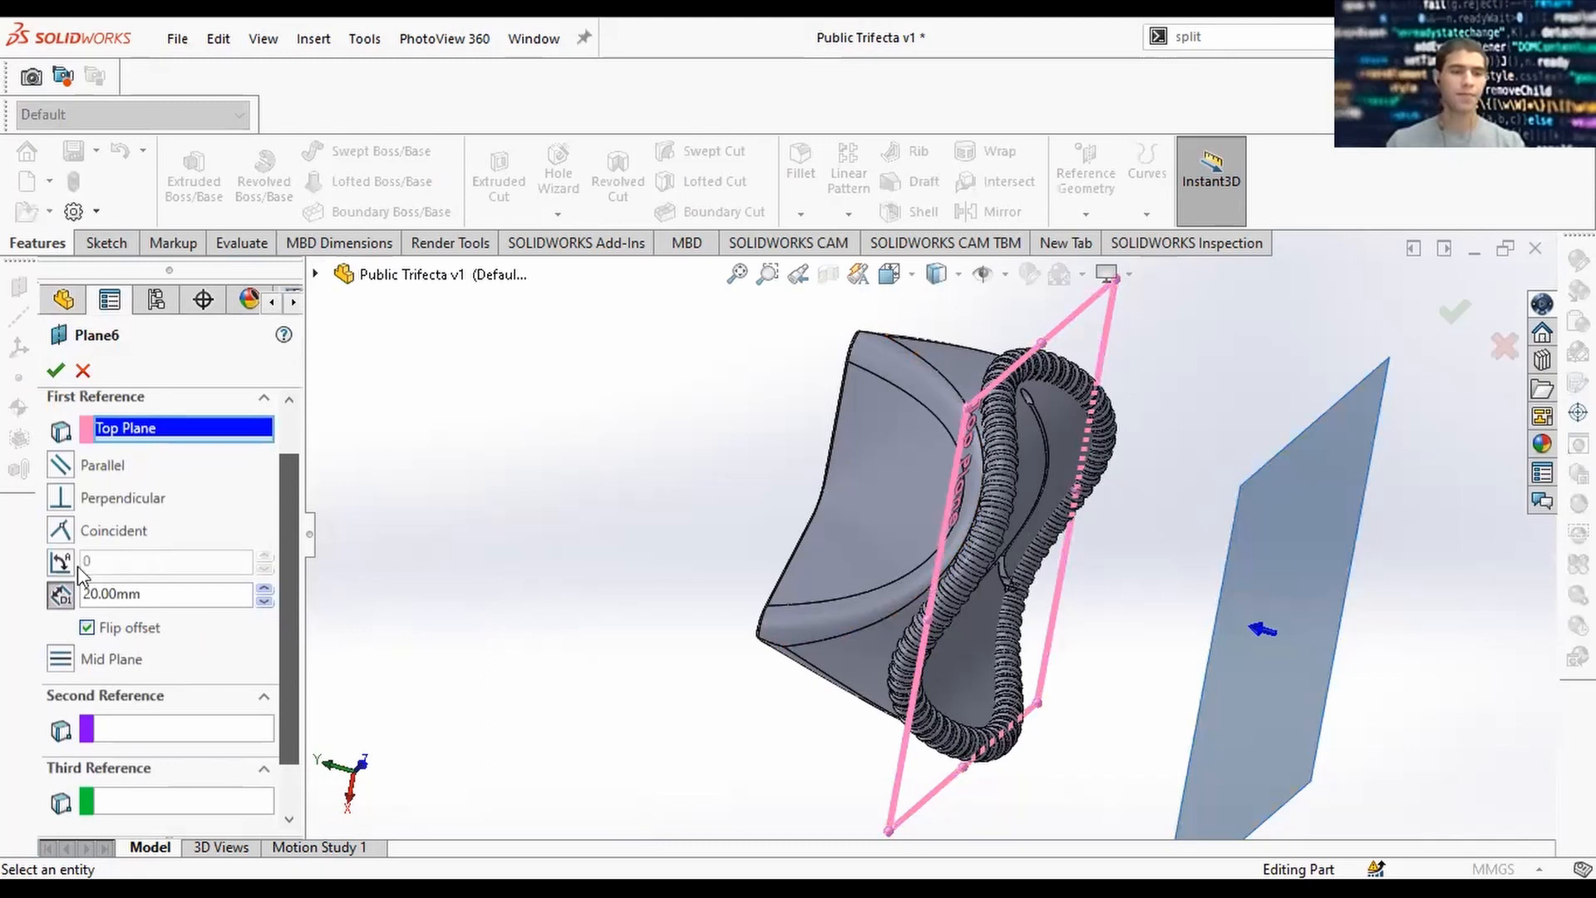
double_click(81, 570)
type("3")
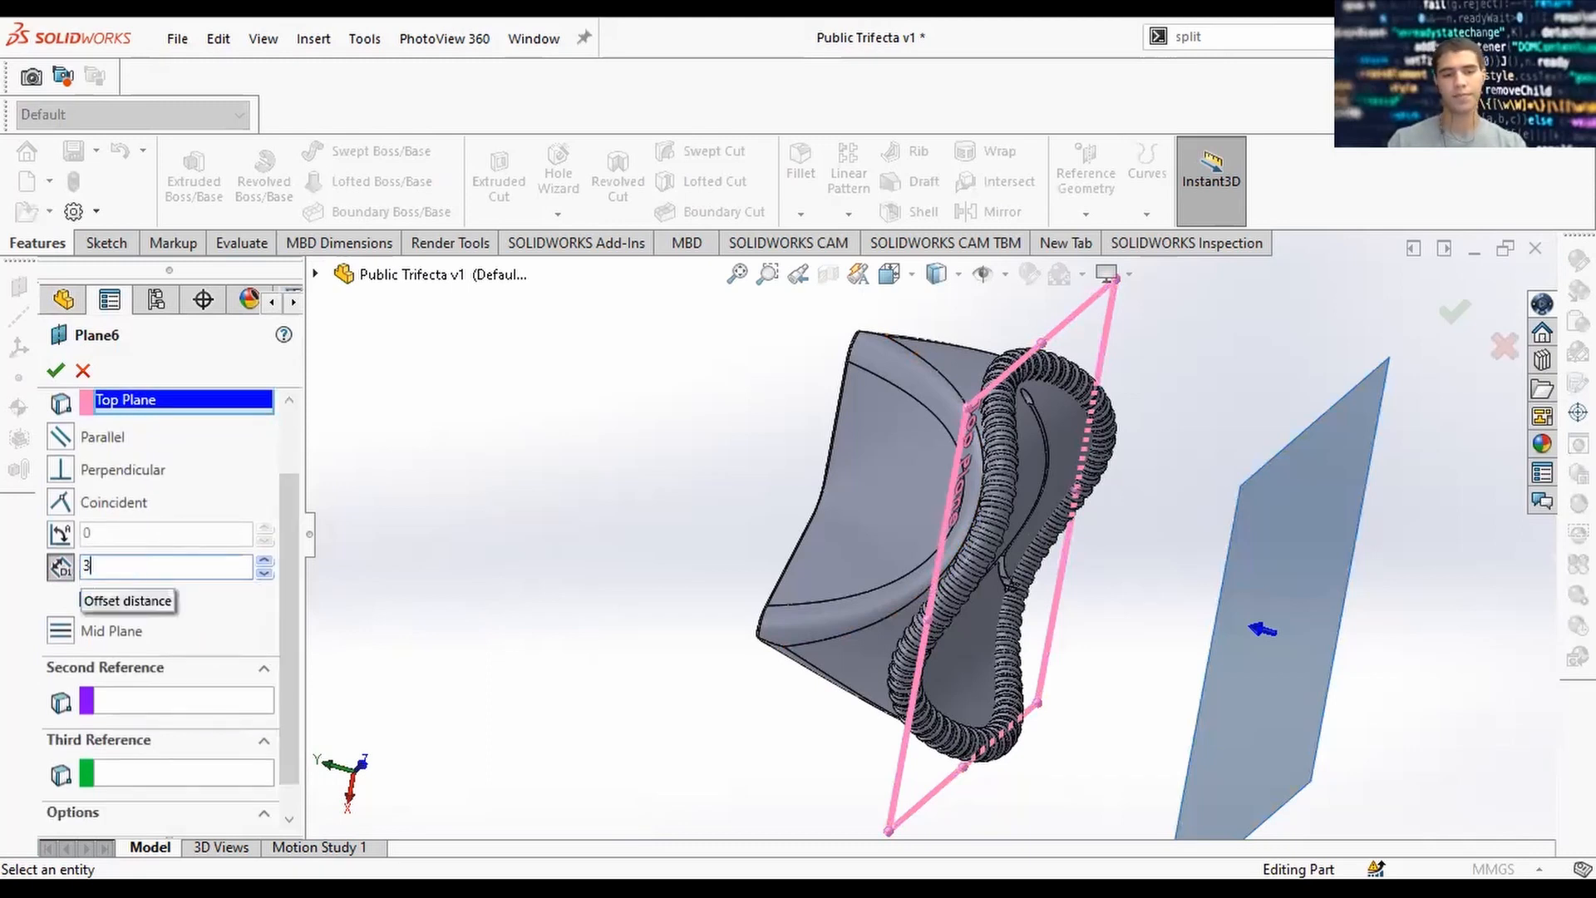
key("Return")
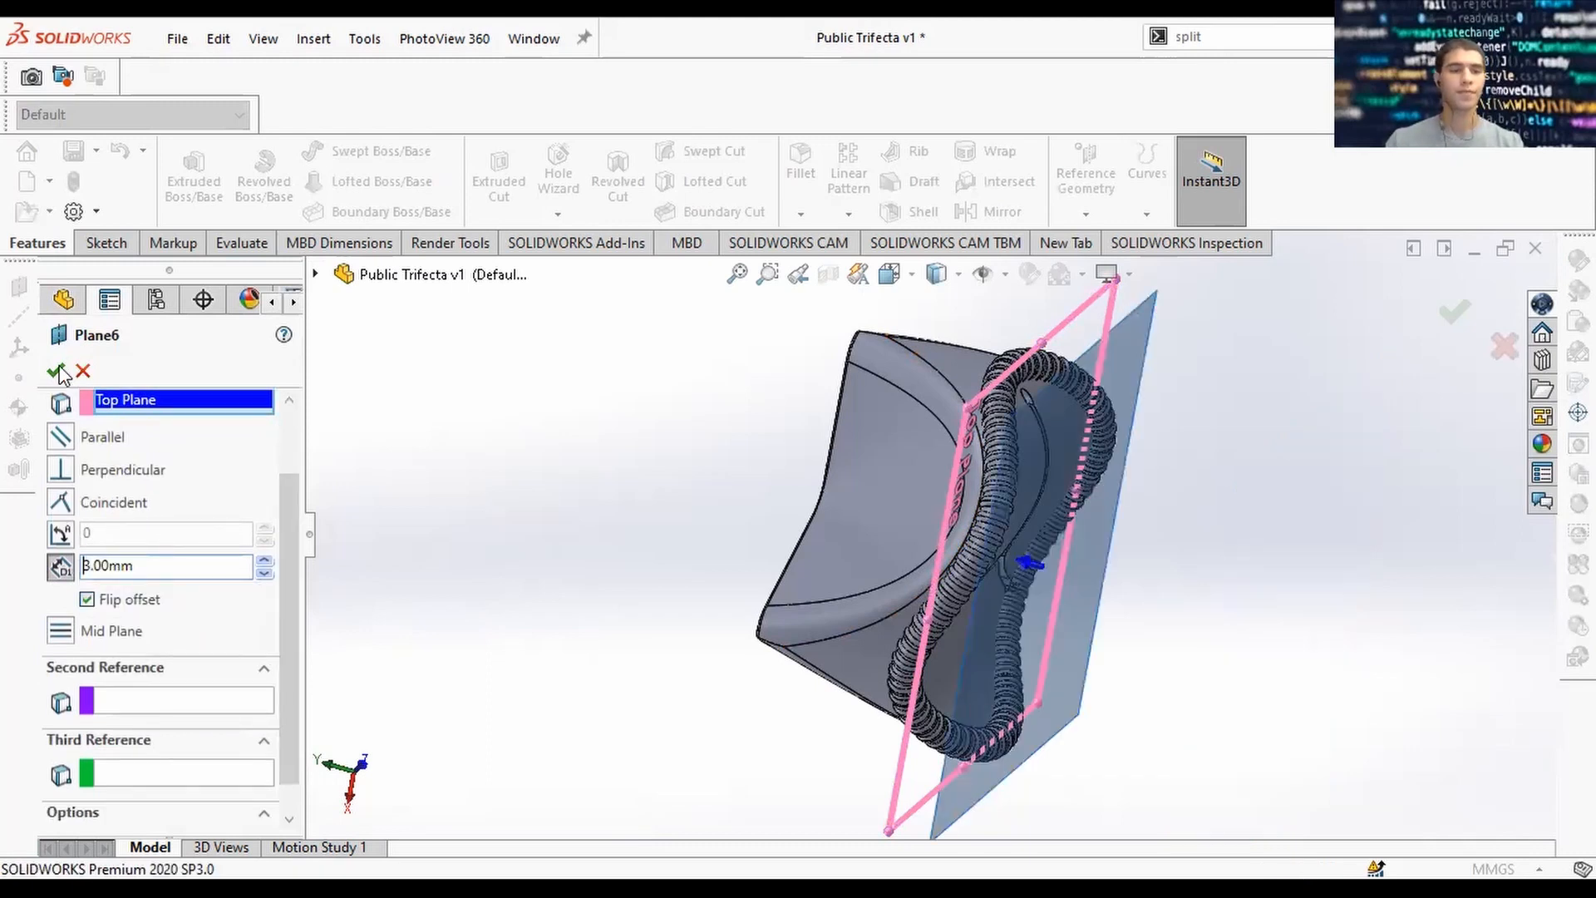
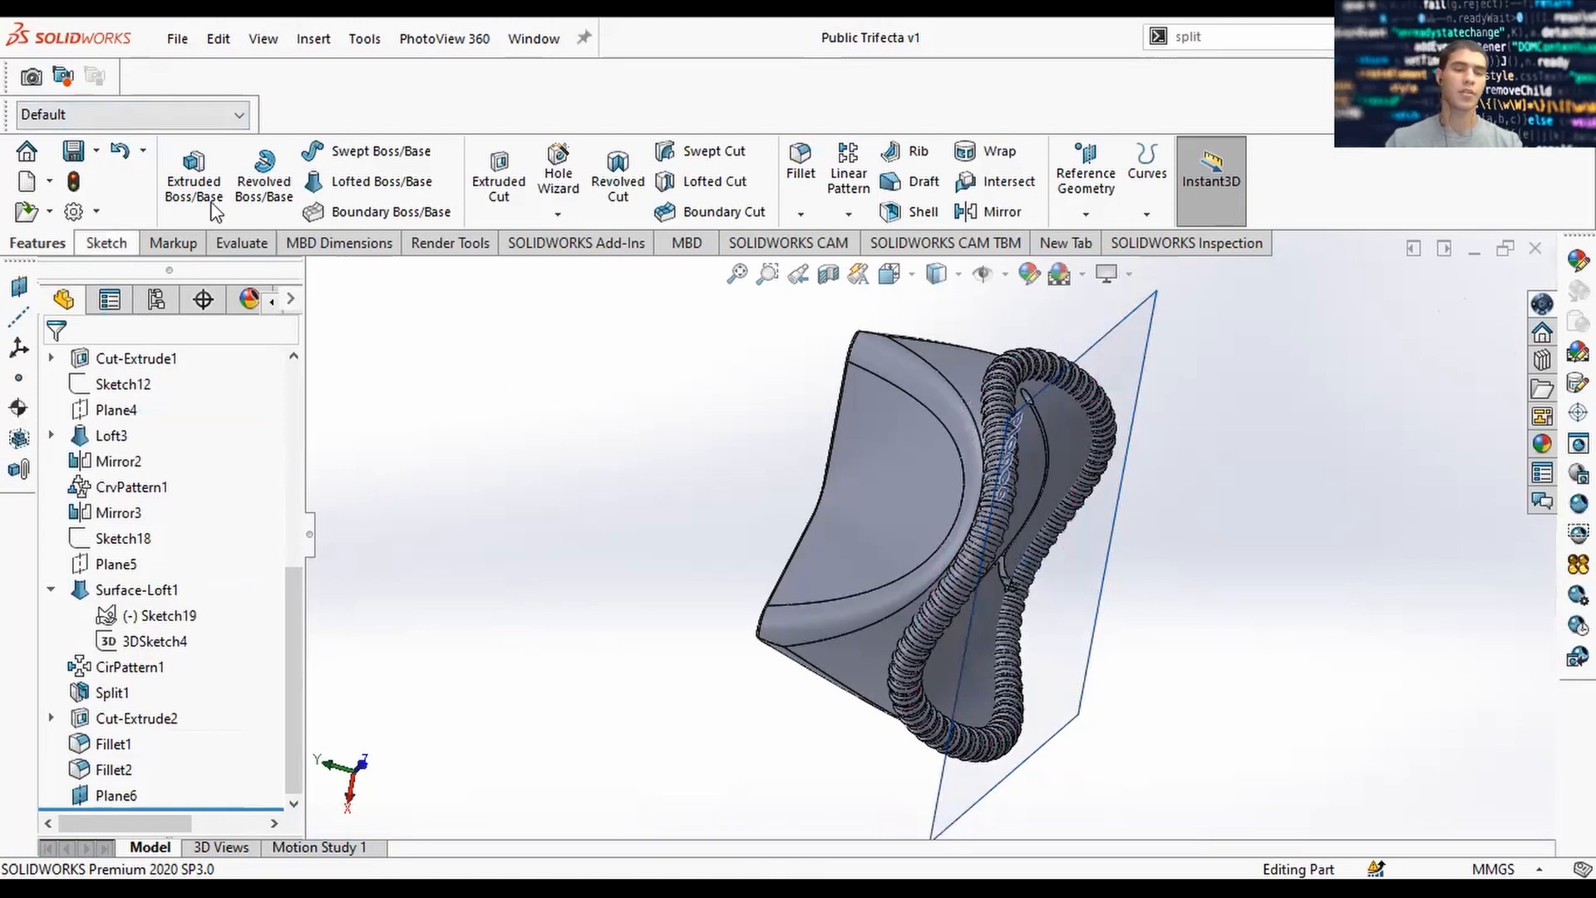
Sketch a circle centred on the origin on the new offset plane, extending over most of the slot arms inside the ring.
left_click(106, 243)
left_click(1019, 431)
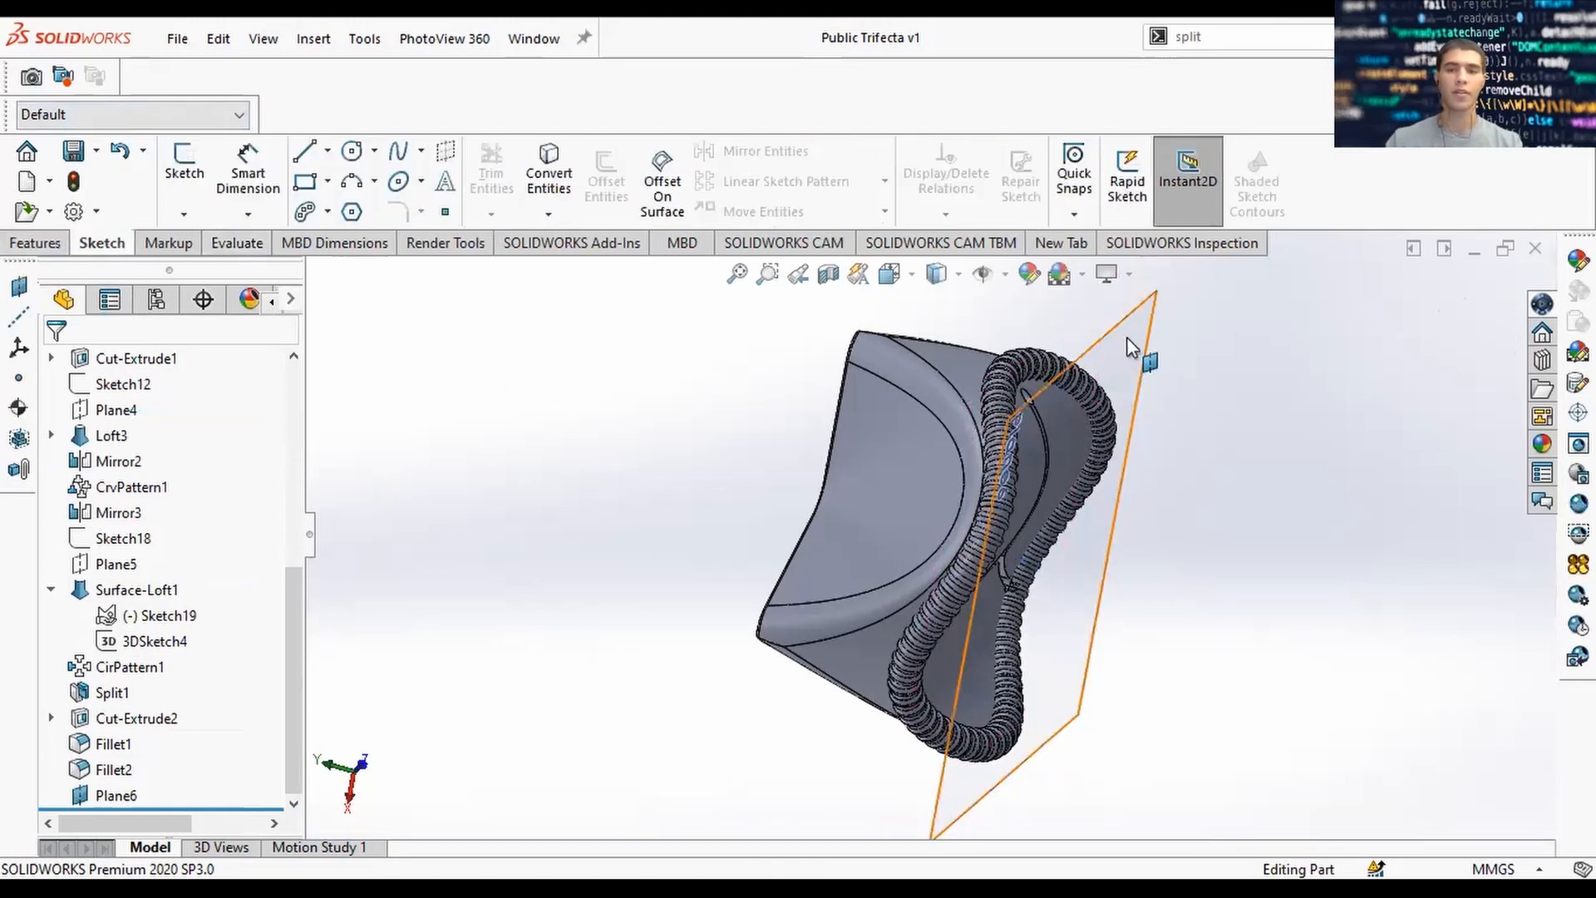
left_click(352, 152)
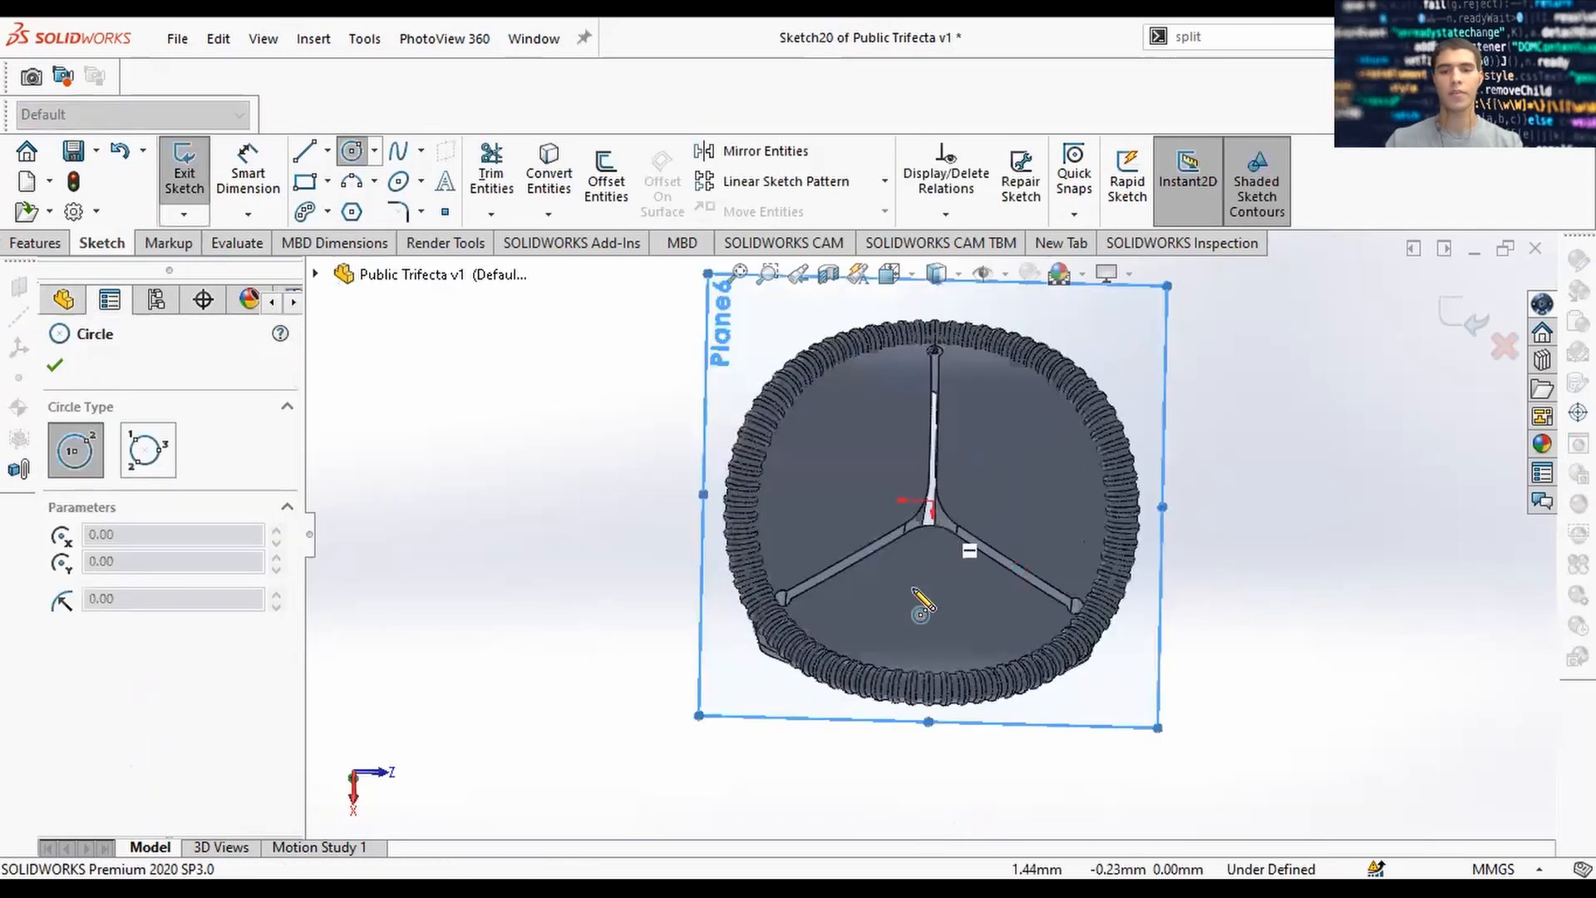
left_click(928, 535)
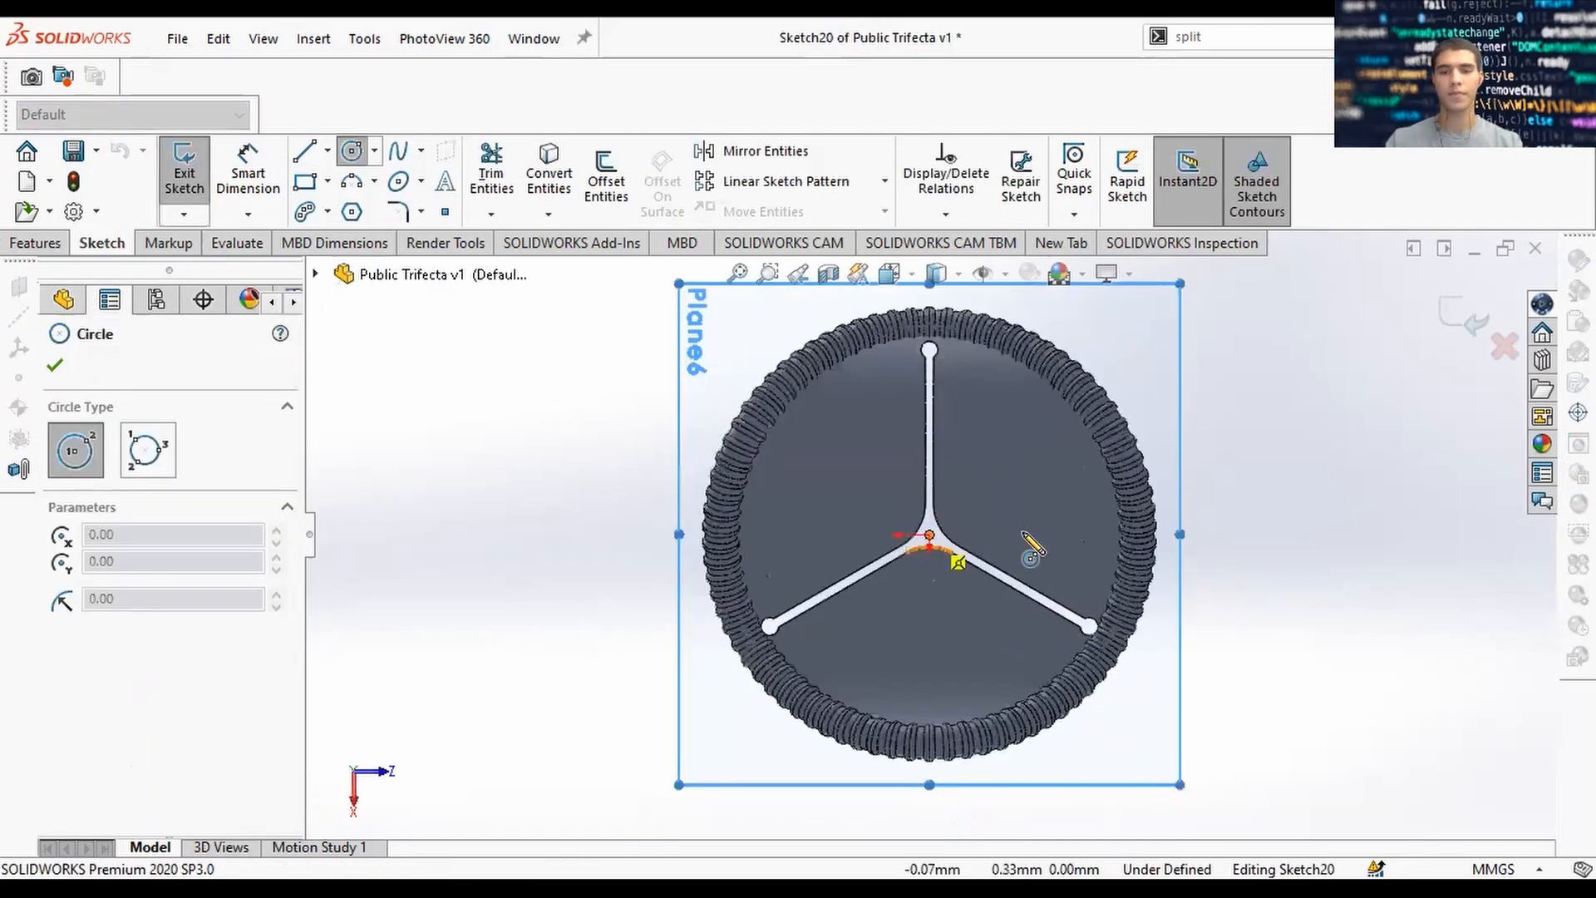
left_click(1082, 537)
key("Escape")
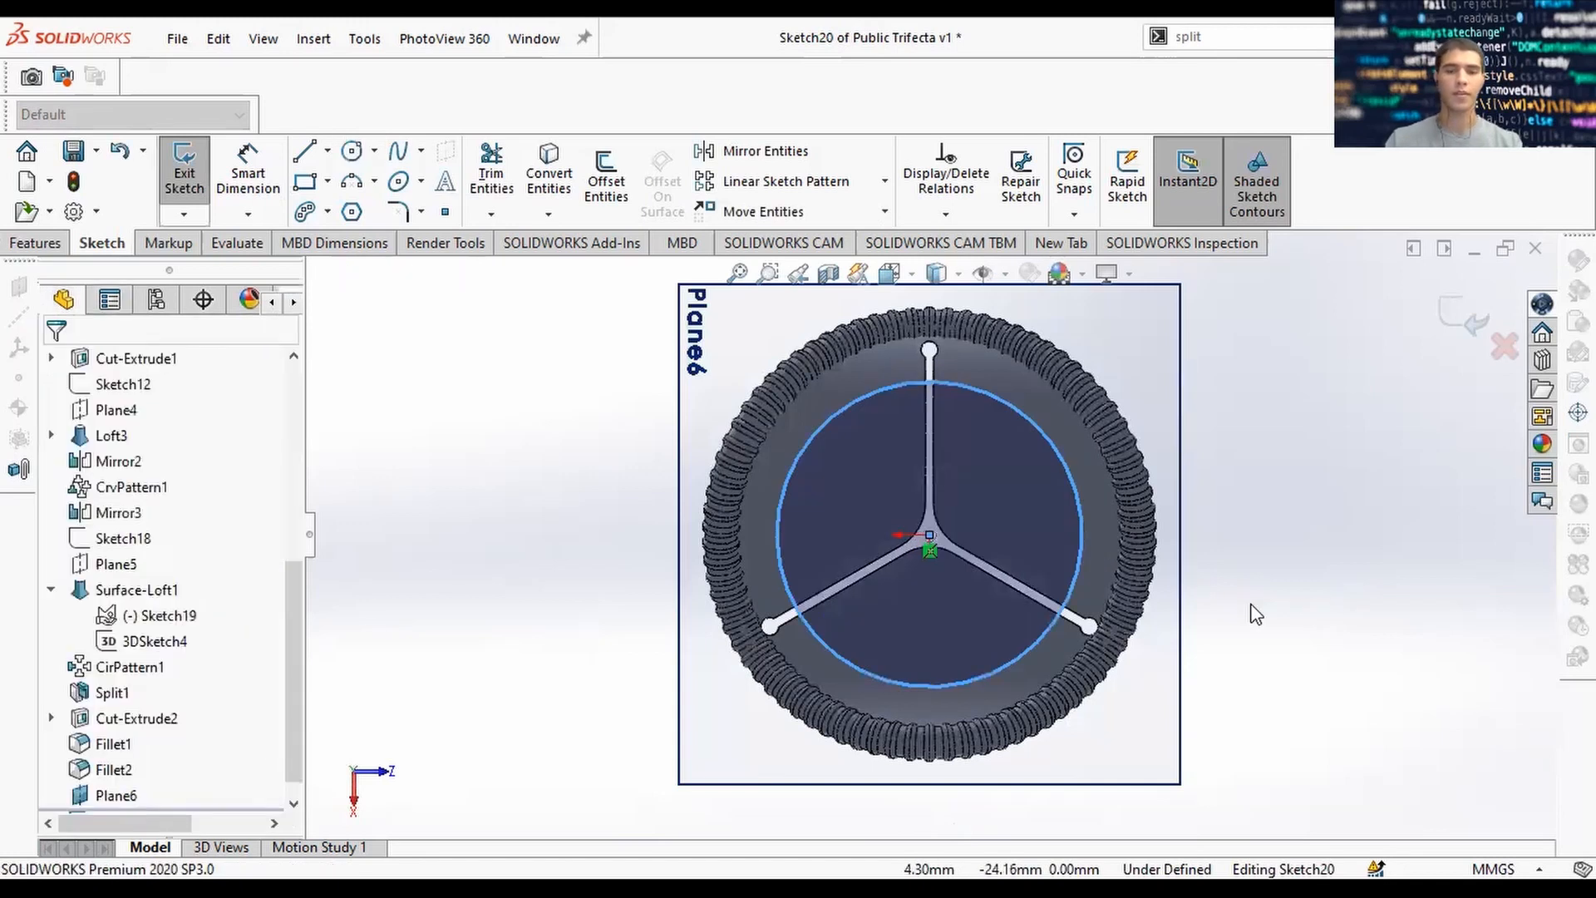
Set the diameter of the circle on the offset plane to 23 mm and finish the sketch.
left_click(1083, 569)
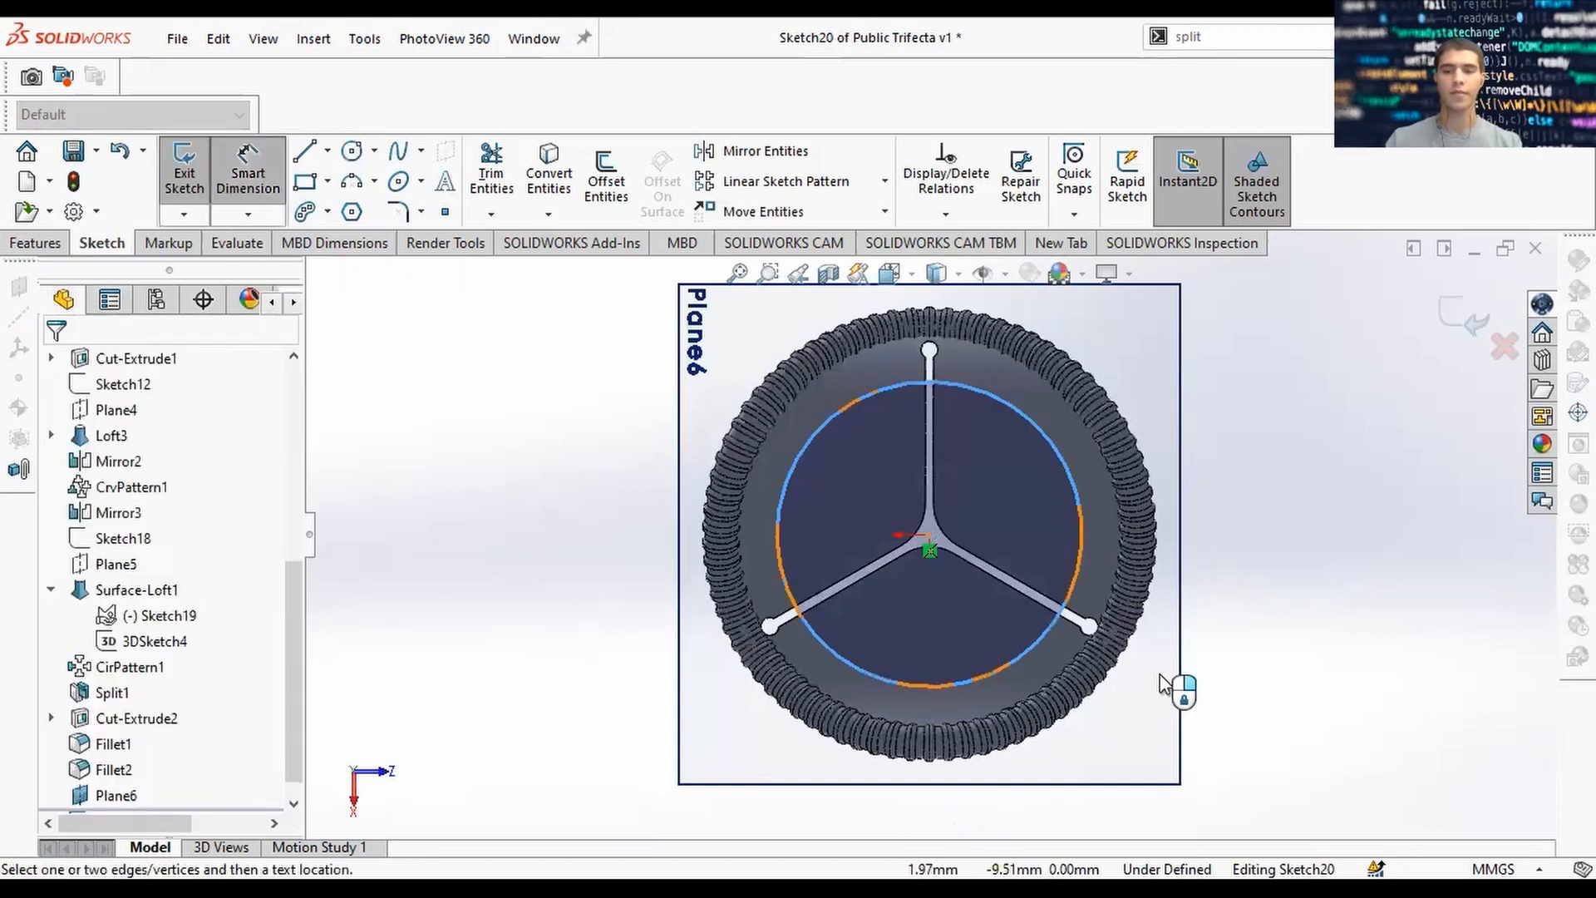
left_click(1385, 743)
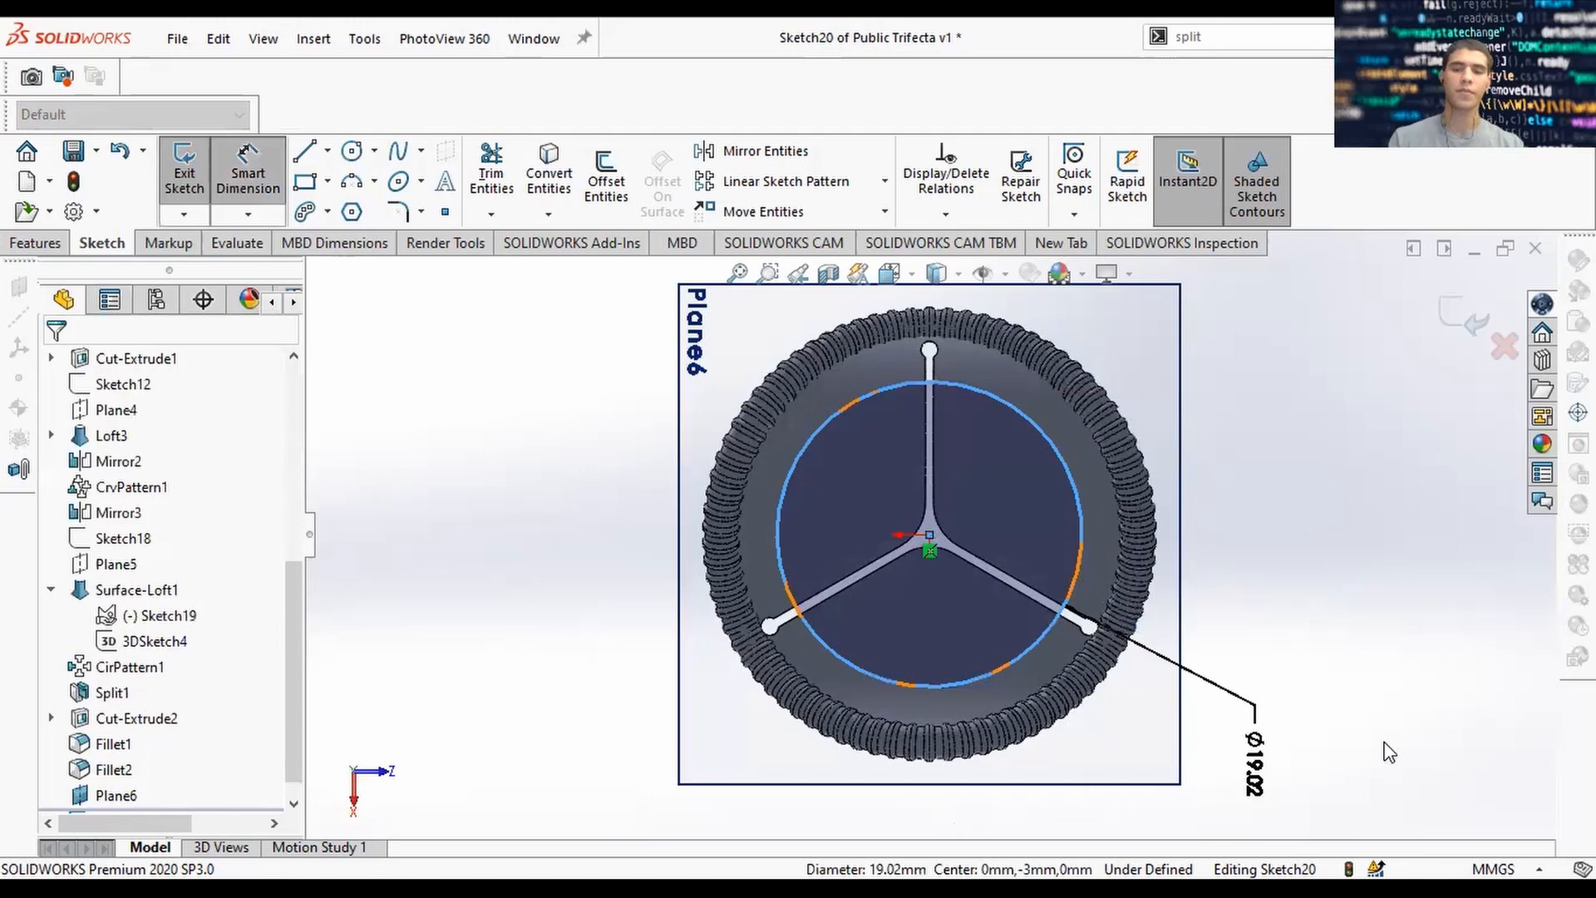
key("Return")
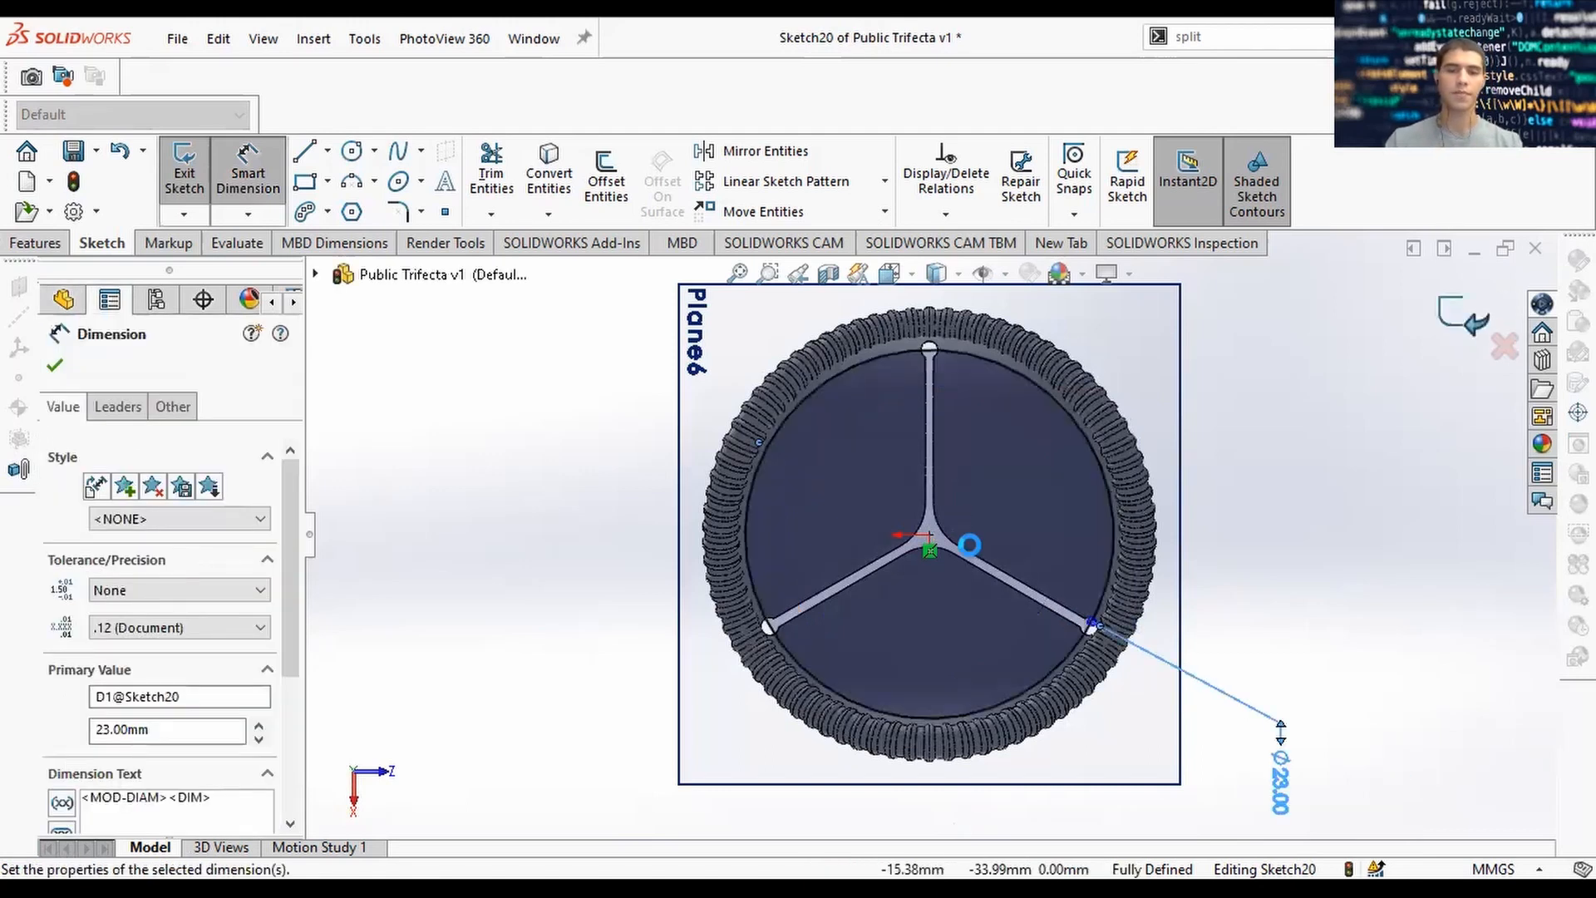
key("Escape")
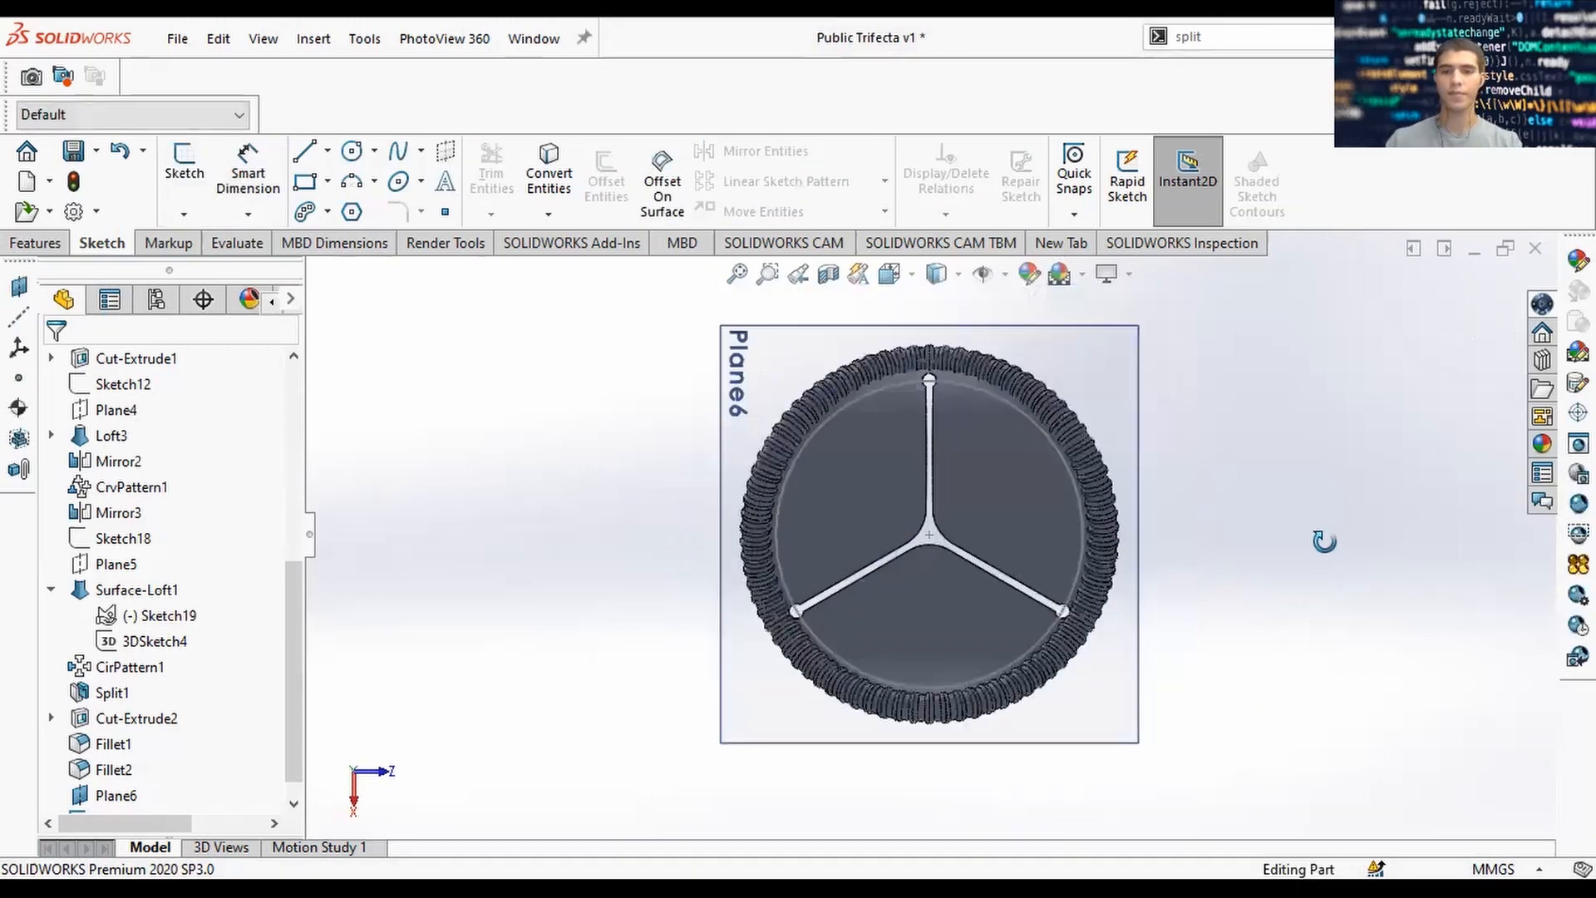
On the narrow flat face bordering the Y-shaped slot, sketch a circle about 1.44 mm in diameter centred on the origin.
scroll(1024, 592, "down", 5)
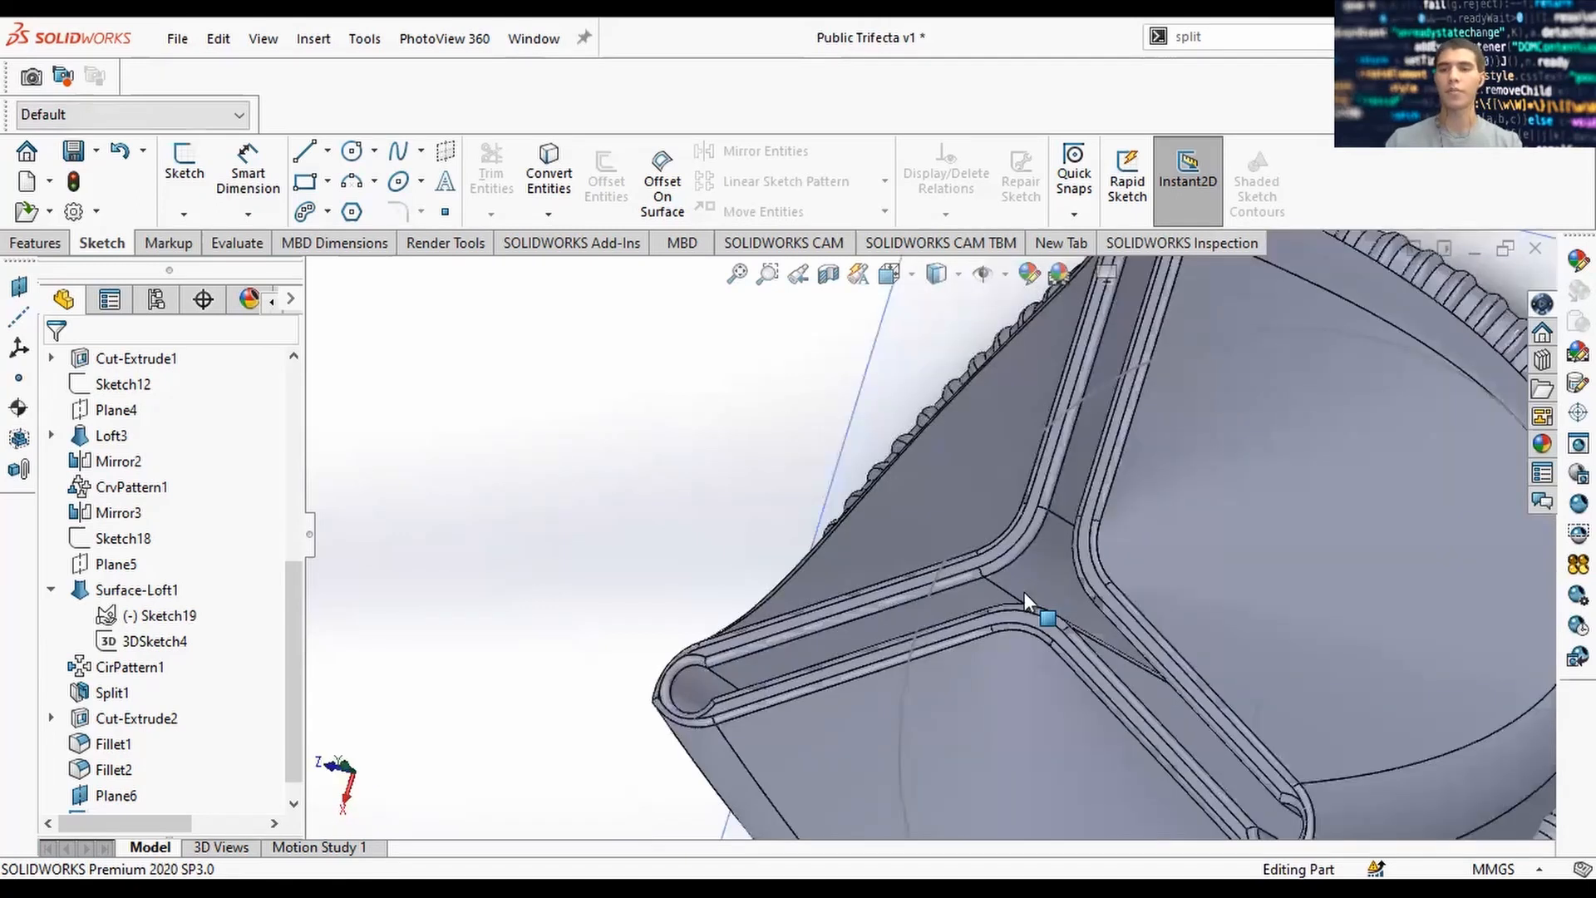
middle_click_drag(1063, 577, 938, 604)
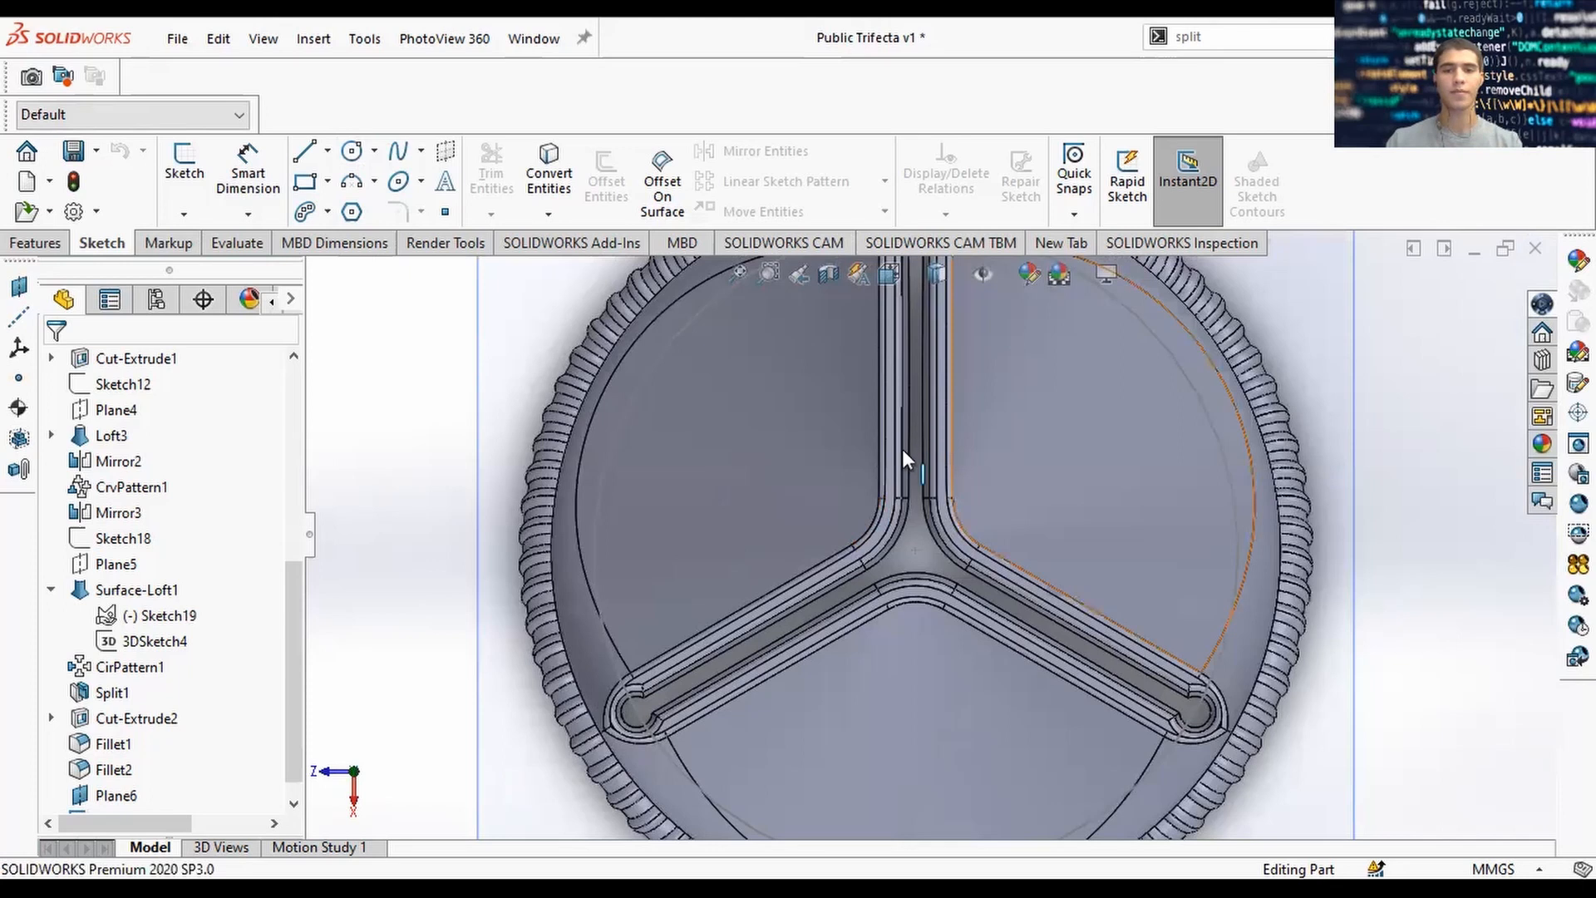
key("f")
scroll(897, 521, "down", 5)
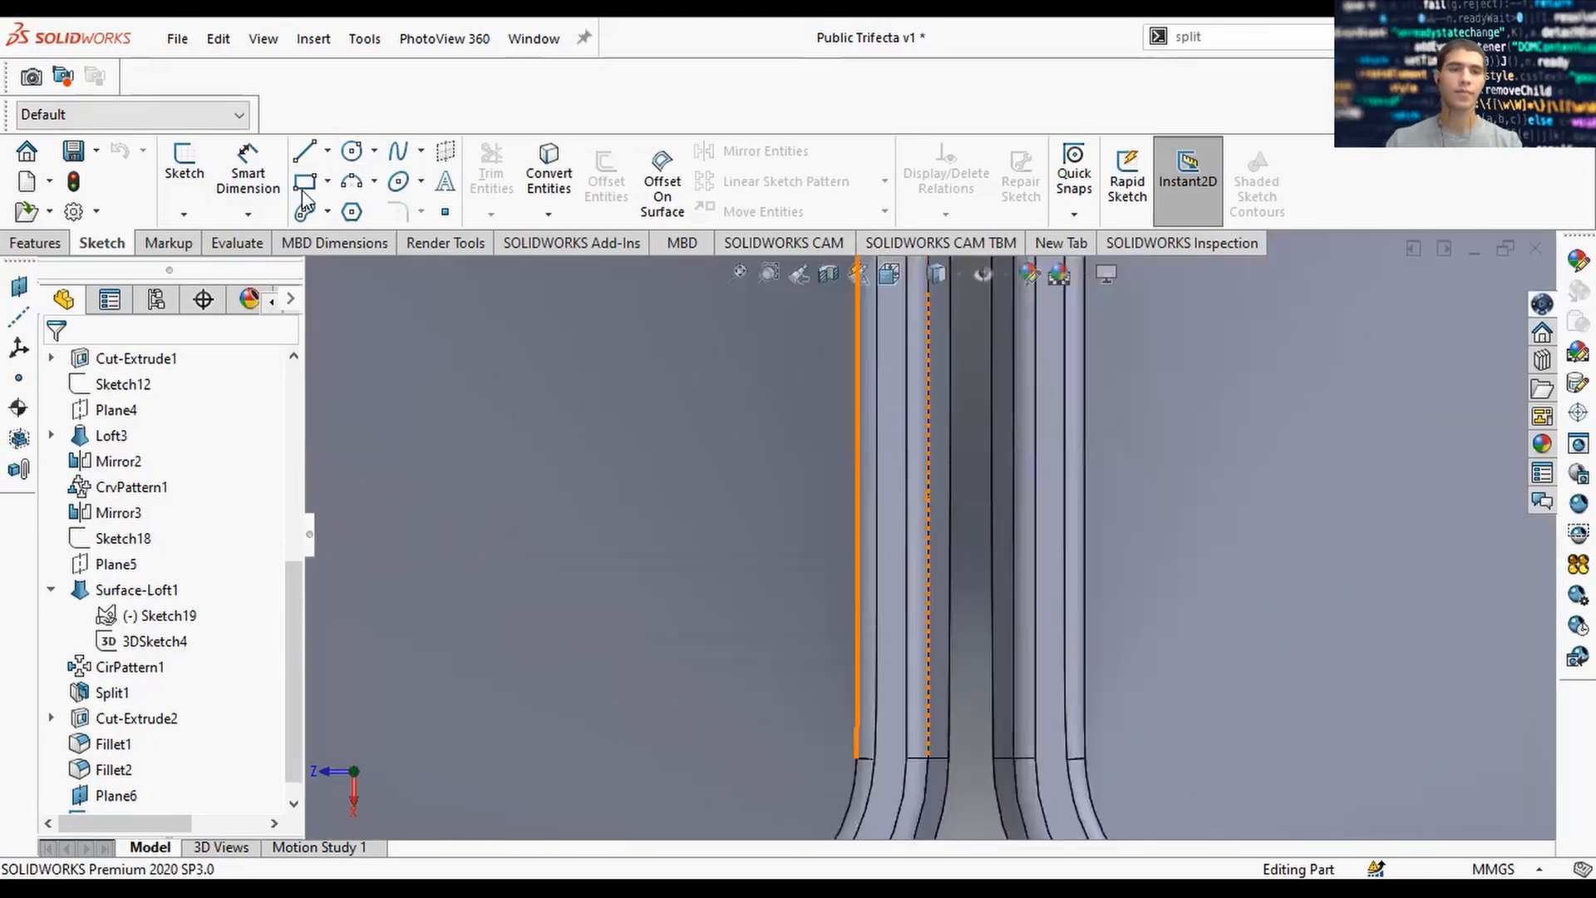
left_click(891, 487)
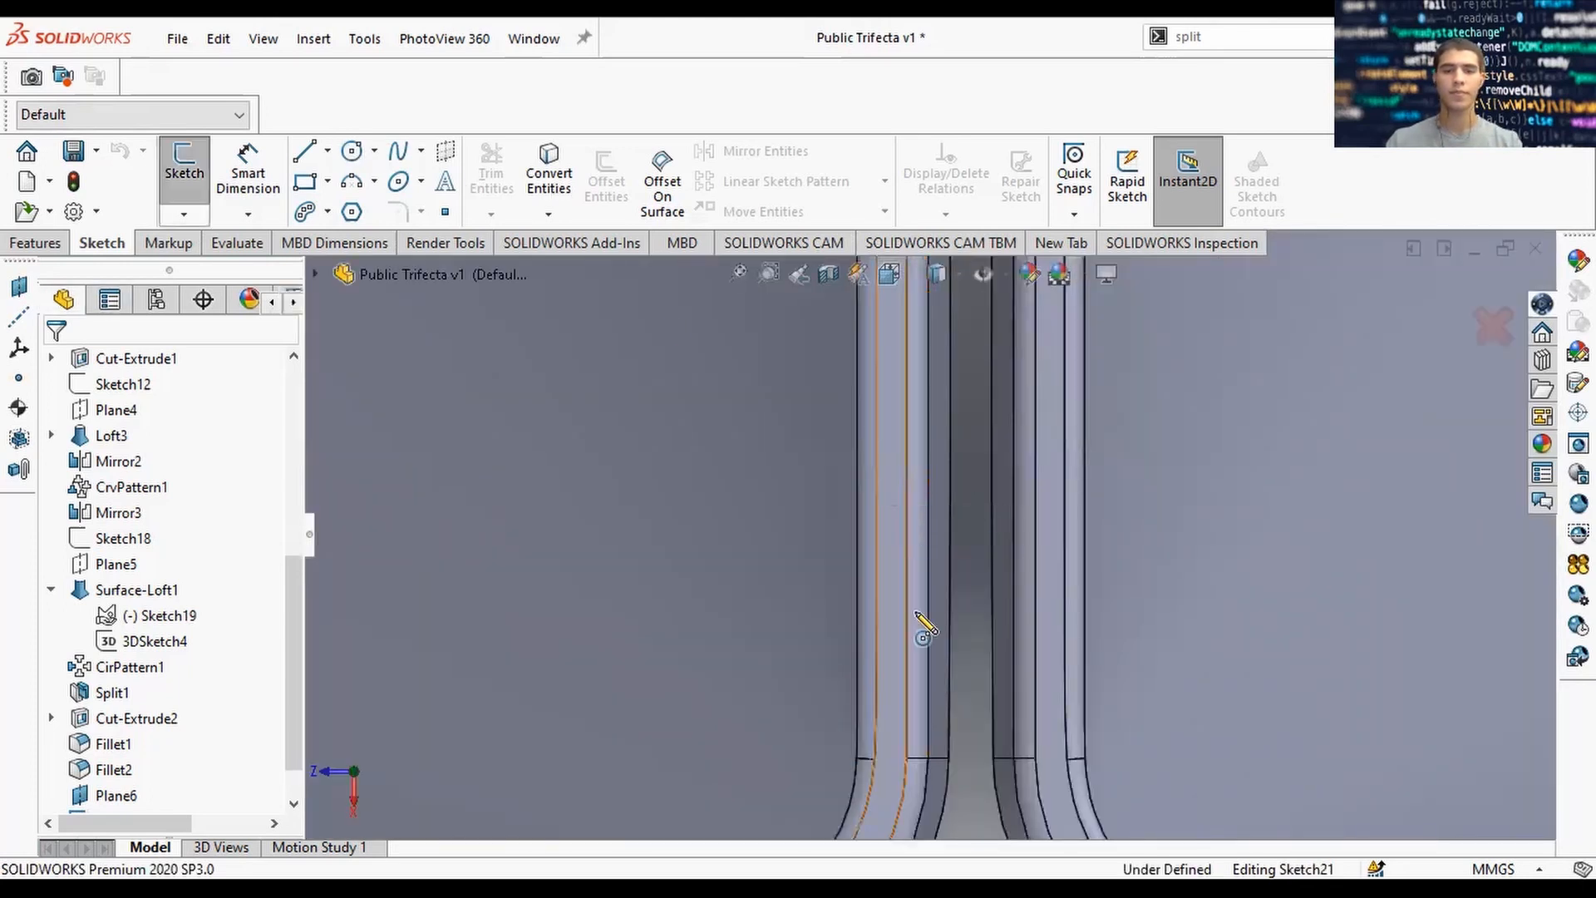
scroll(944, 698, "up", 1)
scroll(958, 731, "up", 3)
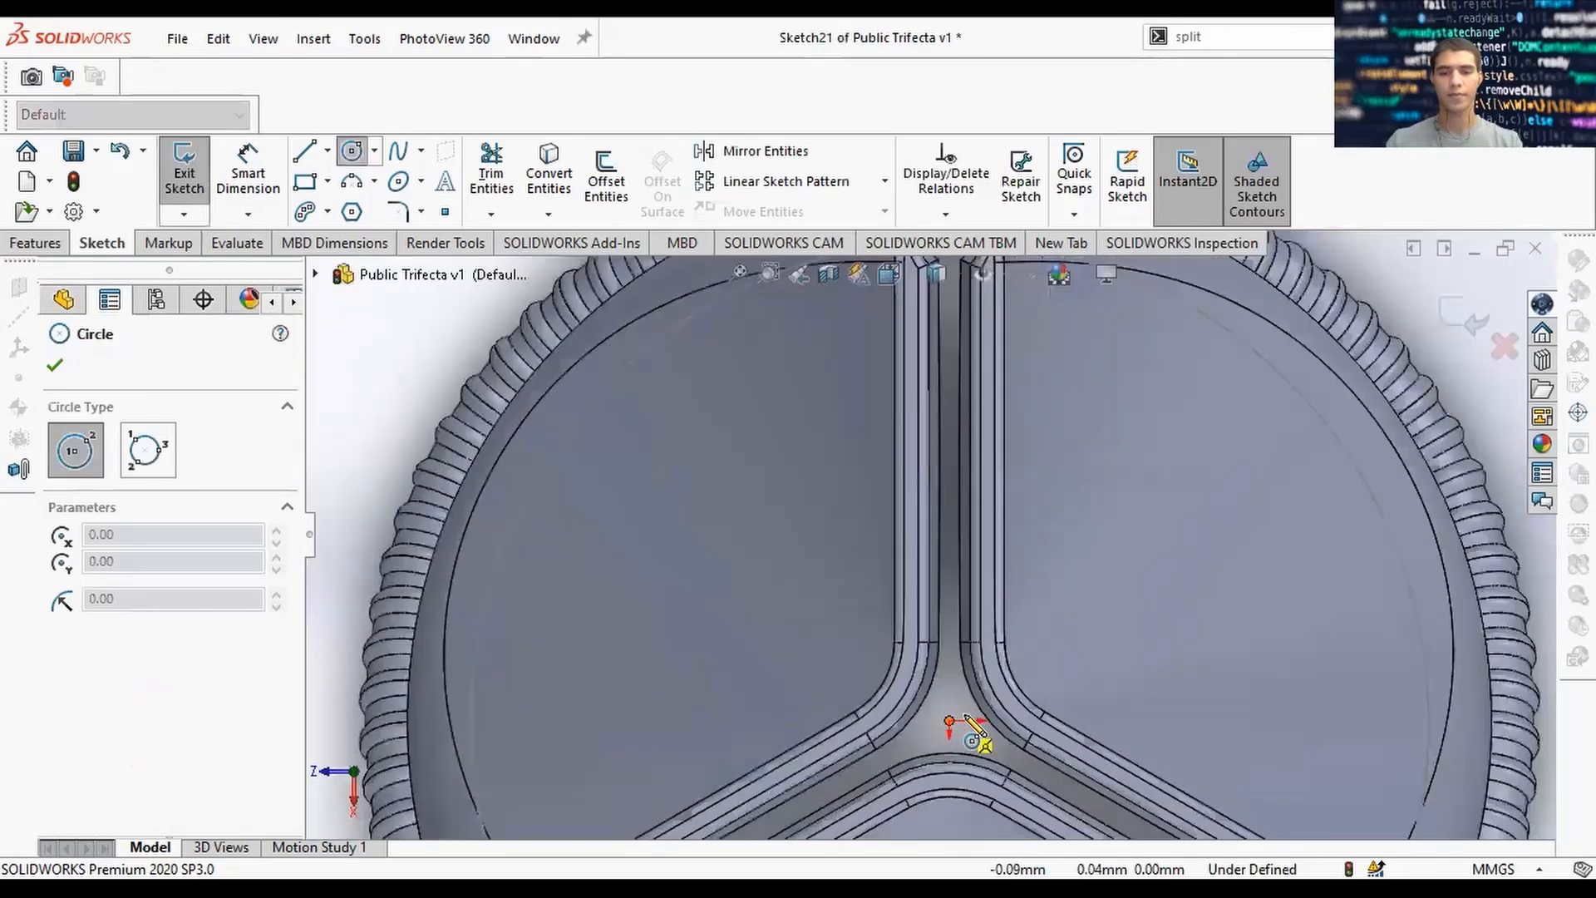
scroll(964, 727, "down", 2)
left_click(938, 705)
scroll(969, 684, "down", 3)
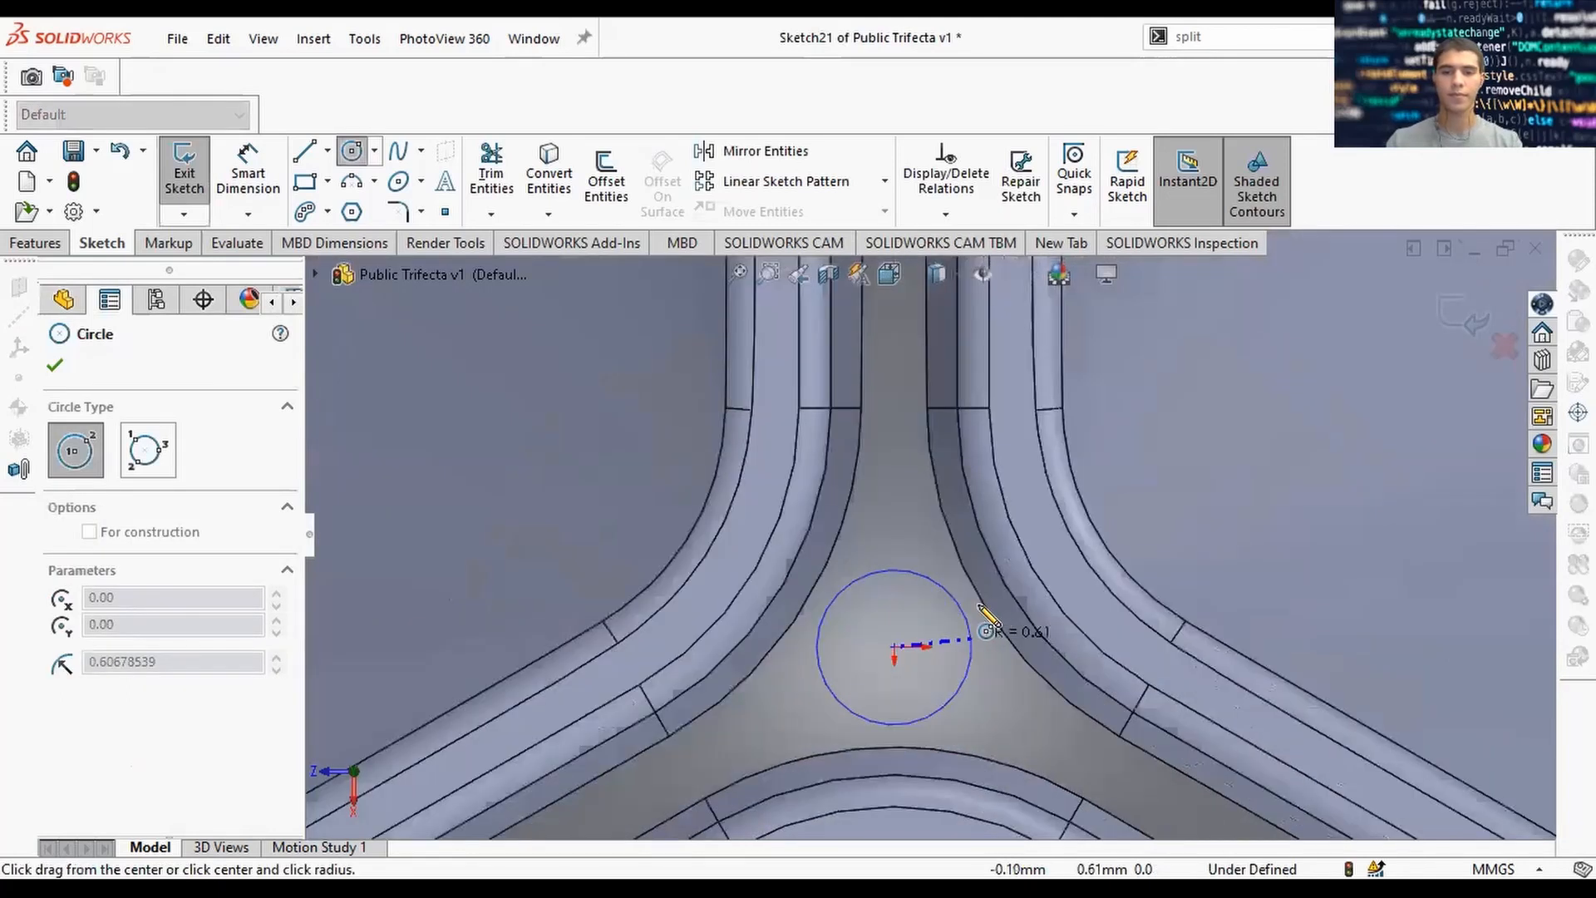
left_click(989, 646)
key("Escape")
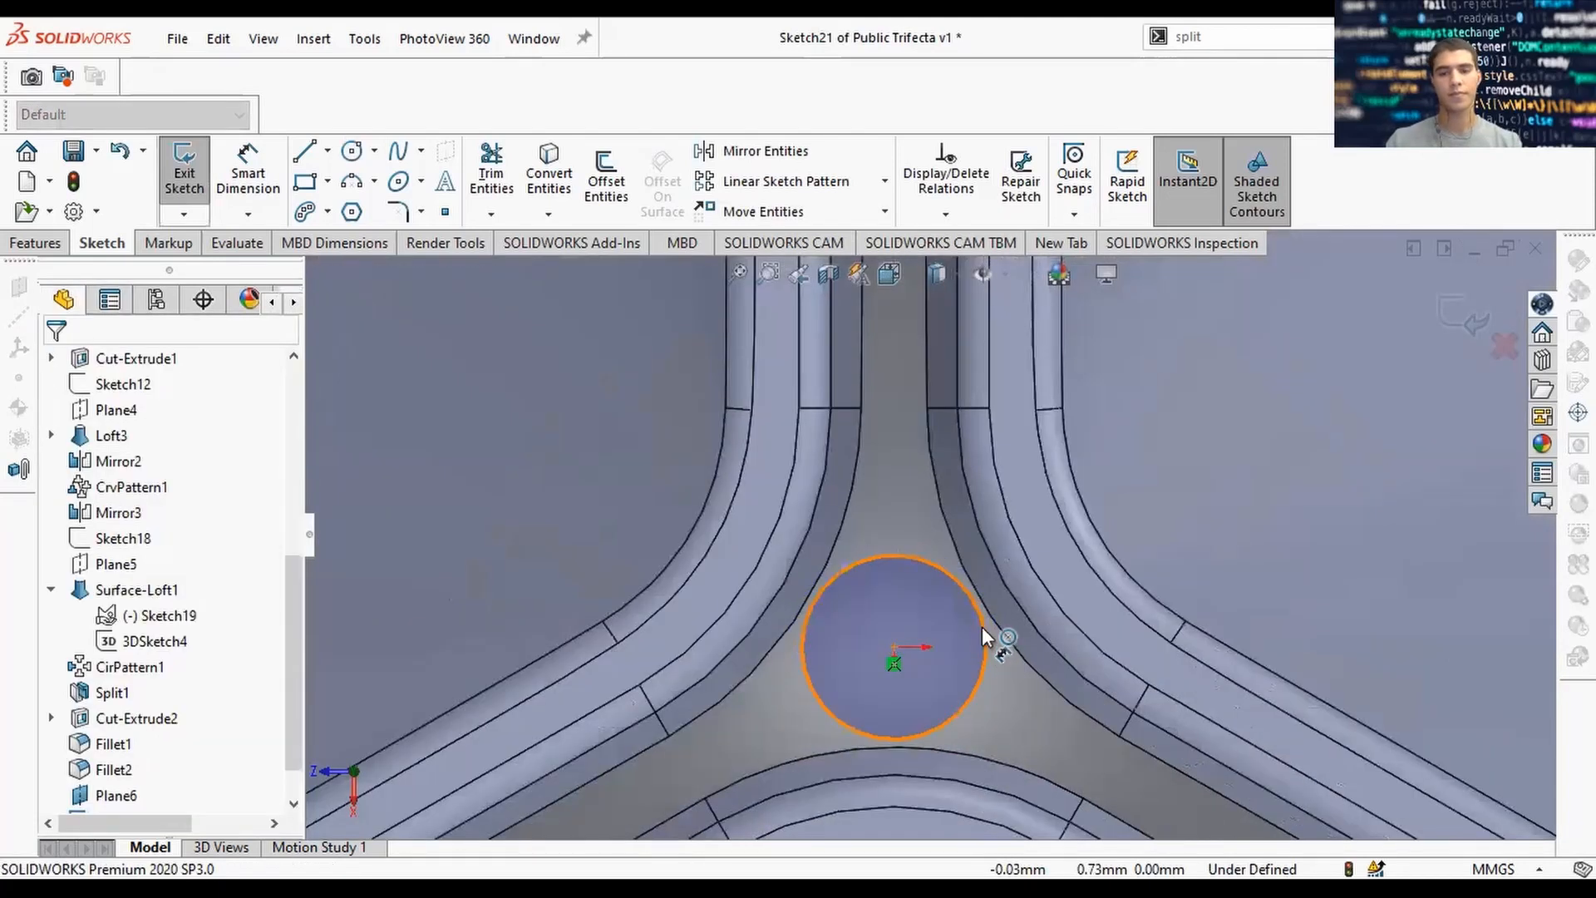
Make the small circle tangent to the curved inner edge of the slot and finish the sketch.
key("d")
key("Escape")
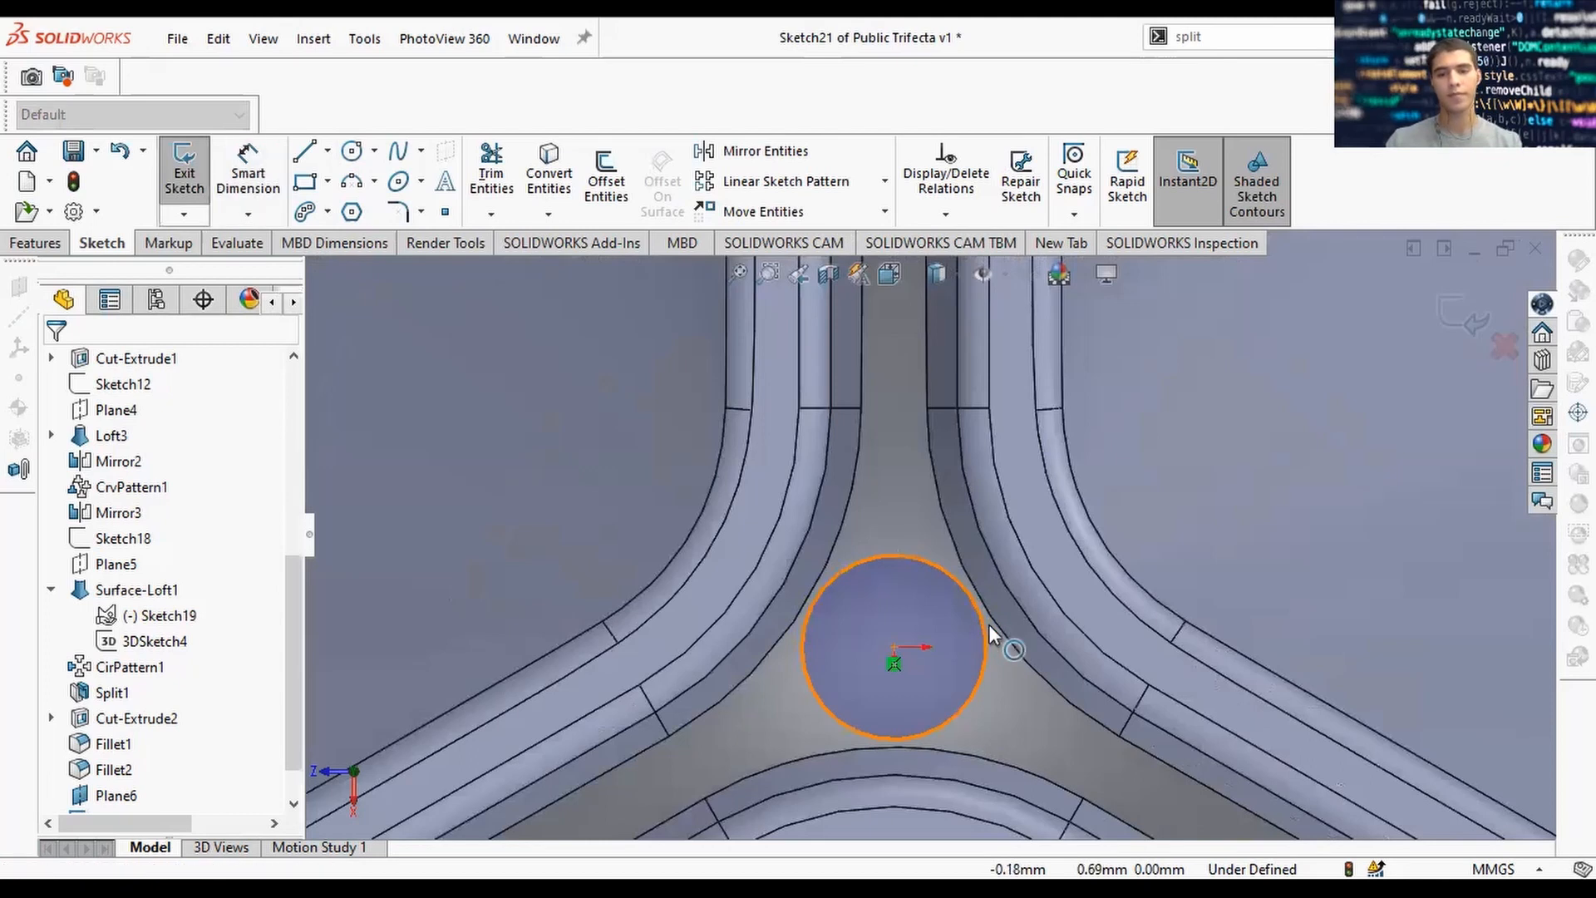
left_click(989, 625)
left_click(994, 625, "ctrl")
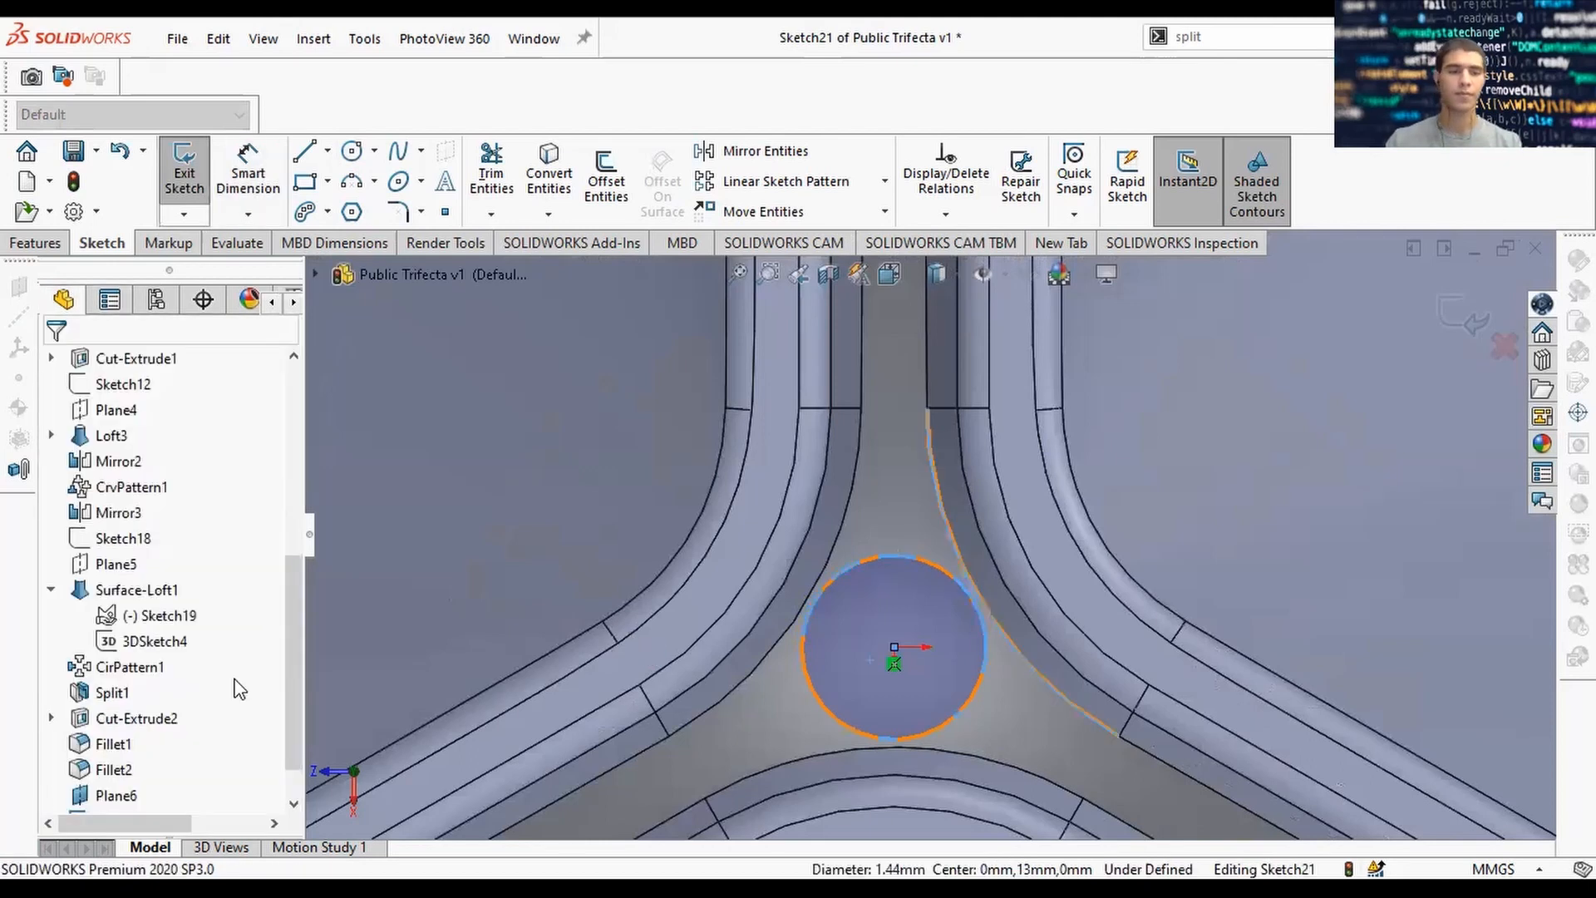
left_click(75, 744)
left_click(55, 368)
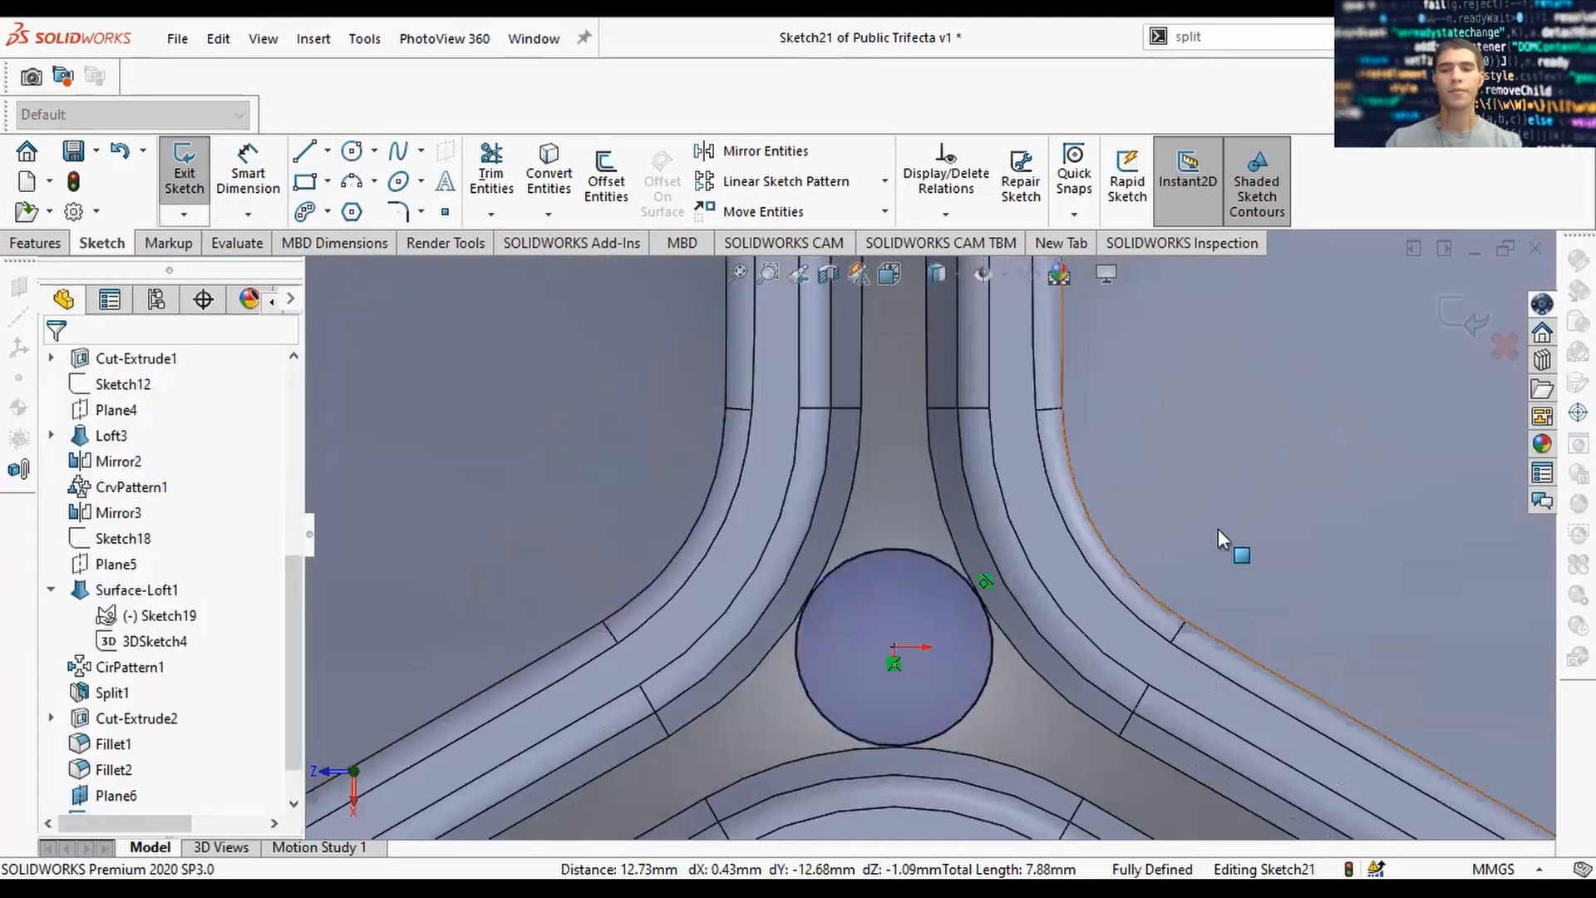
key("f")
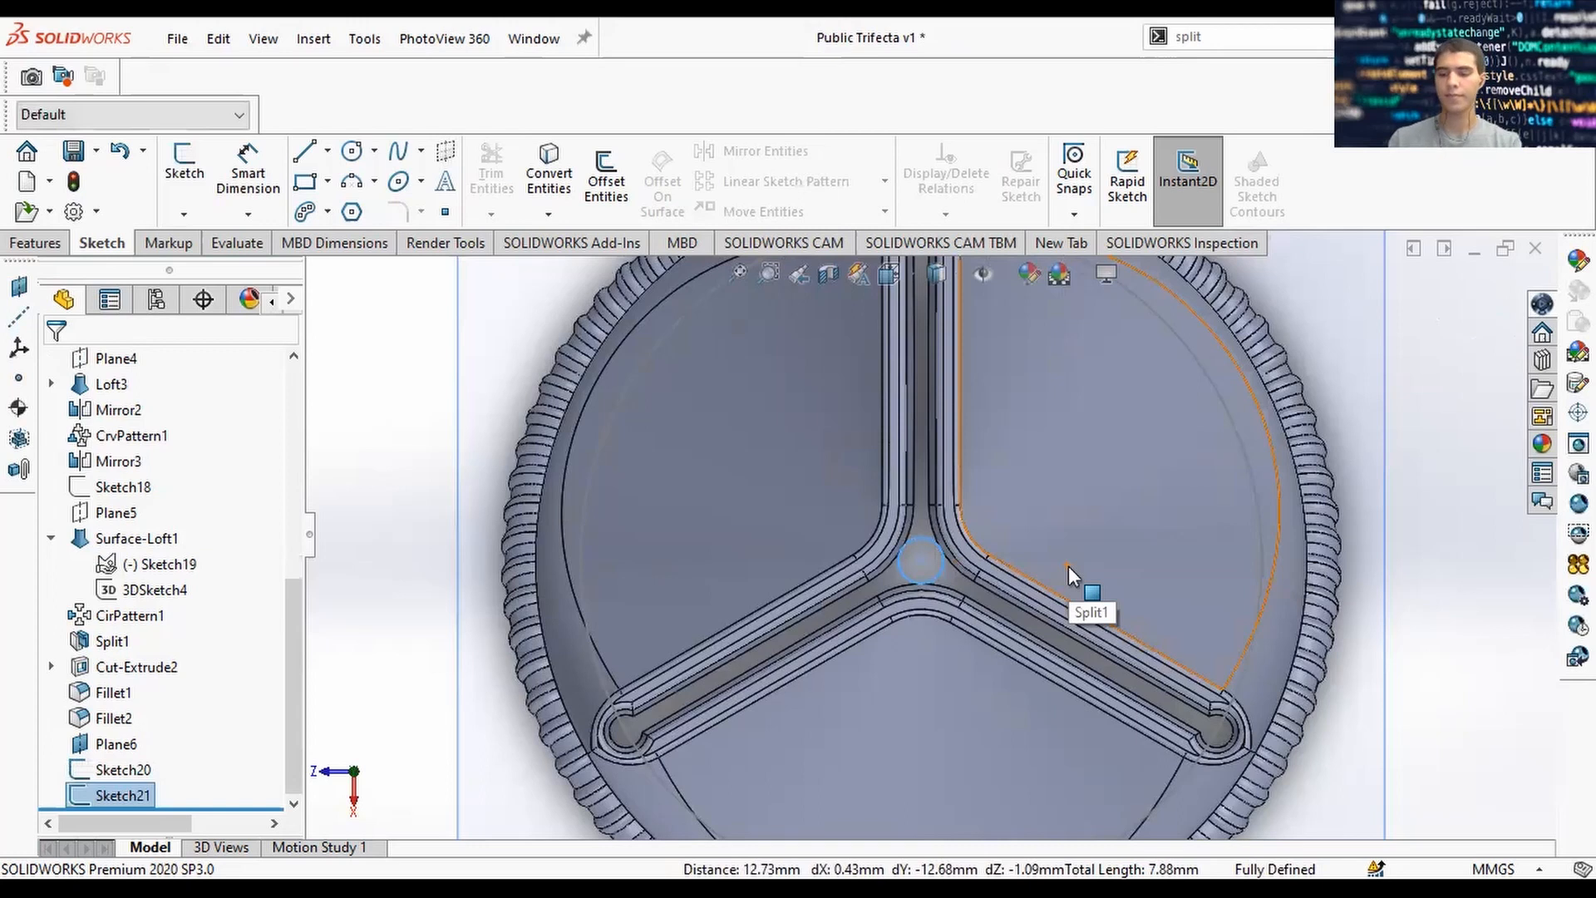
Set up a lofted cut from the small circle at the slot centre to the 23 mm circle on the offset plane.
middle_click_drag(1011, 626, 1012, 374)
scroll(1012, 374, "up", 3)
middle_click_drag(1040, 662, 1028, 638)
middle_click_drag(997, 526, 834, 577)
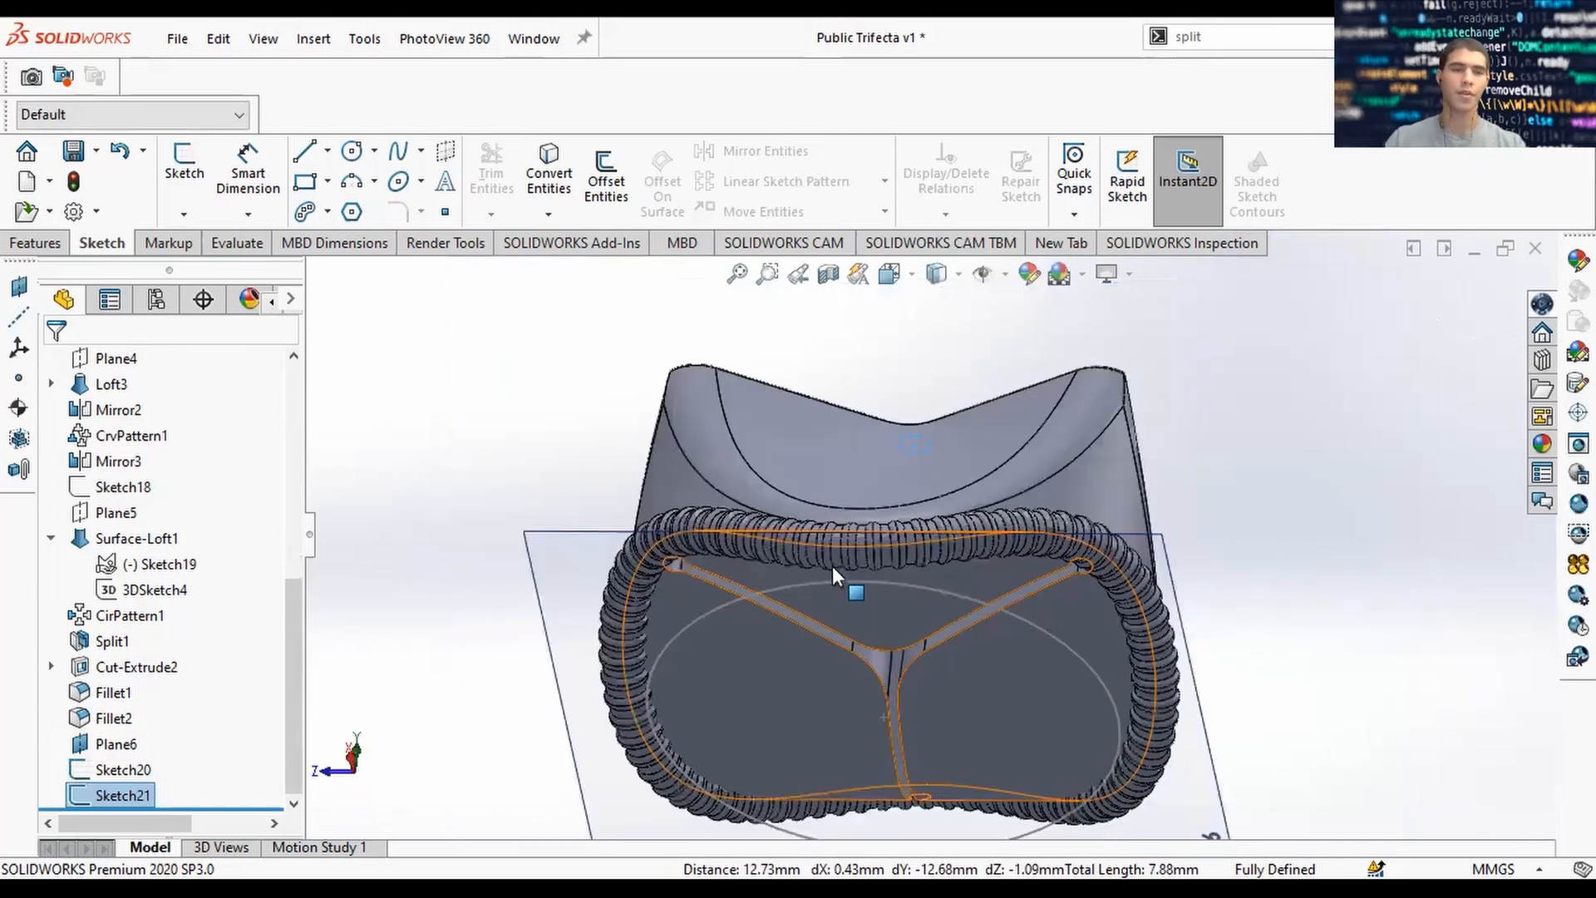
left_click(50, 243)
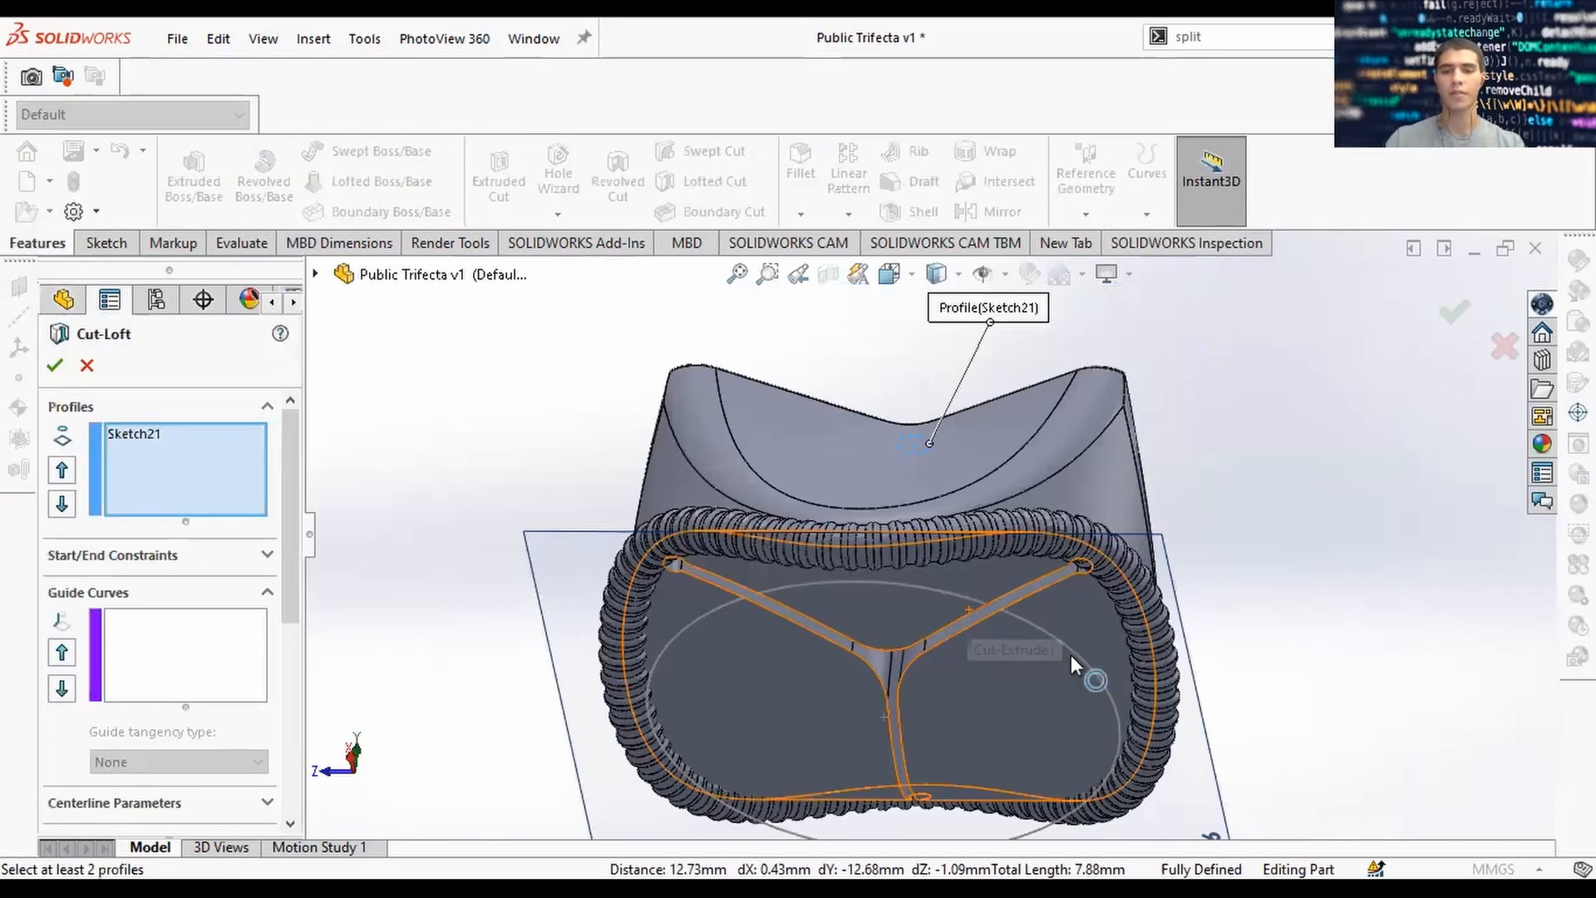
left_click(923, 547)
mouse_move(921, 542)
middle_mouse_down()
mouse_move(939, 601)
mouse_move(898, 376)
middle_mouse_up()
scroll(941, 594, "up", 4)
scroll(941, 593, "down", 6)
middle_click_drag(941, 594, 1065, 432)
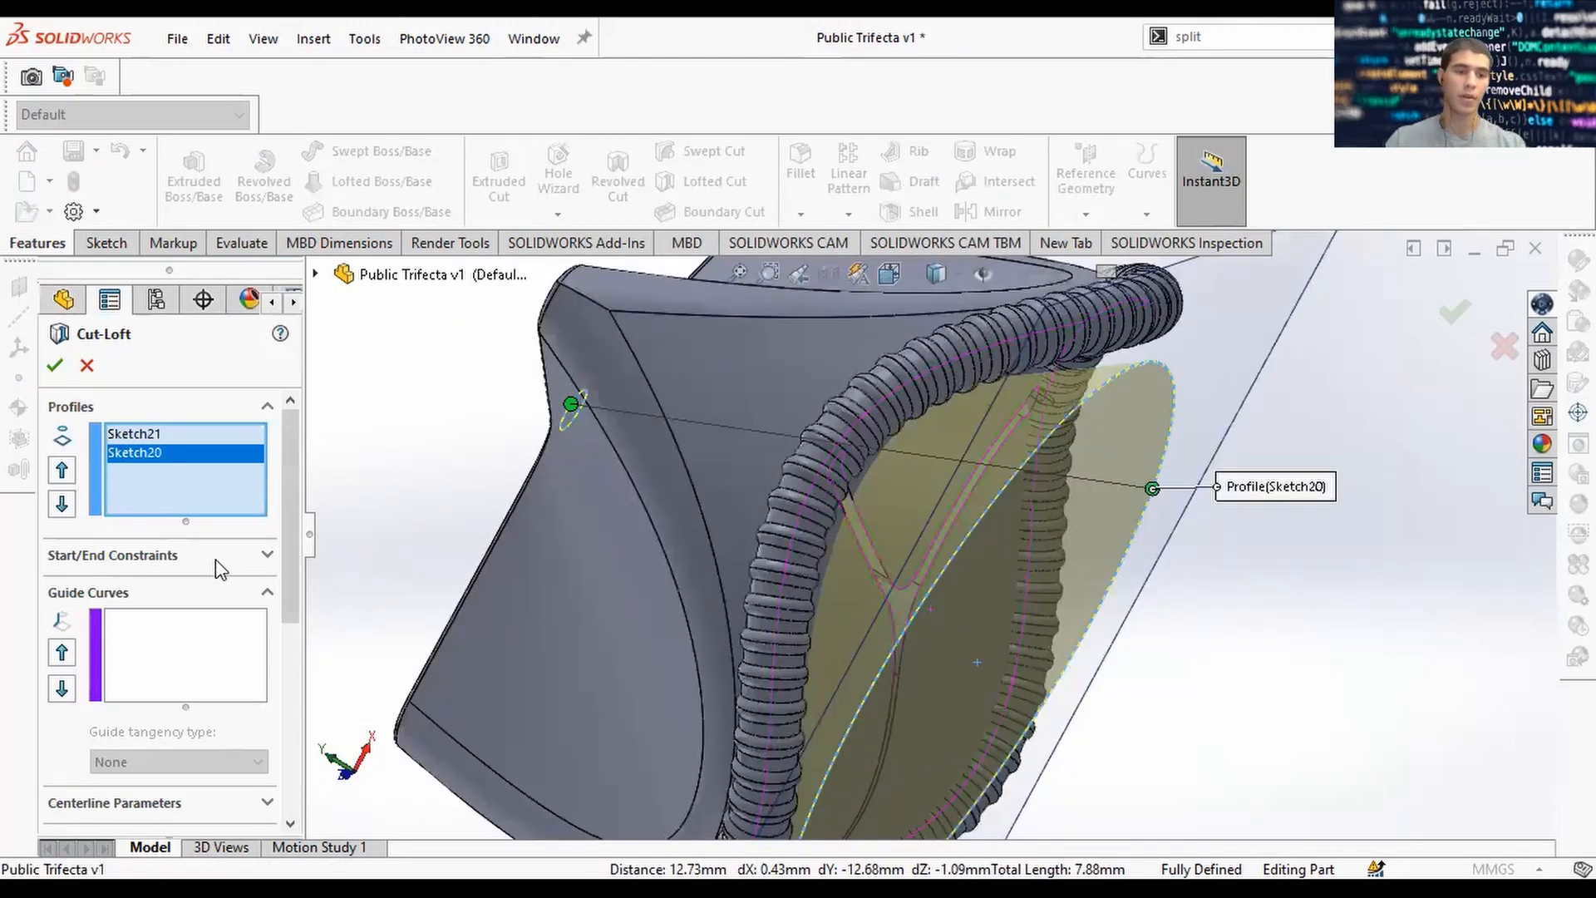
Try a Normal To Profile start constraint on the lofted cut with a 0-degree draft angle and a tangent length of 0.1.
left_click(218, 564)
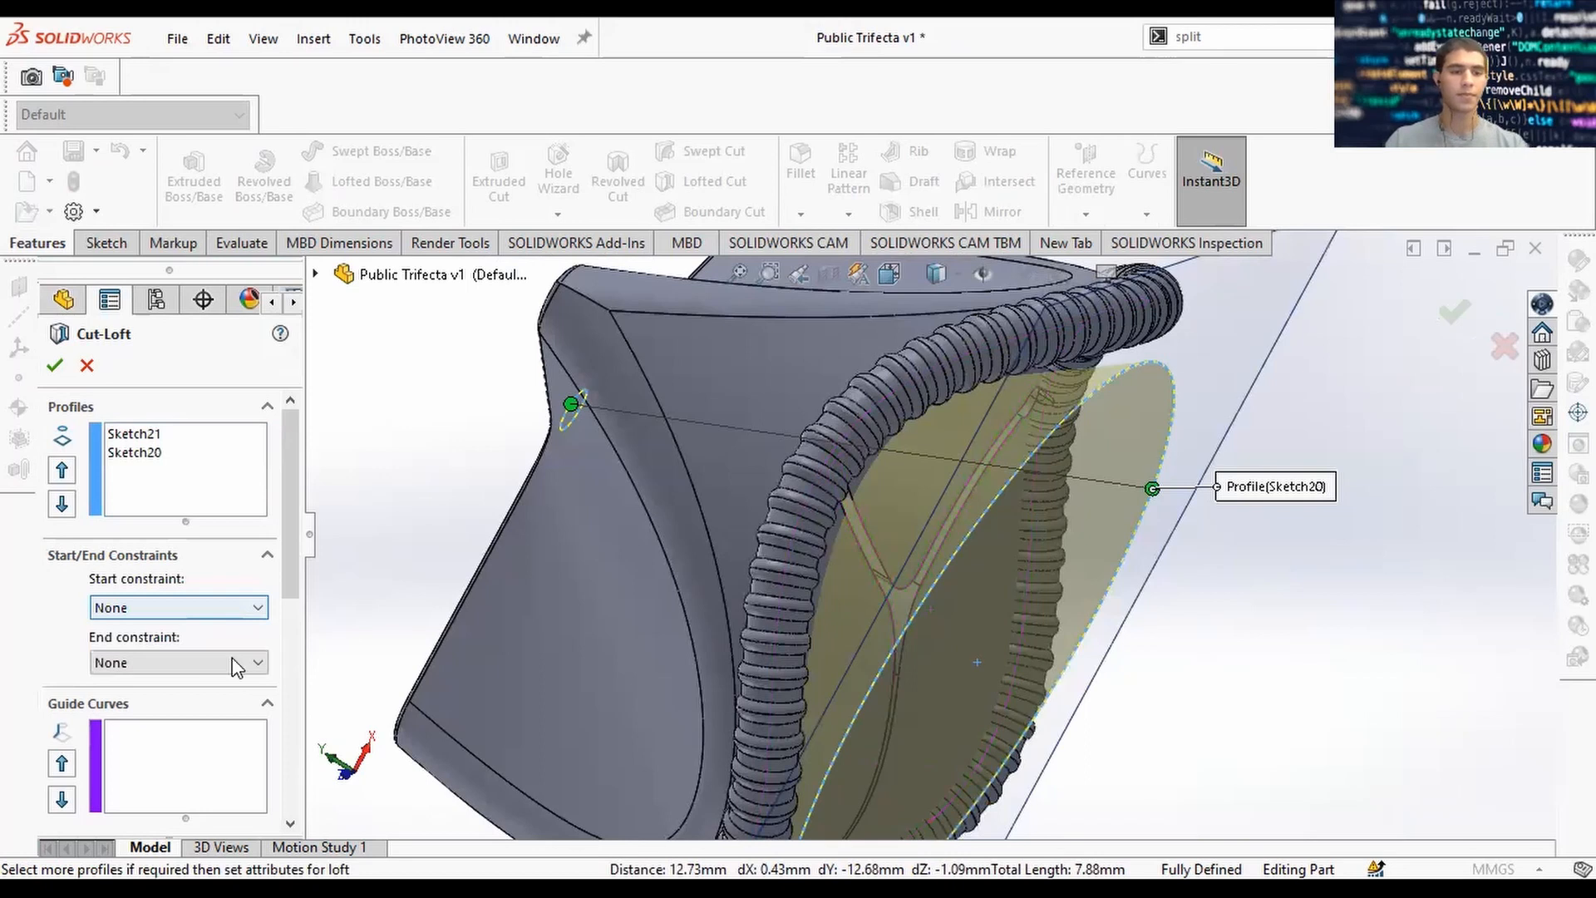
left_click(250, 609)
left_click(204, 656)
left_click(257, 637)
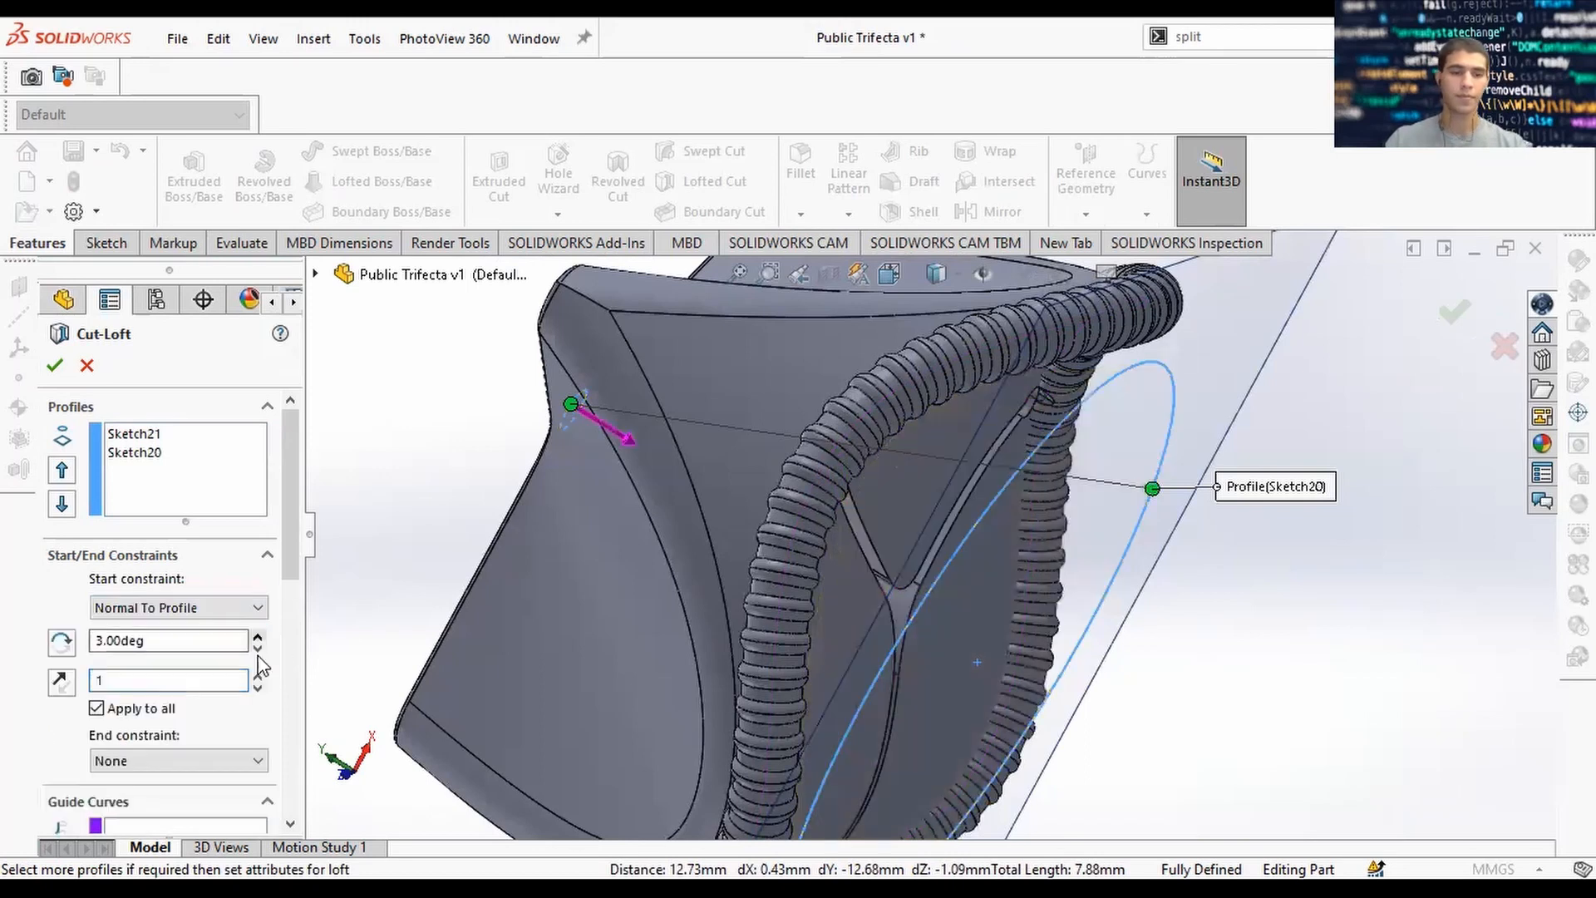
left_click(256, 648)
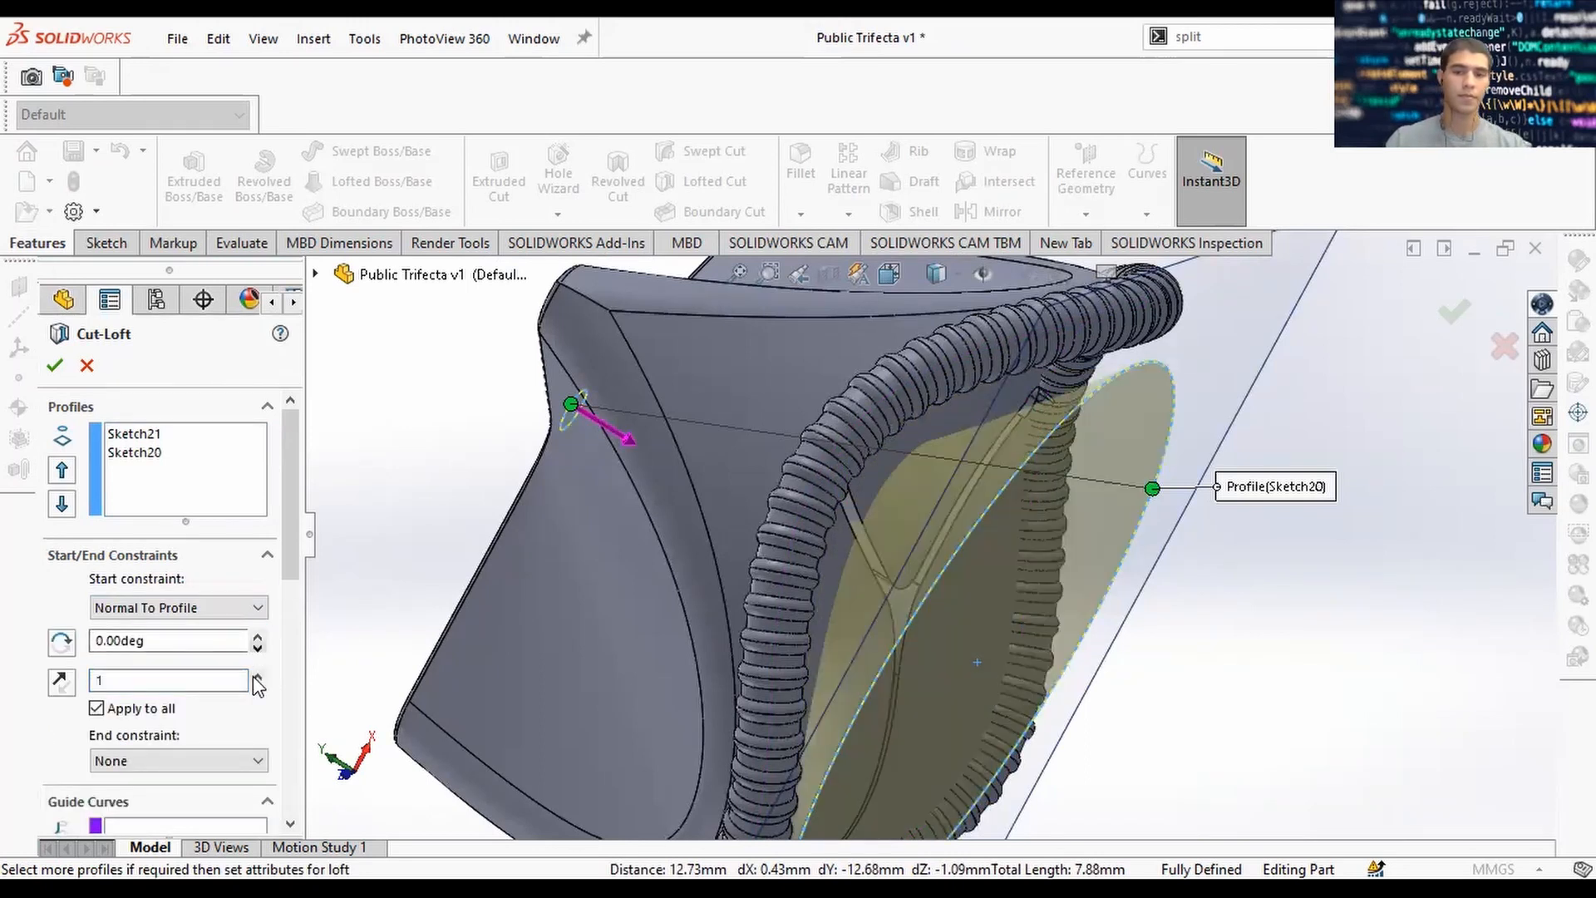
left_click(257, 676)
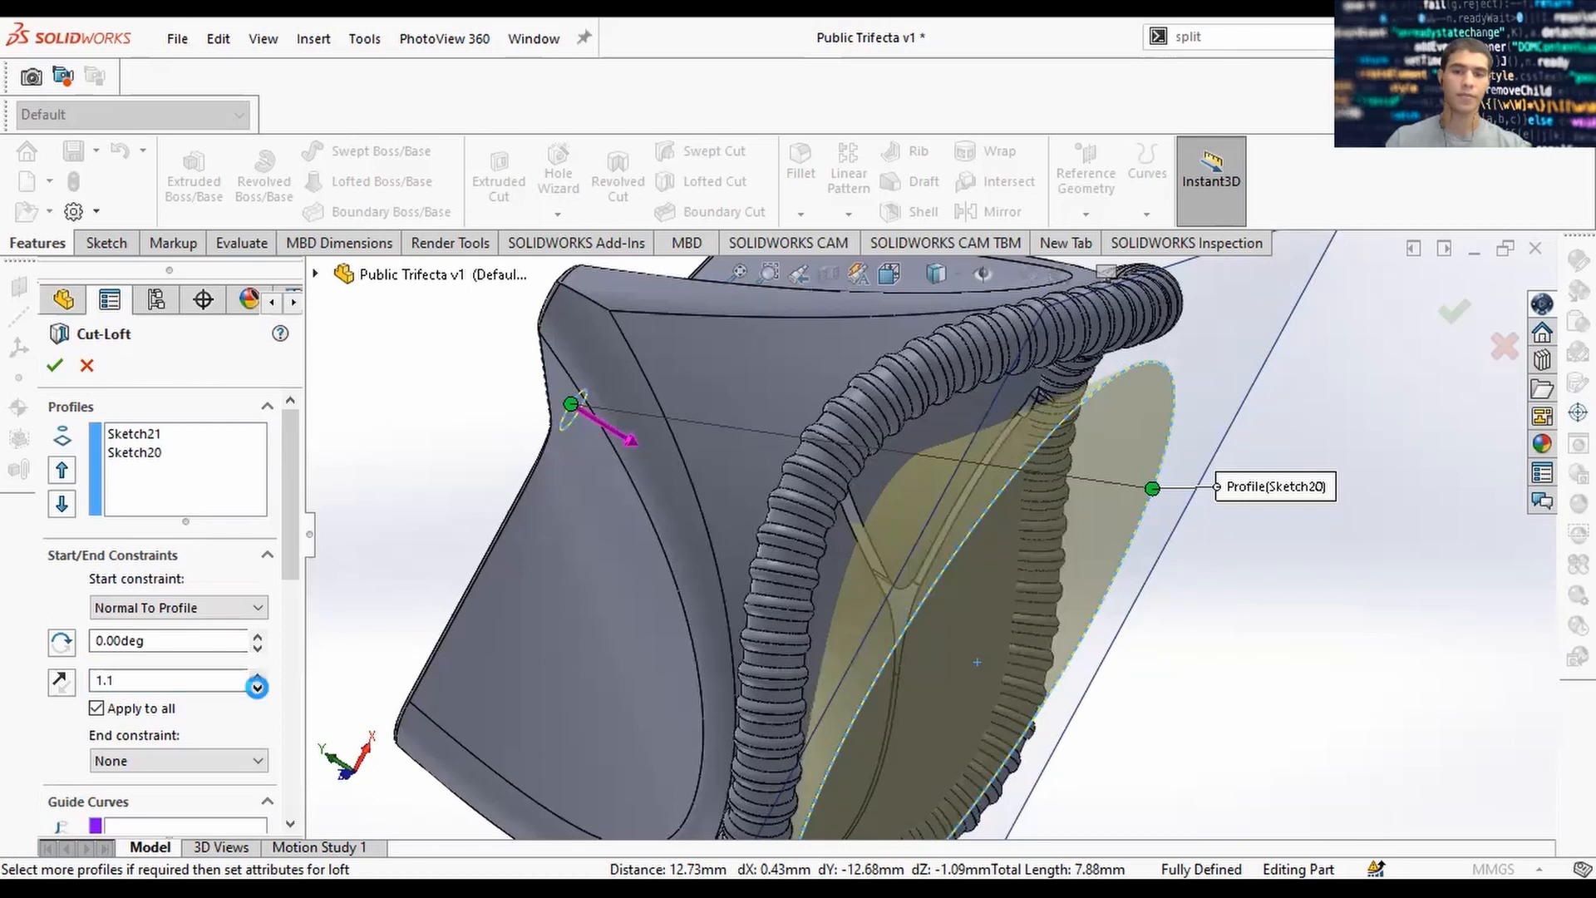
left_click(256, 687)
left_click(257, 686)
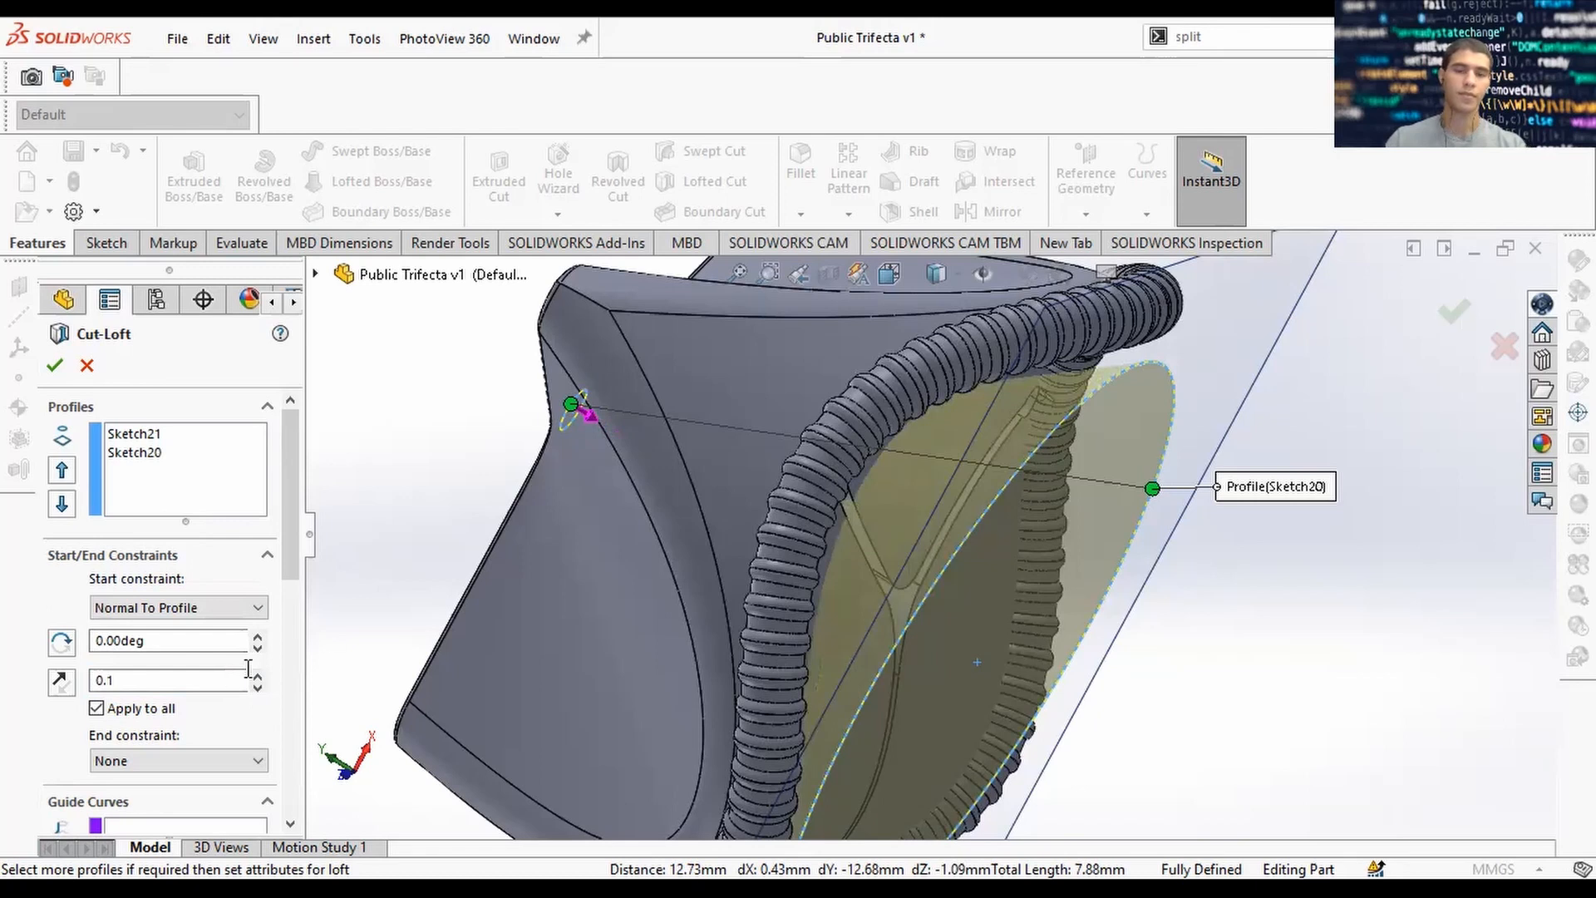
left_click(200, 611)
left_click(188, 630)
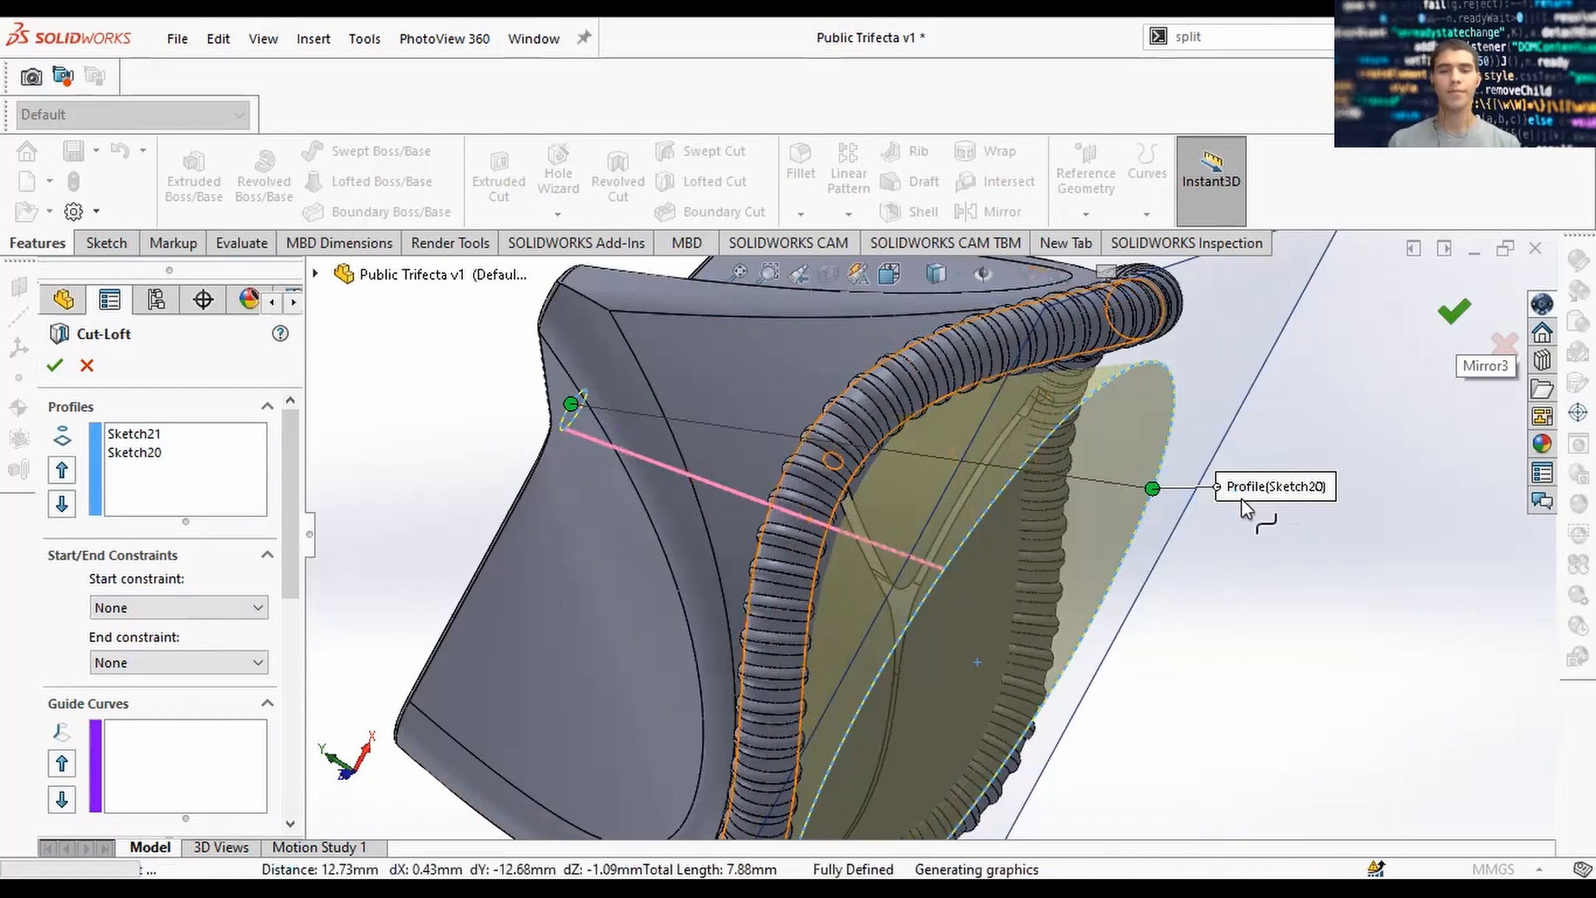
Hide the offset reference plane at the ring opening.
scroll(1231, 459, "up", 2)
middle_click_drag(1231, 460, 1198, 385)
middle_click_drag(1209, 438, 1167, 391)
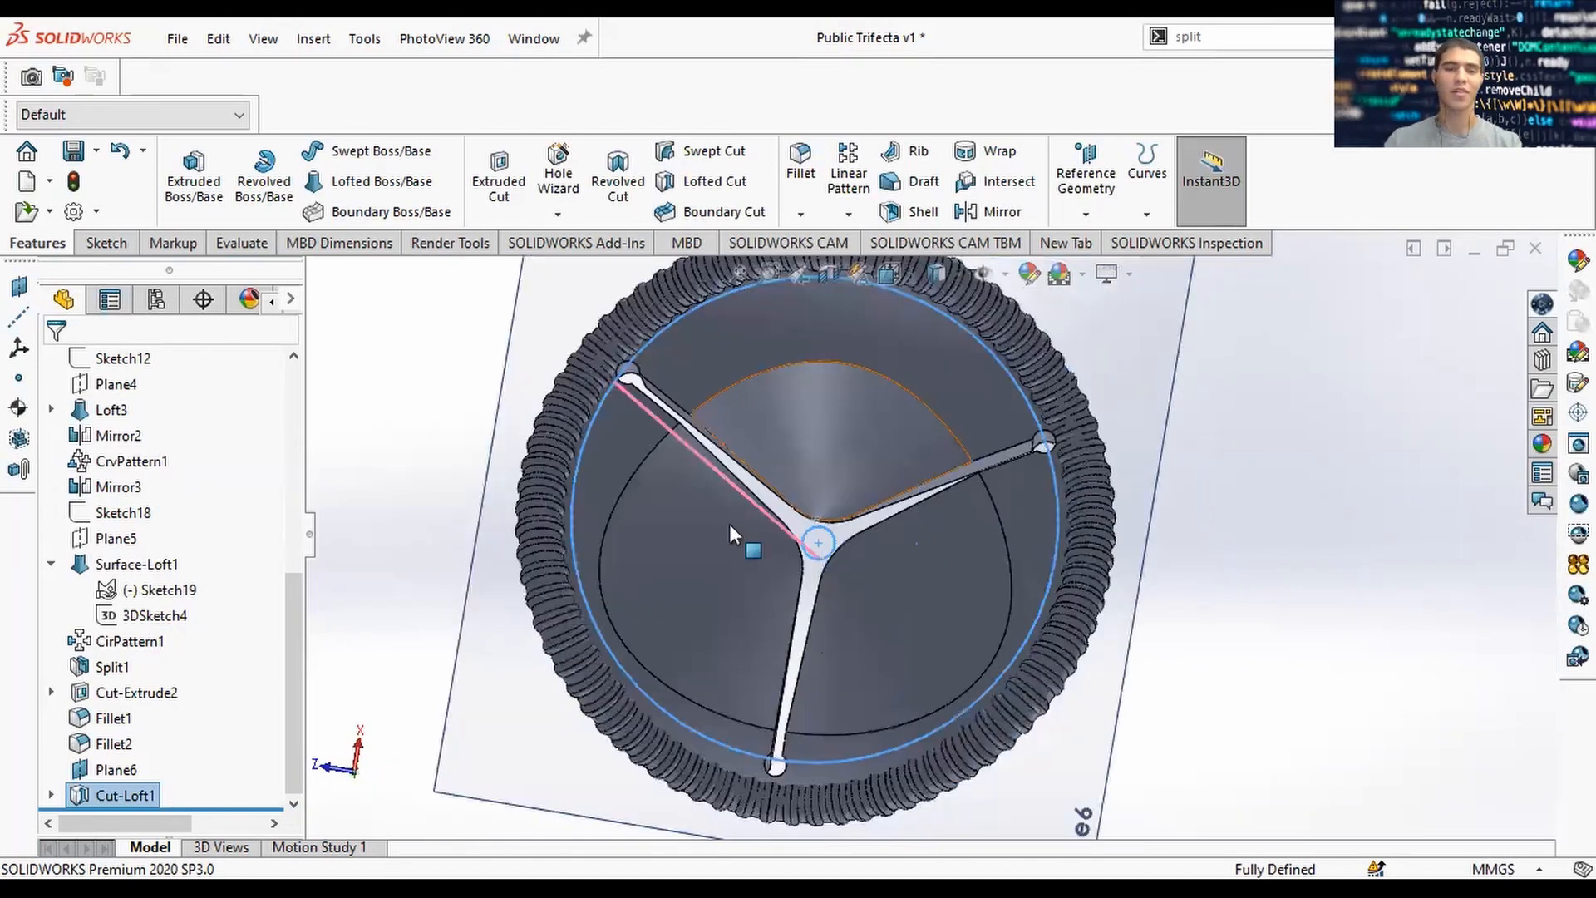
middle_click_drag(843, 547, 862, 429)
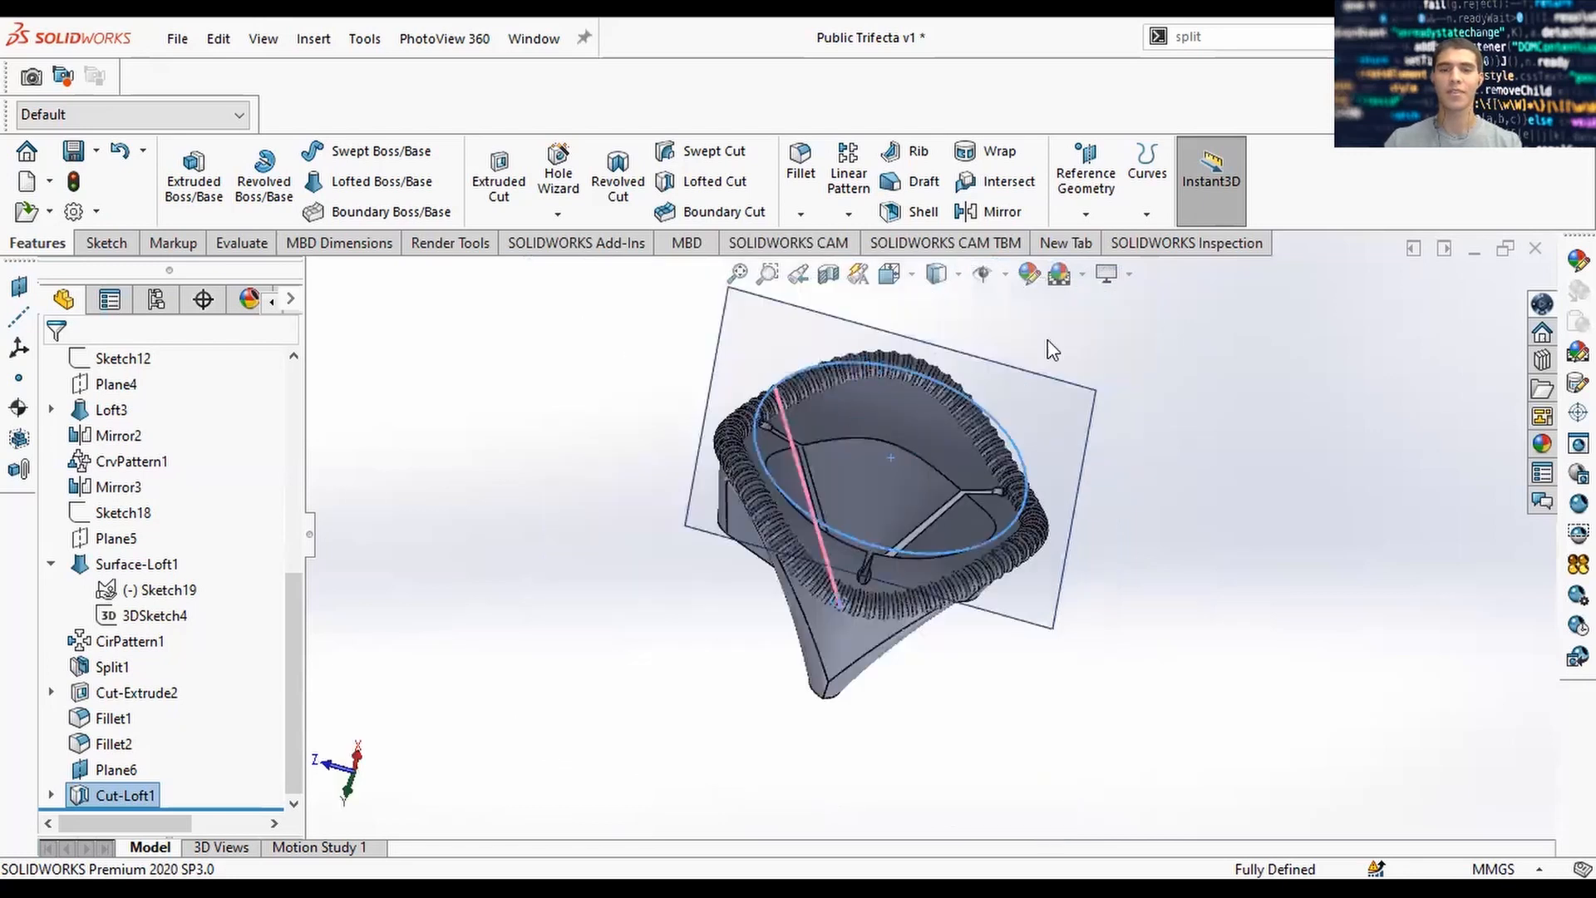
middle_click_drag(1047, 339, 1037, 358)
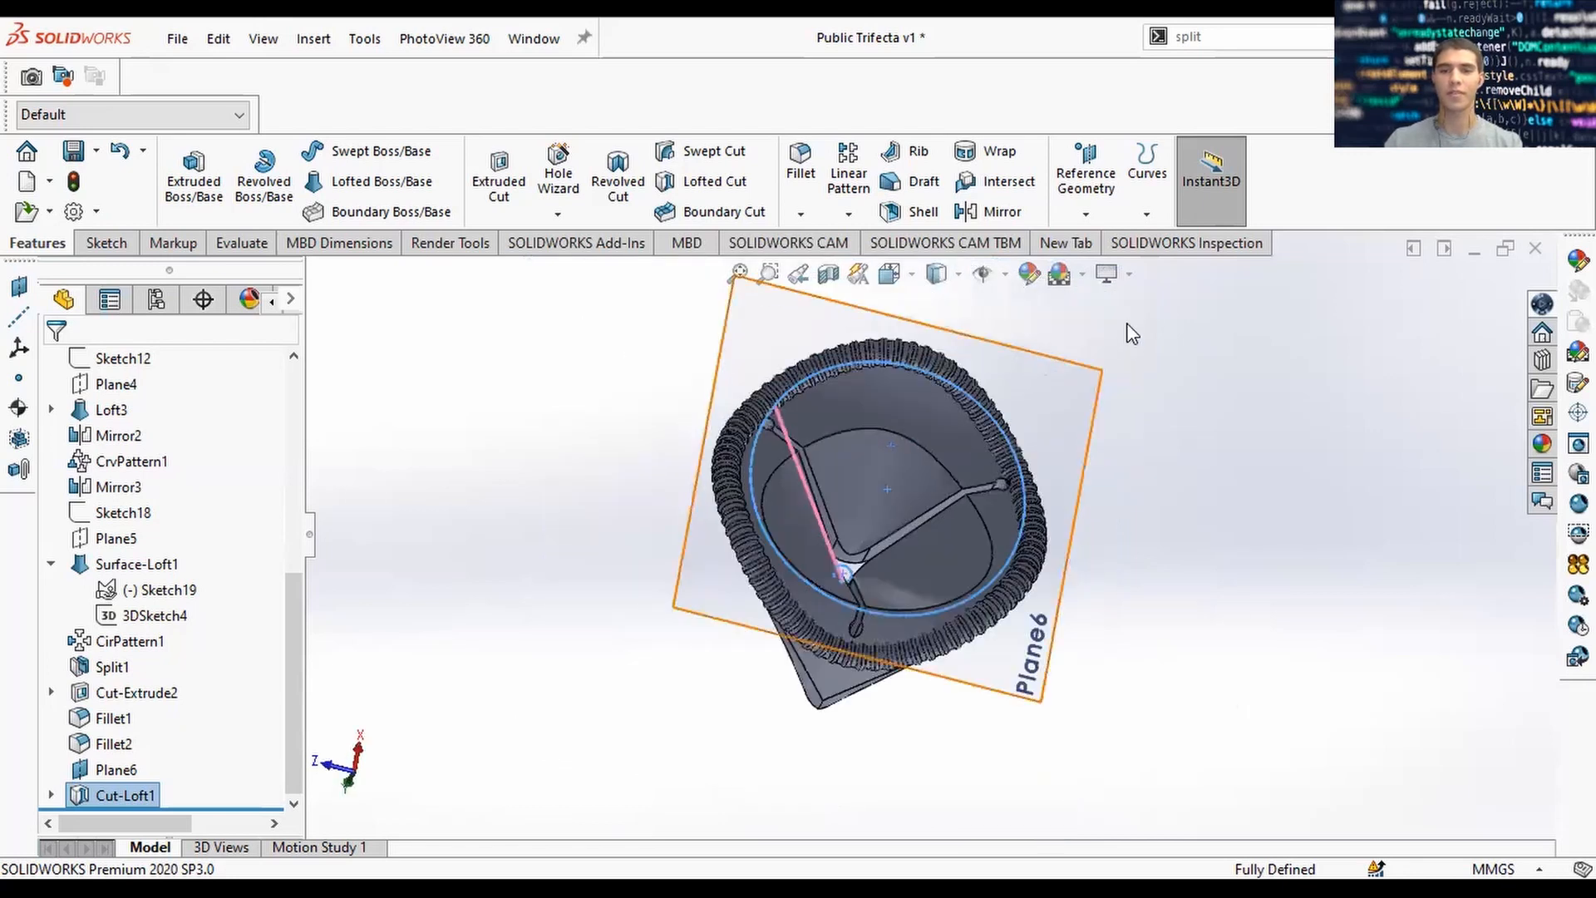
right_click(1033, 351)
left_click(1128, 324)
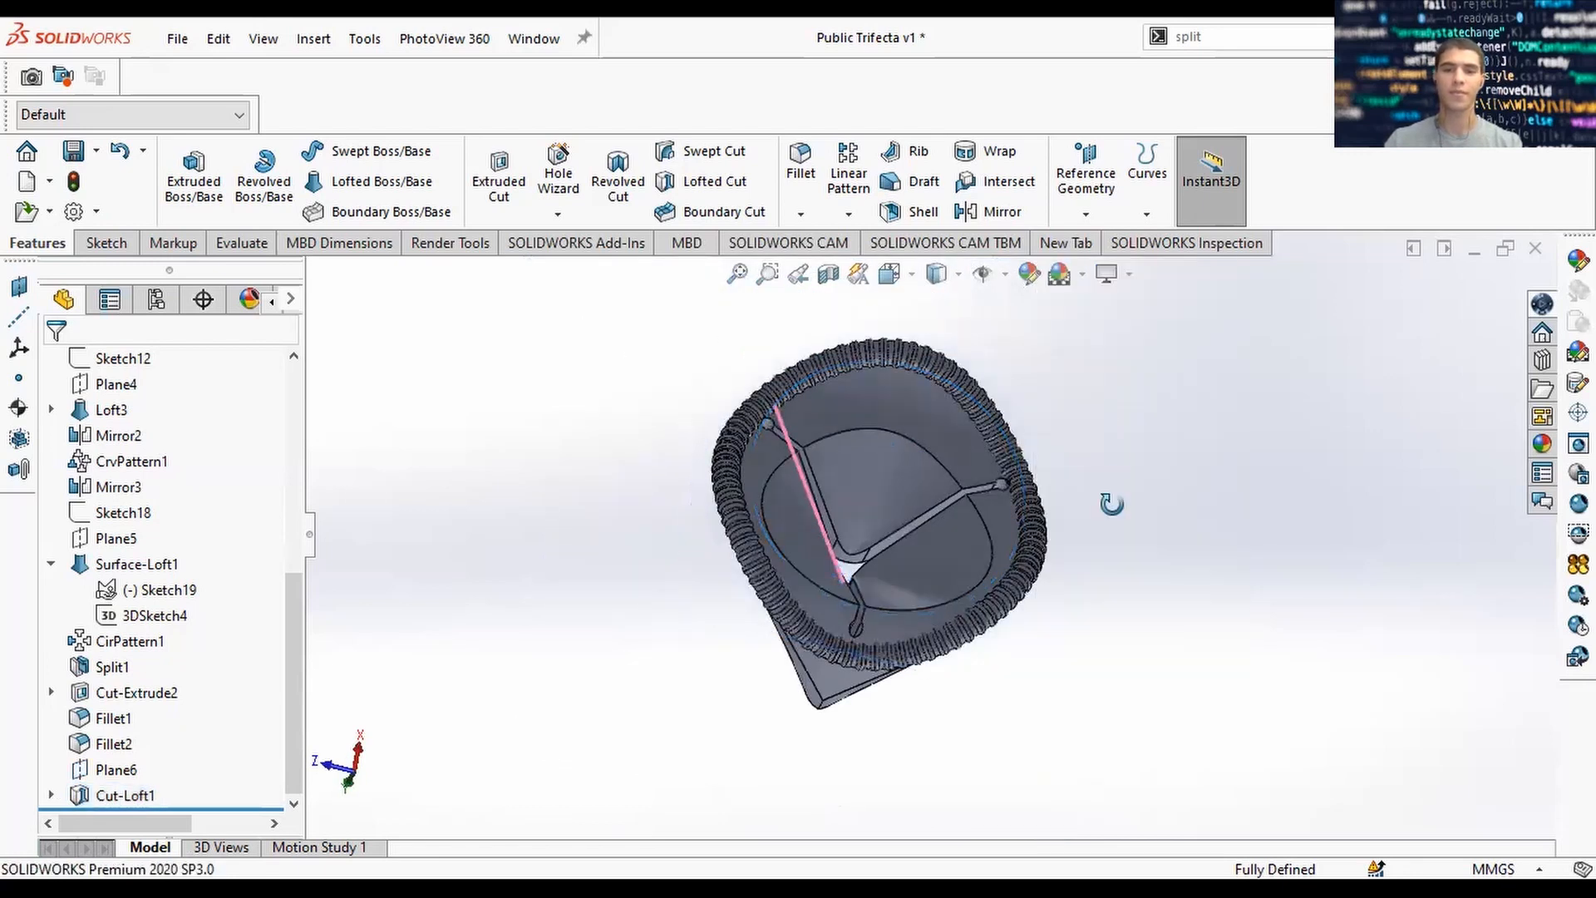
Fillet the three curved edges where the lofted cut meets the inner surface of the ring opening with a 2 mm radius.
middle_click_drag(1112, 504, 1137, 527)
left_click(803, 158)
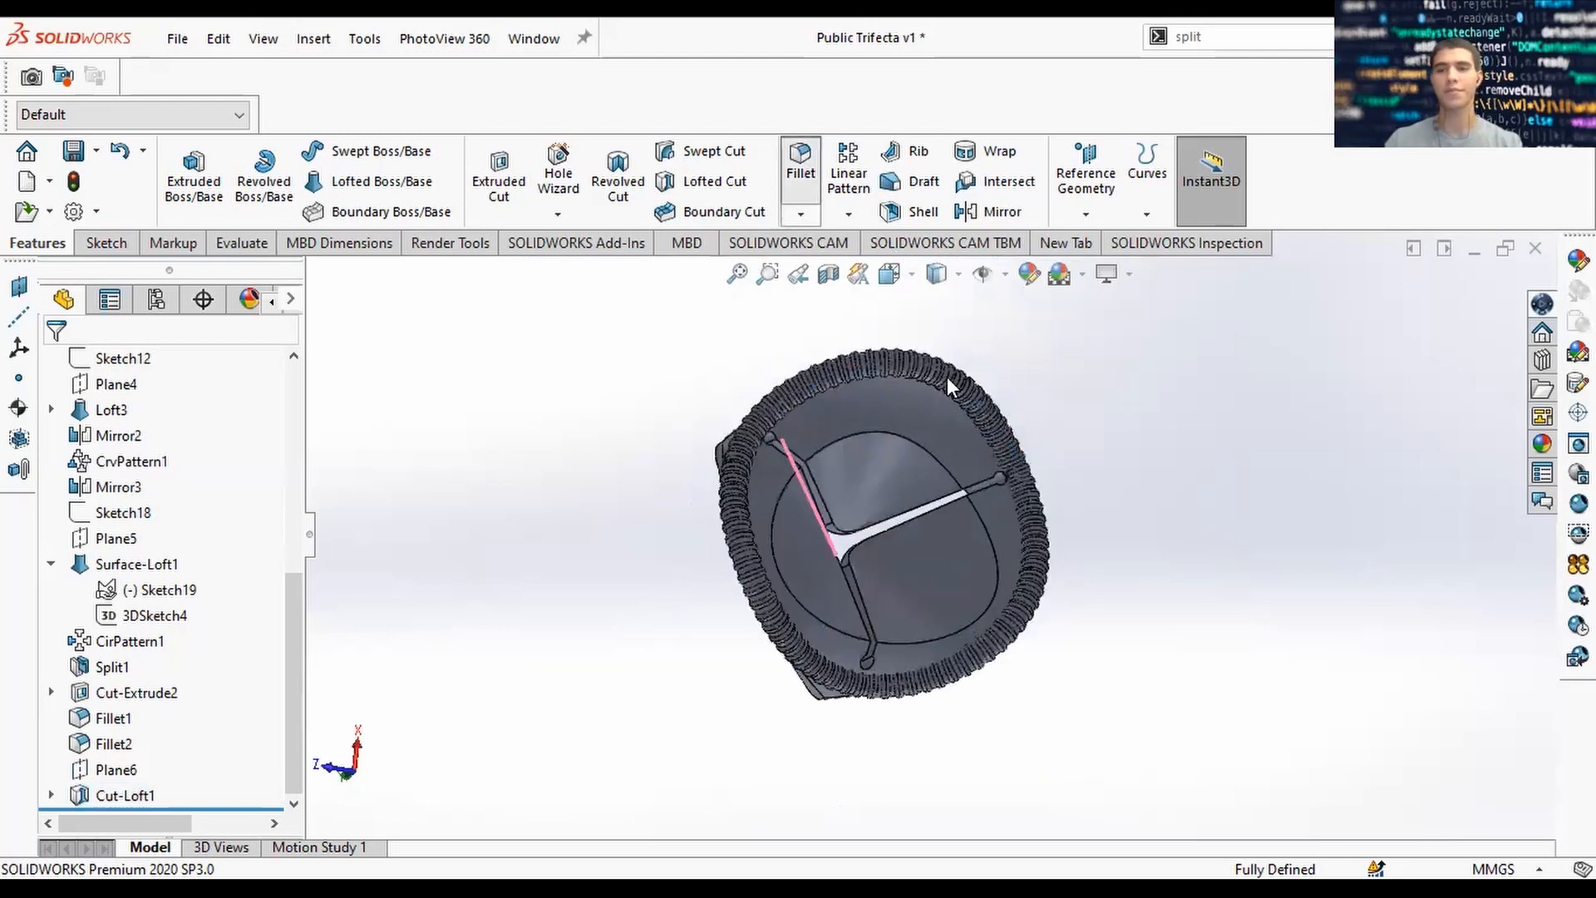
left_click(905, 437)
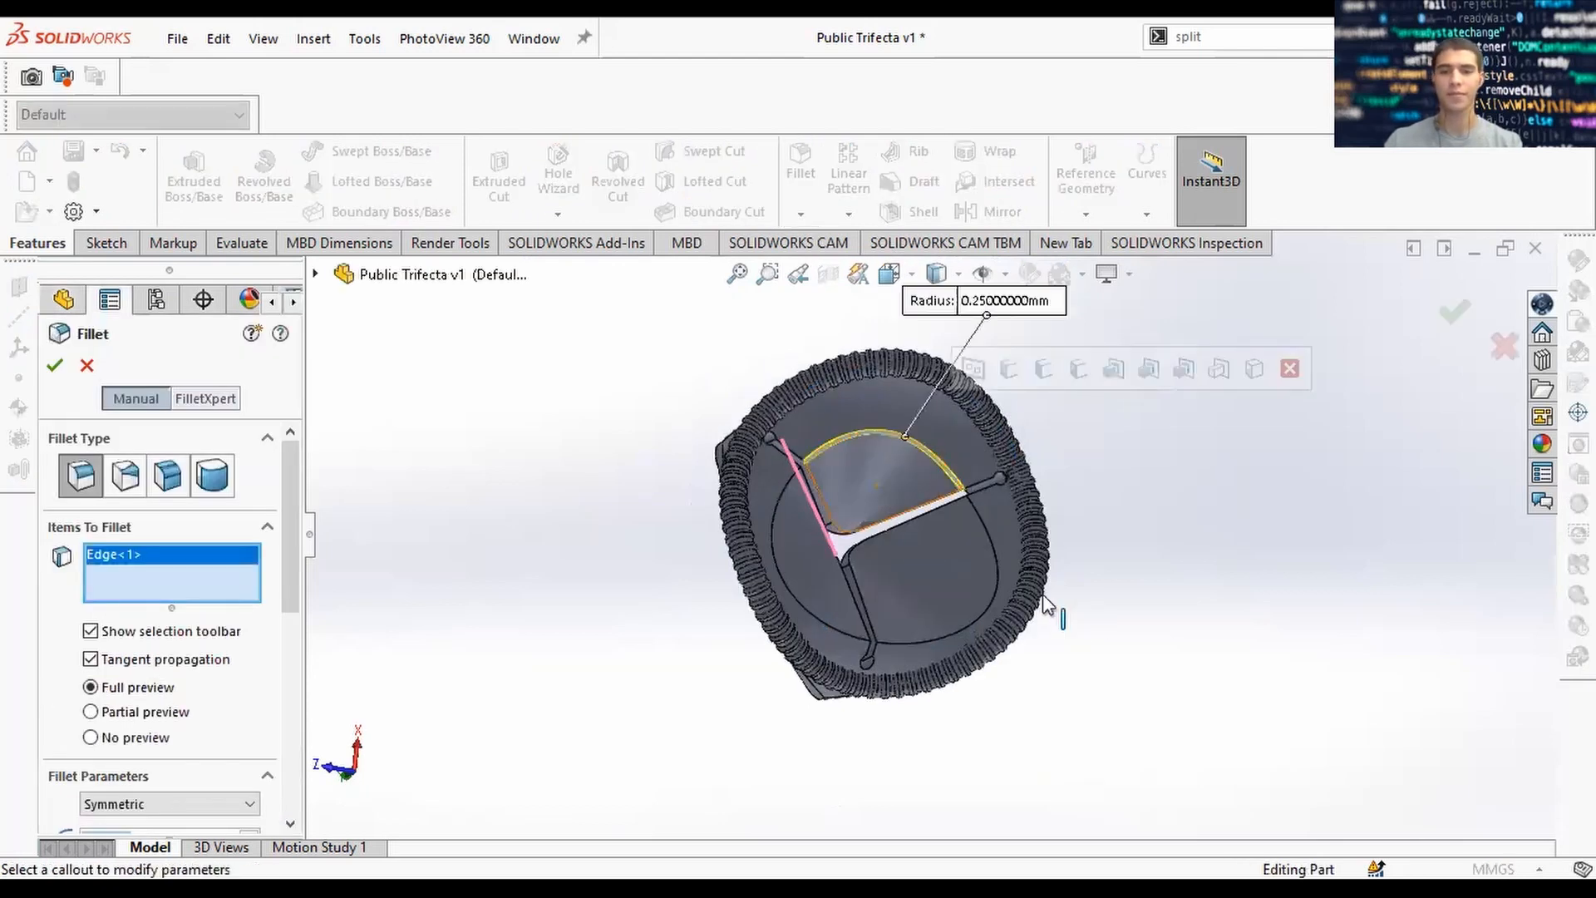
scroll(1044, 595, "down", 3)
left_click(1029, 592)
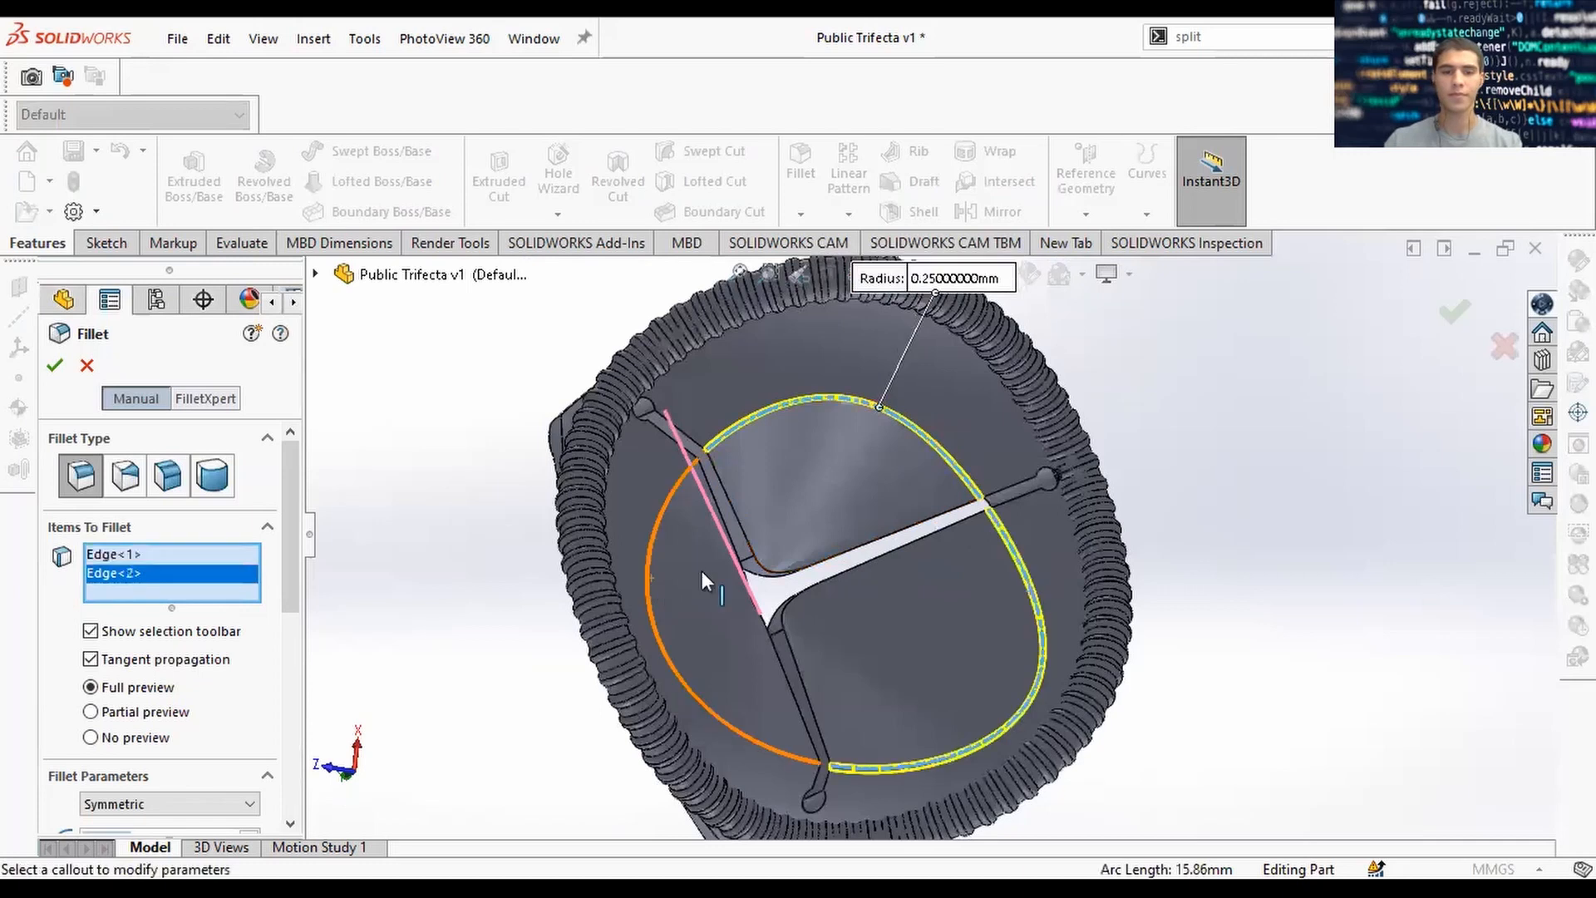
left_click(651, 577)
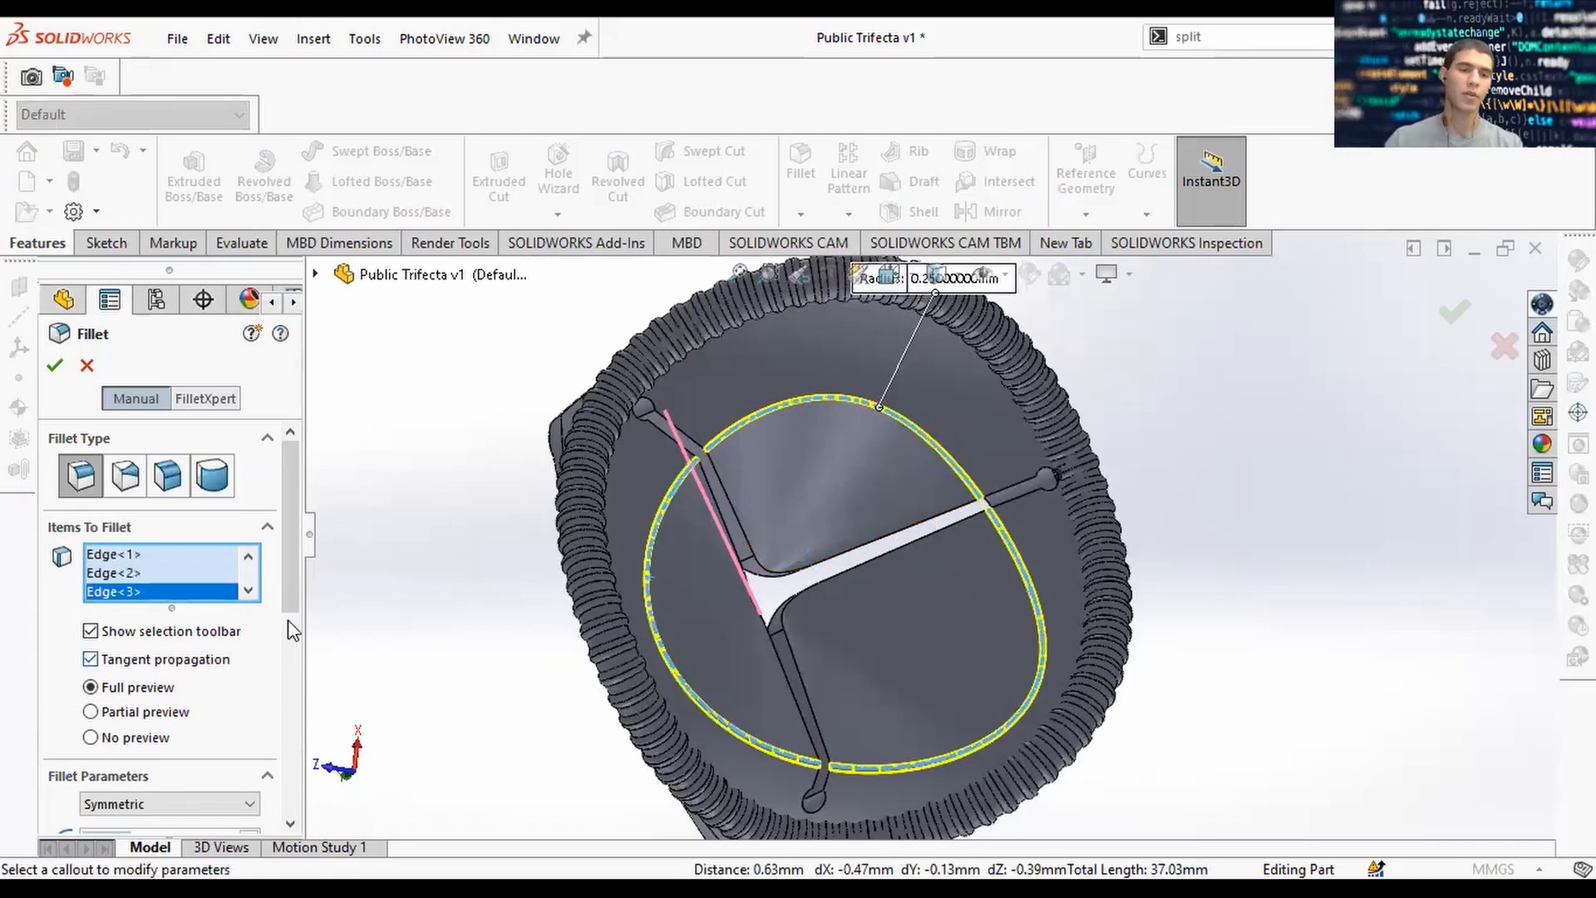
scroll(288, 621, "down", 3)
double_click(100, 674)
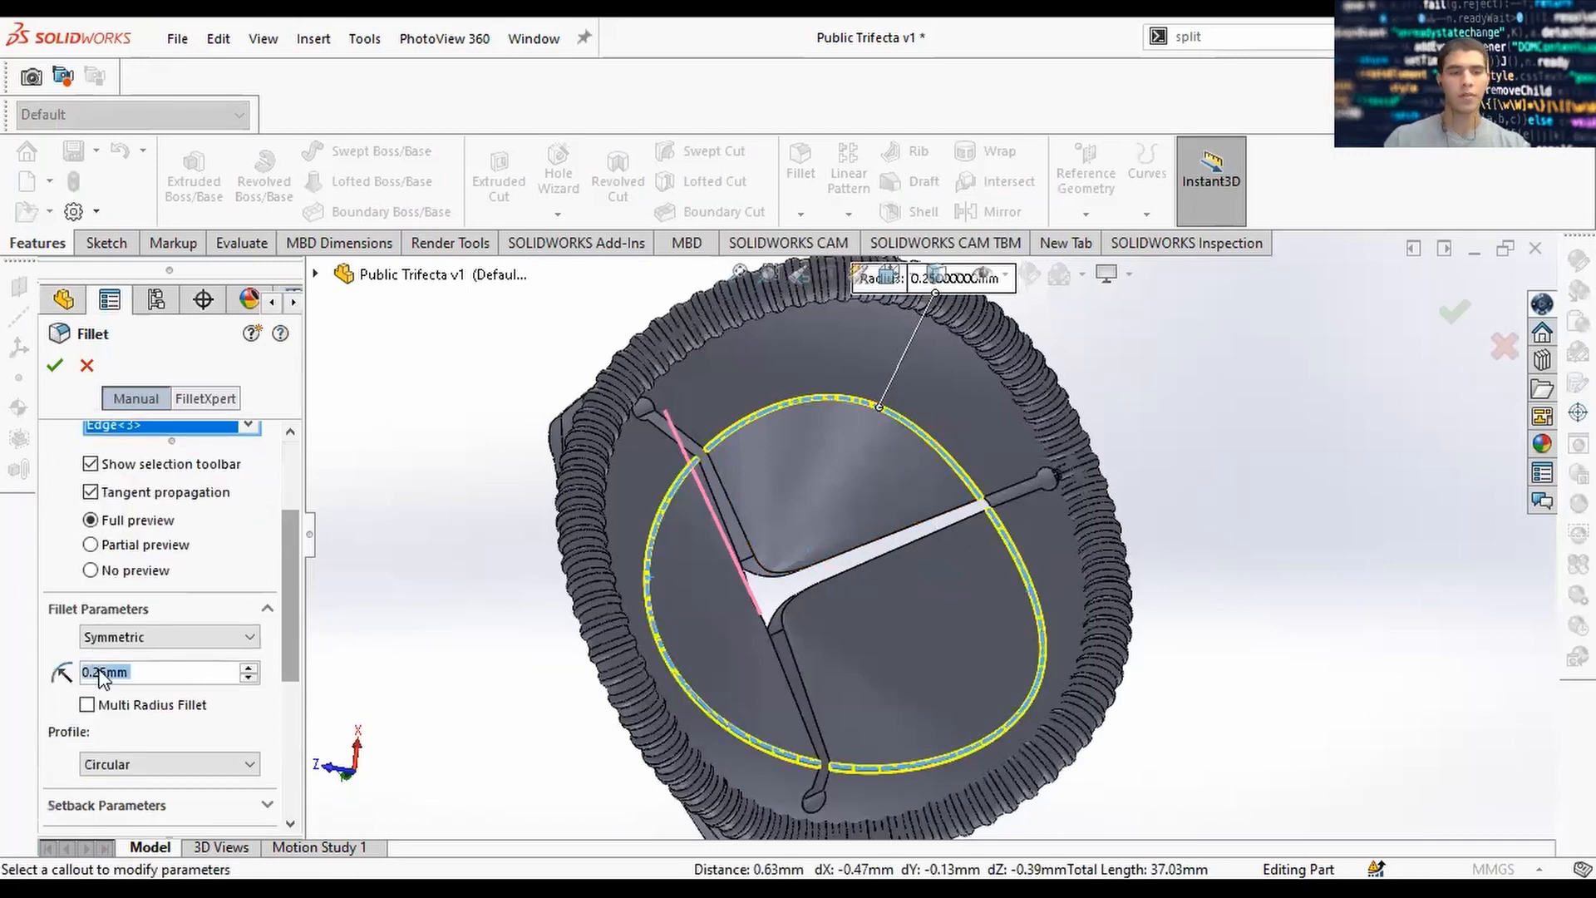
type("2")
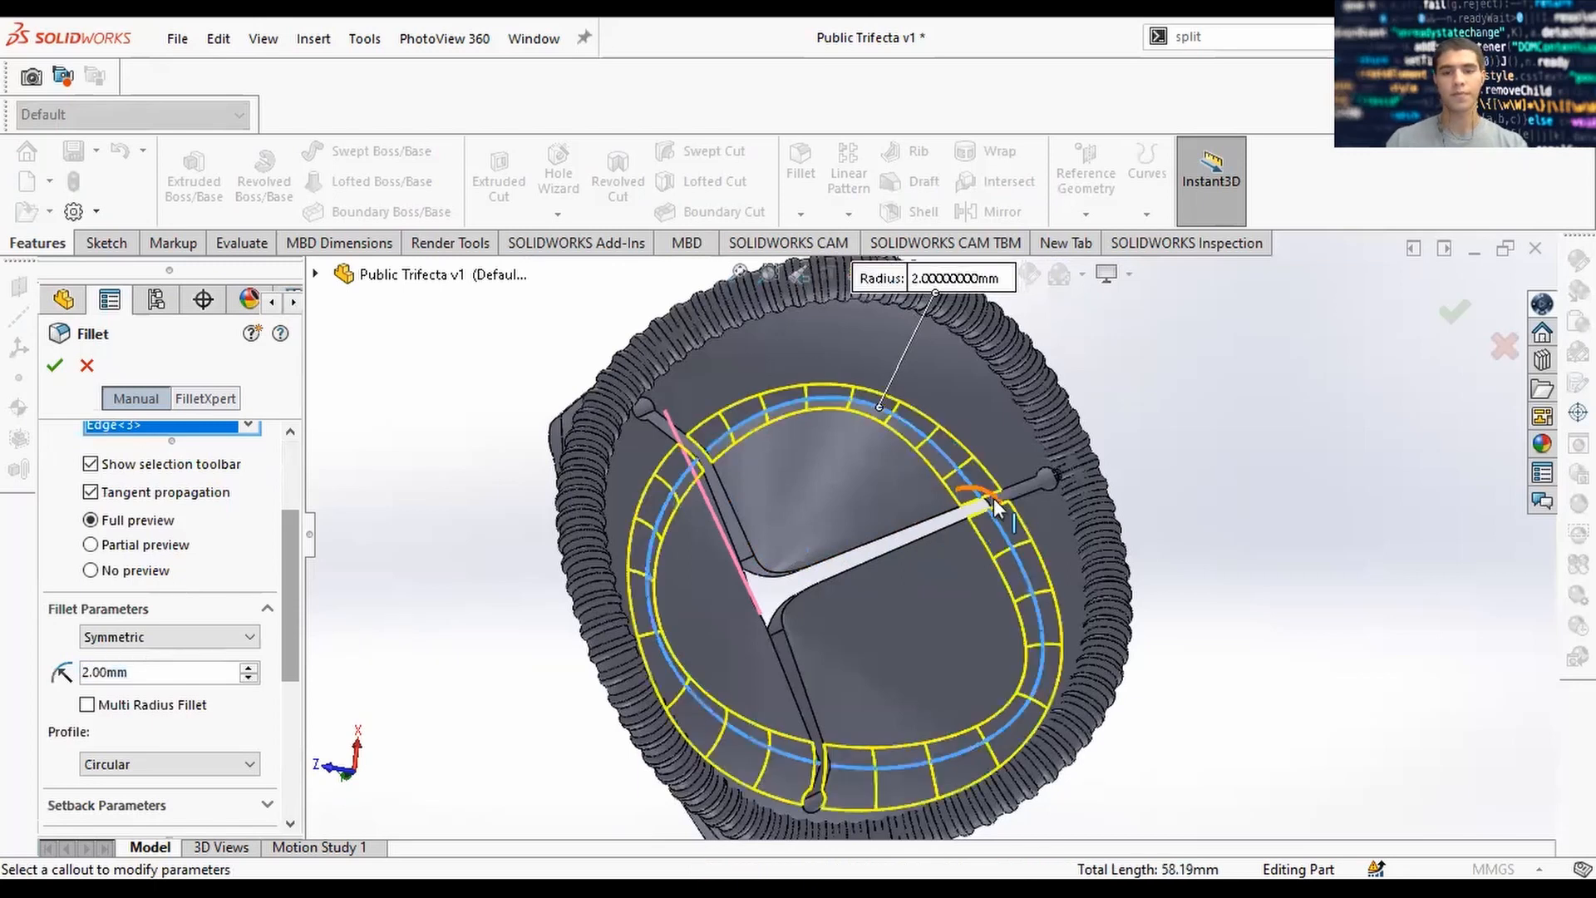
middle_click_drag(996, 503, 1185, 504)
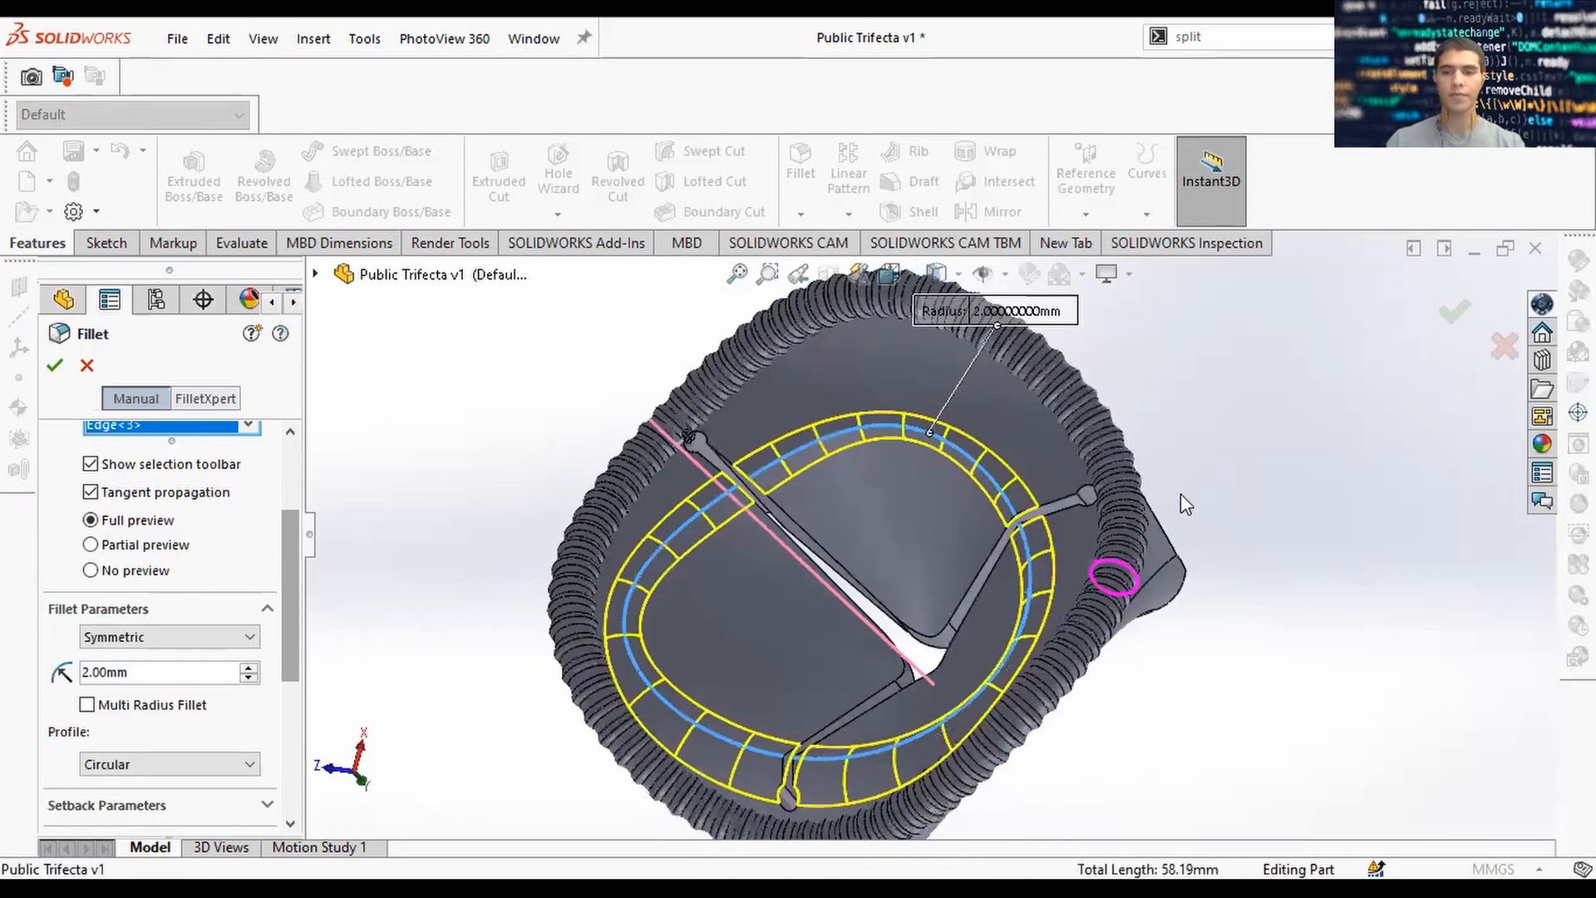
left_click(1450, 315)
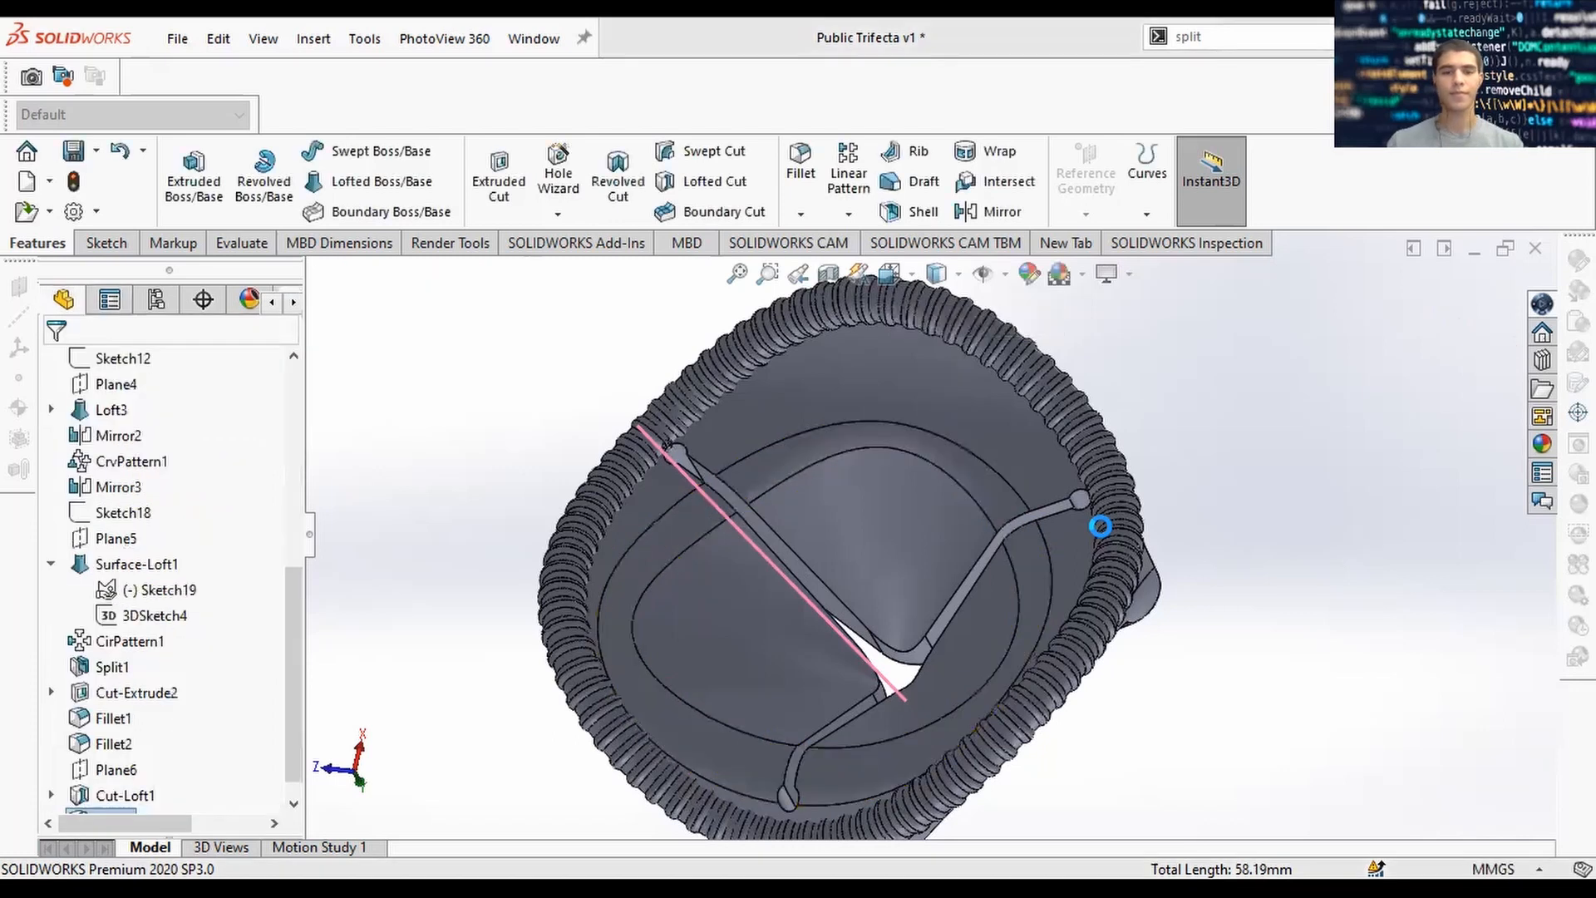
Start a fillet on the rim of the three-armed slot inside the ring, extending the selection to all 22 edges between feature and part.
left_click(800, 166)
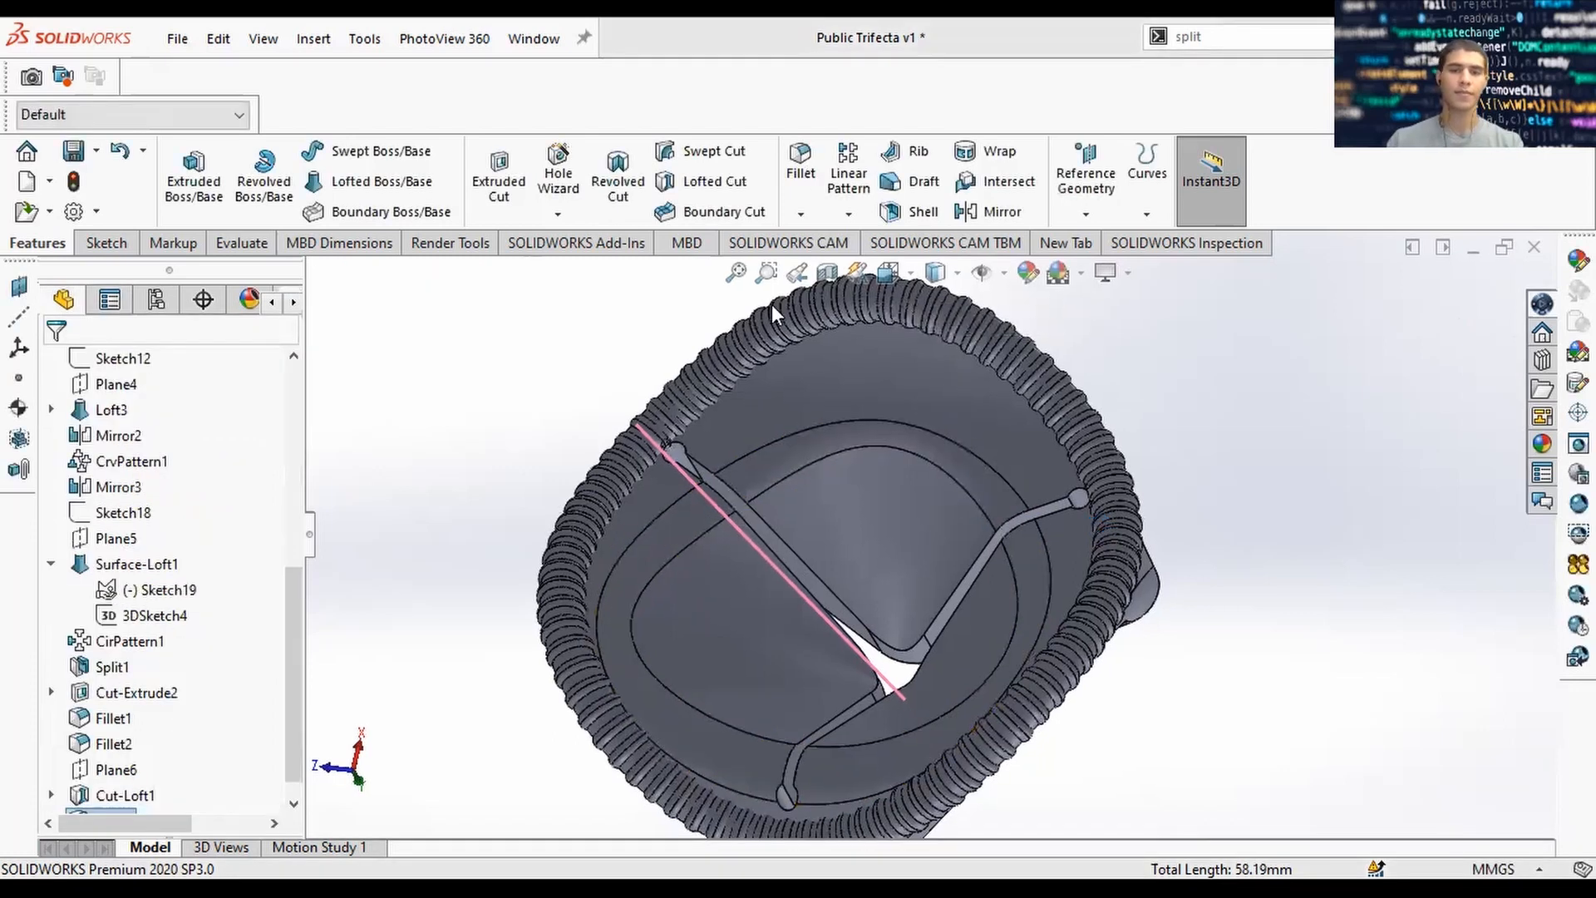
scroll(717, 466, "down", 5)
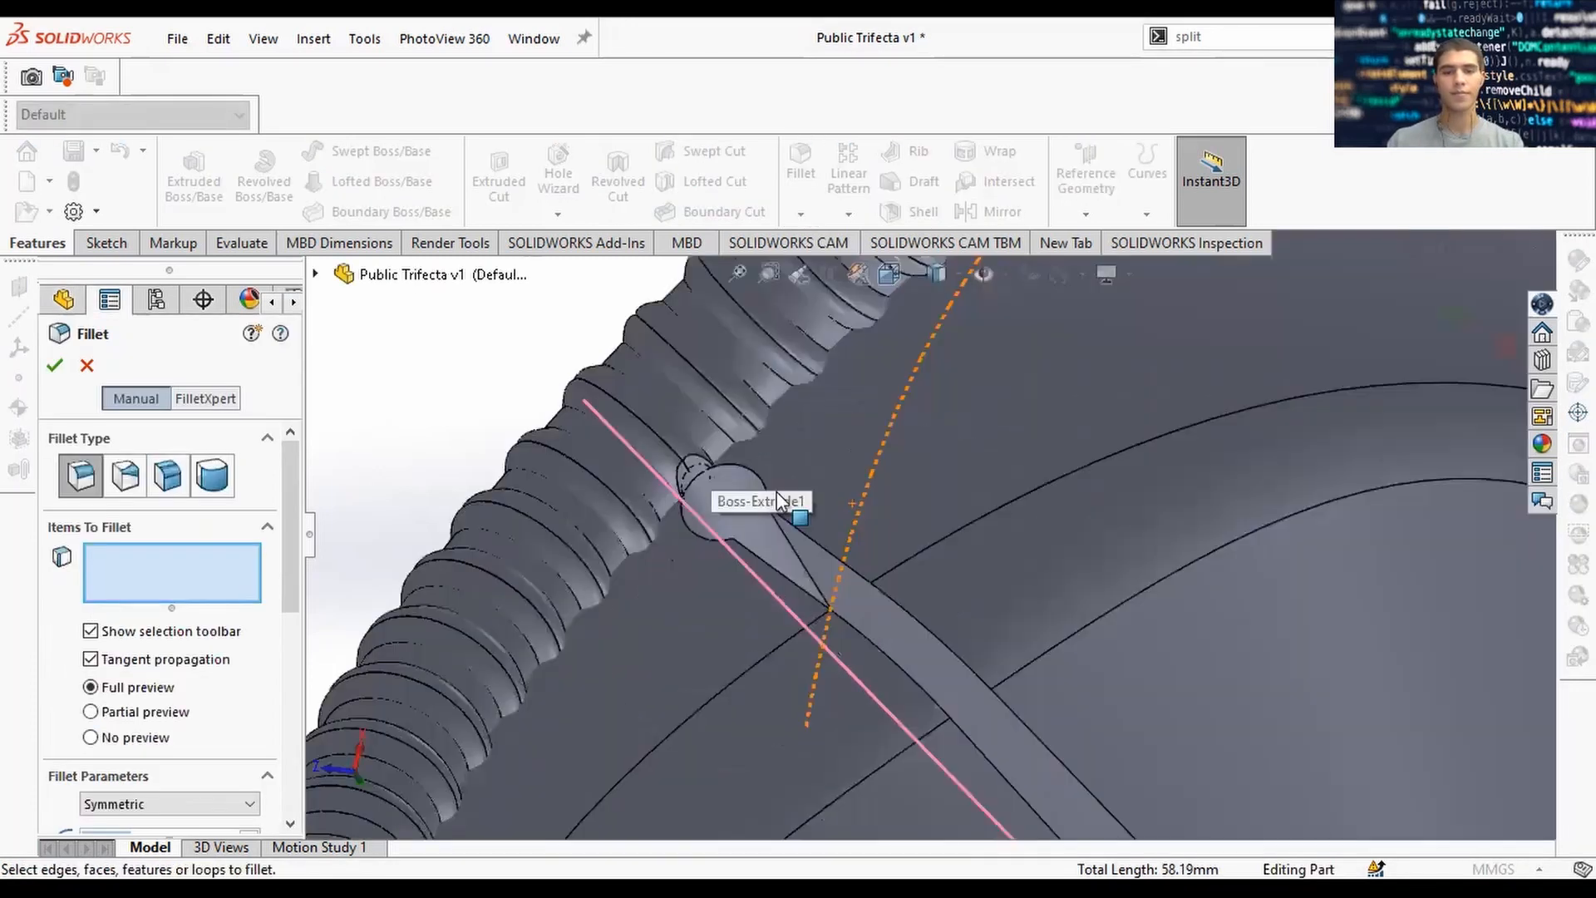
left_click(809, 542)
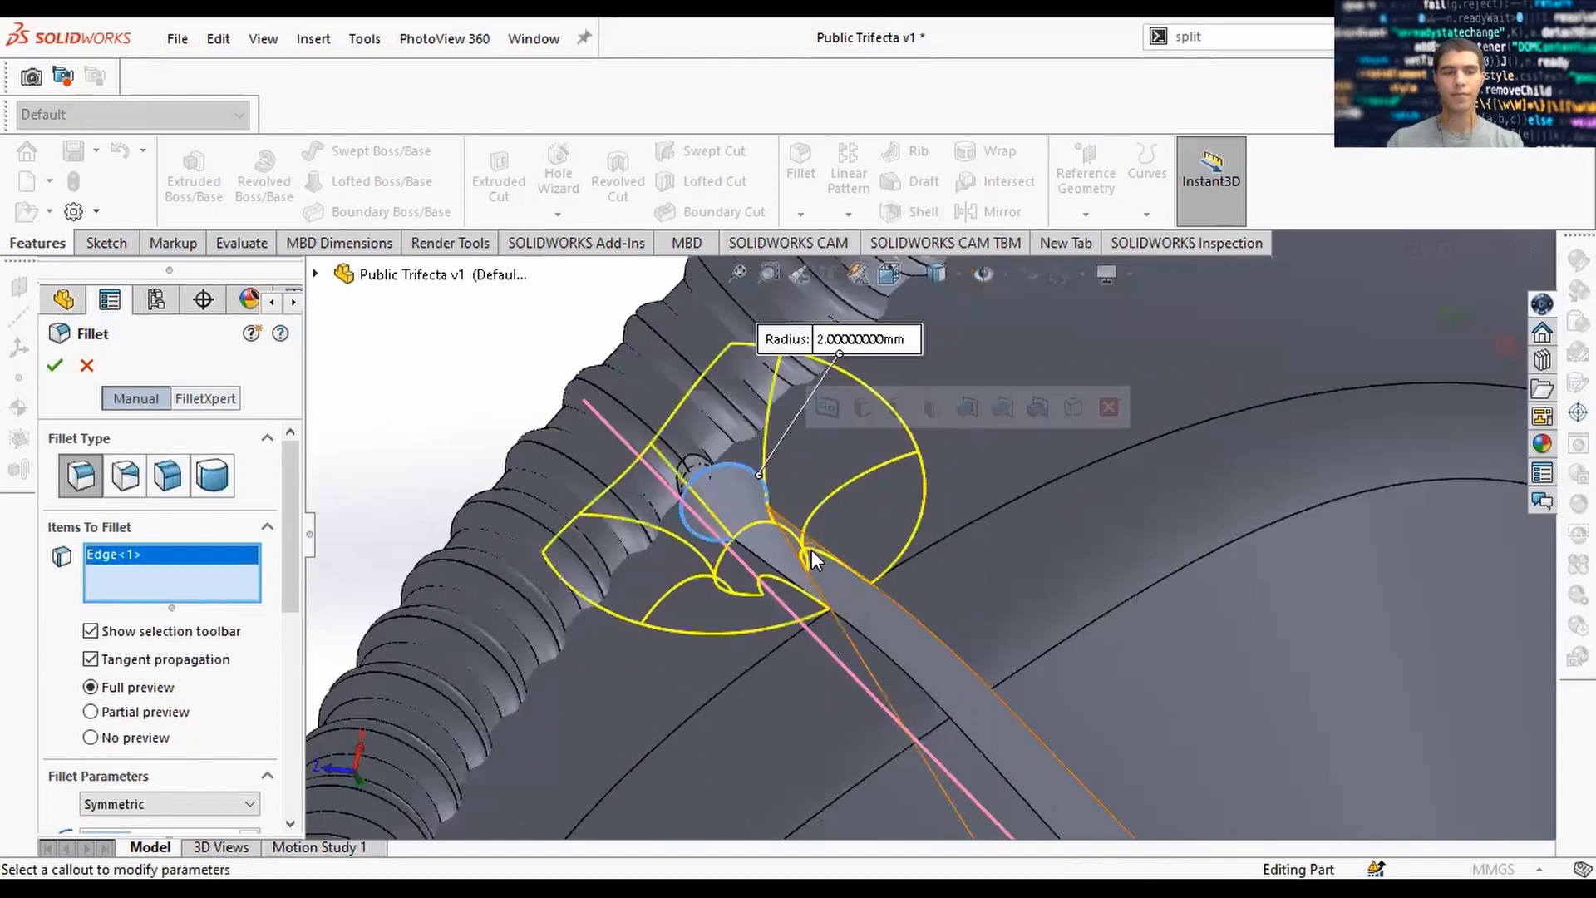
left_click(893, 599)
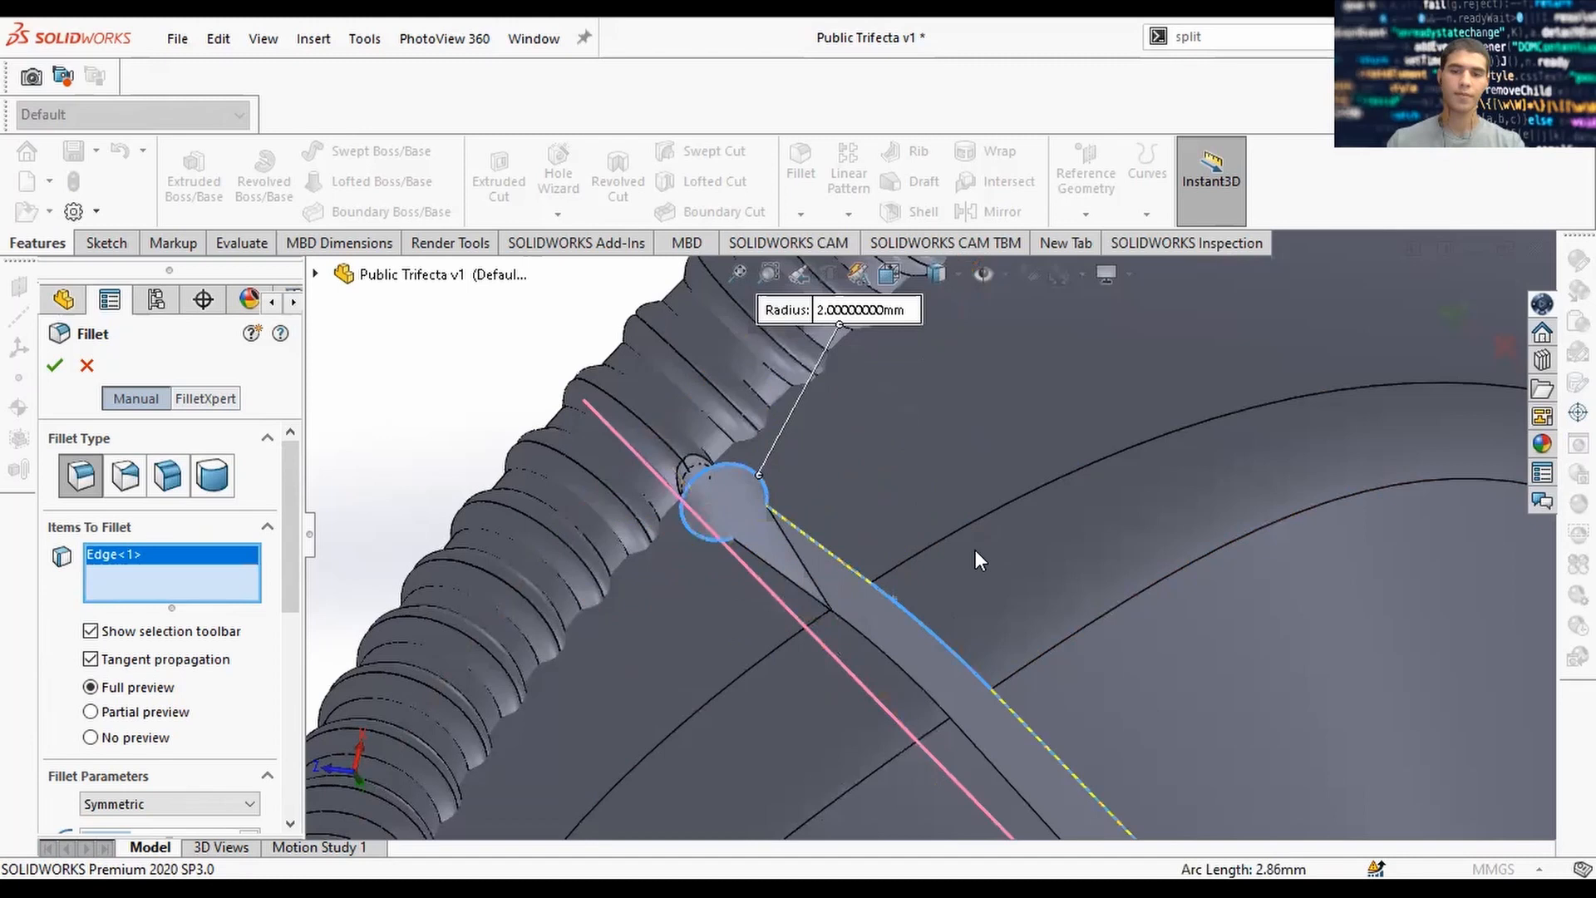
left_click(1036, 536)
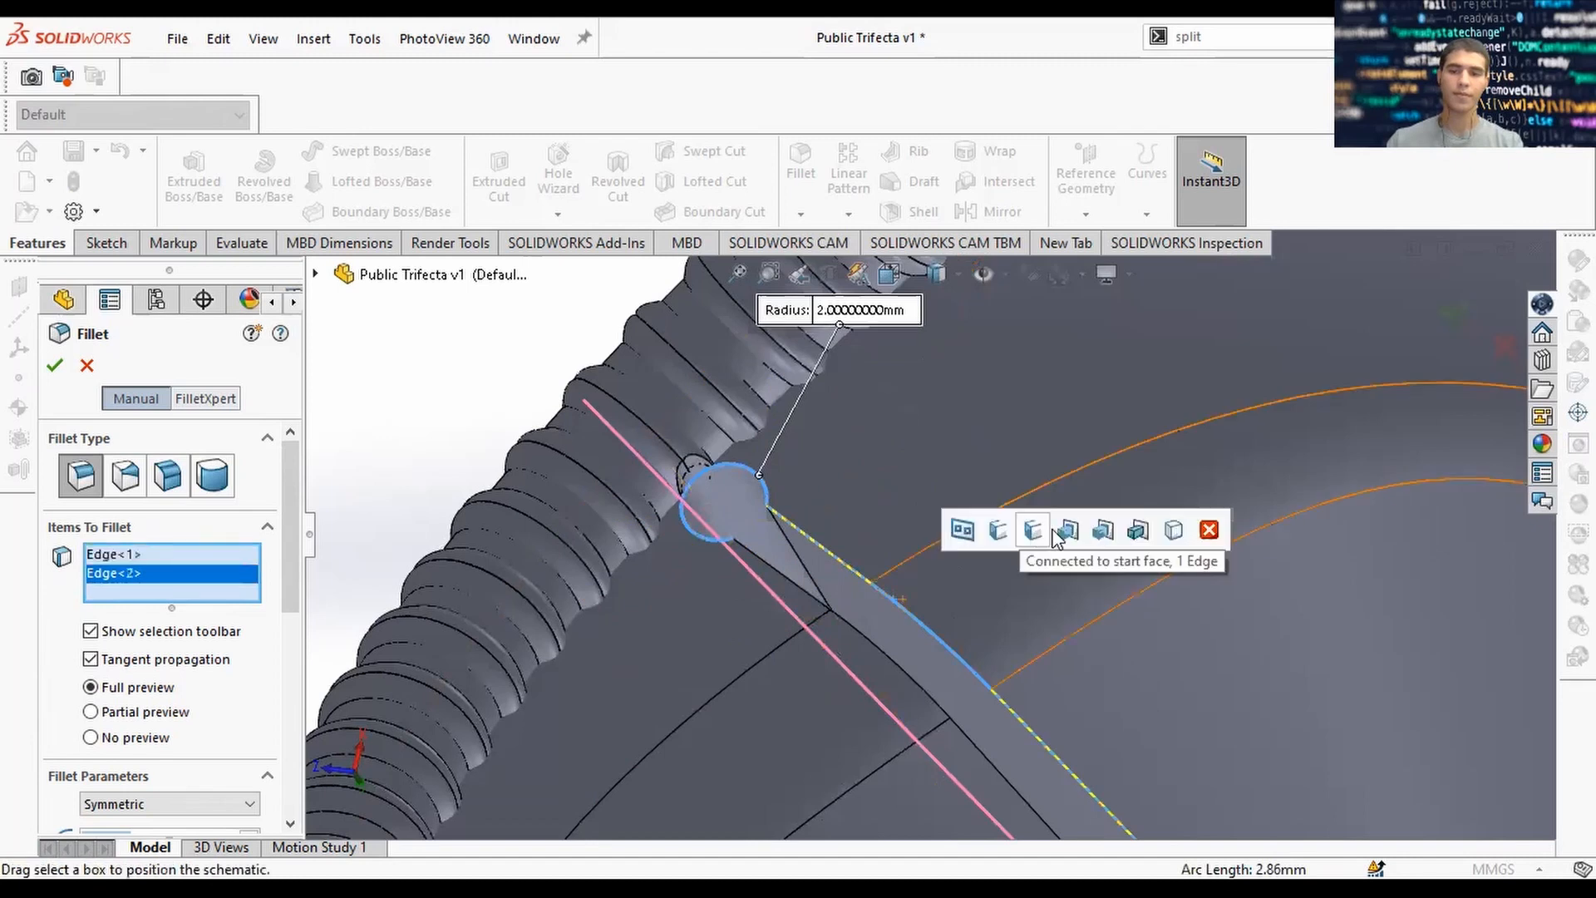
left_click(1100, 532)
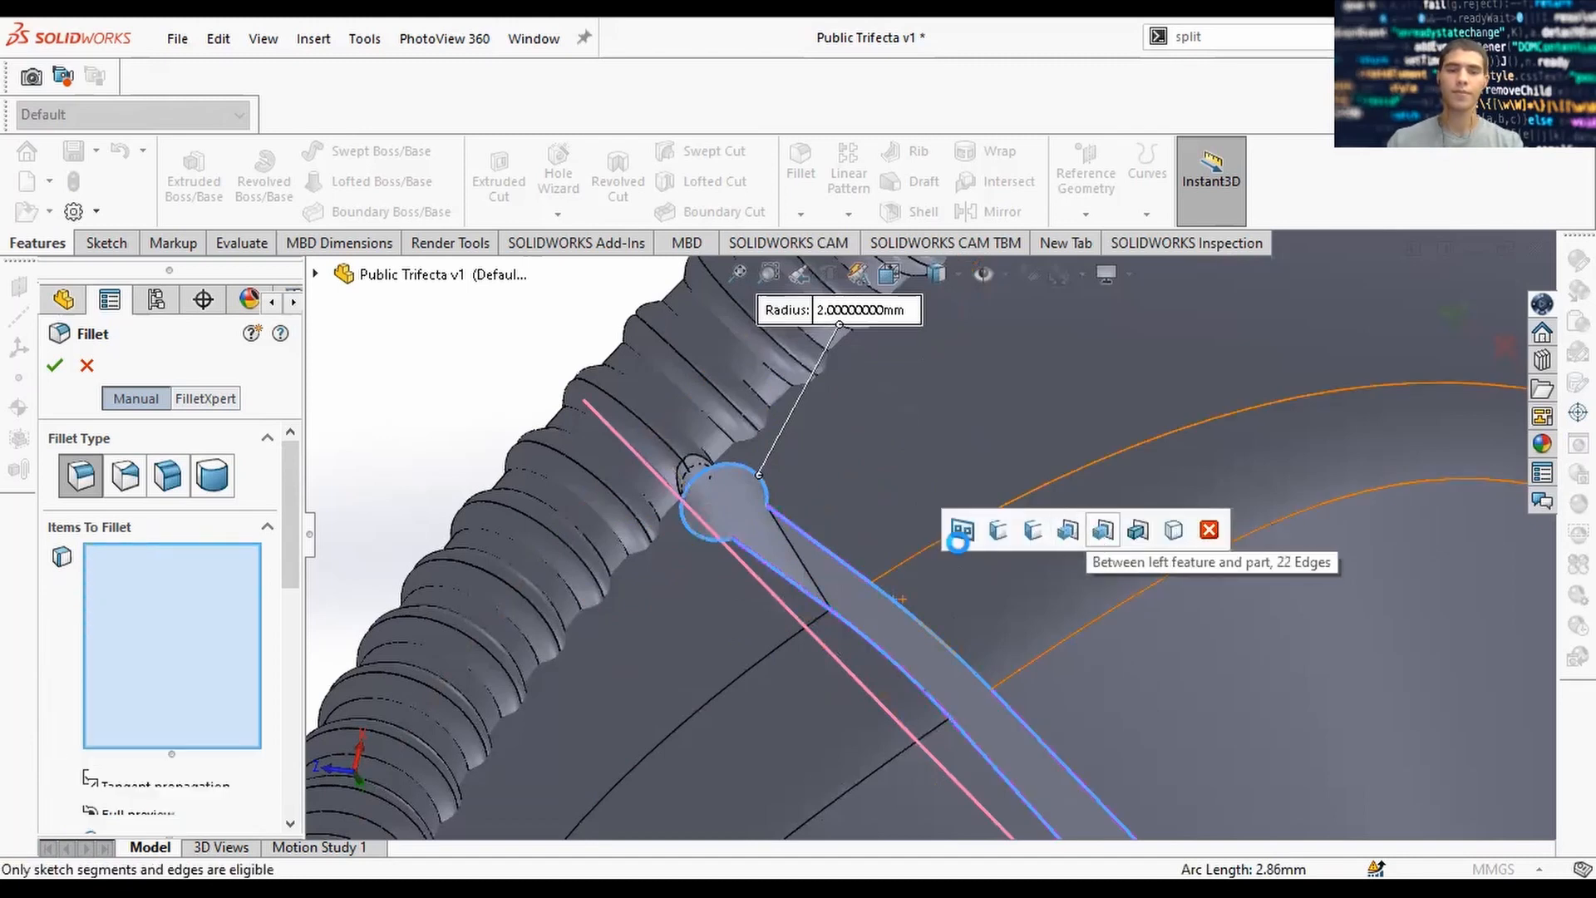
Set the slot rim fillet's radius to 0.25 mm and apply it.
scroll(1039, 524, "up", 2)
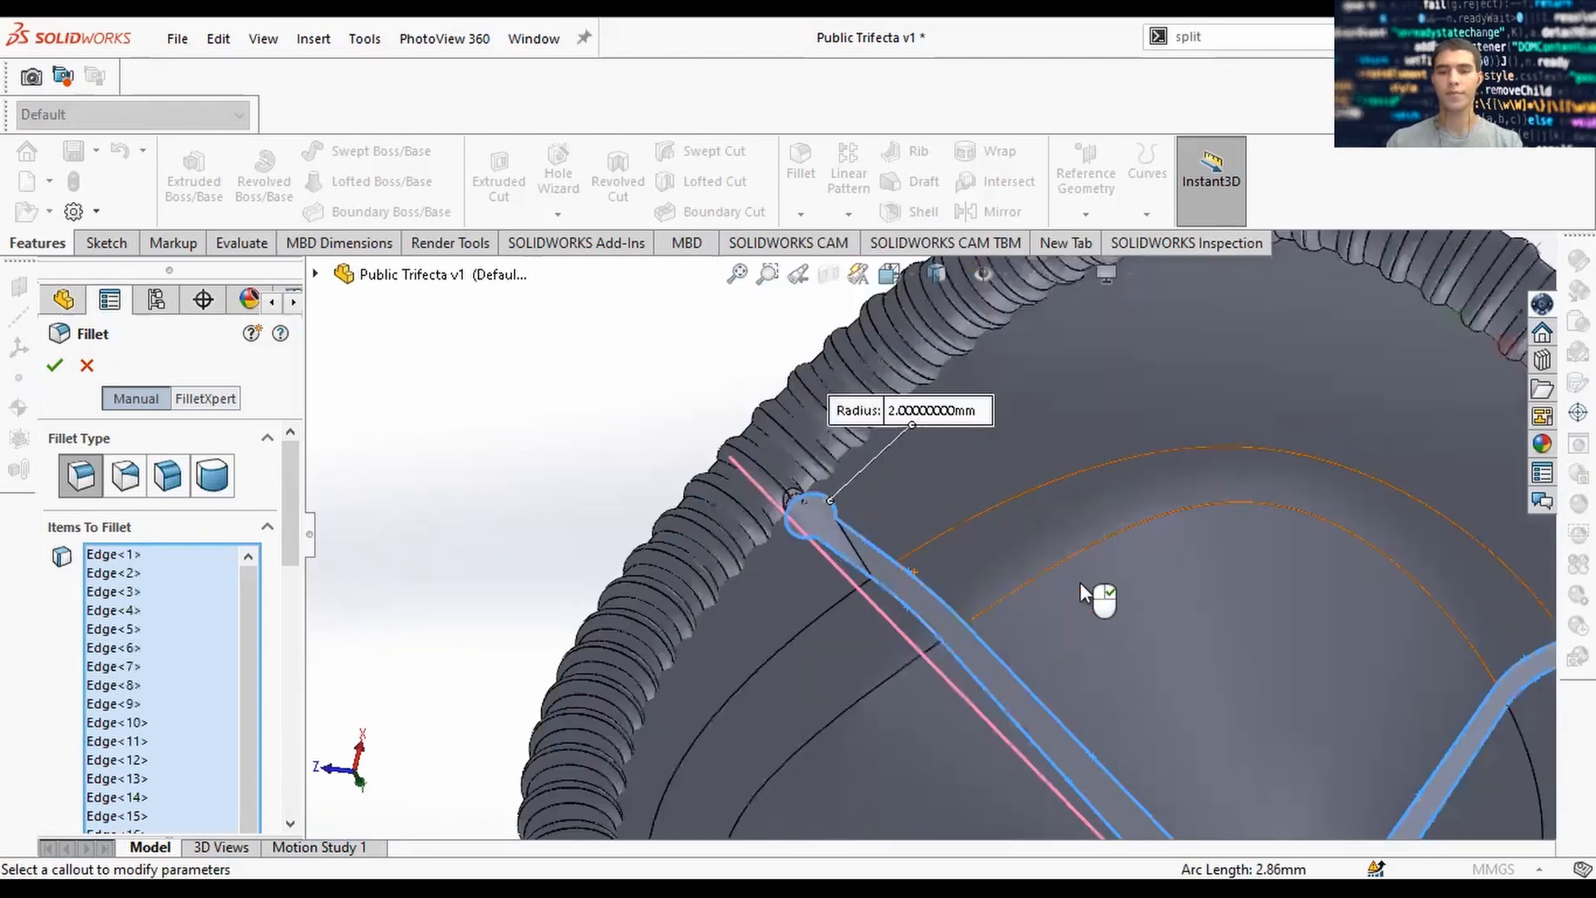
scroll(1080, 582, "up", 2)
scroll(1106, 615, "up", 2)
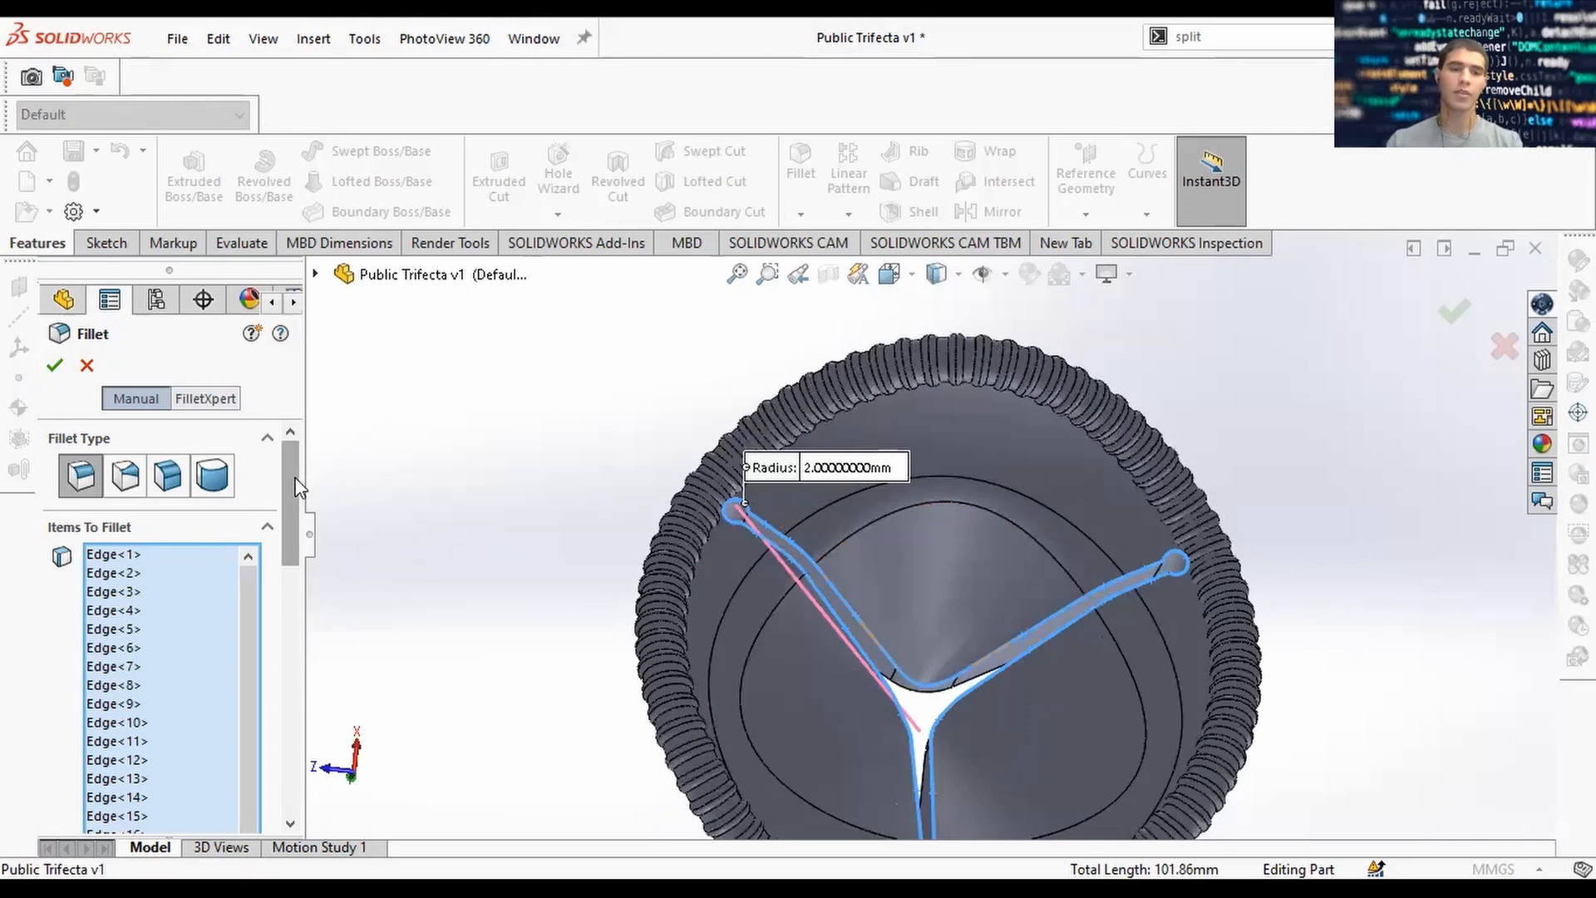
scroll(281, 582, "down", 3)
scroll(263, 644, "down", 3)
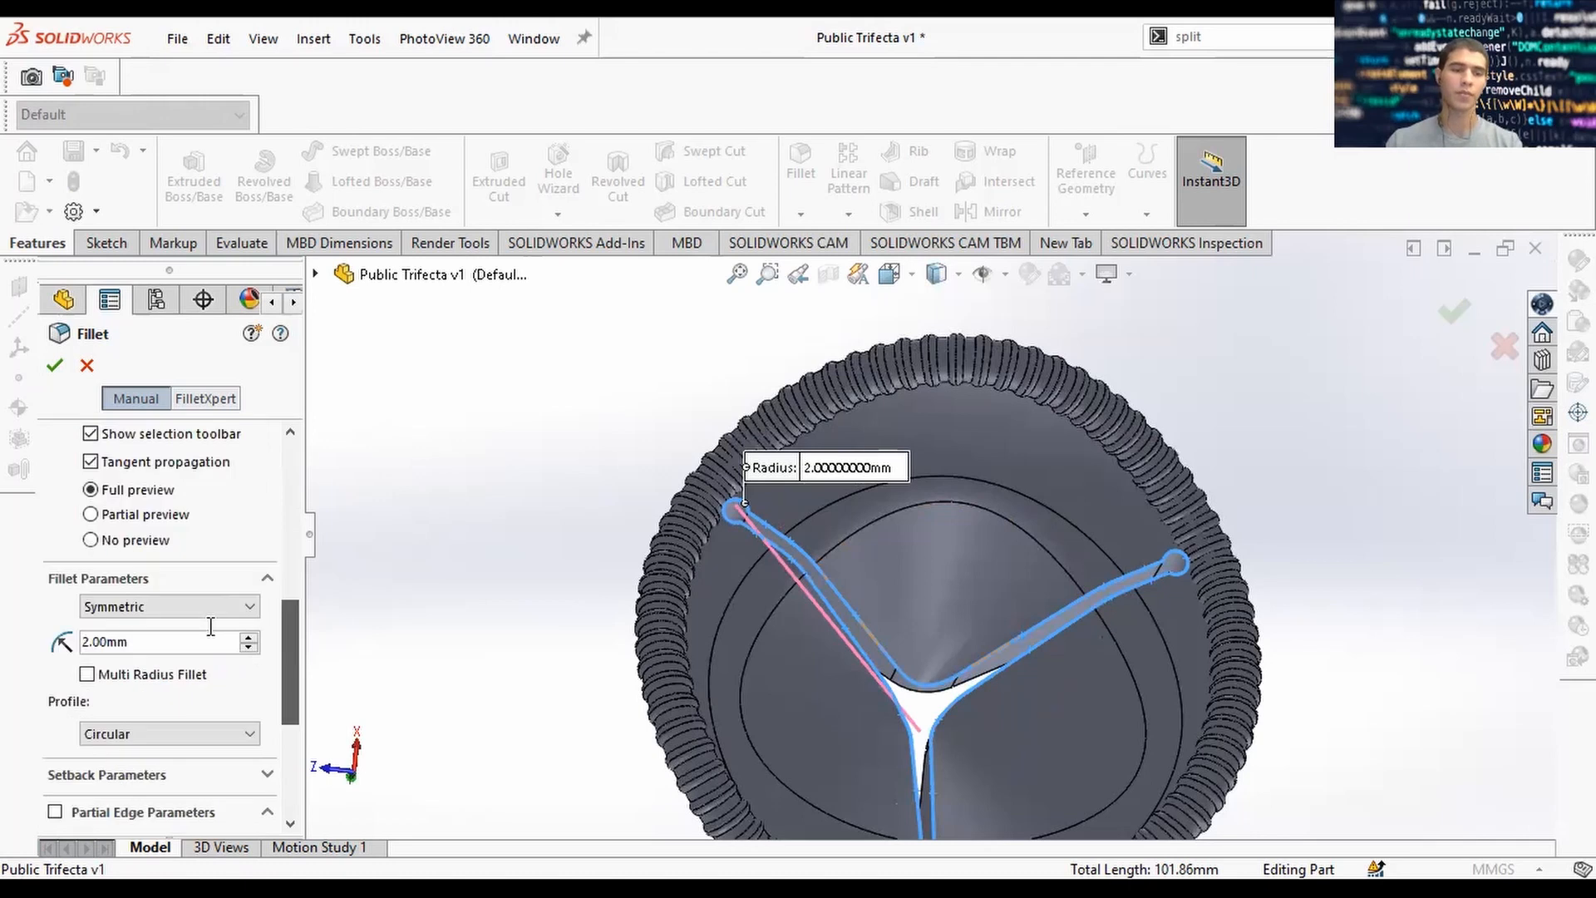
scroll(30, 651, "down", 1)
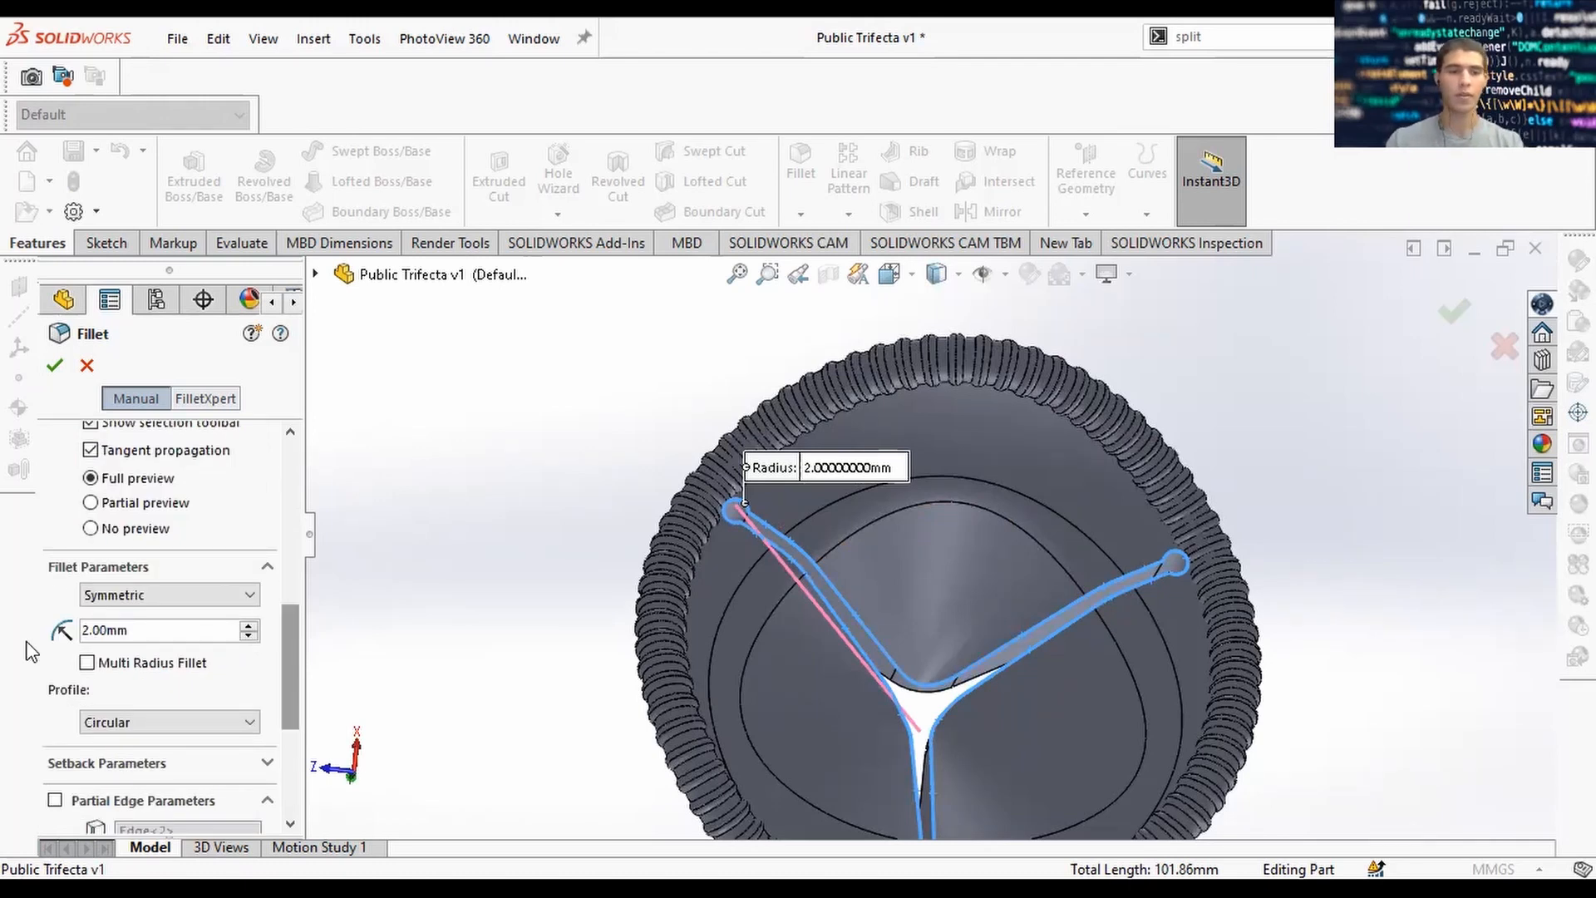
type(".25")
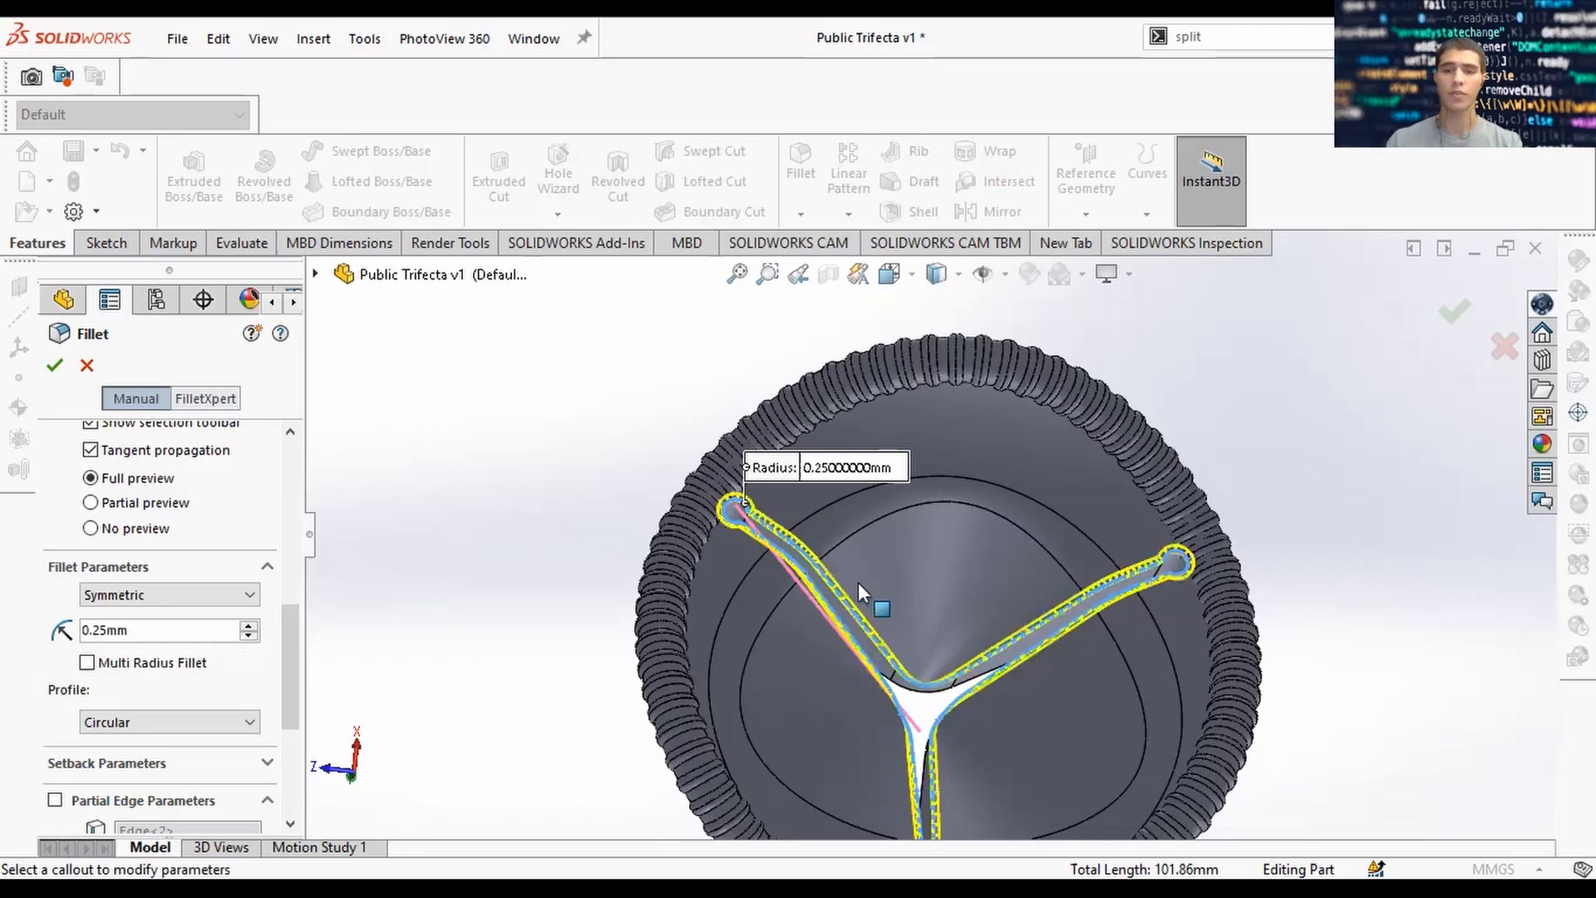
left_click(1457, 312)
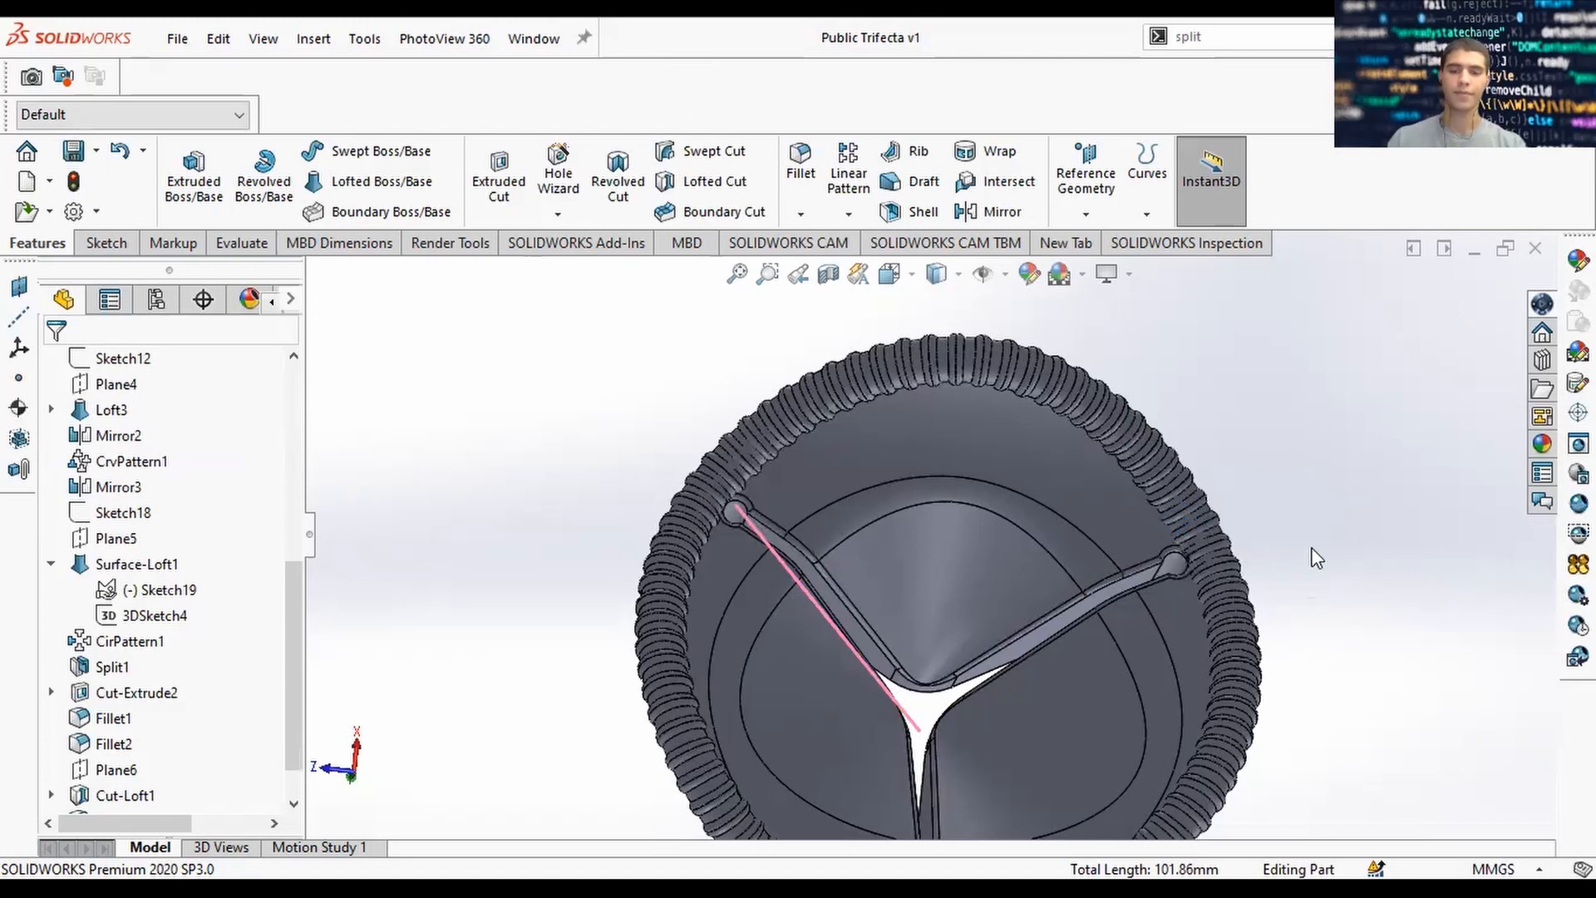
Inspect the filleted body from several sides, orient it to show the slotted end above the ring, and save the part.
scroll(1305, 605, "up", 2)
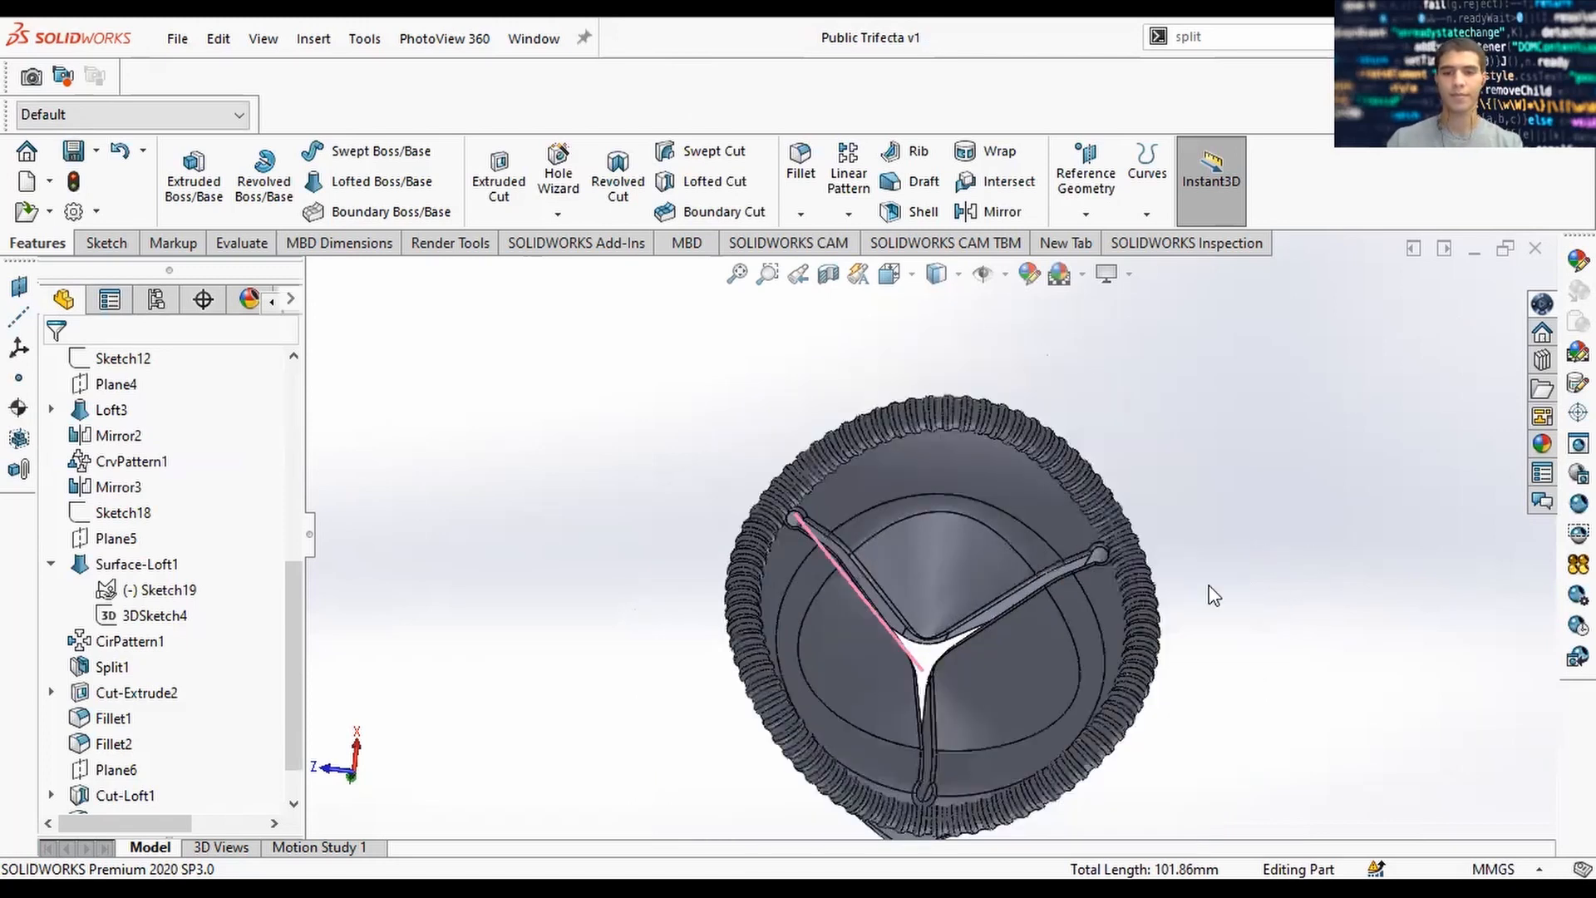
middle_click_drag(1214, 595, 1146, 364)
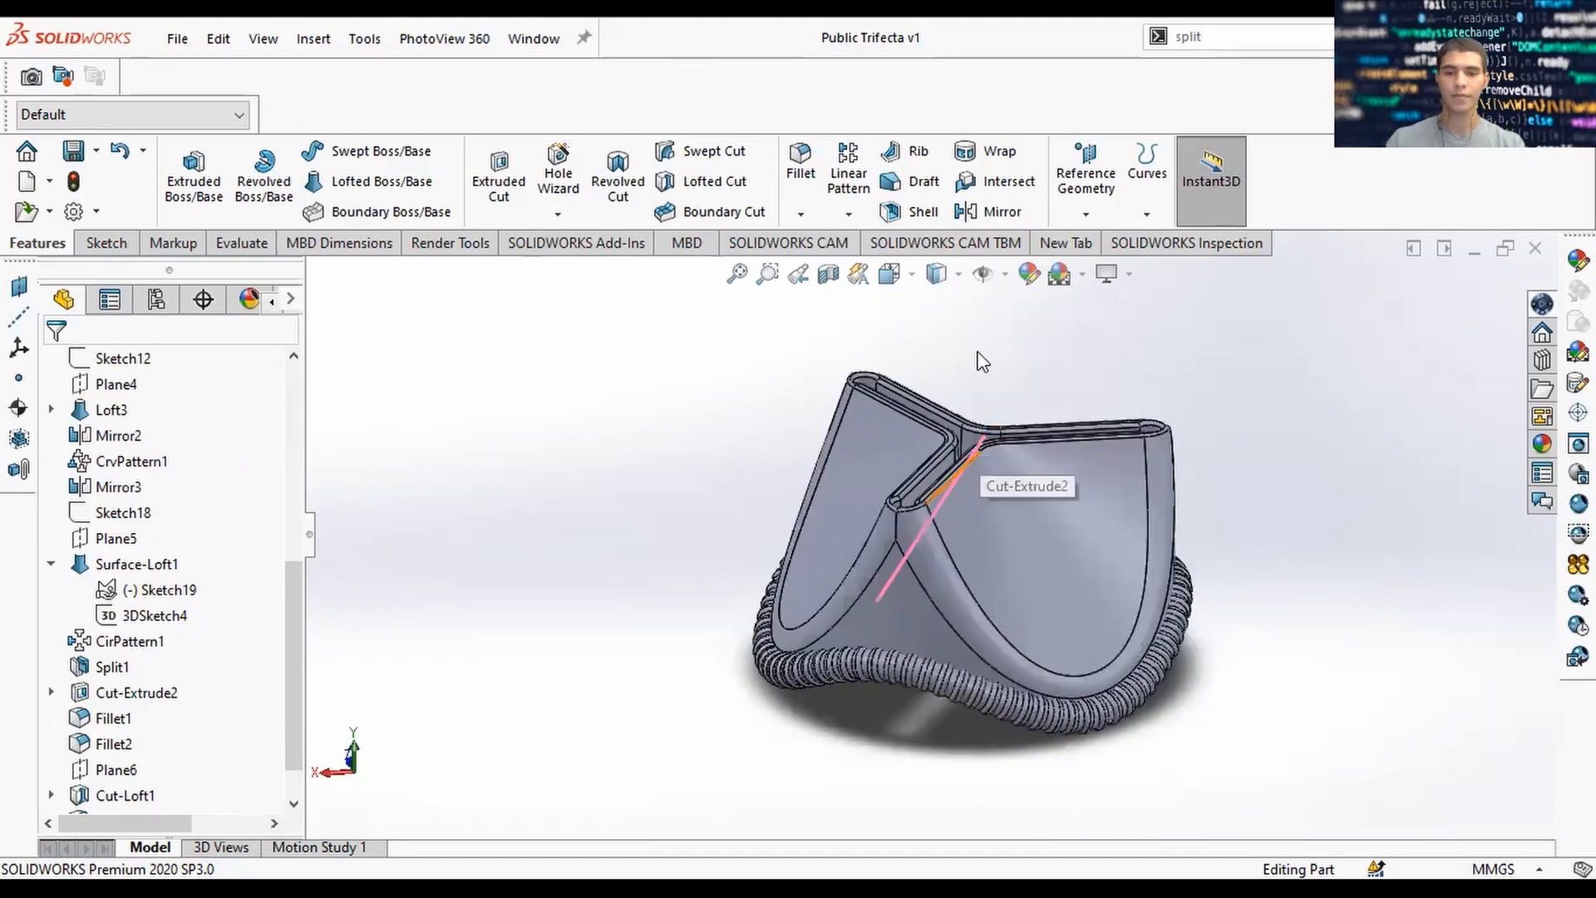
middle_click_drag(981, 362, 1045, 781)
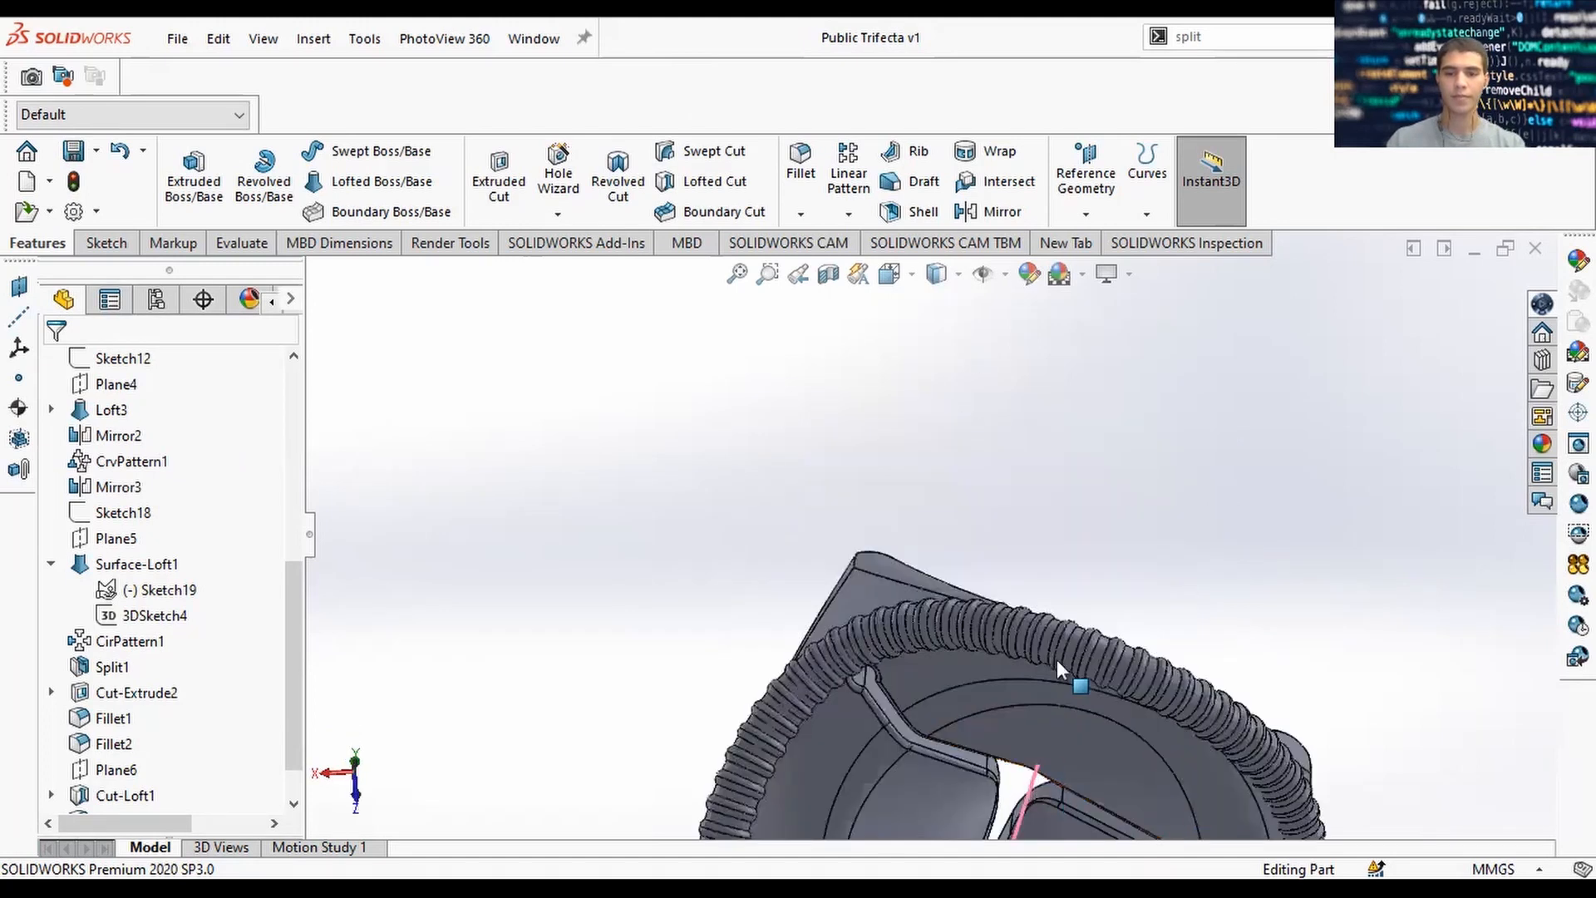
middle_click_drag(1056, 660, 1163, 551)
key("space")
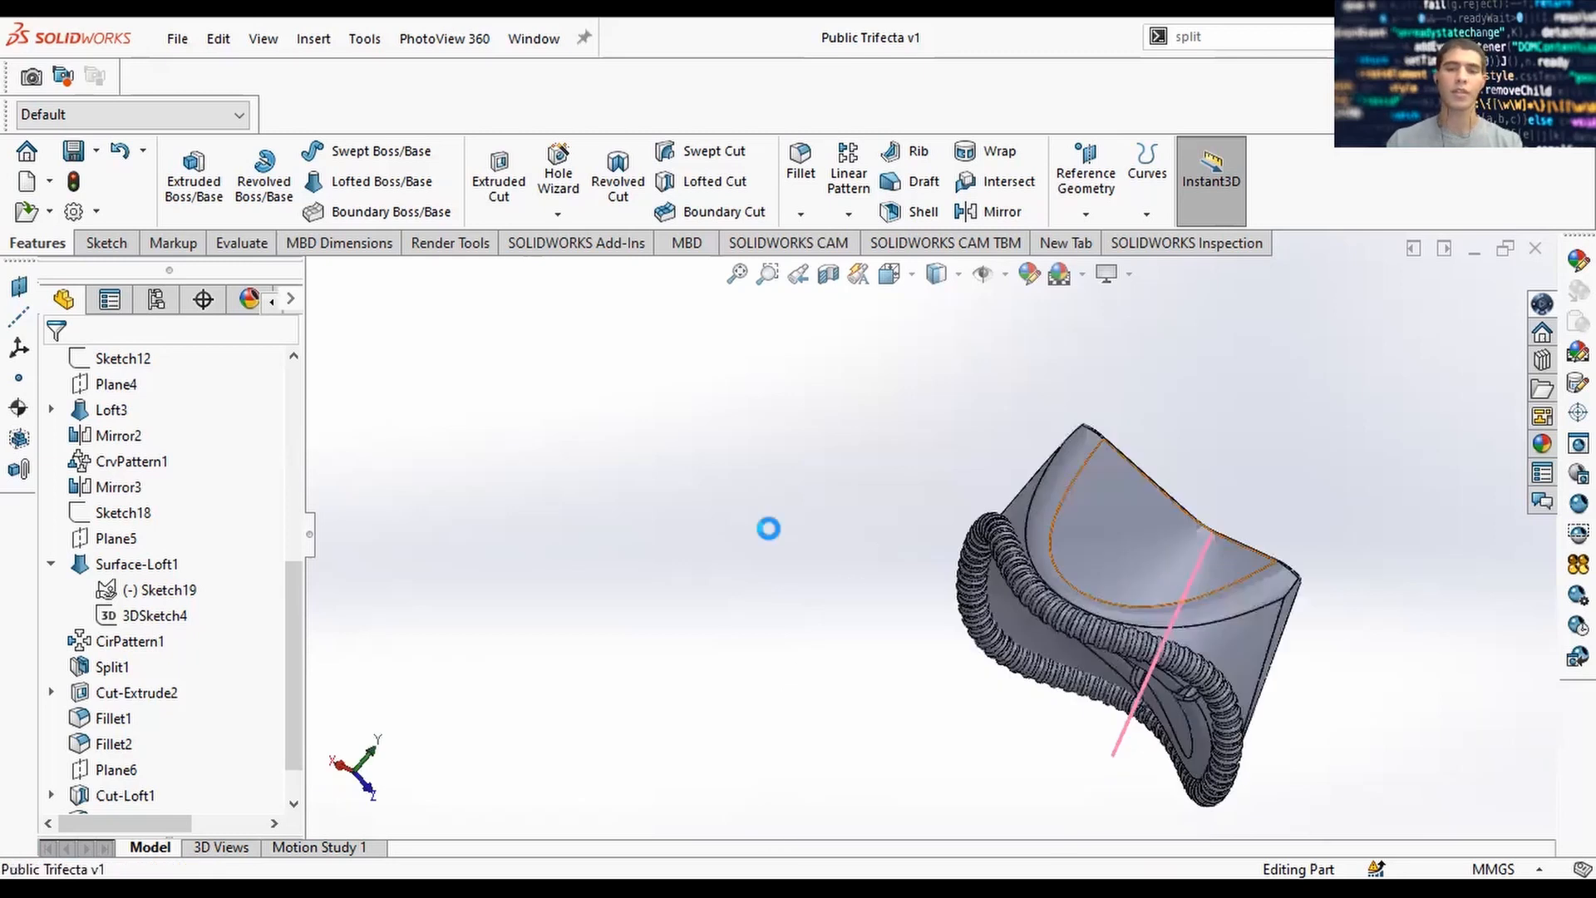
left_click(796, 521)
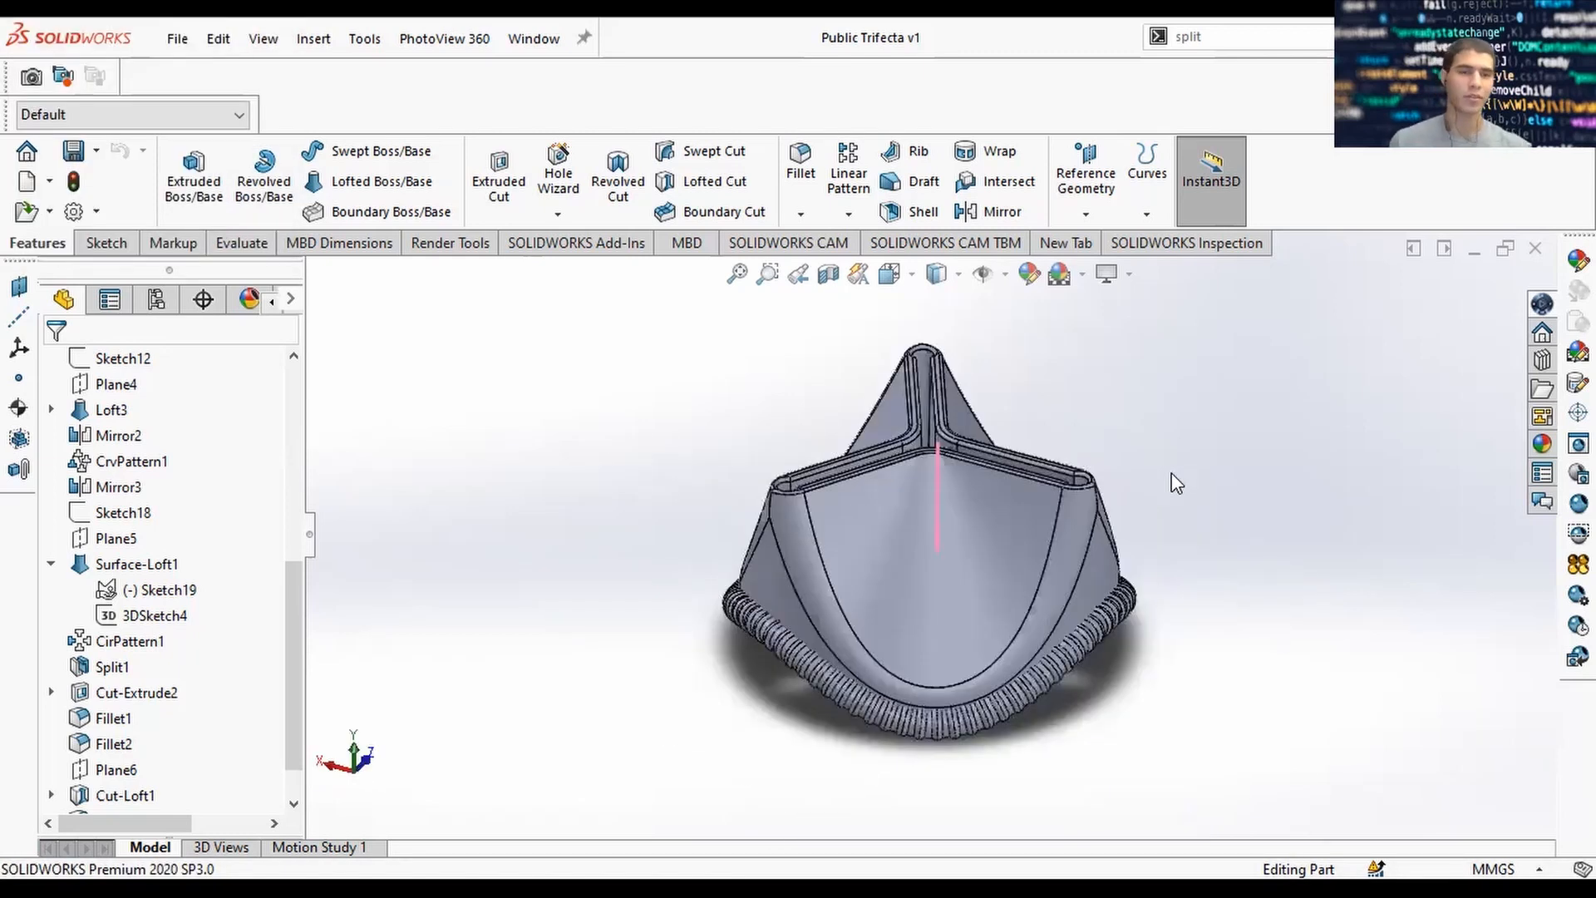
left_click(73, 151)
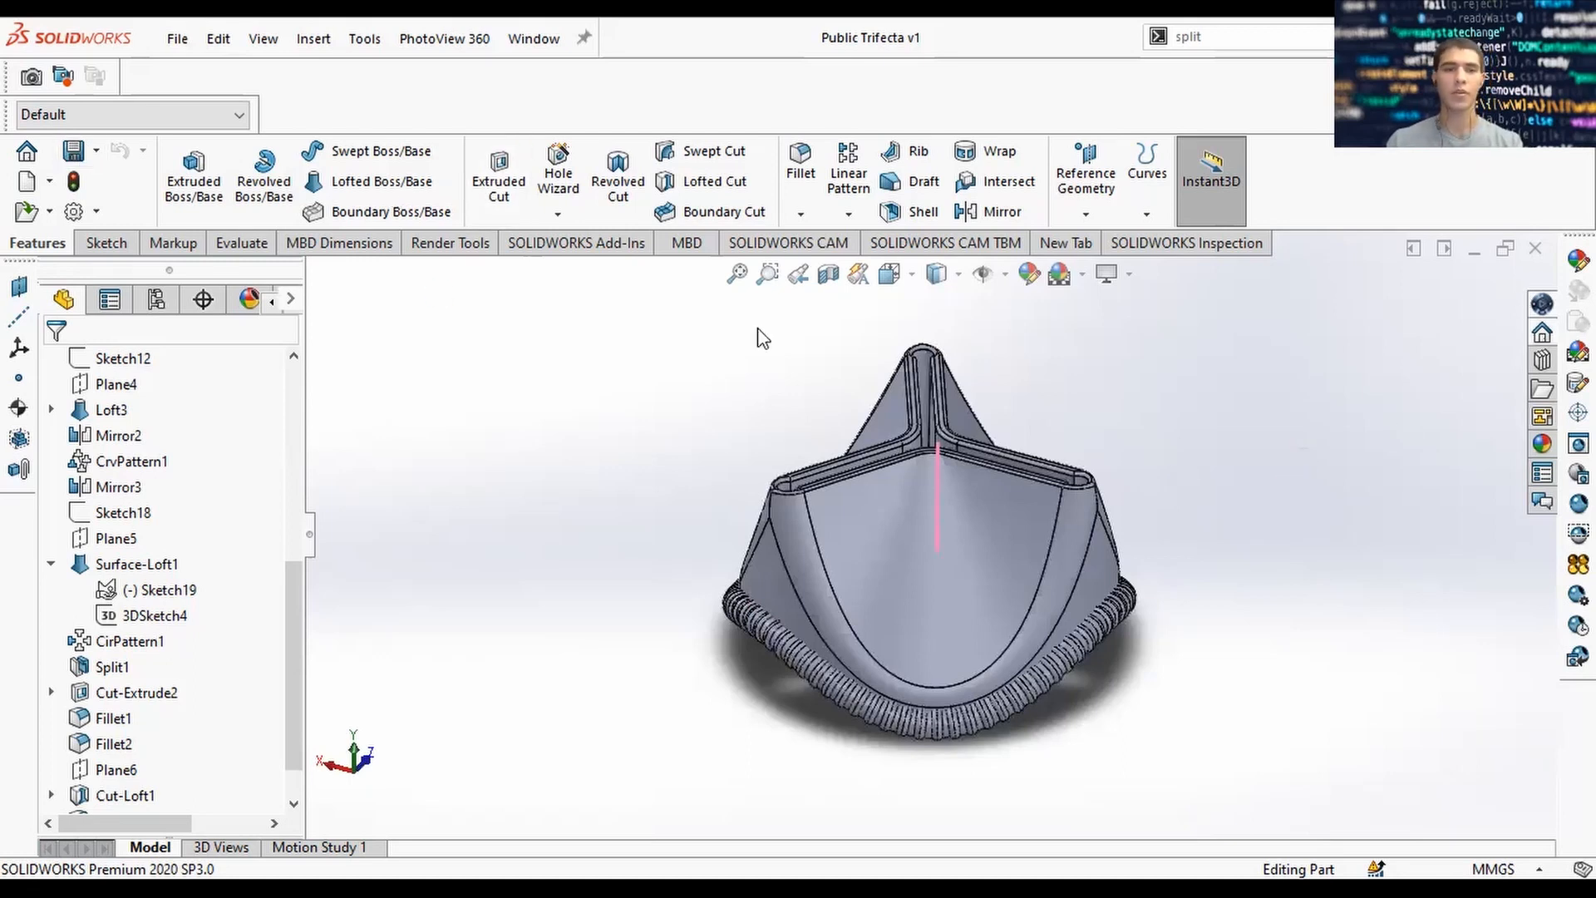
Apply the white low gloss plastic appearance to the whole part.
left_click(440, 243)
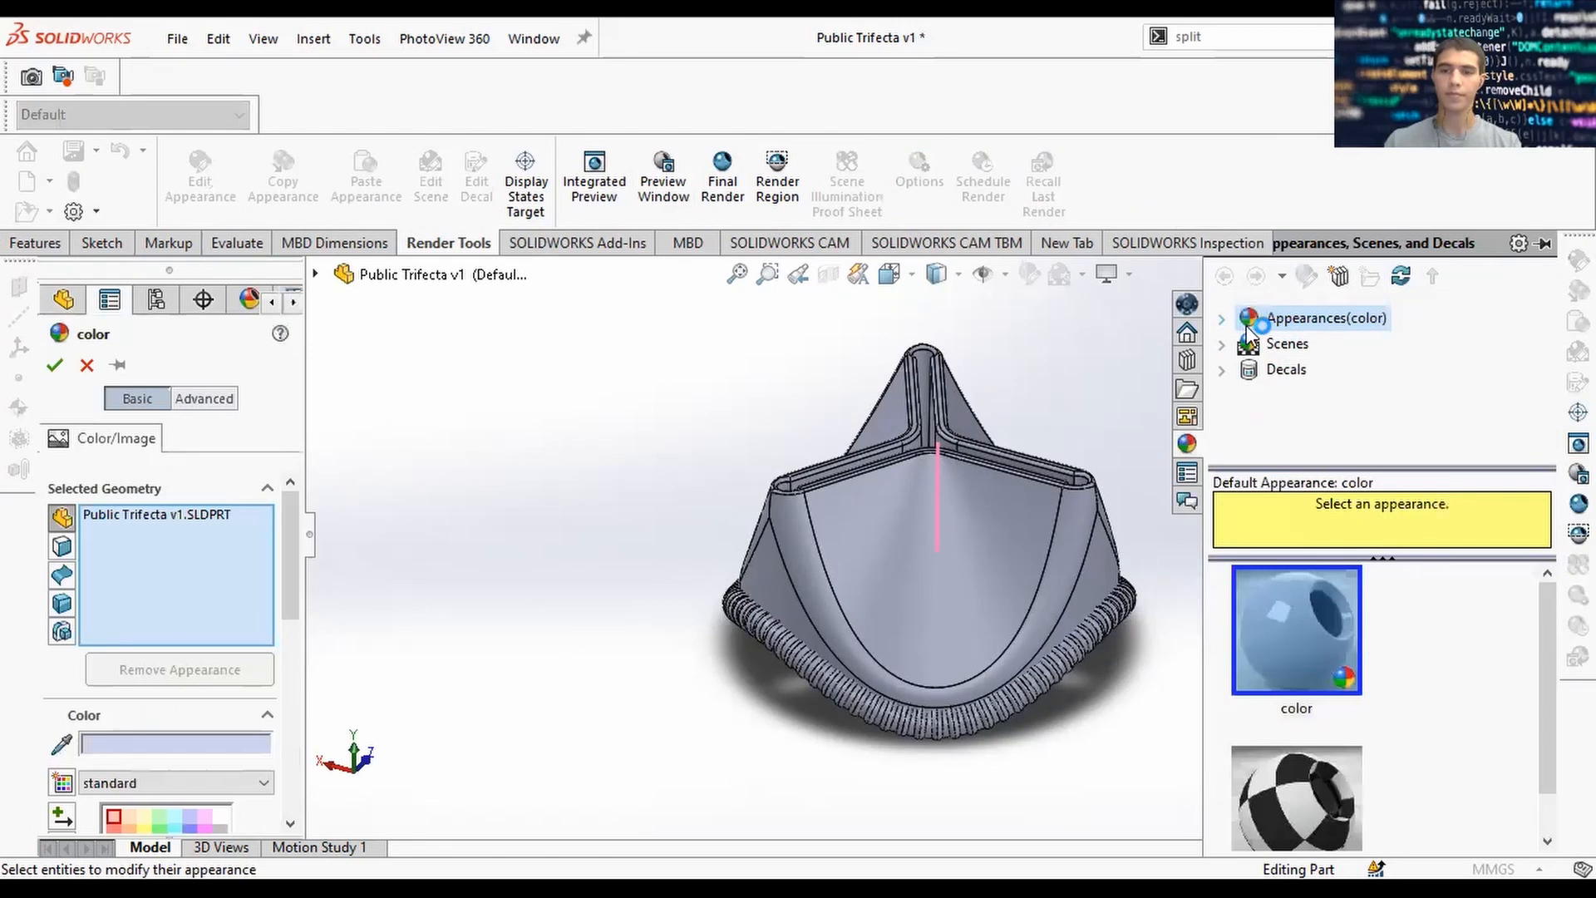
left_click(1222, 319)
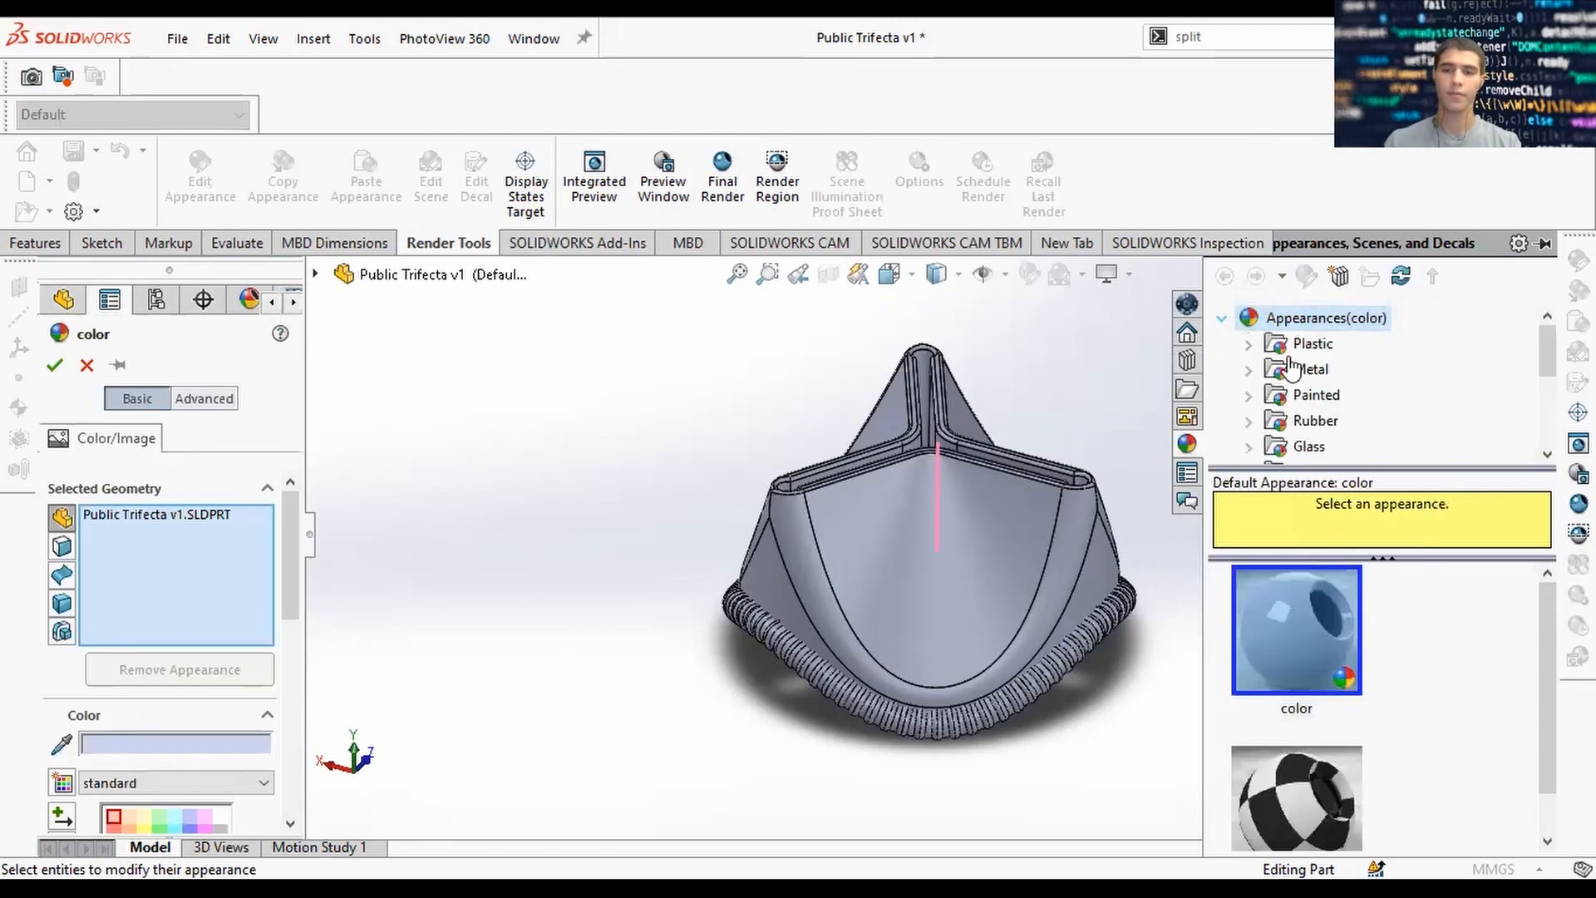
left_click(1250, 342)
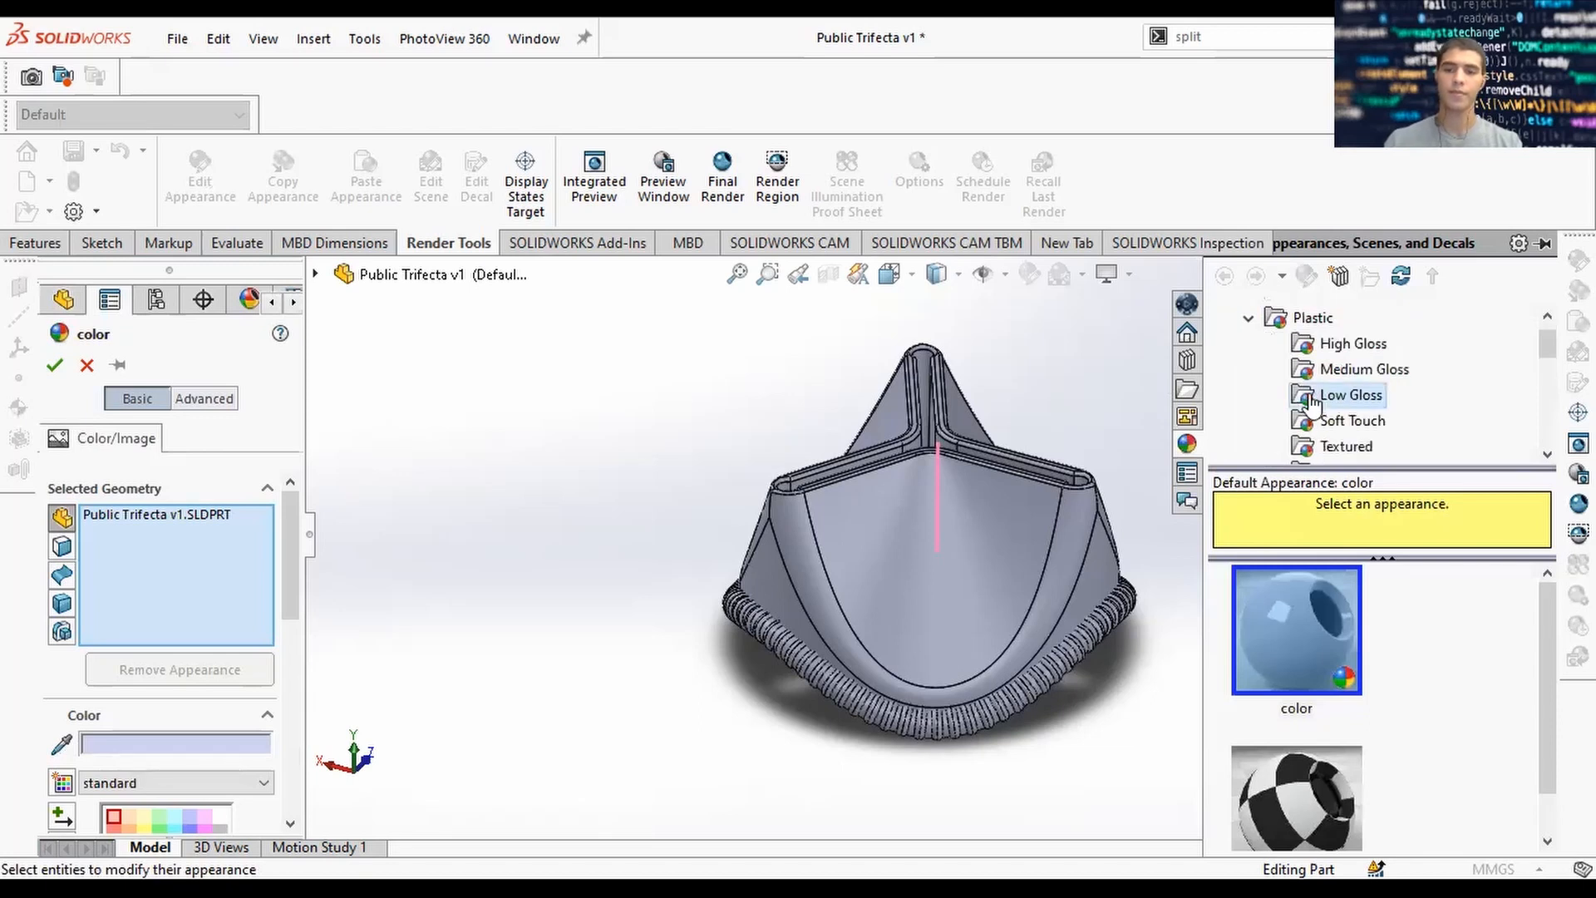
left_click(1312, 402)
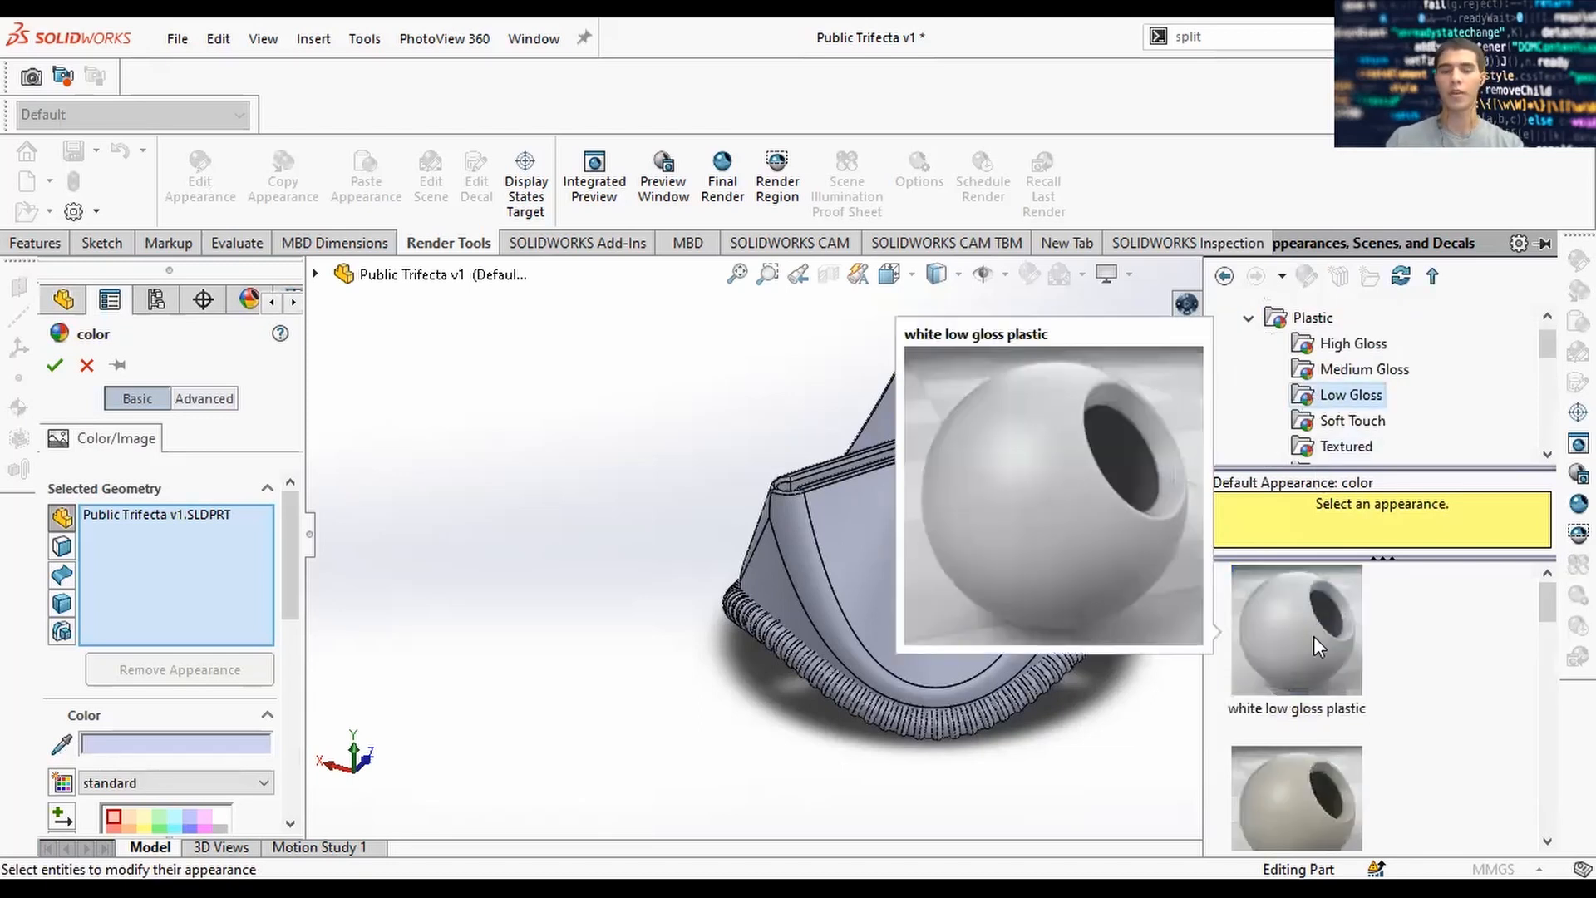
left_click(1313, 636)
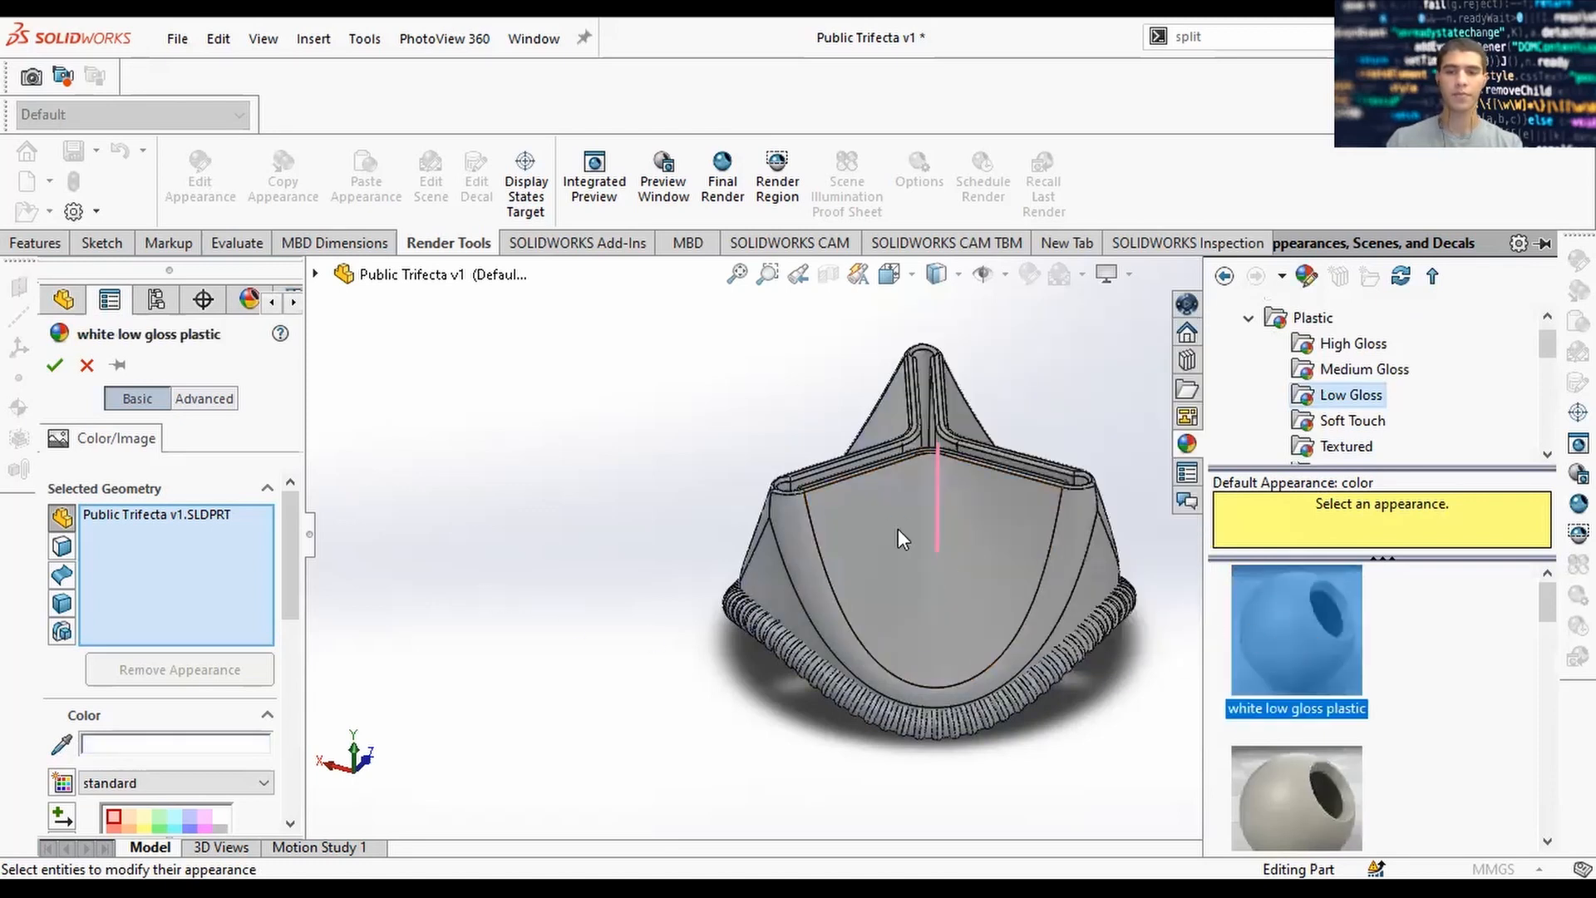
left_click(1457, 316)
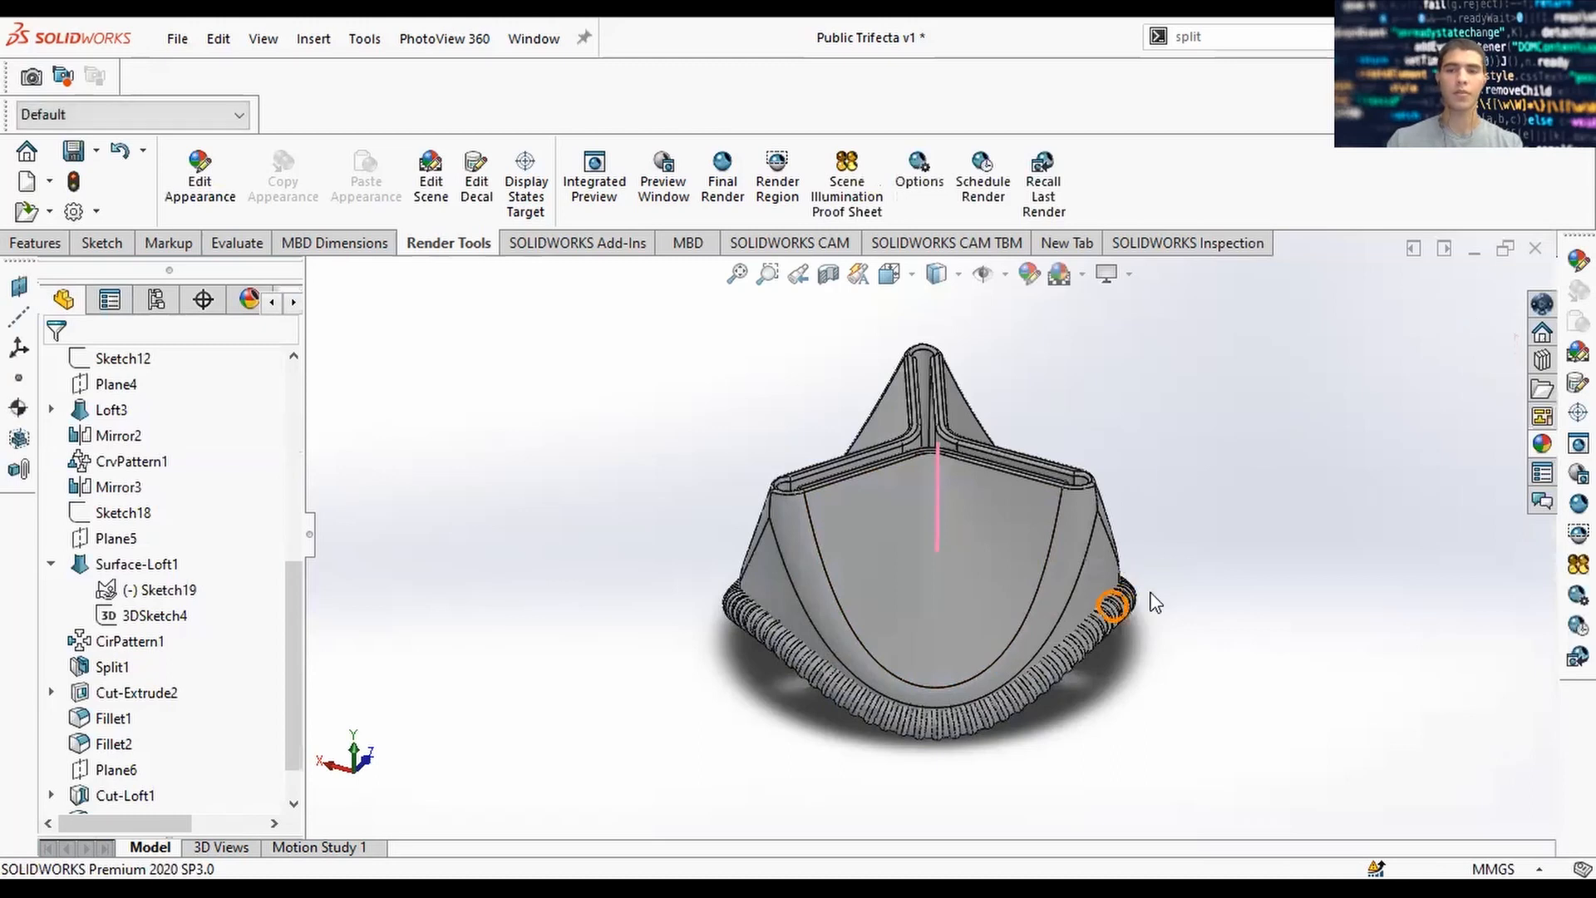
Apply the Reflective Floor Black studio scene to the part and accept the scene settings.
left_click(438, 189)
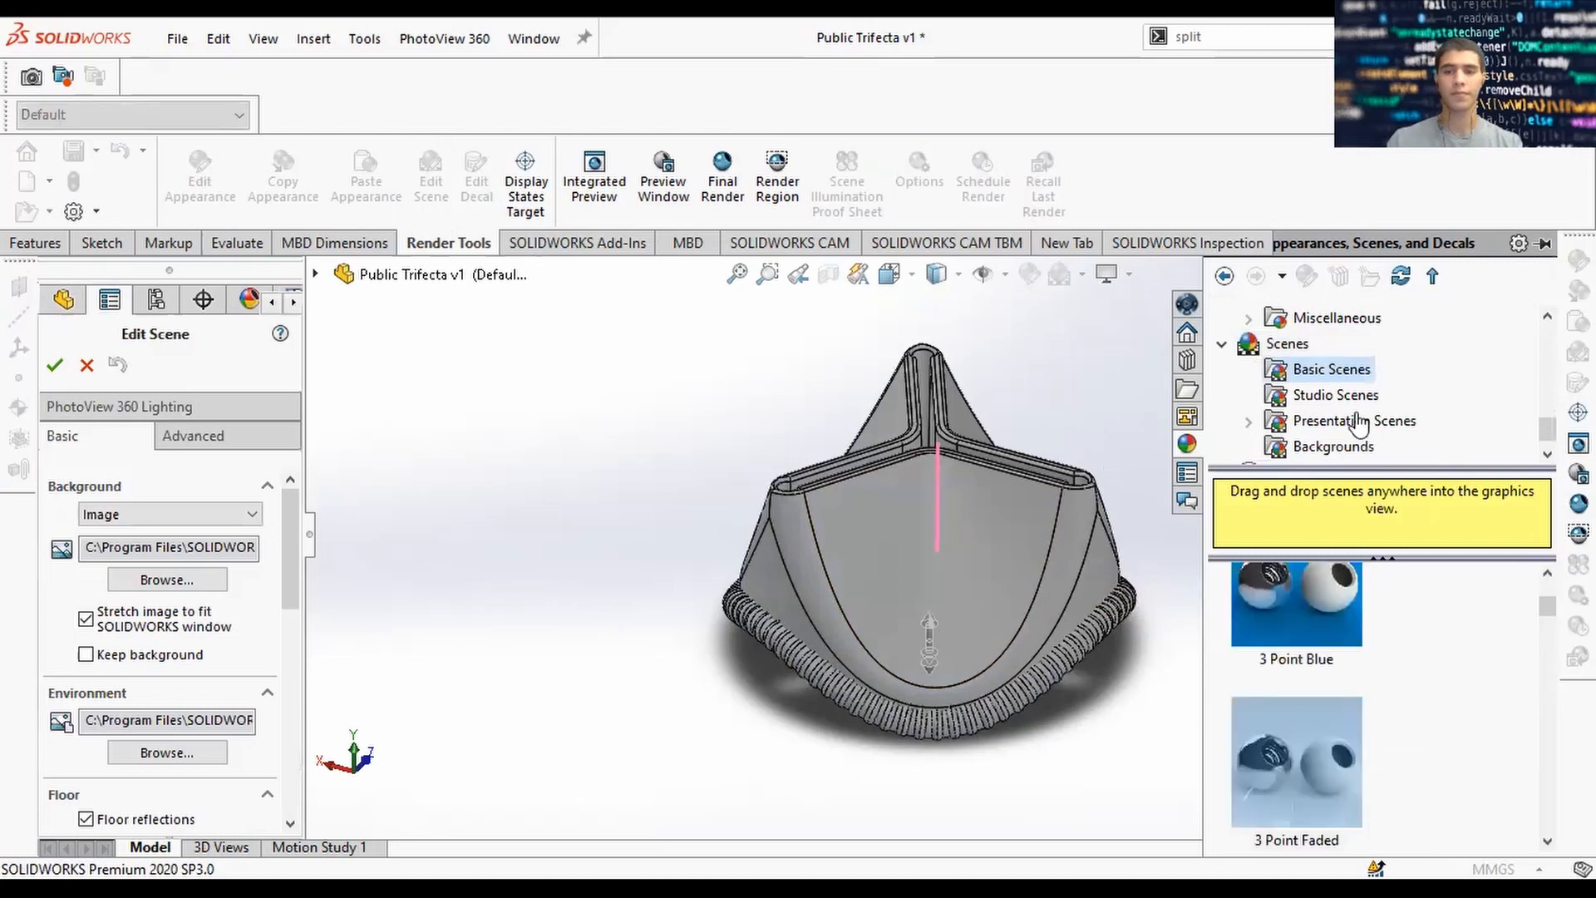
left_click(1280, 394)
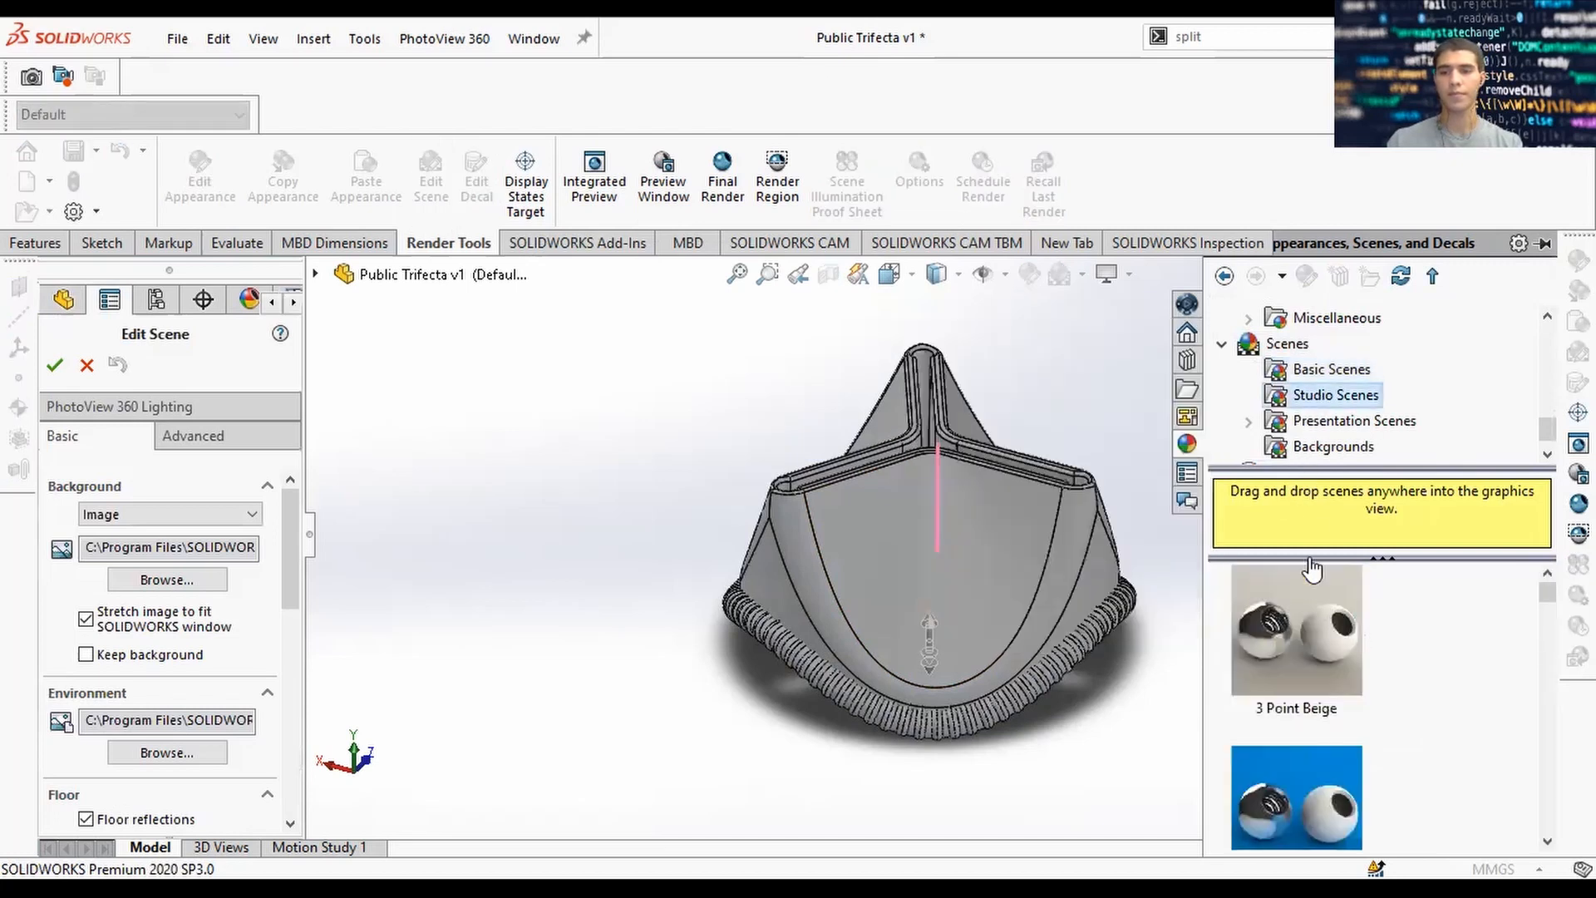
left_click(1295, 616)
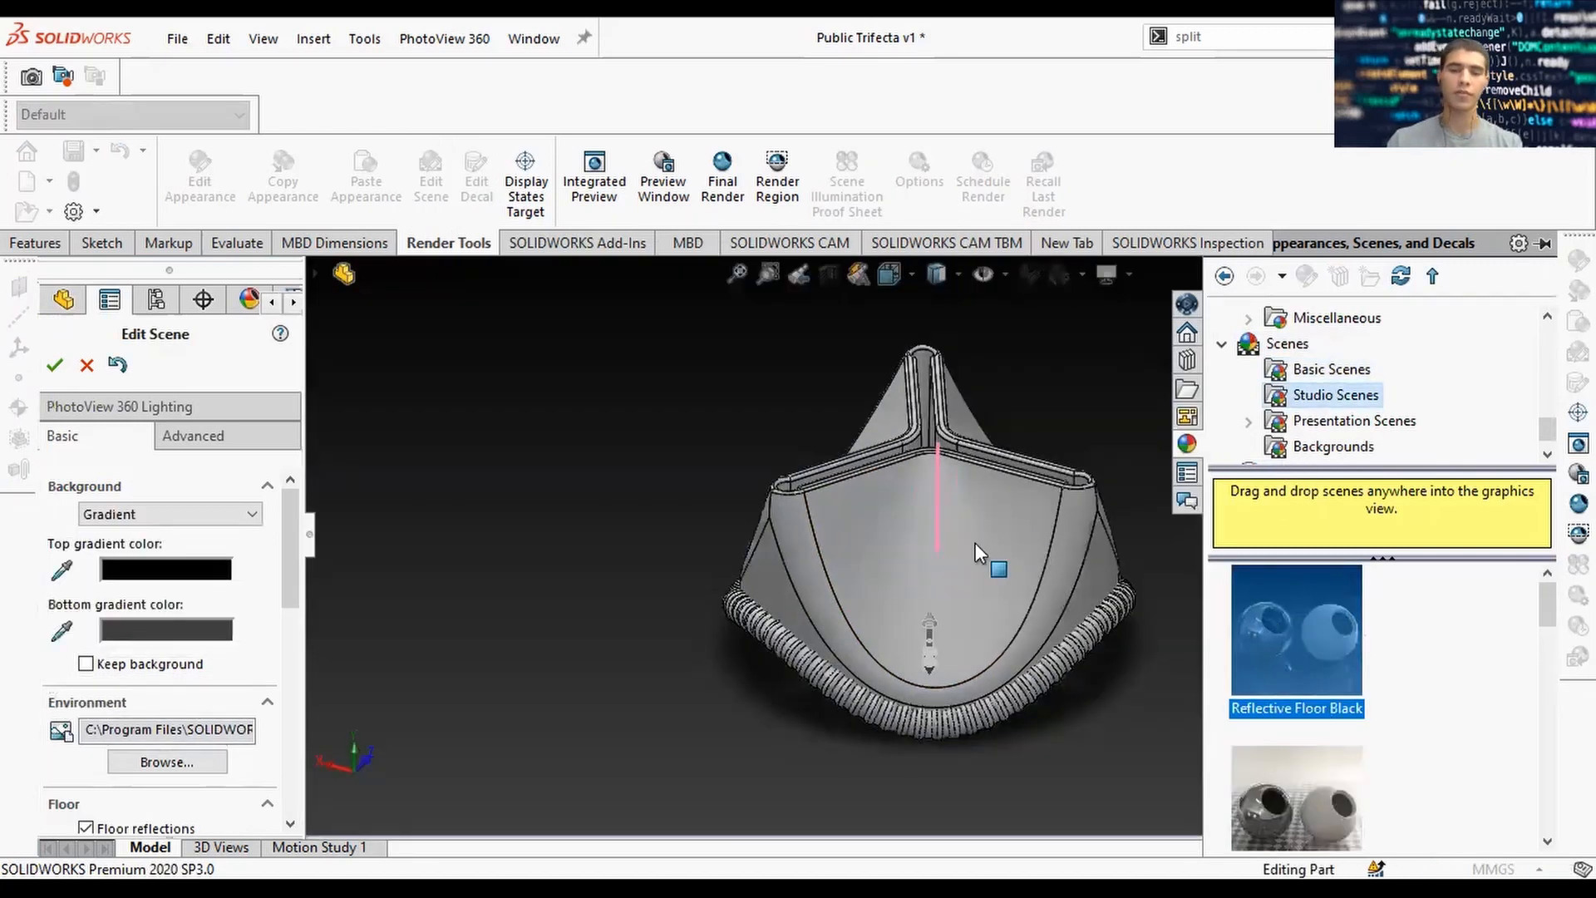
scroll(956, 656, "down", 3)
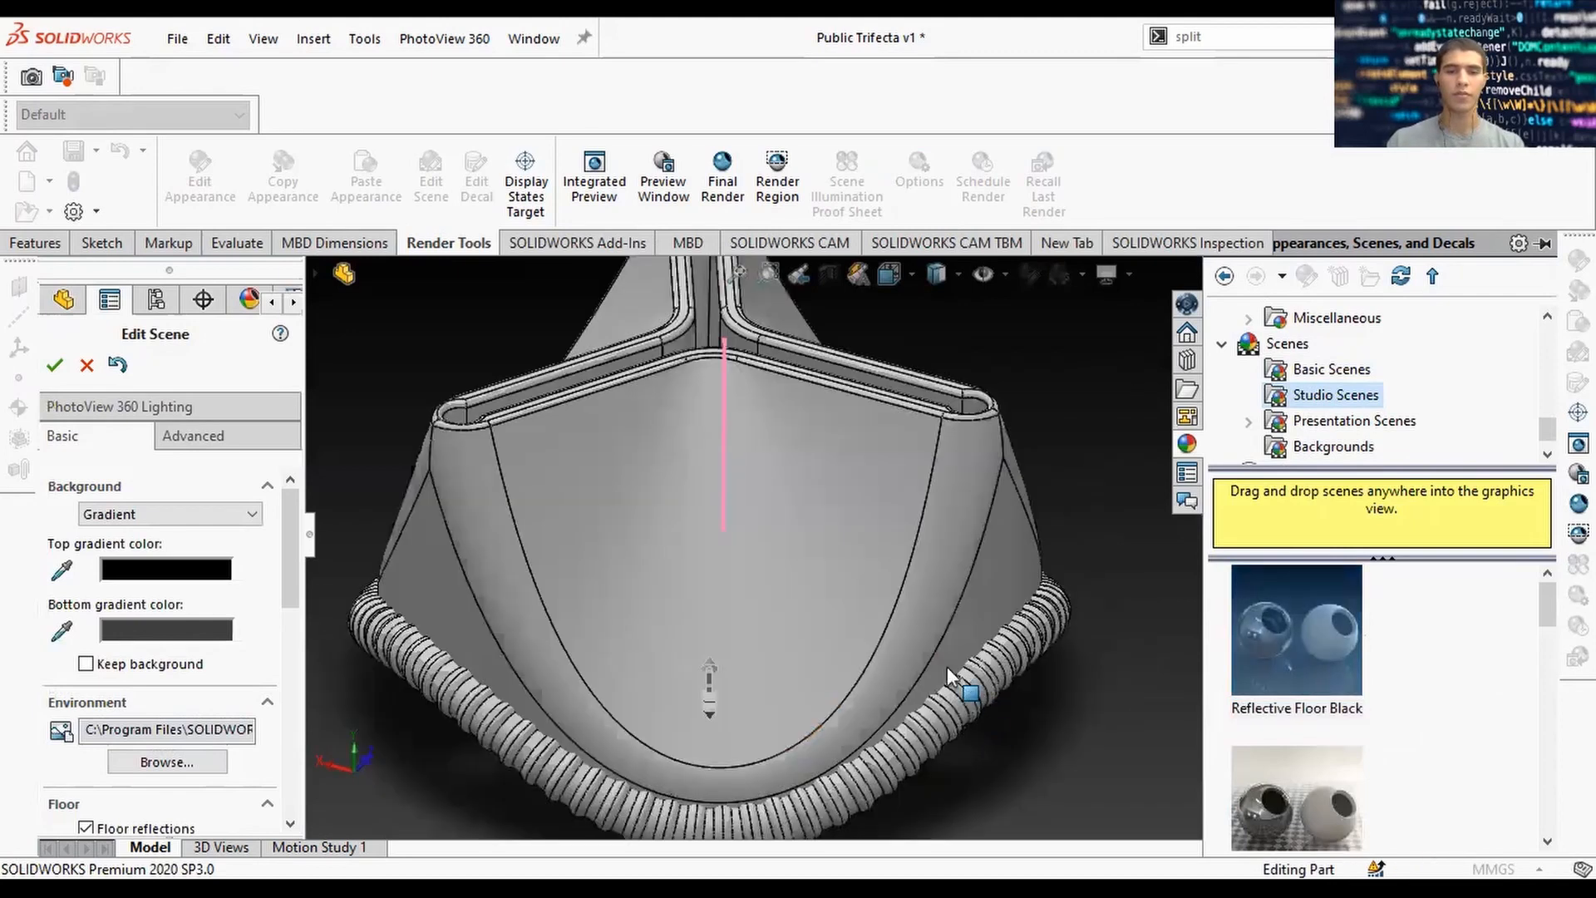
left_click(1104, 319)
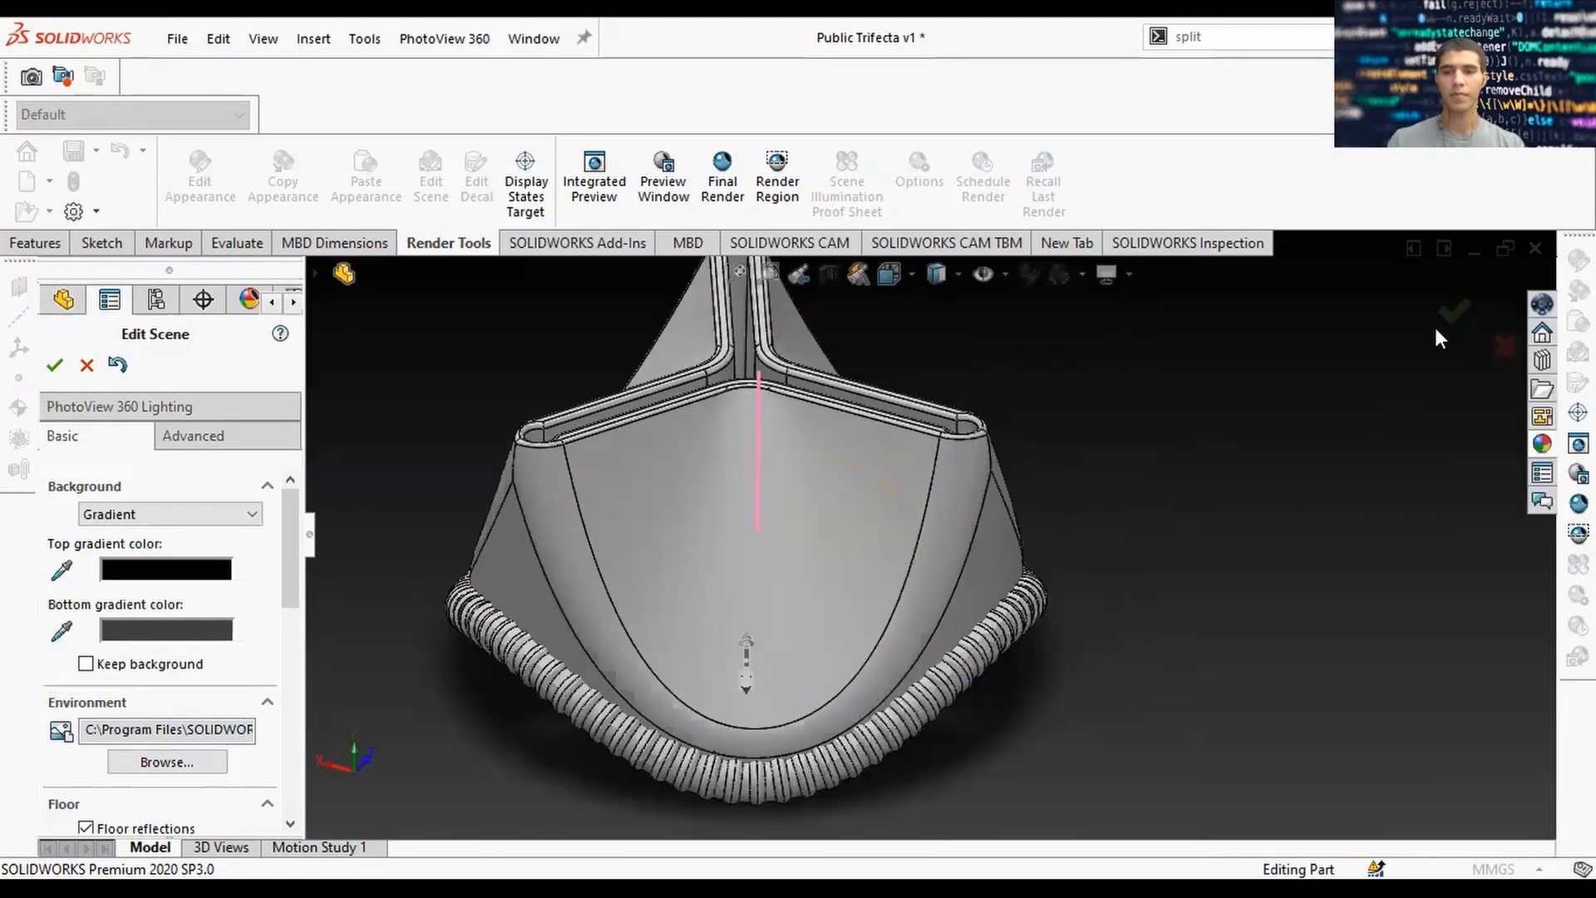
left_click(1454, 313)
Orient the body at an angle showing the slotted arms above the ribbed ring, and check it in a PhotoView 360 preview window.
middle_click_drag(1051, 484, 1072, 542, "ctrl")
scroll(1083, 541, "up", 1)
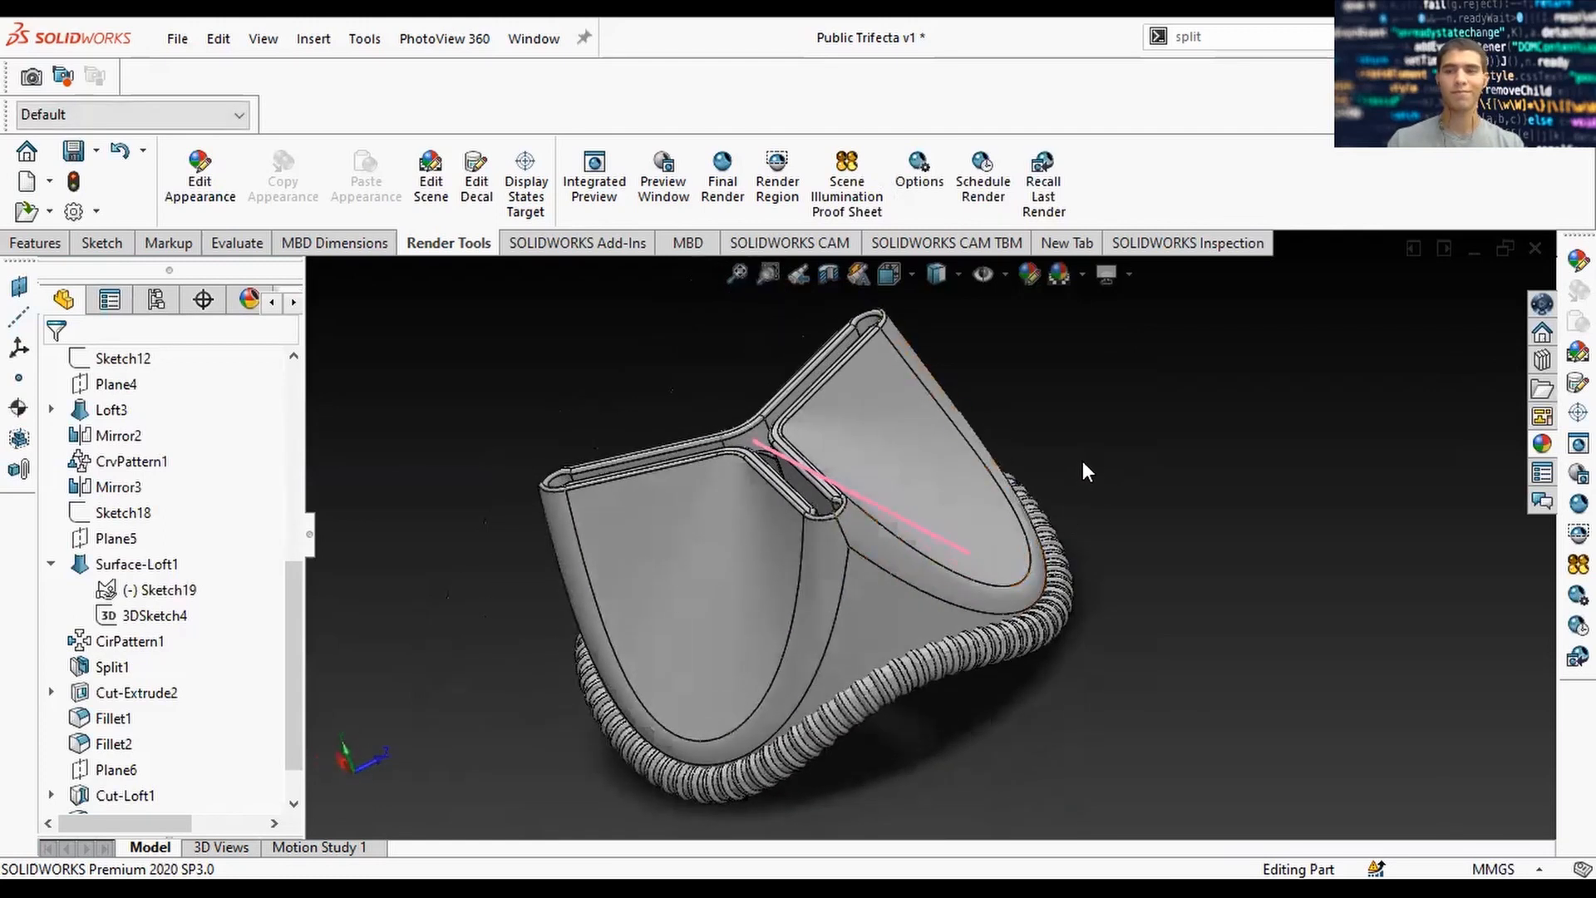
scroll(1094, 457, "down", 1)
middle_click_drag(1069, 473, 1085, 434, "ctrl")
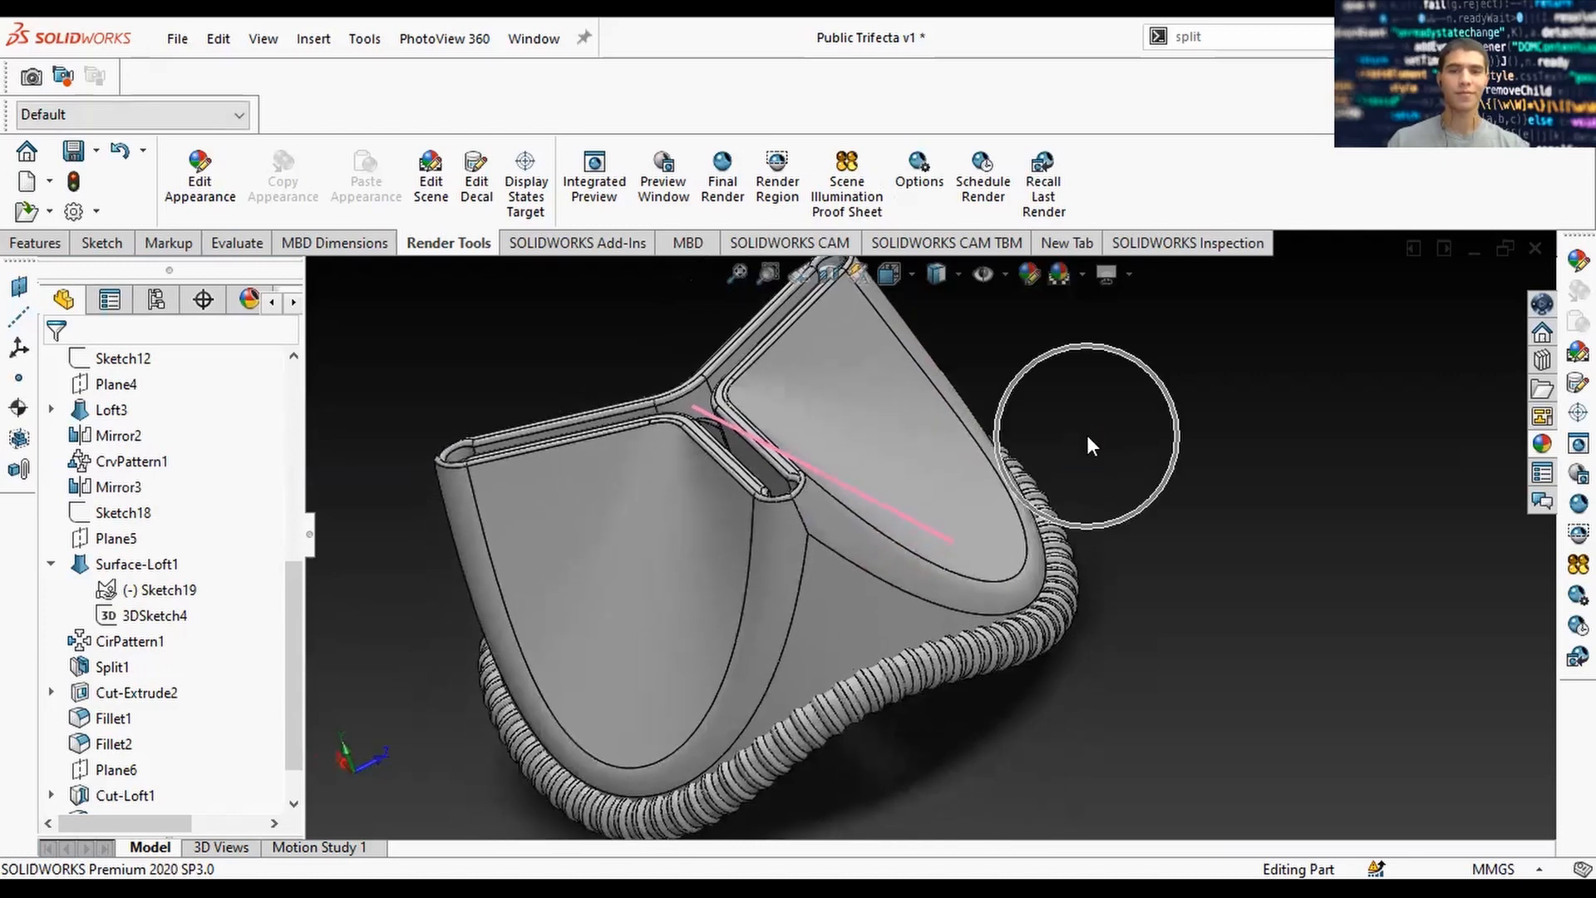
left_click(680, 218)
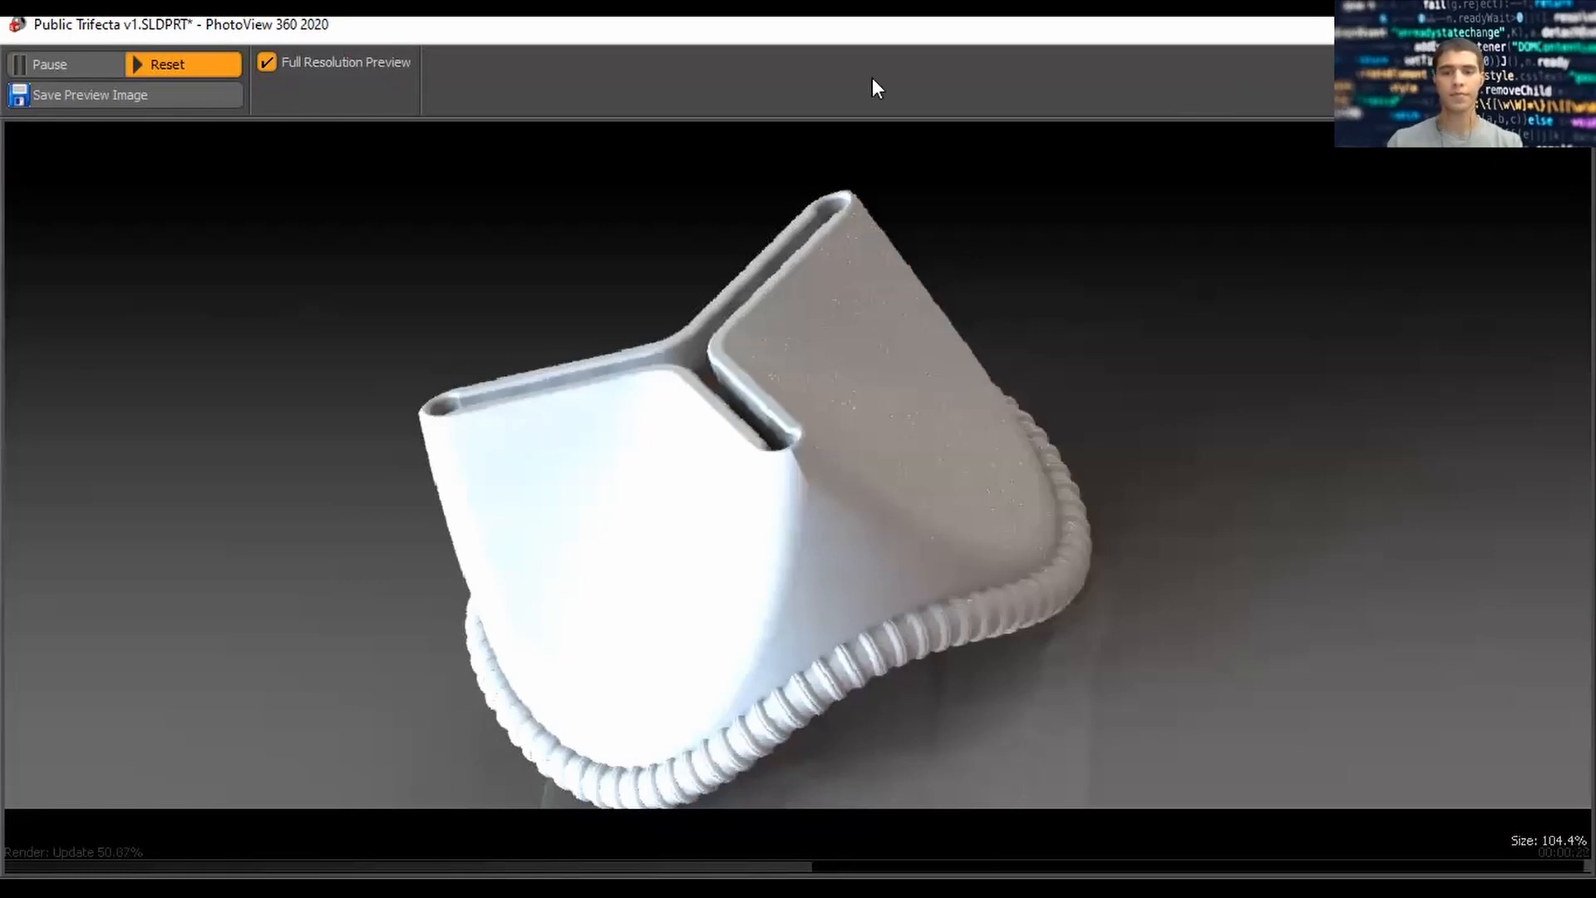
key("alt+Tab")
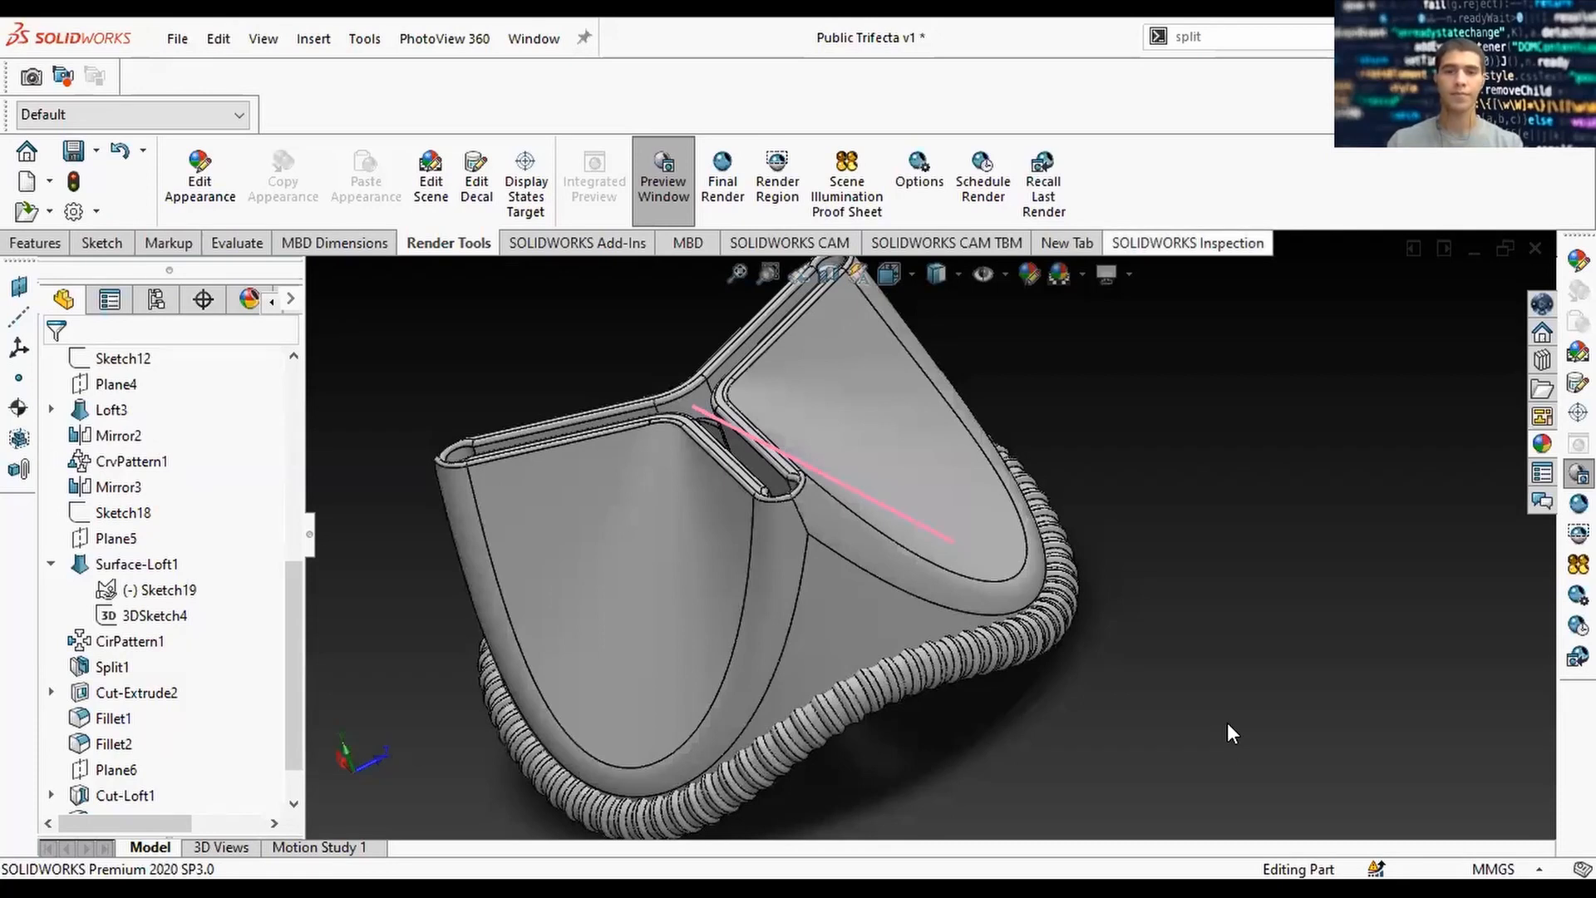
Run a final render of the angled view and save the image as a JPEG named Public Trifecta v1 in Downloads.
left_click(721, 215)
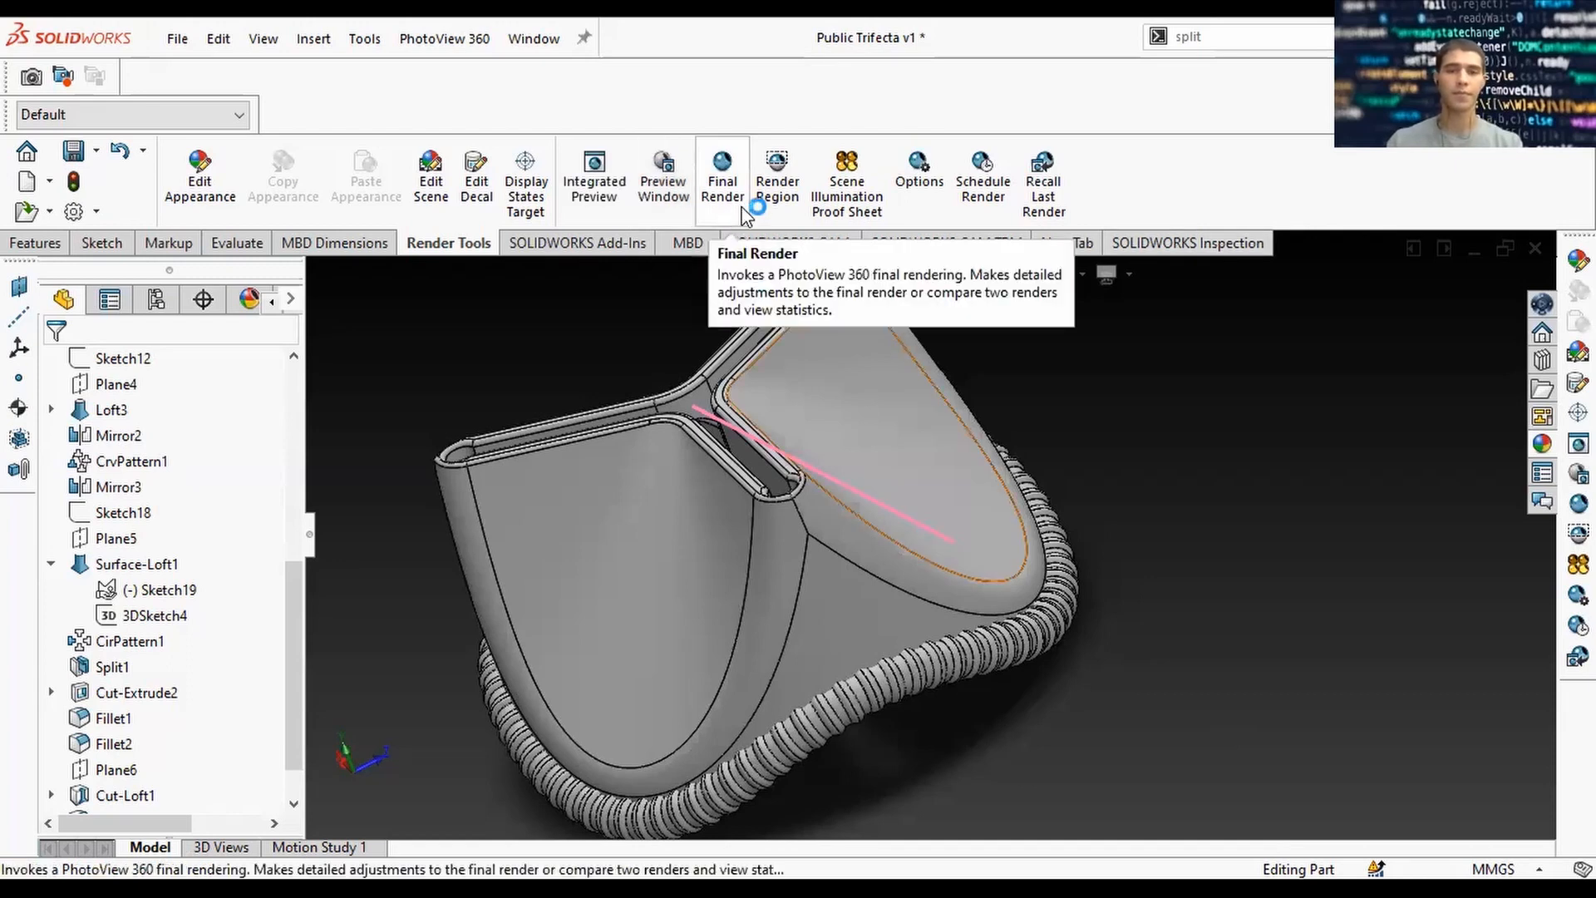
left_click(734, 218)
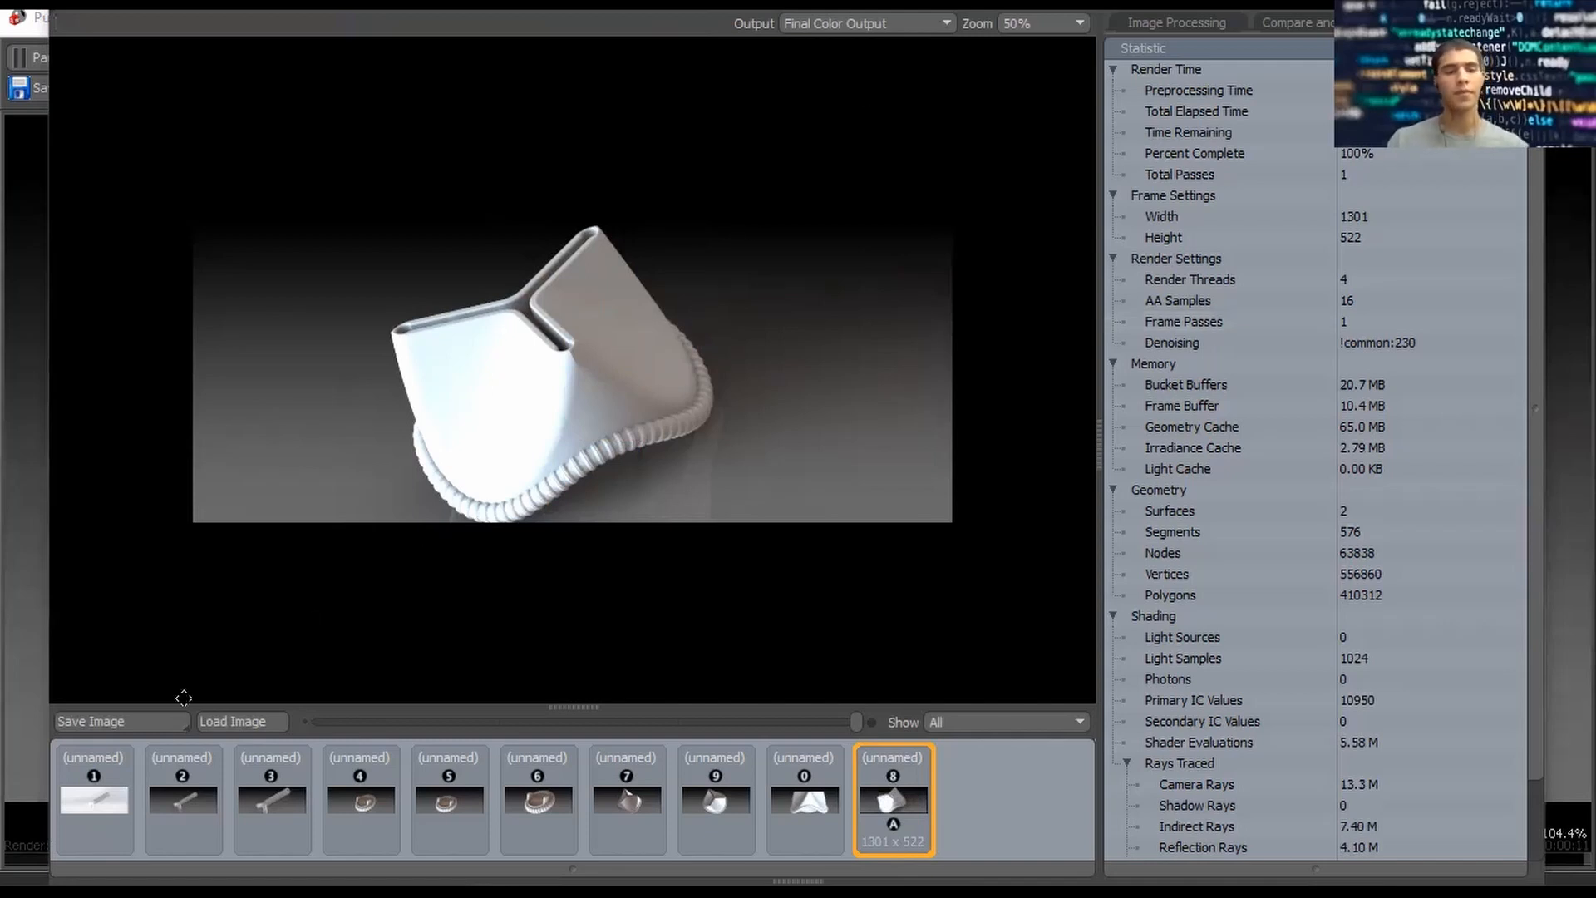
left_click(141, 716)
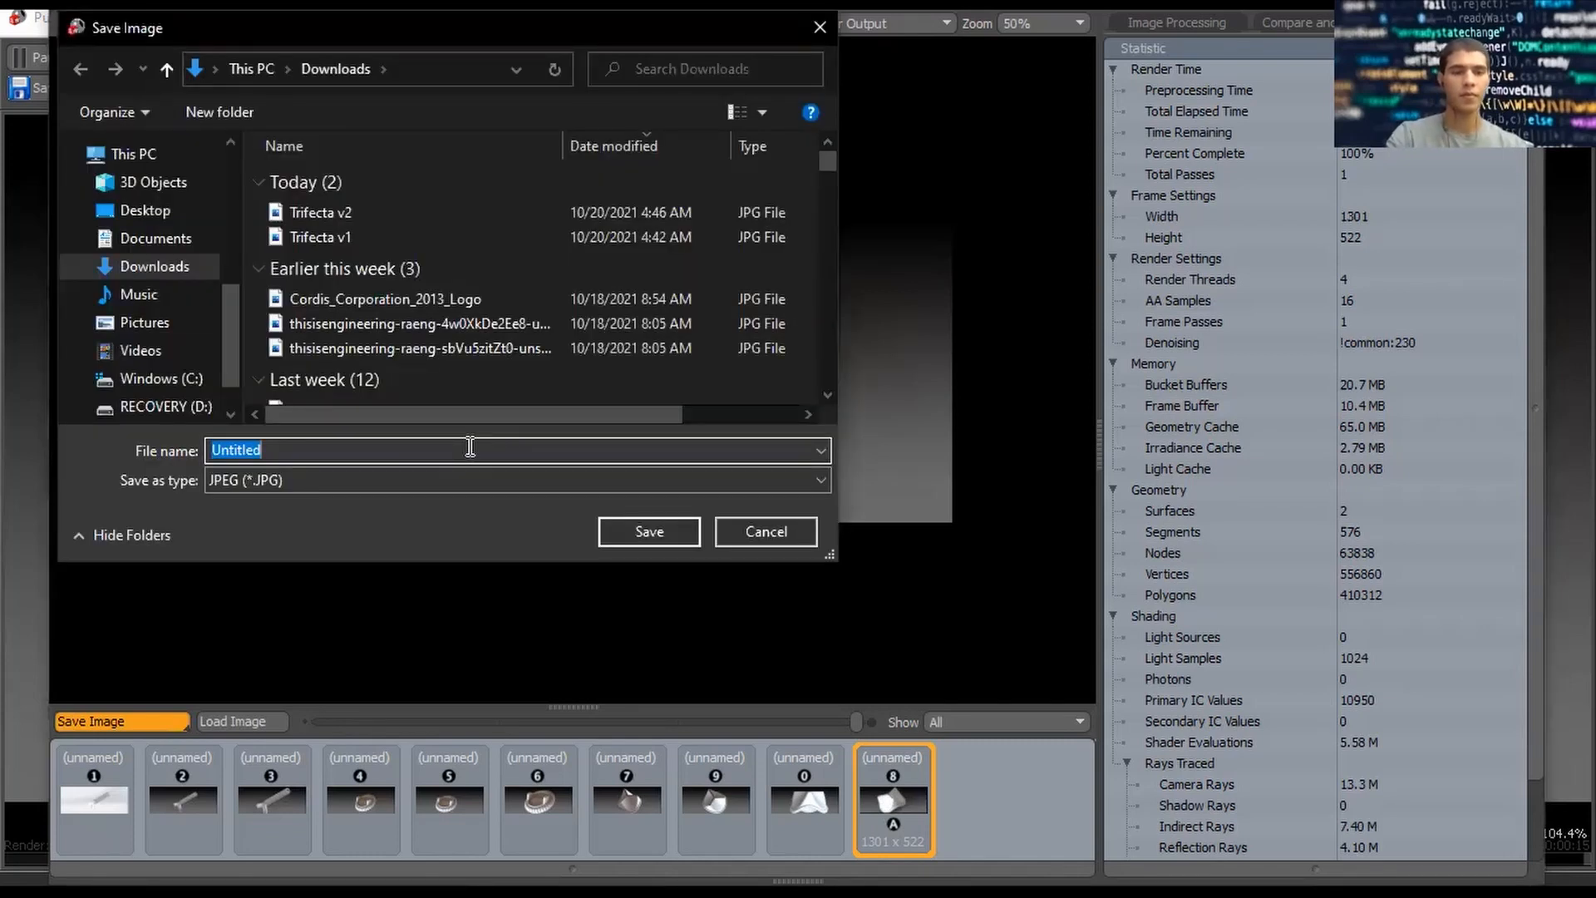
type("Public Trifec")
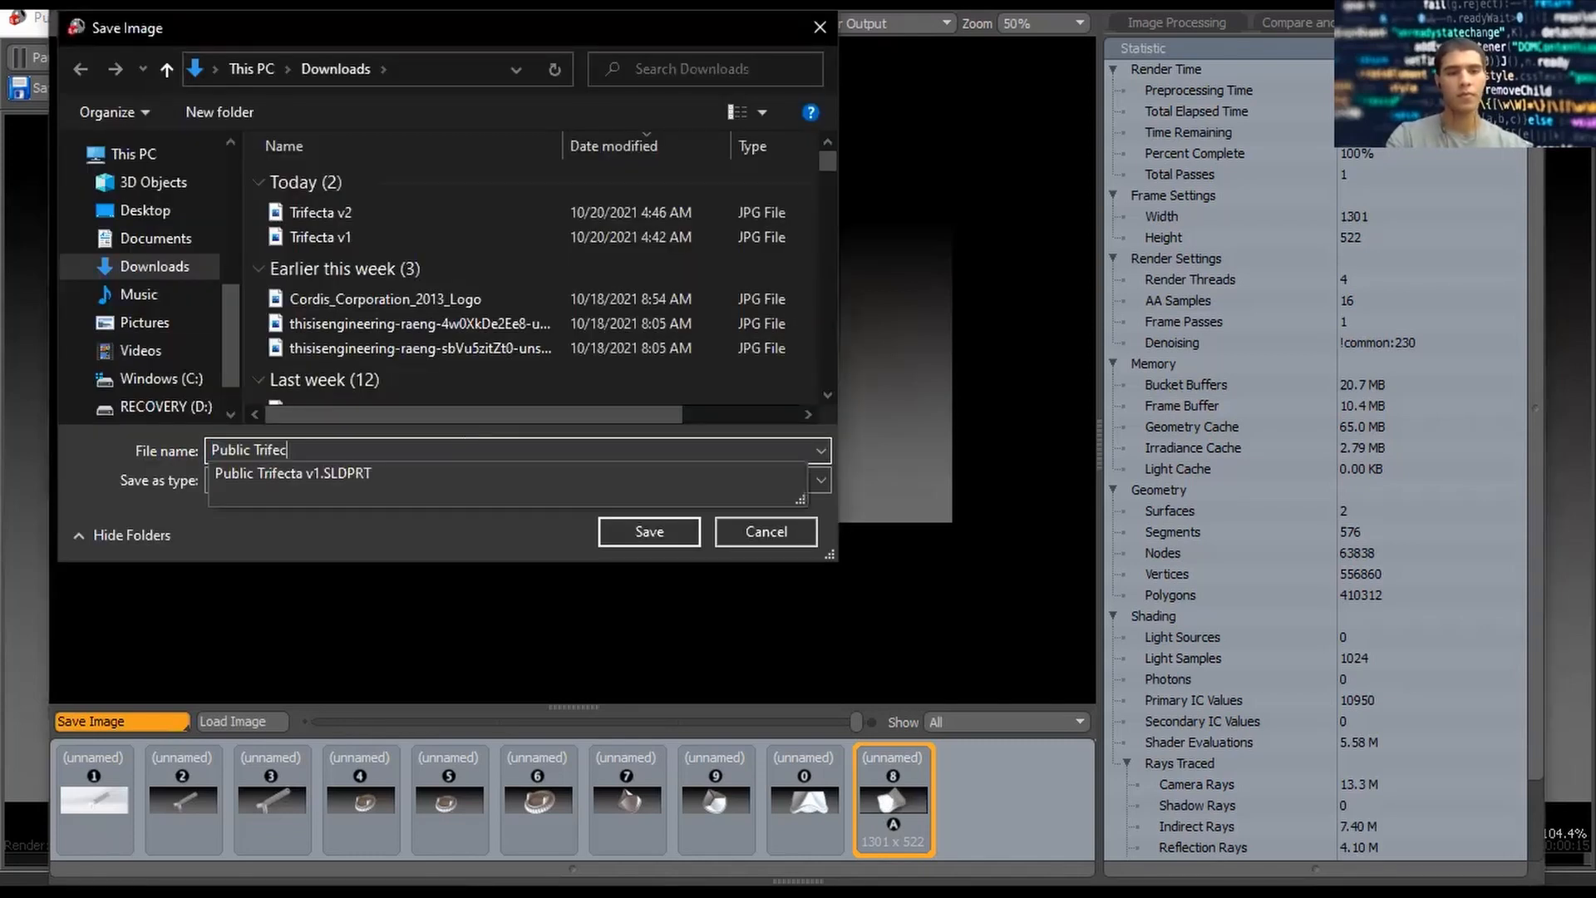
type("ta v1")
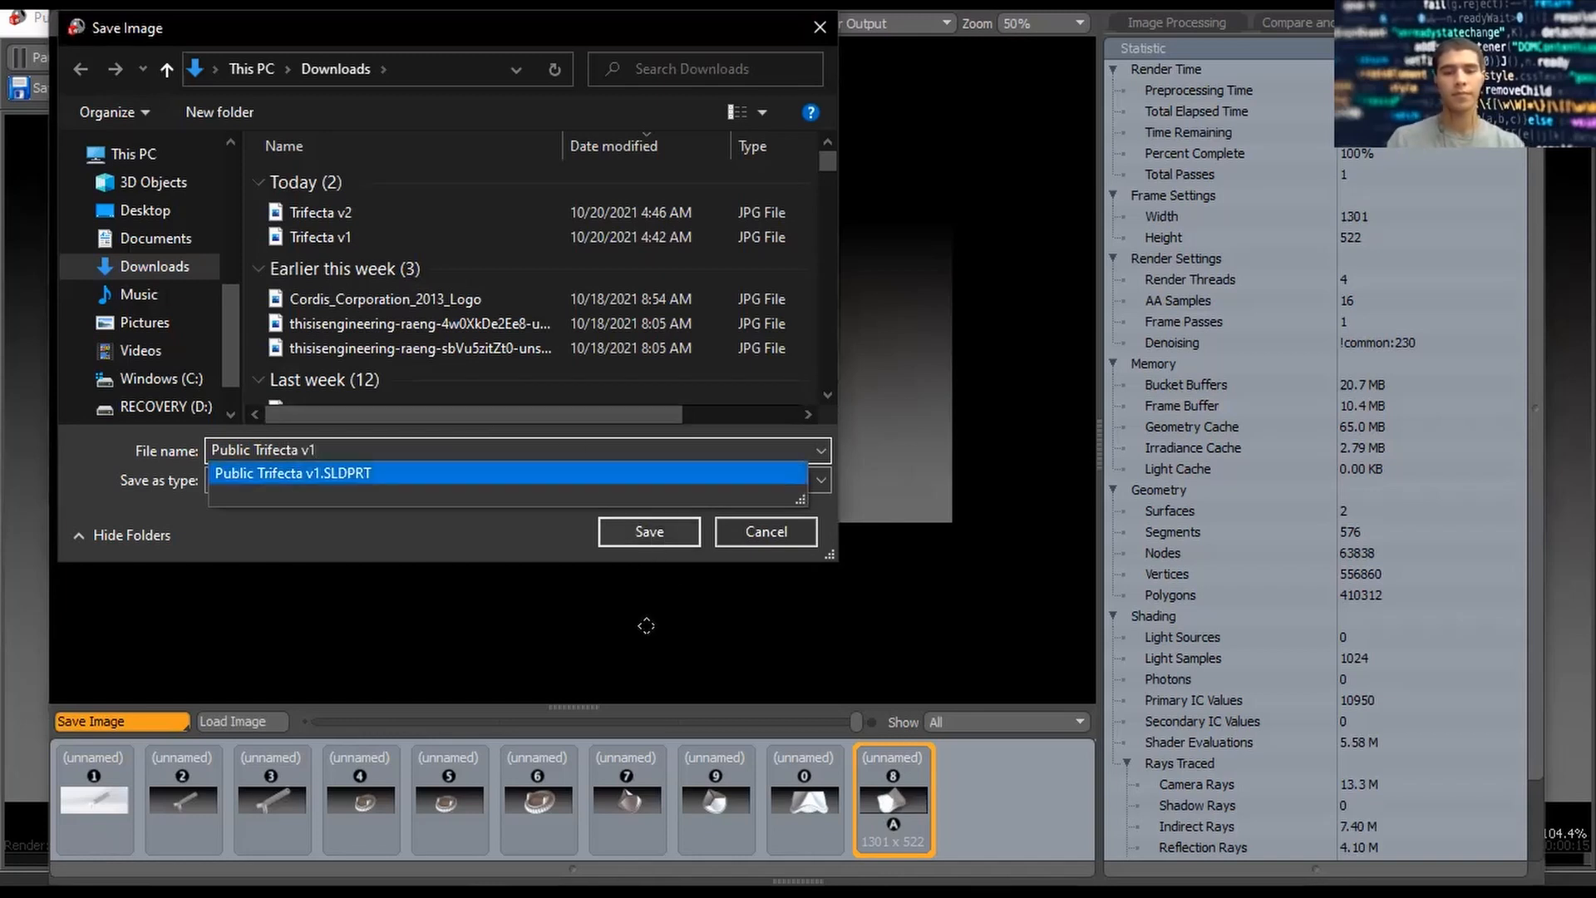
key("Return")
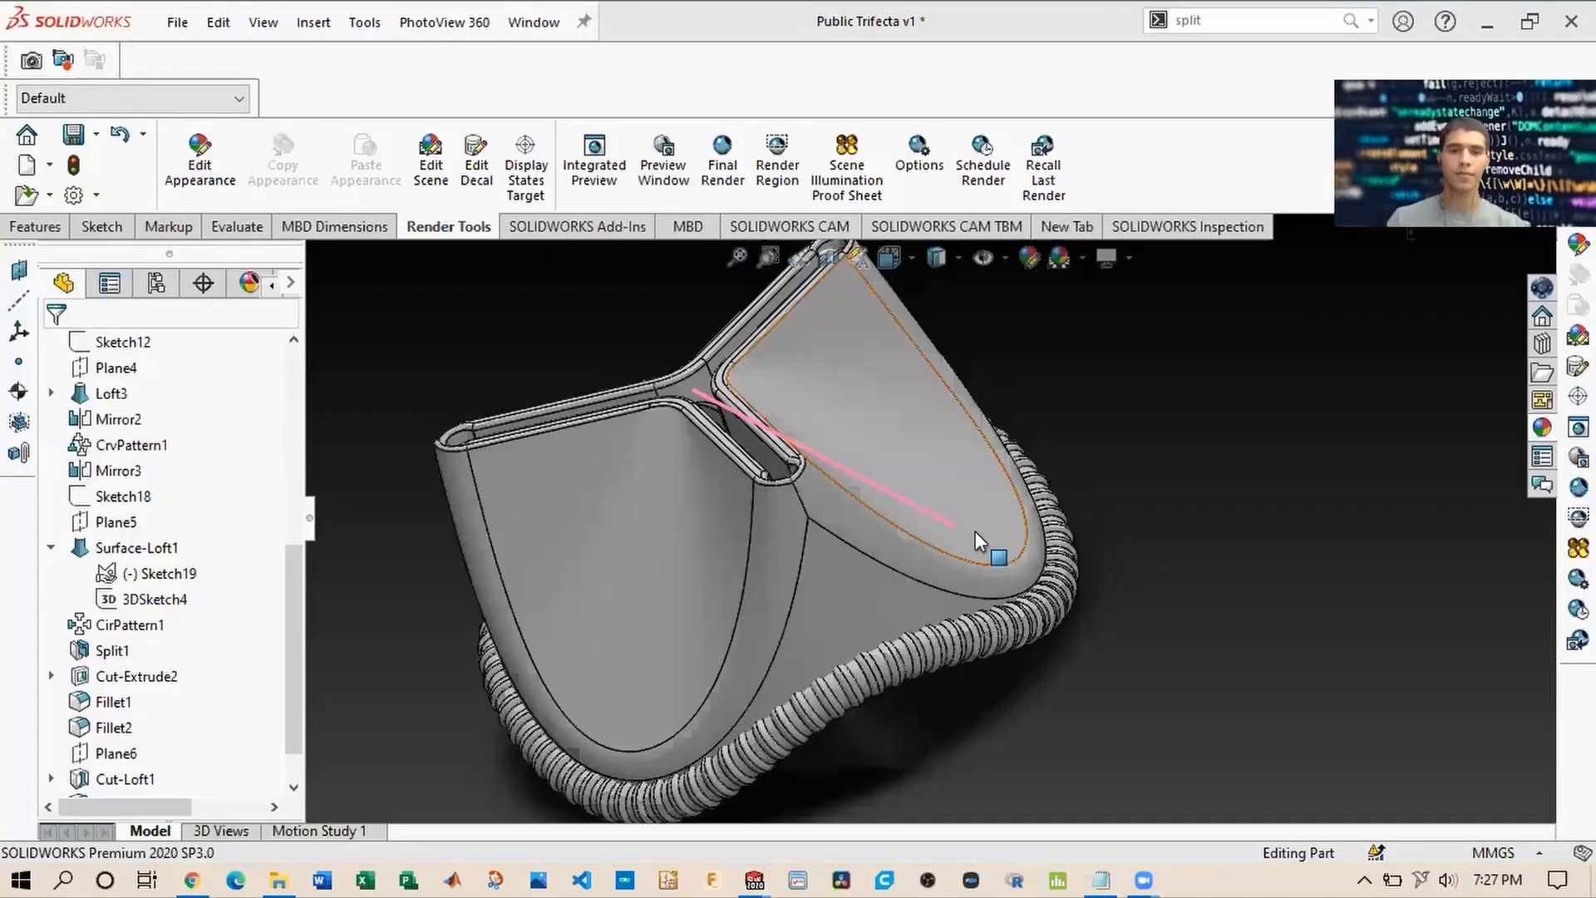
scroll(975, 531, "up", 1)
scroll(970, 545, "down", 1)
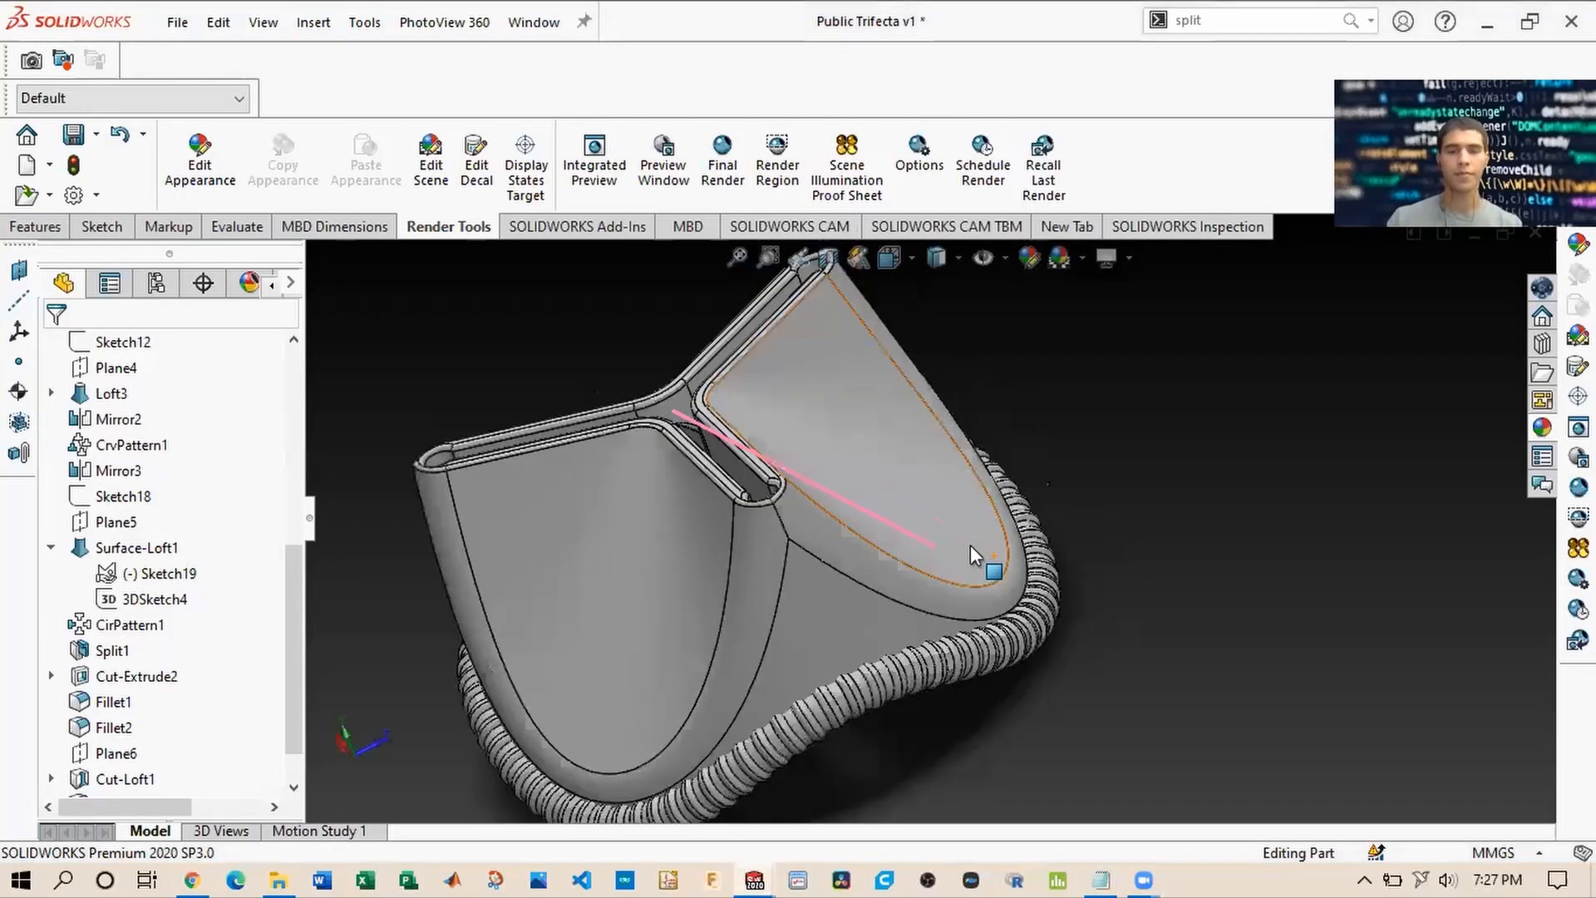
scroll(970, 545, "up", 1)
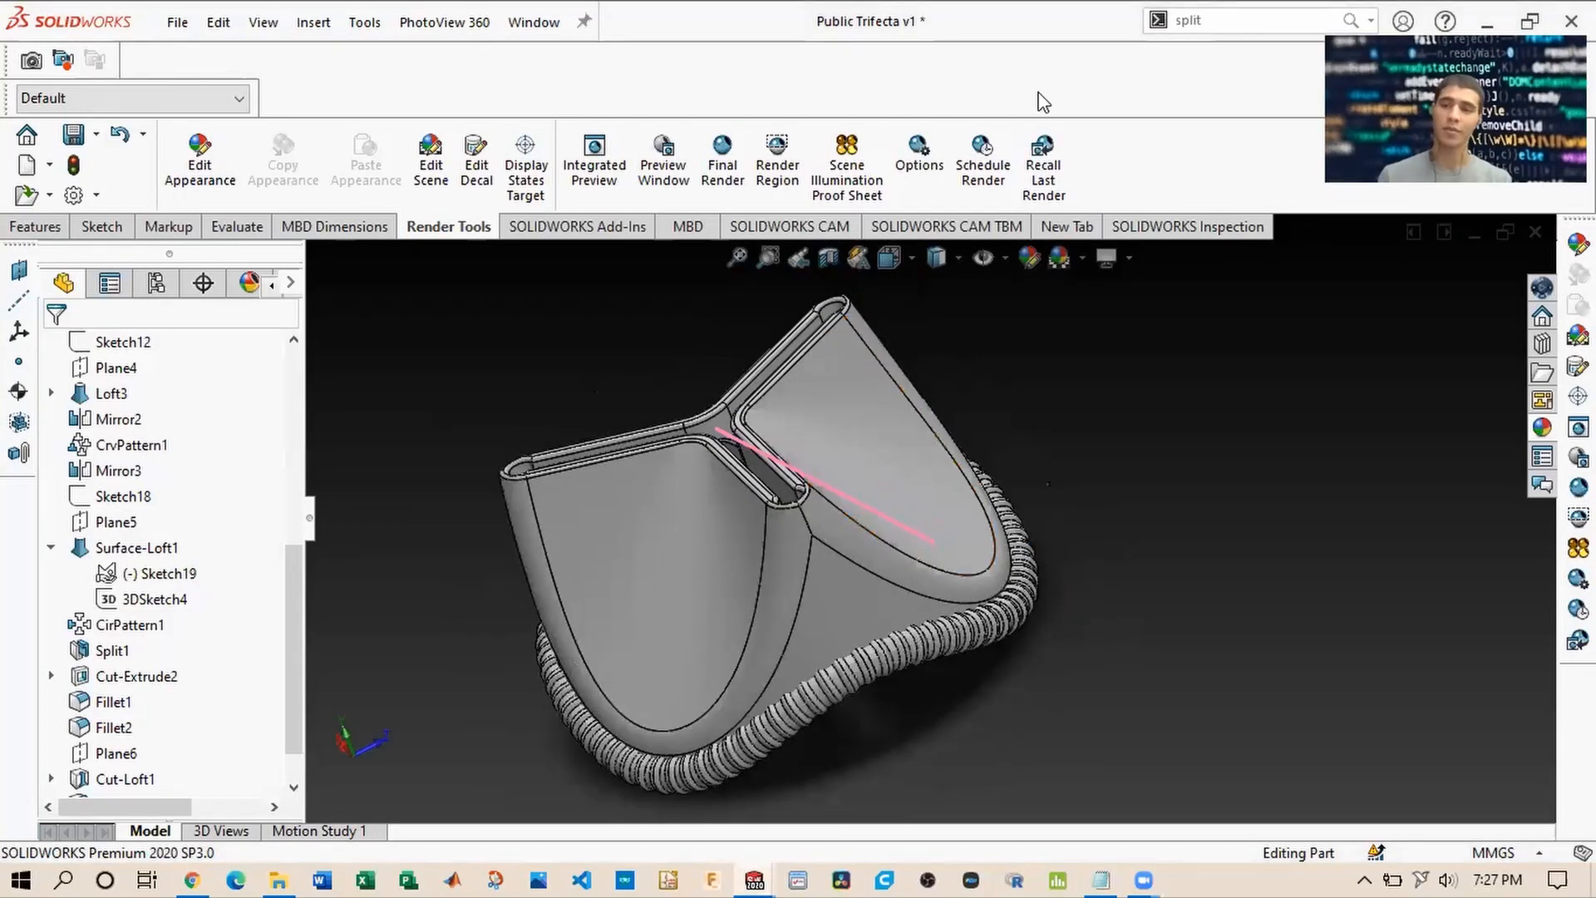